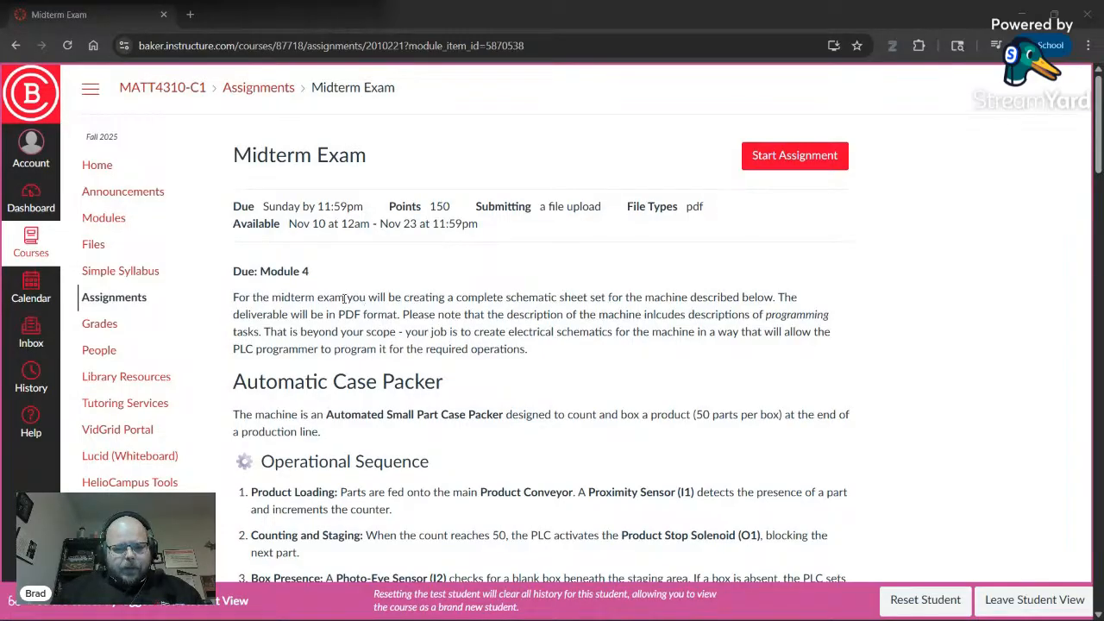
drag(346, 297, 538, 298)
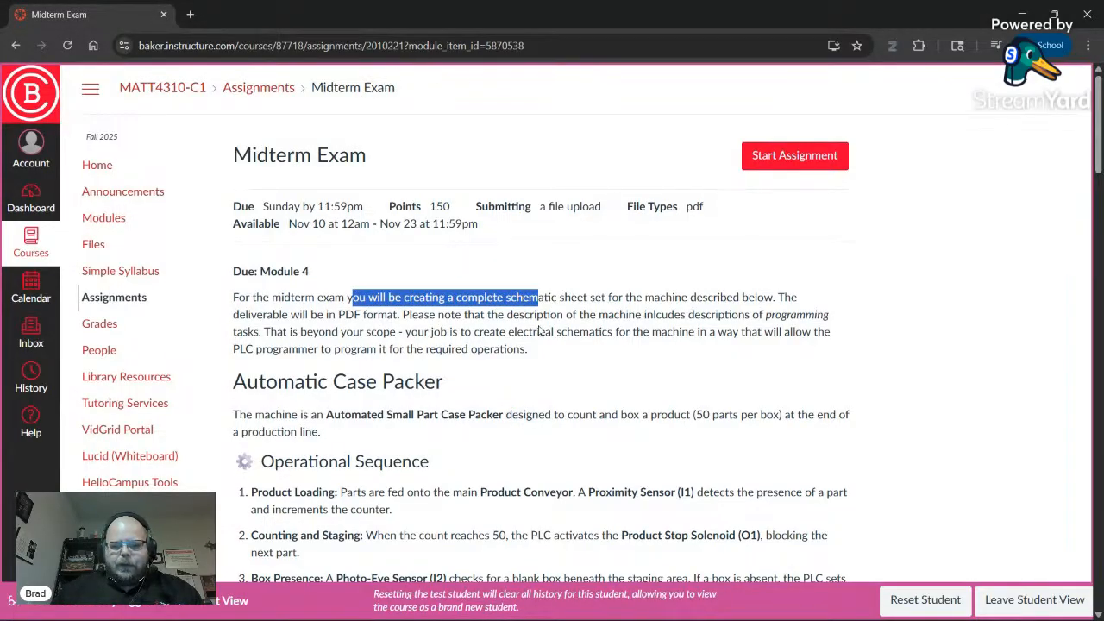
click(541, 331)
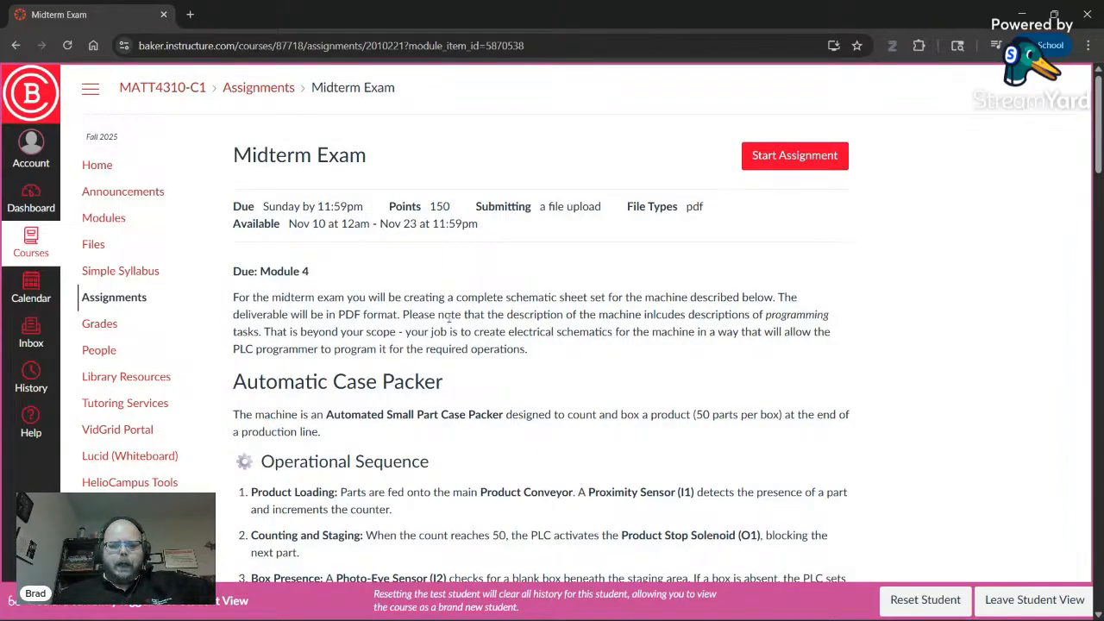
drag(450, 315, 819, 331)
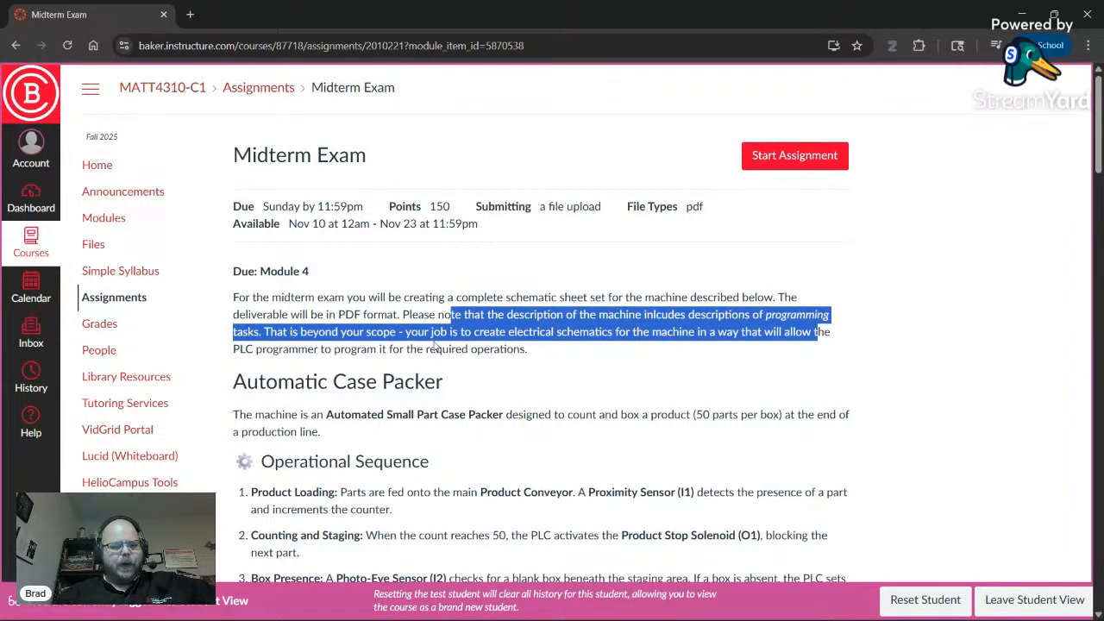
click(437, 346)
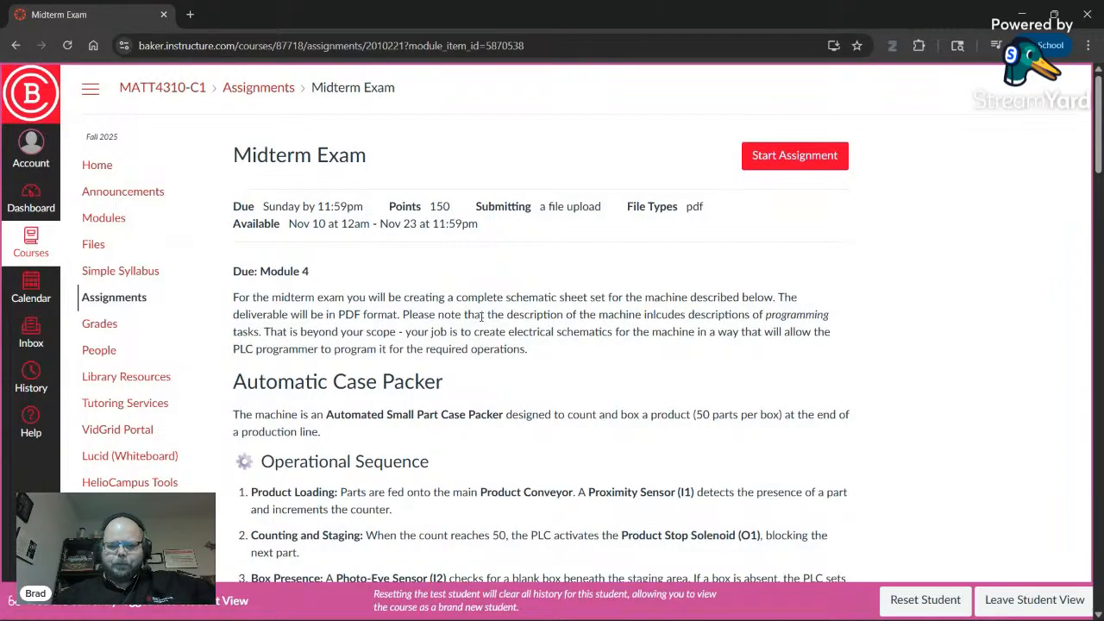
scroll(467, 328, down, 1)
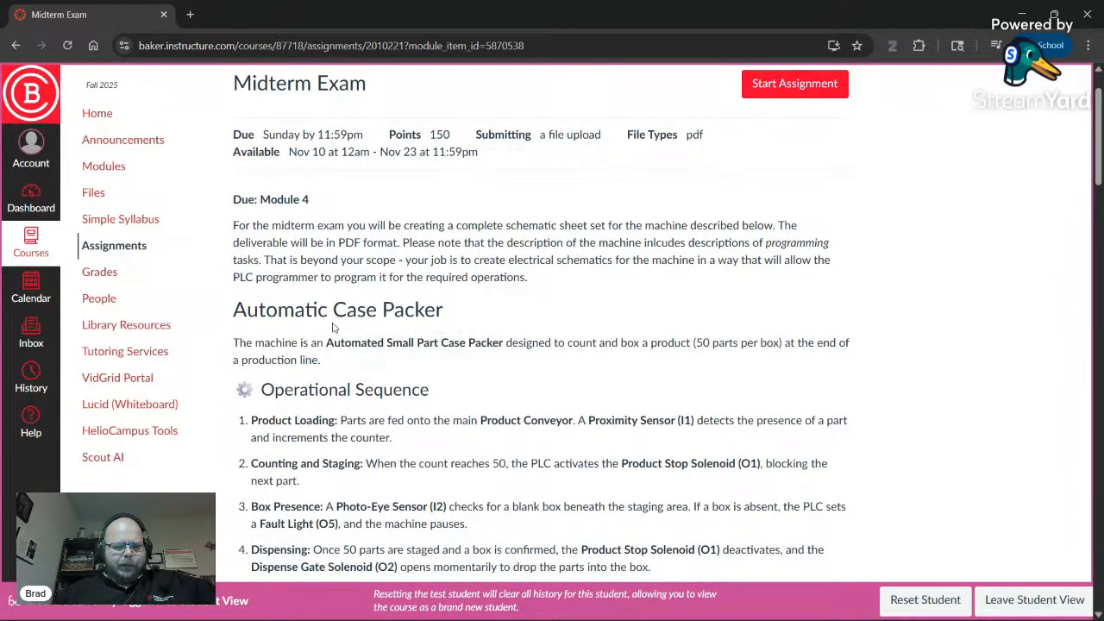
scroll(334, 328, down, 1)
scroll(334, 328, down, 1)
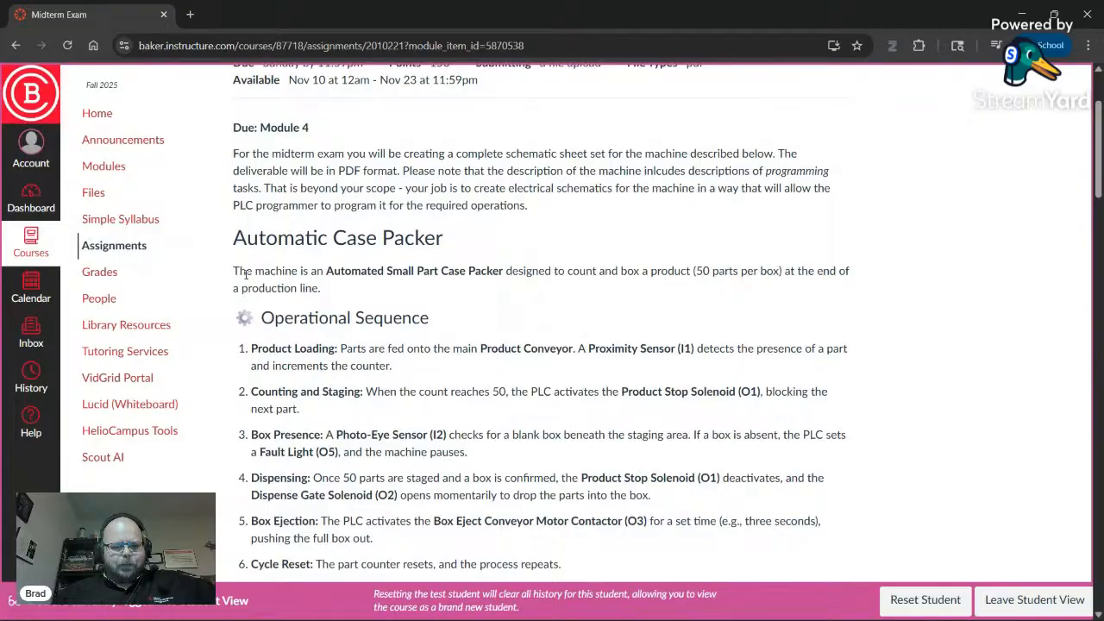
drag(241, 270, 523, 272)
click(507, 288)
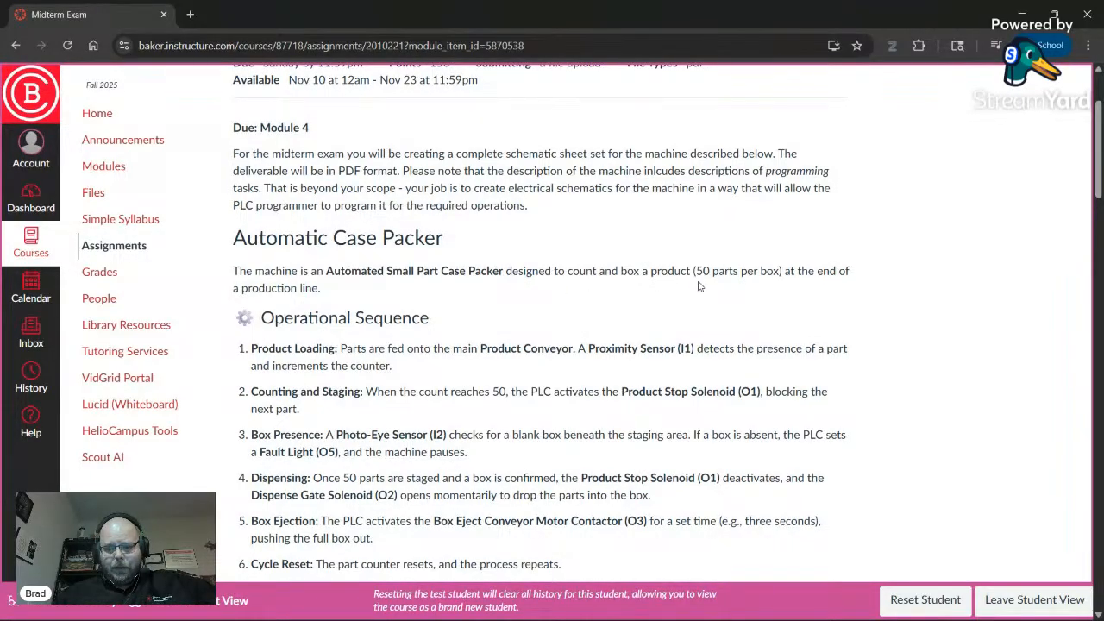
drag(693, 272, 785, 271)
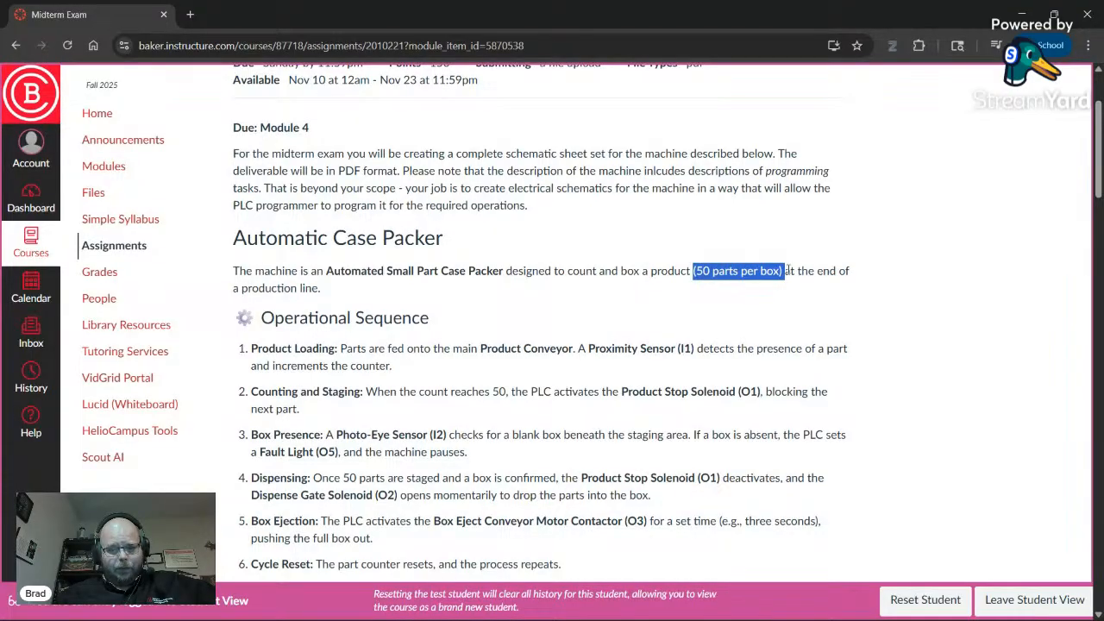
click(785, 271)
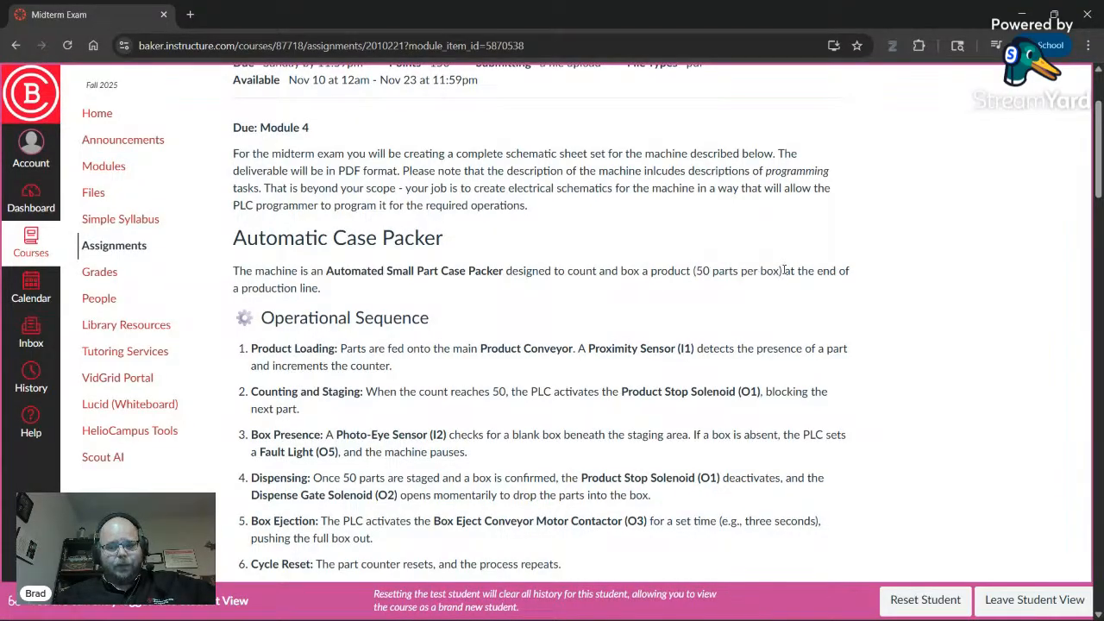
drag(785, 271, 695, 271)
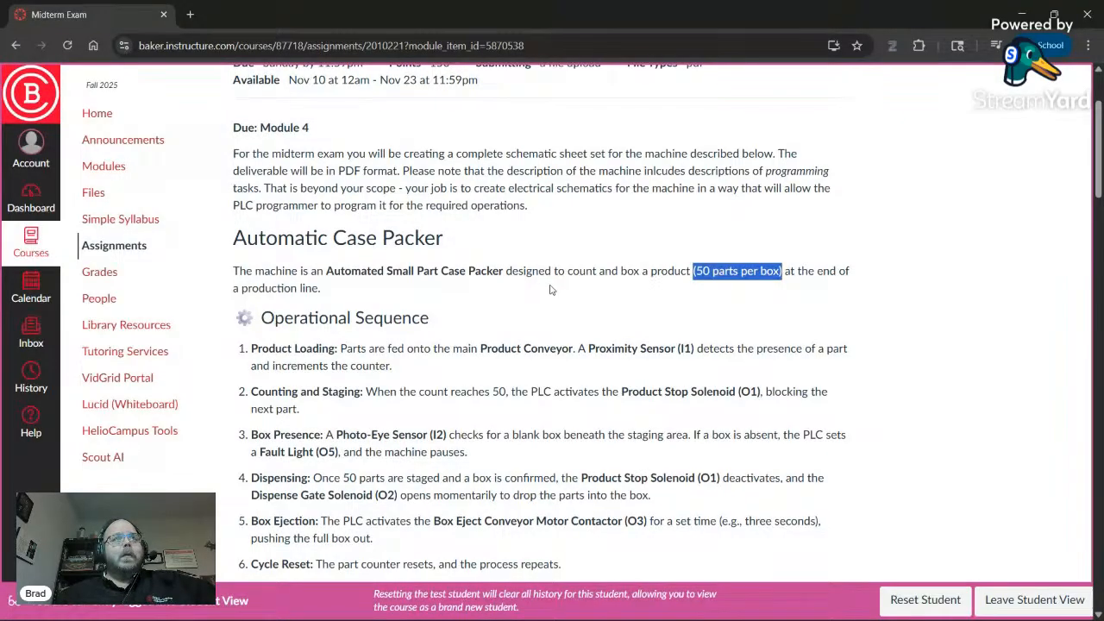
click(591, 294)
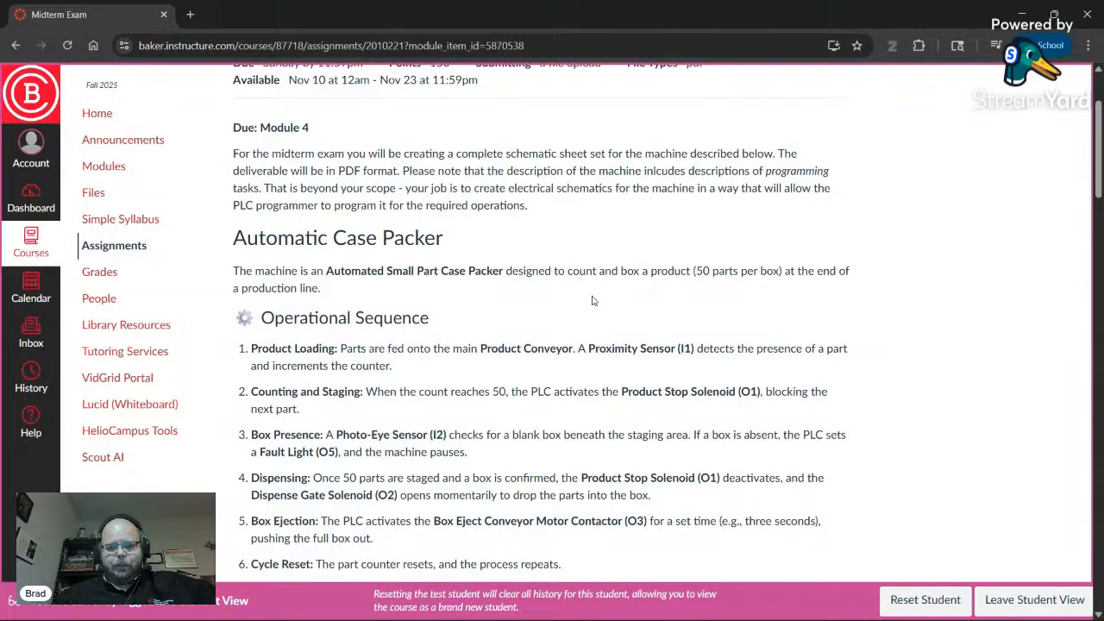
scroll(675, 289, down, 1)
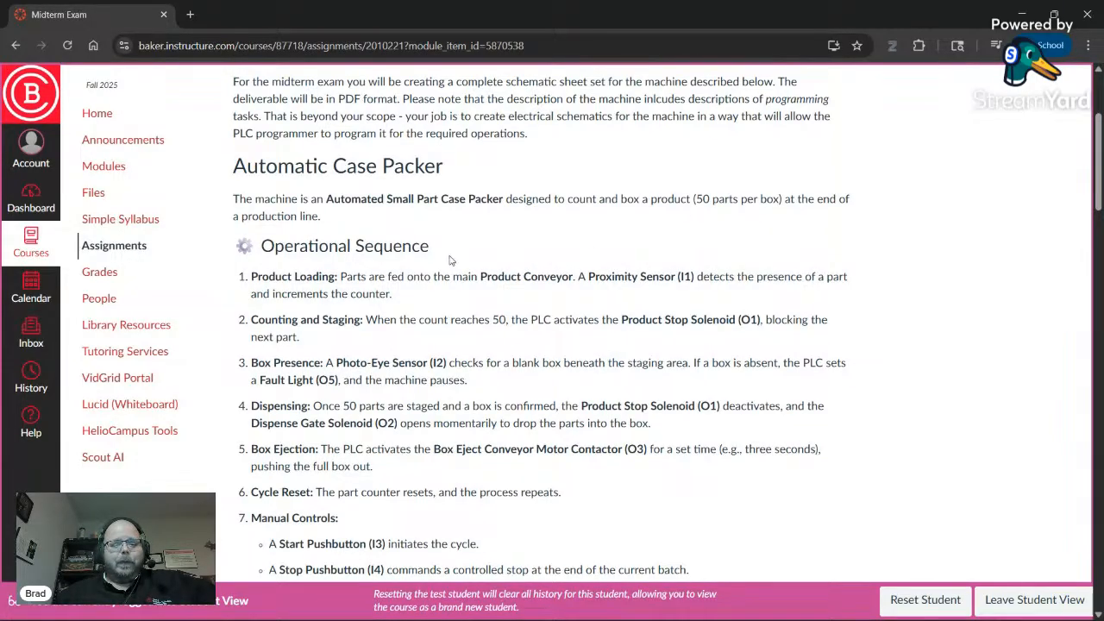
scroll(319, 203, down, 1)
drag(262, 174, 397, 455)
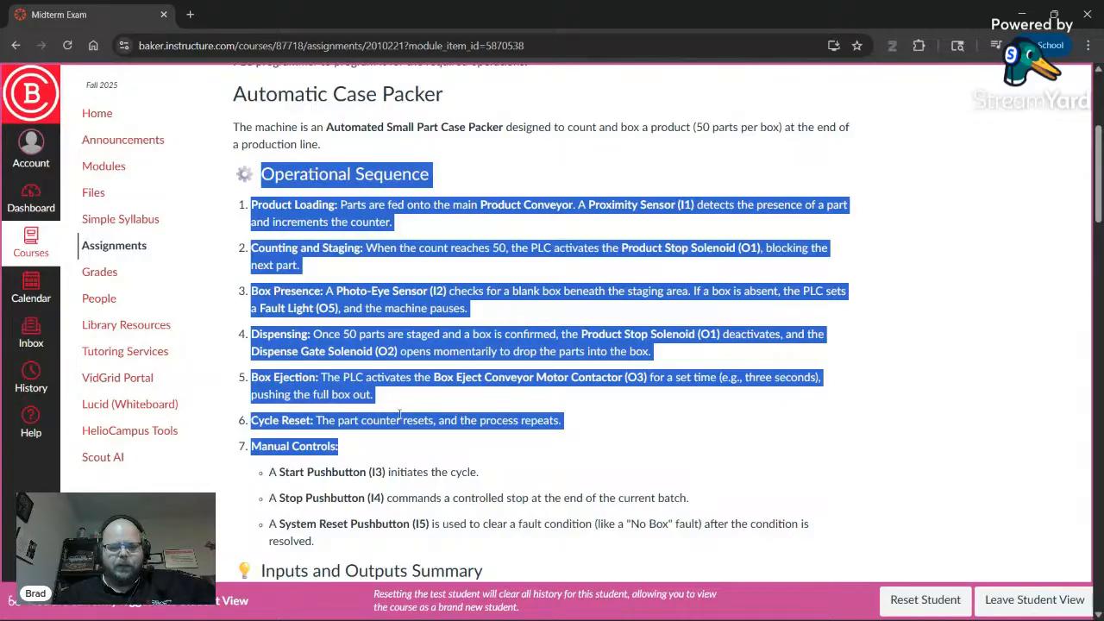
scroll(394, 363, down, 1)
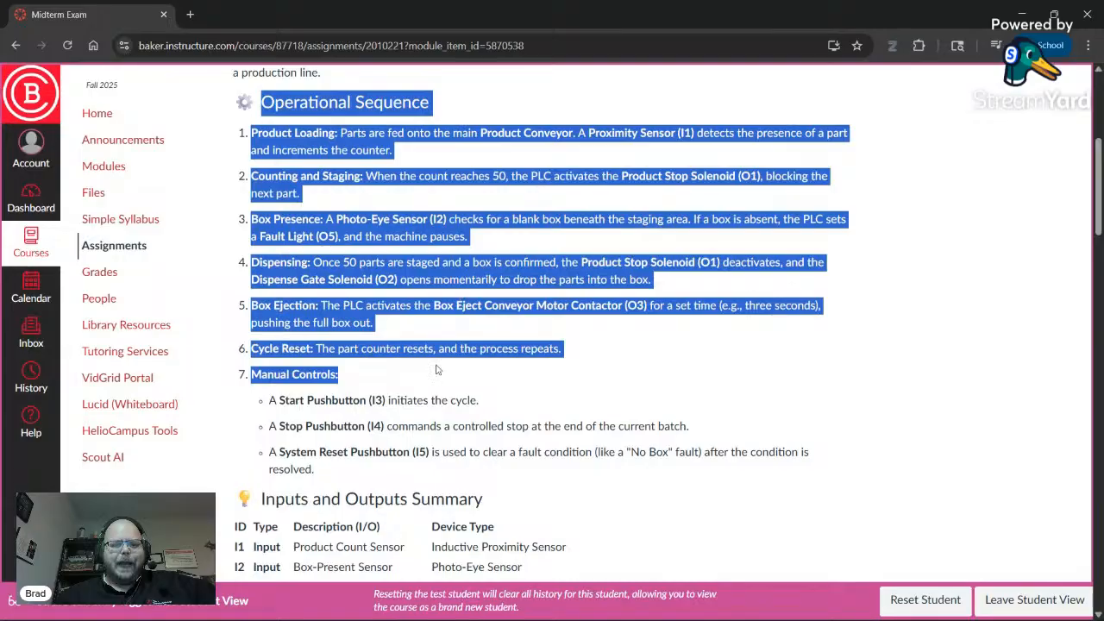
click(394, 386)
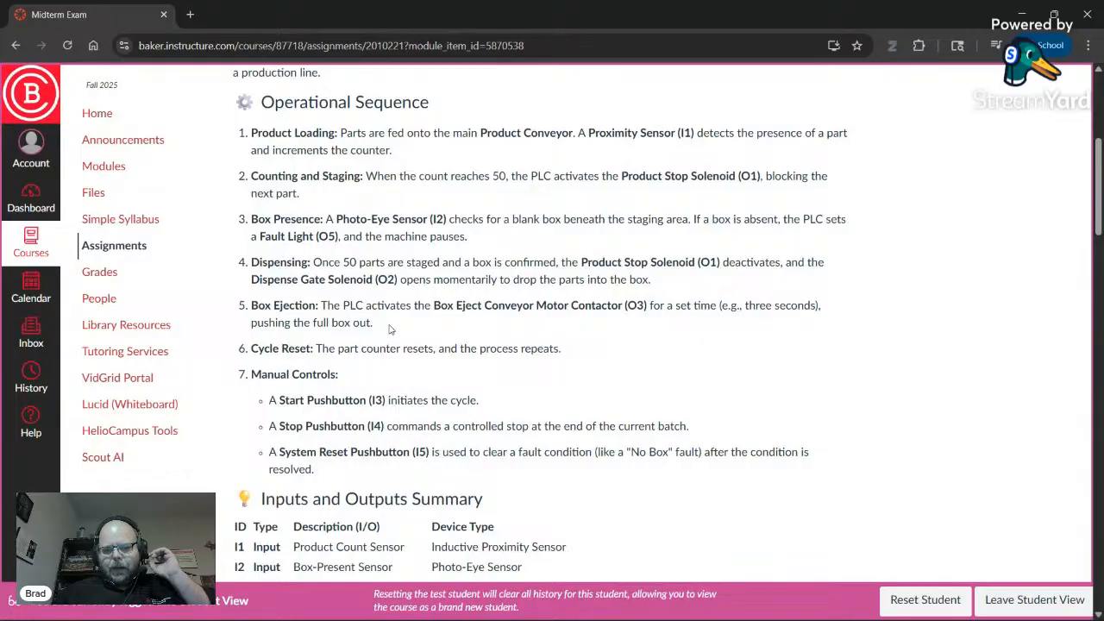
scroll(393, 328, down, 3)
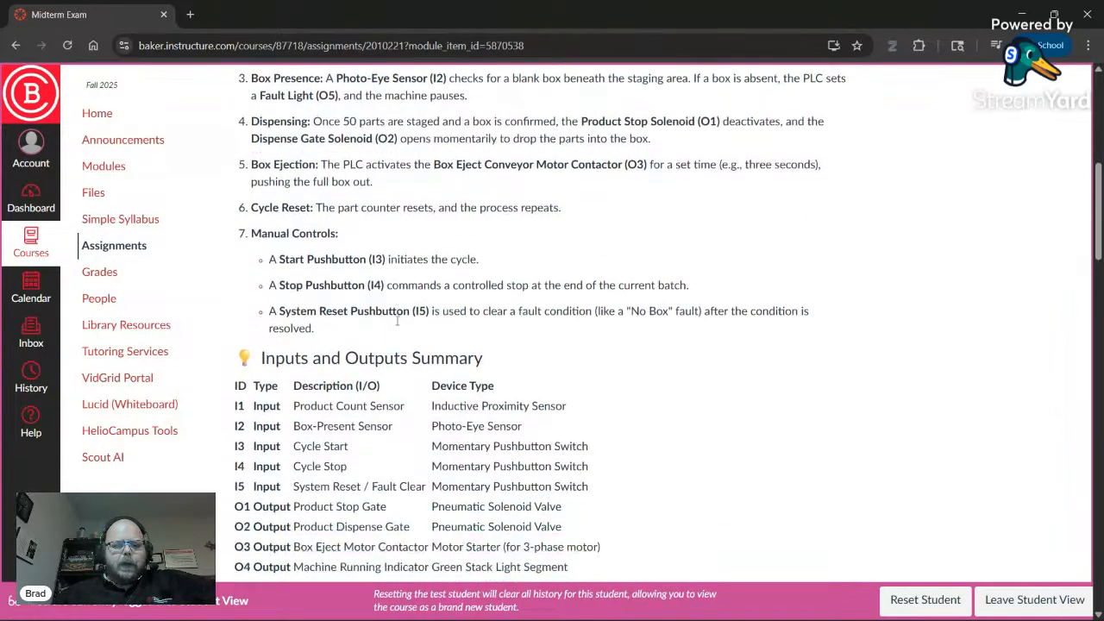
scroll(399, 321, down, 2)
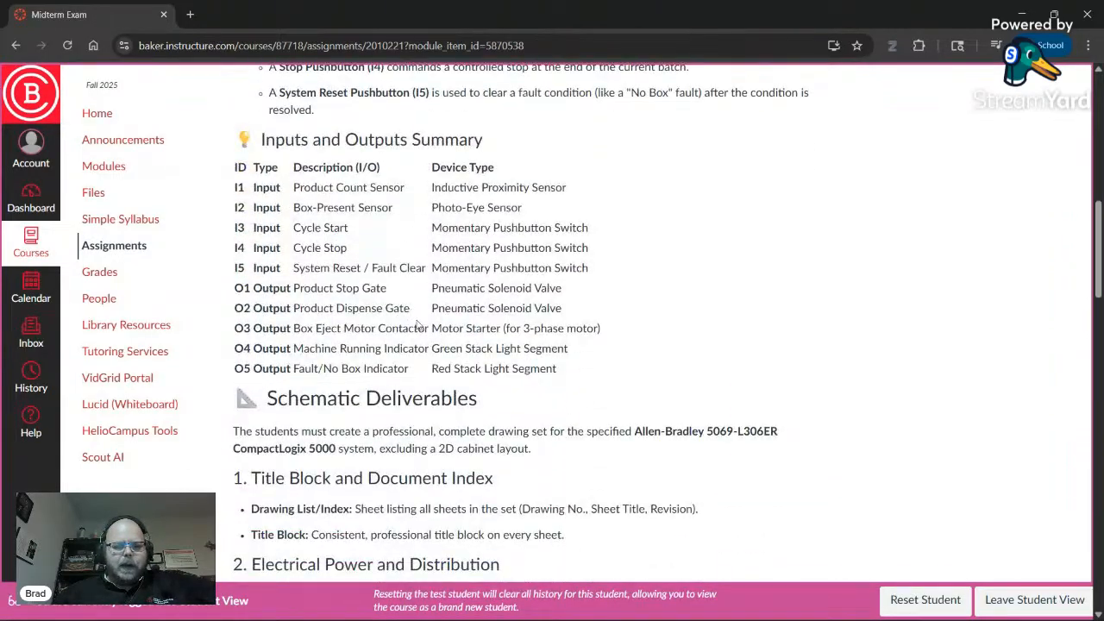
drag(578, 380, 581, 216)
click(632, 241)
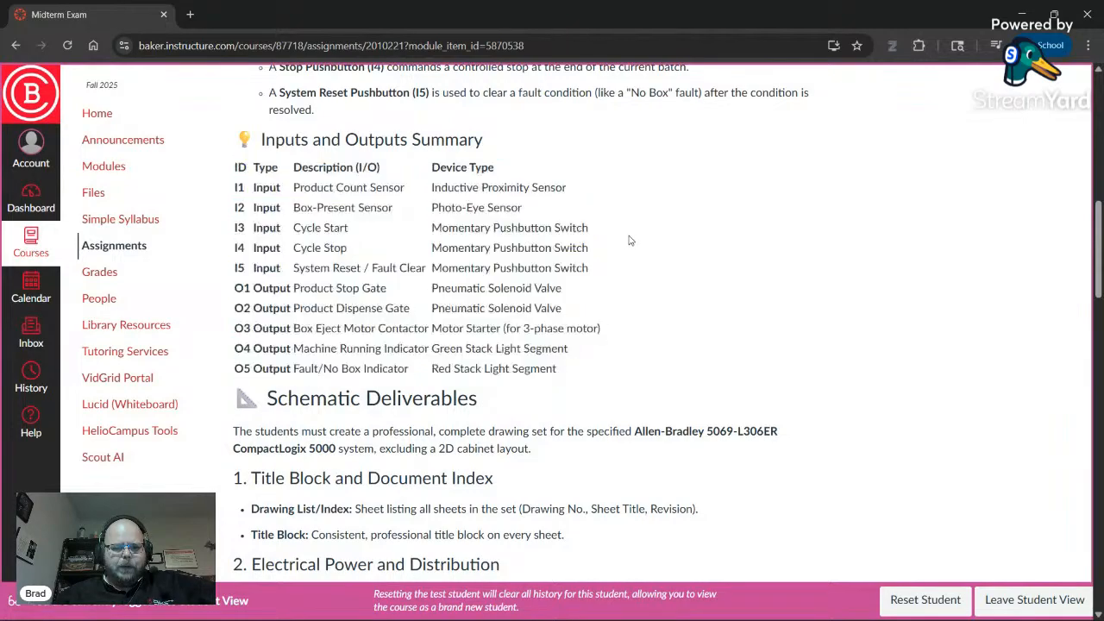
double_click(309, 190)
click(310, 206)
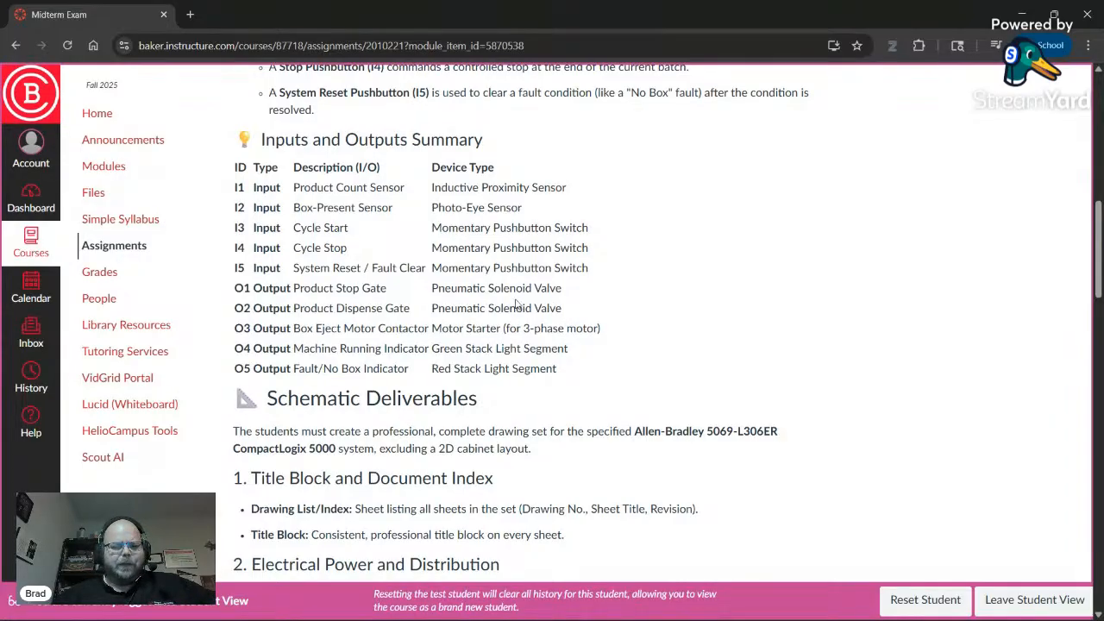
scroll(506, 299, down, 2)
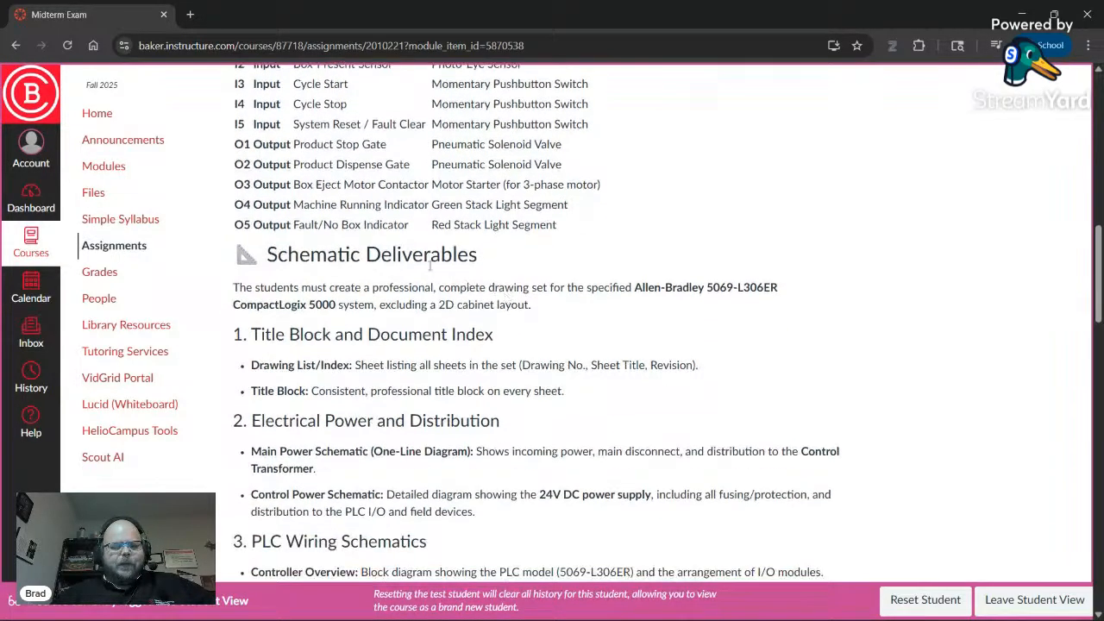
scroll(411, 268, up, 2)
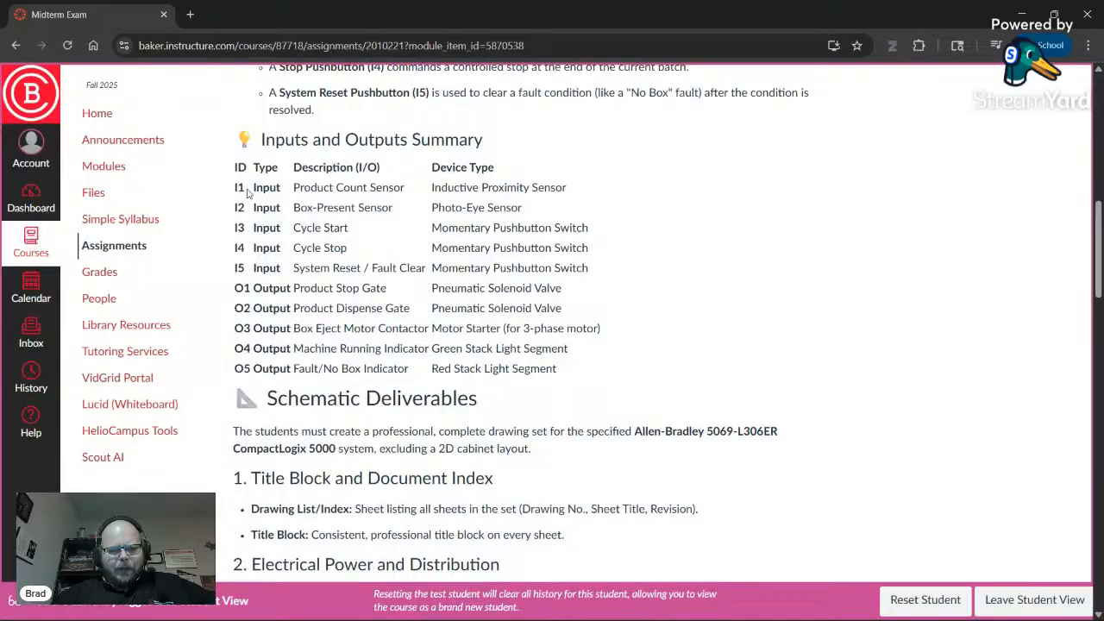
drag(239, 187, 570, 372)
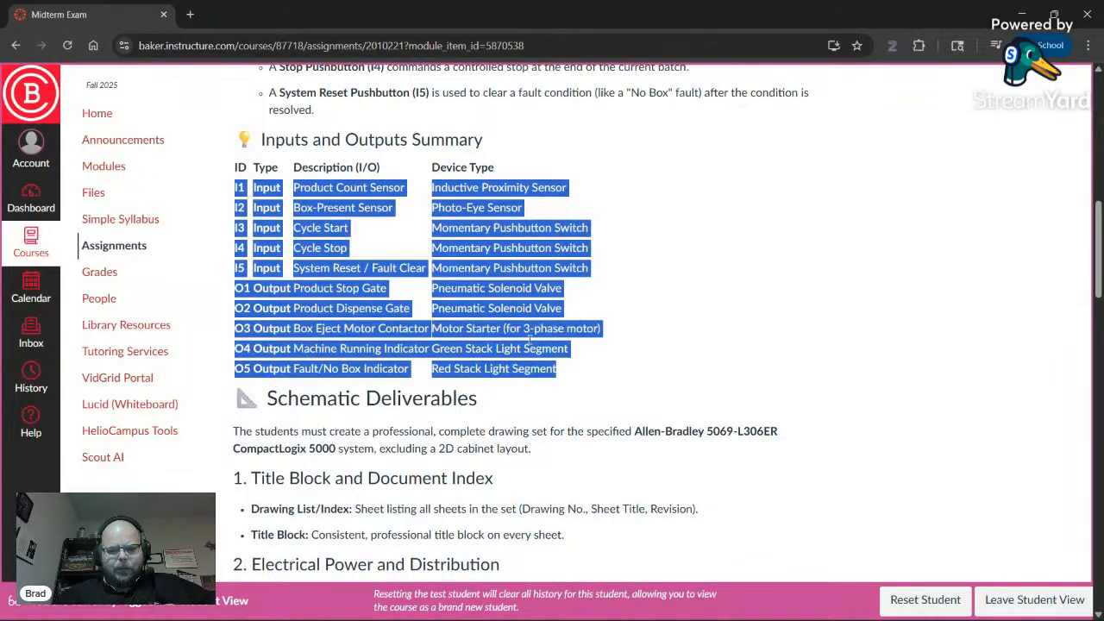
scroll(417, 269, down, 2)
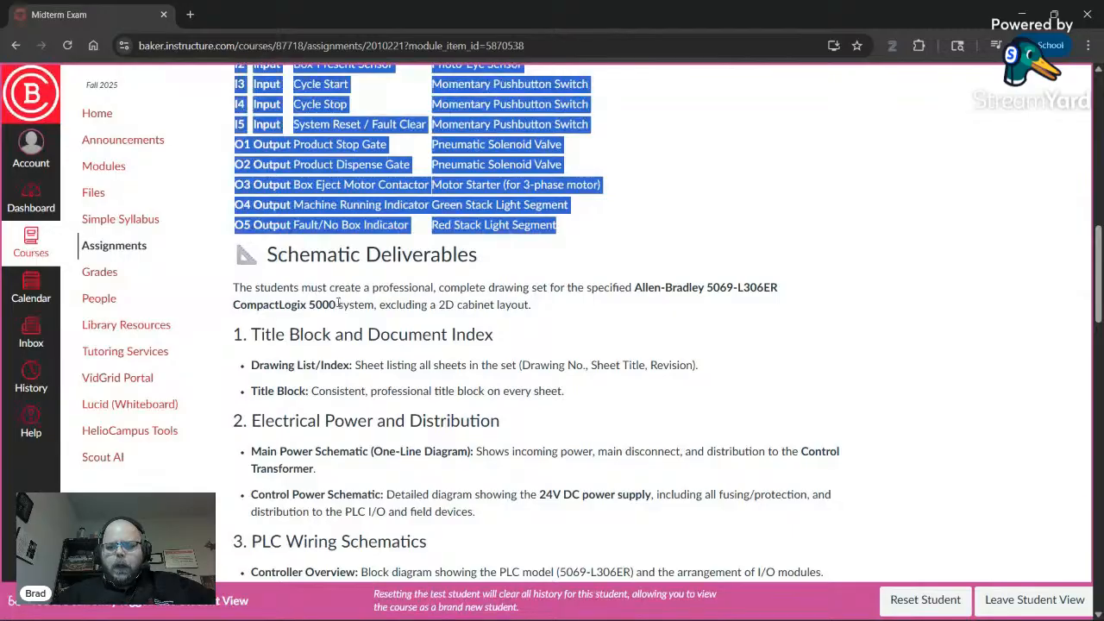
drag(234, 287, 774, 299)
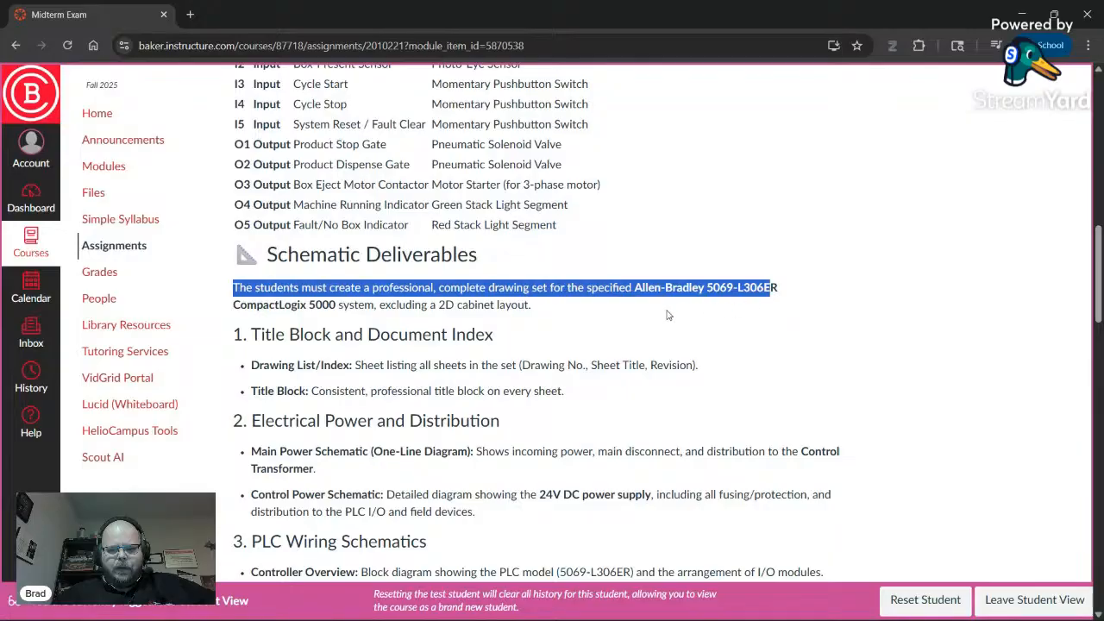
click(669, 312)
drag(692, 289, 745, 289)
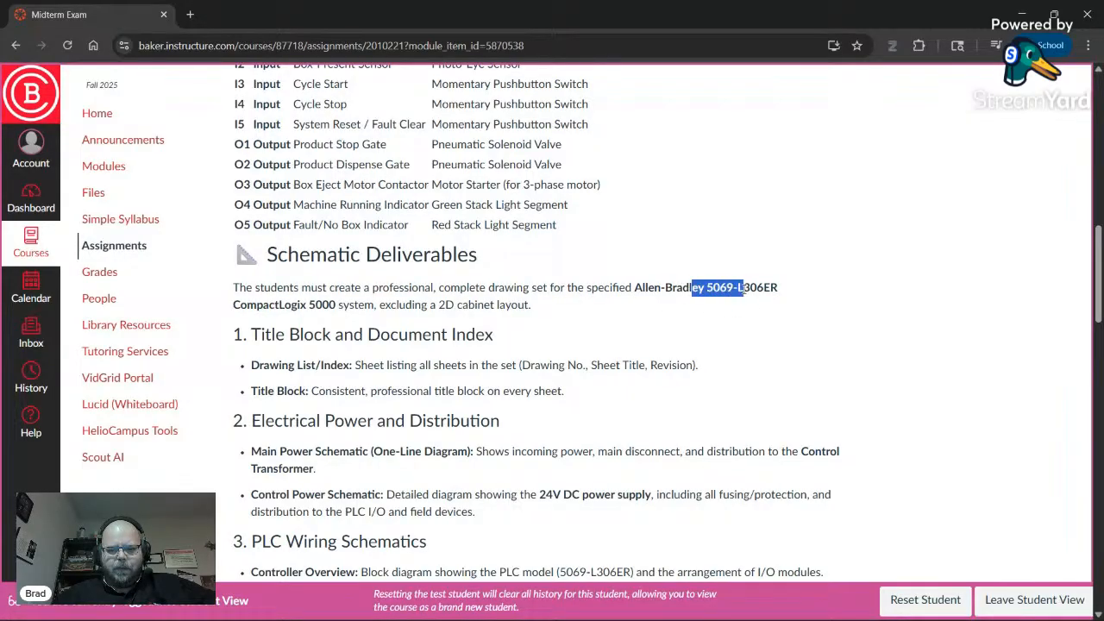
double_click(757, 288)
scroll(409, 304, down, 1)
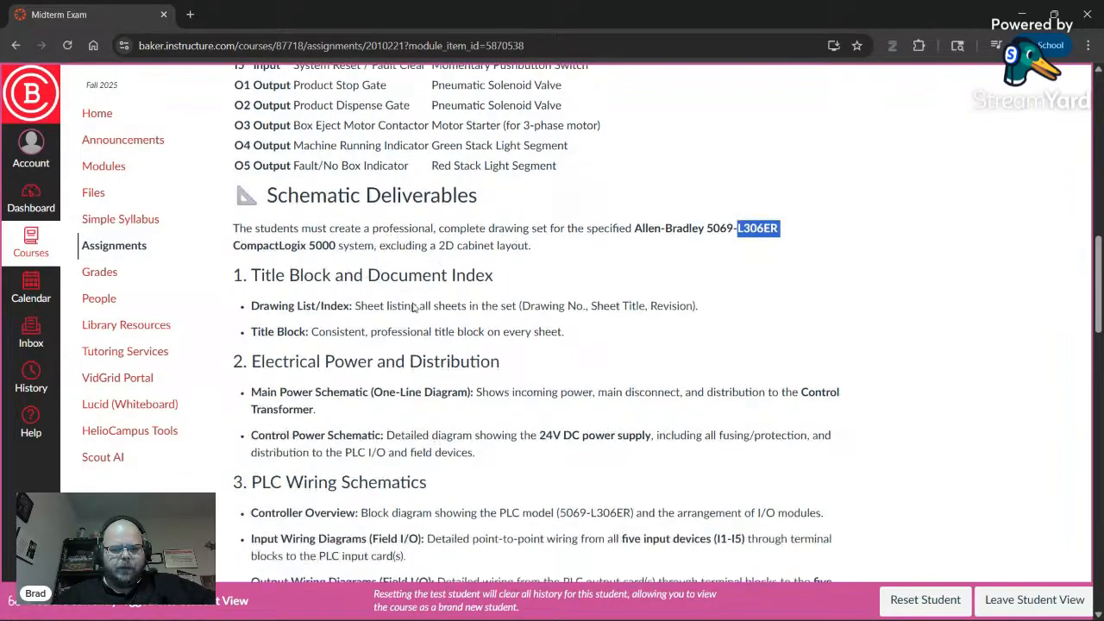
drag(381, 235, 531, 239)
click(519, 259)
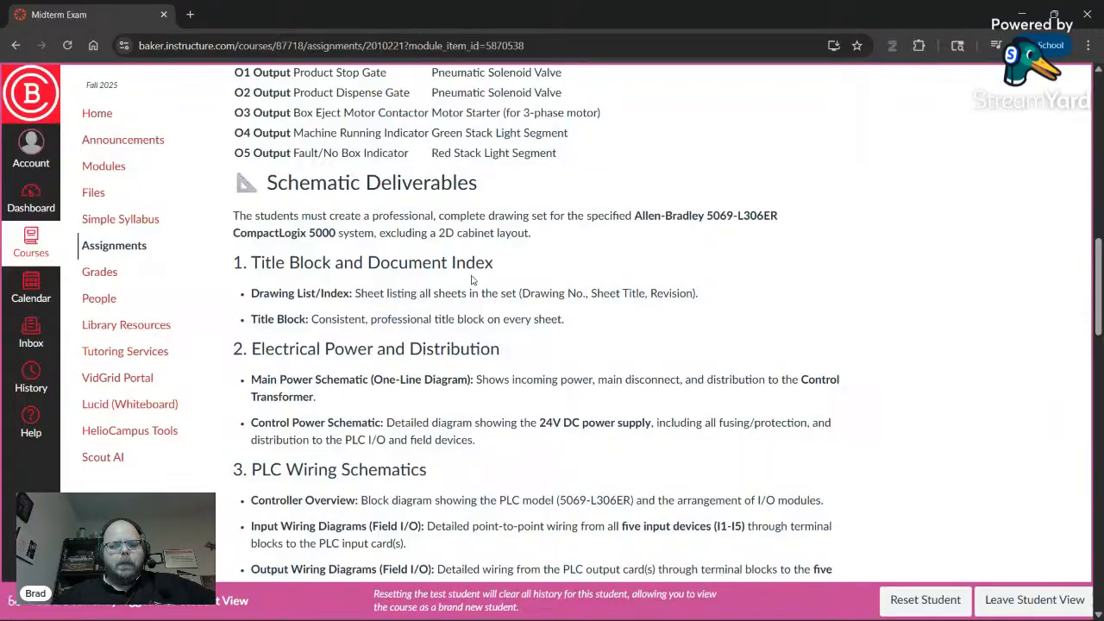
scroll(473, 279, down, 1)
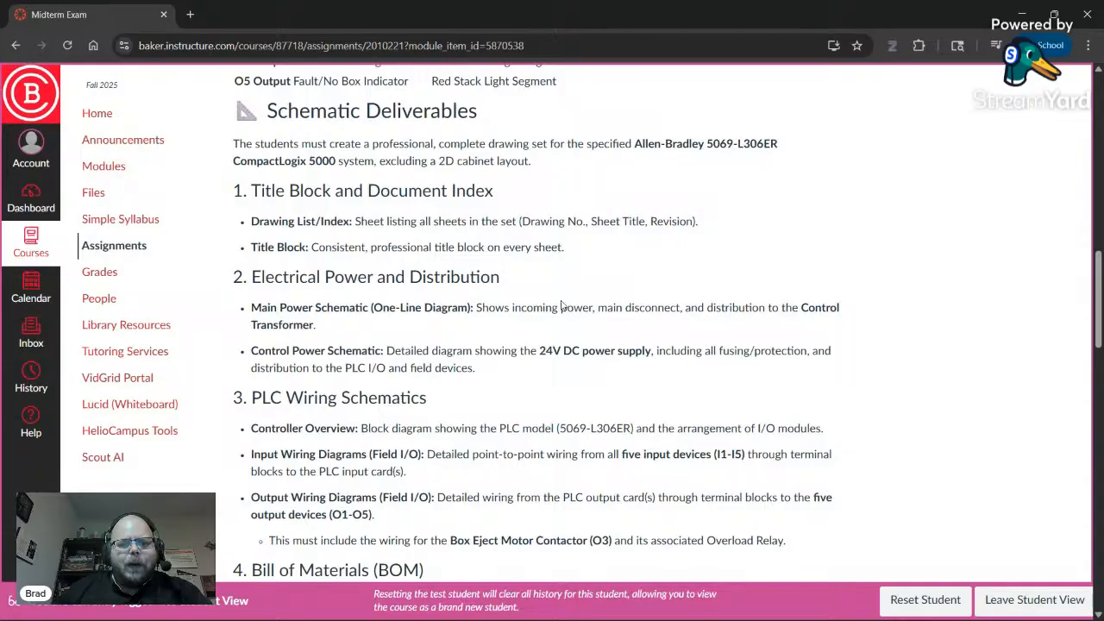
double_click(473, 162)
click(518, 166)
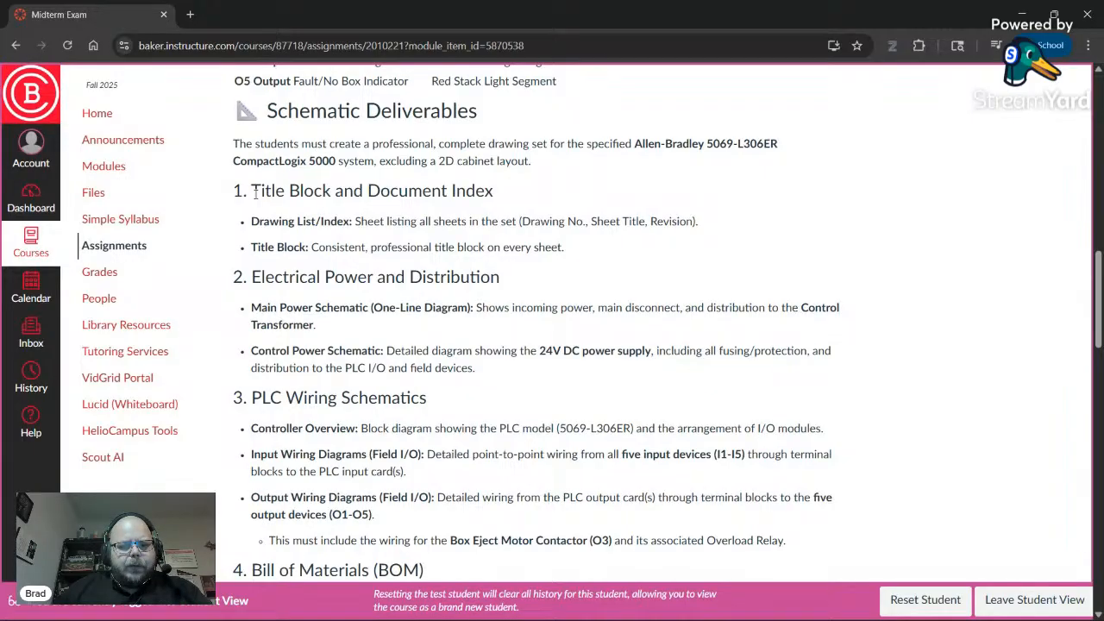
drag(255, 193, 509, 202)
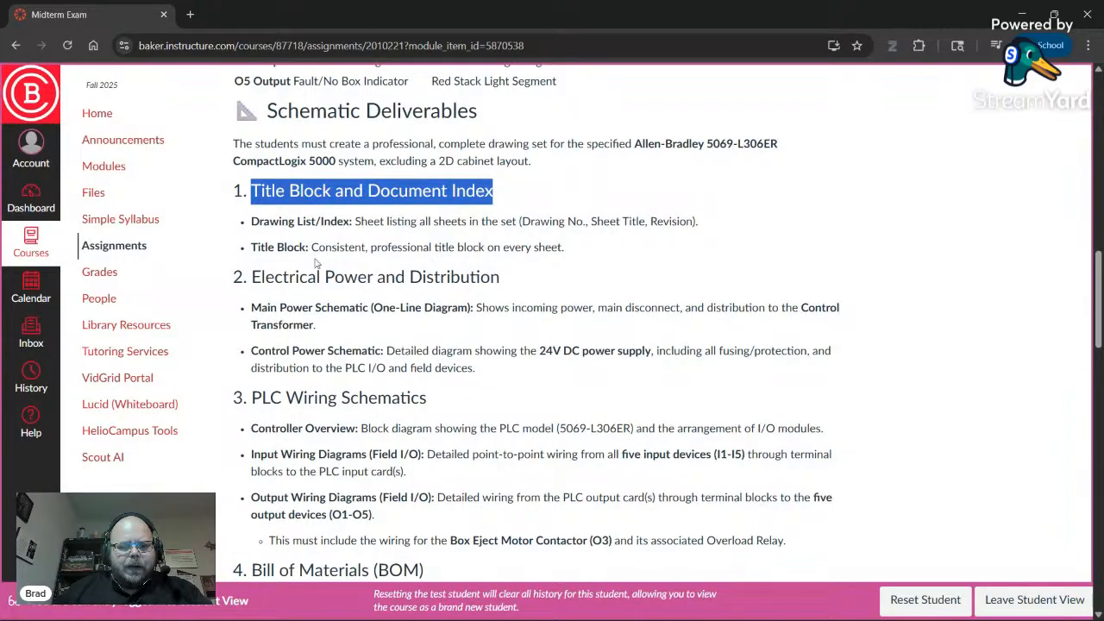
scroll(316, 264, down, 1)
drag(253, 207, 440, 227)
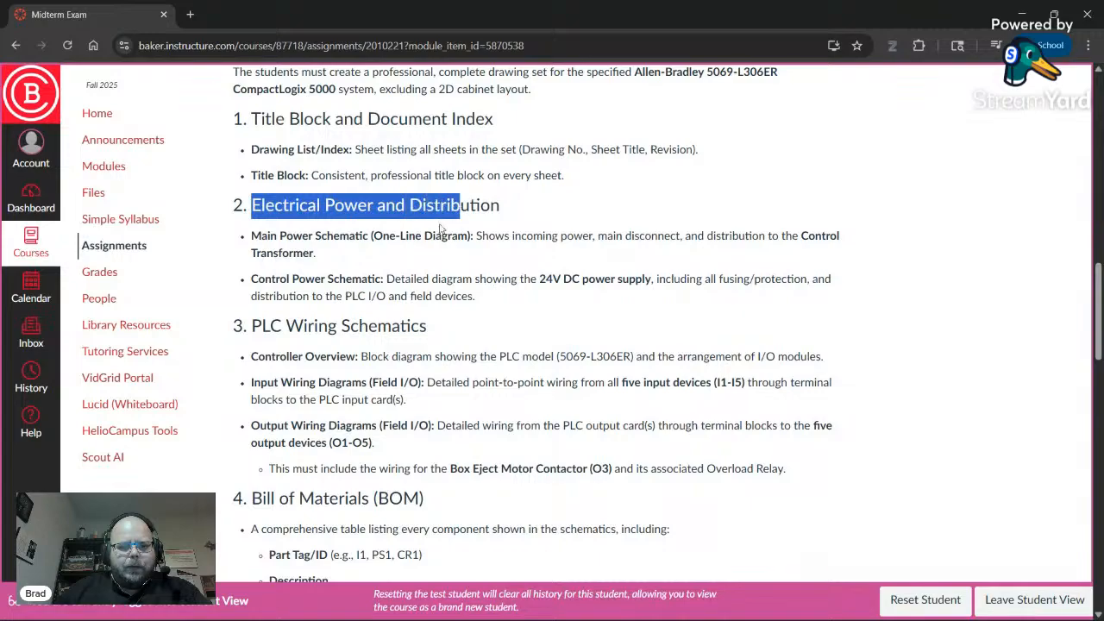
scroll(347, 298, down, 1)
drag(270, 255, 405, 255)
scroll(357, 280, down, 2)
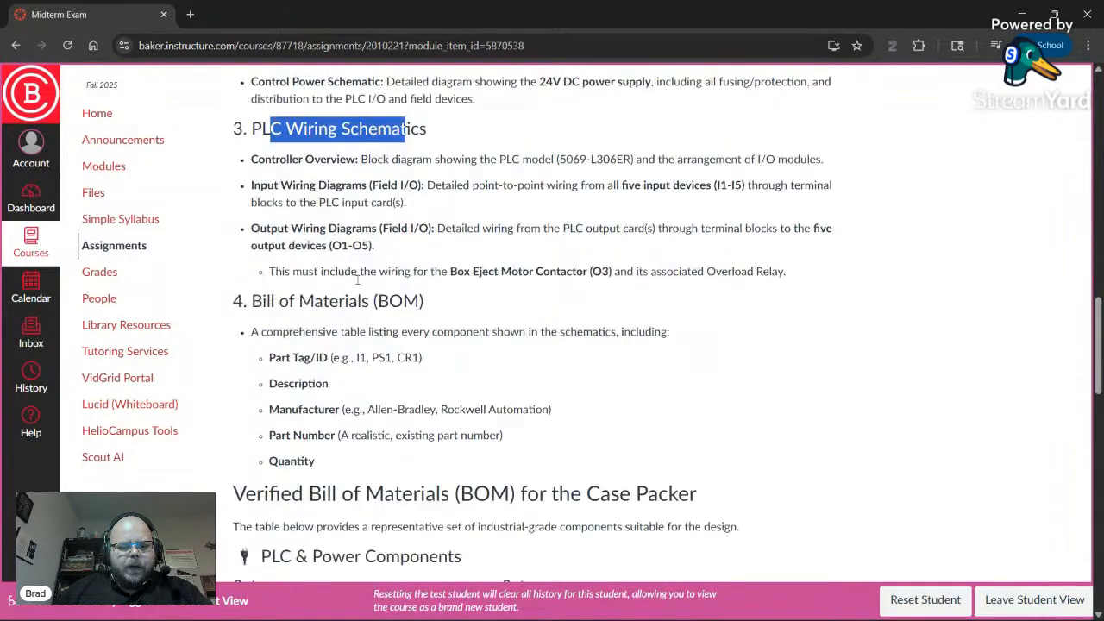
drag(357, 282, 278, 283)
scroll(327, 259, up, 3)
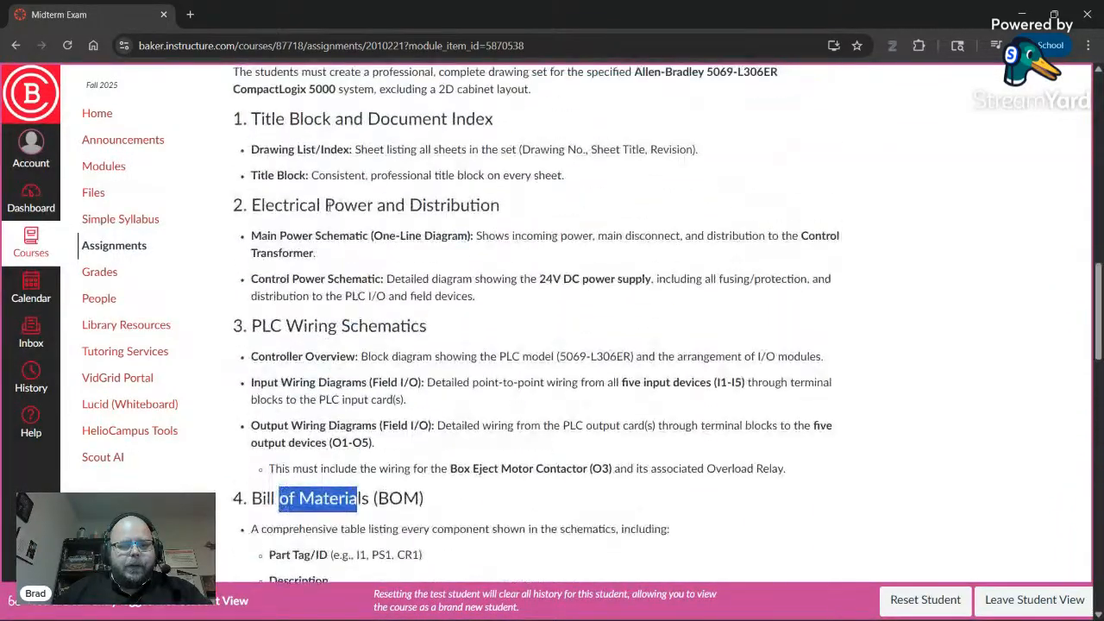
drag(250, 121, 518, 128)
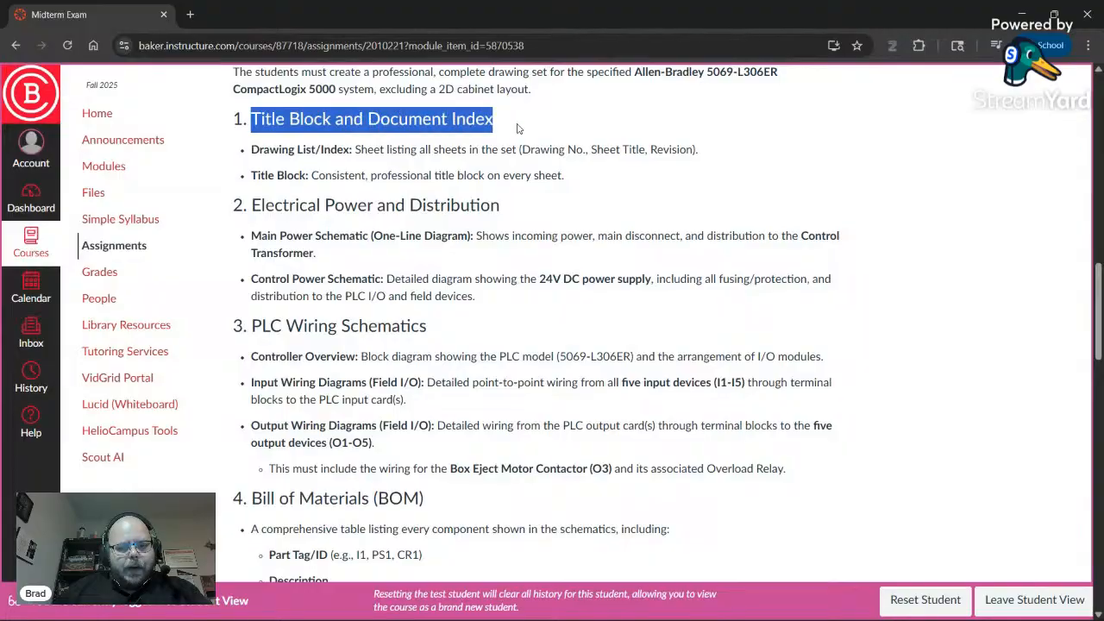
scroll(278, 457, down, 1)
drag(250, 426, 463, 426)
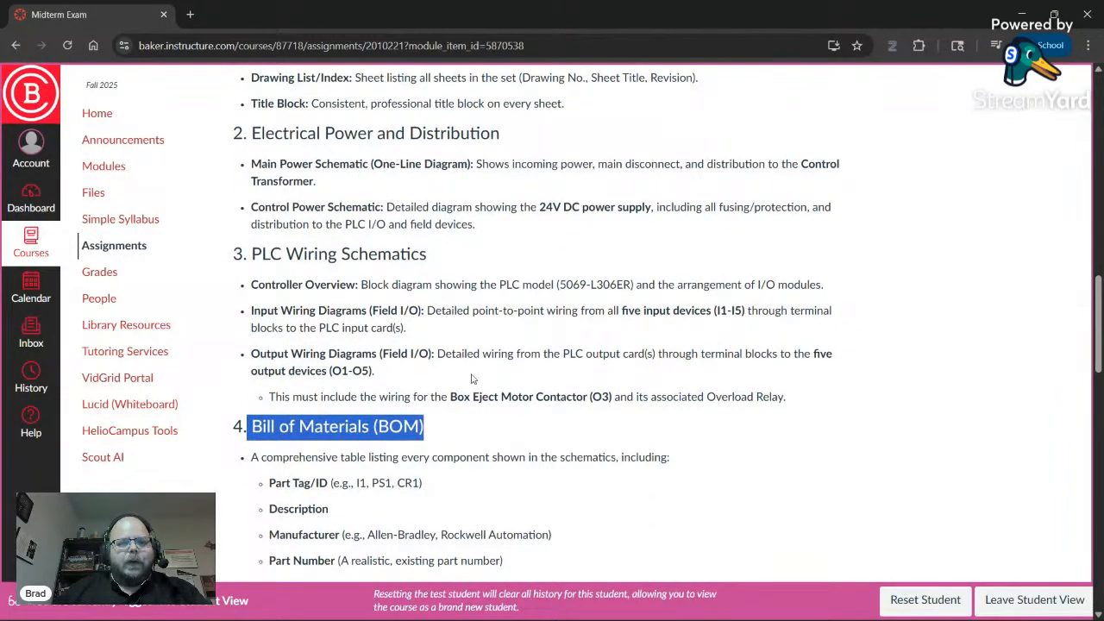
scroll(468, 354, up, 3)
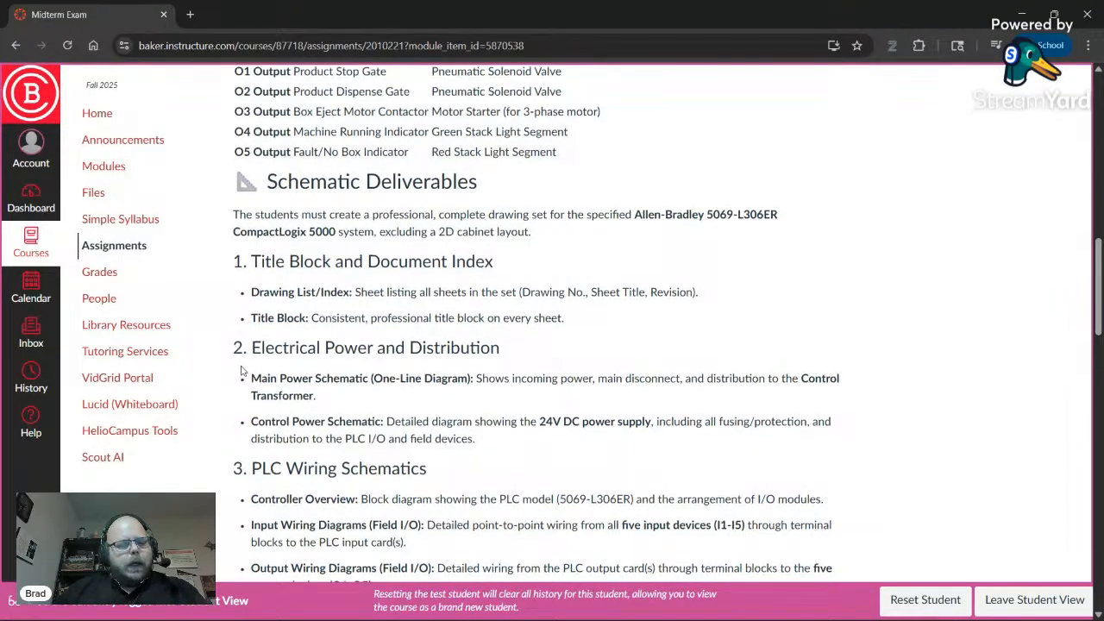
scroll(378, 348, down, 2)
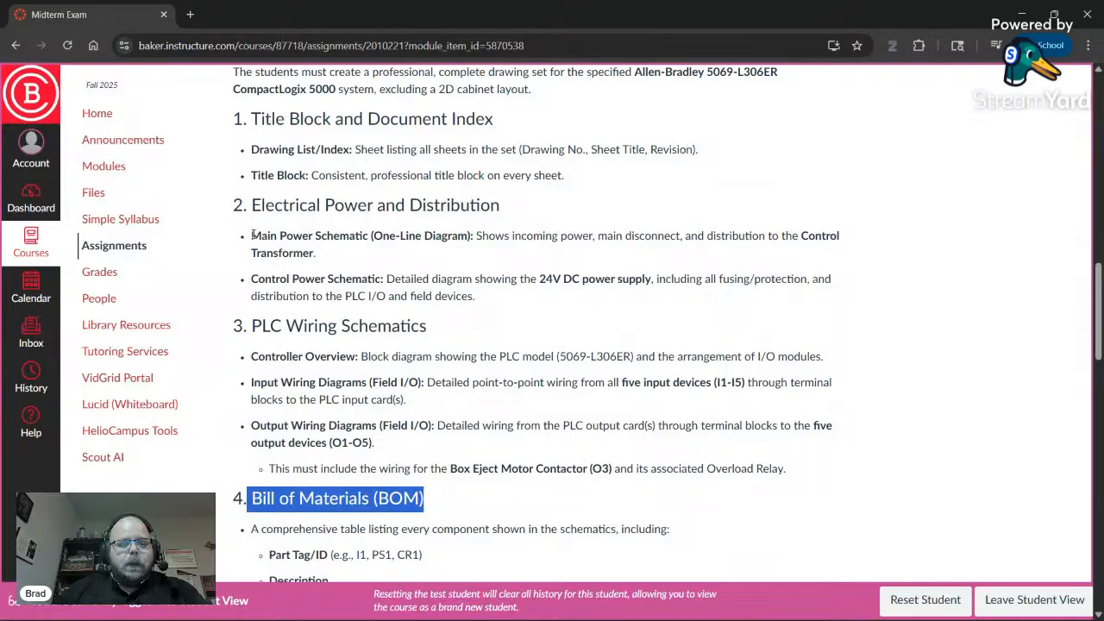
drag(253, 234, 383, 279)
click(359, 237)
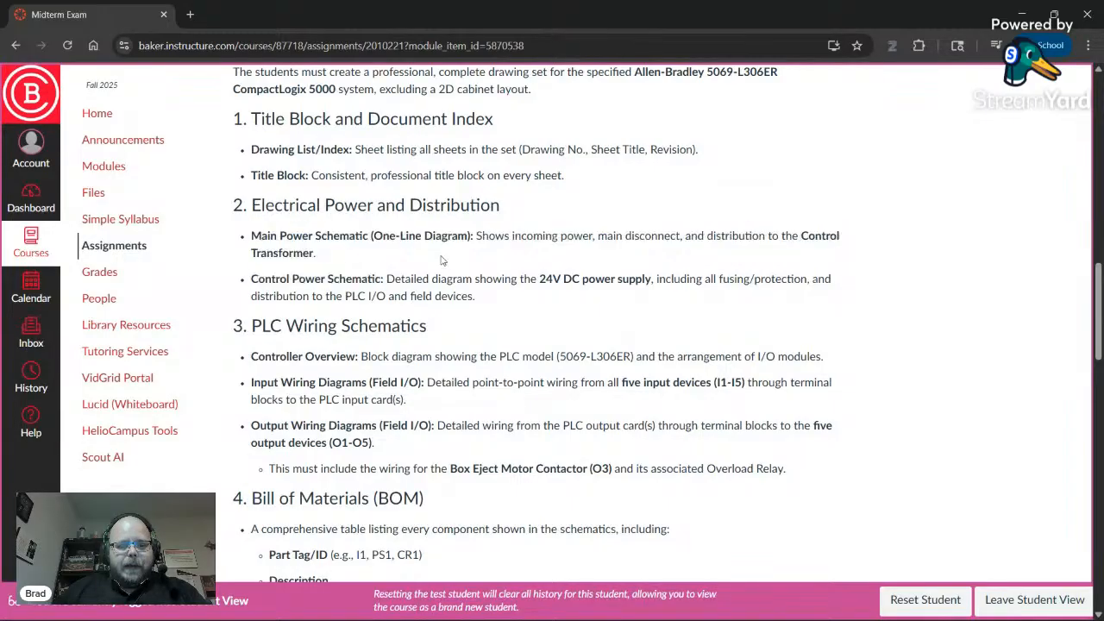
double_click(336, 276)
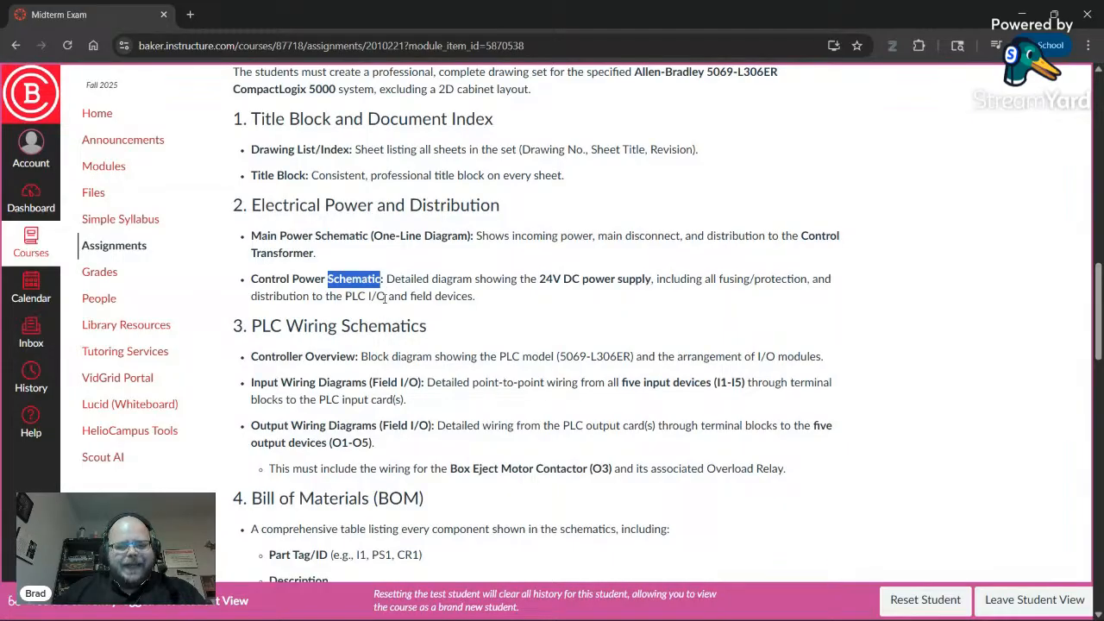
double_click(335, 237)
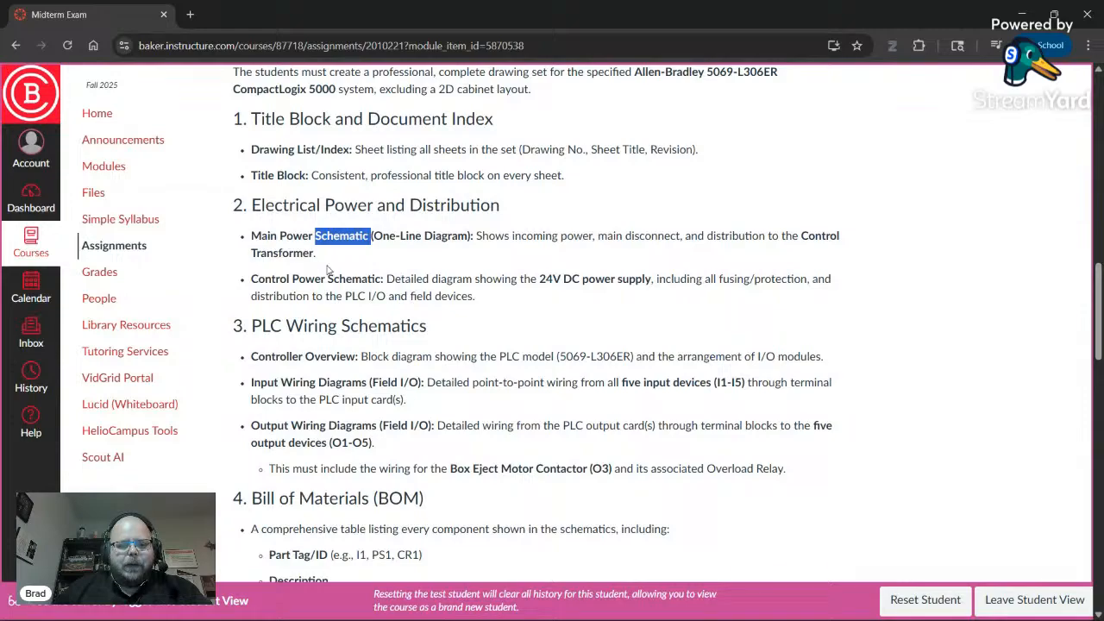
double_click(349, 279)
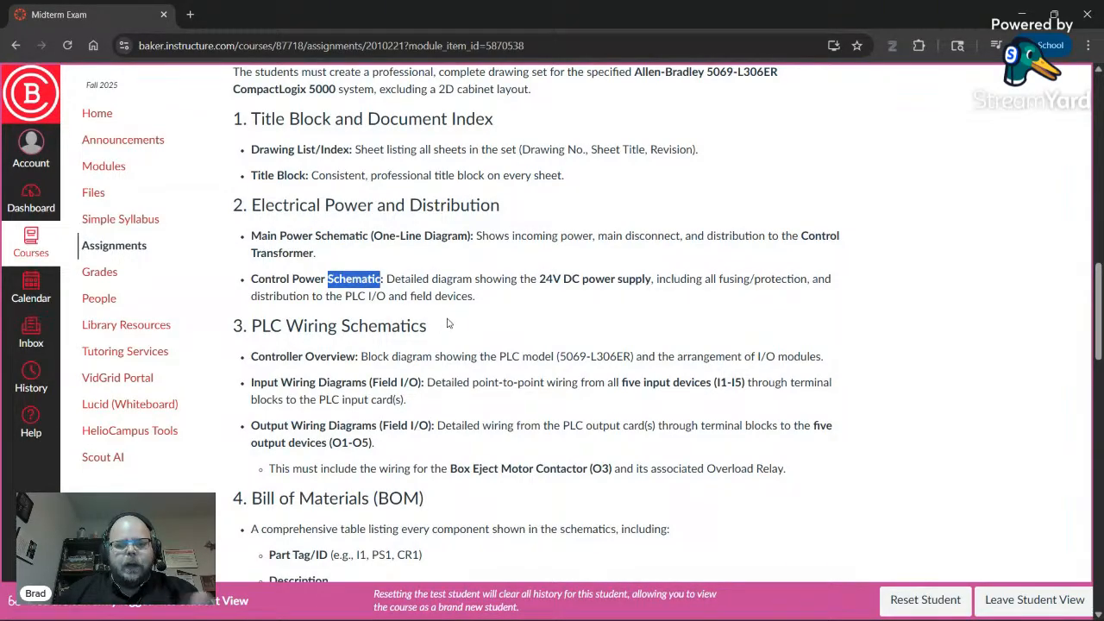
scroll(343, 322, down, 1)
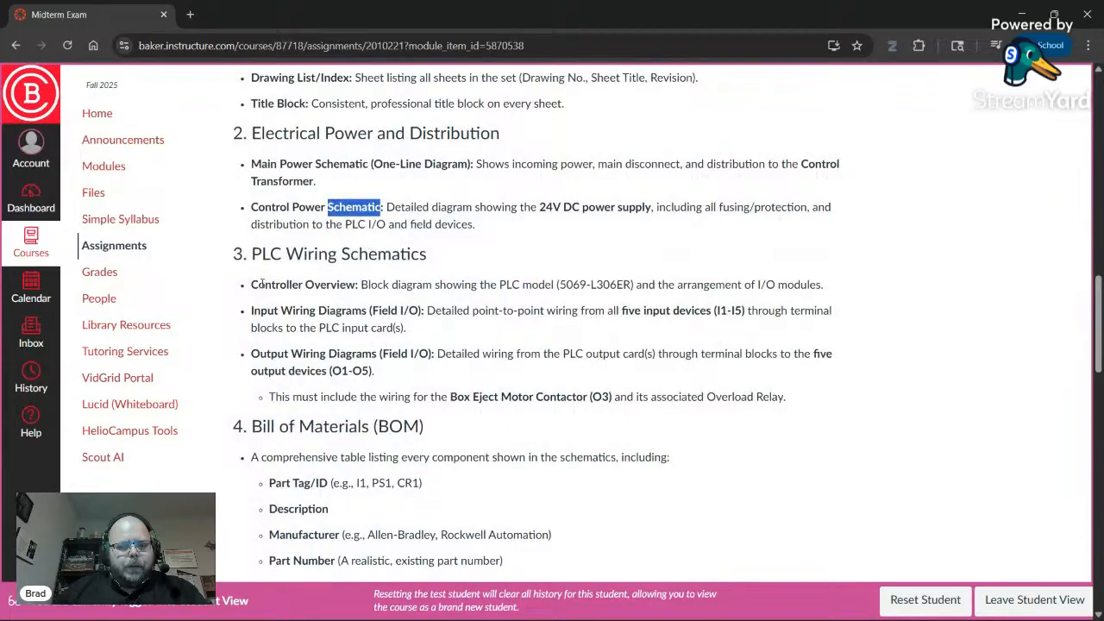
drag(258, 285, 429, 354)
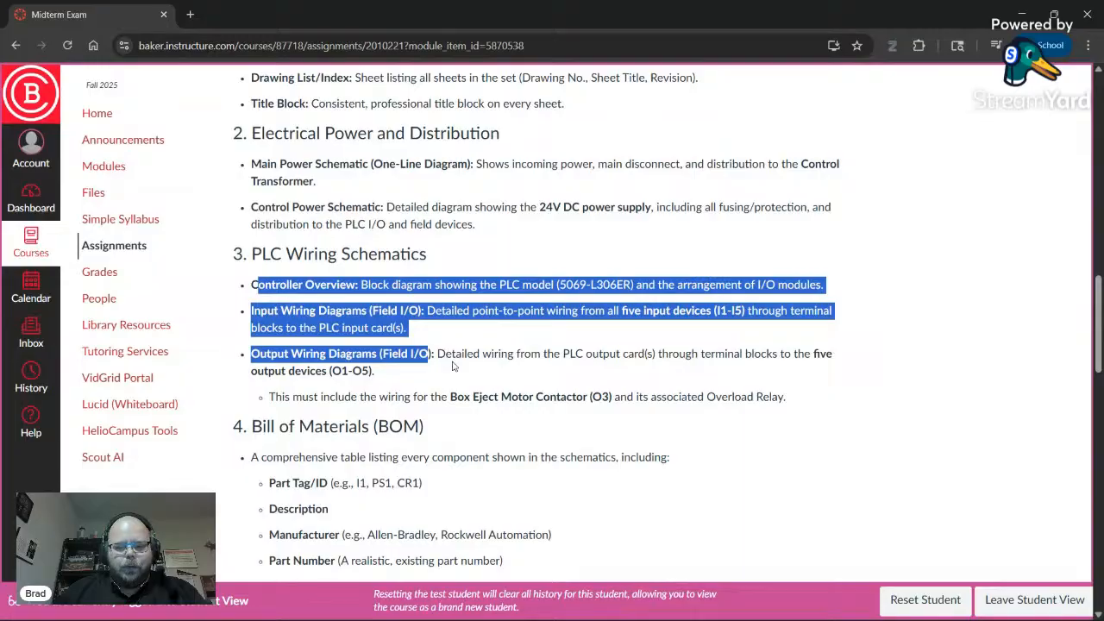
scroll(405, 349, down, 2)
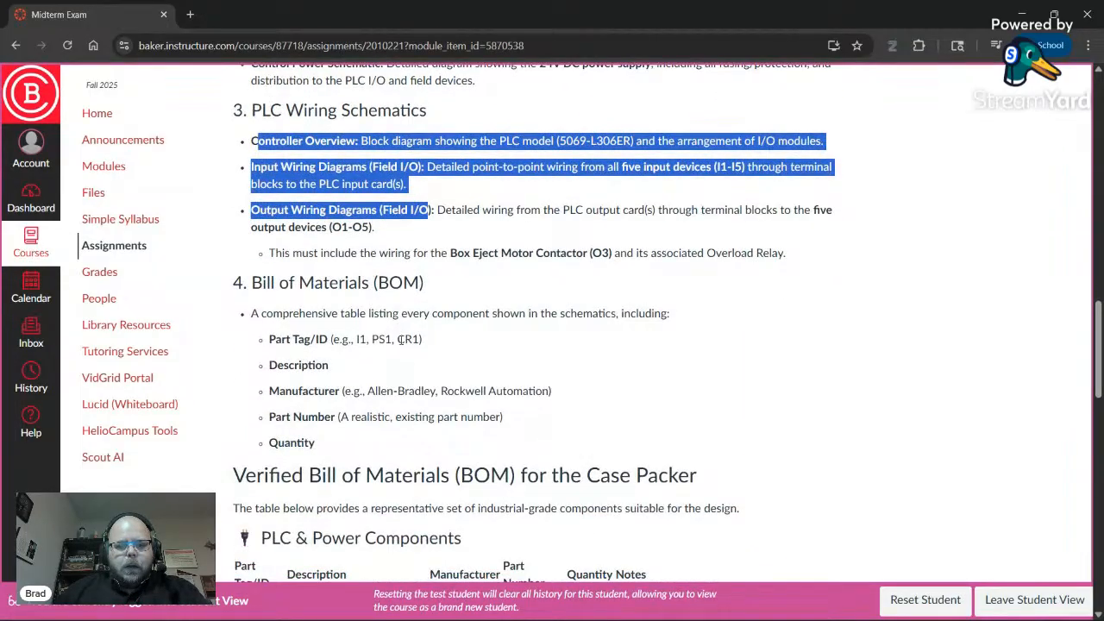
scroll(287, 337, down, 1)
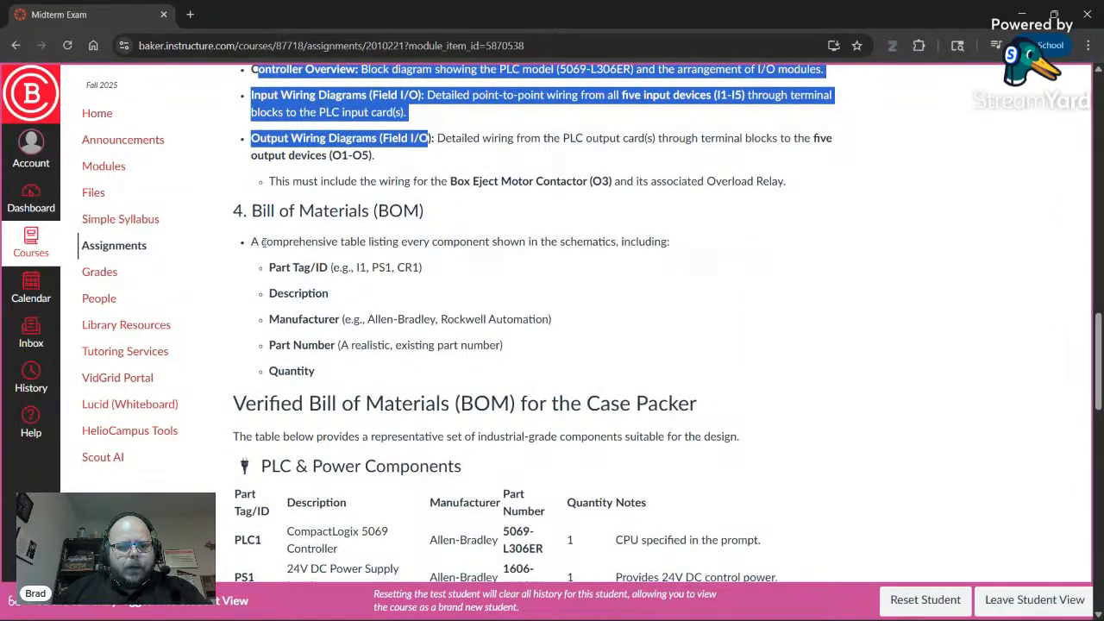
scroll(241, 302, down, 2)
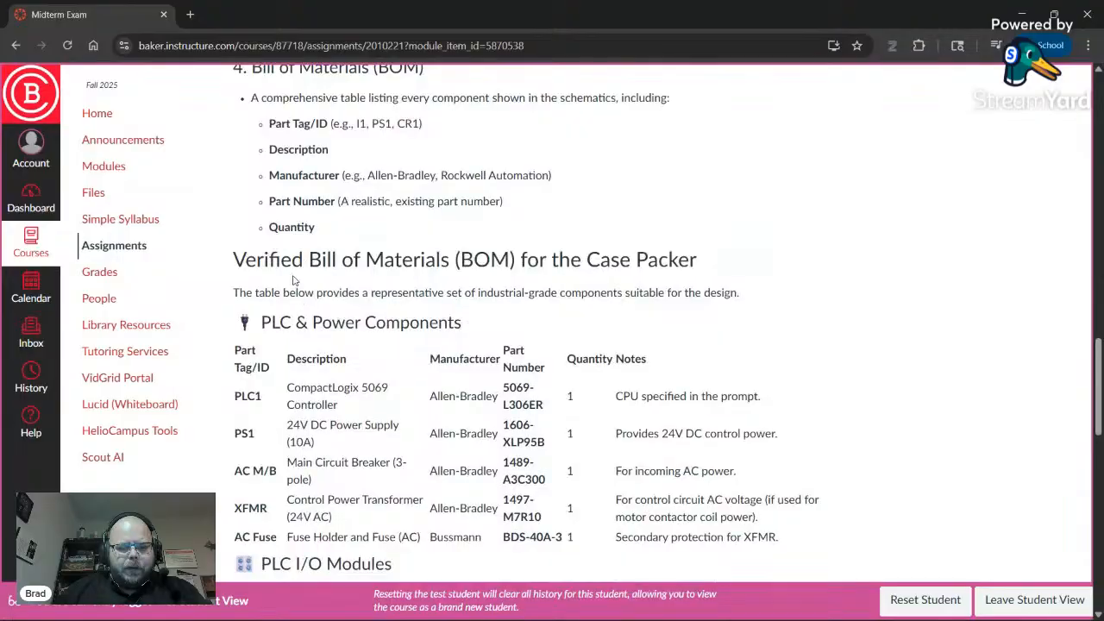
scroll(228, 341, down, 1)
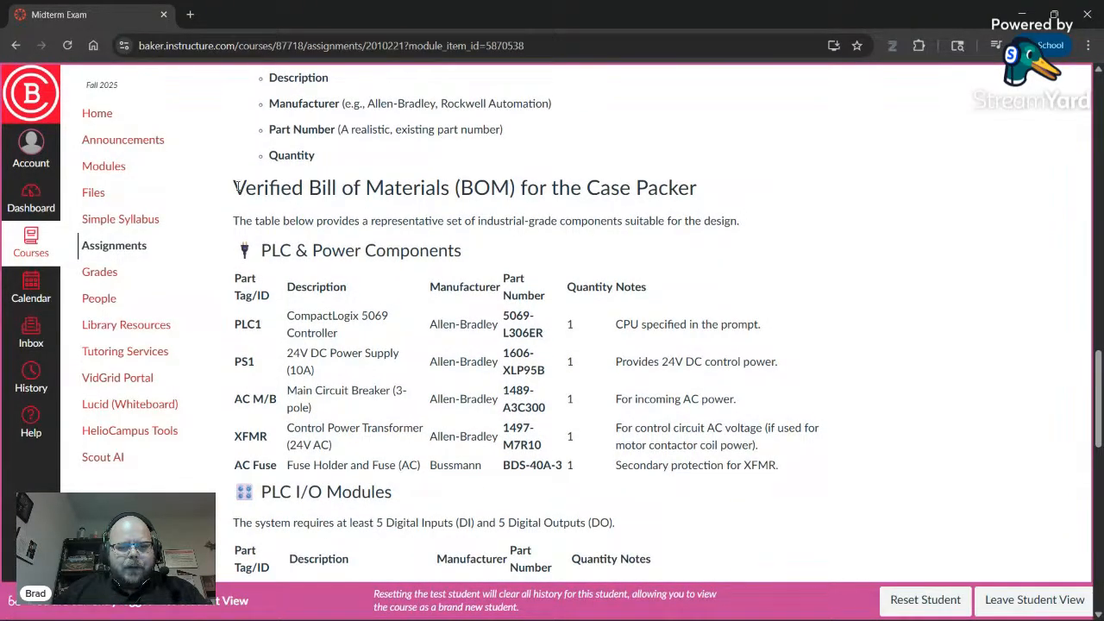
drag(235, 188, 716, 203)
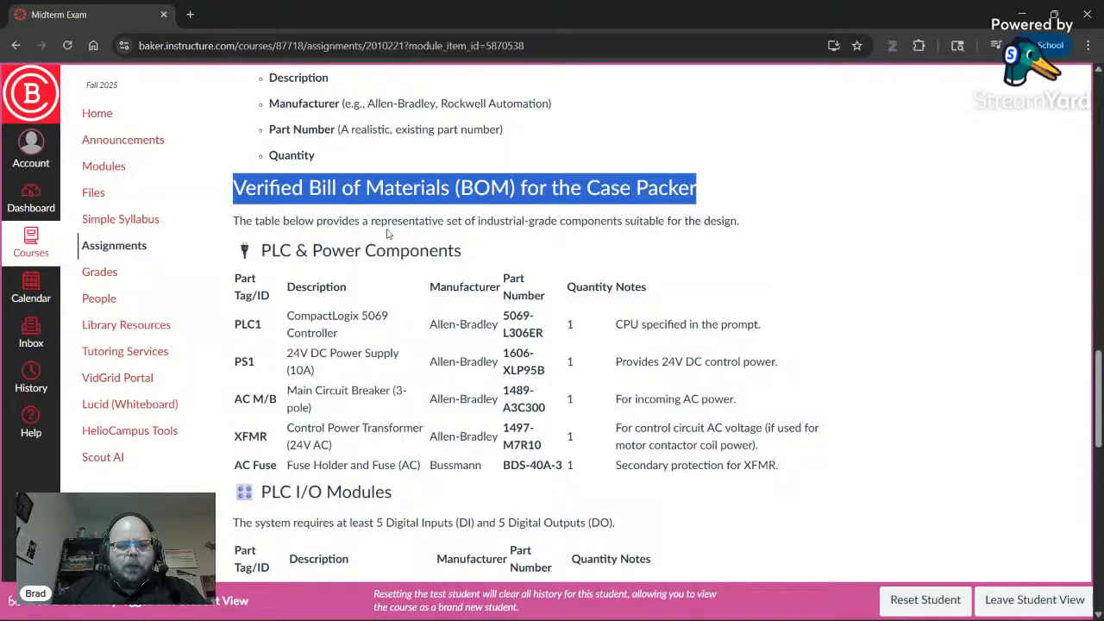
scroll(402, 225, down, 1)
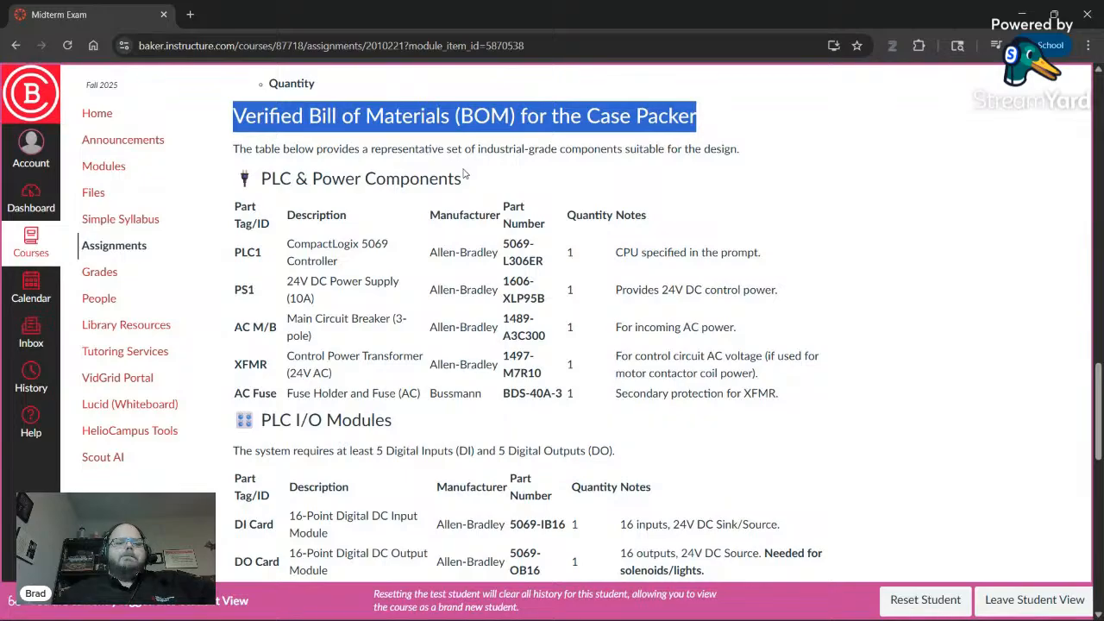
click(473, 164)
scroll(408, 151, down, 5)
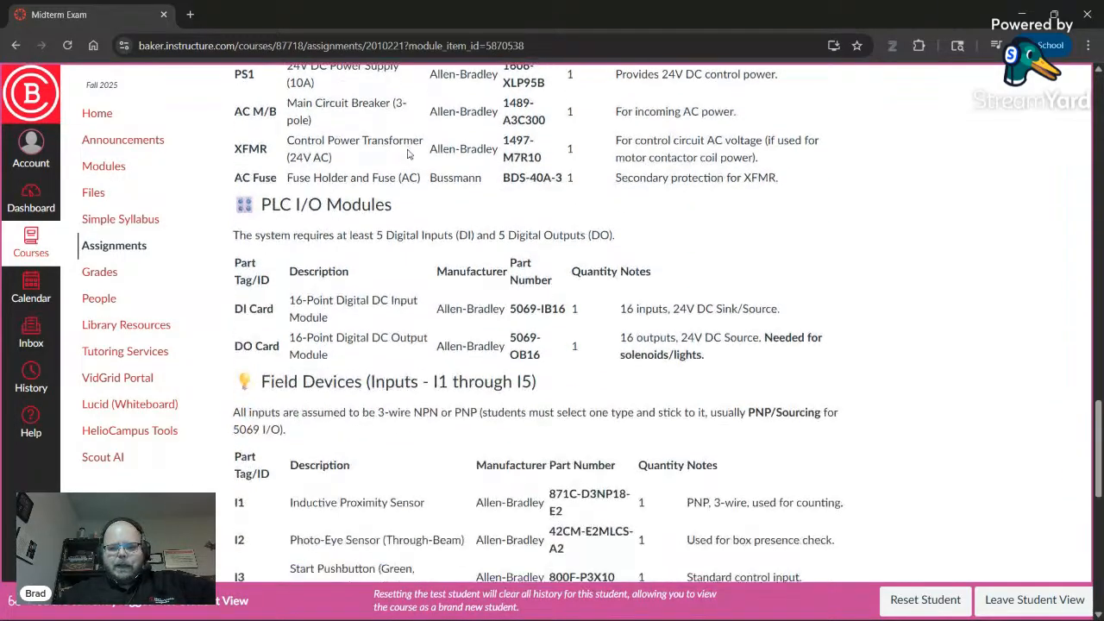
scroll(439, 198, up, 5)
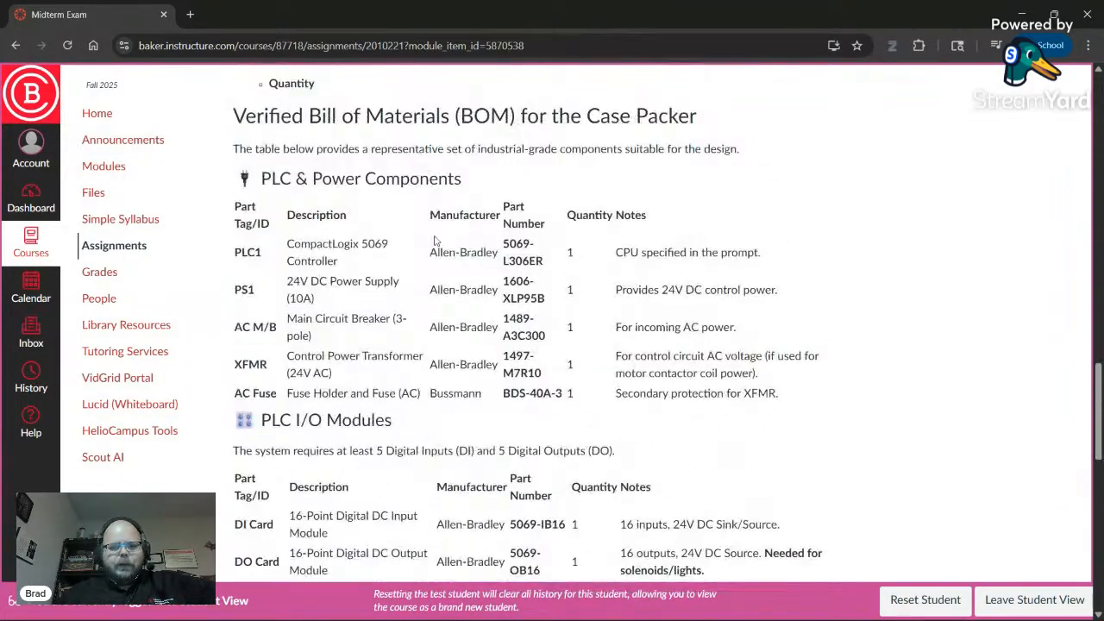
double_click(397, 151)
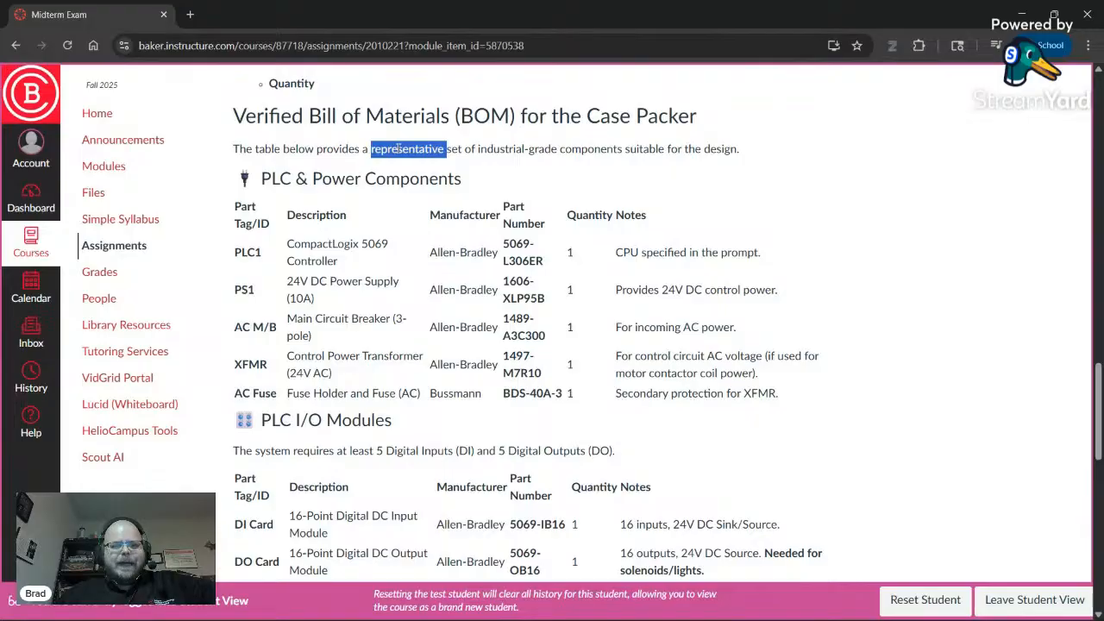
scroll(443, 256, down, 3)
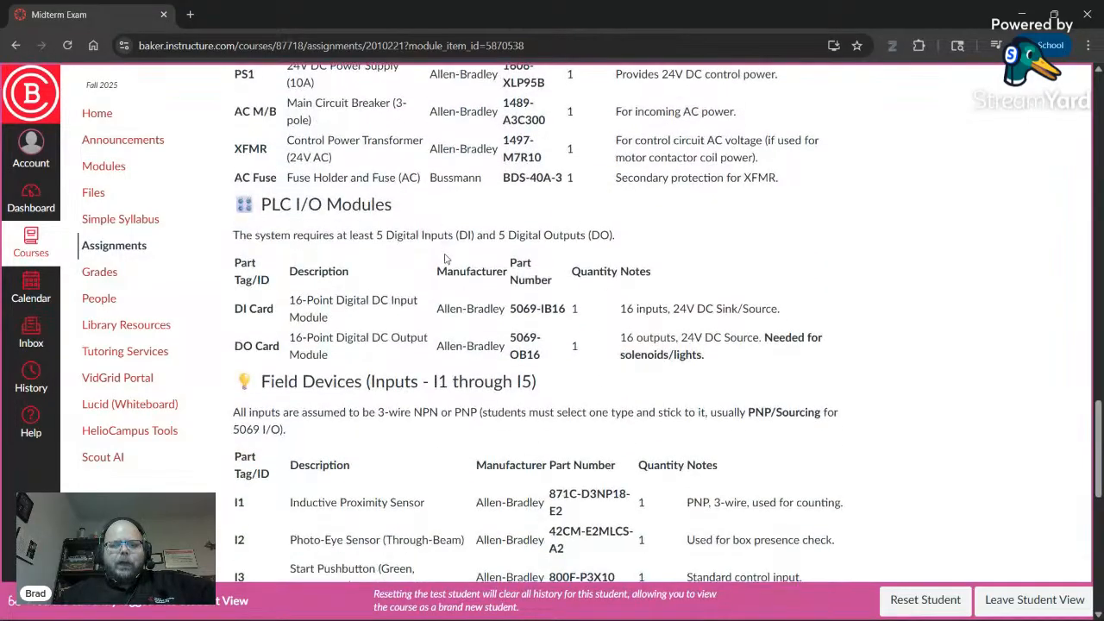
scroll(426, 268, down, 5)
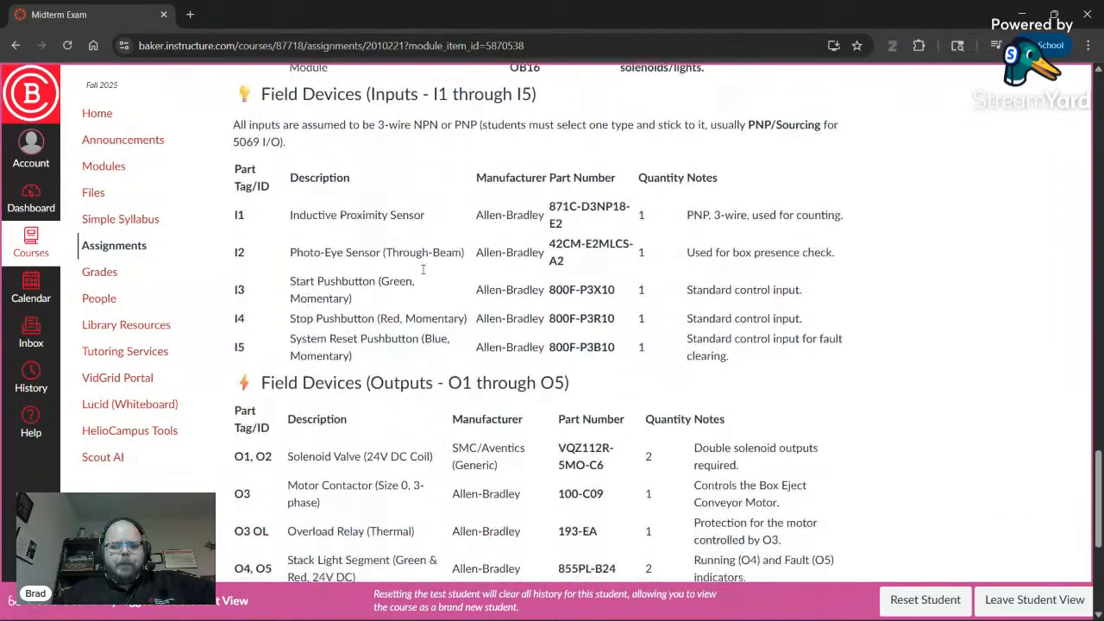
scroll(419, 273, up, 4)
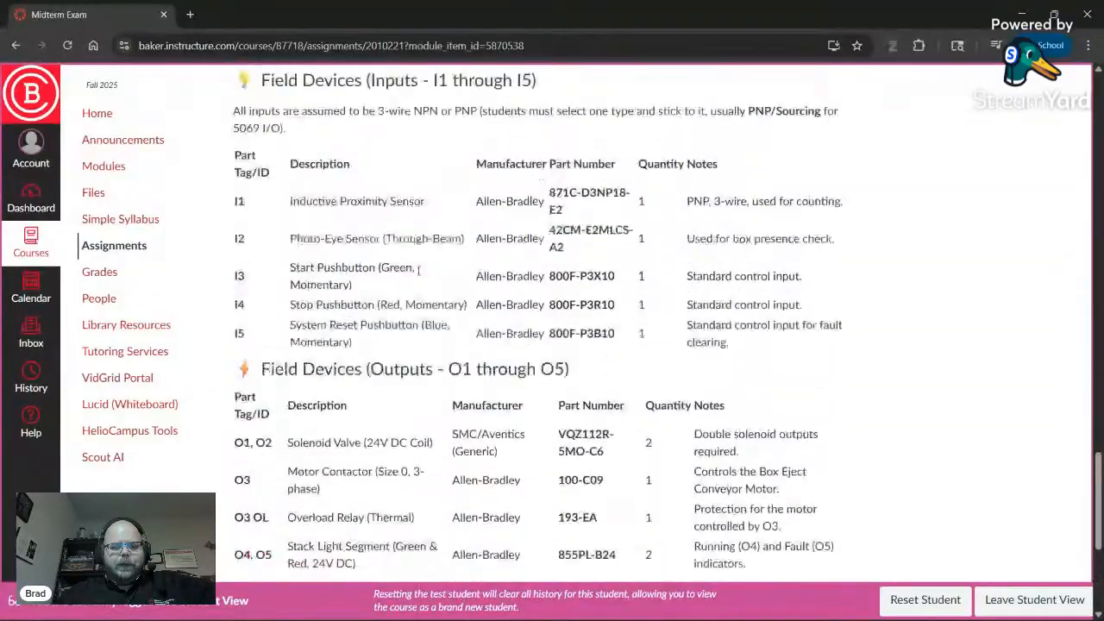
scroll(413, 285, up, 3)
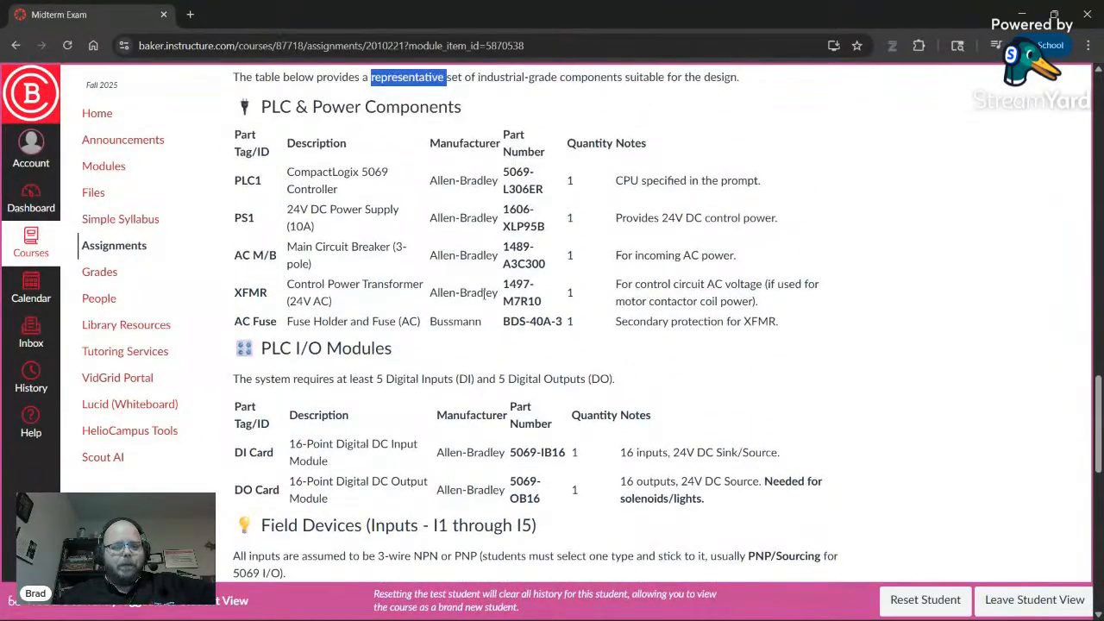
click(558, 250)
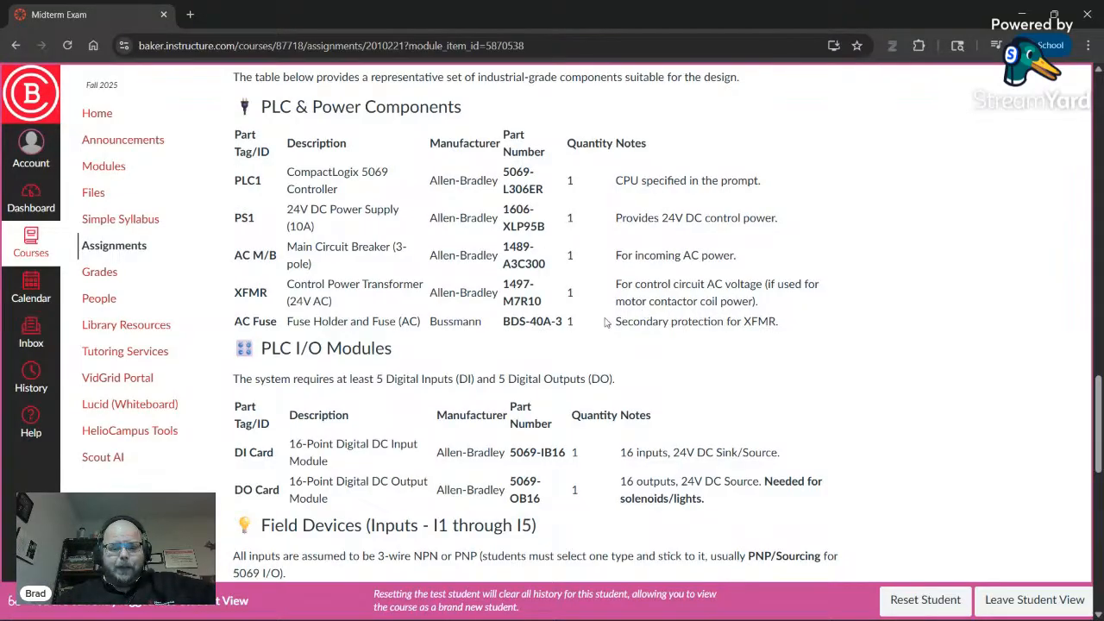
drag(505, 172, 552, 295)
click(563, 291)
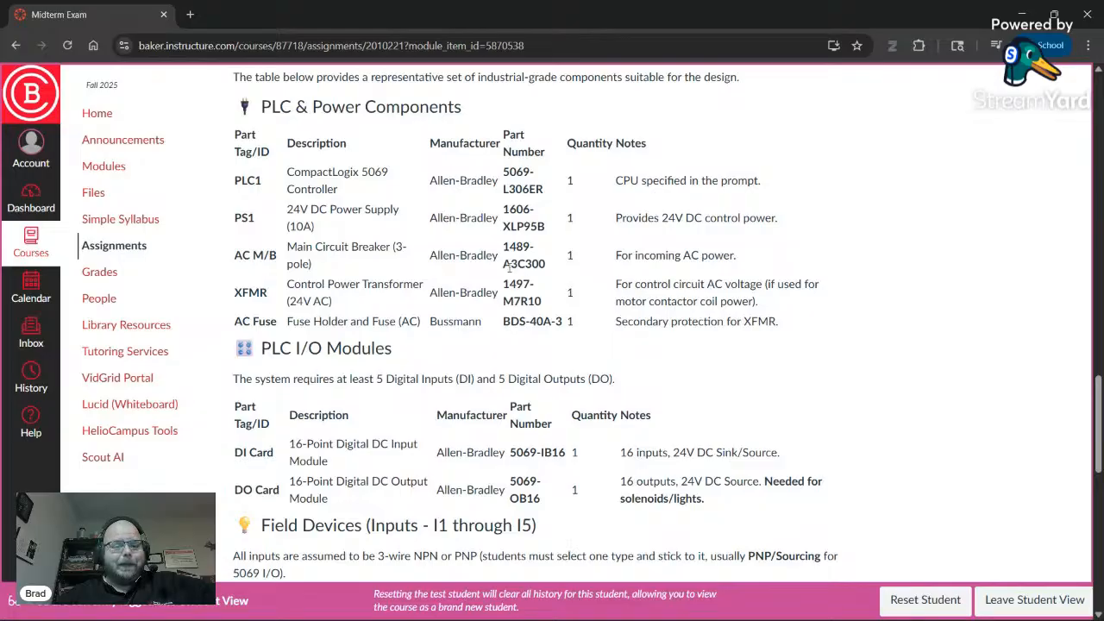
scroll(454, 288, down, 3)
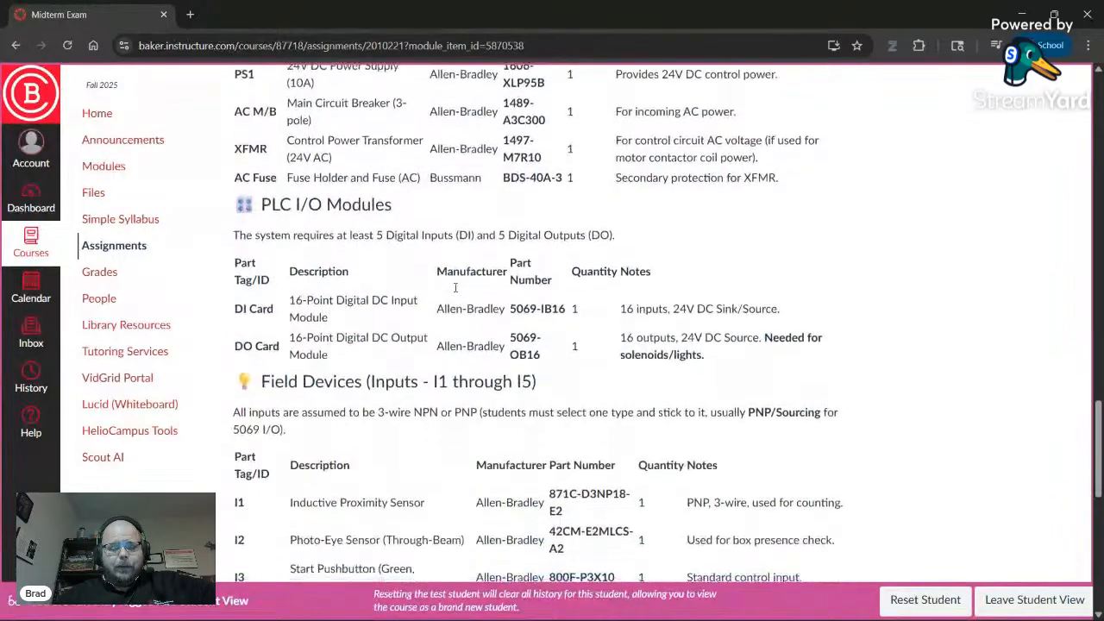
scroll(453, 294, up, 2)
scroll(467, 294, up, 1)
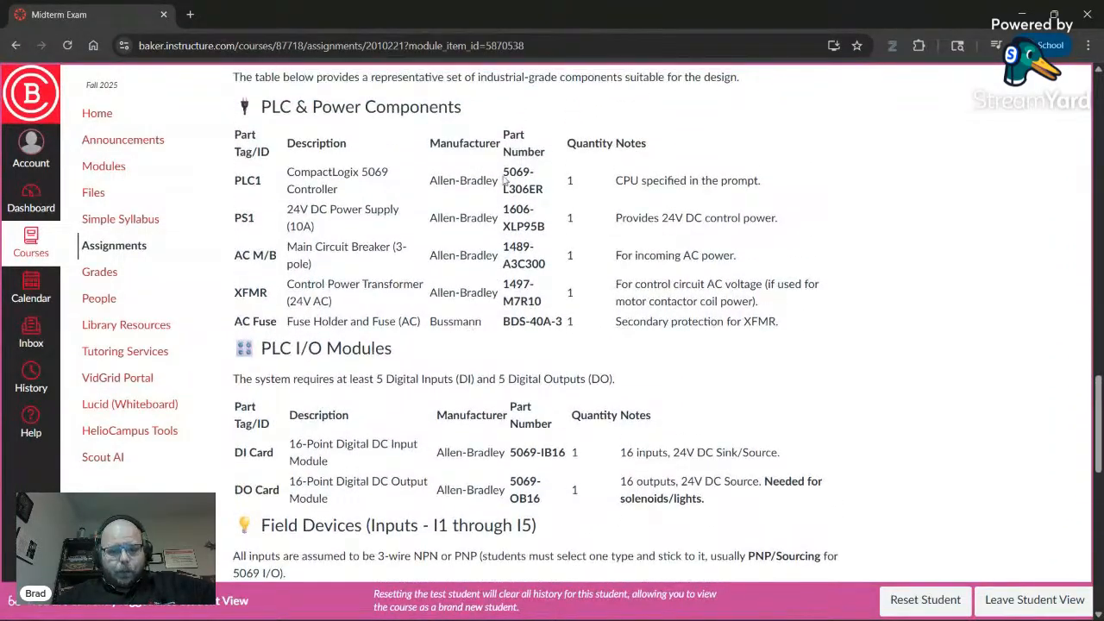
drag(505, 171, 538, 200)
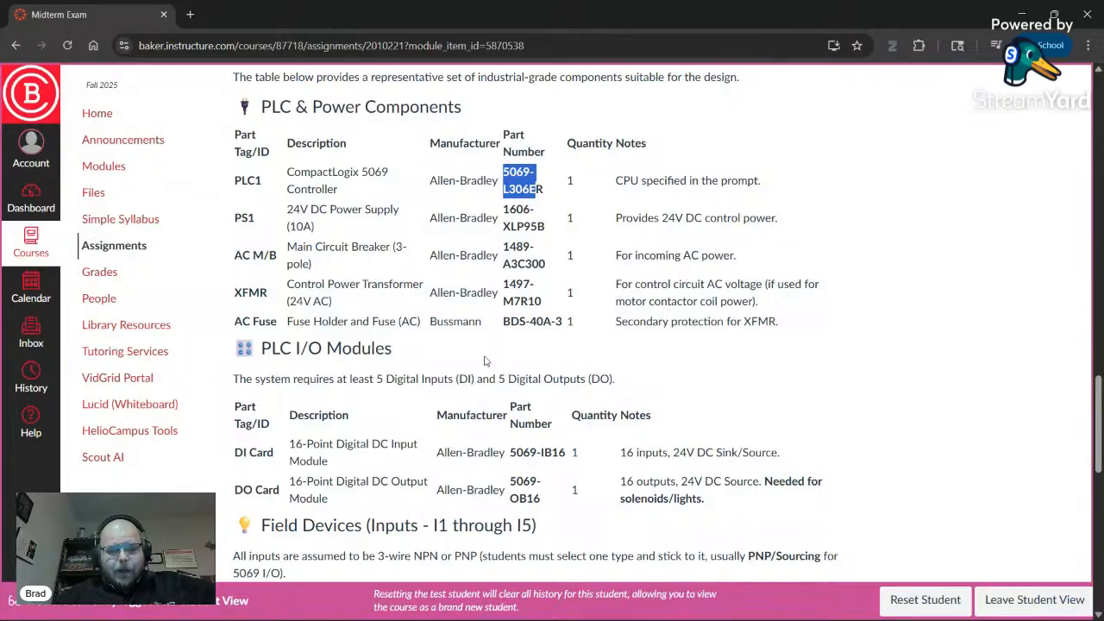
scroll(538, 199, down, 3)
drag(510, 309, 544, 360)
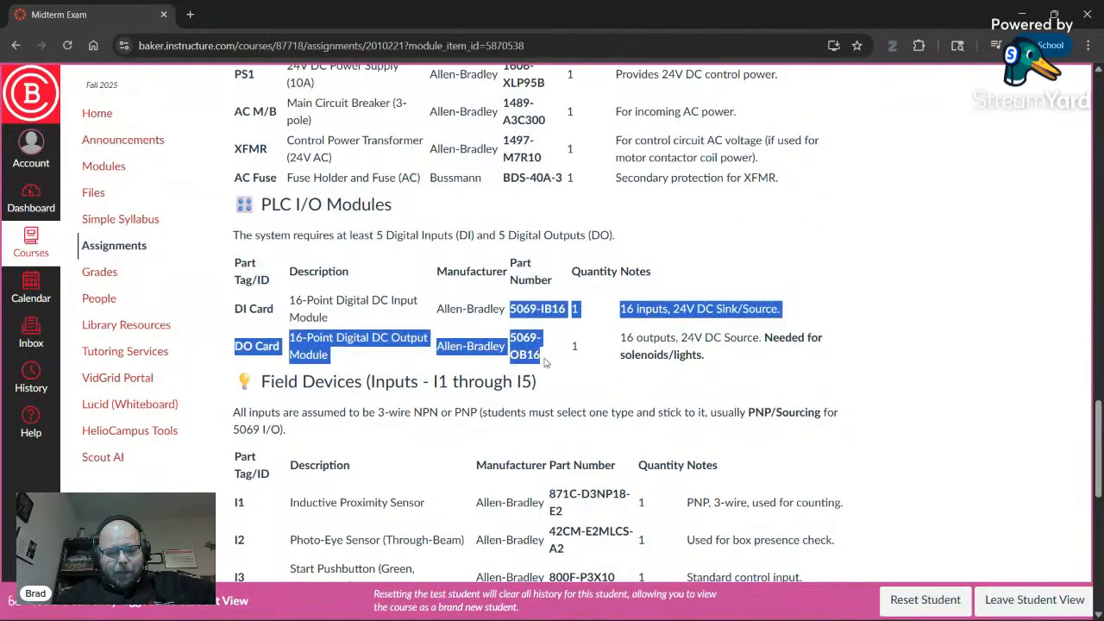
click(547, 345)
scroll(489, 348, down, 3)
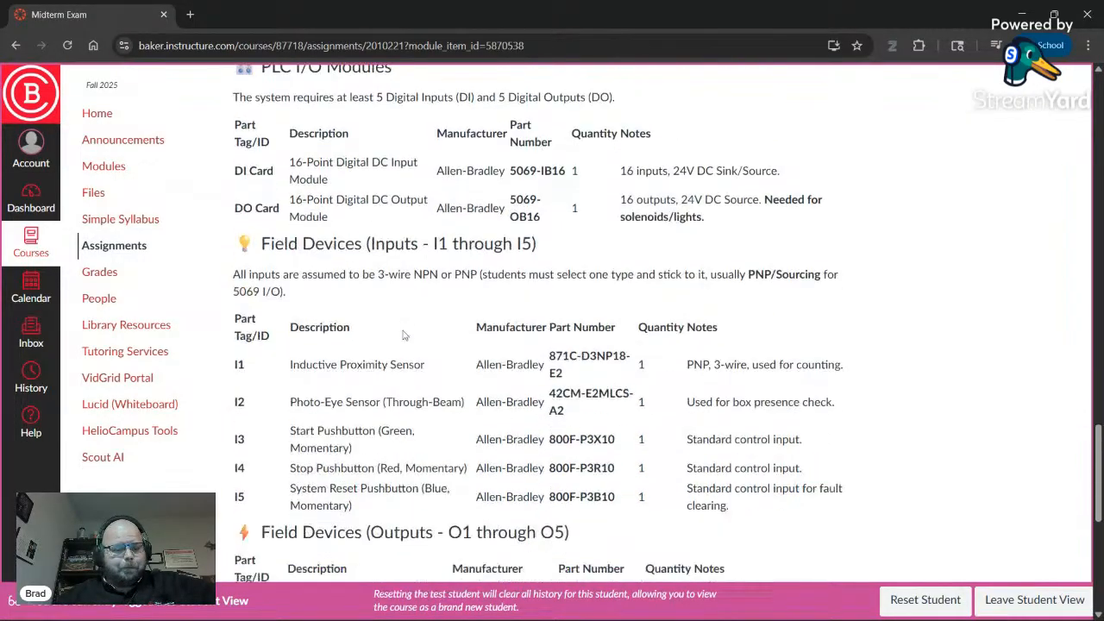
scroll(423, 334, down, 1)
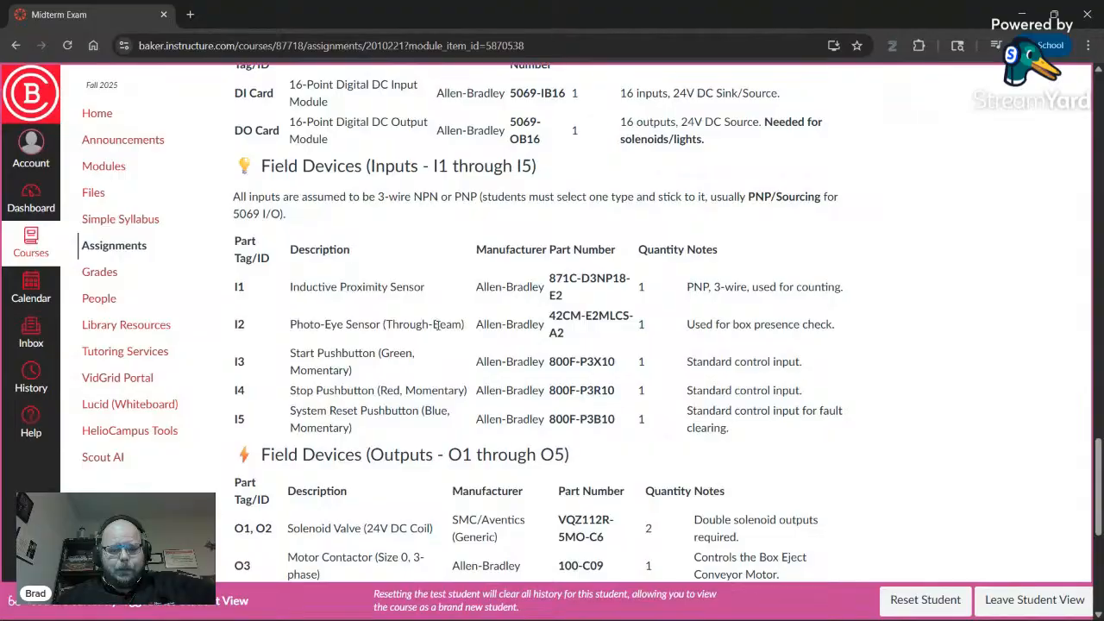
scroll(543, 328, down, 1)
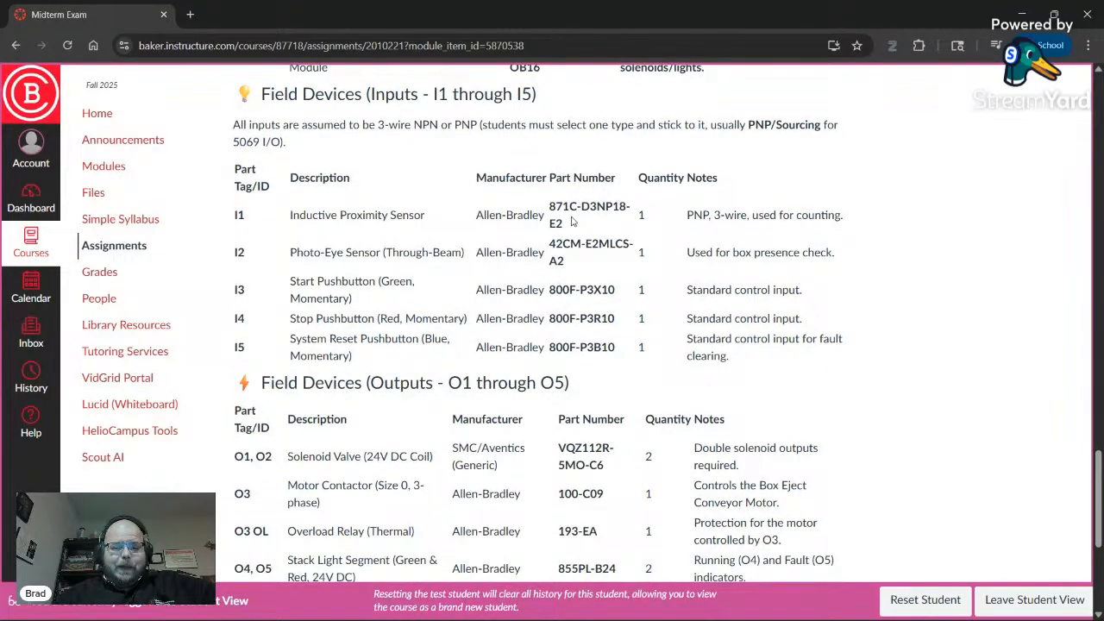
drag(550, 207, 569, 260)
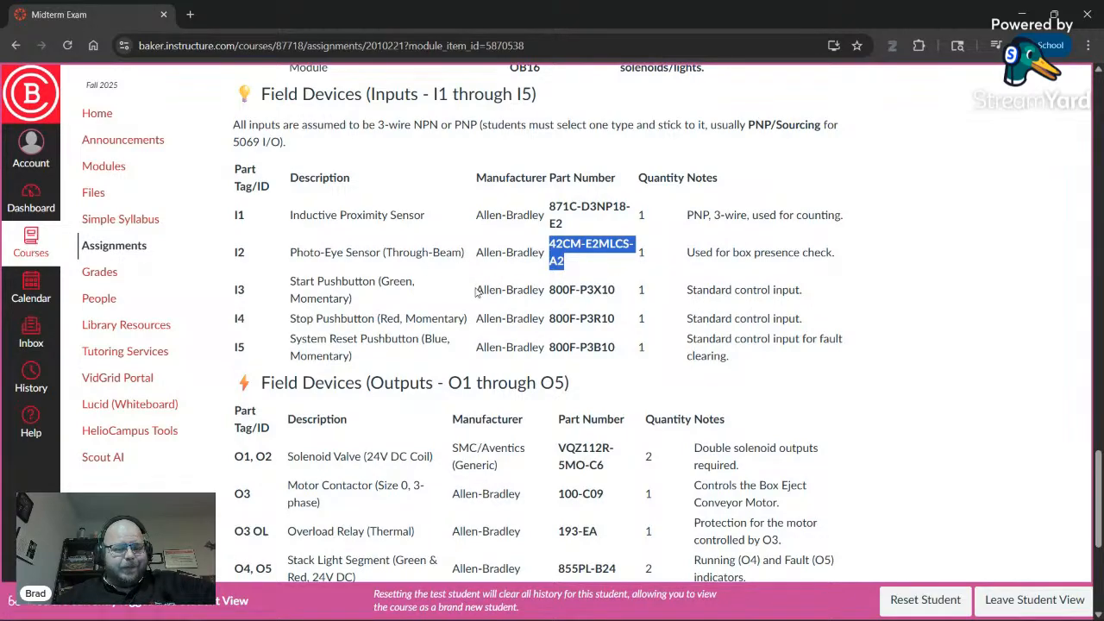
scroll(521, 294, down, 1)
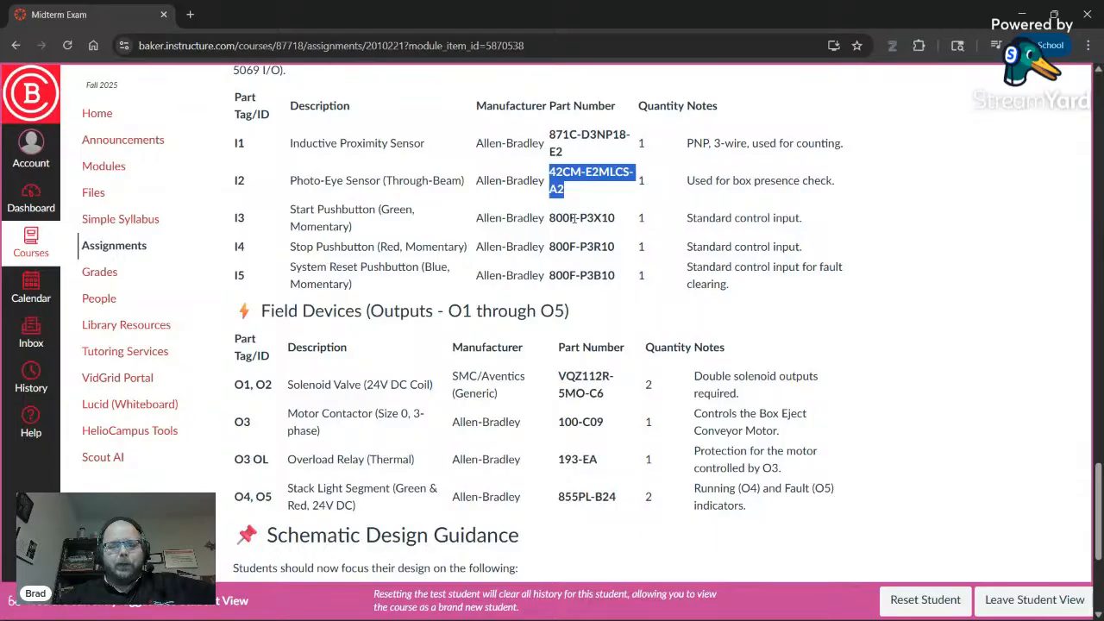
double_click(570, 217)
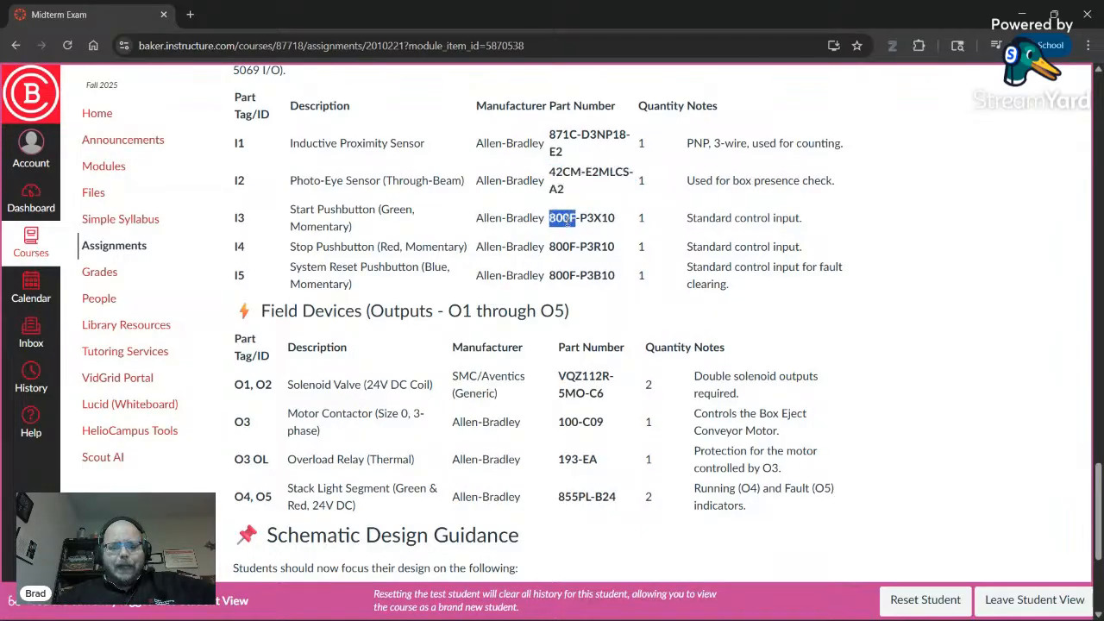
double_click(595, 218)
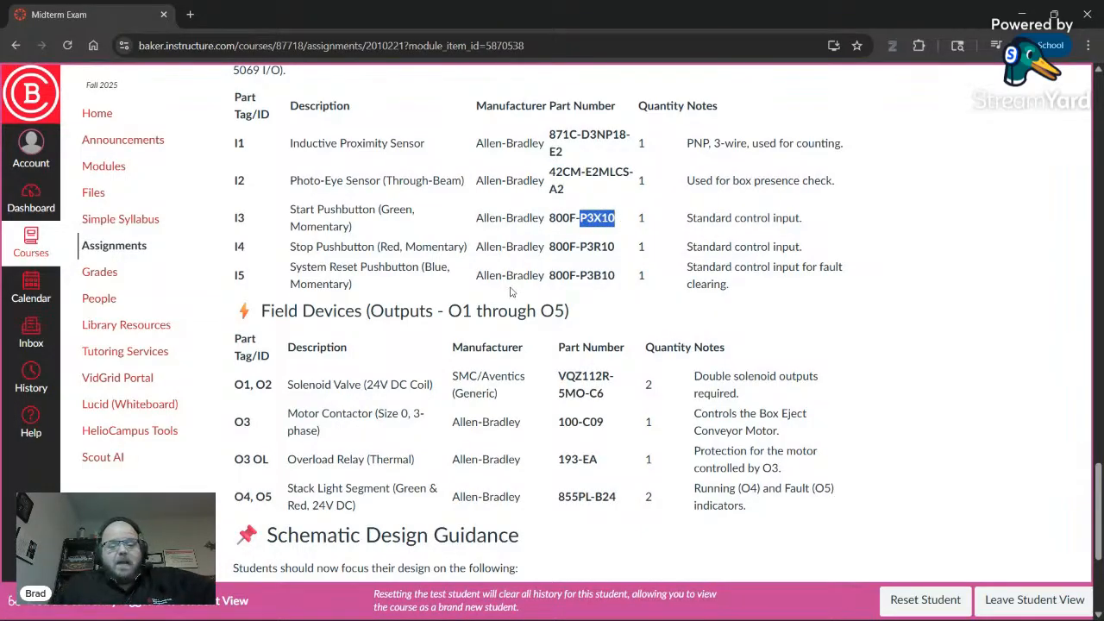
scroll(420, 266, down, 2)
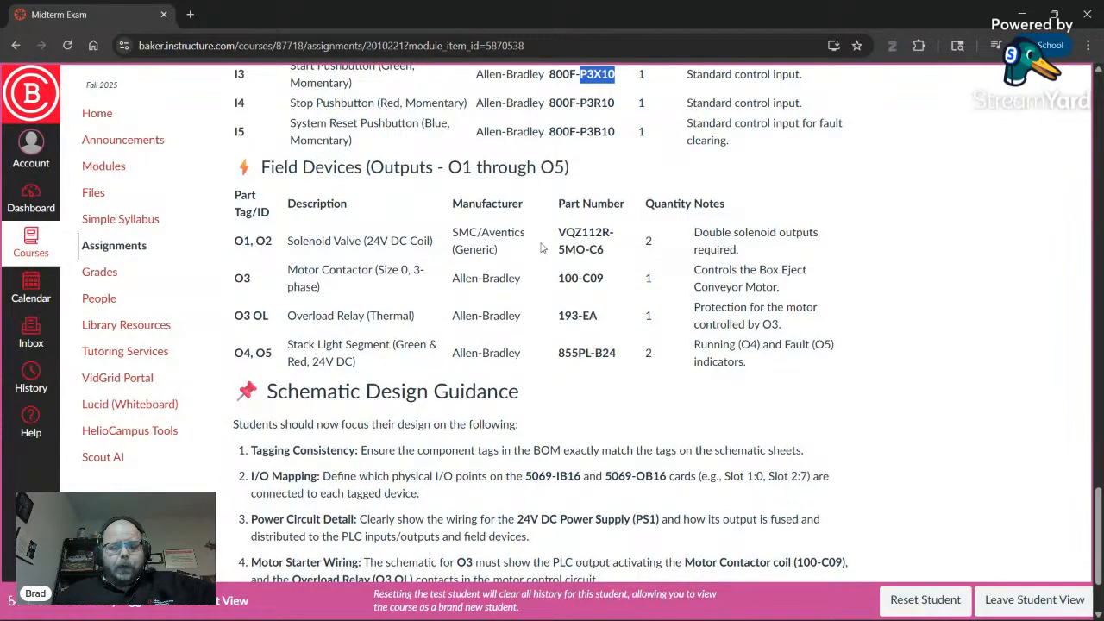
double_click(585, 233)
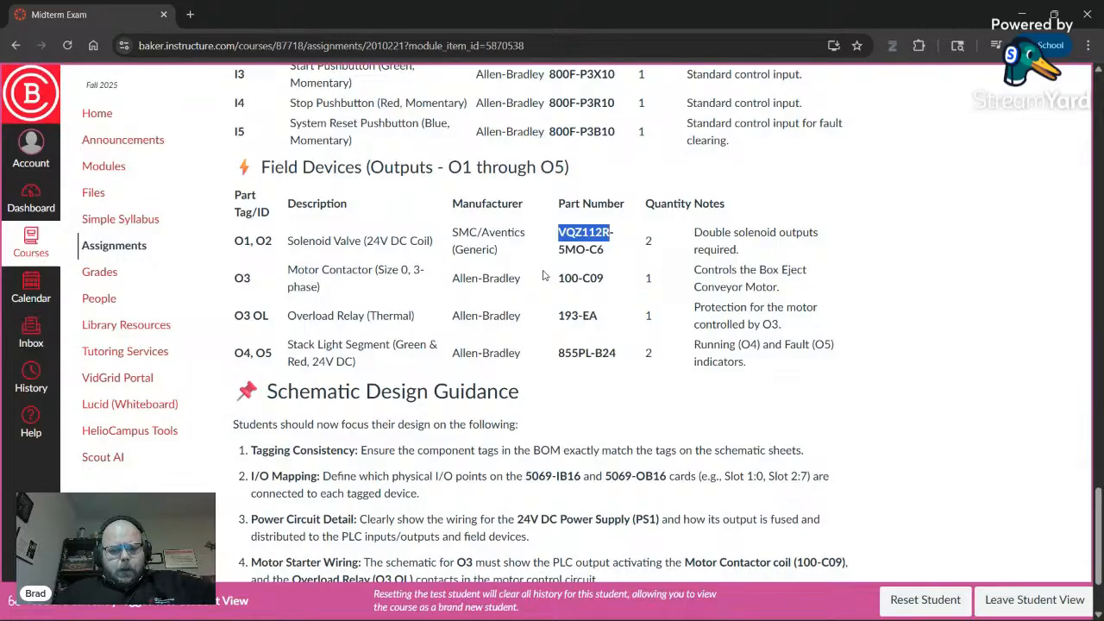
double_click(460, 233)
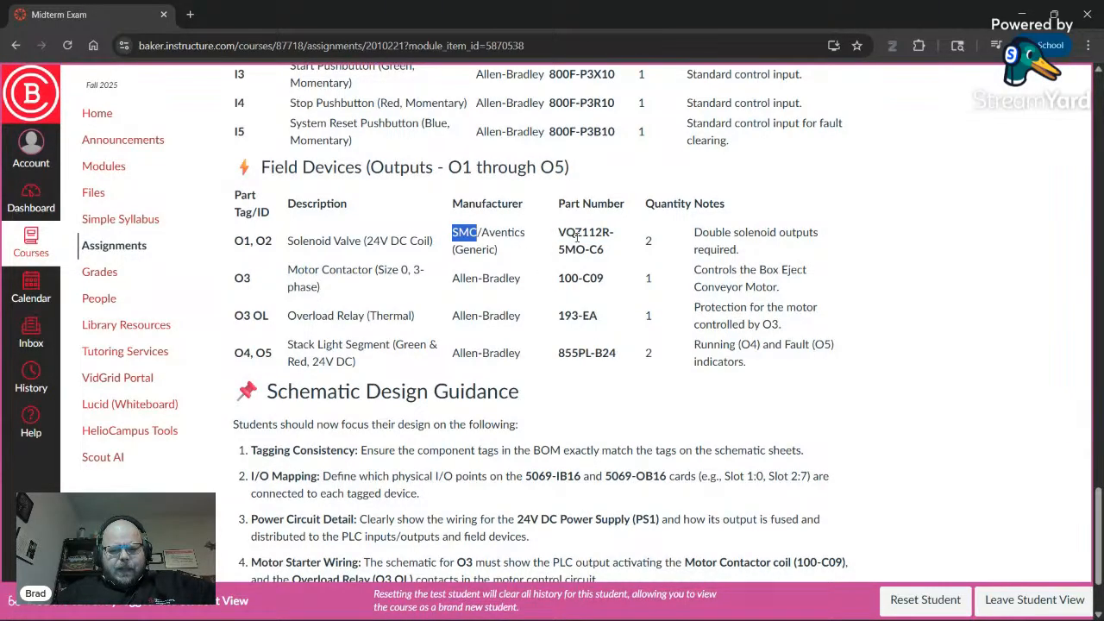
double_click(577, 233)
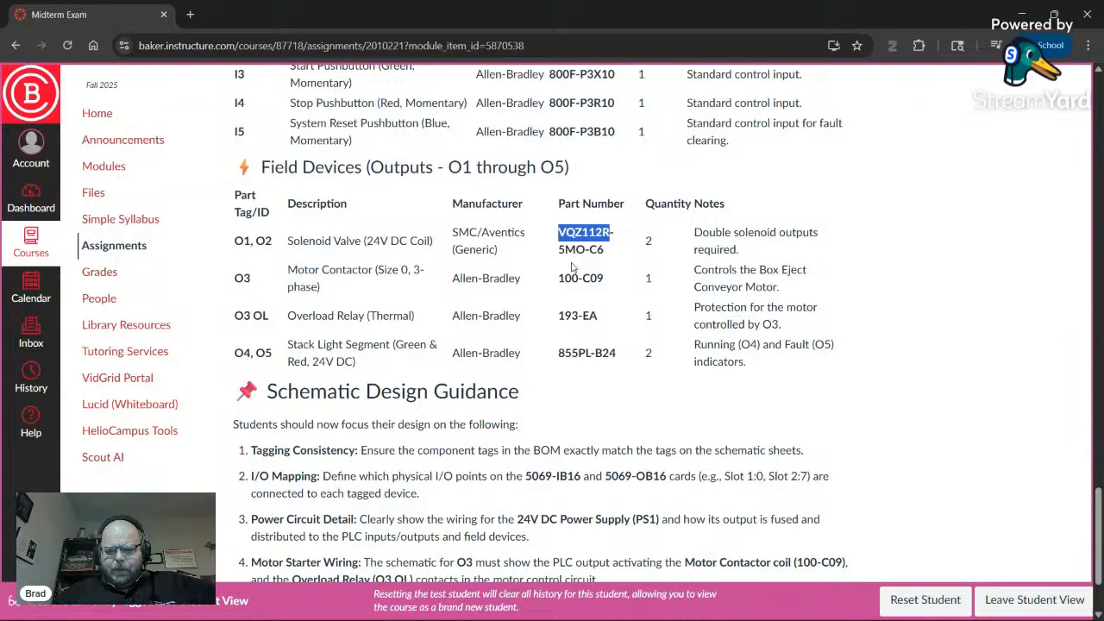
scroll(570, 267, down, 2)
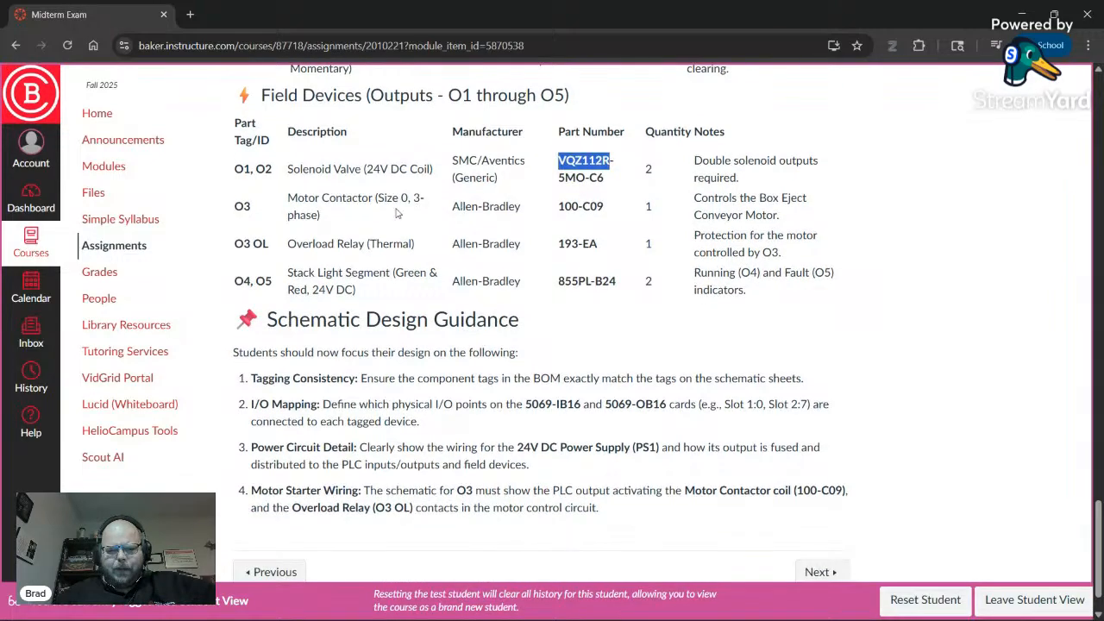
drag(562, 207, 623, 210)
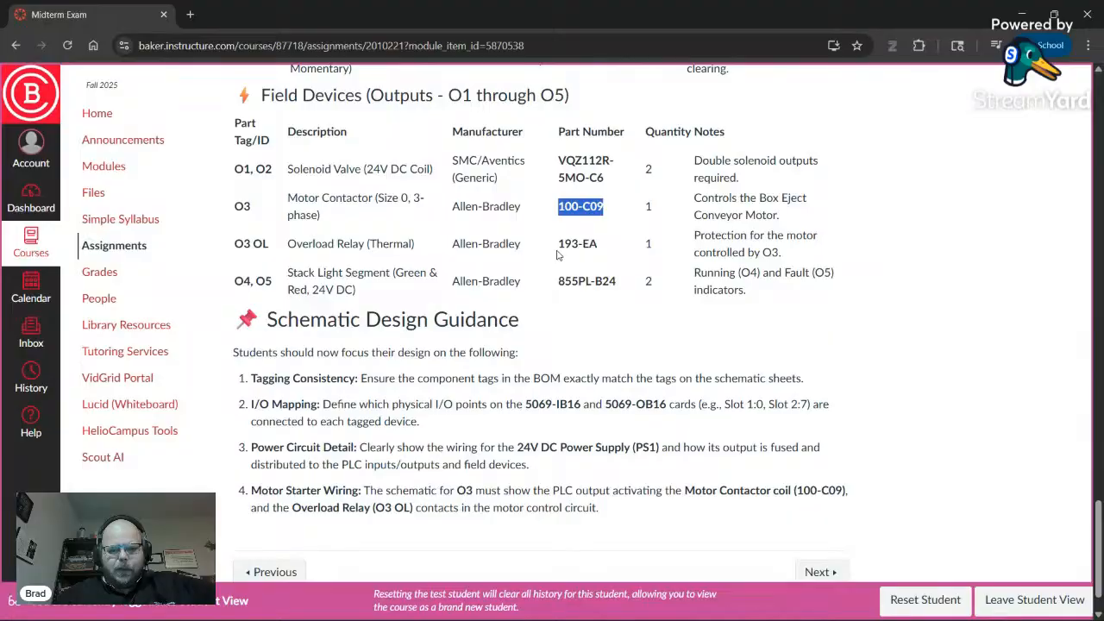
scroll(412, 261, down, 1)
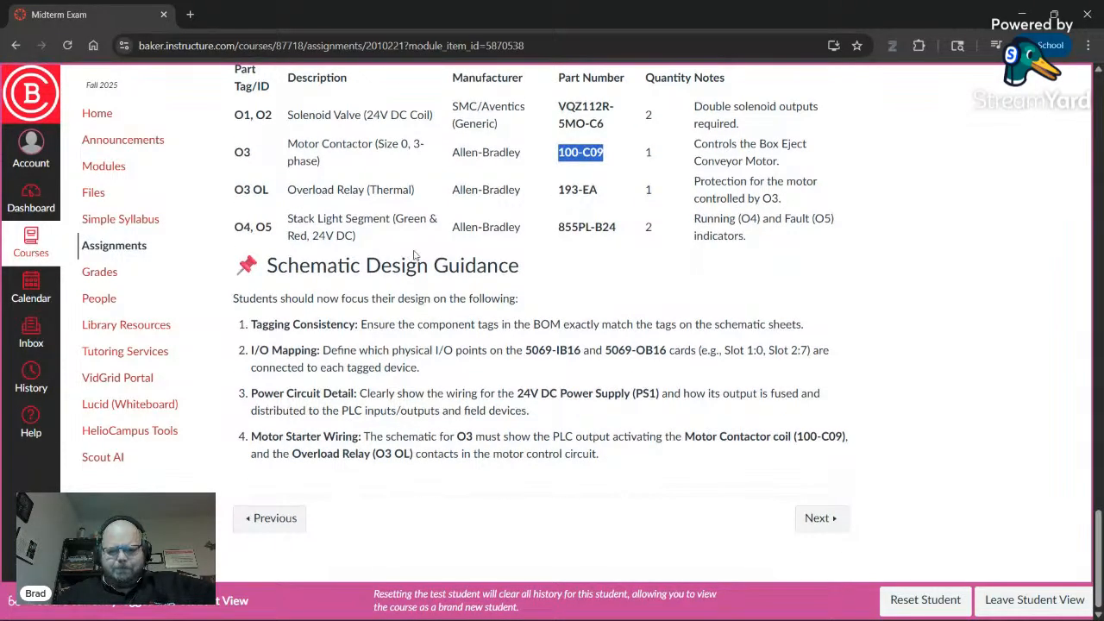
drag(560, 226, 623, 231)
scroll(621, 231, up, 3)
drag(801, 395, 321, 245)
scroll(281, 139, up, 4)
scroll(321, 244, up, 2)
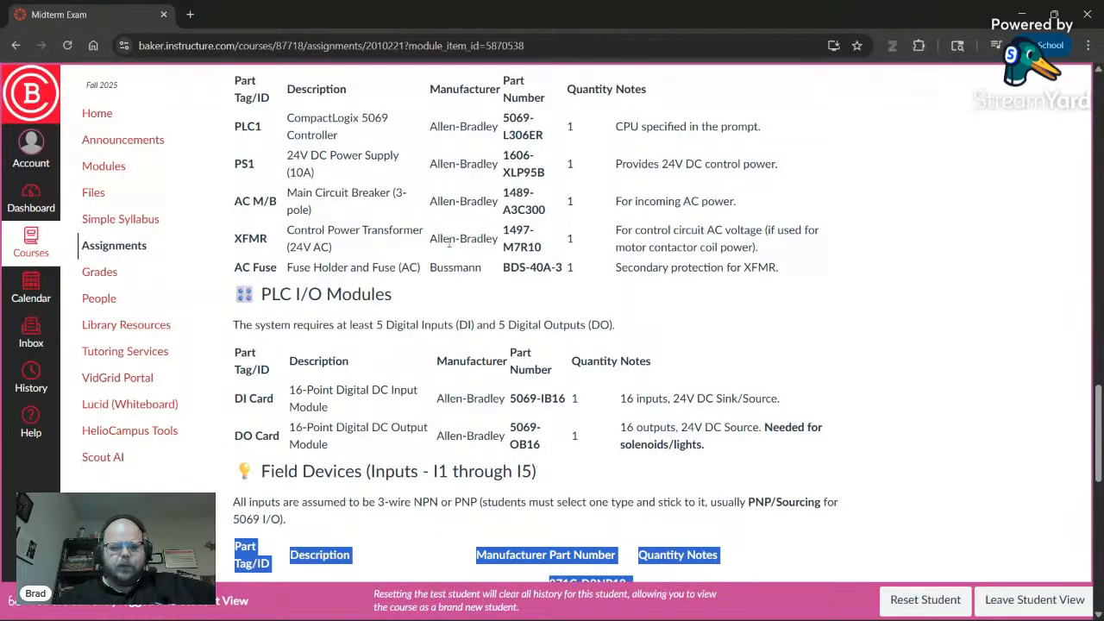
scroll(448, 244, down, 5)
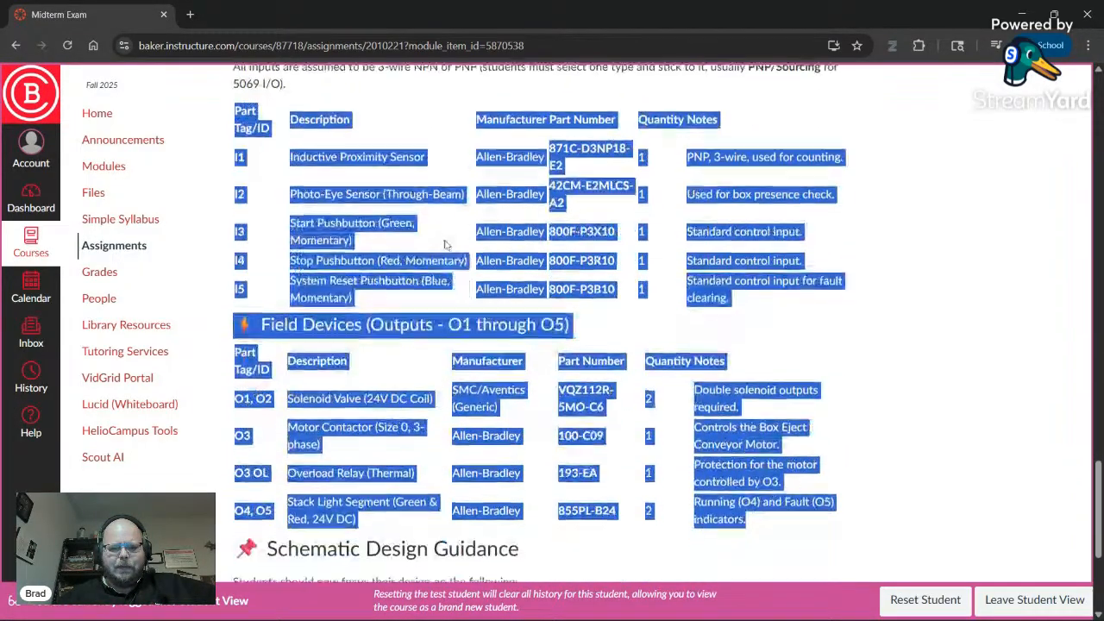
scroll(445, 245, down, 3)
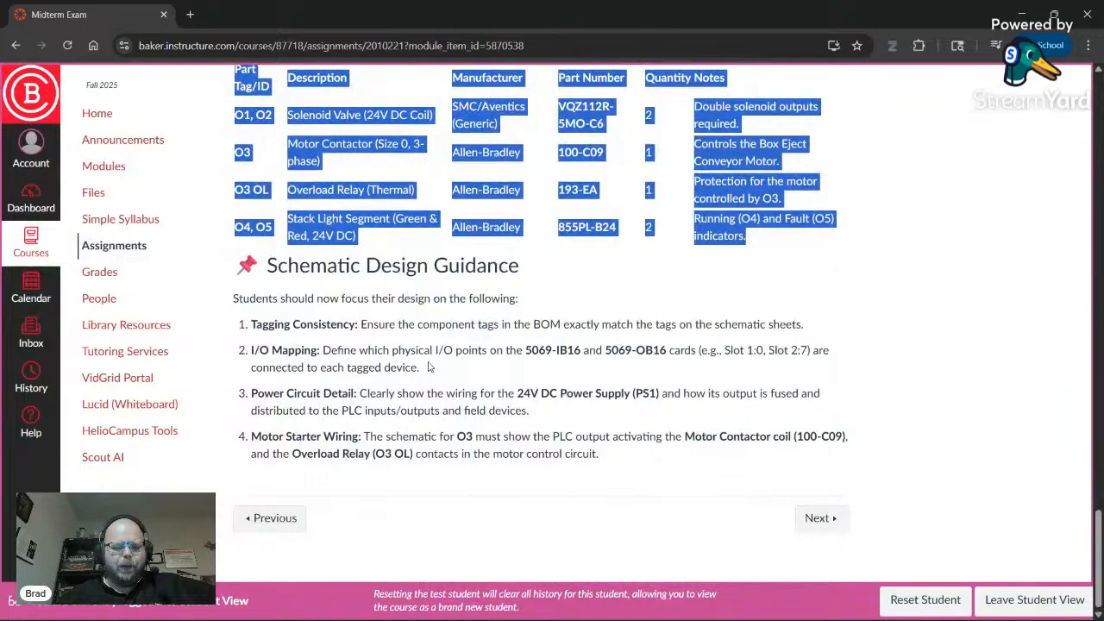
- Clear the leftover highlights and highlight the word BOM in guidance item 1
double_click(395, 268)
click(413, 316)
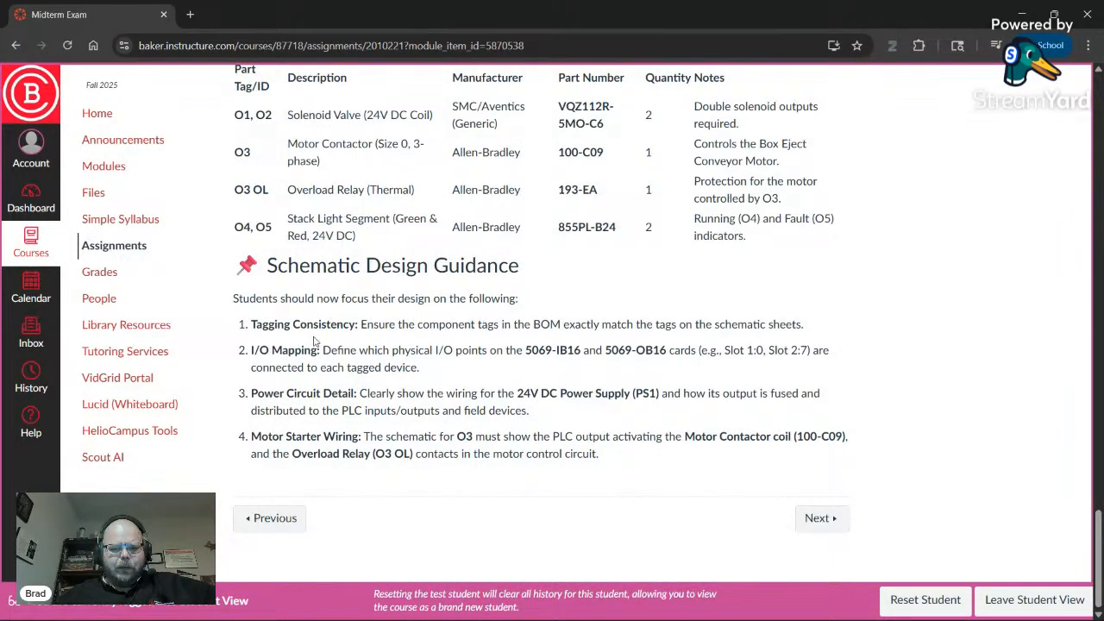
double_click(548, 324)
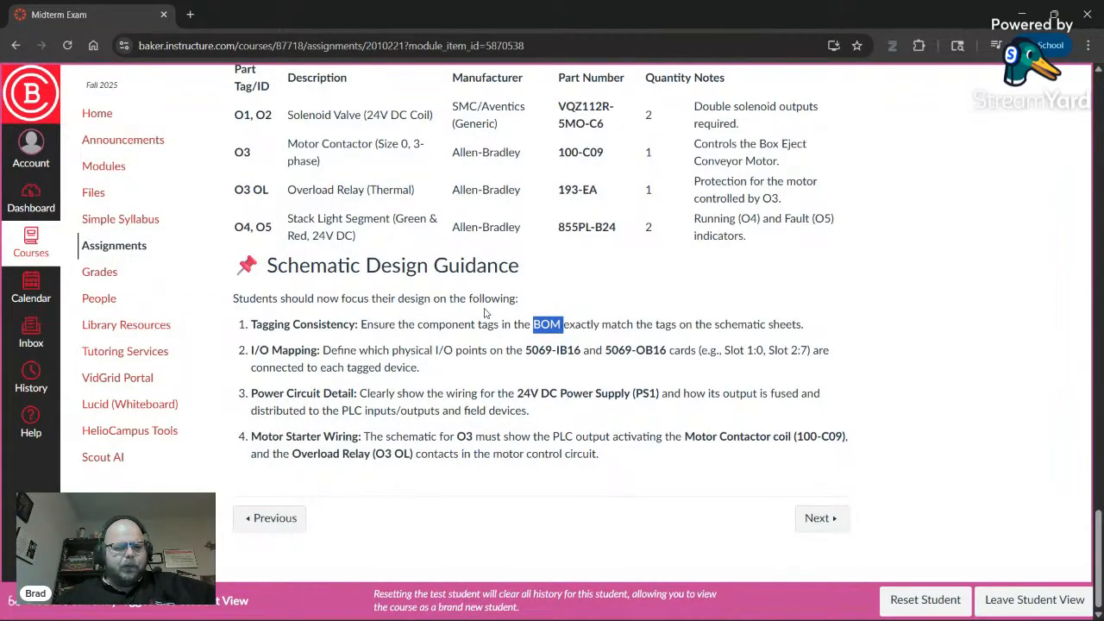
scroll(471, 319, up, 1)
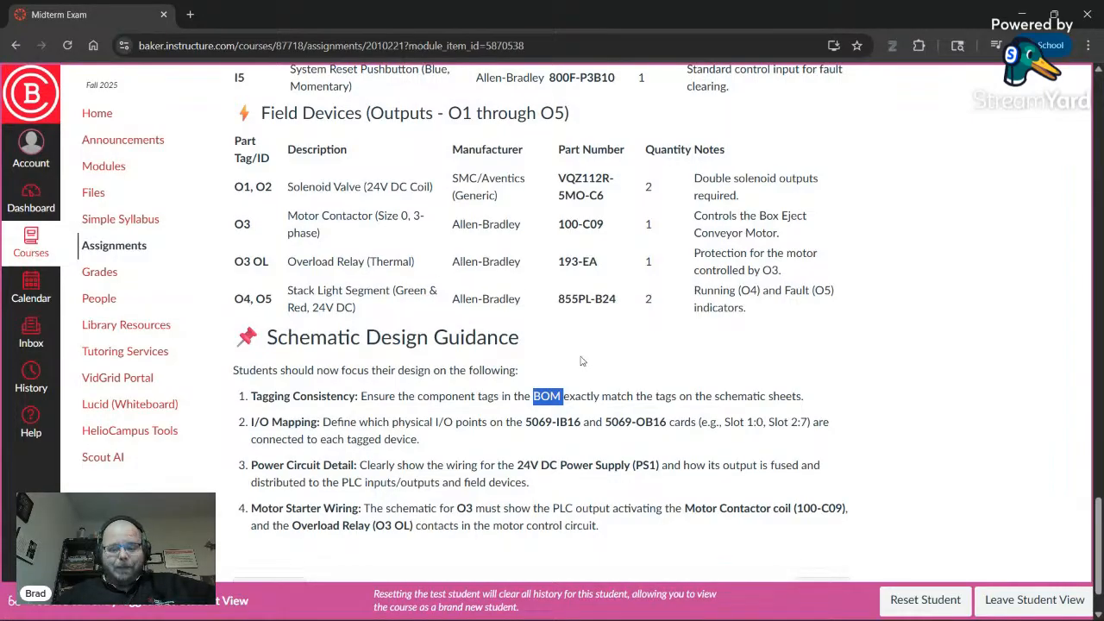
- Highlight the Tagging Consistency line and the I/O Mapping explanation
drag(257, 397, 797, 398)
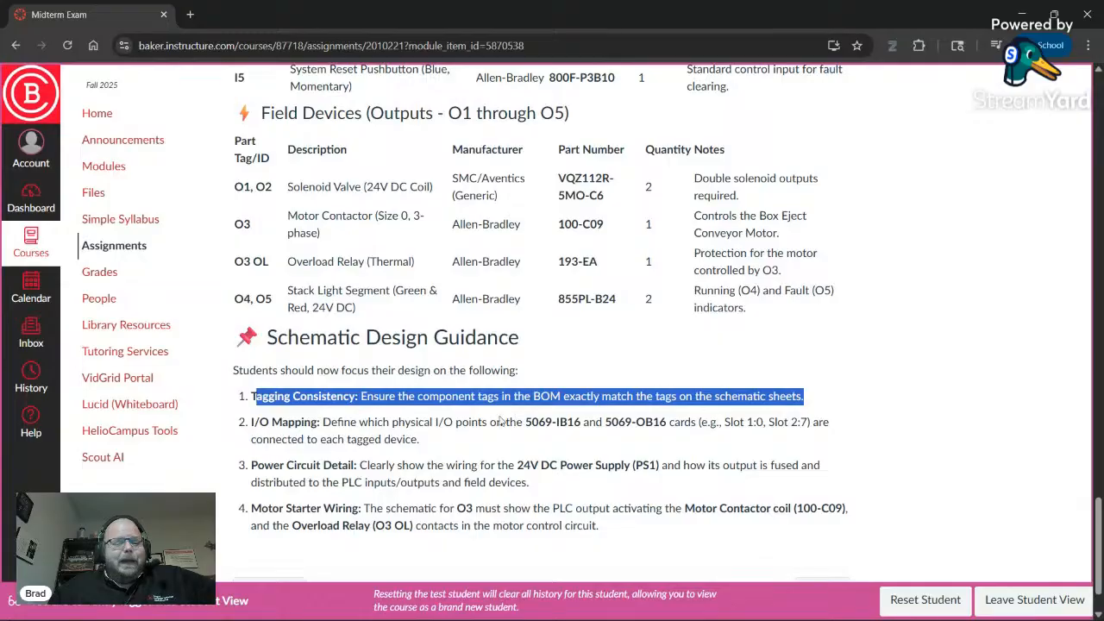
click(251, 401)
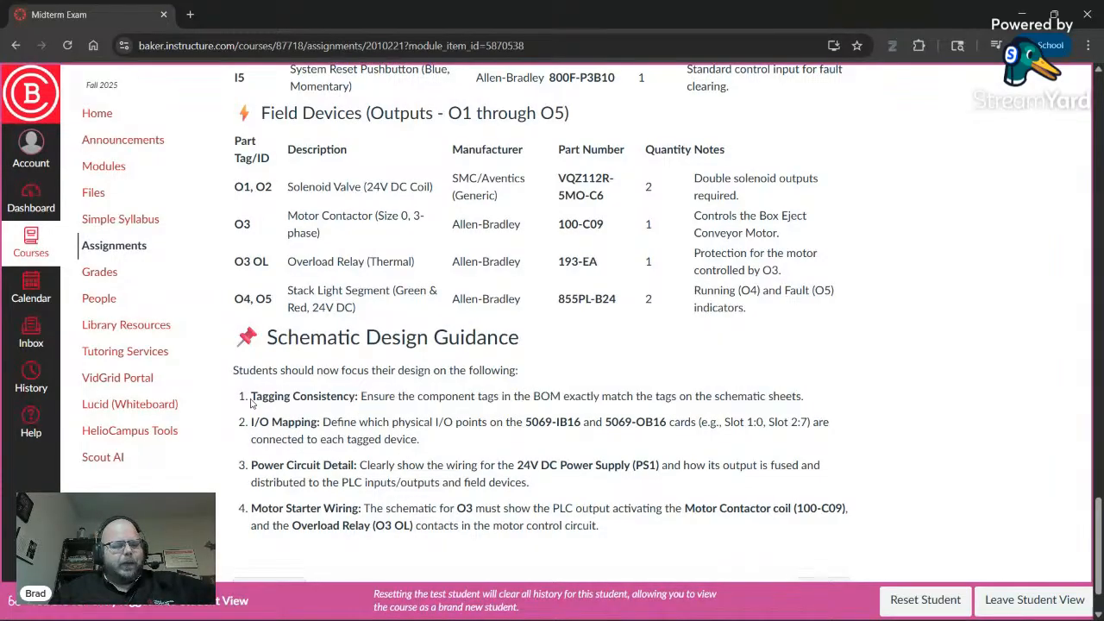
drag(252, 397, 806, 407)
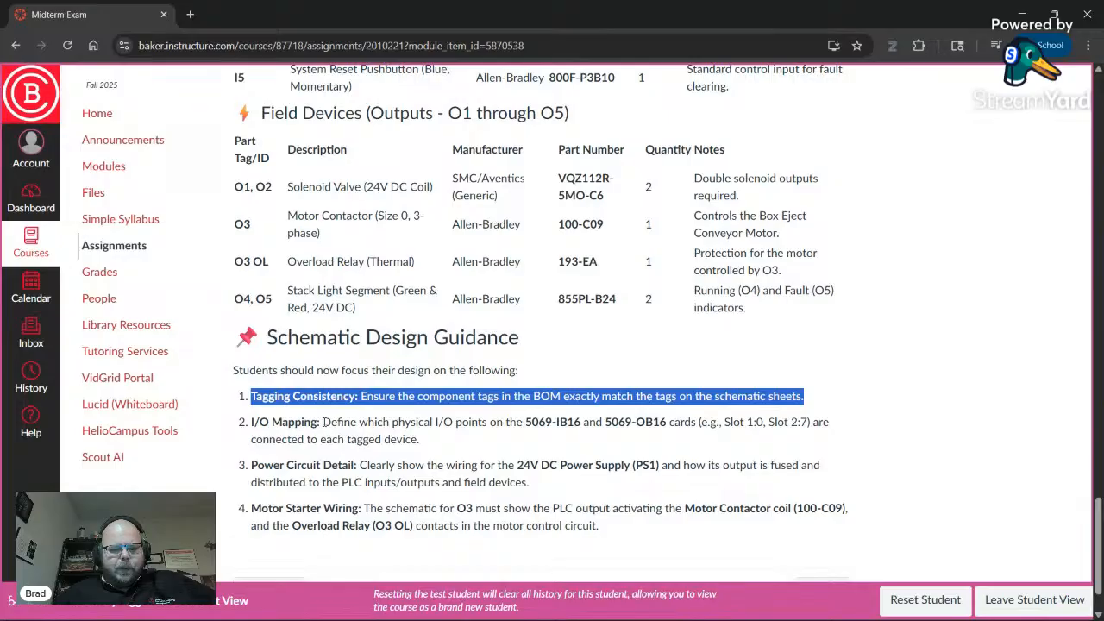
drag(323, 422, 445, 447)
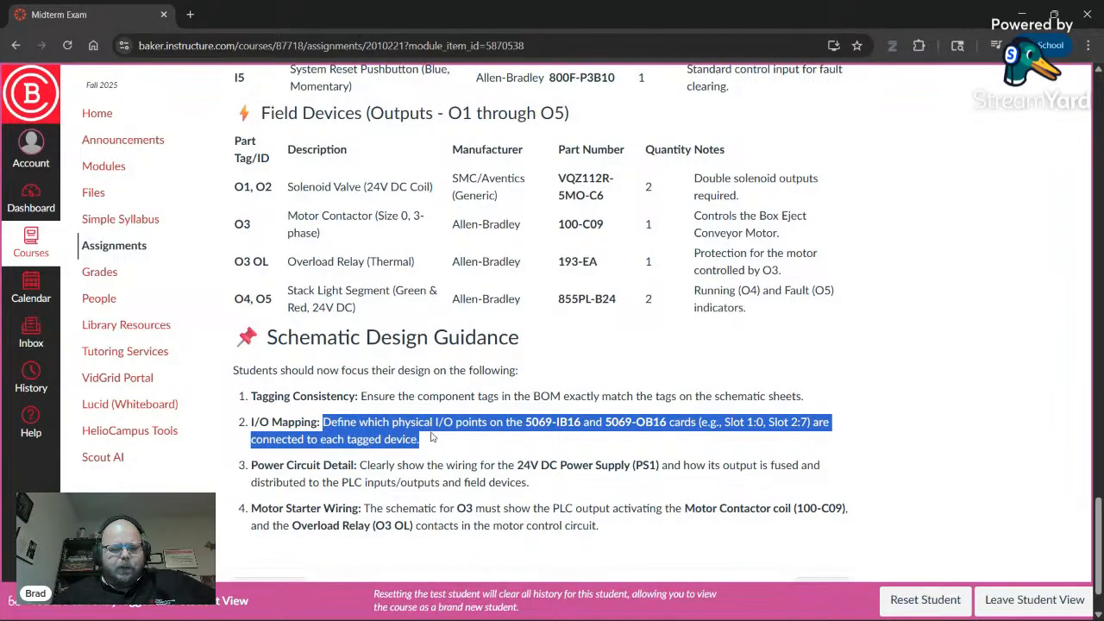
- Highlight the Power Circuit Detail and Motor Starter Wiring sentences, plus OL and the 100 in 100-C09
scroll(419, 423, down, 1)
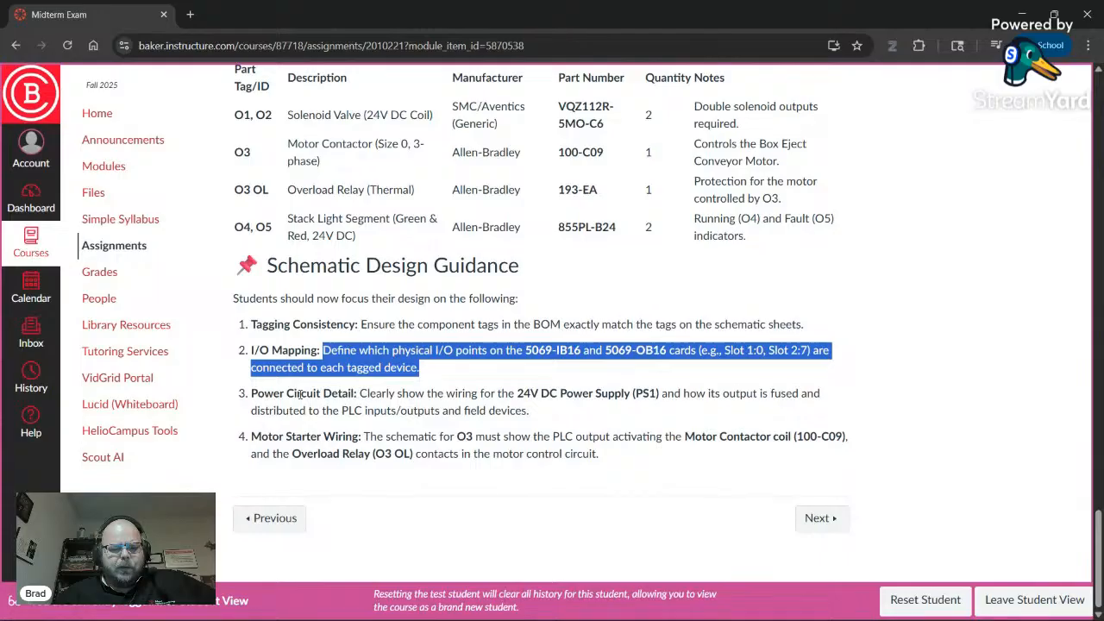
drag(359, 394, 567, 418)
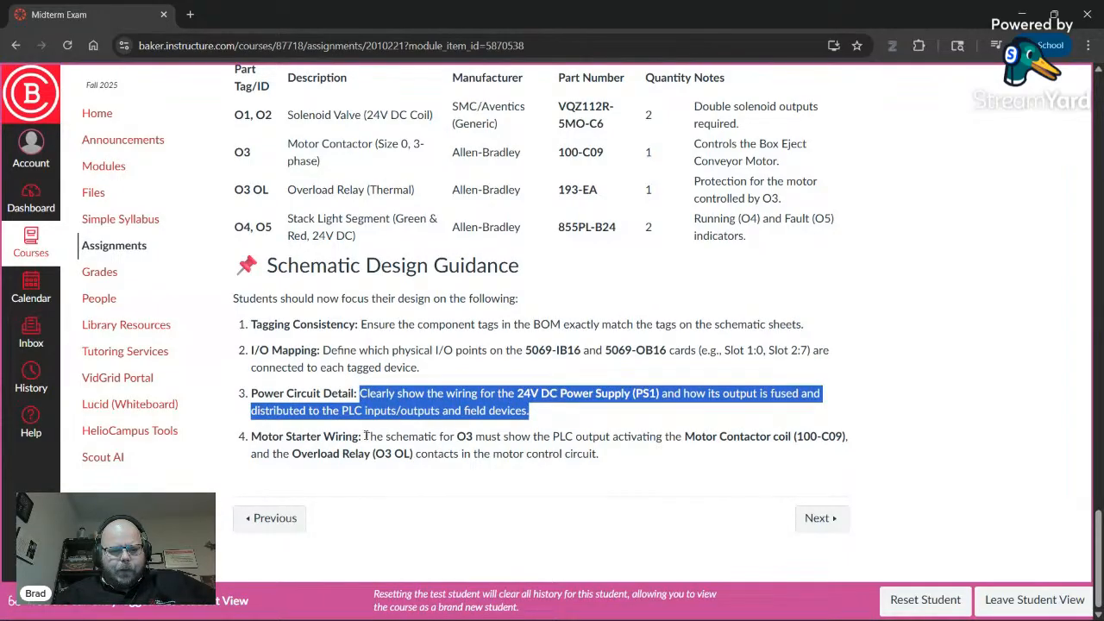
drag(366, 436, 657, 461)
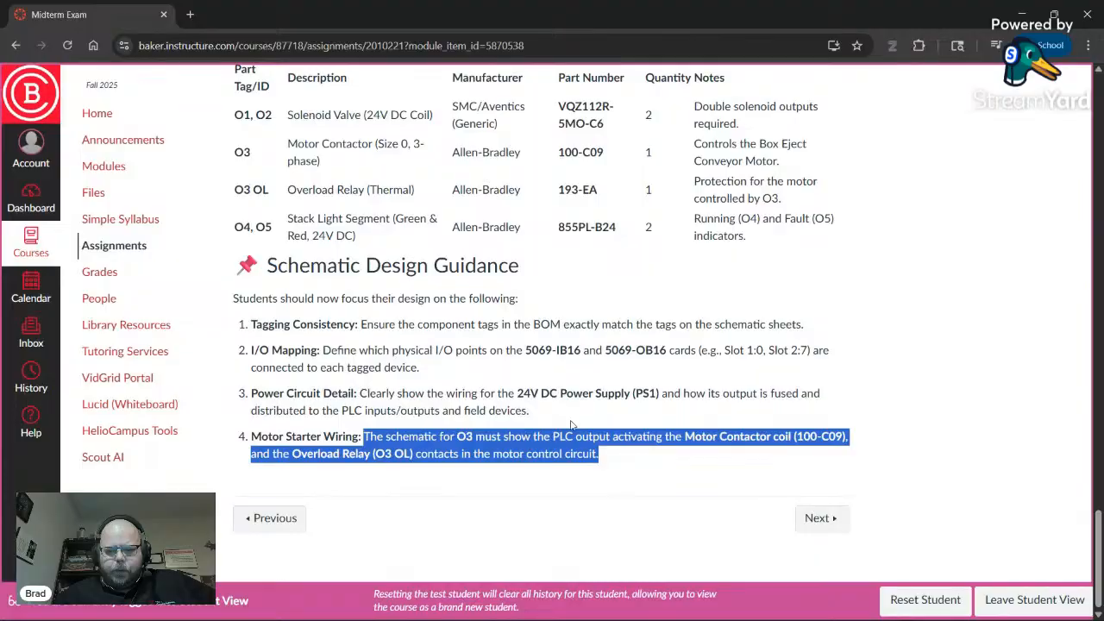
double_click(403, 454)
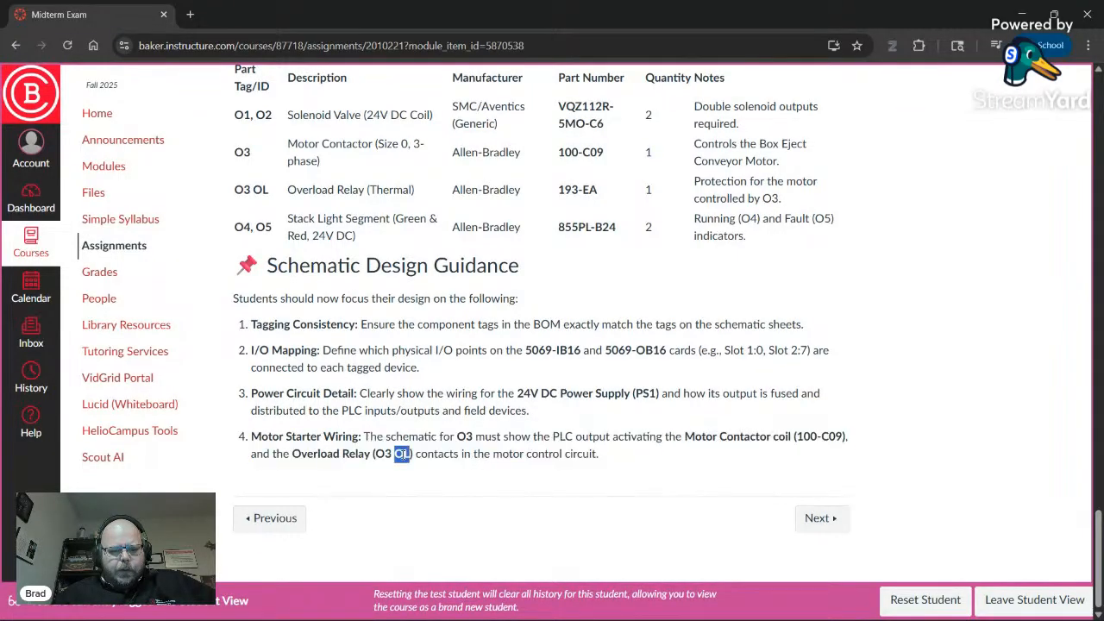
double_click(811, 437)
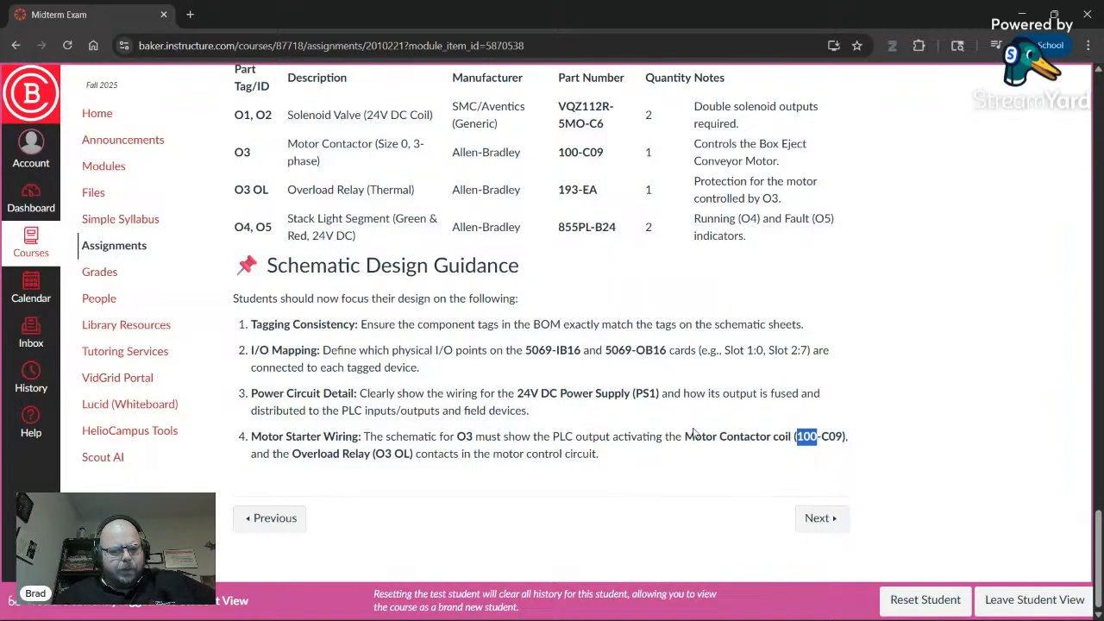
- Scroll up to the Verified BOM's PLC & Power Components and PLC I/O Modules tables
scroll(693, 431, up, 1)
scroll(695, 432, up, 2)
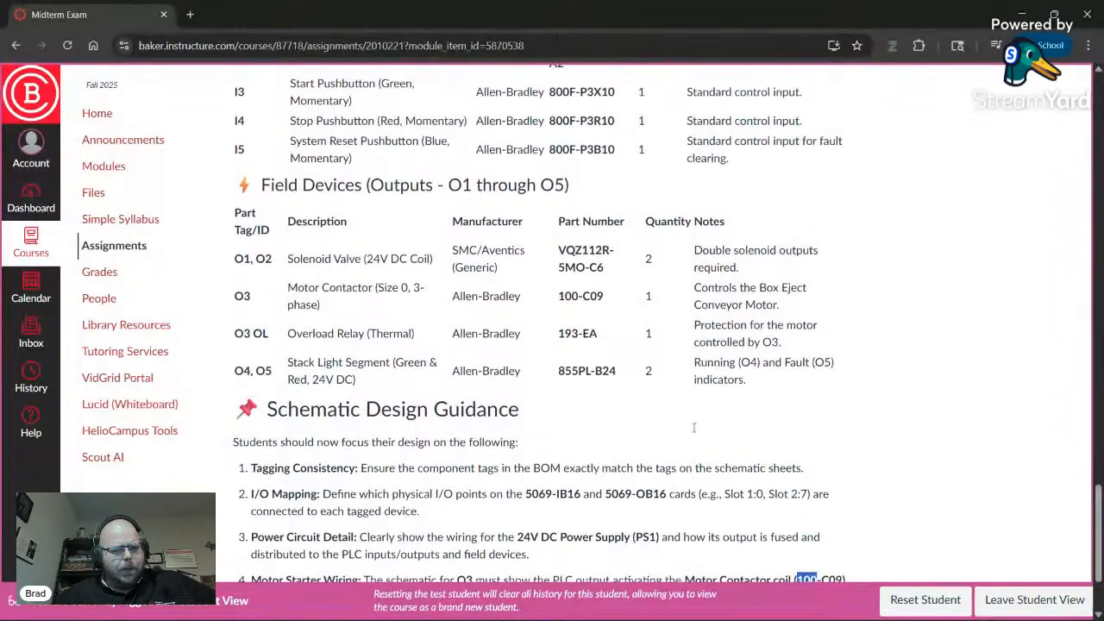
scroll(694, 431, up, 11)
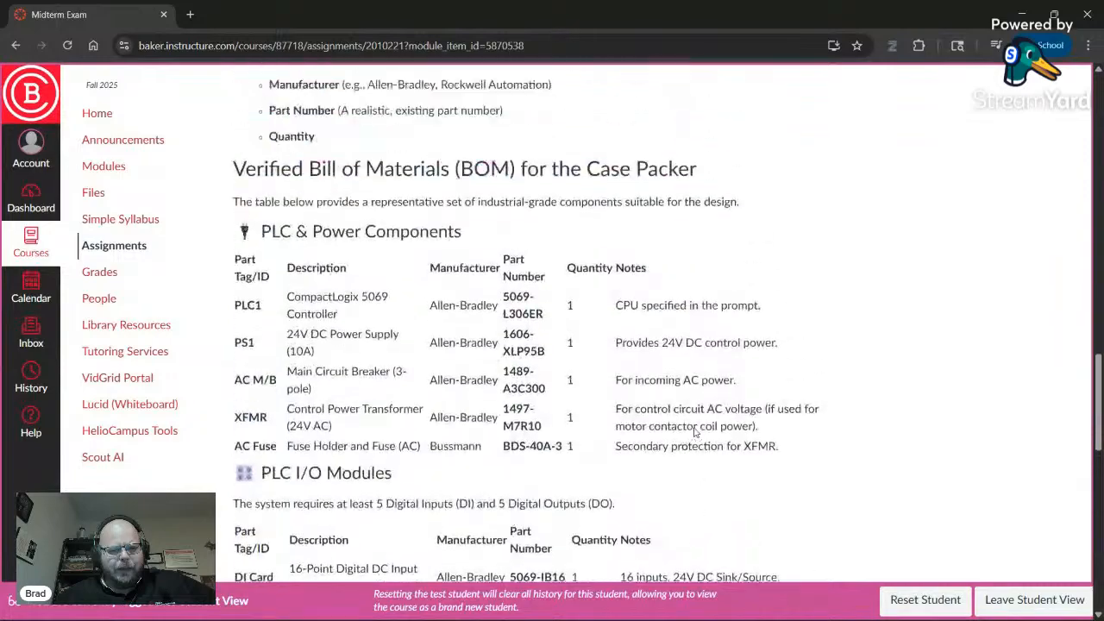
scroll(696, 432, down, 4)
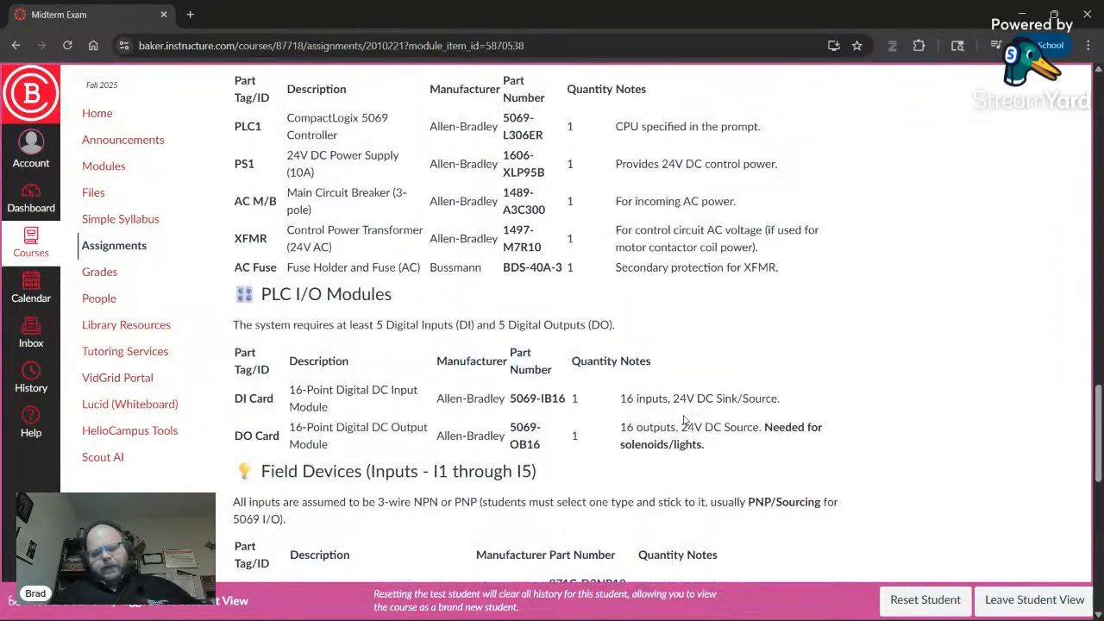
- Create the new English-language project ANSI_3 from the ANSI template in SOLIDWORKS Electrical
mouse_move(579, 618)
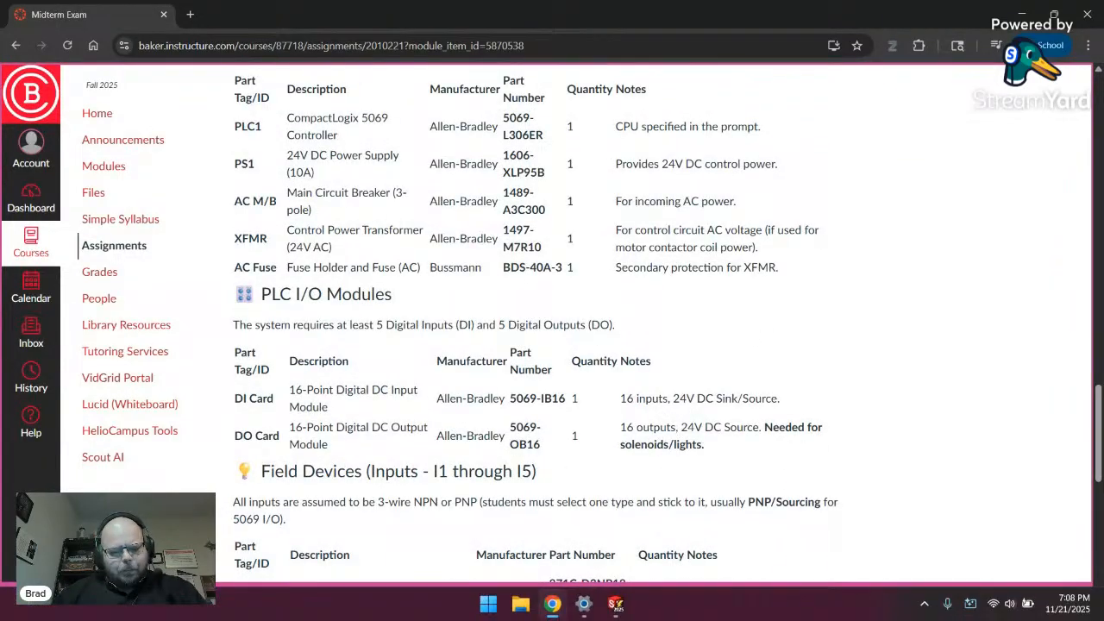
click(617, 608)
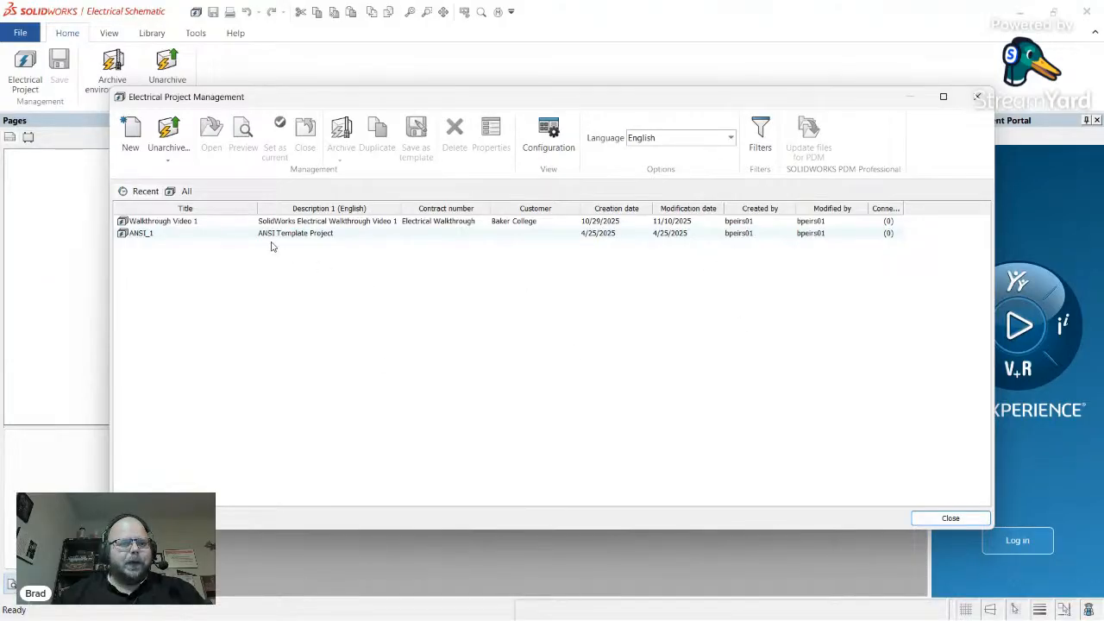
click(131, 131)
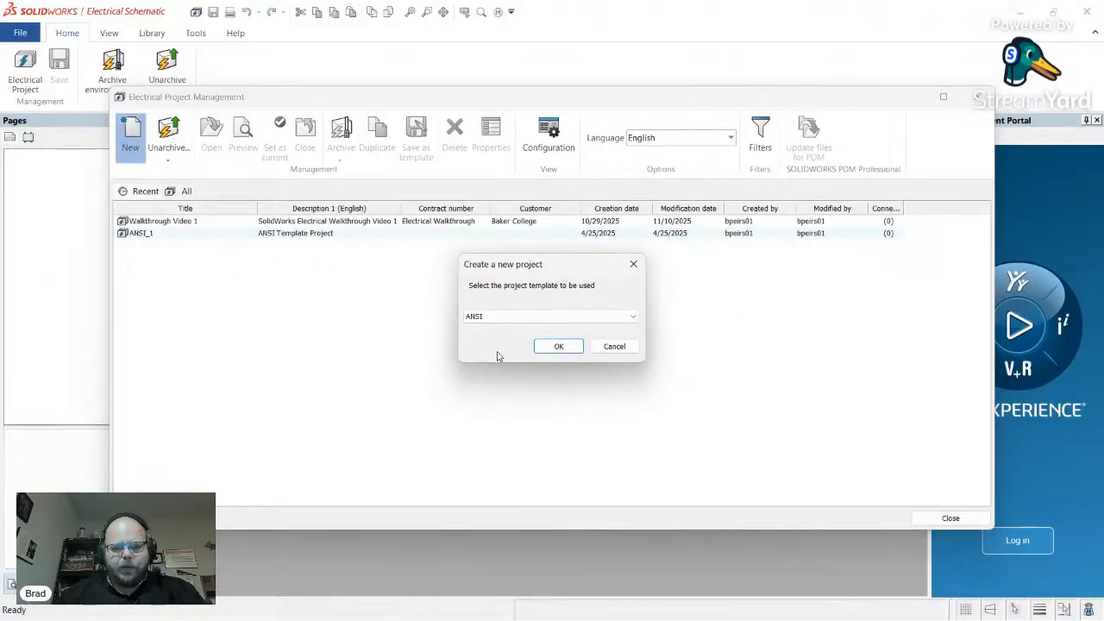
click(559, 346)
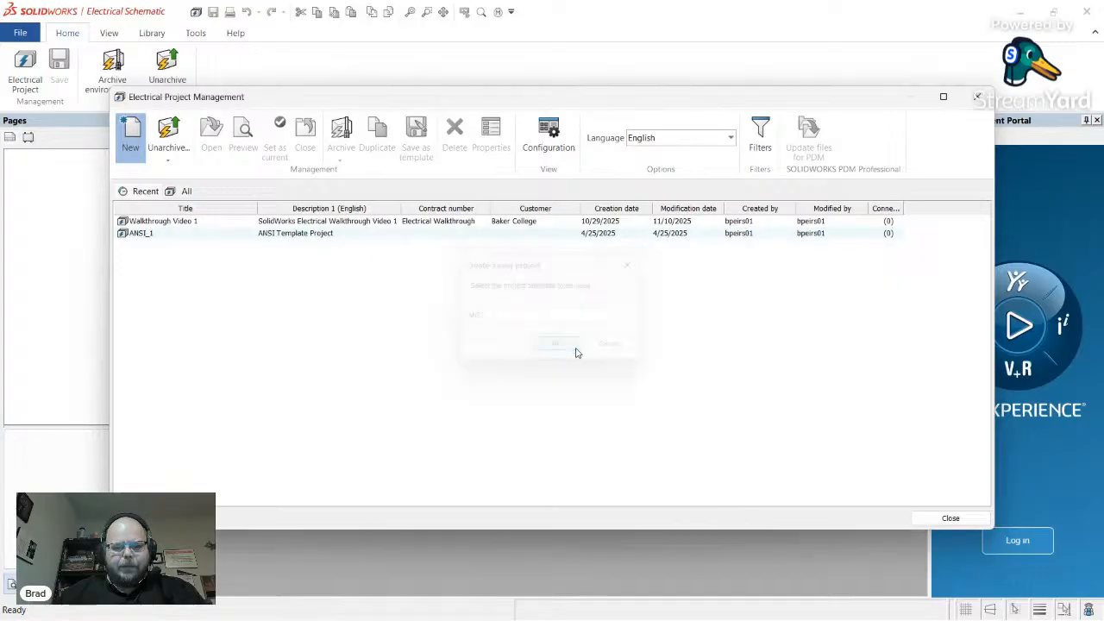
click(608, 349)
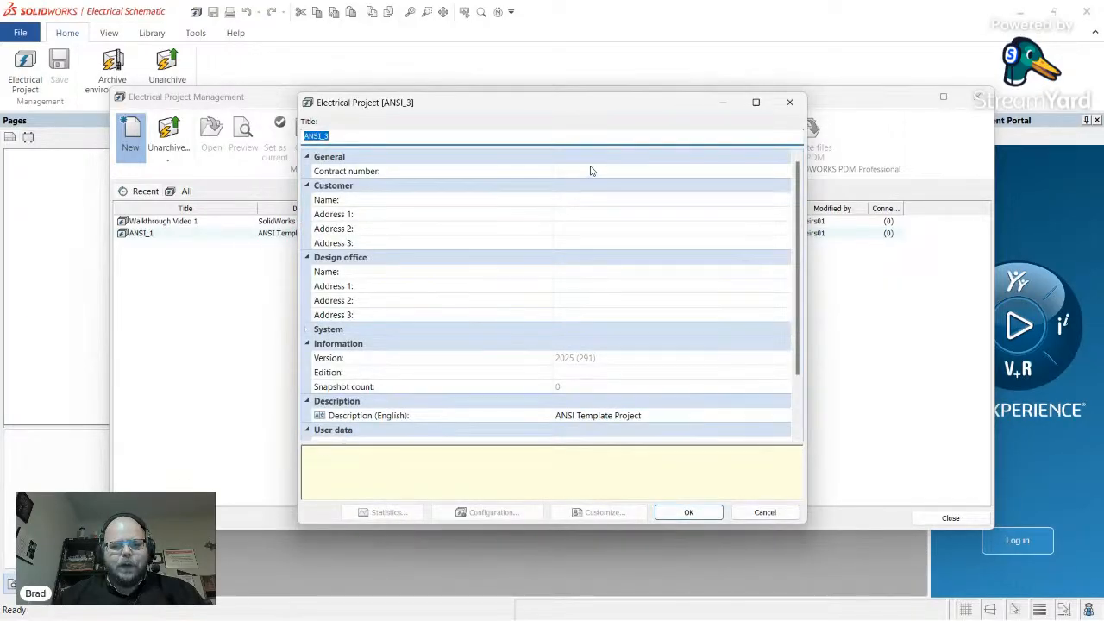
- Title the project MATT 4310 Midterm and enter the customer name and address lines
click(591, 171)
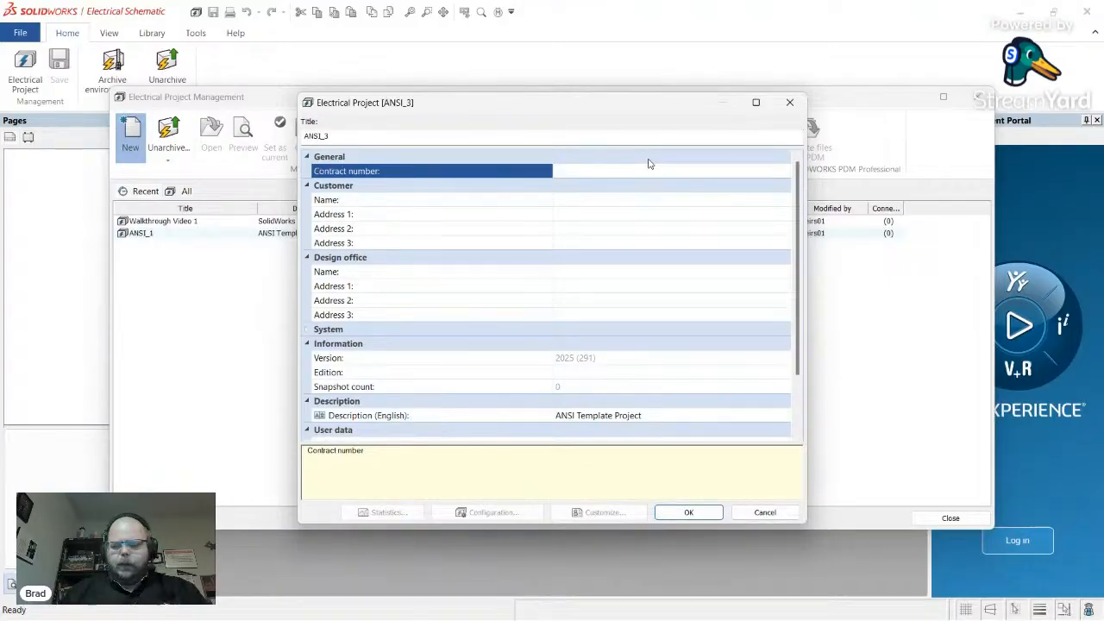
drag(367, 139, 275, 137)
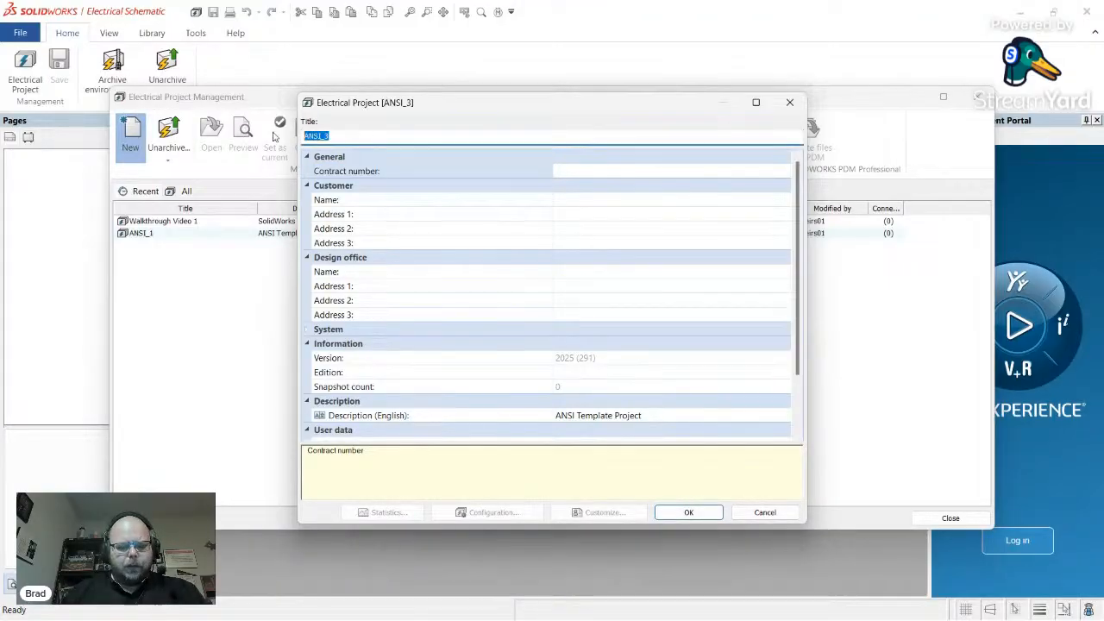
text(MATT 4310 Midterm)
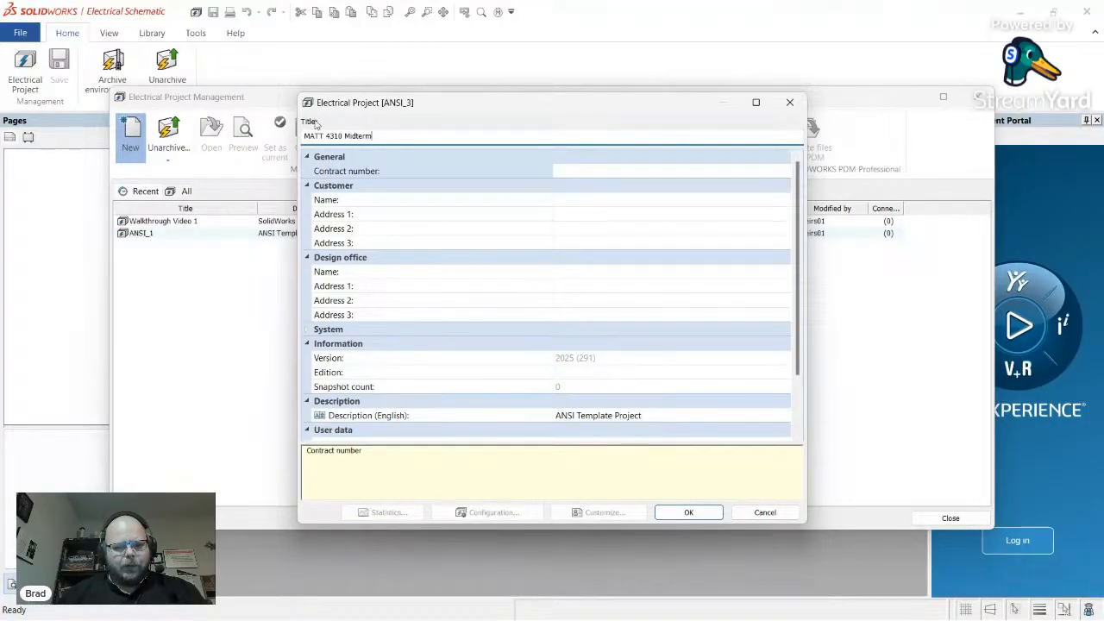
click(601, 202)
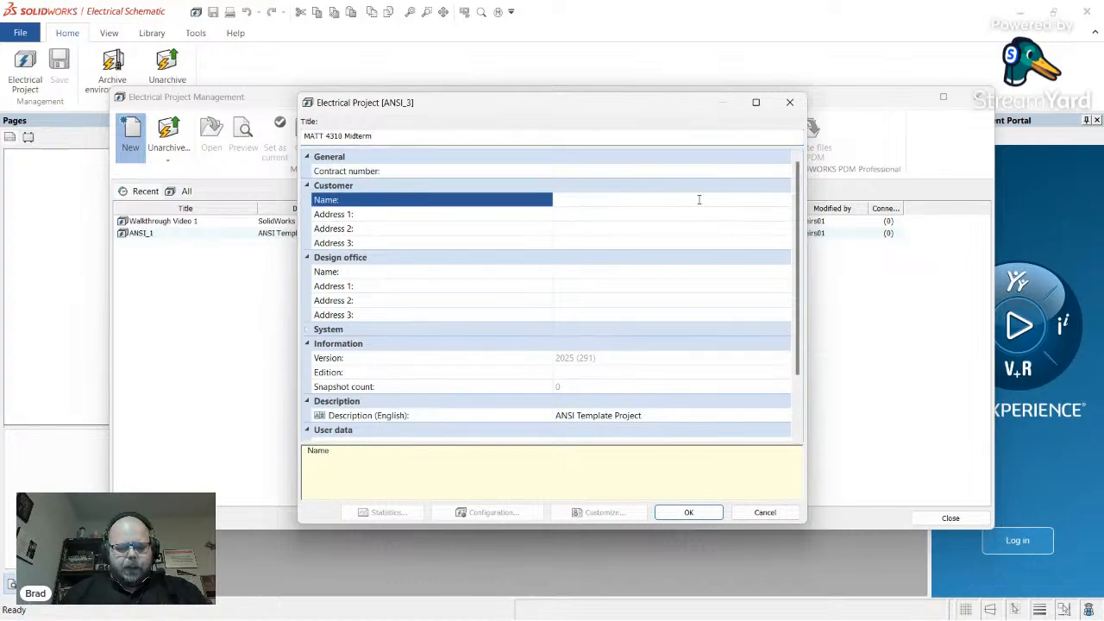
text(Baker College)
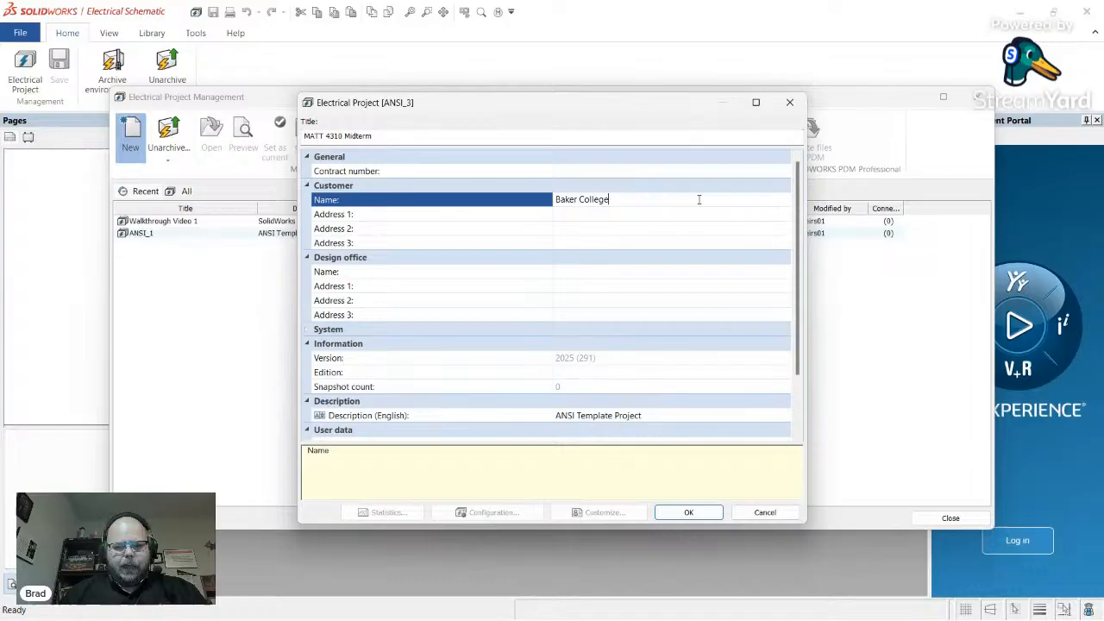
key(Return)
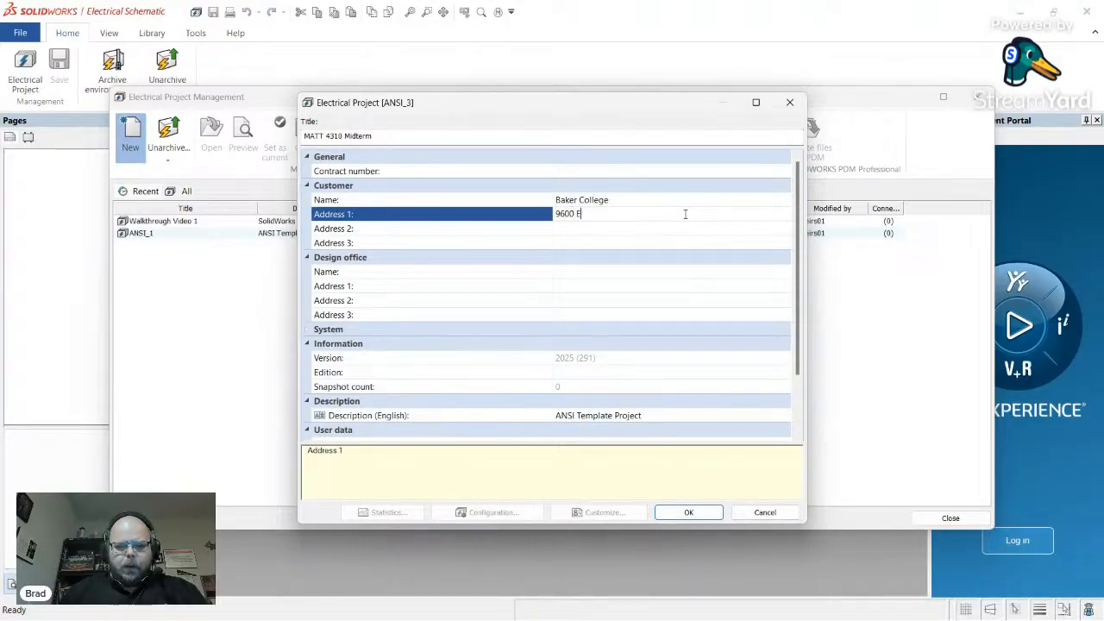
text(9600 E 13th)
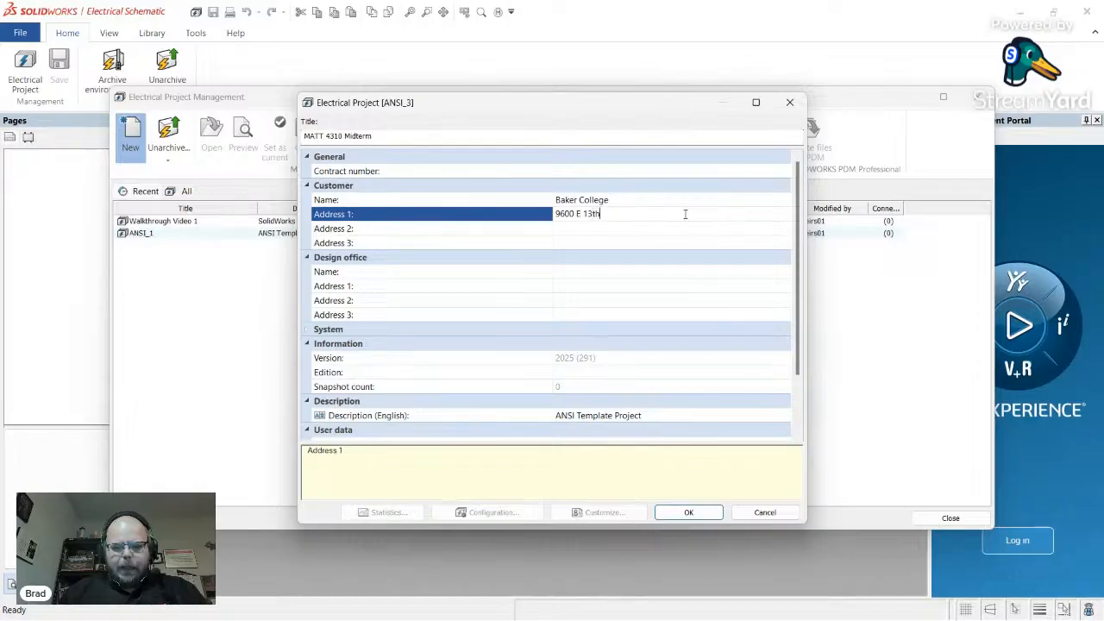
key(Return)
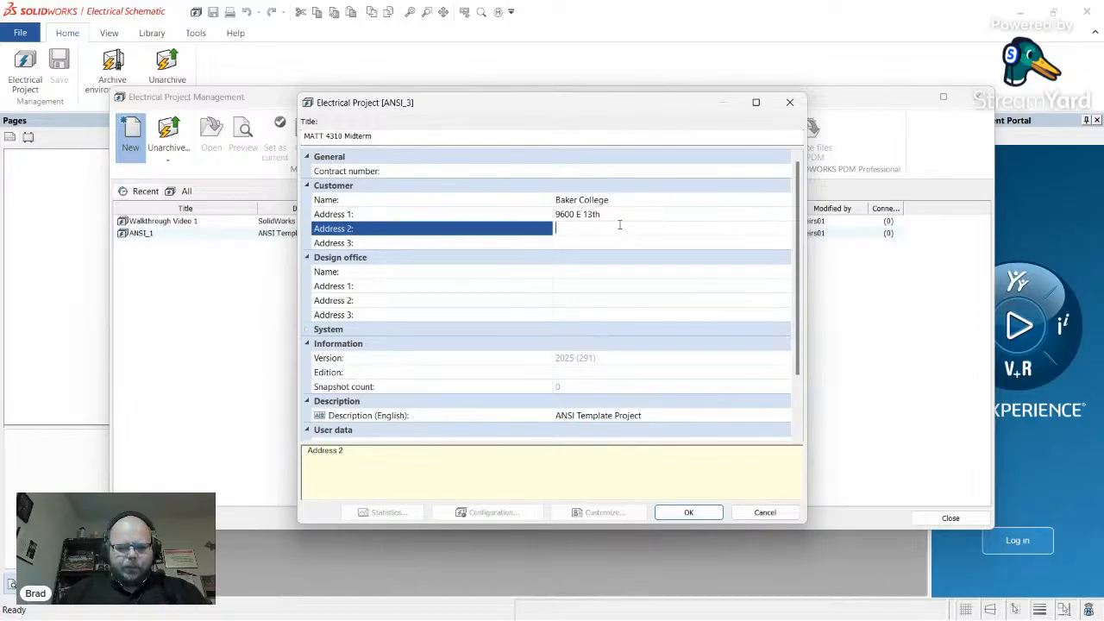
text(Cadillac, MI 49601)
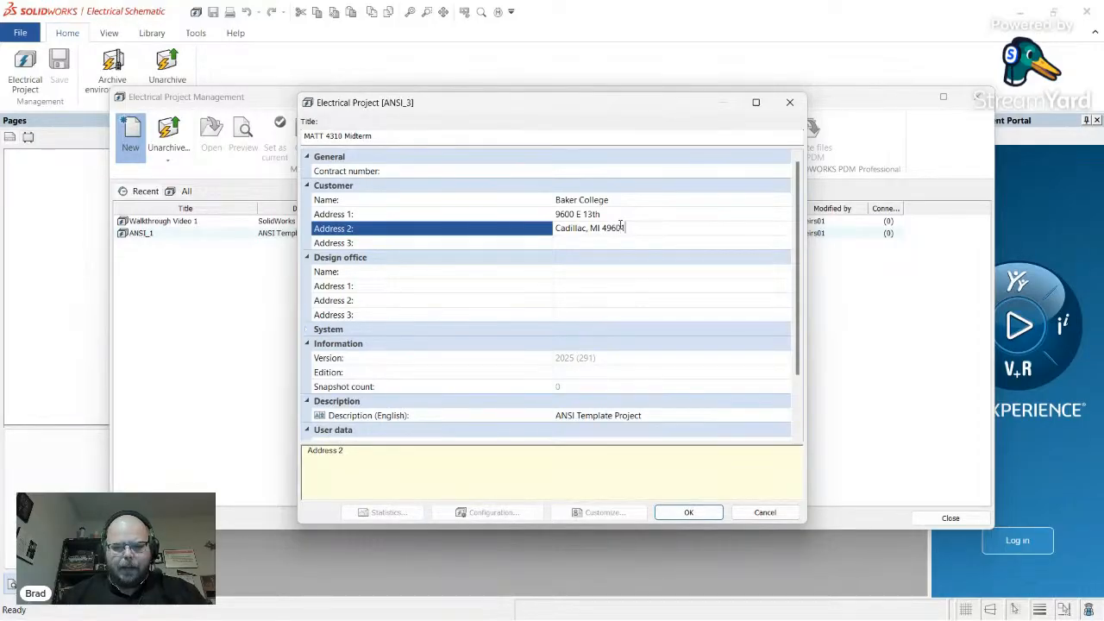
- Enter the design office contact name and begin its address and the project description
scroll(510, 311, down, 2)
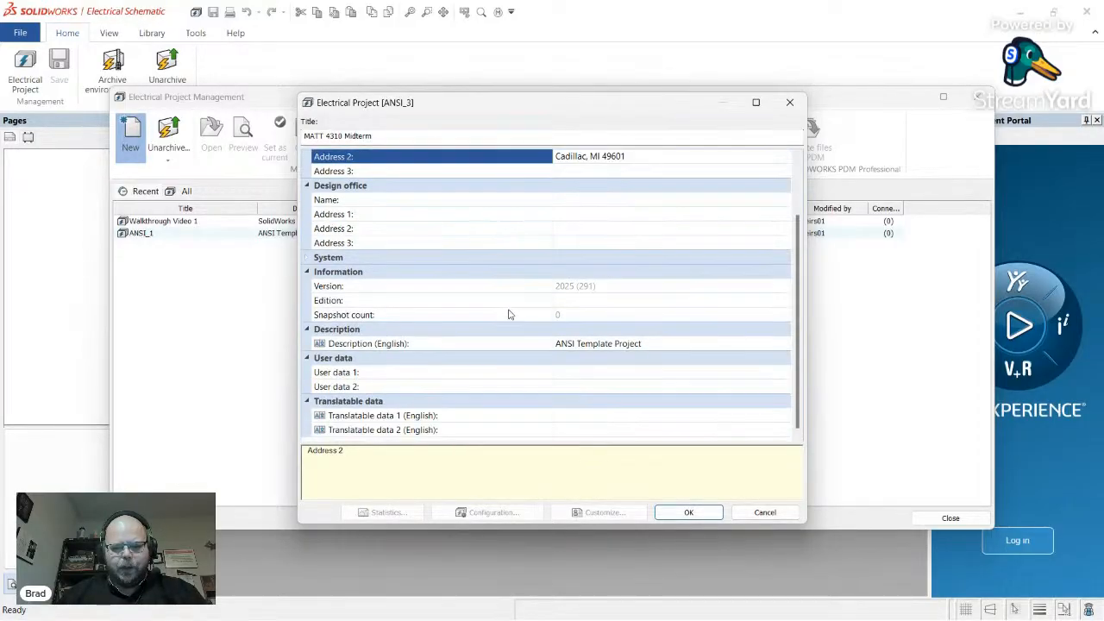
scroll(530, 300, up, 1)
scroll(531, 301, up, 1)
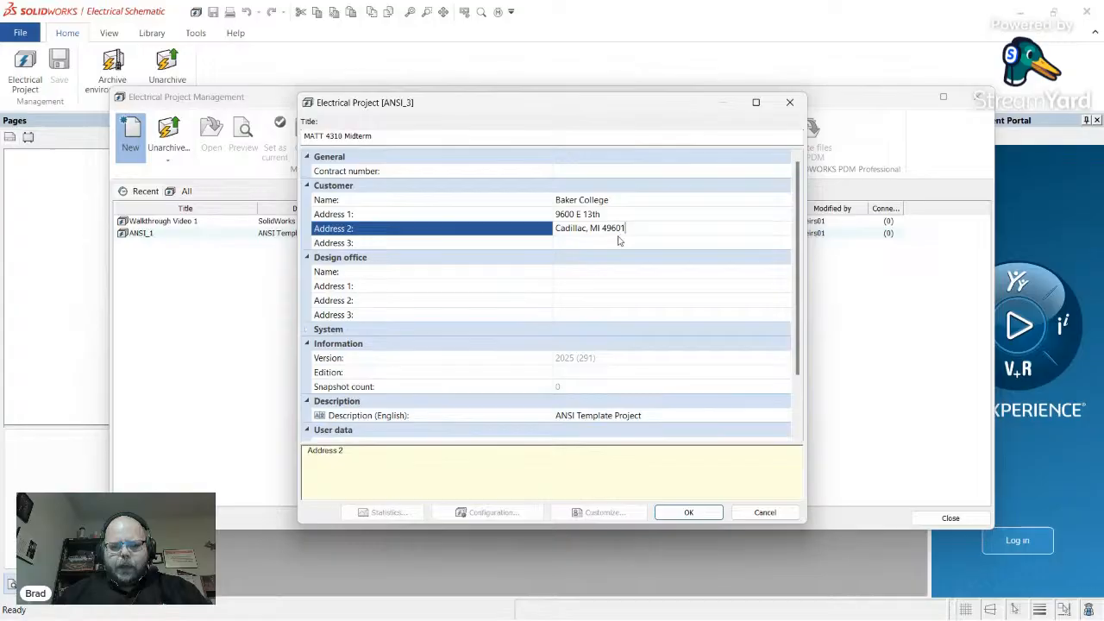
scroll(614, 273, down, 1)
scroll(604, 285, down, 1)
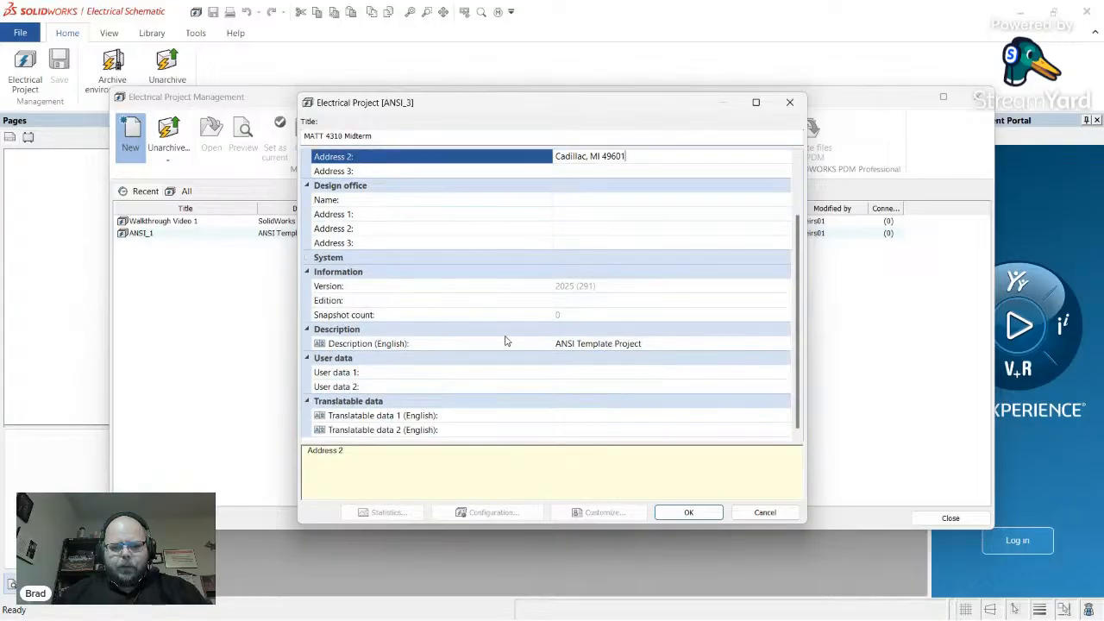
scroll(508, 339, up, 1)
click(657, 248)
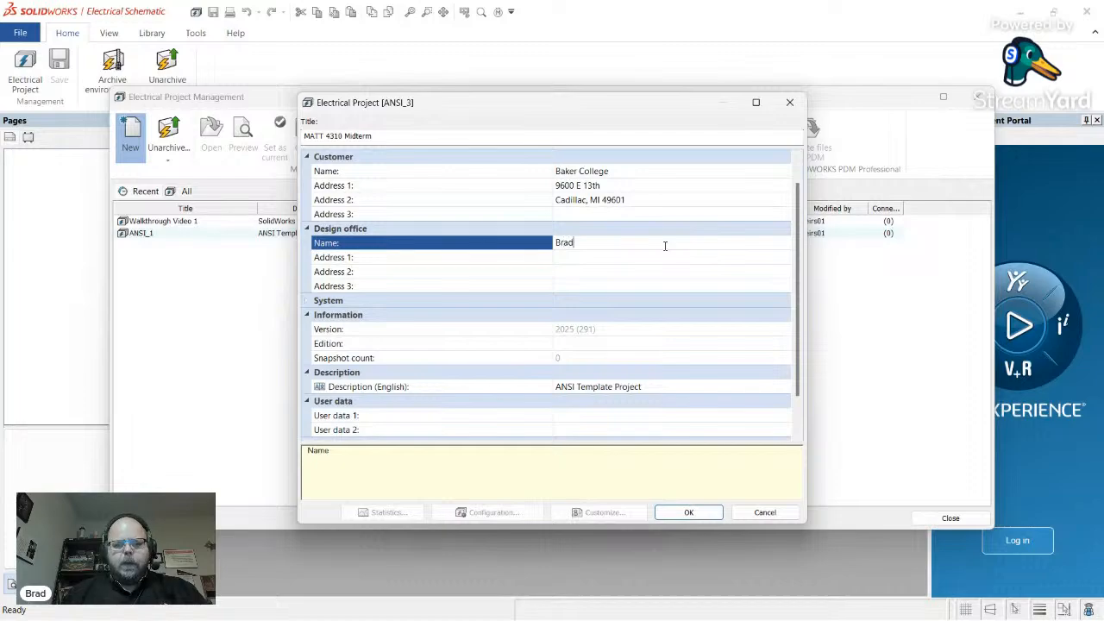
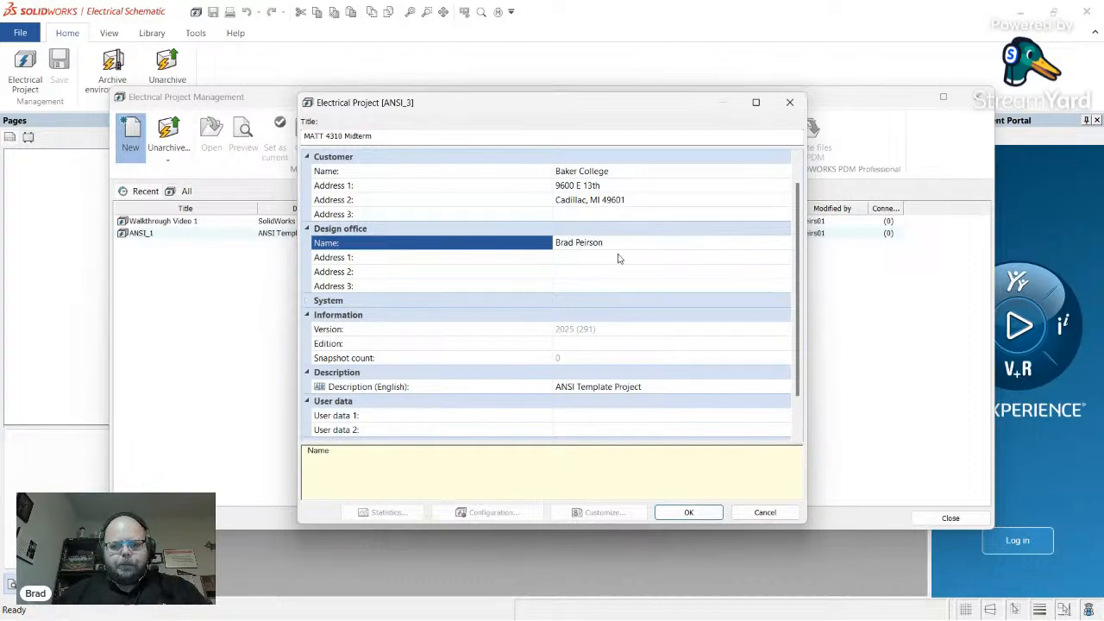
click(621, 257)
scroll(569, 328, down, 1)
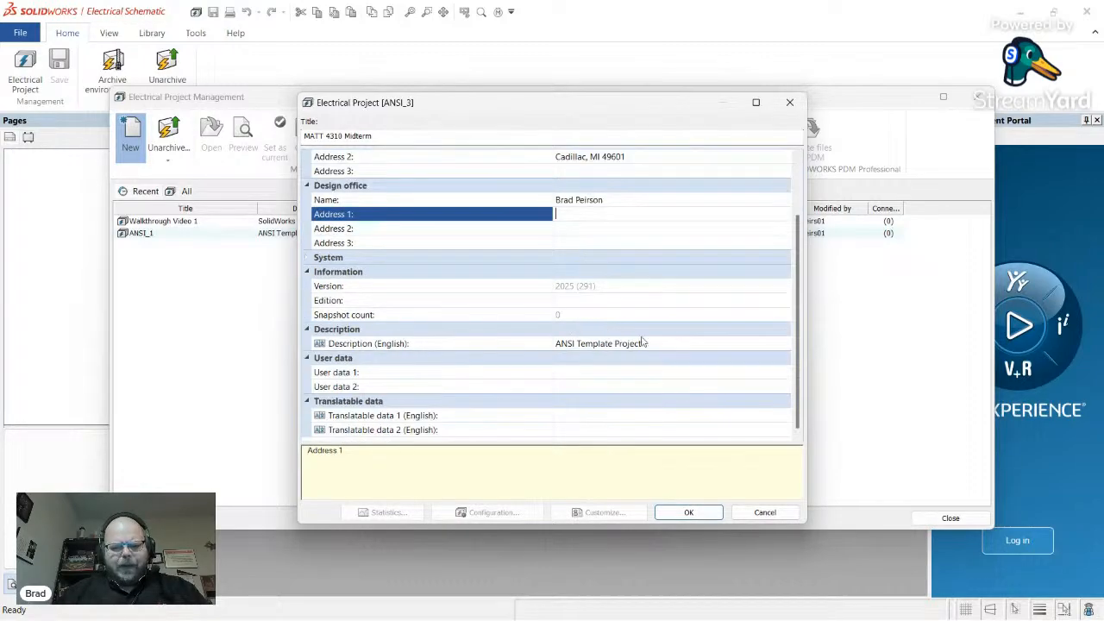
scroll(545, 273, up, 1)
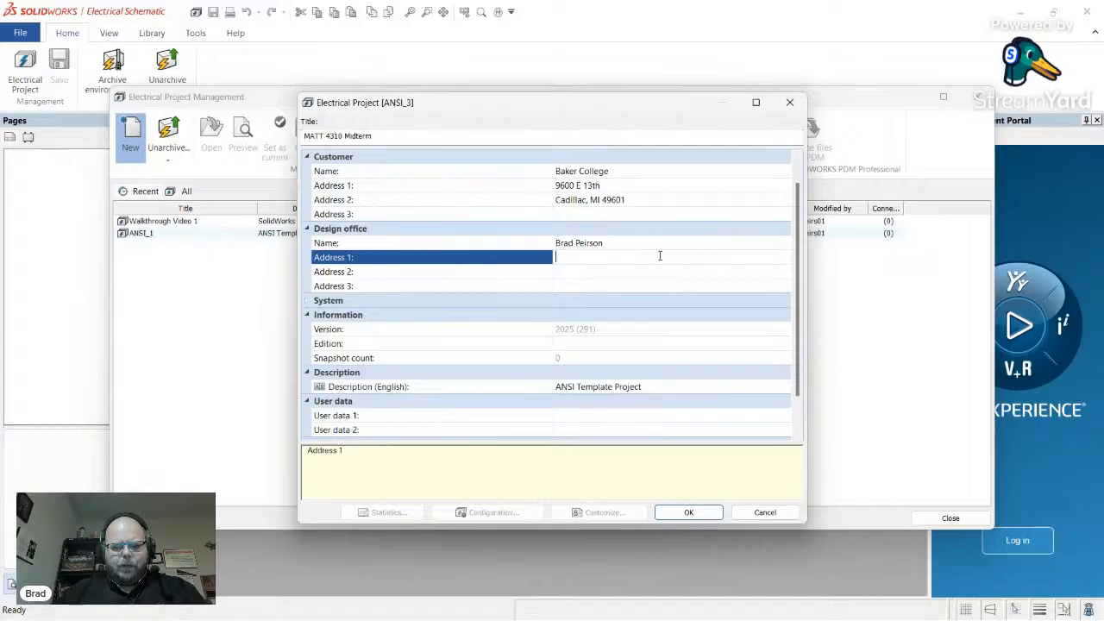
scroll(599, 350, down, 1)
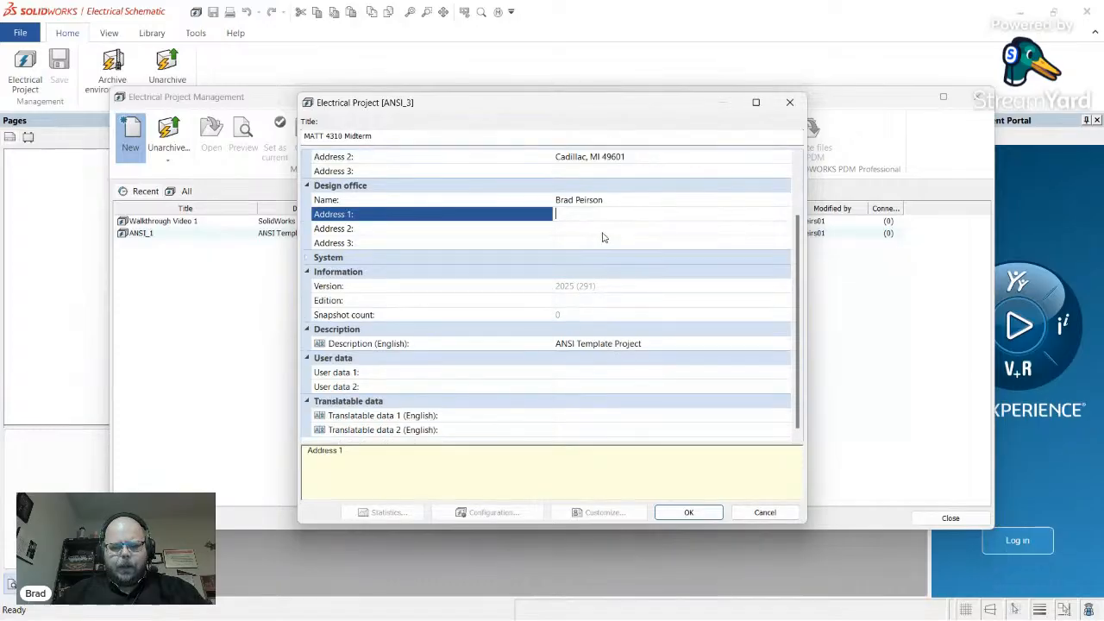
click(659, 346)
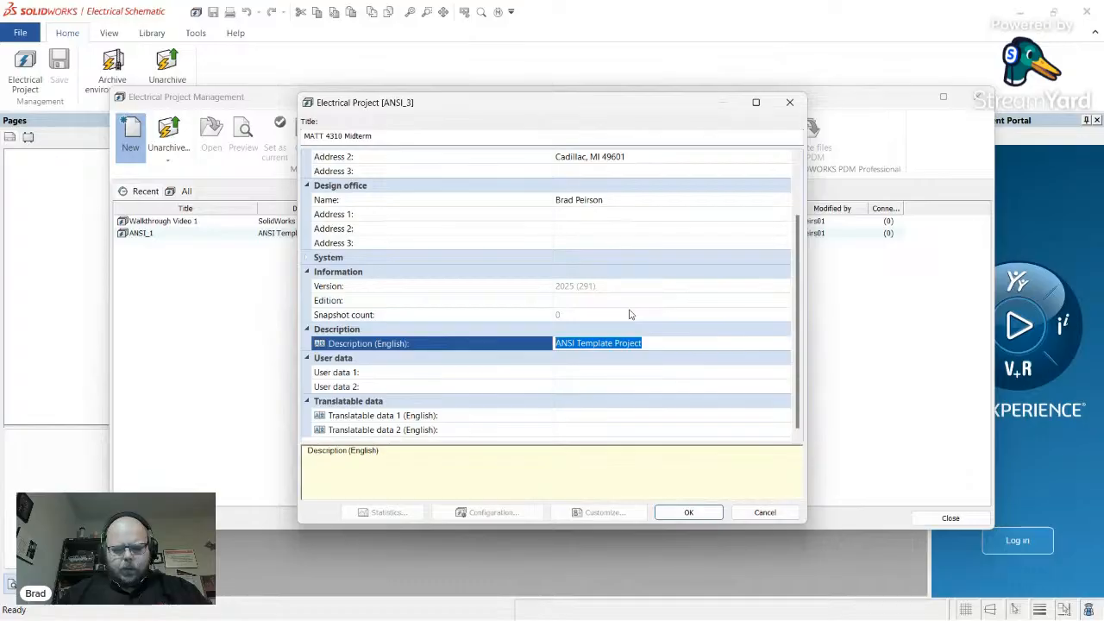
- Select the Automatic Case Packer heading on the Canvas Midterm Exam page
key(alt+Tab)
scroll(595, 260, up, 10)
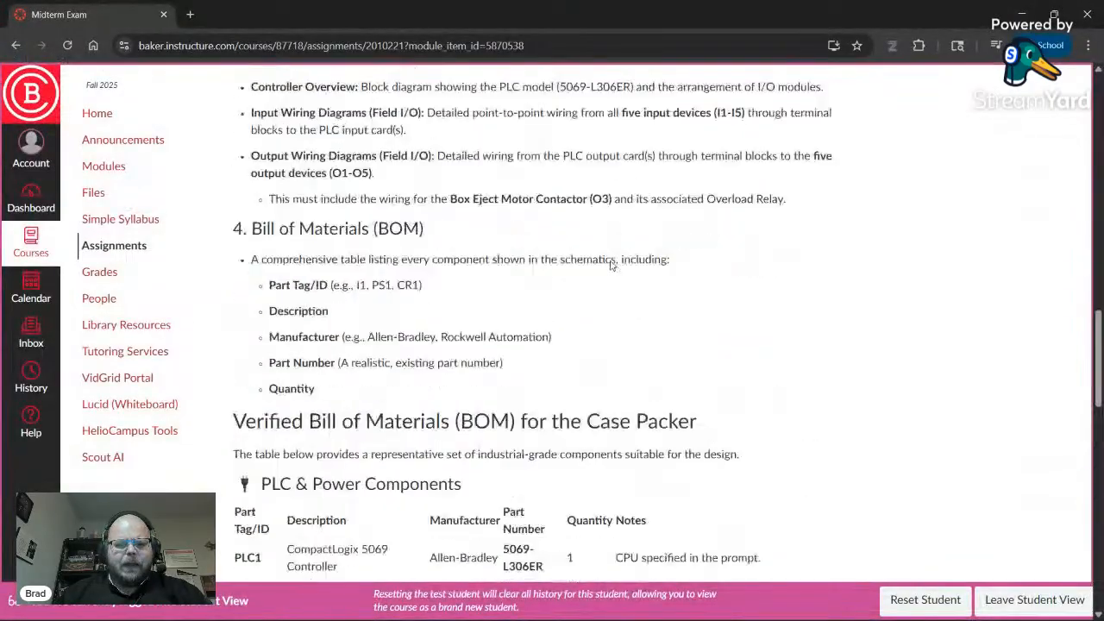
scroll(596, 260, up, 15)
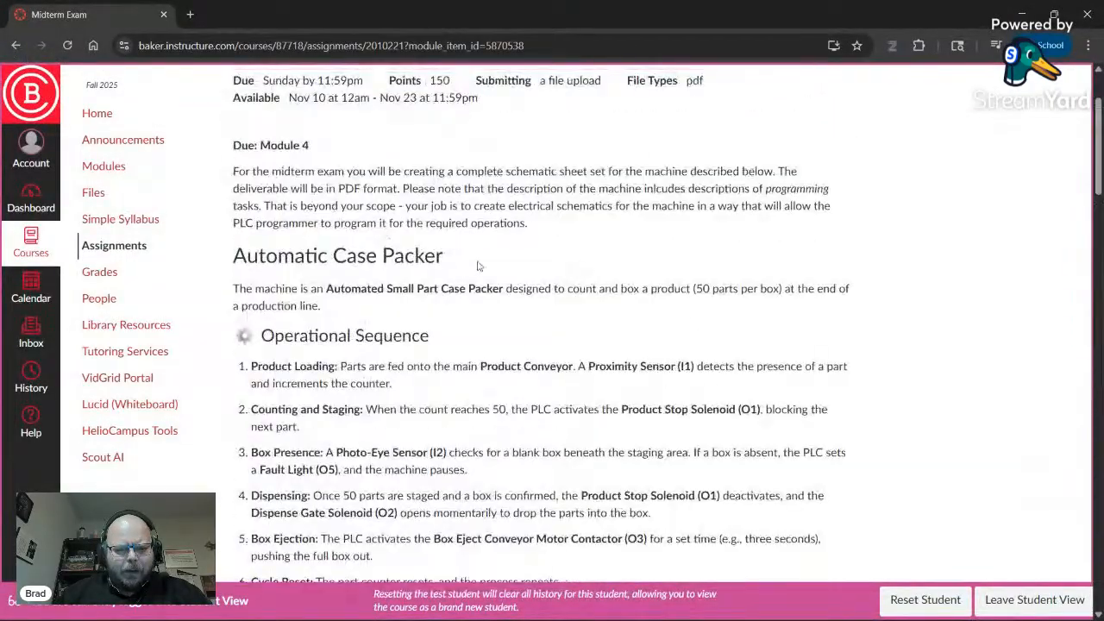
drag(442, 259, 231, 257)
key(ctrl+c)
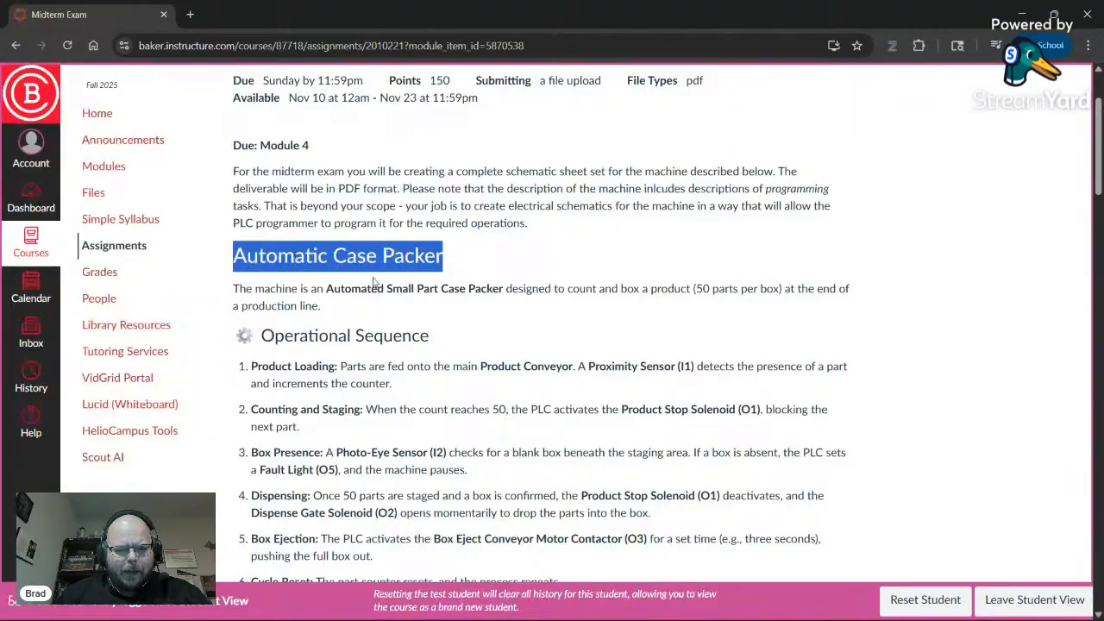
- Paste Automatic Case Packer as the Description (English) and confirm the project properties
key(alt+Tab)
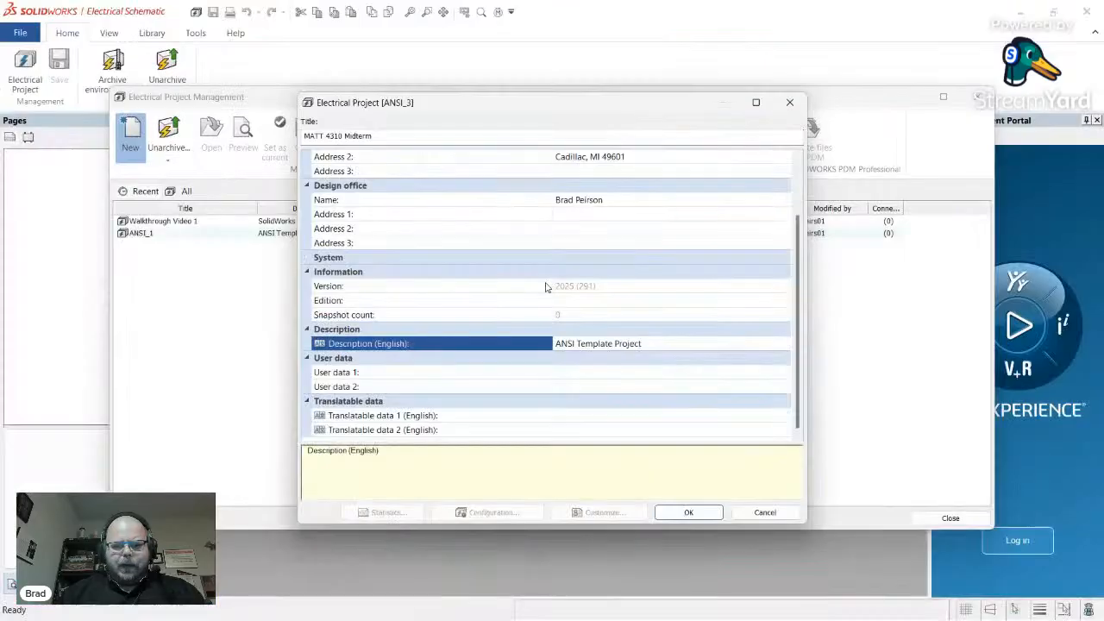
click(669, 346)
key(ctrl+a)
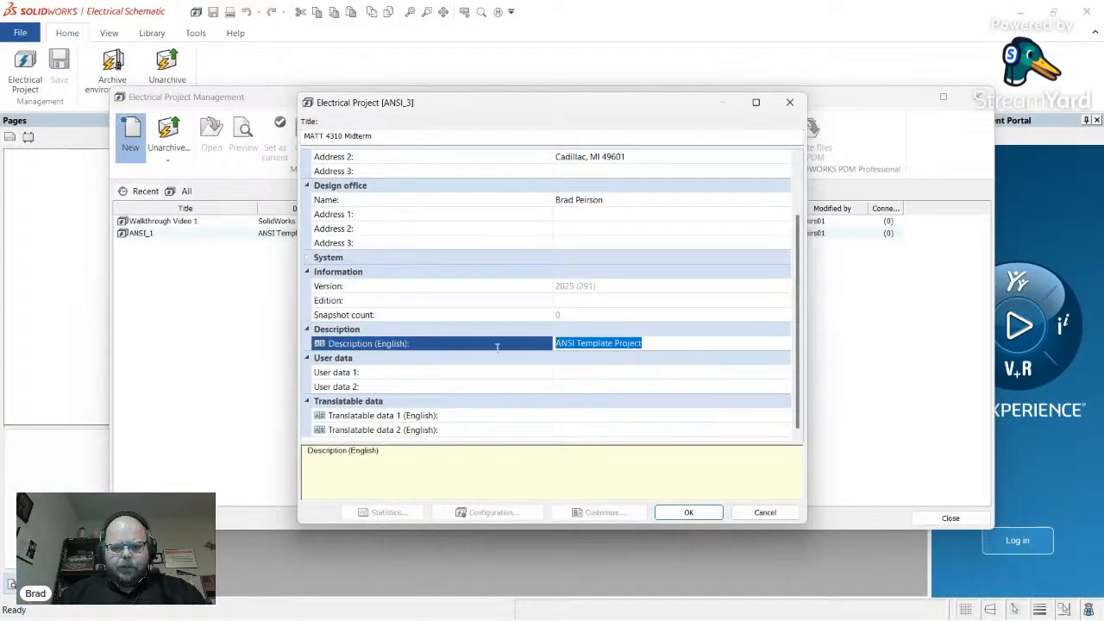
key(ctrl+v)
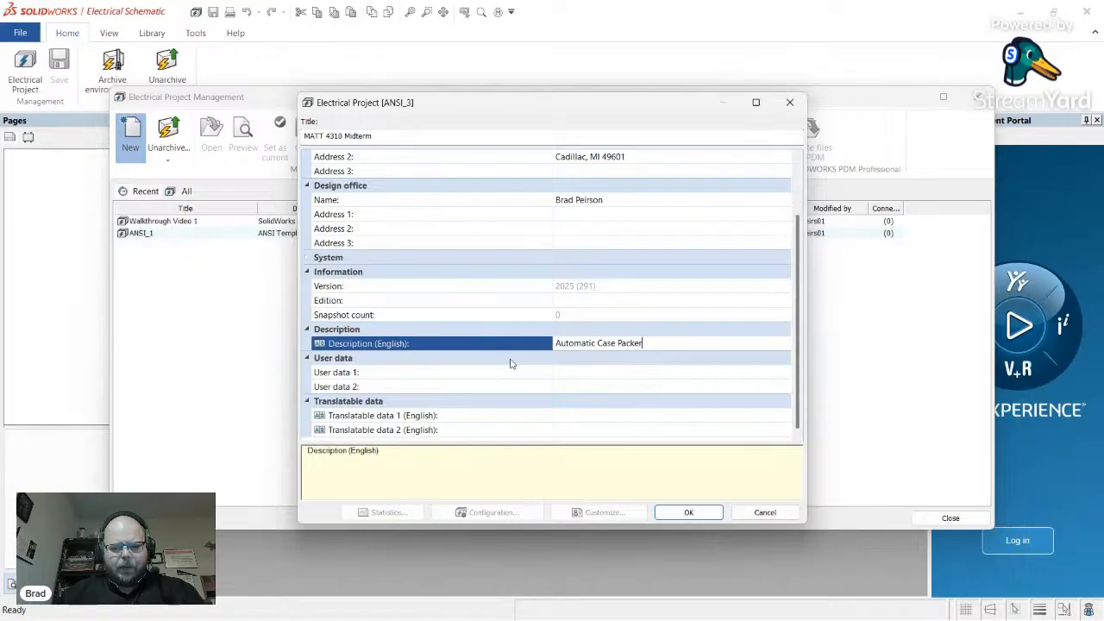
click(689, 513)
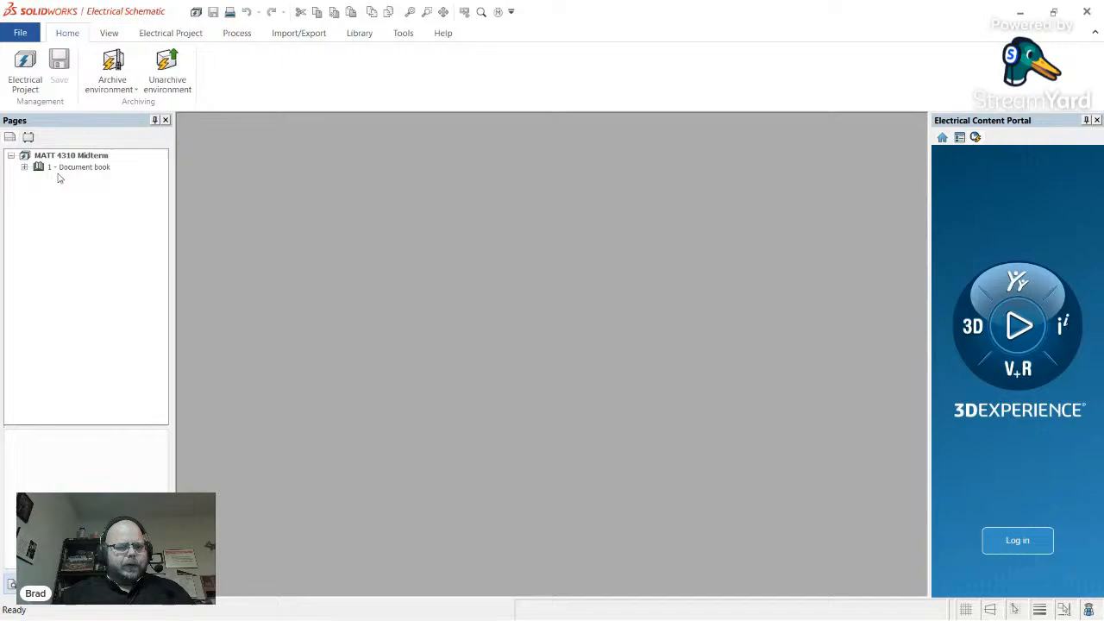
- Expand 1 - Document book, view the Cover page and Drawings list sheets, then close both
click(92, 169)
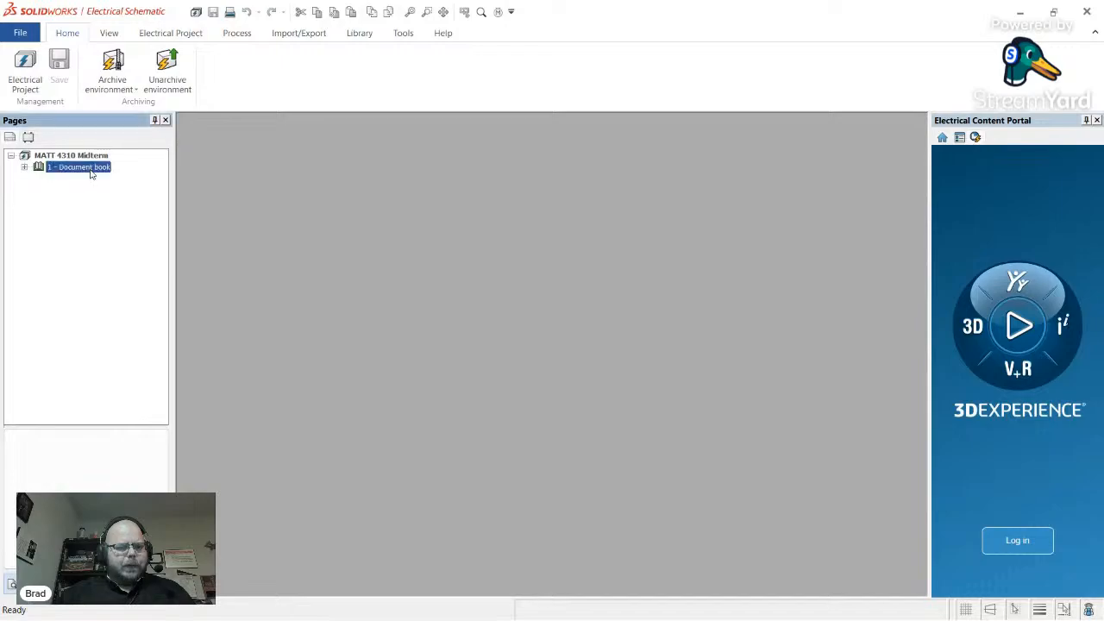
click(25, 167)
double_click(86, 178)
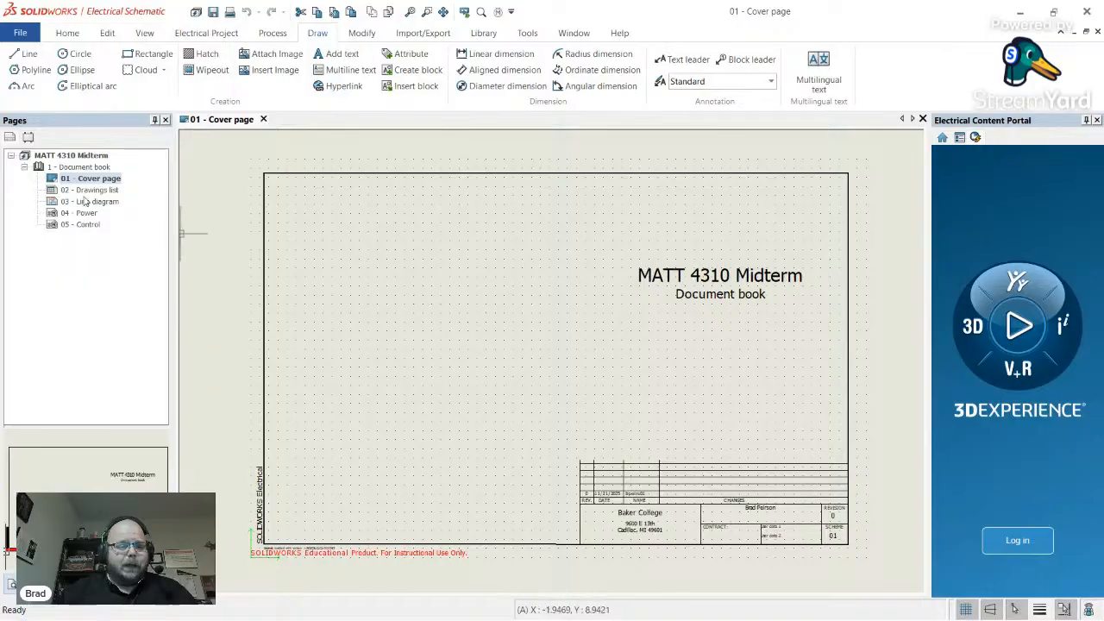
click(89, 190)
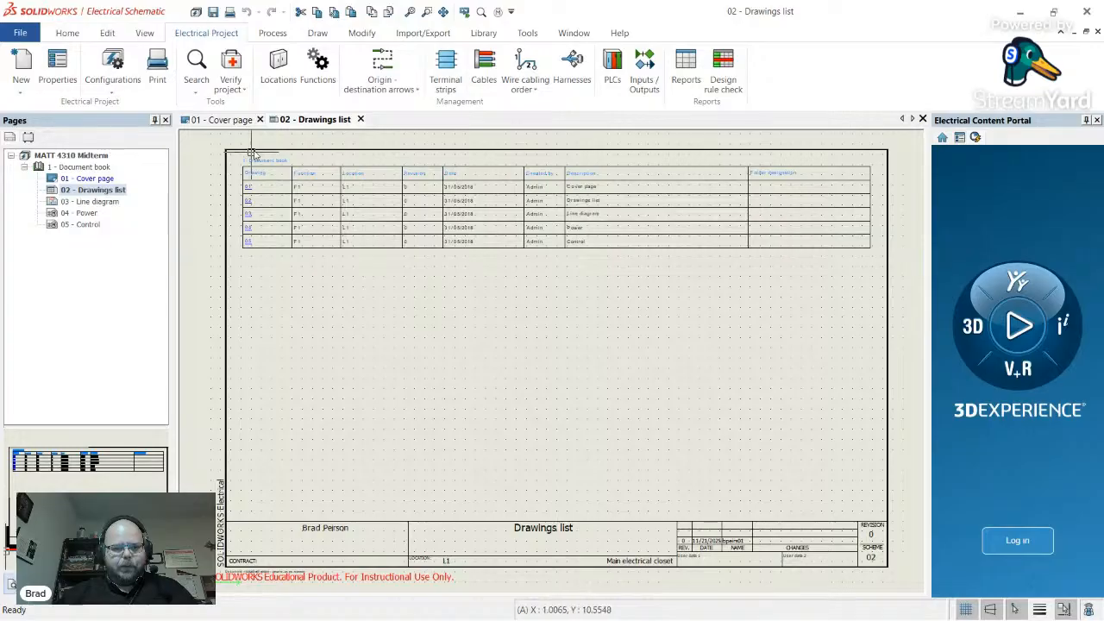
click(361, 120)
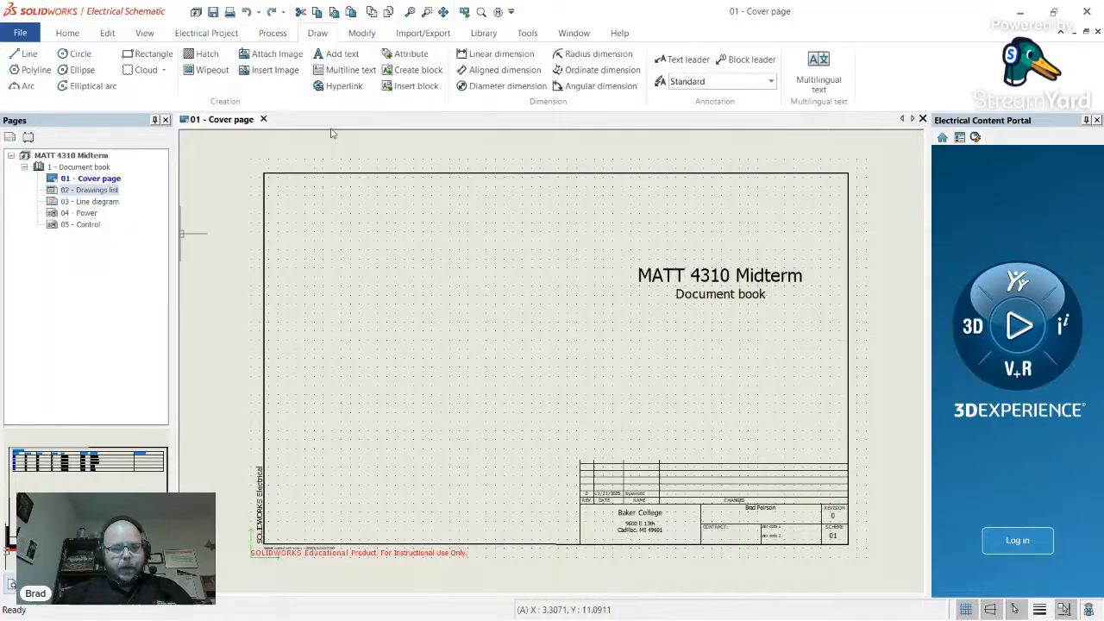
click(261, 119)
- Open 03 - Line diagram, then scroll through the Schematic Deliverables and BOM sections in Canvas
double_click(96, 202)
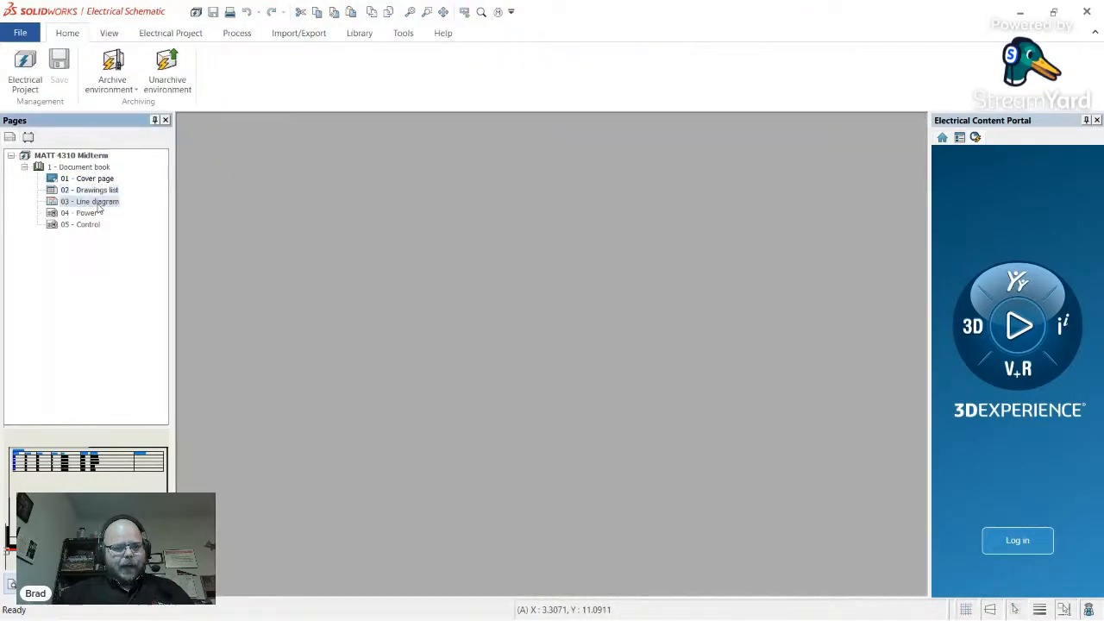
key(alt+Tab)
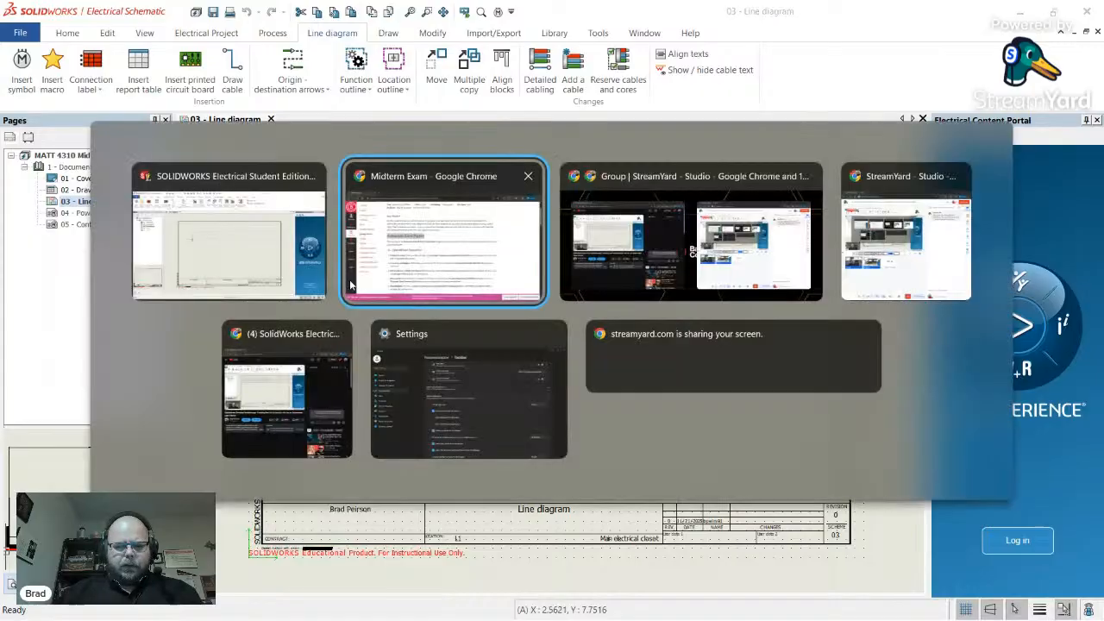
scroll(411, 297, down, 10)
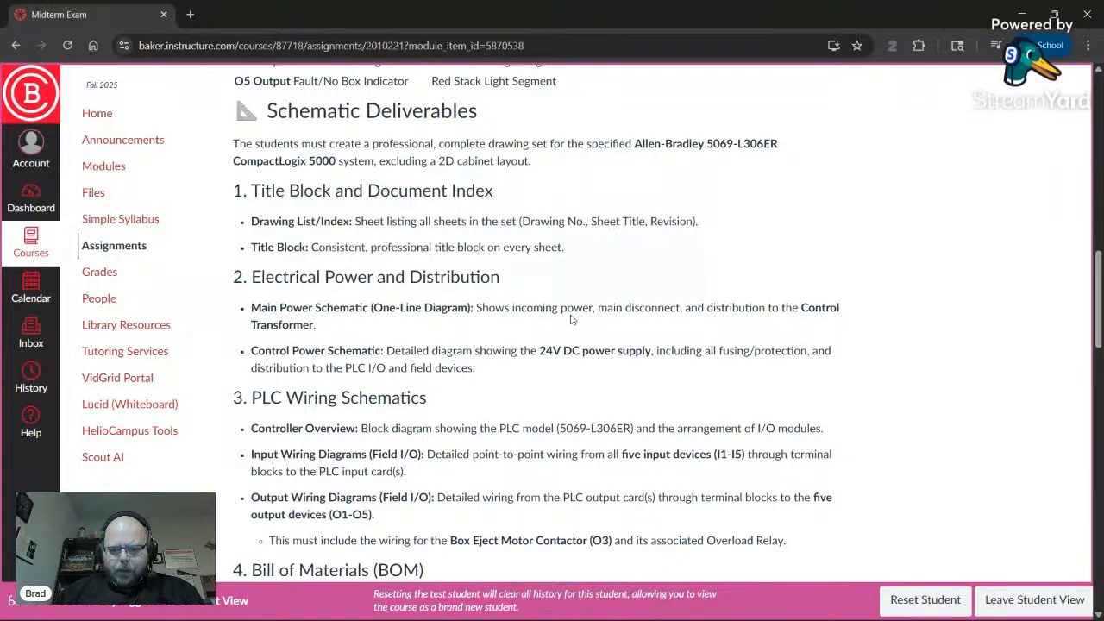
scroll(570, 322, down, 3)
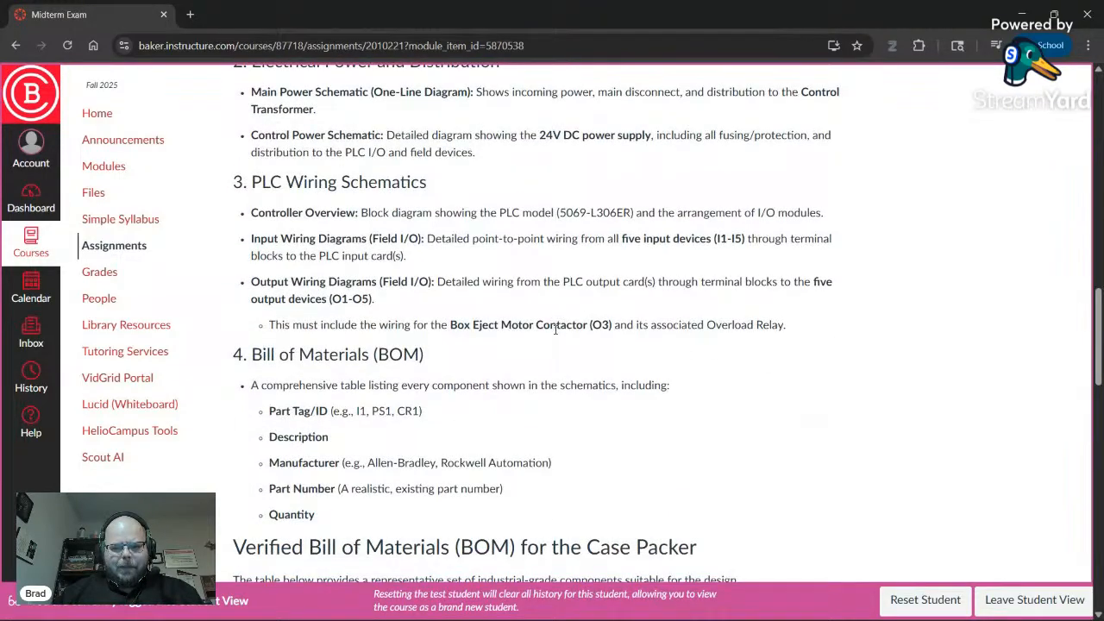
double_click(682, 325)
click(681, 360)
scroll(576, 384, down, 3)
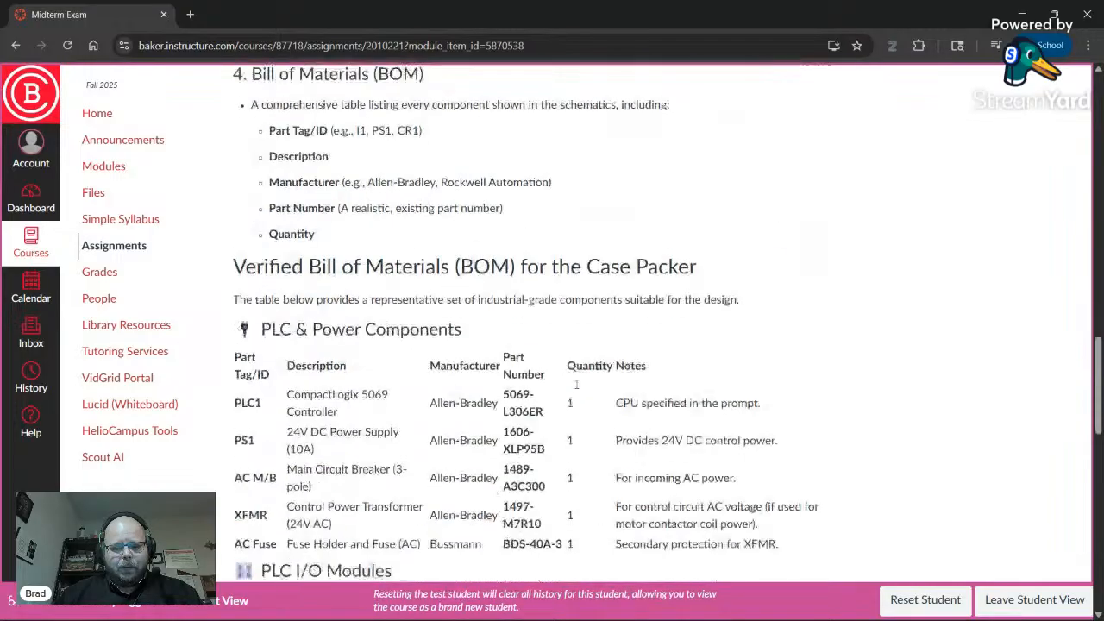
scroll(576, 385, down, 2)
- Browse the Drawings list, Line diagram and Power pages, then close the 03 - Line diagram sheet
key(alt+Tab)
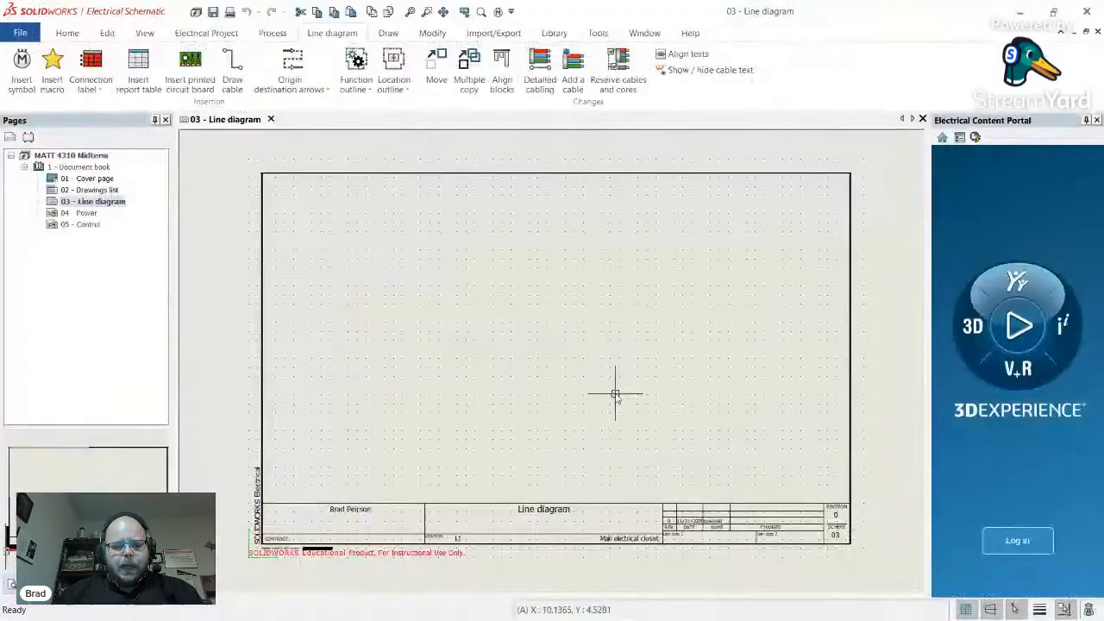
click(96, 190)
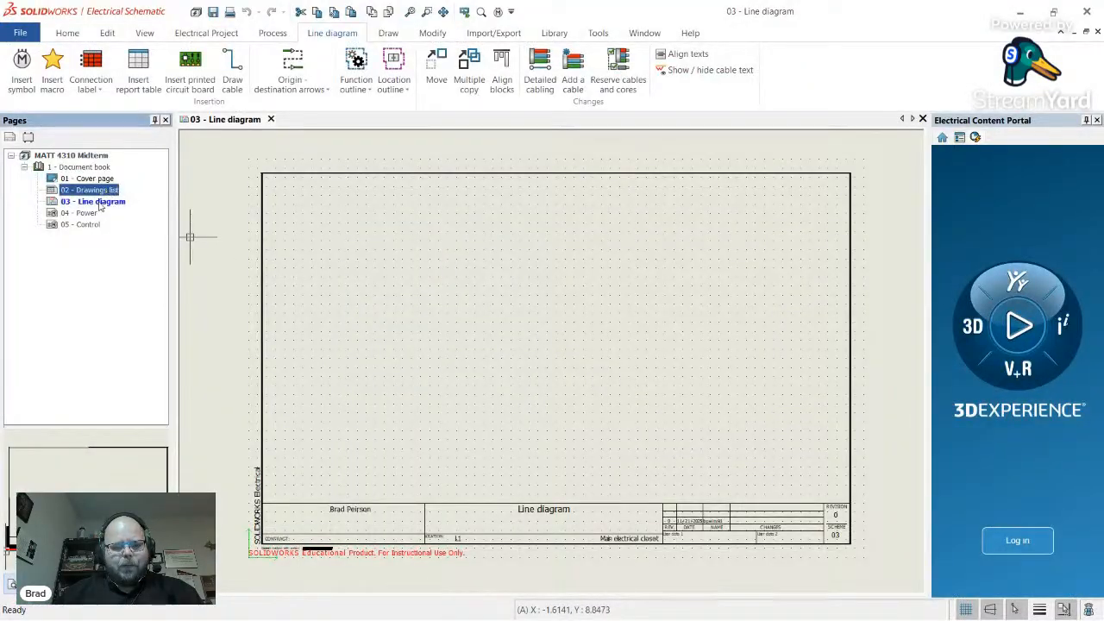
click(97, 203)
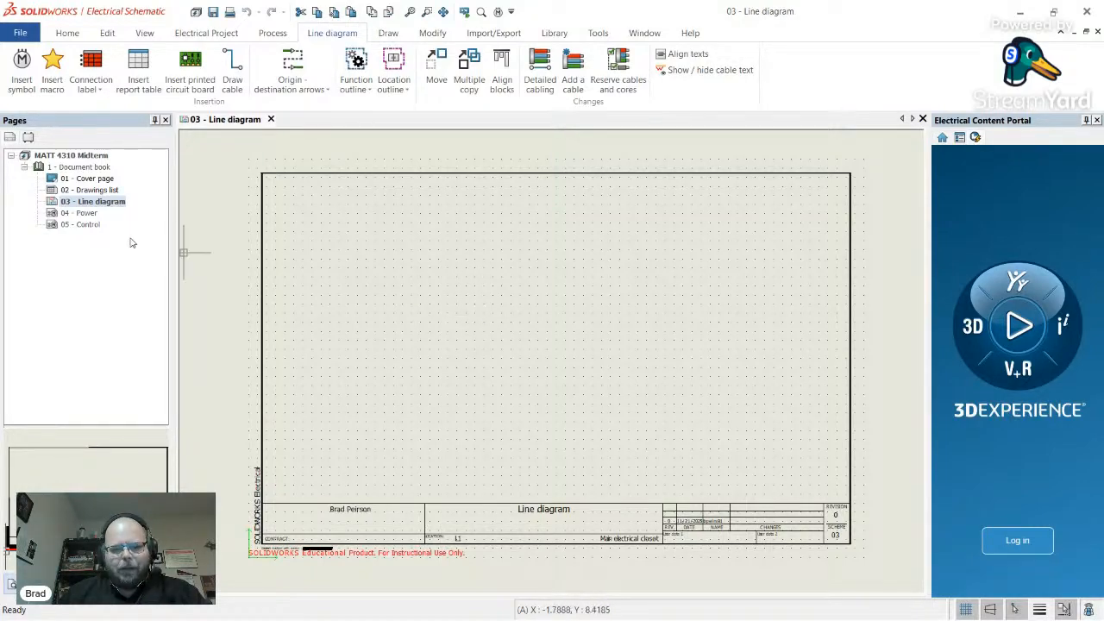
click(112, 193)
click(95, 214)
click(104, 204)
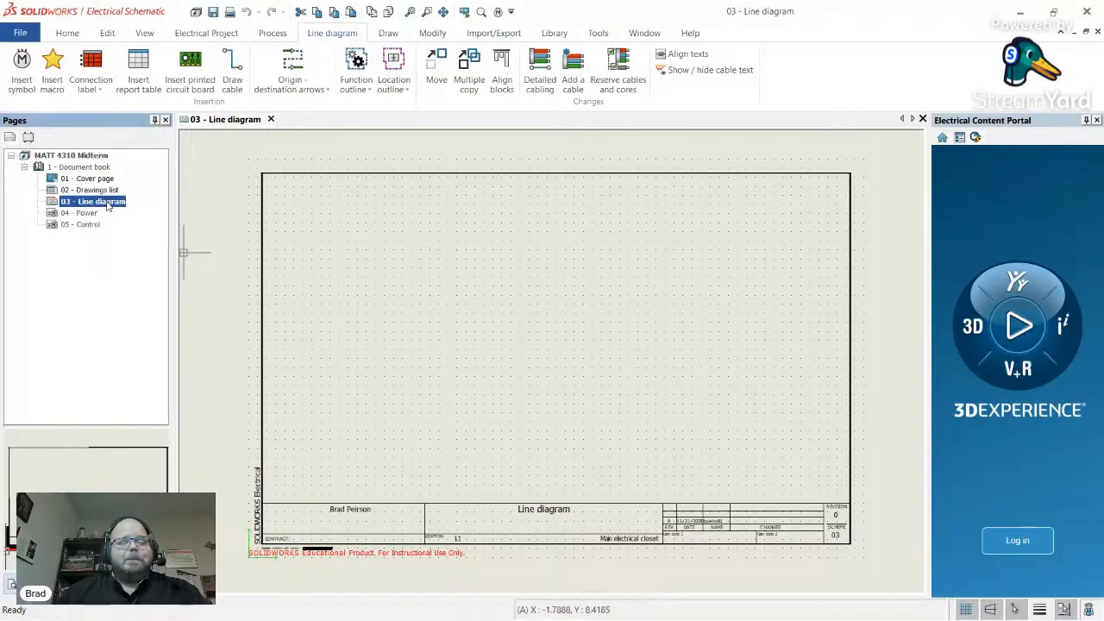
click(85, 214)
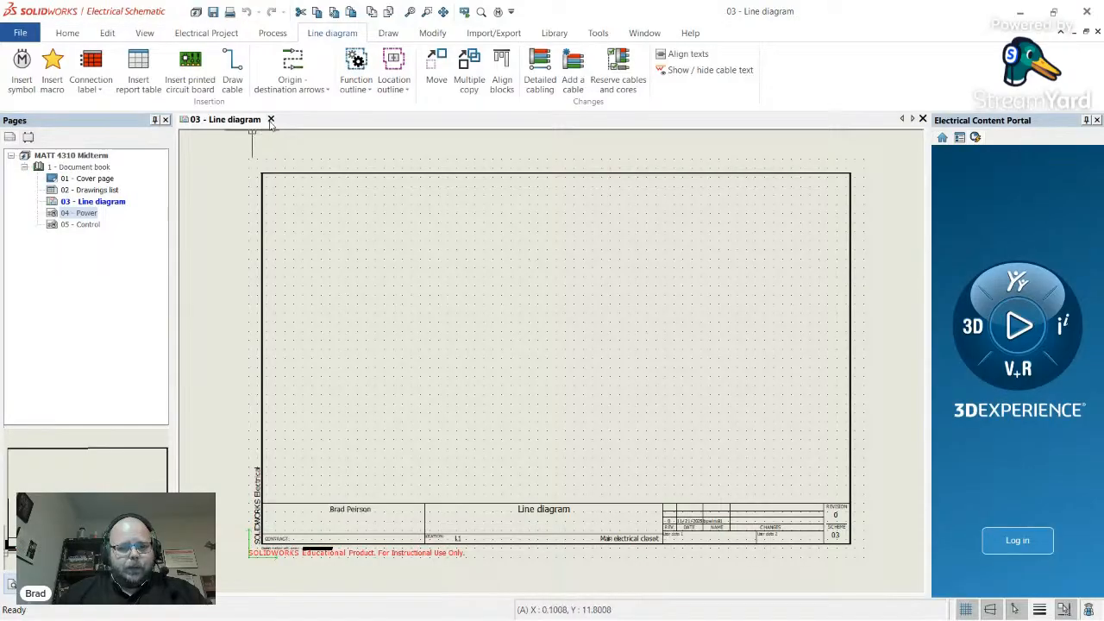
click(270, 119)
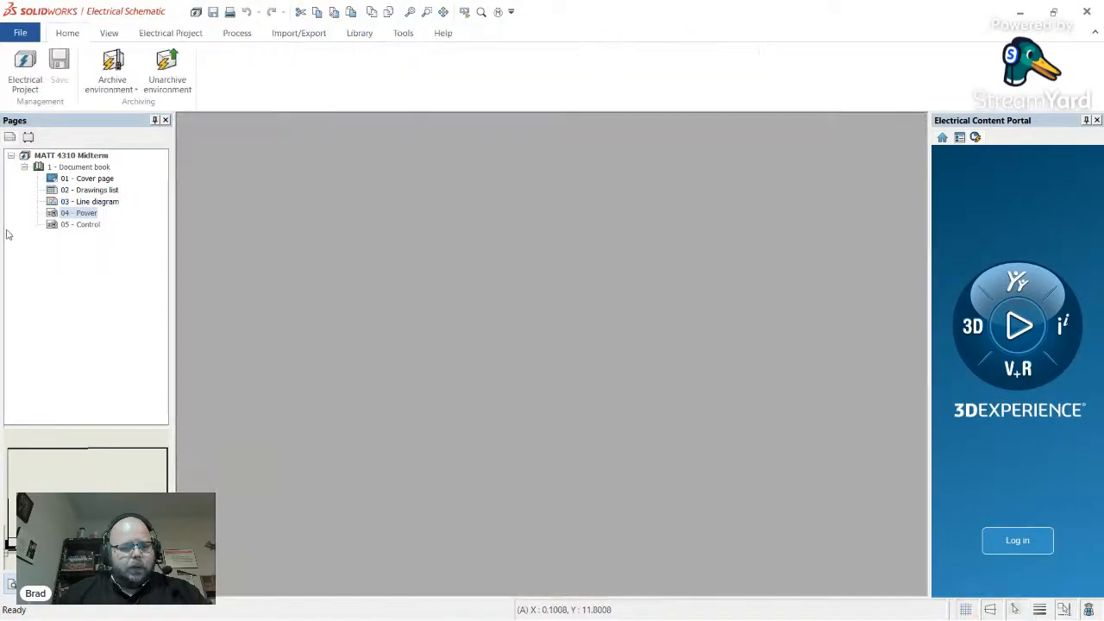
- Change page 04's Description (English) from Power to Main Power in its page properties
click(84, 214)
right_click(83, 215)
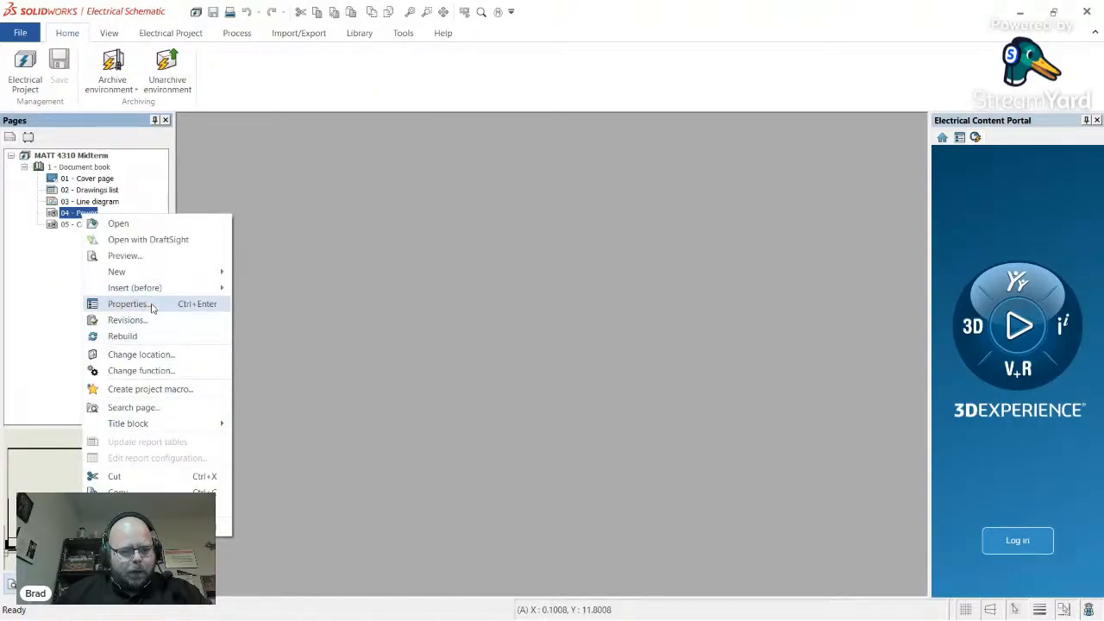
click(149, 305)
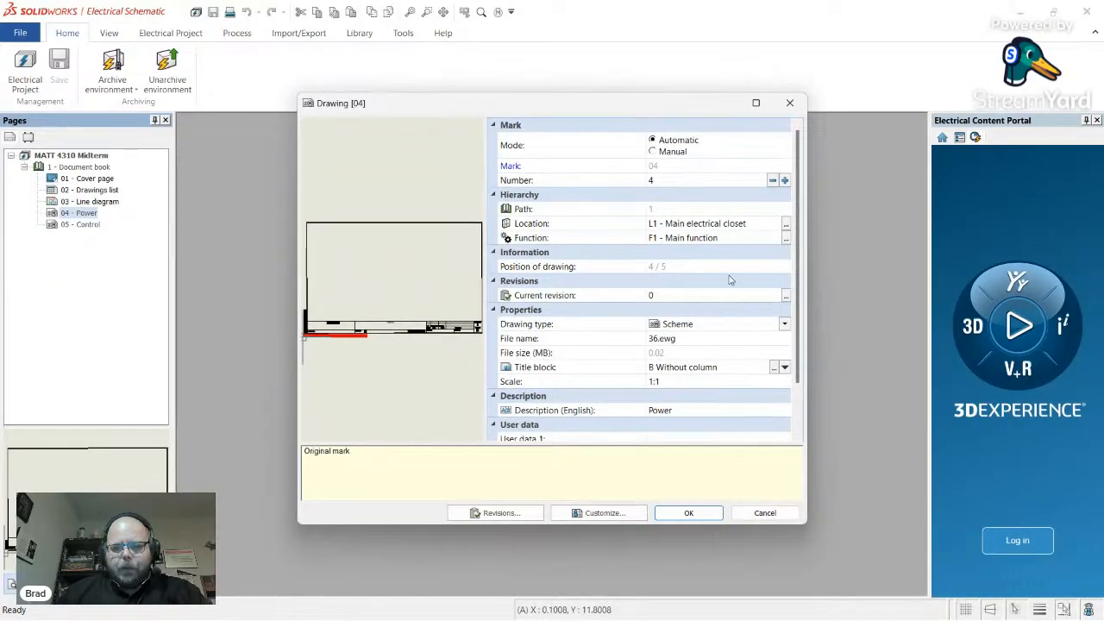
scroll(636, 382, down, 2)
click(592, 355)
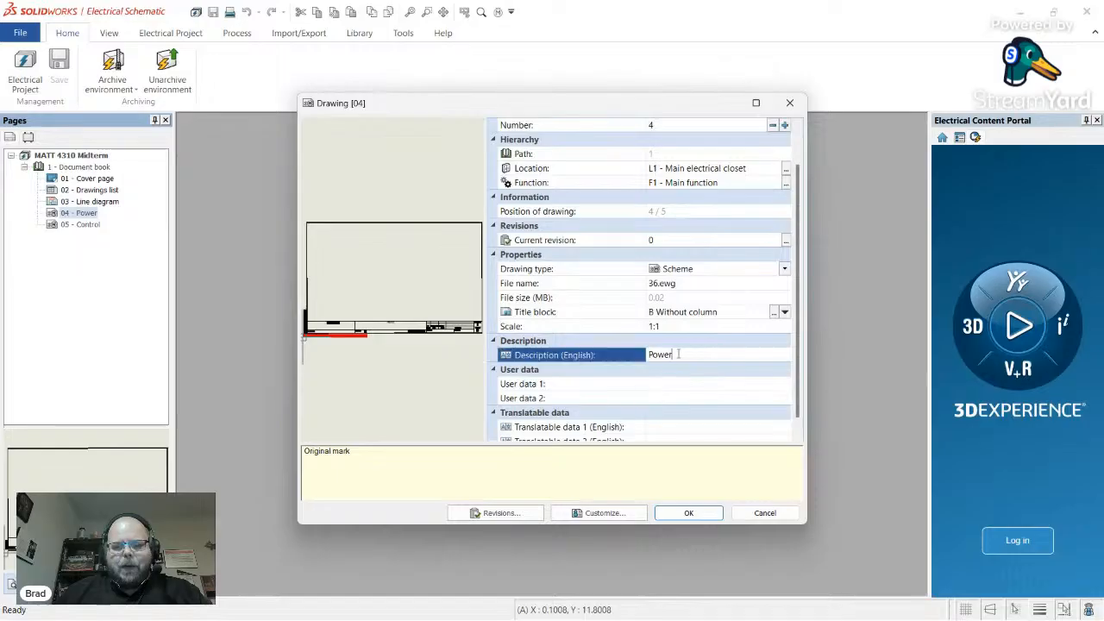
text(Main)
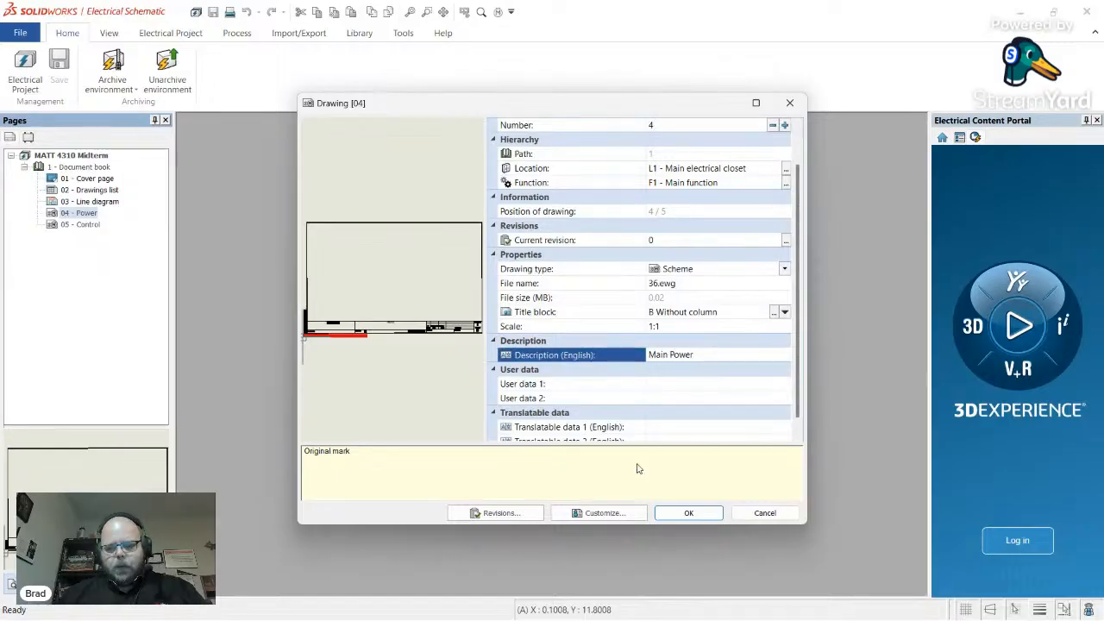
click(707, 519)
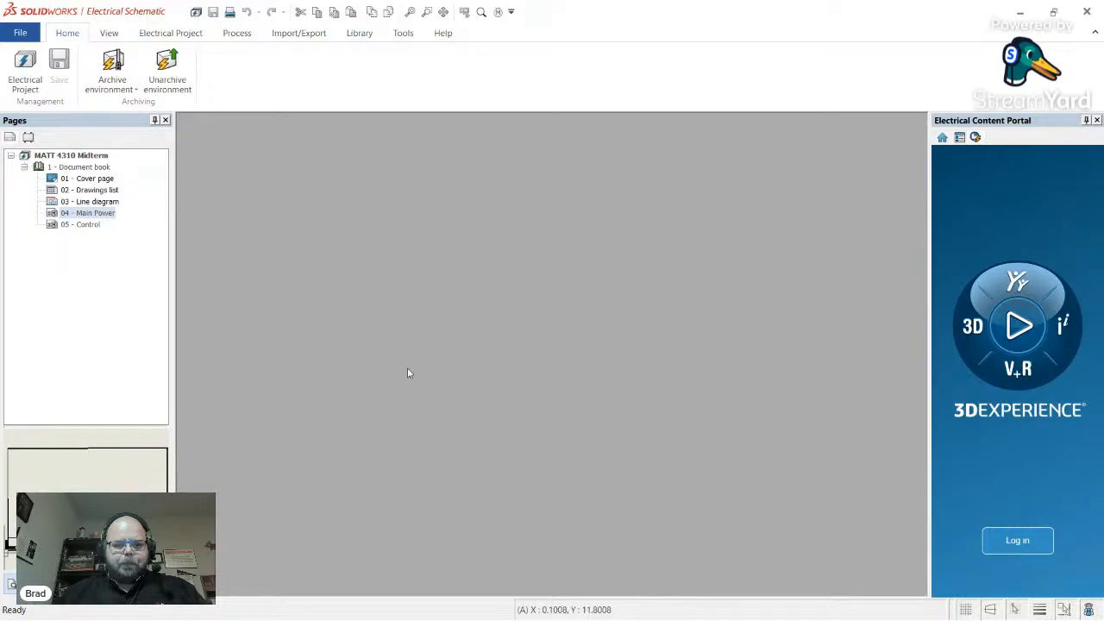
- Replace the Main Power title block with the B two-column ANSI one, also updating project defaults
click(91, 216)
double_click(90, 216)
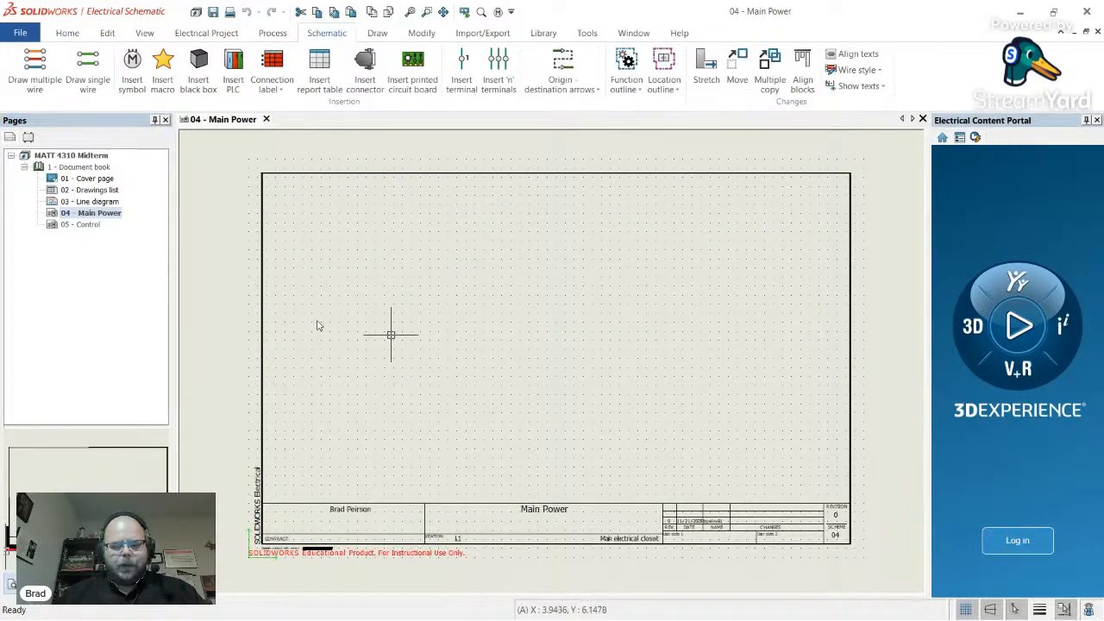
right_click(107, 215)
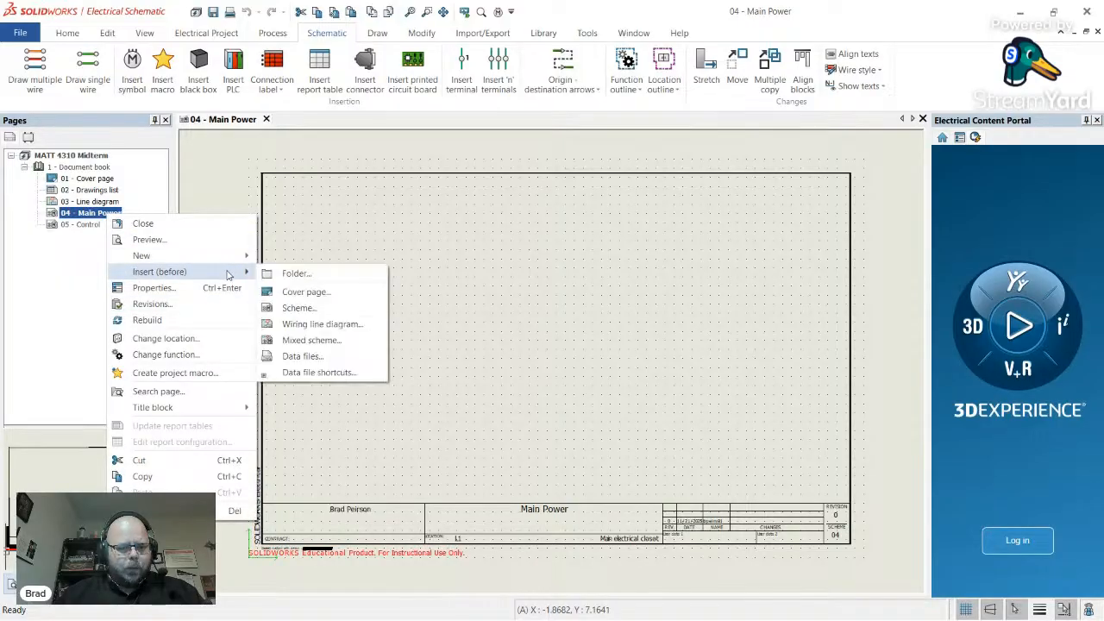
mouse_move(216, 412)
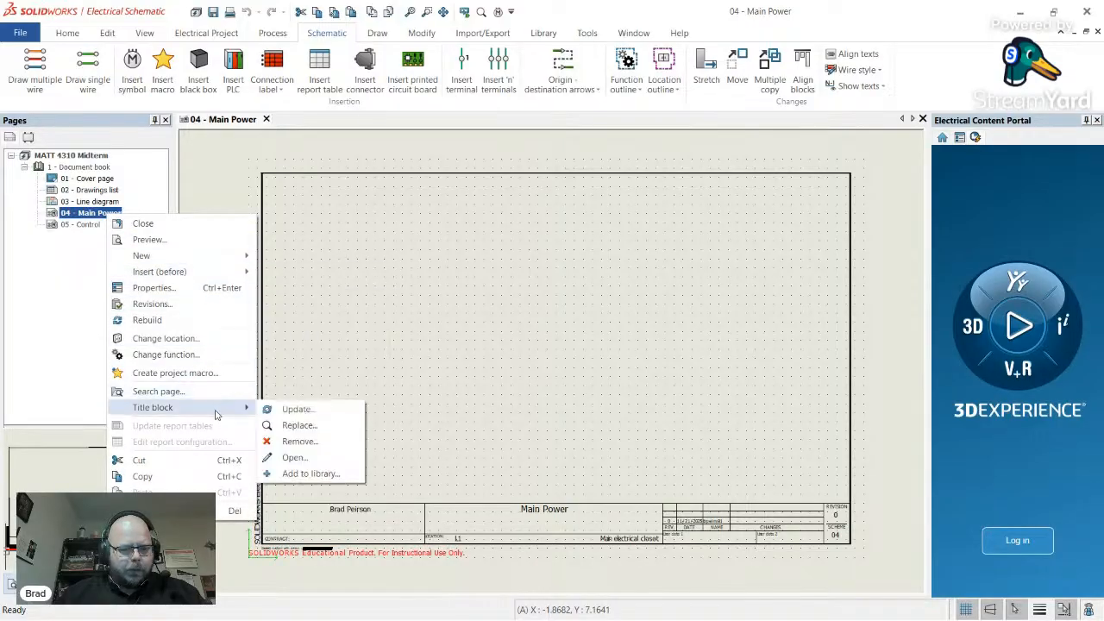
click(299, 425)
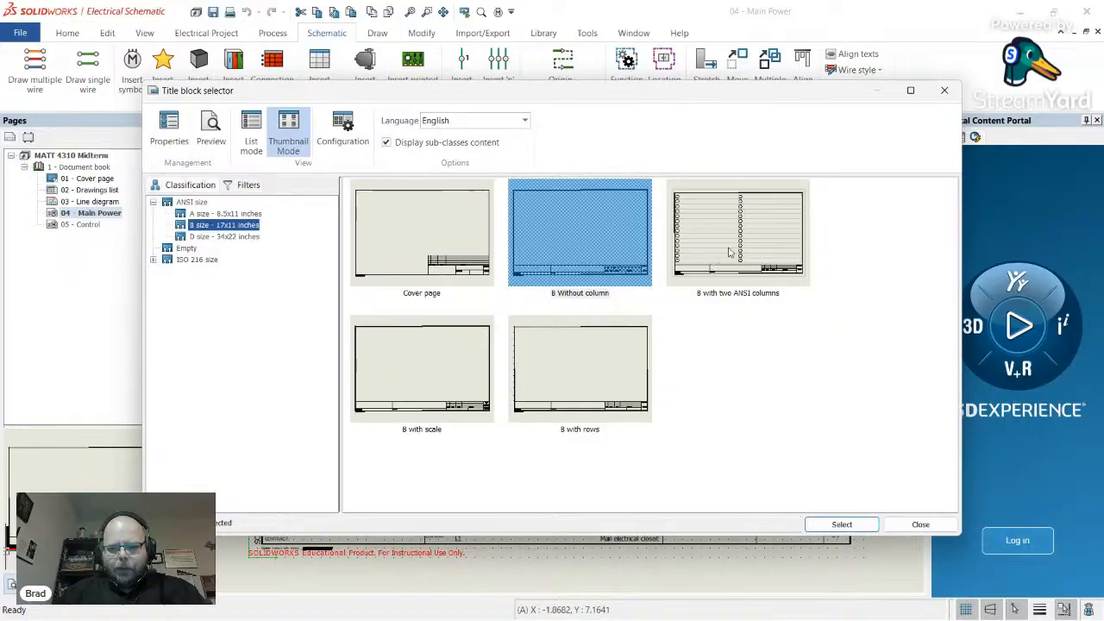
click(730, 251)
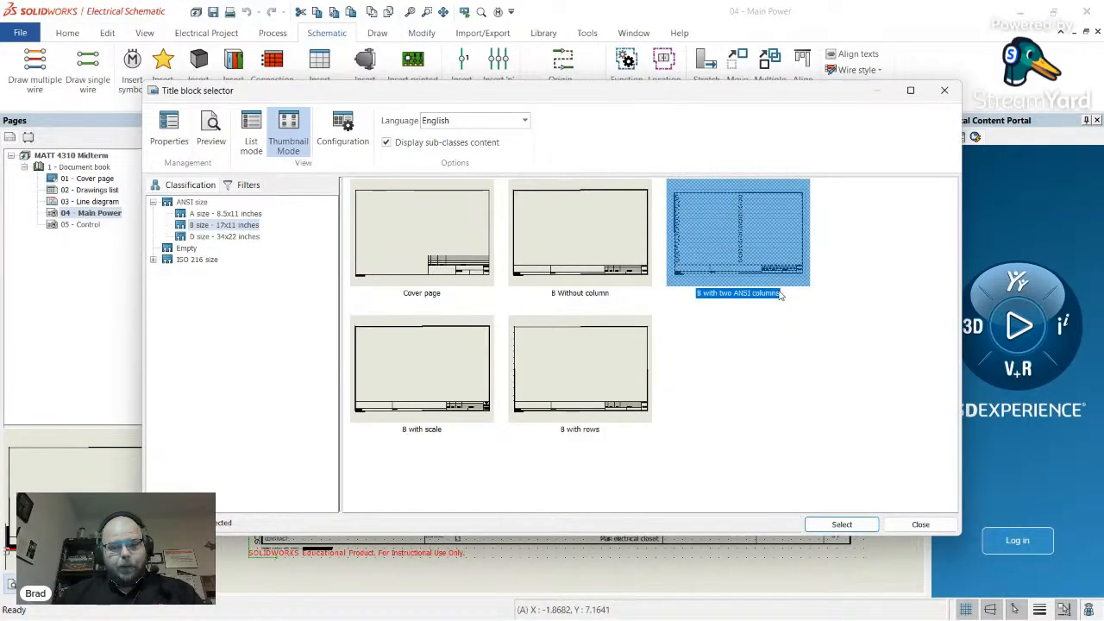
click(841, 525)
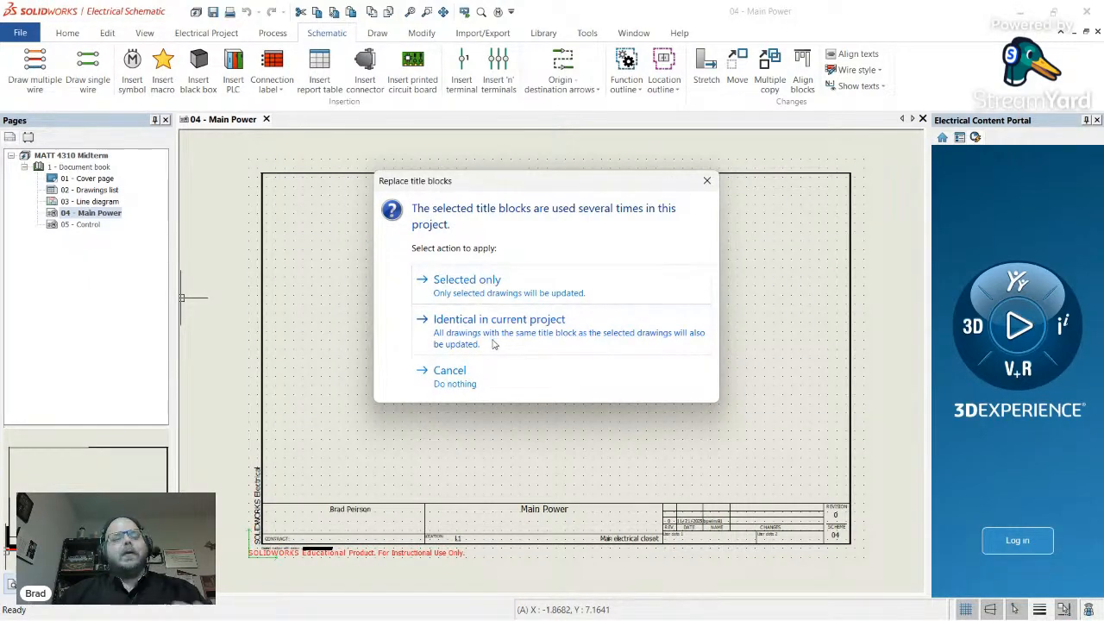
click(534, 343)
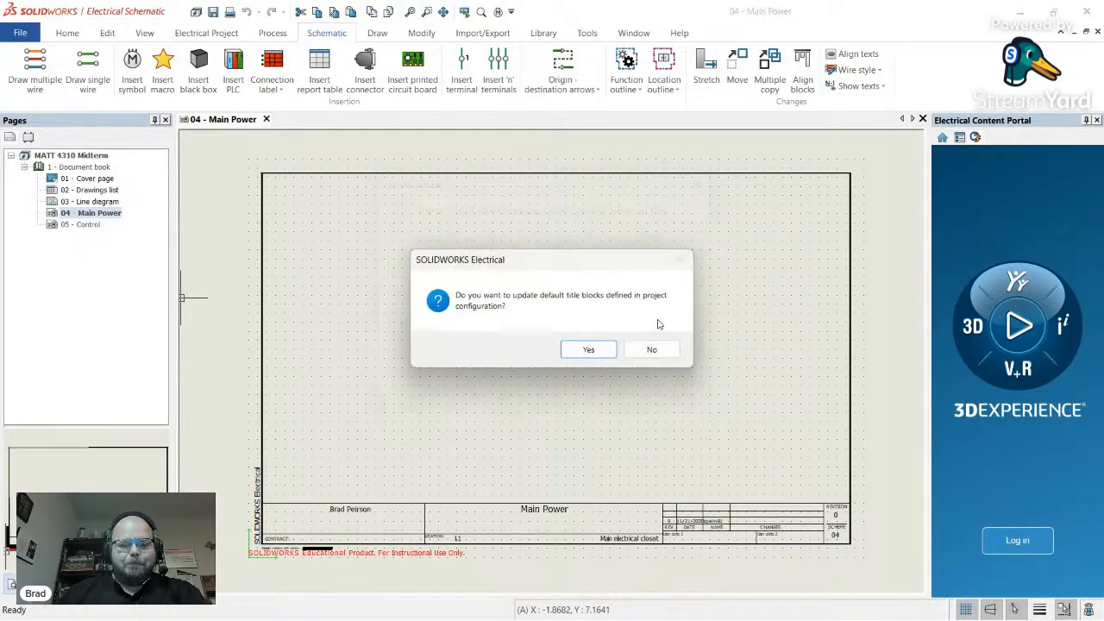
click(607, 358)
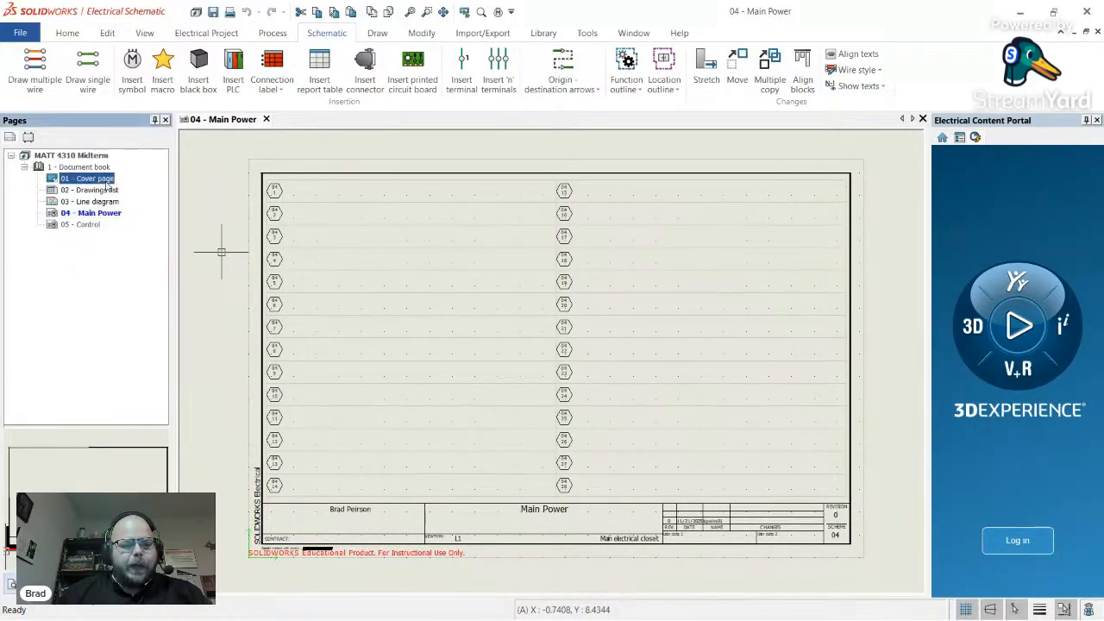
- Give only the Drawings list sheet the B Without column title block, then open 03 - Line diagram
double_click(90, 178)
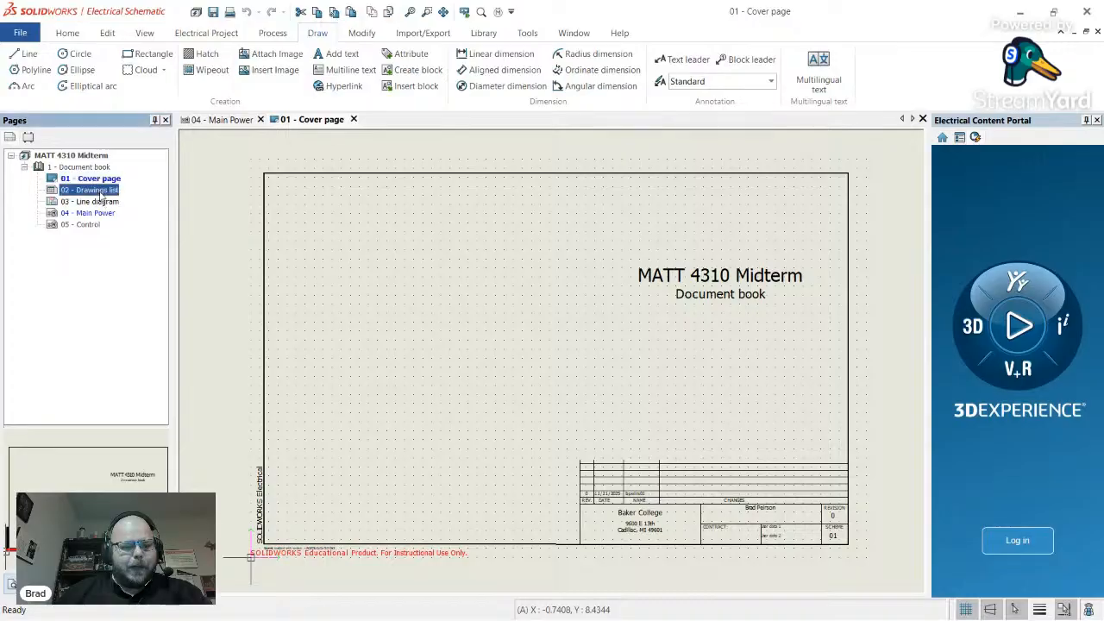
double_click(96, 190)
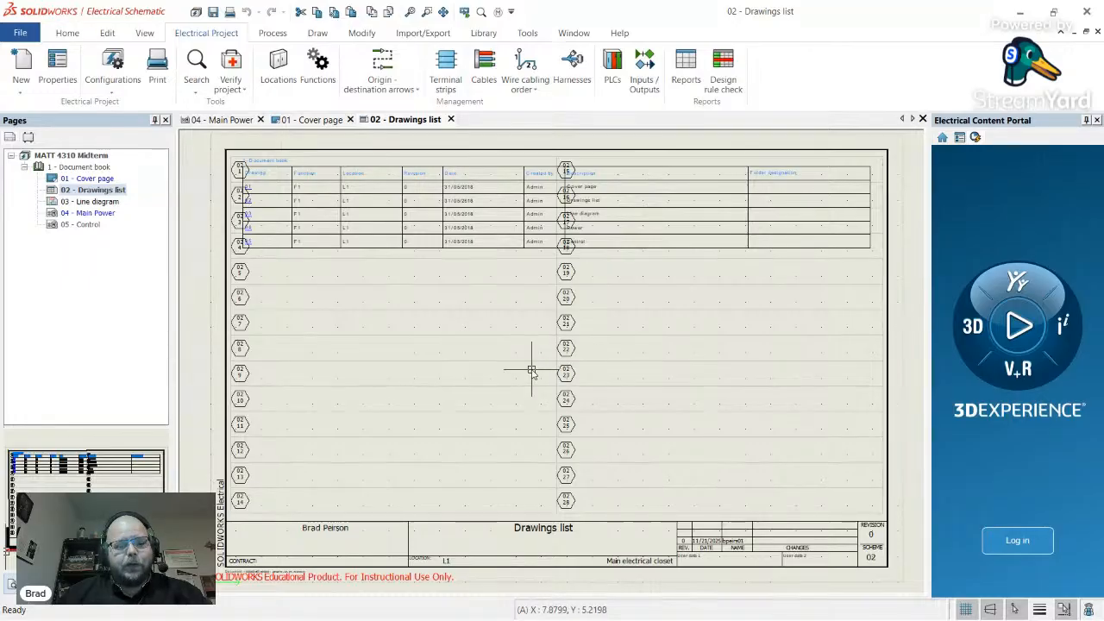
right_click(95, 192)
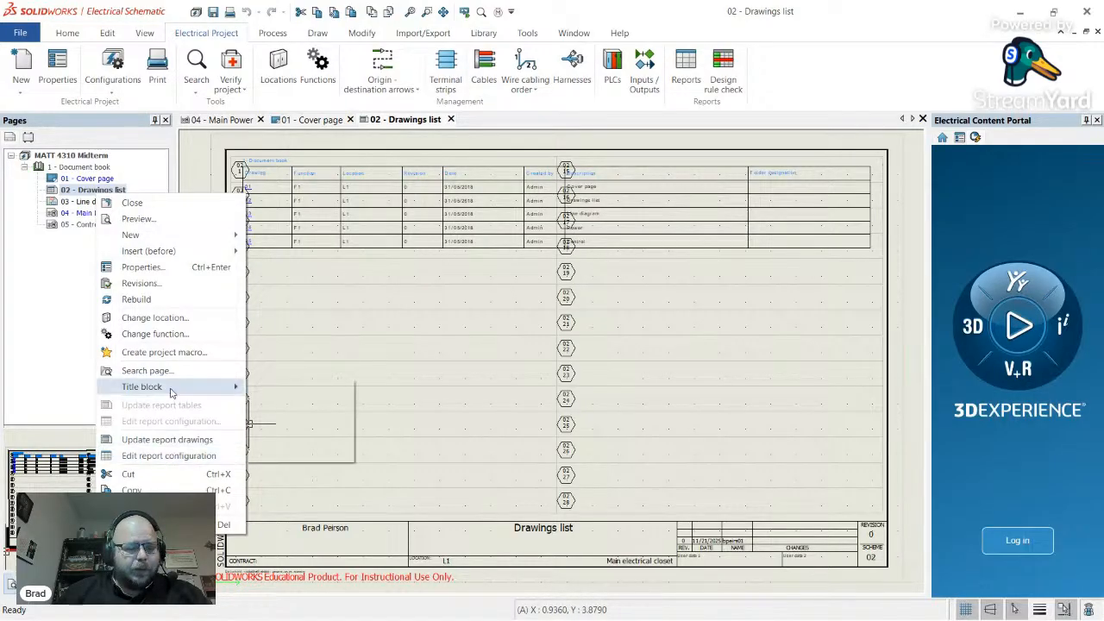
mouse_move(175, 390)
click(295, 404)
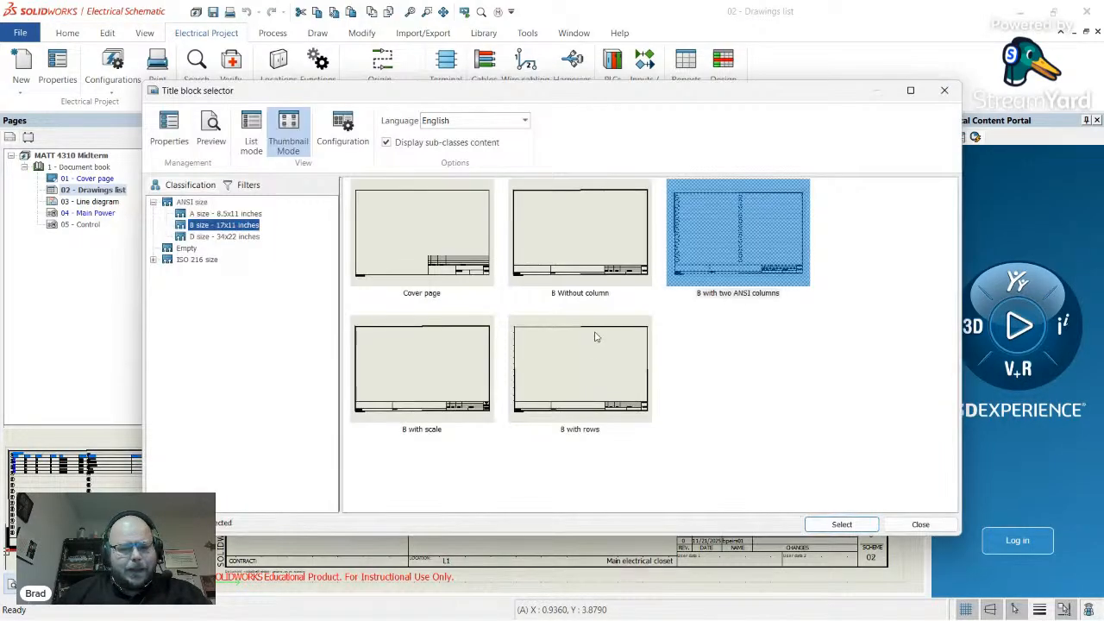
click(589, 257)
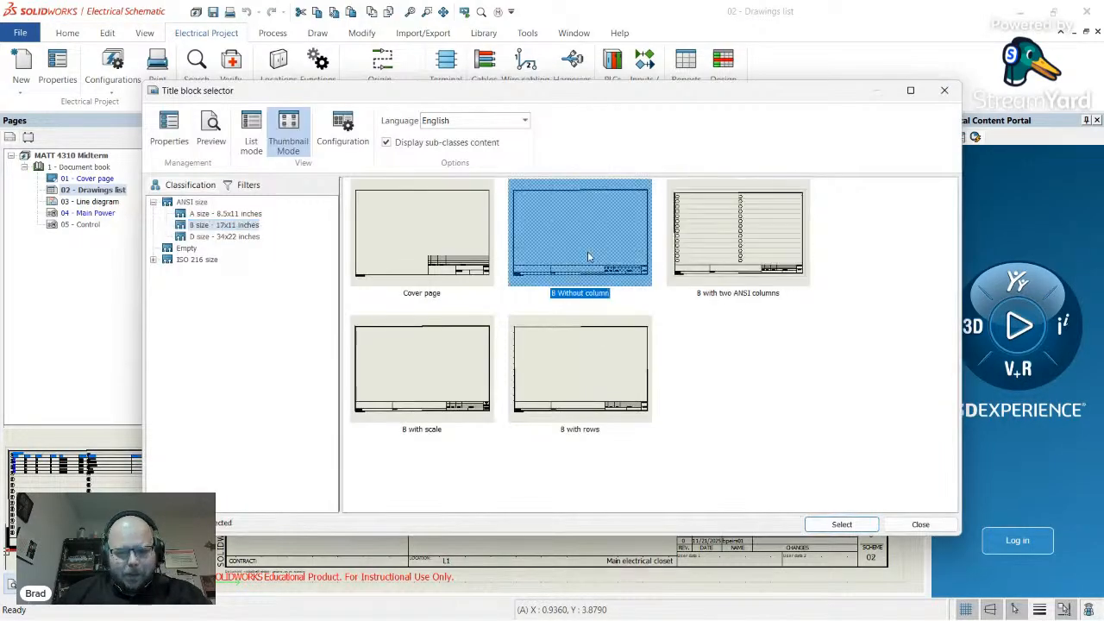
click(865, 524)
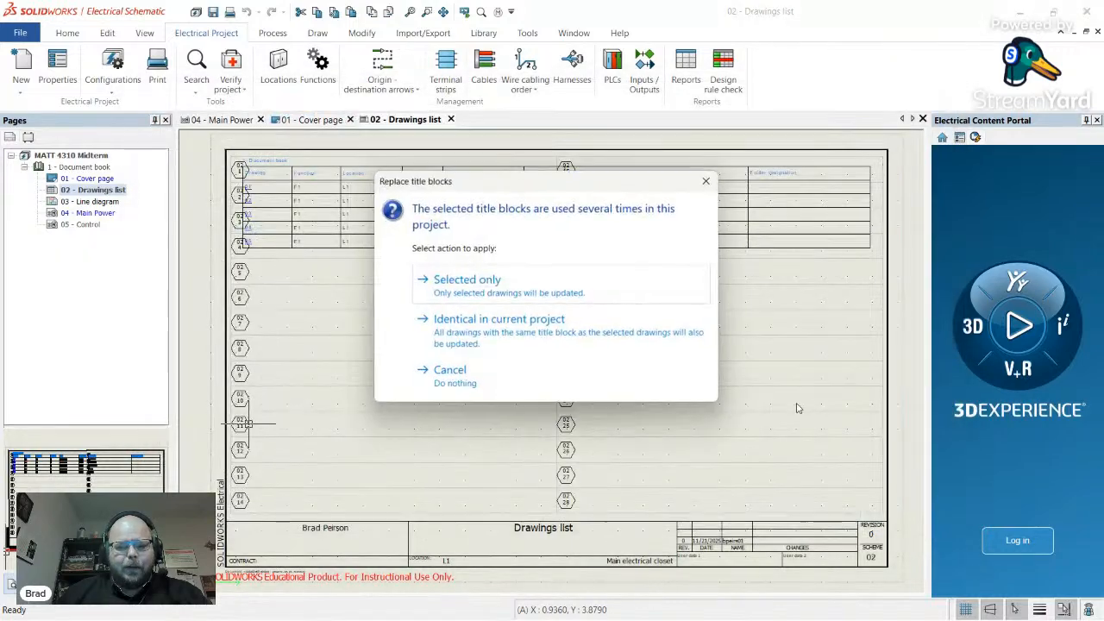
click(515, 298)
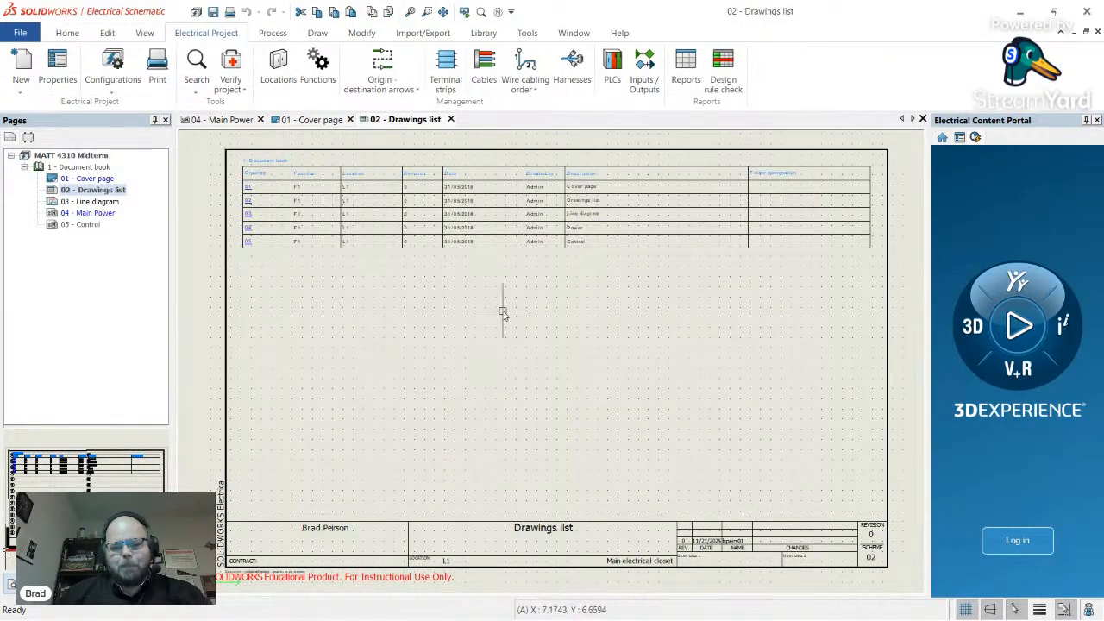
double_click(99, 202)
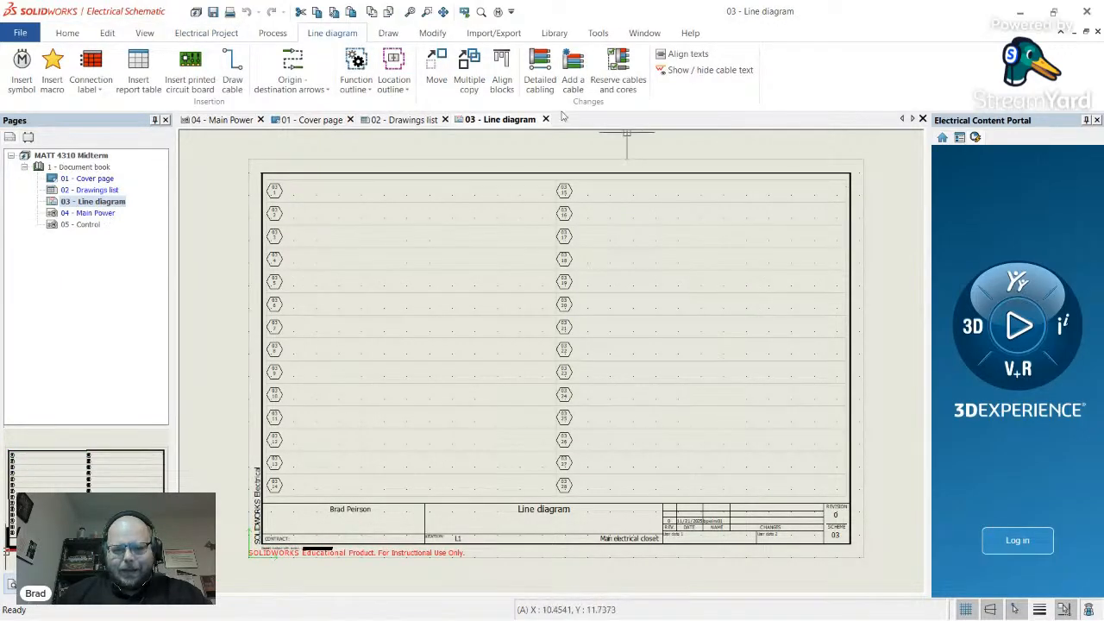
- Close the Line diagram, Drawings list and Cover page sheet tabs
click(546, 119)
click(450, 119)
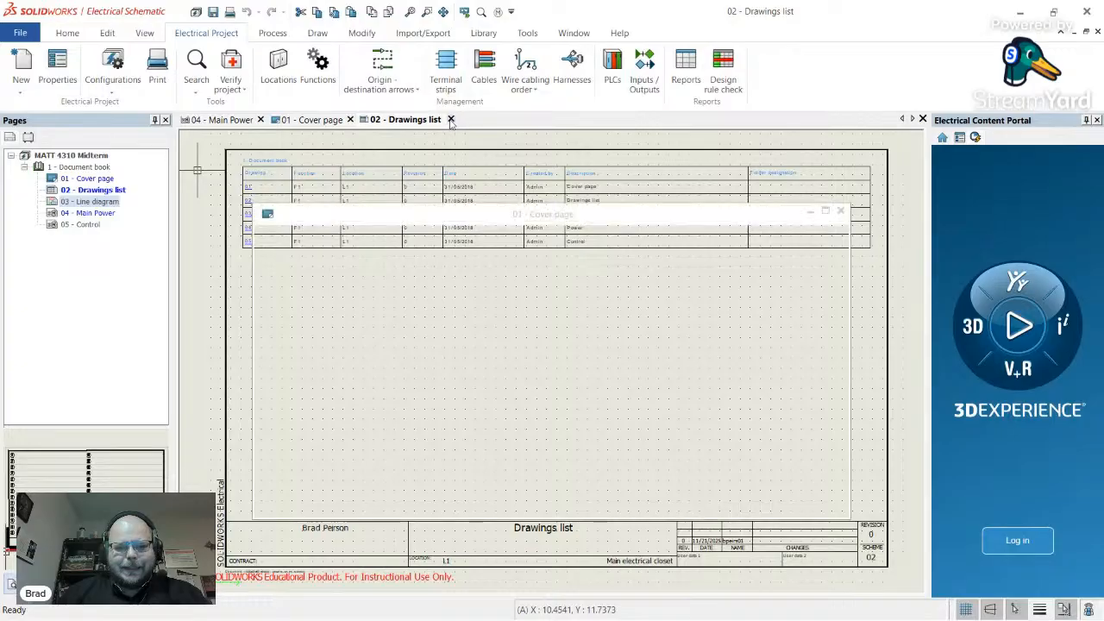
click(353, 119)
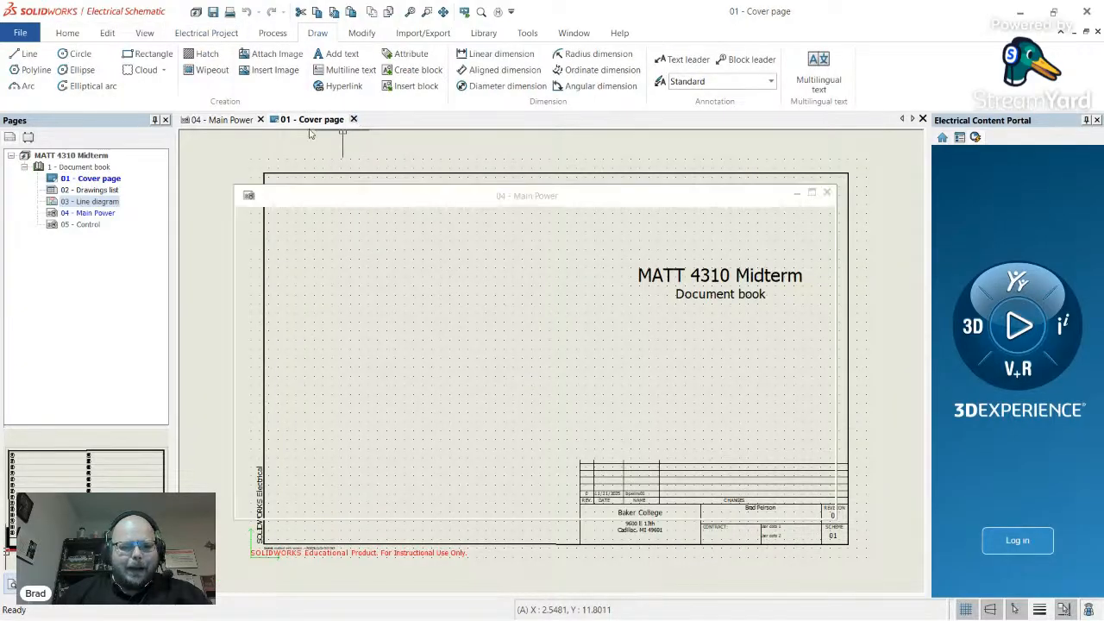
- Change page 05's description from Control to Control Power, then open the Main Power sheet
double_click(86, 226)
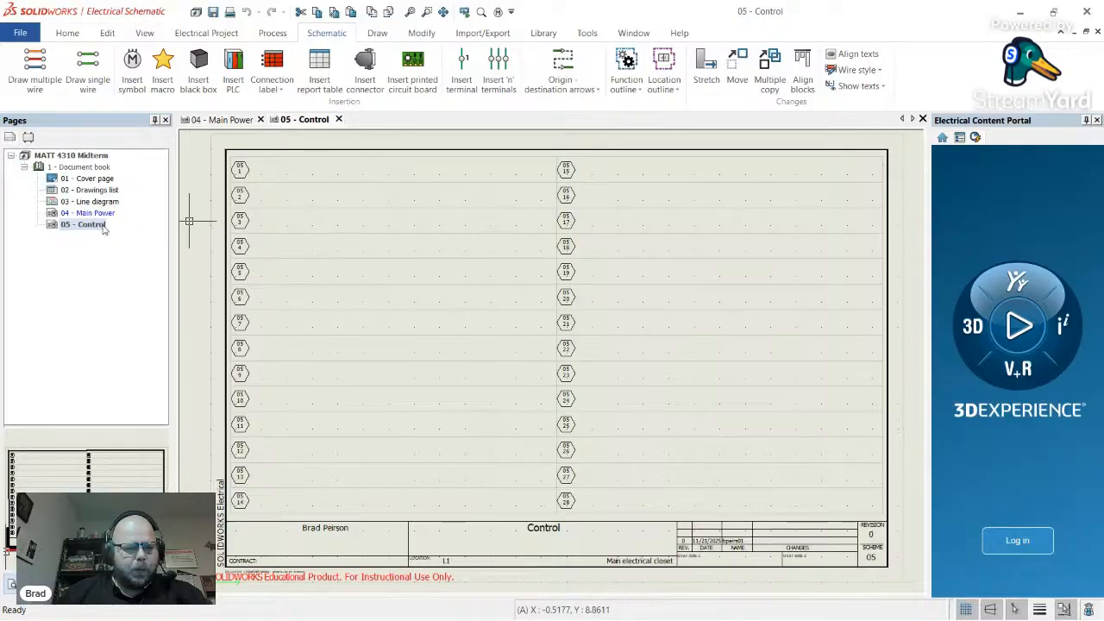
right_click(90, 226)
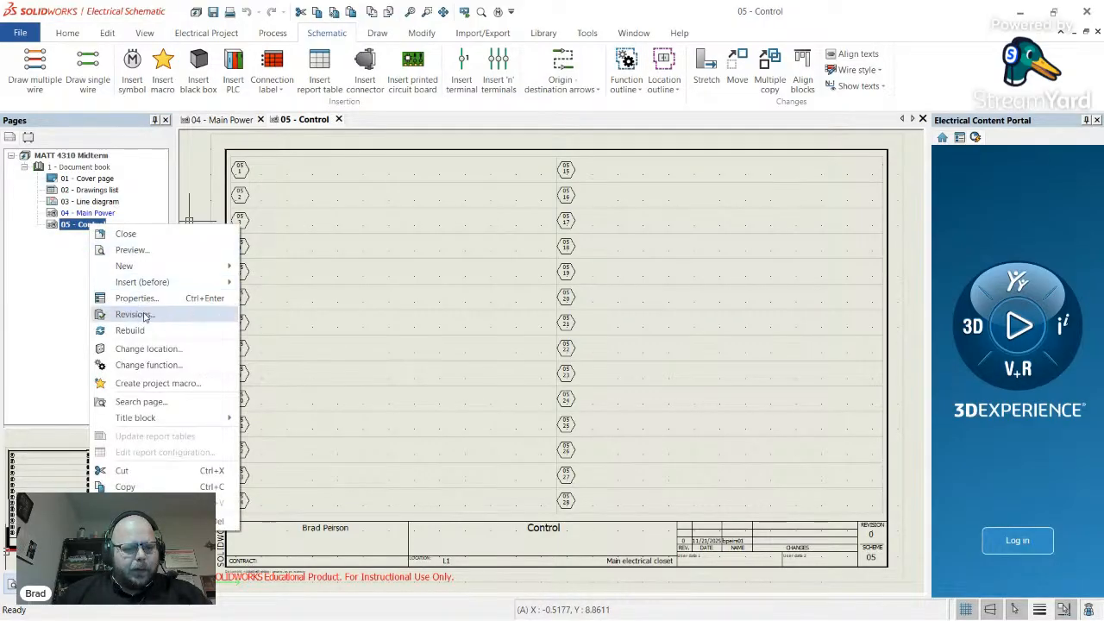
click(142, 298)
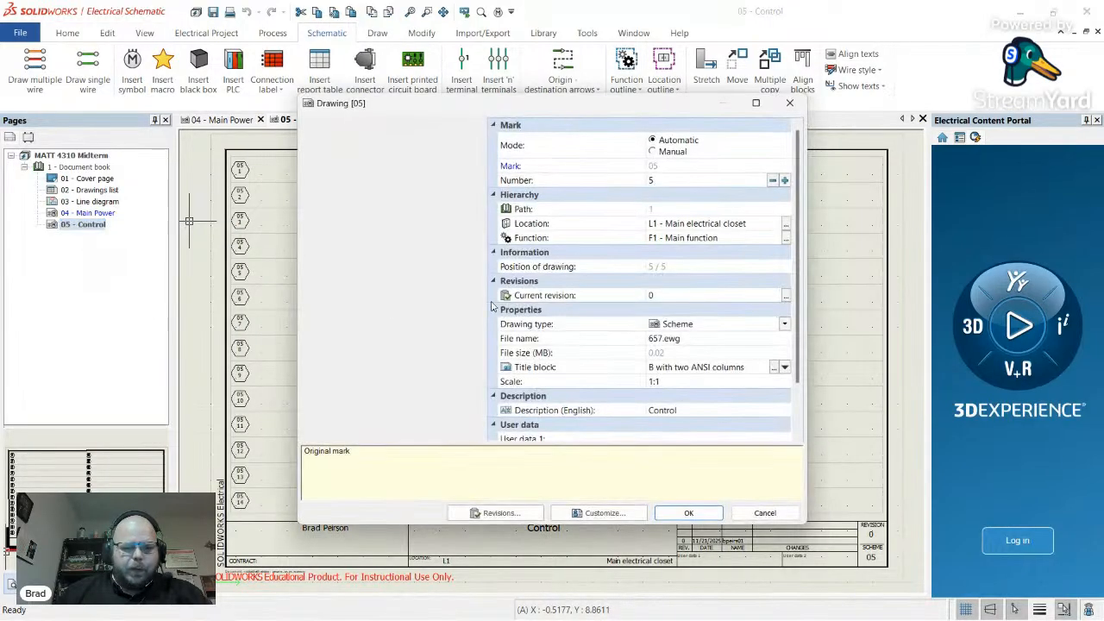
click(706, 412)
text(Power)
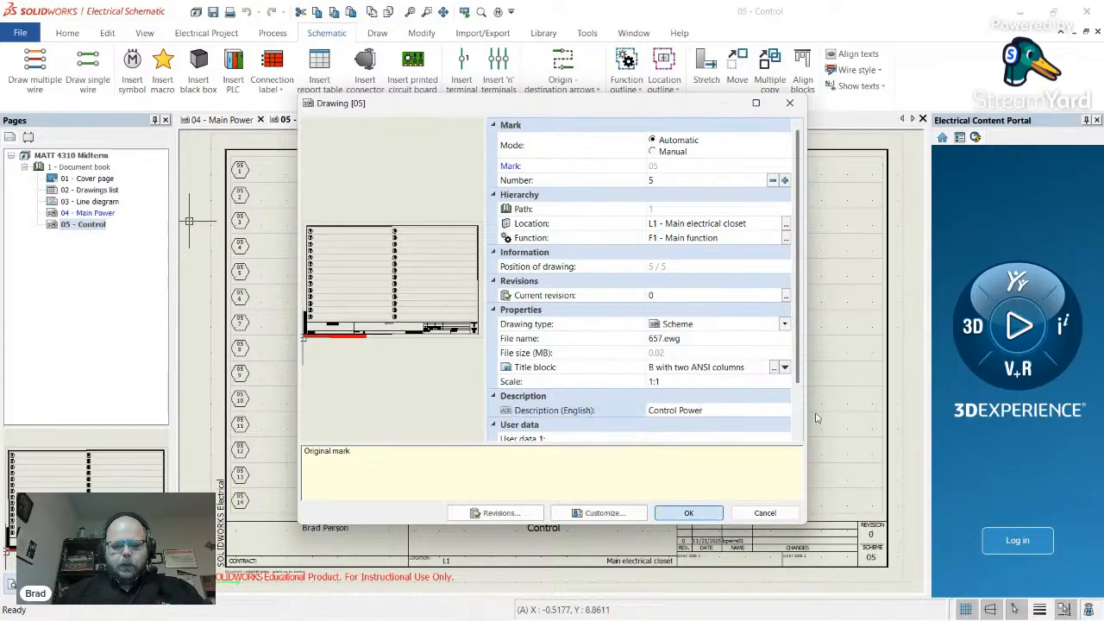
click(688, 513)
double_click(87, 213)
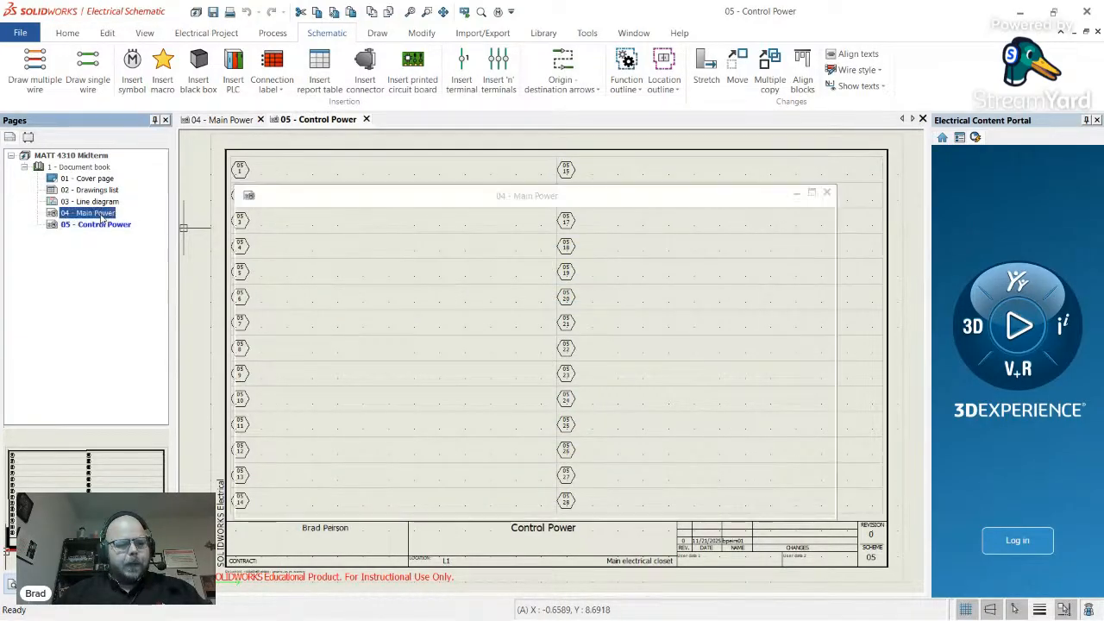
key(alt+Tab)
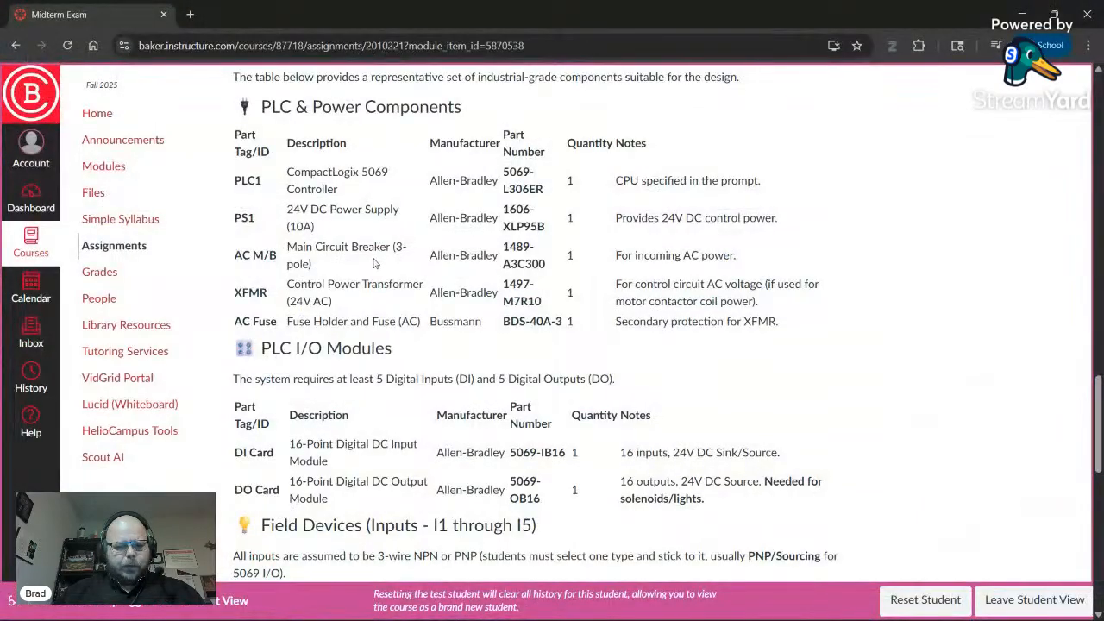
scroll(375, 264, up, 7)
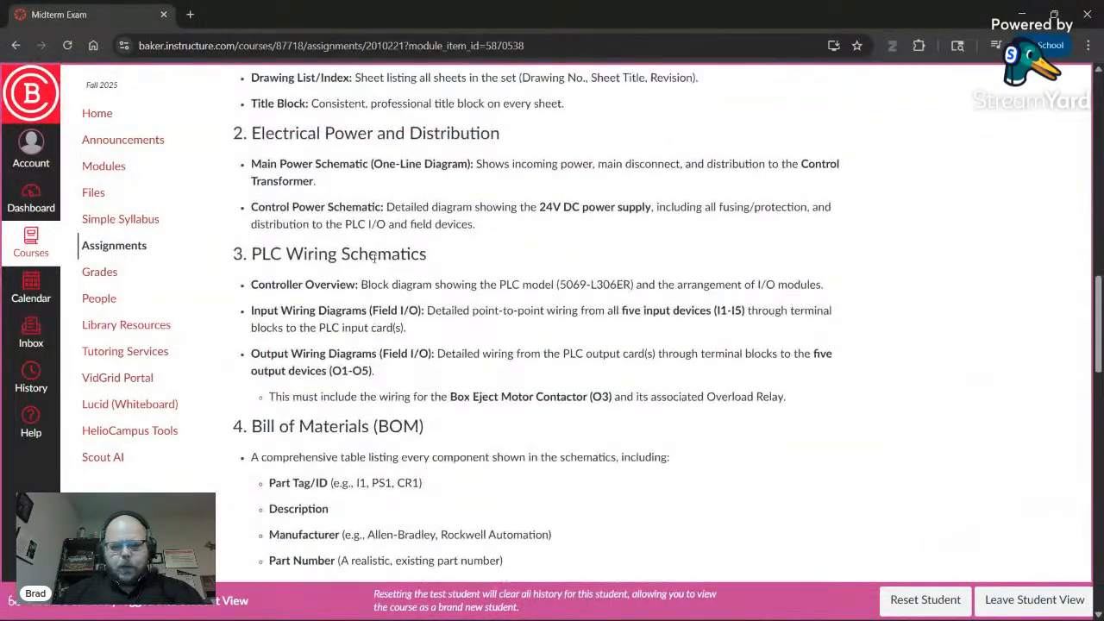
scroll(380, 267, up, 5)
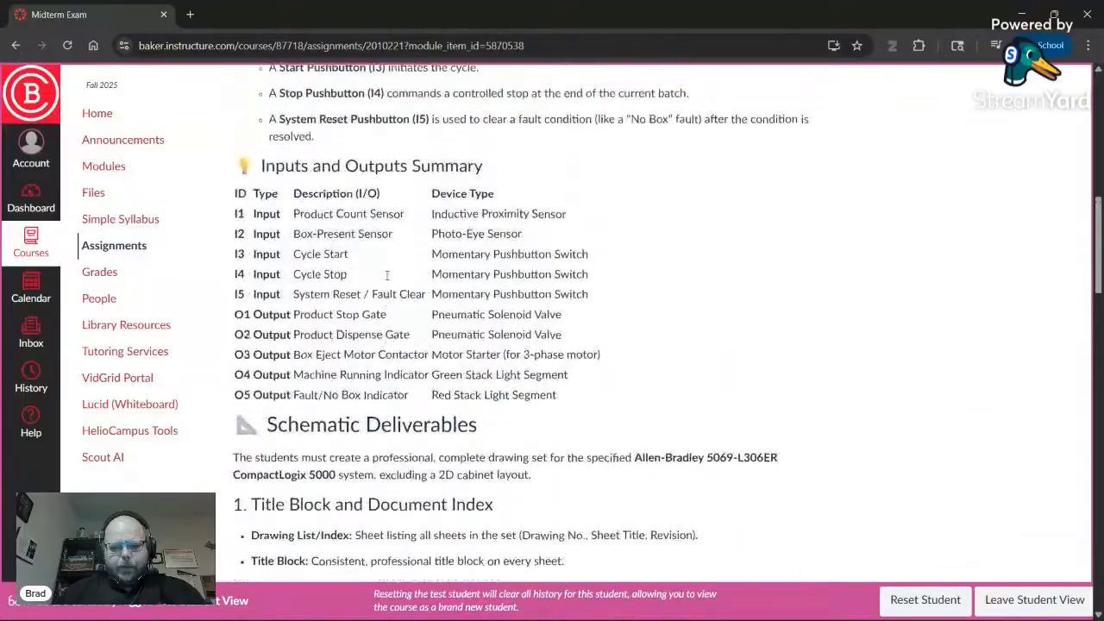
scroll(387, 275, up, 2)
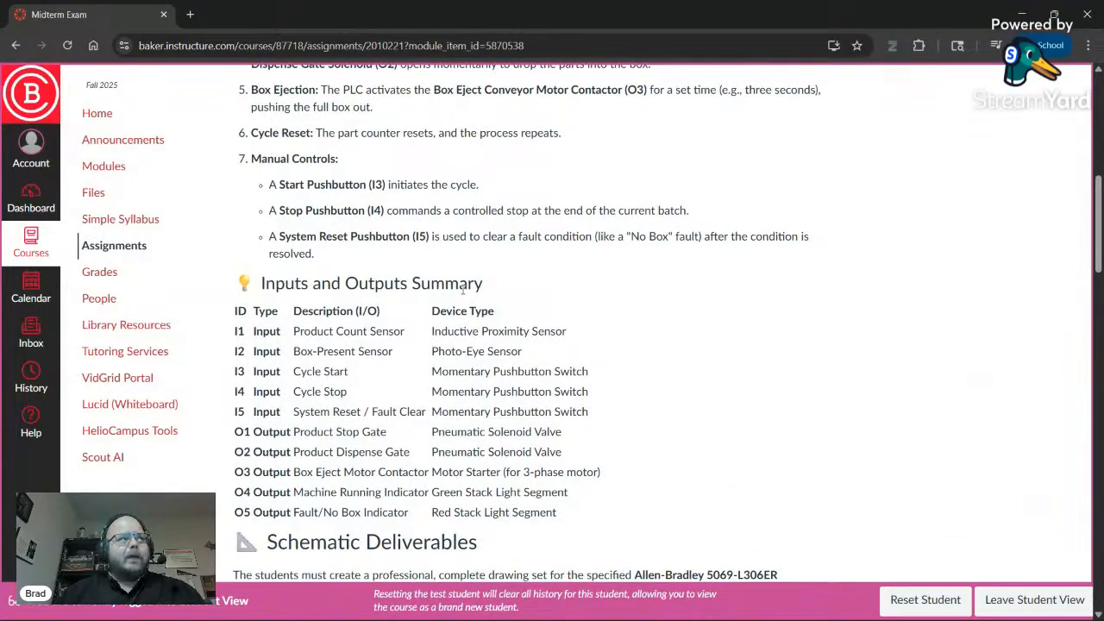
scroll(466, 294, up, 1)
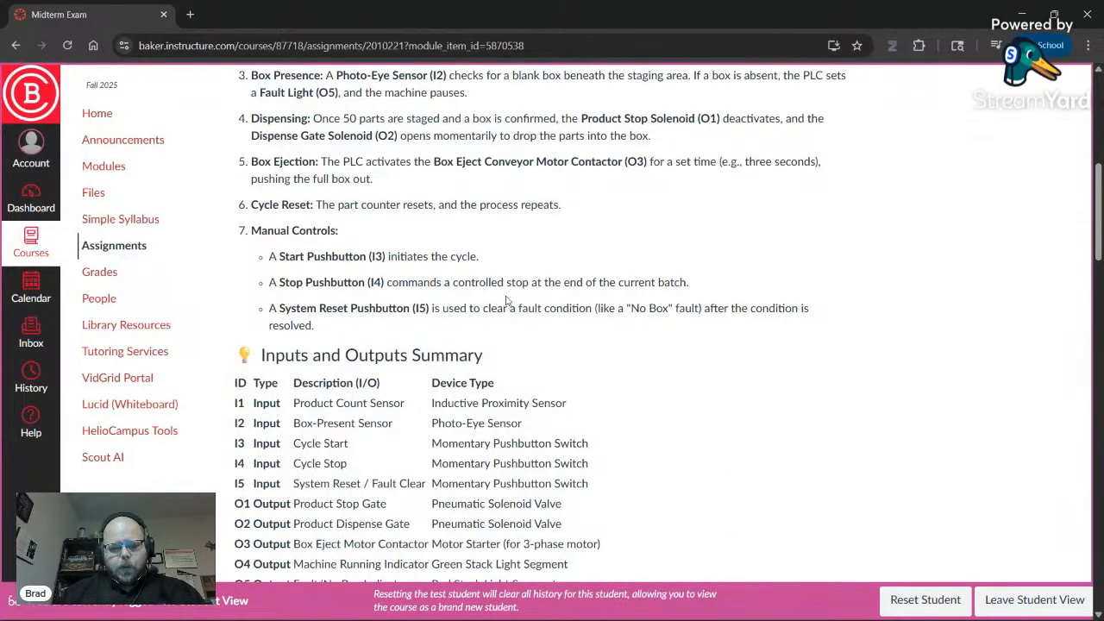
scroll(507, 300, up, 2)
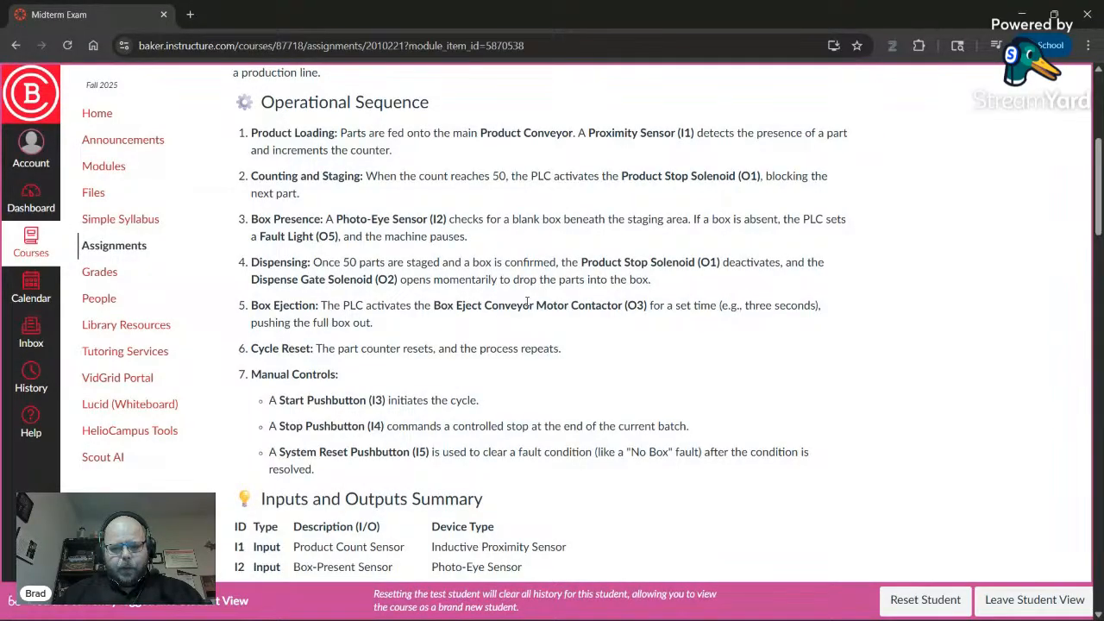
scroll(525, 304, down, 1)
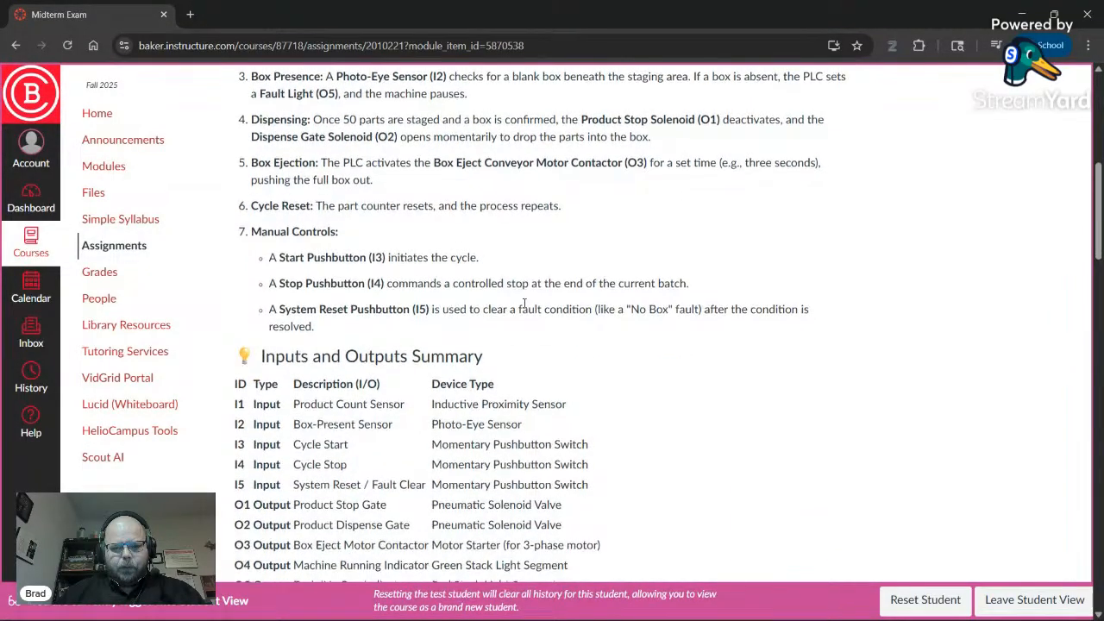
scroll(525, 308, down, 8)
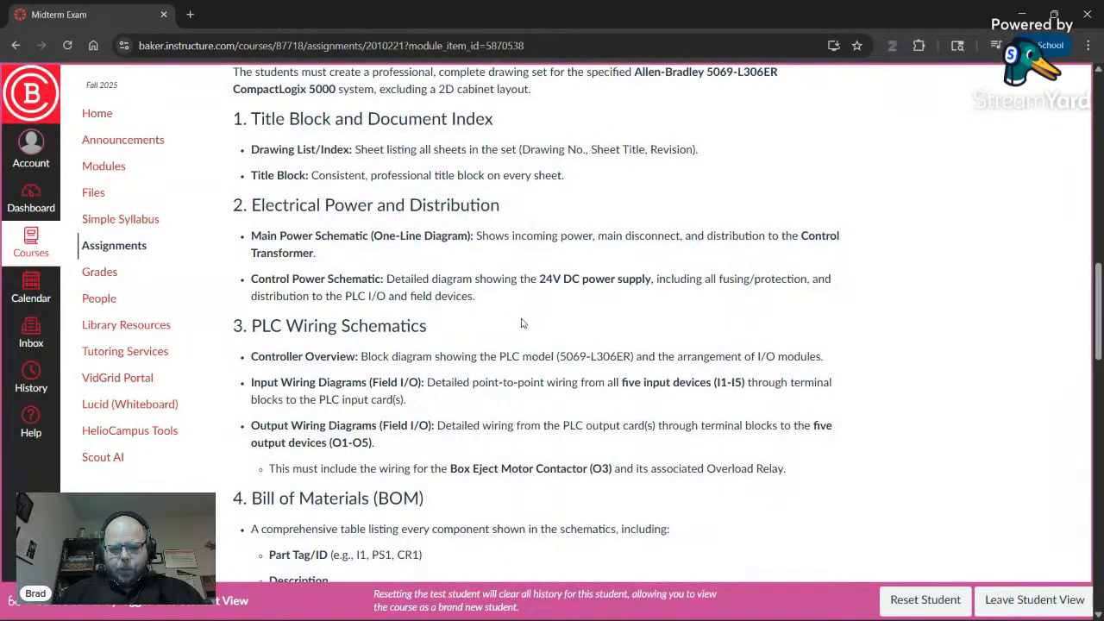
scroll(520, 323, up, 4)
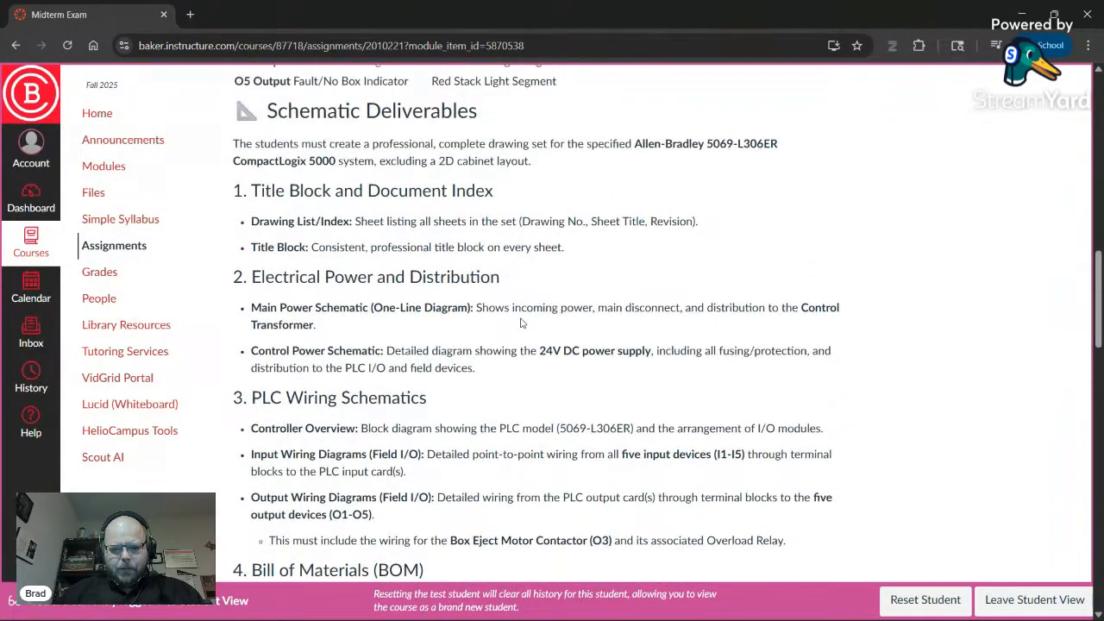
scroll(550, 316, up, 7)
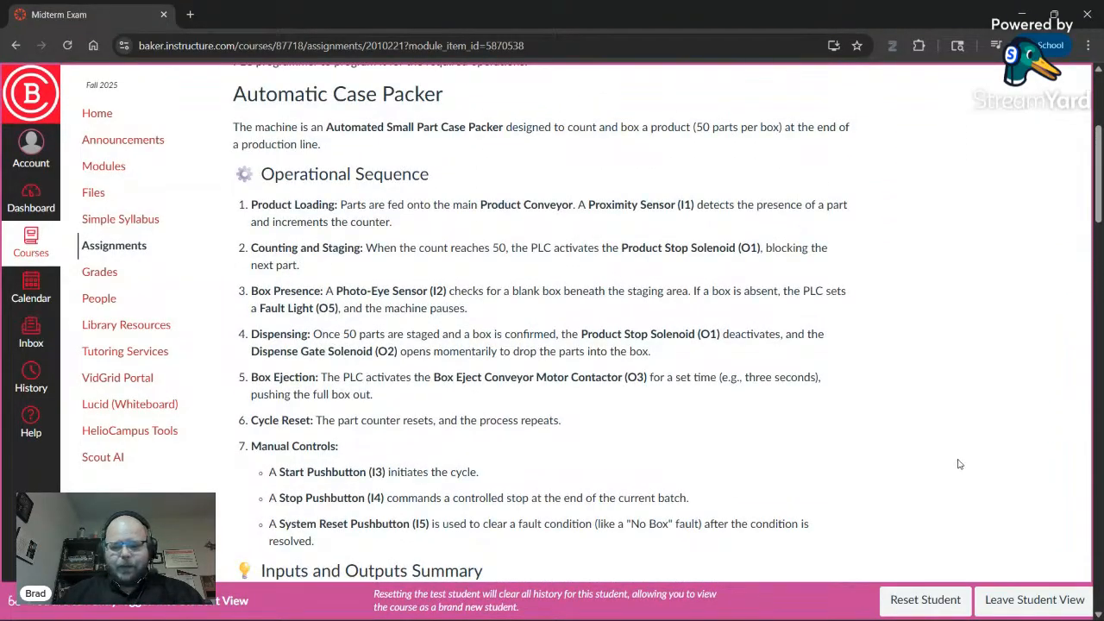
scroll(497, 351, up, 3)
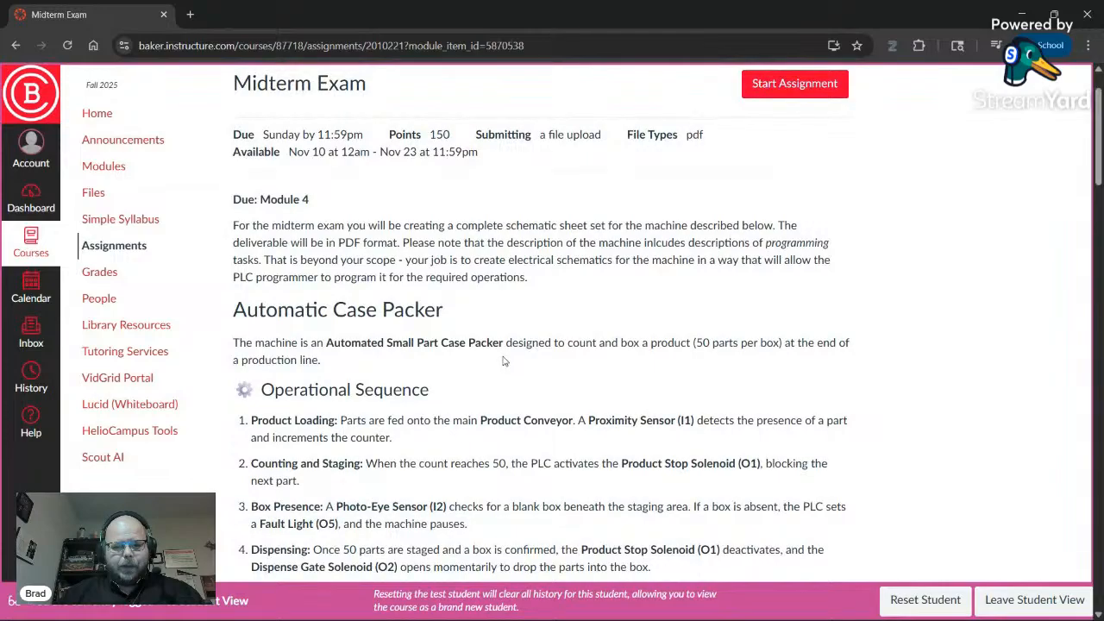
scroll(505, 361, up, 1)
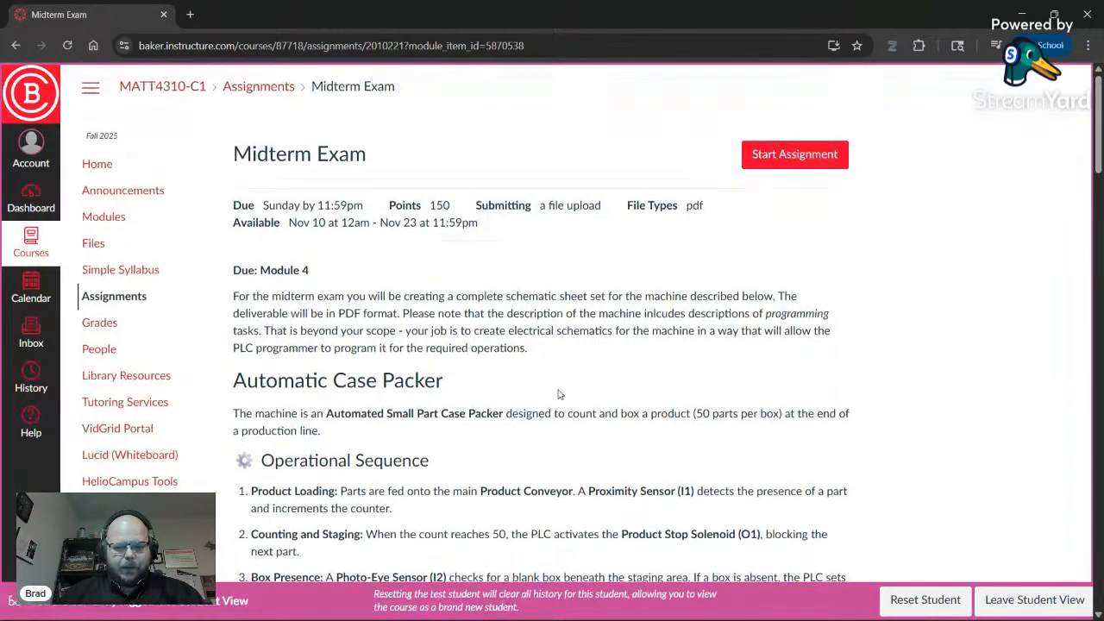
scroll(552, 395, down, 4)
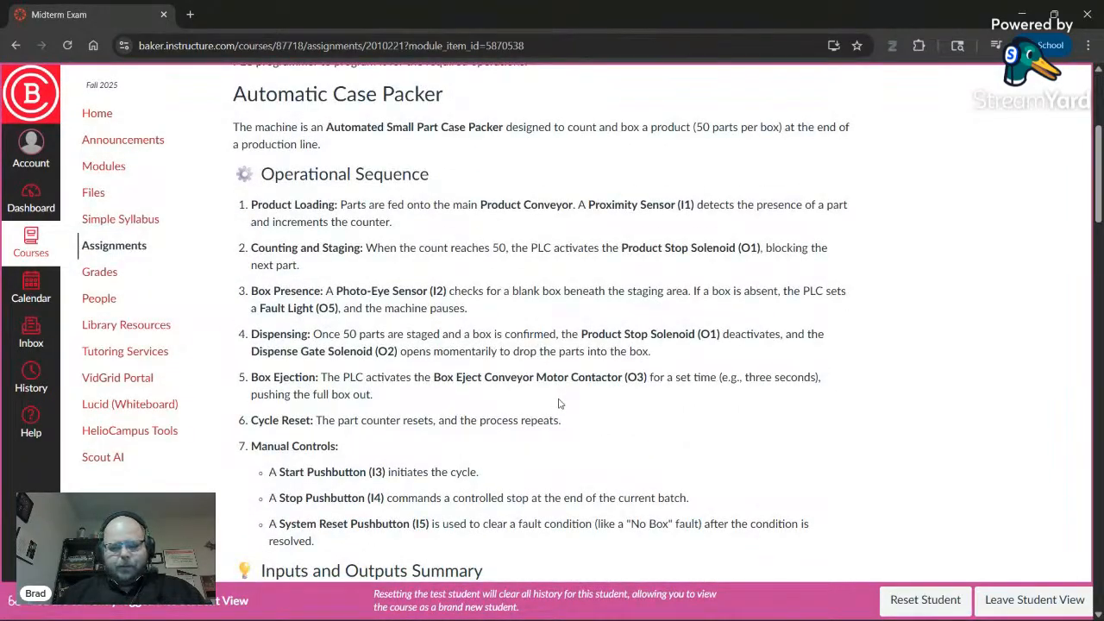
scroll(559, 402, down, 5)
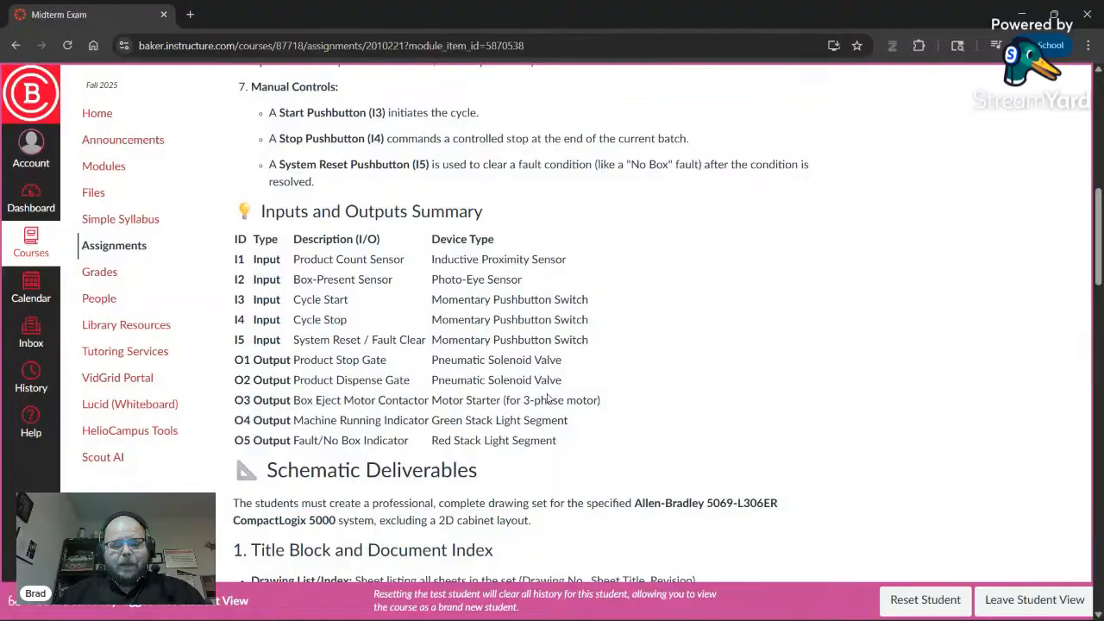
scroll(549, 397, down, 3)
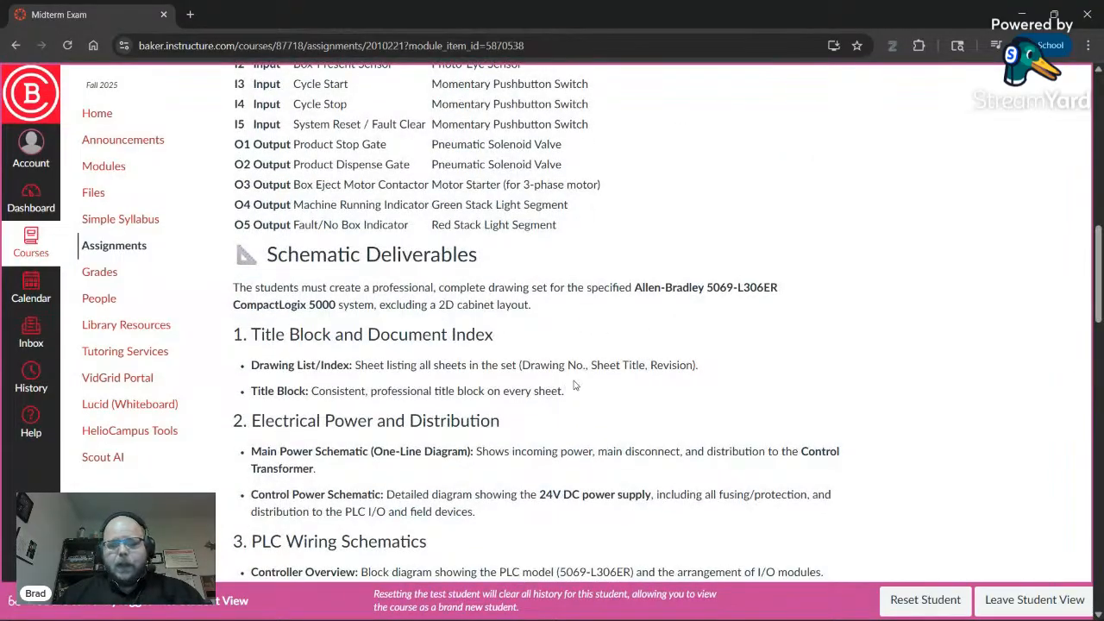
scroll(576, 386, down, 2)
scroll(609, 388, down, 2)
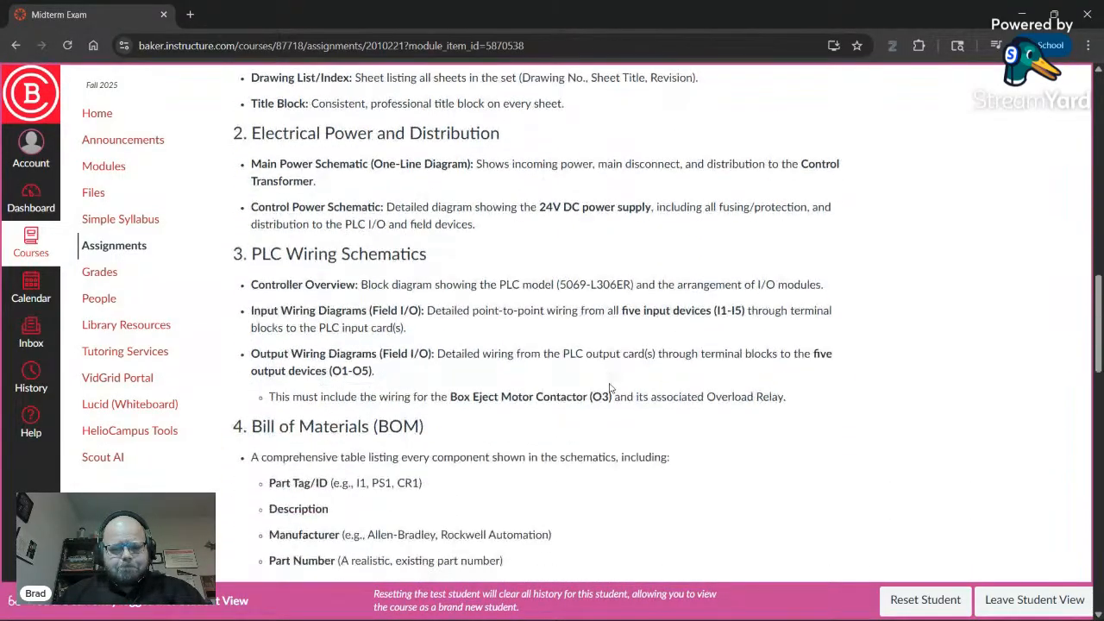
scroll(609, 388, down, 8)
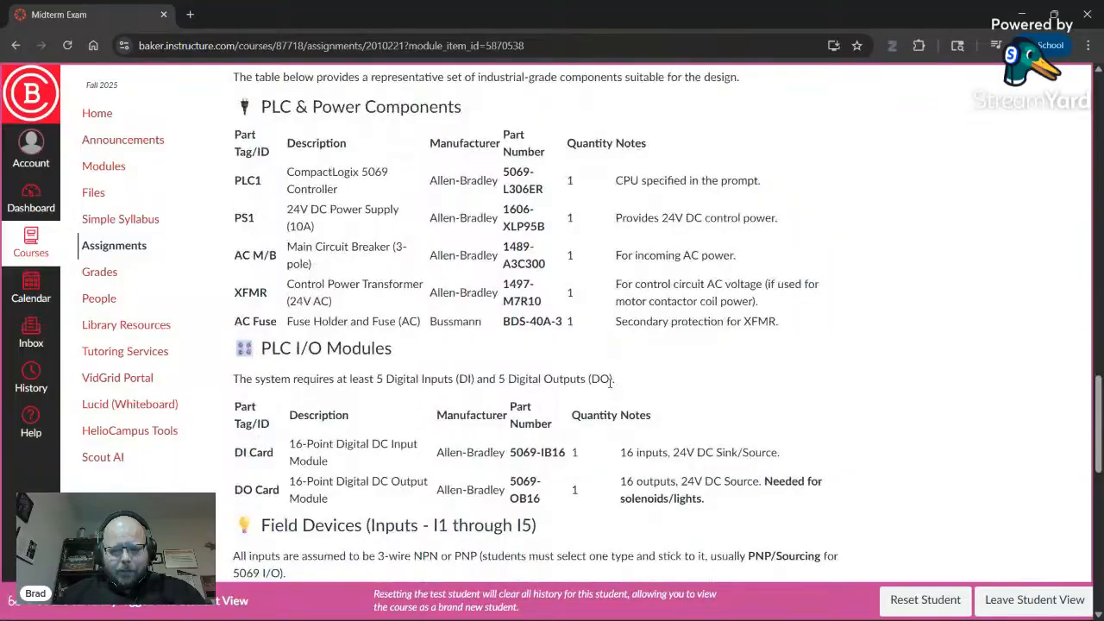
scroll(610, 384, down, 8)
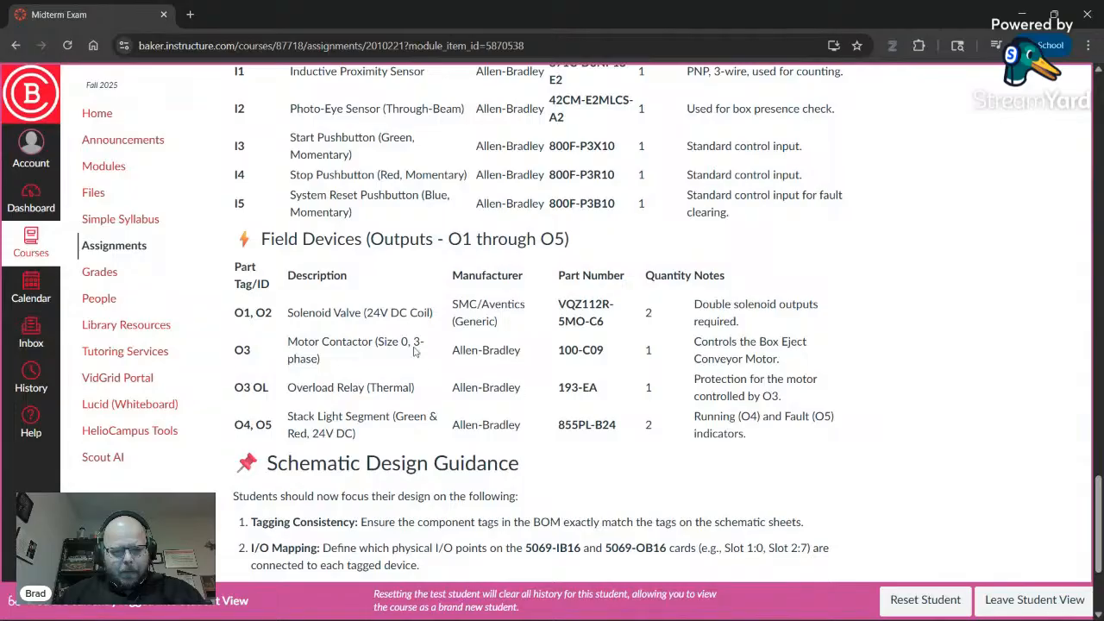
double_click(304, 359)
drag(413, 342, 423, 343)
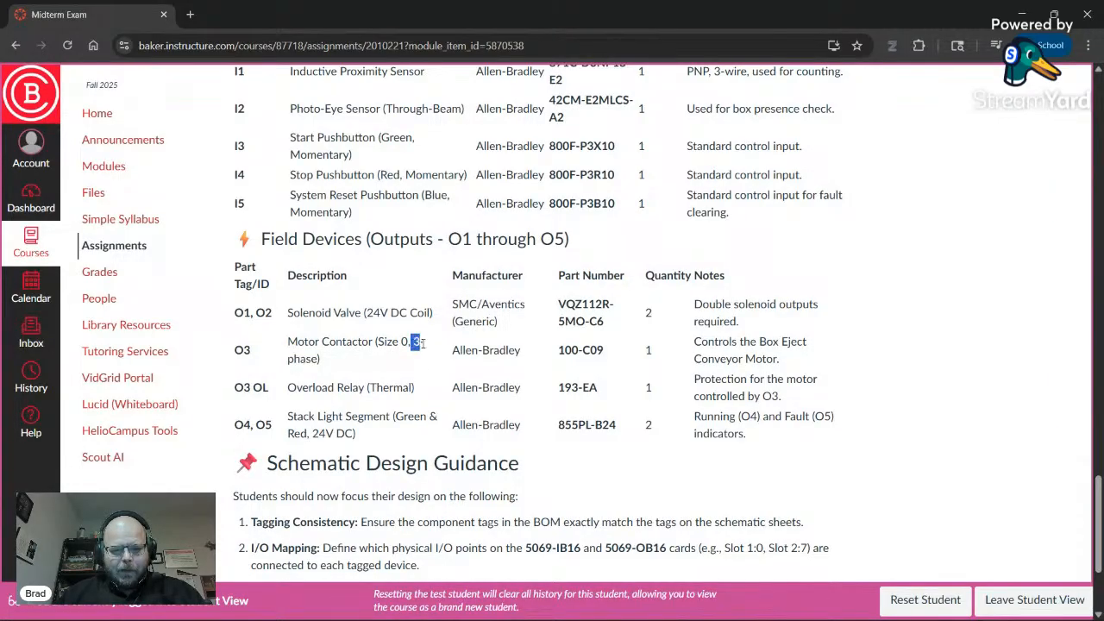
scroll(453, 386, down, 3)
scroll(531, 377, up, 10)
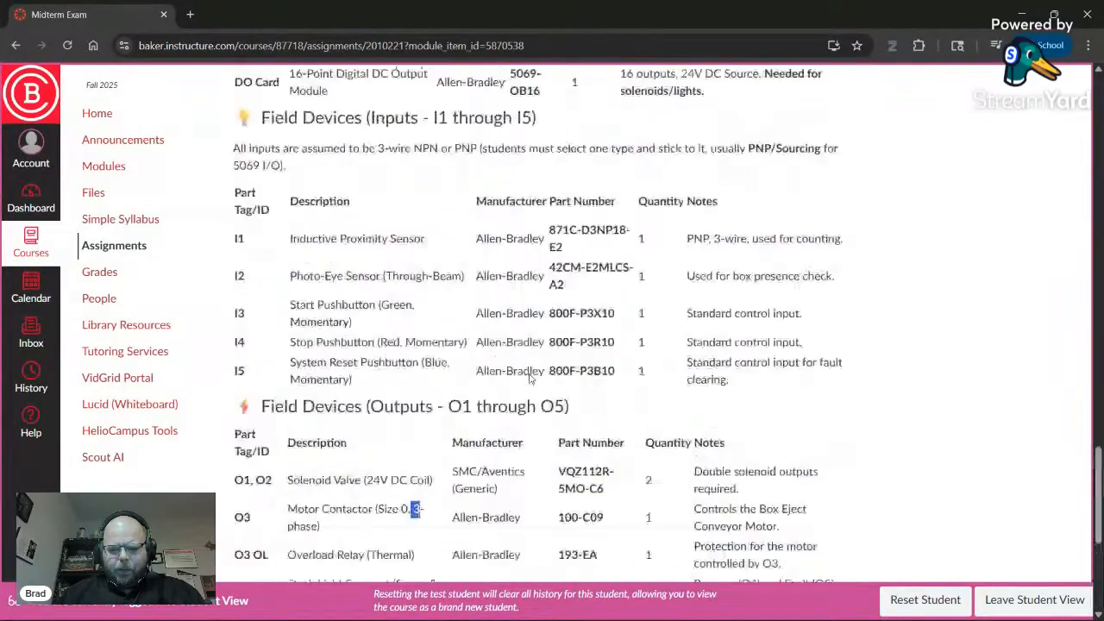
scroll(531, 376, up, 3)
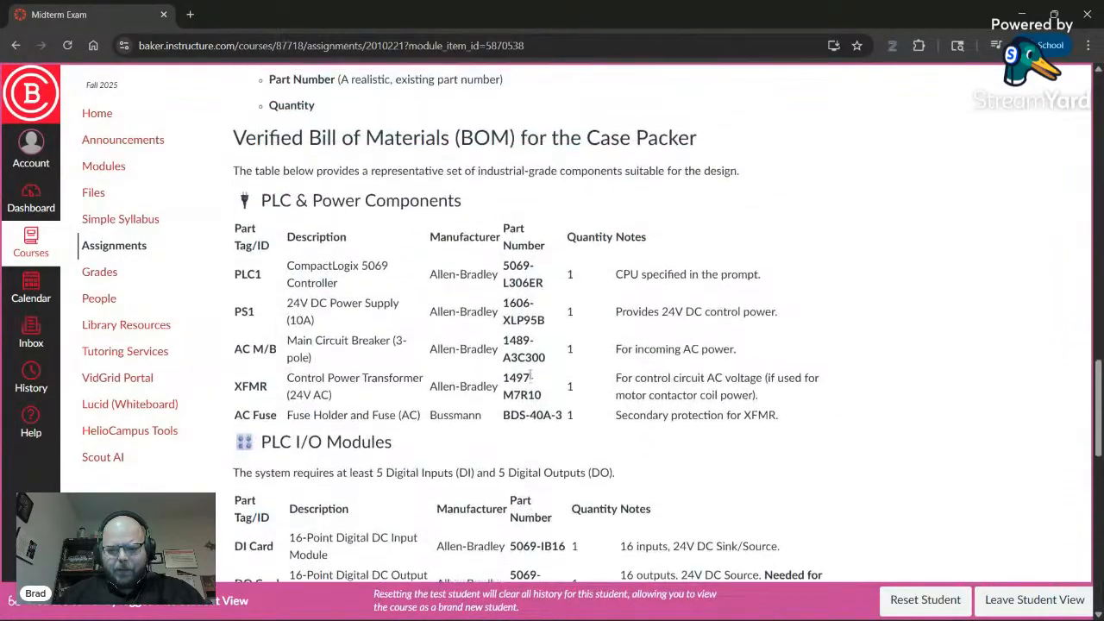
scroll(531, 372, up, 6)
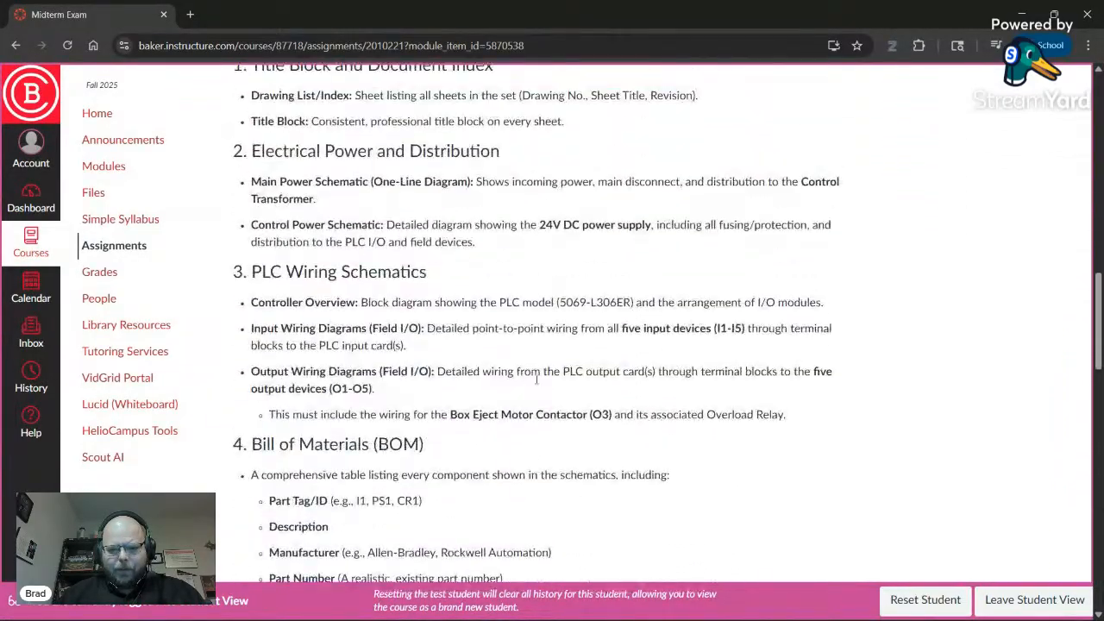
scroll(700, 401, up, 1)
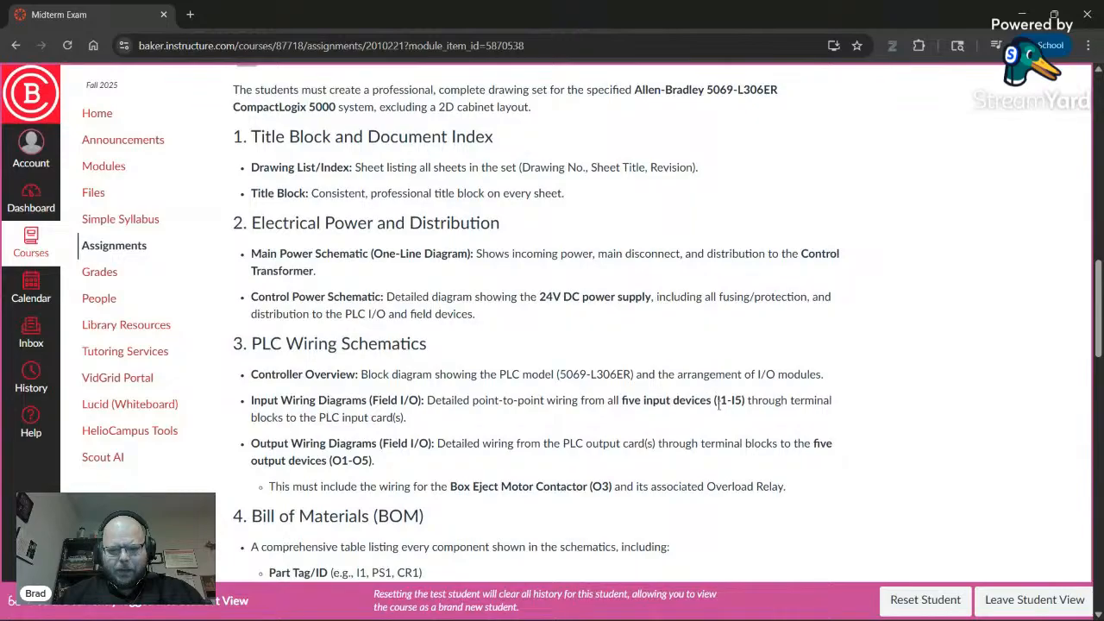
scroll(692, 398, up, 1)
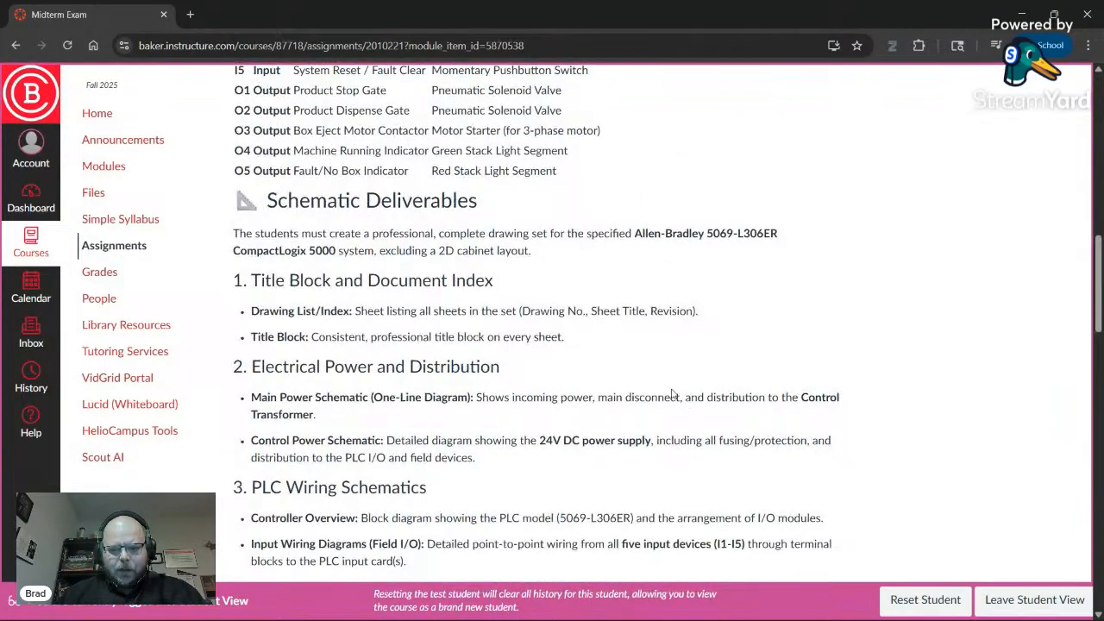
scroll(673, 394, up, 6)
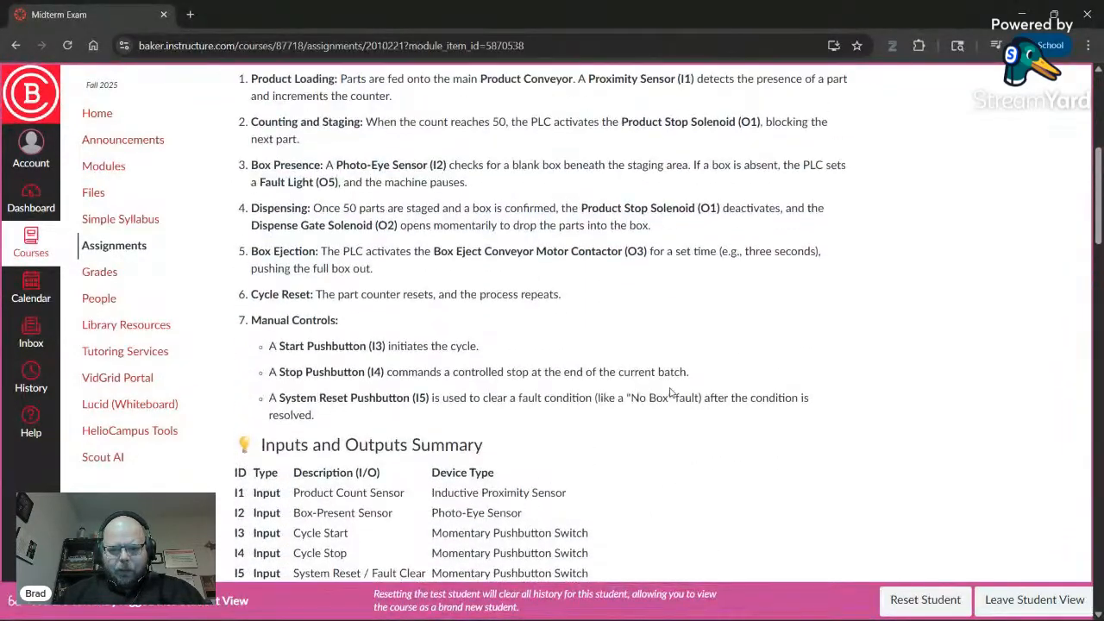
scroll(682, 390, up, 1)
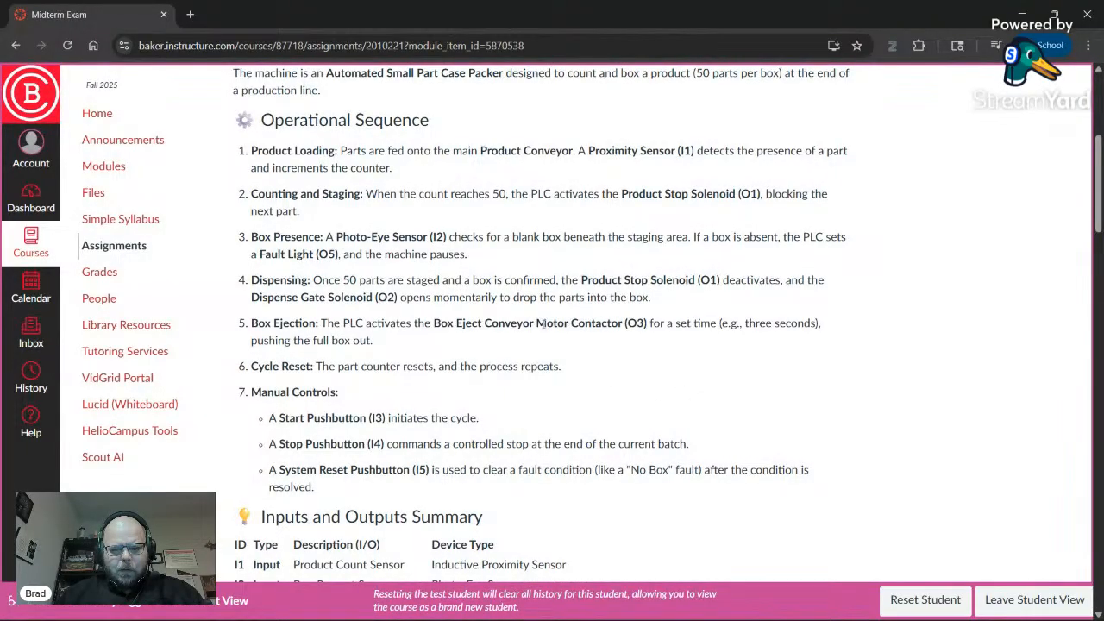
scroll(634, 395, down, 9)
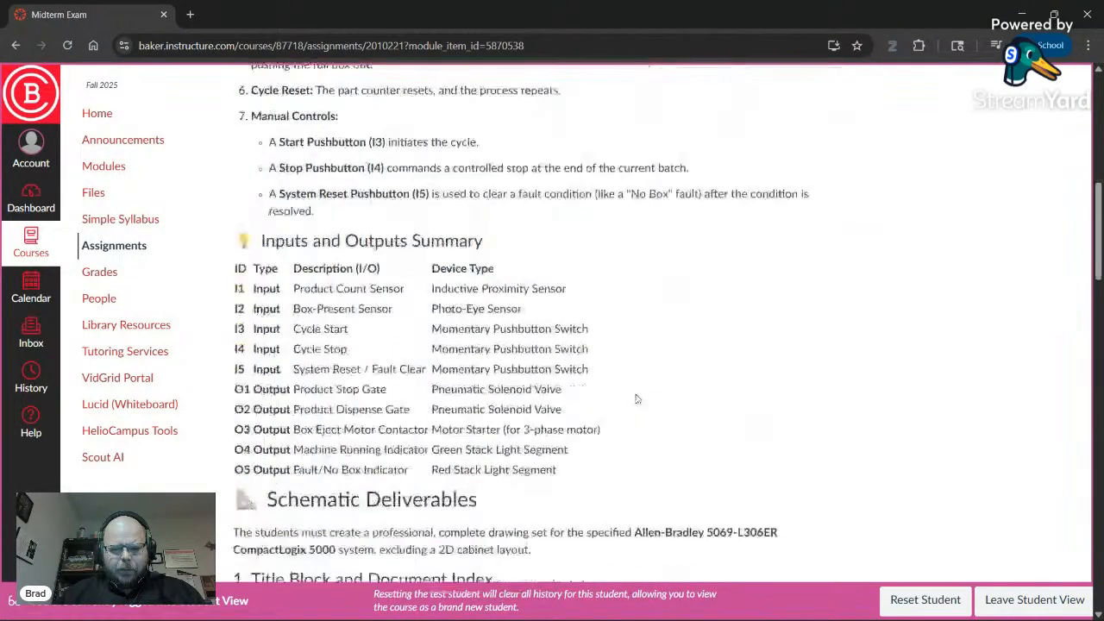
scroll(630, 390, down, 4)
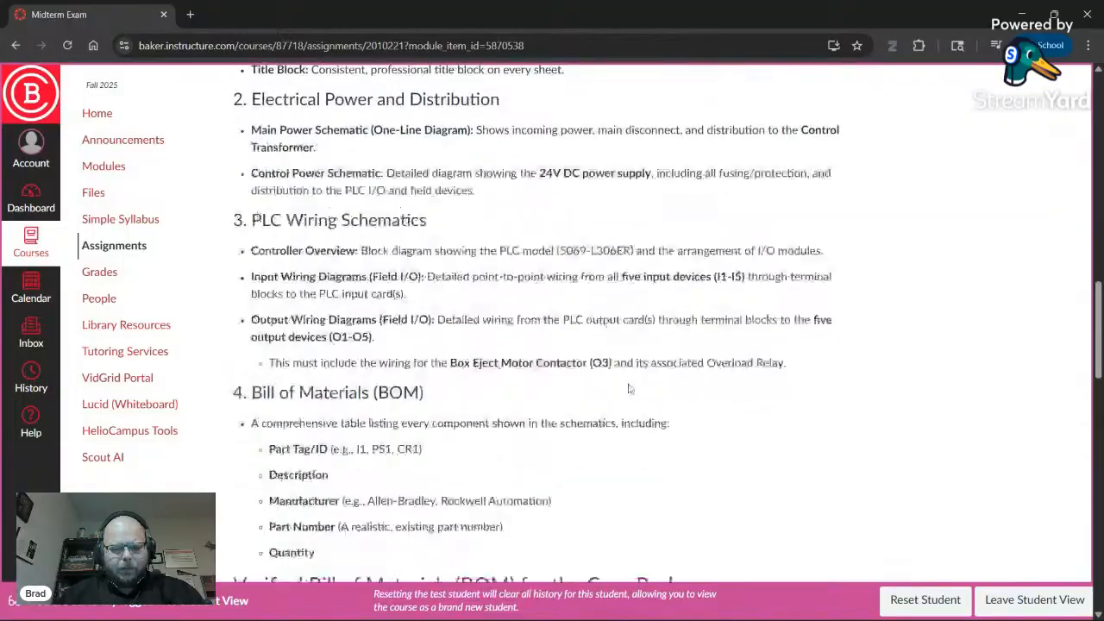
- Start a single wire using the N L1 L2 L3 style with each phase coloured
key(super+Tab)
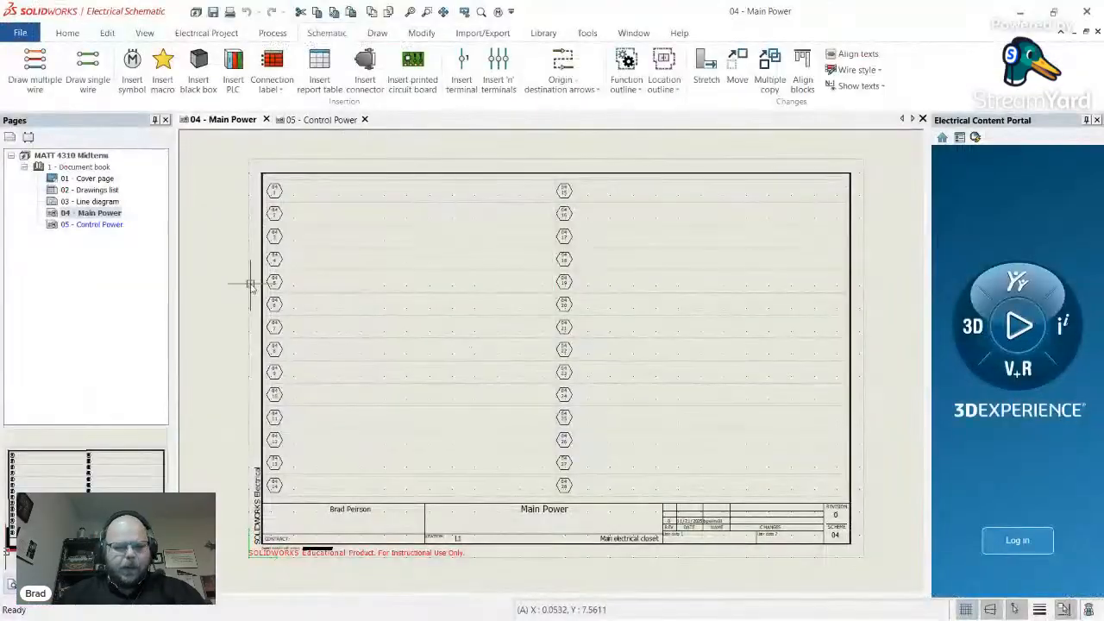
click(90, 82)
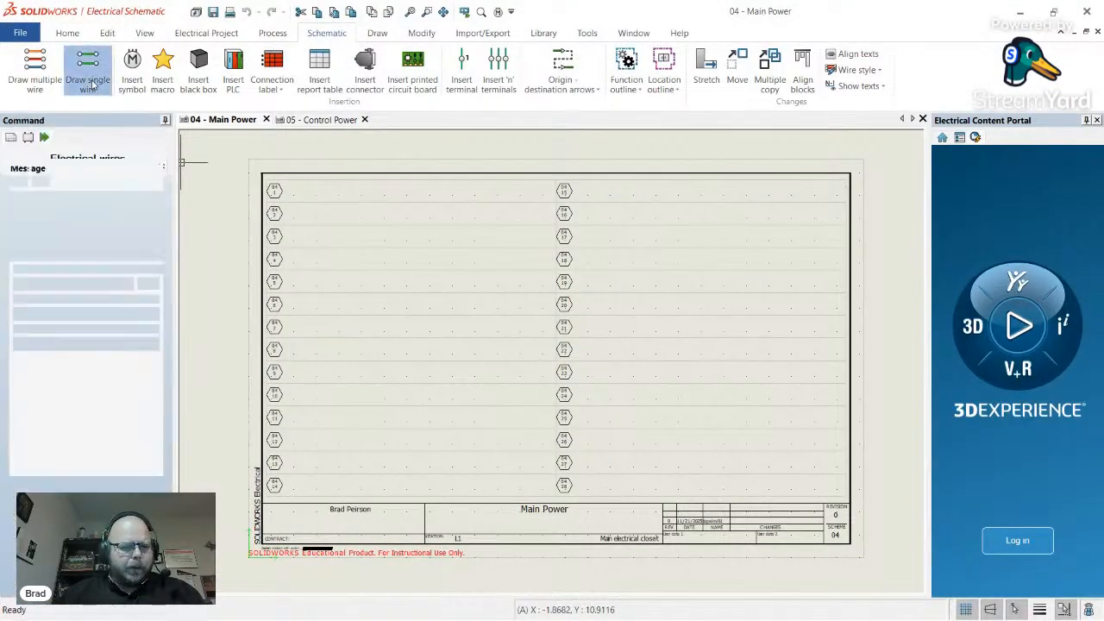
click(146, 285)
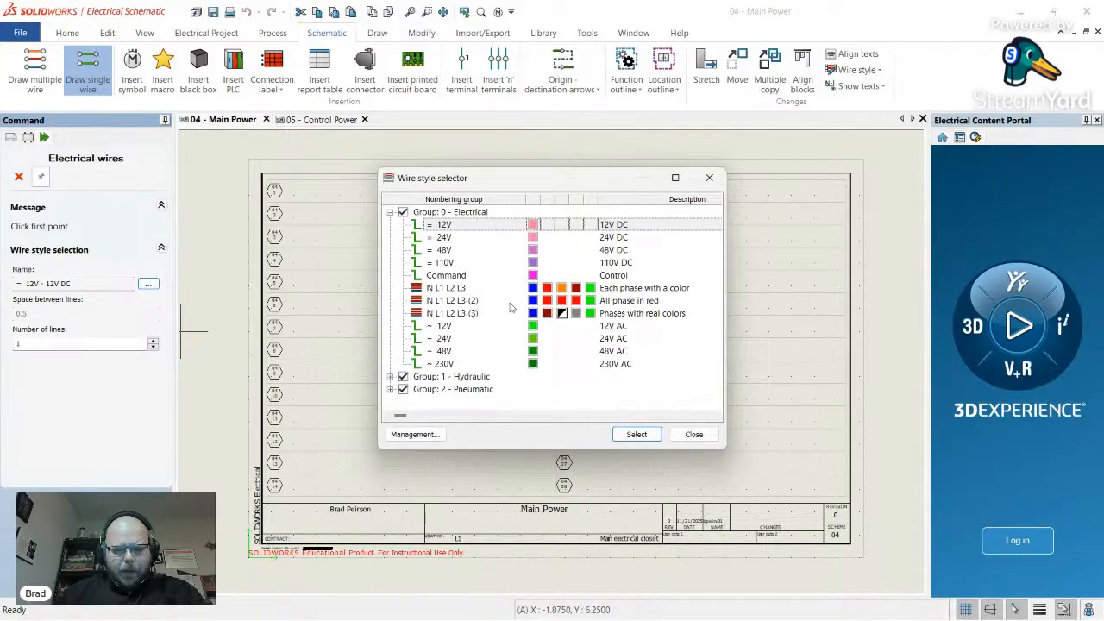
click(449, 290)
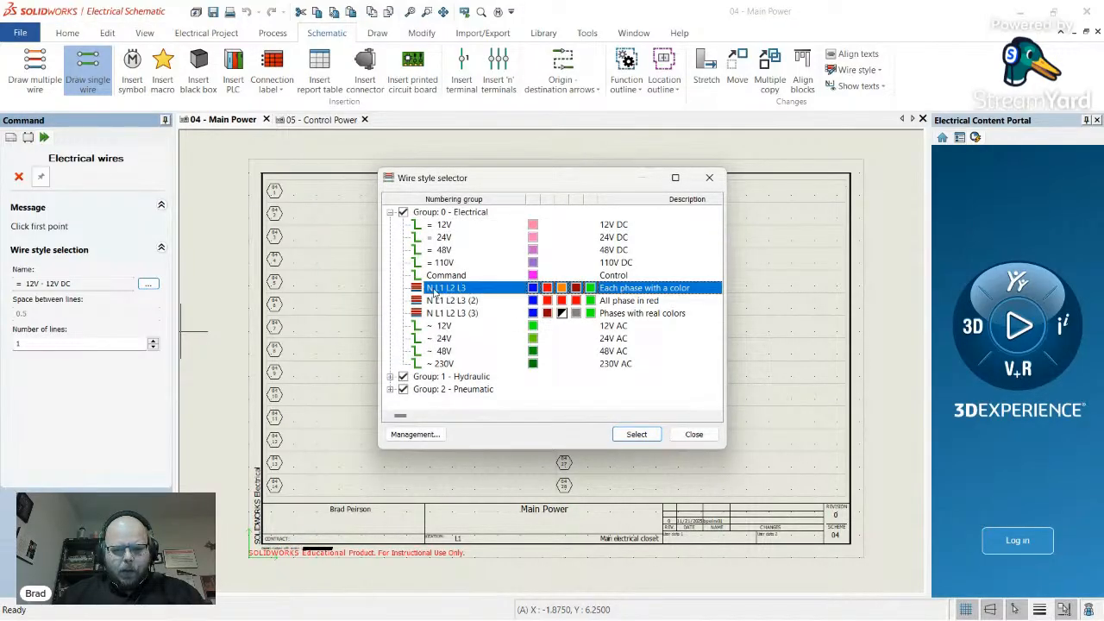
click(637, 435)
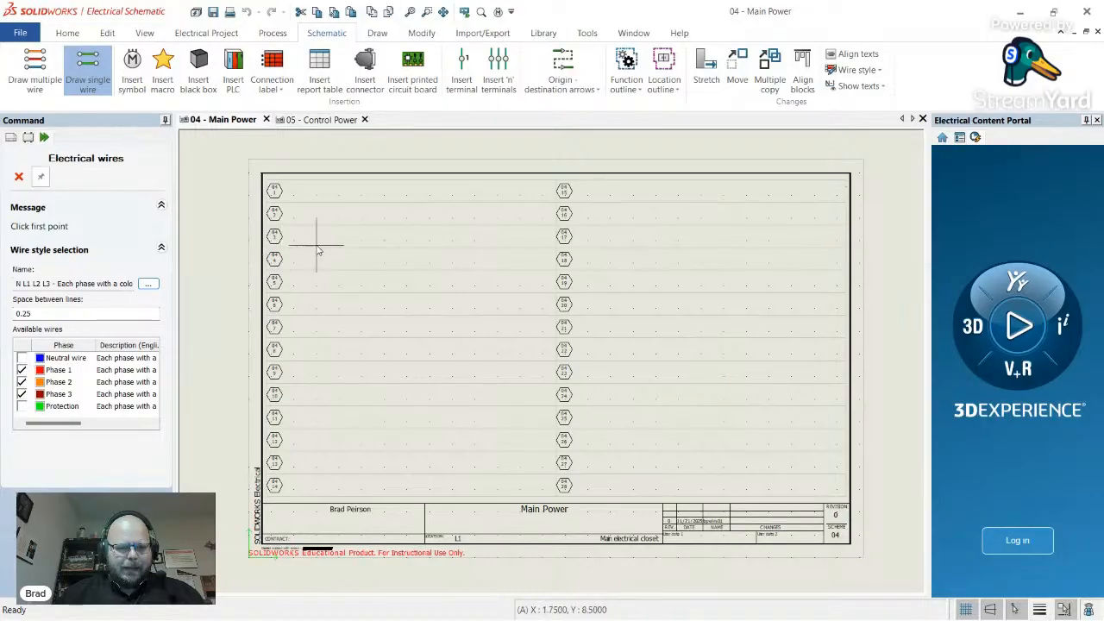
- Draw the three phase wires down the left side of Main Power from near the top-left
scroll(285, 242, down, 1)
scroll(323, 220, up, 3)
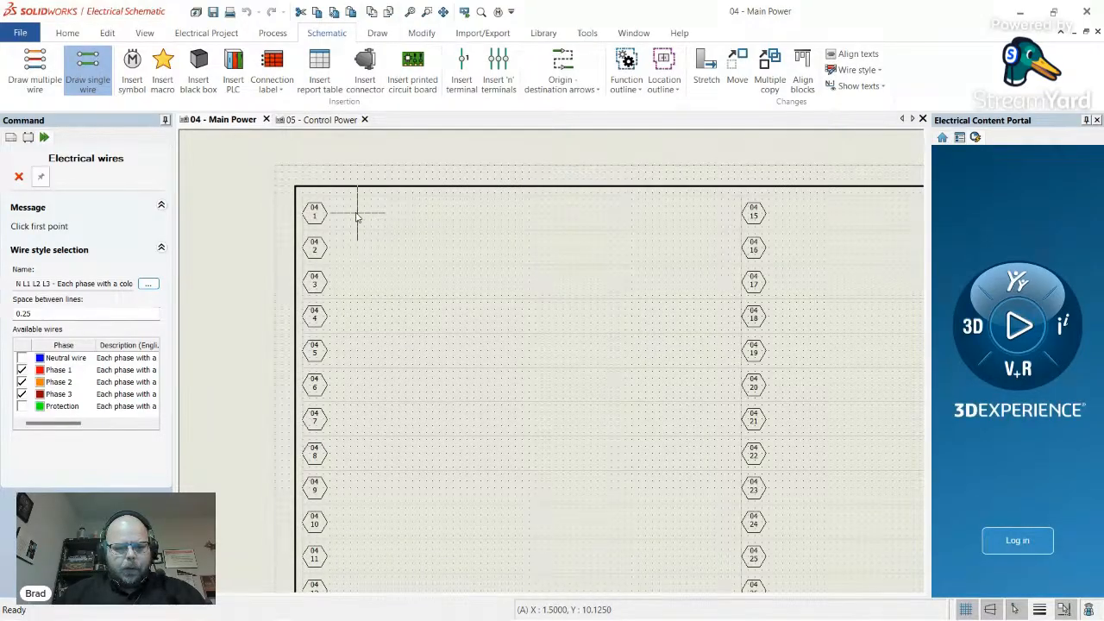
click(353, 219)
scroll(373, 246, down, 3)
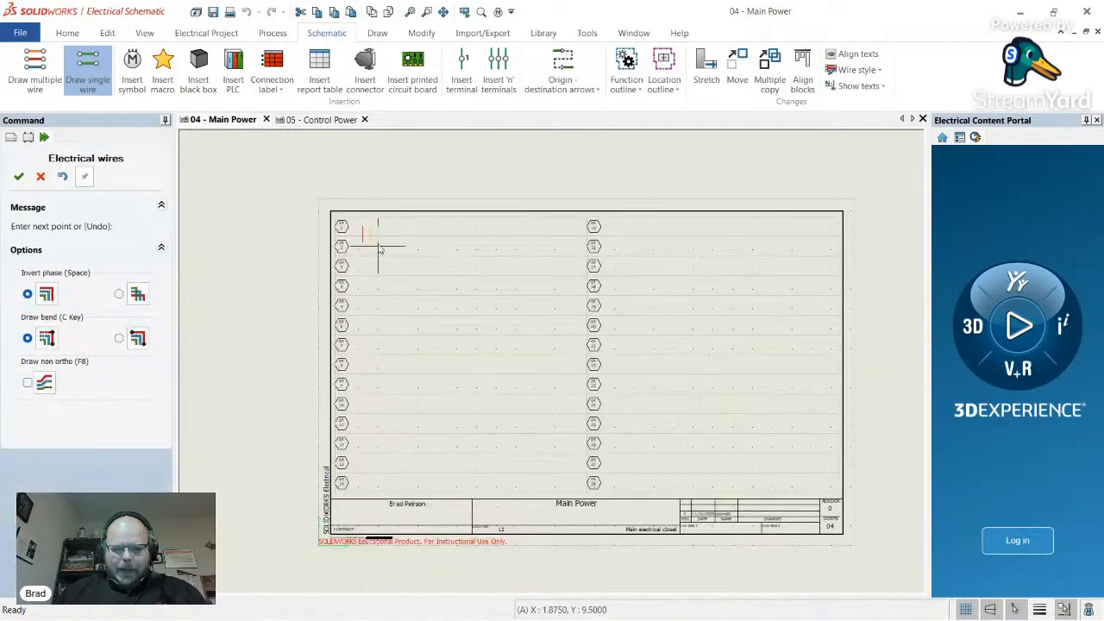
scroll(390, 466, up, 3)
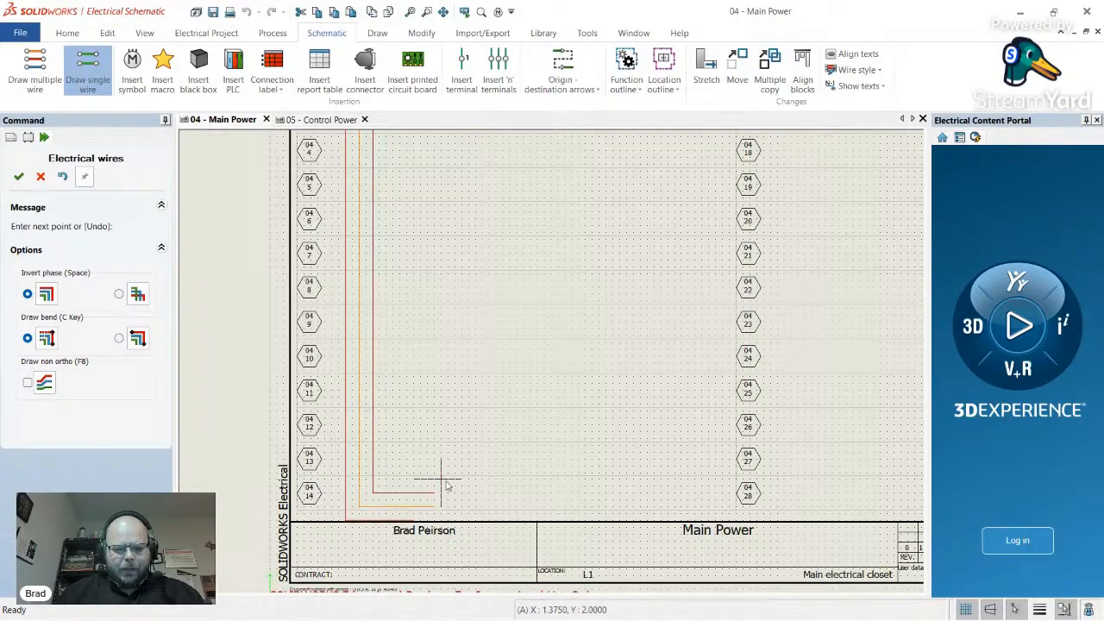
key(Escape)
scroll(432, 472, down, 2)
- Begin a single wire beside line marker 04/15, then cancel the unfinished wire
scroll(431, 471, down, 1)
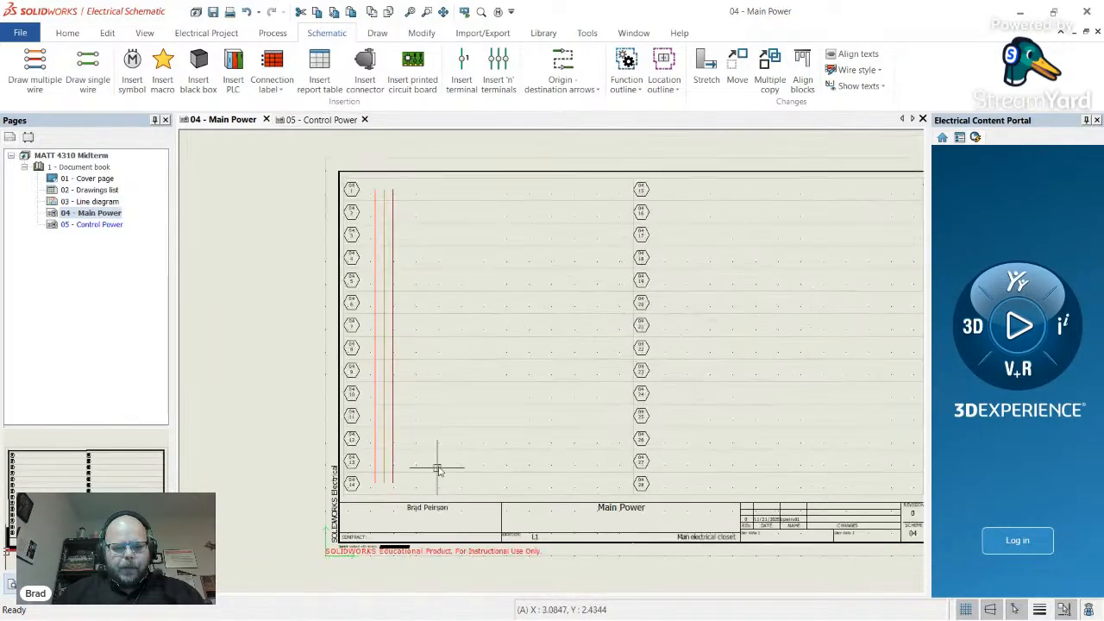
click(100, 83)
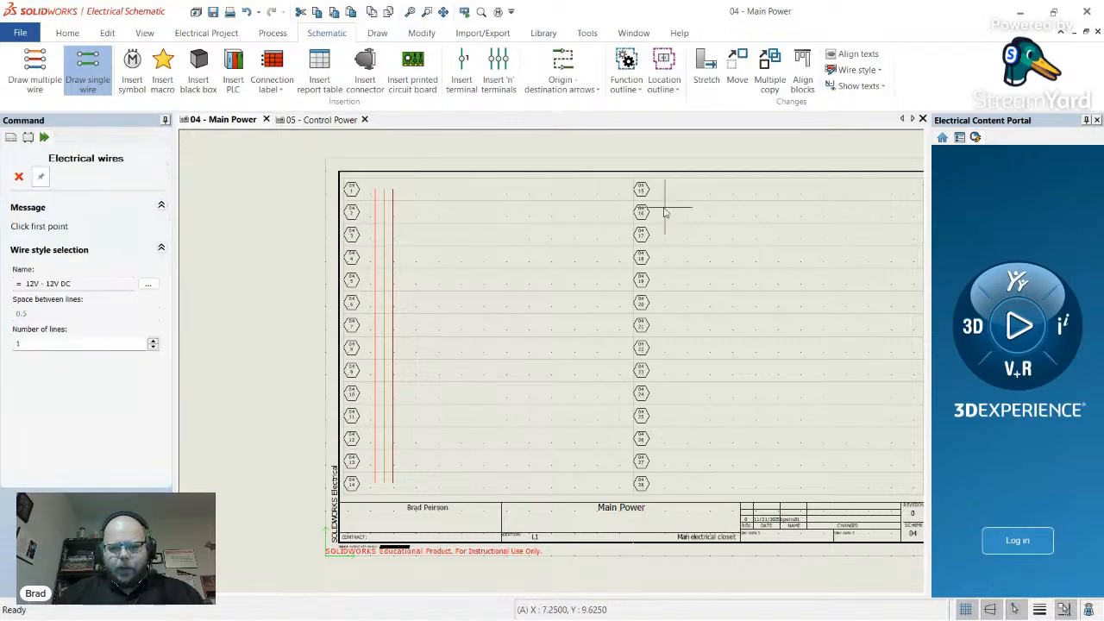
scroll(671, 192, up, 2)
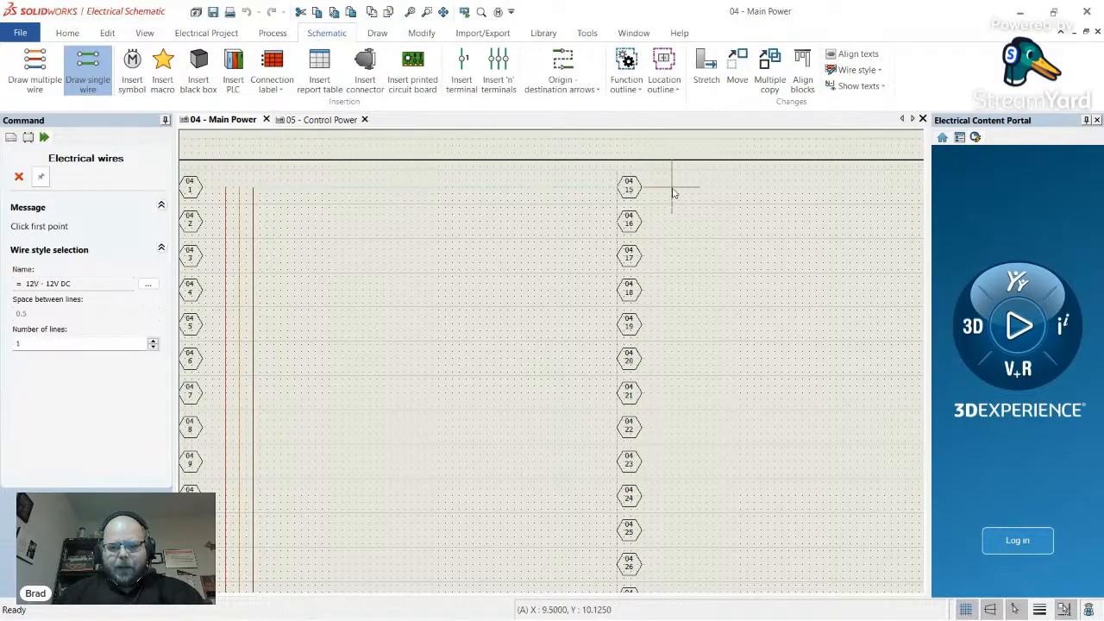
click(672, 187)
scroll(688, 248, down, 1)
key(Escape)
scroll(714, 320, up, 1)
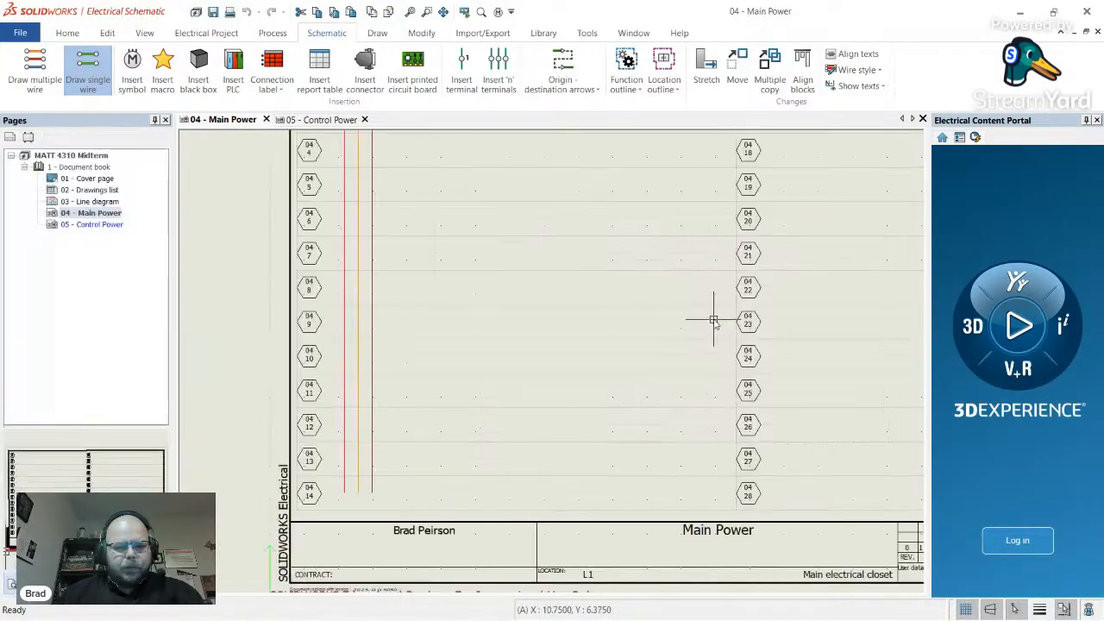
scroll(685, 227, down, 1)
scroll(636, 180, up, 1)
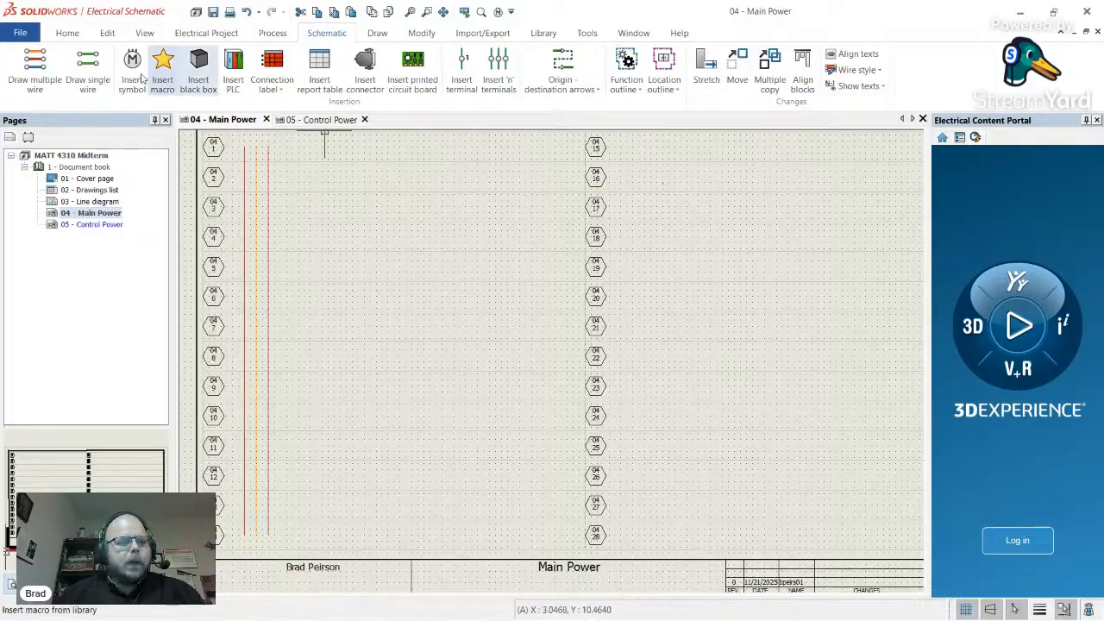
- Draw coloured N L1 L2 L3 phase wires with Phase 2 included, starting at the right column's top bus
click(87, 69)
click(146, 284)
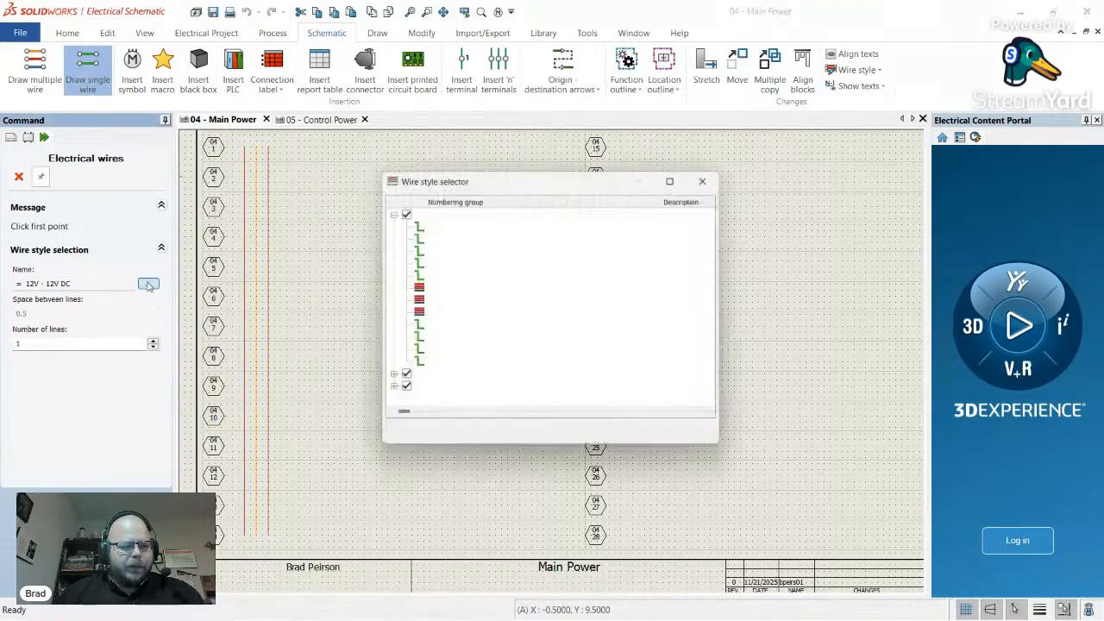
click(447, 288)
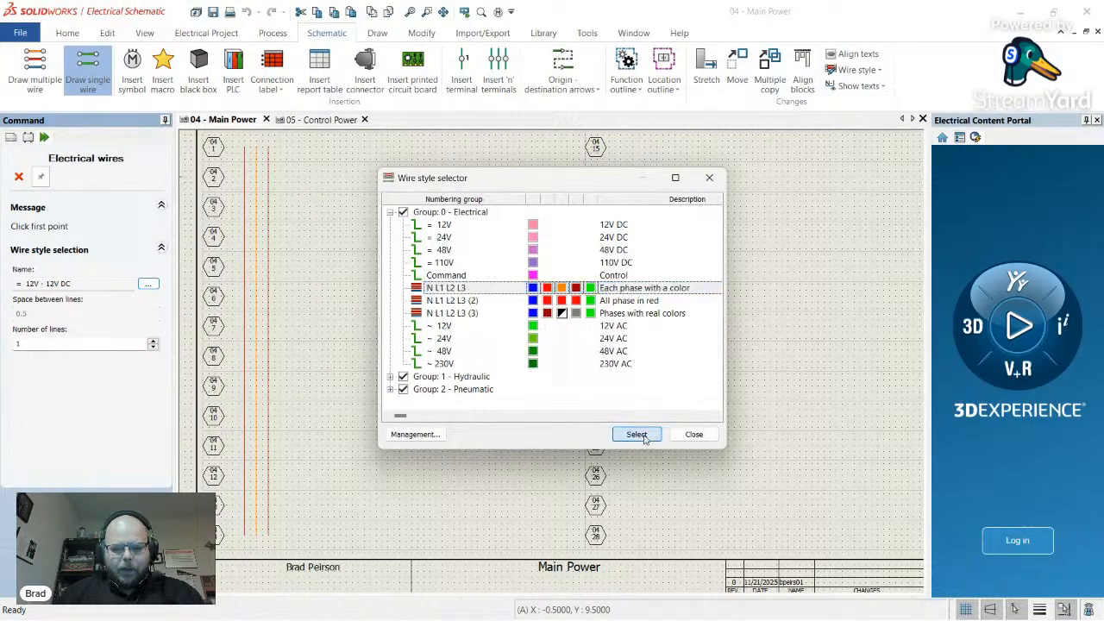
click(636, 434)
click(21, 381)
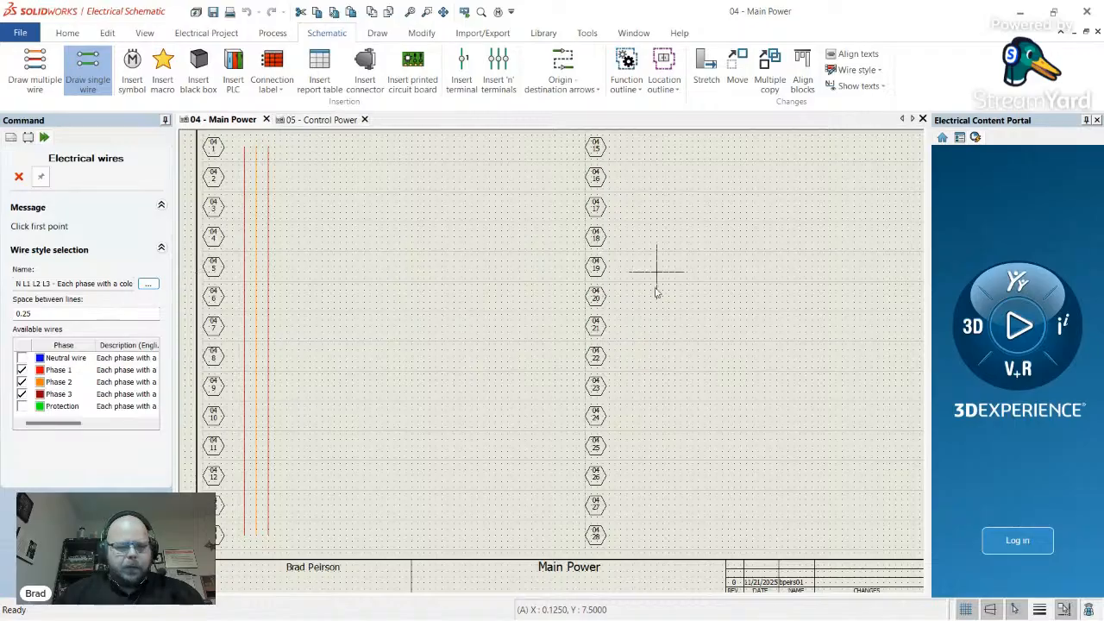
scroll(655, 292, down, 3)
scroll(646, 216, up, 4)
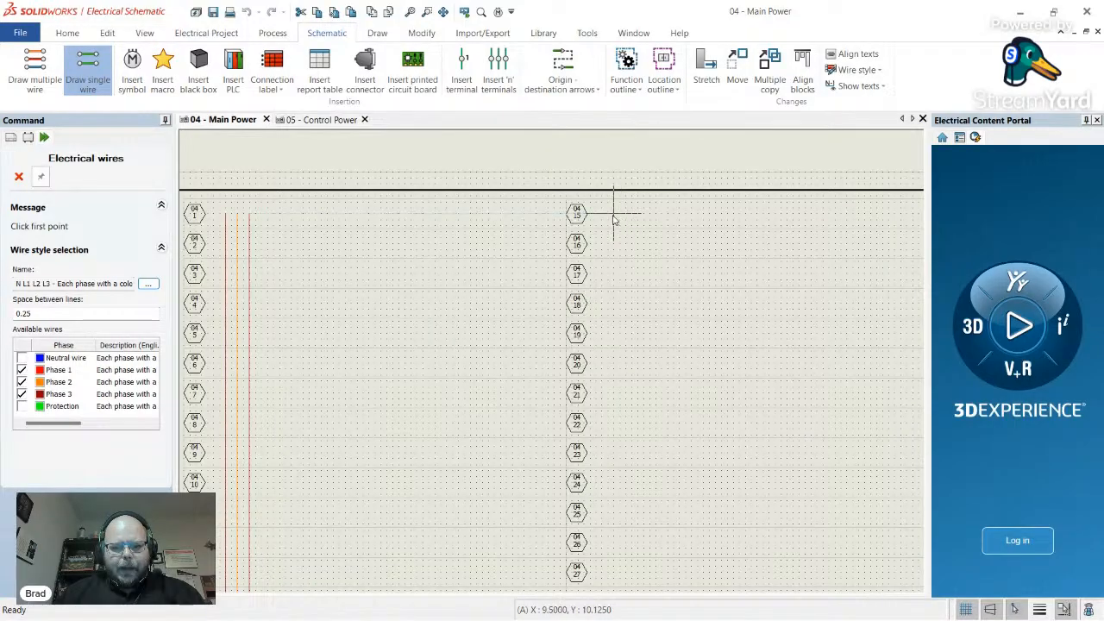
click(613, 216)
scroll(613, 217, down, 3)
scroll(643, 345, up, 1)
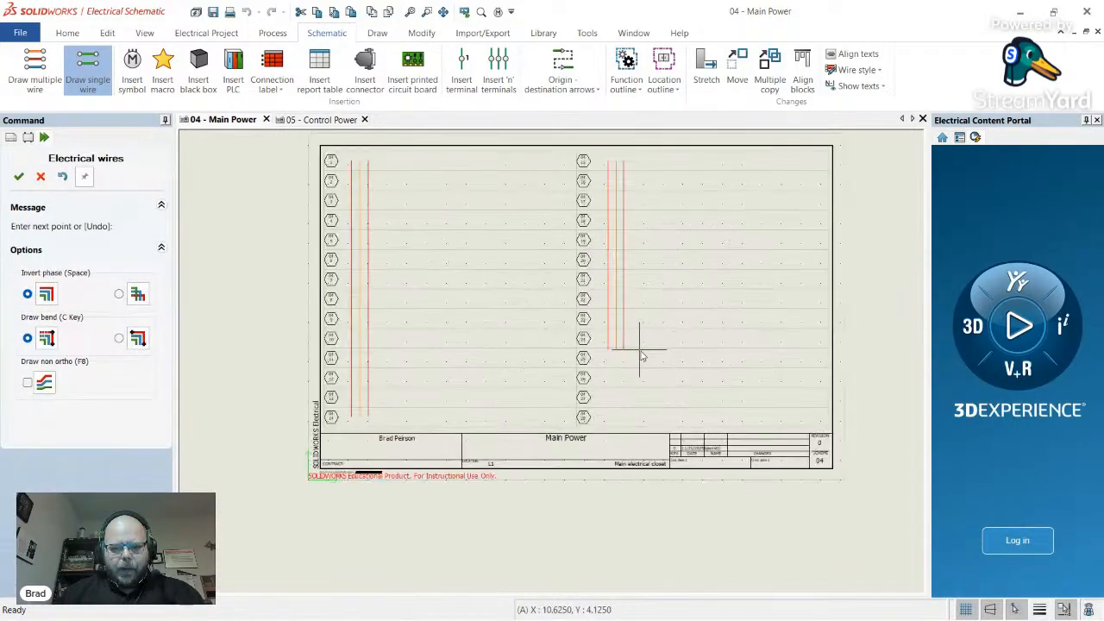
scroll(641, 356, up, 1)
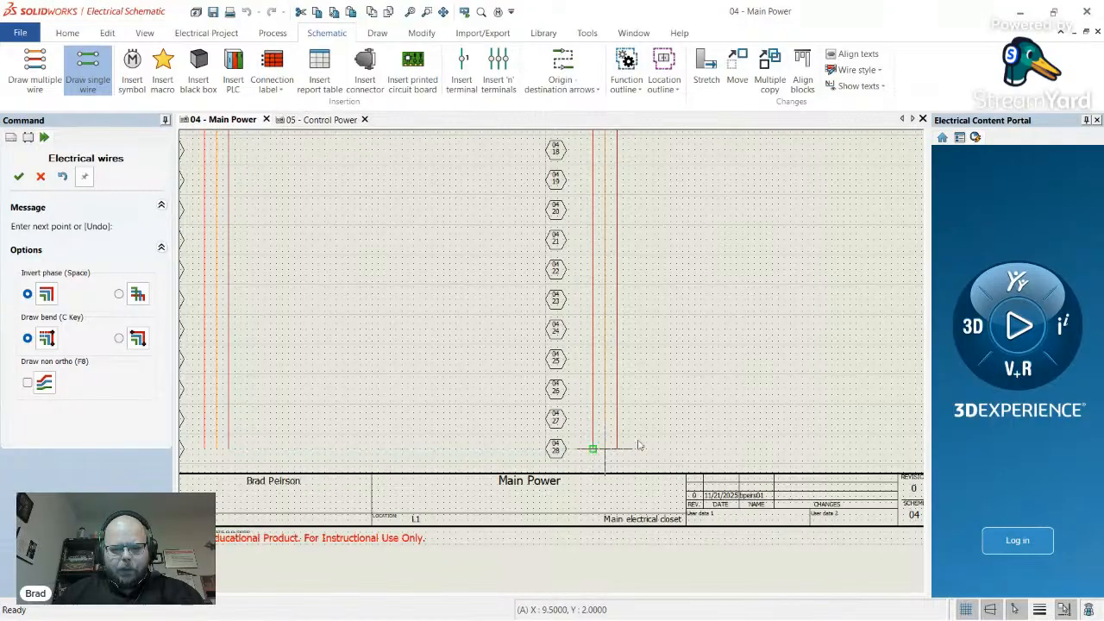
- End wire drawing and zoom out to check both columns of L1, L2, L3 wires
key(Escape)
scroll(661, 399, down, 3)
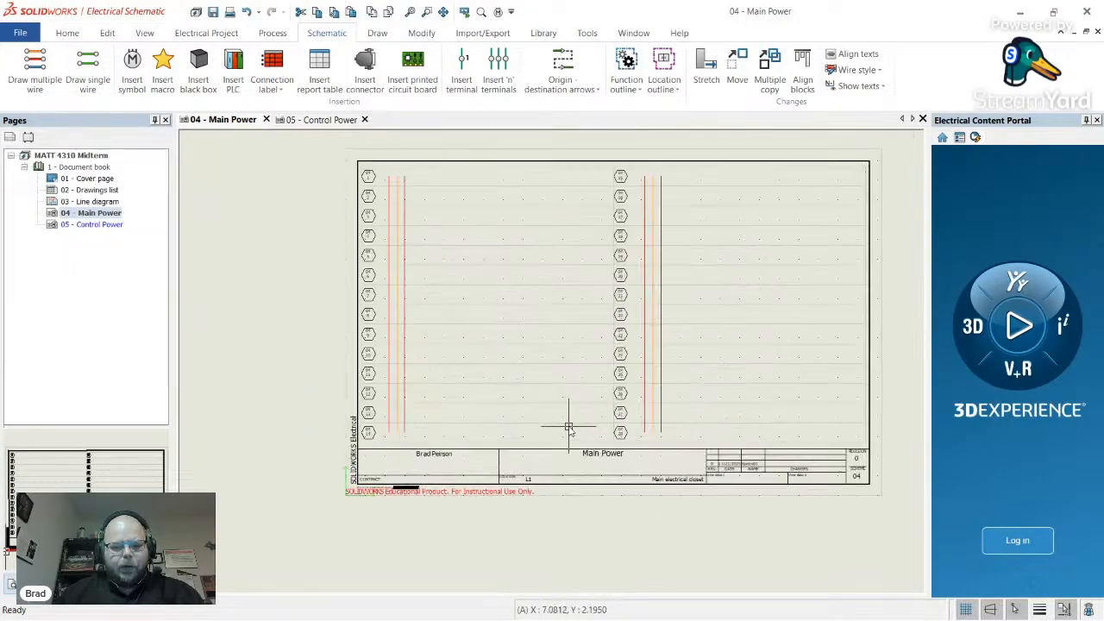
scroll(569, 427, up, 1)
scroll(566, 426, up, 2)
scroll(776, 440, up, 1)
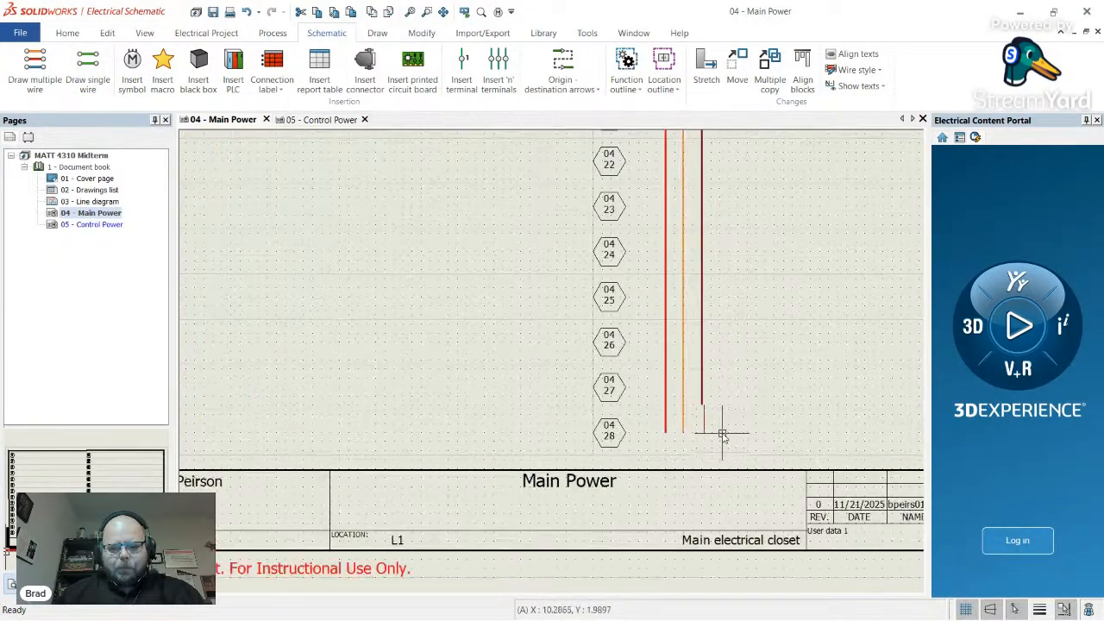
scroll(723, 435, down, 3)
scroll(727, 406, up, 1)
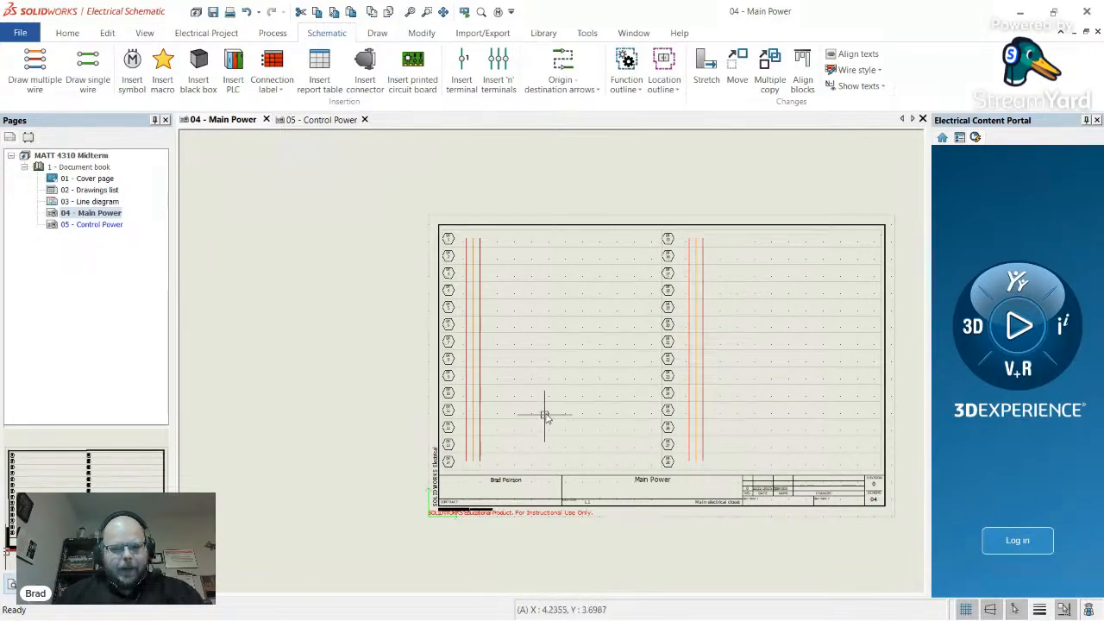
scroll(545, 417, up, 2)
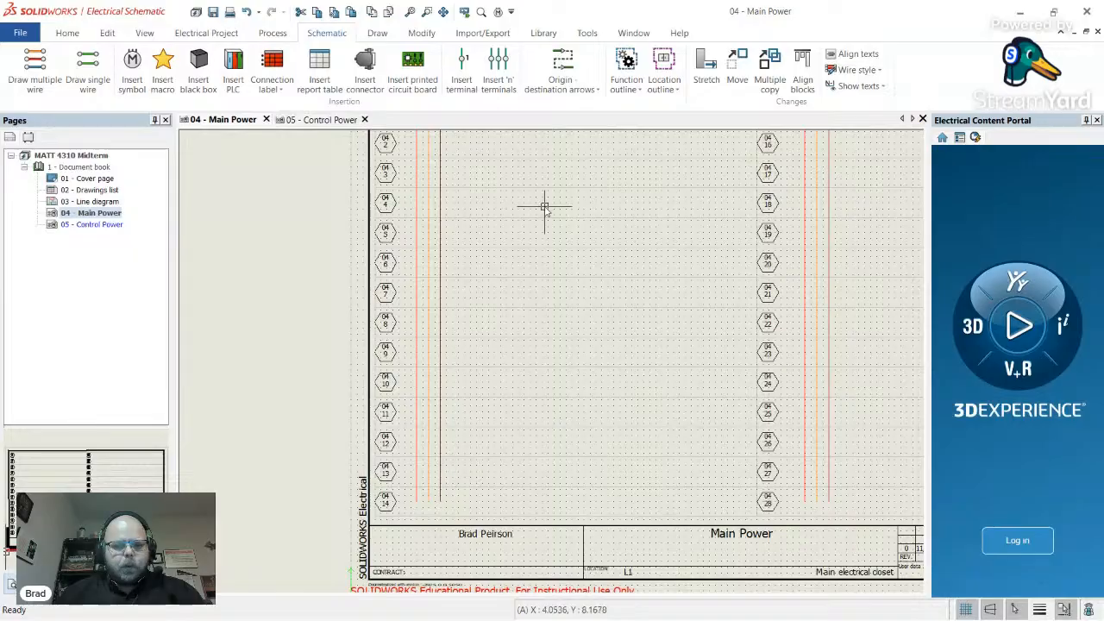
- Choose 'Origin arrow - File, Row' and 'Destination arrow - File, Row' as the origin-destination symbols
click(569, 68)
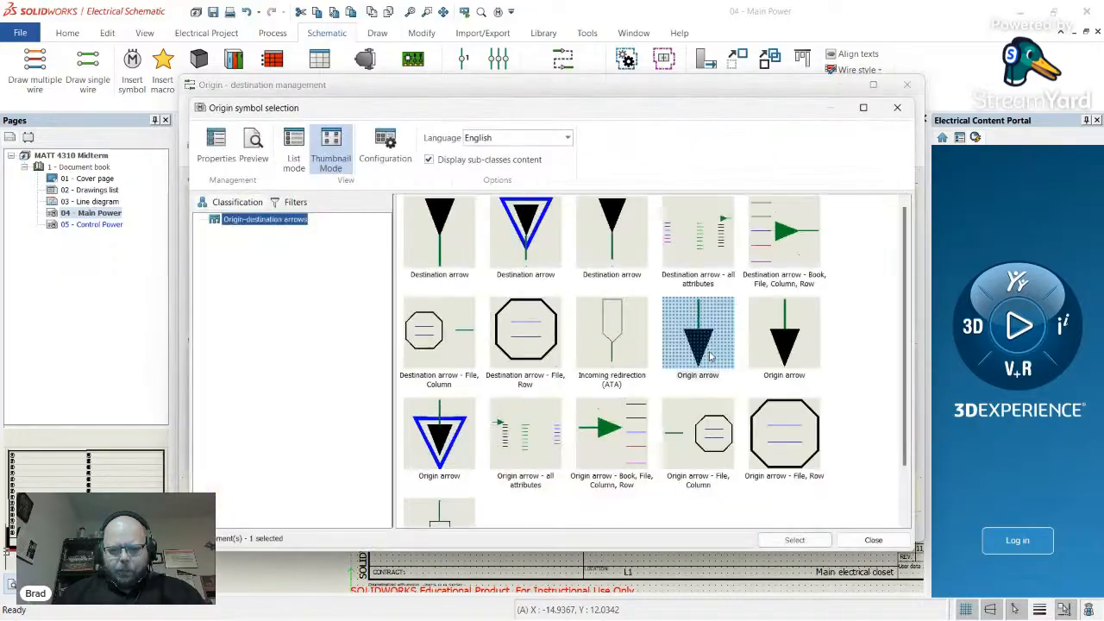
scroll(850, 407, down, 1)
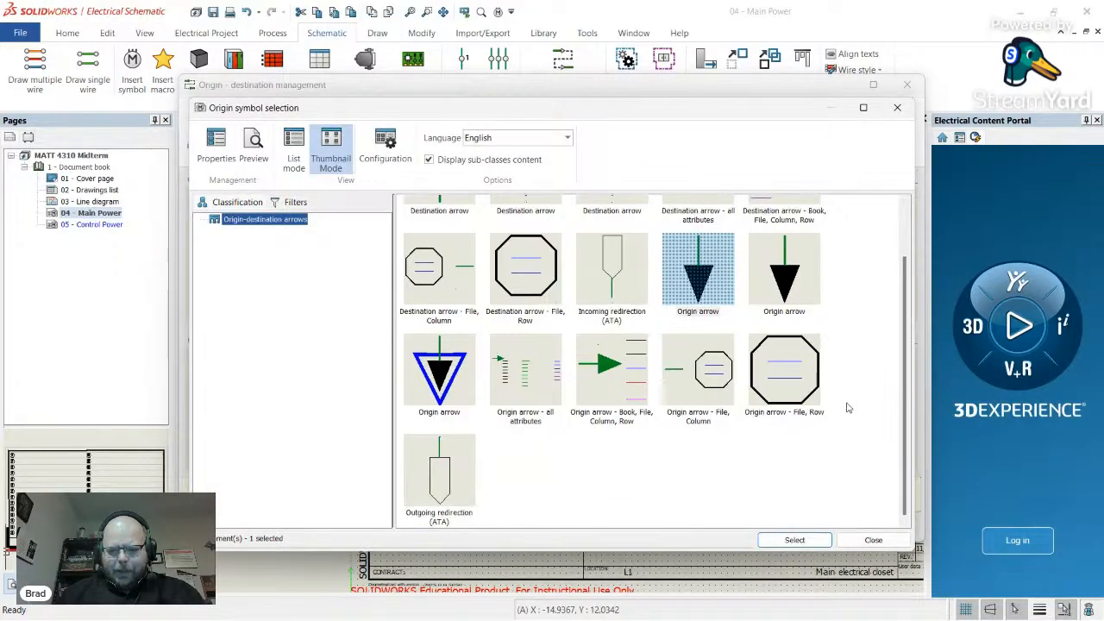
click(804, 370)
double_click(798, 362)
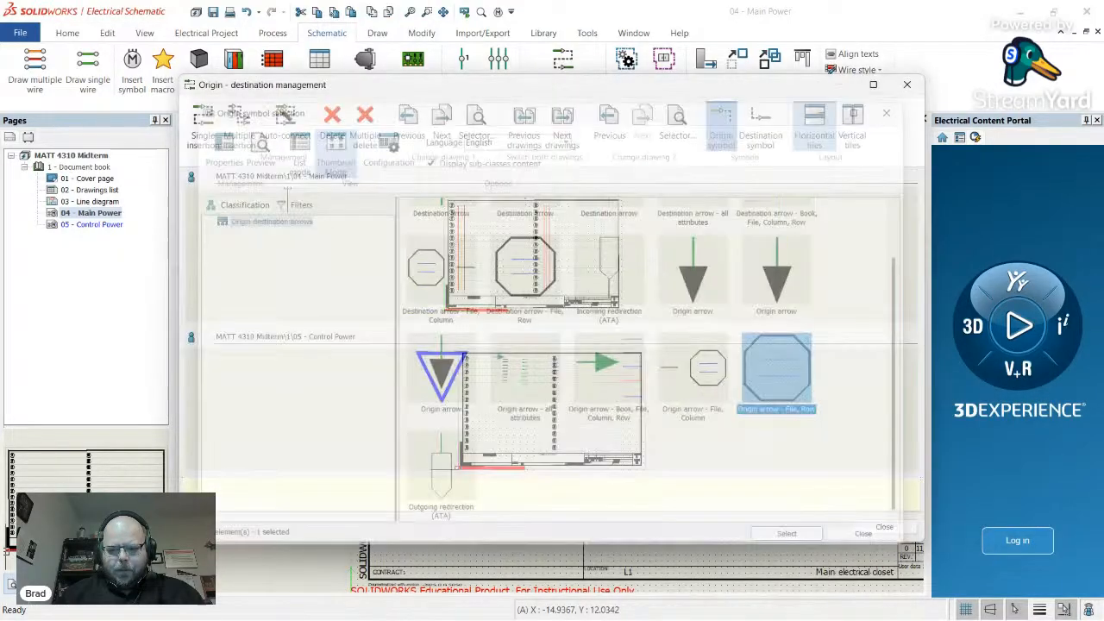
click(761, 128)
scroll(816, 390, down, 1)
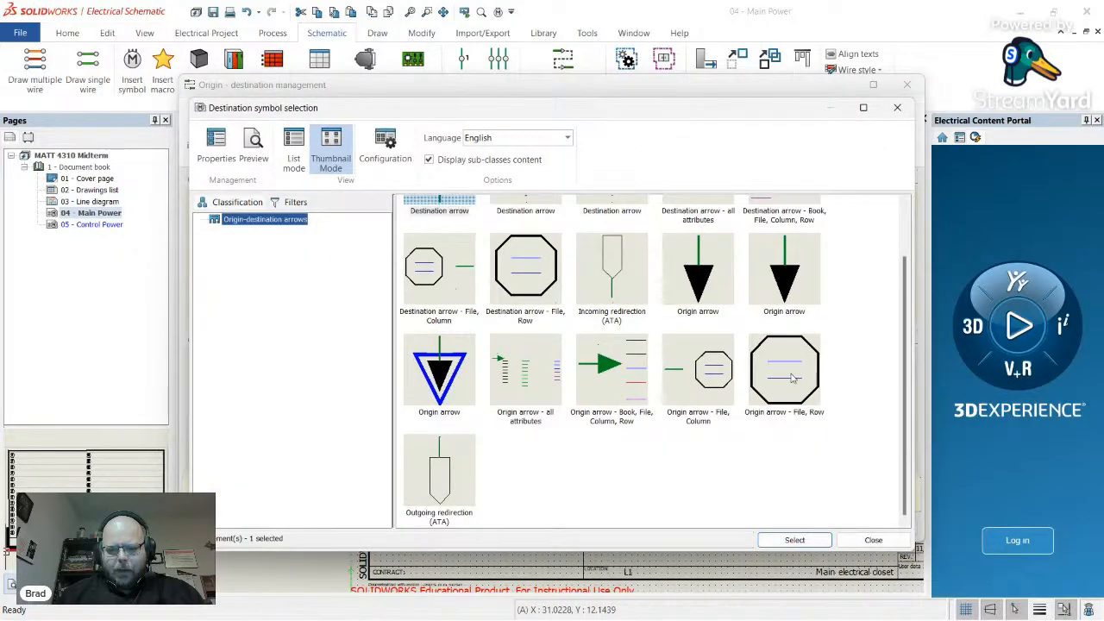
double_click(543, 306)
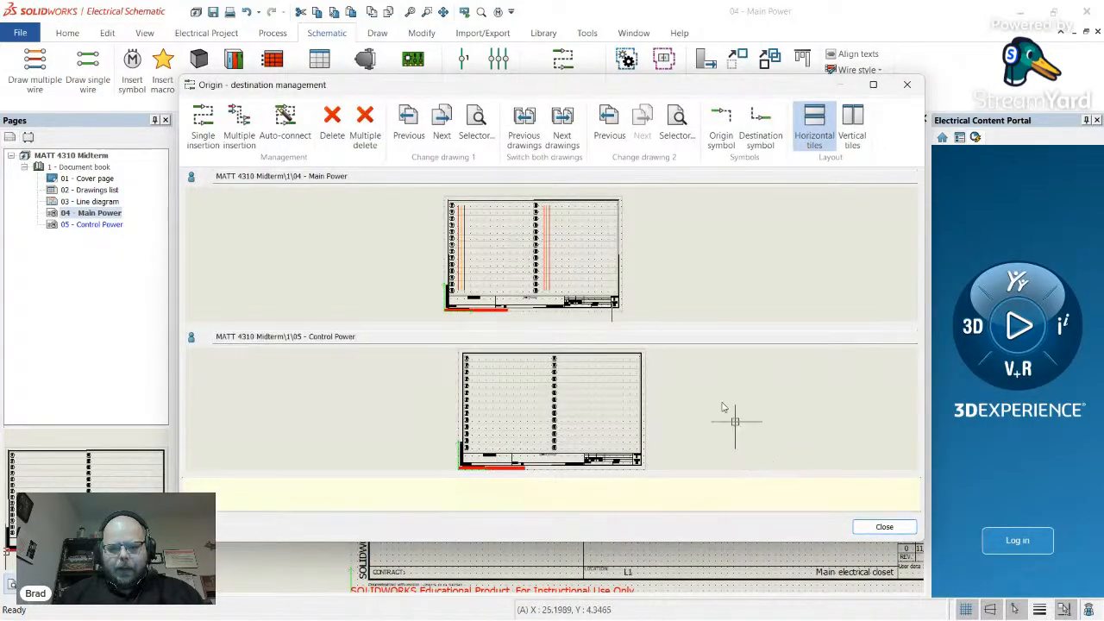
scroll(451, 287, up, 2)
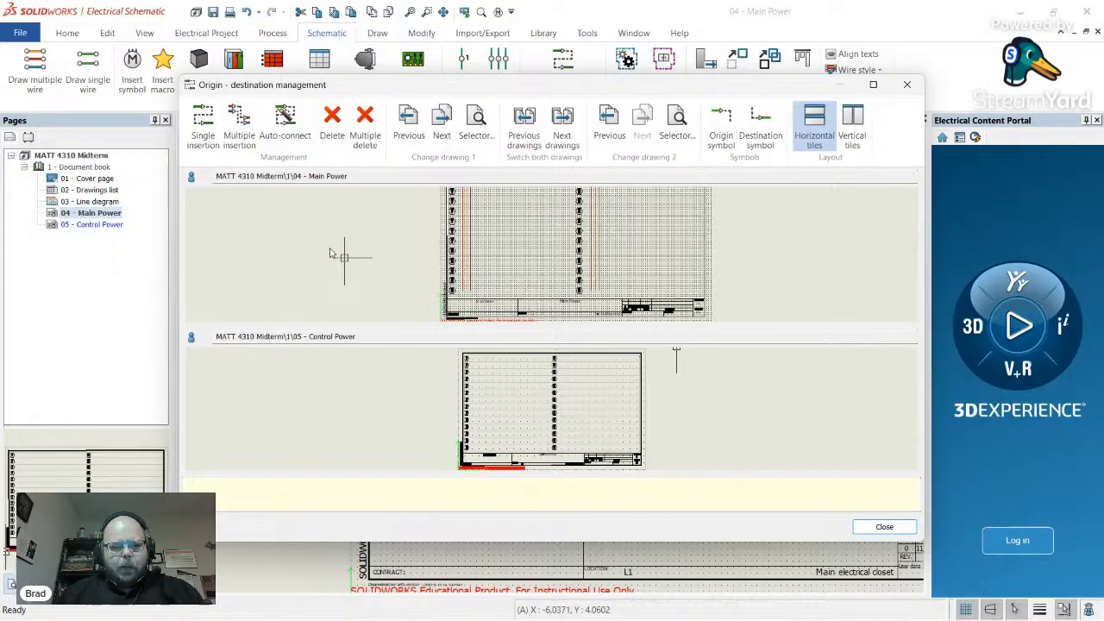
- Place arrow pairs linking each left-column phase wire's bottom to the matching right-column wire's top
click(202, 125)
scroll(462, 290, up, 3)
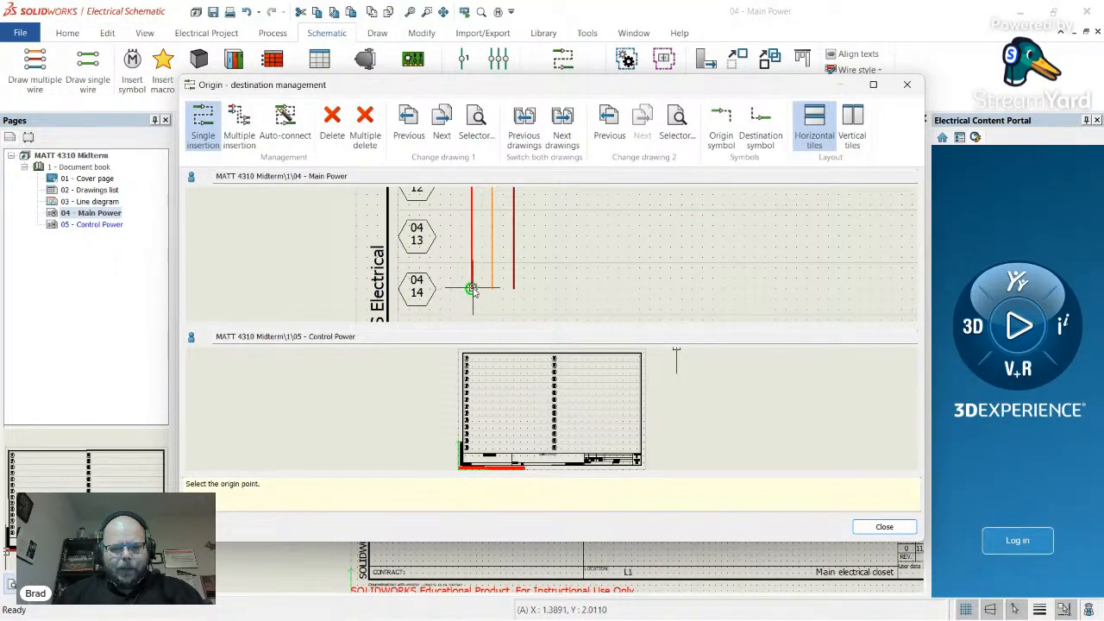
scroll(557, 371, down, 1)
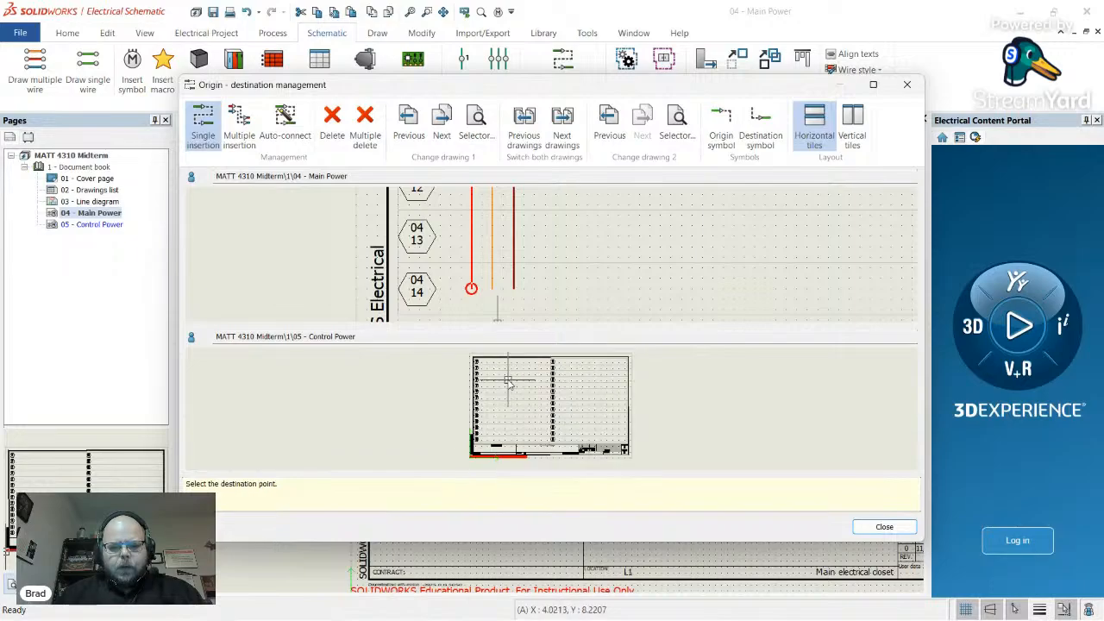
scroll(545, 273, down, 4)
scroll(560, 224, up, 5)
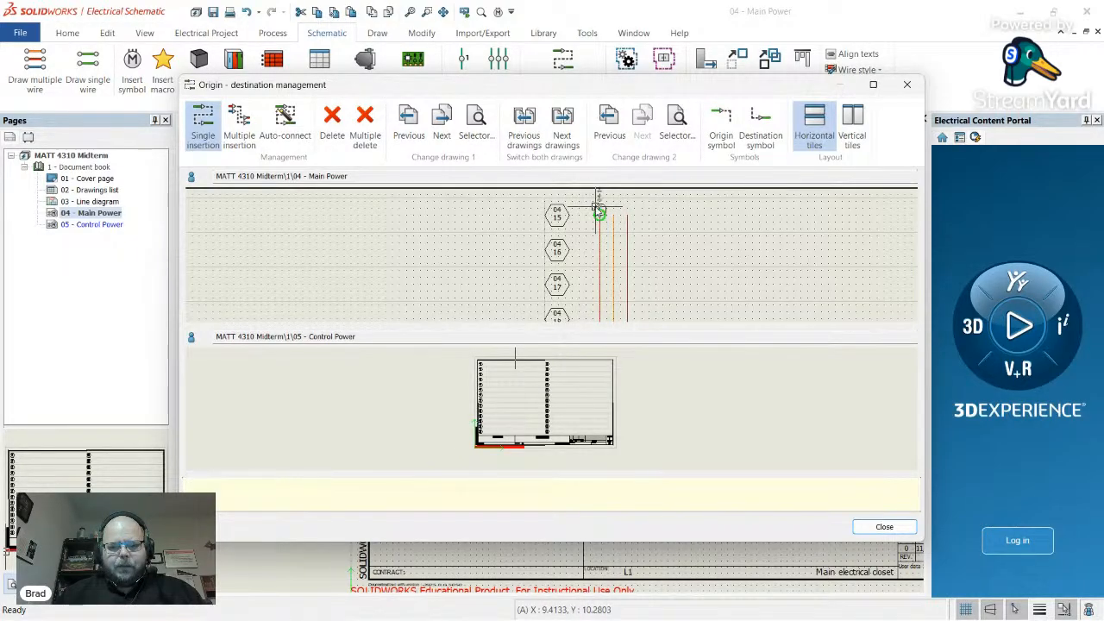
scroll(640, 233, down, 5)
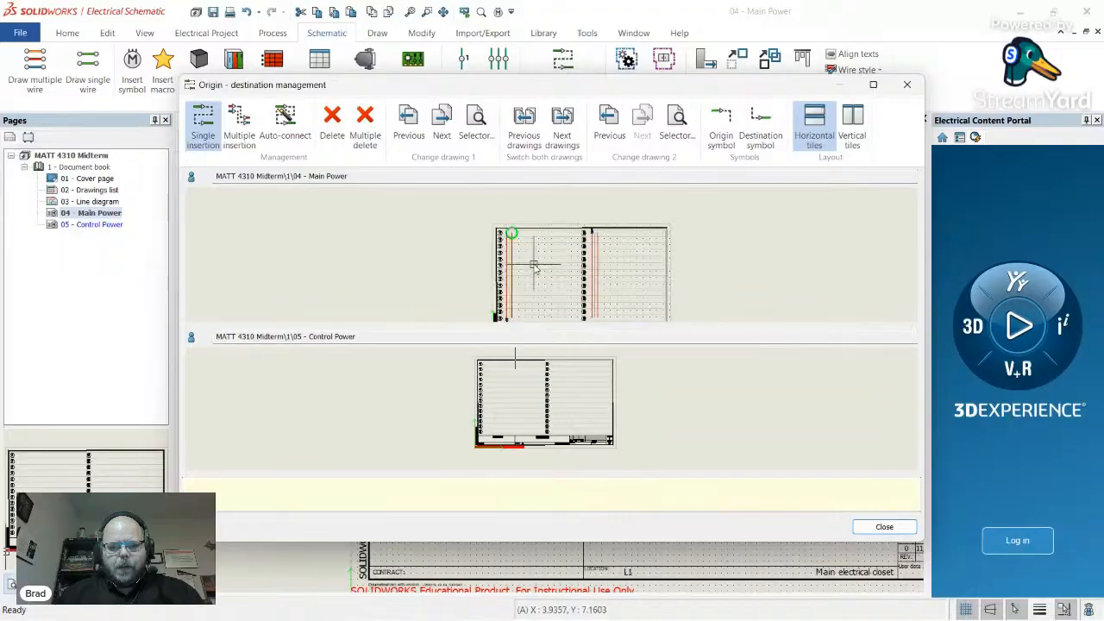
scroll(521, 317, up, 5)
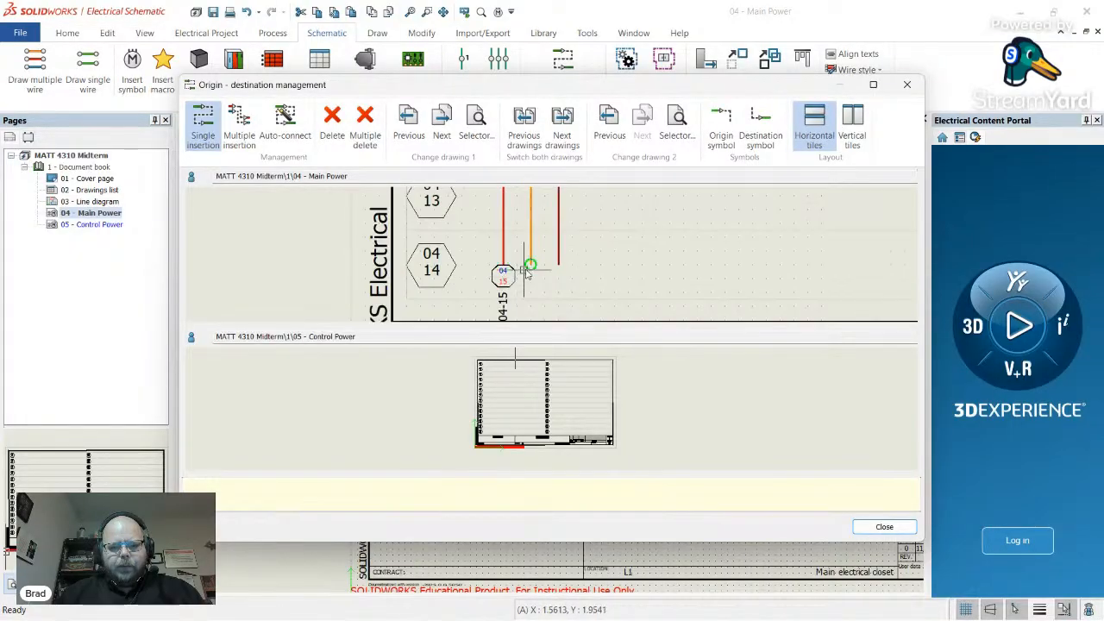
scroll(553, 289, down, 5)
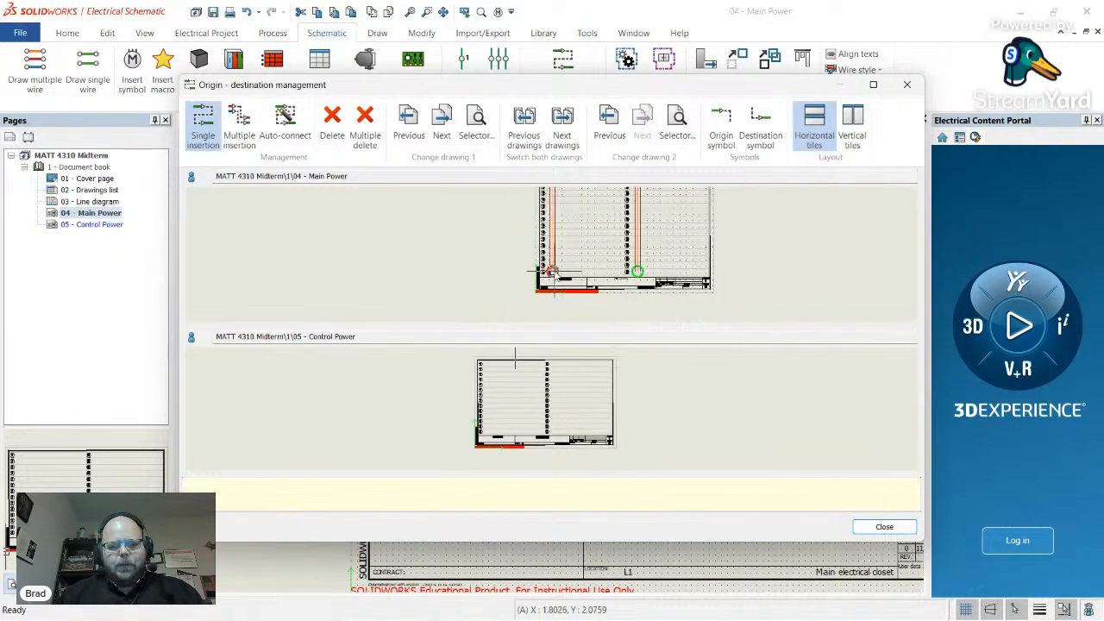
scroll(625, 222, up, 5)
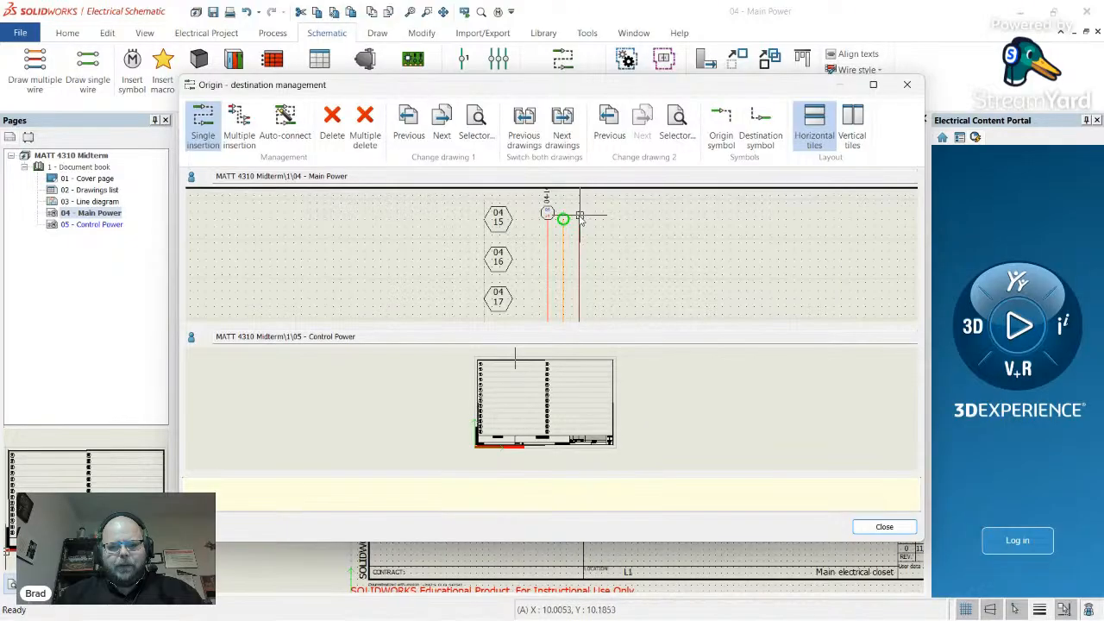
scroll(568, 222, down, 4)
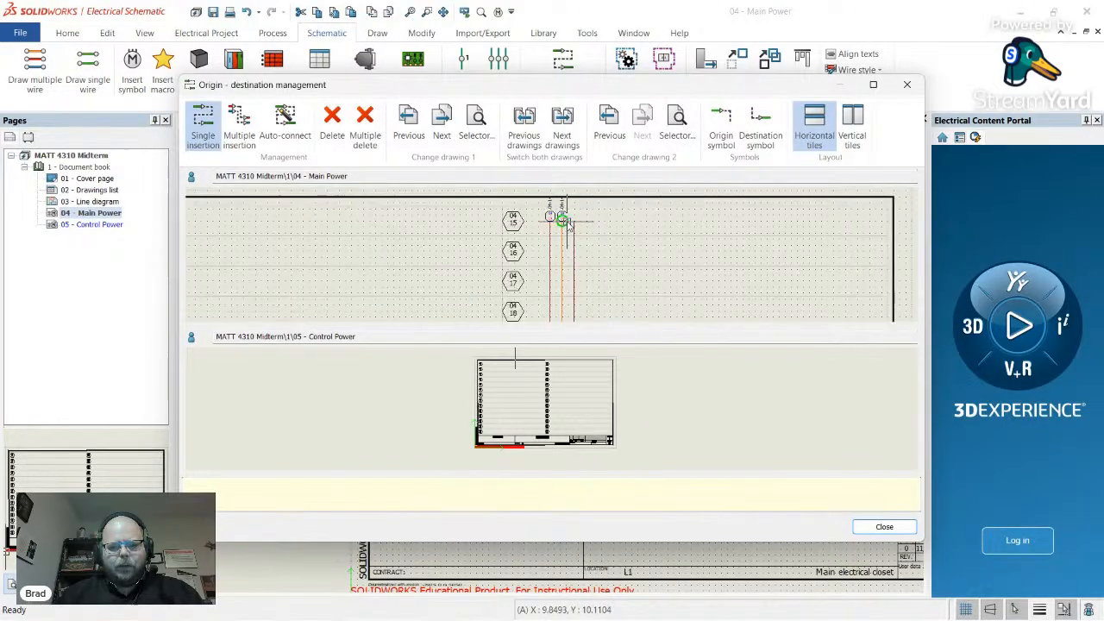
scroll(551, 249, up, 6)
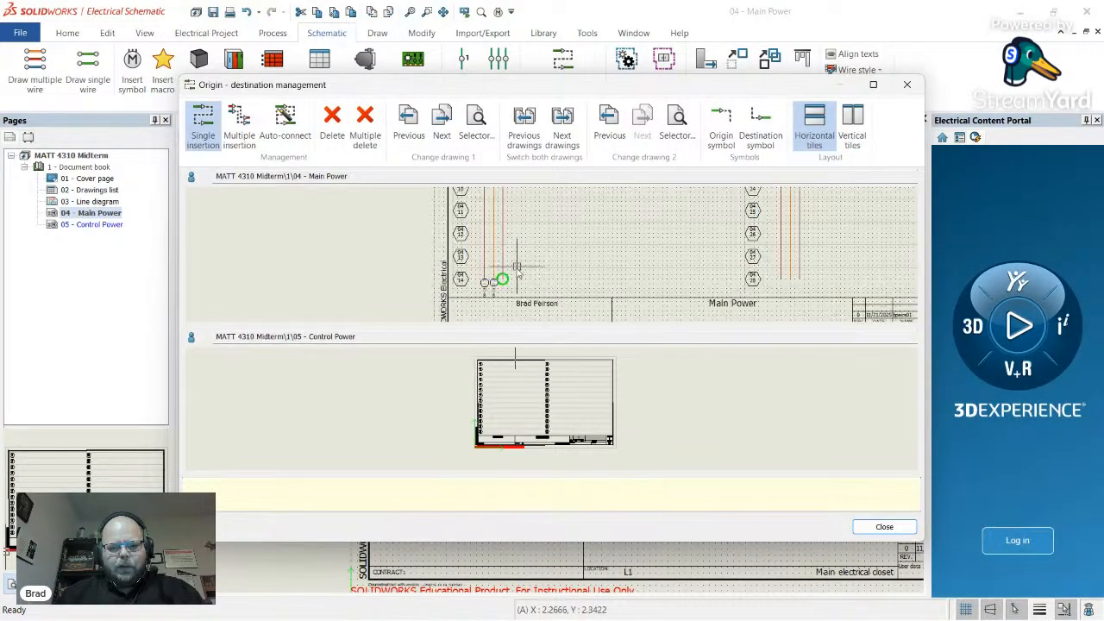
scroll(497, 285, down, 6)
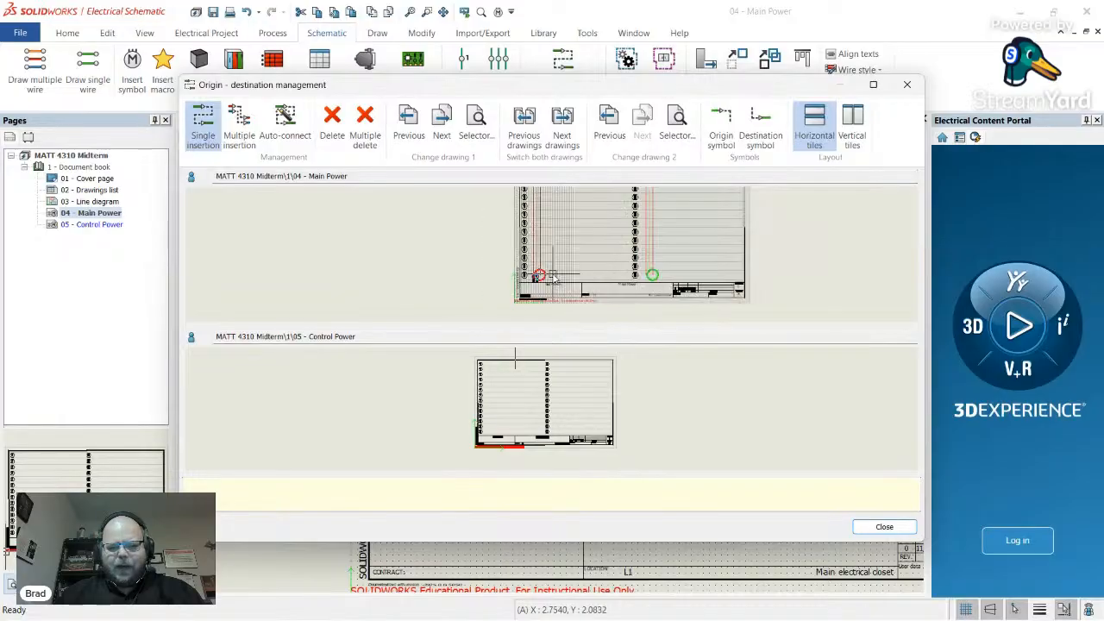
scroll(614, 223, up, 4)
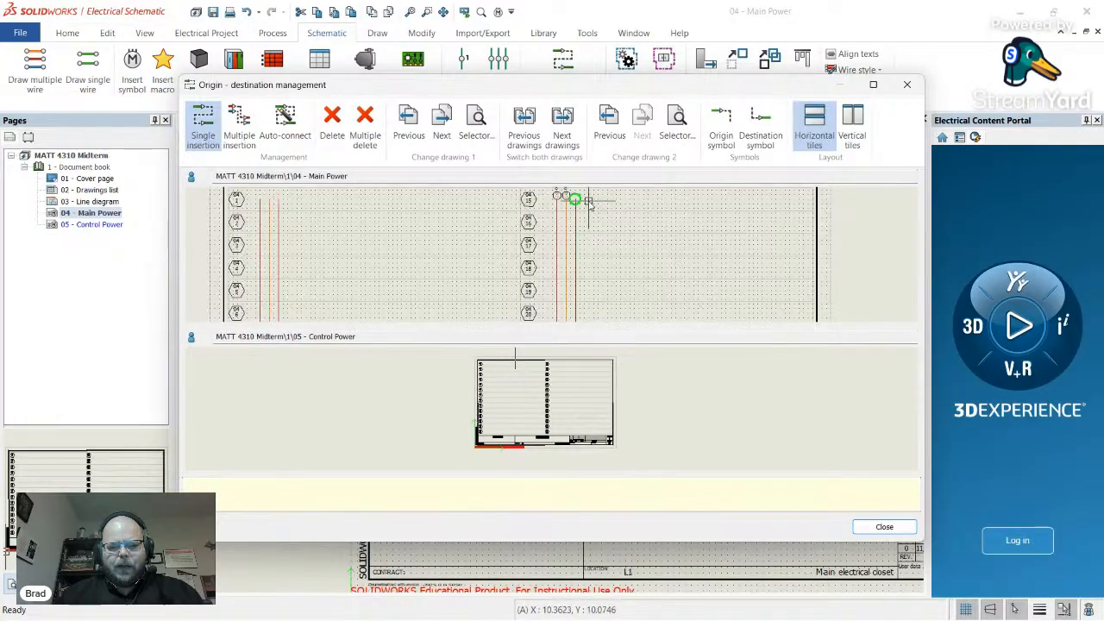
scroll(602, 251, up, 5)
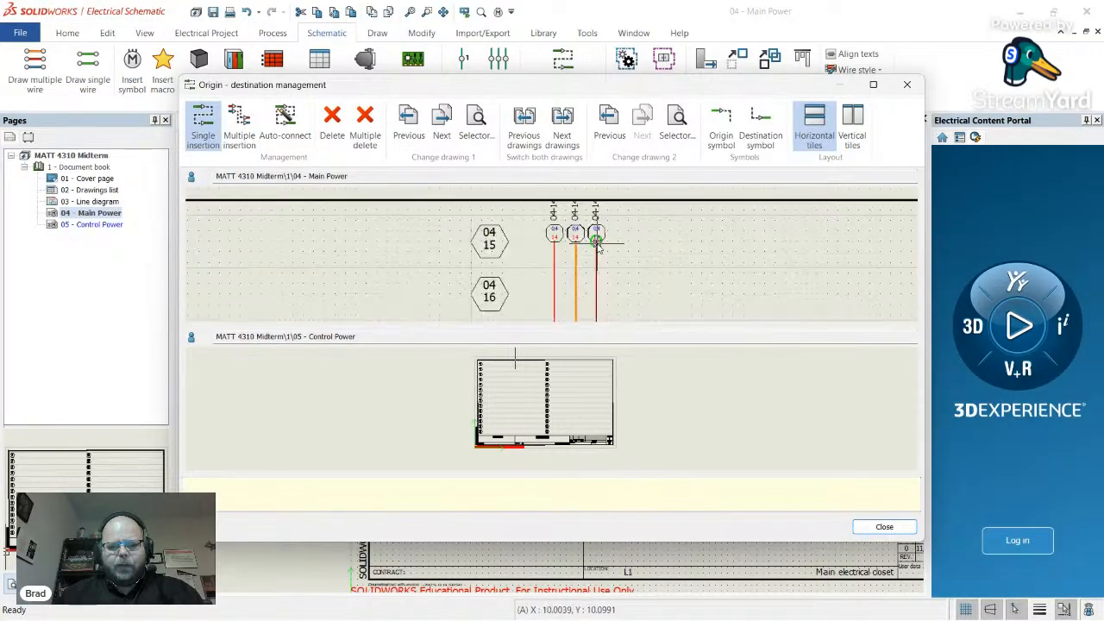
scroll(595, 243, down, 5)
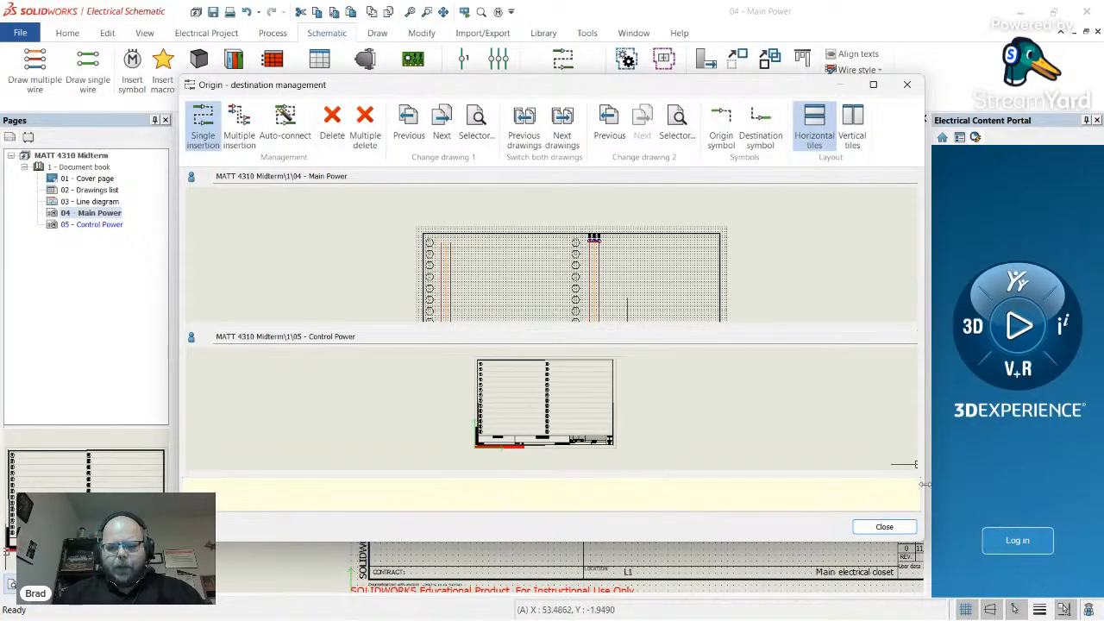
- Close arrow management, delete the third 04-15 arrow, and restore it with Ctrl+Z
click(884, 527)
scroll(518, 516, up, 5)
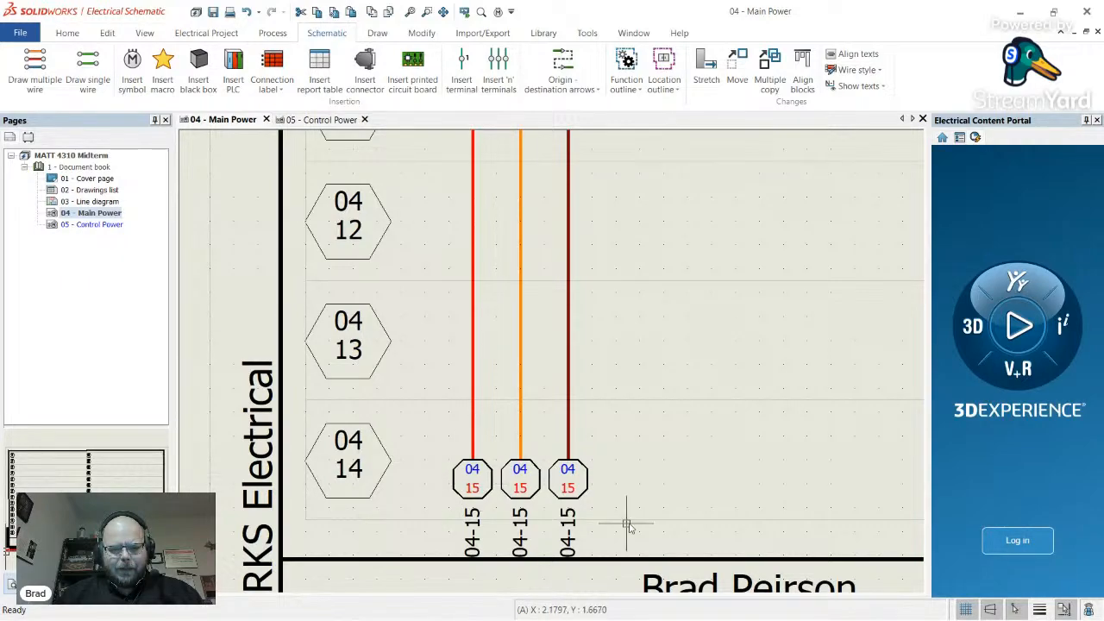
click(571, 531)
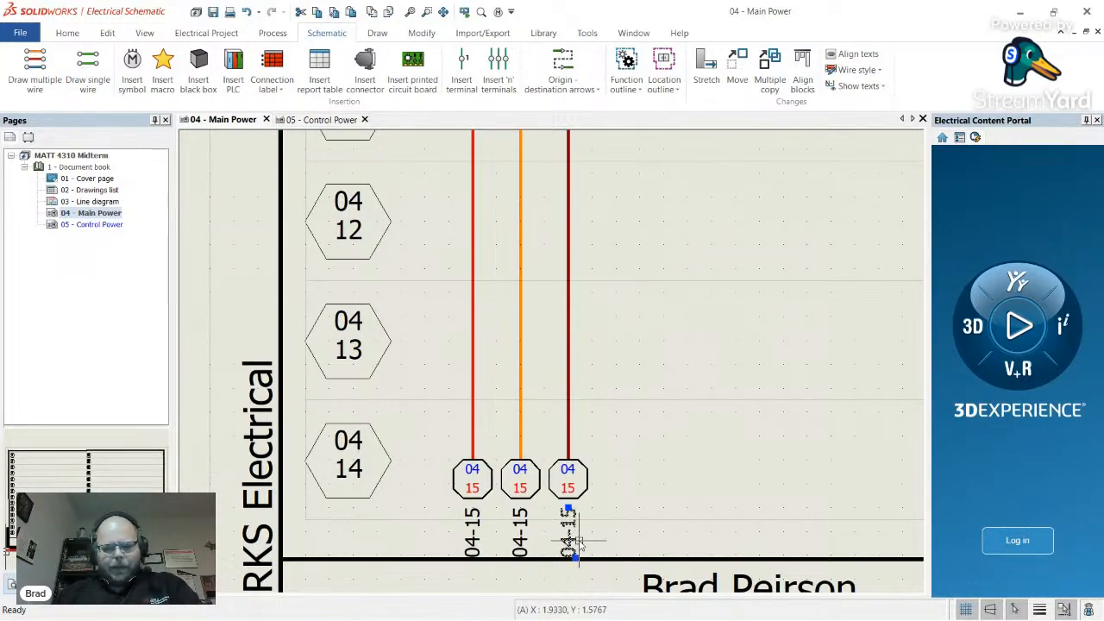
key(Delete)
key(ctrl+z)
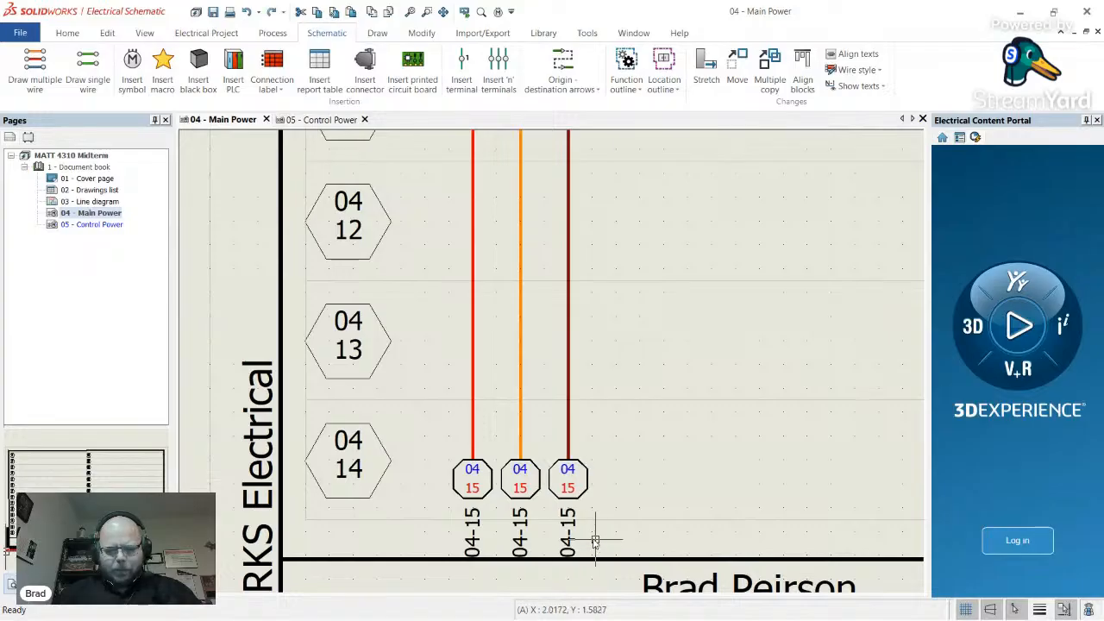
- Try assigning the third wire's arrow to an origin-destination group, then cancel naming a new group
right_click(569, 532)
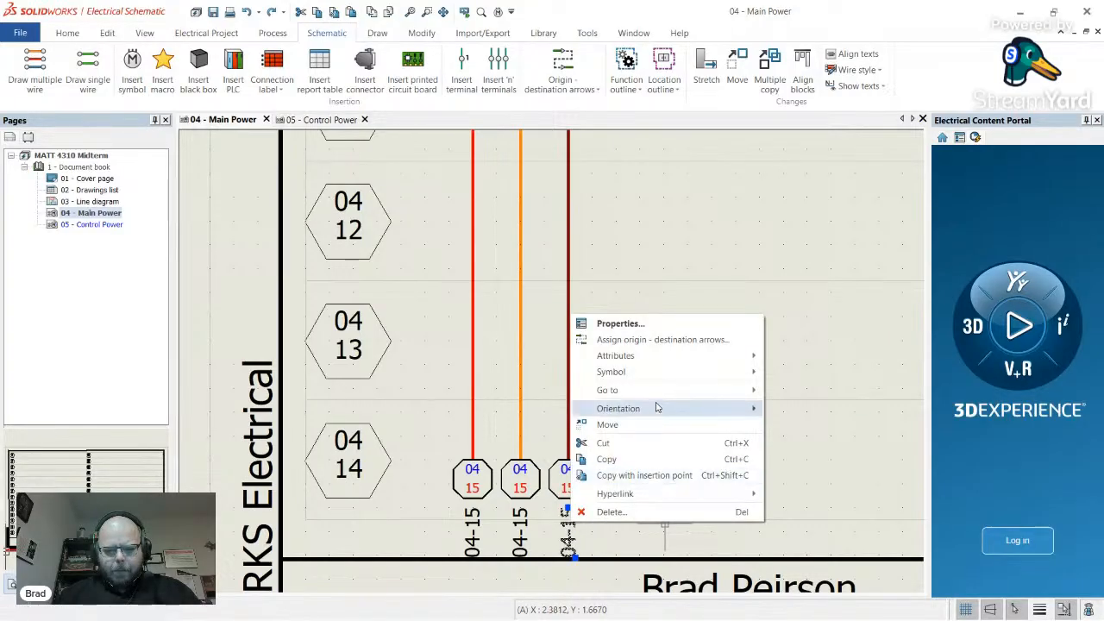
mouse_move(675, 359)
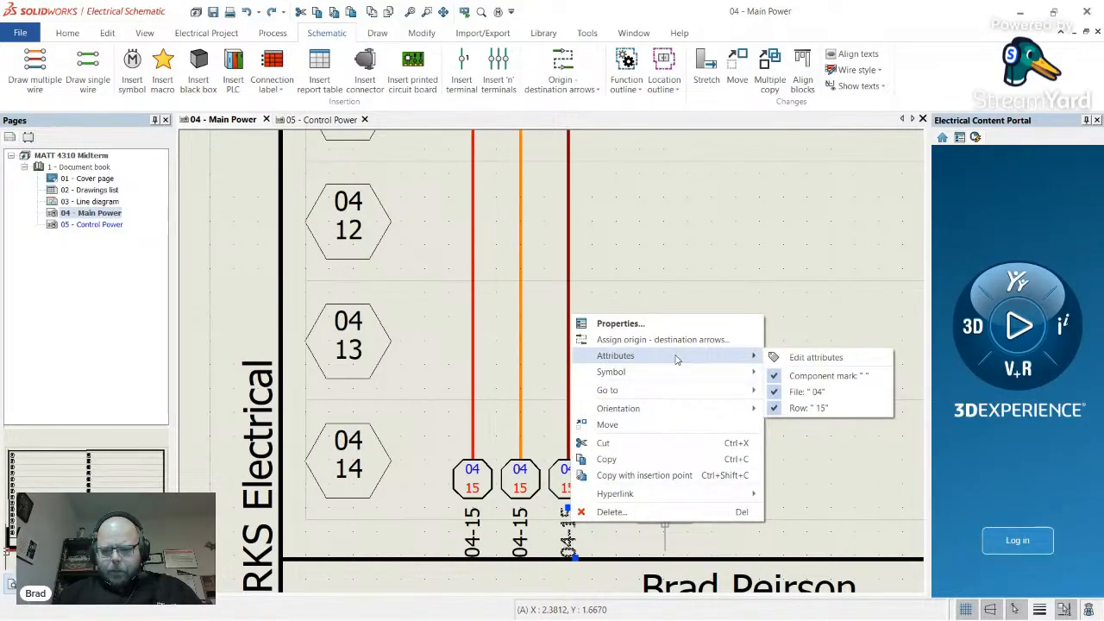
mouse_move(689, 376)
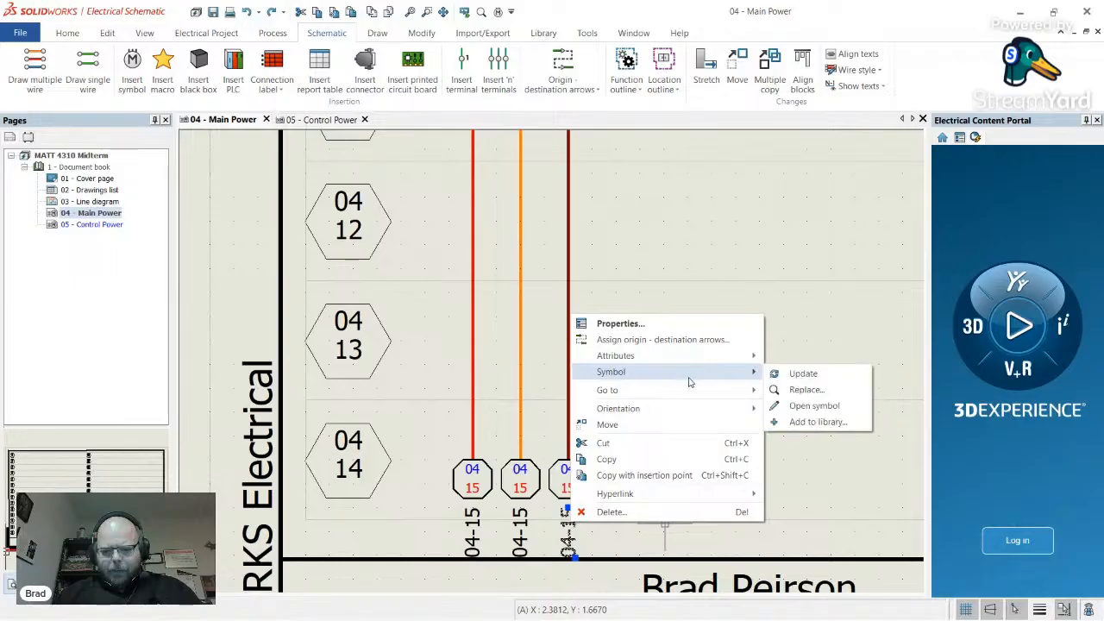
click(717, 338)
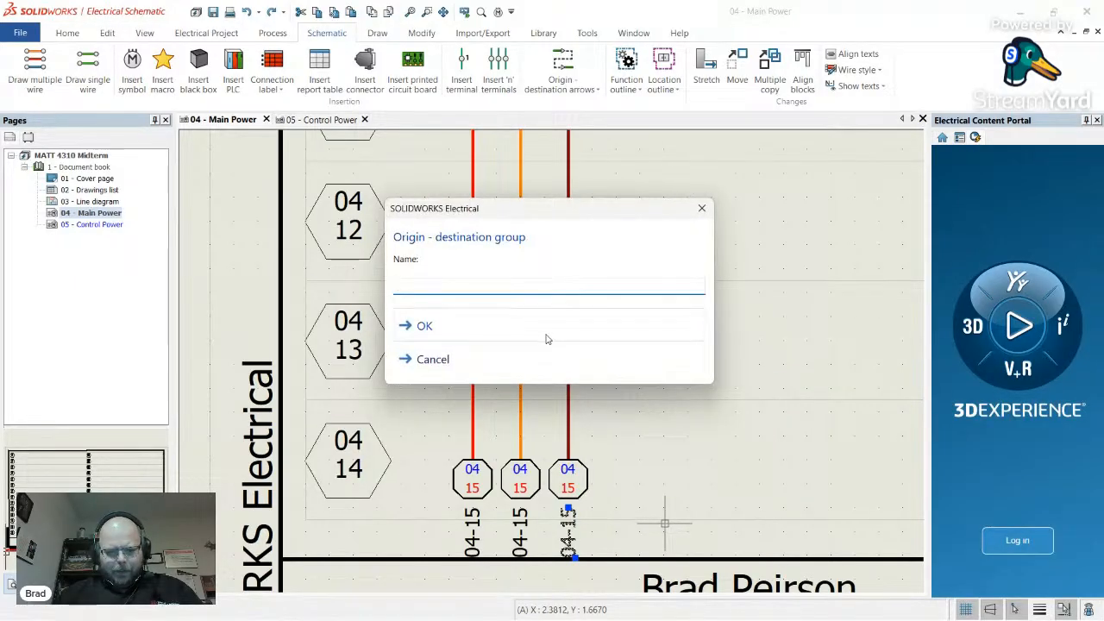
click(702, 208)
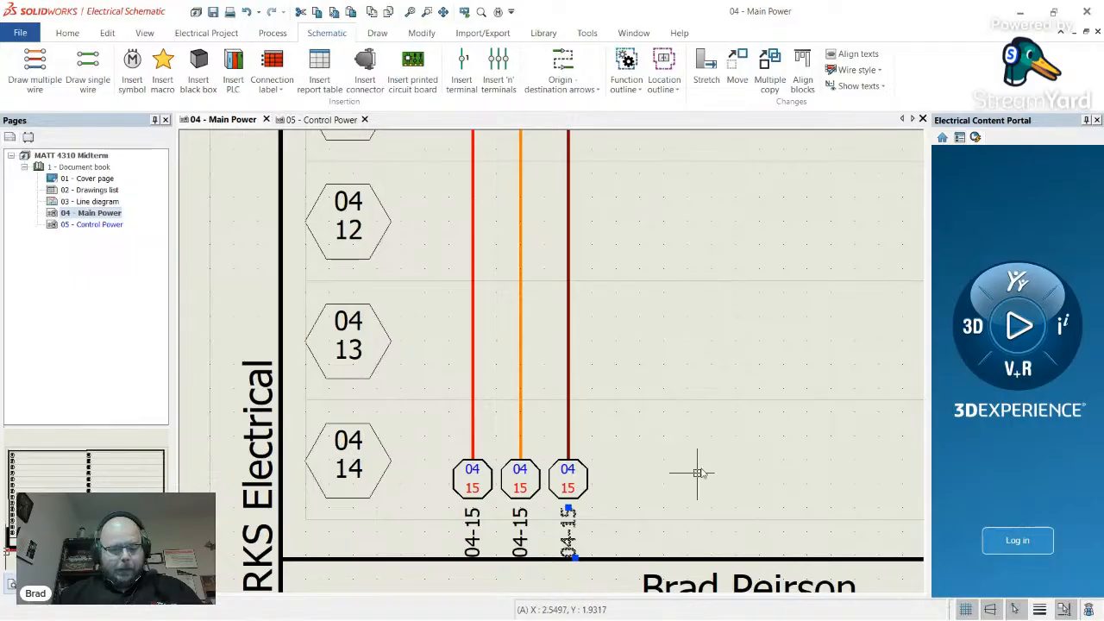
scroll(562, 485, down, 4)
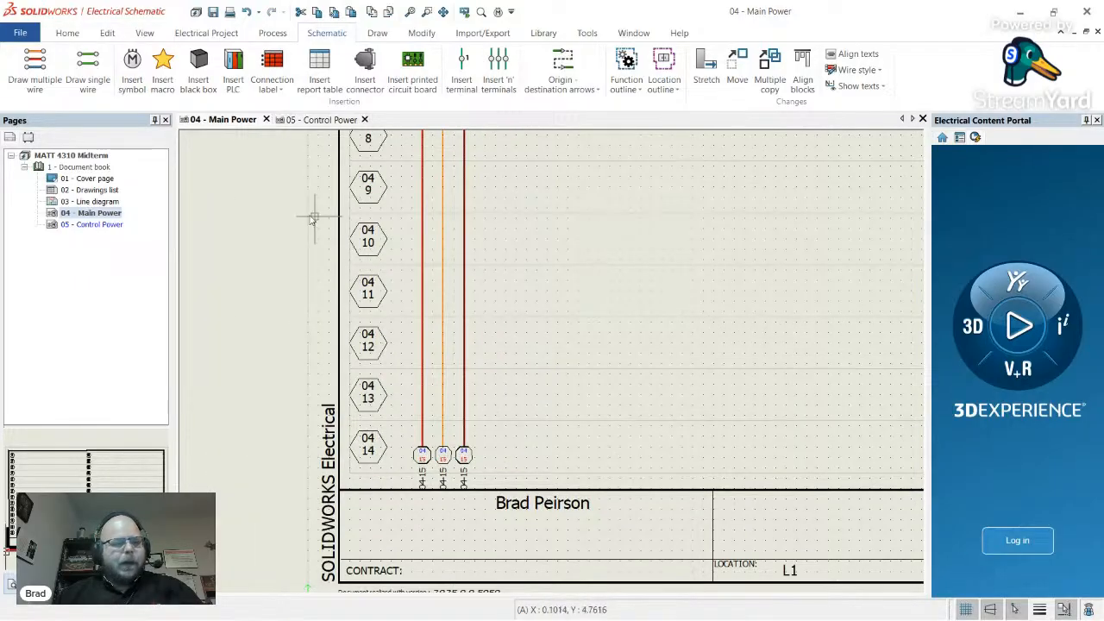
- Open Configurations > Cross references for the MATT 4310 Midterm project
click(207, 32)
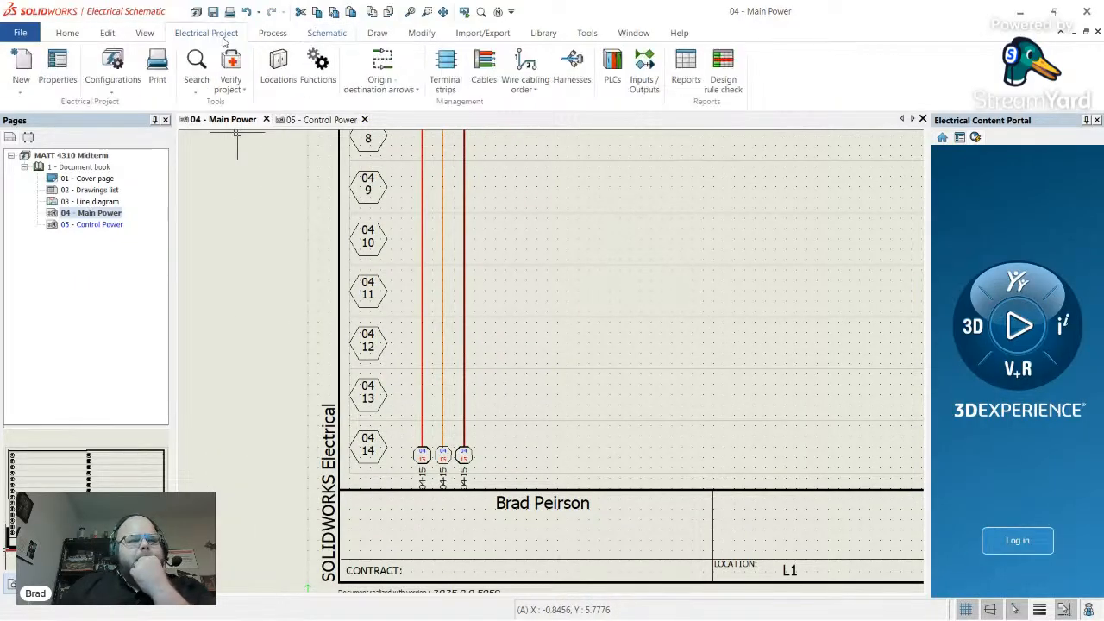
scroll(468, 492, up, 2)
scroll(469, 492, up, 2)
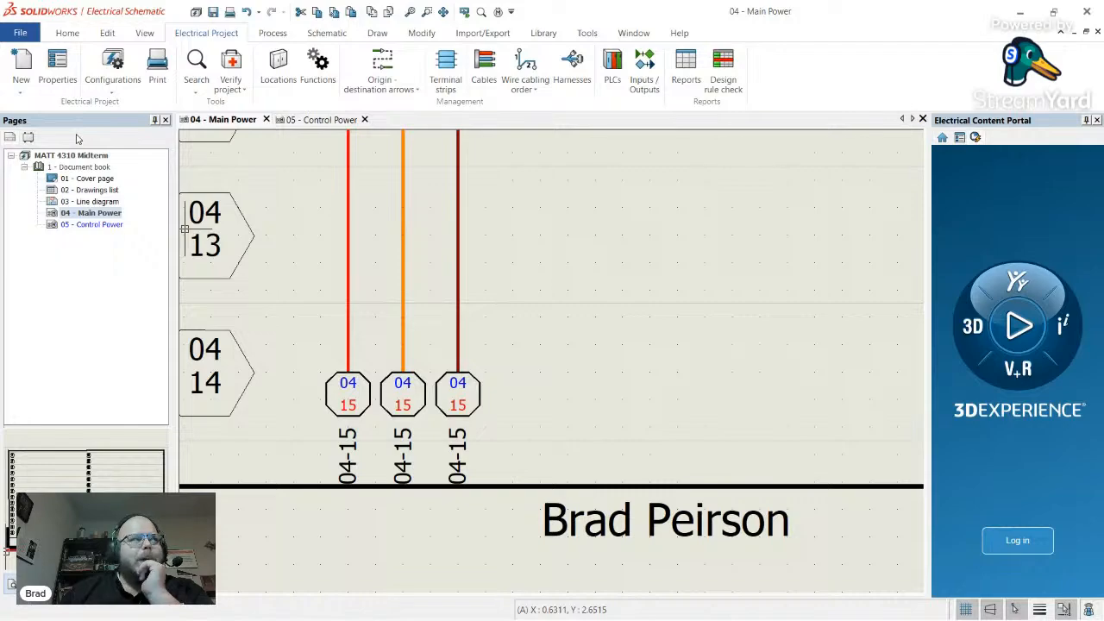
click(125, 86)
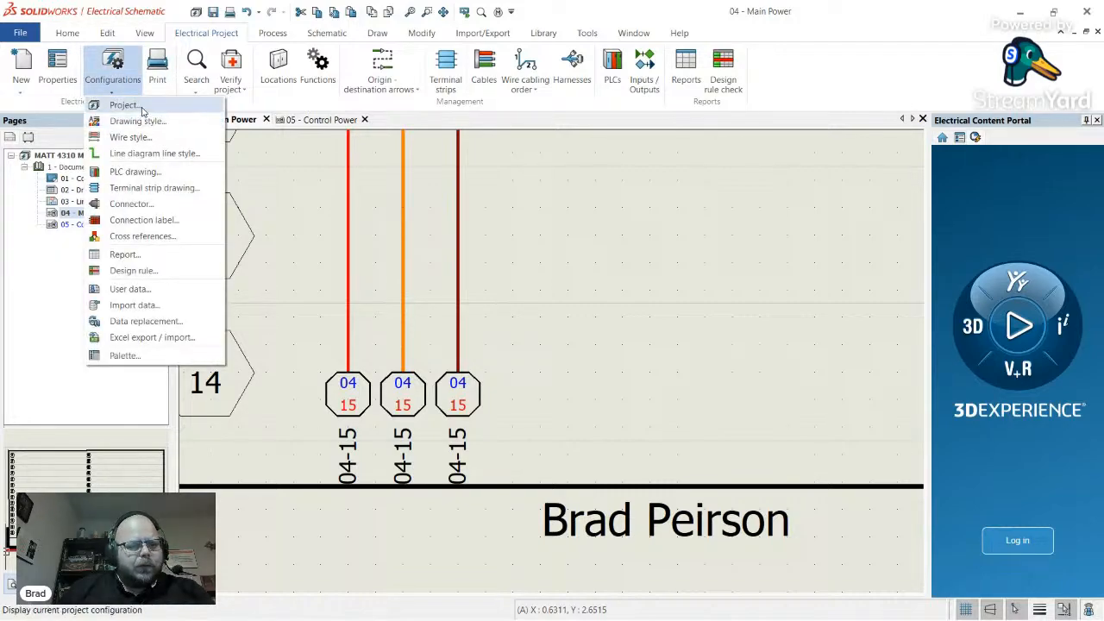
click(180, 240)
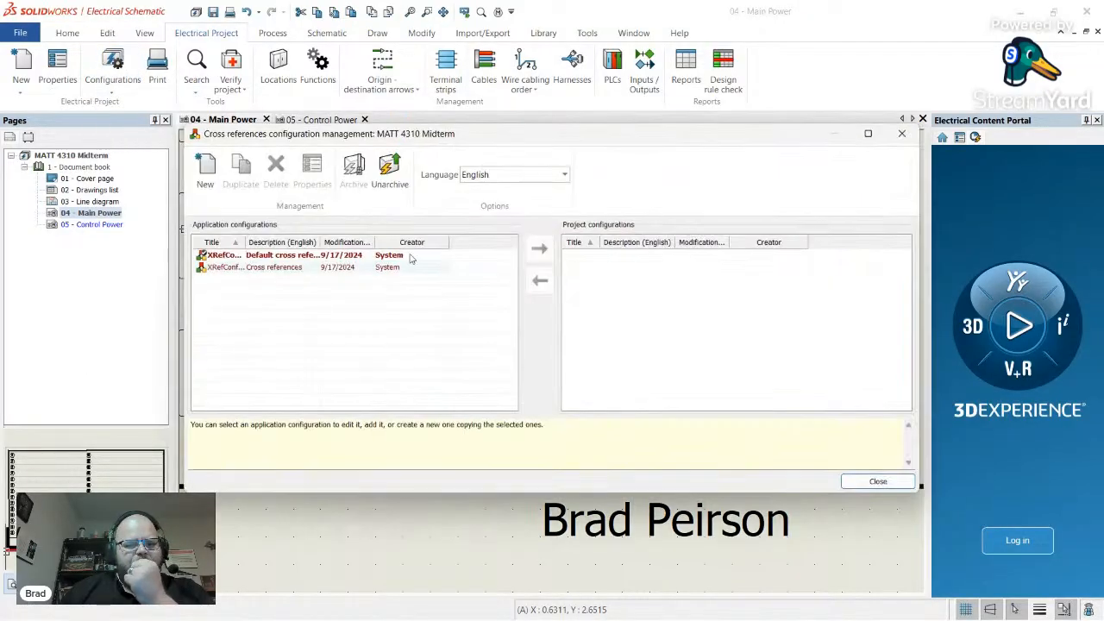
- Inspect the default XRefConfig's Style and Symbols tabs, then close both configuration windows
click(276, 255)
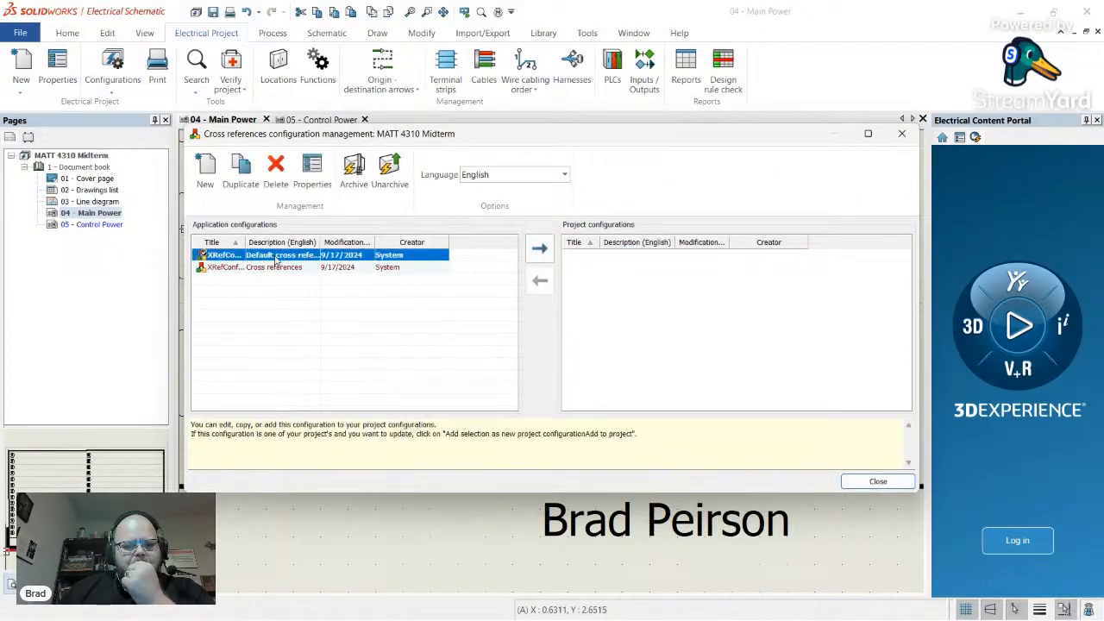
click(312, 173)
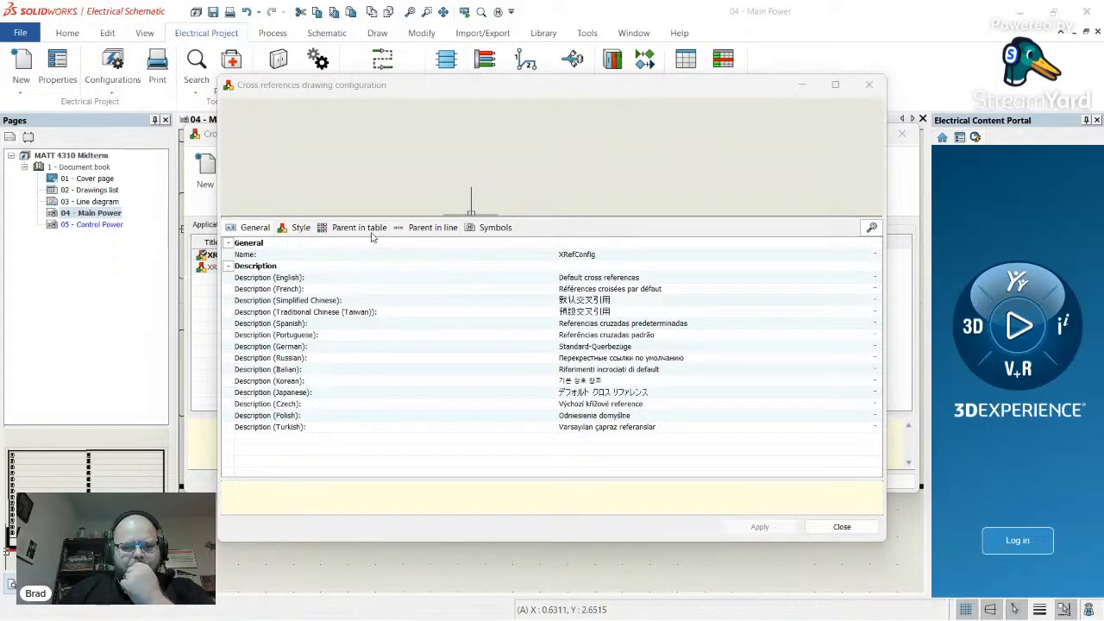
click(296, 229)
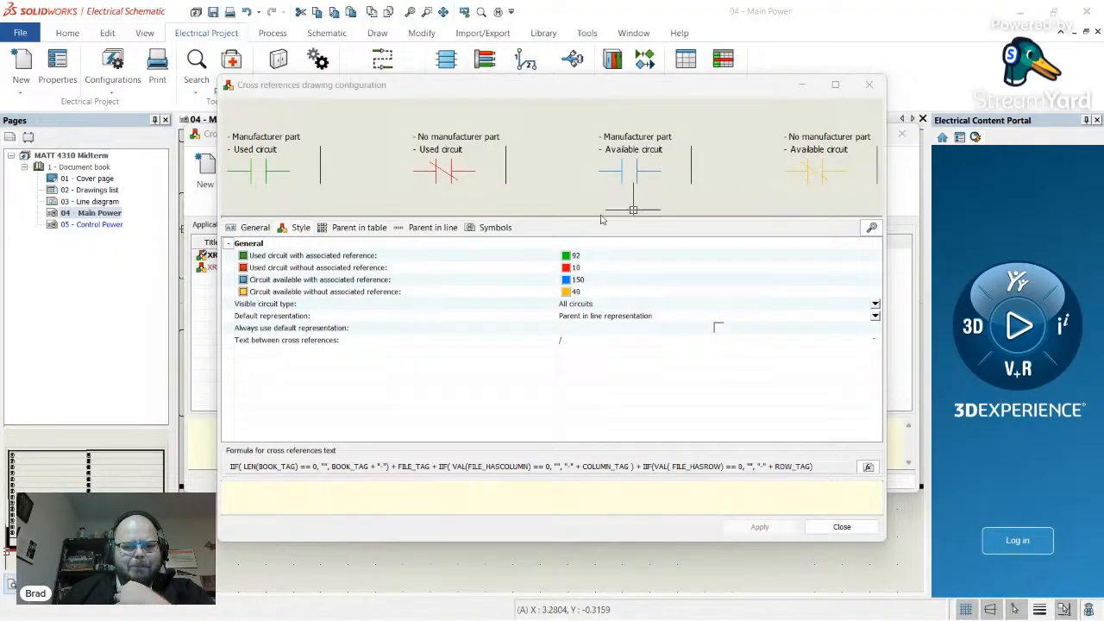
click(493, 228)
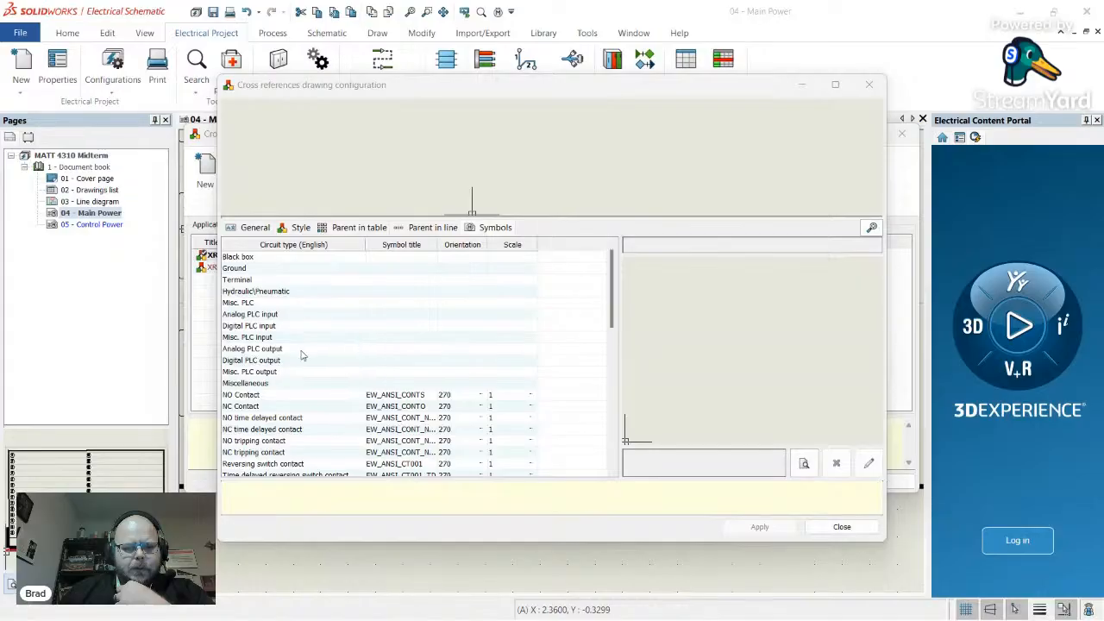
scroll(304, 354, down, 6)
scroll(307, 351, down, 5)
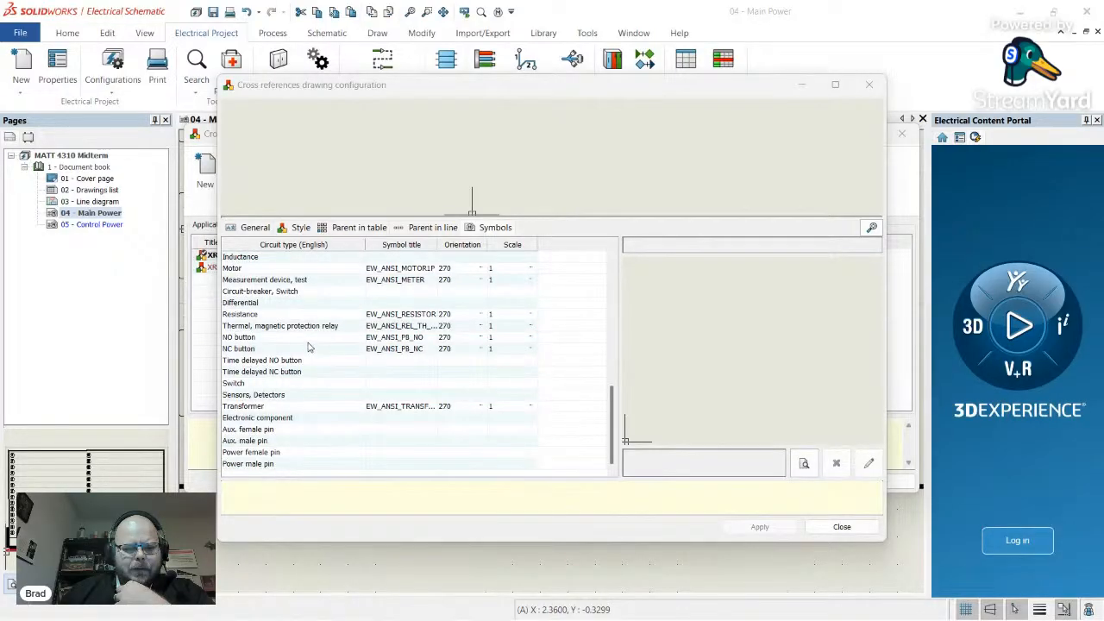
scroll(308, 347, up, 11)
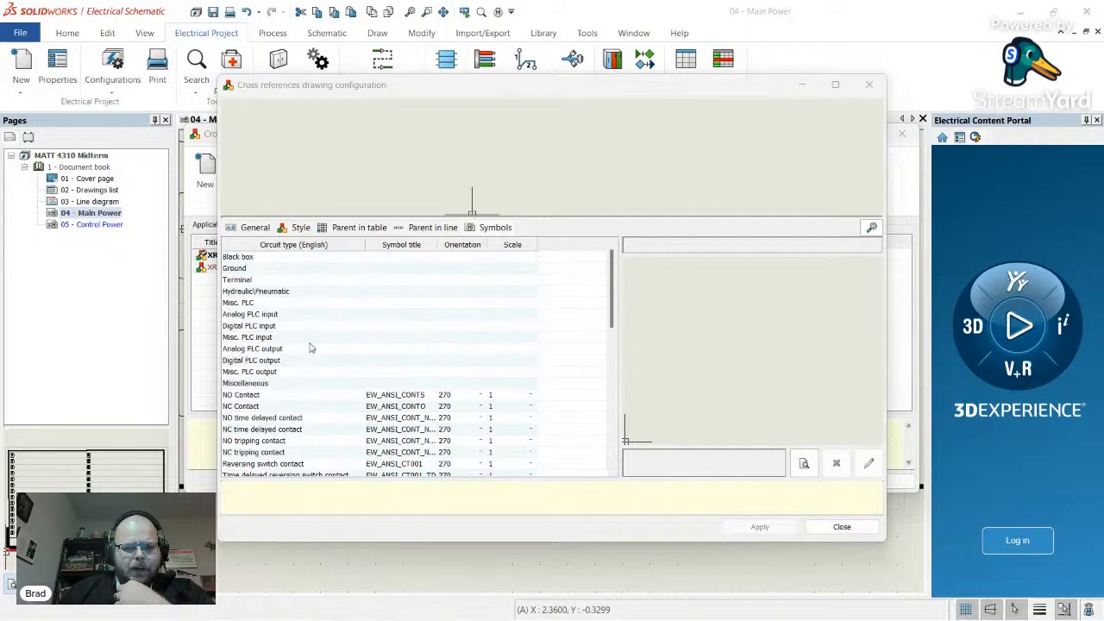
click(868, 85)
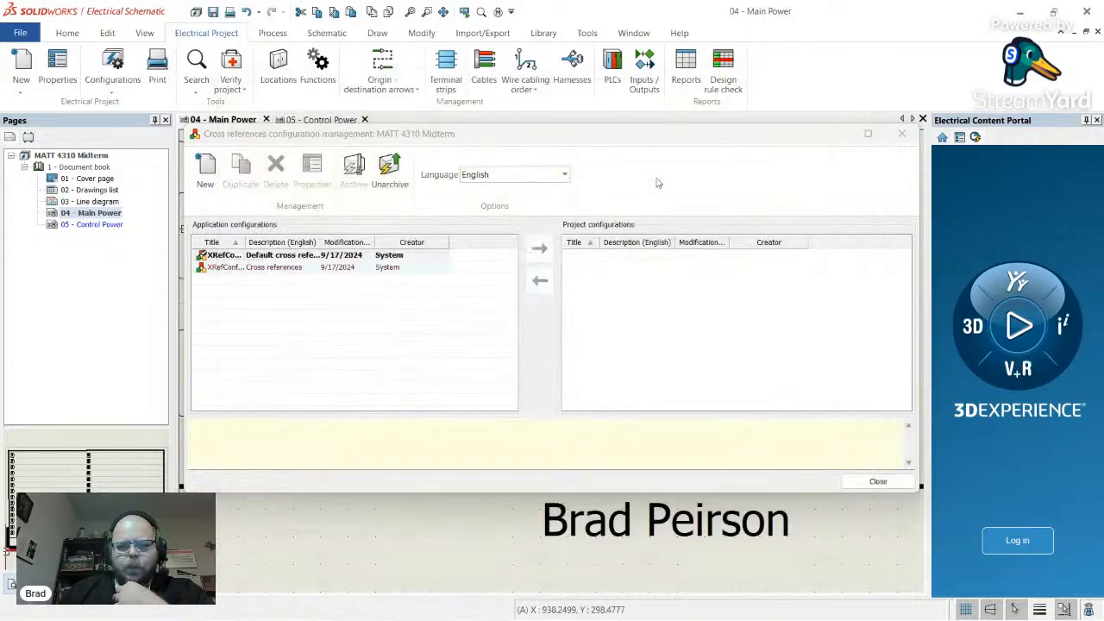
click(901, 133)
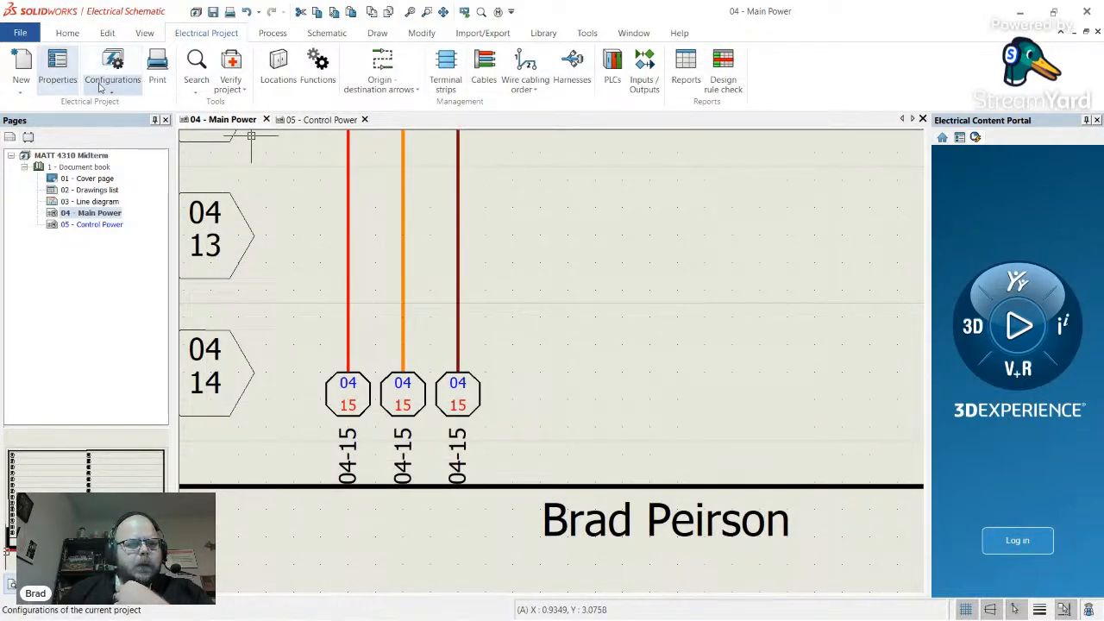
- Open Library > Symbol management and show the Origin-destination arrows class
click(105, 83)
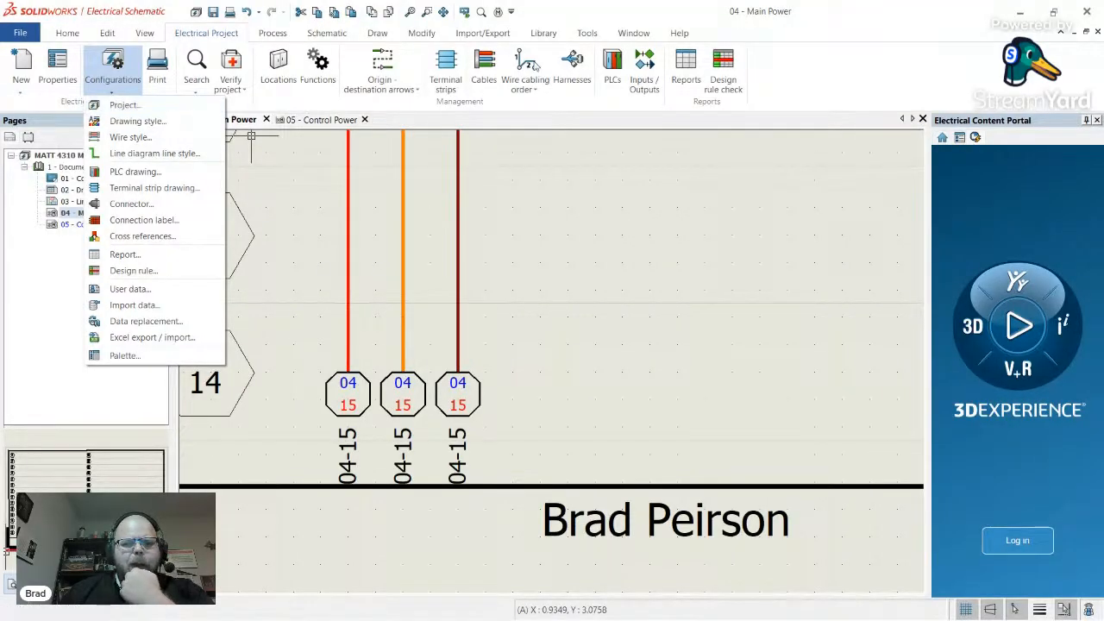
click(549, 36)
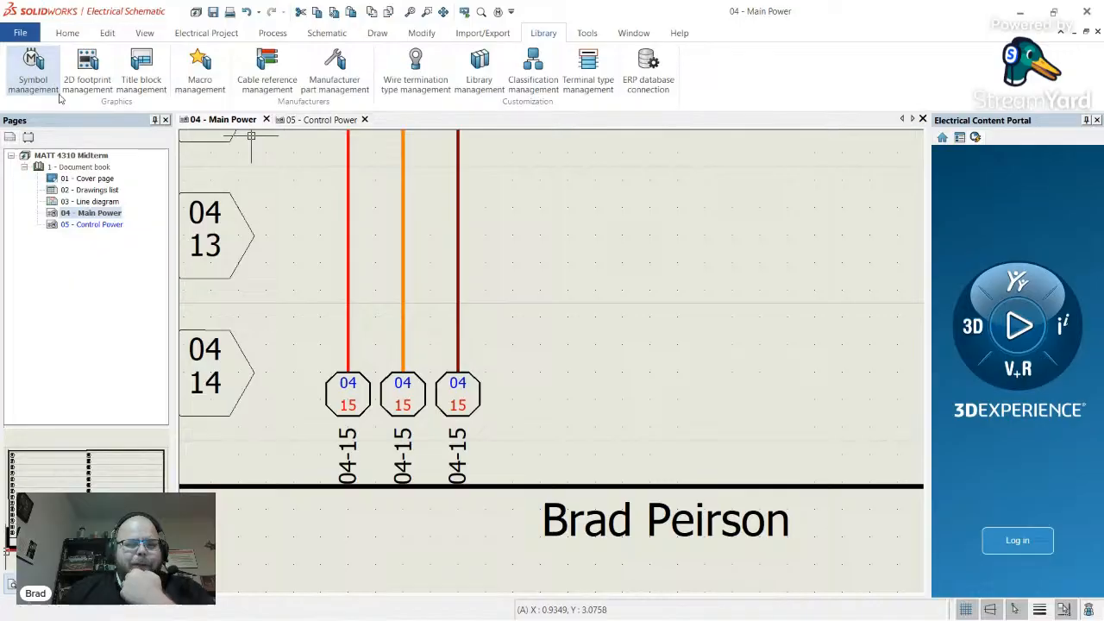
click(33, 74)
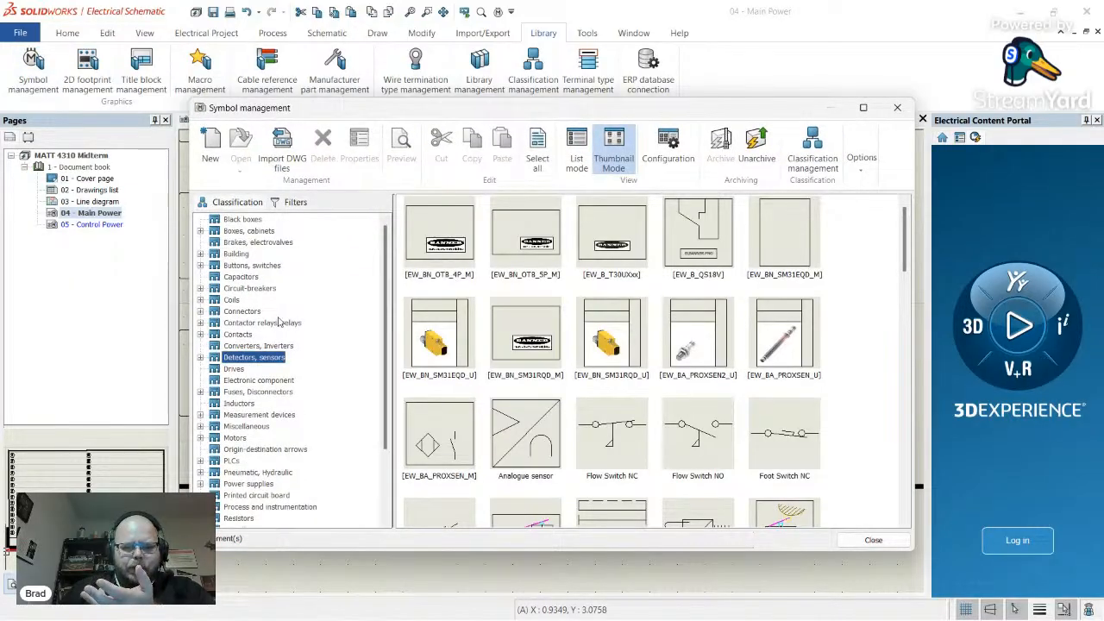
scroll(256, 346, down, 3)
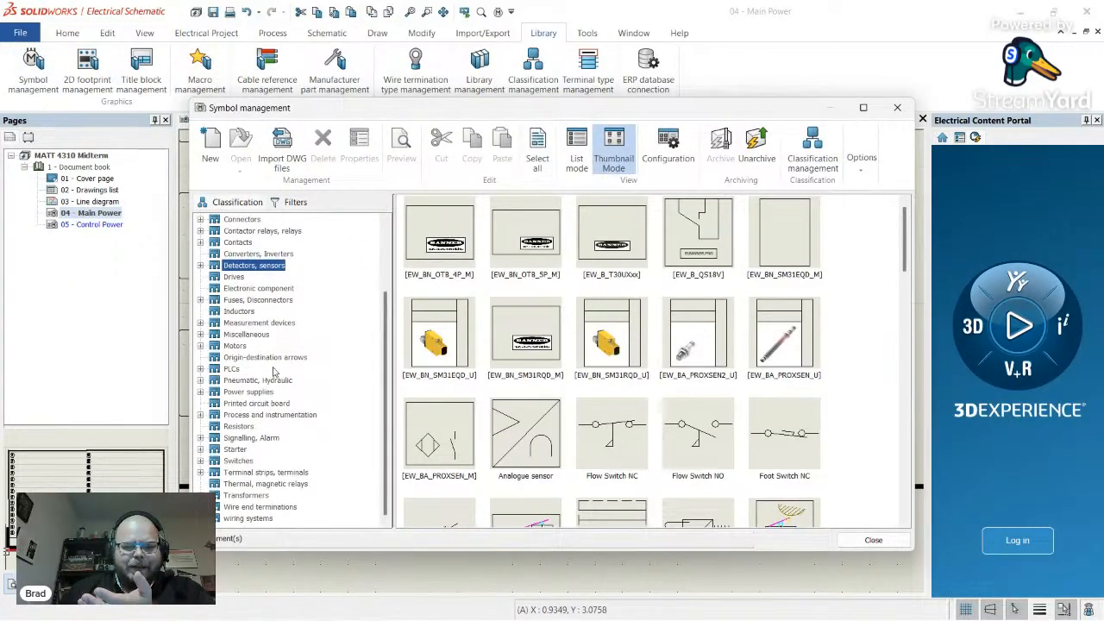
click(275, 358)
scroll(676, 387, down, 5)
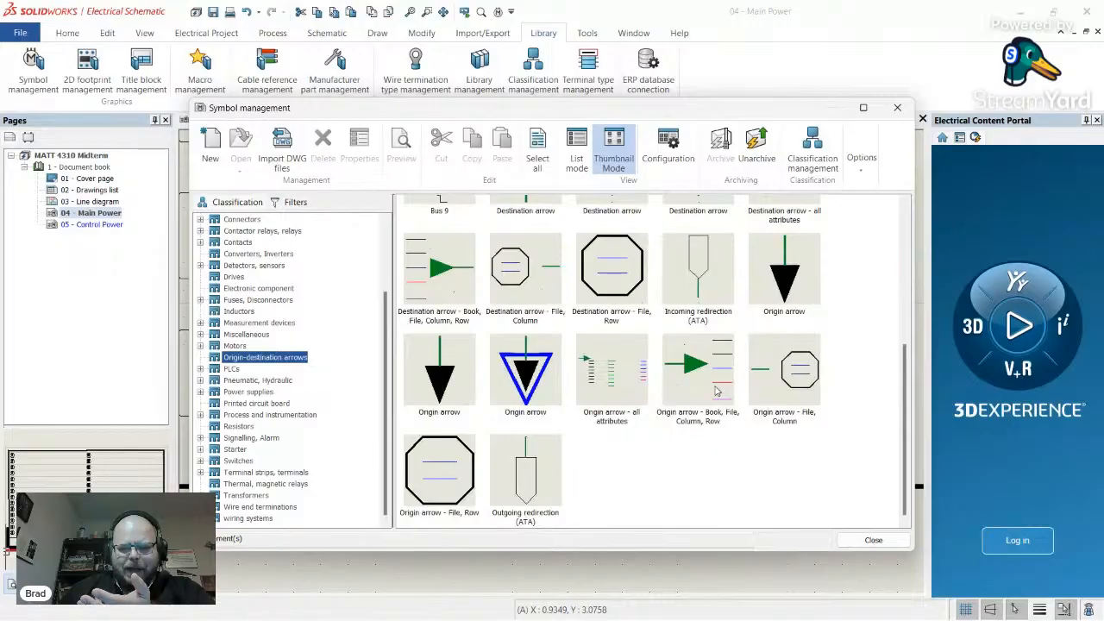
- Check the Origin and Destination arrow - File, Row symbol properties, keeping cross references type Without
click(457, 467)
right_click(457, 467)
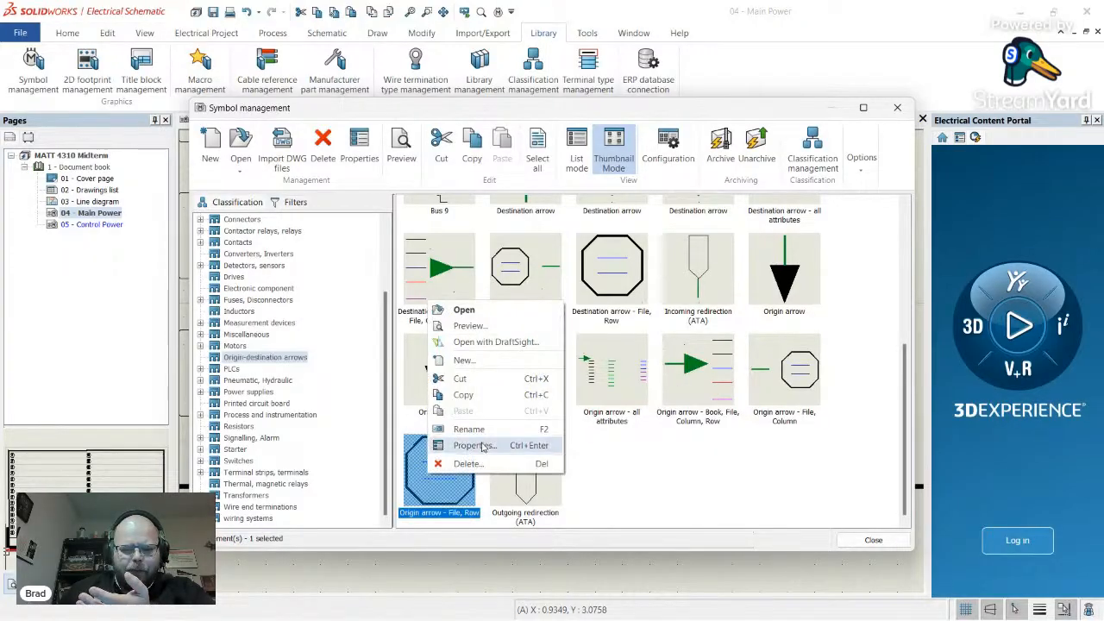
click(470, 444)
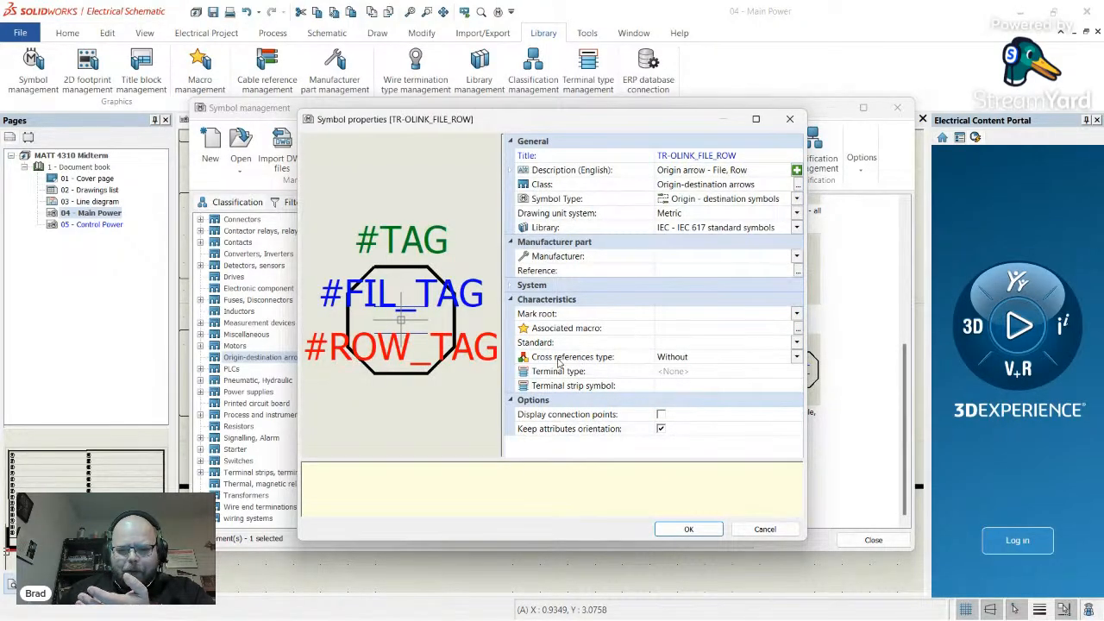
click(683, 359)
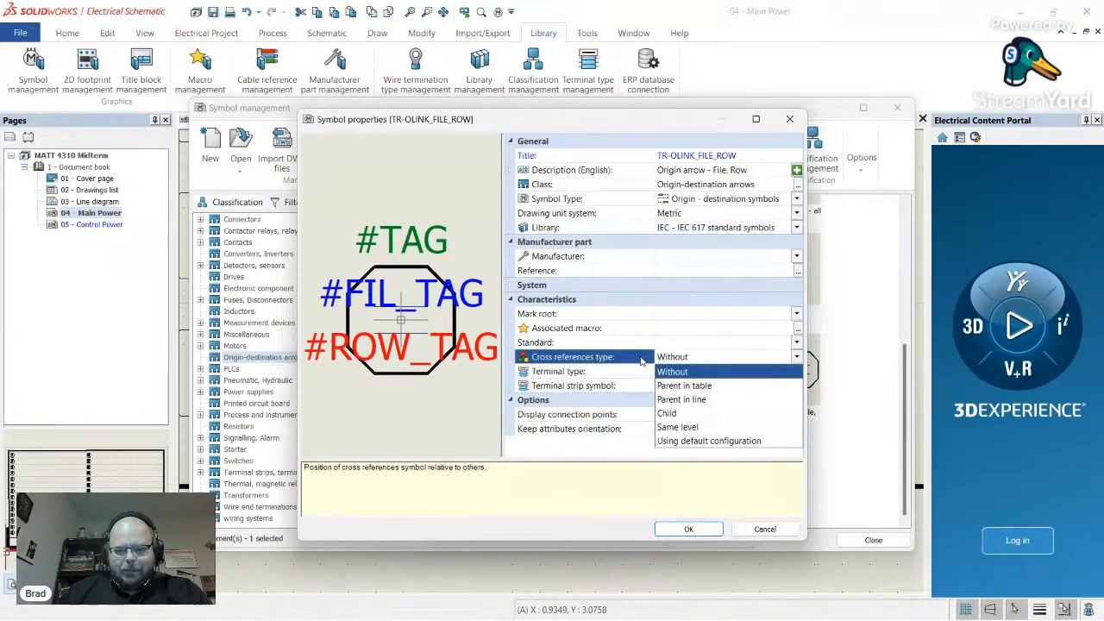
click(595, 452)
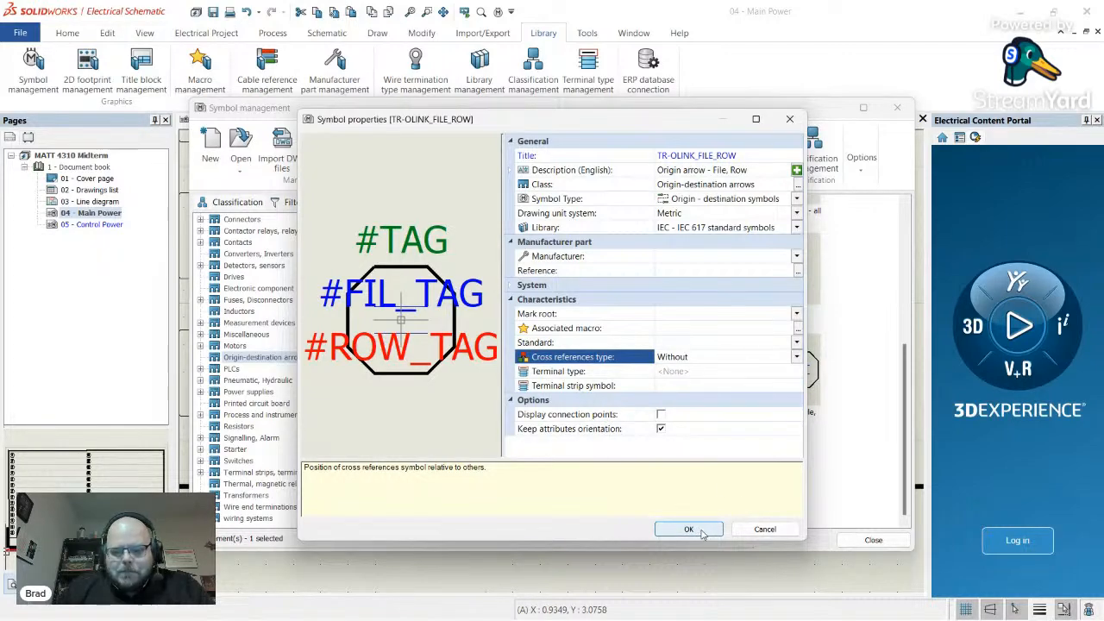
click(689, 530)
right_click(622, 303)
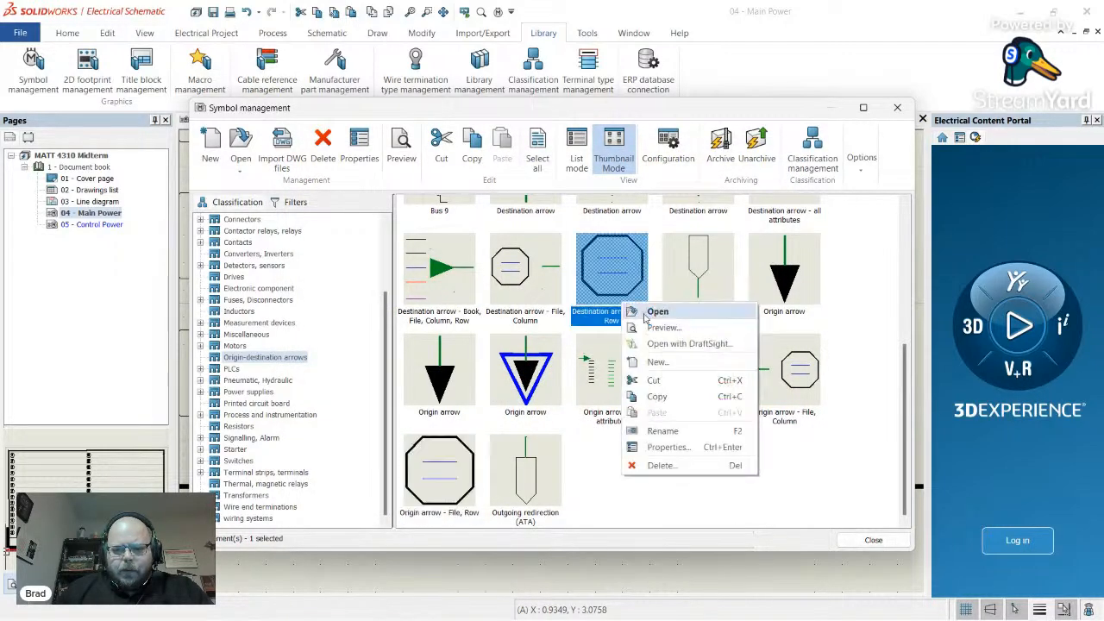
click(690, 446)
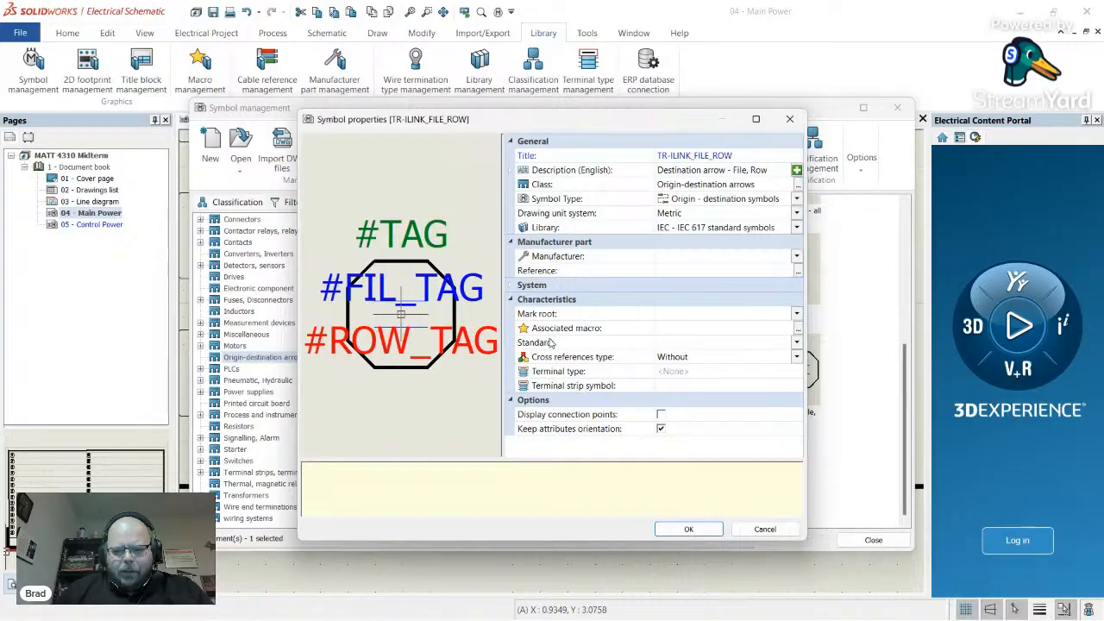
click(718, 529)
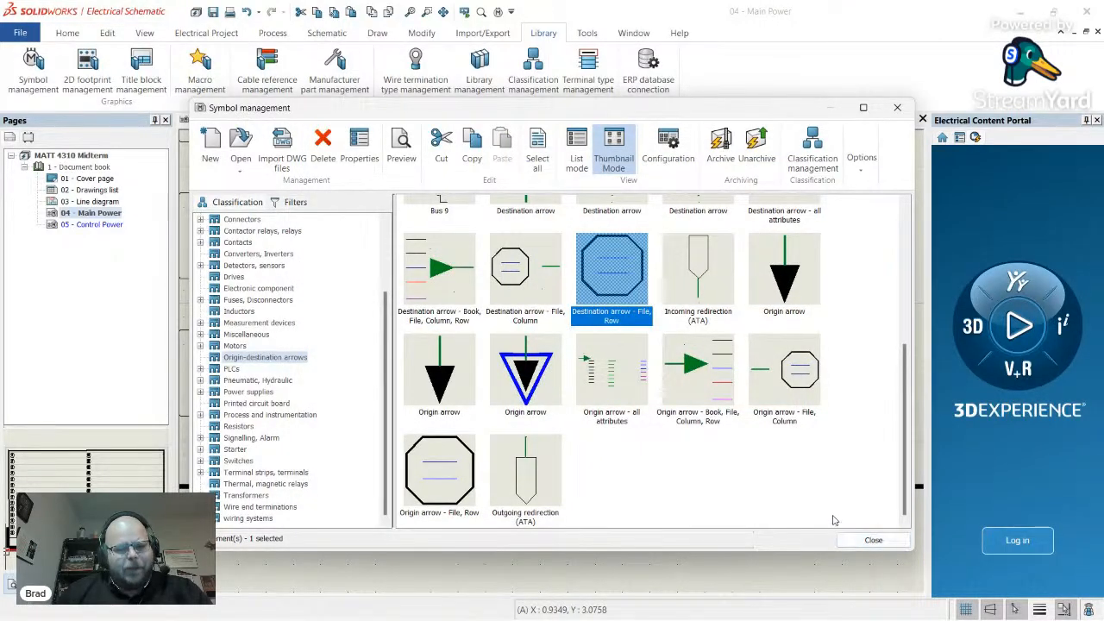
- Open the File, Row destination arrow in Edit symbol and inspect its arrow, N:0-C:0 text and circuit
double_click(631, 287)
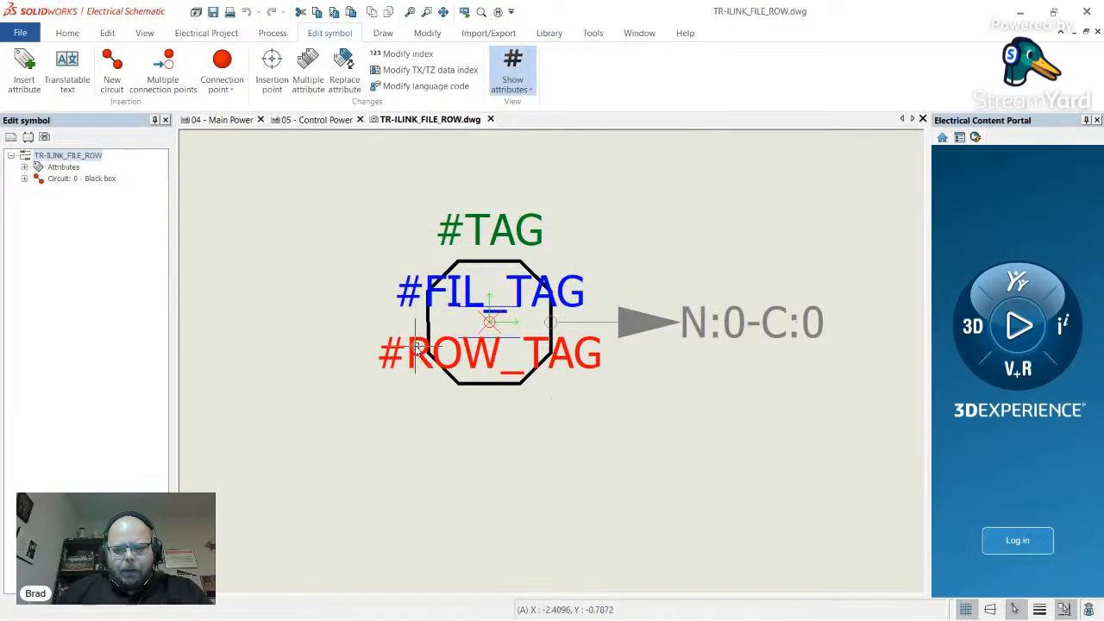
scroll(427, 345, down, 3)
scroll(442, 337, up, 3)
click(606, 333)
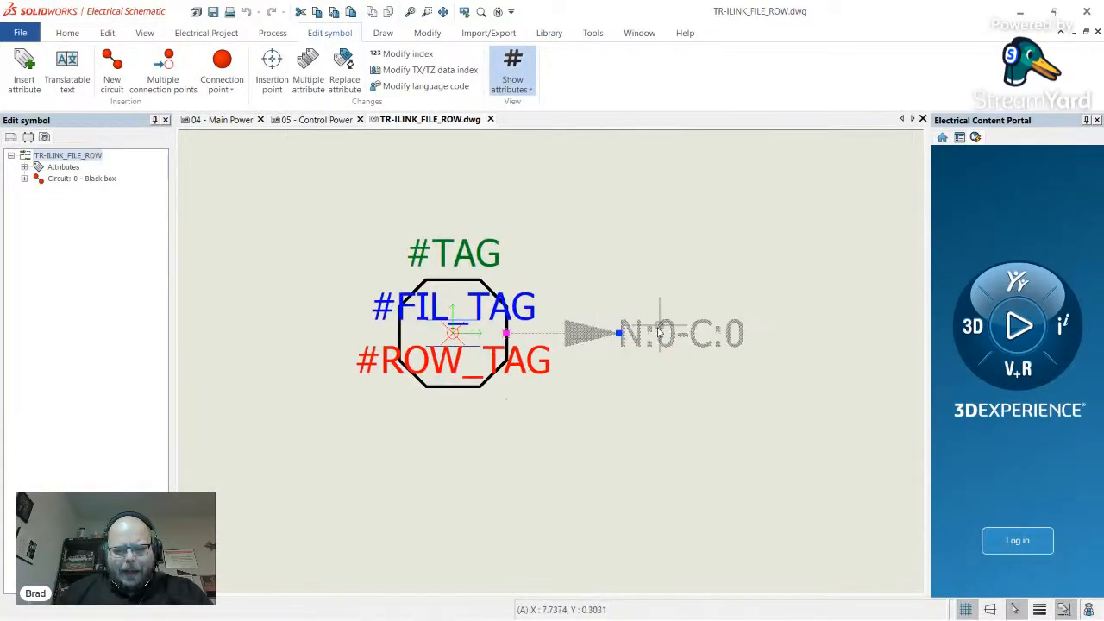
click(78, 178)
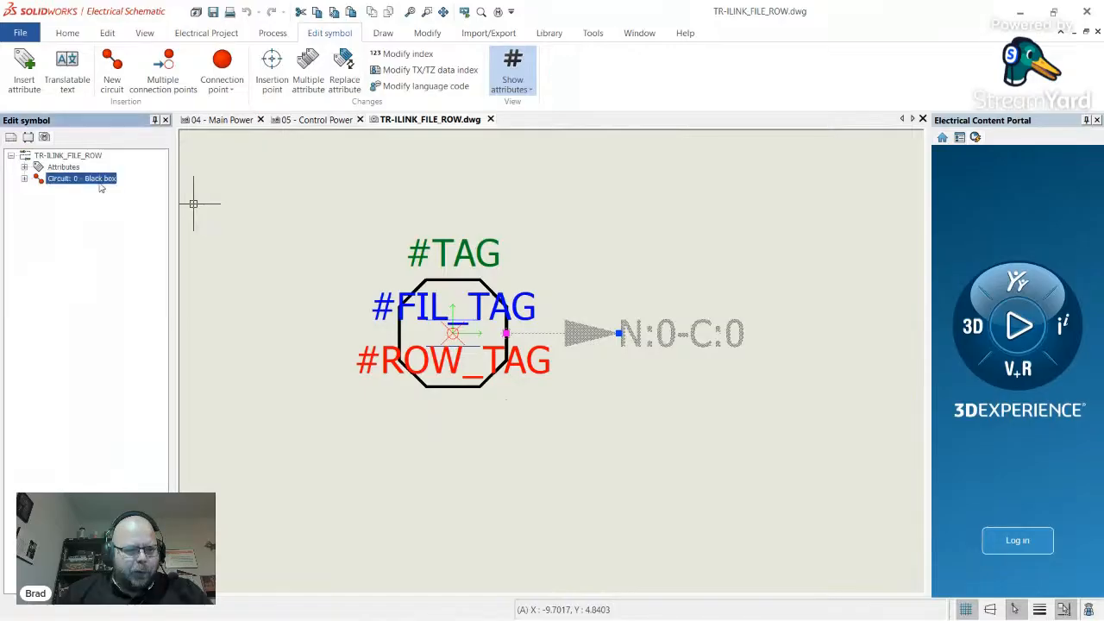
key(Escape)
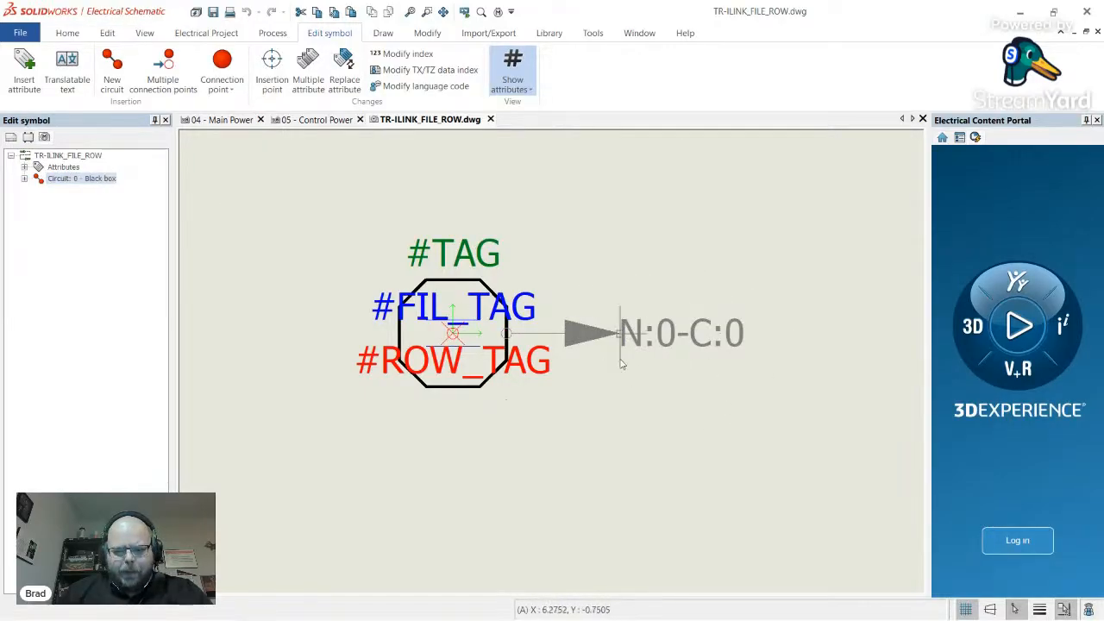
- Close the TR-ILINK_FILE_ROW symbol drawing without saving, returning to 04 - Main Power
scroll(636, 340, down, 3)
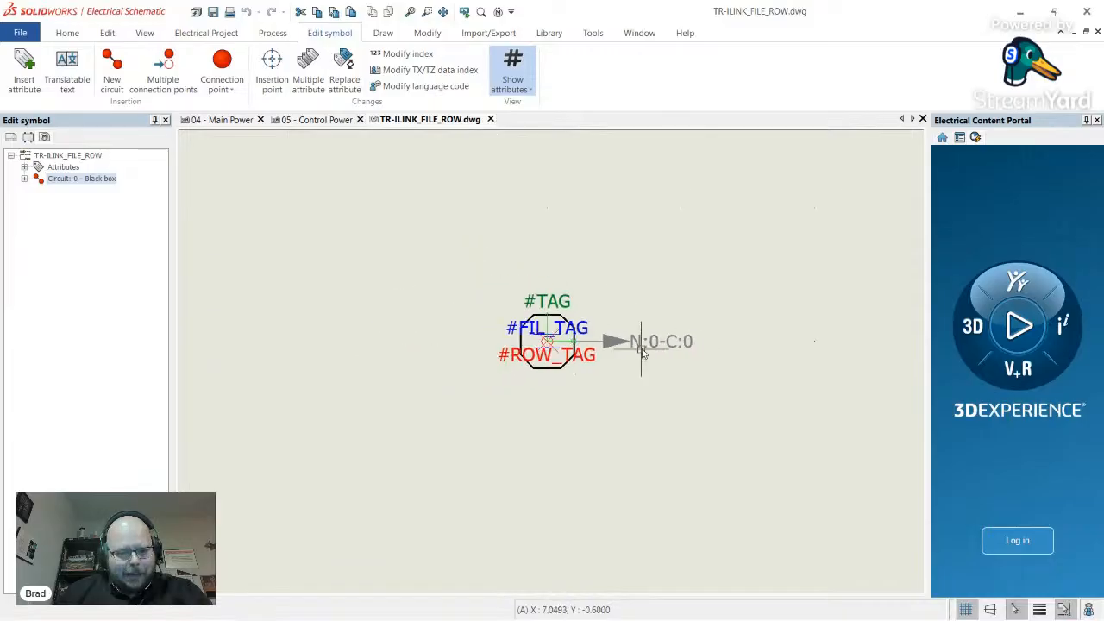
scroll(584, 287, up, 2)
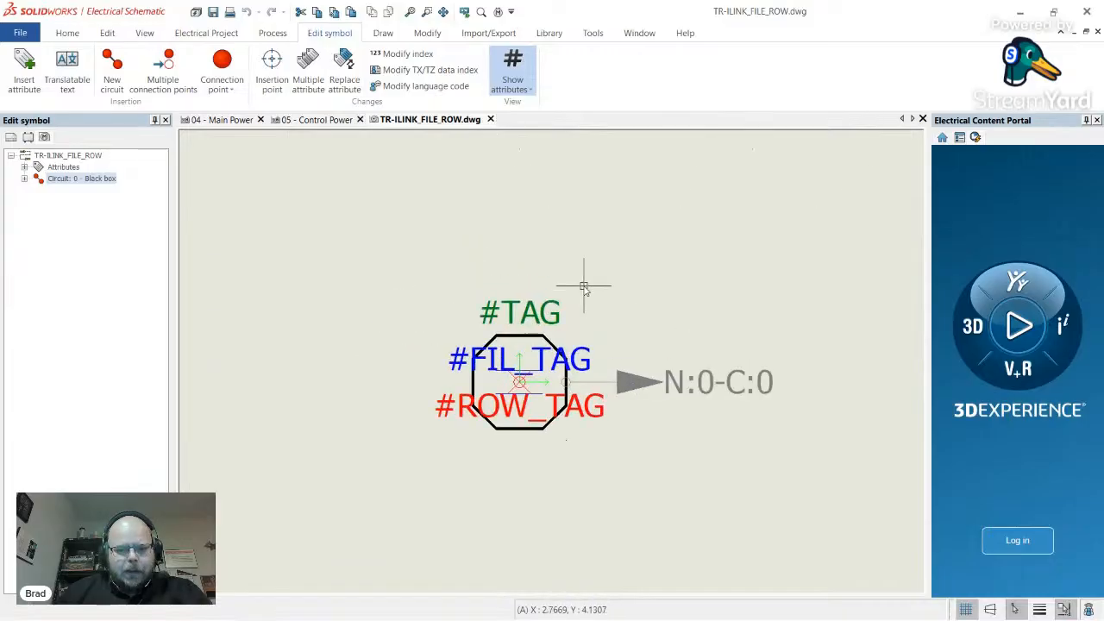
click(490, 119)
click(556, 348)
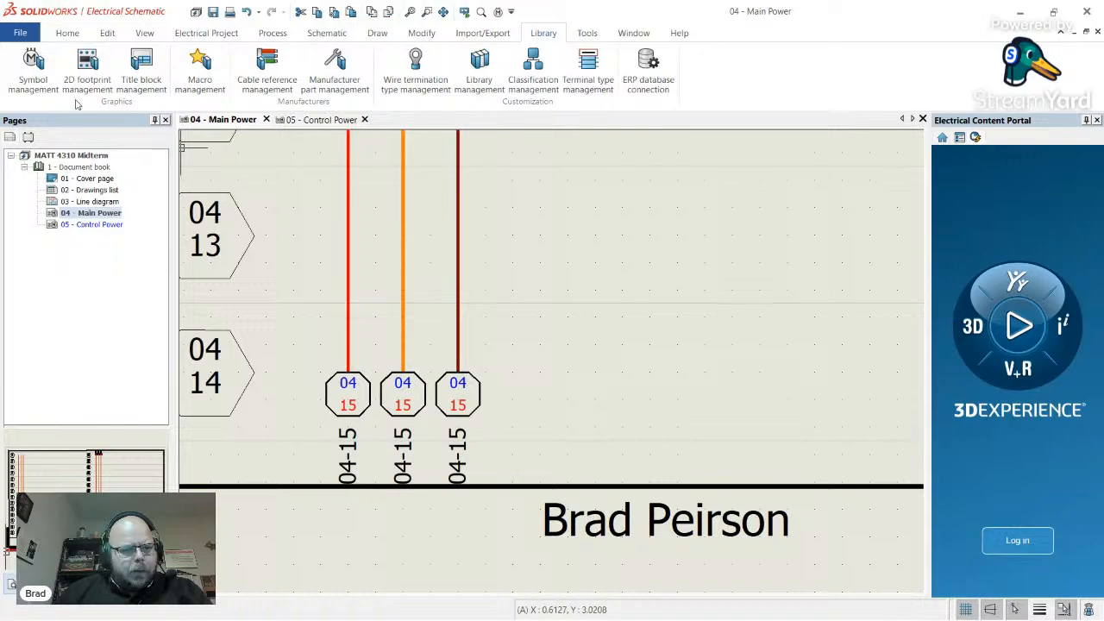
- Open the Project configuration, review Symbol, Graphic, Attribute and Text tabs, then reach Mark formulas
click(206, 33)
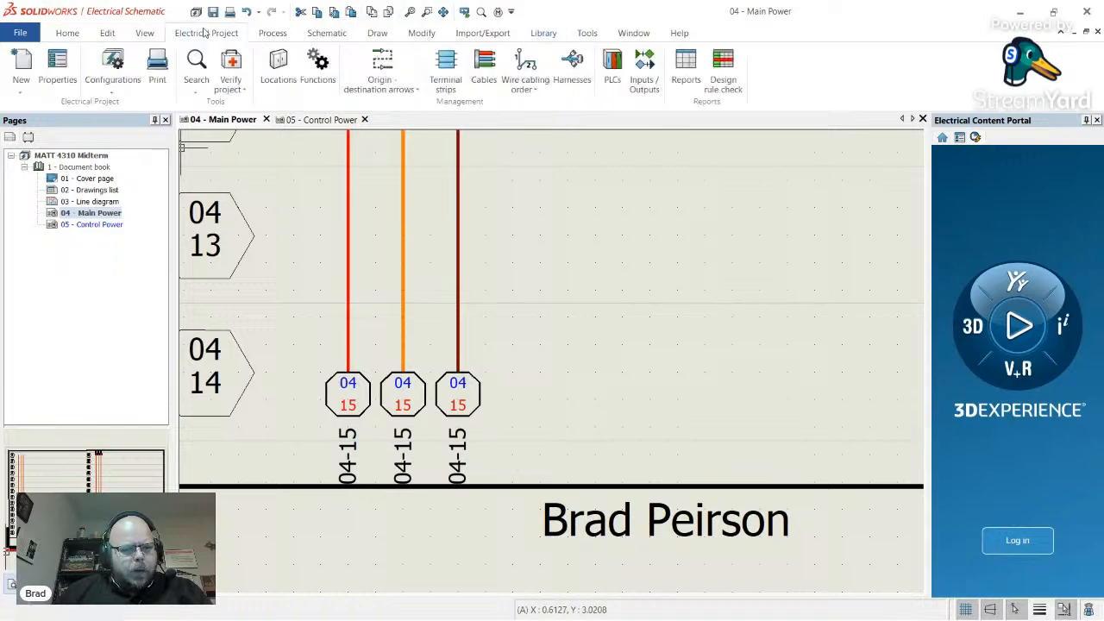
click(113, 87)
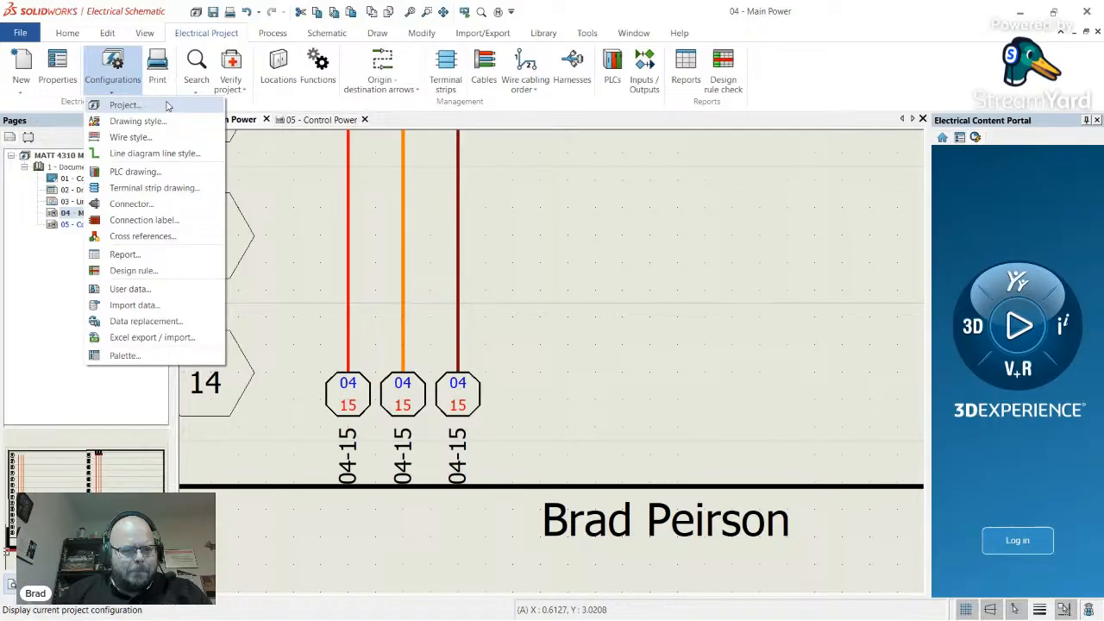
click(169, 106)
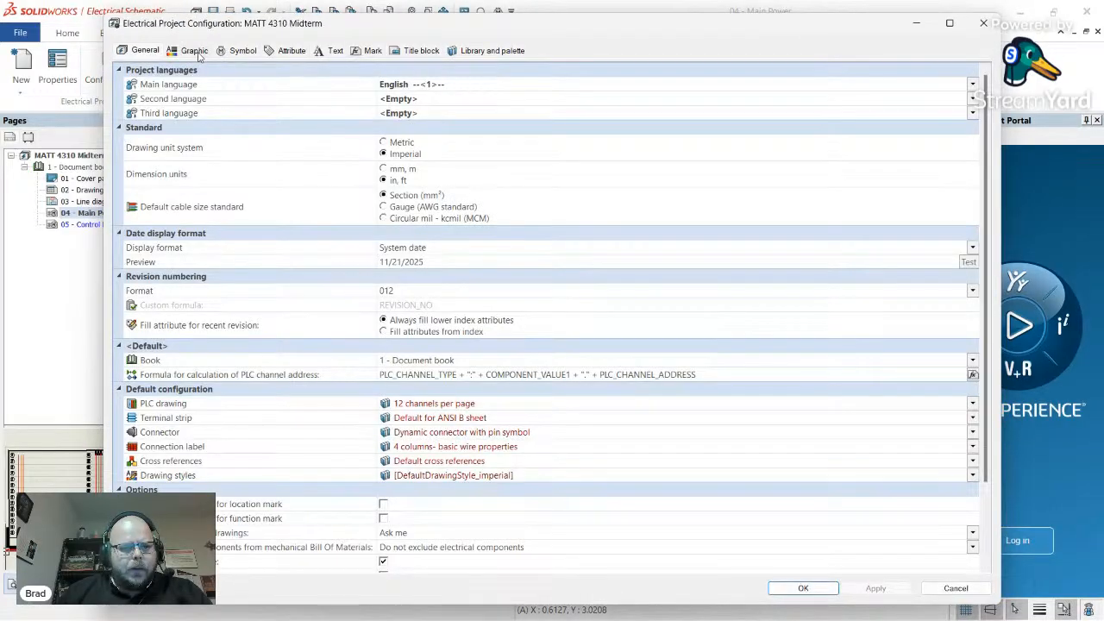
click(245, 52)
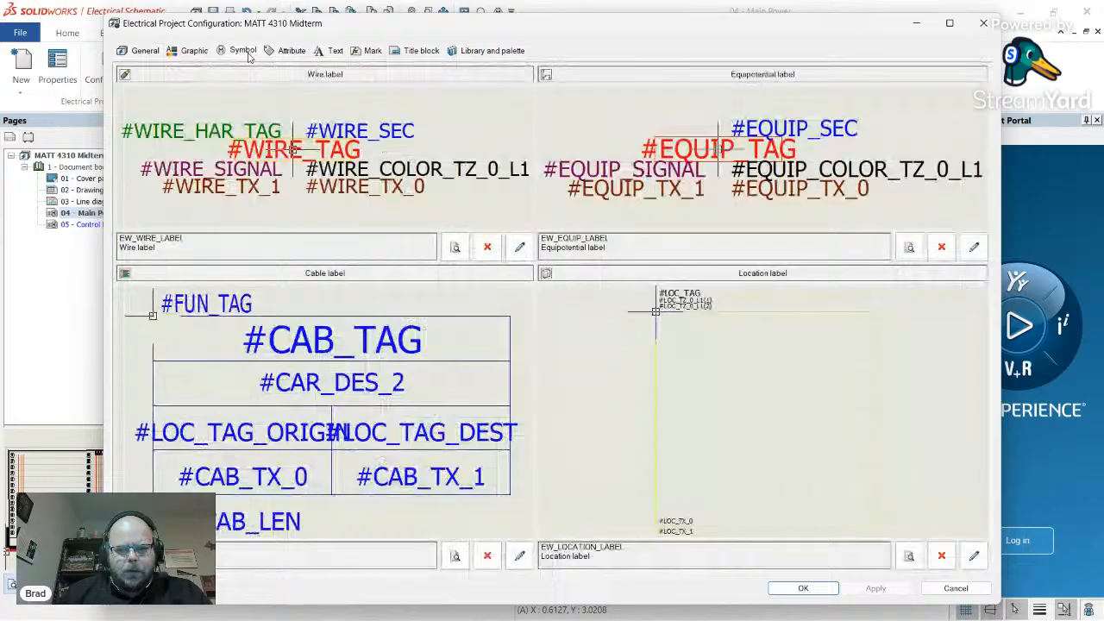
click(201, 51)
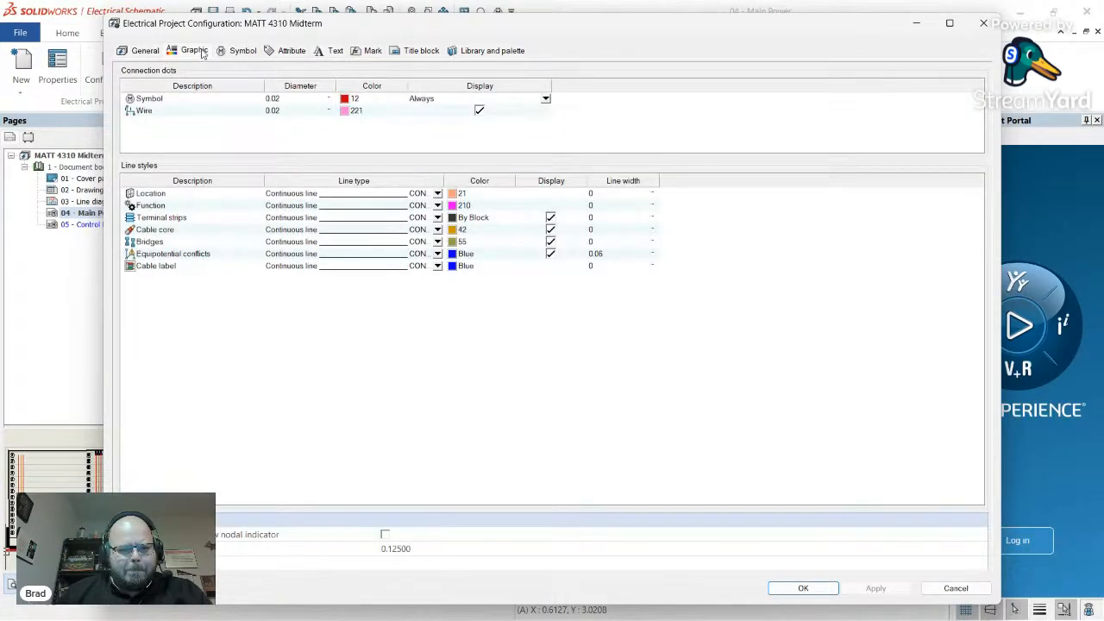
click(293, 51)
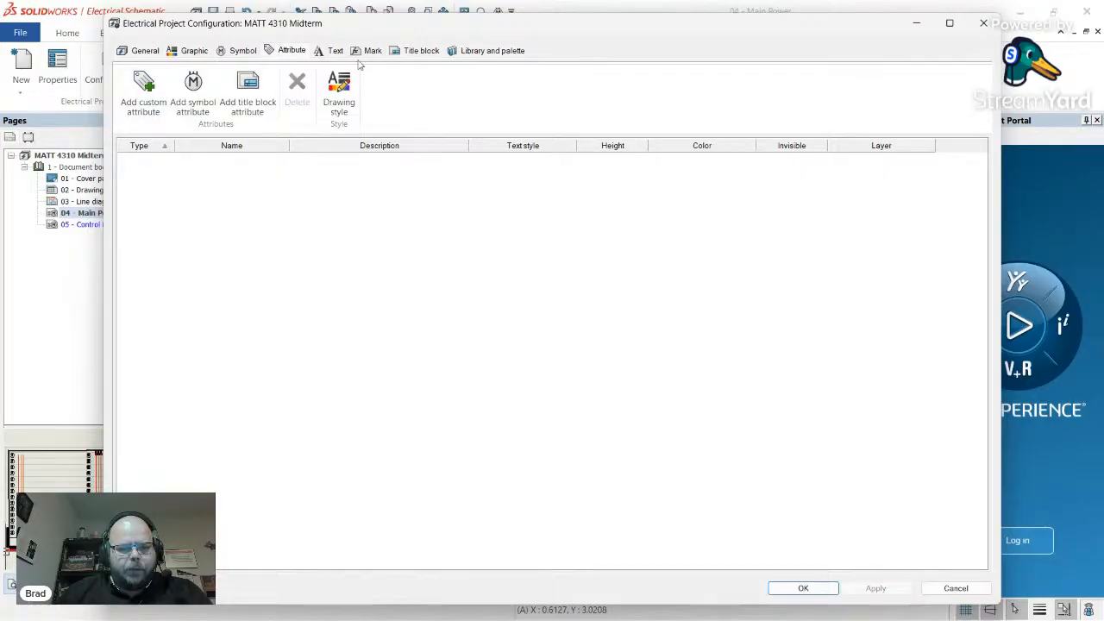
click(335, 51)
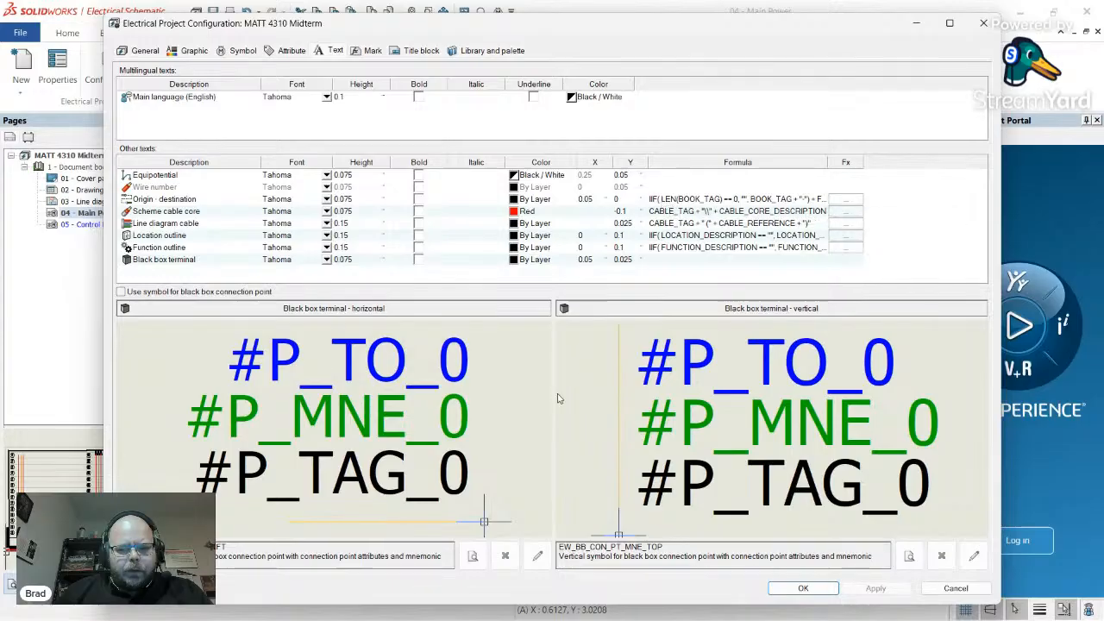
click(158, 201)
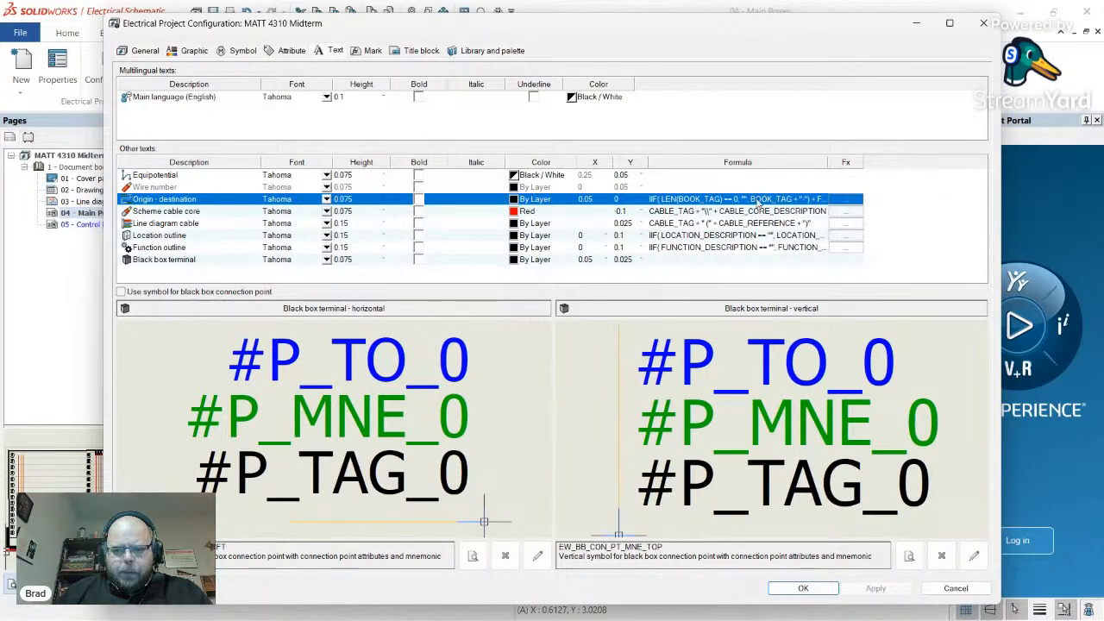
click(384, 54)
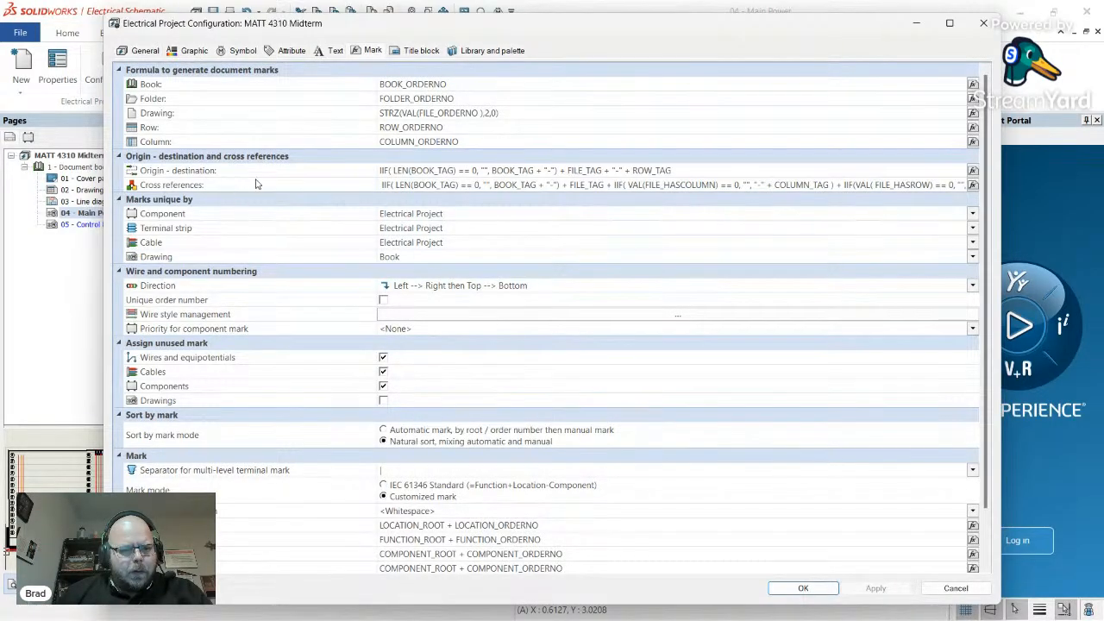
- Replace the Origin - destination mark formula's book, file and row tags with an empty string ""
click(287, 172)
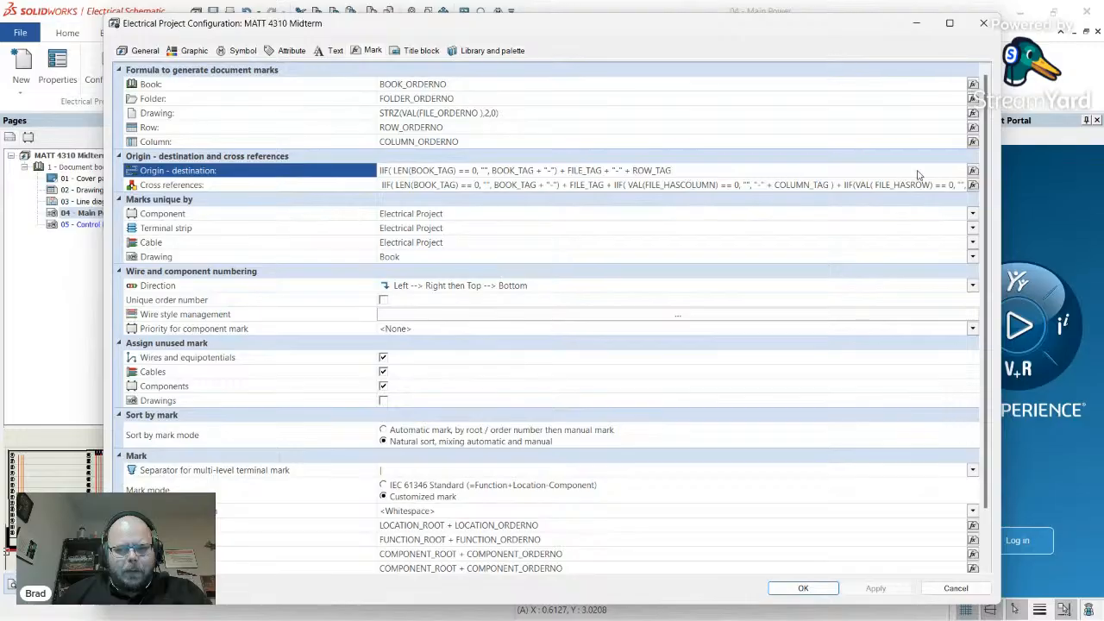
click(974, 170)
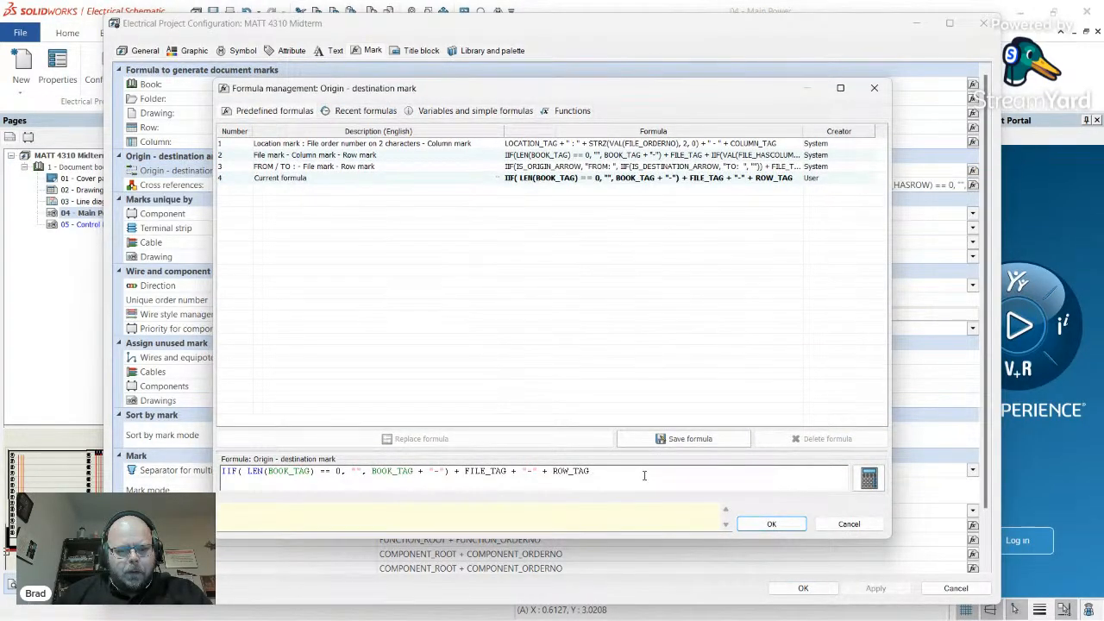
drag(644, 476, 321, 463)
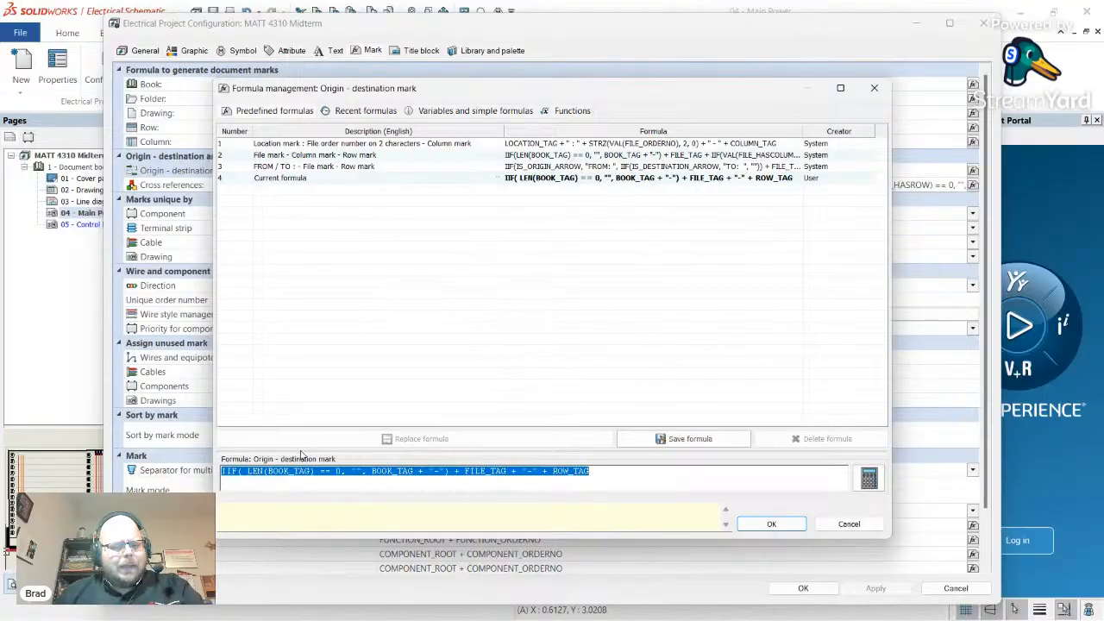
key(Delete)
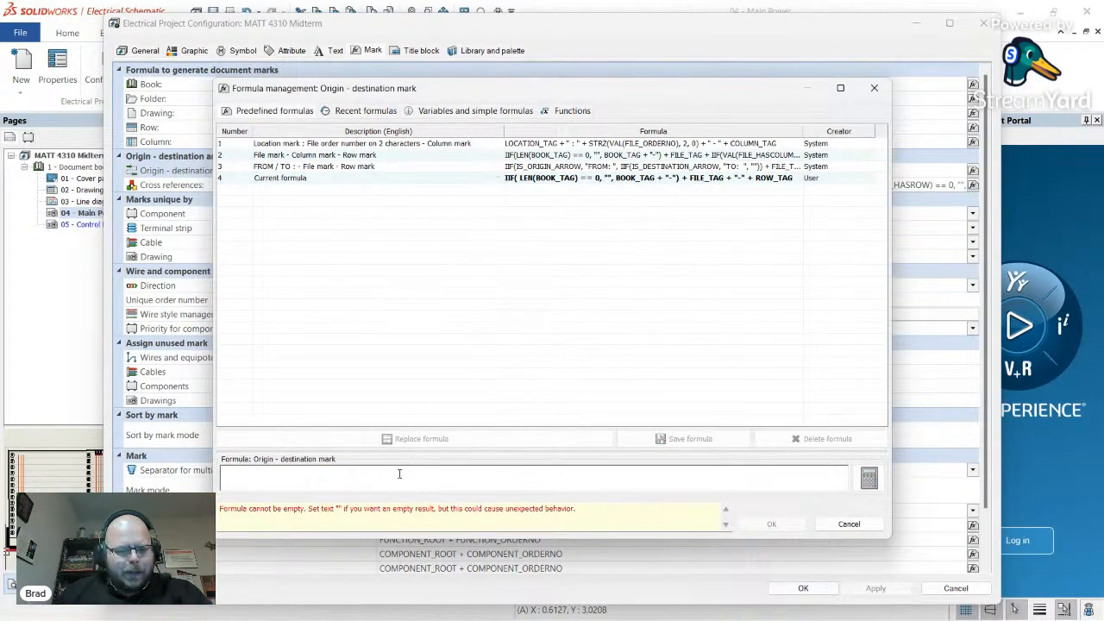
text("")
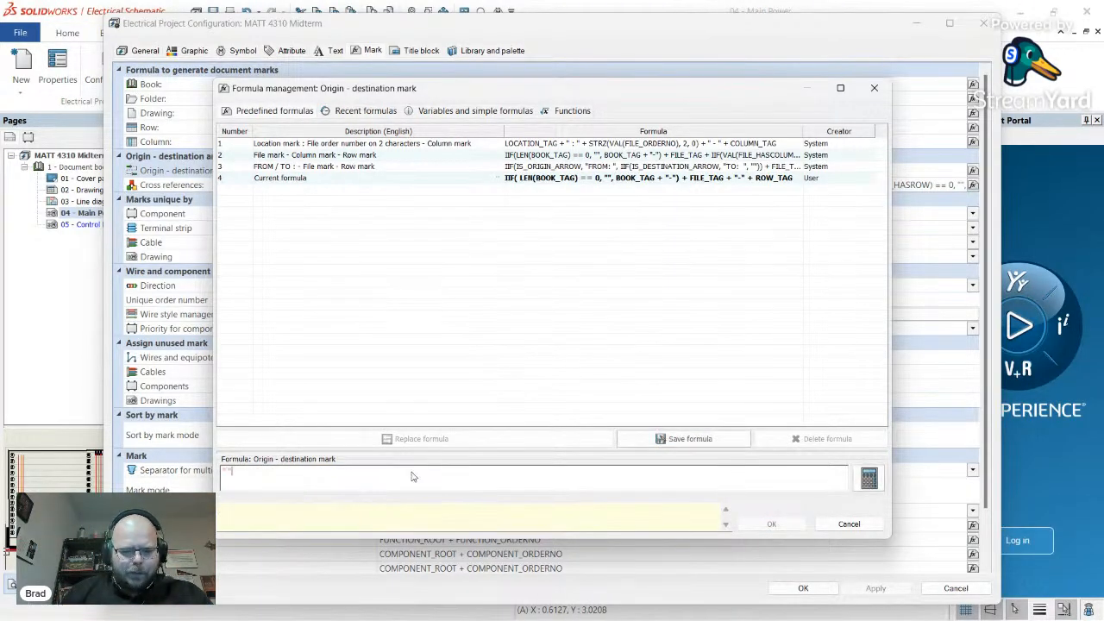
click(771, 524)
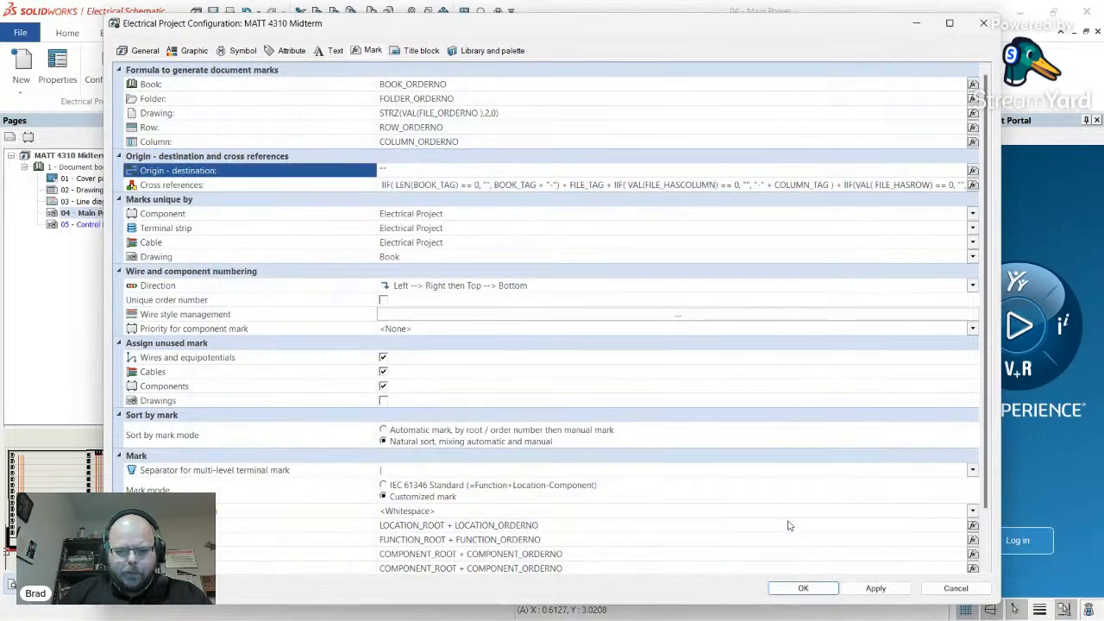
- Apply and close the project configuration, then zoom around 04 - Main Power to check the arrows
click(874, 589)
click(804, 588)
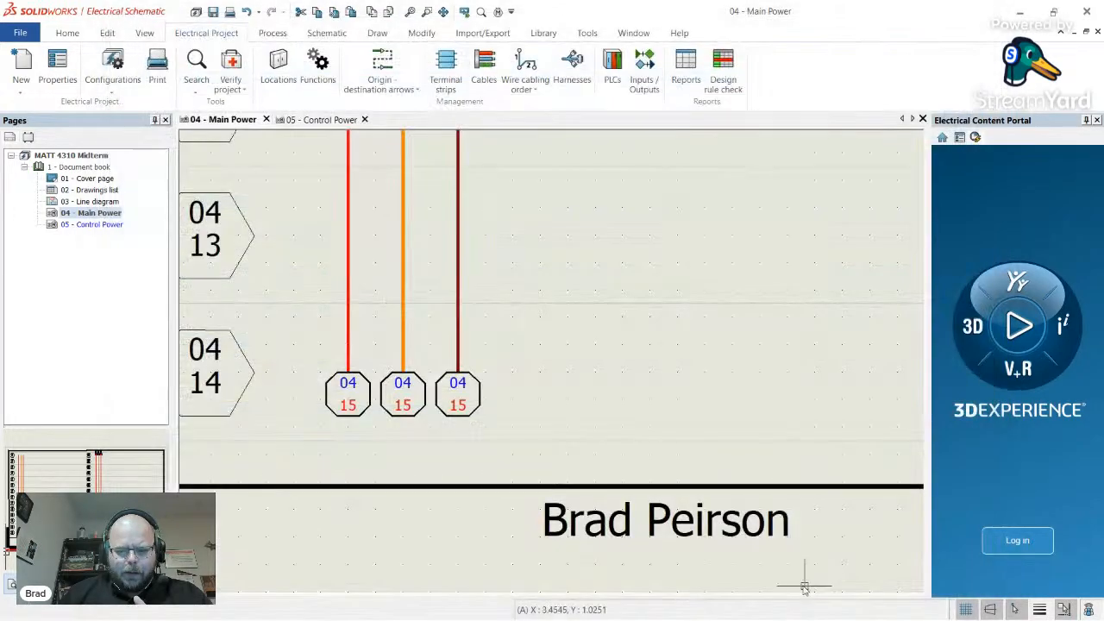
scroll(423, 392, down, 5)
scroll(599, 211, up, 5)
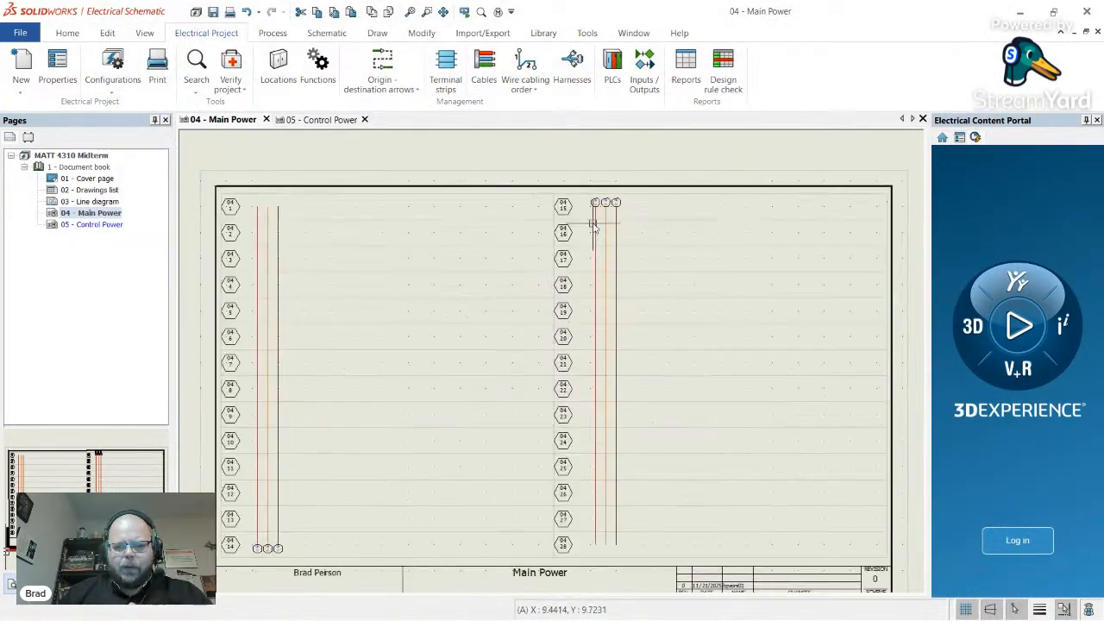
scroll(604, 194, up, 1)
scroll(595, 250, down, 3)
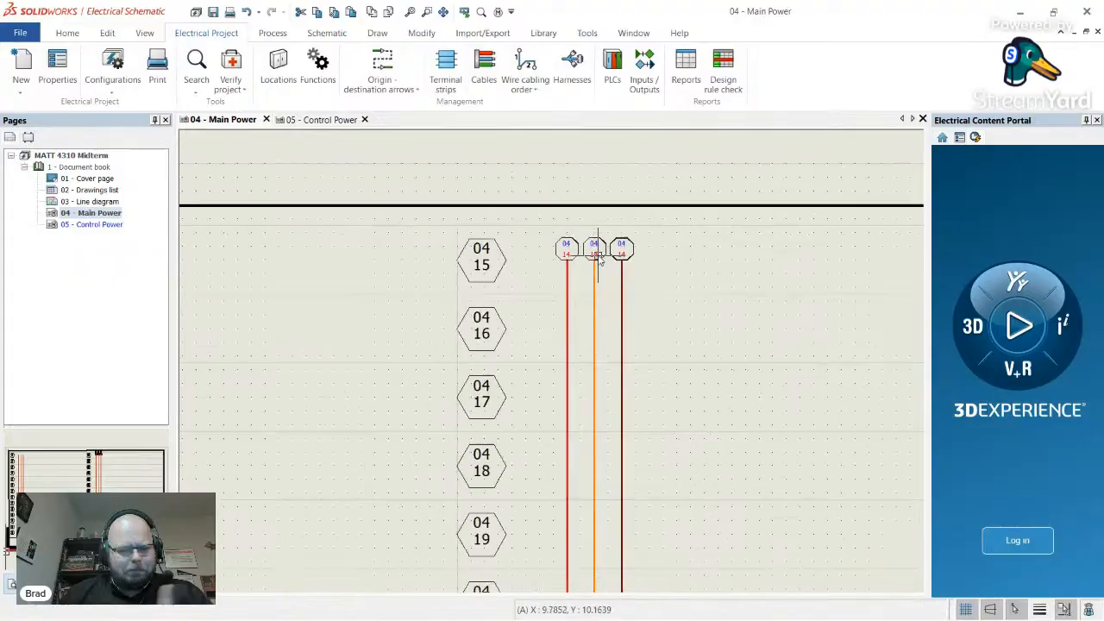
scroll(560, 293, down, 2)
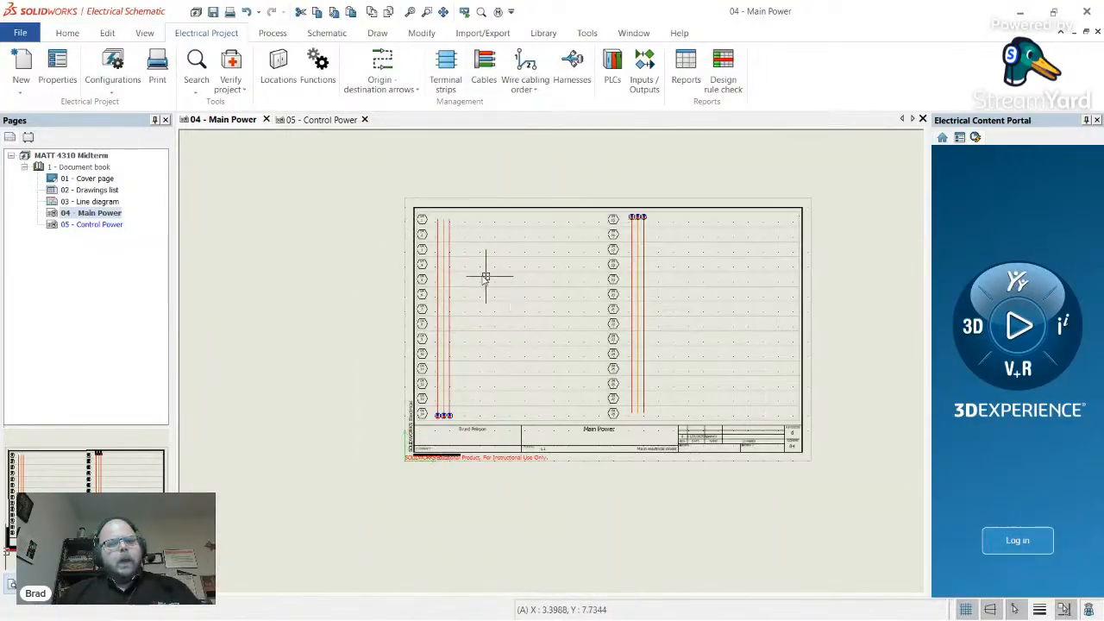
scroll(445, 242, up, 3)
scroll(444, 242, up, 1)
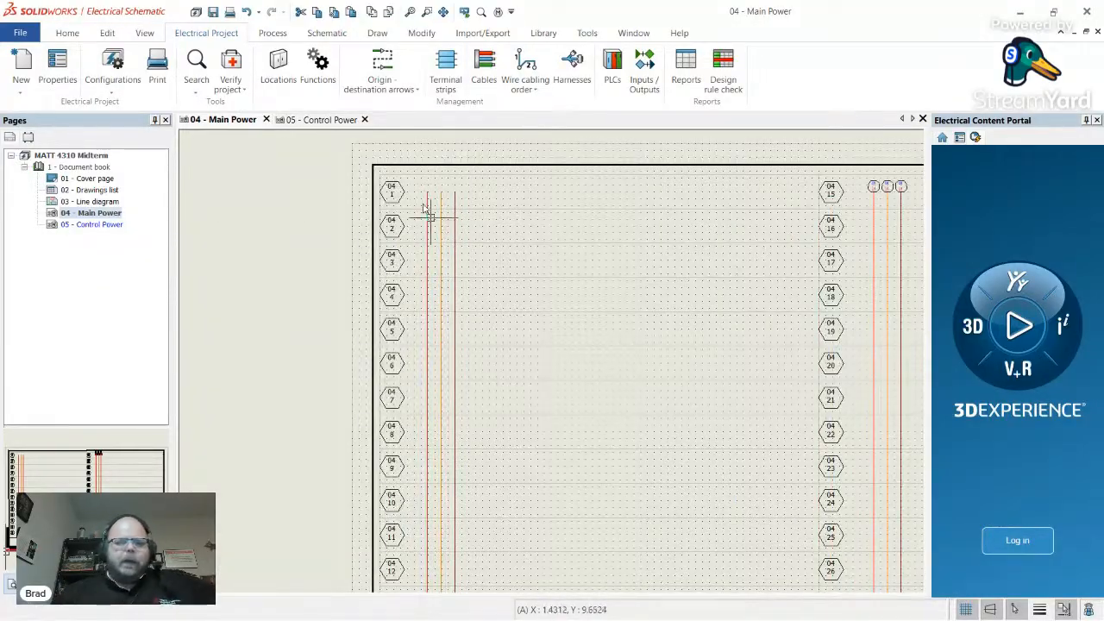
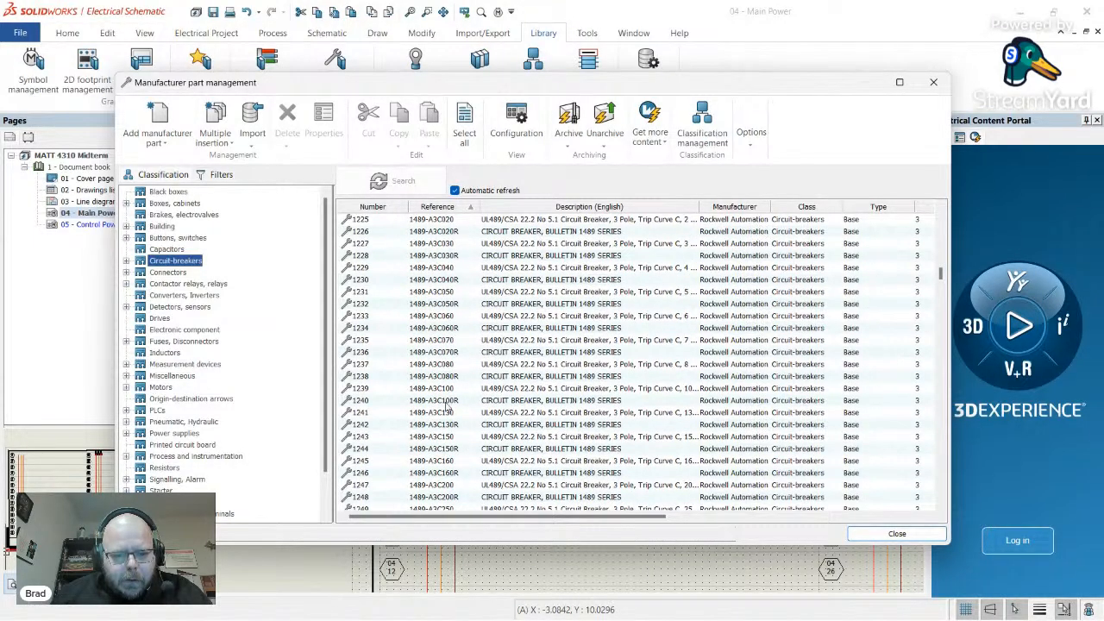
- Review the three circuit-breaker circuits of part 1489-A3C300, then close the part and manufacturer windows
scroll(466, 425, down, 2)
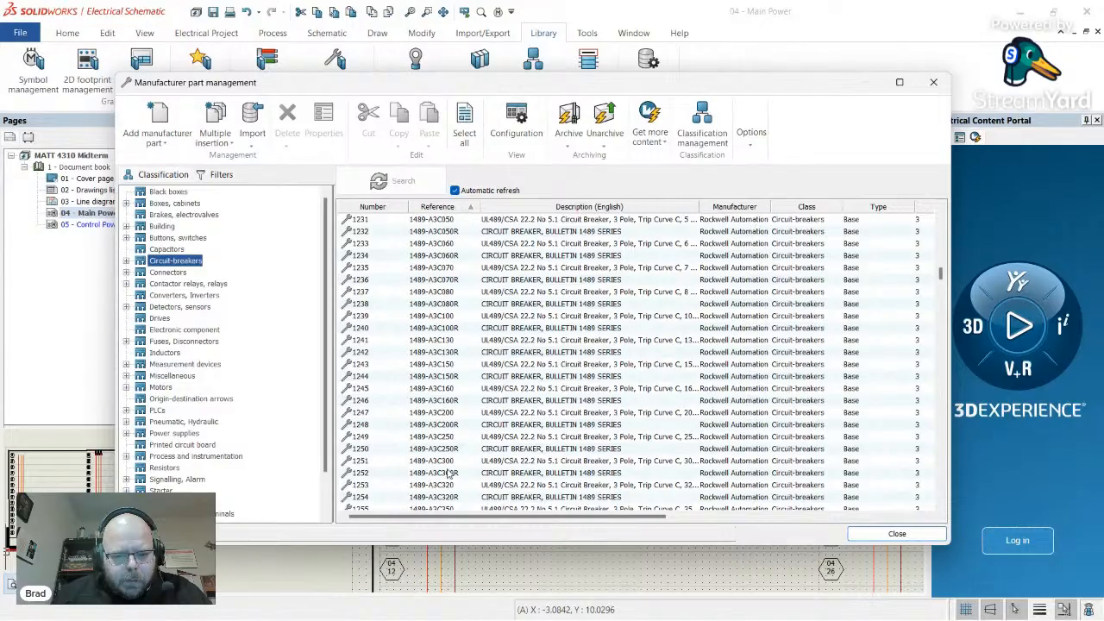
click(451, 463)
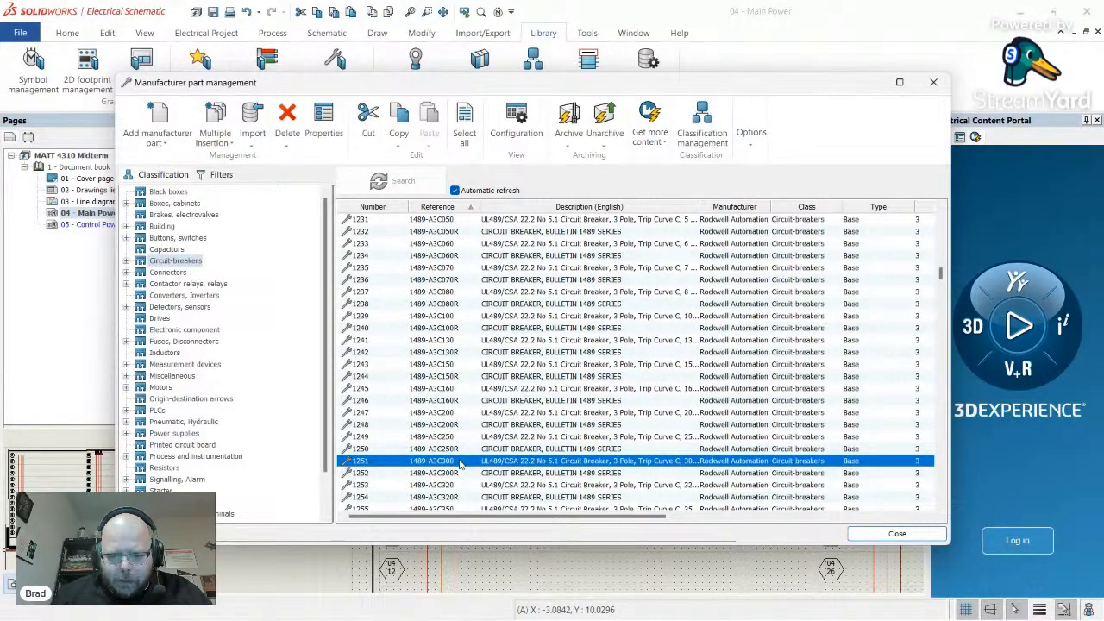
double_click(460, 462)
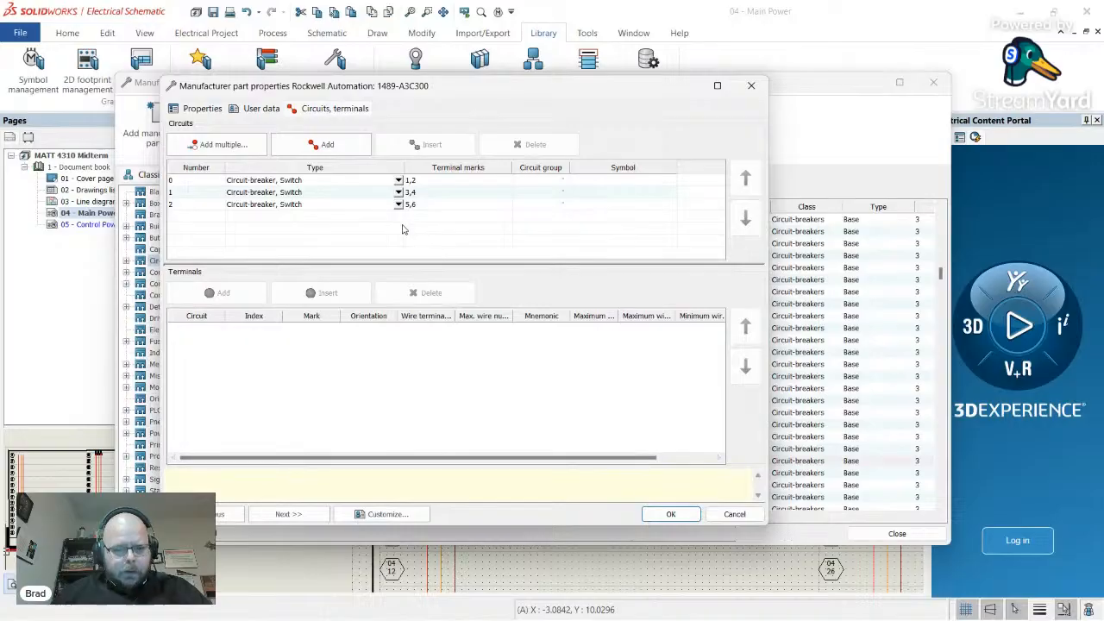
click(750, 86)
click(933, 82)
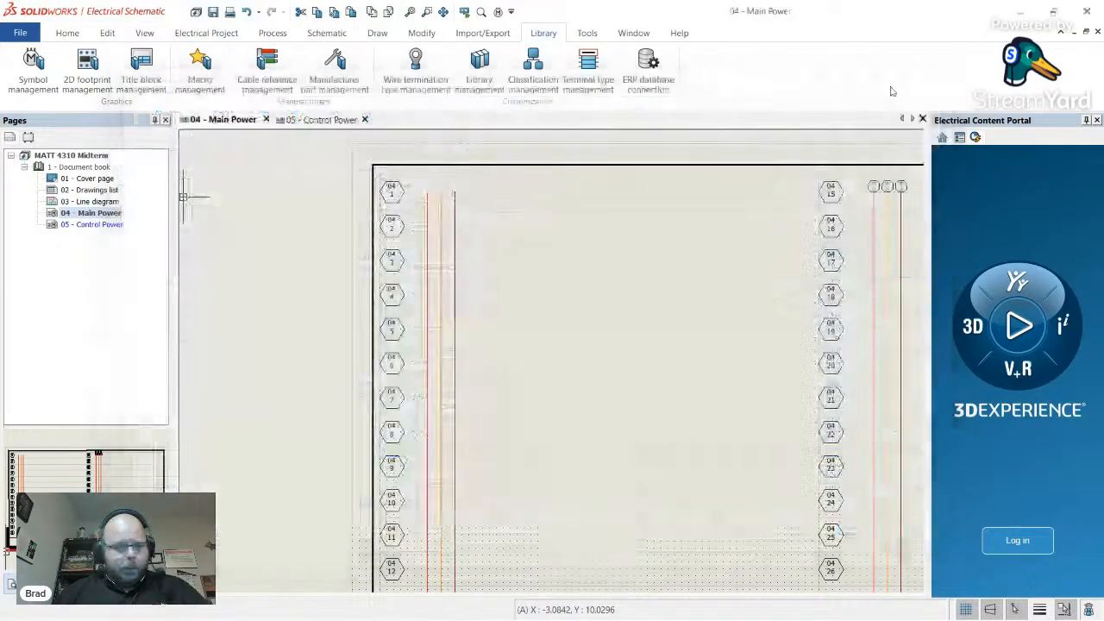
- Pick the Three poles circuit breaker symbol from the Circuit breakers library for insertion
click(326, 33)
click(132, 69)
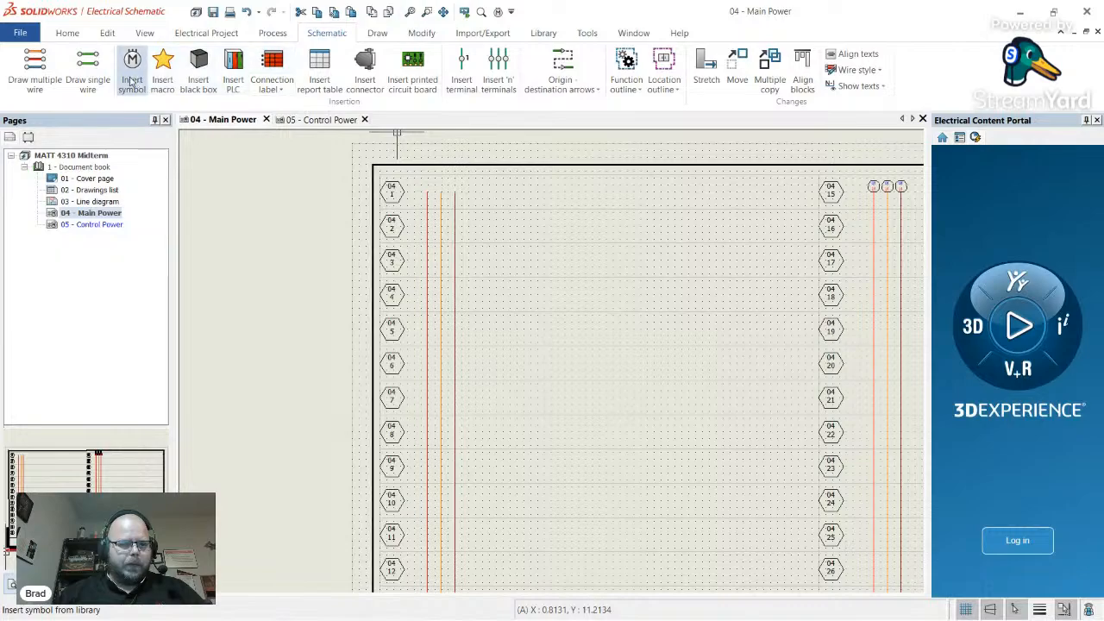
click(105, 376)
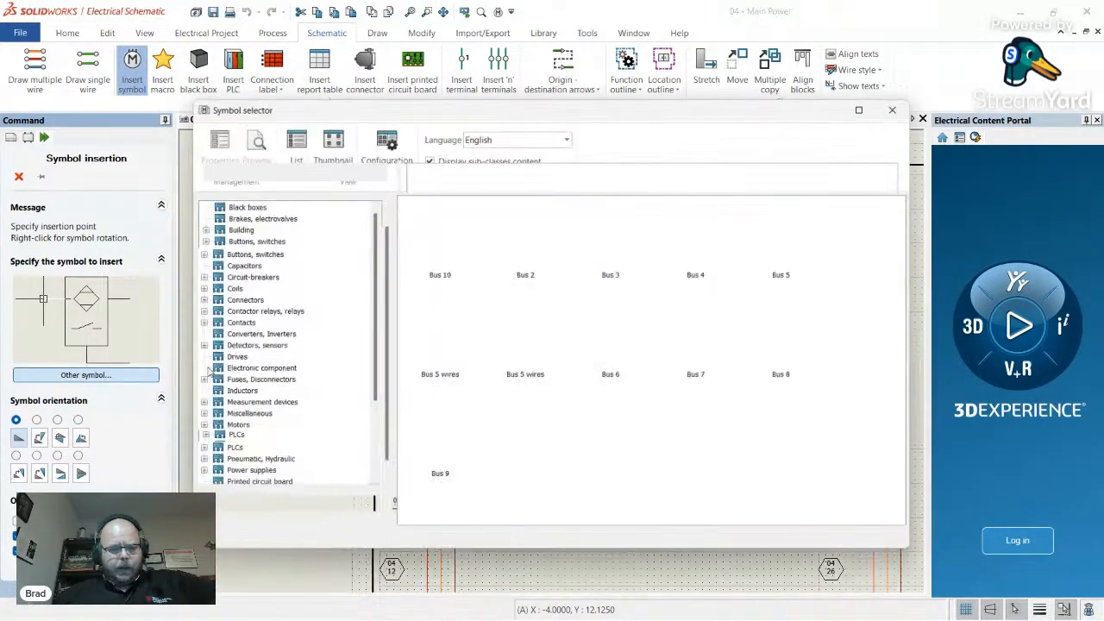
click(259, 278)
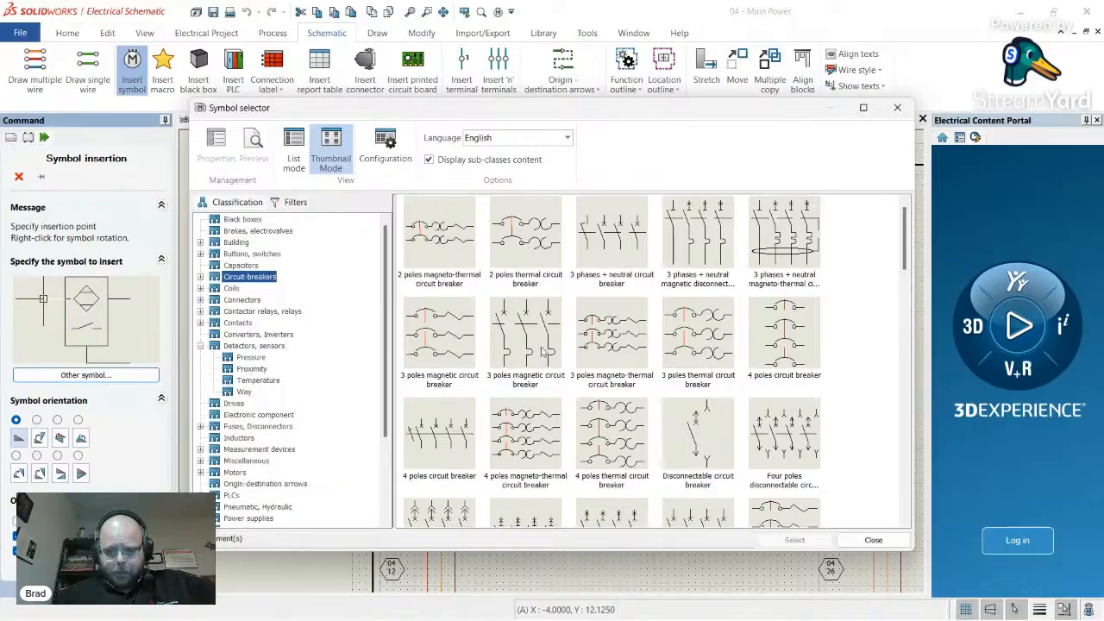
scroll(548, 348, down, 10)
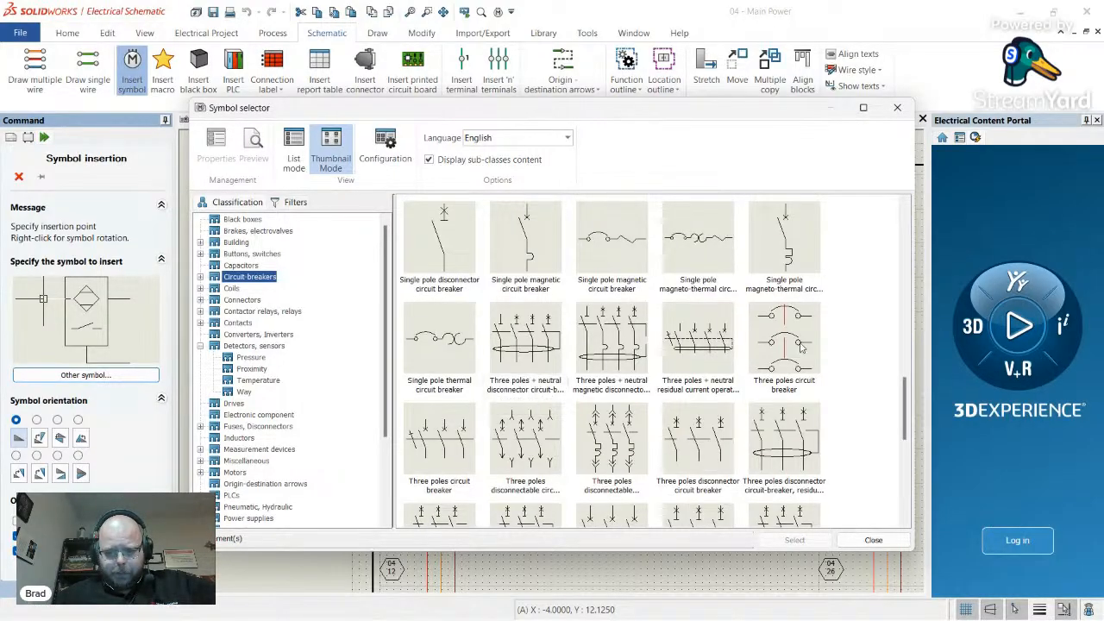
click(795, 343)
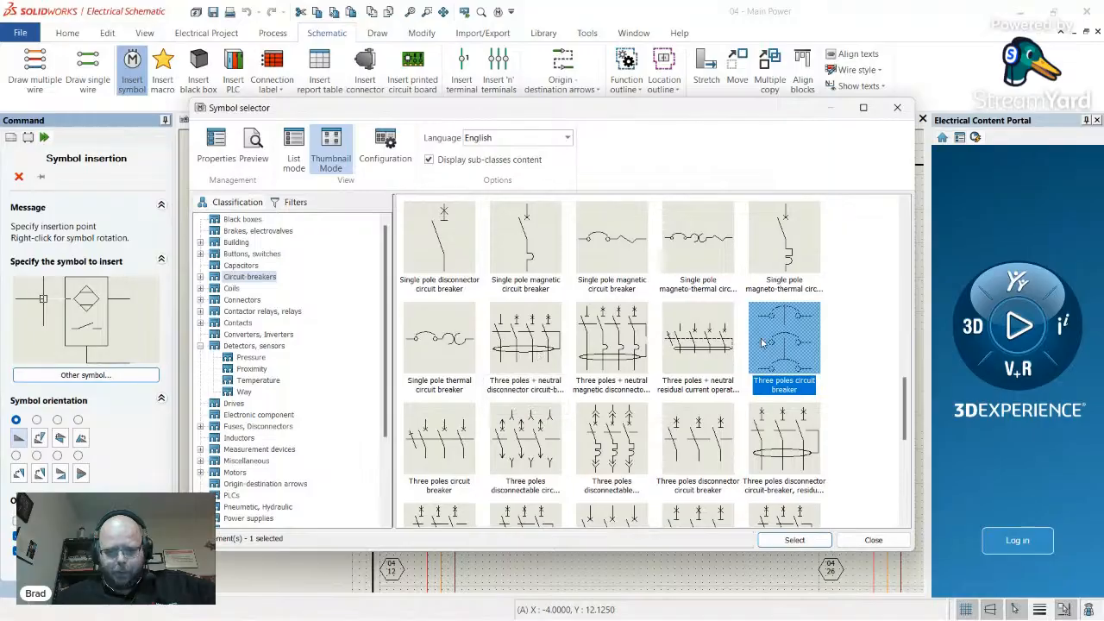
double_click(785, 342)
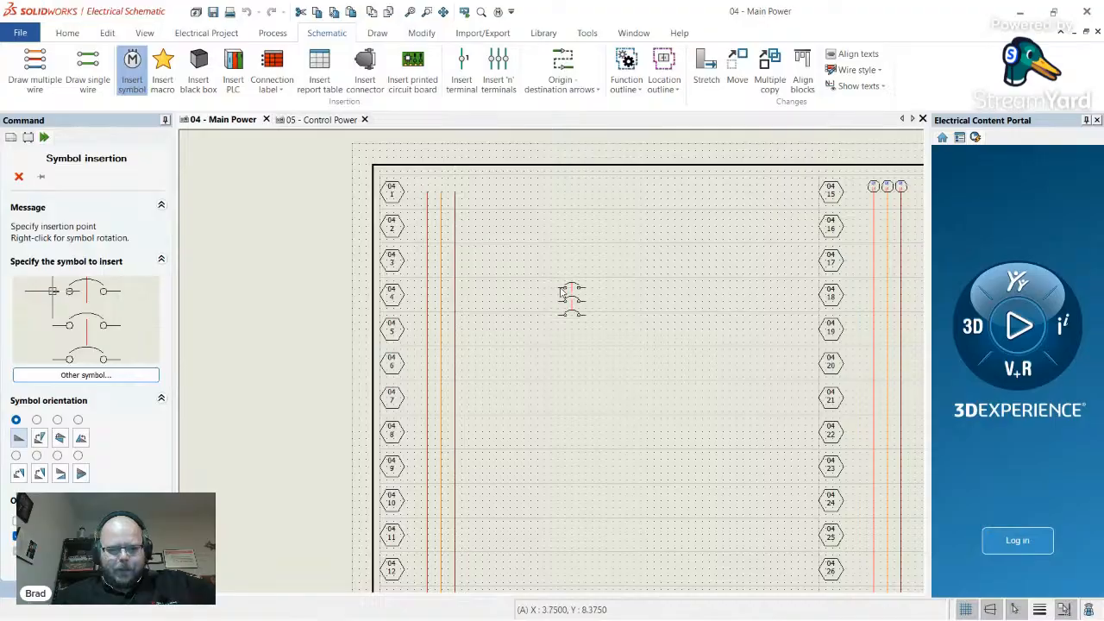
- Try rotating the breaker symbol through several orientations, then reset it to default
right_click(496, 295)
right_click(503, 294)
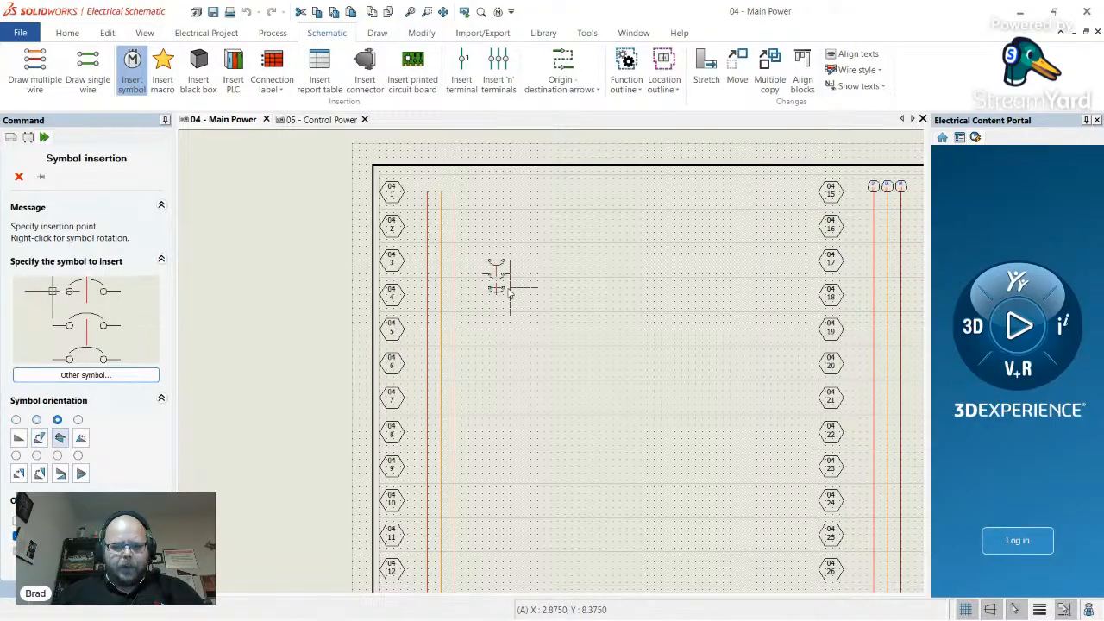
right_click(506, 295)
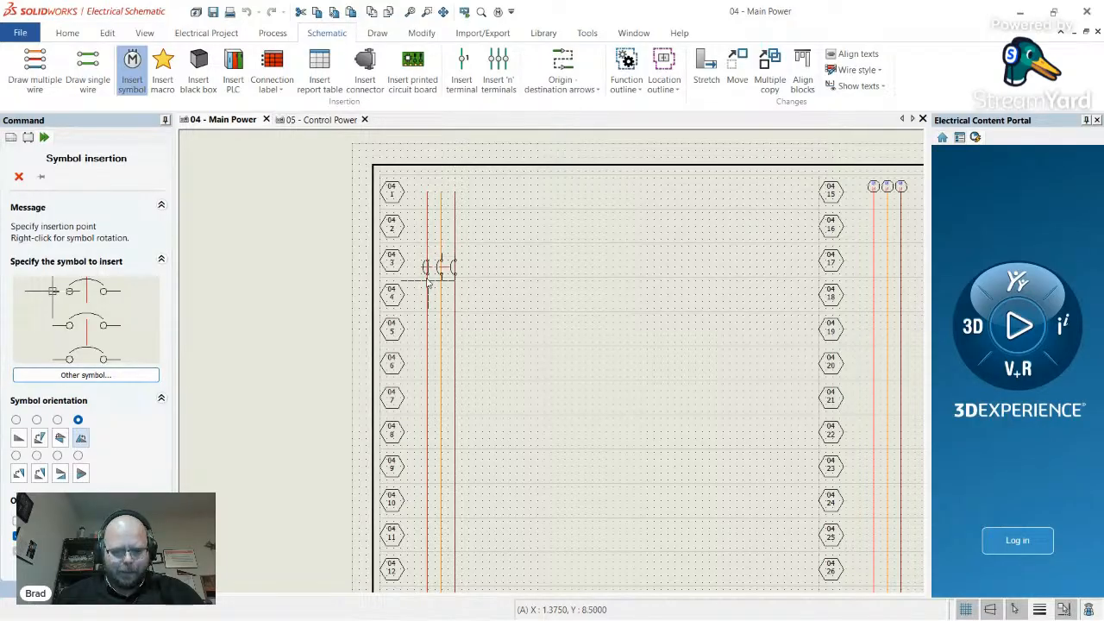
right_click(521, 303)
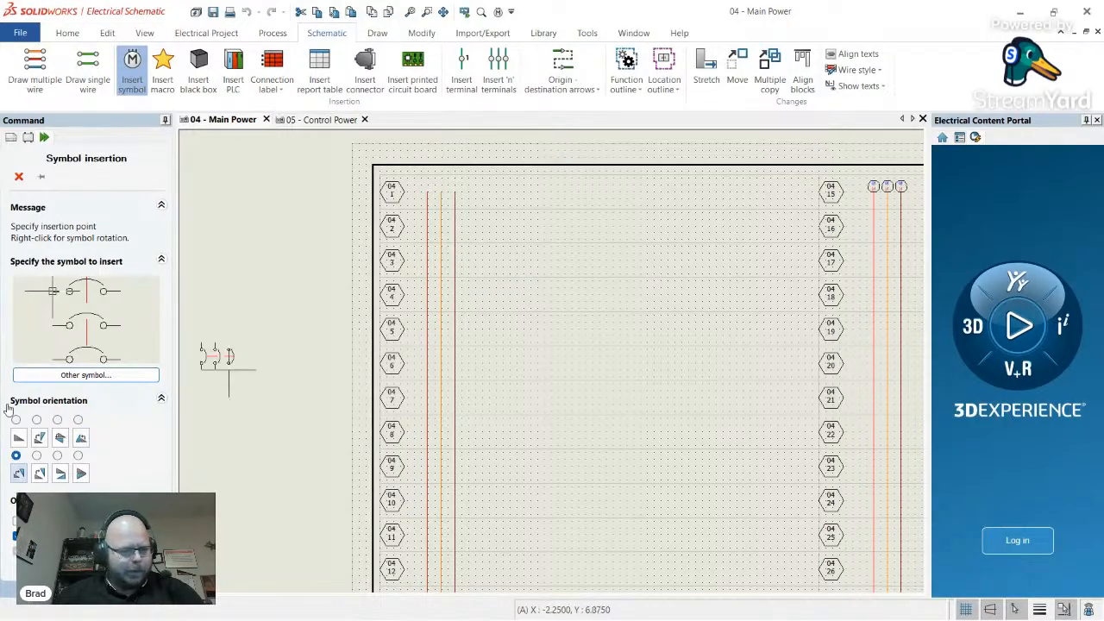
right_click(226, 371)
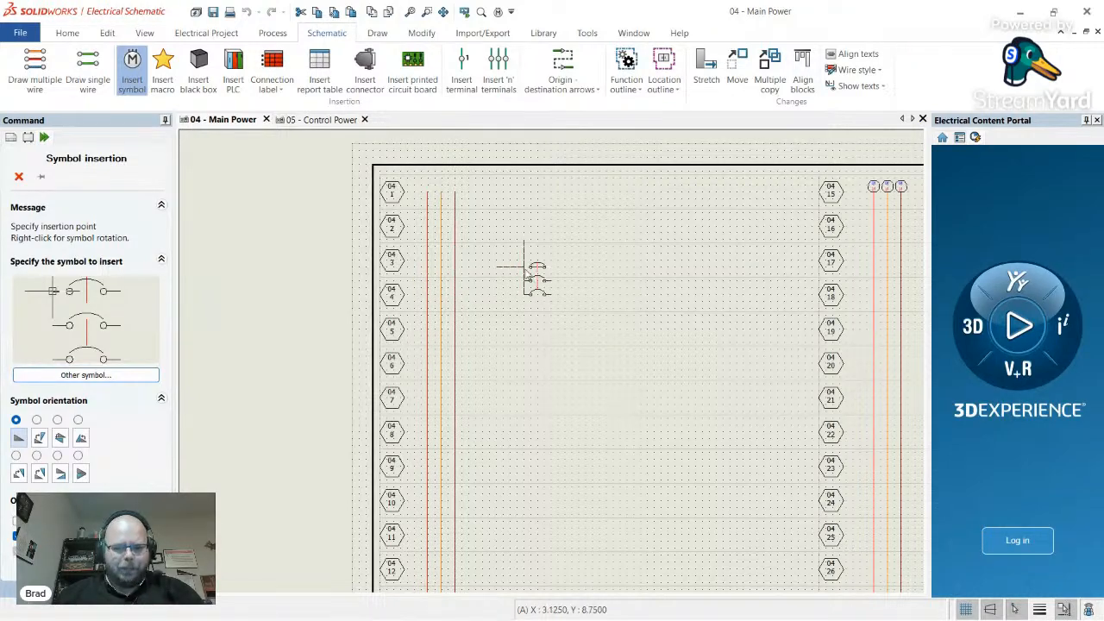
right_click(521, 276)
right_click(521, 276)
right_click(522, 276)
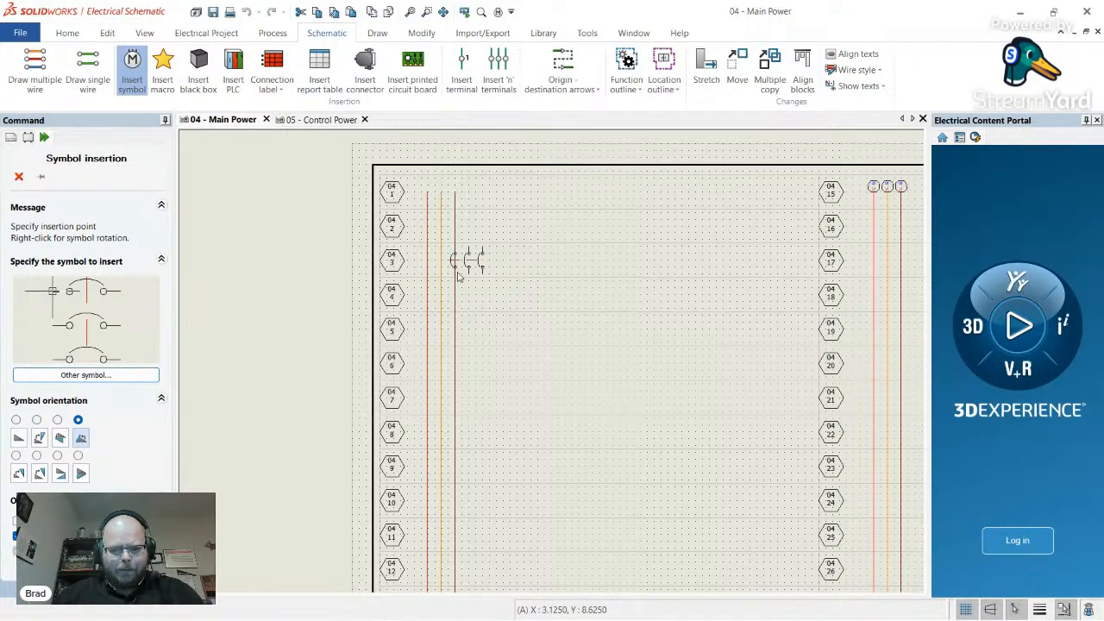
right_click(530, 277)
right_click(536, 295)
right_click(537, 297)
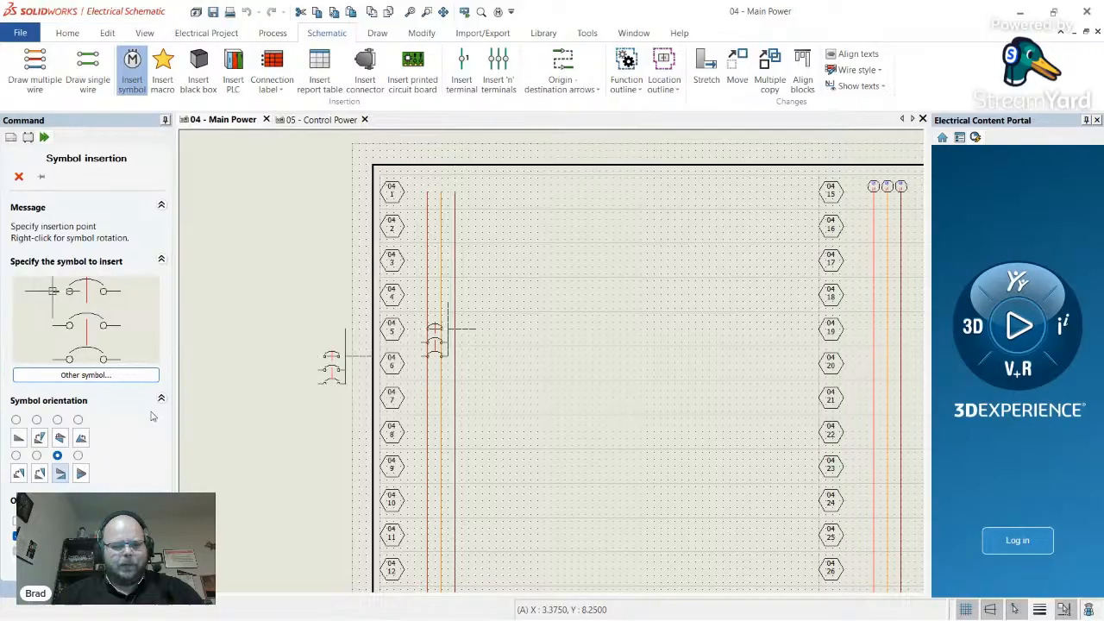
click(18, 438)
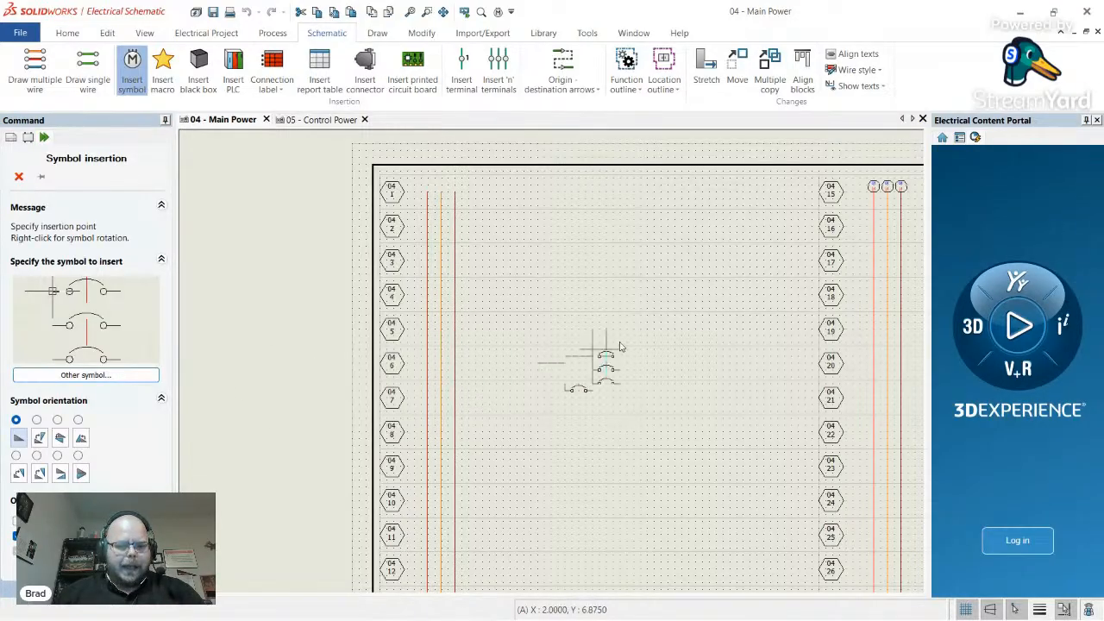
- Turn the breaker upright, place it across the three wires at row 4, and edit its root
right_click(620, 345)
right_click(622, 341)
right_click(623, 338)
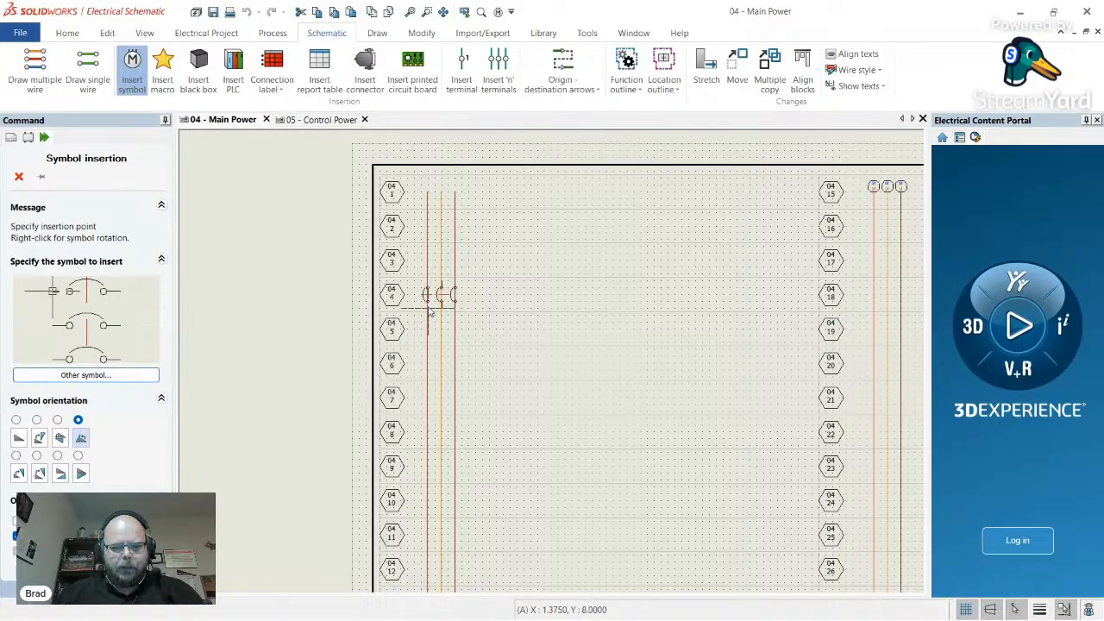
click(430, 311)
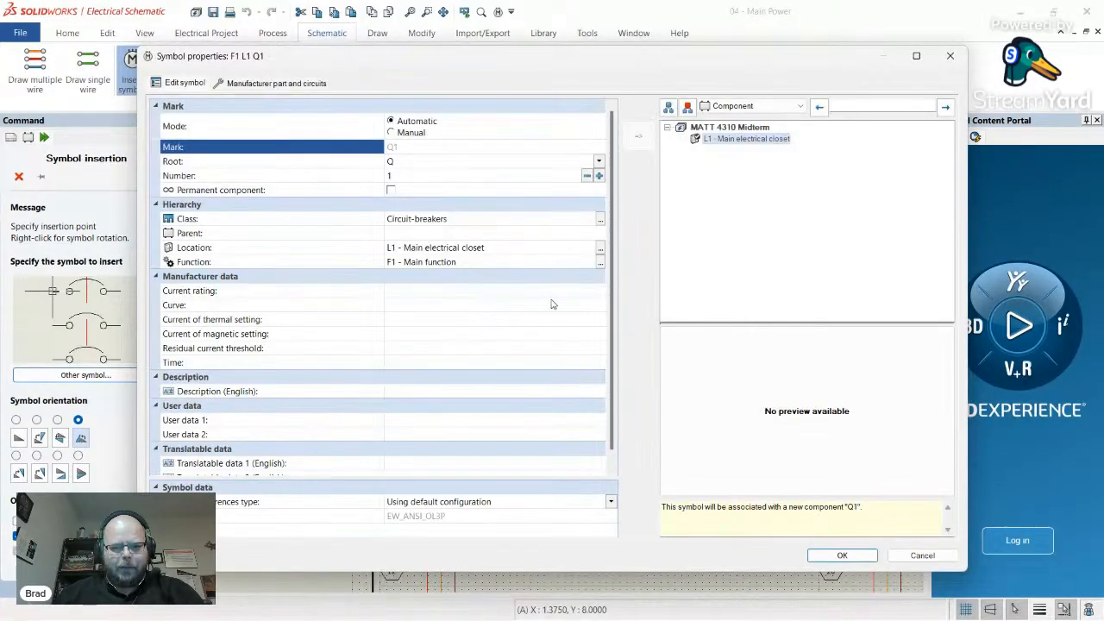
click(407, 162)
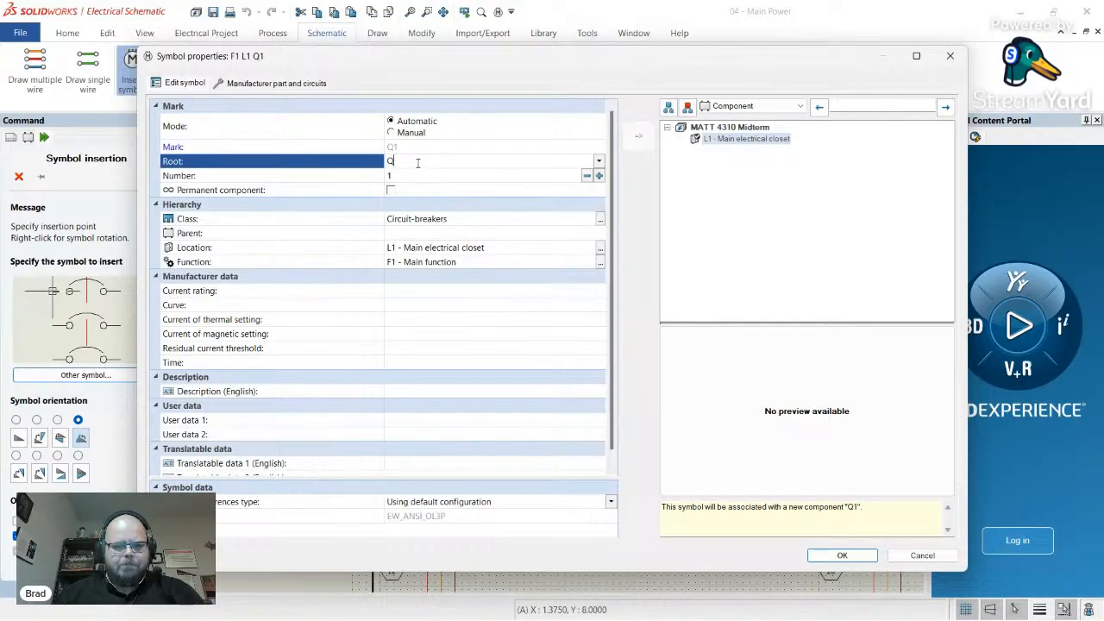
- Look up the main breaker's tag AC M/B in the Midterm Exam bill of materials
key(alt+Tab)
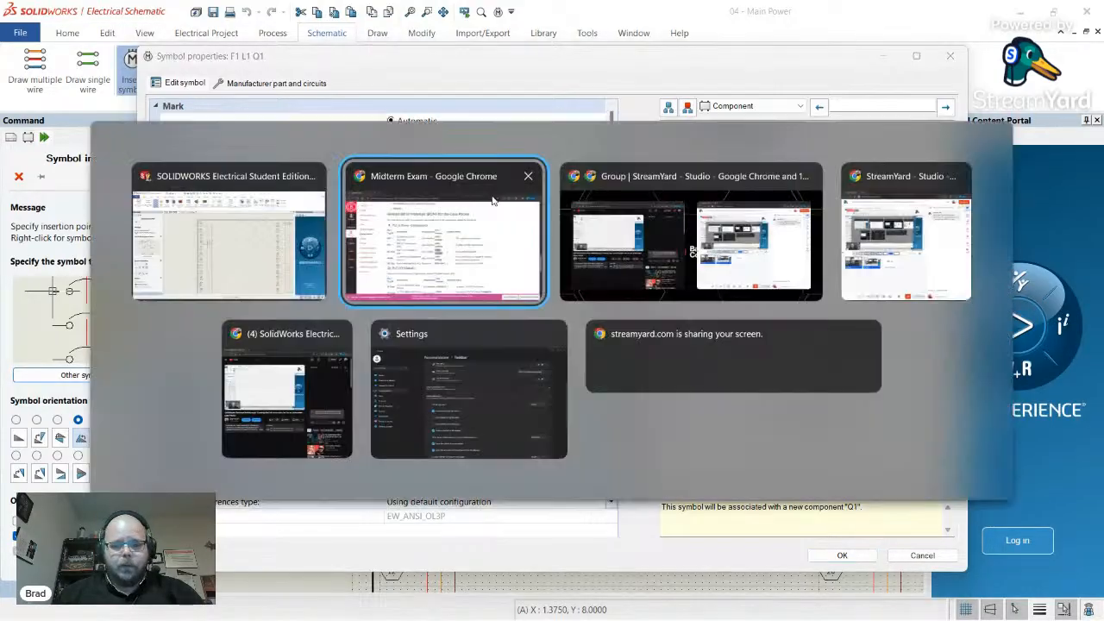
click(482, 215)
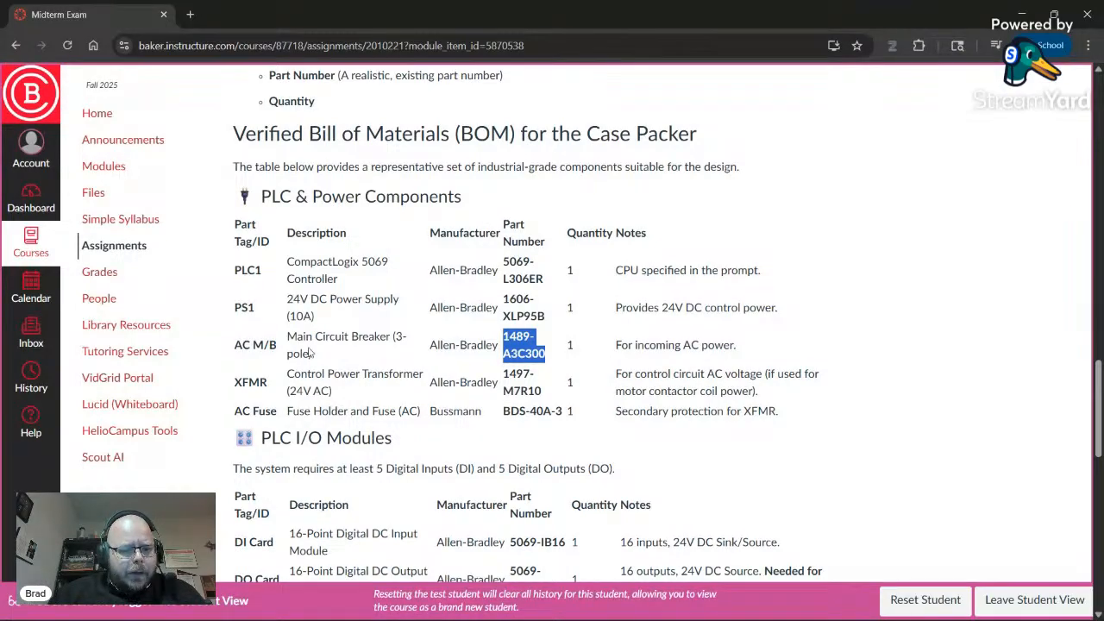
drag(236, 345, 277, 345)
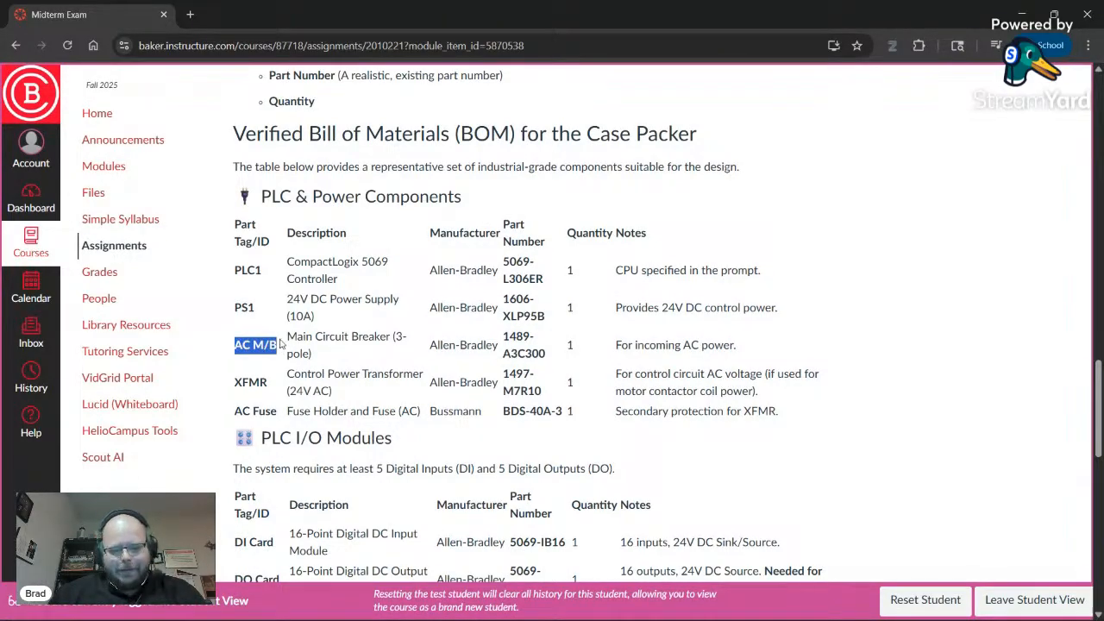
- Change the breaker's root from Q to CB so its mark becomes CB1, then close the properties
key(alt+Tab)
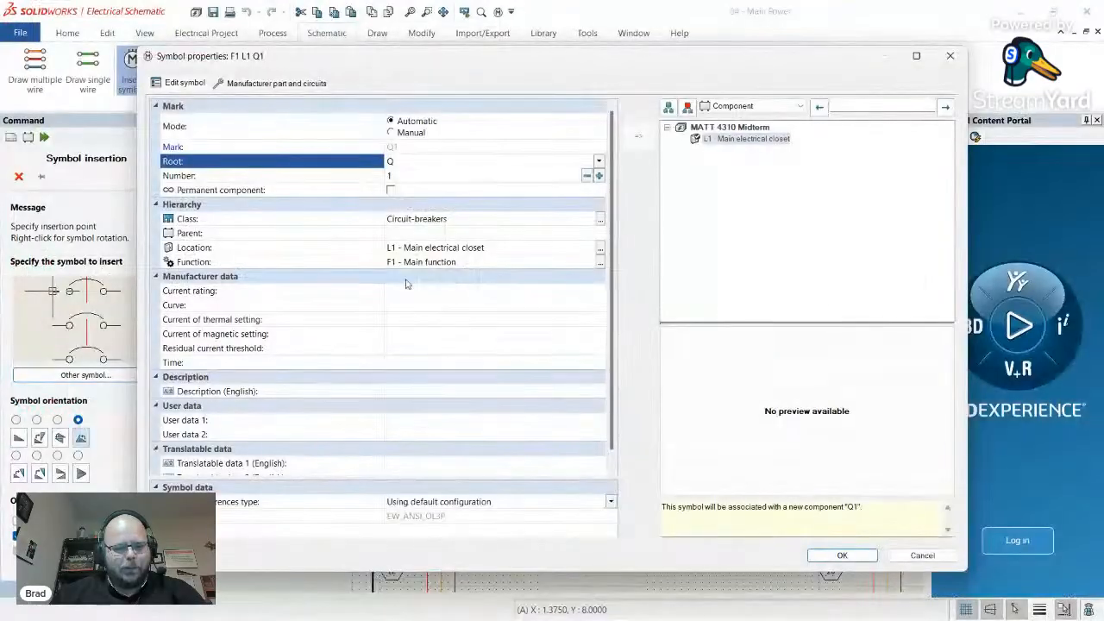
drag(397, 161, 281, 155)
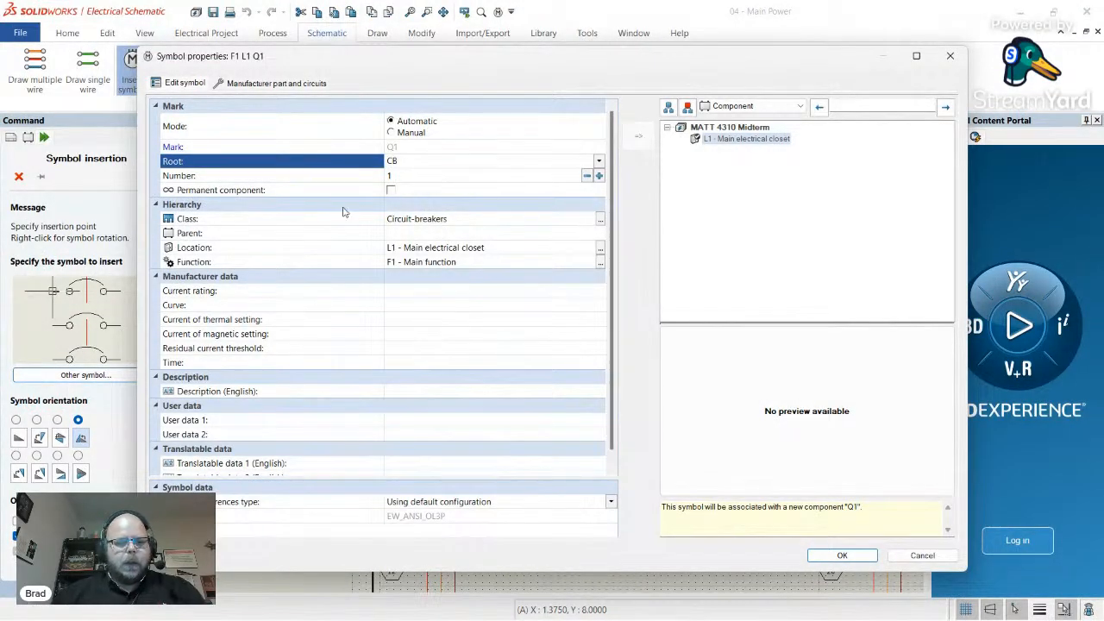
click(363, 233)
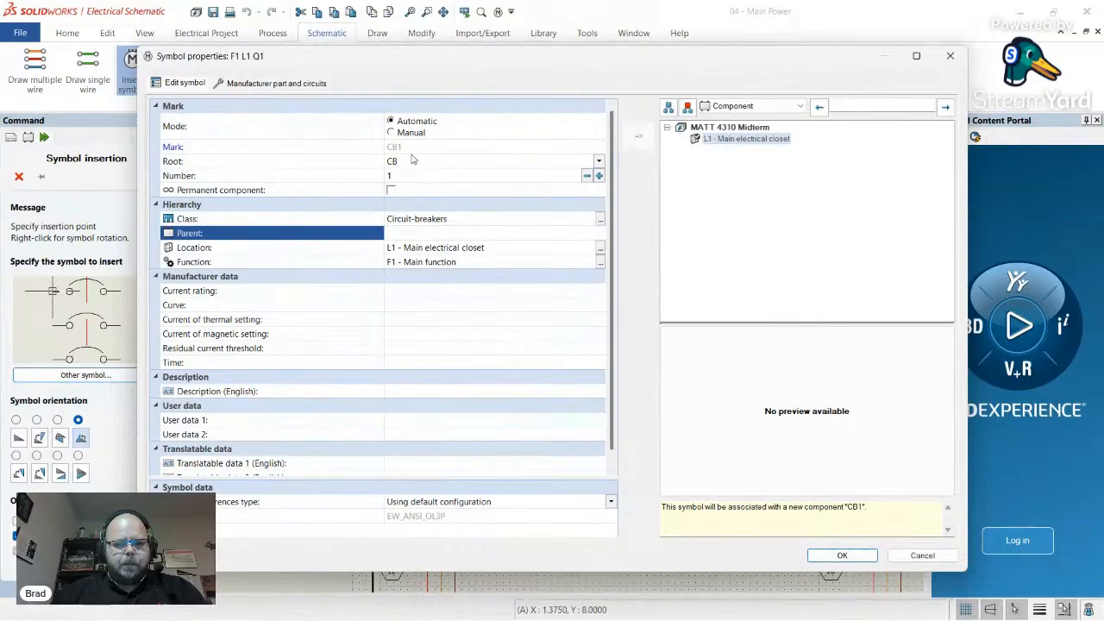
click(950, 55)
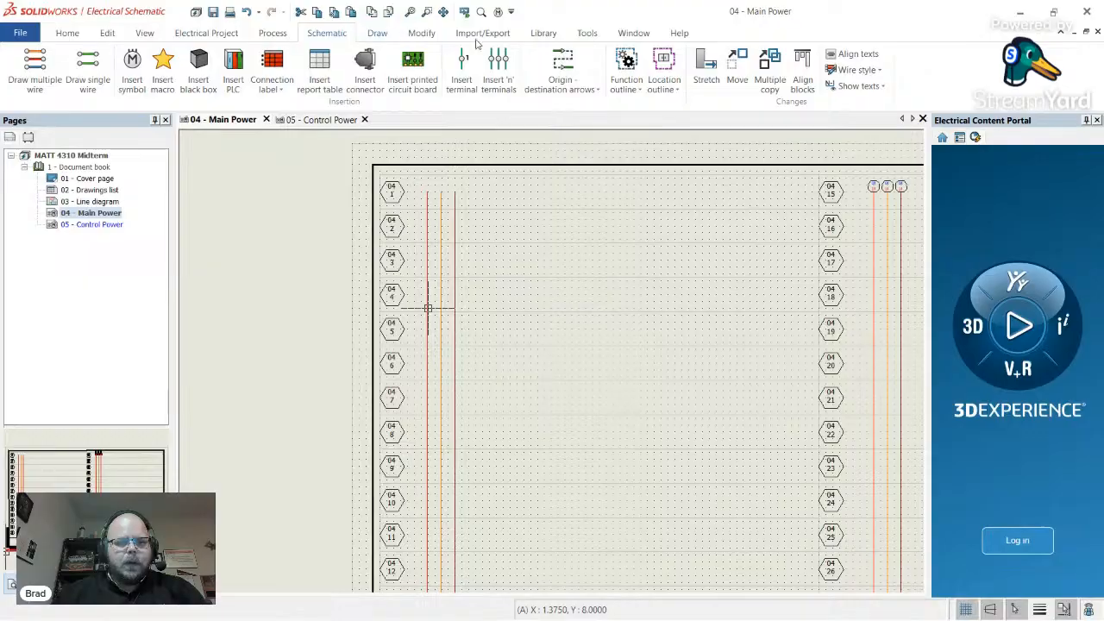
- Open the project configuration's Mark tab and select the Component mark formula row
click(508, 39)
click(543, 39)
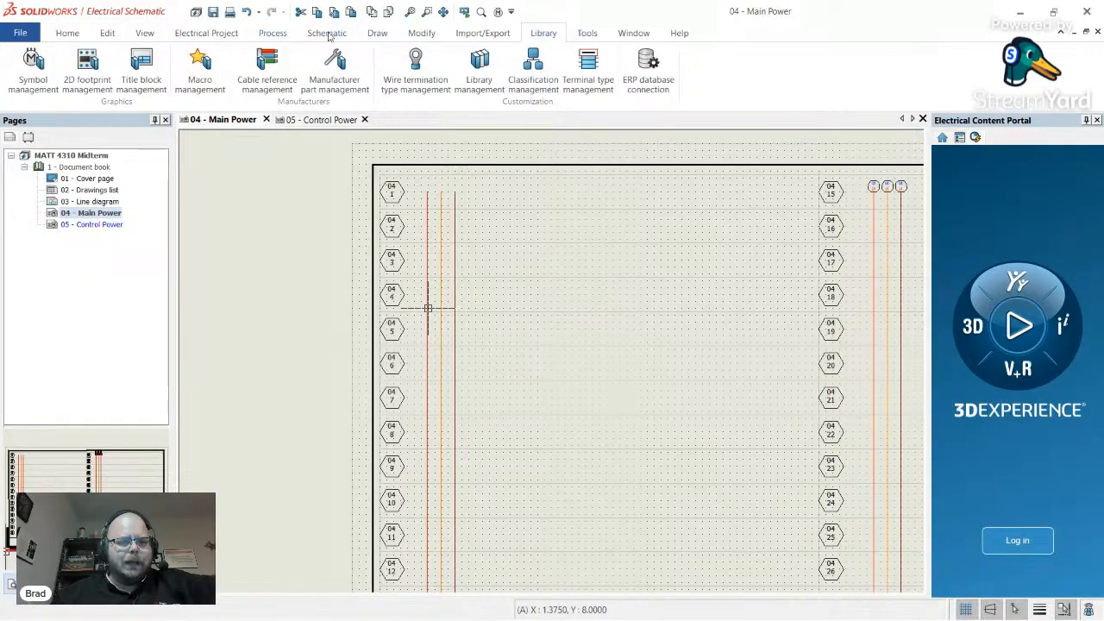
click(225, 35)
click(112, 71)
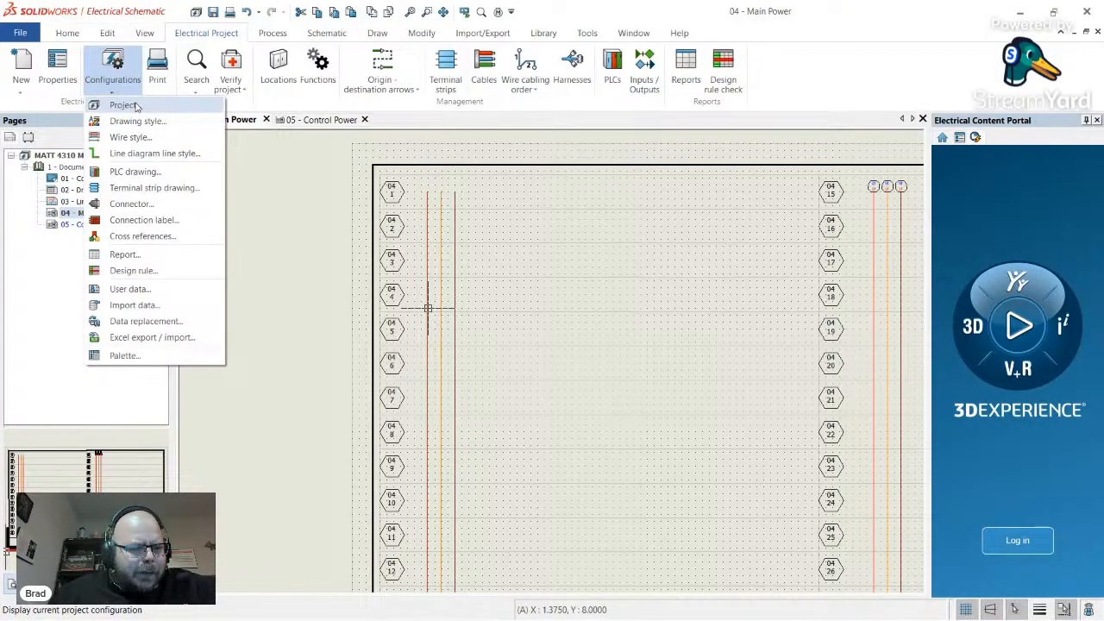
click(122, 105)
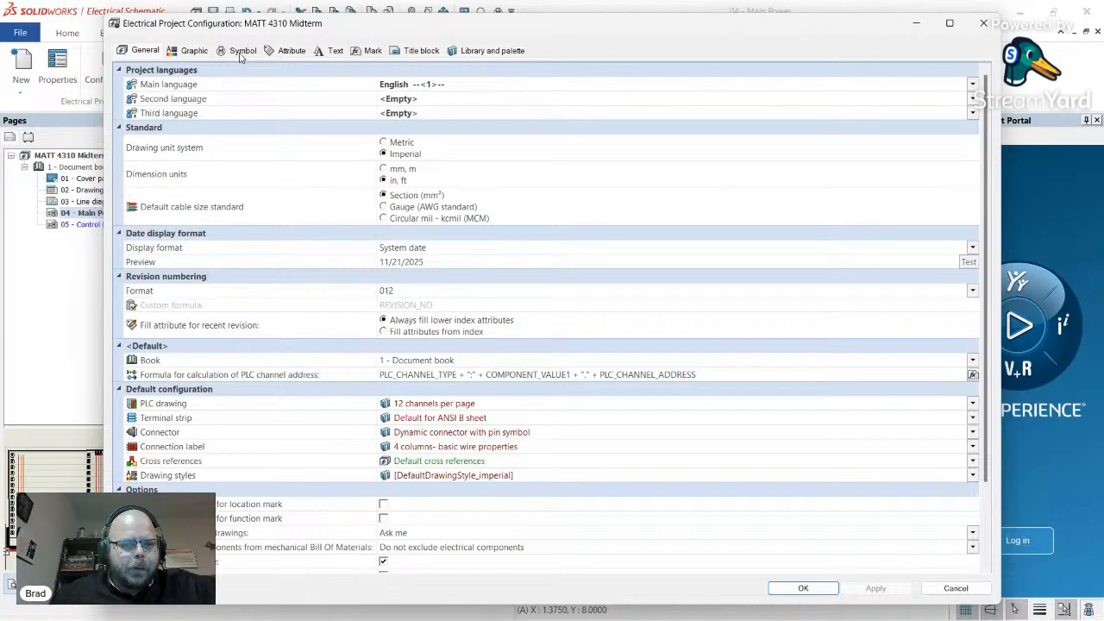
click(373, 51)
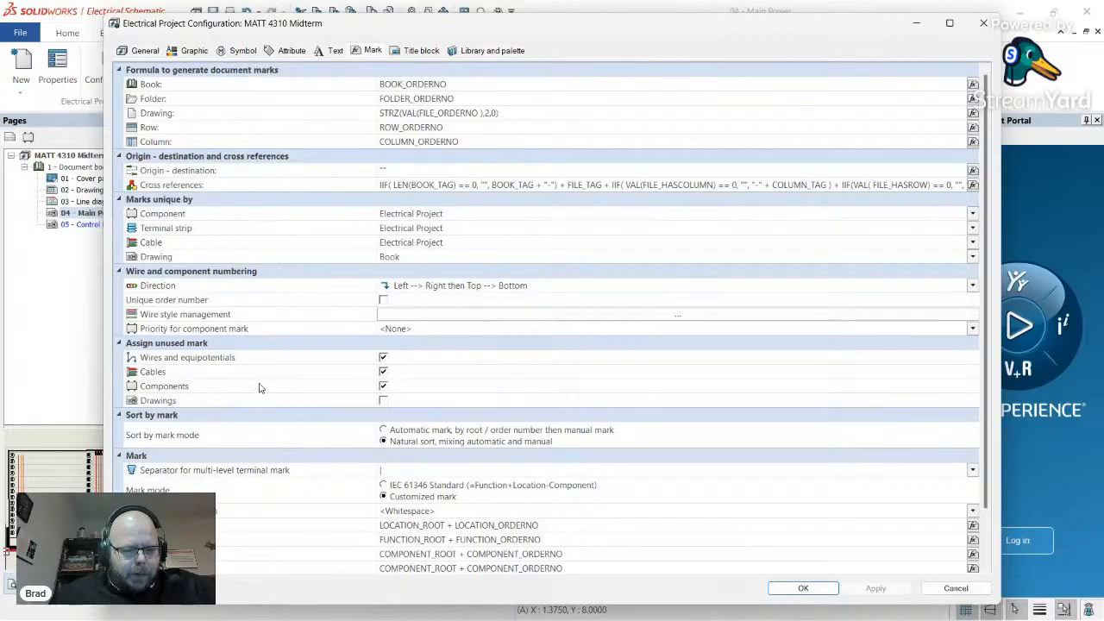
scroll(258, 391, down, 2)
click(197, 497)
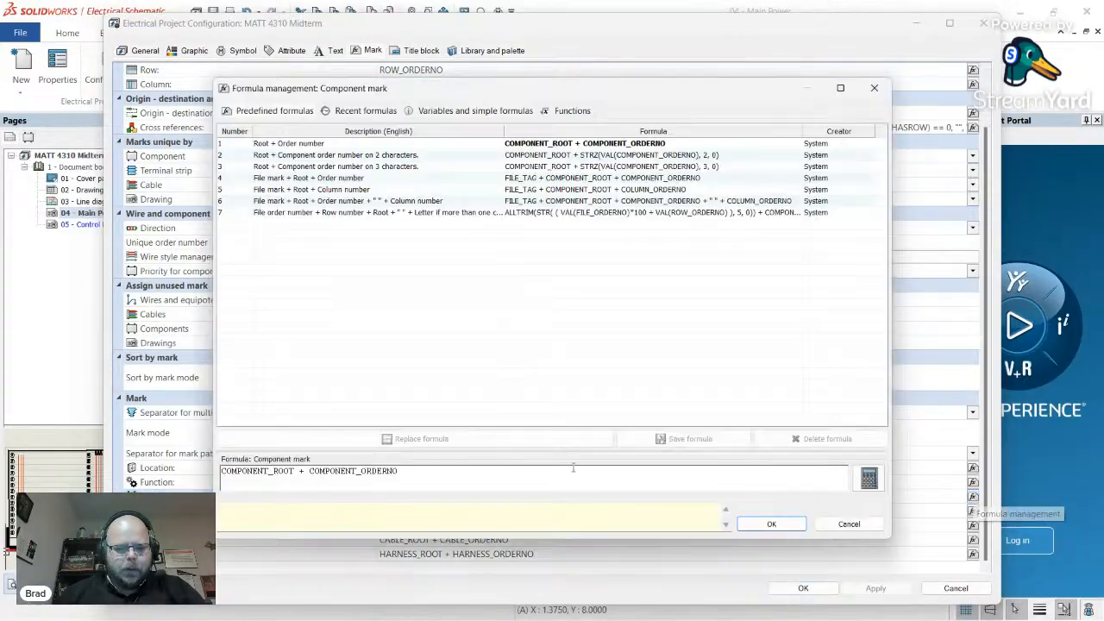
- Open the Component mark formula manager, widen its columns and compare predefined formula 7 with Root + Order number
click(973, 498)
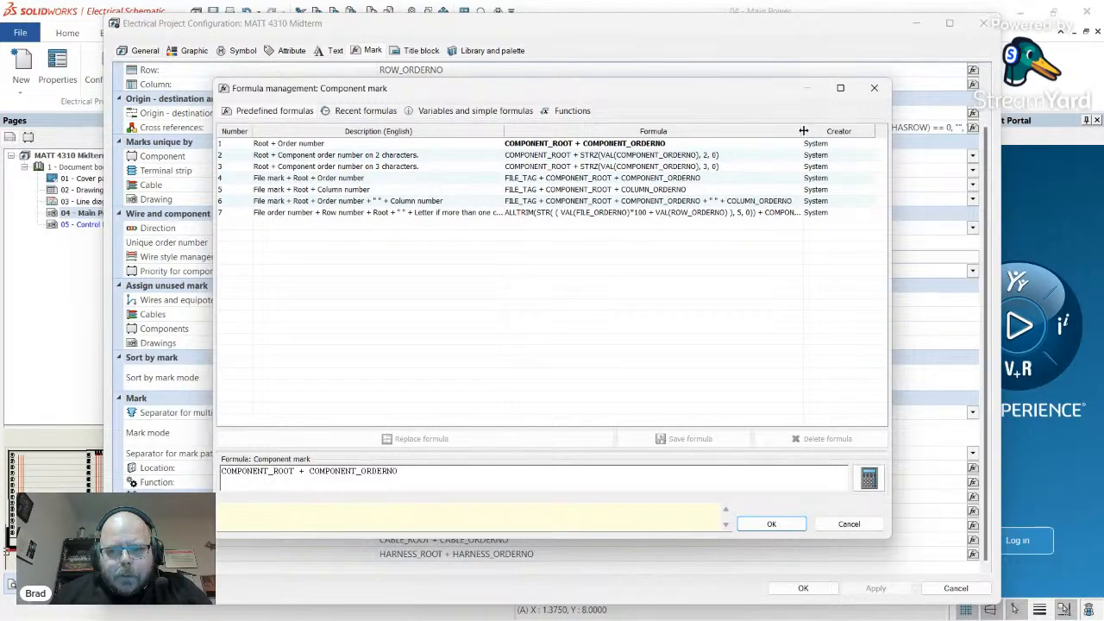
drag(803, 130, 884, 130)
drag(760, 420, 823, 418)
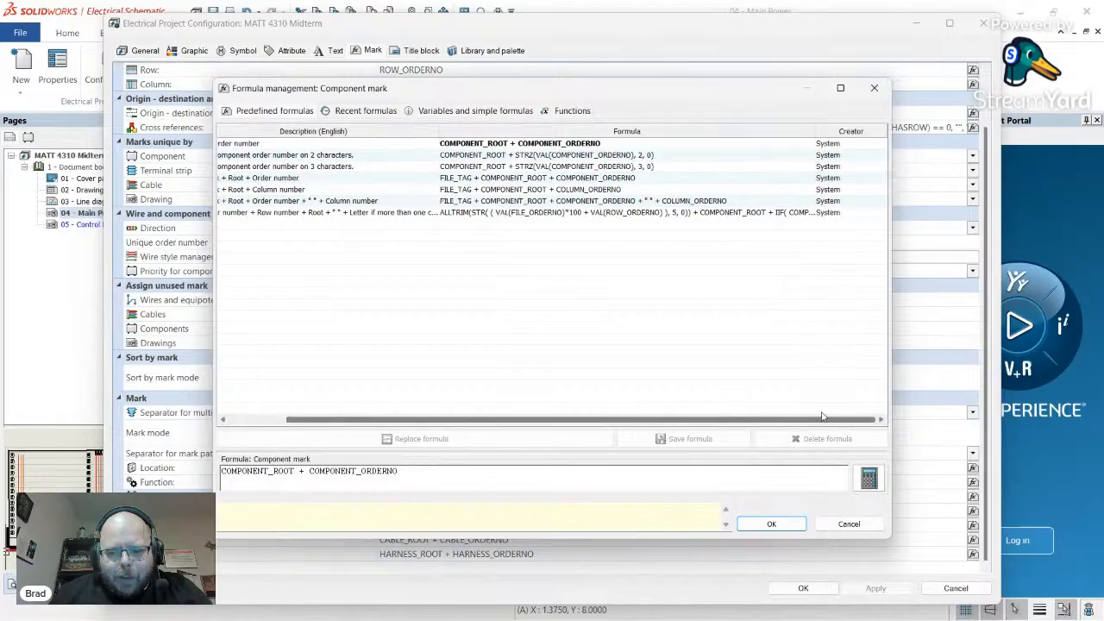
click(371, 214)
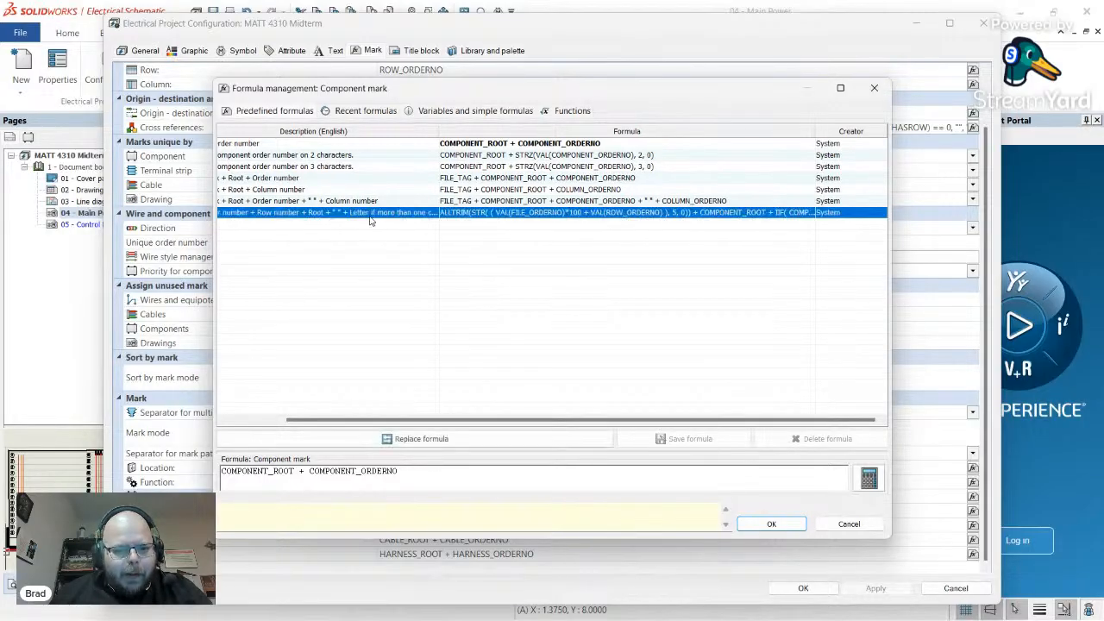
drag(399, 419, 338, 415)
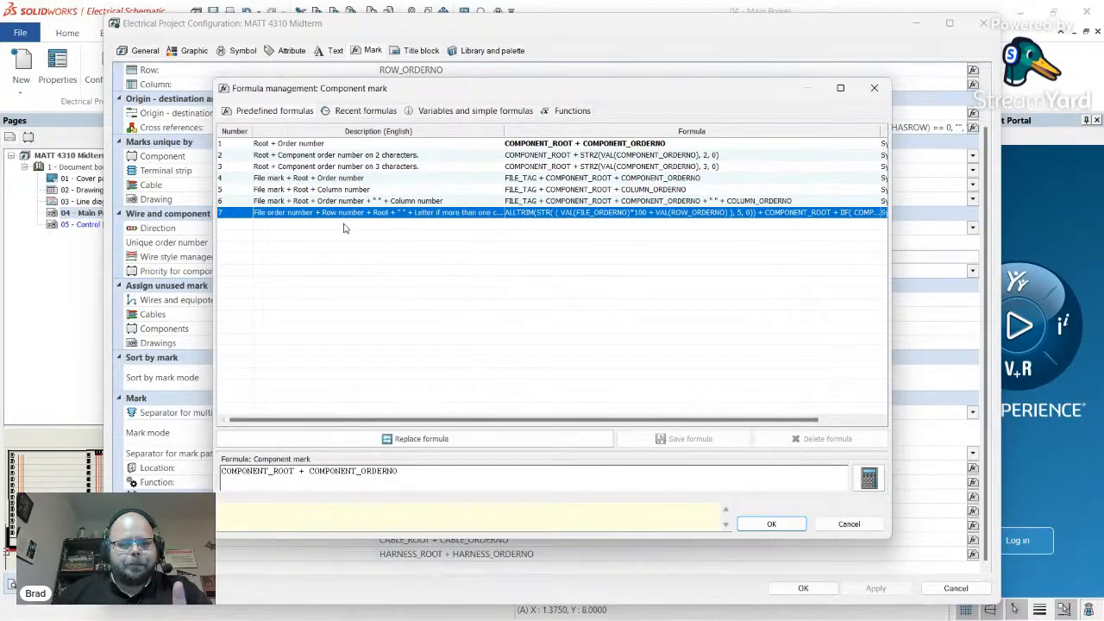
click(309, 144)
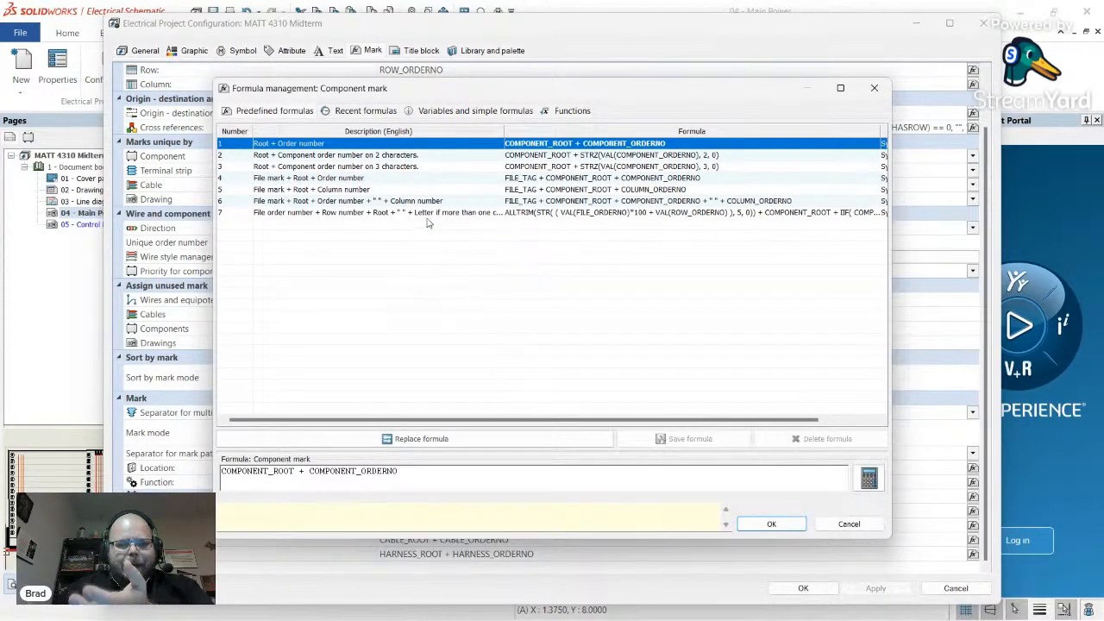
click(336, 213)
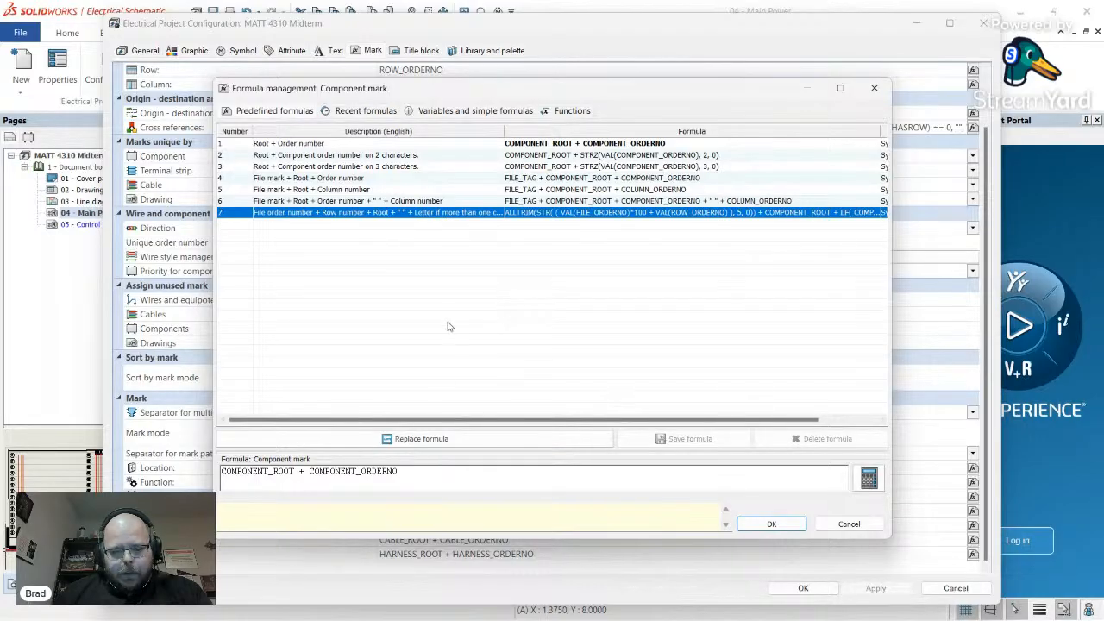
- Apply predefined formula 7, then delete all the formula text and show the variables and simple formulas list
double_click(547, 215)
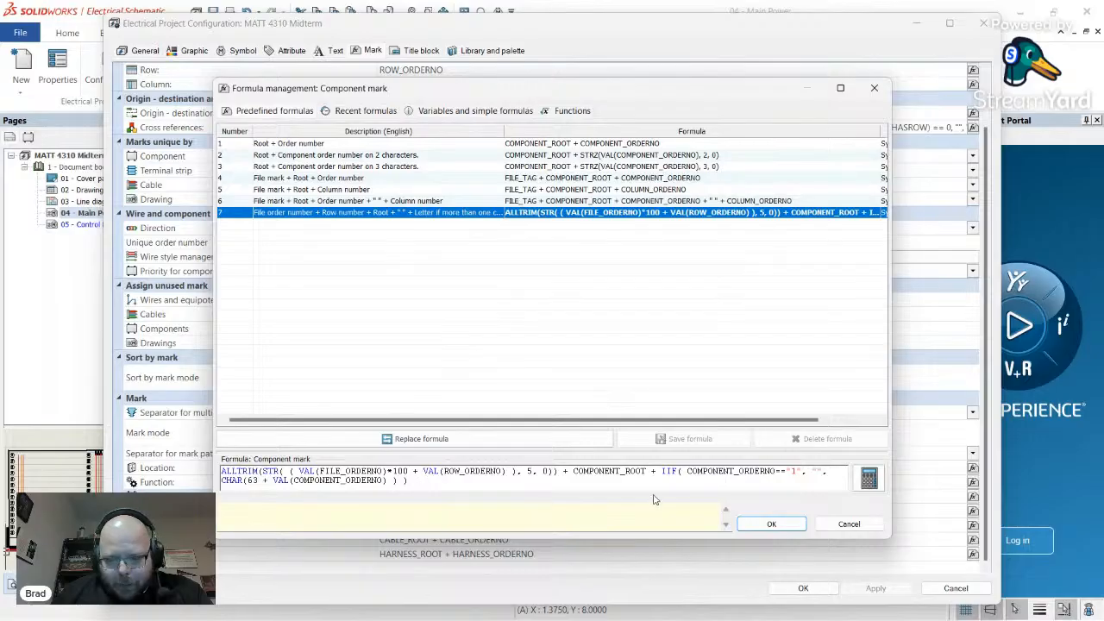
drag(651, 473, 420, 485)
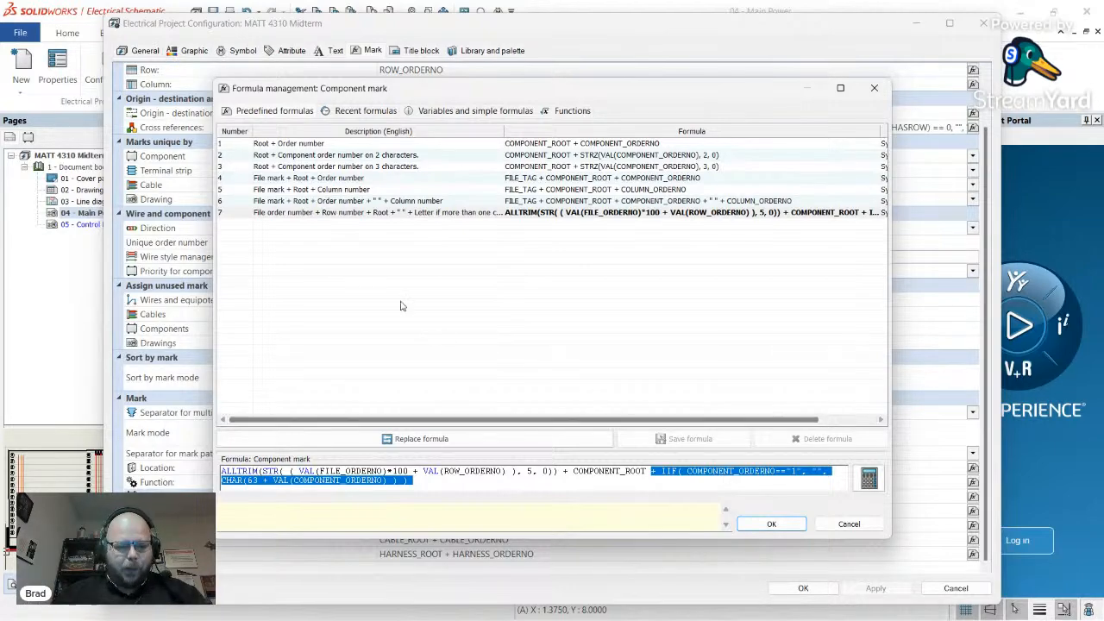
click(292, 214)
click(292, 225)
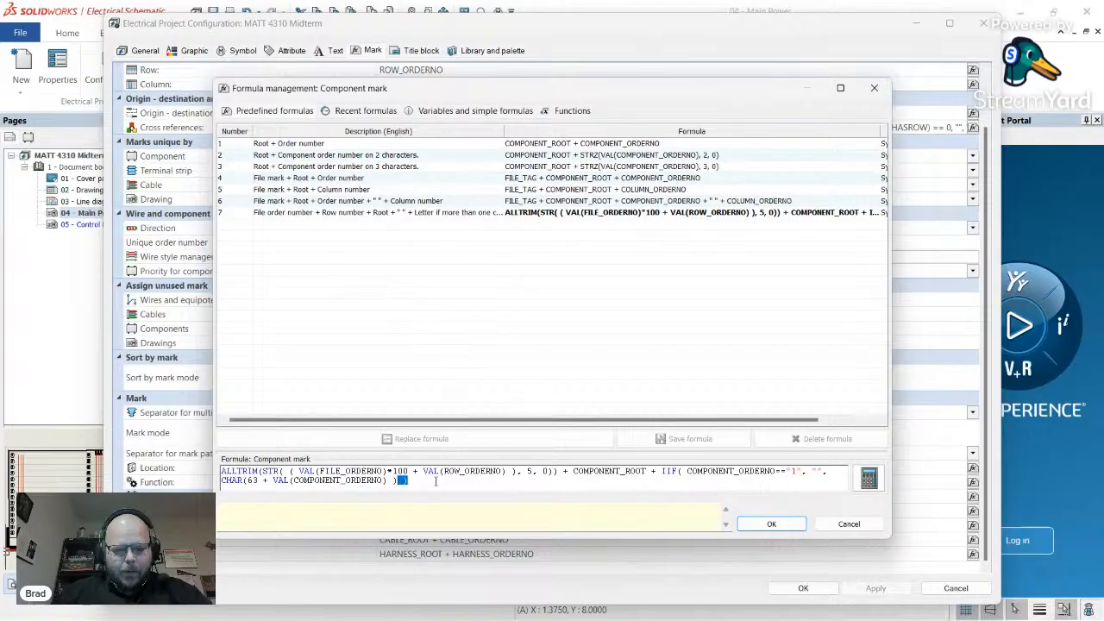
key(ctrl+a)
key(Delete)
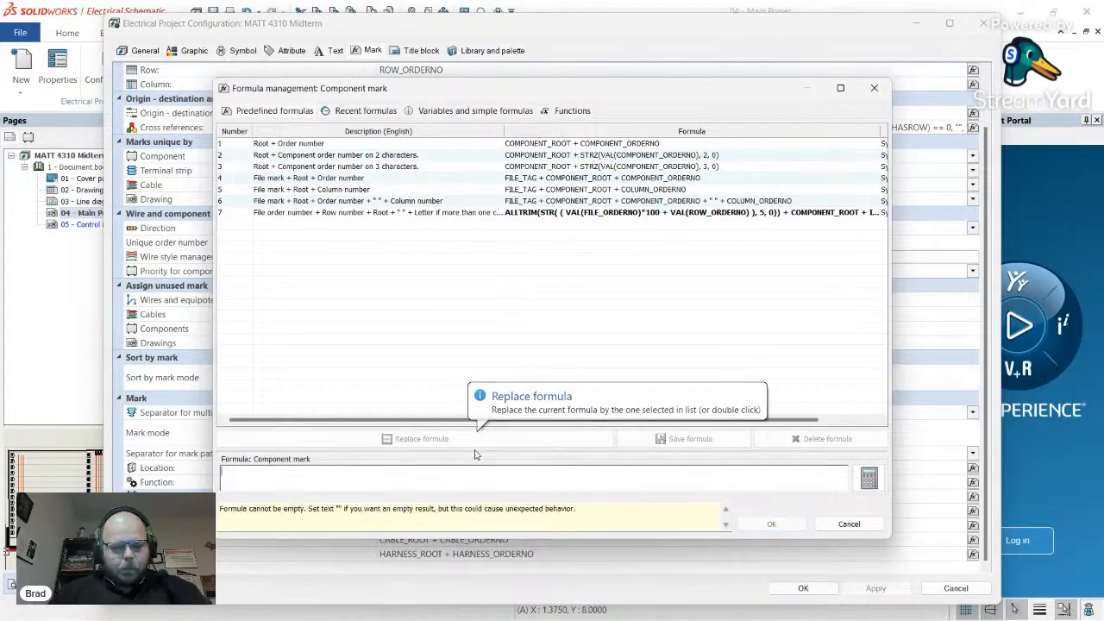
click(466, 111)
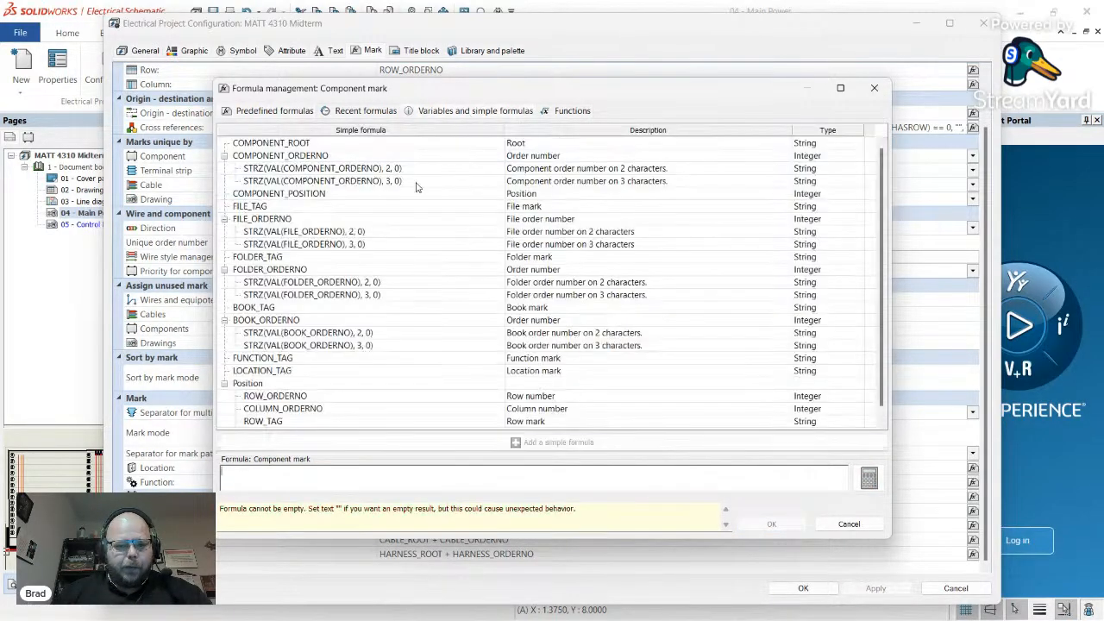
scroll(287, 261, down, 1)
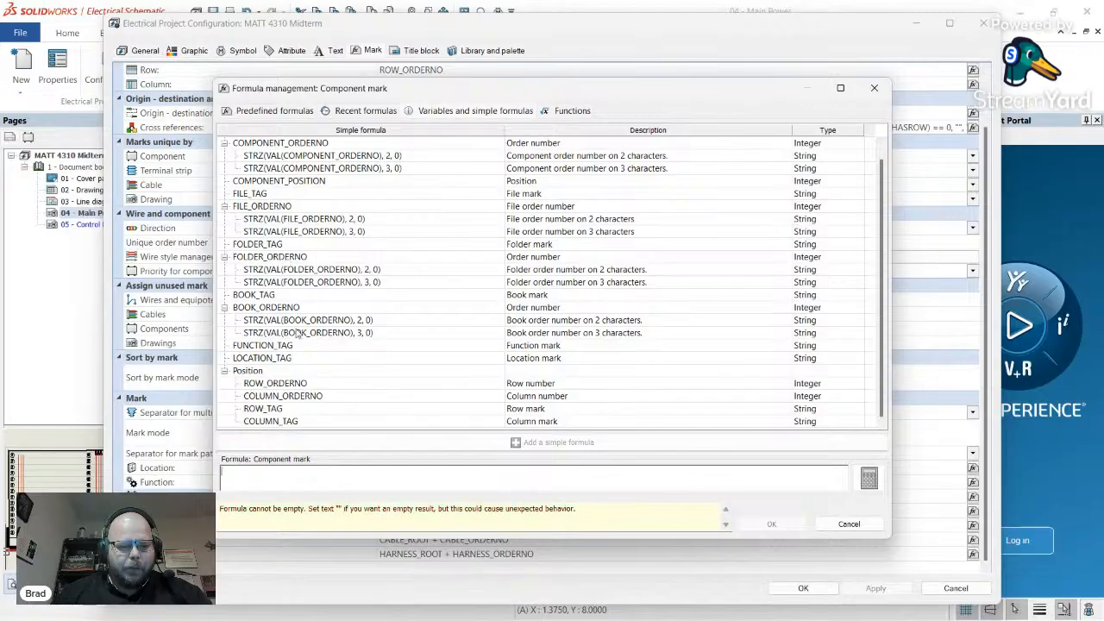
scroll(298, 333, up, 1)
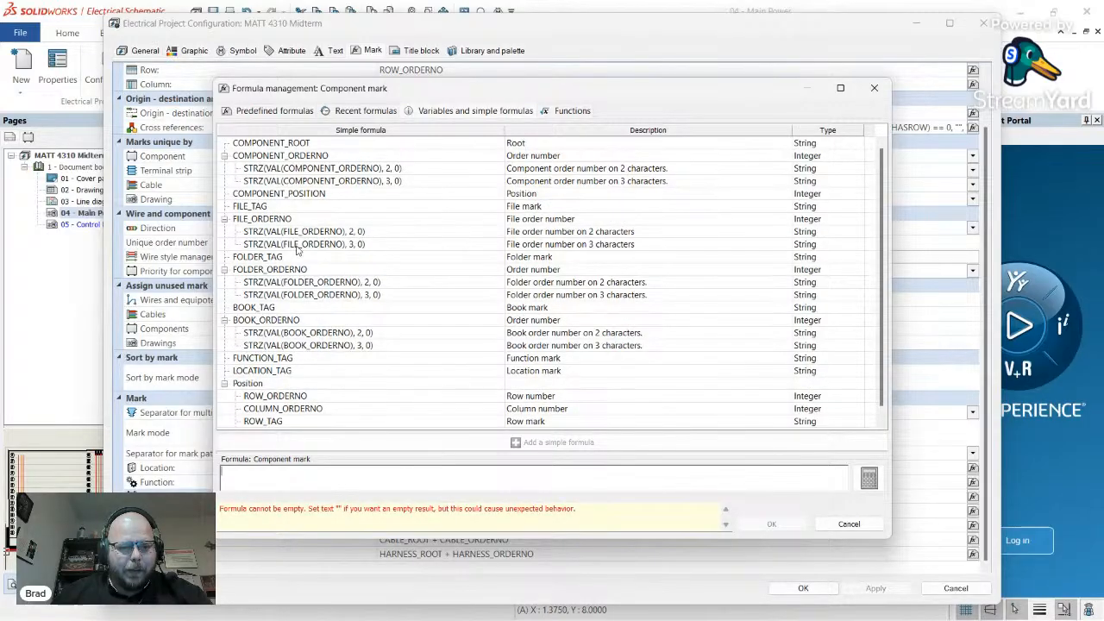
- Build the formula COMPONENT_ROOT + ROW_ORDERNO, removing the duplicate plus sign and extra space
double_click(283, 144)
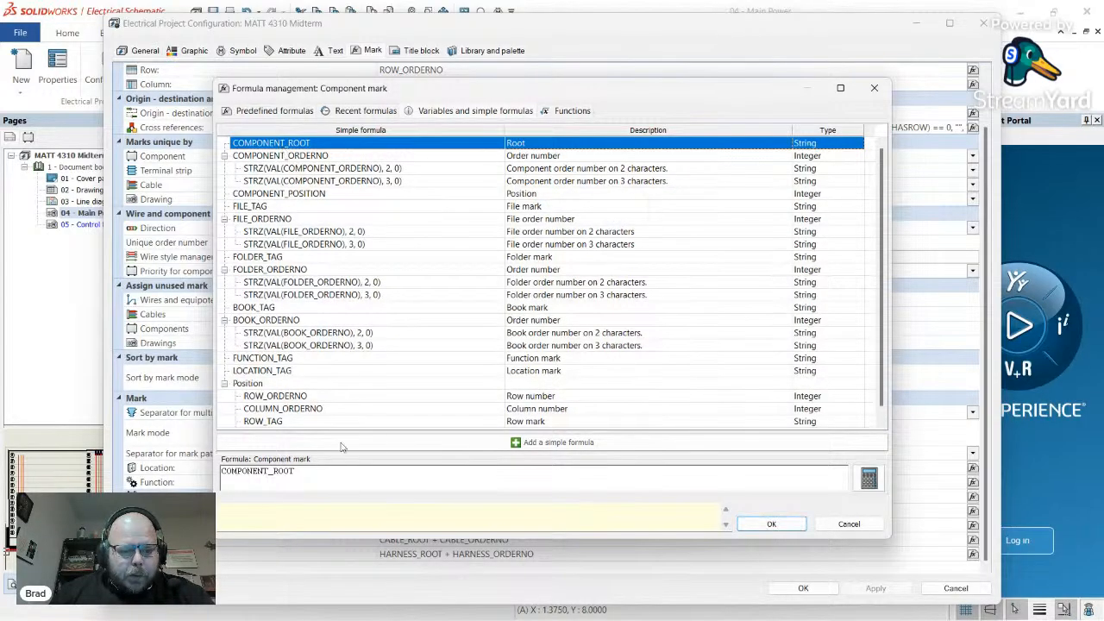
click(338, 477)
text(+)
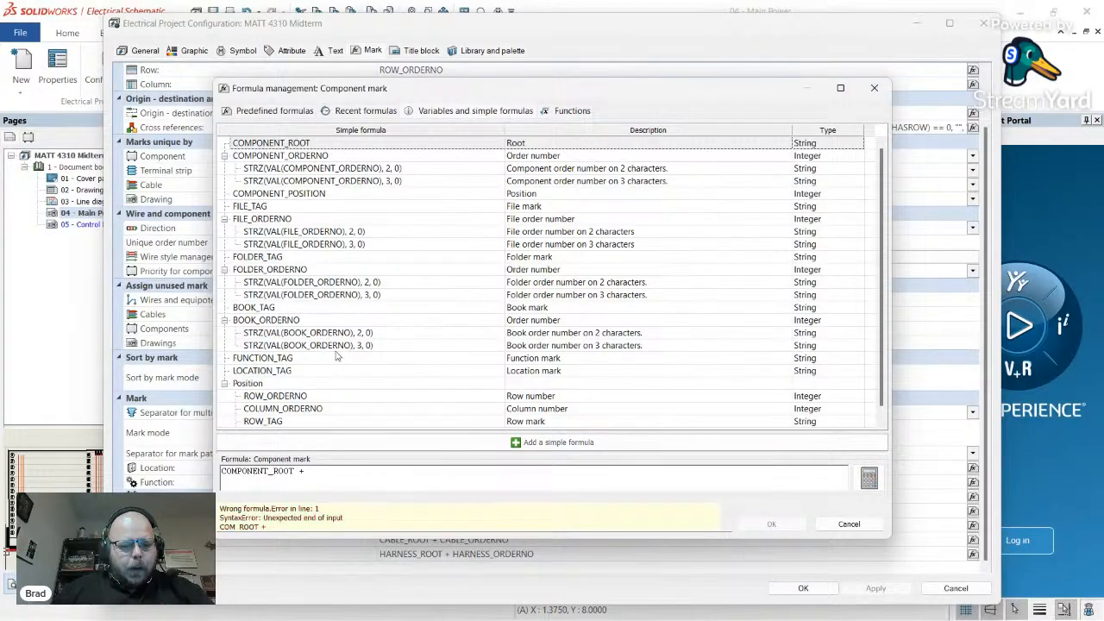
scroll(328, 362, down, 1)
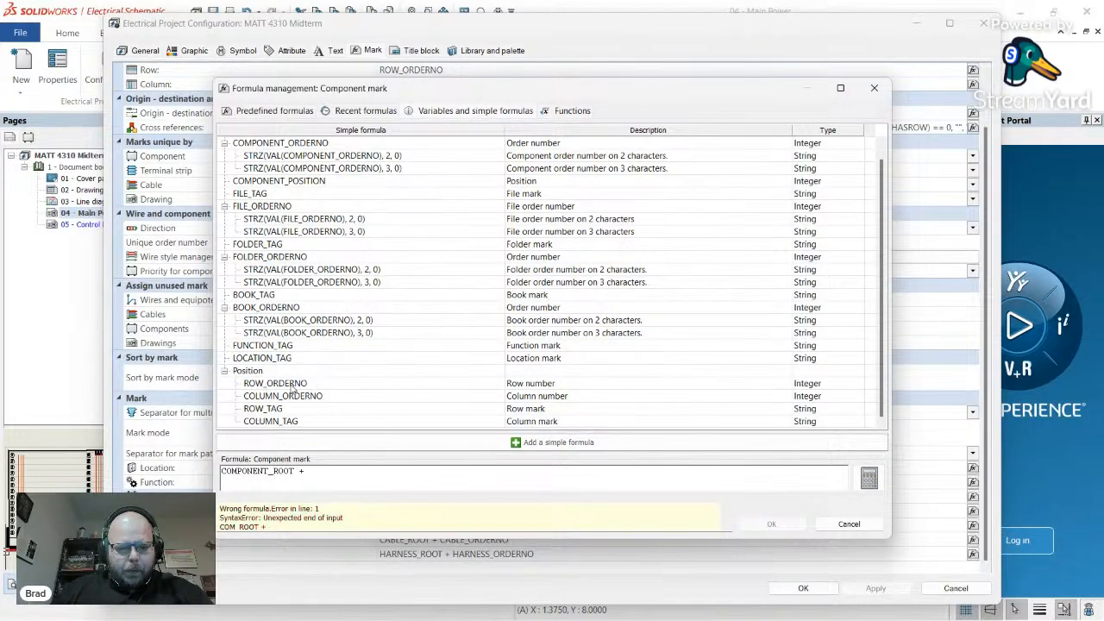
double_click(298, 385)
click(295, 472)
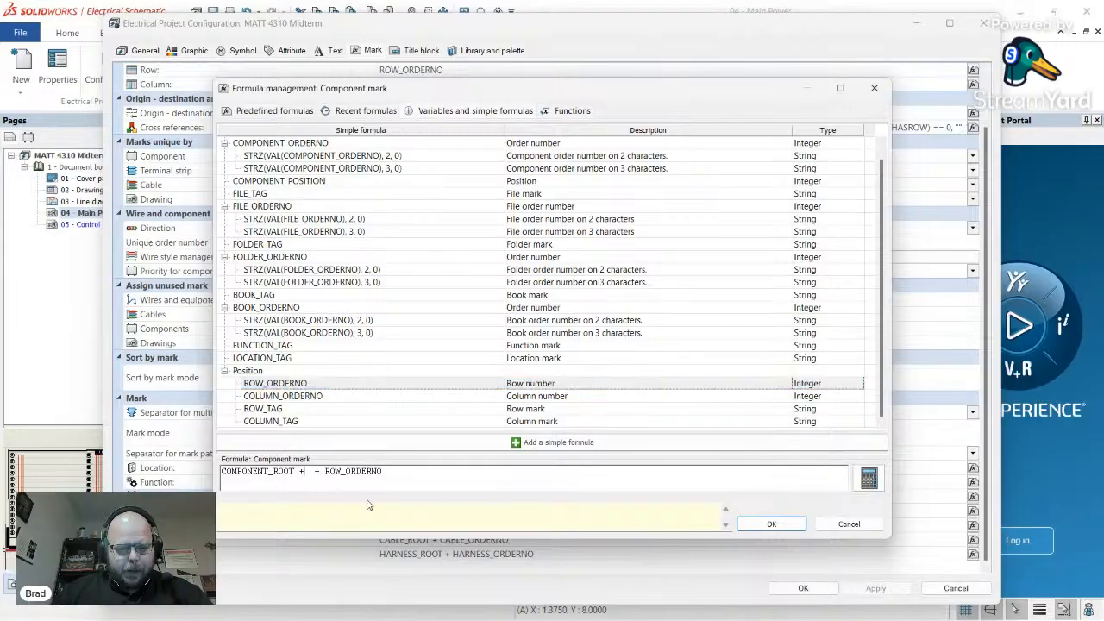
key(BackSpace)
key(BackSpace)
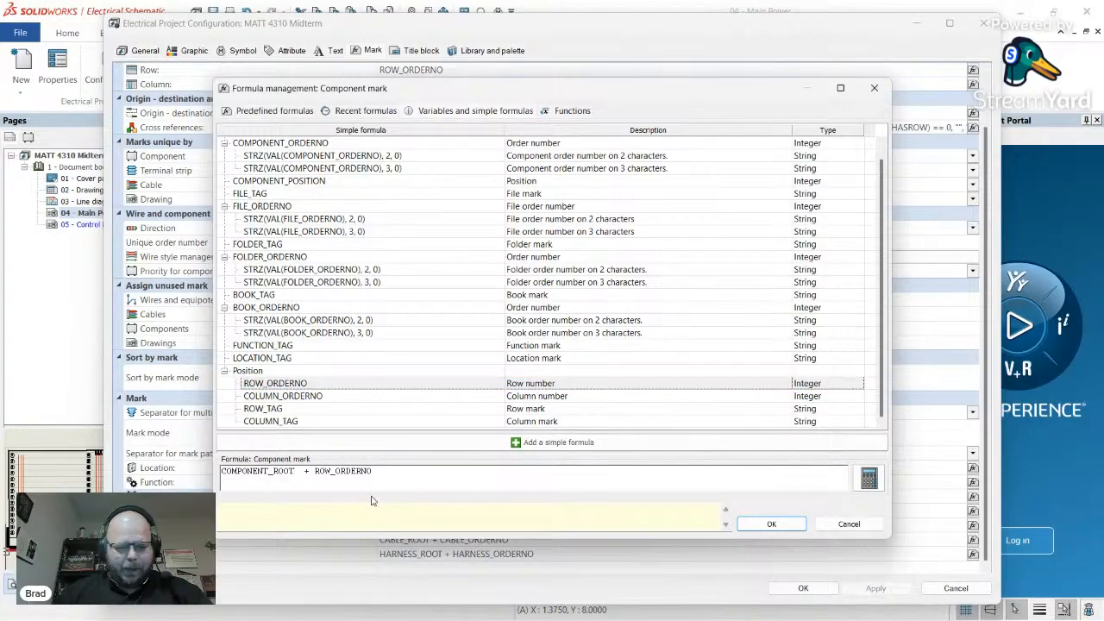
key(Delete)
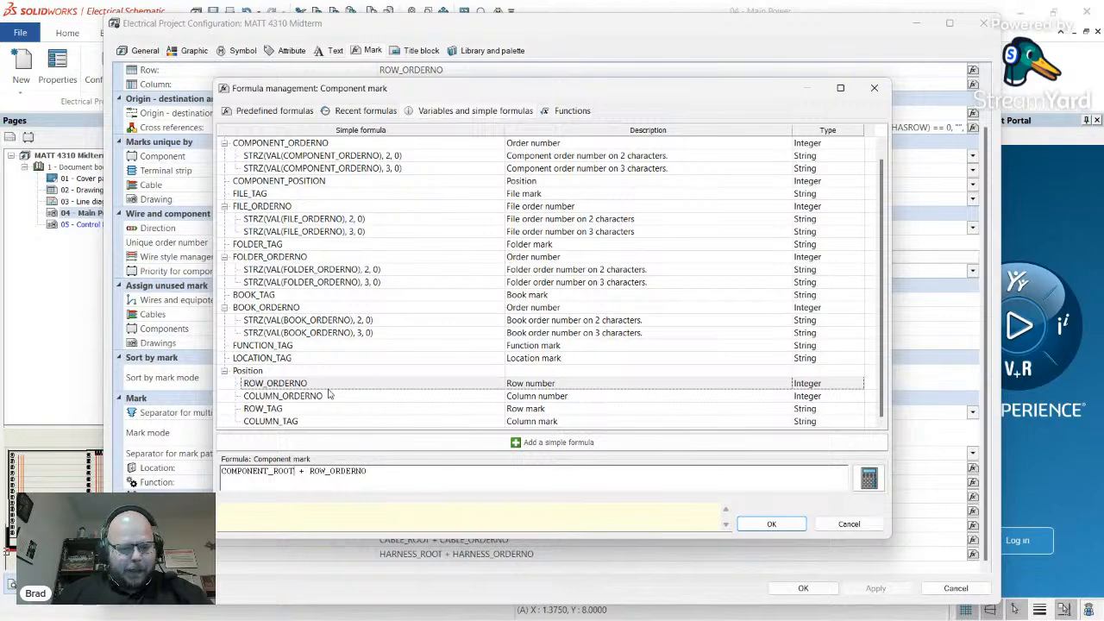
scroll(339, 365, up, 1)
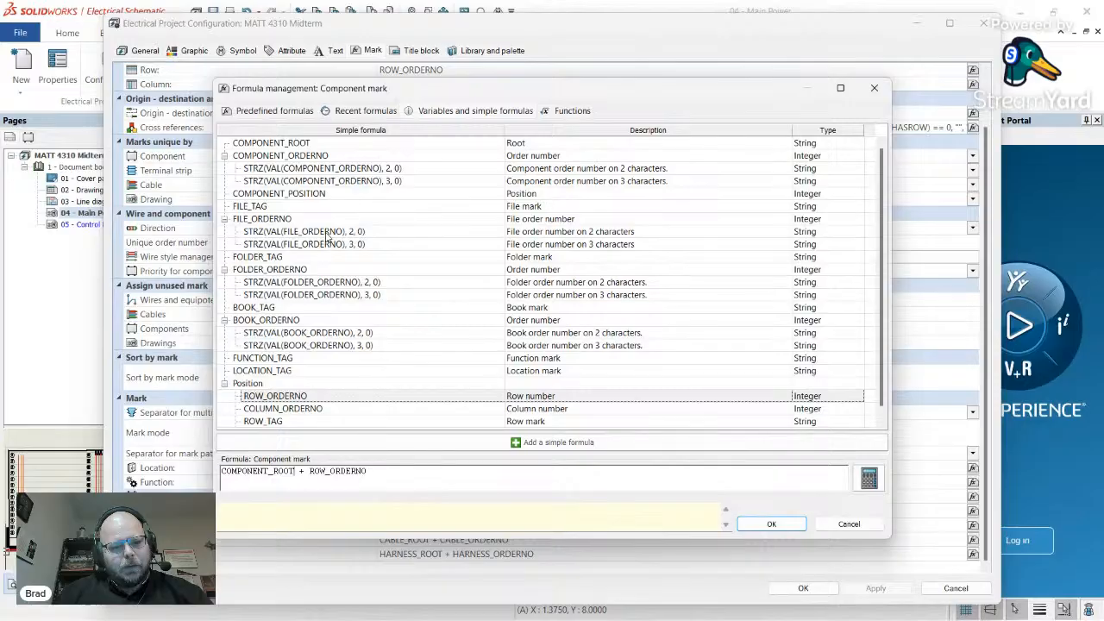
- Insert FILE_ORDERNO after COMPONENT_ROOT and remove the stray plus sign and space before ROW_ORDERNO
double_click(324, 233)
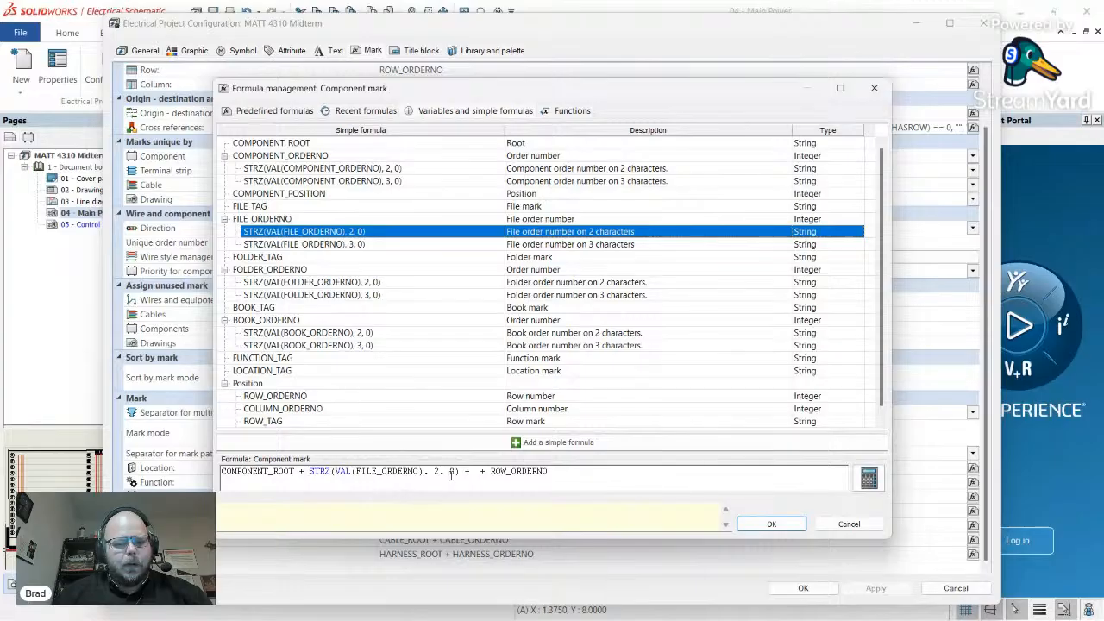
drag(473, 473, 298, 473)
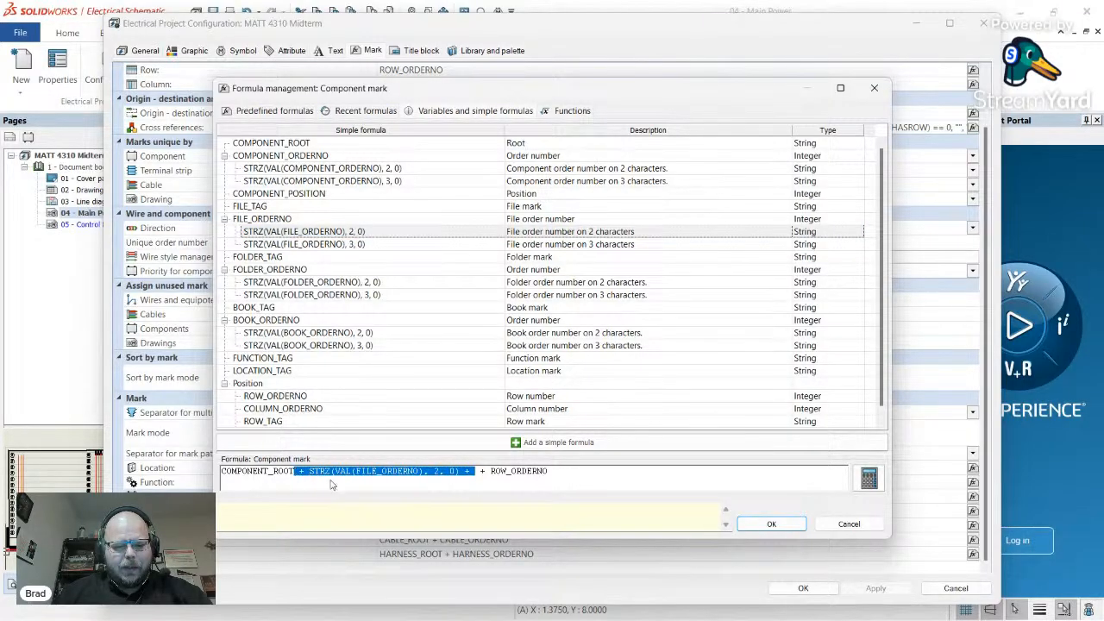
key(Delete)
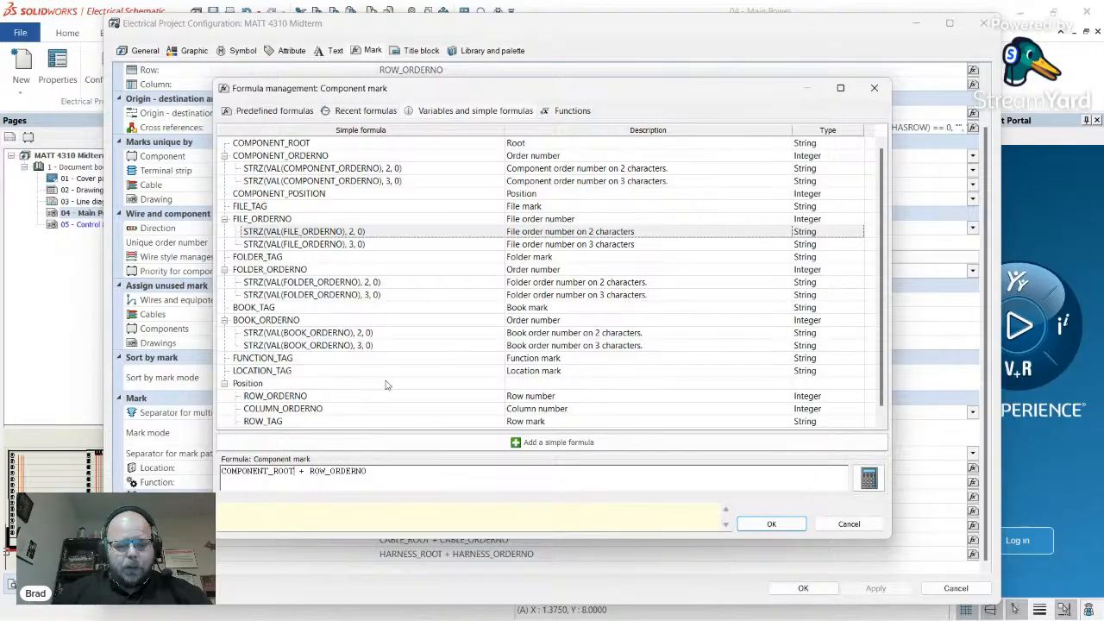
double_click(290, 220)
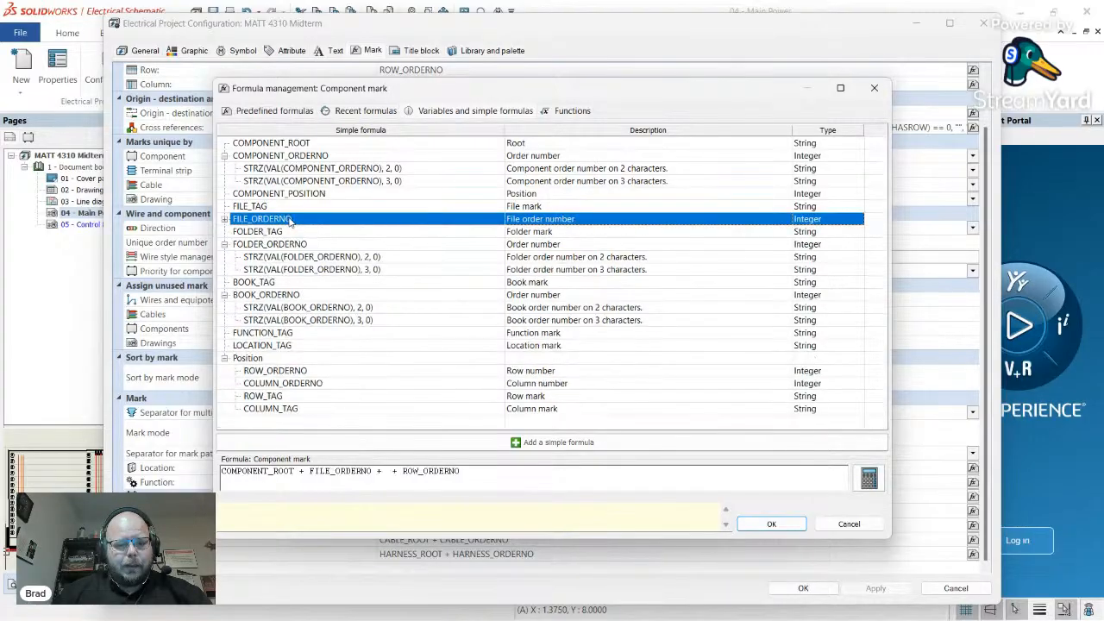
click(390, 473)
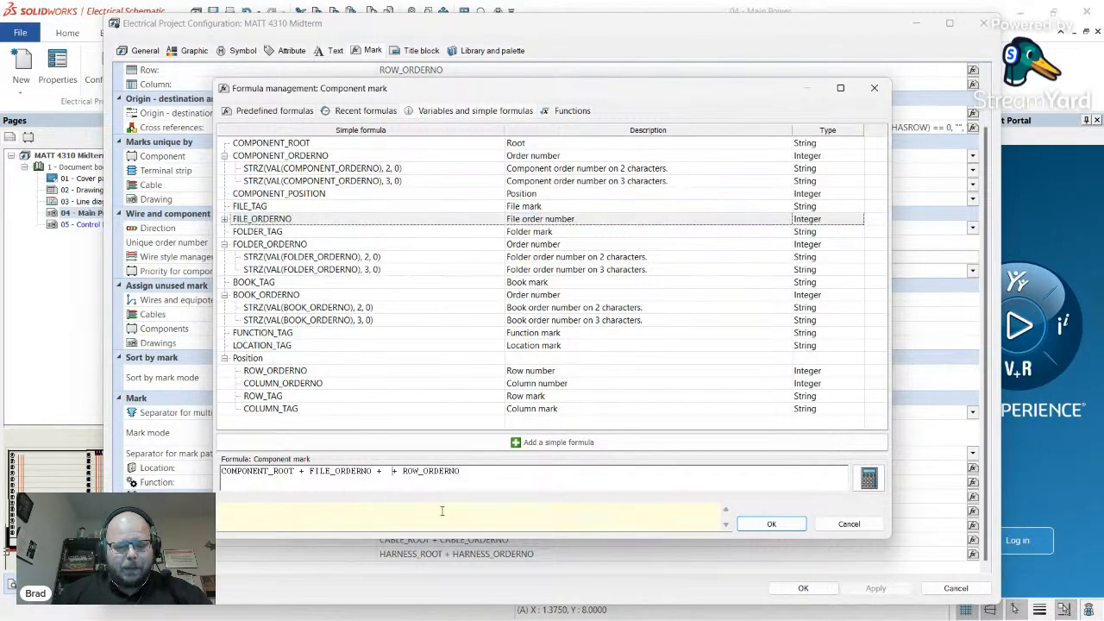
key(Delete)
key(Delete)
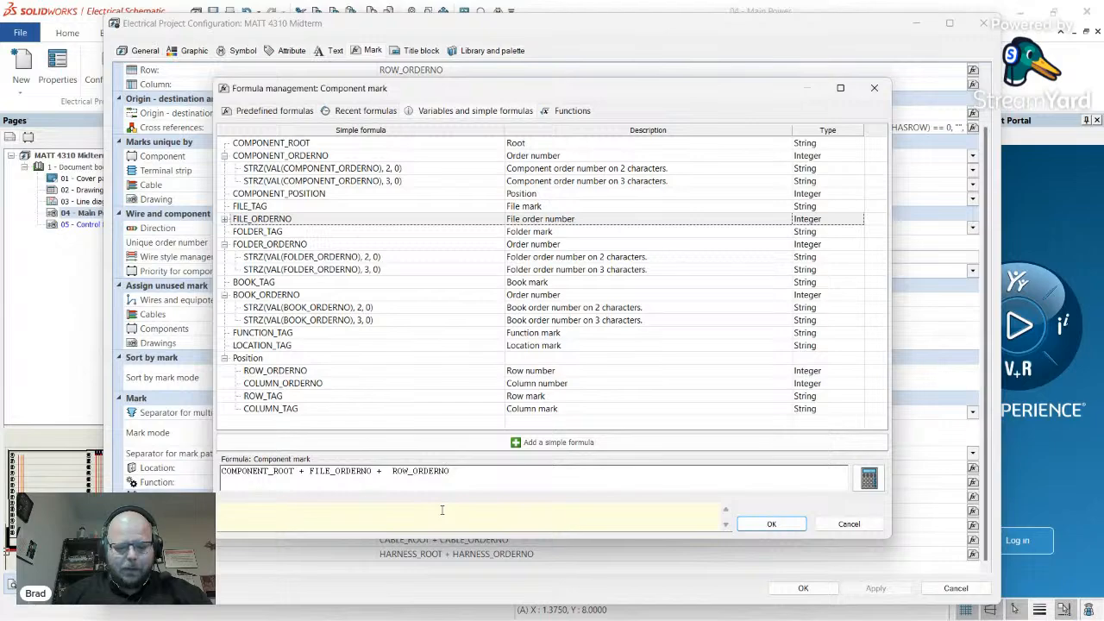
key(Delete)
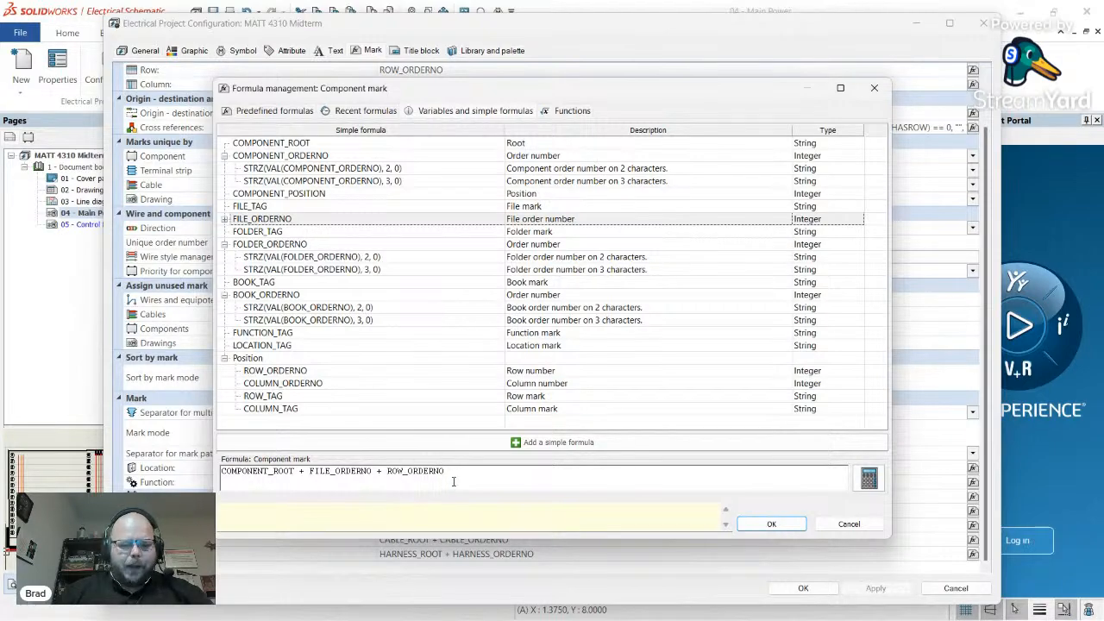
drag(446, 471, 390, 474)
- Replace the formula's row part with STRZ(VAL(ROW_ORDERNO),2,0), removing the duplicated plus and space
key(Delete)
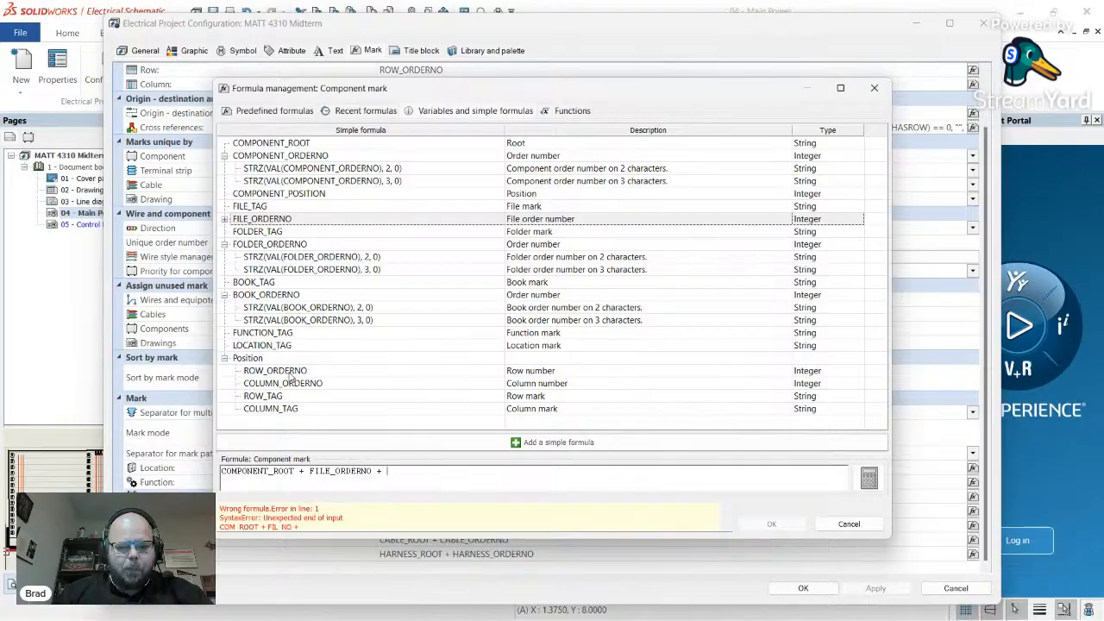
double_click(292, 372)
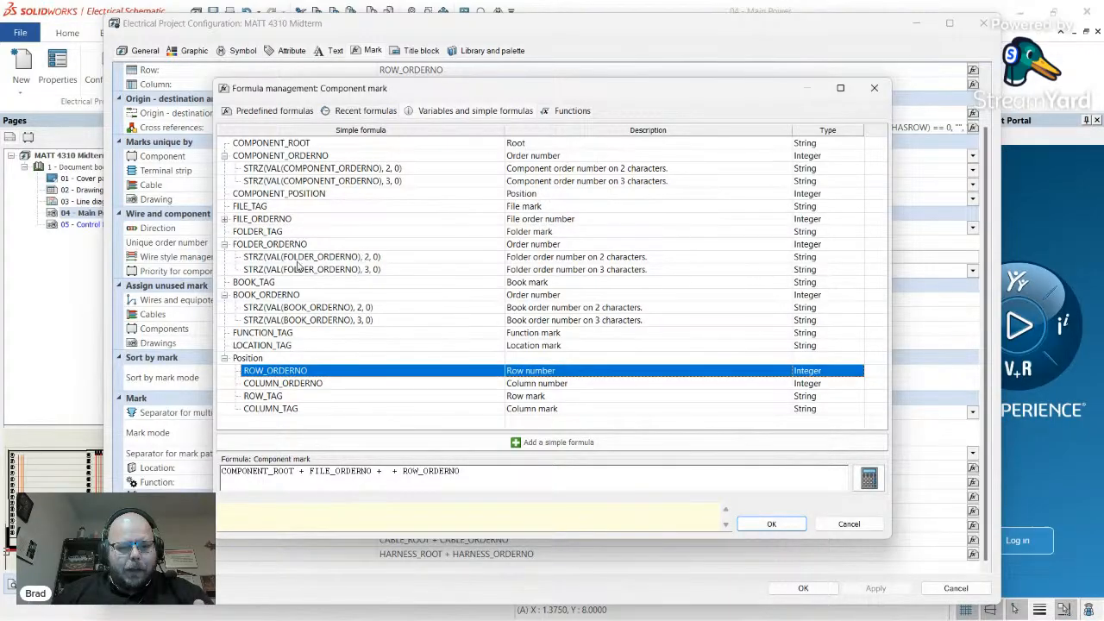
click(261, 258)
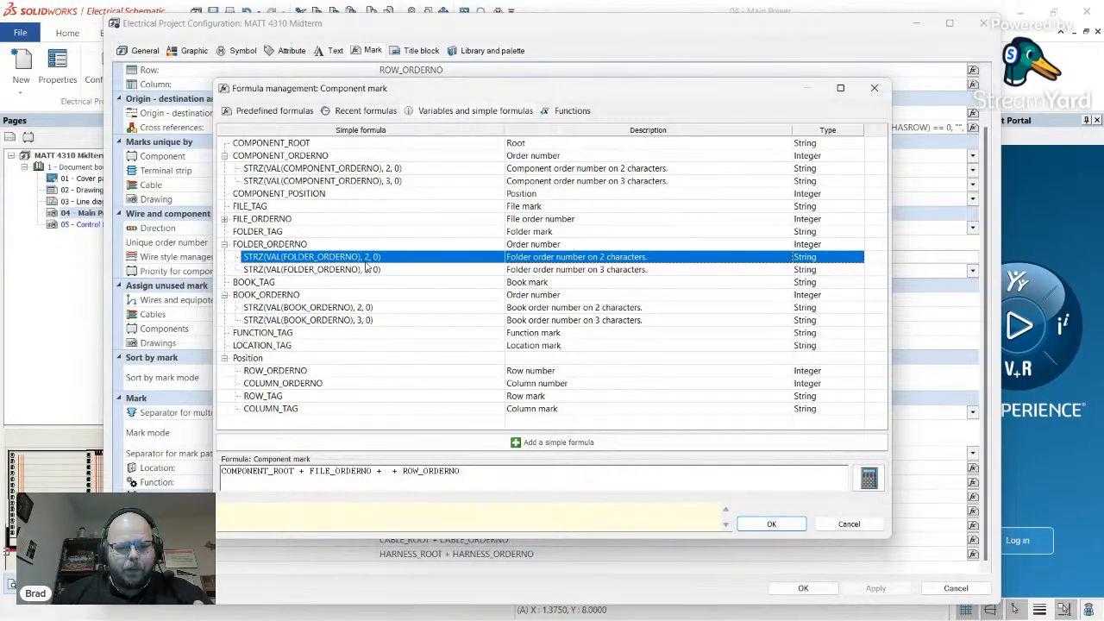
click(398, 471)
key(Delete)
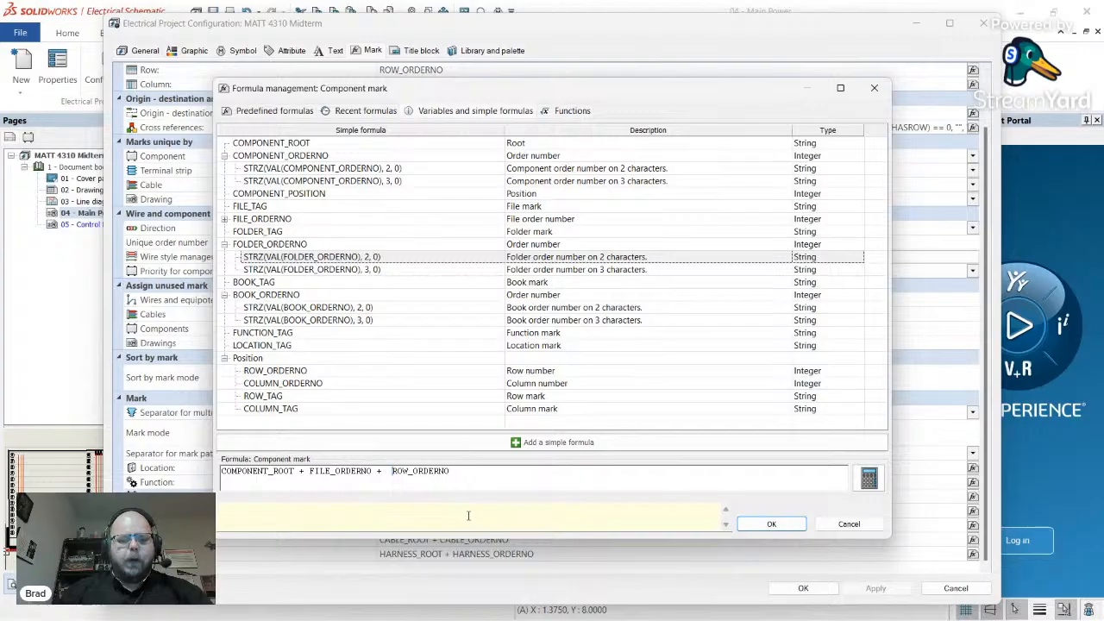
key(BackSpace)
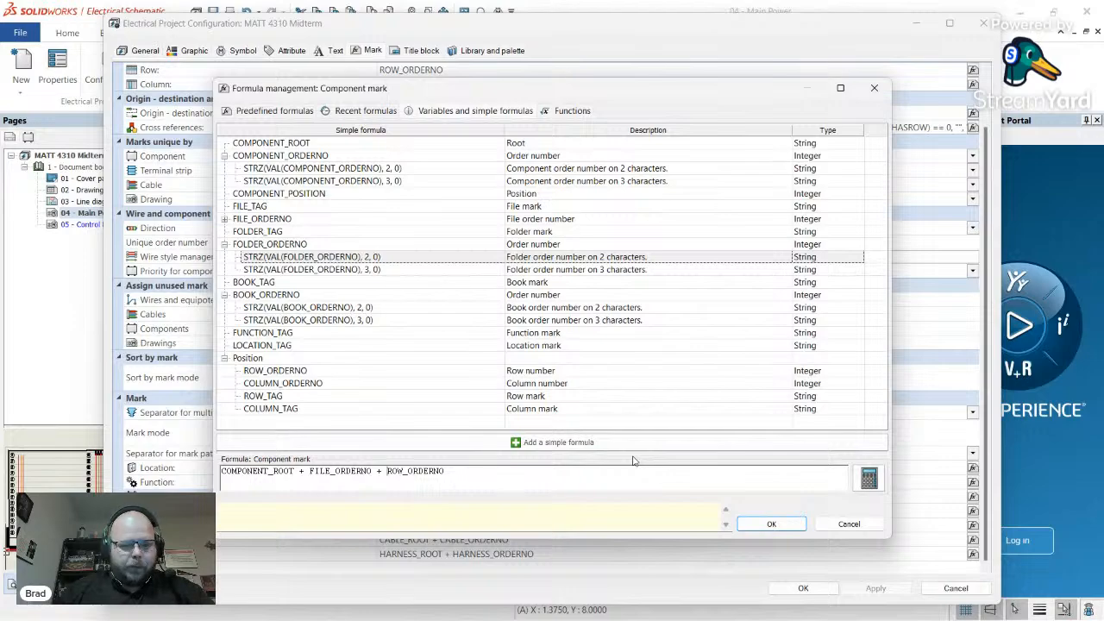
text(STRZ)
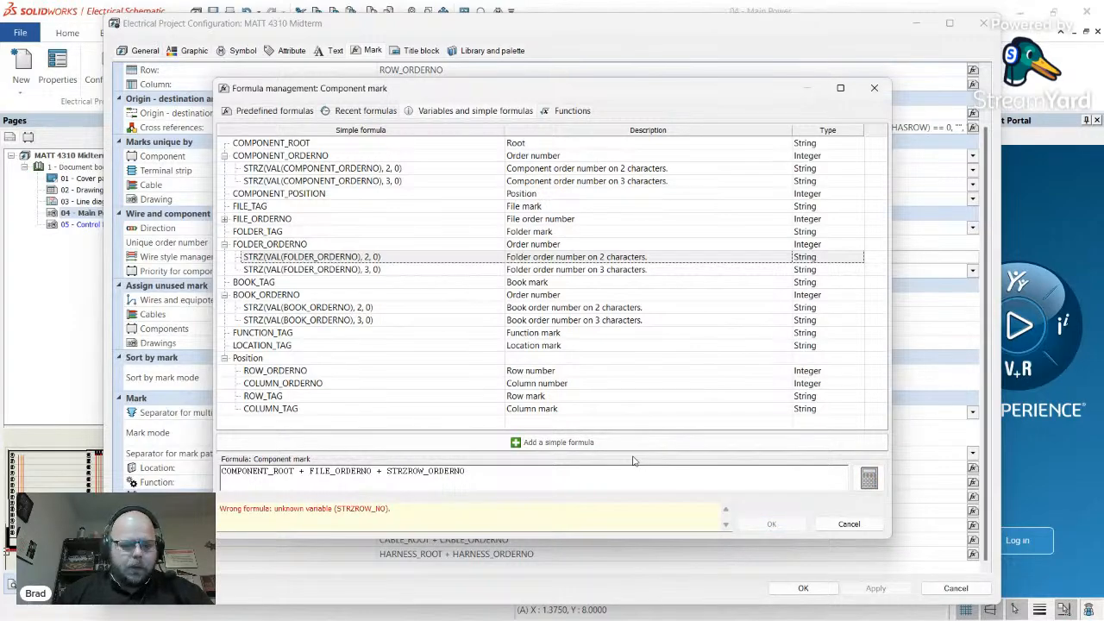
text(()
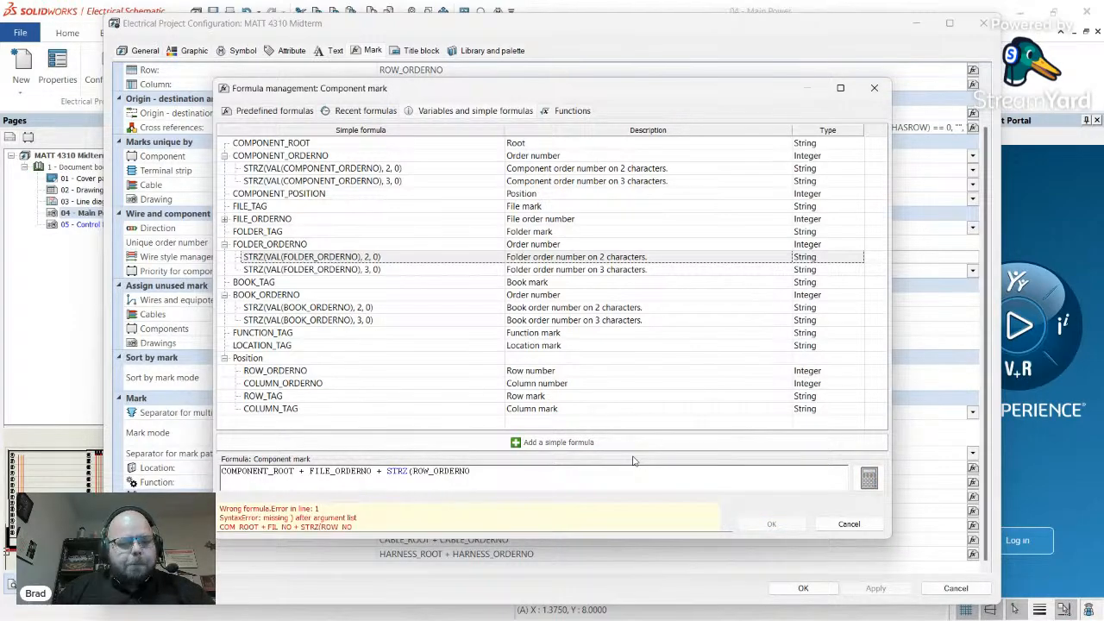
text(VAL(ROW_ORDERNO)
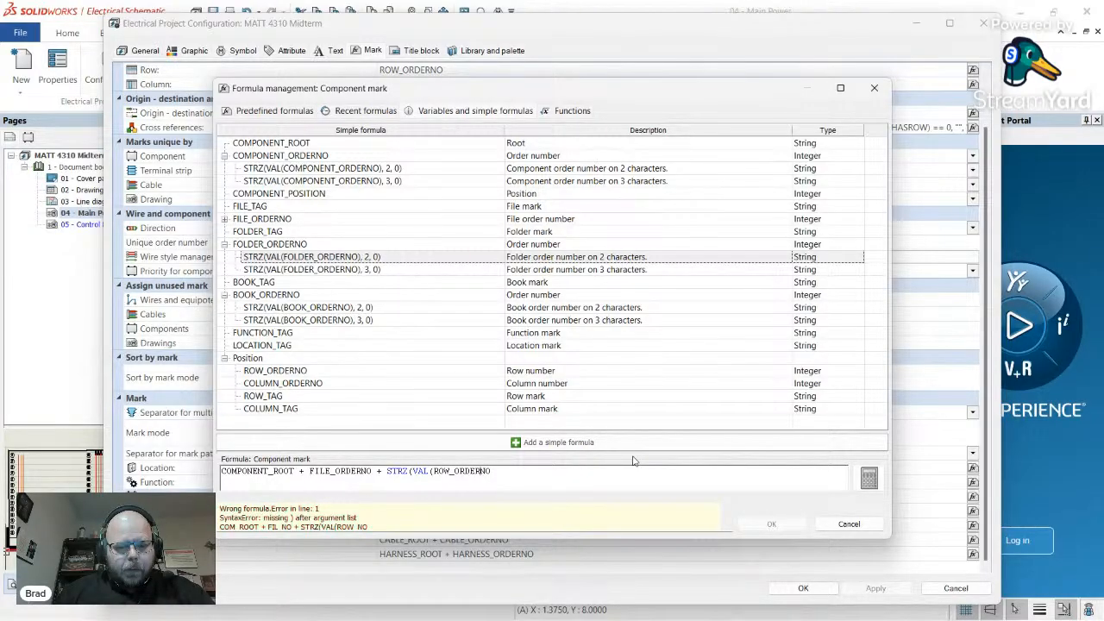
text(),)
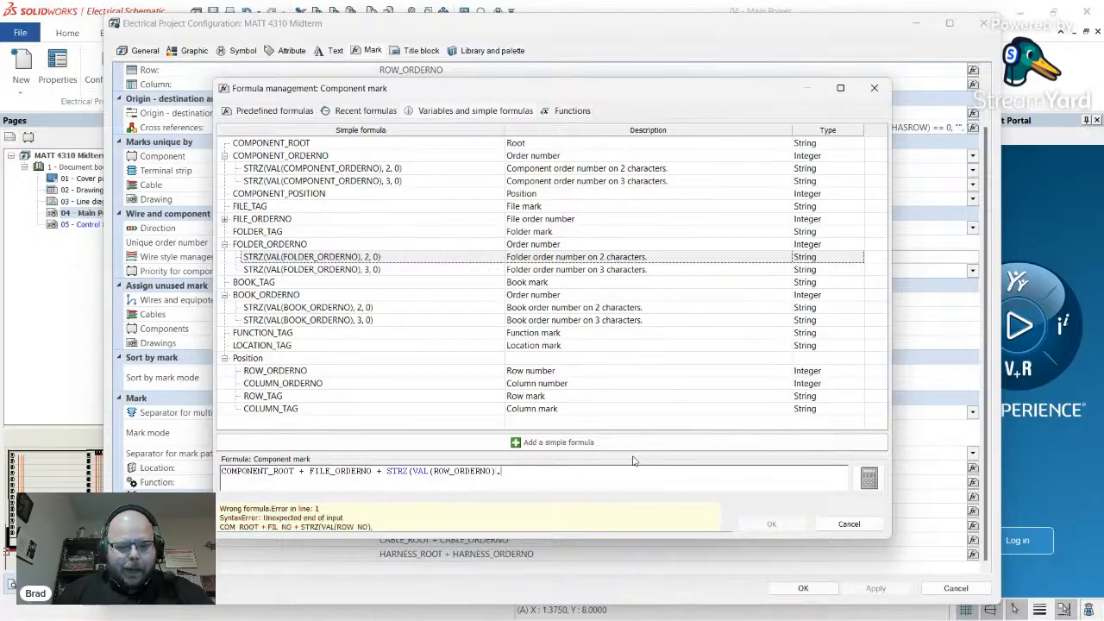
text(2,0))
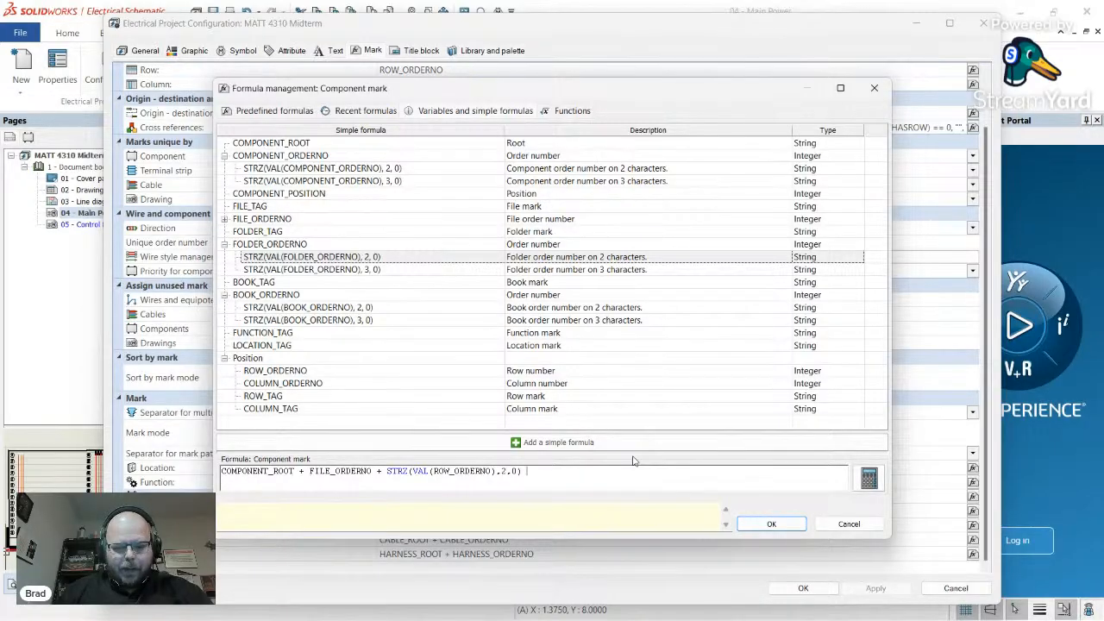
- Paste the IIF(COMPONENT_ORDERNO=="1", "", CHAR(63 + VAL(COMPONENT_ORDERNO))) suffix, remove the blank line, and check each term
key(ctrl+v)
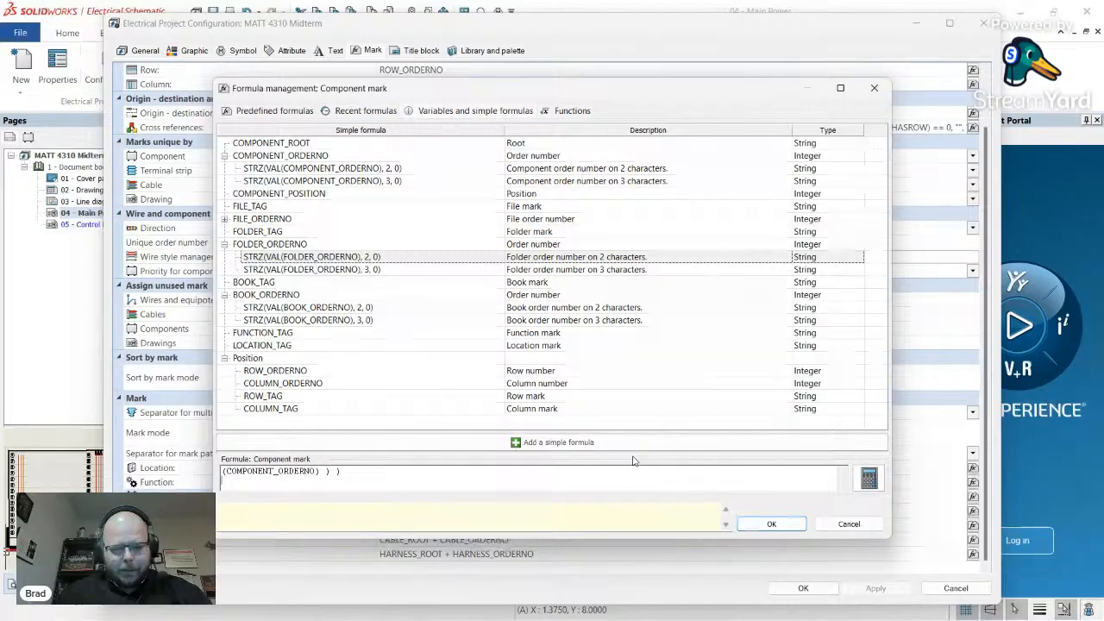
key(BackSpace)
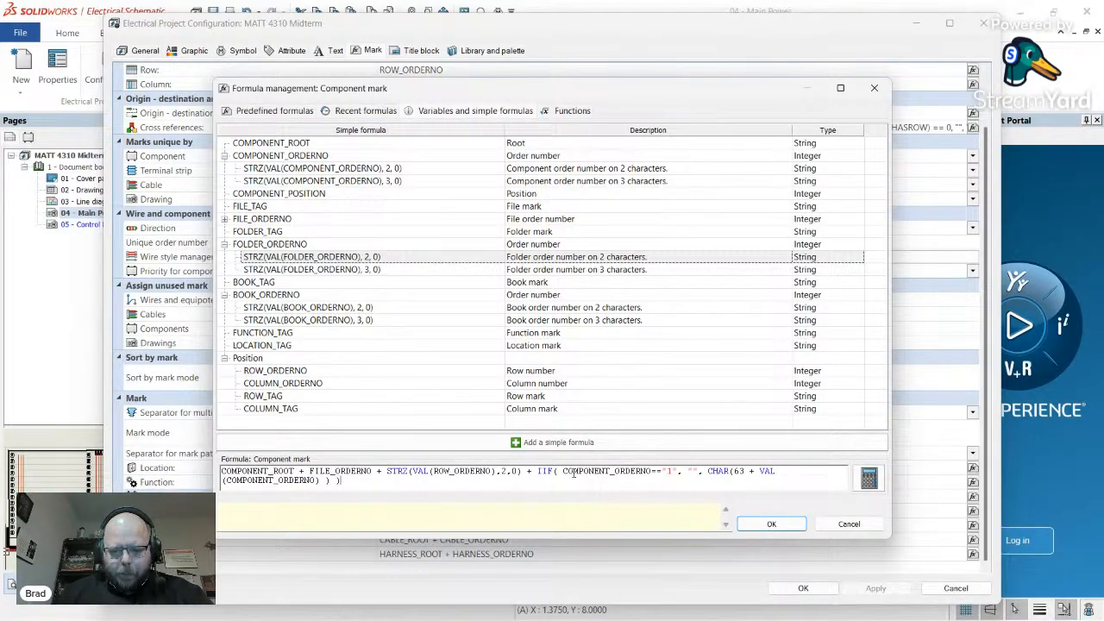
double_click(580, 471)
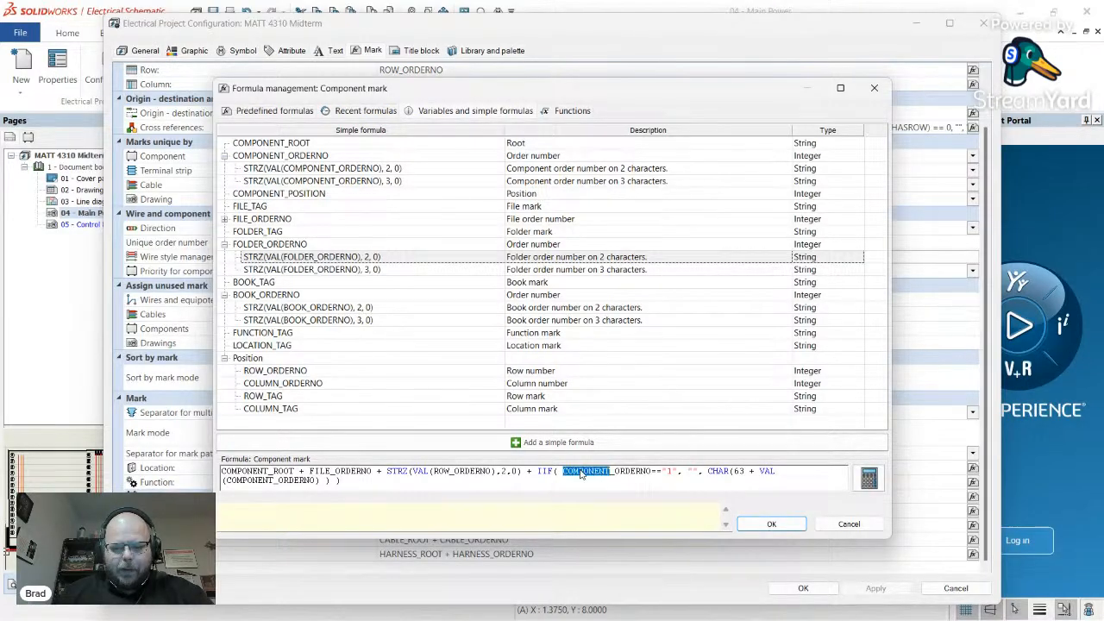
click(658, 472)
double_click(669, 472)
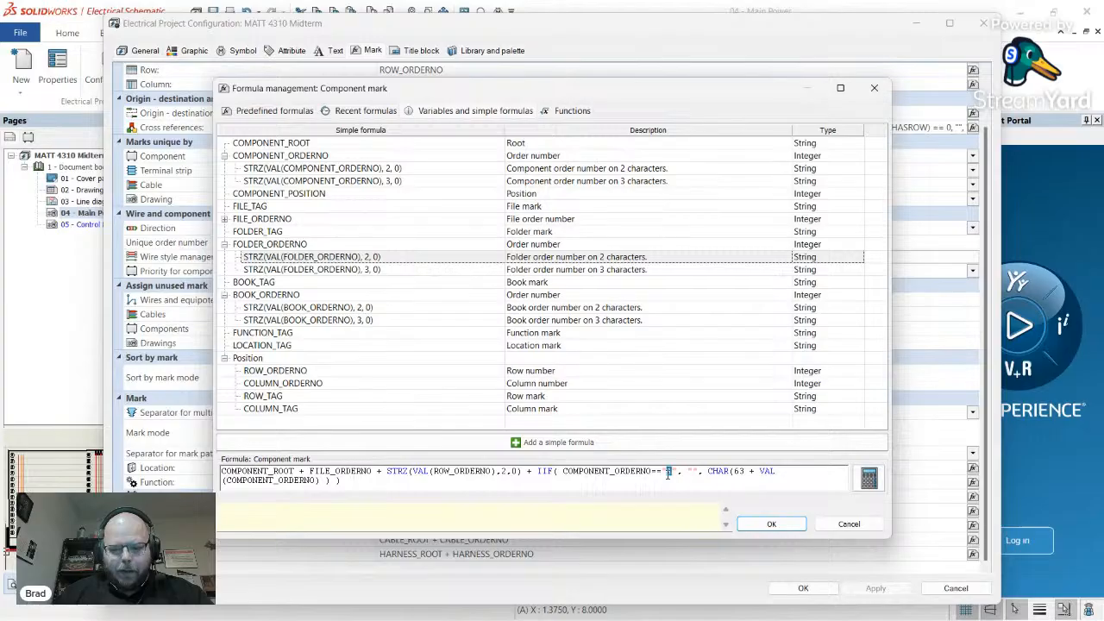
click(693, 473)
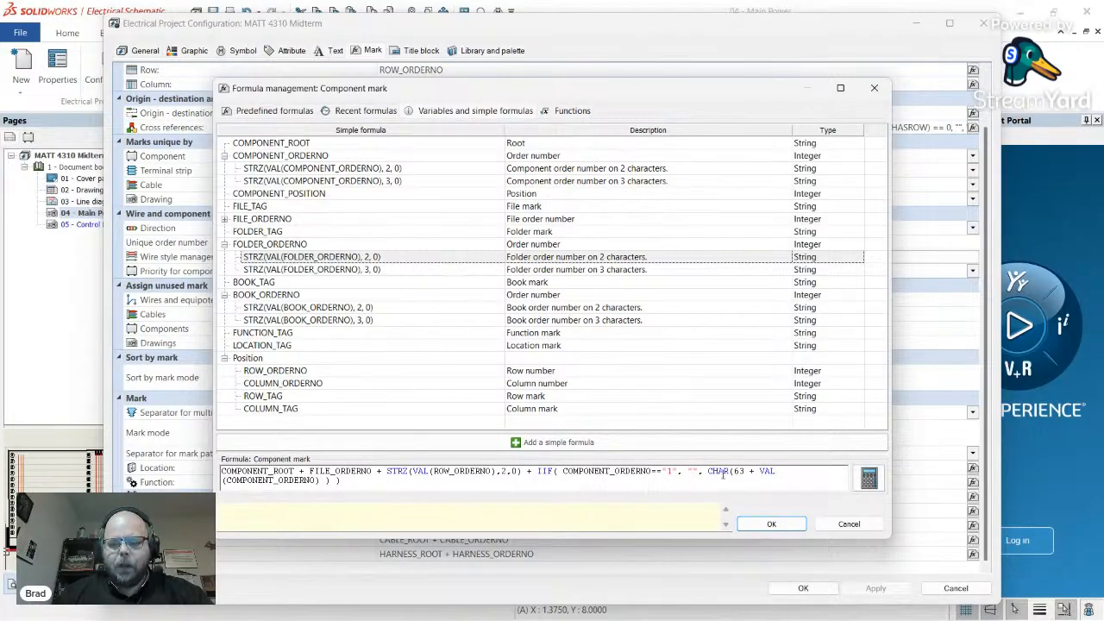
double_click(721, 472)
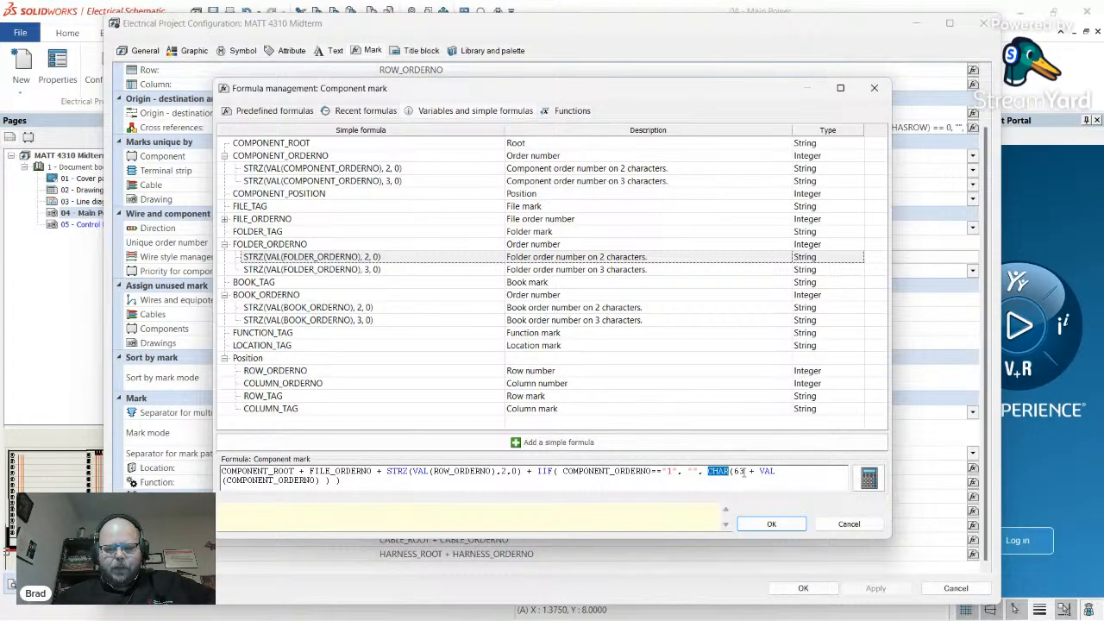
double_click(739, 472)
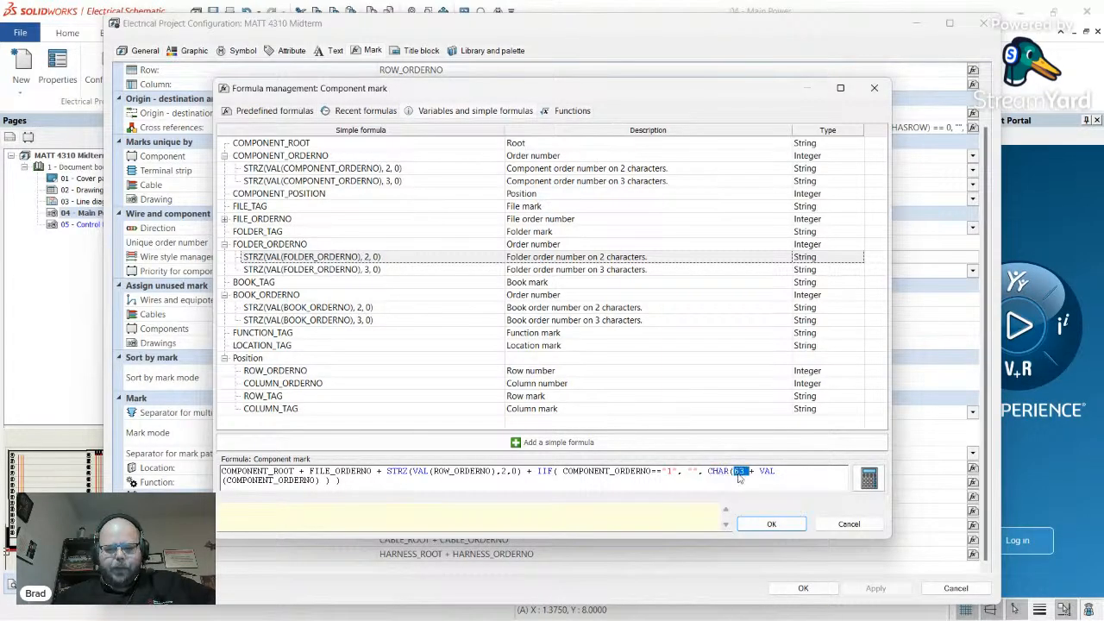
double_click(306, 480)
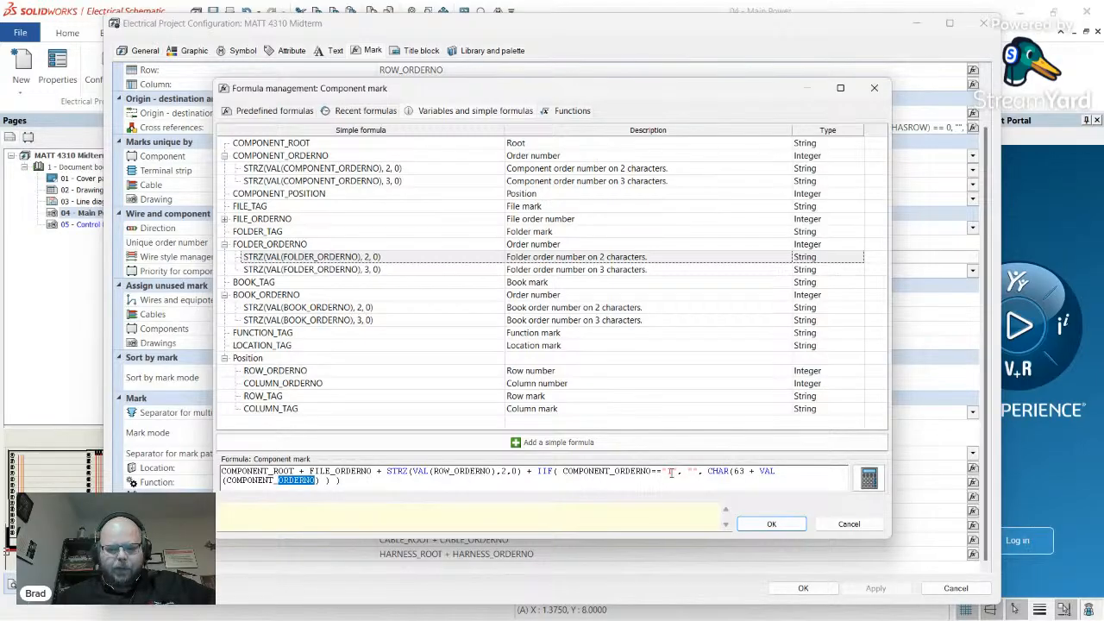
double_click(739, 473)
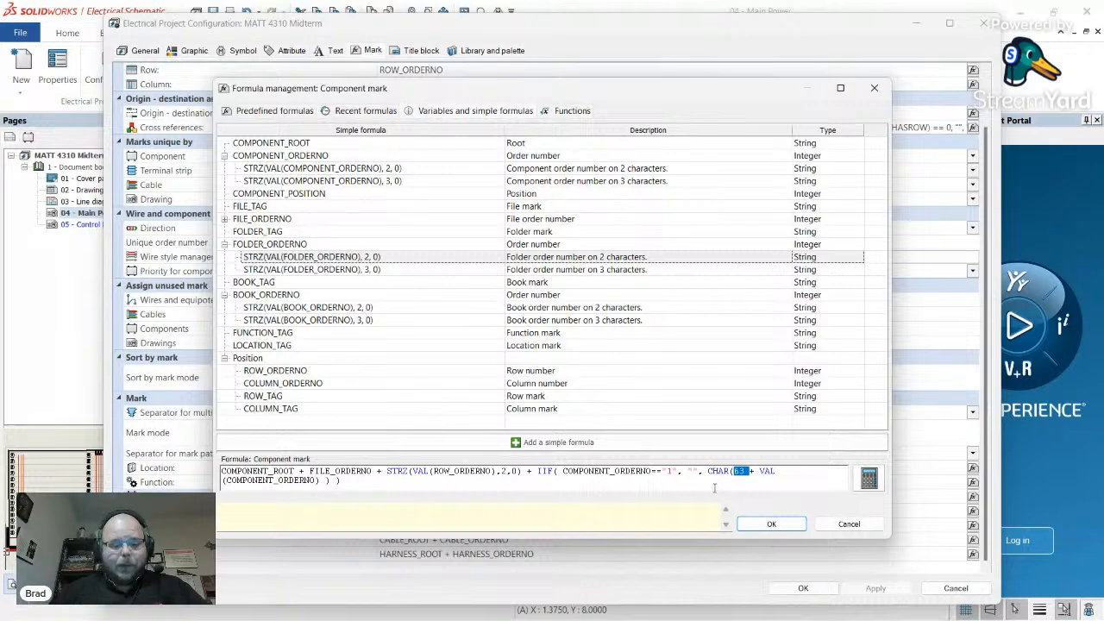
- Accept the new Component mark formula, apply it to the project configuration, and close it
click(770, 523)
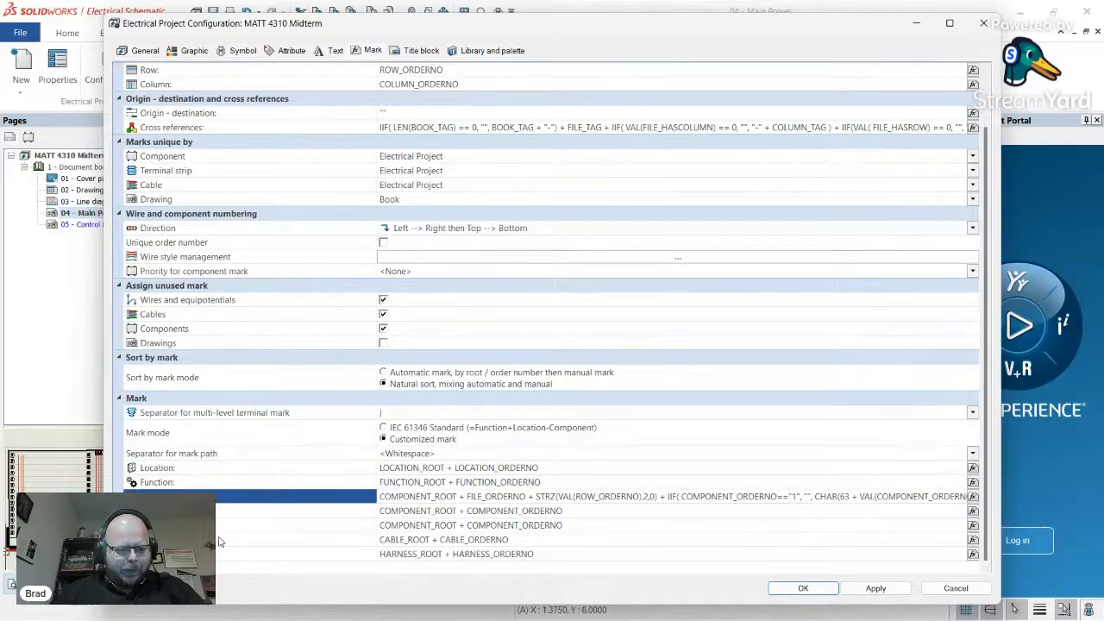
click(323, 515)
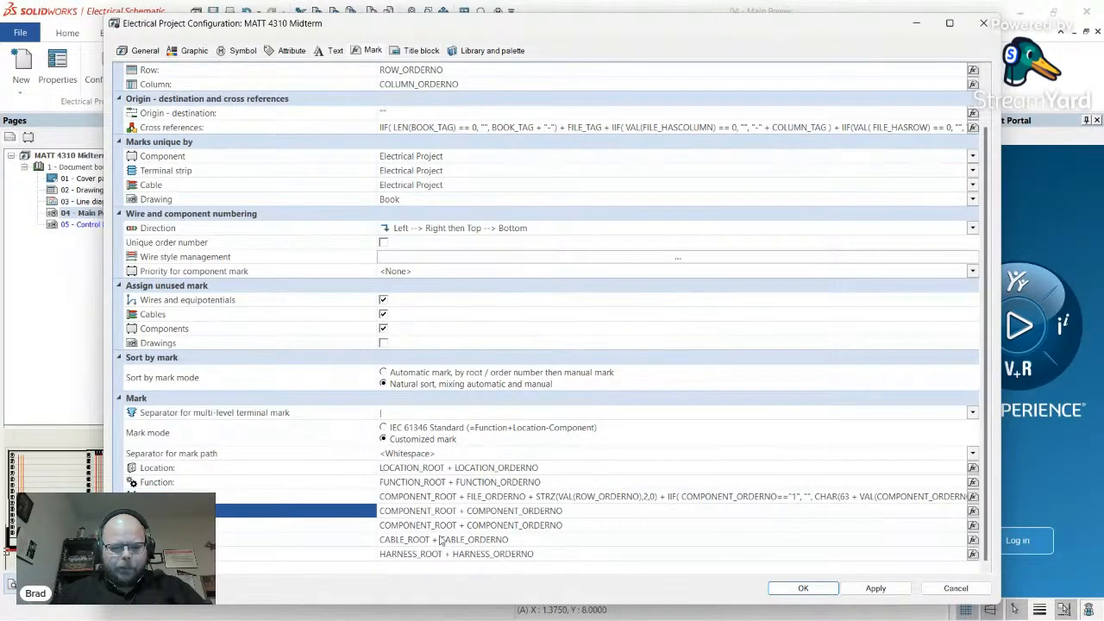
click(227, 541)
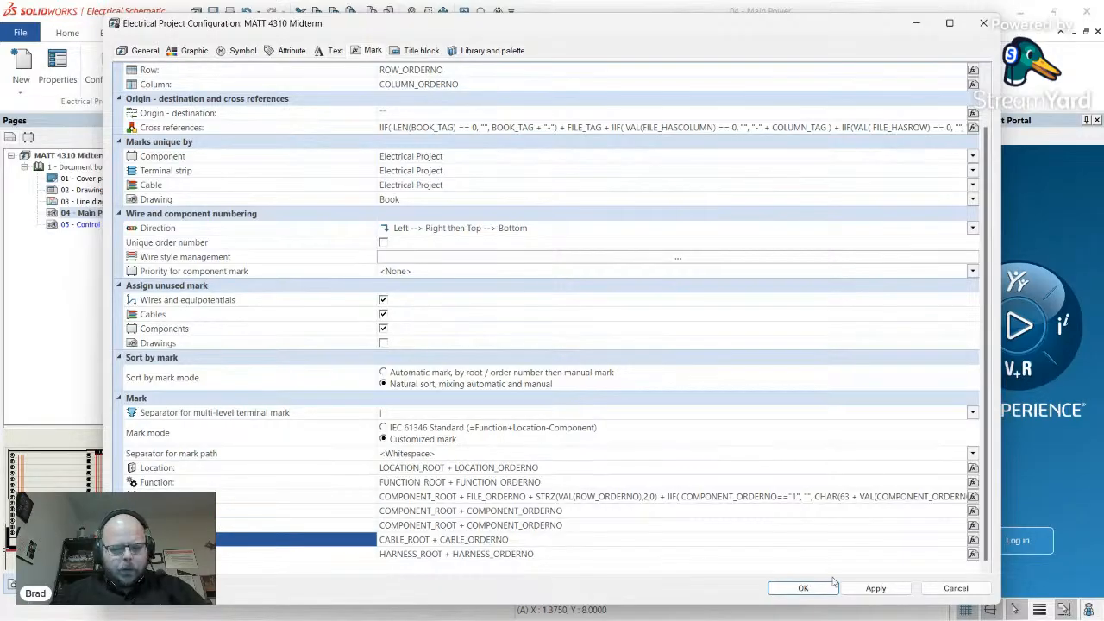
click(873, 590)
click(806, 589)
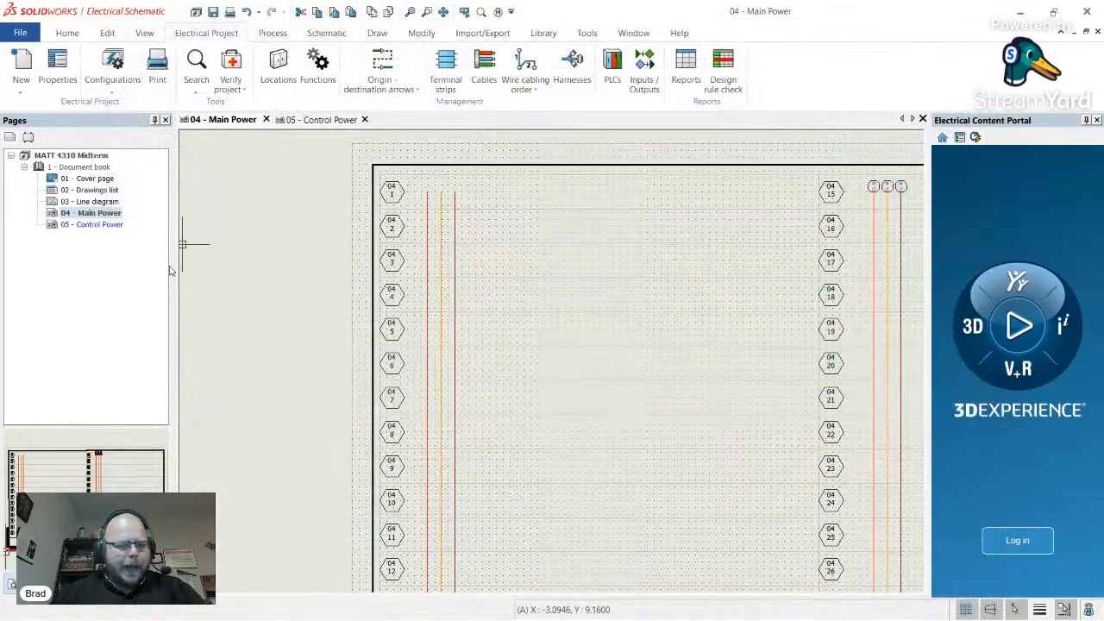
- Place a circuit breaker on Main Power and change its root from Q to CB, making it CB404
click(327, 33)
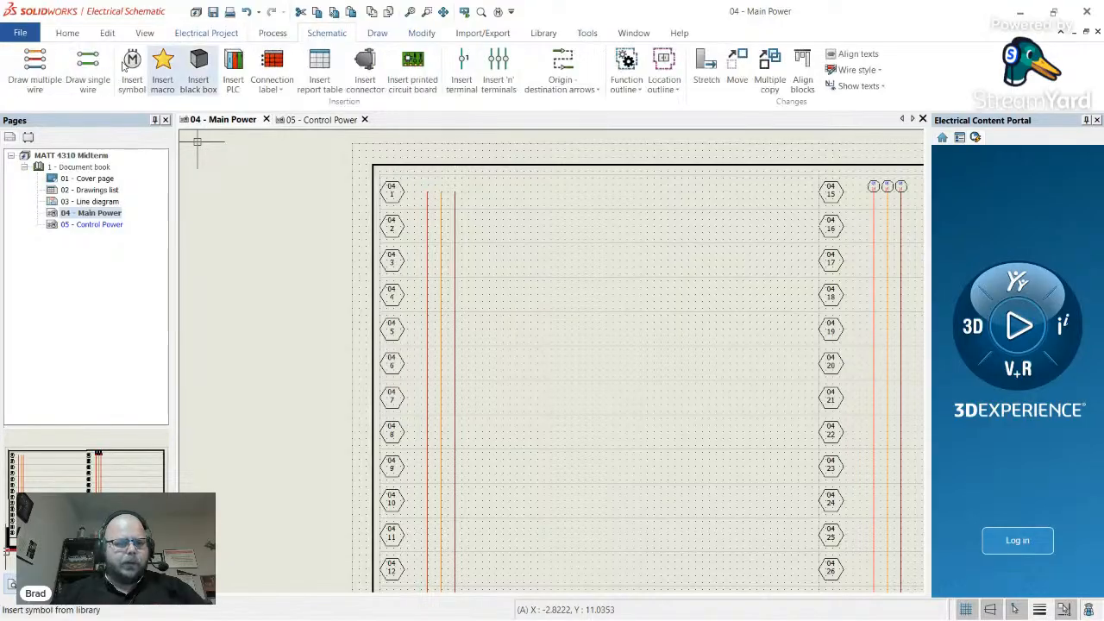
click(132, 78)
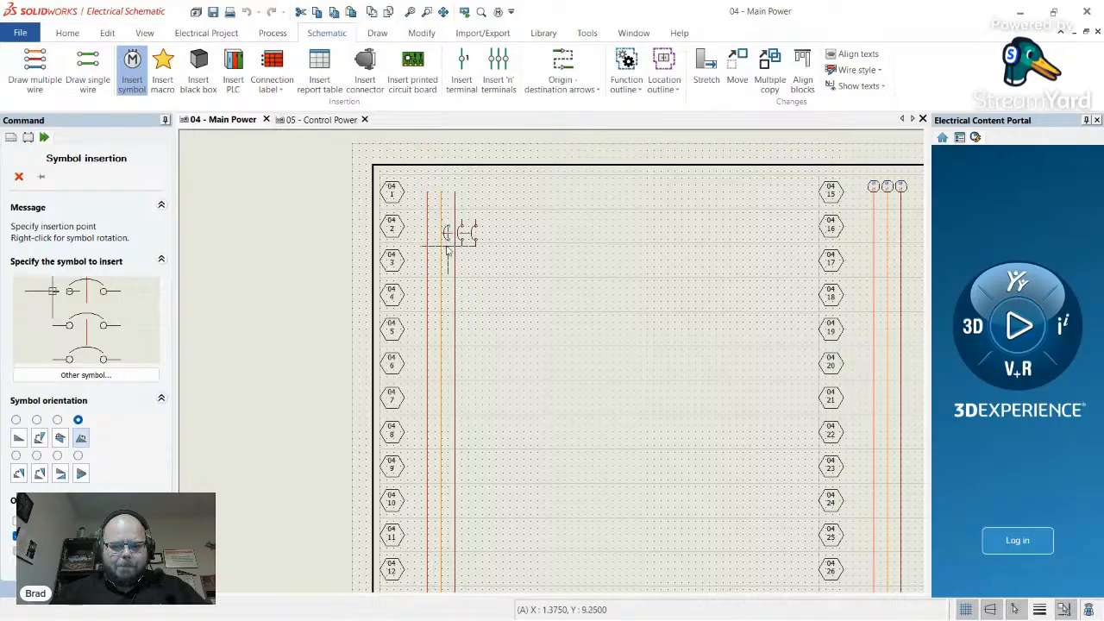
click(429, 314)
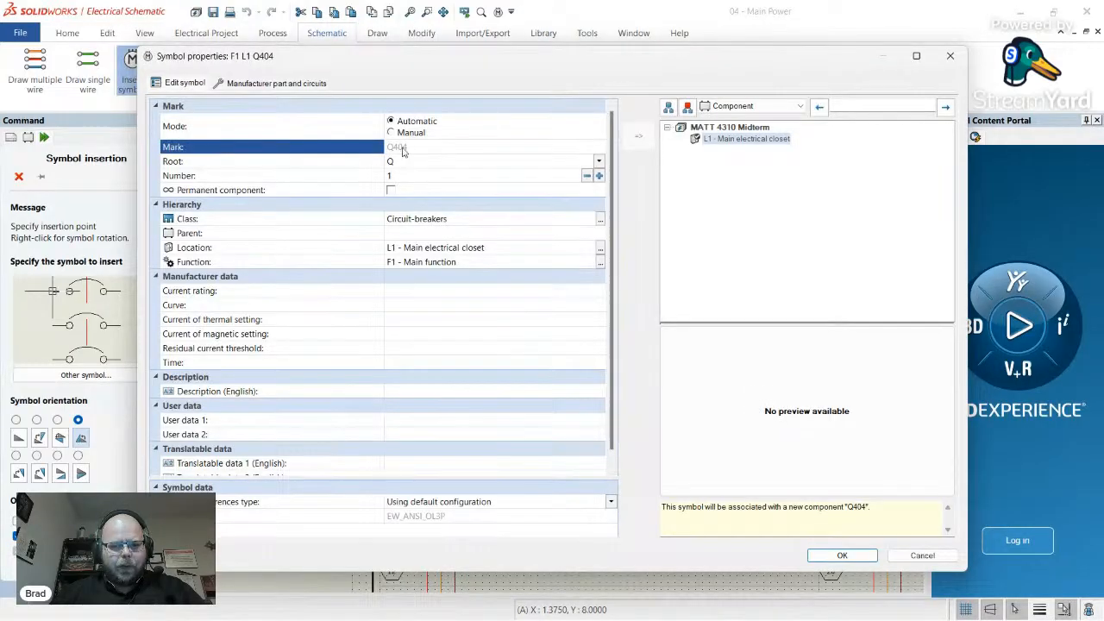
click(405, 165)
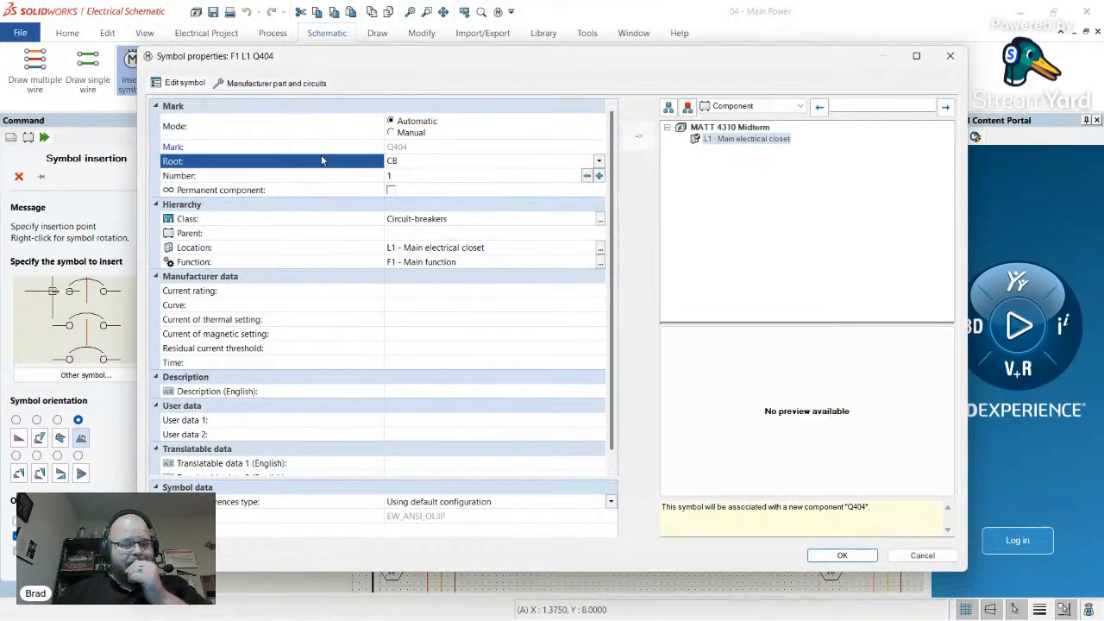
click(397, 150)
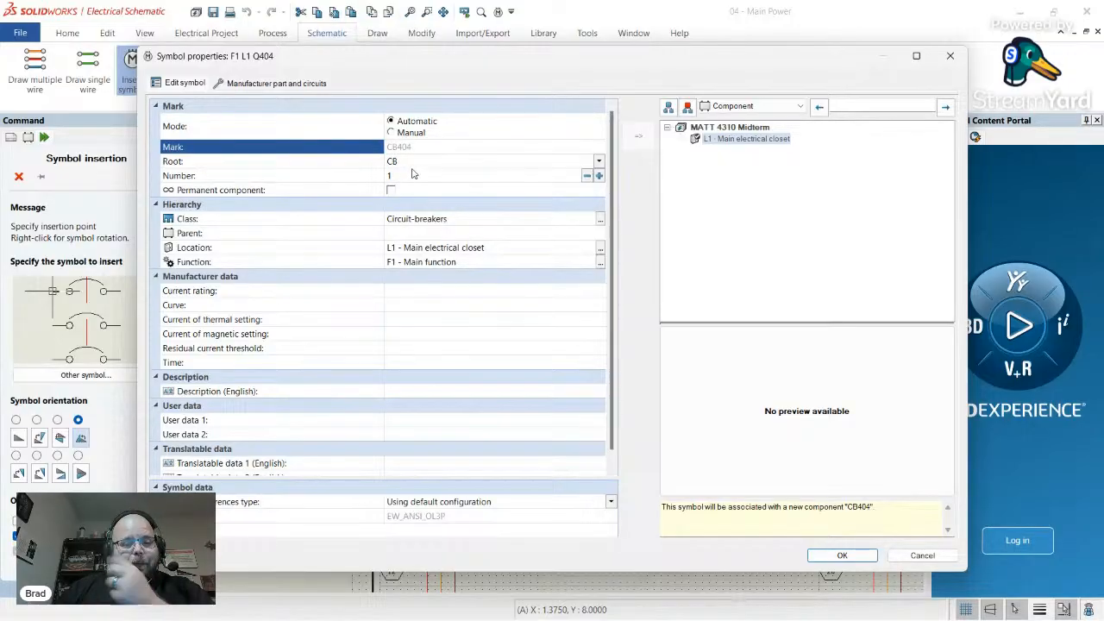
click(402, 164)
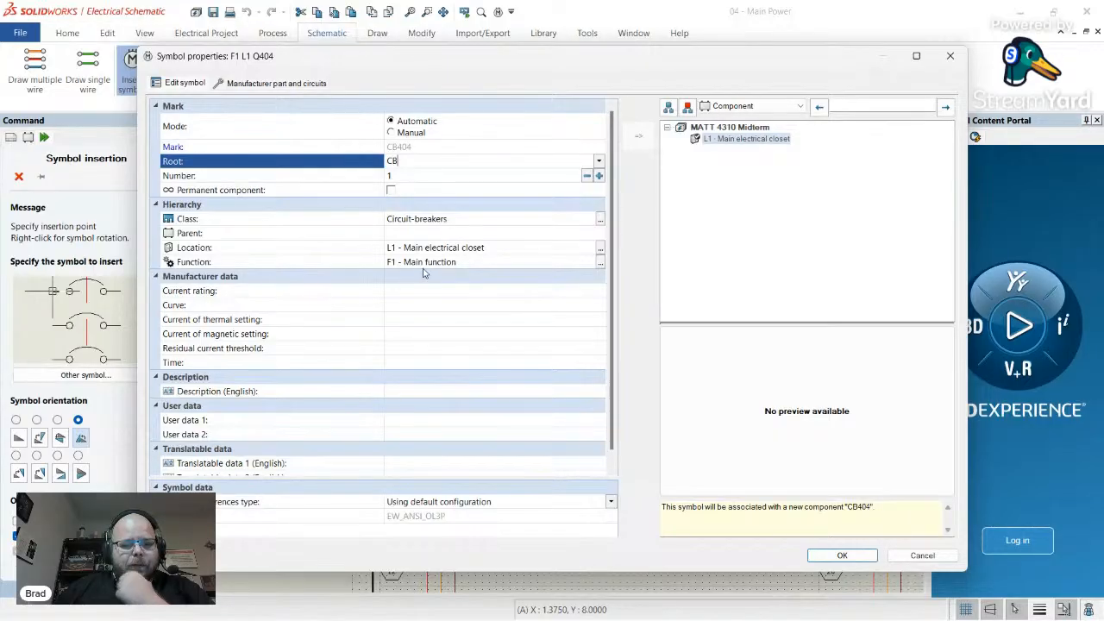
- Start a manufacturer part search for CB404 and check the Canvas exam BOM for its part number
click(287, 86)
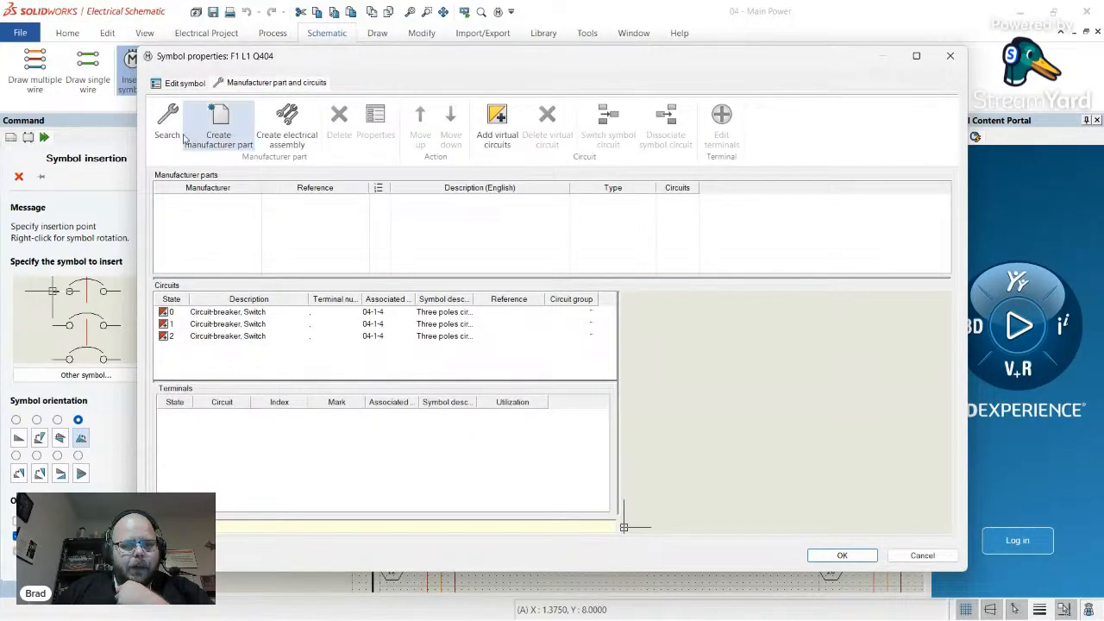
click(180, 135)
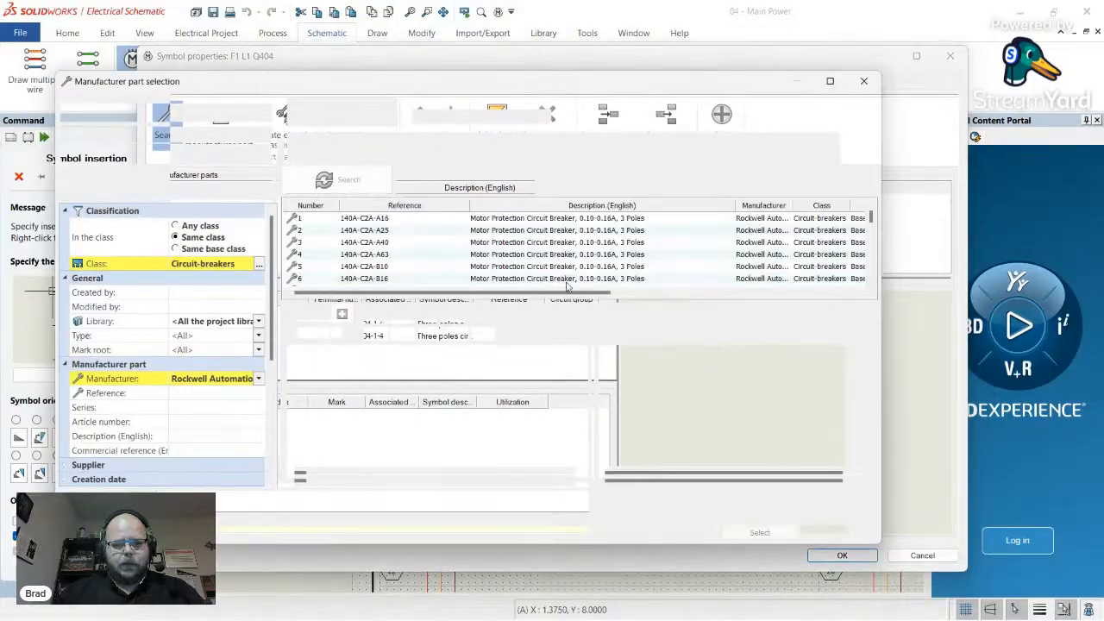
key(alt+Tab)
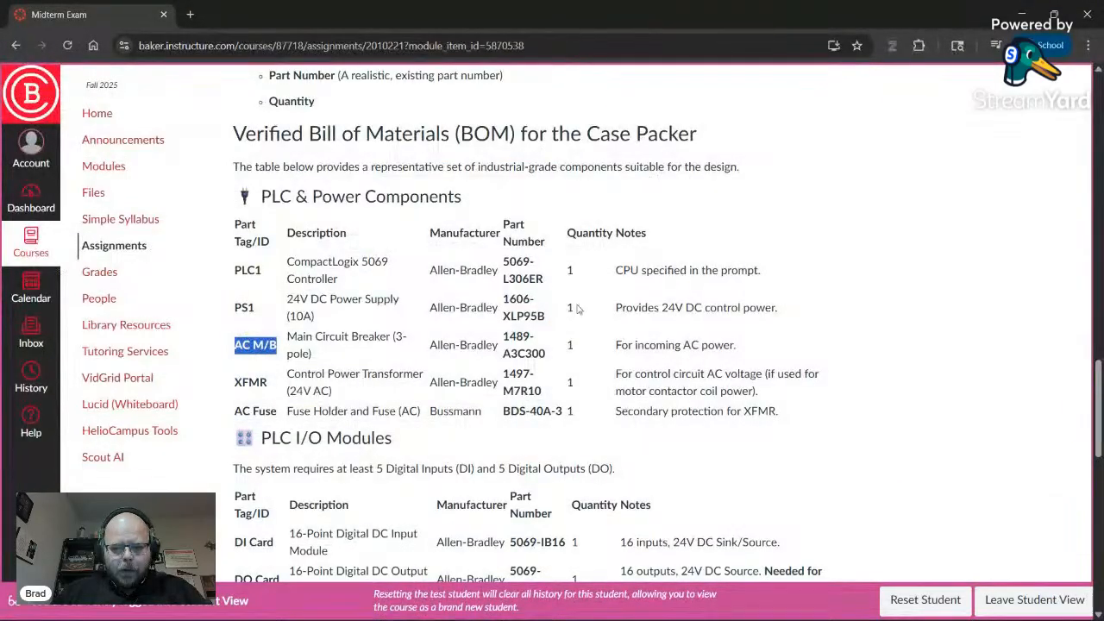
- Assign Rockwell Automation part 1489-A3C300 with its three circuits to breaker CB404
key(alt+Tab)
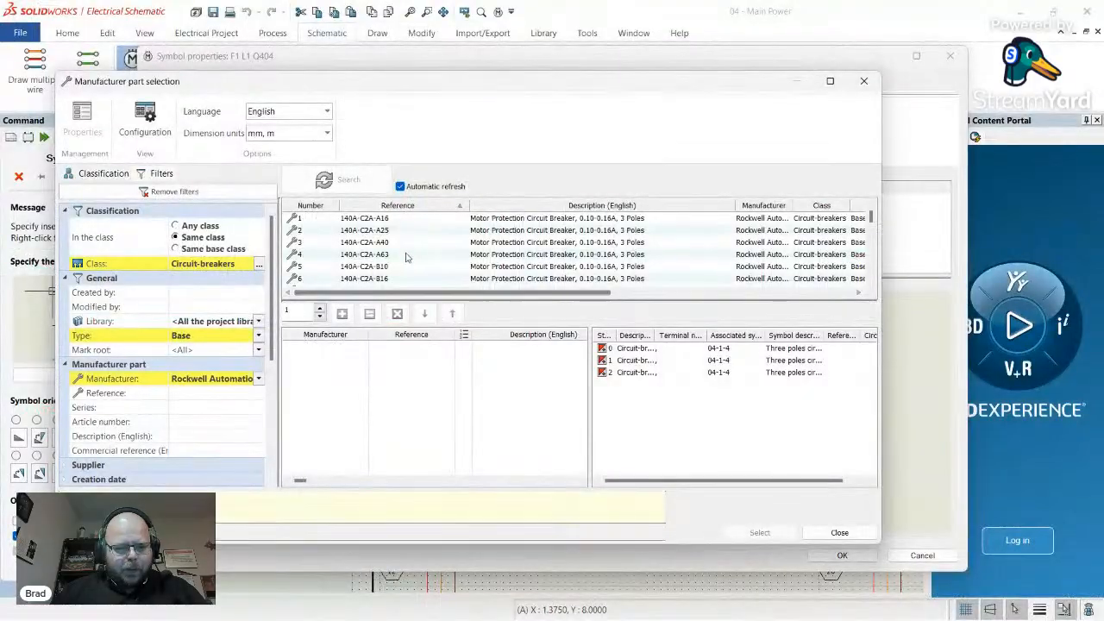
scroll(434, 251, down, 5)
scroll(440, 253, down, 20)
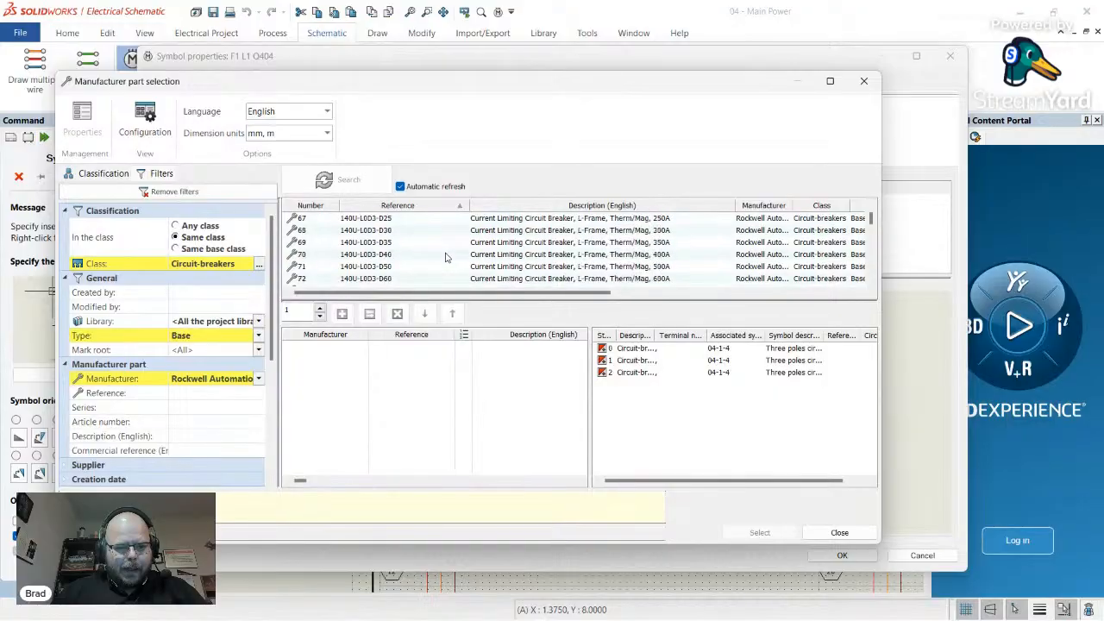
scroll(465, 259, down, 20)
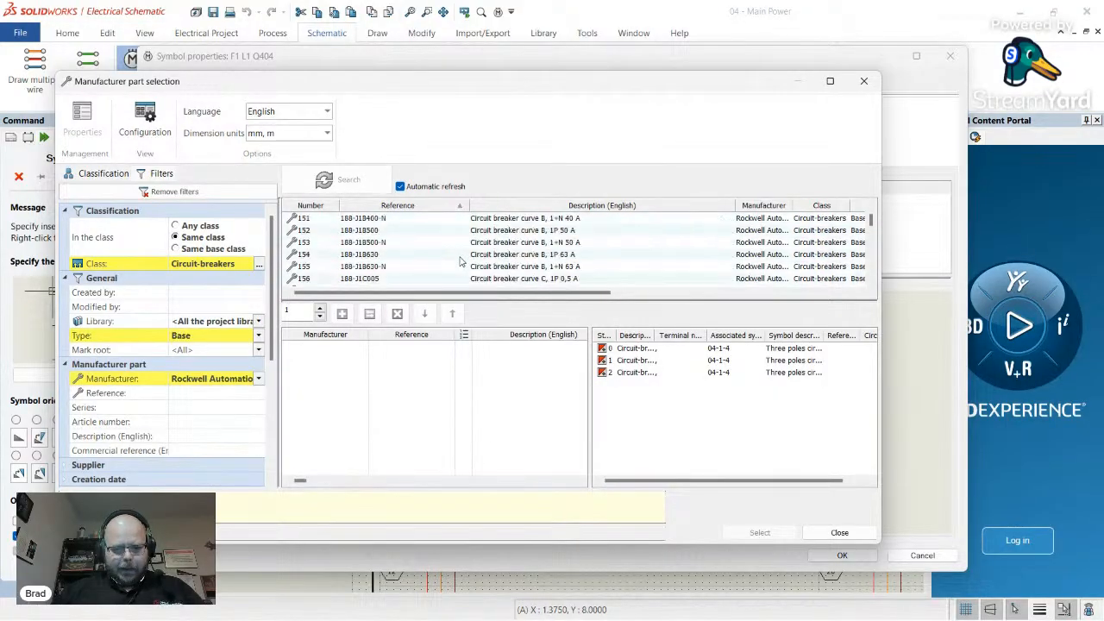
scroll(845, 233, down, 2)
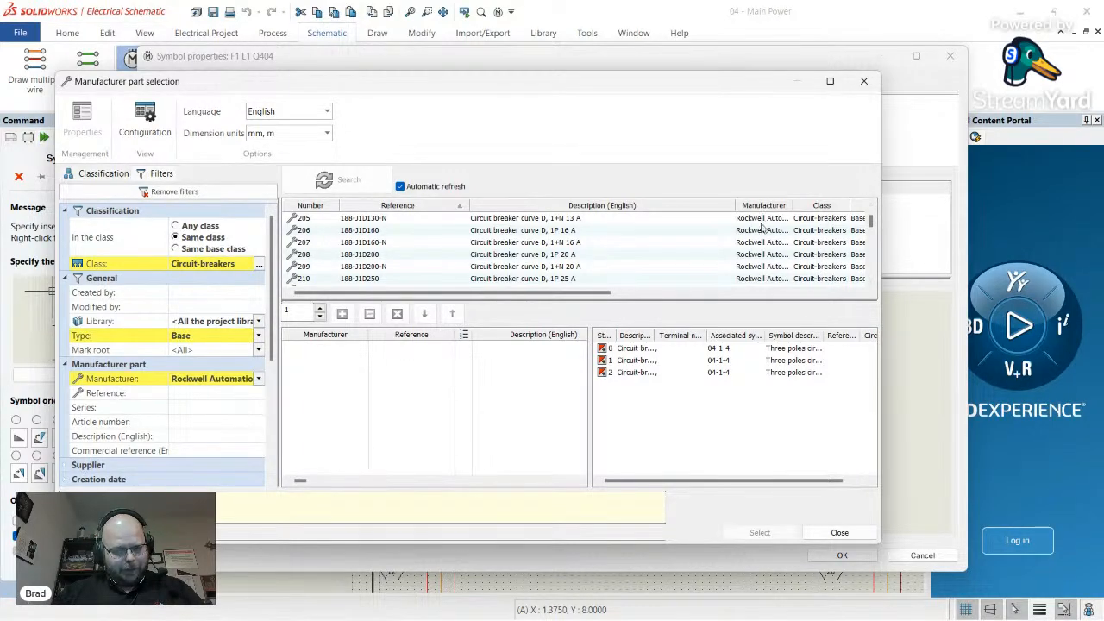
mouse_move(873, 225)
mouse_down()
mouse_move(871, 245)
mouse_move(872, 235)
mouse_up()
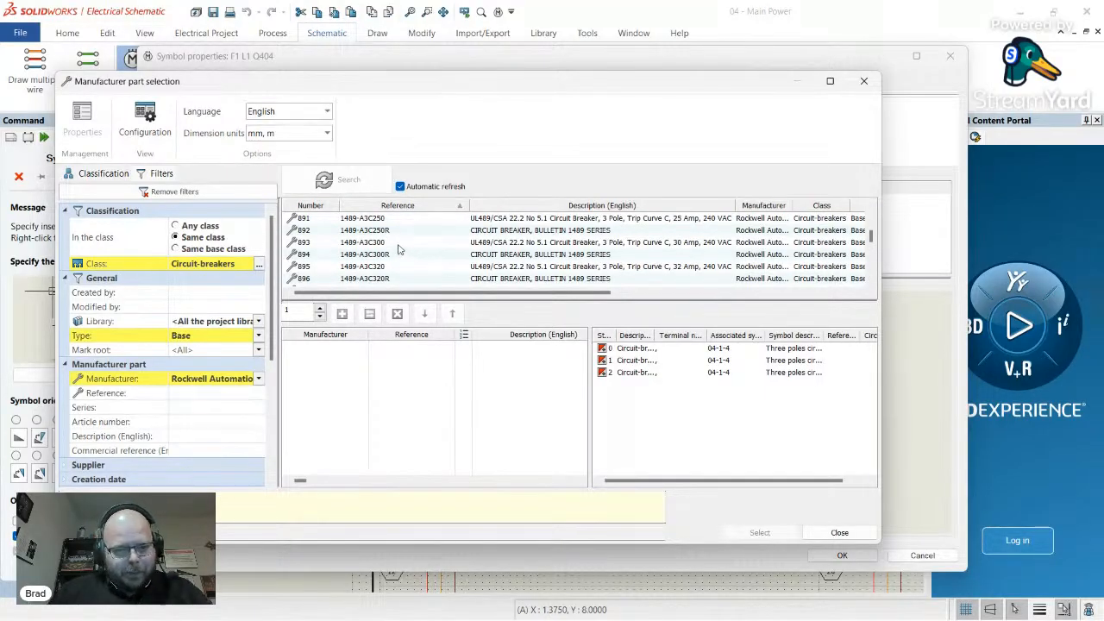
click(400, 245)
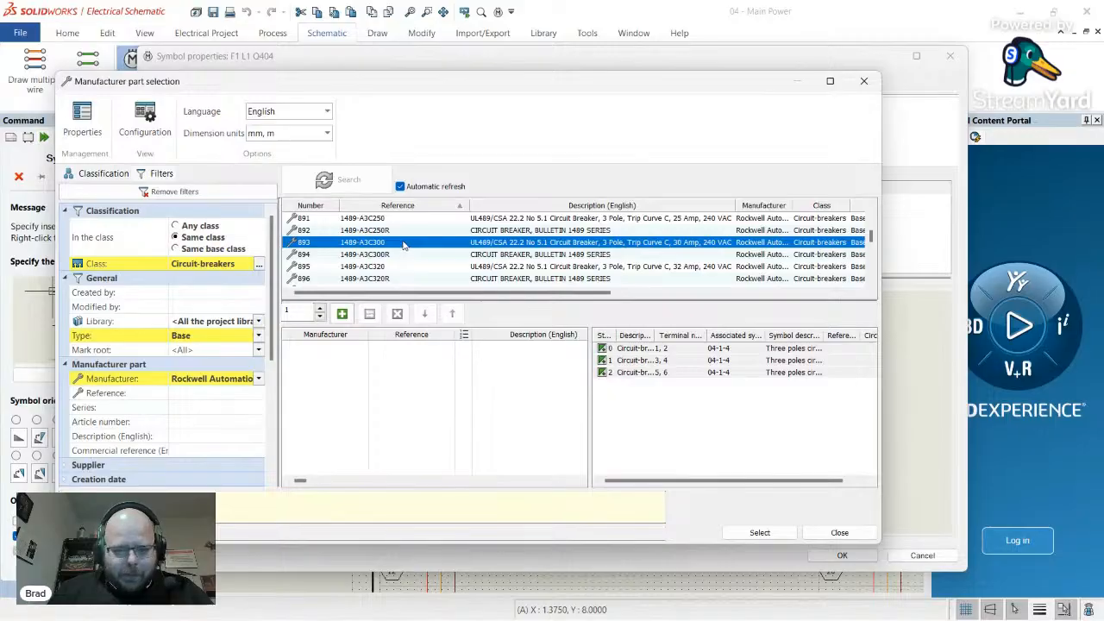
click(342, 314)
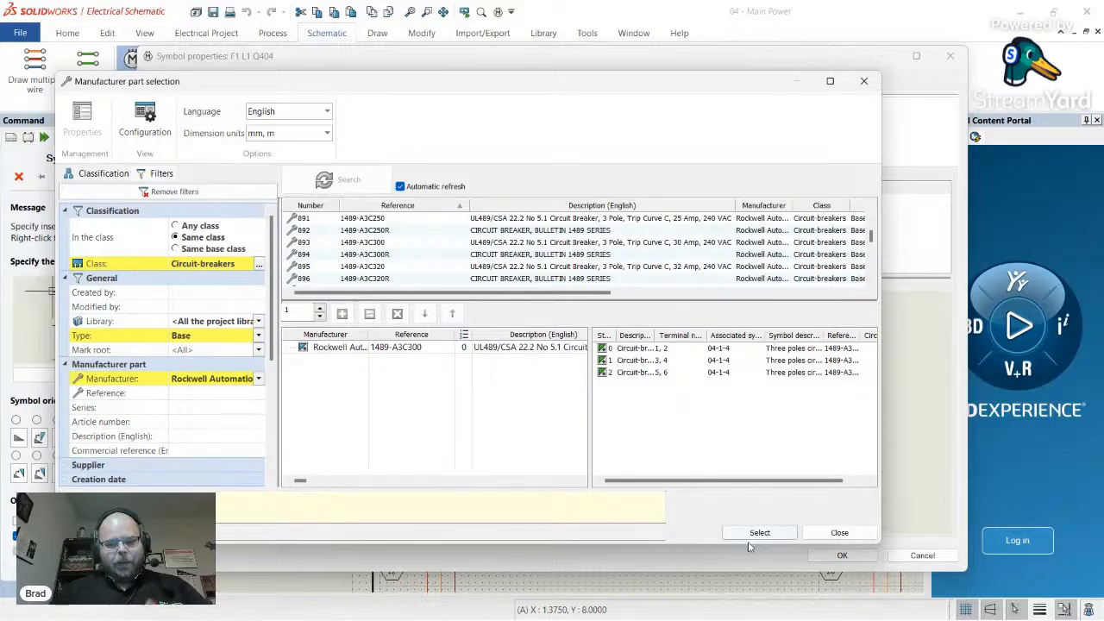
click(760, 532)
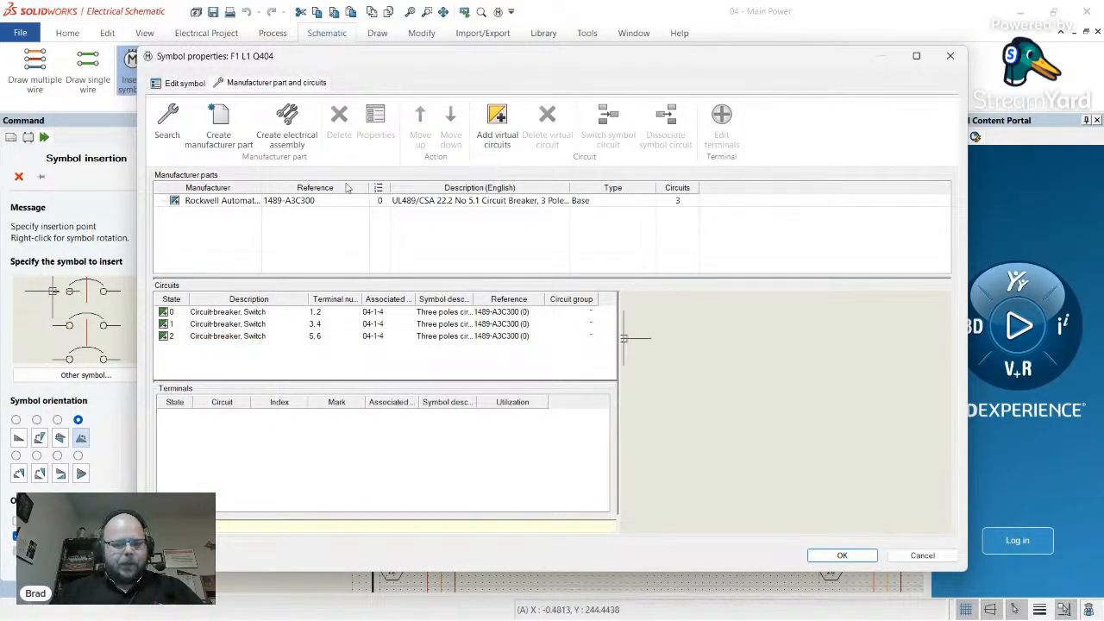
- Describe the breaker as Main Circuit Breaker and place CB404 with part 1489-A3C300 at row 04-4
click(183, 83)
click(465, 392)
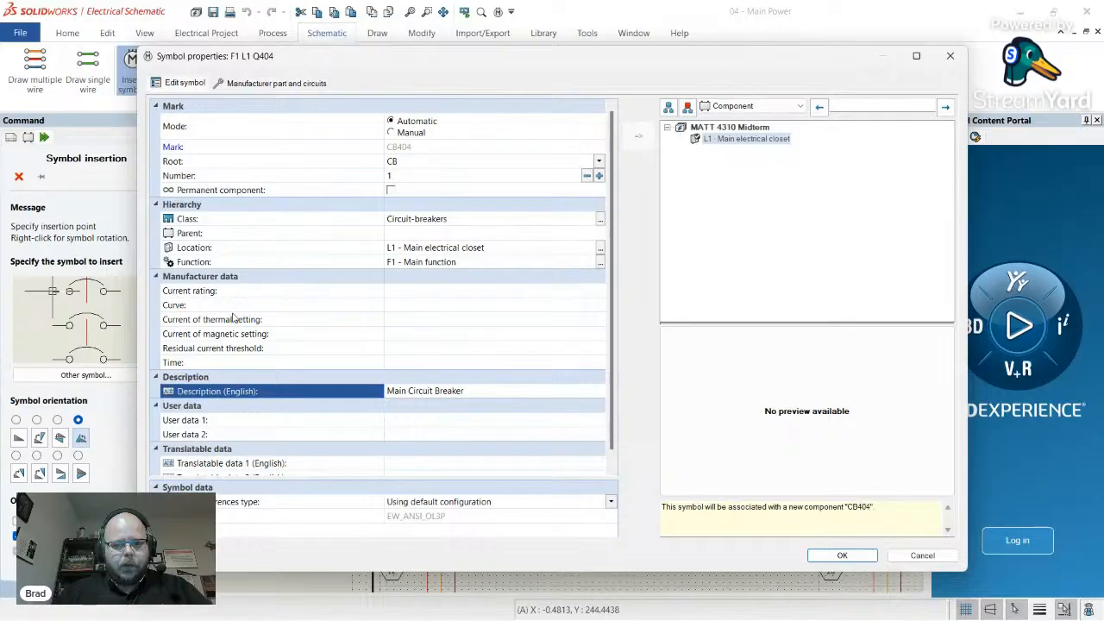
click(258, 86)
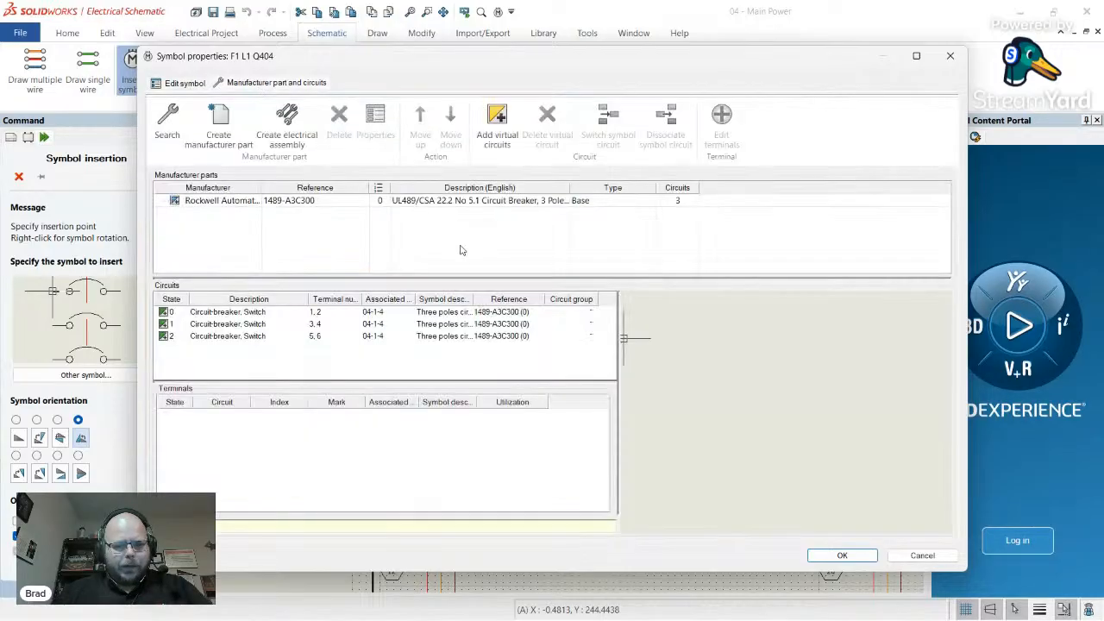
click(438, 204)
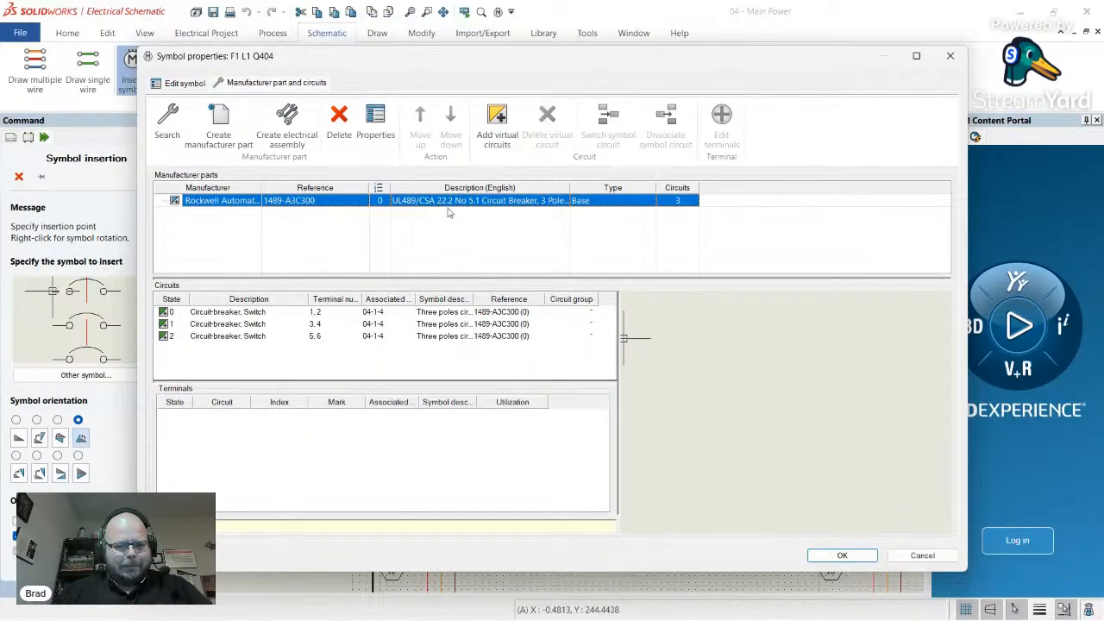
click(842, 555)
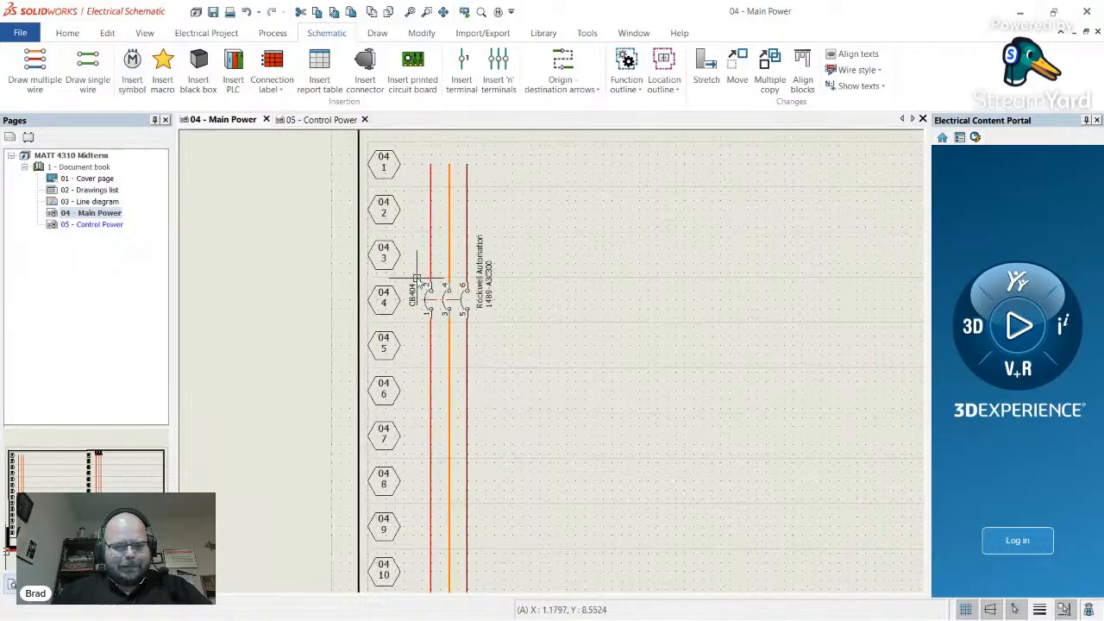
scroll(417, 280, up, 3)
scroll(411, 325, up, 2)
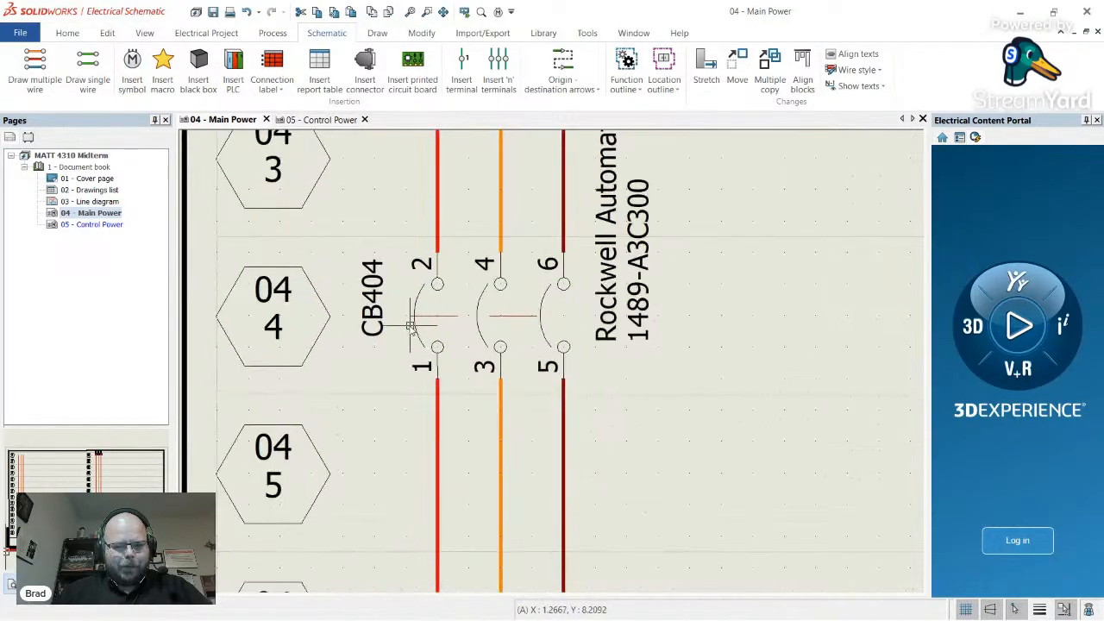
click(411, 326)
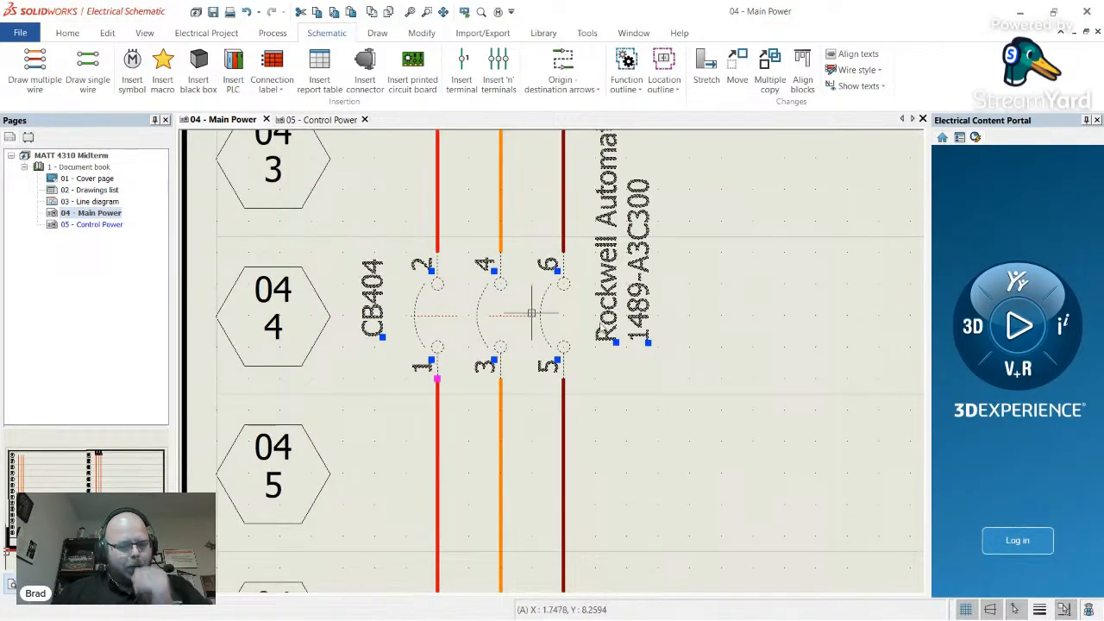
key(Escape)
scroll(569, 358, down, 2)
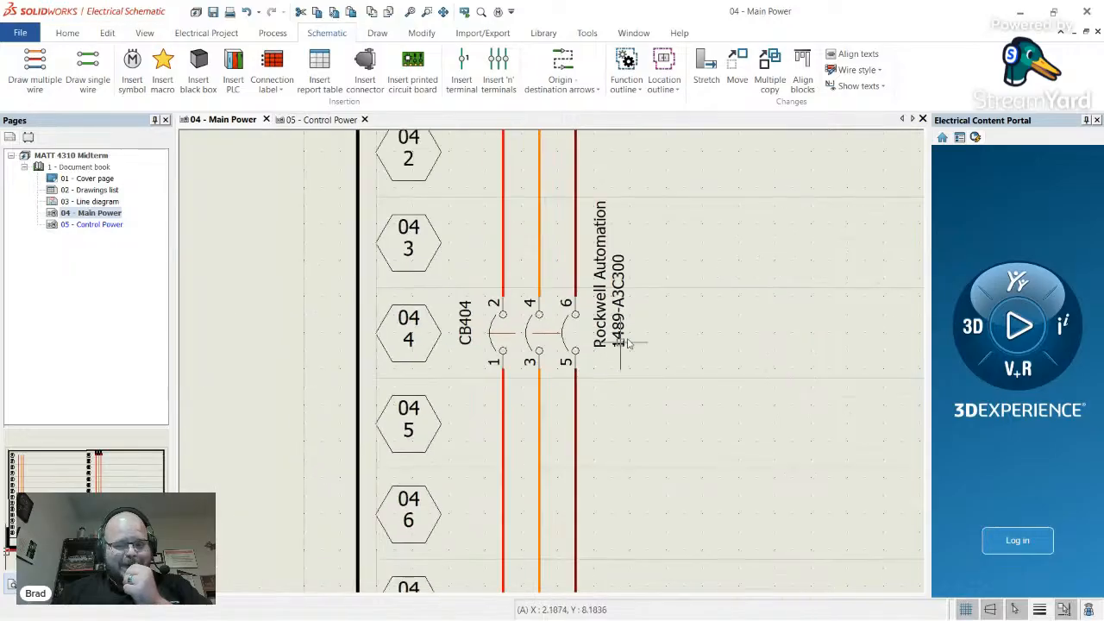
click(620, 344)
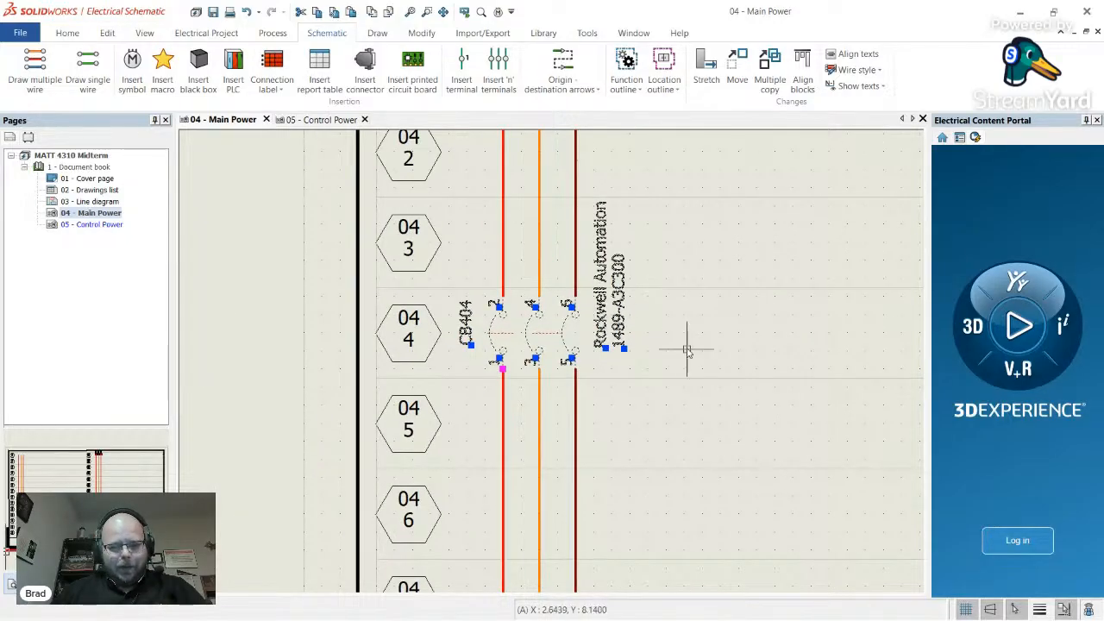
key(Escape)
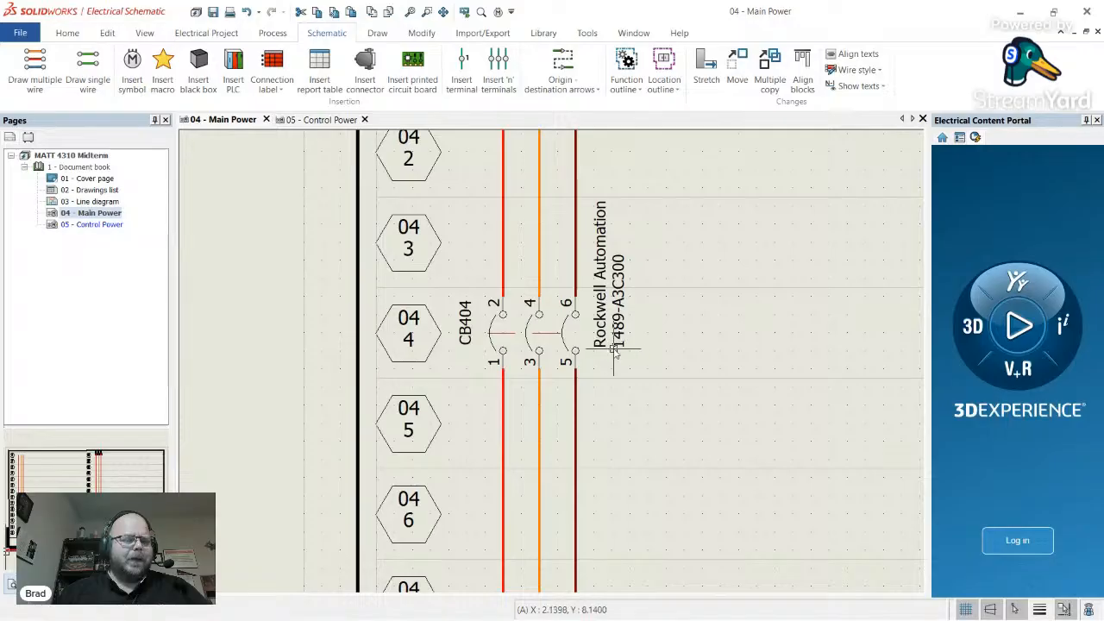
scroll(607, 318, down, 3)
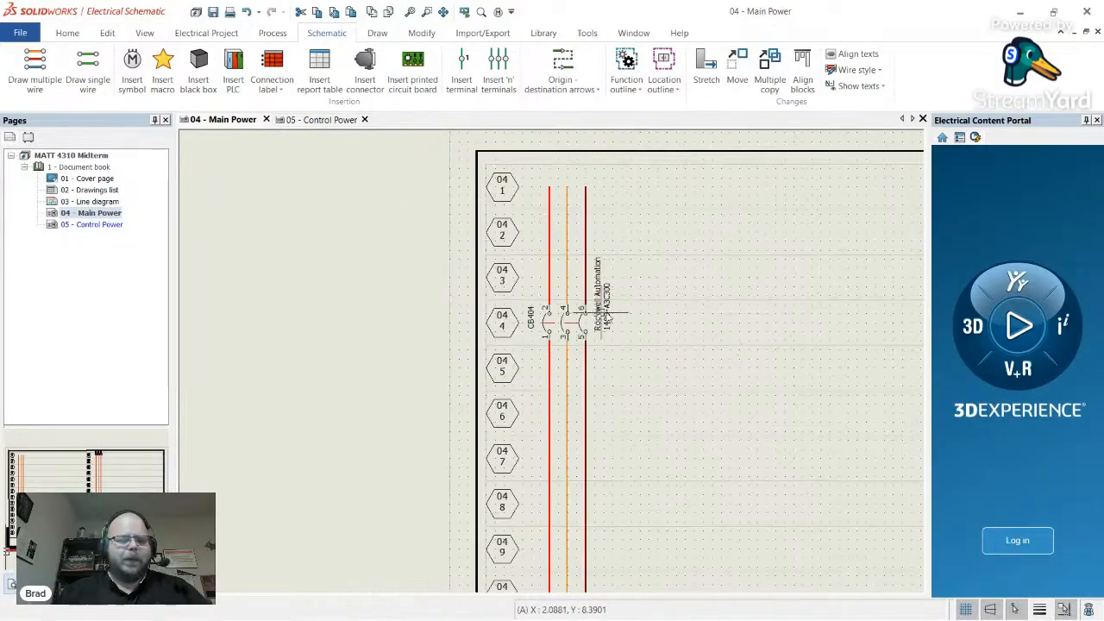
scroll(608, 316, up, 3)
scroll(601, 371, up, 2)
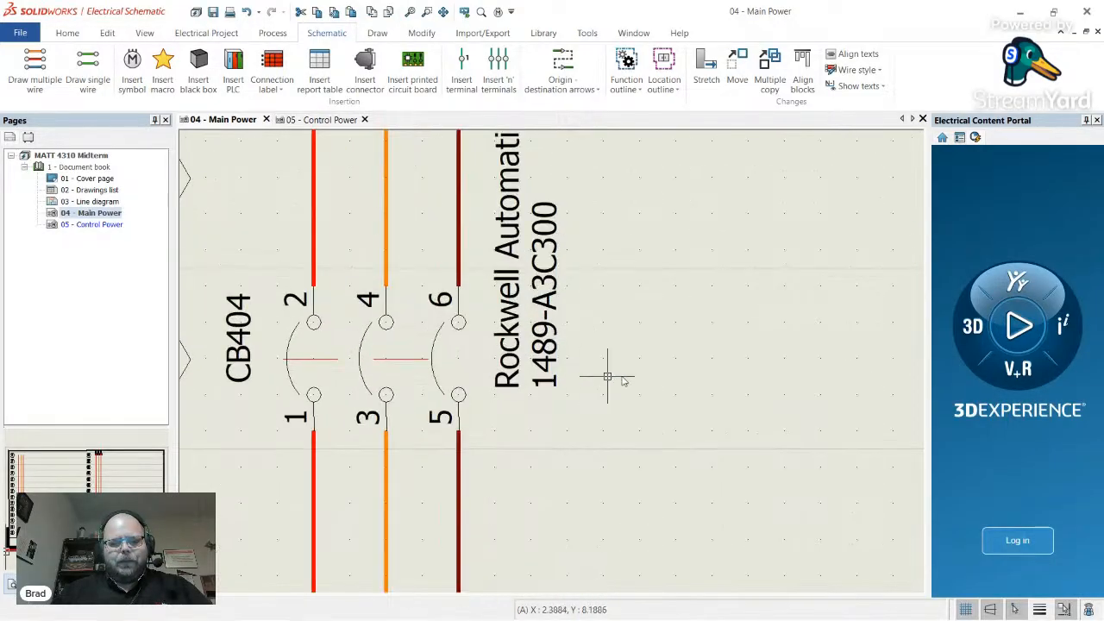
scroll(626, 395, up, 1)
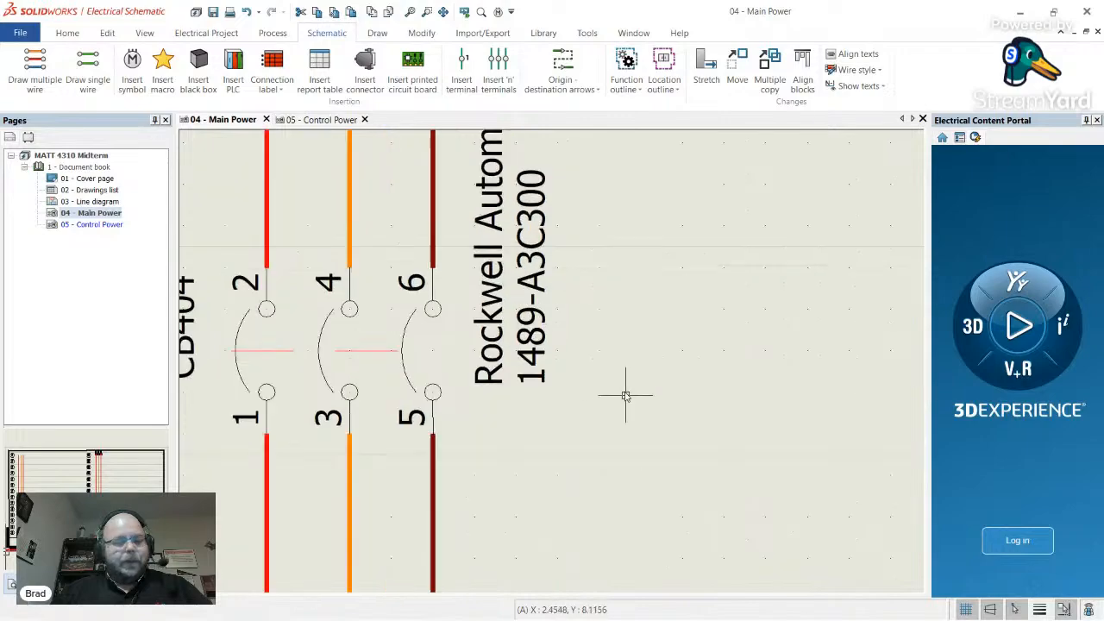
scroll(625, 396, up, 1)
scroll(604, 376, down, 9)
scroll(570, 380, up, 2)
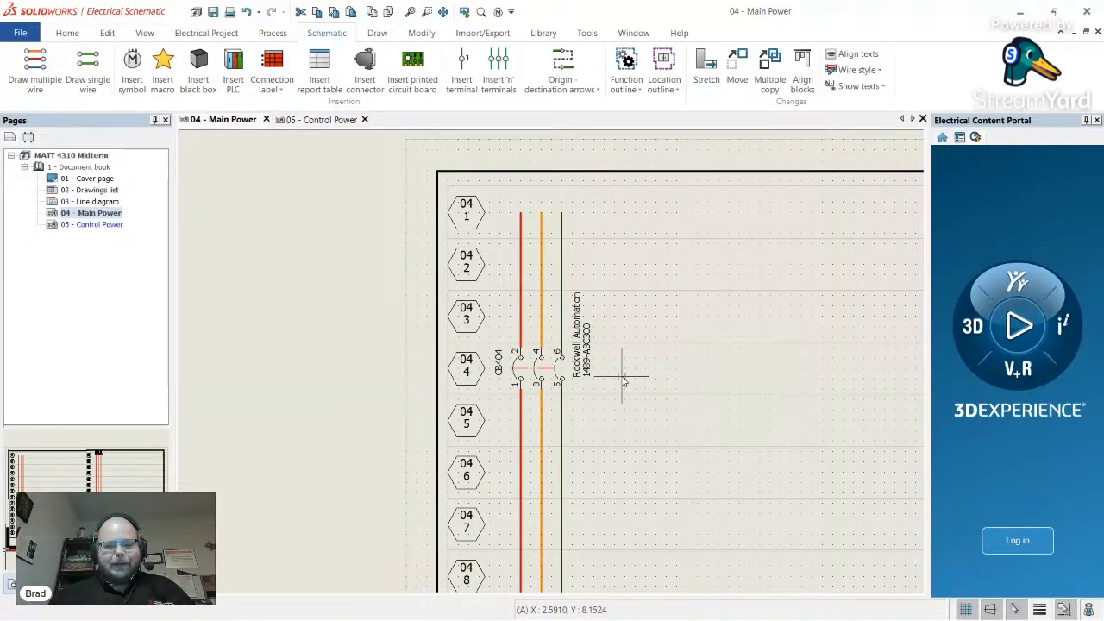
scroll(501, 363, down, 2)
scroll(552, 376, down, 4)
scroll(469, 382, up, 3)
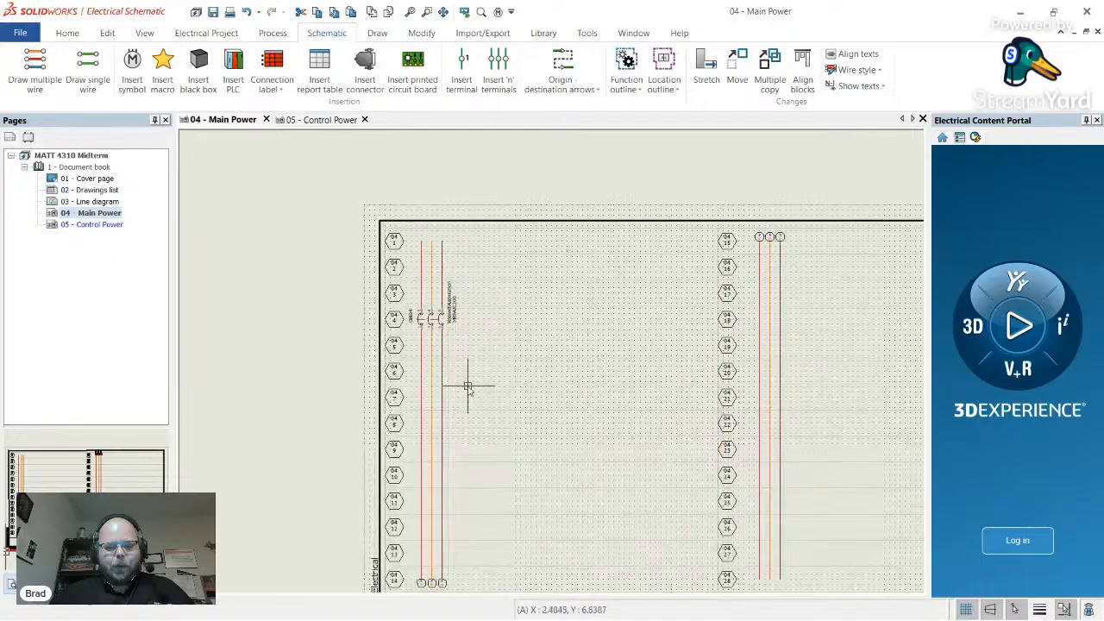
key(alt+Tab)
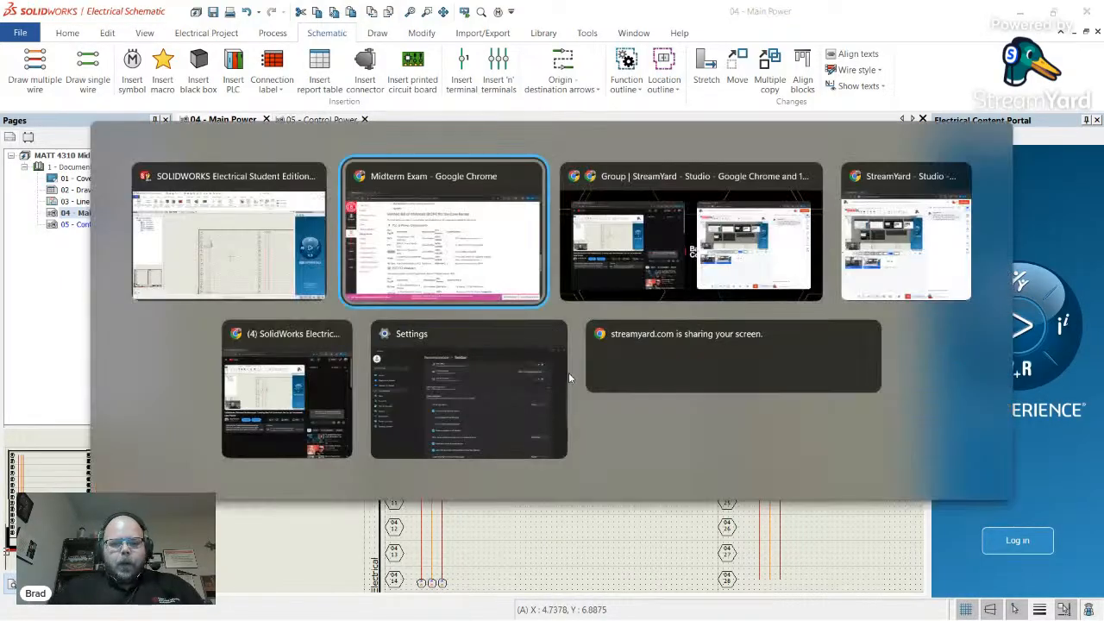
scroll(623, 365, down, 6)
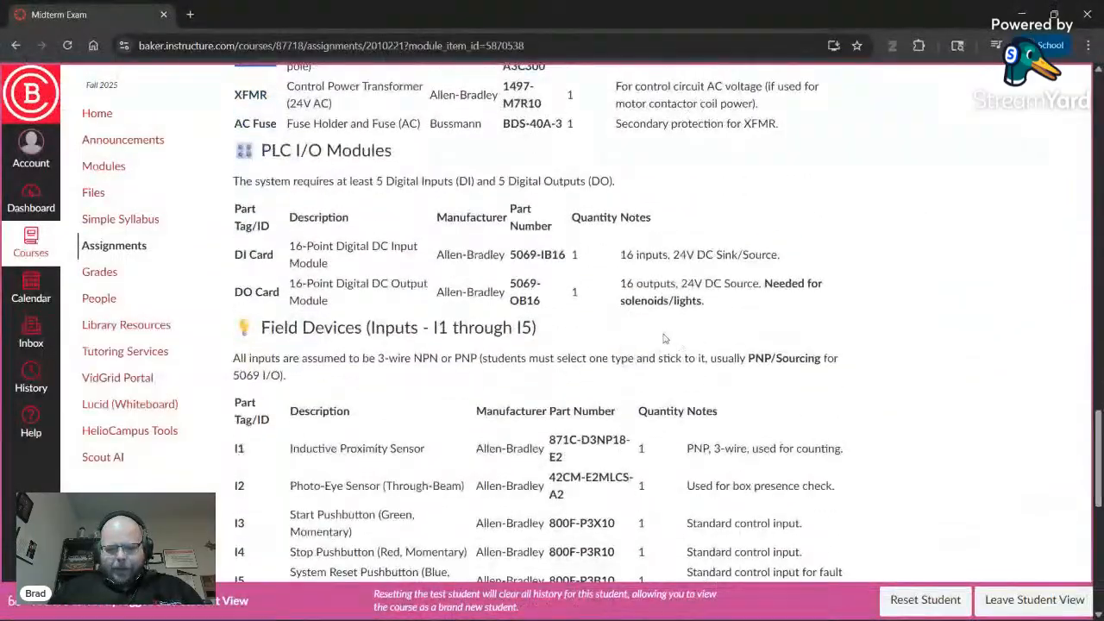
scroll(488, 337, down, 2)
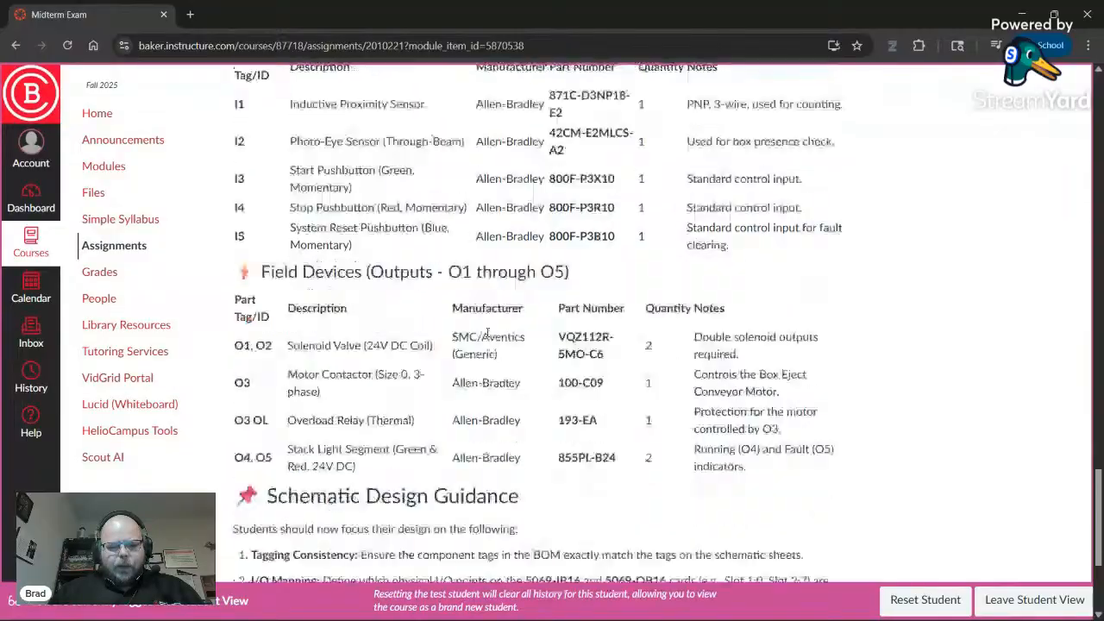
double_click(505, 371)
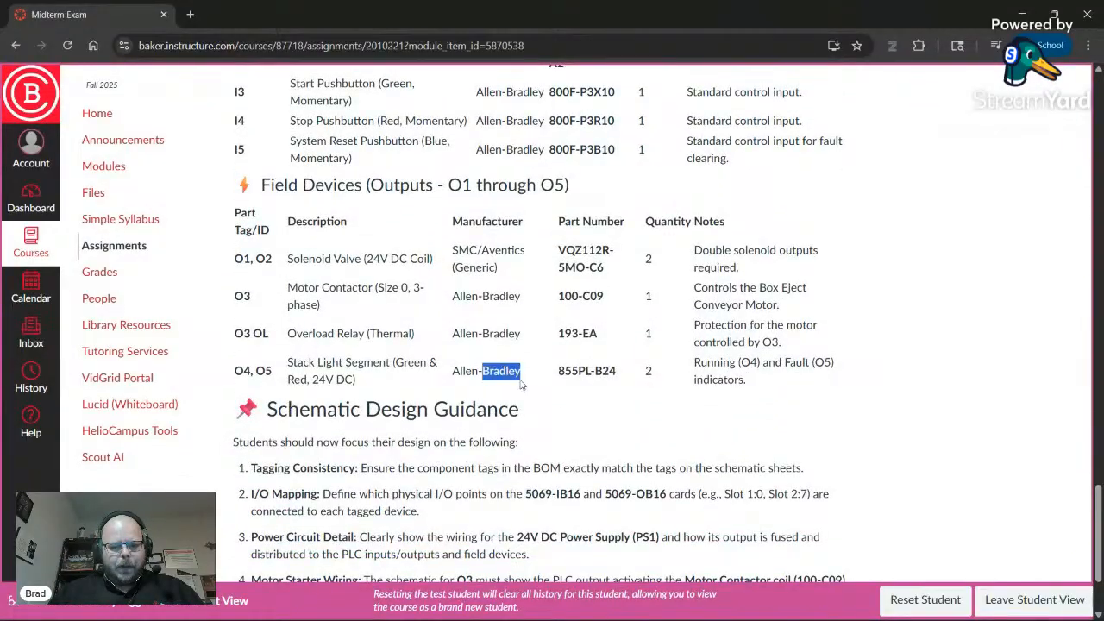
click(654, 410)
key(alt+Tab)
- Pick the three-phase three-terminal motor symbol from the full symbol library
scroll(489, 394, down, 3)
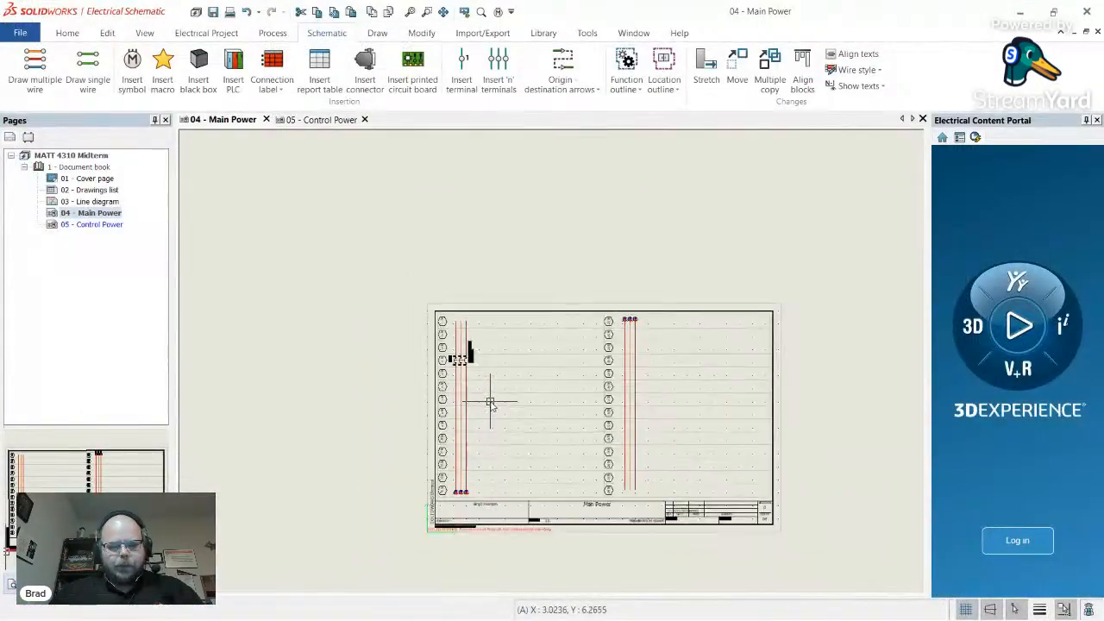
scroll(498, 409, up, 3)
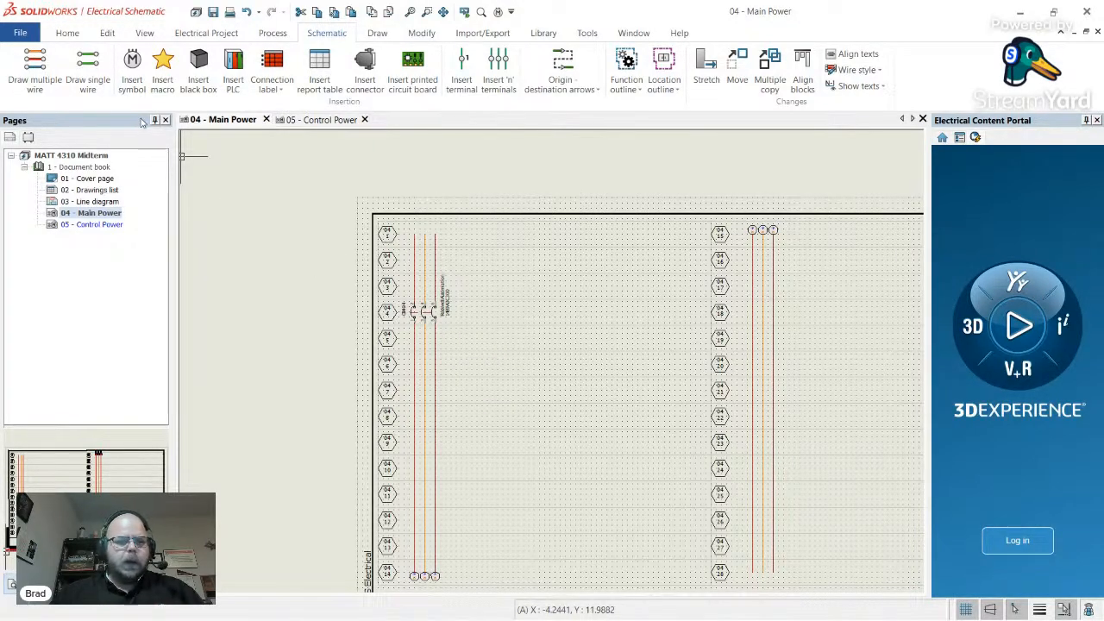
click(132, 62)
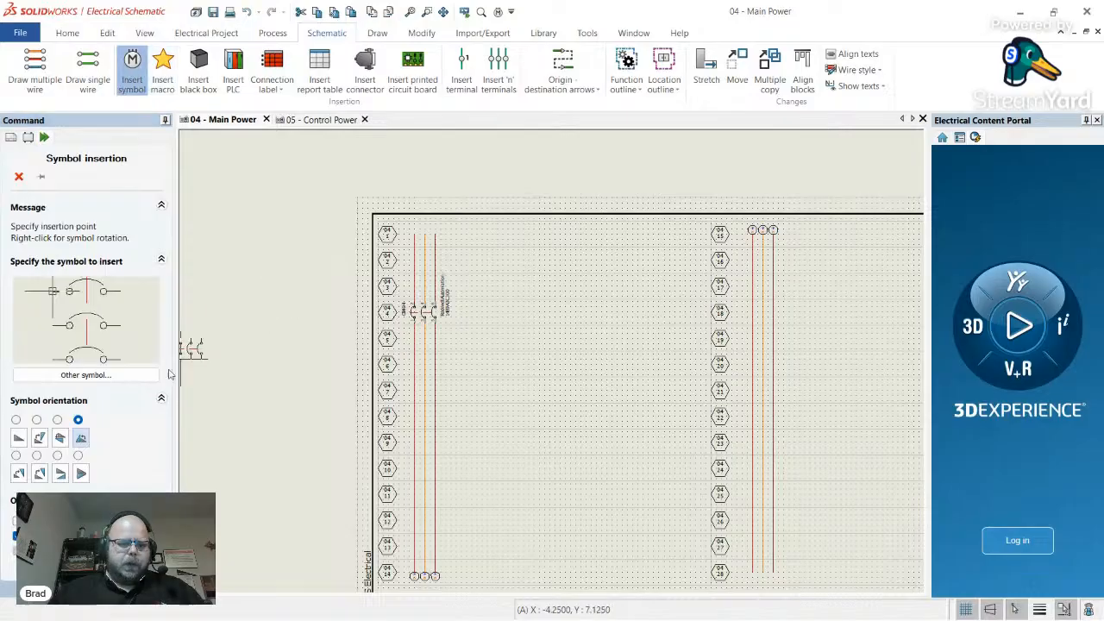
click(146, 376)
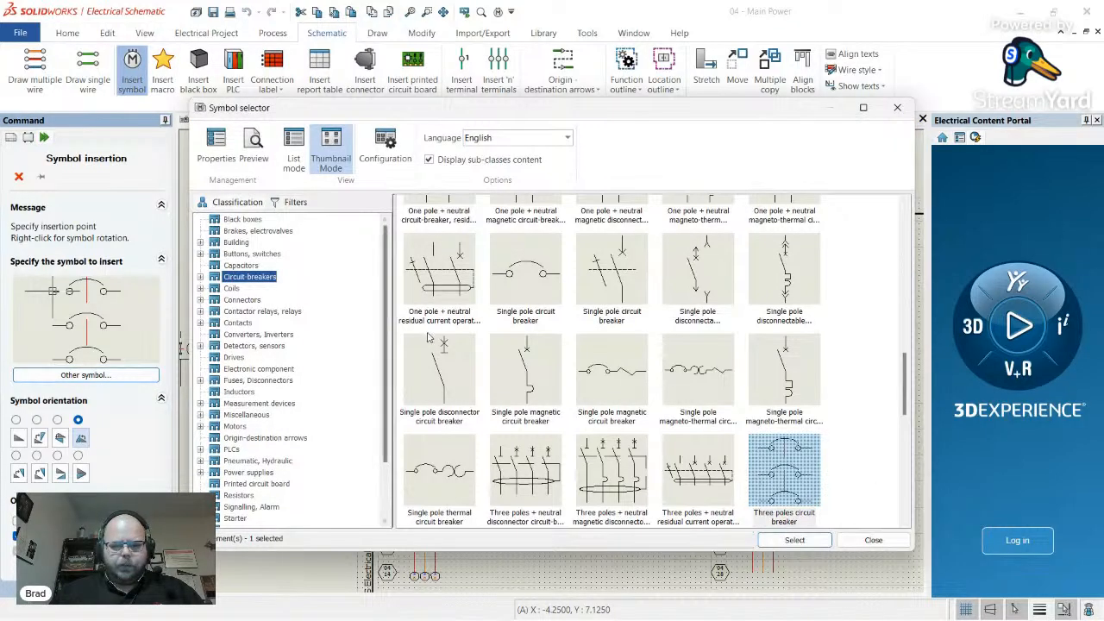
scroll(262, 354, down, 3)
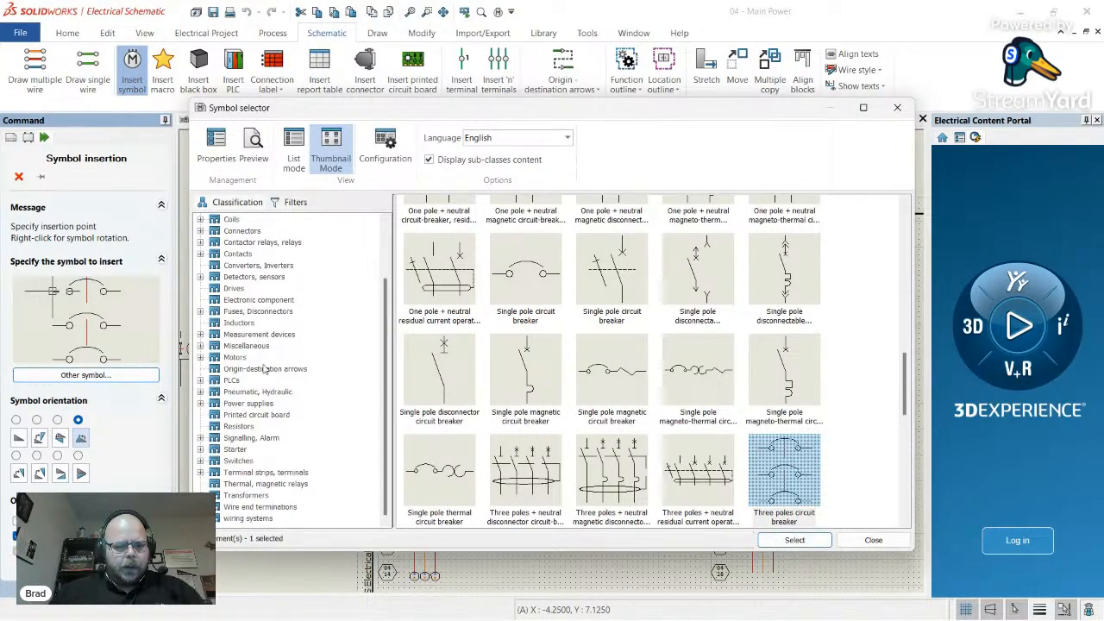
click(234, 358)
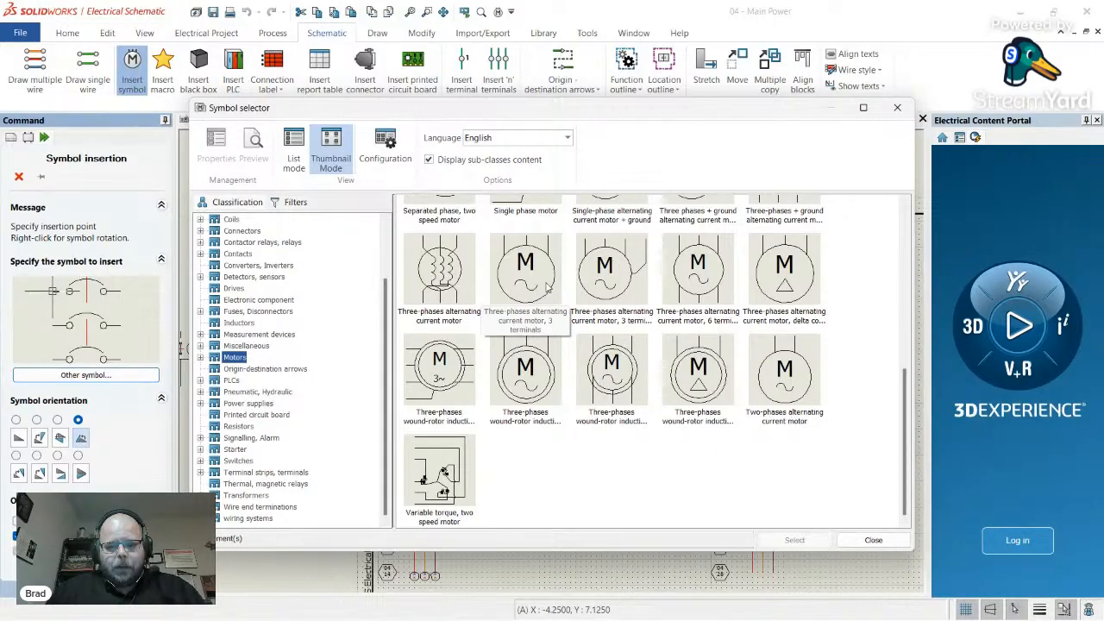
double_click(546, 288)
- Rotate the motor preview, then cancel the insertion, leaving only CB404 on the sheet
scroll(508, 362, up, 2)
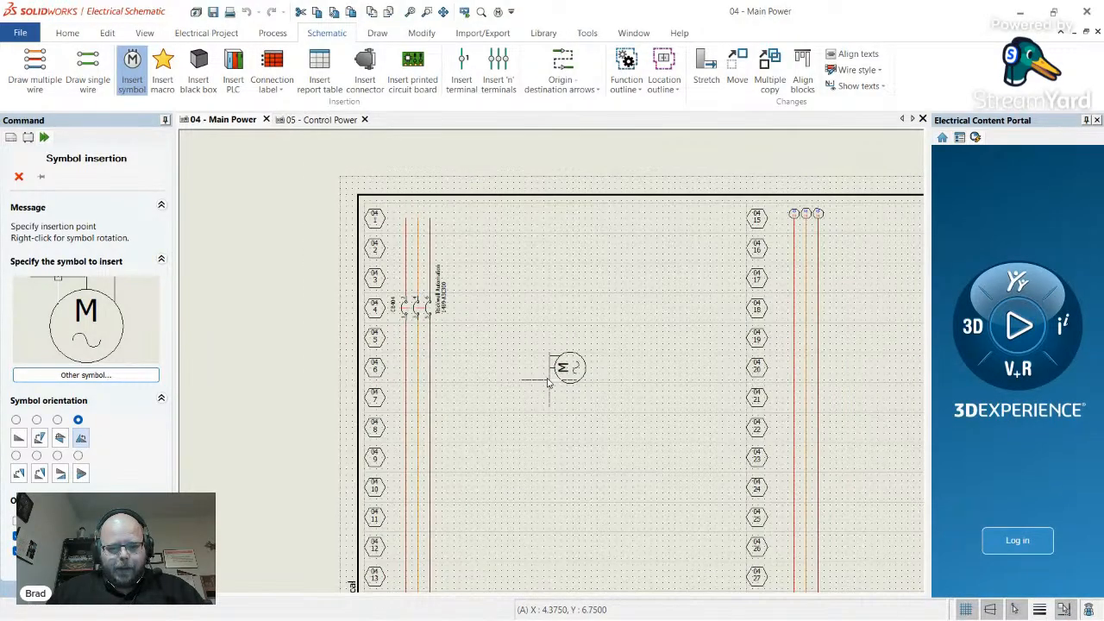
scroll(548, 382, up, 2)
right_click(550, 384)
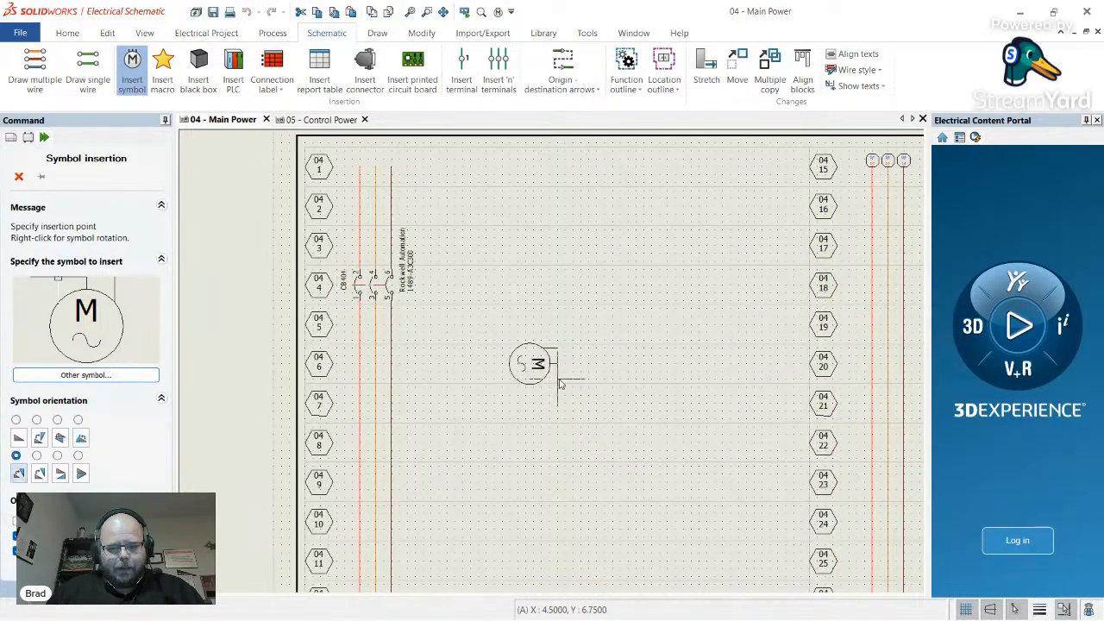
right_click(564, 384)
right_click(566, 384)
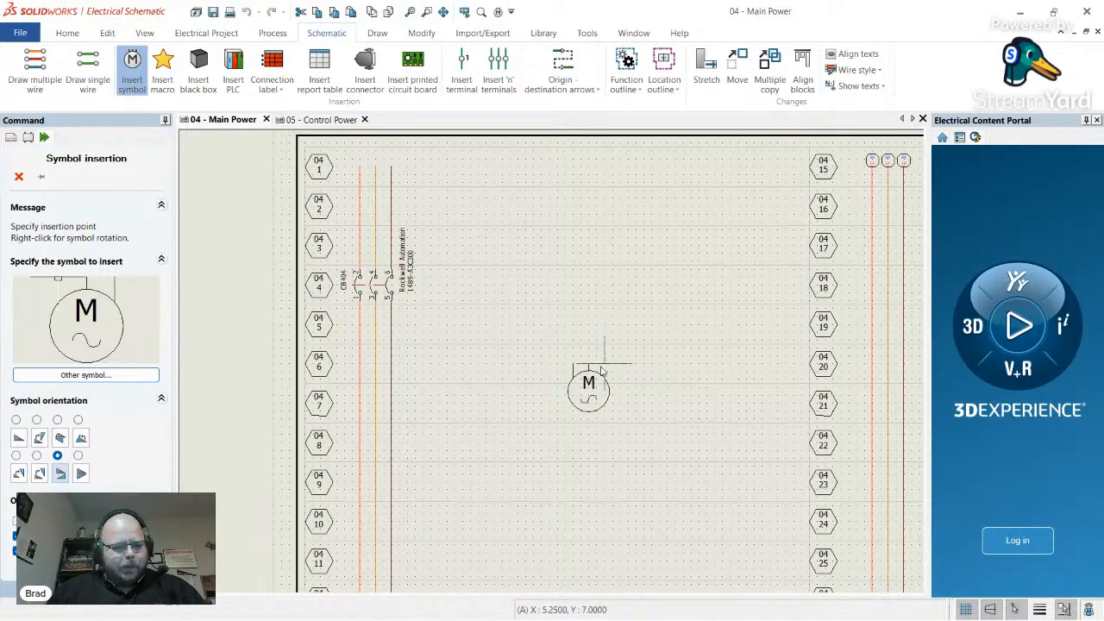
key(Escape)
scroll(230, 365, up, 3)
scroll(528, 389, down, 2)
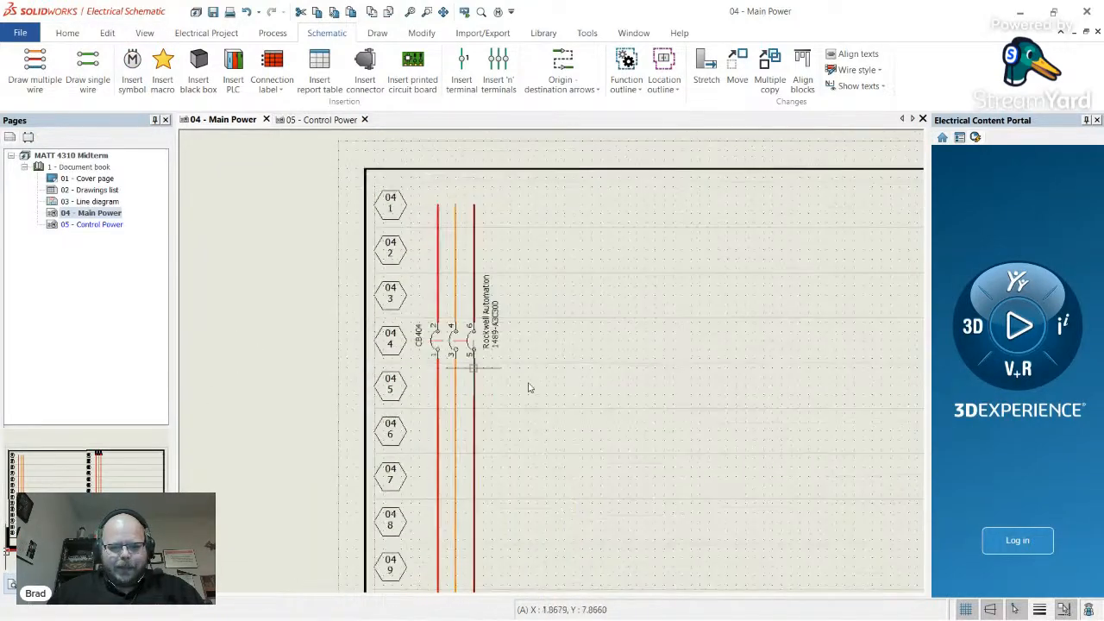
scroll(647, 427, up, 2)
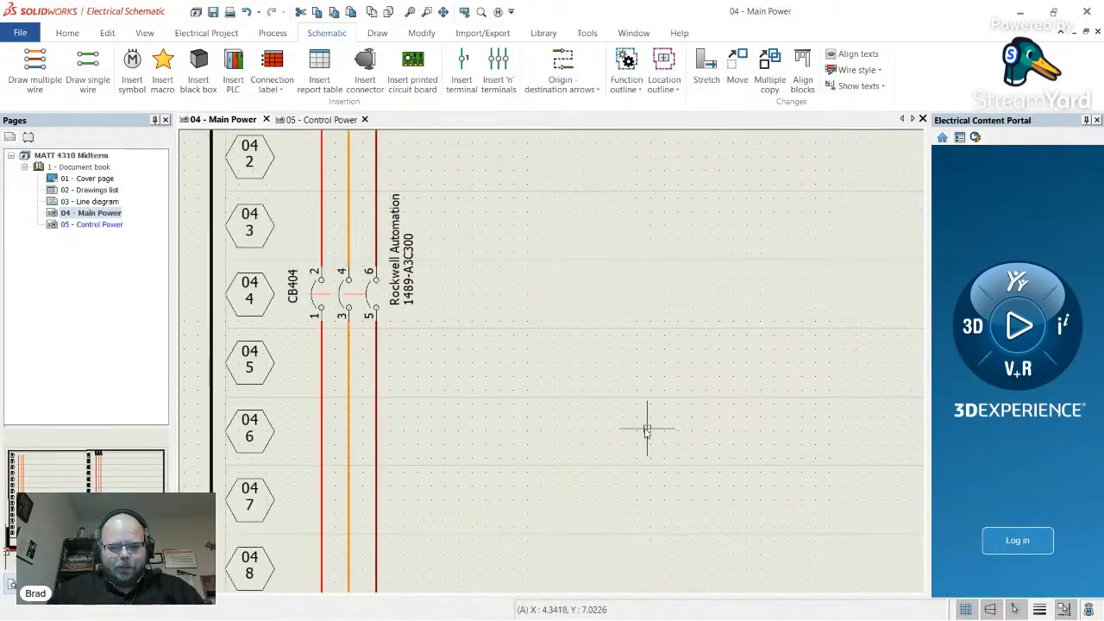
- Choose the 3 phase motor symbol from the library for insertion
click(134, 86)
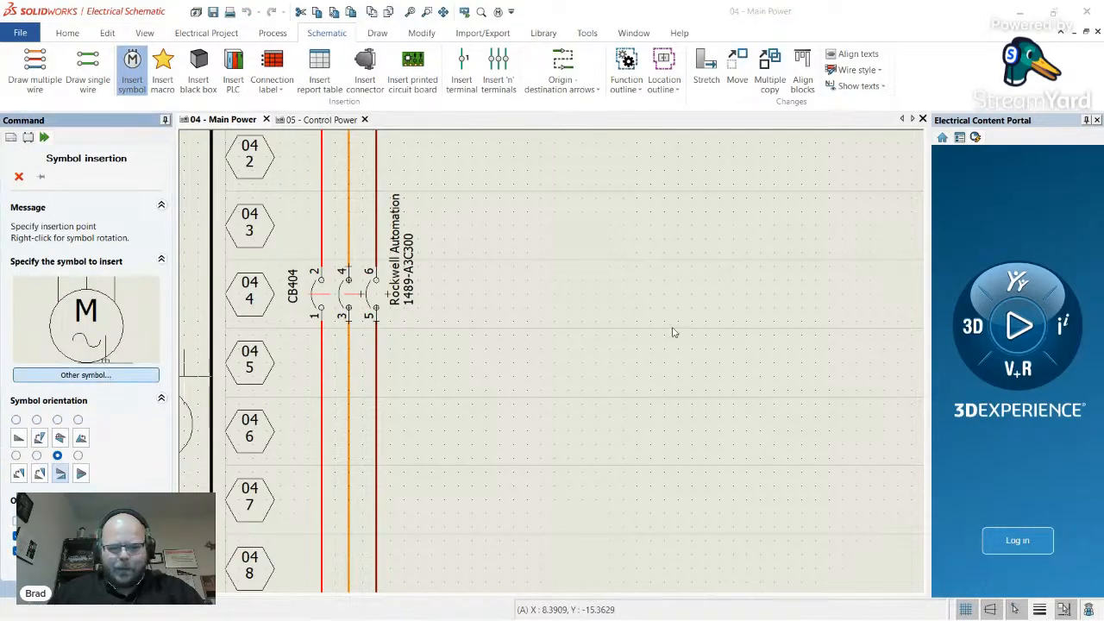
scroll(553, 317, down, 2)
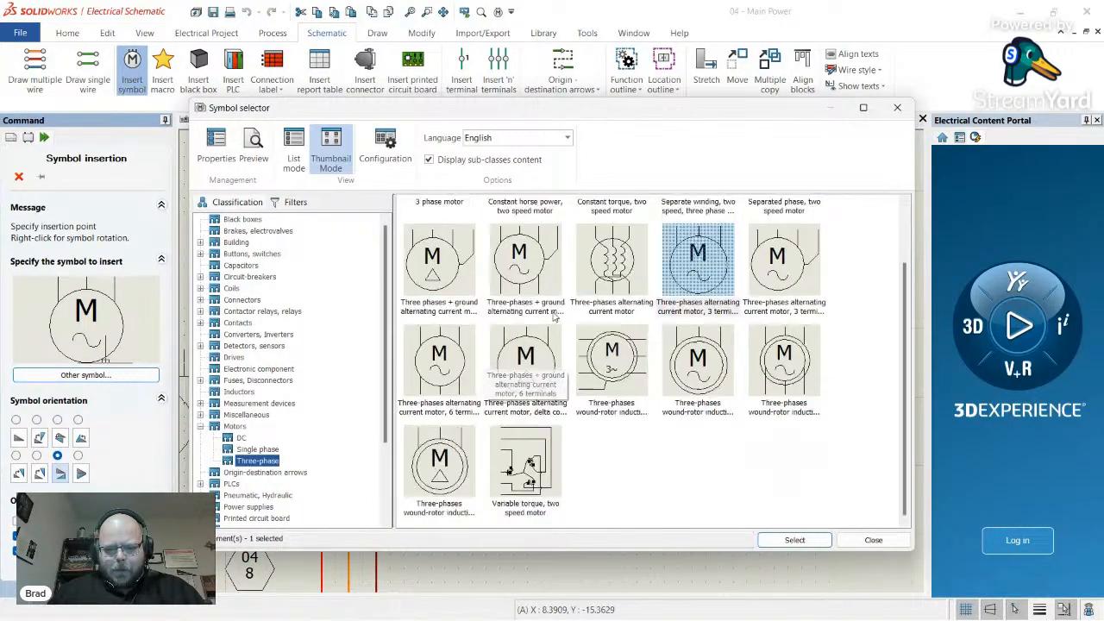
scroll(647, 397, up, 1)
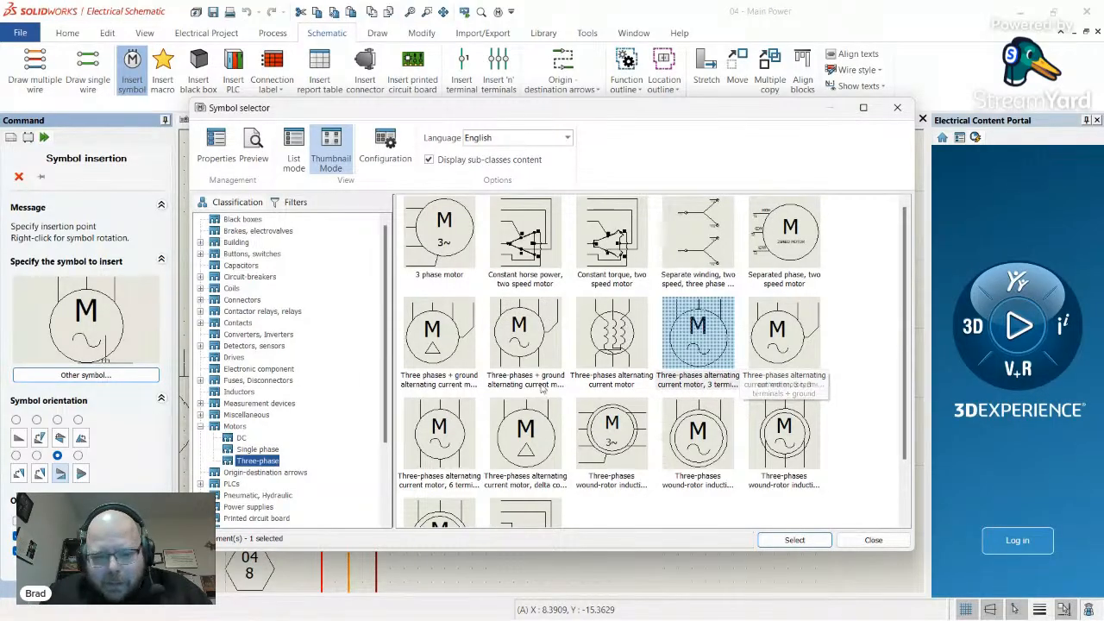
click(444, 237)
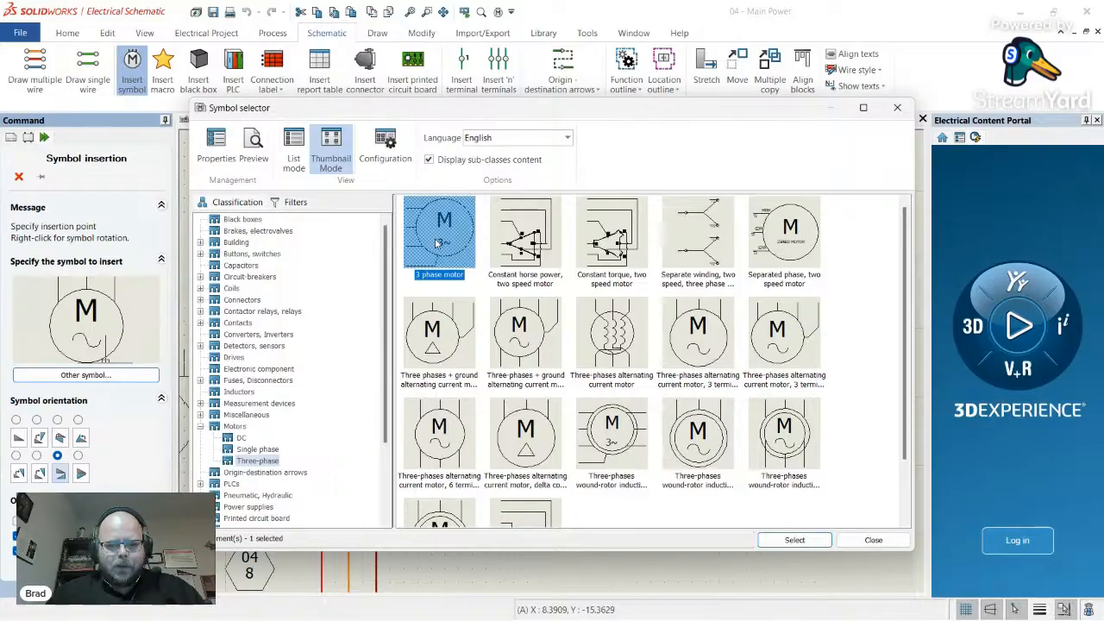
double_click(438, 244)
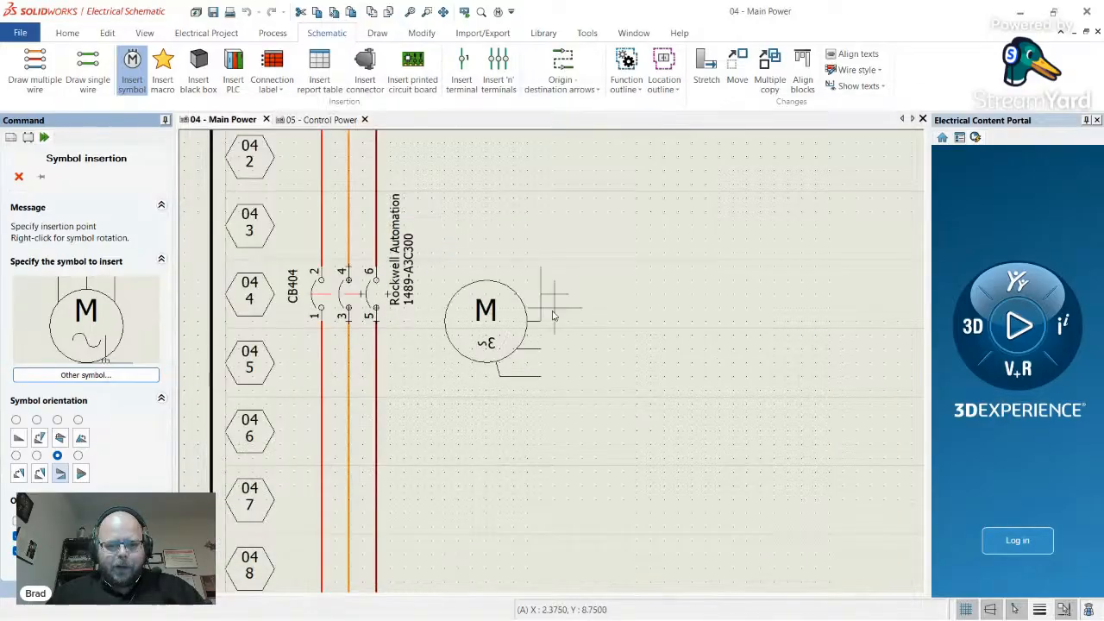
- Place motor M405 in the first orientation right of CB404 near row 5 and edit its English description
click(18, 438)
scroll(561, 354, down, 3)
scroll(617, 370, up, 2)
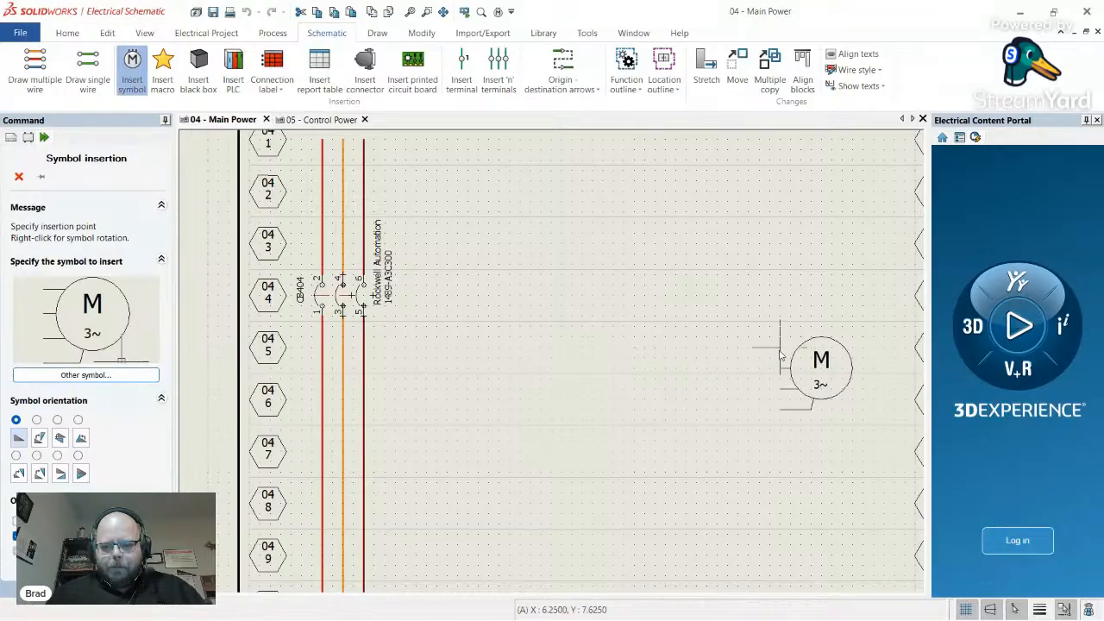
click(718, 352)
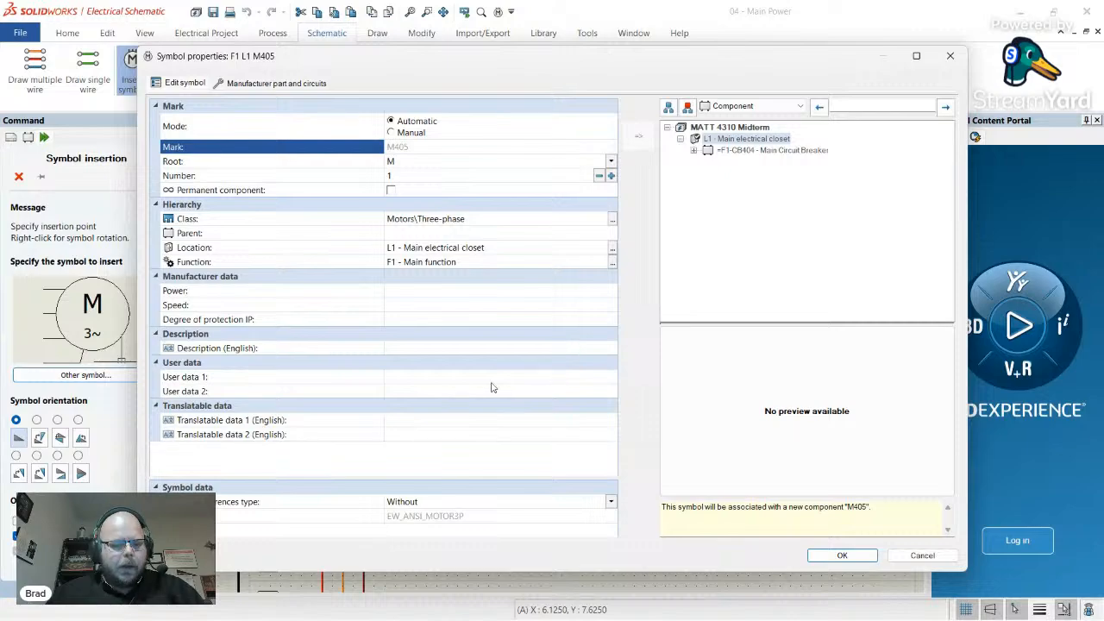
click(411, 350)
- Review the Midterm Exam's Operational Sequence and Inputs and Outputs Summary in Canvas, then return to M405's properties
key(alt+Tab)
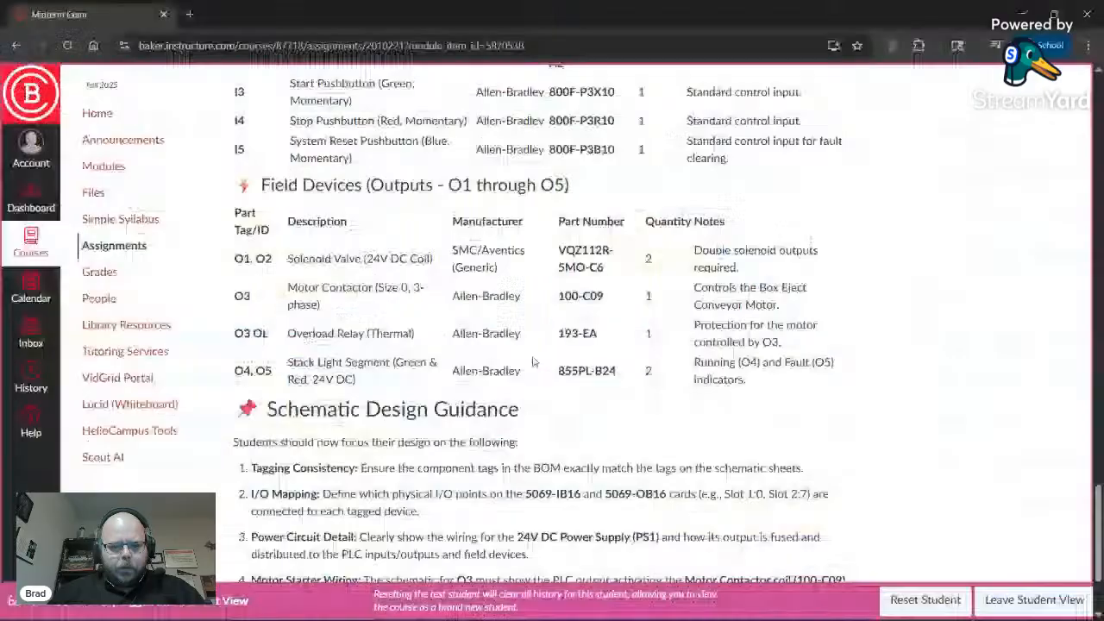
scroll(347, 335, up, 10)
scroll(349, 335, up, 5)
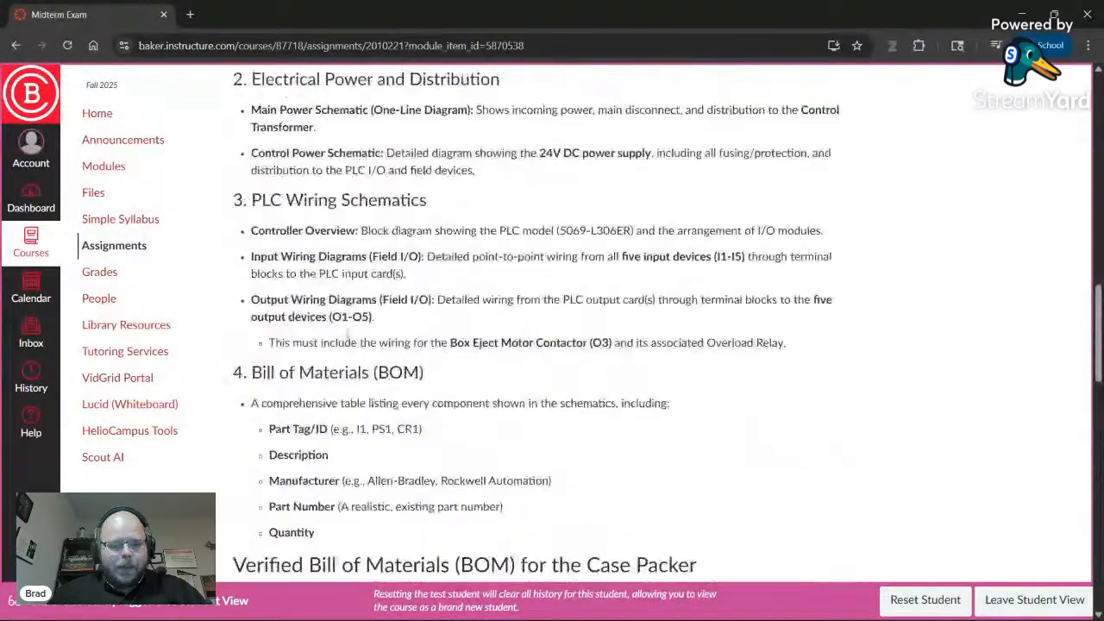
scroll(472, 362, up, 5)
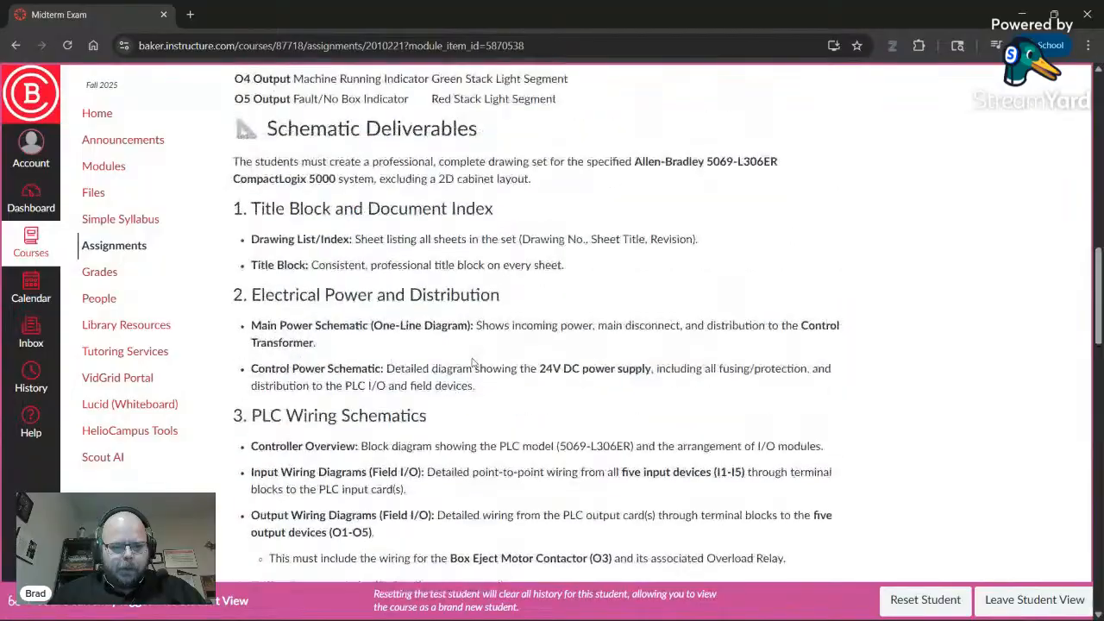
scroll(473, 362, up, 3)
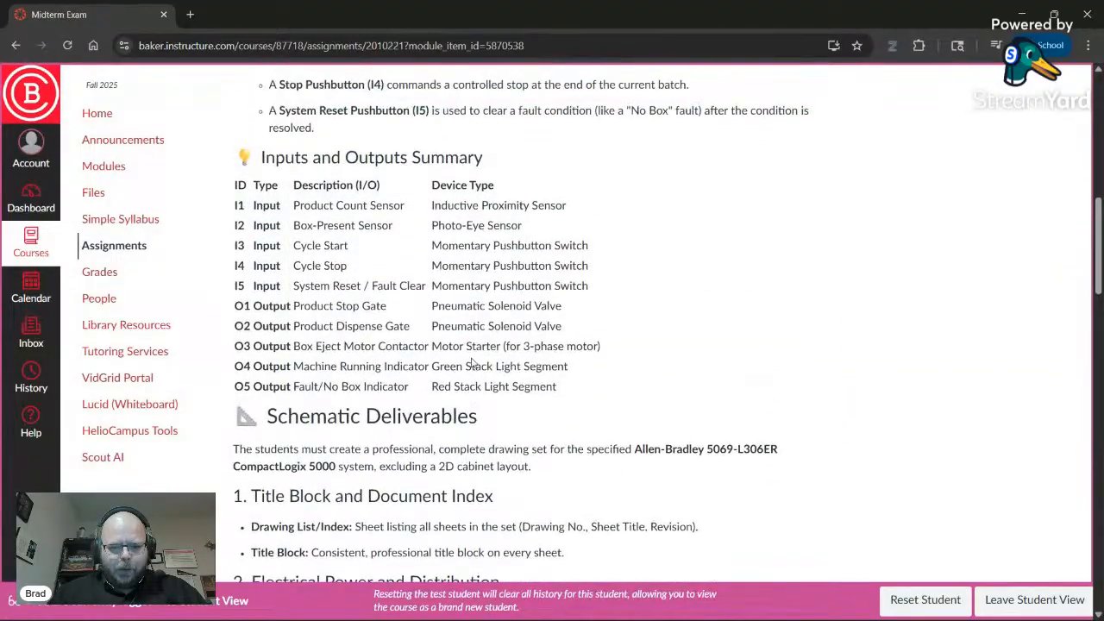
scroll(483, 368, up, 2)
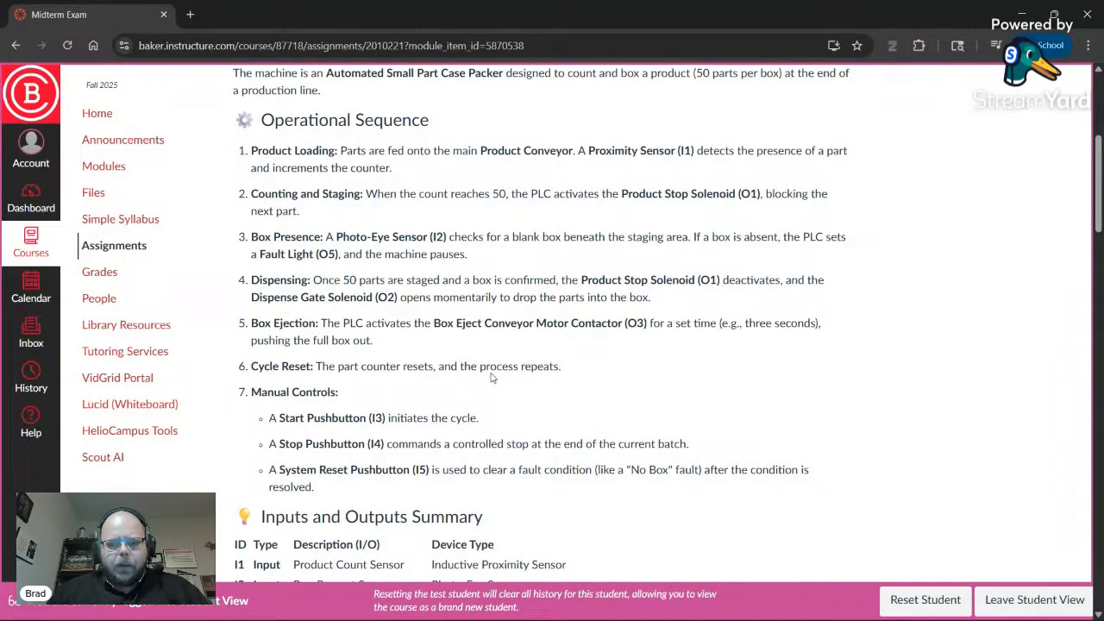
scroll(492, 377, up, 3)
scroll(492, 380, down, 3)
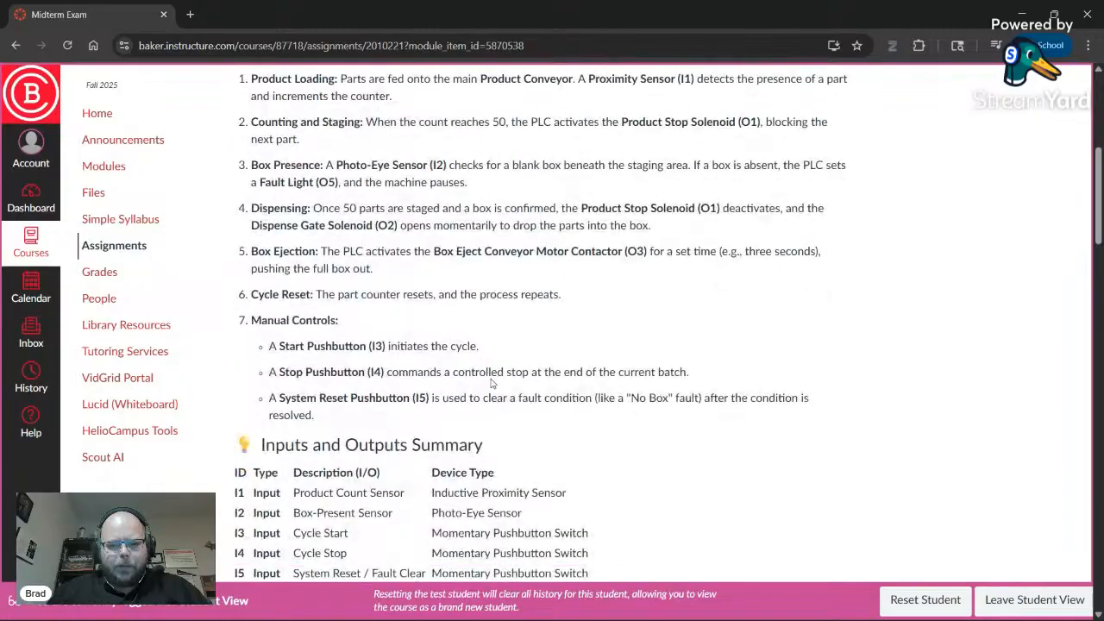
scroll(496, 383, down, 2)
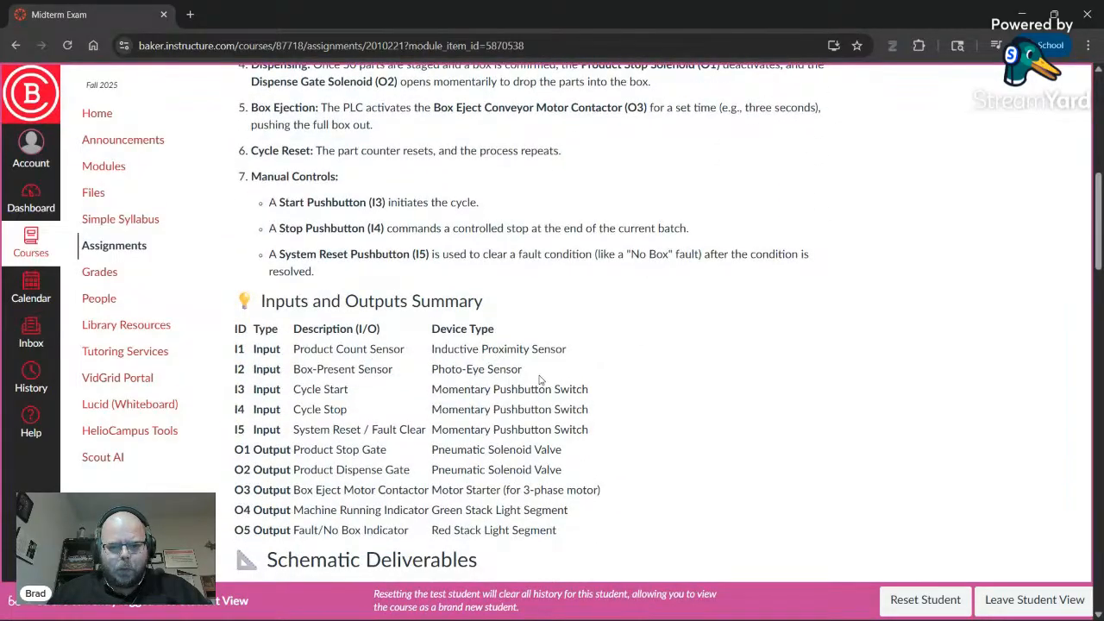
scroll(580, 378, up, 1)
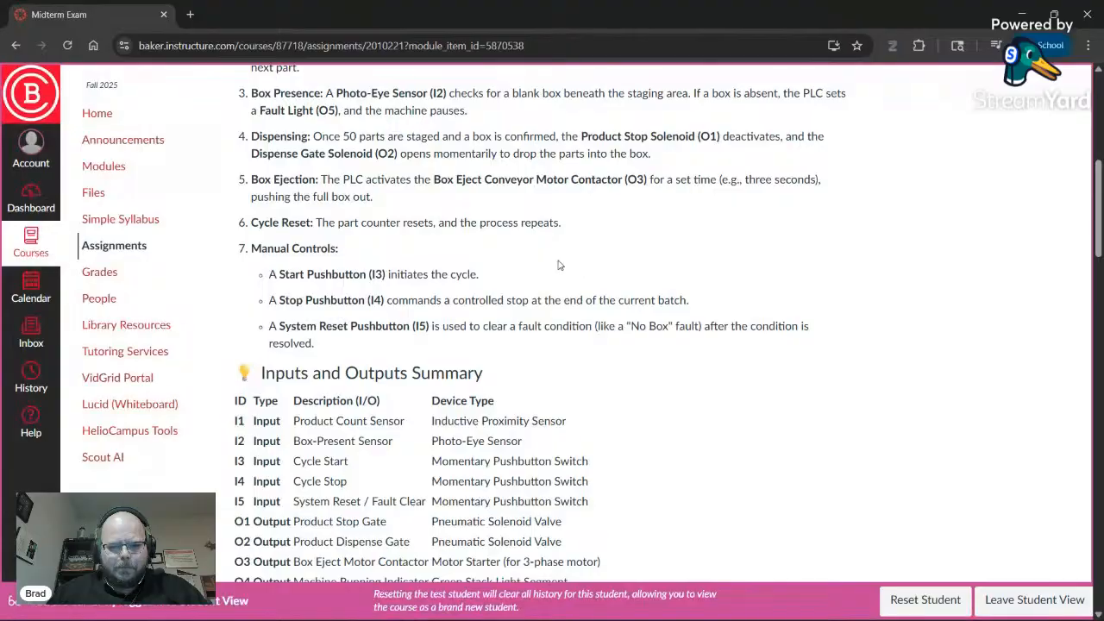
key(alt+Tab)
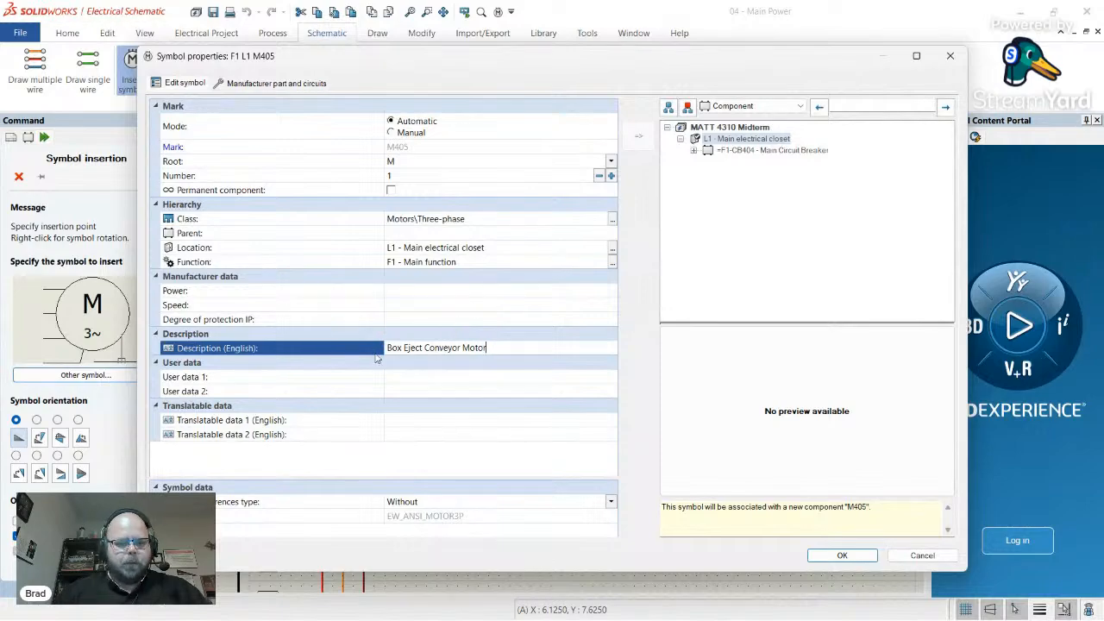
- Assign ABB part 3GAA 181 102-BBC to motor M405 and accept its properties
click(275, 84)
click(177, 130)
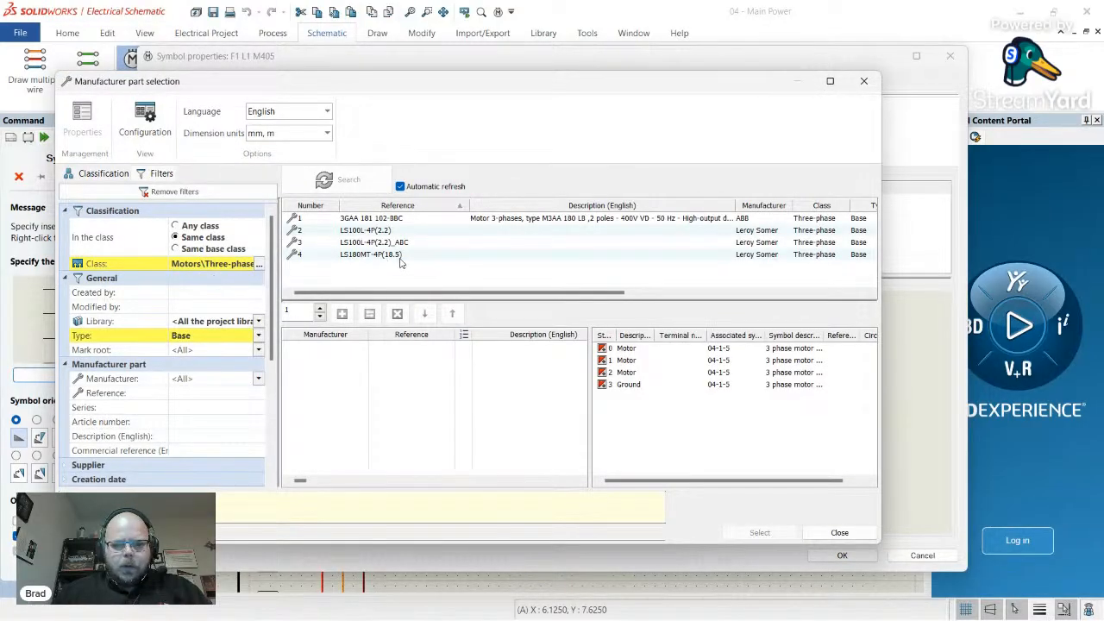
click(493, 223)
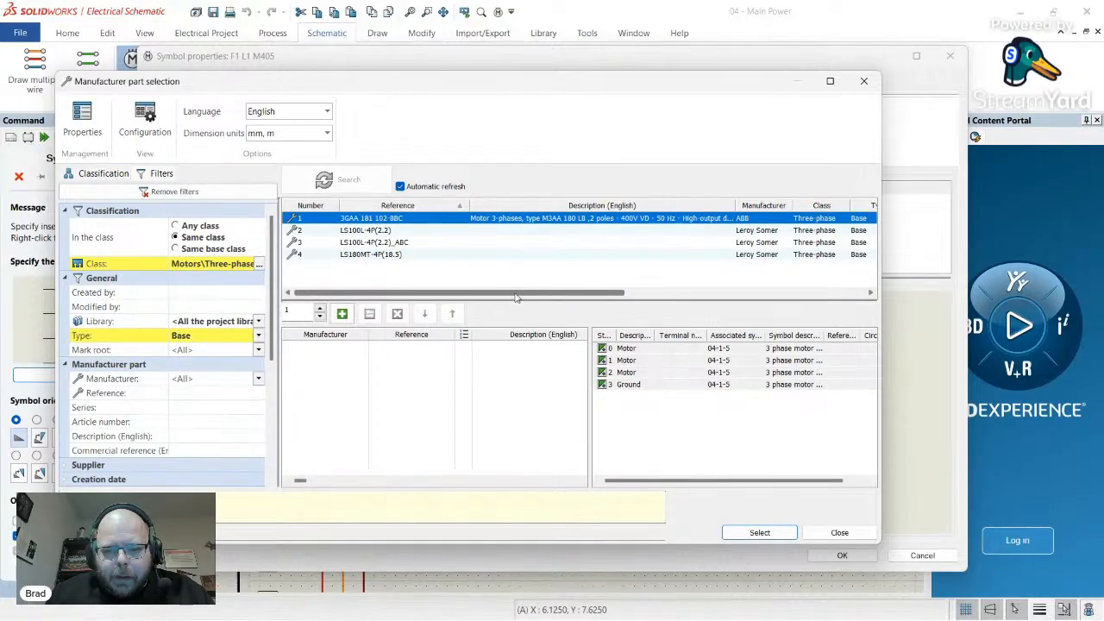
drag(517, 298, 449, 298)
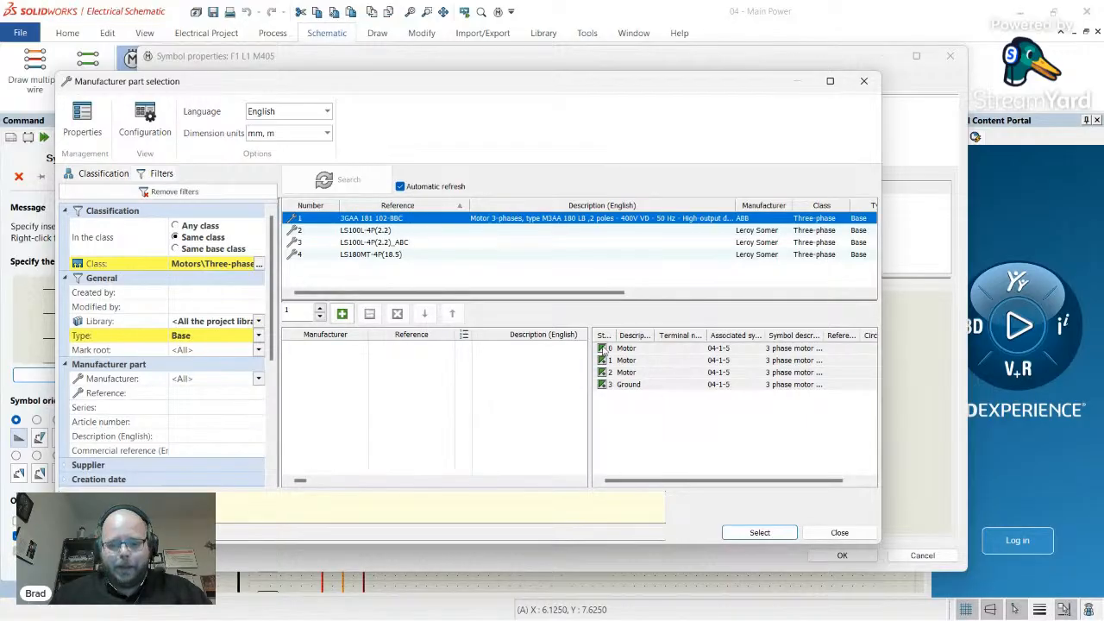
double_click(402, 222)
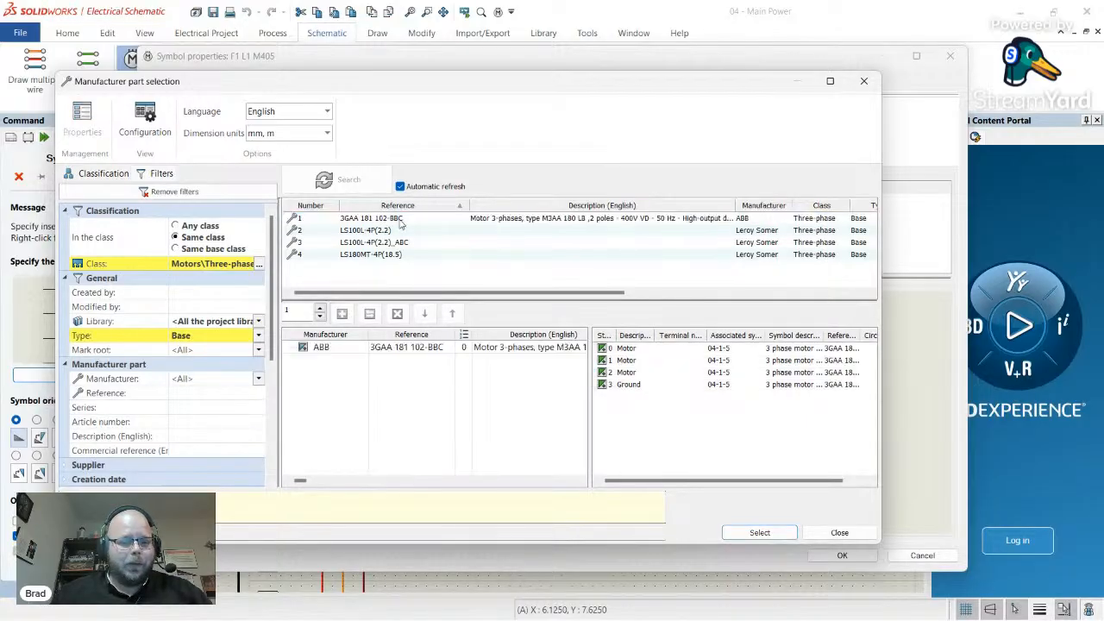
click(759, 532)
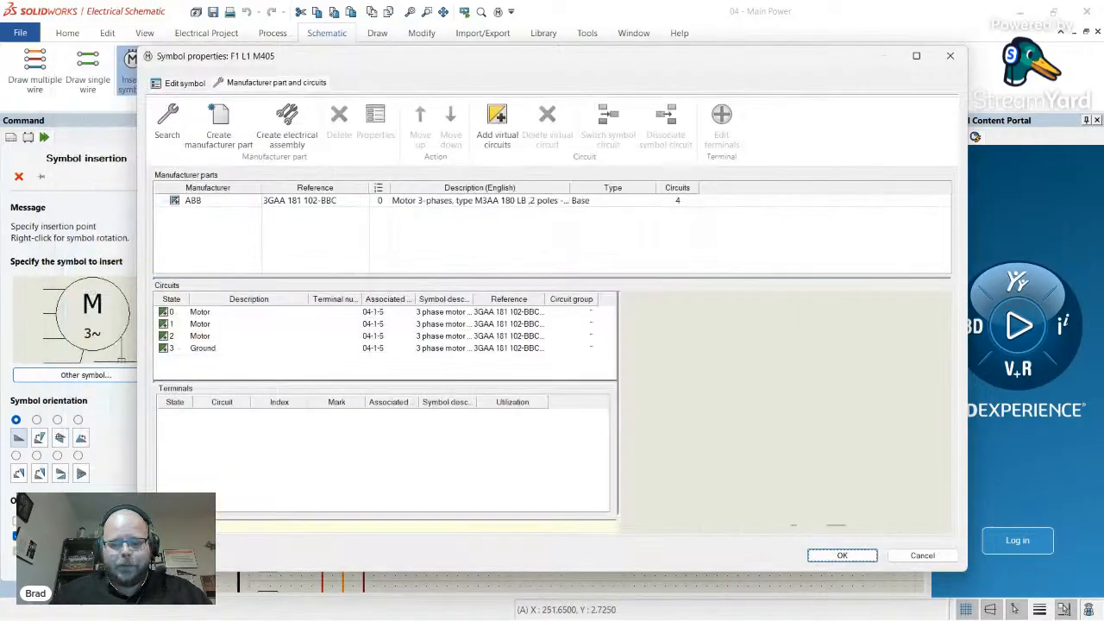
click(842, 556)
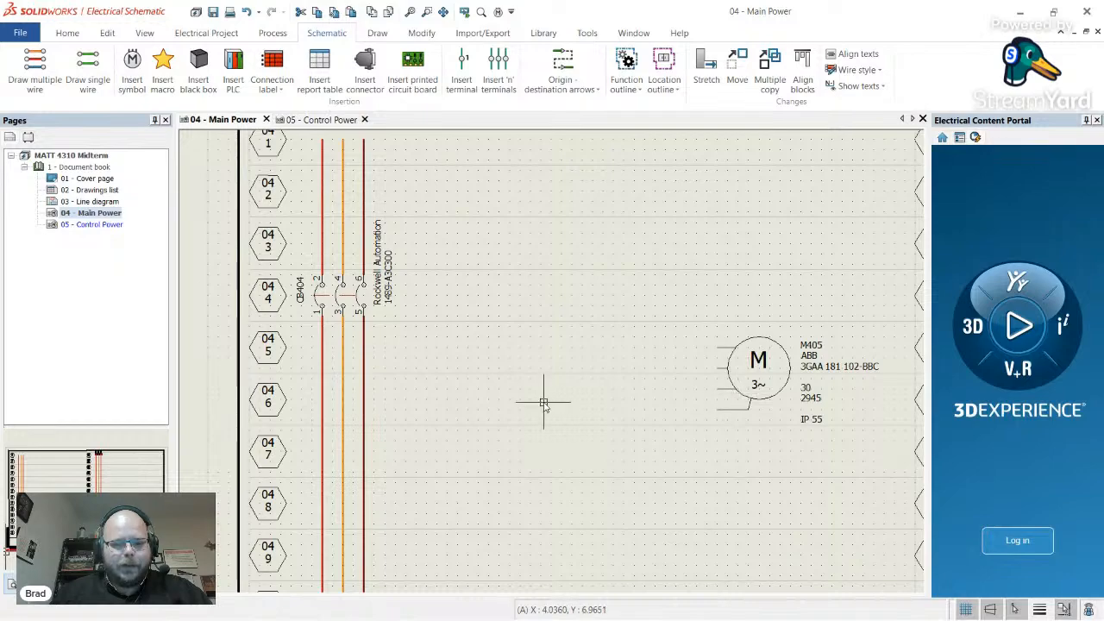
- Draw three N L1 L2 L3 style phase wires from M405's terminals to the power lines below CB404
click(87, 71)
click(148, 285)
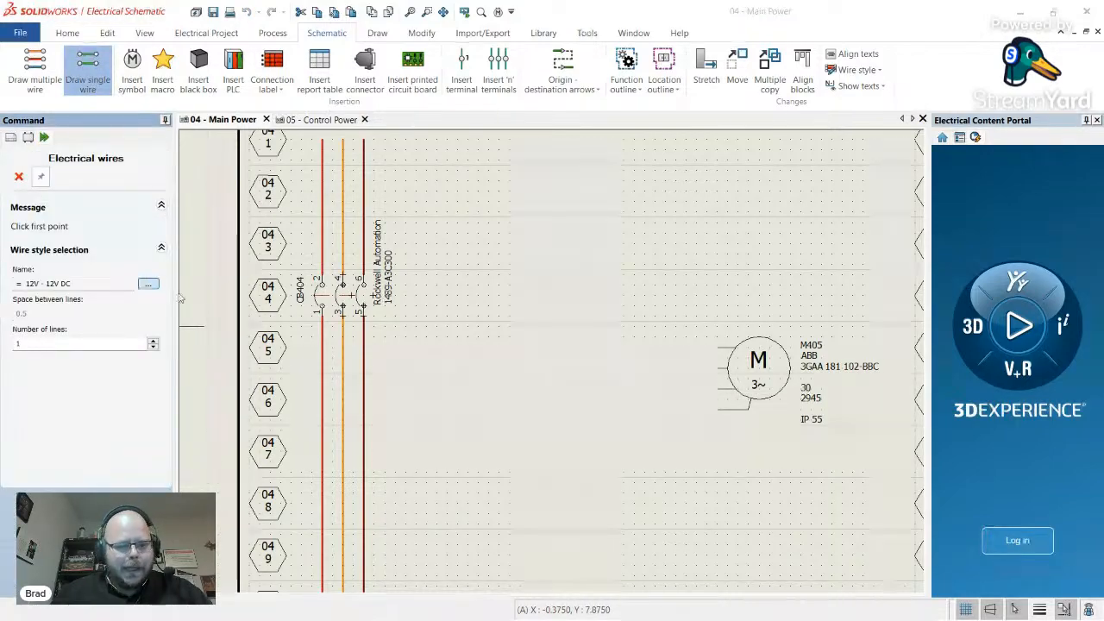
click(437, 291)
click(638, 435)
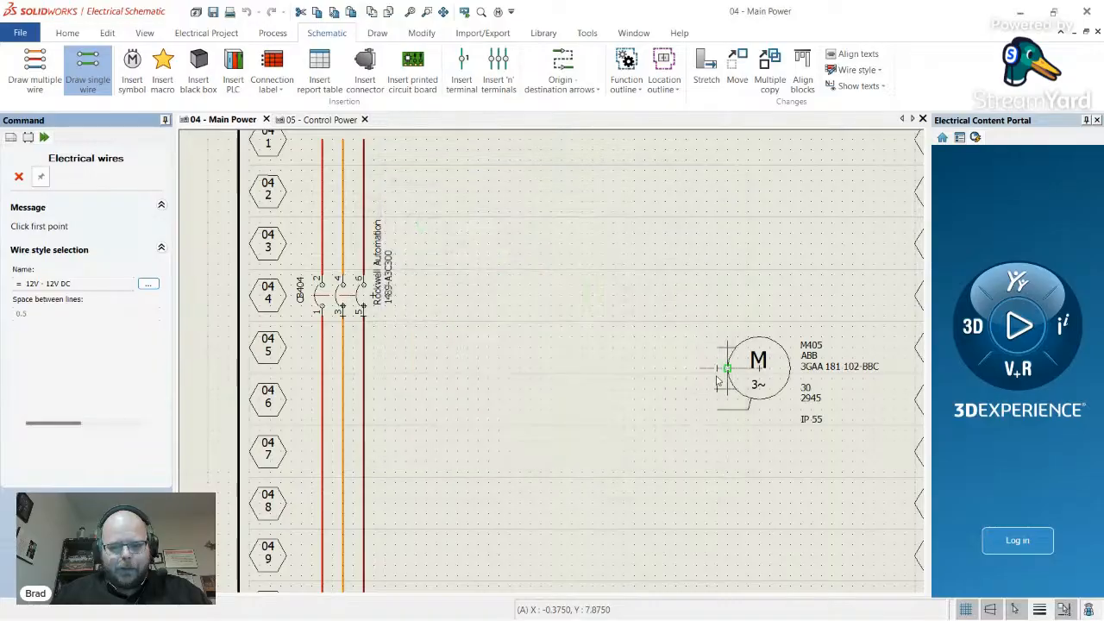
click(377, 345)
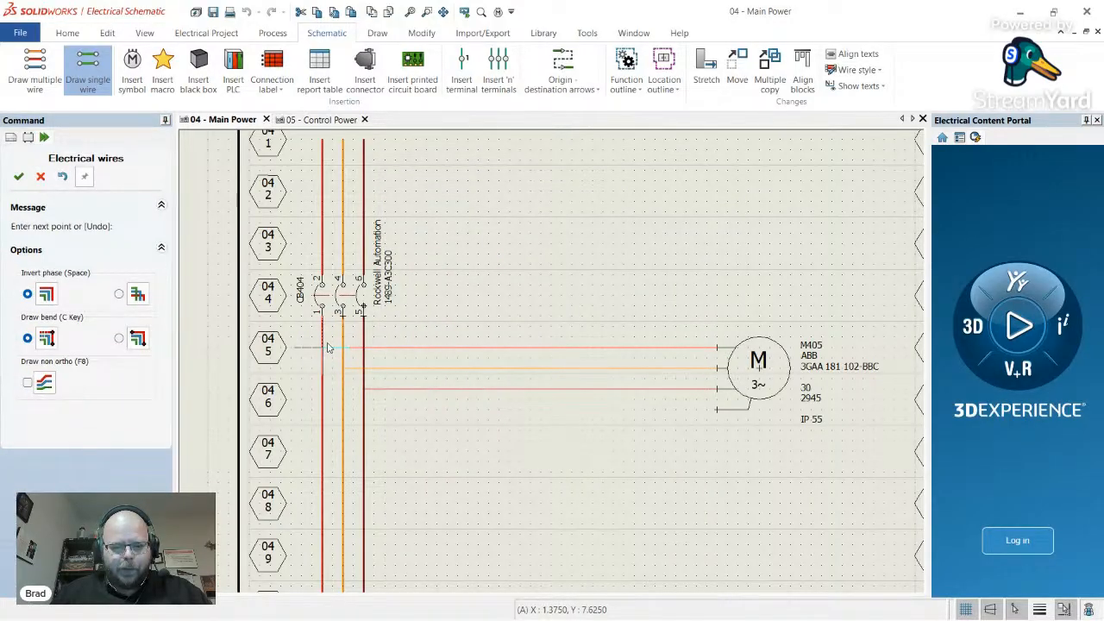
click(327, 346)
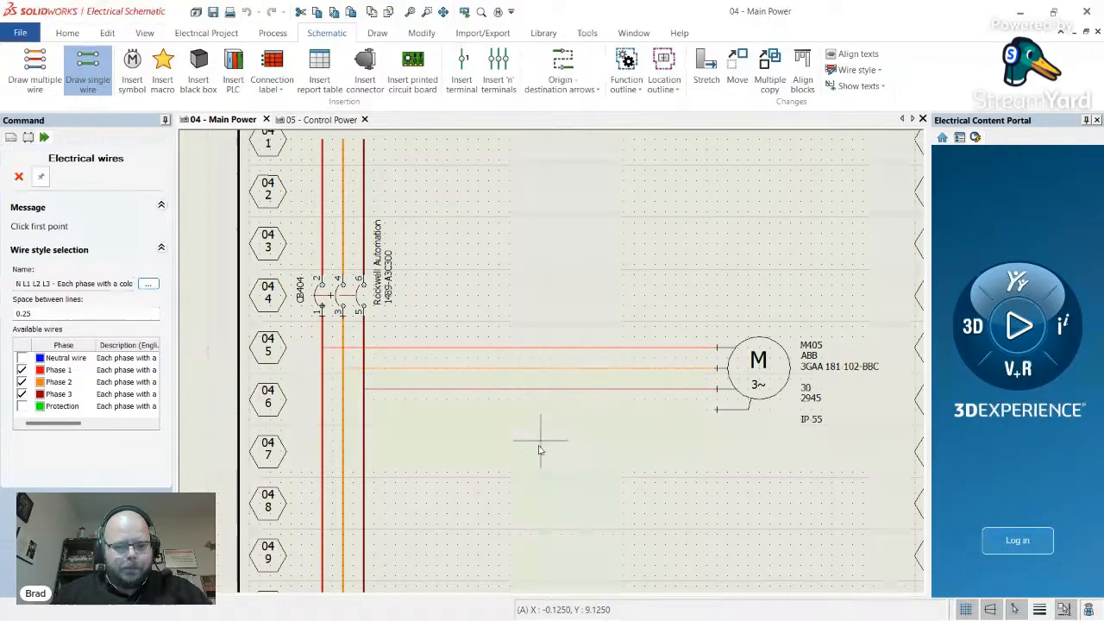
key(Escape)
- Zoom around the Main Power sheet to review the new CB404-to-M405 wiring
scroll(362, 373, up, 1)
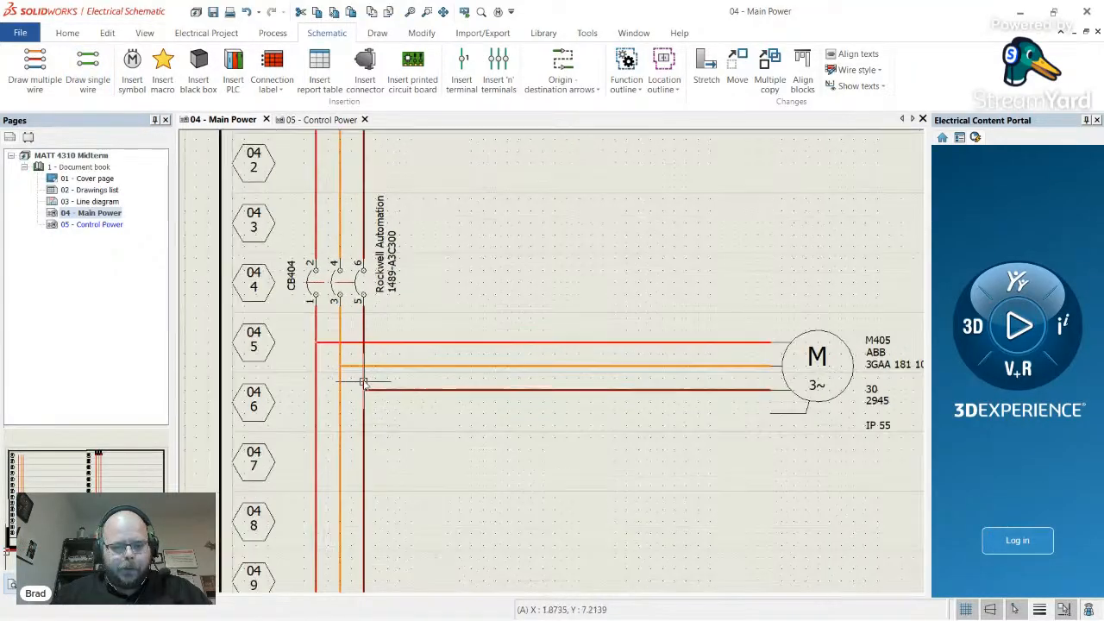
scroll(345, 375, up, 1)
scroll(328, 371, down, 3)
scroll(646, 377, up, 3)
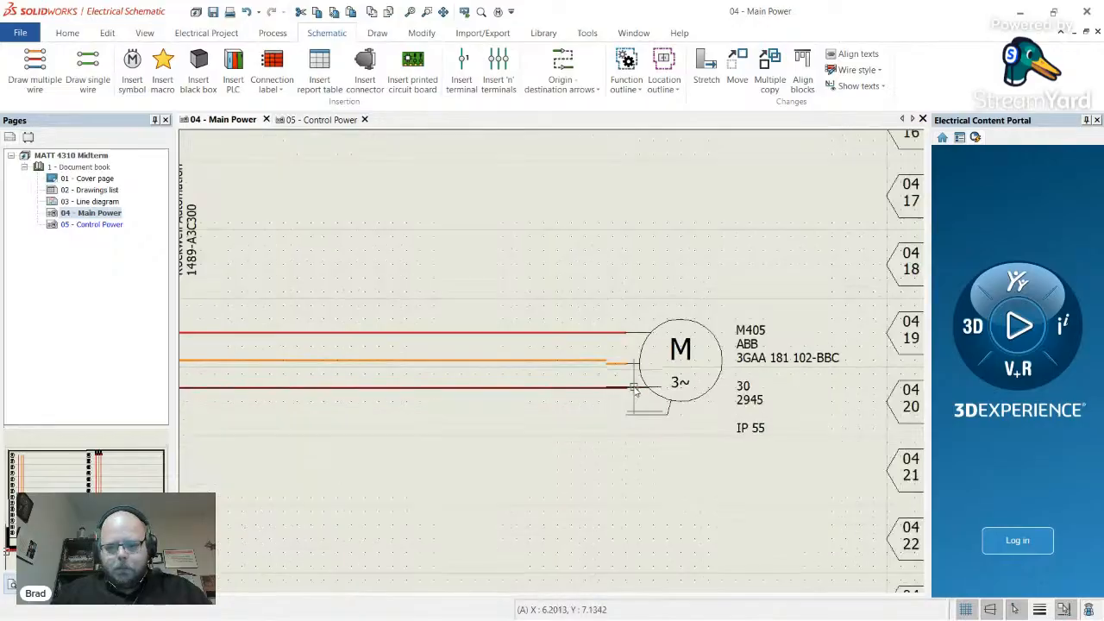
scroll(634, 390, down, 2)
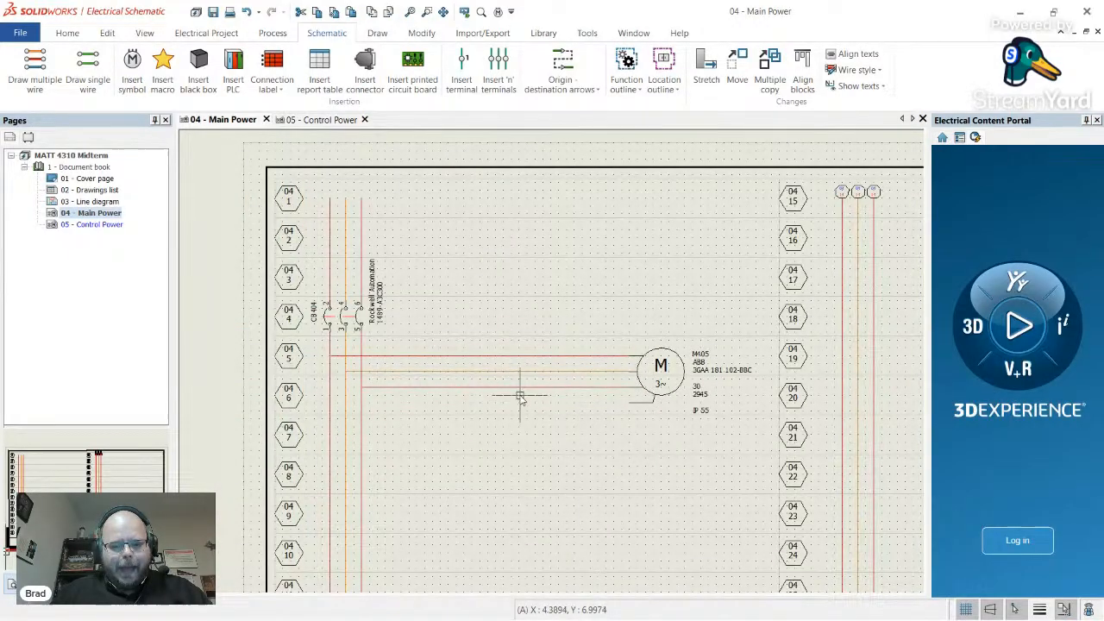
scroll(521, 396, up, 1)
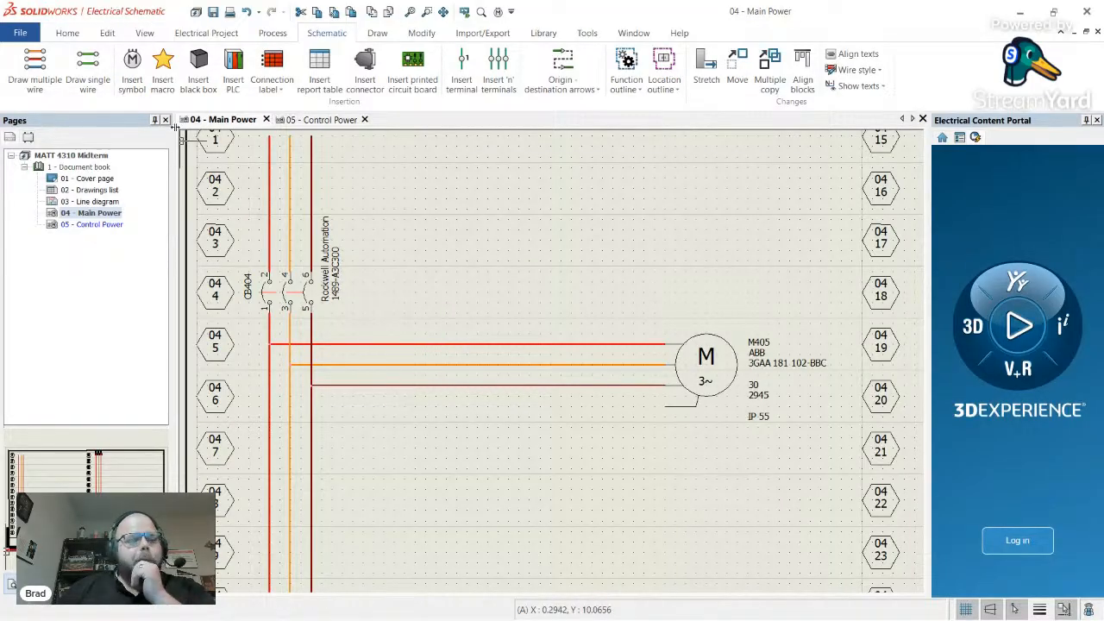
- Choose the 3 poles NO power contact from the Contactor relays, relays symbol library
click(132, 69)
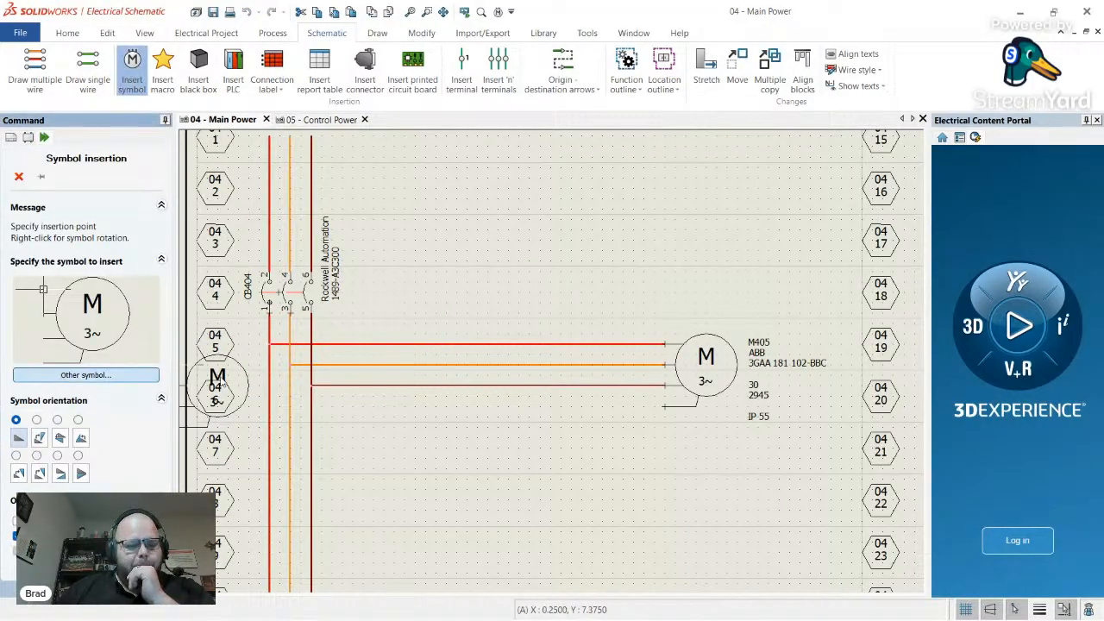
click(85, 374)
scroll(295, 361, down, 3)
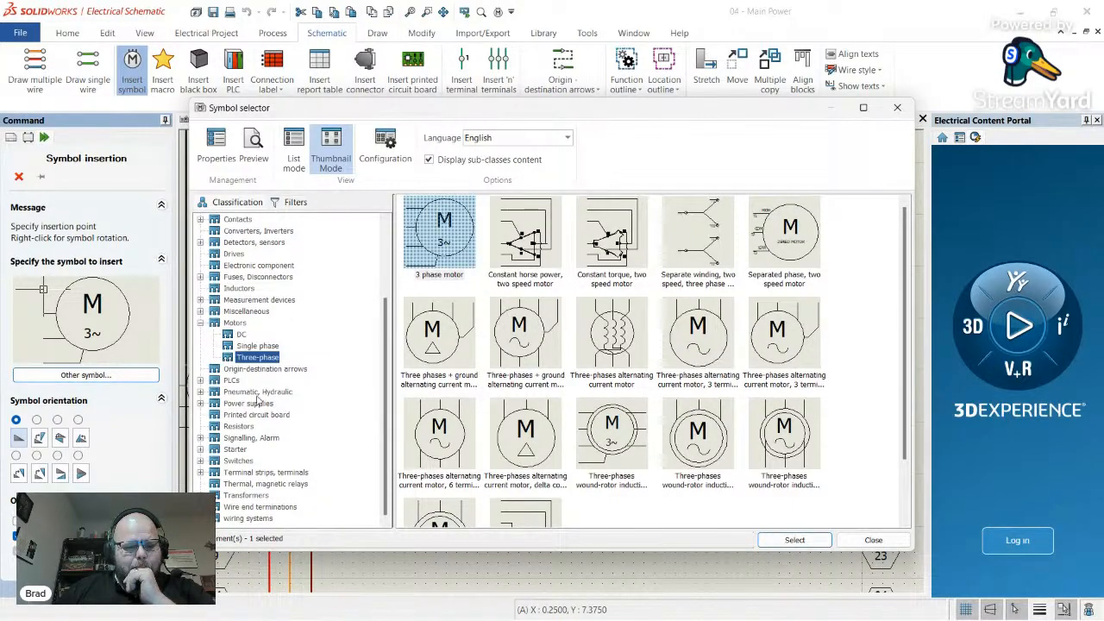
scroll(276, 409, up, 2)
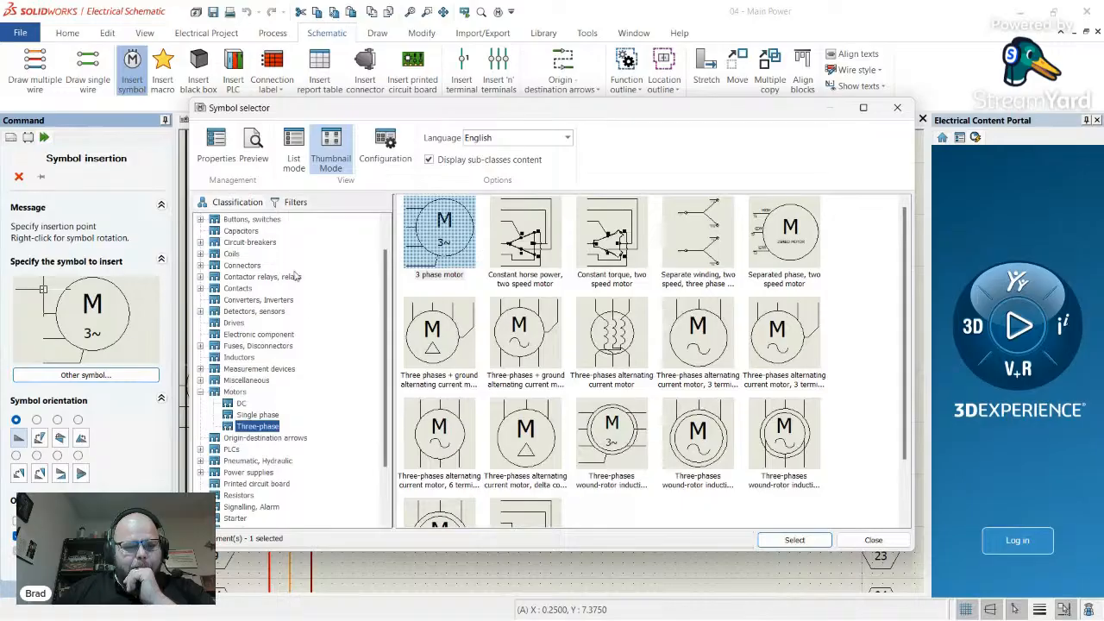
click(234, 277)
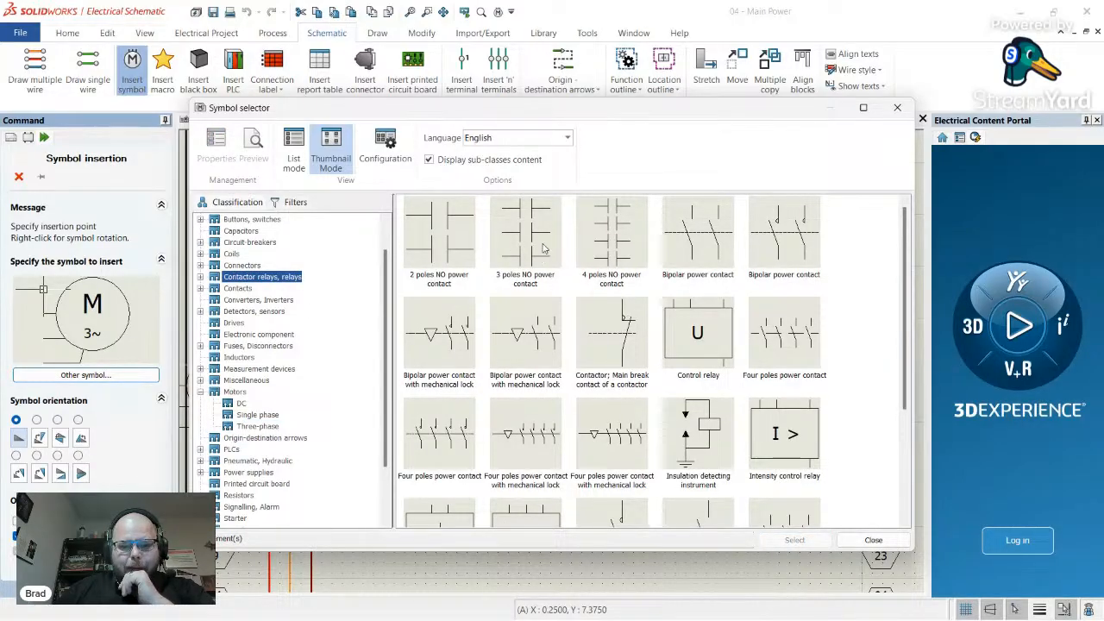
scroll(542, 257, down, 1)
scroll(539, 263, up, 1)
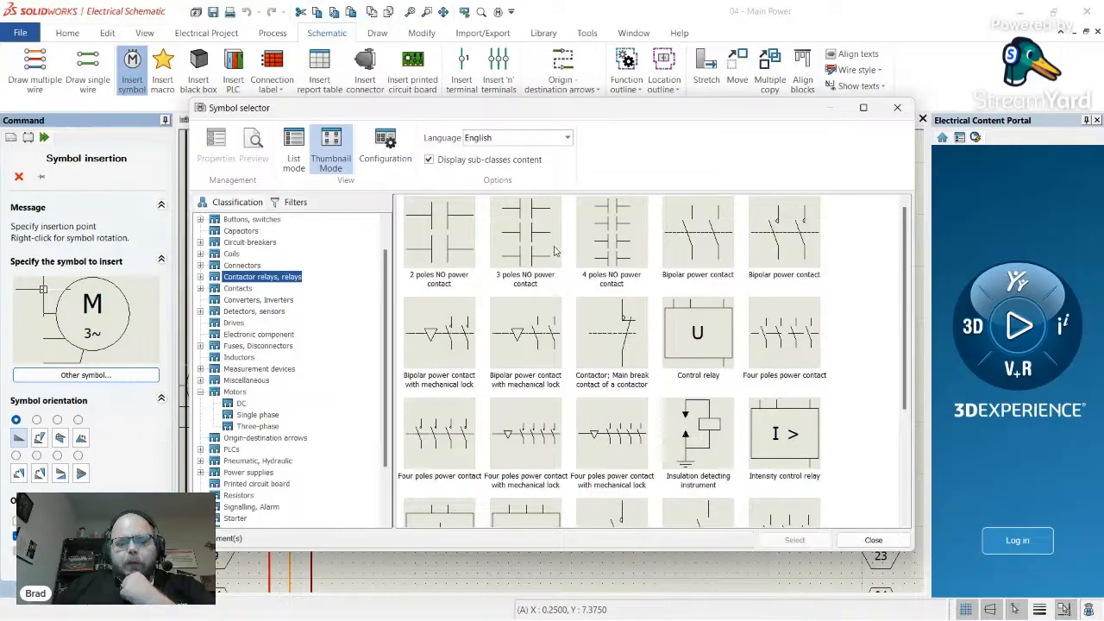
click(540, 233)
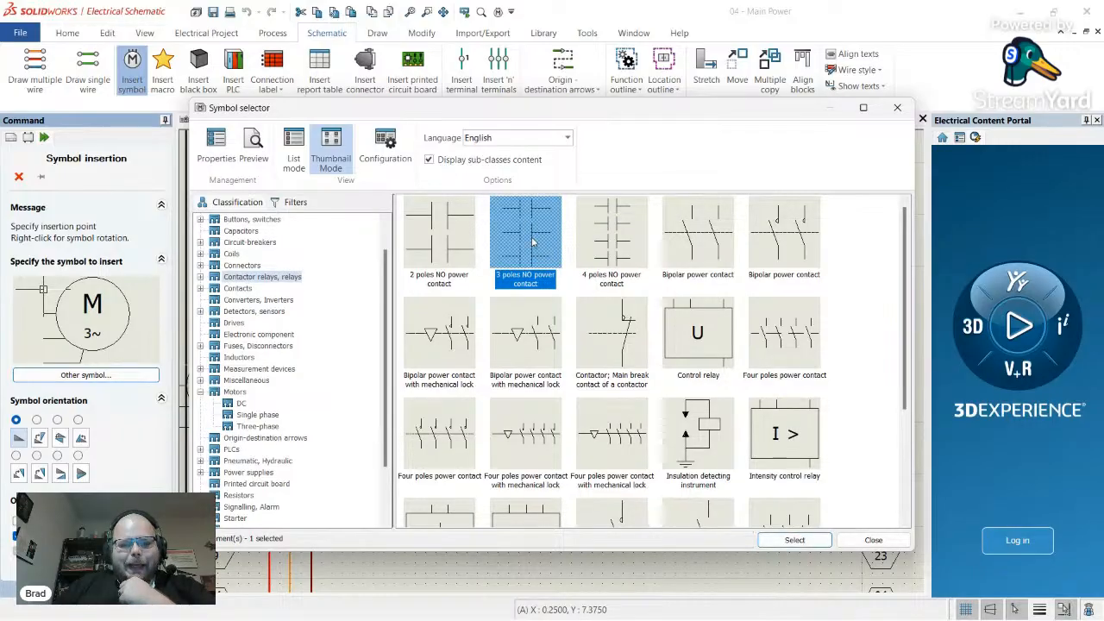
double_click(533, 240)
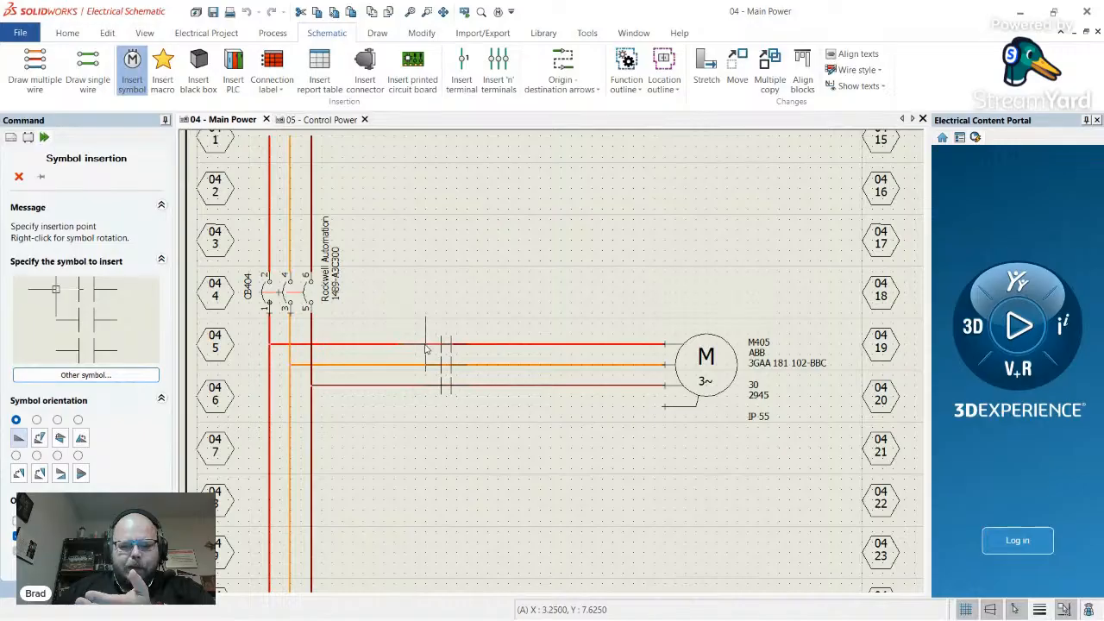
- Place the contact across the three motor wires and set its root to CR, making it CR405
click(424, 347)
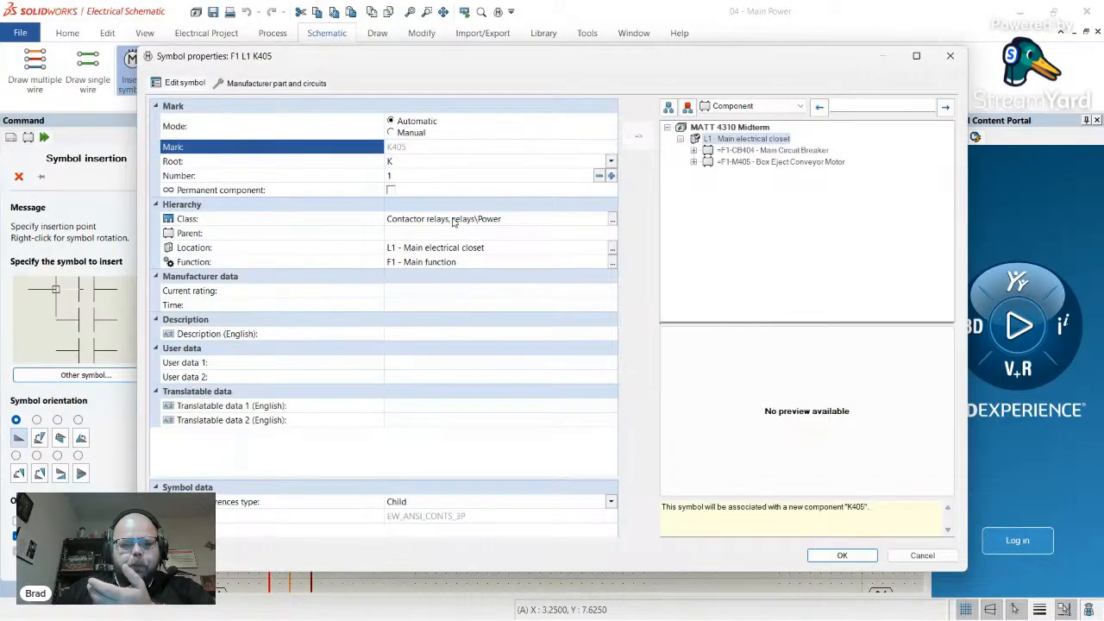
click(411, 163)
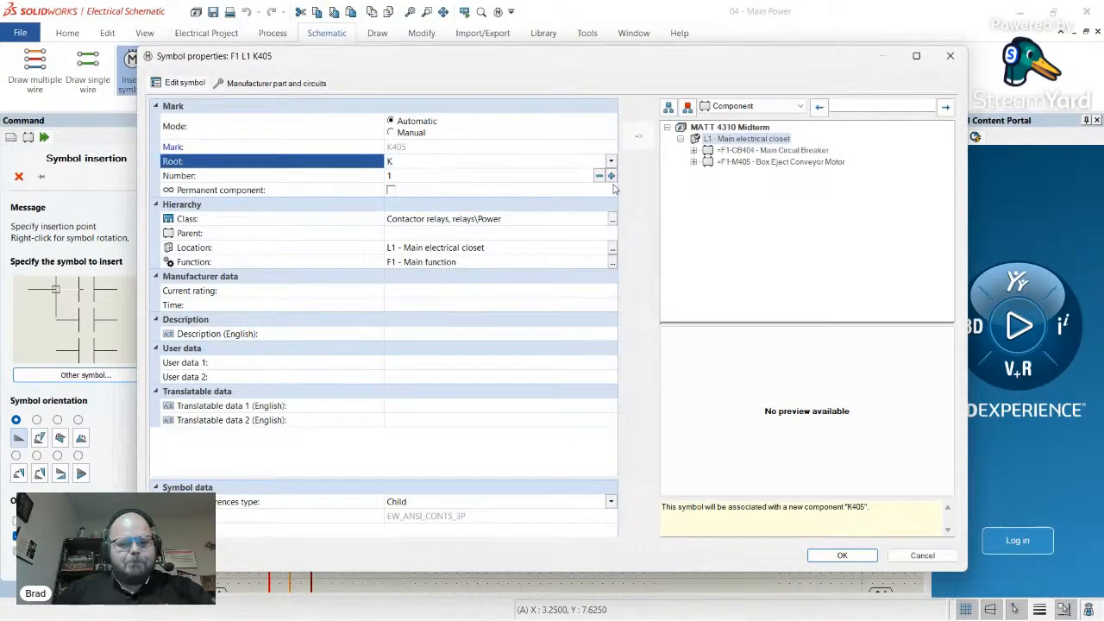
click(390, 161)
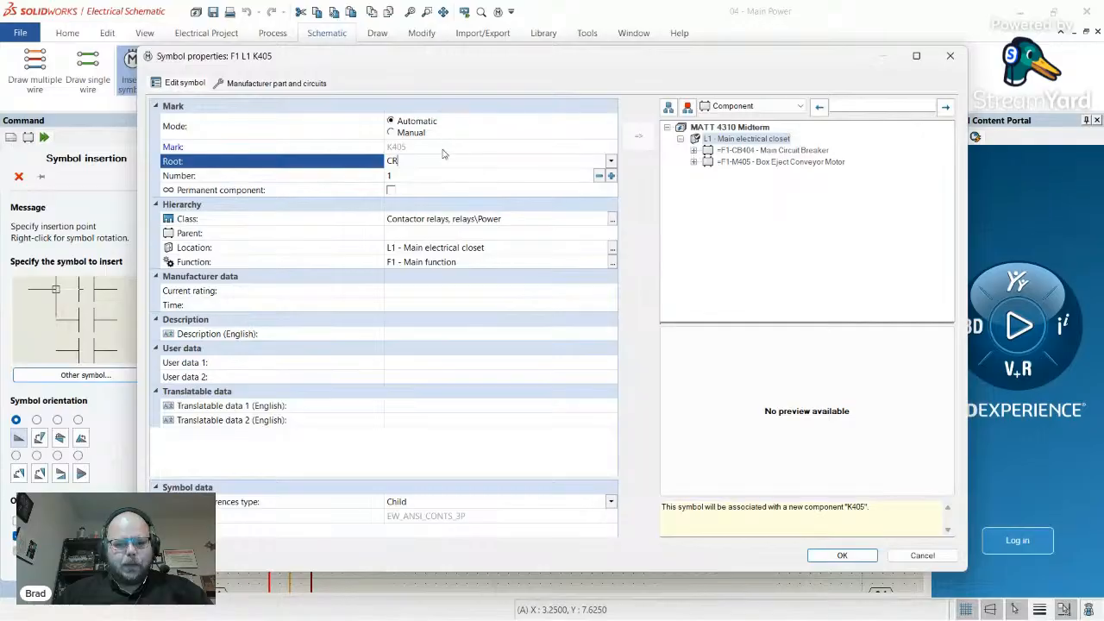
click(446, 151)
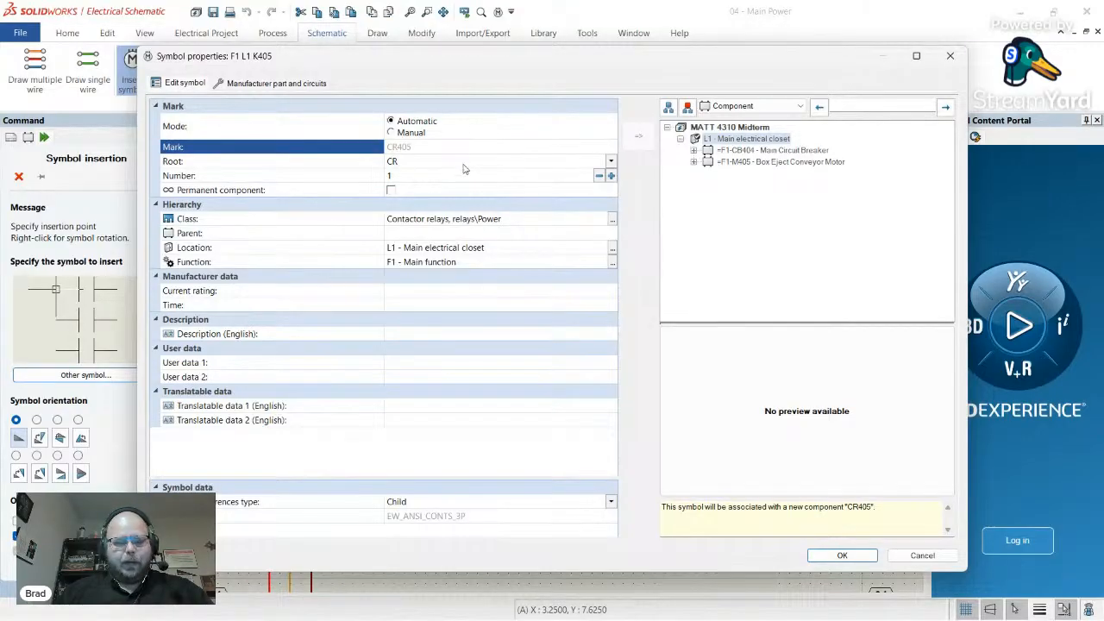
- Enter the English description 'Eject Conveyor Contactor' for CR405
click(430, 333)
text(Eject Conveyor)
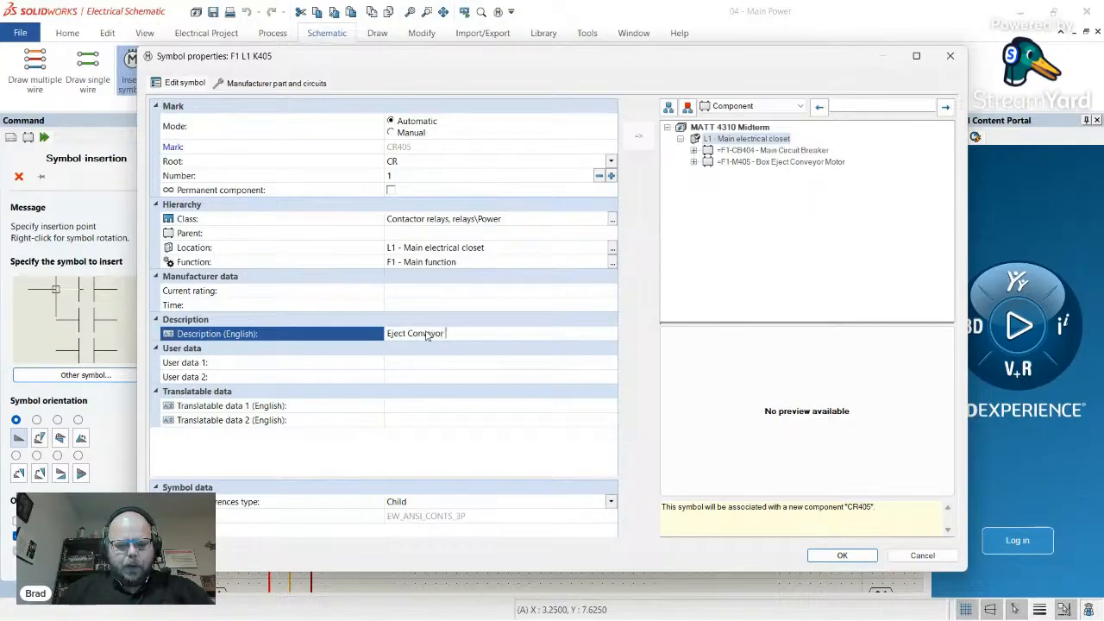
text( Contactor)
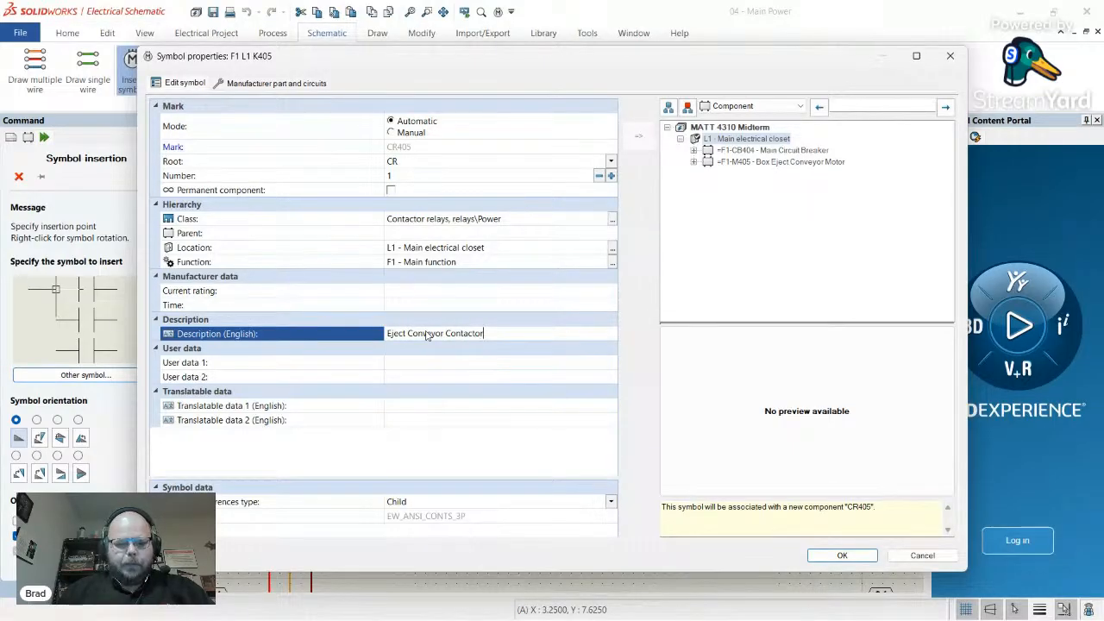
click(276, 83)
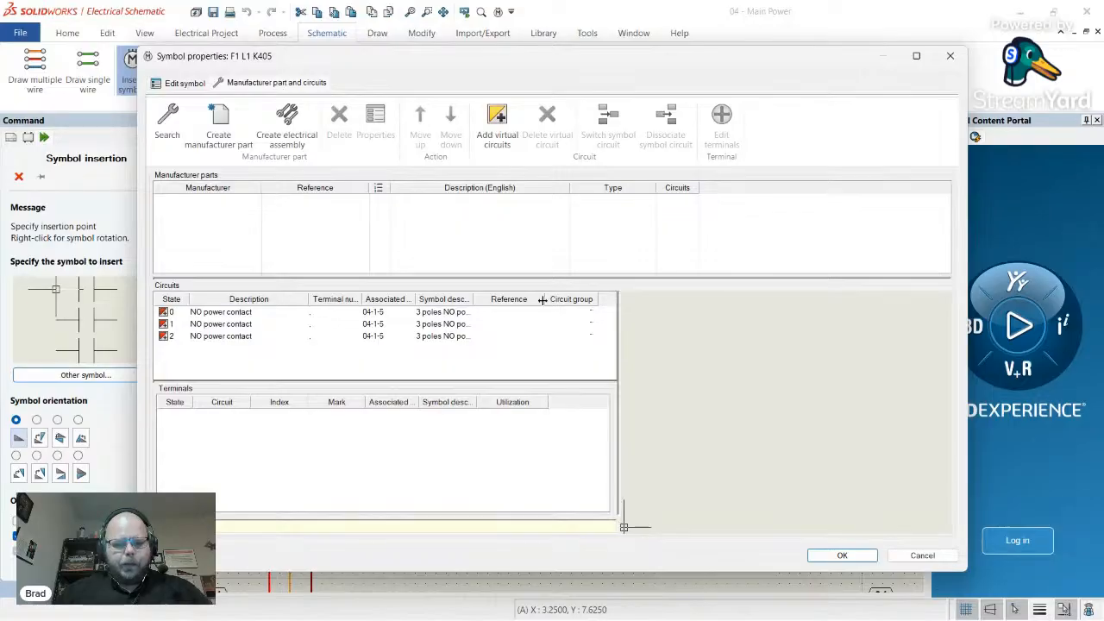
key(alt+Tab)
- Check the assignment's Field Devices BOM for the overload relay and contactor part 100-C09
scroll(340, 330, down, 7)
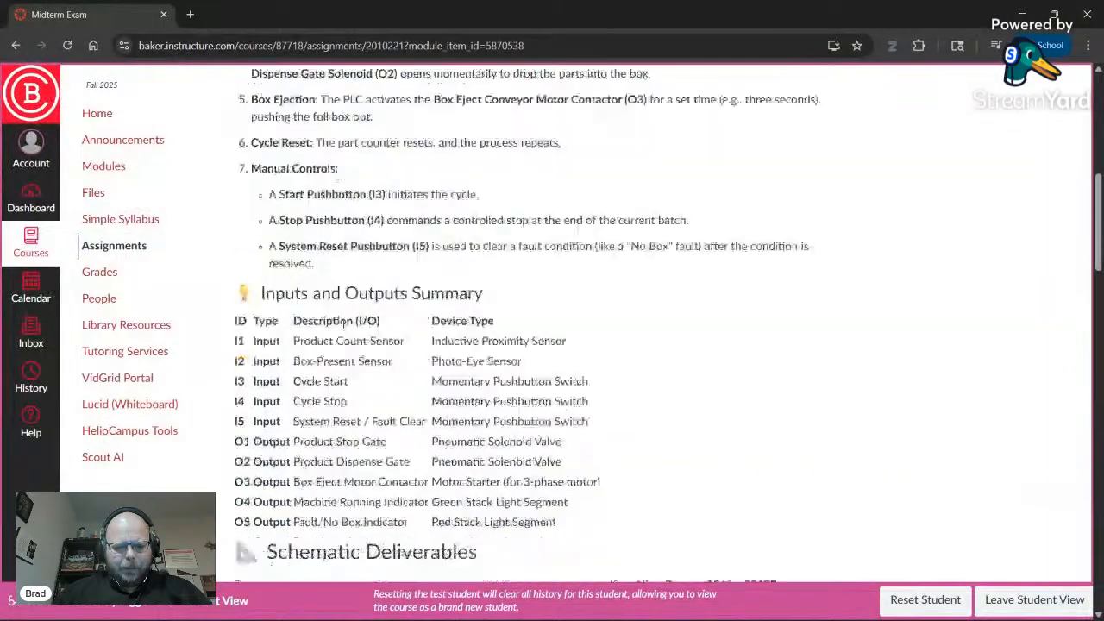
scroll(341, 331, down, 8)
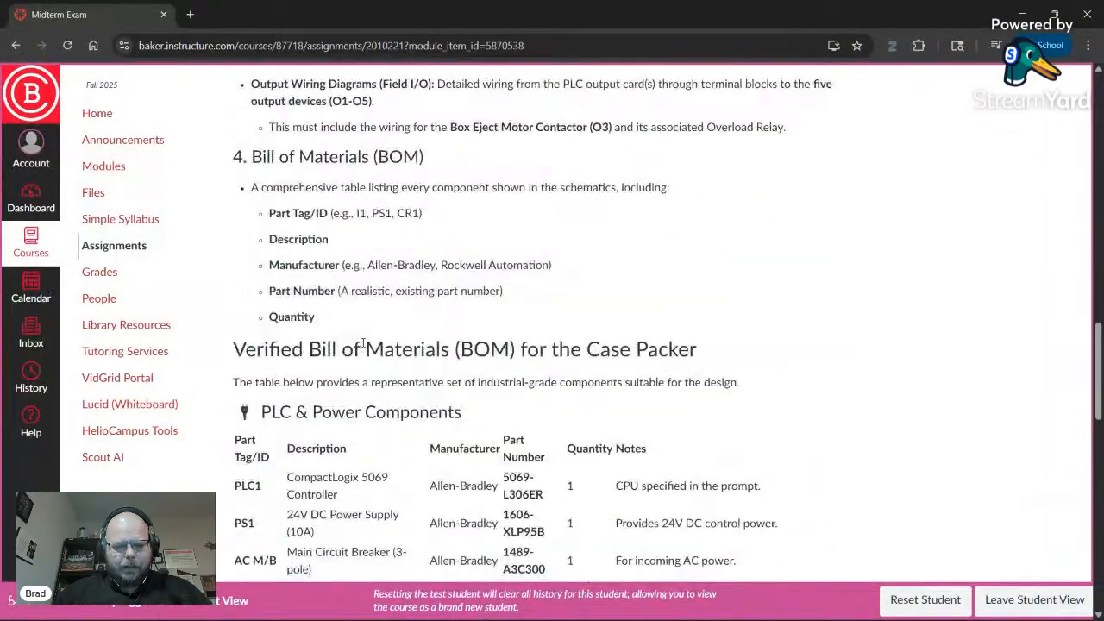
scroll(343, 349, down, 6)
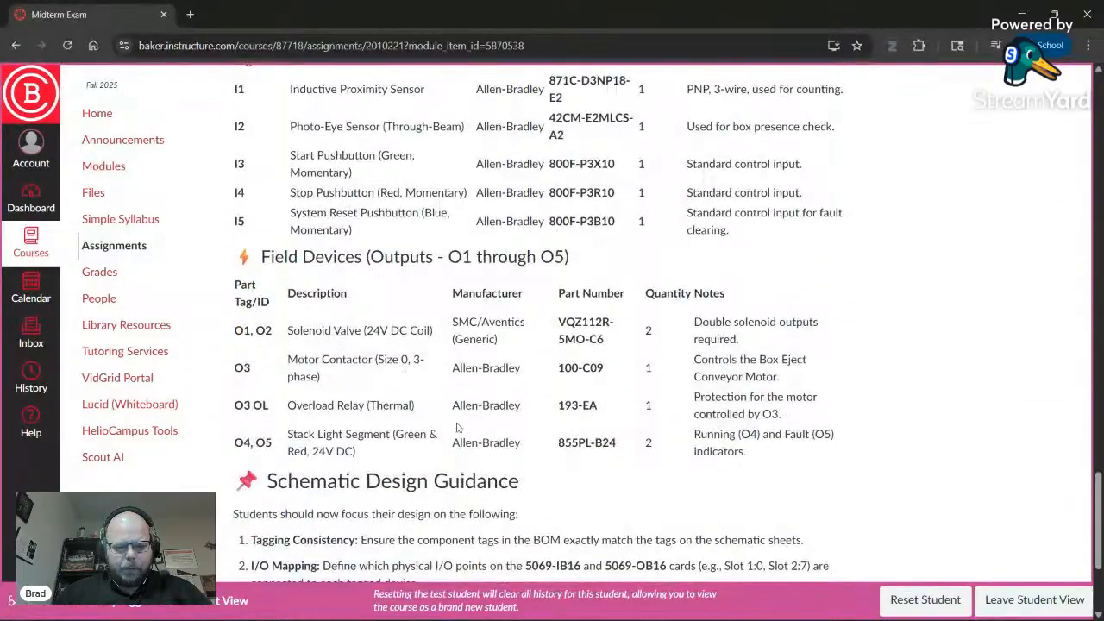
double_click(311, 405)
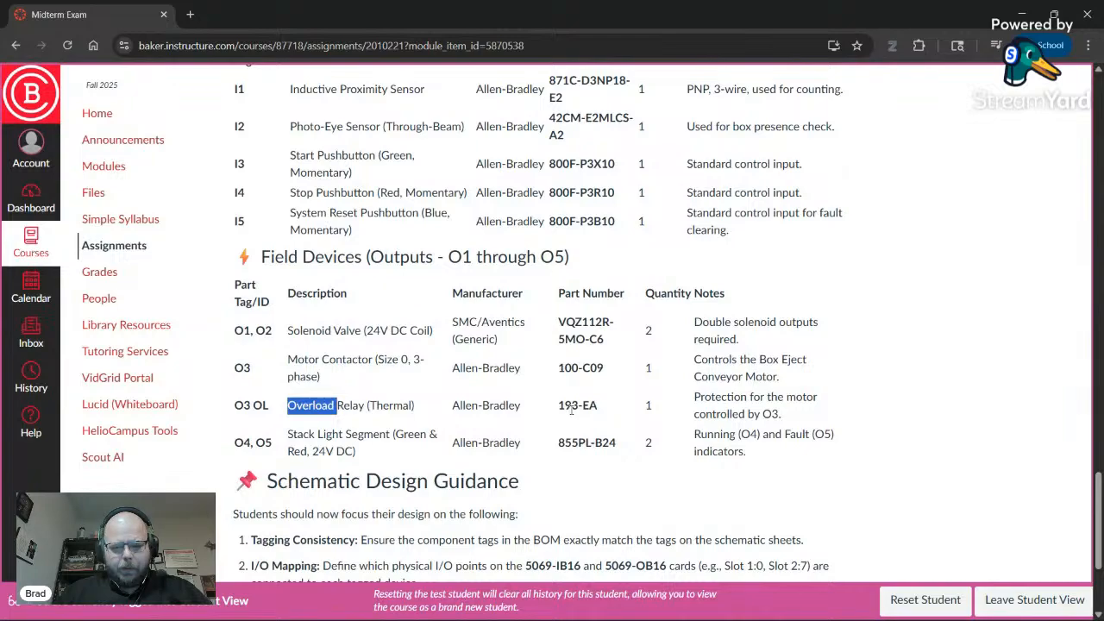
double_click(570, 368)
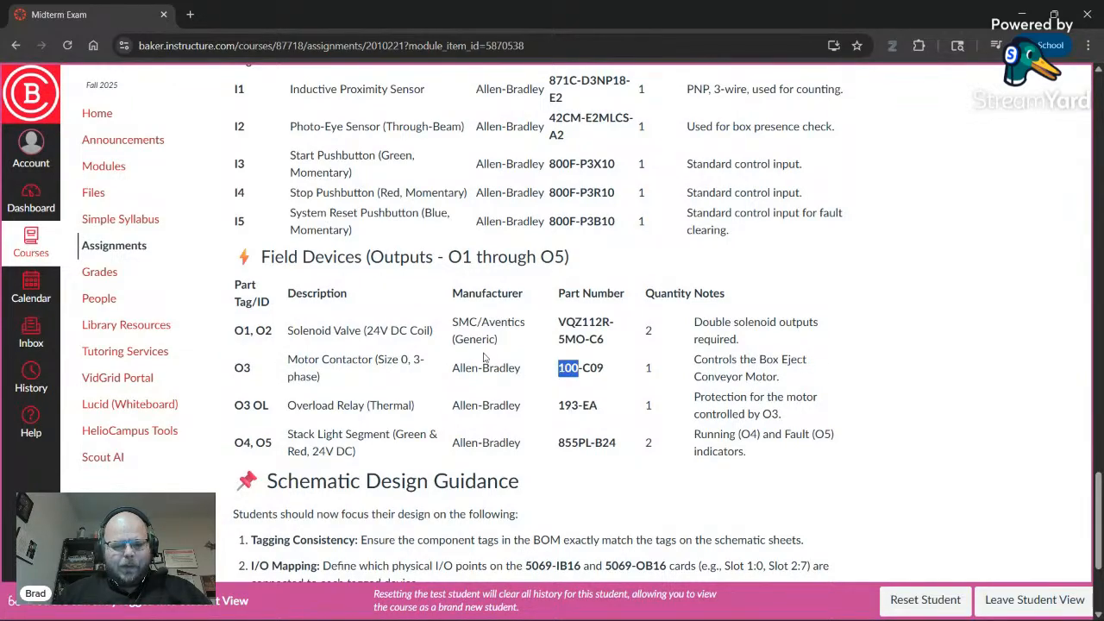
key(alt+Tab)
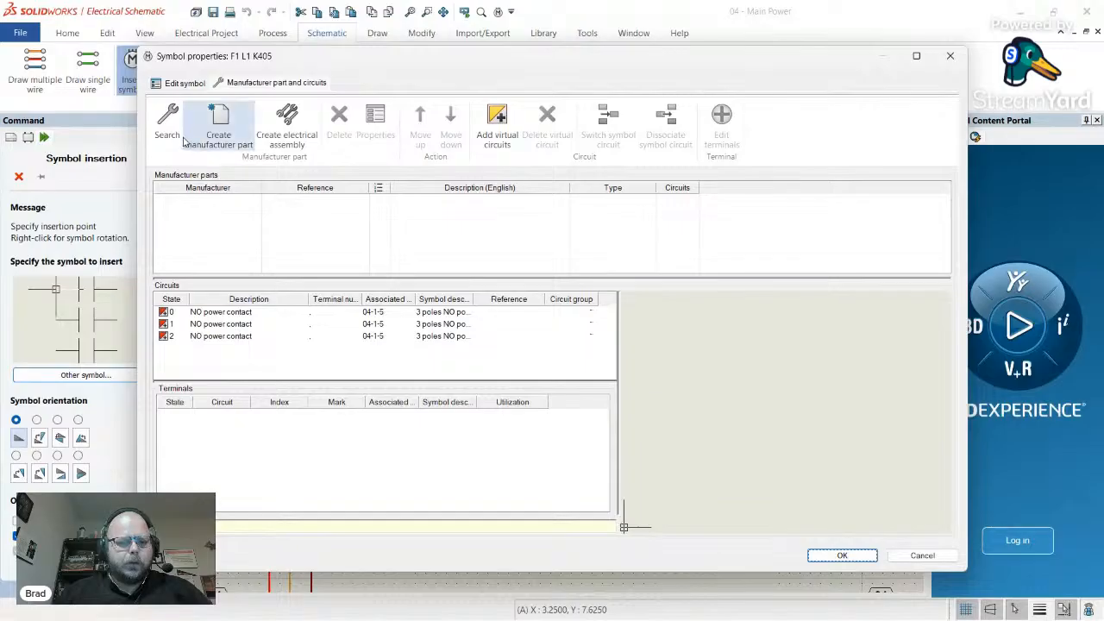
- Inspect the AB.100-C09A01 contactor's coil and NC circuits in the catalogue, then close without assigning it
click(173, 130)
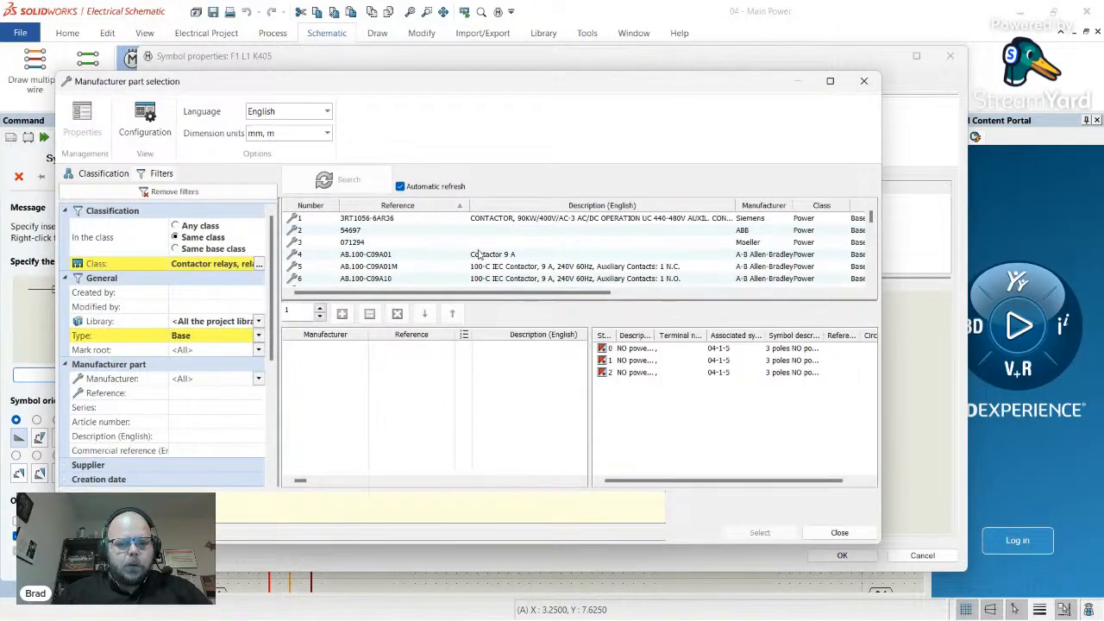
scroll(481, 254, down, 3)
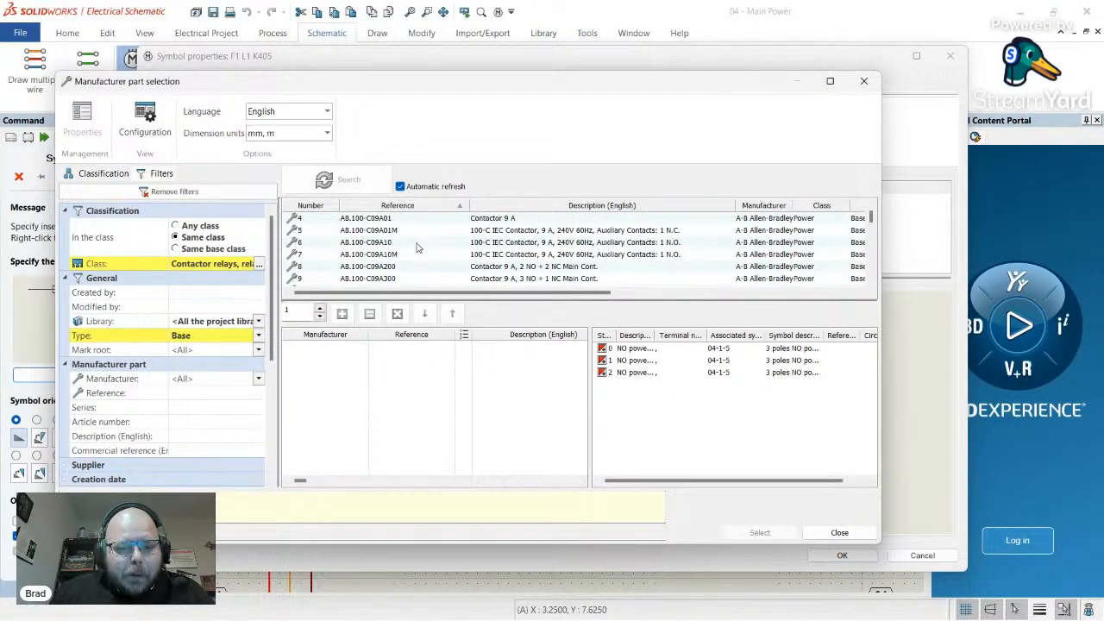
scroll(417, 247, up, 3)
click(387, 256)
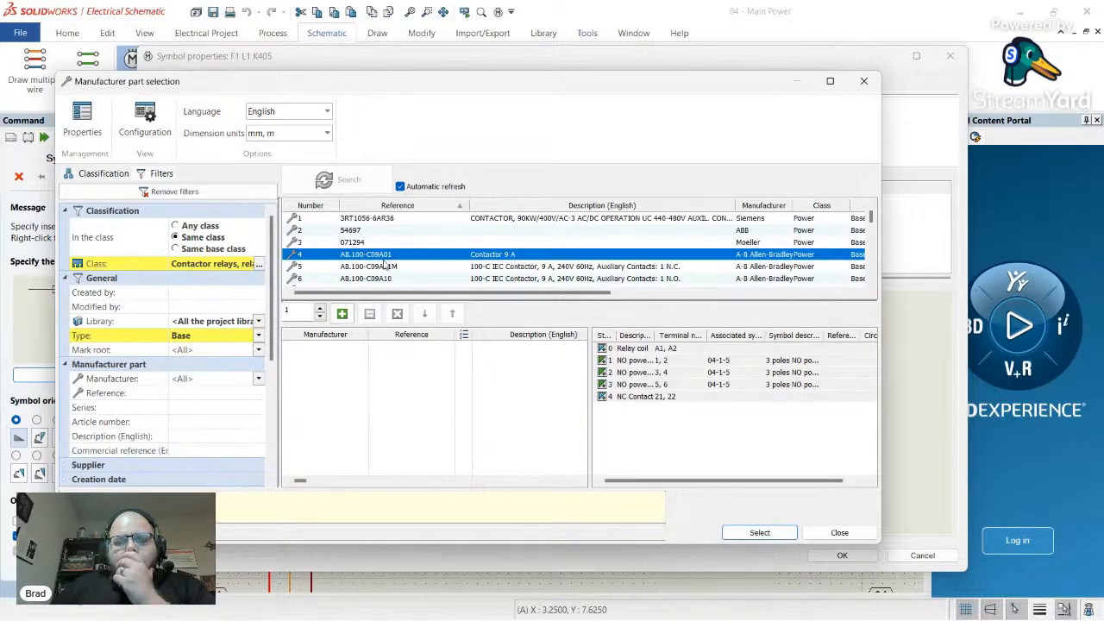
click(638, 349)
click(646, 398)
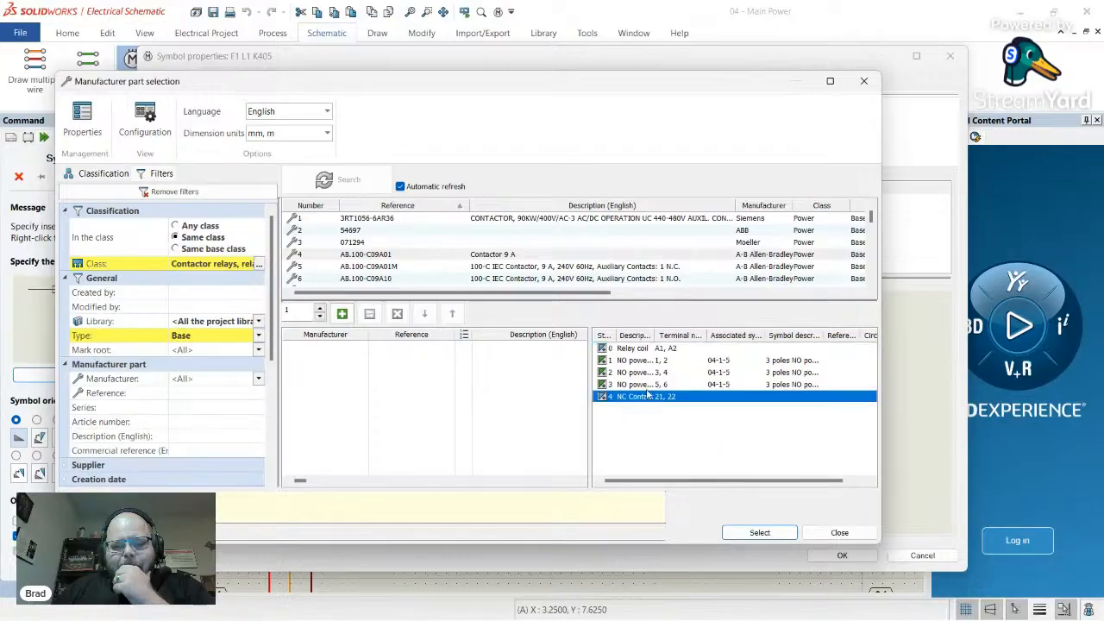
click(636, 352)
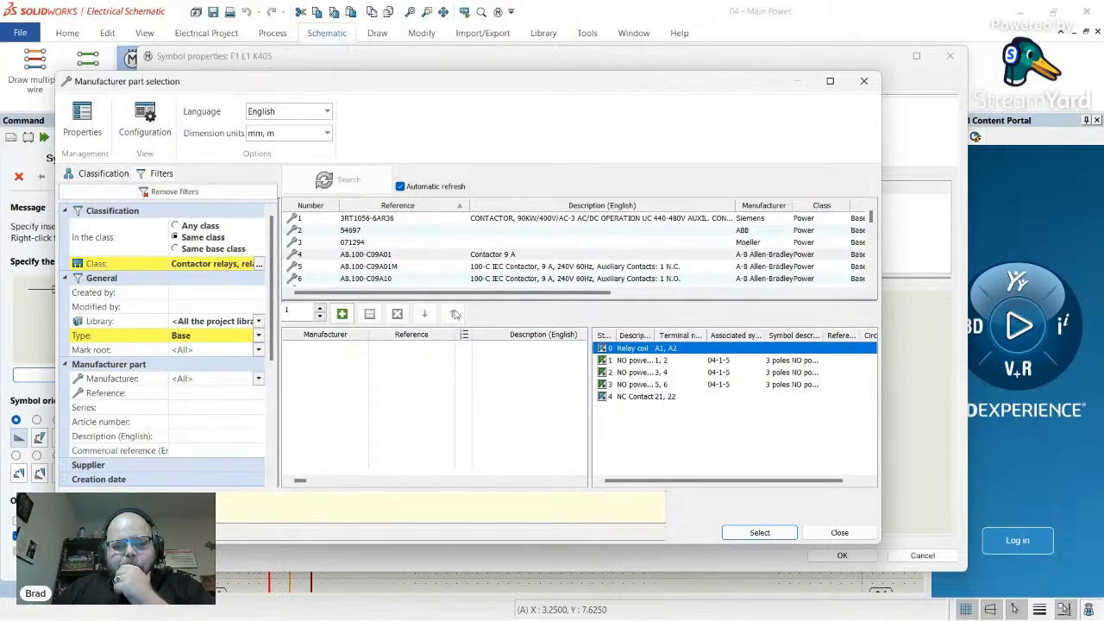
scroll(455, 264, down, 4)
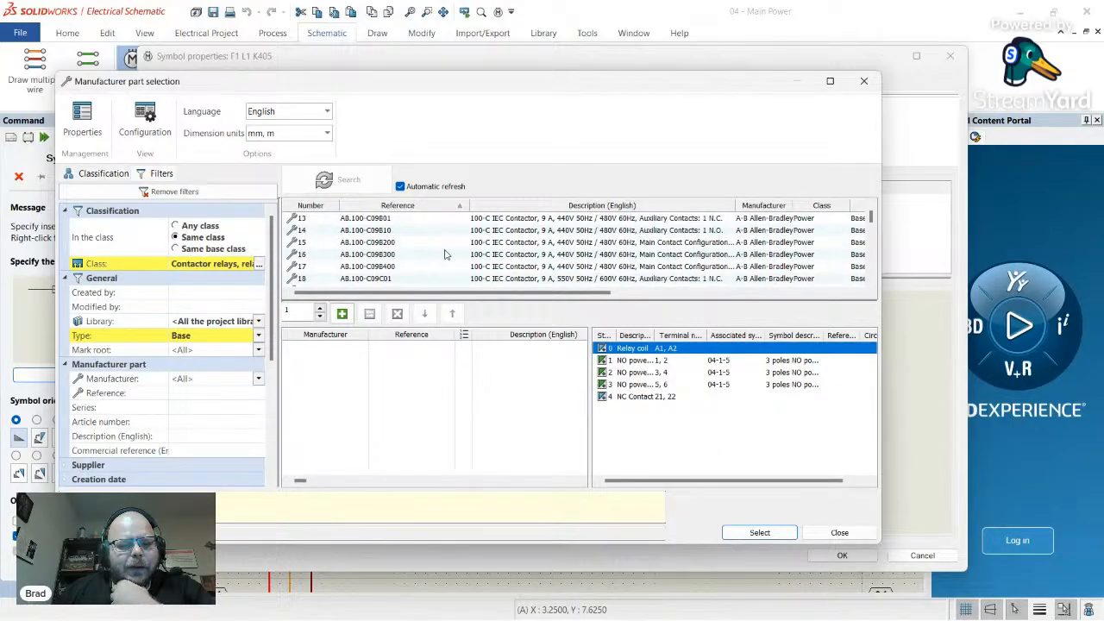
scroll(445, 254, down, 5)
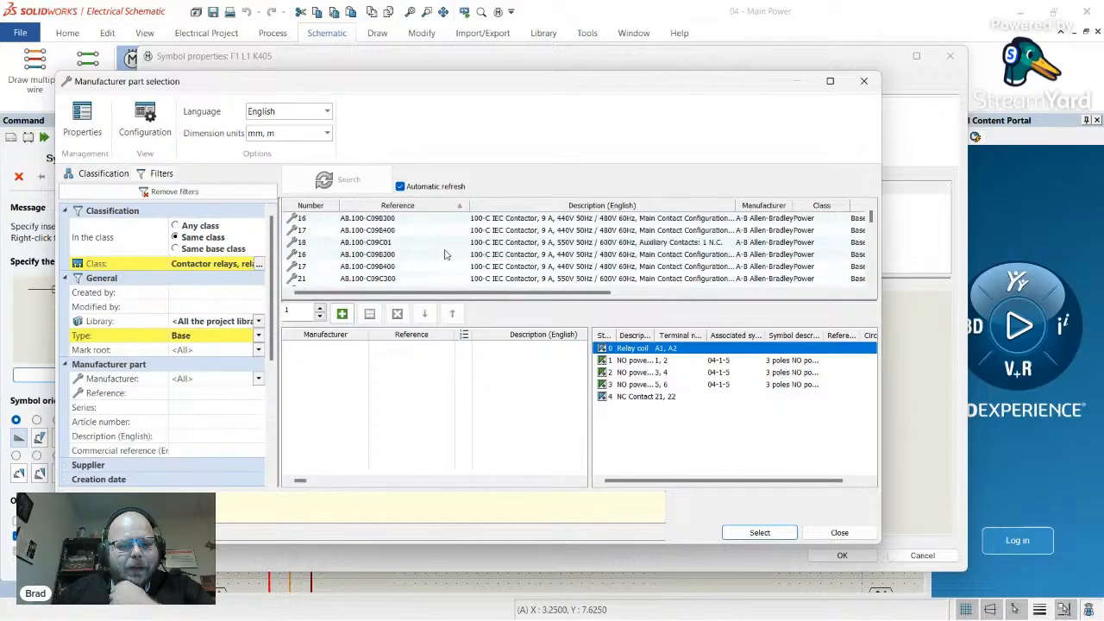
scroll(445, 254, up, 10)
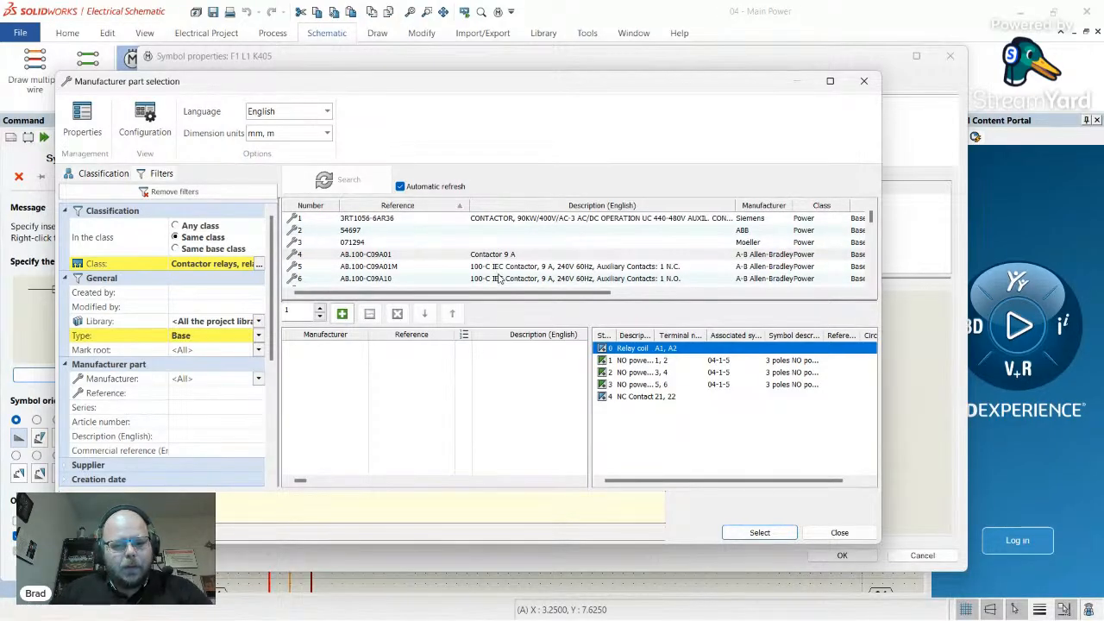
click(863, 80)
click(949, 55)
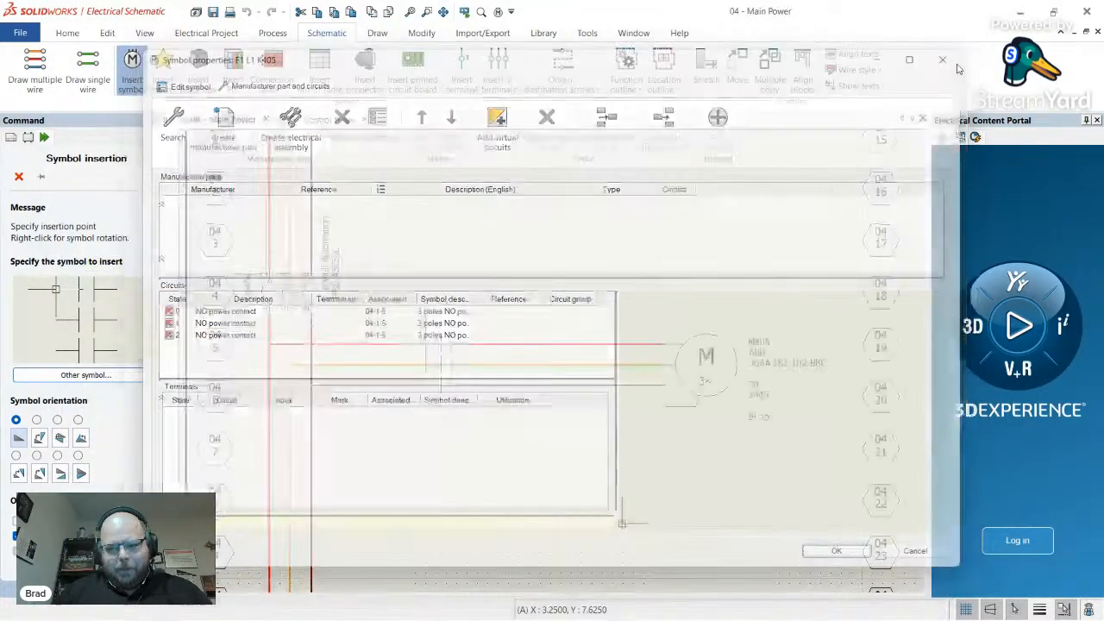
scroll(791, 399, down, 2)
scroll(864, 378, up, 6)
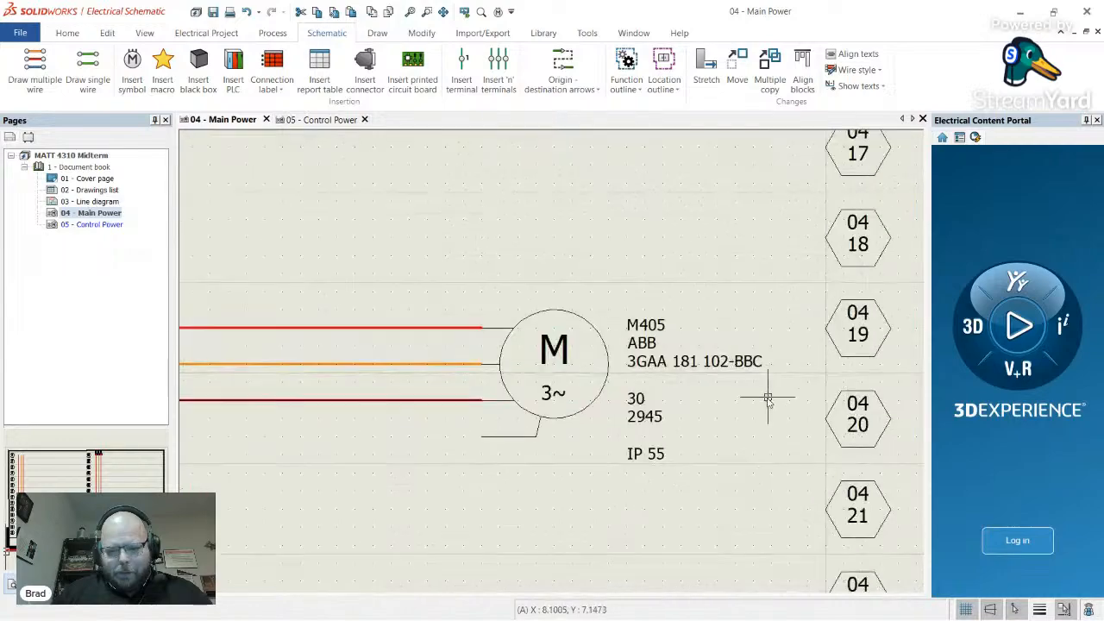
scroll(768, 400, up, 3)
right_click(584, 358)
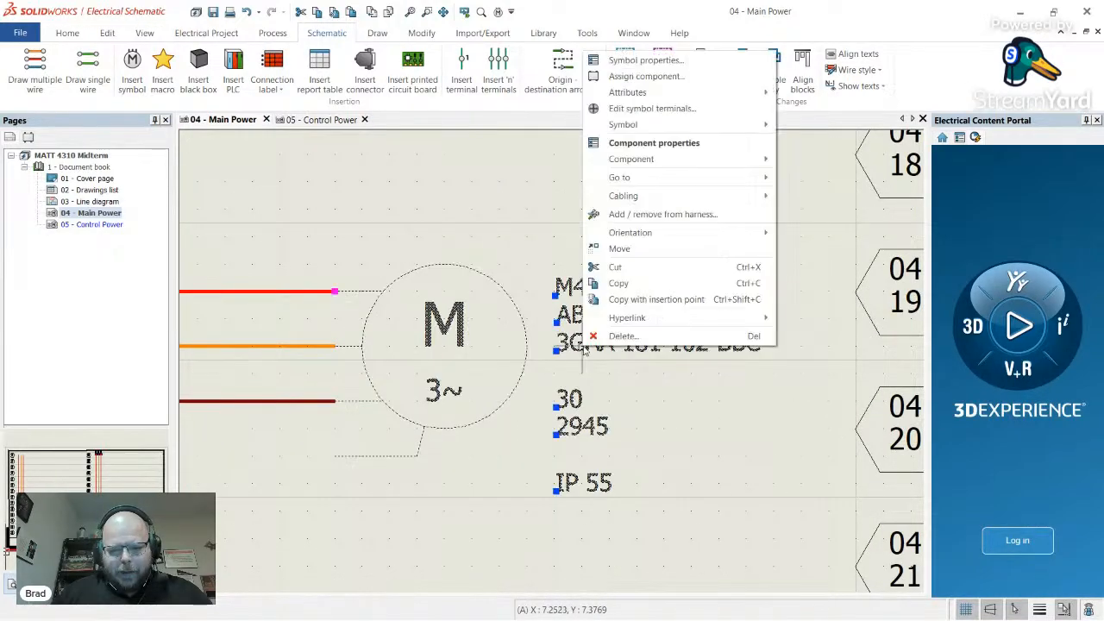
click(670, 61)
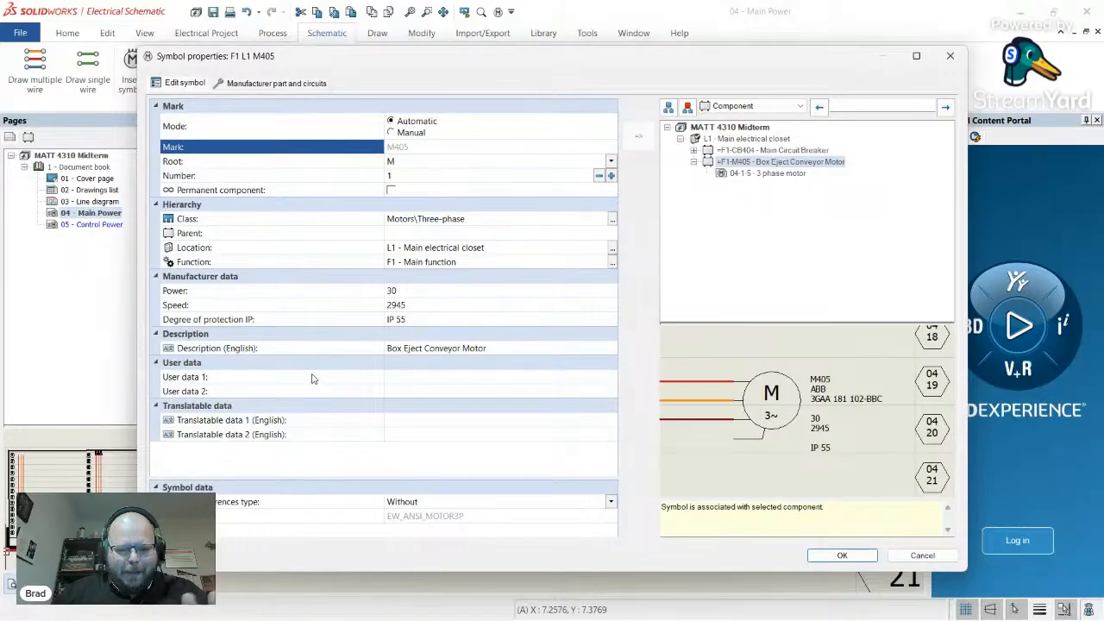
click(204, 294)
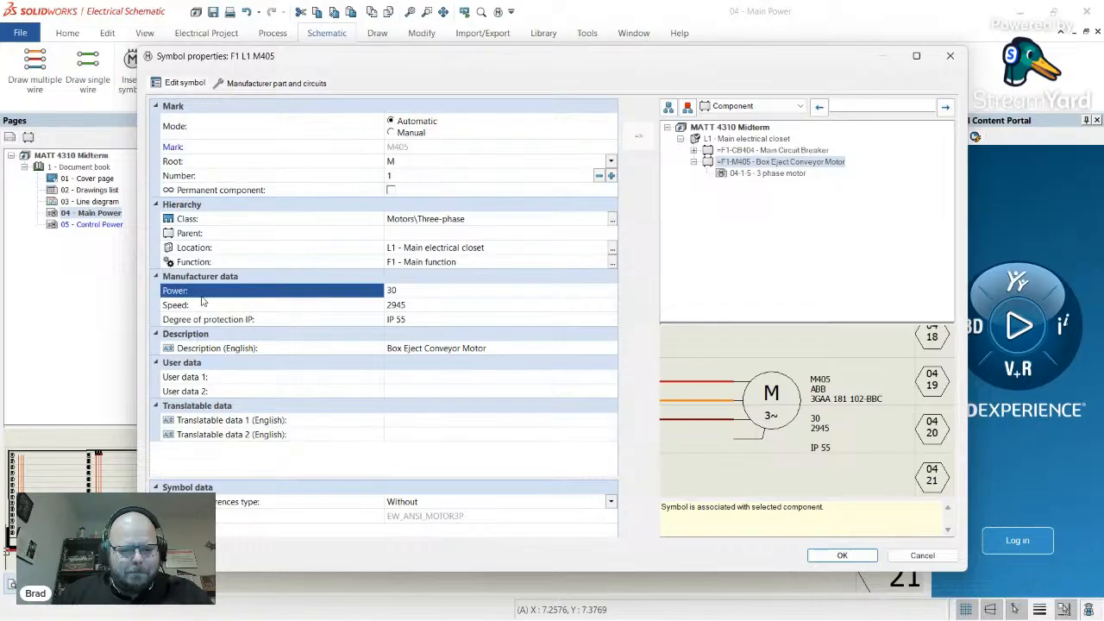
click(269, 84)
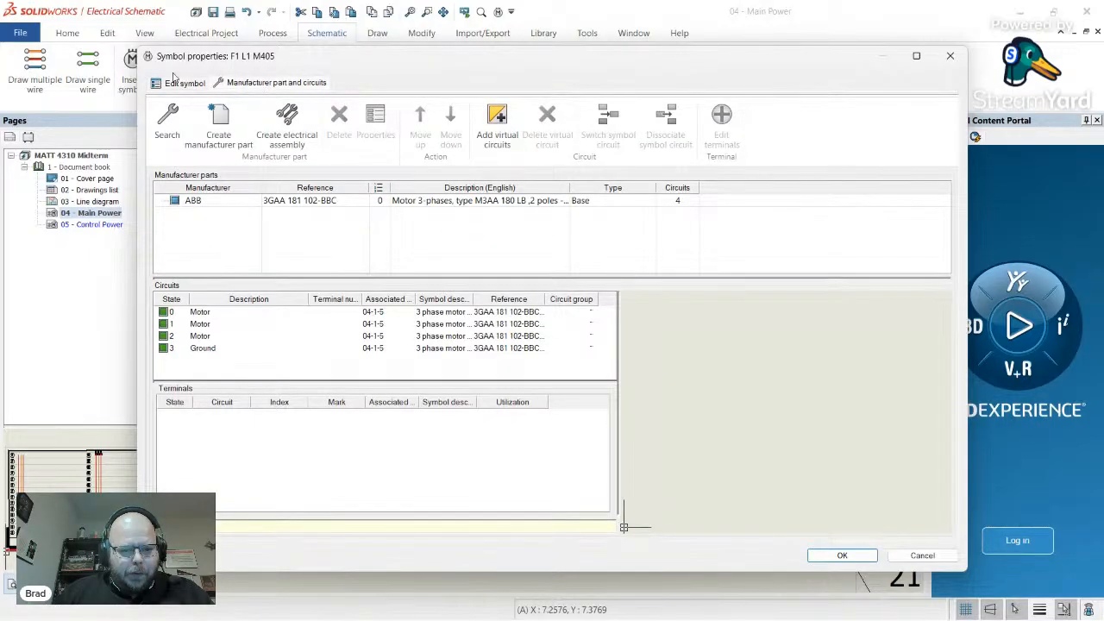
drag(570, 187, 820, 187)
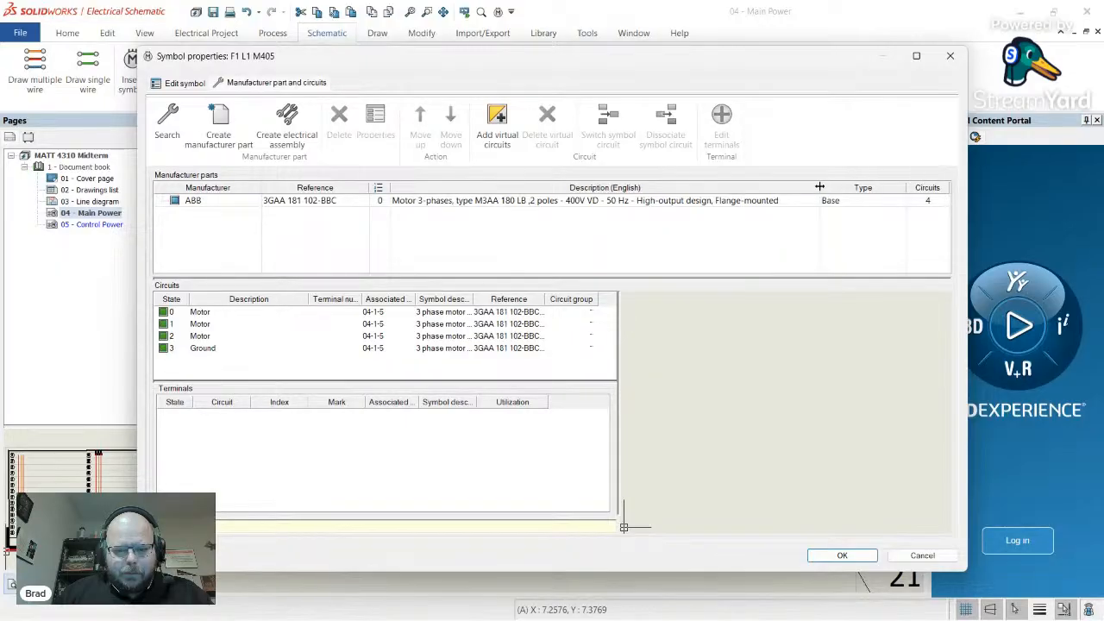
click(587, 202)
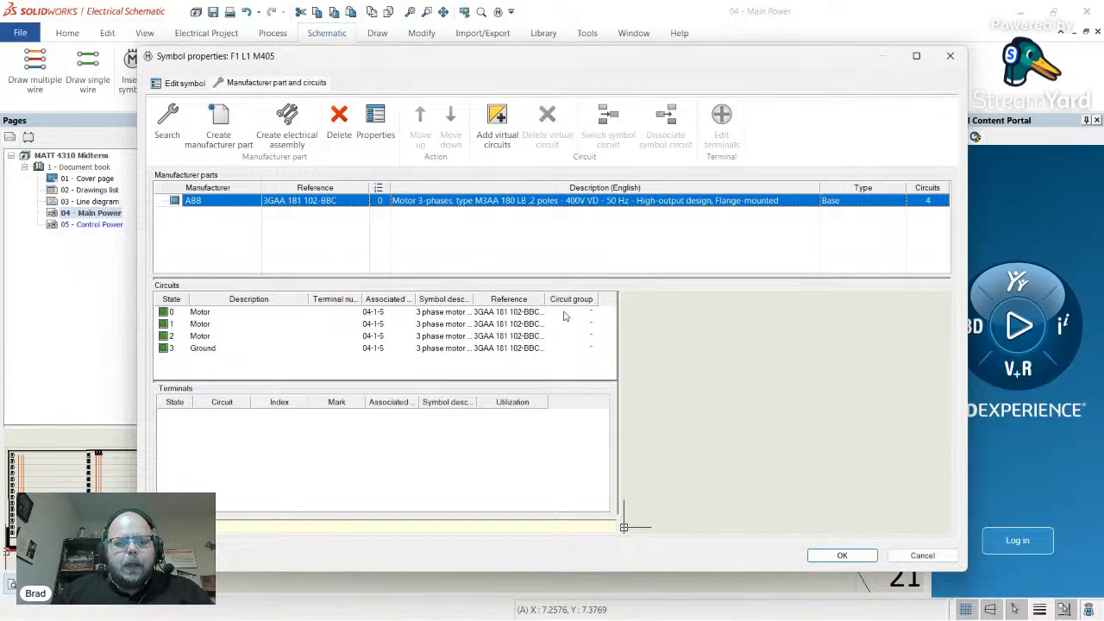
- Close the motor's properties and place a three-pole contactor on the three motor wires
click(950, 57)
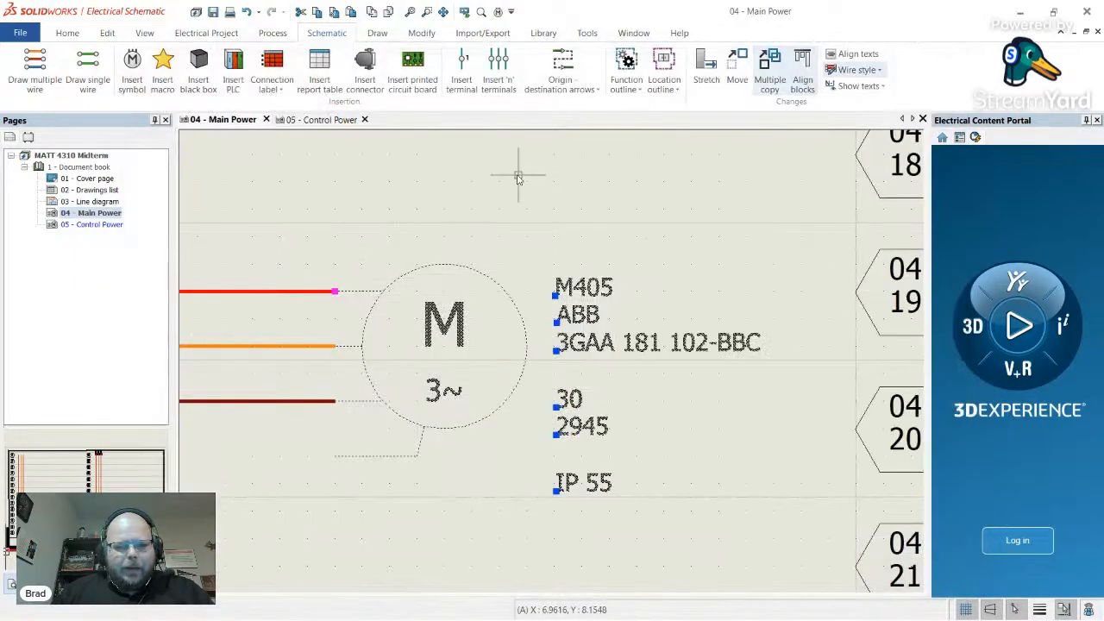
scroll(697, 419, down, 3)
scroll(715, 391, down, 3)
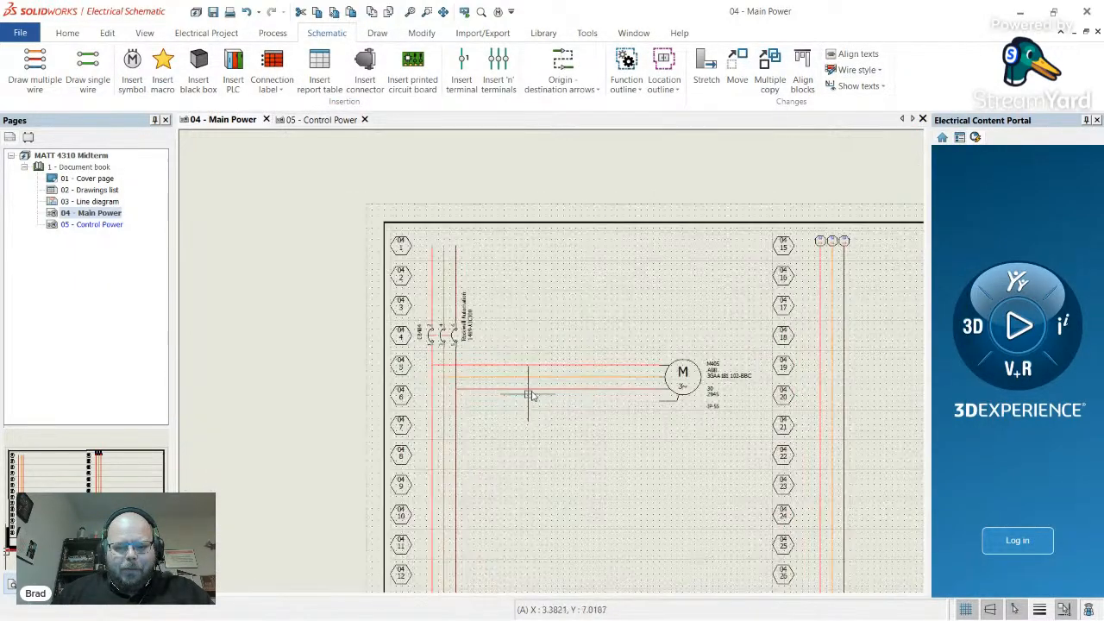
scroll(531, 405, up, 3)
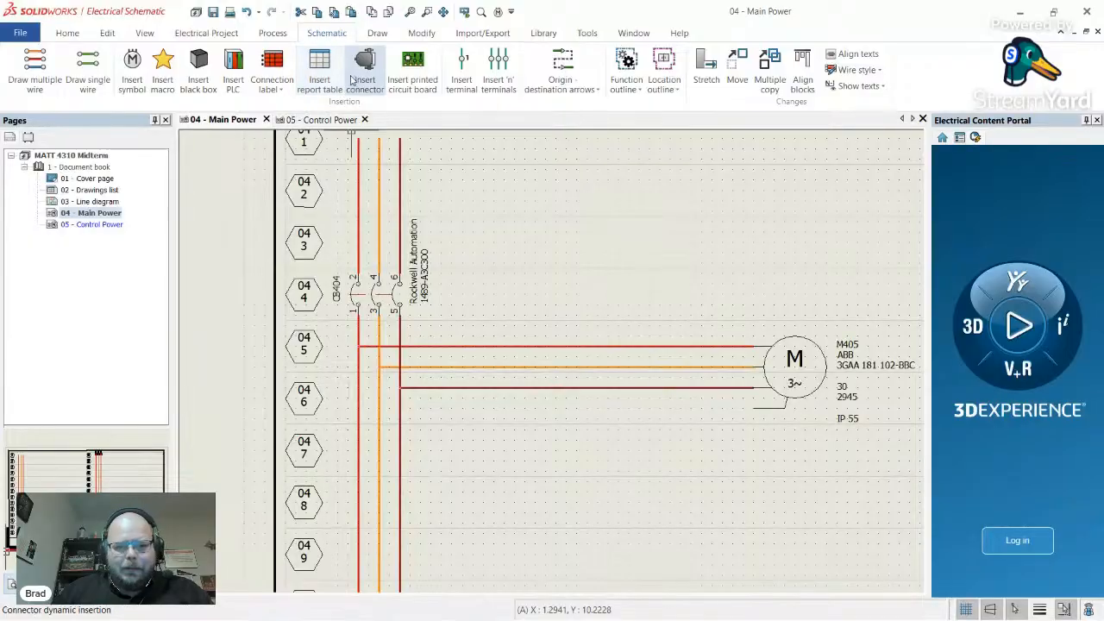
click(132, 64)
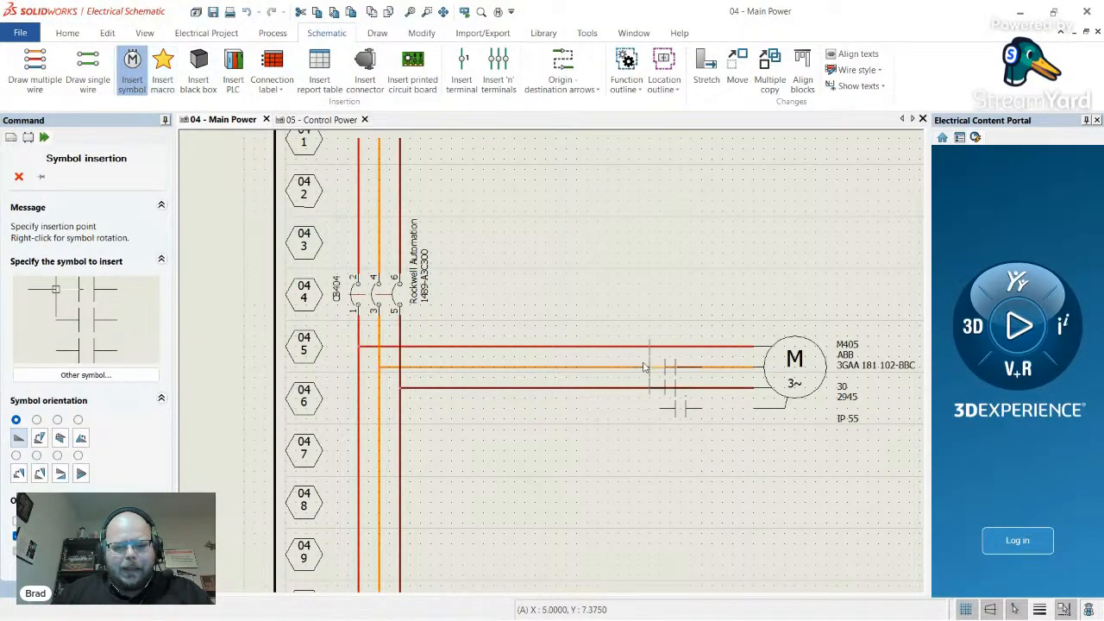
scroll(565, 358, up, 2)
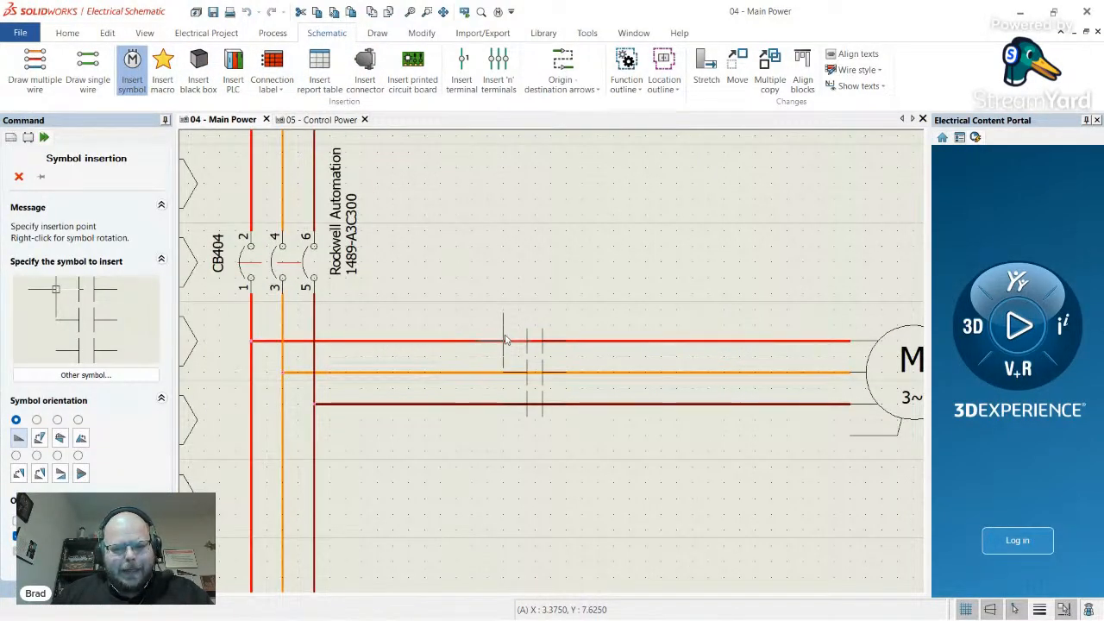
click(465, 340)
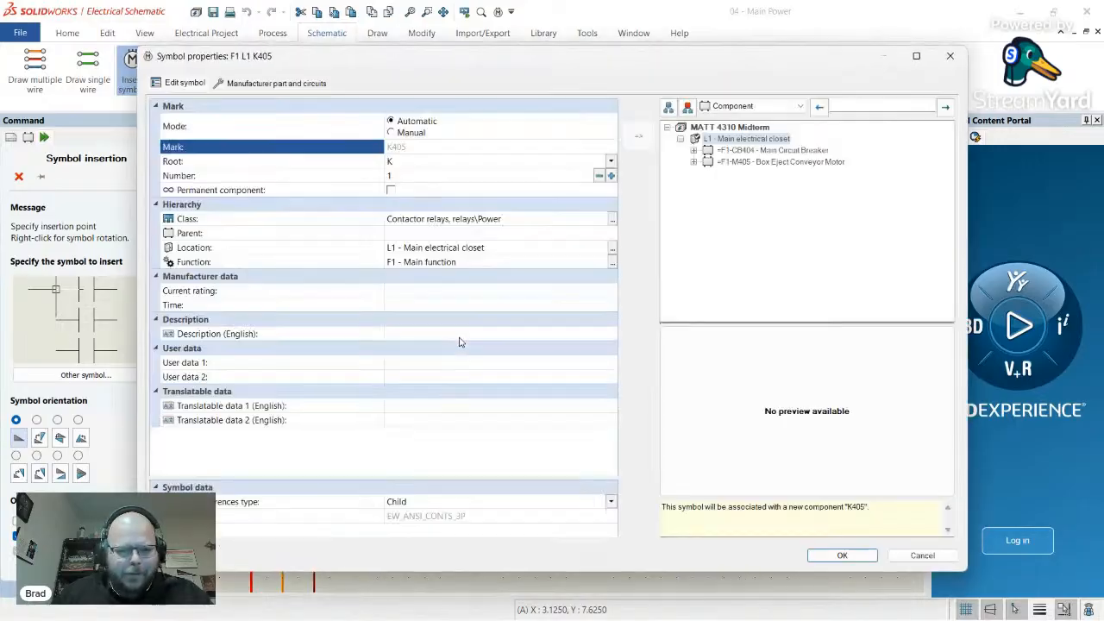
- Set the contactor's mark root to CR and search the manufacturer part catalogue
click(401, 160)
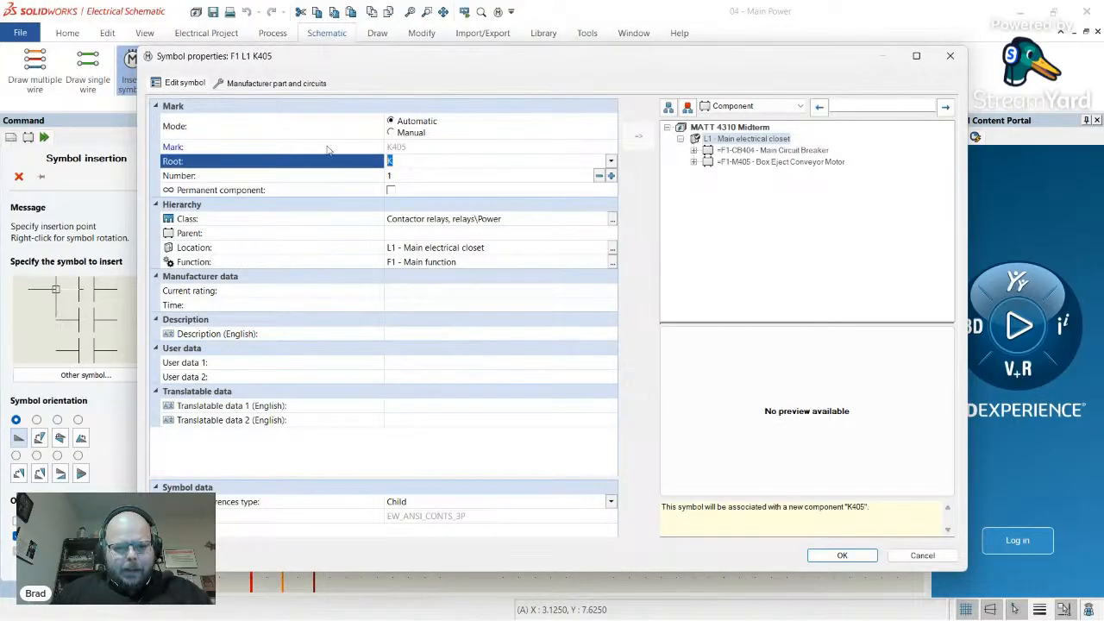
text(CR)
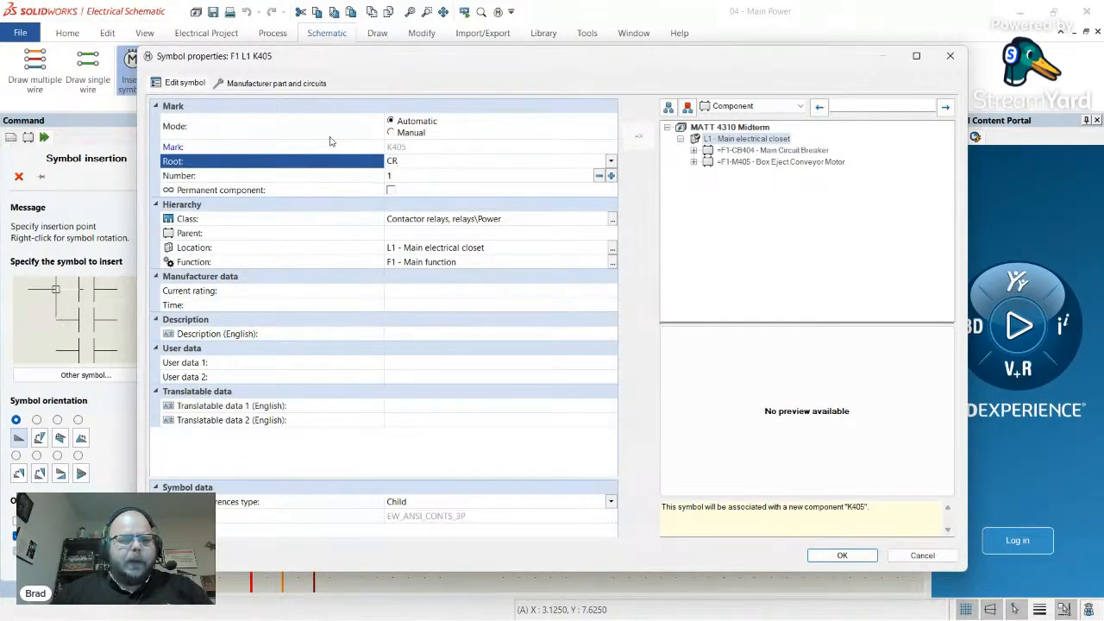
click(276, 82)
click(171, 121)
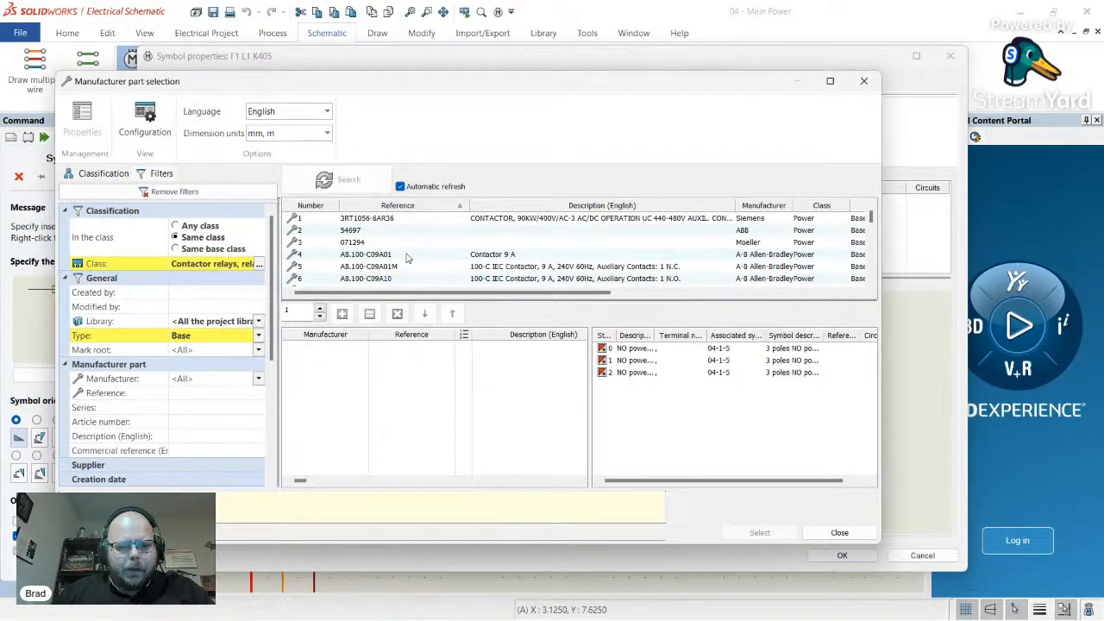
- Add Allen-Bradley AB.100-C09A01 (Contactor 9 A), review its coil, NO and NC circuits, and select it
click(410, 256)
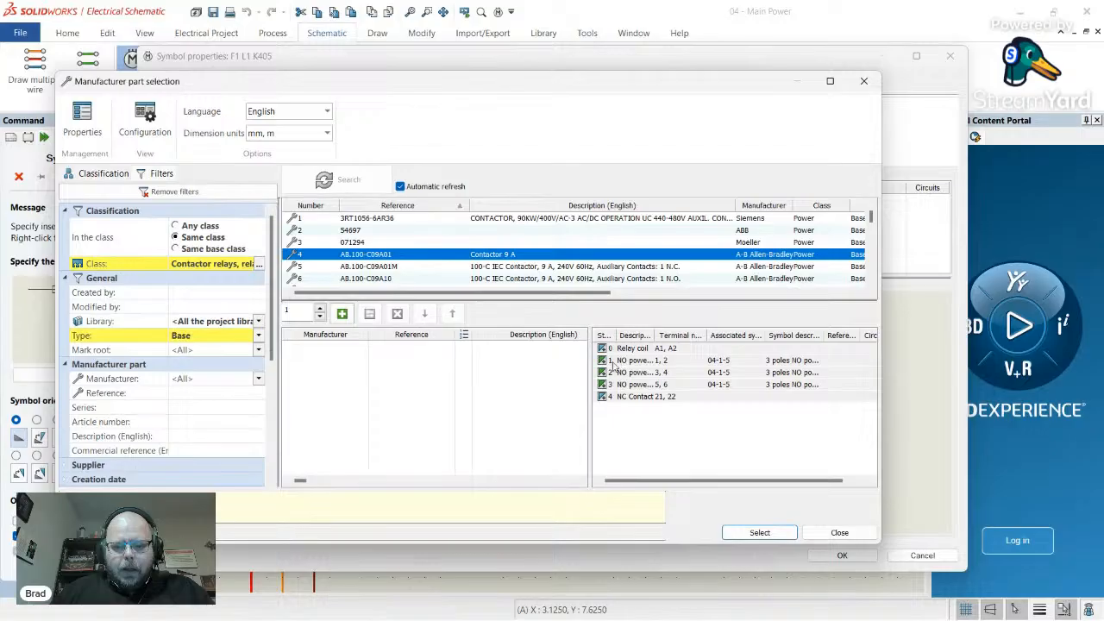
click(342, 313)
click(634, 359)
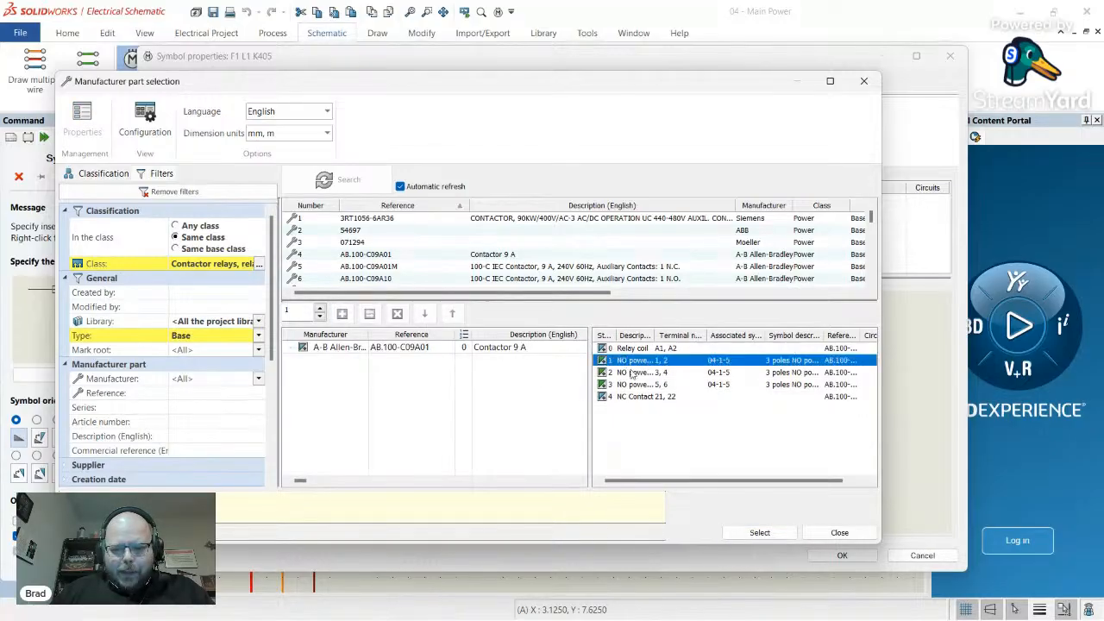
click(634, 372)
click(630, 385)
click(643, 360)
click(637, 372)
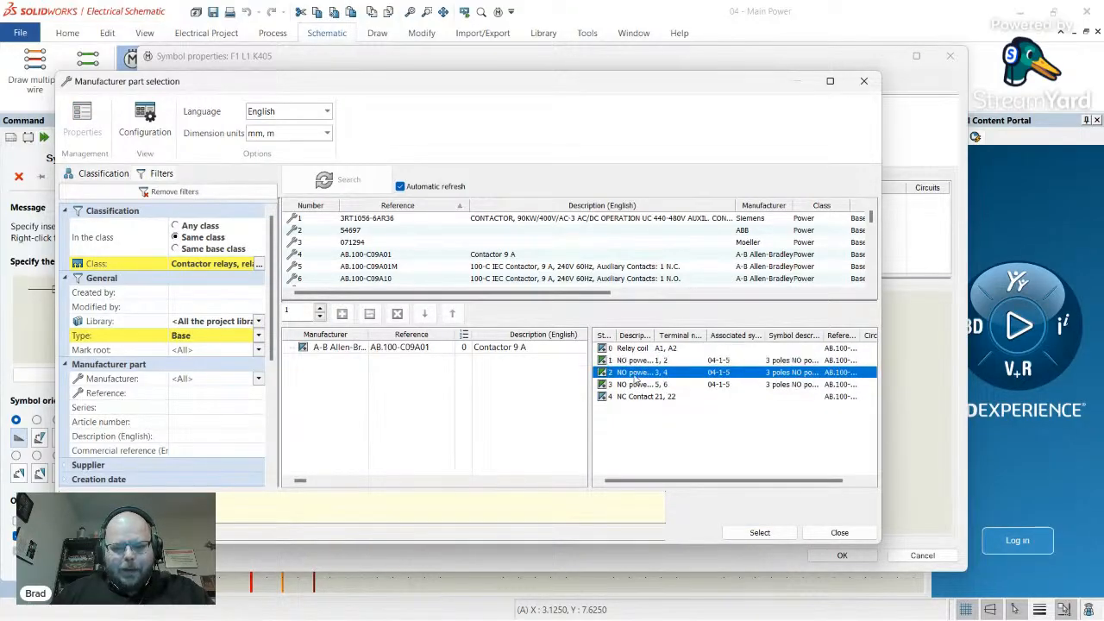
click(637, 385)
click(633, 372)
click(633, 362)
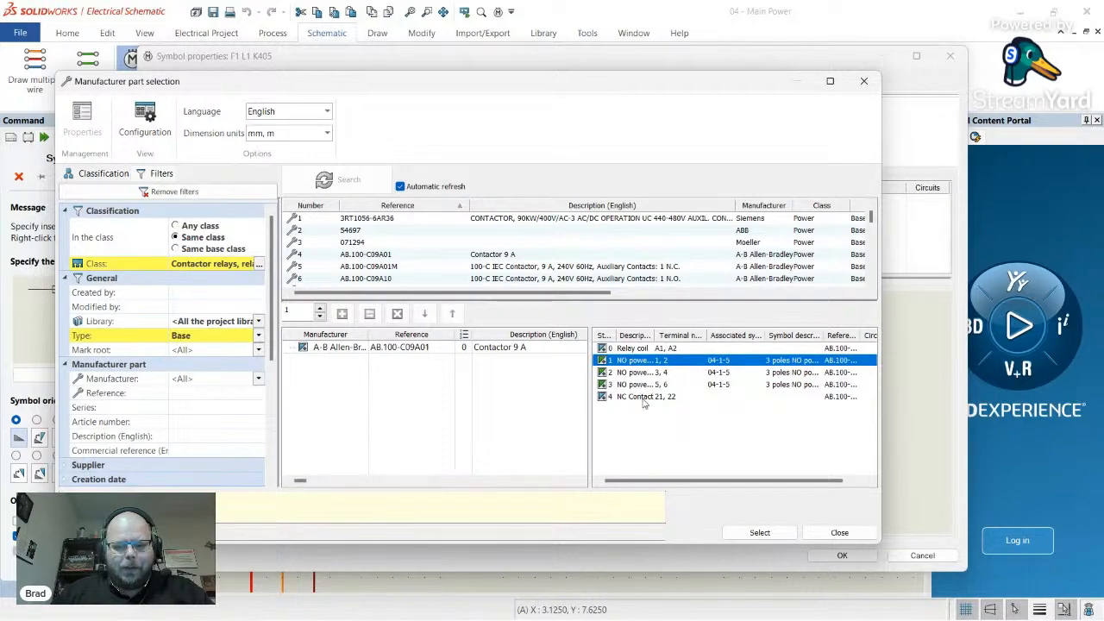
click(646, 397)
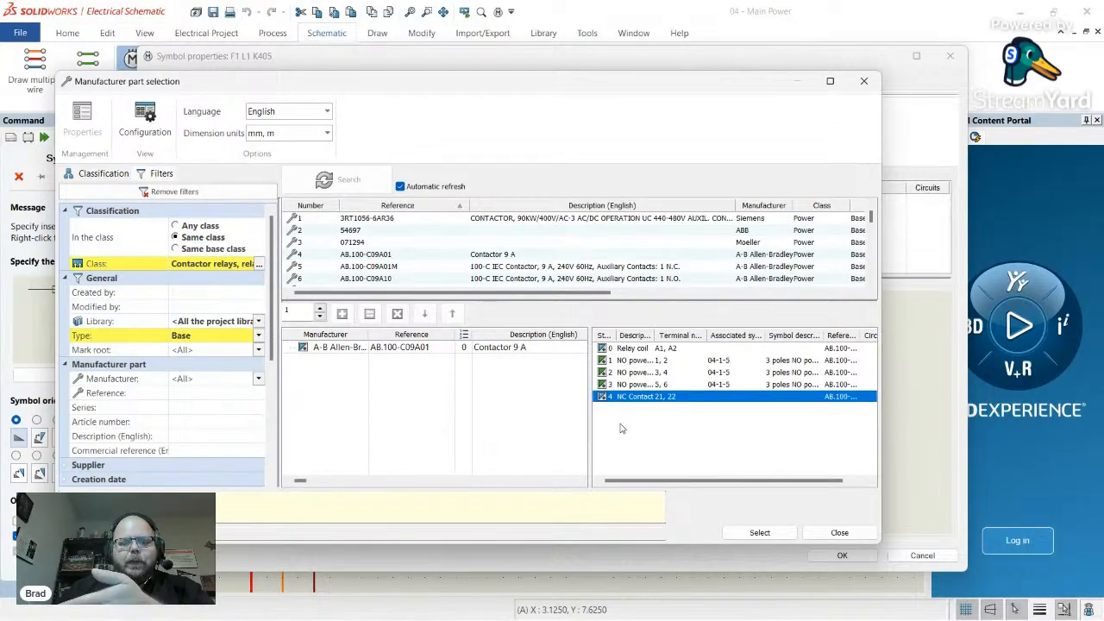
click(639, 348)
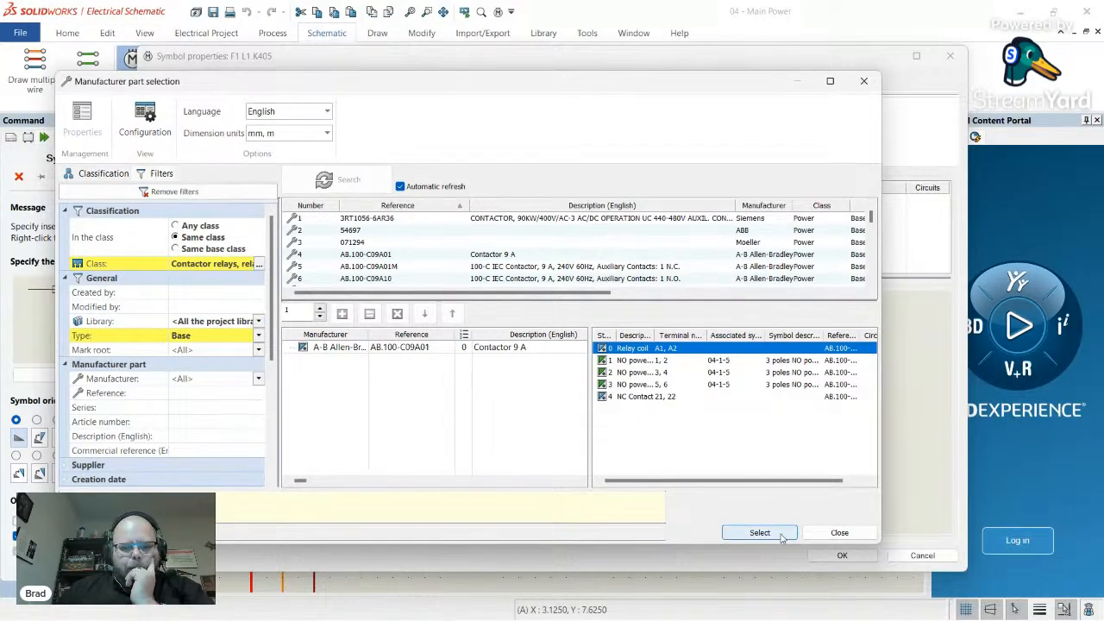
click(782, 535)
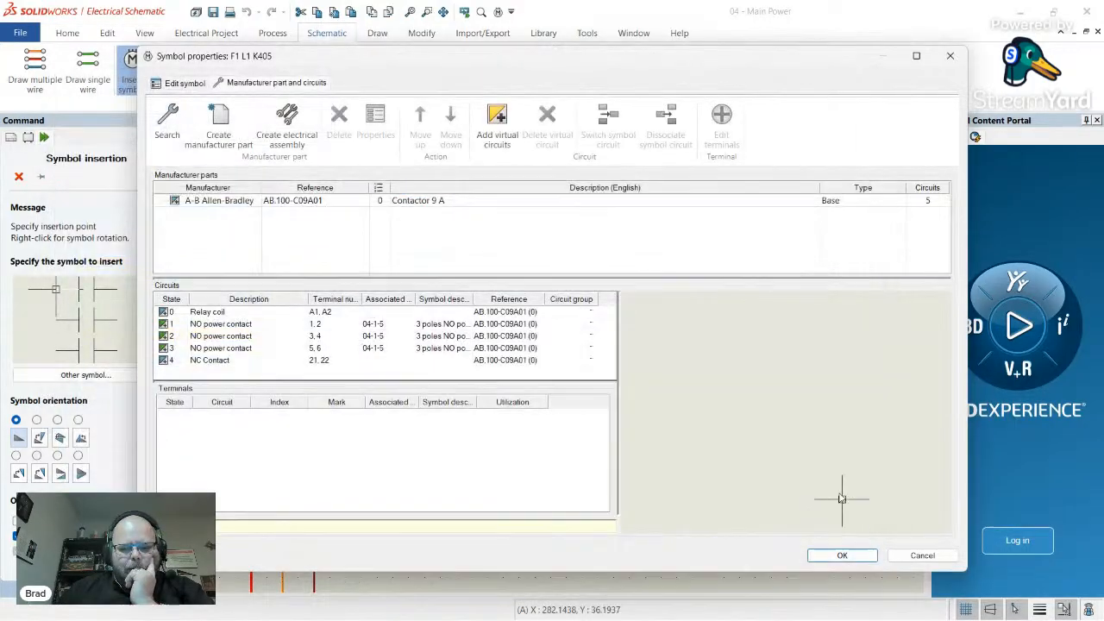
click(841, 556)
scroll(686, 436, down, 5)
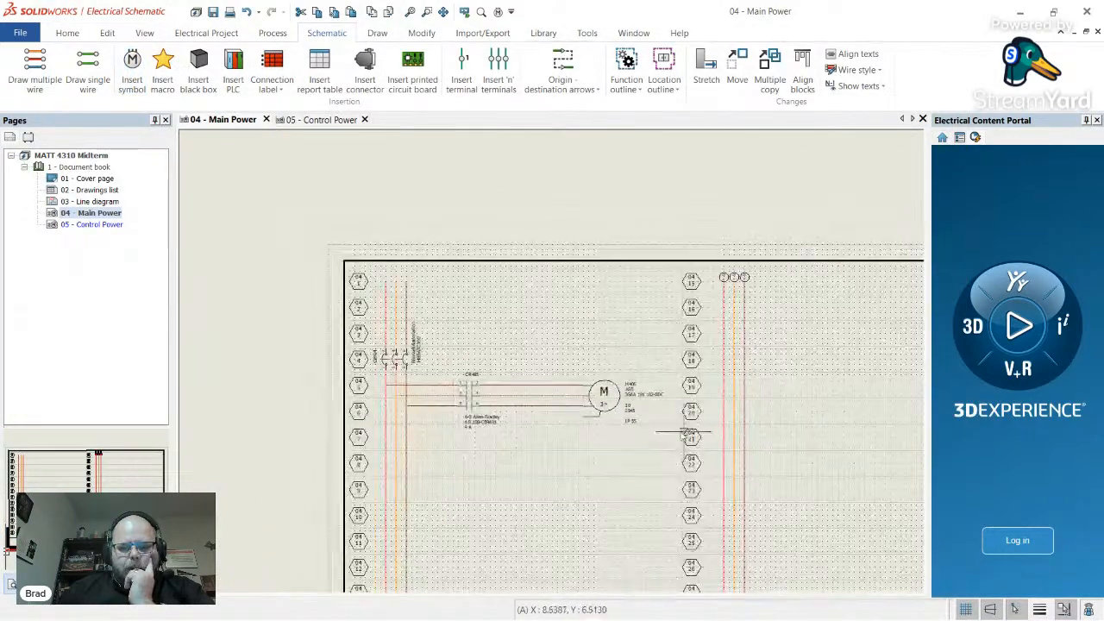
scroll(470, 405, up, 6)
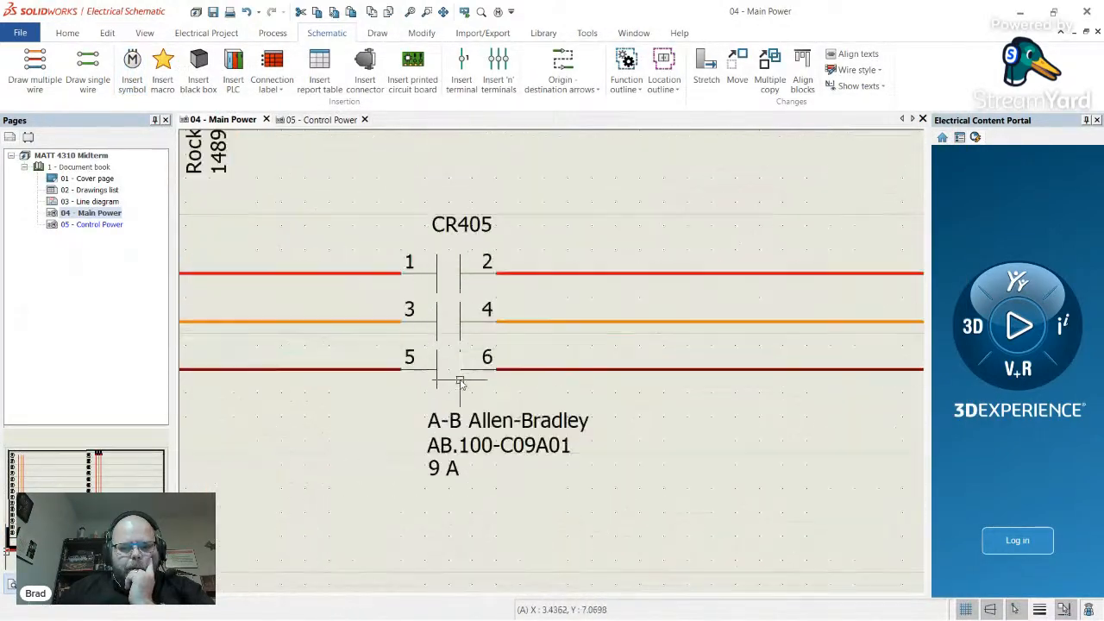
click(491, 421)
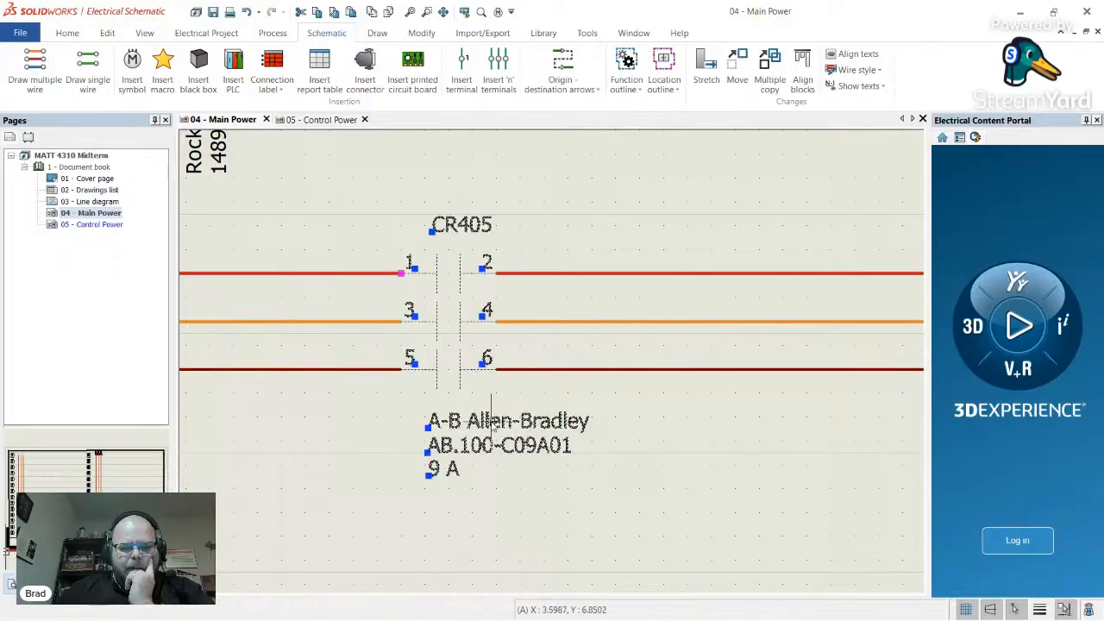
click(555, 476)
scroll(487, 440, down, 1)
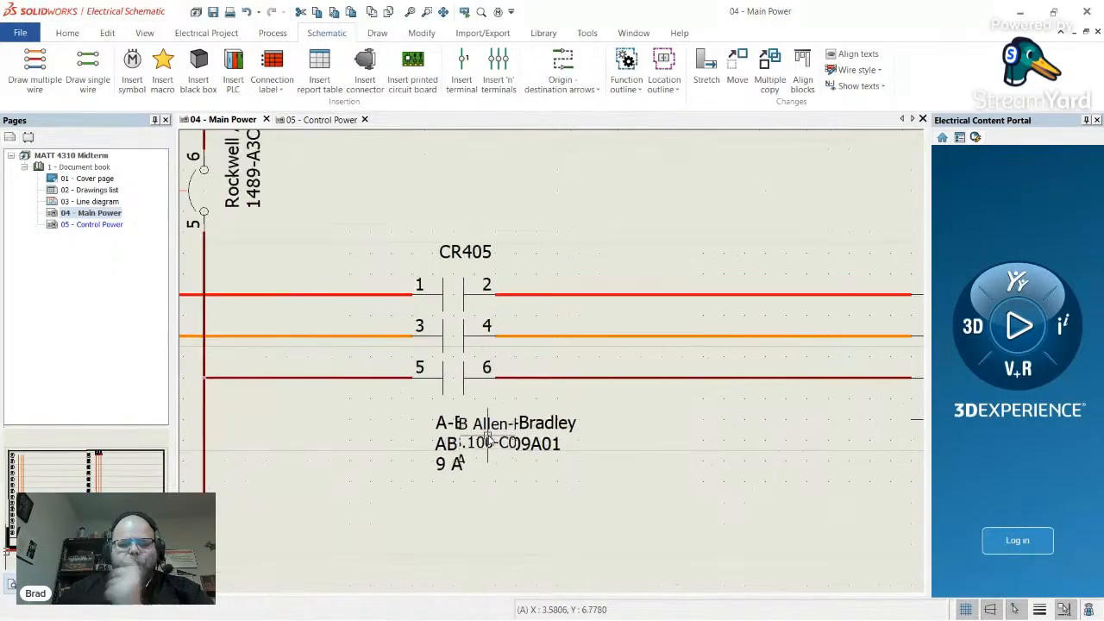
scroll(487, 440, down, 5)
scroll(402, 443, up, 3)
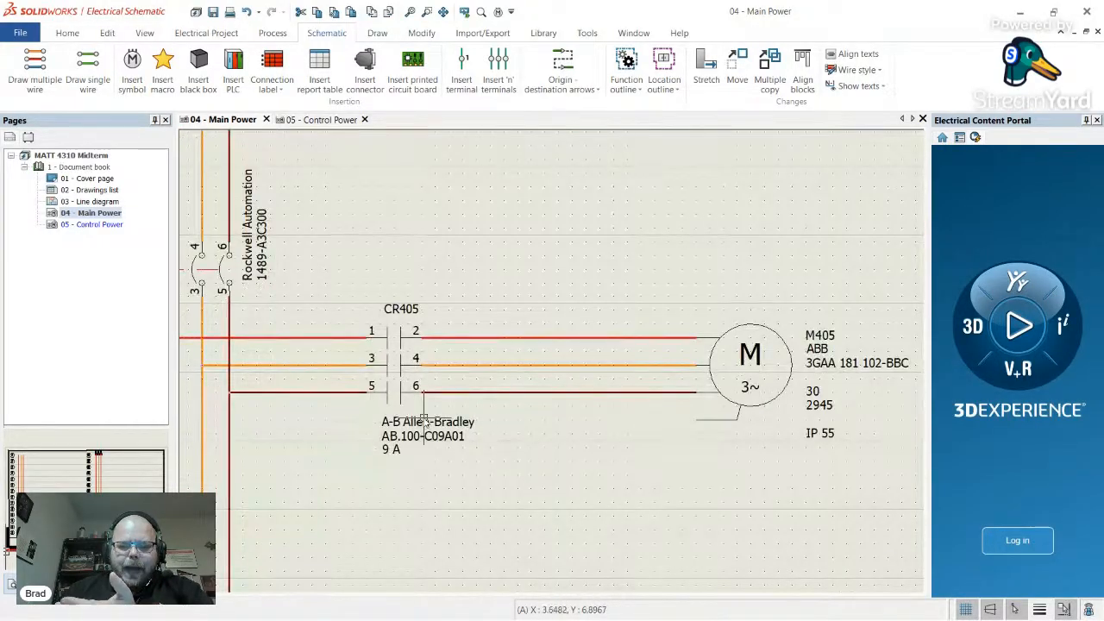
scroll(425, 423, down, 2)
scroll(416, 423, up, 2)
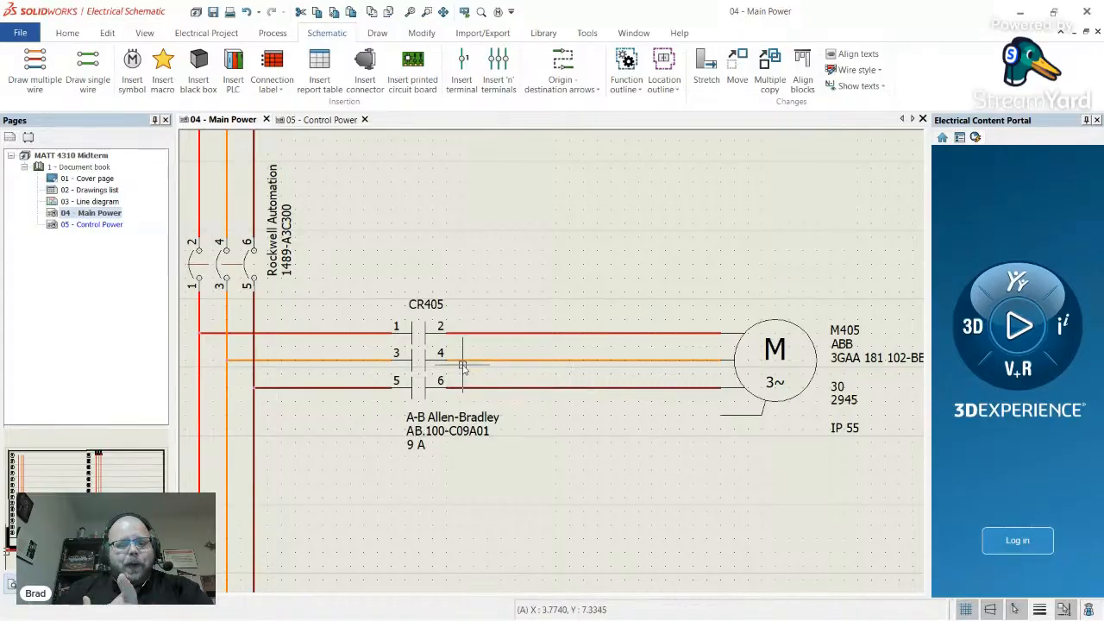
scroll(572, 383, down, 2)
scroll(572, 382, up, 3)
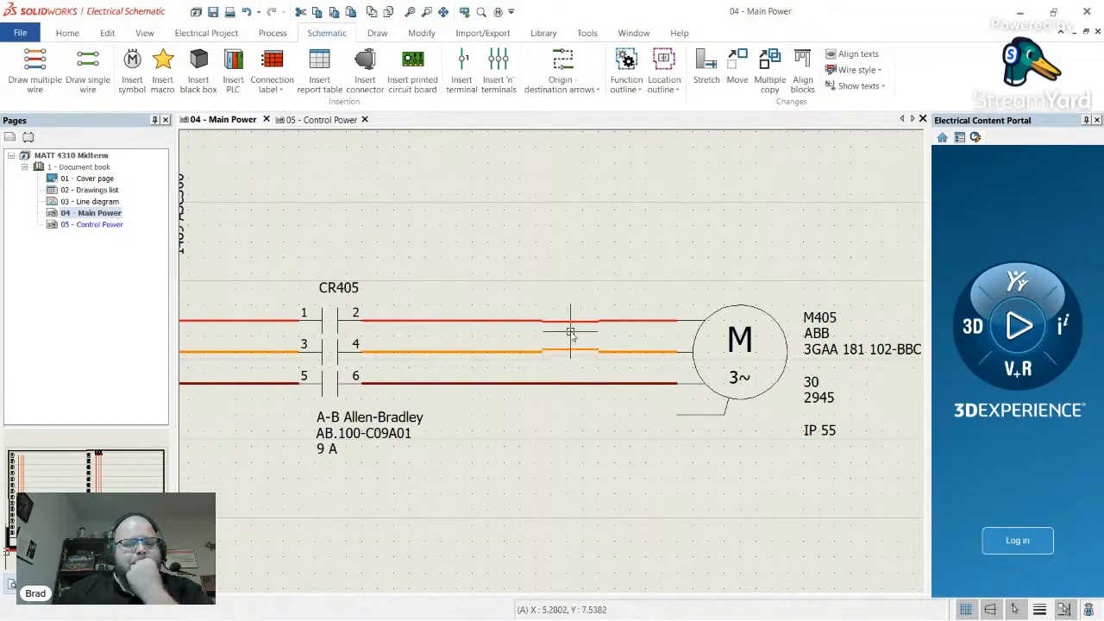
scroll(571, 332, down, 2)
scroll(374, 321, up, 2)
- Move CR405 further left along the motor wires
click(495, 304)
drag(496, 303, 442, 307)
key(Escape)
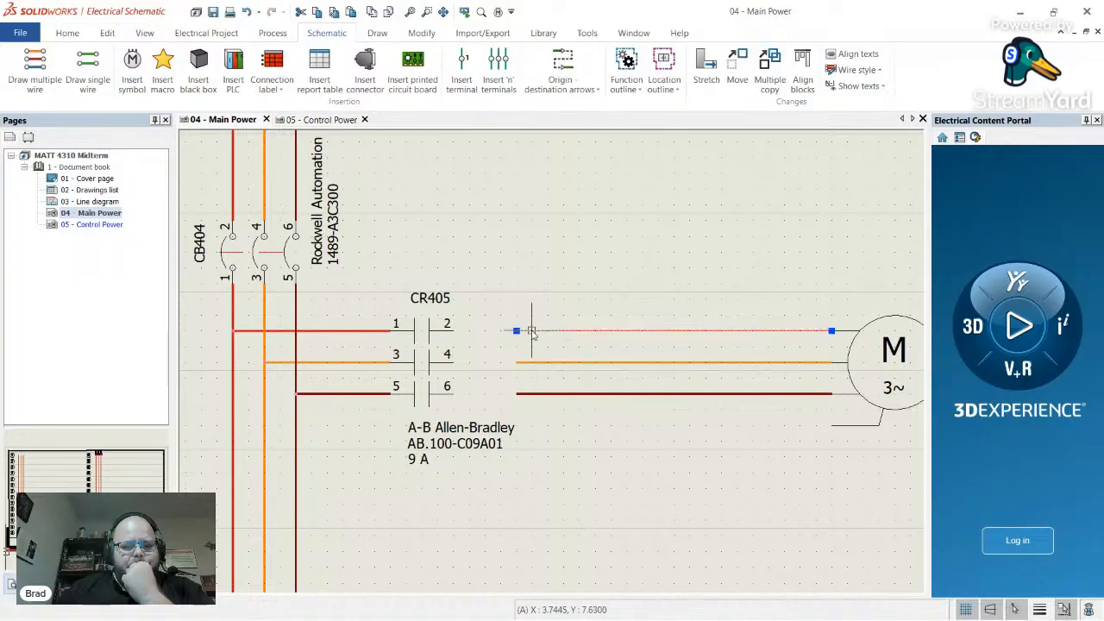
- Reconnect the red, orange and dark-red motor wires to CR405 terminals 2, 4 and 6
click(514, 330)
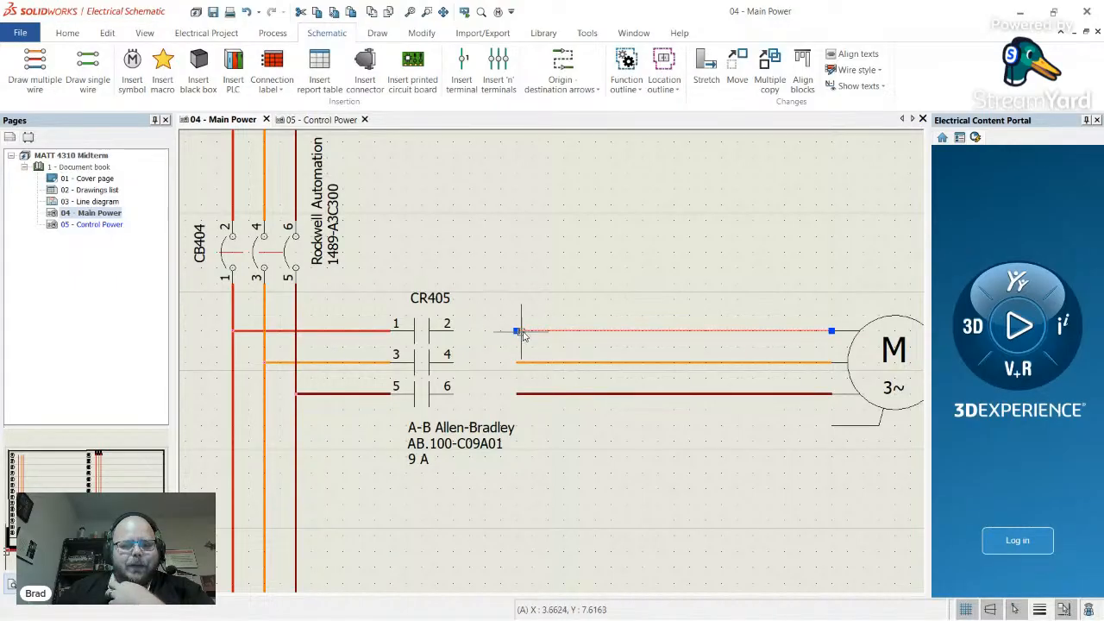
click(516, 331)
click(453, 330)
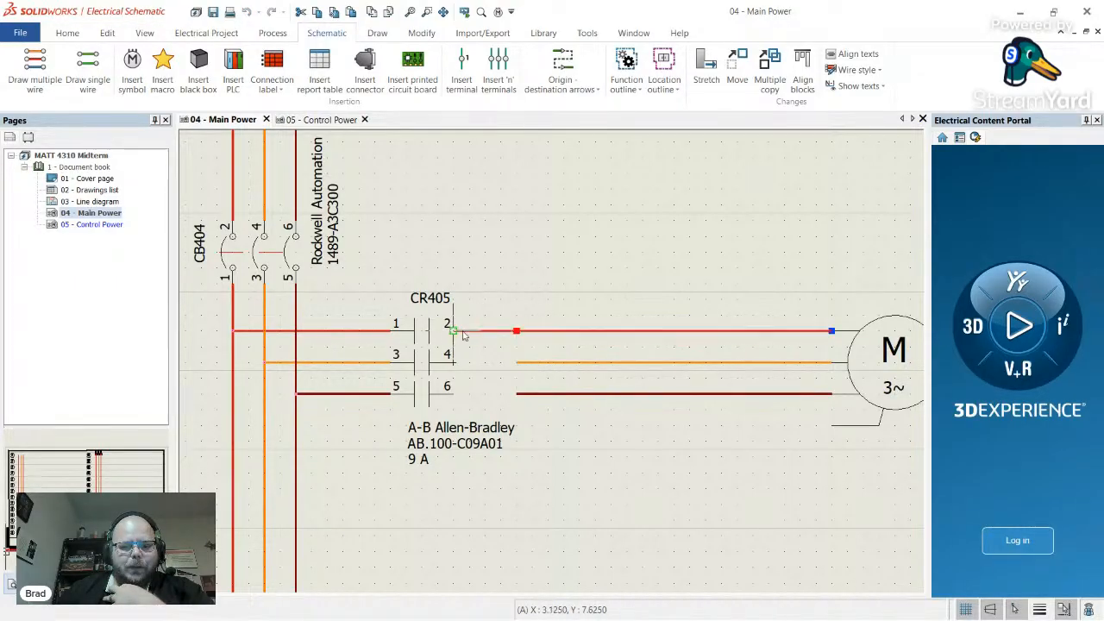
key(Escape)
click(518, 362)
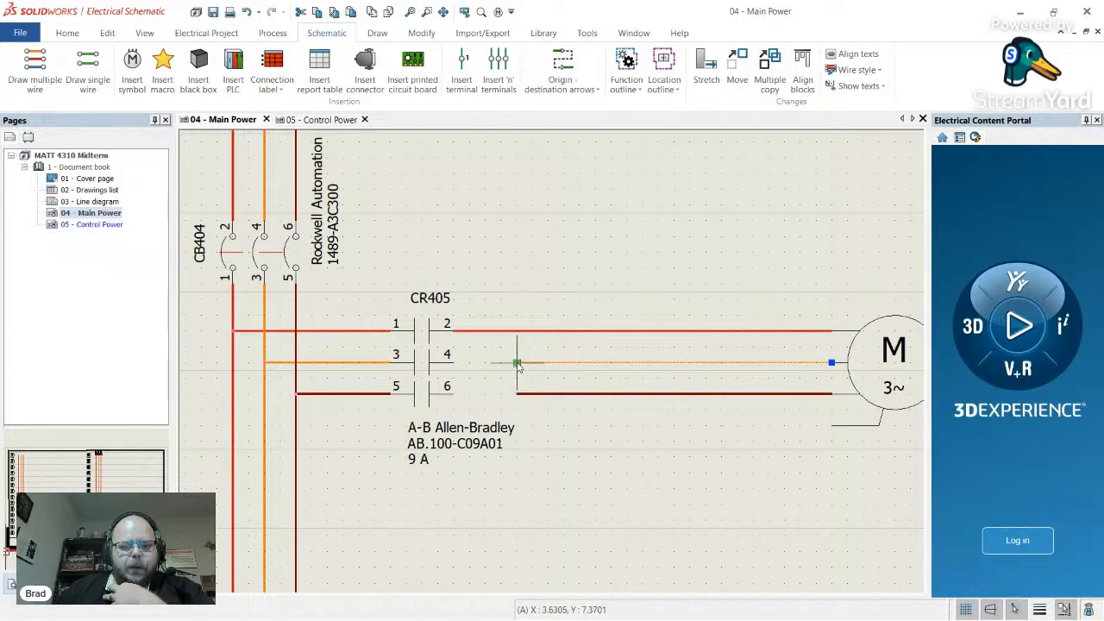
click(516, 363)
click(466, 366)
key(Escape)
click(522, 394)
click(516, 394)
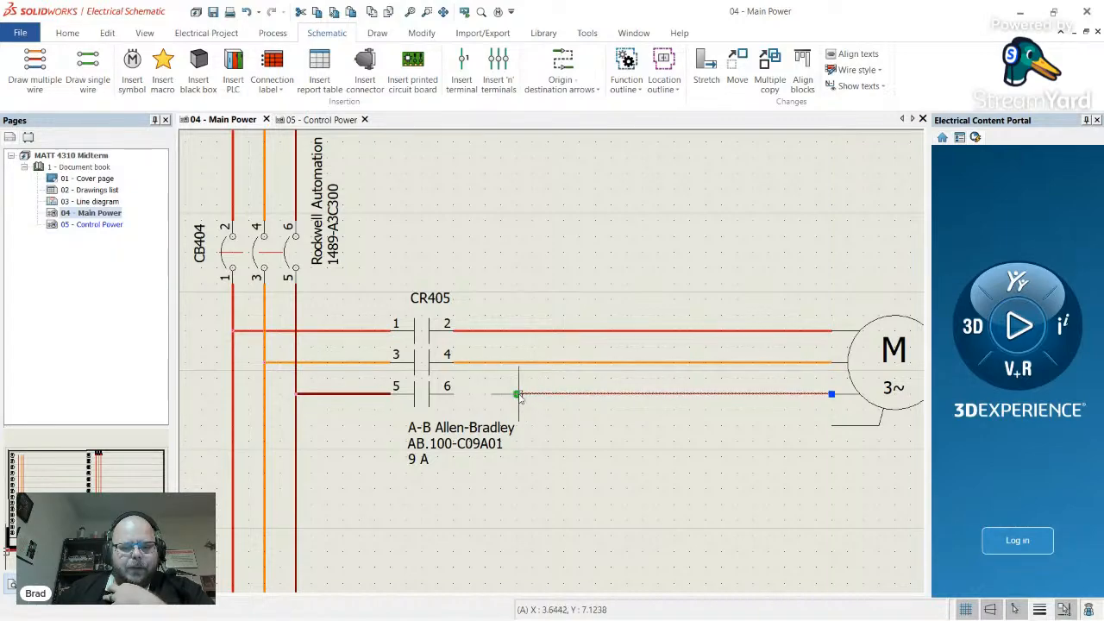
click(453, 395)
key(Escape)
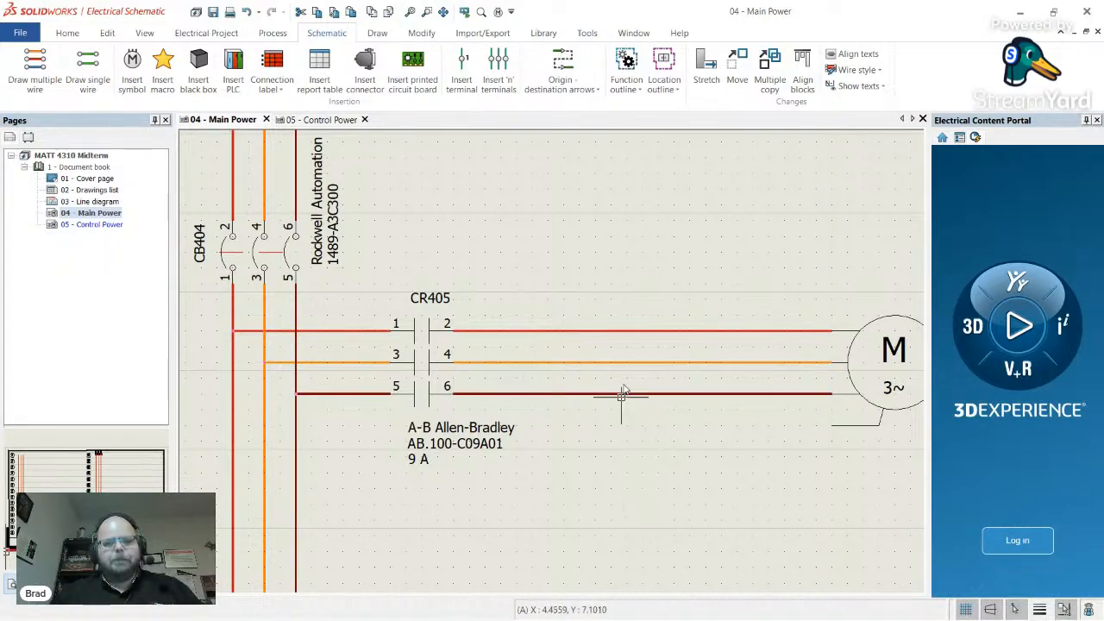
key(alt+Tab)
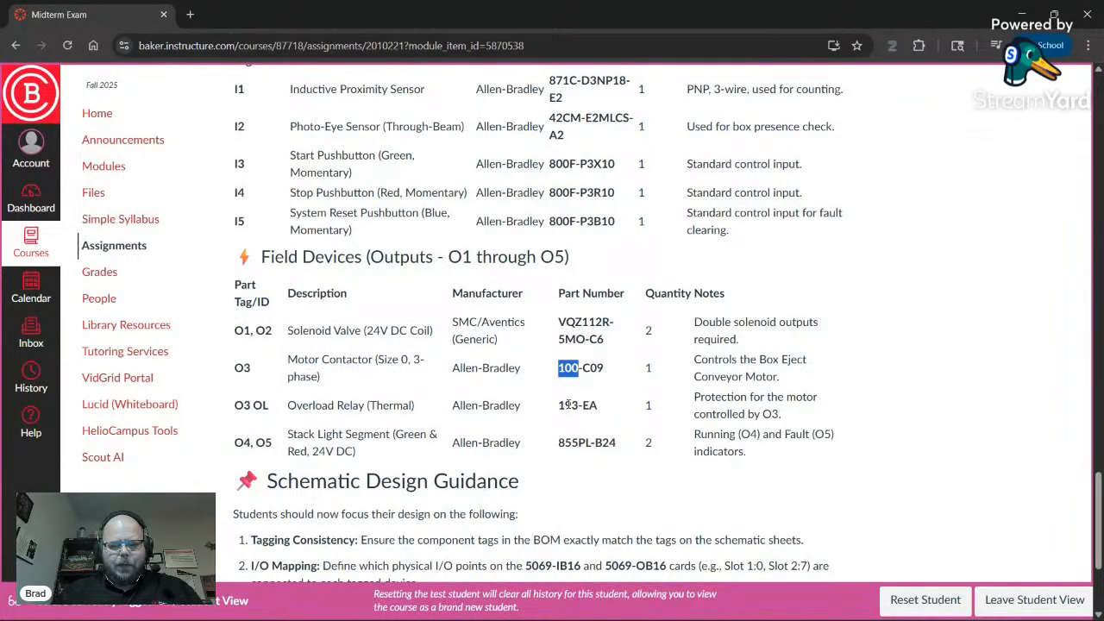
key(alt+Tab)
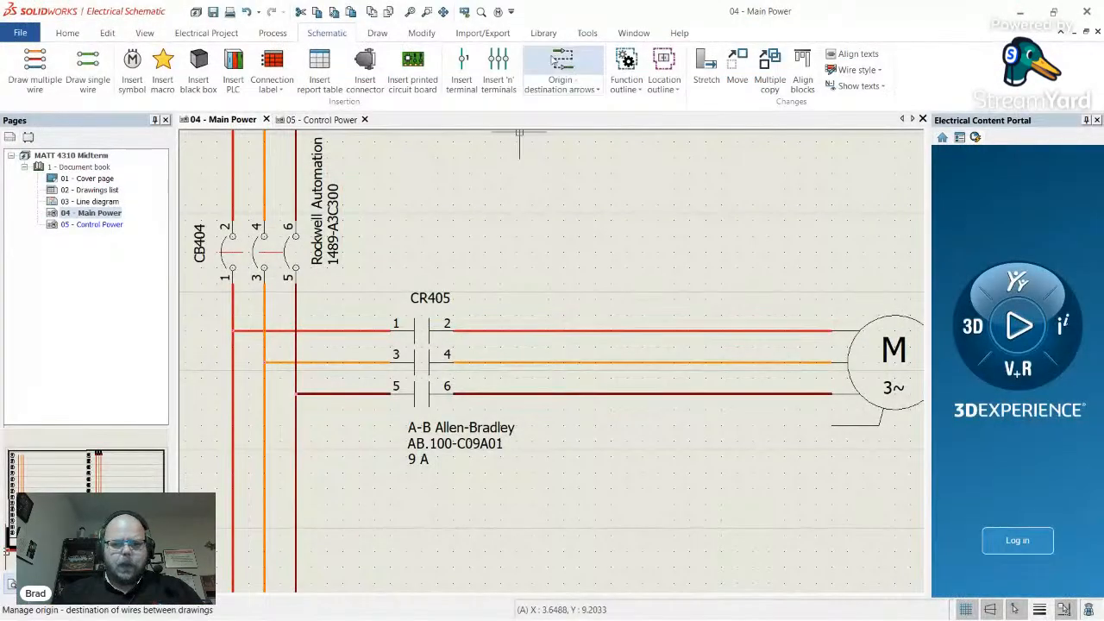
- Open Manufacturer part management on the Thermal, magnetic relays class
click(544, 33)
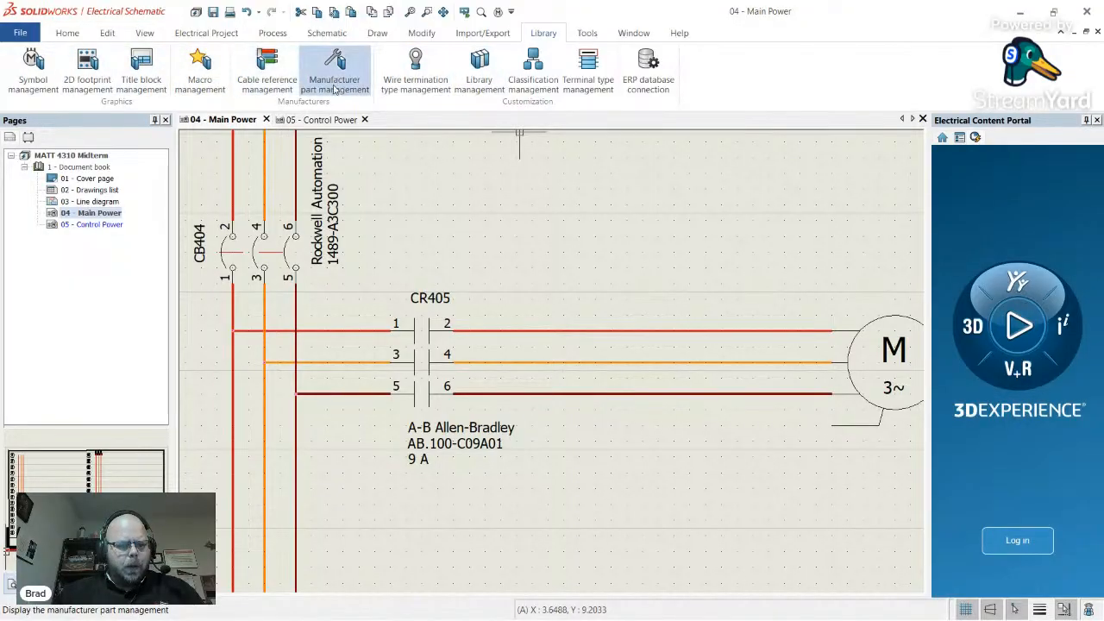
click(334, 65)
scroll(181, 350, down, 2)
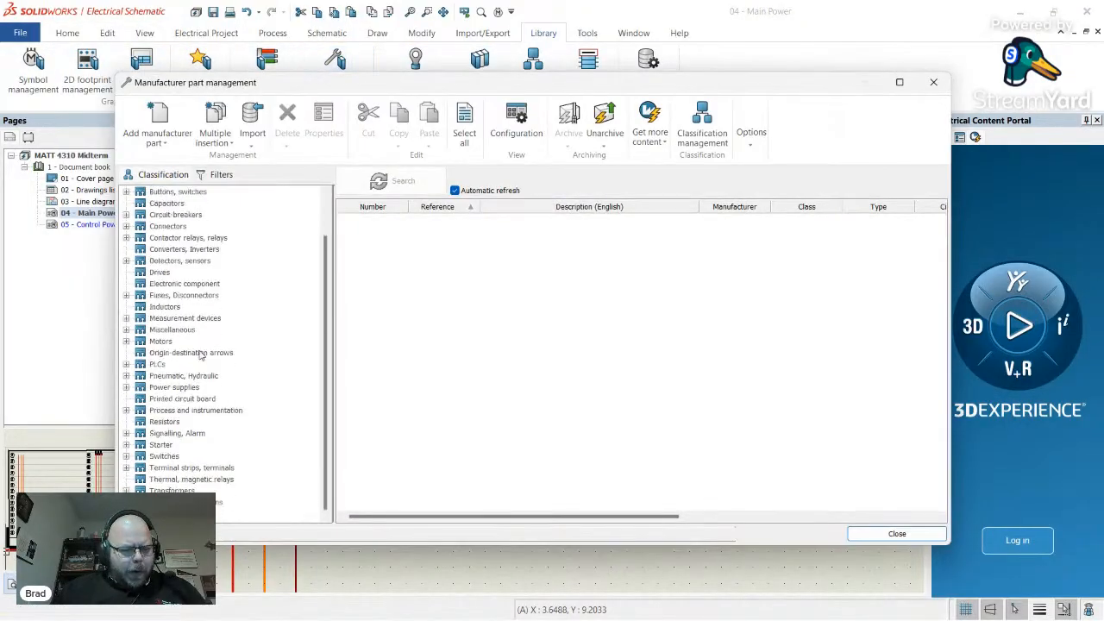
click(218, 471)
click(213, 481)
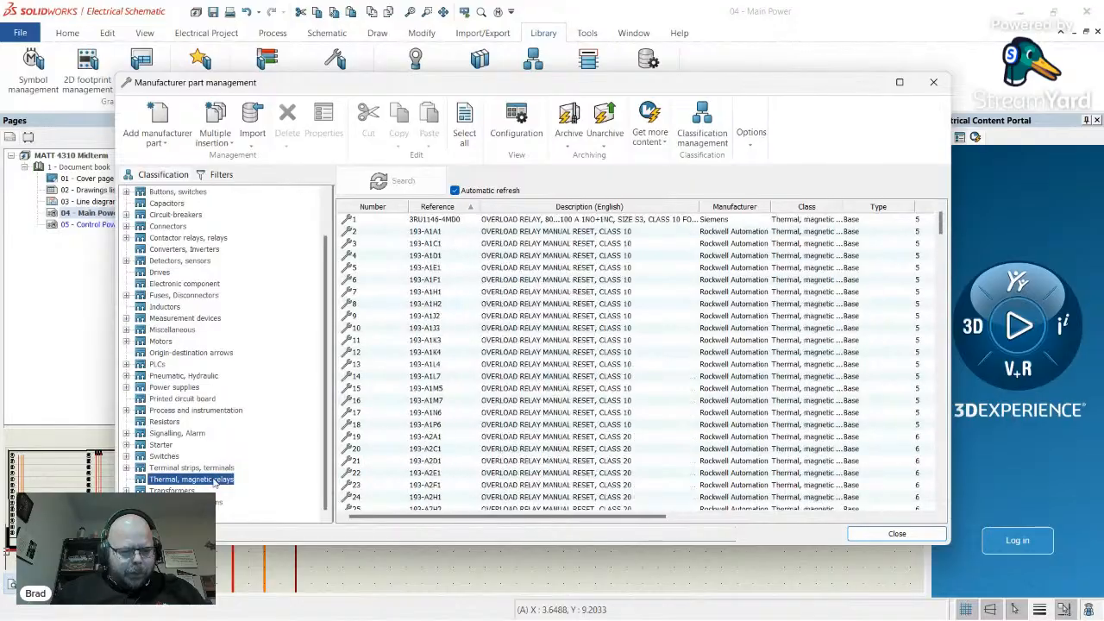
key(alt+Tab)
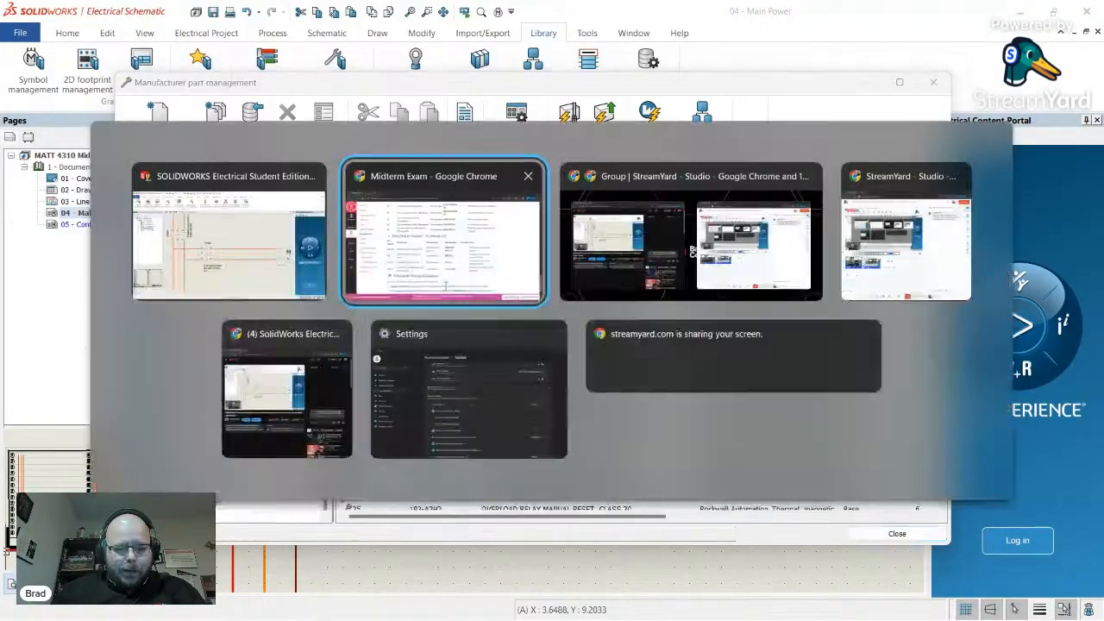
key(alt+Tab)
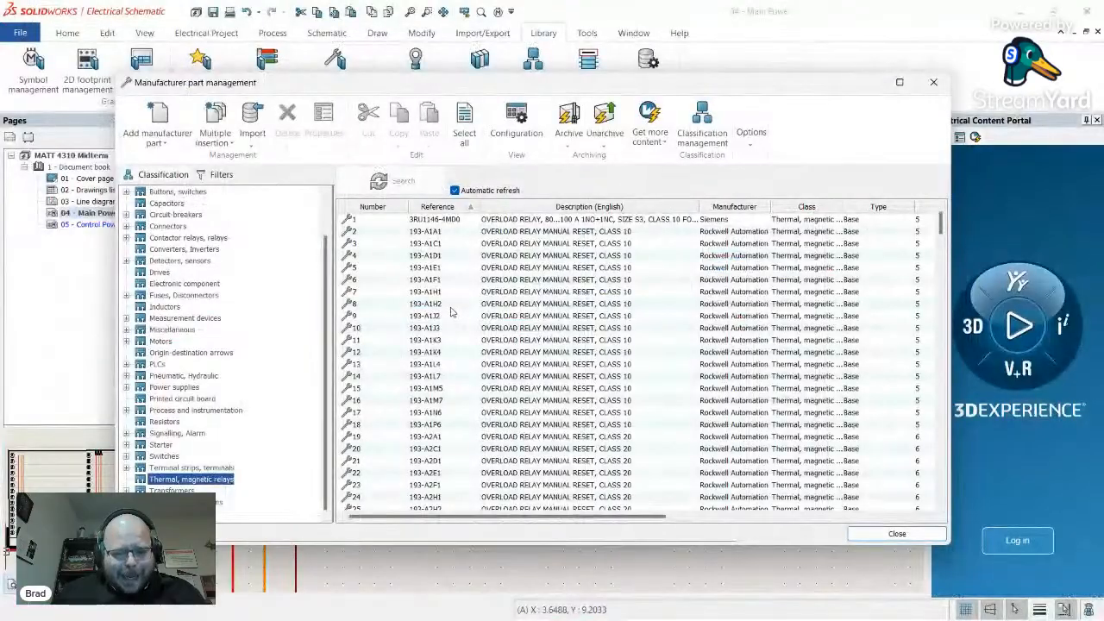
- Browse the thermal relay list, highlighting the 193-EA1DB overload relay entries
scroll(450, 313, down, 20)
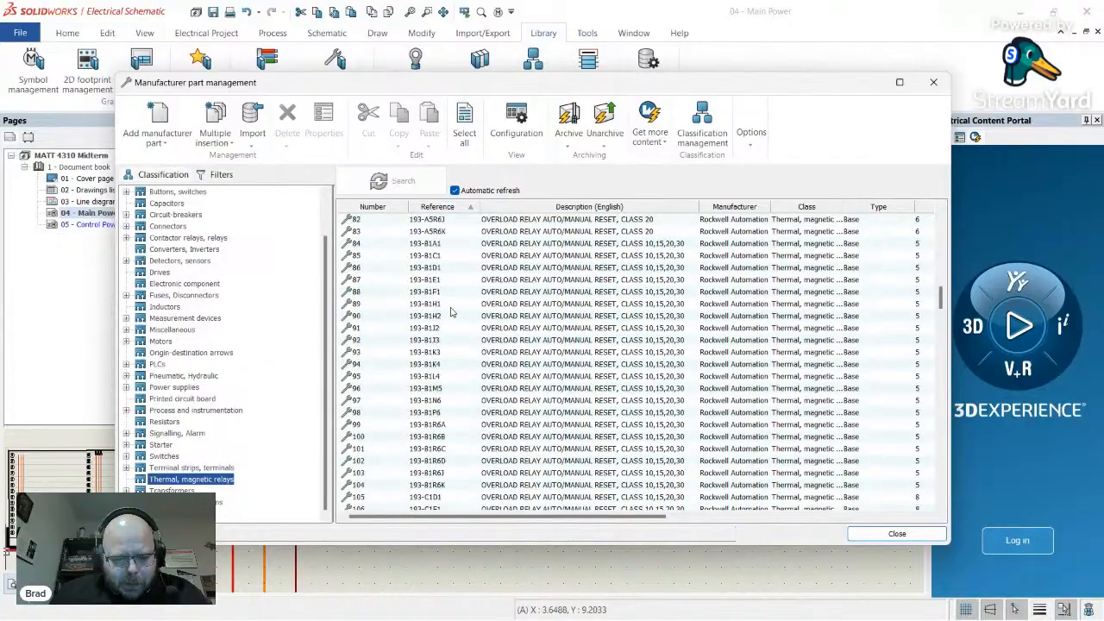
scroll(450, 312, up, 2)
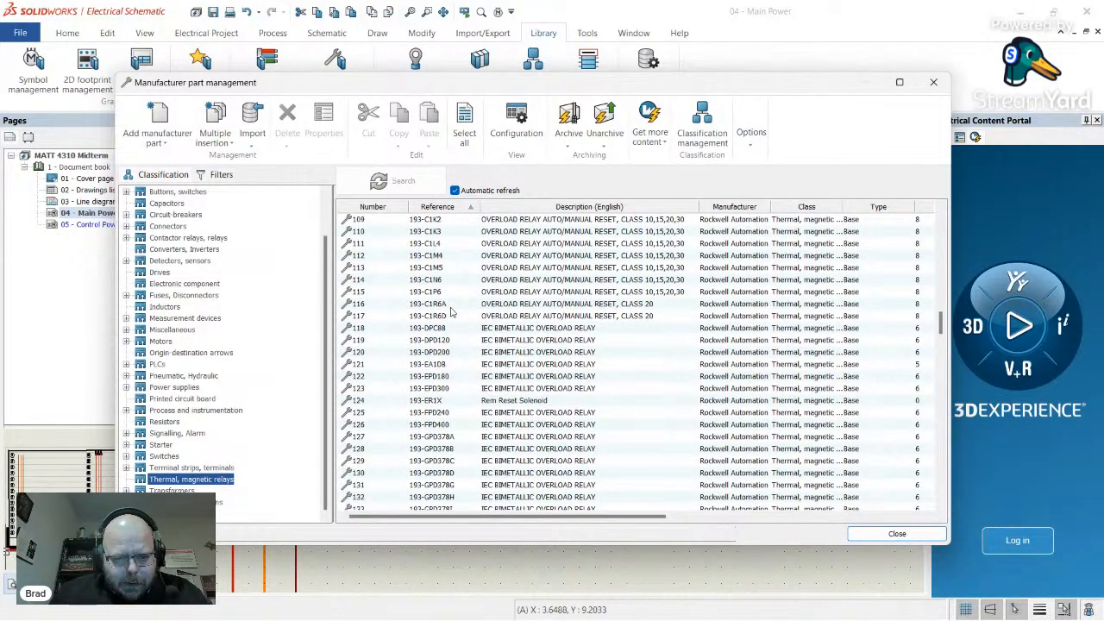
click(438, 366)
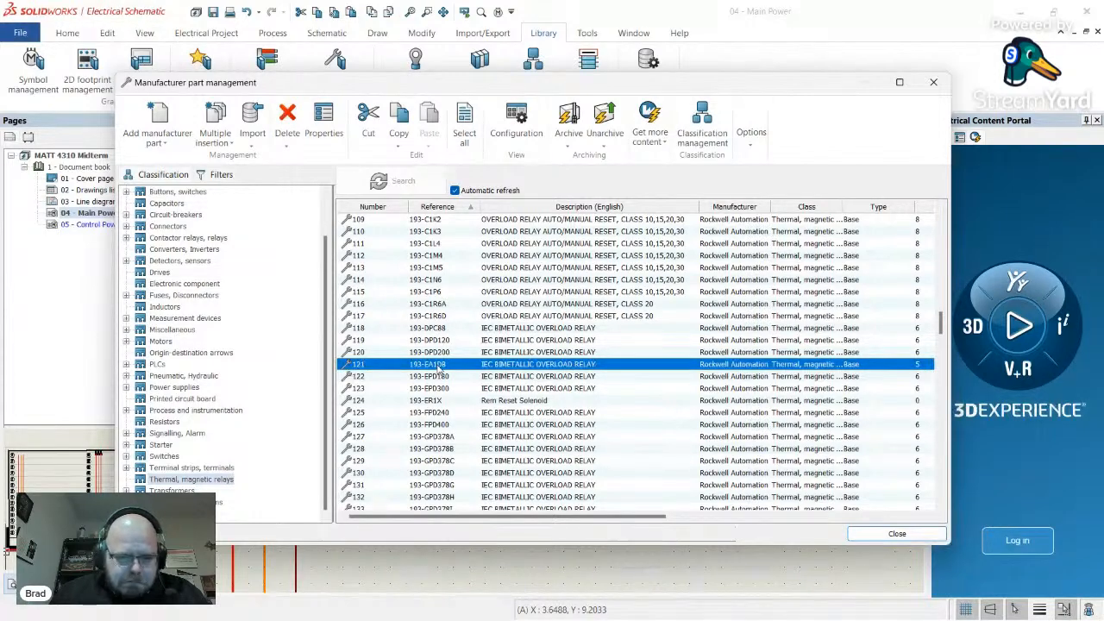
scroll(438, 367, down, 2)
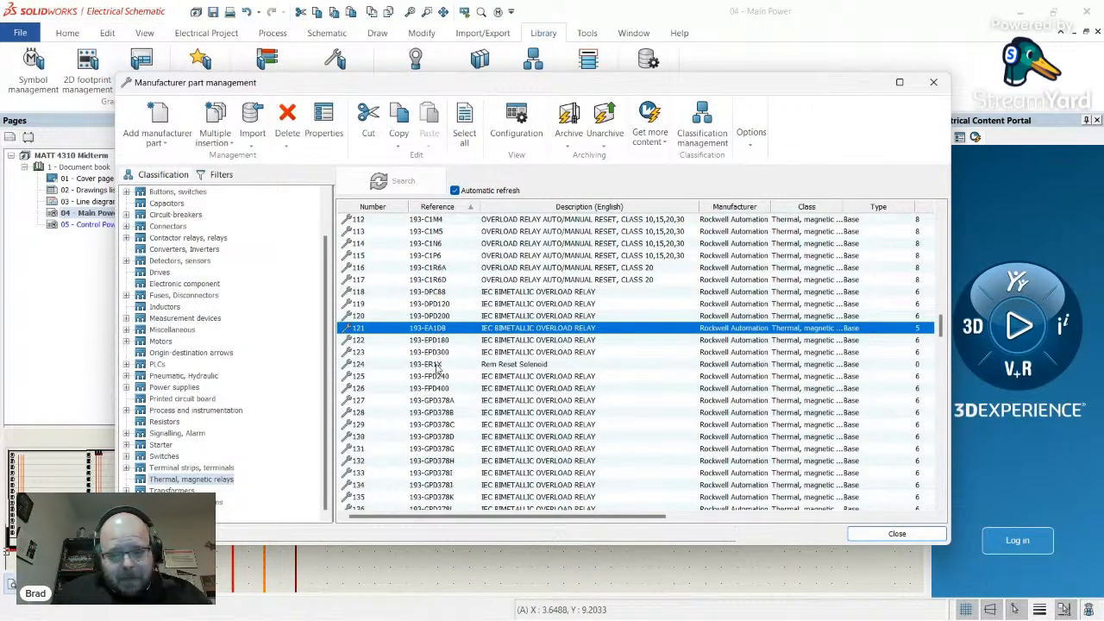
scroll(448, 389, down, 19)
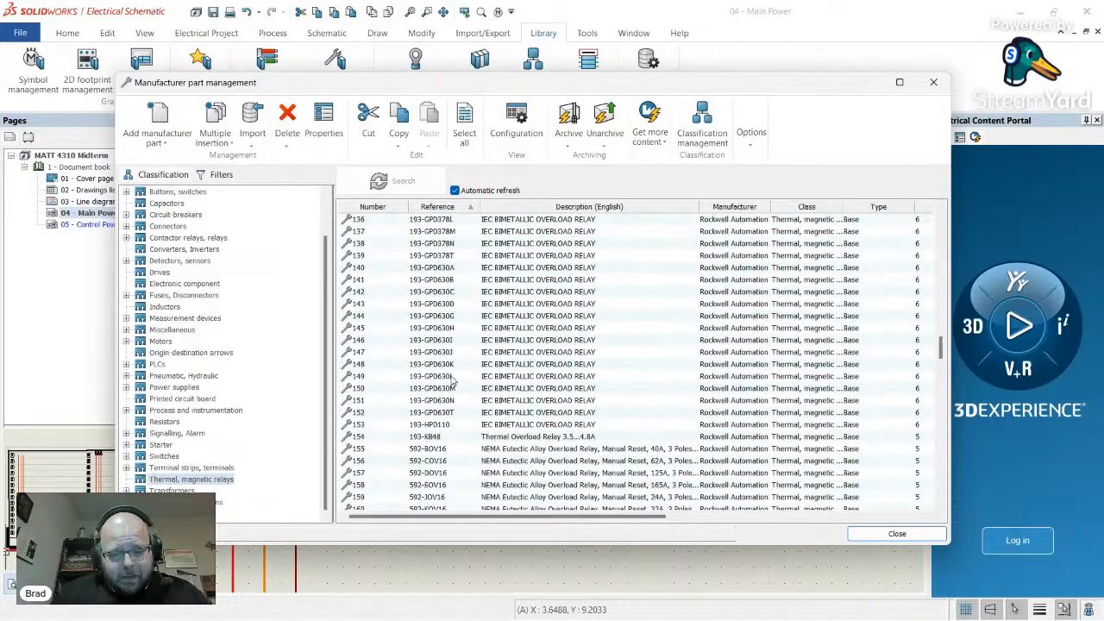
scroll(451, 380, up, 2)
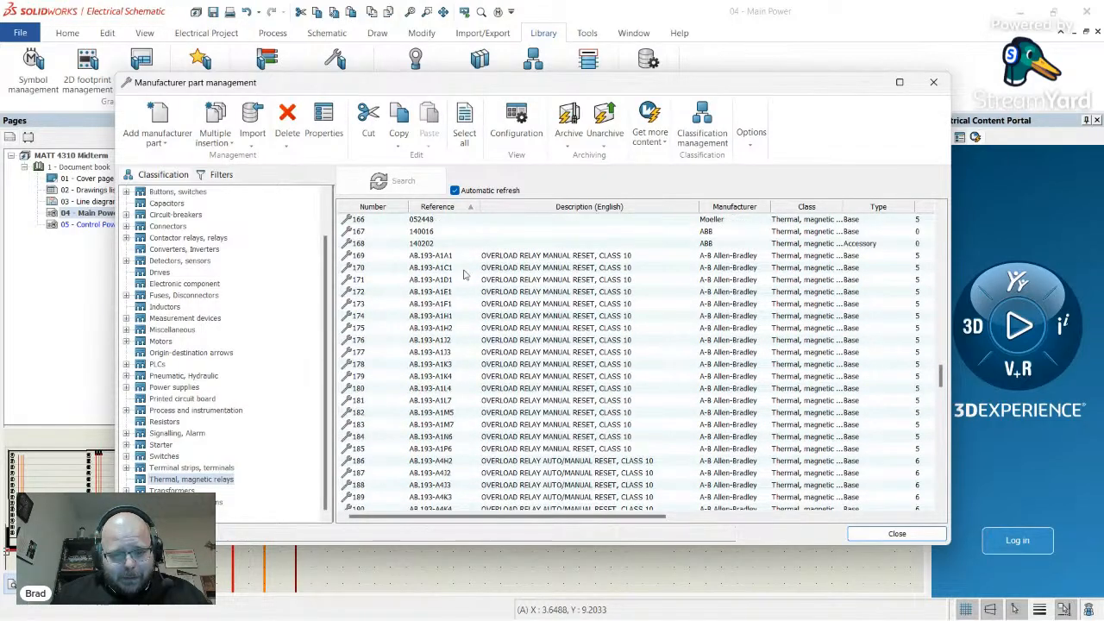
scroll(461, 461, down, 2)
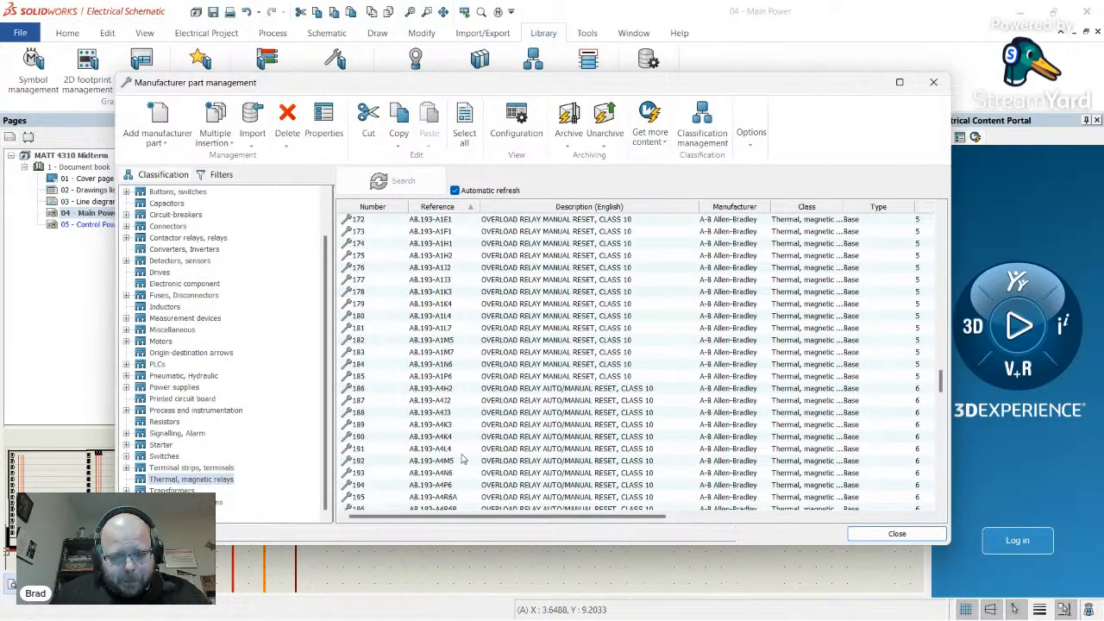
scroll(461, 459, down, 14)
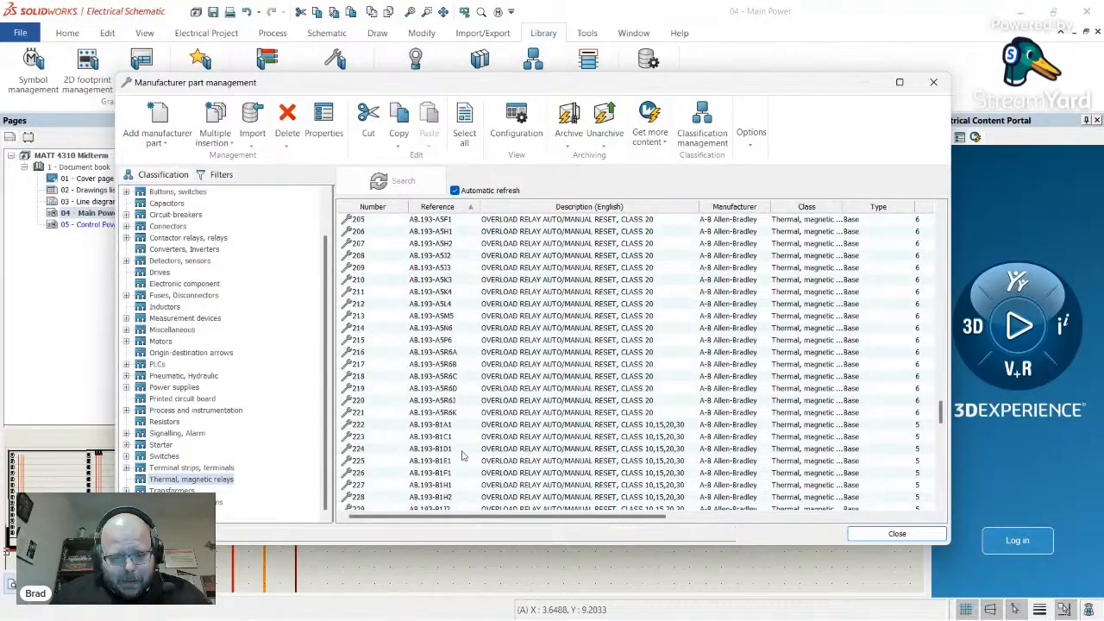
scroll(462, 457, down, 9)
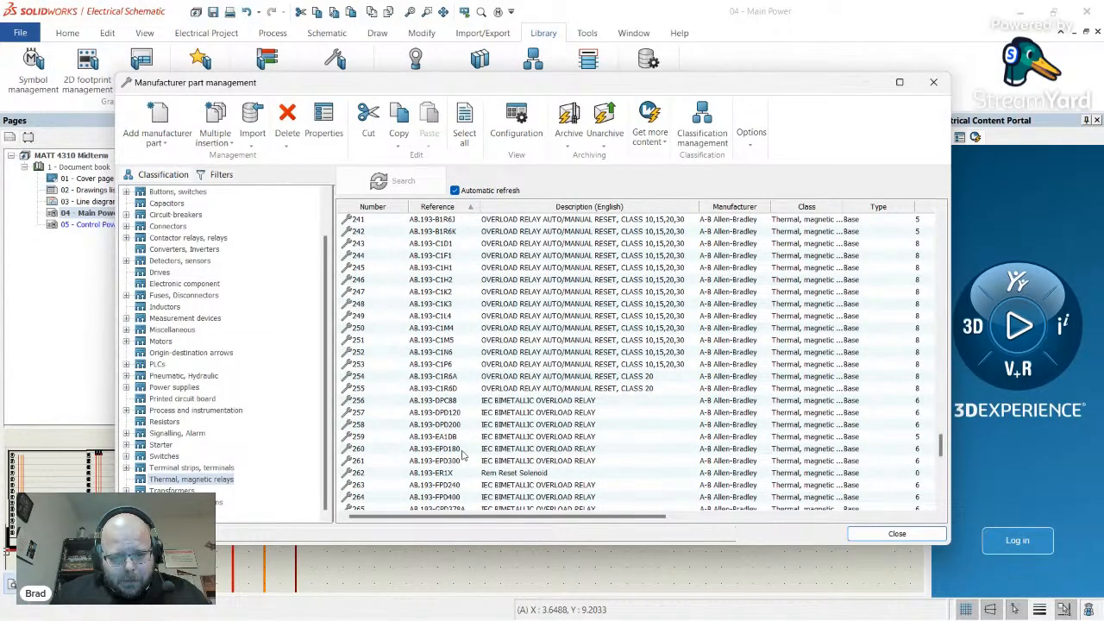
scroll(464, 457, down, 1)
click(451, 403)
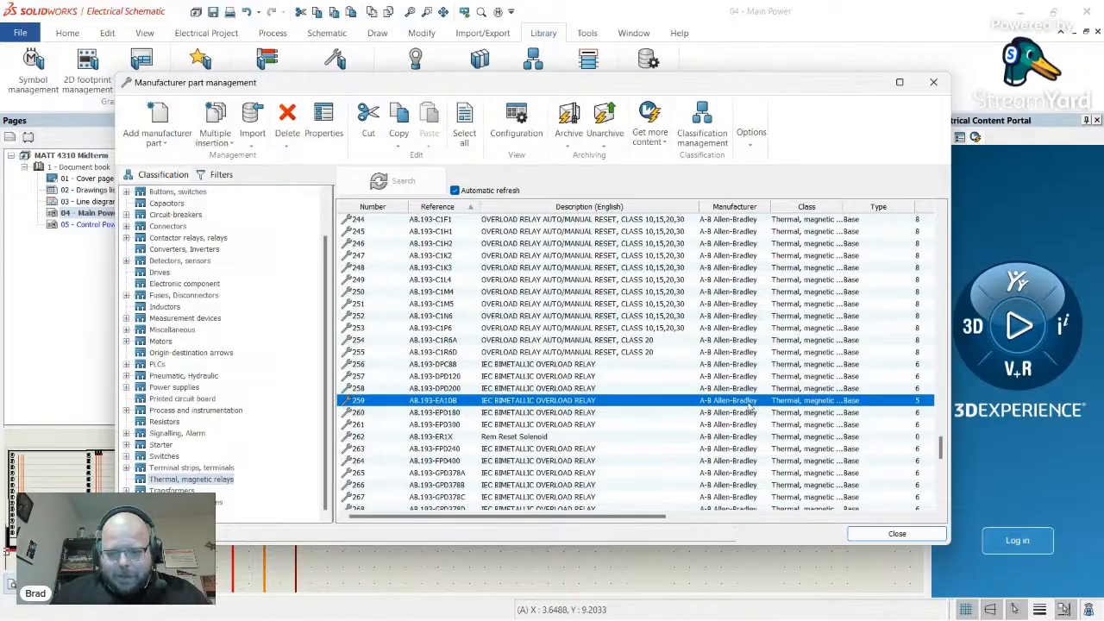
- Settle on row 121, the Rockwell 193-EA1DB IEC bimetallic overload relay
scroll(728, 399, up, 20)
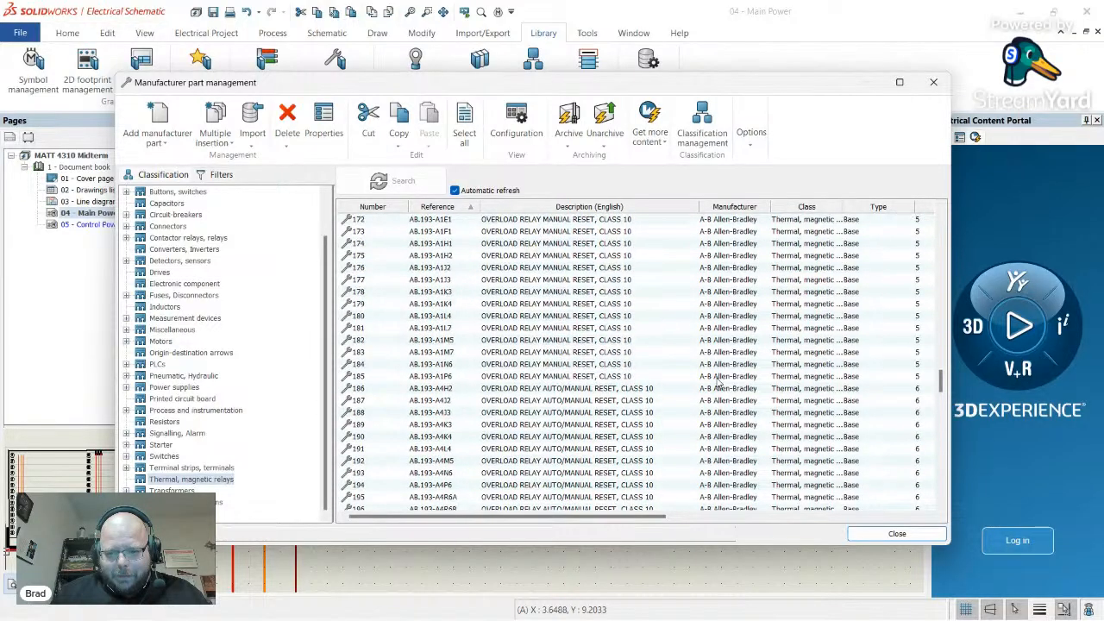
scroll(566, 358, down, 11)
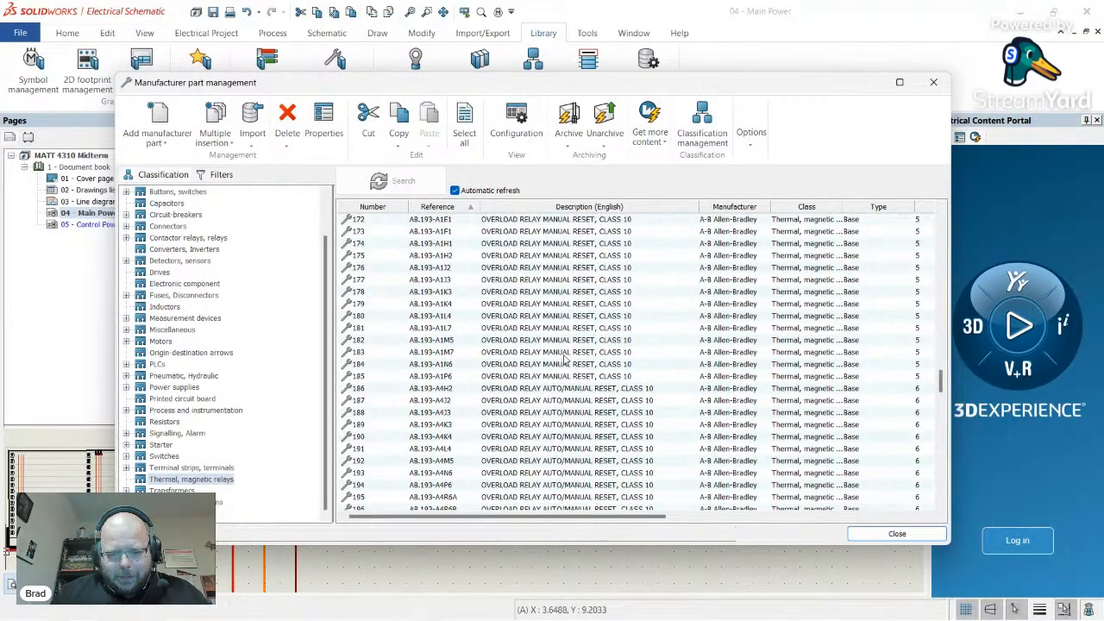
scroll(565, 358, up, 18)
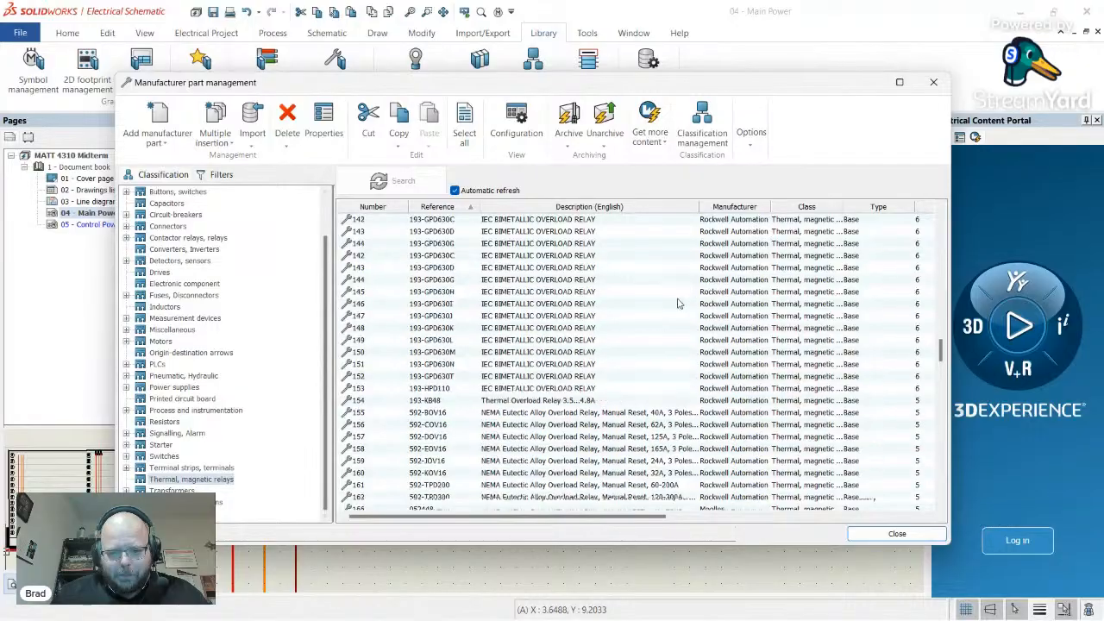
scroll(702, 314, up, 10)
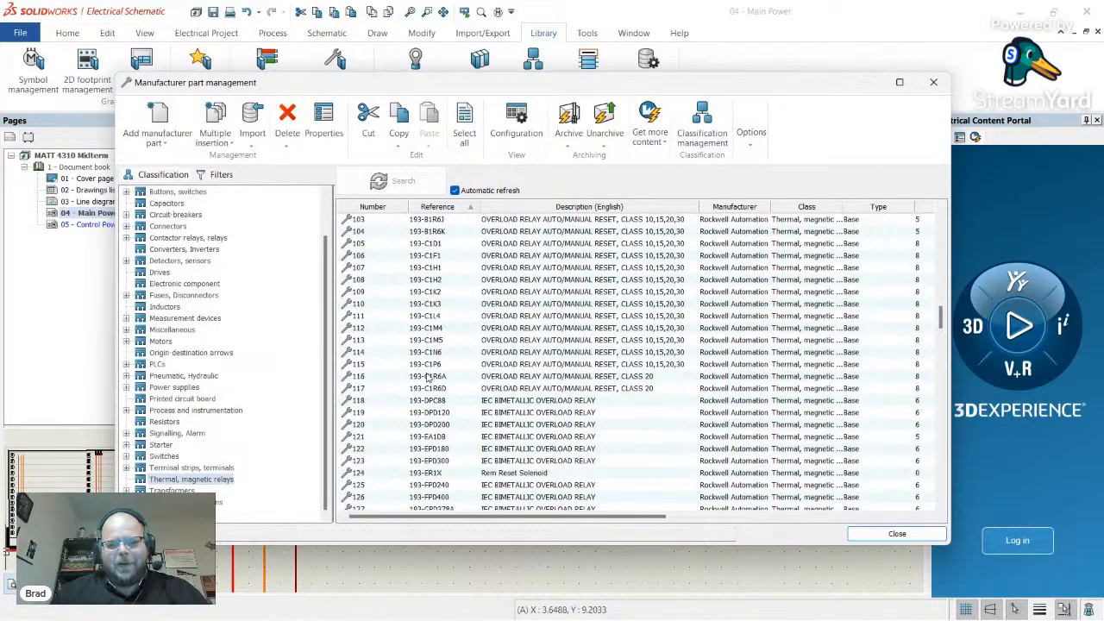
scroll(429, 377, up, 5)
scroll(437, 366, down, 10)
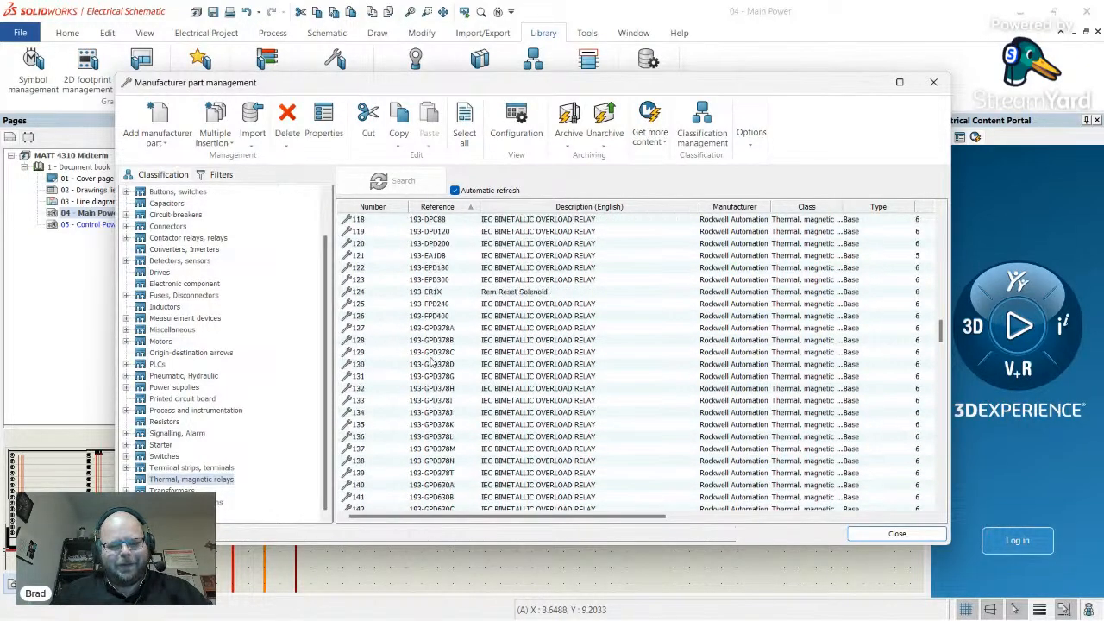
scroll(429, 366, down, 20)
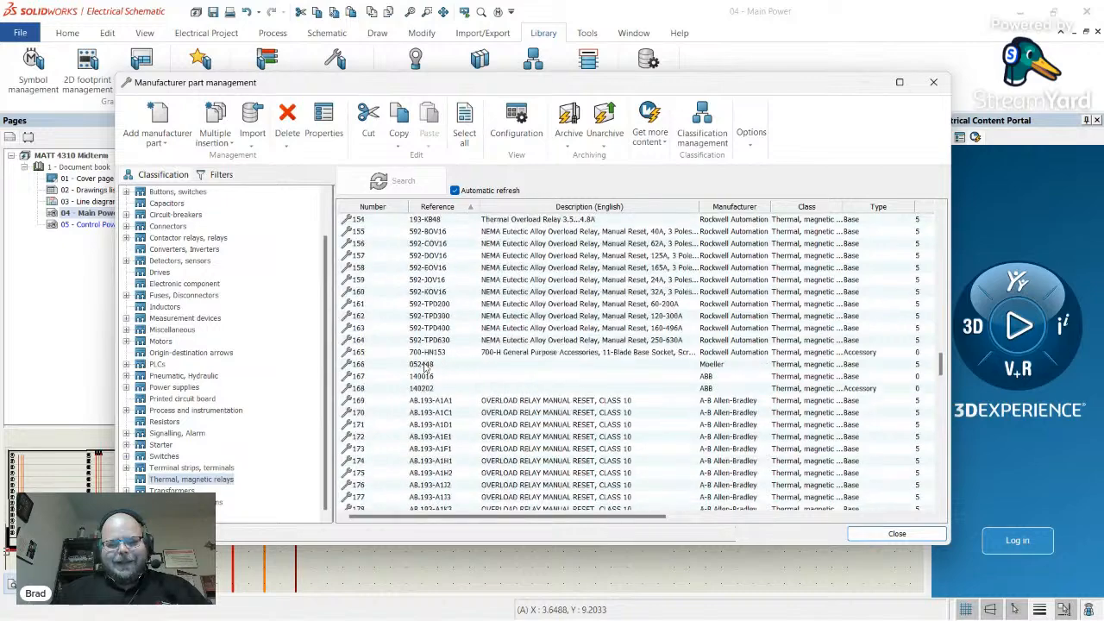
scroll(425, 366, down, 17)
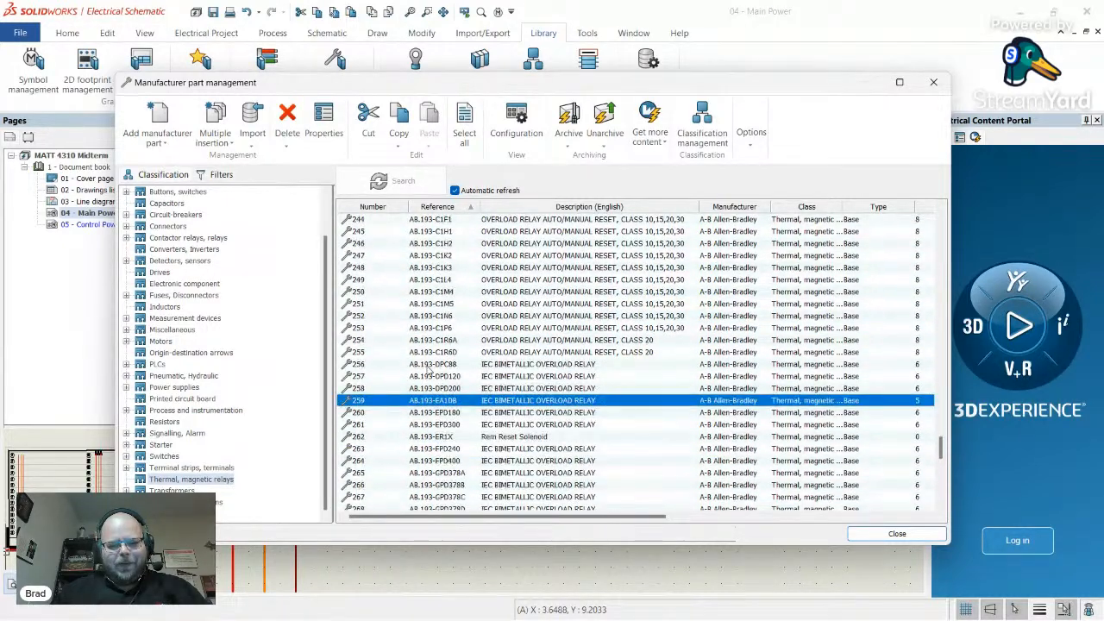
scroll(596, 420, down, 1)
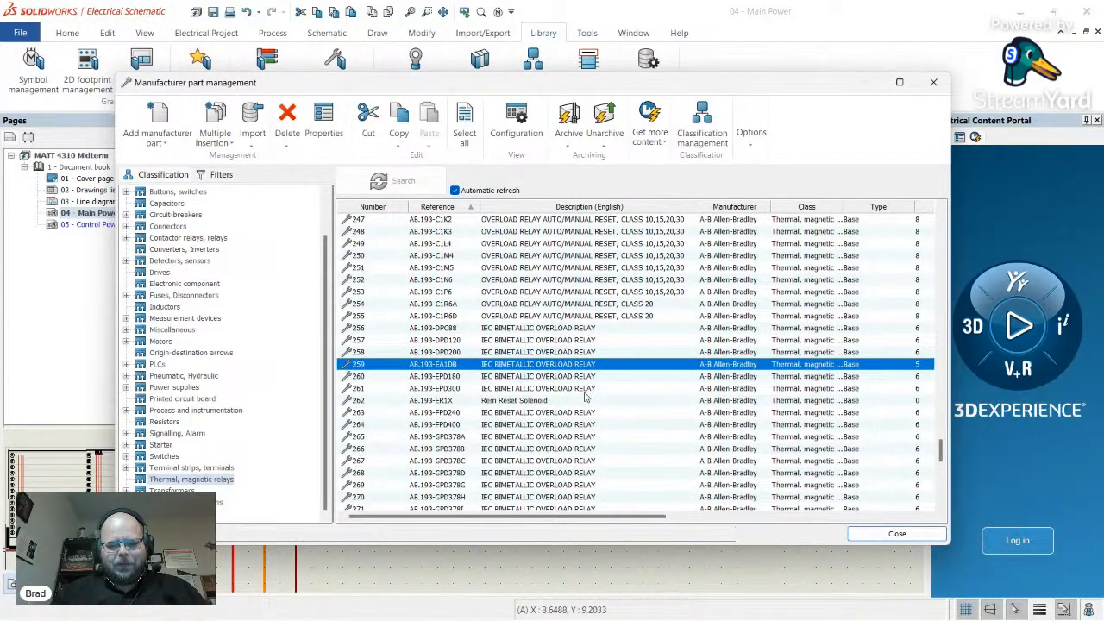
scroll(572, 395, down, 13)
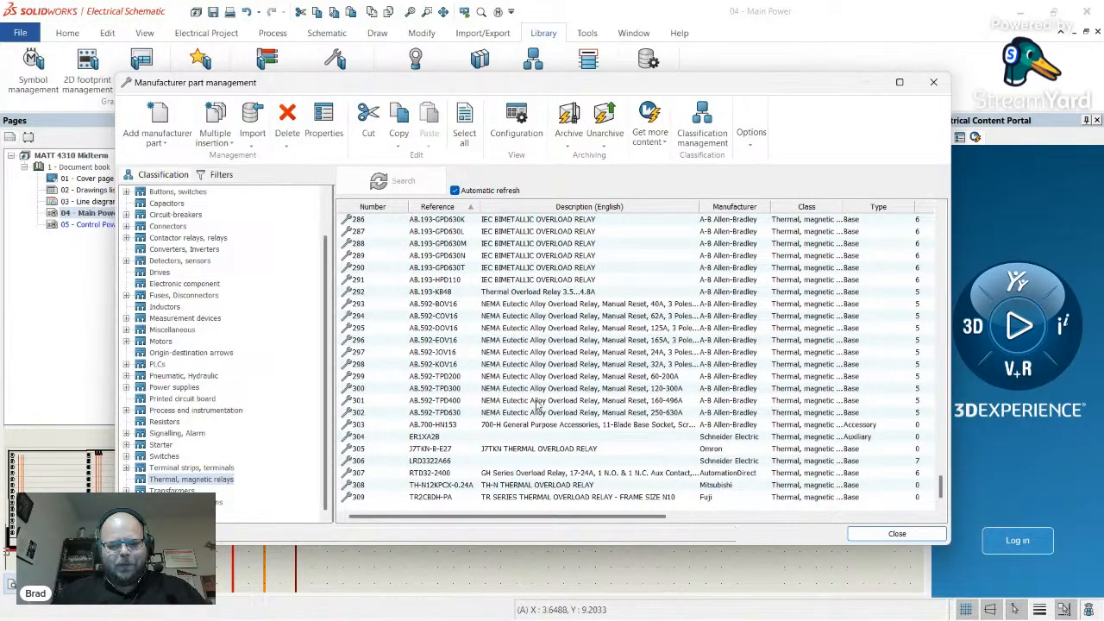
scroll(539, 406, up, 12)
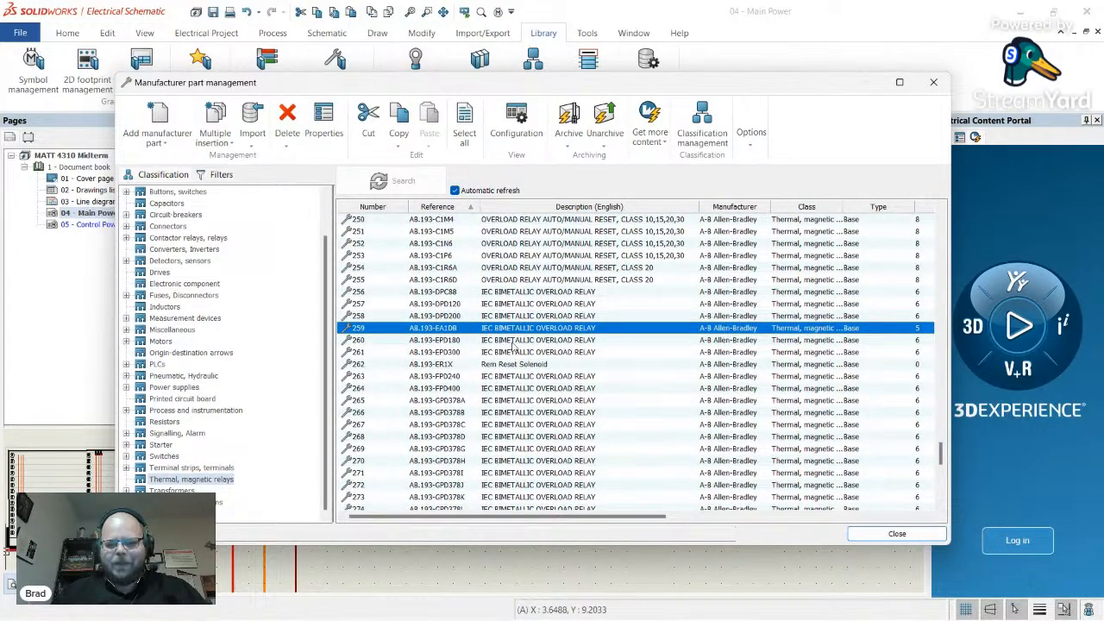
scroll(481, 339, up, 6)
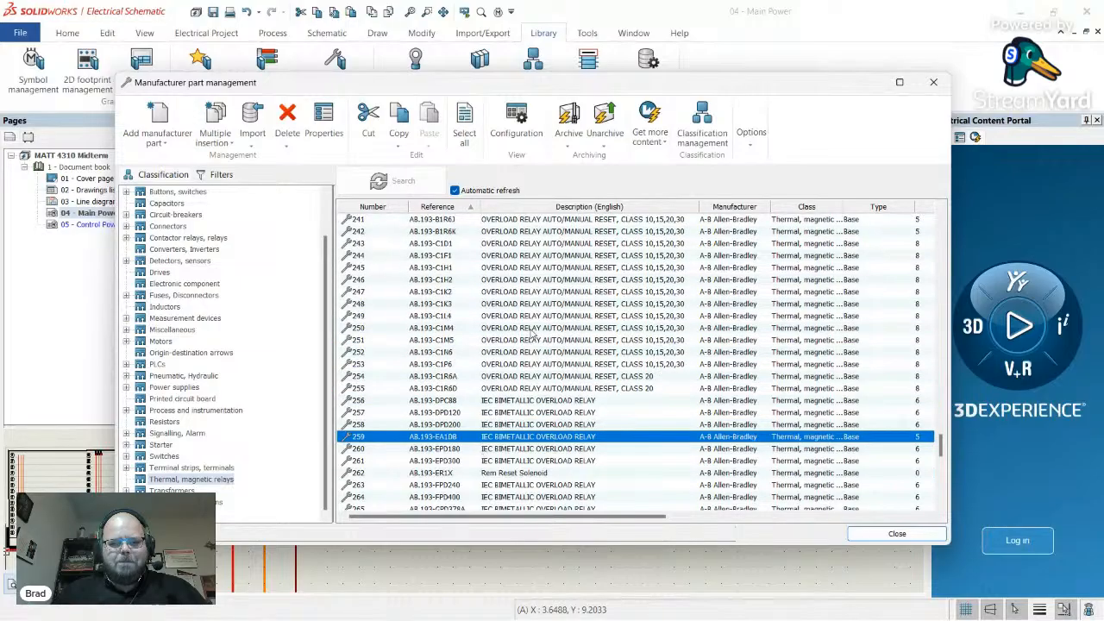
scroll(492, 330, up, 20)
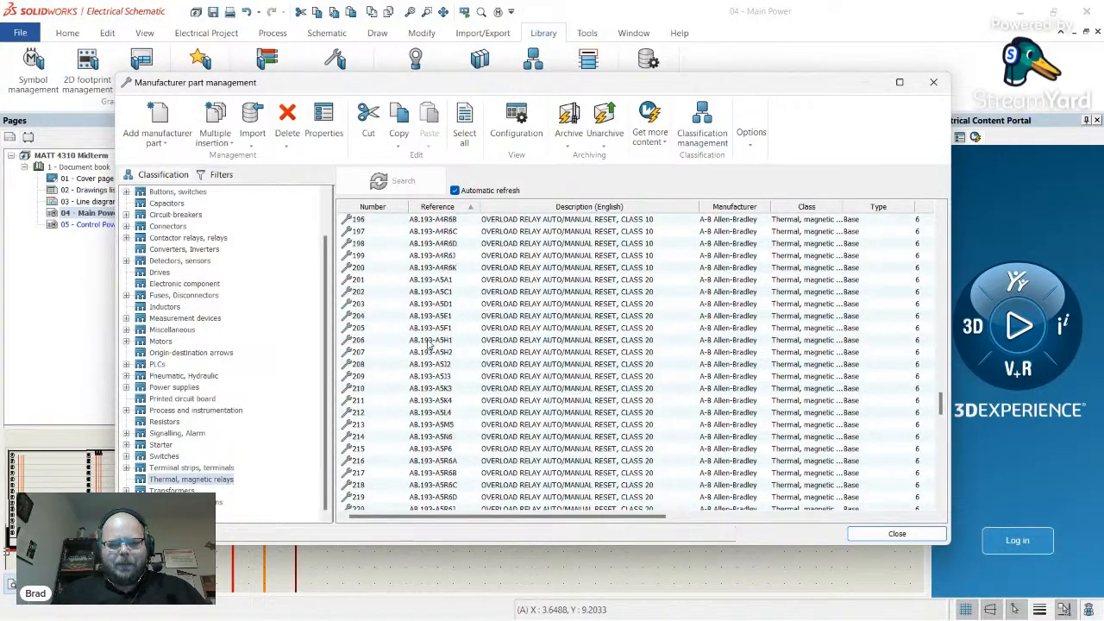
scroll(454, 324, up, 19)
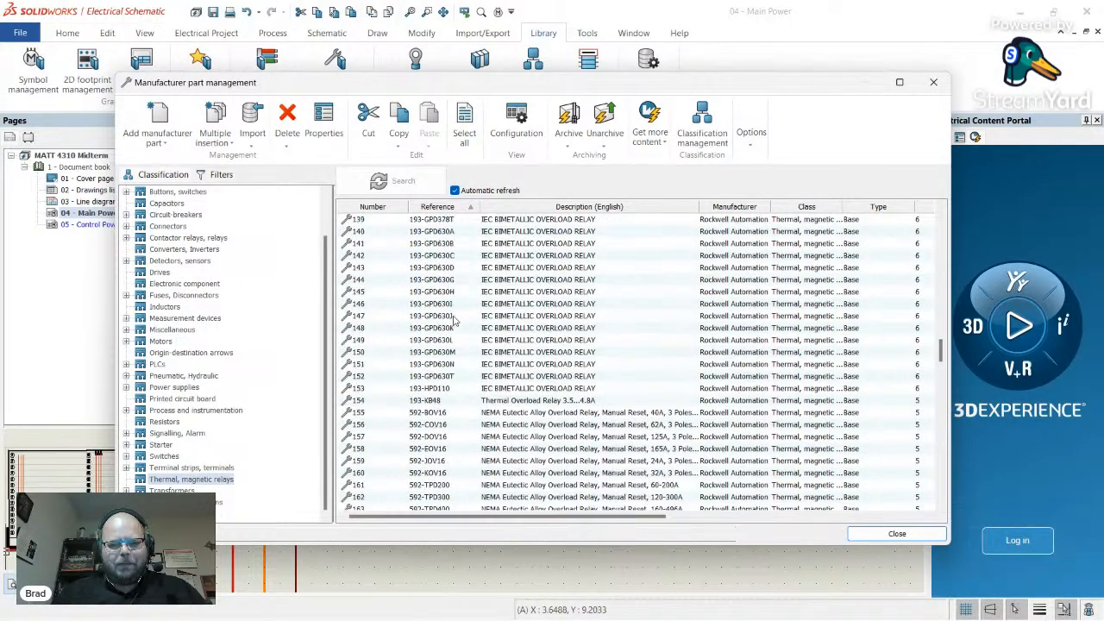
scroll(464, 312, up, 13)
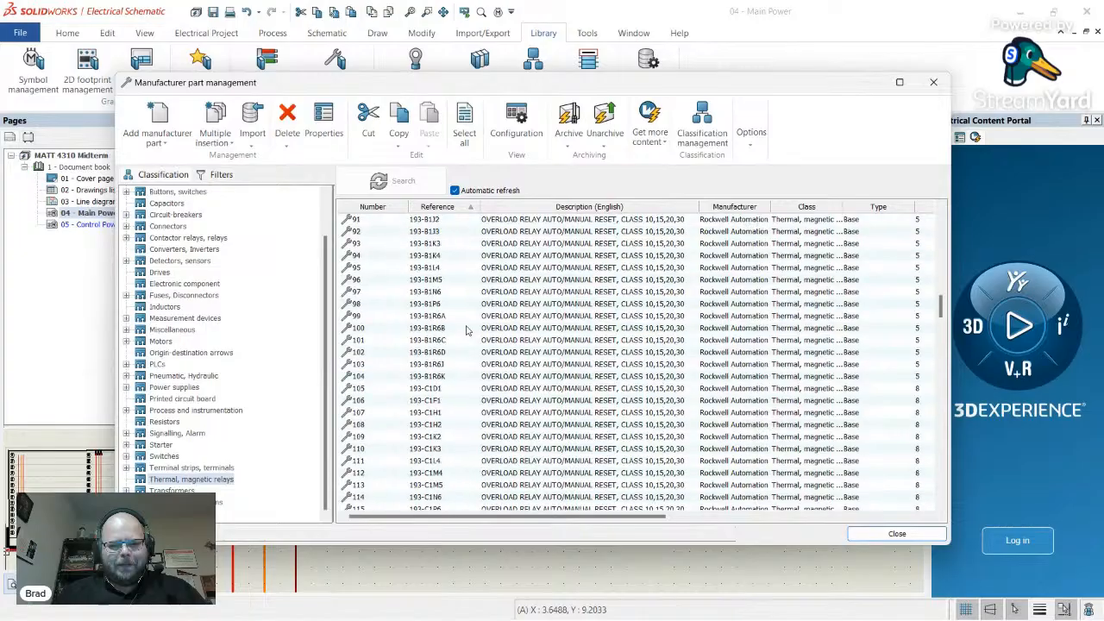
scroll(466, 329, up, 10)
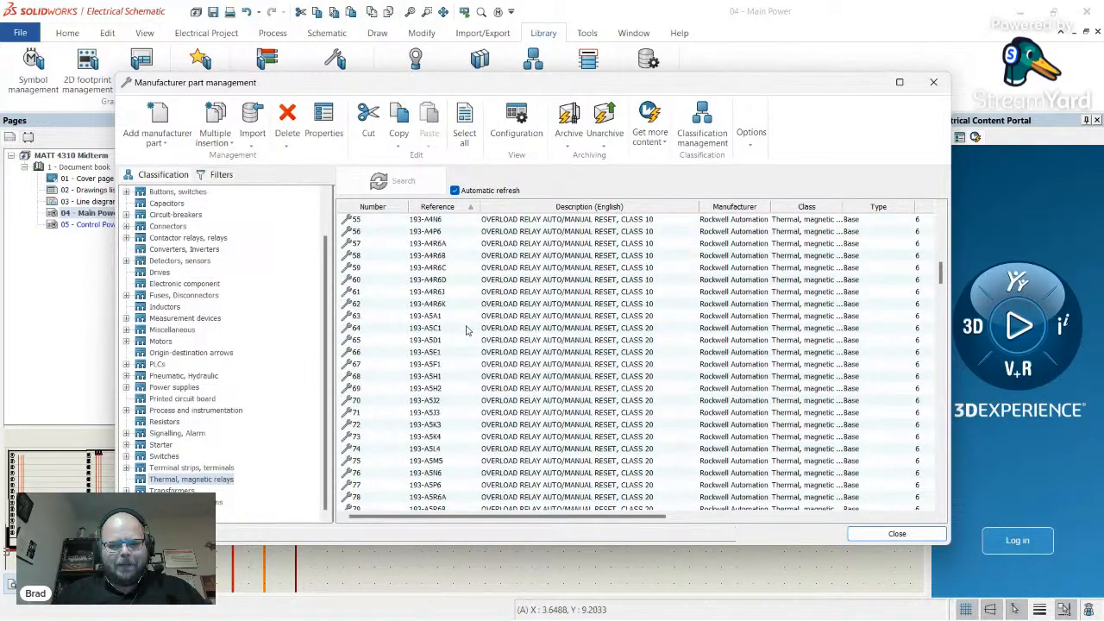
scroll(466, 330, up, 3)
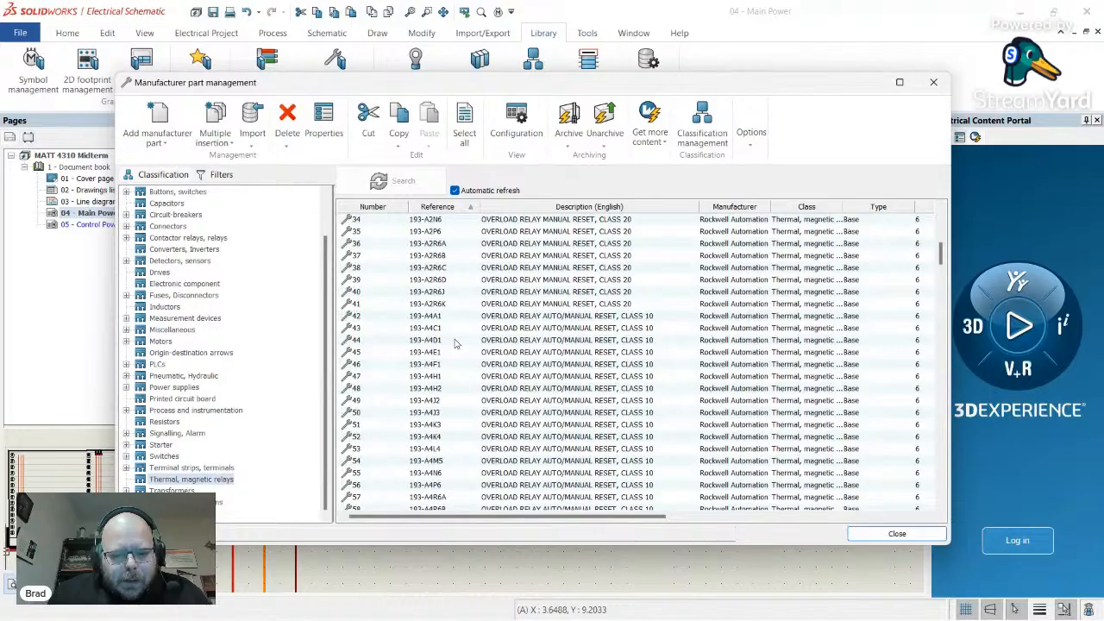
scroll(455, 343, down, 17)
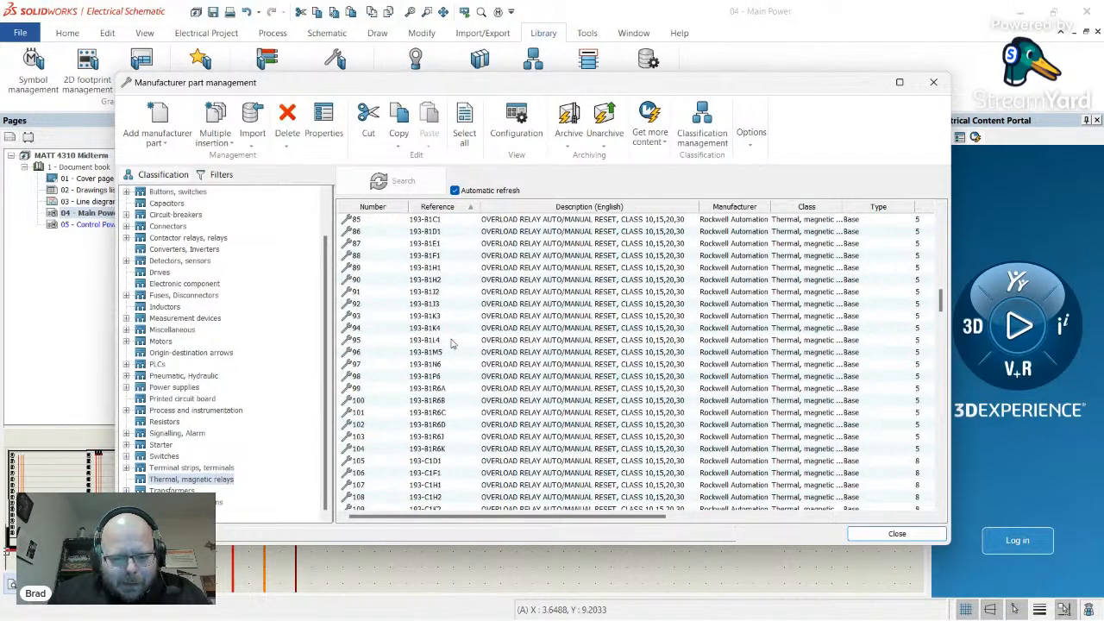
scroll(452, 343, down, 12)
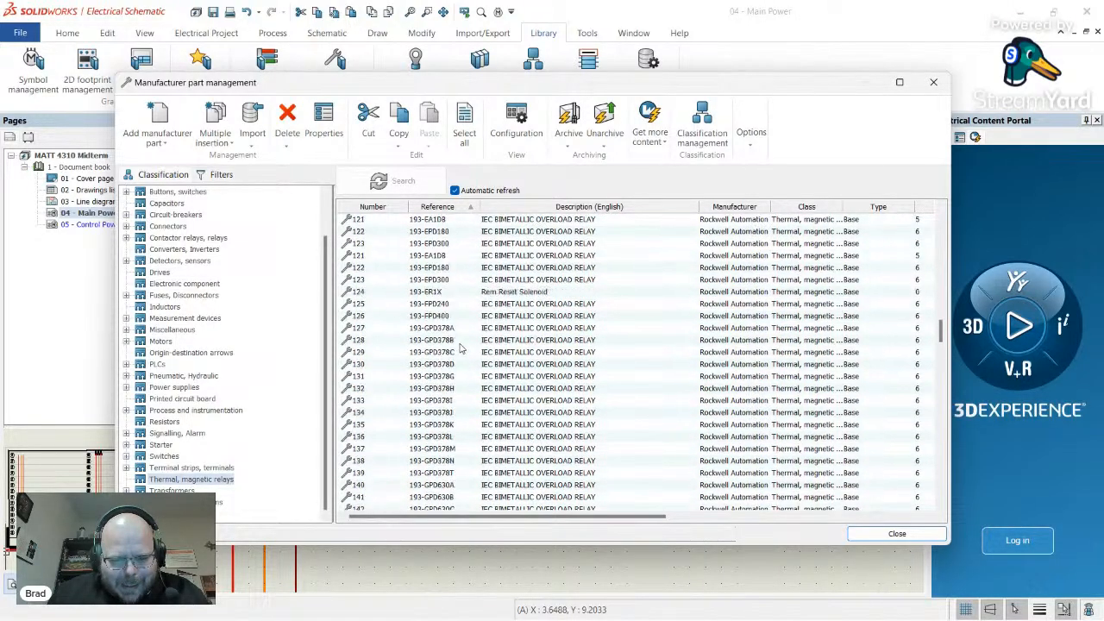
scroll(461, 349, up, 2)
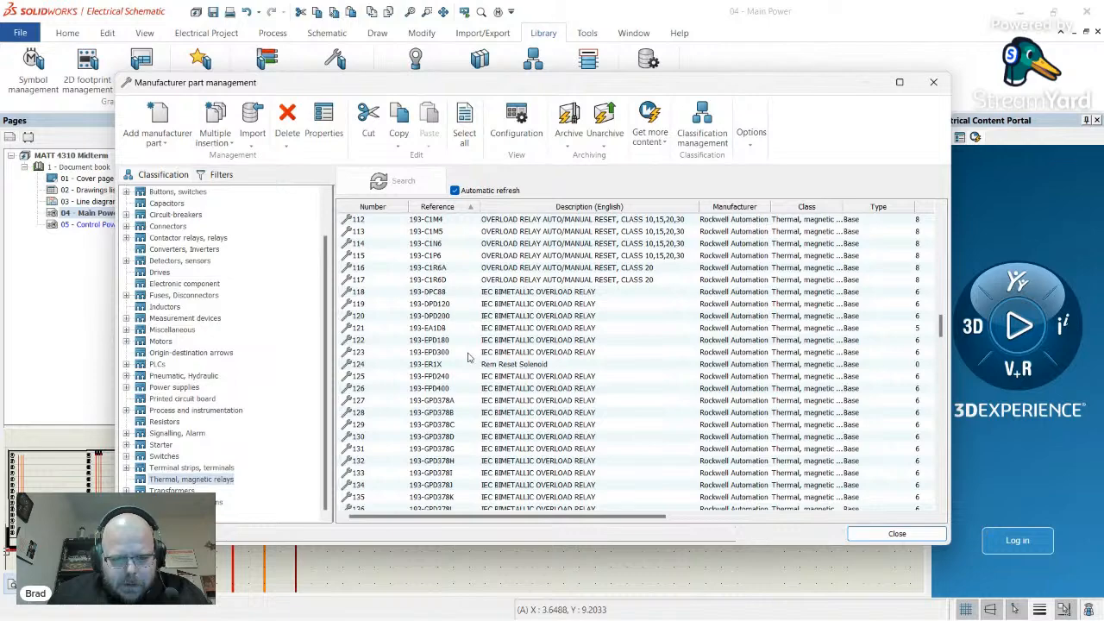
click(447, 333)
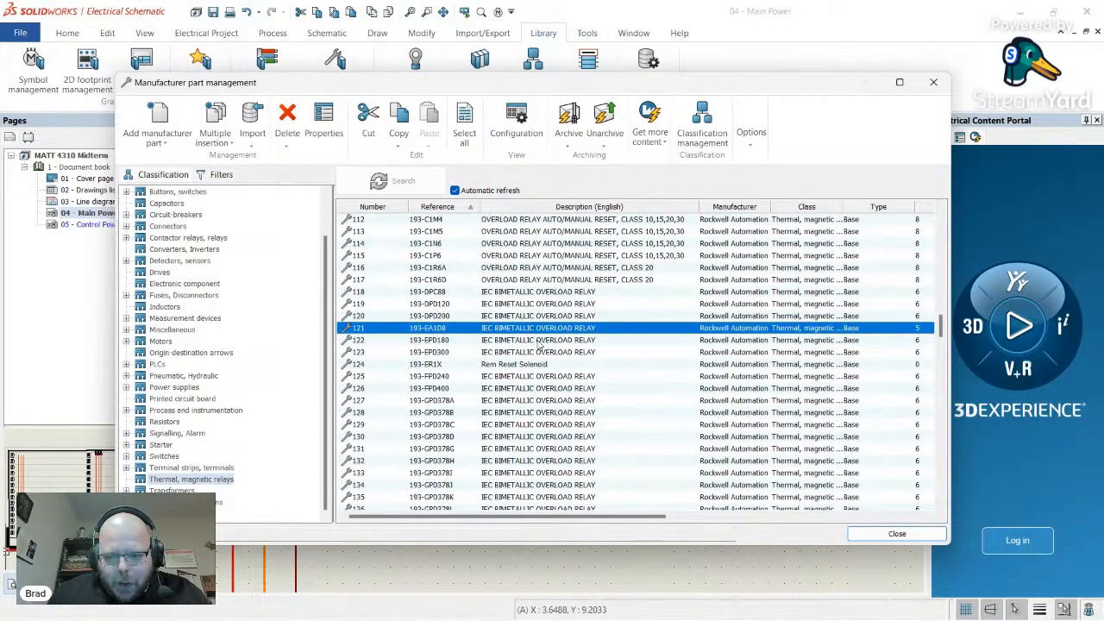
- Review the 193-EA1DB part's properties, then close it and the manufacturer parts library
double_click(451, 333)
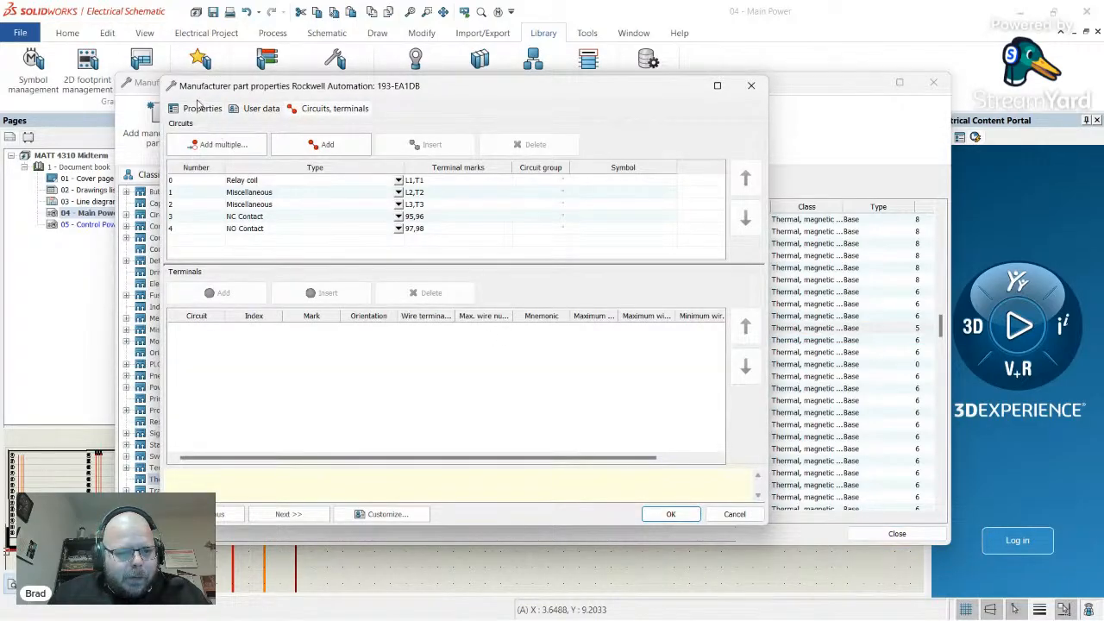
click(200, 108)
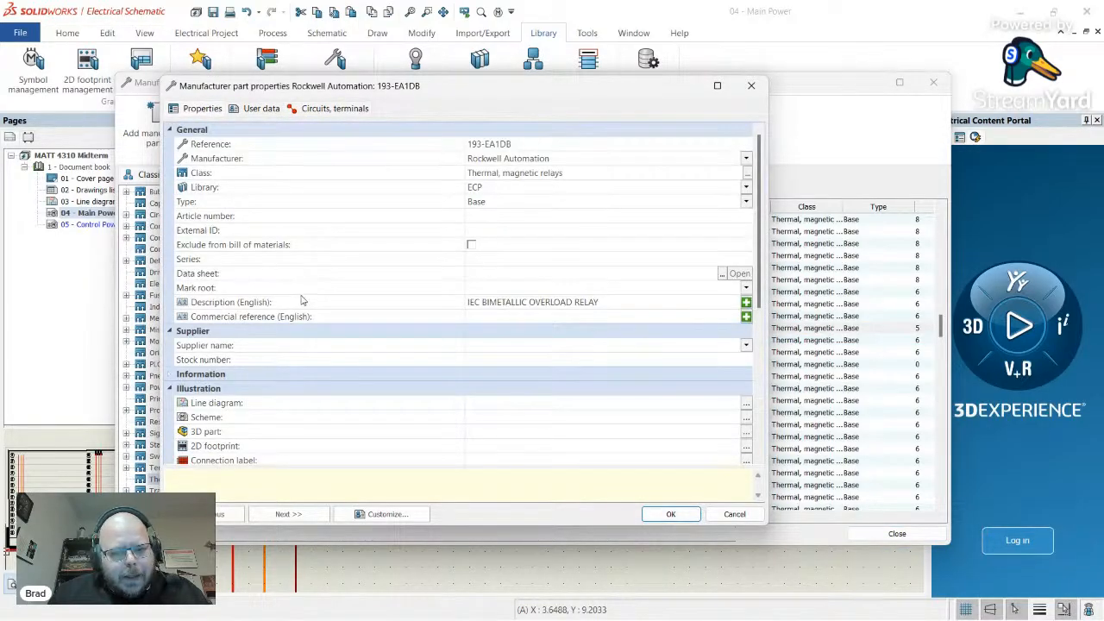
scroll(311, 298, down, 5)
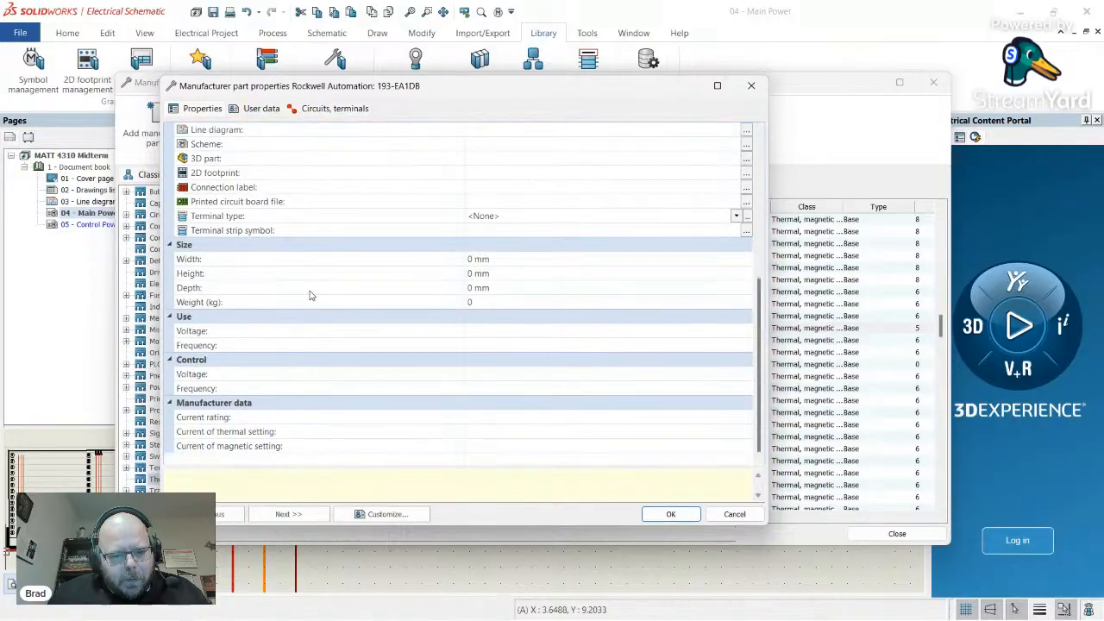
scroll(294, 311, down, 2)
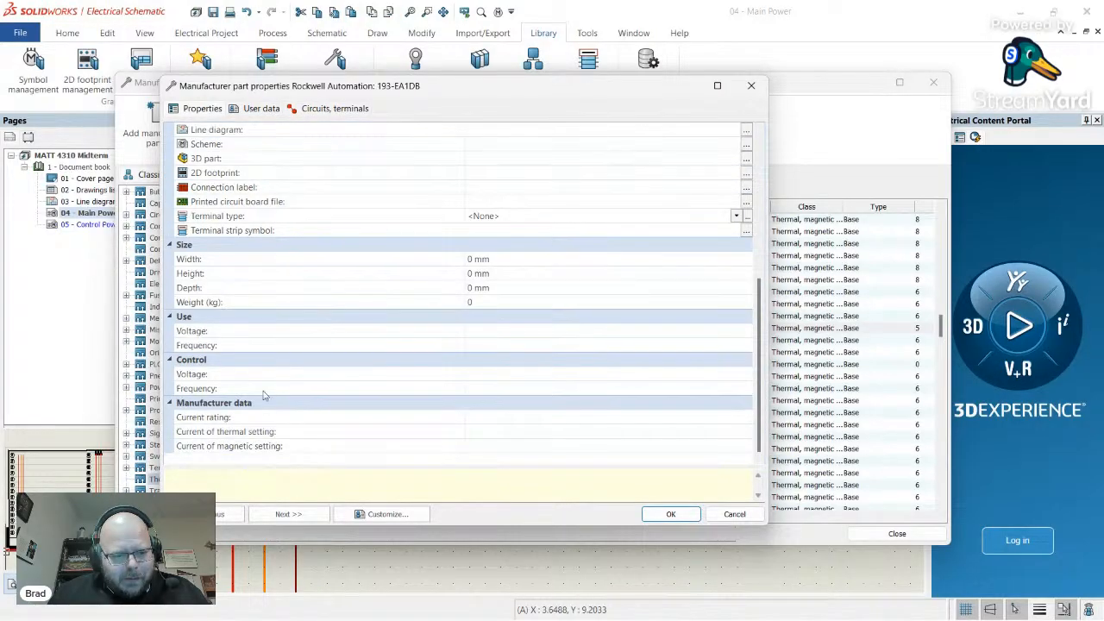
scroll(308, 301, up, 7)
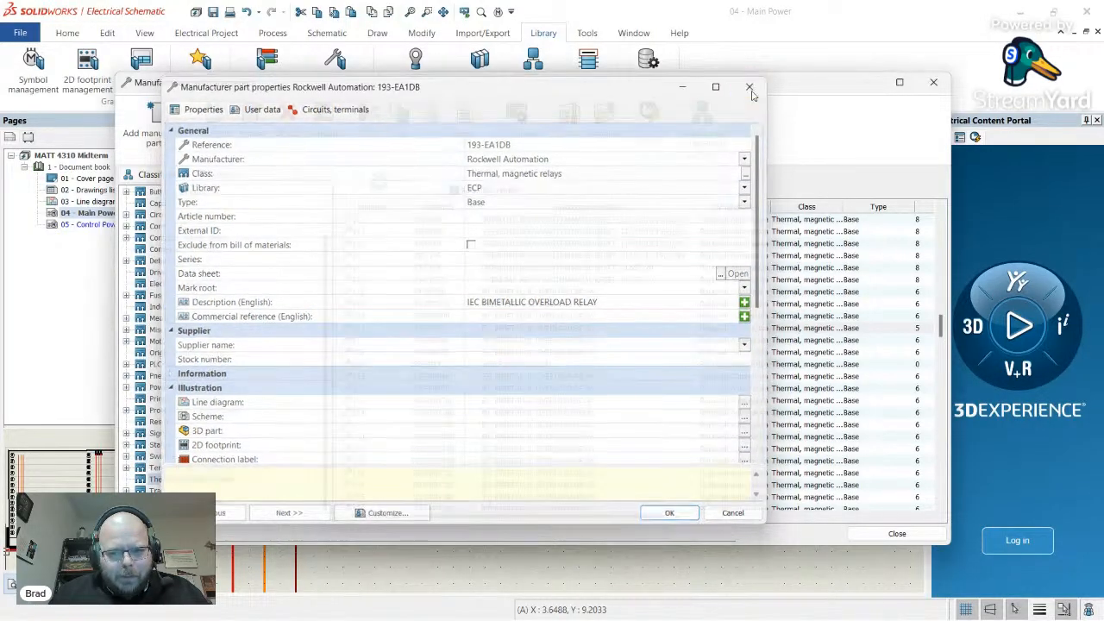
click(752, 86)
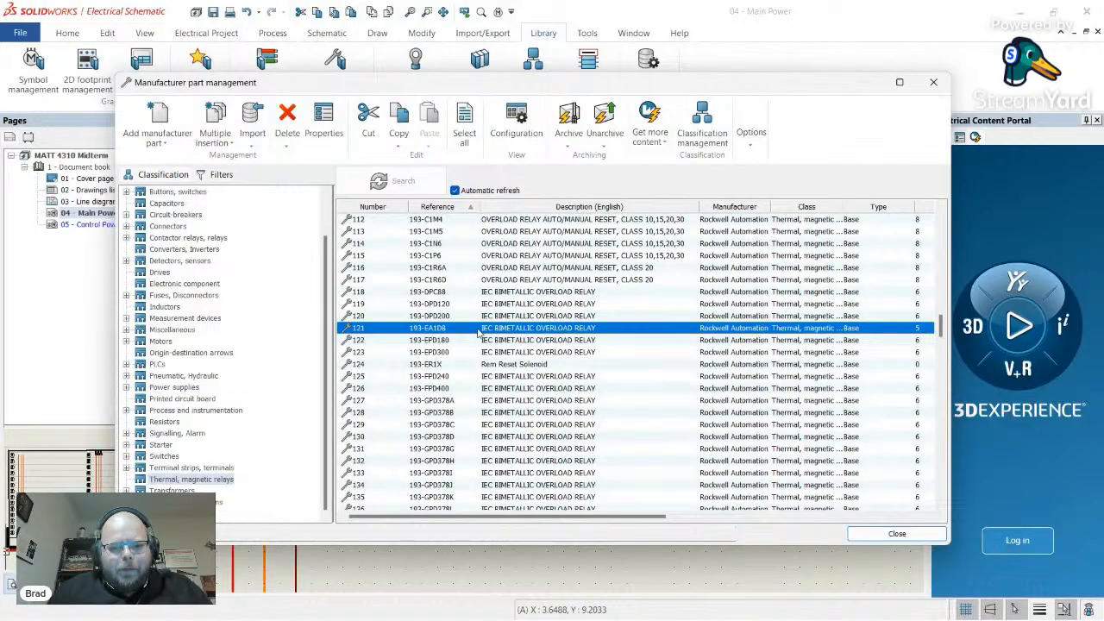
click(934, 84)
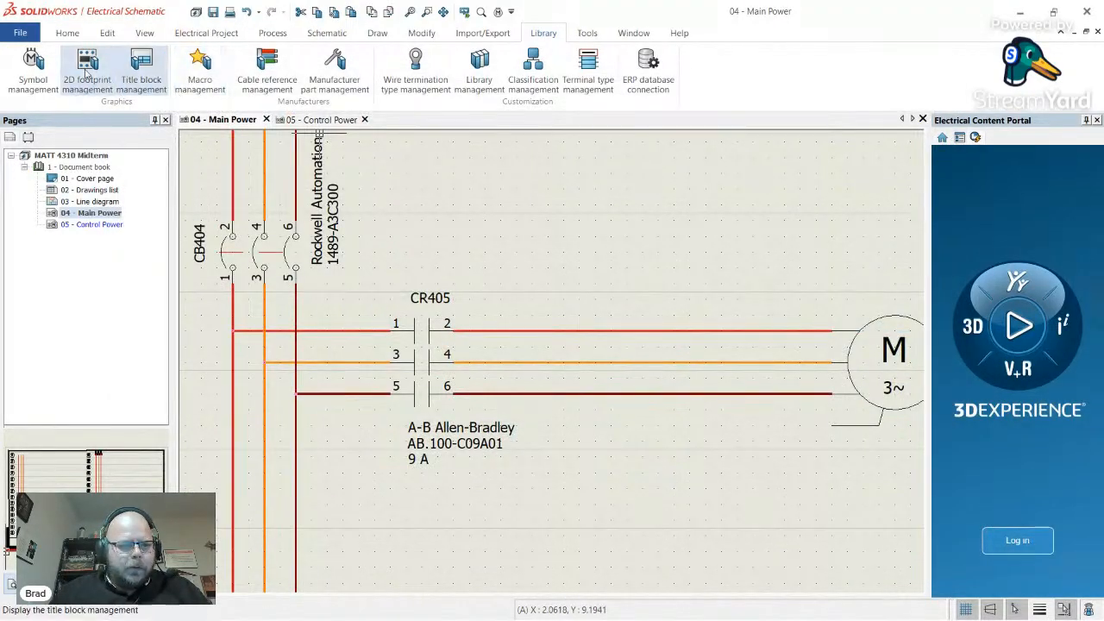
- Choose the Three poles protection thermal relay symbol from Thermal, magnetic relays
click(33, 69)
click(898, 107)
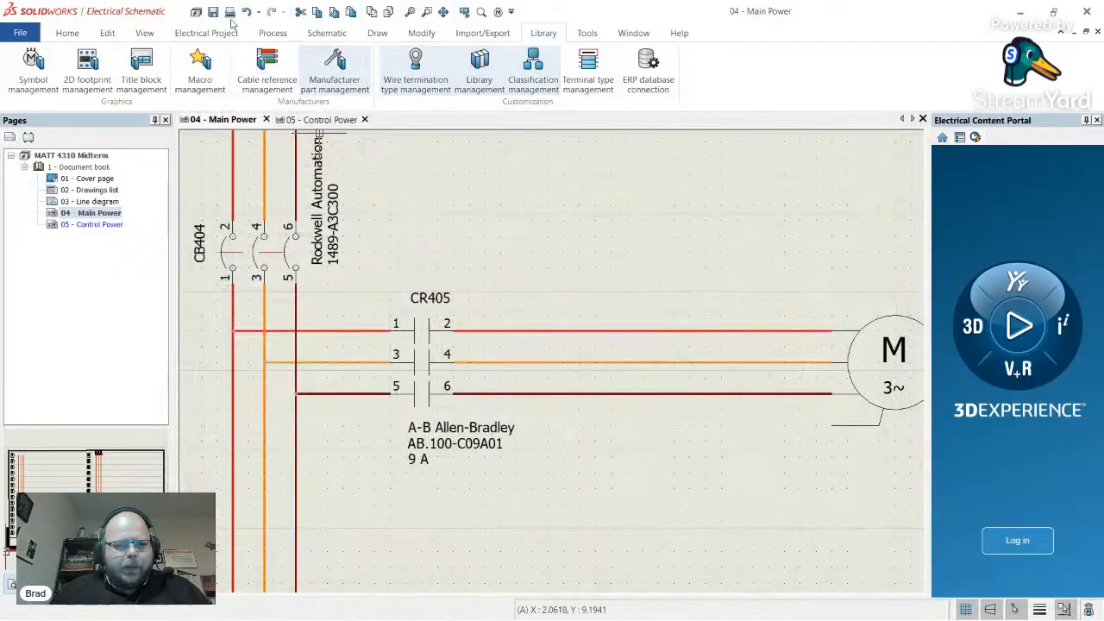
click(327, 33)
click(132, 71)
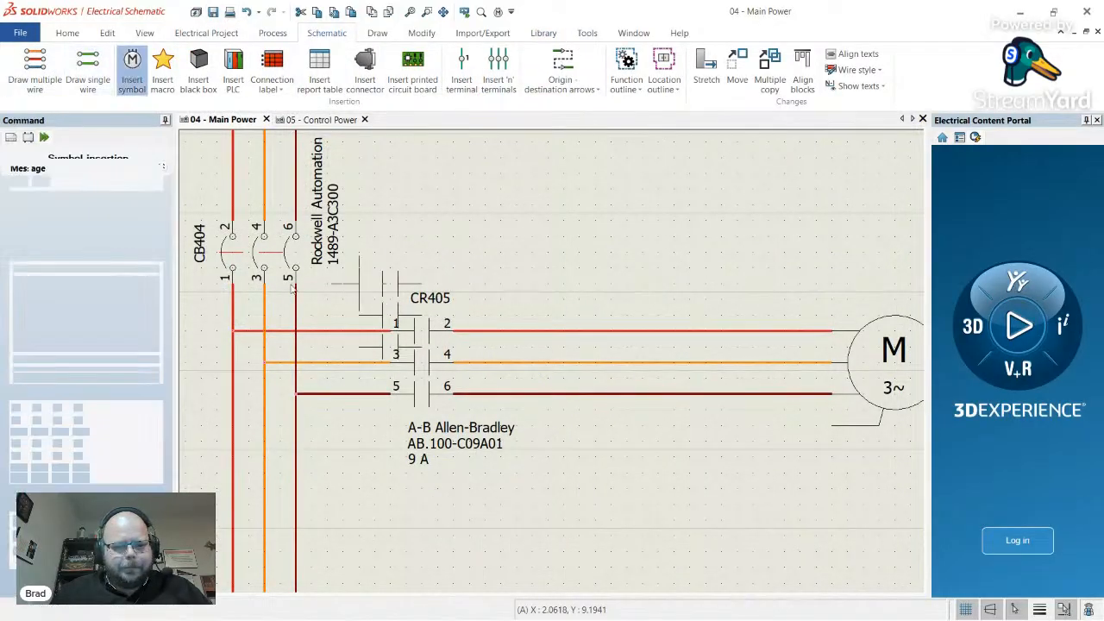
click(70, 377)
scroll(284, 420, down, 3)
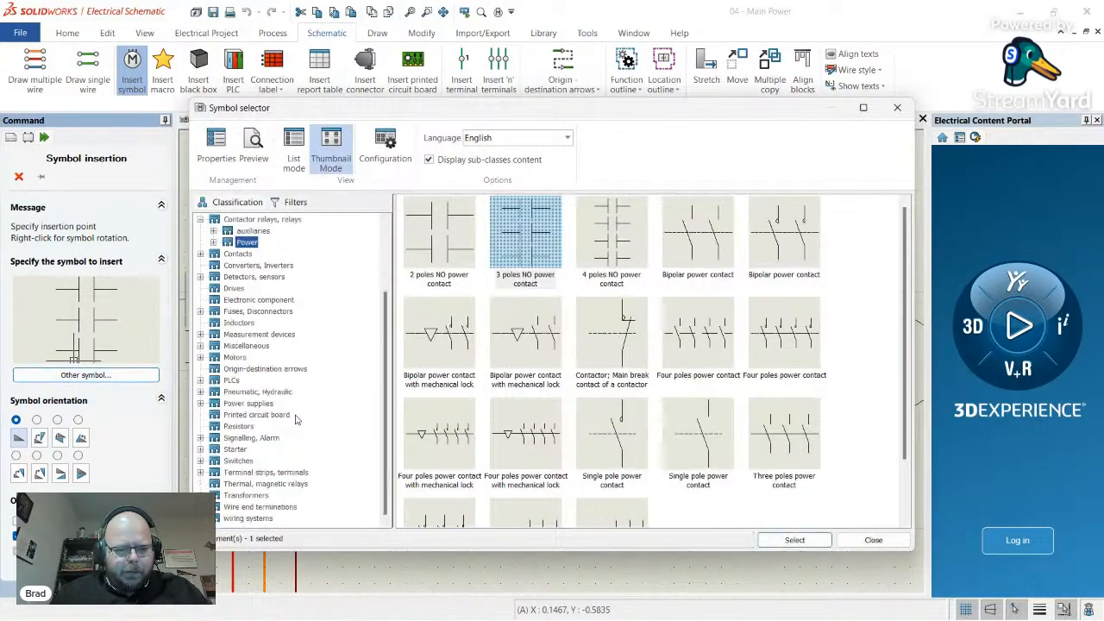
click(297, 485)
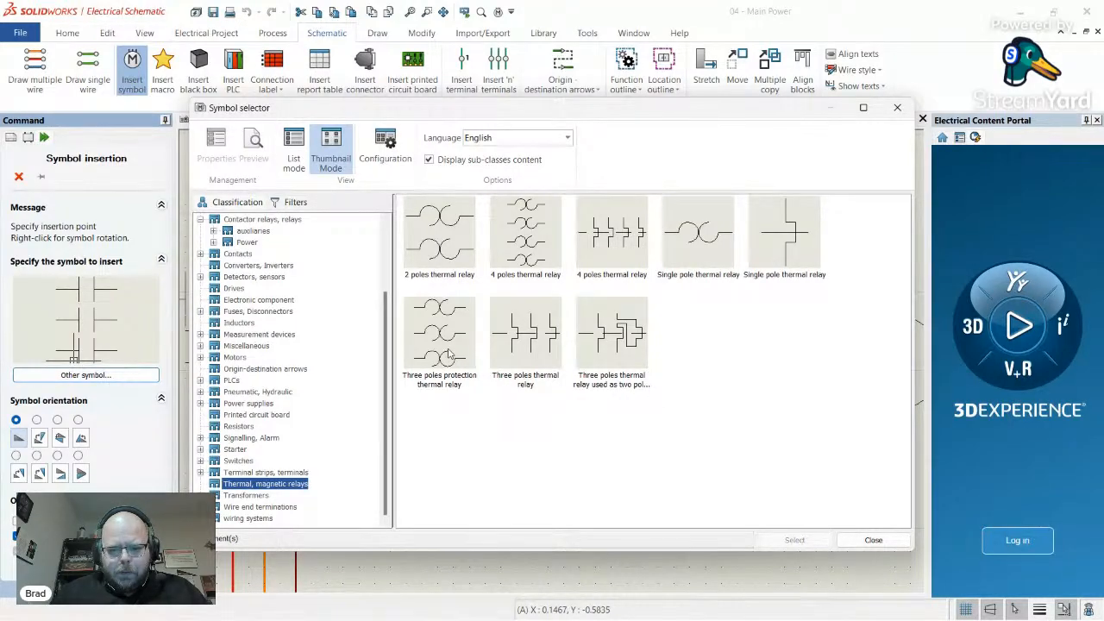
double_click(448, 352)
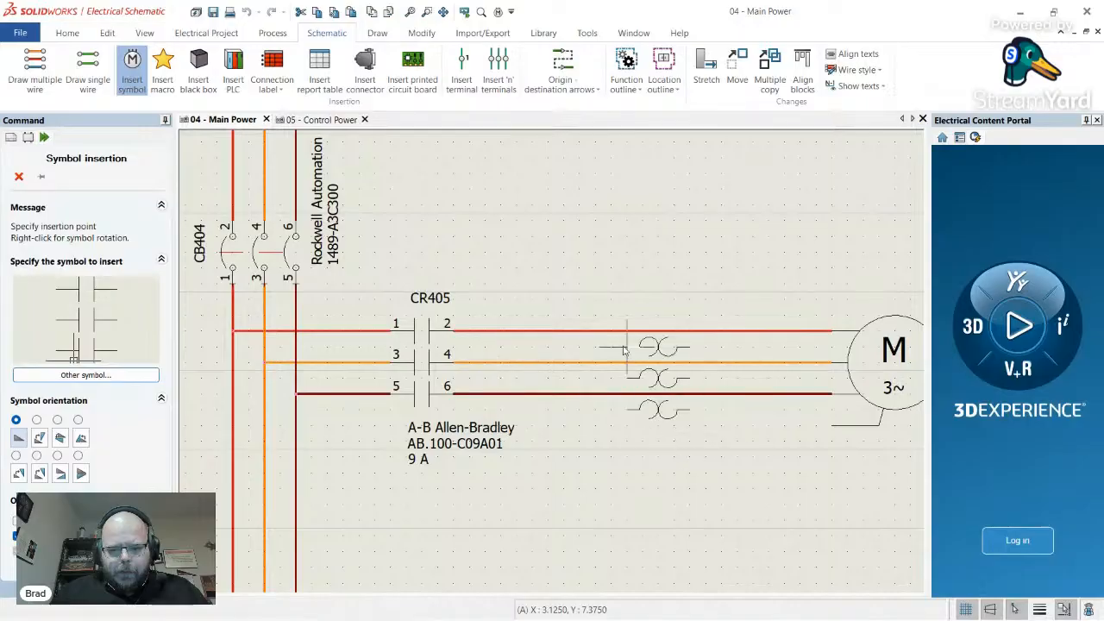
- Place the thermal relay on the three motor wires as RT405 and select its RT root text
click(611, 333)
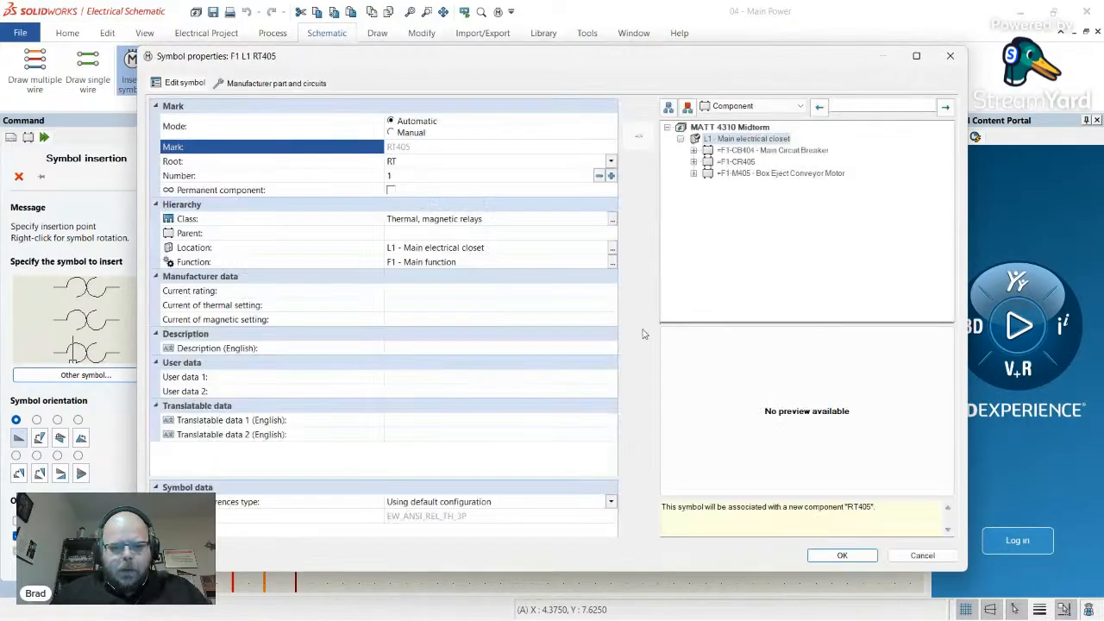
click(417, 163)
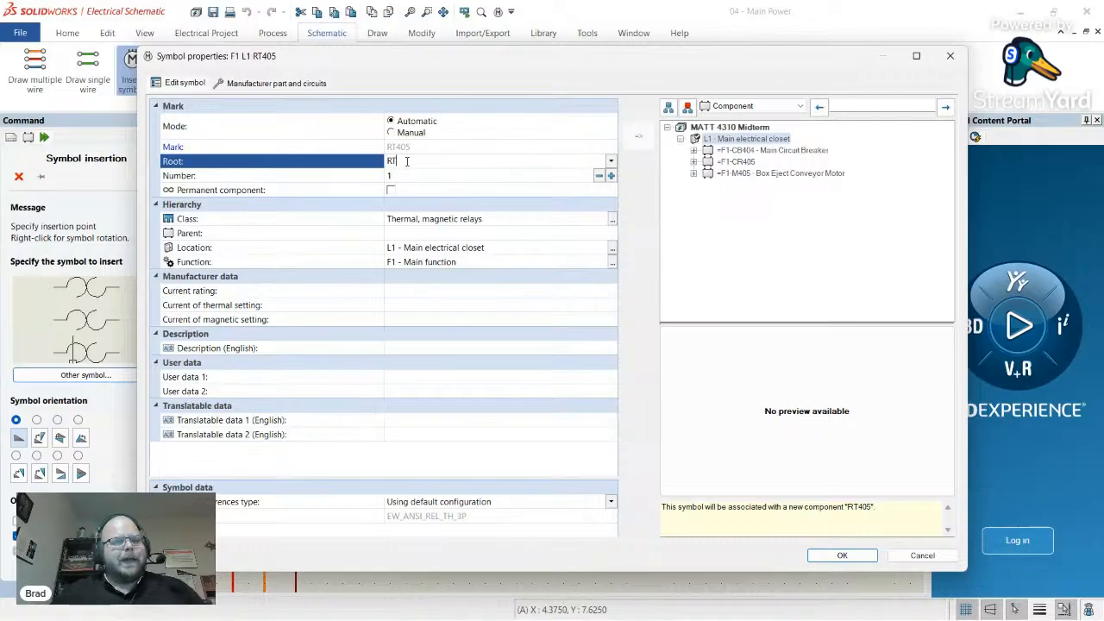
double_click(409, 161)
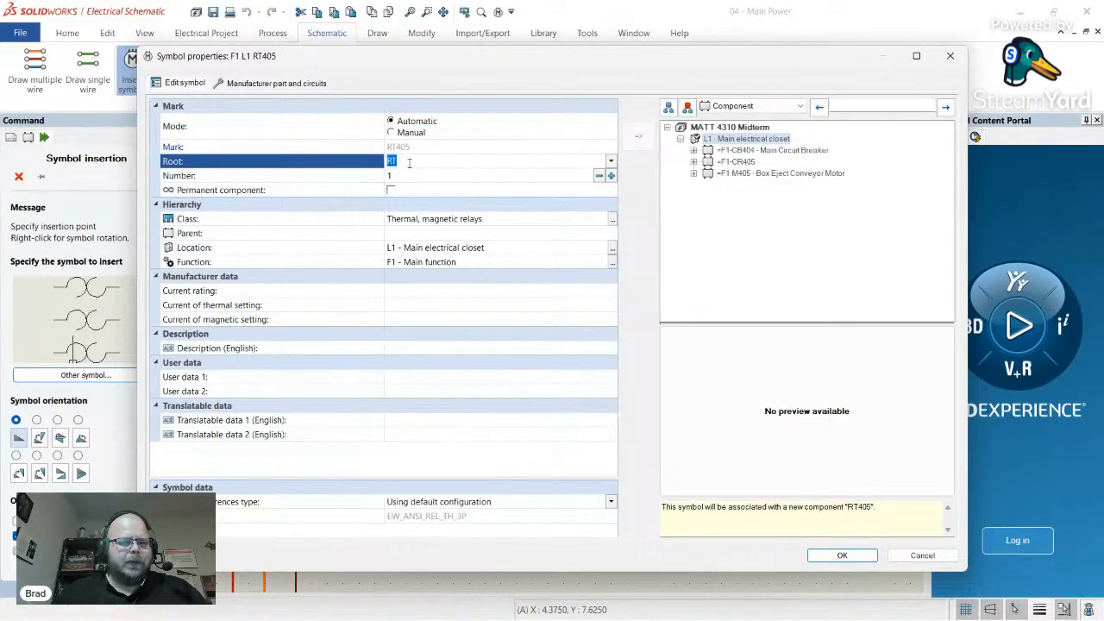
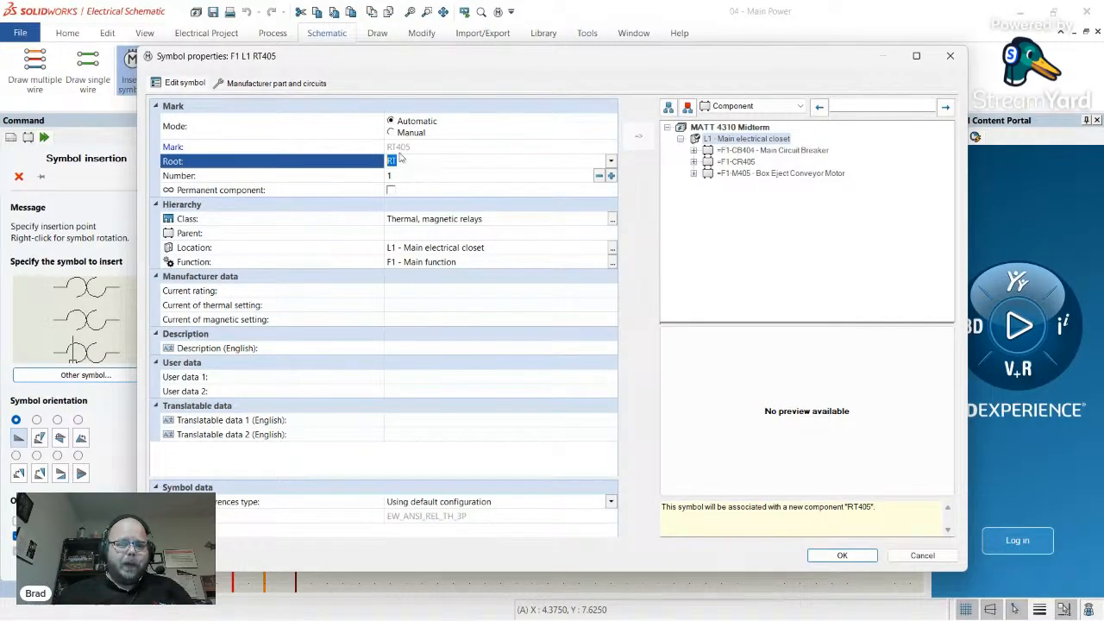
- Open the manufacturer part search for thermal relay RT405 from its Manufacturer part and circuits tab
click(356, 157)
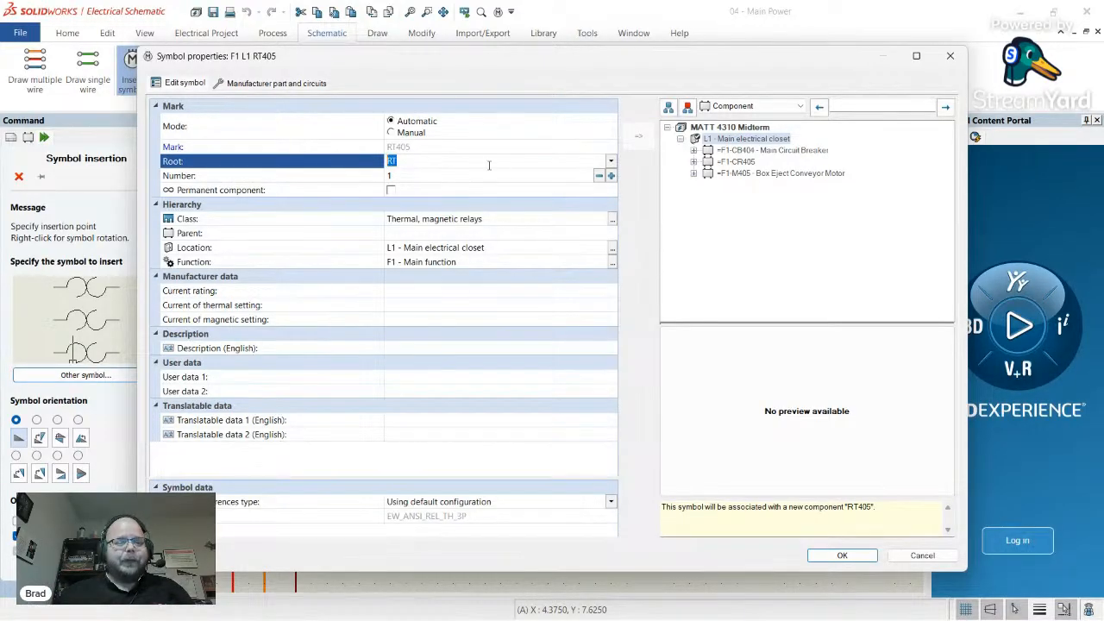
click(276, 84)
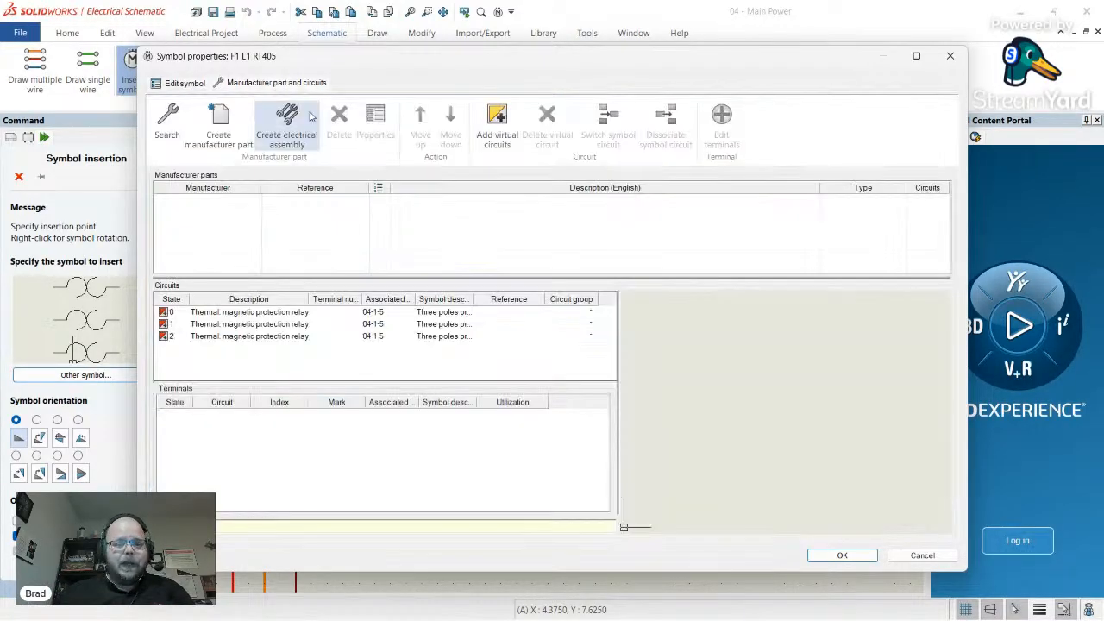
click(167, 125)
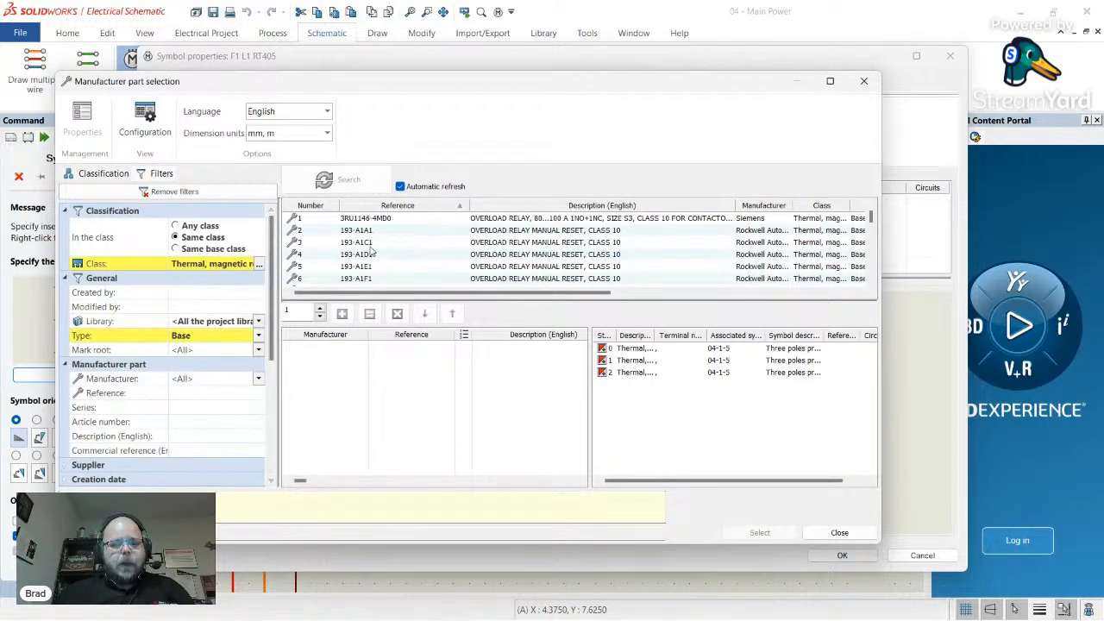
- Preview the row 121 overload relay's circuits, from the relay coil to the NO contact 97/98
scroll(394, 247, down, 2)
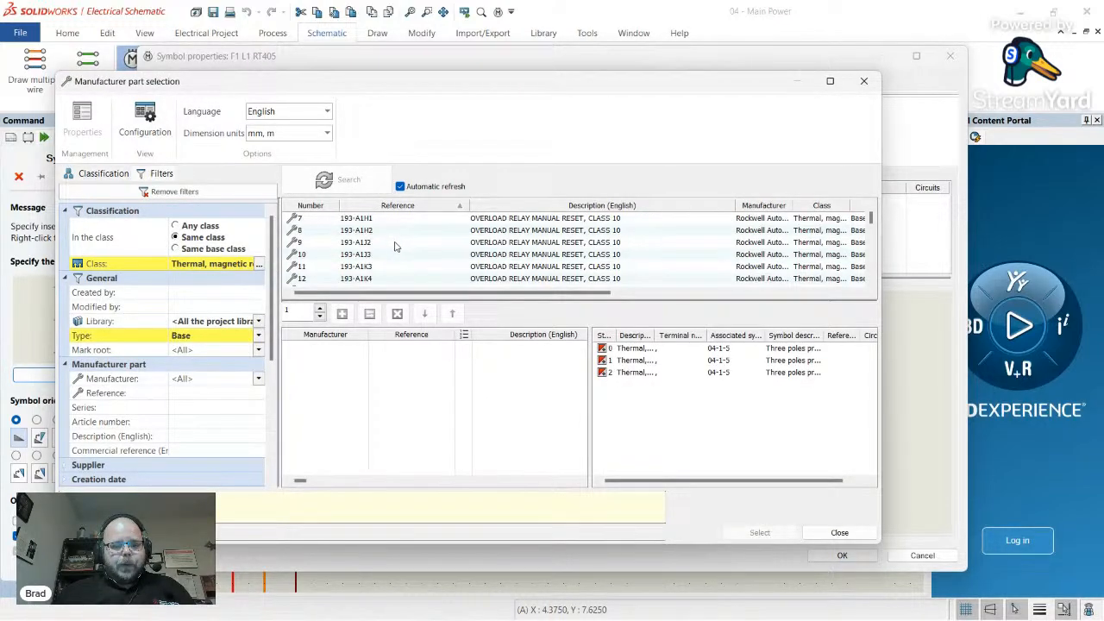
scroll(411, 251, down, 15)
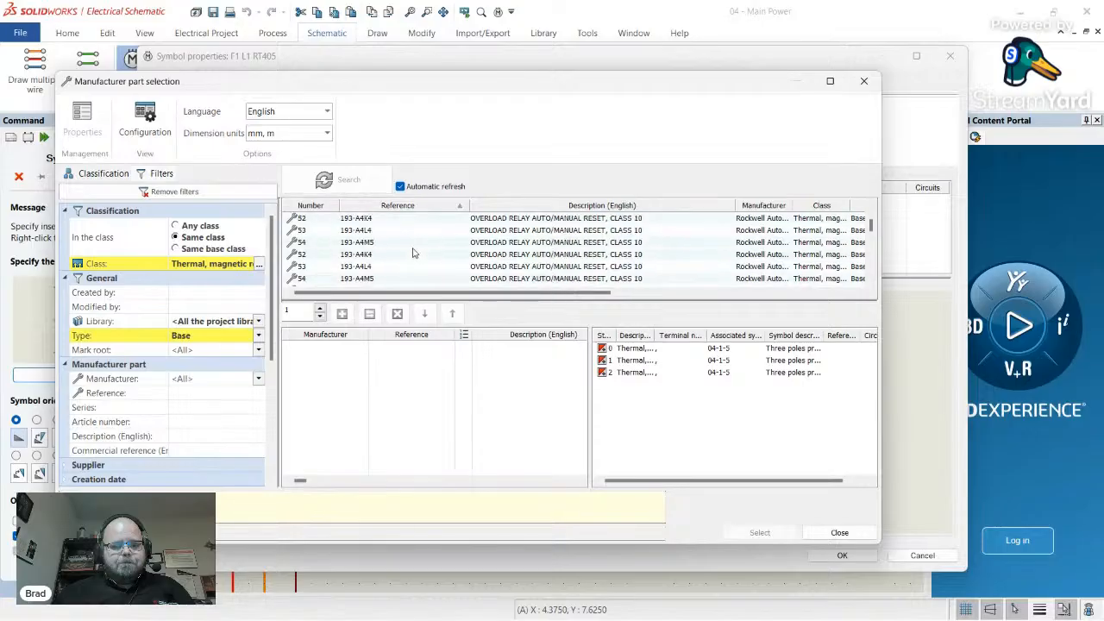
scroll(413, 252, down, 15)
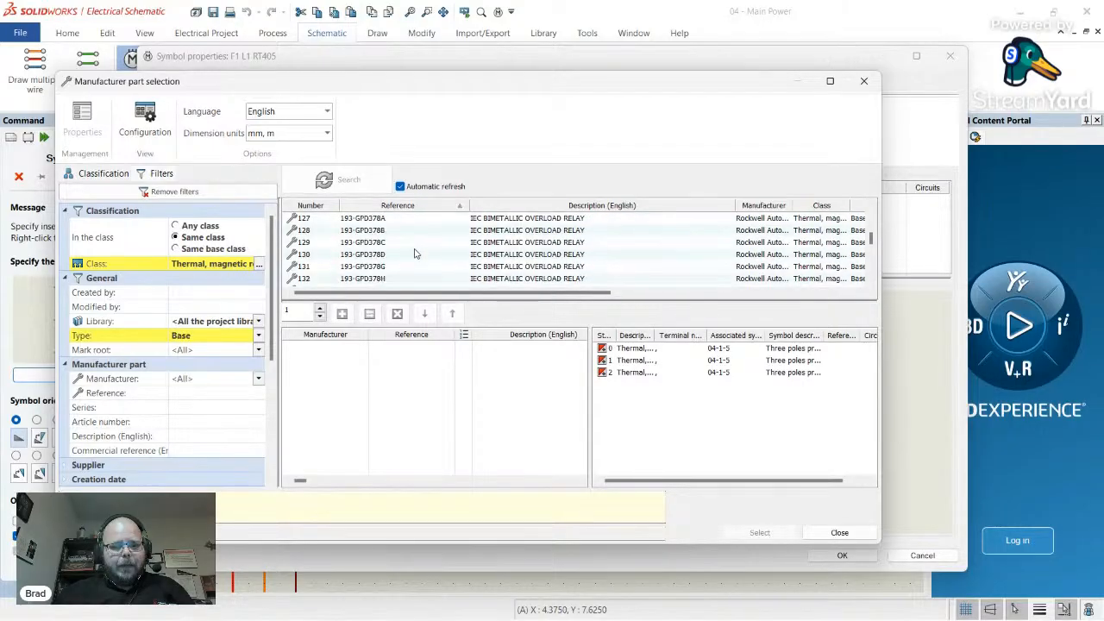
scroll(399, 264, up, 1)
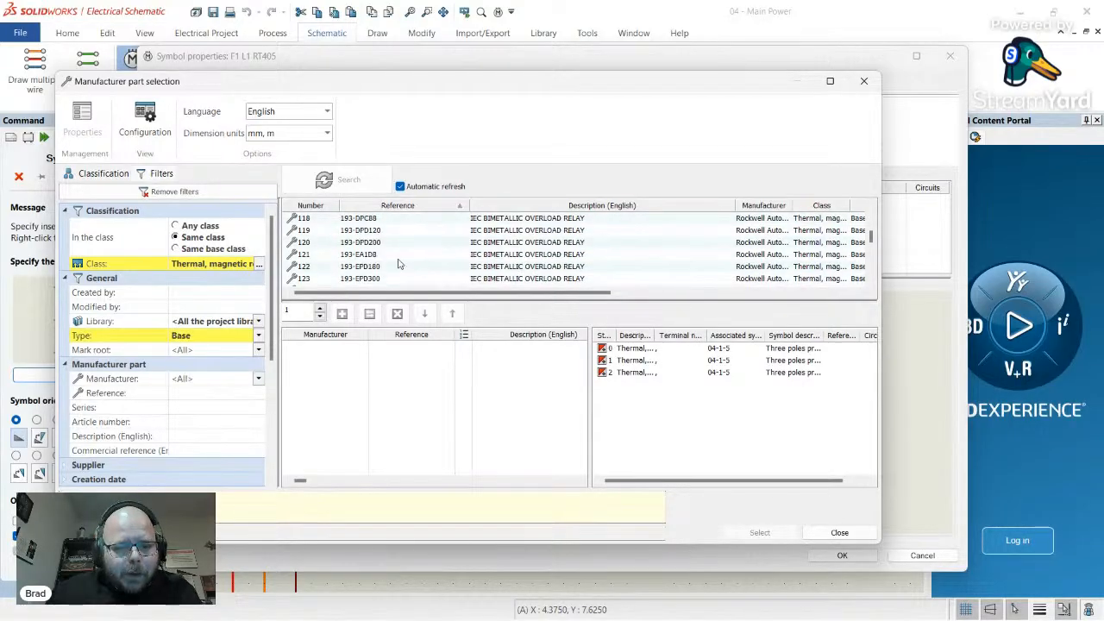
click(387, 255)
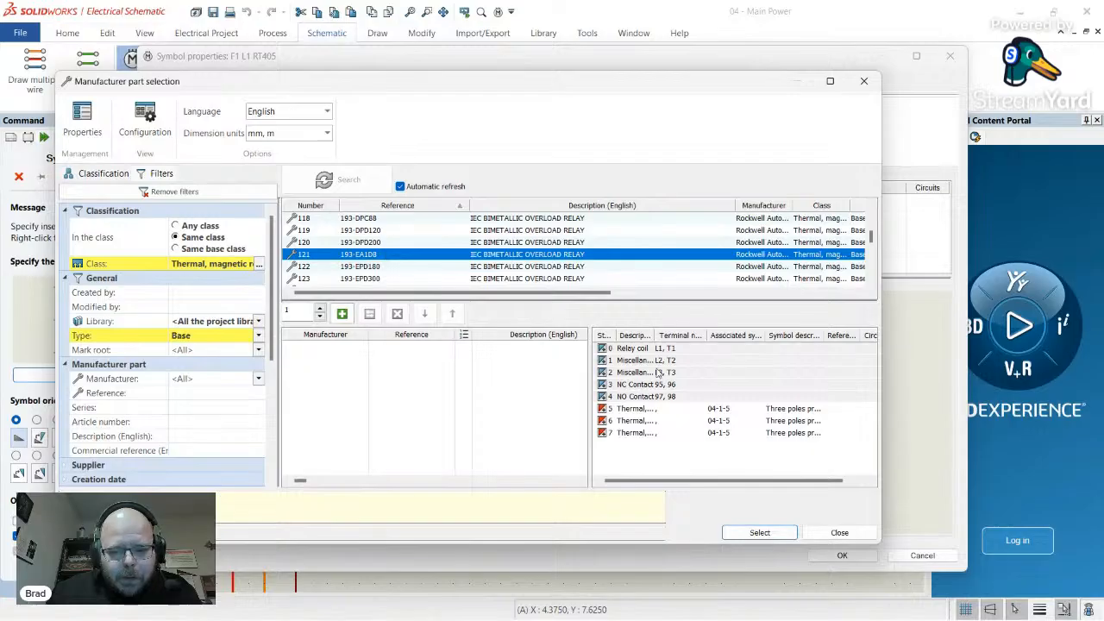
click(617, 352)
click(630, 361)
click(637, 372)
click(639, 384)
click(639, 396)
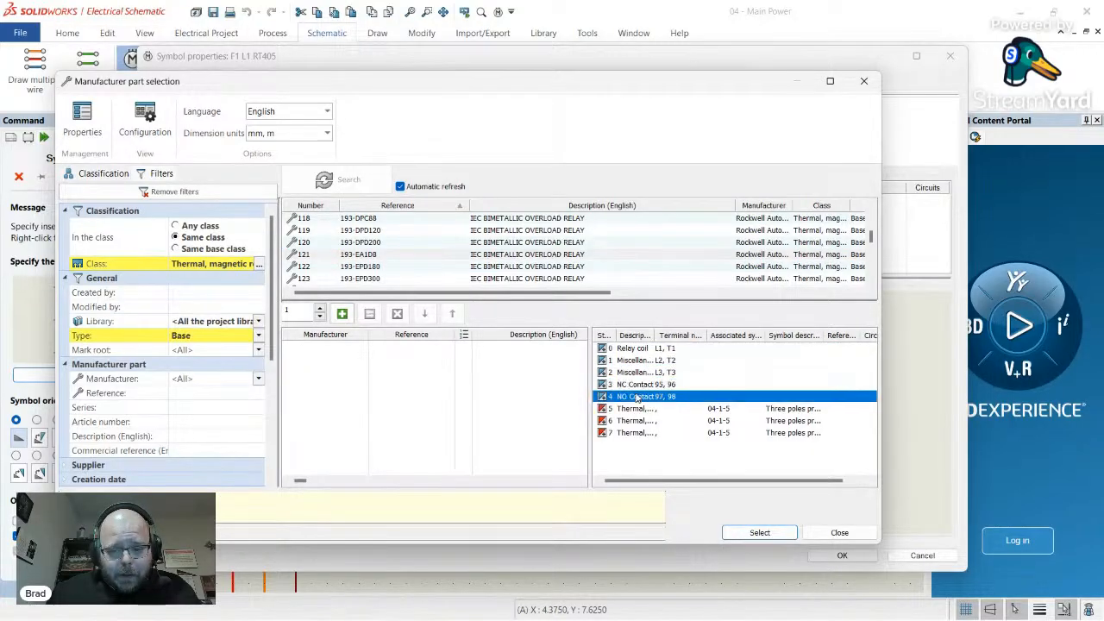
- Compare circuits of the row 122, row 118 and 193-C1P6 overload relays
click(373, 266)
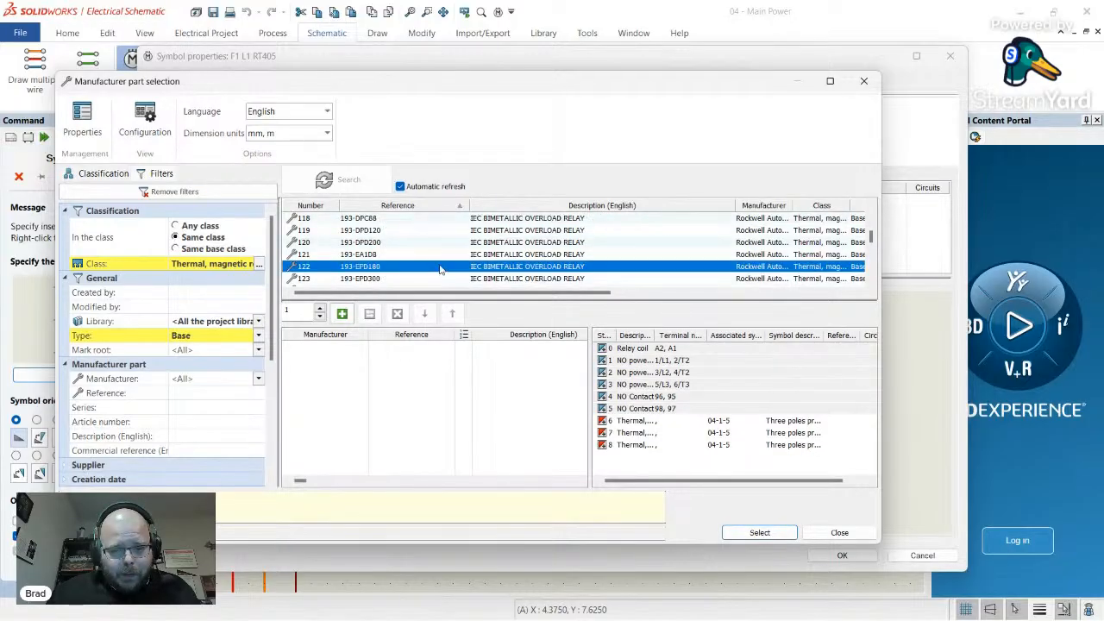
scroll(458, 258, up, 1)
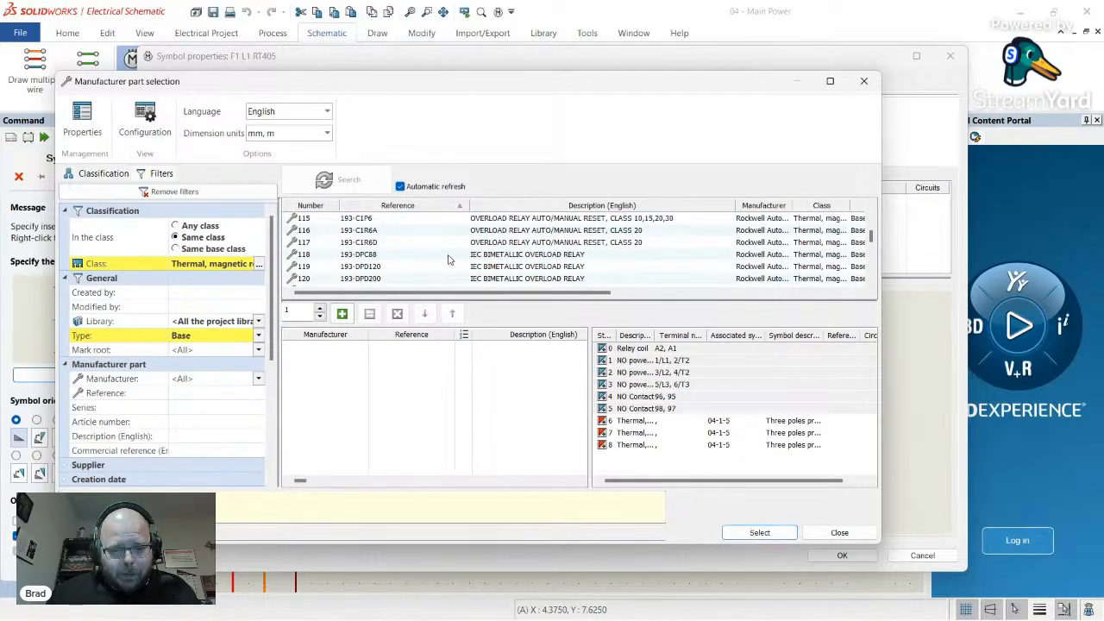
click(448, 257)
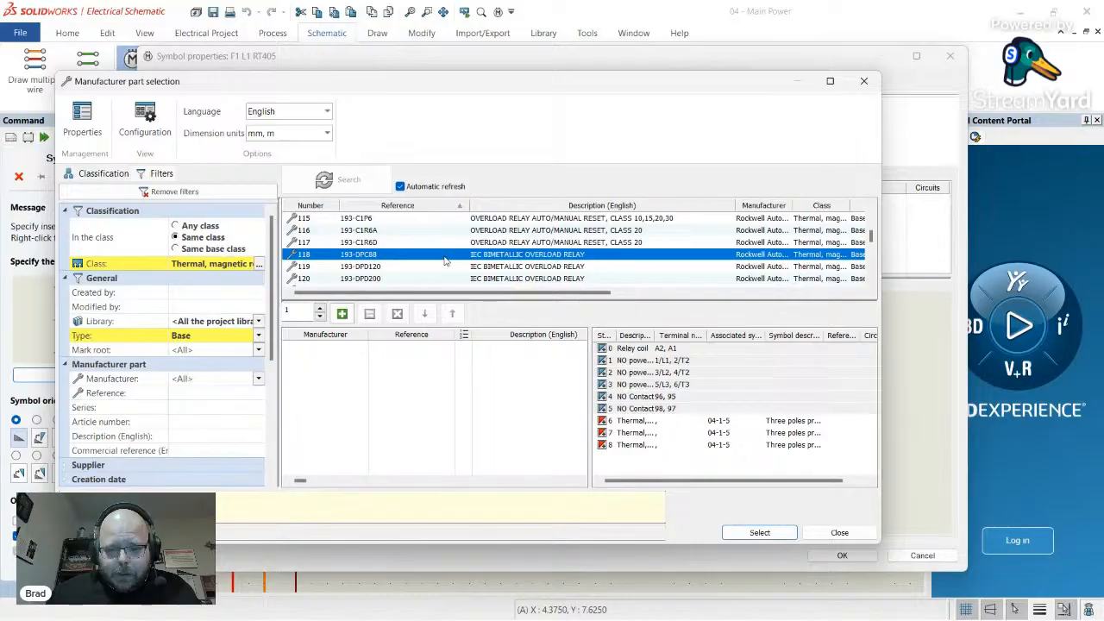
scroll(445, 261, up, 1)
click(489, 257)
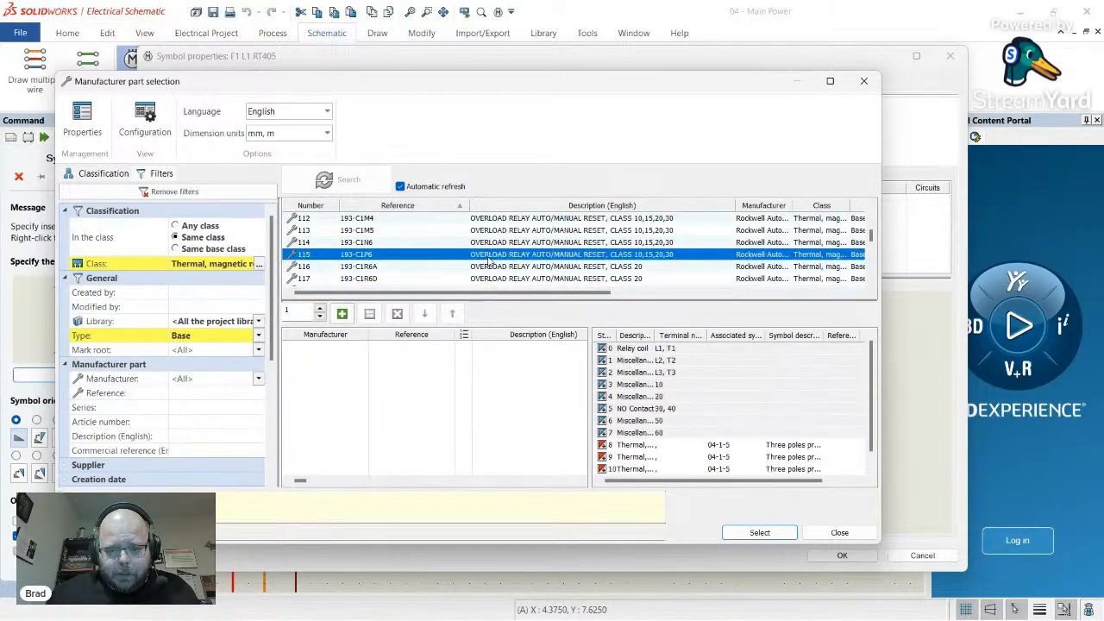
scroll(488, 262, down, 3)
scroll(674, 428, down, 1)
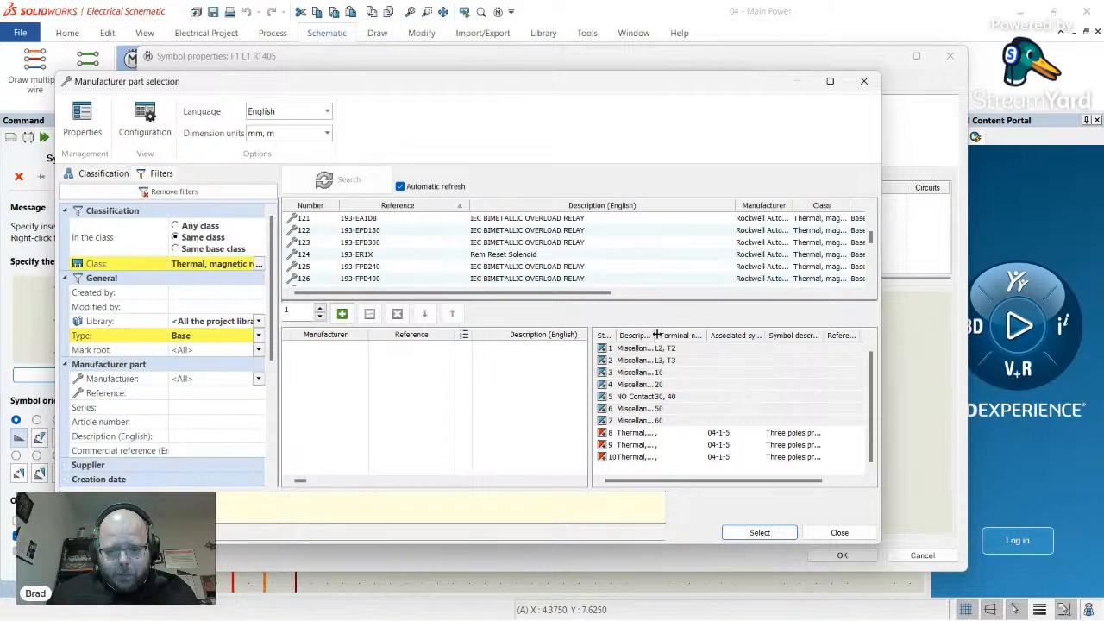
- Widen the Description column and re-check the row 121 relay's circuits, including L3/T3
drag(658, 335, 742, 335)
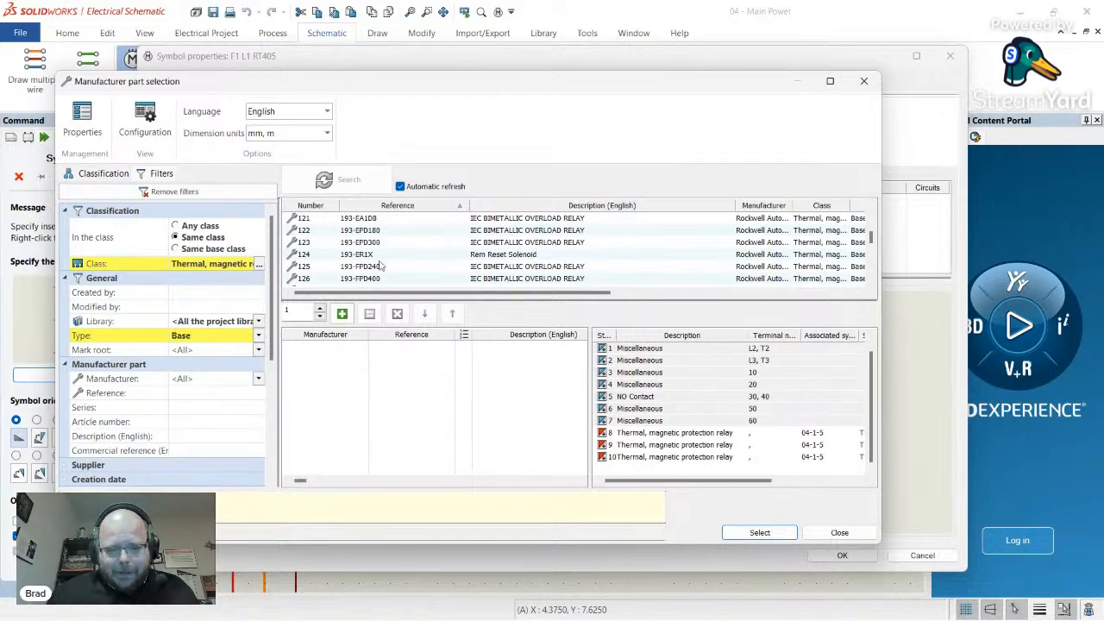
scroll(380, 267, down, 9)
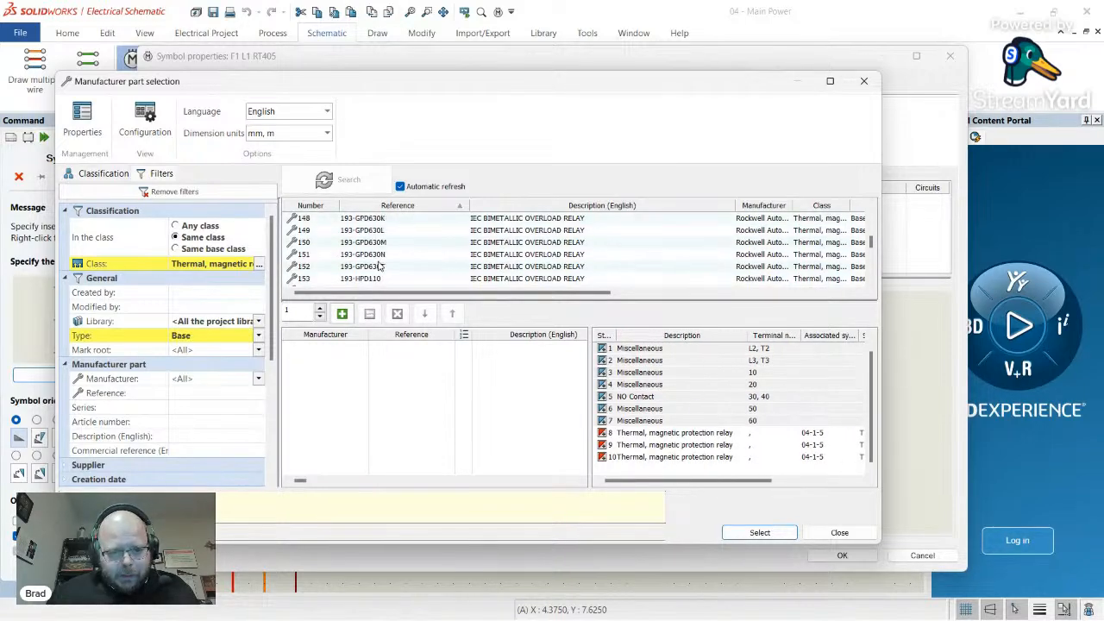
scroll(380, 267, up, 10)
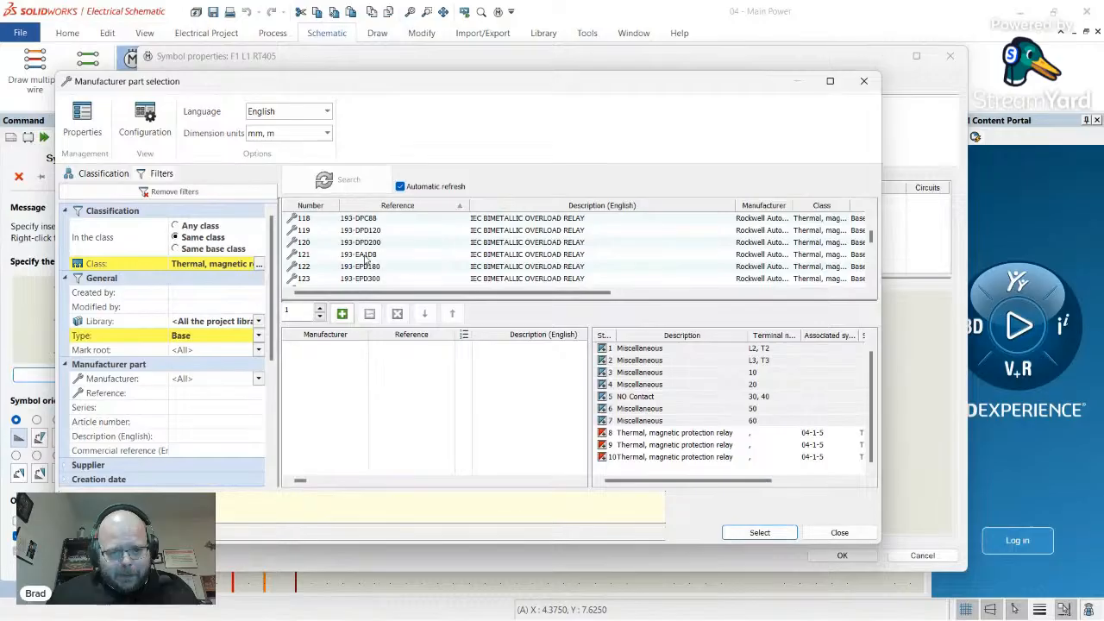
click(367, 255)
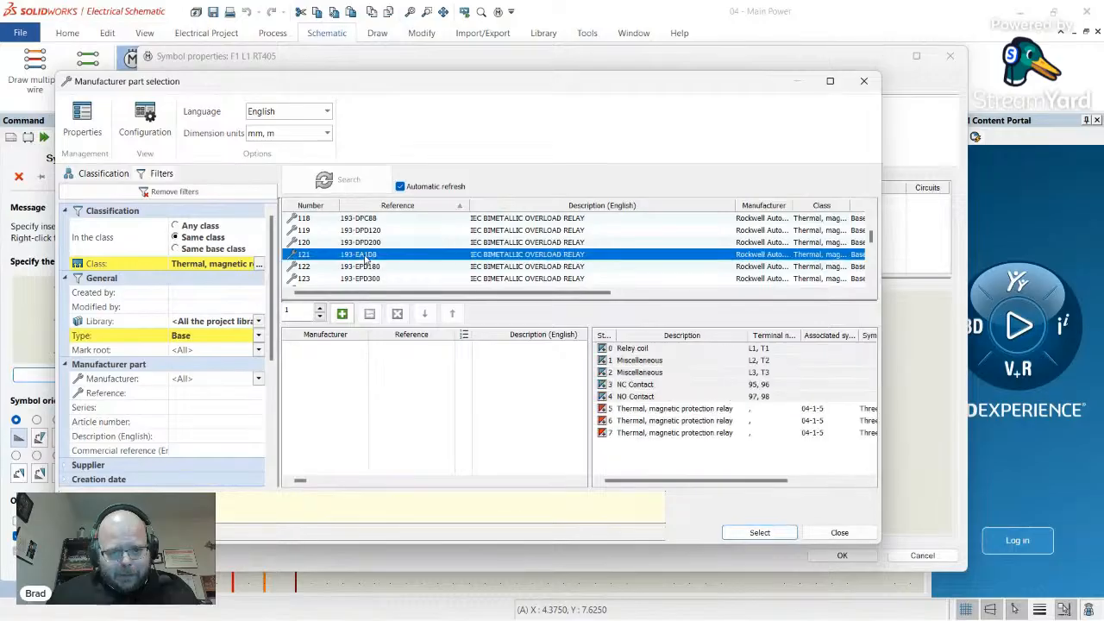
click(651, 372)
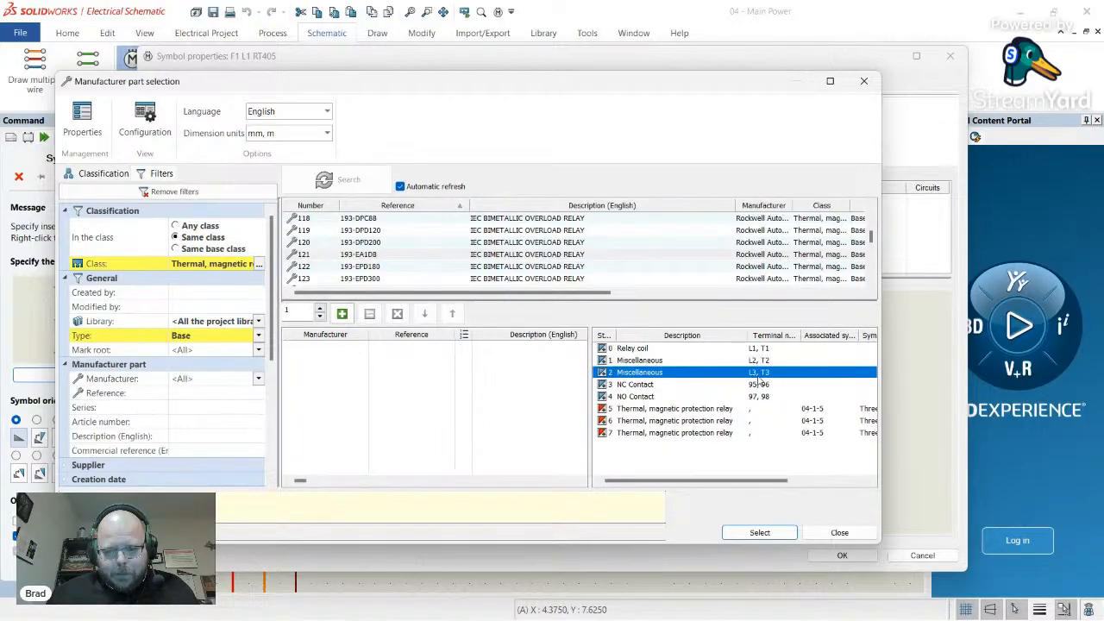
- Review the 193-EFD180 relay's NO power contacts, auxiliary contacts and thermal protection circuits
click(391, 267)
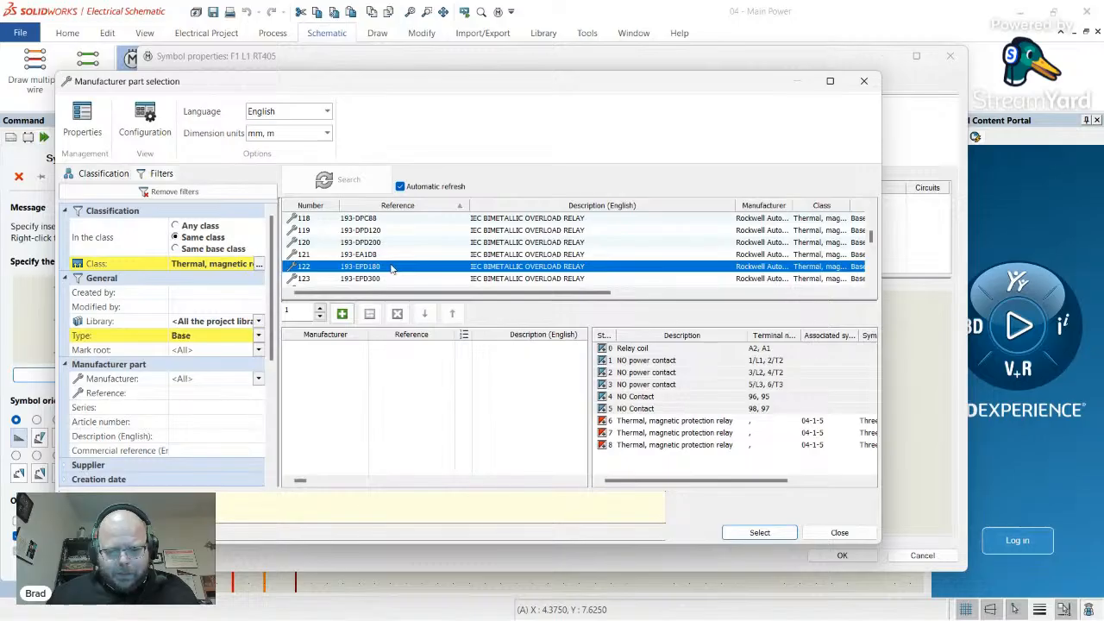
click(647, 362)
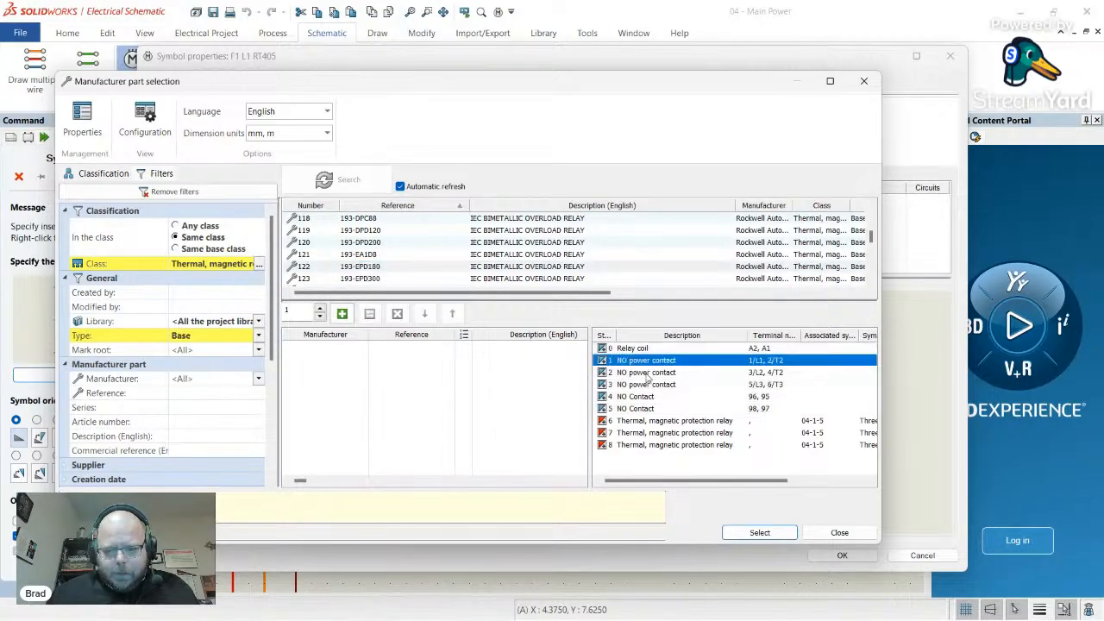
click(650, 373)
click(653, 385)
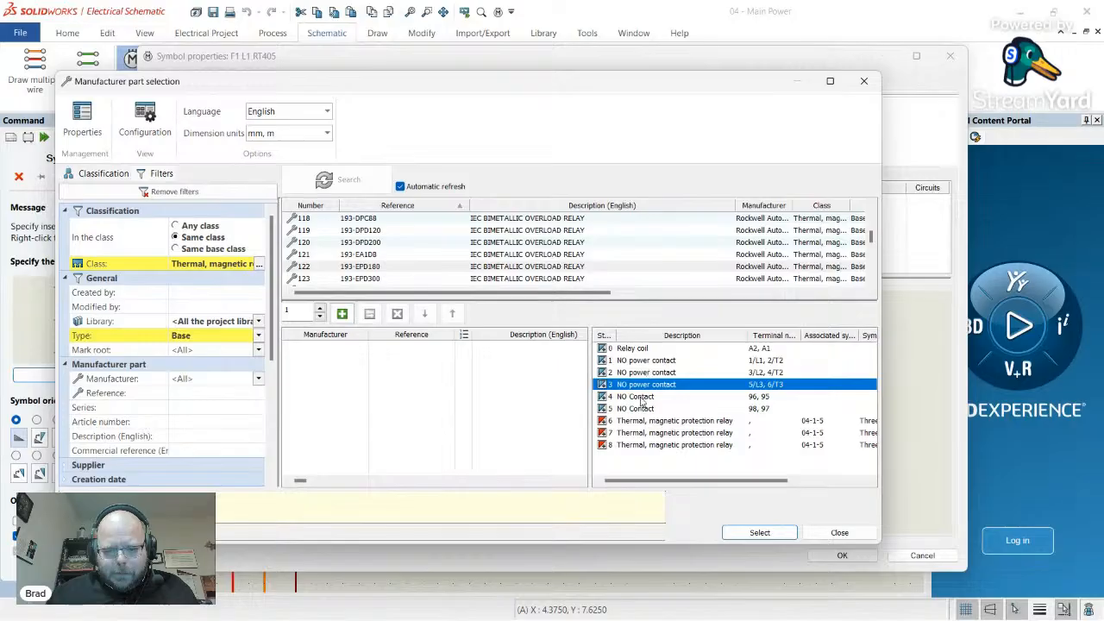
click(645, 398)
click(646, 409)
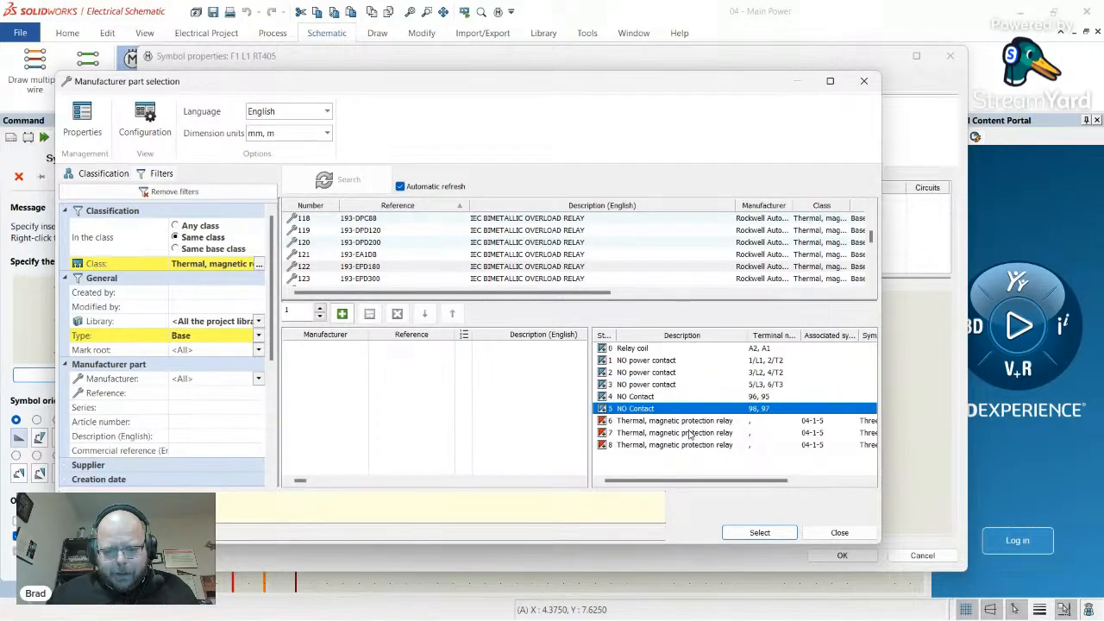
click(698, 422)
click(704, 436)
click(703, 447)
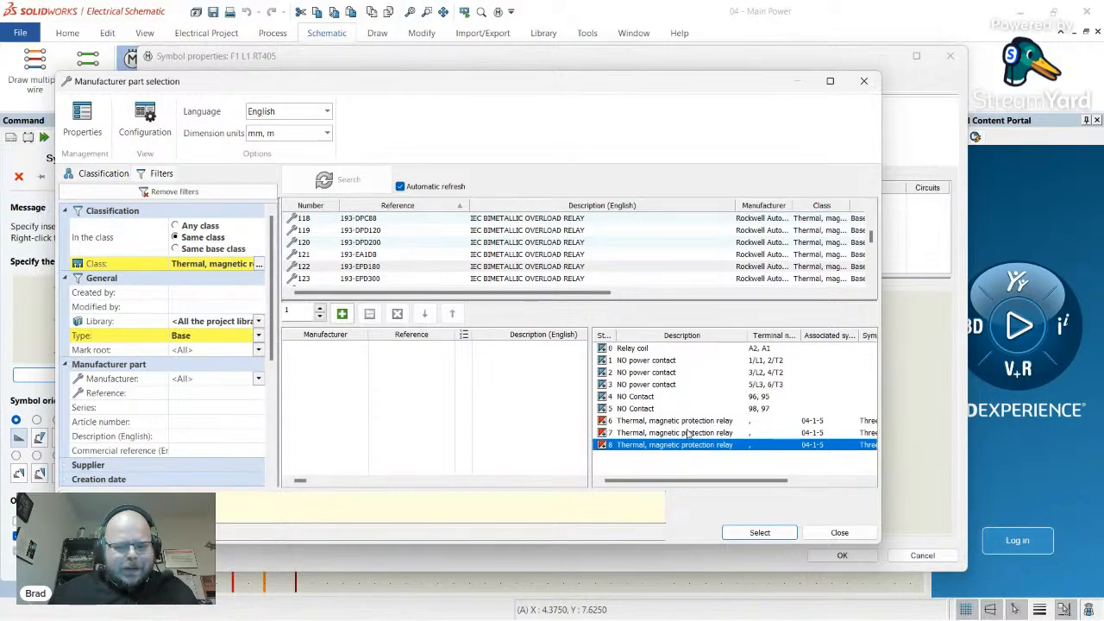
- Recheck the NO power contact terminals, 3/L2, 4/T2 through 5/L3, 6/T3
click(666, 383)
click(667, 373)
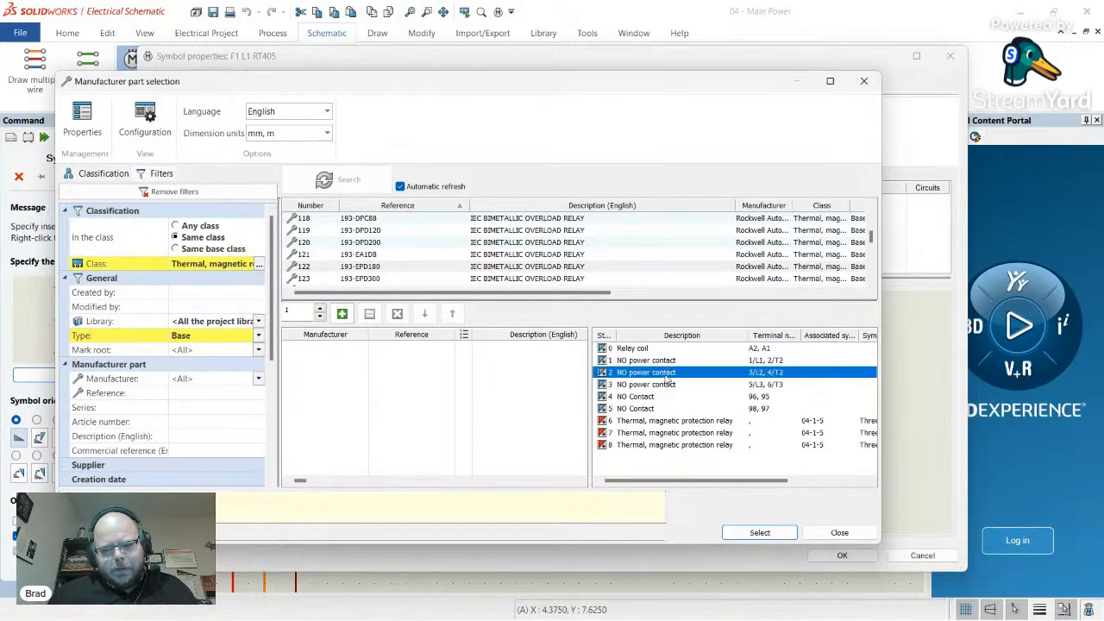
click(659, 362)
click(655, 372)
click(654, 385)
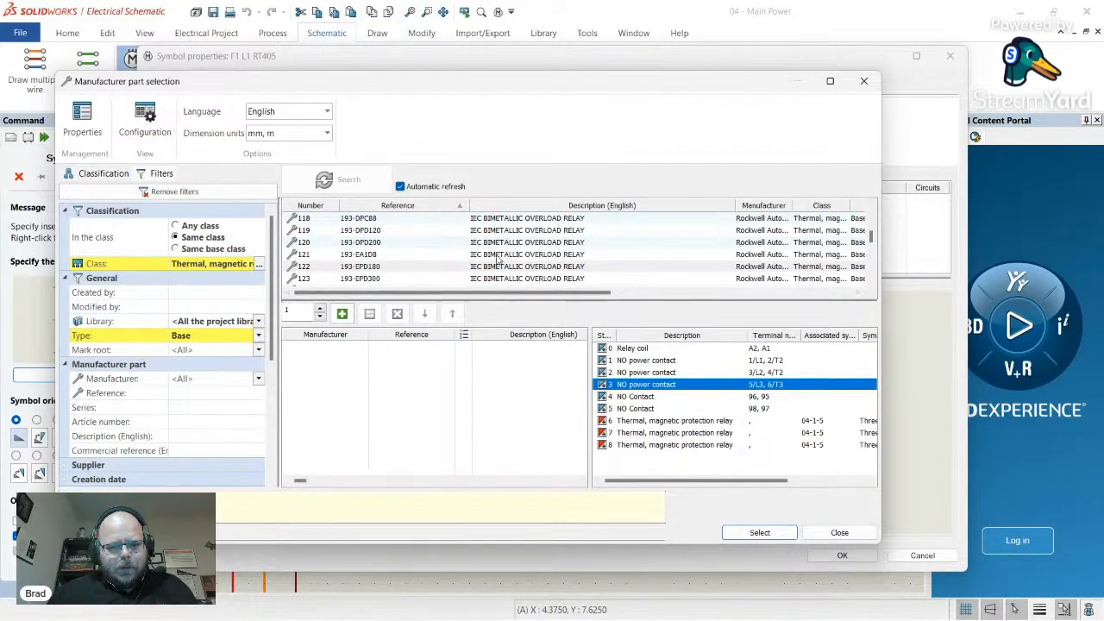
- Compare the 193-A1A1, 193-A1C1, 193-A1D1 and 193-FPD240 overload relay parts and circuits
click(391, 275)
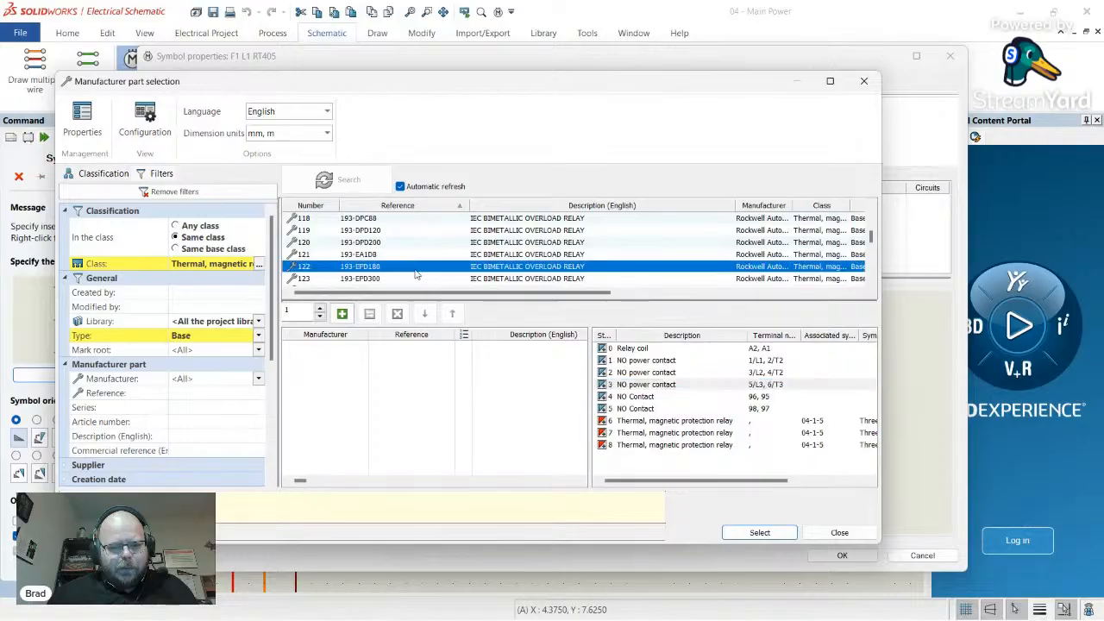
scroll(423, 274, up, 1)
scroll(422, 274, up, 6)
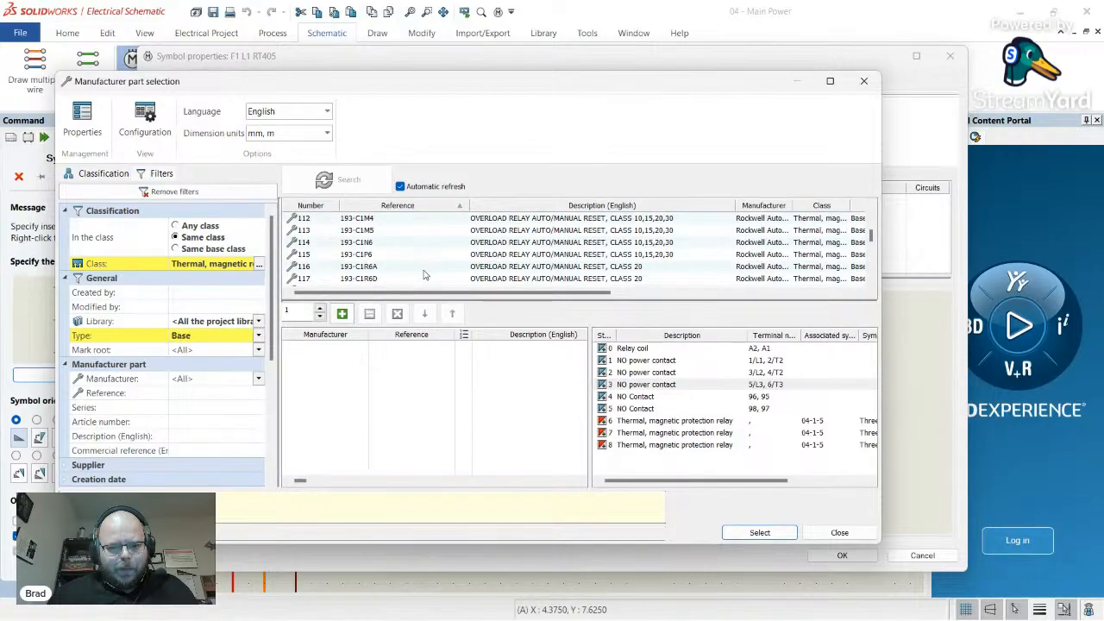
scroll(432, 276, up, 10)
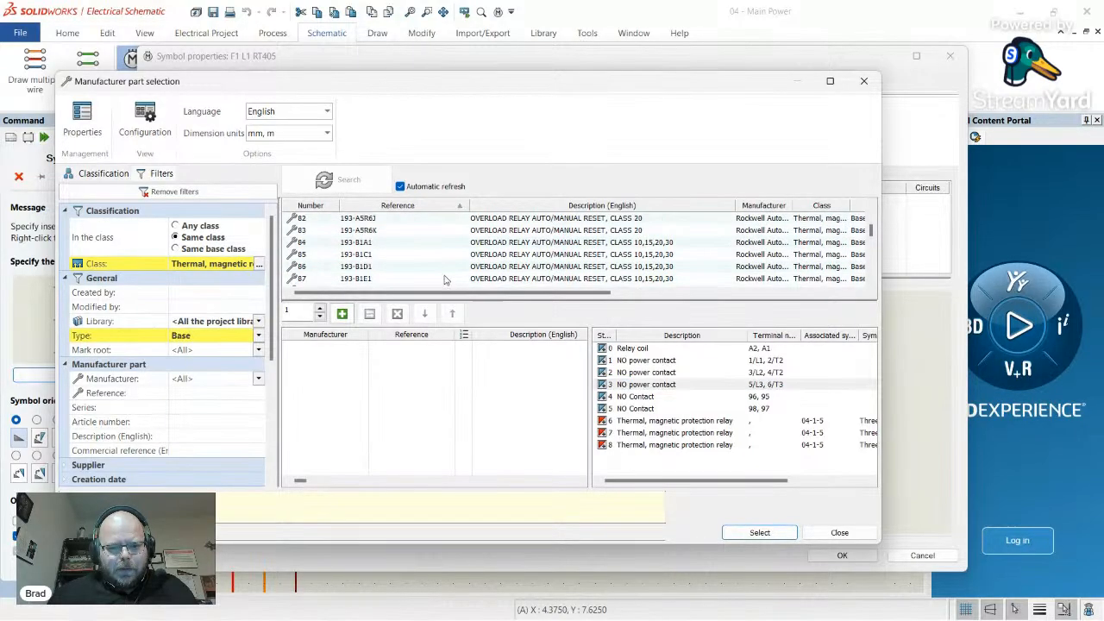
scroll(442, 278, up, 11)
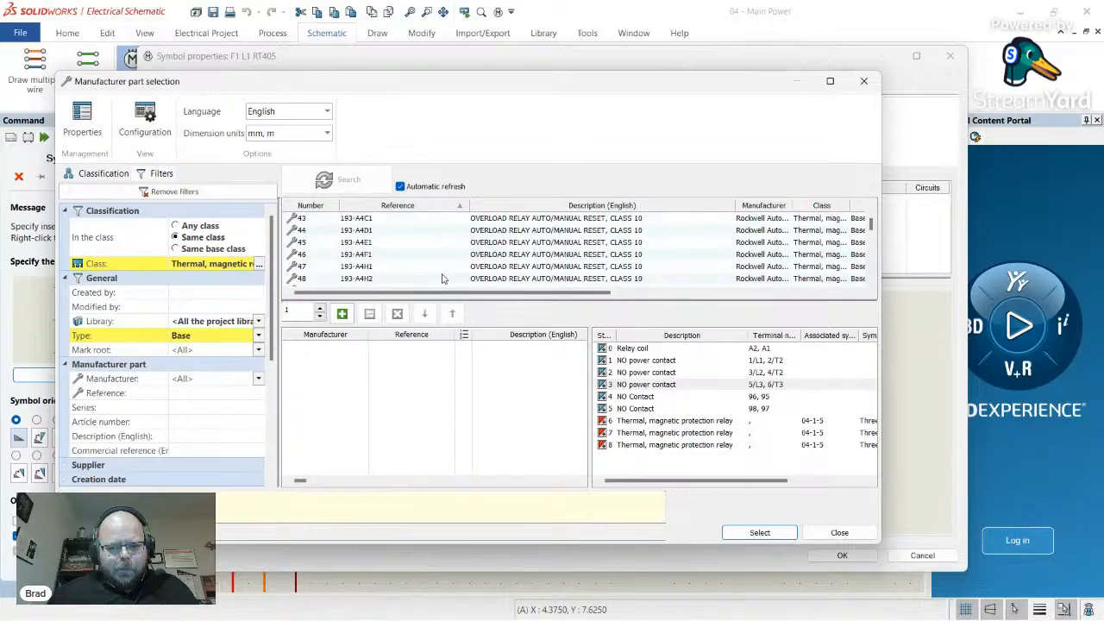
scroll(493, 251, up, 3)
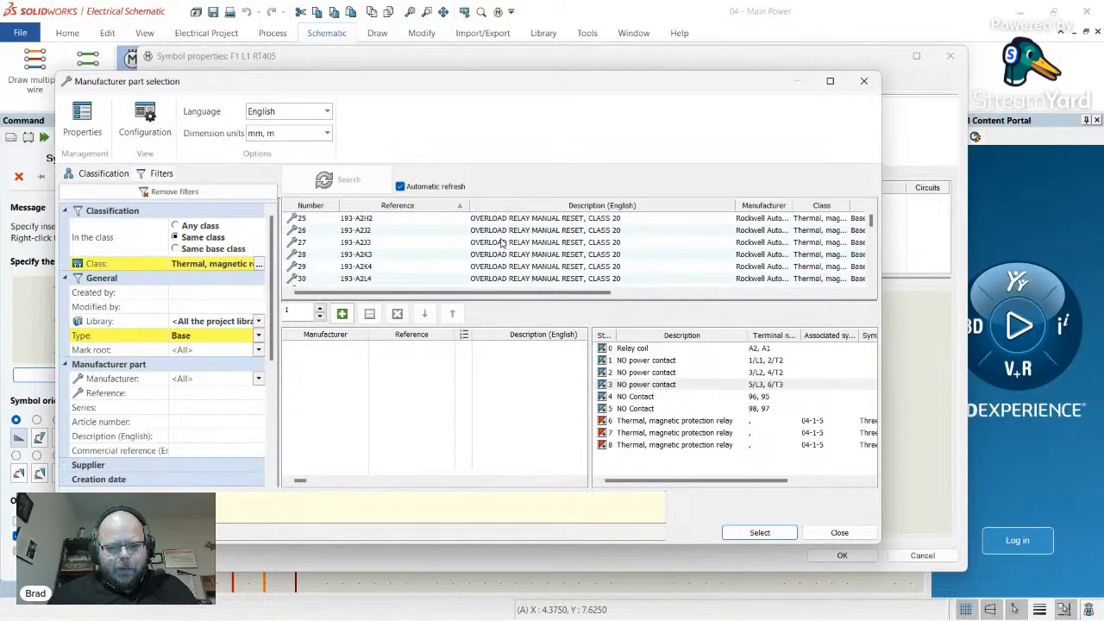
scroll(503, 244, up, 8)
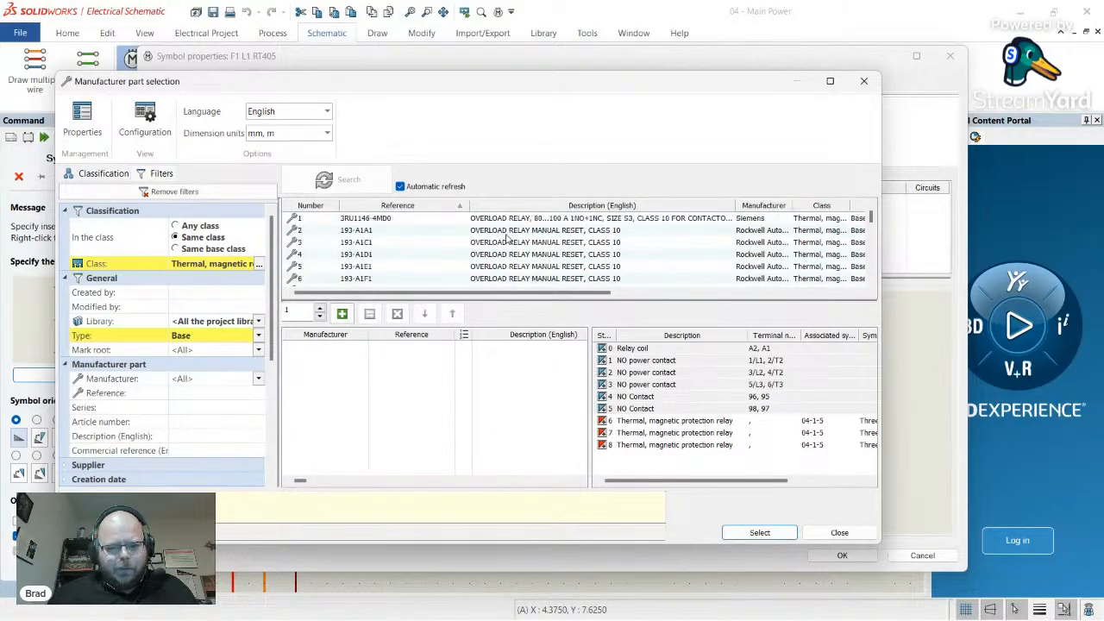
click(494, 233)
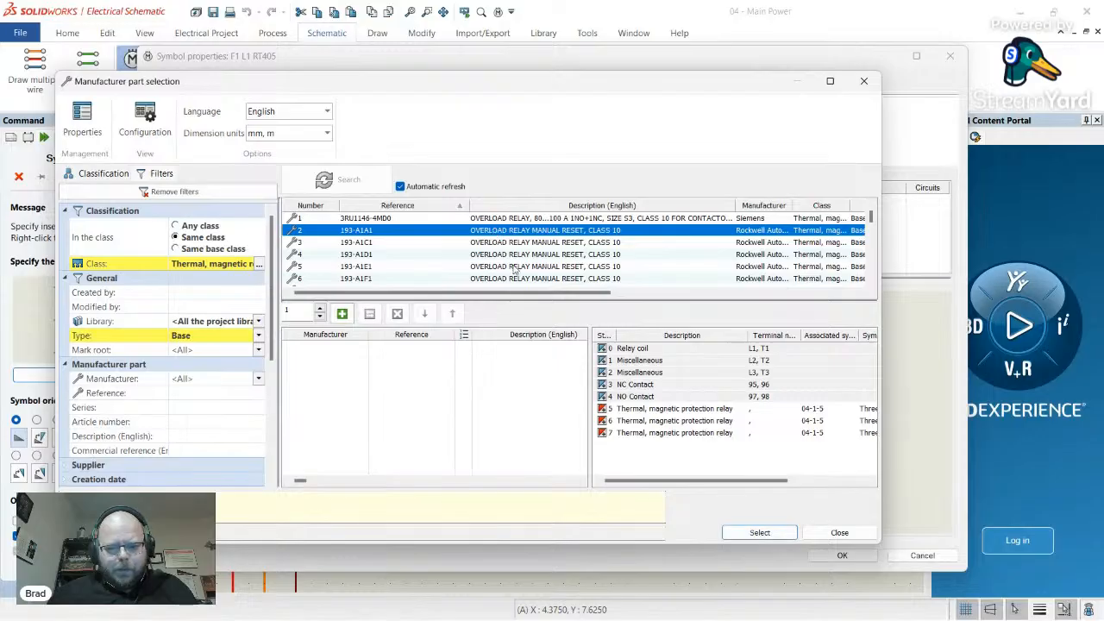
click(418, 245)
click(494, 254)
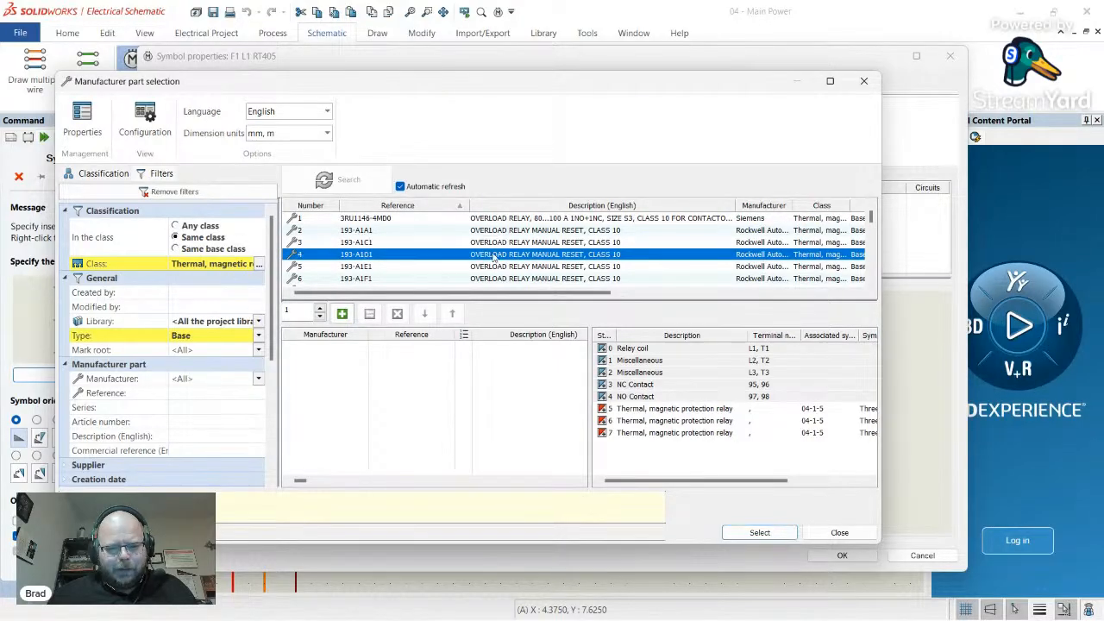
scroll(501, 259, down, 9)
scroll(507, 265, down, 20)
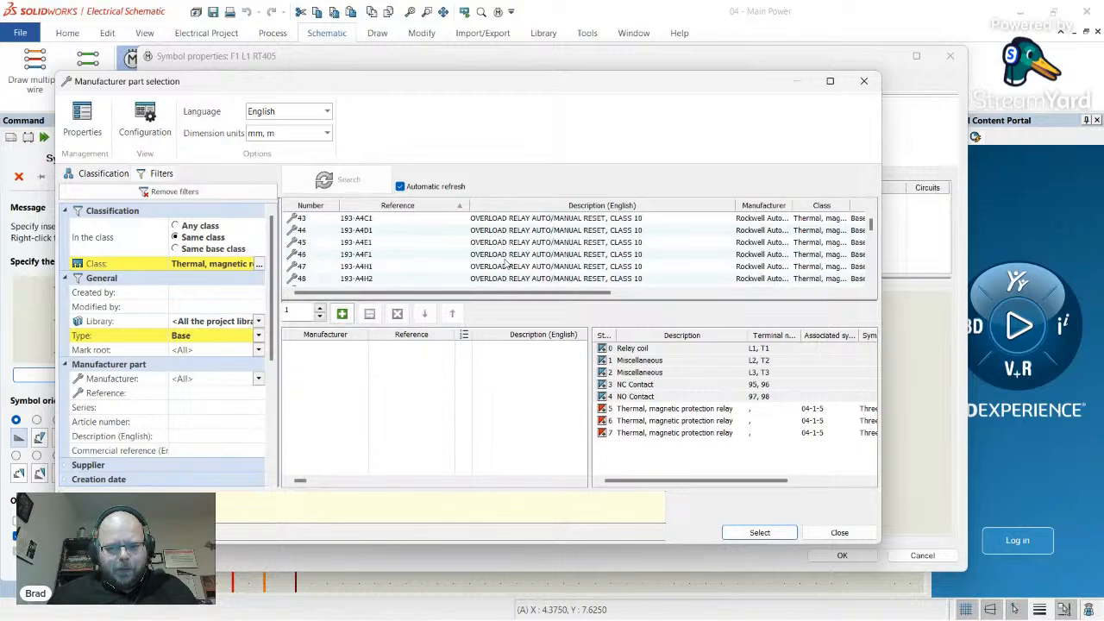
scroll(510, 265, down, 9)
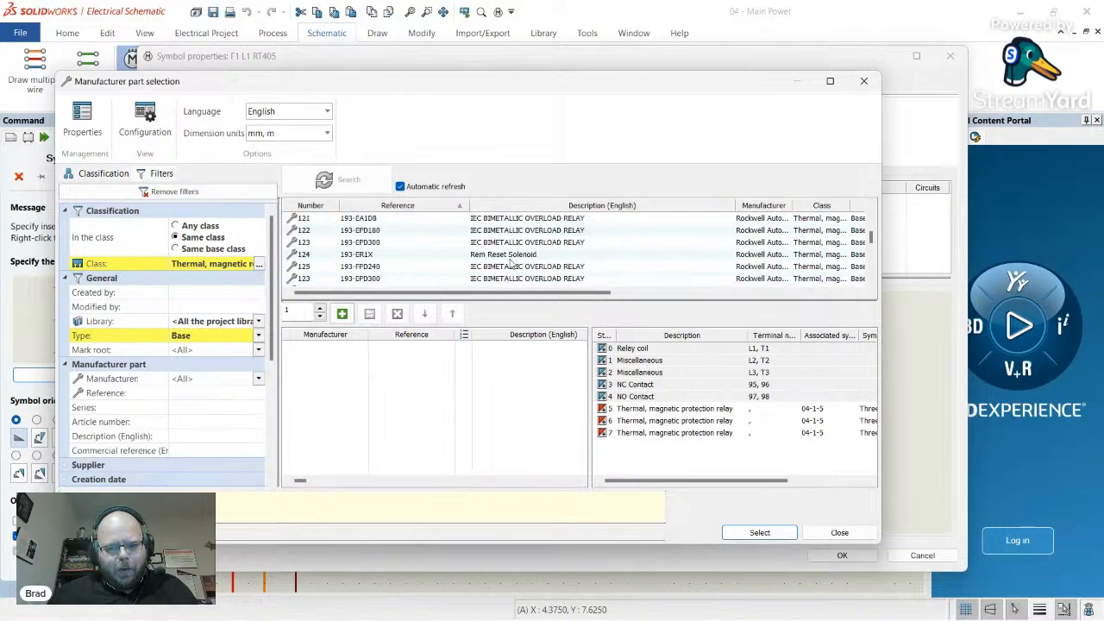
click(511, 230)
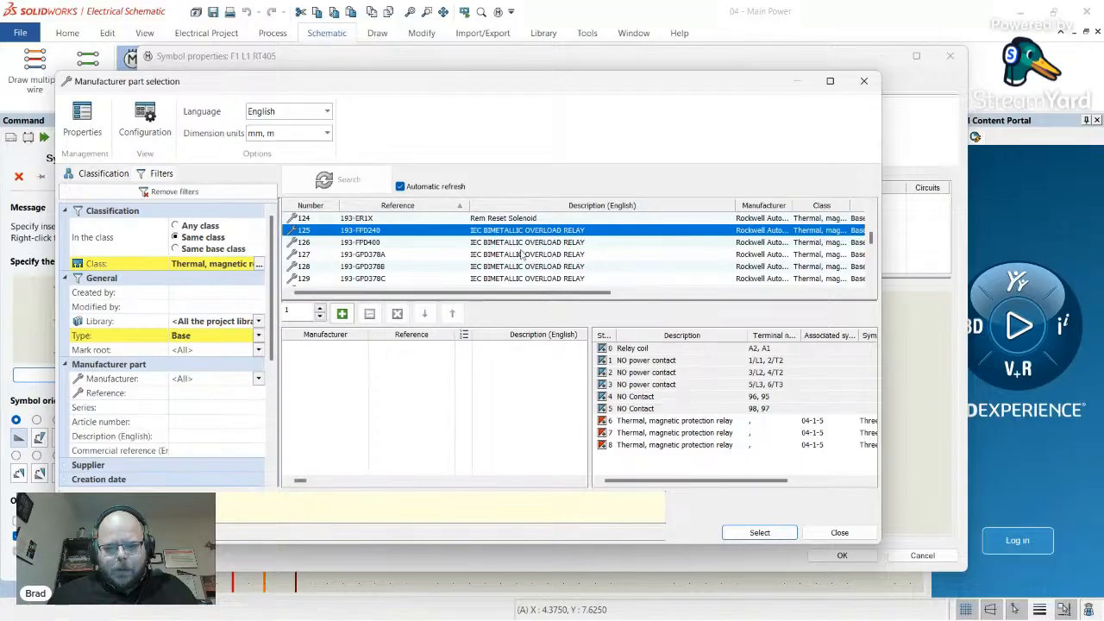
- Inspect 193-DPC88's thermal protection circuit, then cancel part selection and RT405 symbol properties
scroll(423, 263, up, 1)
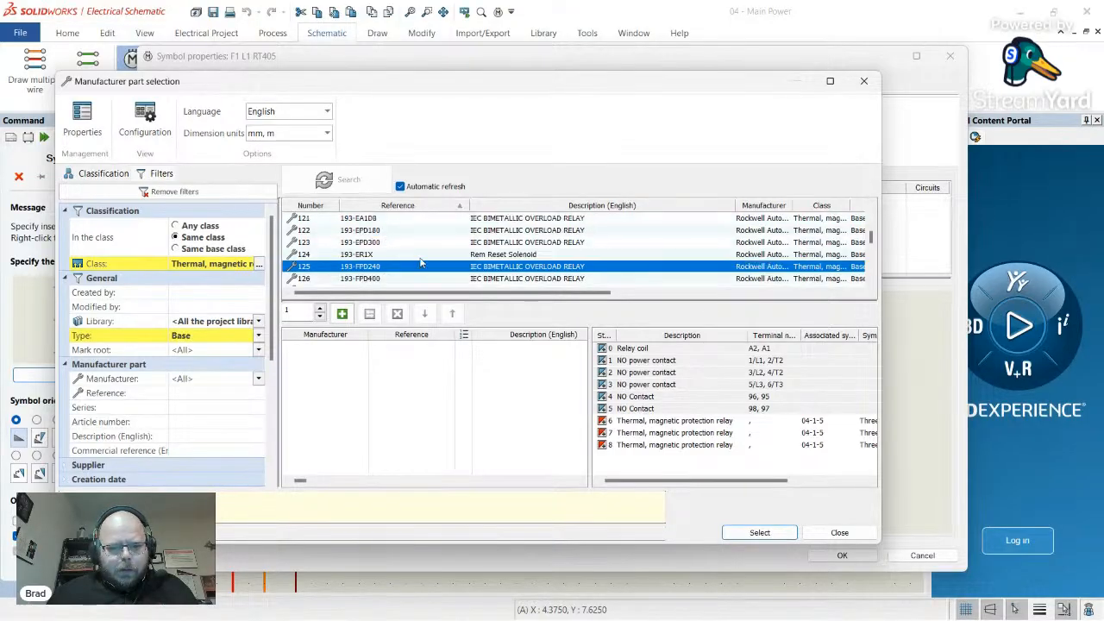
scroll(514, 276, up, 1)
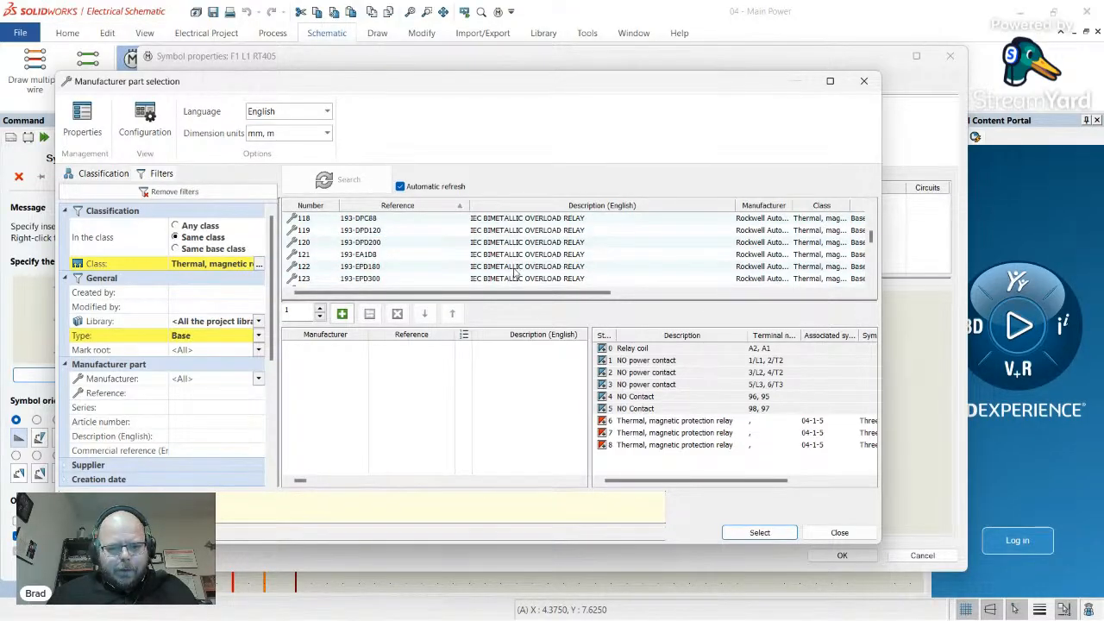
scroll(515, 272, up, 1)
click(506, 258)
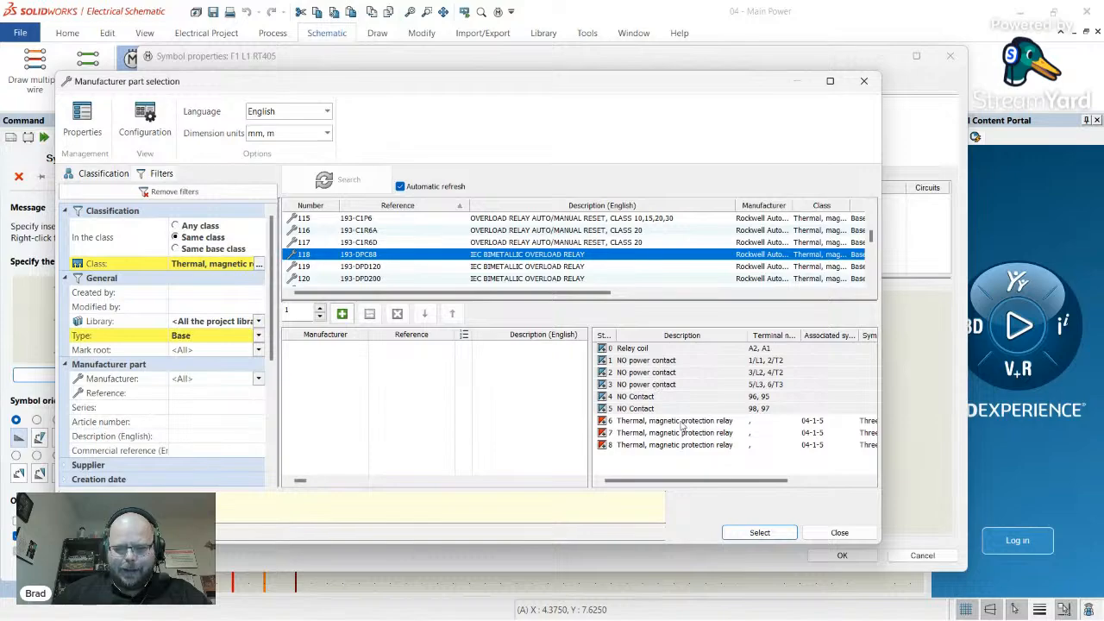
click(656, 421)
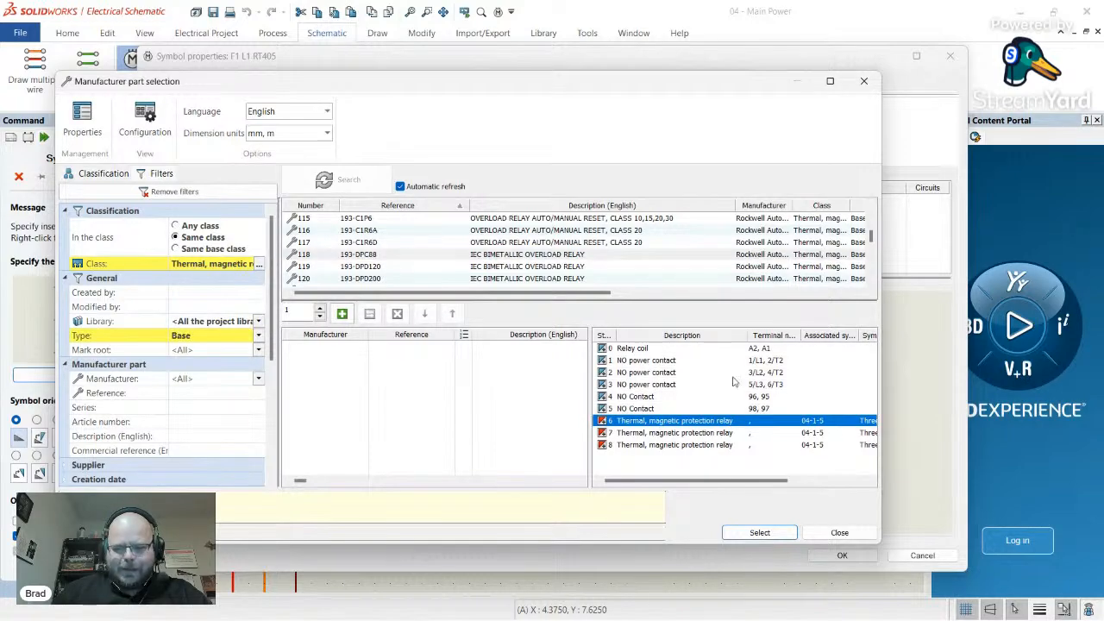
click(864, 80)
click(950, 56)
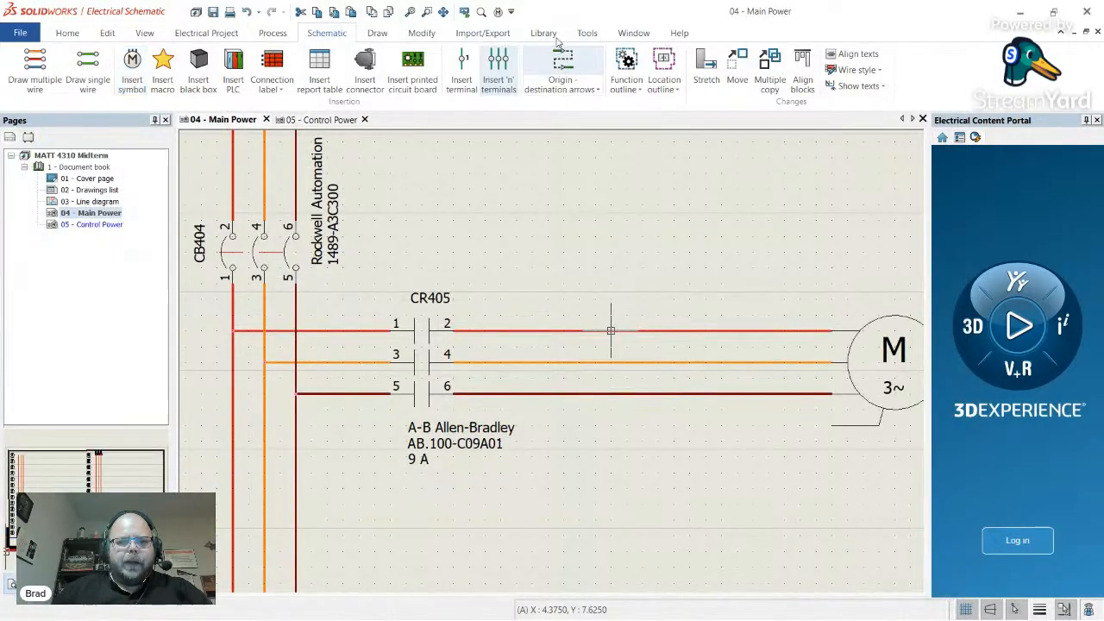
- Open the 193-DPC88 part's circuits and terminals from the Thermal, magnetic relays class in part management
click(544, 33)
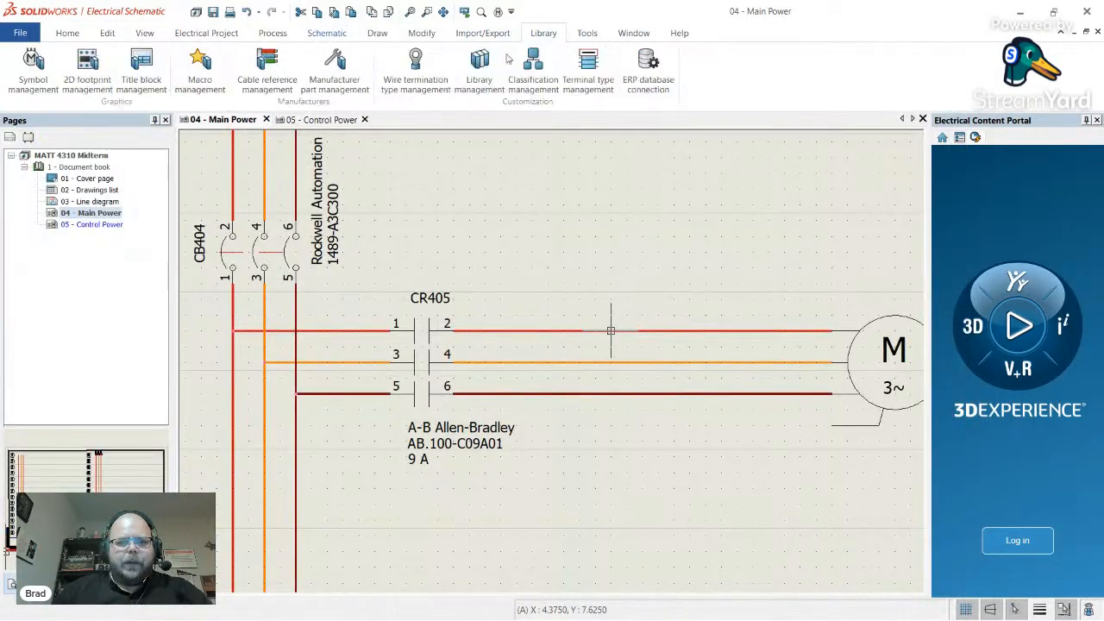
click(335, 69)
scroll(190, 363, down, 2)
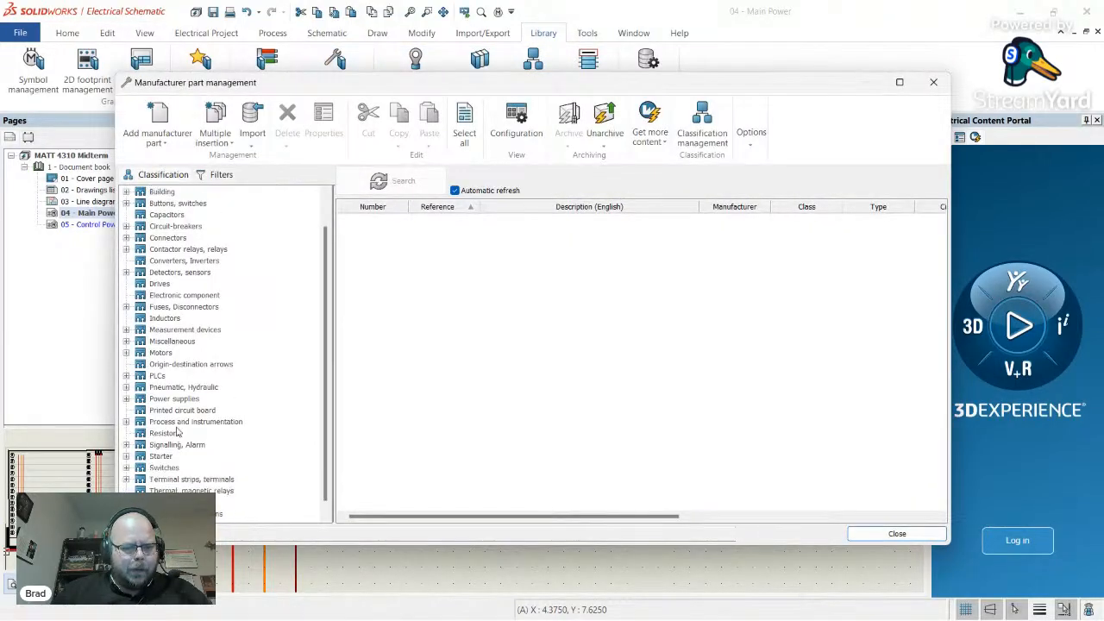
click(200, 480)
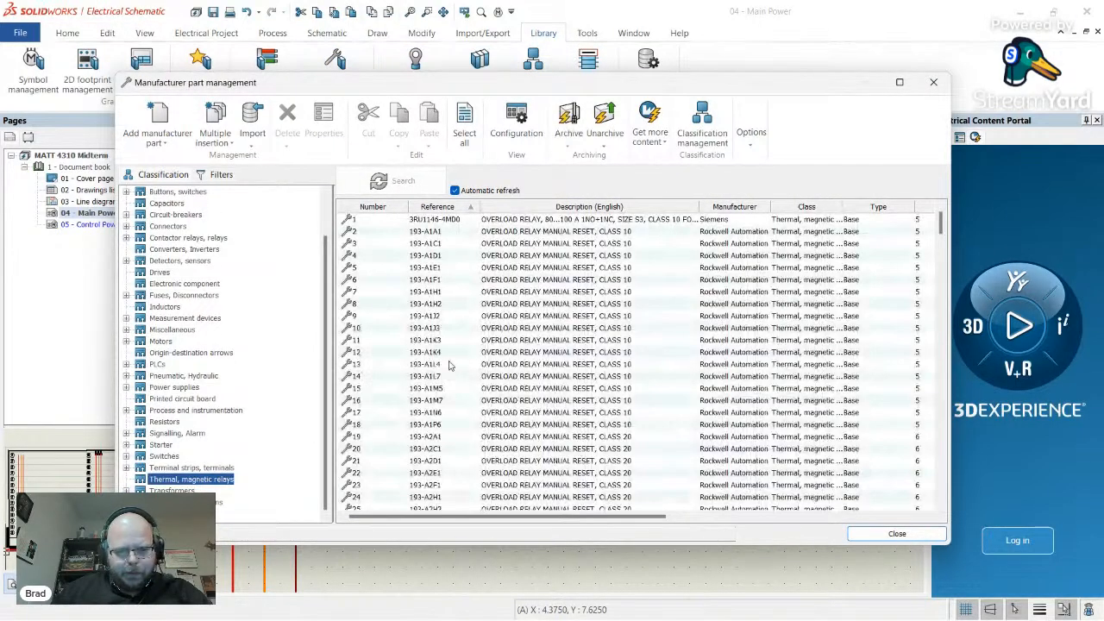
scroll(448, 292, down, 20)
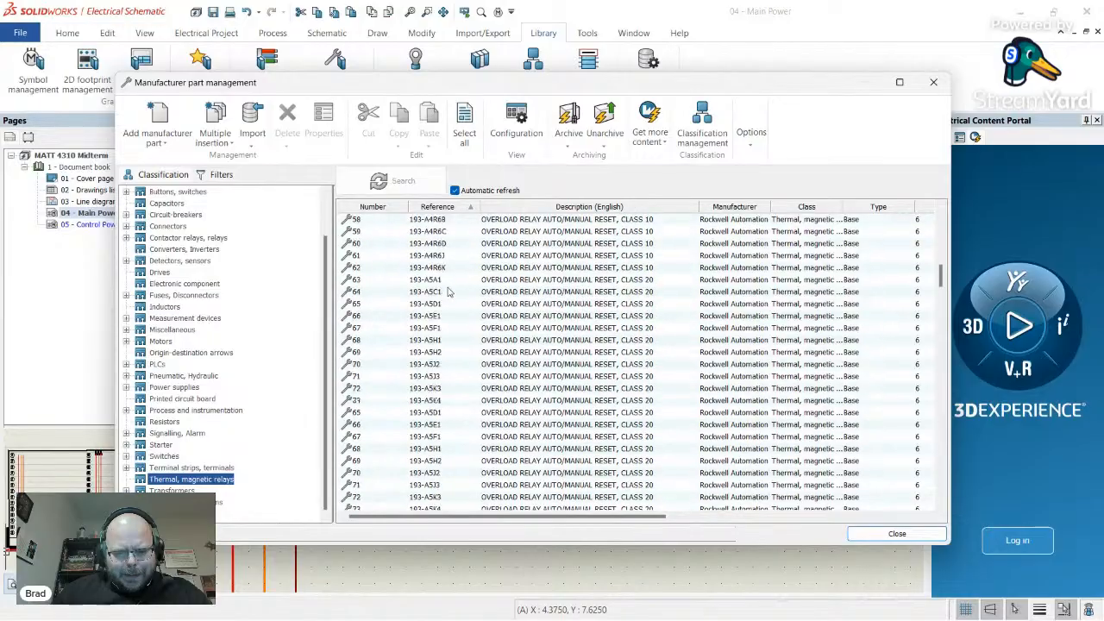
scroll(448, 293, down, 2)
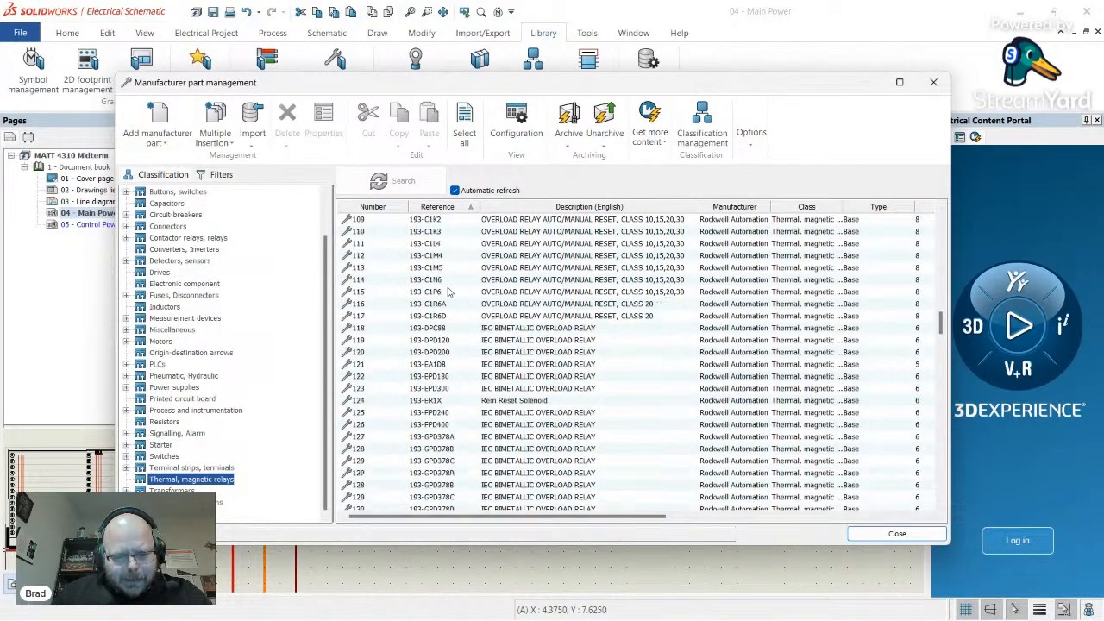
double_click(524, 332)
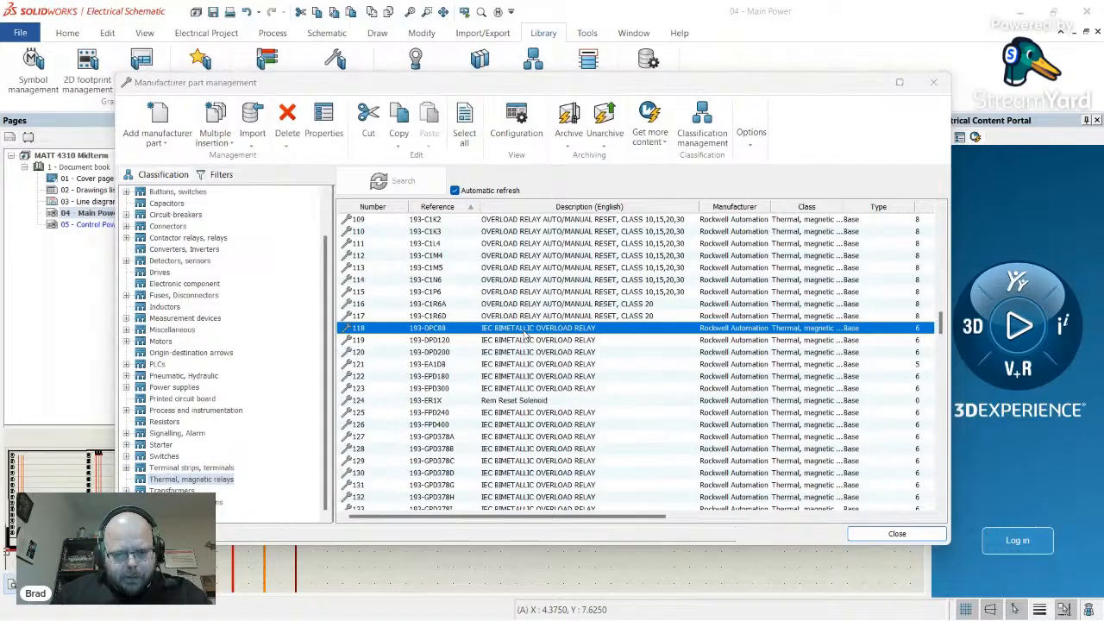
click(335, 109)
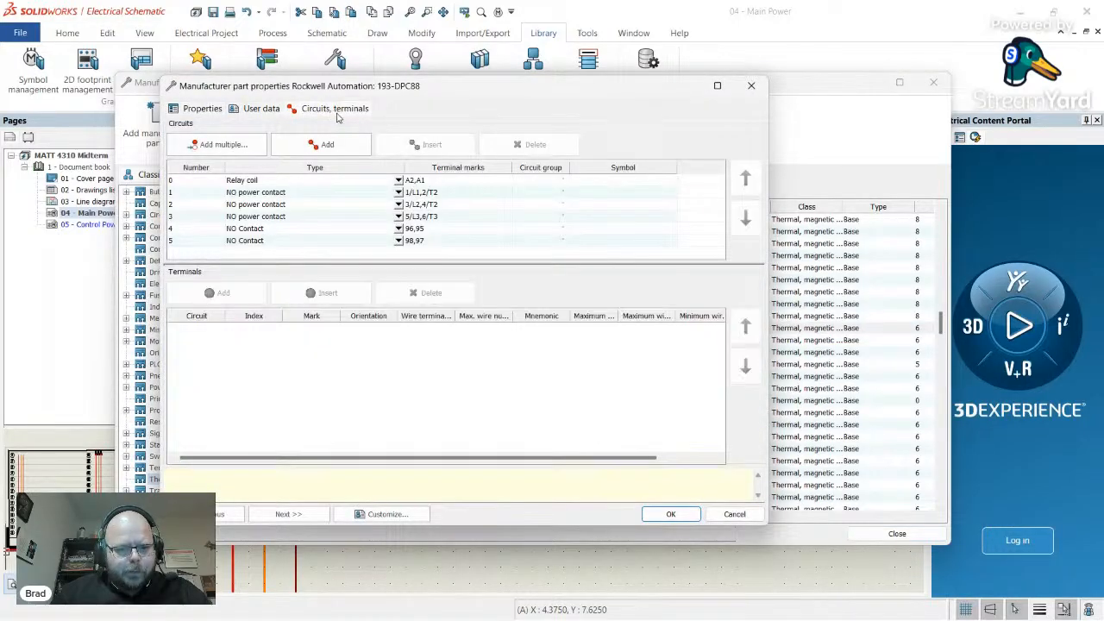
- Set circuits 1–3 to Thermal, magnetic protection relay, save the part, and close part management
click(398, 191)
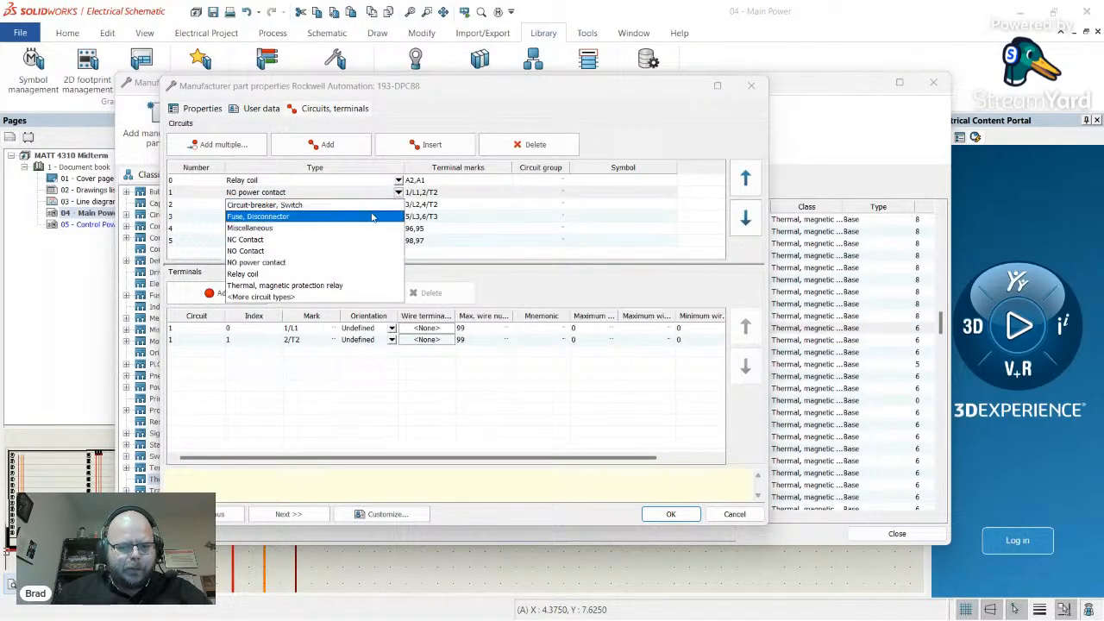
click(347, 285)
click(398, 203)
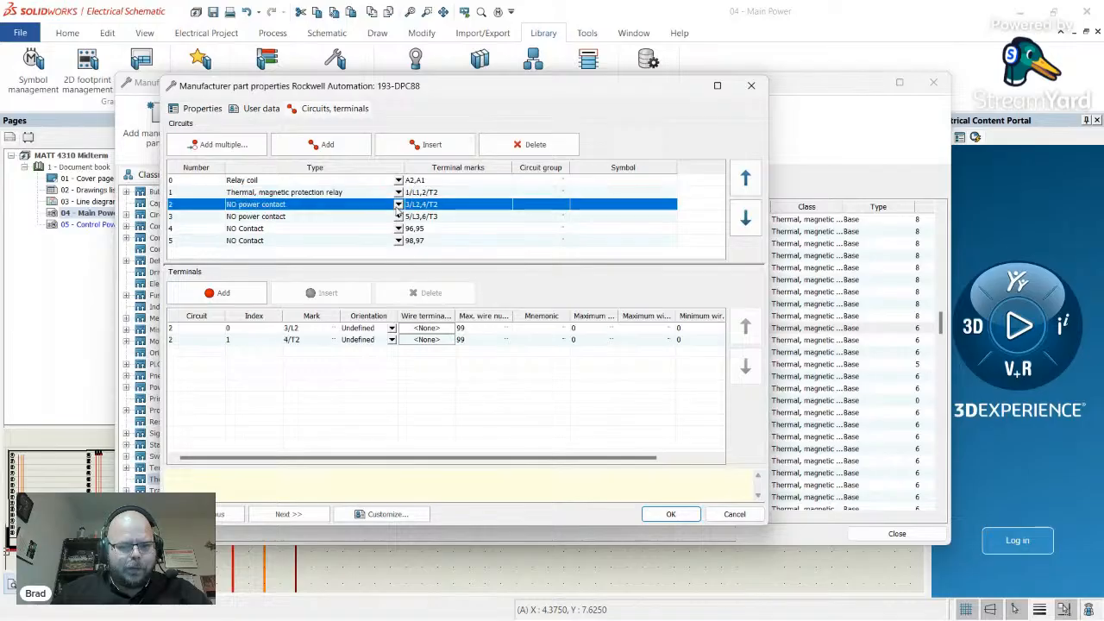
click(313, 302)
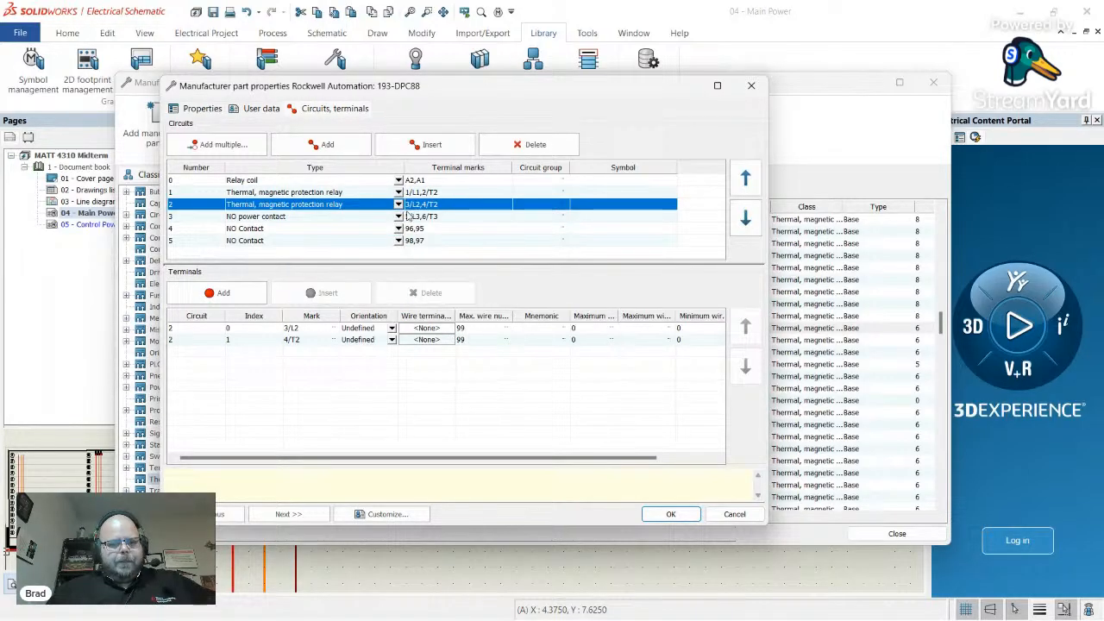
click(398, 216)
click(360, 309)
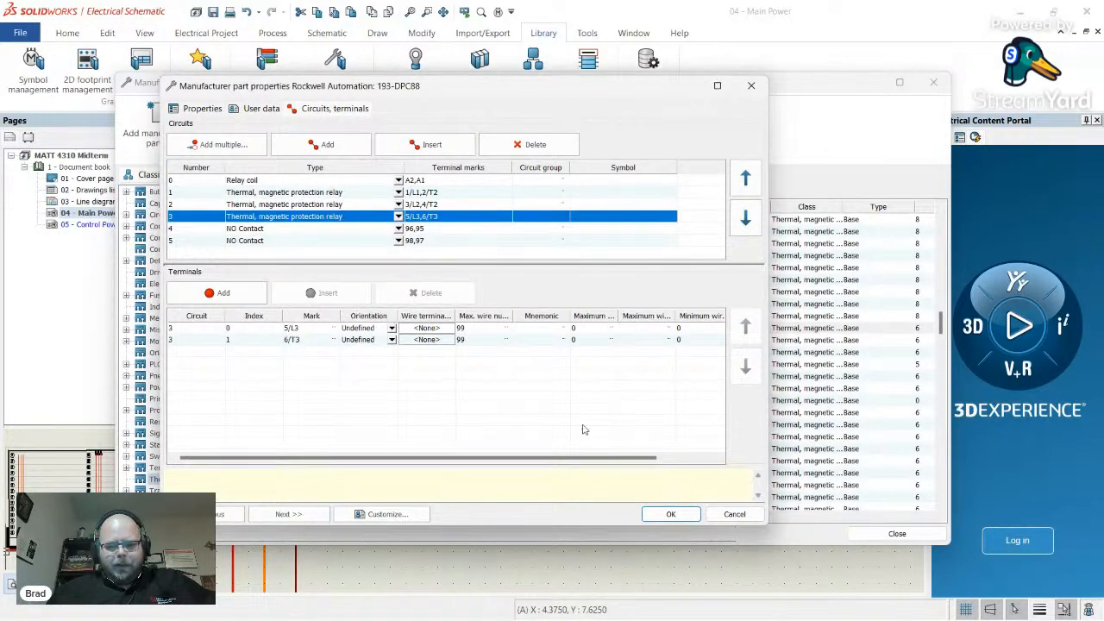
click(668, 514)
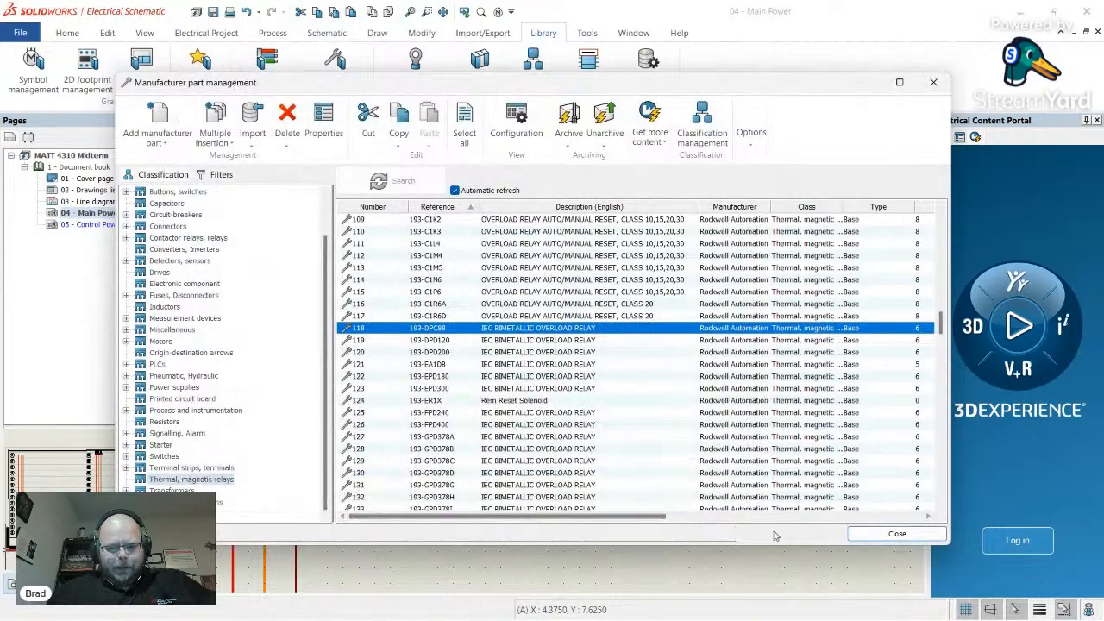
click(897, 535)
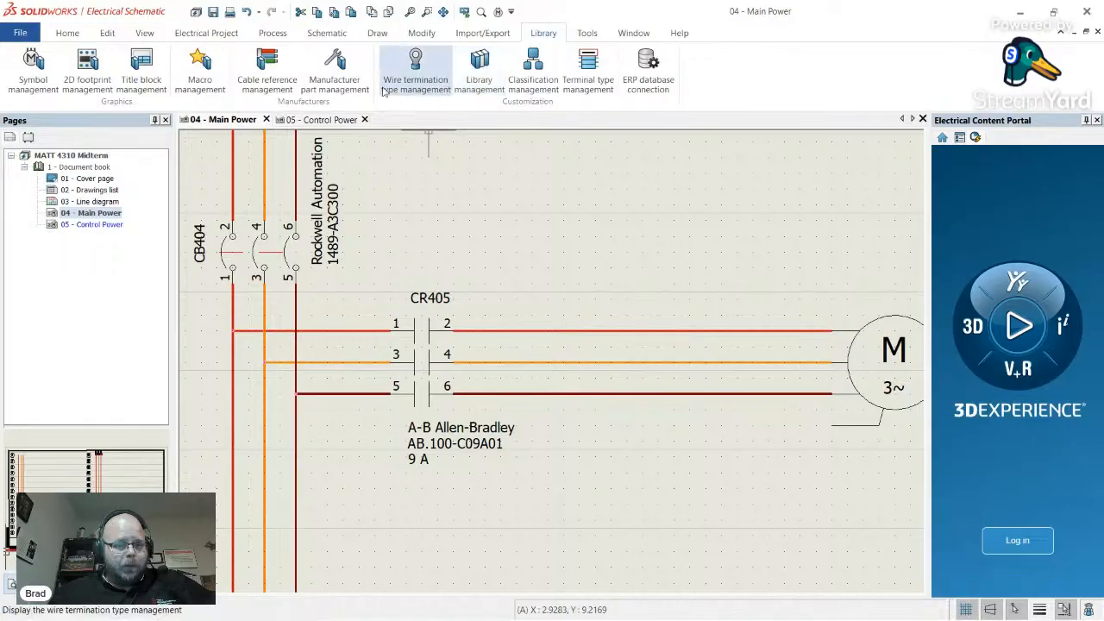
- Insert the three-pole thermal relay symbol on the motor wires after CR405
click(327, 33)
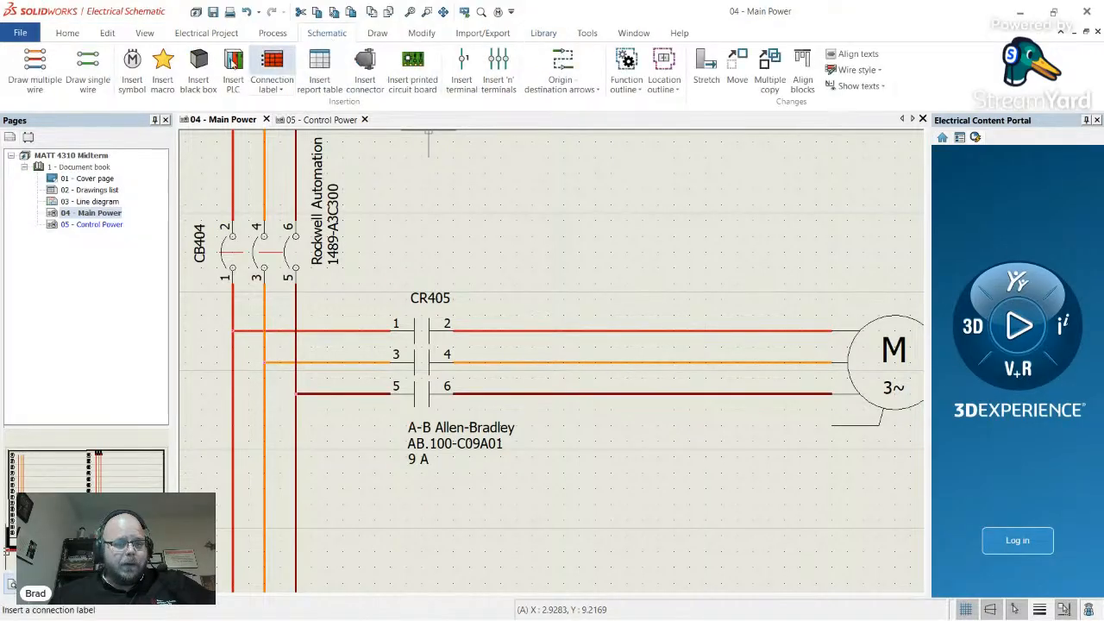
click(132, 69)
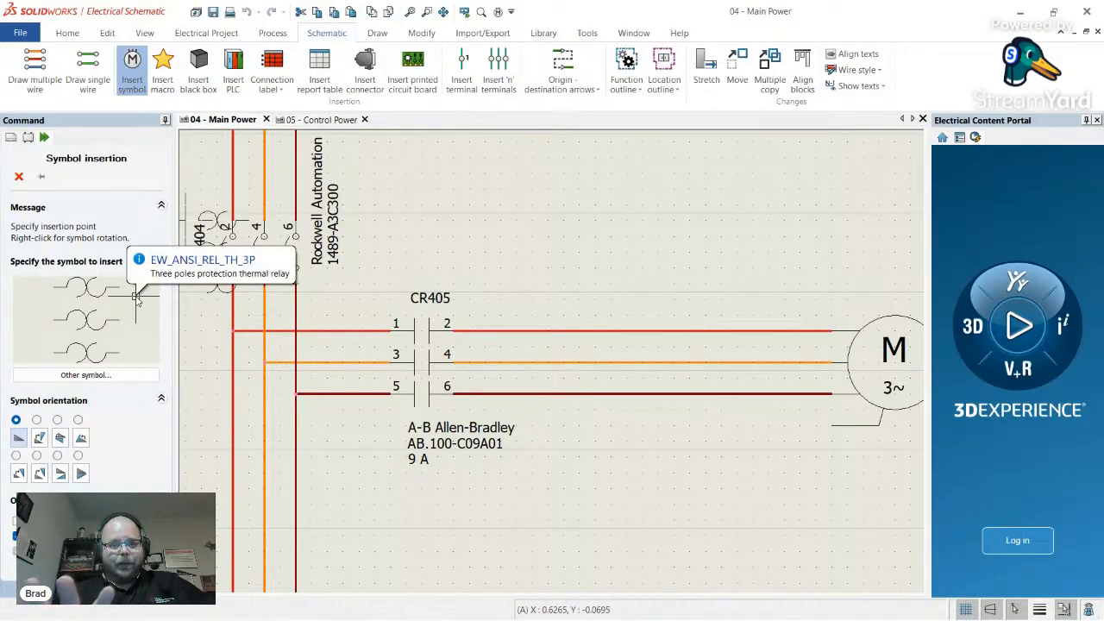
click(85, 375)
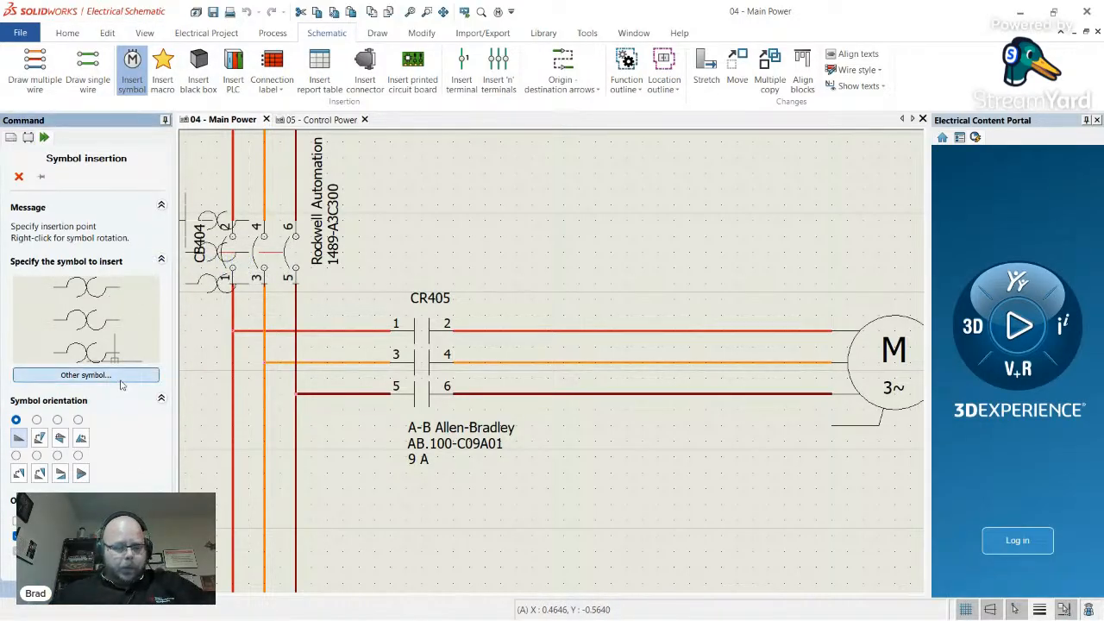
double_click(466, 361)
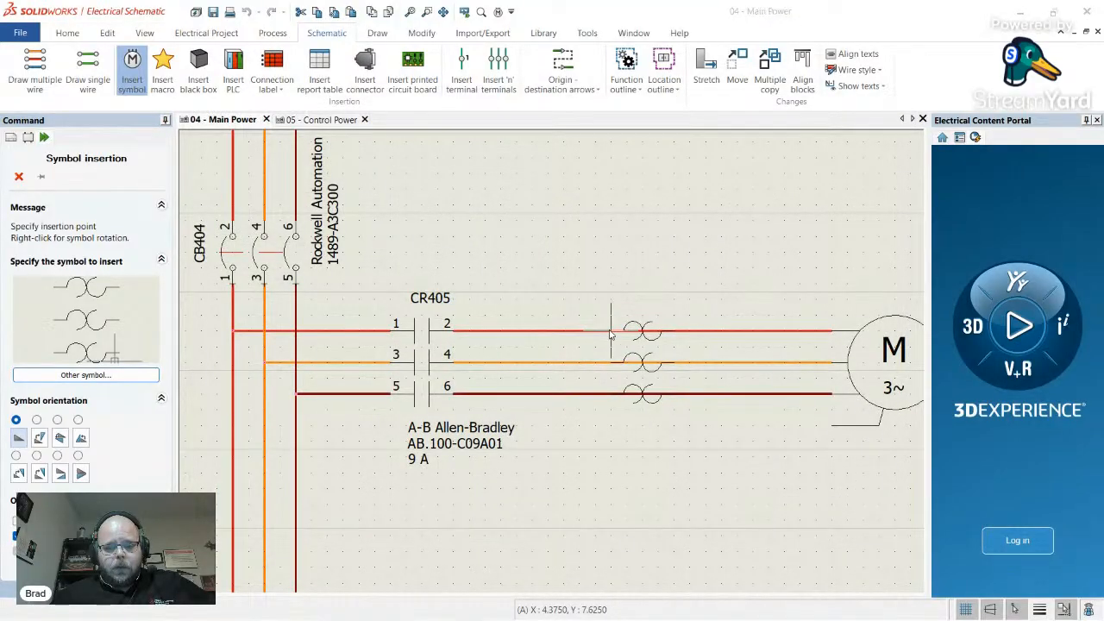
click(611, 332)
- Assign the Rockwell 193-DPC88 overload relay part to RT405 and confirm its properties
click(276, 83)
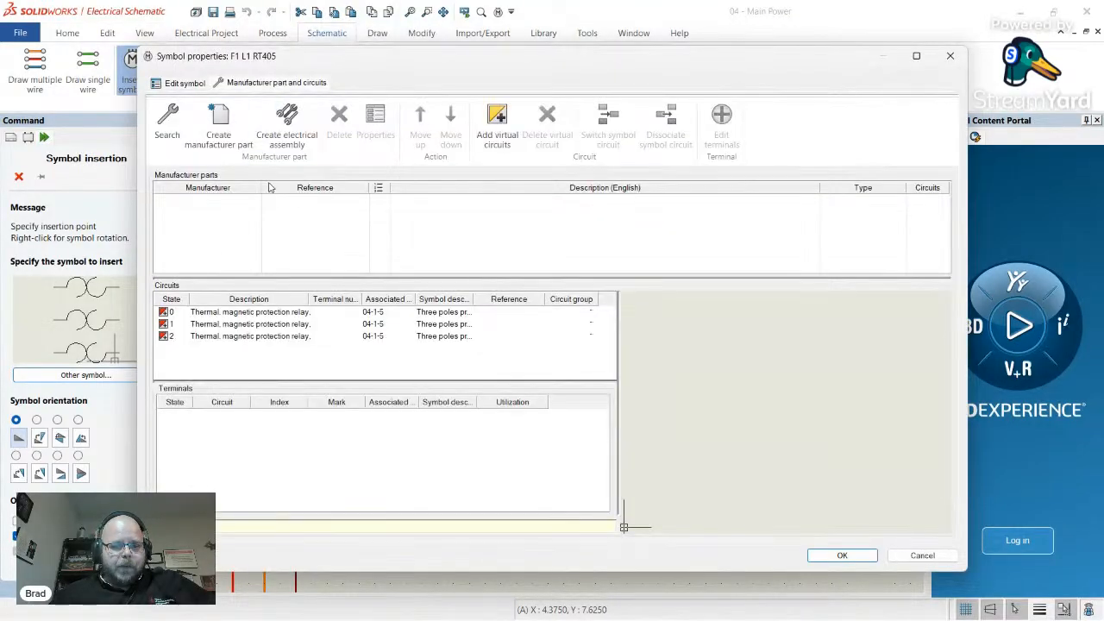
click(167, 125)
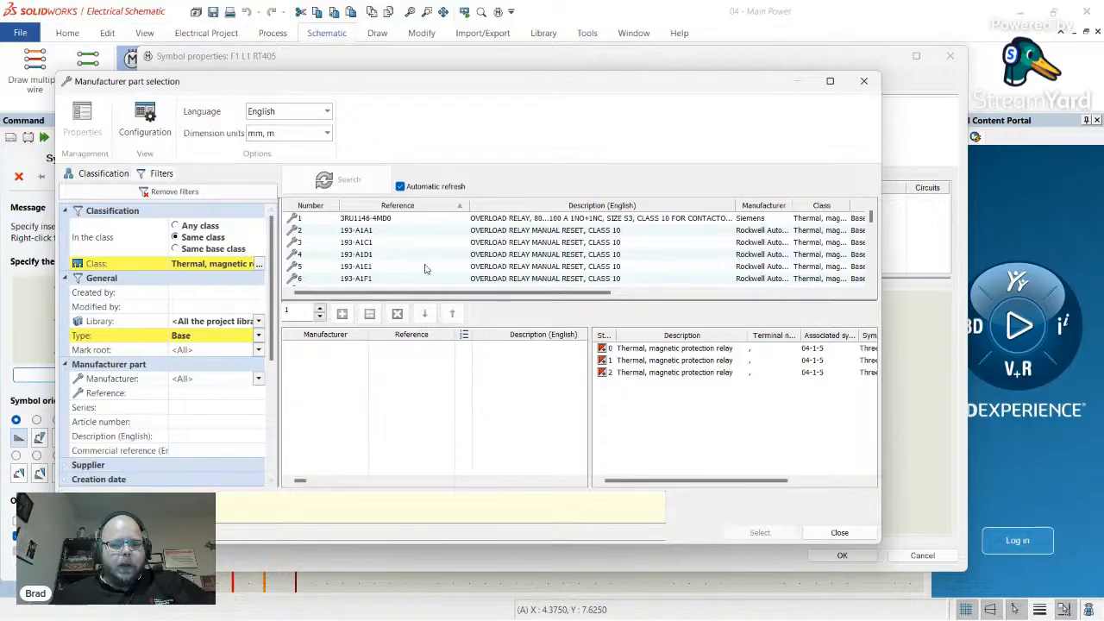
scroll(417, 261, down, 15)
scroll(418, 261, down, 16)
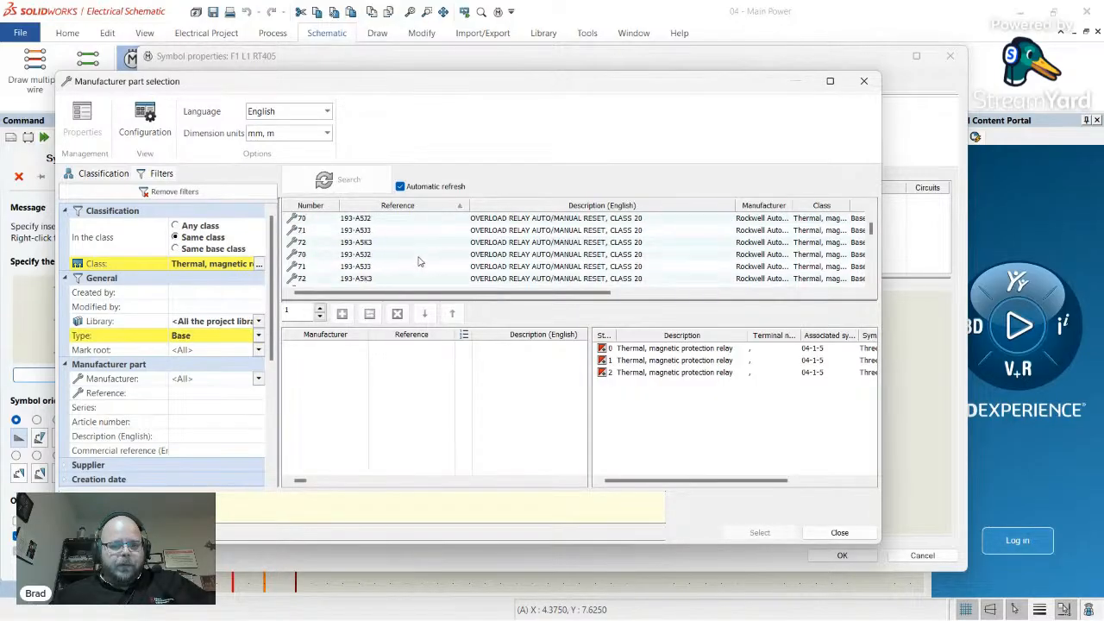
scroll(419, 260, down, 3)
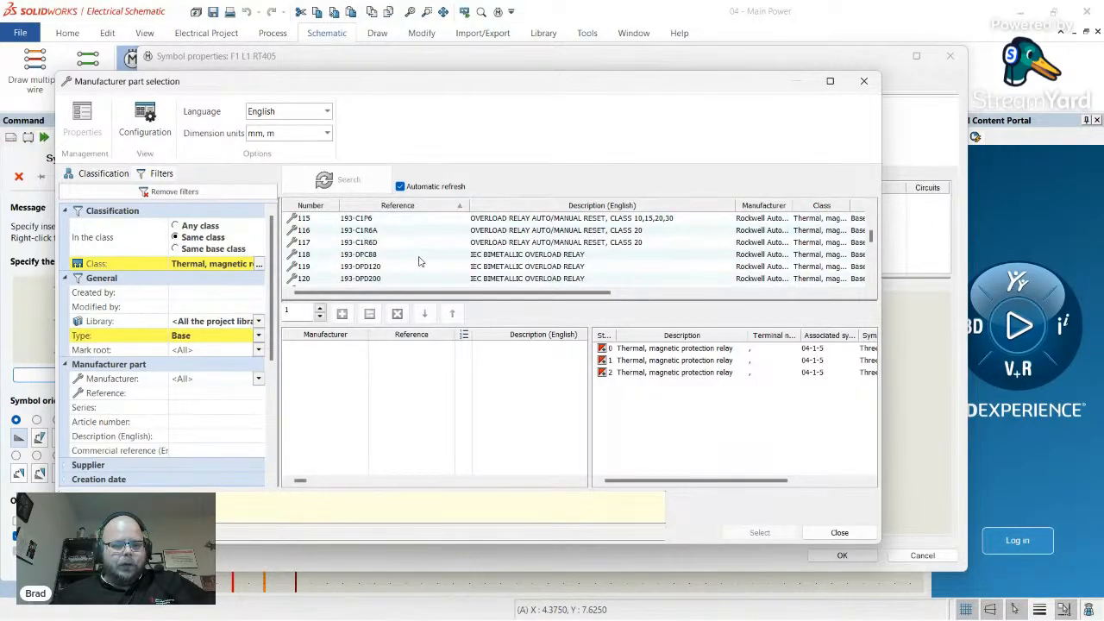
click(425, 256)
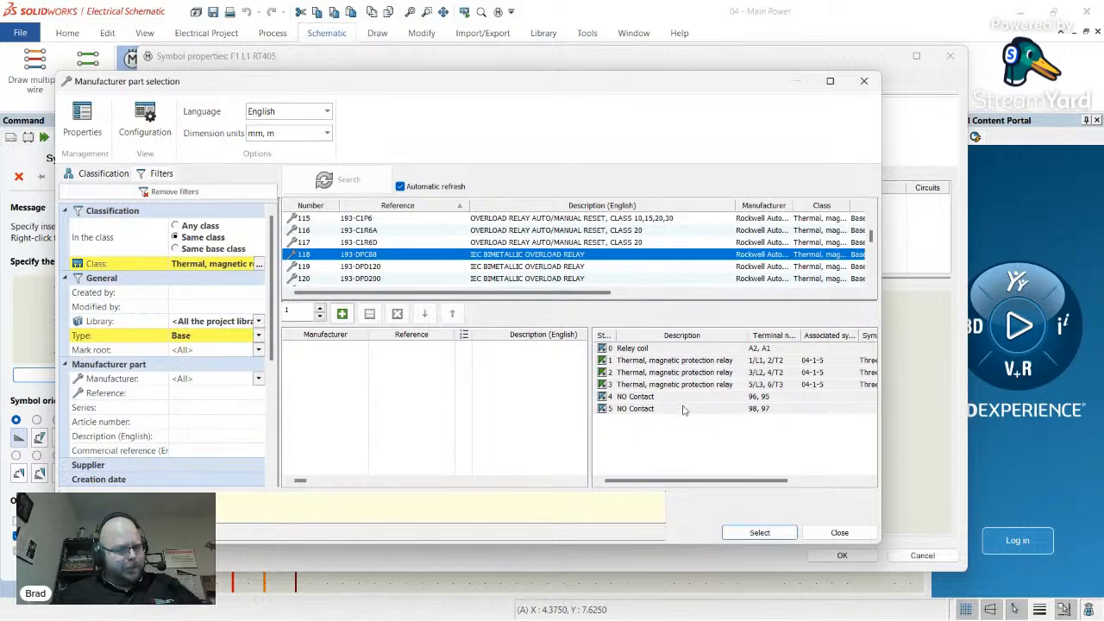
click(767, 534)
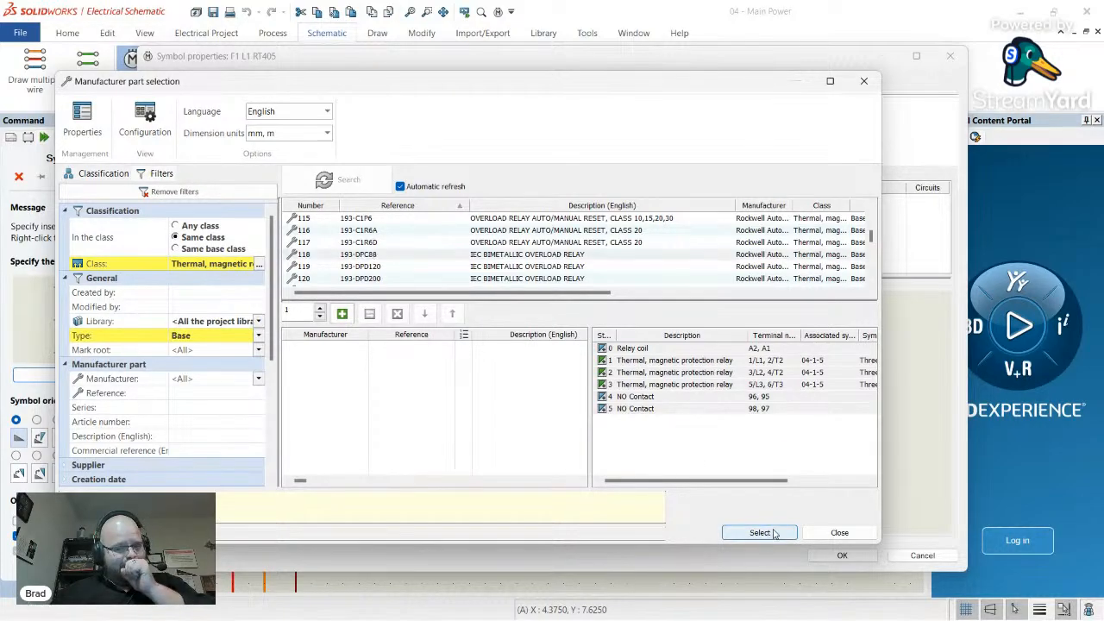
click(865, 561)
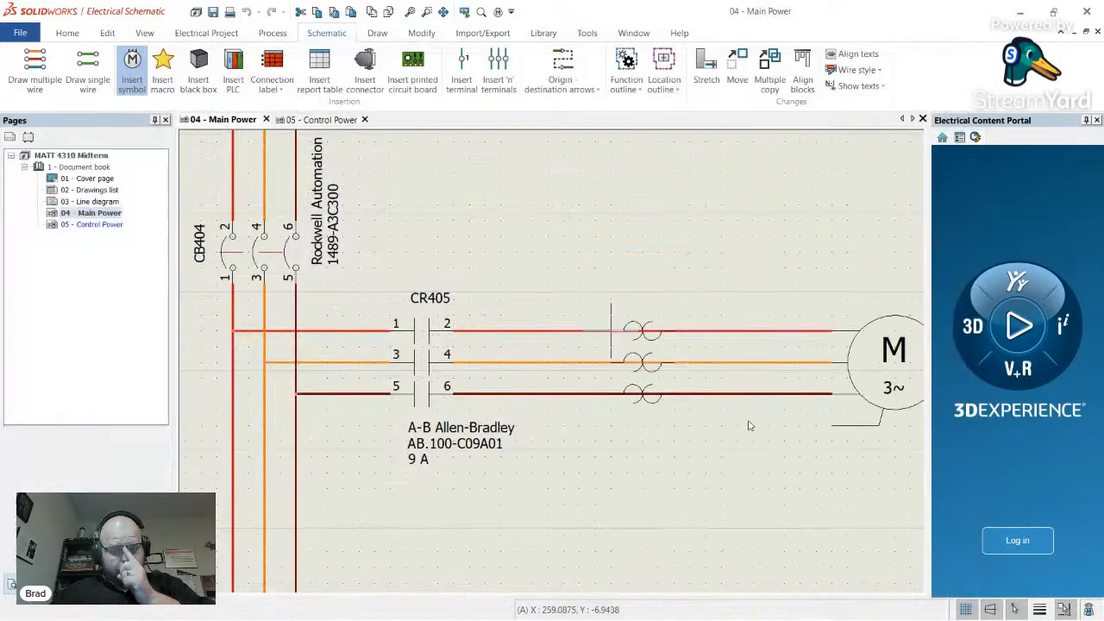
scroll(854, 364, down, 5)
scroll(854, 364, up, 4)
scroll(855, 364, up, 1)
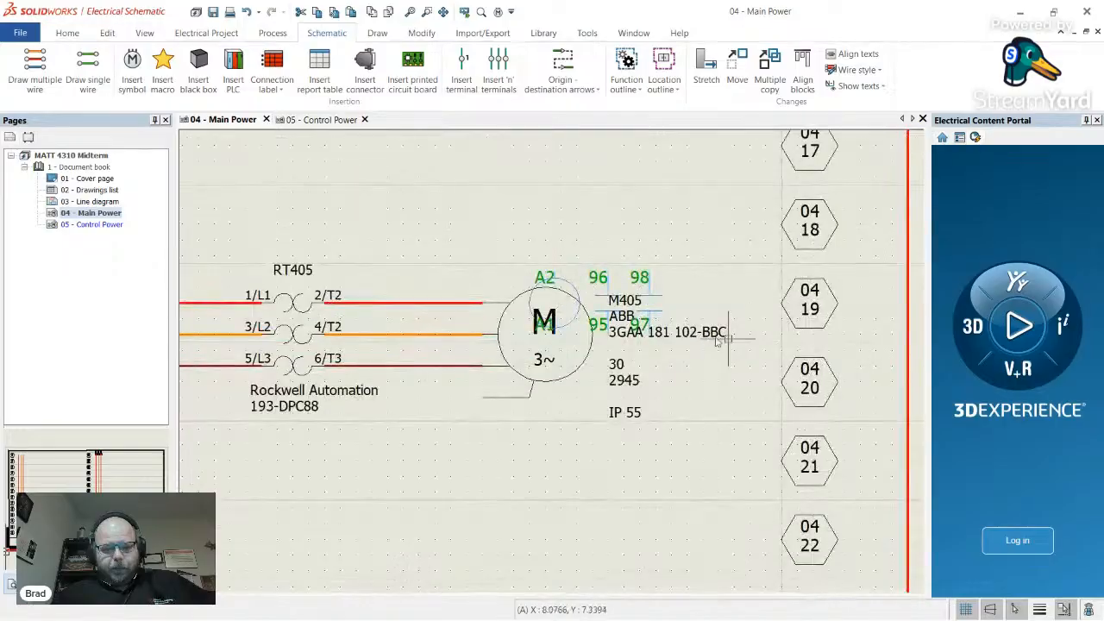
scroll(854, 364, down, 1)
scroll(854, 364, up, 1)
scroll(666, 302, down, 1)
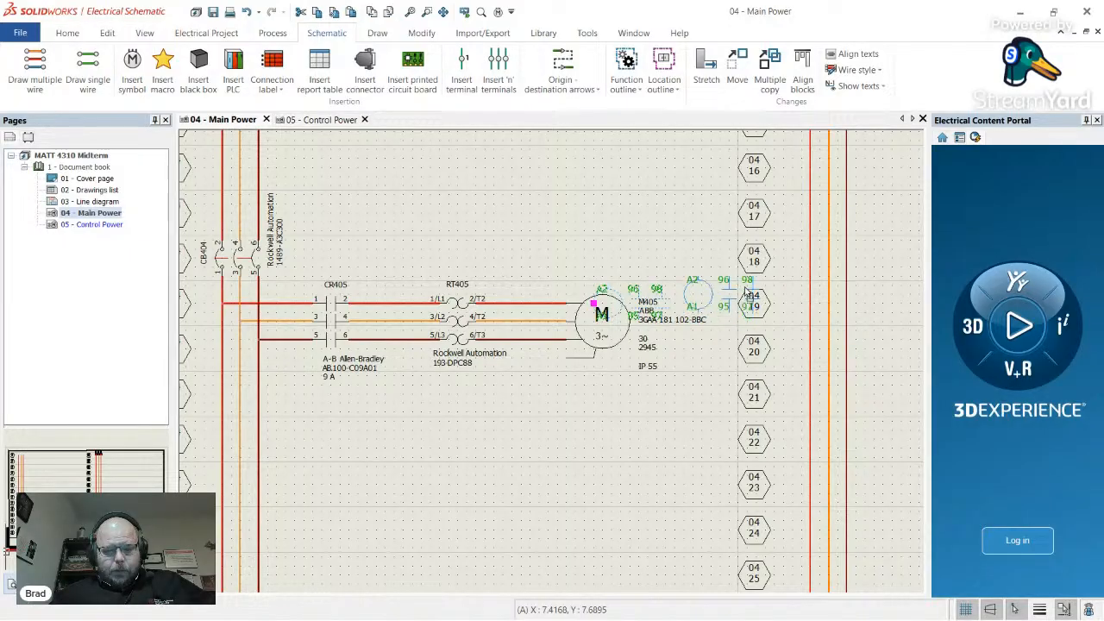
scroll(581, 330, down, 2)
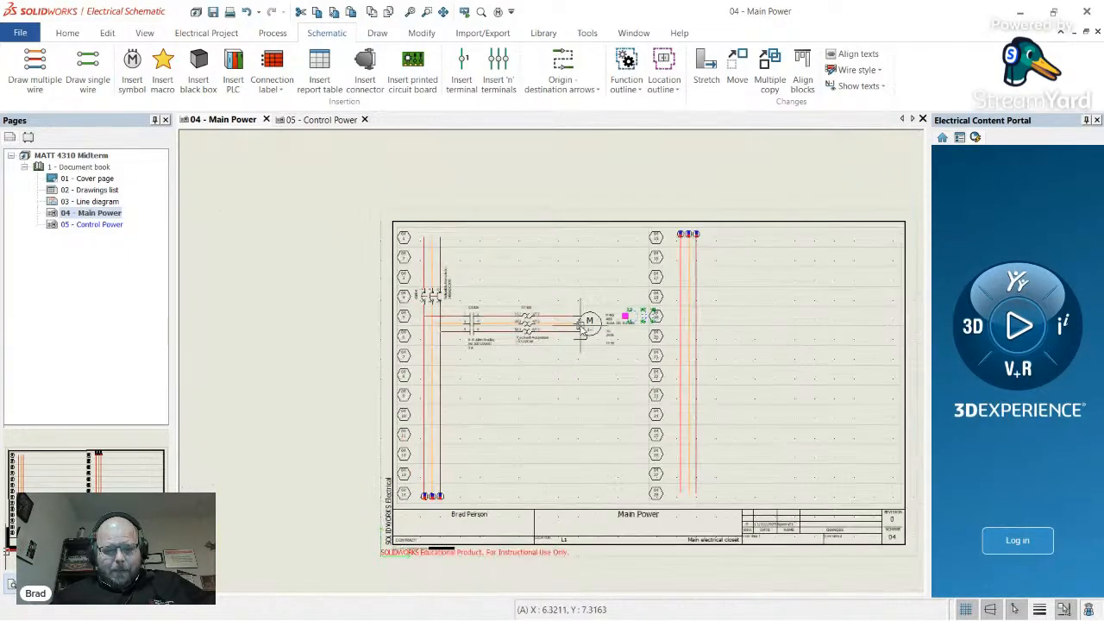
scroll(596, 366, up, 3)
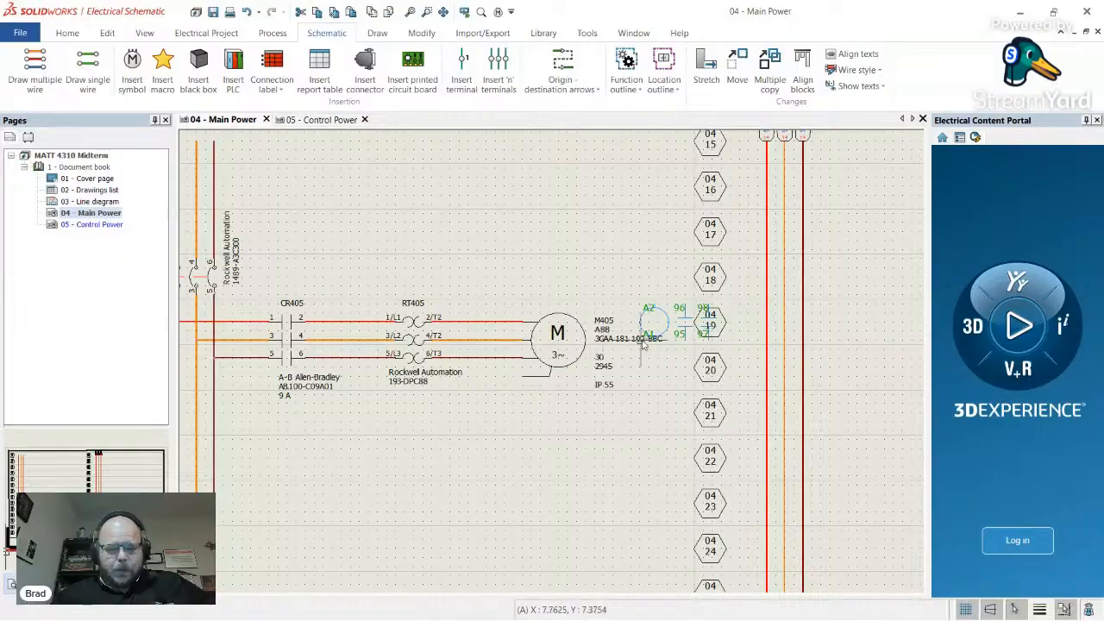
scroll(653, 339, down, 2)
scroll(655, 339, up, 2)
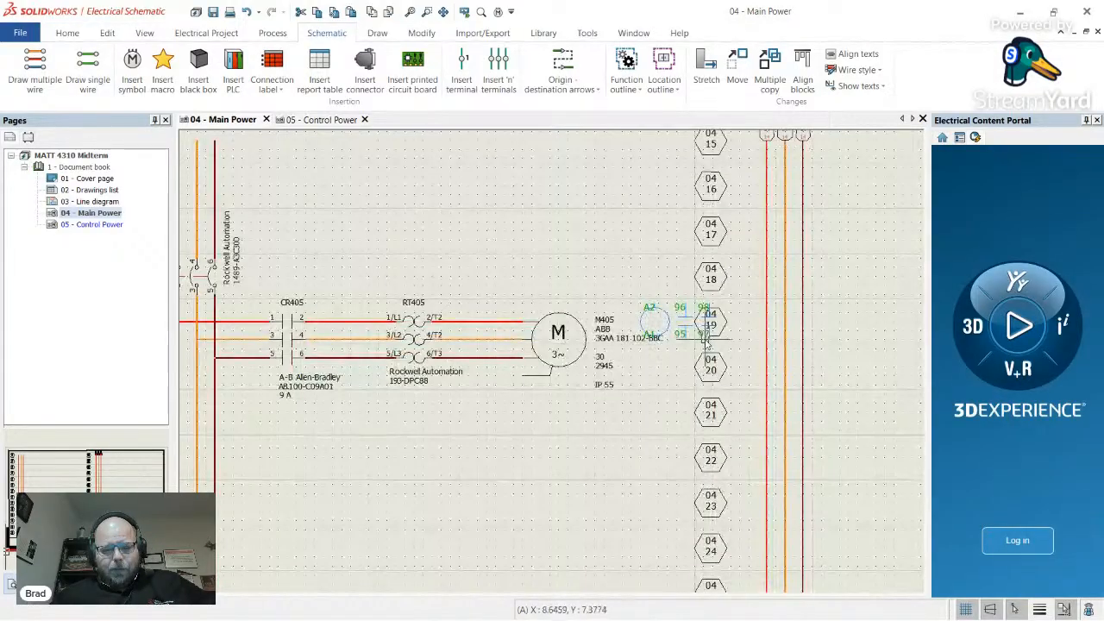
scroll(682, 340, down, 1)
scroll(694, 341, up, 3)
scroll(673, 340, down, 2)
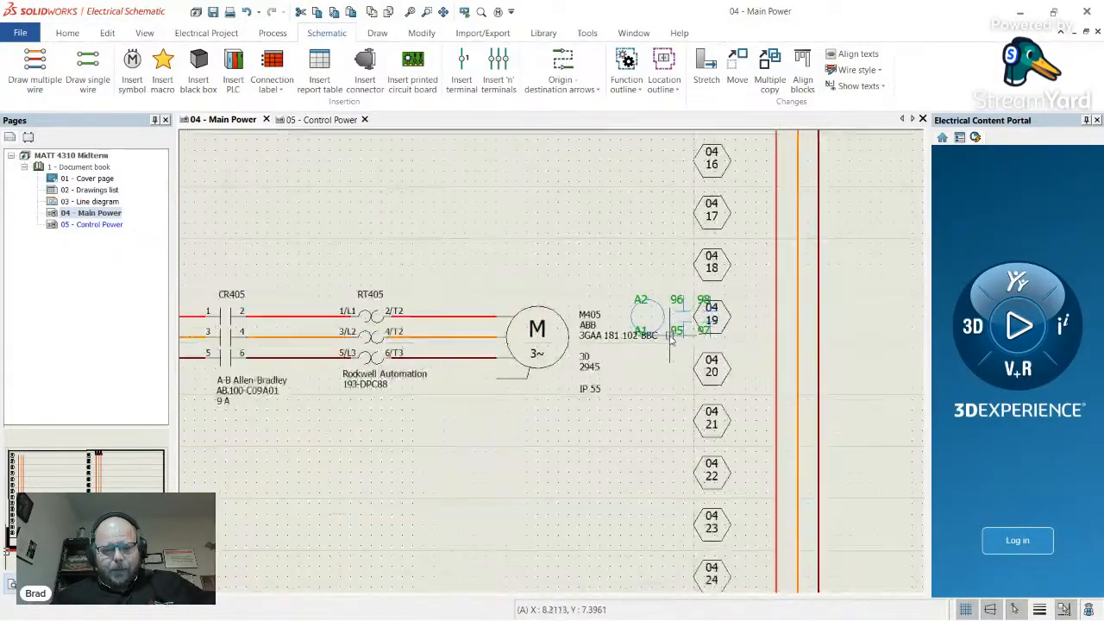
scroll(669, 339, down, 2)
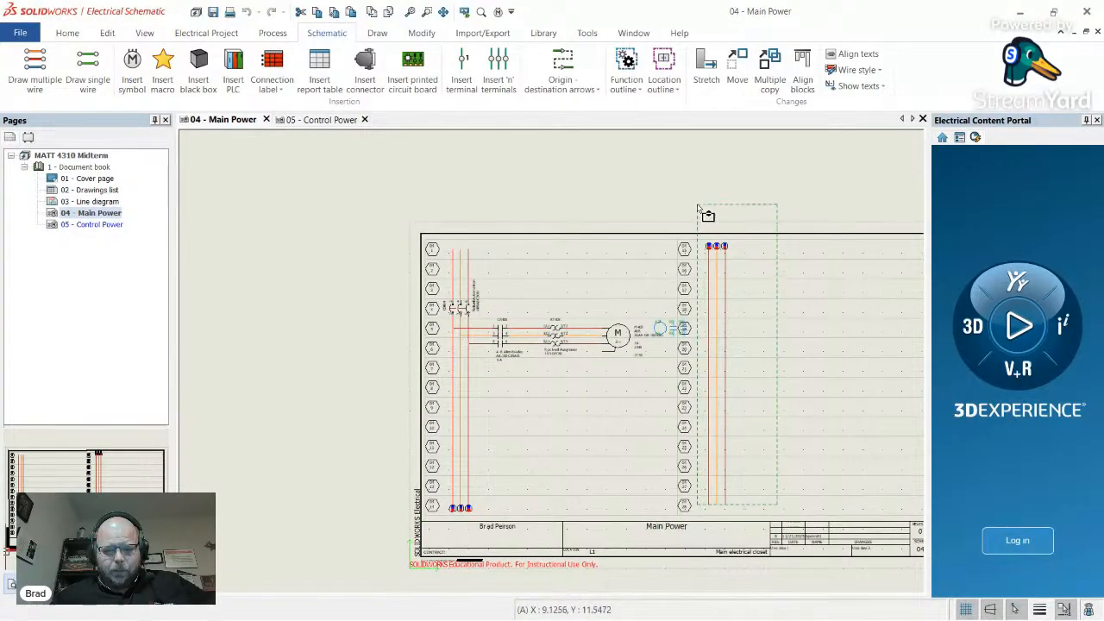
- Delete the three right vertical wires and replace only this page's title block with 'B with rows'
click(725, 229)
key(Delete)
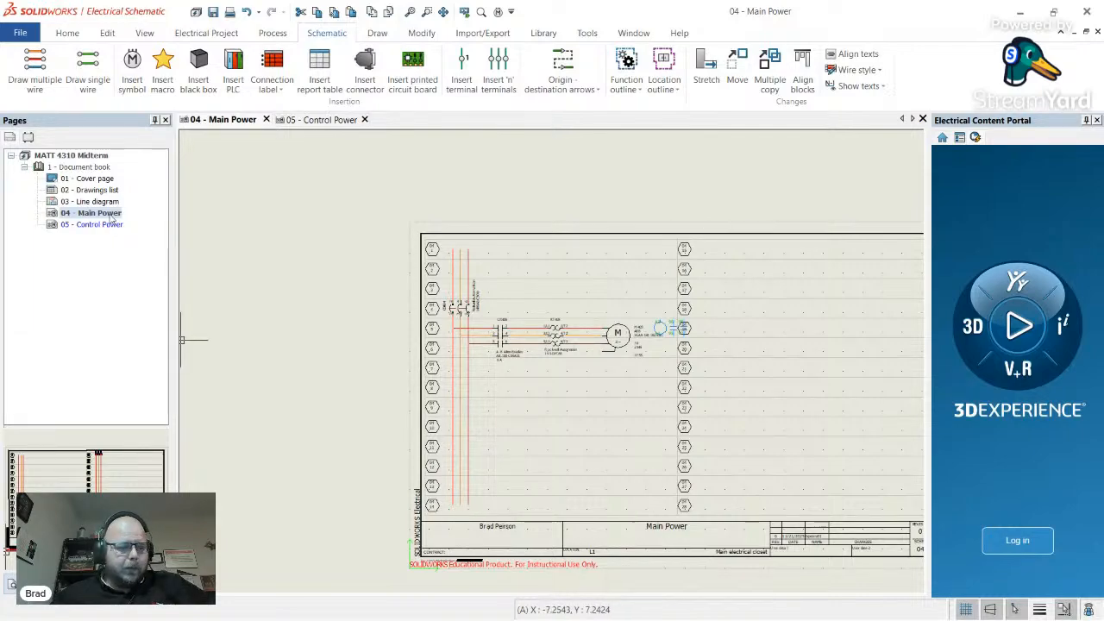
right_click(112, 220)
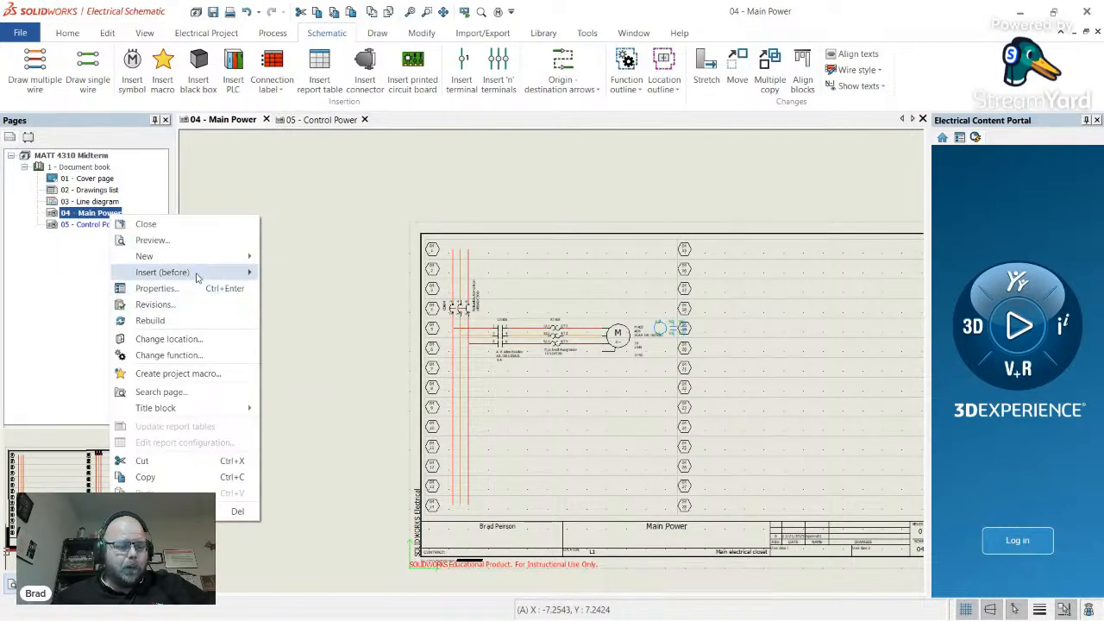
mouse_move(196, 276)
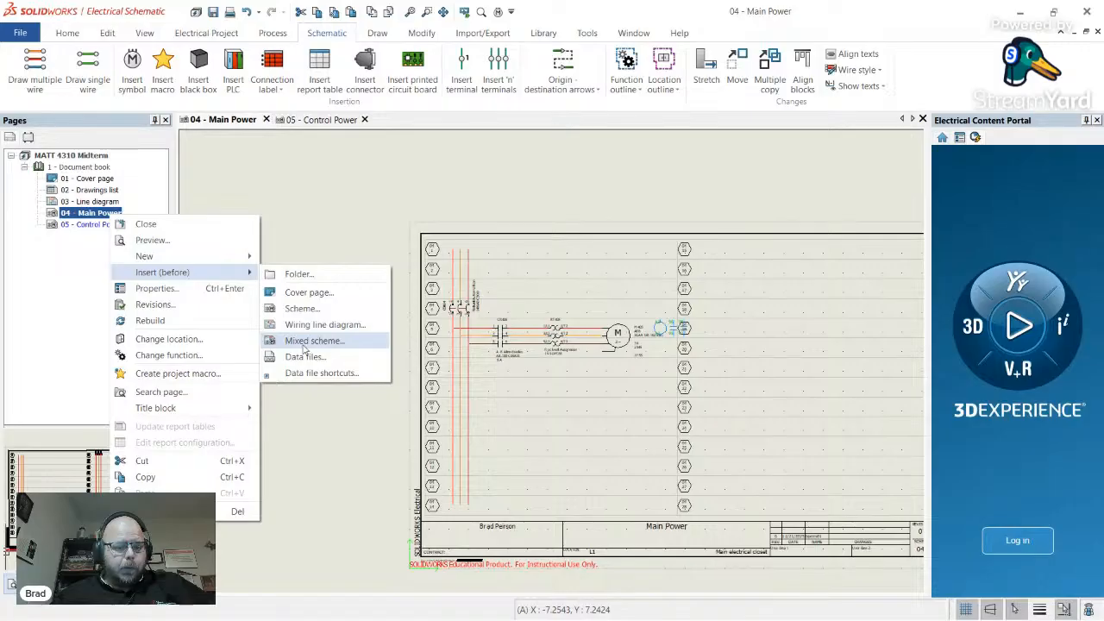
mouse_move(217, 411)
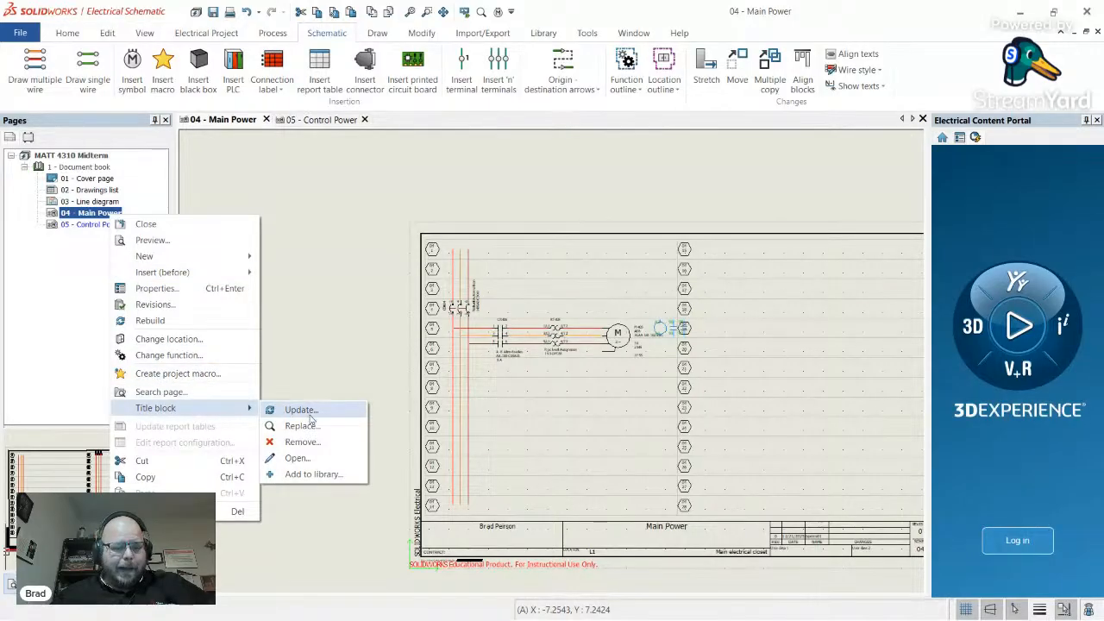
click(314, 425)
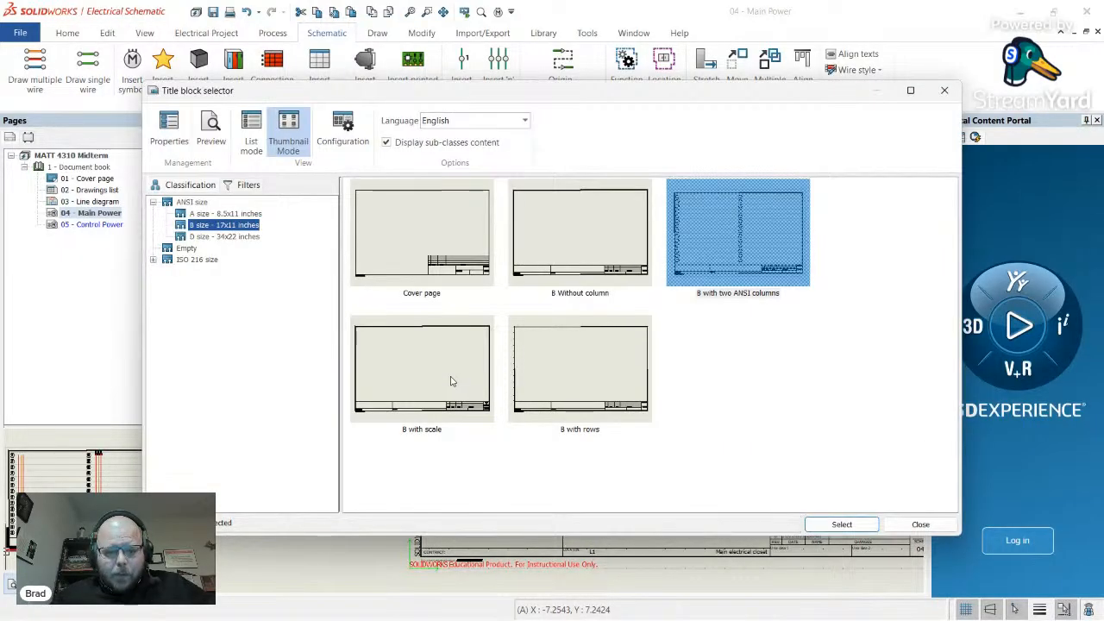
click(590, 377)
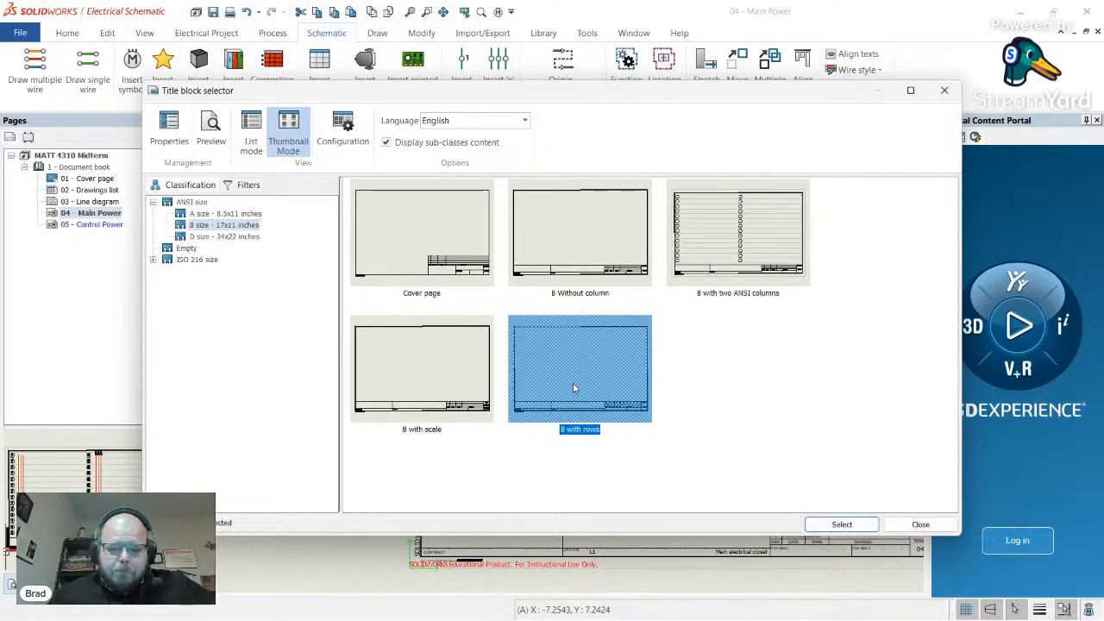
click(868, 524)
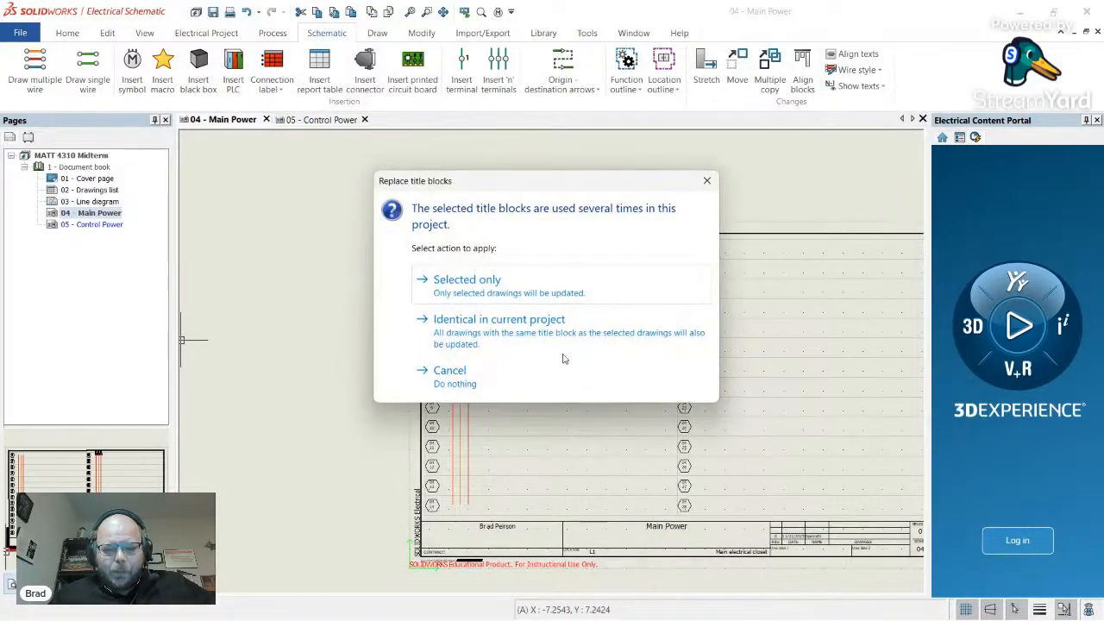
click(515, 288)
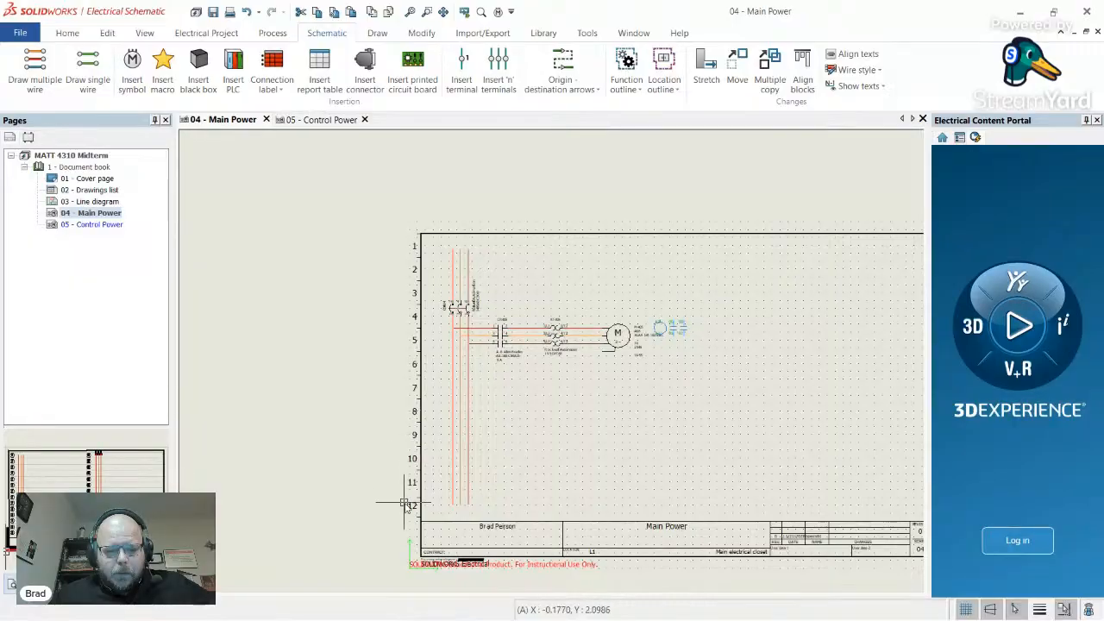
- Place the symbol near the right edge of the sheet in row 5
scroll(424, 340, up, 3)
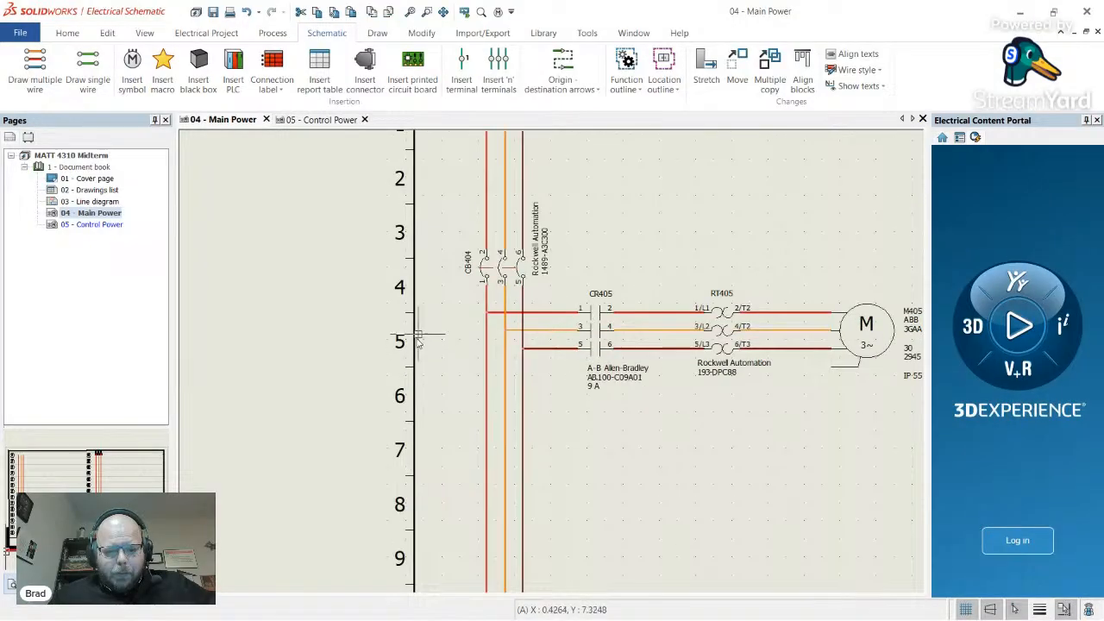
scroll(386, 342, down, 2)
scroll(387, 342, down, 1)
scroll(513, 328, up, 3)
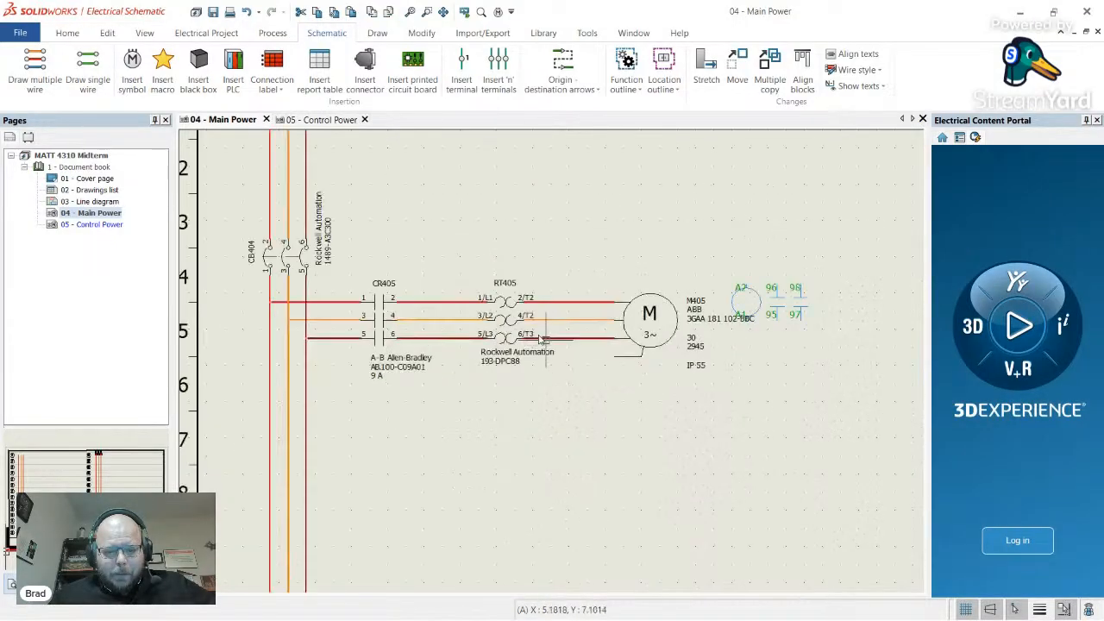
scroll(581, 289, down, 2)
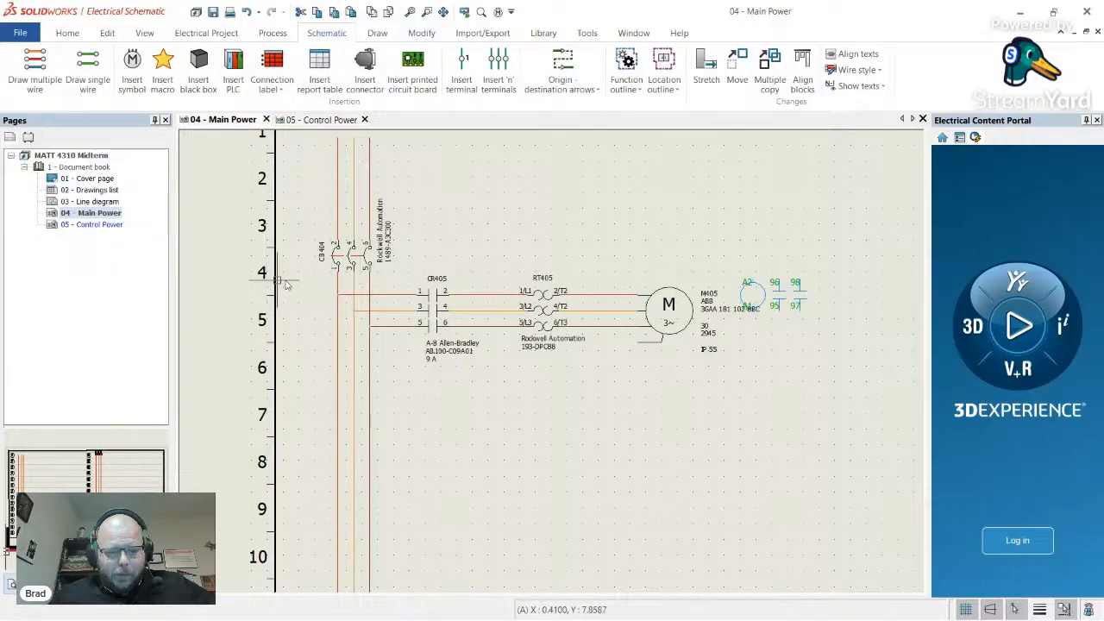
scroll(512, 319, down, 1)
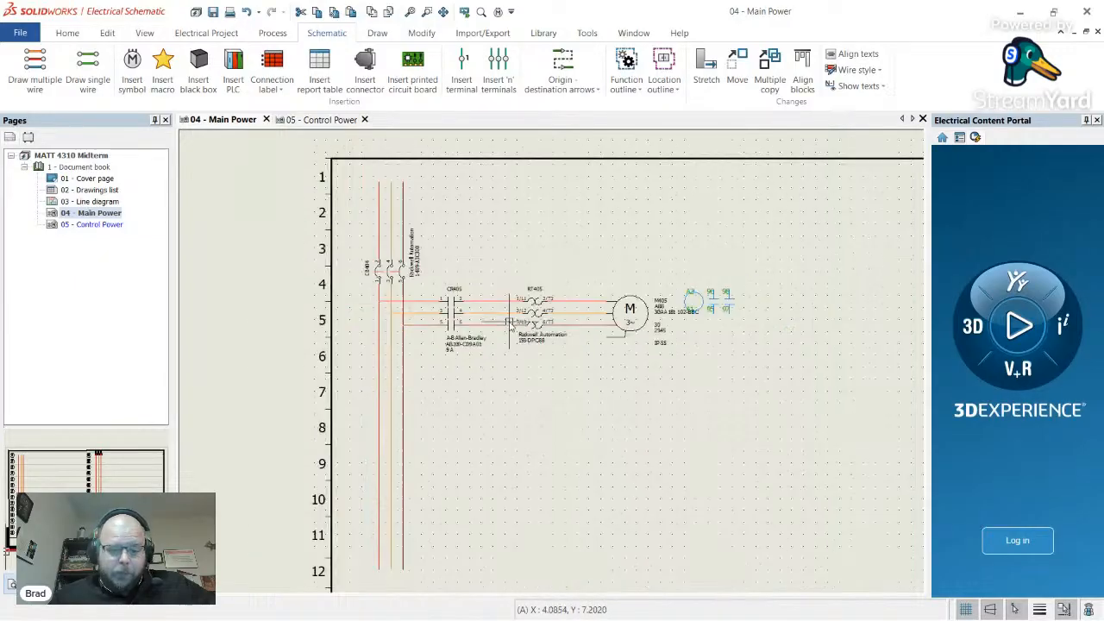
scroll(716, 325, up, 2)
scroll(716, 326, down, 3)
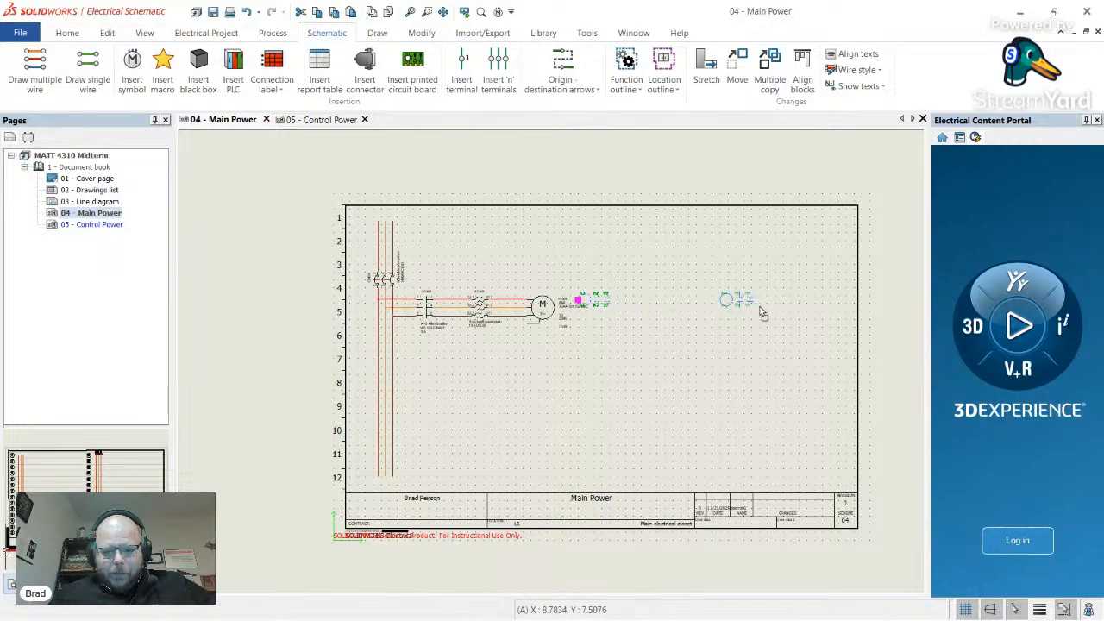
click(849, 311)
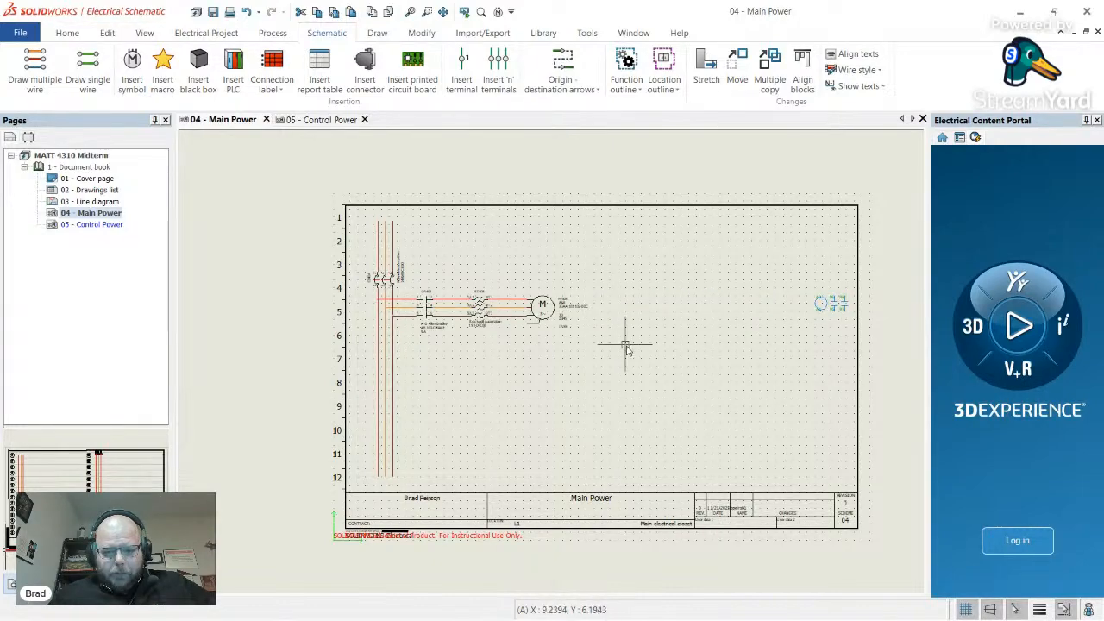
- Shift the motor circuit further right, then move CR405 and its three wires right
drag(639, 352, 481, 274)
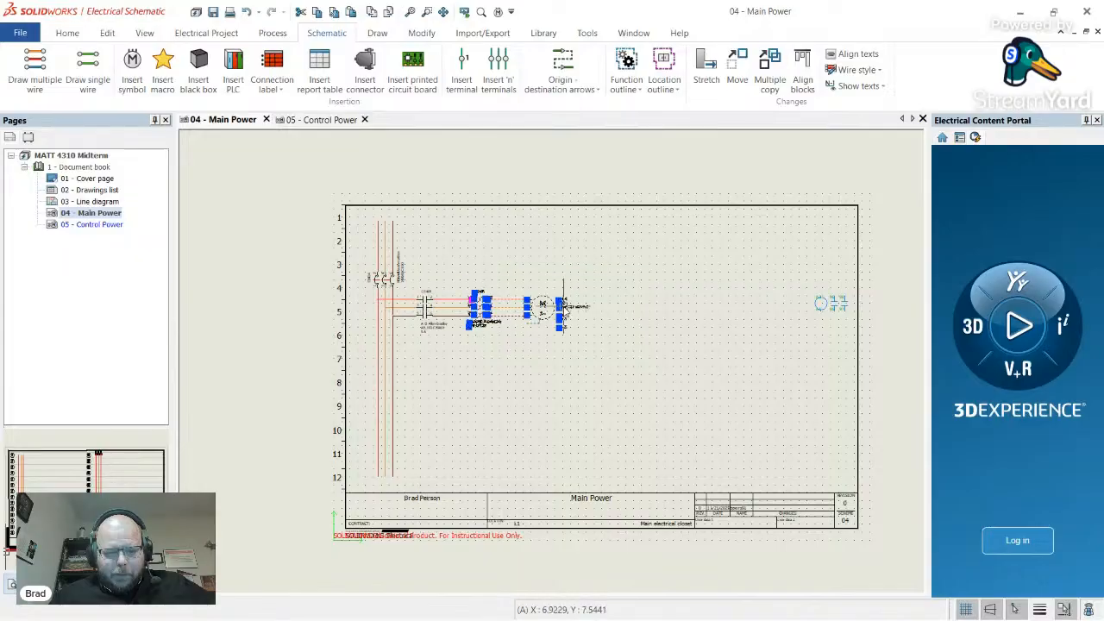
drag(554, 316, 740, 323)
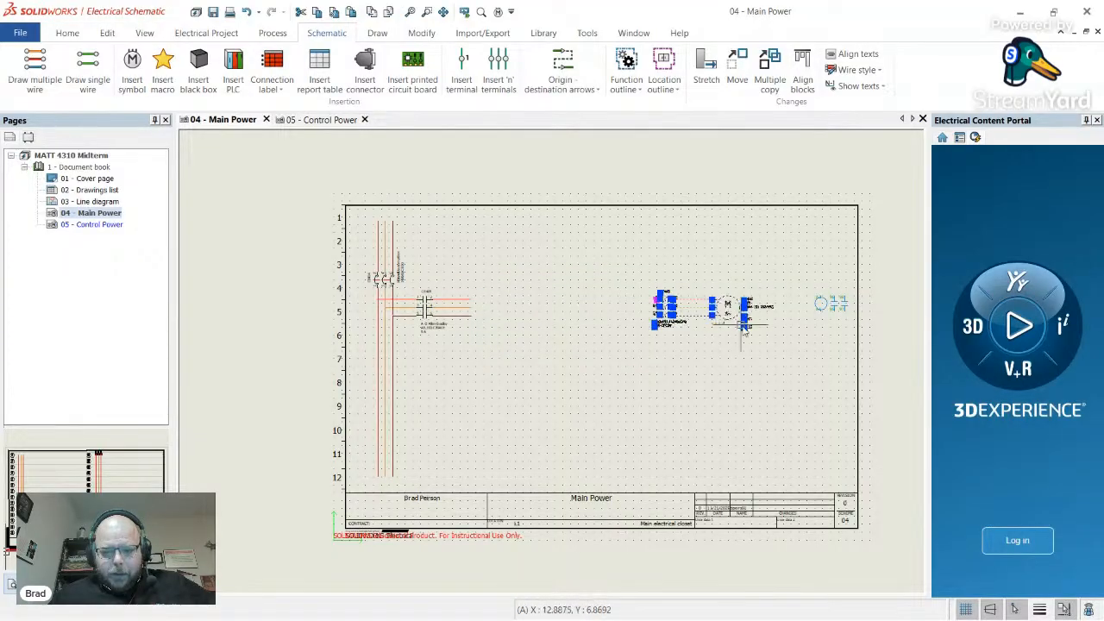
key(Escape)
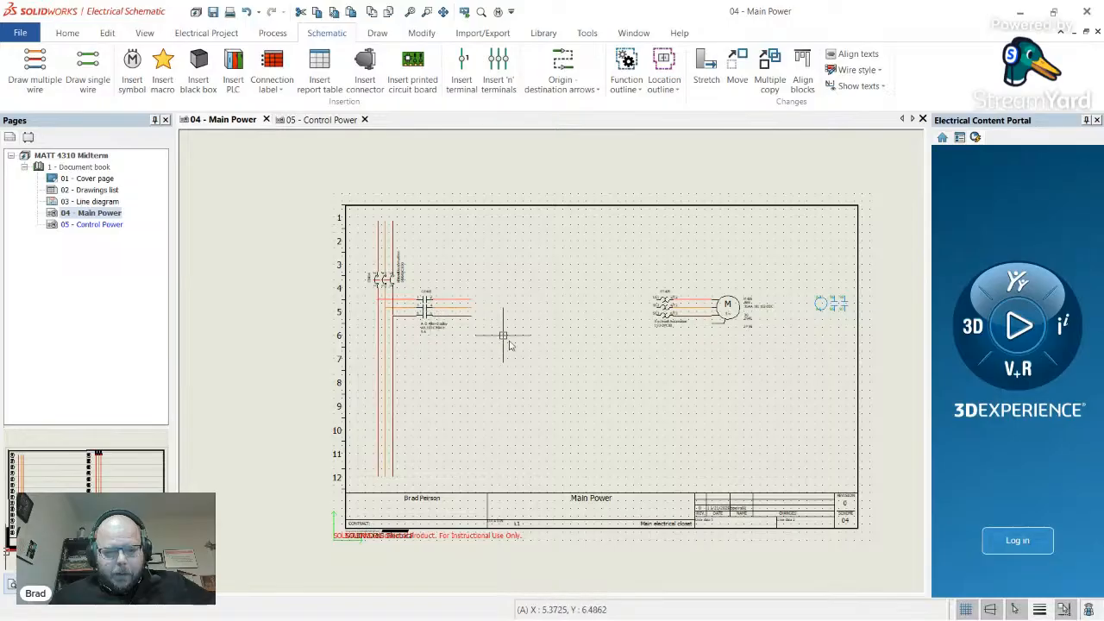
drag(517, 343, 424, 269)
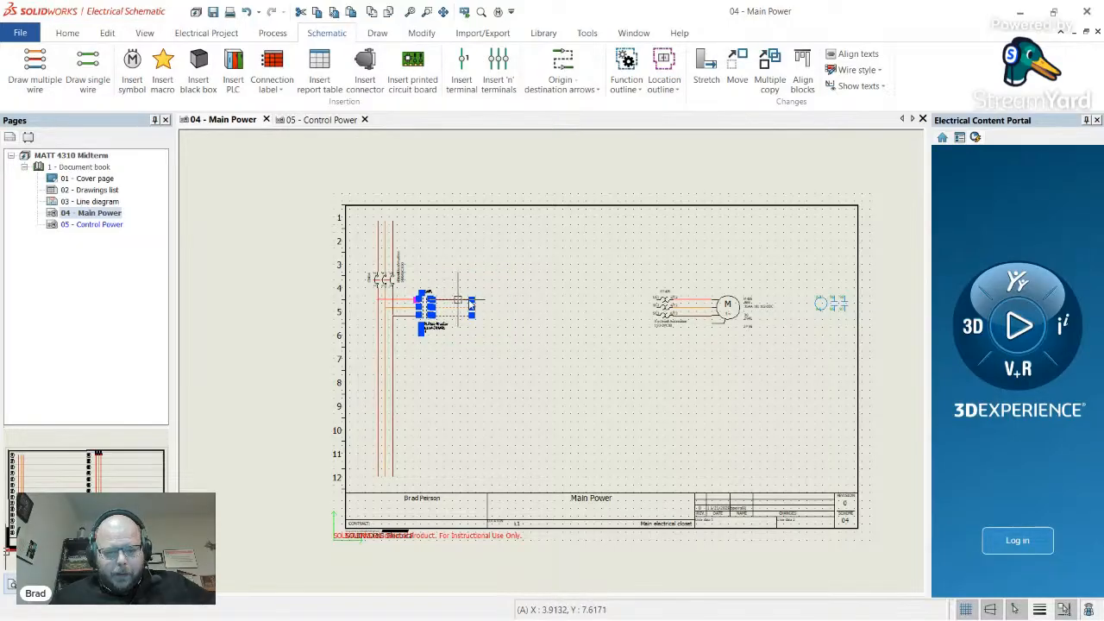
drag(471, 306, 559, 307)
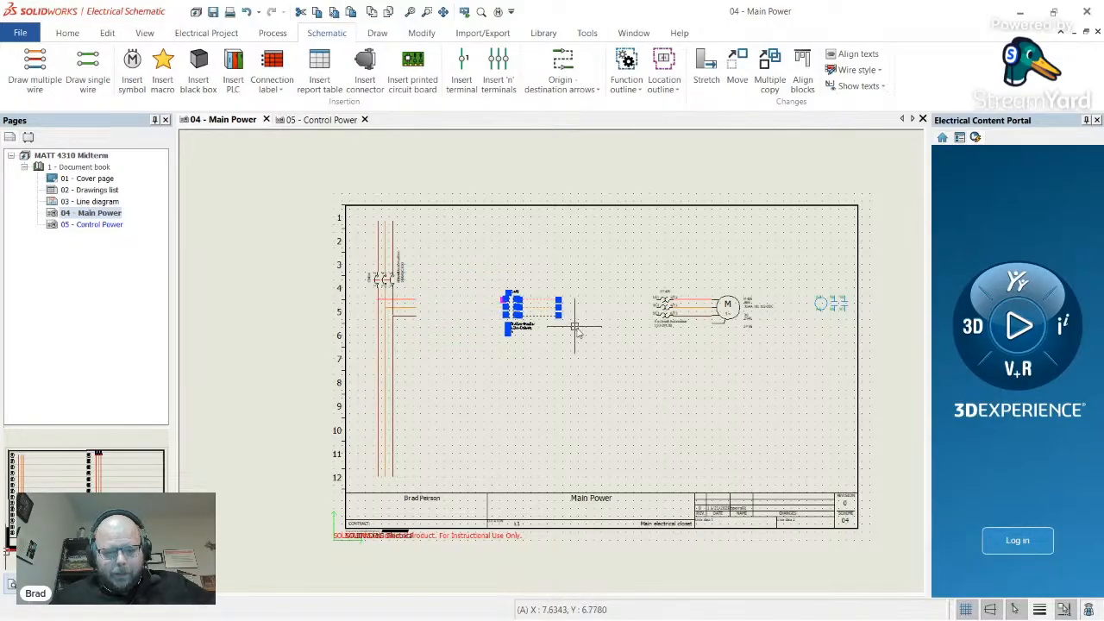
key(Escape)
- Stretch CR405's three wires onto RT405 terminals 1/L1, 3/L2 and 5/L3
click(546, 299)
click(559, 300)
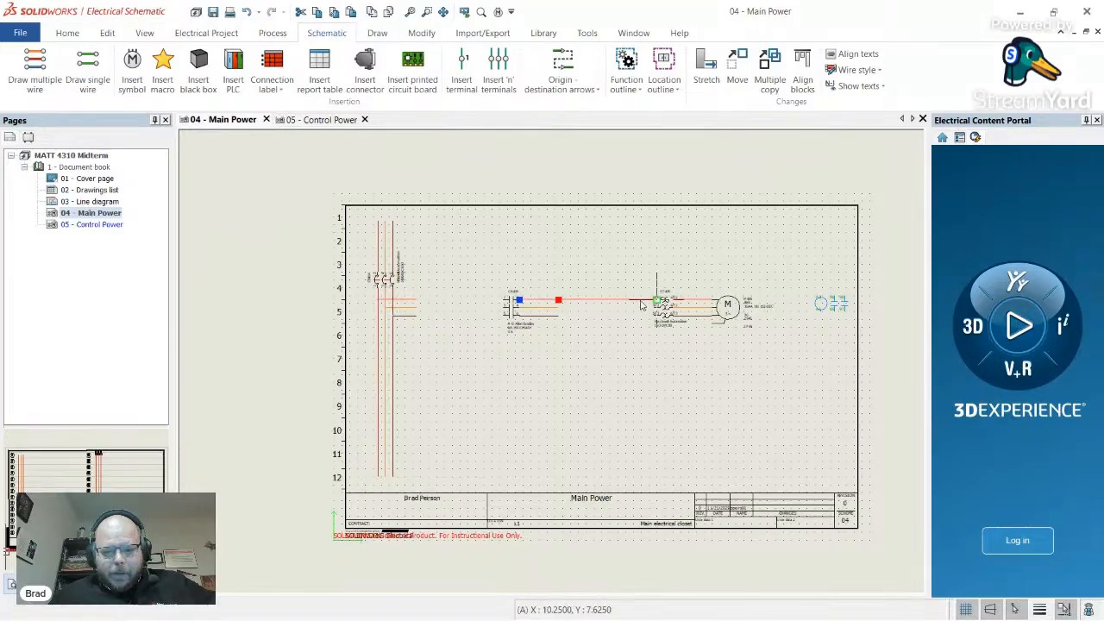
scroll(641, 304, up, 3)
click(677, 299)
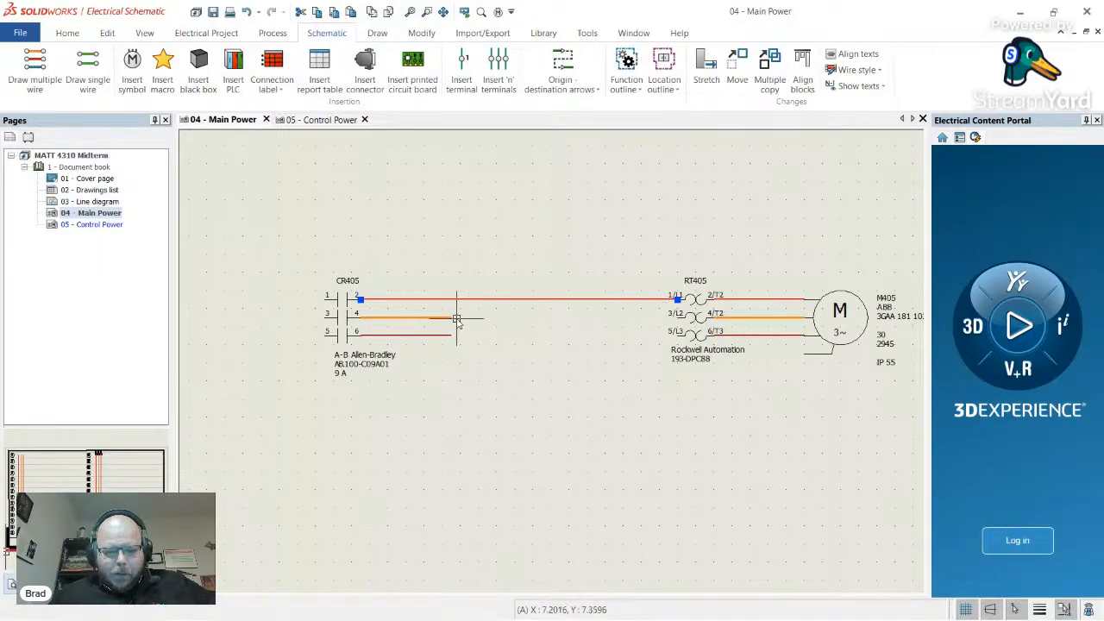
click(449, 318)
click(449, 319)
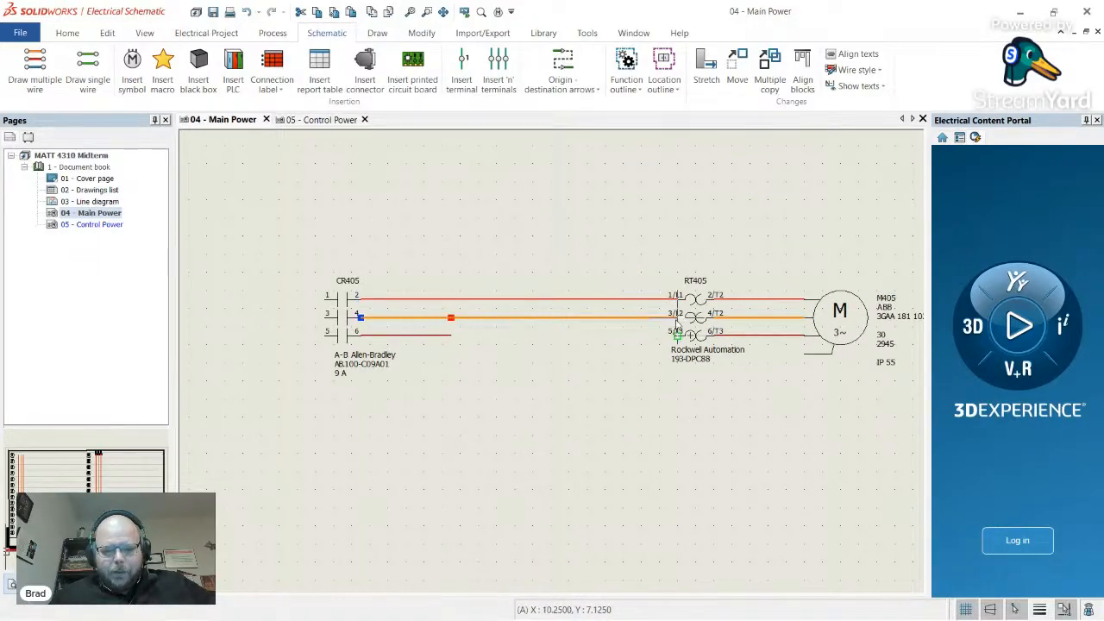
click(677, 319)
click(448, 336)
click(449, 337)
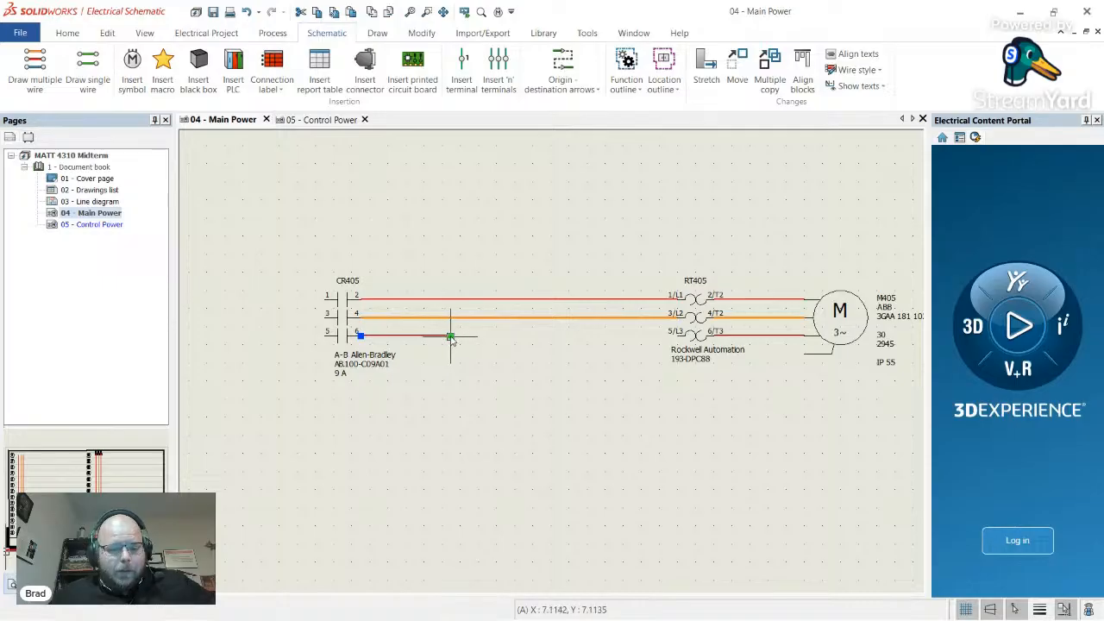
click(677, 336)
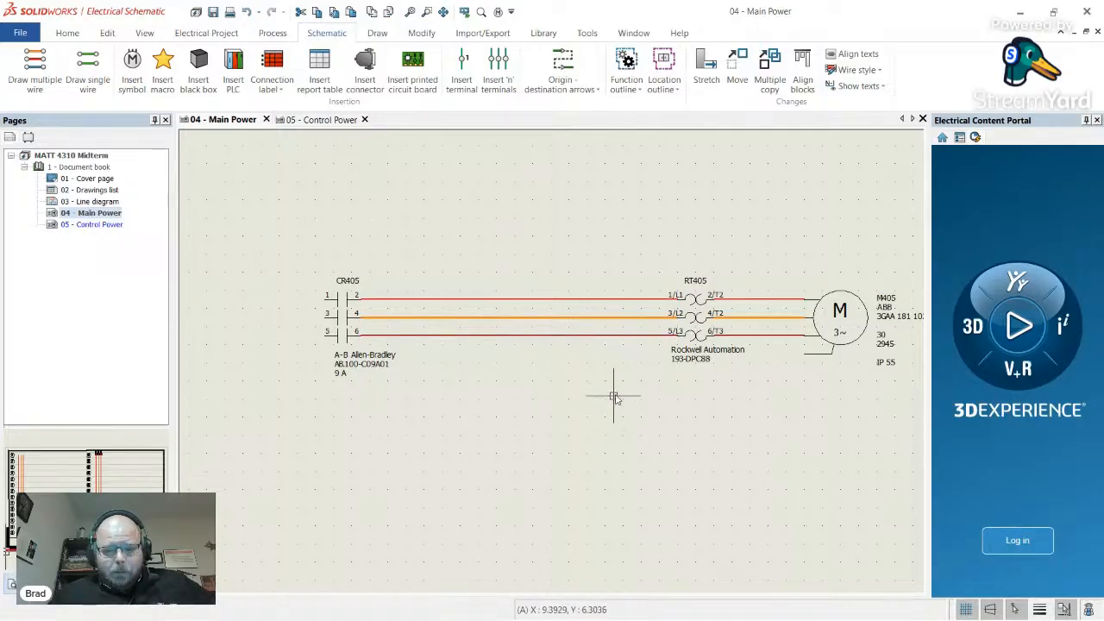
scroll(439, 365, down, 3)
scroll(316, 323, up, 3)
- Stretch the three left-hand feed stub wires onto CR405 terminals 1, 3 and 5
click(320, 331)
click(320, 330)
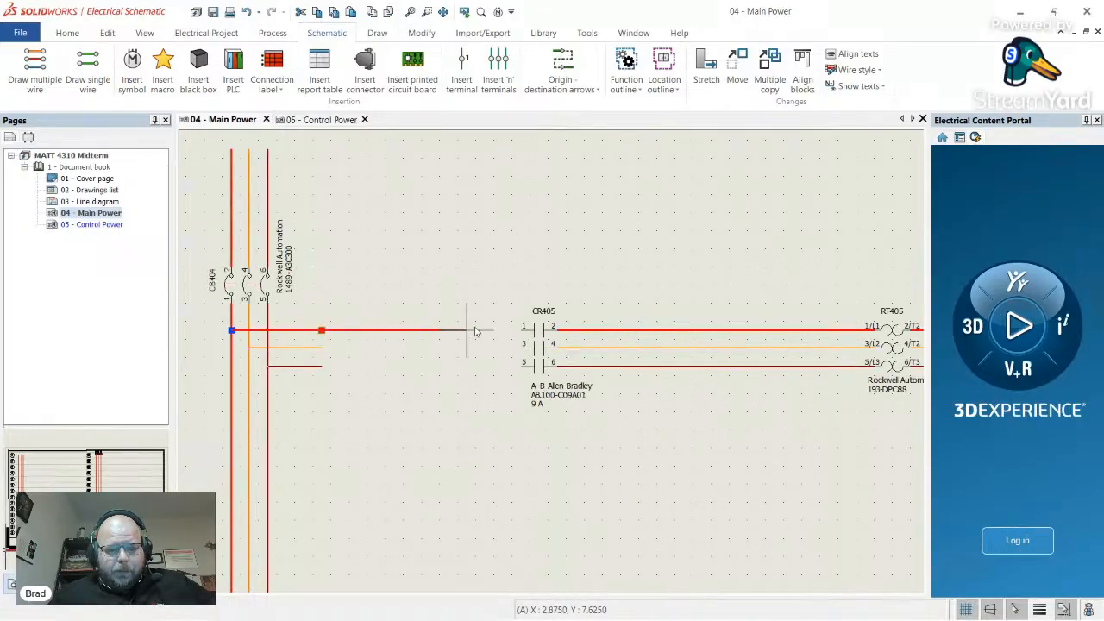
click(518, 330)
click(323, 347)
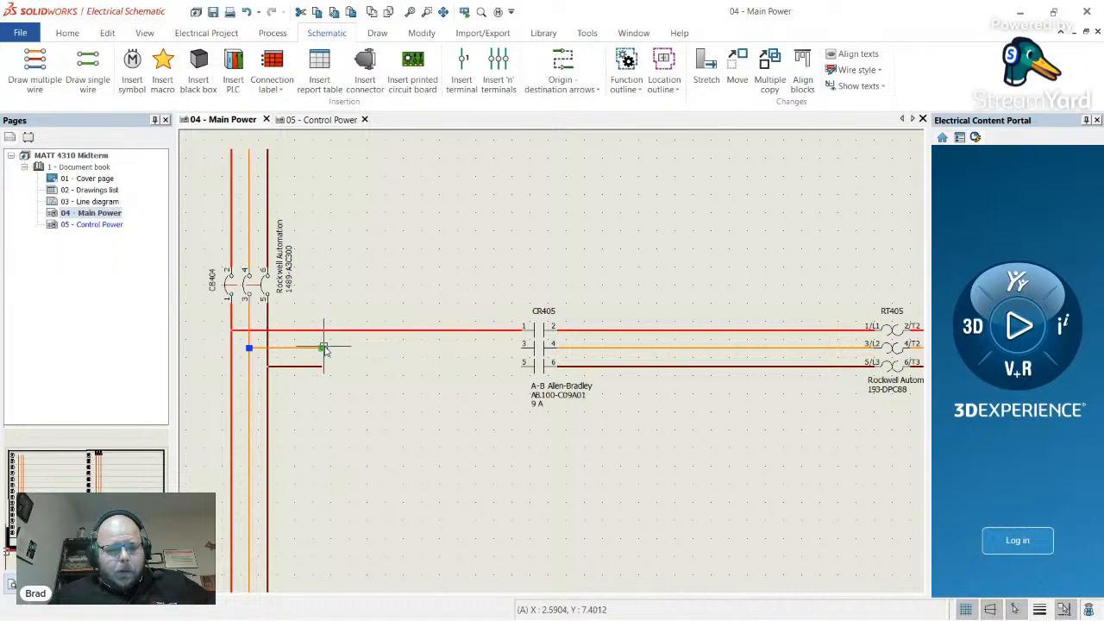
click(522, 348)
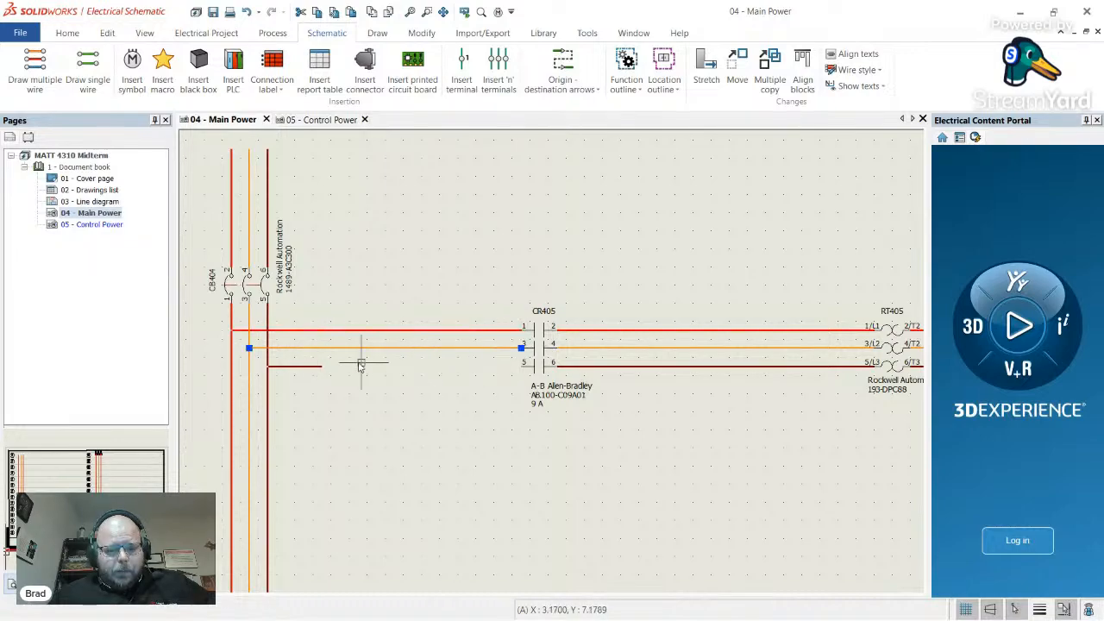
key(Escape)
click(314, 368)
click(322, 366)
click(525, 371)
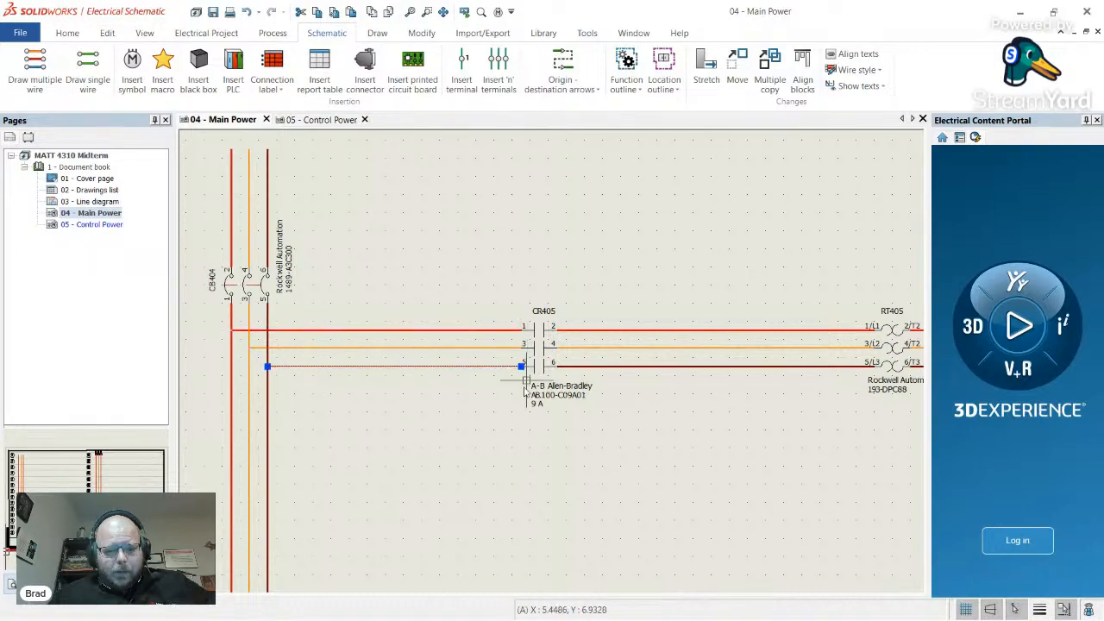
key(Escape)
scroll(455, 352, down, 7)
scroll(601, 377, up, 6)
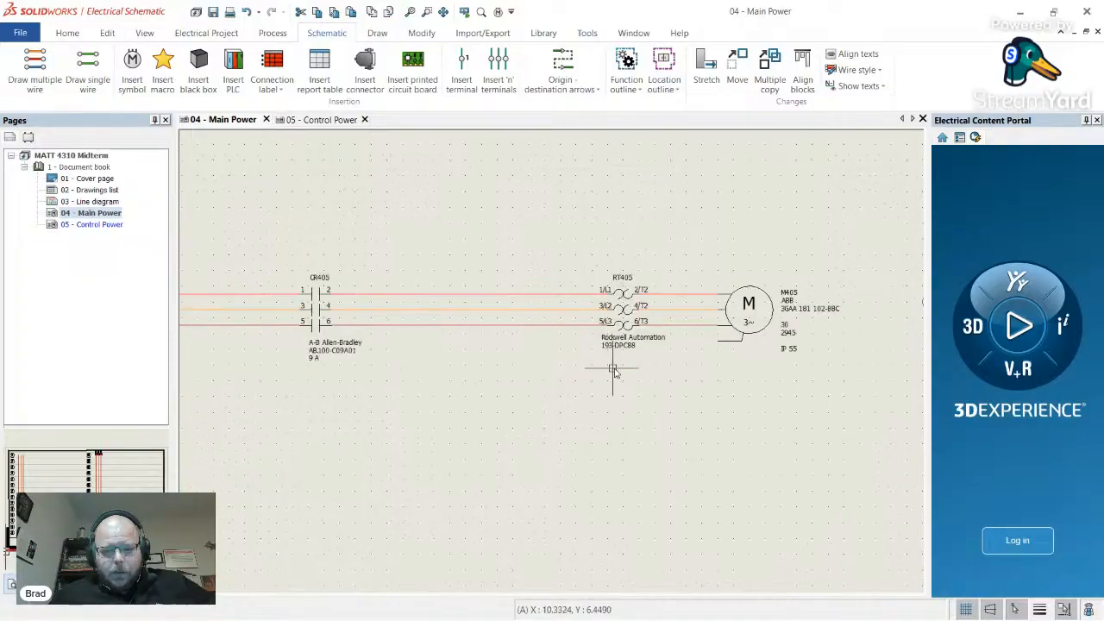
scroll(759, 366, down, 5)
scroll(690, 358, up, 4)
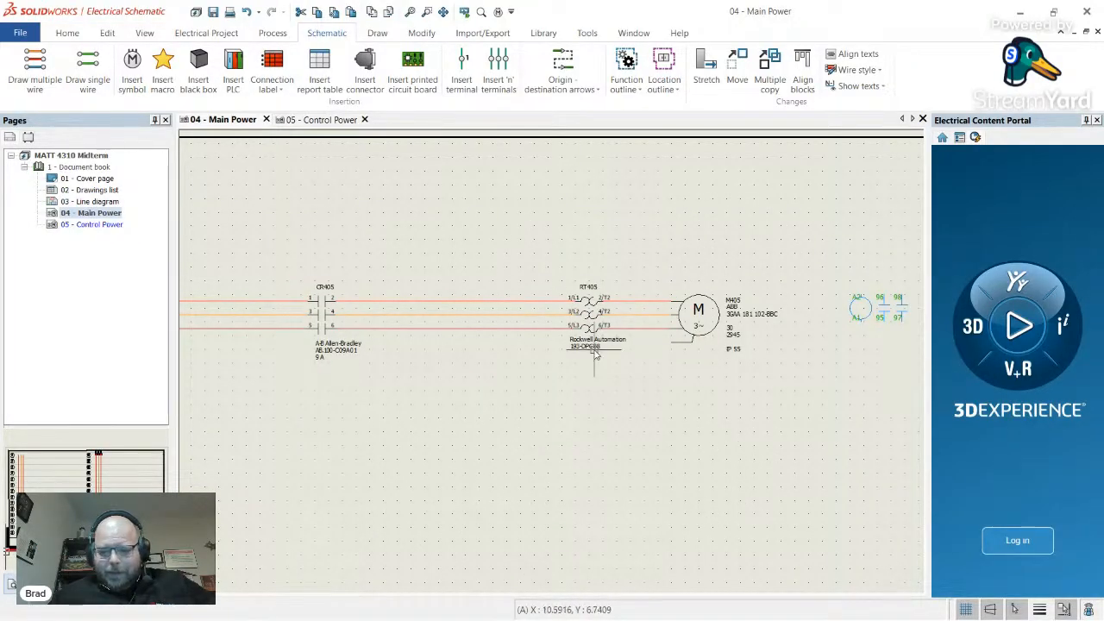
scroll(595, 353, down, 4)
scroll(760, 328, up, 6)
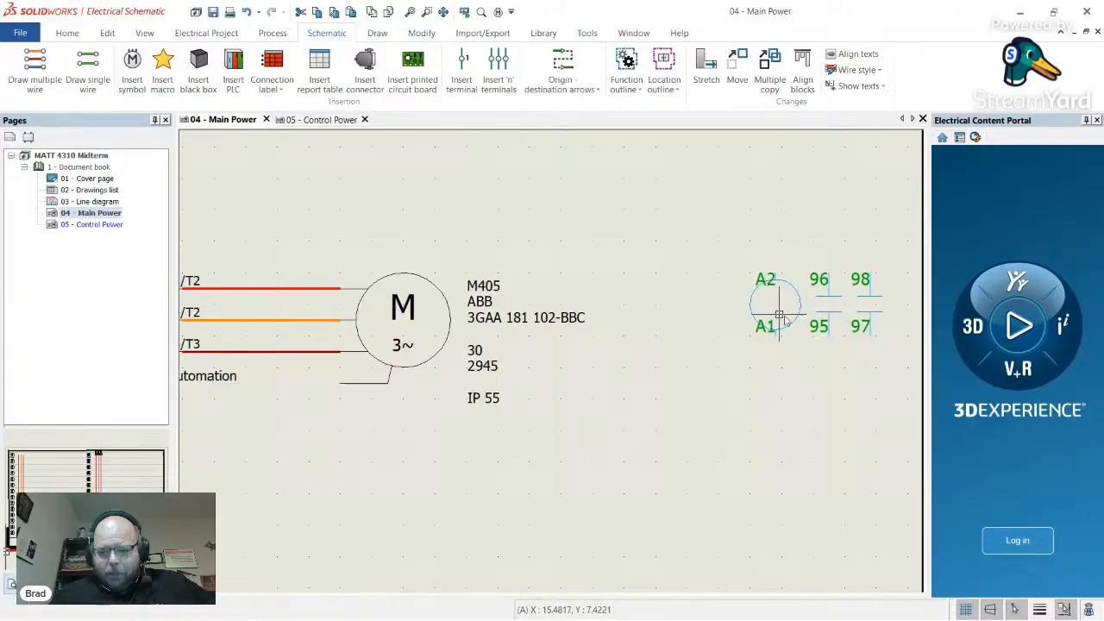
scroll(829, 329, down, 3)
scroll(897, 320, up, 3)
scroll(750, 362, down, 1)
scroll(749, 362, down, 4)
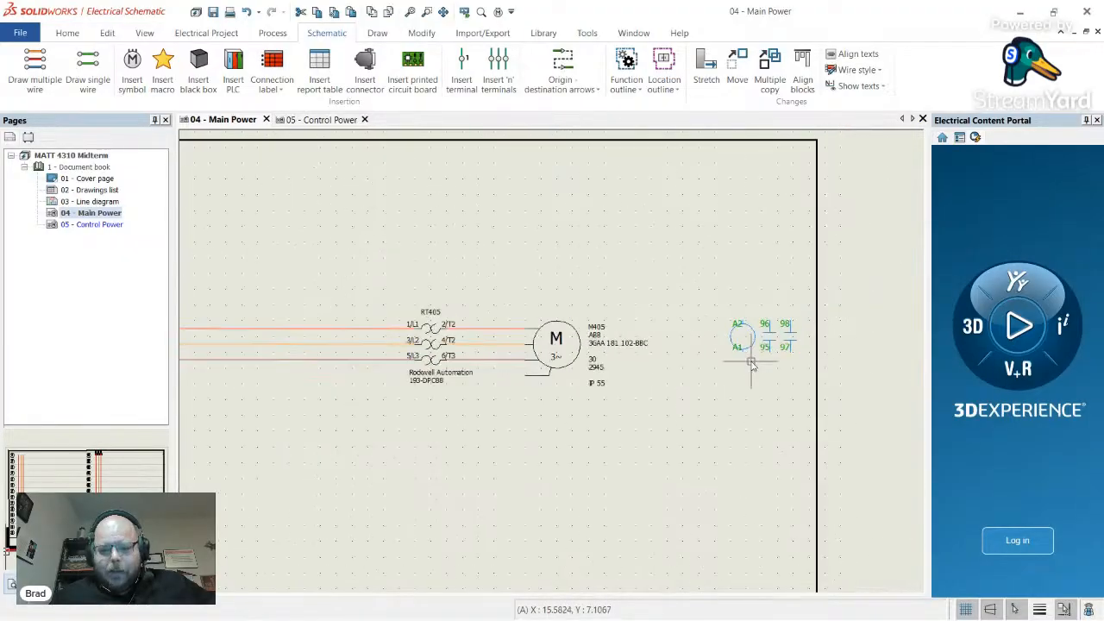
scroll(624, 387, up, 2)
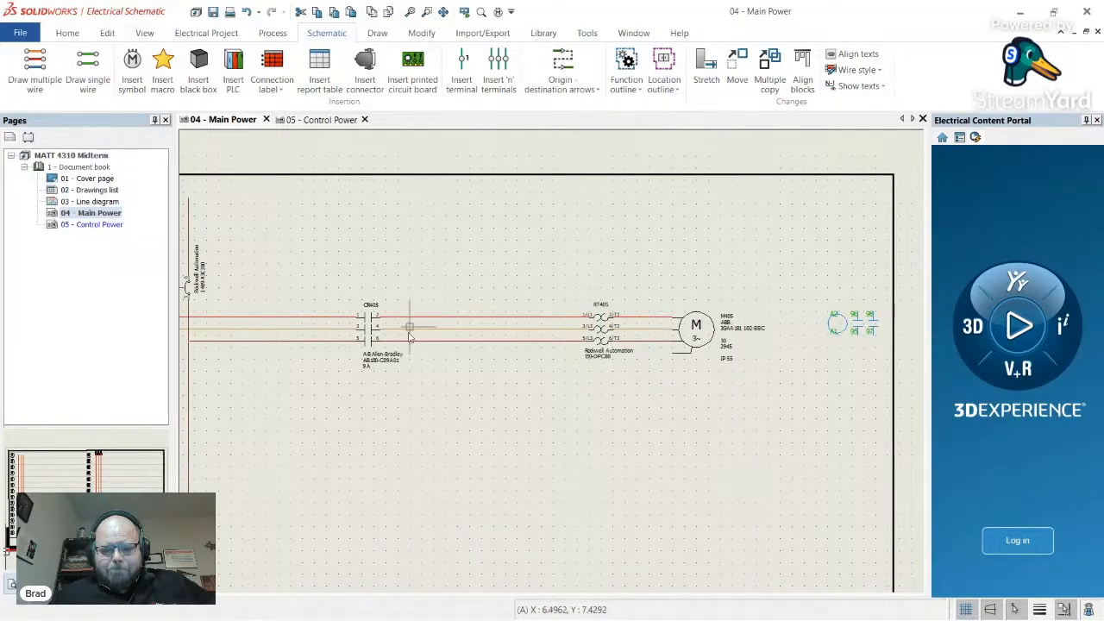
scroll(650, 380, down, 3)
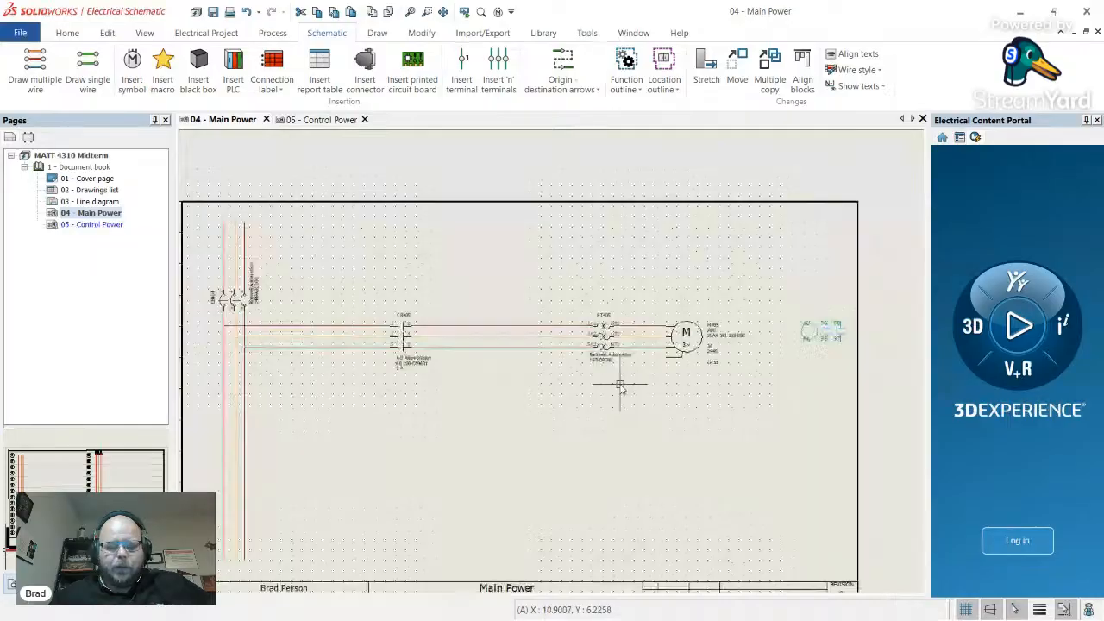
scroll(505, 419, up, 2)
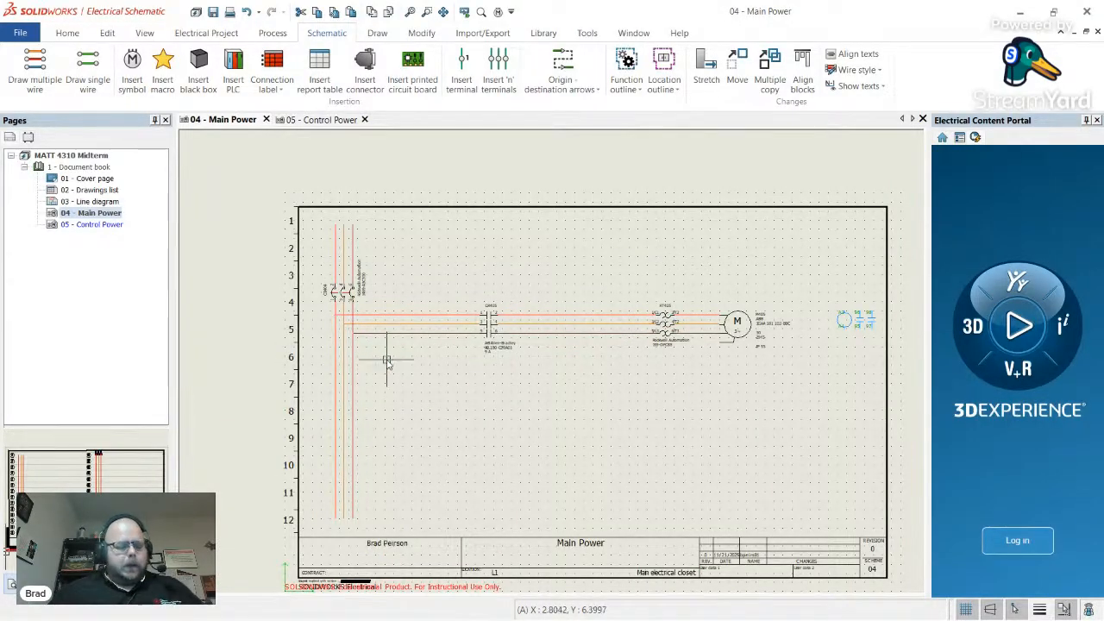
- Check the O3 OL overload relay row in the Midterm Exam Field Devices table
key(alt+Tab)
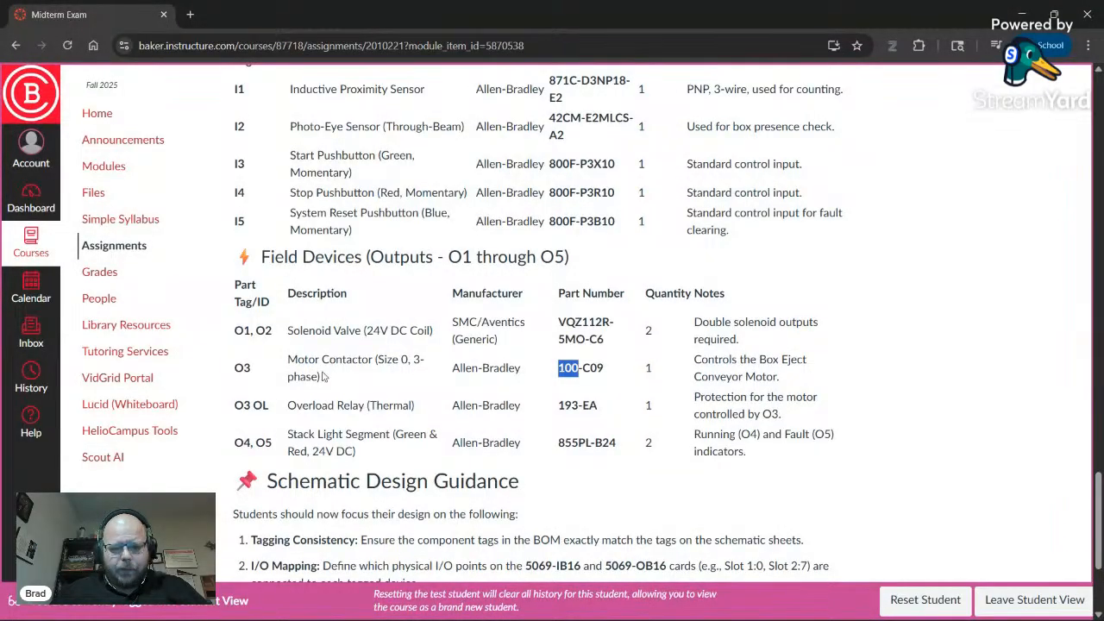
double_click(242, 368)
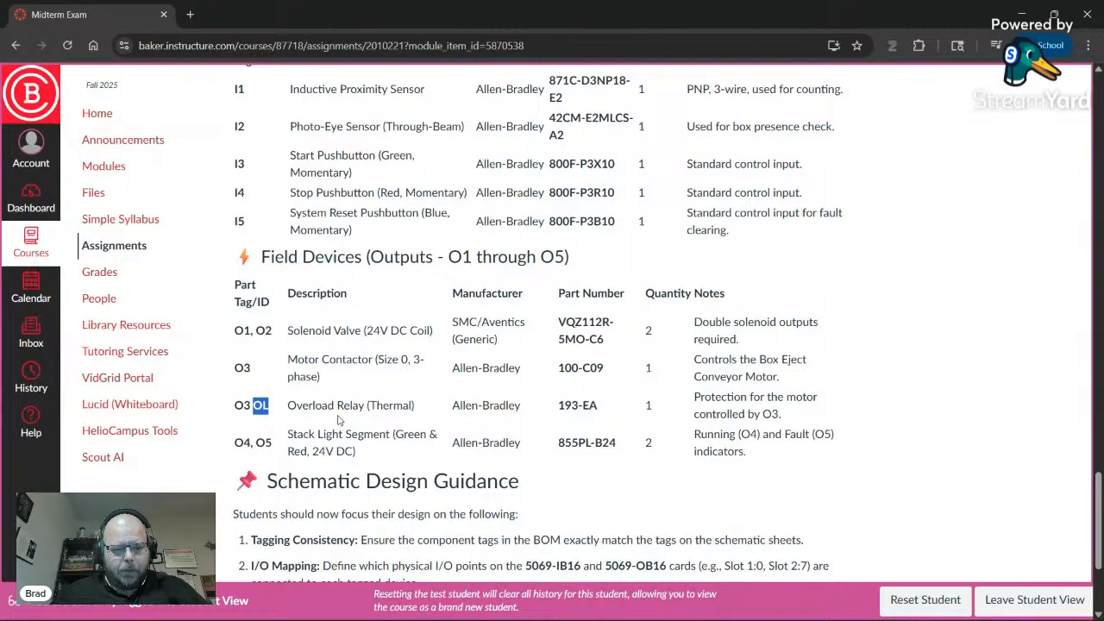
scroll(339, 420, down, 1)
- Move overload relay RT405 left onto the three wires
key(alt+Tab)
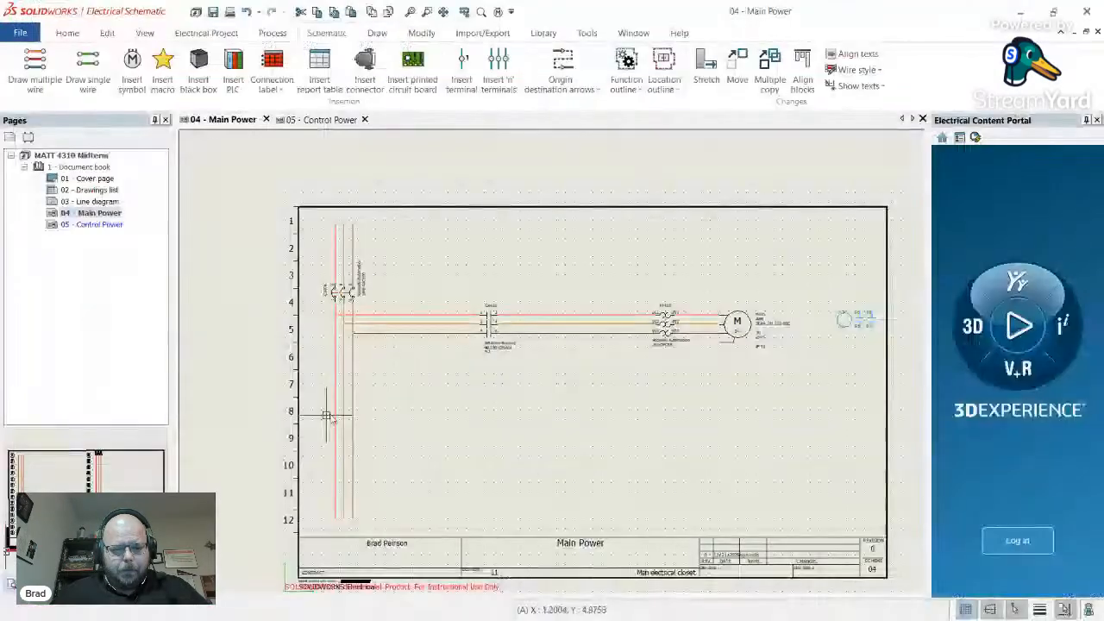
scroll(666, 319, up, 3)
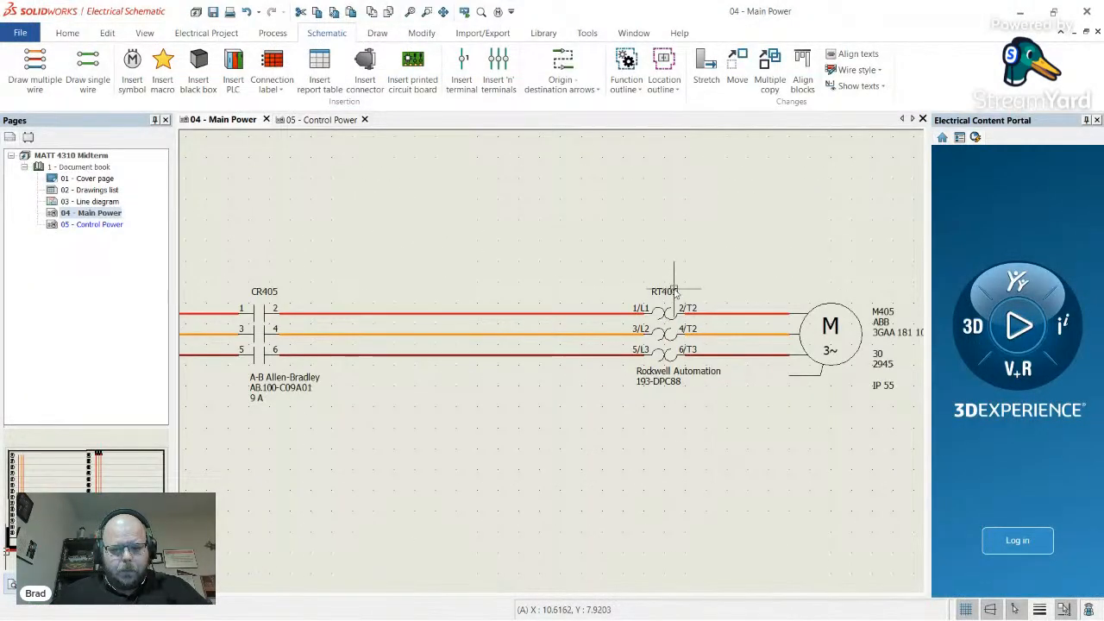
click(674, 295)
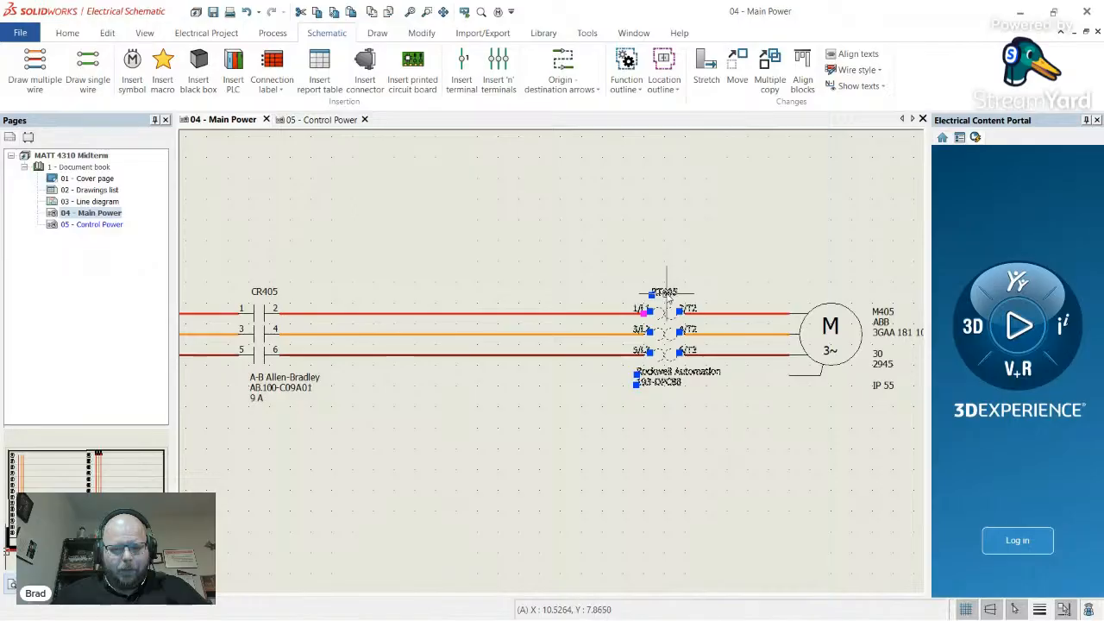
drag(666, 300, 593, 300)
- Stretch the three motor wires back onto RT405 outputs 2/T2, 4/T2 and 6/T3
click(706, 314)
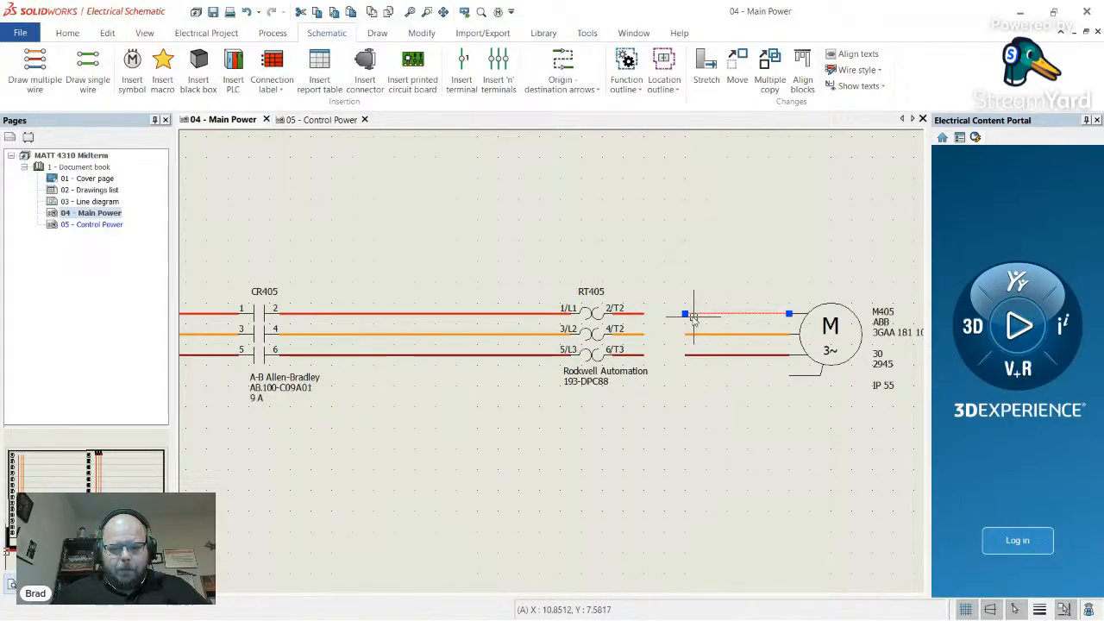
click(685, 314)
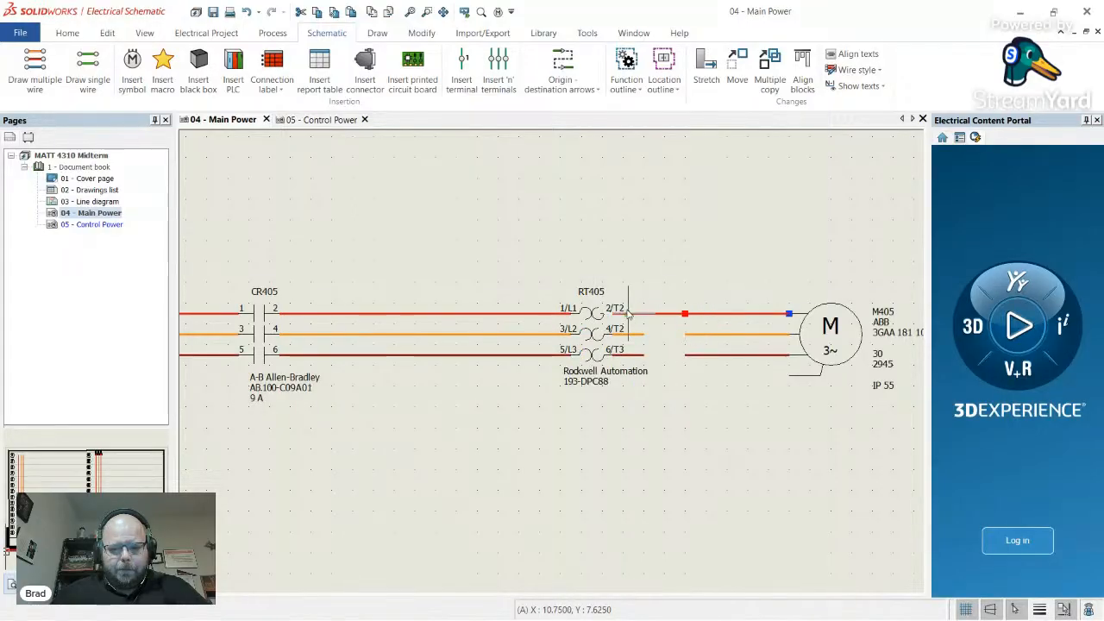
click(696, 335)
click(685, 335)
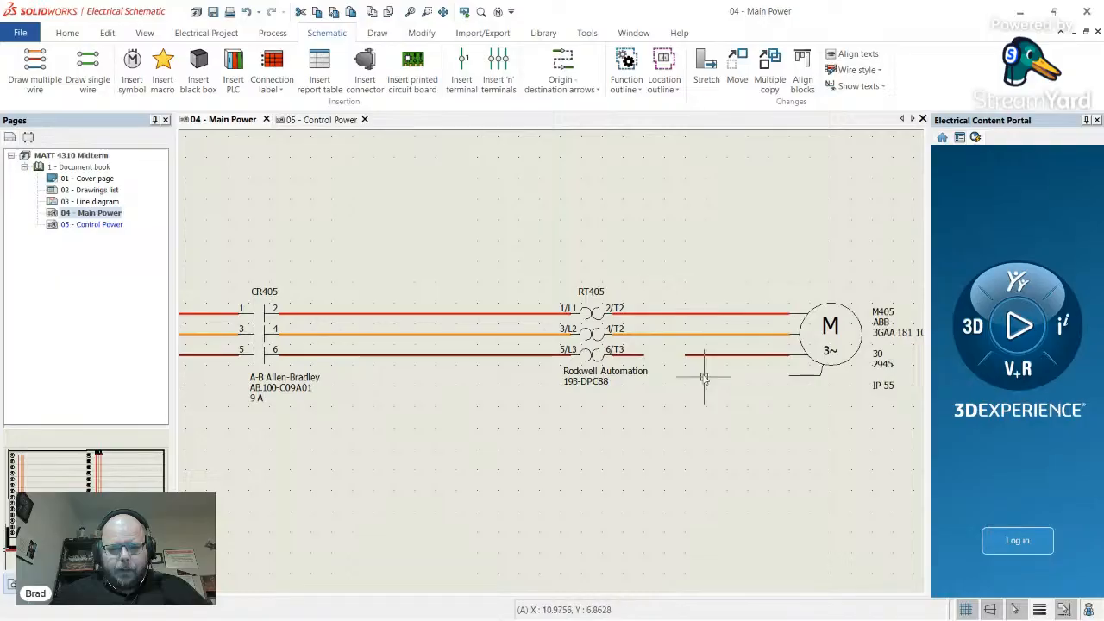
click(697, 355)
click(685, 355)
click(641, 356)
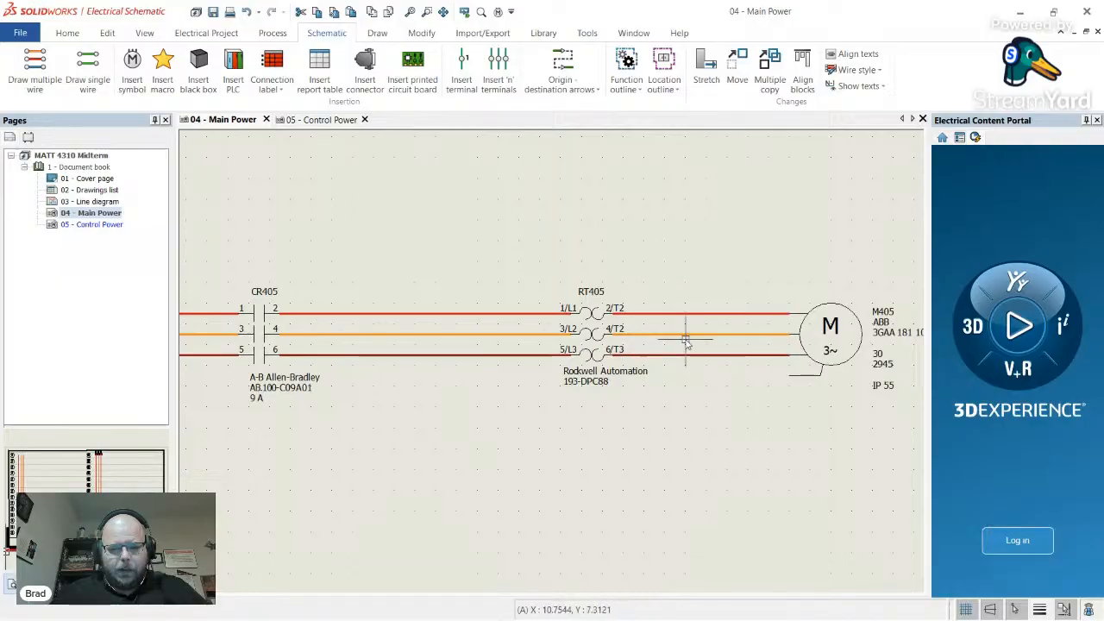
scroll(665, 332, down, 4)
key(alt+Tab)
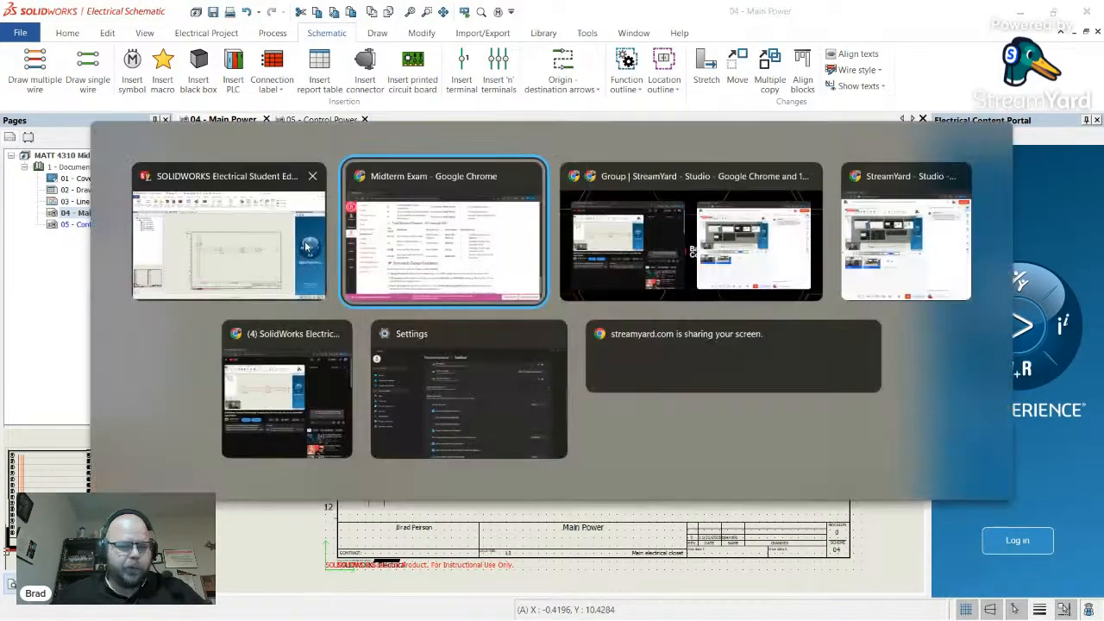
scroll(337, 339, down, 2)
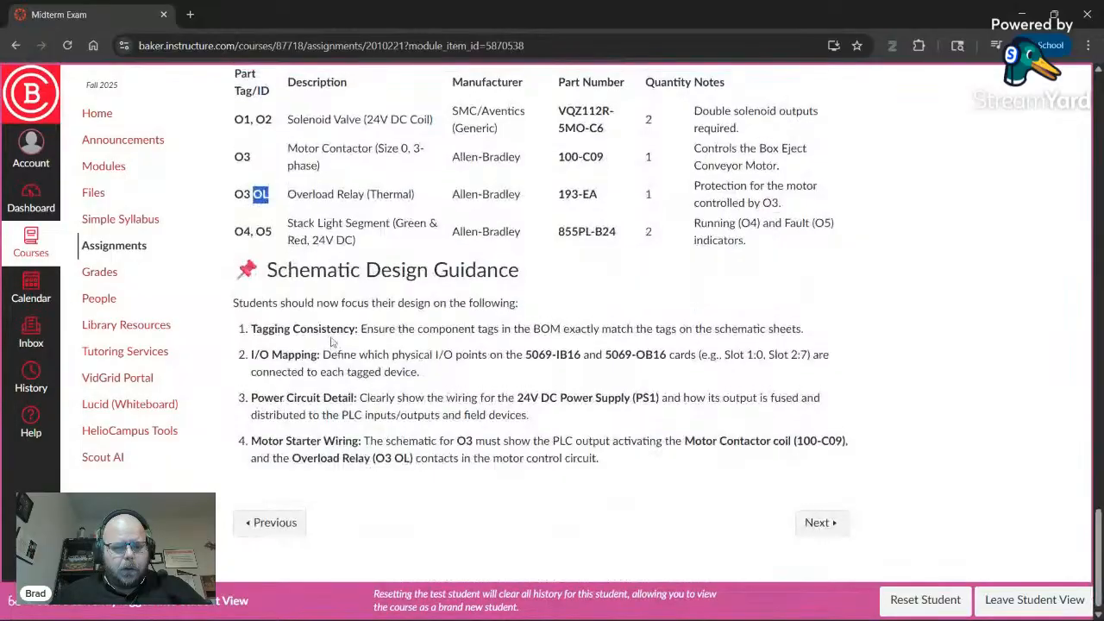
scroll(335, 340, up, 12)
scroll(333, 341, up, 15)
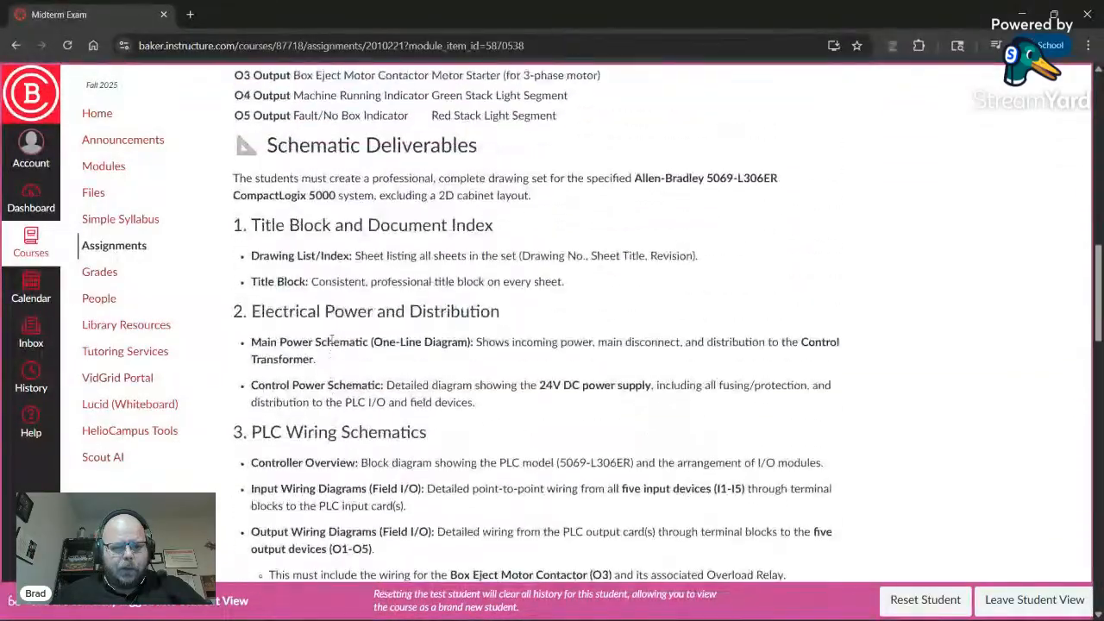
scroll(333, 343, up, 4)
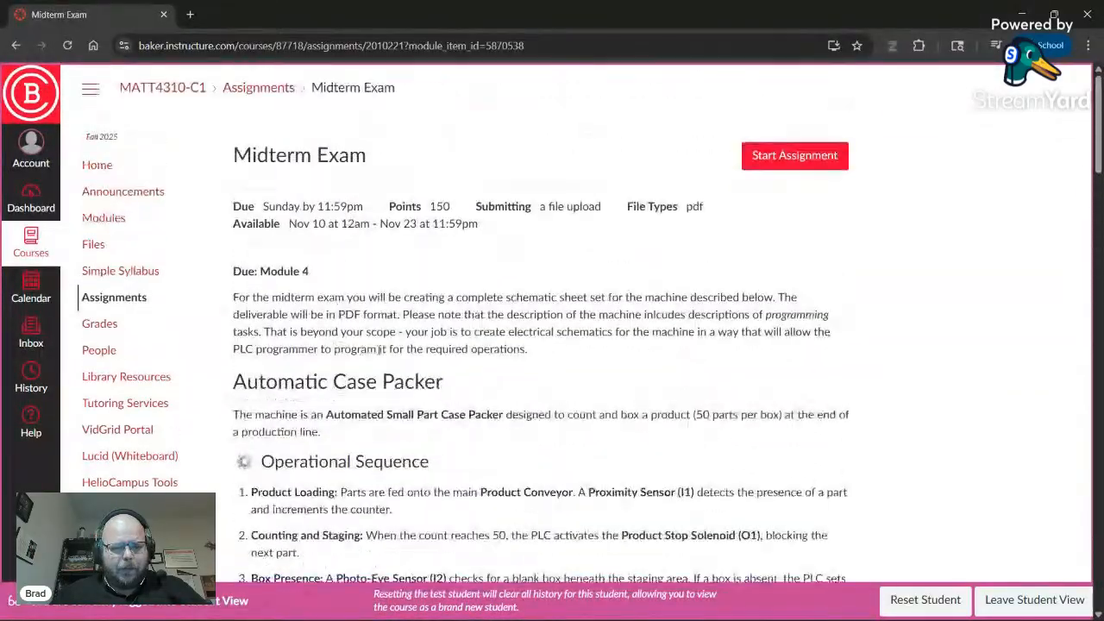
scroll(374, 348, down, 10)
scroll(374, 348, down, 14)
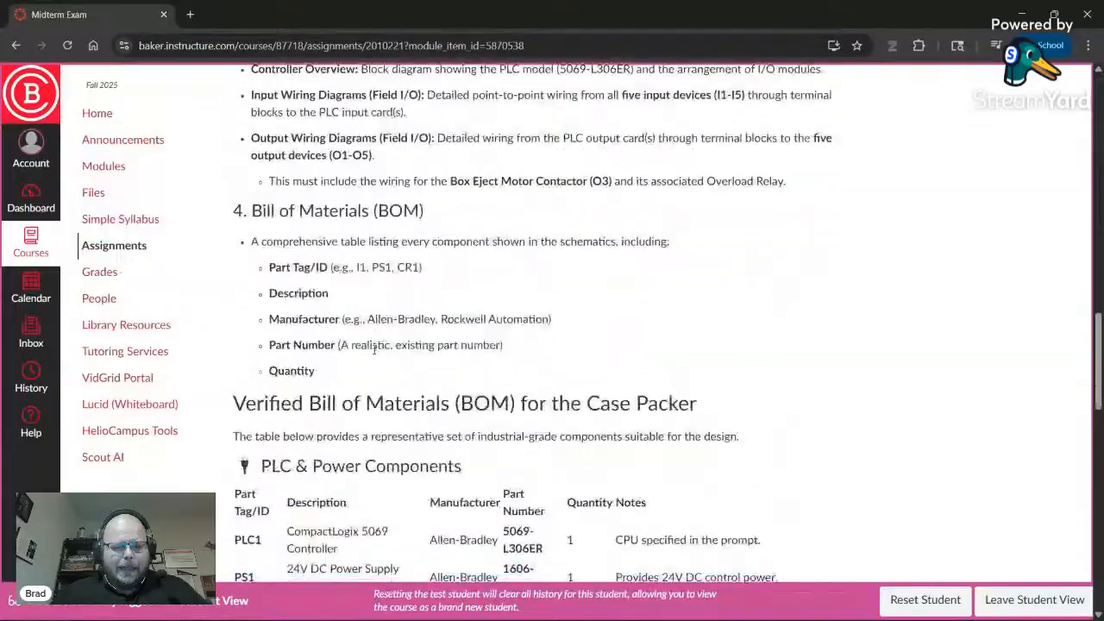
scroll(357, 339, down, 3)
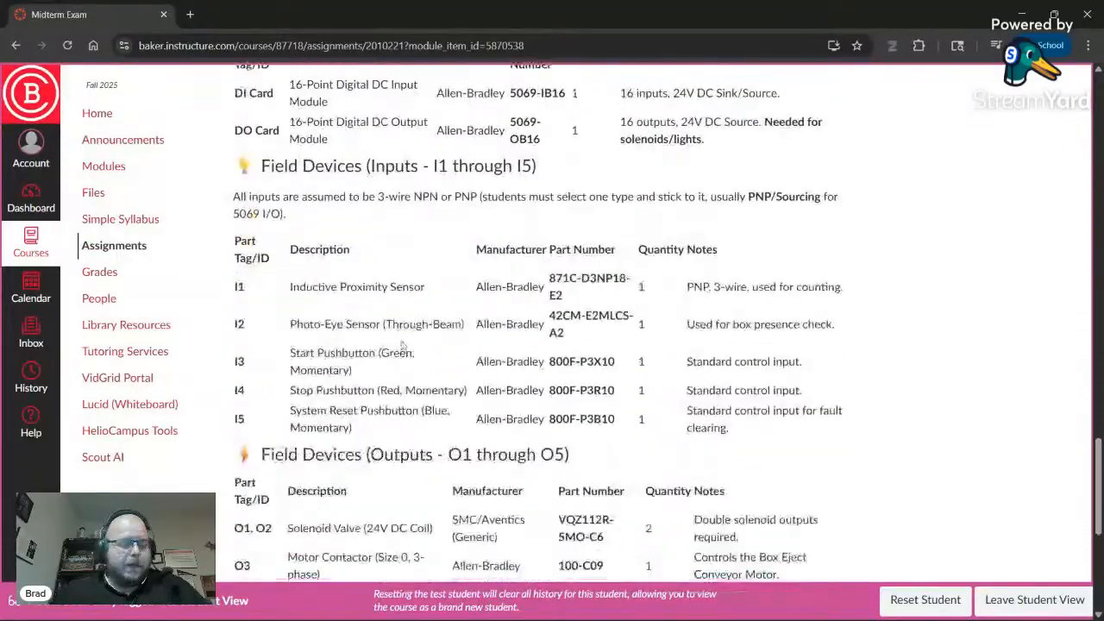
scroll(382, 341, down, 2)
scroll(411, 361, down, 3)
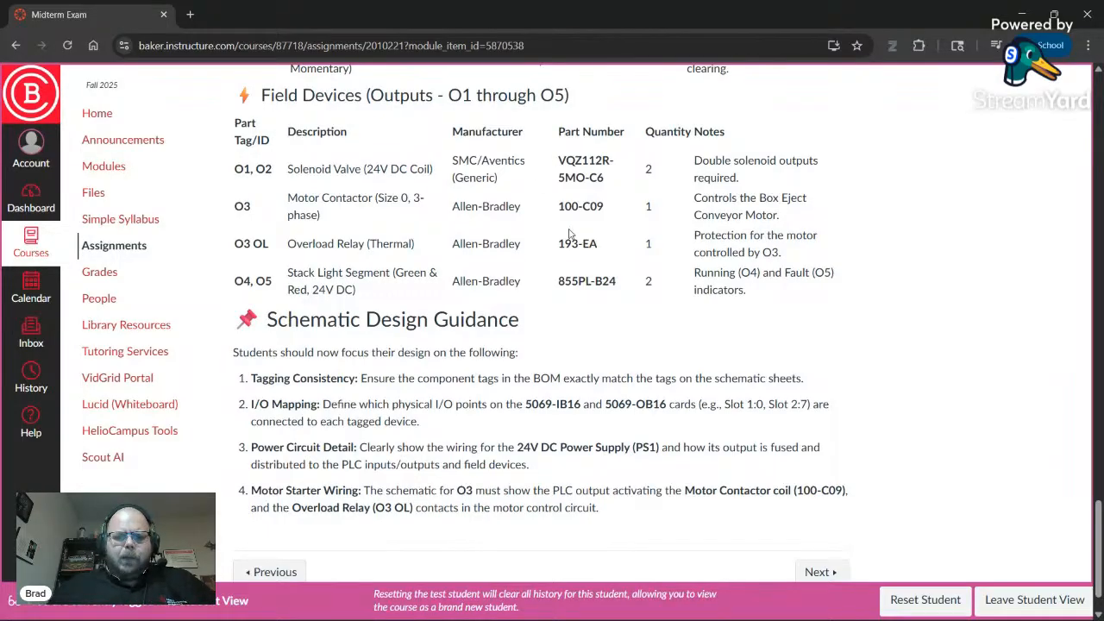
- Highlight PS1's part number 1606-XLP95B and its 24V DC Power Supply (10A) description
scroll(569, 233, down, 1)
scroll(543, 234, up, 4)
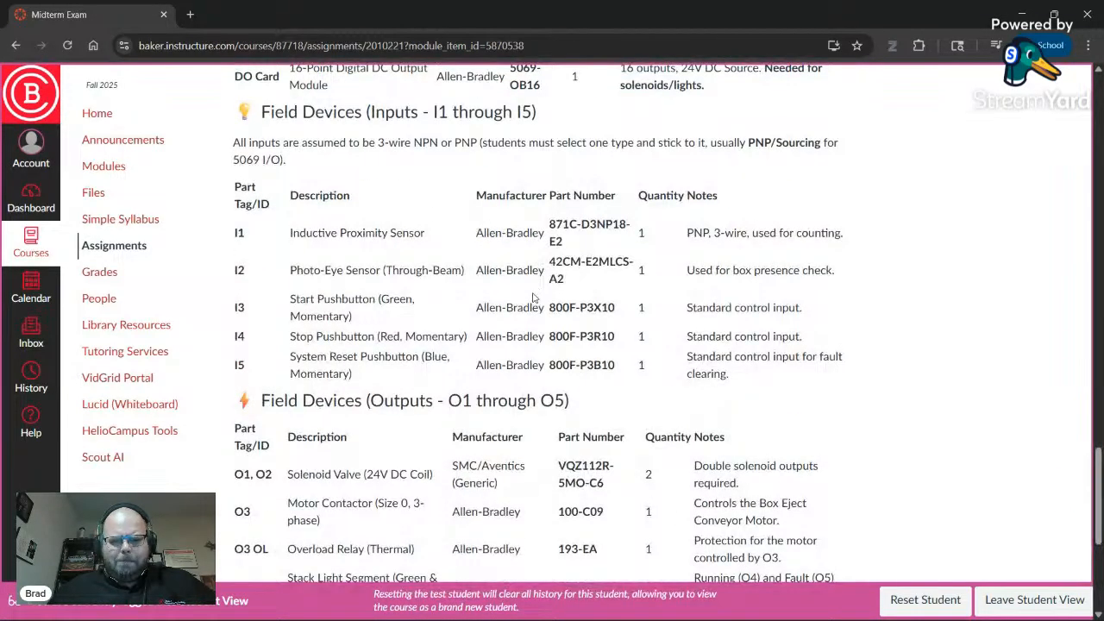
scroll(565, 308, up, 3)
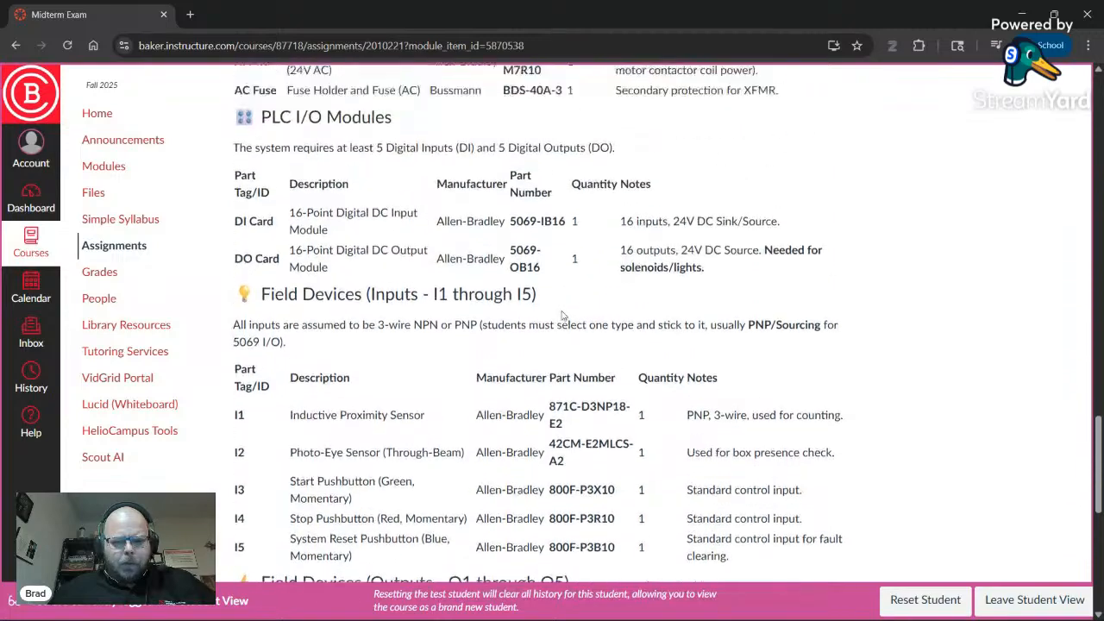
scroll(528, 306, up, 3)
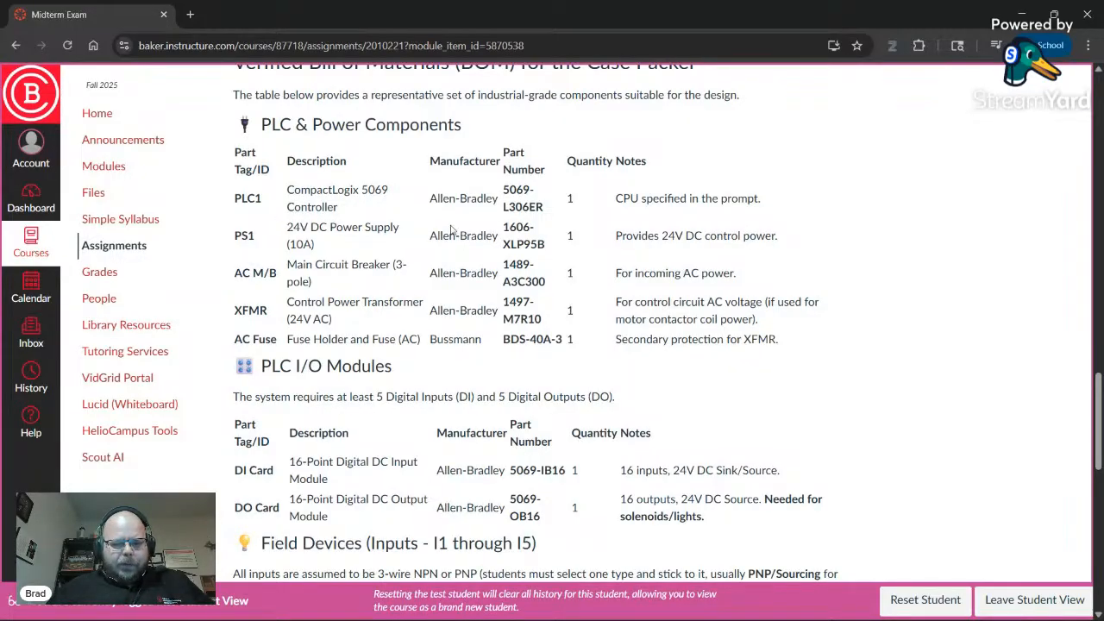
drag(504, 227, 550, 246)
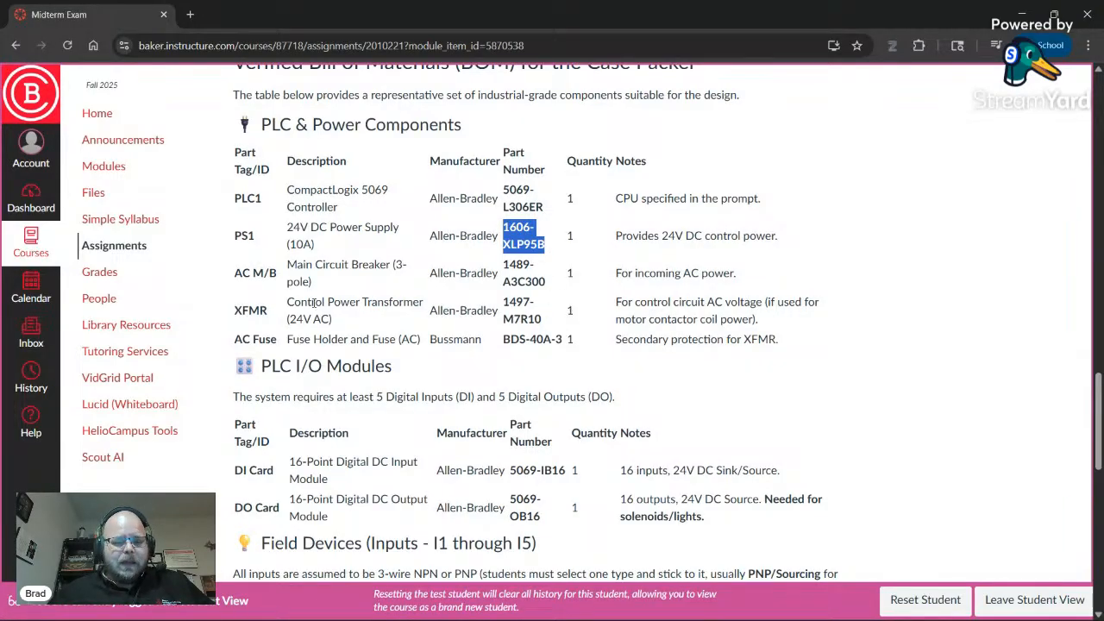
drag(298, 319, 329, 318)
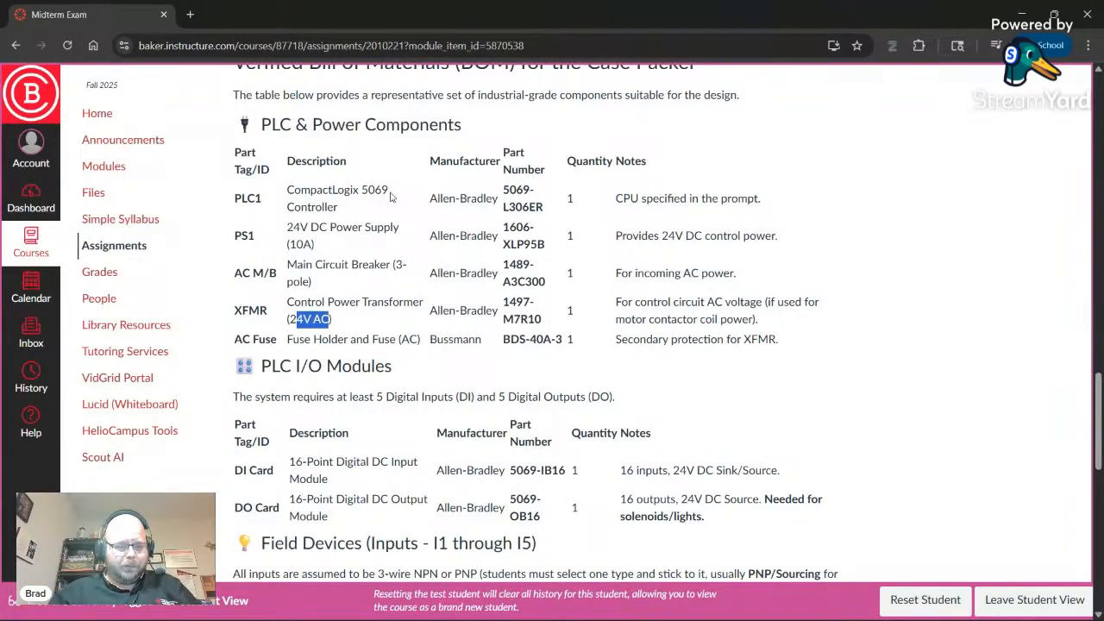
drag(288, 229, 377, 246)
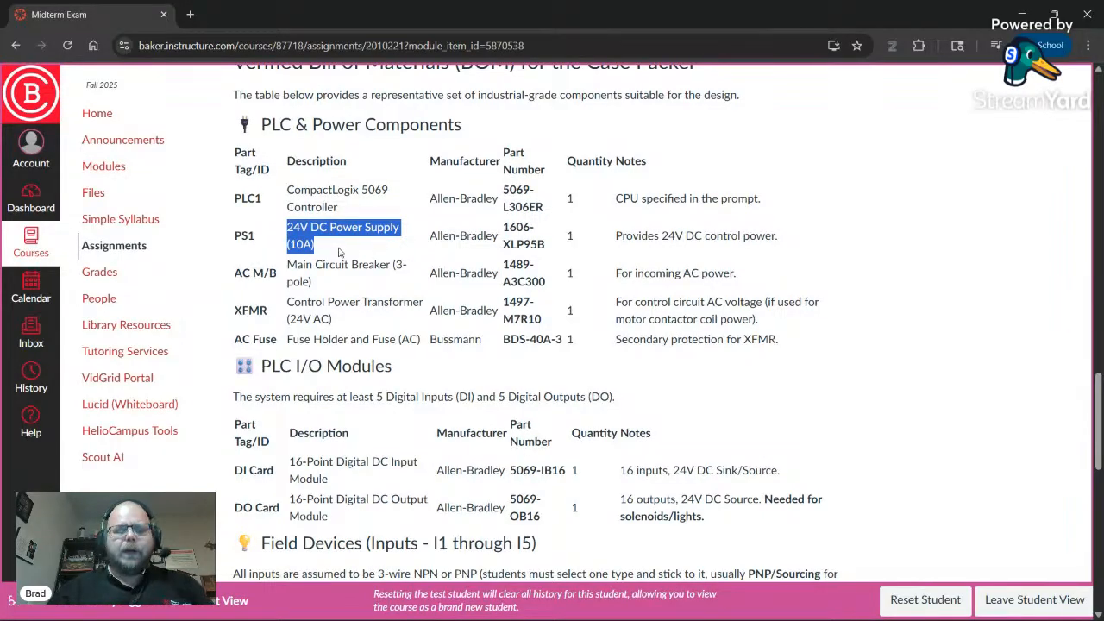
click(321, 227)
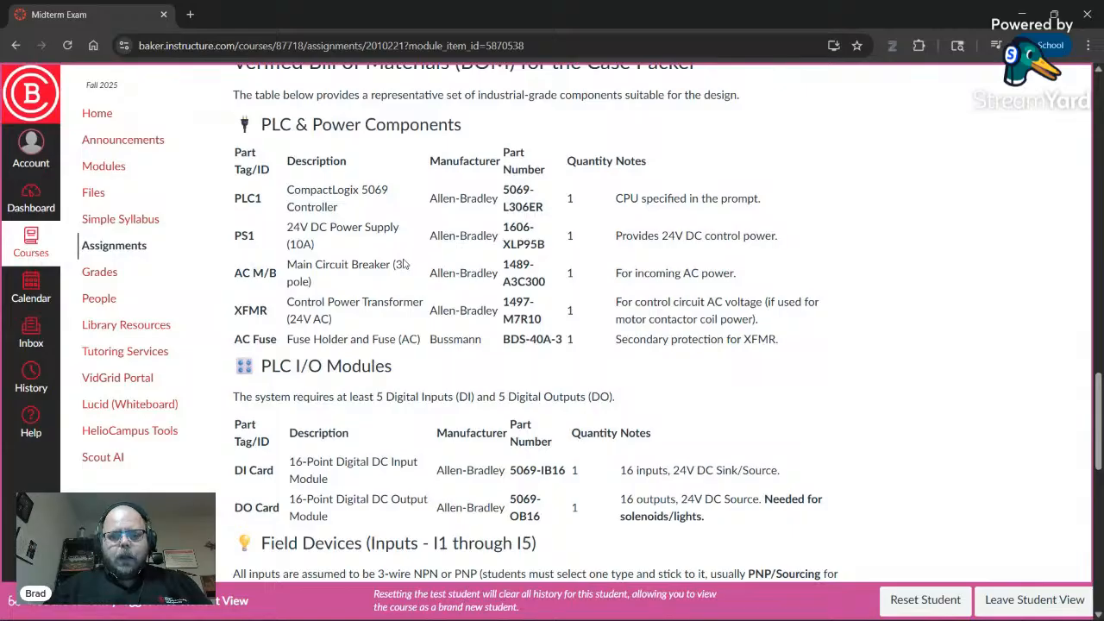
key(alt+Tab)
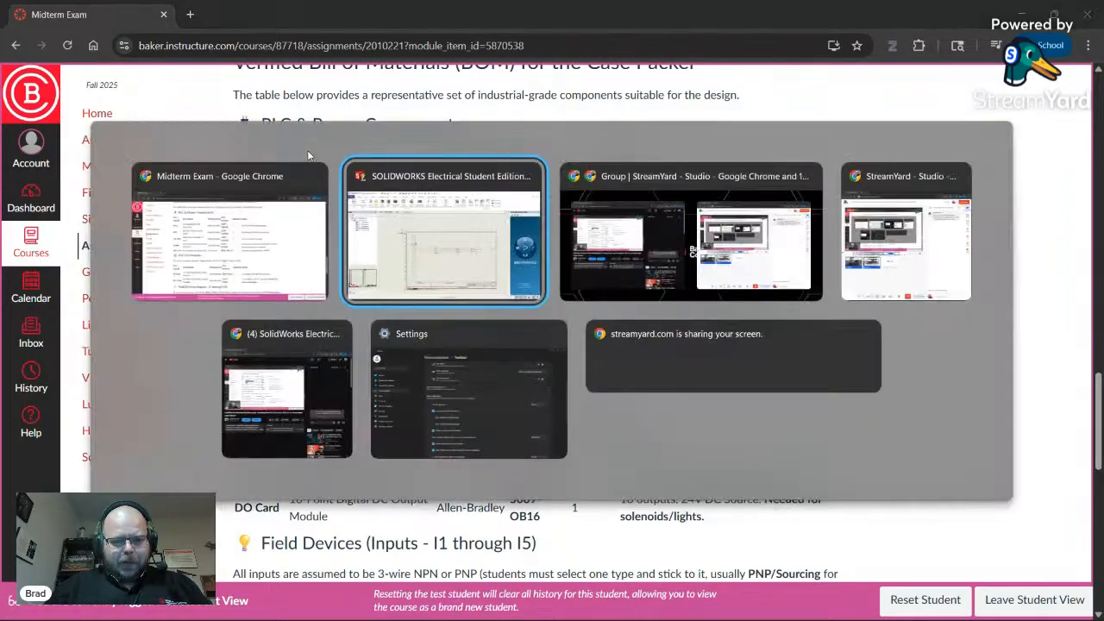
key(alt+Tab)
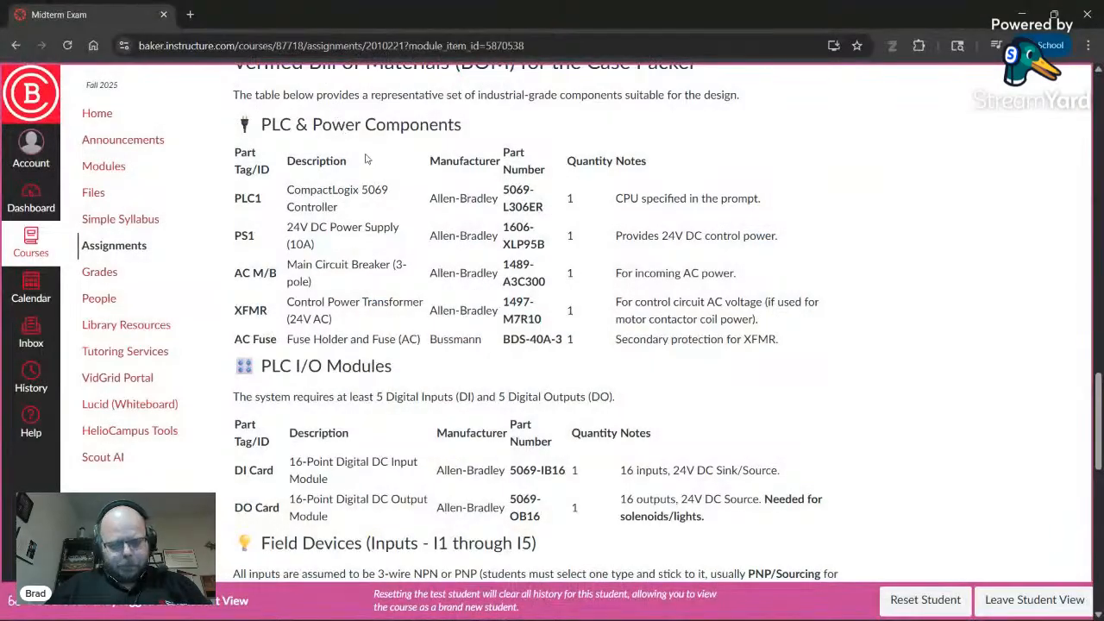
key(alt+Tab)
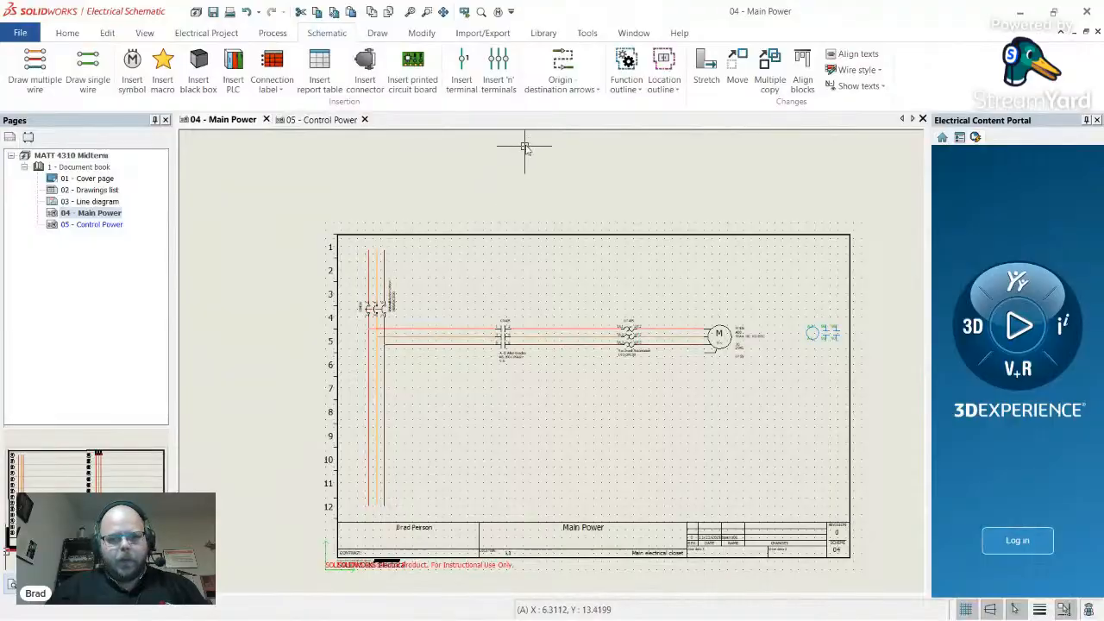
- Open Manufacturer part management from the Library tab and filter to the Power supplies class
click(544, 34)
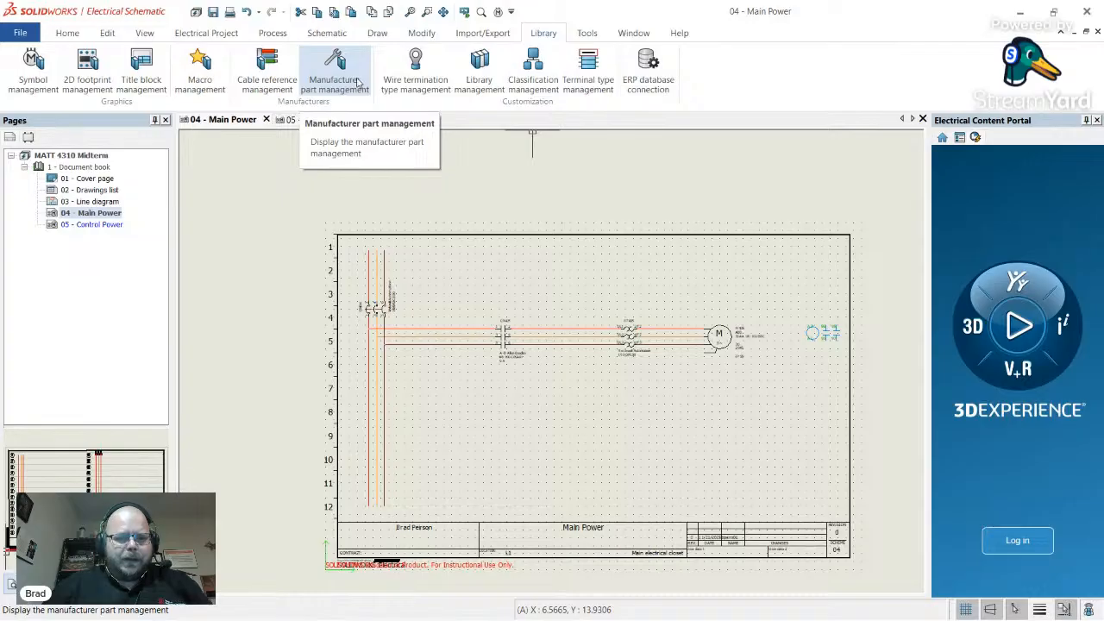
click(338, 85)
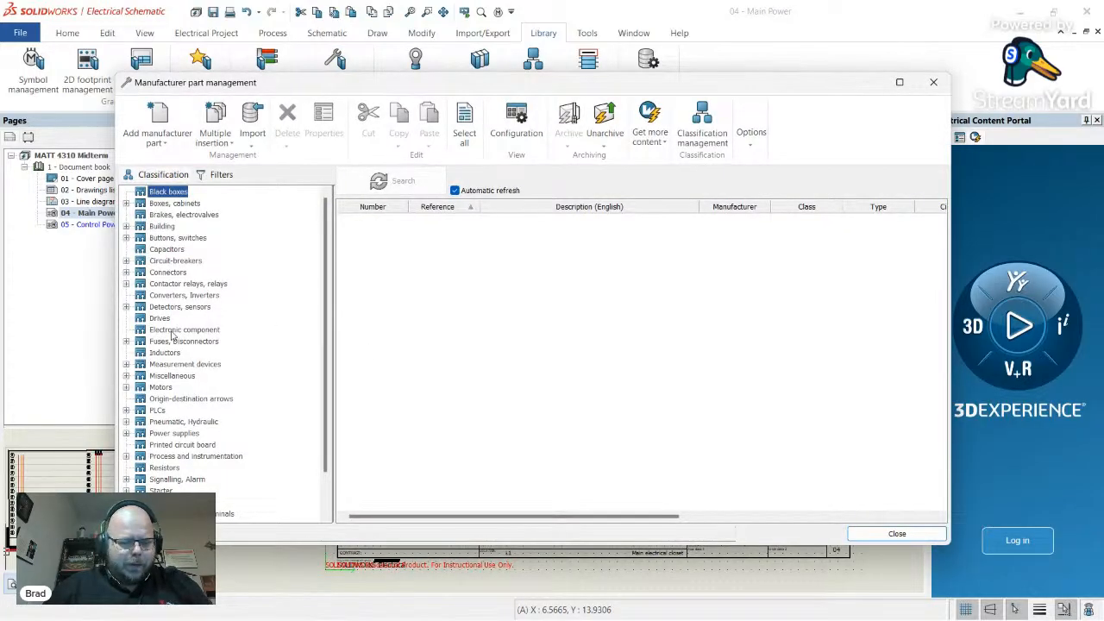
scroll(164, 346, down, 1)
click(183, 400)
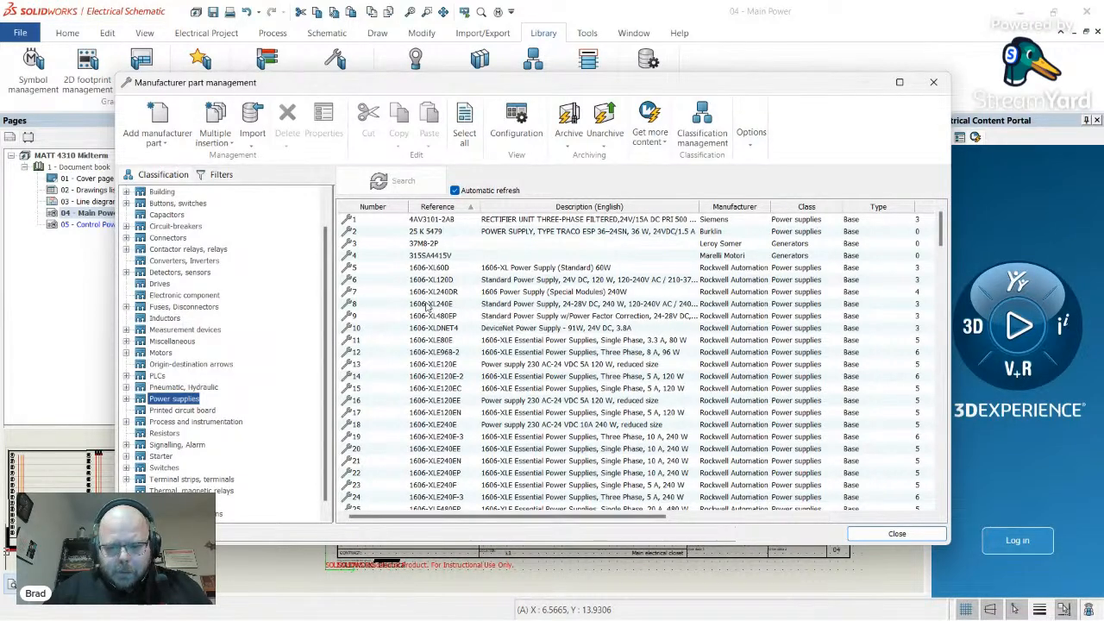
key(alt+Tab)
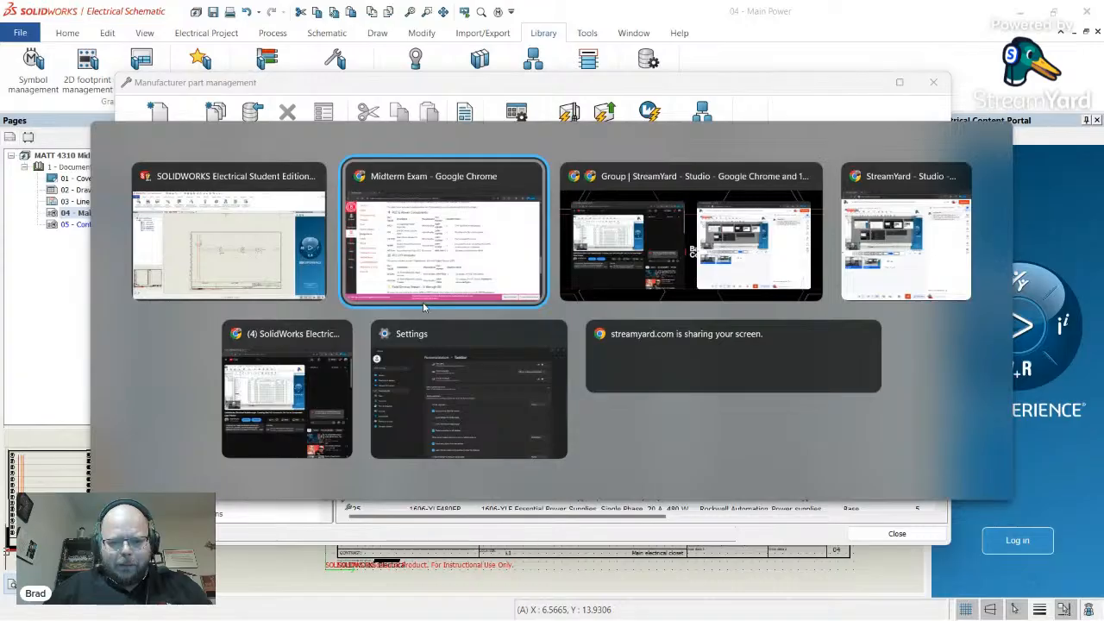
- Open a new blank tab in Chrome
key(alt+Tab)
key(alt+Tab)
key(alt+Tab)
key(alt+Tab)
key(alt+Tab)
key(alt+Tab)
key(alt+Tab)
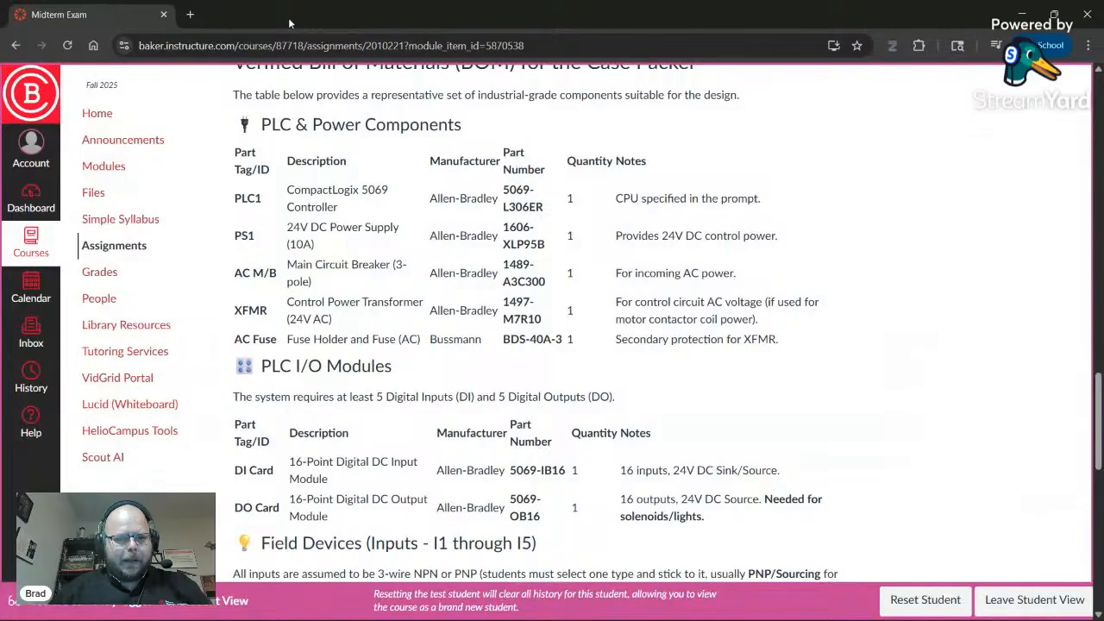
key(ctrl+t)
key(alt+Tab)
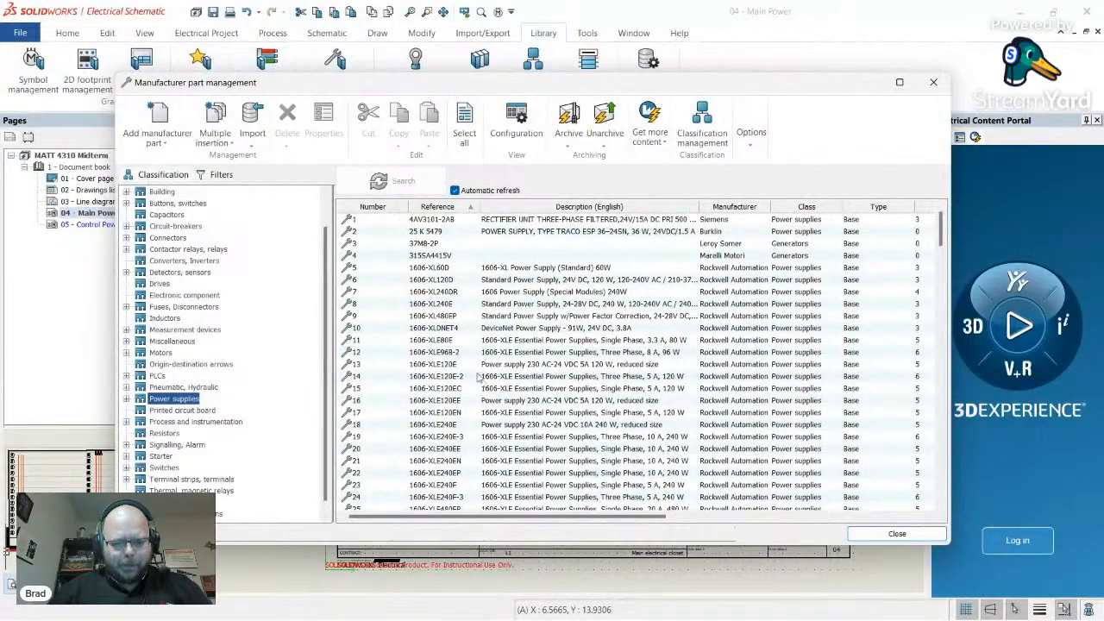
scroll(806, 353, down, 17)
scroll(807, 353, down, 19)
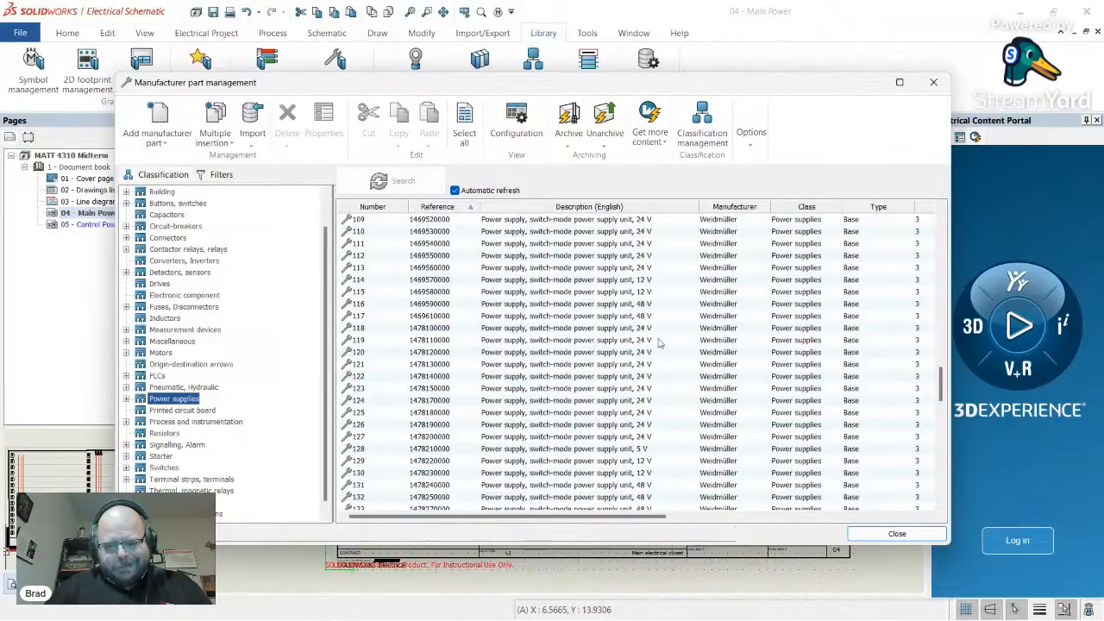
scroll(559, 345, up, 4)
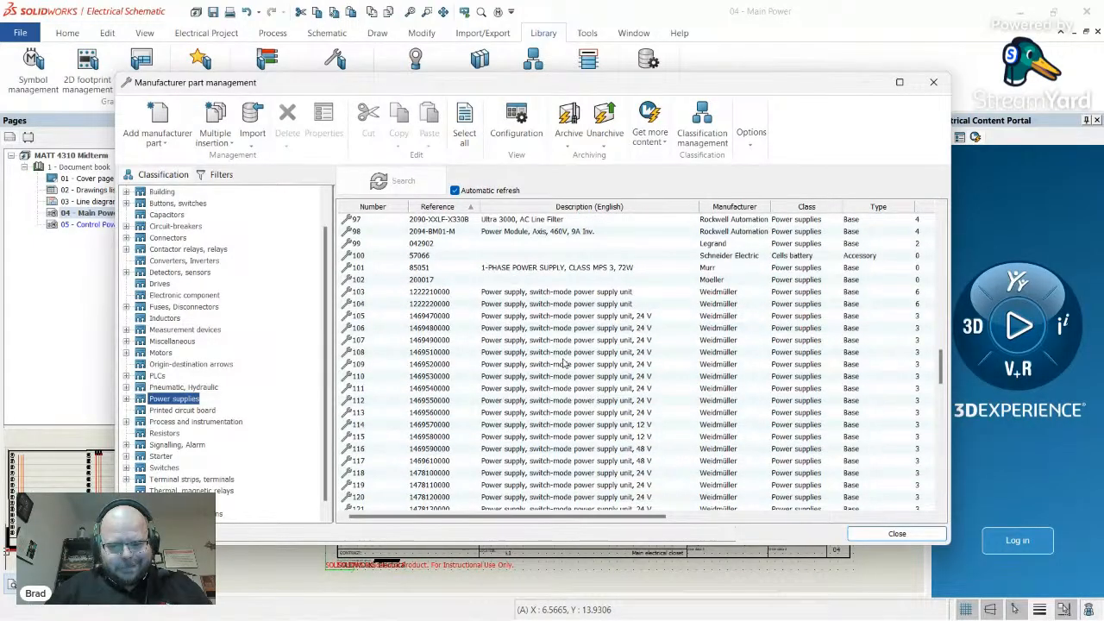
scroll(559, 358, down, 7)
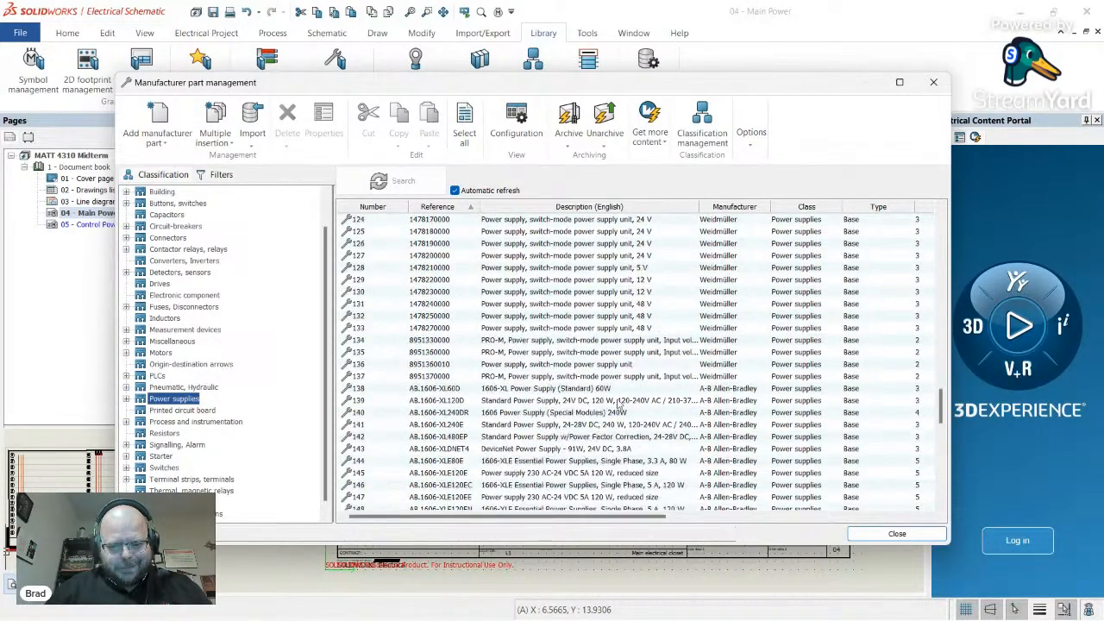
scroll(636, 417, up, 3)
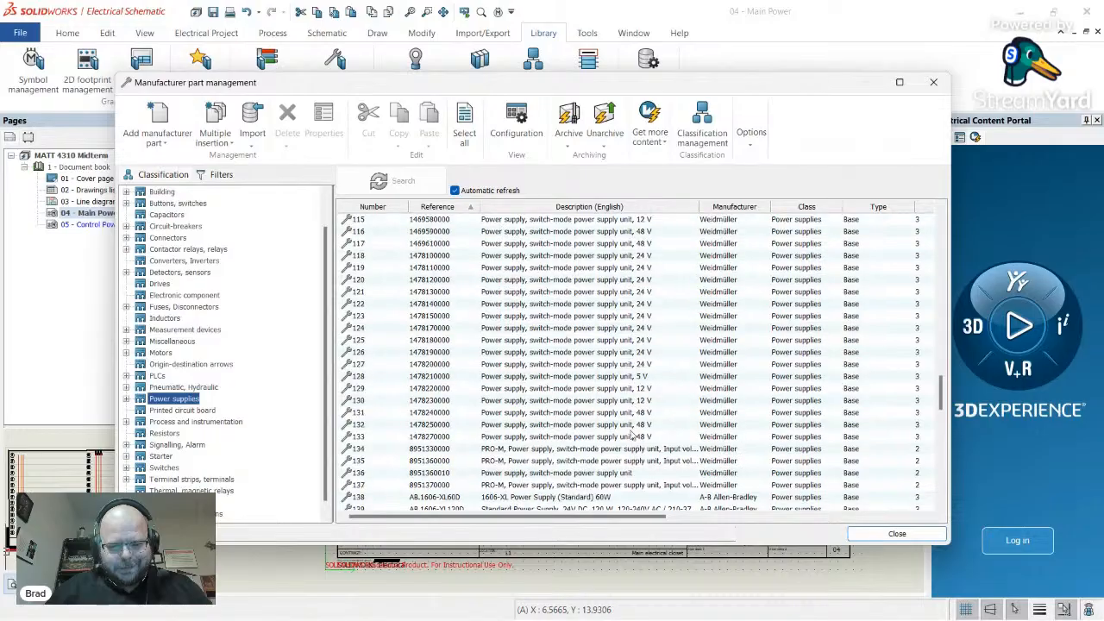
click(635, 438)
scroll(616, 371, up, 3)
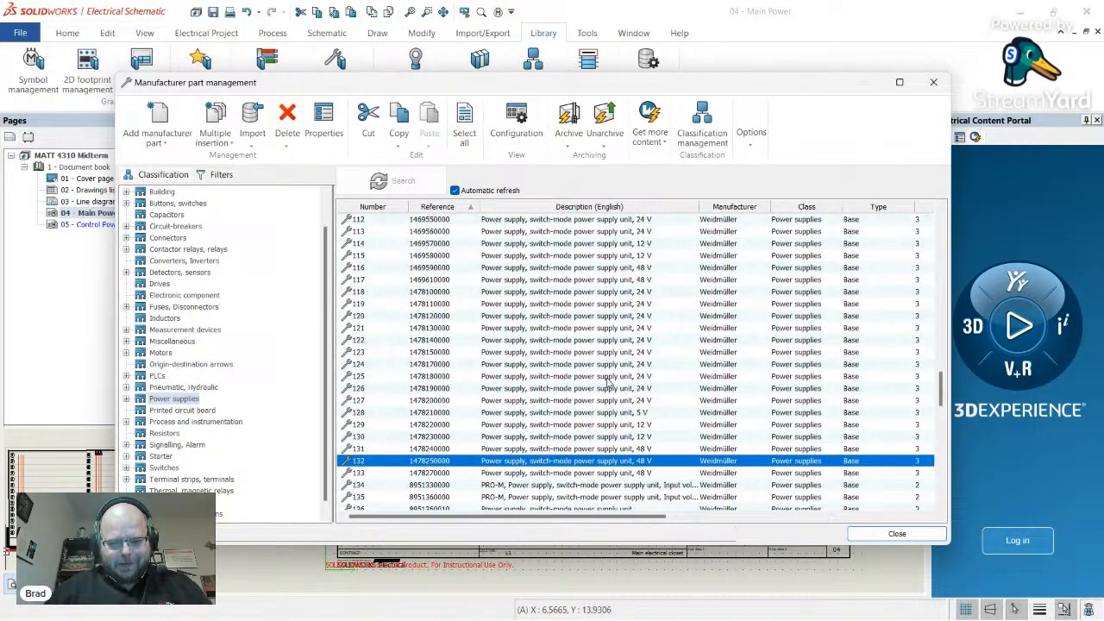
click(611, 376)
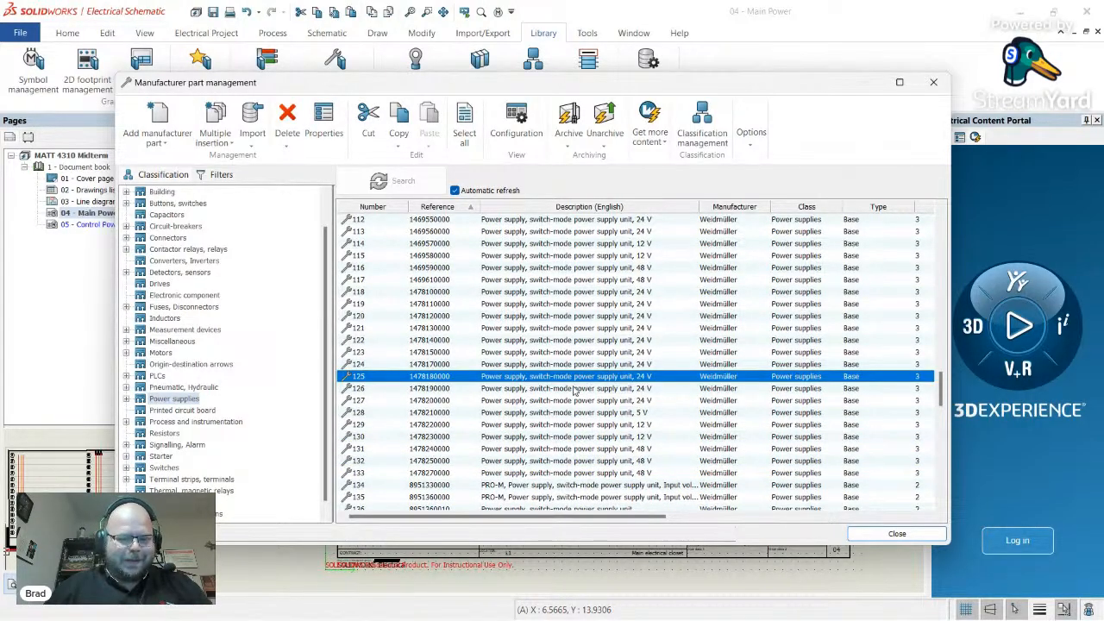
key(alt+Tab)
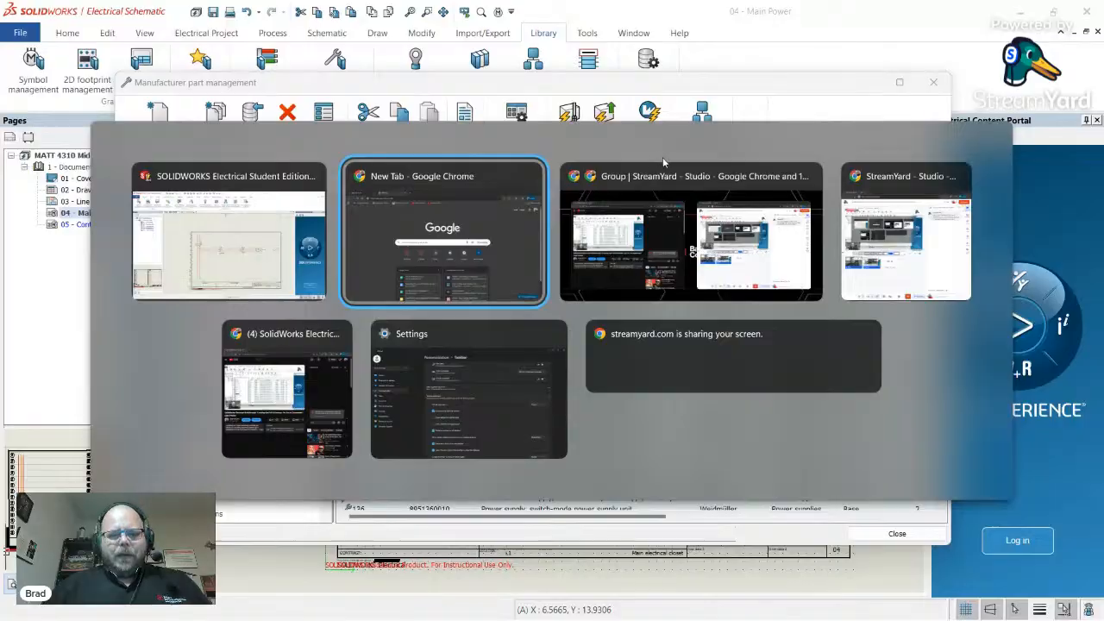
- Search Google for 'weidmuller online catalog'
text(weidmuller p)
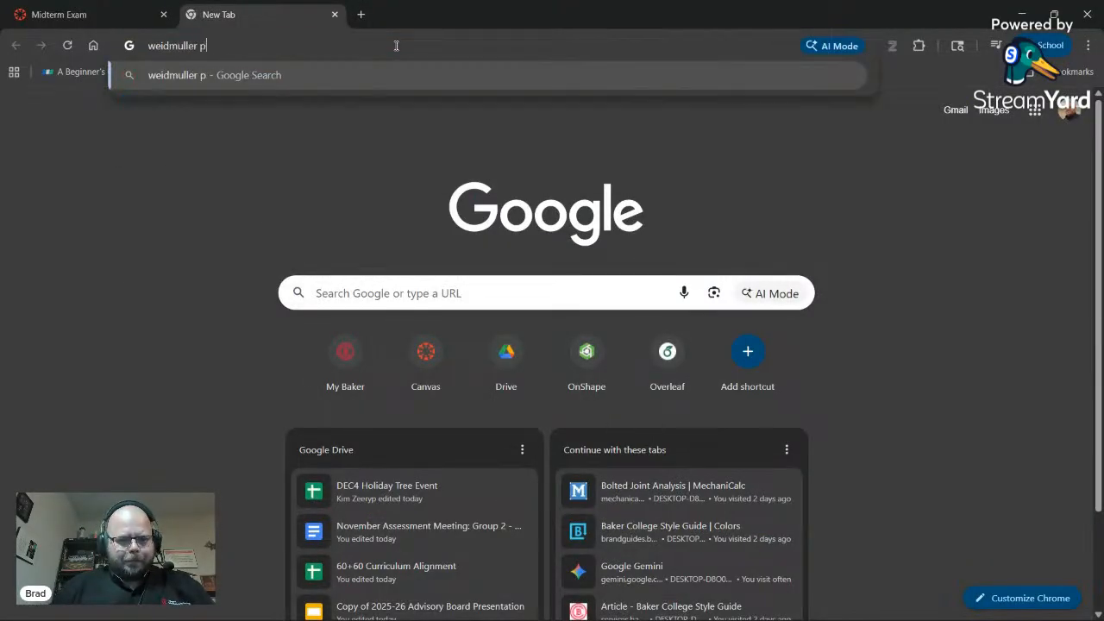
key(BackSpace)
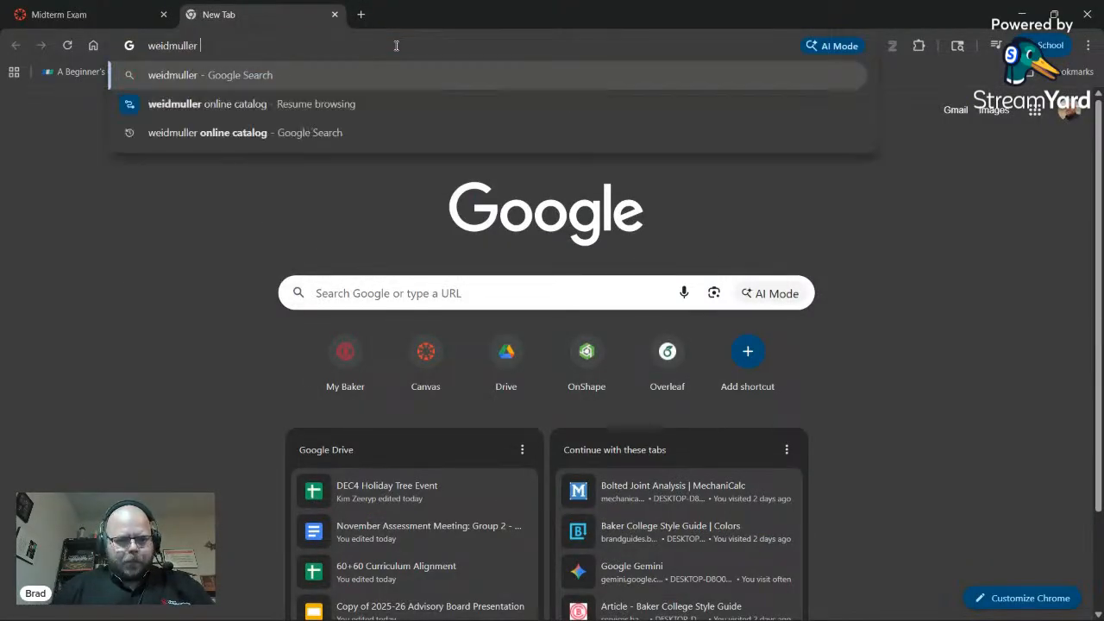
text(online cat)
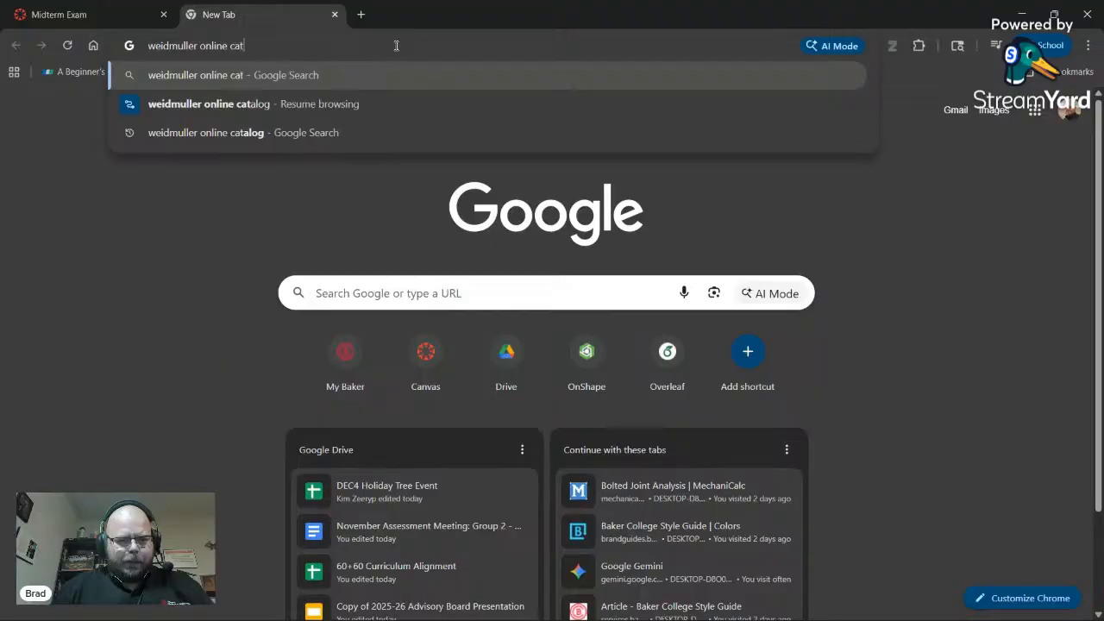
text(alog)
key(Return)
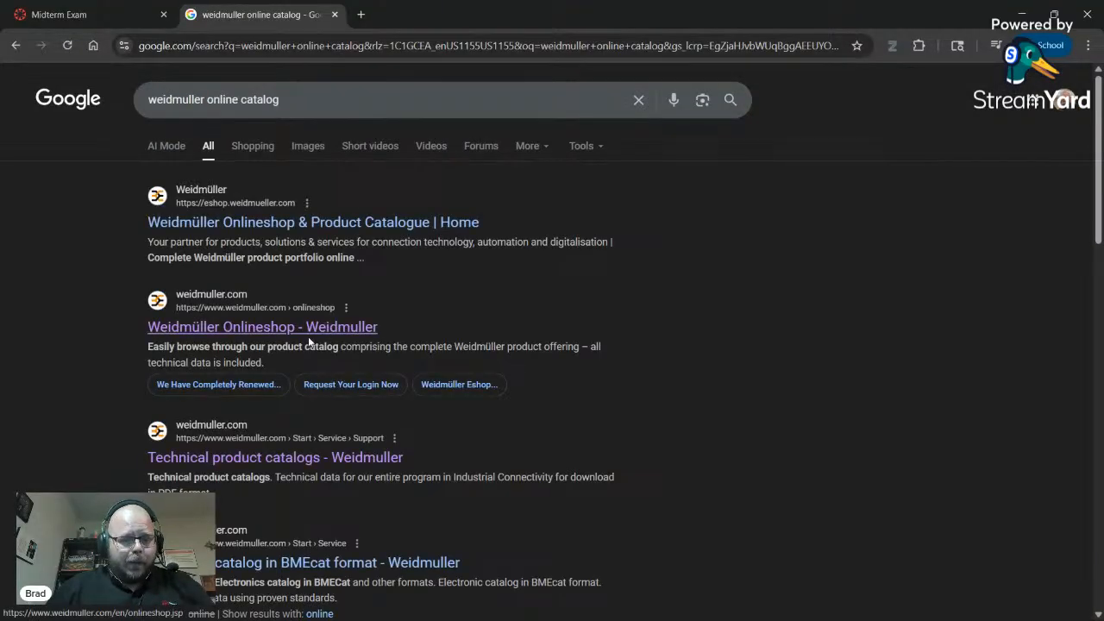
- Look through the Technical product catalogs and Weidmüller Onlineshop results
click(338, 462)
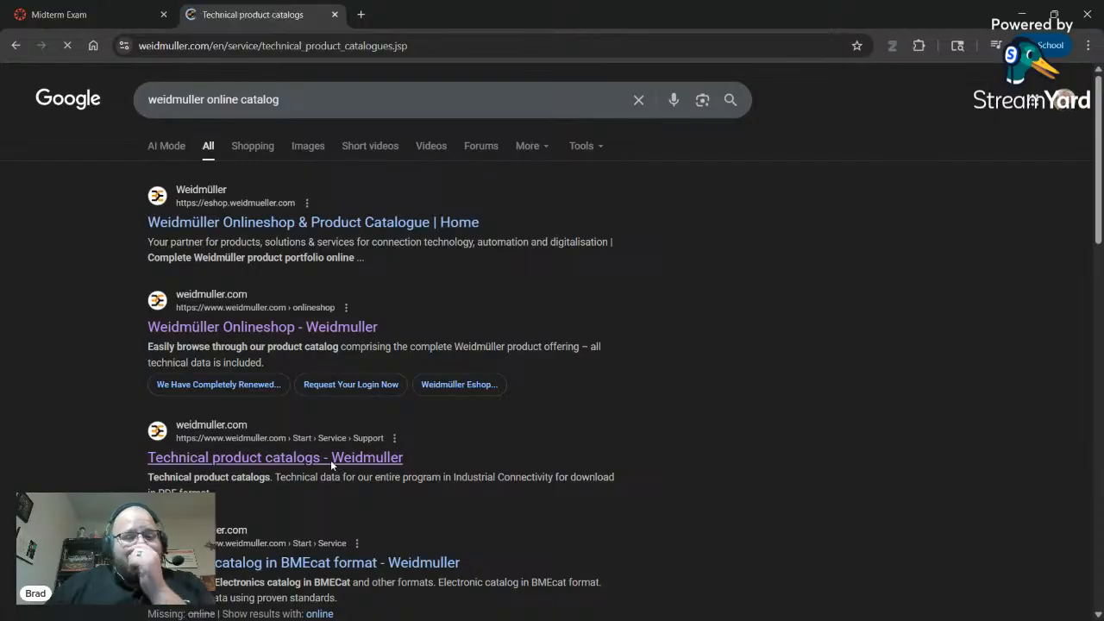
scroll(308, 409, down, 4)
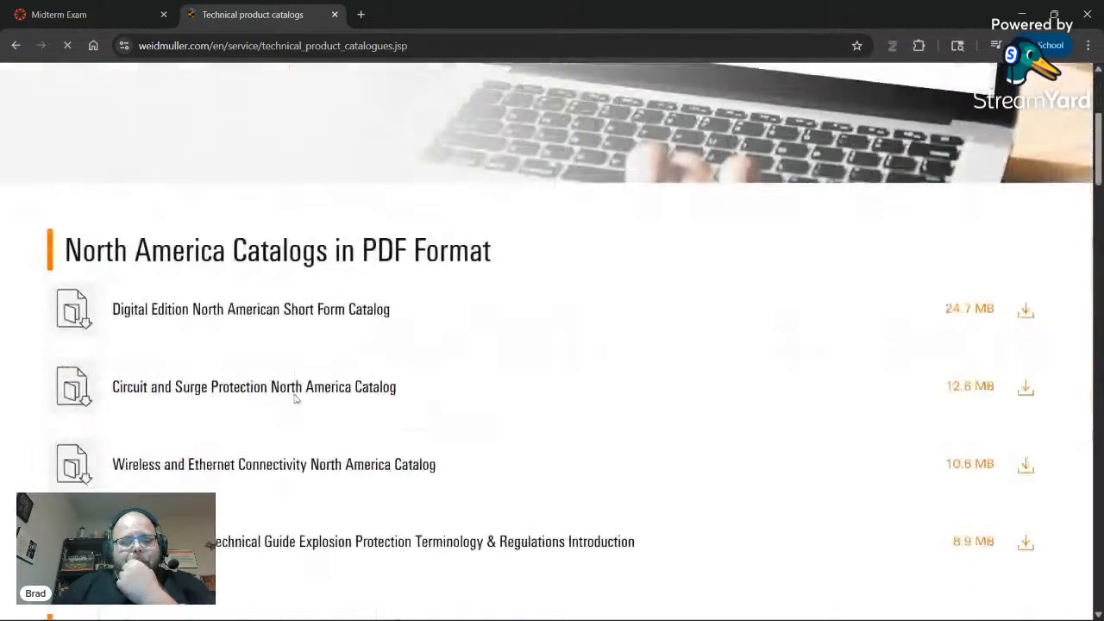
click(16, 45)
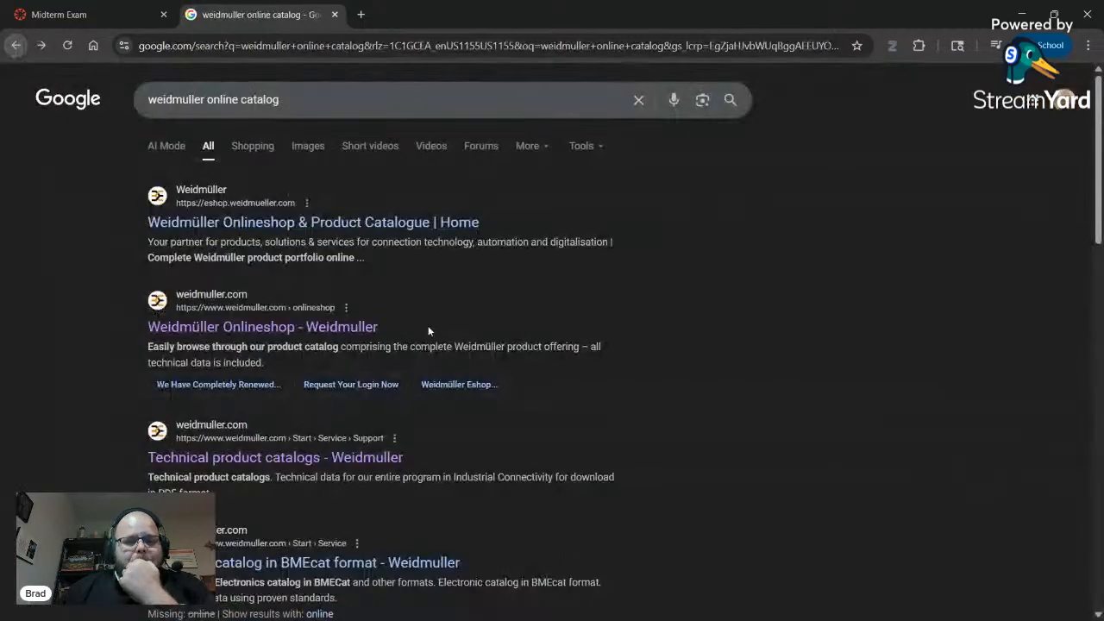
click(350, 327)
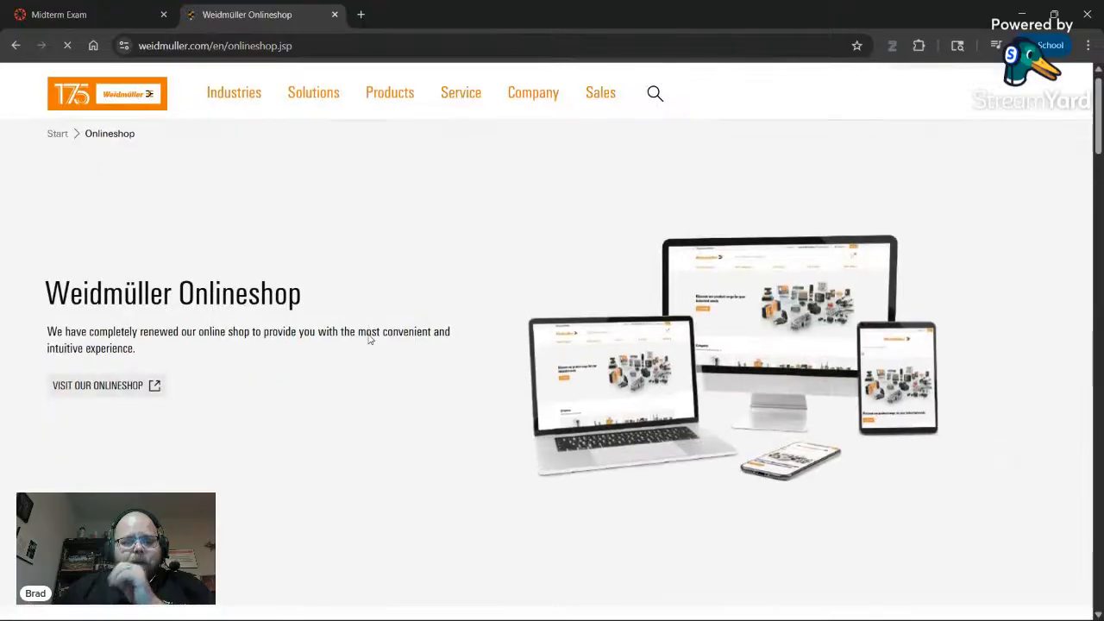
scroll(369, 339, down, 3)
scroll(316, 325, up, 3)
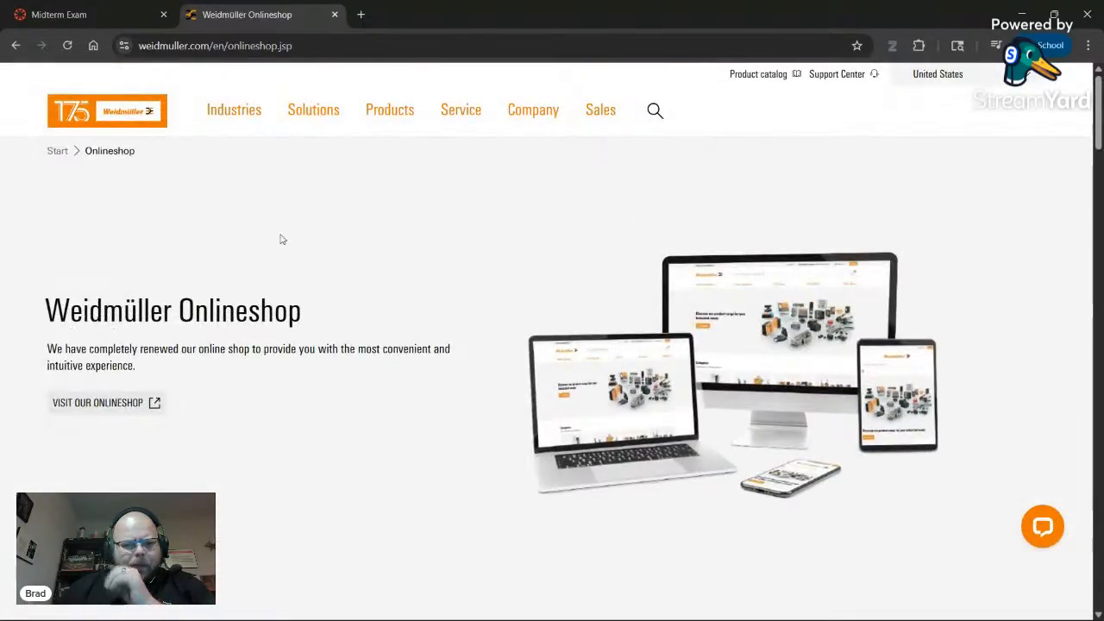
click(16, 46)
- Revisit the Technical product catalogs page, then open the Weidmüller Onlineshop result
scroll(140, 291, down, 3)
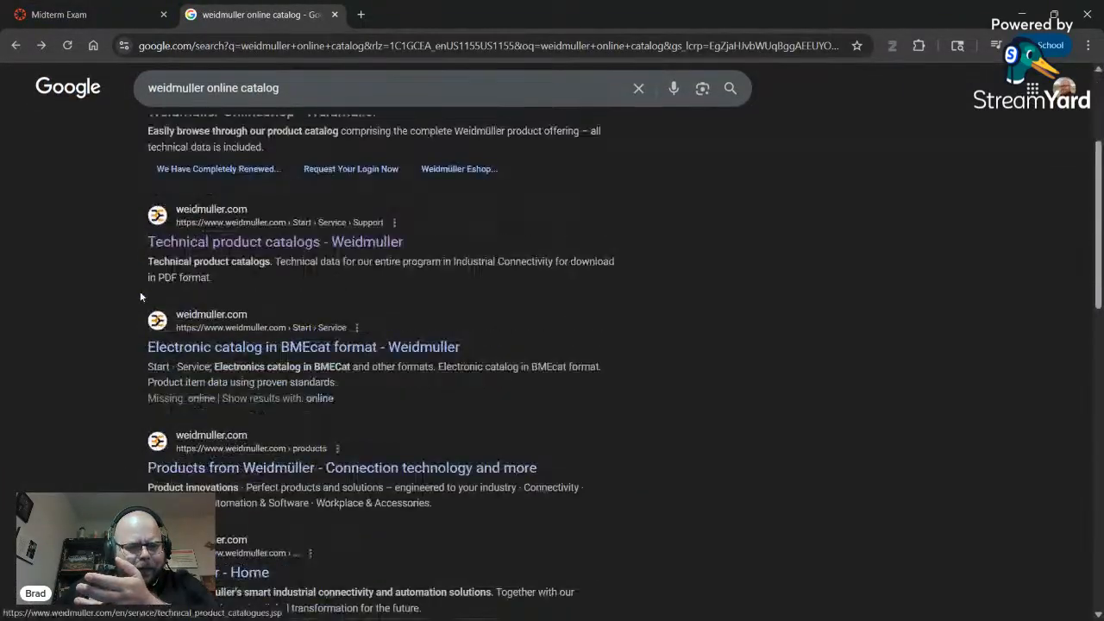
click(250, 245)
scroll(328, 324, down, 3)
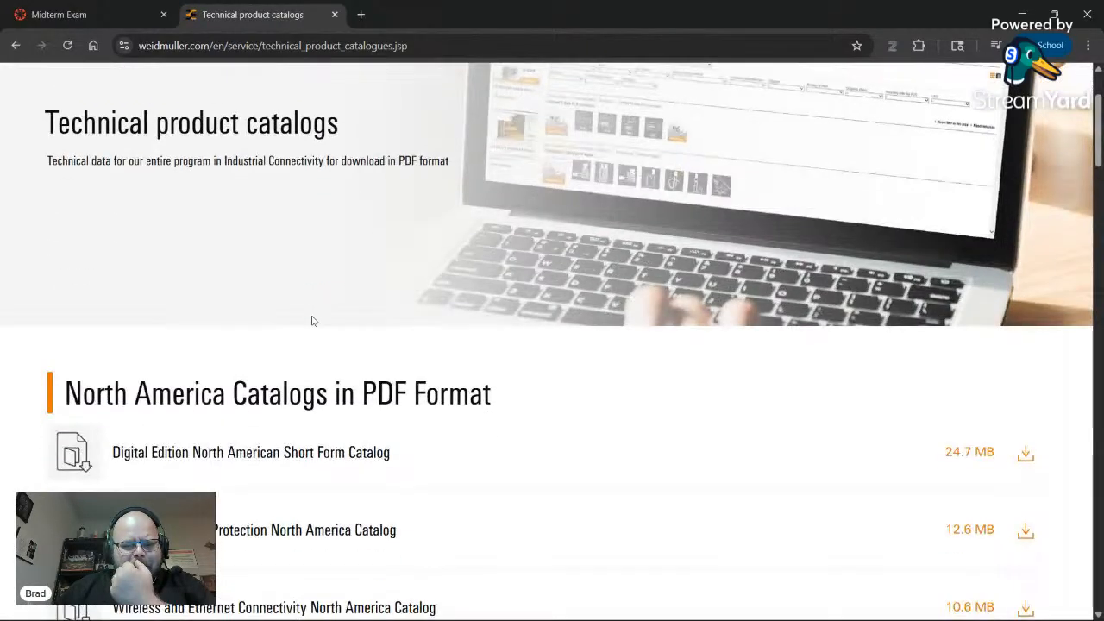
scroll(313, 321, down, 8)
scroll(313, 319, up, 12)
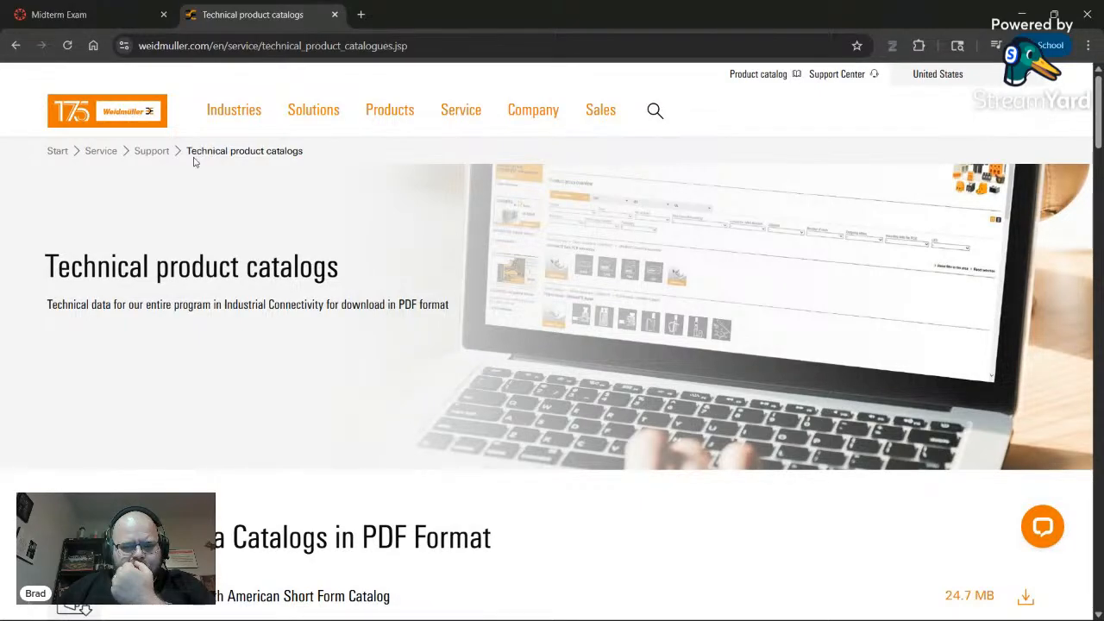
click(15, 45)
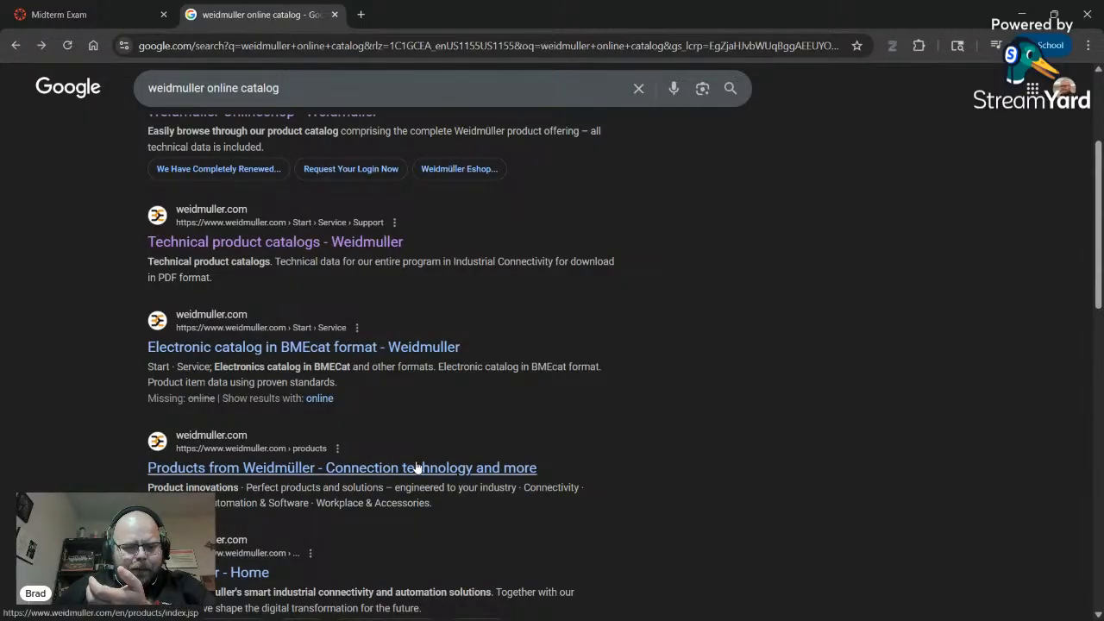
scroll(308, 271, up, 2)
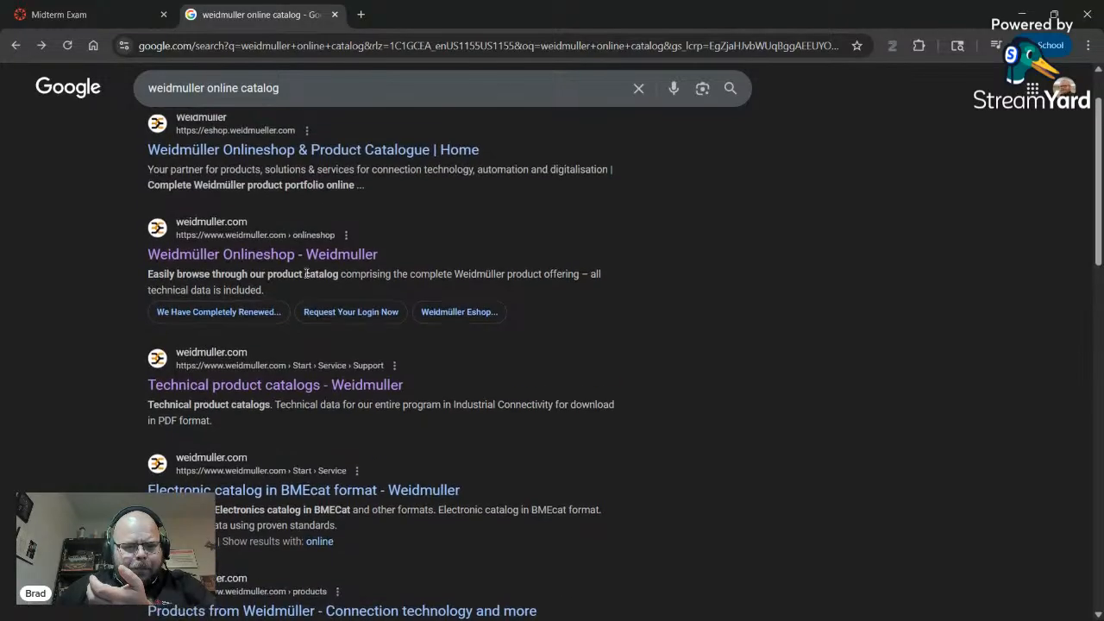
click(324, 255)
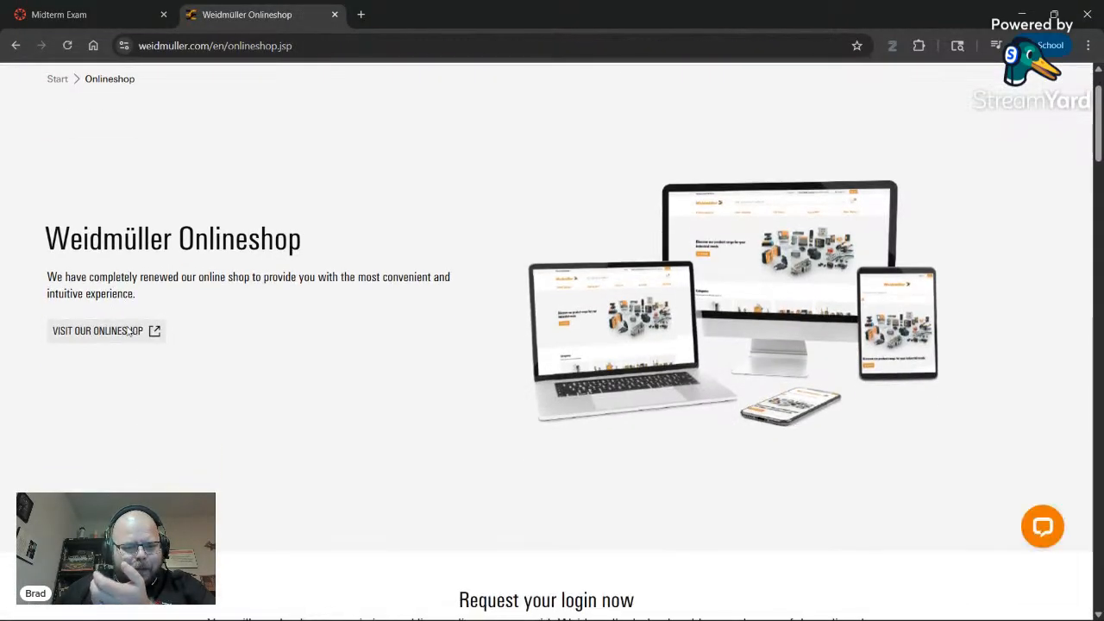
- Open the Weidmüller online shop and accept all cookies
click(99, 326)
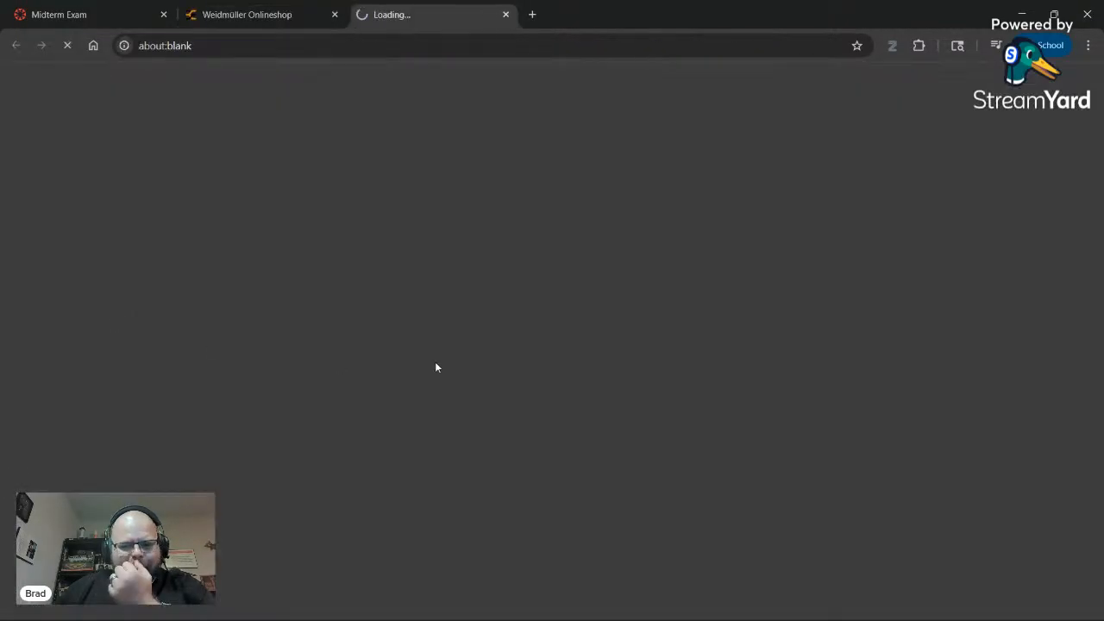
scroll(518, 397, down, 3)
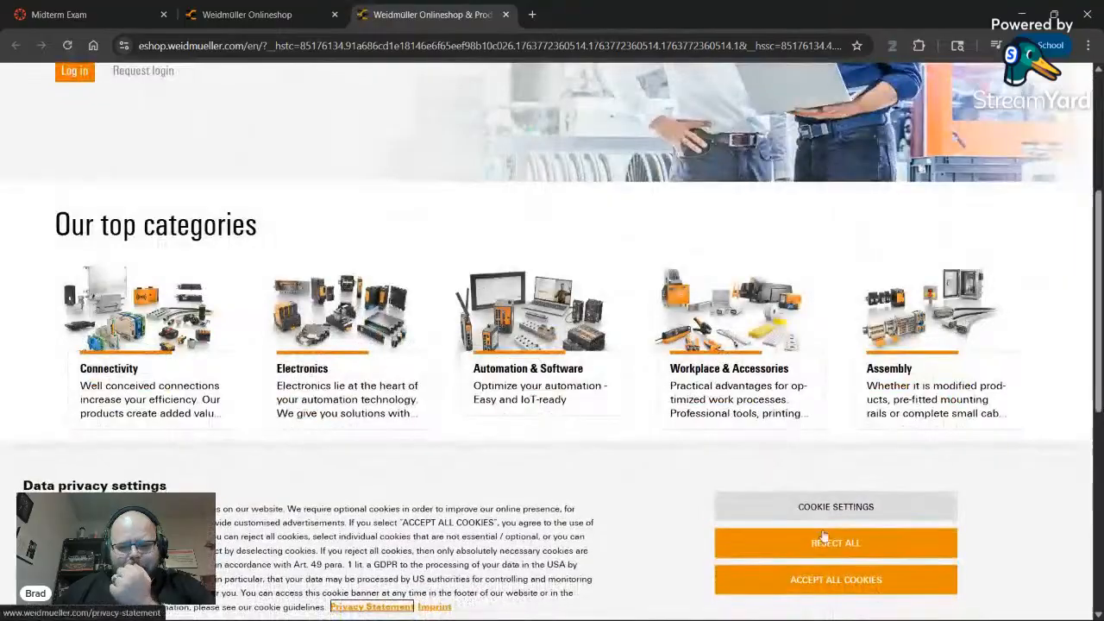
click(824, 578)
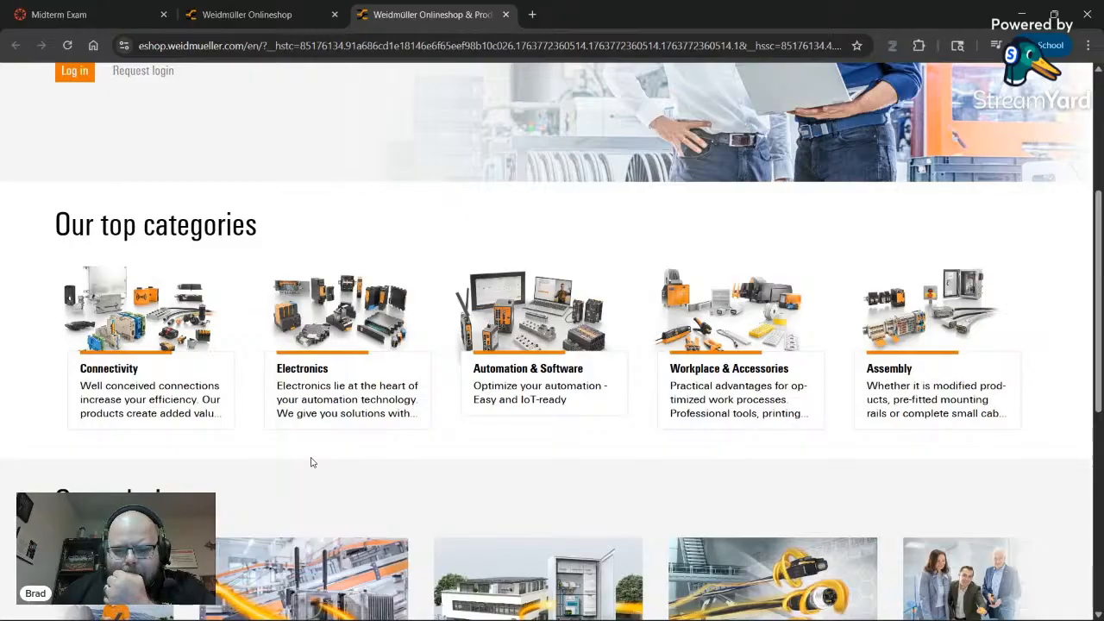
- Browse Electronics > Power Supplies > Switched-mode units > Connect Power 3-phase PROeco
click(330, 406)
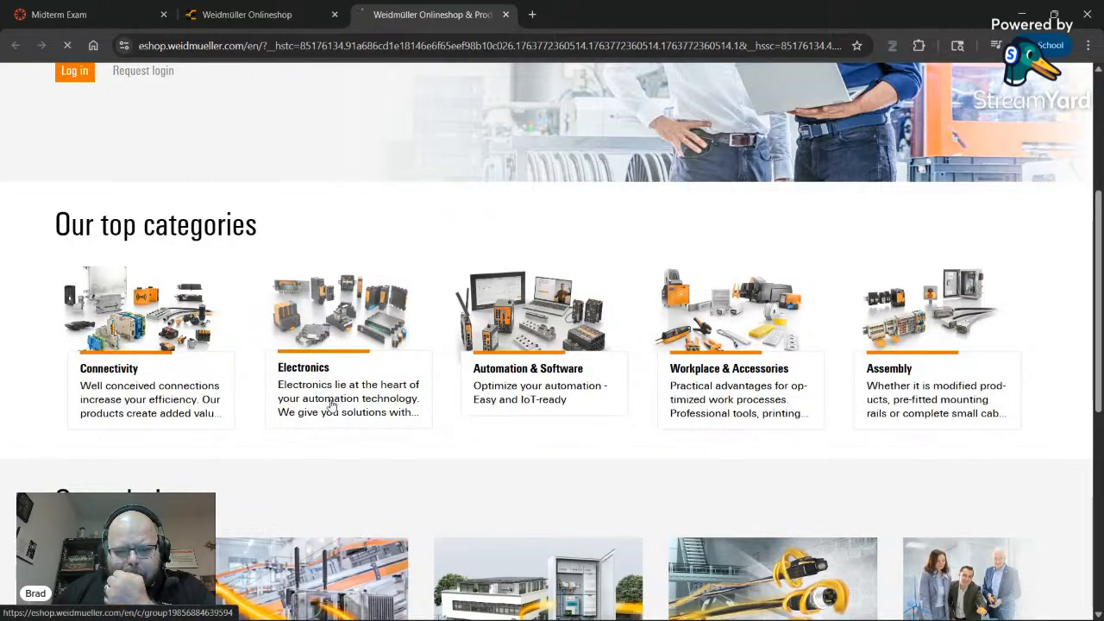
scroll(303, 387, down, 3)
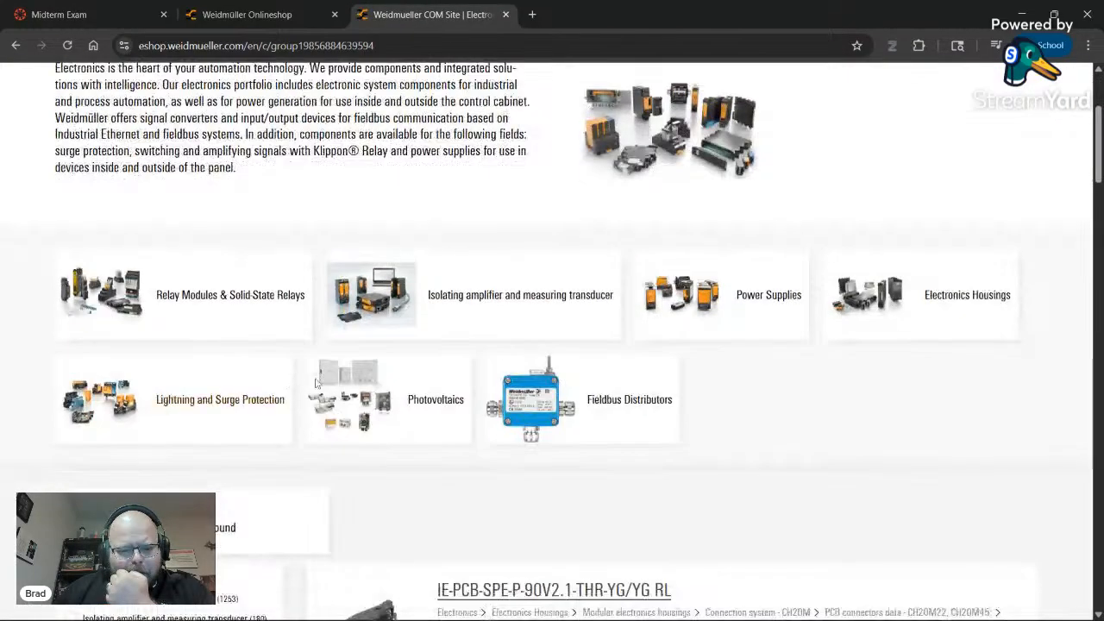
click(749, 309)
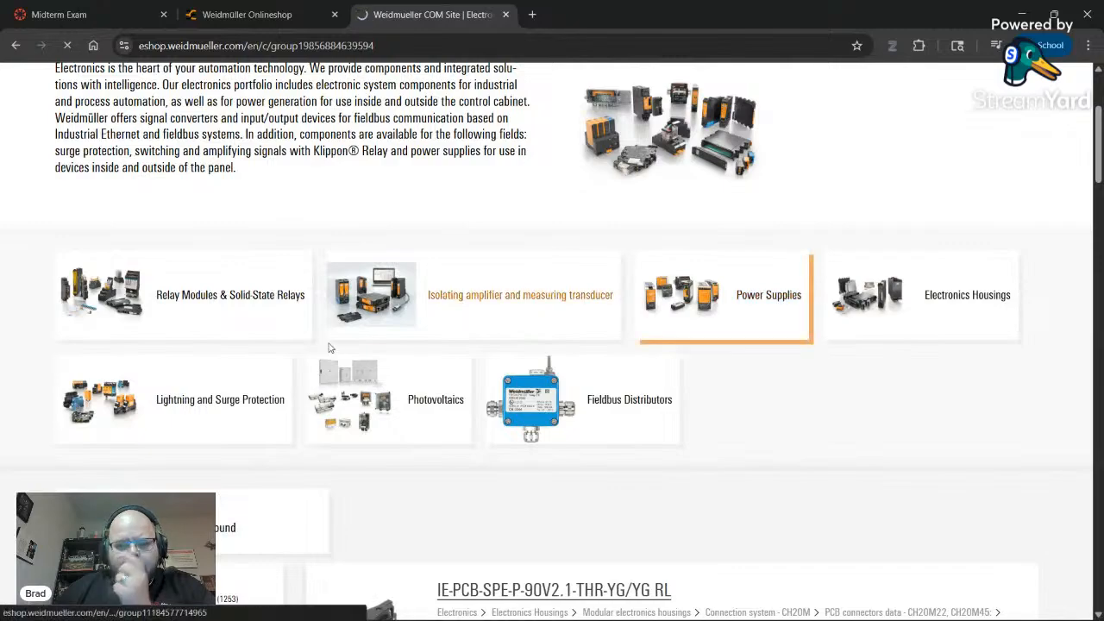
scroll(346, 339, down, 3)
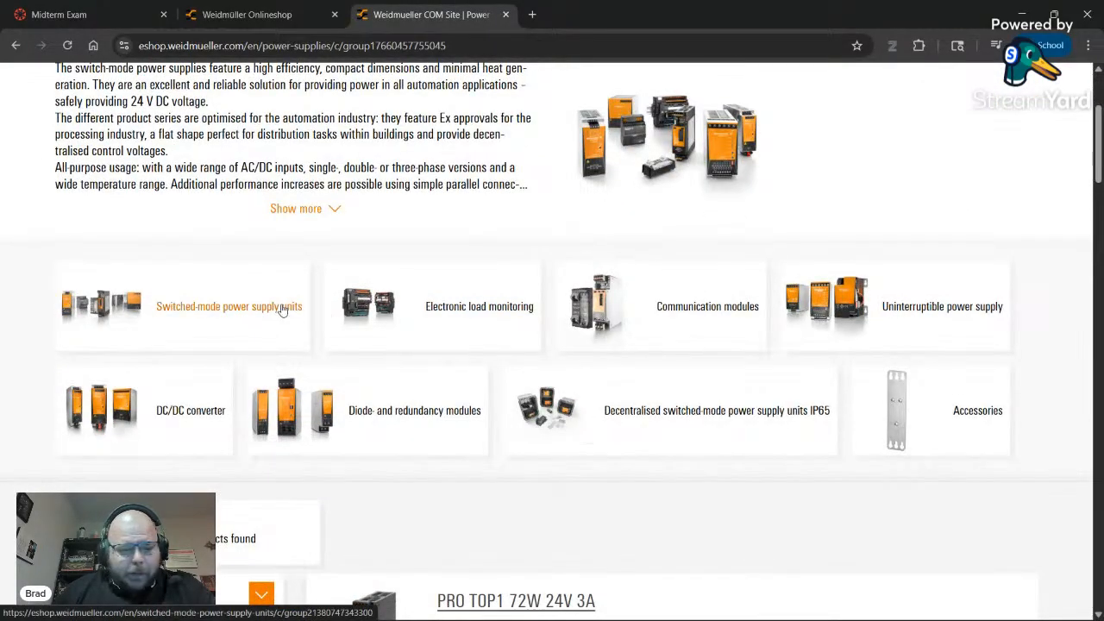
click(265, 319)
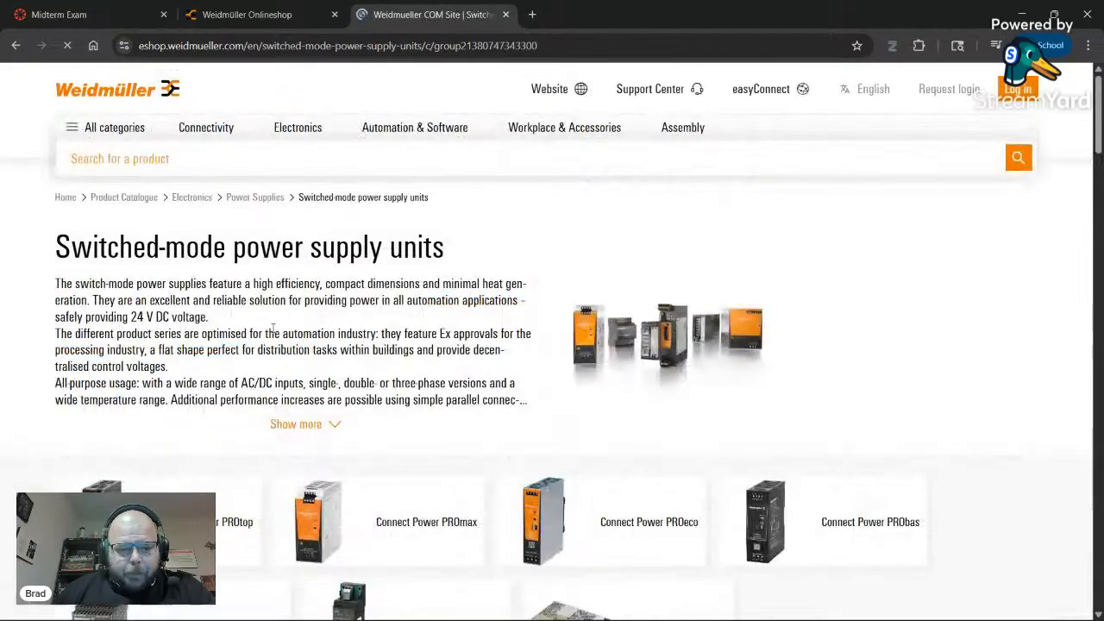
scroll(264, 326, down, 2)
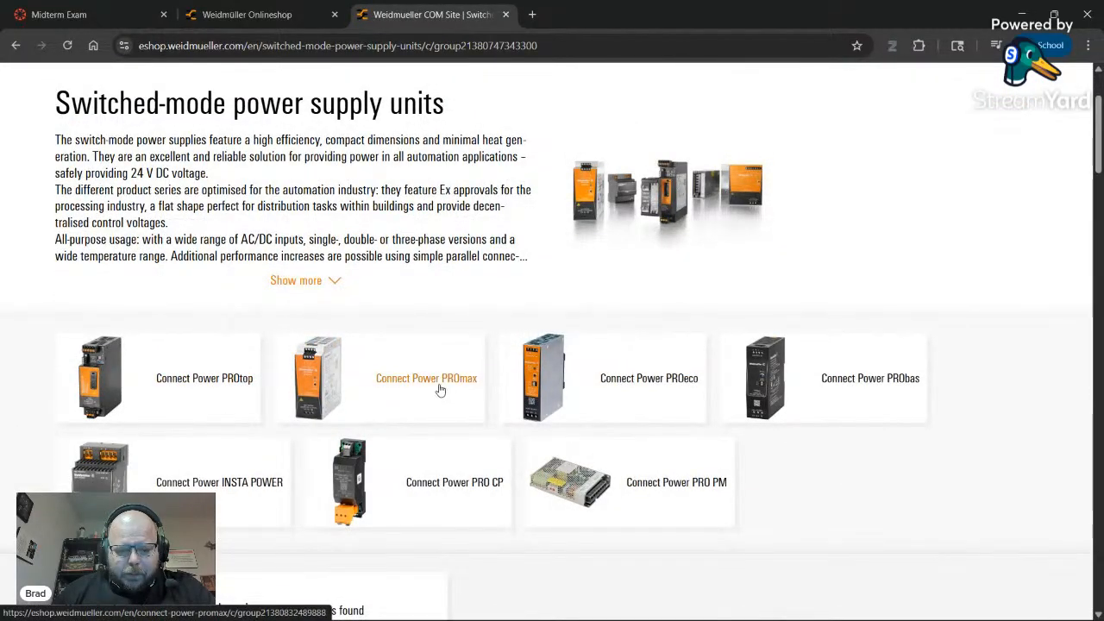
click(585, 382)
scroll(129, 360, down, 3)
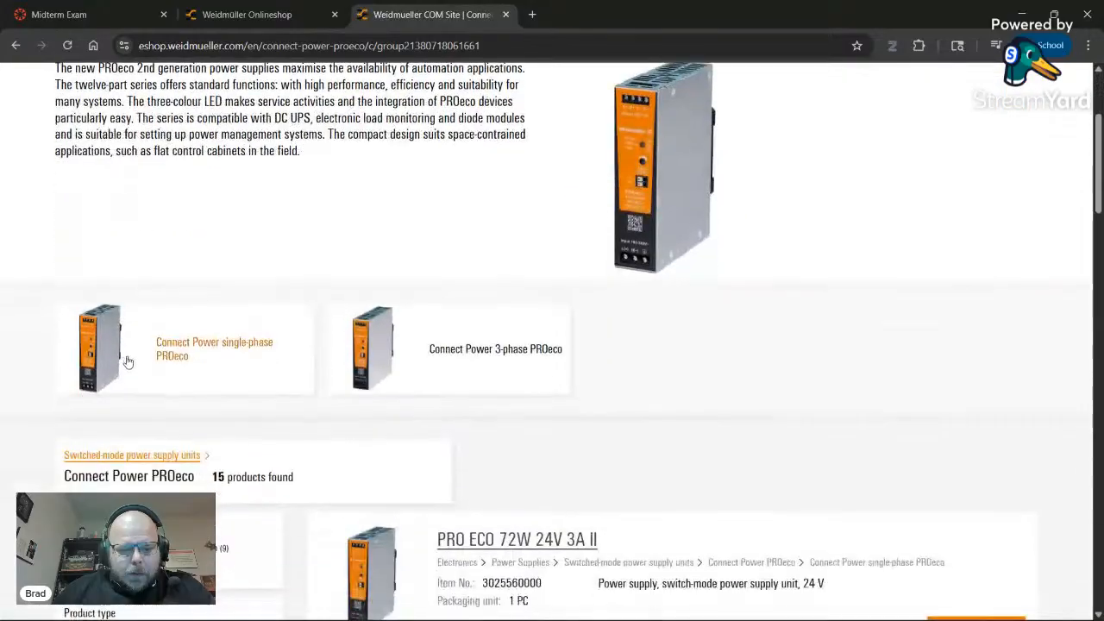
click(458, 362)
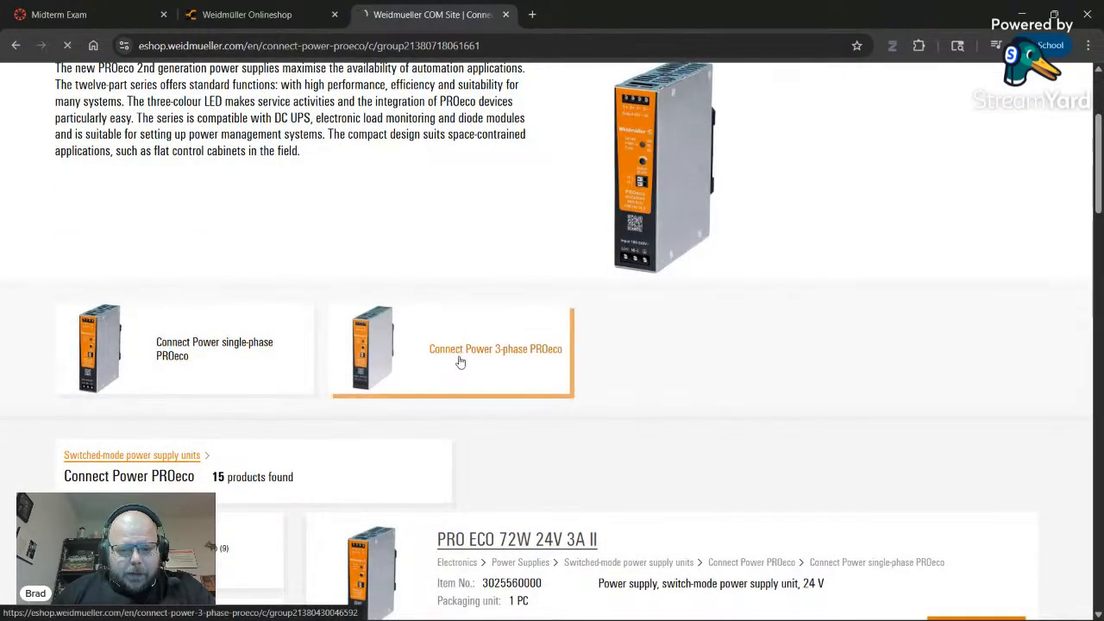
scroll(423, 363, down, 4)
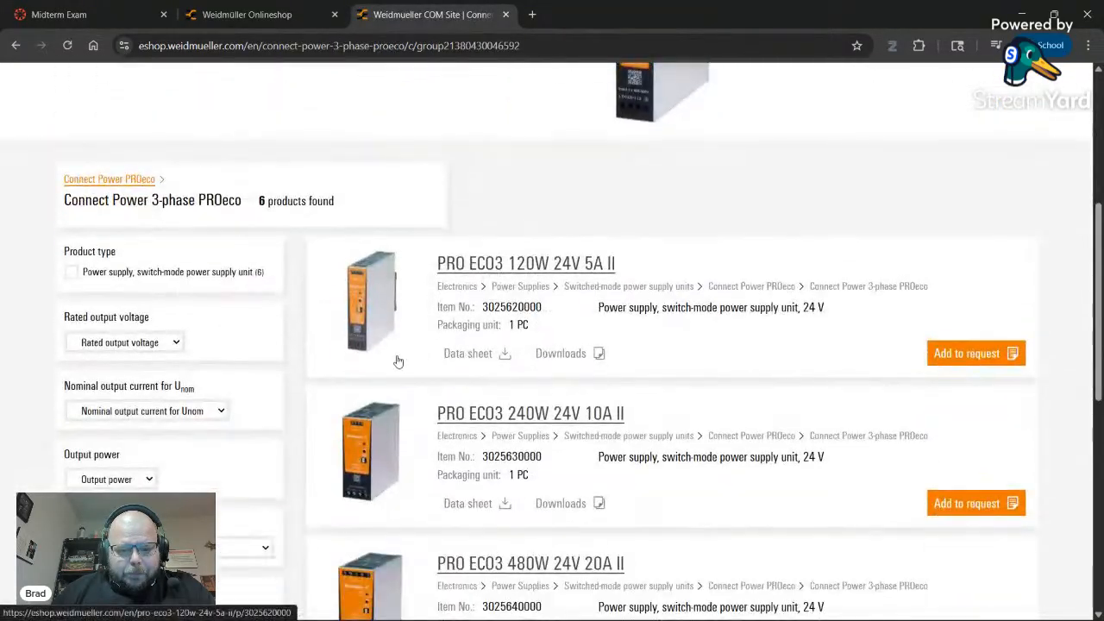
- Widen the Description column and select the Weidmüller PRO-M supply in row 134
key(alt+Tab)
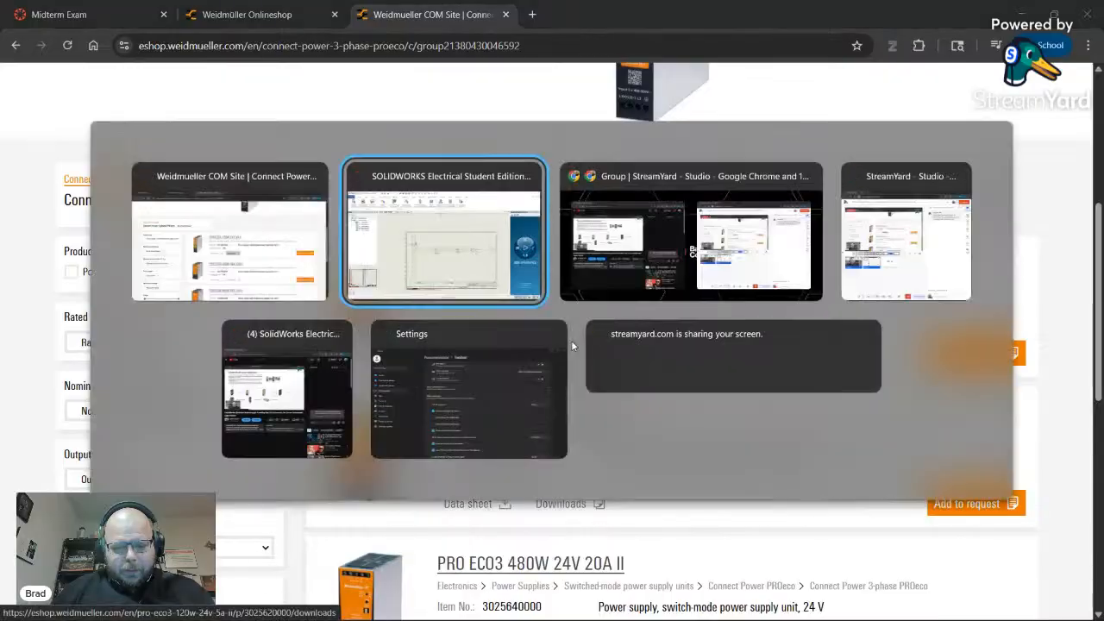
scroll(528, 378, down, 1)
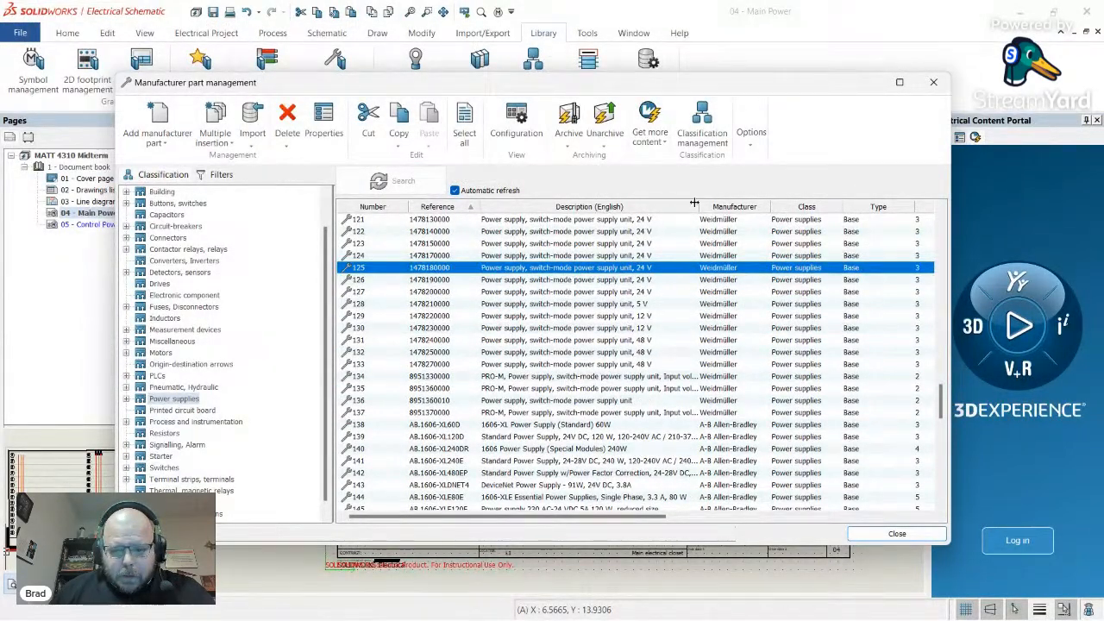
drag(698, 204, 891, 207)
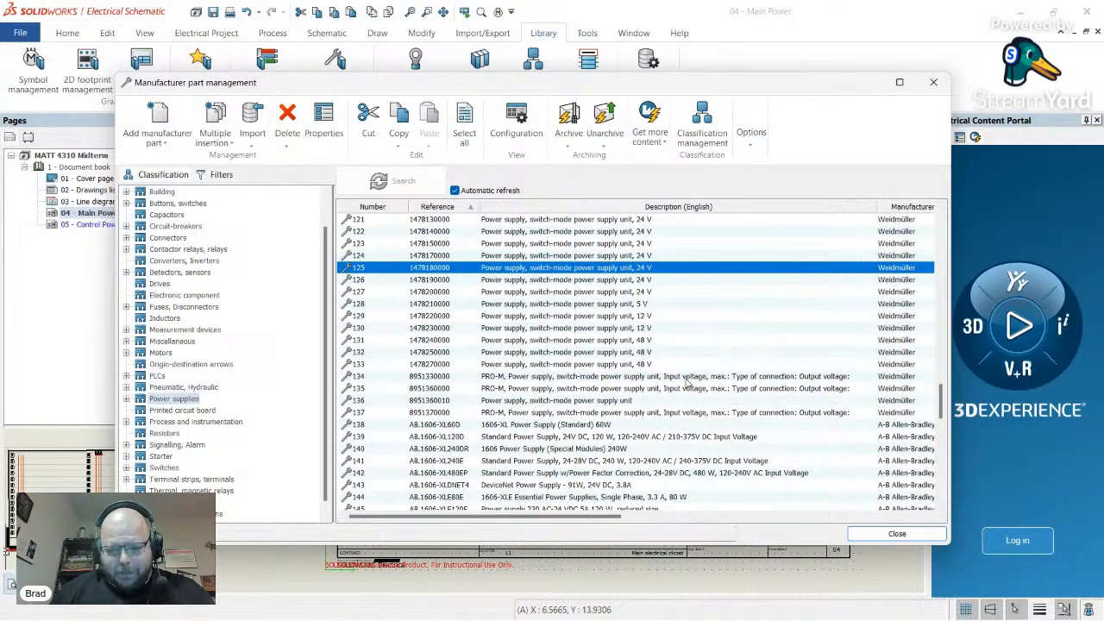
click(729, 379)
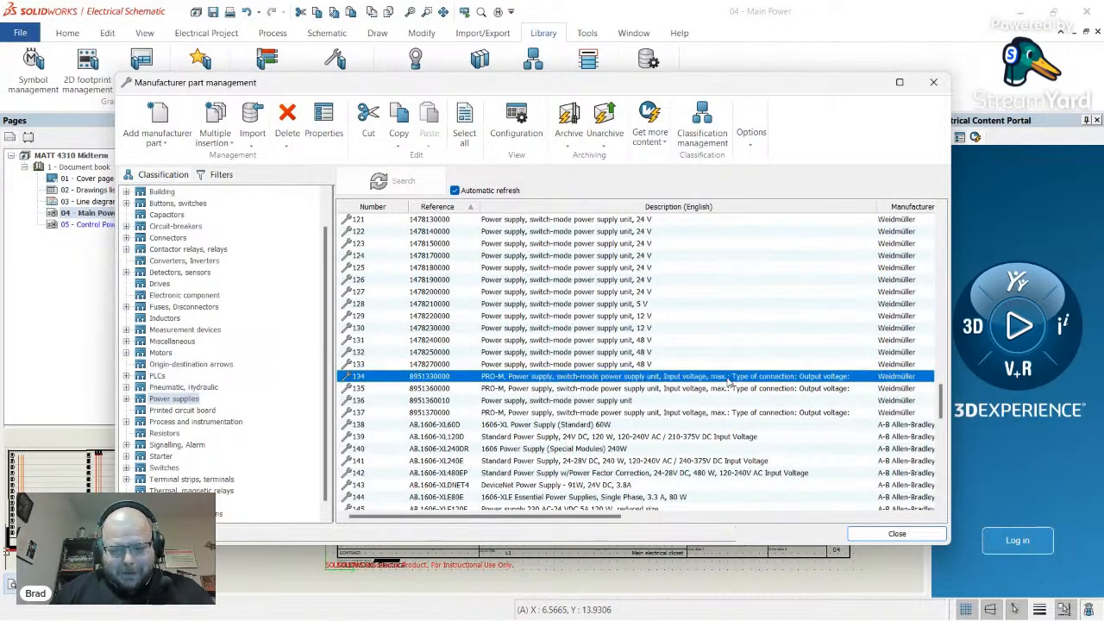
key(alt+Tab)
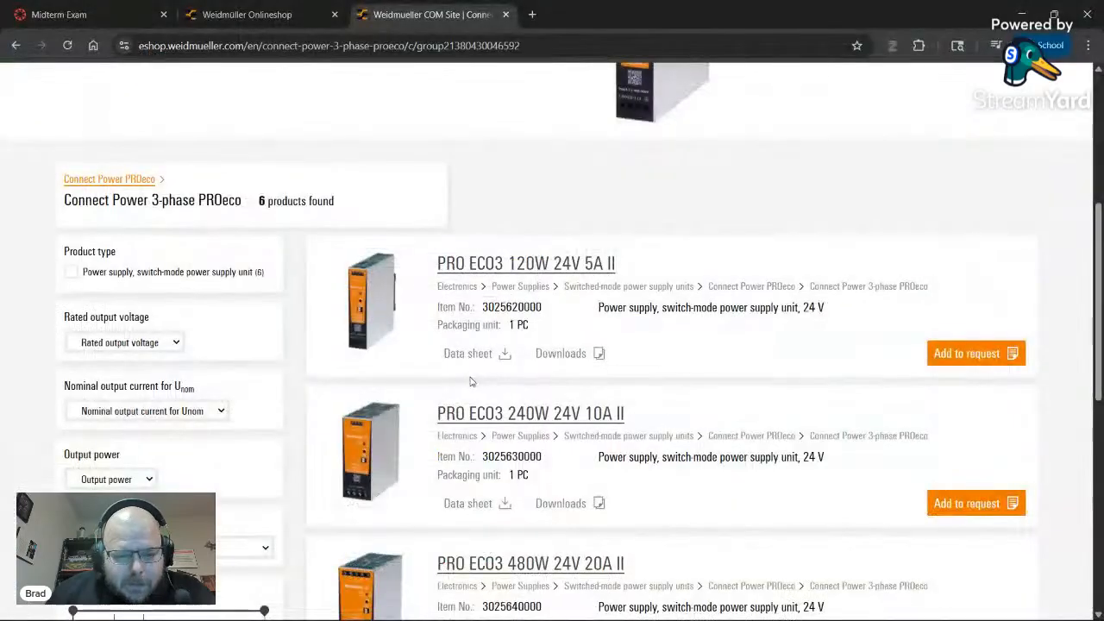
scroll(475, 376, down, 4)
scroll(475, 376, up, 10)
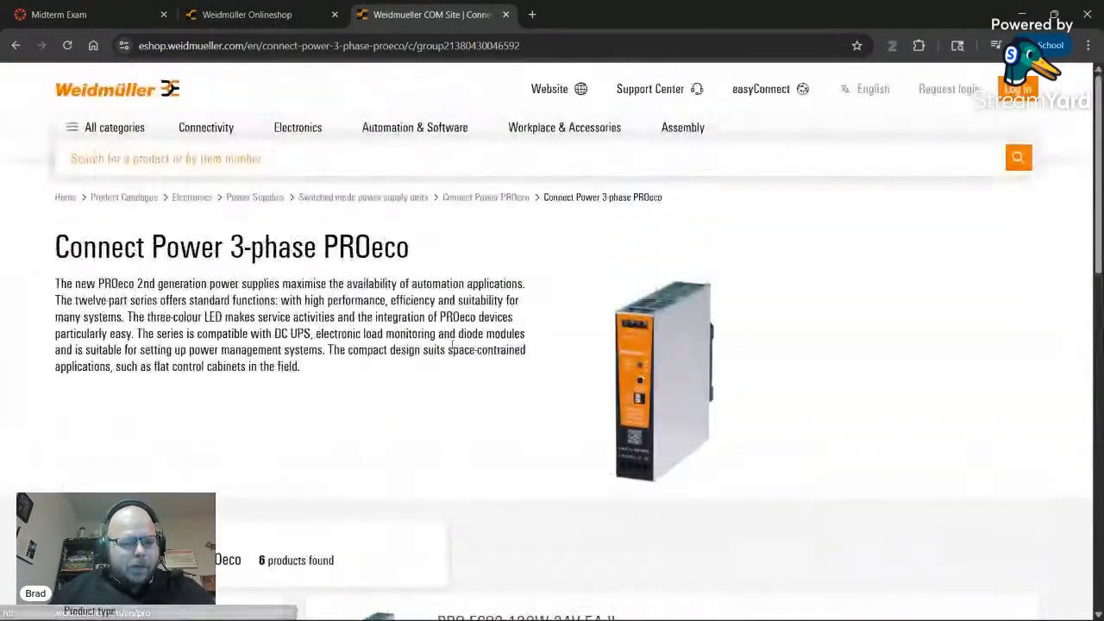
key(alt+Tab)
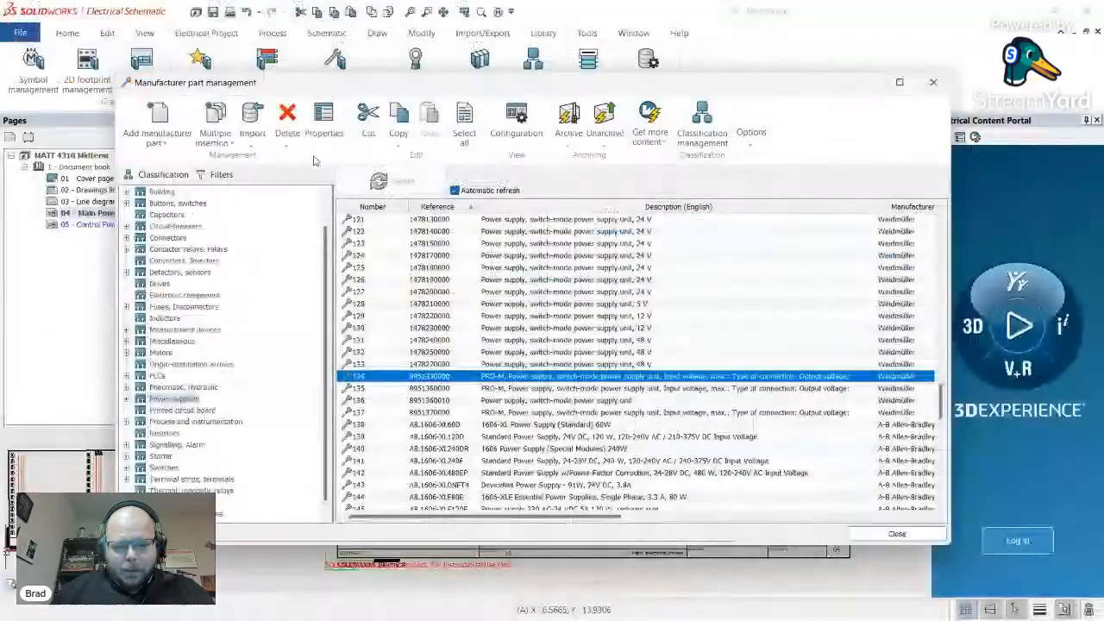
double_click(436, 379)
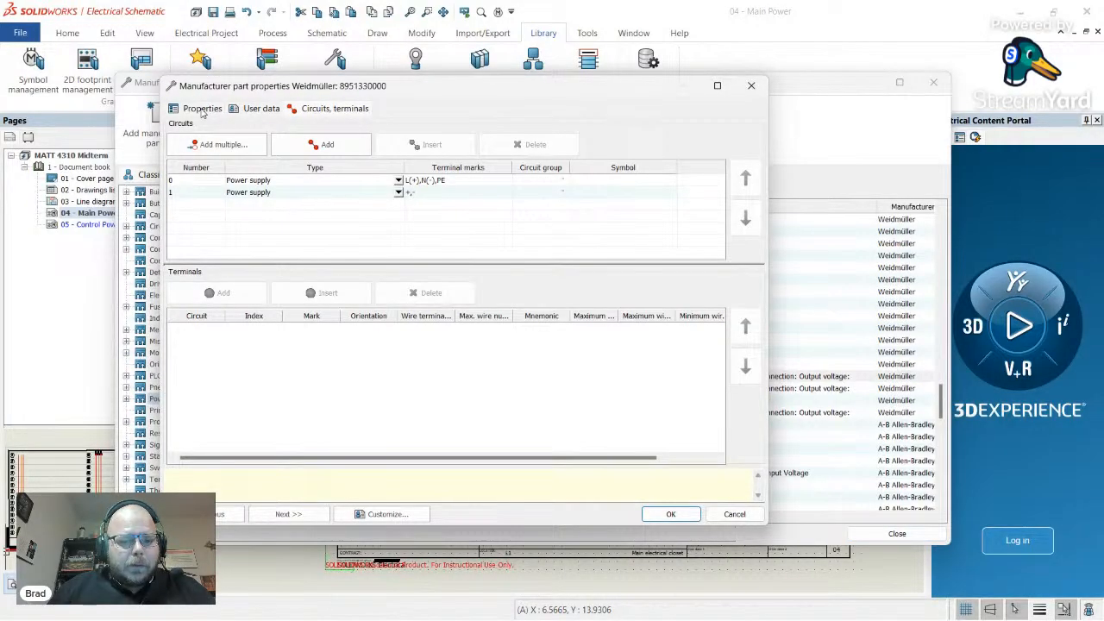
click(211, 184)
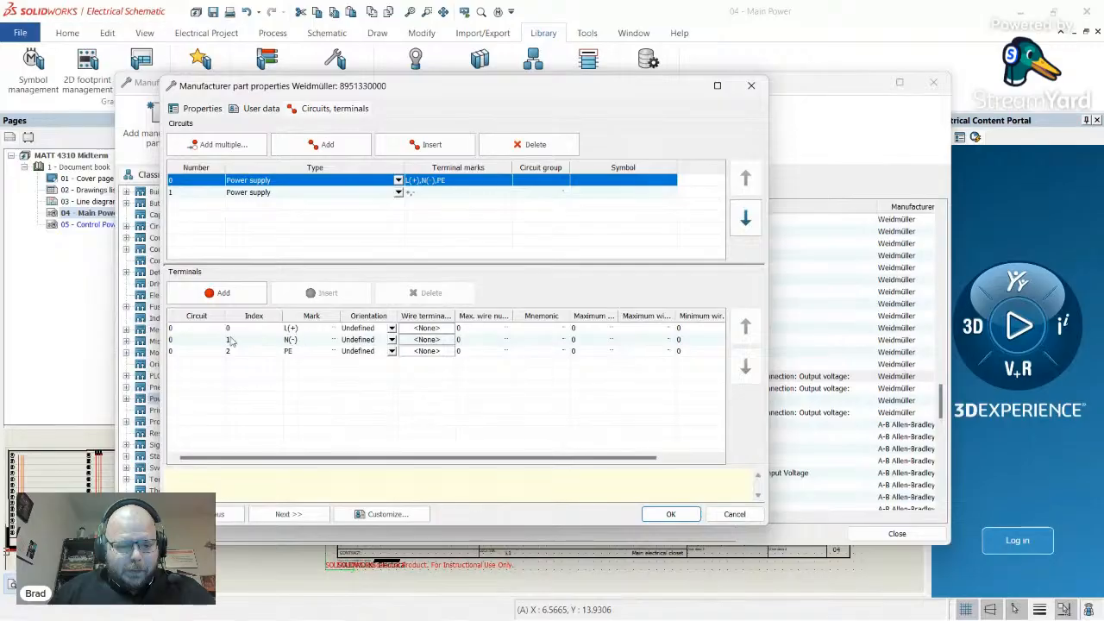
click(752, 85)
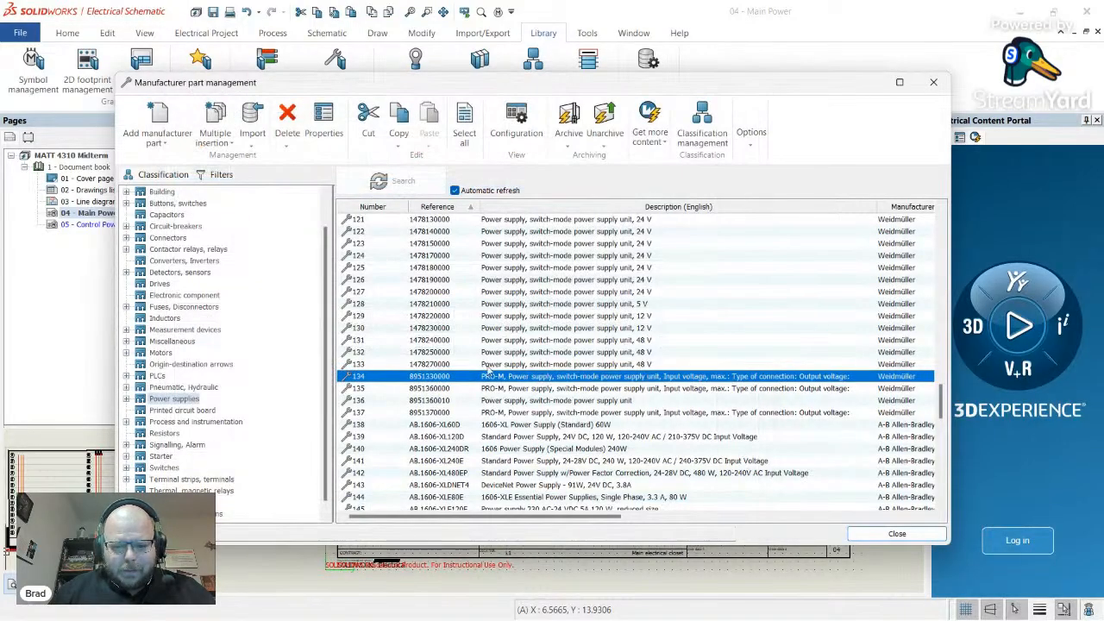
double_click(498, 388)
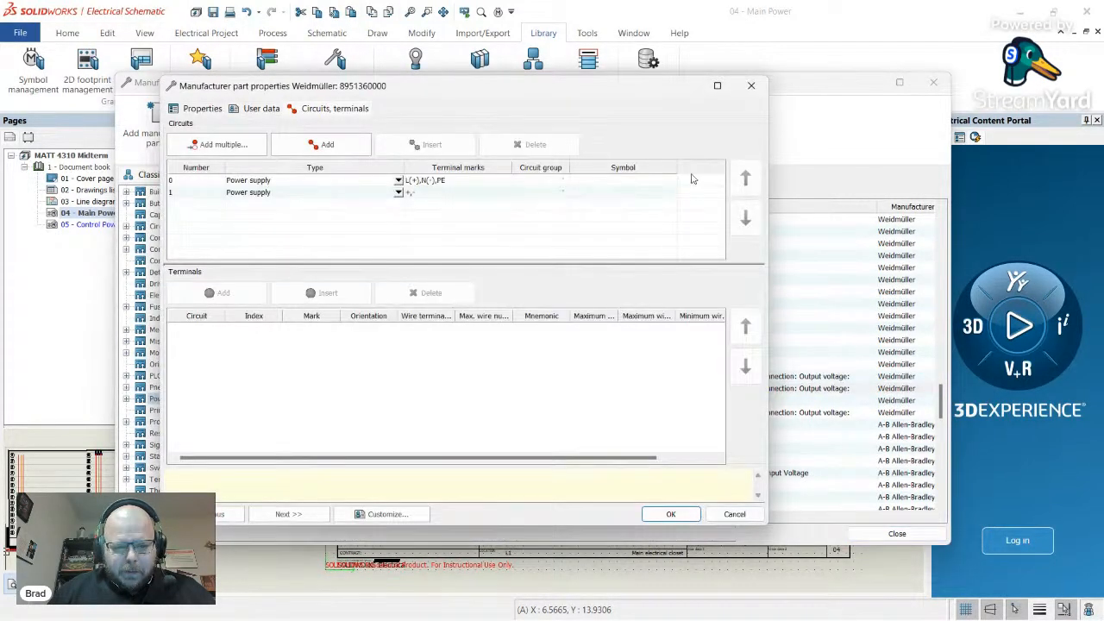
click(751, 85)
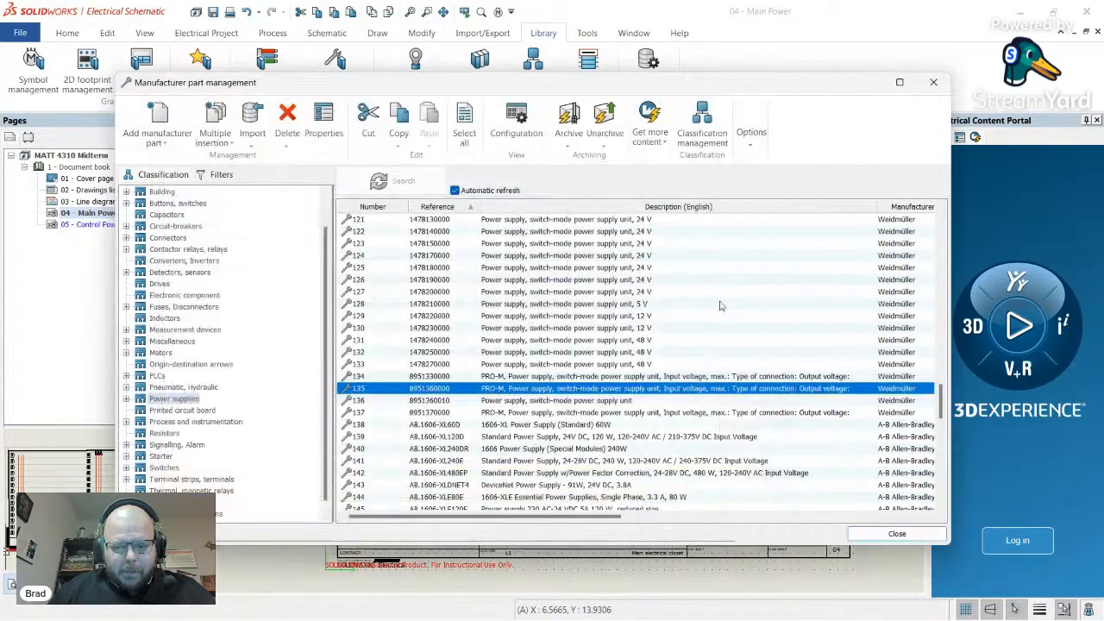
double_click(502, 401)
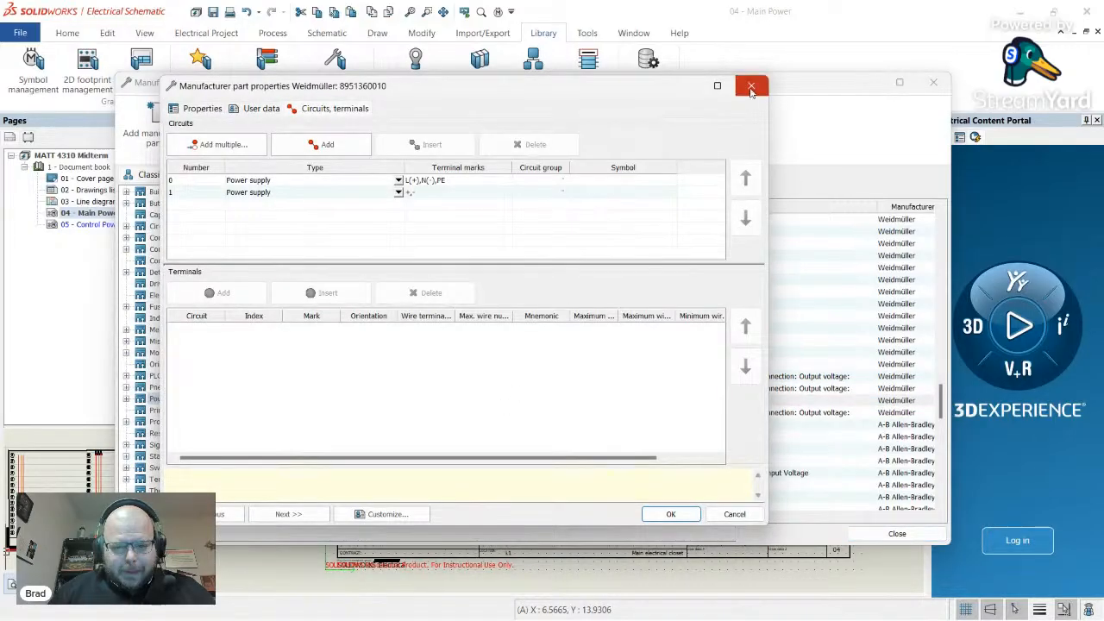
click(751, 86)
double_click(504, 414)
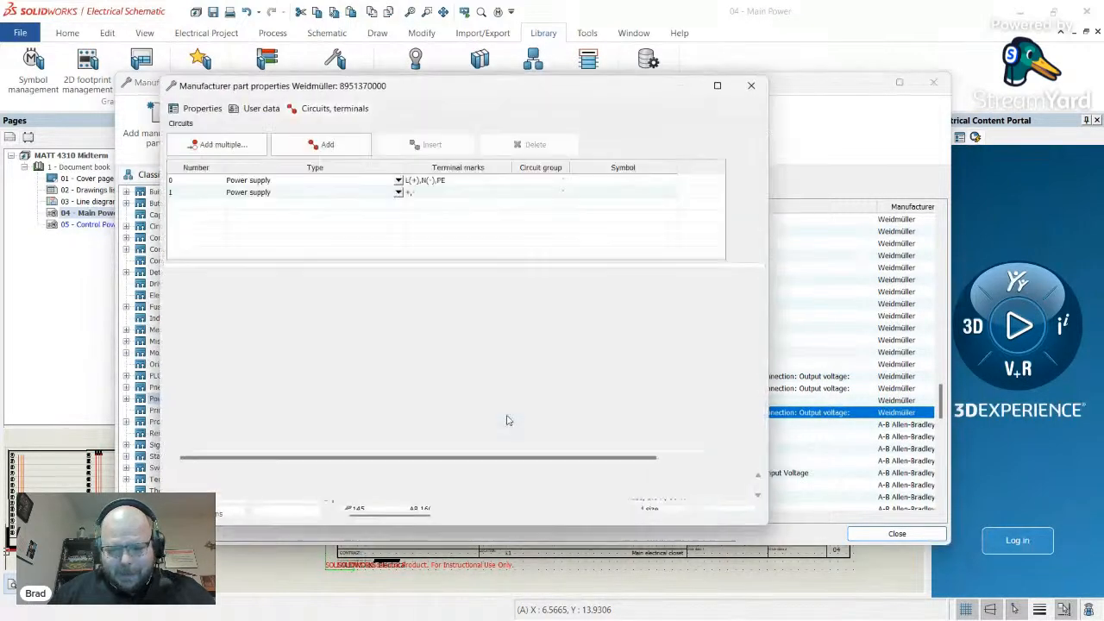
click(751, 86)
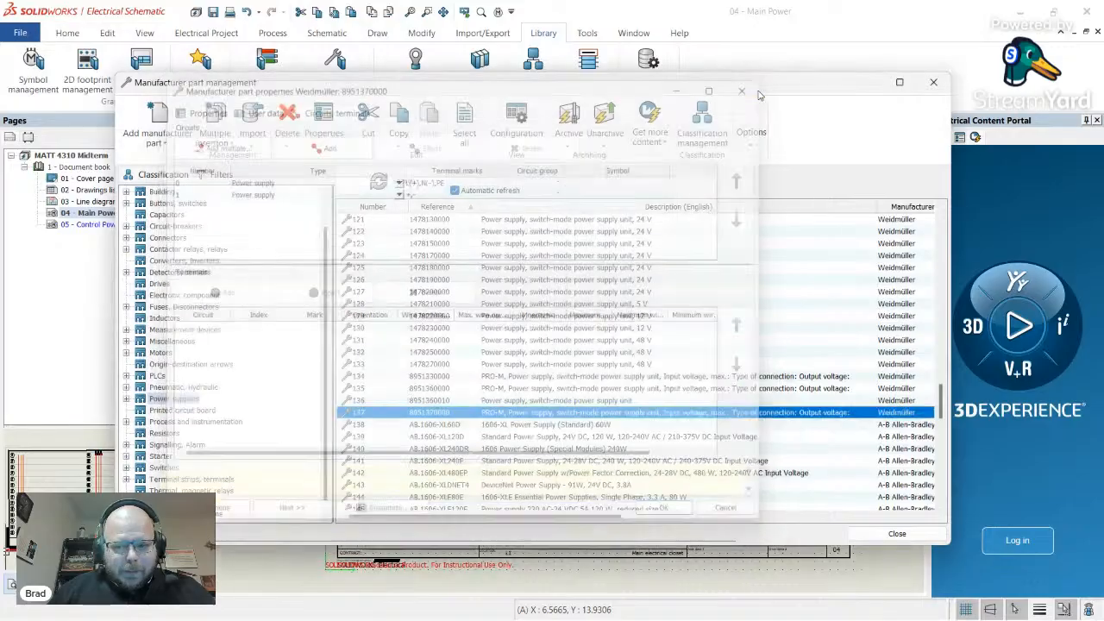
scroll(679, 327, up, 7)
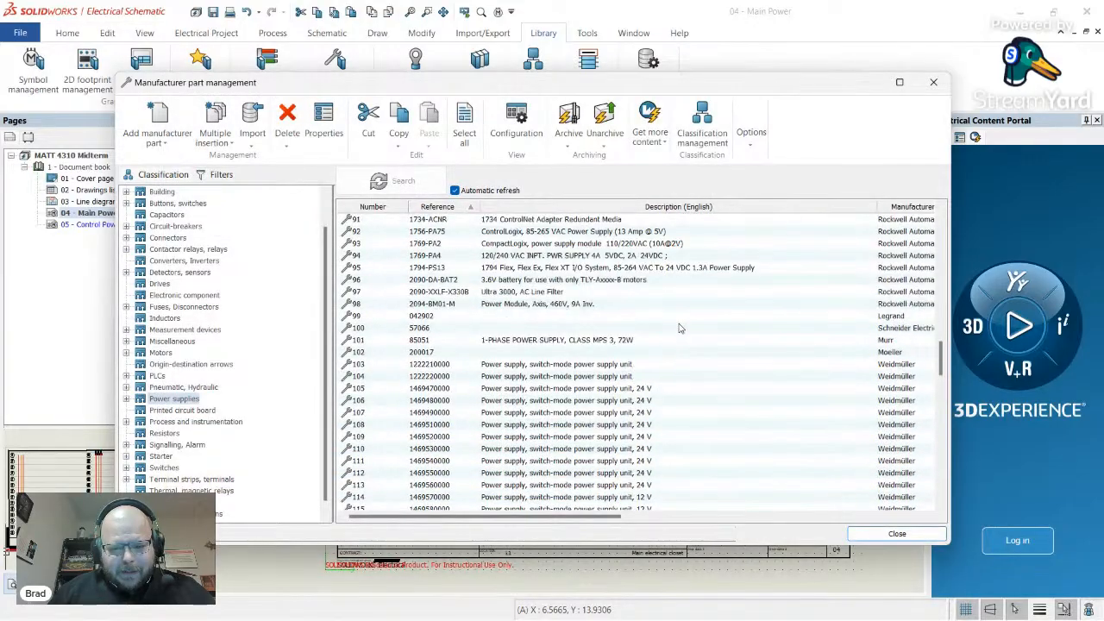
scroll(657, 339, down, 2)
click(425, 284)
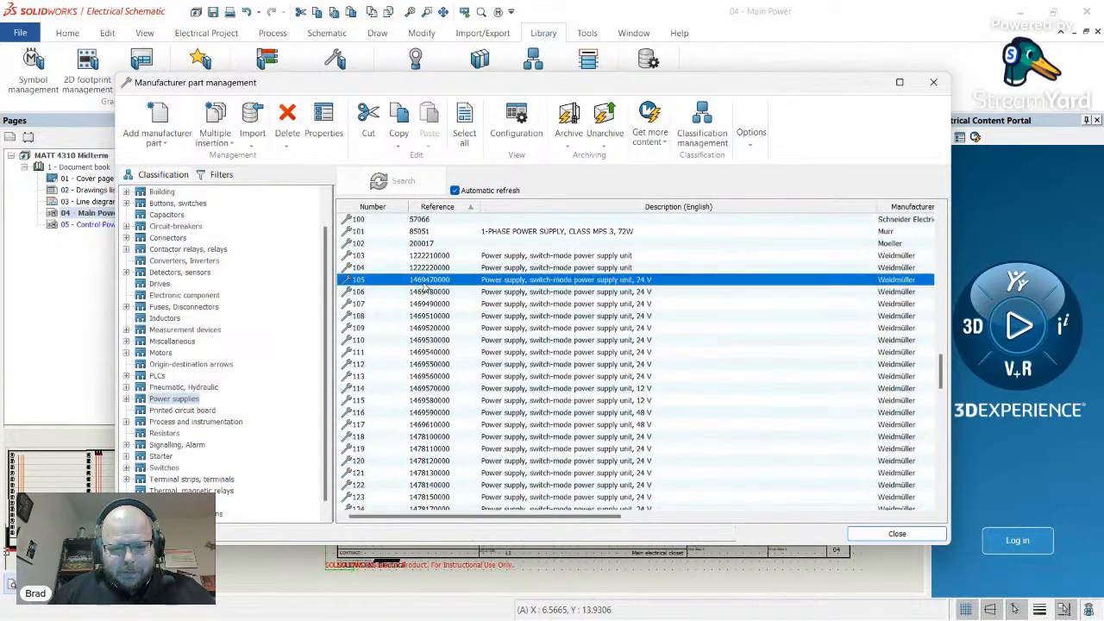
scroll(429, 371, down, 5)
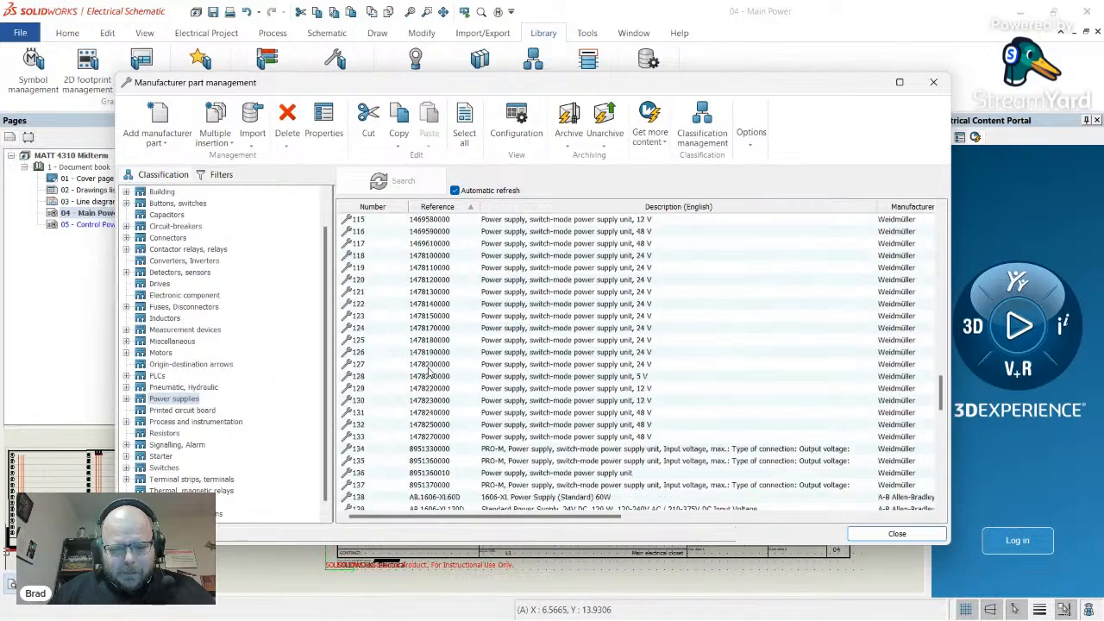
scroll(429, 371, up, 4)
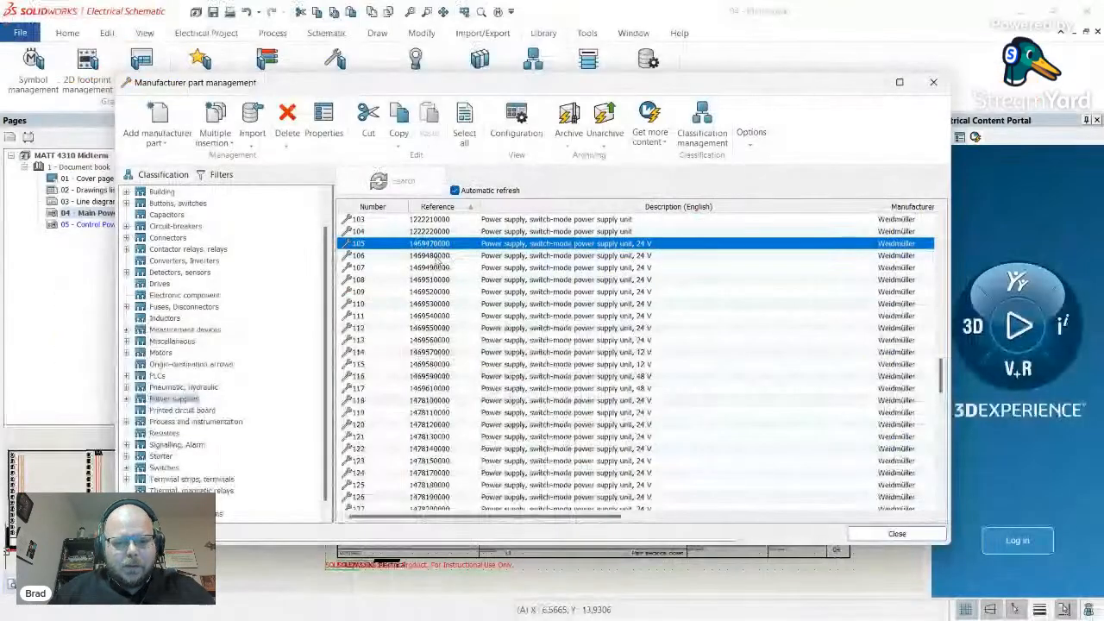
double_click(428, 244)
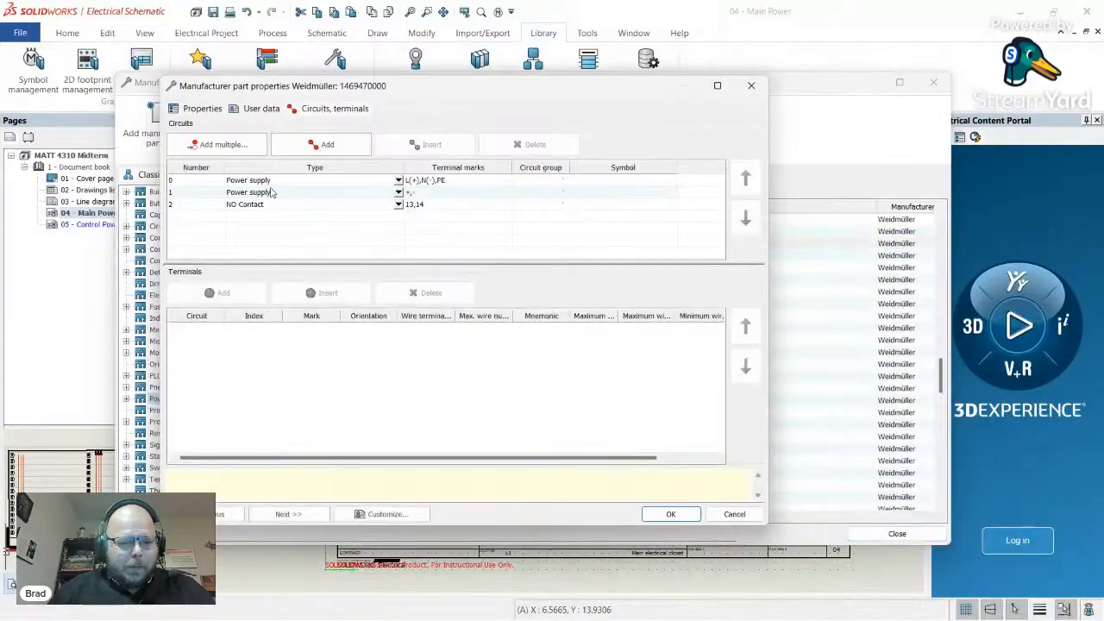
click(437, 183)
click(193, 111)
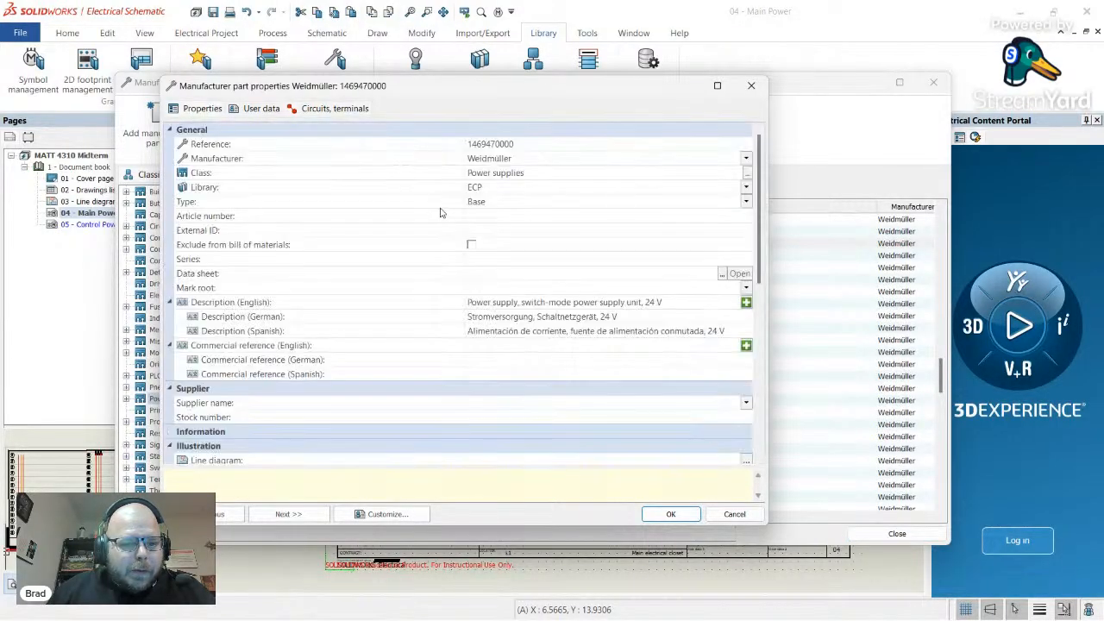
click(516, 144)
click(520, 144)
key(ctrl+c)
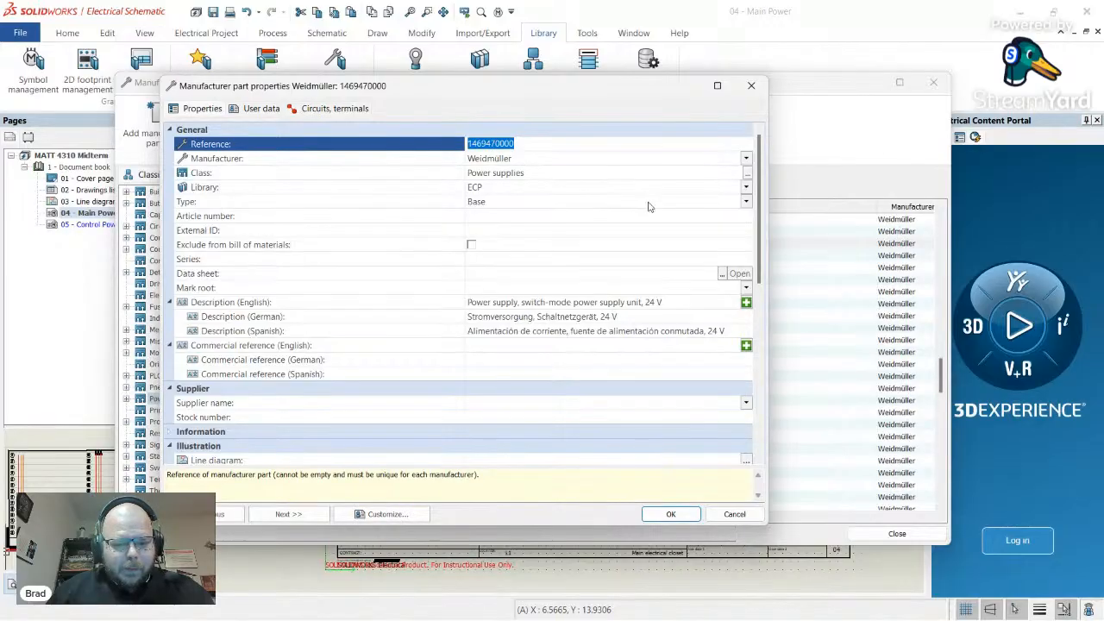
key(alt+Tab)
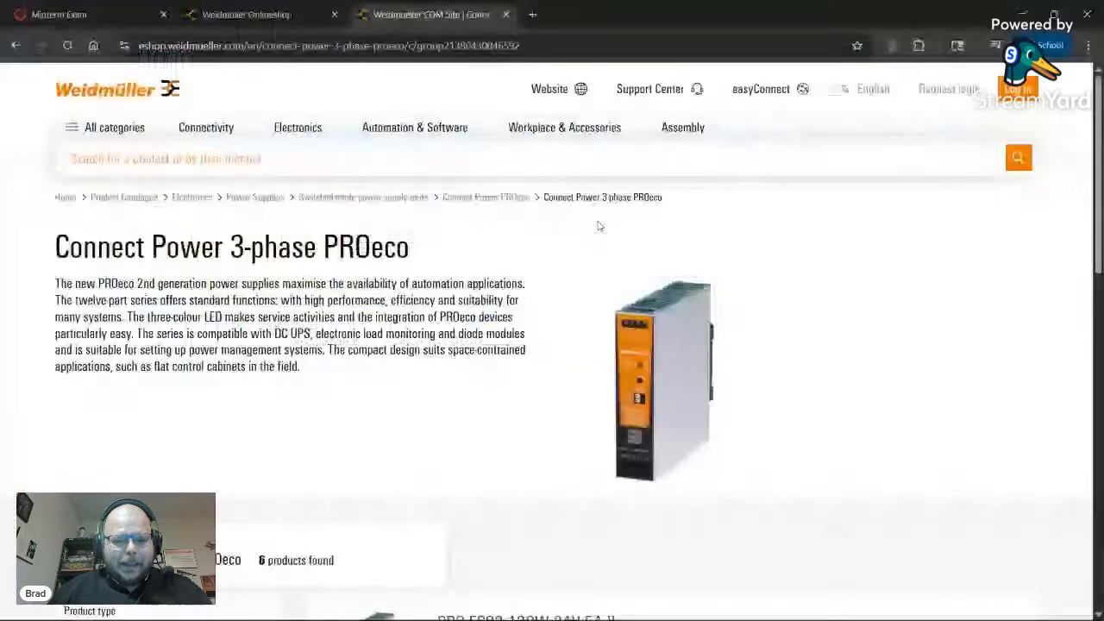
click(371, 160)
key(ctrl+v)
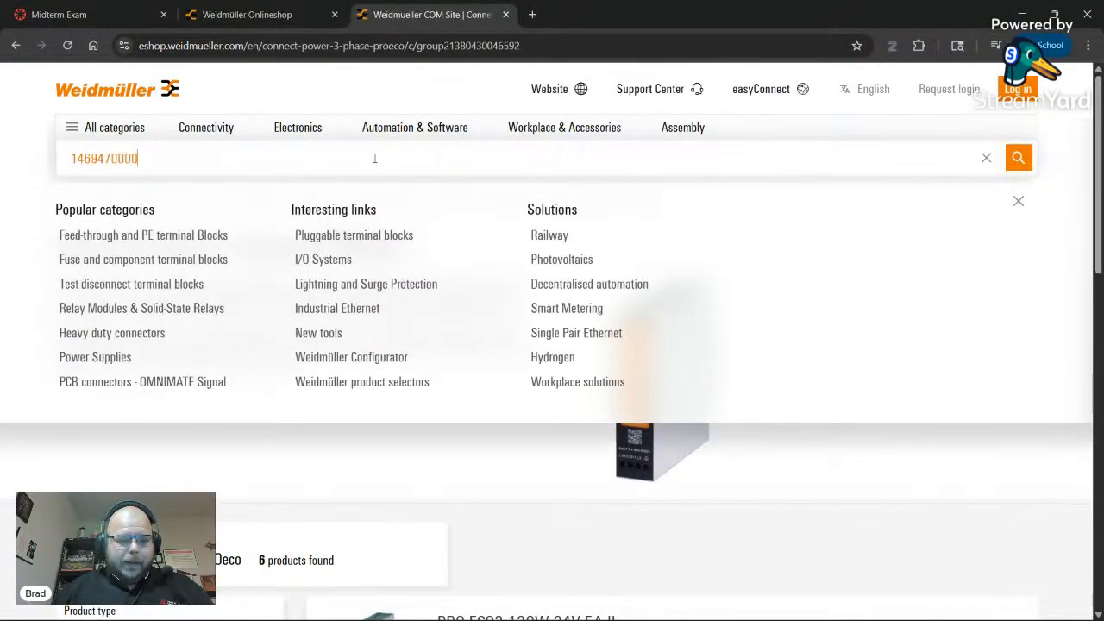
key(Return)
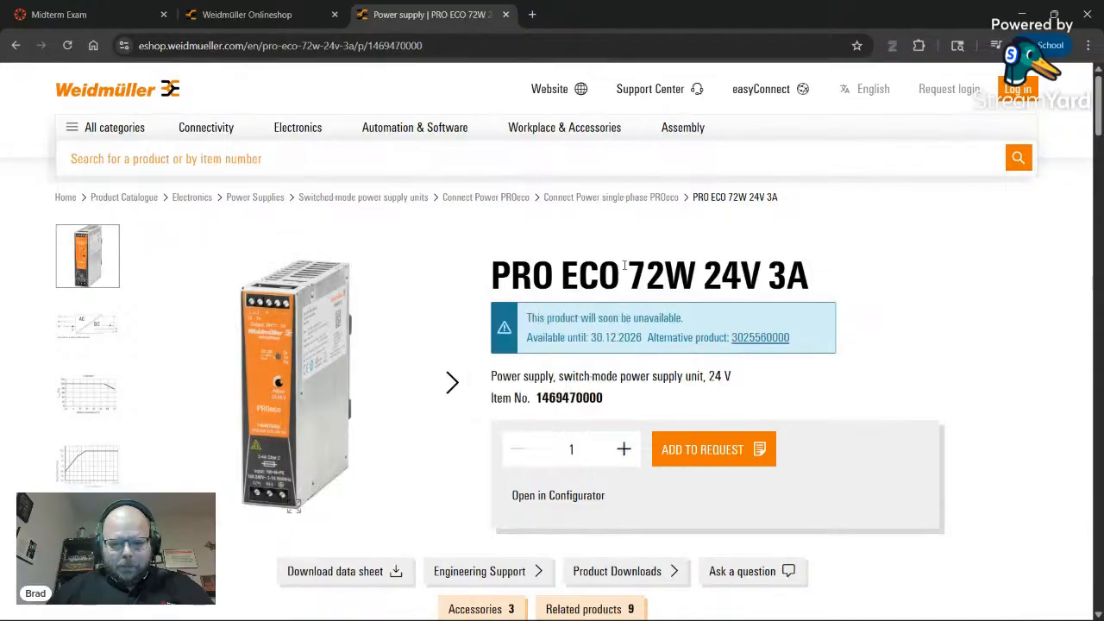
scroll(632, 266, down, 1)
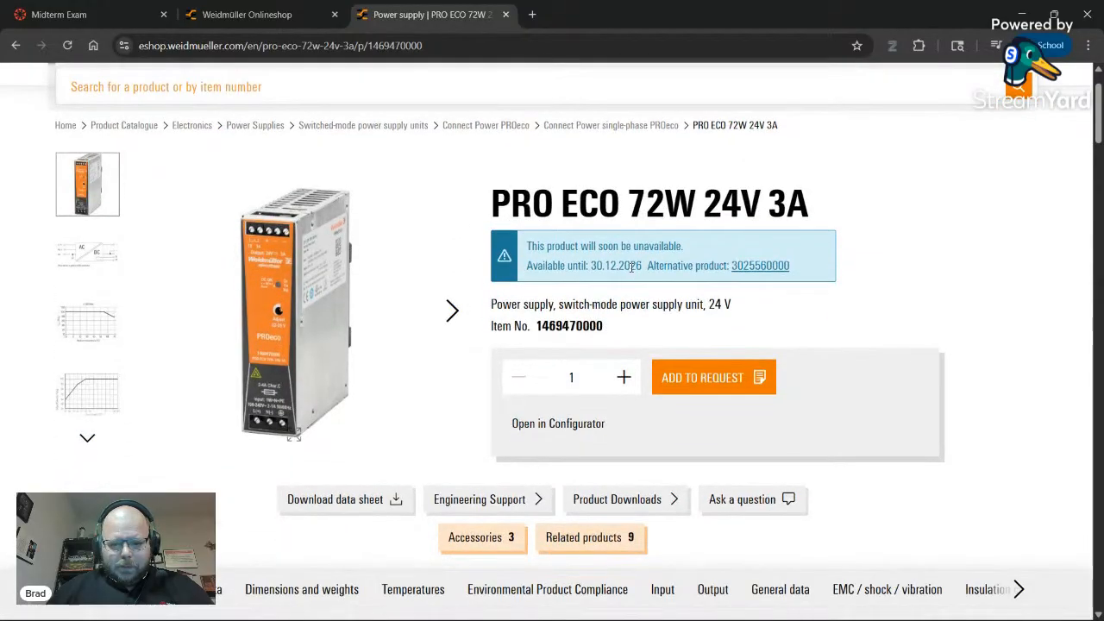
click(756, 269)
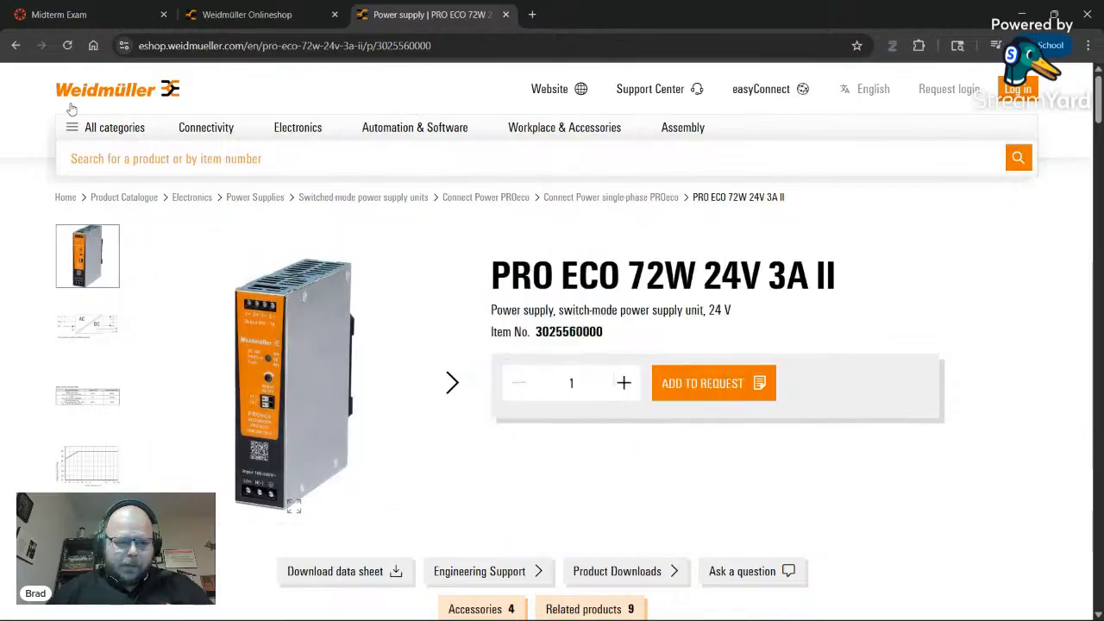
key(alt+Left)
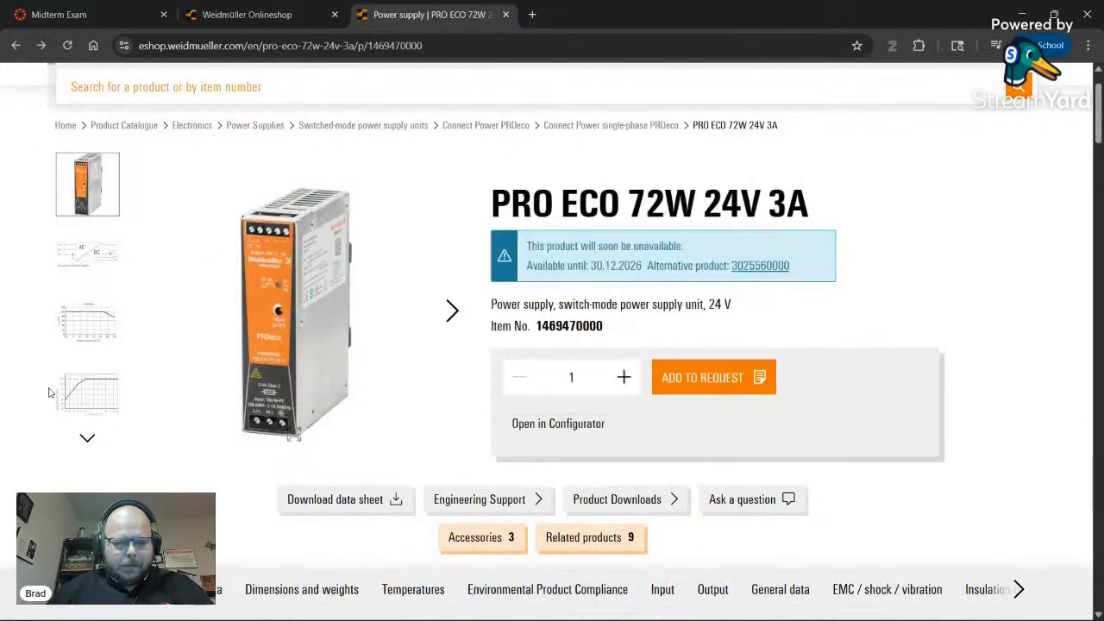
scroll(91, 337, down, 1)
scroll(190, 330, up, 1)
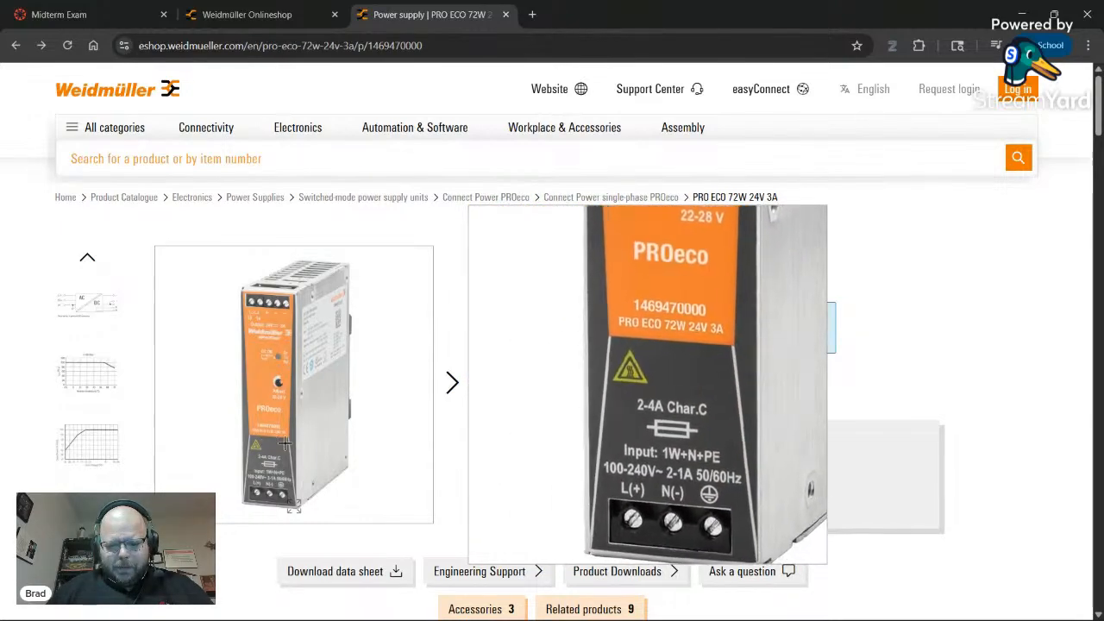
- Browse the Connect Power 3-phase PROeco product list, then return to SOLIDWORKS Electrical
scroll(482, 264, down, 1)
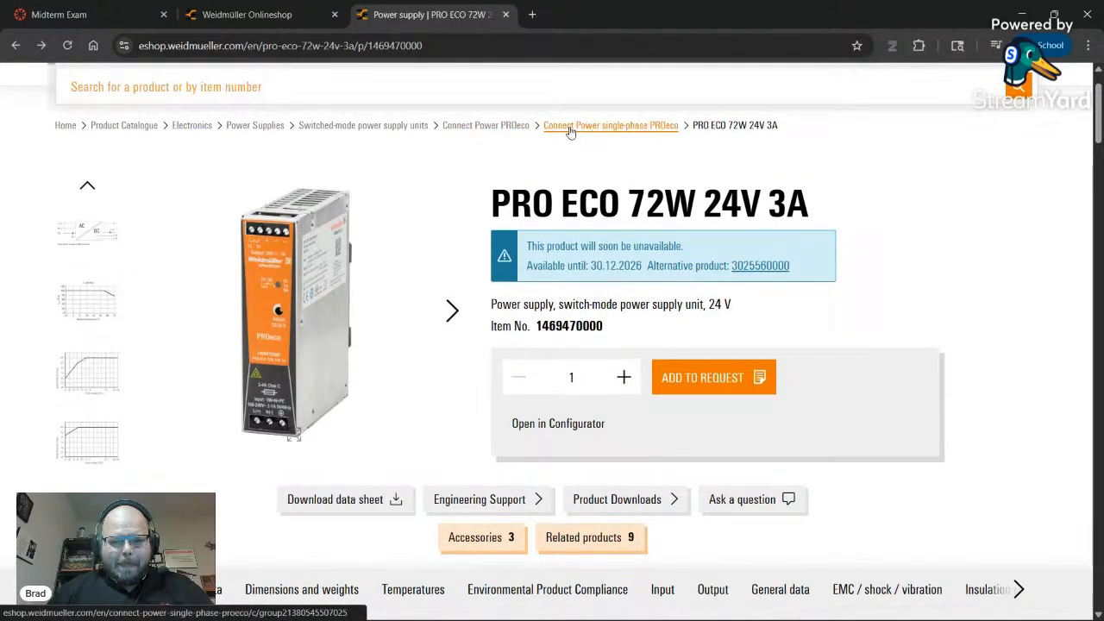
click(483, 126)
scroll(362, 371, down, 2)
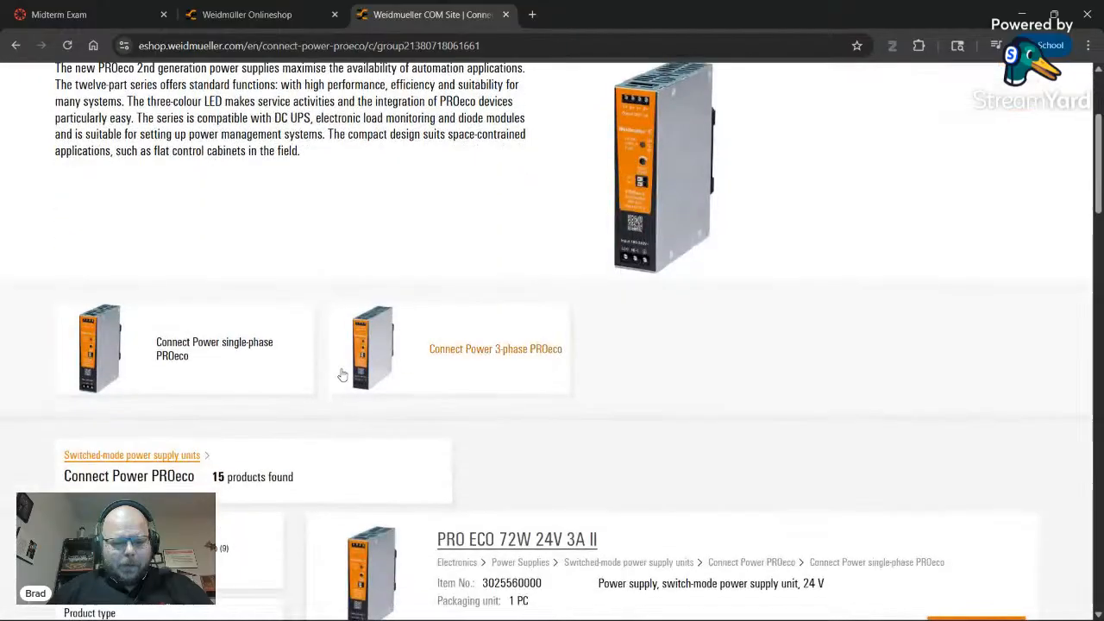
click(471, 348)
scroll(470, 339, down, 3)
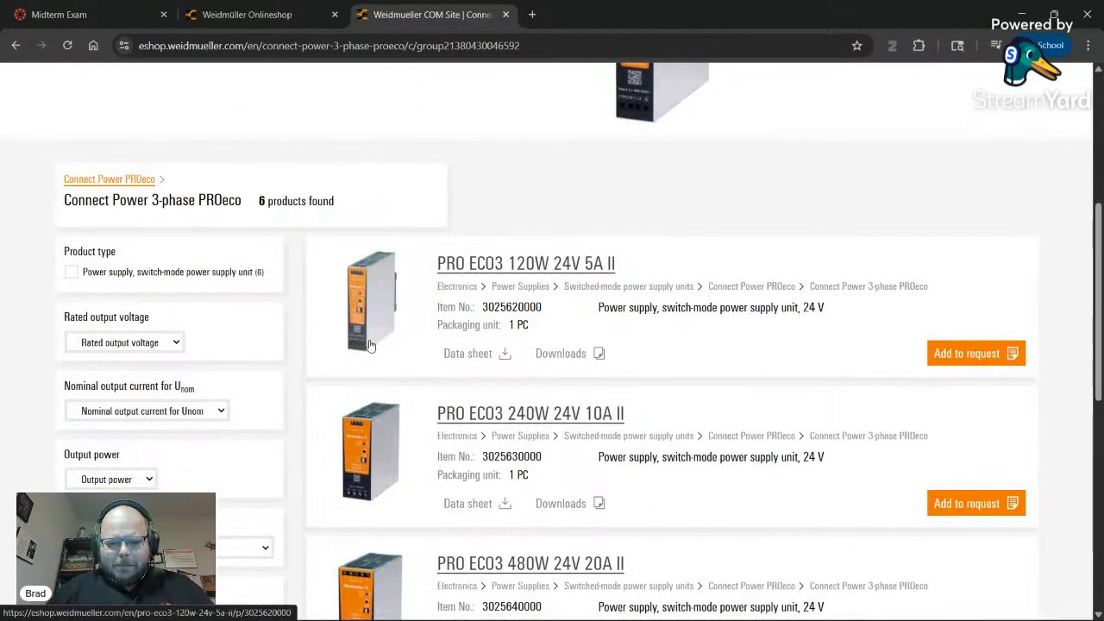
scroll(369, 345, down, 1)
scroll(384, 325, down, 3)
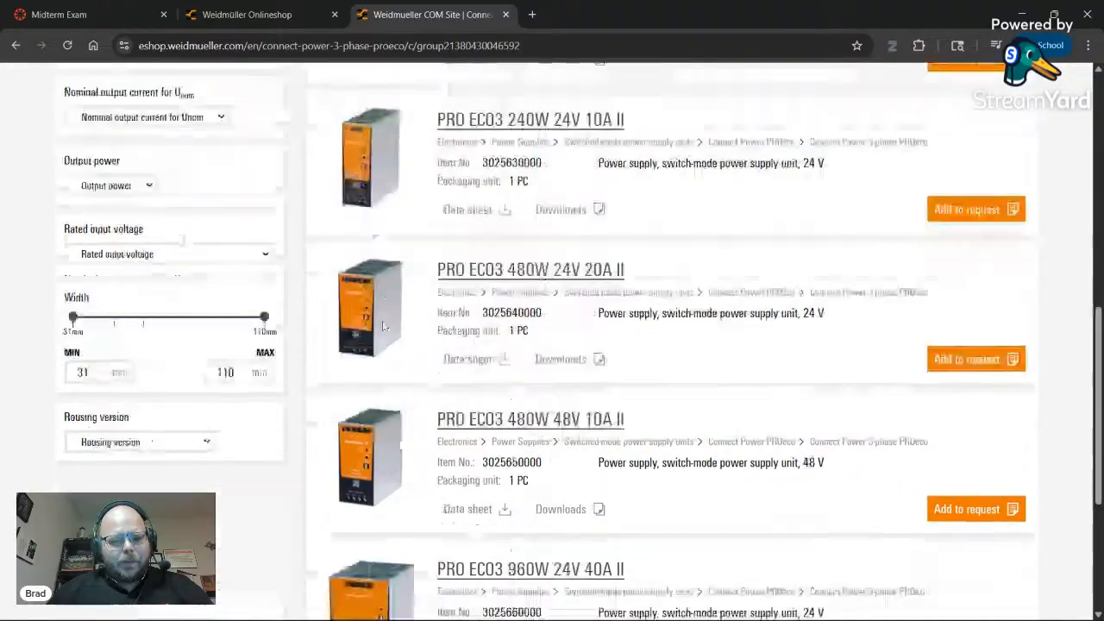
scroll(384, 326, down, 3)
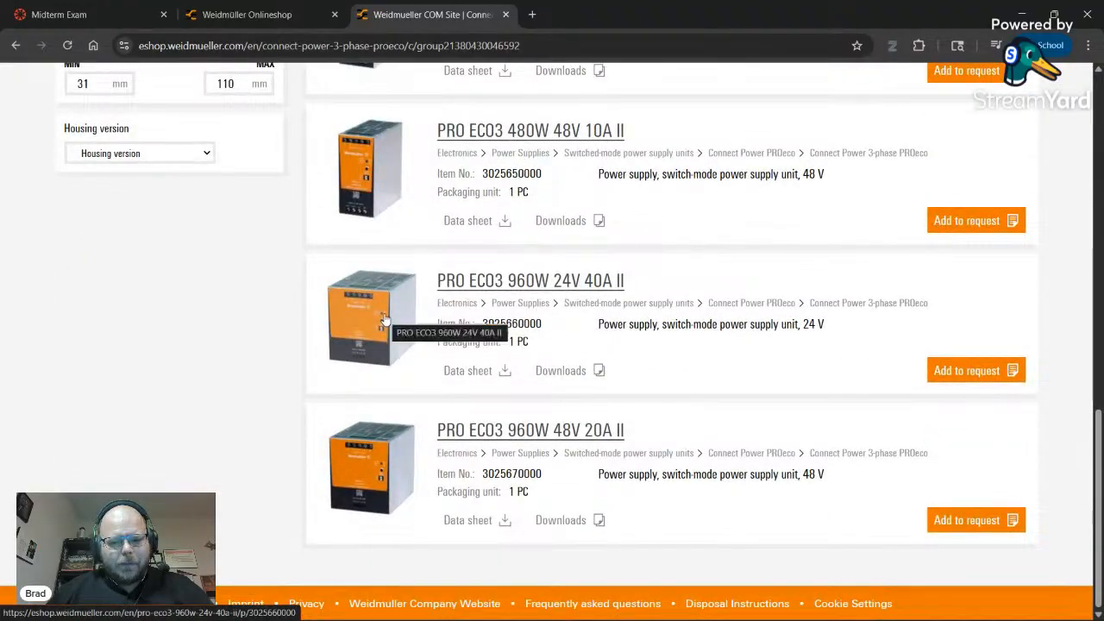
key(alt+Tab)
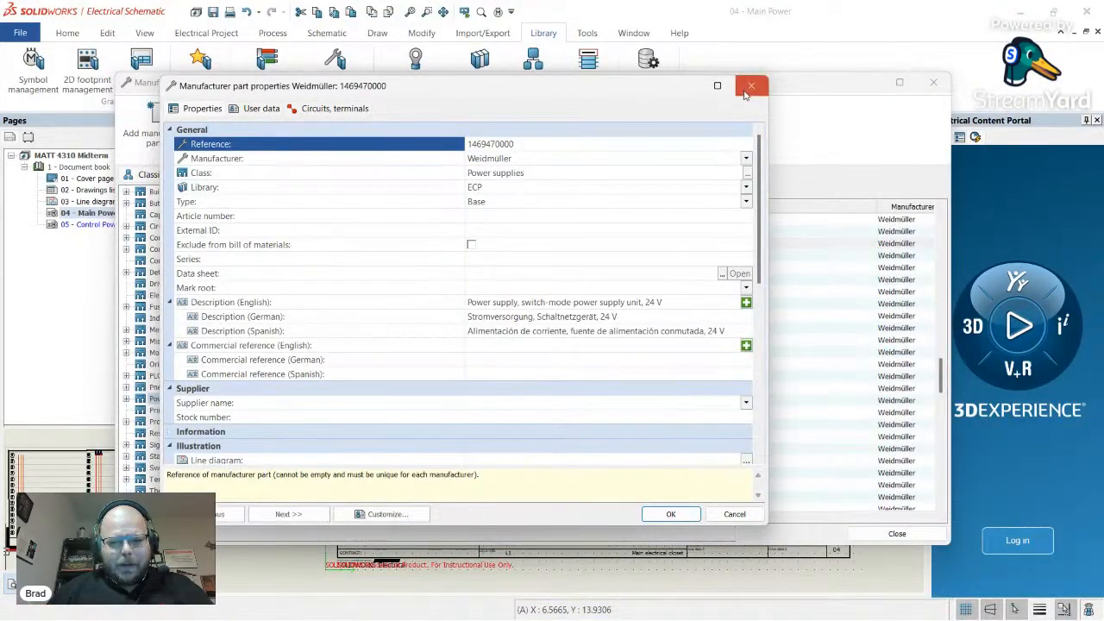
click(752, 86)
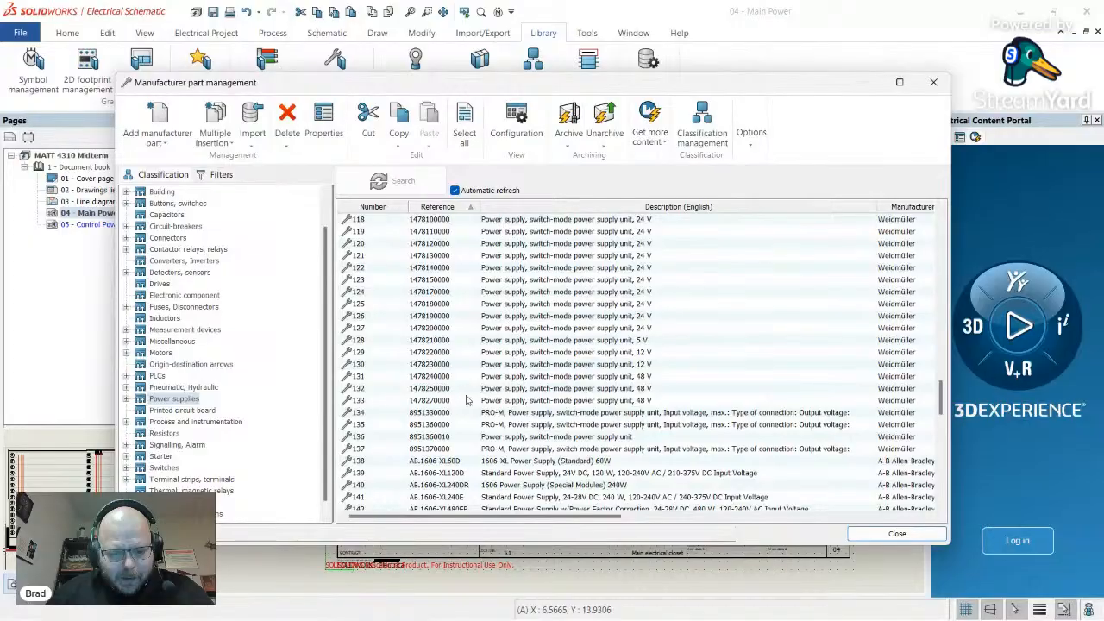
click(441, 403)
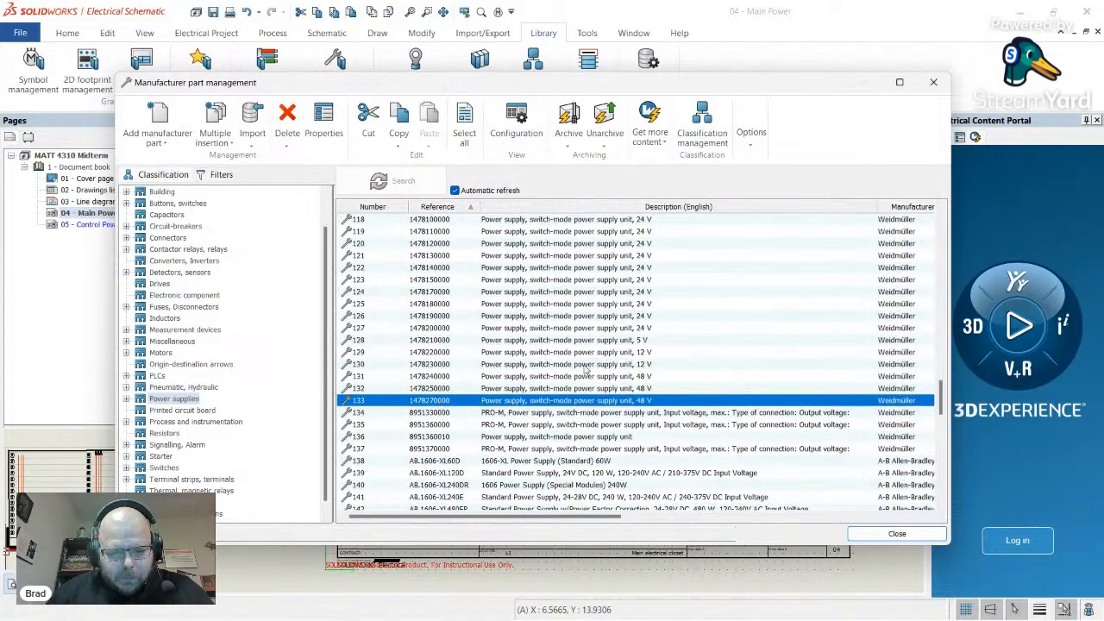
double_click(434, 330)
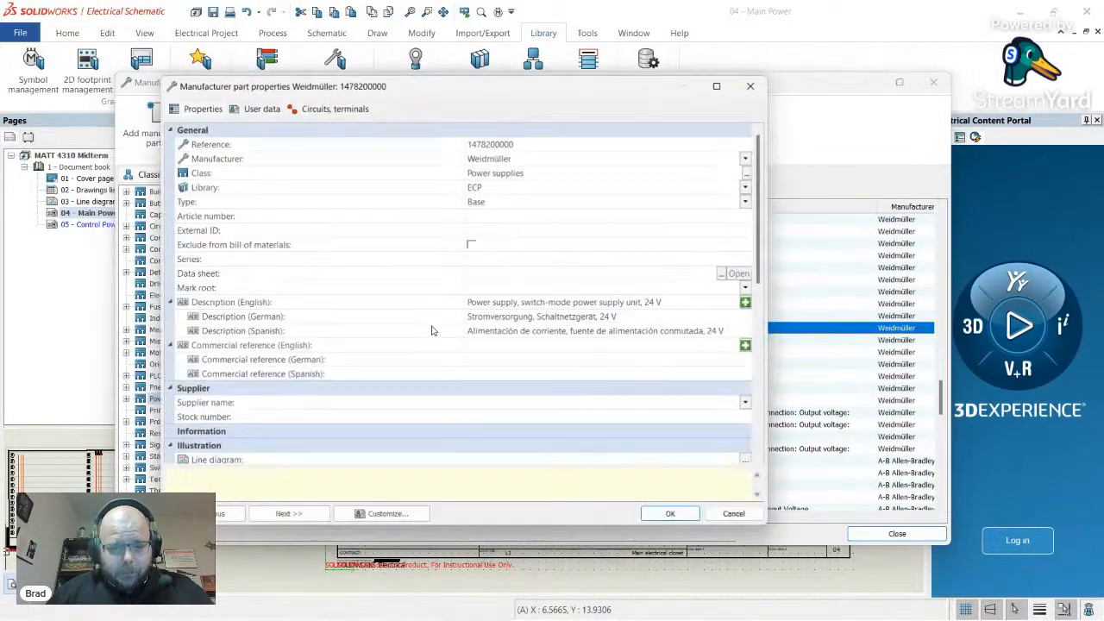
double_click(525, 144)
key(ctrl+c)
key(alt+Tab)
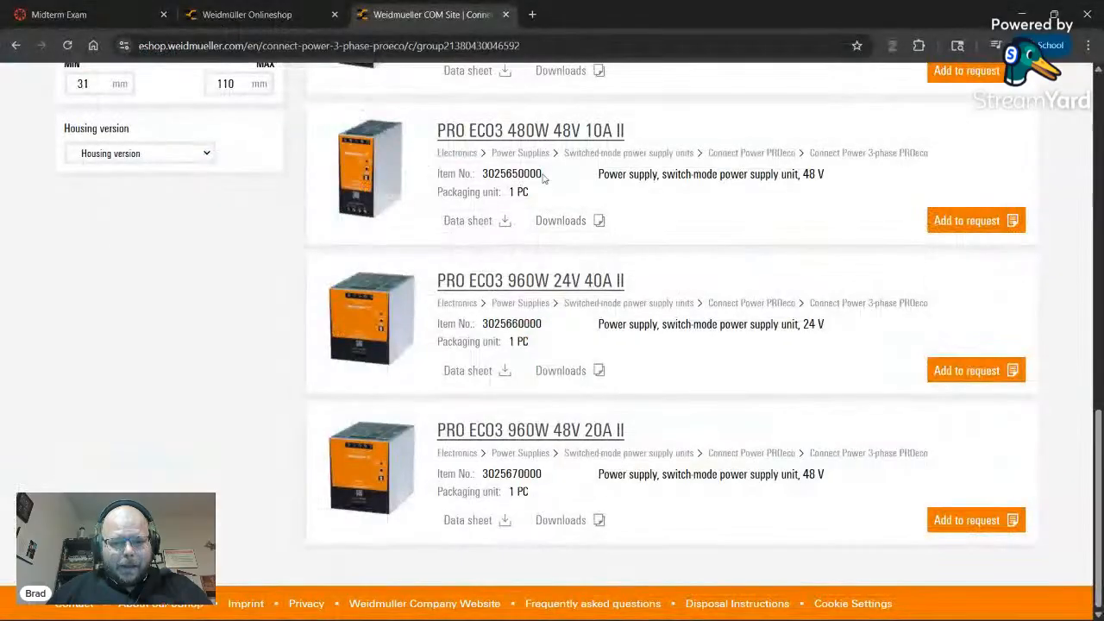
scroll(489, 215, up, 10)
click(464, 151)
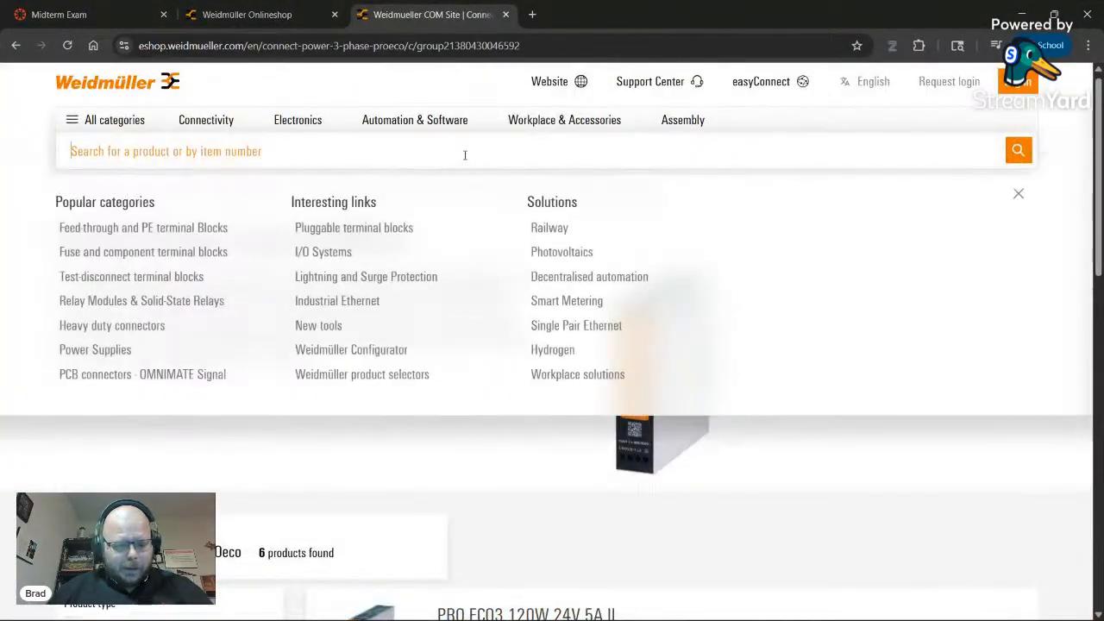
key(ctrl+v)
key(Return)
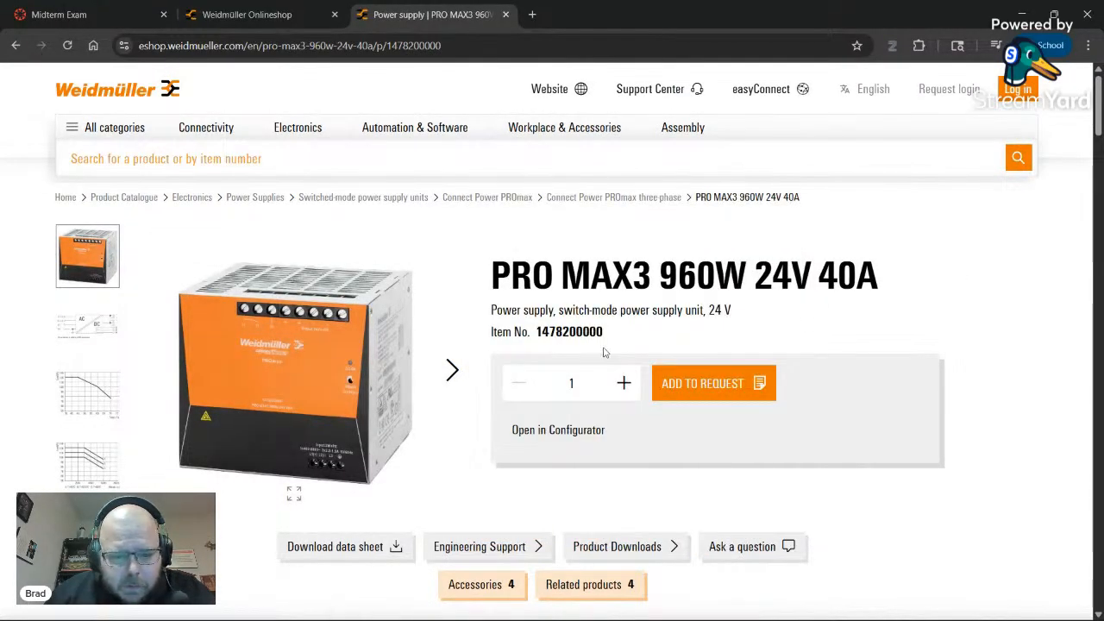
scroll(464, 363, down, 4)
scroll(394, 333, up, 3)
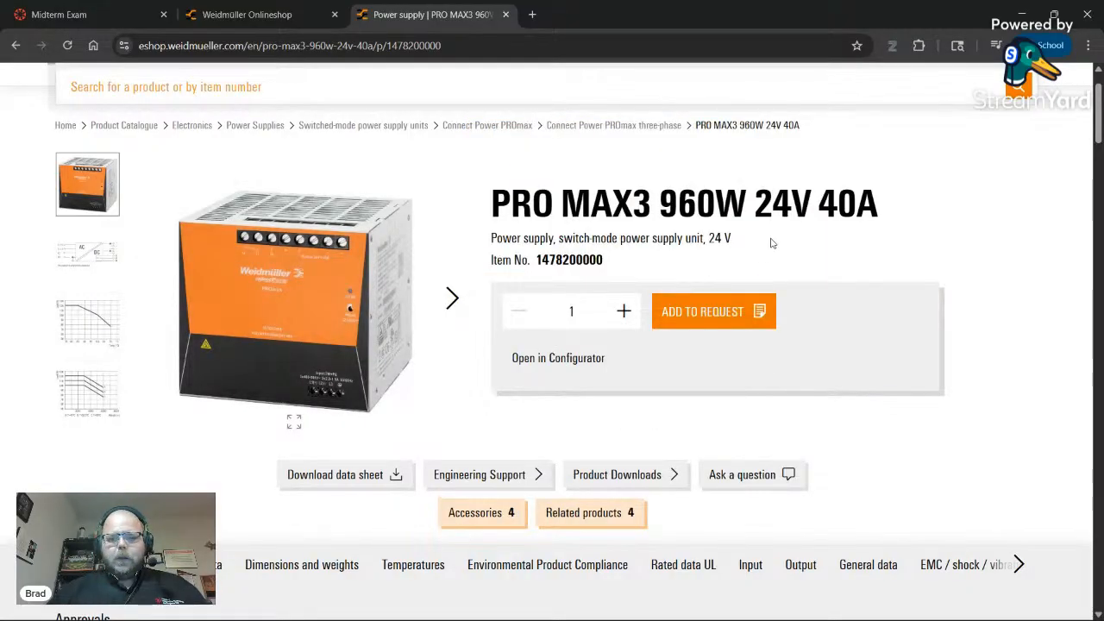
double_click(848, 210)
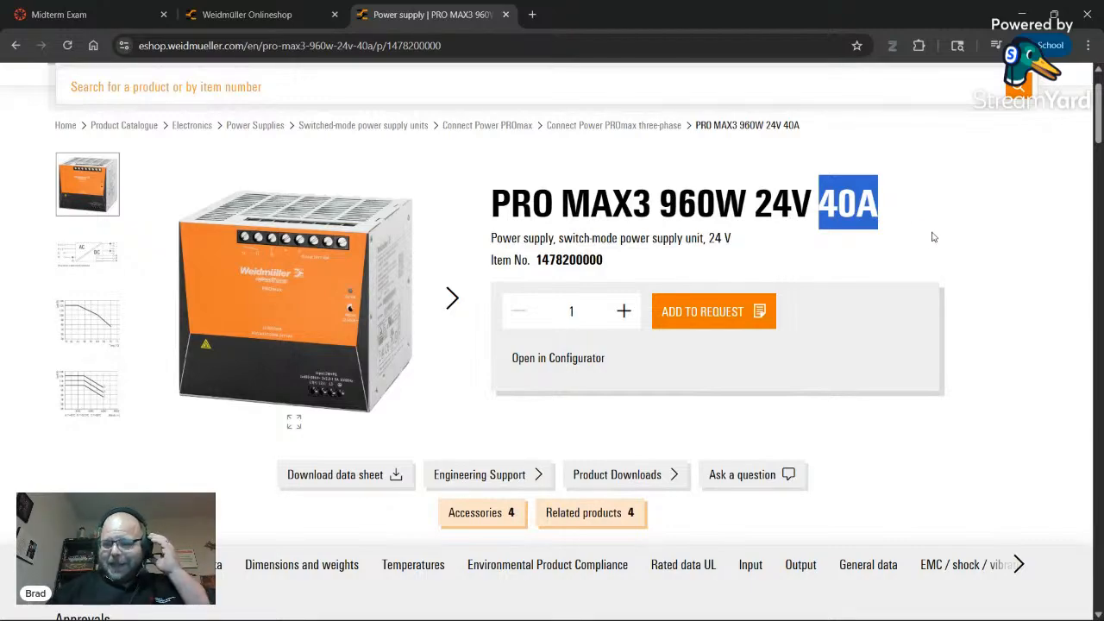
key(alt+Tab)
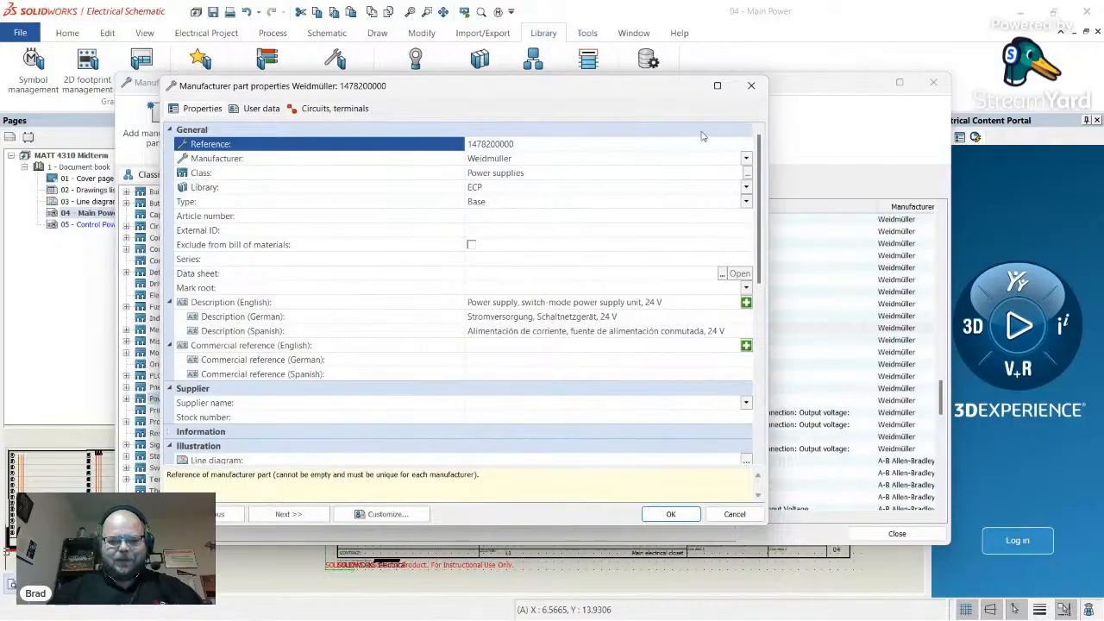
- Close the part properties and manufacturer part management, recentering the Main Power sheet
click(514, 145)
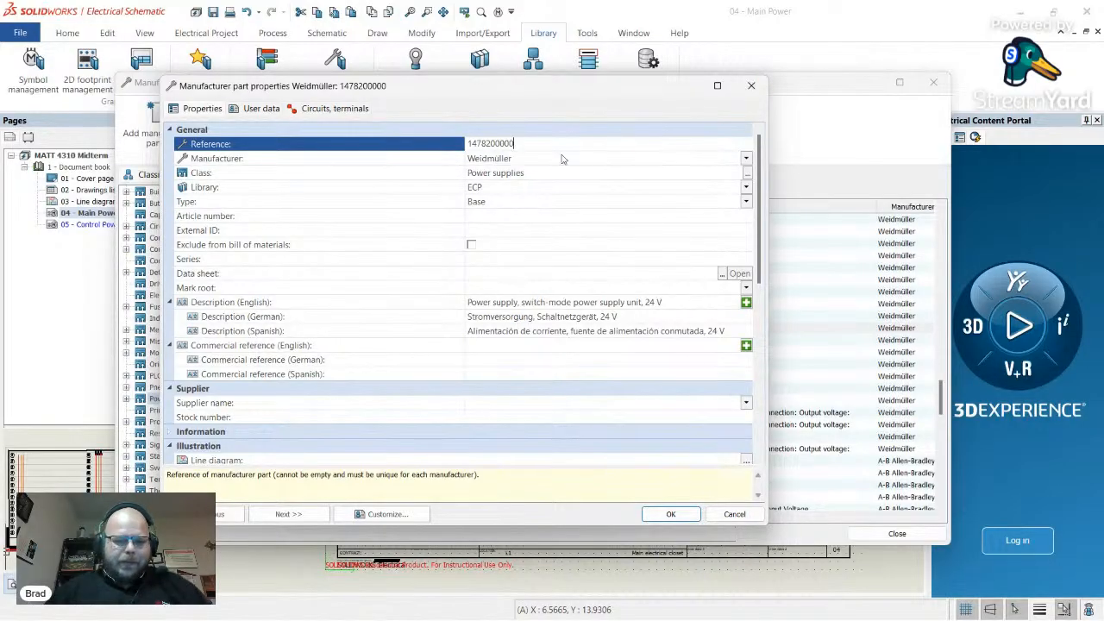
click(754, 89)
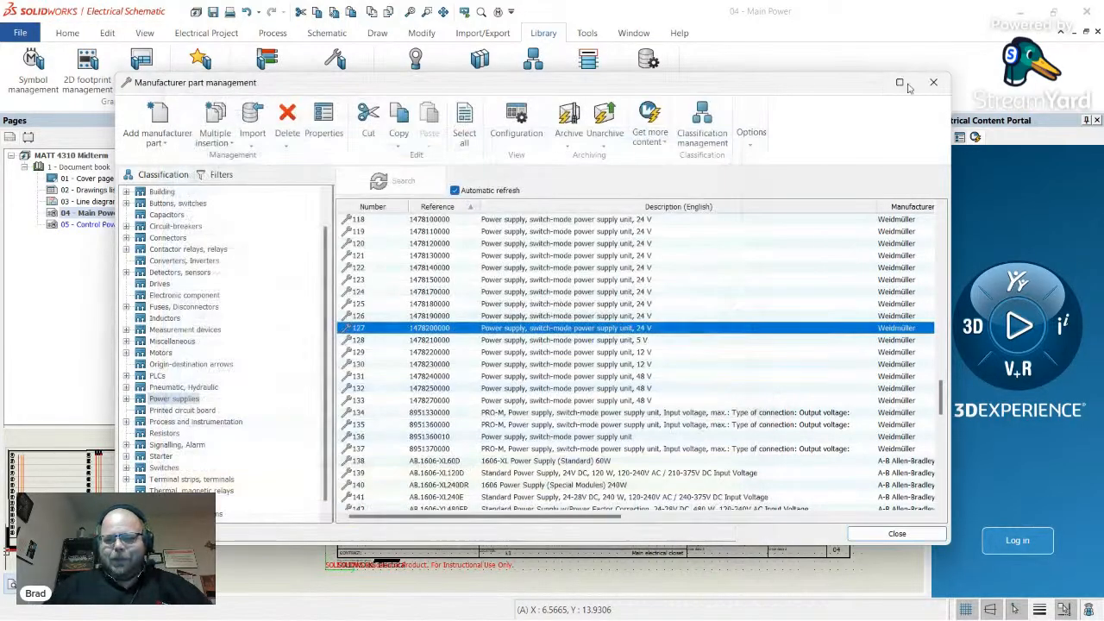
click(933, 82)
middle_drag(504, 420, 485, 385)
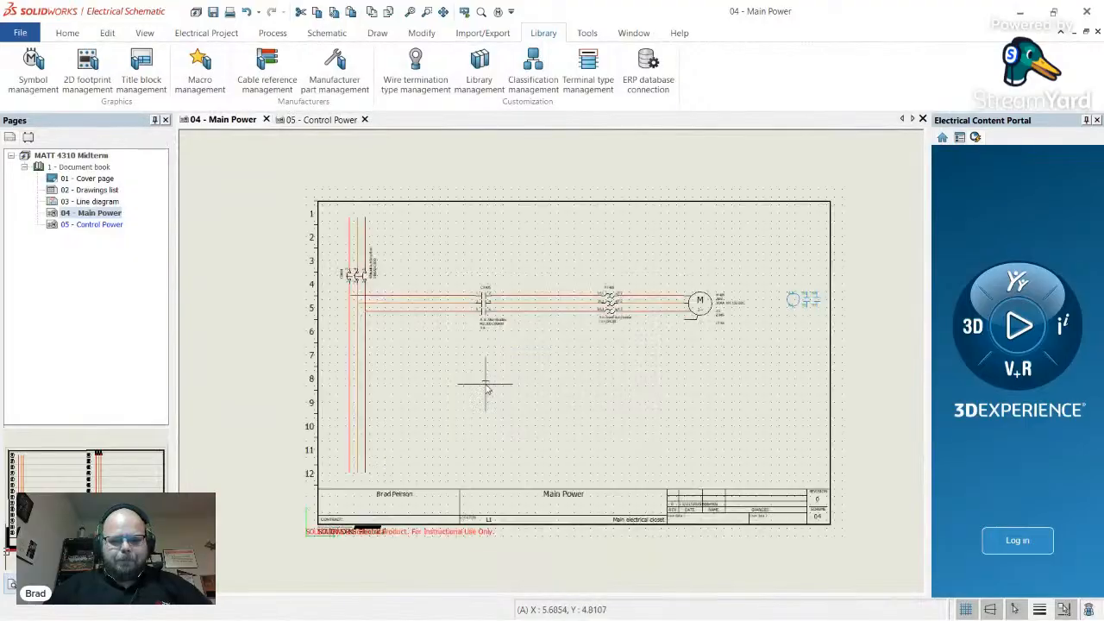
scroll(486, 385, up, 1)
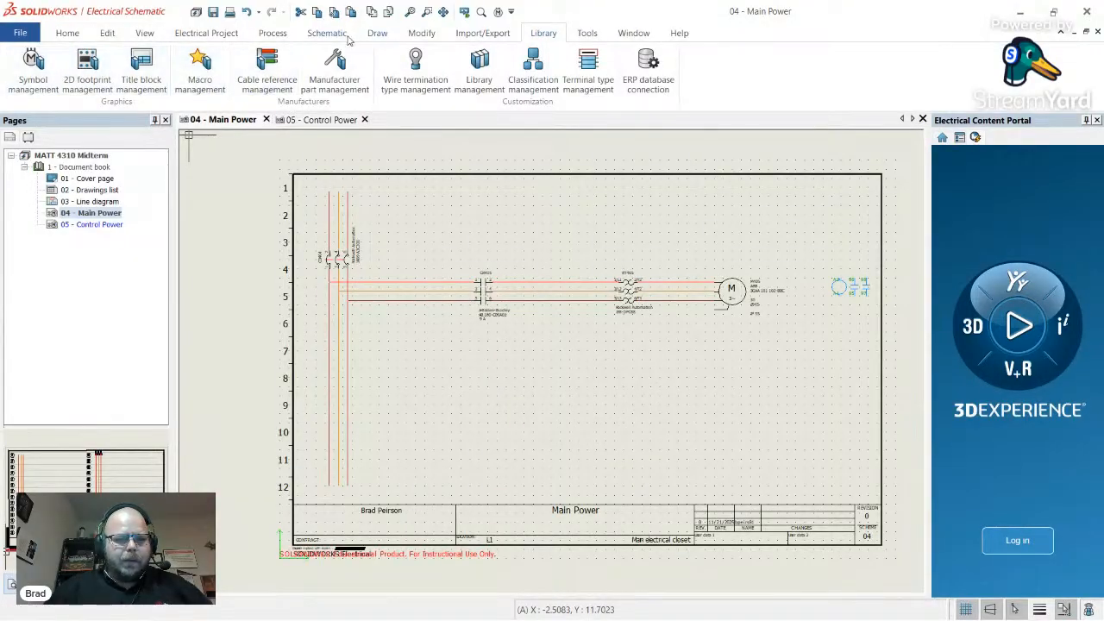
- Insert a three-phase AC to DC power supply symbol from Power supplies near row 9
click(327, 33)
click(132, 69)
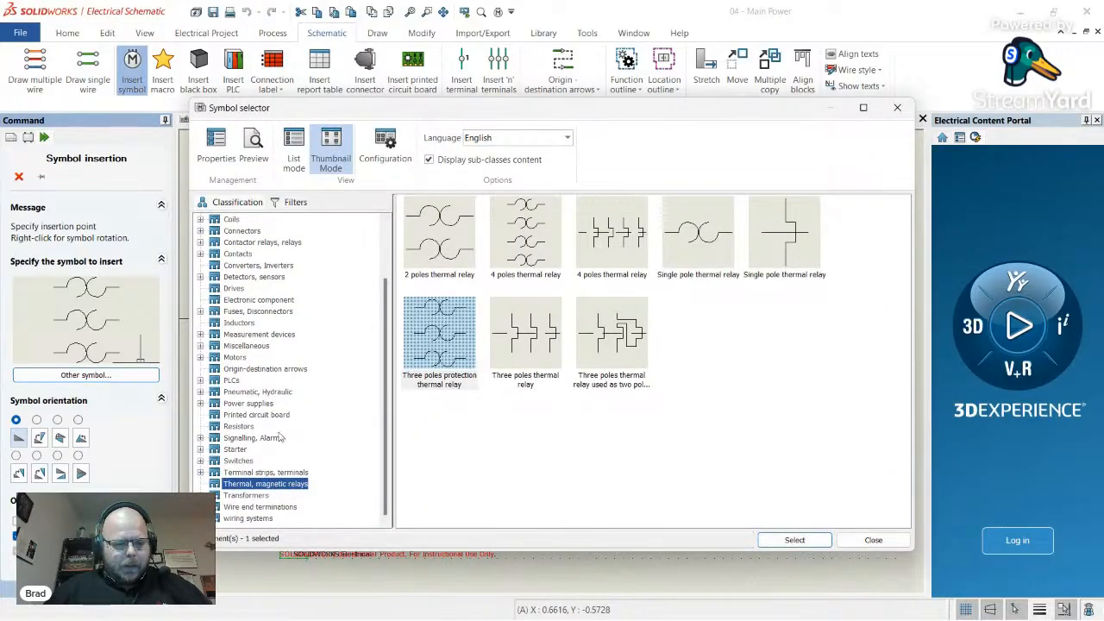
click(250, 403)
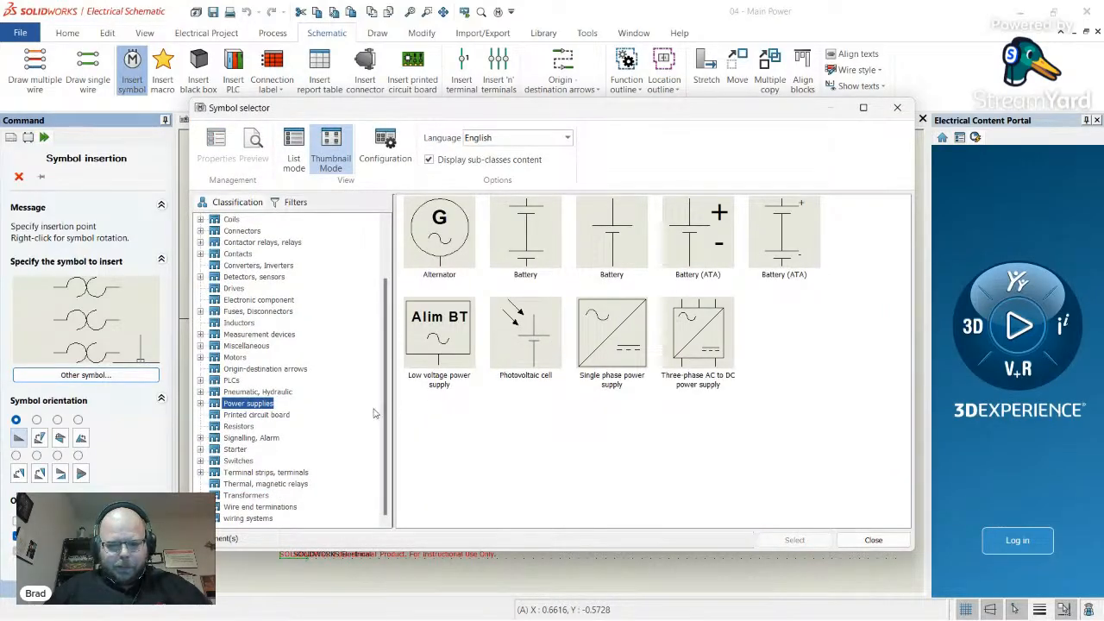
double_click(690, 367)
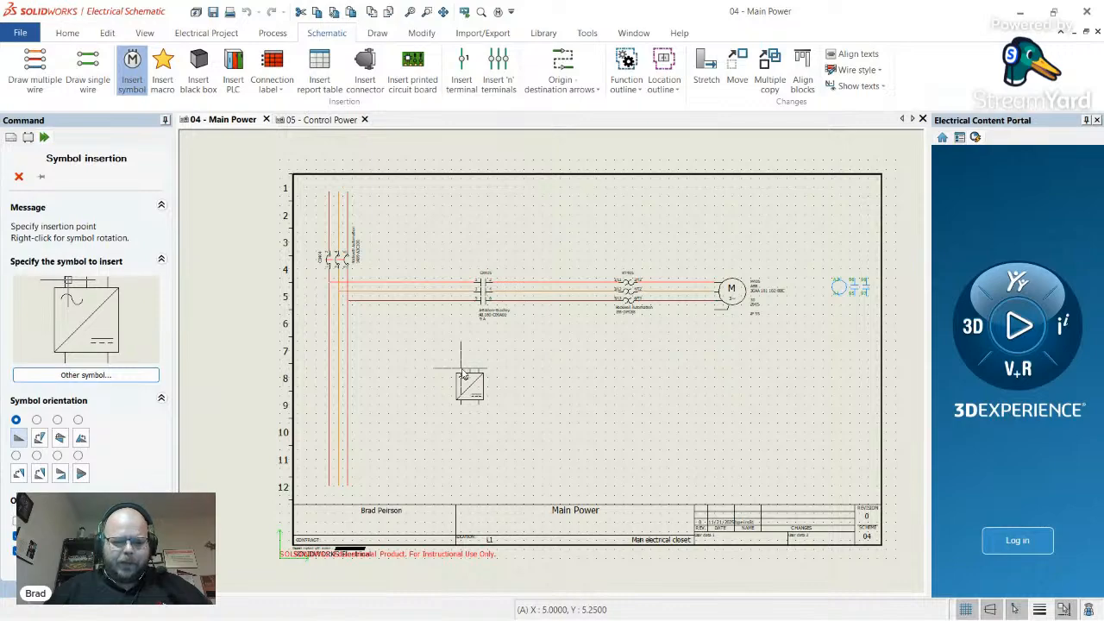
right_click(466, 372)
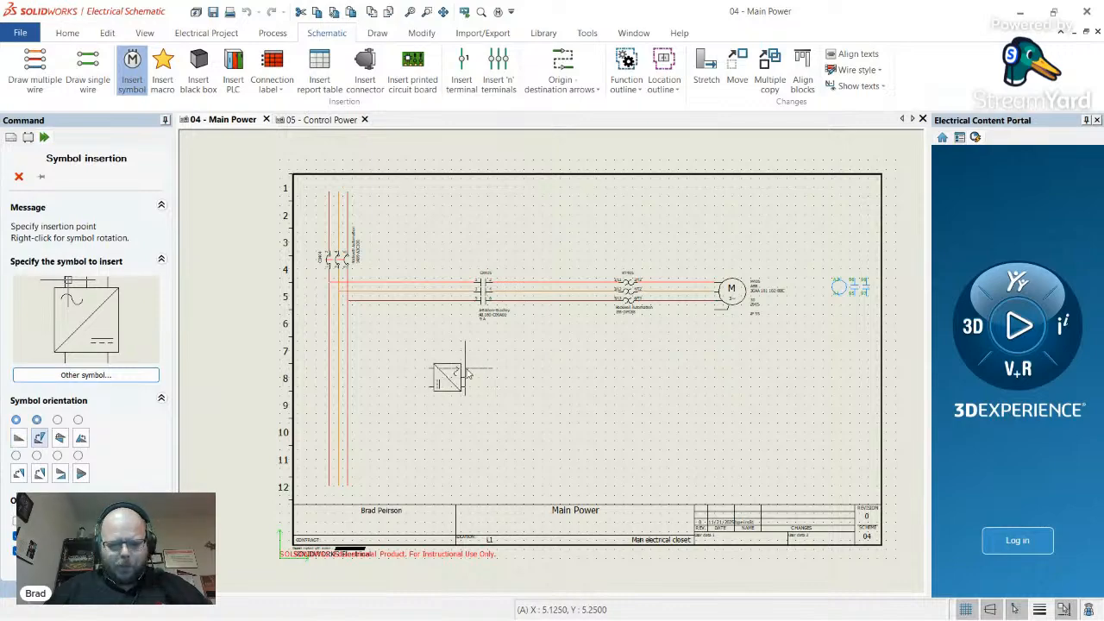
click(22, 437)
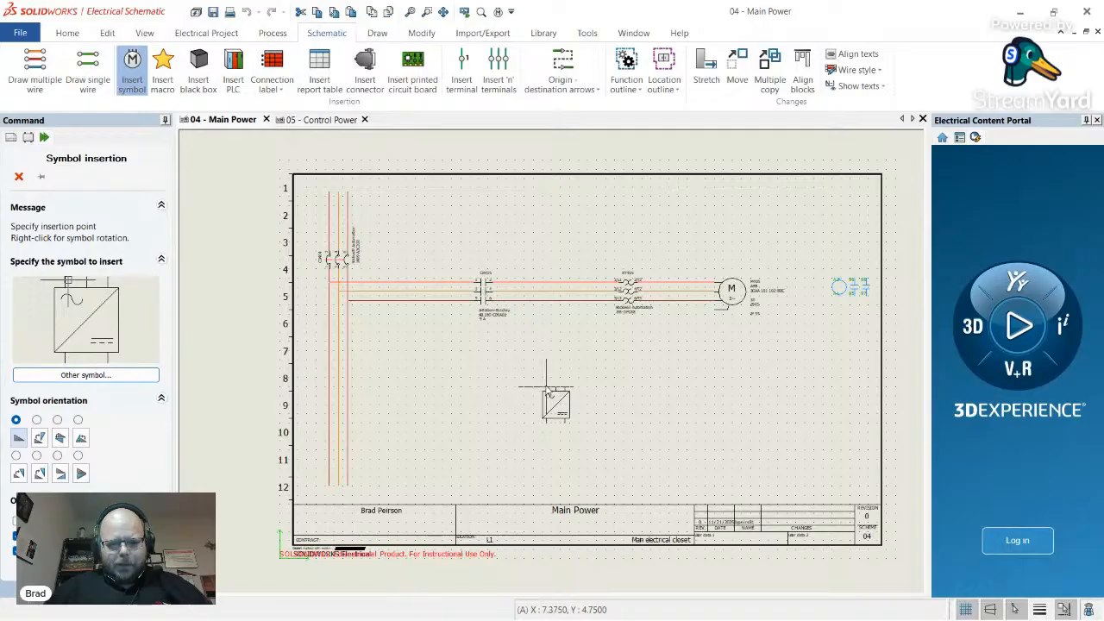
click(553, 390)
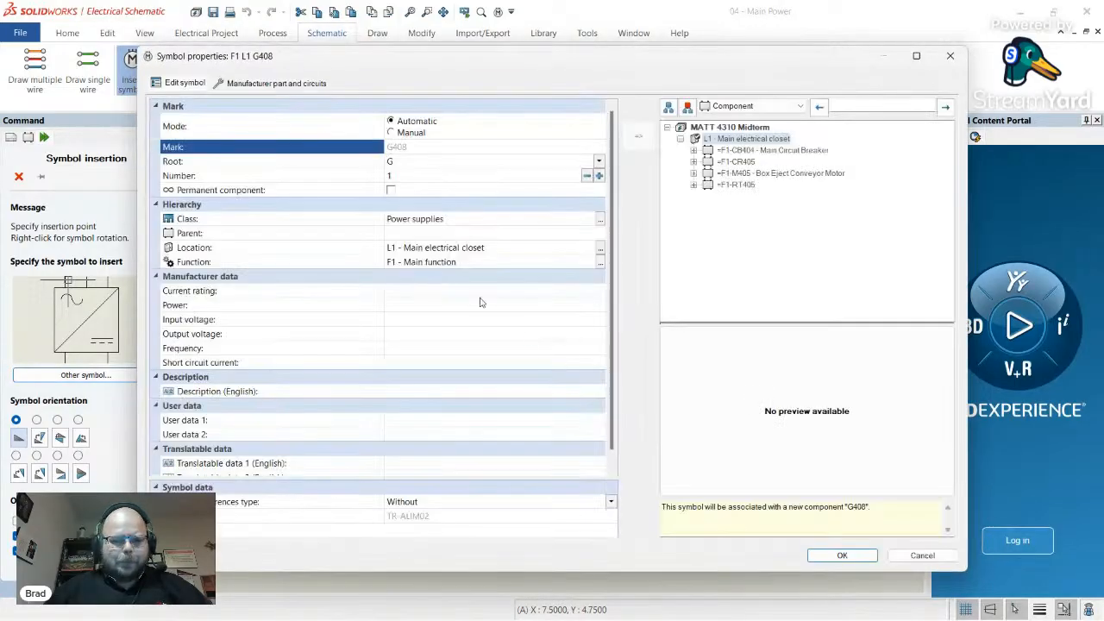
- Set mark root to PS and description to '24 VDC Power Supply', then search manufacturer parts
click(418, 164)
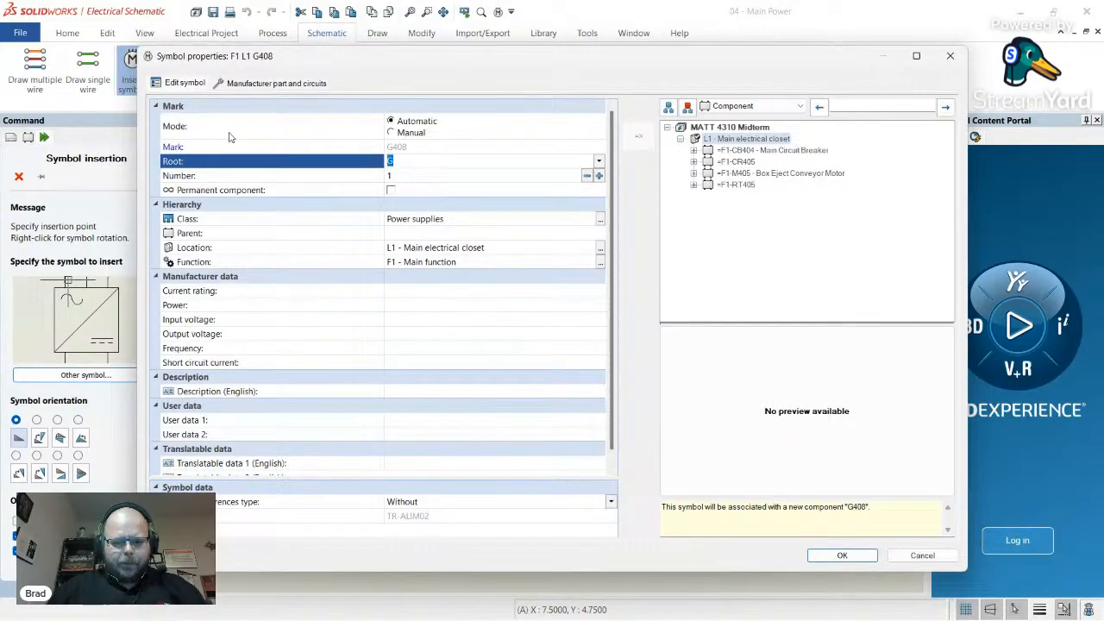
click(447, 392)
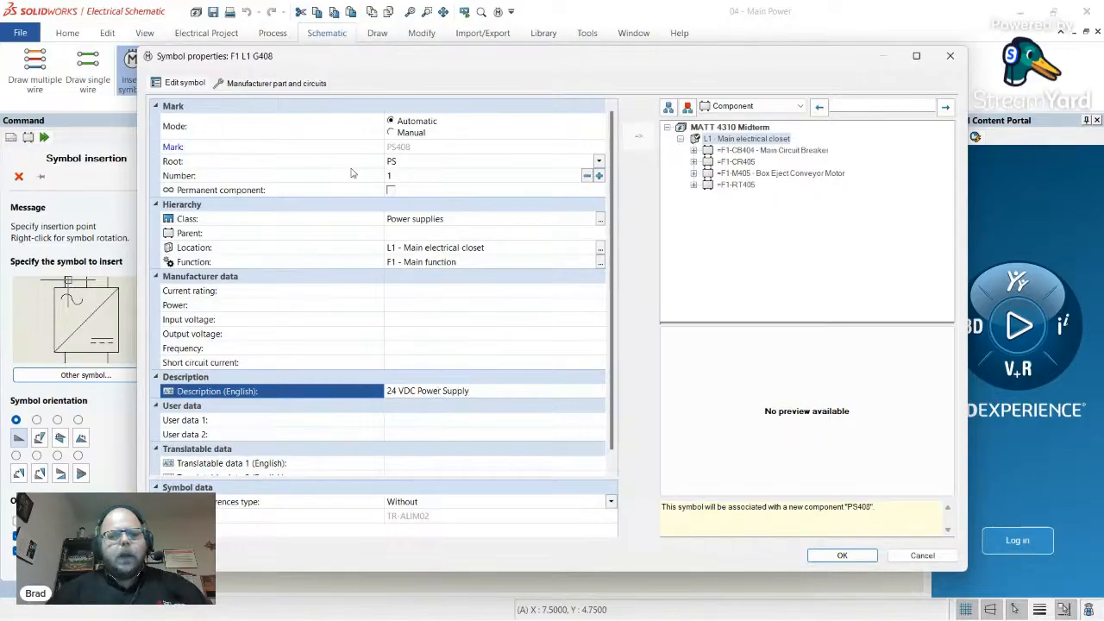
click(291, 84)
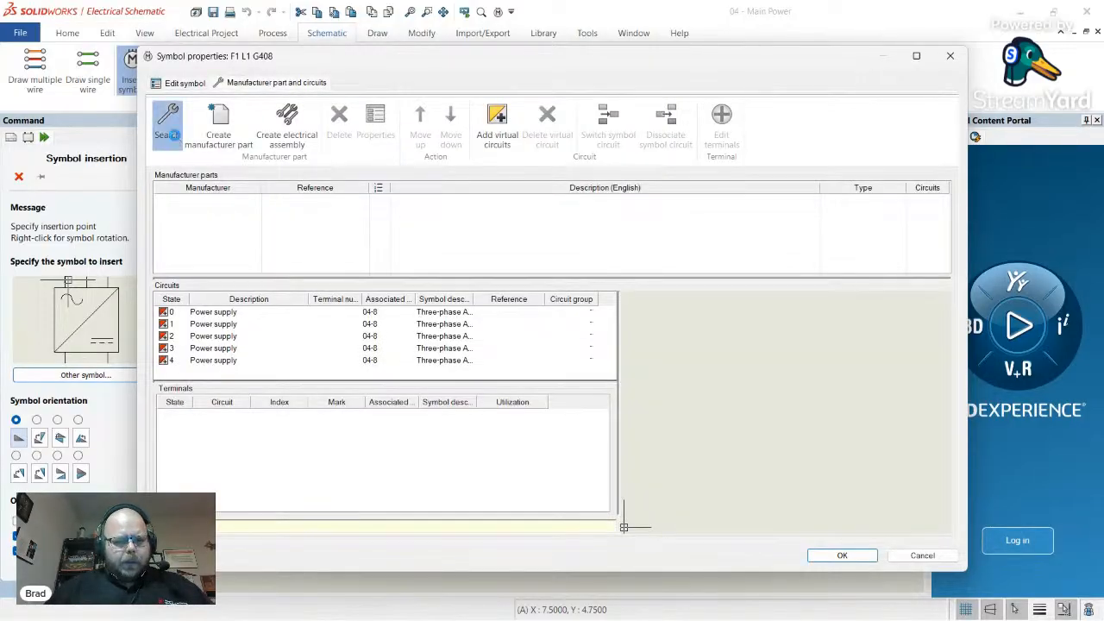
click(165, 125)
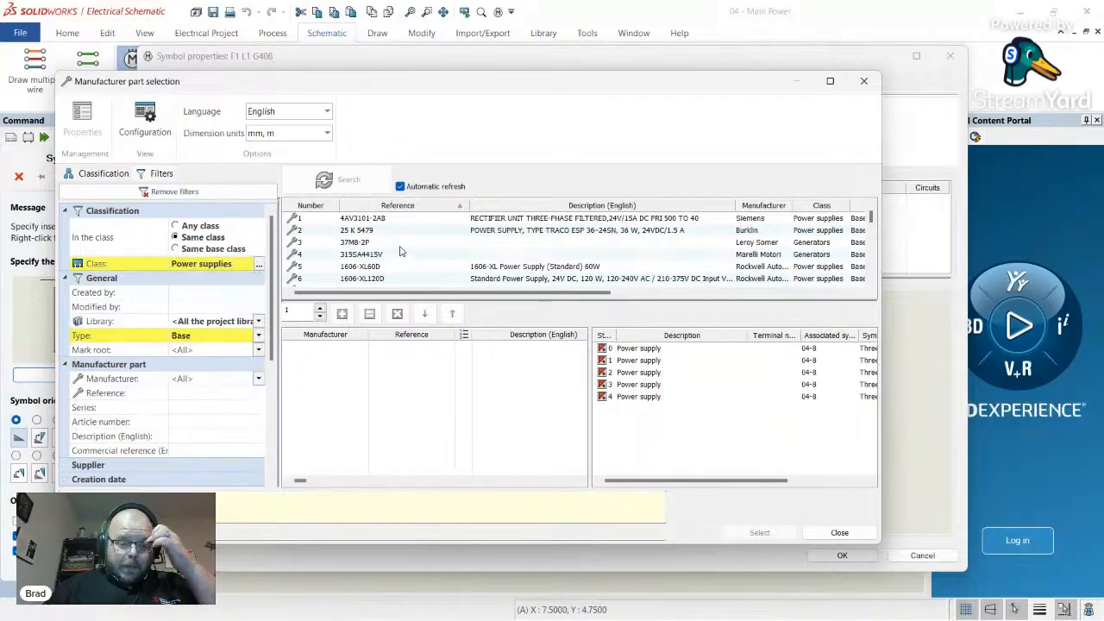
scroll(400, 250, down, 3)
scroll(400, 250, down, 20)
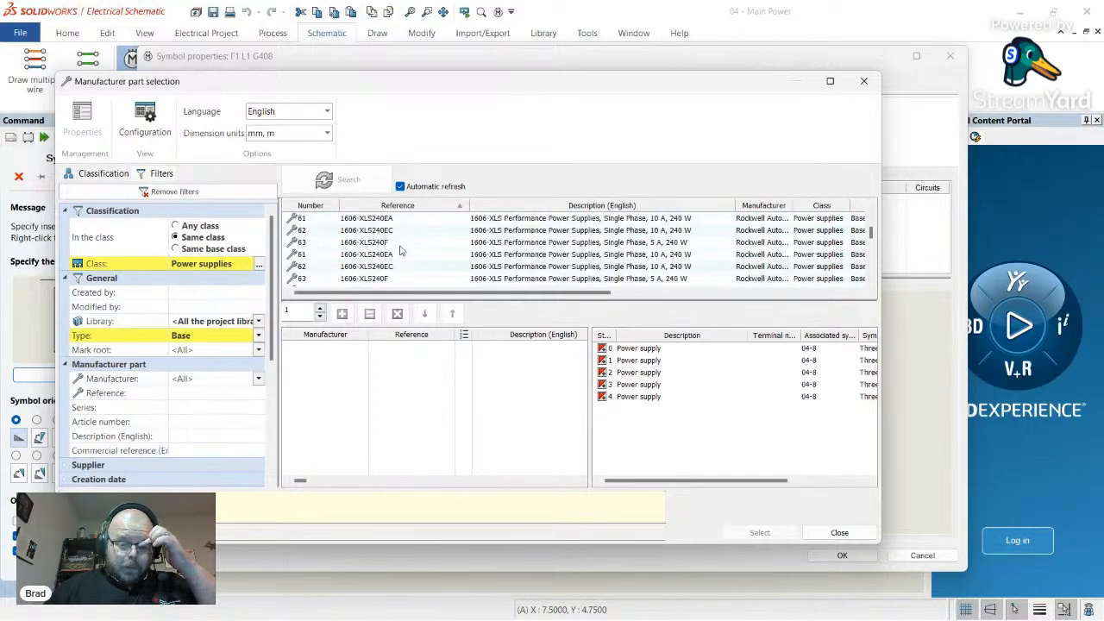
scroll(399, 251, down, 16)
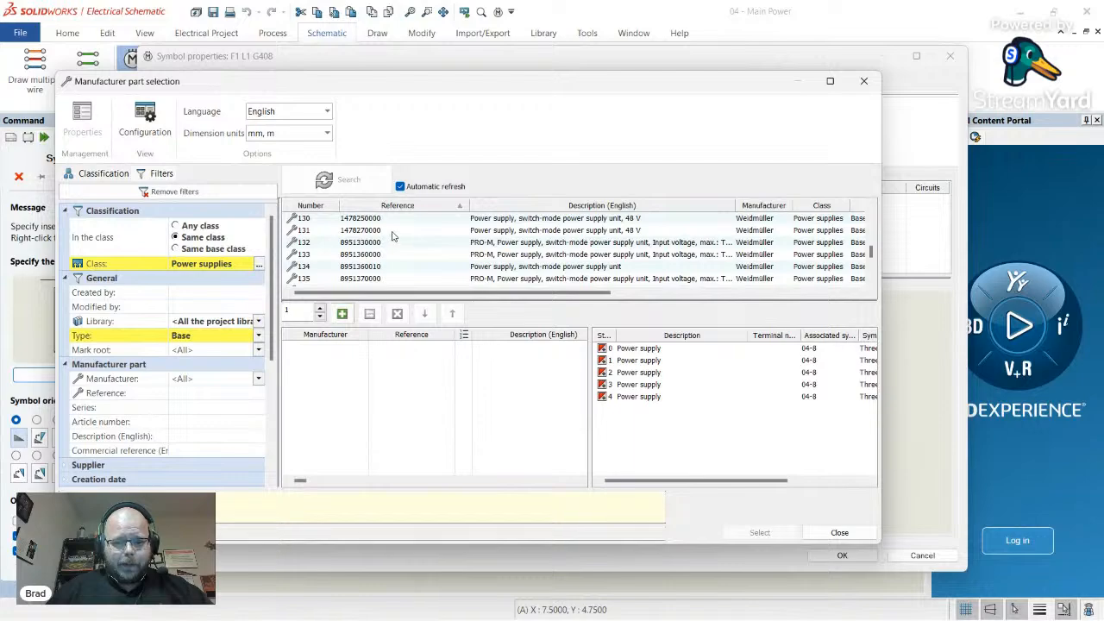
click(394, 231)
scroll(422, 254, up, 1)
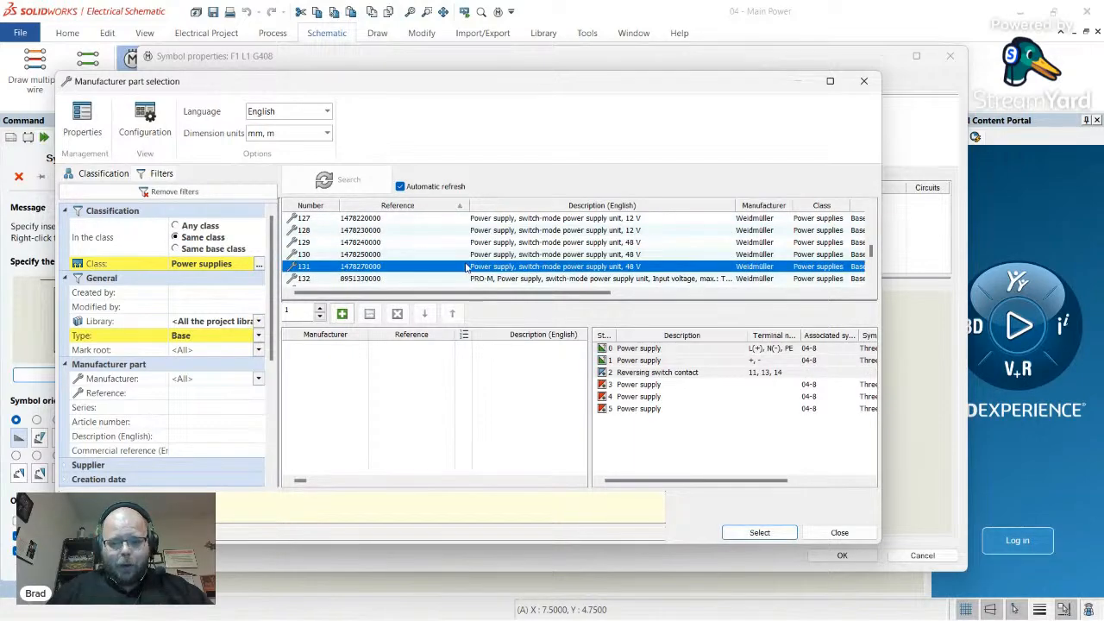
scroll(549, 269, up, 1)
scroll(553, 270, down, 1)
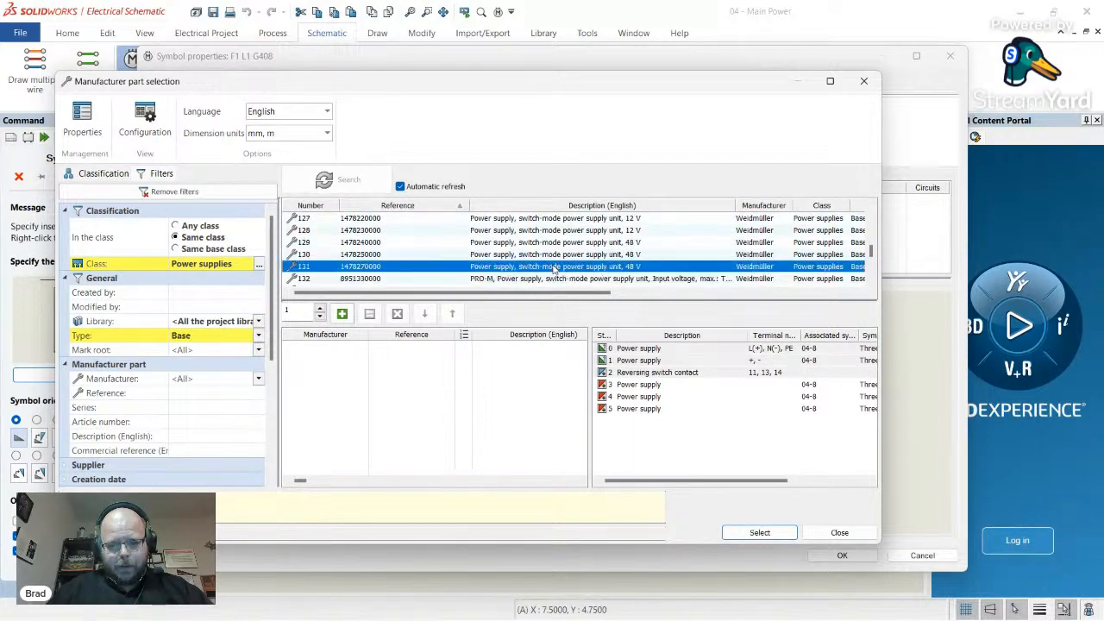
scroll(555, 271, up, 2)
click(552, 268)
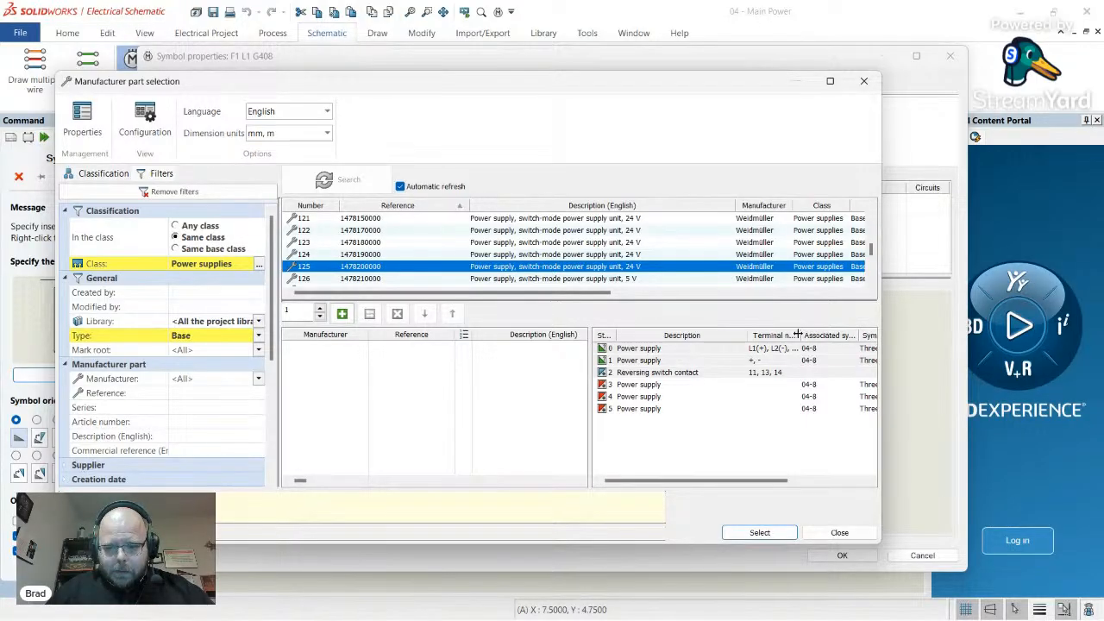
drag(799, 335, 855, 334)
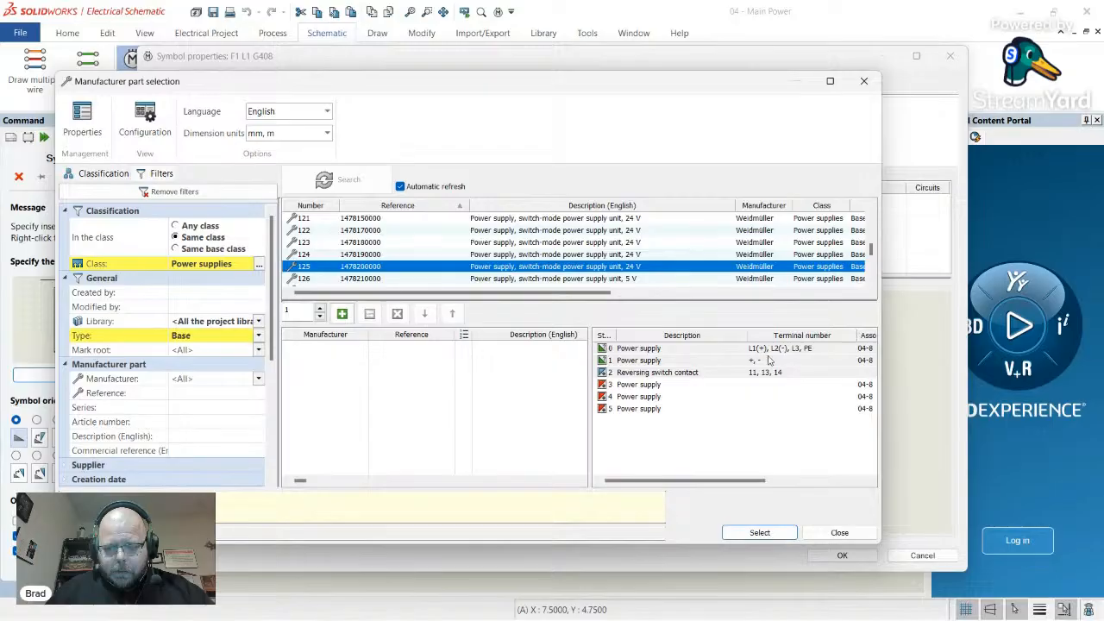
click(639, 384)
click(639, 396)
click(640, 409)
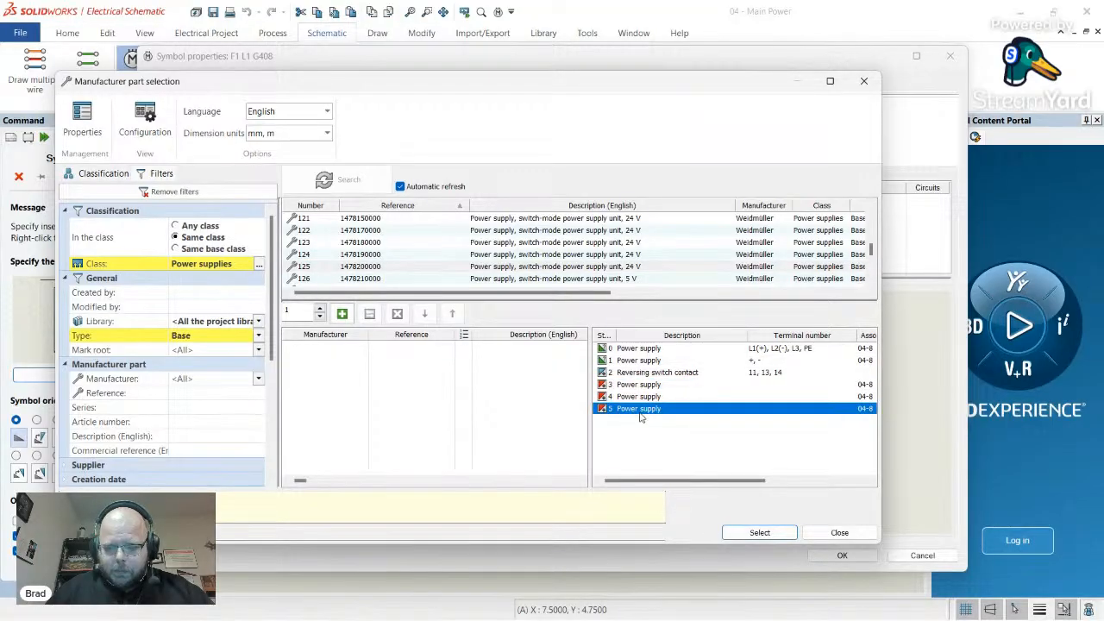
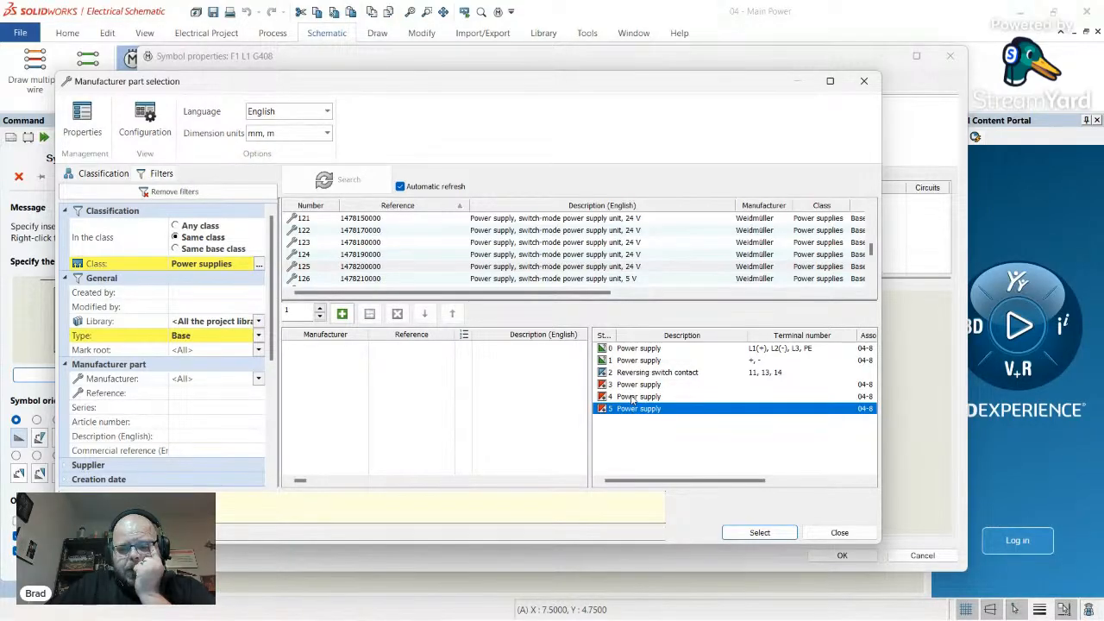
click(732, 535)
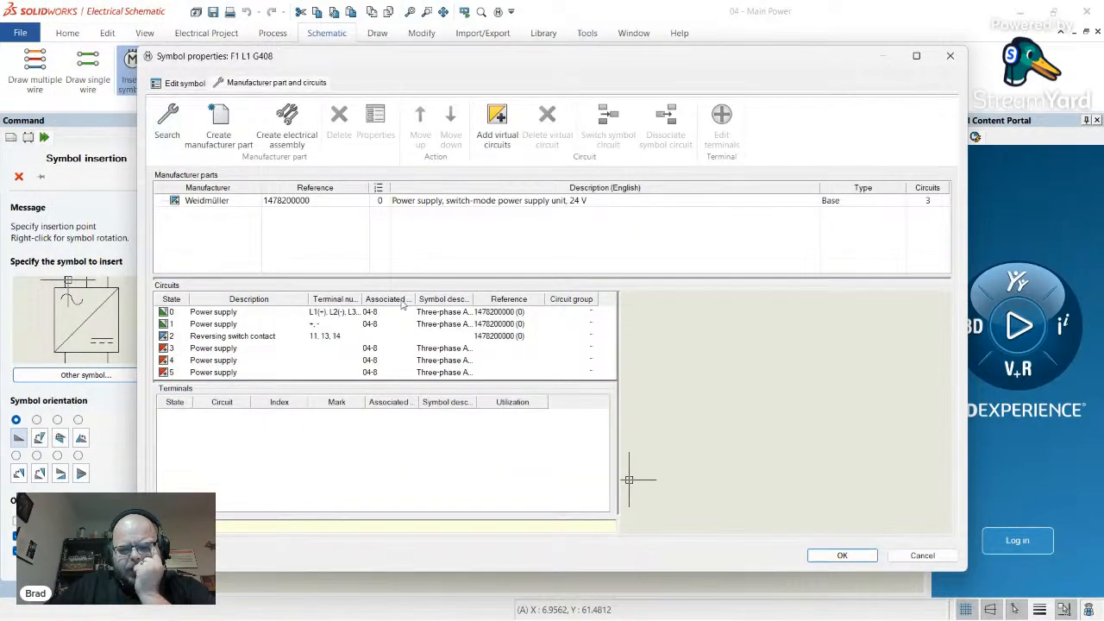
click(842, 555)
scroll(567, 436, up, 5)
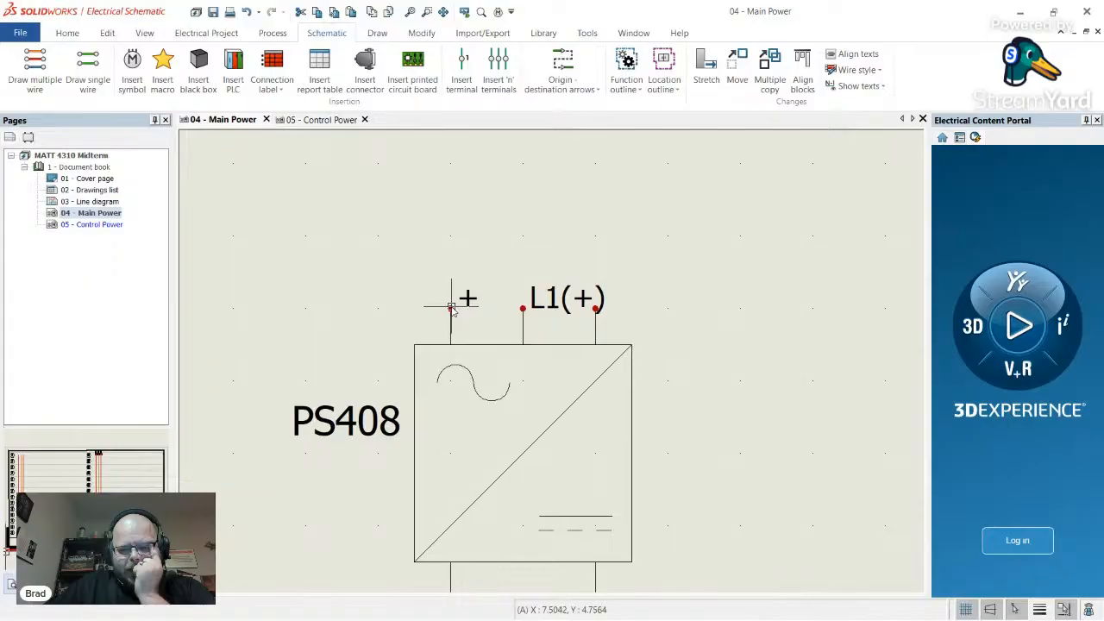
- Select the PS408 symbol, zoom around it, and bring up the Library tools
click(464, 302)
scroll(415, 360, down, 5)
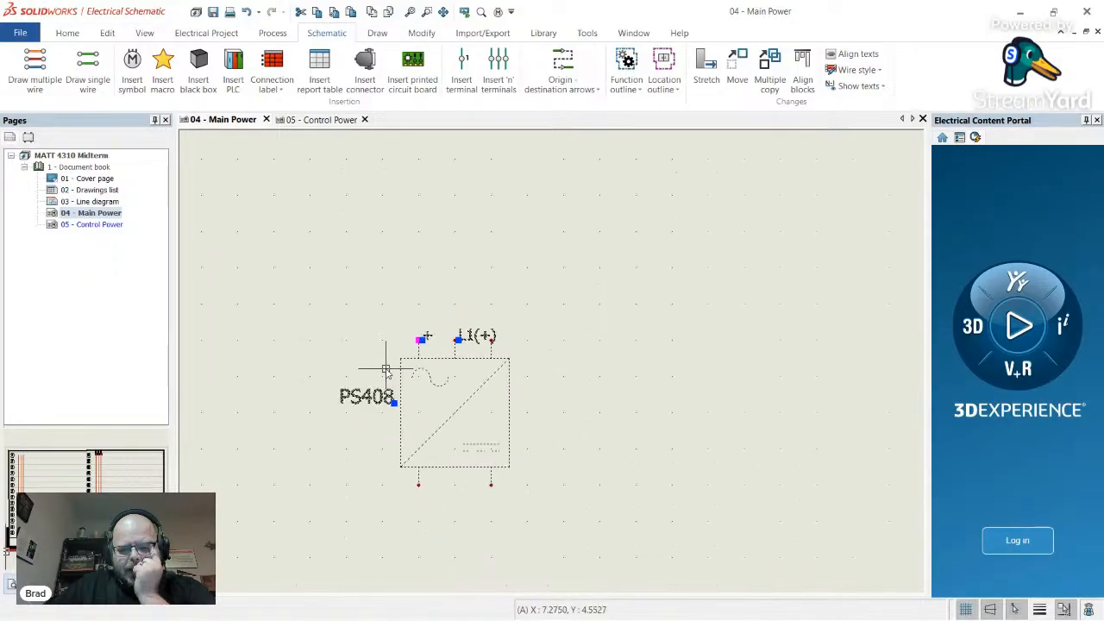
scroll(436, 422, down, 2)
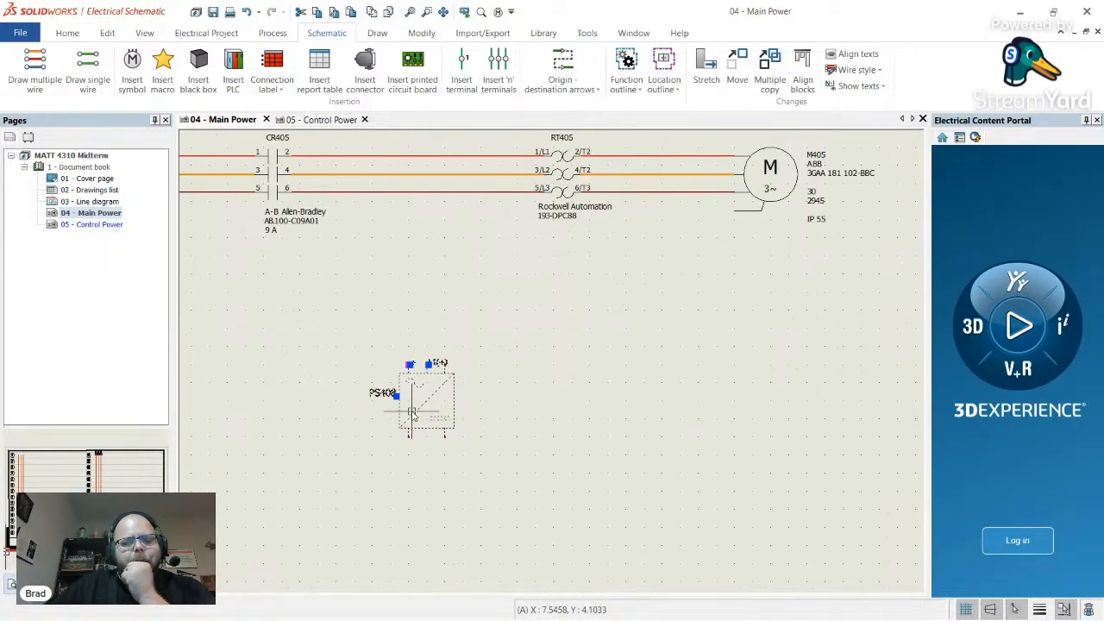
scroll(432, 401, up, 6)
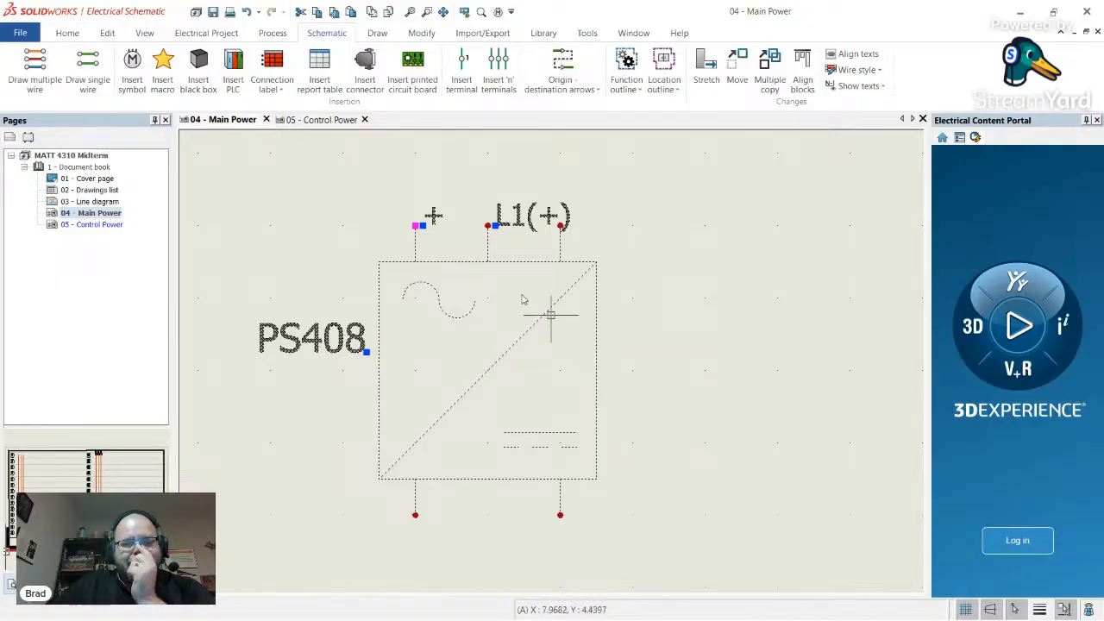
click(543, 33)
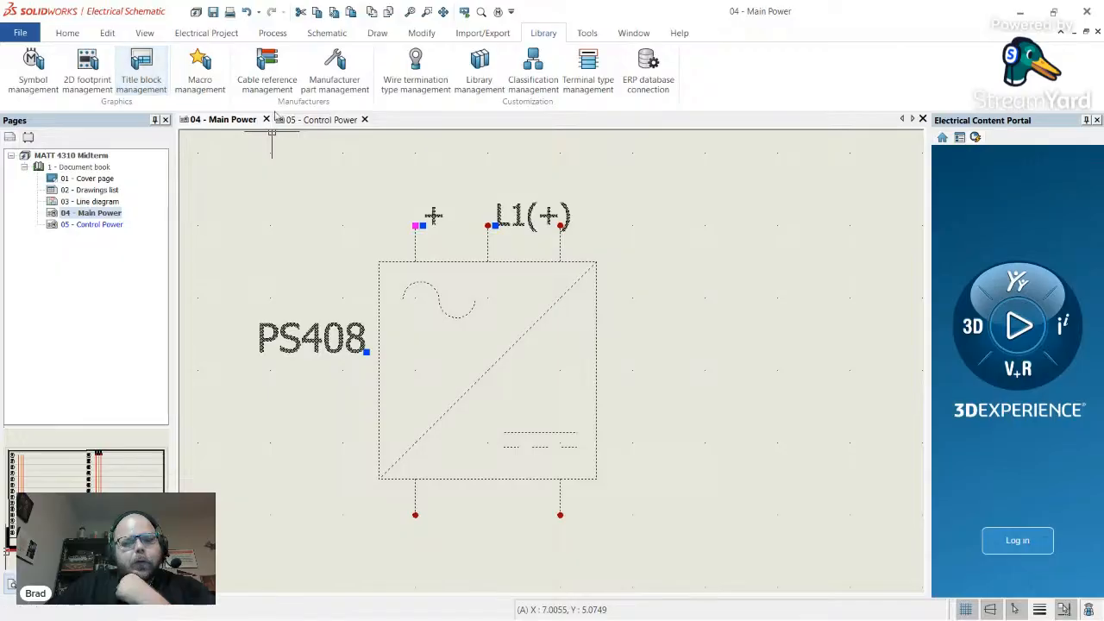
click(479, 73)
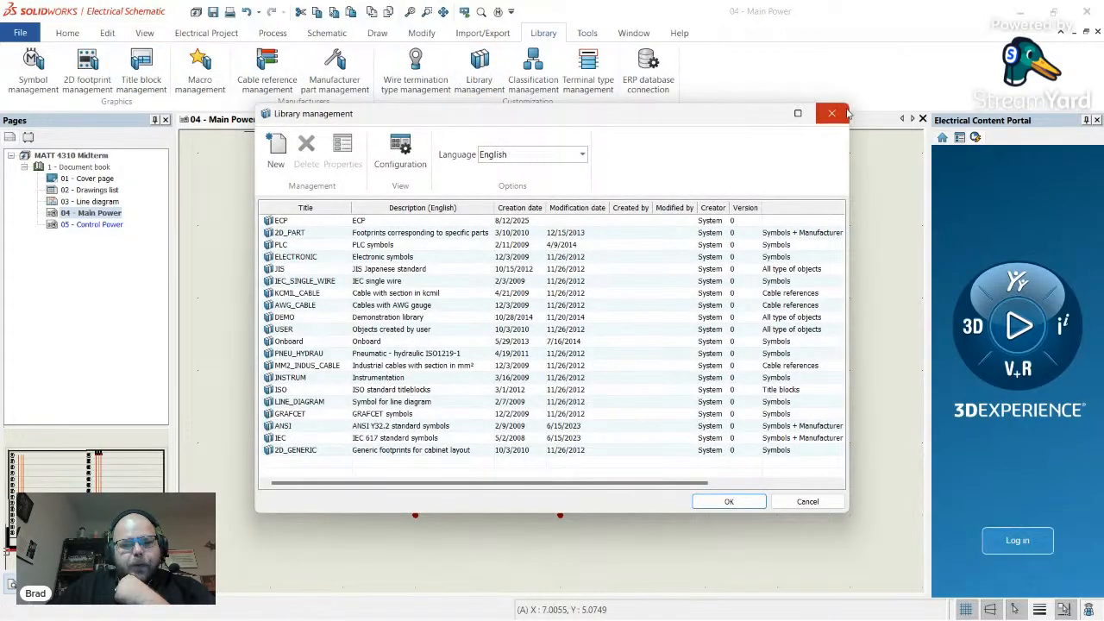
click(832, 113)
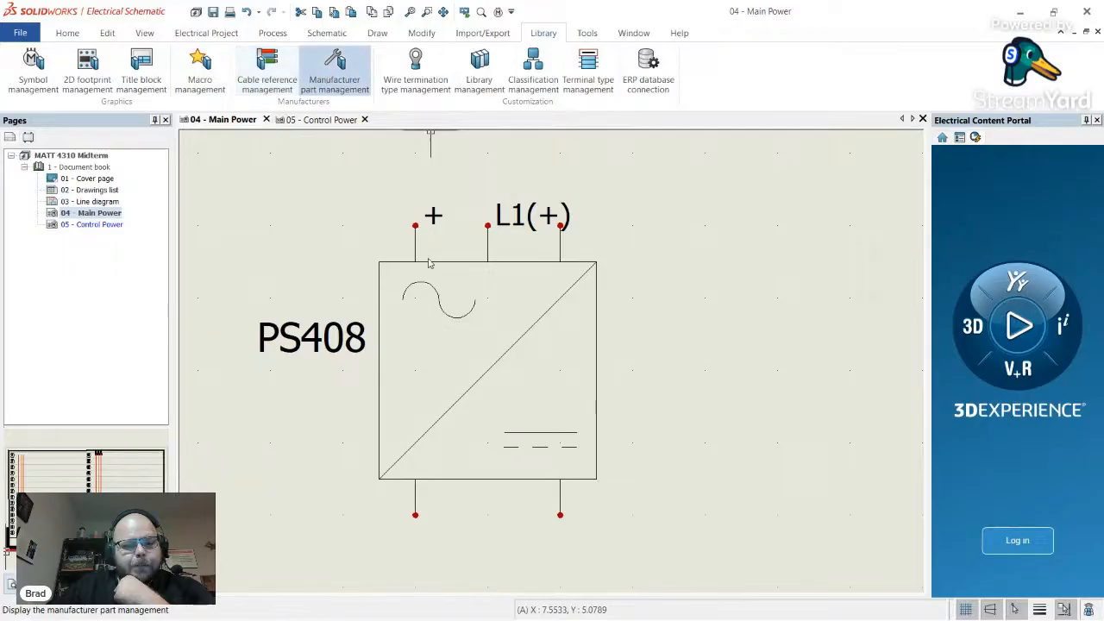
click(335, 73)
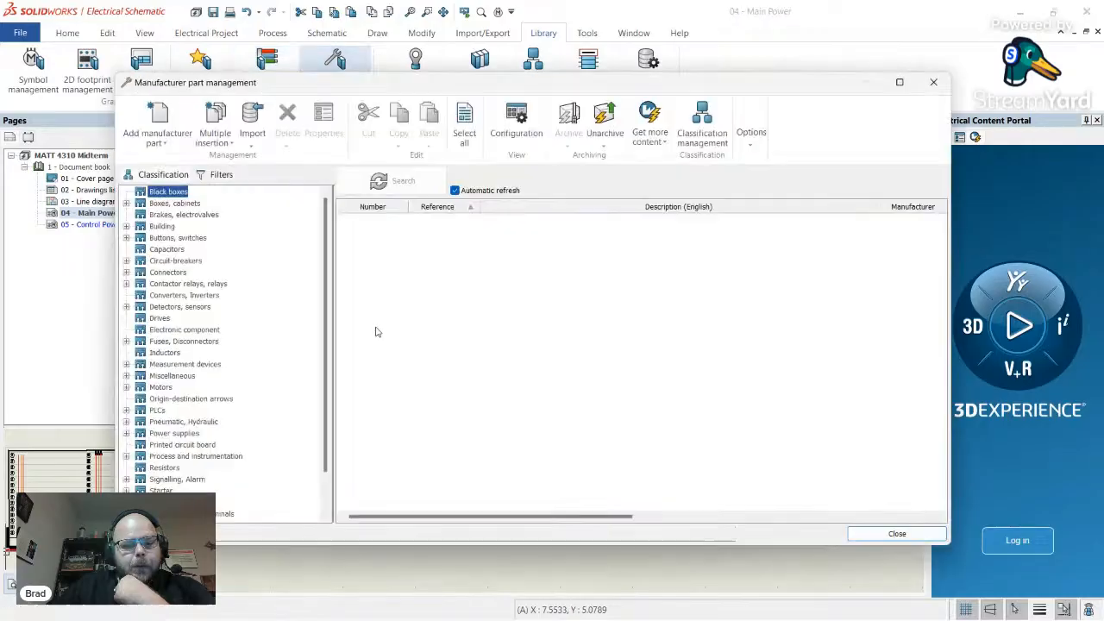
click(184, 432)
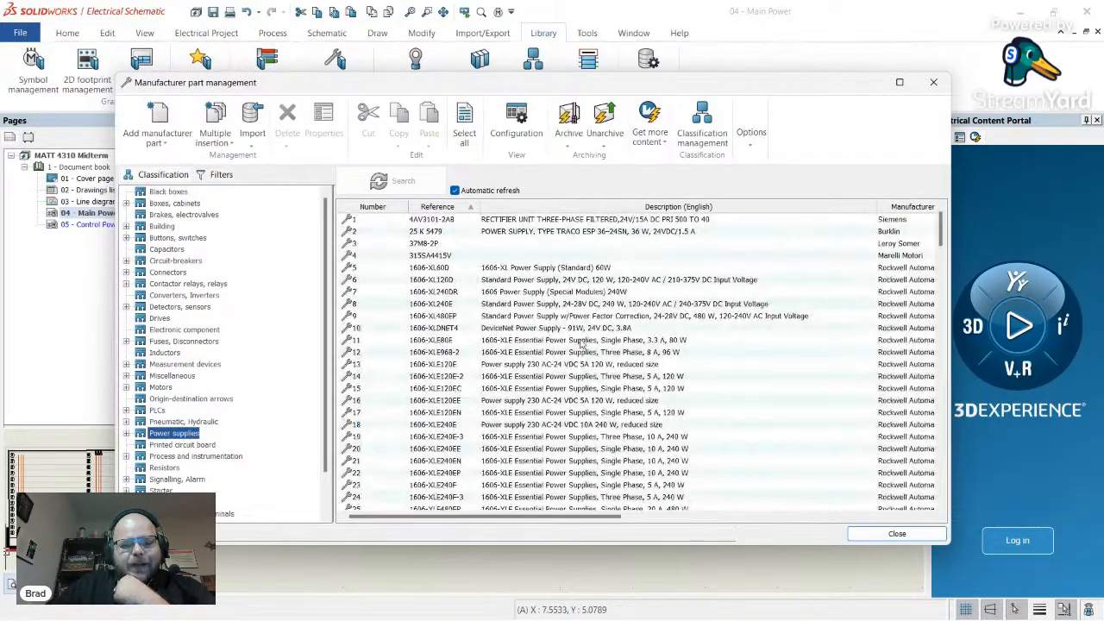
scroll(520, 331, down, 12)
scroll(521, 330, down, 19)
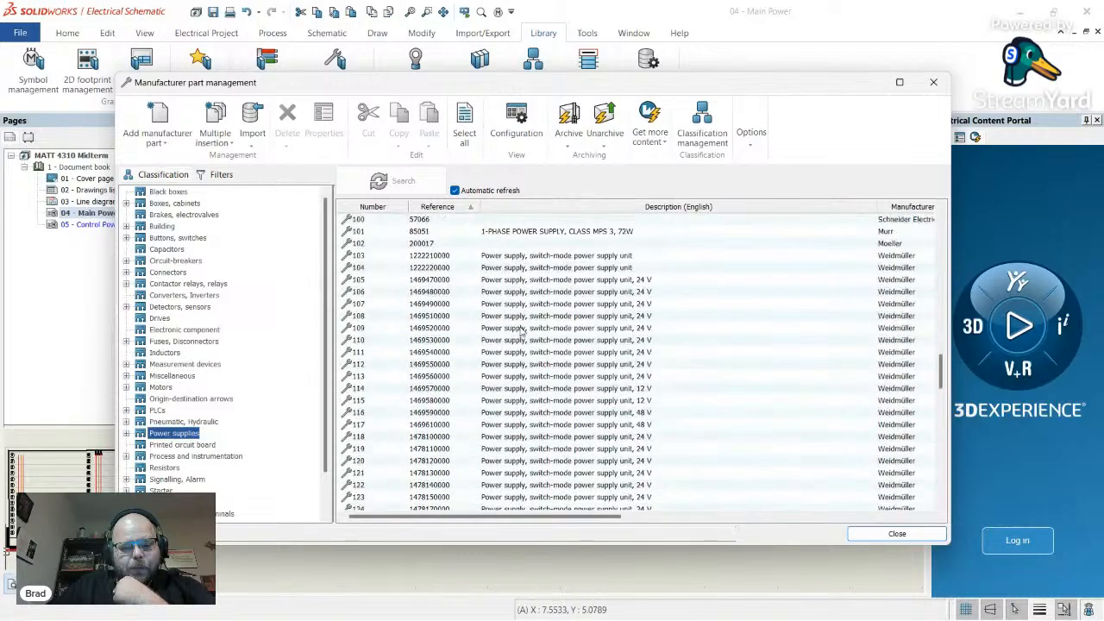
scroll(543, 298, down, 5)
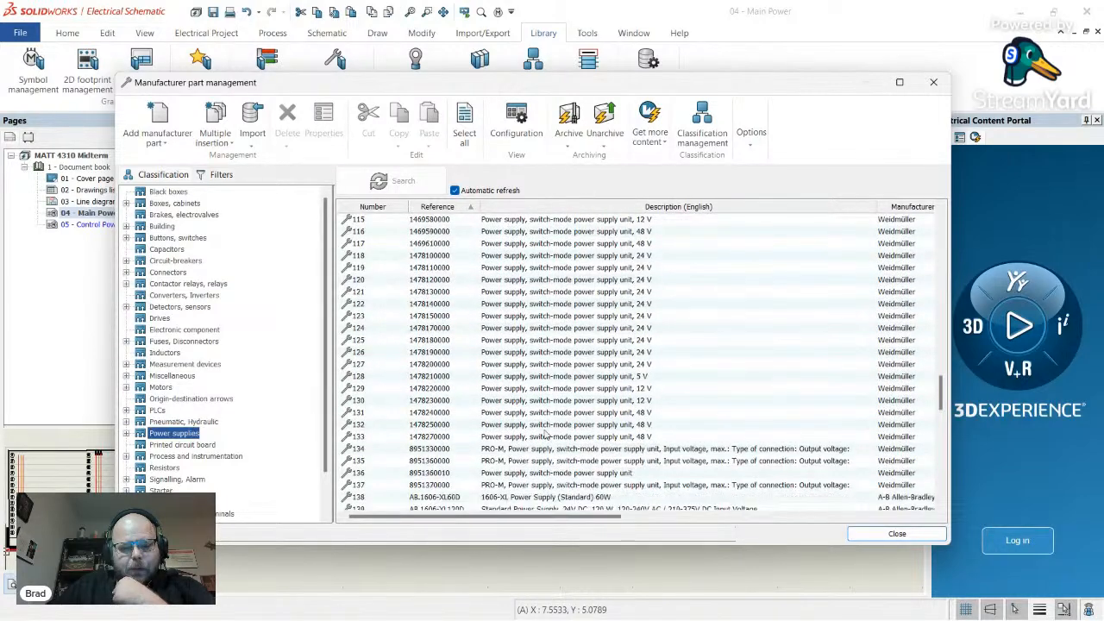
click(623, 366)
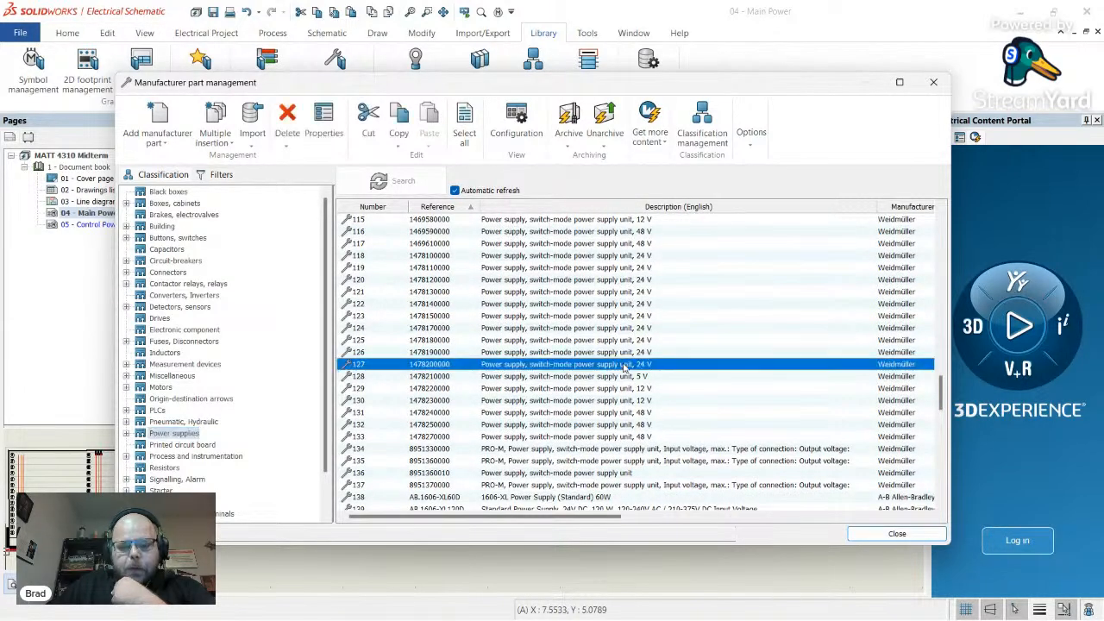
- Check the part's circuits: circuit 0 has four terminals, circuit 1 has + and -
double_click(512, 366)
click(334, 109)
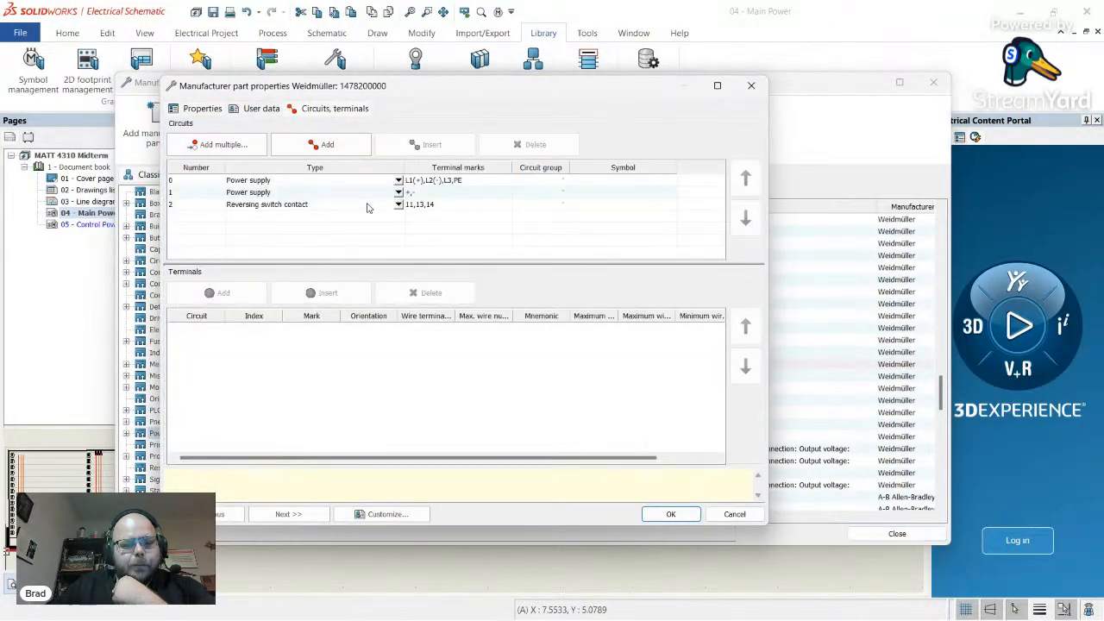
click(186, 182)
click(197, 192)
key(Up)
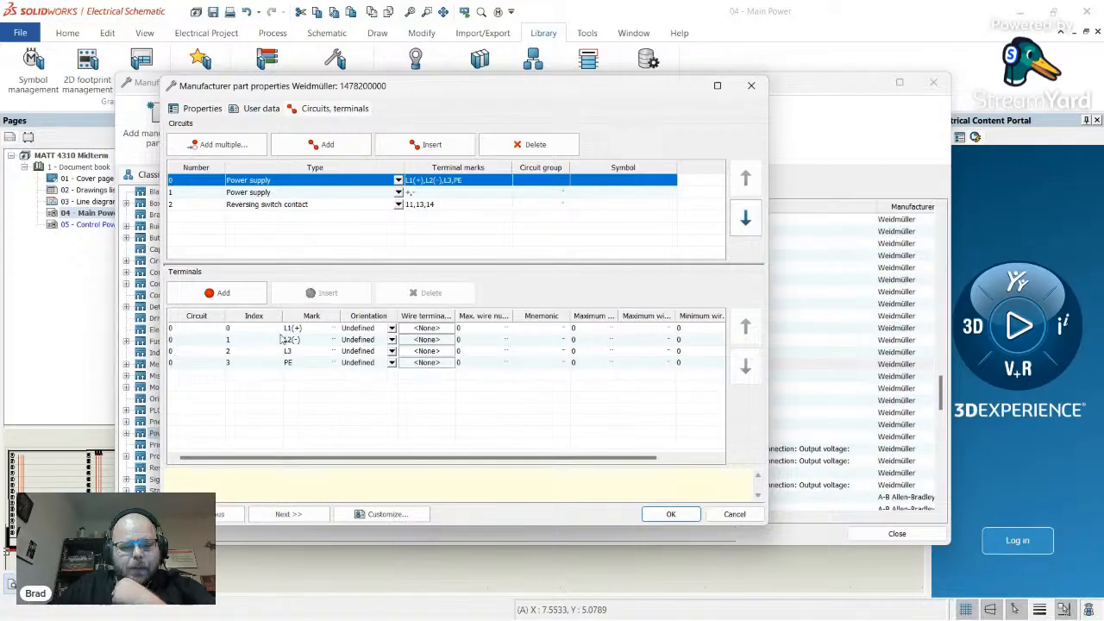
click(206, 192)
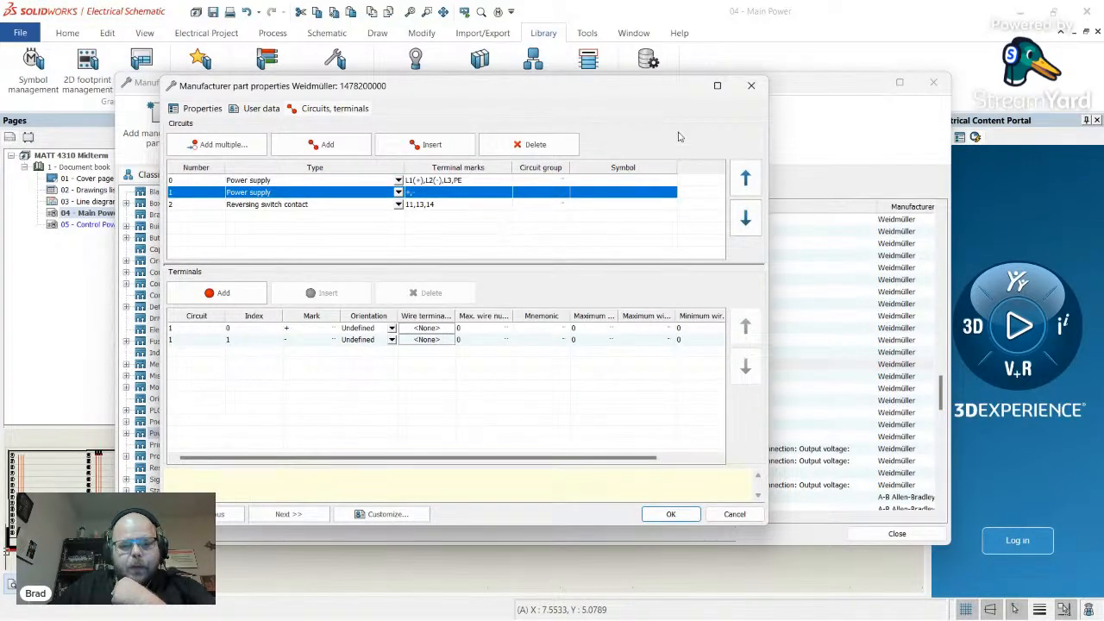
click(751, 85)
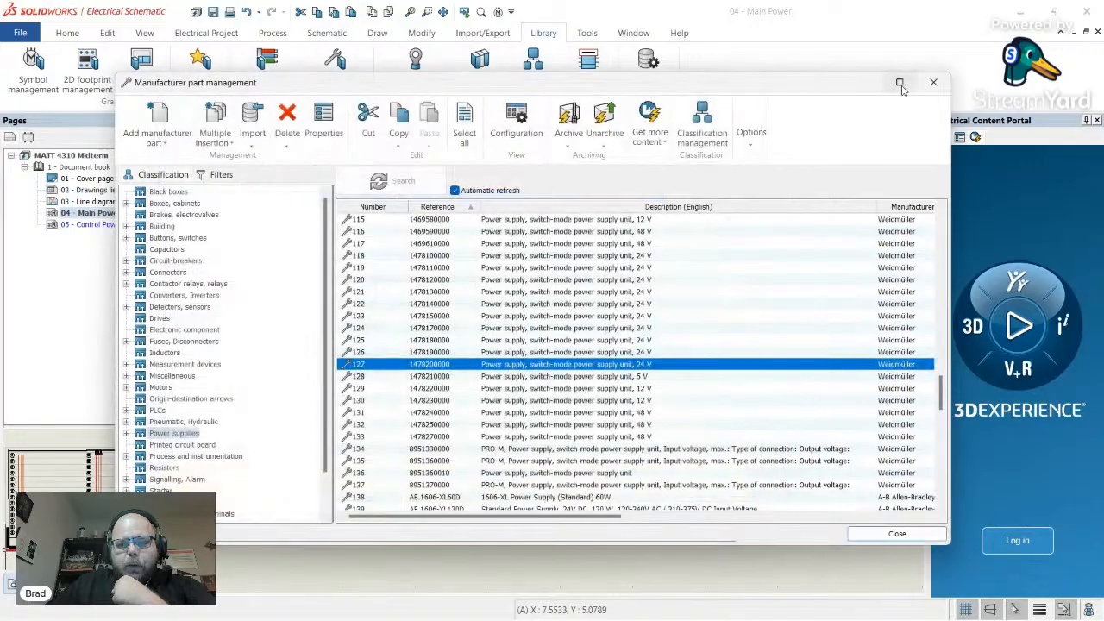
click(933, 82)
- Open PS408's TR-ALIM02 symbol for editing
right_click(601, 378)
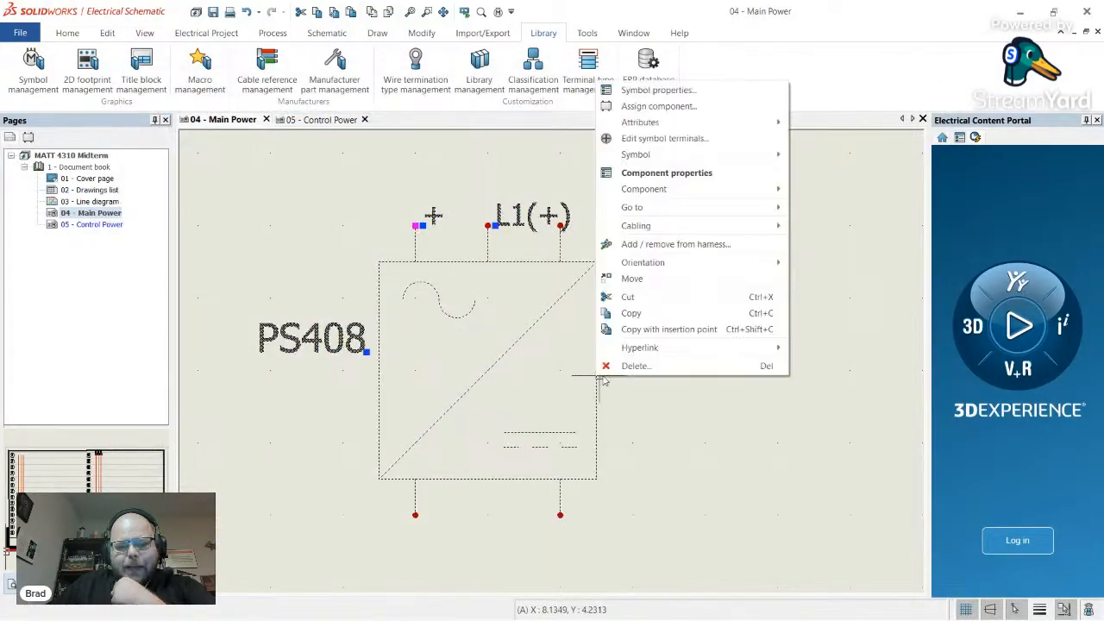
mouse_move(702, 153)
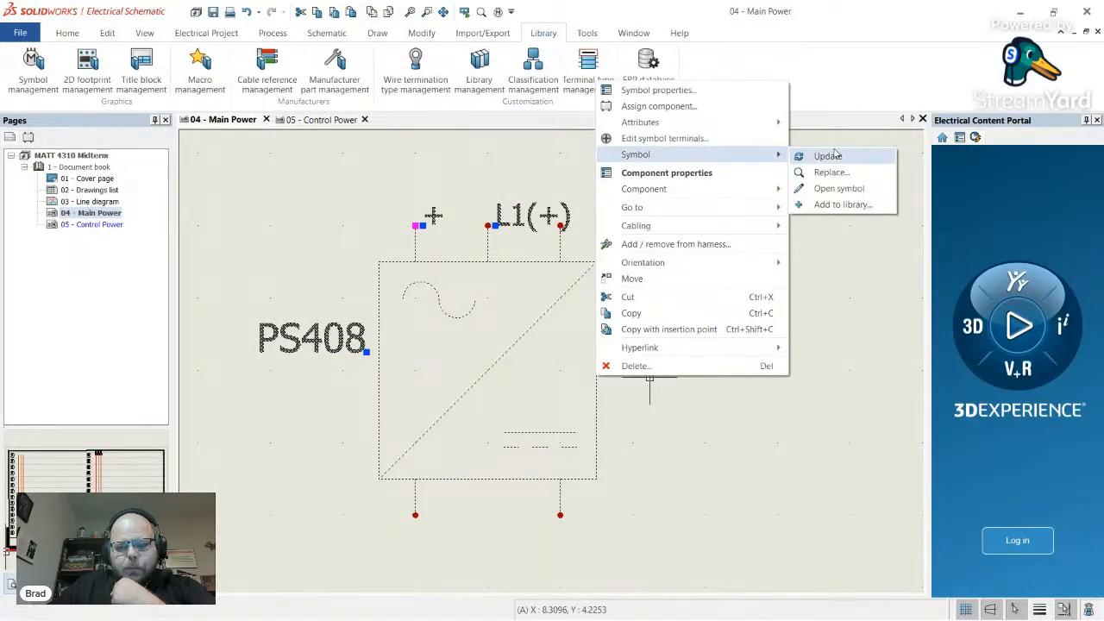
click(841, 188)
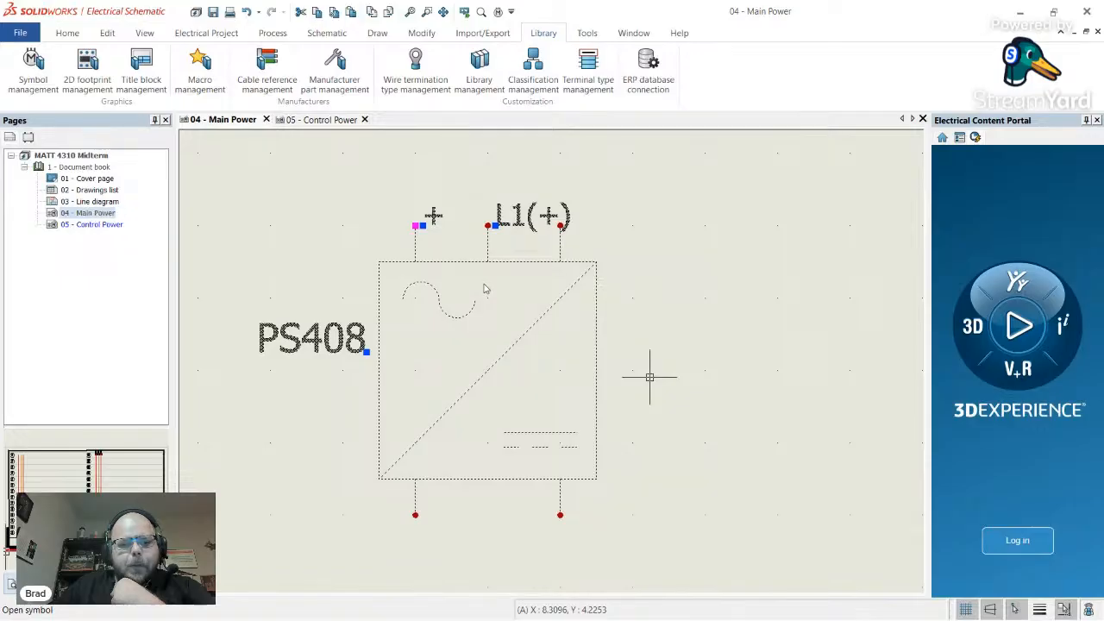
click(114, 189)
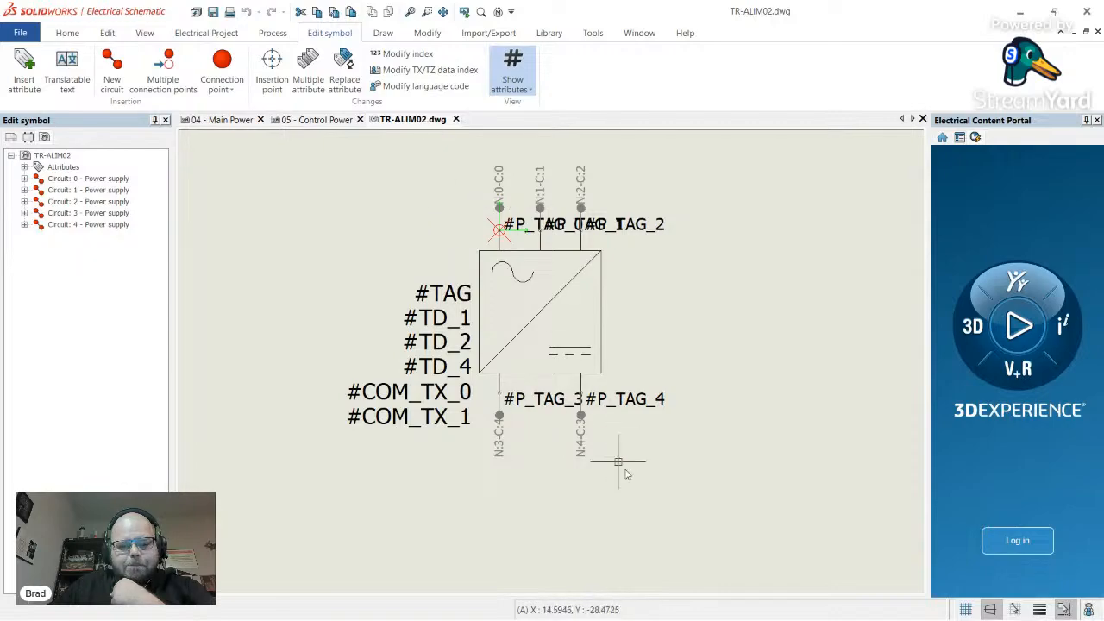
- Delete all the symbol's top and bottom connection points and their tags
click(682, 496)
click(485, 417)
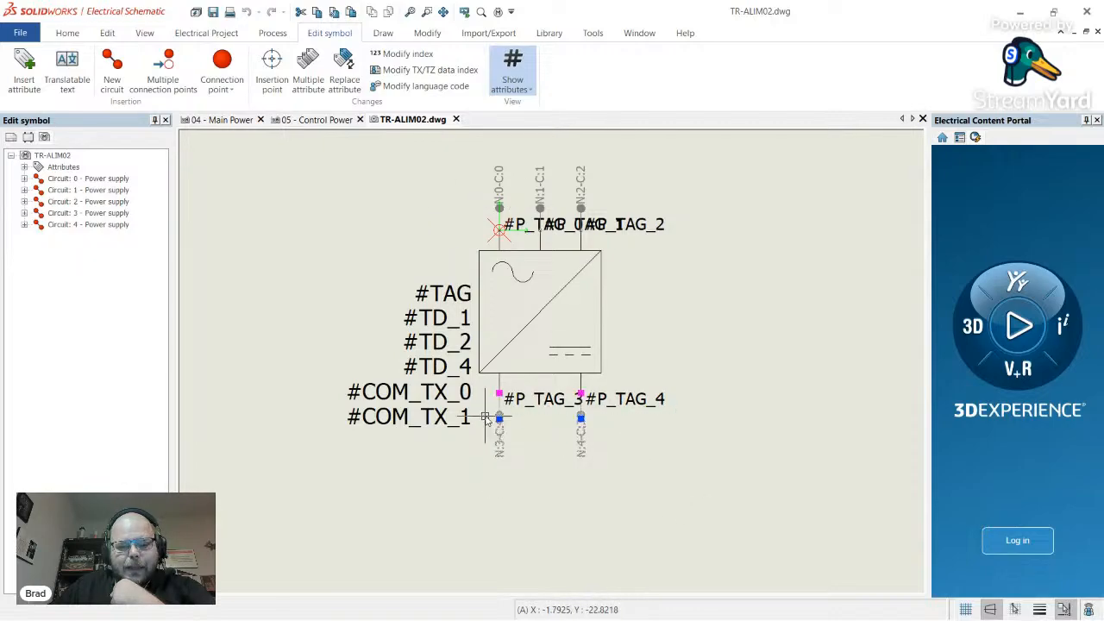
key(Delete)
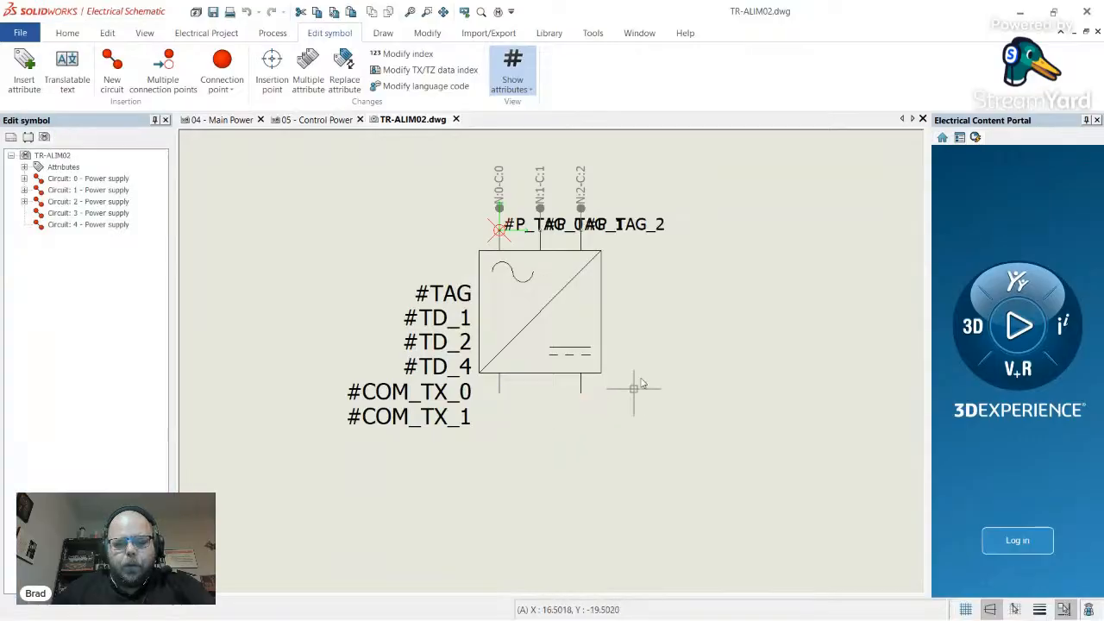
click(713, 214)
click(404, 166)
key(Delete)
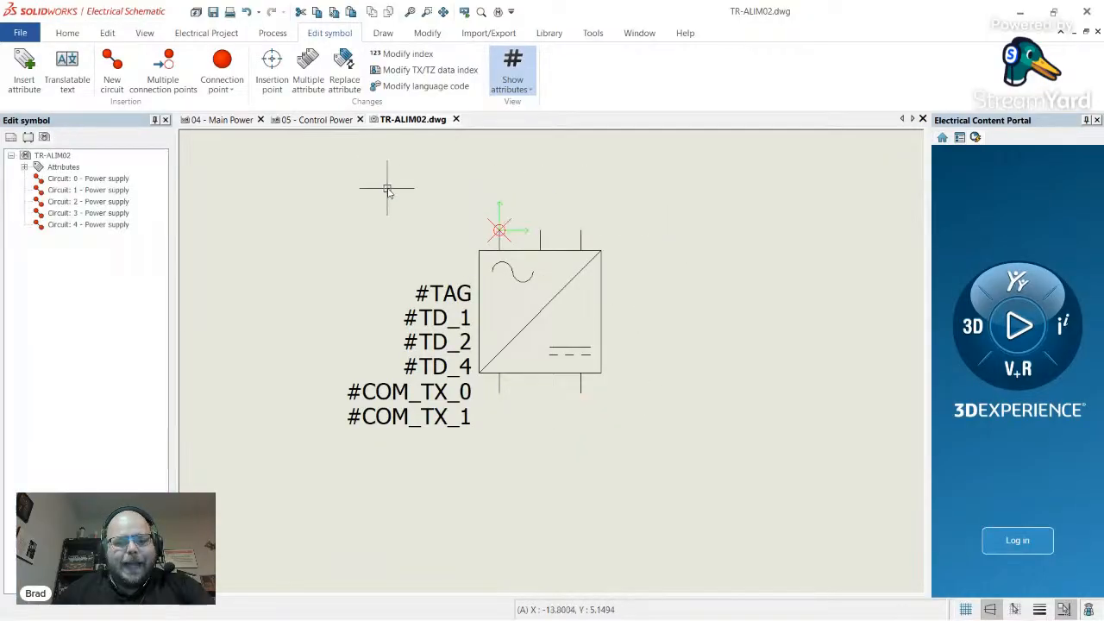
- Delete circuits 2, 3 and 4, leaving only circuits 0 and 1
click(117, 203)
key(Delete)
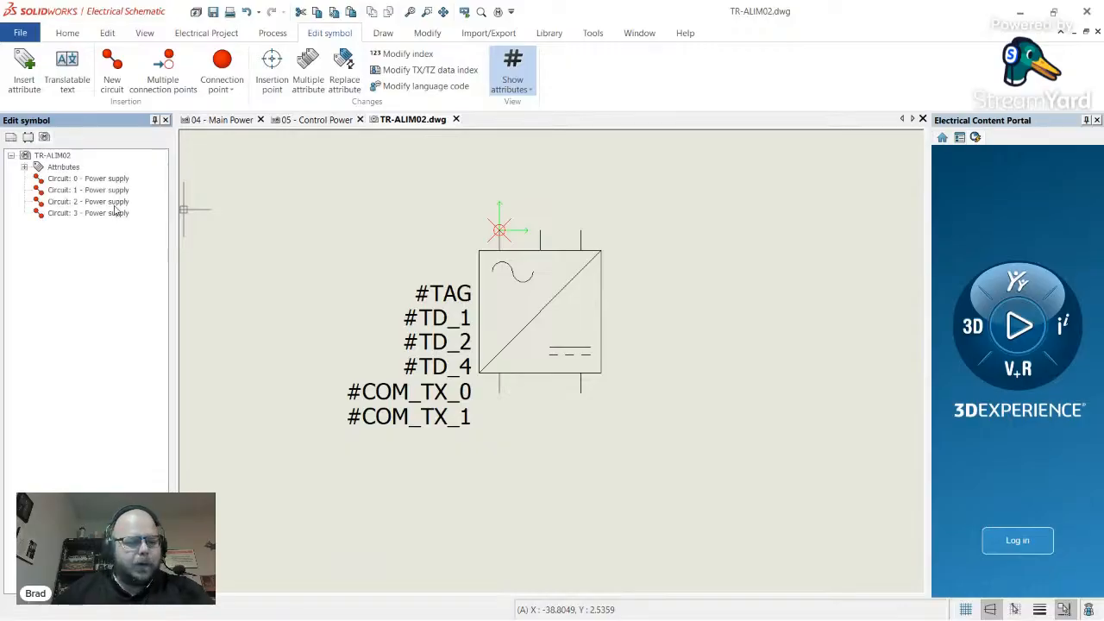
click(115, 204)
key(Delete)
click(115, 204)
key(Delete)
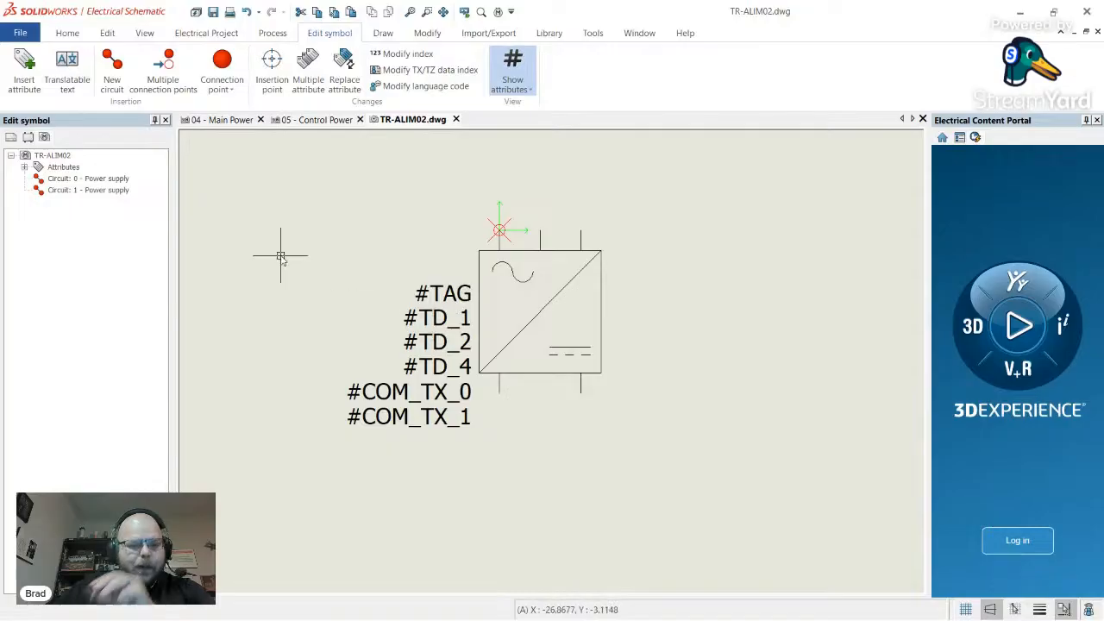
click(108, 181)
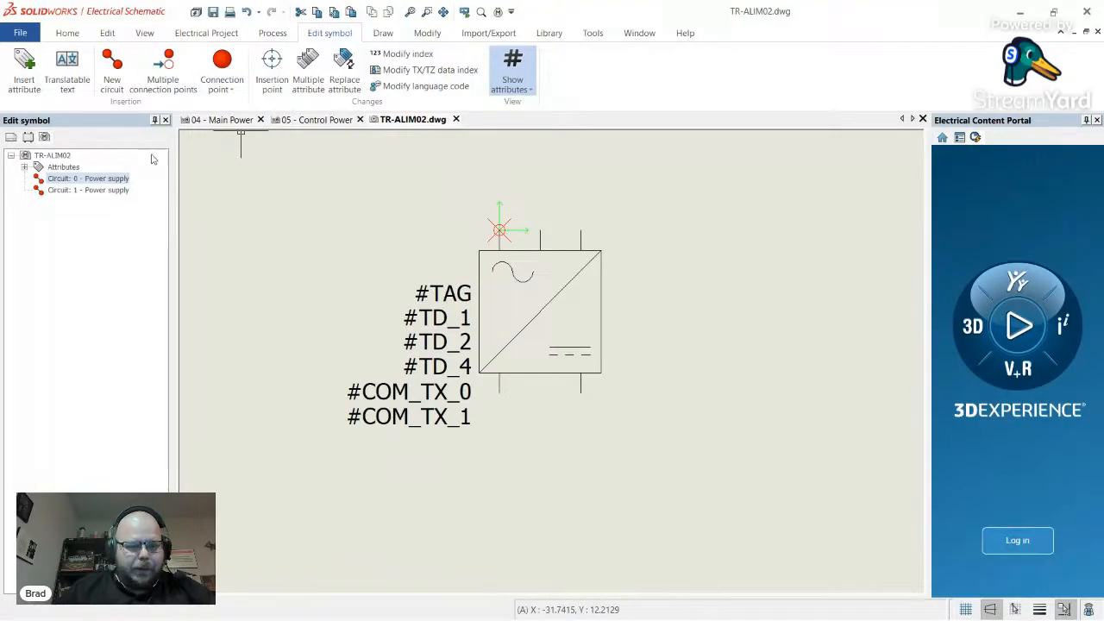
- Place connection points #P_TAG_0–#P_TAG_2 on the top terminals and #P_TAG_3, #P_TAG_4 on the bottom
click(222, 67)
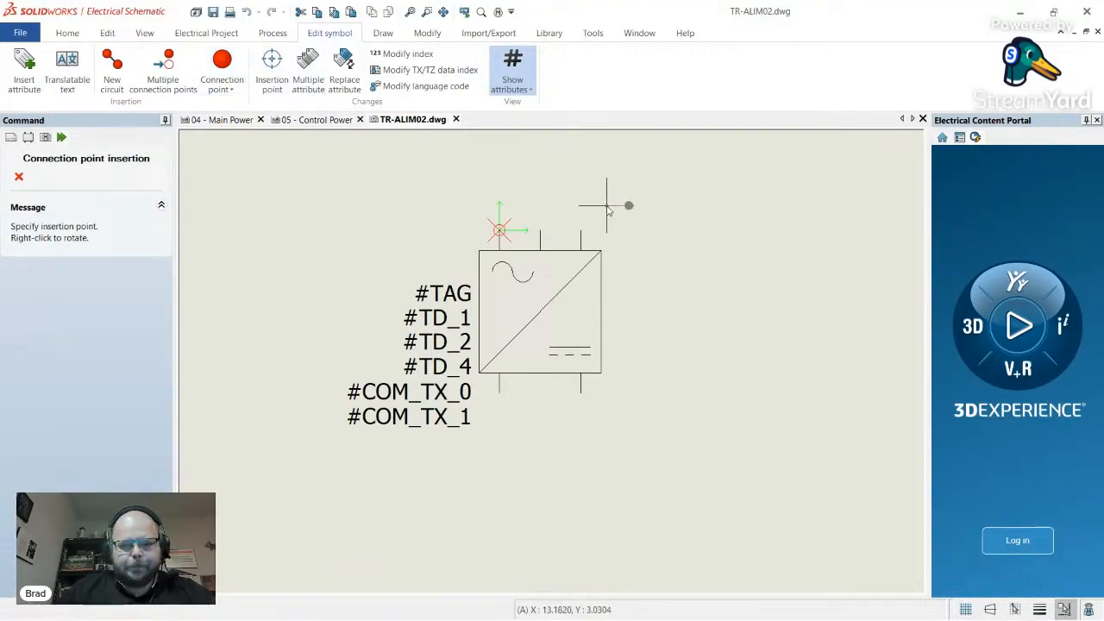
click(500, 212)
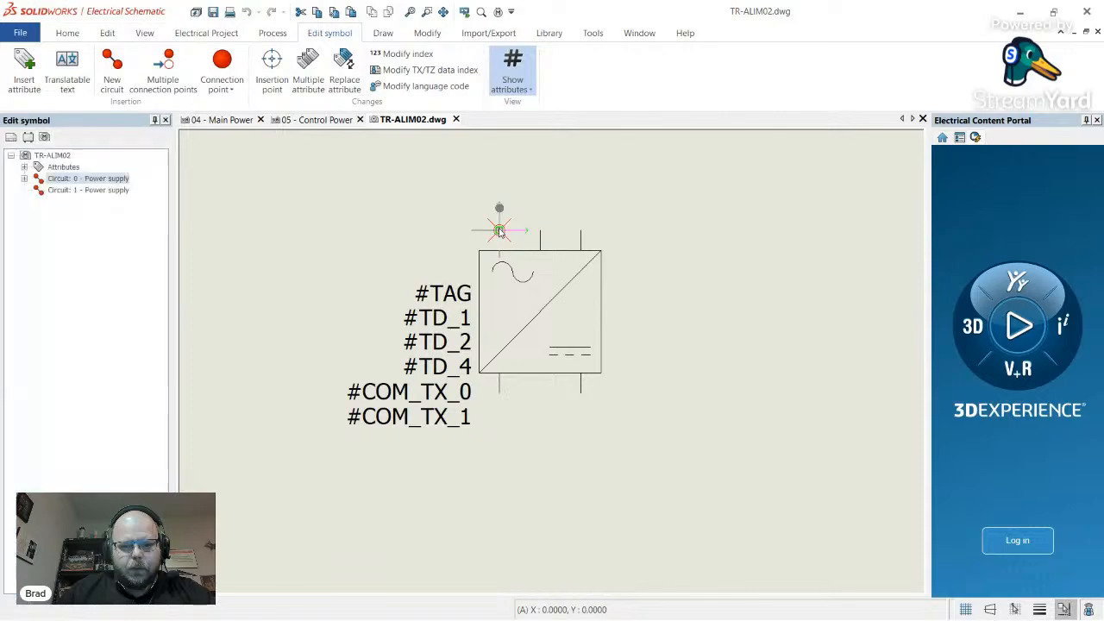
click(221, 67)
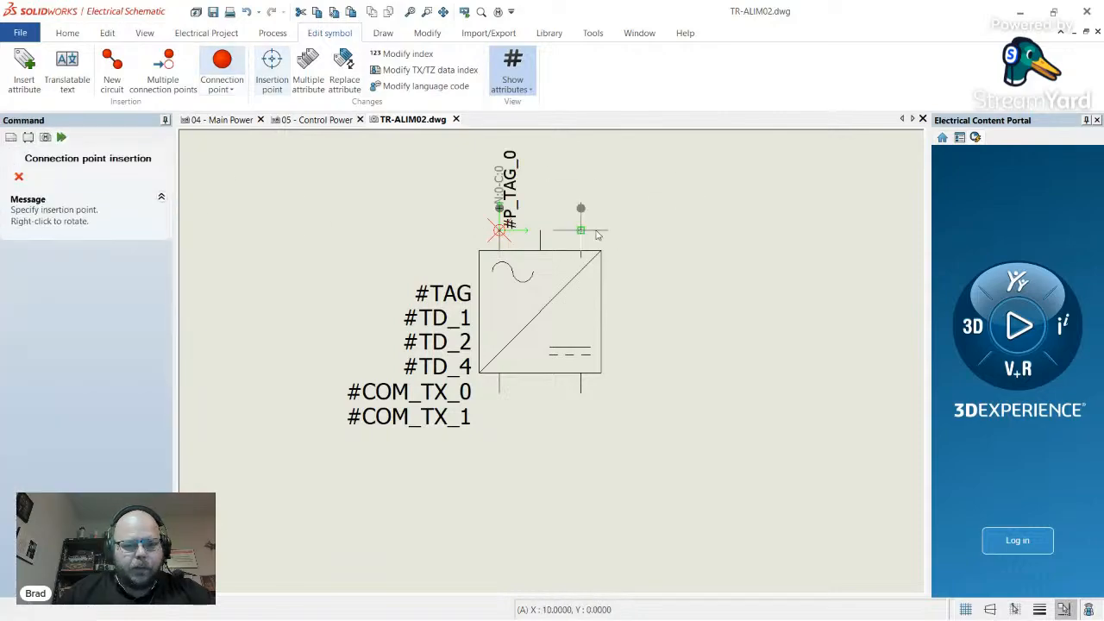
click(541, 229)
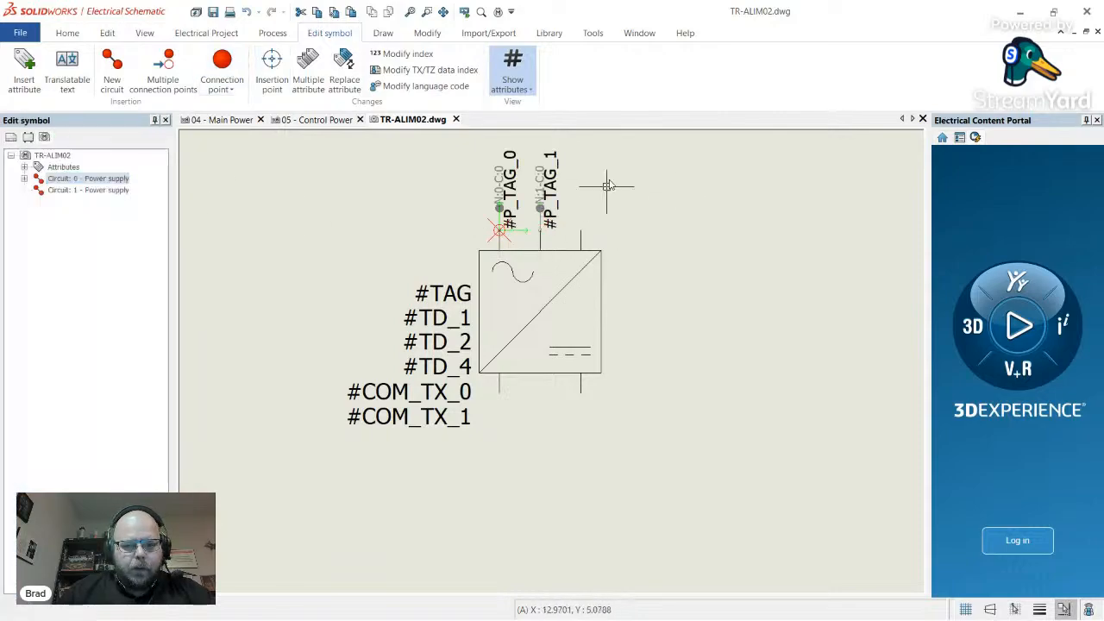
click(221, 67)
click(583, 228)
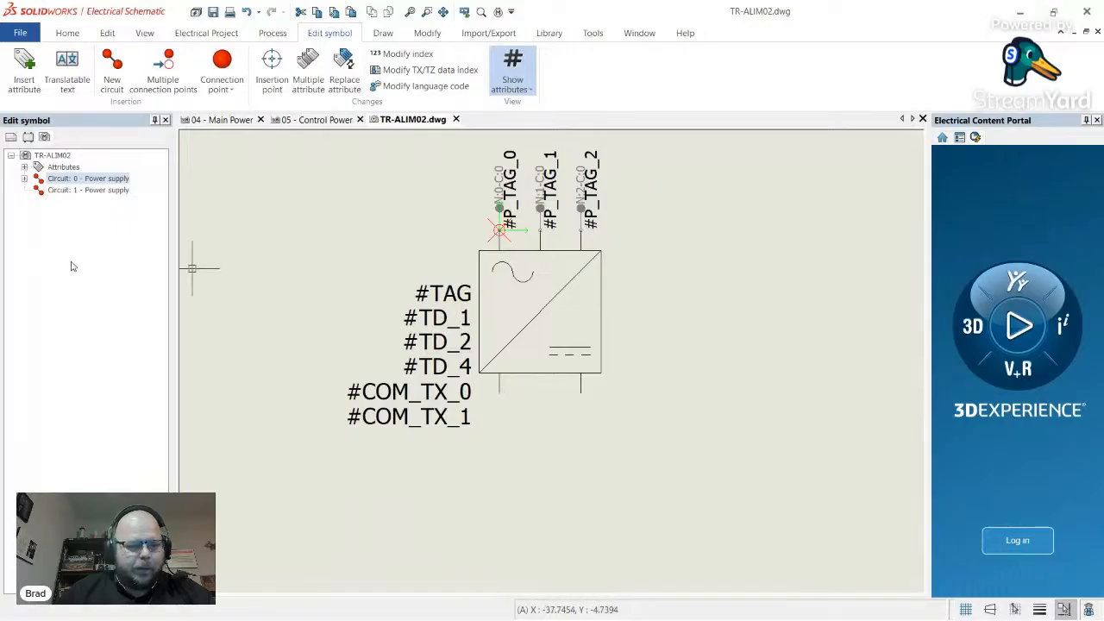
click(221, 67)
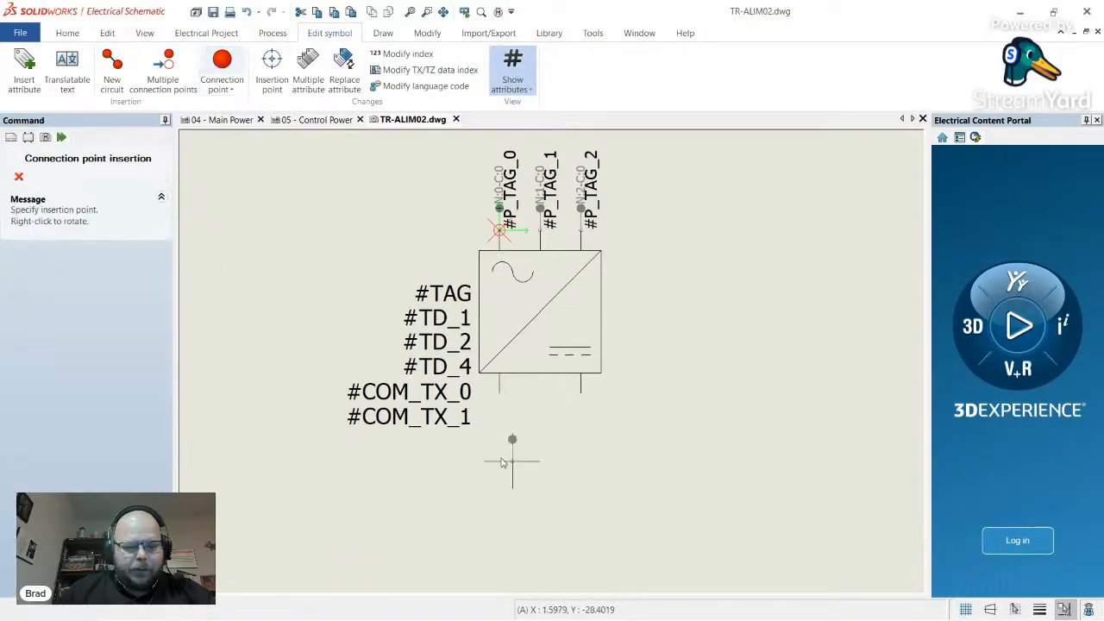
click(499, 393)
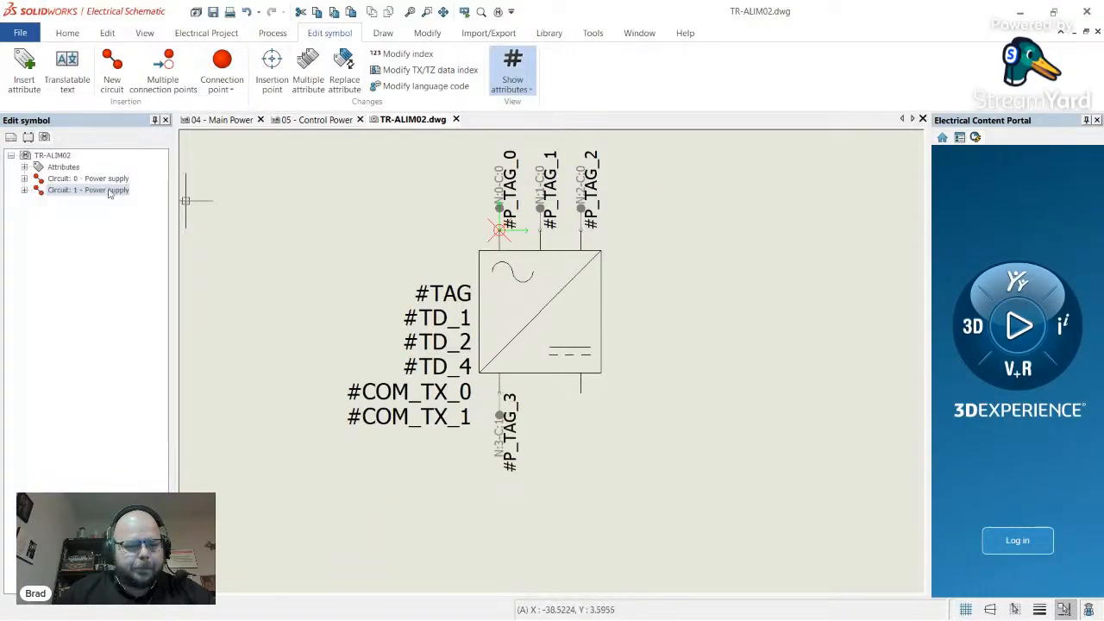
click(223, 67)
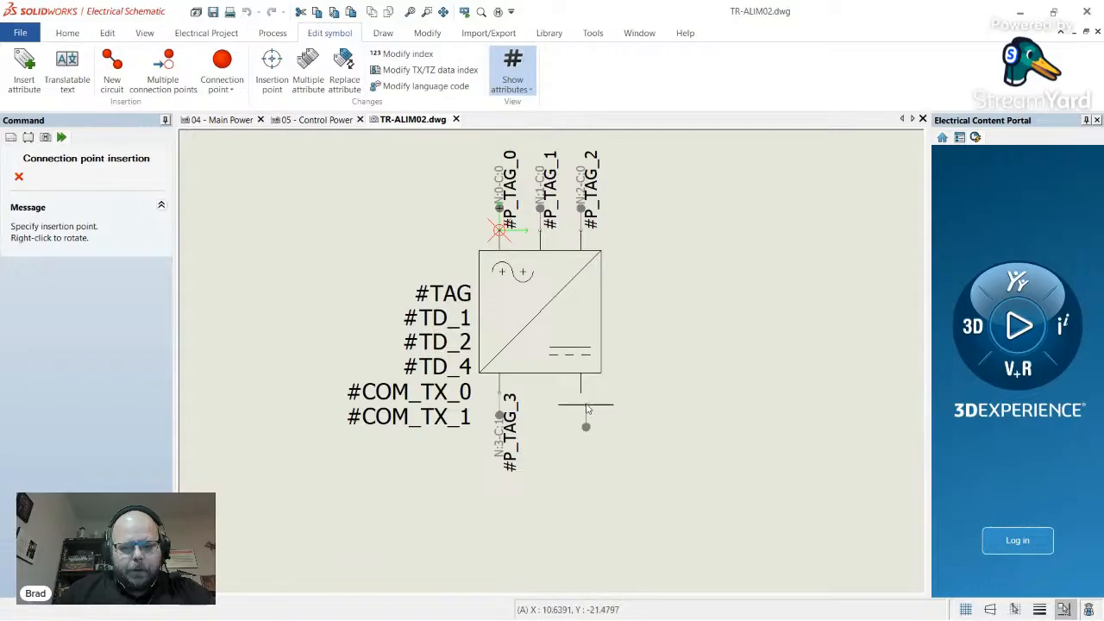
click(581, 394)
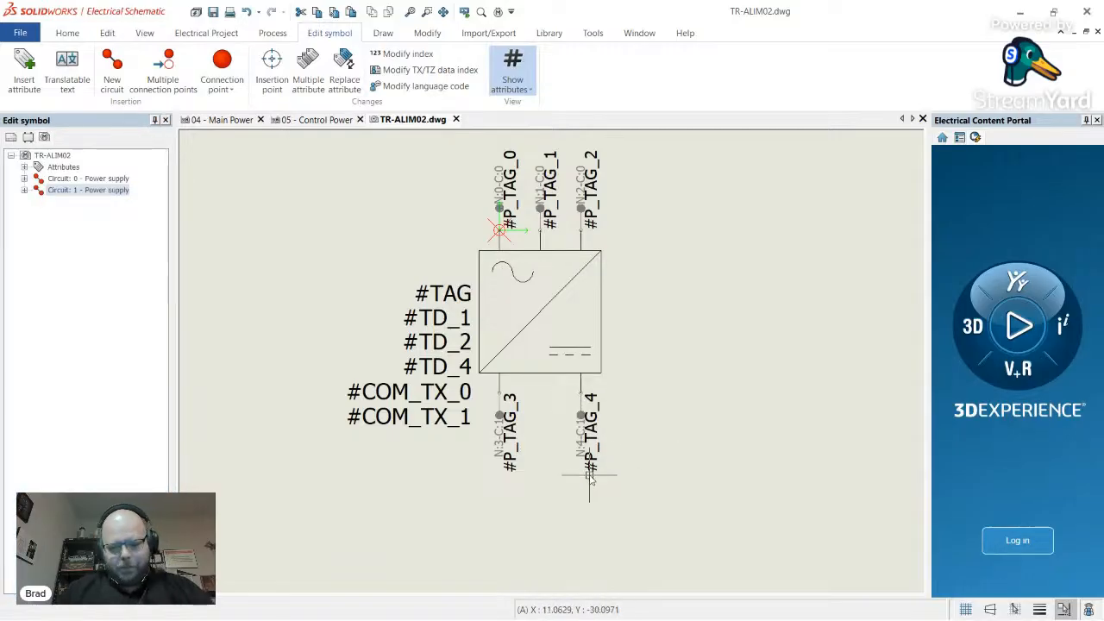
click(512, 457)
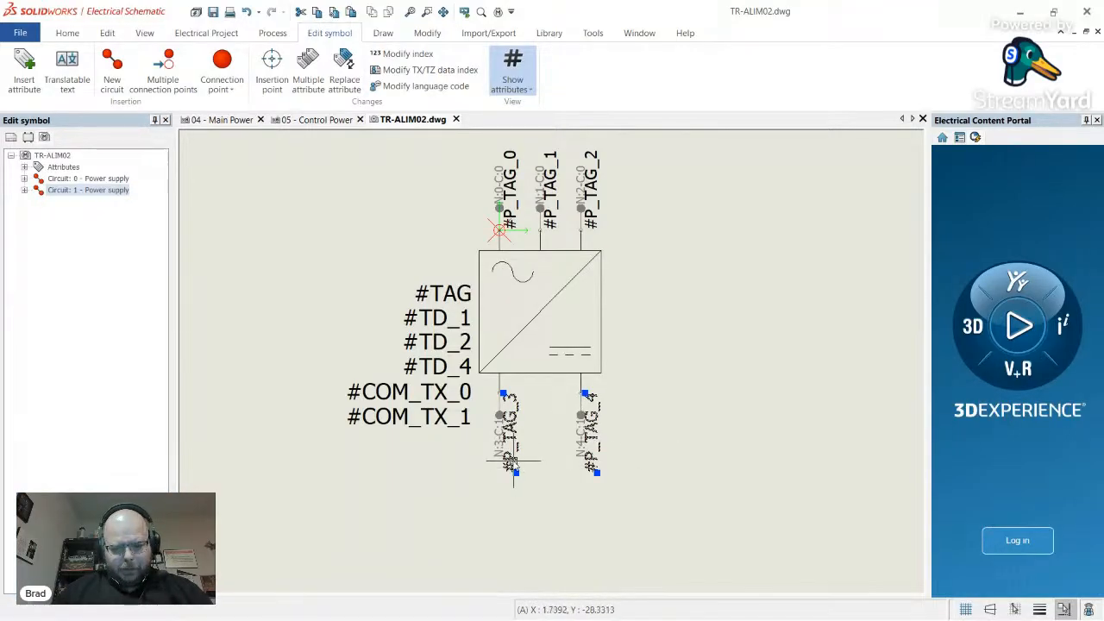
- Inspect the rotation property of the selected bottom connection points
right_click(513, 467)
click(528, 469)
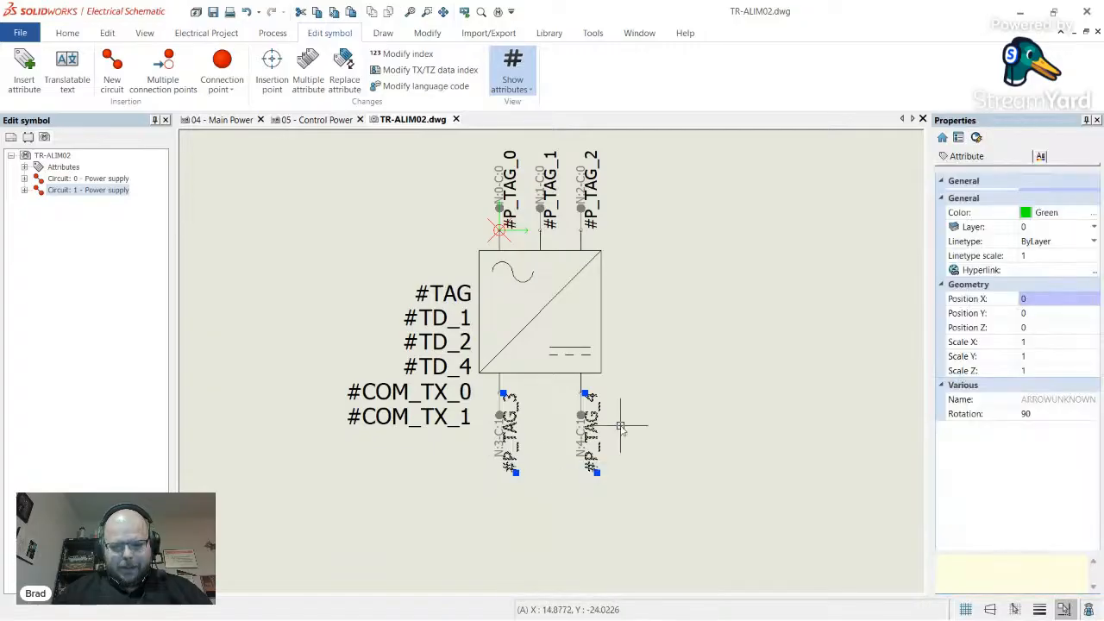
click(1035, 414)
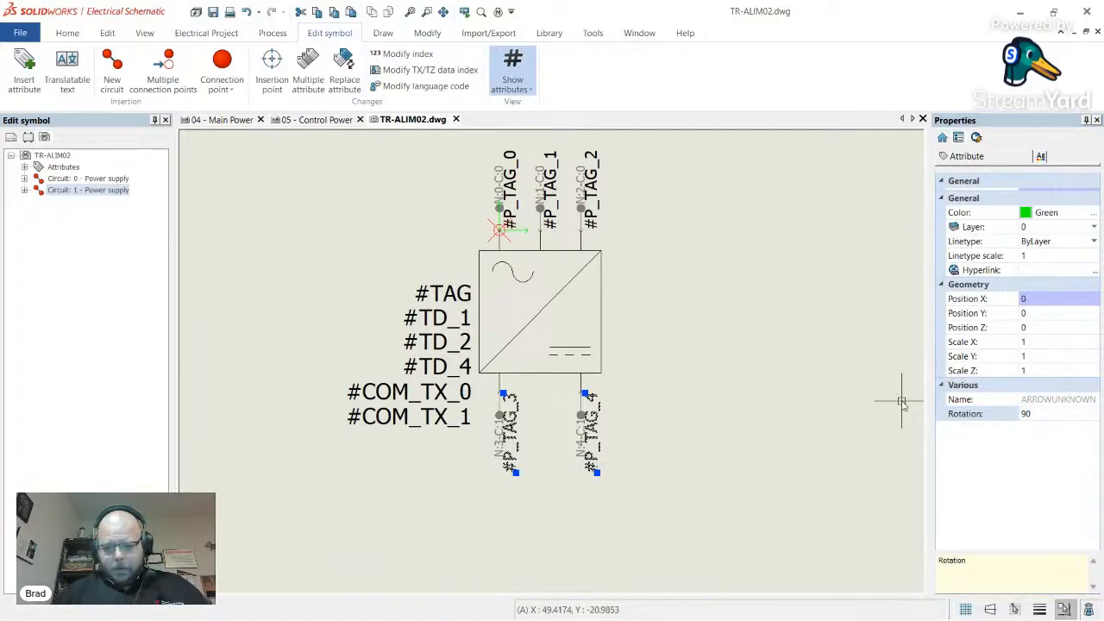
click(1044, 414)
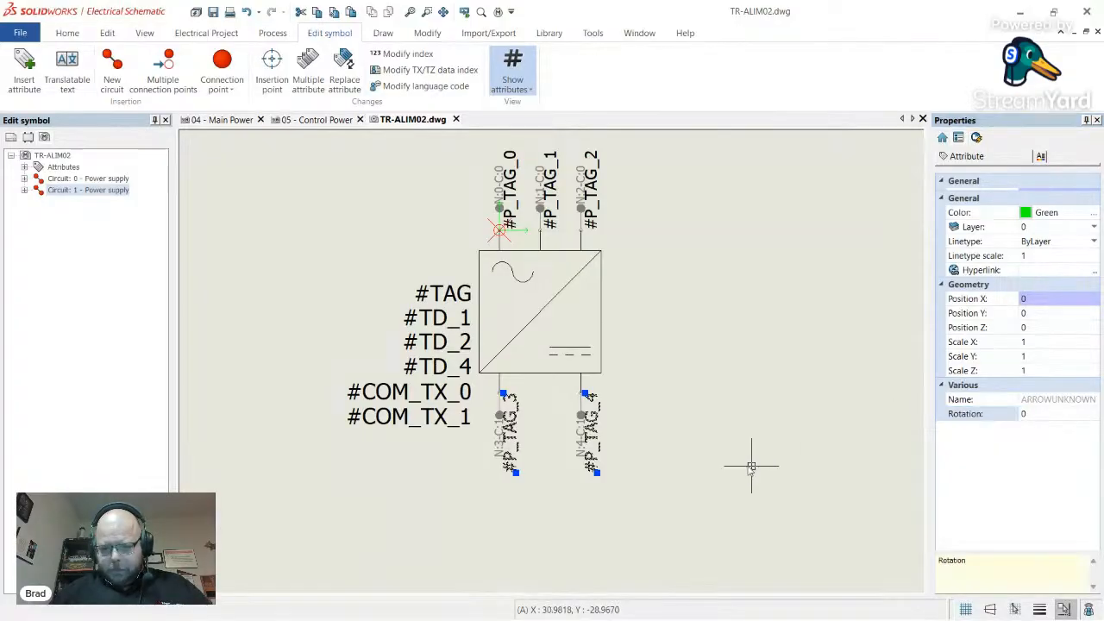
key(Escape)
- Set the #P_TAG_4 label to rotation 0, Middle Left justification, nudged slightly up
double_click(591, 429)
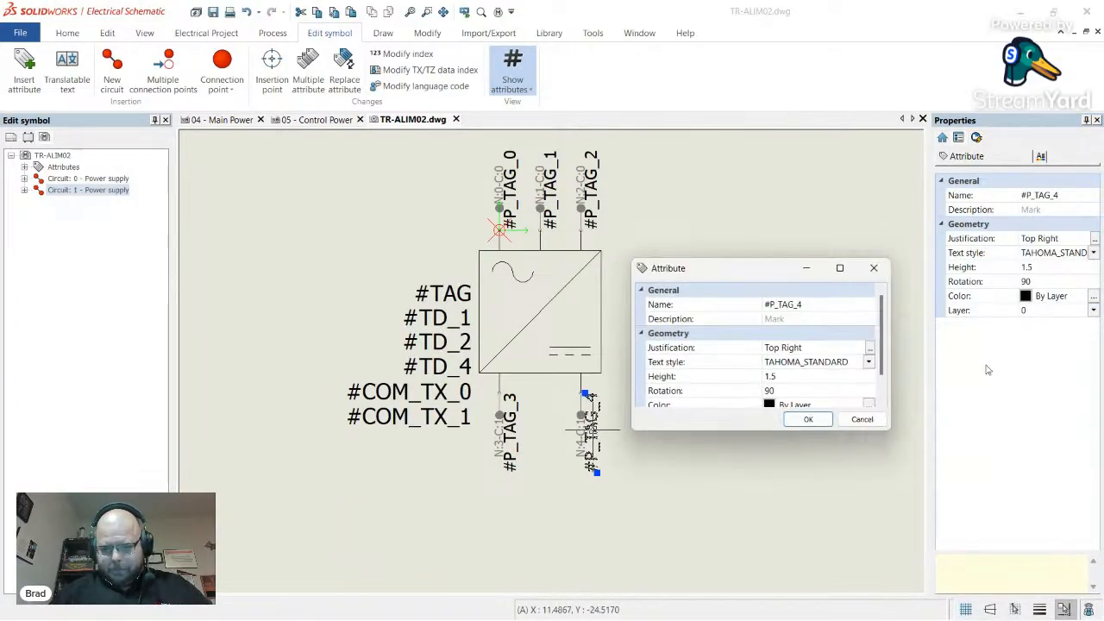
click(869, 270)
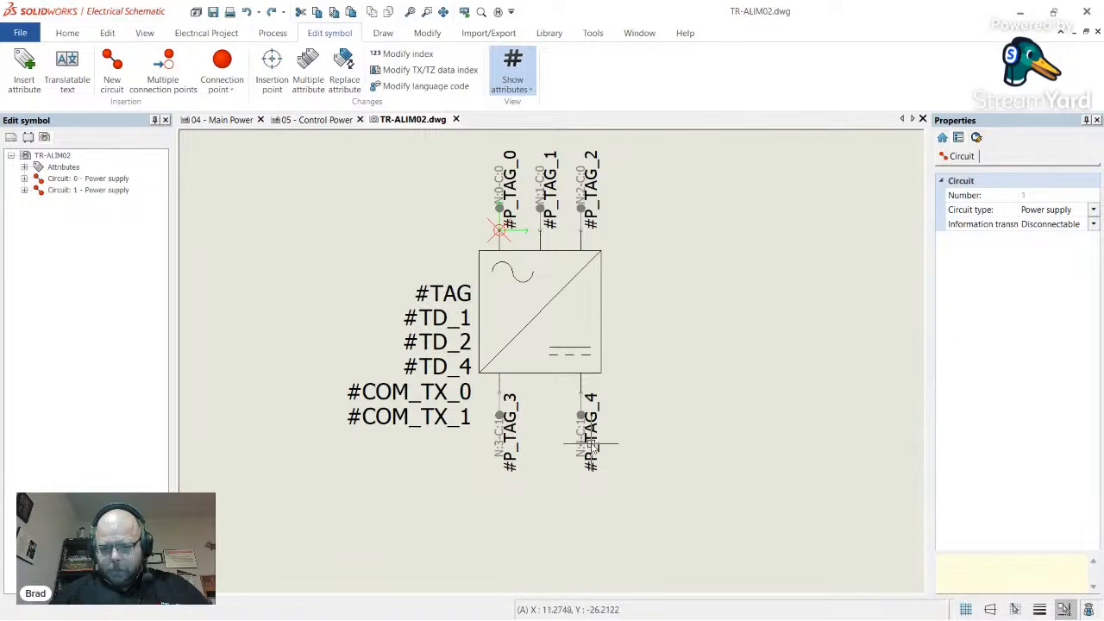
click(590, 436)
click(1051, 281)
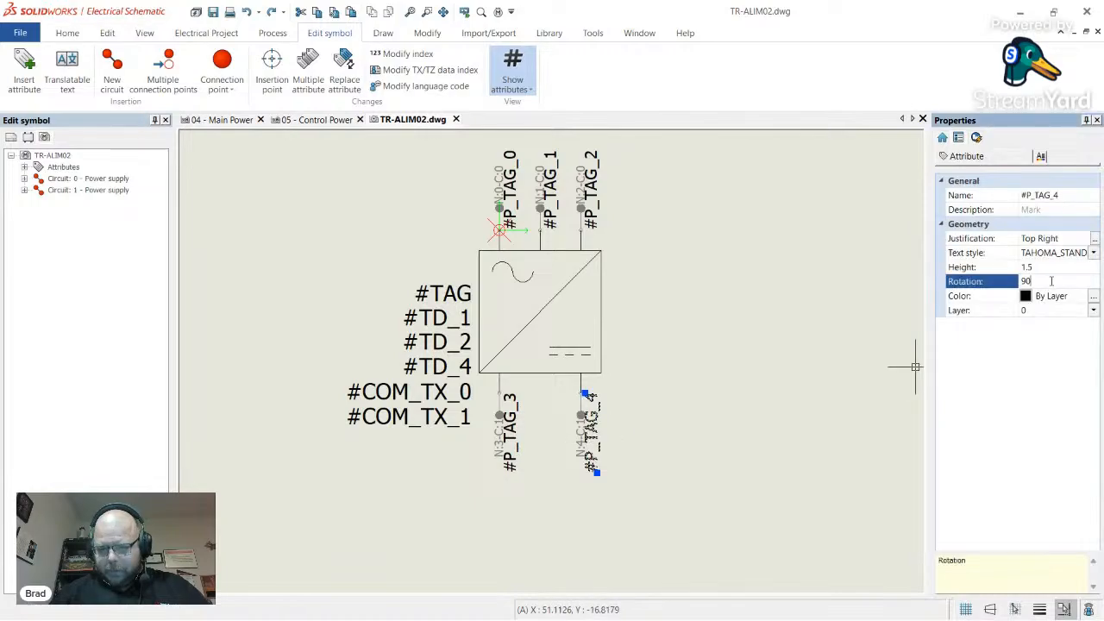
text(0)
key(Return)
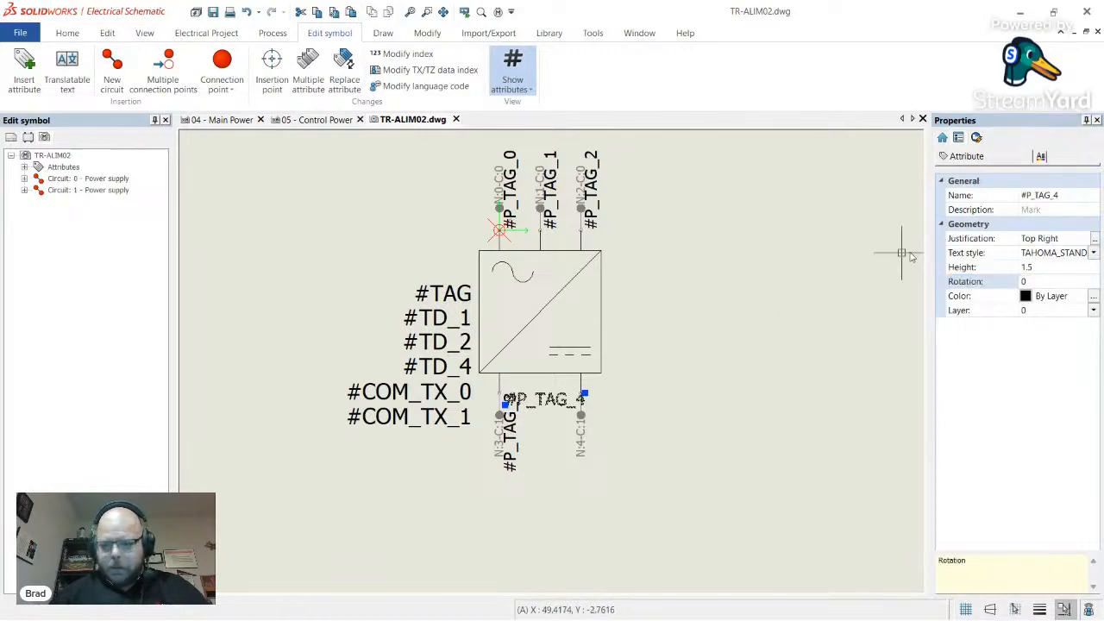
click(1098, 241)
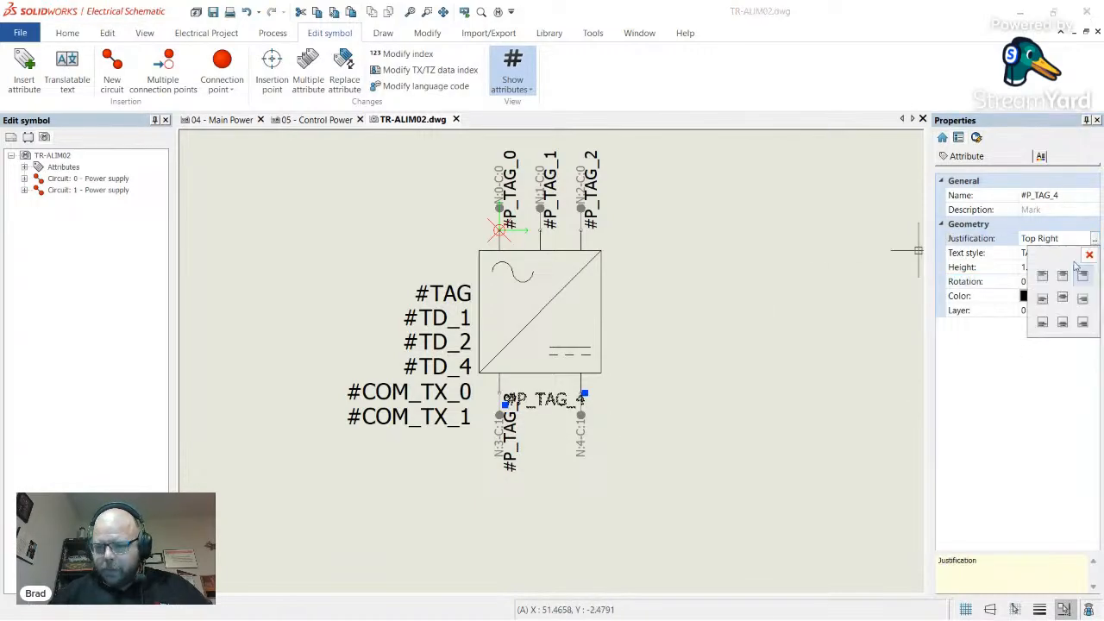
click(1063, 327)
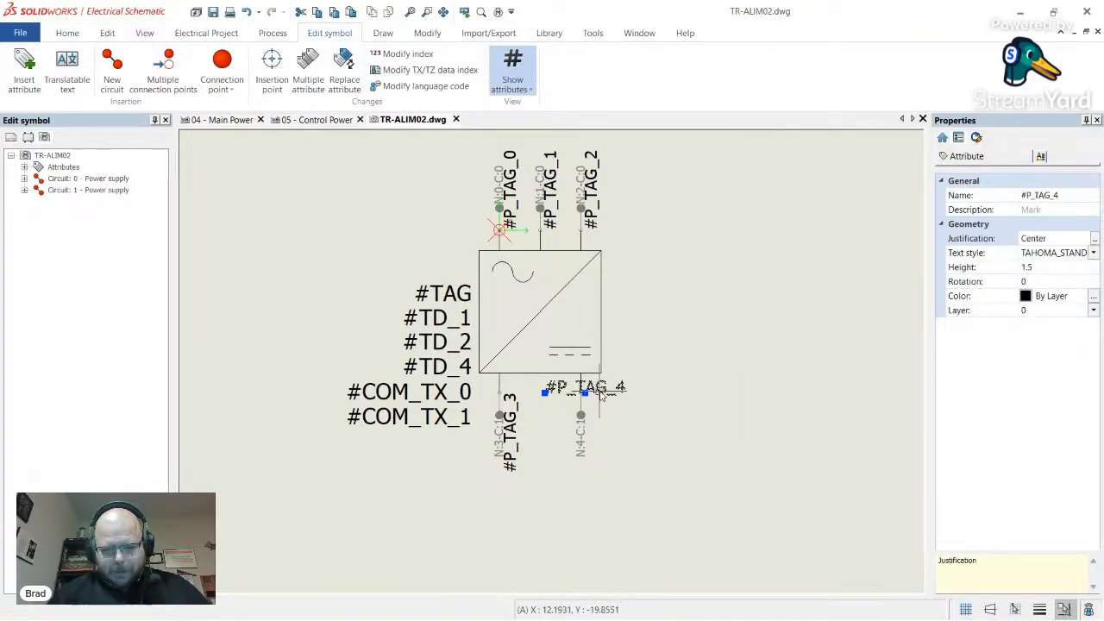
click(1094, 239)
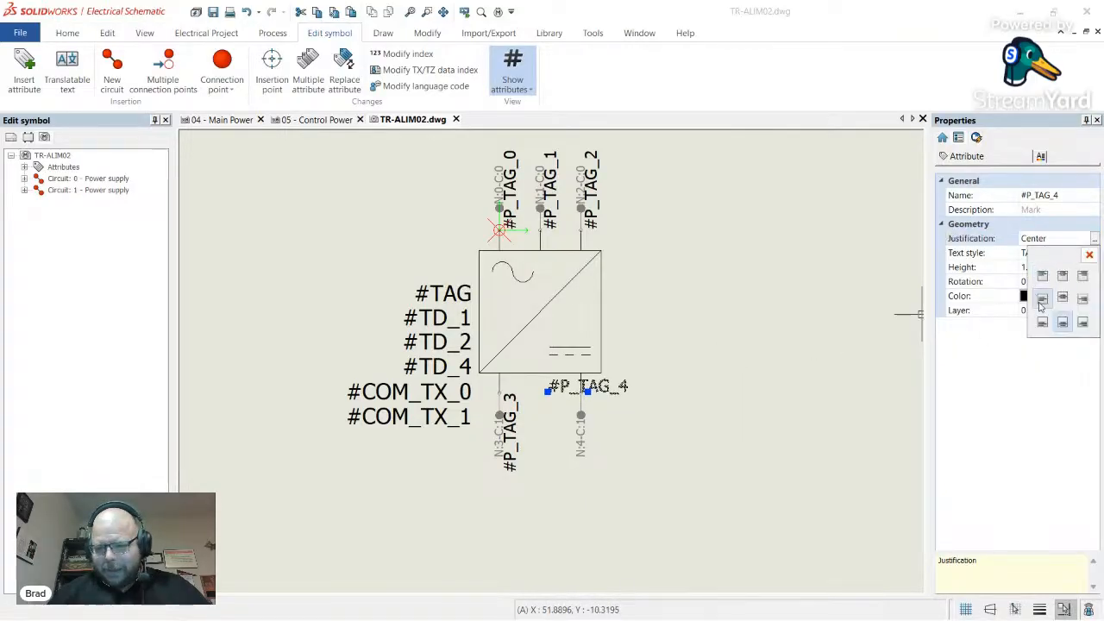
click(1035, 290)
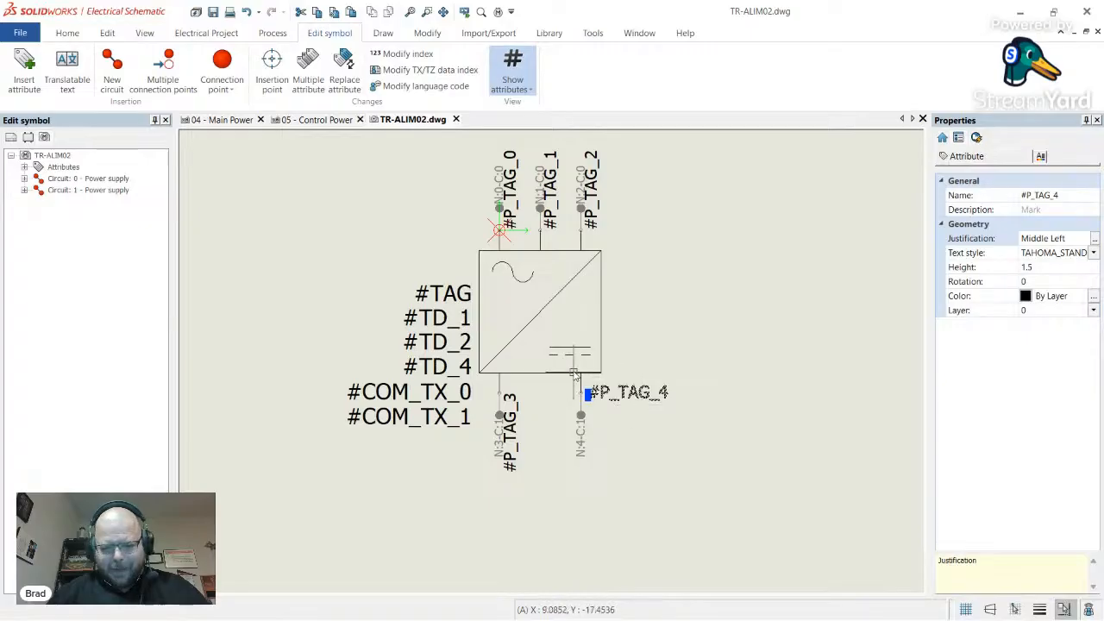
drag(628, 394, 626, 385)
key(Escape)
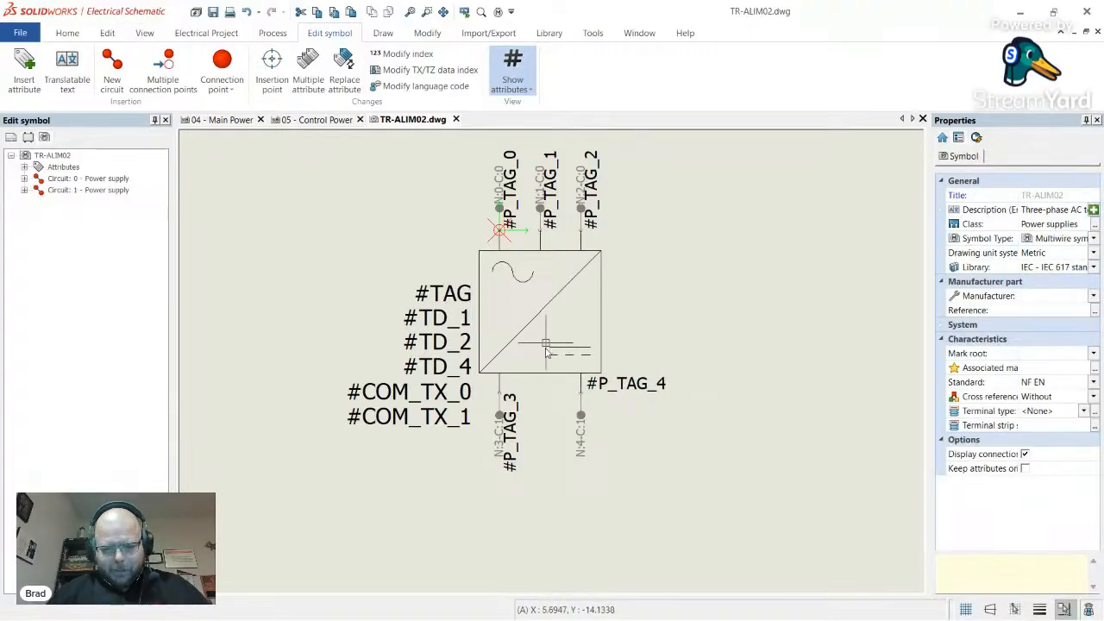
- Set #P_TAG_3 to rotation 0 and Left justification, positioned left of #P_TAG_4
click(521, 420)
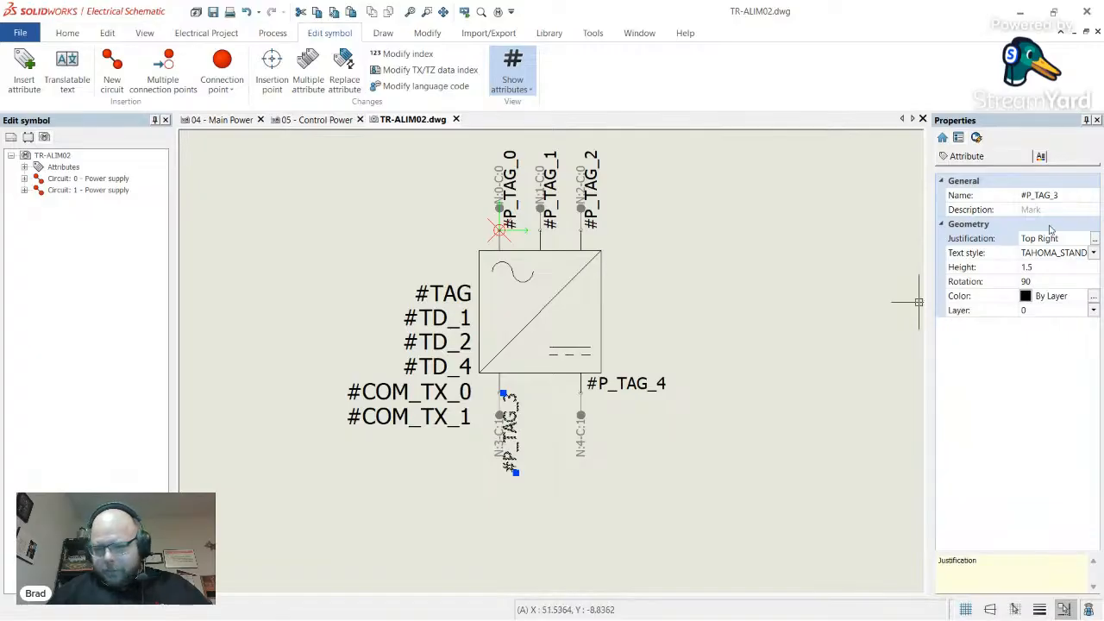
click(1042, 285)
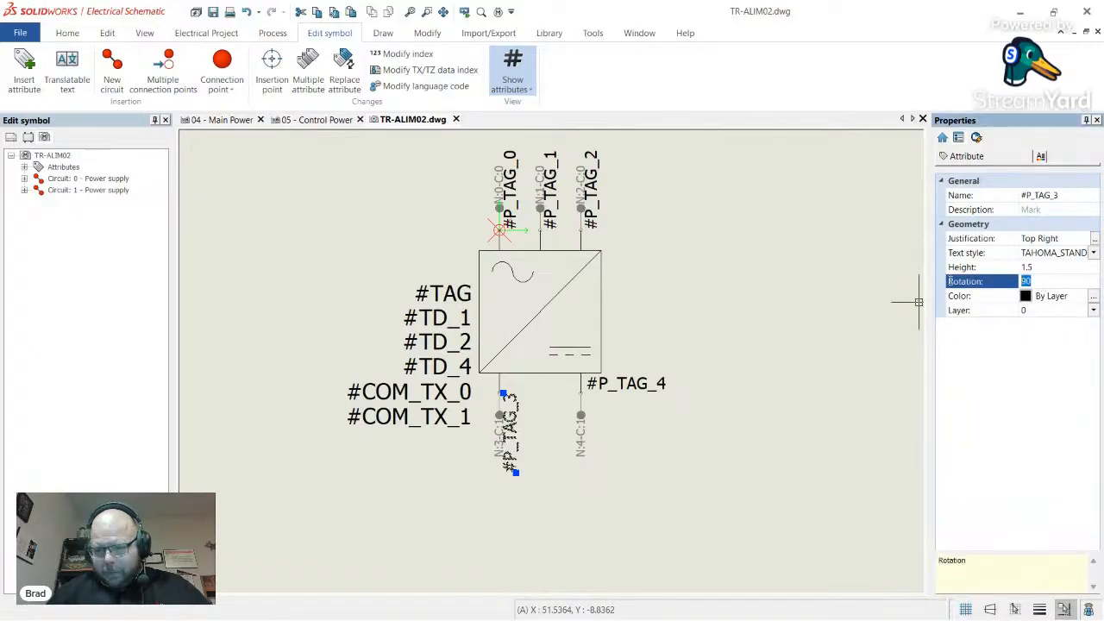
text(0)
key(Return)
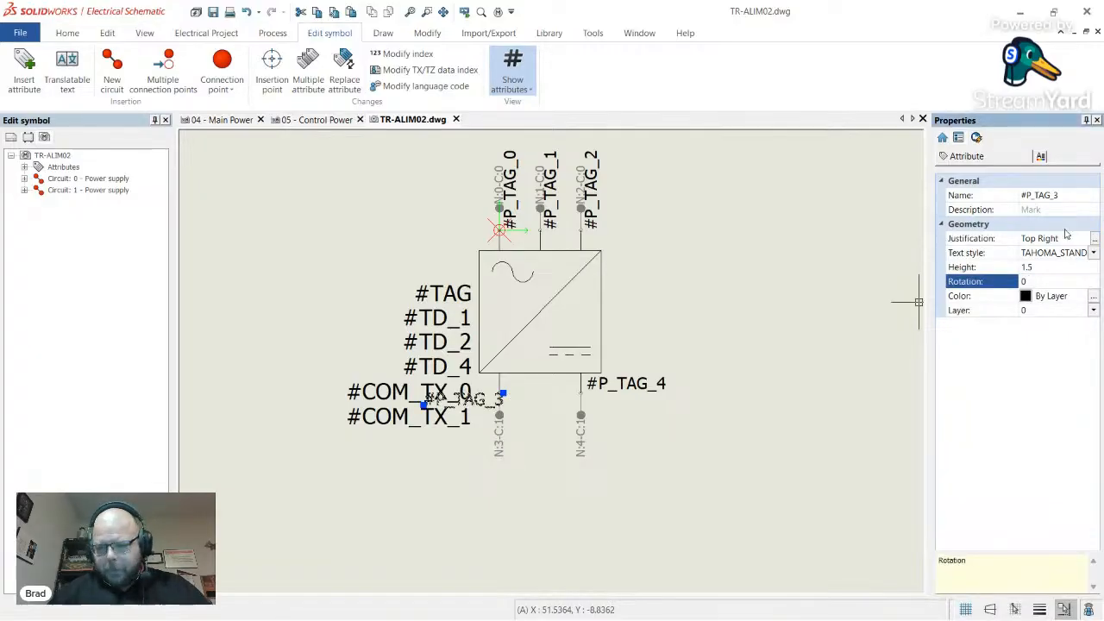
click(1067, 233)
click(1094, 239)
click(1043, 319)
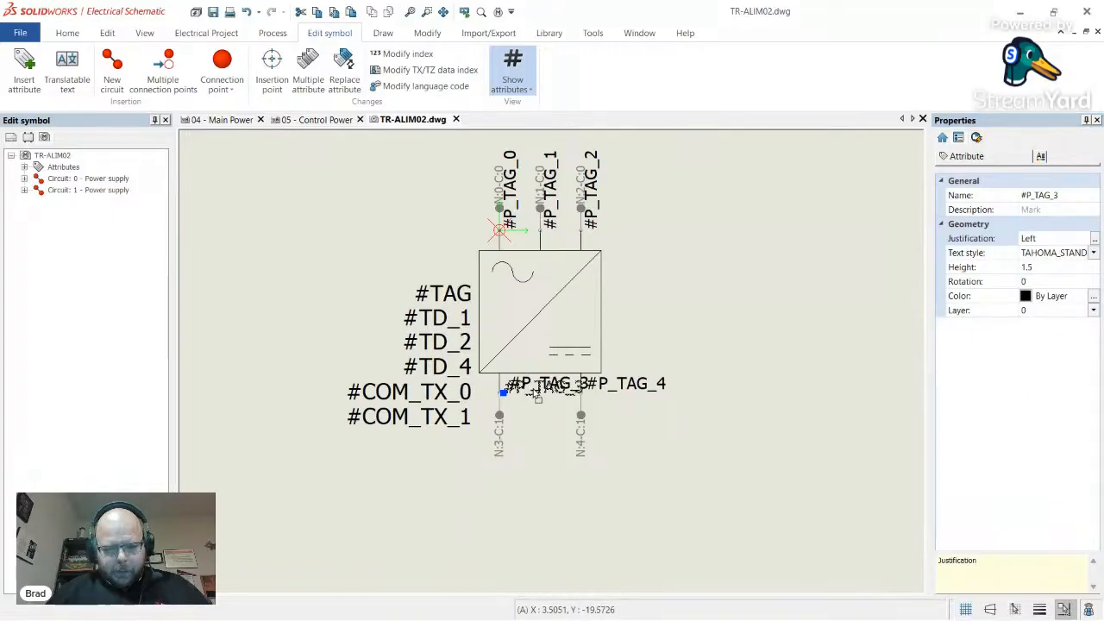
click(534, 390)
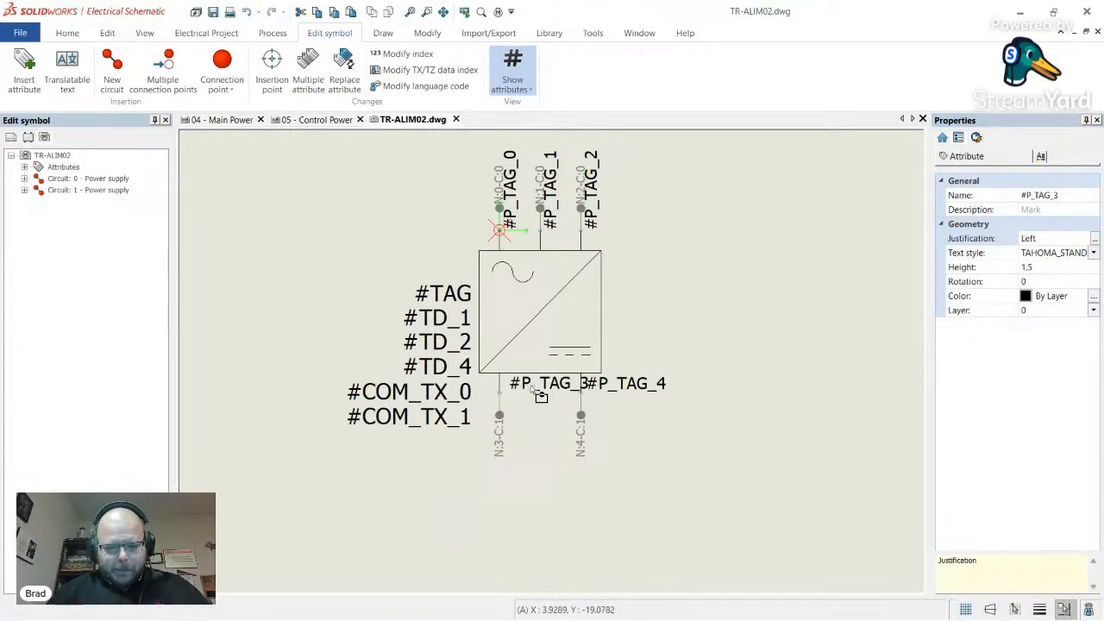
click(524, 385)
drag(523, 385, 517, 388)
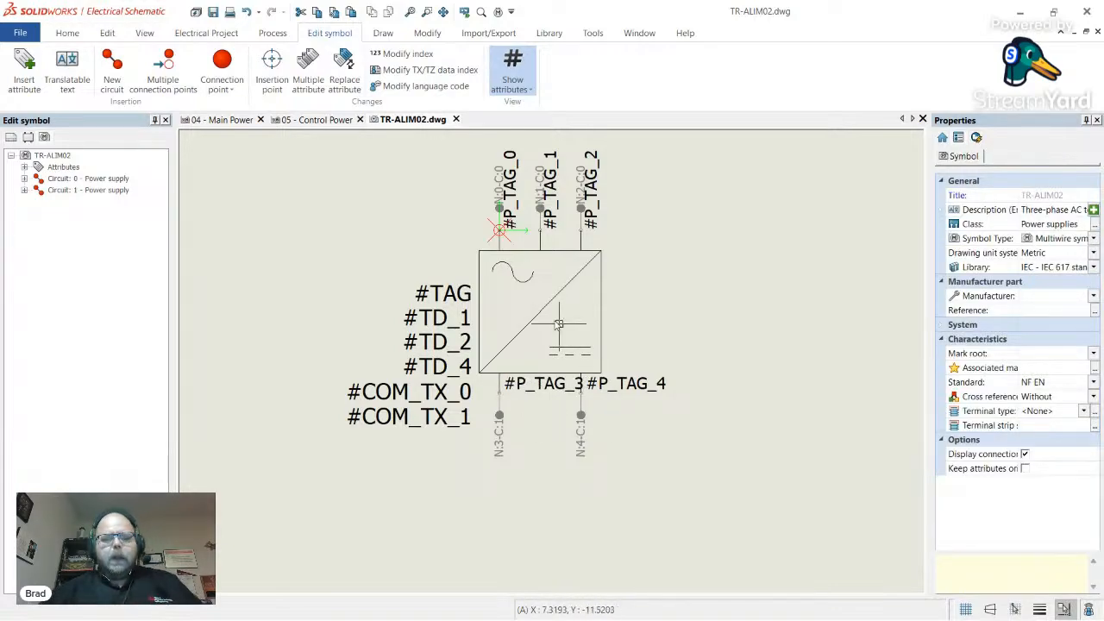
- Set the three top labels #P_TAG_0, #P_TAG_1 and #P_TAG_2 to rotation 0
scroll(543, 182, up, 1)
click(610, 231)
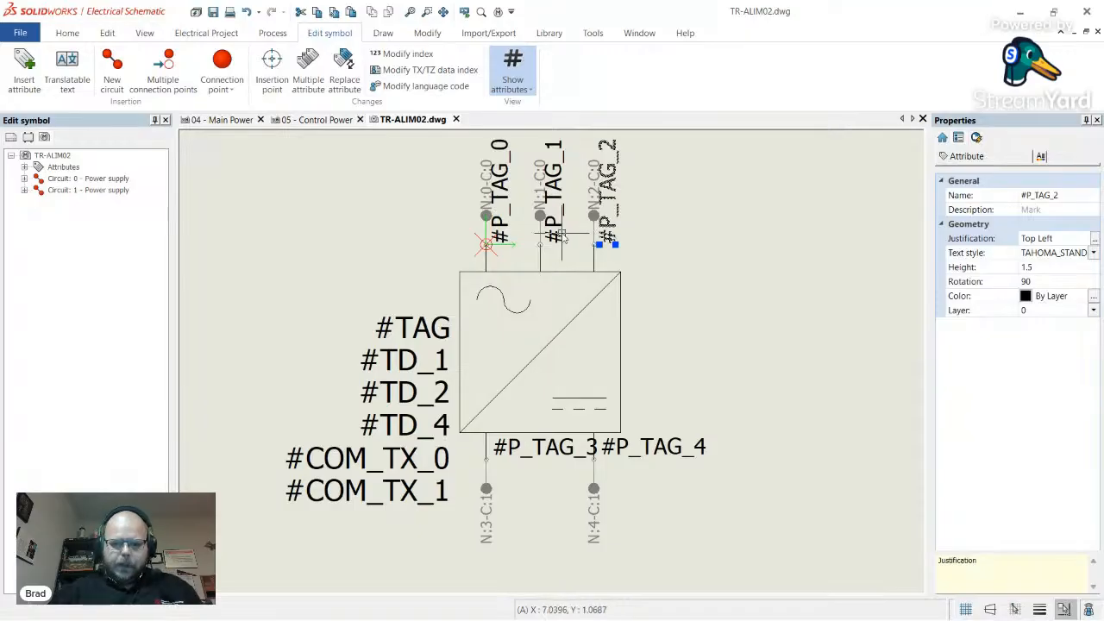
click(557, 231)
click(501, 231)
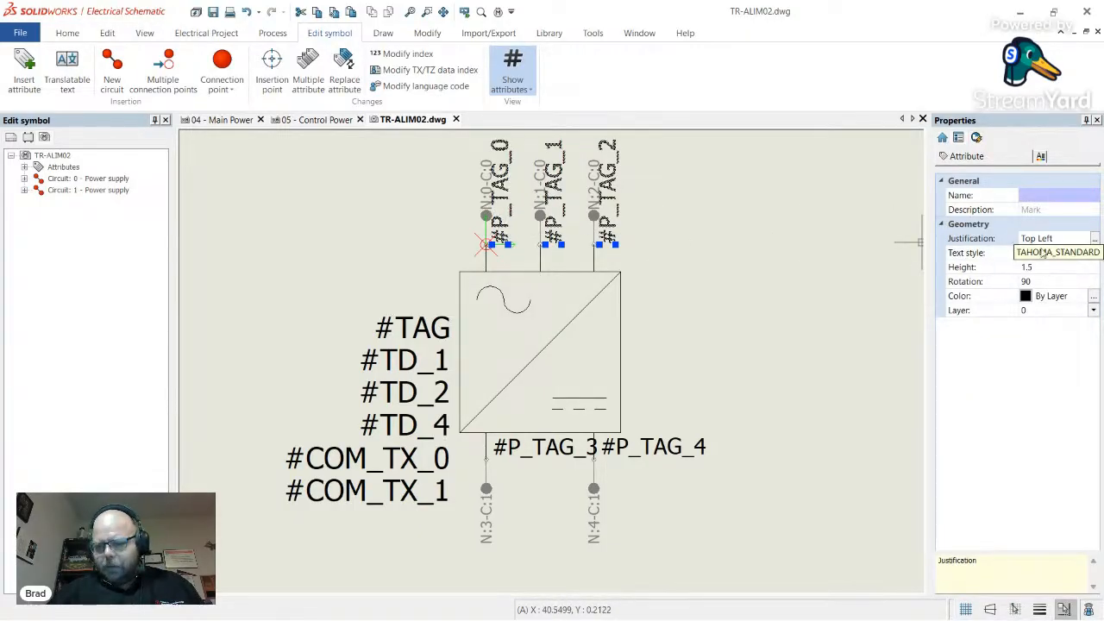
click(1038, 282)
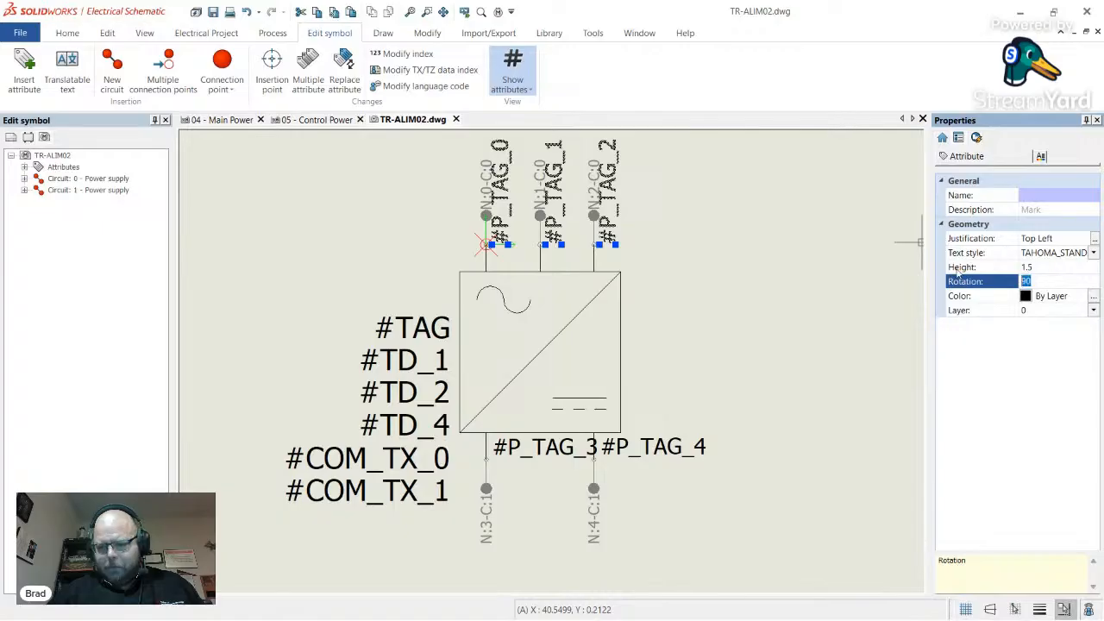
text(0)
key(Return)
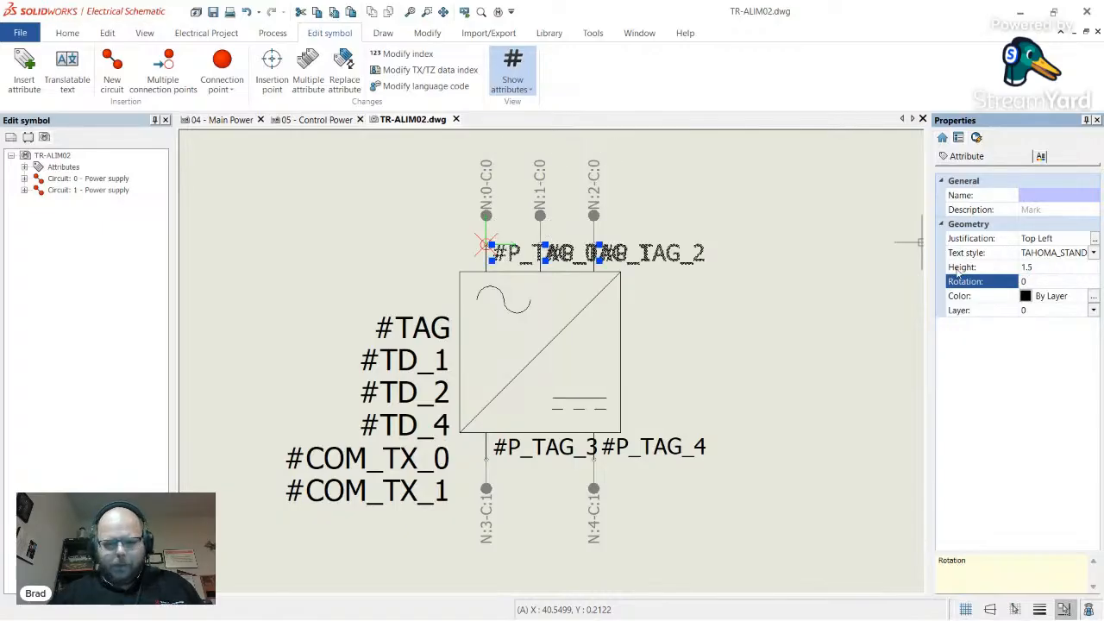
scroll(557, 260, up, 4)
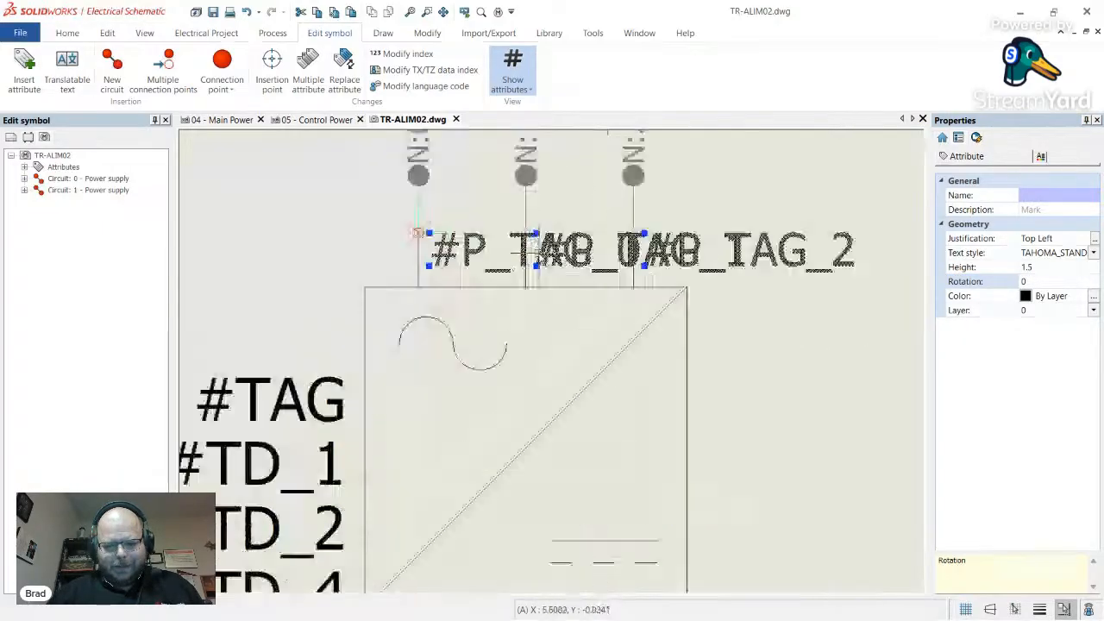
key(Escape)
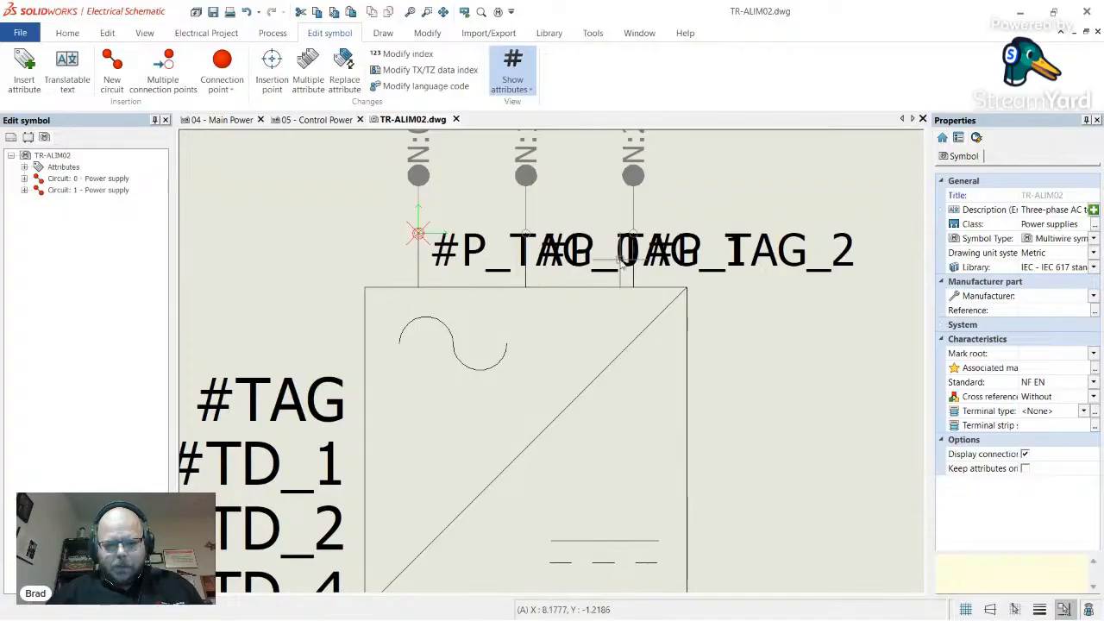
scroll(729, 263, down, 4)
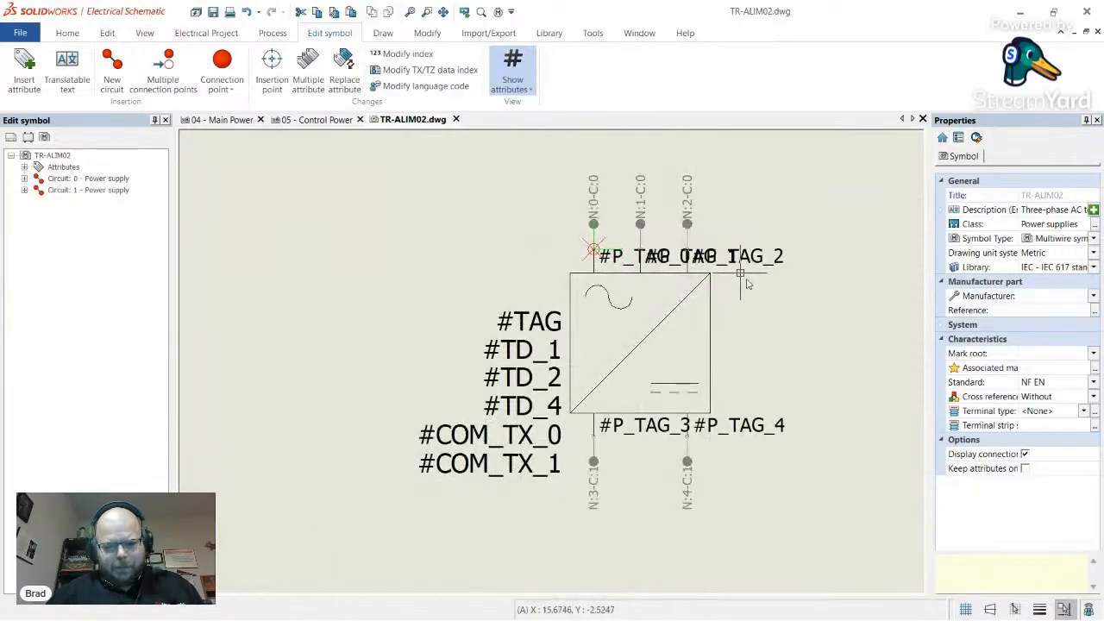
- Close the symbol editor and update PS408 from its edited library symbol
click(455, 120)
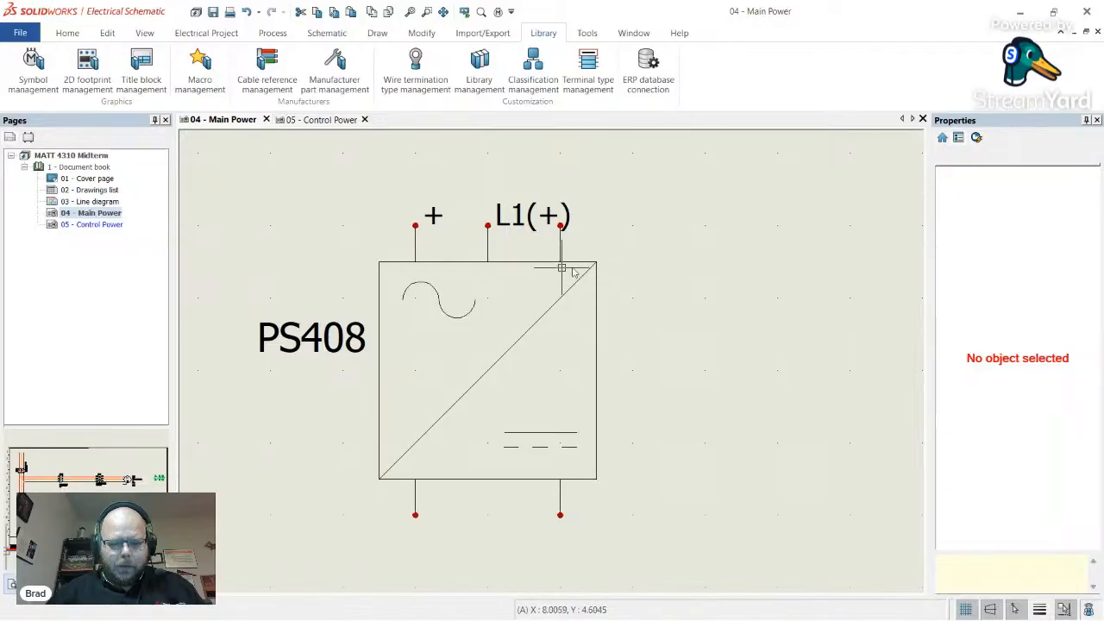
right_click(594, 296)
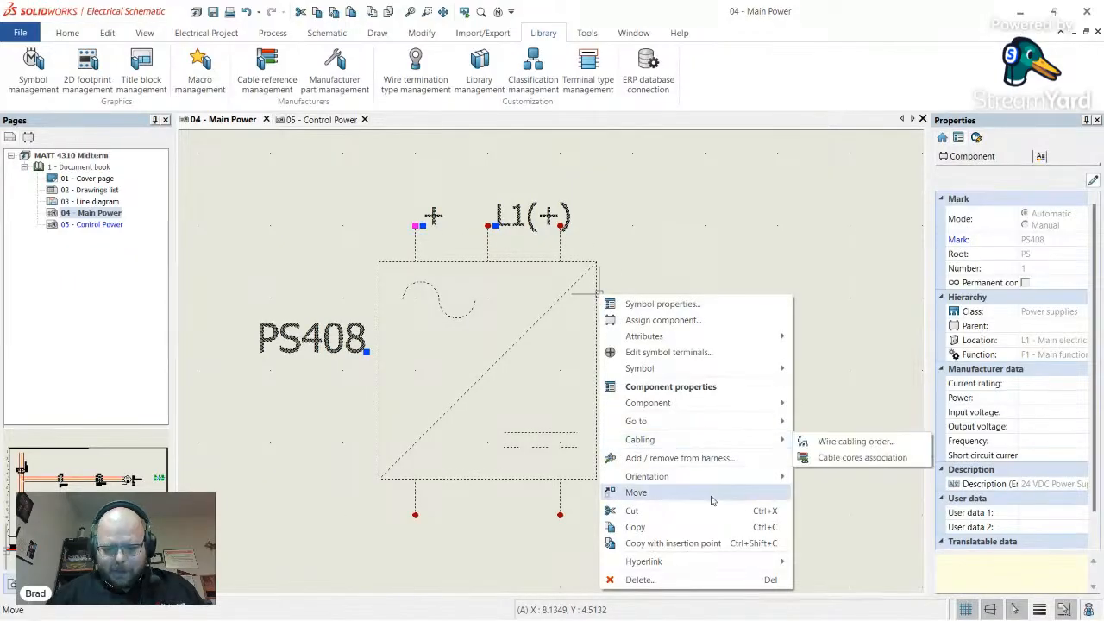
mouse_move(724, 369)
click(816, 370)
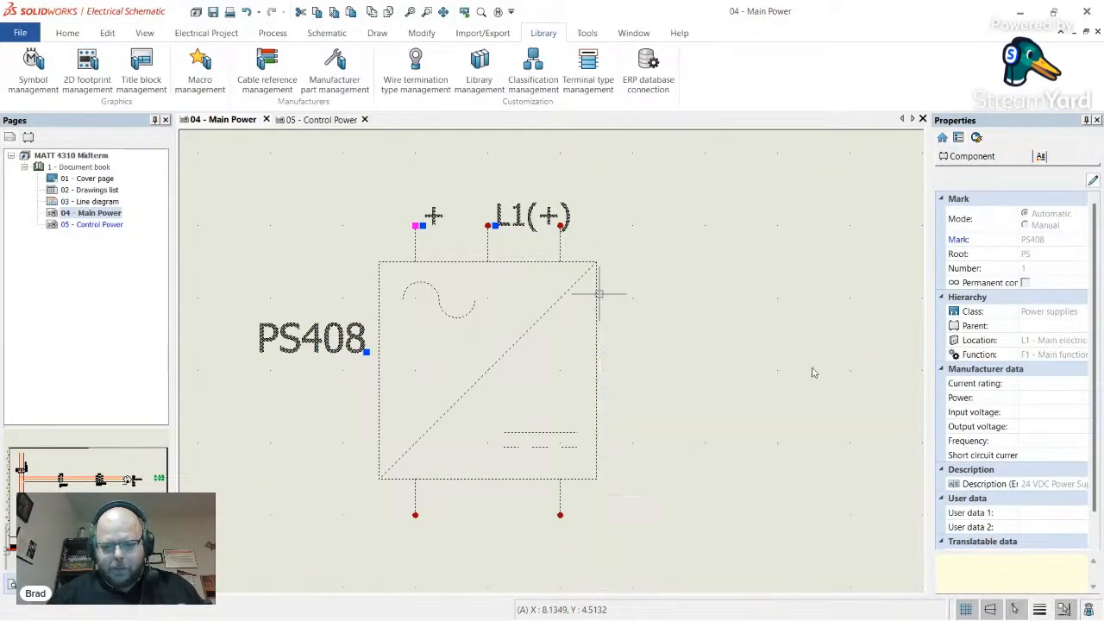
scroll(484, 355, down, 1)
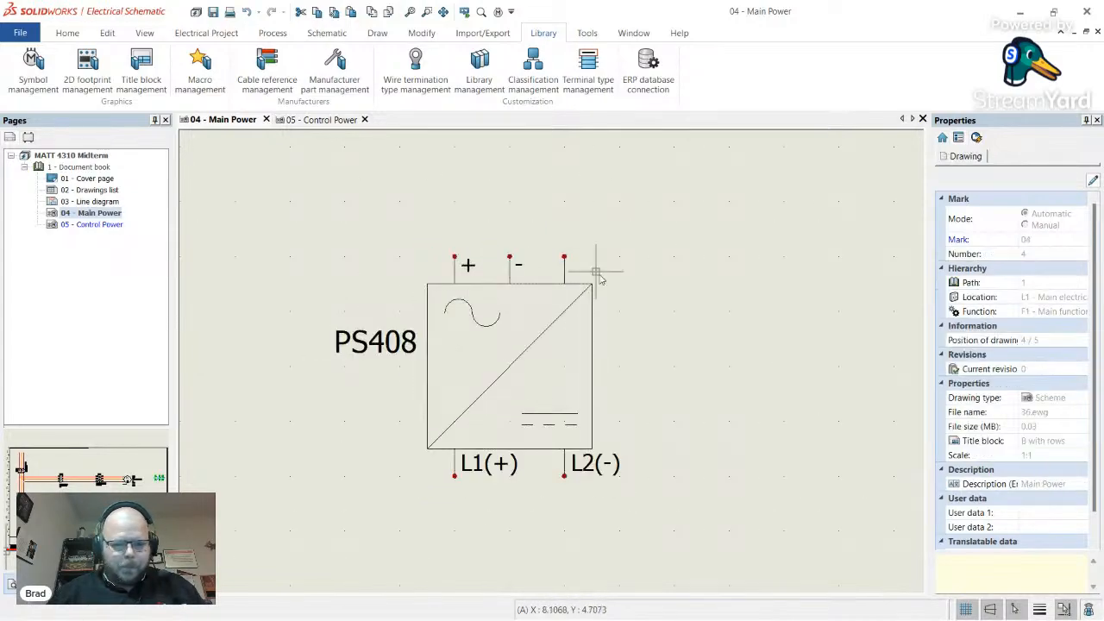
- In PS408's manufacturer part and circuits properties, assign power supply circuits 0 and 1
right_click(588, 296)
click(652, 310)
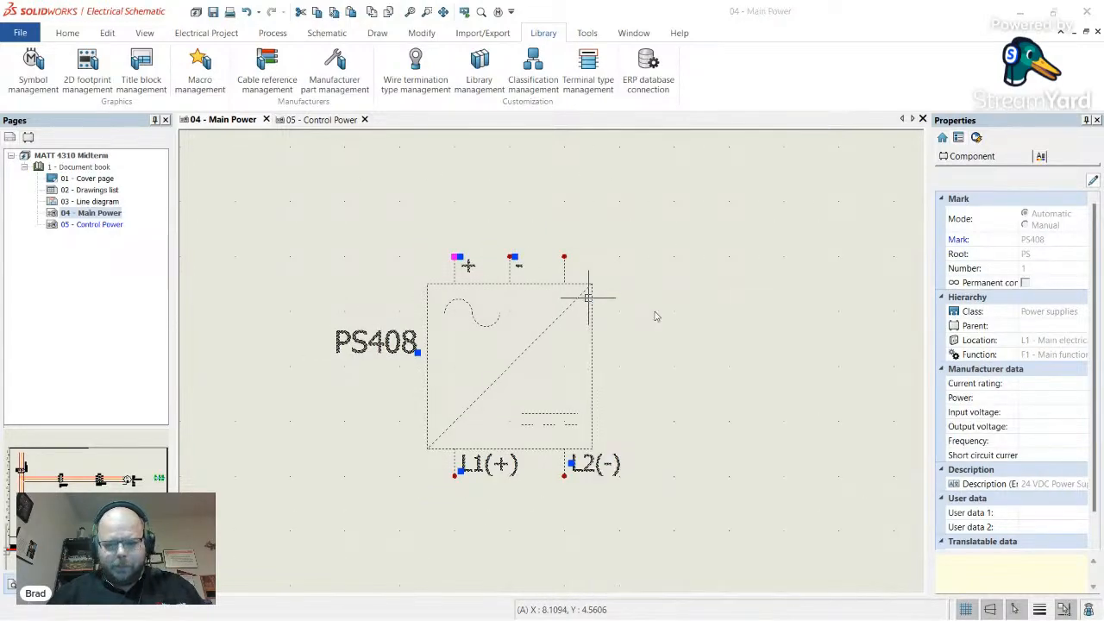
click(278, 83)
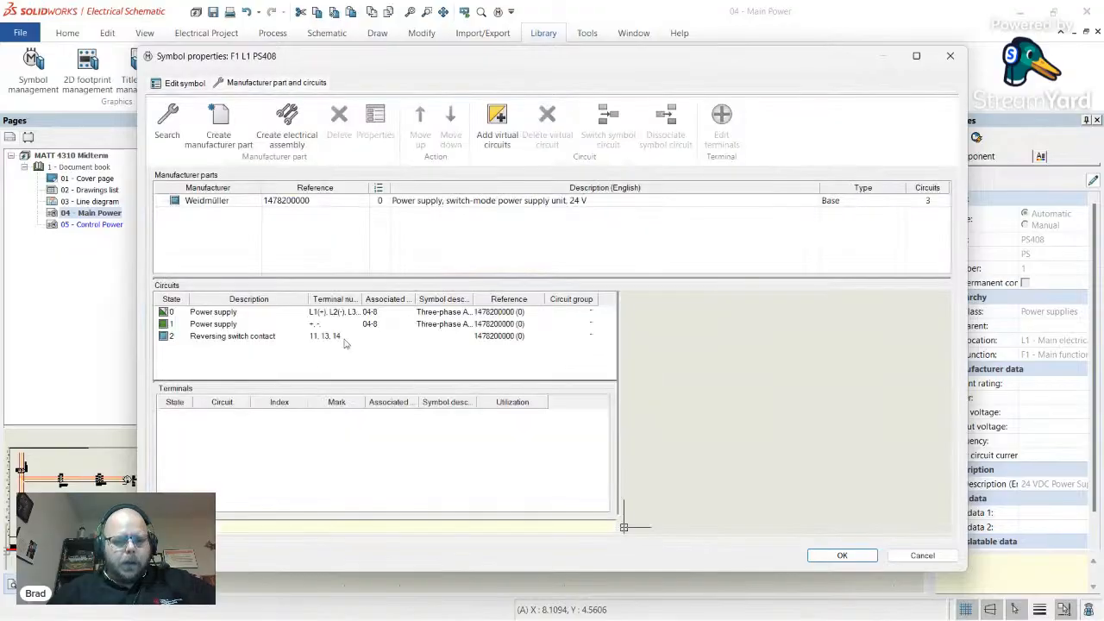
click(207, 314)
shift+click(209, 325)
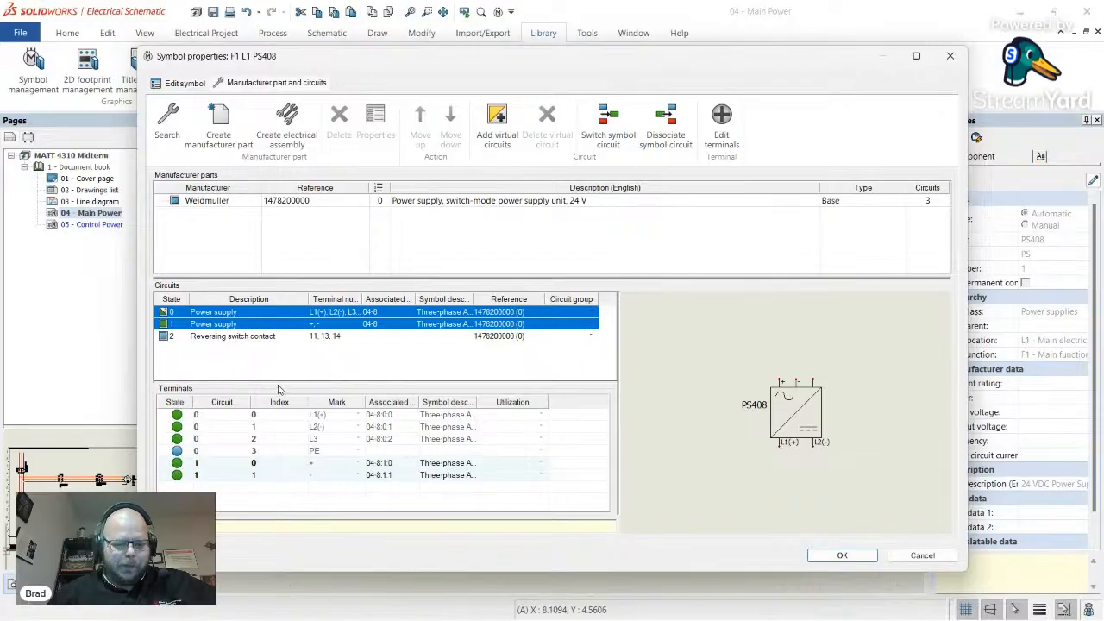
click(863, 558)
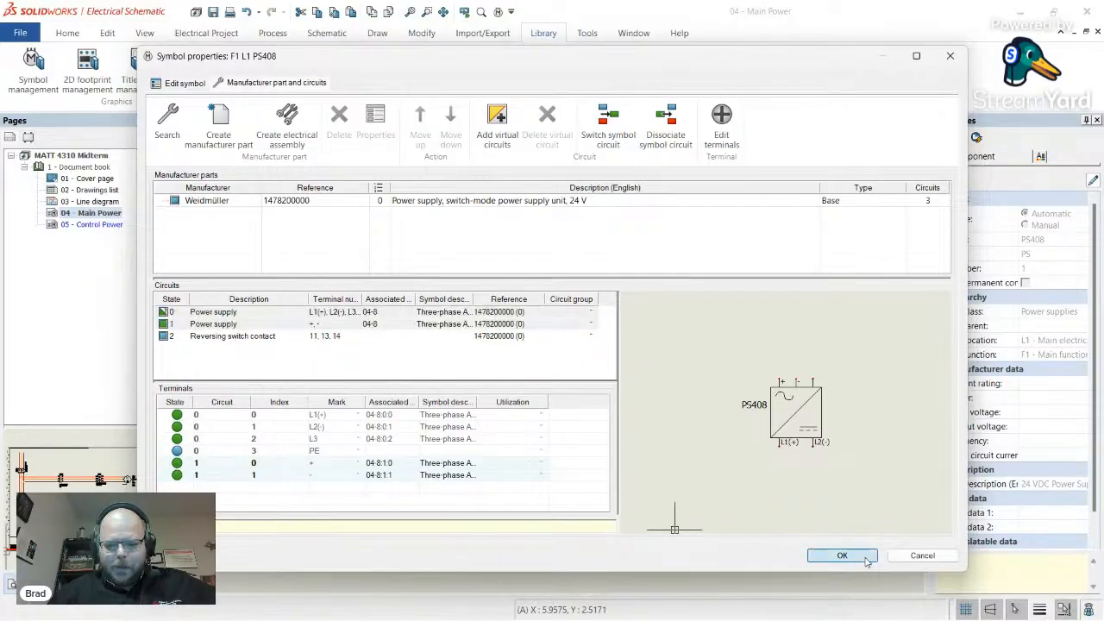
- Reopen PS408's TR-ALIM02 symbol for editing
key(Escape)
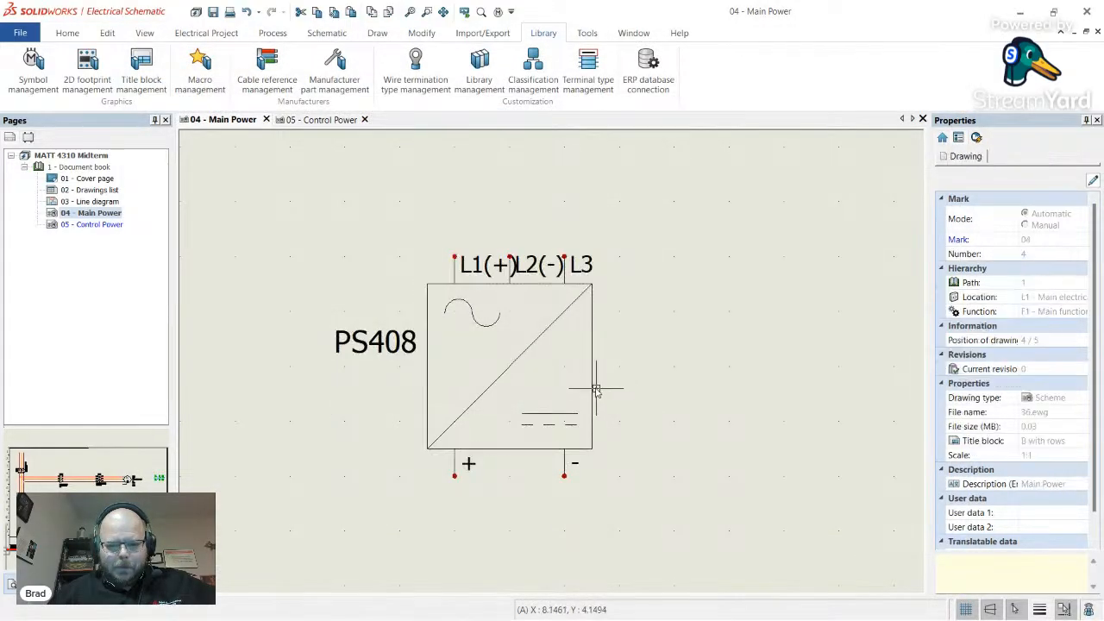
scroll(509, 272, up, 3)
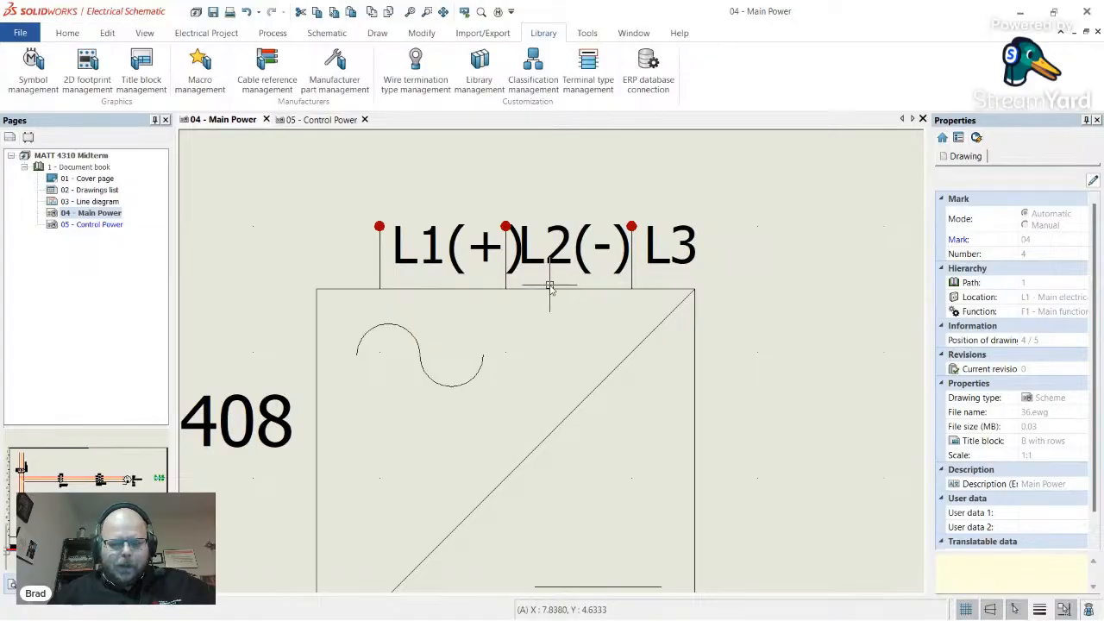
right_click(618, 290)
mouse_move(772, 366)
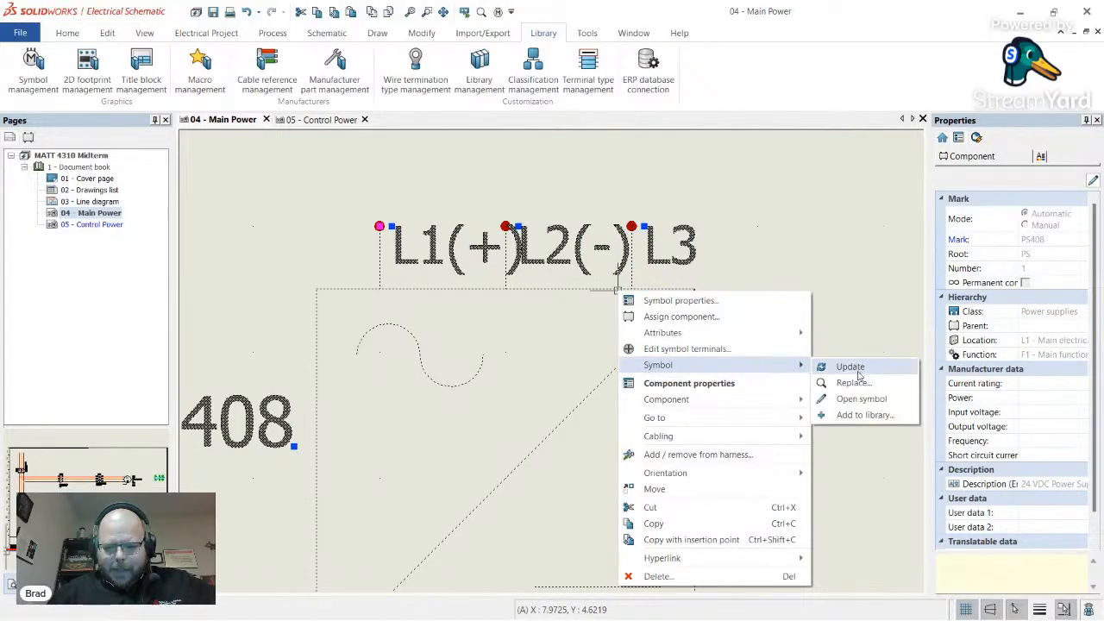
click(861, 396)
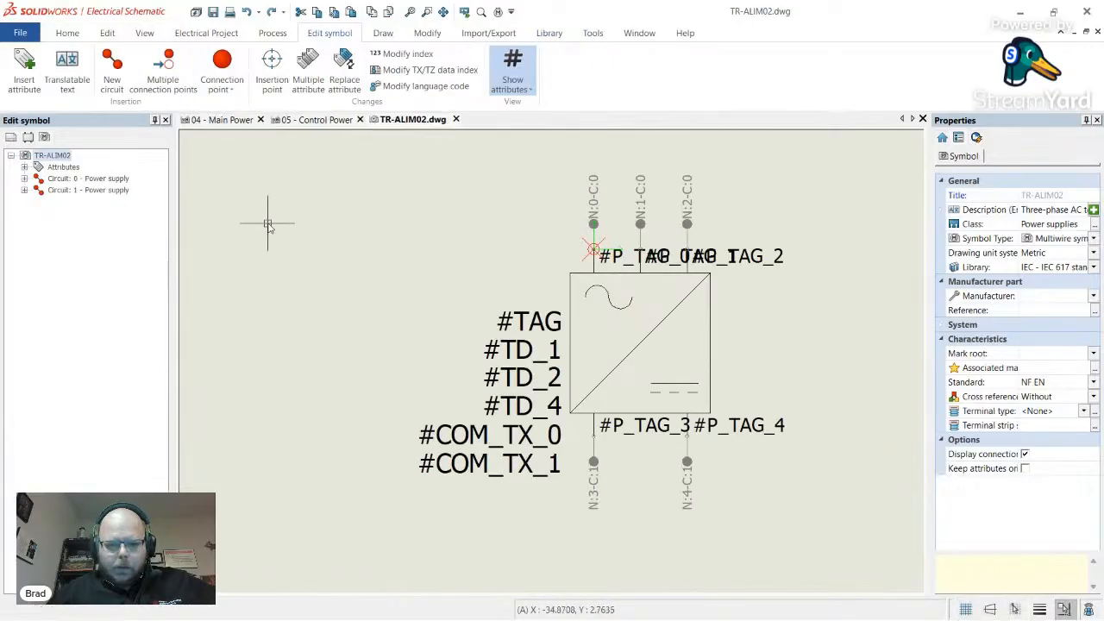
- Right-justify the #P_TAG_0 label and move it left of the first pin
click(614, 259)
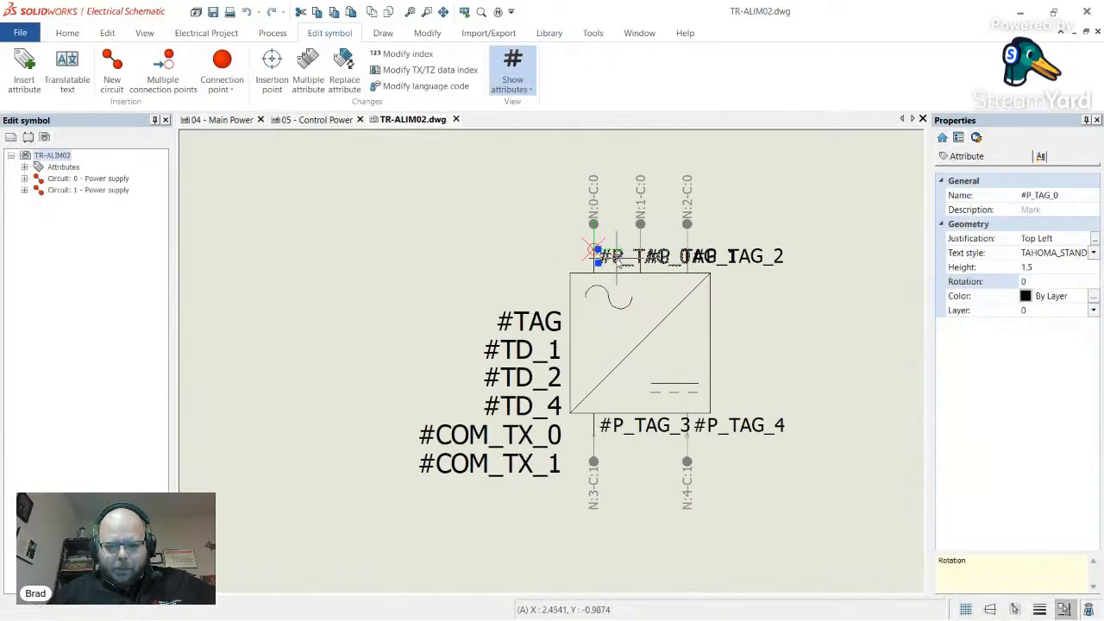
click(1094, 239)
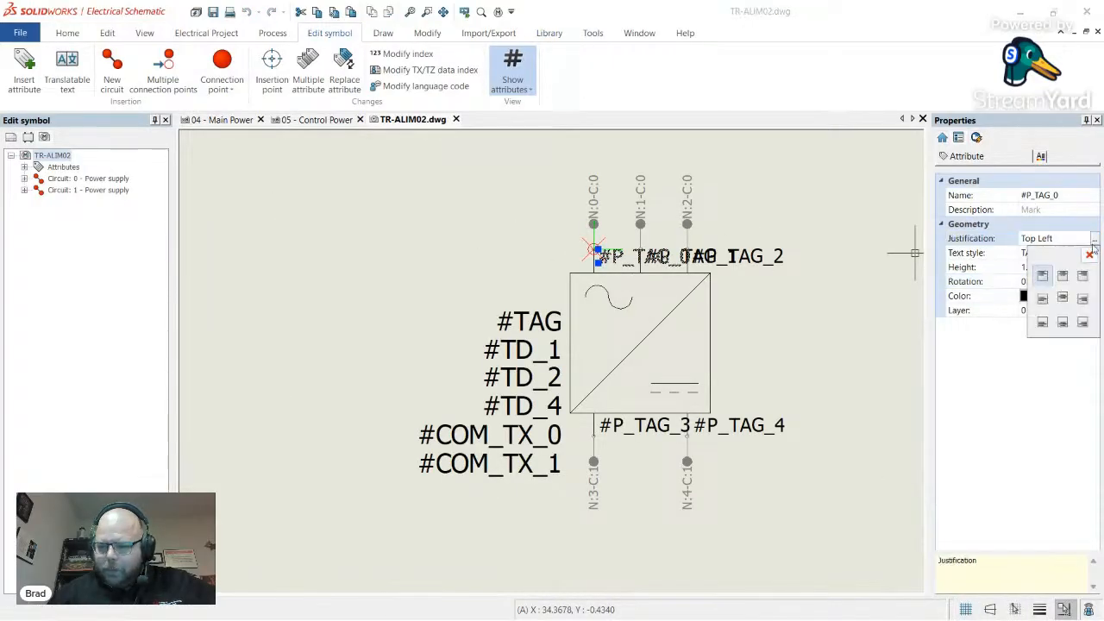
click(1082, 321)
scroll(578, 253, up, 3)
drag(546, 278, 525, 318)
key(Escape)
scroll(522, 242, down, 3)
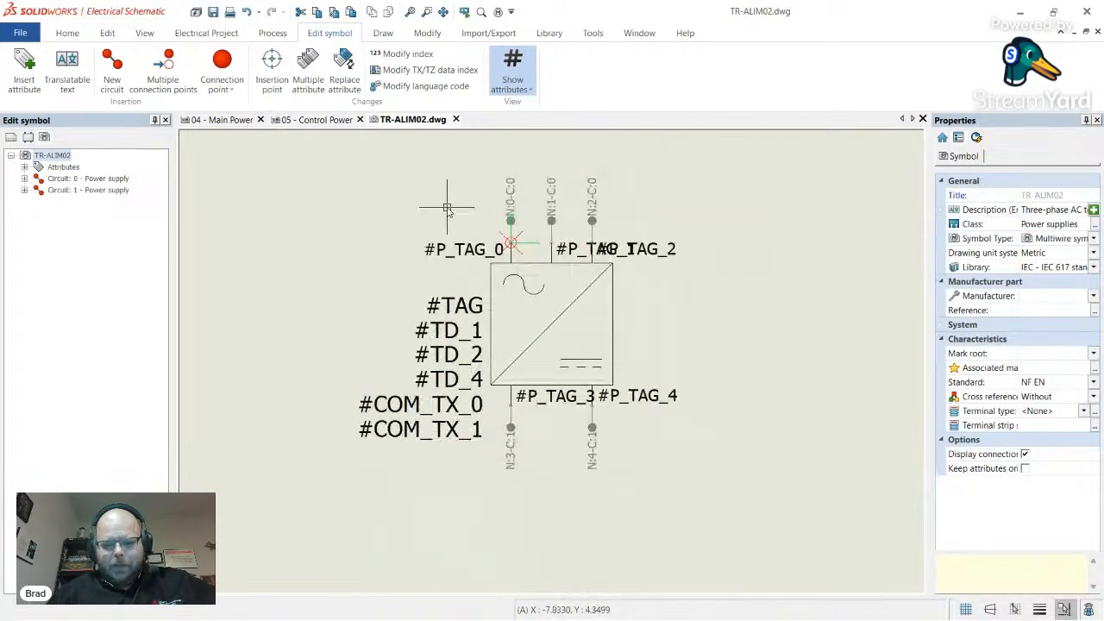
scroll(500, 226, up, 2)
scroll(612, 252, down, 2)
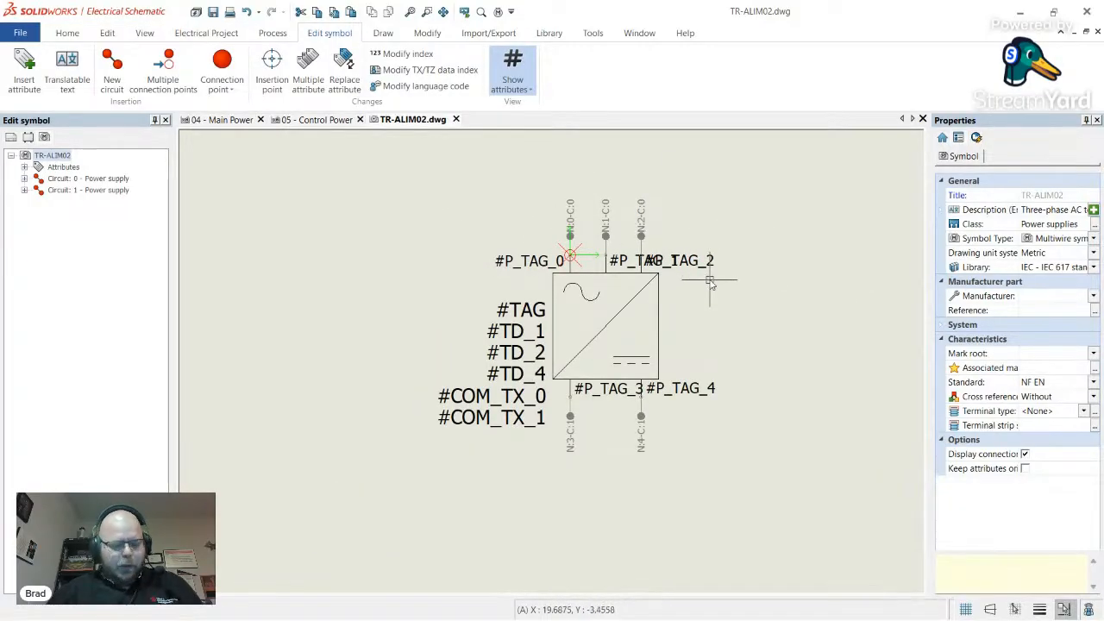
- Close the symbol editor and update PS408 with the edited TR-ALIM02 symbol
click(457, 119)
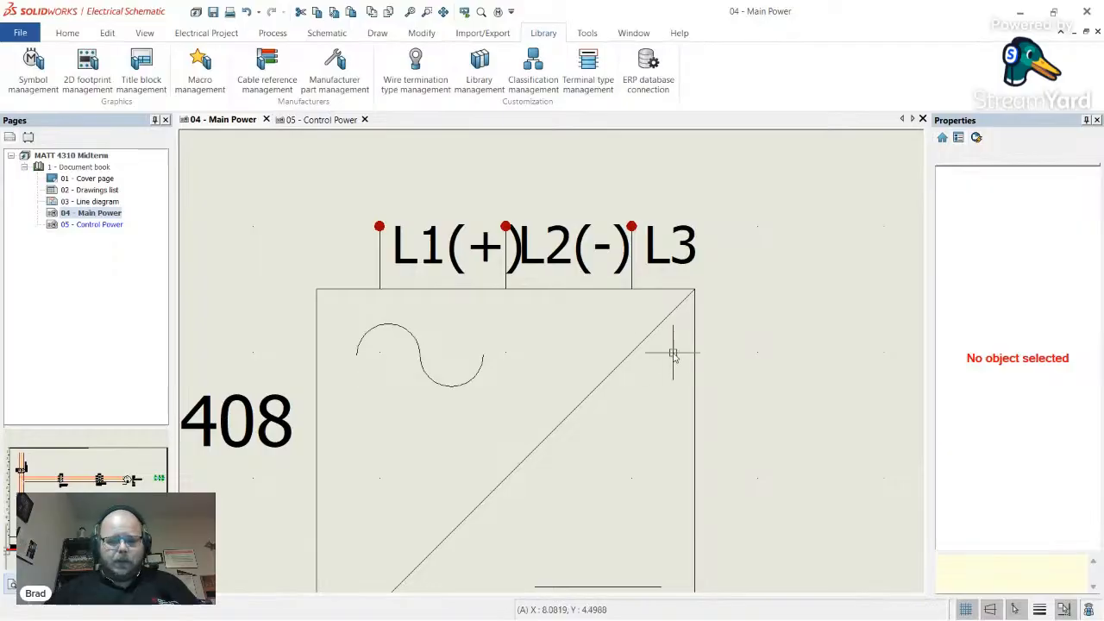
right_click(691, 342)
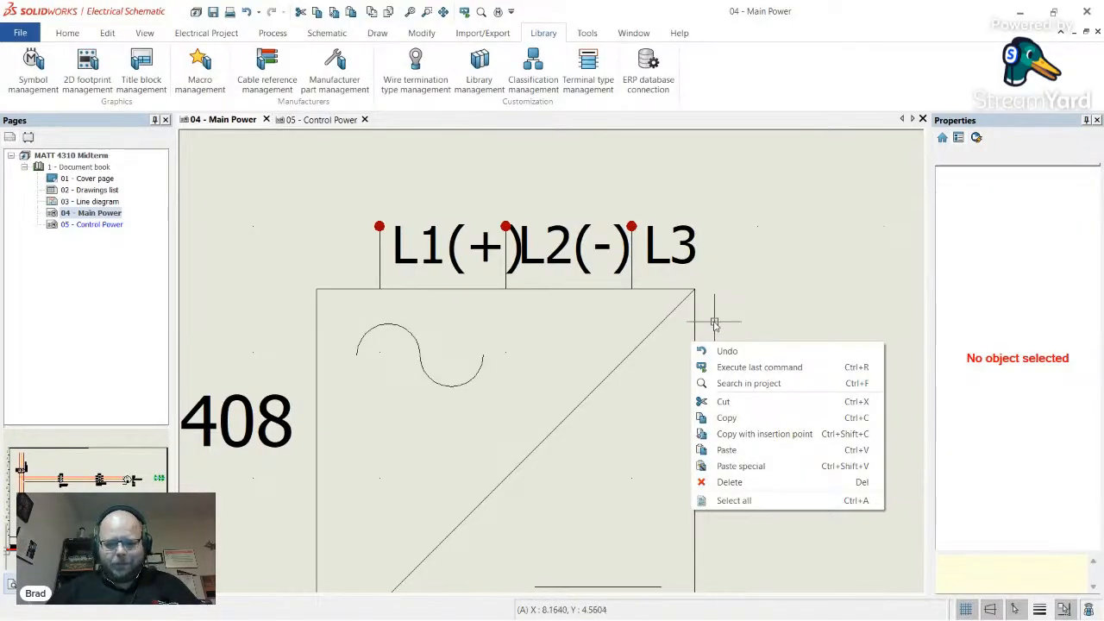
click(696, 324)
right_click(696, 324)
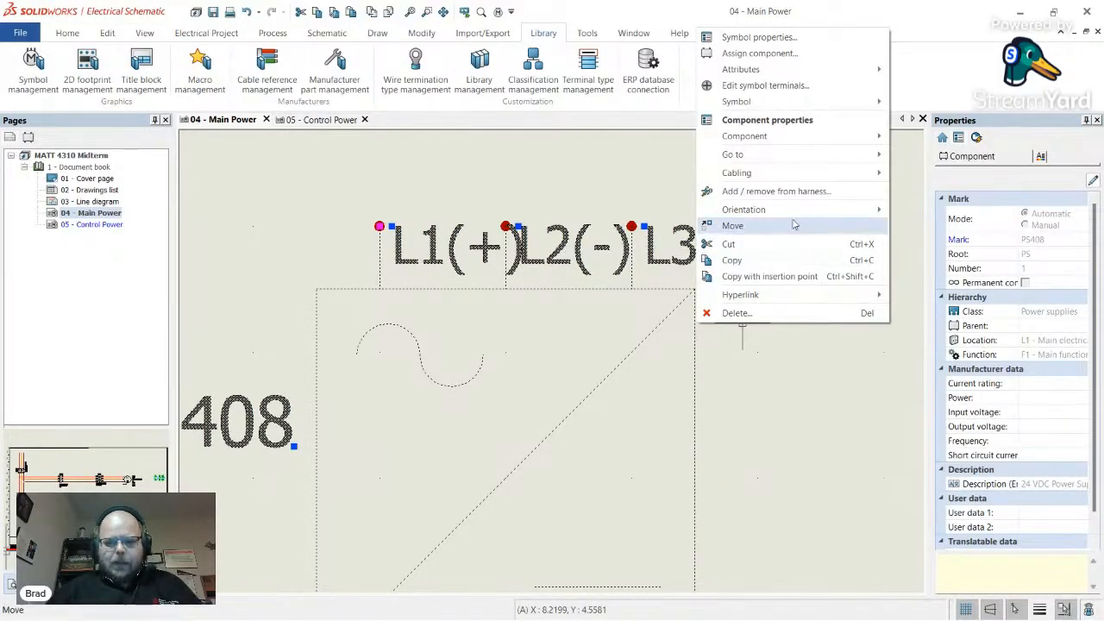
mouse_move(806, 218)
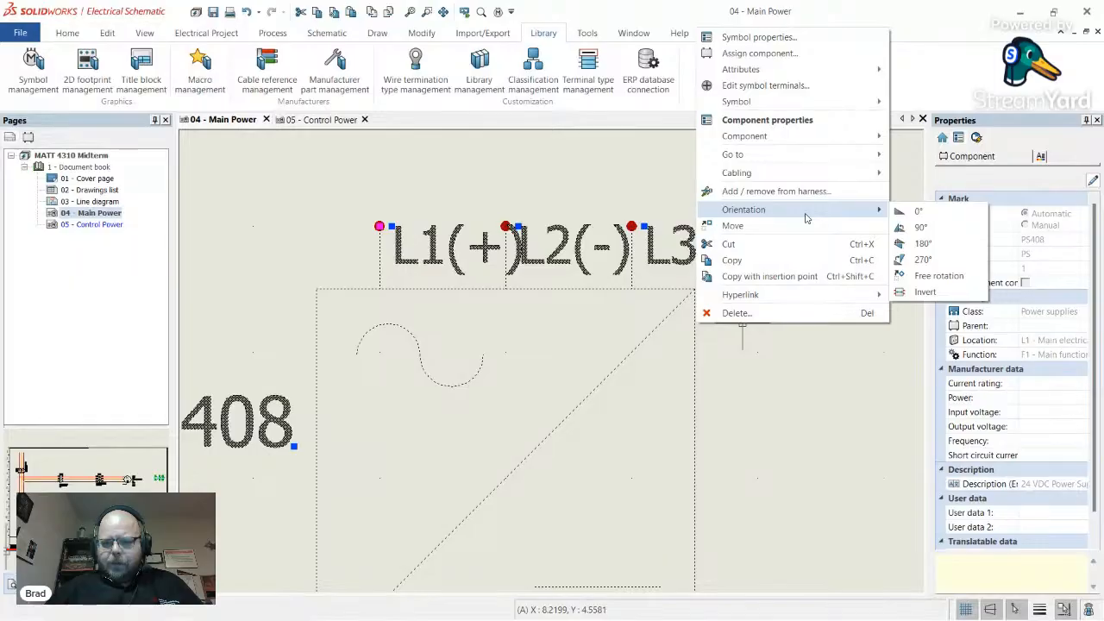
mouse_move(861, 101)
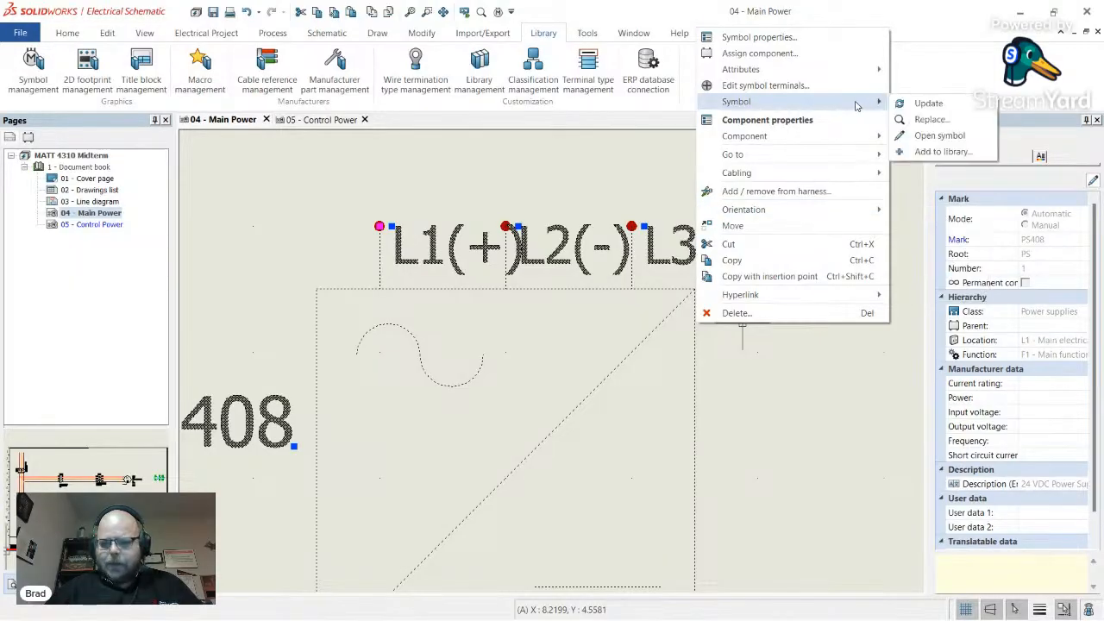
click(929, 103)
click(798, 266)
- Inspect PS408's crowded L2(-) and L3 labels, then reopen its symbol for editing
scroll(734, 277, down, 5)
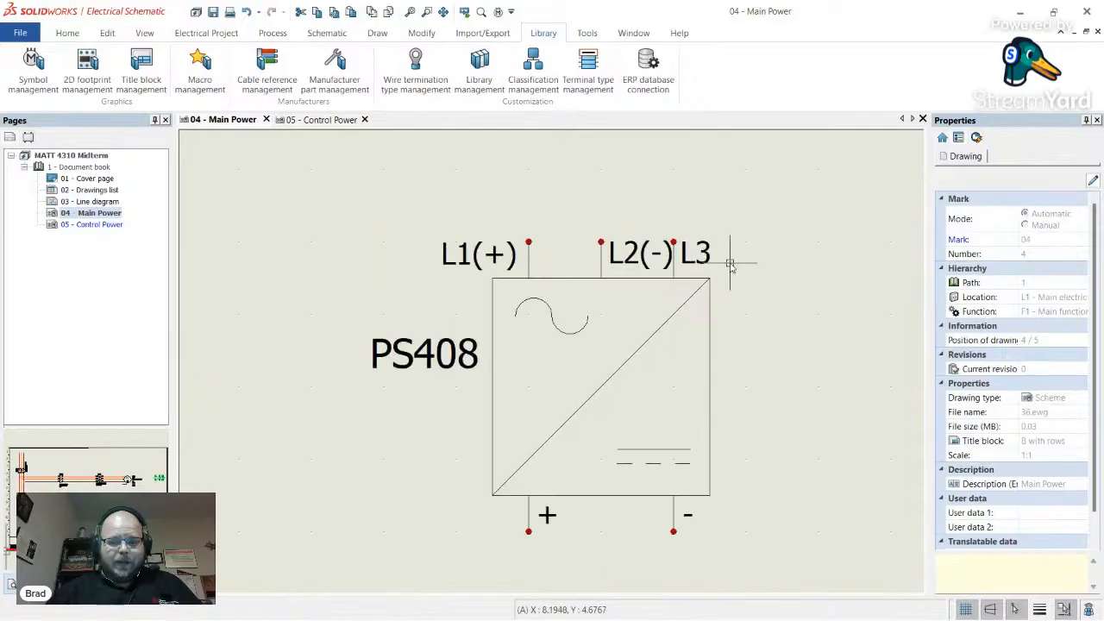
scroll(734, 294, down, 3)
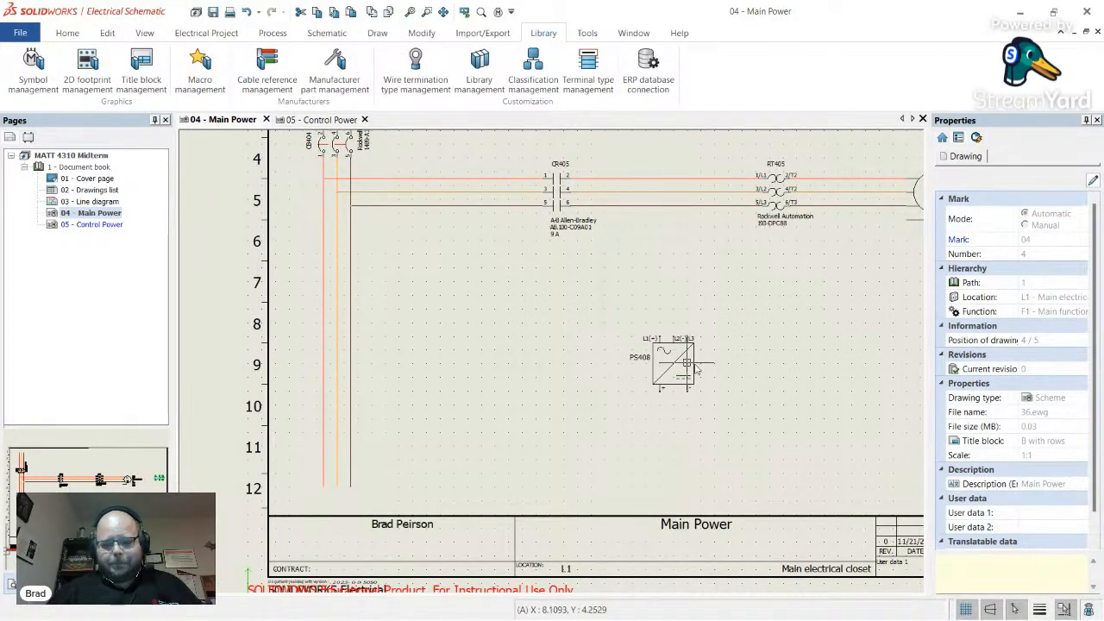
scroll(697, 367, up, 3)
scroll(686, 360, down, 2)
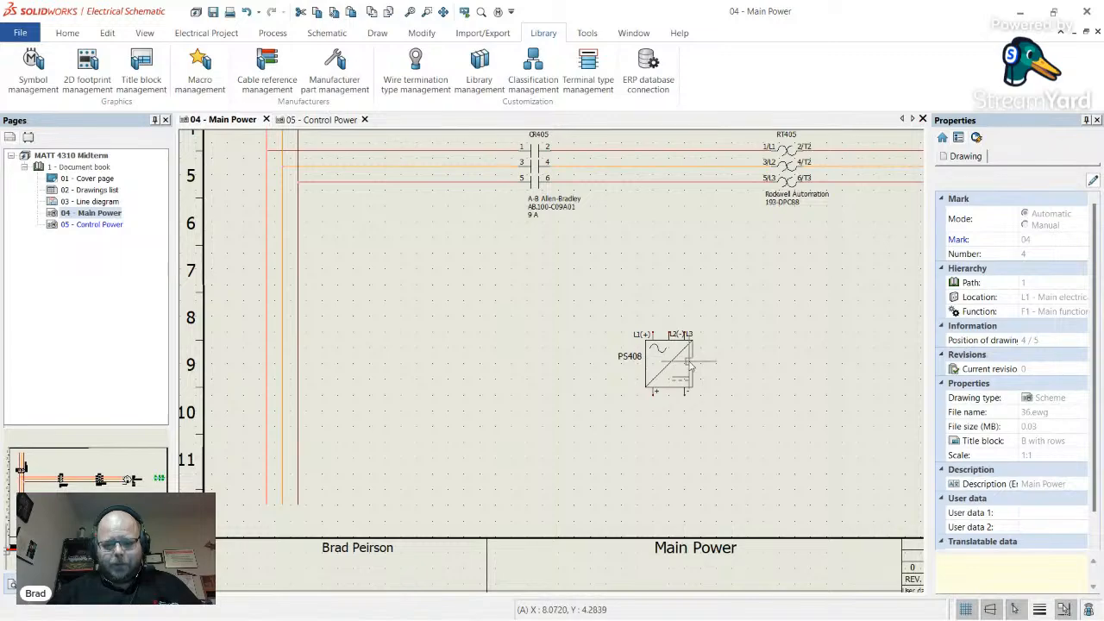
scroll(572, 308, down, 4)
scroll(474, 270, up, 2)
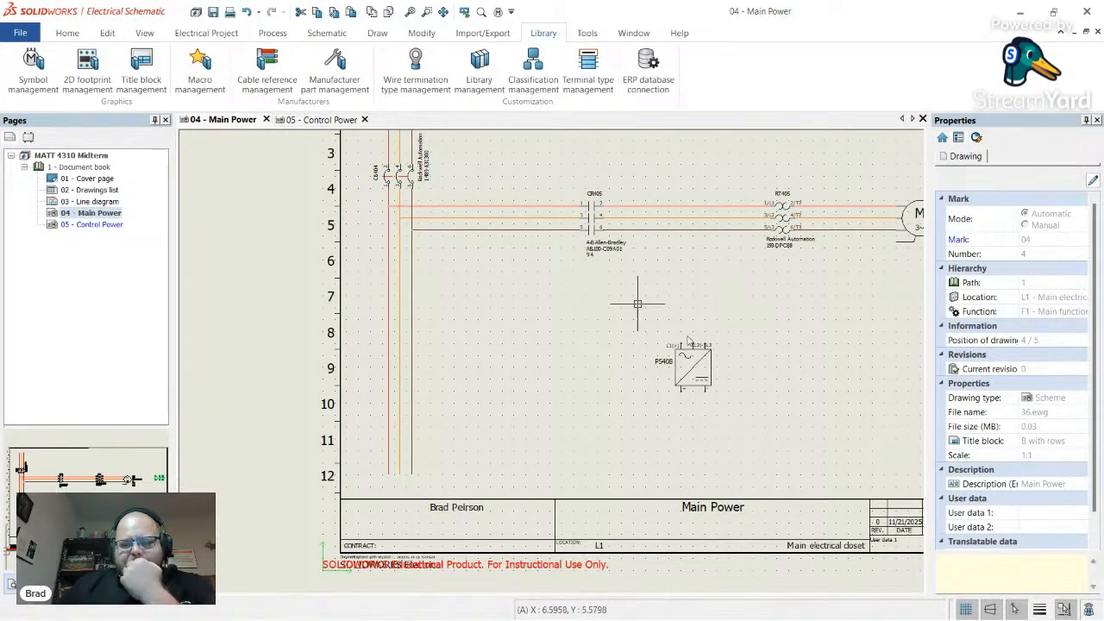
scroll(688, 340, up, 3)
scroll(611, 387, up, 3)
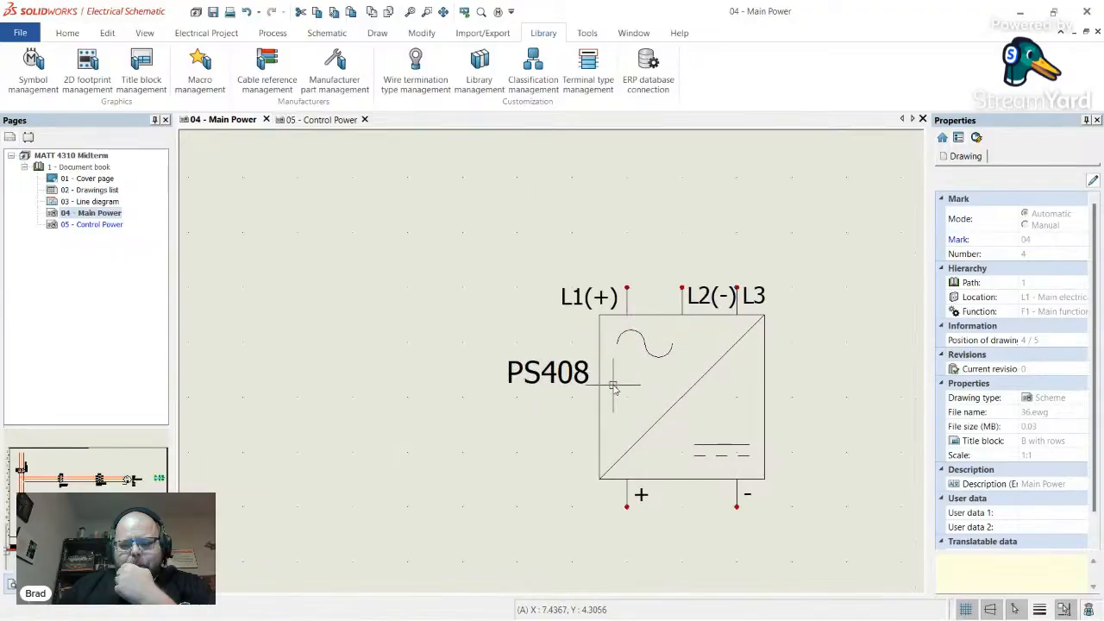
click(565, 379)
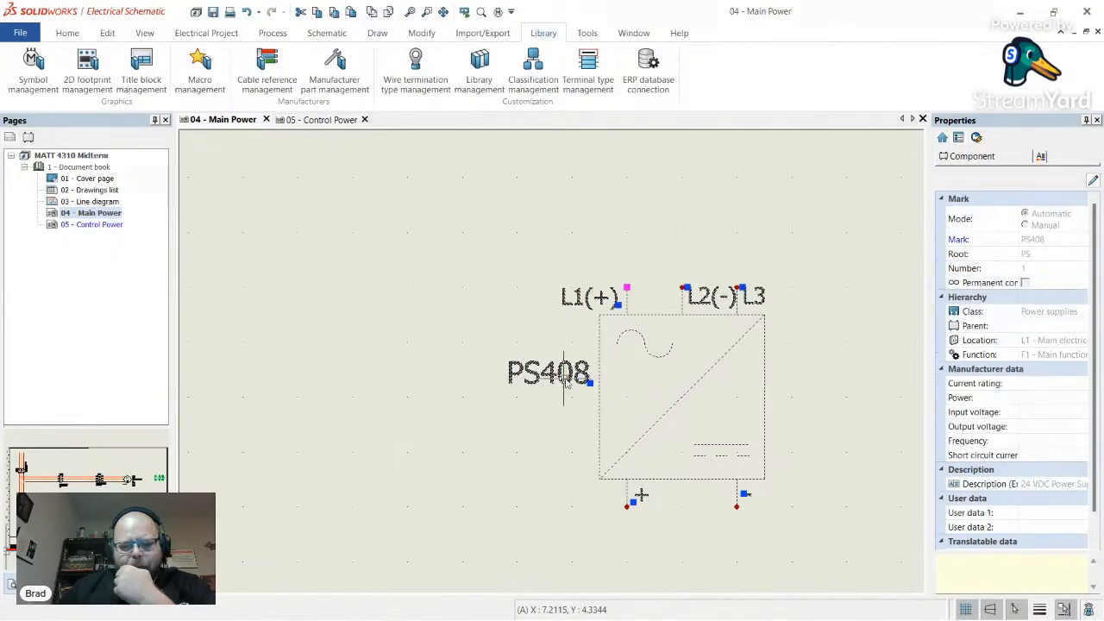
right_click(601, 402)
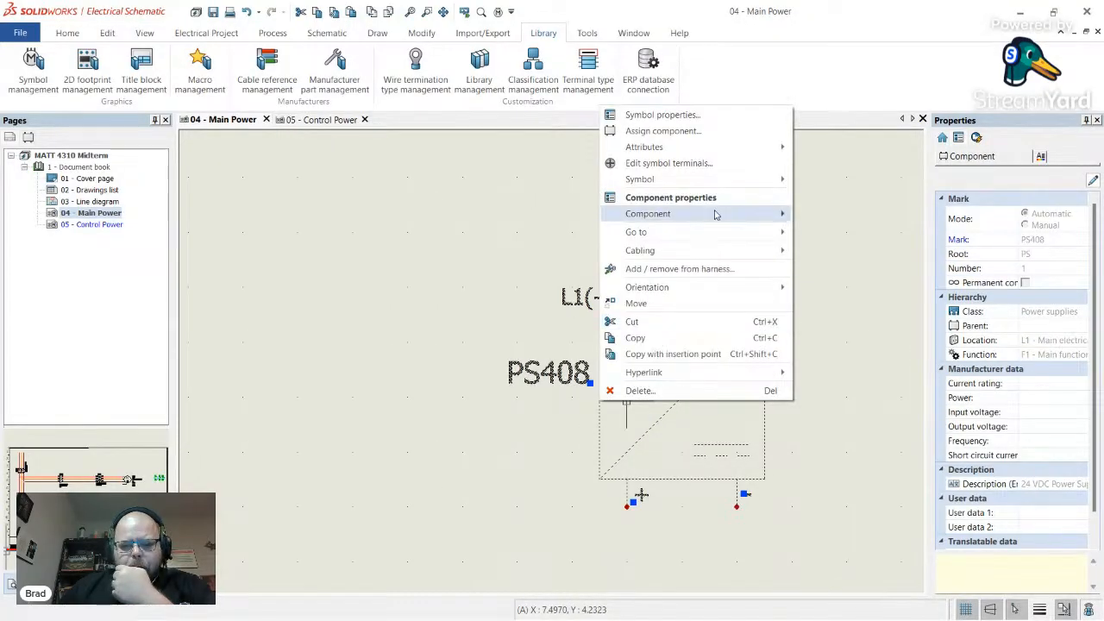
mouse_move(747, 181)
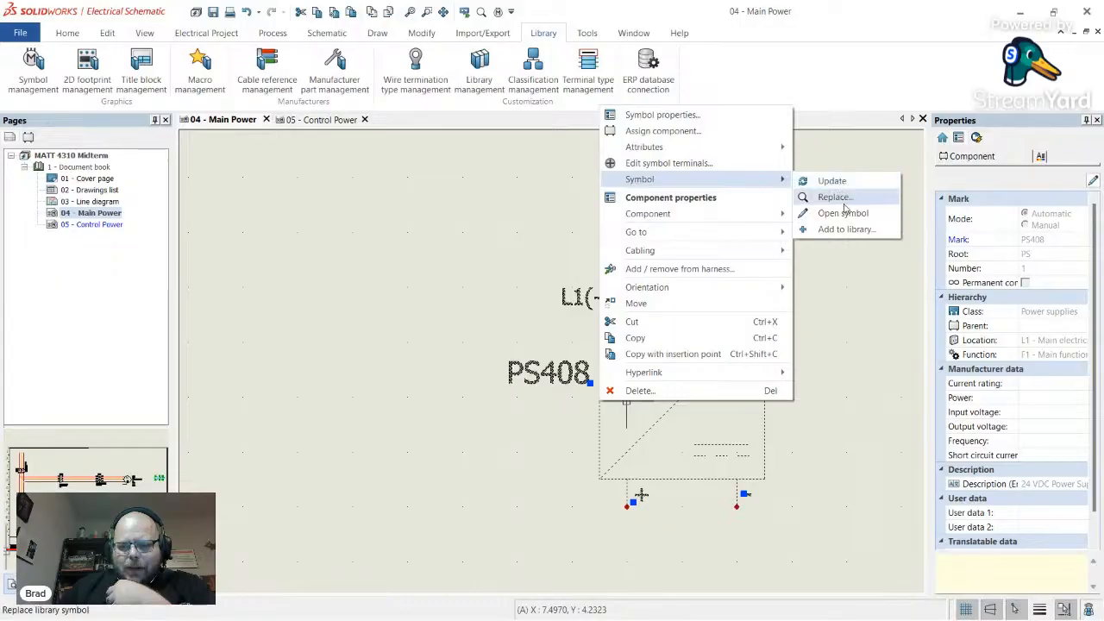
click(845, 213)
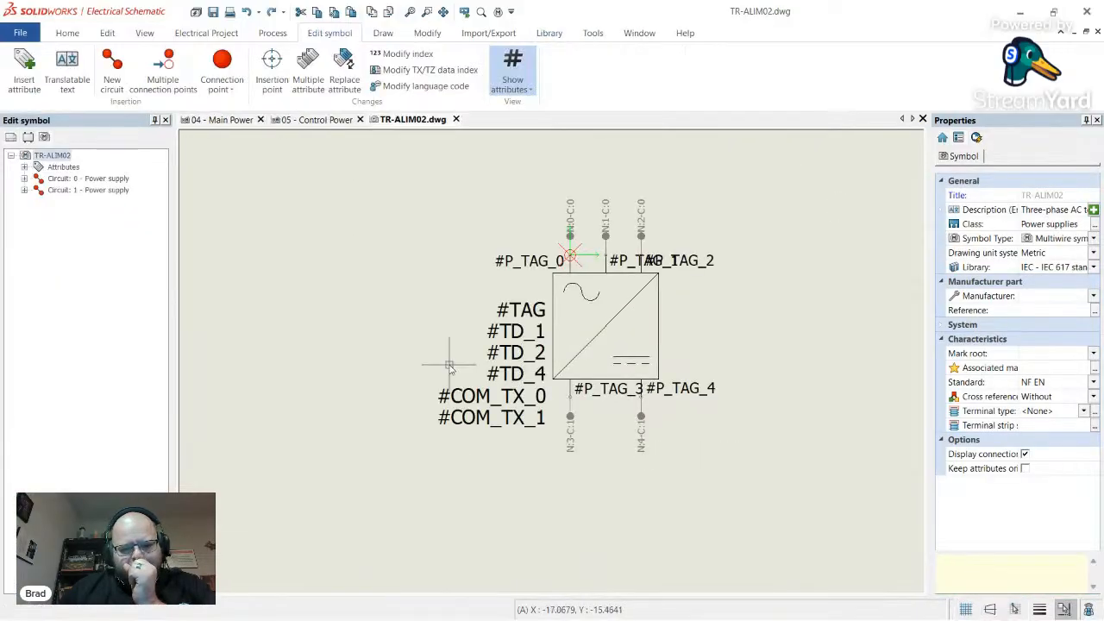
- Delete the #TD and #COM_TX attributes from the TR-ALIM02 symbol
scroll(507, 377, up, 4)
drag(557, 506, 441, 294)
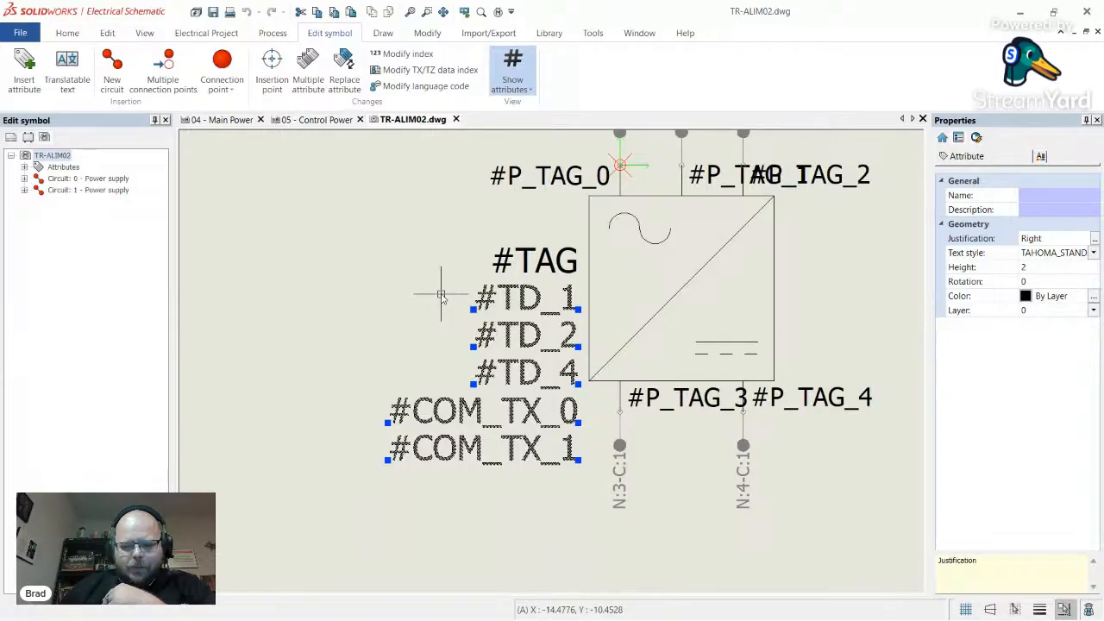
key(Delete)
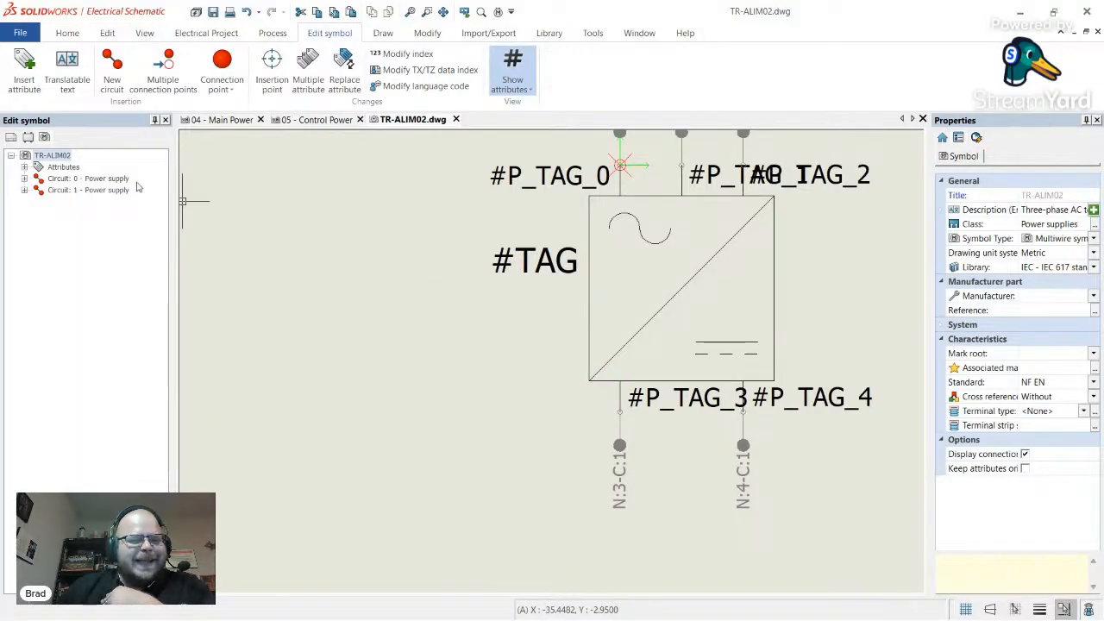
- Insert the #REF_MAN and #REF_REF manufacturer part attributes into the symbol
right_click(59, 168)
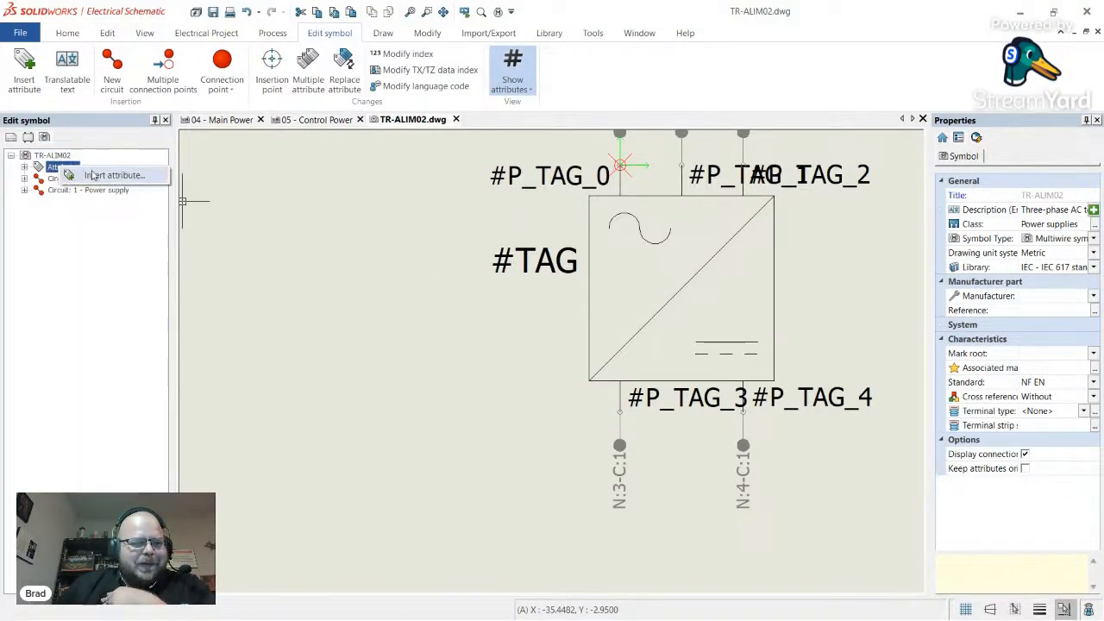
click(91, 175)
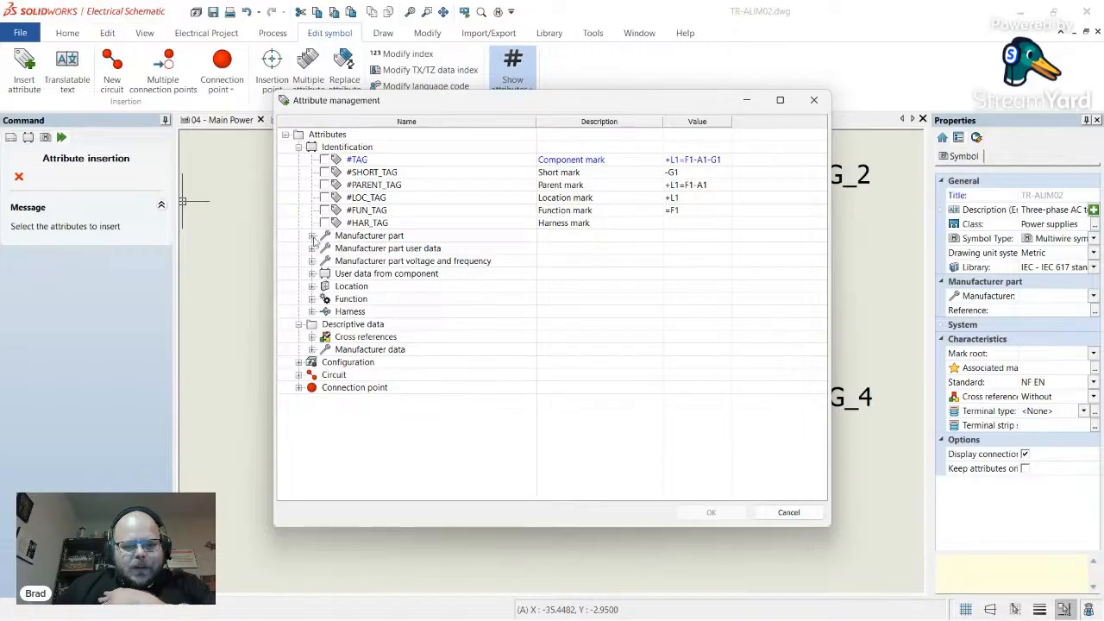
click(312, 237)
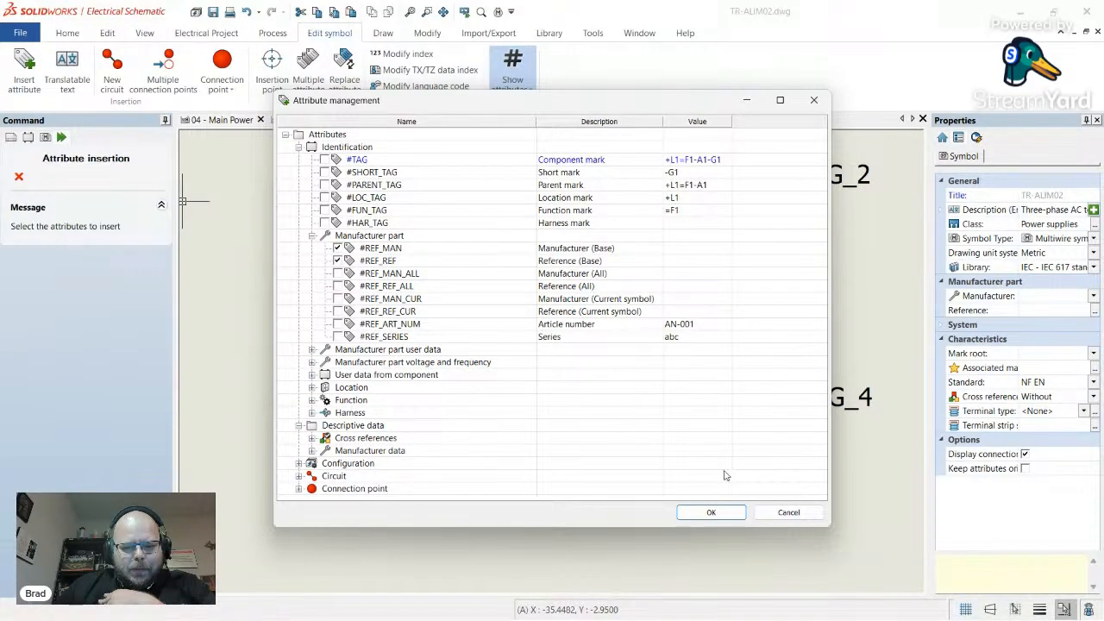
click(711, 513)
- Place #REF_MAN and #REF_REF left of the symbol, right-justified at text height 1.5
click(464, 357)
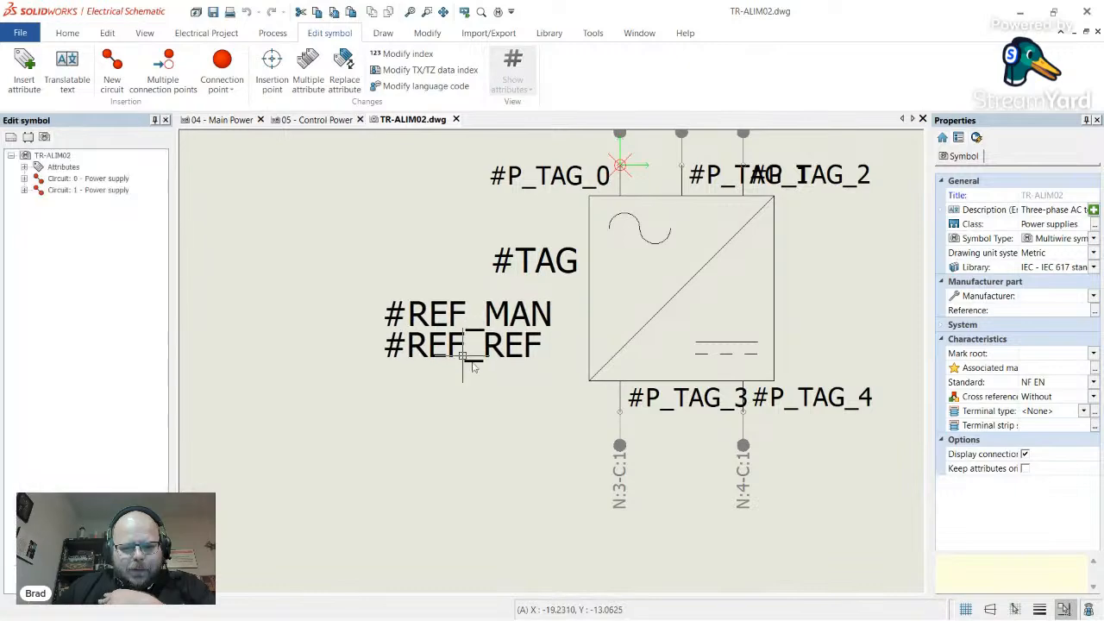
drag(498, 407, 397, 322)
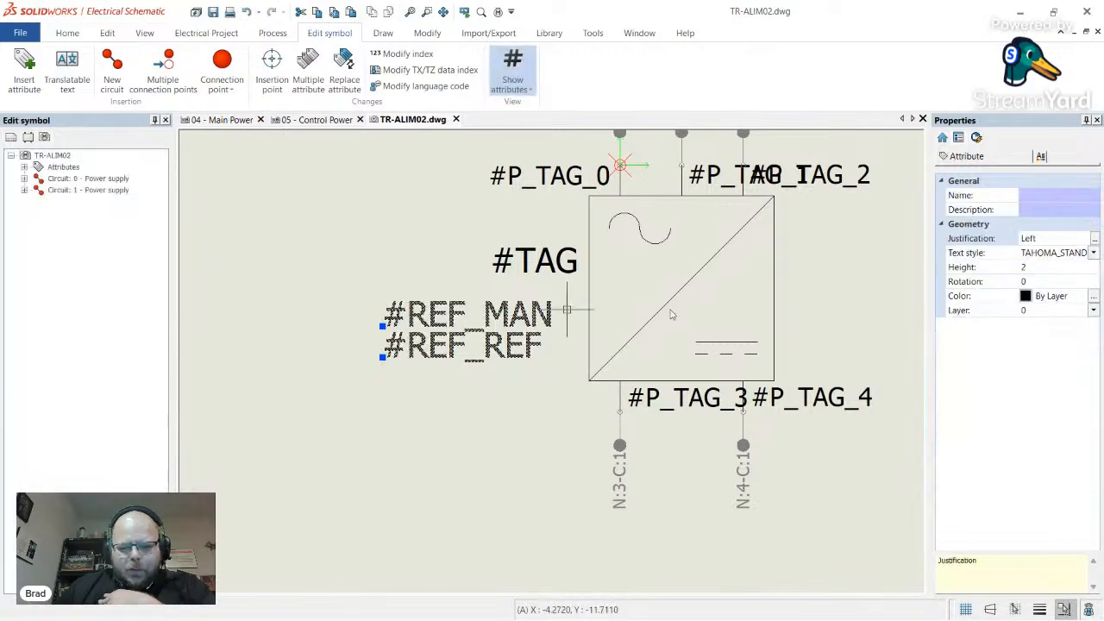
click(1094, 240)
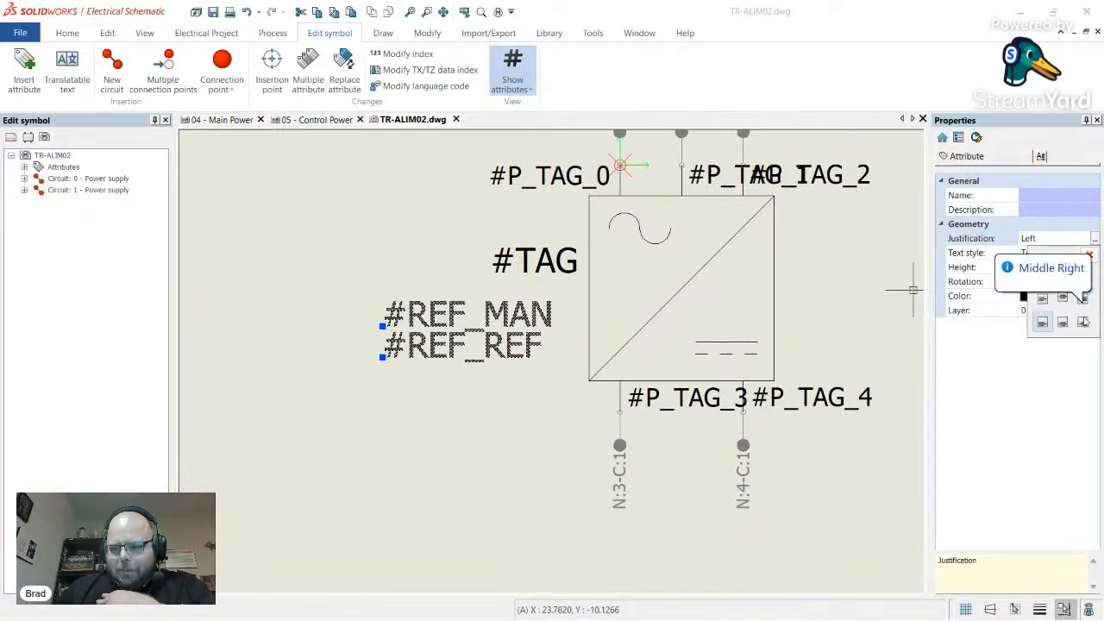
click(1083, 321)
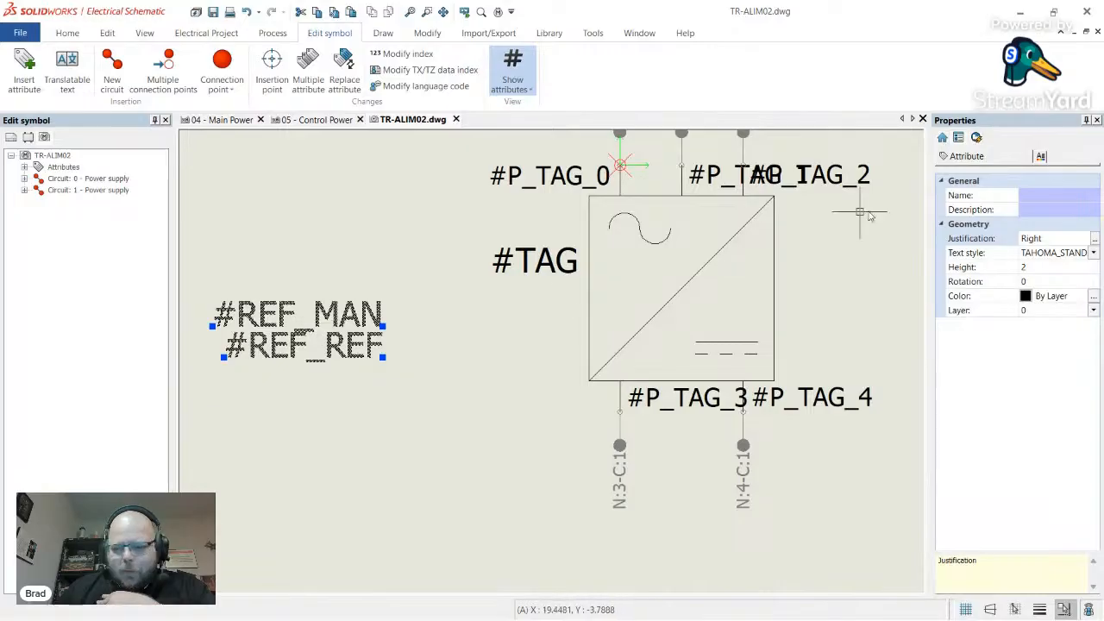
click(1041, 268)
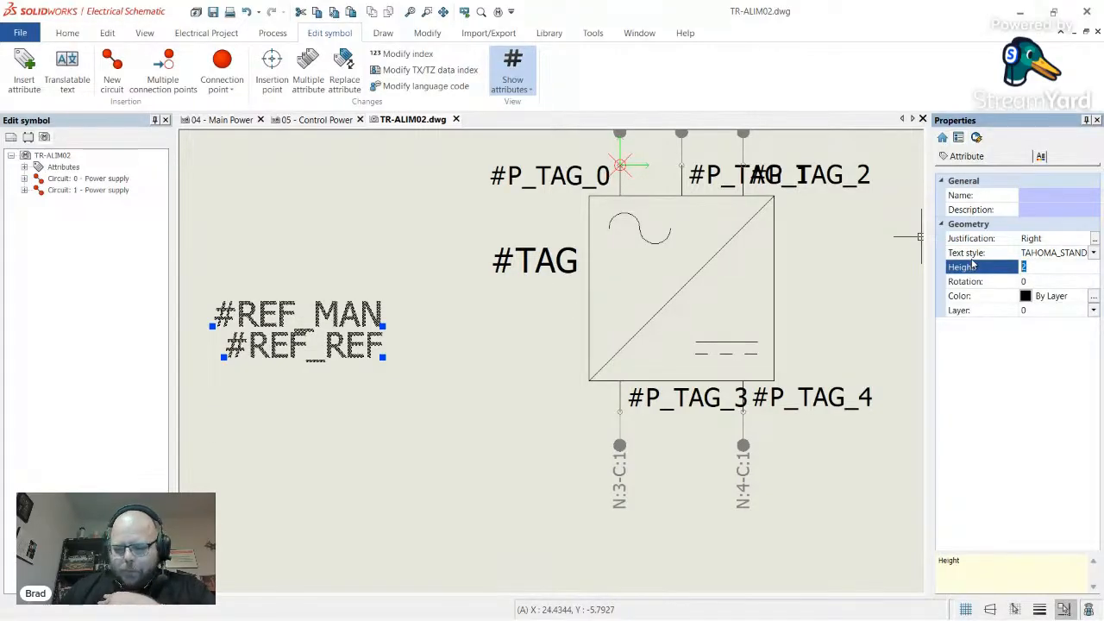
text(1.5)
key(Return)
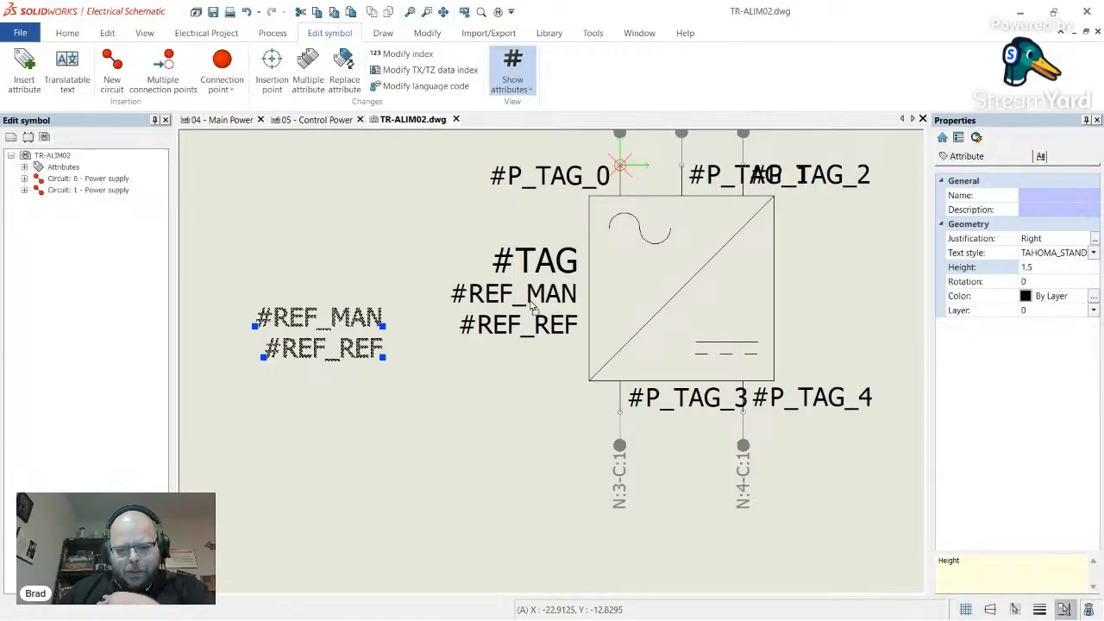
- Move the reference attributes under #TAG and close TR-ALIM02.dwg to return to Main Power
click(532, 308)
key(Escape)
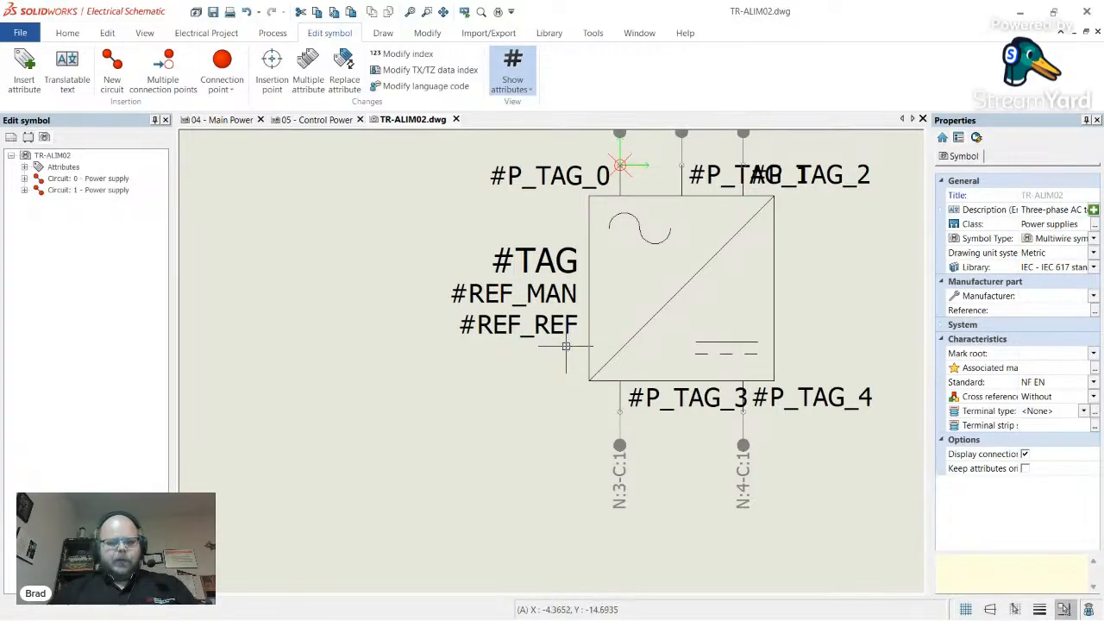
click(455, 119)
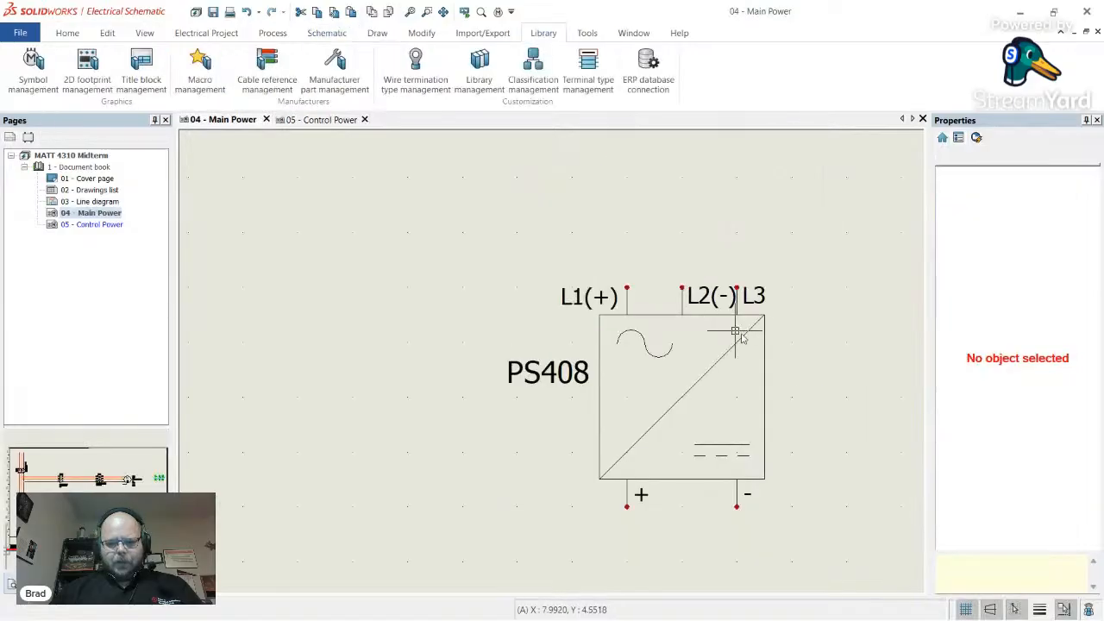
right_click(763, 348)
mouse_move(844, 241)
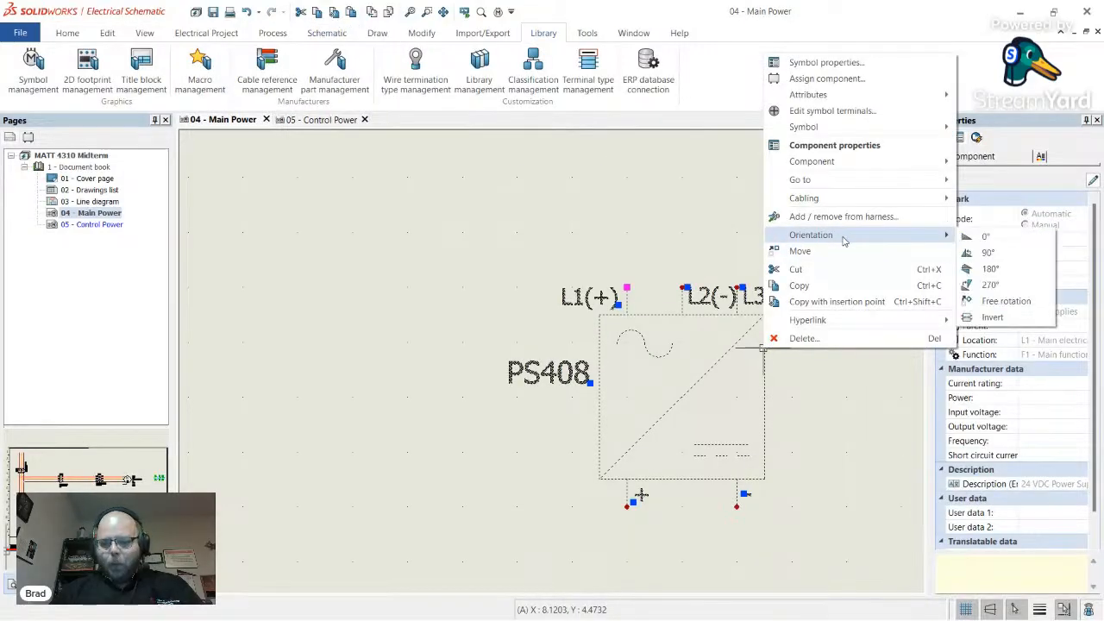
mouse_move(863, 128)
click(992, 127)
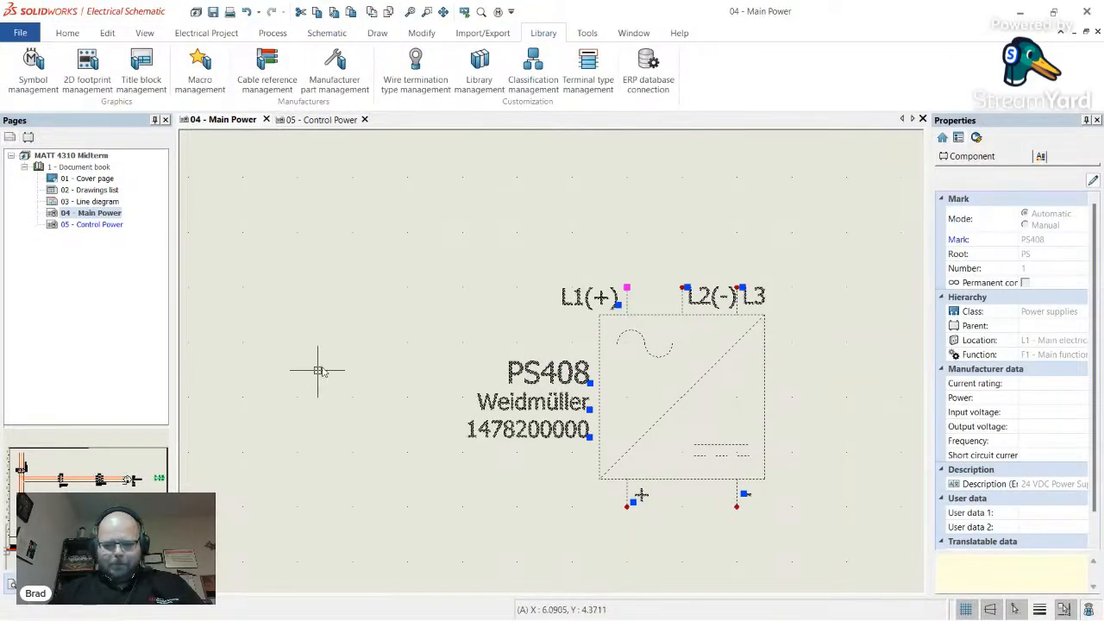
key(Escape)
scroll(892, 371, down, 3)
scroll(440, 315, down, 4)
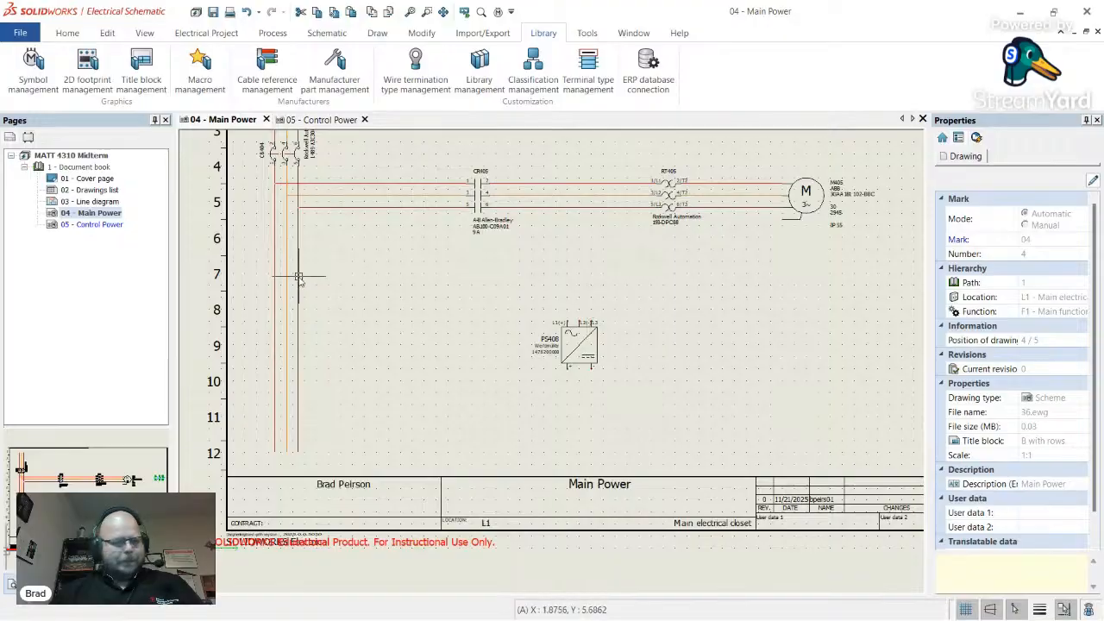
- Start single wires in the 'N L1 L2 L3 - Each phase with a color' style at the left bus
click(327, 33)
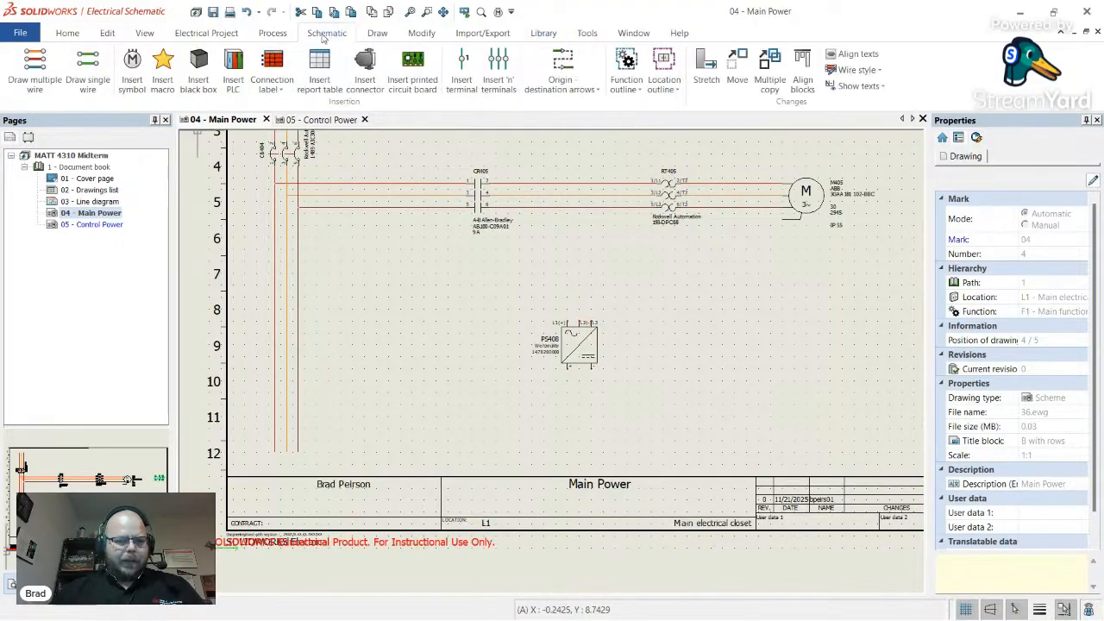
click(61, 84)
click(95, 81)
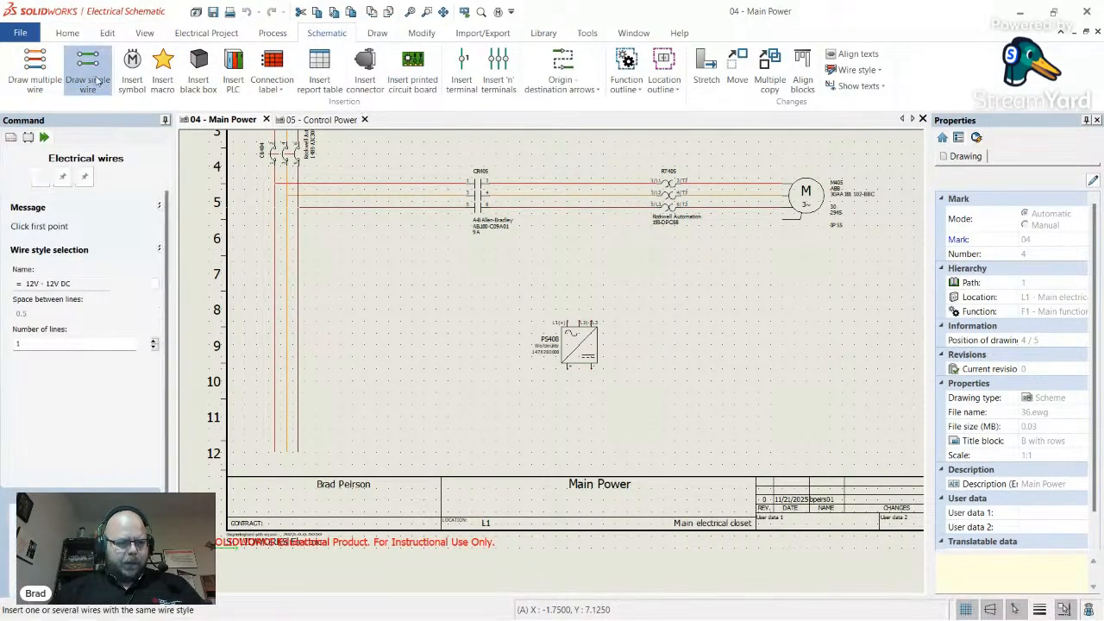
click(147, 284)
click(457, 289)
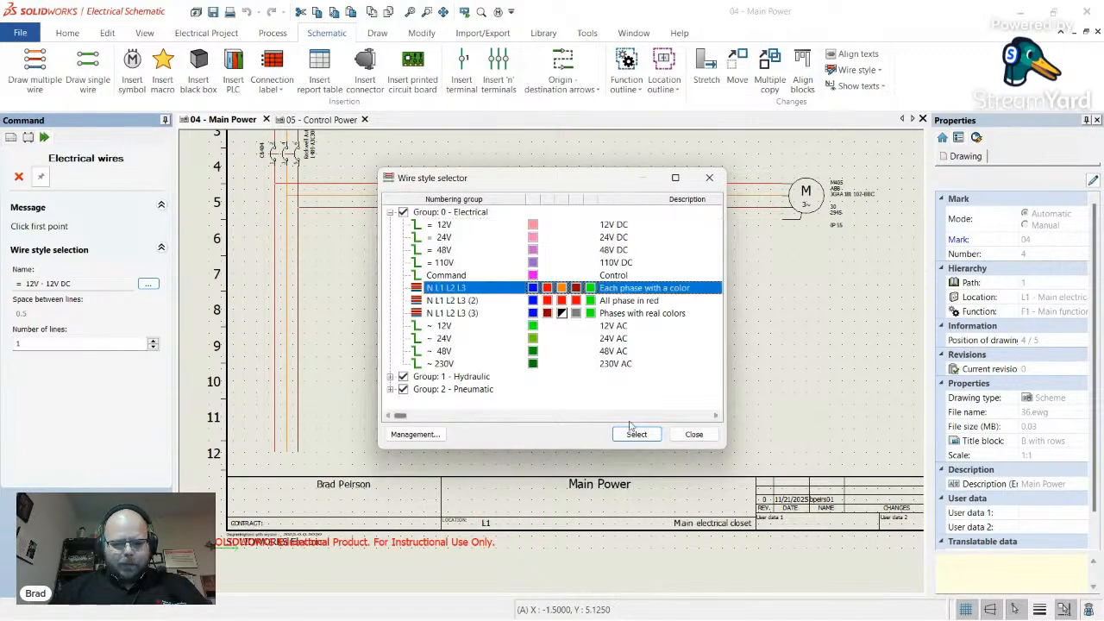
click(637, 434)
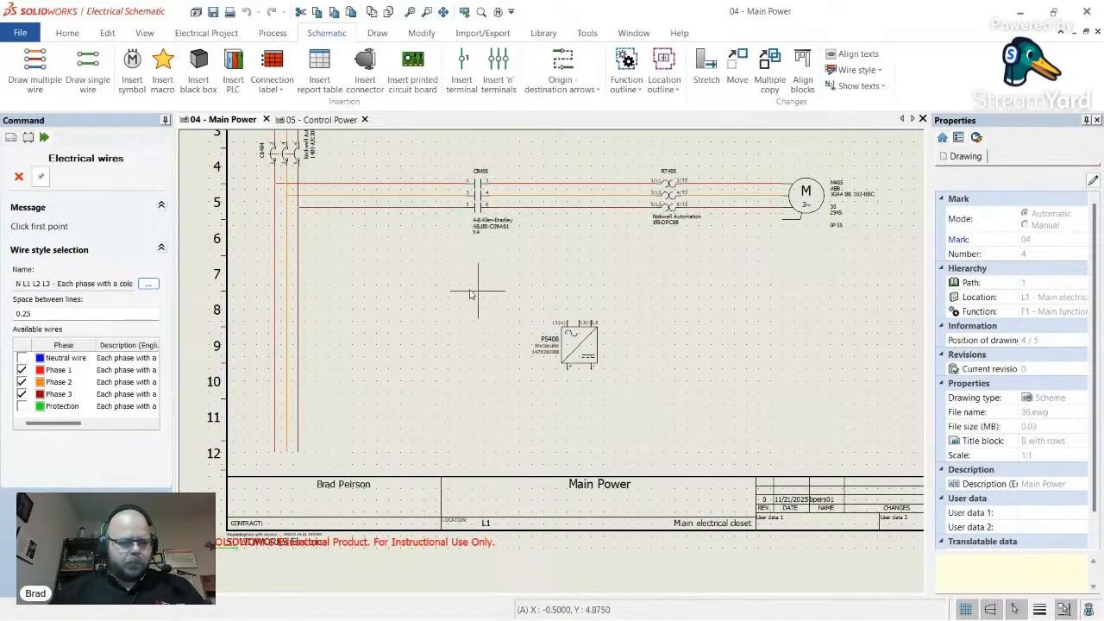
scroll(565, 334, up, 3)
scroll(365, 314, down, 3)
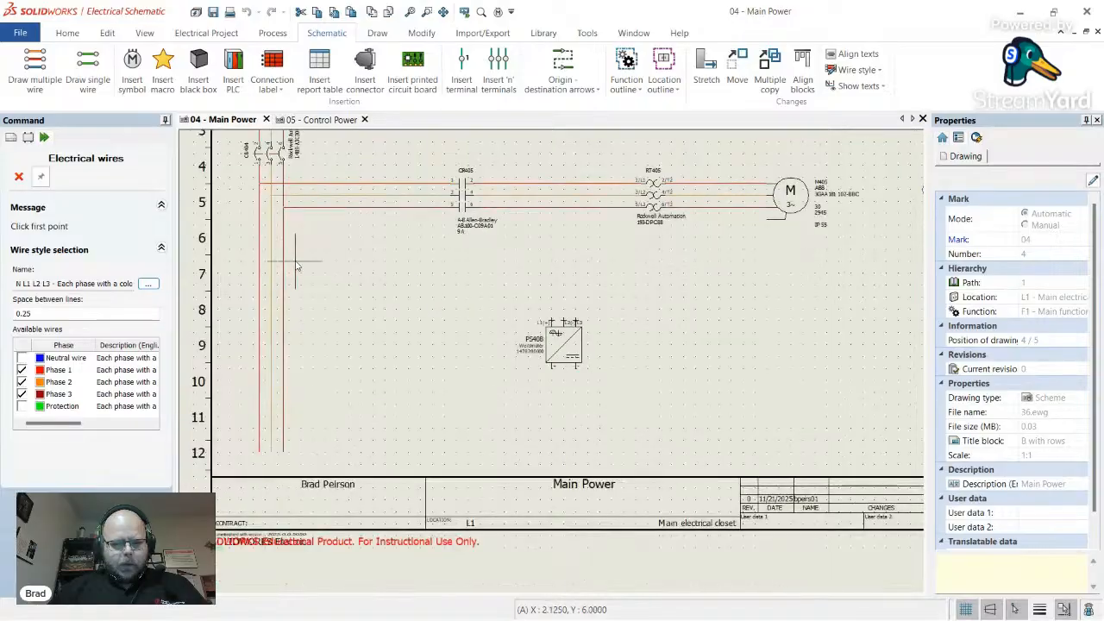
scroll(296, 266, up, 1)
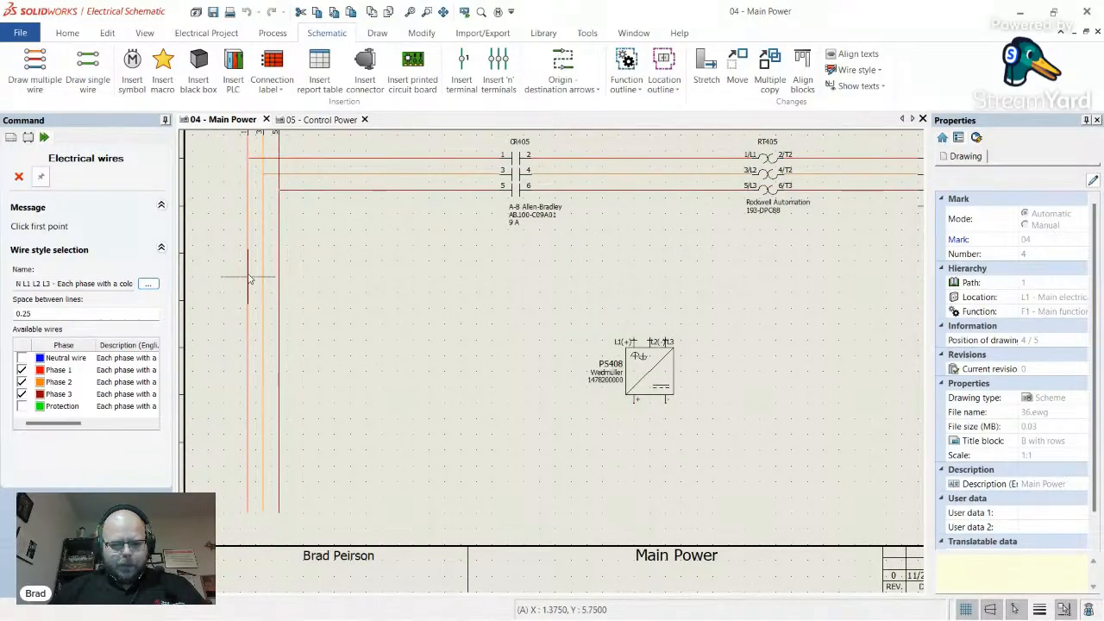
click(249, 279)
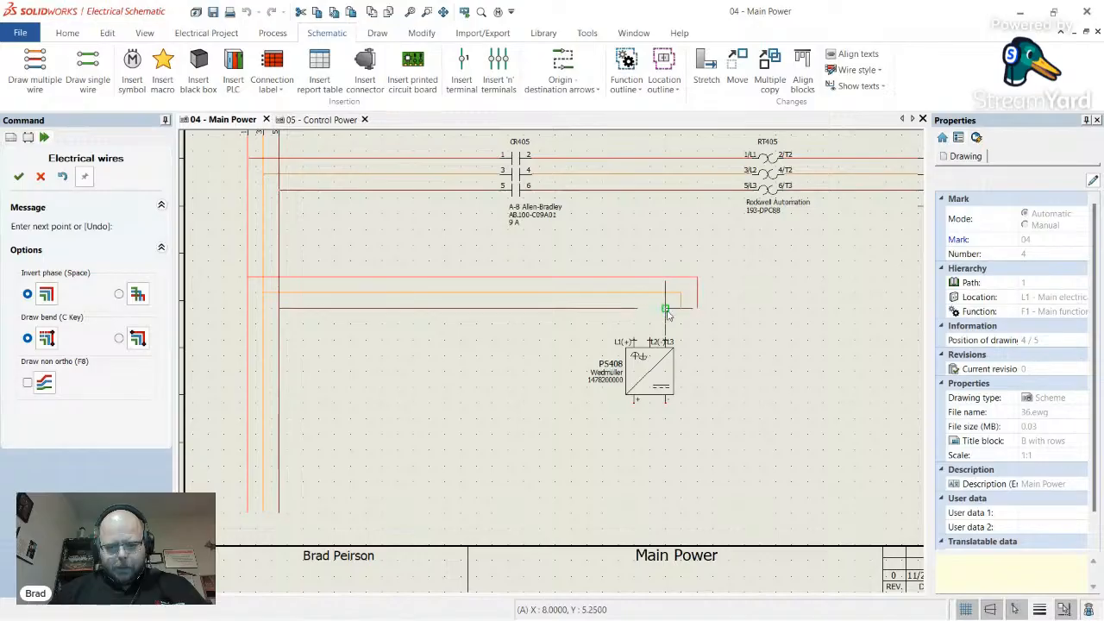
- Finish the three phase wires near PS408, then delete them as misplaced
click(669, 302)
right_click(669, 302)
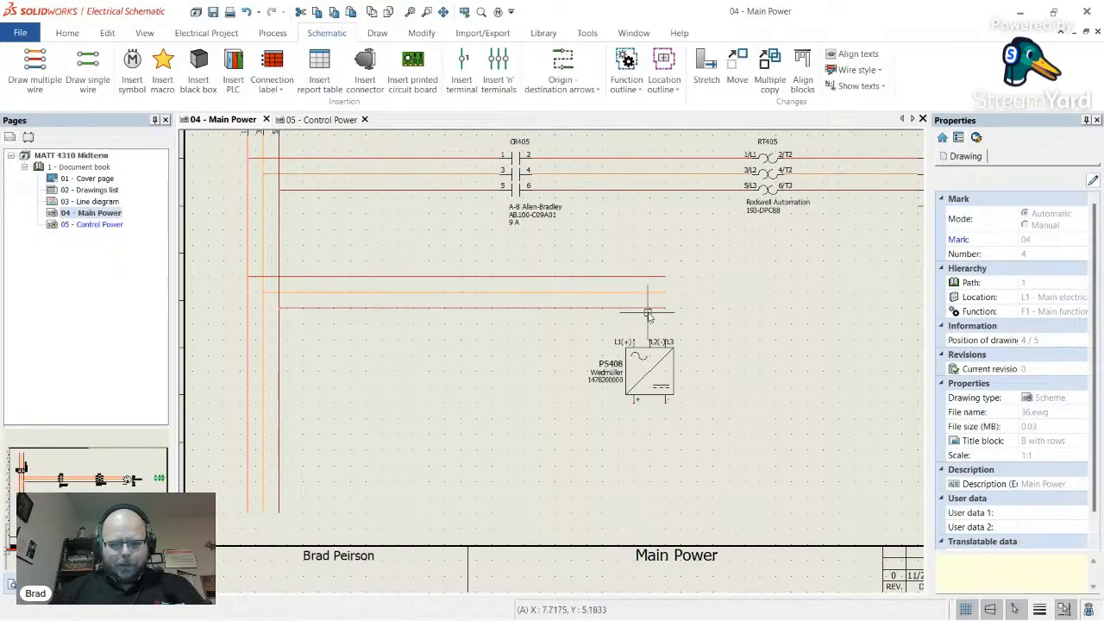
drag(687, 307, 561, 247)
key(Delete)
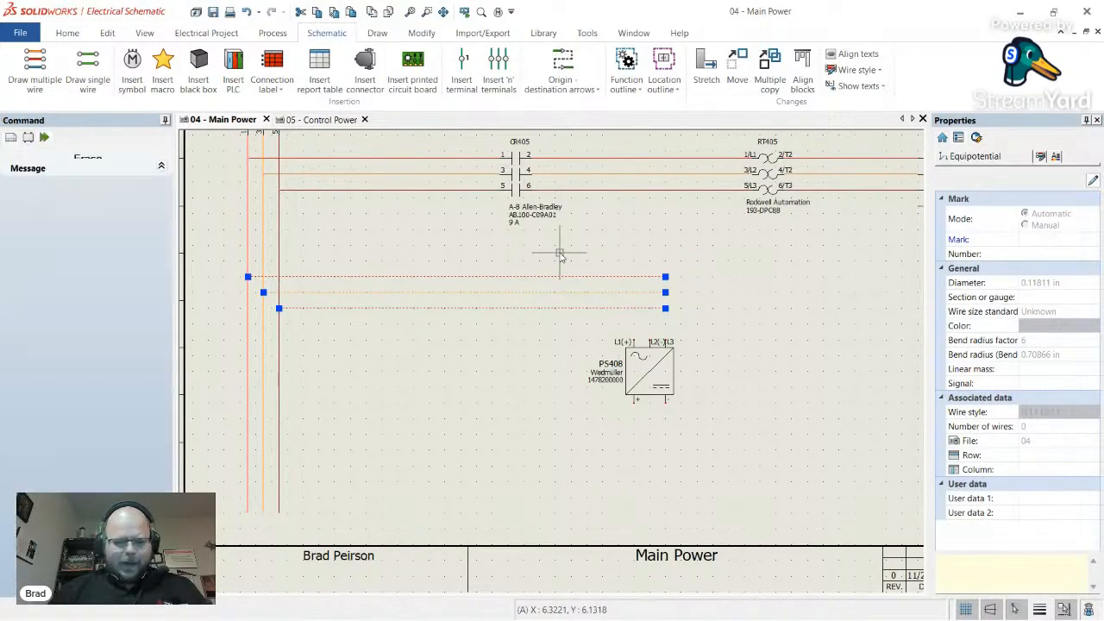
- Redraw the coloured phase wires from the left bus into PS408's L1, L2 and L3 terminals
click(88, 71)
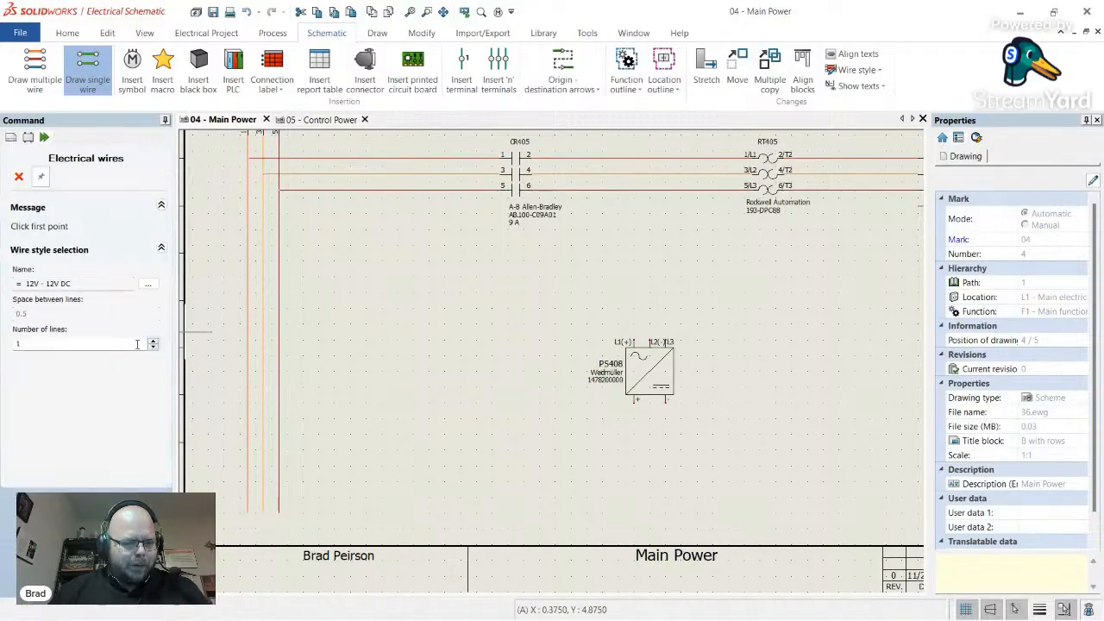
click(148, 284)
click(416, 293)
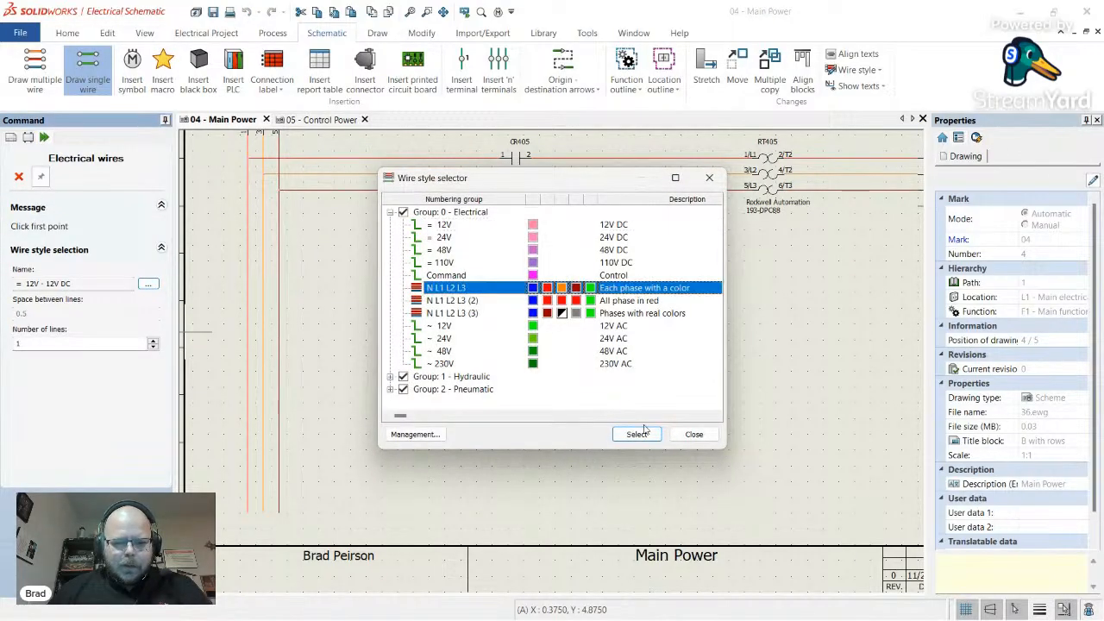
click(636, 434)
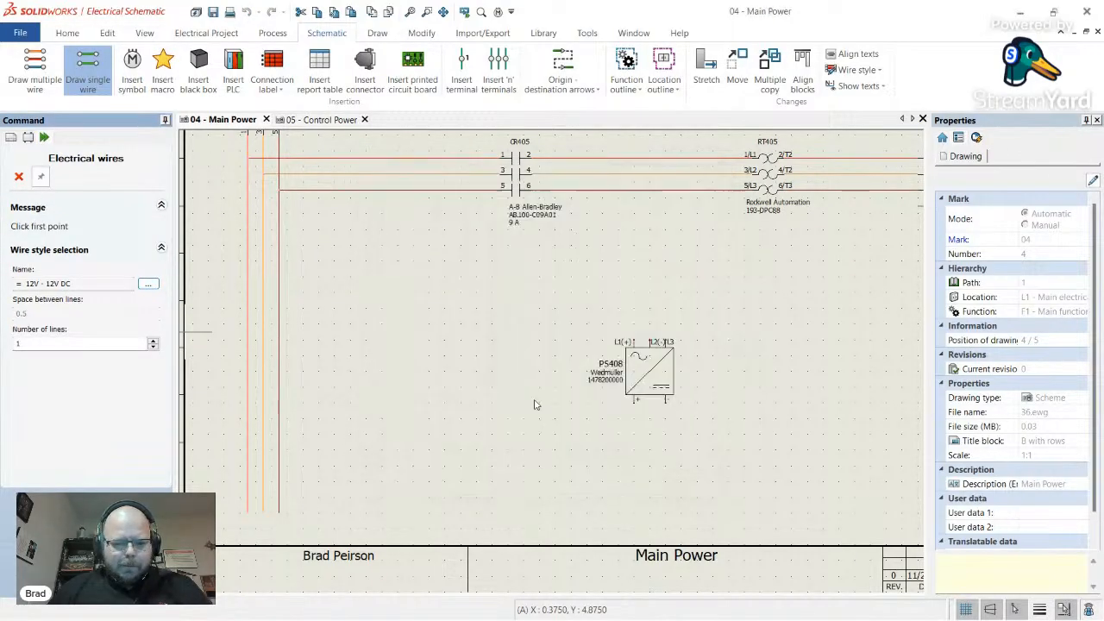
click(248, 260)
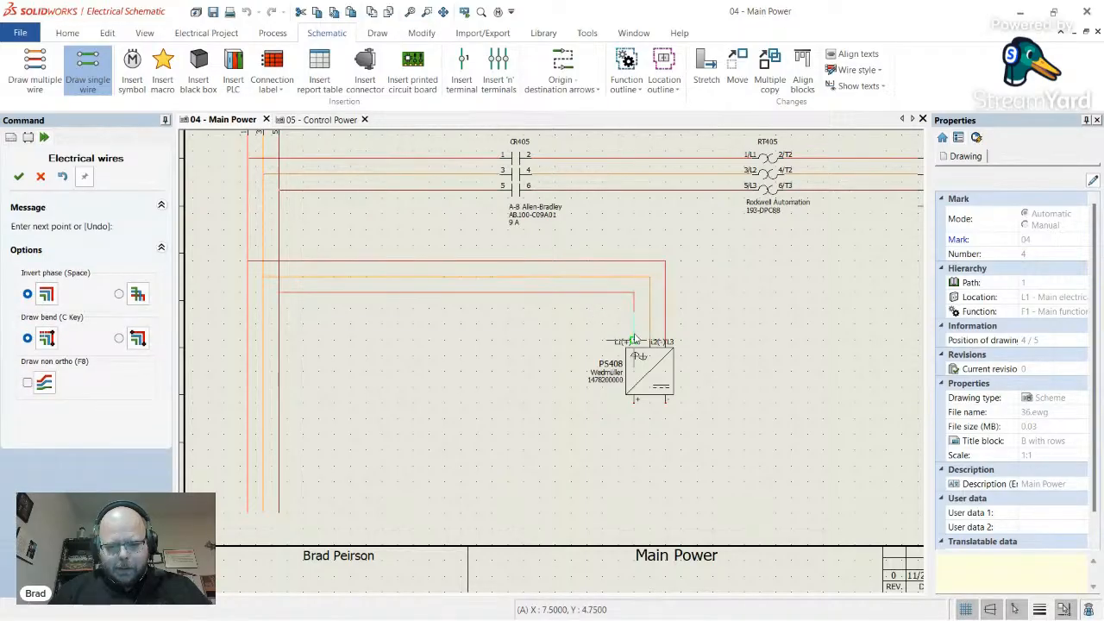
click(635, 340)
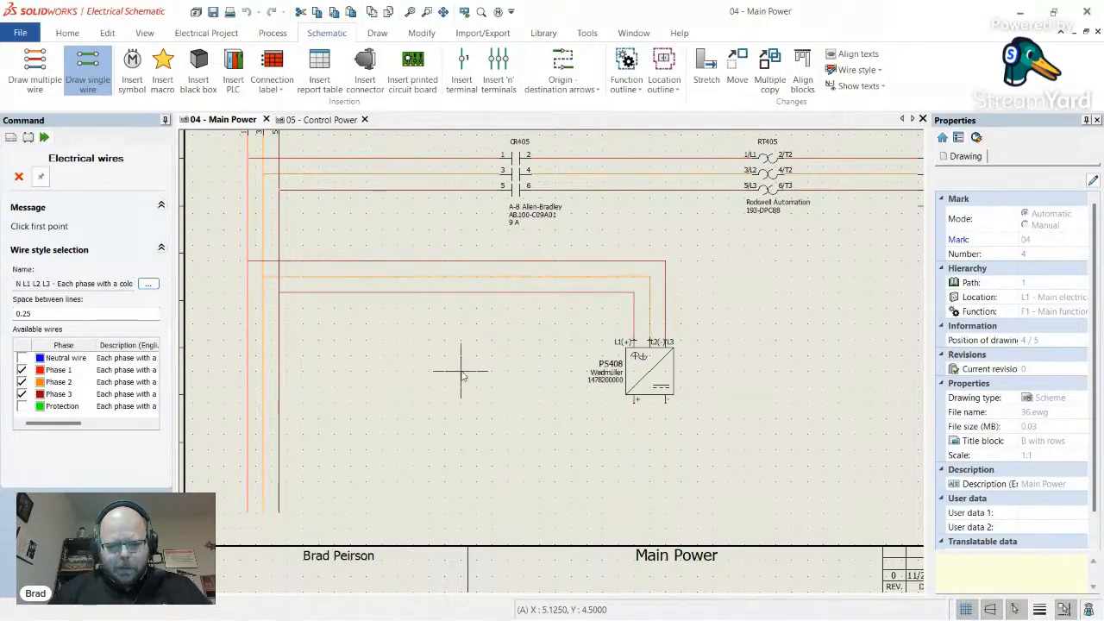
key(Escape)
scroll(515, 372, down, 2)
scroll(672, 337, up, 2)
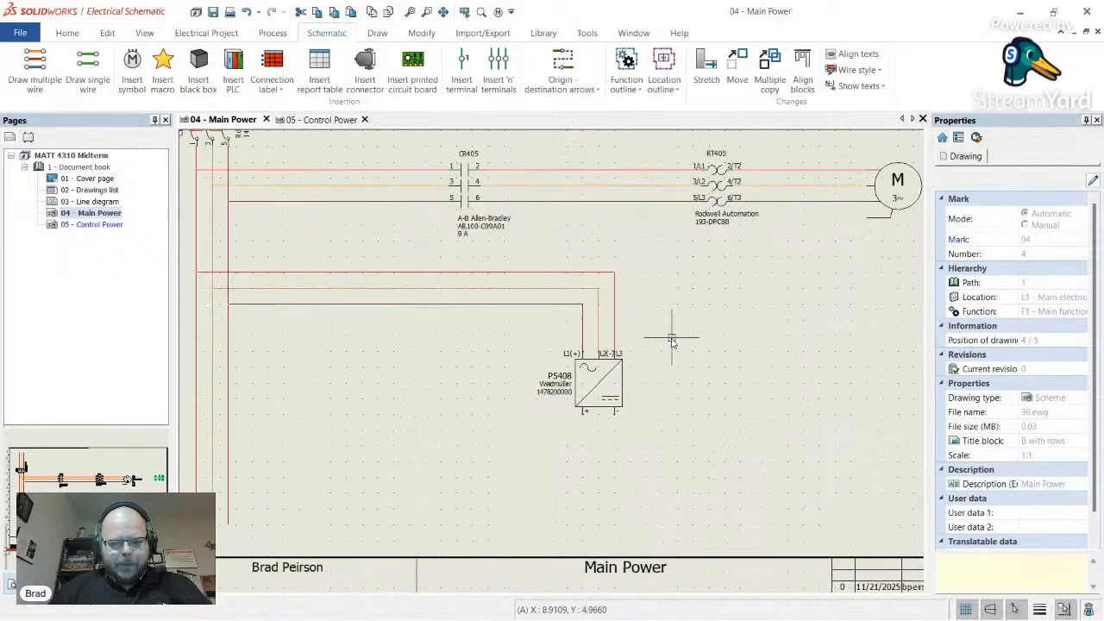
scroll(672, 339, up, 1)
scroll(741, 333, down, 2)
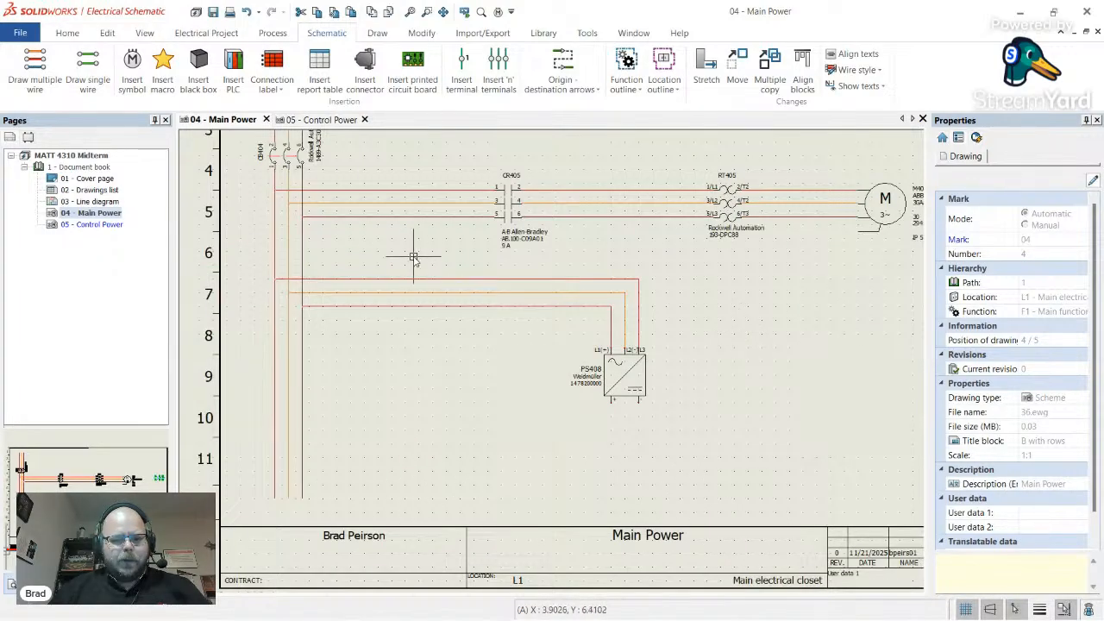
scroll(414, 257, up, 1)
scroll(665, 360, down, 1)
scroll(499, 317, up, 1)
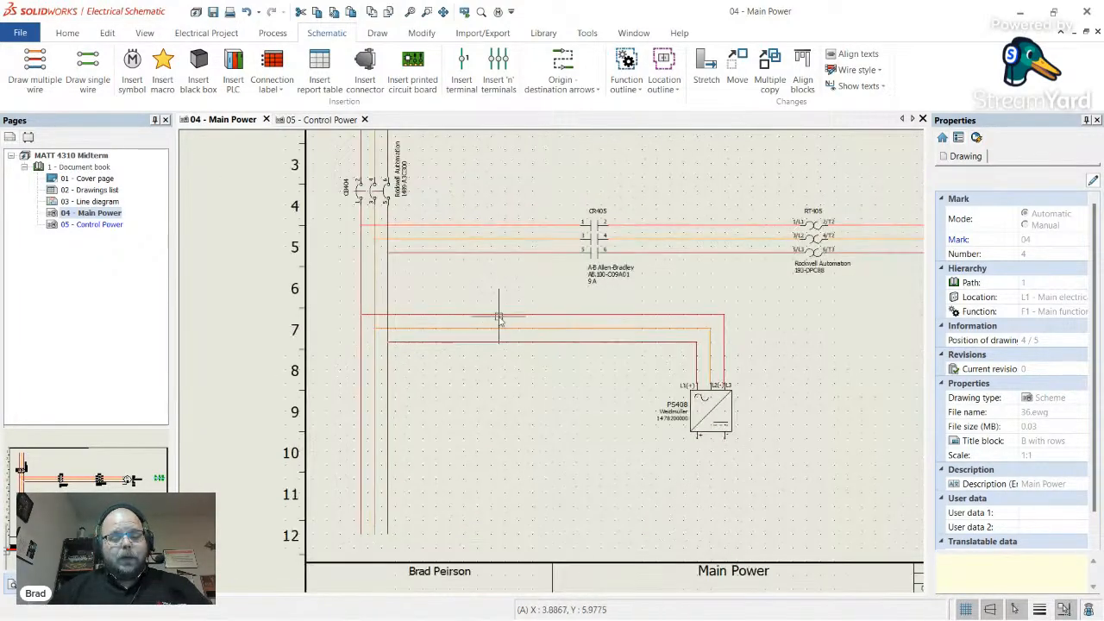
scroll(497, 321, down, 2)
scroll(496, 335, up, 2)
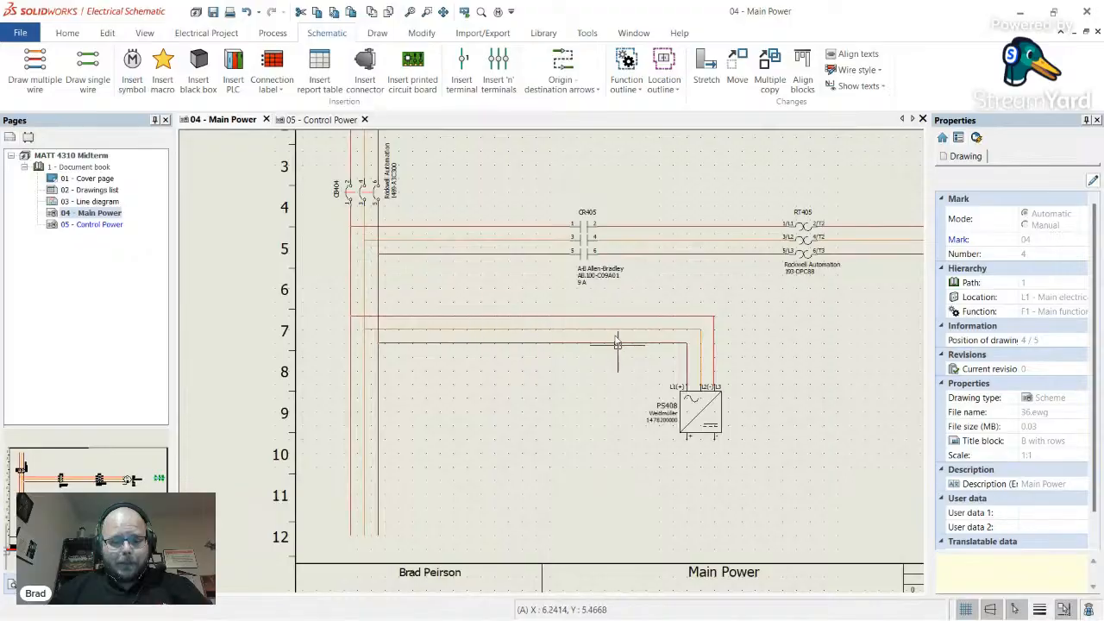
scroll(715, 384, up, 2)
scroll(451, 266, down, 2)
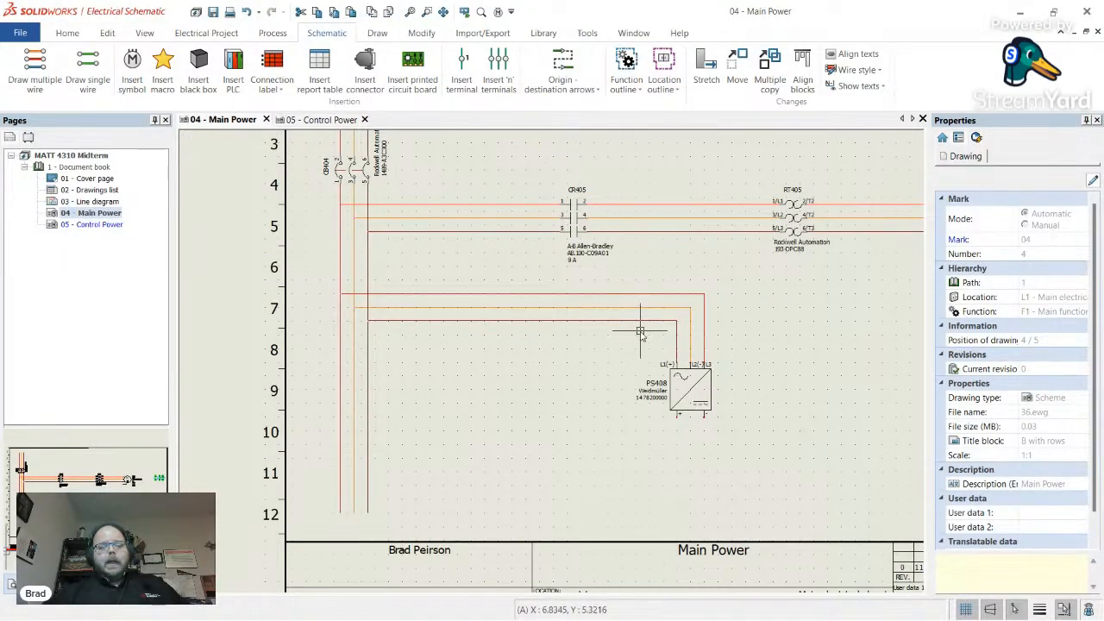
scroll(628, 399, up, 4)
scroll(630, 408, down, 2)
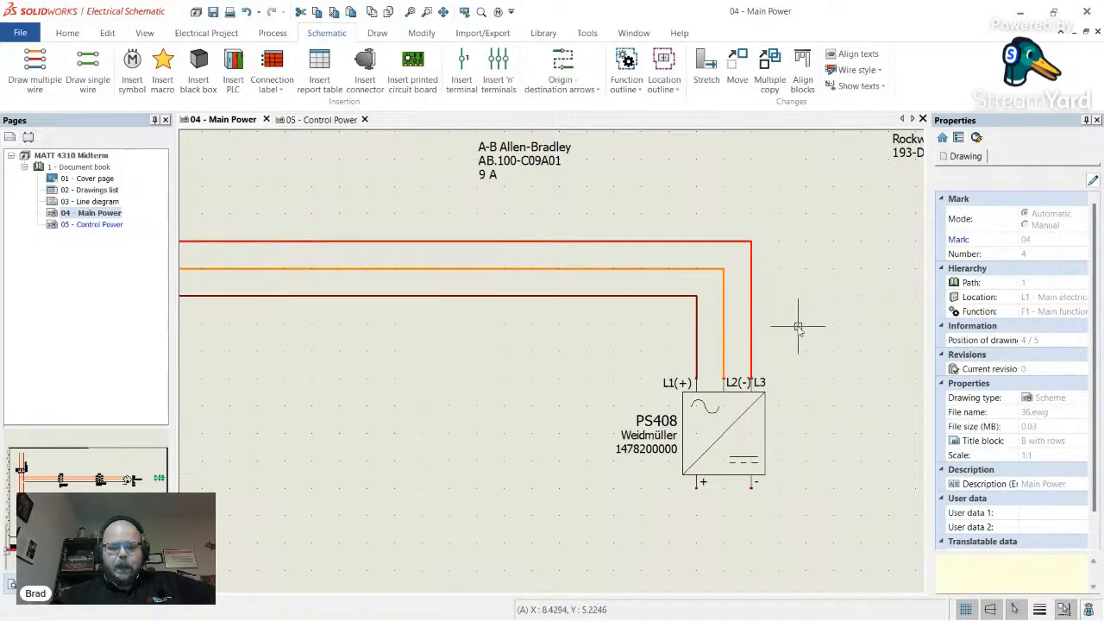
scroll(791, 319, down, 6)
scroll(589, 296, up, 4)
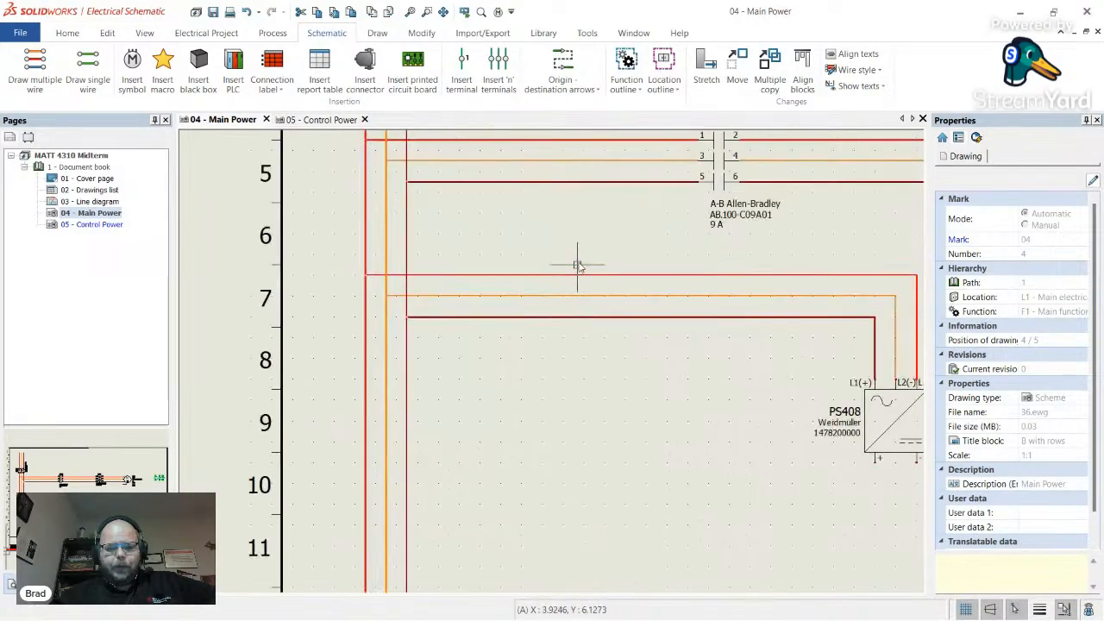
scroll(632, 295, down, 1)
scroll(631, 295, down, 1)
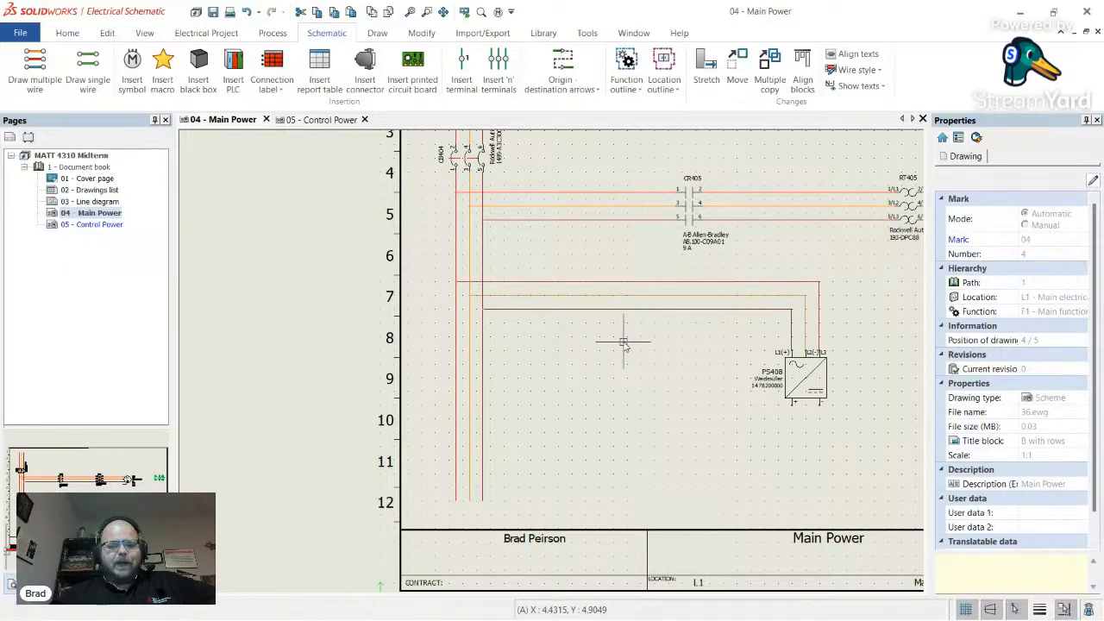
scroll(811, 373, up, 1)
scroll(820, 376, up, 1)
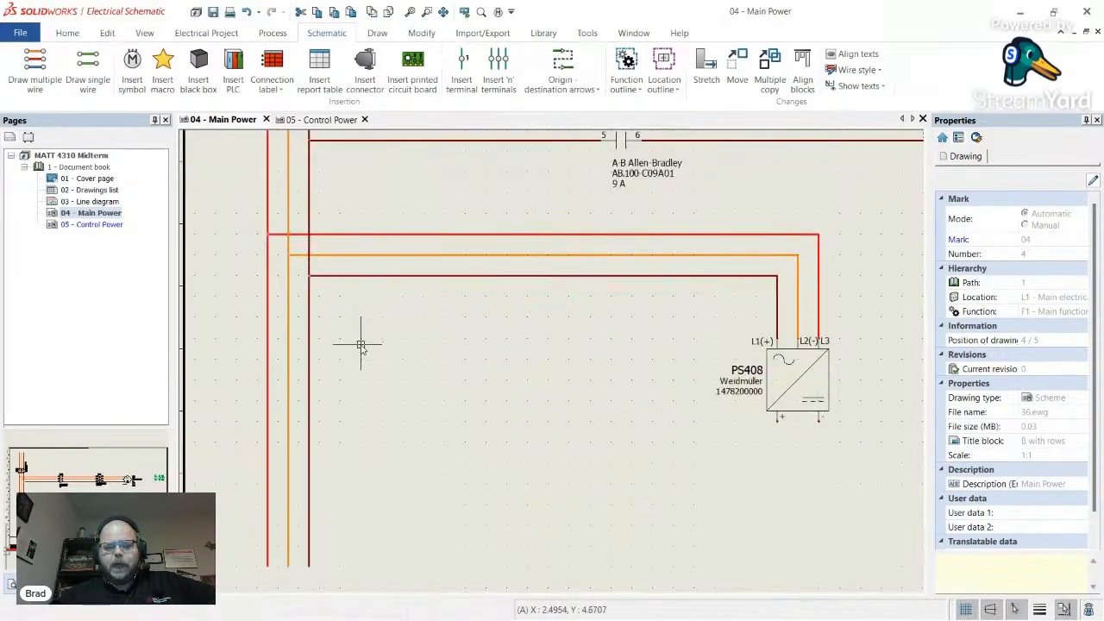
scroll(534, 345, down, 1)
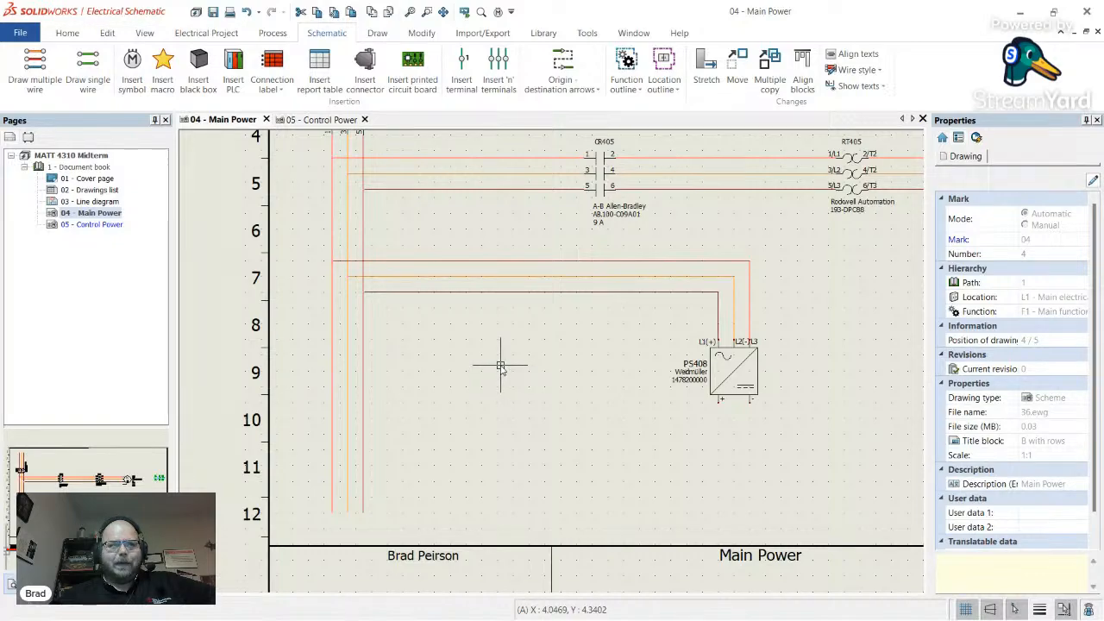
scroll(554, 377, down, 4)
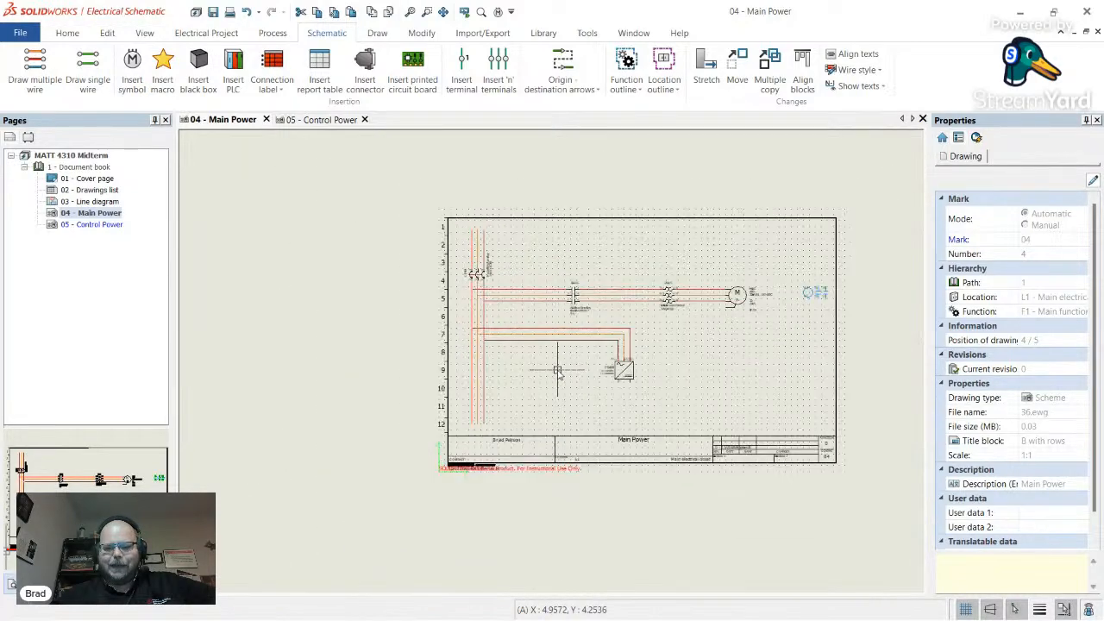
scroll(557, 371, up, 1)
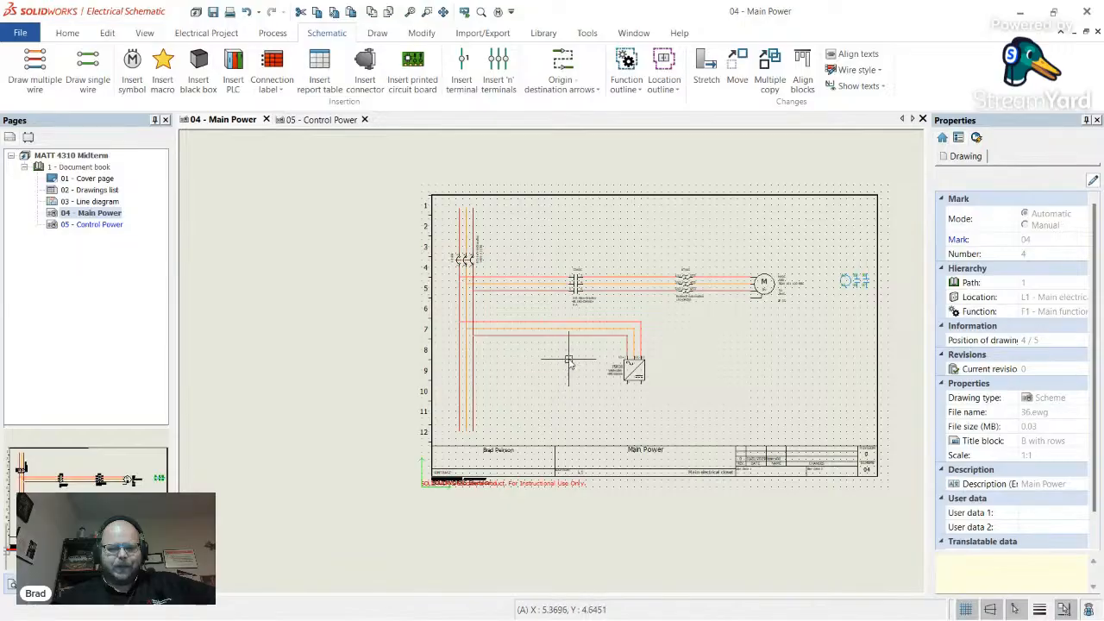
scroll(567, 361, up, 1)
scroll(570, 358, up, 1)
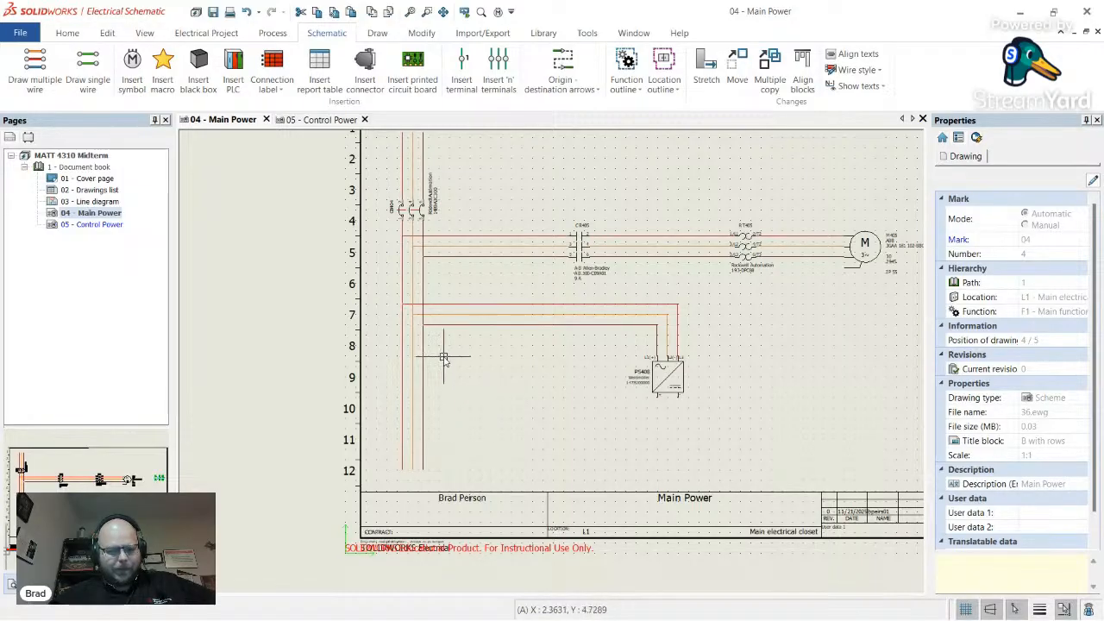
scroll(480, 330, up, 3)
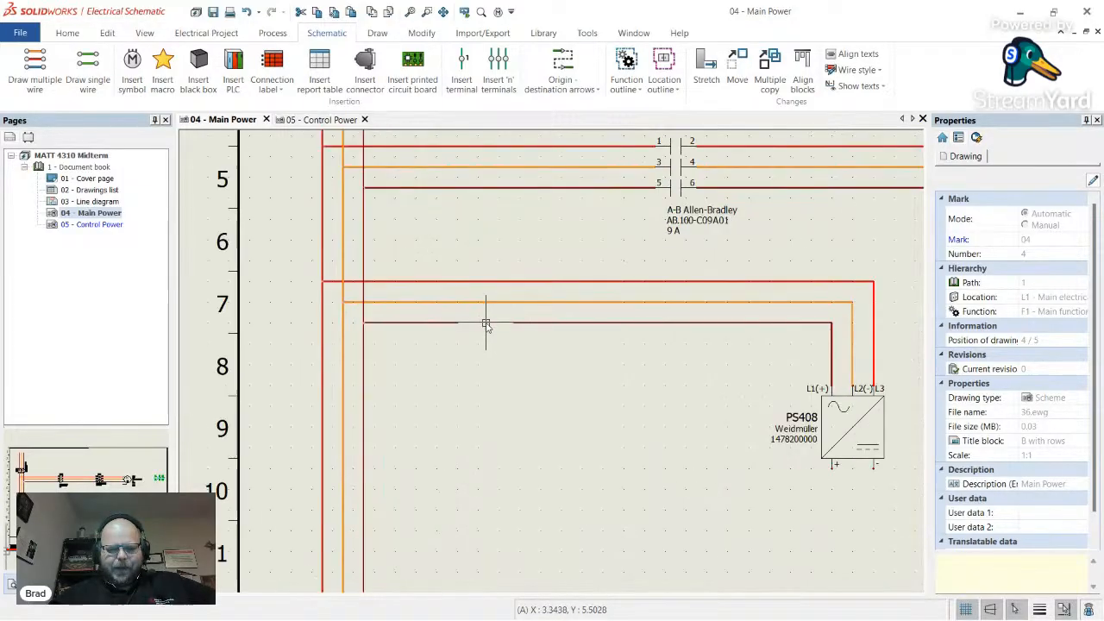
scroll(486, 322, down, 4)
scroll(572, 335, up, 4)
scroll(574, 337, down, 3)
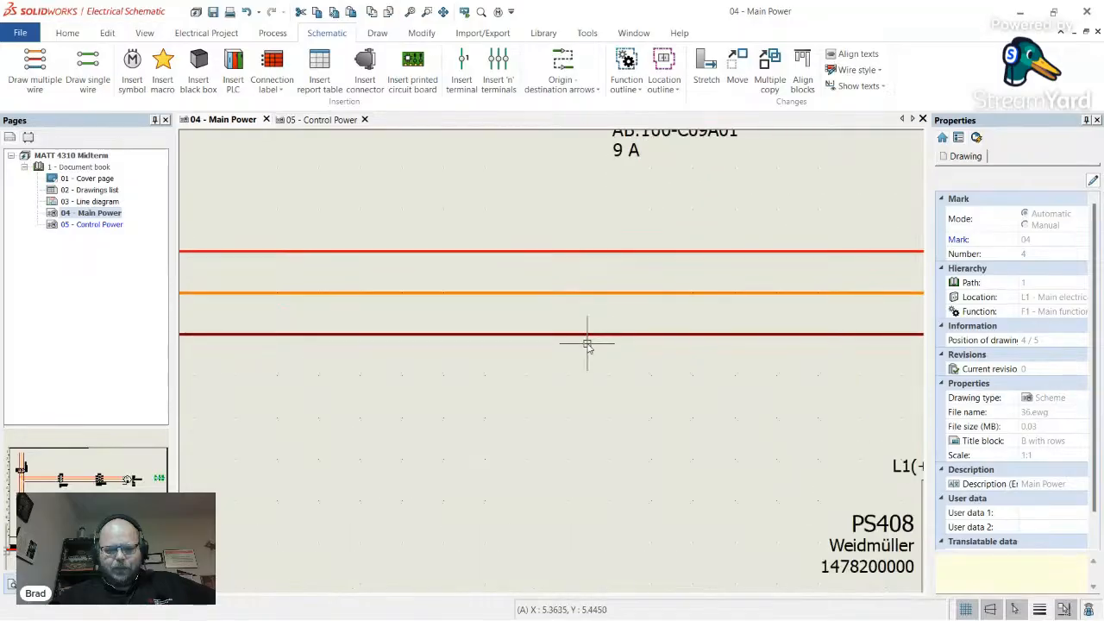
scroll(699, 405, down, 3)
scroll(630, 307, up, 3)
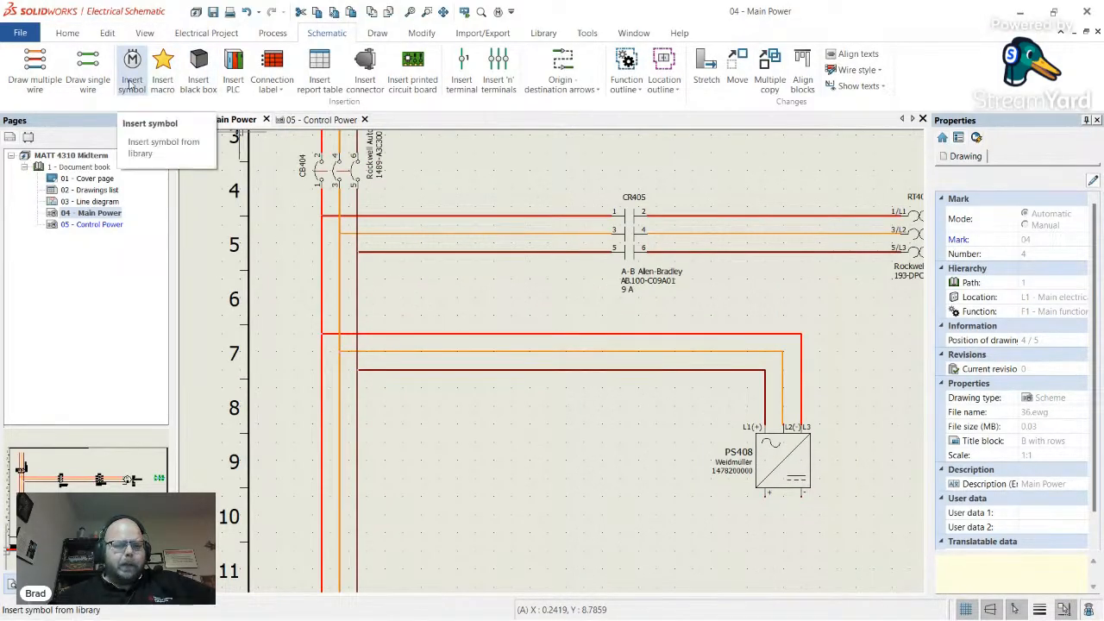
scroll(328, 157, down, 3)
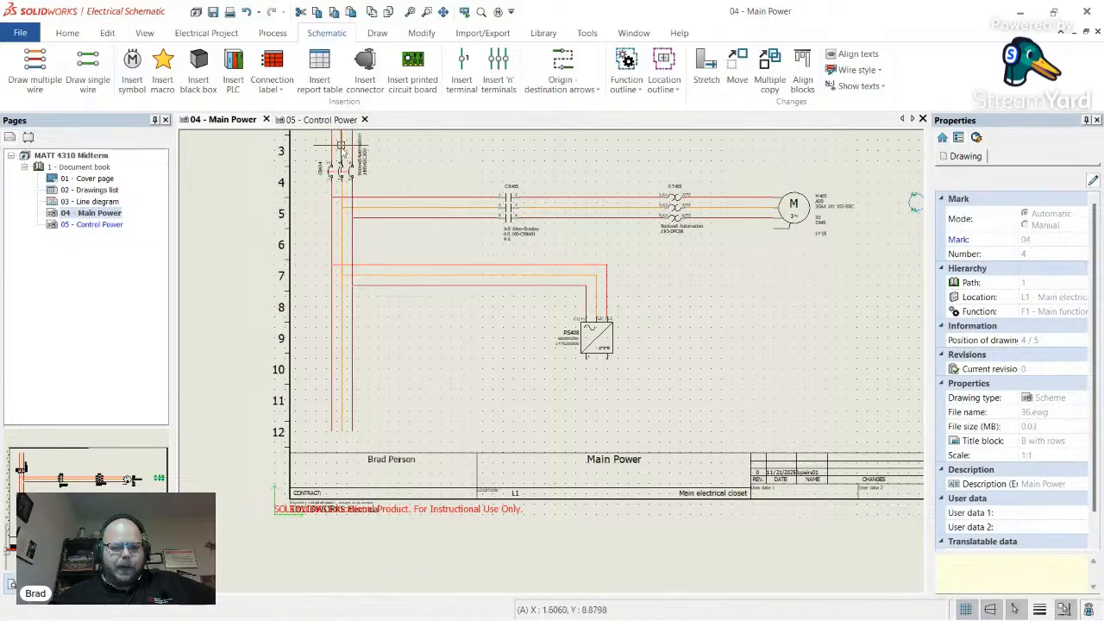
scroll(316, 133, up, 5)
scroll(423, 203, up, 3)
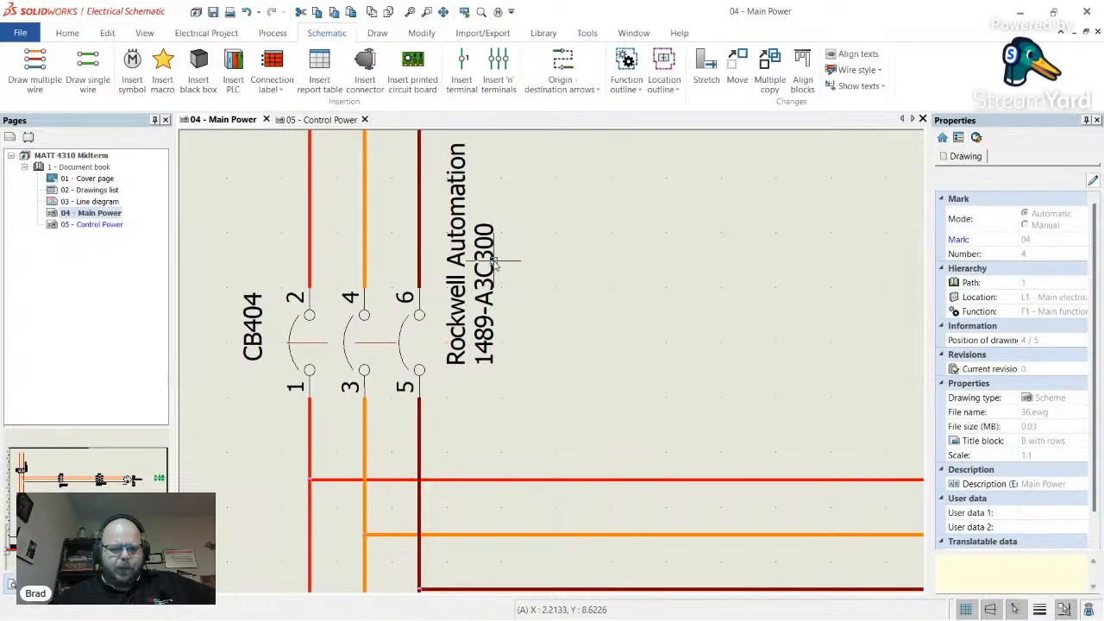
- Review CB404's Rockwell Automation manufacturer part and close its properties unchanged
double_click(494, 262)
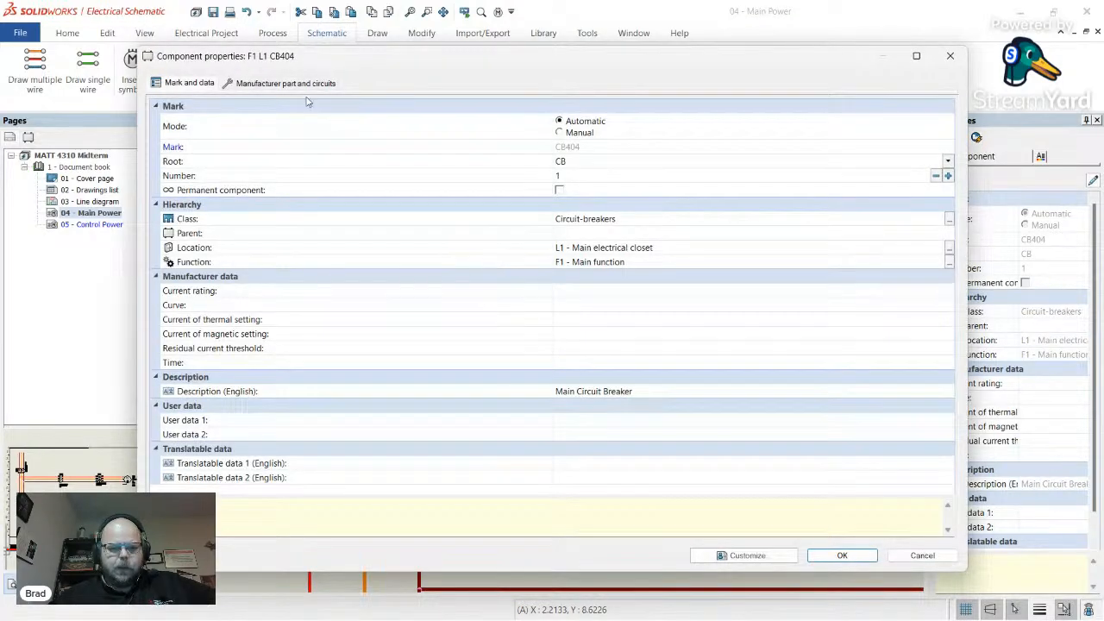
click(271, 83)
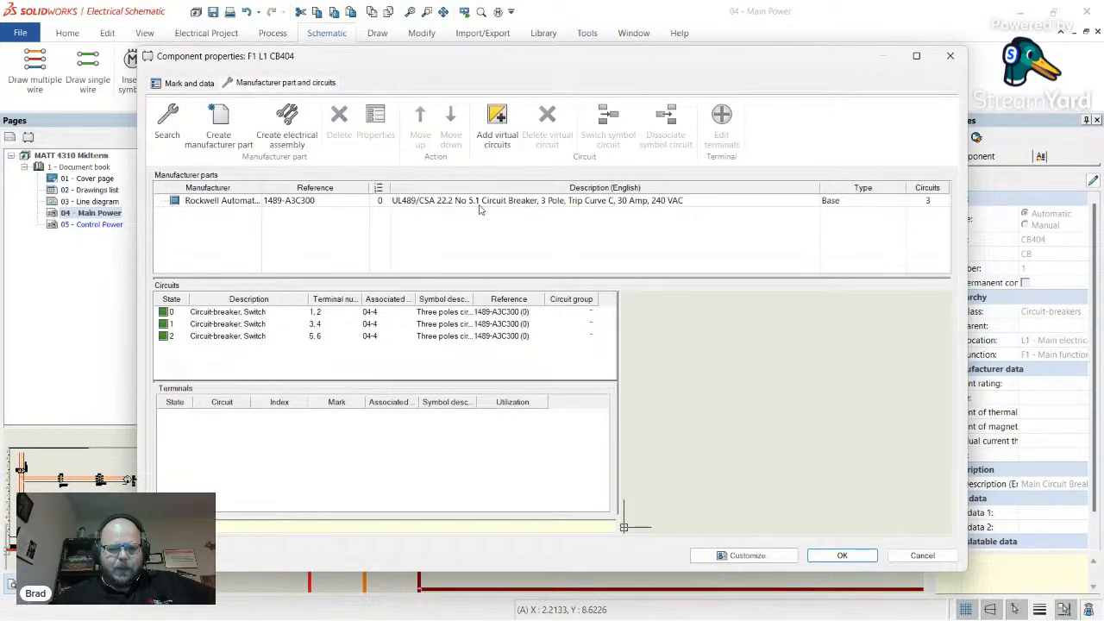
click(415, 203)
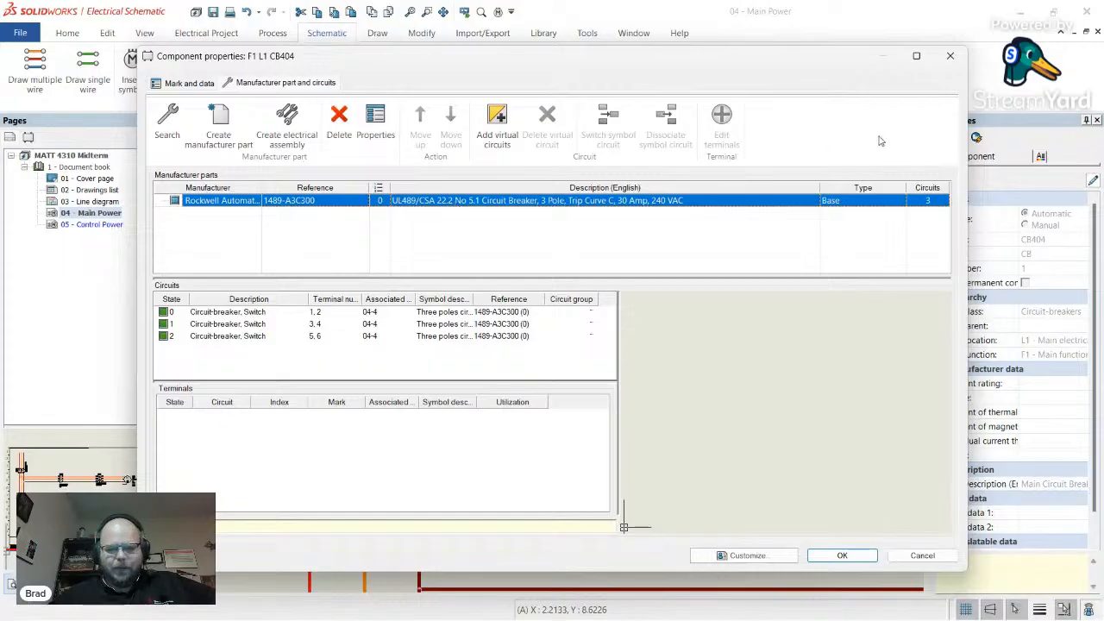
click(950, 55)
- Clear the sheet selection and begin inserting a new symbol on Main Power
scroll(298, 237, down, 2)
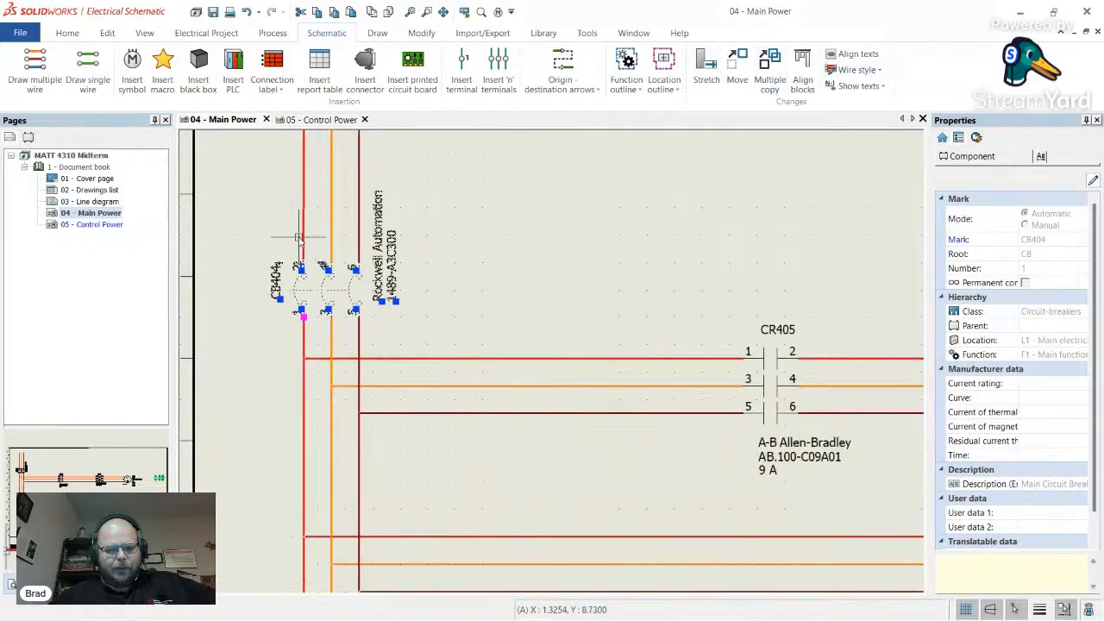
scroll(297, 237, down, 4)
key(Escape)
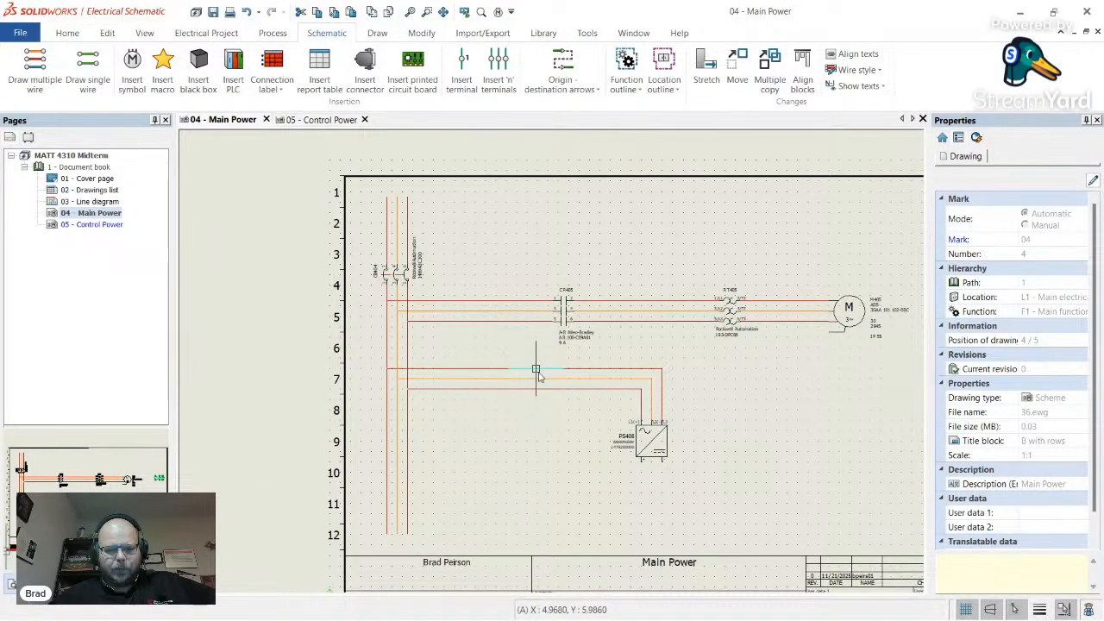
scroll(506, 388, up, 3)
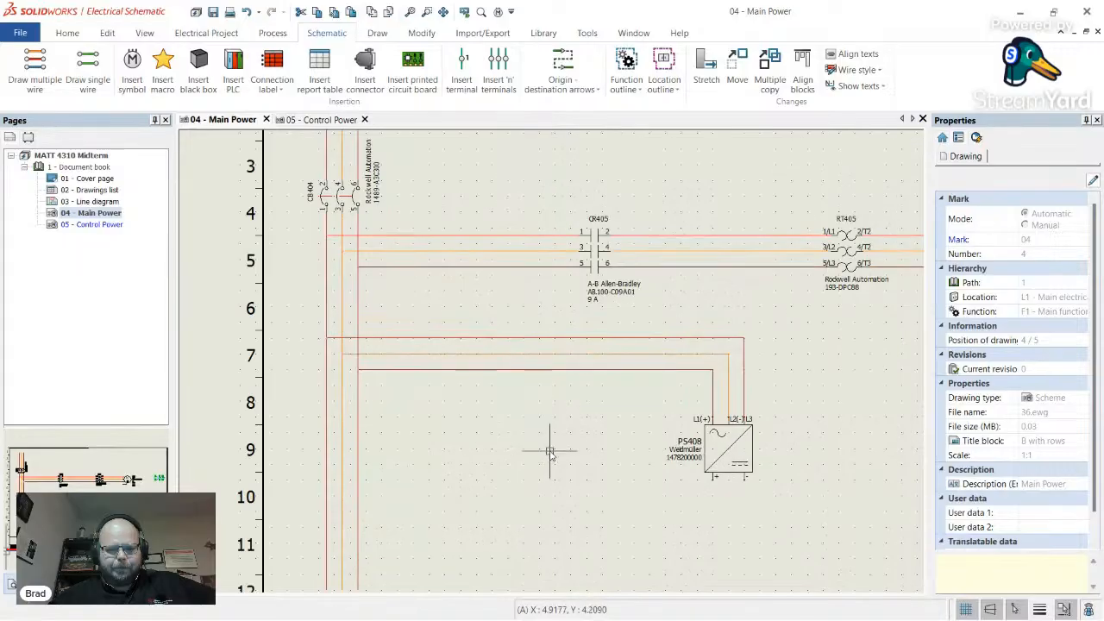
click(132, 69)
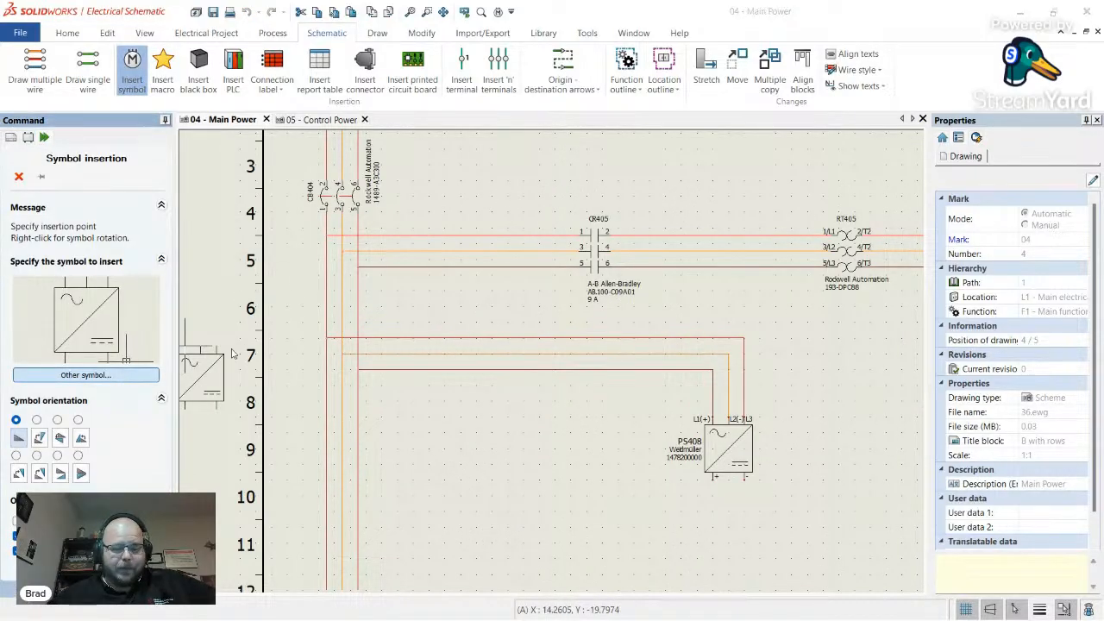
- Place a Three poles circuit breaker from Circuit-breakers on the PS408 feed wires at row 7
click(86, 374)
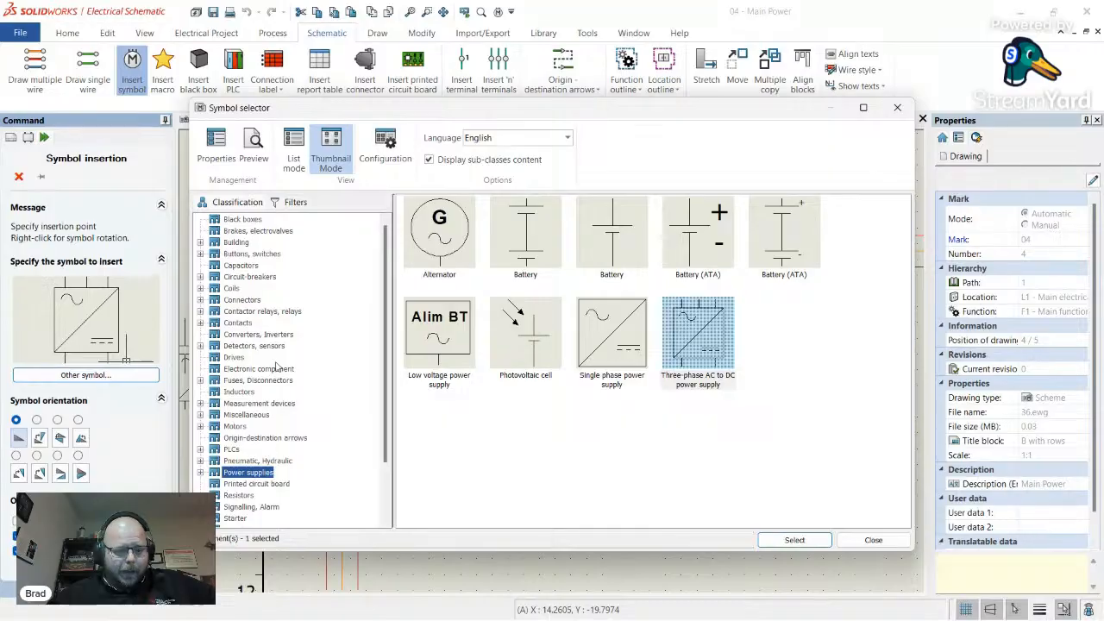
click(262, 312)
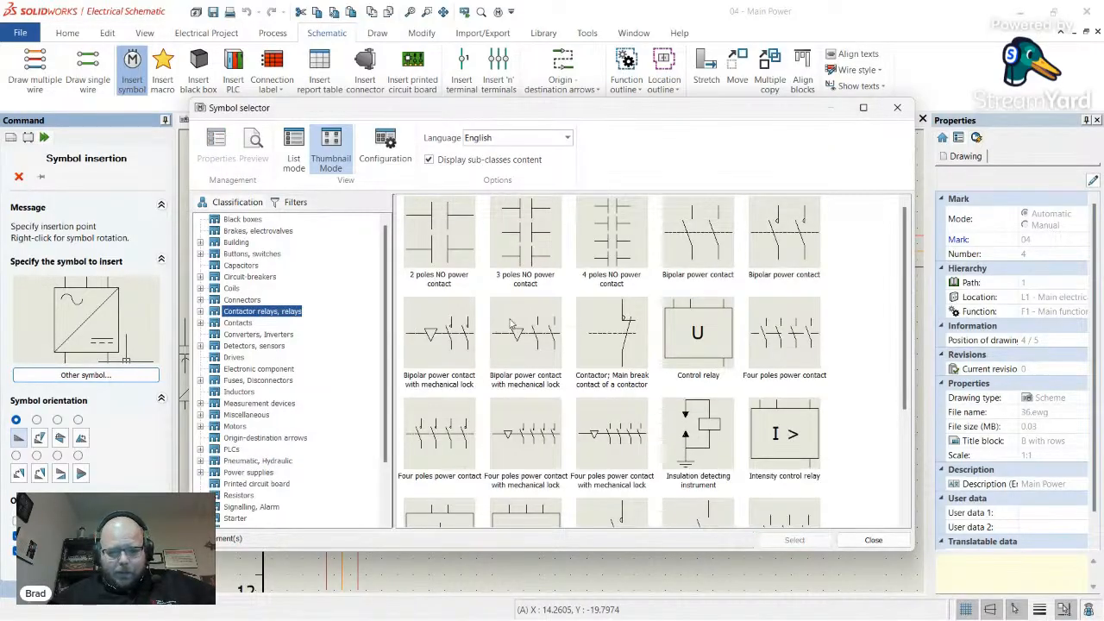
click(250, 278)
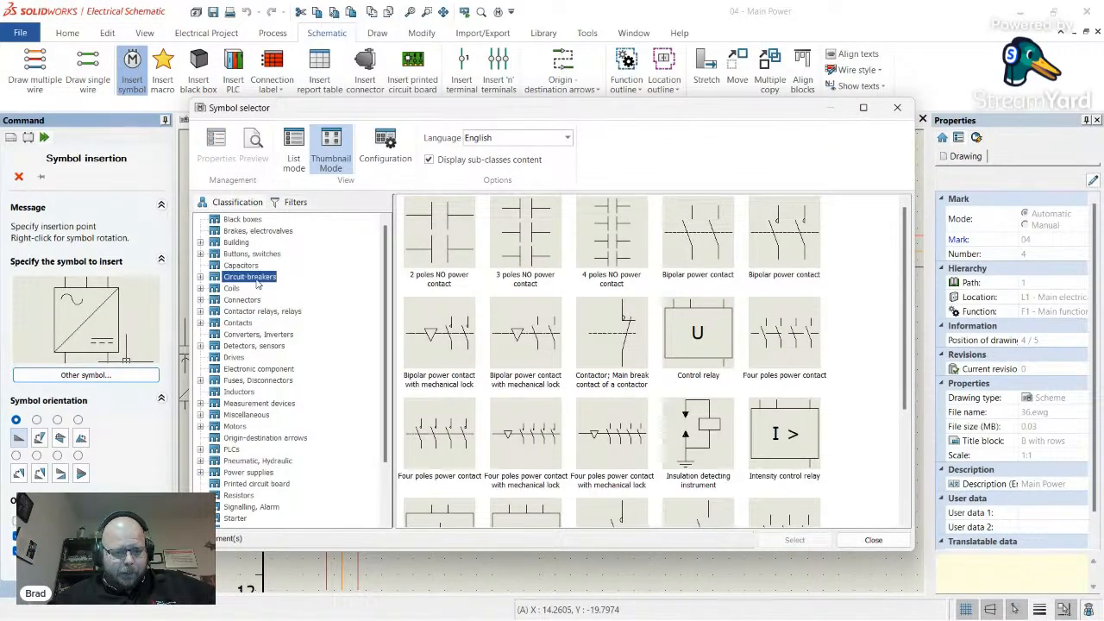
scroll(626, 366, down, 3)
scroll(625, 367, down, 6)
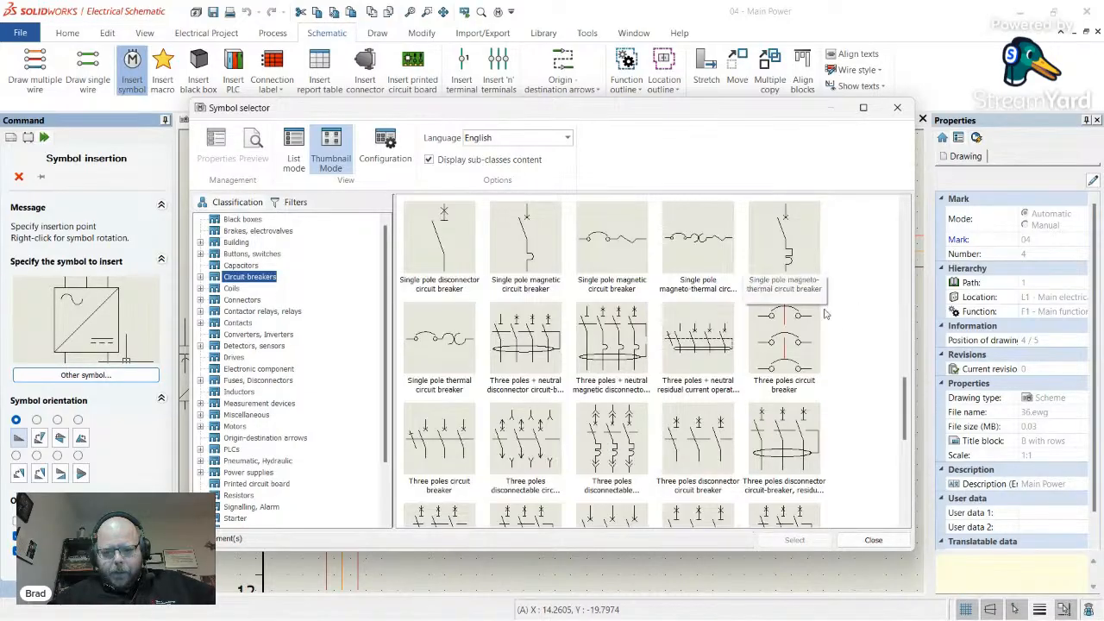
double_click(796, 359)
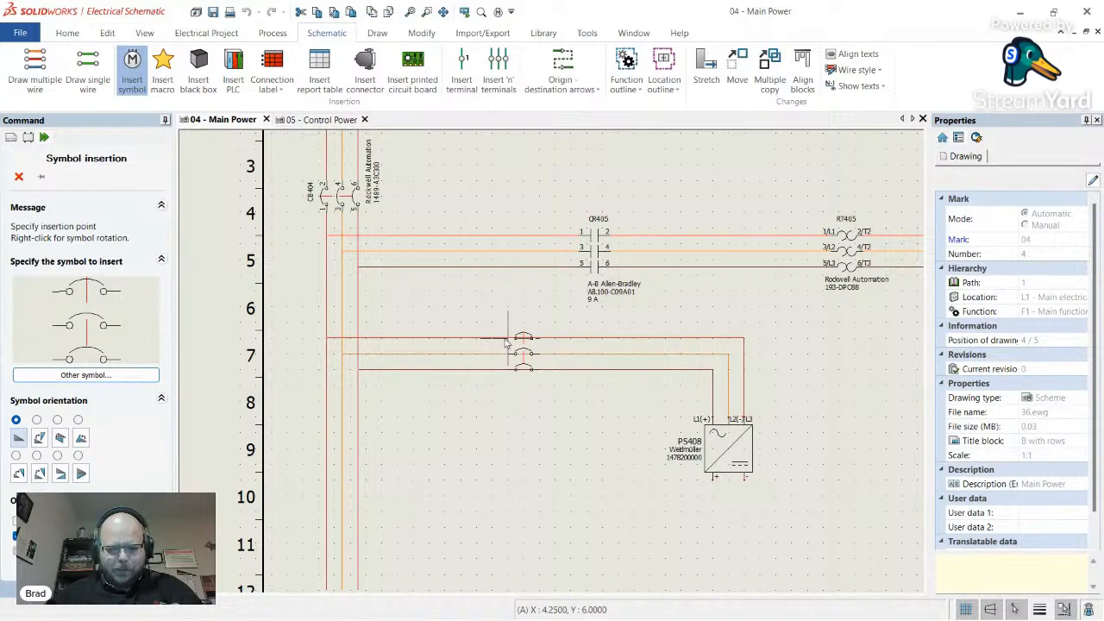
click(508, 343)
- Open Q407's Manufacturer part and circuits, try a part search, then close the selection window
click(274, 83)
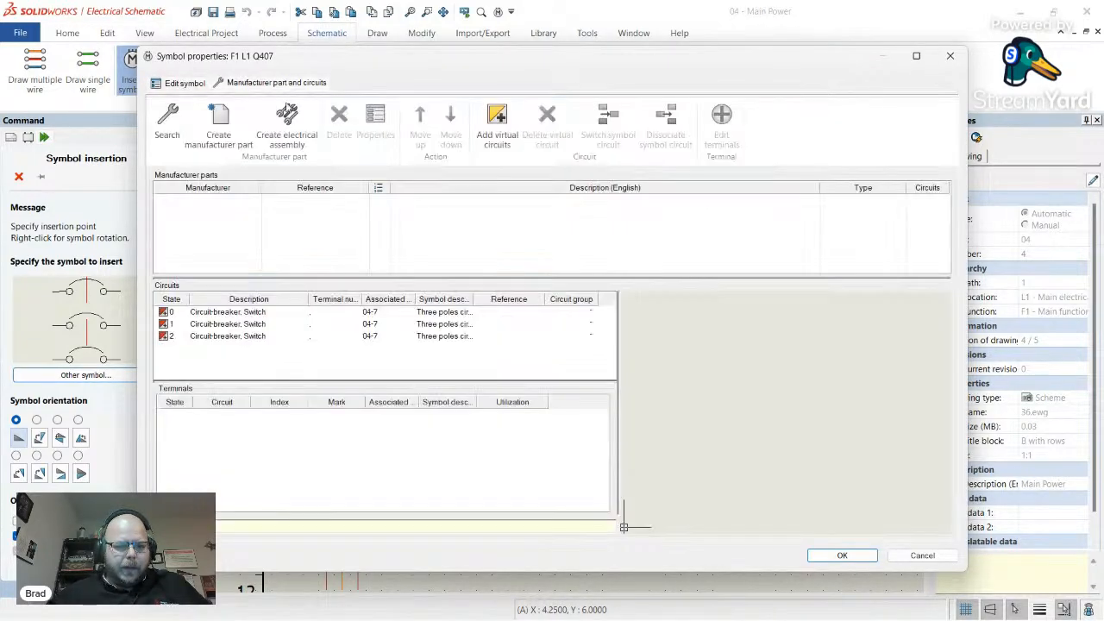
click(170, 121)
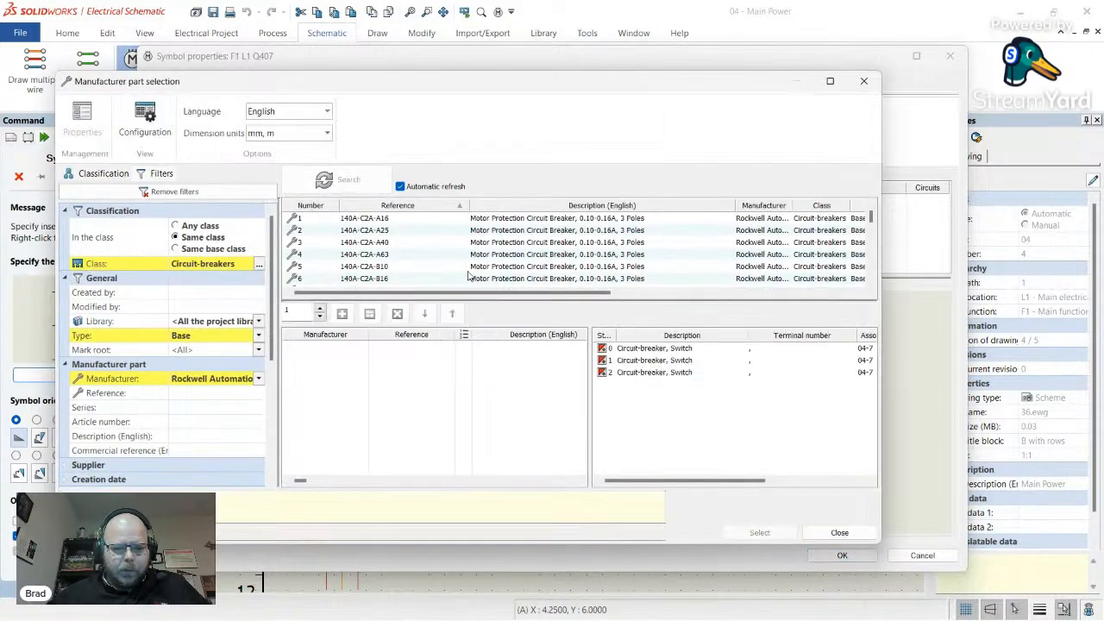
scroll(618, 250, down, 6)
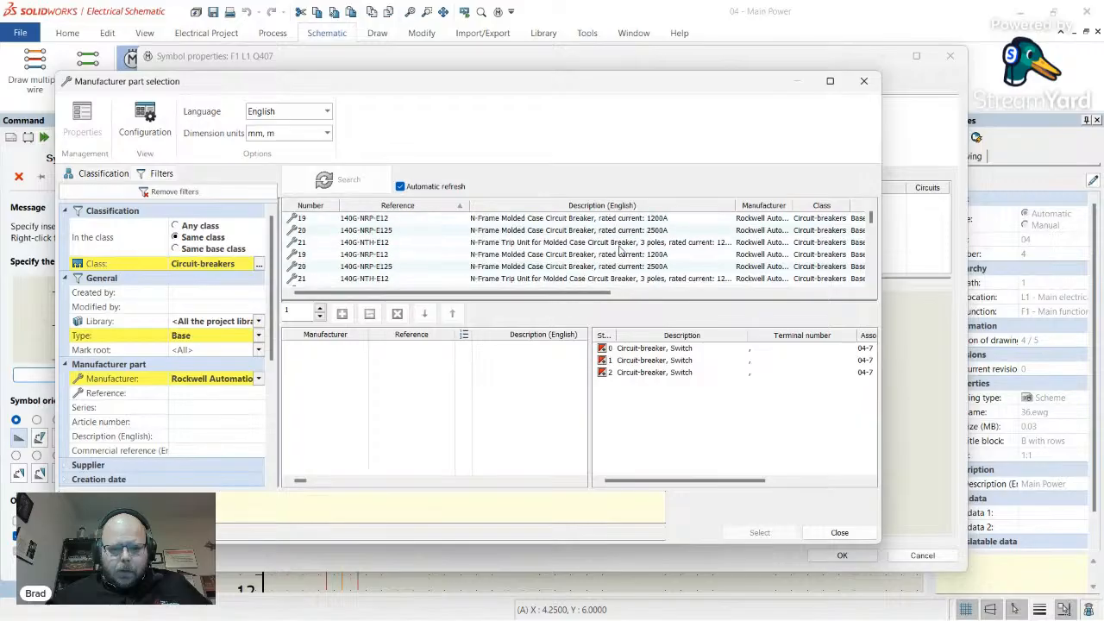
drag(511, 87, 587, 151)
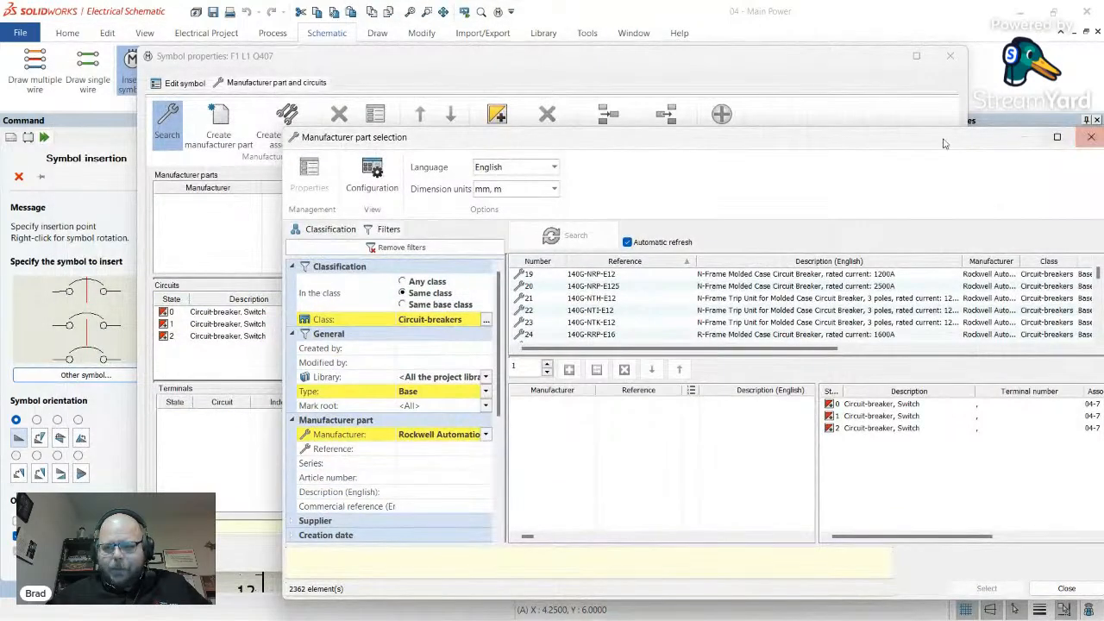
click(945, 144)
drag(742, 64, 739, 138)
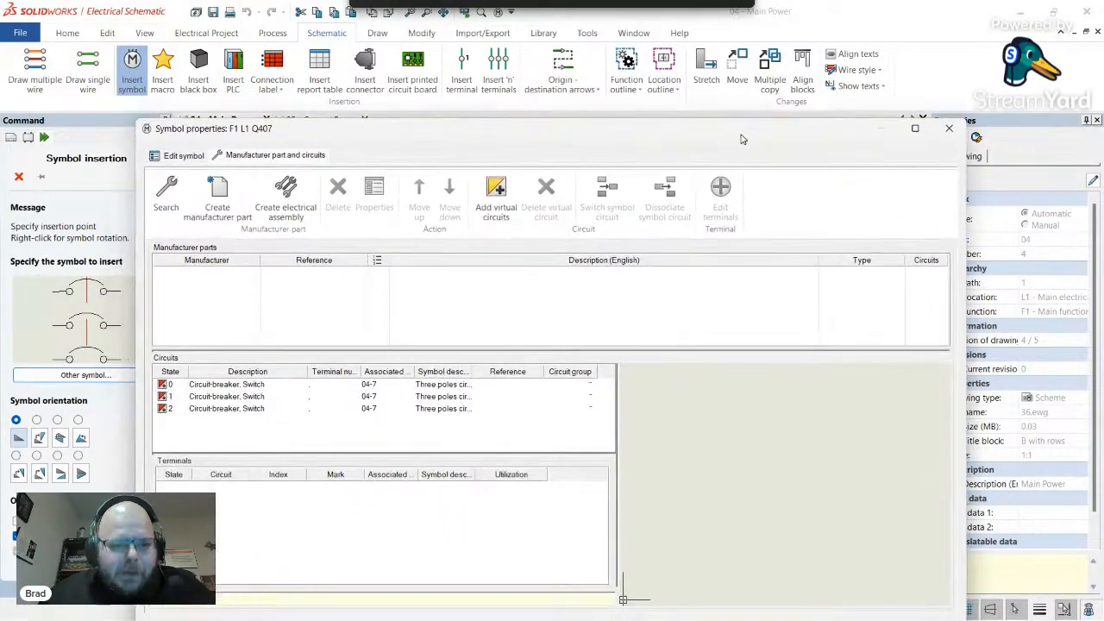
- Search manufacturer parts again and scroll through the Rockwell circuit-breaker list
click(175, 201)
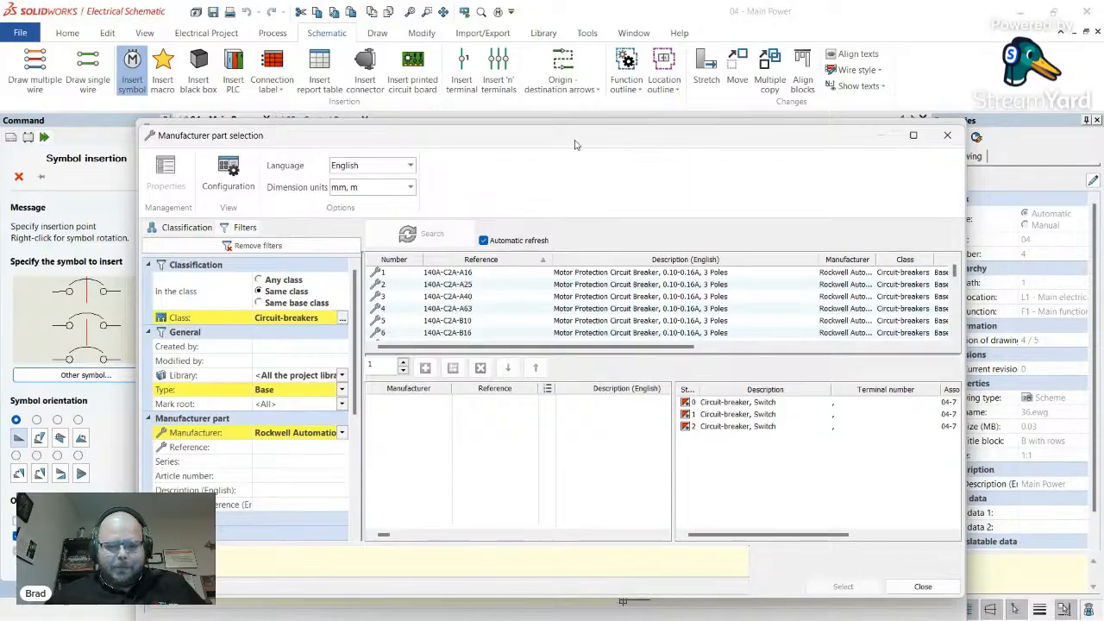
scroll(756, 226, down, 9)
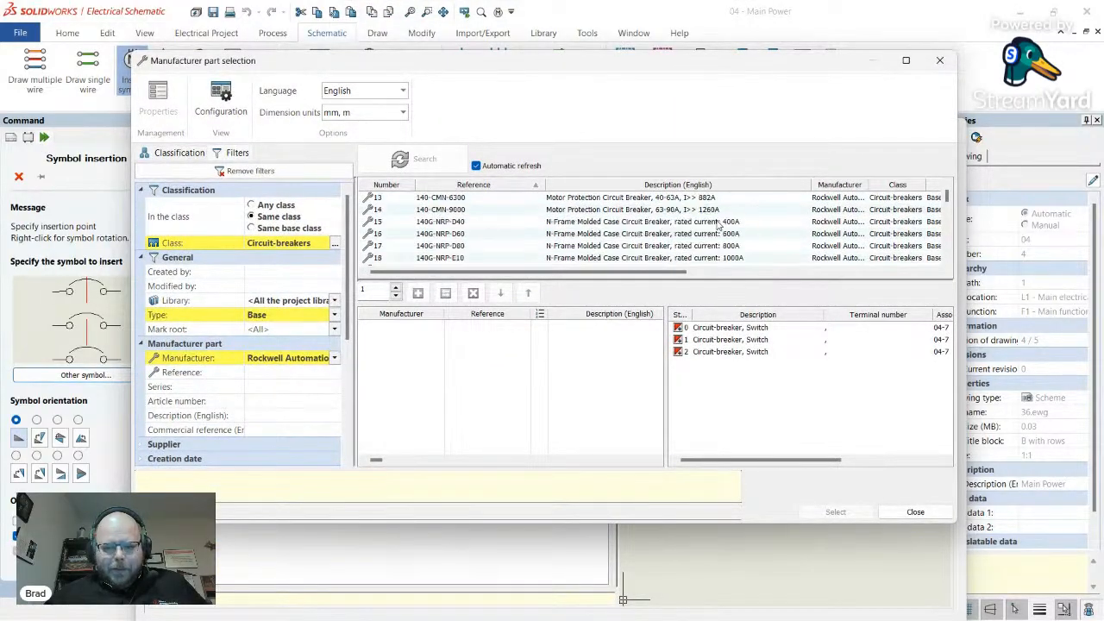
scroll(718, 224, down, 4)
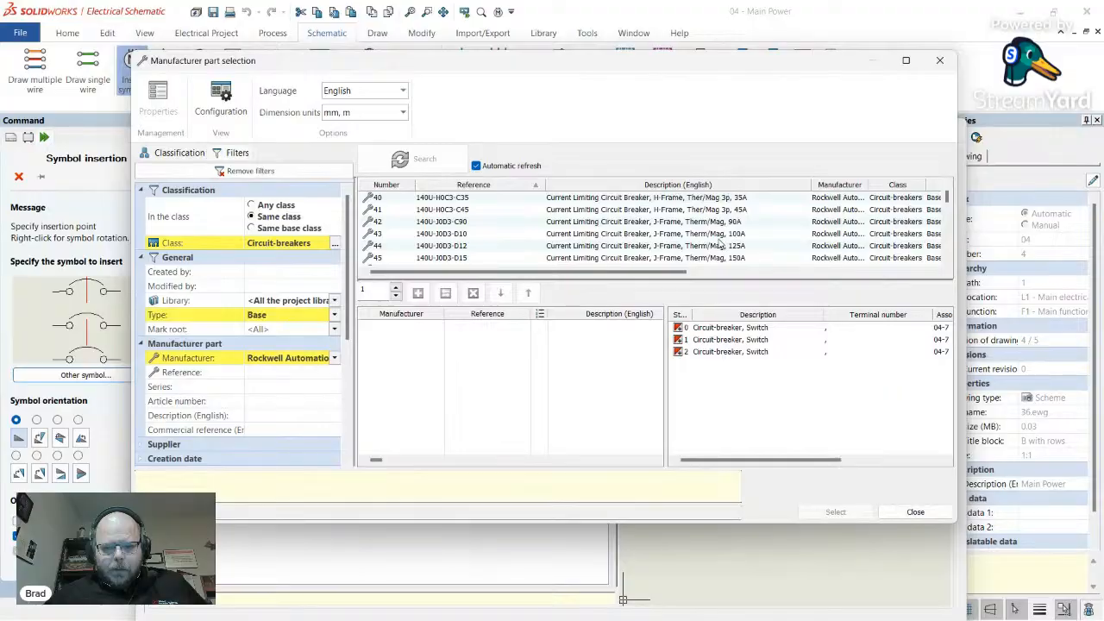
scroll(719, 244, down, 9)
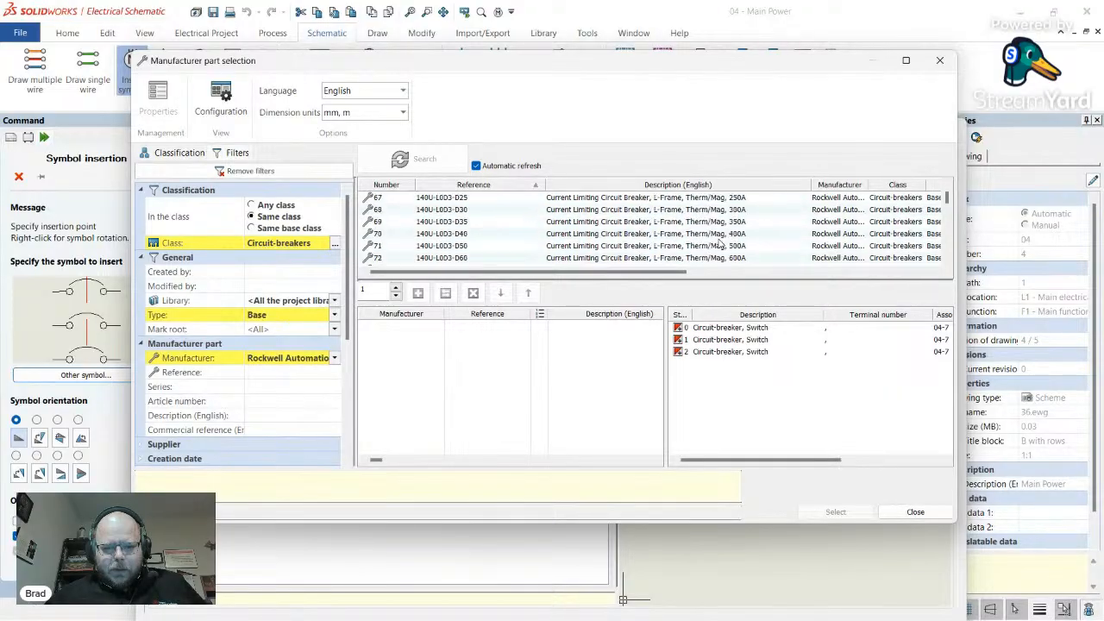
scroll(719, 244, down, 20)
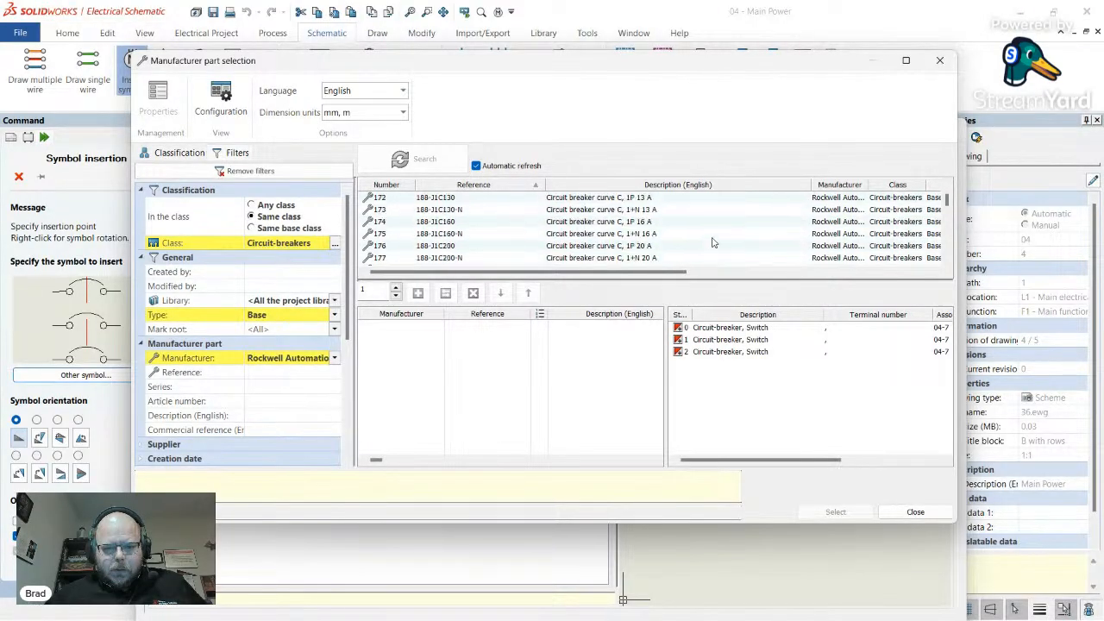
scroll(713, 242, down, 20)
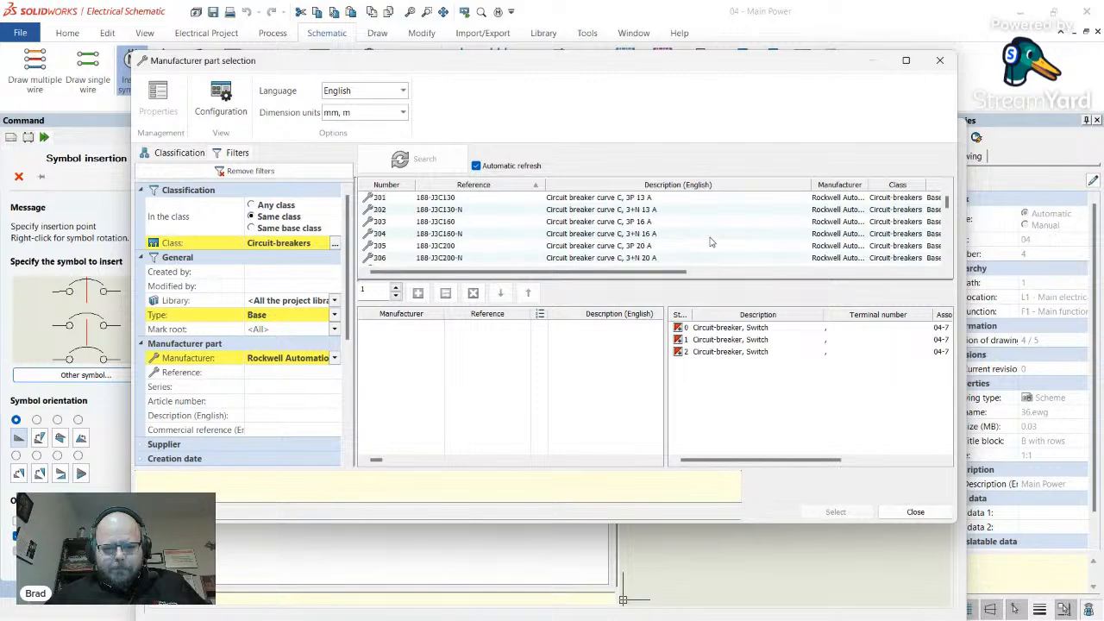
scroll(709, 243, down, 20)
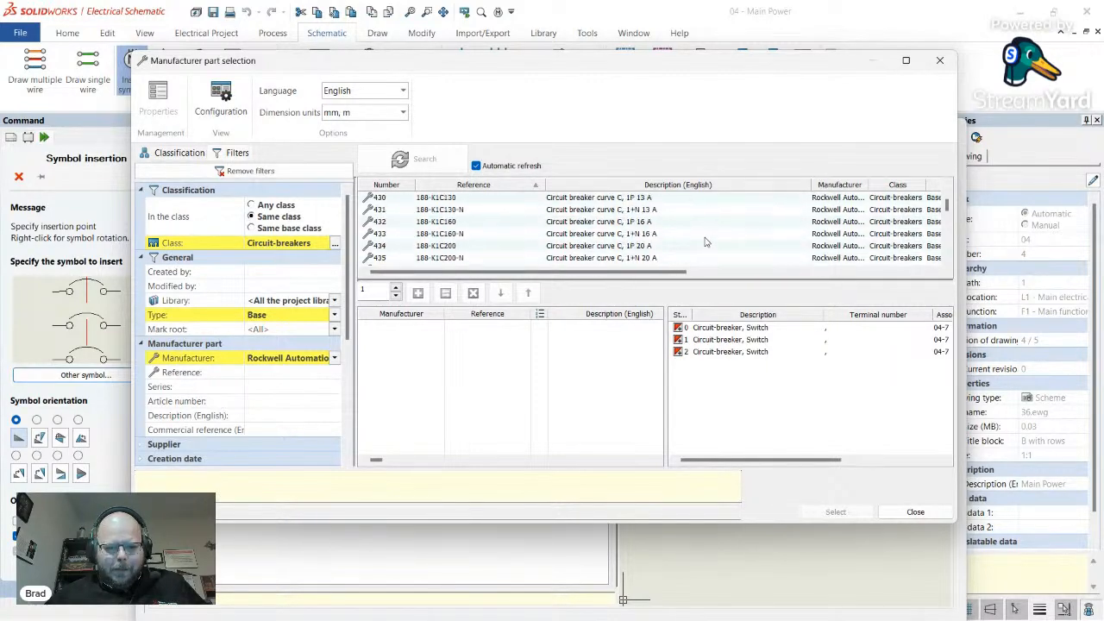
scroll(705, 242, down, 20)
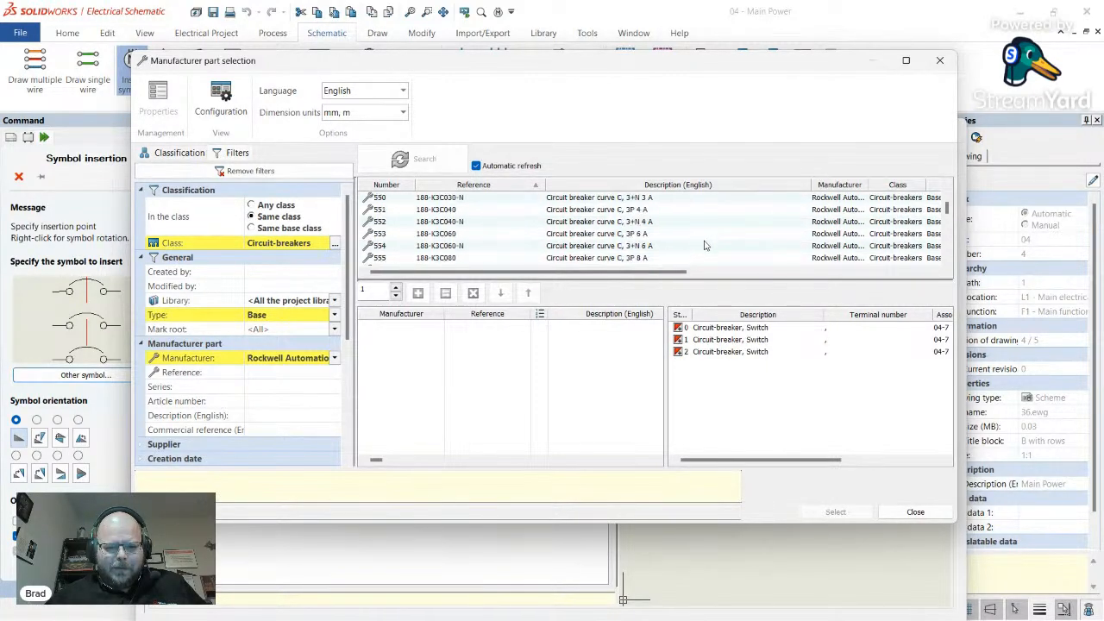
scroll(708, 250, down, 20)
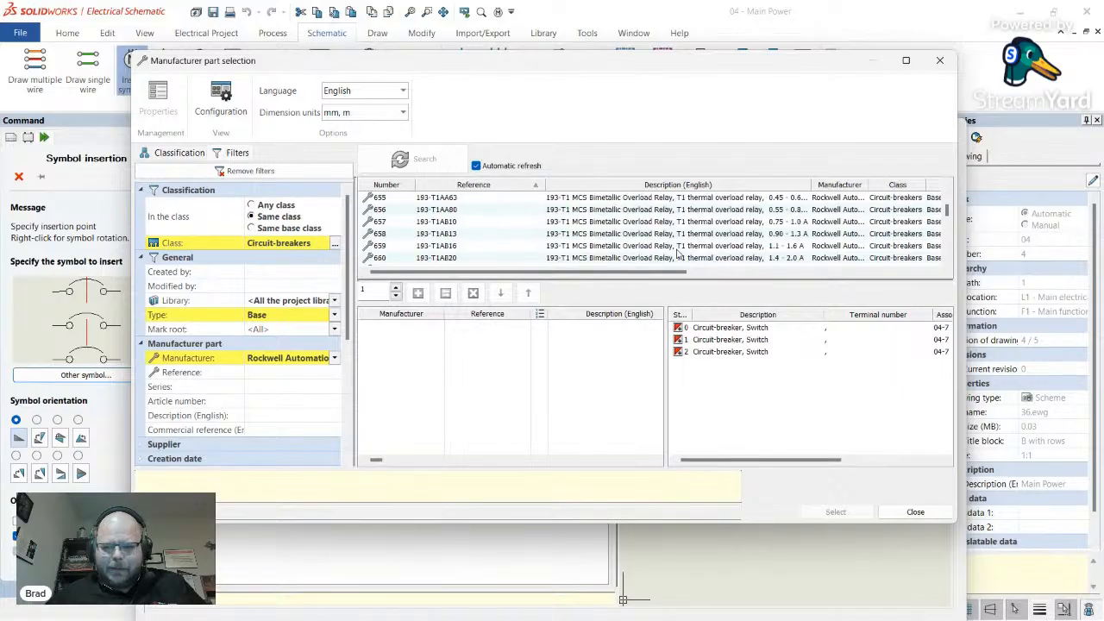
scroll(707, 249, down, 3)
scroll(509, 231, down, 8)
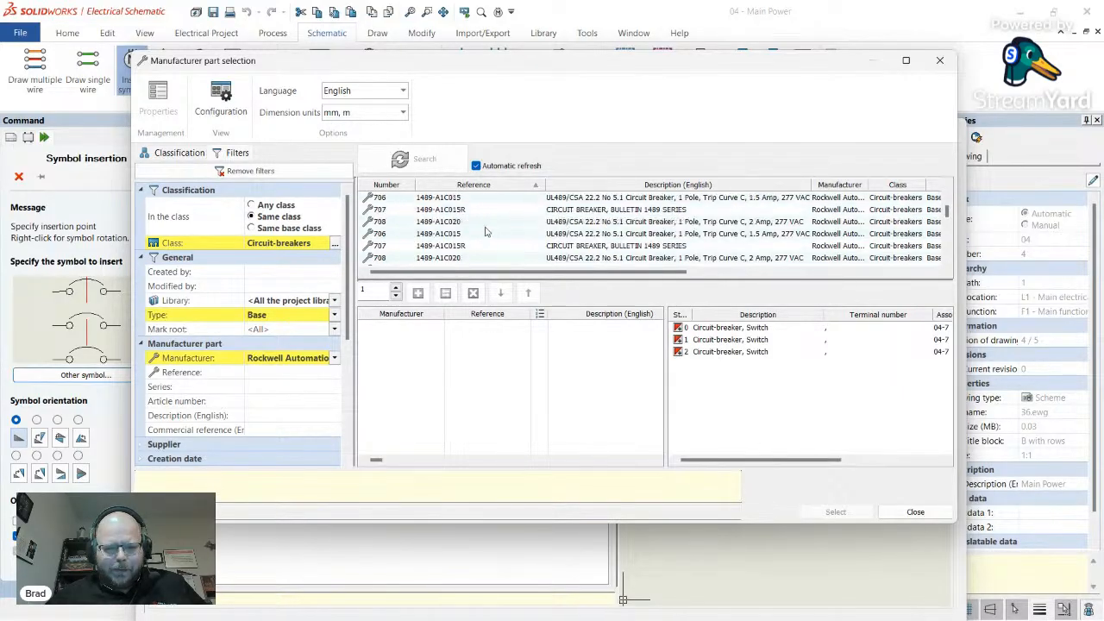
scroll(481, 248, up, 1)
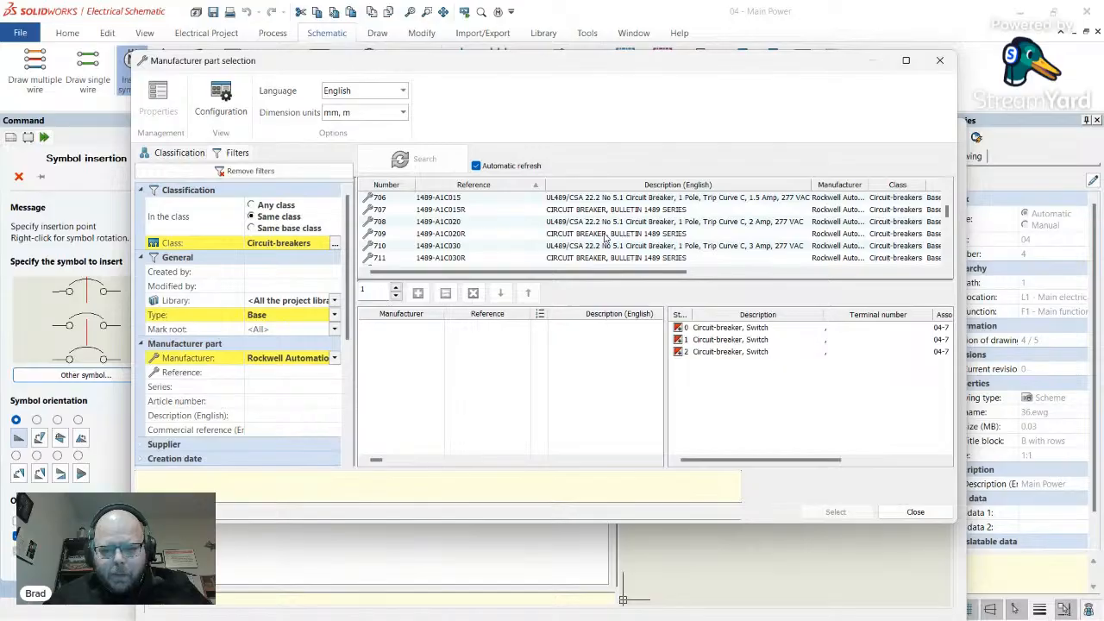
- Inspect 1489 candidates 1489-A1C020, 1489-A1C350R, 1489-A2D080 and 1489-A2D080R
click(660, 221)
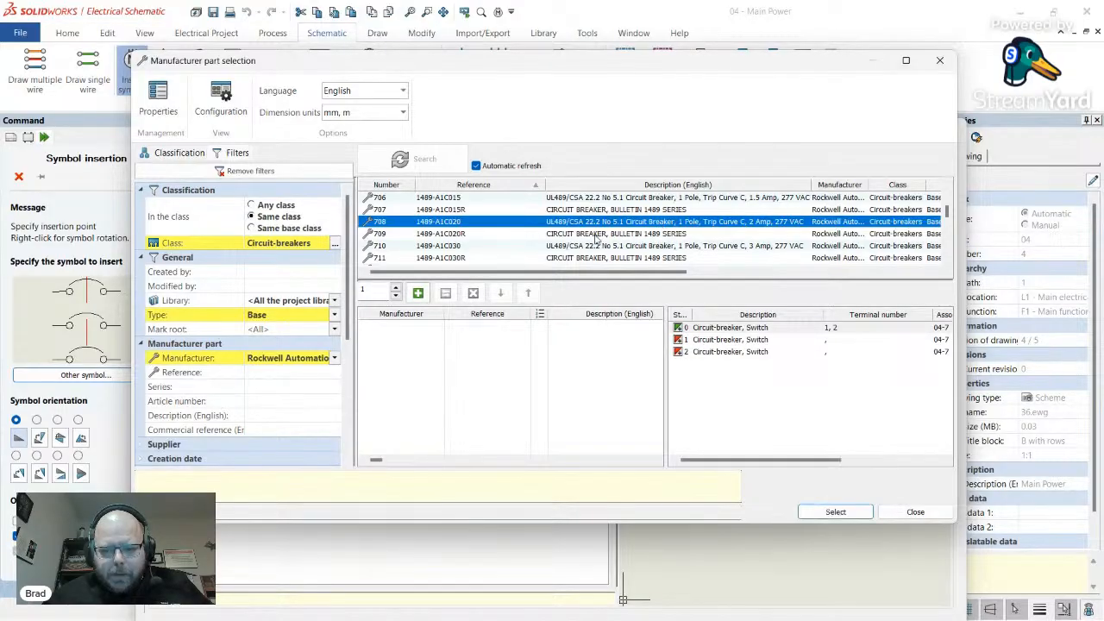
scroll(598, 240, down, 7)
scroll(604, 239, down, 3)
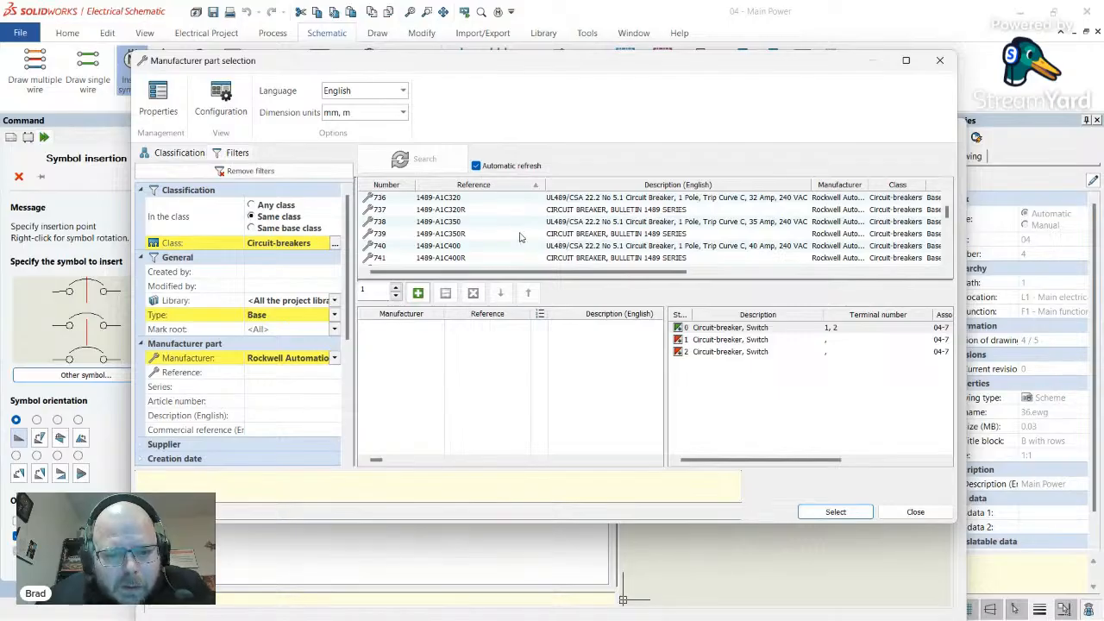
click(585, 235)
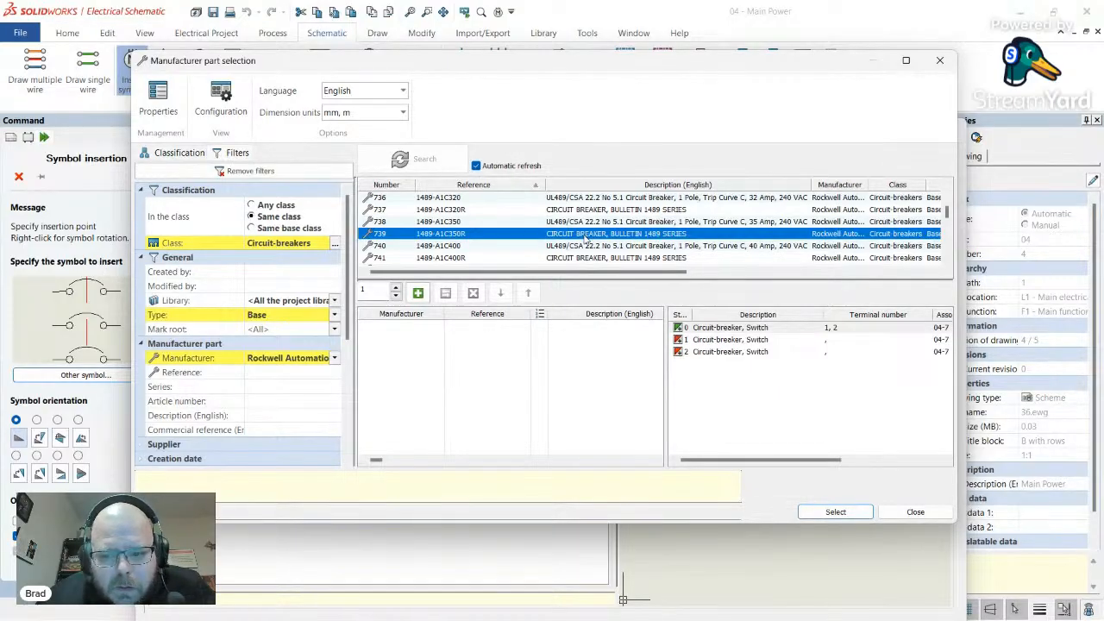
scroll(590, 233, down, 10)
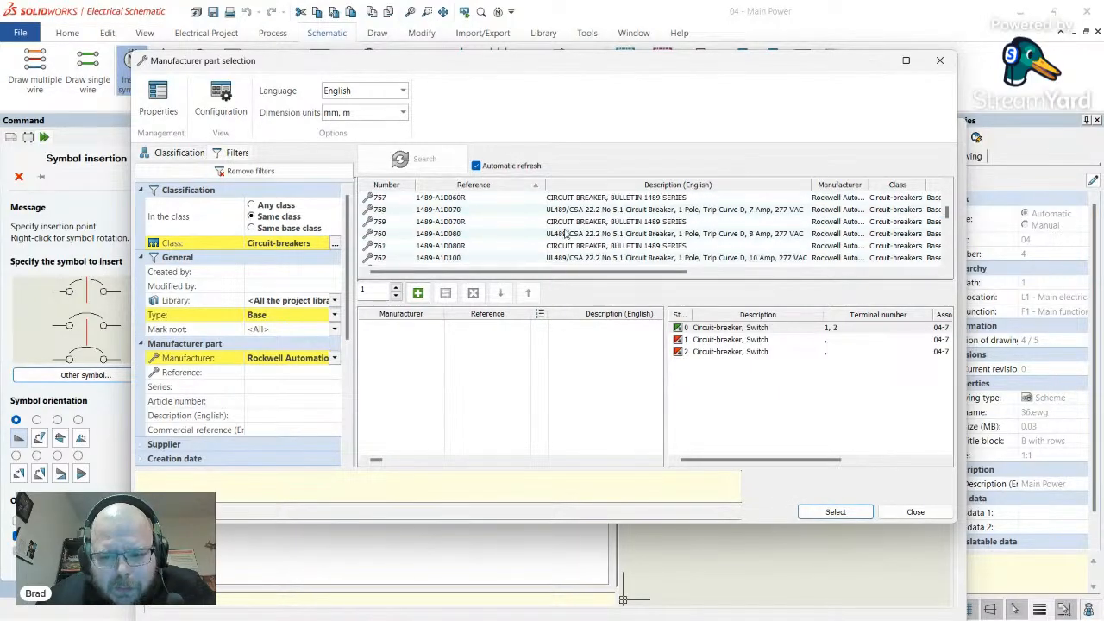
scroll(573, 226, down, 12)
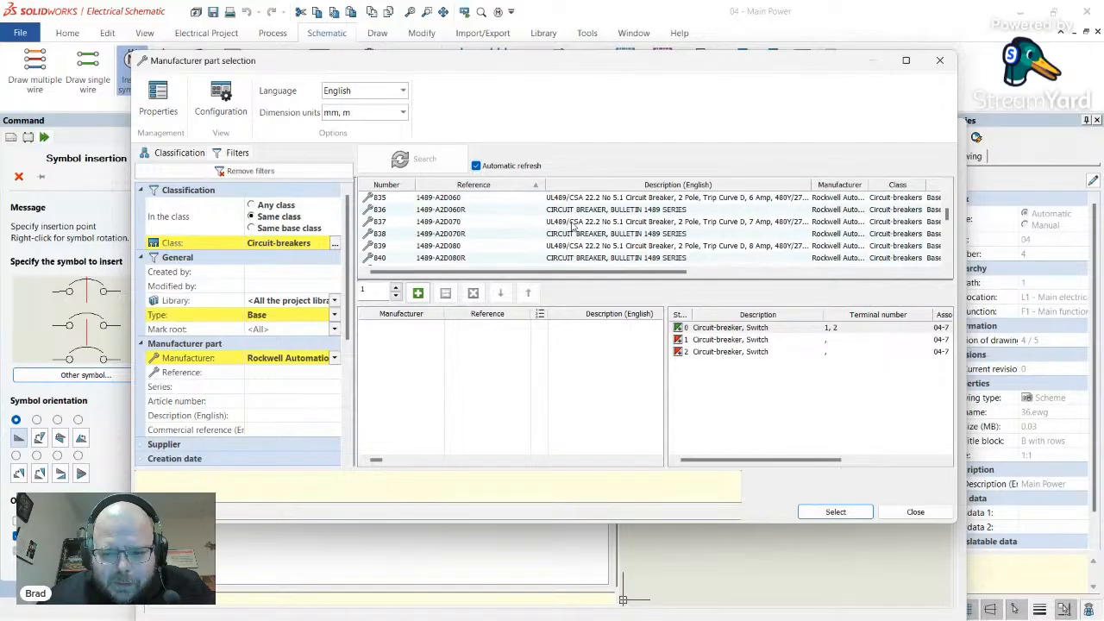
click(585, 247)
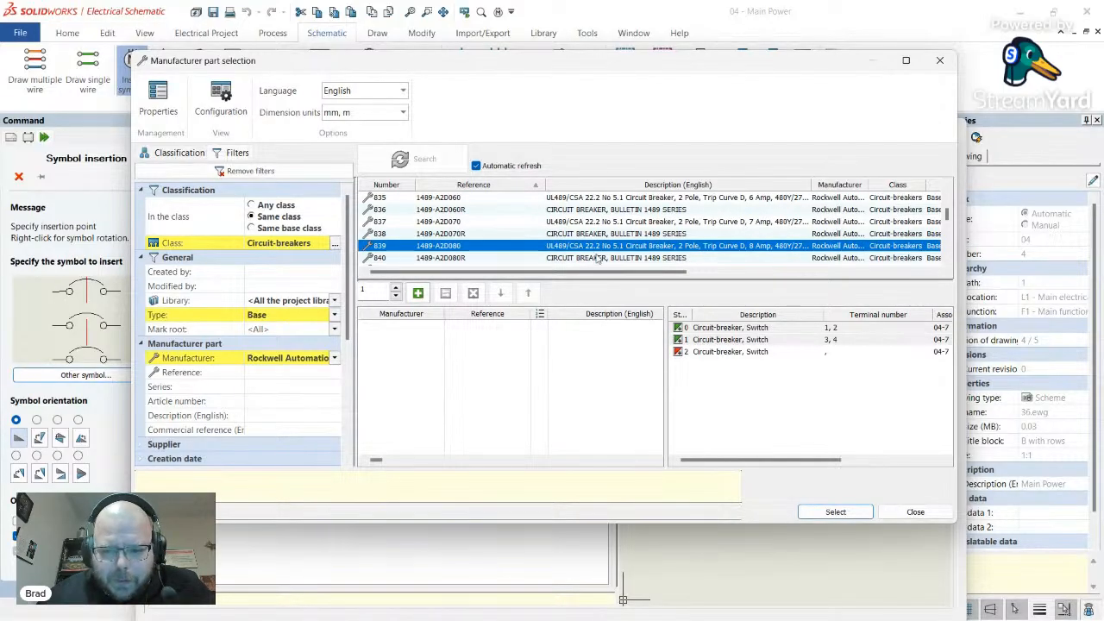
click(466, 258)
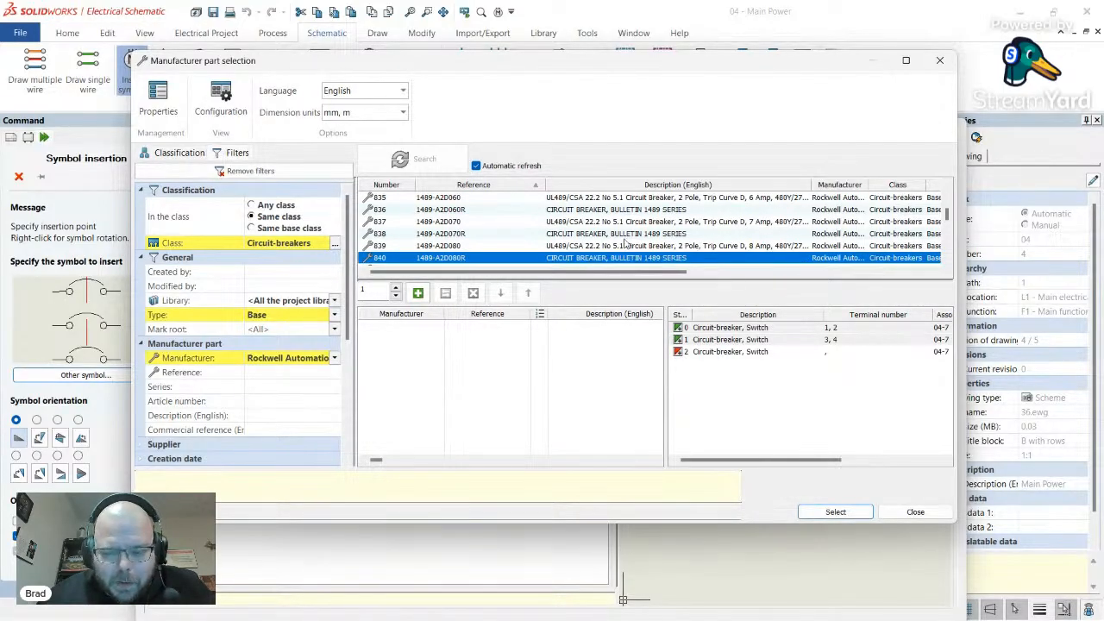
scroll(628, 250, down, 12)
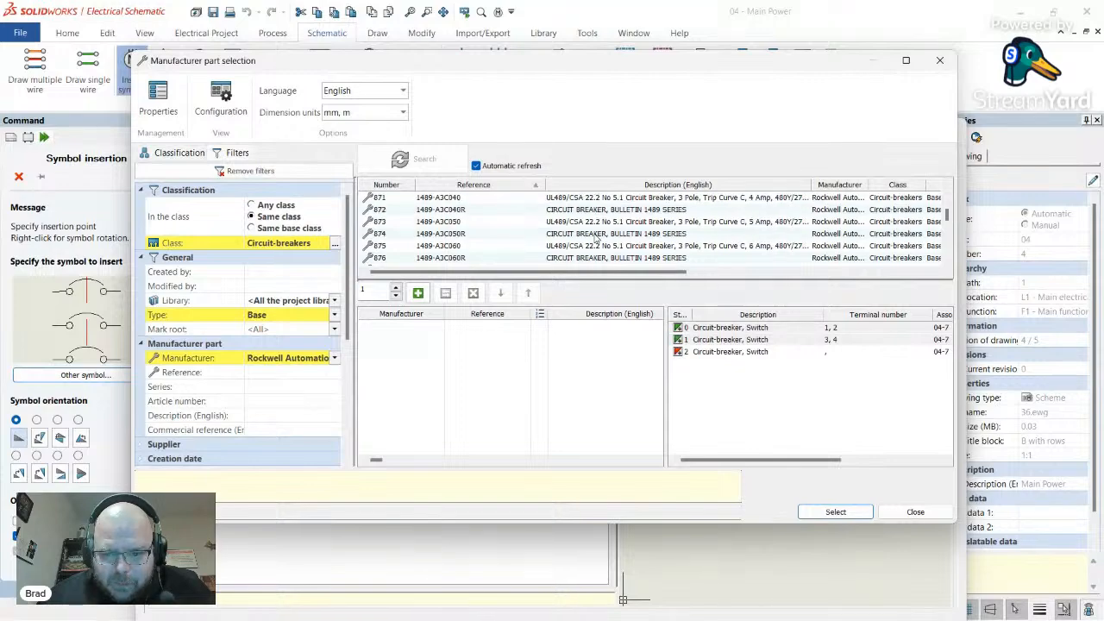
scroll(595, 239, down, 1)
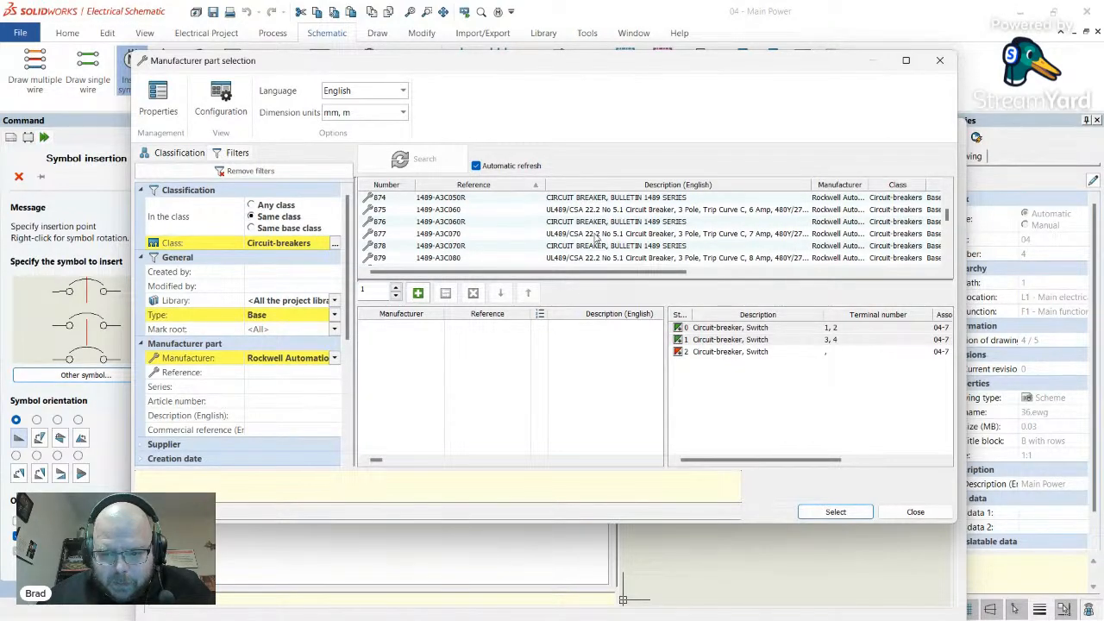
scroll(595, 239, down, 5)
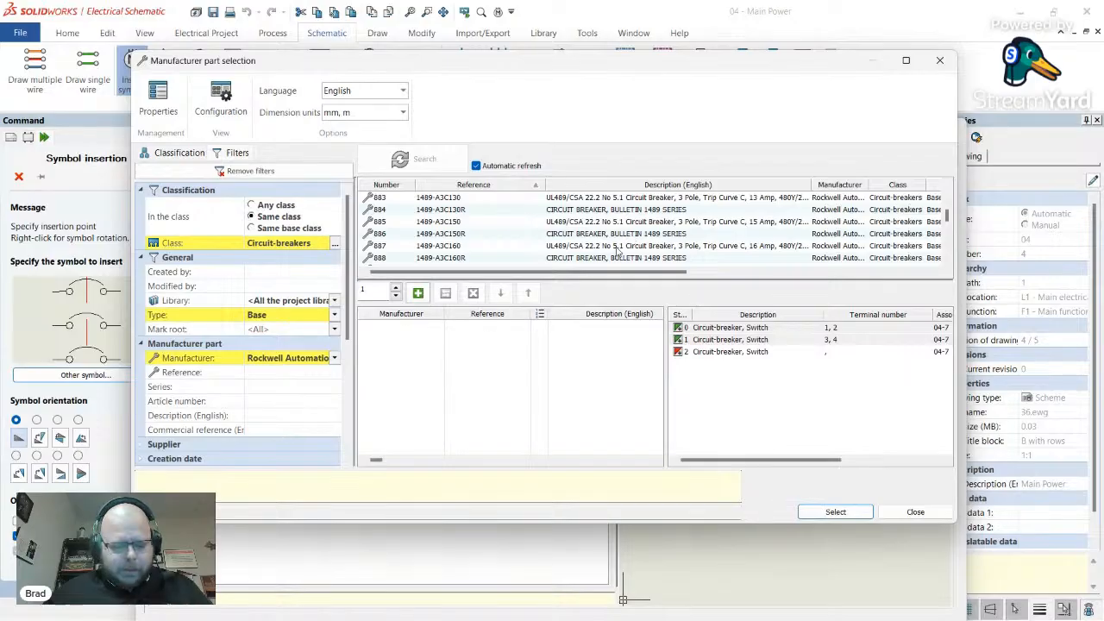
key(alt+Tab)
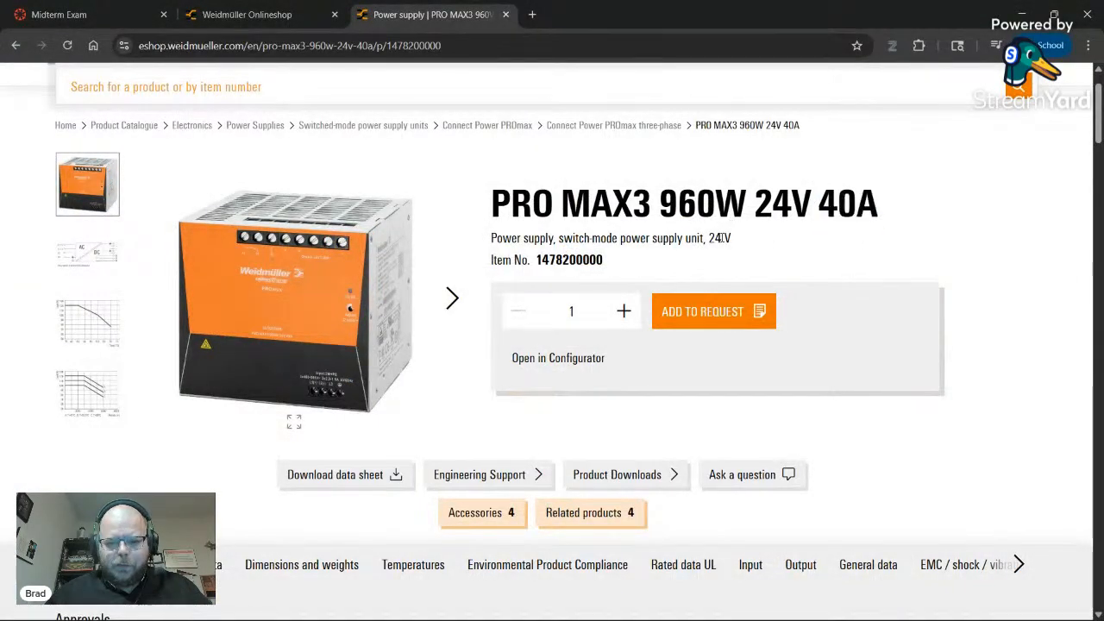
scroll(267, 319, down, 7)
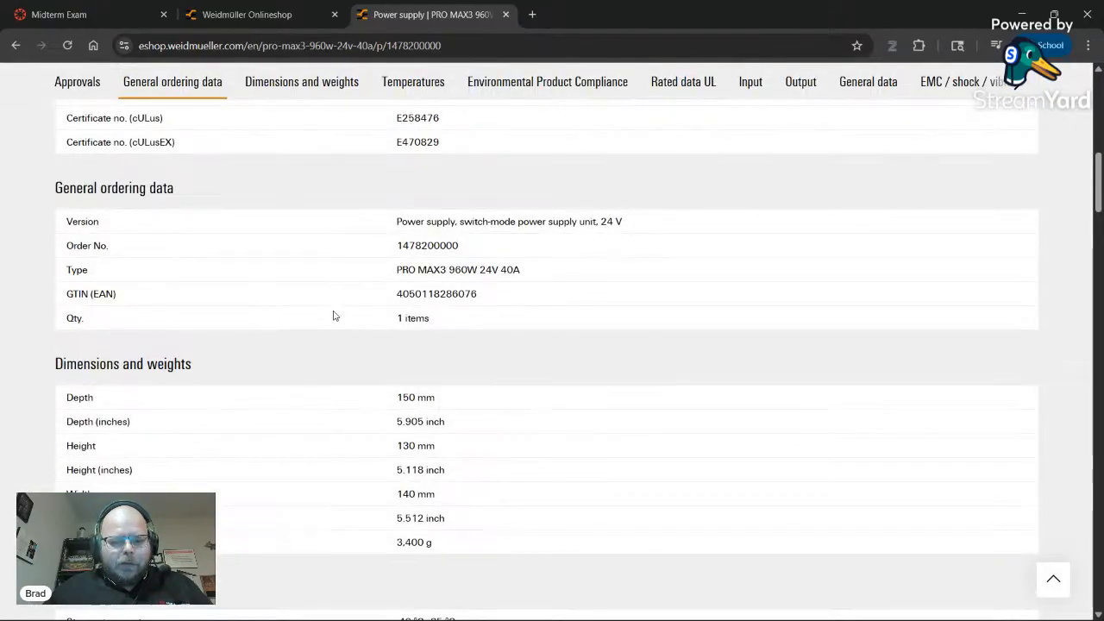
scroll(311, 380, down, 3)
scroll(265, 383, down, 6)
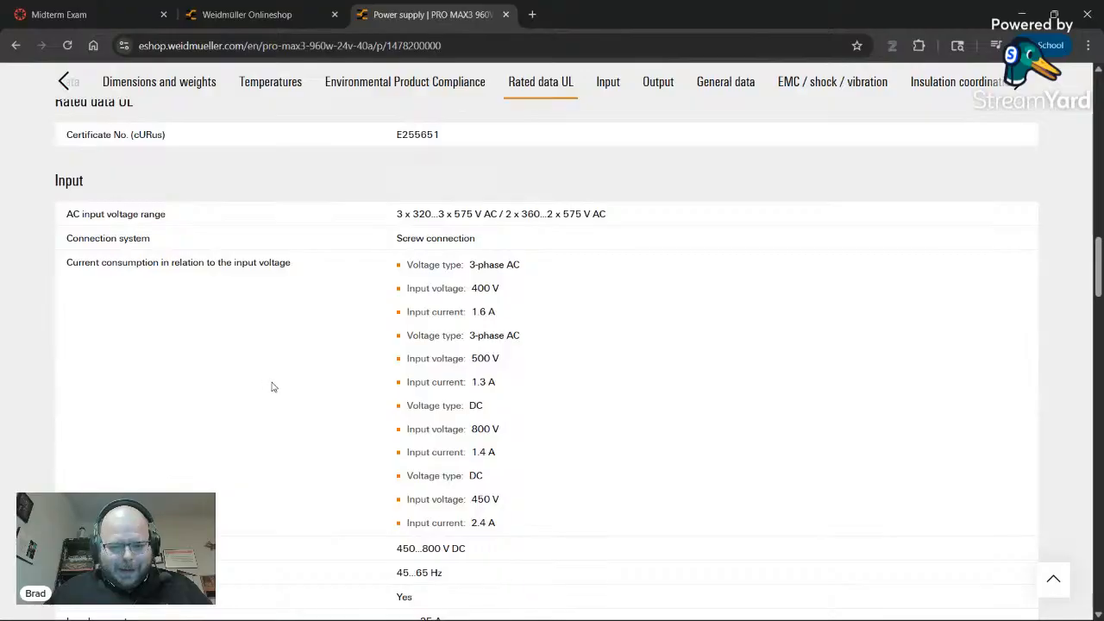
drag(471, 382, 488, 382)
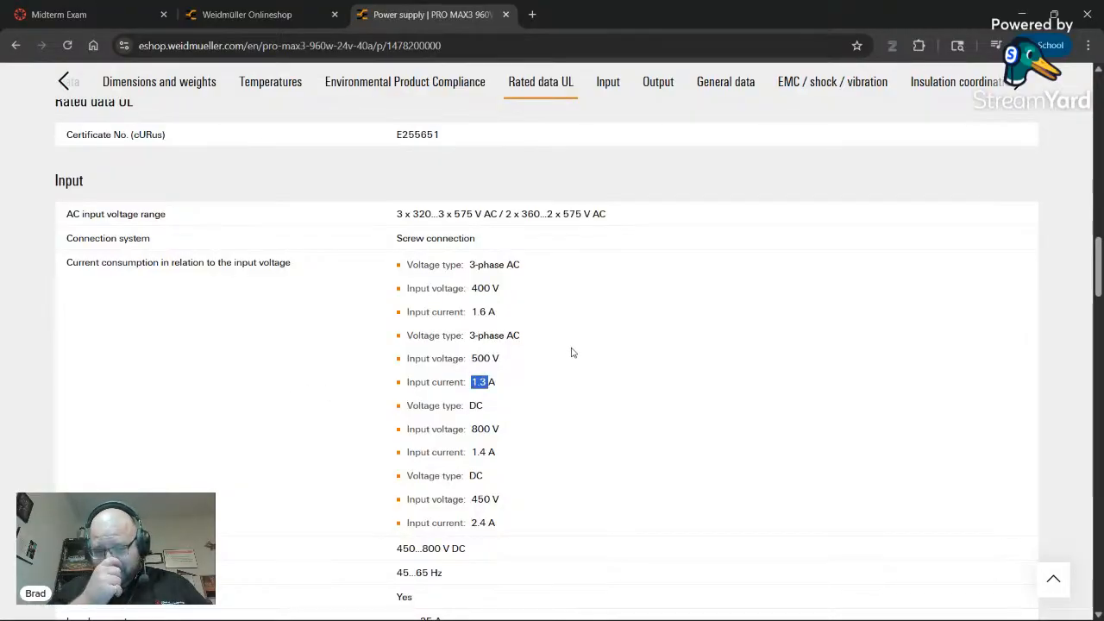
key(alt+Tab)
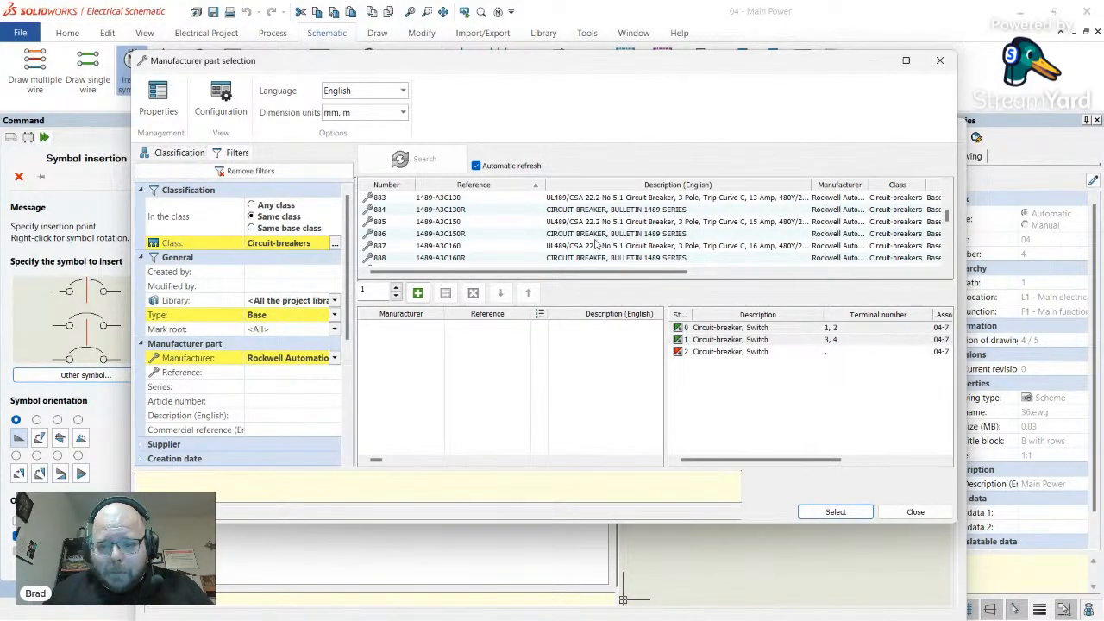
- Compare 3-pole breakers 1489-A3C010 and 1489-A3C015, then select part 1489-A3C015R
scroll(595, 244, up, 3)
scroll(600, 243, up, 2)
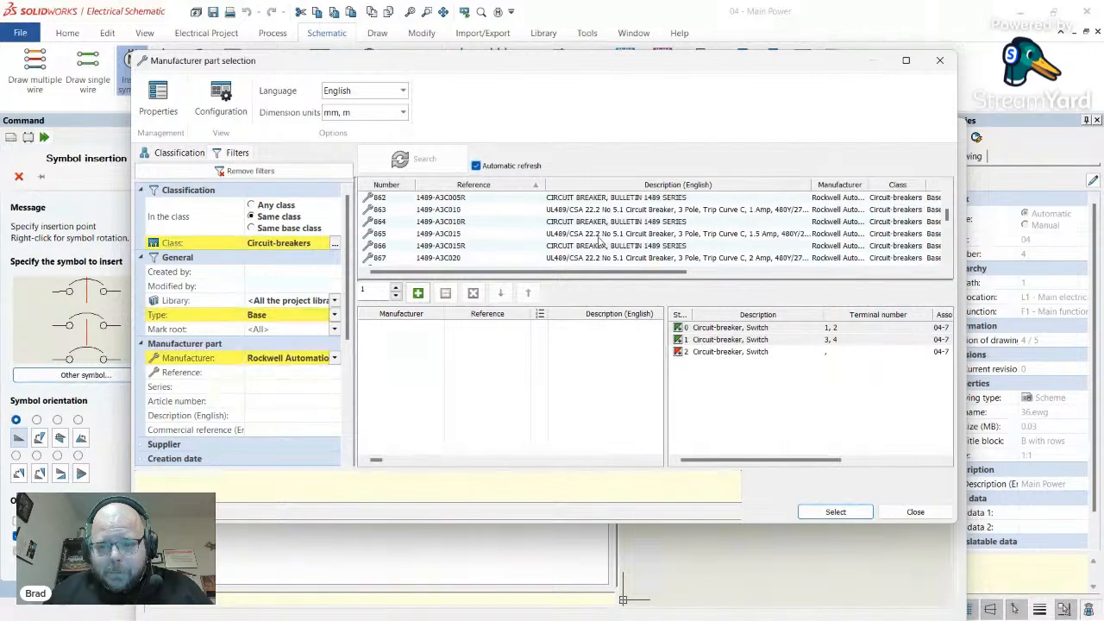
click(762, 213)
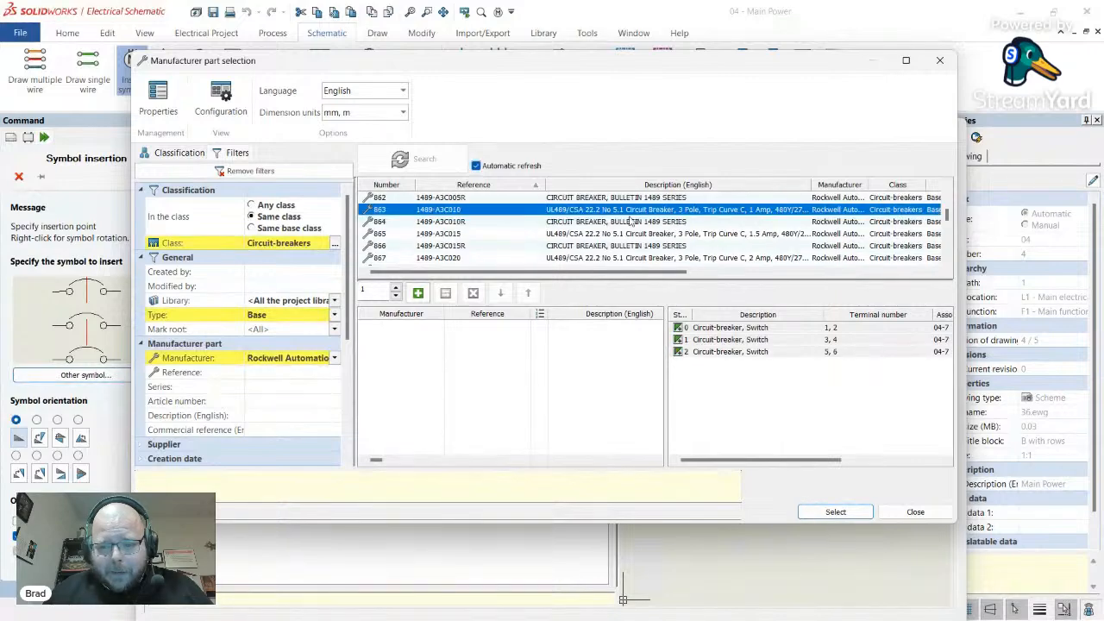
click(740, 235)
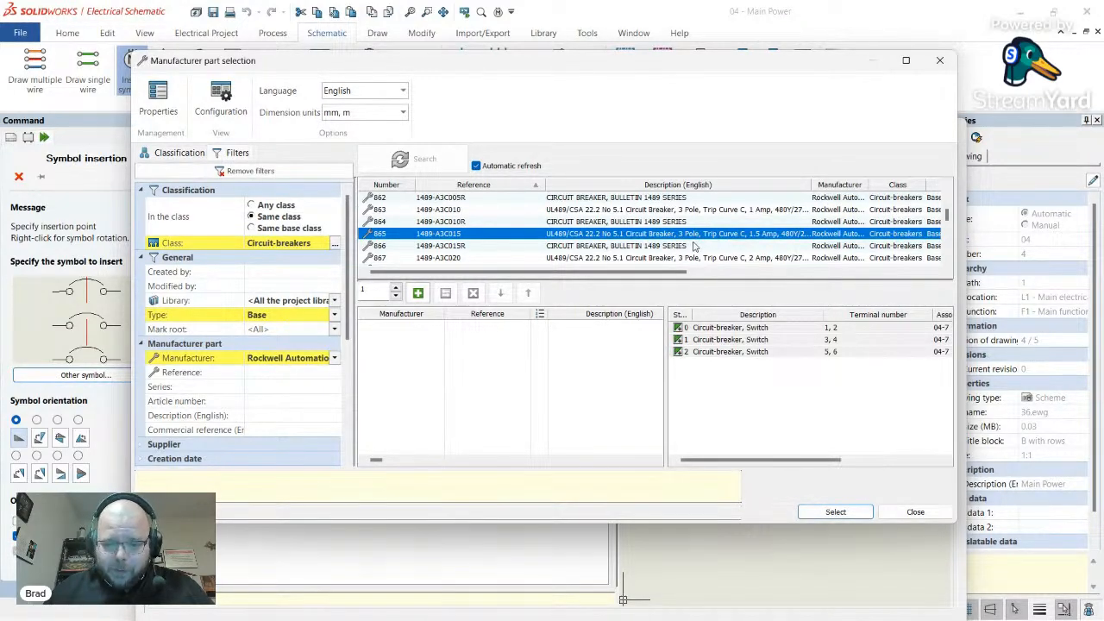
click(603, 248)
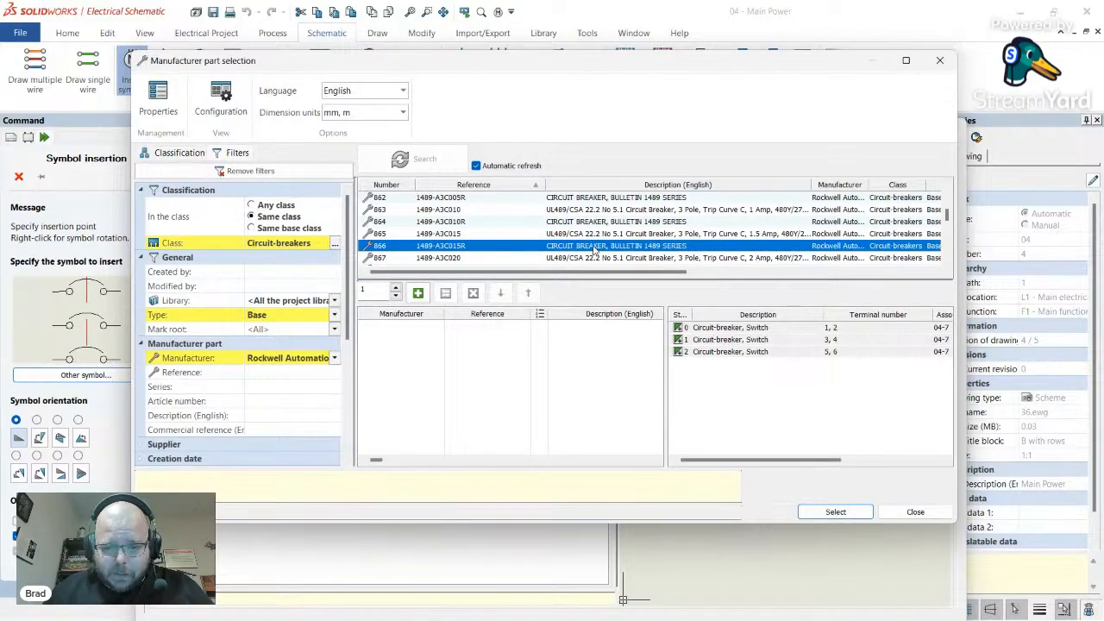
- Search Google in a new Chrome tab for 'allen-bradley 1489-ac3015r'
key(alt+Tab)
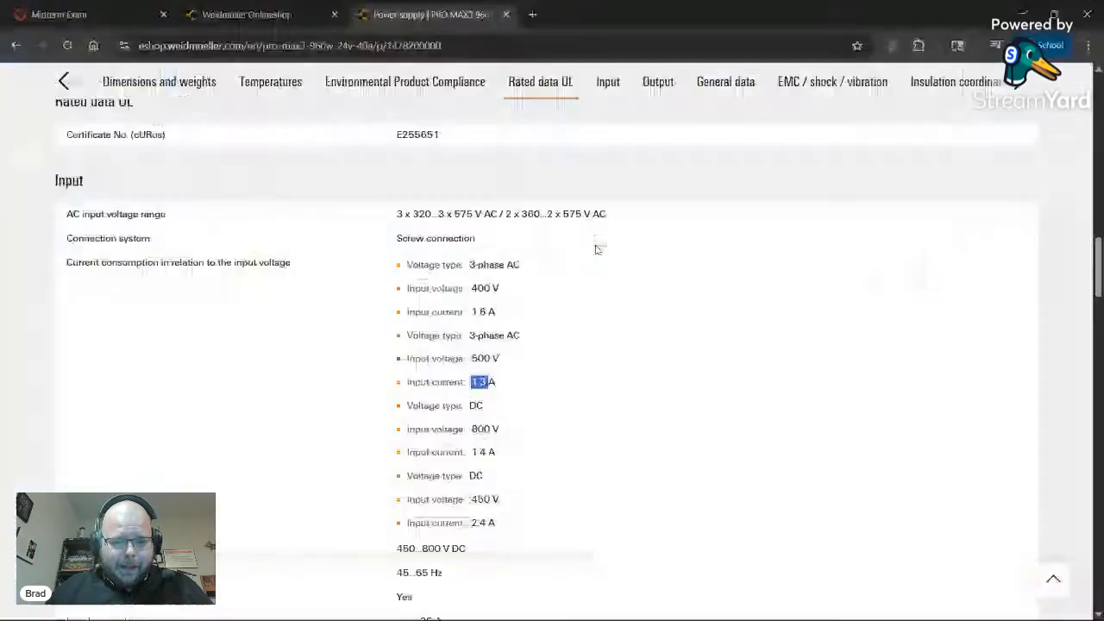
key(ctrl+t)
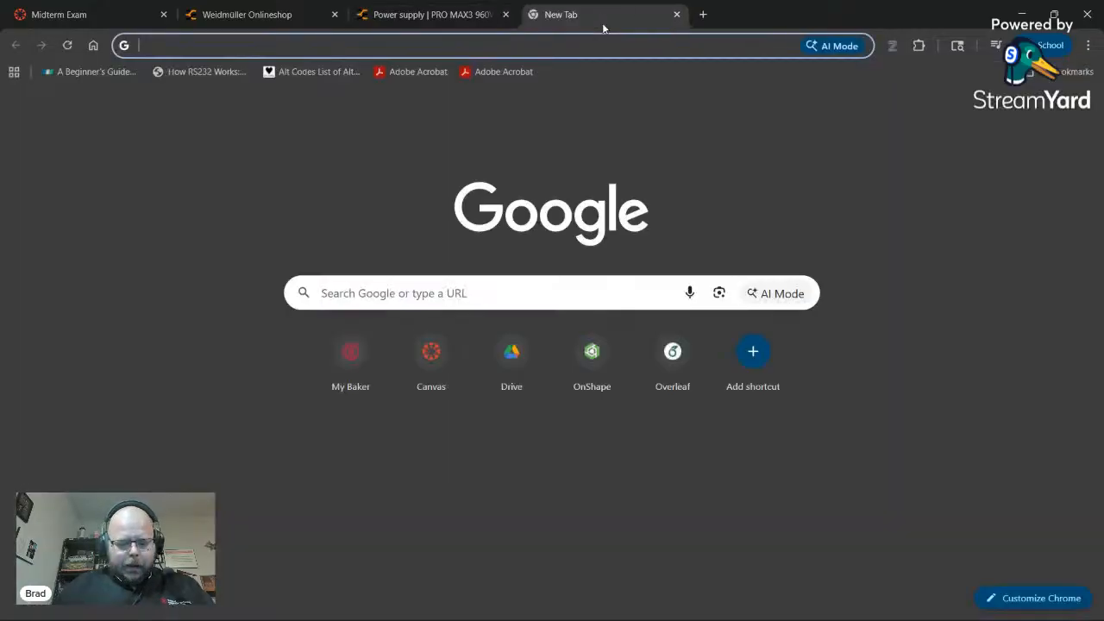
text(allen-bradley 1489)
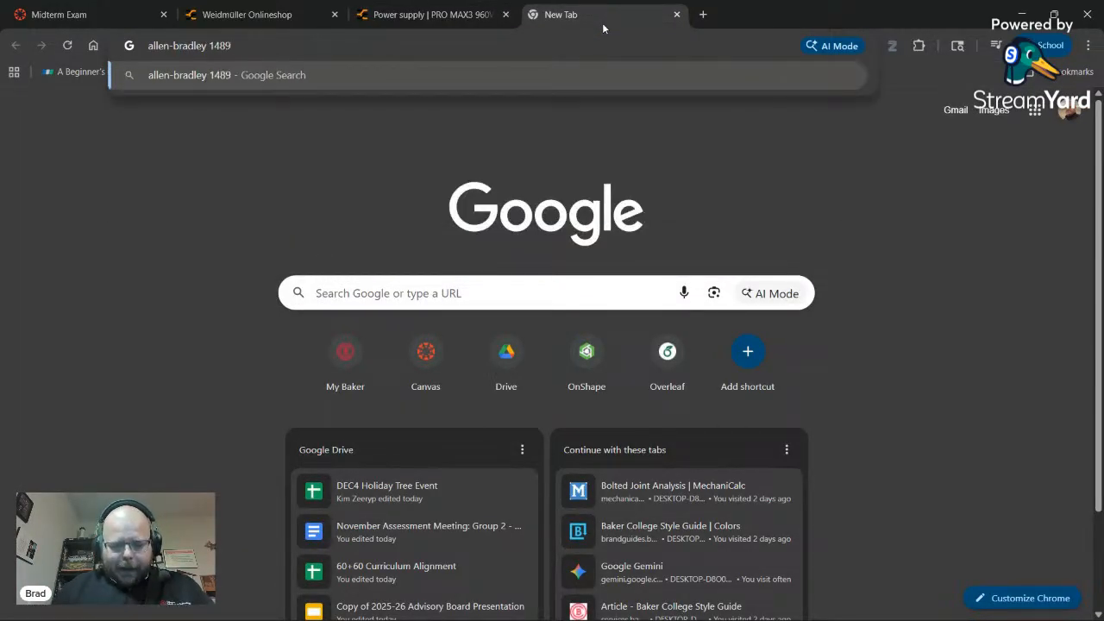
text(-)
key(alt+Tab)
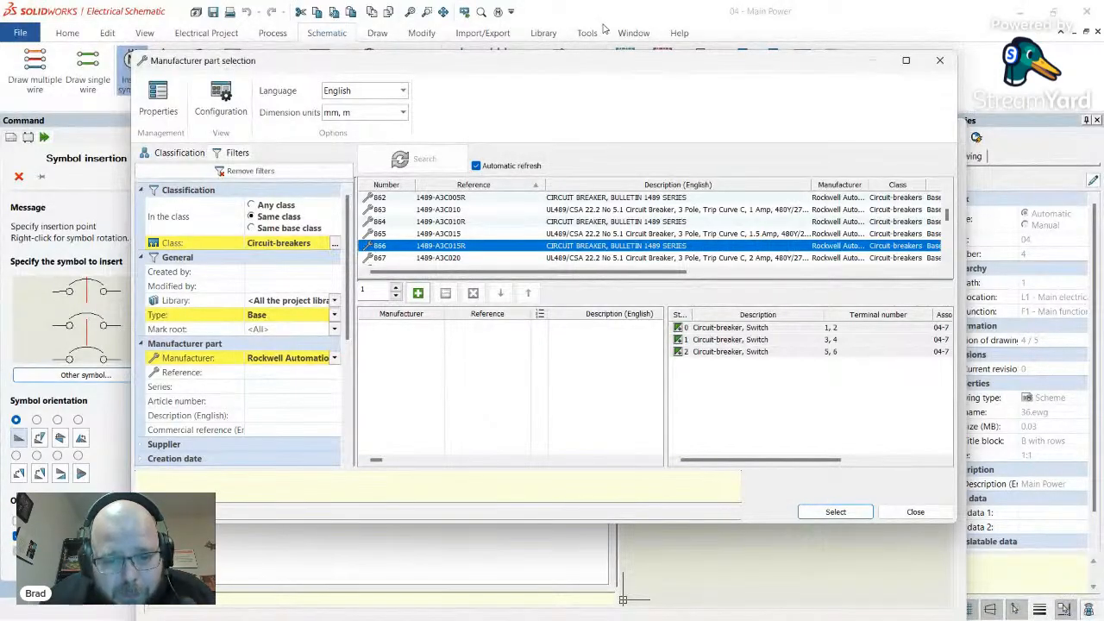
key(alt+Tab)
text(ac)
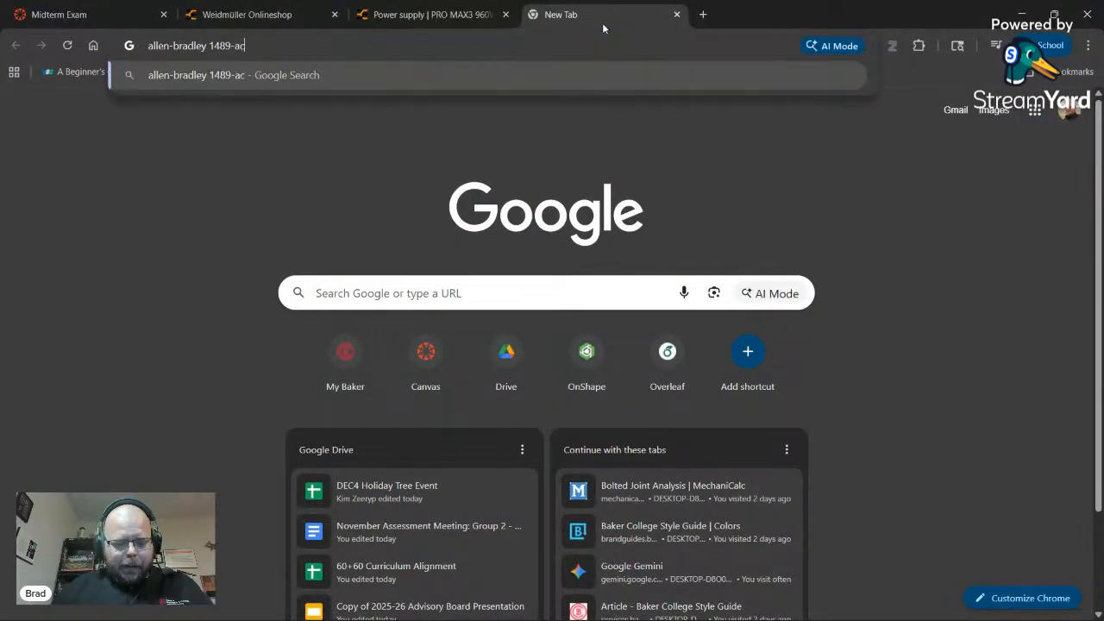
text(3015r)
key(Return)
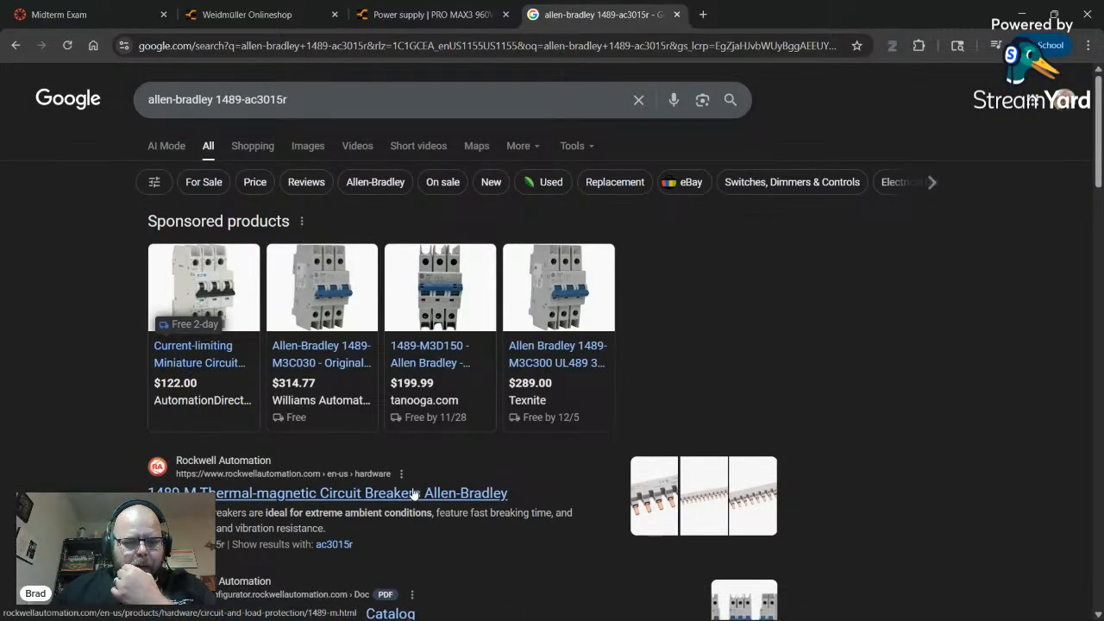
- Check and close the sponsored AutomationDirect listing, rechecking the part number in SOLIDWORKS
mouse_move(217, 372)
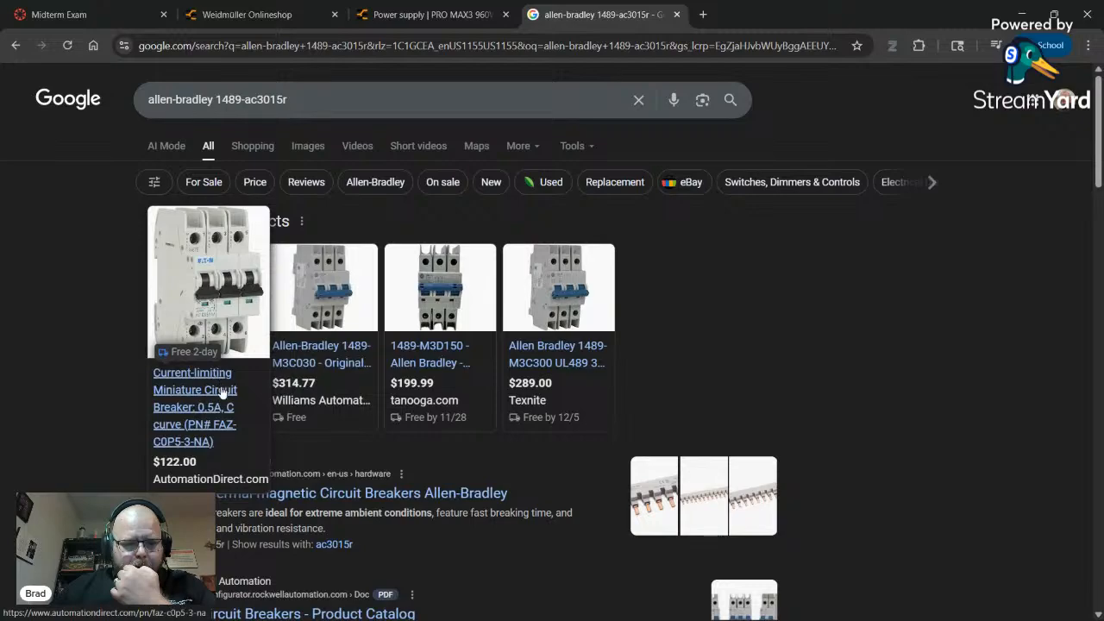
click(216, 415)
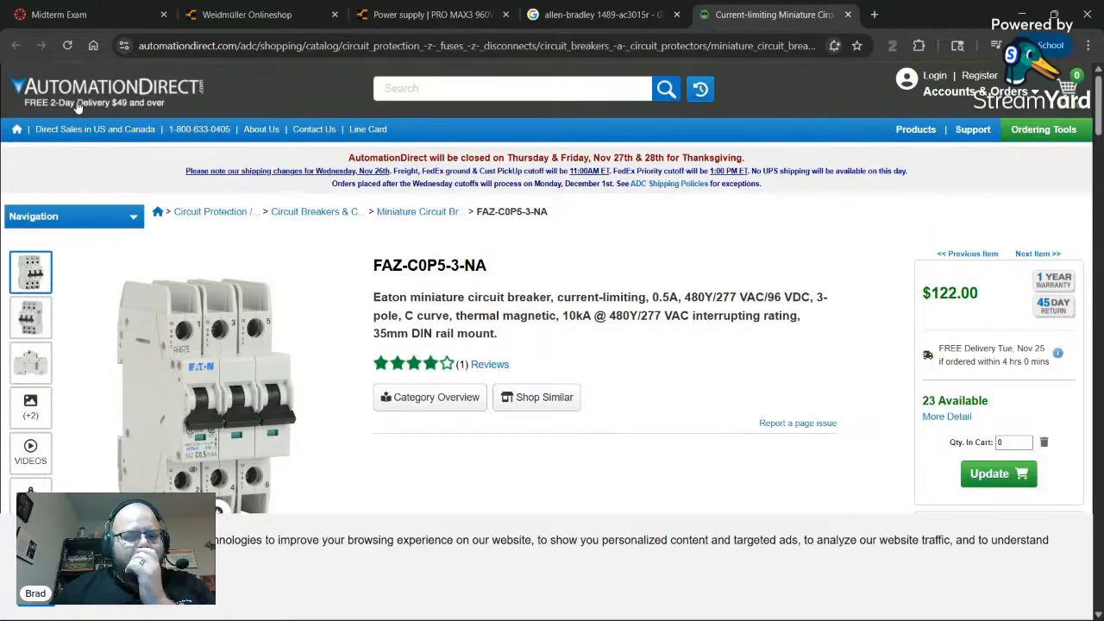
click(847, 16)
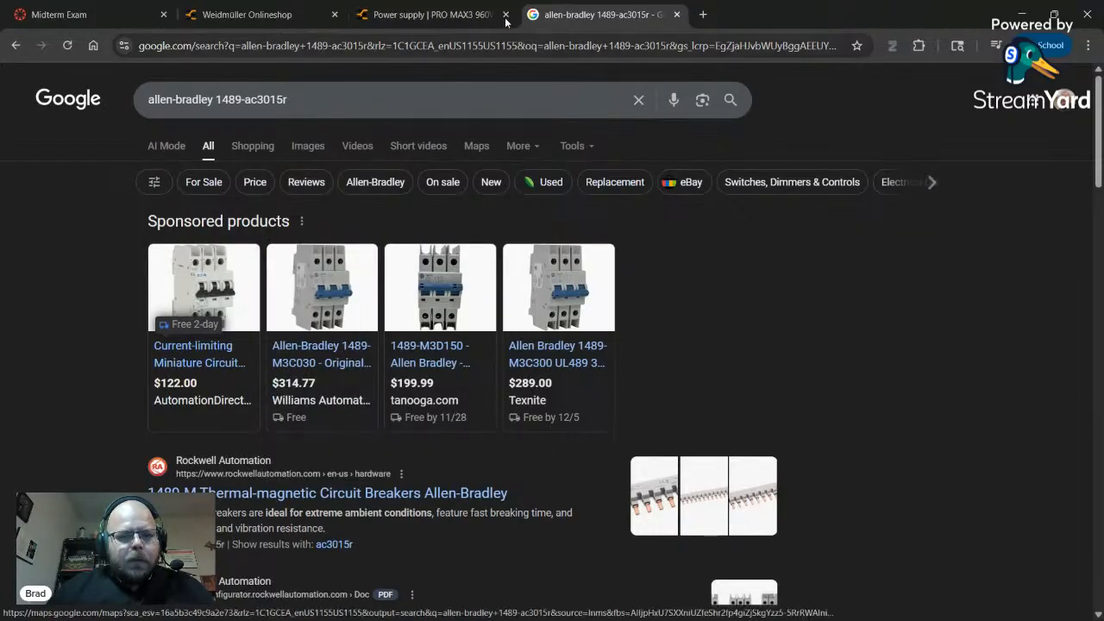
key(alt+Tab)
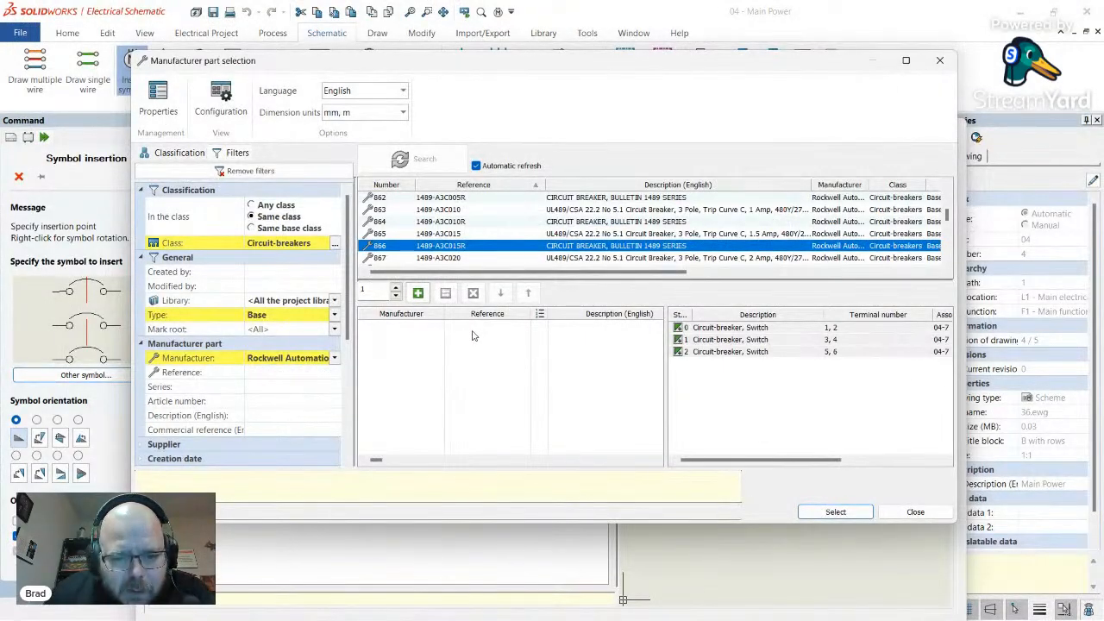
key(alt+Tab)
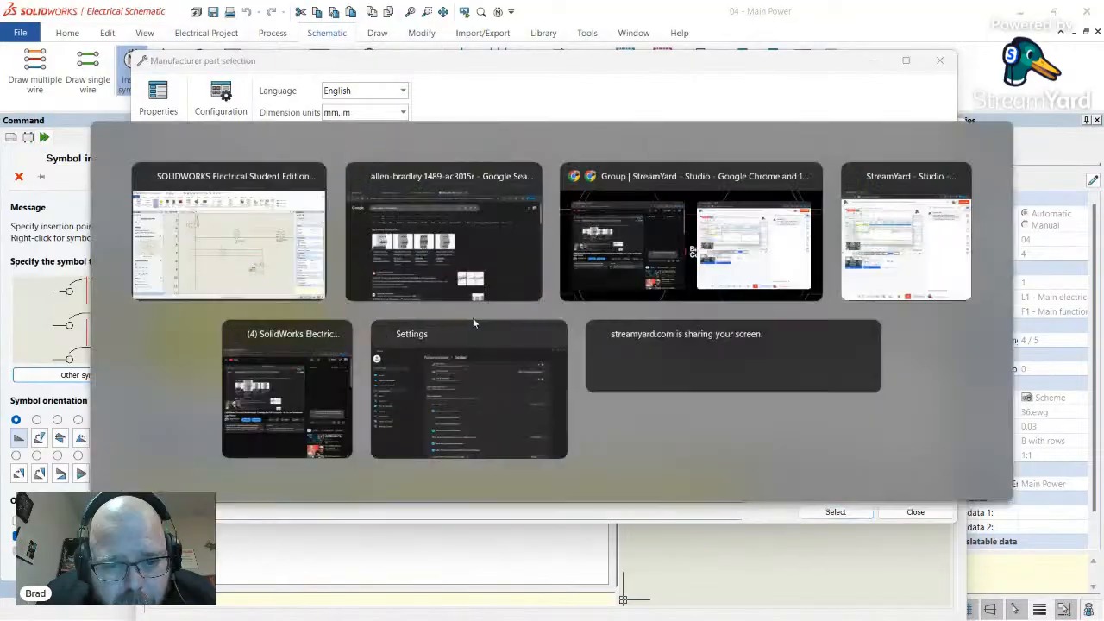
click(375, 192)
key(alt+Tab)
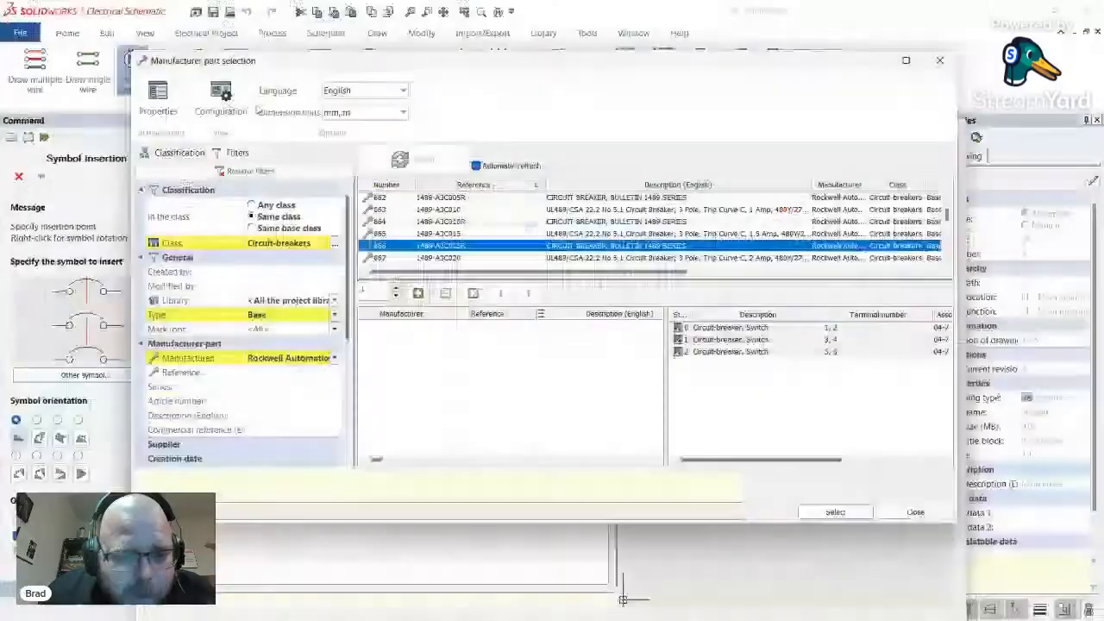
key(alt+Tab)
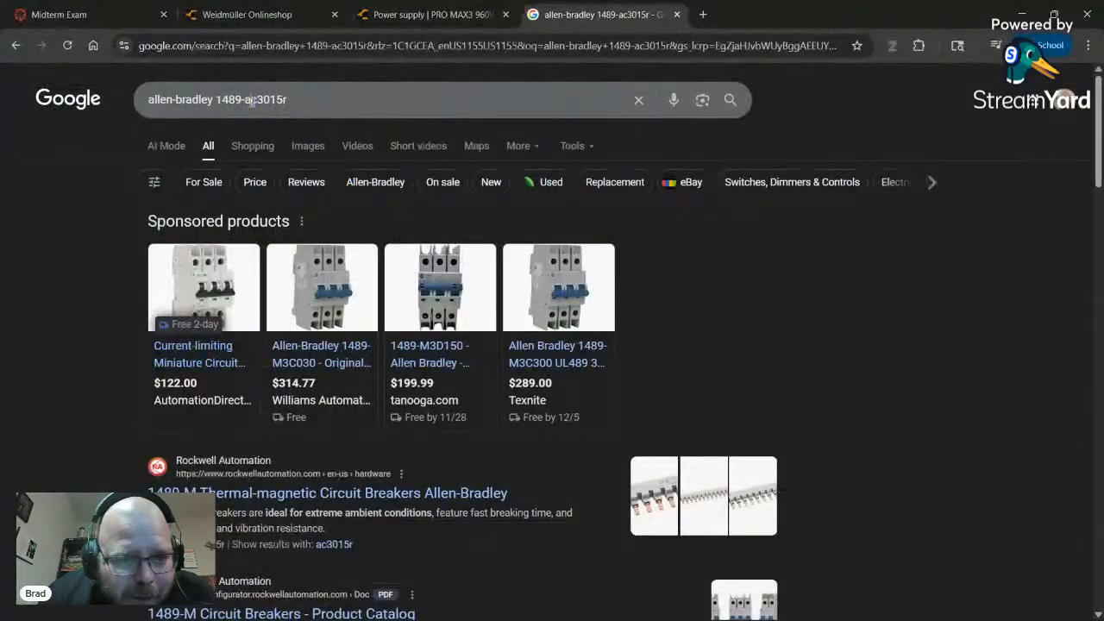
- Correct the query to 'allen-bradley 1489-a3c015r' and review the new results
drag(252, 101, 265, 101)
text(3c)
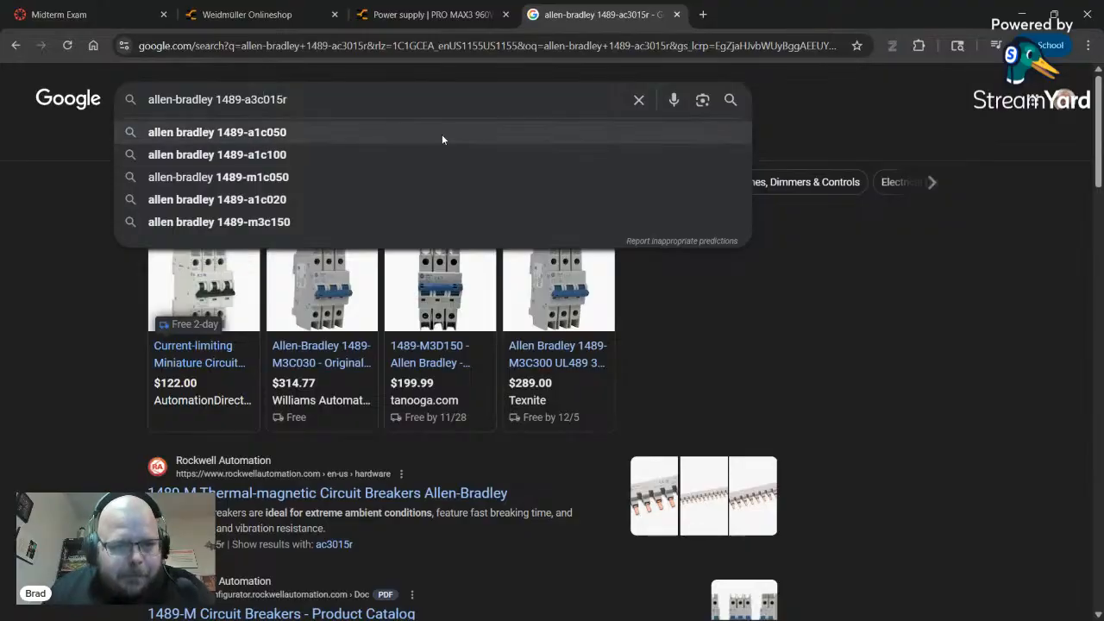
key(Return)
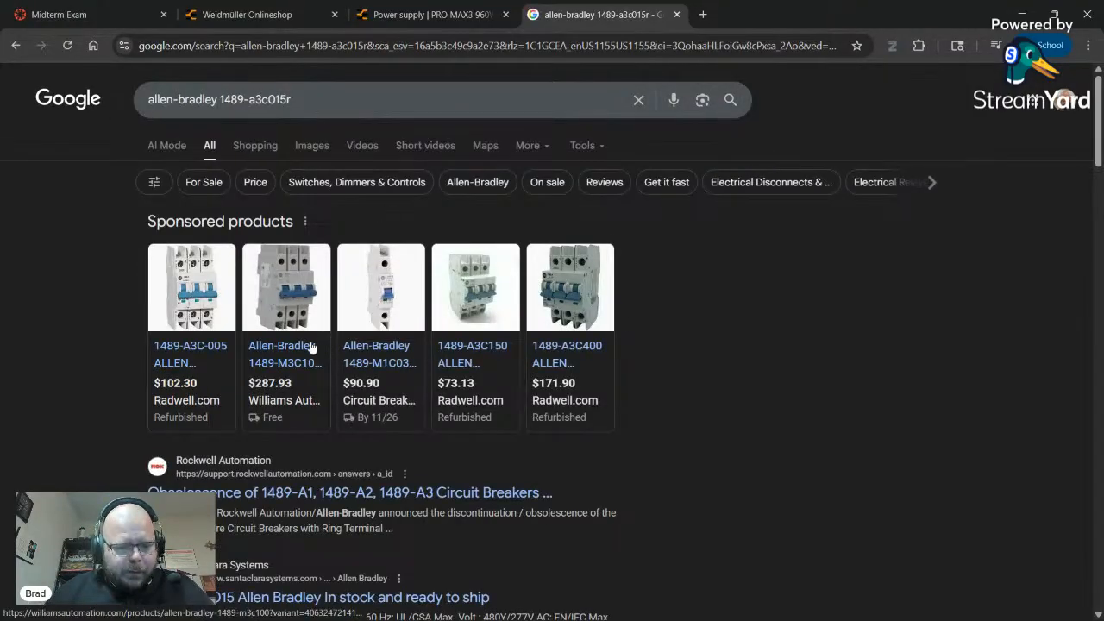
mouse_move(161, 423)
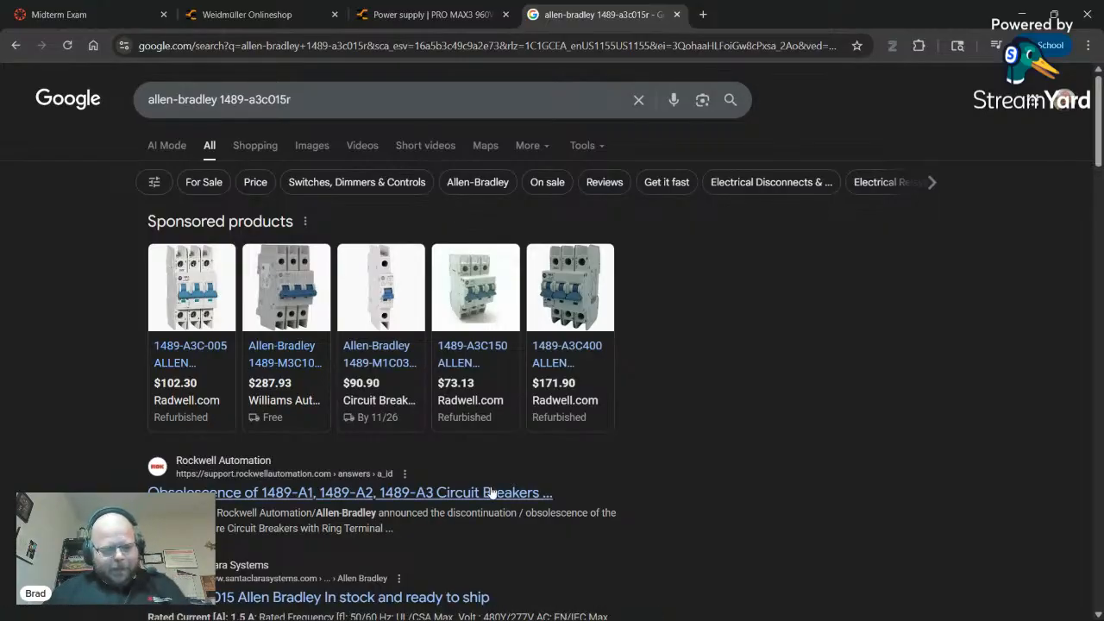
scroll(397, 421, down, 3)
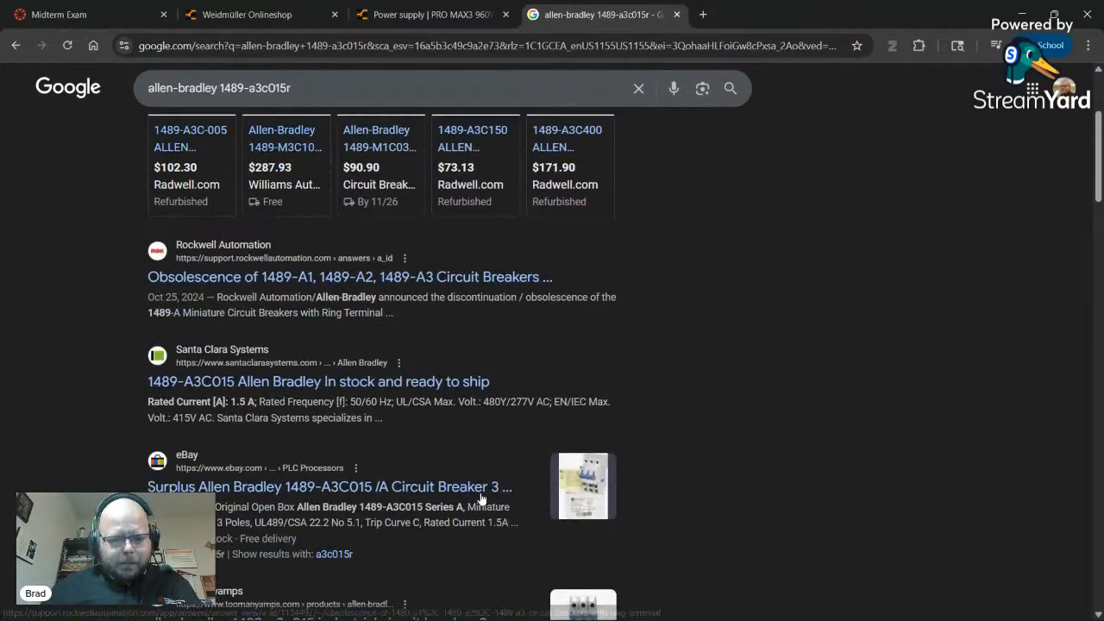
- Read the Santa Clara Systems specifications for 1489-A3C015, then go back to SOLIDWORKS Electrical
click(272, 386)
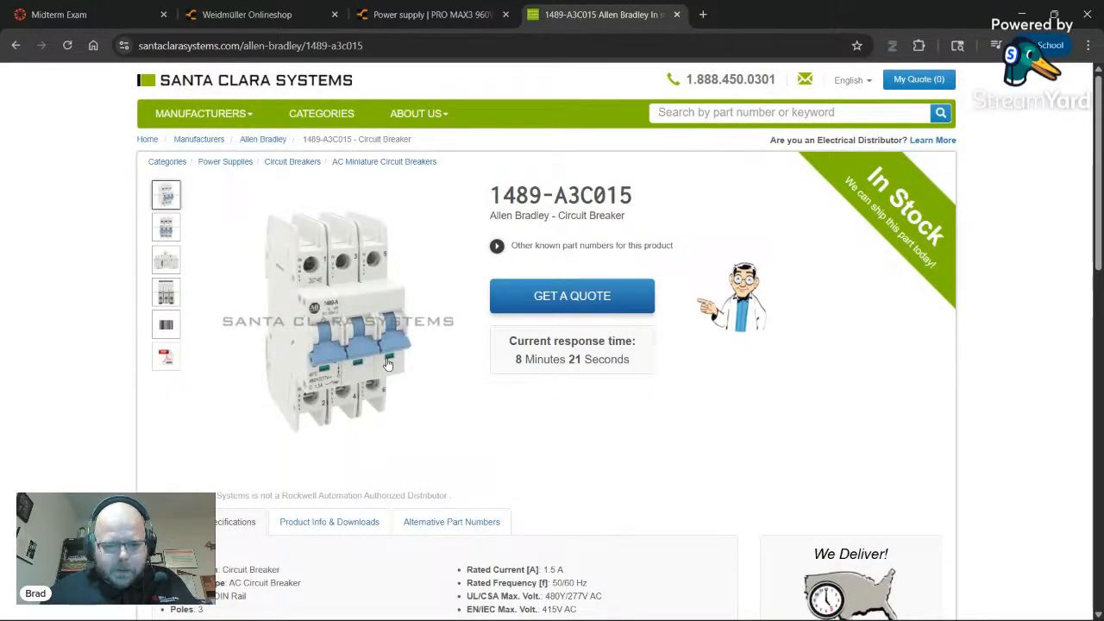
scroll(384, 364, down, 3)
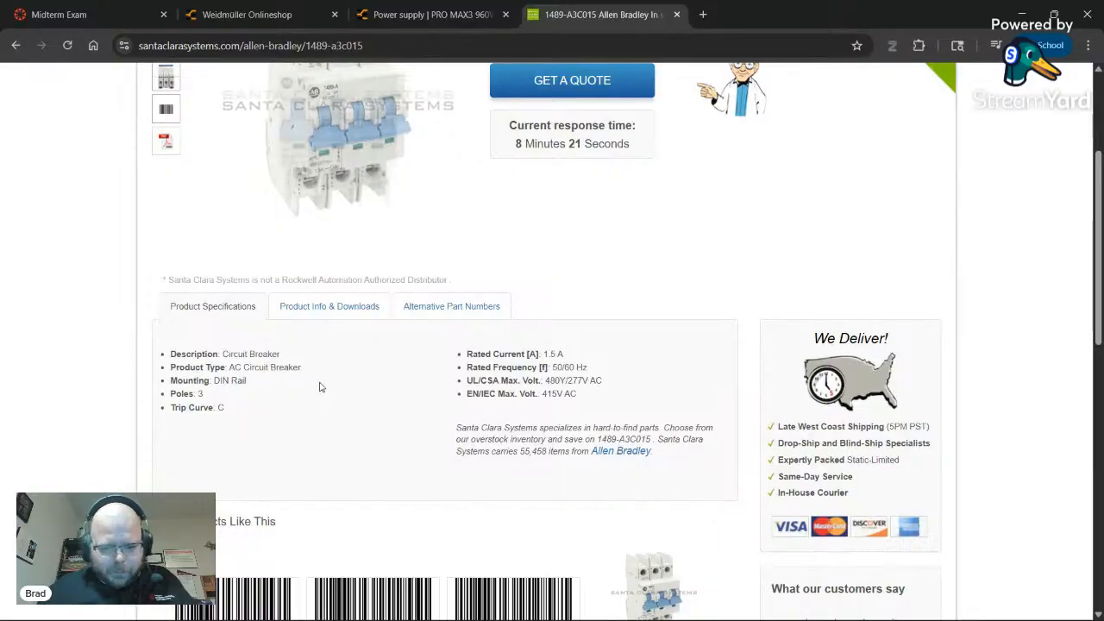
scroll(325, 382, down, 2)
scroll(325, 382, down, 2)
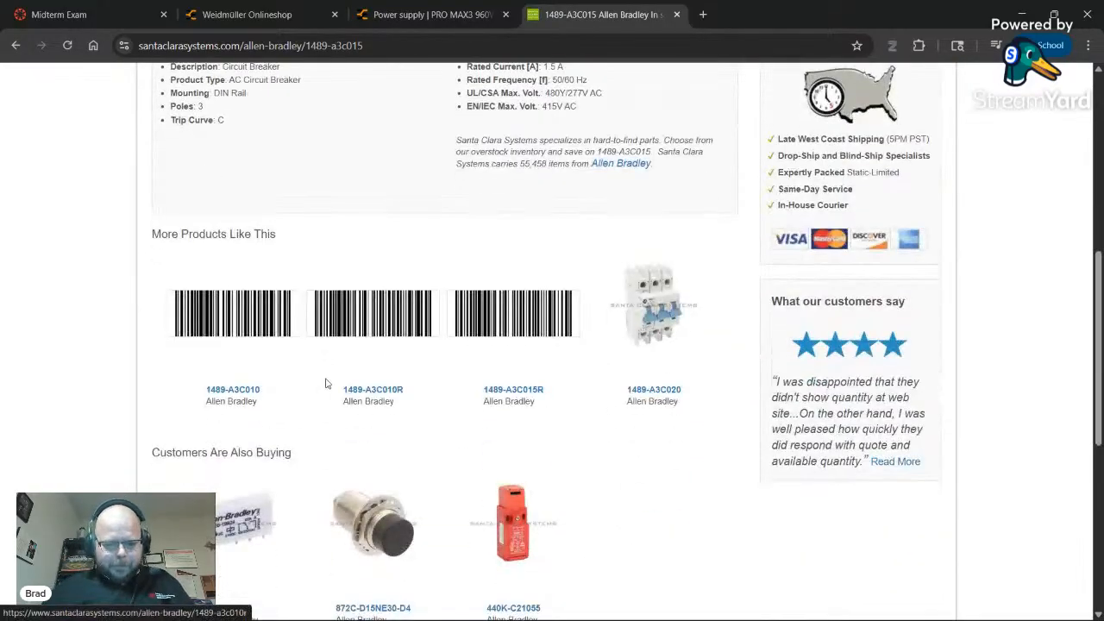
scroll(330, 385, up, 4)
key(alt+Tab)
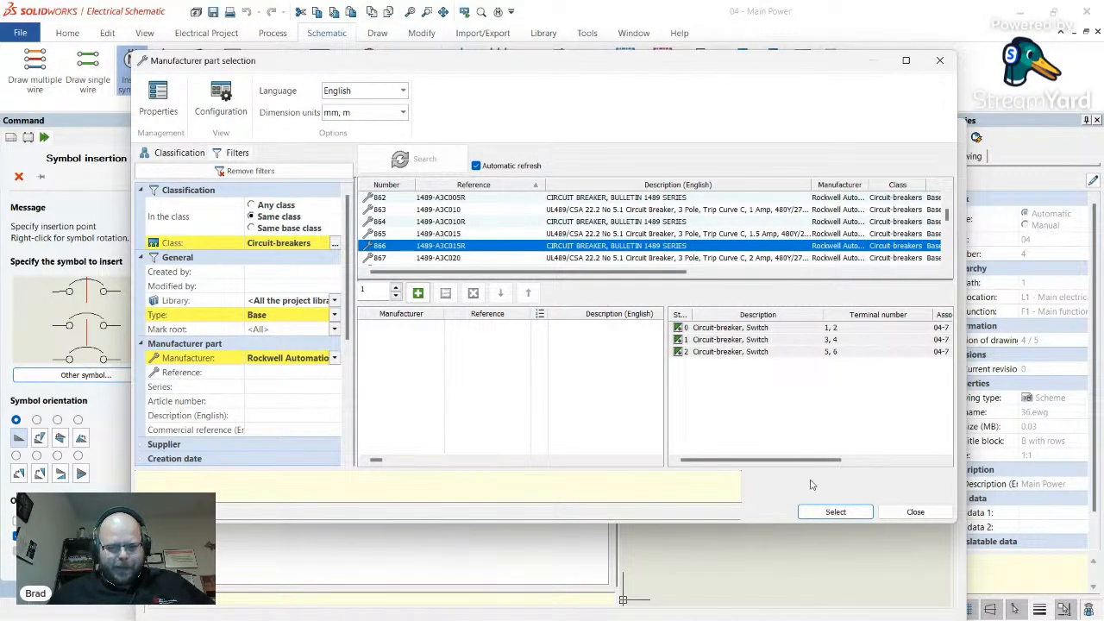
- Assign part Rockwell Automation 1489-A3C015R to the breaker and end the insertion command
click(834, 512)
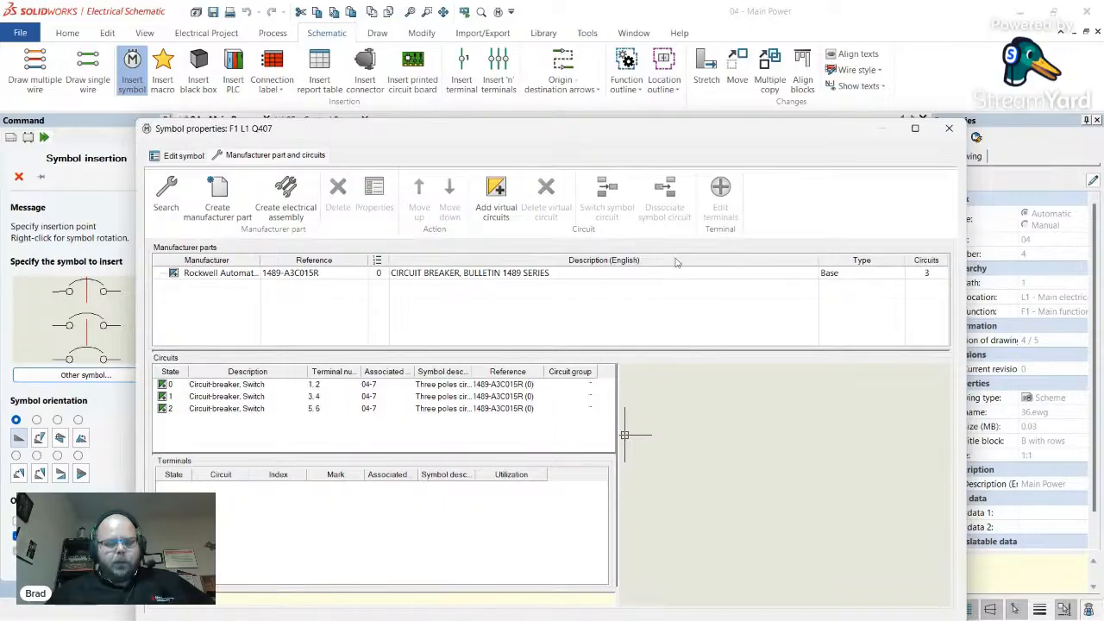
drag(679, 128, 696, 56)
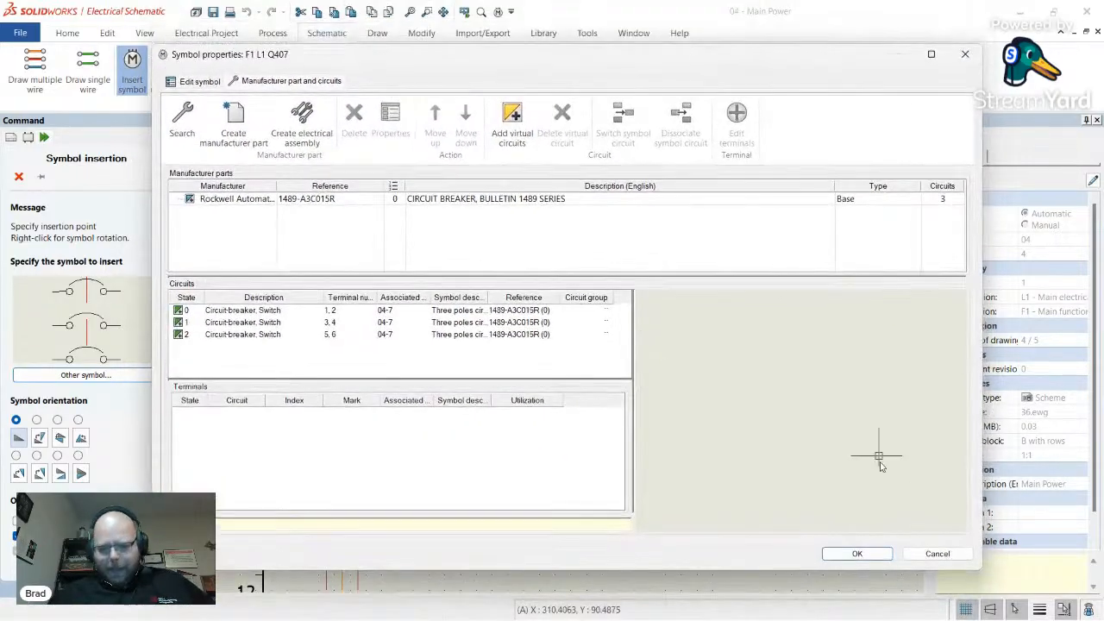
click(880, 557)
key(Escape)
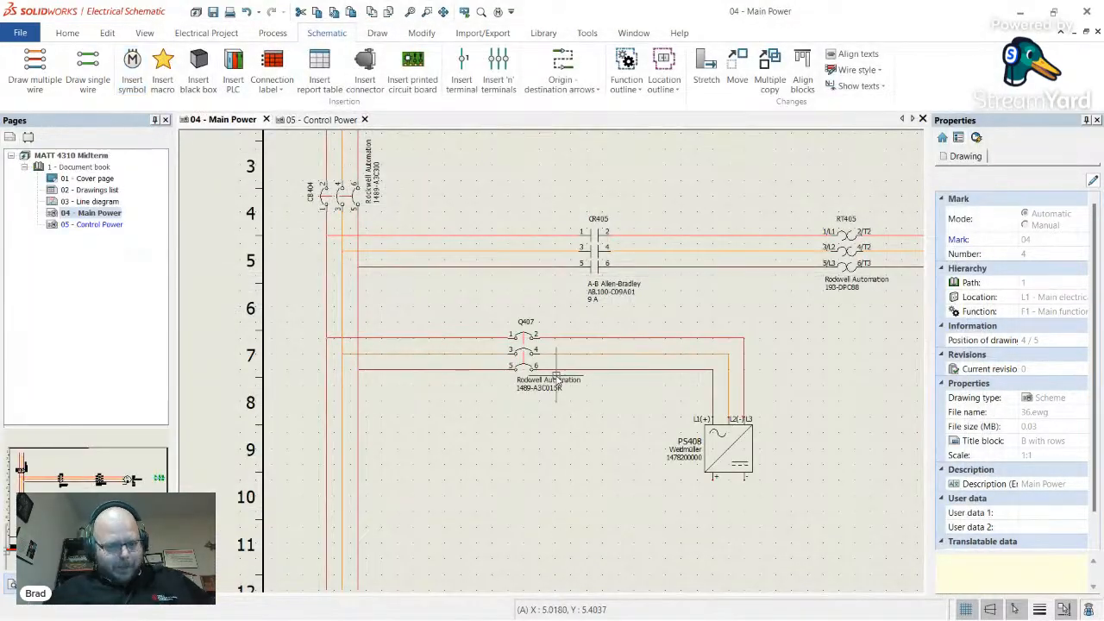
- Rename breaker Q407 with root mark CB and describe it as 'Power Supply Breaker'
scroll(556, 379, up, 3)
right_click(505, 298)
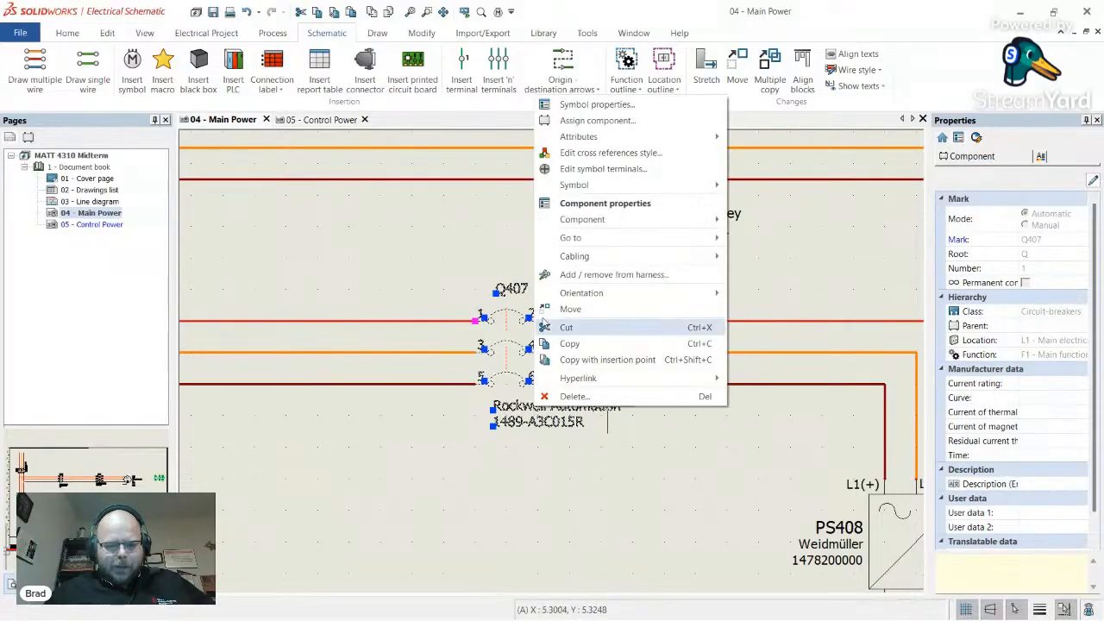
click(596, 104)
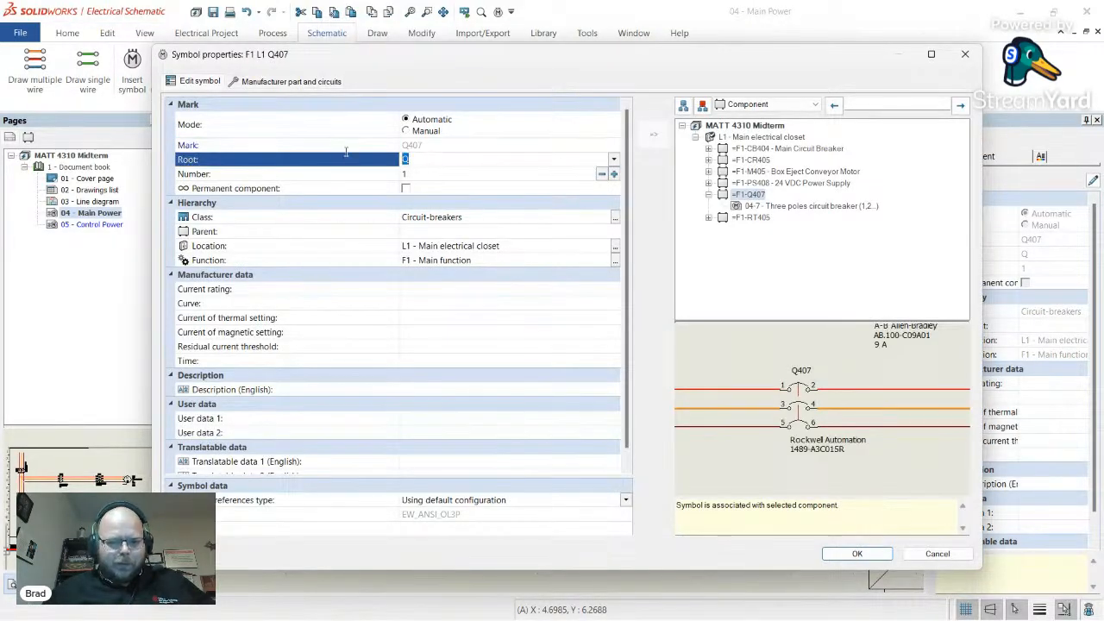
text(CB)
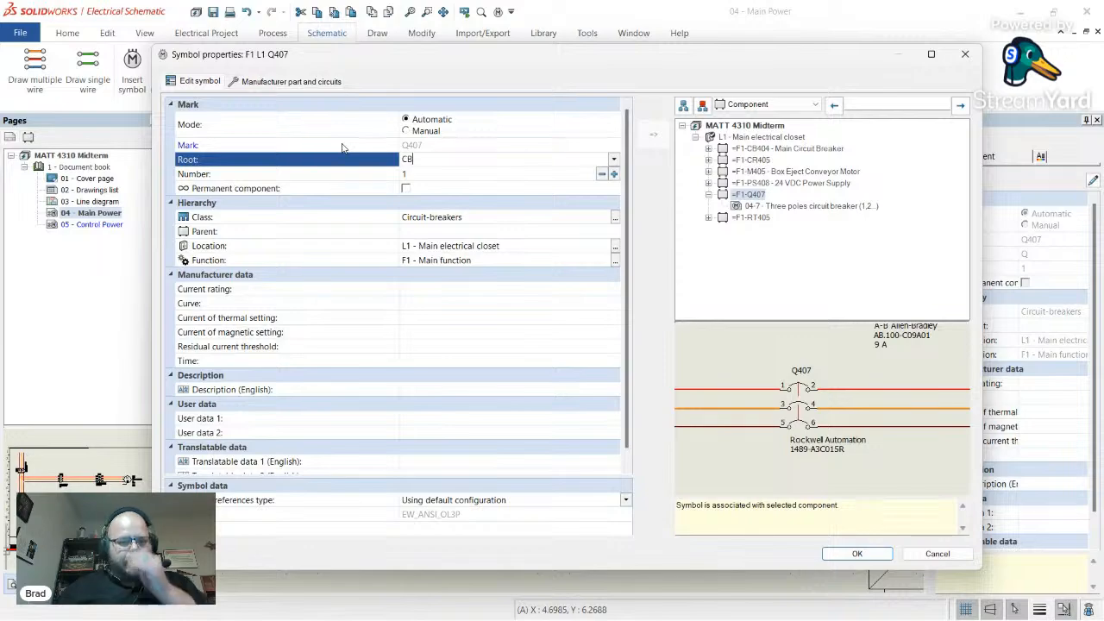
click(444, 389)
text(24)
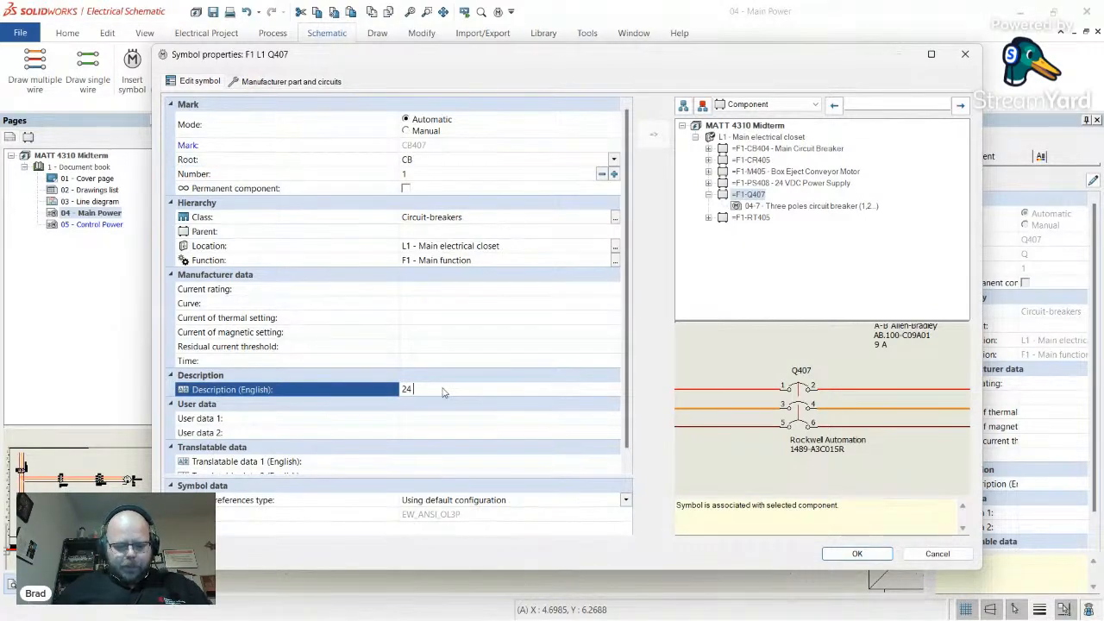
text( VDC)
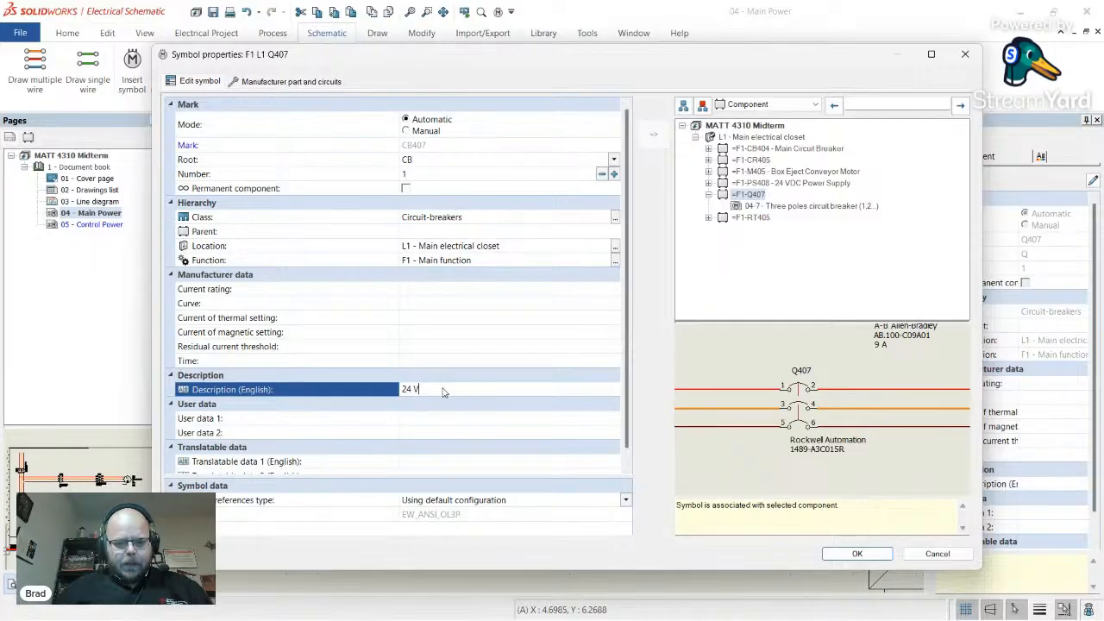
text(Power)
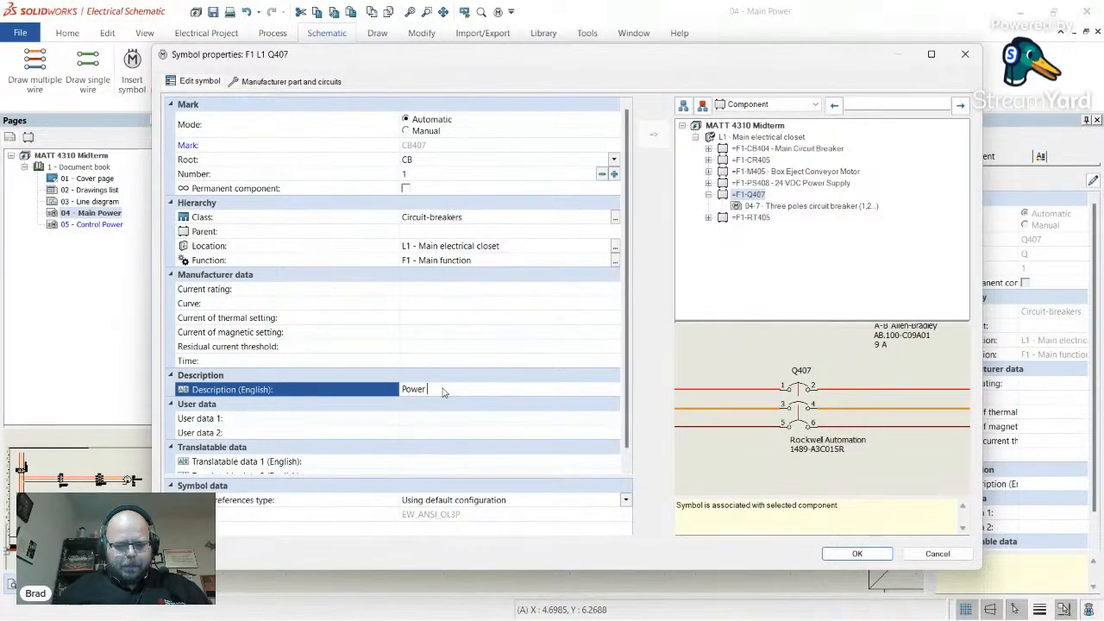
text( Supply Breaker)
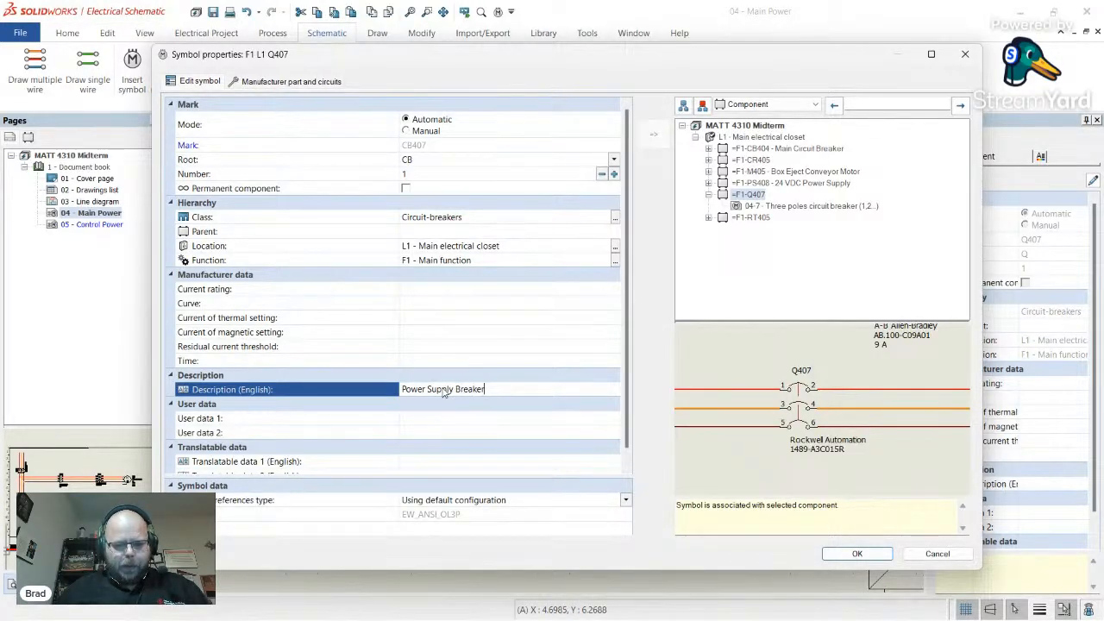
click(858, 554)
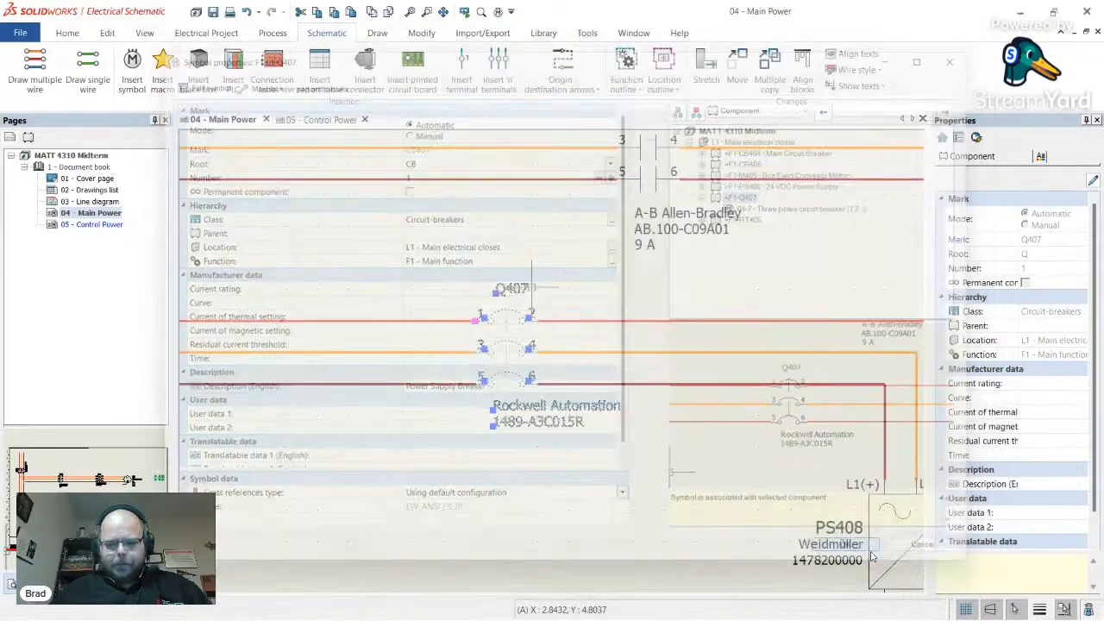
click(436, 438)
scroll(382, 314, down, 3)
scroll(483, 349, up, 3)
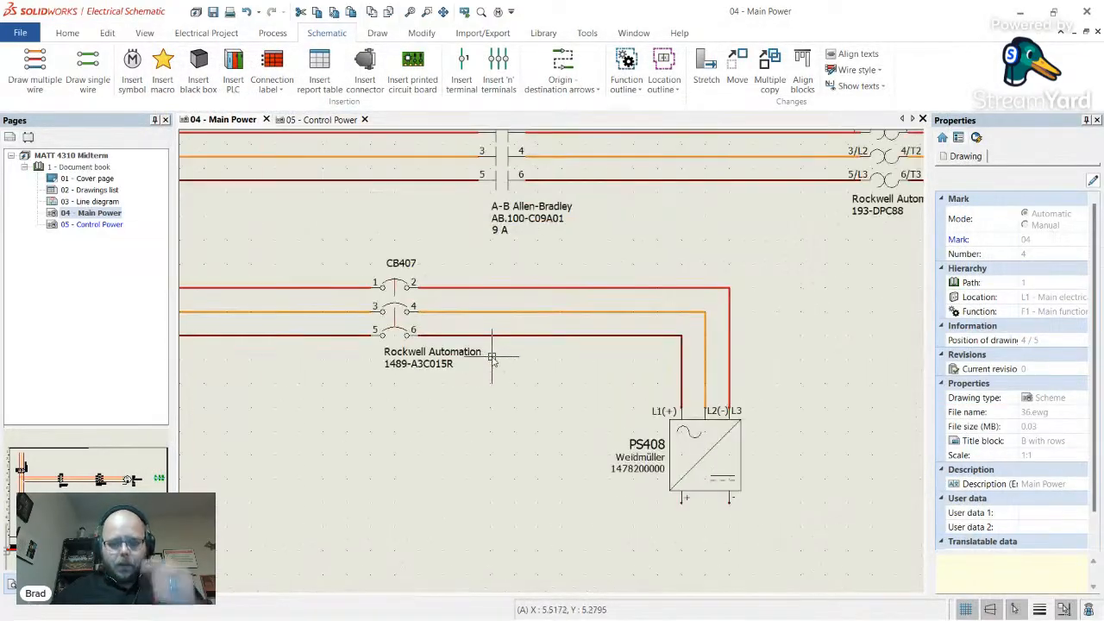
scroll(664, 436, down, 3)
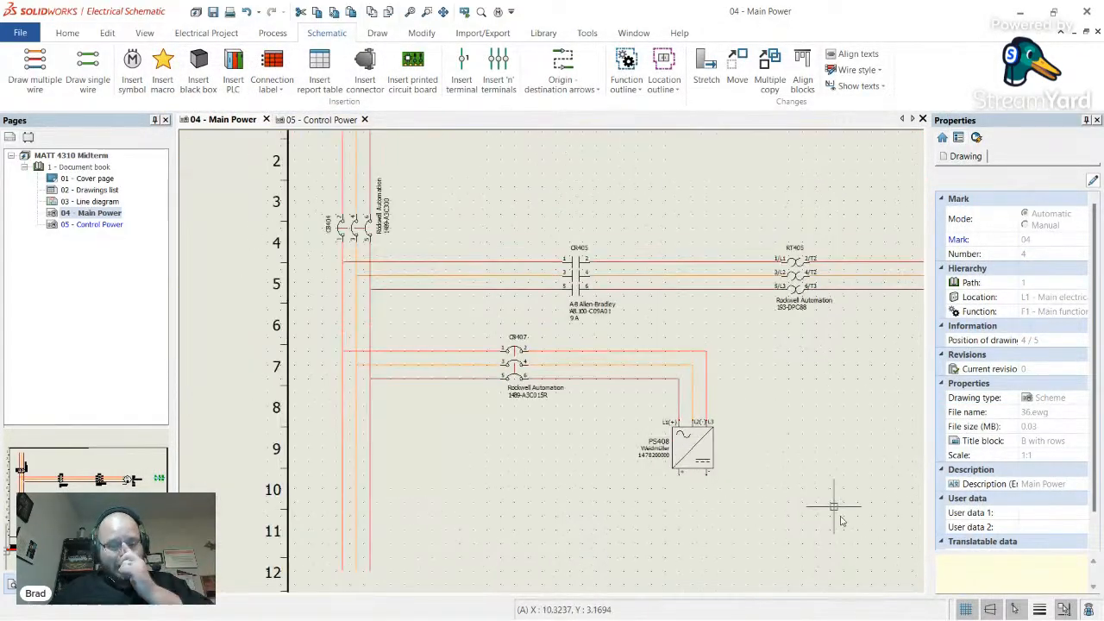
scroll(759, 496, up, 4)
scroll(579, 437, up, 1)
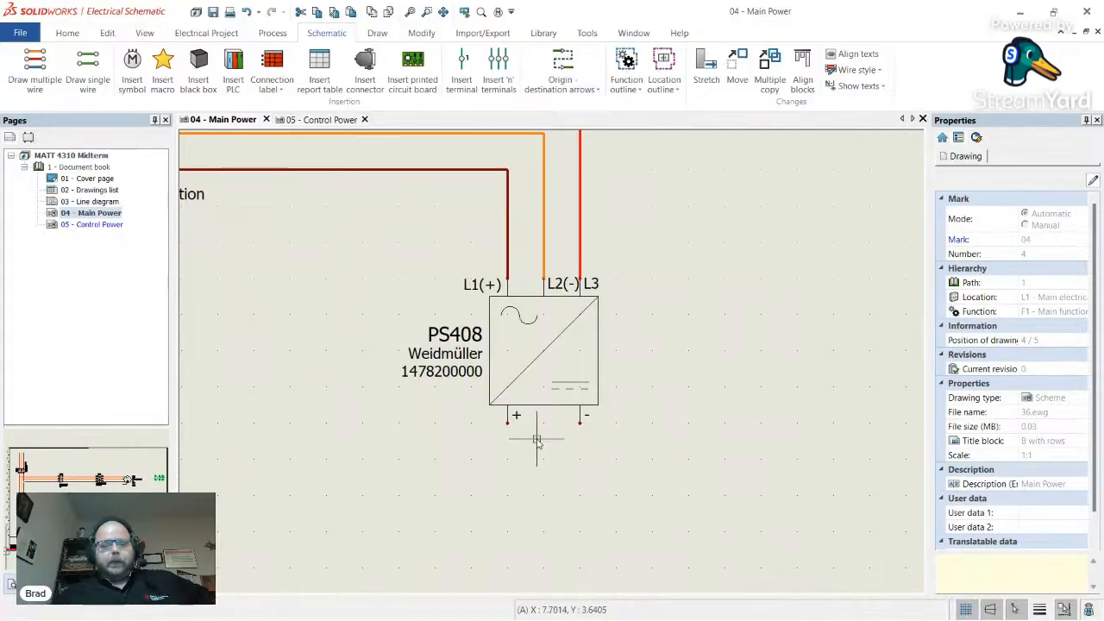
scroll(543, 377, down, 3)
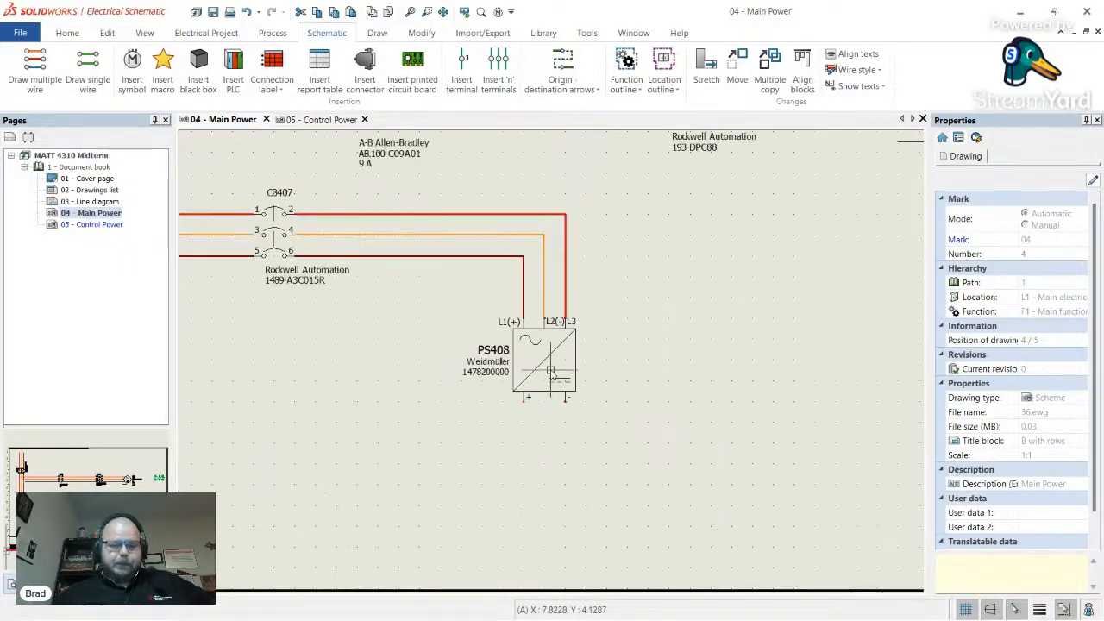
scroll(509, 443, up, 2)
scroll(514, 433, up, 2)
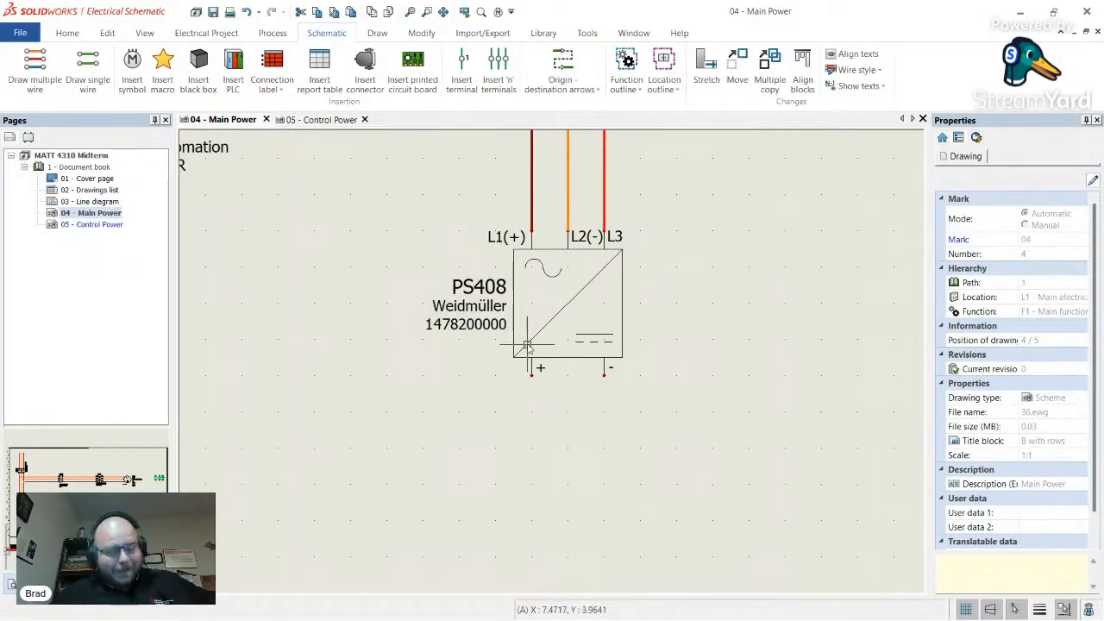
scroll(487, 371, down, 1)
scroll(523, 457, up, 1)
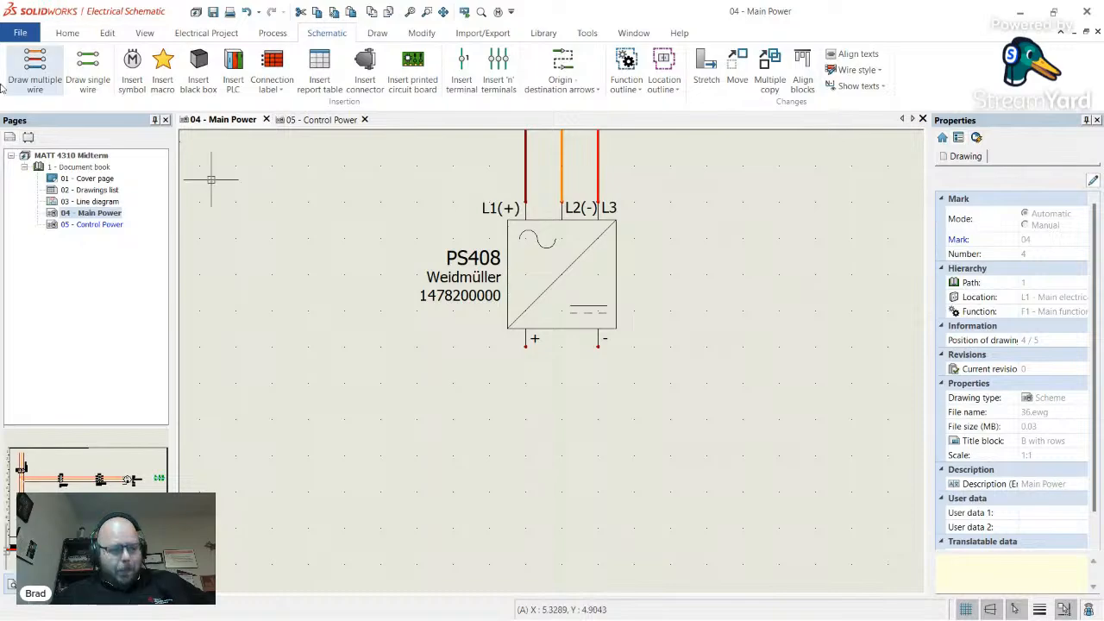
- Begin a single wire in the 24V DC style at PS408's + terminal, then cancel it
click(86, 84)
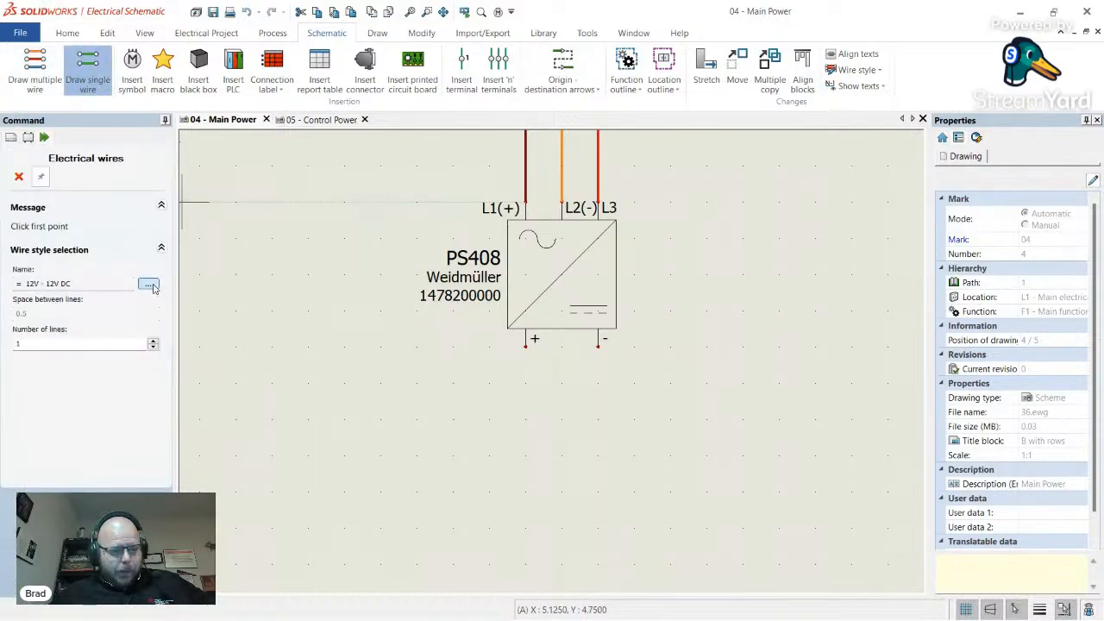
click(148, 284)
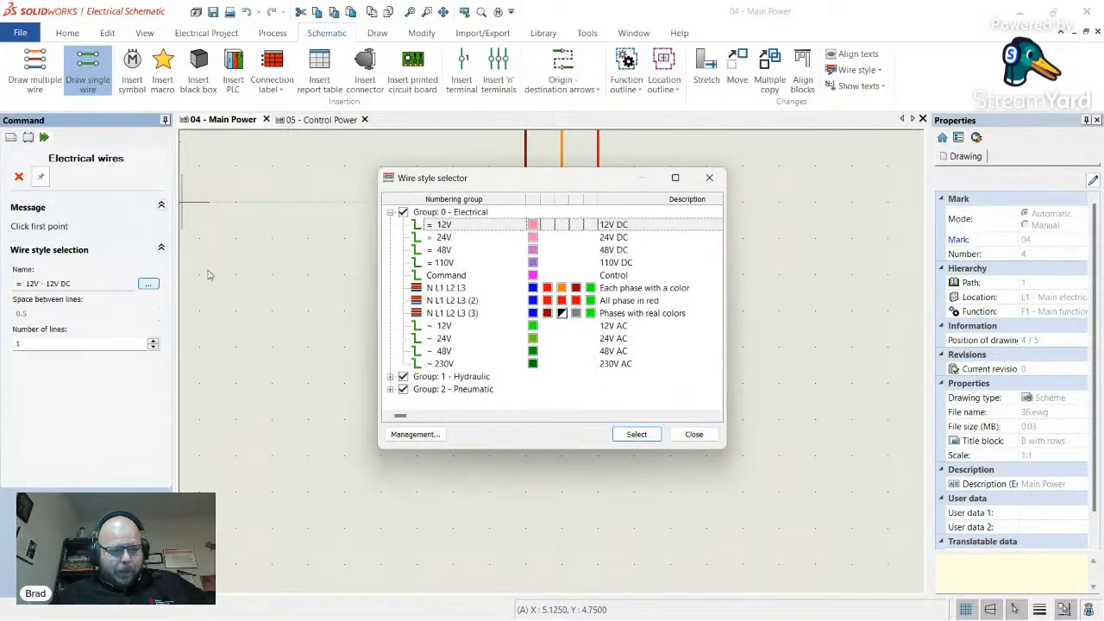
click(620, 239)
double_click(620, 239)
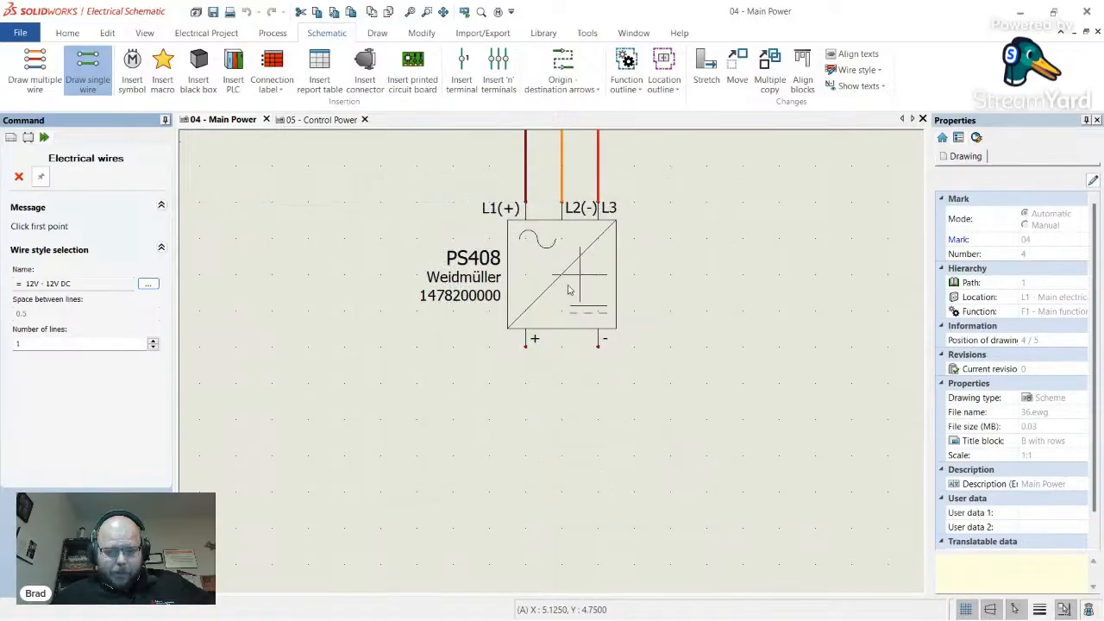
click(526, 345)
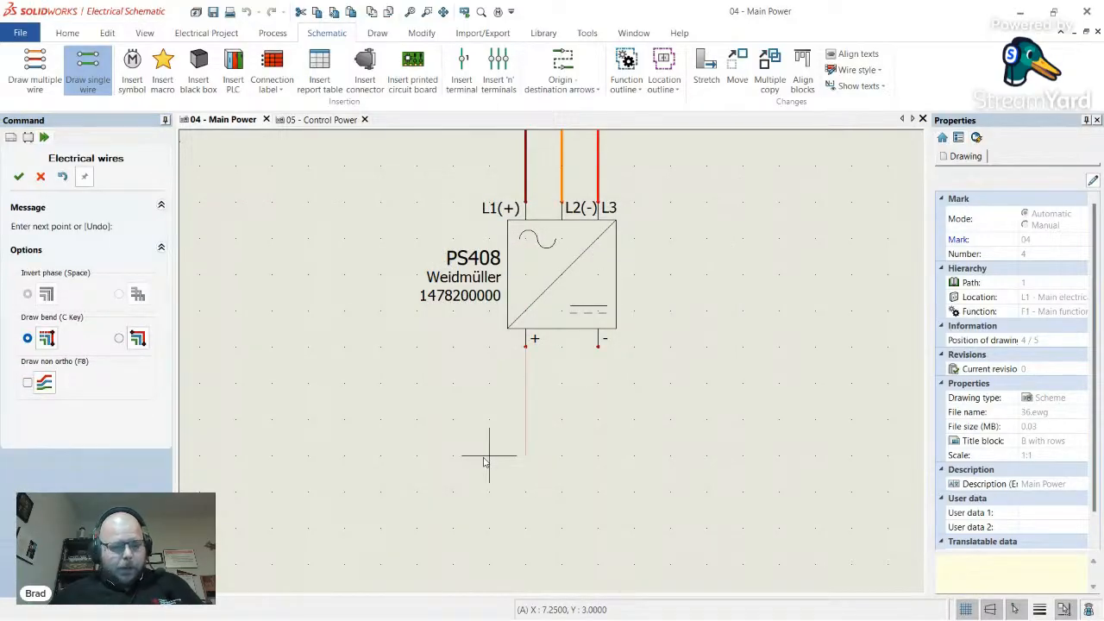
key(Escape)
scroll(524, 326, down, 5)
scroll(743, 471, up, 4)
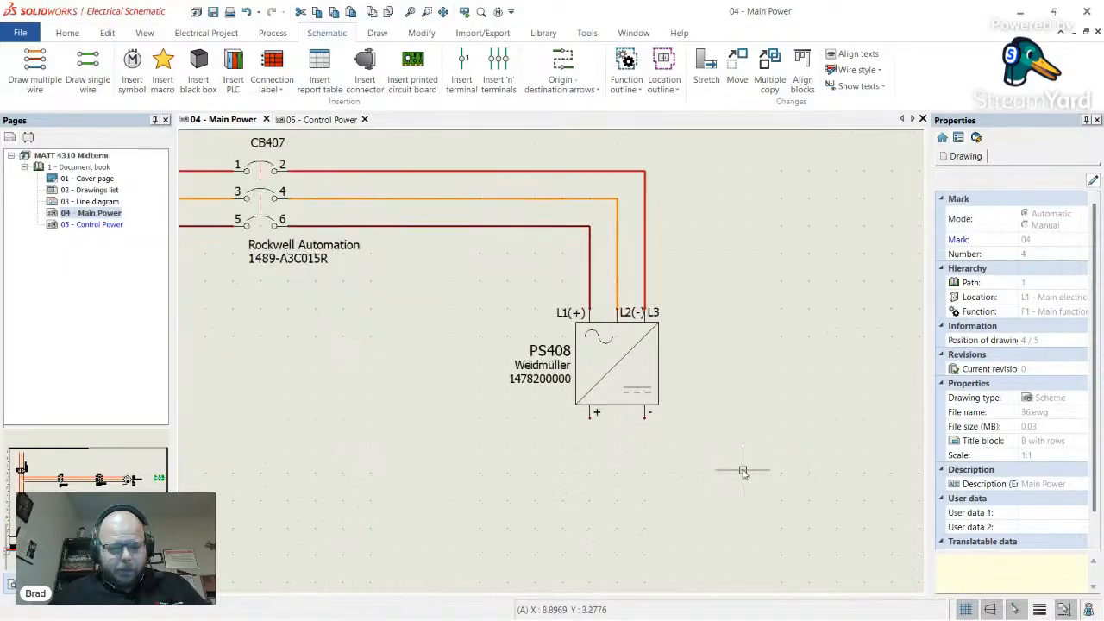
- Review the wire style list again without changes, then go to the project Configurations
click(87, 71)
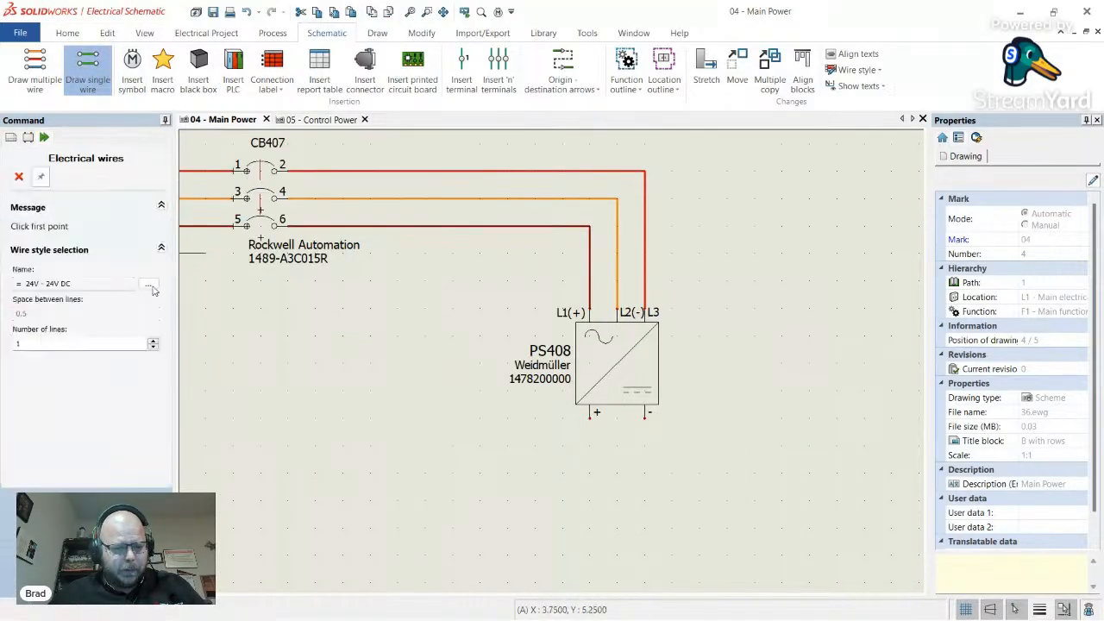
click(148, 285)
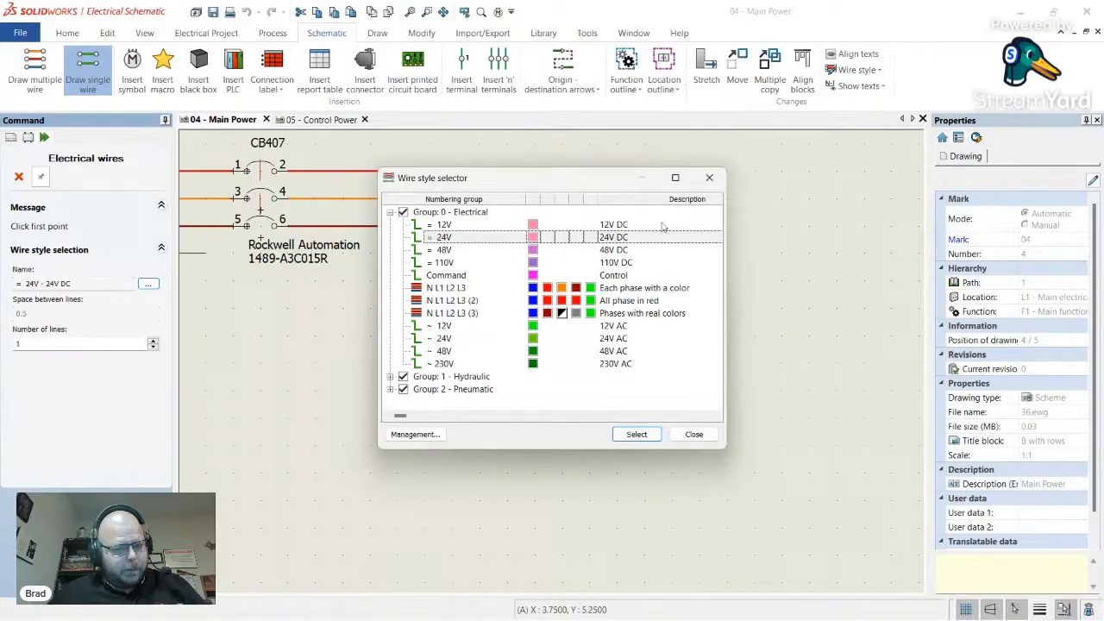
click(710, 178)
click(545, 33)
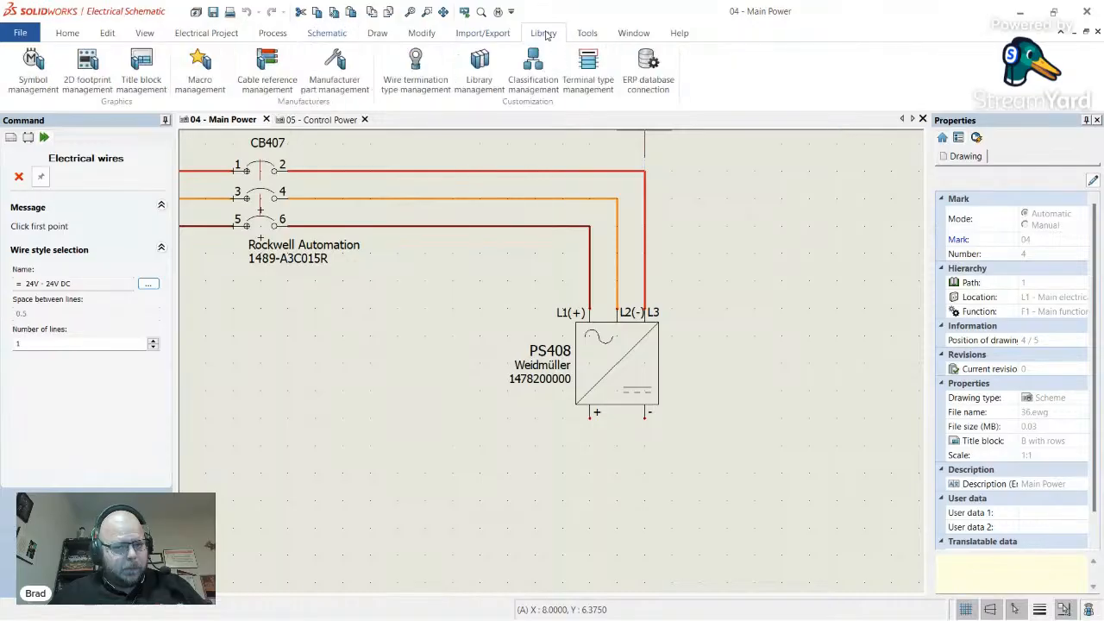
click(320, 35)
click(206, 33)
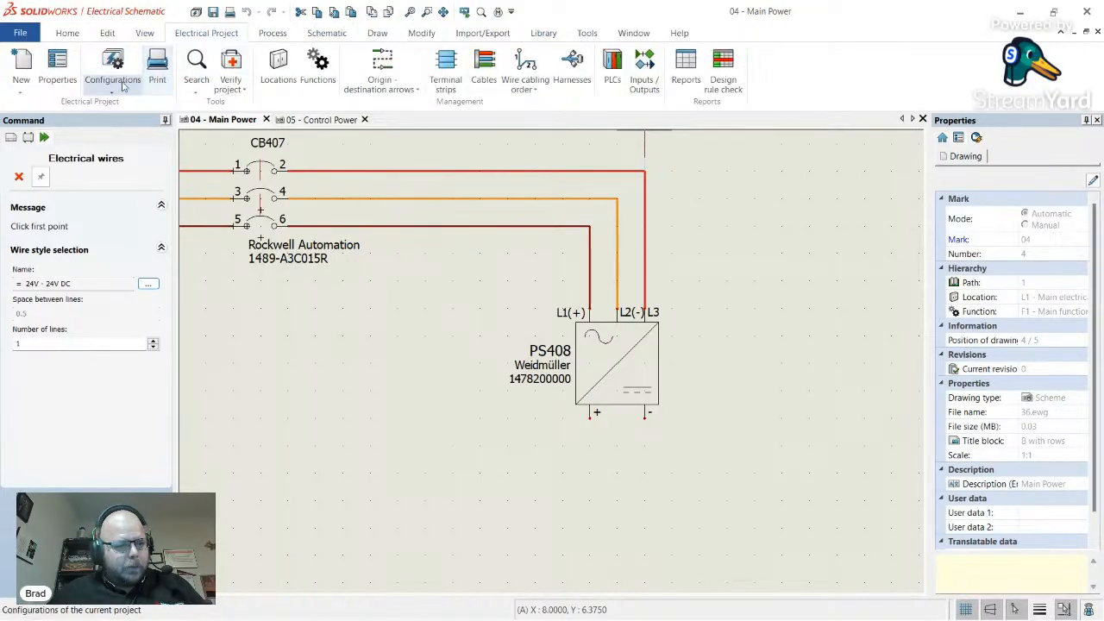
click(113, 67)
- Give the 24V wire style a Blue line colour and open its equipotential mark formula
click(160, 142)
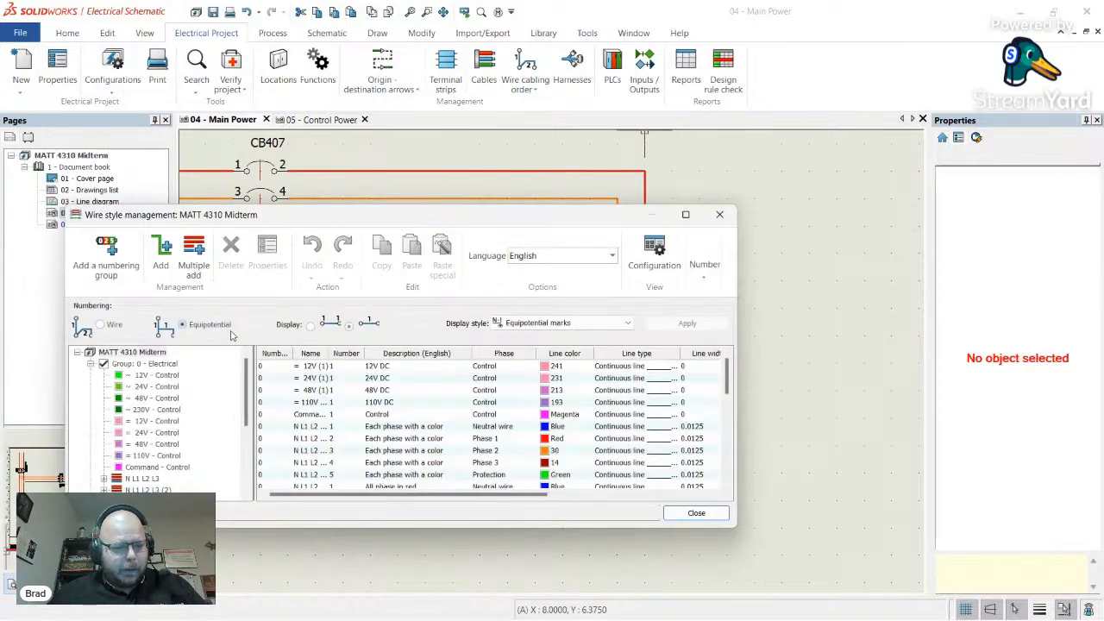
click(161, 434)
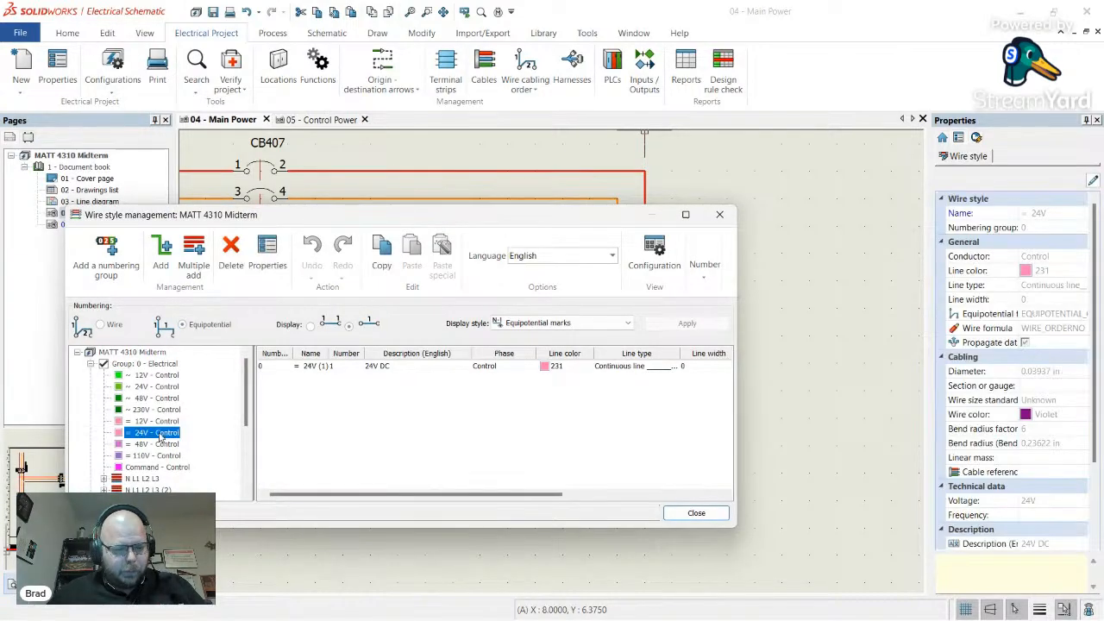
double_click(559, 367)
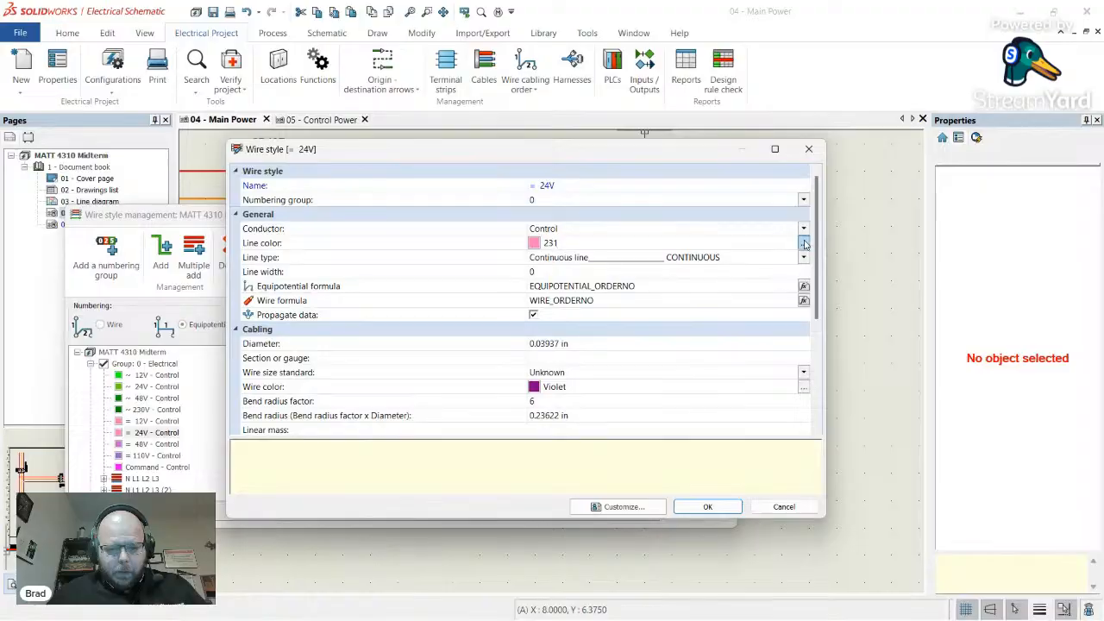
click(805, 243)
click(368, 202)
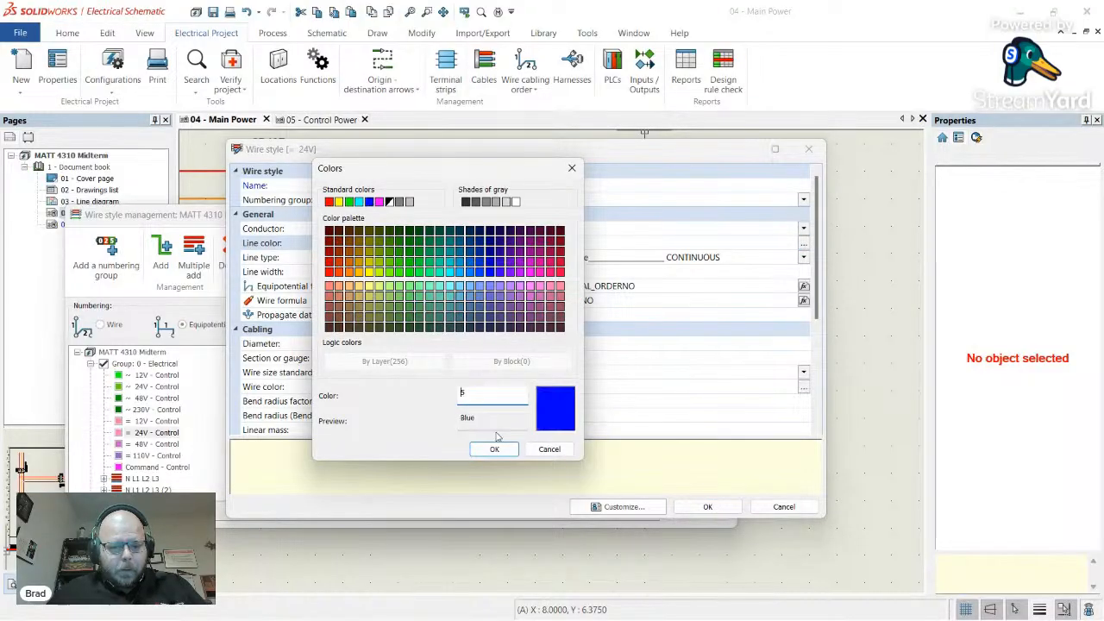
click(494, 448)
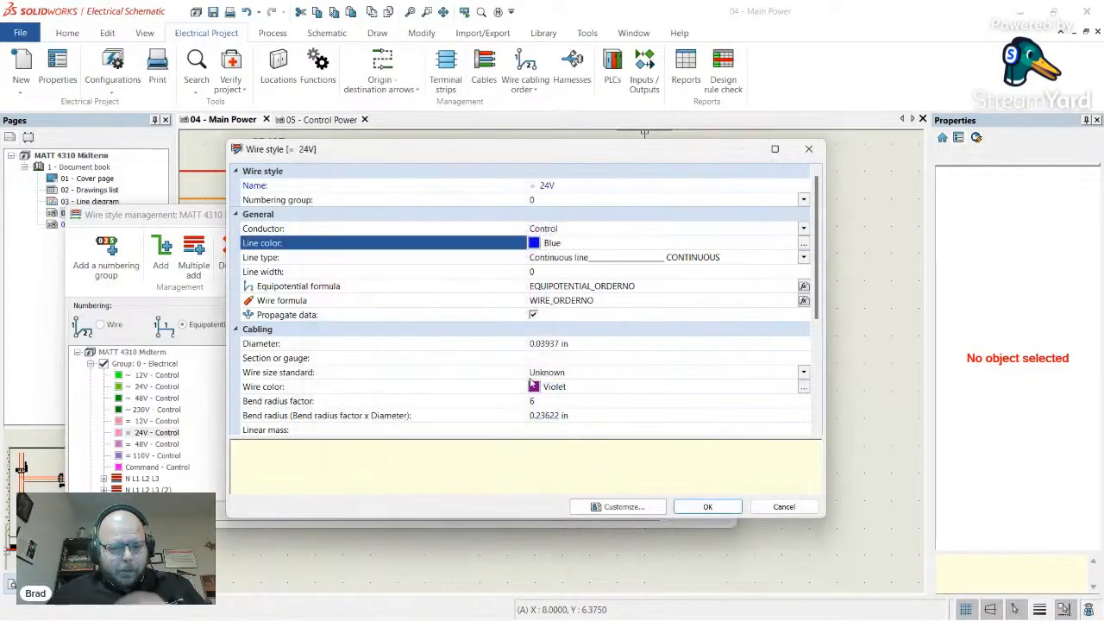
click(654, 289)
click(804, 285)
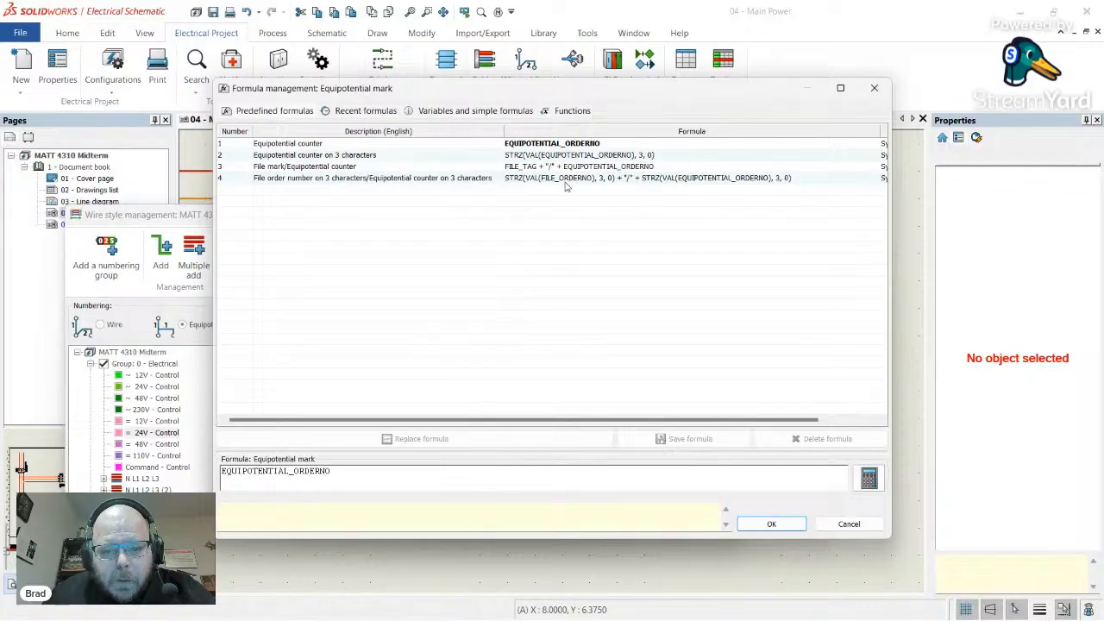
- Browse the Various, Text and Mathematical function categories in Formula management
click(566, 111)
click(225, 169)
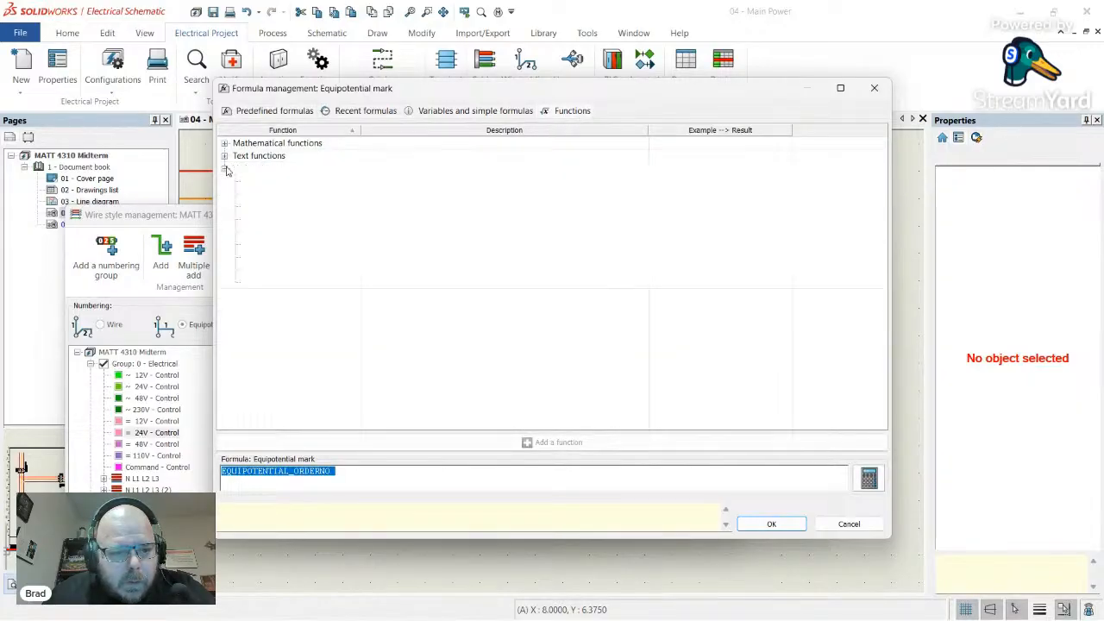
click(228, 156)
click(224, 156)
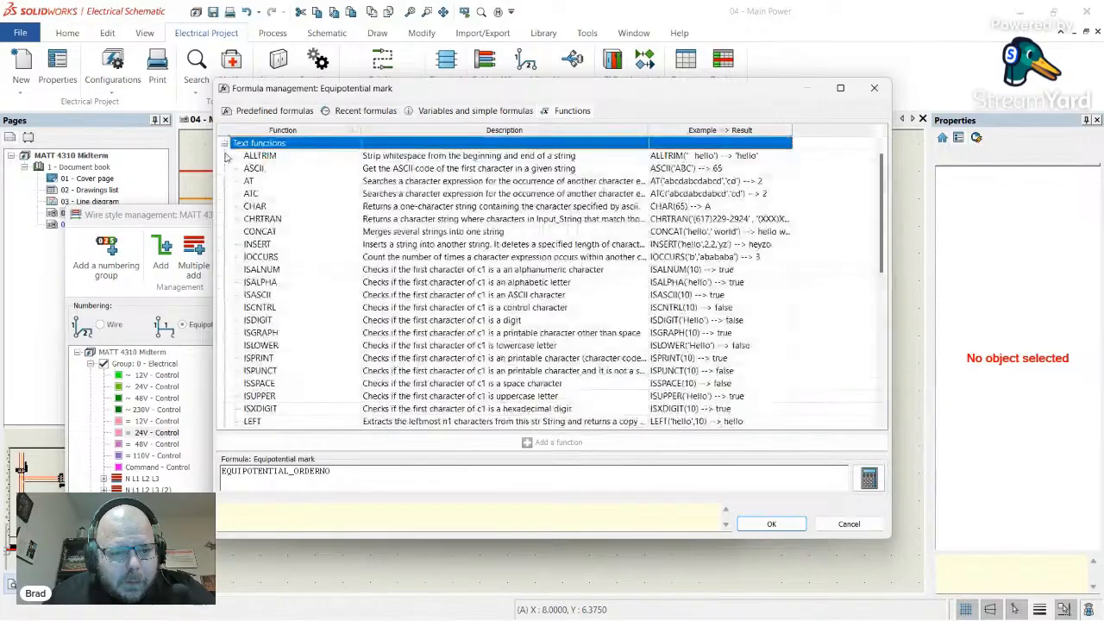
click(224, 143)
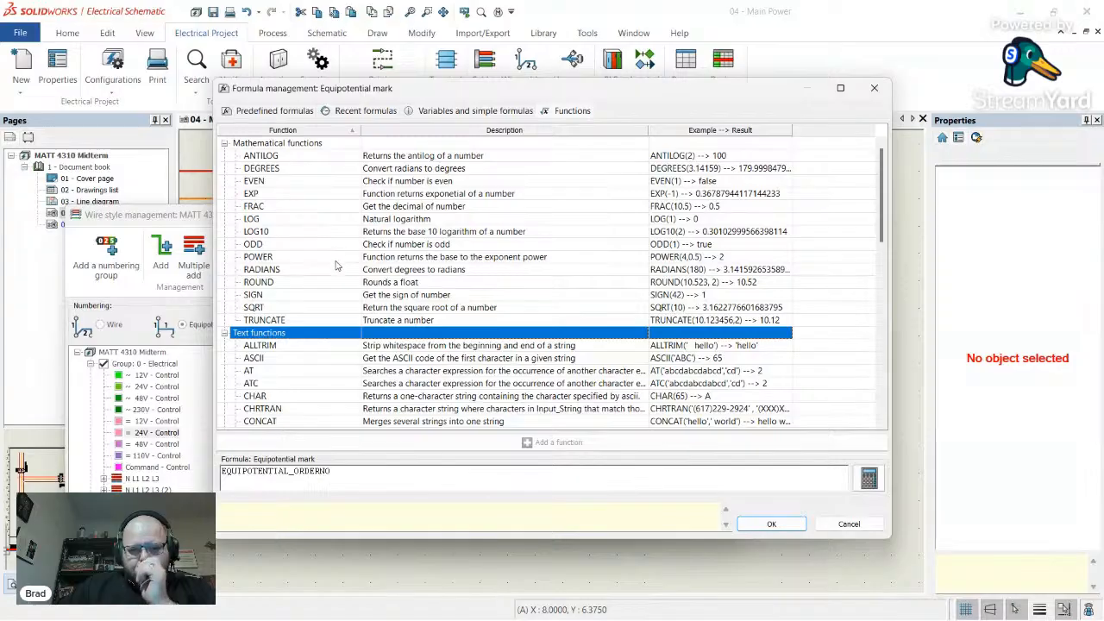
scroll(345, 263, down, 12)
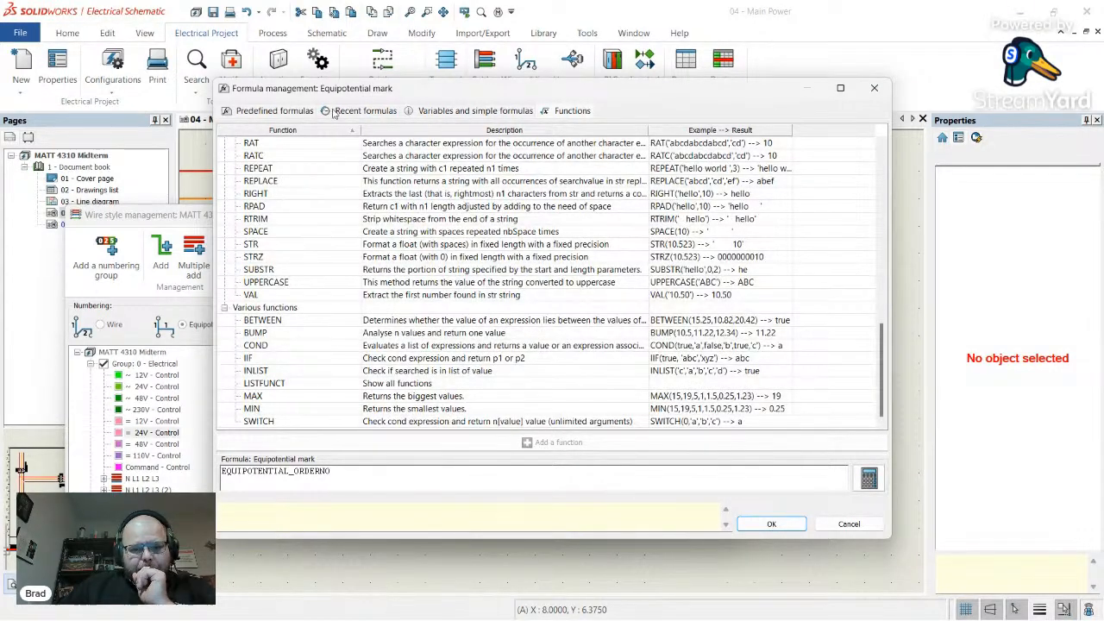
- Copy the first previously used formula into the formula box, edit it, and accept it
click(300, 113)
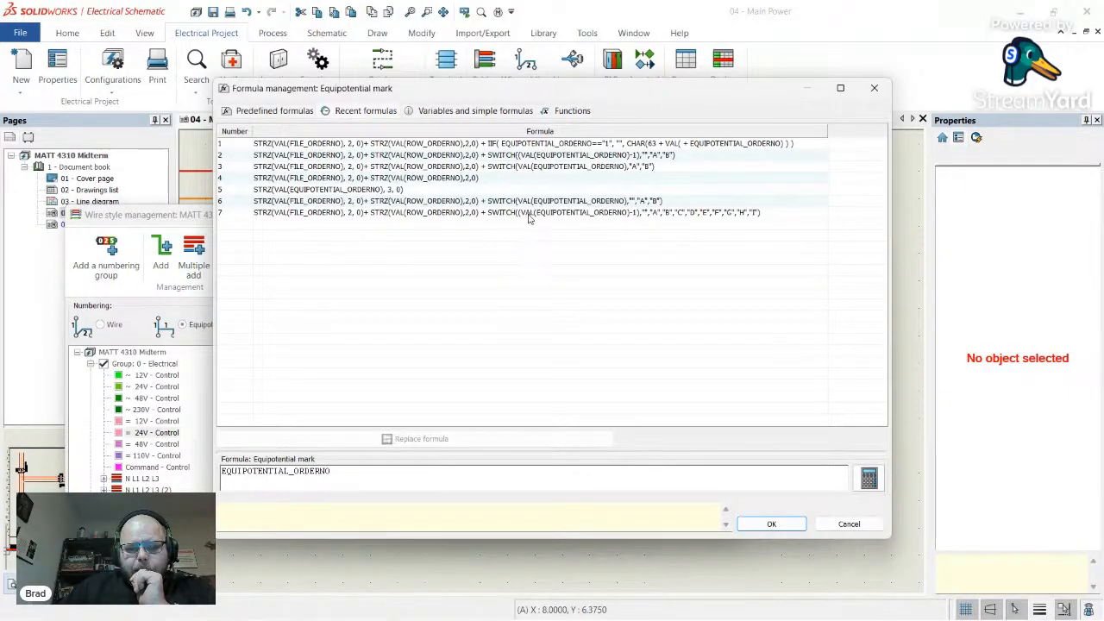
click(446, 147)
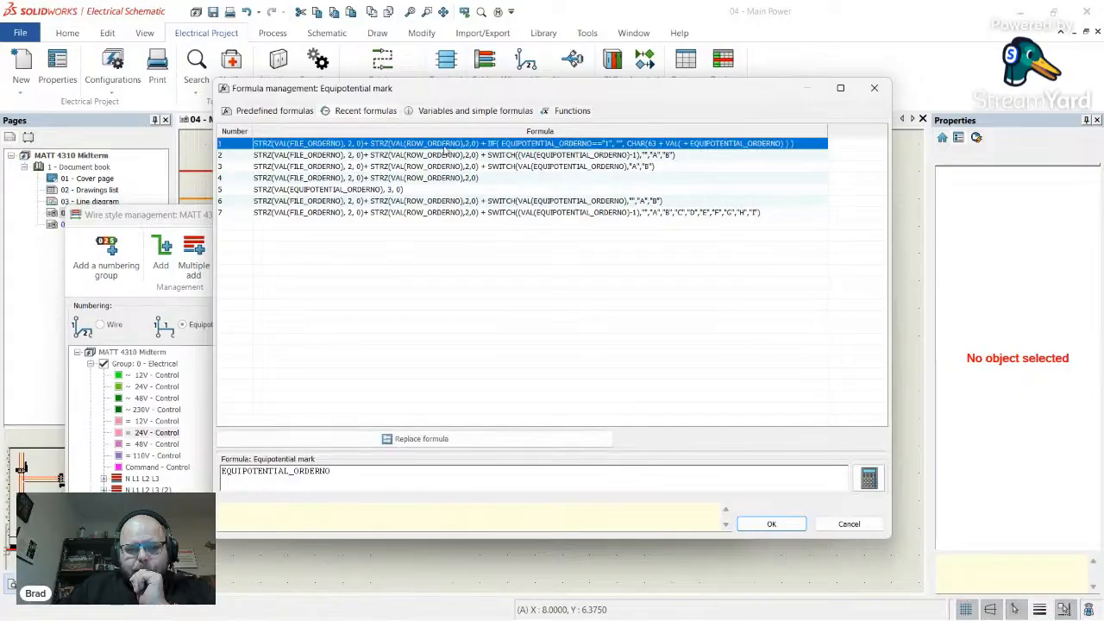
click(454, 442)
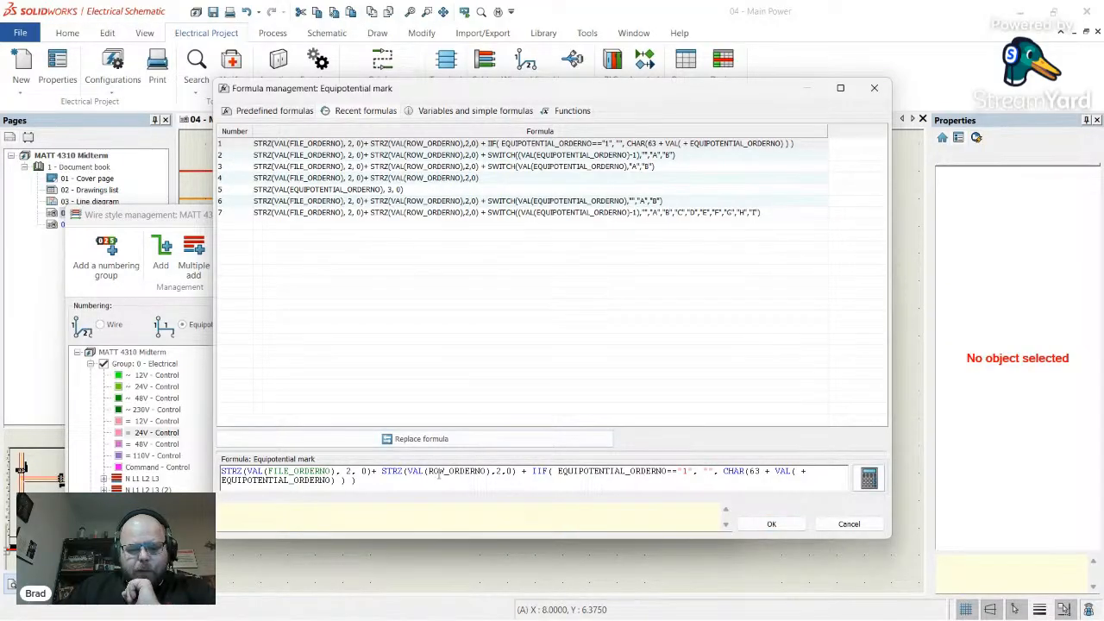
click(500, 473)
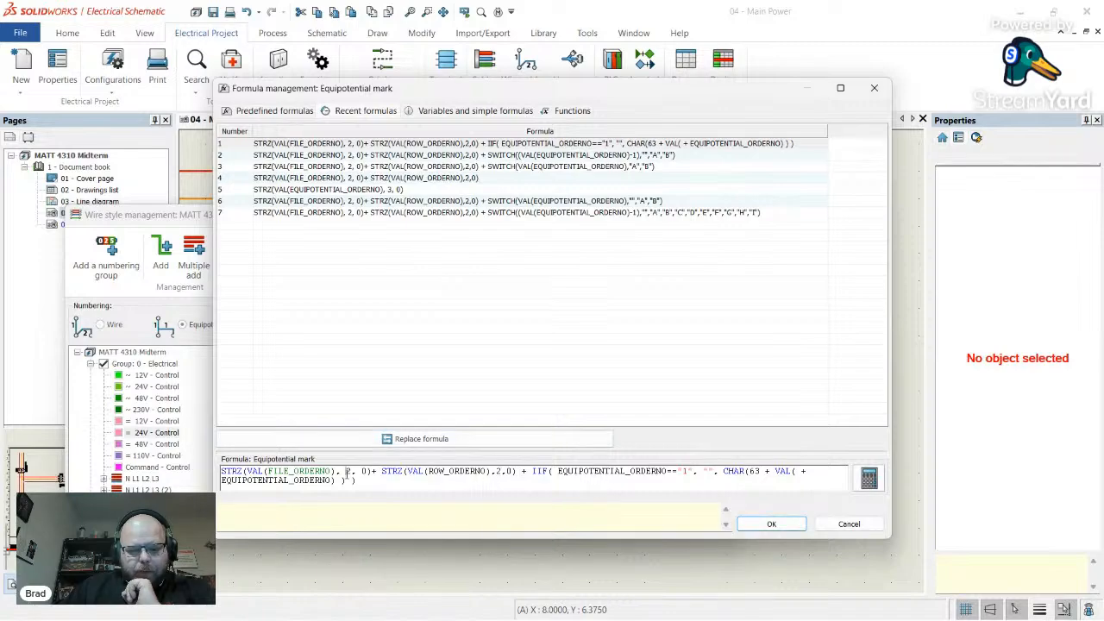
click(500, 472)
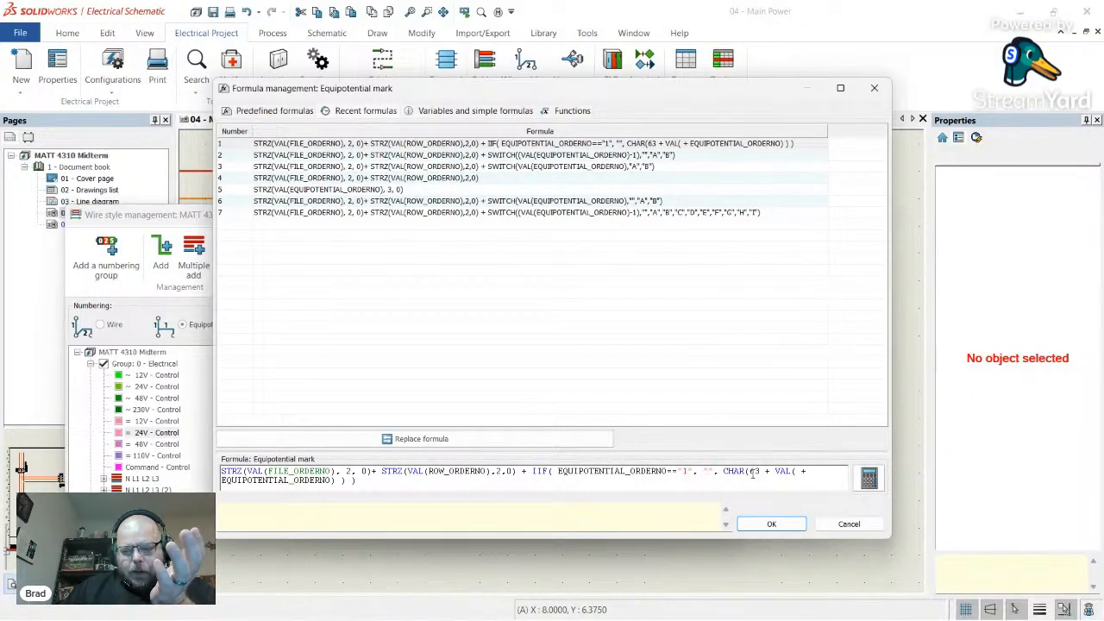
drag(748, 472, 773, 473)
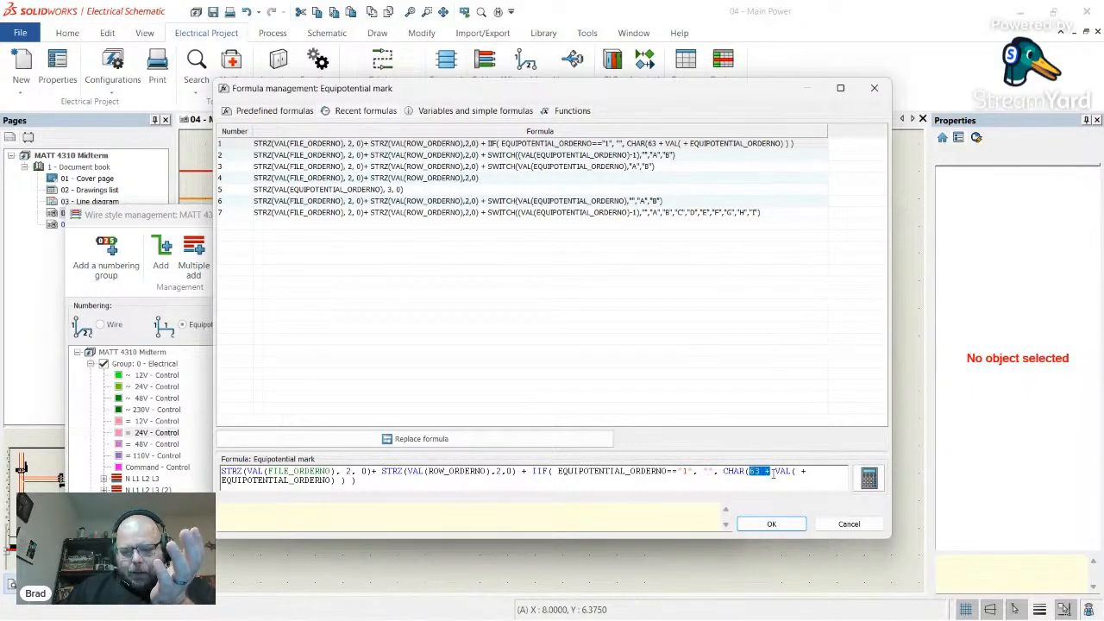
click(772, 524)
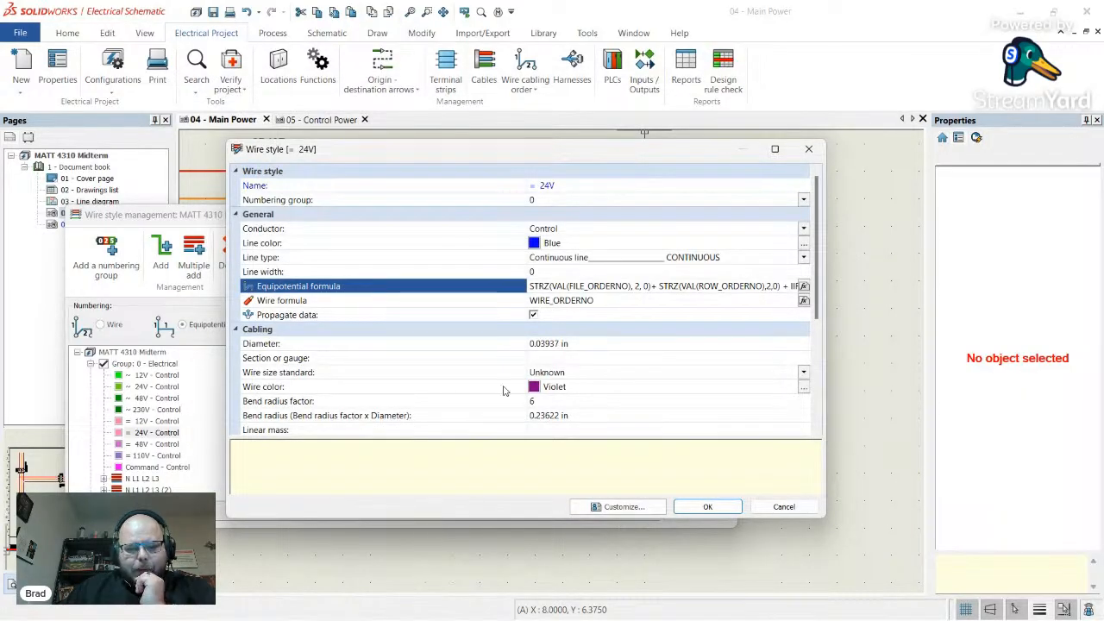
- Change the 24V style's wire colour from Violet to Blue and save the style
click(803, 387)
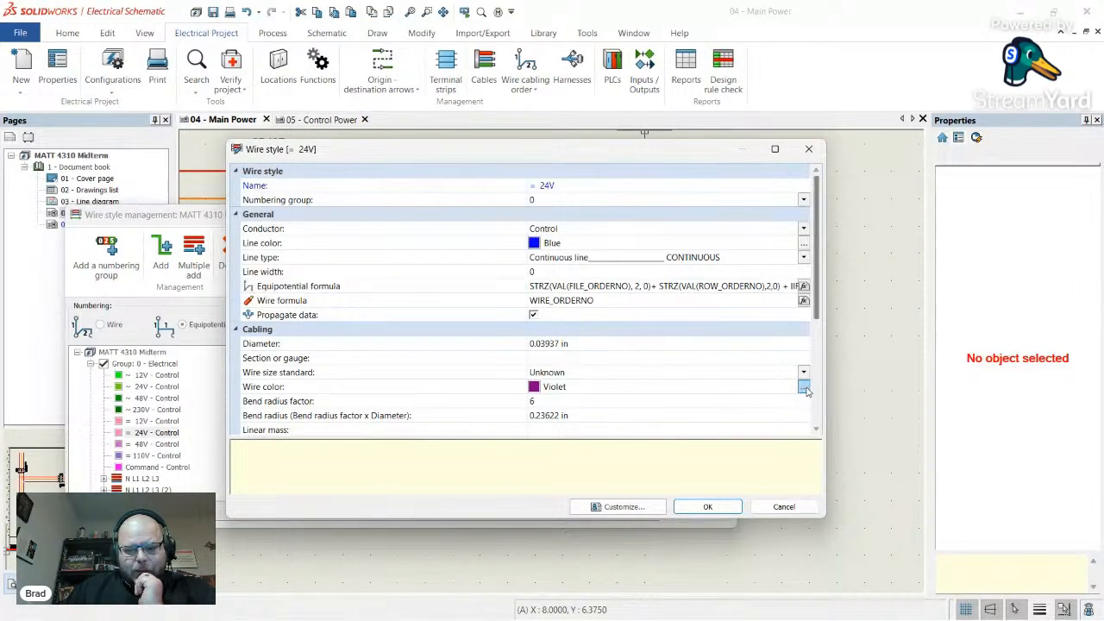
click(652, 325)
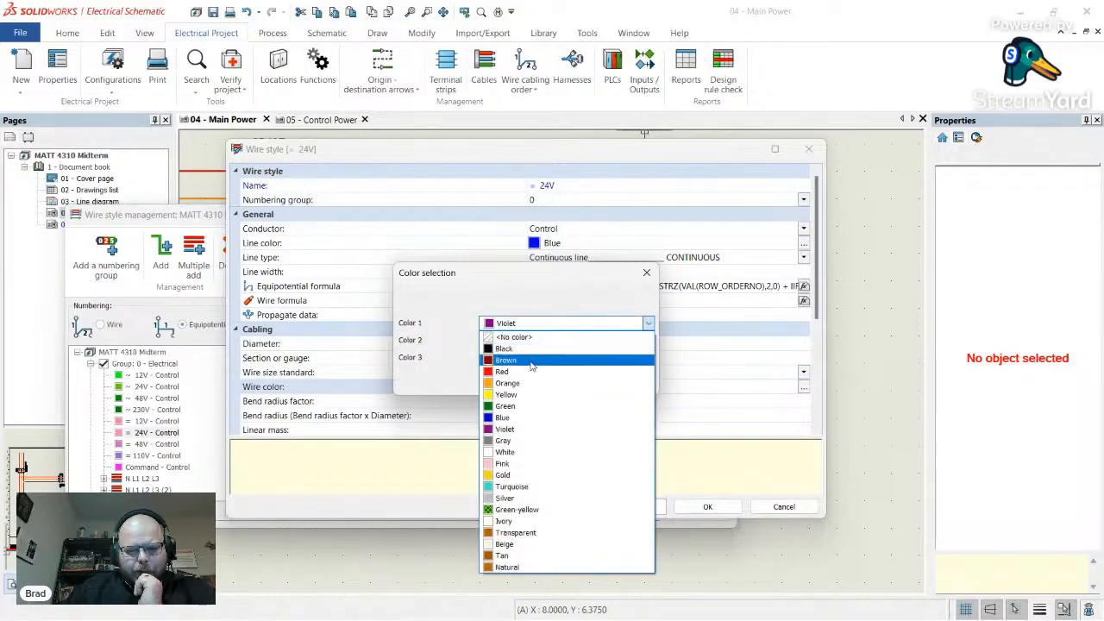
click(517, 421)
click(574, 383)
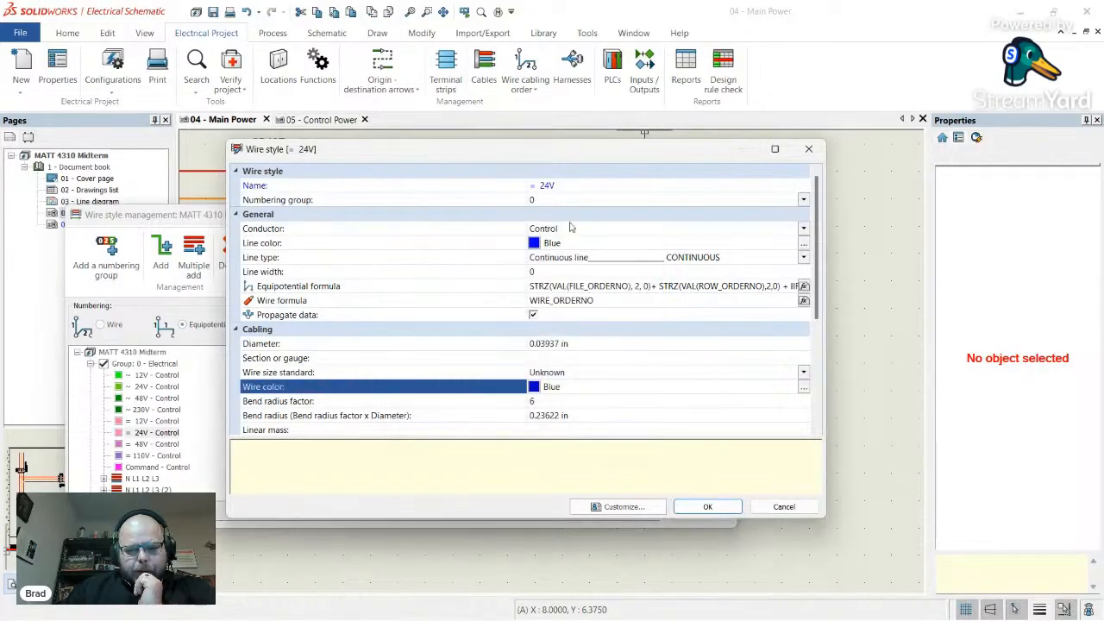
click(709, 508)
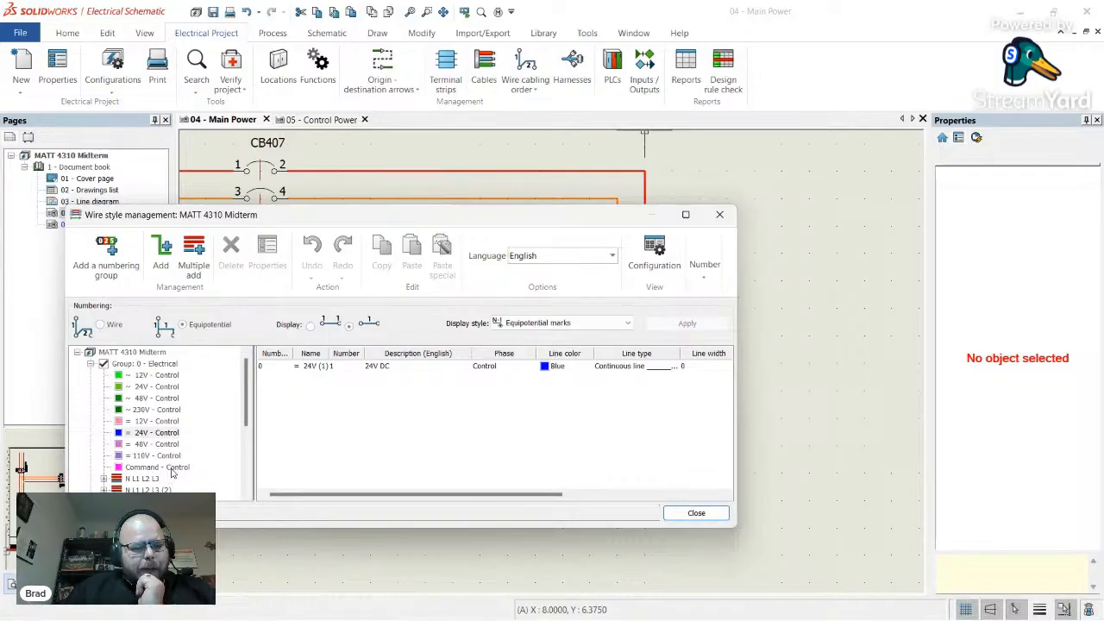
- Add a second conductor style 24V (2) and open its properties
scroll(168, 466, down, 3)
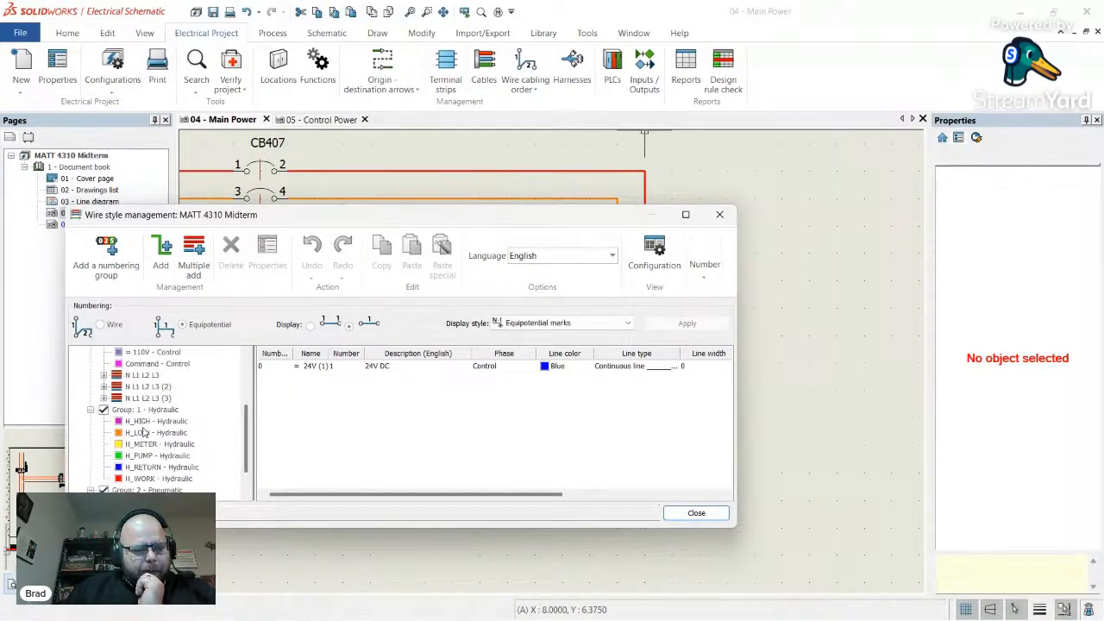
scroll(144, 433, up, 3)
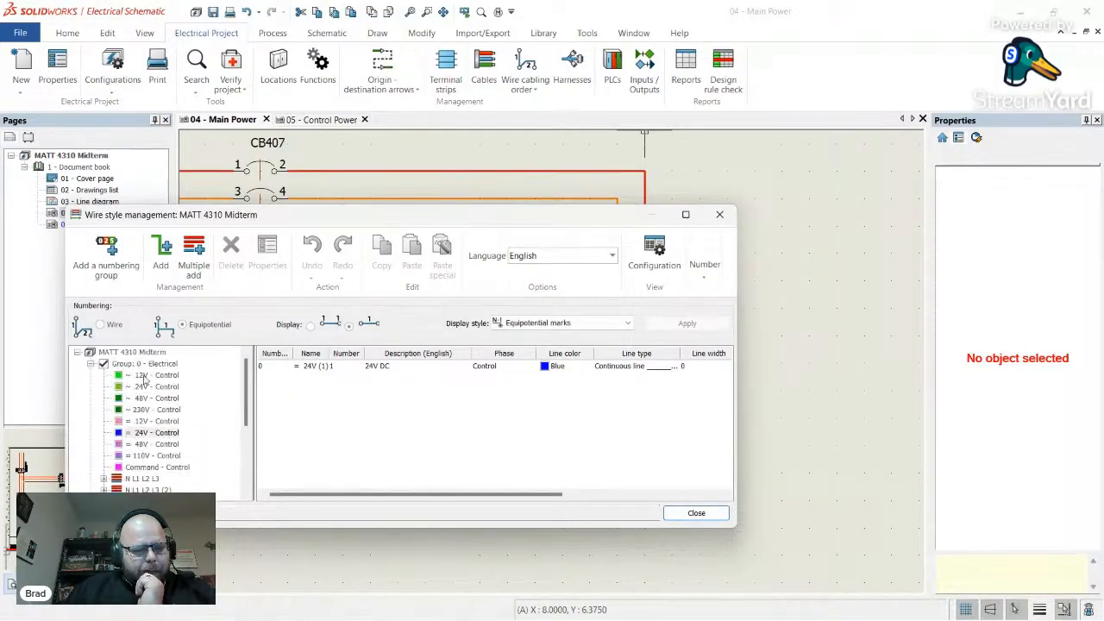
click(164, 261)
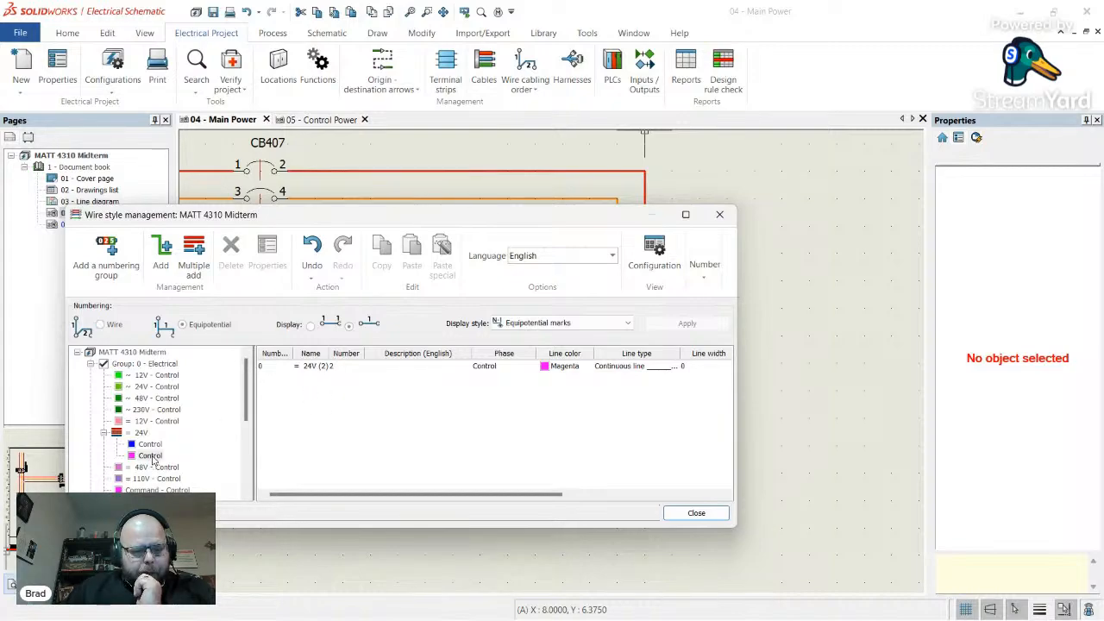
click(317, 367)
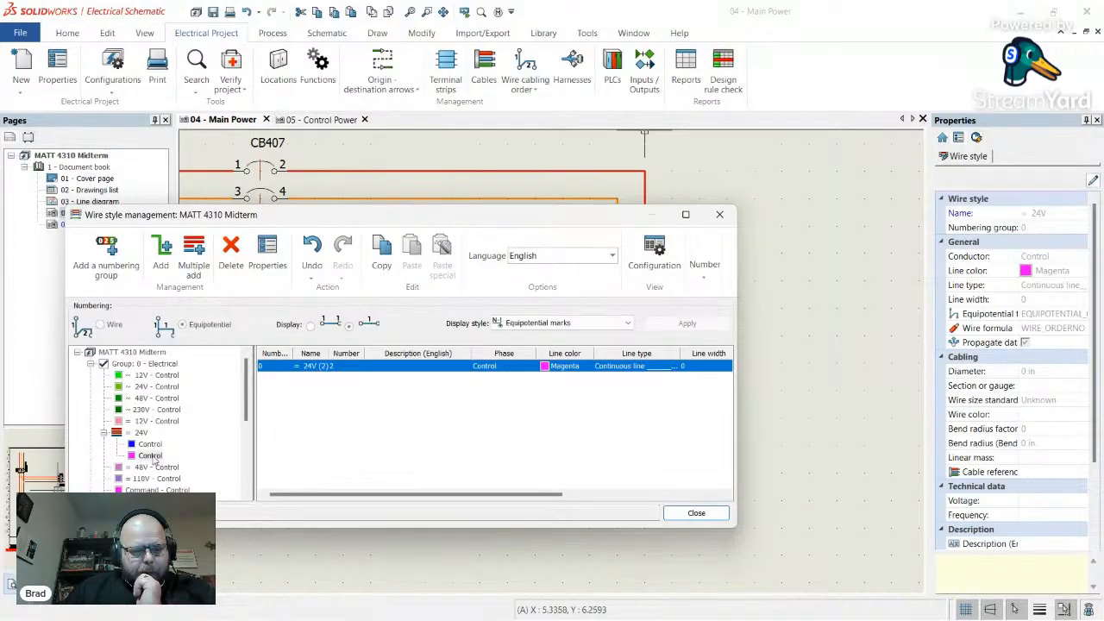
click(155, 457)
click(316, 368)
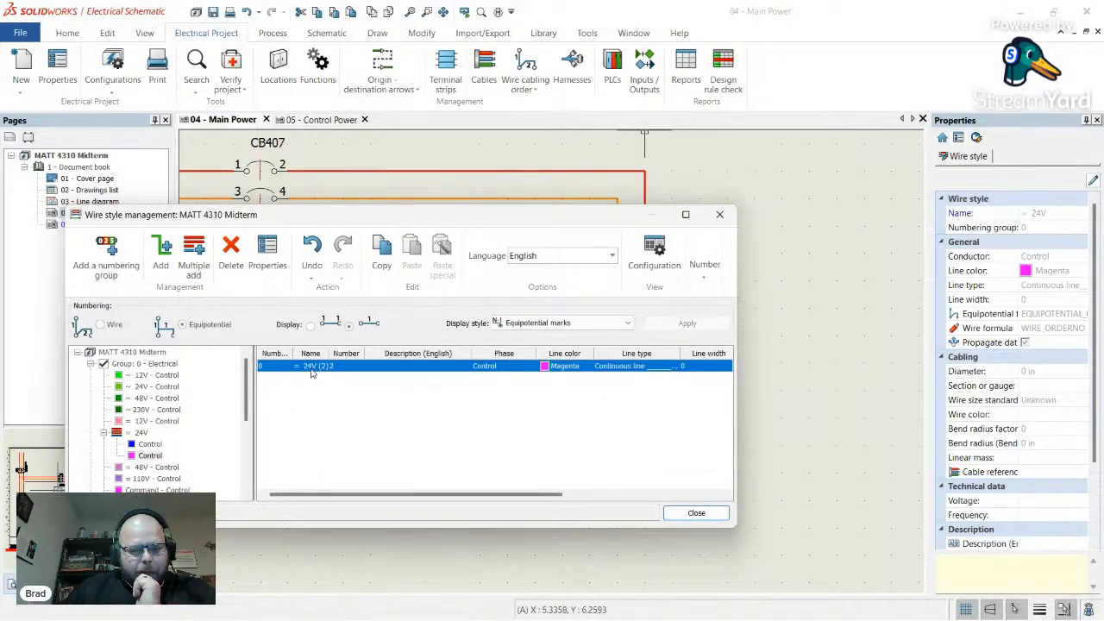
double_click(312, 370)
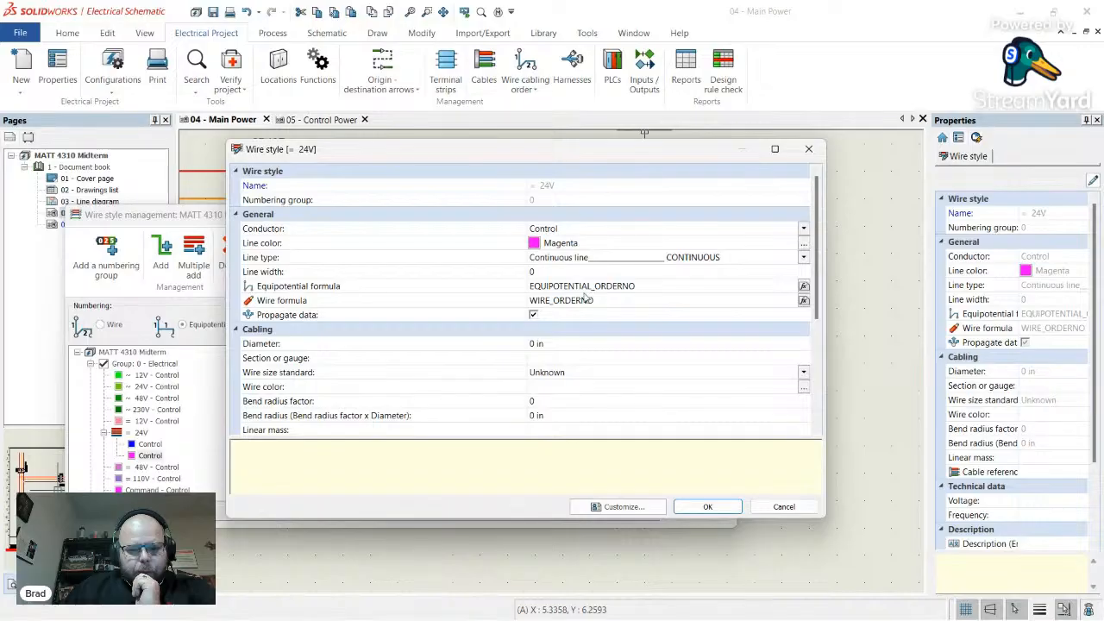
- Make 24V (2) a Neutral wire described 'DC Common' and save it
click(574, 229)
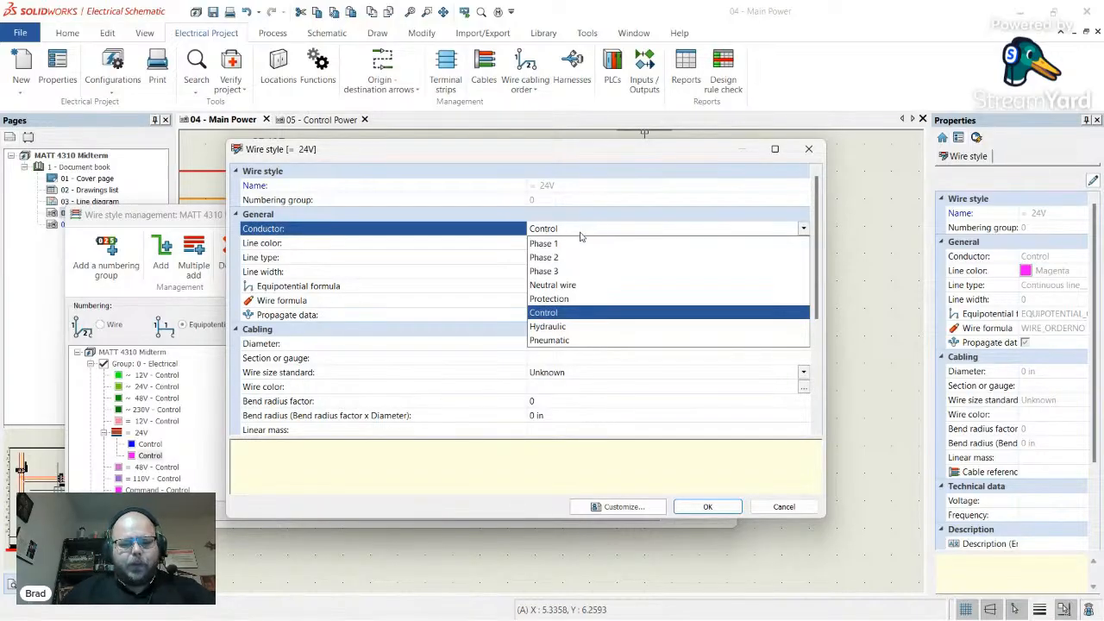
click(573, 285)
scroll(431, 272, down, 4)
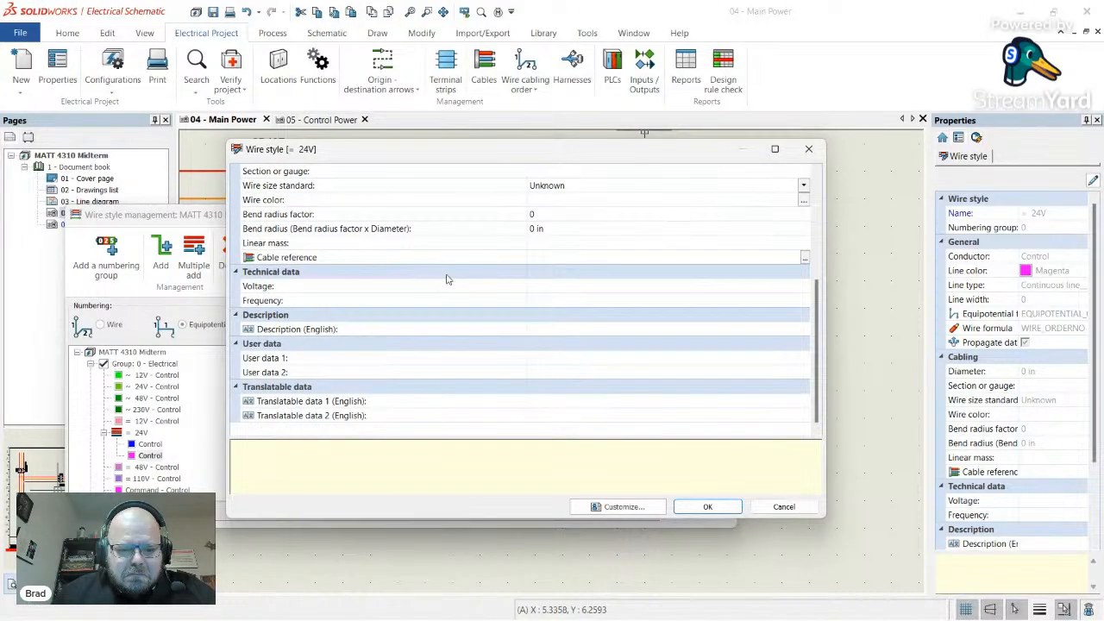
scroll(583, 340, up, 4)
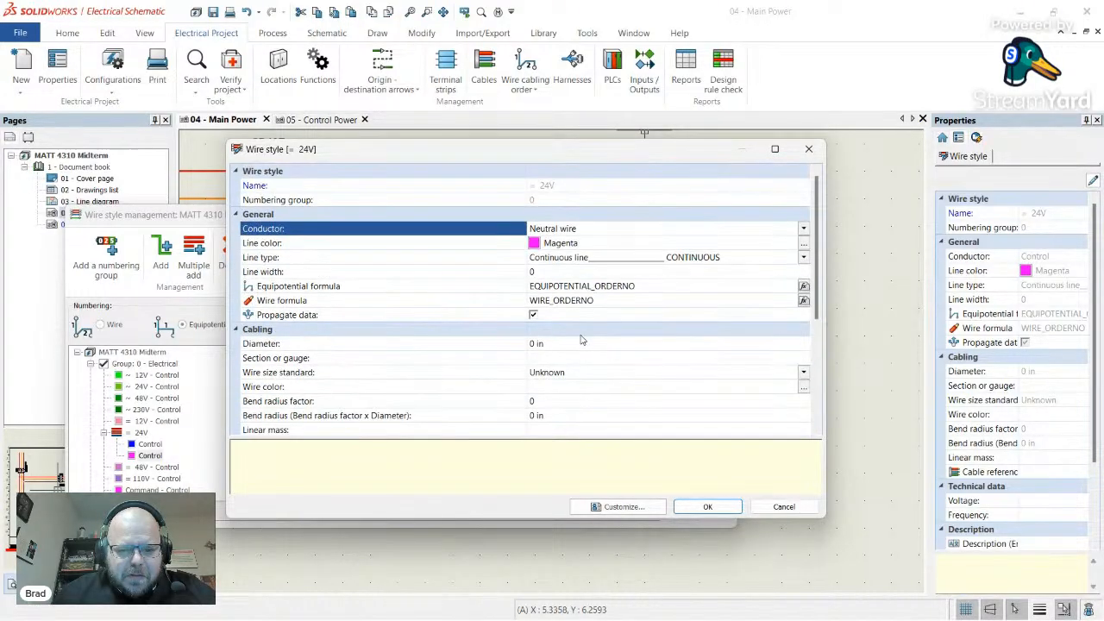
scroll(428, 346, down, 4)
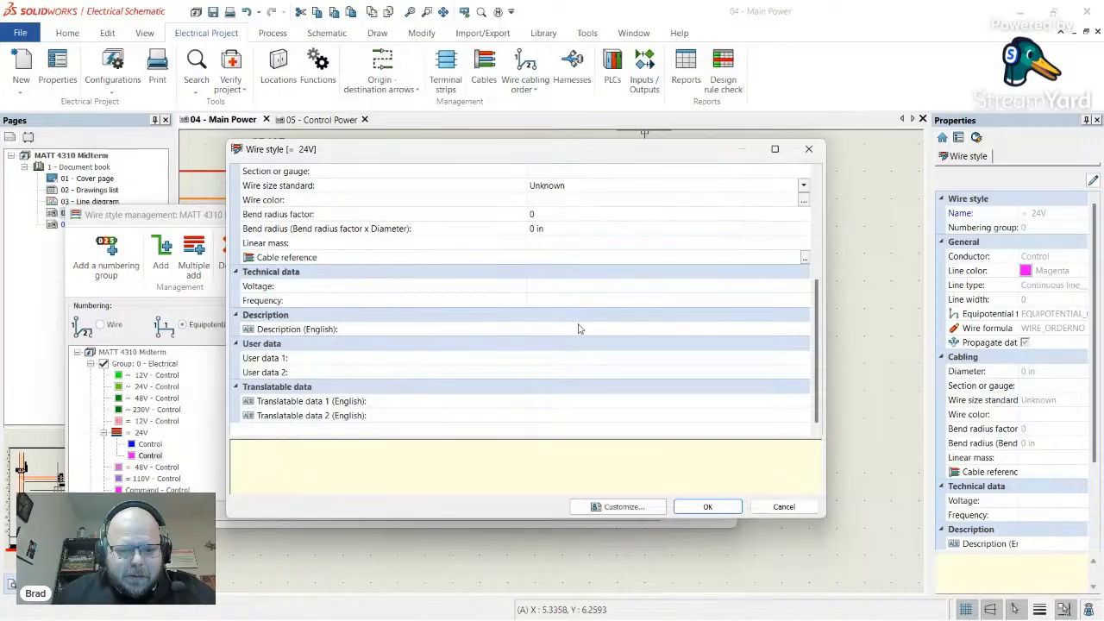
click(580, 328)
text(DC Common)
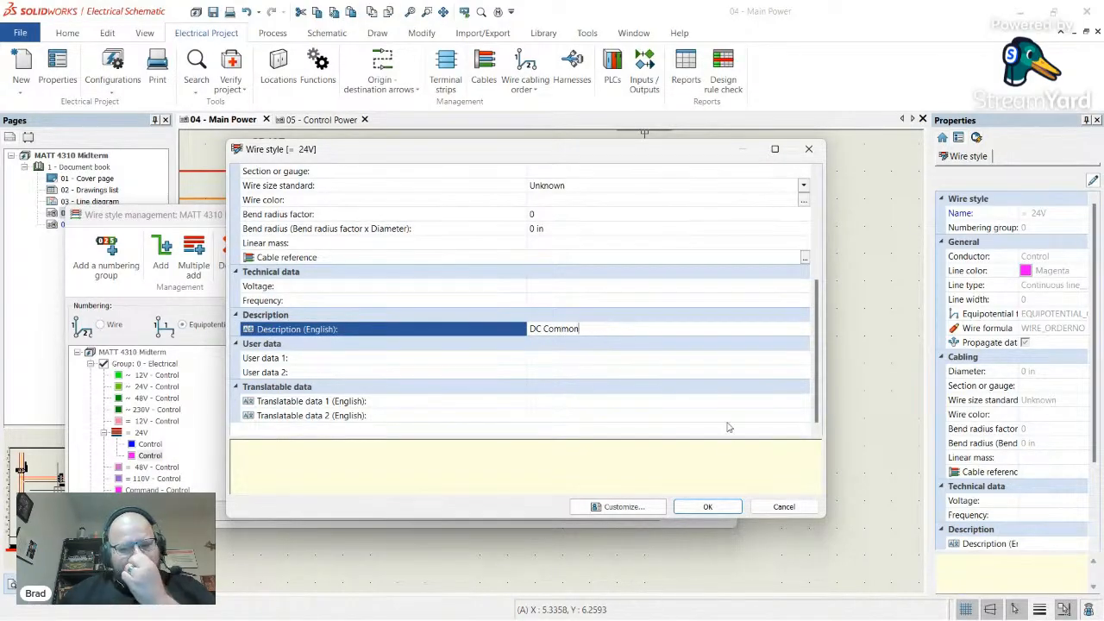
click(708, 508)
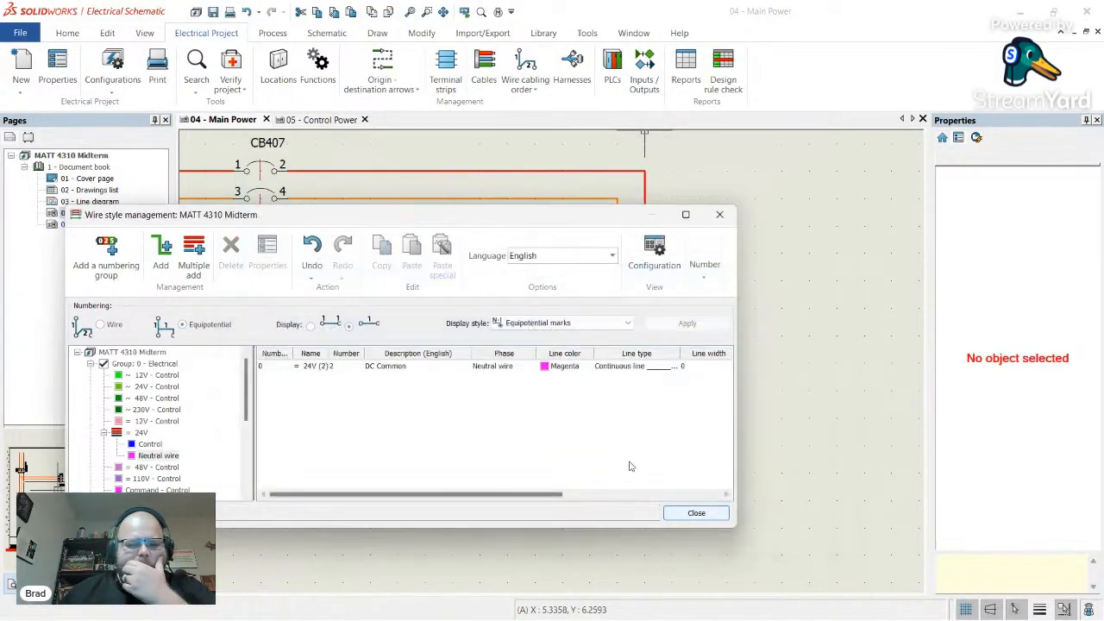
click(153, 454)
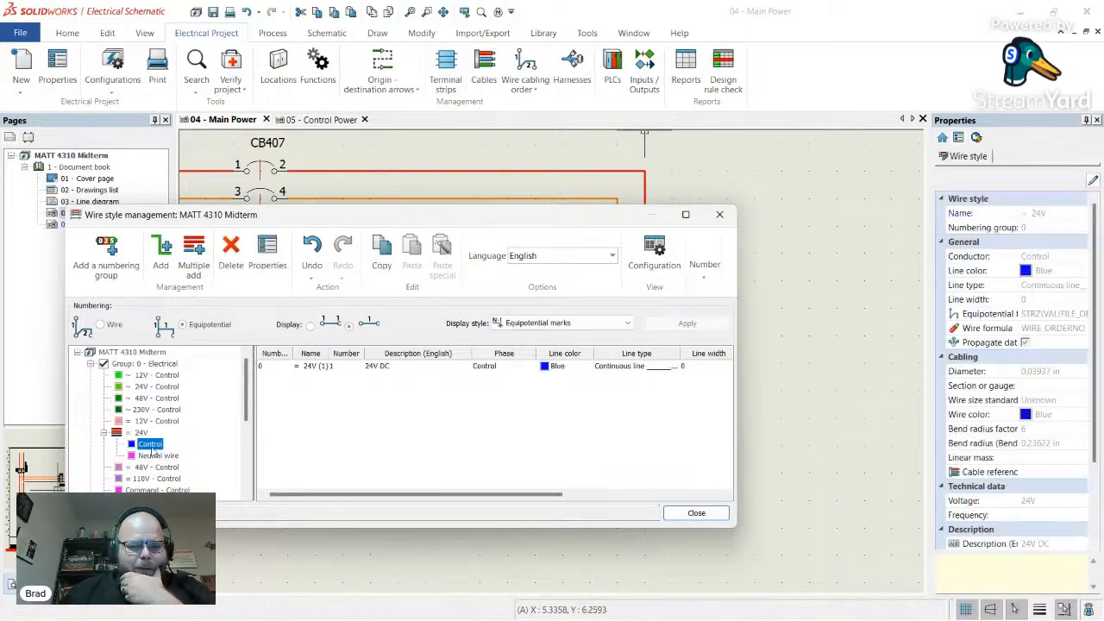
click(150, 444)
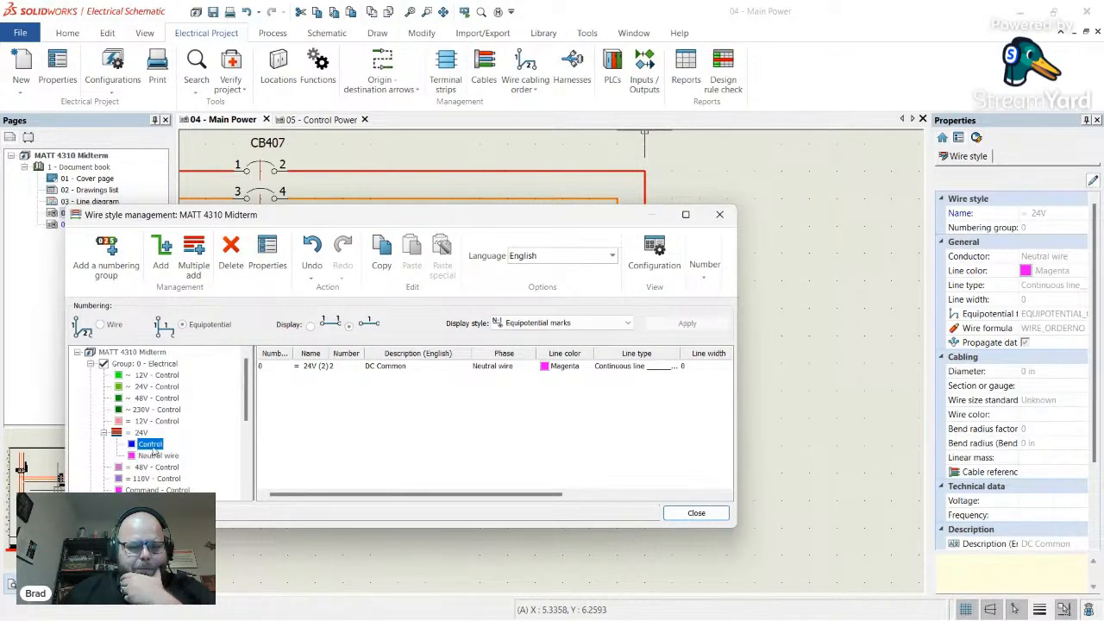
- Close wire style management and draw a blue wire from PS408's + terminal down and leftward
click(717, 514)
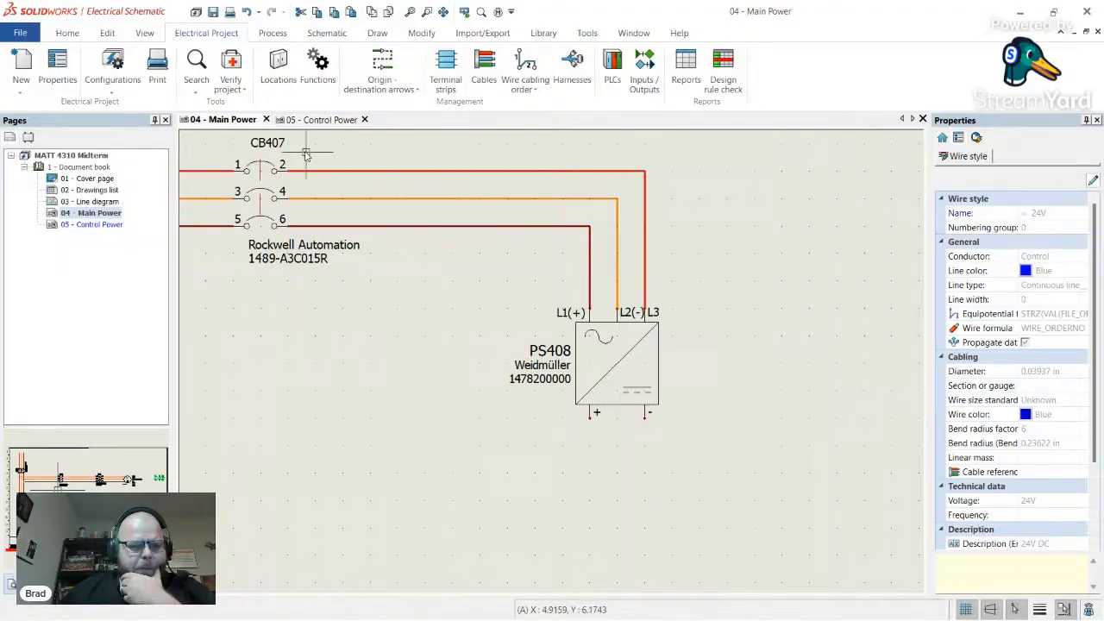
click(327, 33)
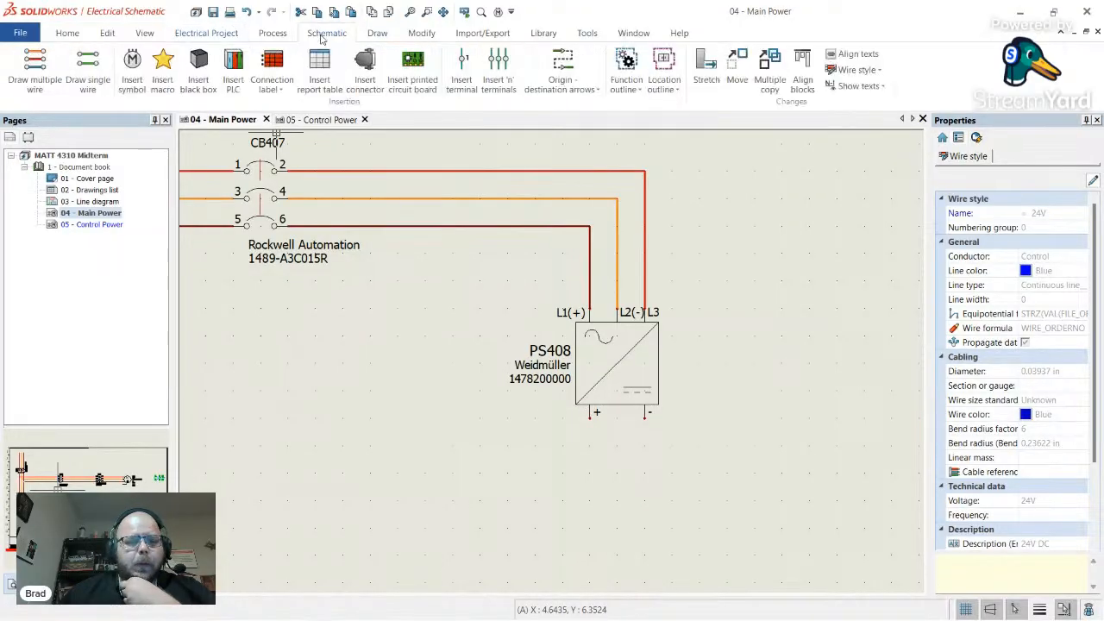
click(87, 73)
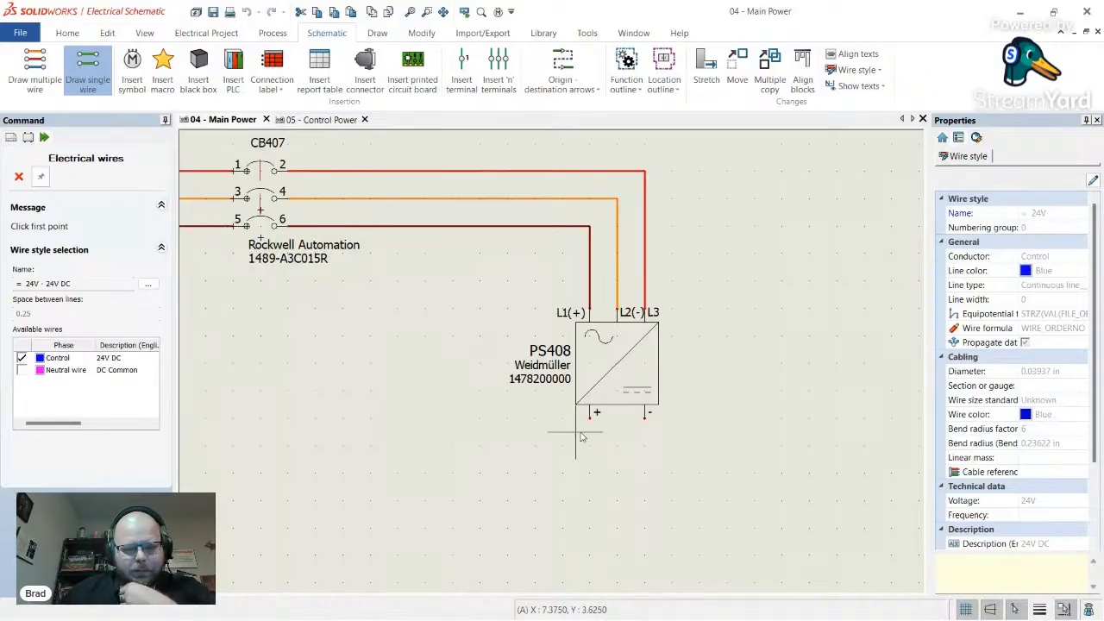
click(590, 429)
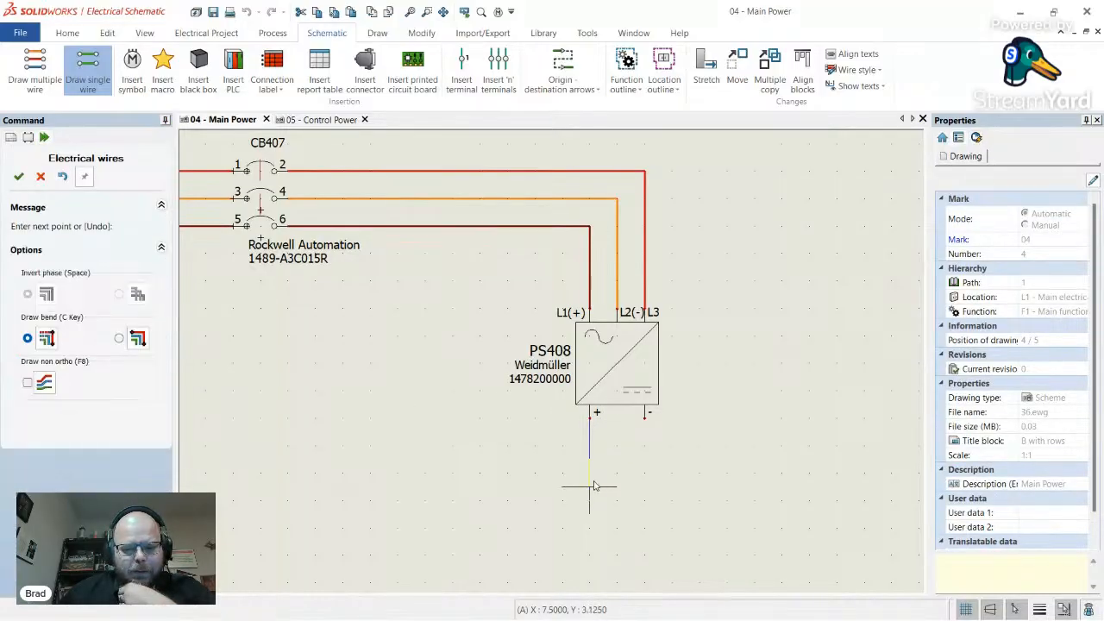
scroll(566, 462, down, 2)
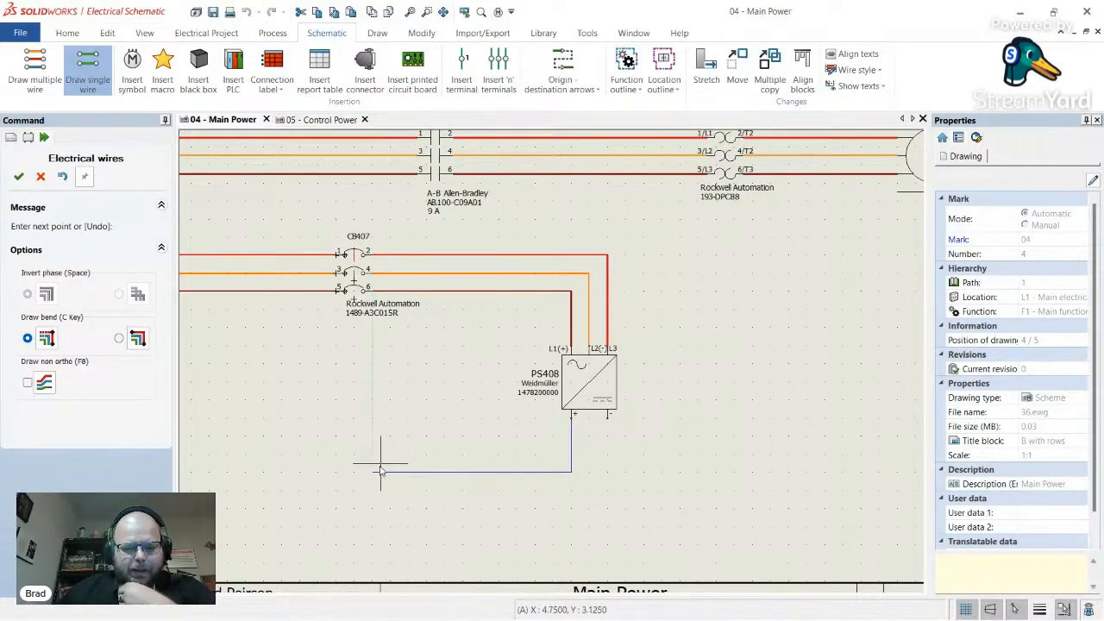
click(337, 471)
key(Escape)
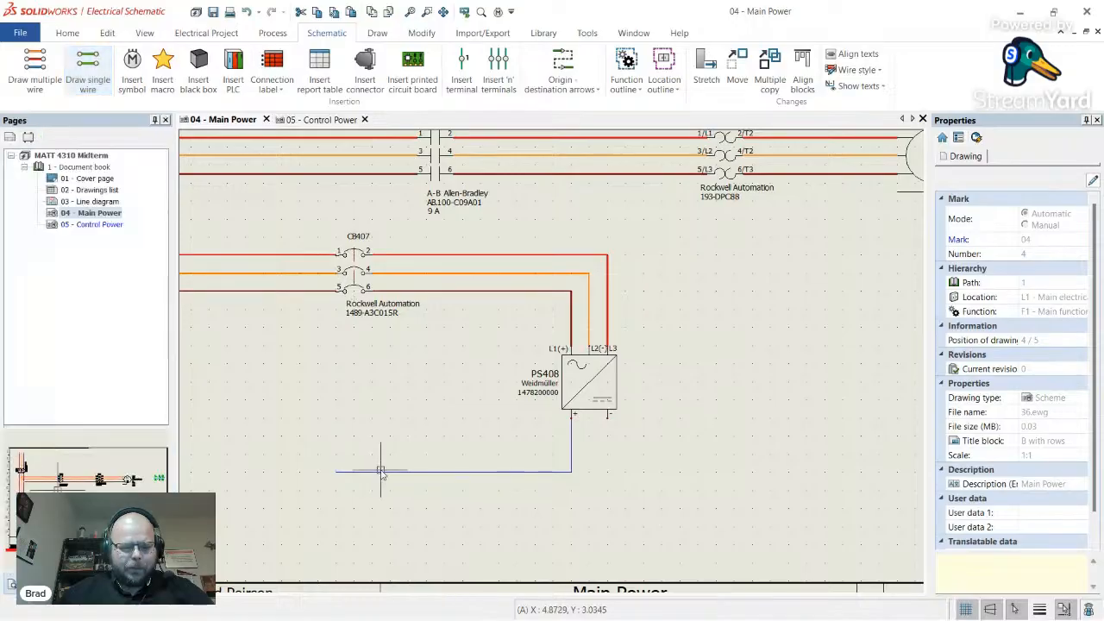
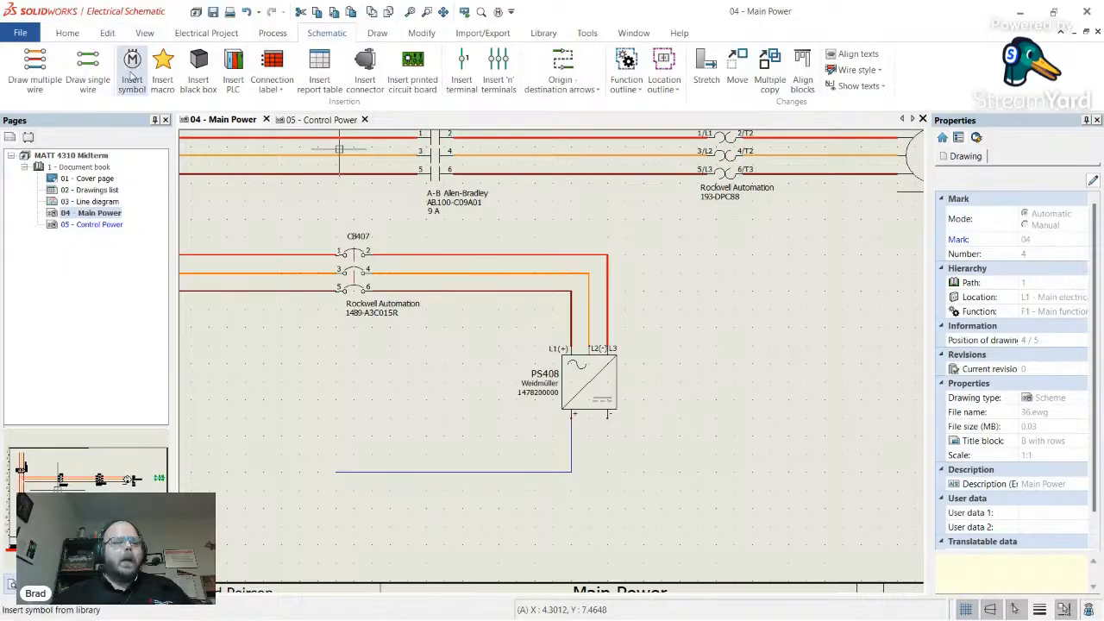
- Draw a DC Common neutral wire from PS408's negative terminal out to the right
click(87, 73)
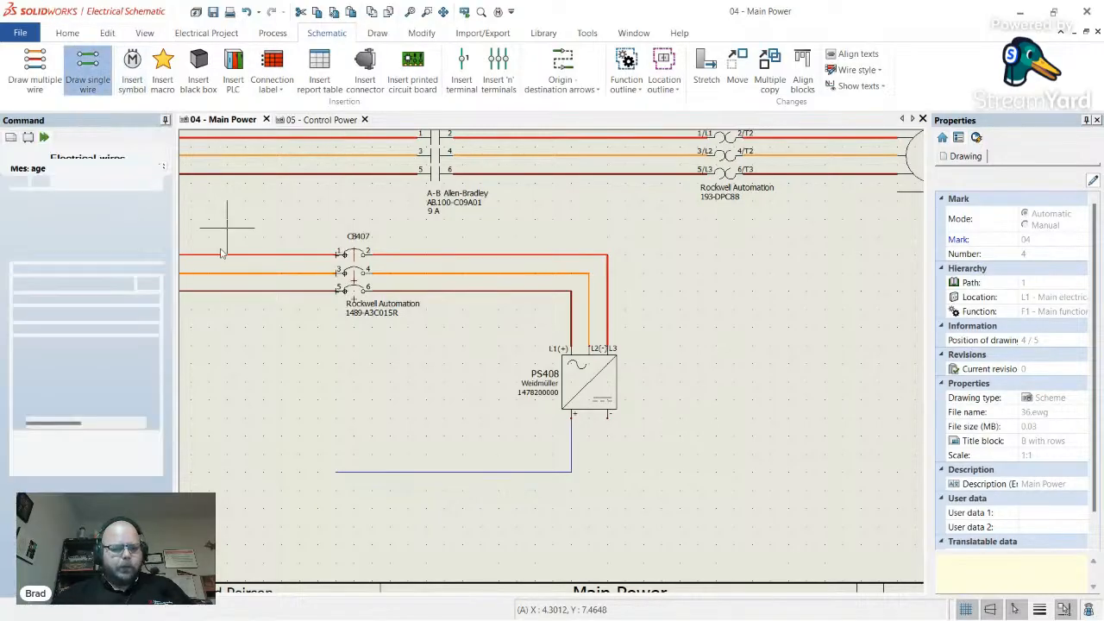
click(22, 371)
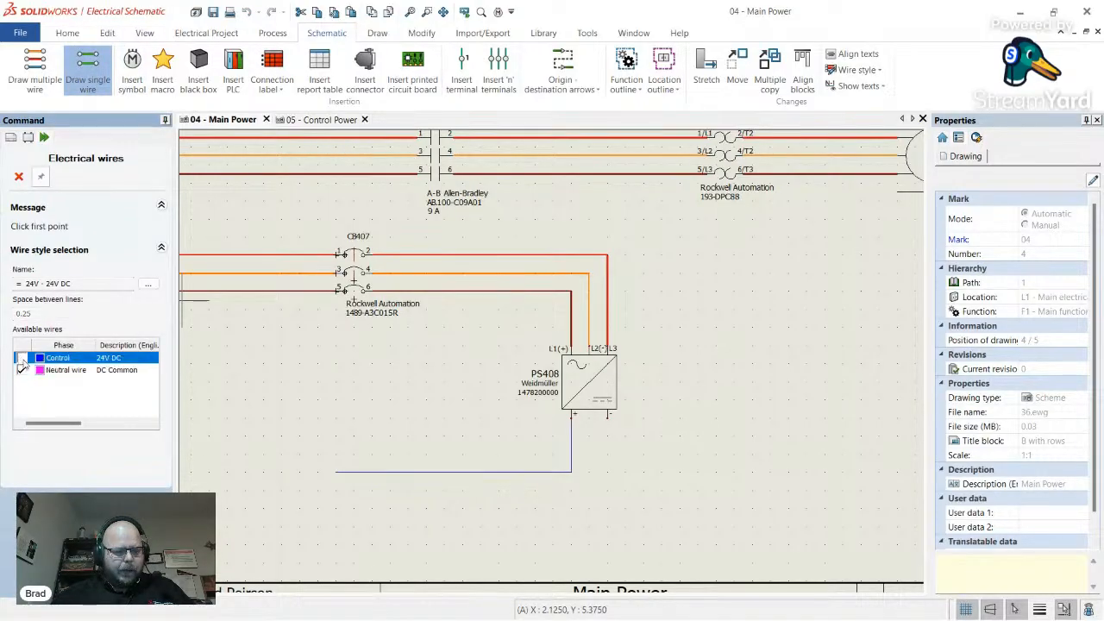
click(608, 420)
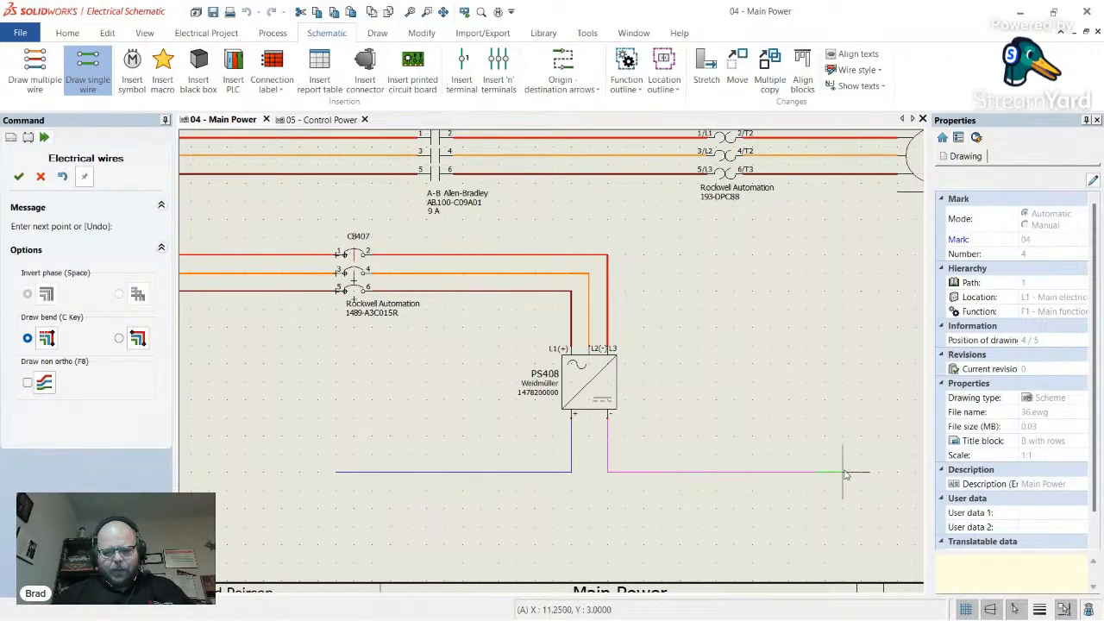
click(843, 471)
key(Escape)
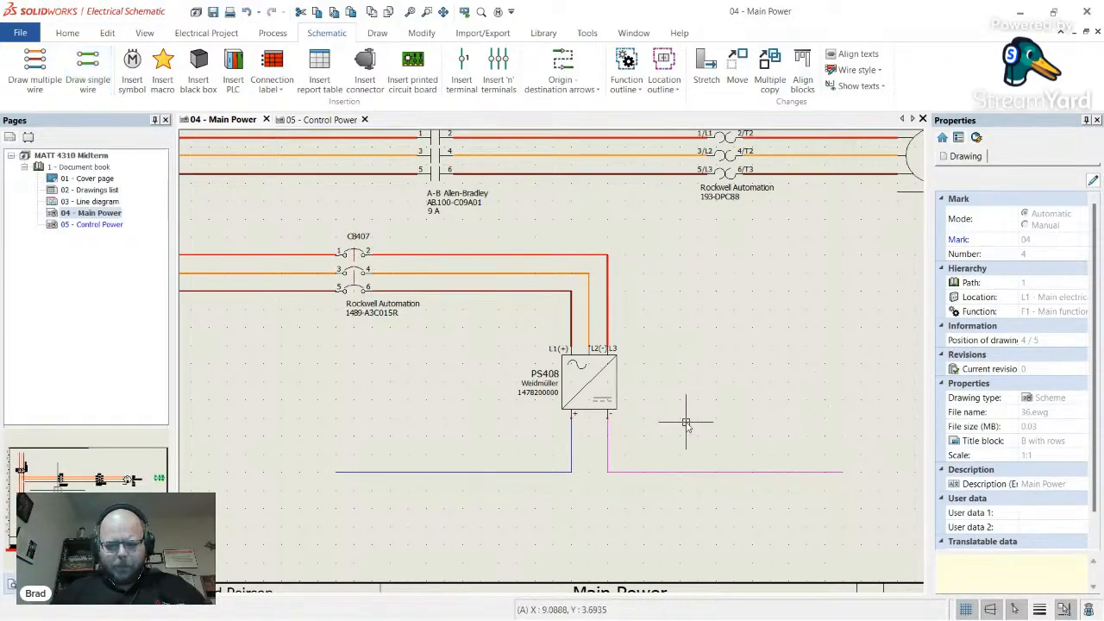
scroll(682, 423, down, 2)
scroll(723, 457, down, 3)
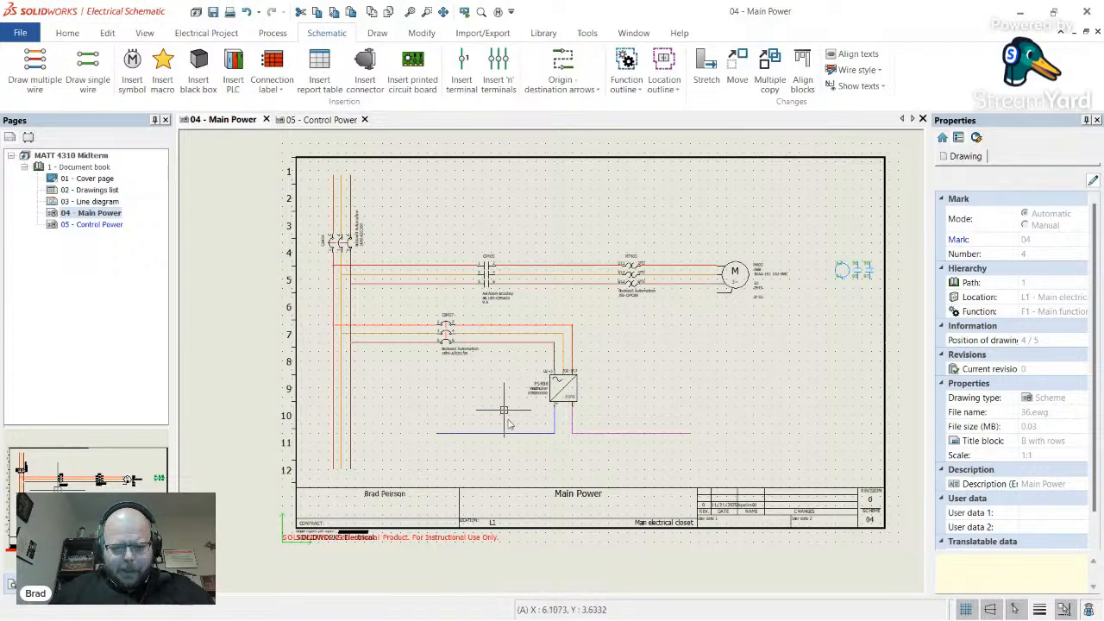
- Insert a single pole circuit breaker symbol from the library onto the blue wire
click(132, 67)
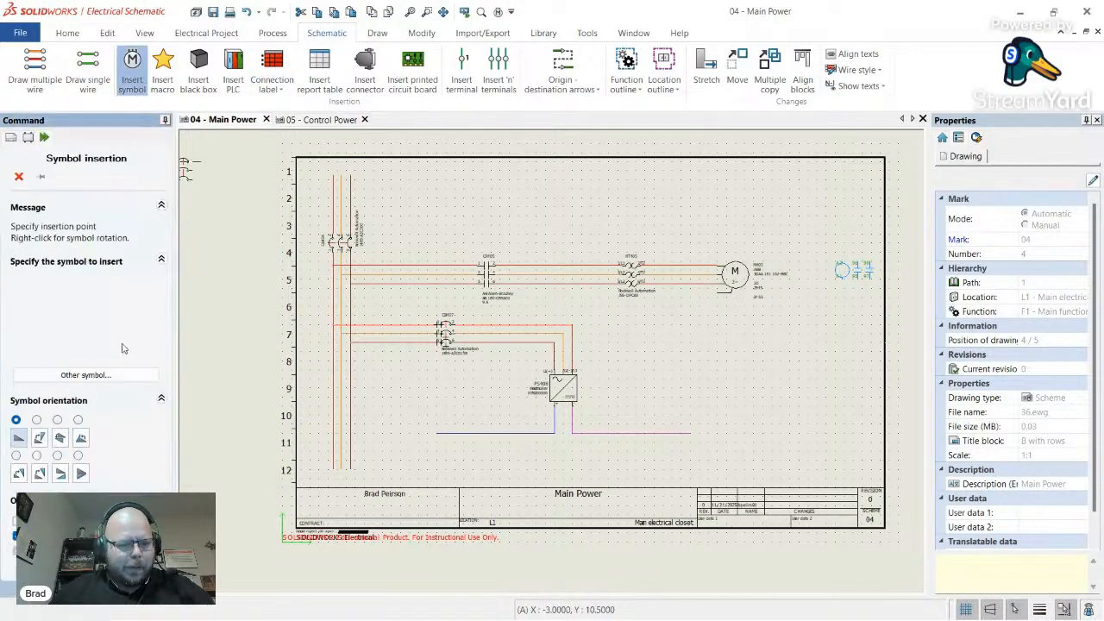
click(111, 375)
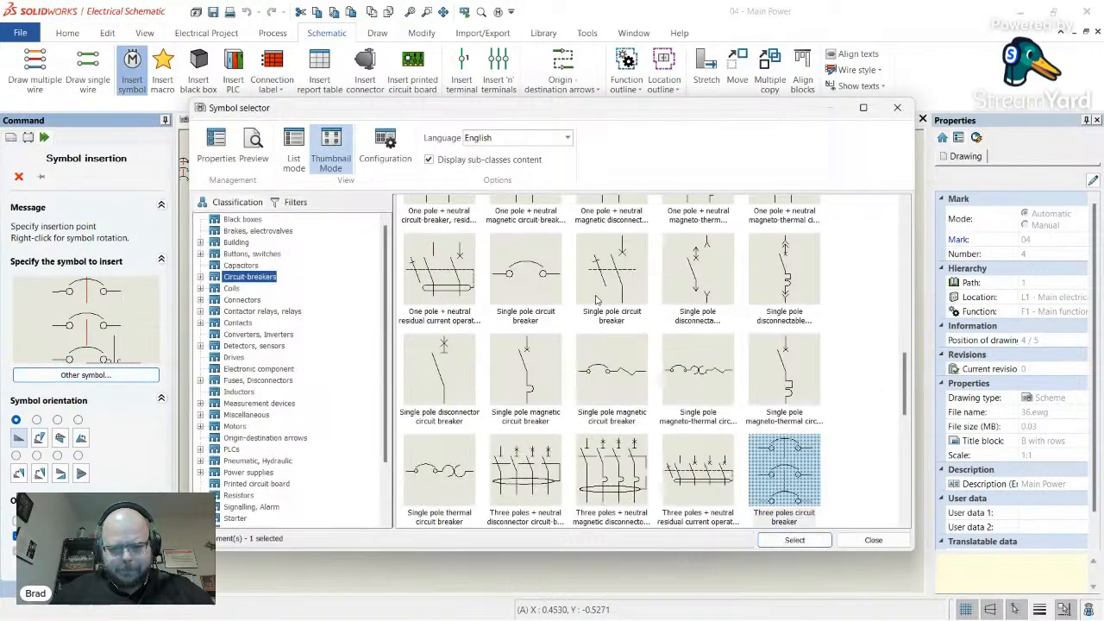
double_click(507, 281)
scroll(503, 416, up, 3)
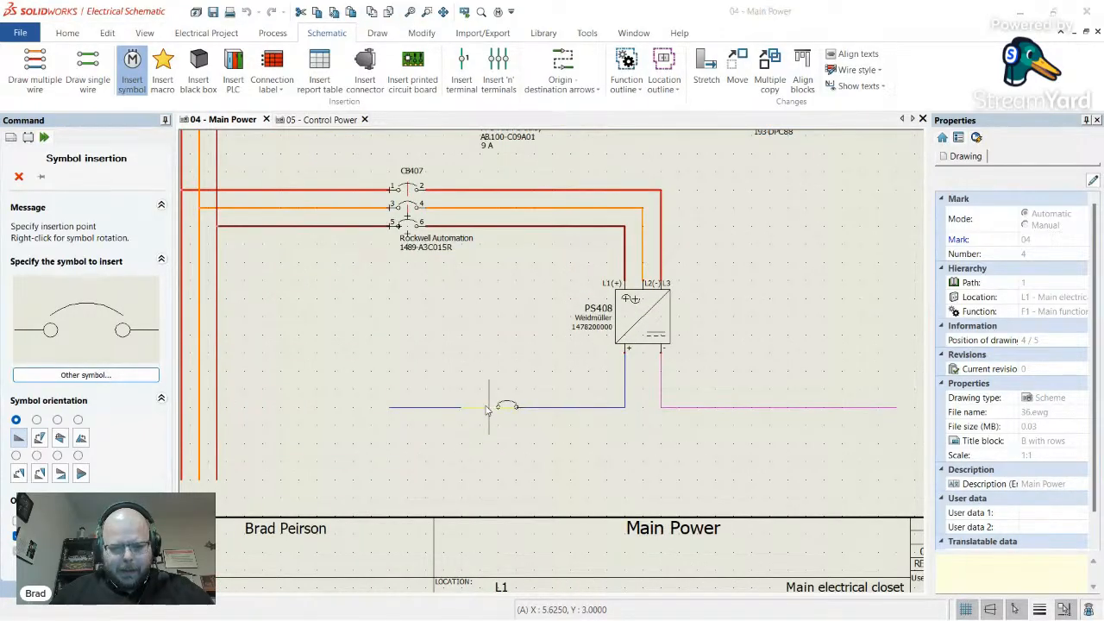
click(486, 412)
- Set the breaker's root to CB with description '24 VDC Breaker' and search for its manufacturer part
click(417, 159)
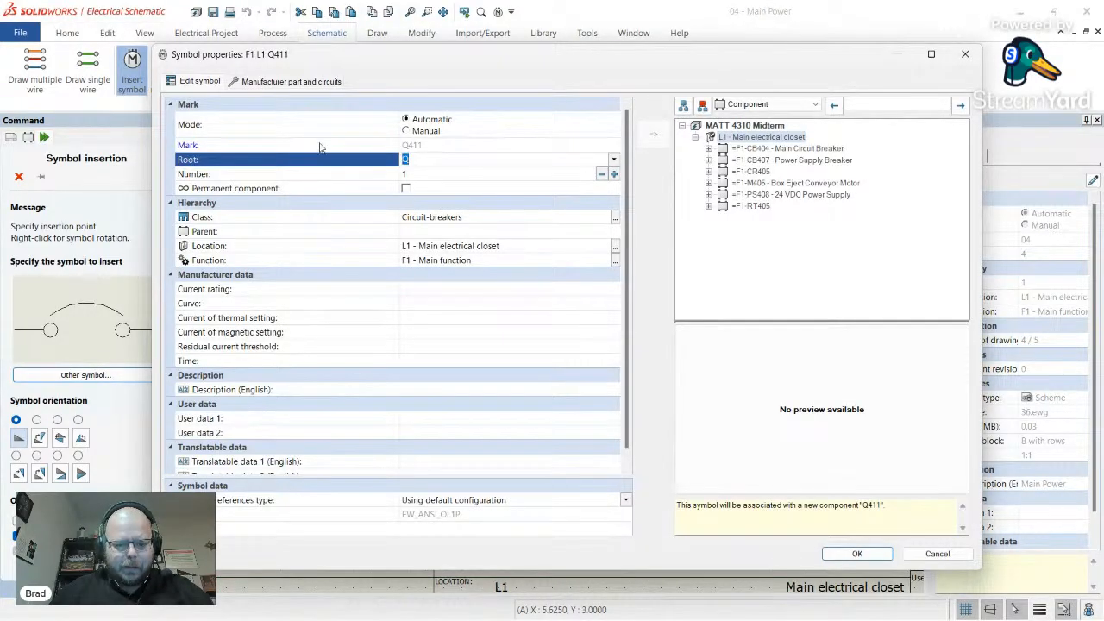
click(435, 389)
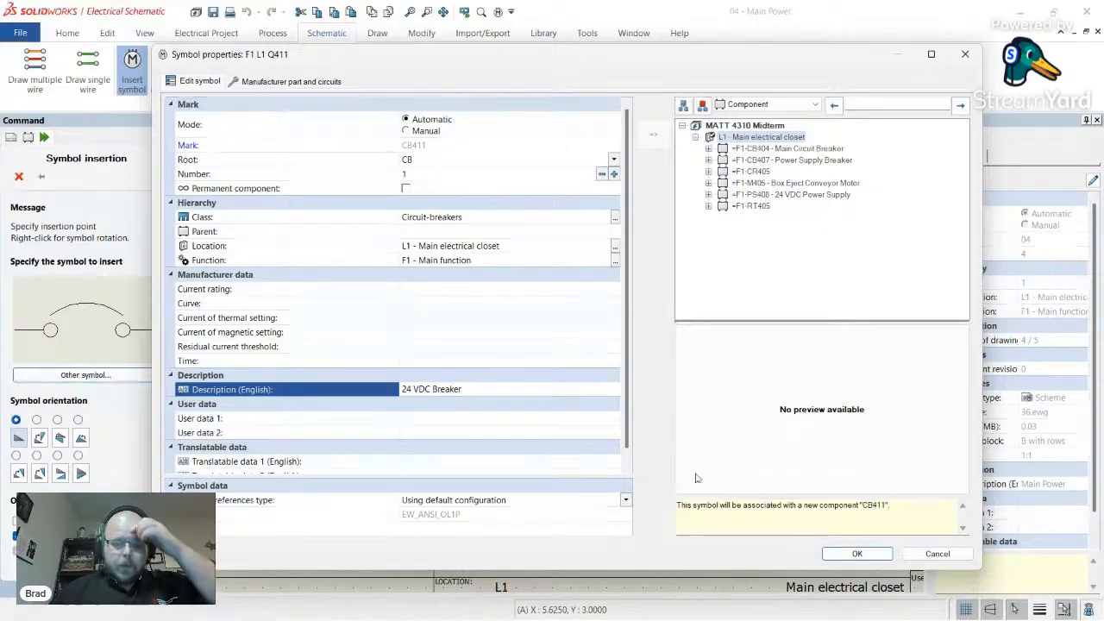
click(285, 82)
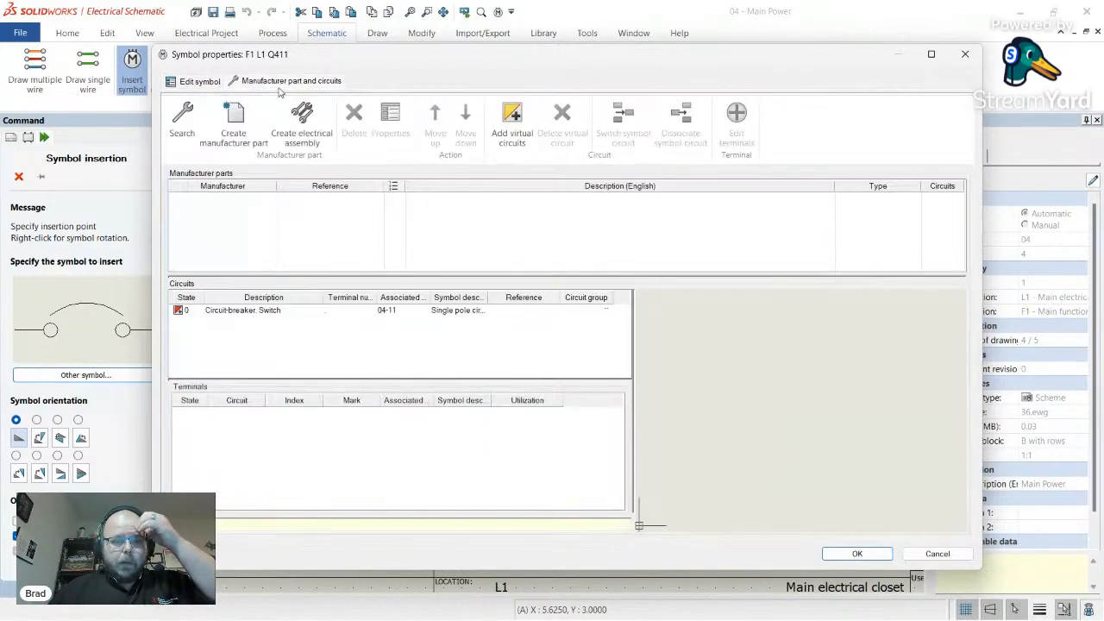
click(185, 121)
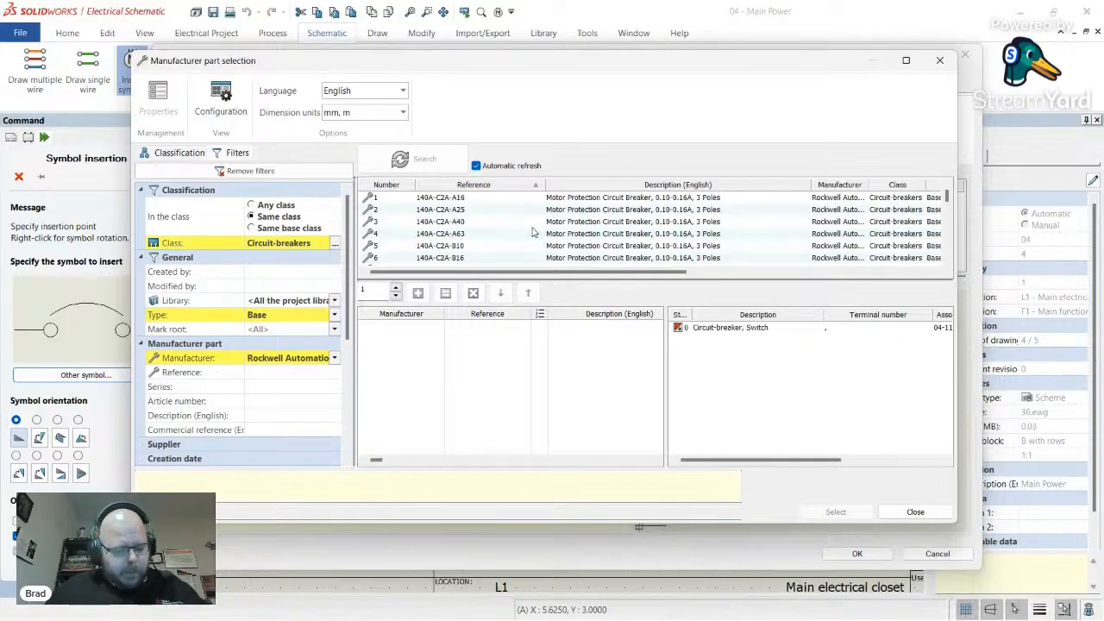
key(alt+Tab)
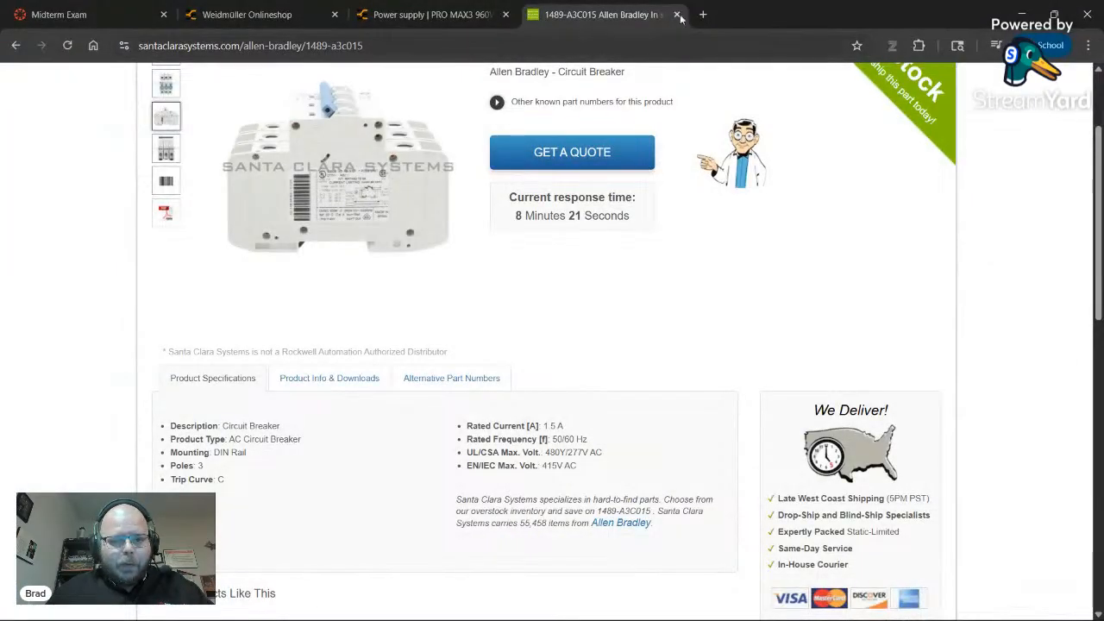
- Close the Allen Bradley breaker tab and check the PRO MAX3 960W supply's 48 A output rating
click(678, 16)
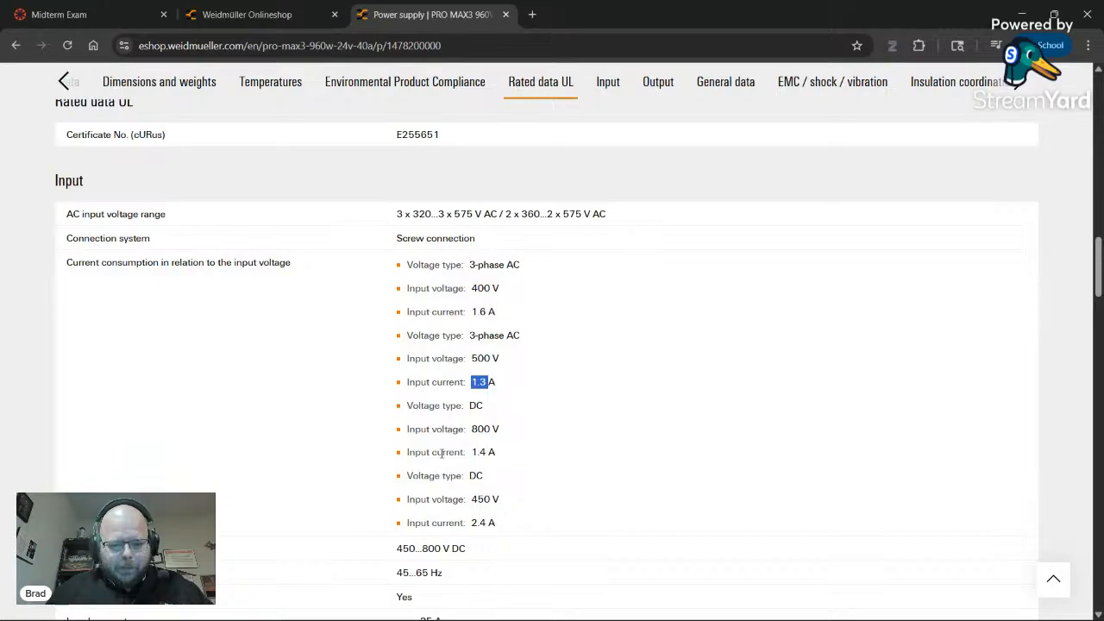
scroll(426, 431, up, 15)
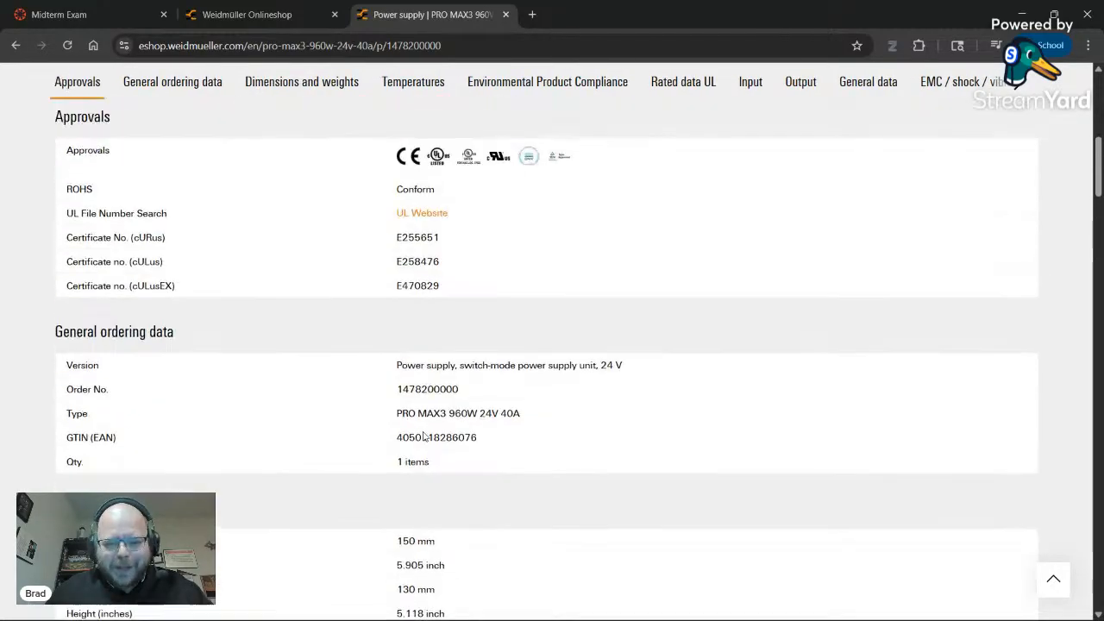
scroll(423, 429, down, 15)
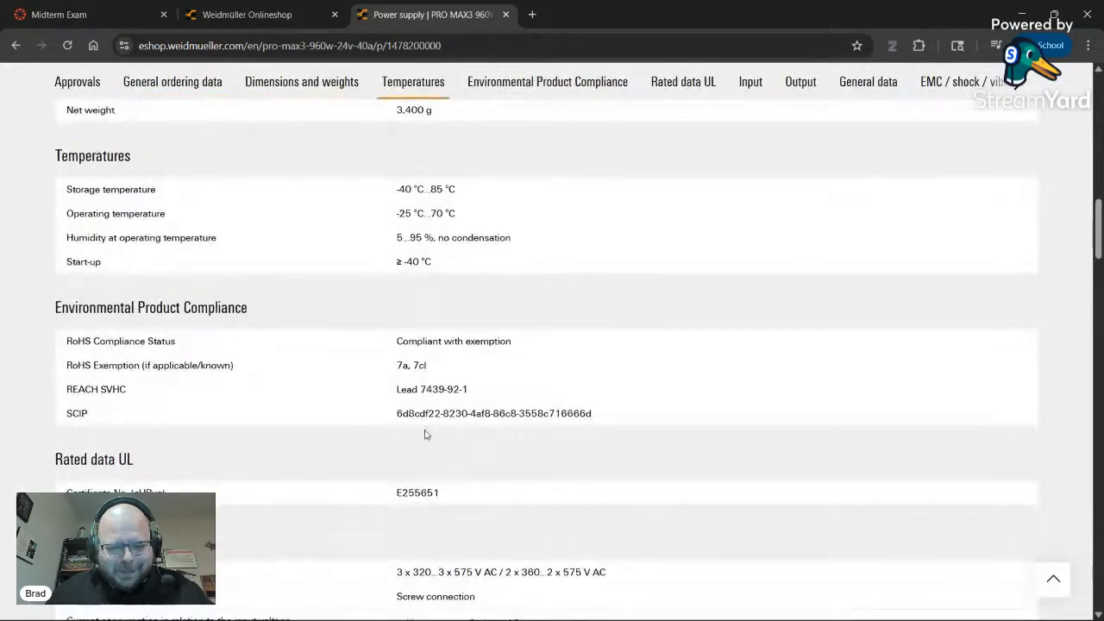
scroll(240, 413, down, 3)
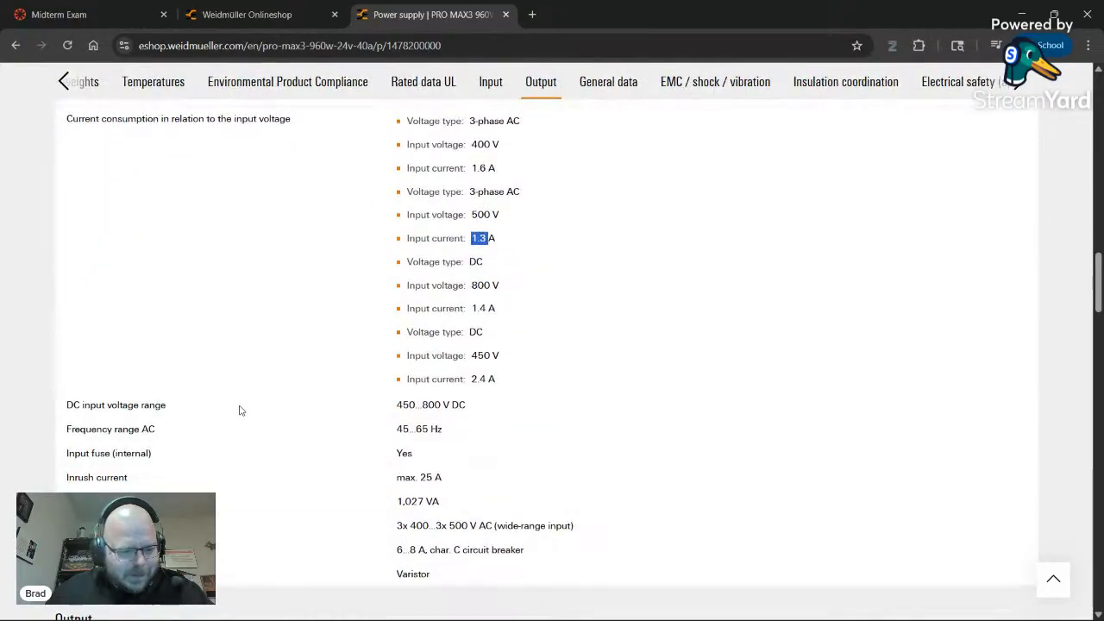
scroll(241, 410, down, 4)
scroll(241, 411, down, 1)
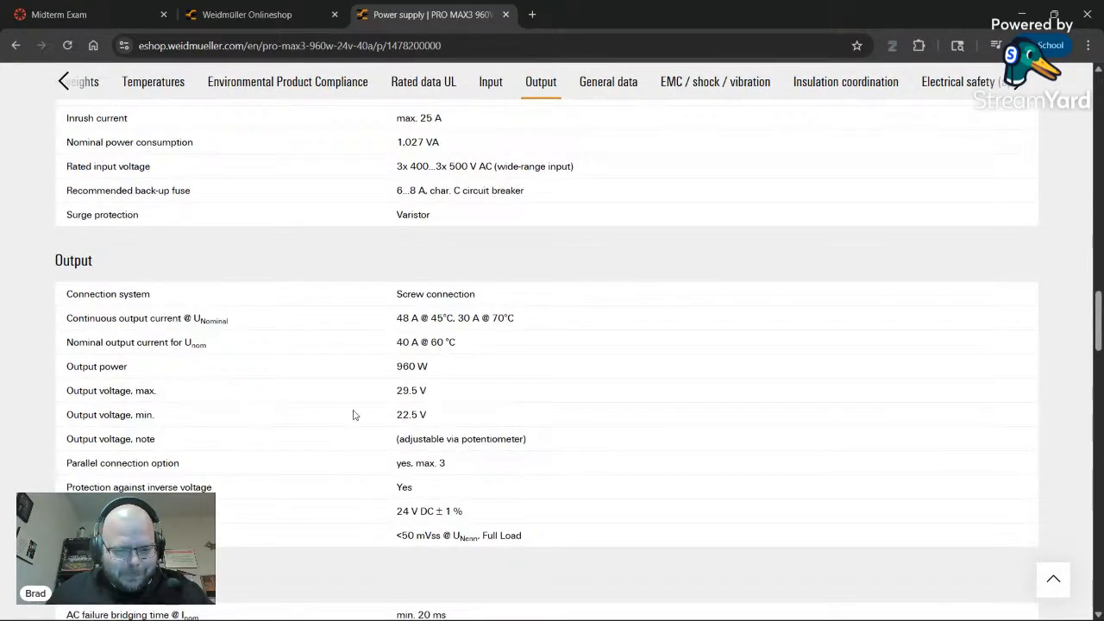
double_click(405, 342)
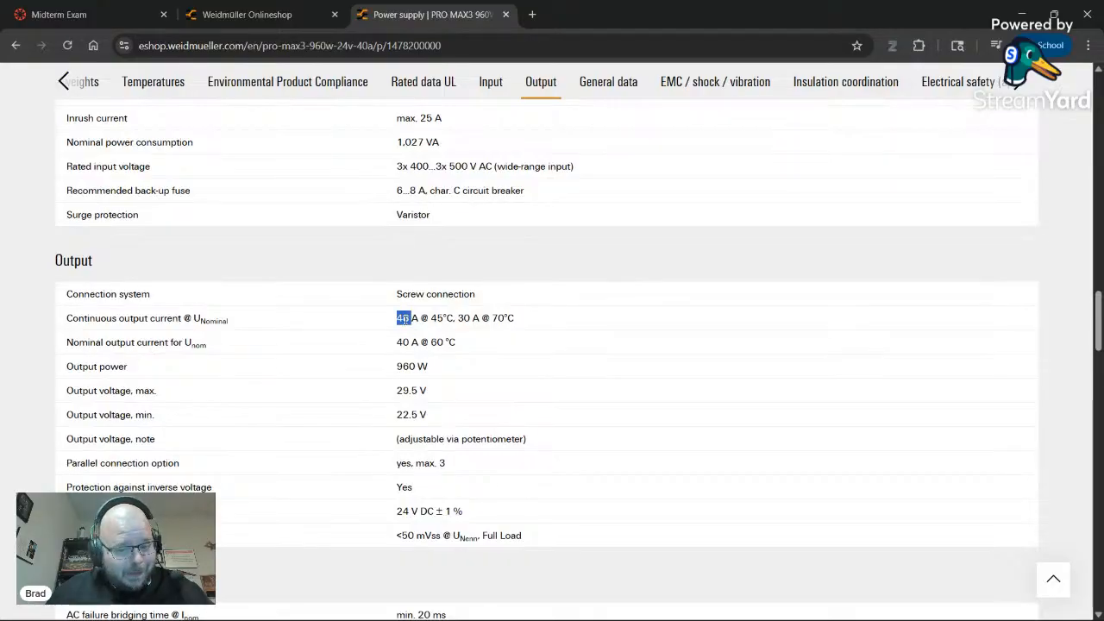
key(alt+Tab)
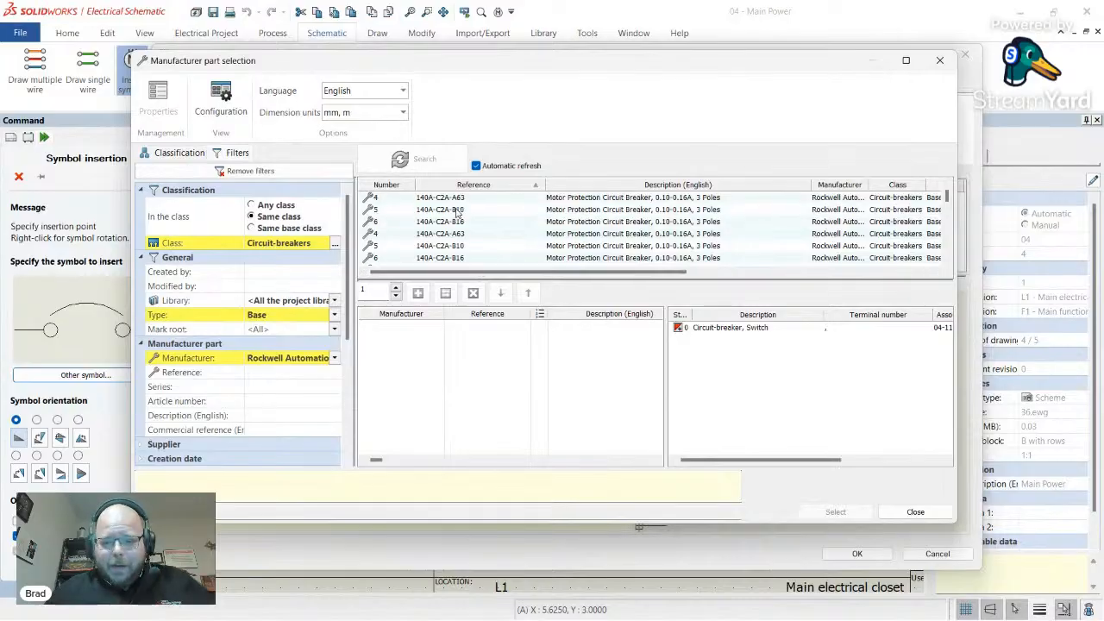
- Assign Rockwell Automation part 188-J1C400 (1P, 40 A) to the breaker
scroll(456, 215, down, 4)
scroll(456, 216, down, 20)
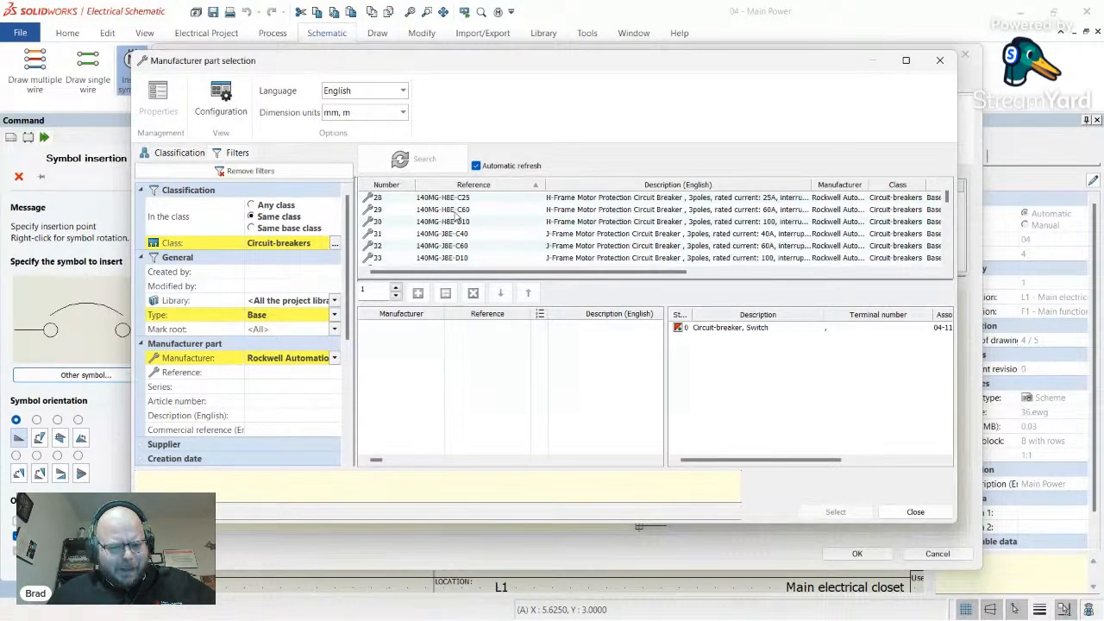
scroll(460, 222, down, 20)
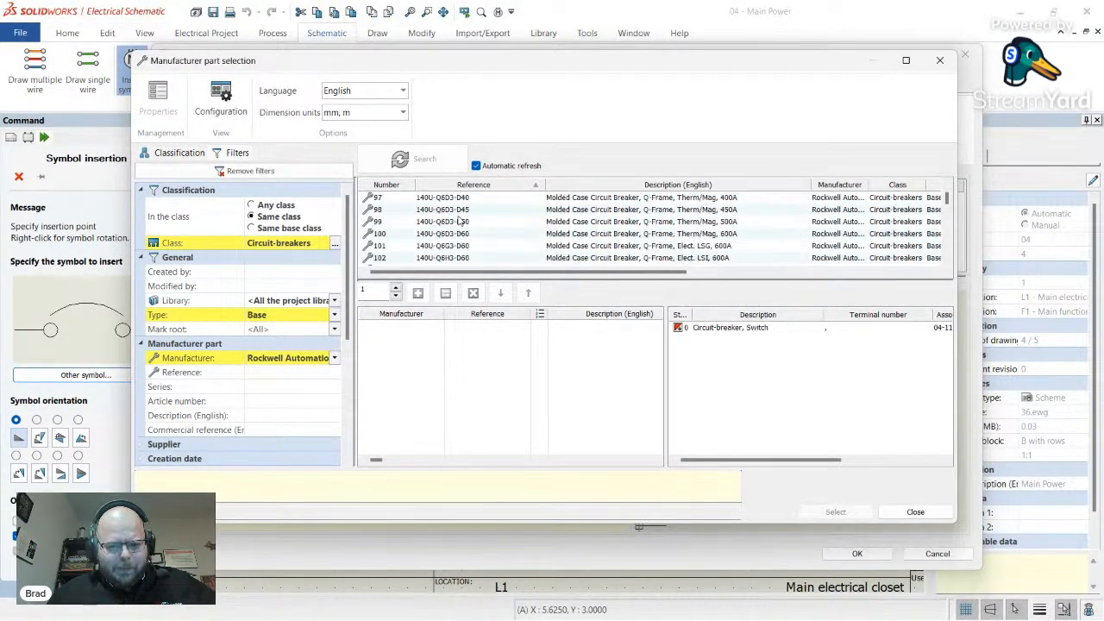
scroll(460, 222, up, 9)
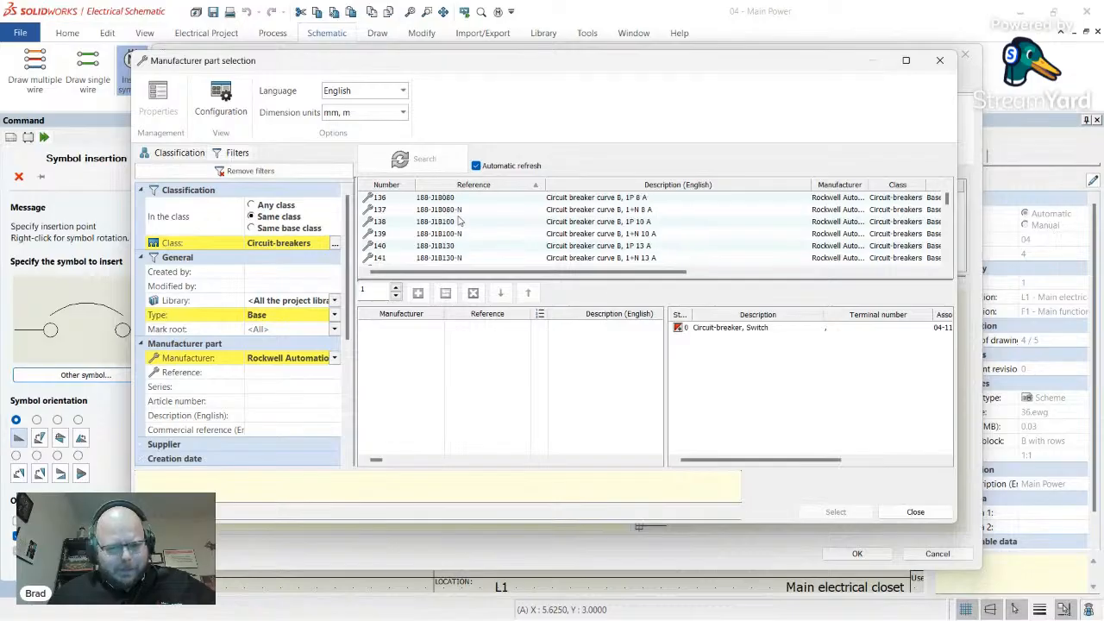
scroll(462, 222, down, 9)
scroll(467, 223, down, 4)
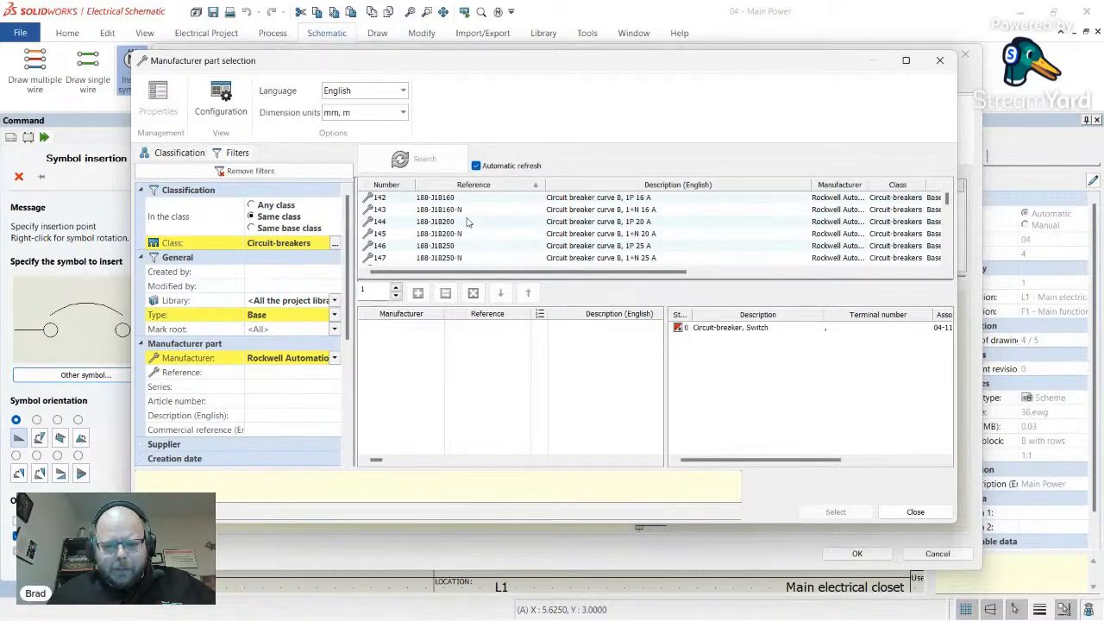
scroll(467, 222, down, 6)
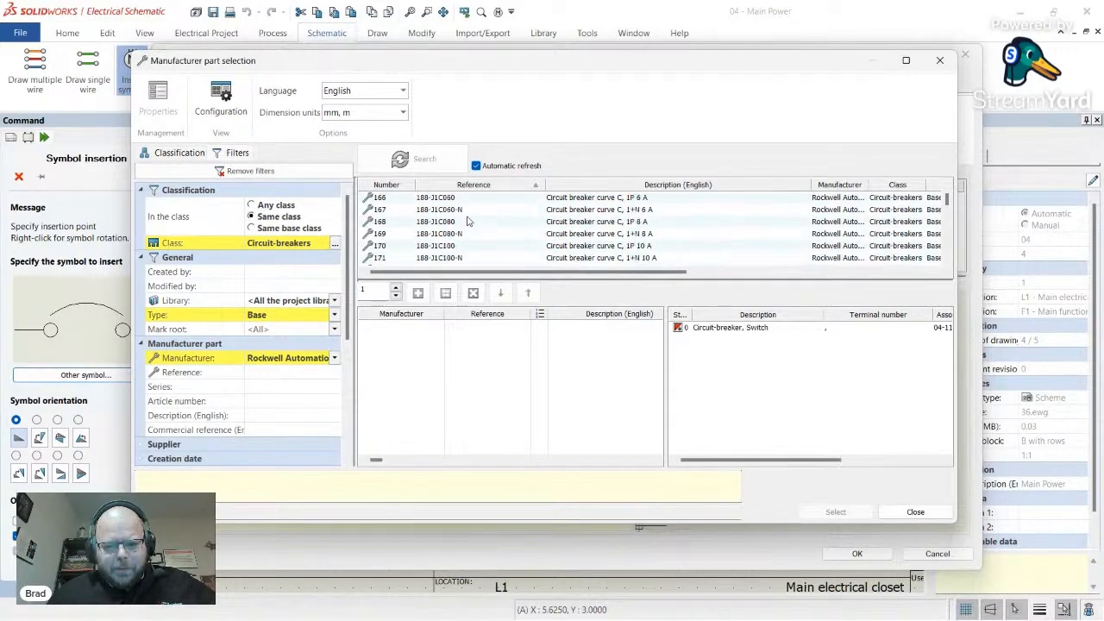
scroll(466, 222, down, 2)
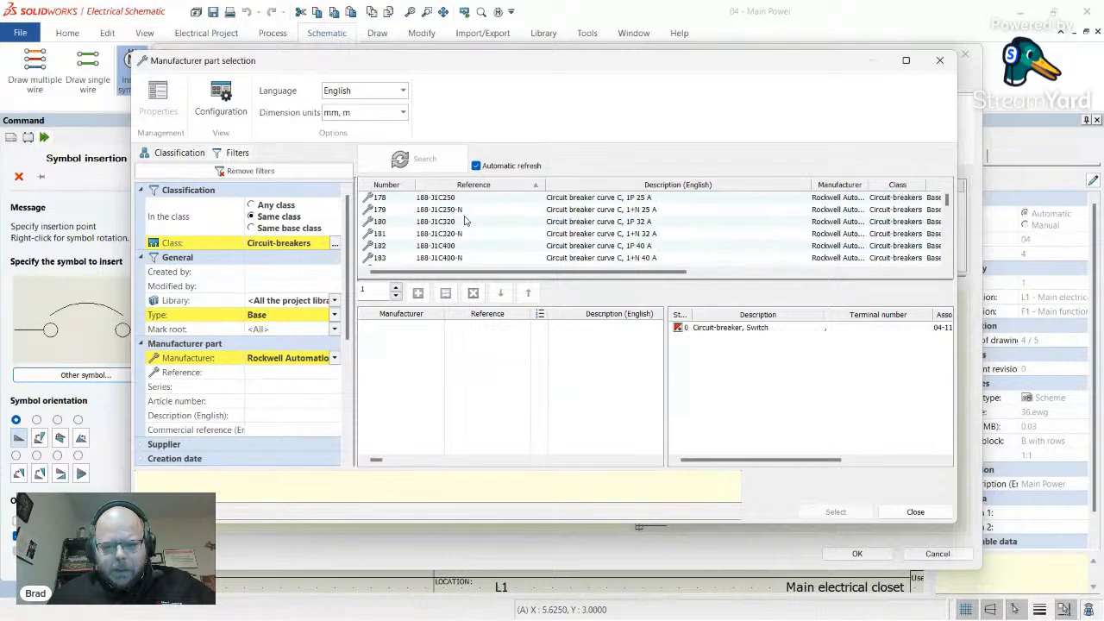
click(590, 248)
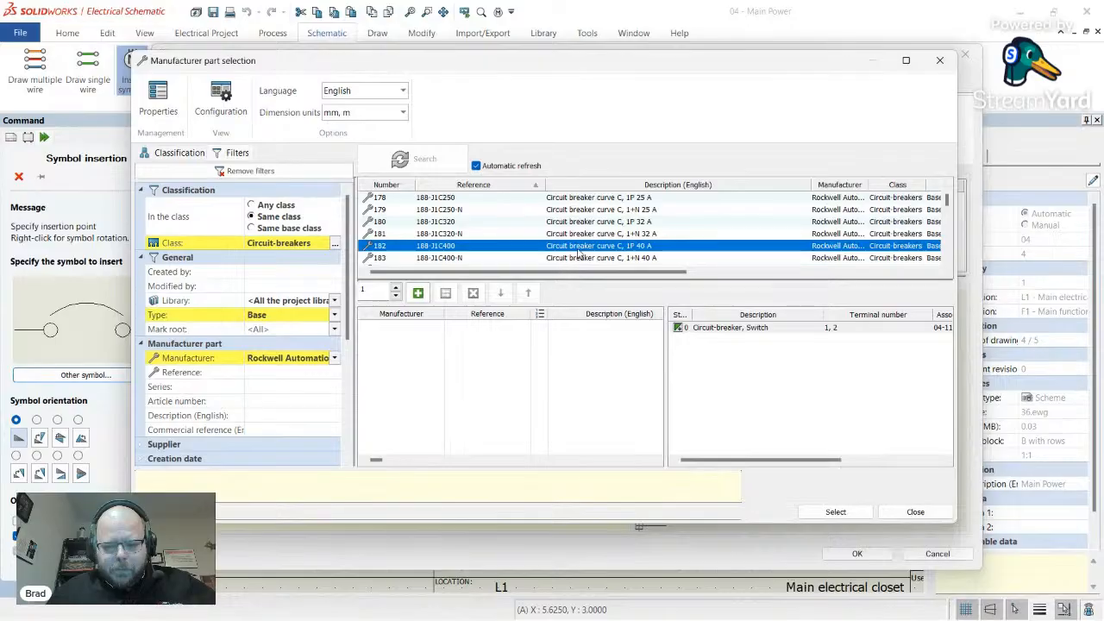
double_click(580, 247)
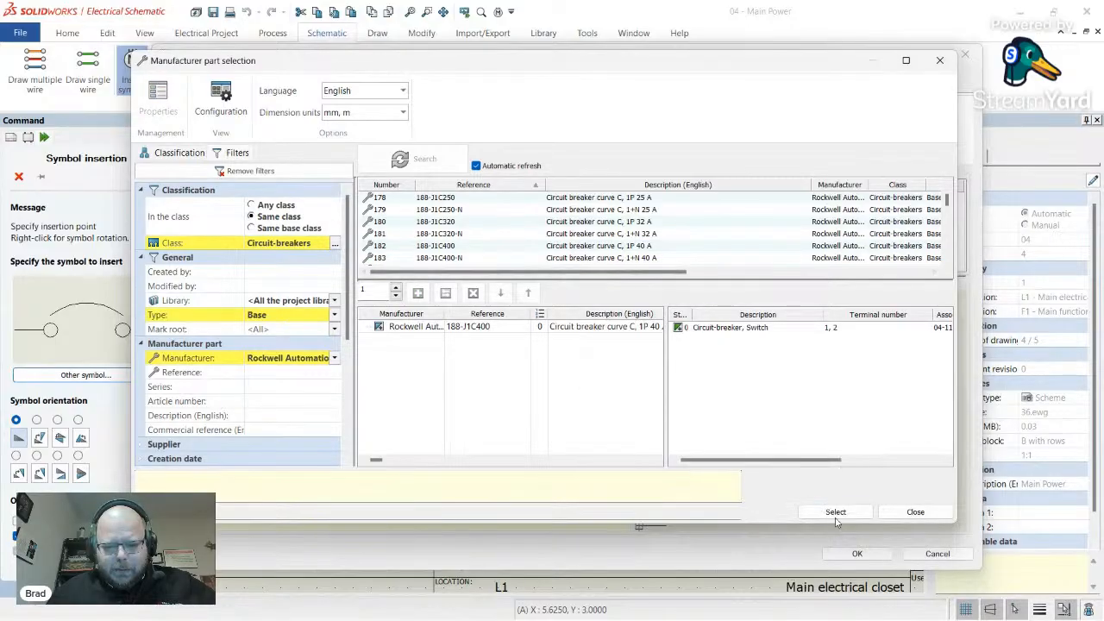
click(838, 515)
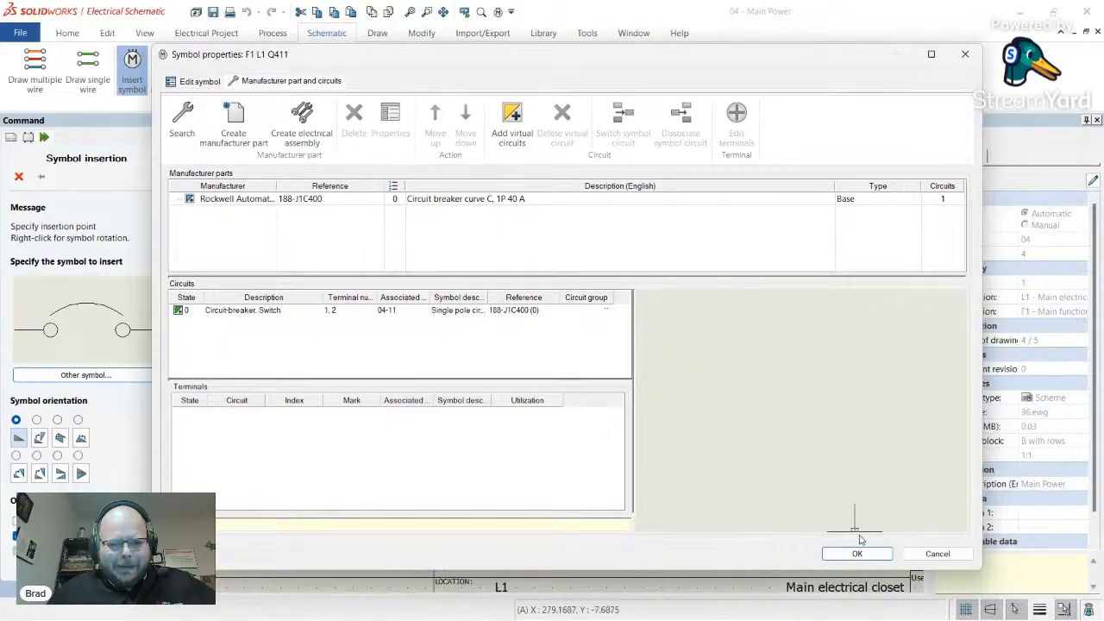
- Confirm CB411's properties and zoom around the Main Power sheet to check it
click(857, 554)
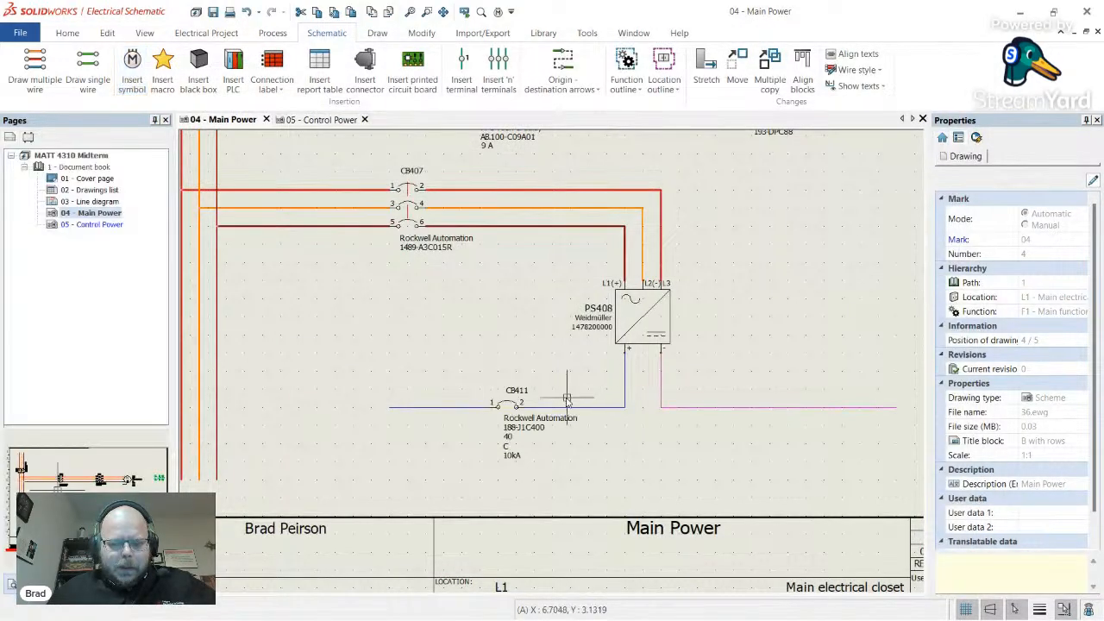
scroll(541, 451, up, 3)
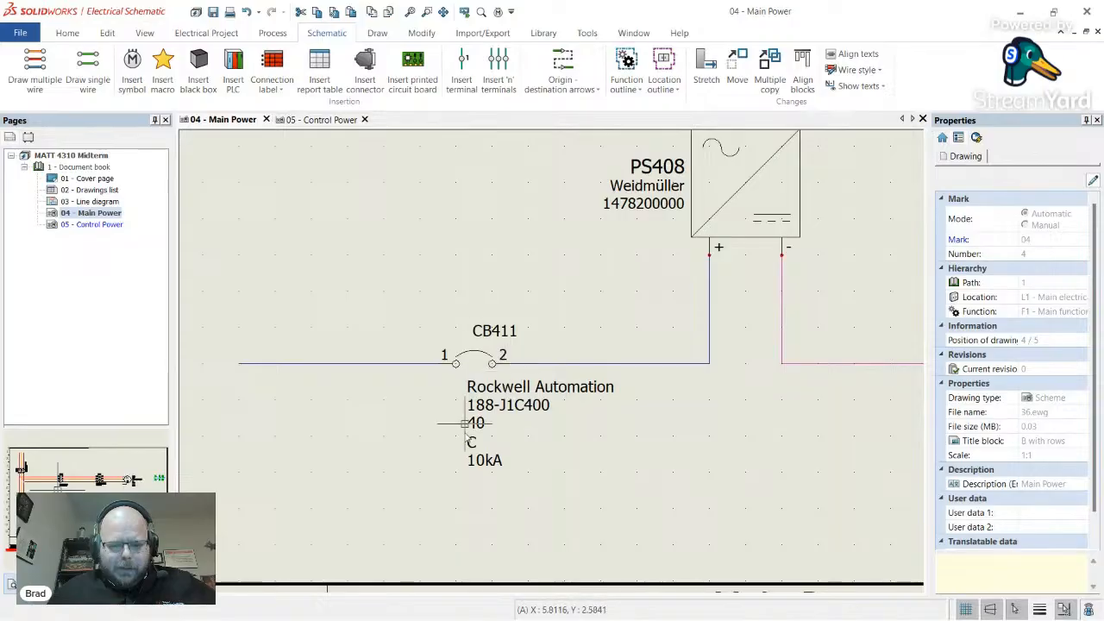
scroll(559, 364, down, 5)
scroll(559, 364, up, 2)
scroll(518, 367, down, 5)
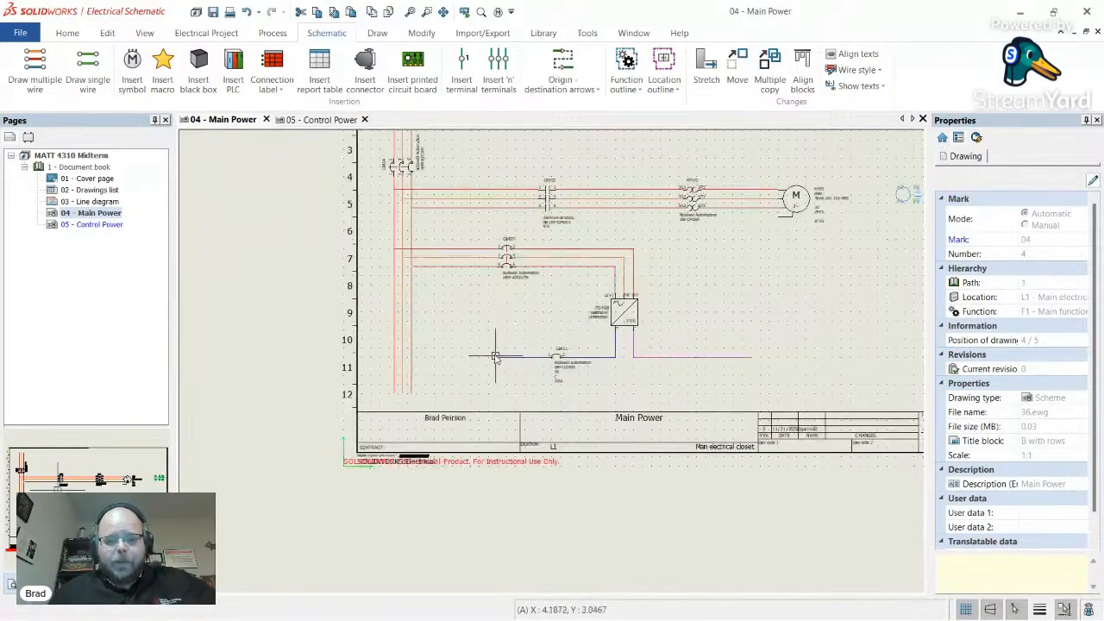
scroll(541, 339, up, 2)
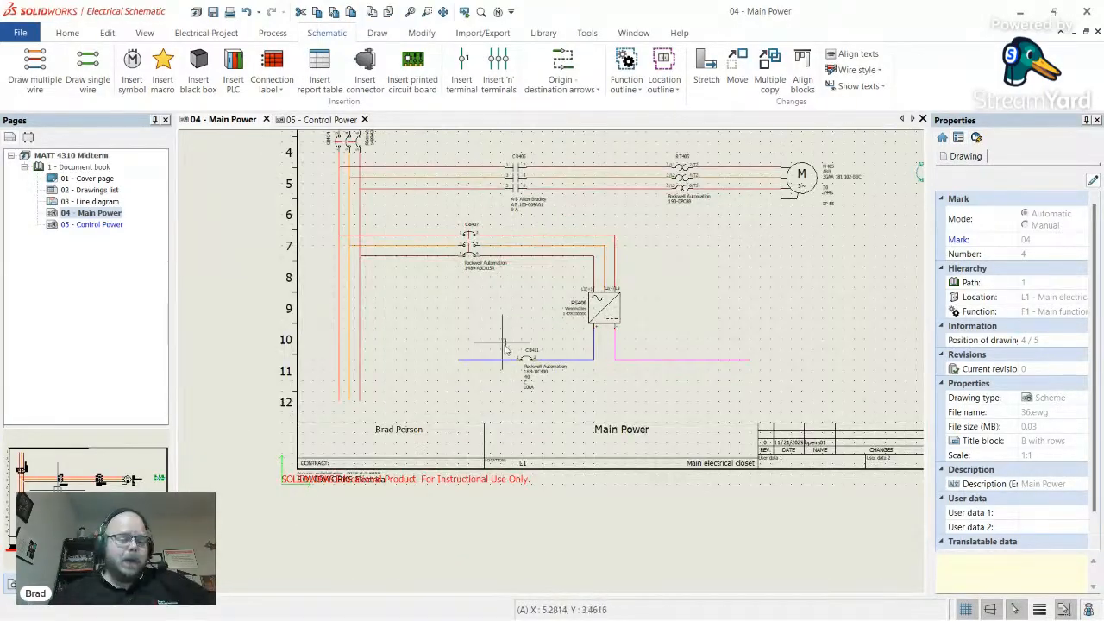
scroll(506, 329, up, 3)
scroll(386, 354, down, 4)
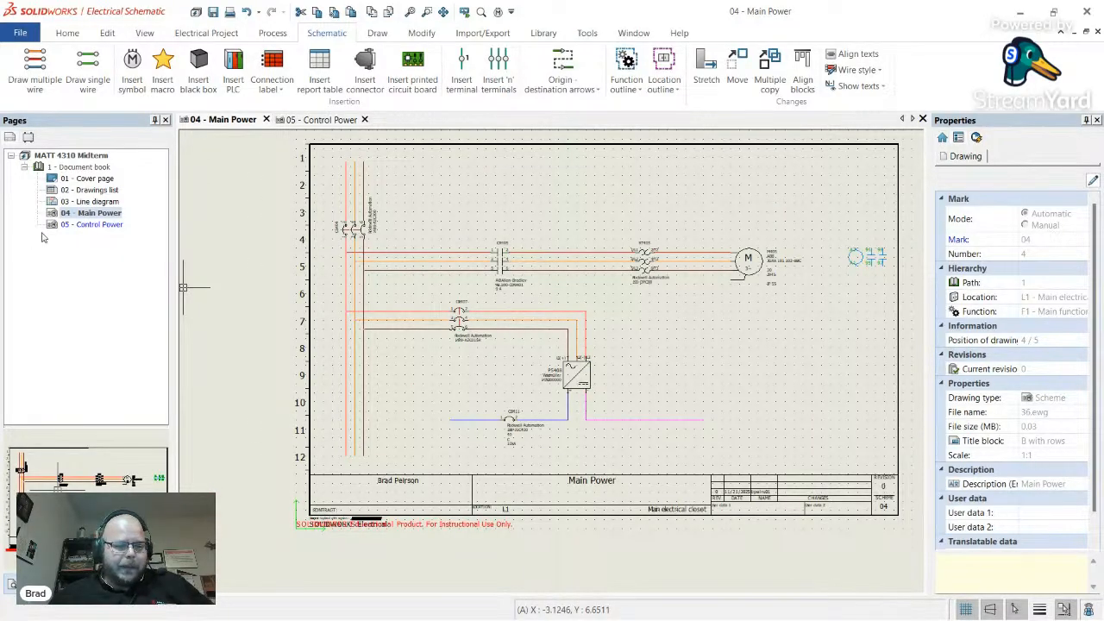
- On the Control Power sheet, draw two vertical blue 24V DC control rails in the left and right columns
double_click(94, 226)
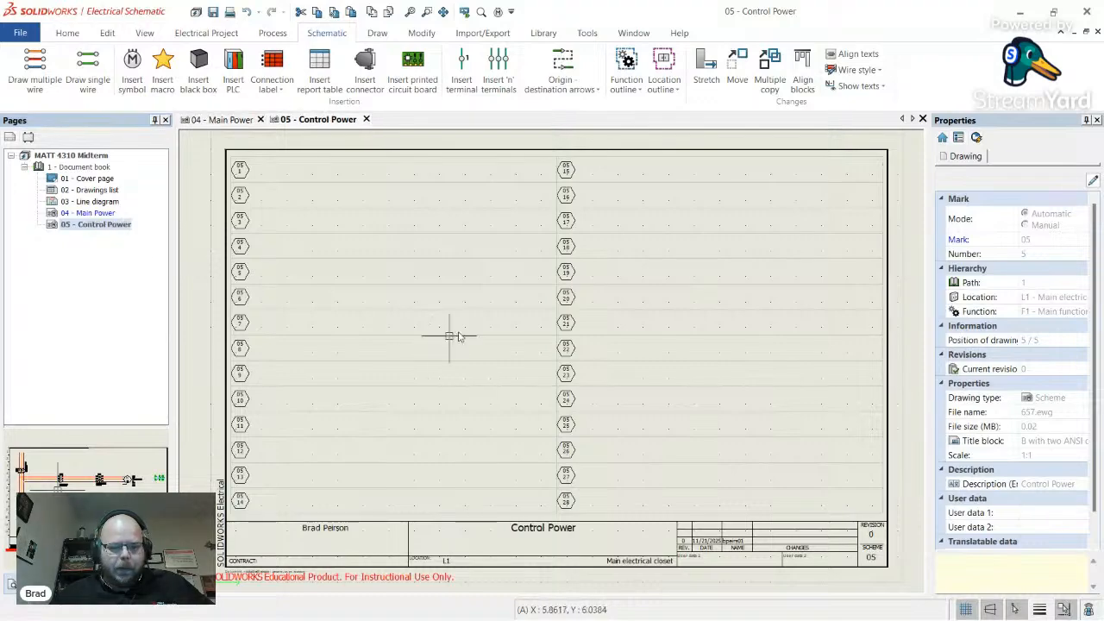
click(87, 71)
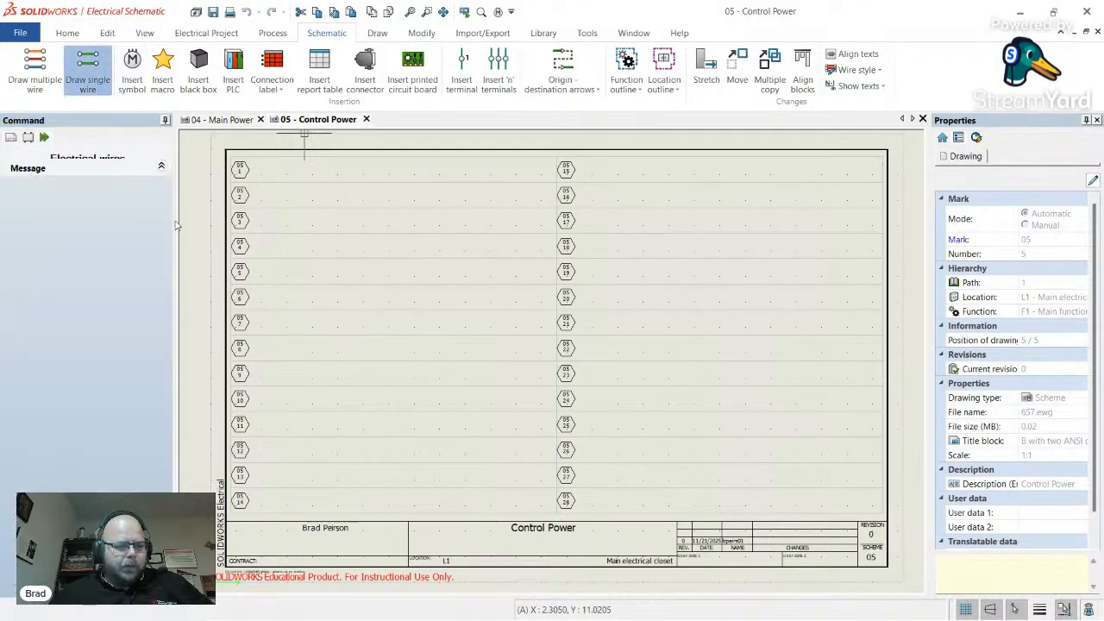
click(28, 374)
click(21, 358)
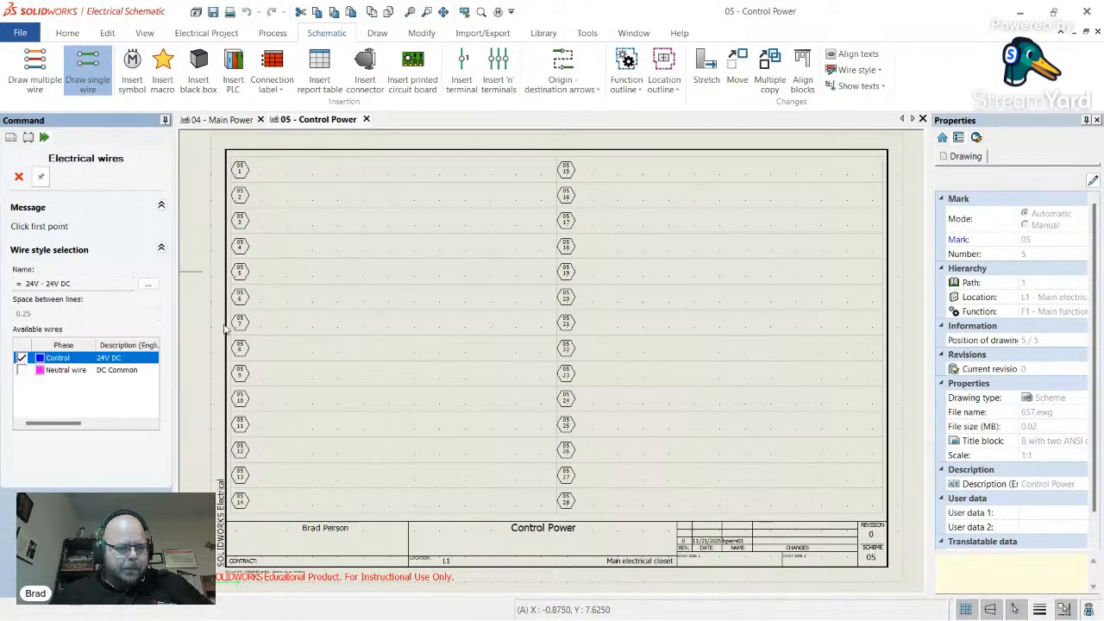
click(276, 172)
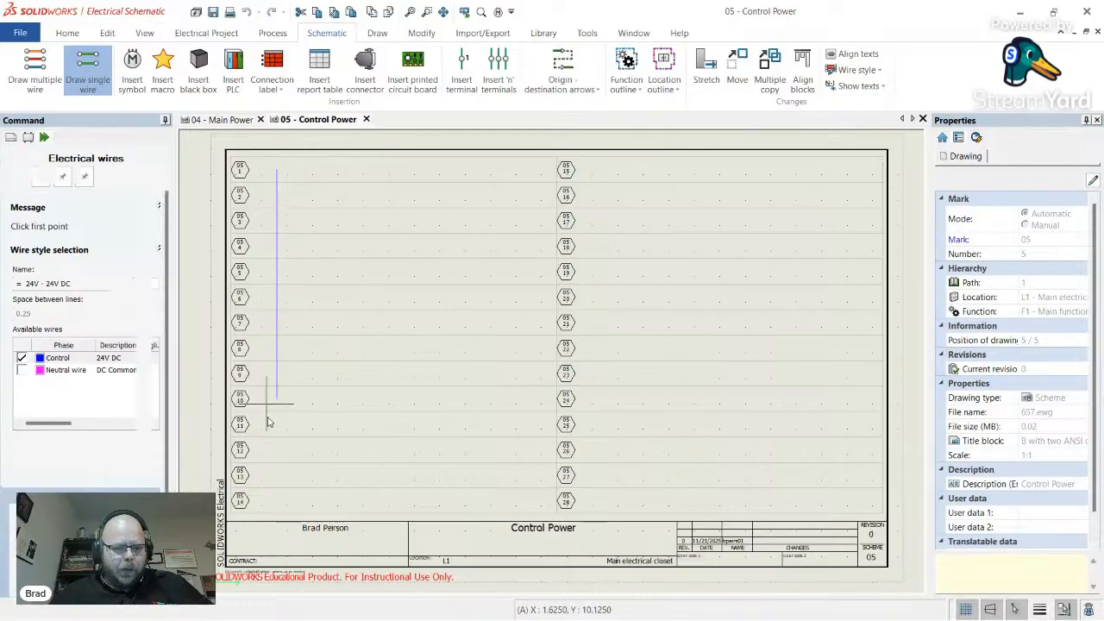
click(276, 503)
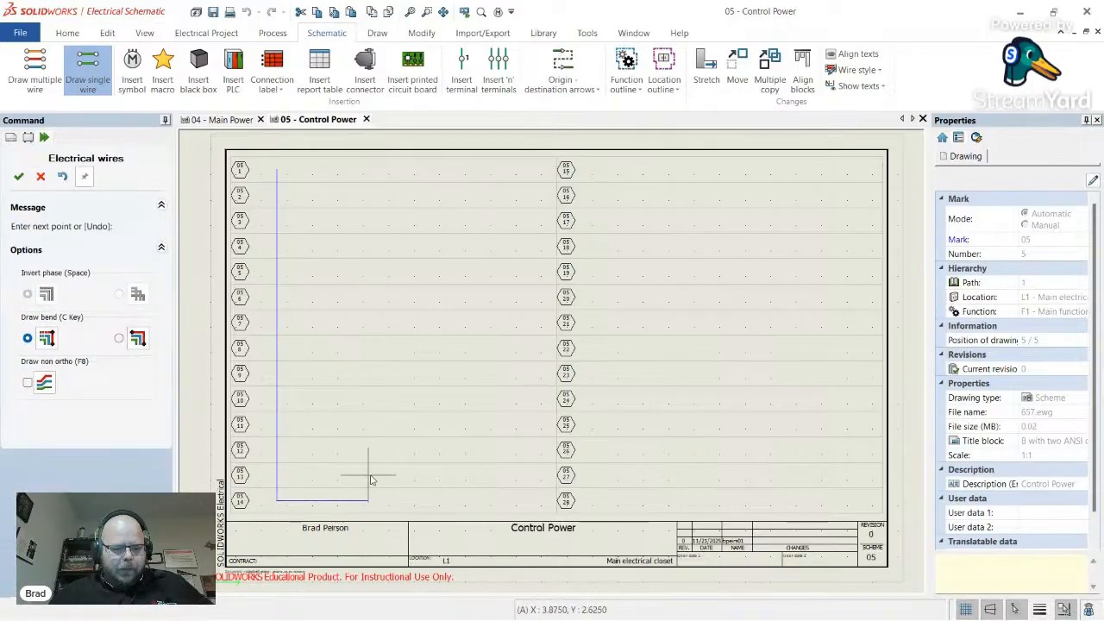
click(602, 173)
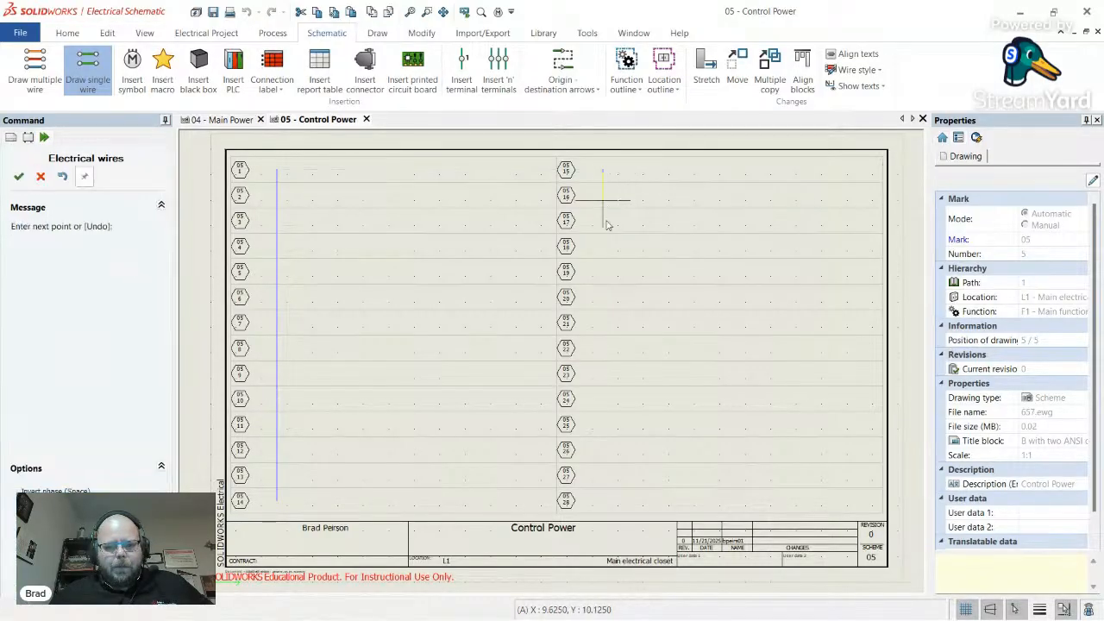
click(602, 503)
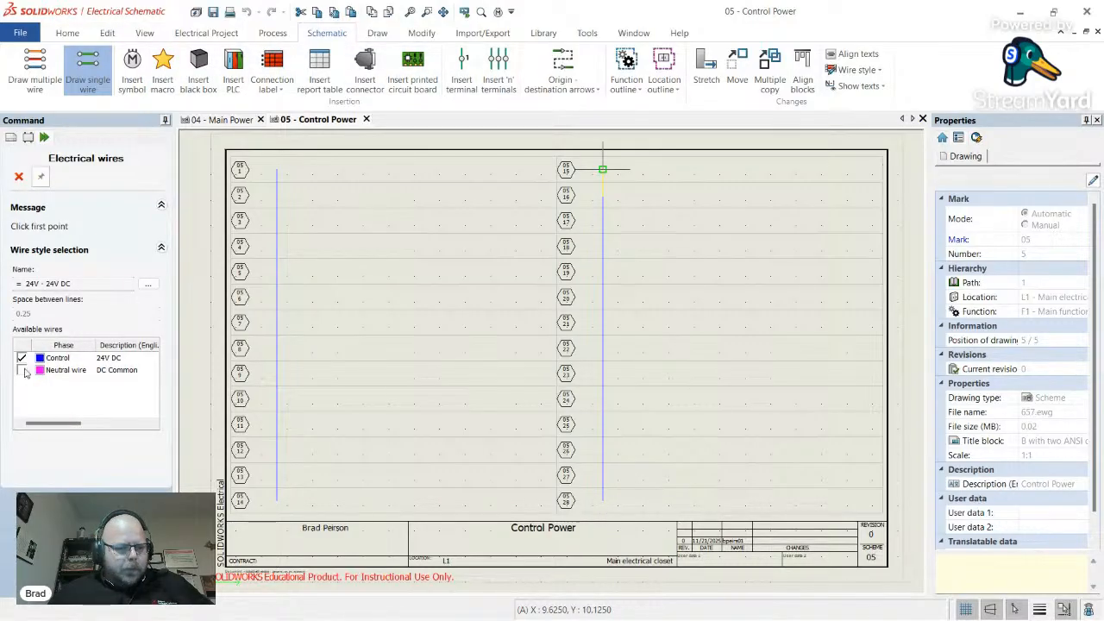
- Draw two magenta DC Common rails in the left and right columns, then return to Main Power
click(24, 371)
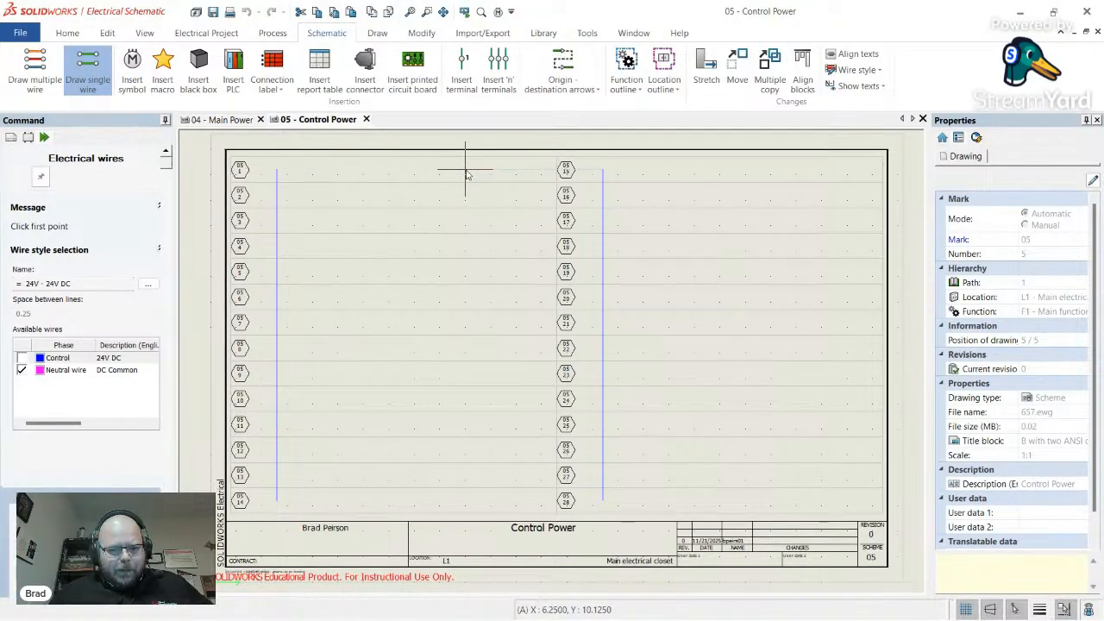
click(465, 171)
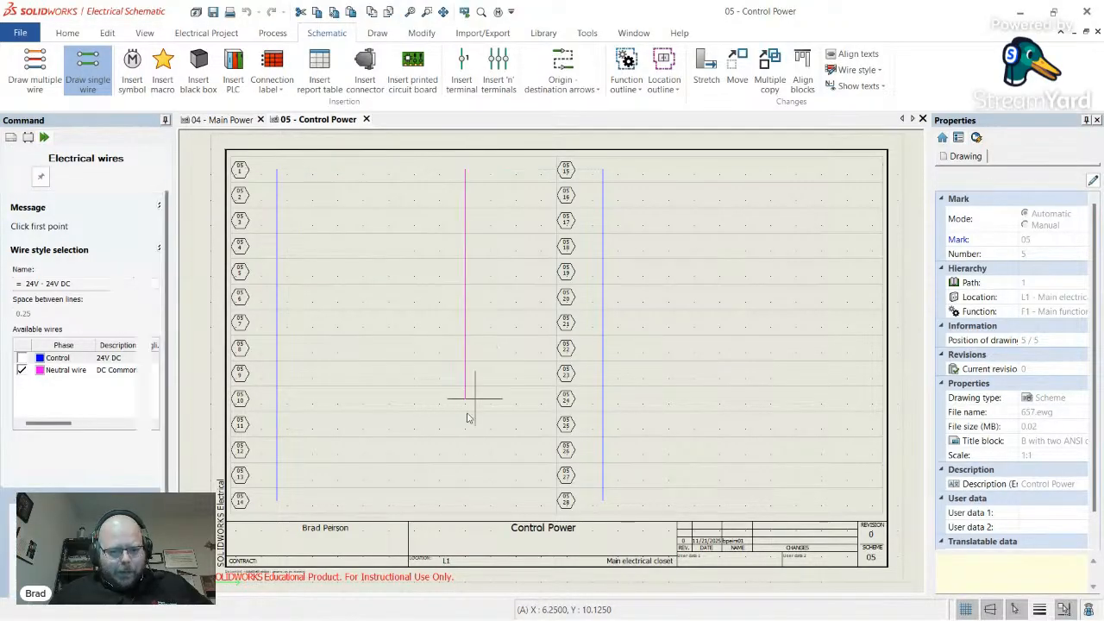
double_click(474, 501)
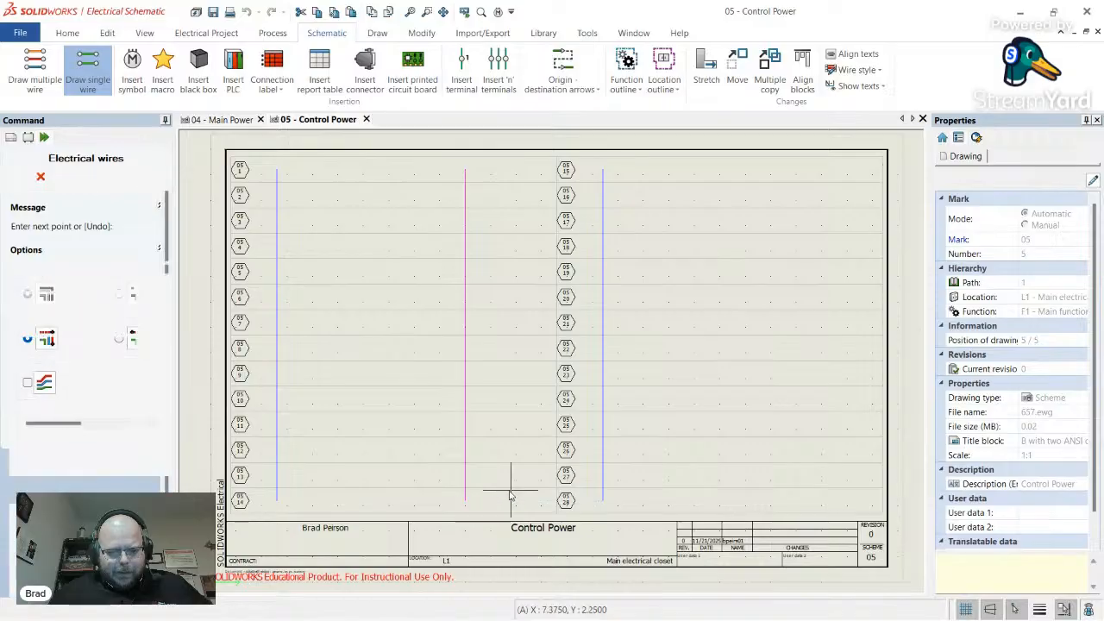
click(790, 174)
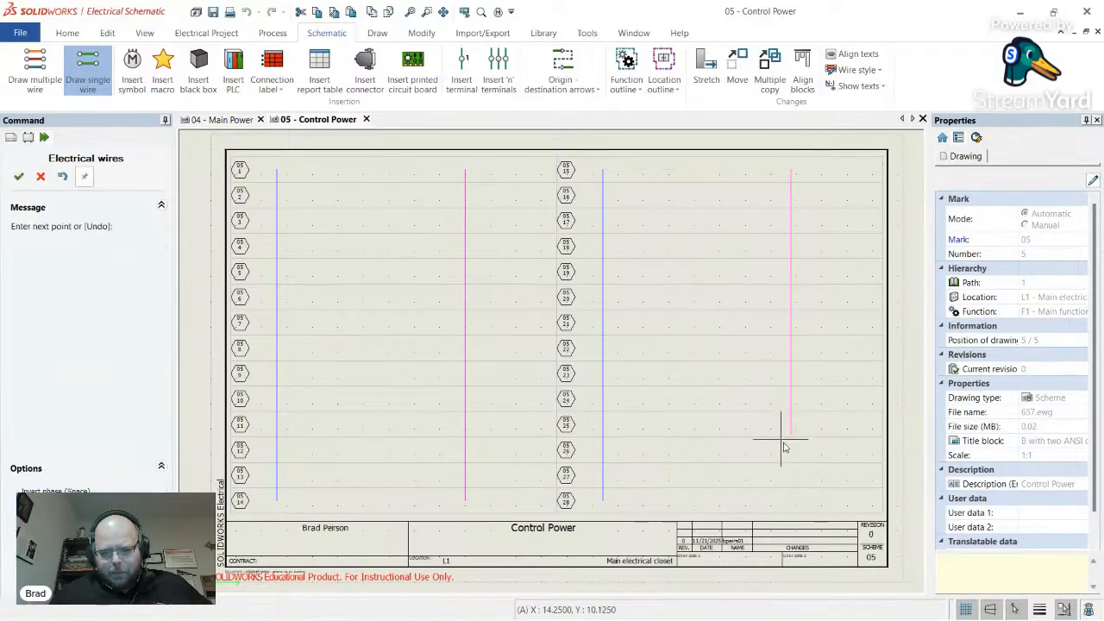
double_click(791, 501)
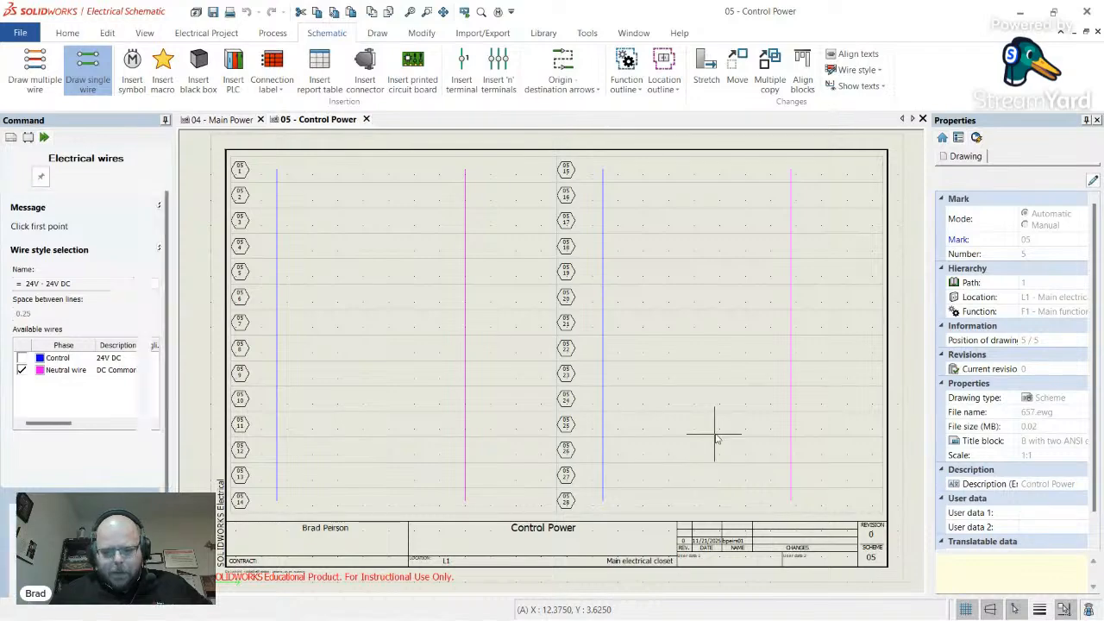
key(Escape)
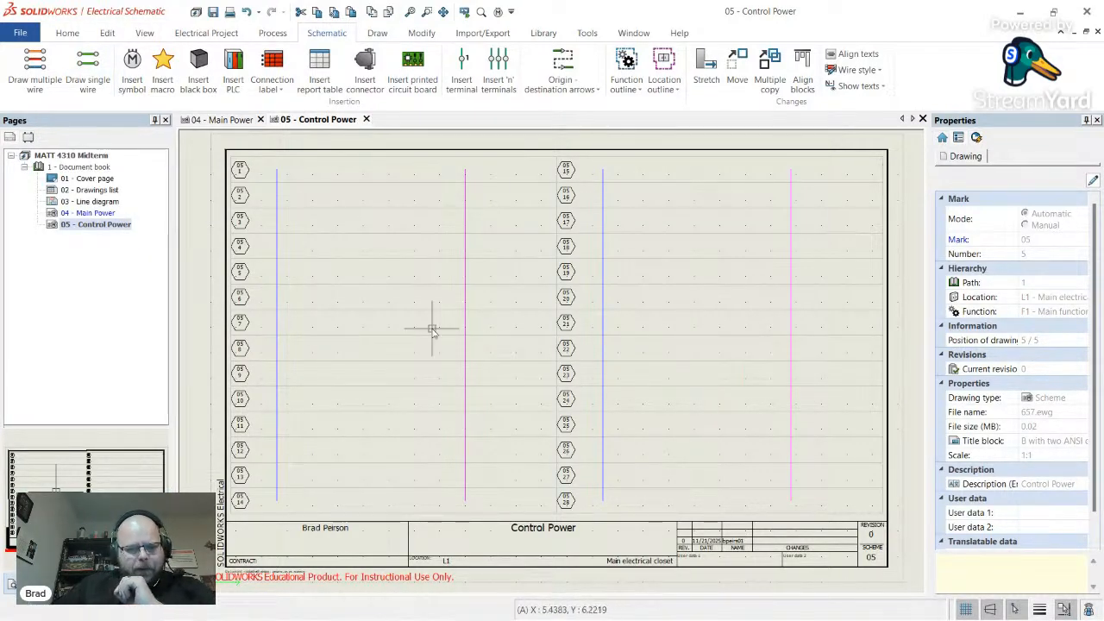
double_click(86, 214)
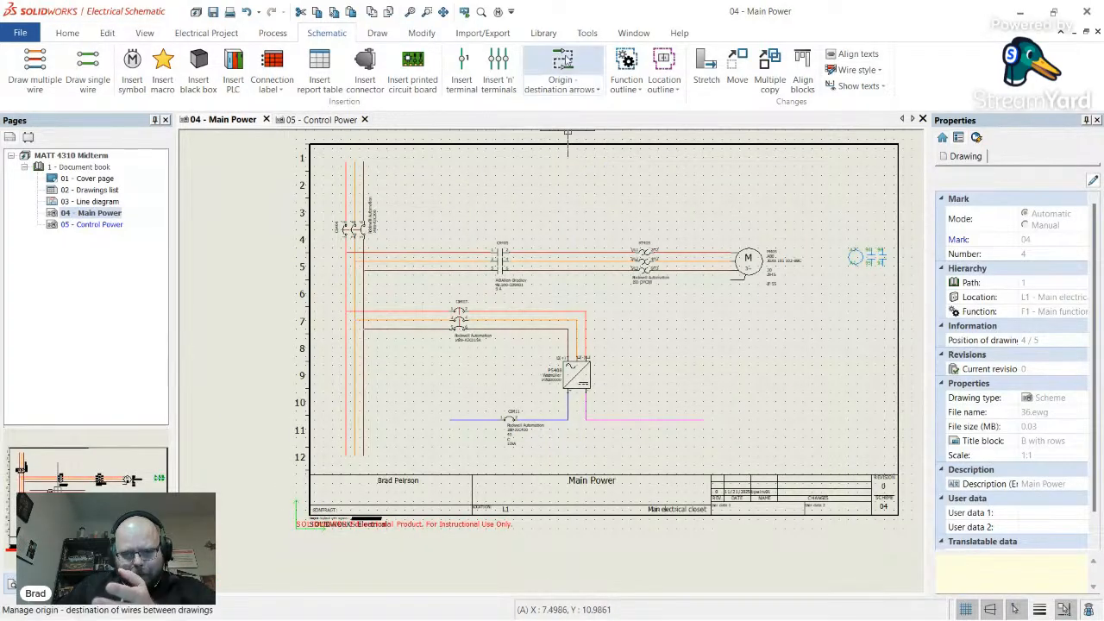
- Add single-insertion origin-destination arrows from the CB411 and magenta wires to the matching Control Power rails
click(562, 69)
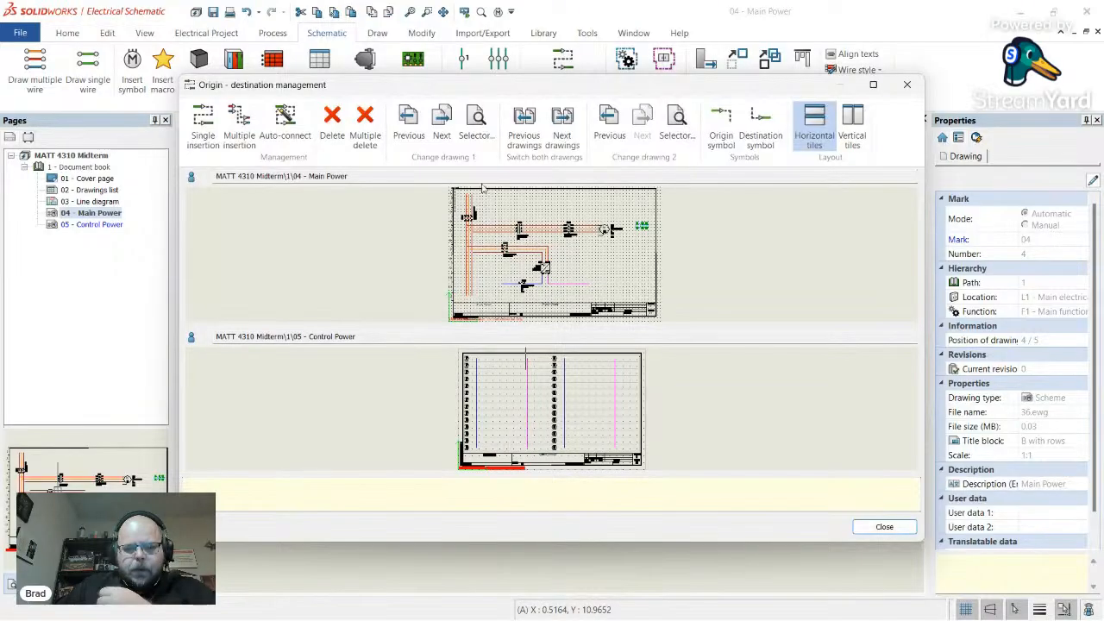
click(203, 130)
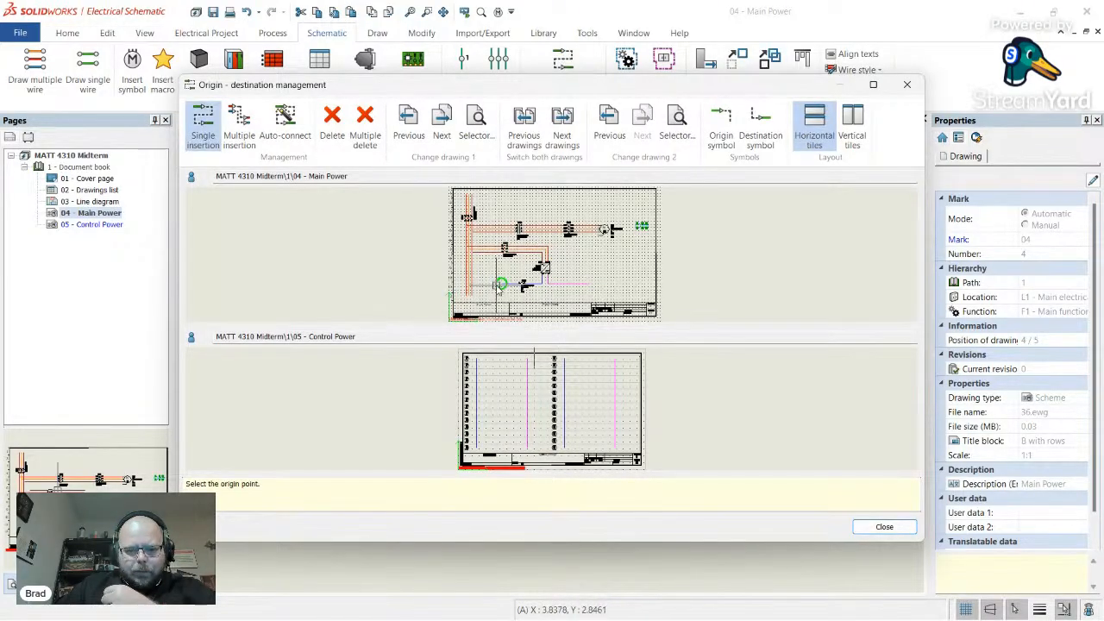
click(501, 283)
click(496, 357)
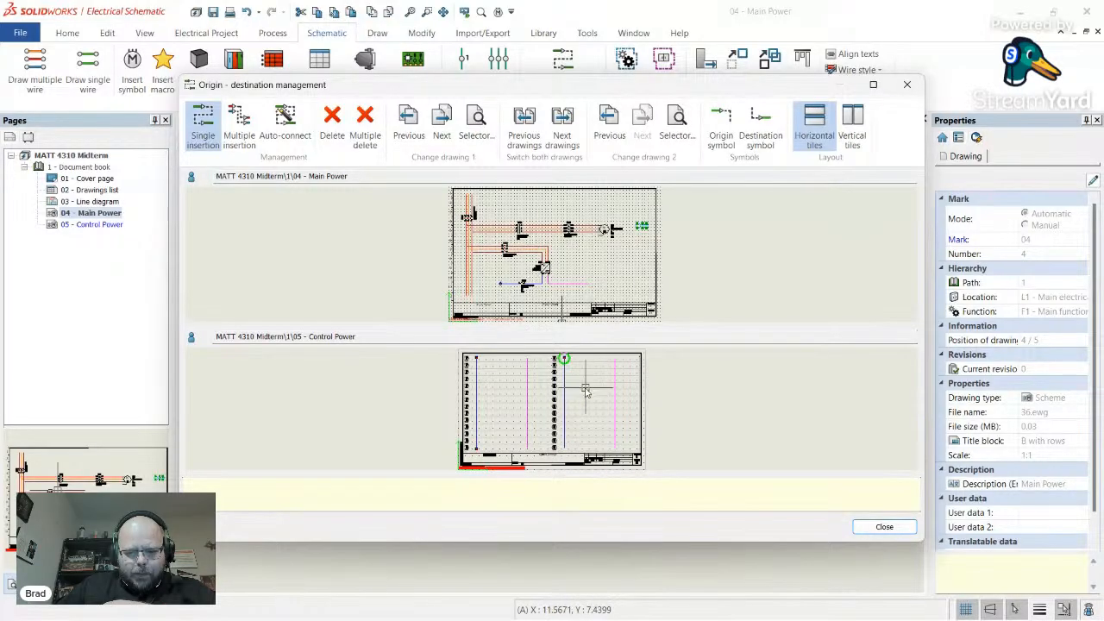
click(588, 283)
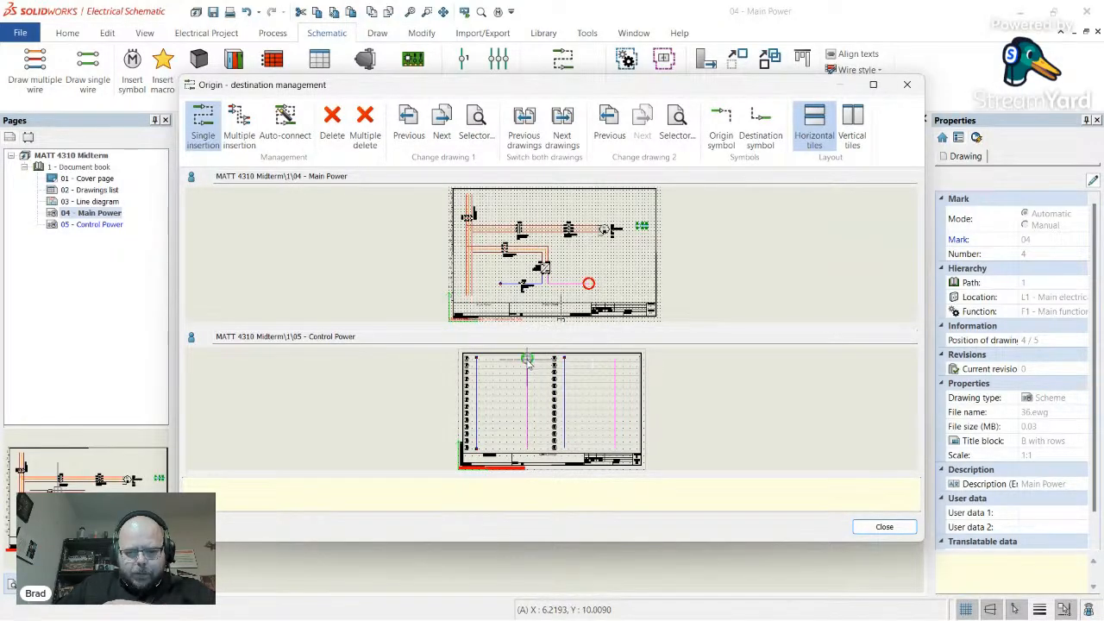
click(527, 447)
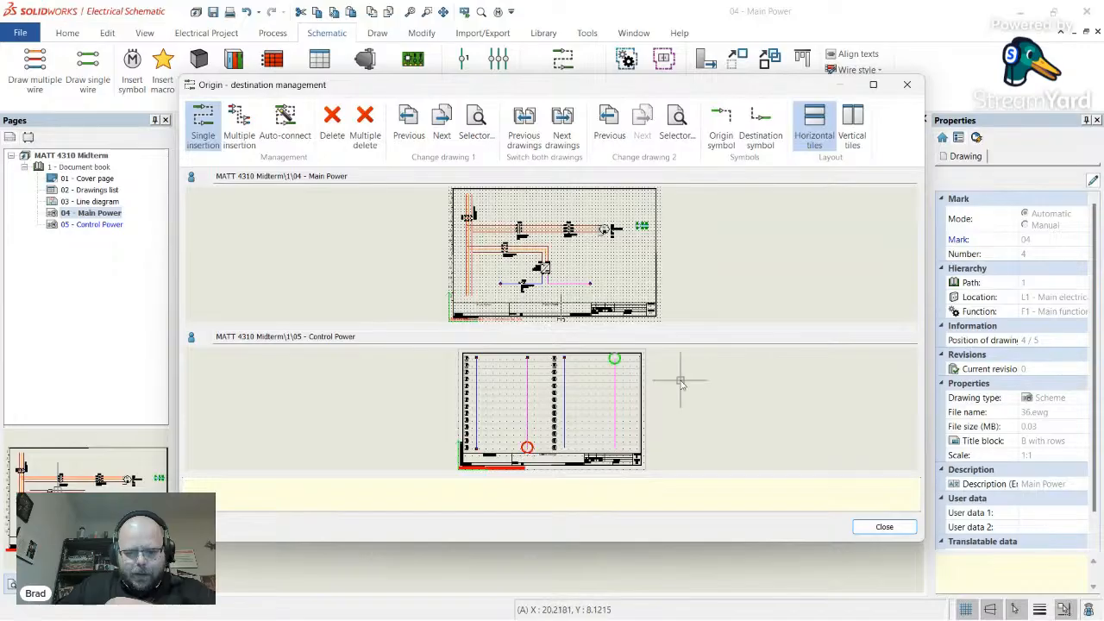
click(882, 526)
scroll(509, 397, up, 8)
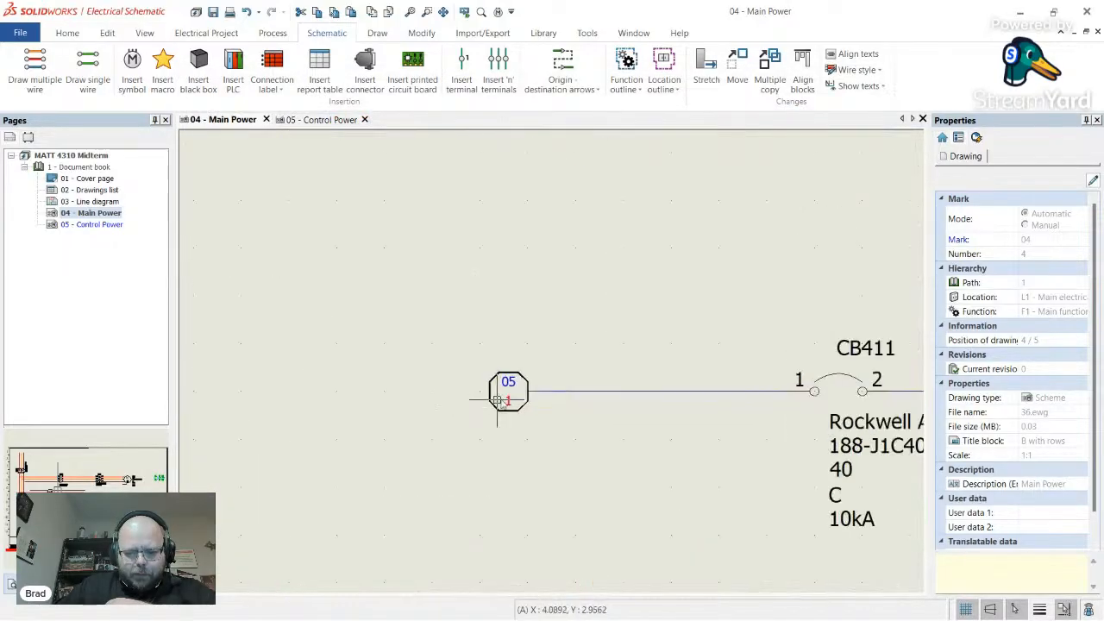
click(509, 399)
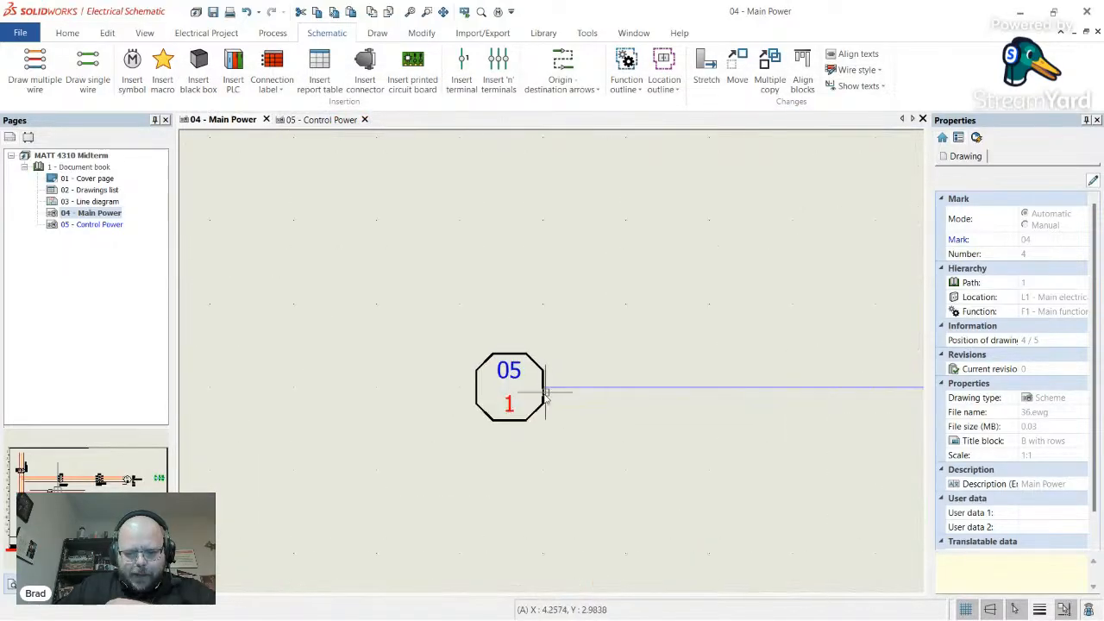
click(110, 226)
double_click(113, 228)
scroll(278, 156, up, 4)
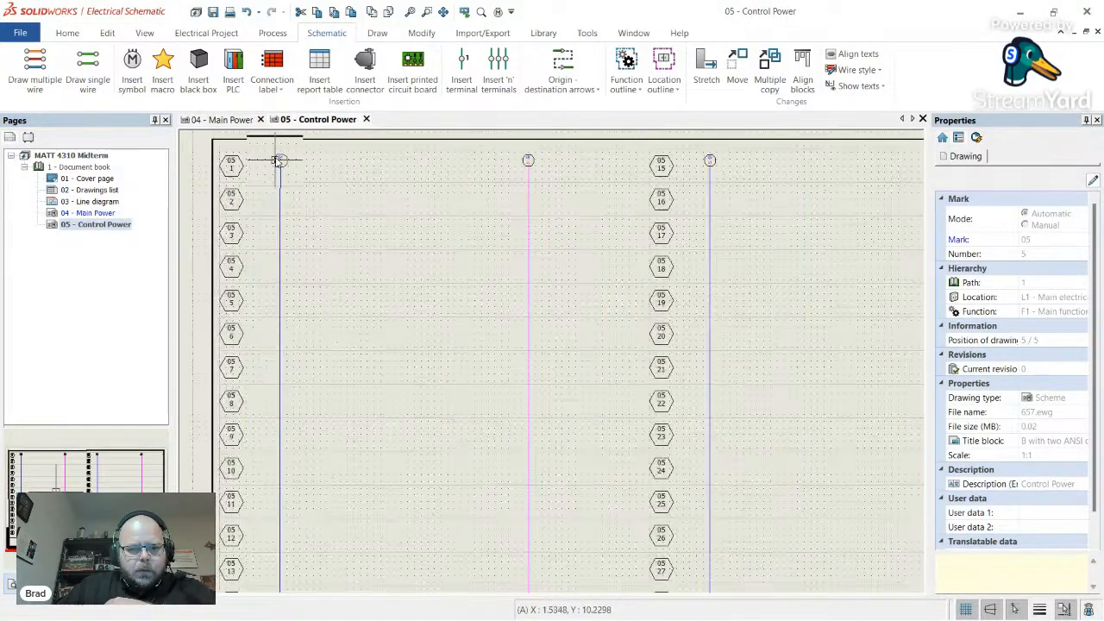
scroll(399, 253, down, 8)
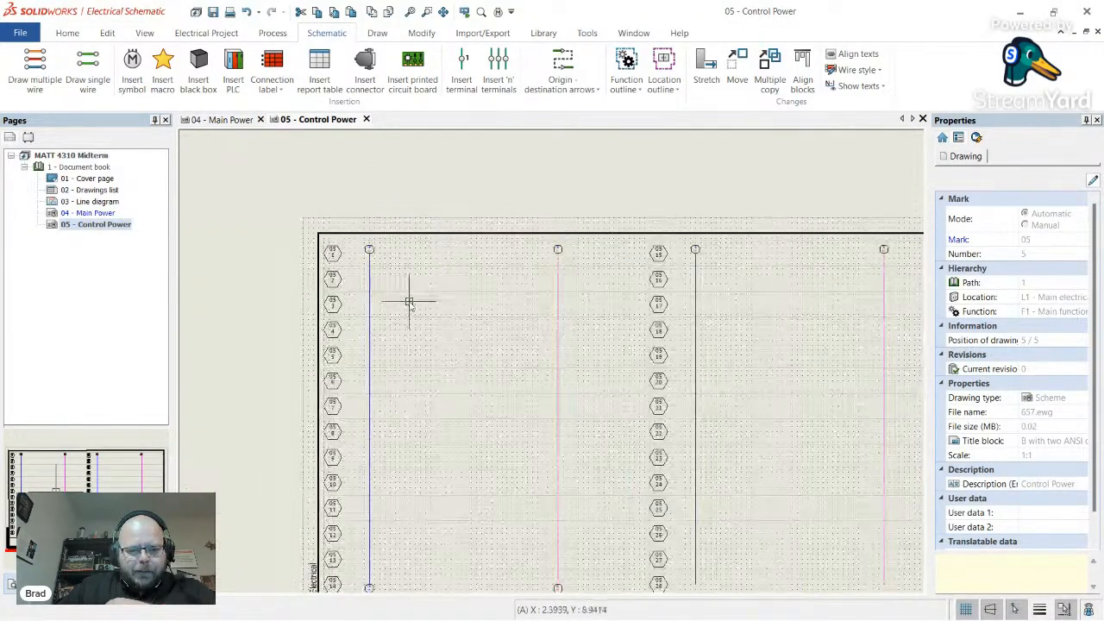
scroll(494, 483, up, 6)
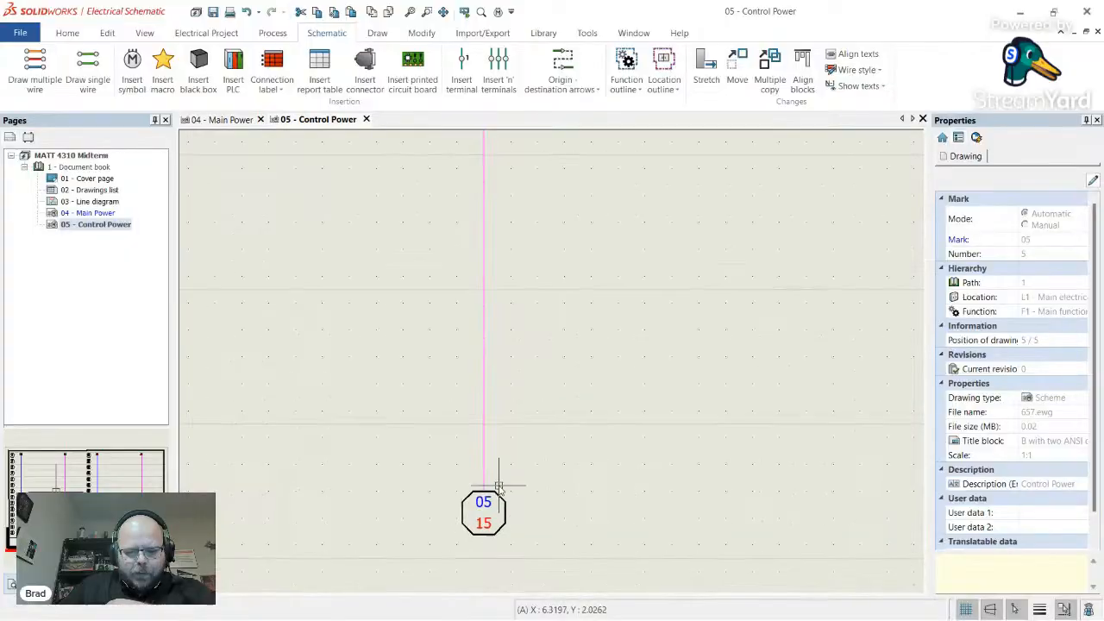
scroll(514, 516, down, 6)
scroll(616, 246, up, 6)
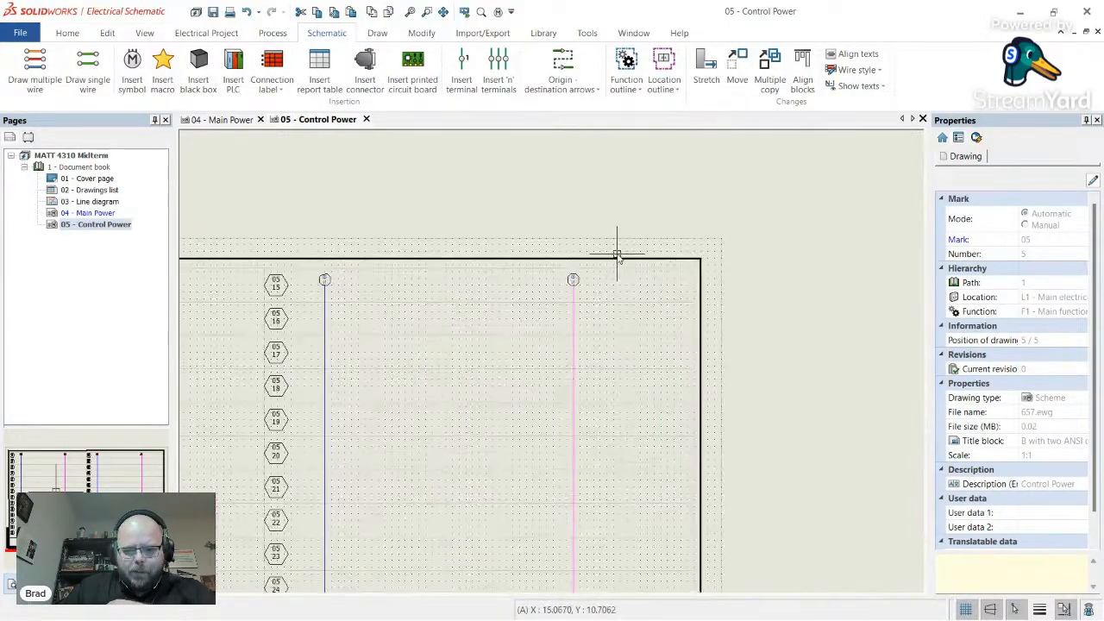
scroll(572, 334, down, 3)
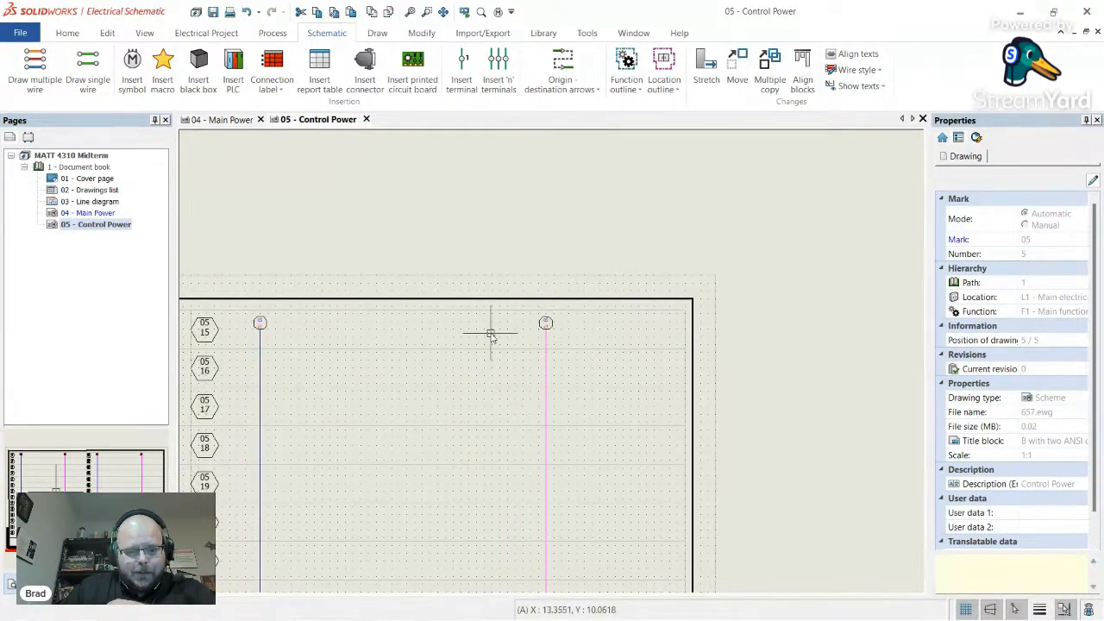
scroll(493, 333, down, 1)
scroll(483, 405, down, 2)
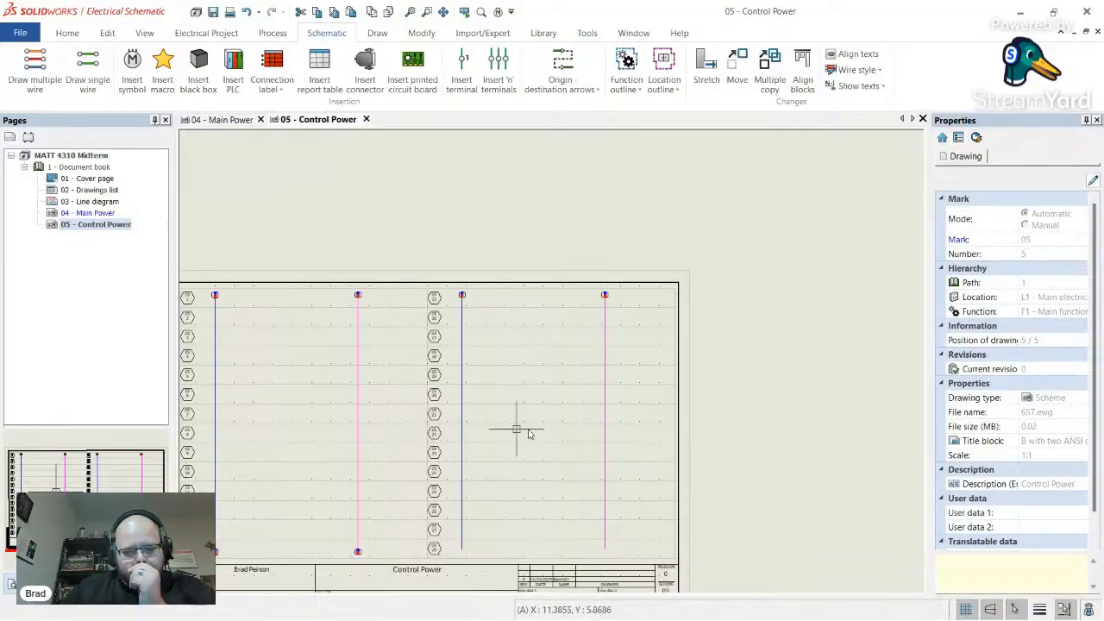
scroll(339, 494, down, 2)
scroll(339, 495, up, 2)
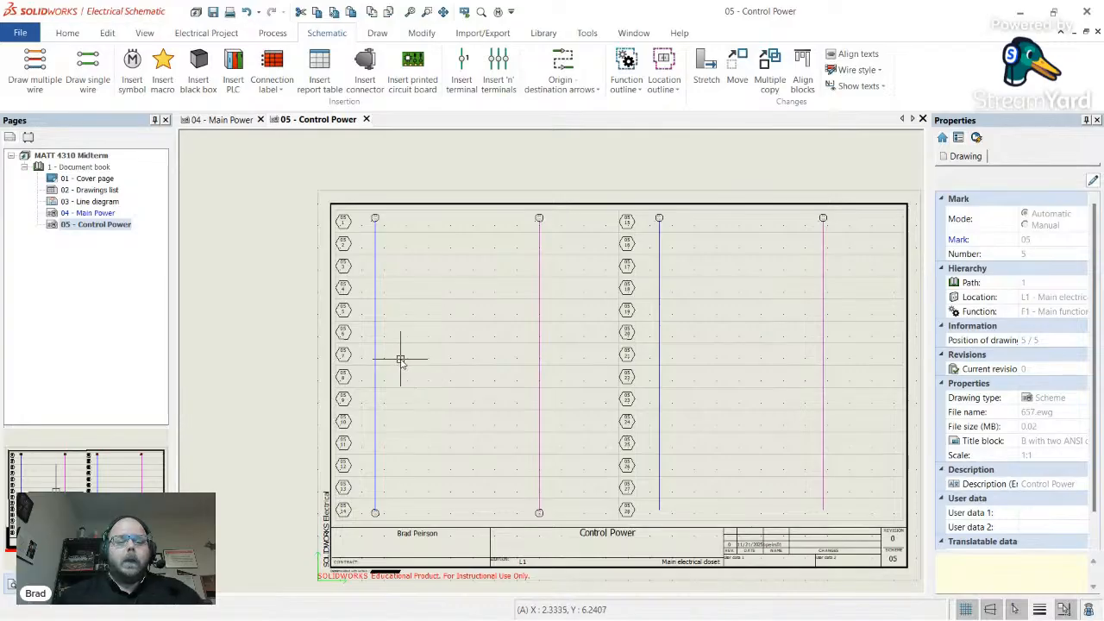
key(alt+Tab)
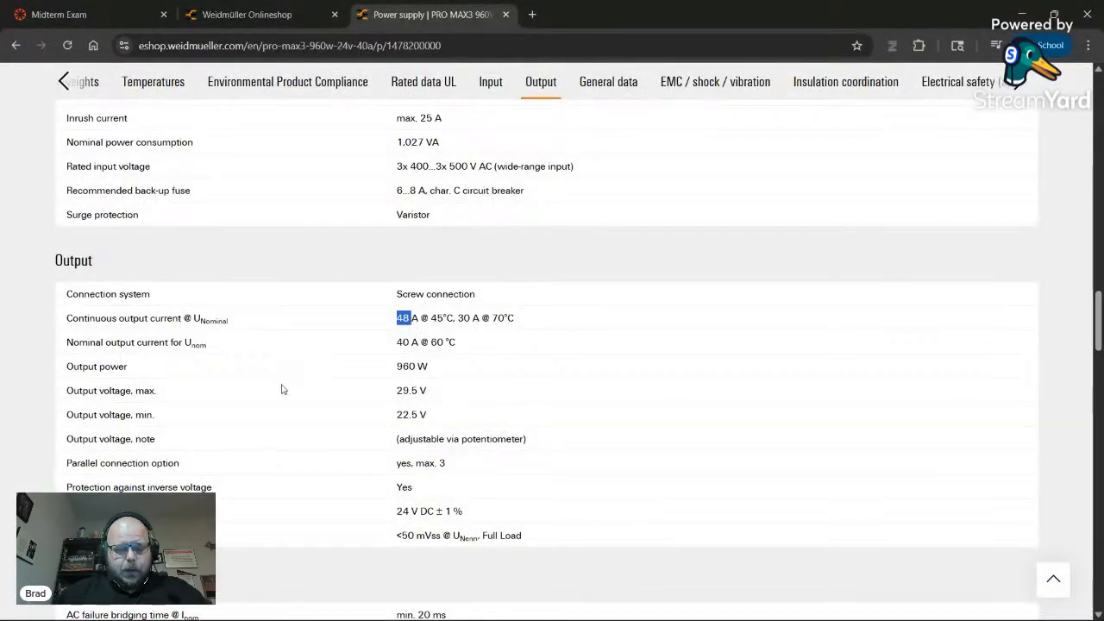
- Switch to the Midterm Exam tab and review its BOM and field device inputs I1–I5
scroll(289, 385, down, 5)
scroll(305, 366, up, 20)
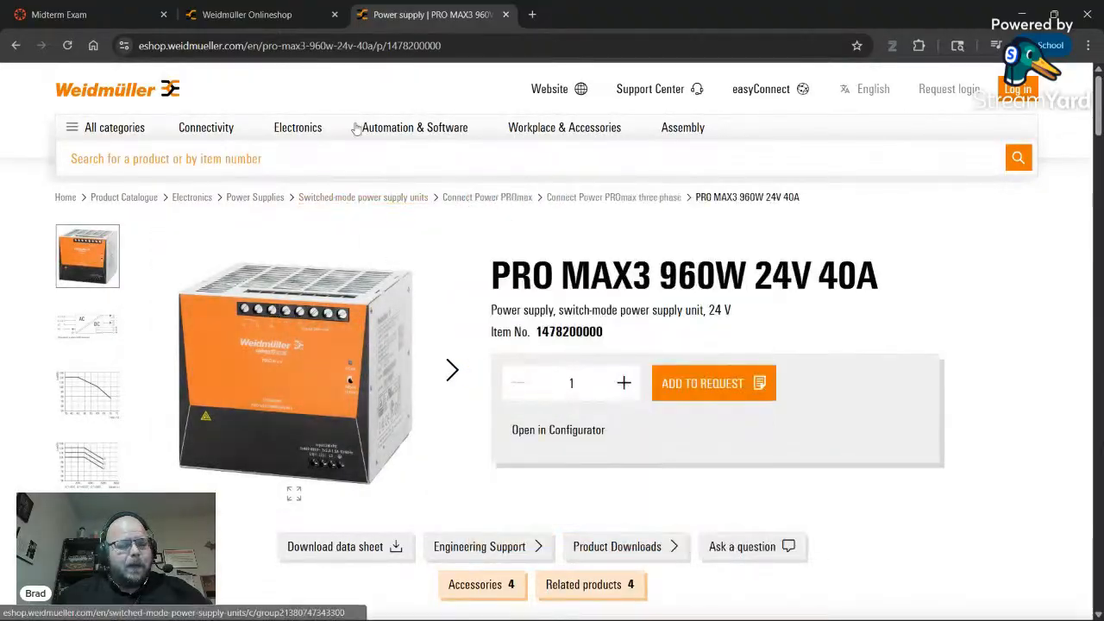
click(60, 14)
scroll(402, 240, down, 3)
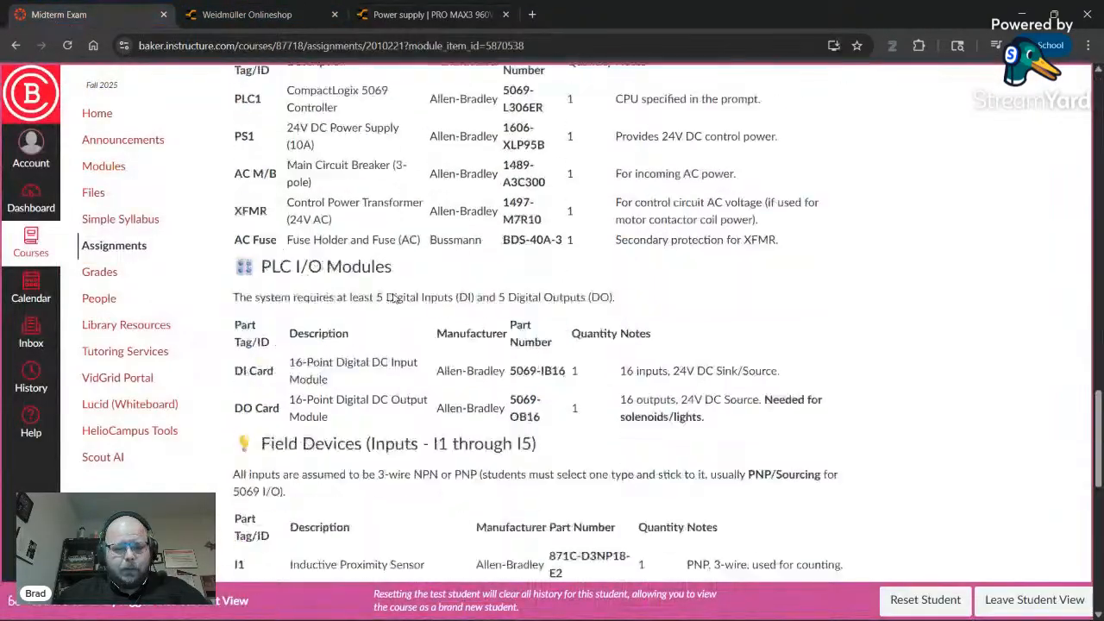
scroll(420, 361, up, 8)
scroll(420, 361, up, 6)
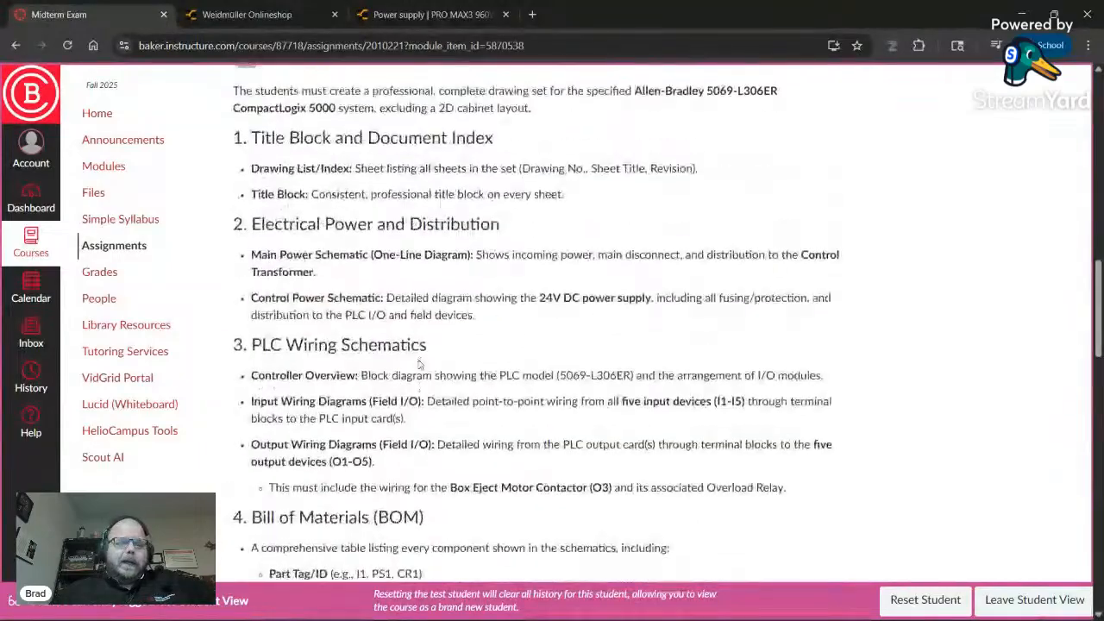
scroll(446, 369, down, 10)
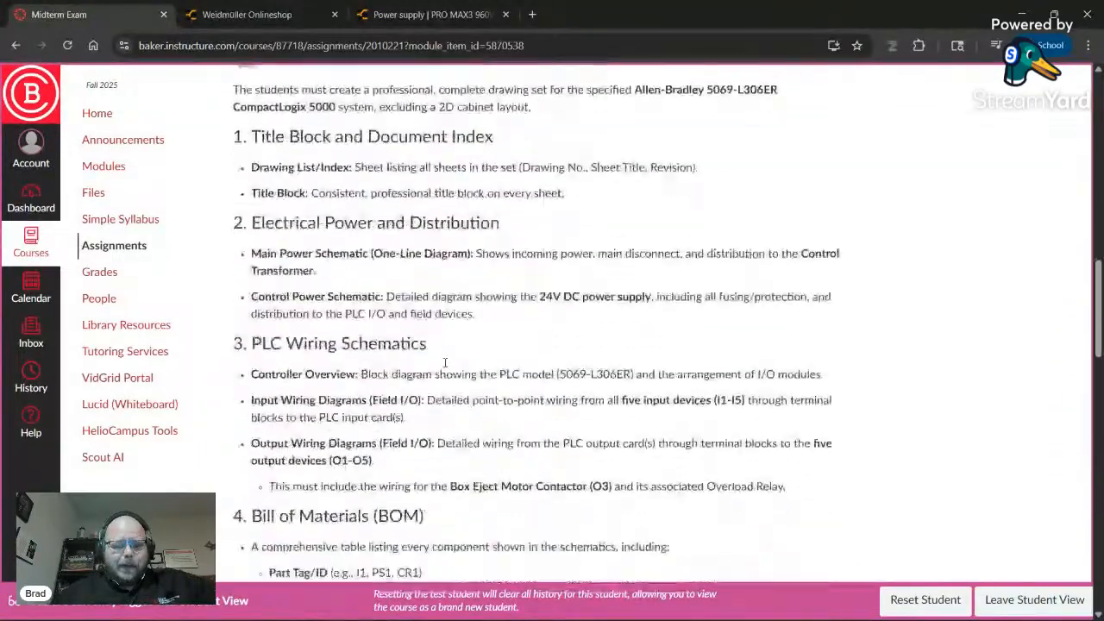
scroll(488, 409, down, 5)
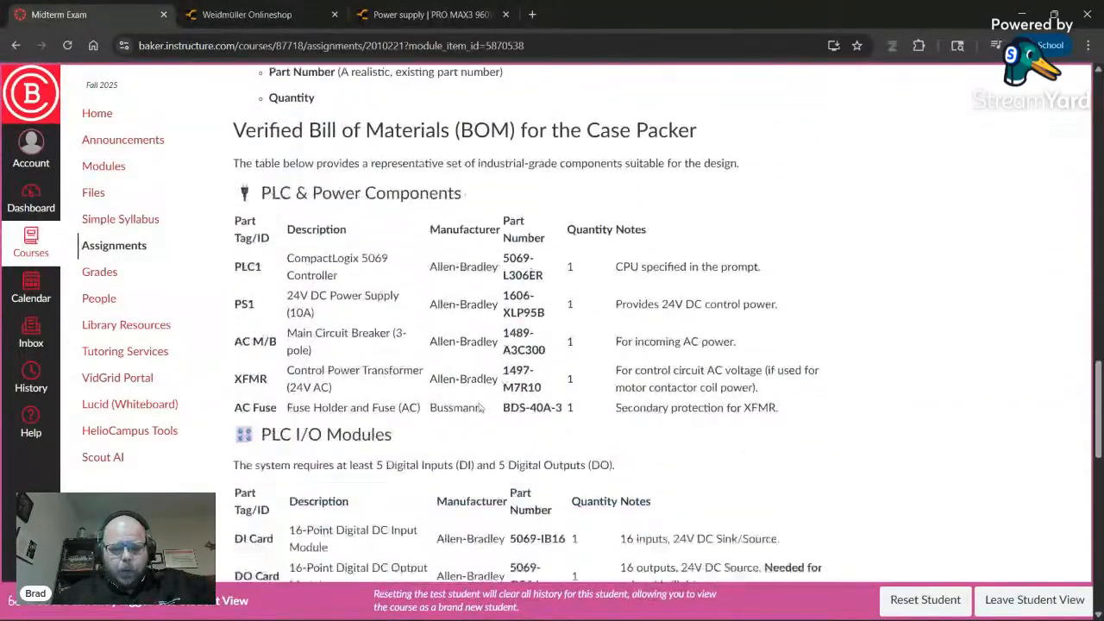
scroll(415, 440, down, 5)
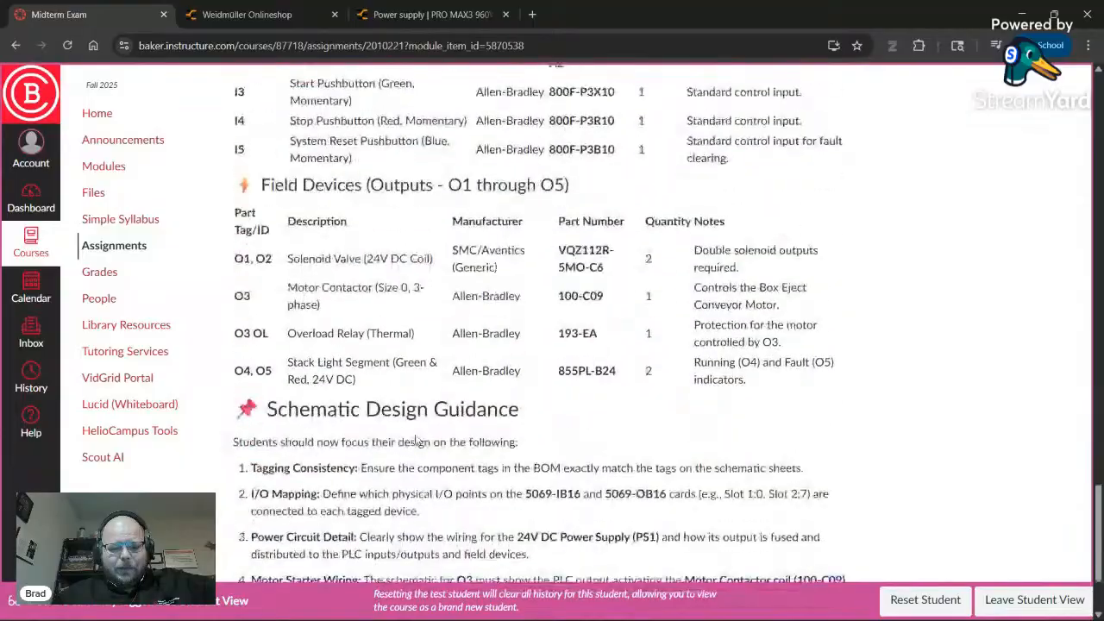
scroll(415, 437, up, 4)
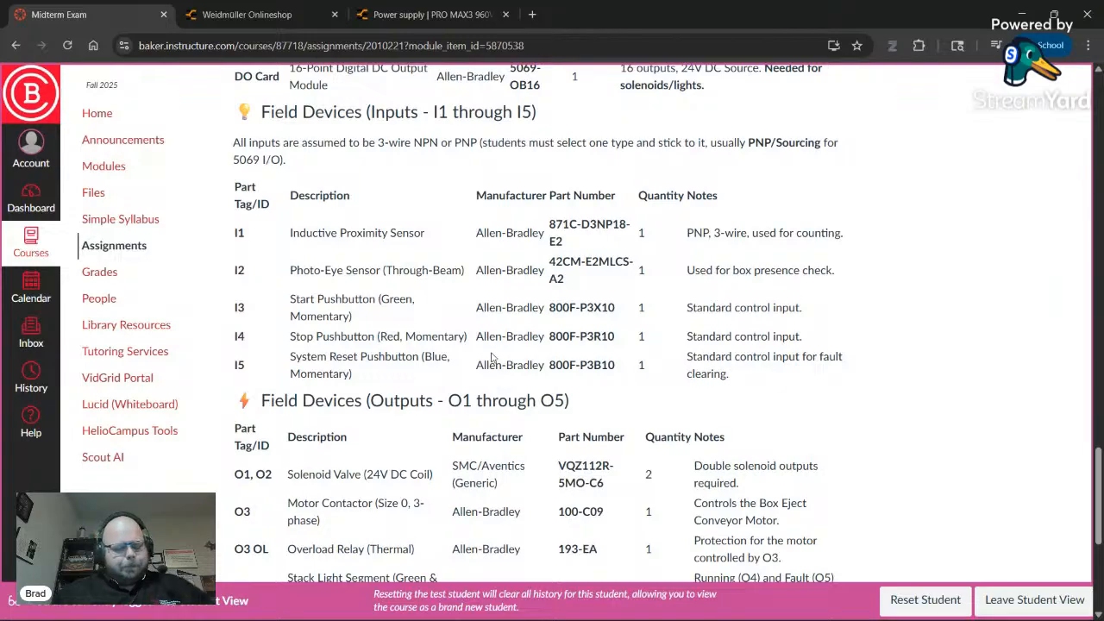
- Add a new scheme page after 05 - Control Power
key(alt+Tab)
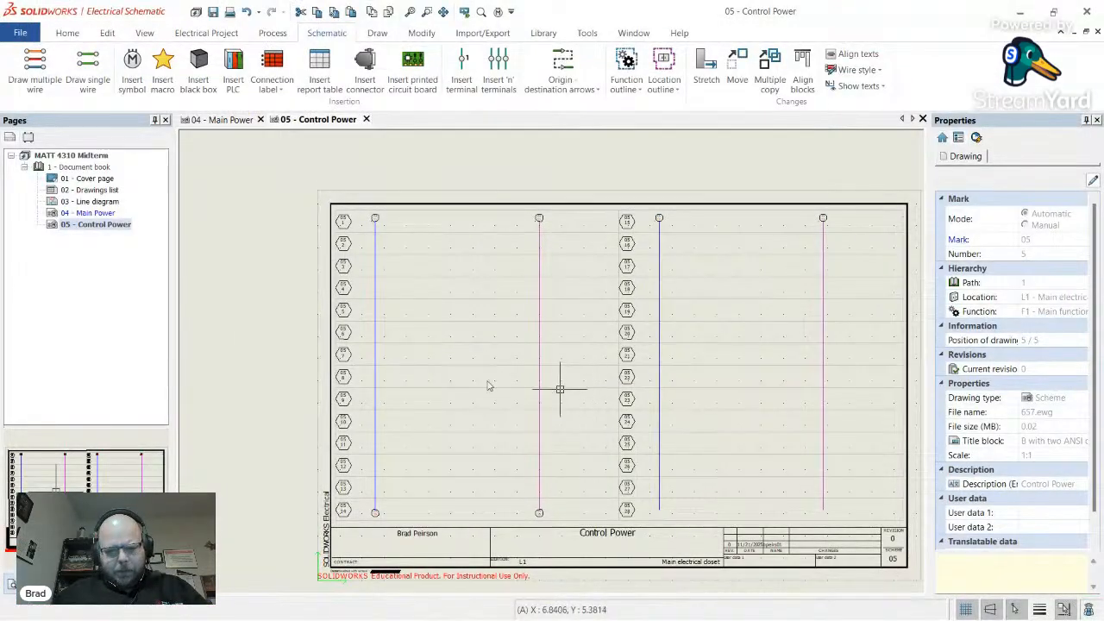
right_click(95, 229)
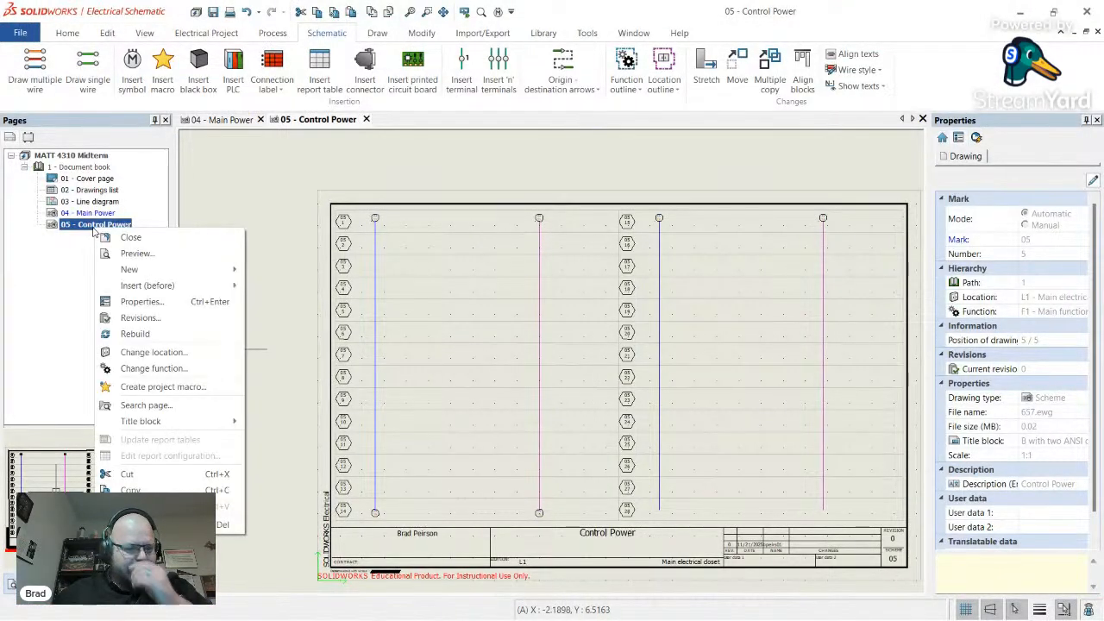
mouse_move(144, 269)
click(332, 309)
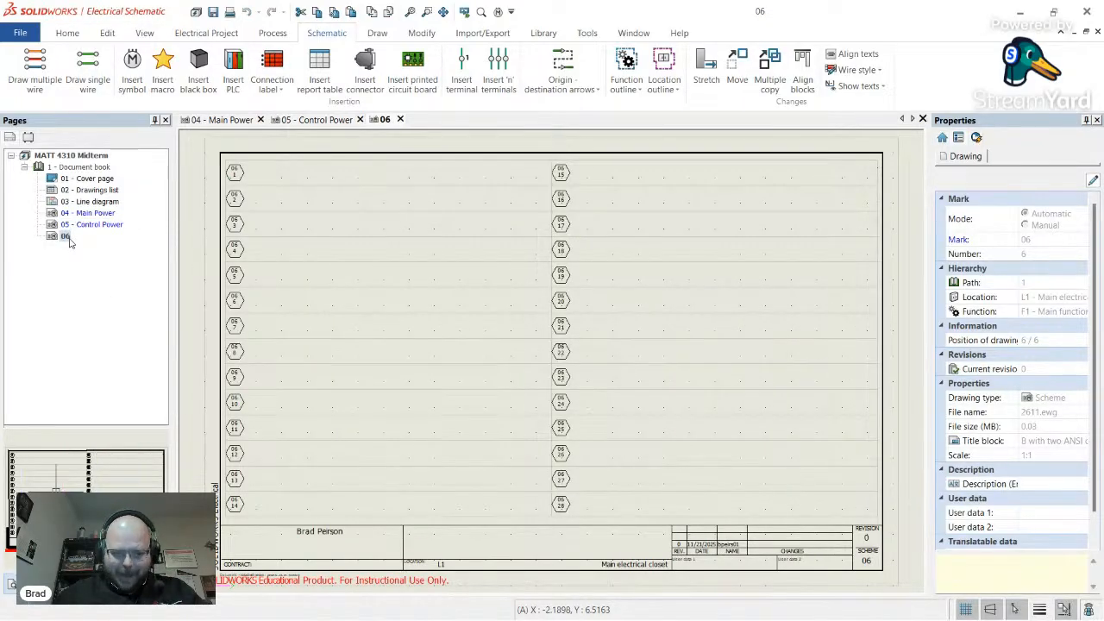
- Give the new page 06 the description 'PLC 1'
right_click(65, 236)
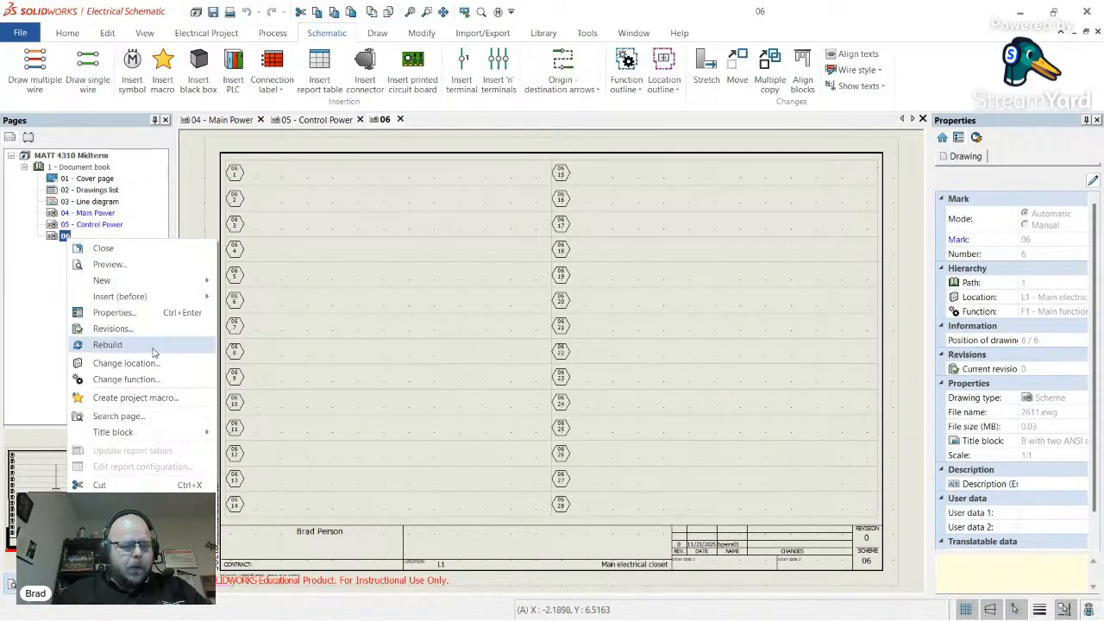
click(171, 313)
click(639, 412)
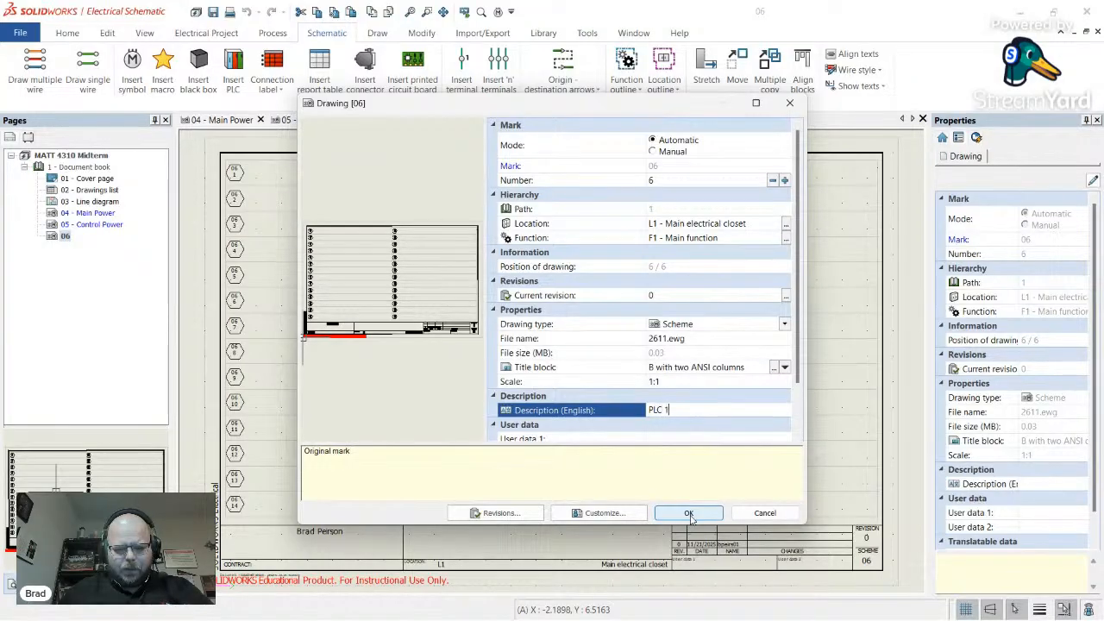
click(689, 513)
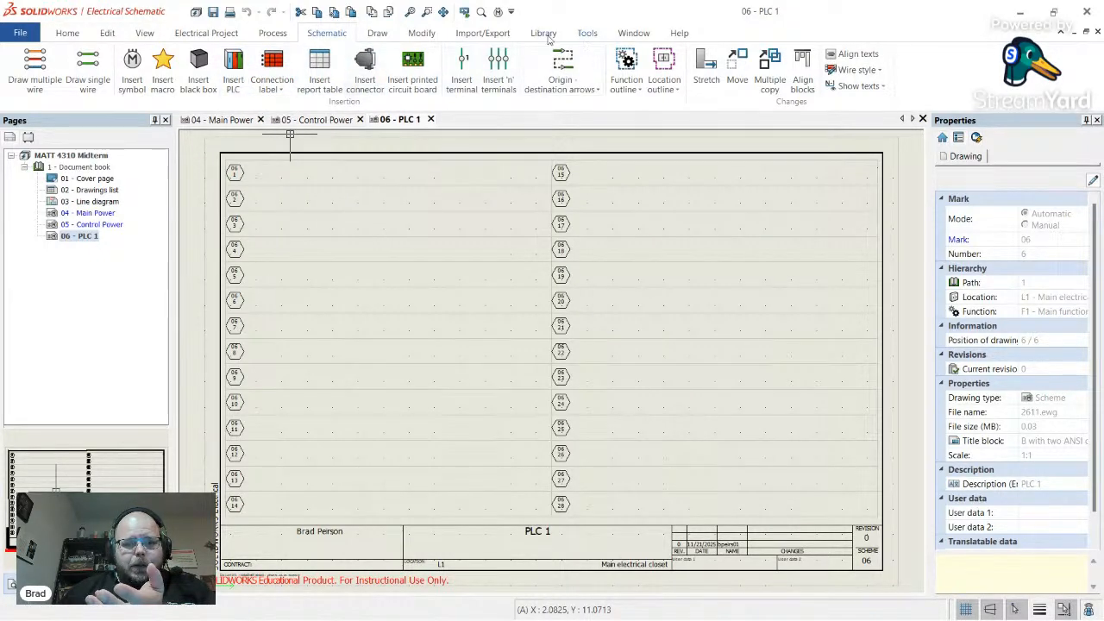
- Open the project's PLC manager and start adding a PLC from a manufacturer part
click(207, 35)
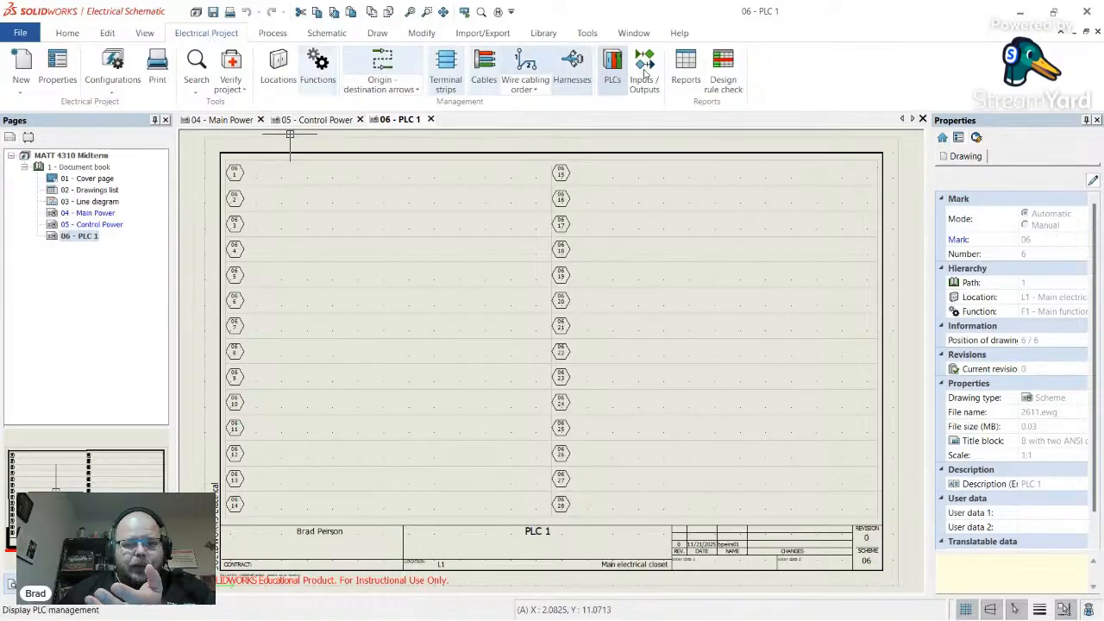
click(612, 65)
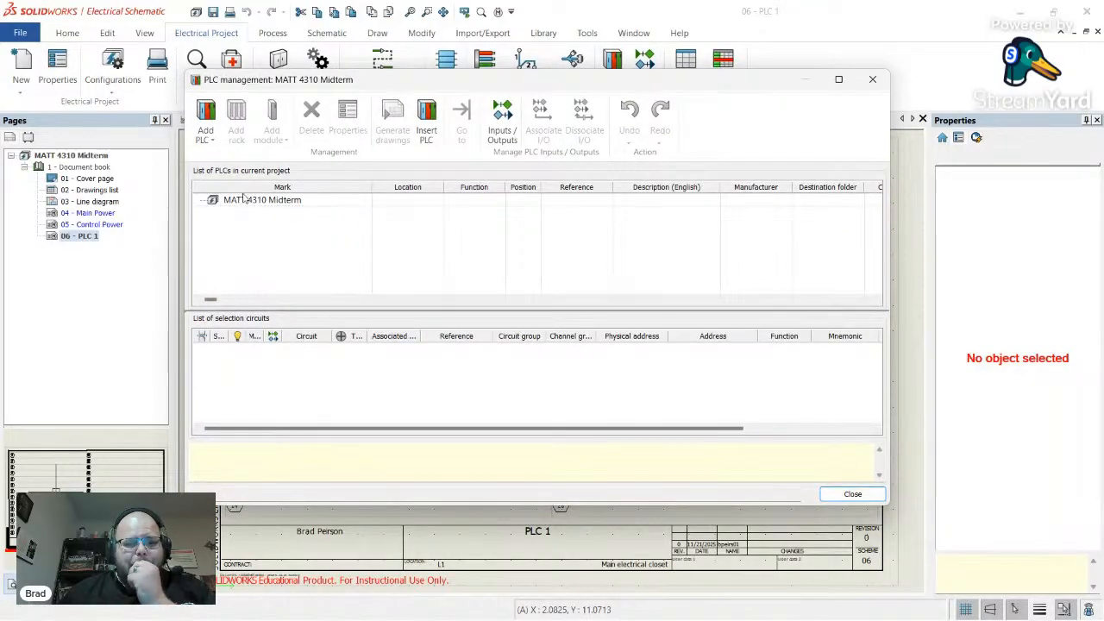
click(211, 126)
click(270, 202)
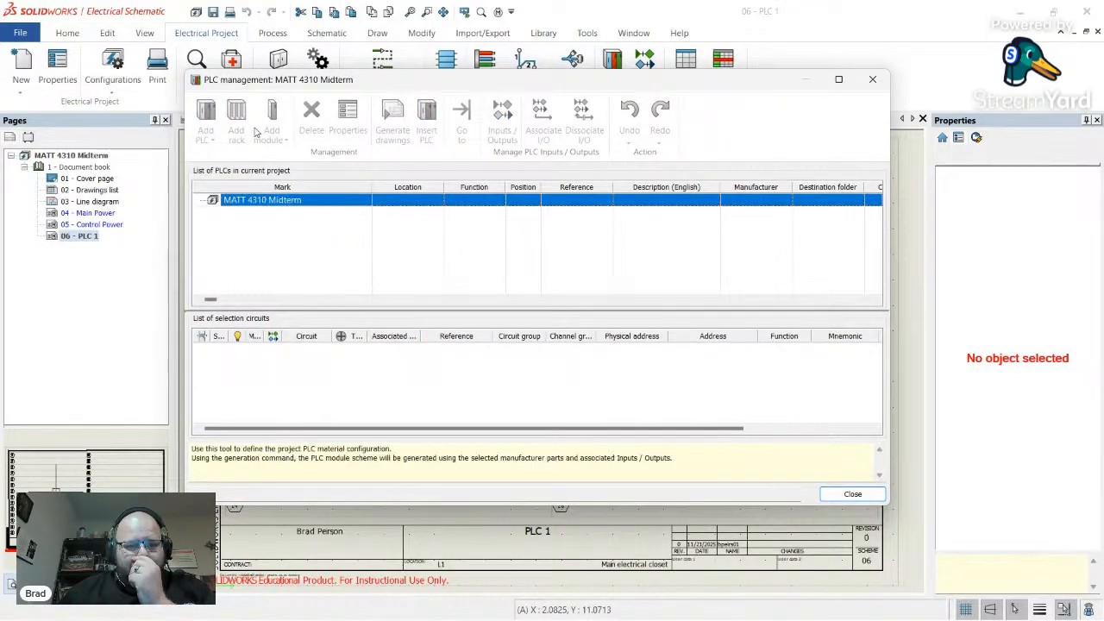
click(214, 123)
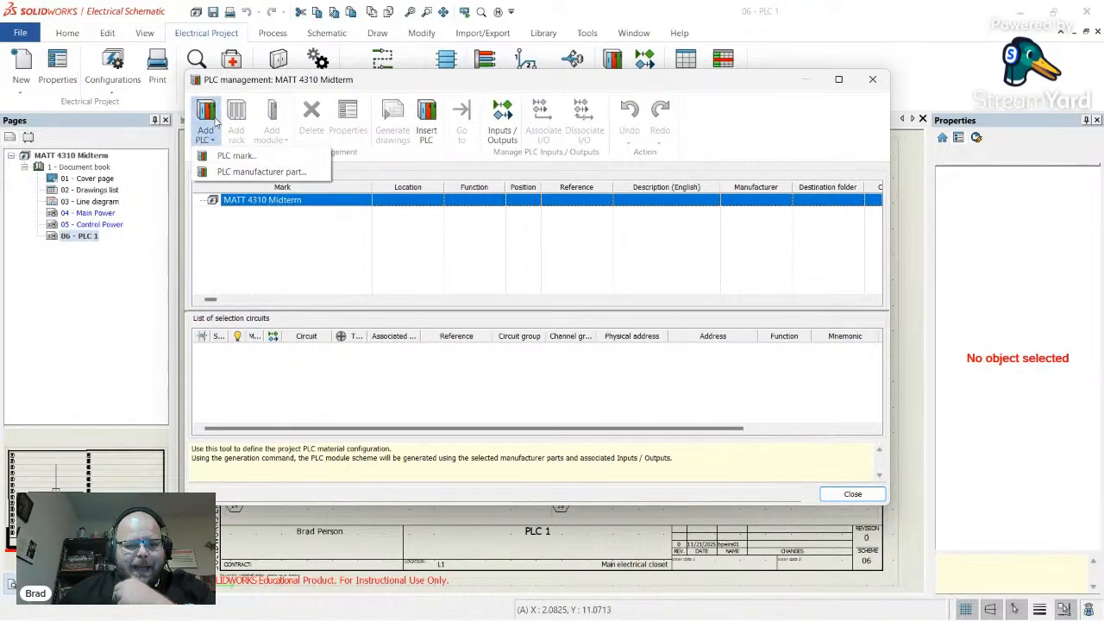
click(257, 172)
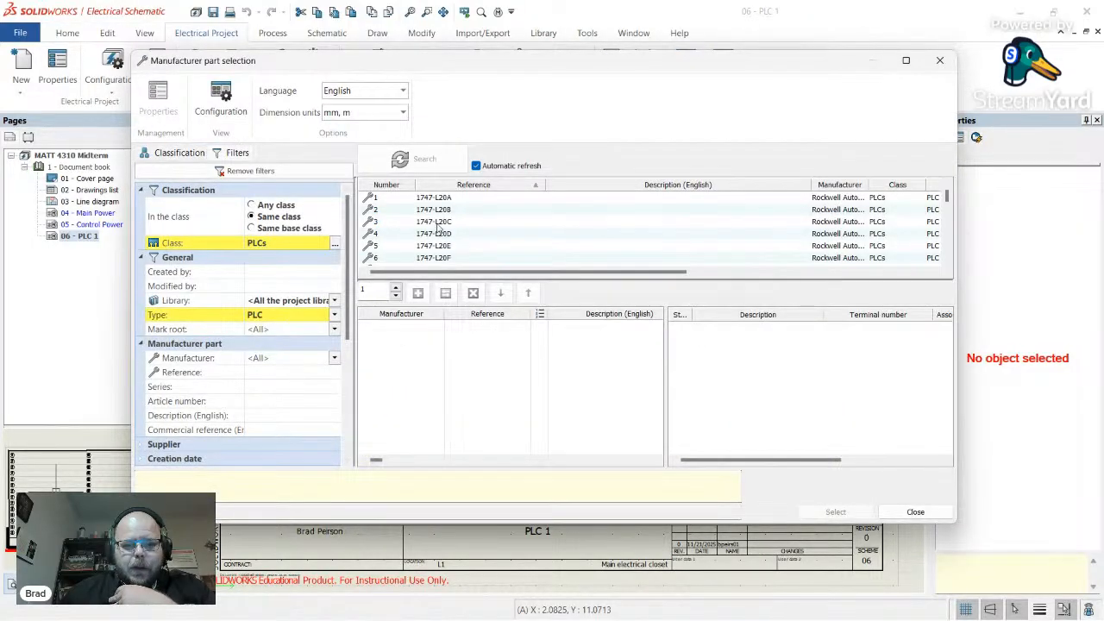
- Filter parts by reference 5069 with all types and select the 5069-L306ER controller
scroll(439, 226, down, 6)
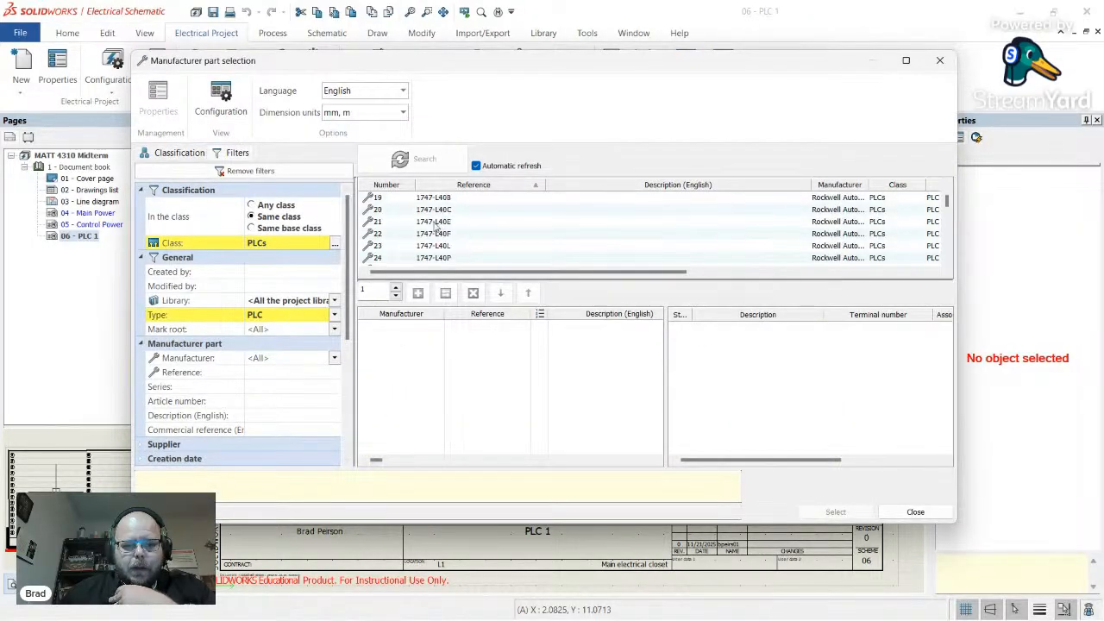
click(279, 372)
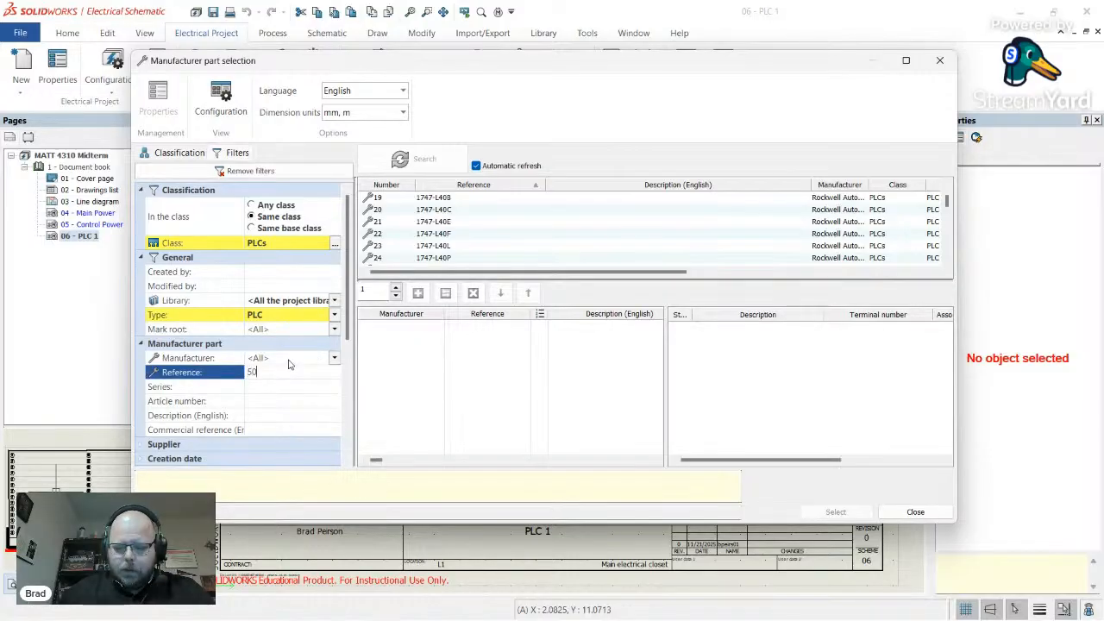
key(Return)
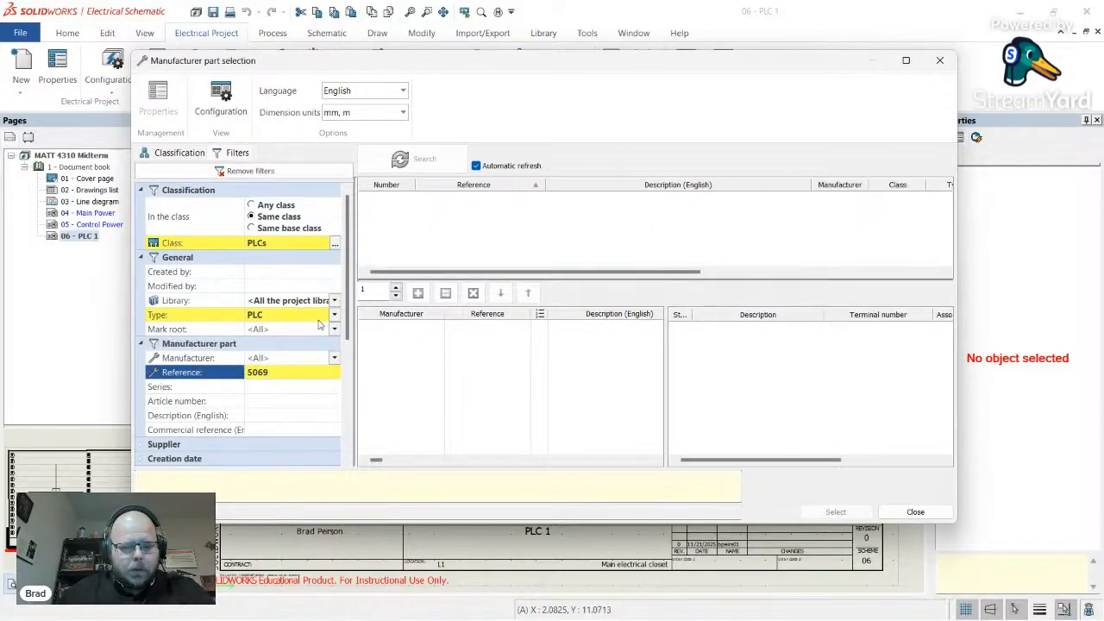
click(333, 315)
click(280, 326)
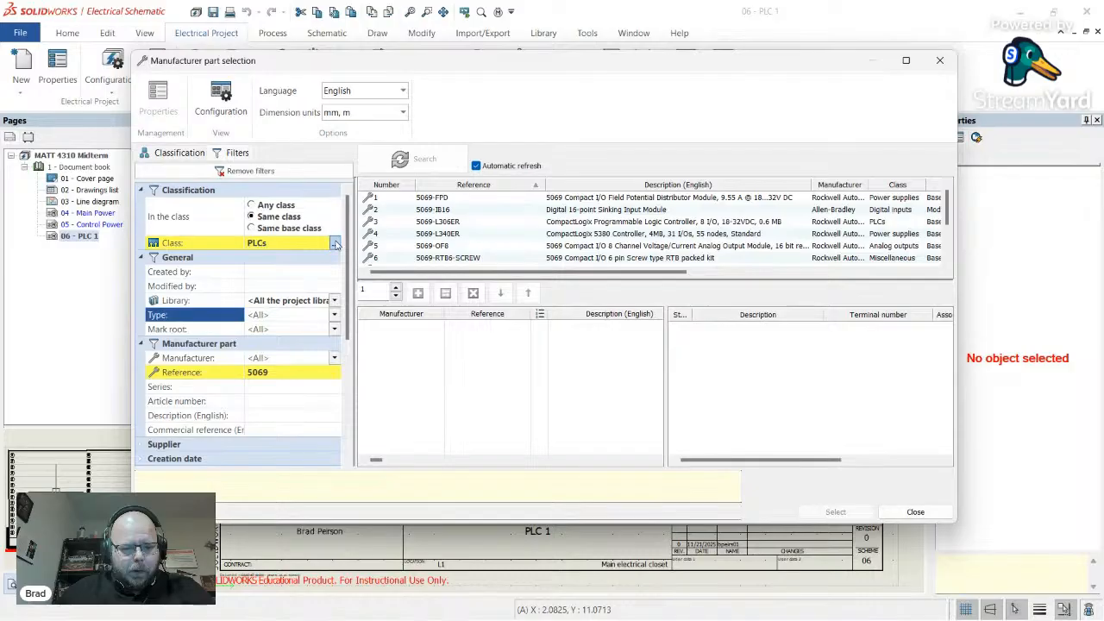
click(479, 226)
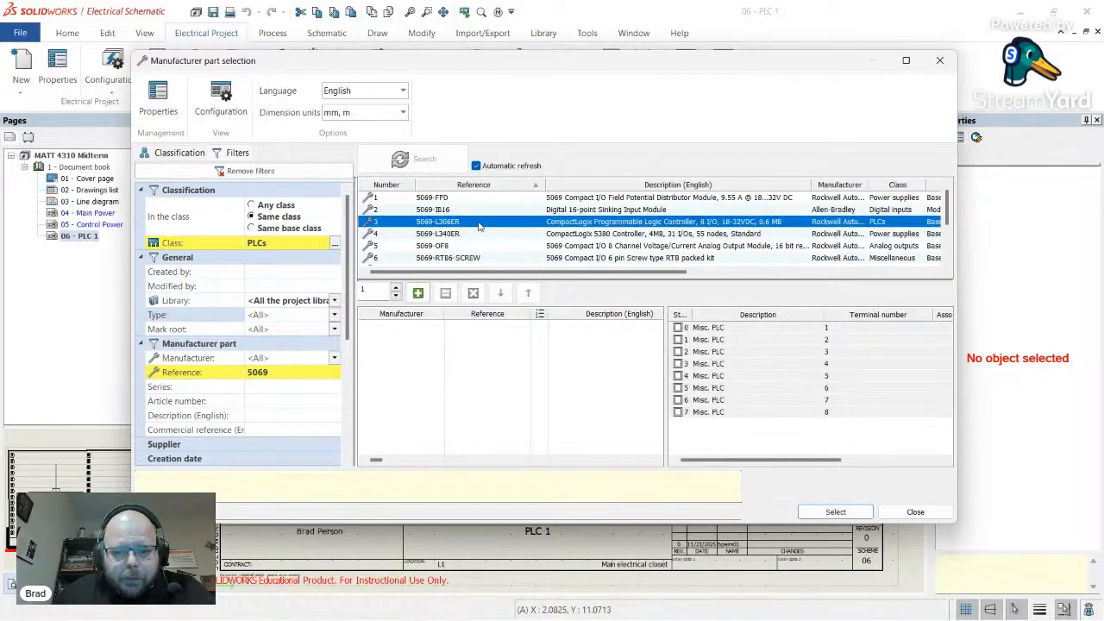
click(835, 513)
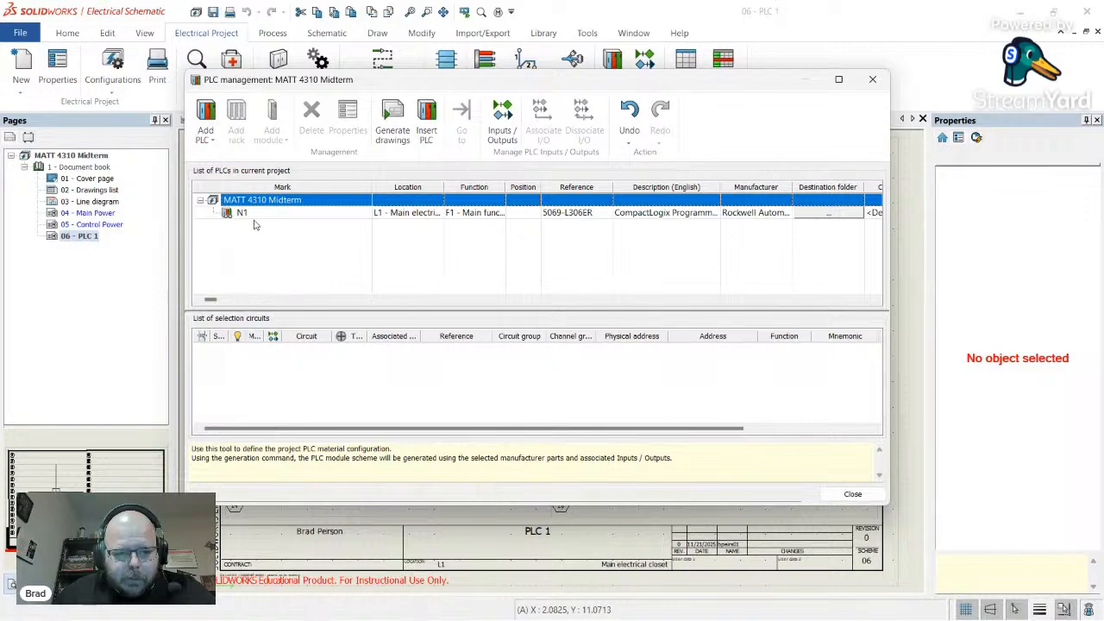
- Set PLC N1's root to PLC and its description to 'Main PLC'
click(251, 219)
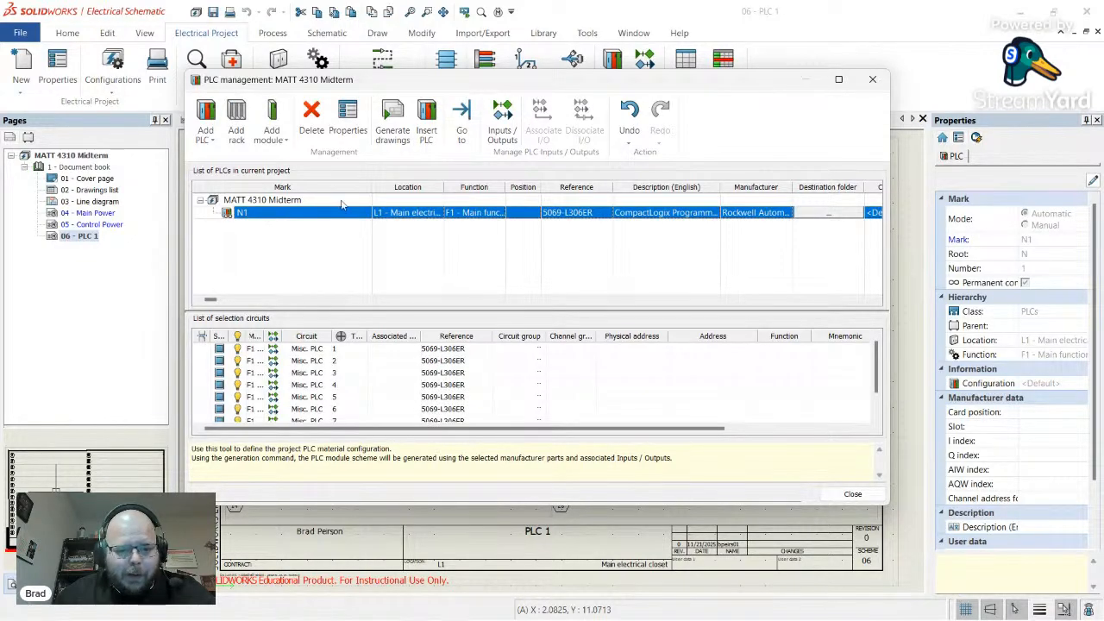
click(358, 128)
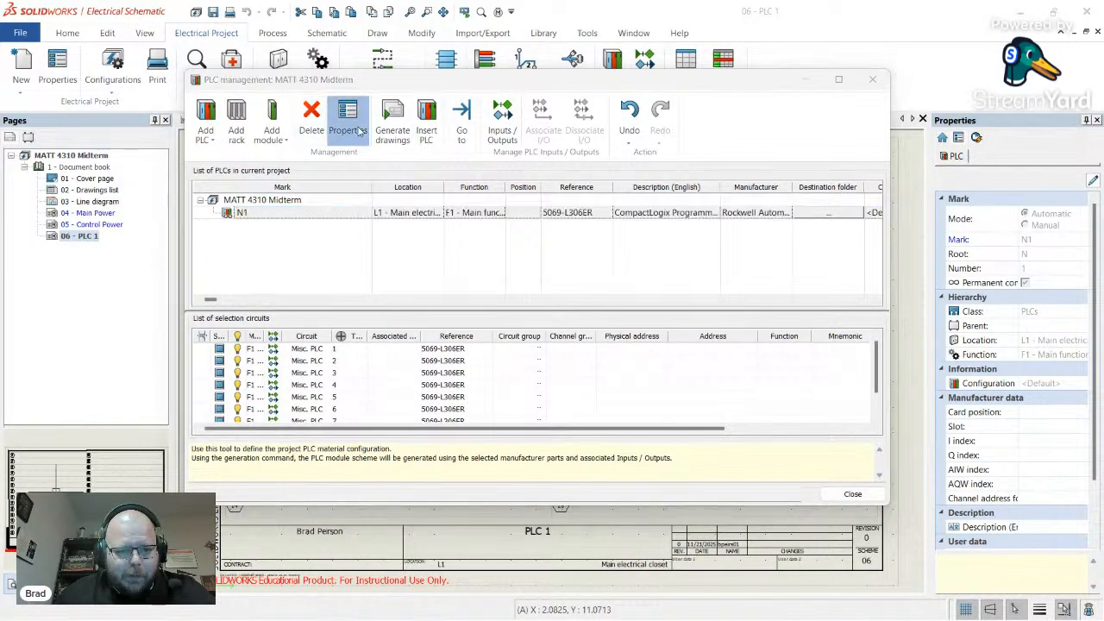
click(519, 159)
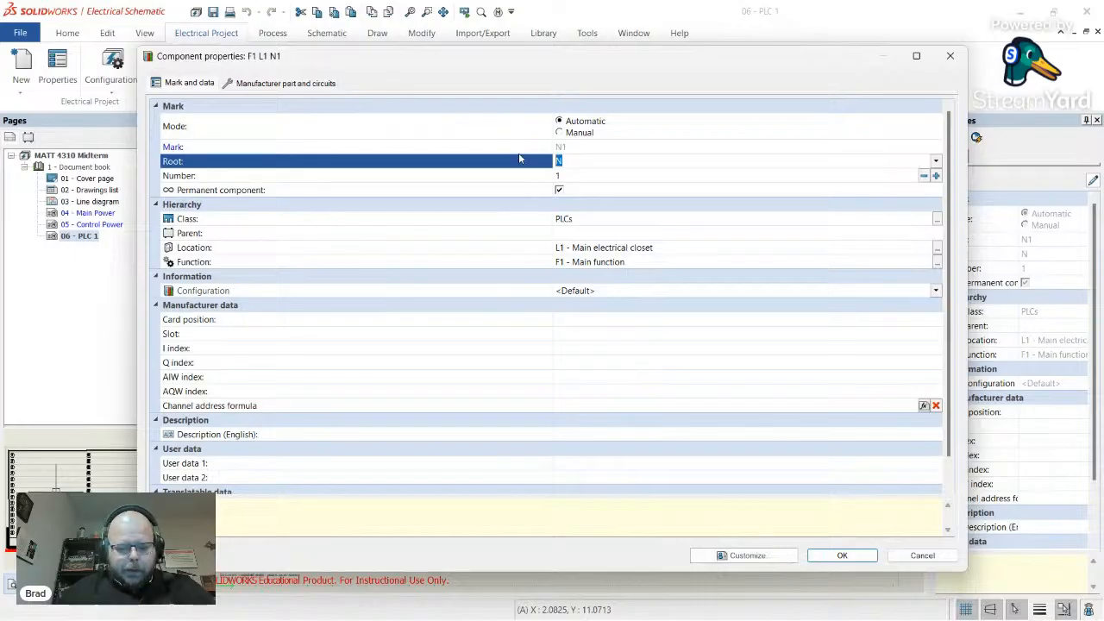
text(PLC)
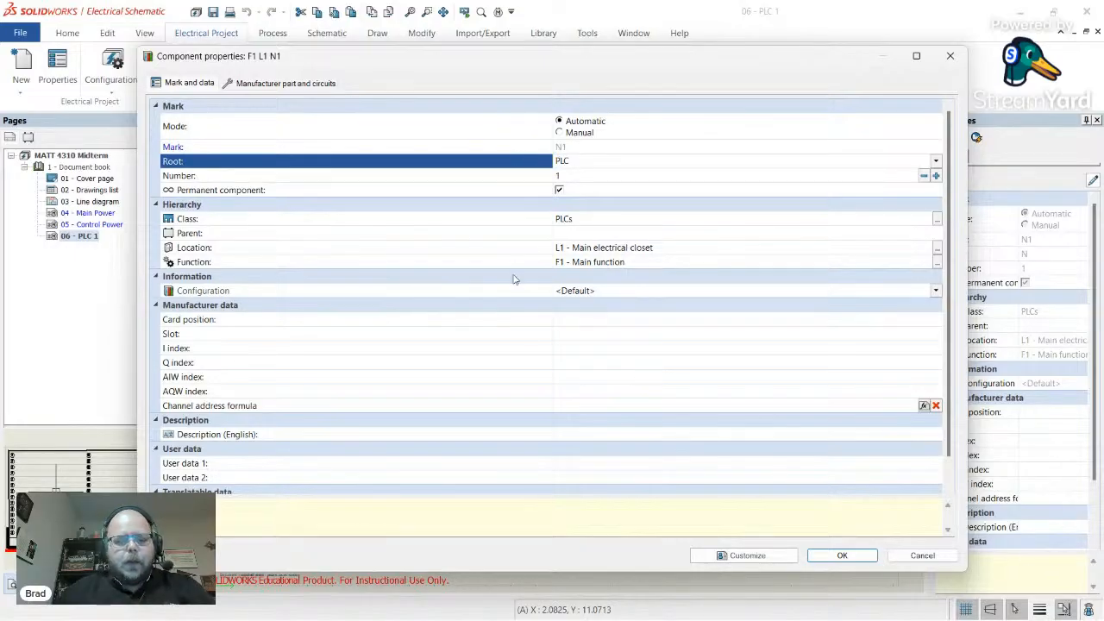
click(632, 439)
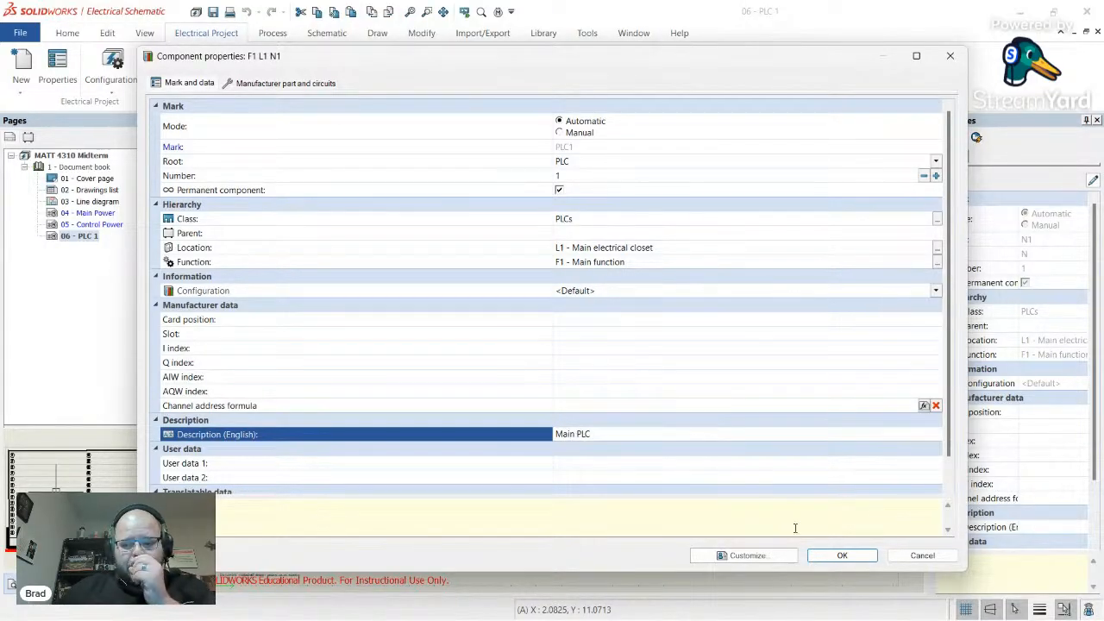
click(841, 557)
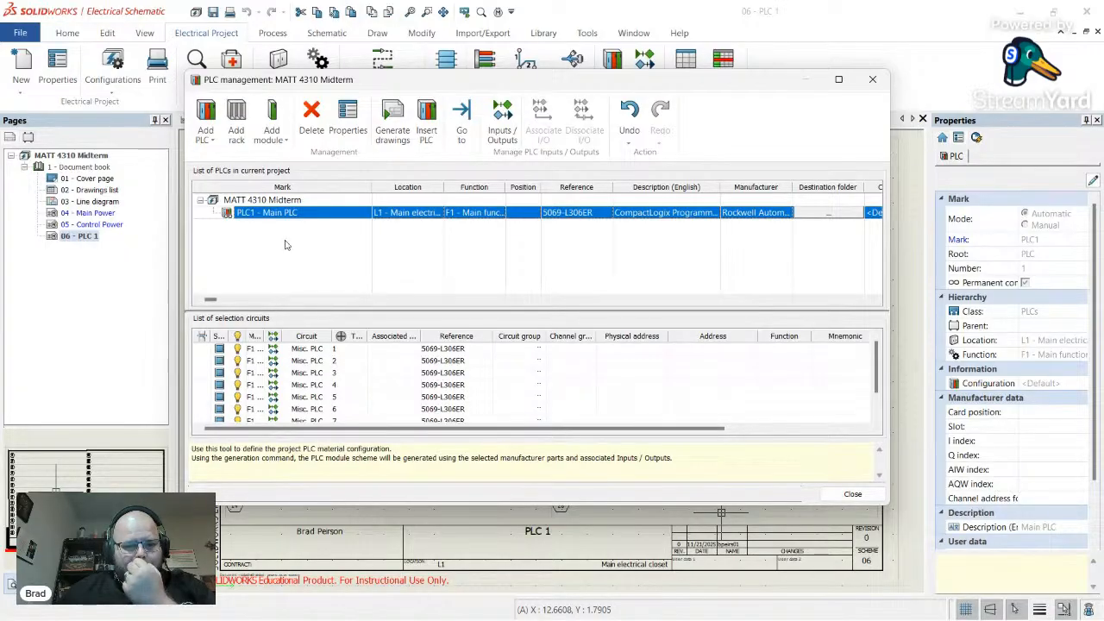
- Add a 5069-IB16 input module under PLC1 - Main PLC, filtering parts by reference 5069
click(343, 267)
click(288, 213)
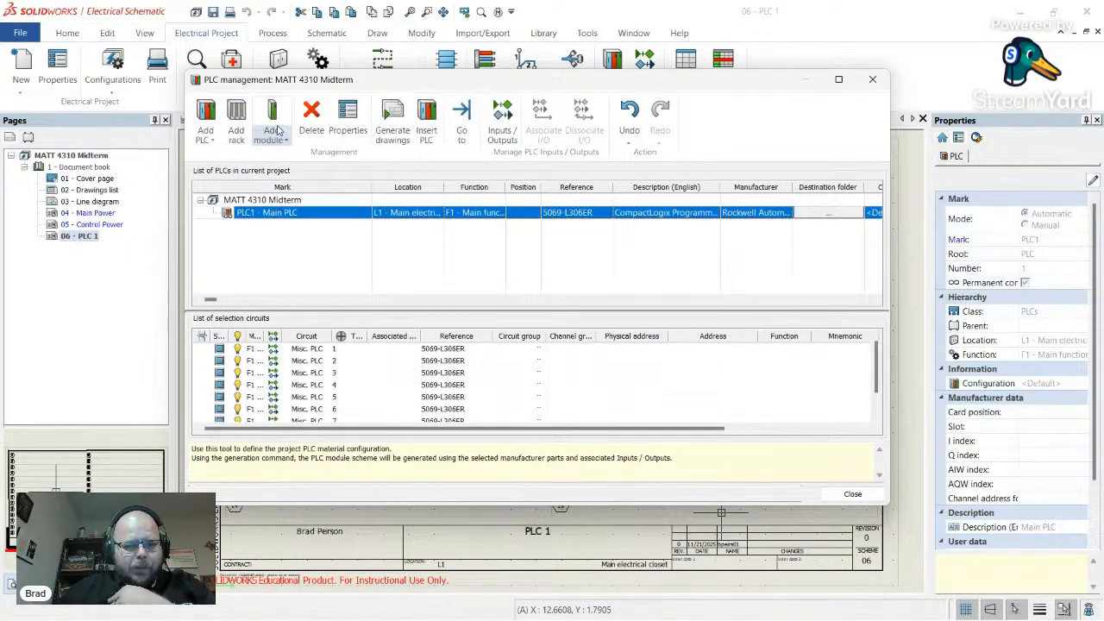
click(280, 122)
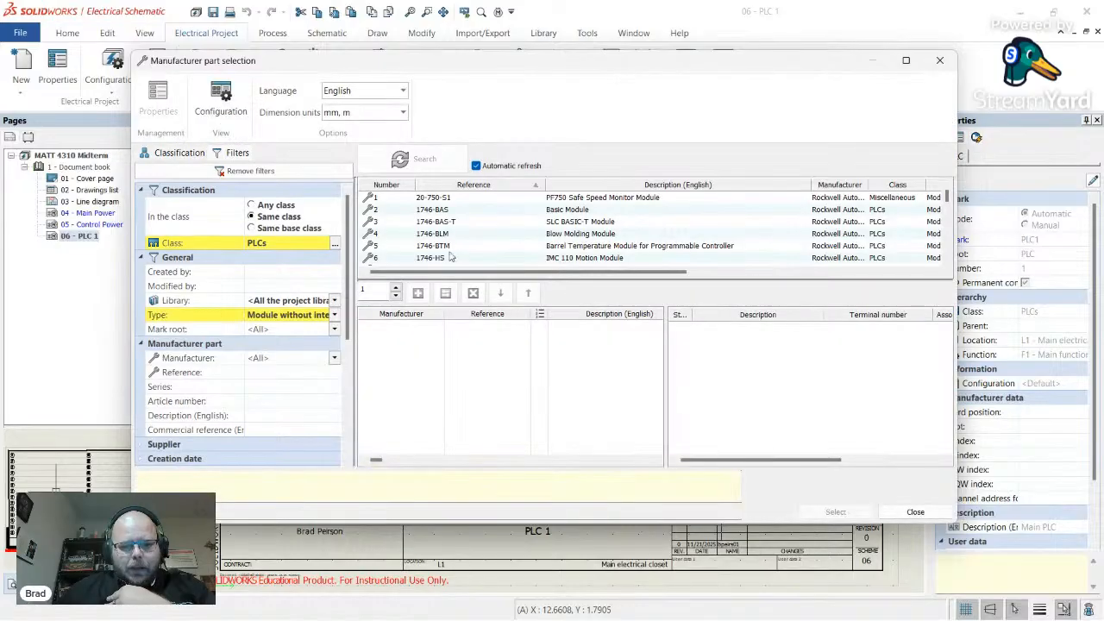
click(267, 377)
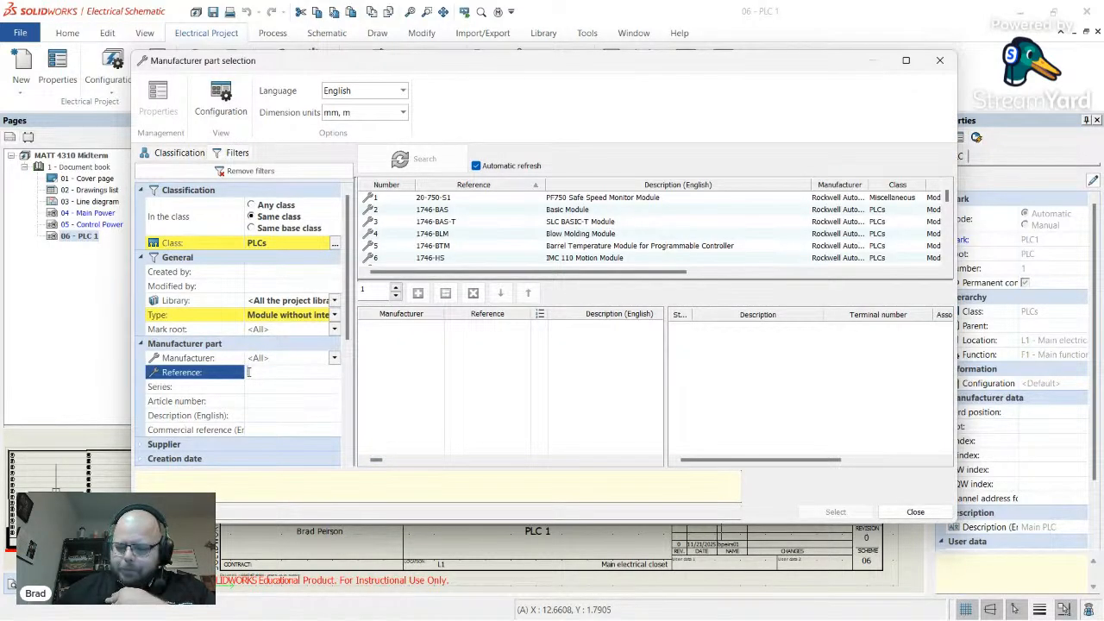
text(5069)
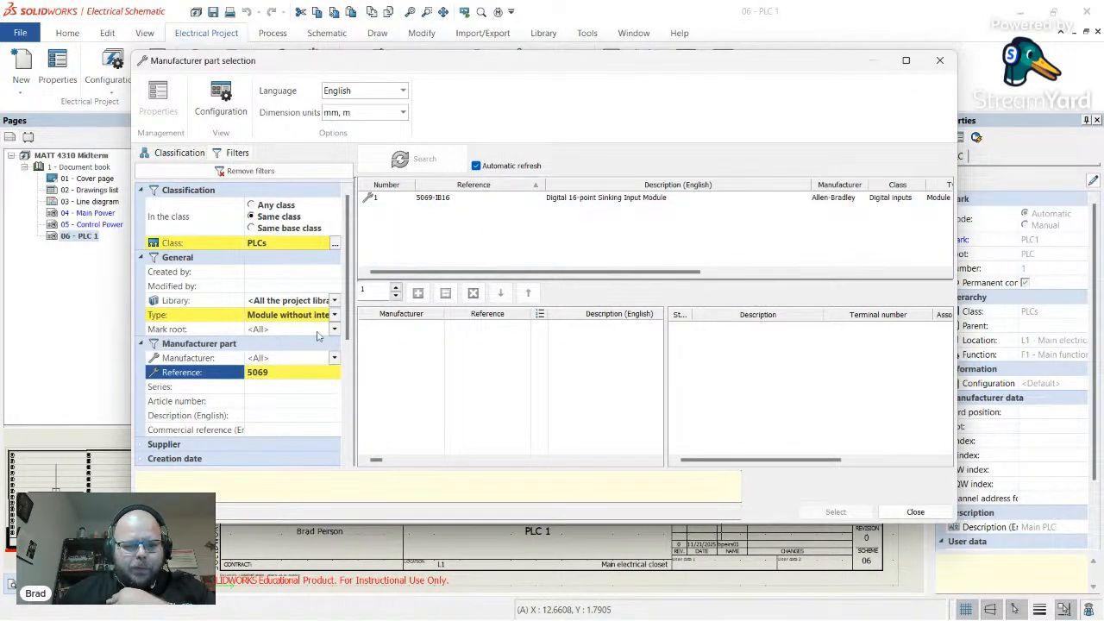
click(432, 205)
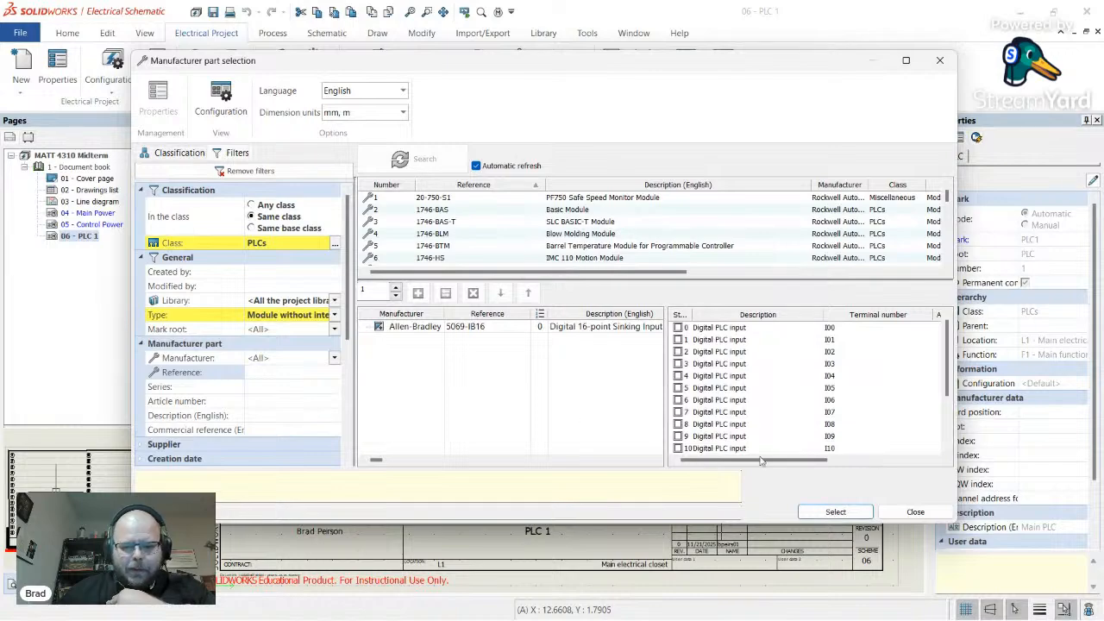
click(841, 514)
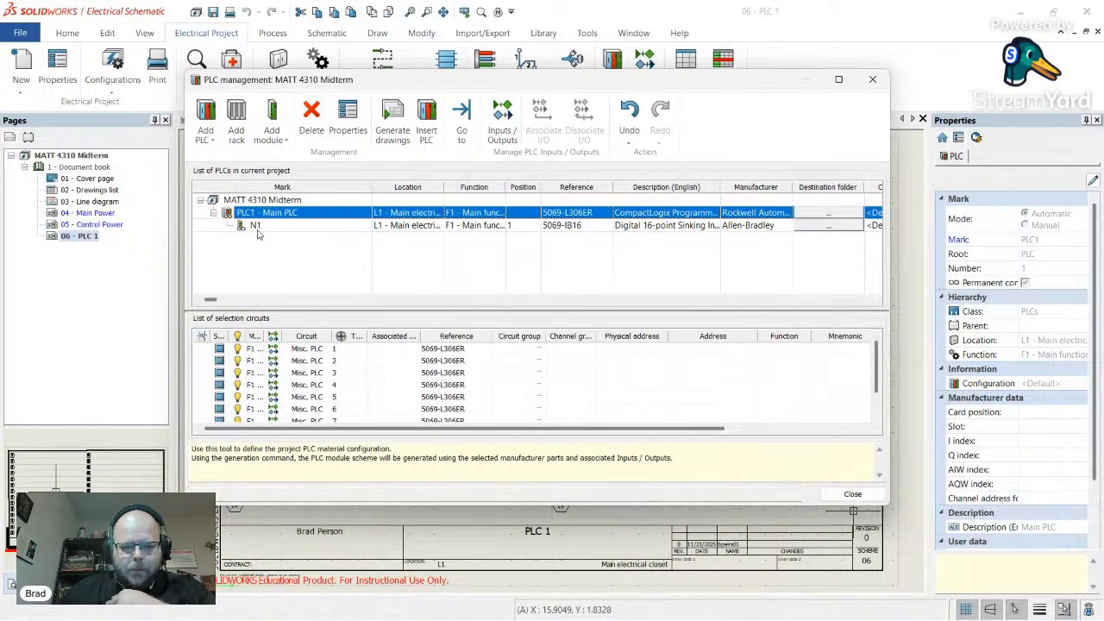
- Change the new module's mark root to IN so it becomes IN1
click(259, 225)
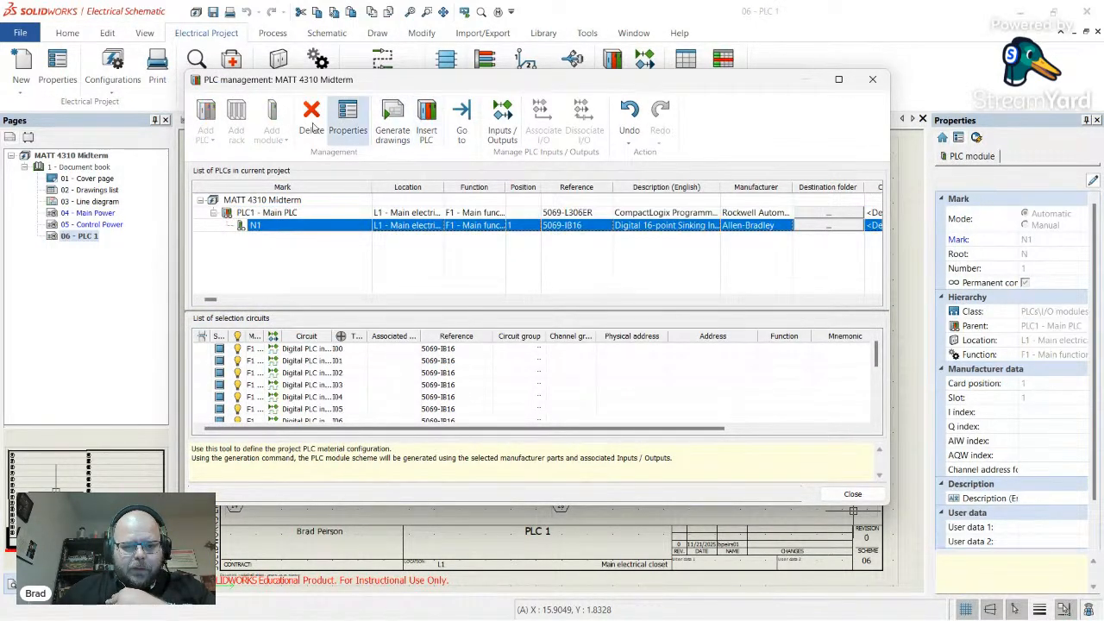
click(348, 119)
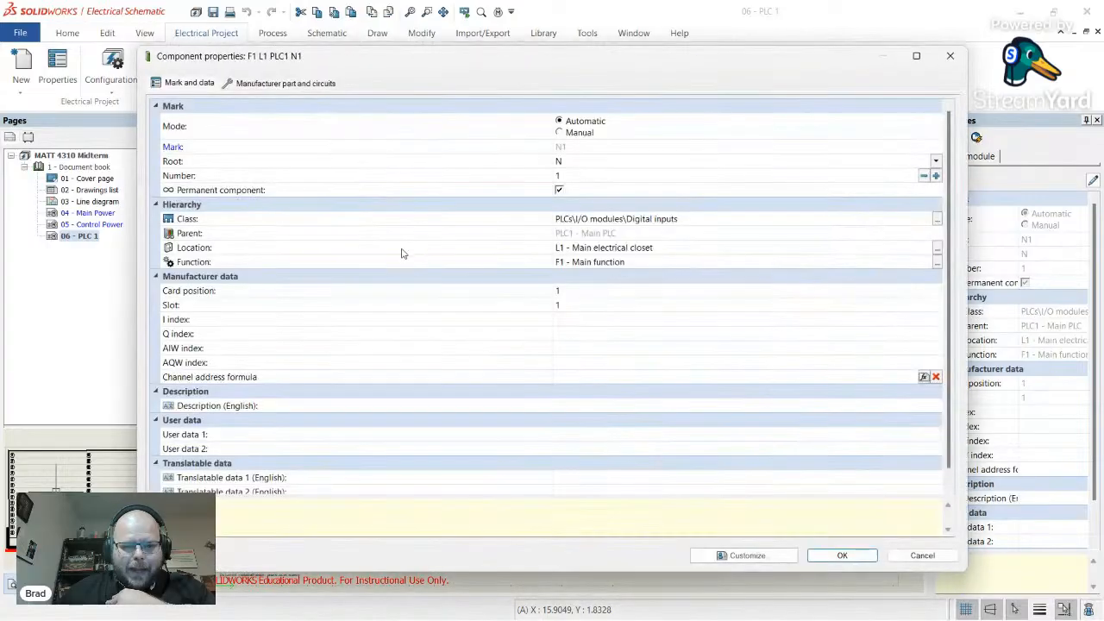
click(587, 162)
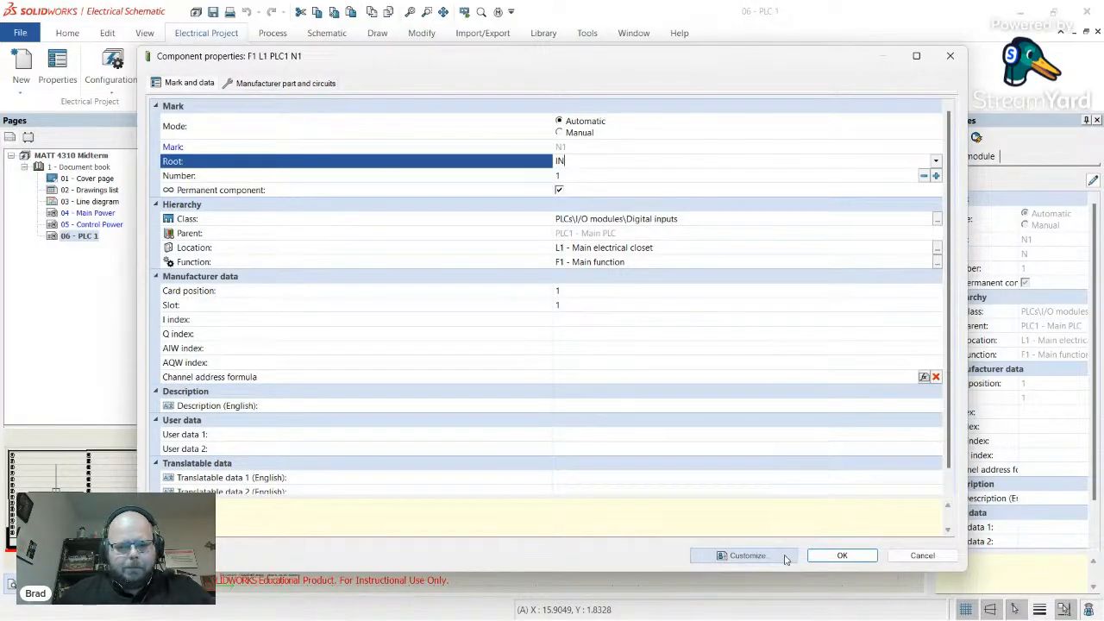
click(842, 556)
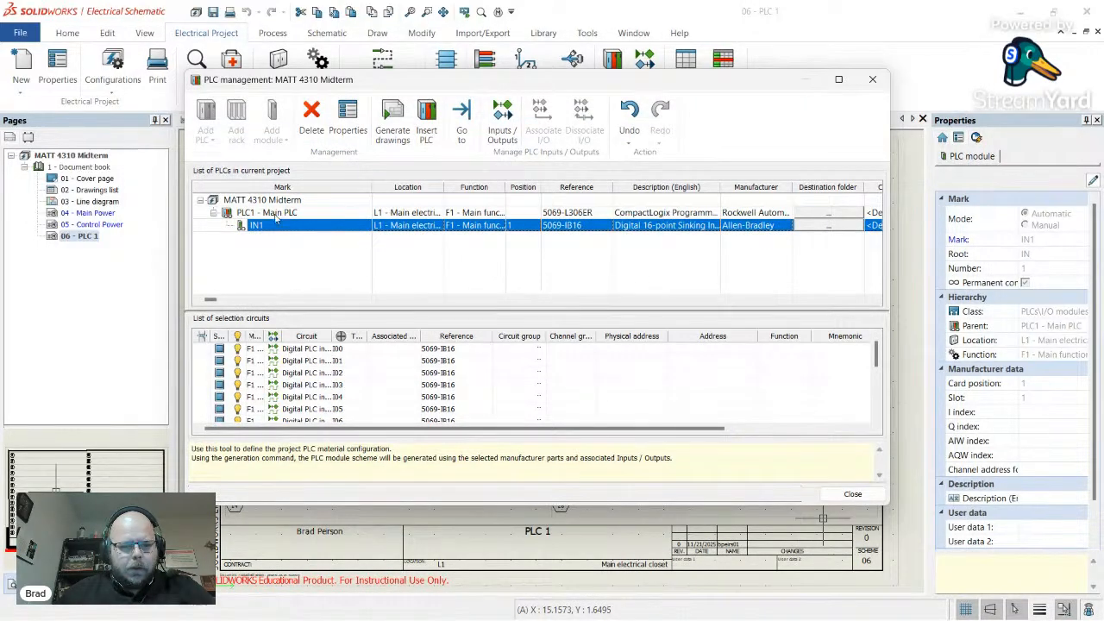
- Start adding another PLC1 module, filtering reference 5069 with Type set to <All>
click(274, 214)
click(270, 226)
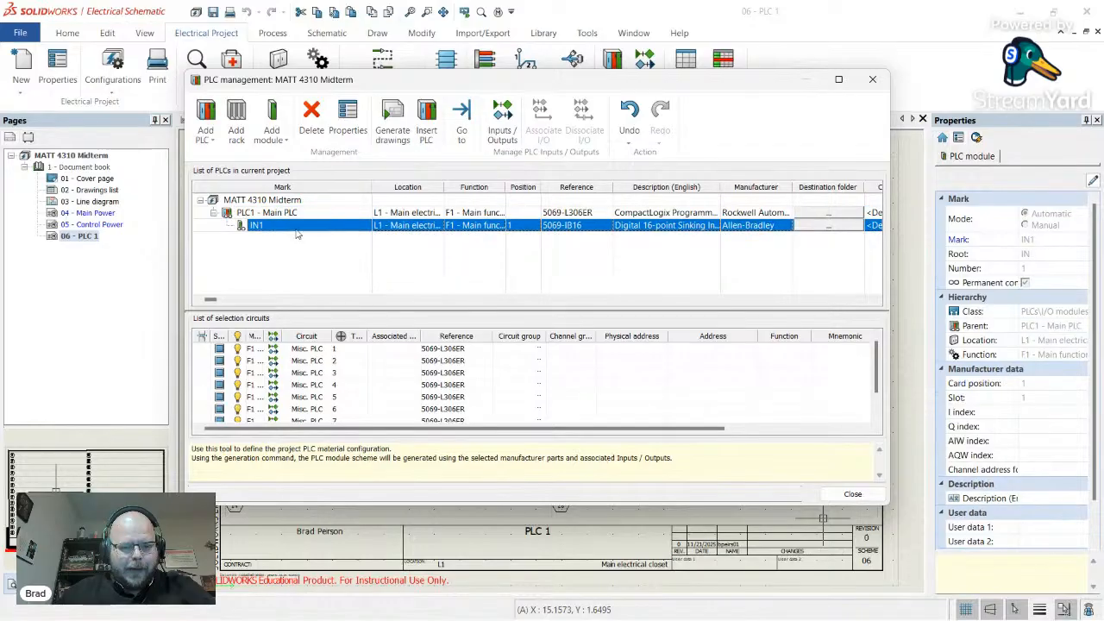
click(283, 215)
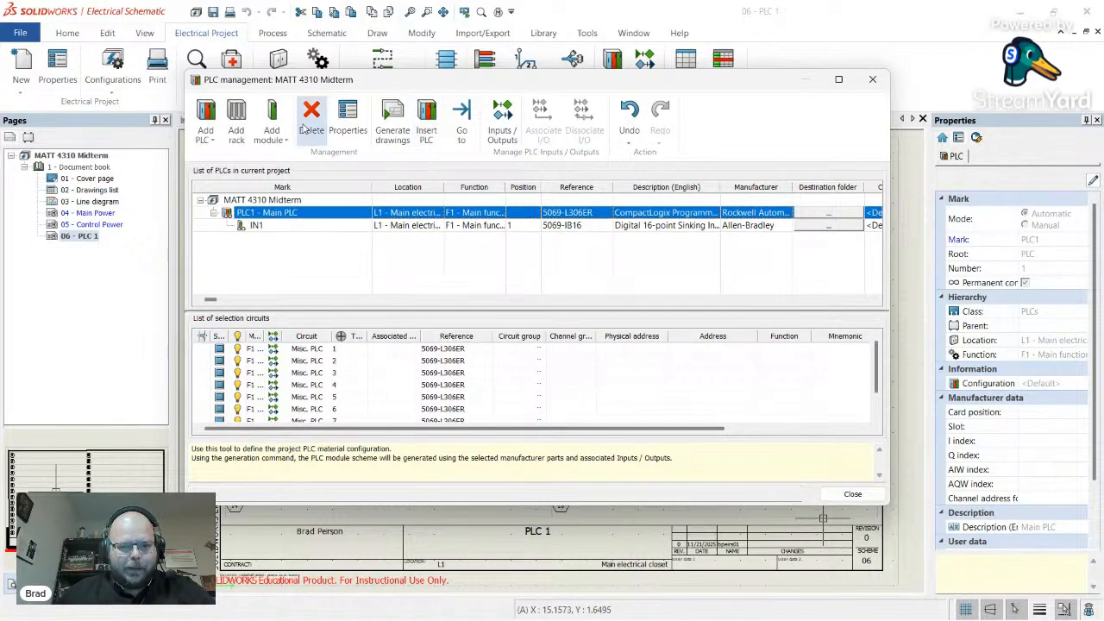
click(272, 114)
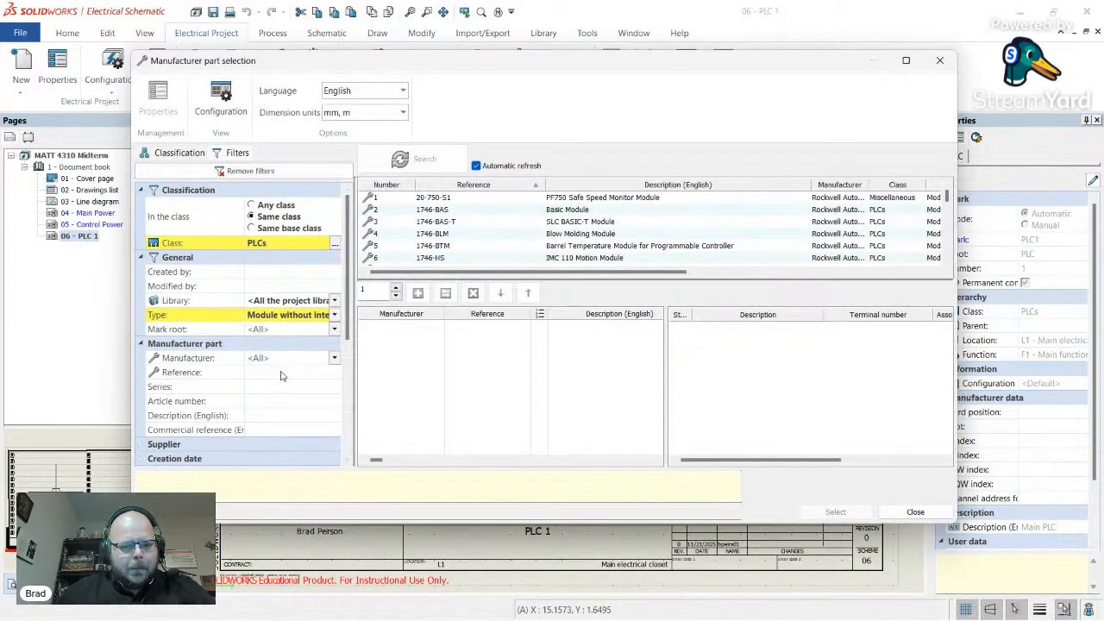
click(280, 373)
key(Return)
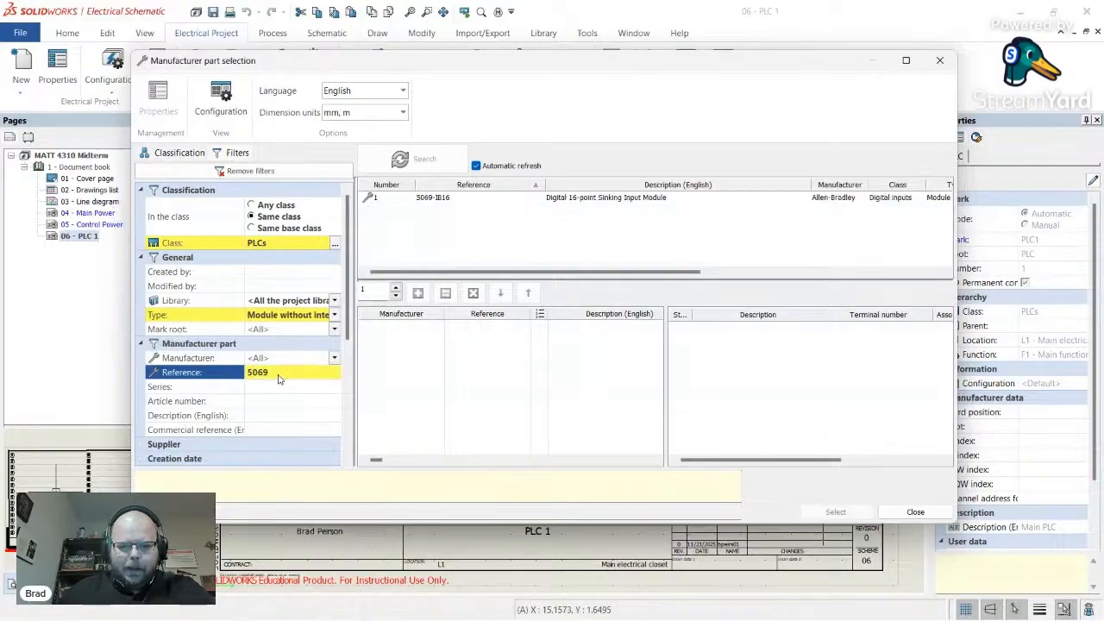
click(334, 315)
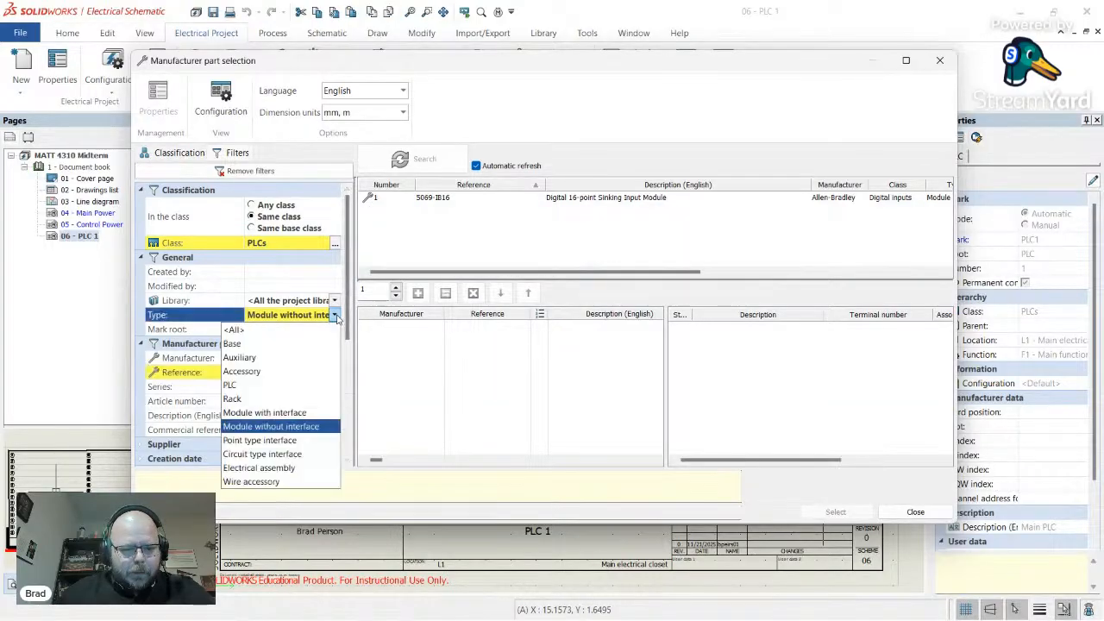
click(285, 331)
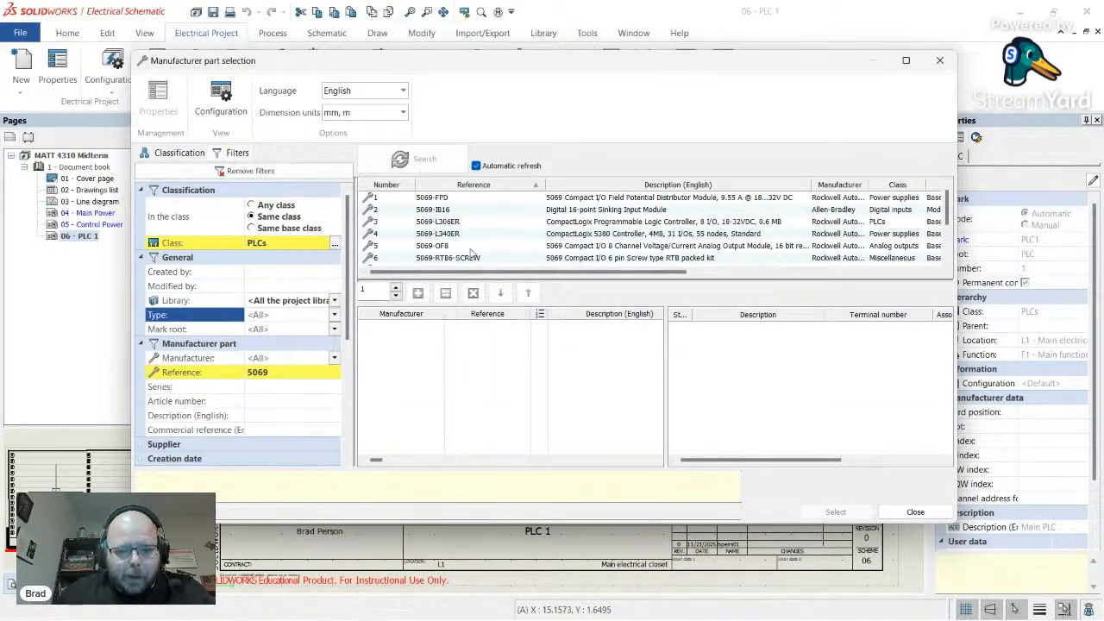
- Inspect the 5069-OF8 and 5069-IB16 parts, then widen the class filter to Any class
click(480, 248)
scroll(491, 246, down, 2)
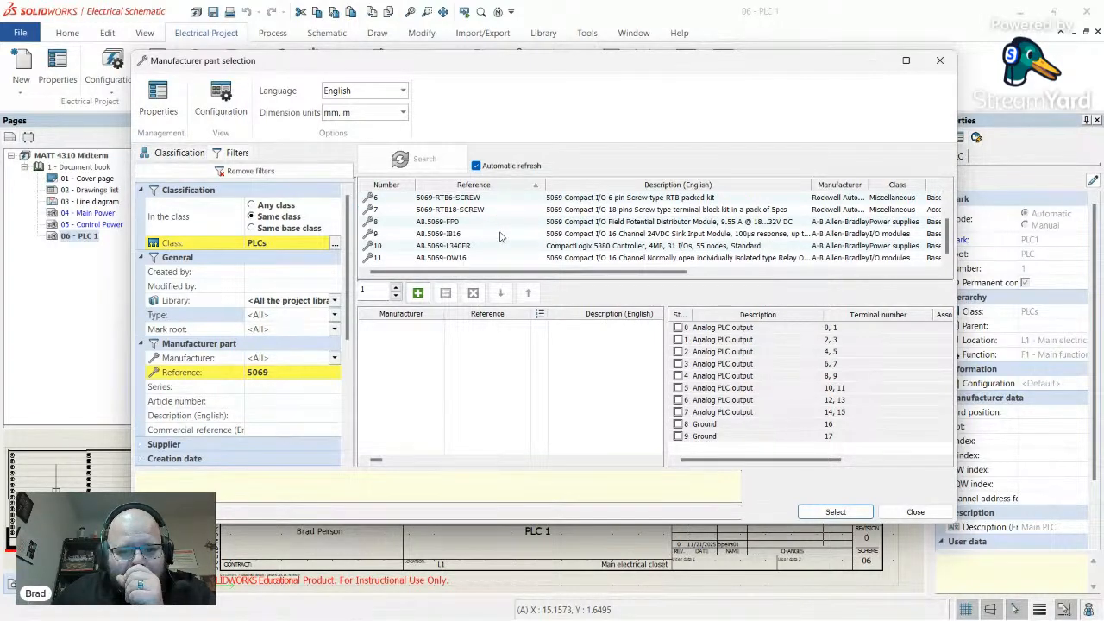
scroll(501, 236, up, 1)
scroll(501, 236, up, 1)
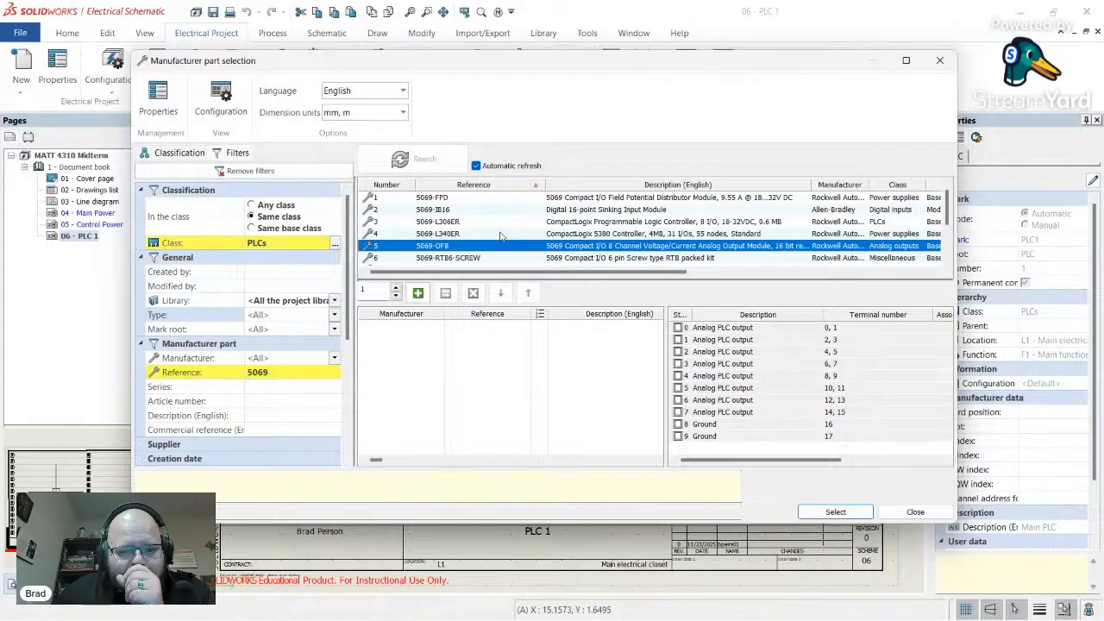
click(451, 211)
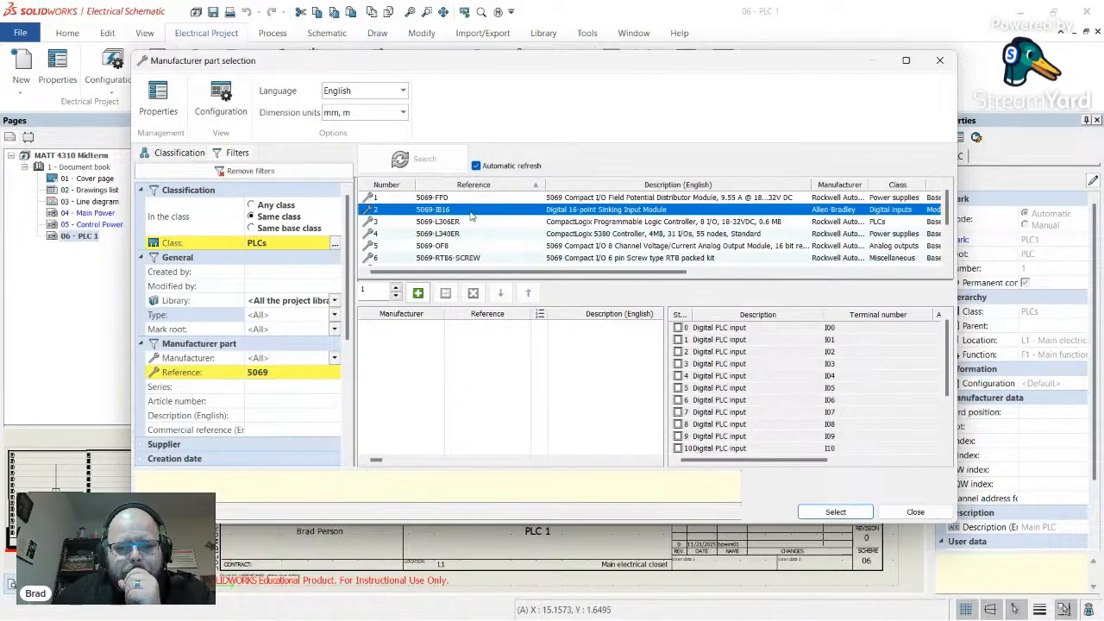
scroll(472, 216, down, 2)
scroll(472, 216, up, 2)
click(335, 243)
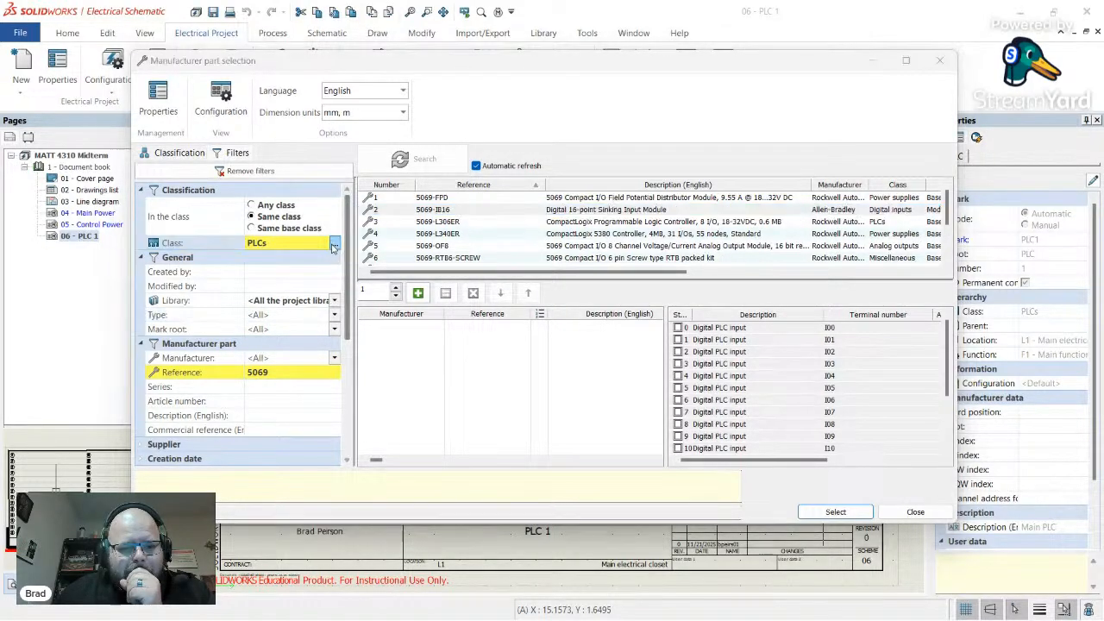
click(691, 95)
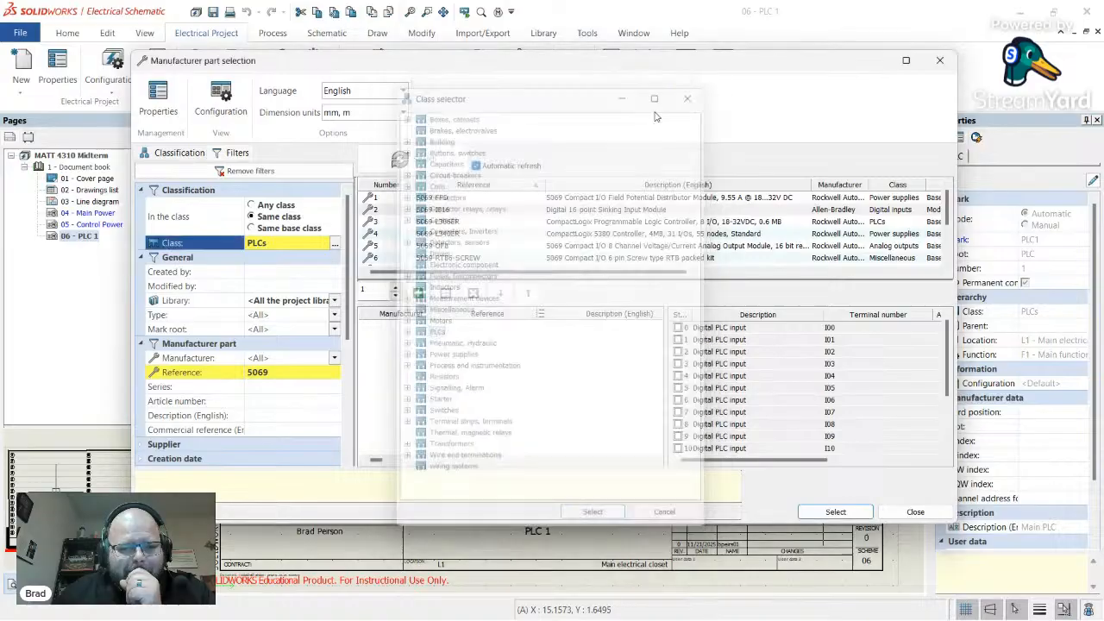
click(252, 205)
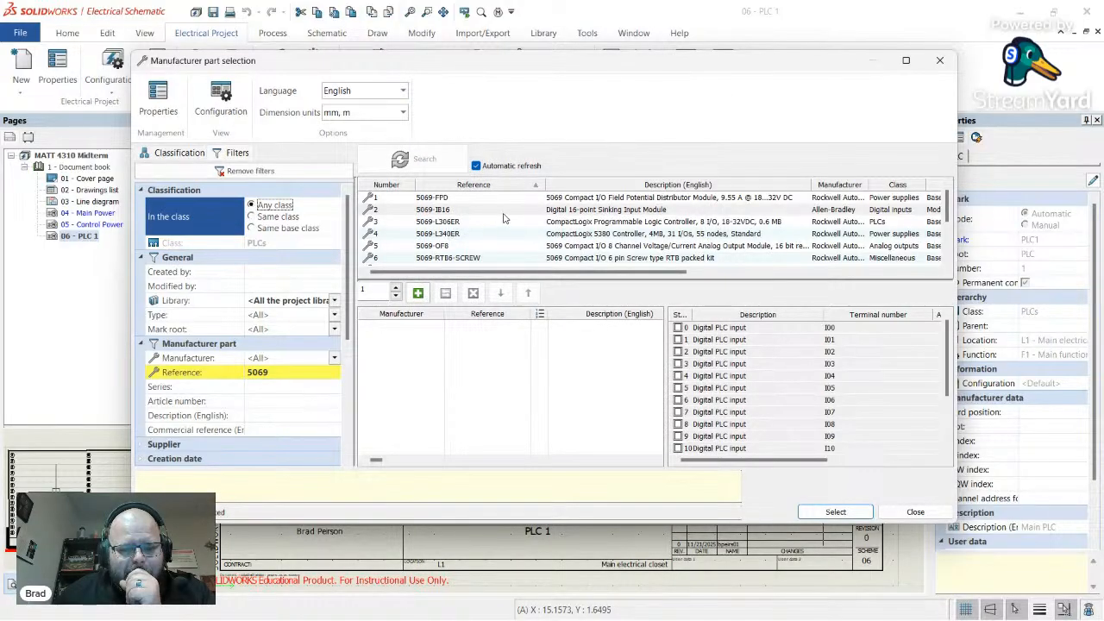
scroll(505, 218, down, 2)
key(alt+Tab)
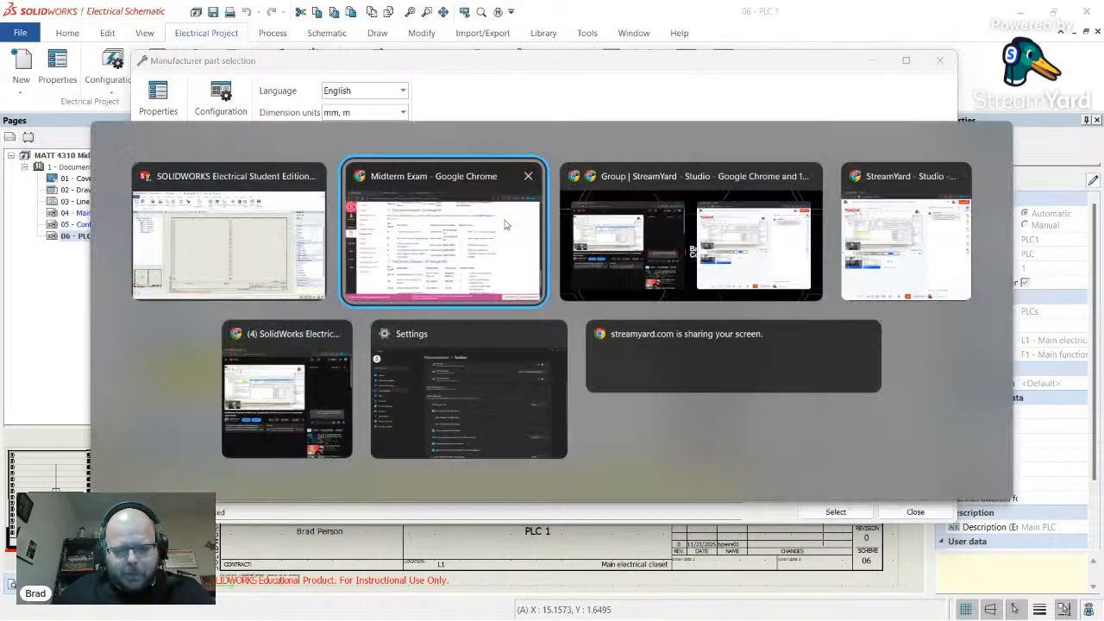
scroll(583, 365, down, 2)
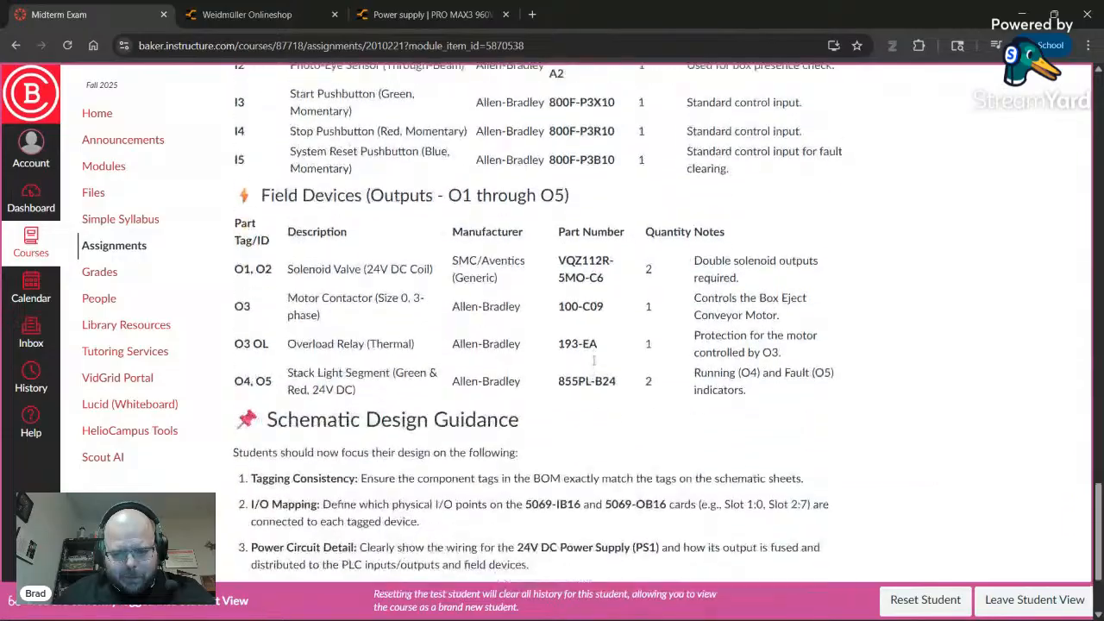
scroll(592, 362, up, 5)
scroll(550, 513, up, 3)
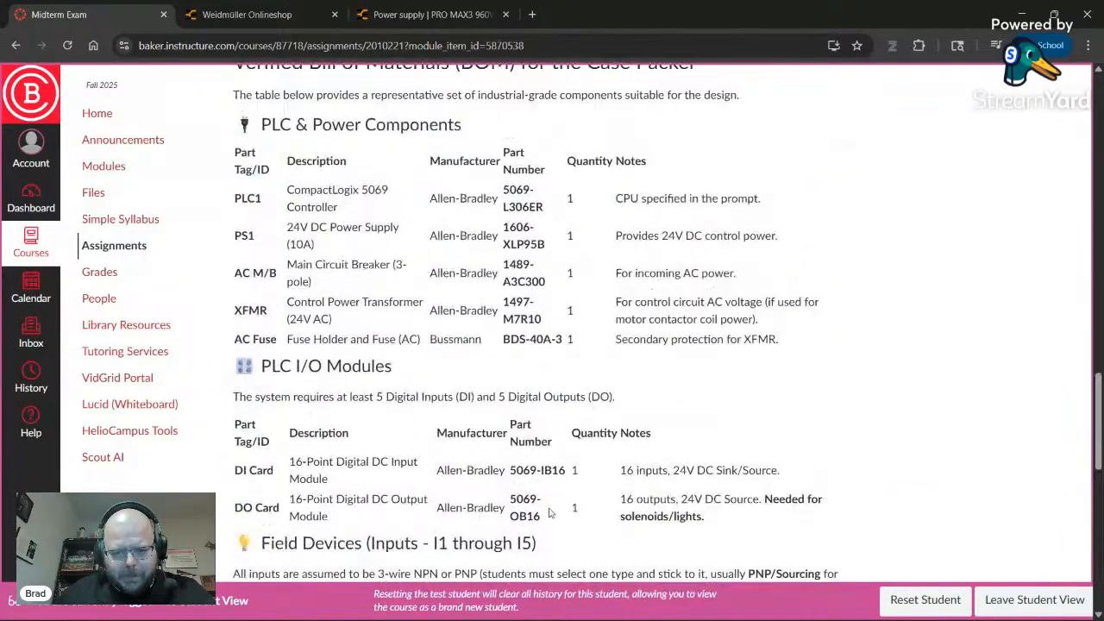
key(alt+Tab)
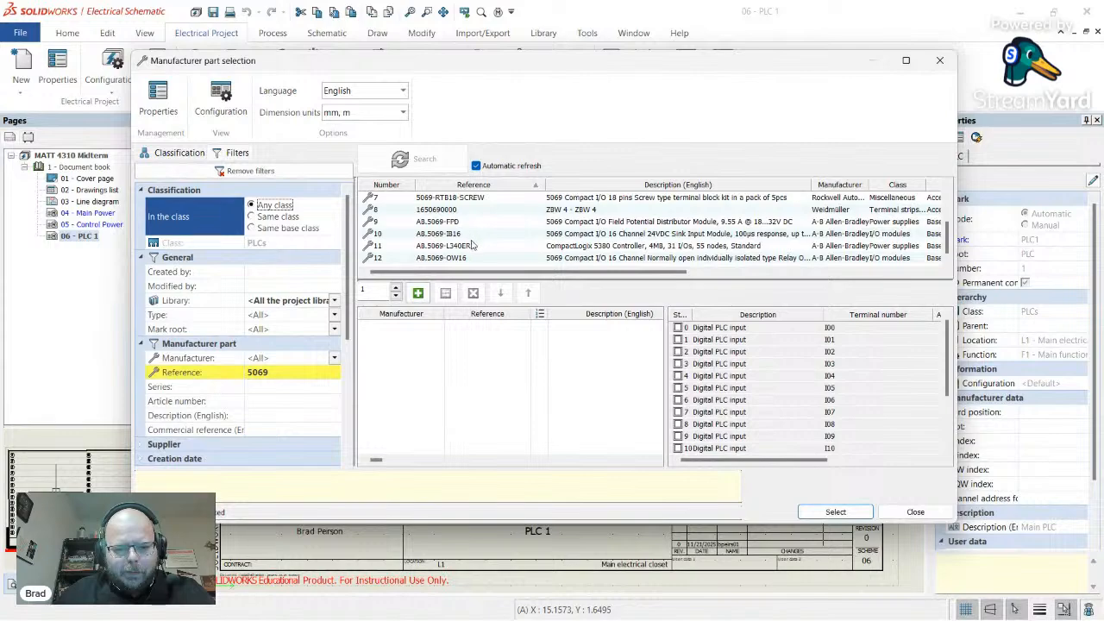
click(681, 259)
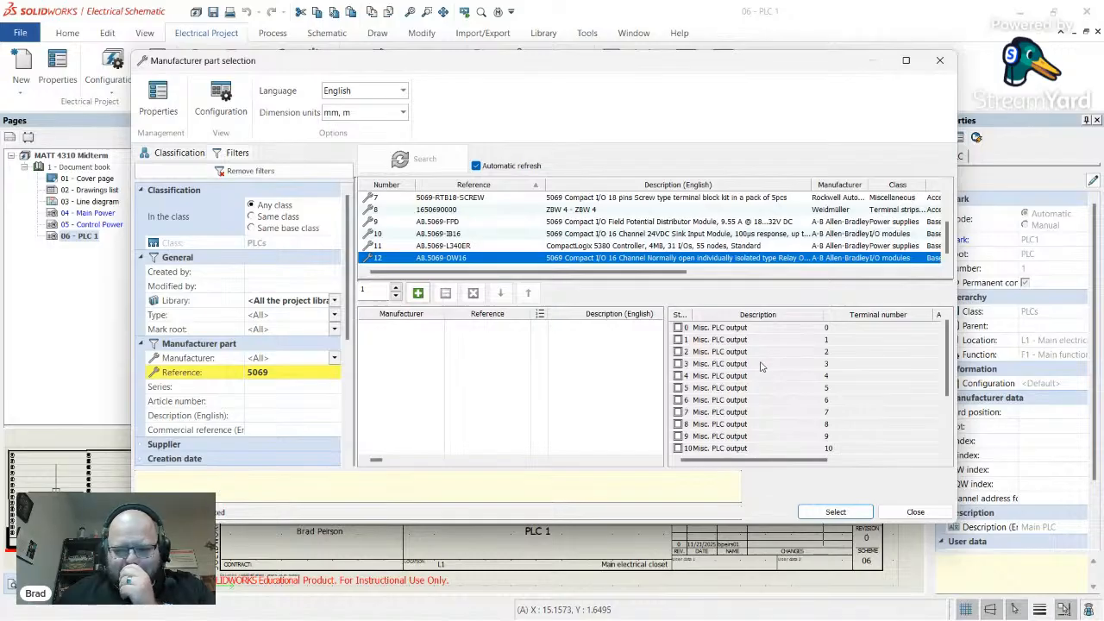
scroll(760, 362, down, 2)
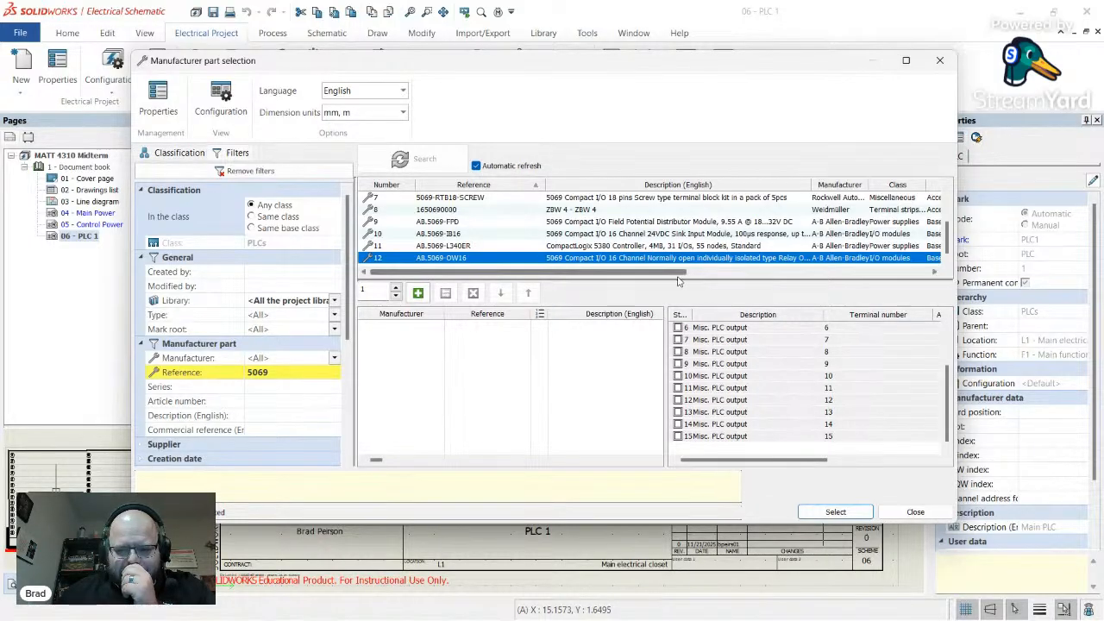
mouse_move(818, 188)
mouse_down()
mouse_move(942, 186)
mouse_move(802, 186)
mouse_up()
drag(483, 273, 385, 285)
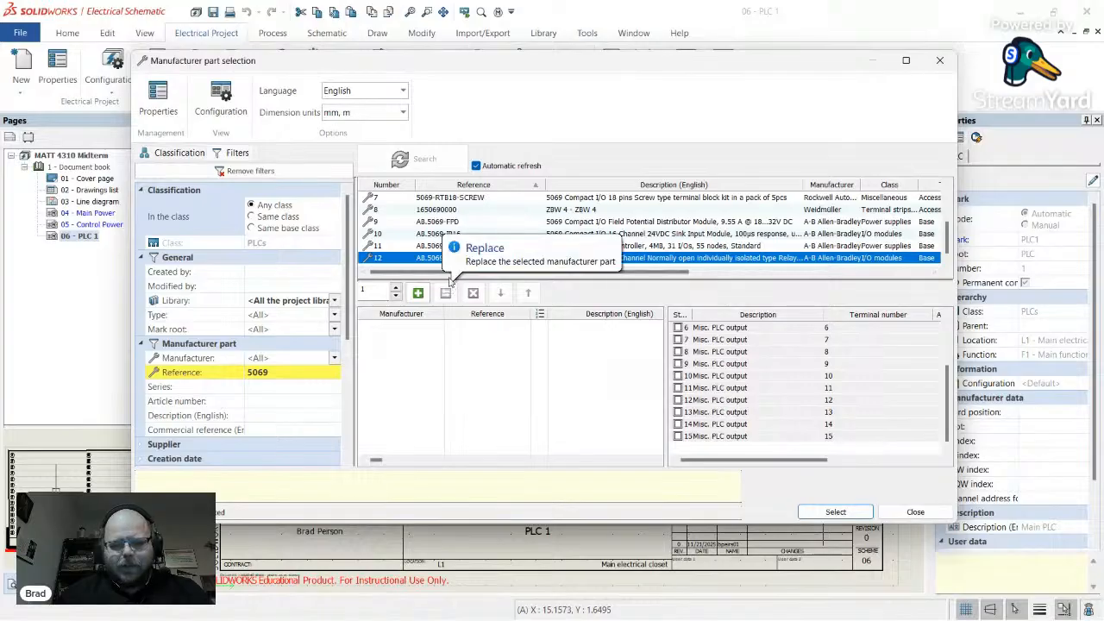
- Search Google for 5069-ow16 and show the Documents list on Rockwell's 5069-OW16 product page
key(alt+Tab)
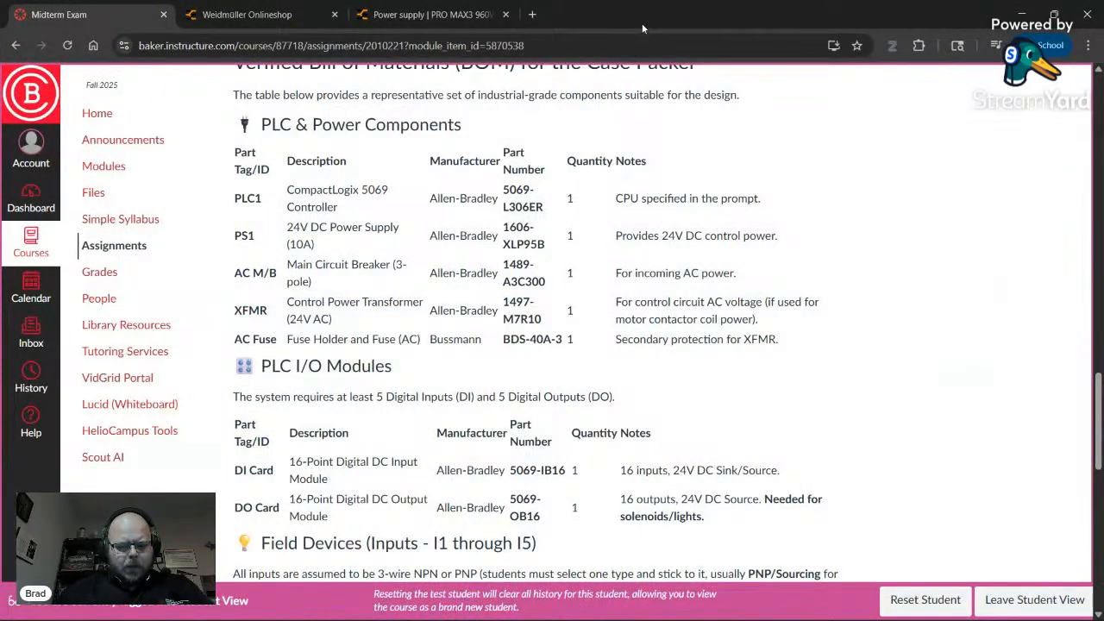
key(ctrl+t)
text(5069-o)
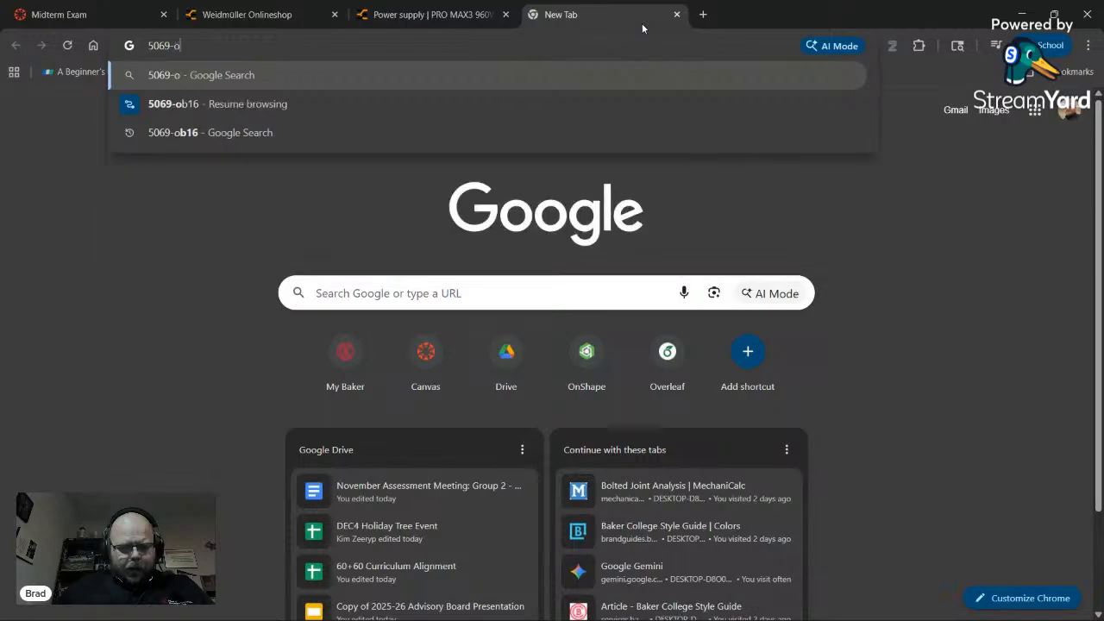
text(w16)
key(Return)
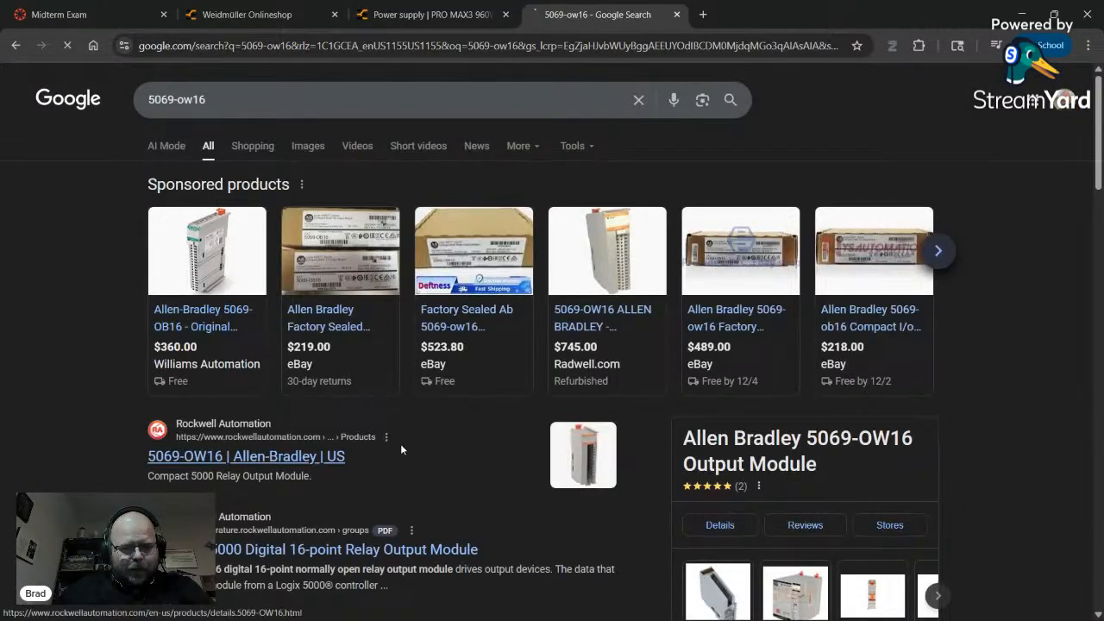
click(400, 449)
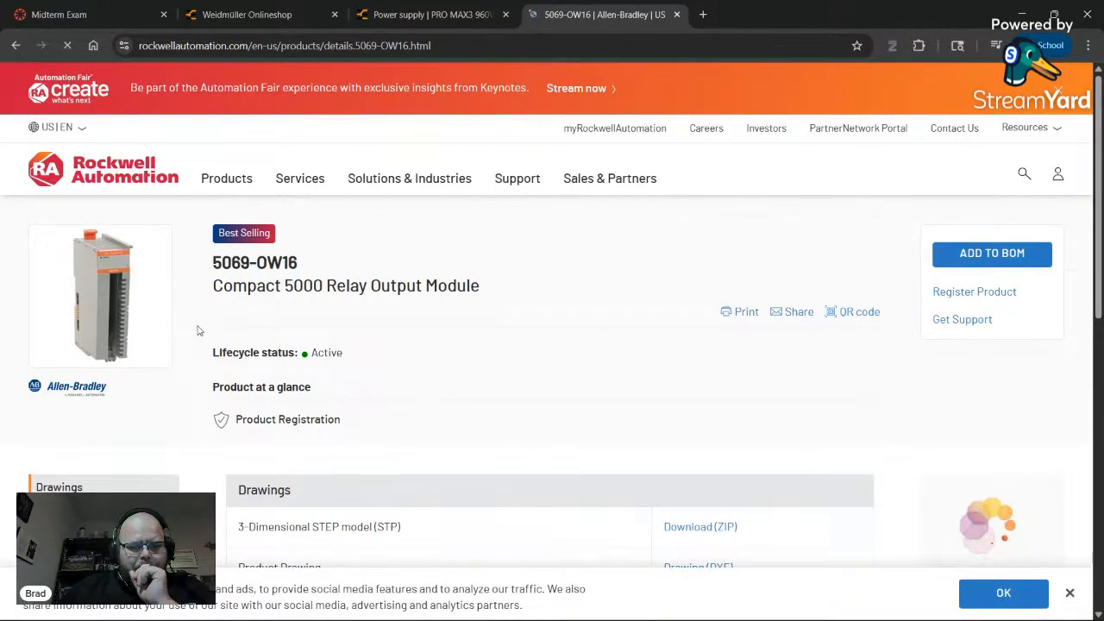
scroll(198, 331, down, 3)
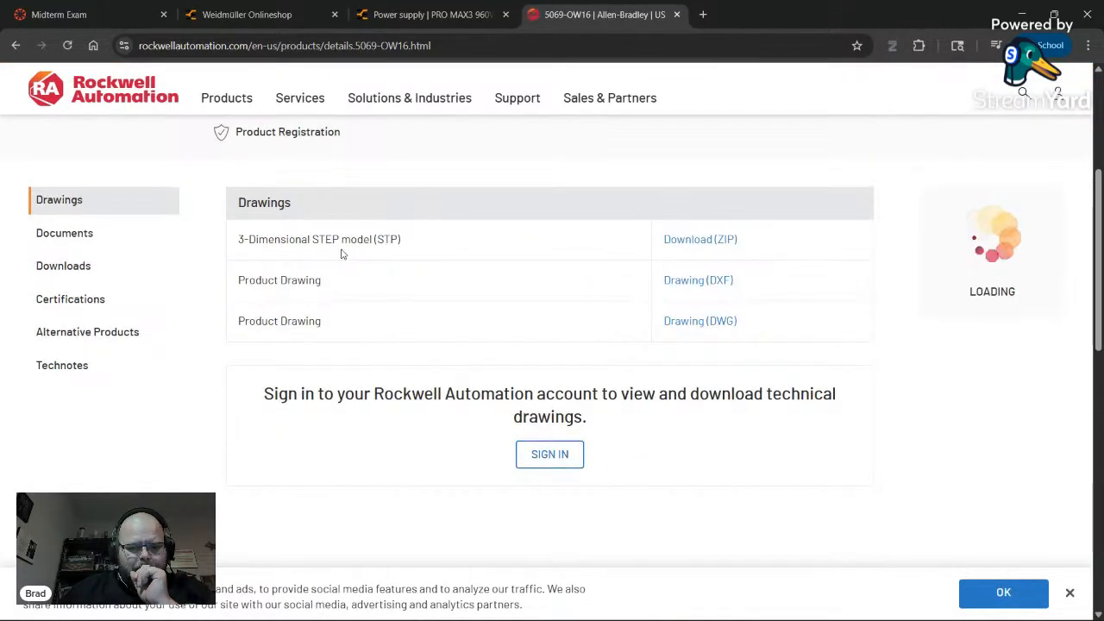
scroll(270, 370, down, 3)
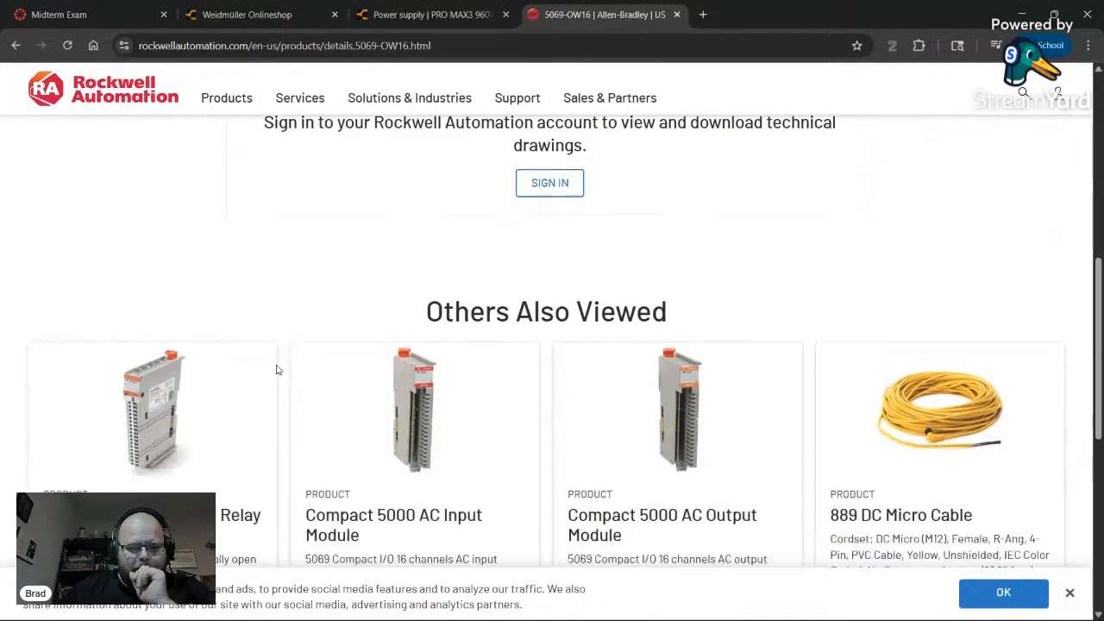
scroll(278, 367, up, 4)
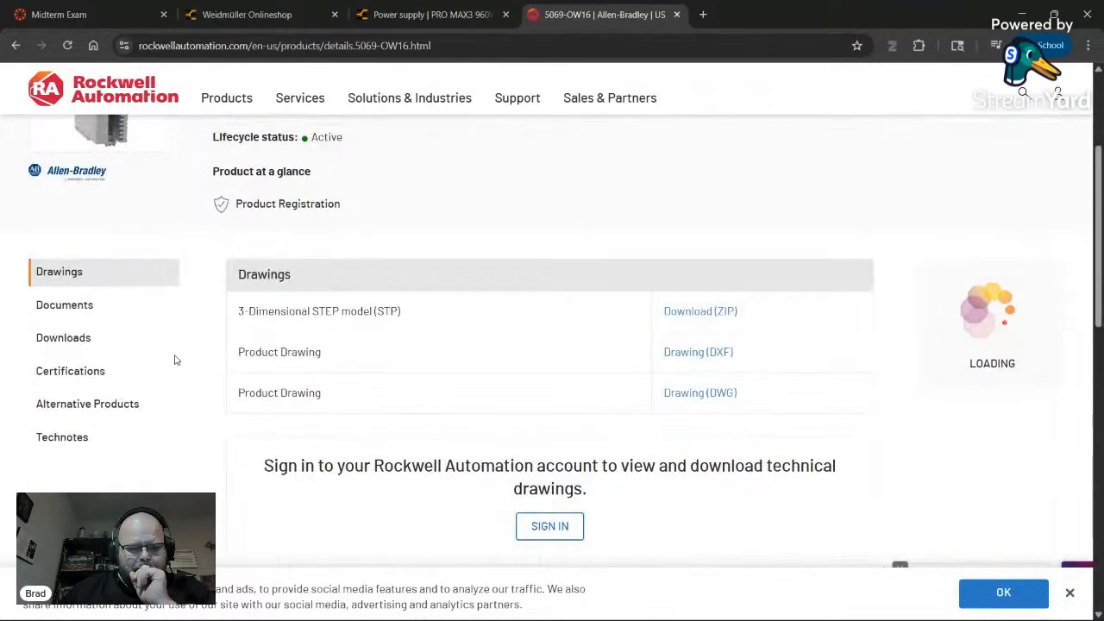
click(83, 309)
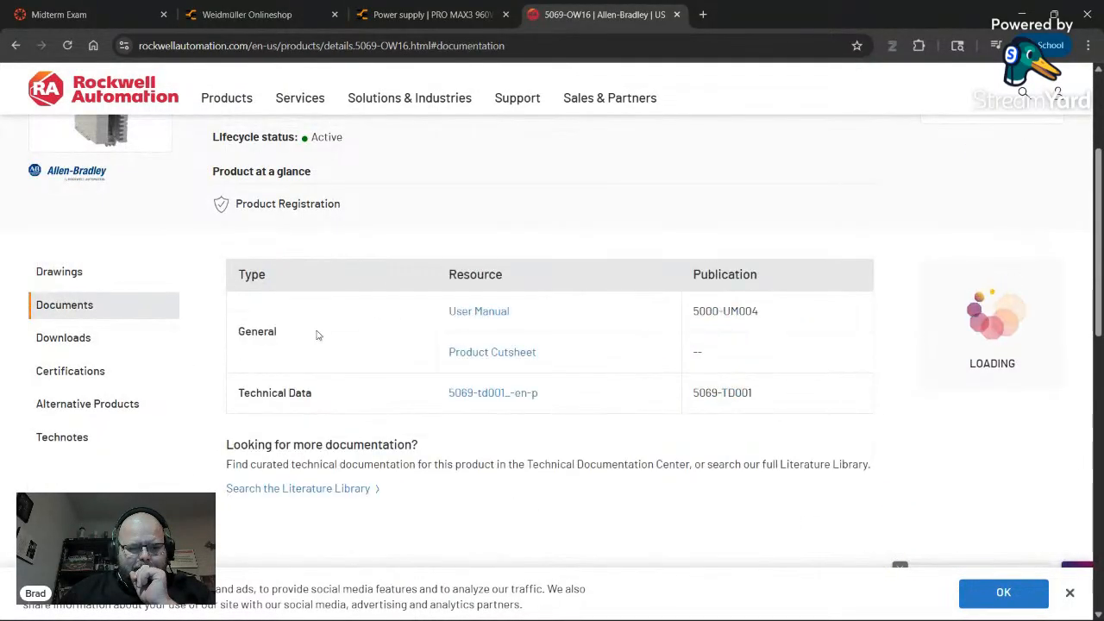
- Open the 5069-td001 Compact 5000 I/O technical data PDF
click(487, 393)
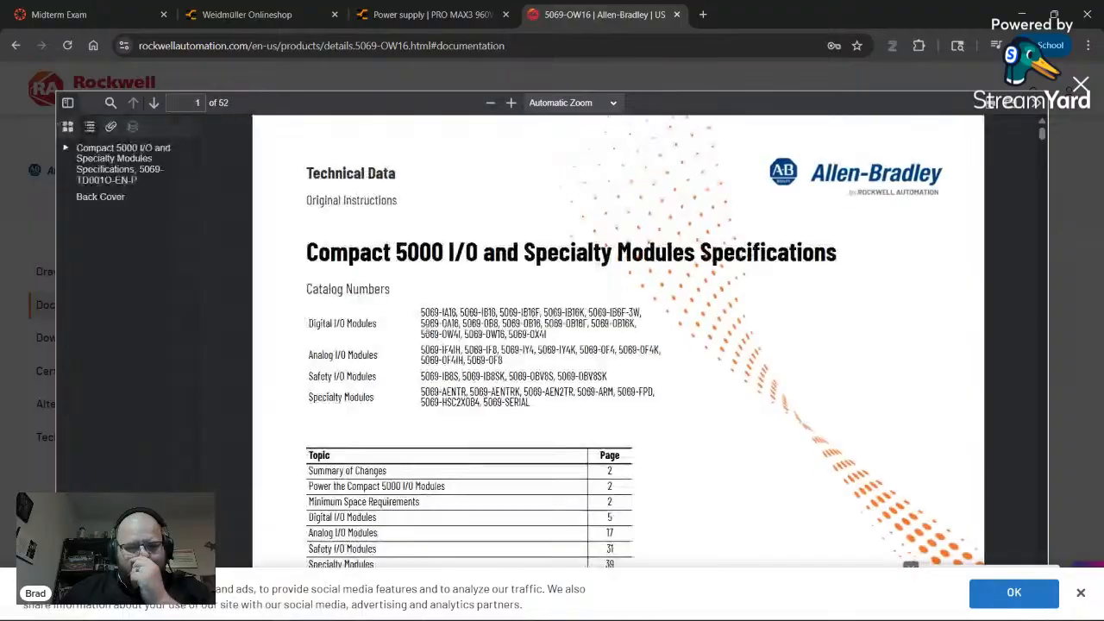
scroll(537, 270, down, 4)
scroll(537, 270, up, 4)
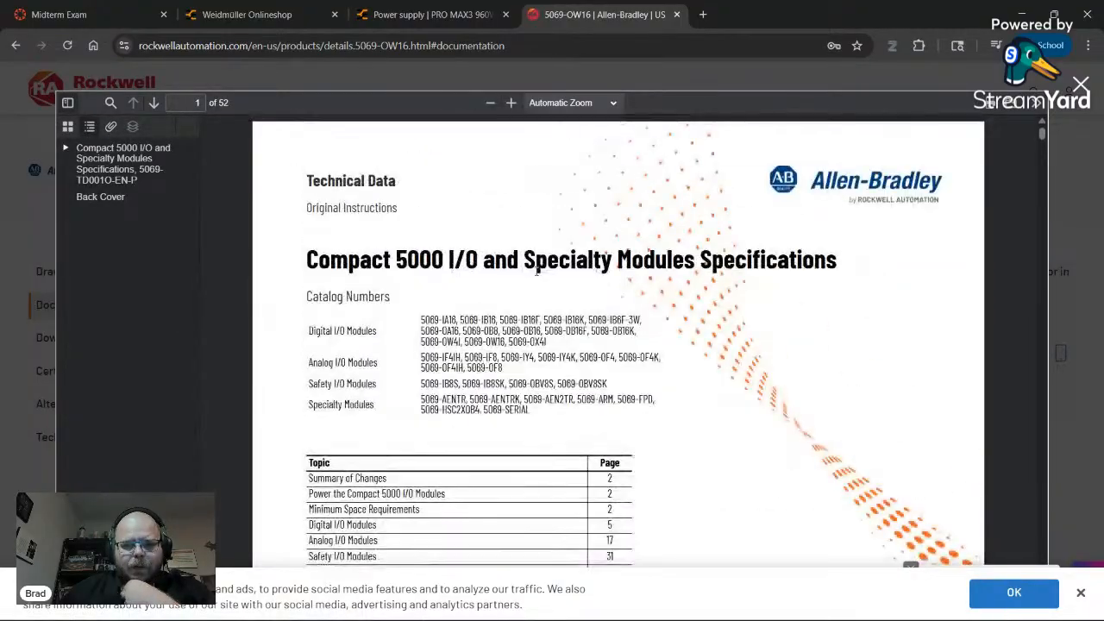
scroll(536, 270, down, 12)
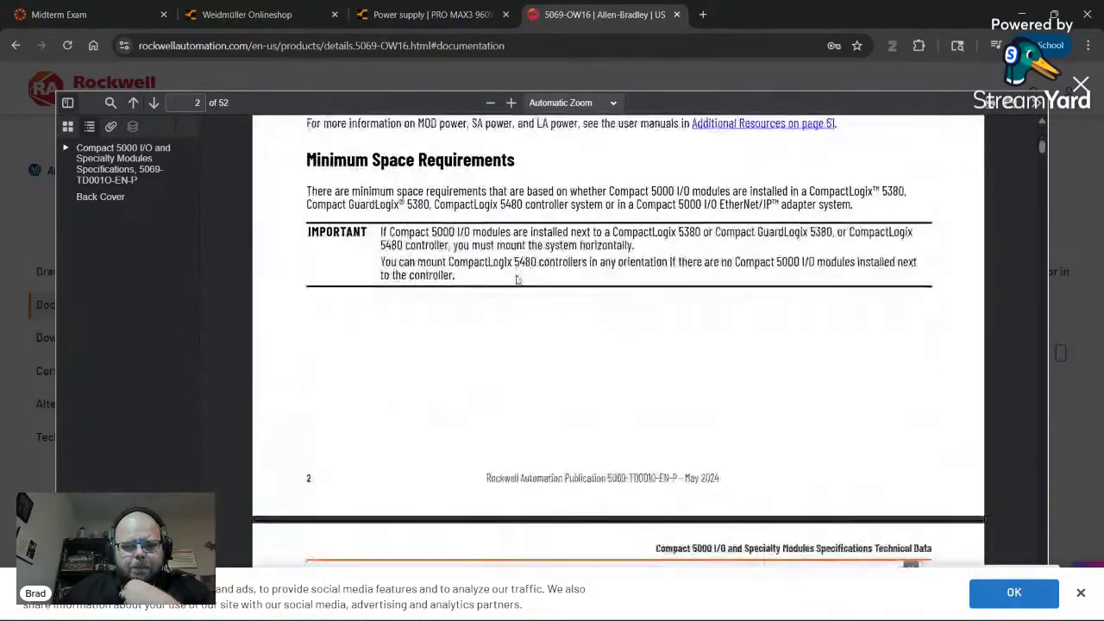
scroll(516, 279, down, 20)
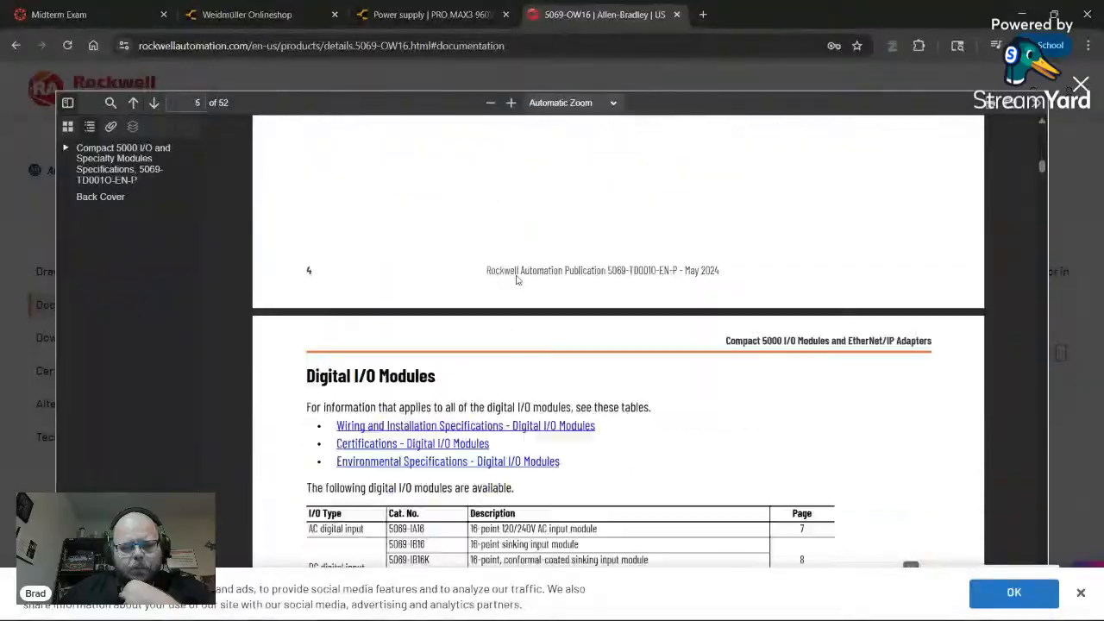
scroll(517, 279, down, 4)
scroll(518, 285, up, 4)
scroll(520, 299, down, 12)
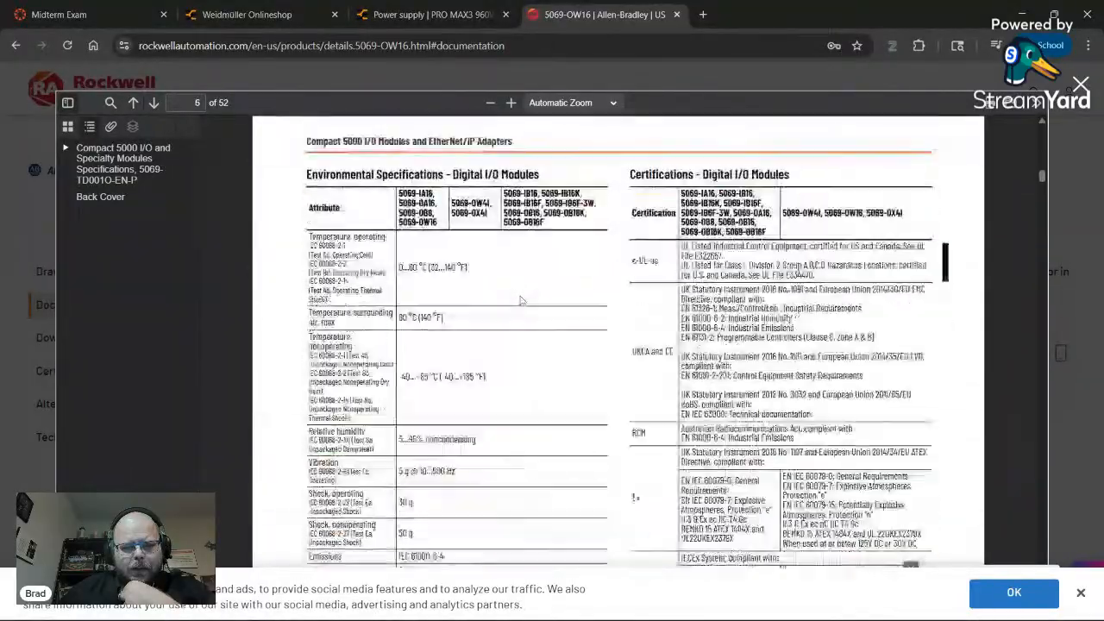
scroll(521, 300, down, 10)
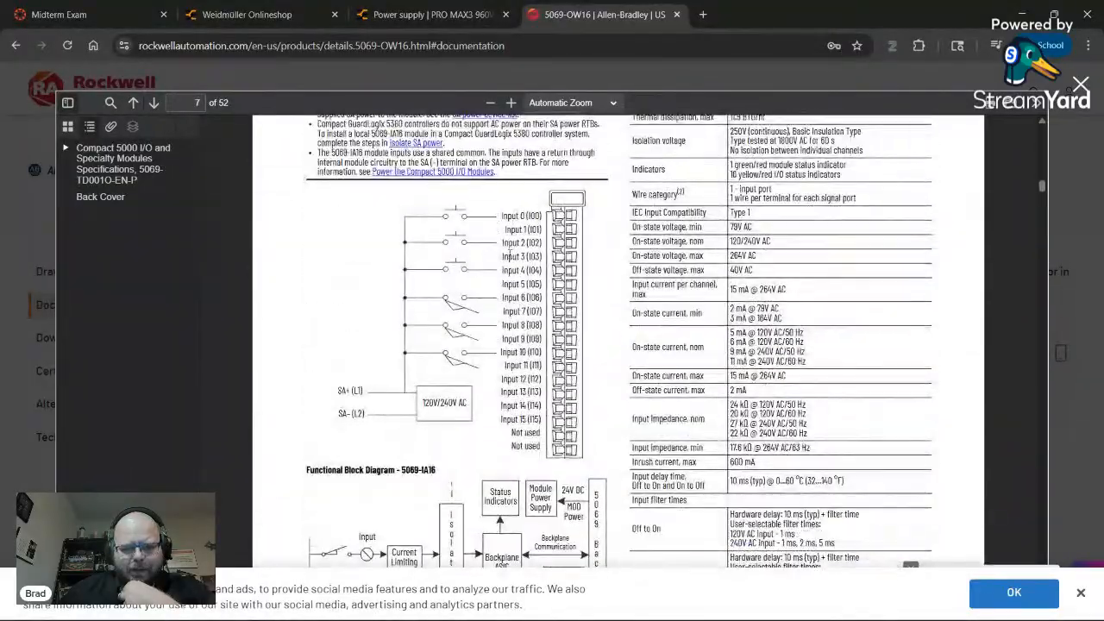
scroll(490, 274, up, 3)
scroll(420, 314, down, 20)
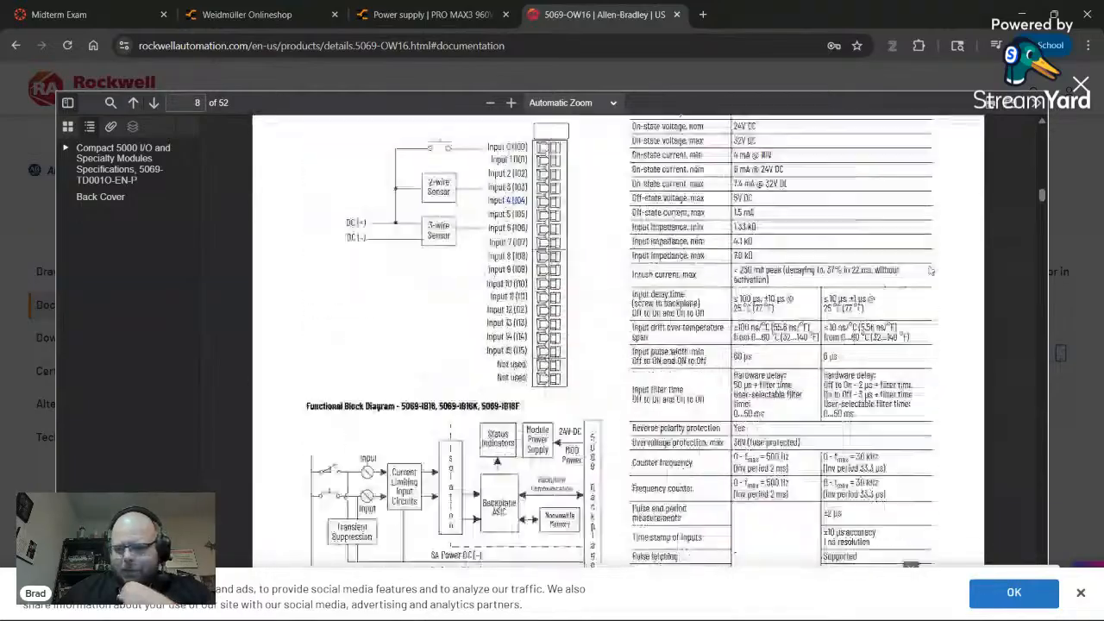
- Move to page 14 of the PDF, showing the 5069-OW16 relay output wiring diagram
mouse_move(1042, 219)
mouse_down()
mouse_move(1053, 440)
mouse_move(1036, 212)
mouse_up()
scroll(439, 357, down, 2)
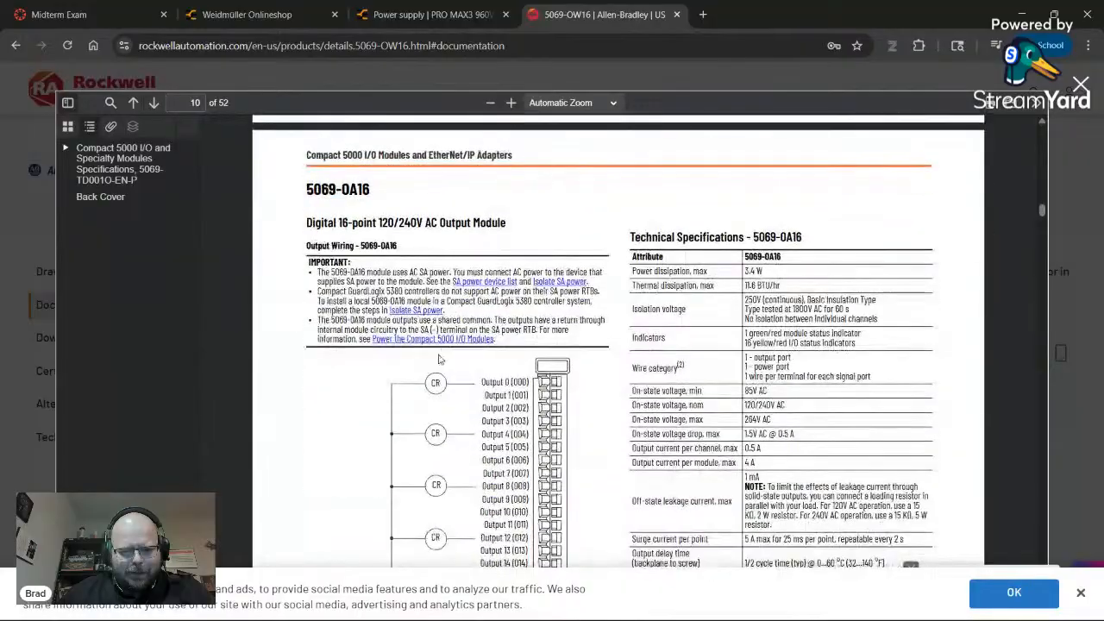
scroll(296, 367, down, 8)
scroll(295, 366, down, 10)
scroll(294, 364, up, 6)
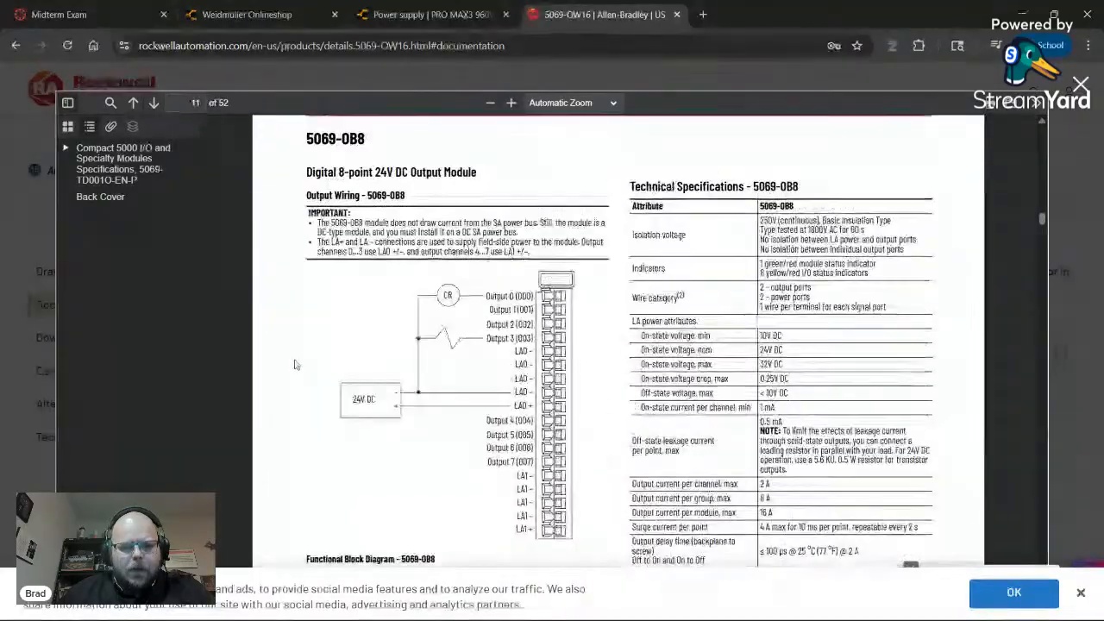
scroll(298, 361, down, 9)
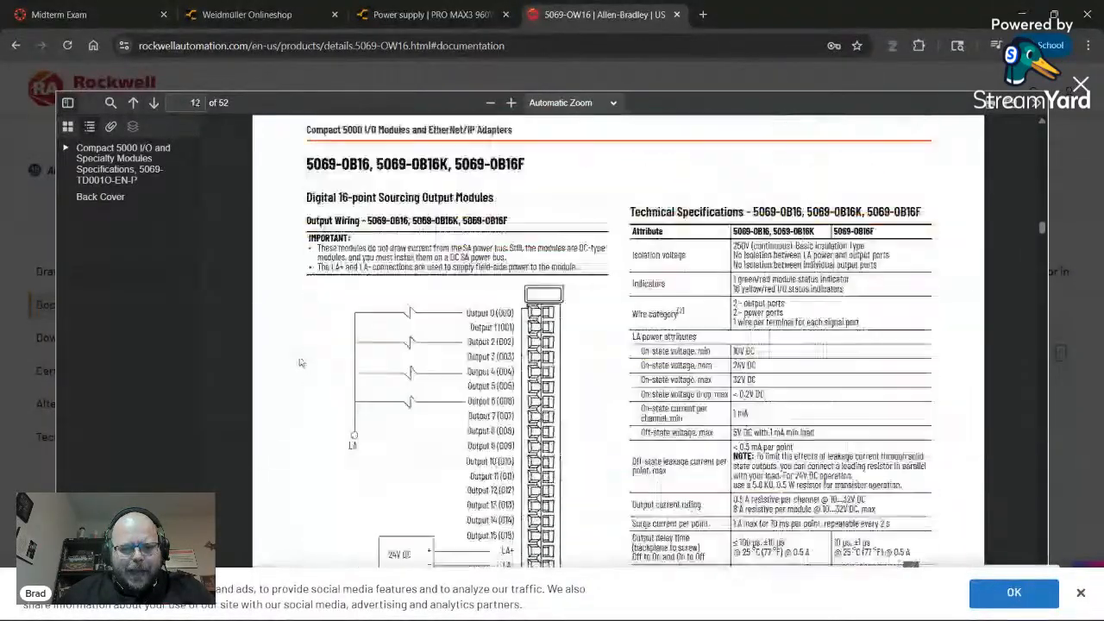
scroll(301, 361, down, 10)
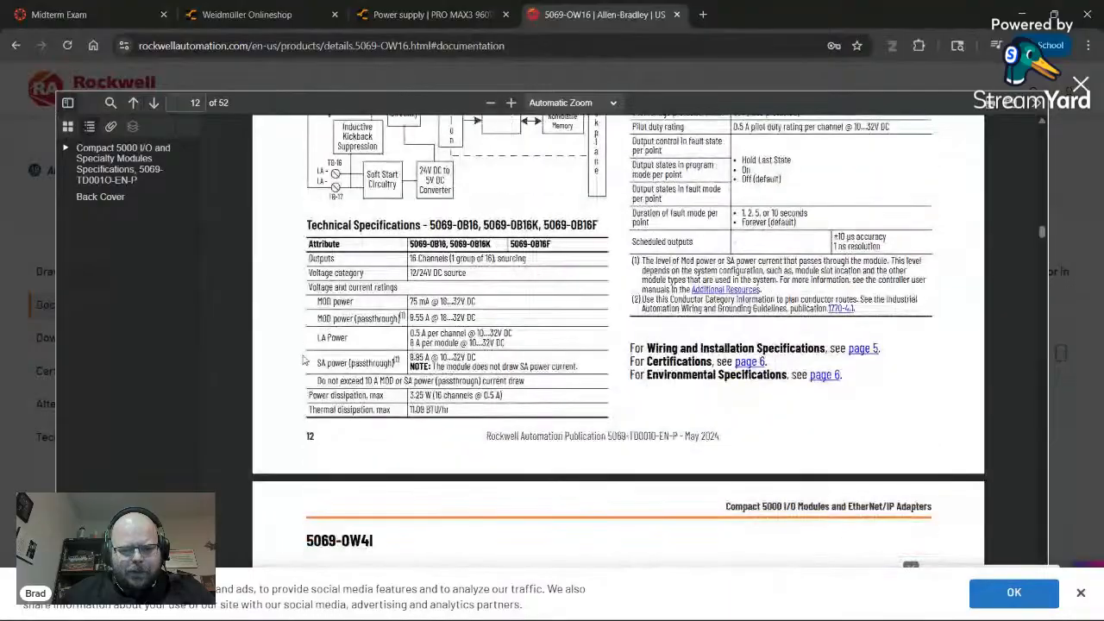
scroll(328, 382, down, 10)
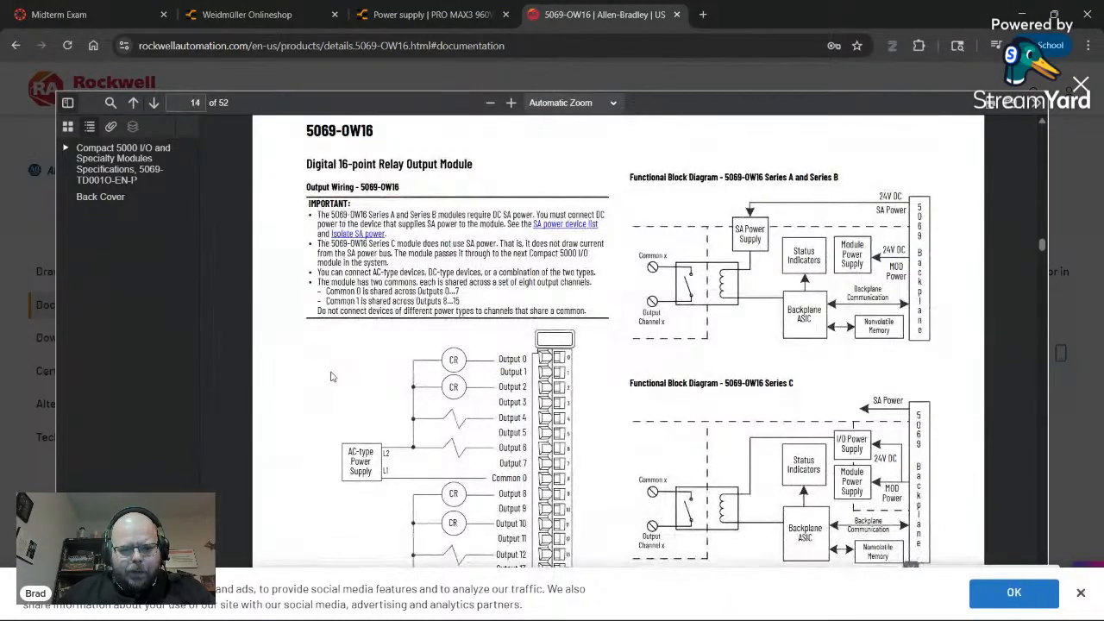
scroll(333, 377, down, 3)
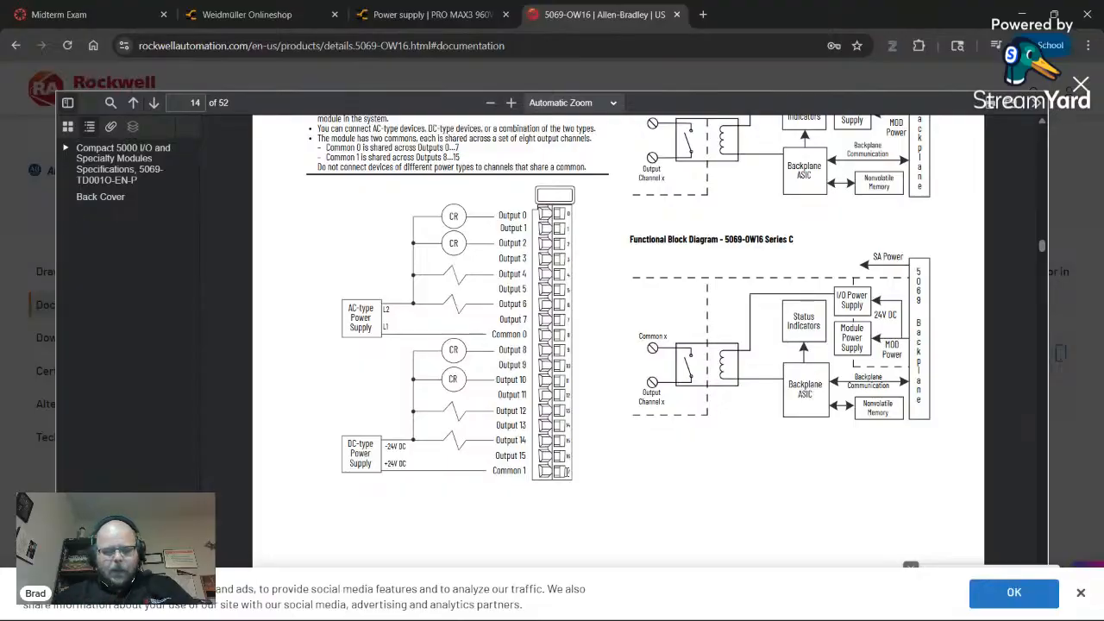
- Add the AB.5069-OW16 relay output part to PLC1 as a new module, N1
key(alt+Tab)
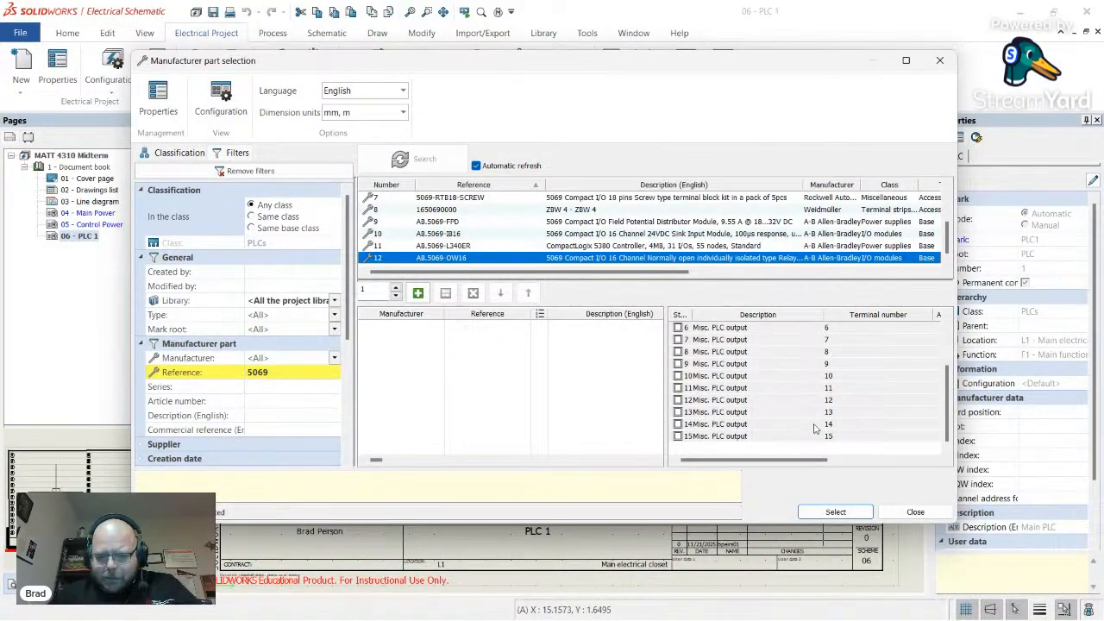
scroll(760, 430, up, 2)
click(740, 331)
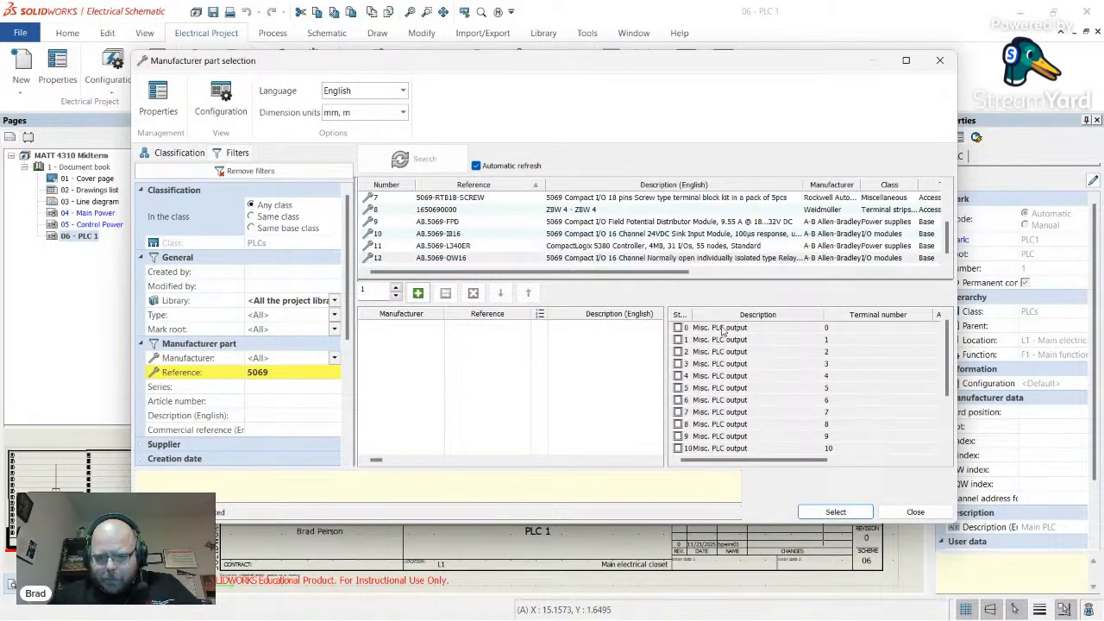
scroll(739, 345, down, 2)
click(725, 436)
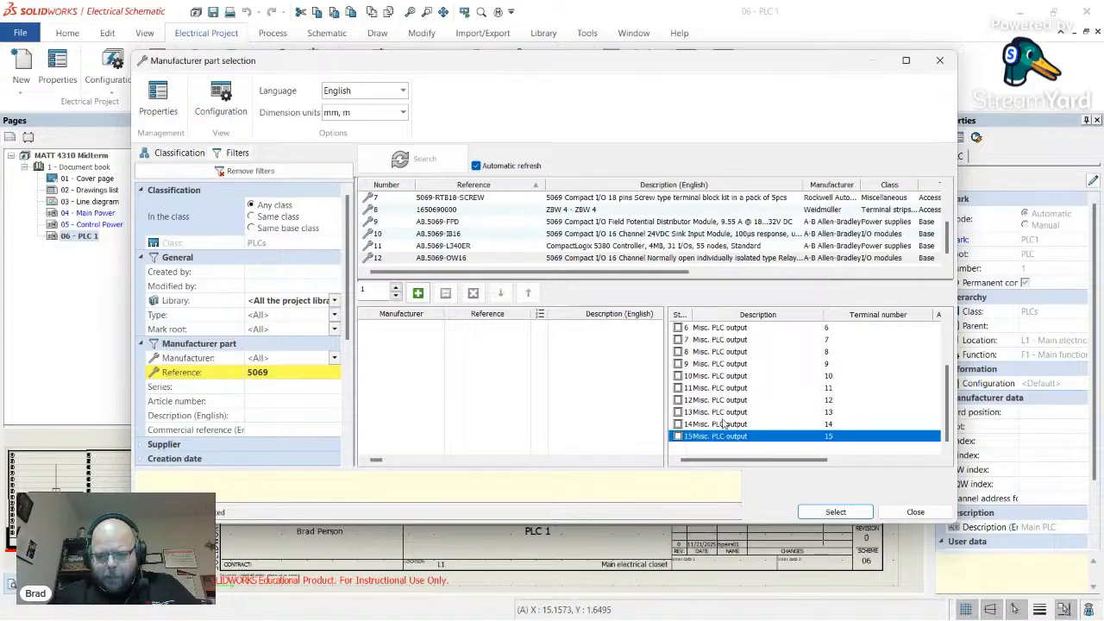
scroll(723, 379, up, 2)
click(444, 257)
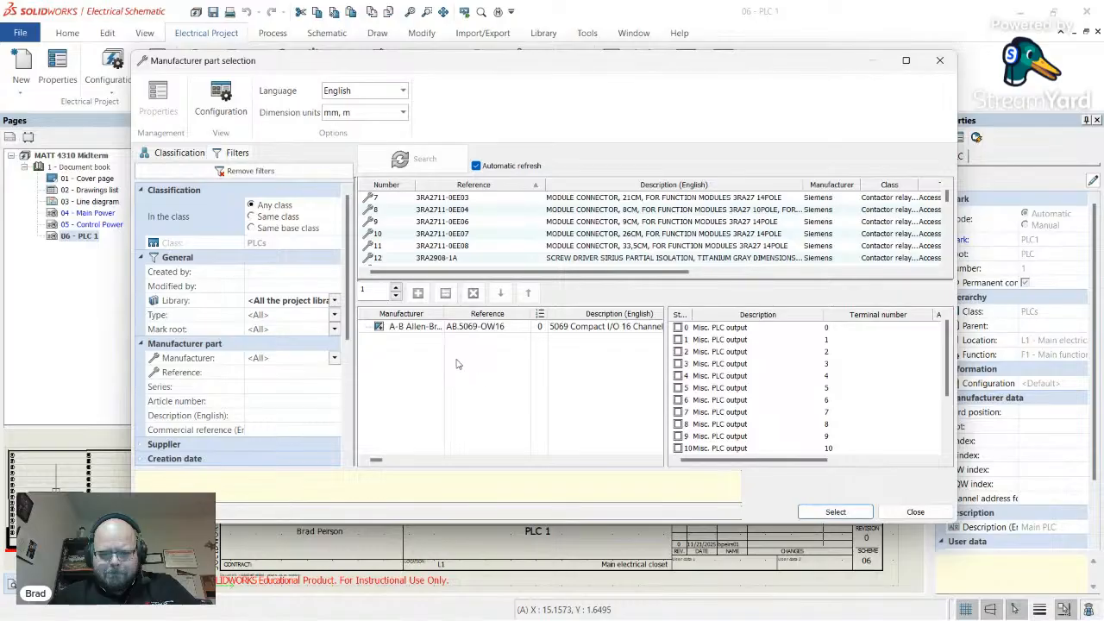
click(407, 330)
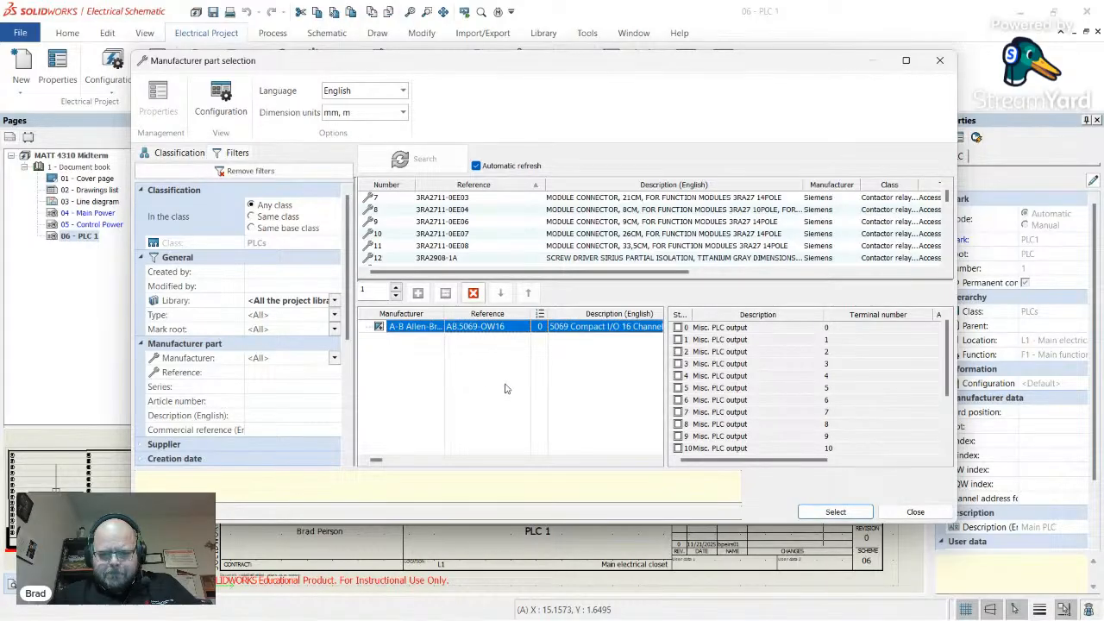
click(835, 513)
click(278, 238)
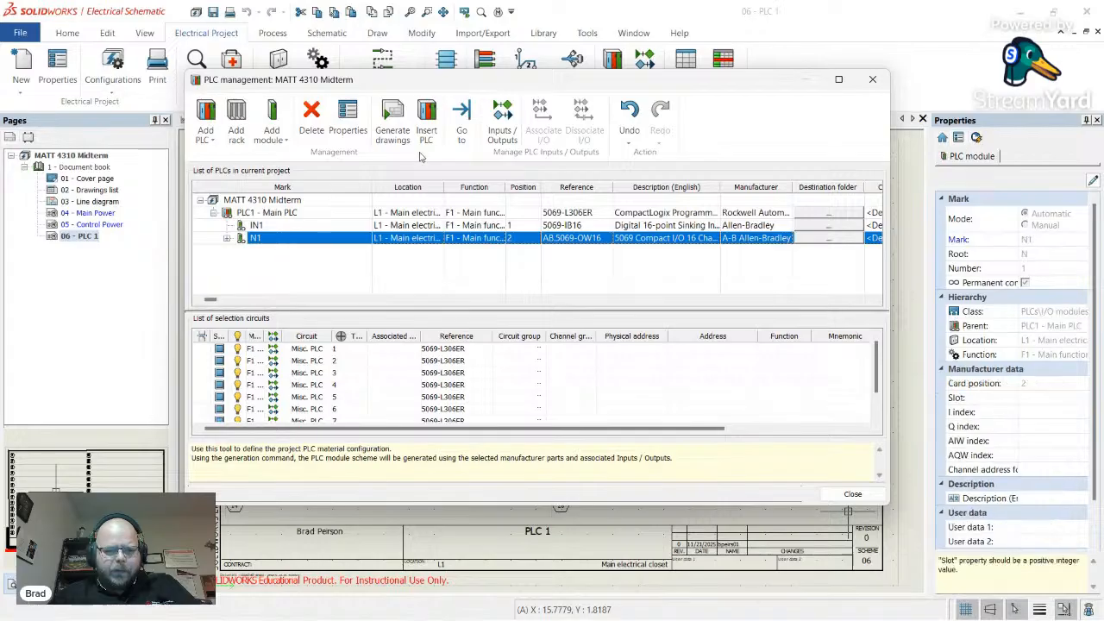
- Change the relay module's mark to OUT1 and review its output channels through 15
click(348, 120)
click(582, 161)
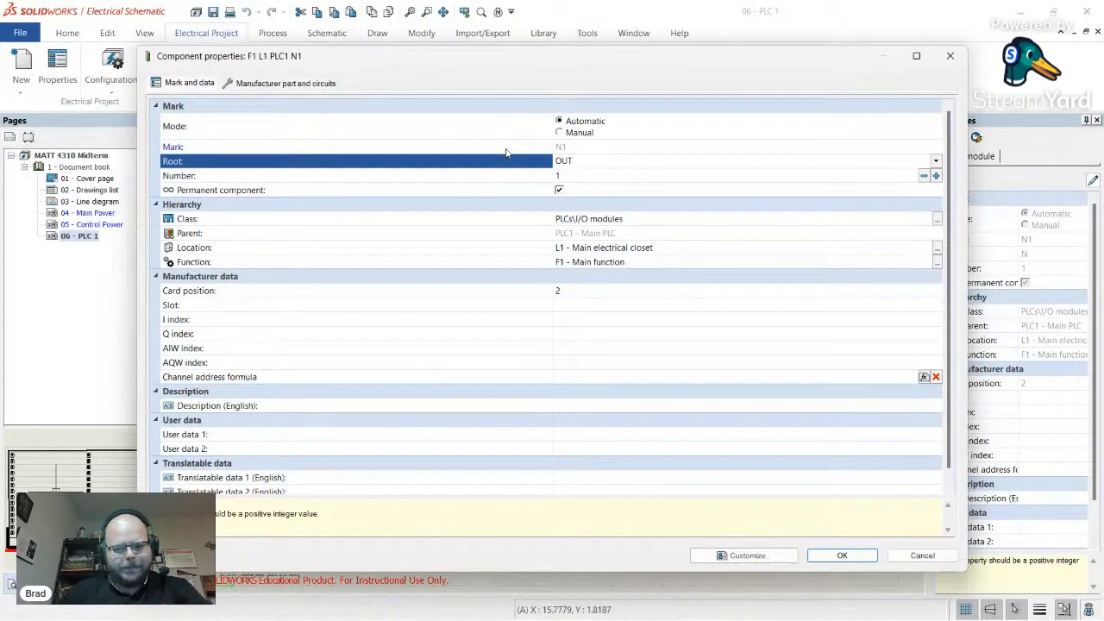
click(855, 555)
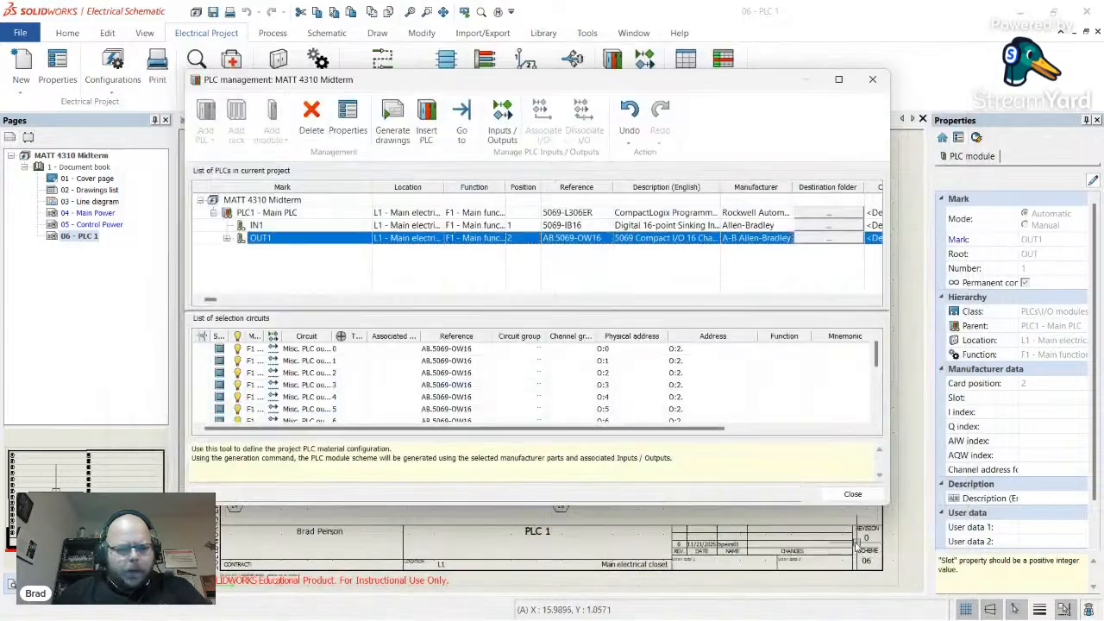
scroll(278, 372, up, 1)
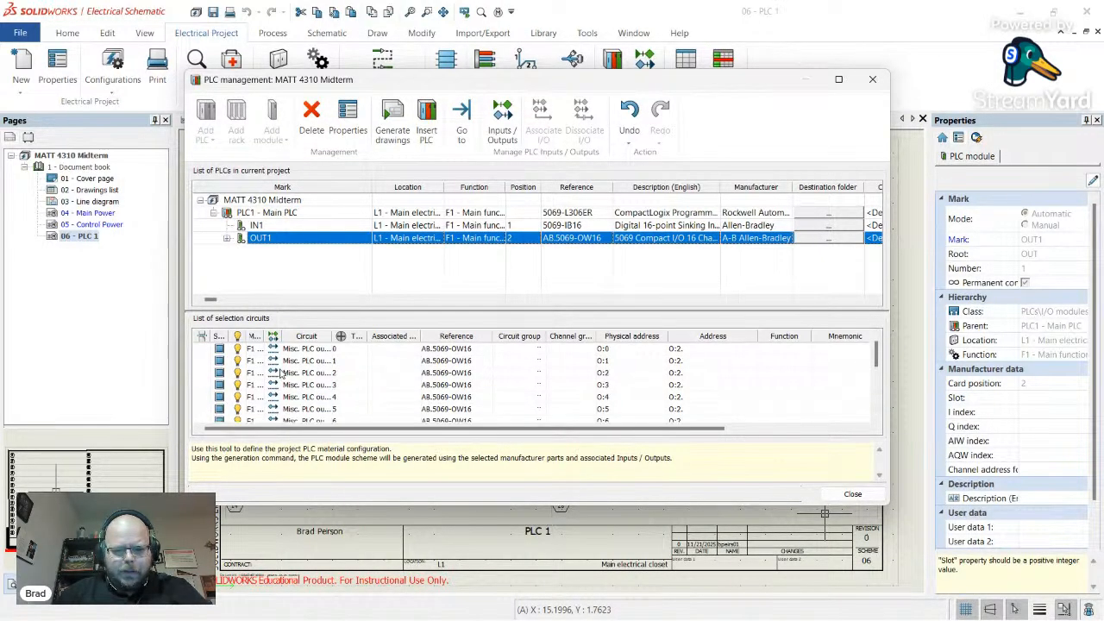
scroll(561, 416, down, 4)
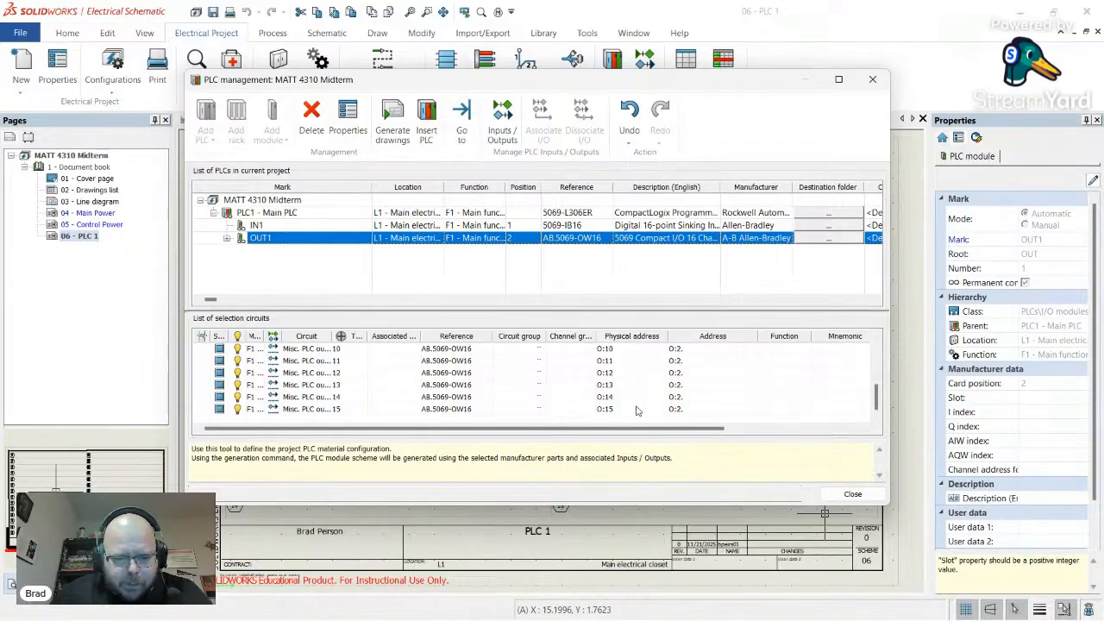
click(635, 410)
scroll(607, 408, up, 2)
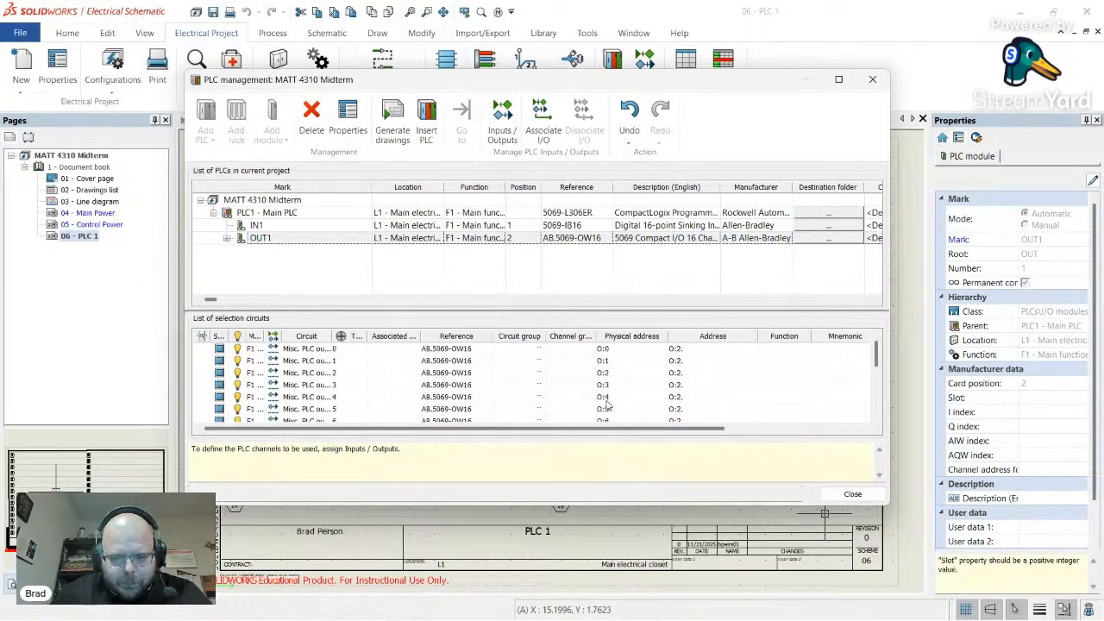
- Compare the channels with the 5069-OW16 wiring diagram, then delete OUT1 and its channels
key(alt+Tab)
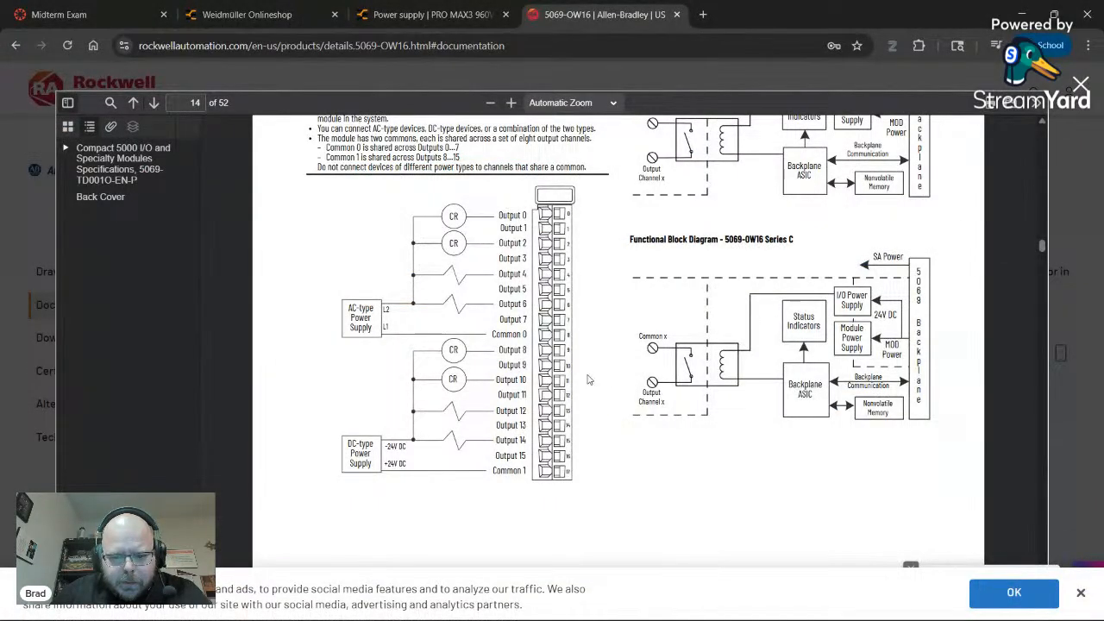
key(alt+Tab)
scroll(653, 387, down, 2)
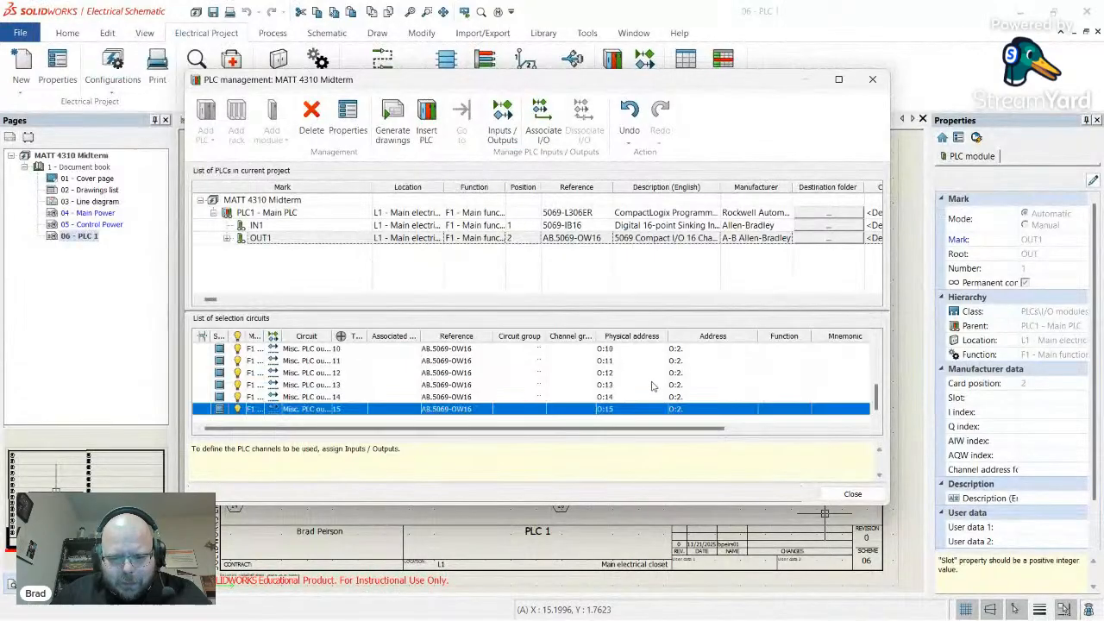
scroll(642, 398, up, 3)
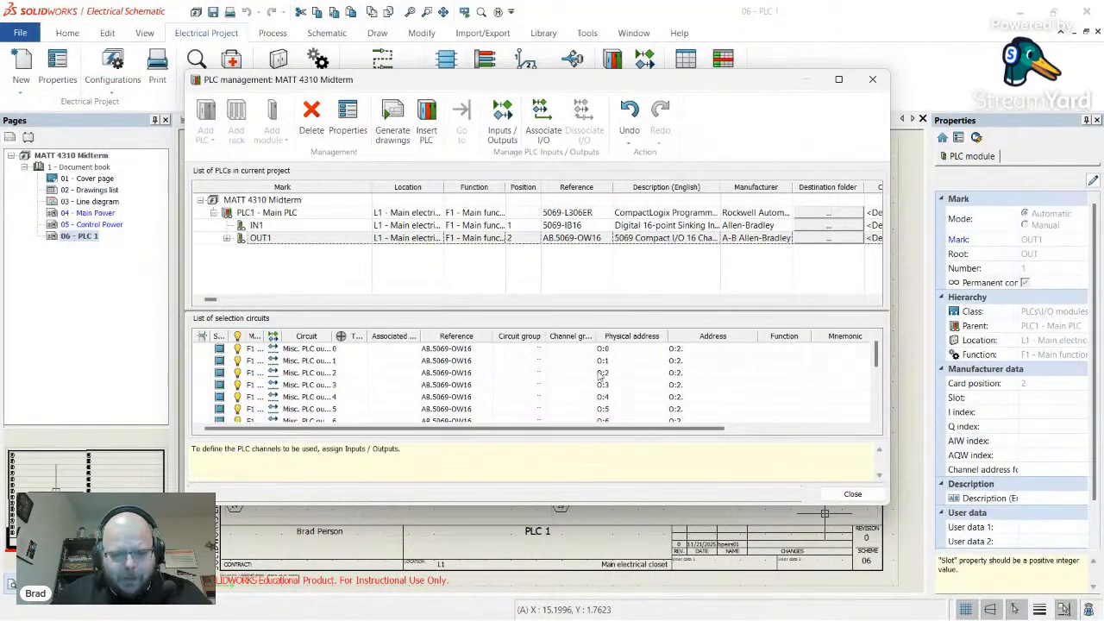
key(alt+Tab)
key(alt+Tab)
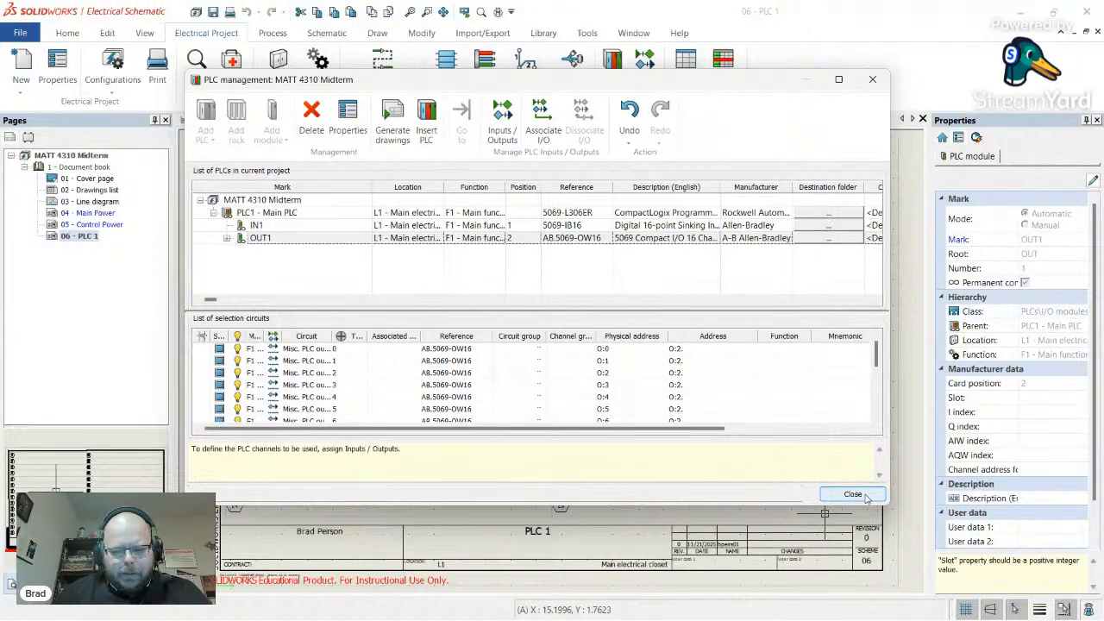
click(286, 238)
click(312, 118)
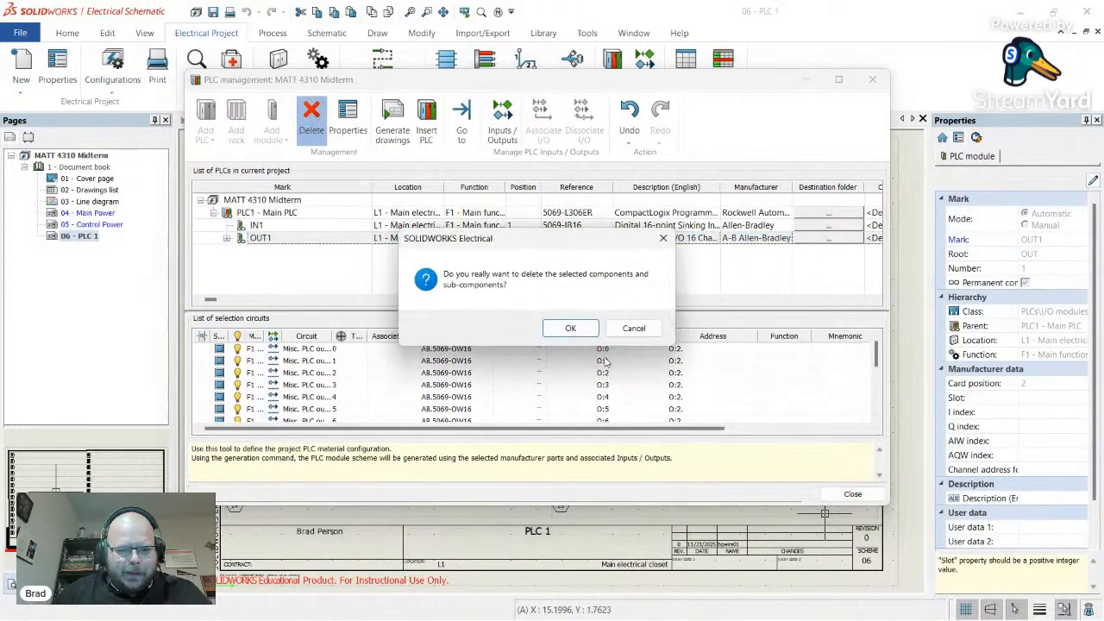
click(570, 328)
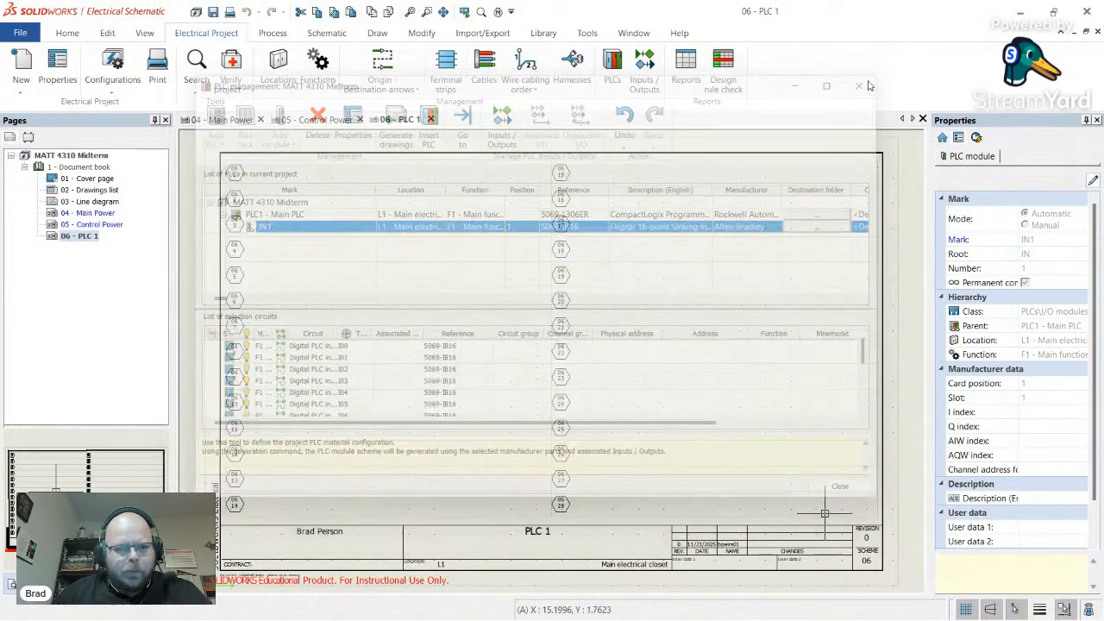
- Close PLC configuration and open manufacturer part management on the PLCs class
click(872, 80)
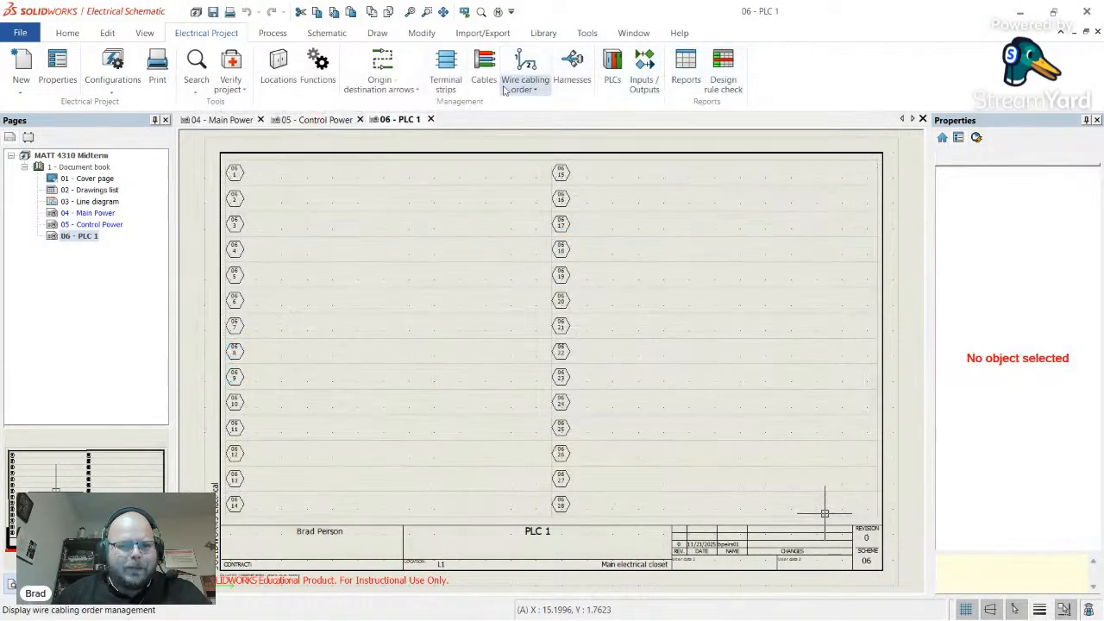
click(545, 35)
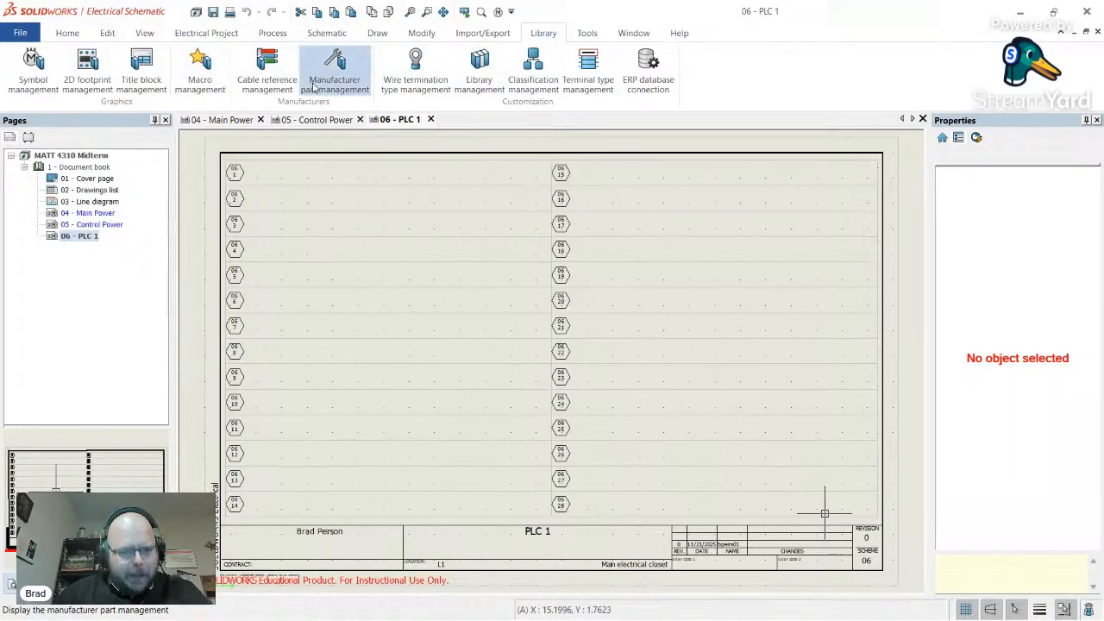
click(334, 73)
click(158, 411)
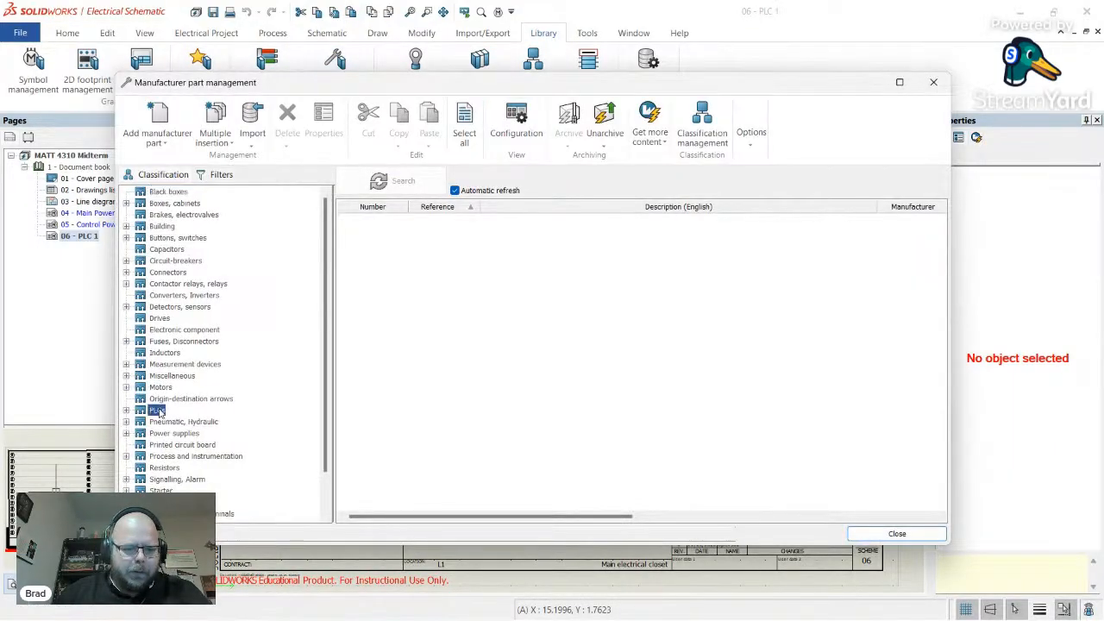
scroll(466, 343, down, 7)
scroll(466, 342, down, 20)
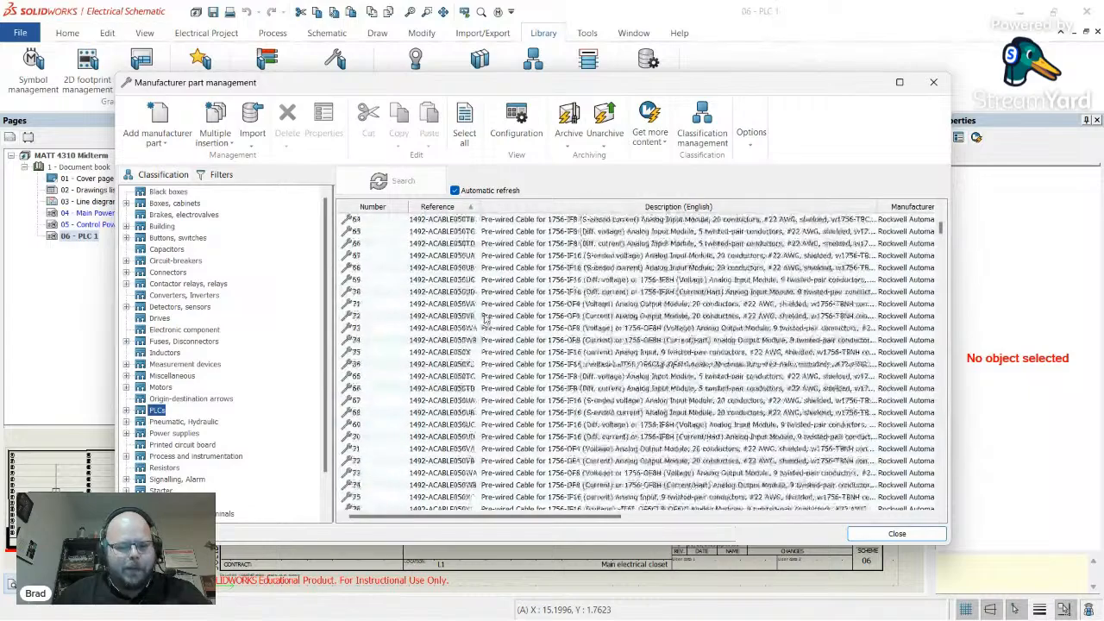
drag(941, 239, 467, 265)
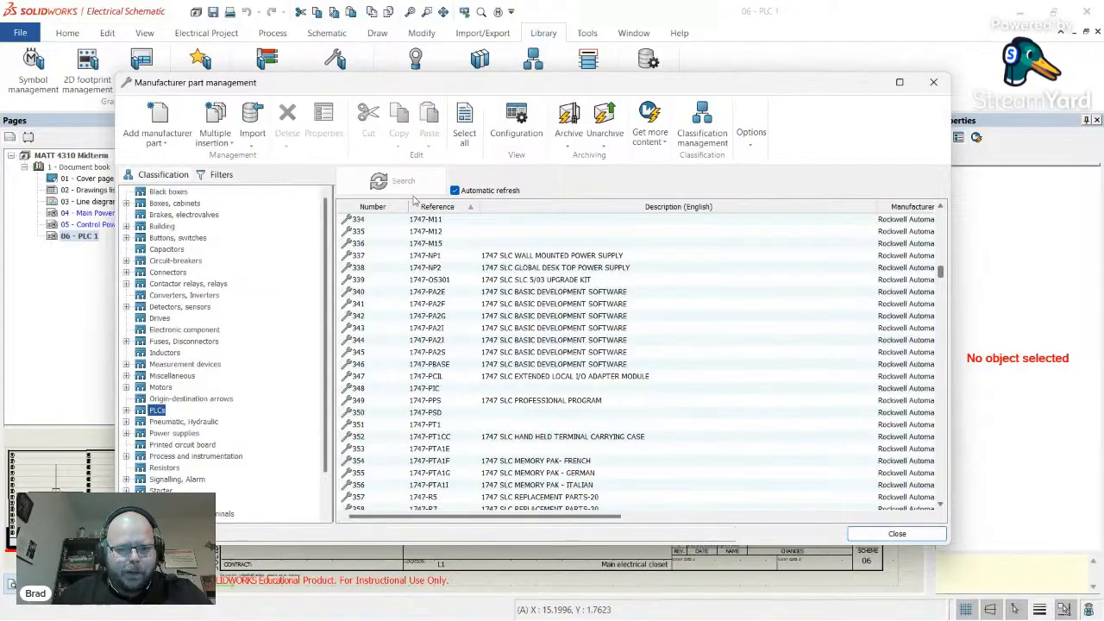
- Filter the PLC parts by reference 5069 and select 5069-IB16
click(222, 175)
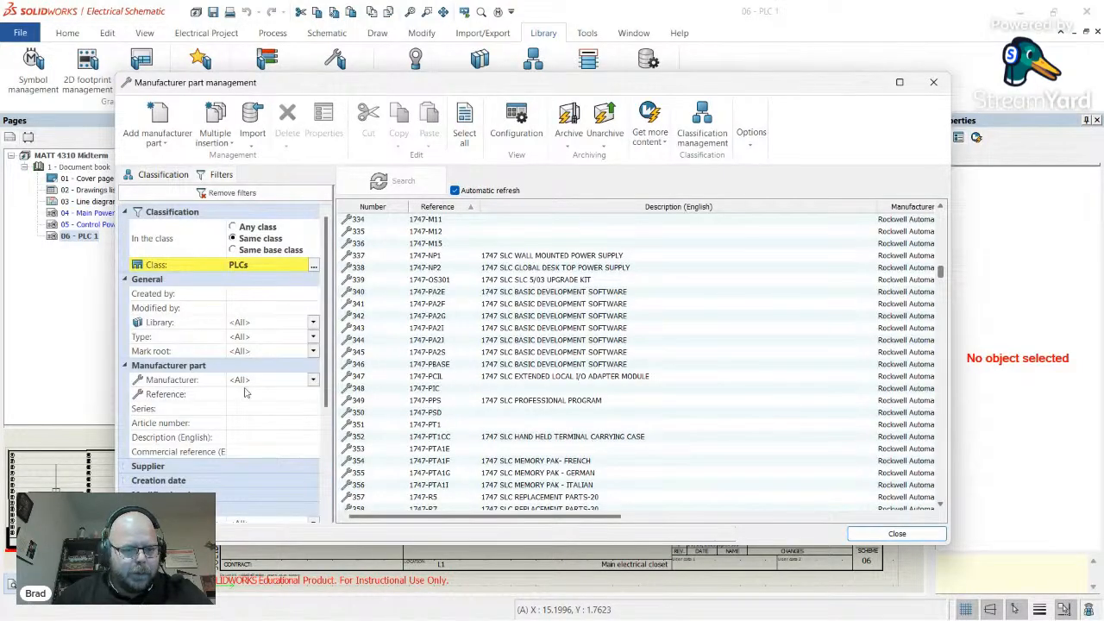
click(252, 397)
text(5069)
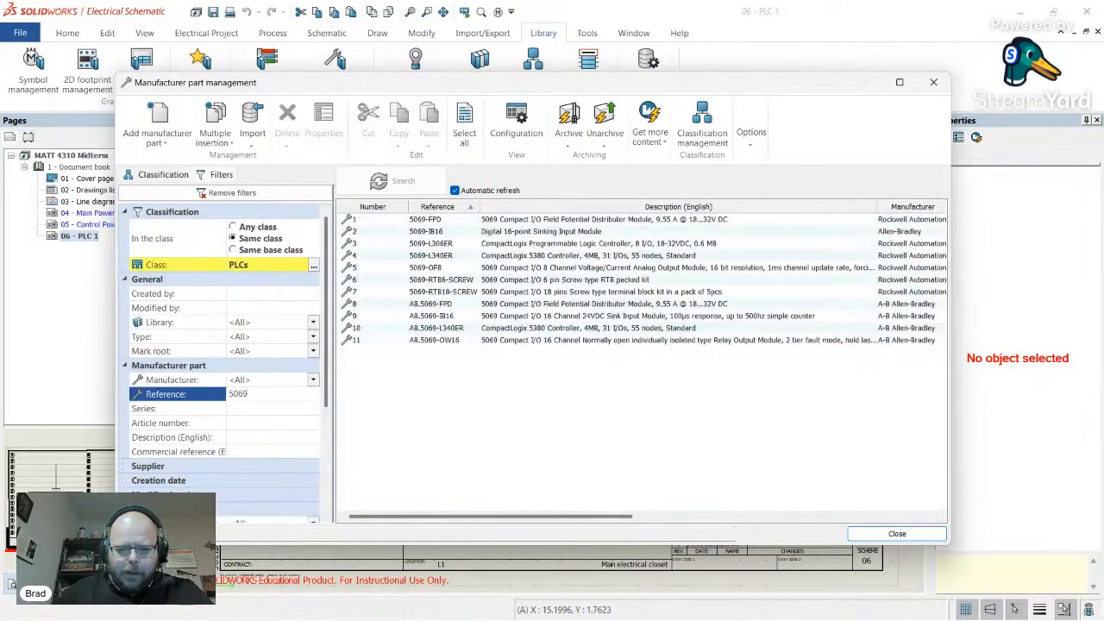
click(456, 341)
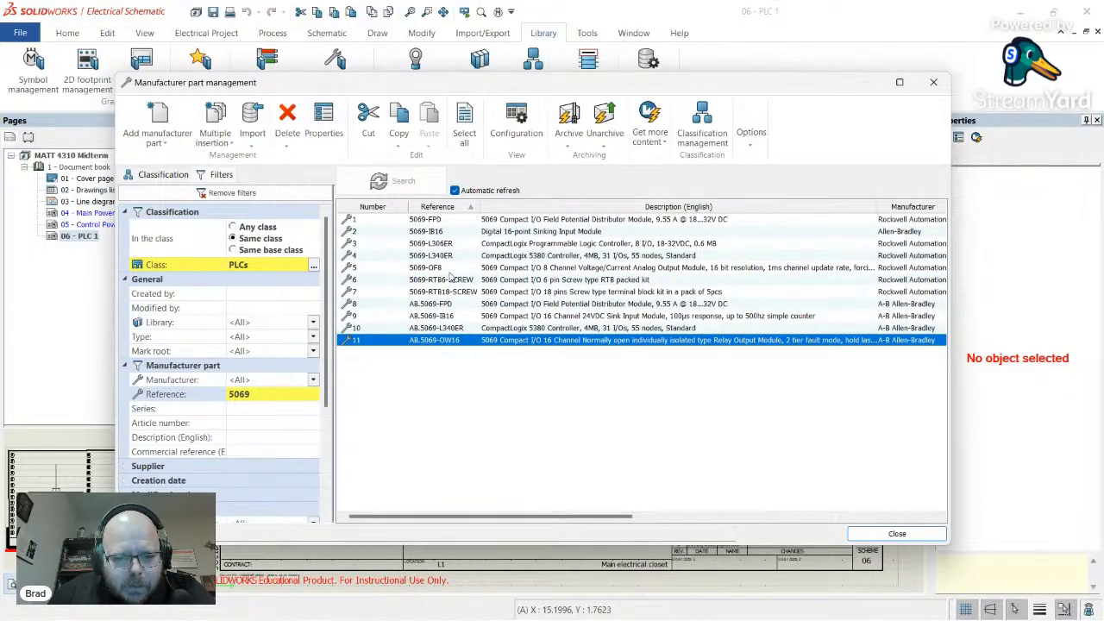
click(443, 235)
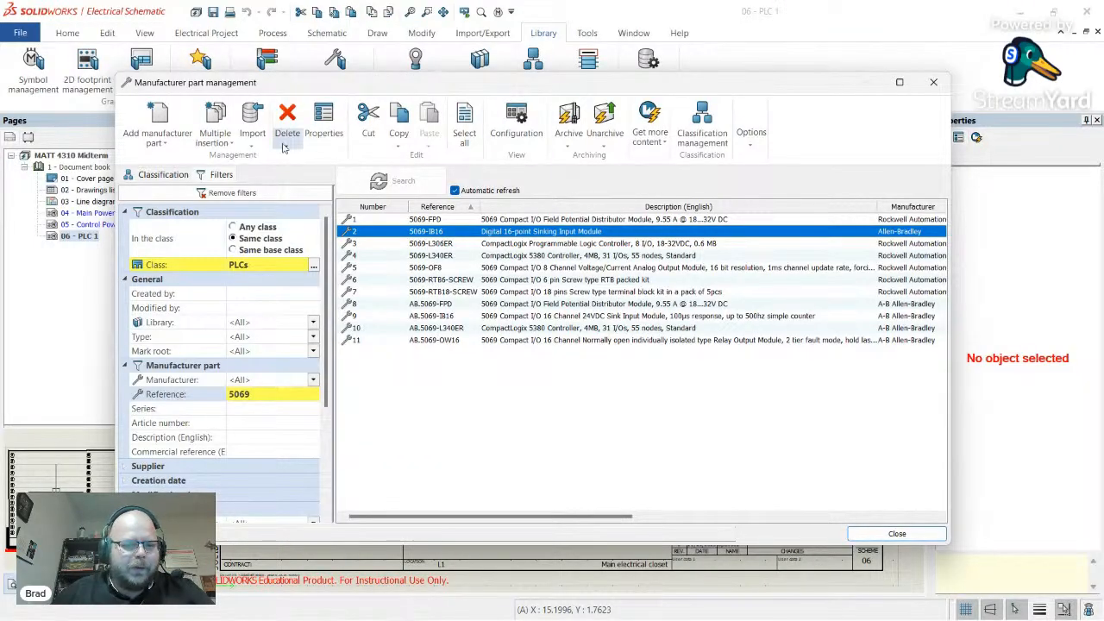
- Open the 5069-IB16 part's properties and change its reference to 5069-OB16
double_click(503, 229)
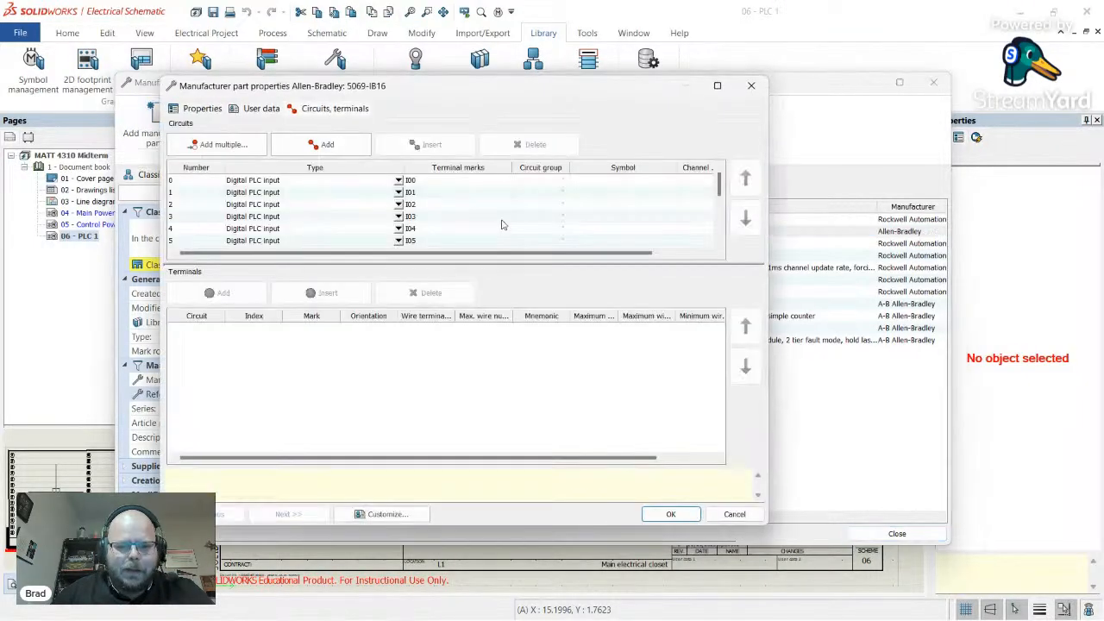
click(195, 109)
scroll(366, 333, down, 5)
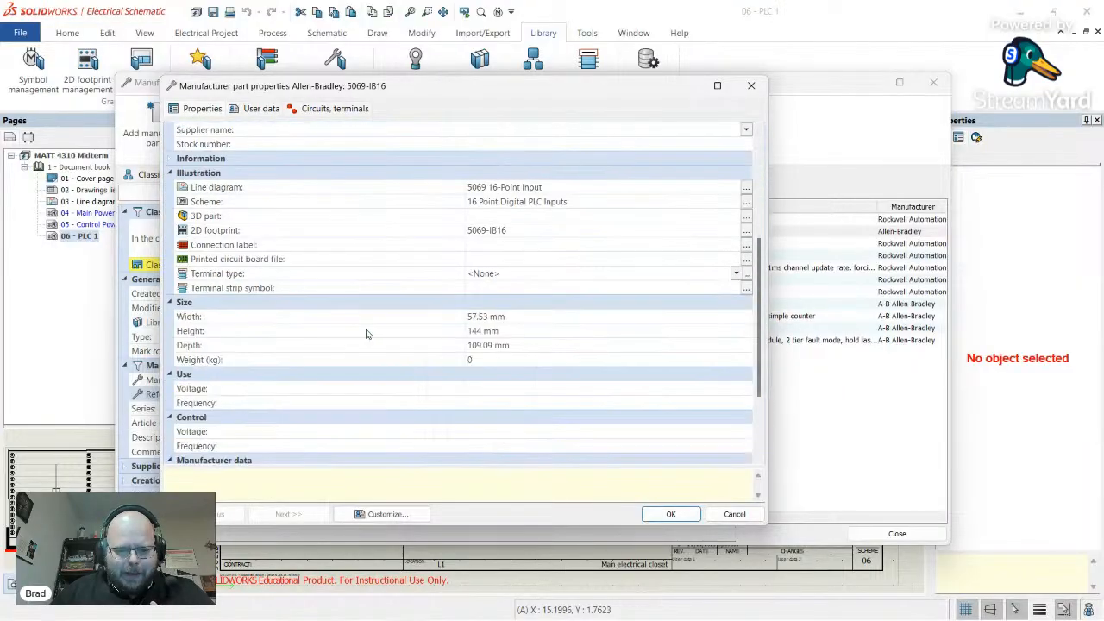
scroll(369, 332, up, 5)
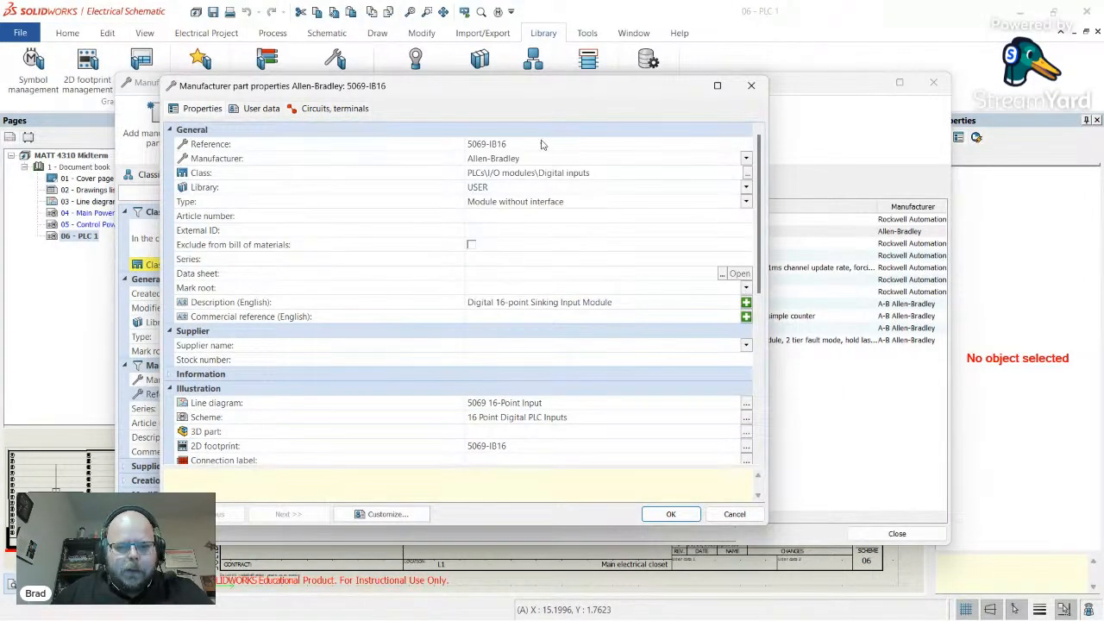
click(496, 144)
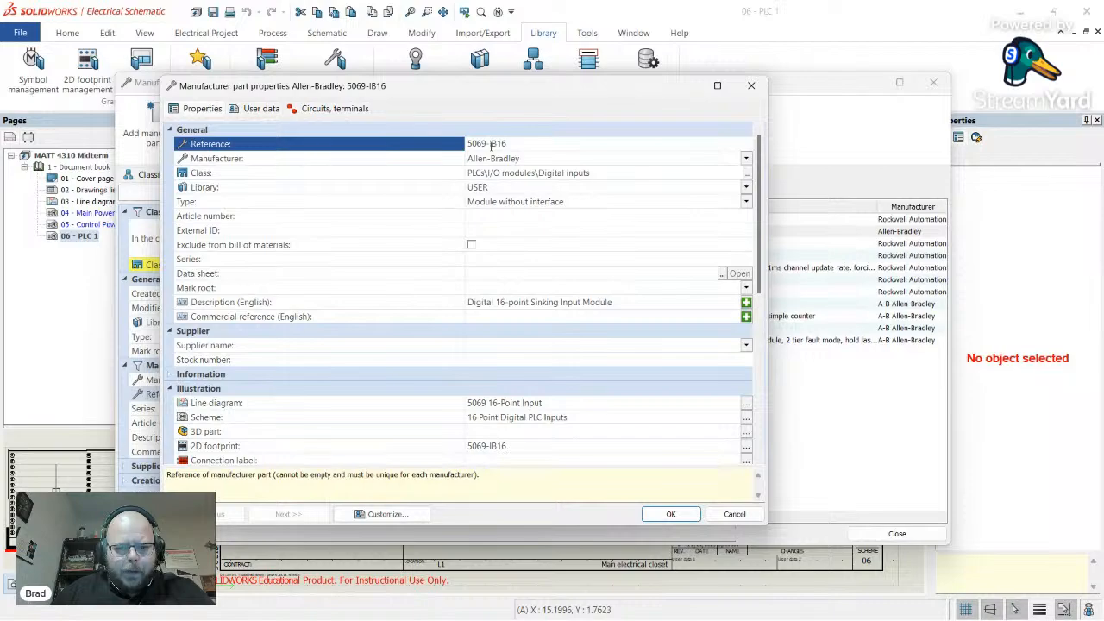
key(BackSpace)
text(O)
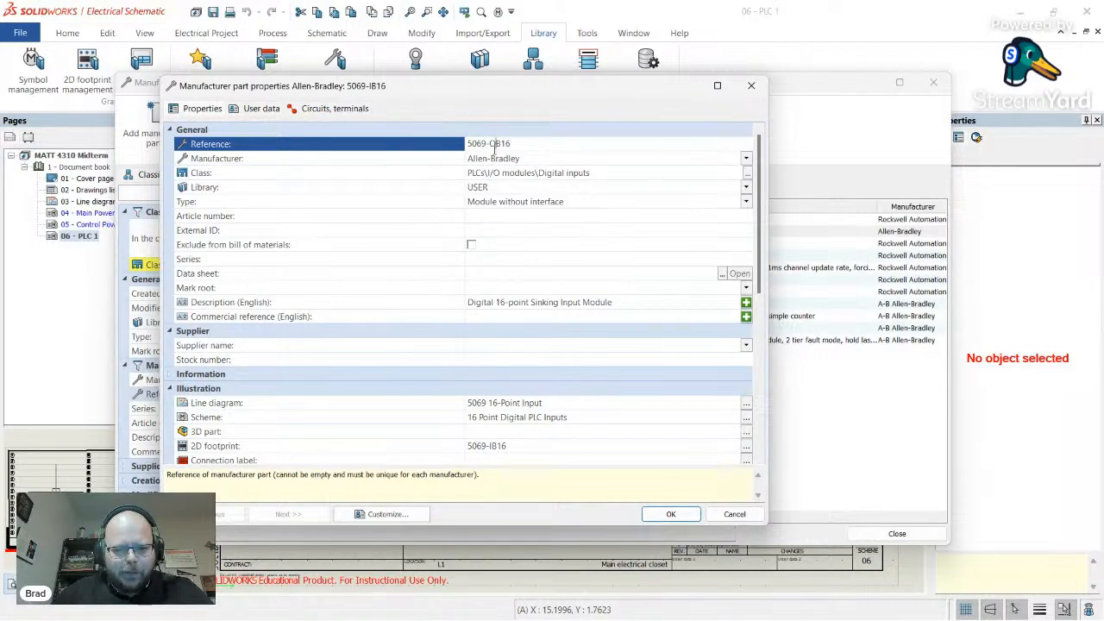
- Set the class to Digital output and replace 'Sinking Input' with 'Sourcing Output' in the description
click(747, 172)
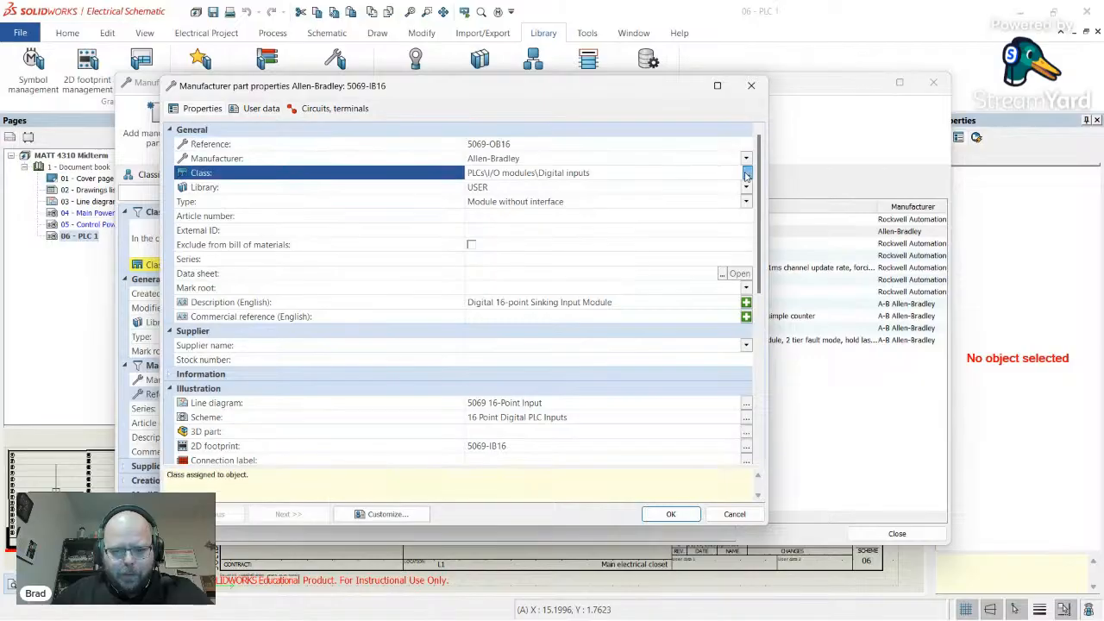
click(481, 473)
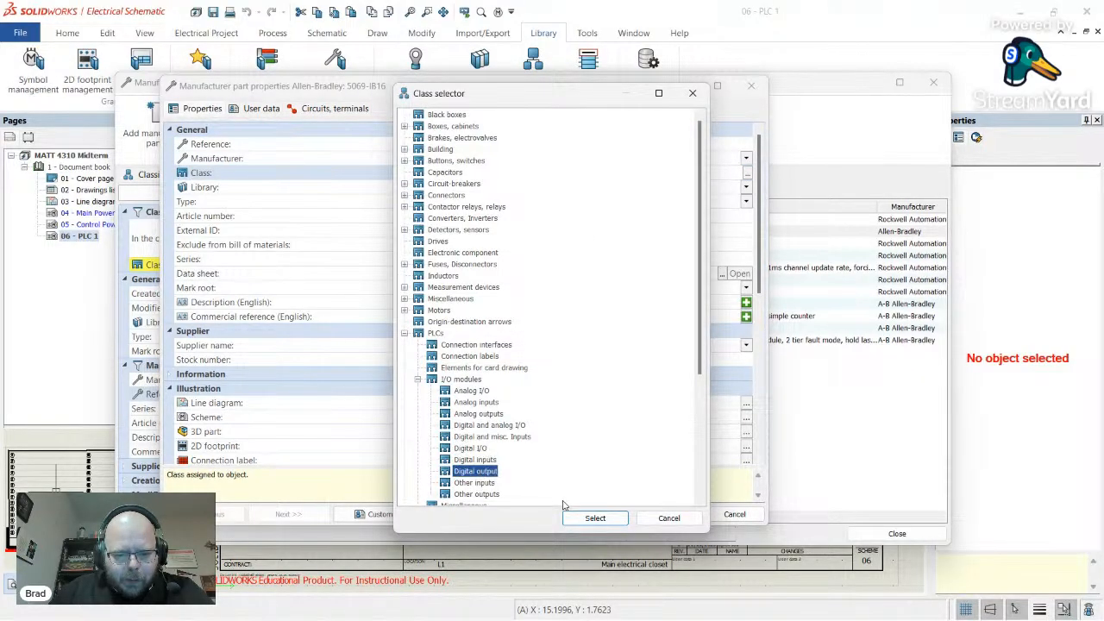
click(594, 518)
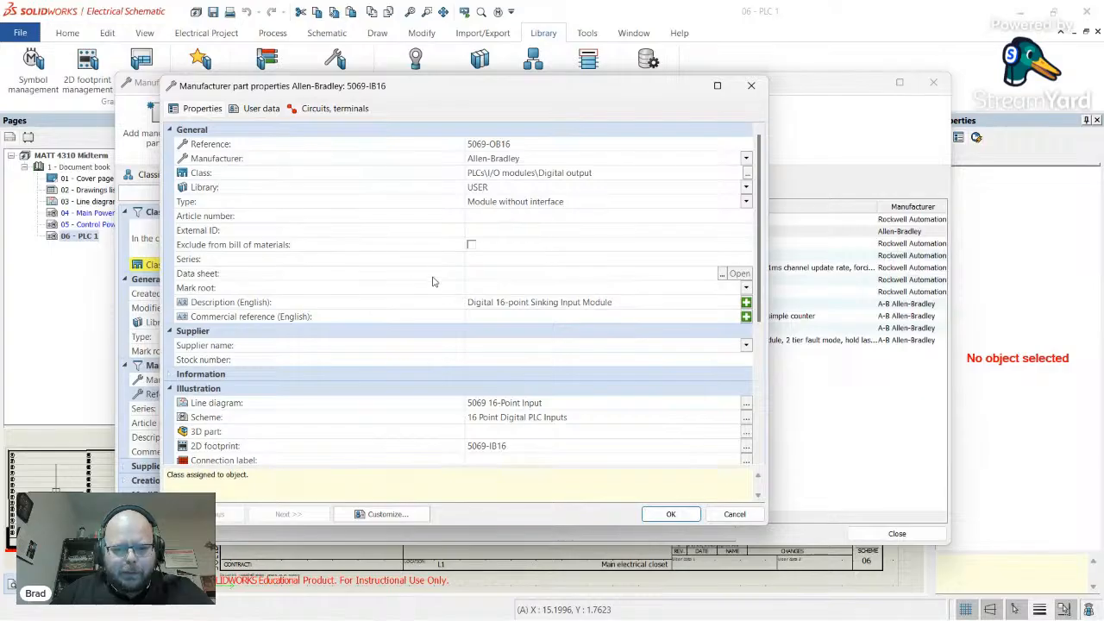
scroll(431, 301, down, 1)
click(565, 260)
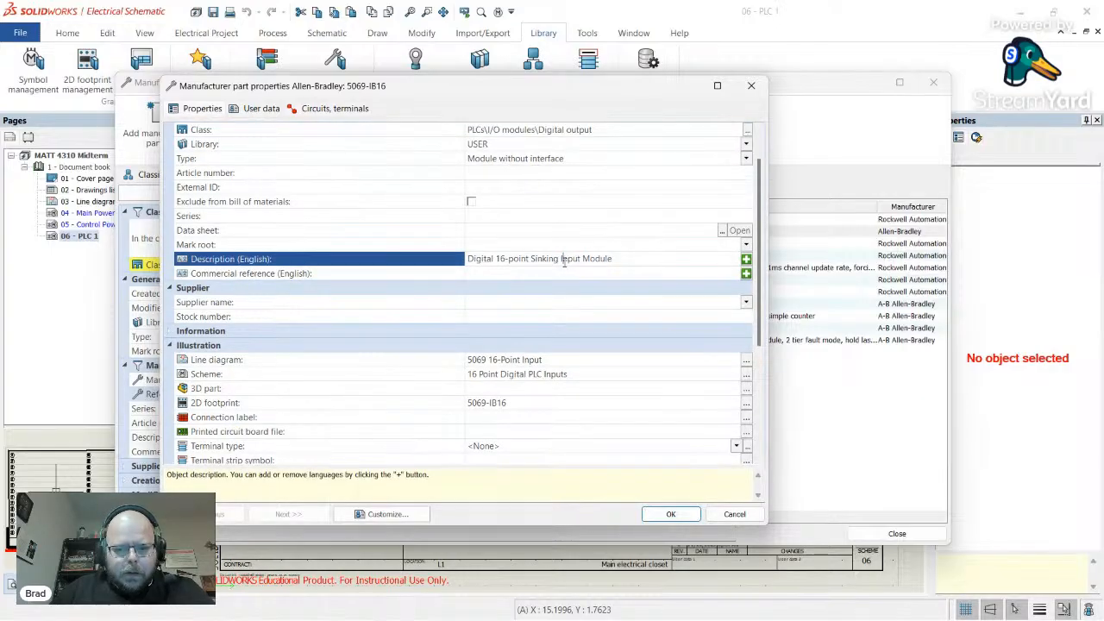
drag(541, 259, 582, 259)
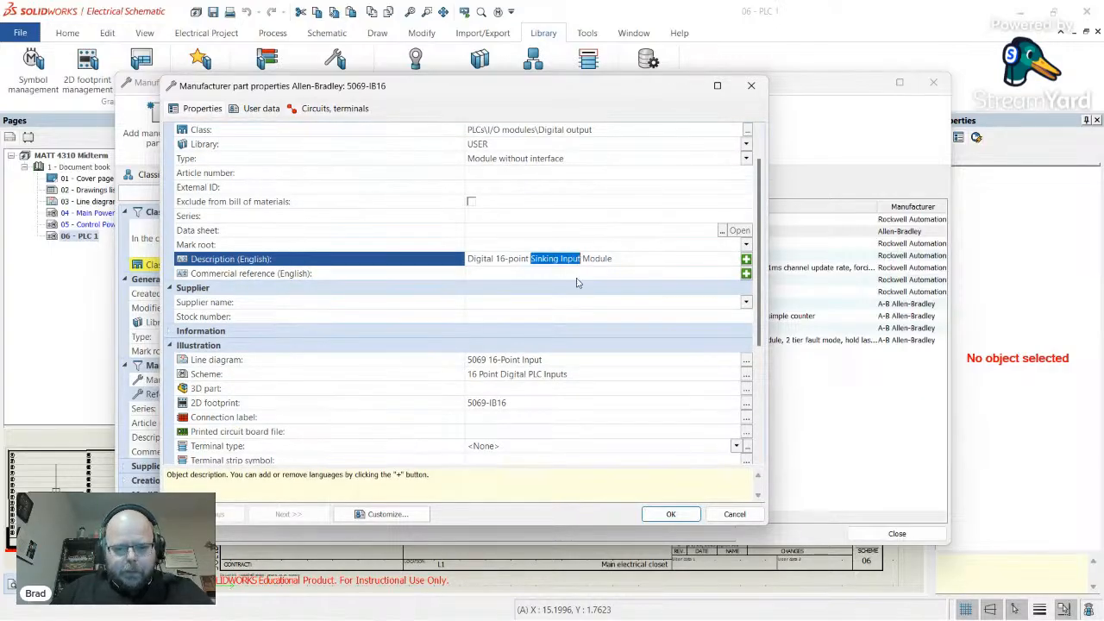
text(Sourcing Ou)
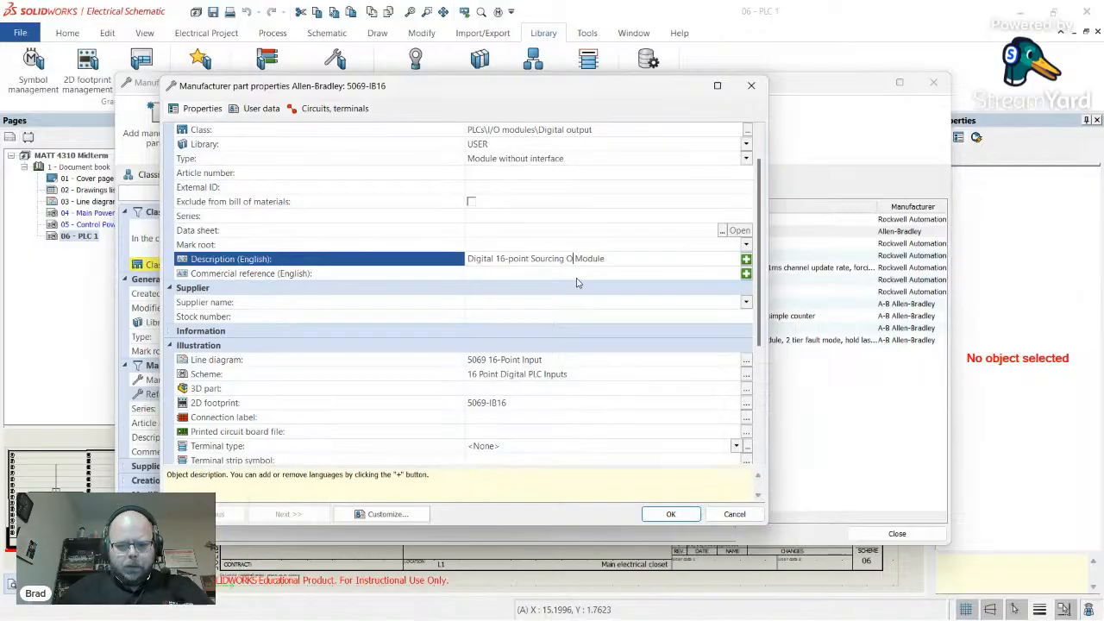
text(tput)
- Check the 5069-OB16 Digital 16-point Sourcing Output heading on datasheet page 12
key(alt+Tab)
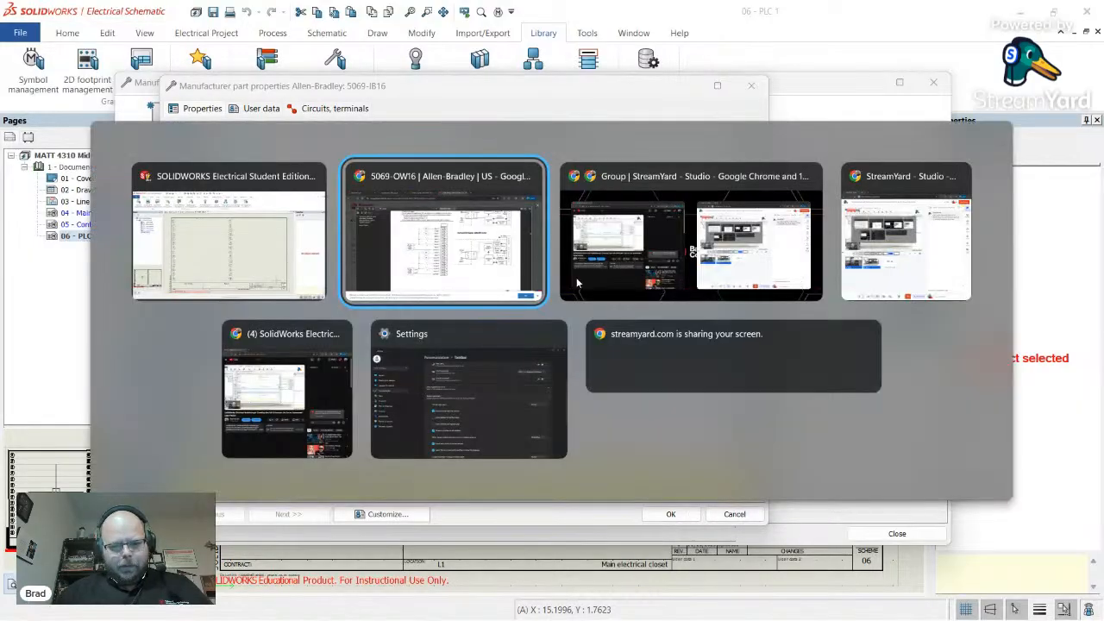
scroll(371, 272, down, 15)
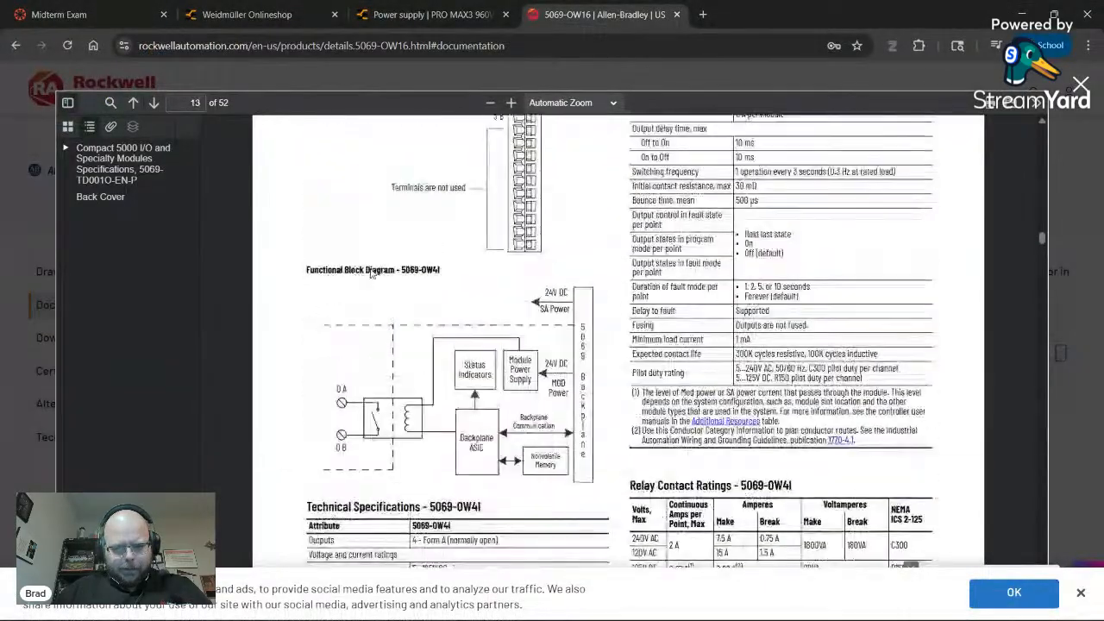
scroll(371, 273, up, 10)
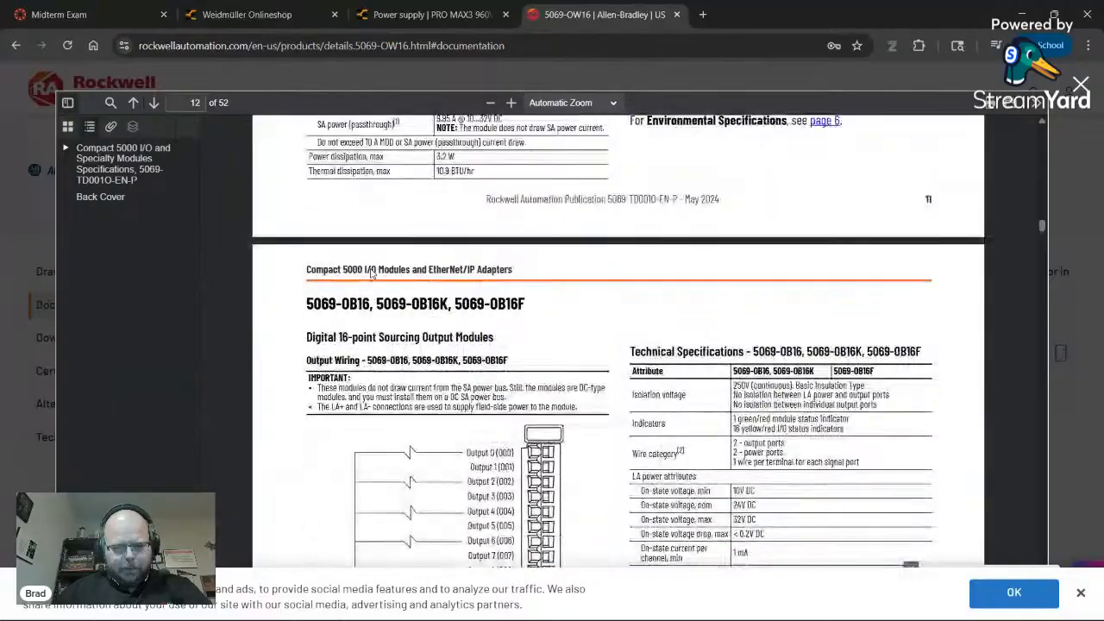
scroll(371, 270, down, 1)
double_click(399, 265)
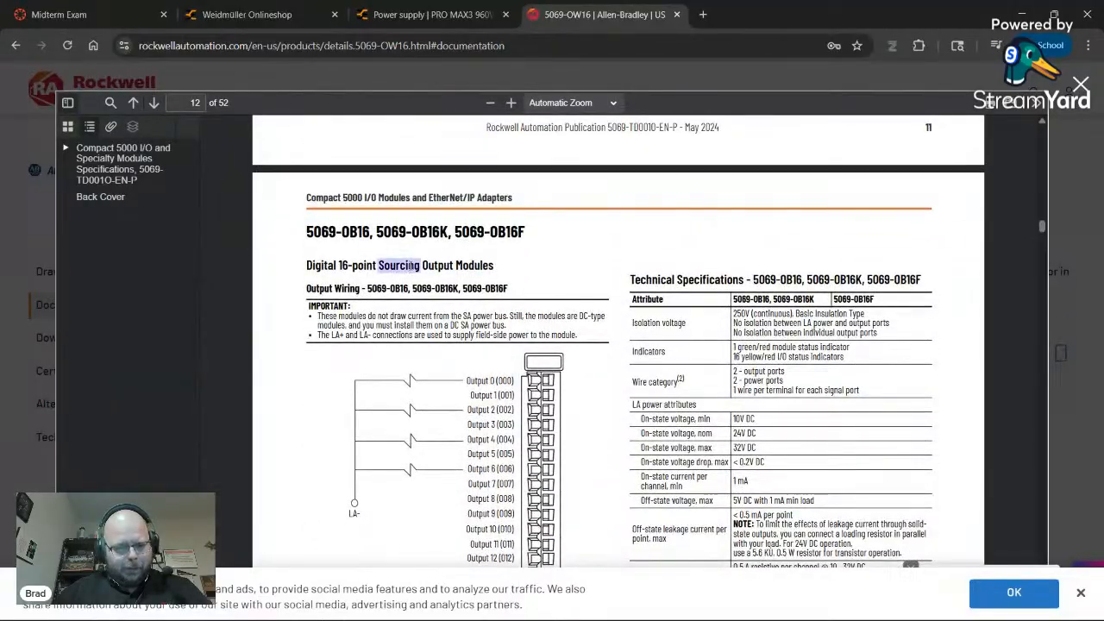
key(alt+Tab)
- Clear the part's Line diagram and Scheme symbol values
scroll(390, 308, down, 2)
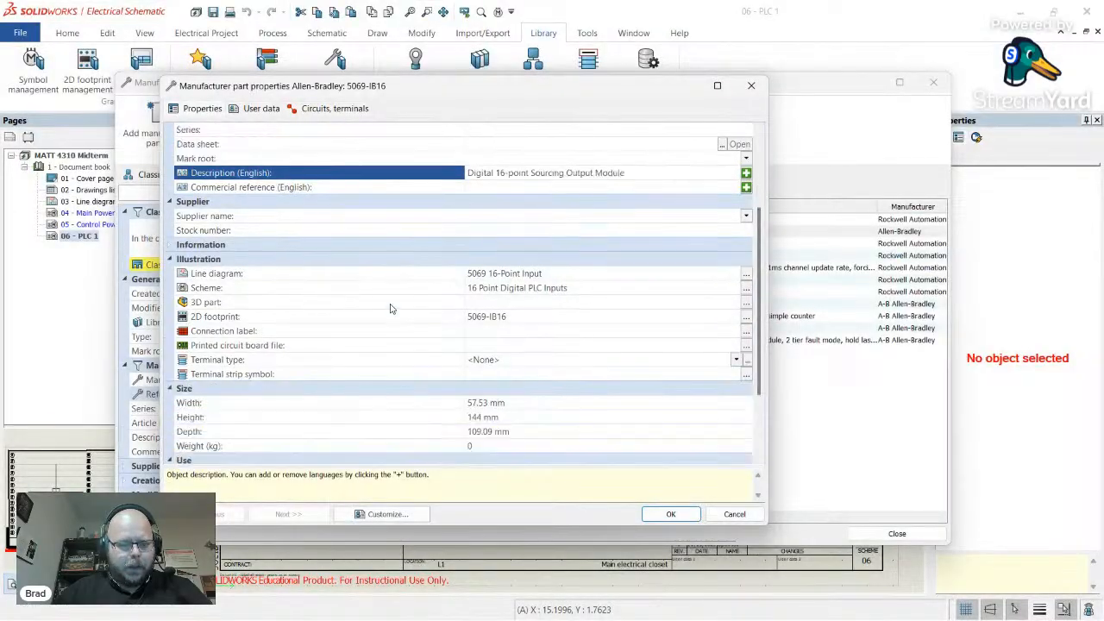
click(545, 274)
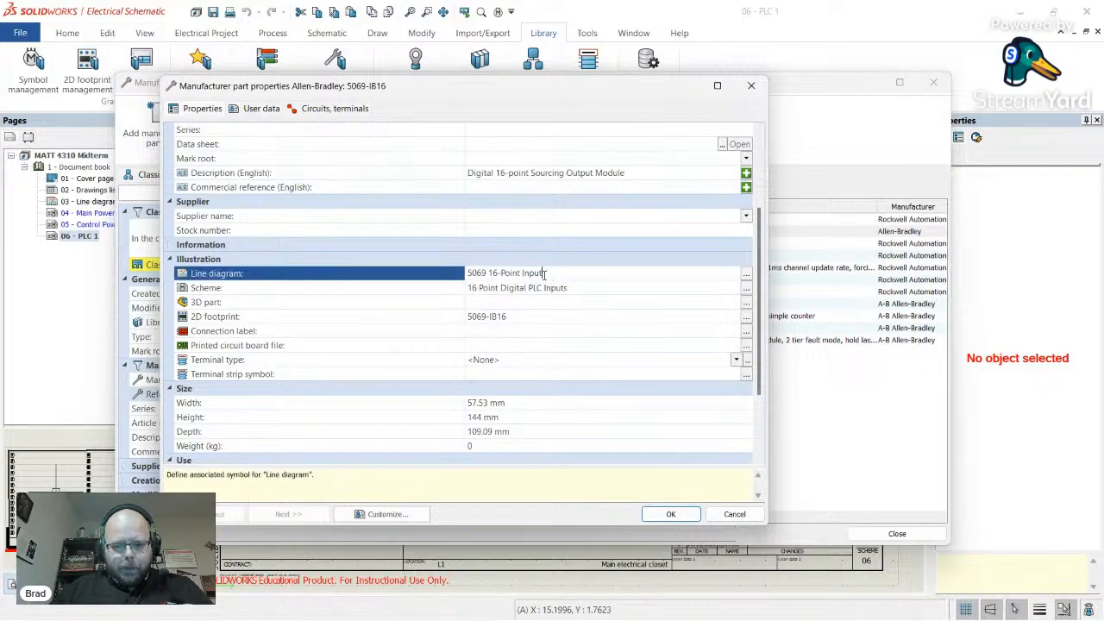
click(555, 273)
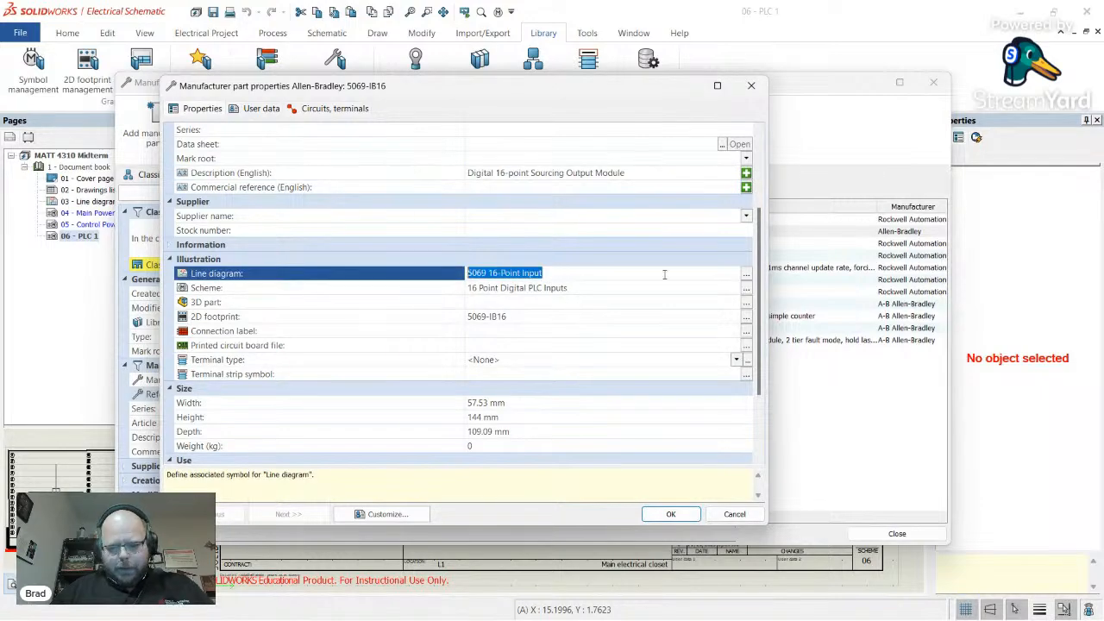
key(Delete)
click(590, 289)
drag(592, 288, 384, 288)
key(Delete)
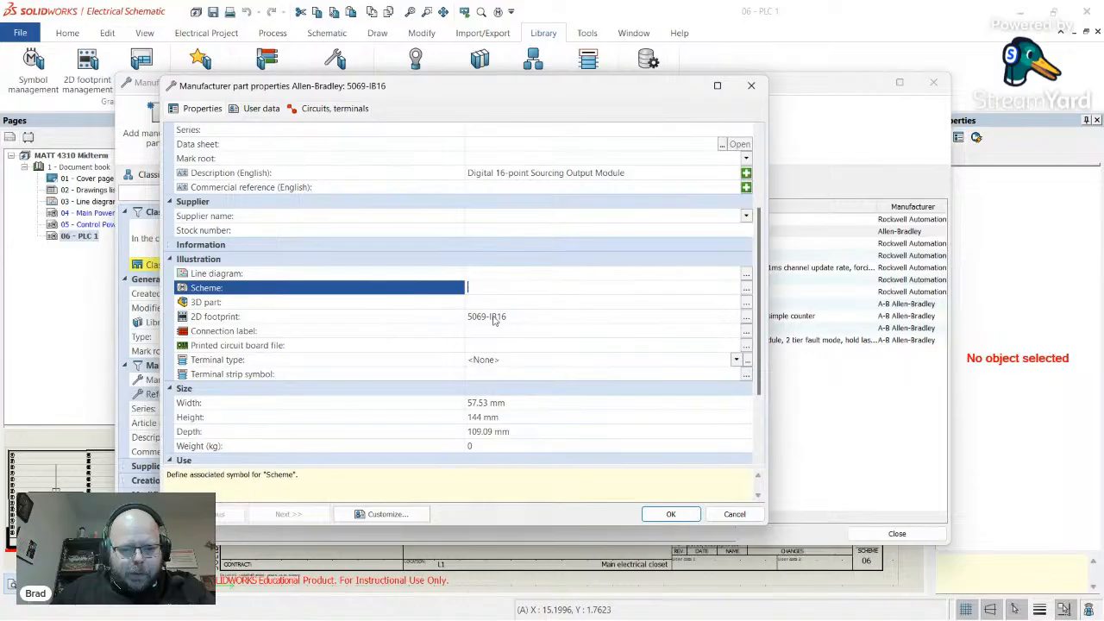
- Keep the 2D footprint as 5069-IB16 and view the part's circuits and terminals
click(515, 316)
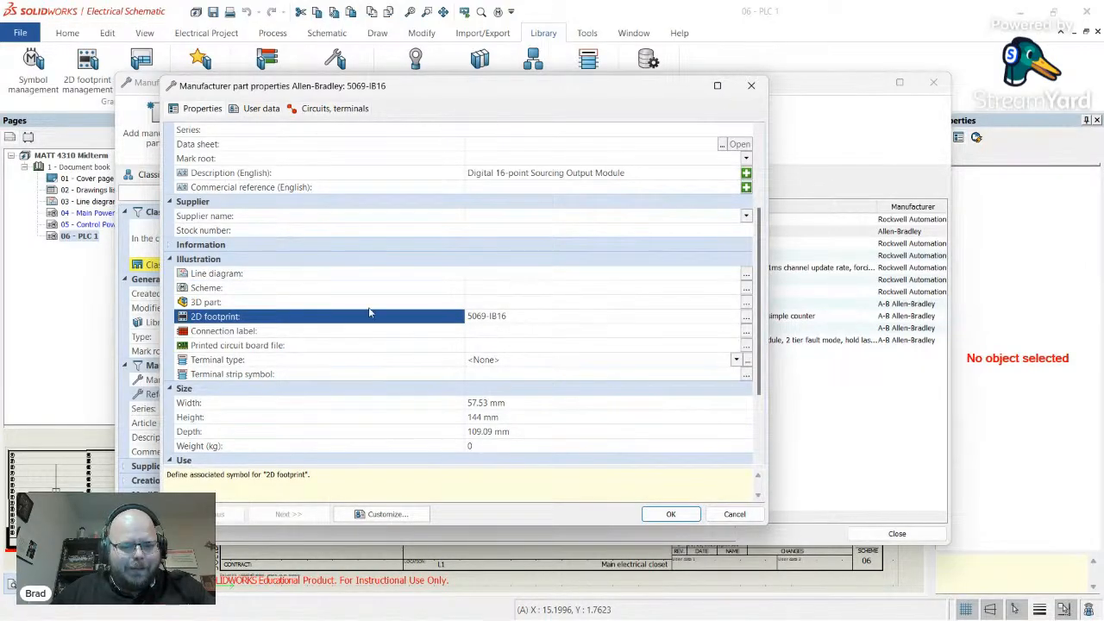
scroll(406, 355, down, 3)
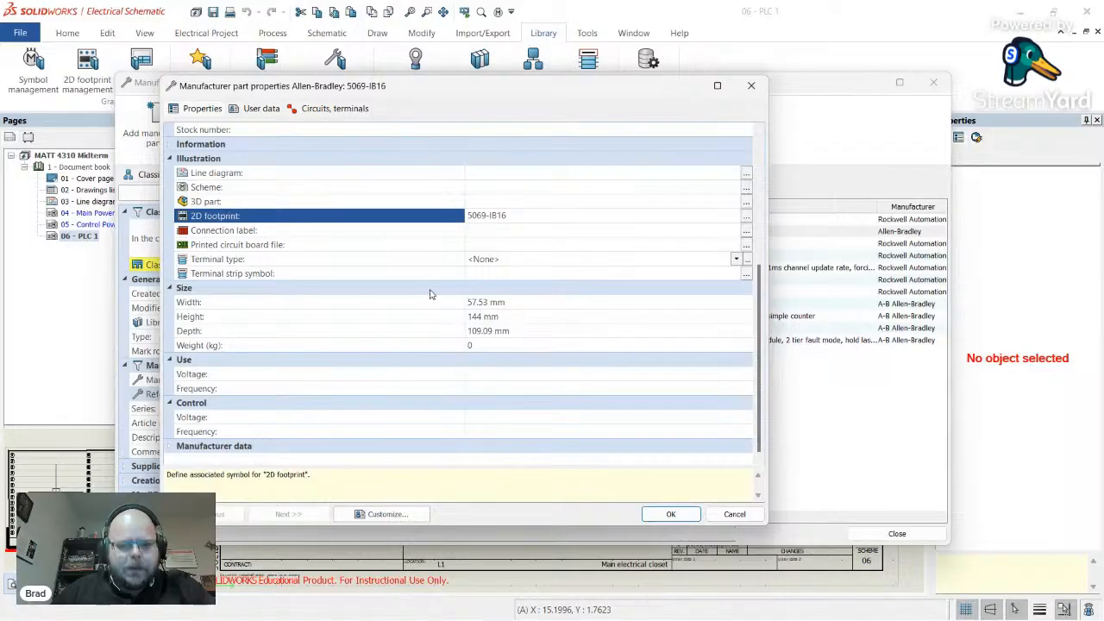
scroll(479, 255, up, 6)
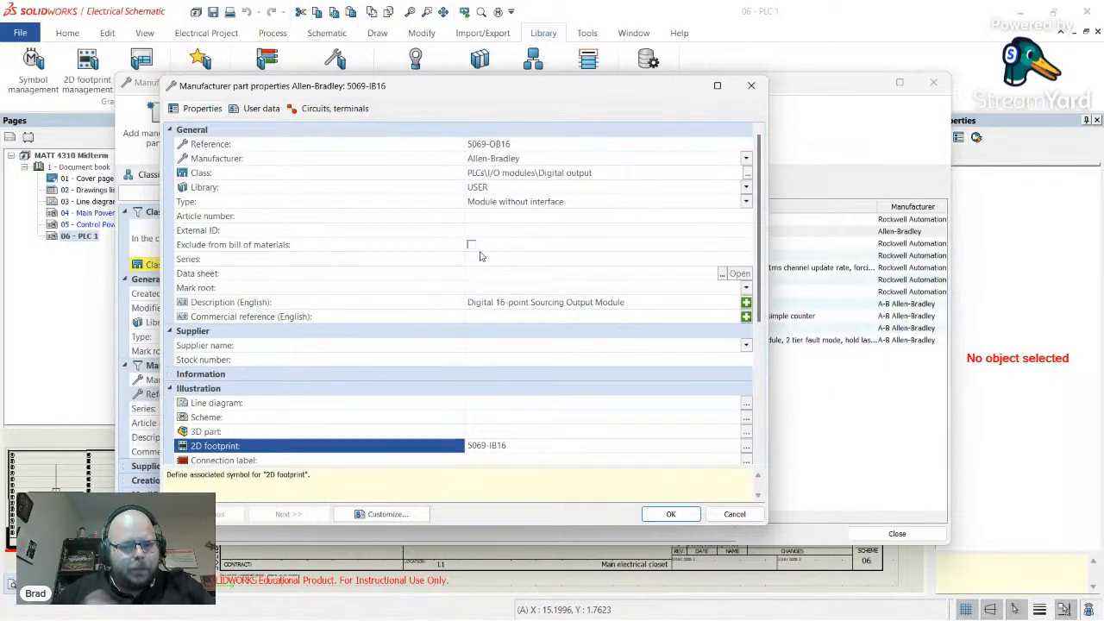
click(317, 111)
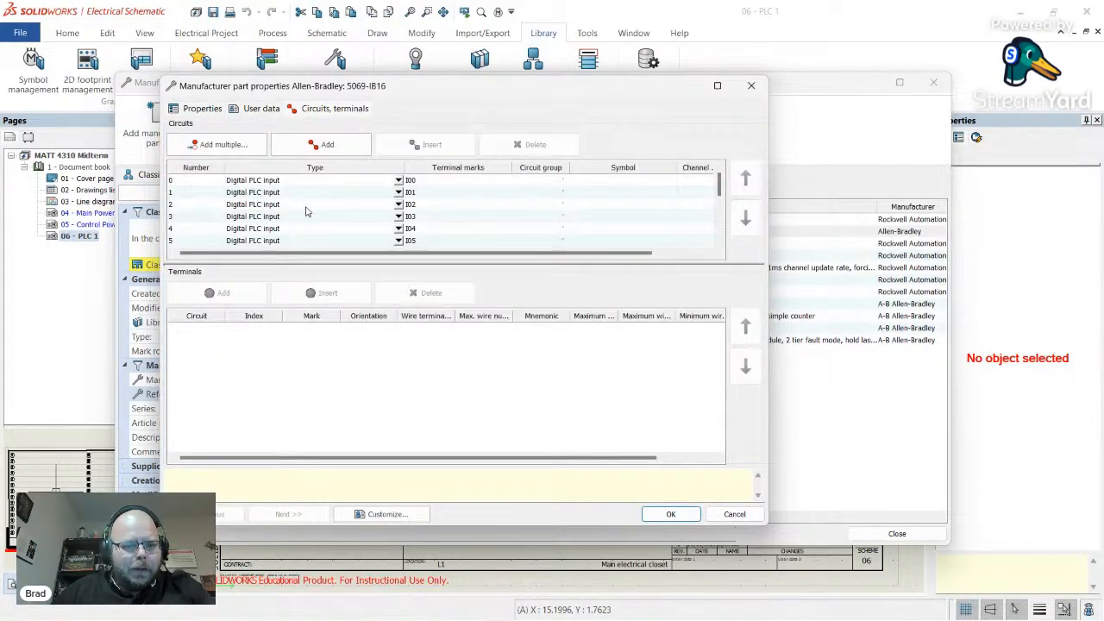
- Change circuit 0's type from Digital PLC input to Digital PLC output
scroll(341, 202, down, 3)
scroll(341, 202, up, 3)
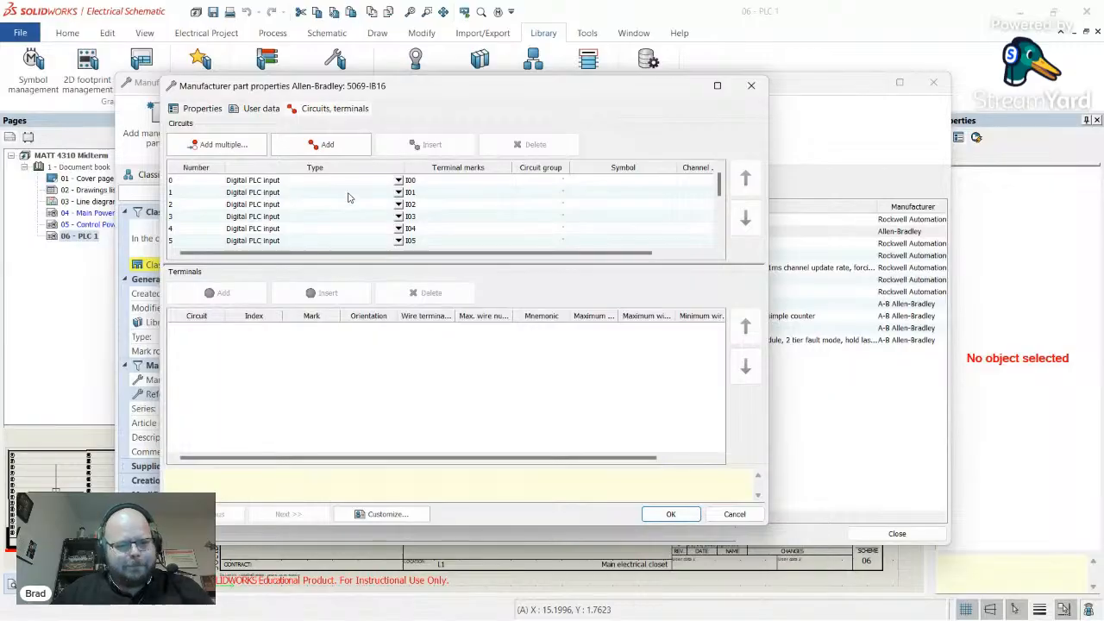
click(291, 181)
click(298, 259)
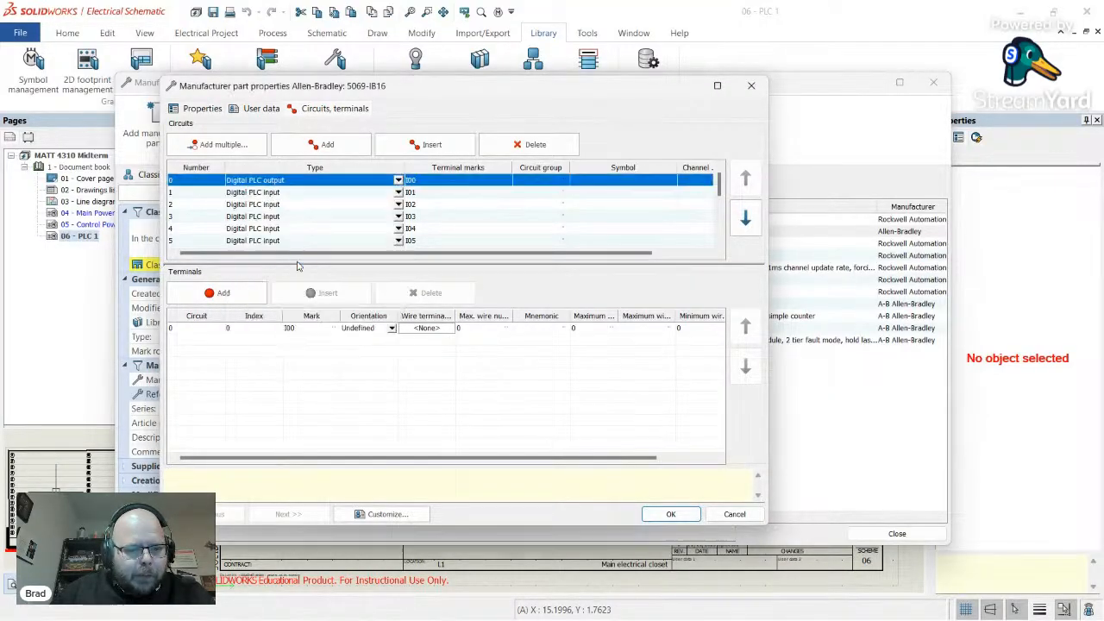
- Select circuits 1 through 15 together and set their type to Digital PLC output
click(309, 191)
scroll(201, 236, down, 3)
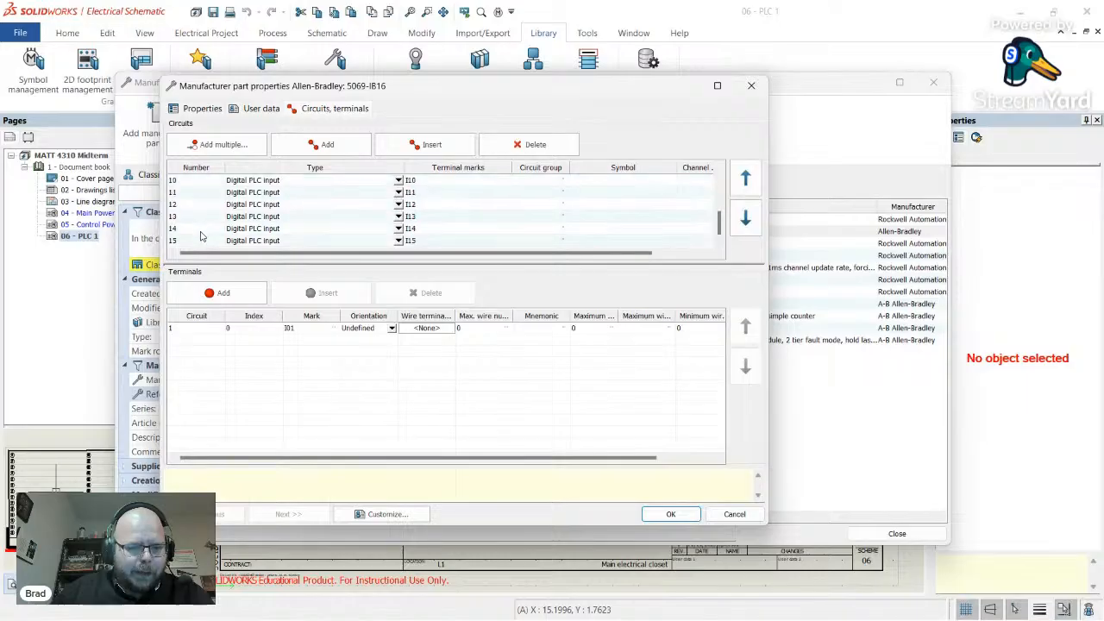
shift+click(200, 242)
scroll(264, 221, up, 4)
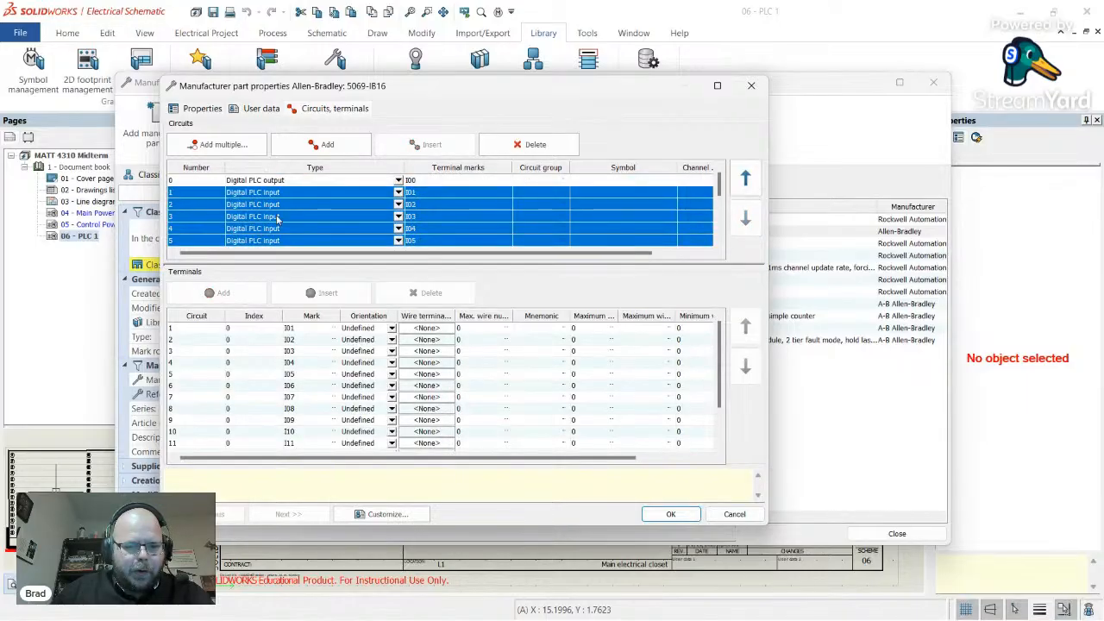
click(399, 192)
click(259, 274)
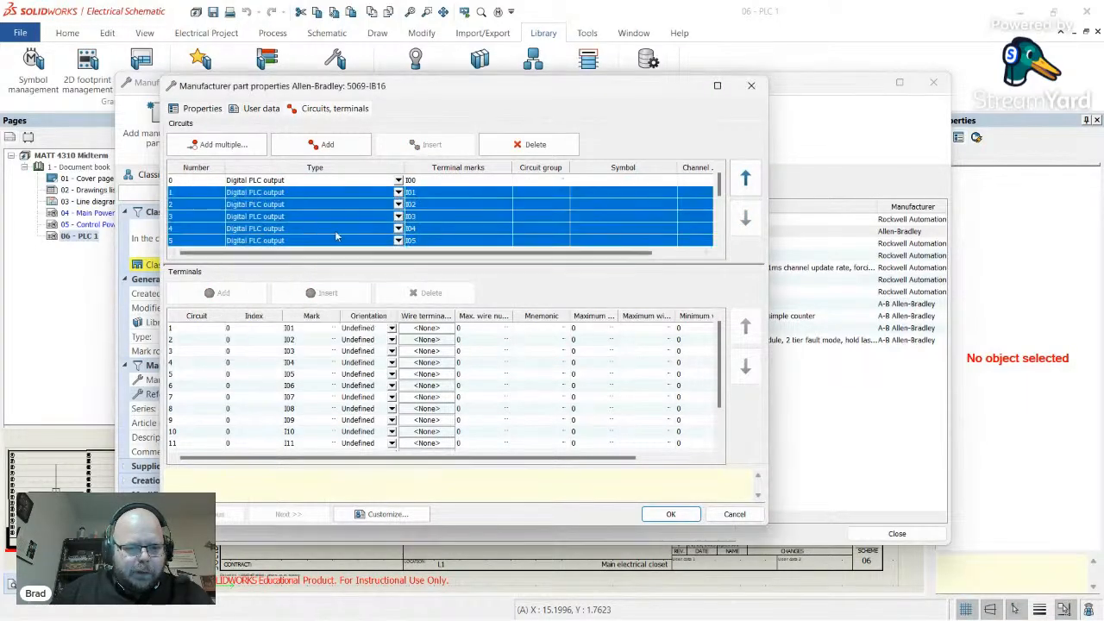
- Confirm circuit 3 is now a Digital PLC output, then return to the datasheet in Chrome
scroll(340, 207, up, 4)
click(340, 216)
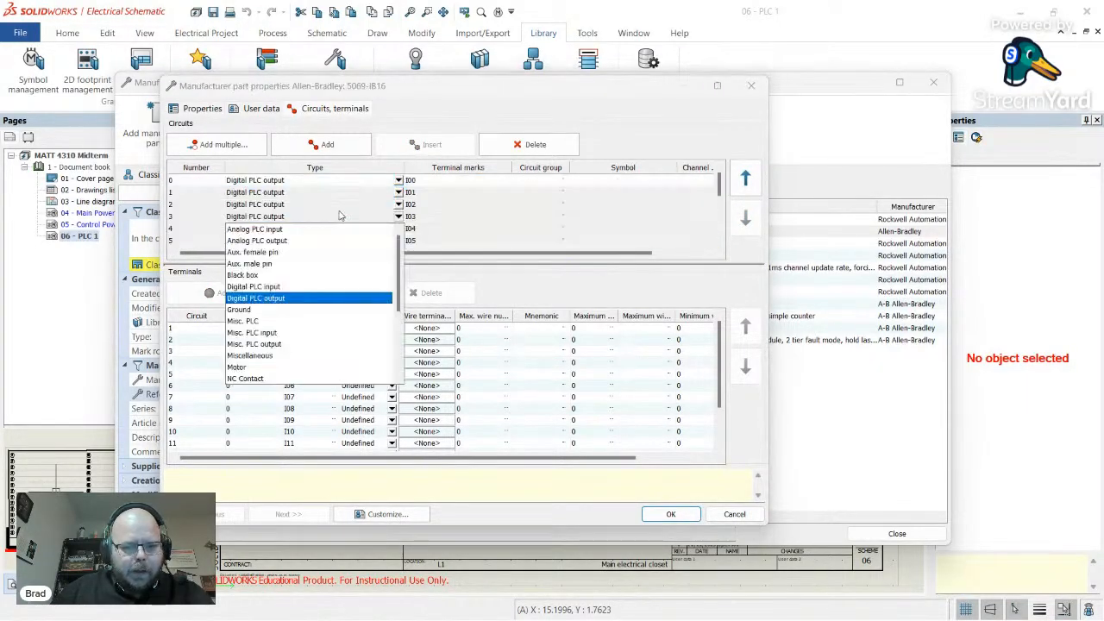
click(200, 212)
key(alt+Tab)
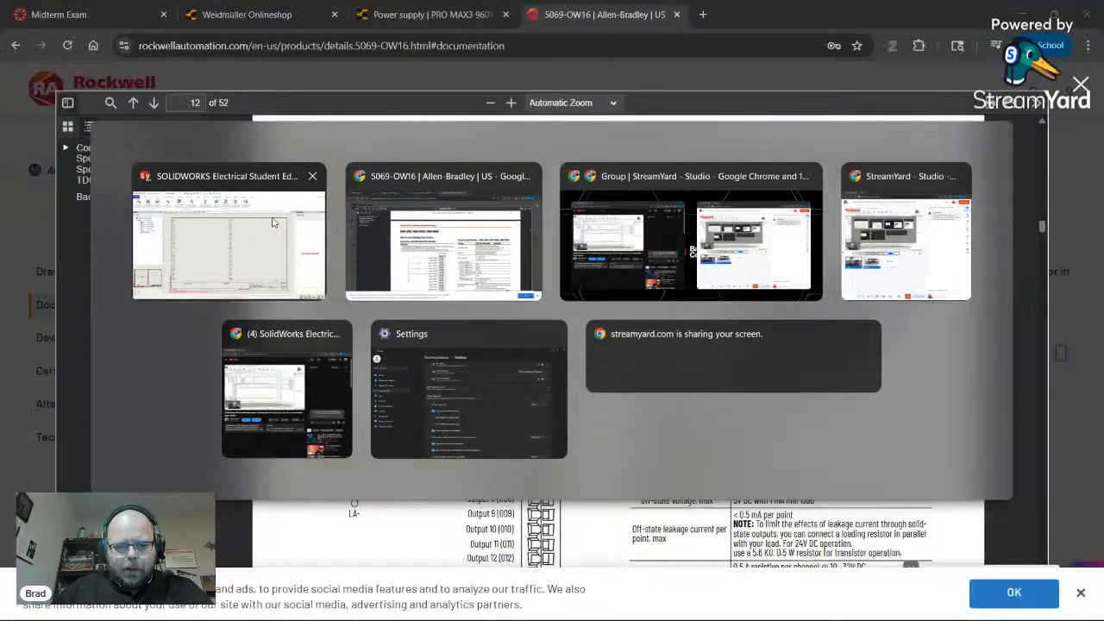
- Scroll the datasheet to the 5069-OB16 output wiring diagram with its LA+/LA- terminals, then return to SOLIDWORKS
scroll(618, 345, down, 3)
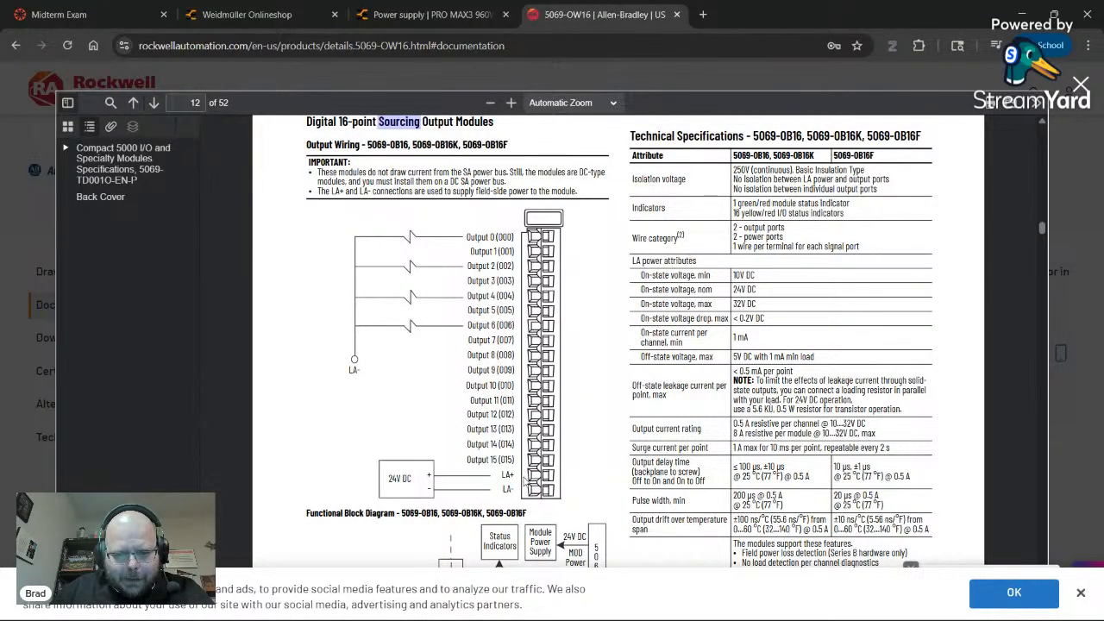
key(alt+Tab)
scroll(311, 197, down, 4)
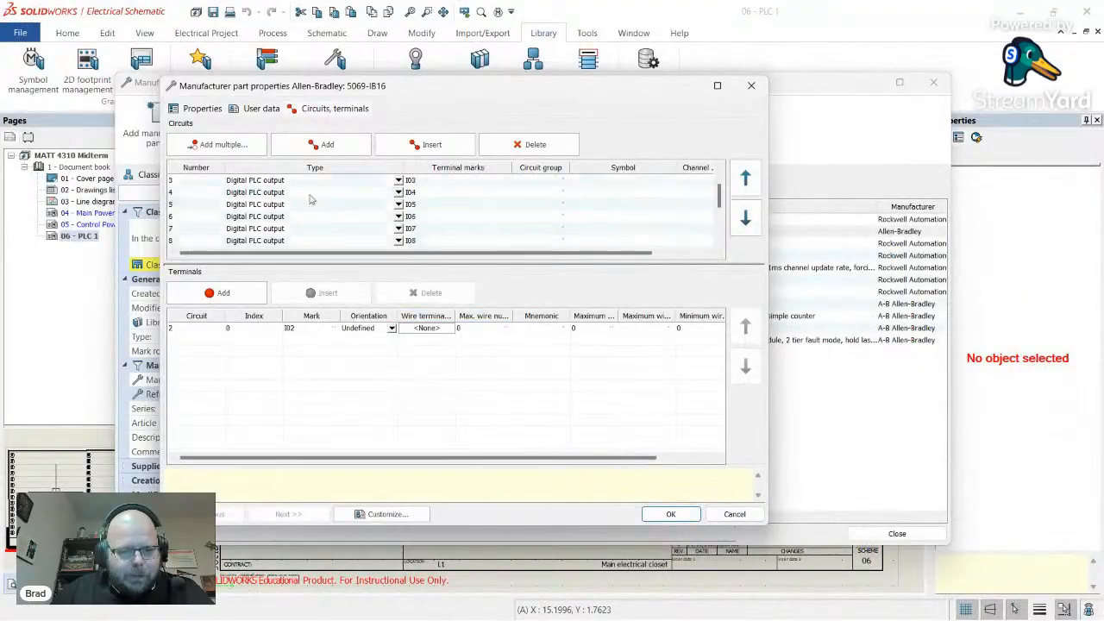
click(202, 242)
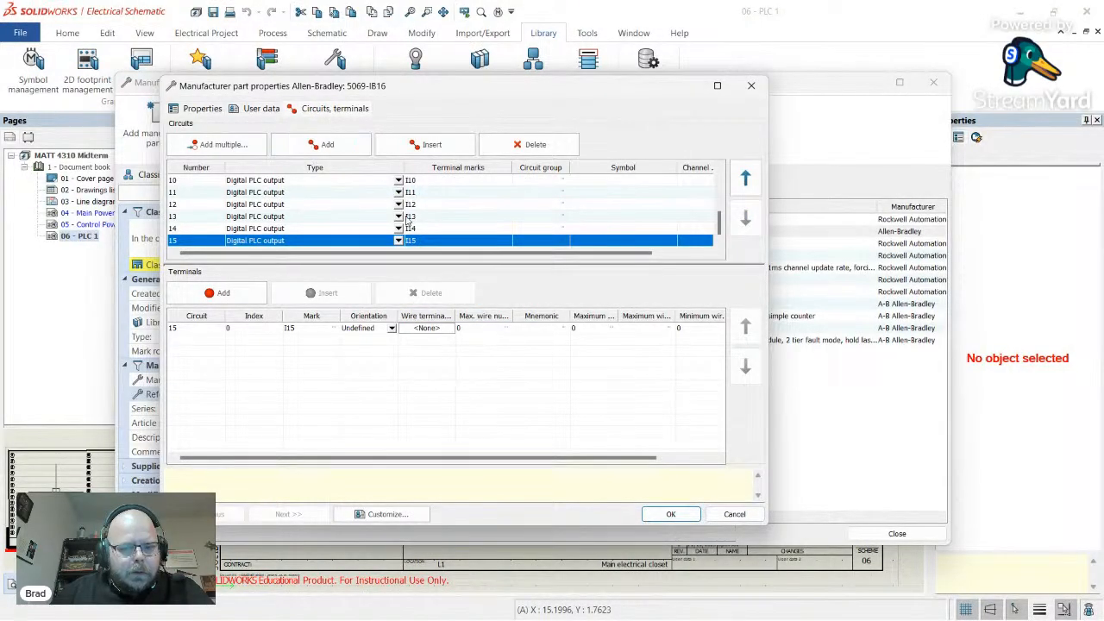
key(alt+Tab)
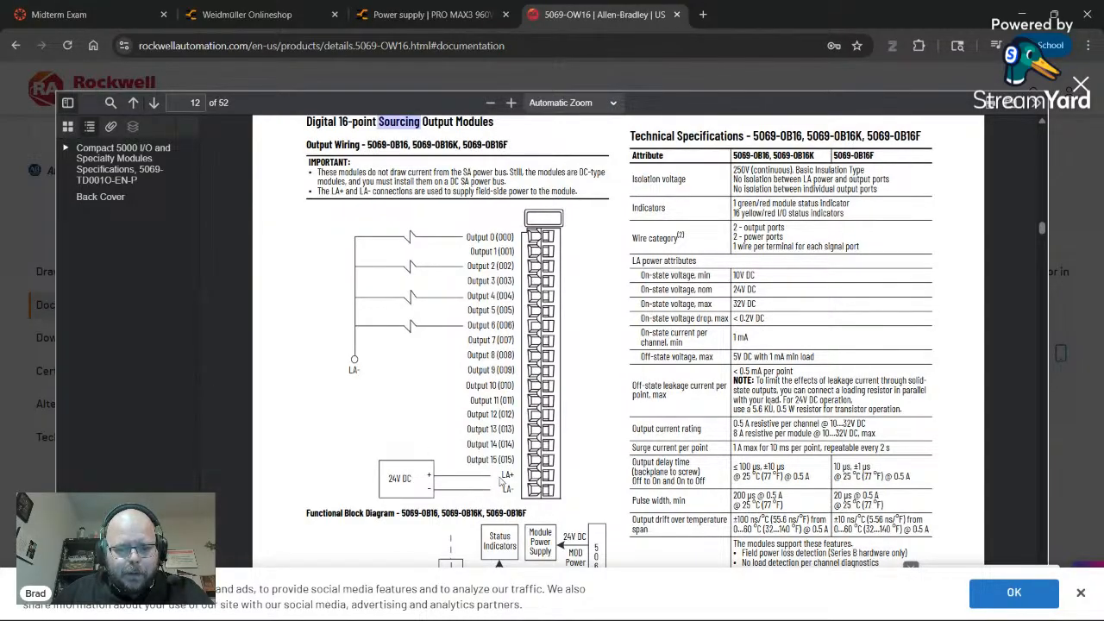
scroll(481, 491, down, 4)
scroll(480, 491, up, 3)
scroll(426, 453, up, 4)
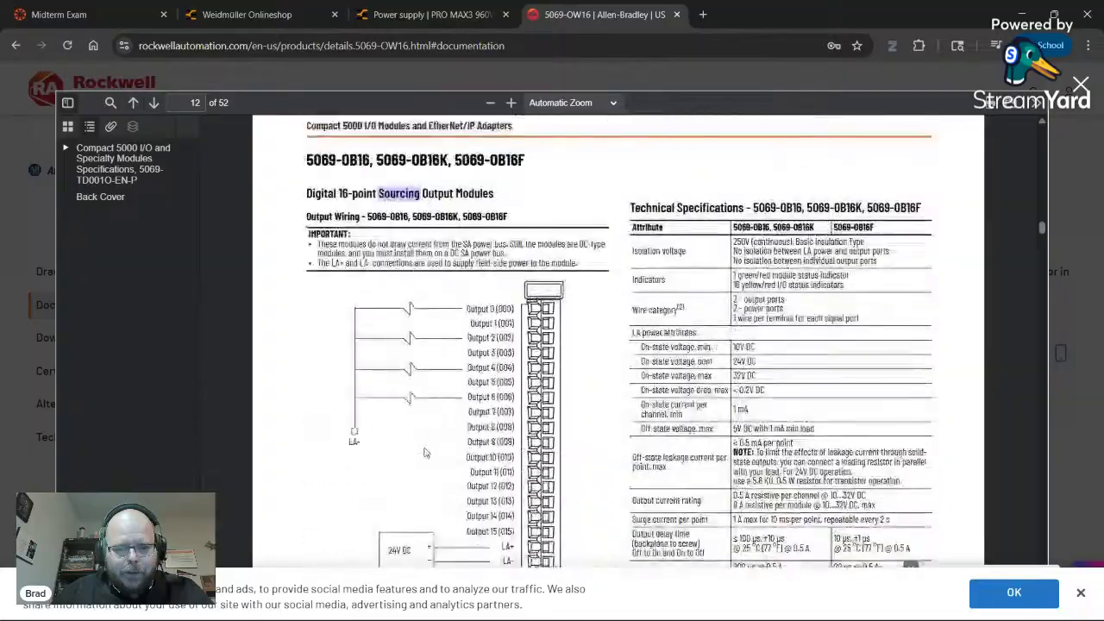
key(alt+Tab)
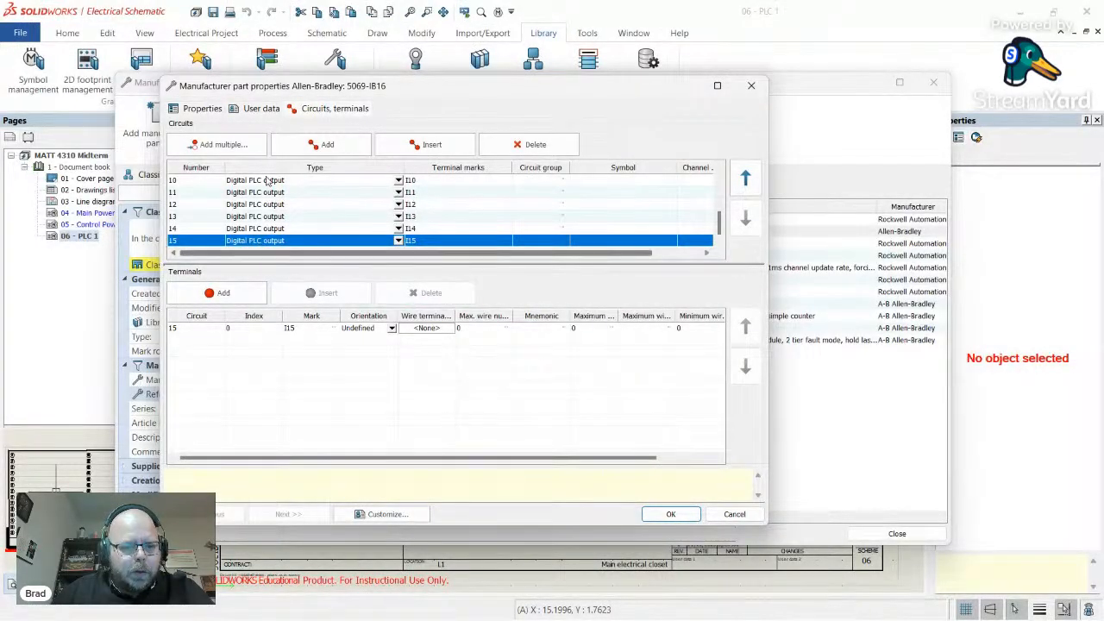
- Add circuit 16 to the part as a Miscellaneous circuit with two terminals
click(328, 147)
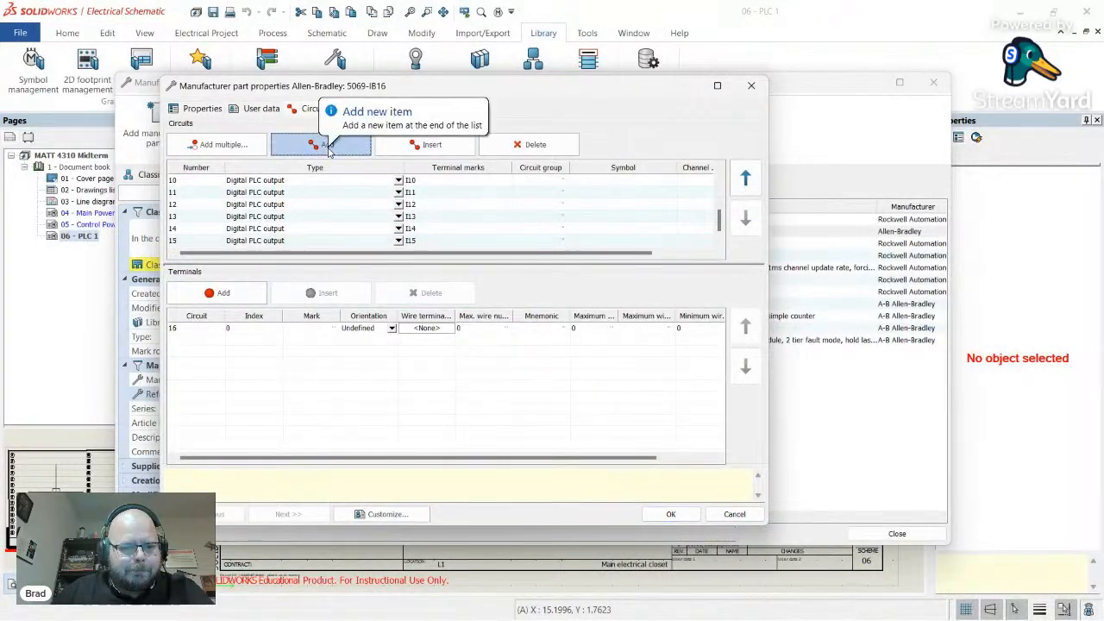
click(399, 241)
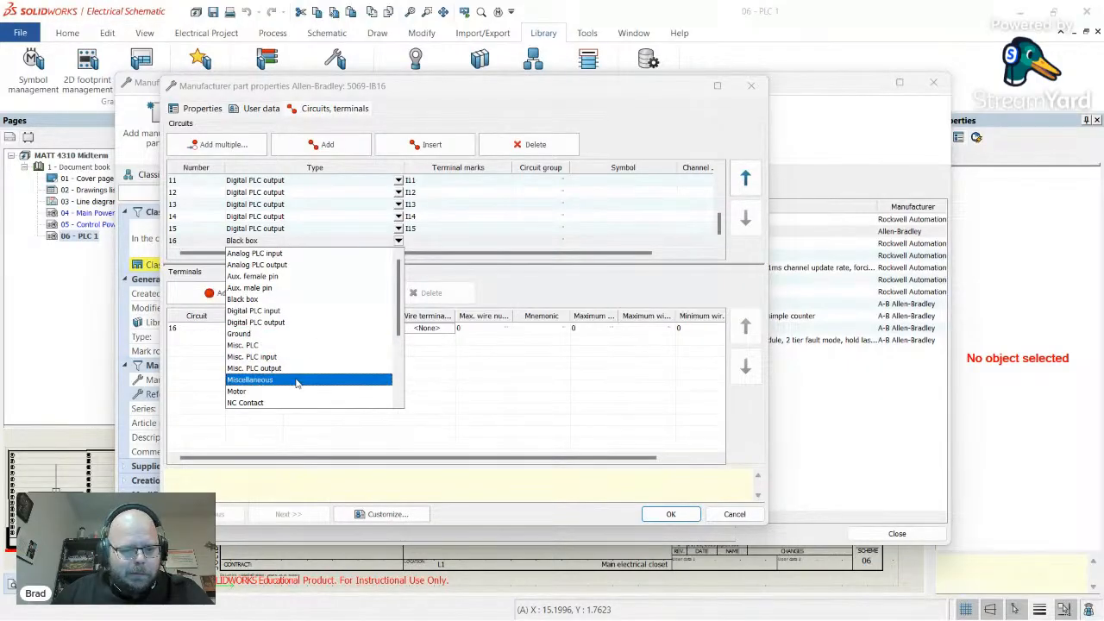
click(304, 379)
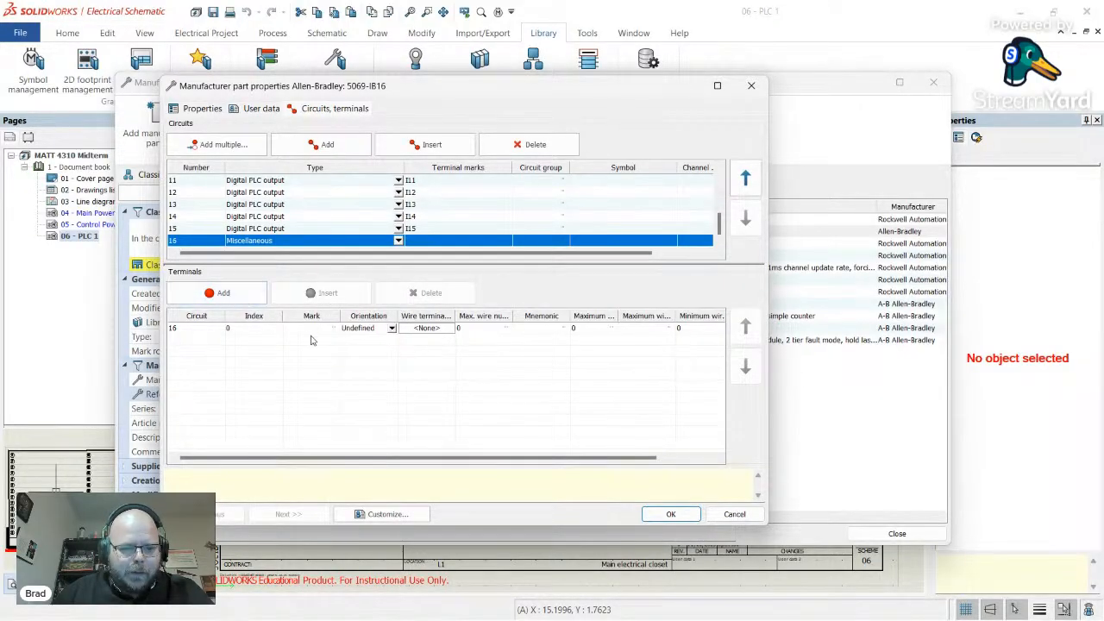
click(218, 293)
click(197, 230)
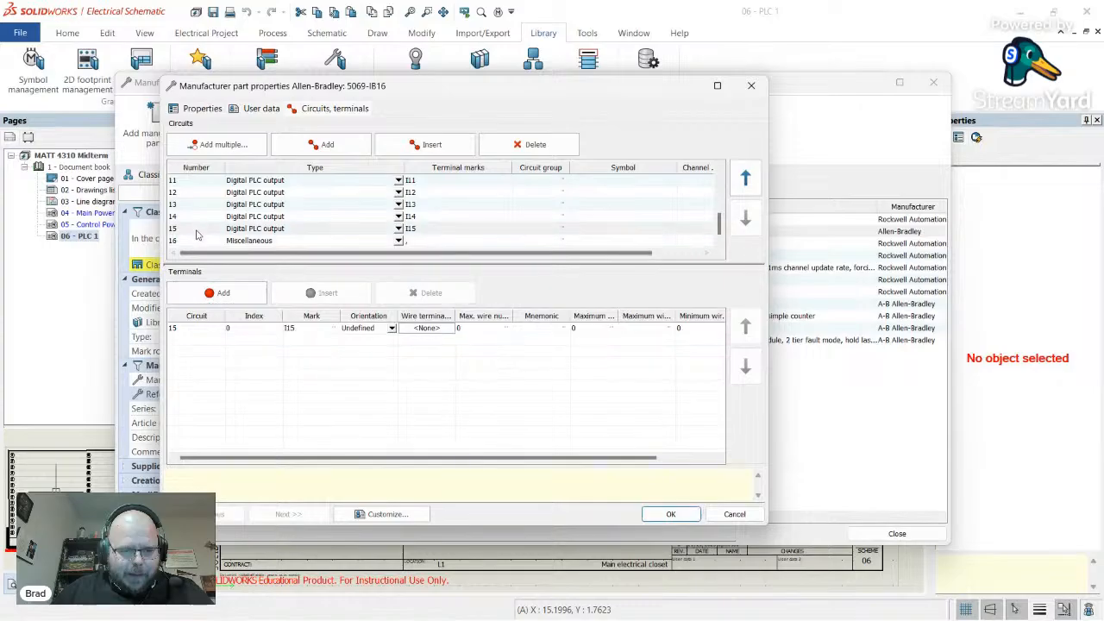
click(205, 242)
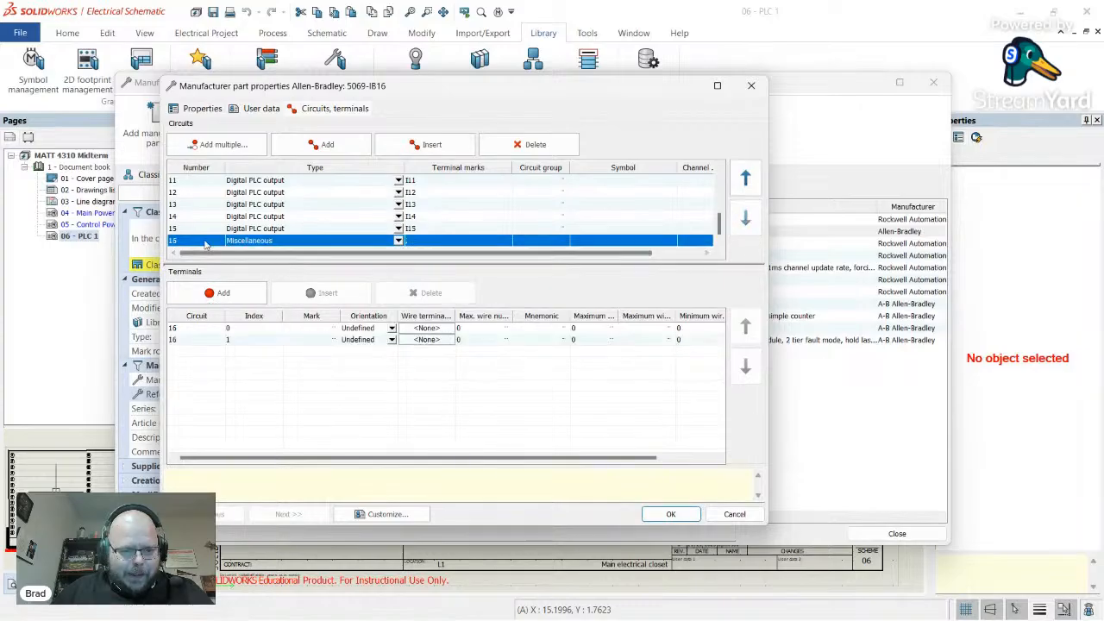
- Mark circuit 16's two terminals LA+ and LA-, checking the datasheet for the names
click(309, 329)
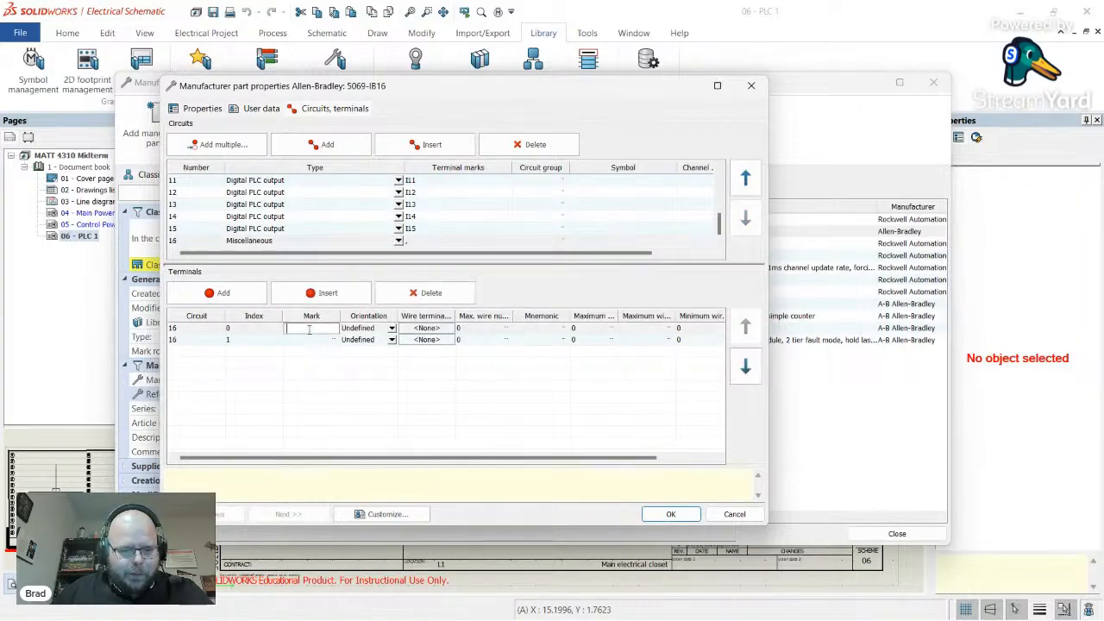
key(alt+Tab)
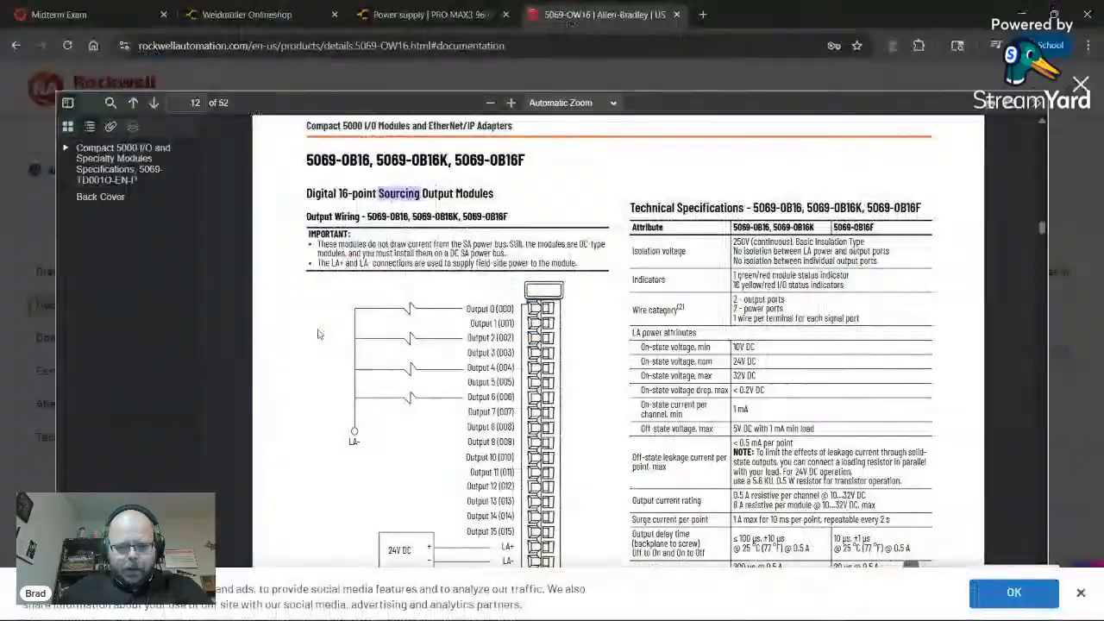
key(alt+Tab)
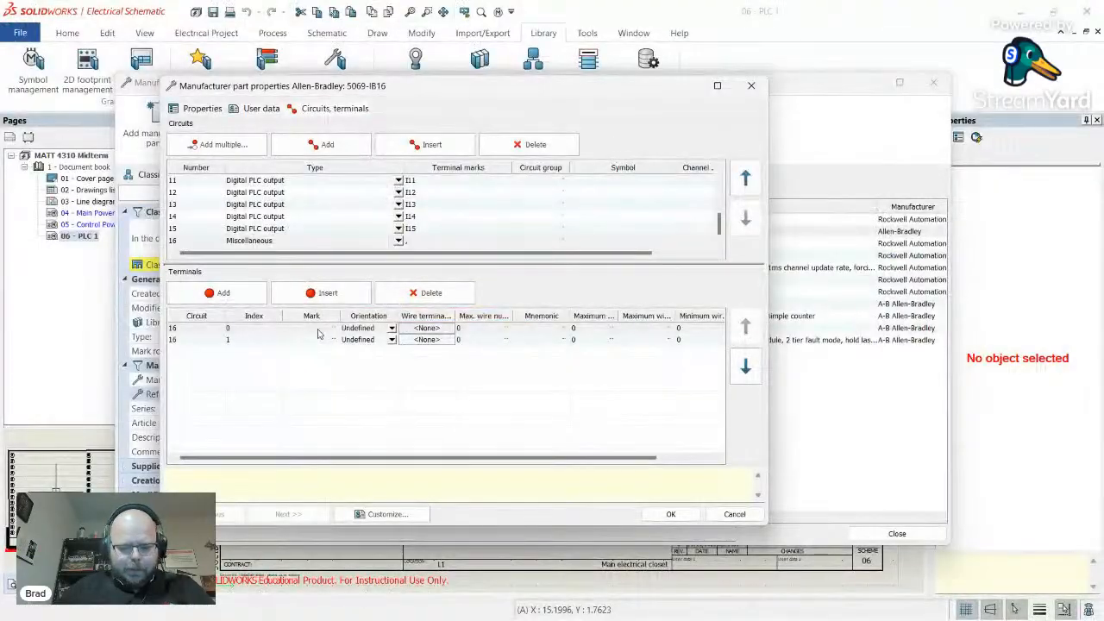
click(318, 329)
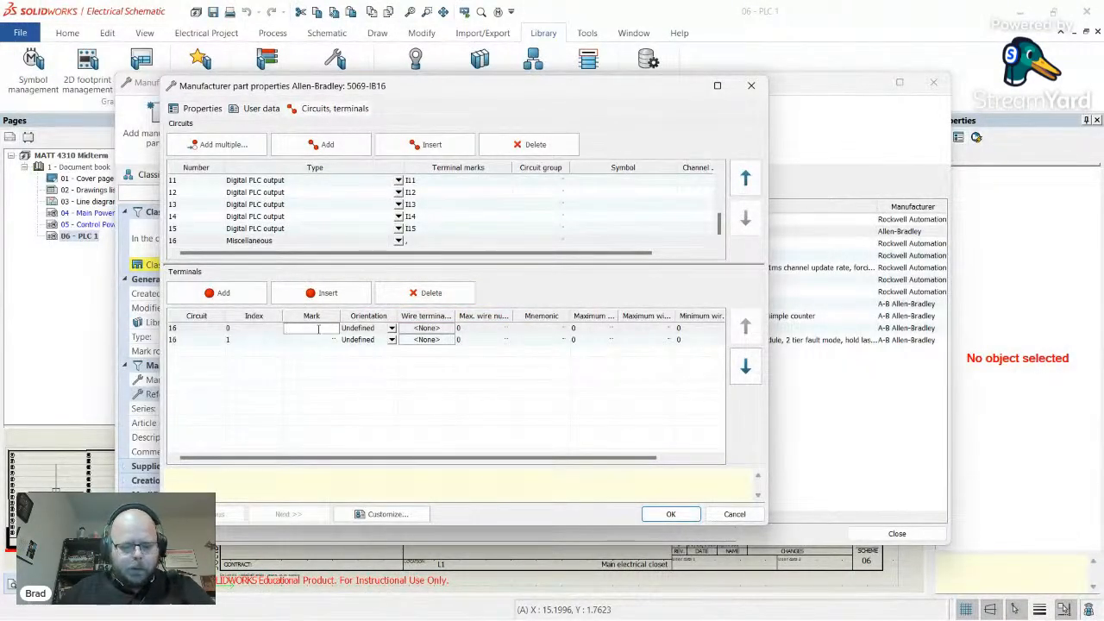
click(319, 340)
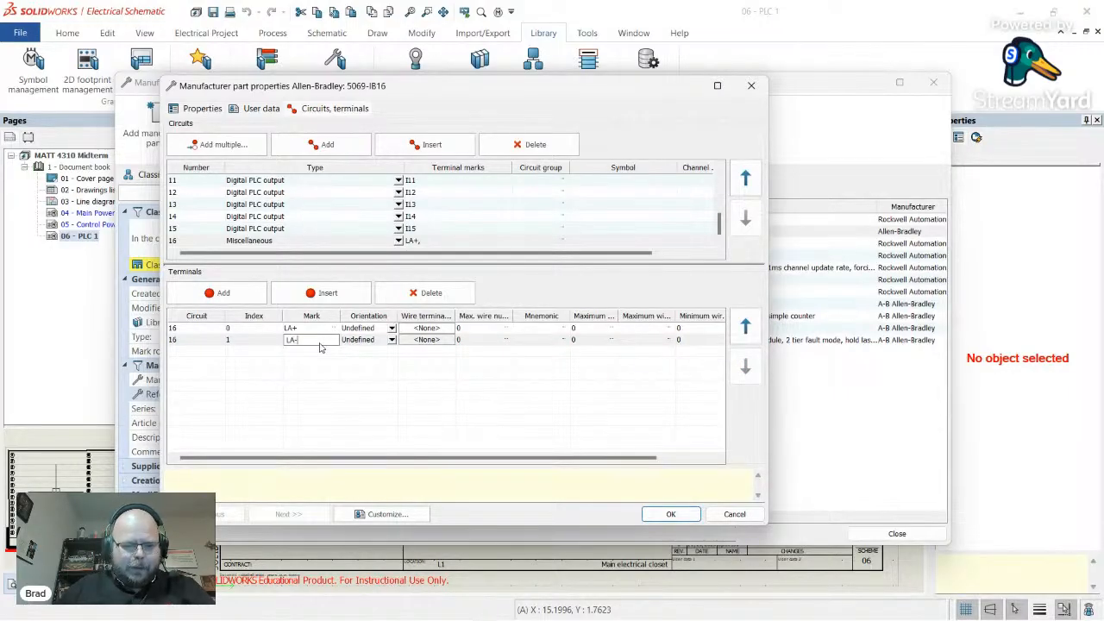
text(LA-)
click(329, 384)
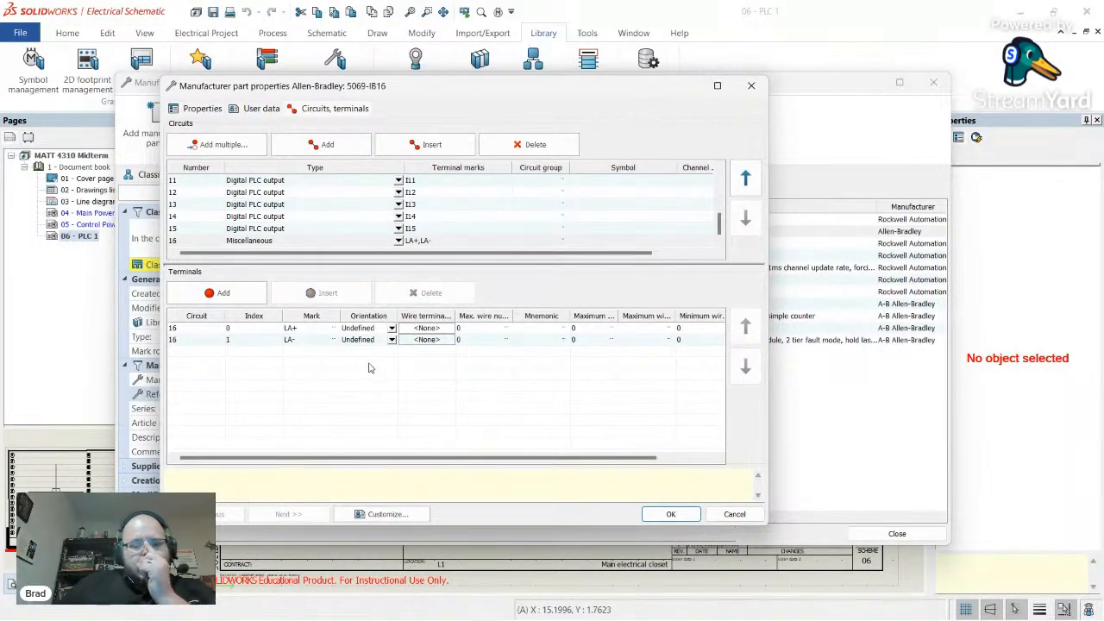
scroll(376, 372, right, 1)
scroll(392, 372, left, 1)
- Save the 5069-OB16 part and close Manufacturer part management
click(200, 108)
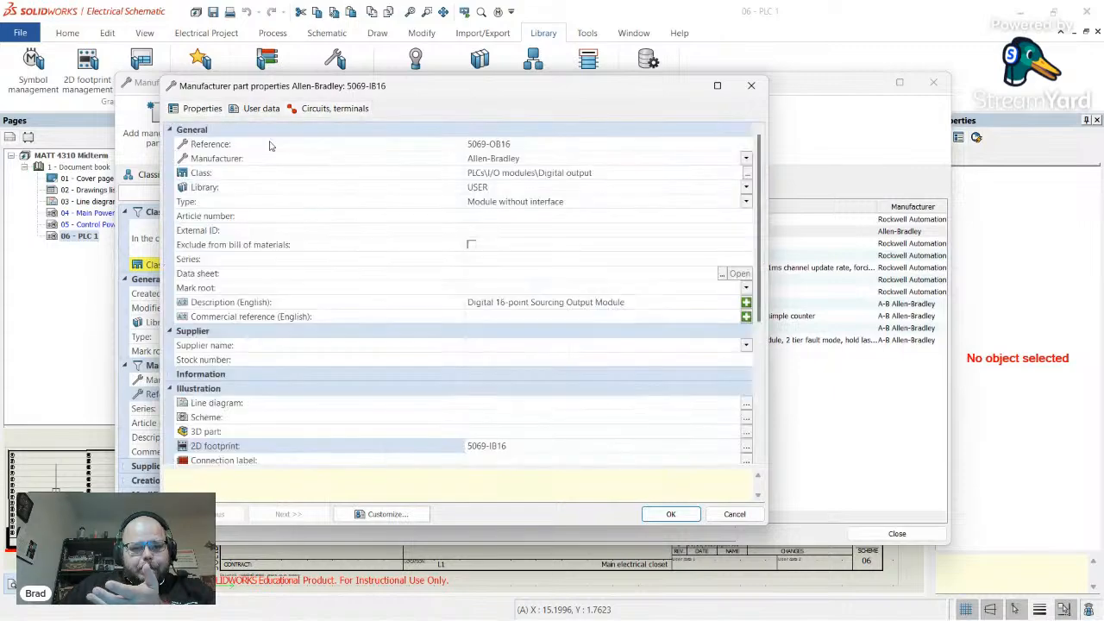
click(670, 514)
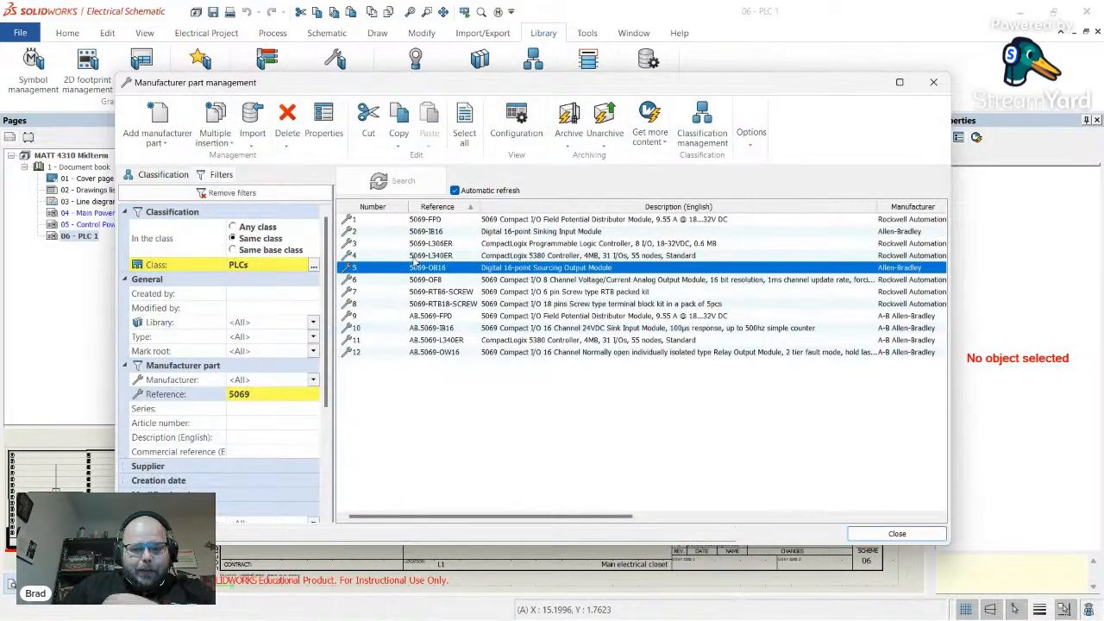
click(898, 534)
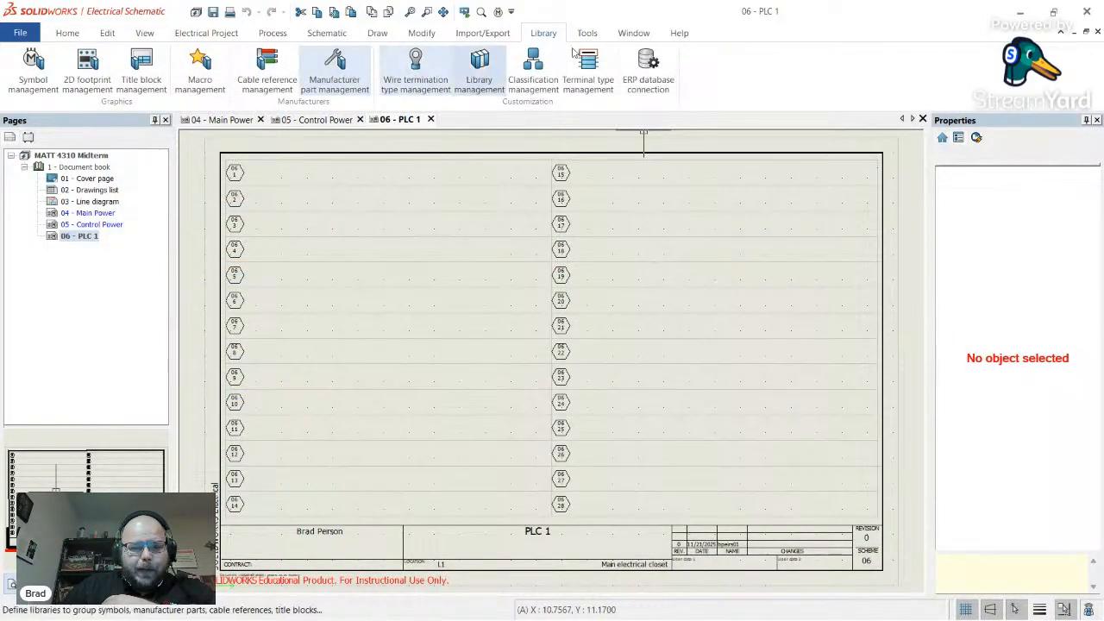
- Add the 5069-OB16 output module to Main PLC, filtering the parts by reference ob16
click(226, 34)
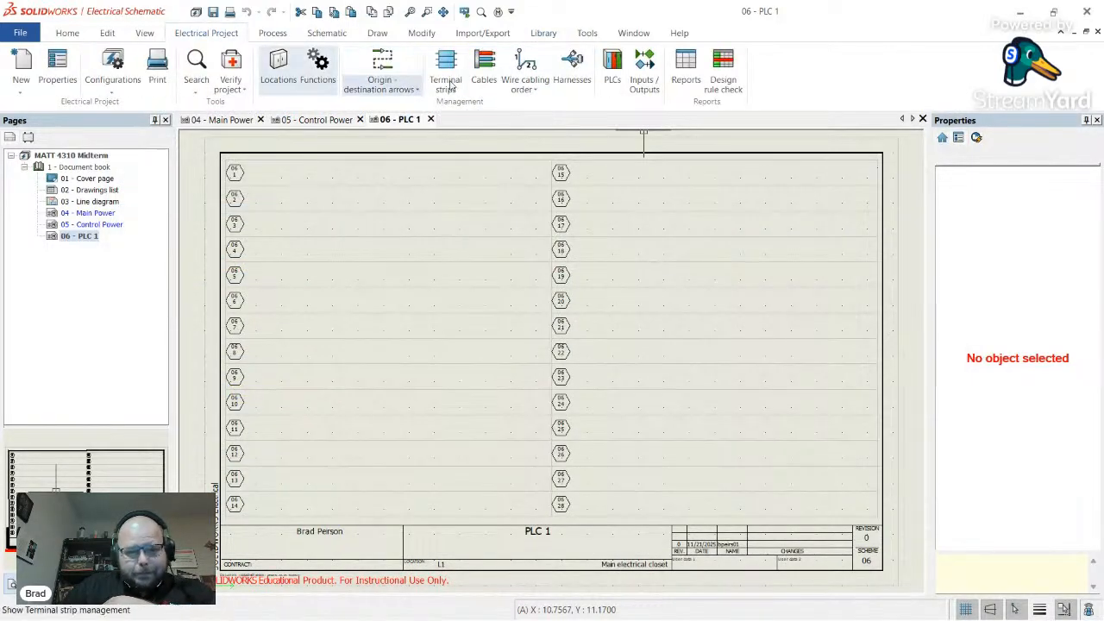
click(614, 69)
click(214, 214)
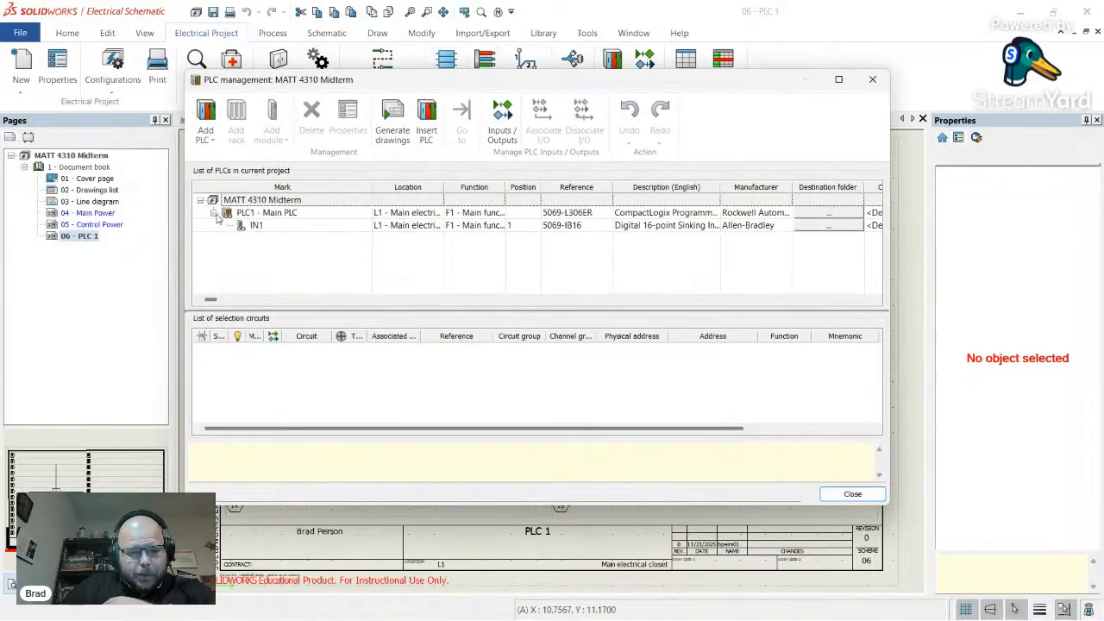
click(265, 213)
click(271, 116)
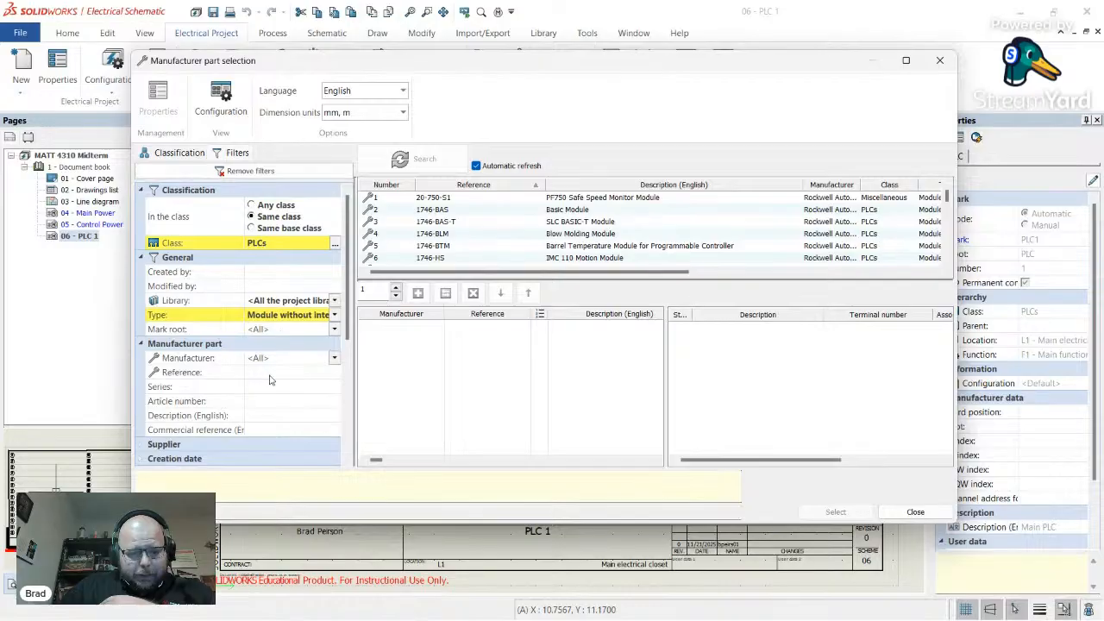
click(269, 375)
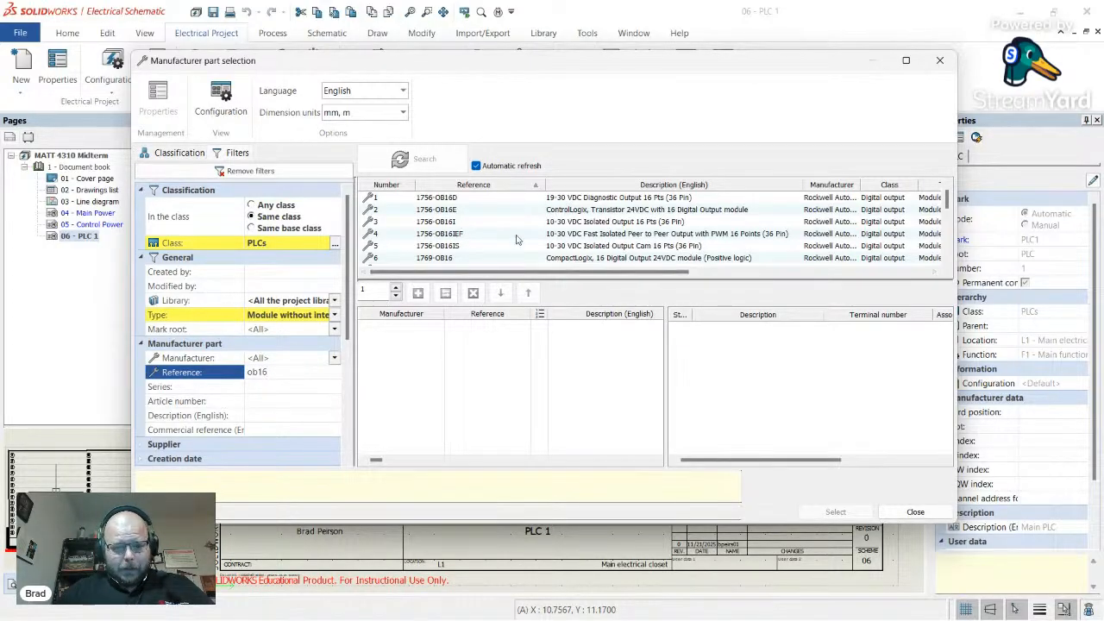
click(608, 198)
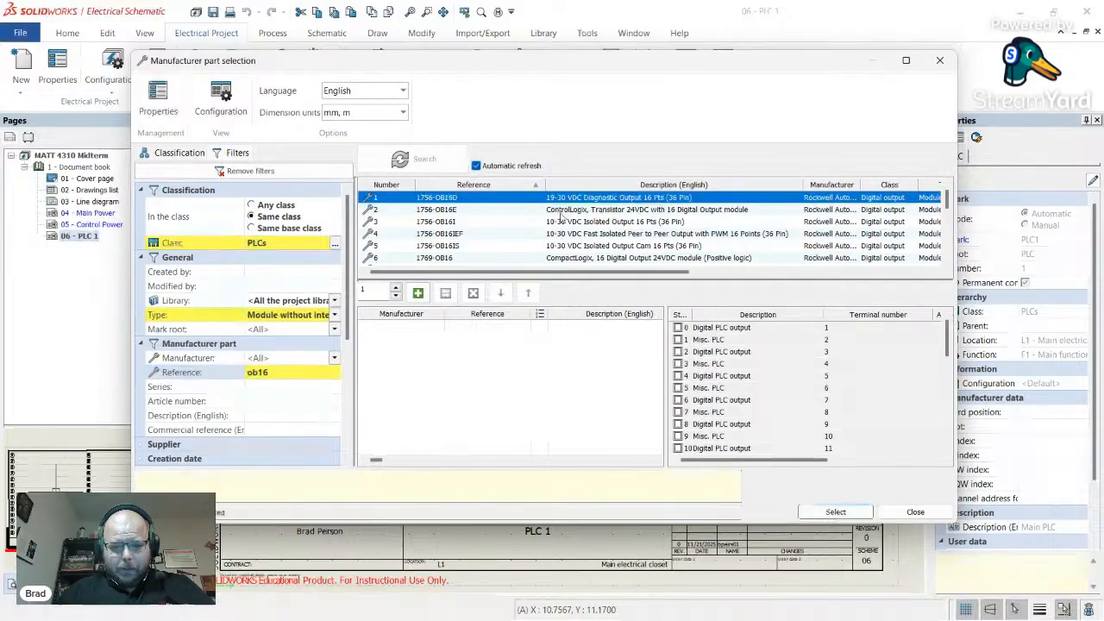
scroll(505, 224, up, 1)
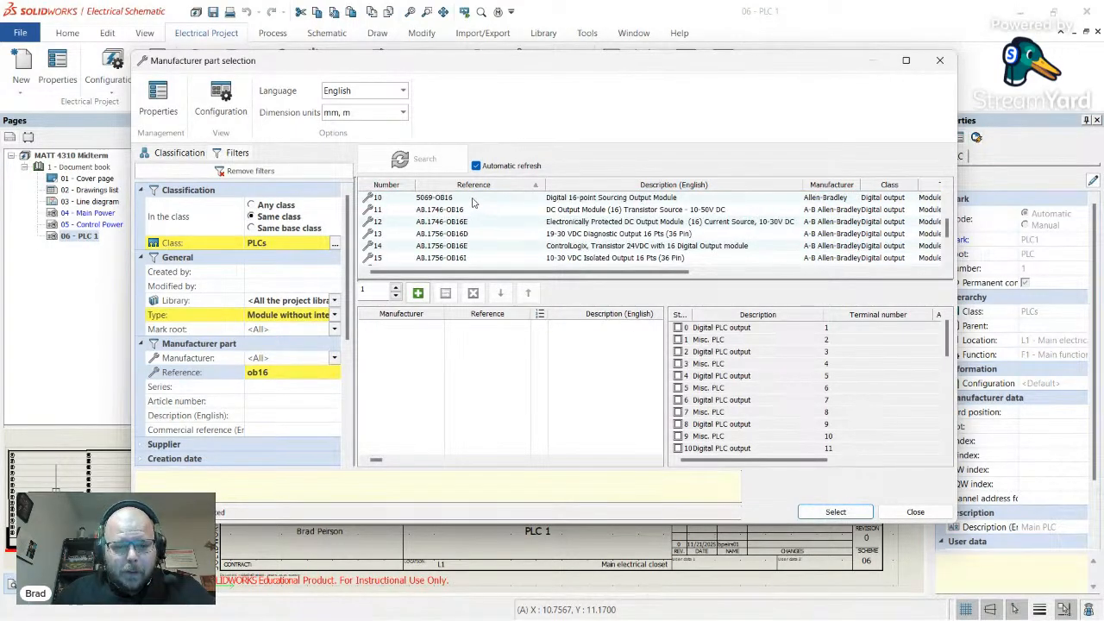
click(473, 200)
scroll(804, 377, down, 3)
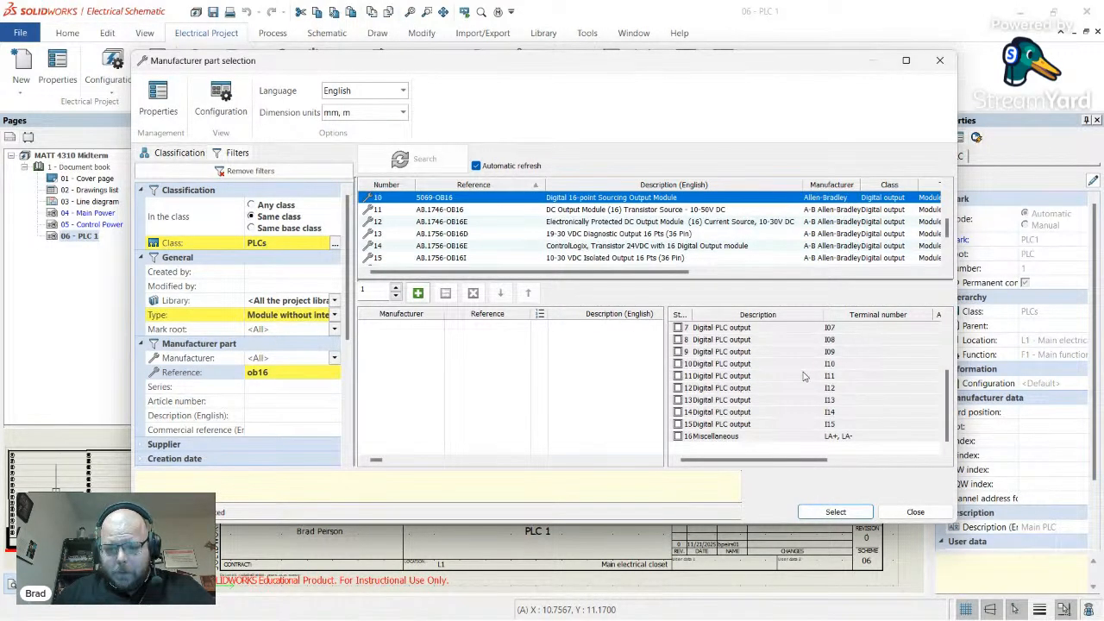
scroll(804, 377, up, 3)
double_click(448, 201)
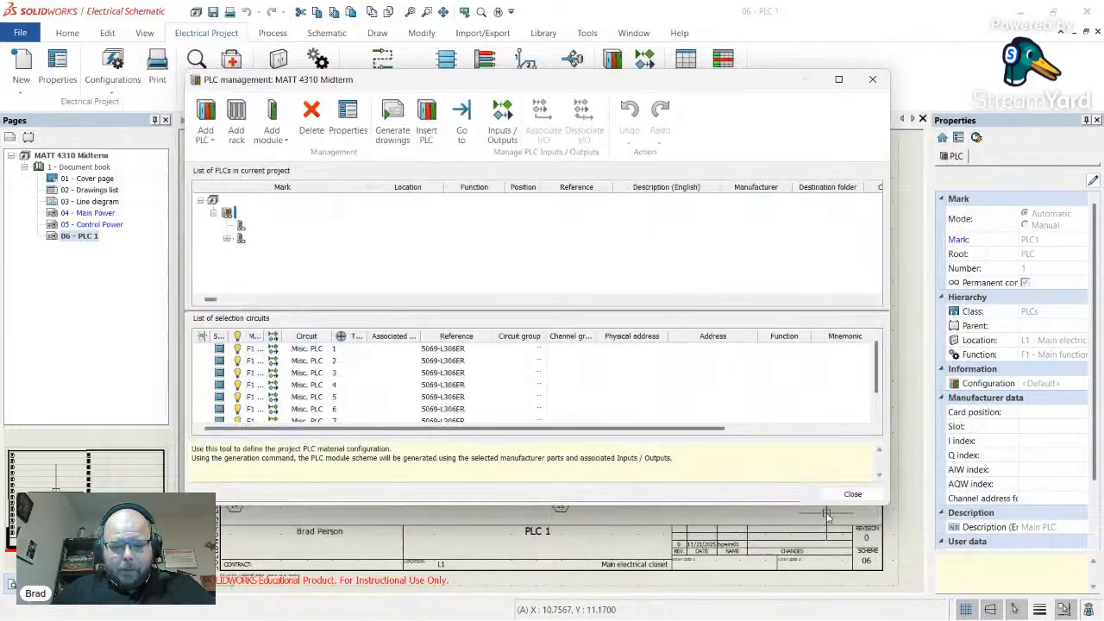
click(836, 512)
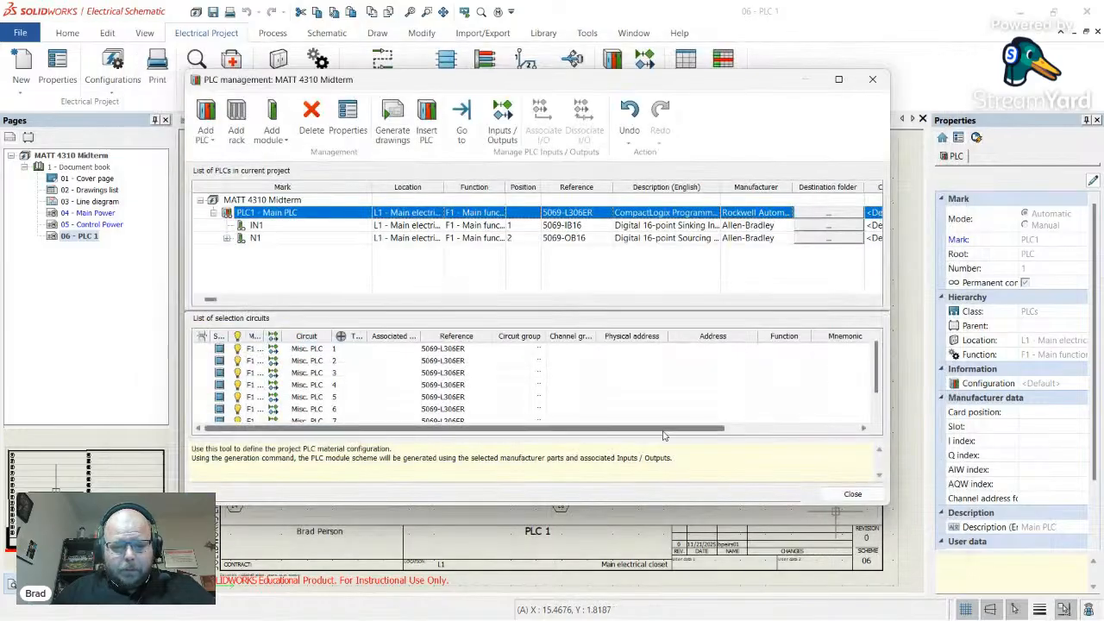
- Set the new module's mark root to OUT so it becomes OUT1, then close PLC management
click(255, 238)
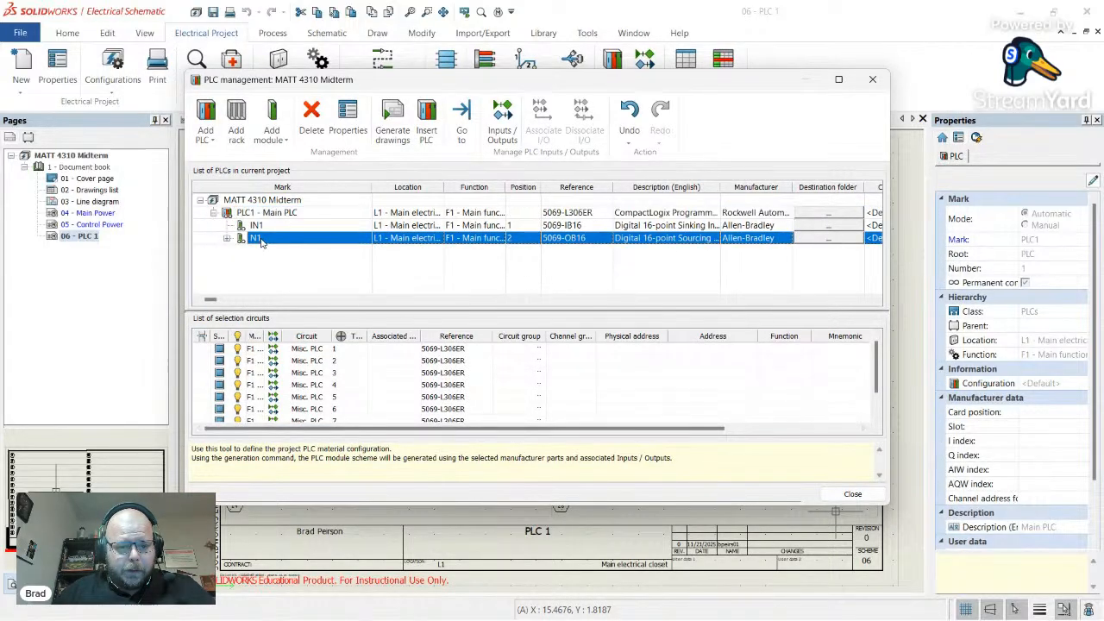
click(354, 121)
click(576, 164)
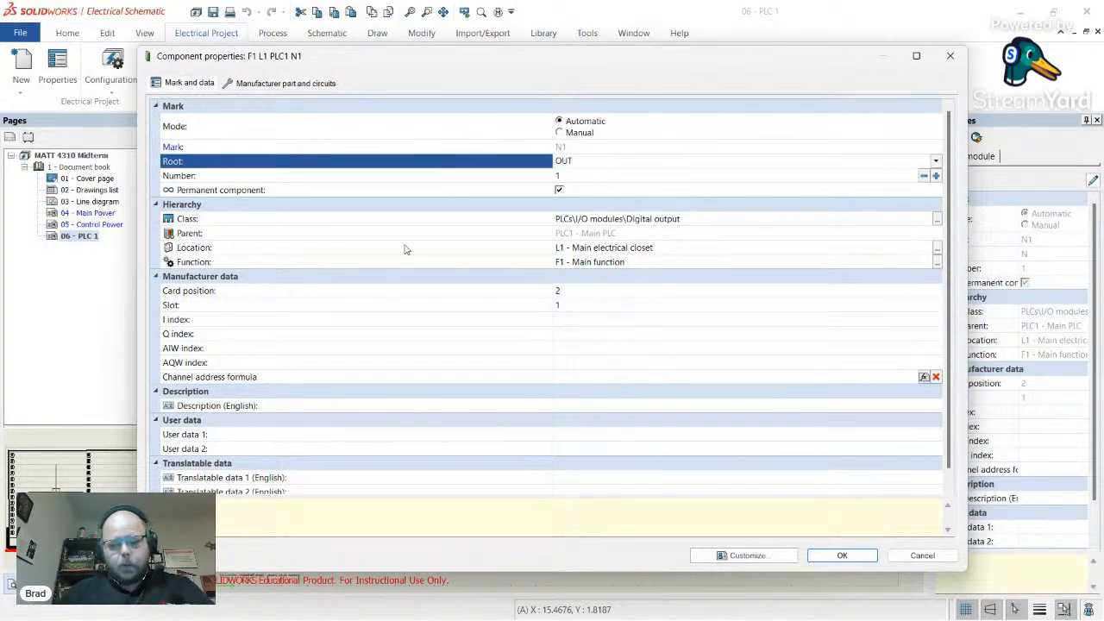
click(842, 556)
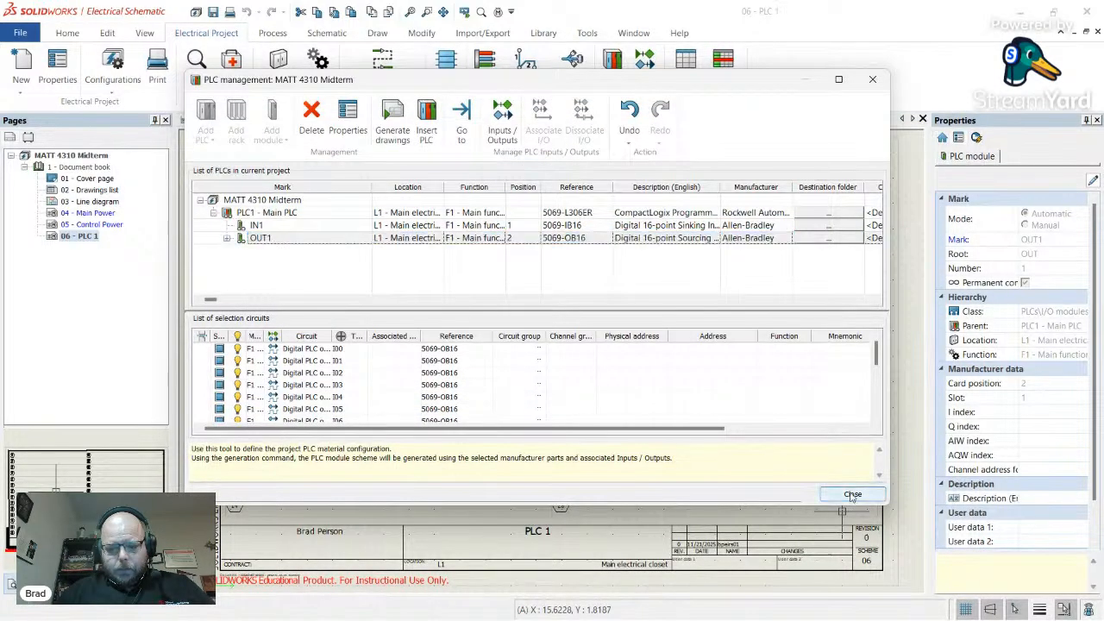
click(851, 493)
scroll(760, 464, down, 2)
scroll(587, 399, up, 2)
- Start a symbol insertion on the PLC 1 sheet and open the symbol library
scroll(604, 402, down, 2)
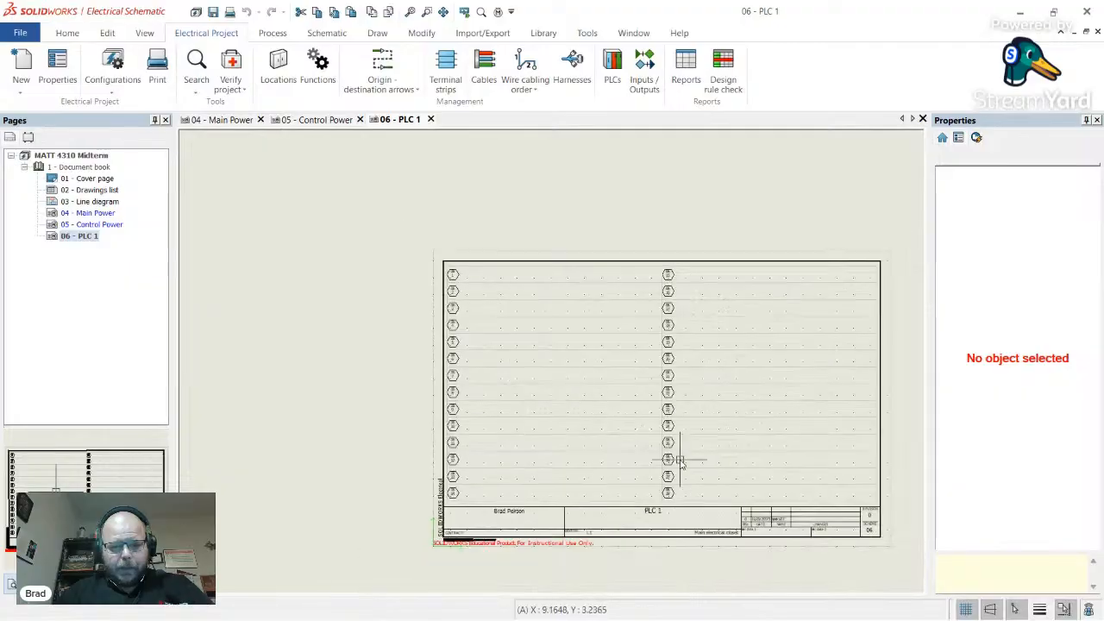
scroll(678, 456, up, 2)
click(327, 32)
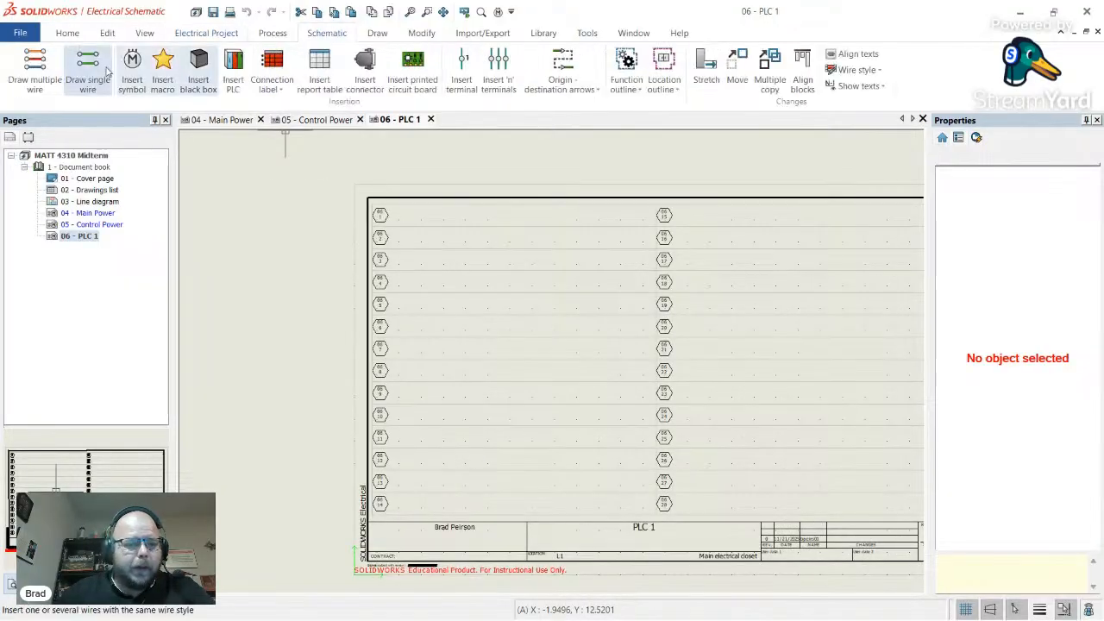
click(137, 71)
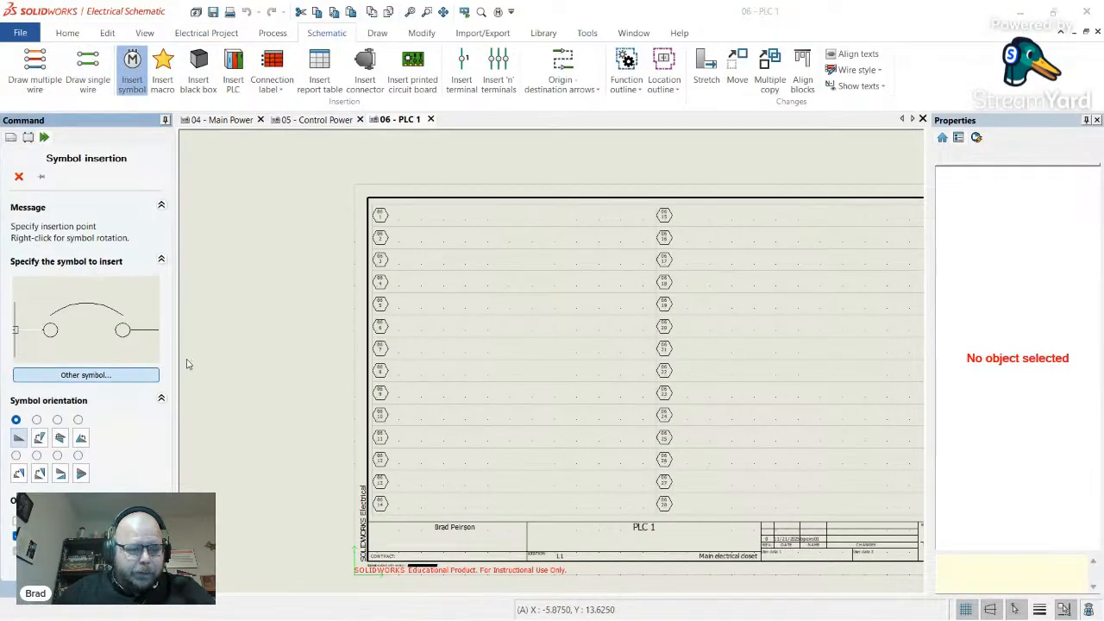
click(147, 375)
- Expand the PLCs category and browse its channel, label and PLC card symbol thumbnails
scroll(258, 406, down, 1)
click(226, 416)
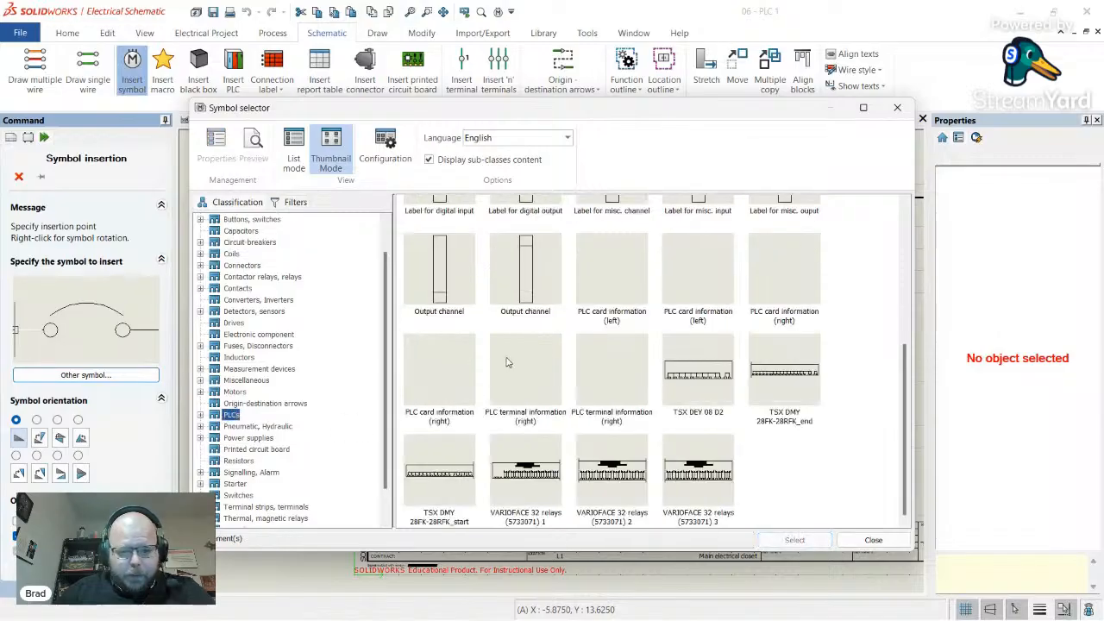
scroll(509, 345, up, 5)
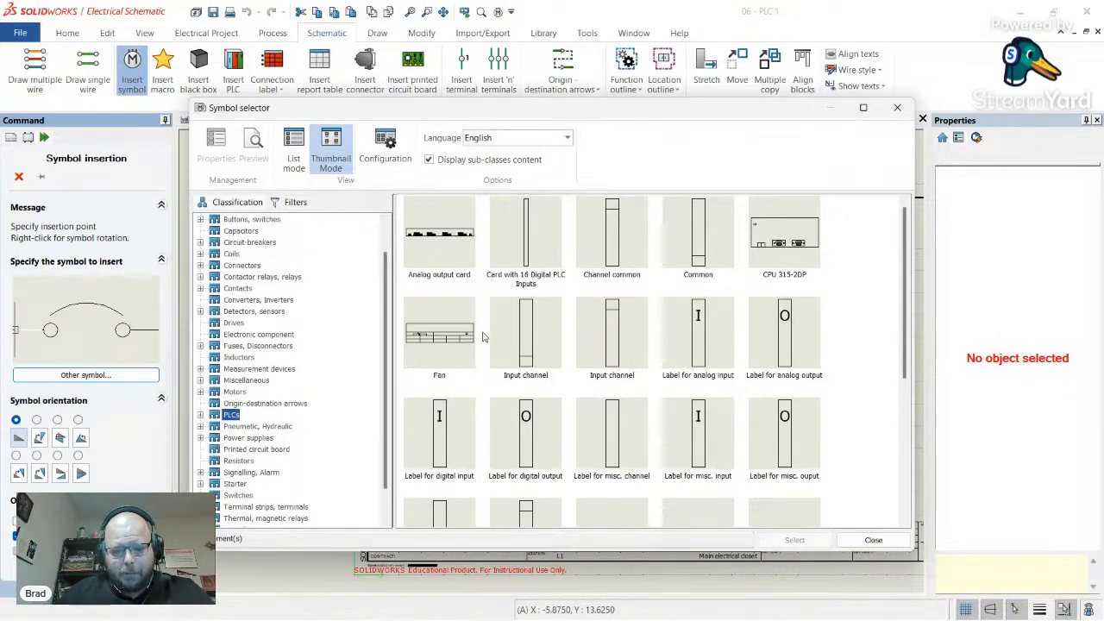
scroll(483, 337, down, 3)
scroll(518, 349, up, 2)
scroll(518, 351, down, 2)
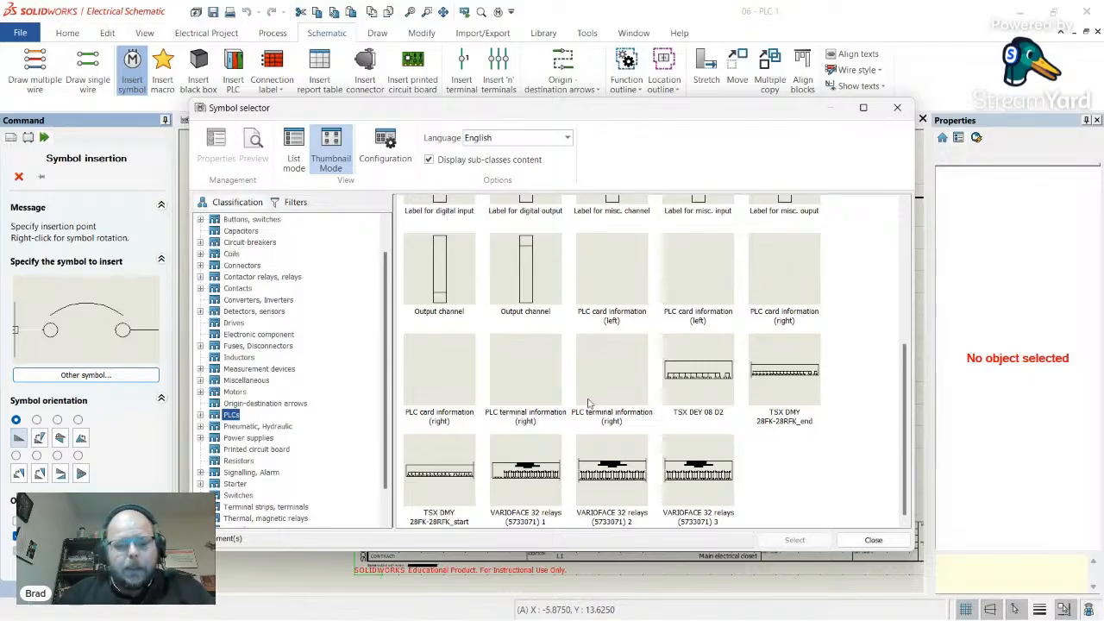
scroll(616, 400, up, 2)
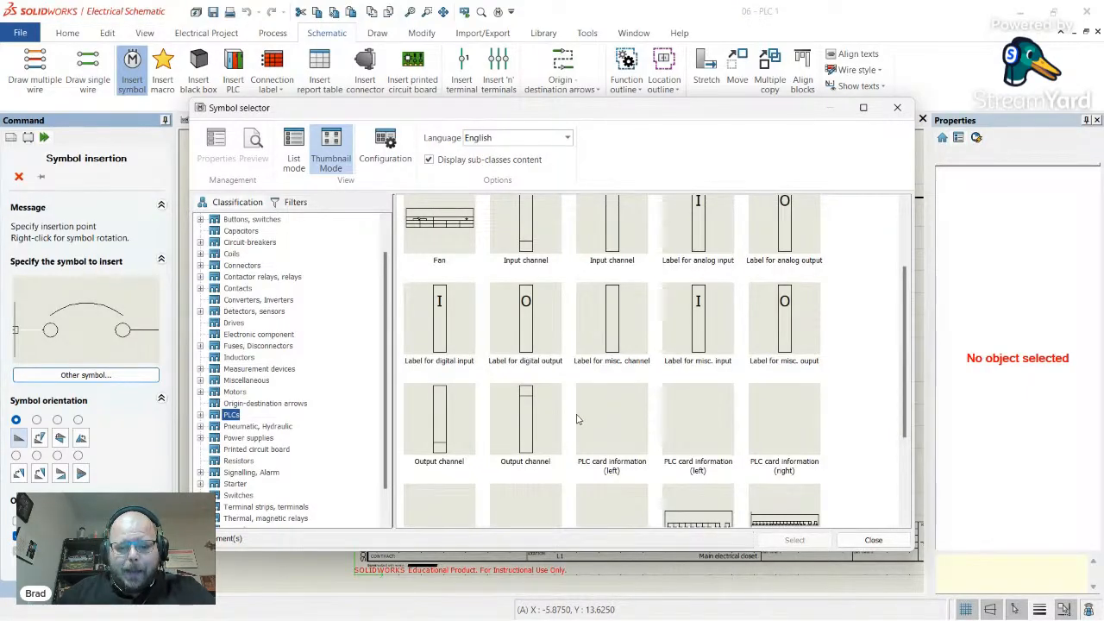
scroll(595, 404, up, 2)
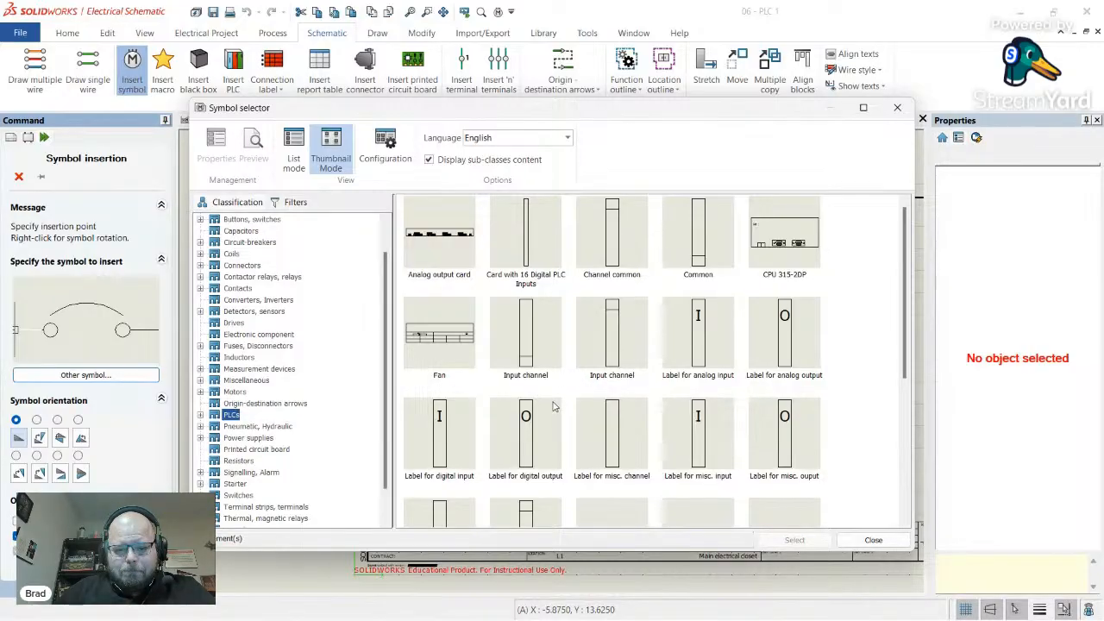
scroll(643, 369, down, 3)
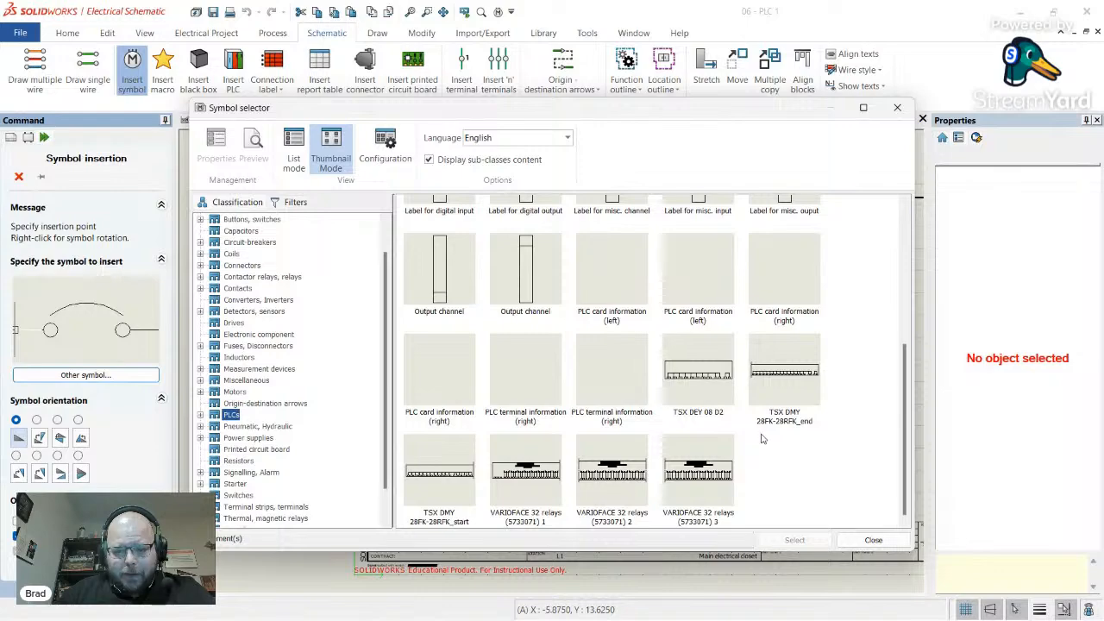
scroll(761, 440, up, 3)
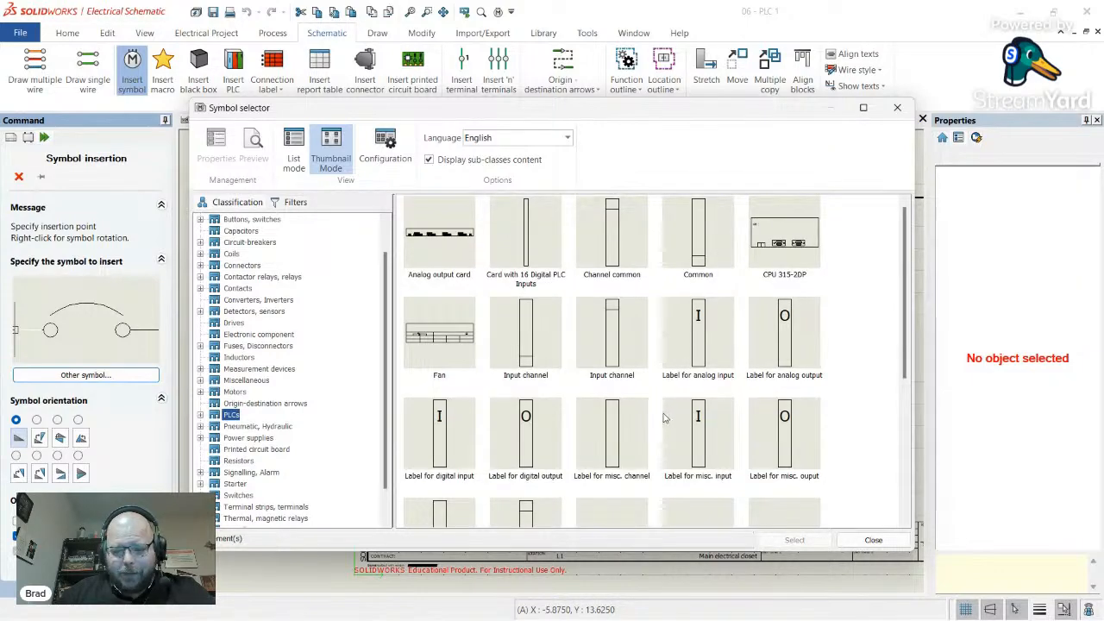
scroll(660, 420, down, 2)
scroll(662, 427, up, 2)
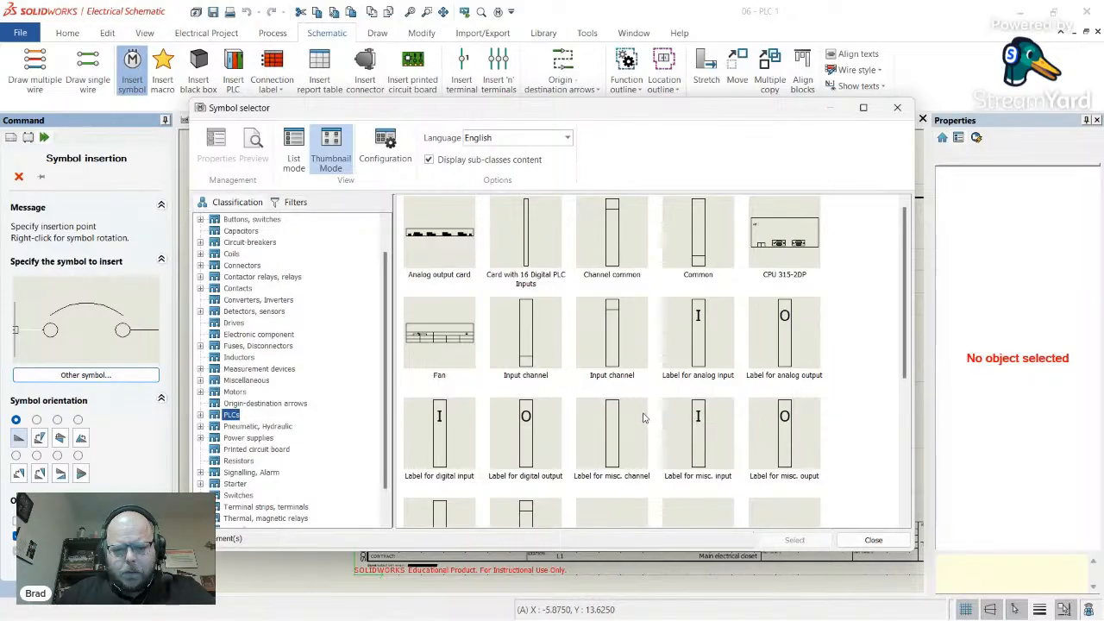
scroll(643, 418, down, 2)
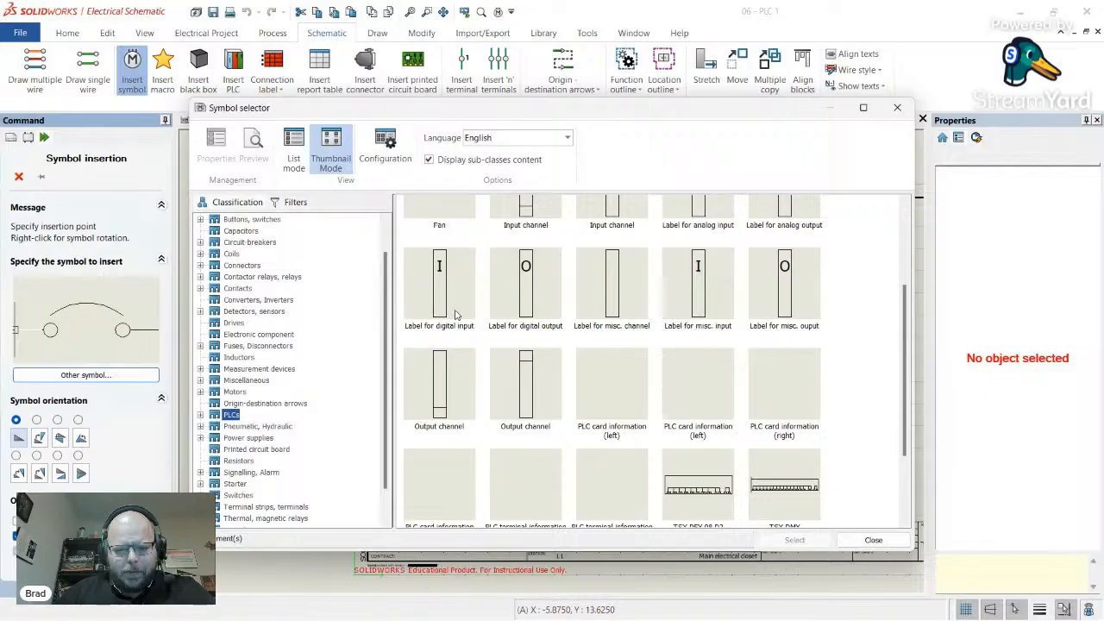
click(201, 416)
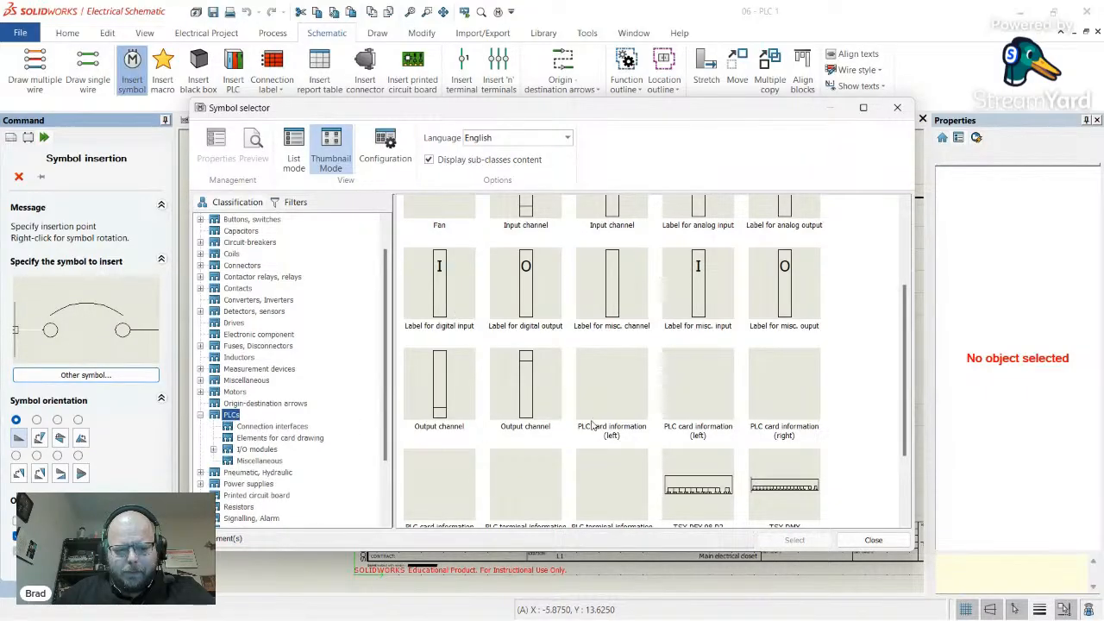
scroll(661, 411, down, 1)
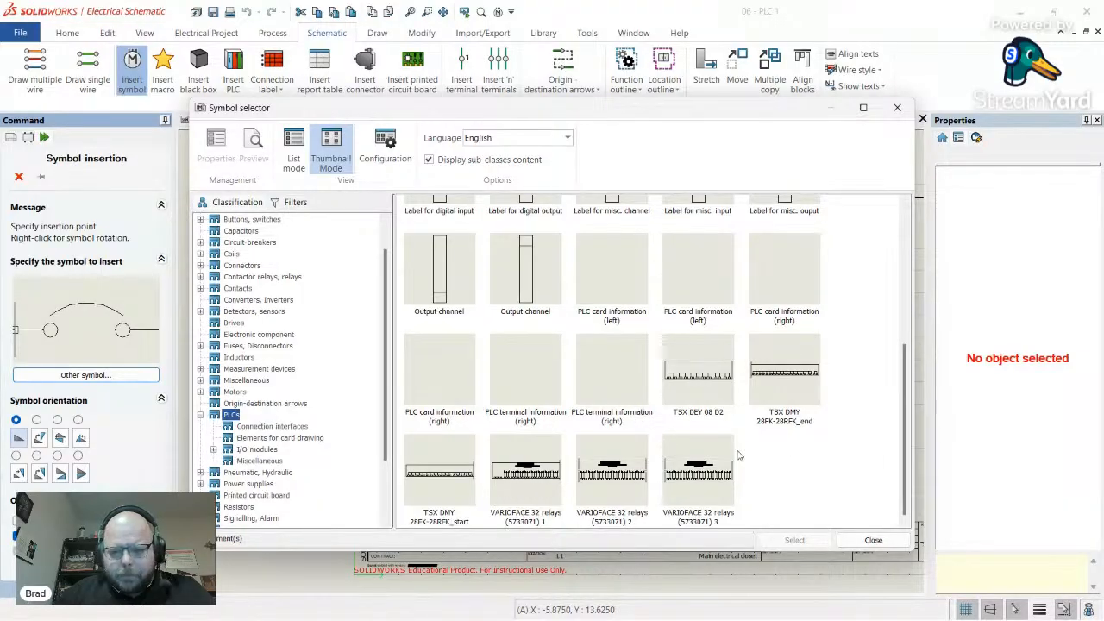
scroll(590, 419, up, 2)
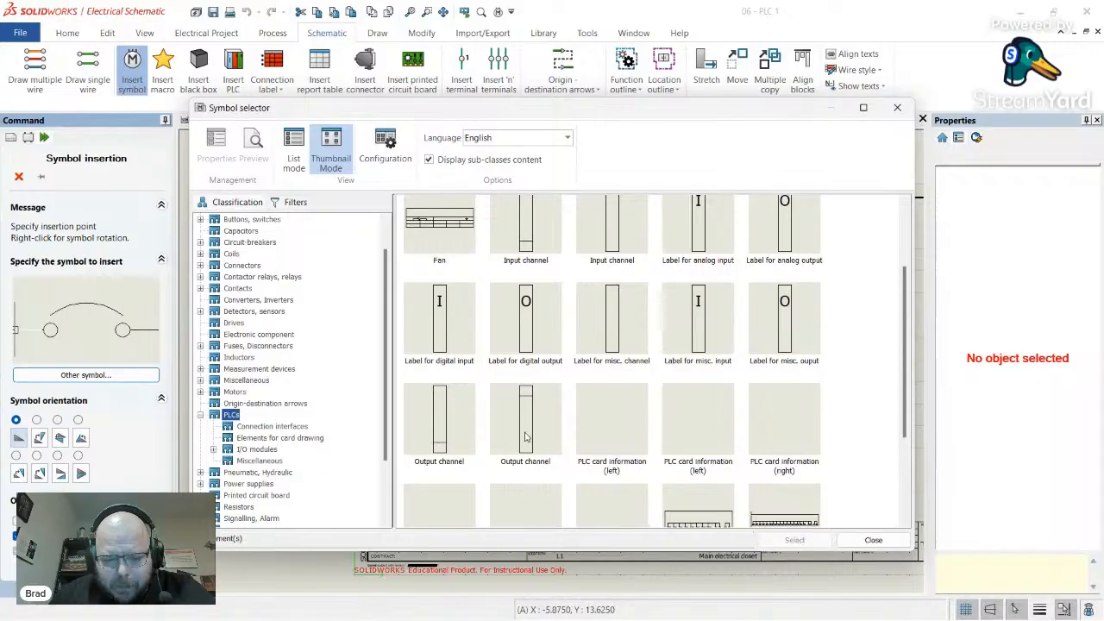
scroll(641, 432, up, 1)
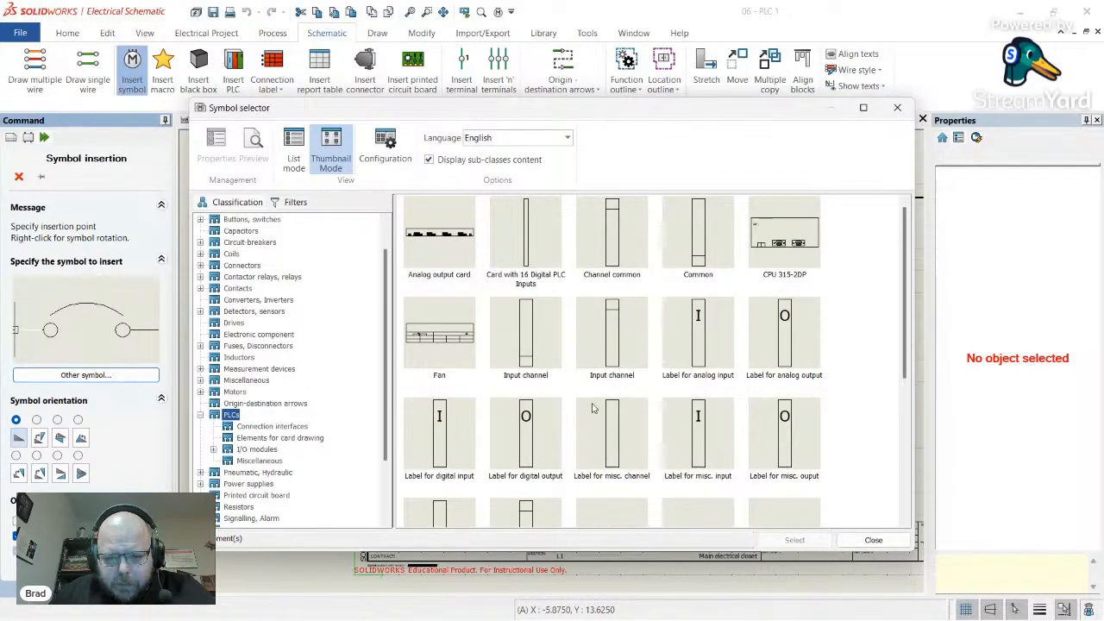
- Place the Common PLC symbol, inspect its Misc. PLC circuit and terminal, then cancel it
double_click(699, 257)
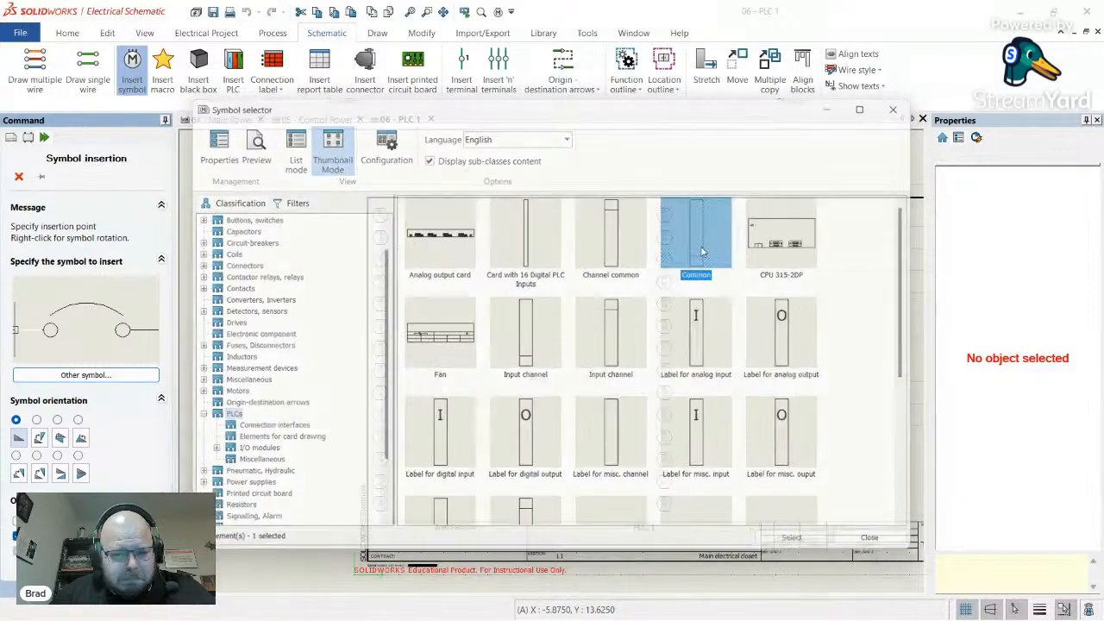
click(467, 350)
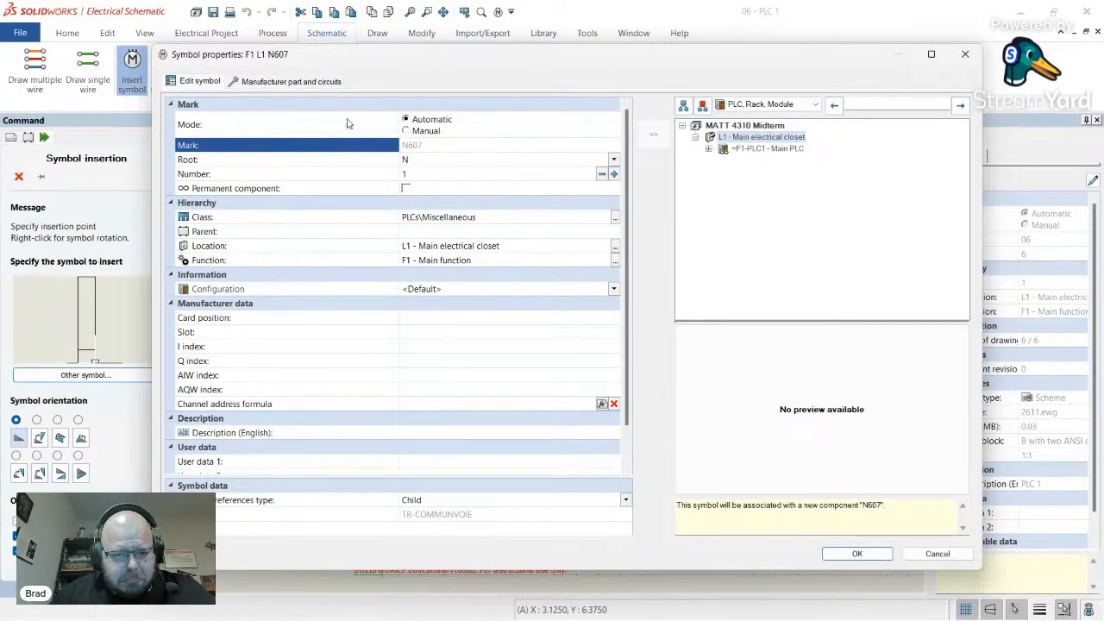
click(292, 82)
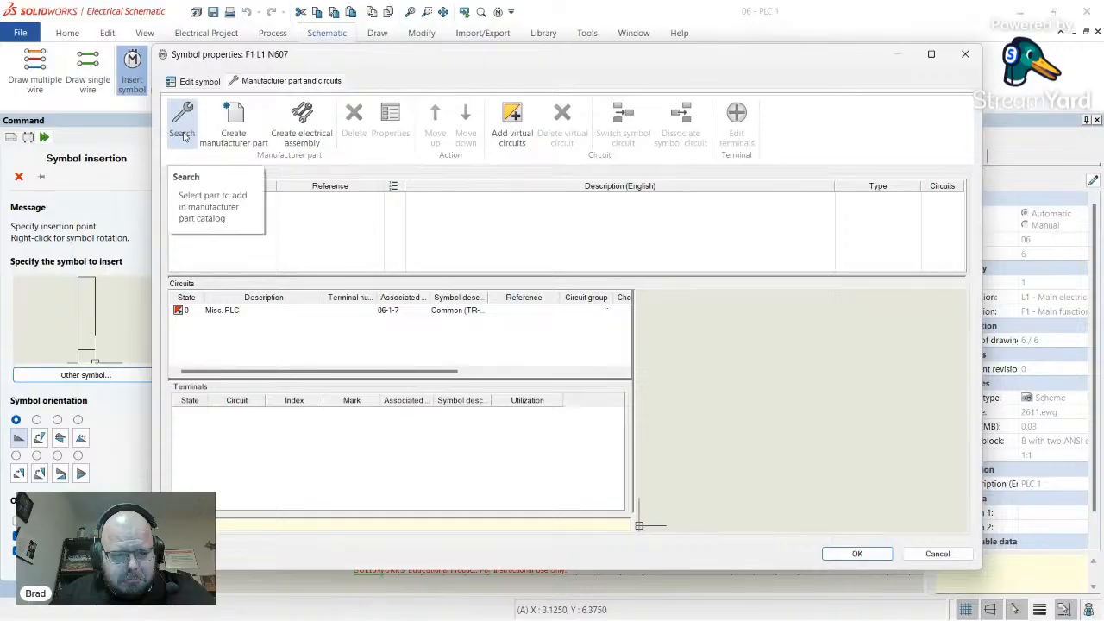
click(223, 312)
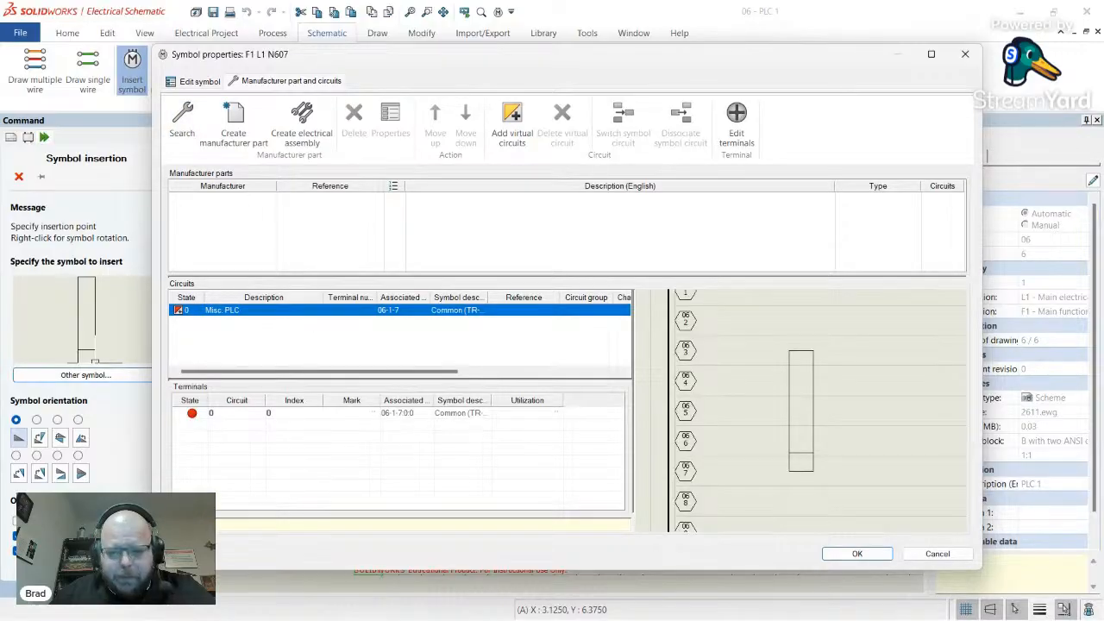
click(965, 53)
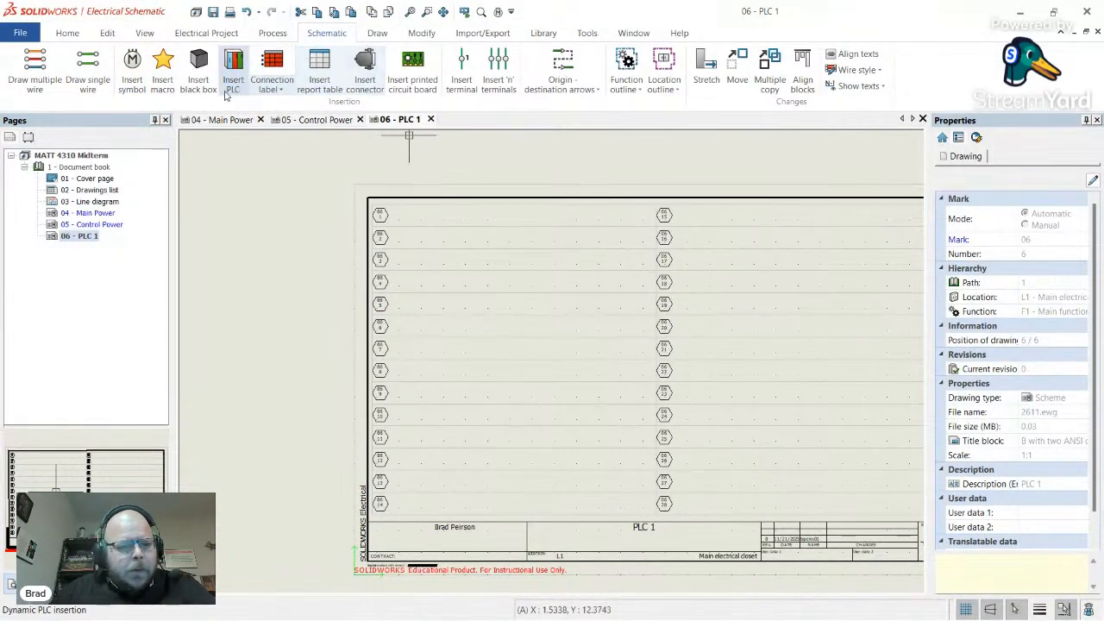
click(132, 69)
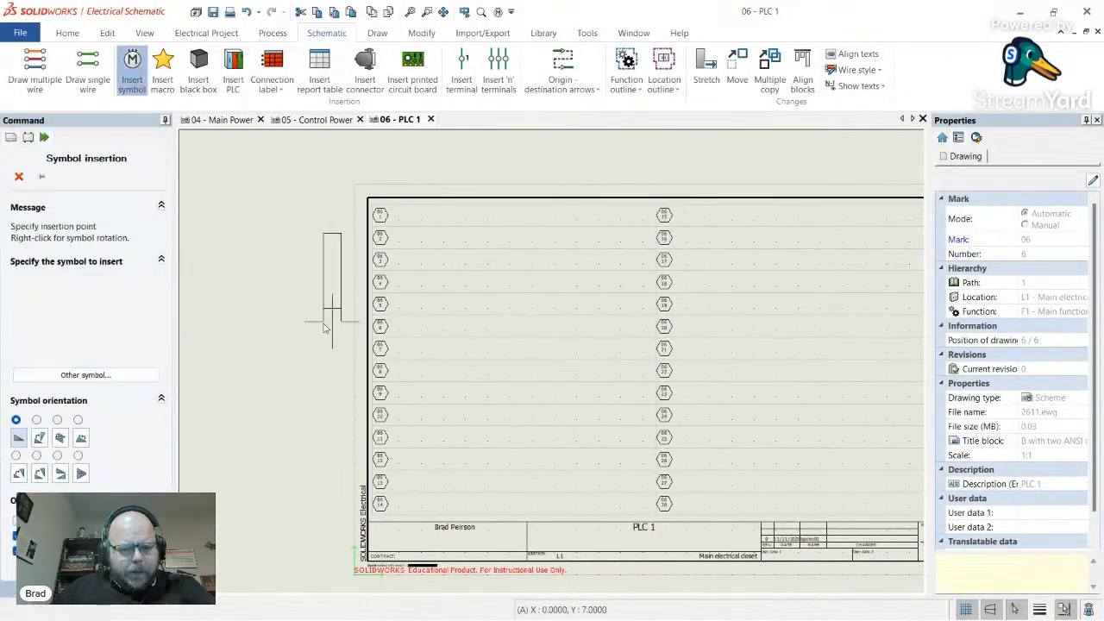
click(119, 377)
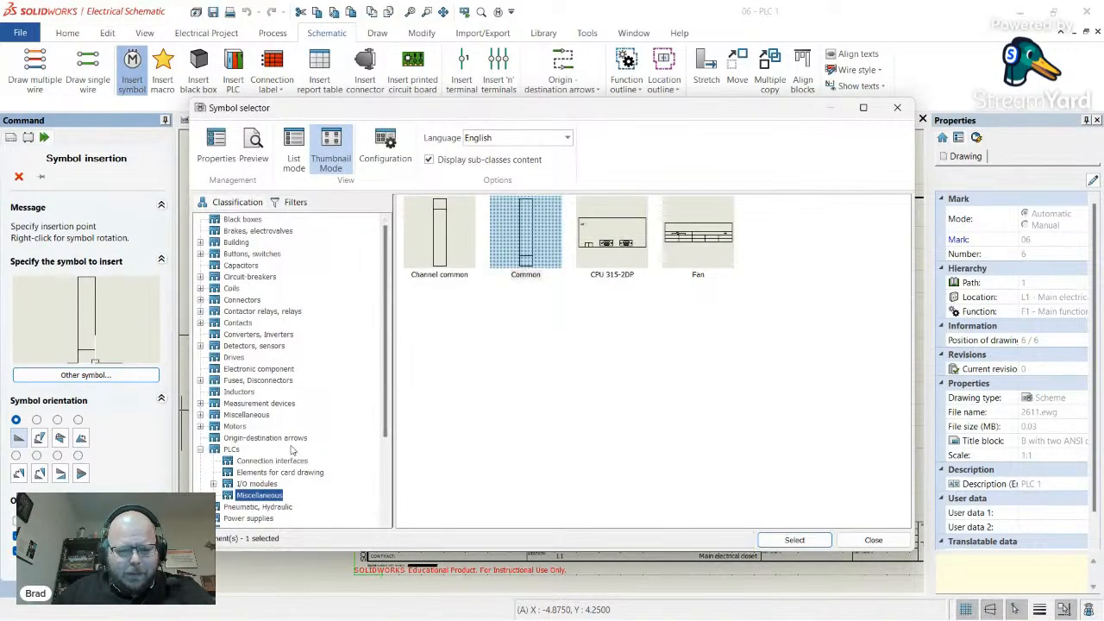
click(231, 450)
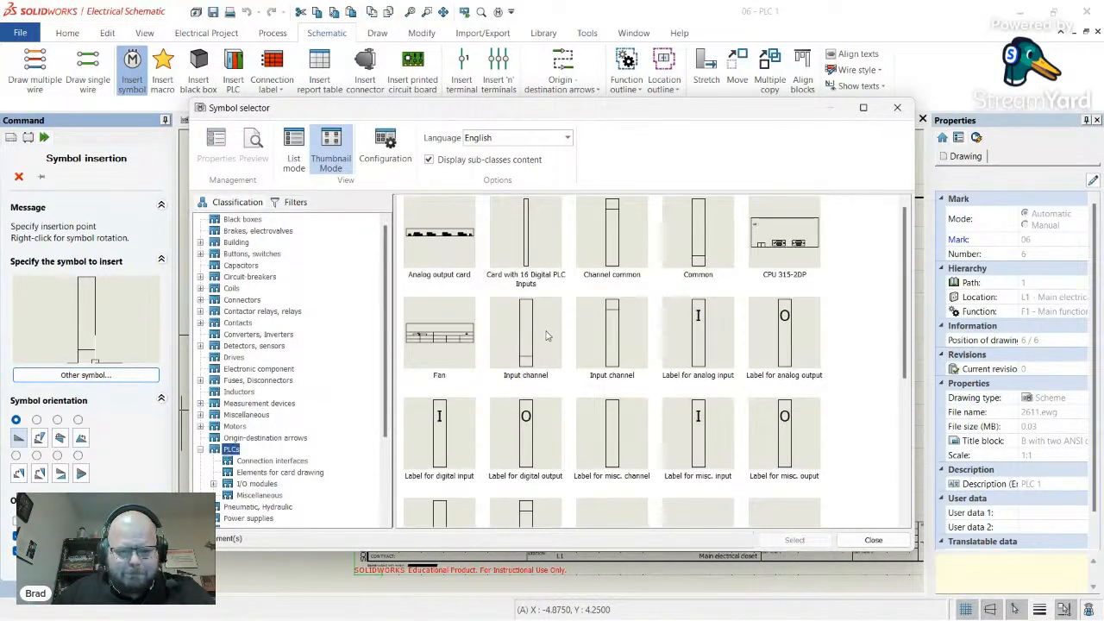
click(527, 262)
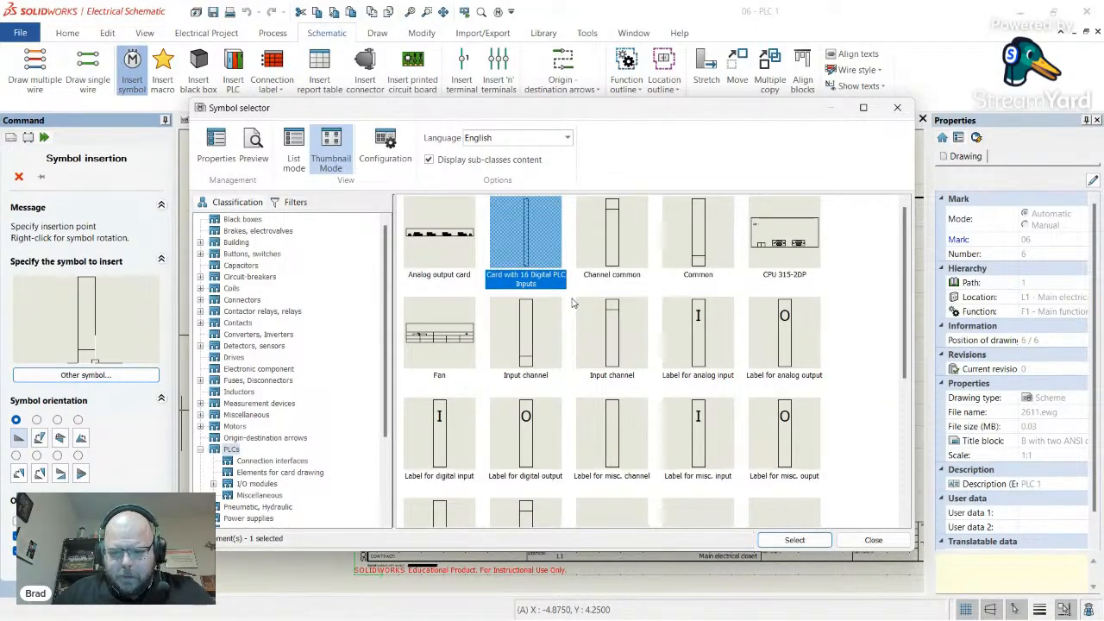
scroll(572, 302, down, 3)
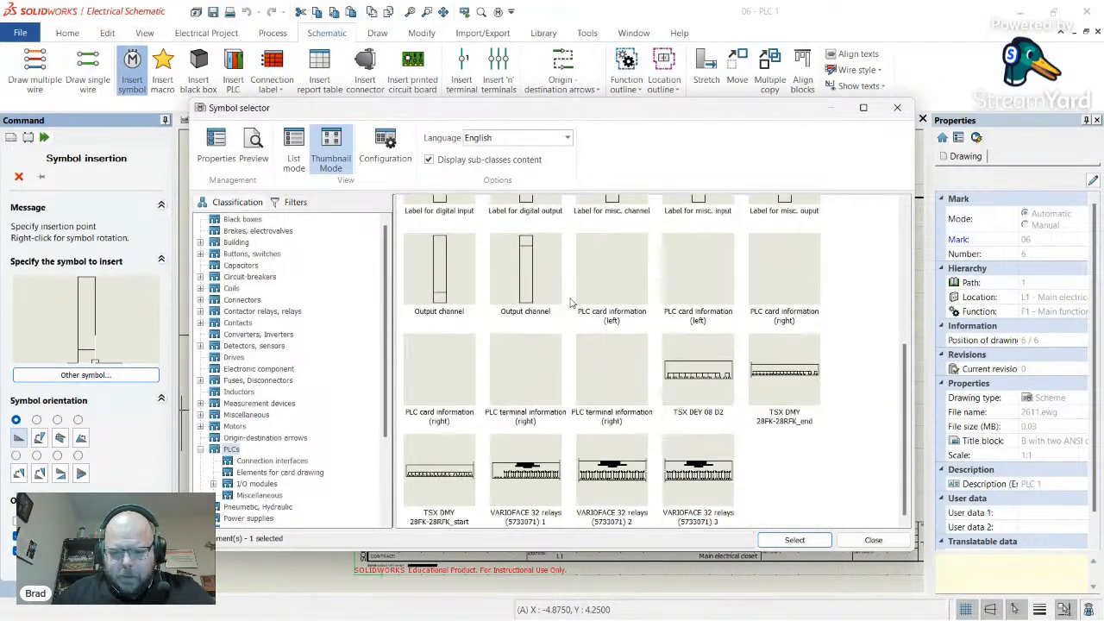
click(869, 540)
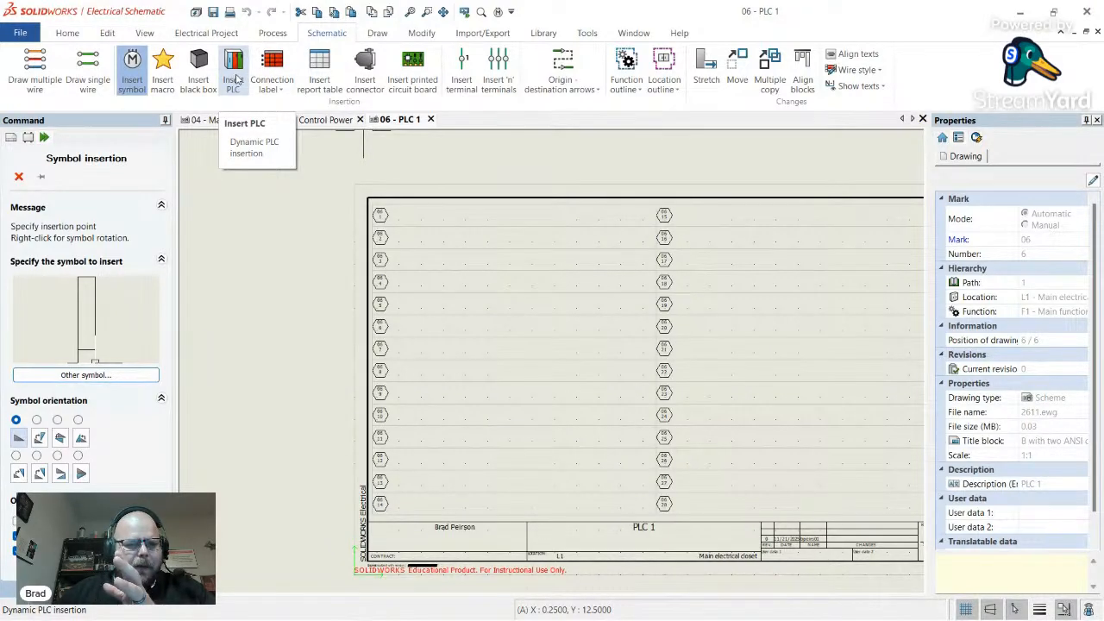
- Insert the existing PLC1 - Main PLC 5069-L306ER controller at the sheet's upper left
click(231, 76)
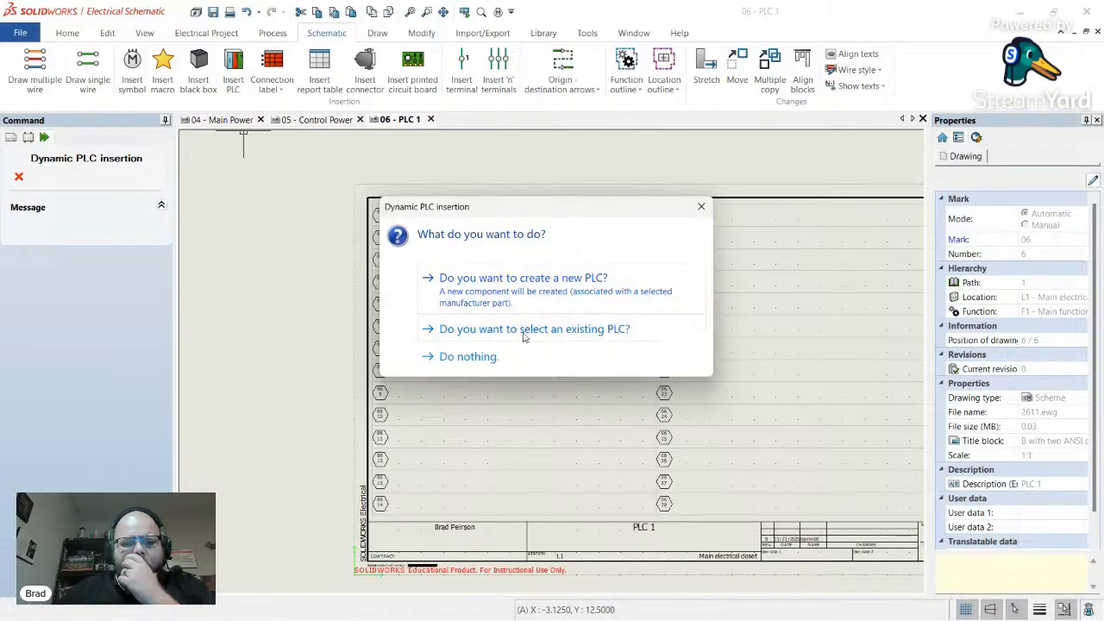
click(521, 339)
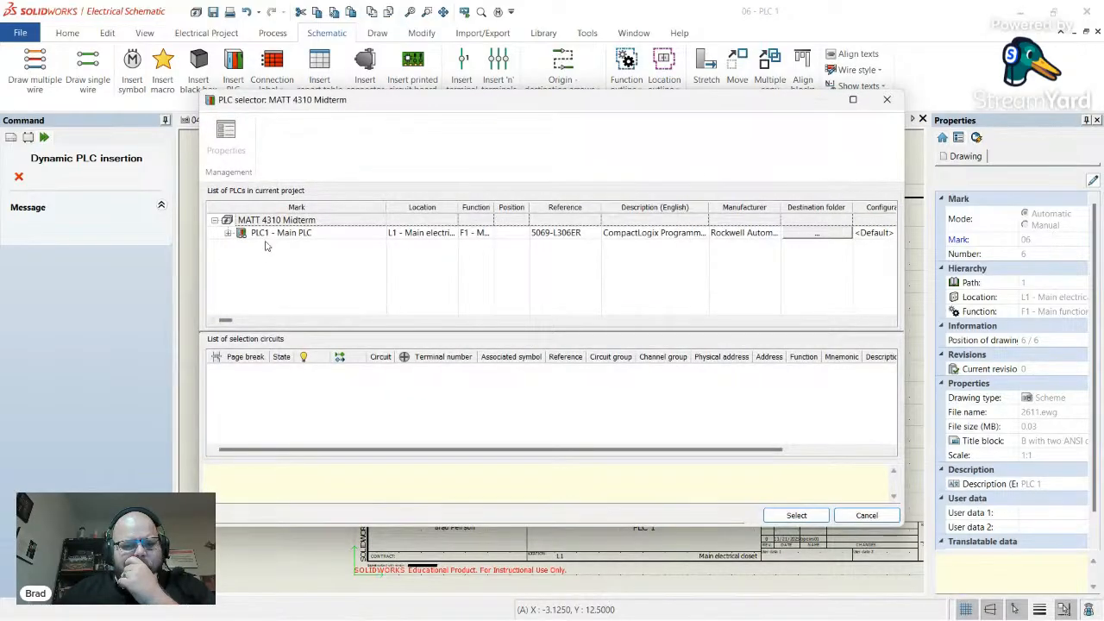
click(262, 234)
click(811, 518)
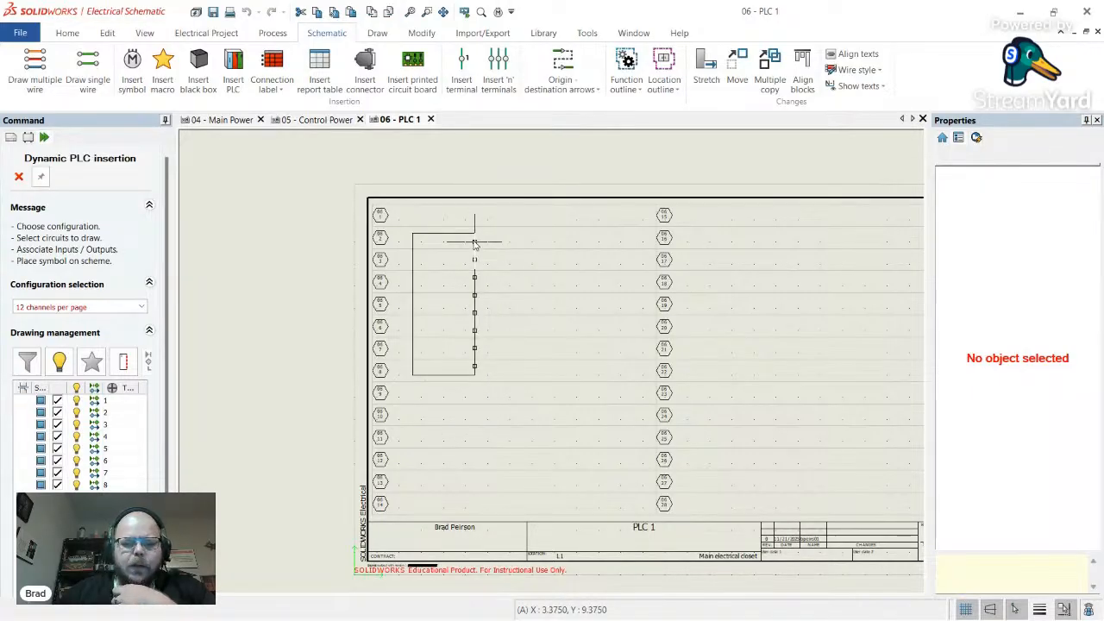
click(475, 245)
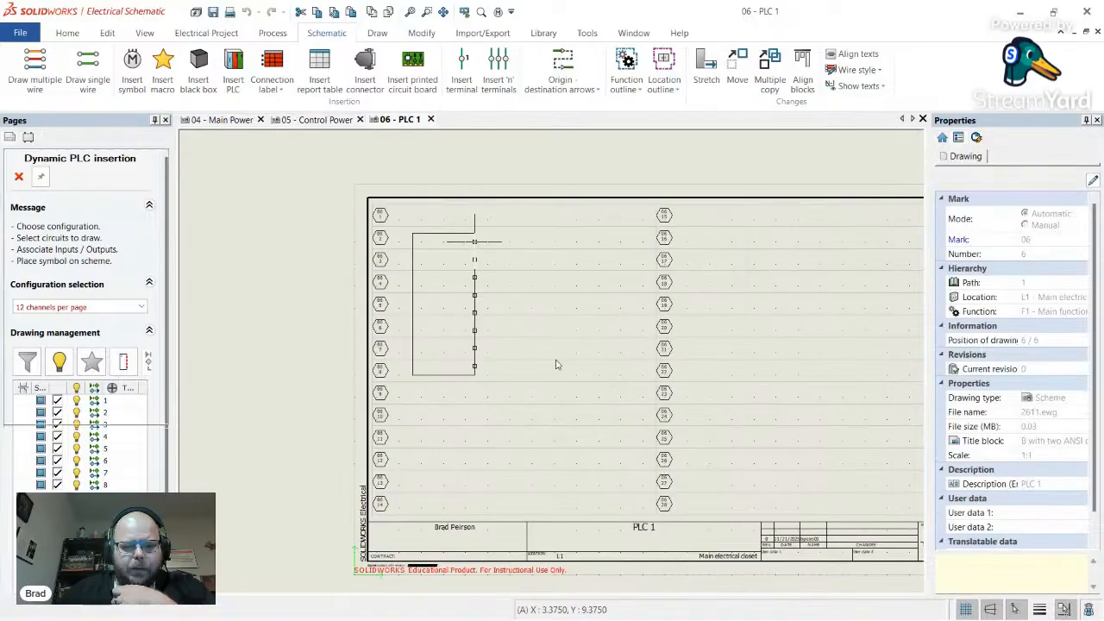
scroll(462, 336, up, 2)
scroll(462, 336, up, 4)
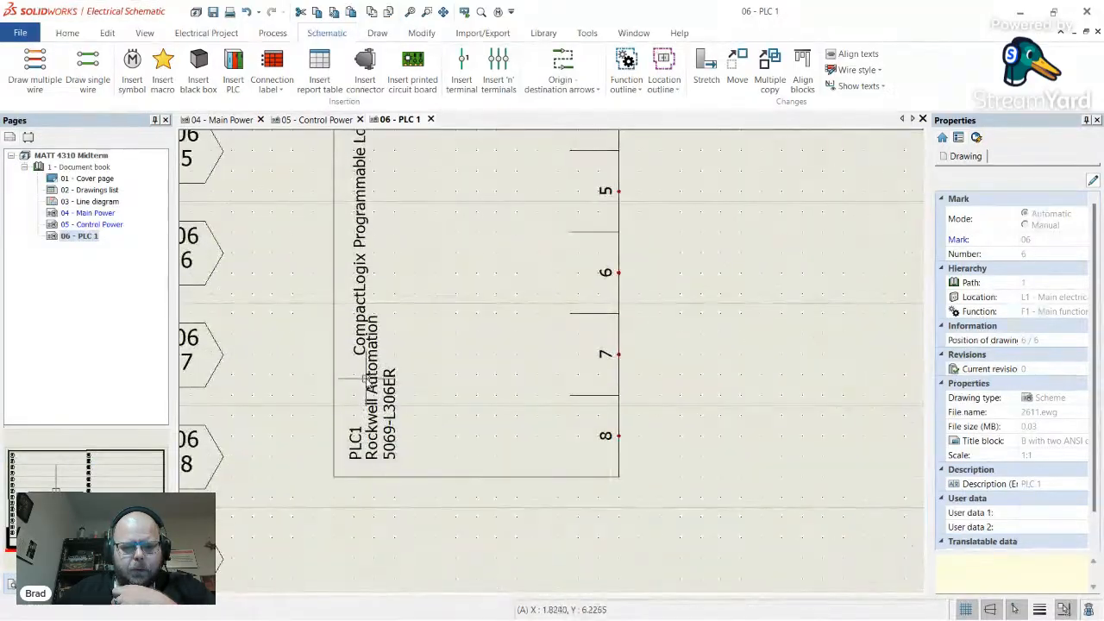
scroll(399, 438, down, 6)
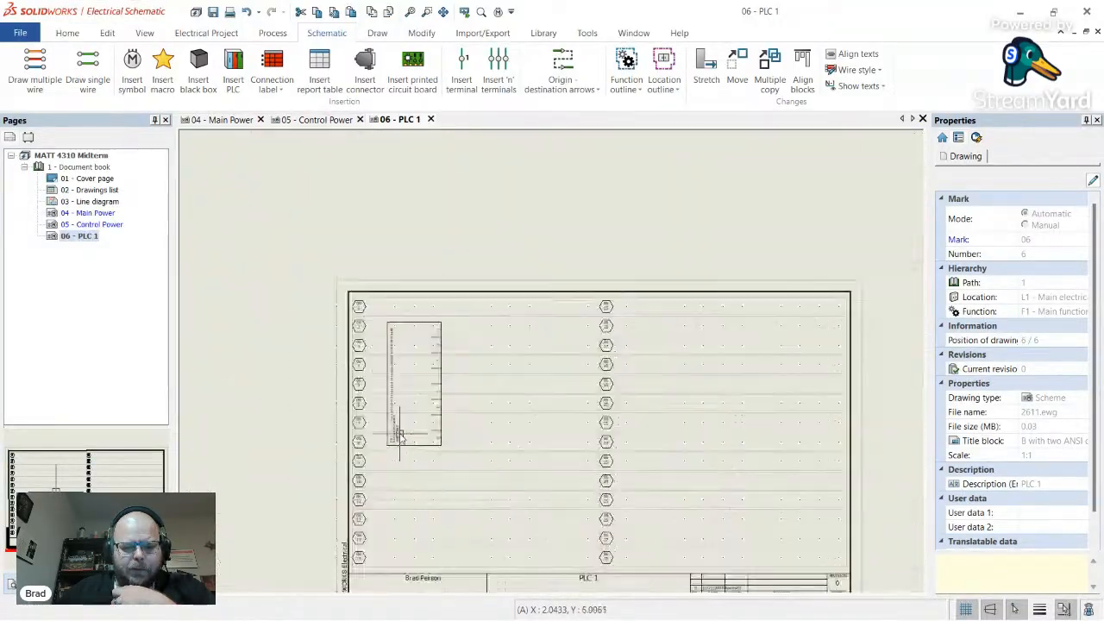
scroll(414, 405, up, 2)
scroll(562, 390, down, 3)
scroll(561, 389, up, 2)
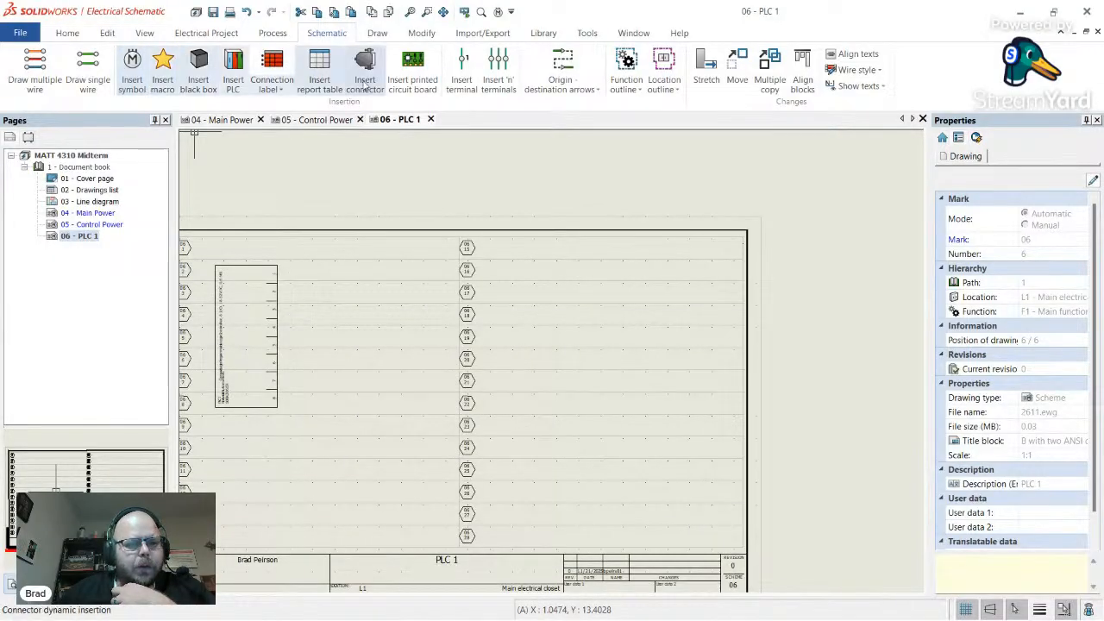
- Start another PLC insertion using PLC1's existing IN1 input card
click(236, 86)
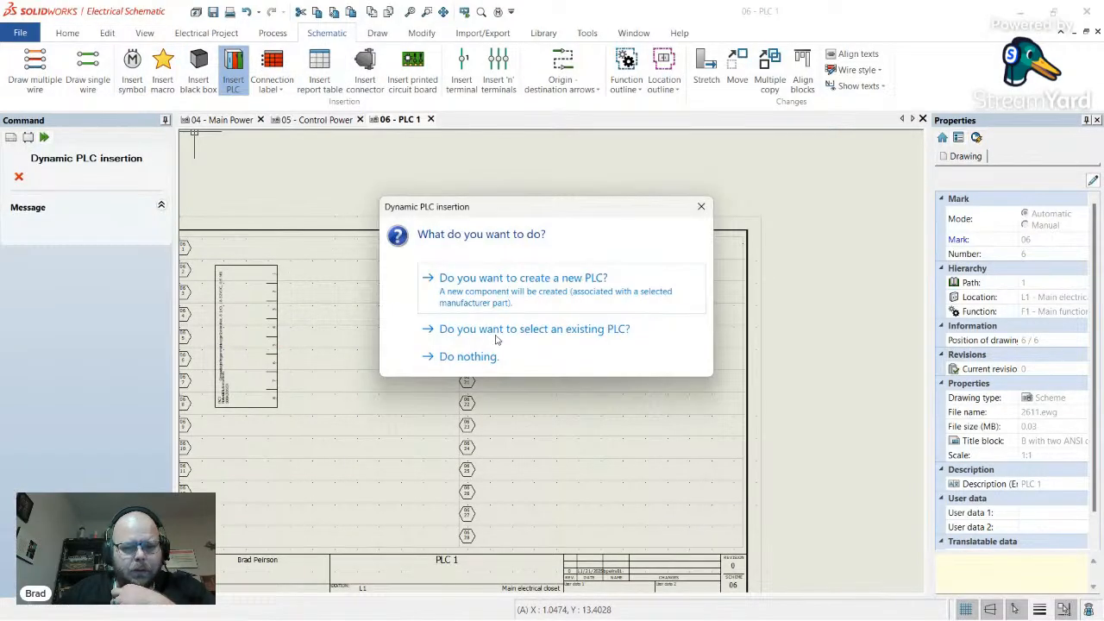
click(491, 333)
click(227, 234)
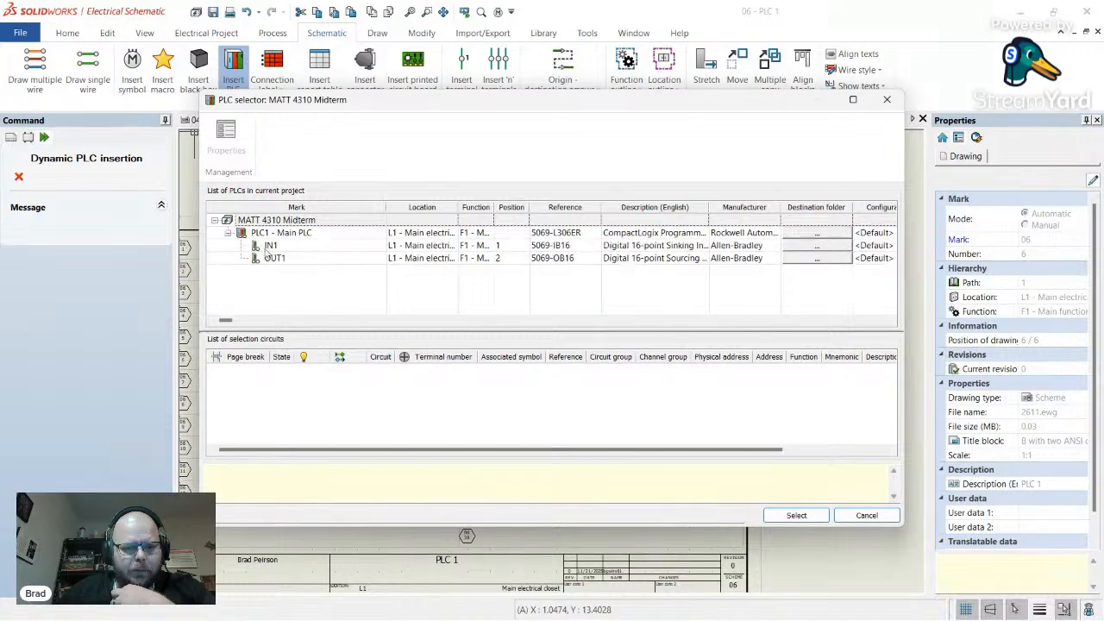
click(270, 246)
click(793, 516)
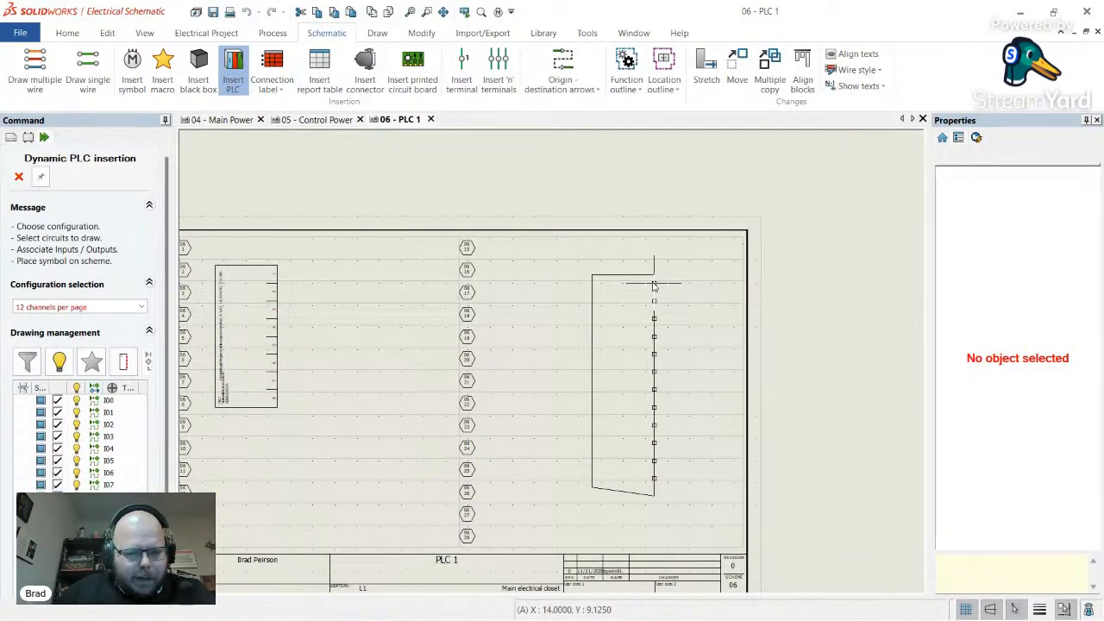
- Set vertical channel direction and the '2 cards per page' configuration, then cancel the insertion
scroll(654, 288, down, 1)
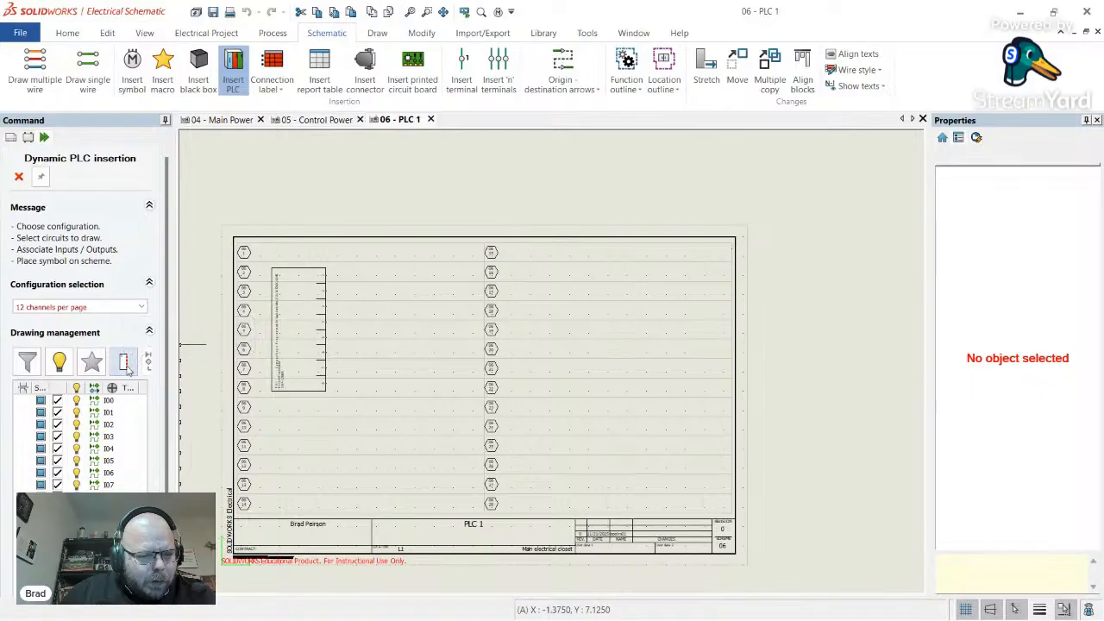
click(125, 364)
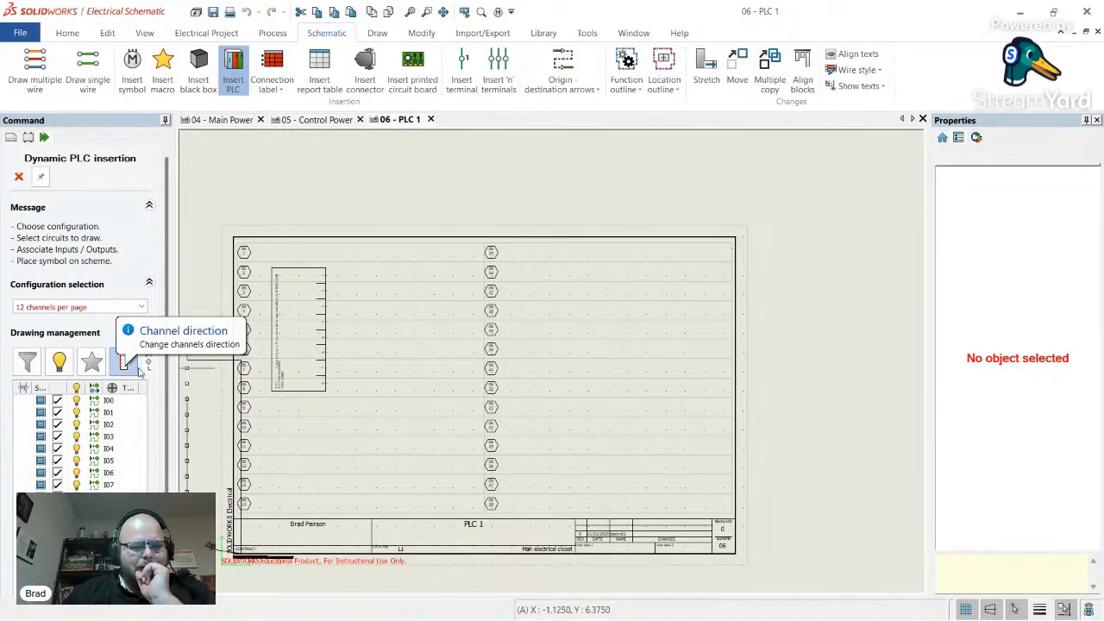
scroll(143, 293, down, 2)
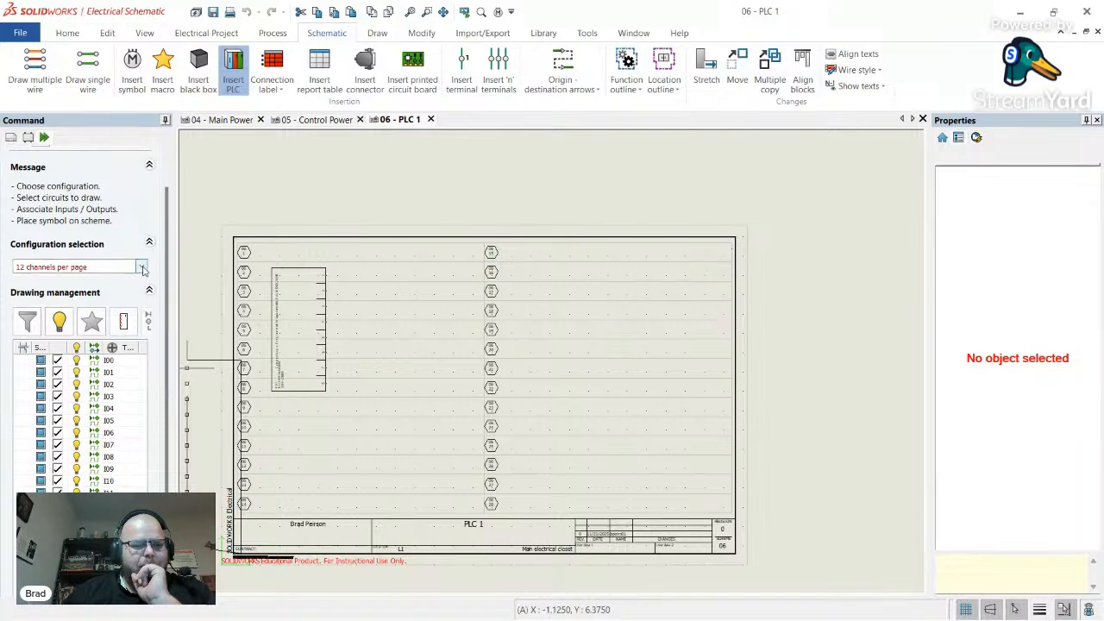
click(142, 268)
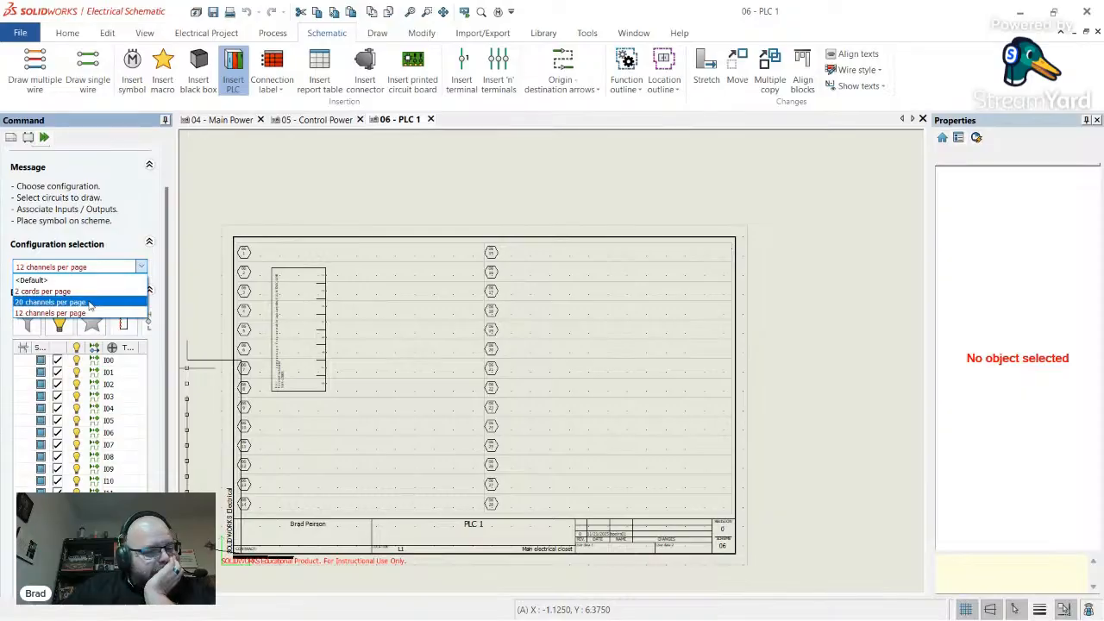
click(87, 290)
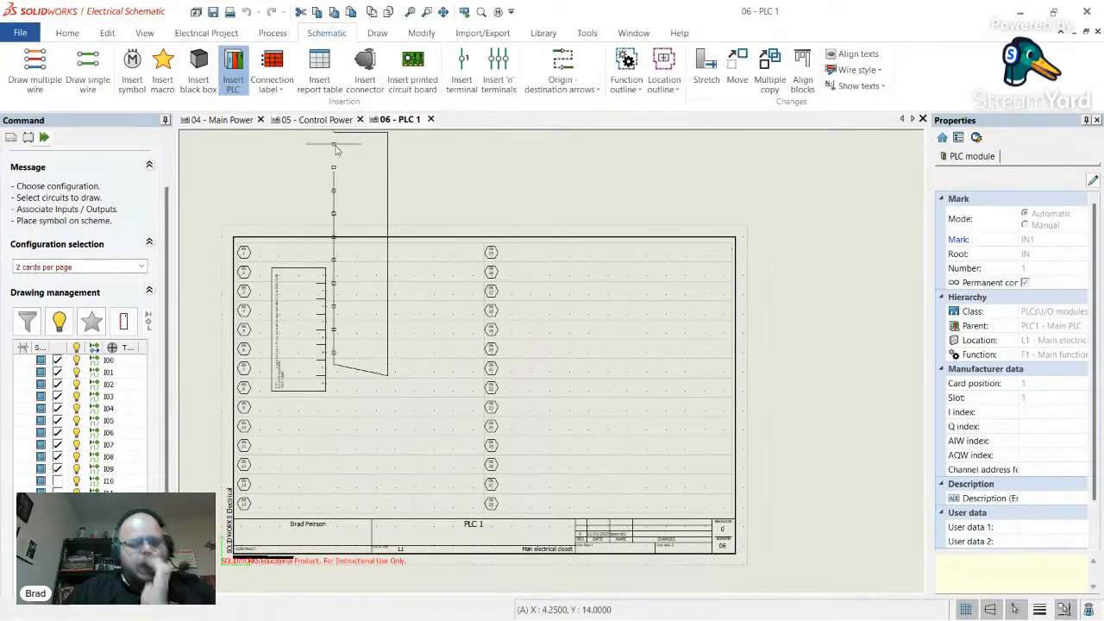
key(Escape)
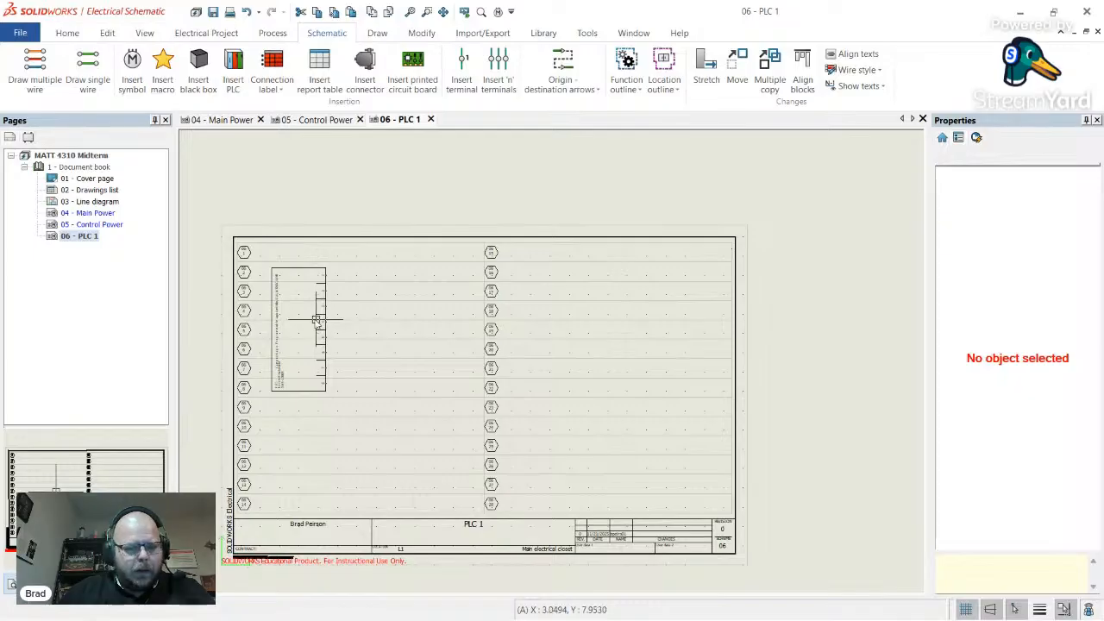
- Change page 06's description to 'PLC Inputs' in its properties
click(323, 317)
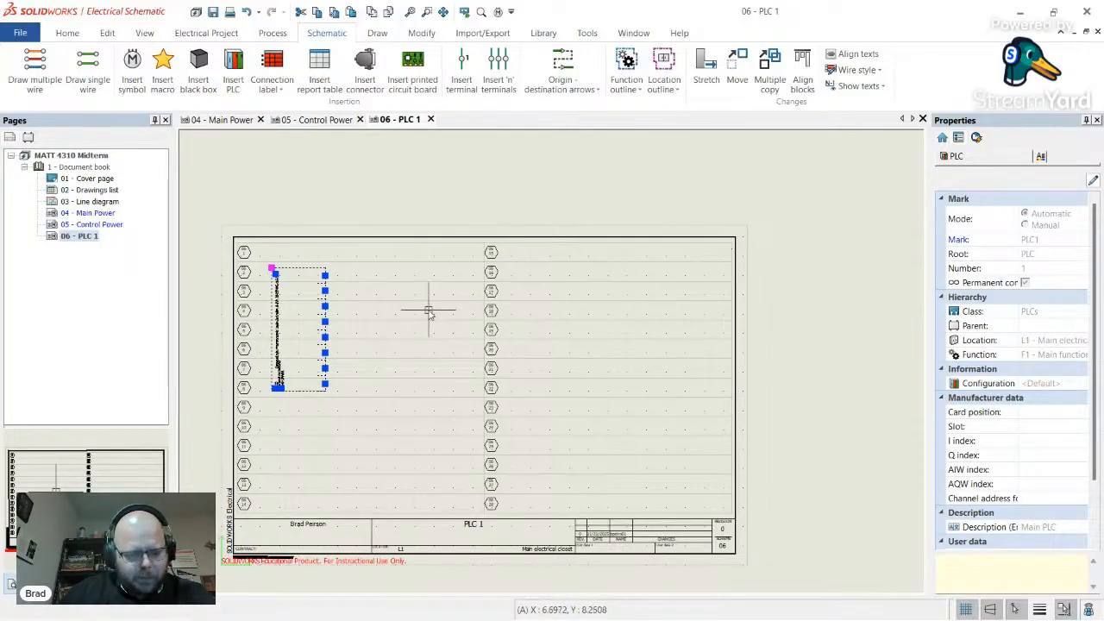
click(82, 237)
right_click(90, 242)
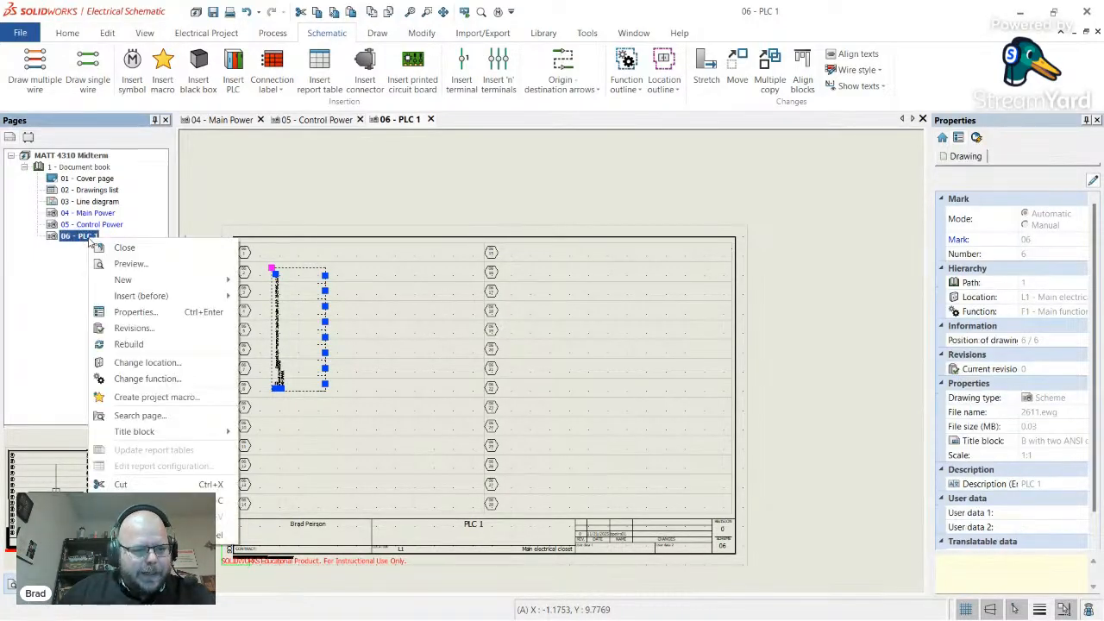
click(147, 313)
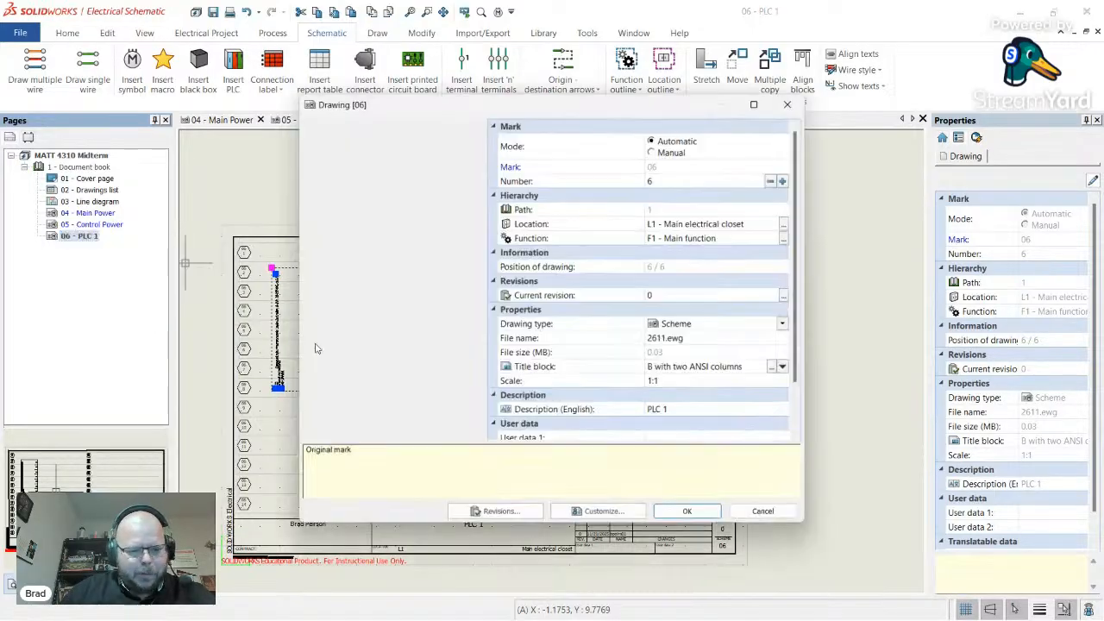
click(687, 411)
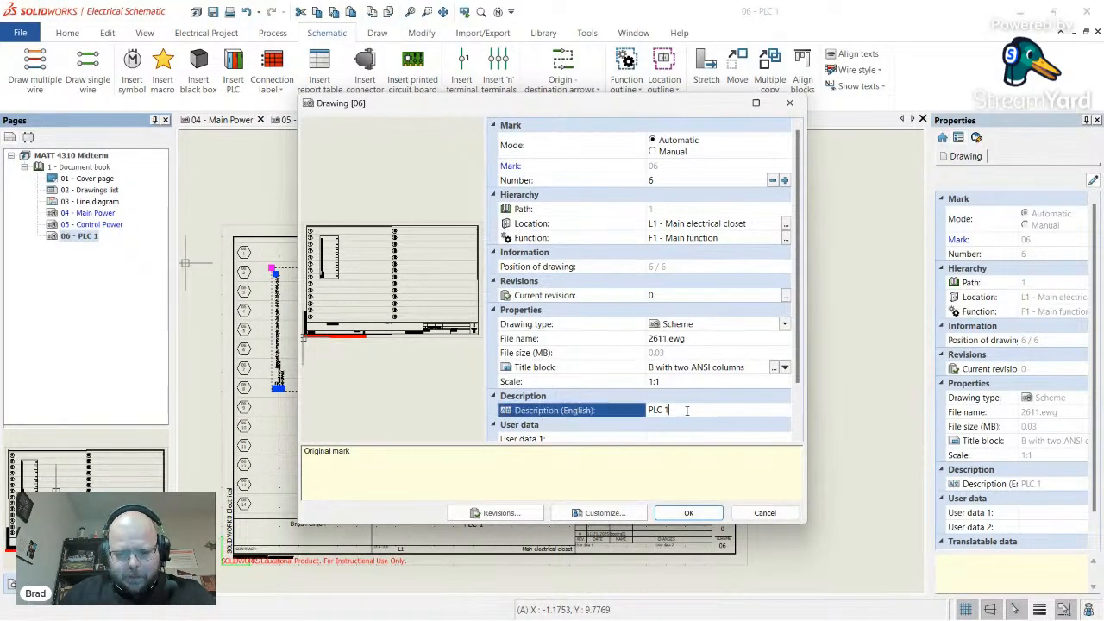
key(End)
key(BackSpace)
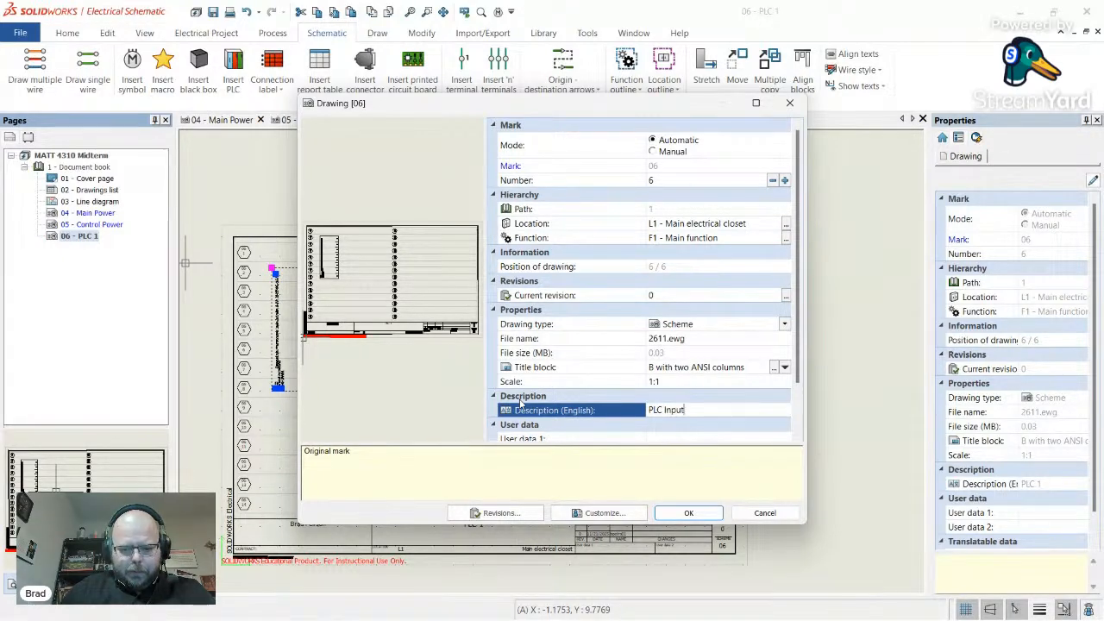
click(689, 513)
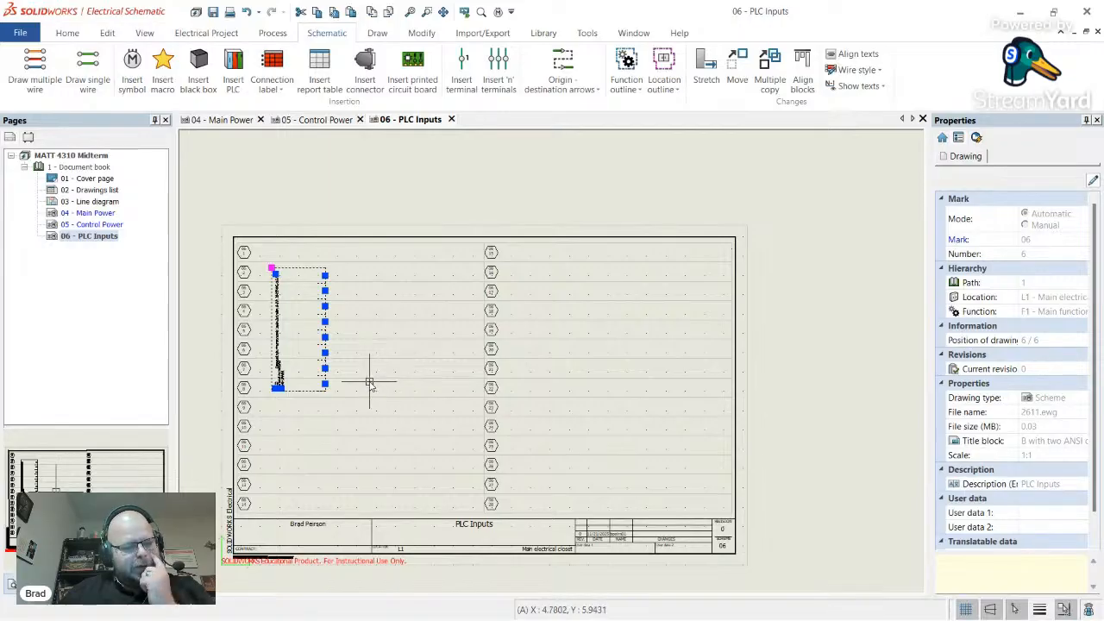
- Cut the CPU symbol from the sheet and open 05 - Control Power
key(Escape)
click(311, 395)
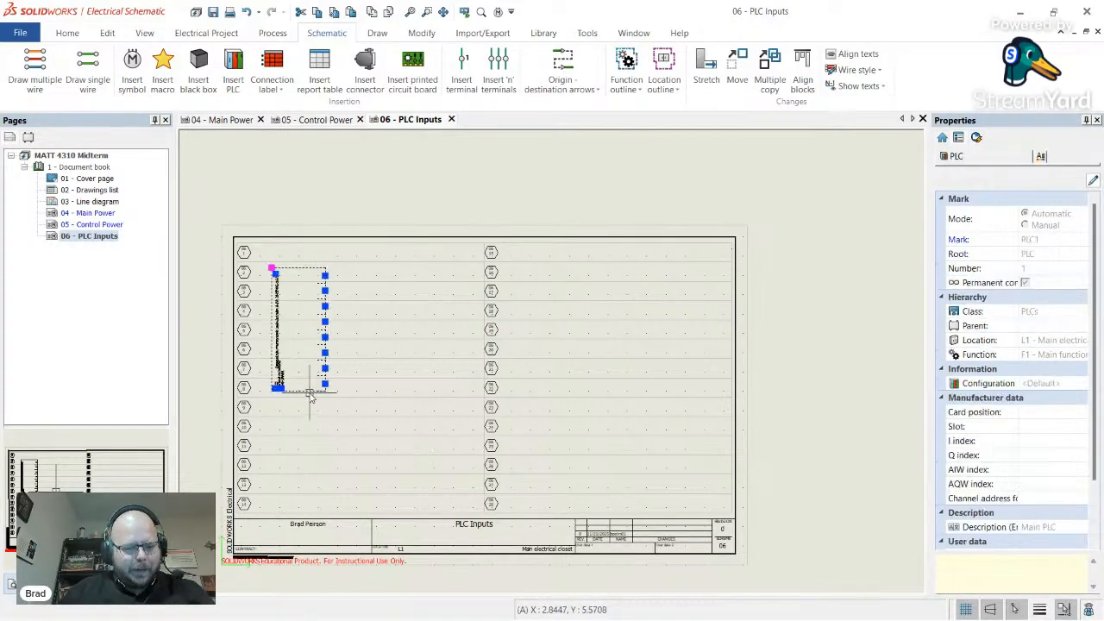
key(Escape)
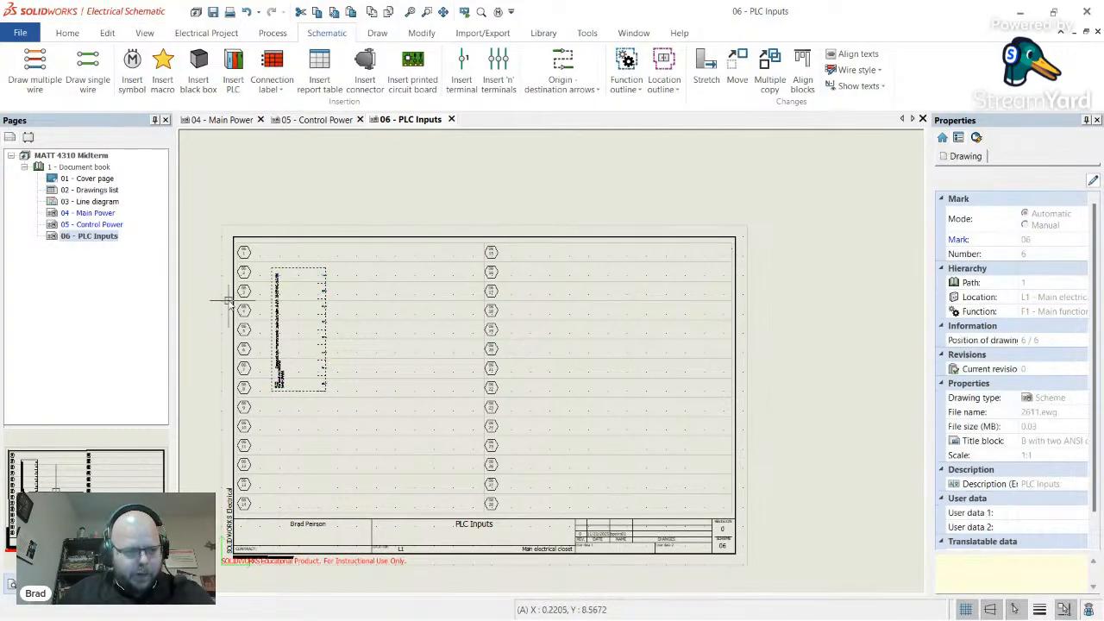
double_click(88, 226)
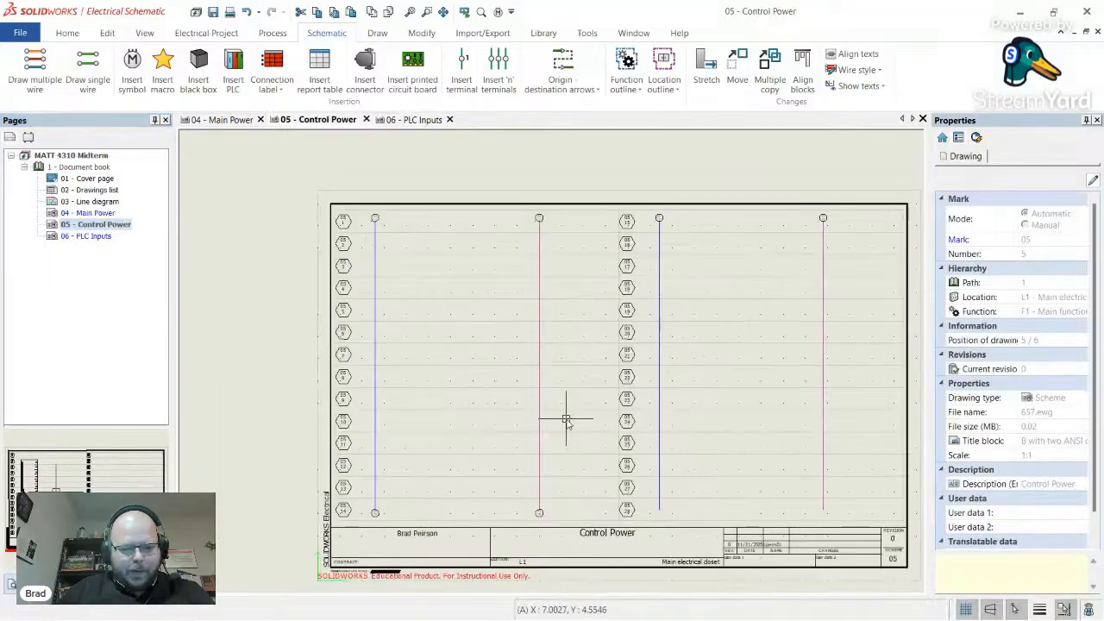
- Paste the CPU symbol onto the Control Power sheet
scroll(466, 371, up, 1)
key(ctrl+v)
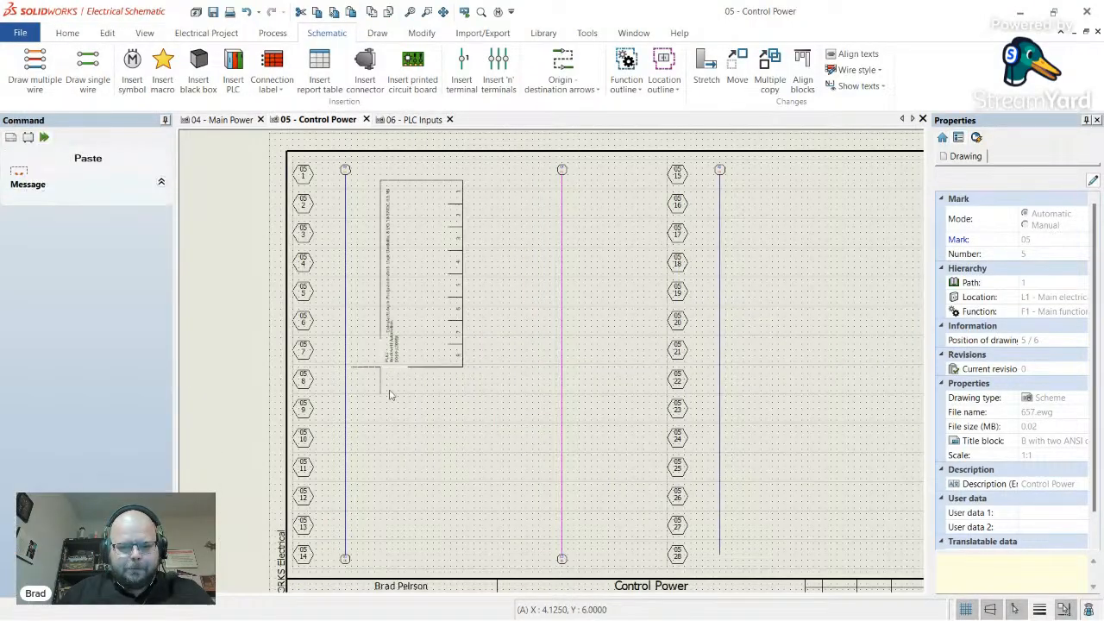
click(368, 440)
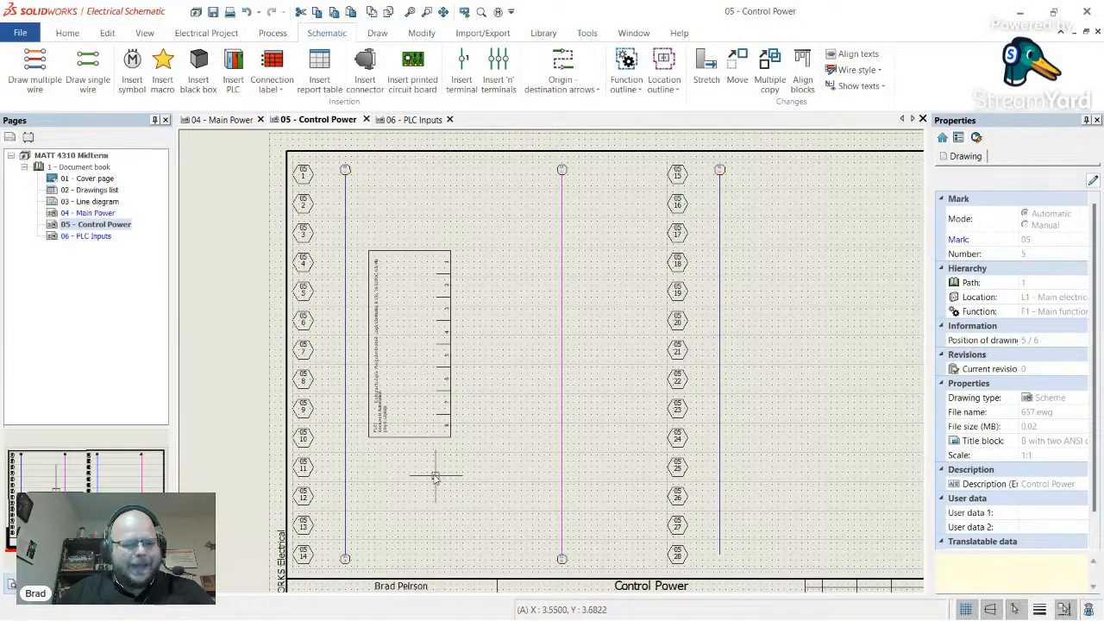
- On the PLC Inputs sheet, insert PLC1's IN1 card with '2 cards per page' configuration
click(90, 237)
double_click(90, 236)
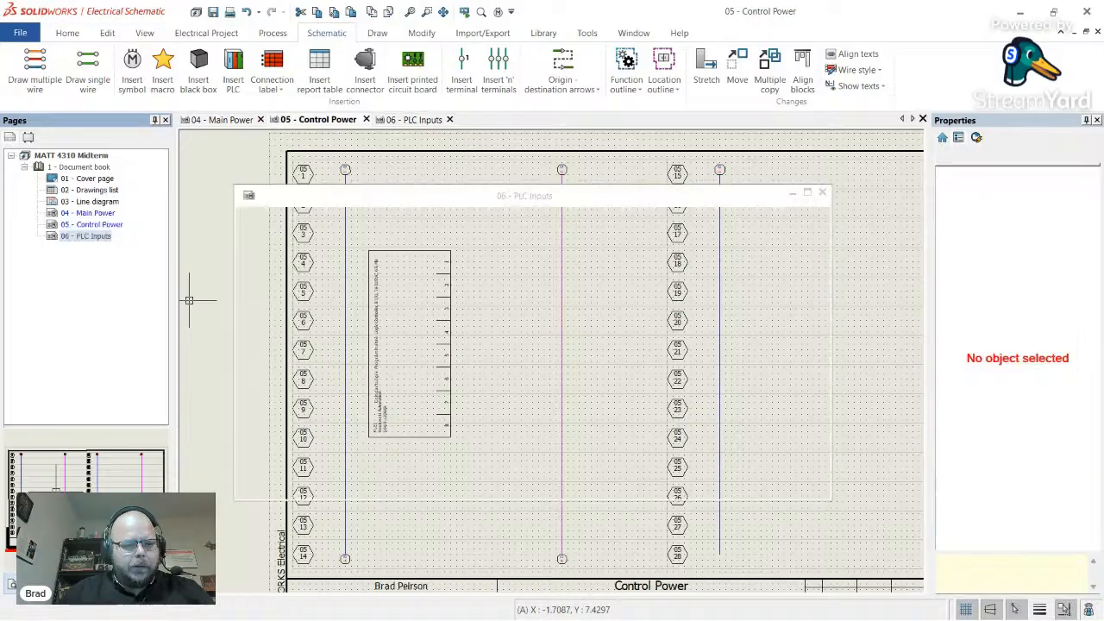
click(243, 76)
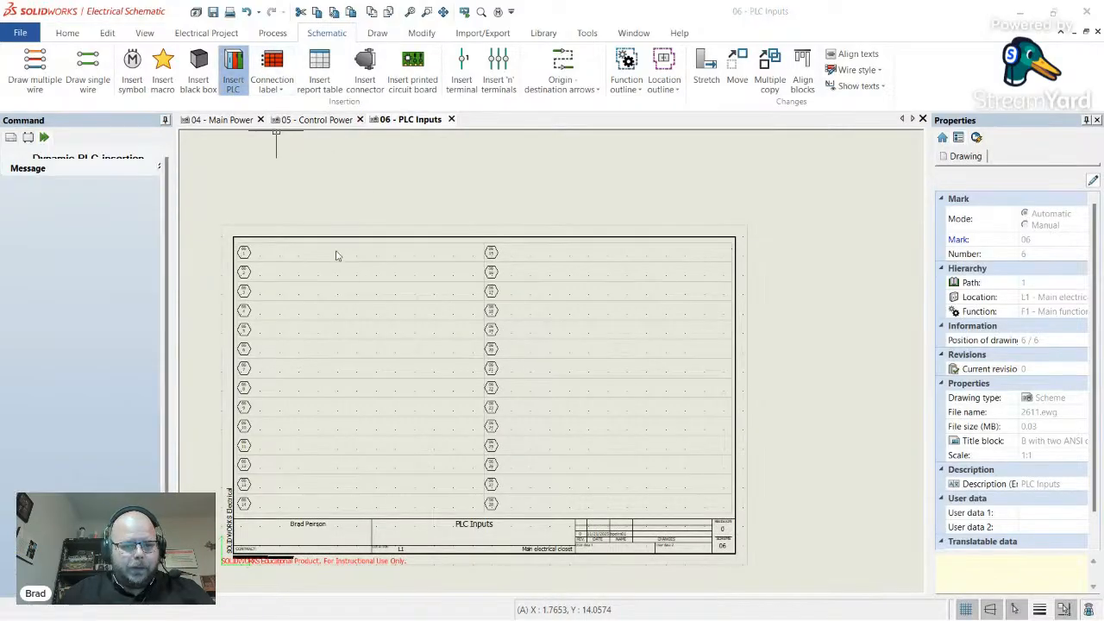
click(521, 338)
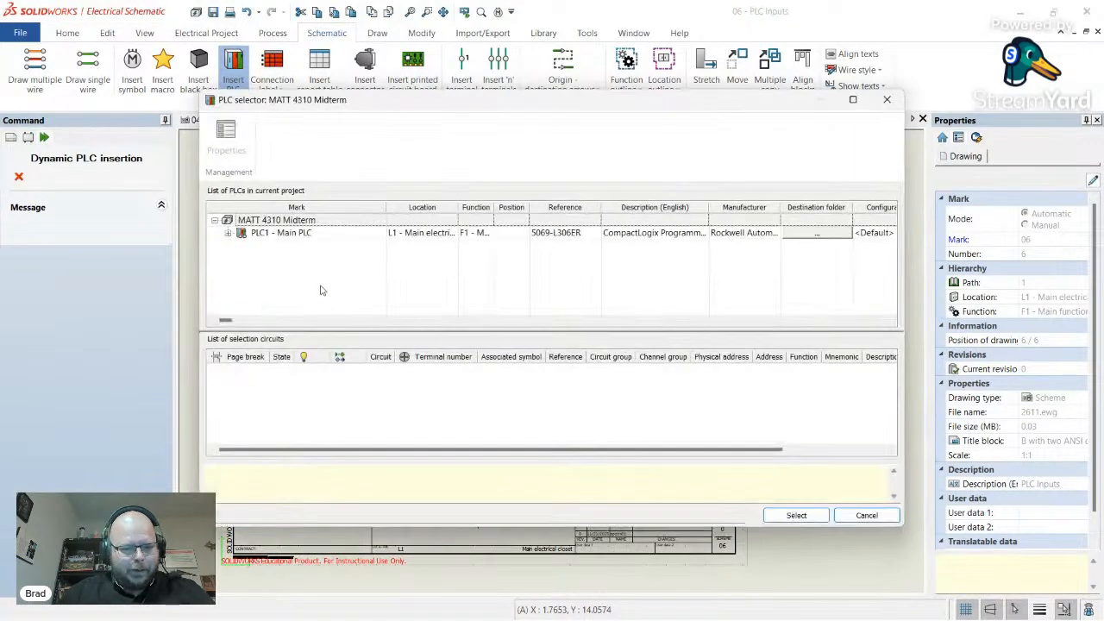
click(229, 234)
click(294, 248)
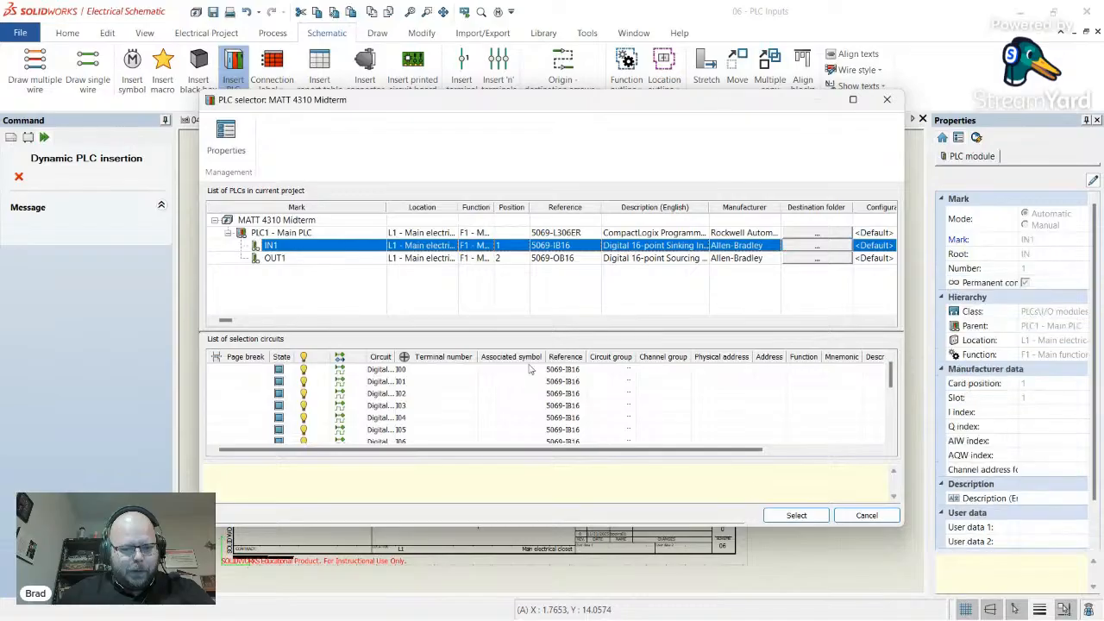
click(796, 516)
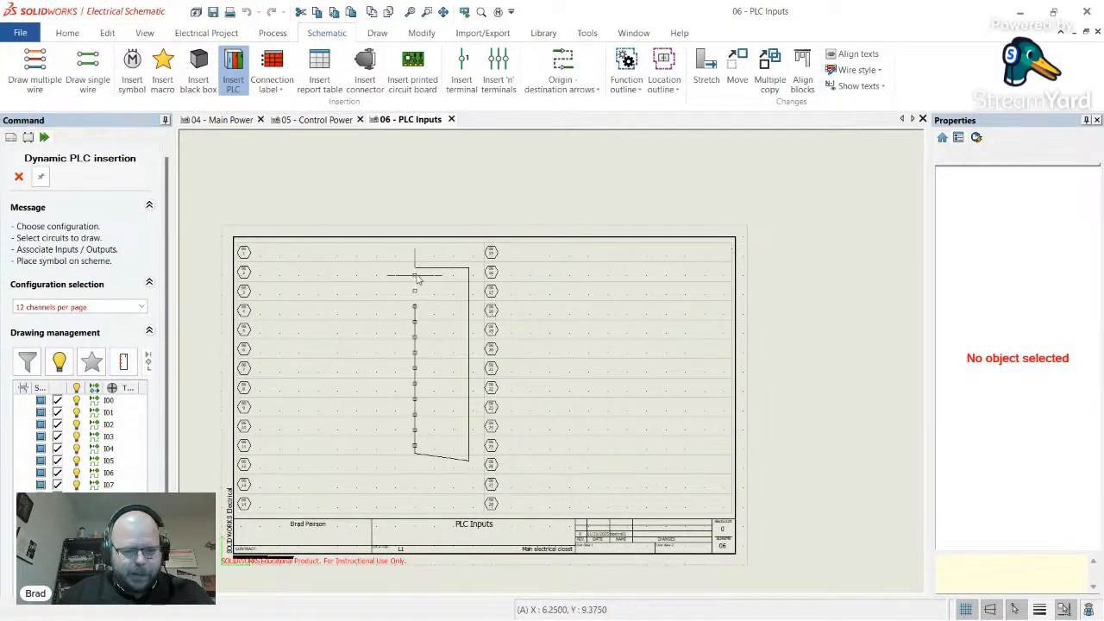
click(109, 308)
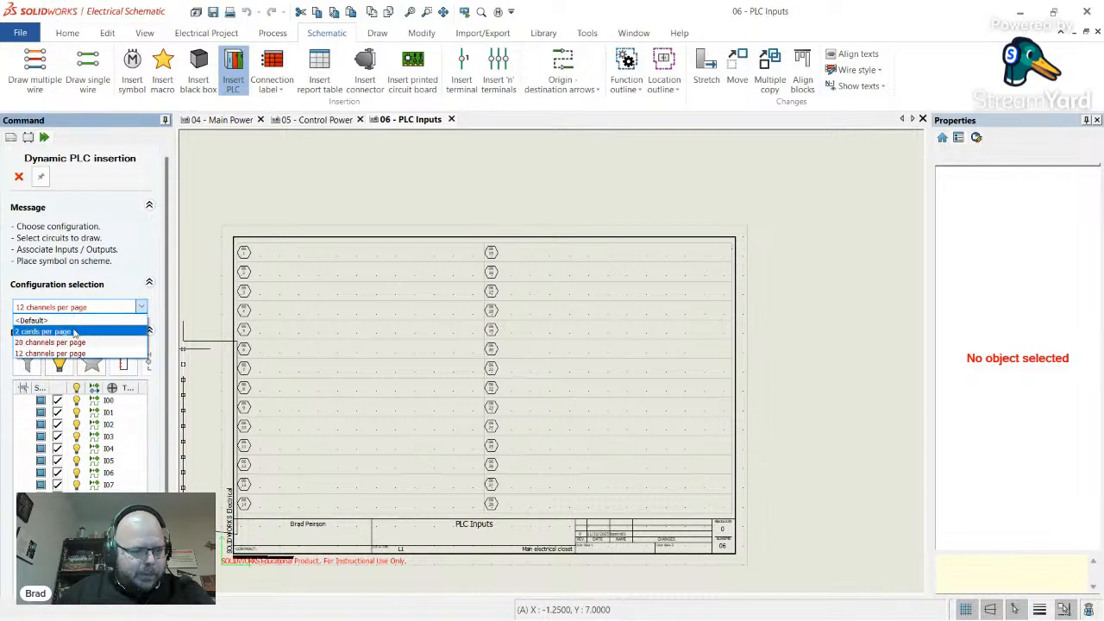
click(77, 336)
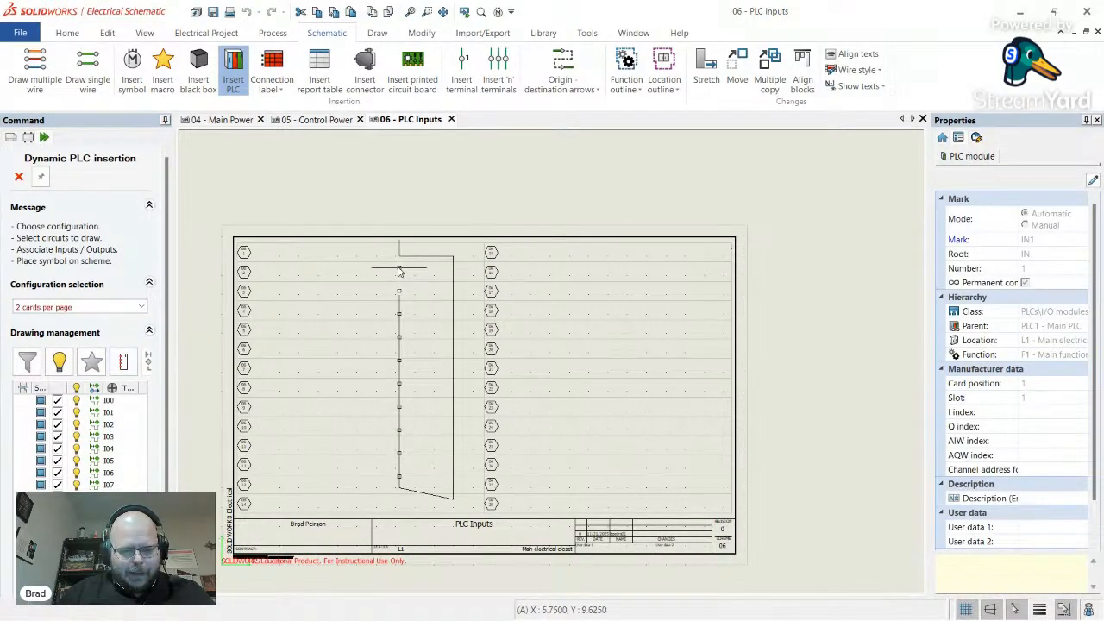
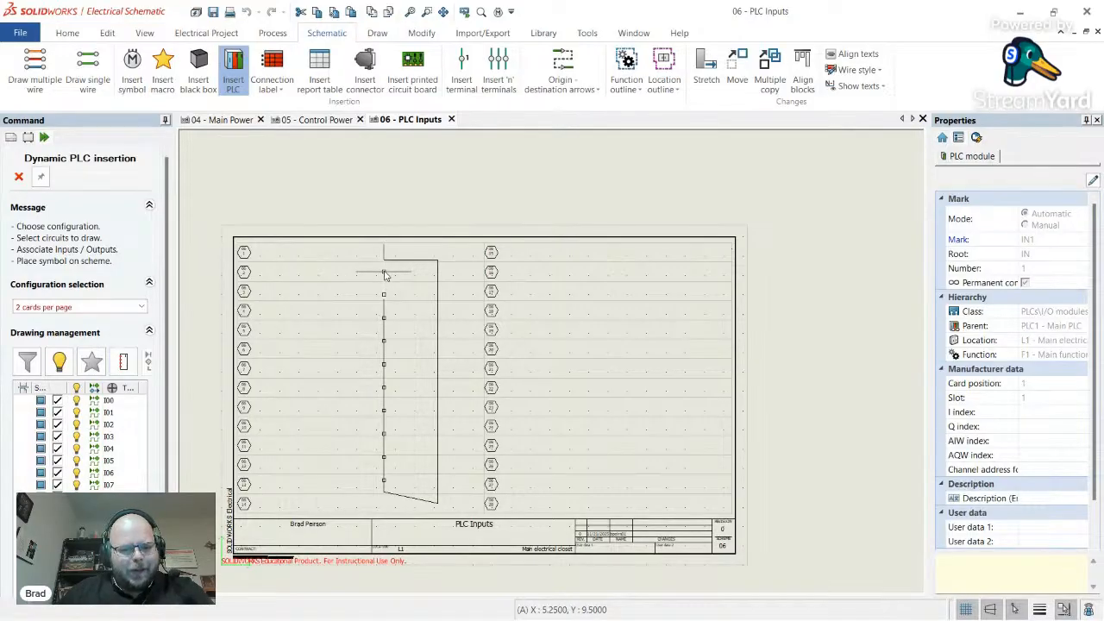
- Place the PLC input card, then cancel insertion and delete the placed symbol from the sheet
click(385, 275)
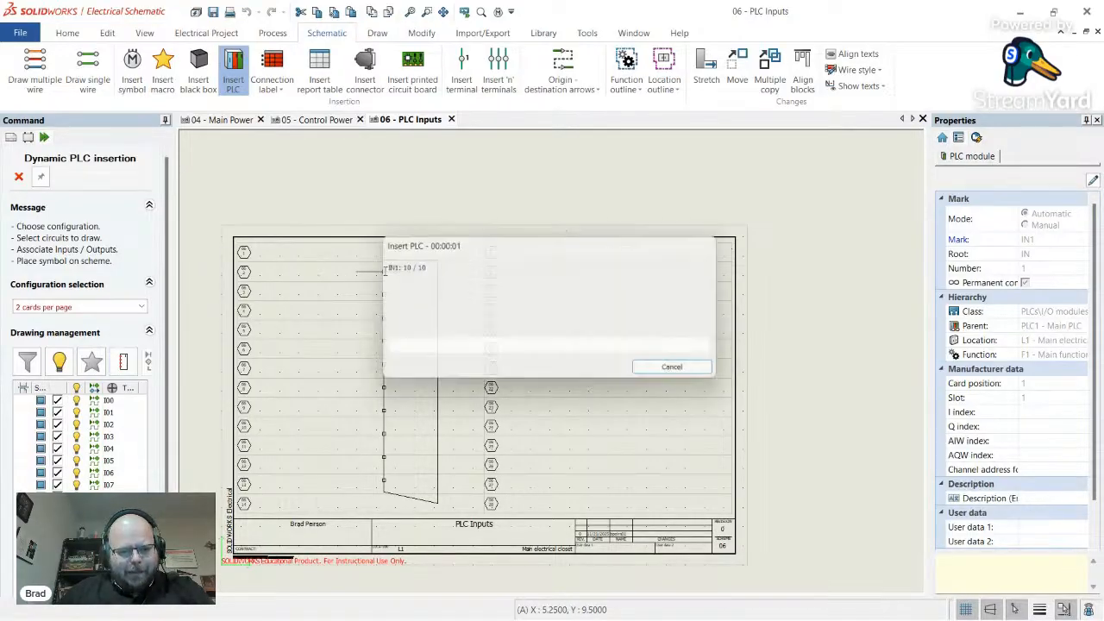
scroll(414, 306, up, 2)
scroll(415, 306, up, 4)
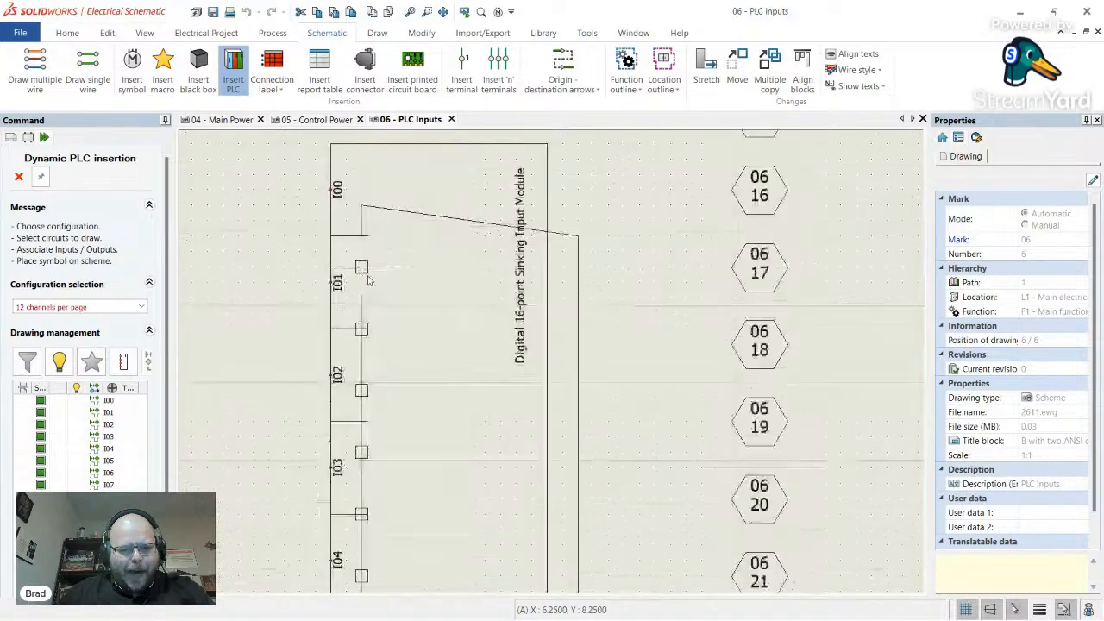
scroll(392, 332, down, 3)
scroll(393, 332, down, 3)
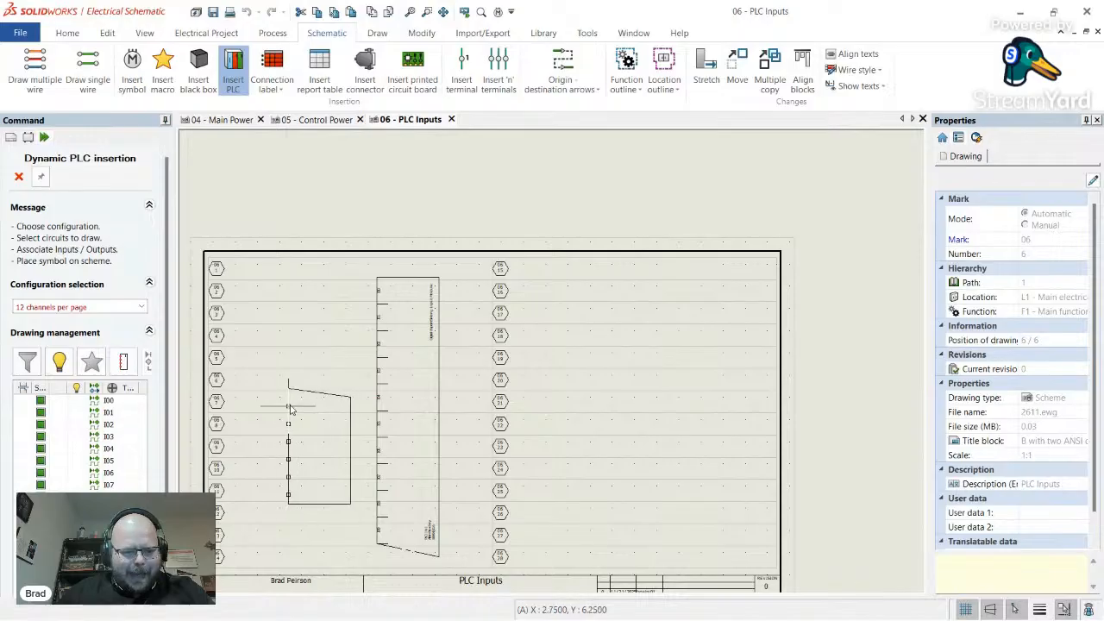
key(Escape)
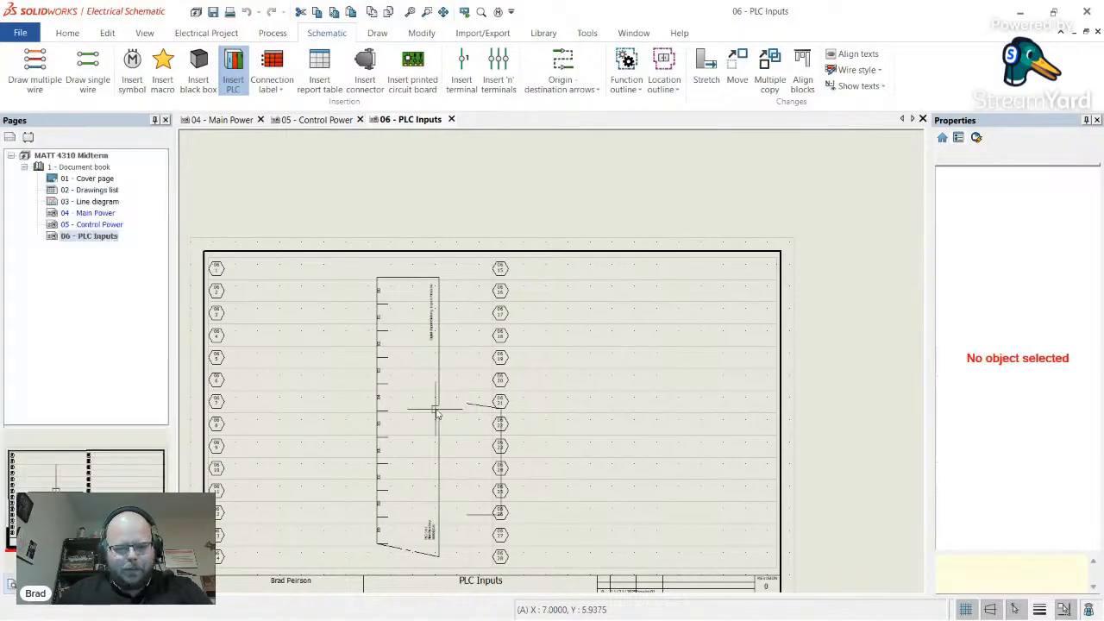
click(439, 399)
key(Delete)
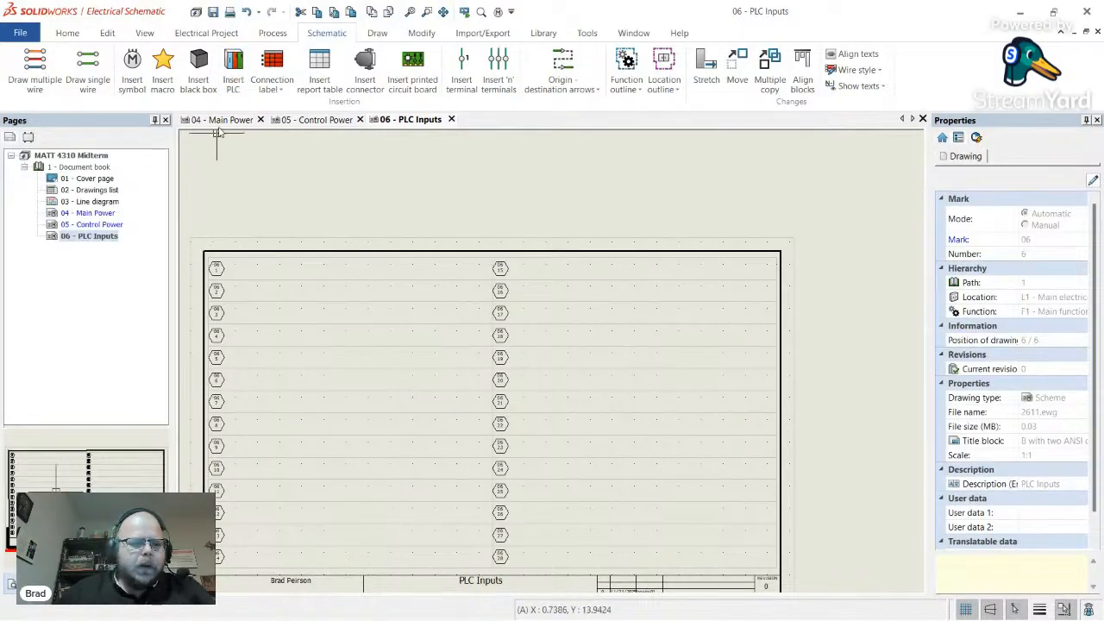
- Insert PLC1's IN1 module from the project PLCs with the '2 cards per page' configuration
click(233, 69)
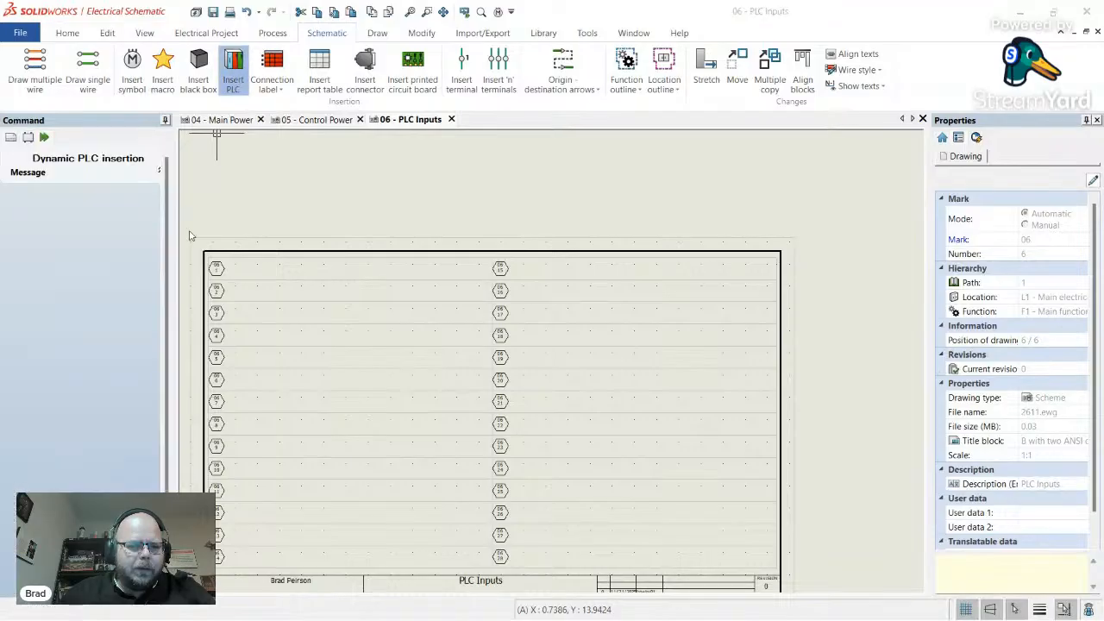
click(460, 330)
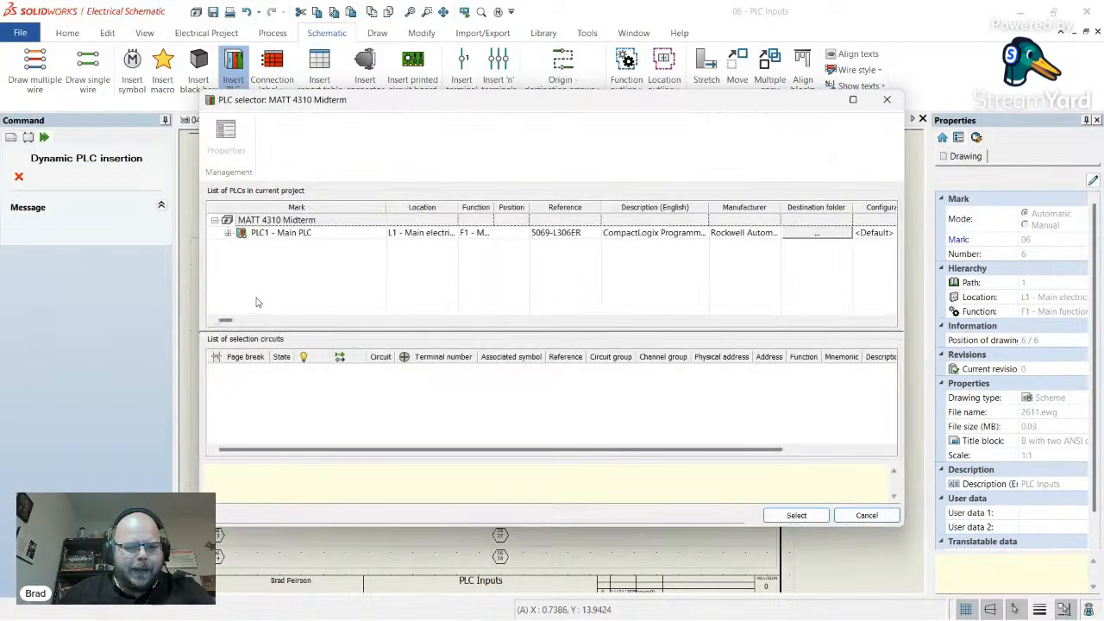
click(228, 234)
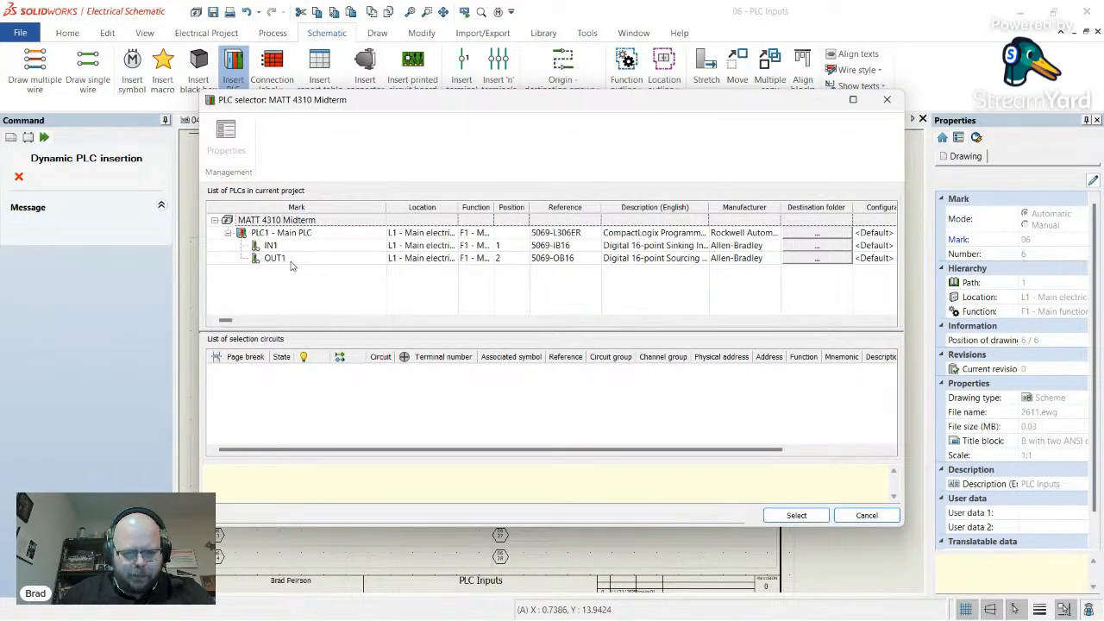
click(273, 246)
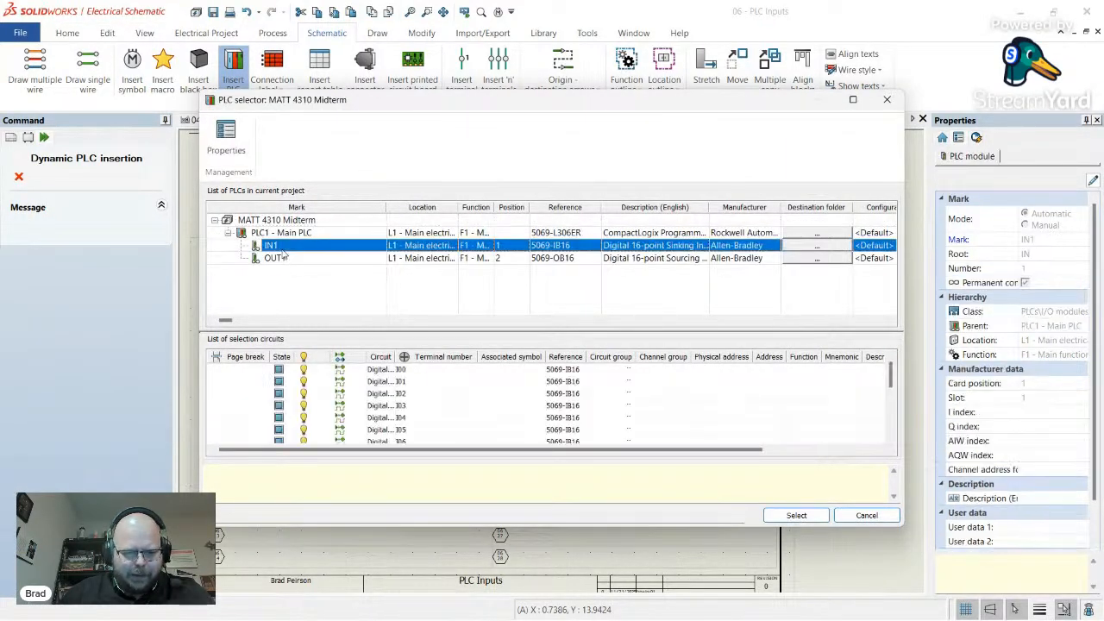
click(797, 515)
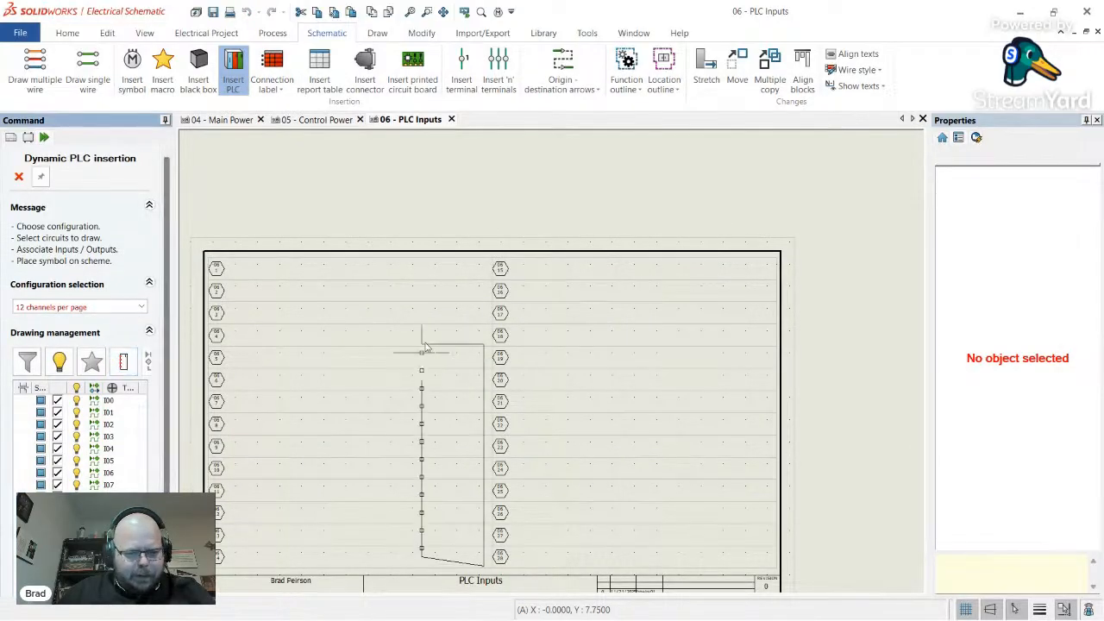
click(76, 307)
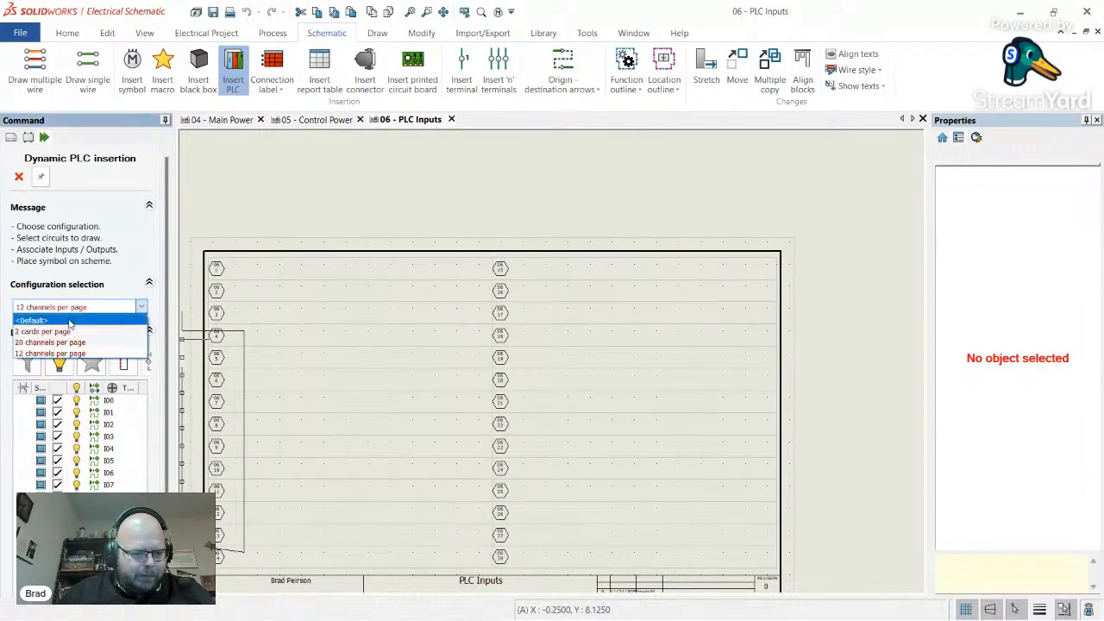
click(52, 341)
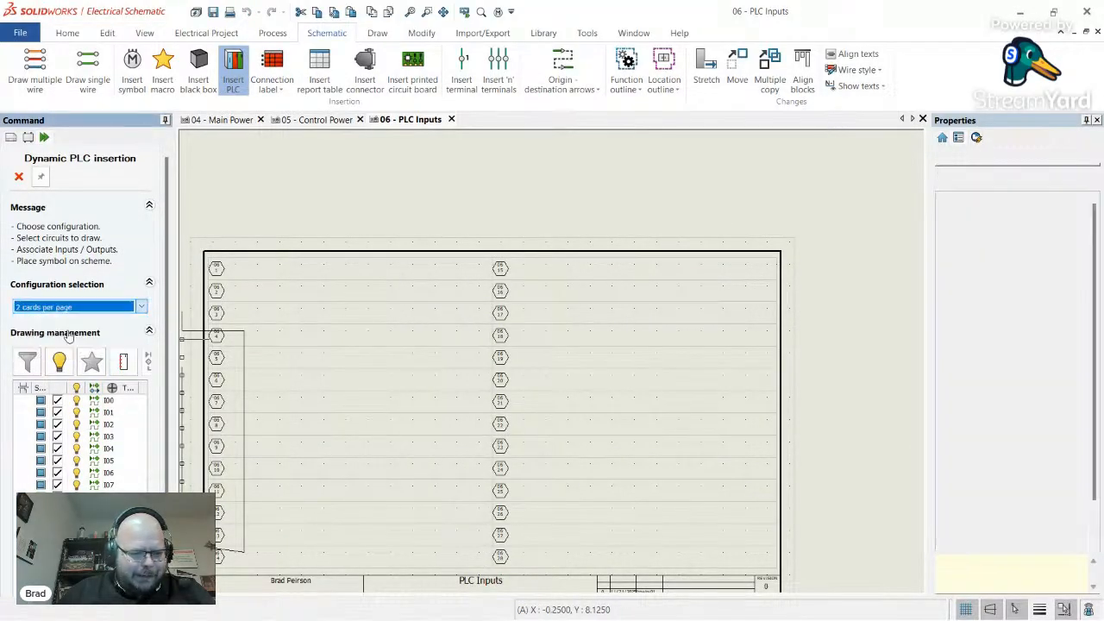
- Place the IN1 card as two module symbols, with I10–I15 in the right column
click(377, 293)
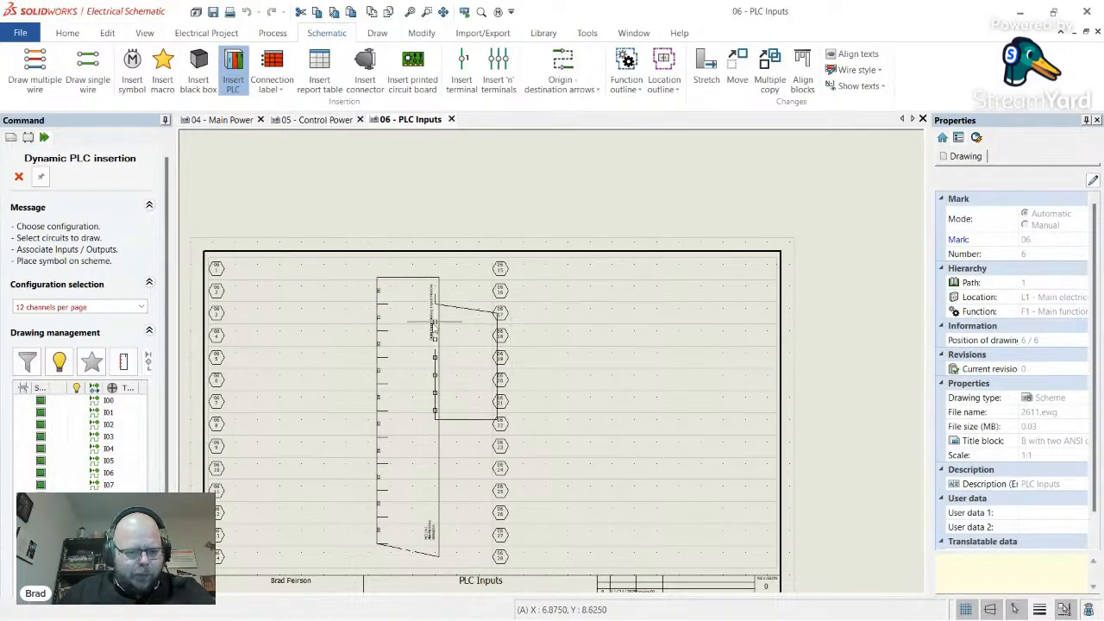
click(76, 308)
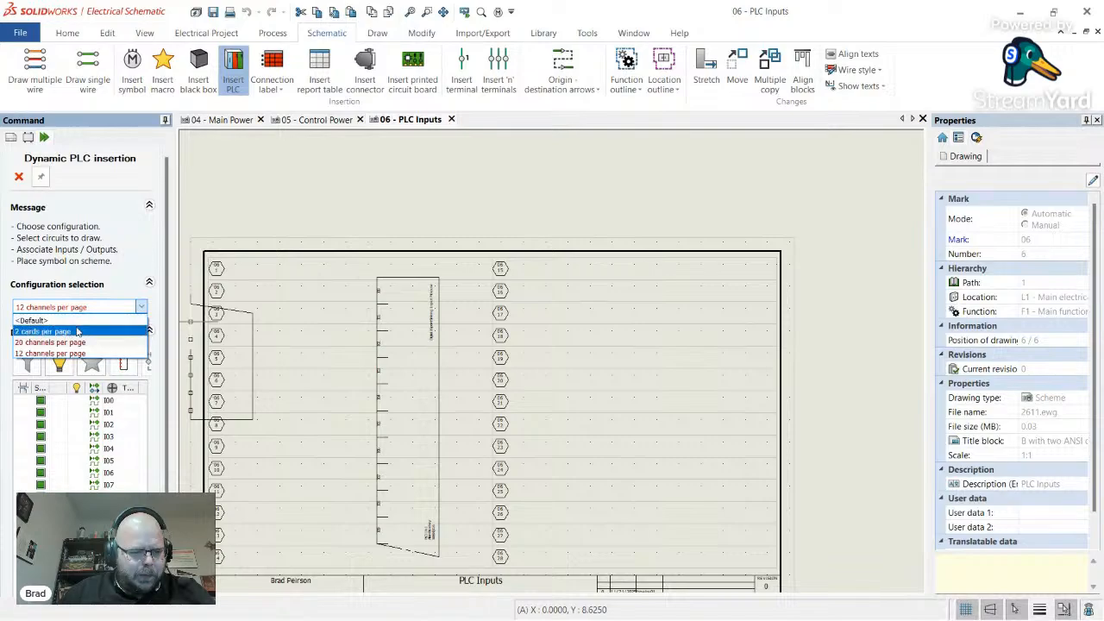
click(52, 341)
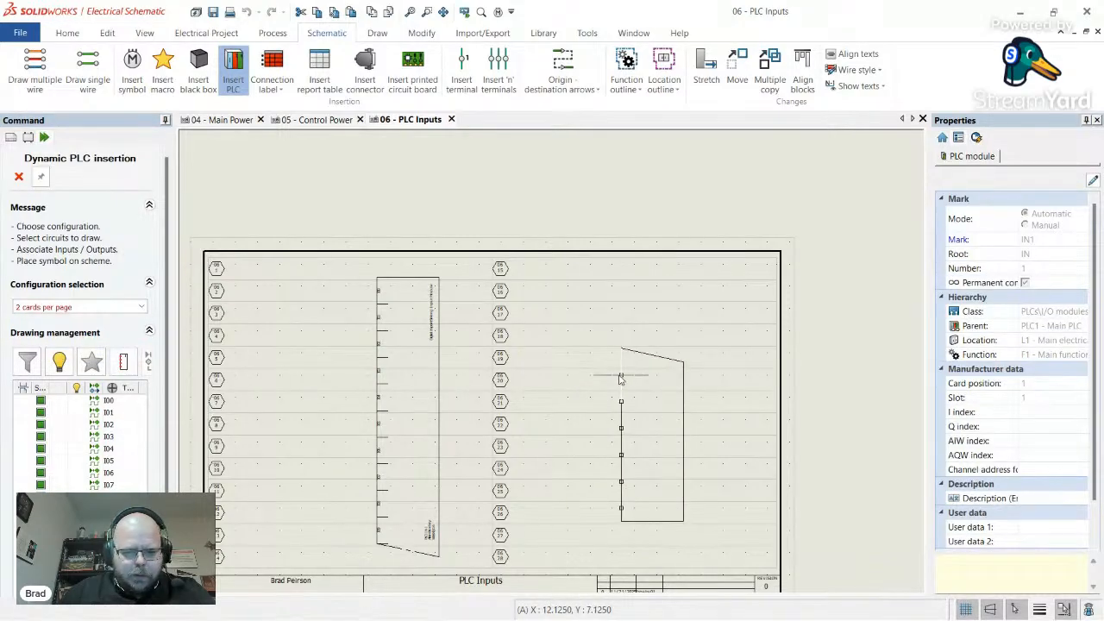
scroll(415, 463, up, 3)
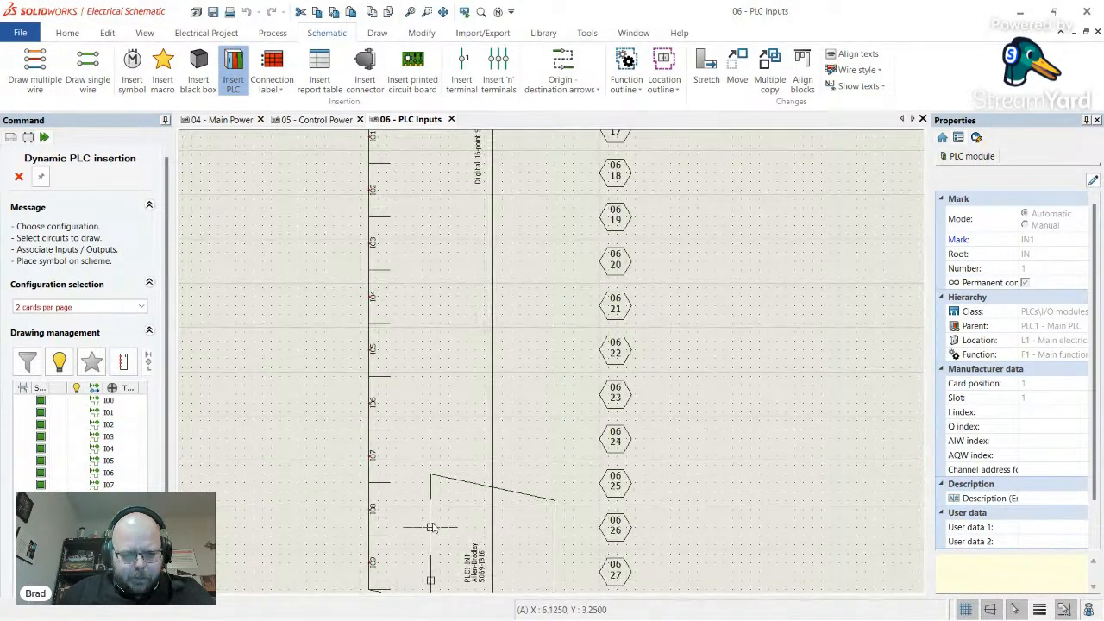
scroll(431, 522, down, 3)
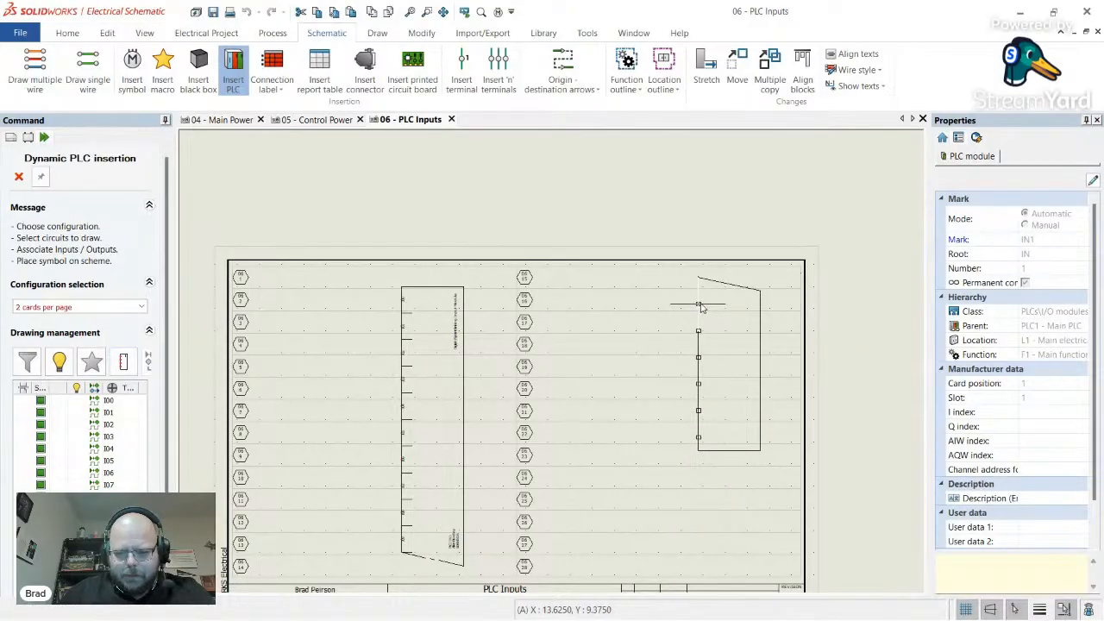
click(682, 306)
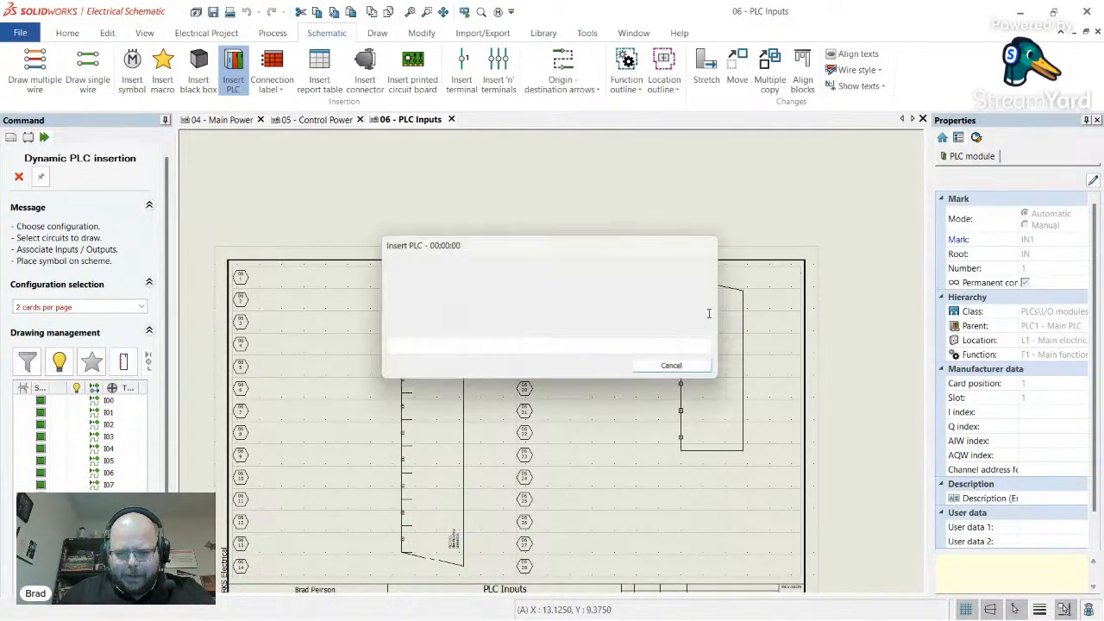
scroll(725, 279, up, 2)
scroll(723, 278, up, 3)
scroll(547, 303, down, 4)
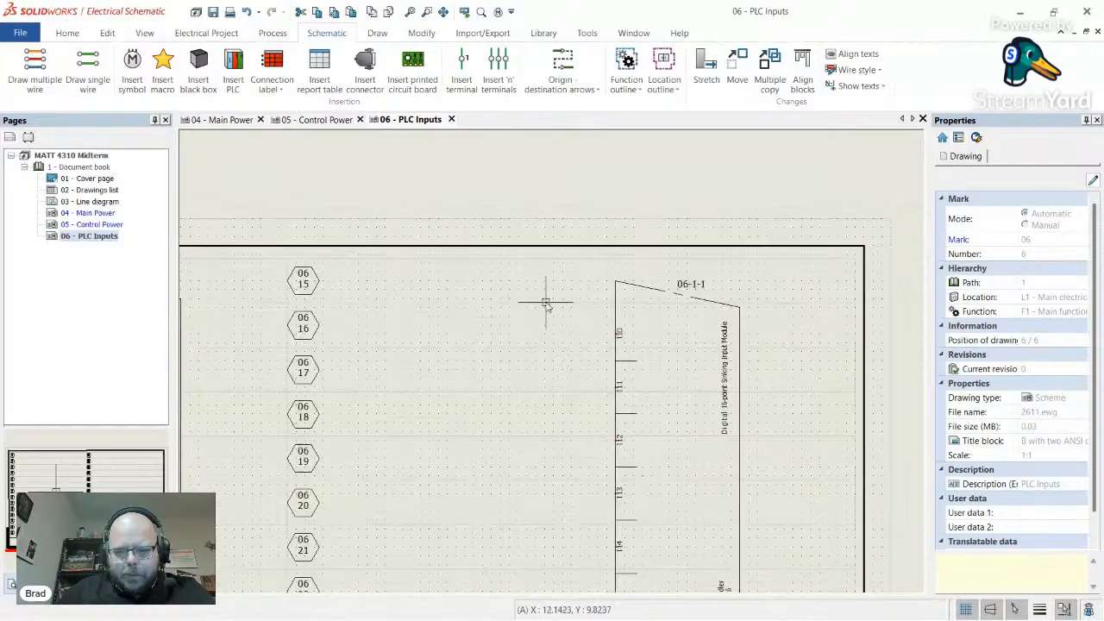
scroll(525, 347, down, 3)
scroll(411, 506, up, 8)
scroll(368, 514, down, 5)
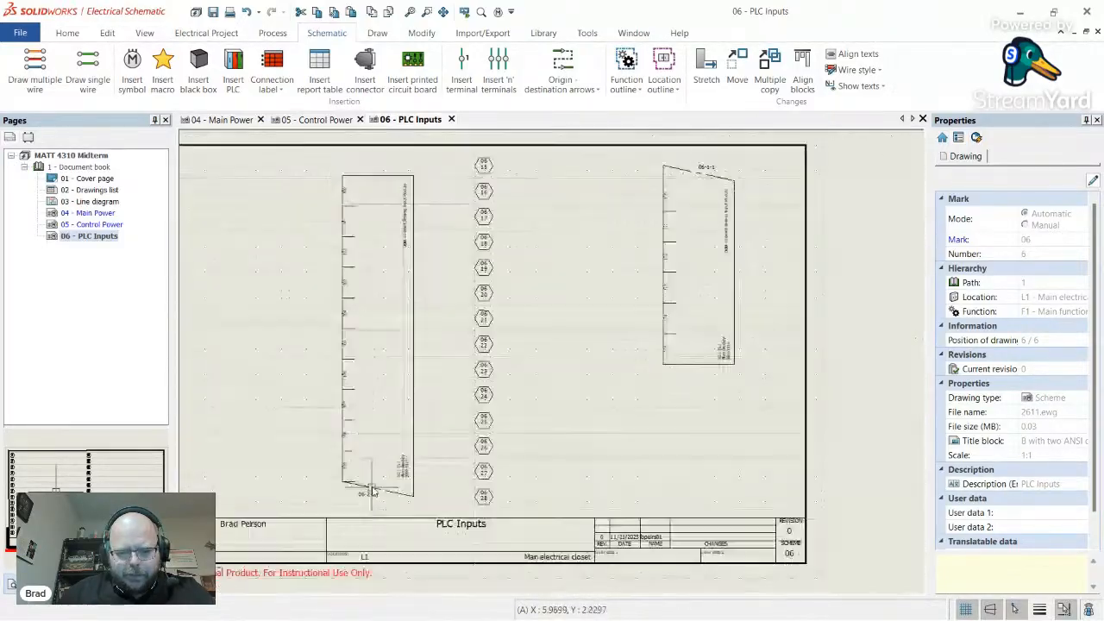
scroll(562, 325, up, 7)
scroll(572, 506, down, 2)
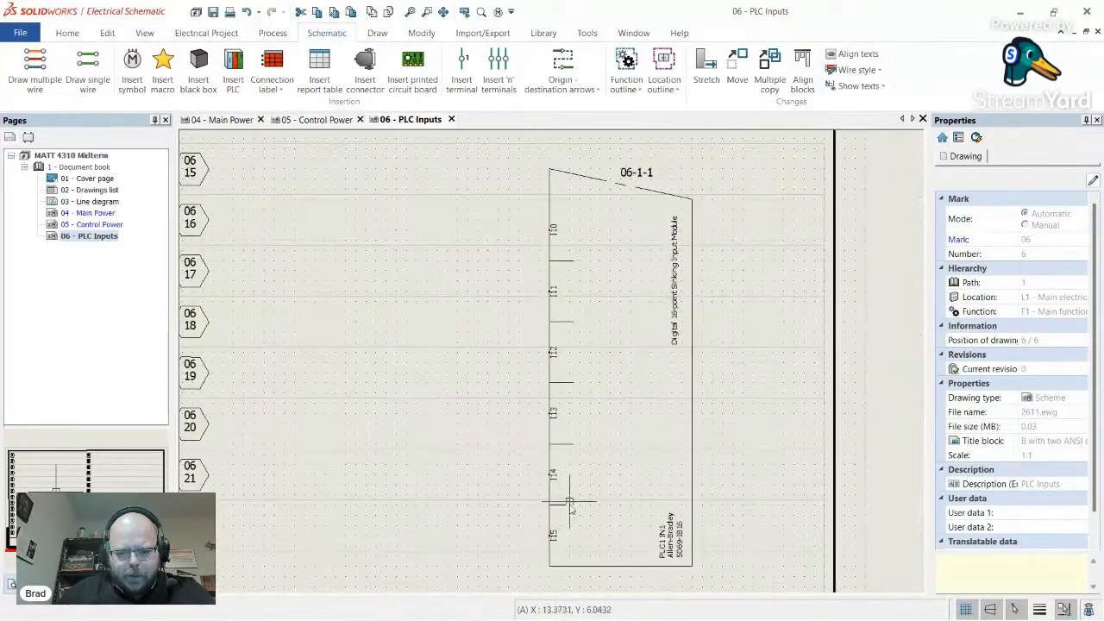
scroll(592, 538, up, 4)
scroll(576, 509, down, 4)
scroll(578, 508, down, 3)
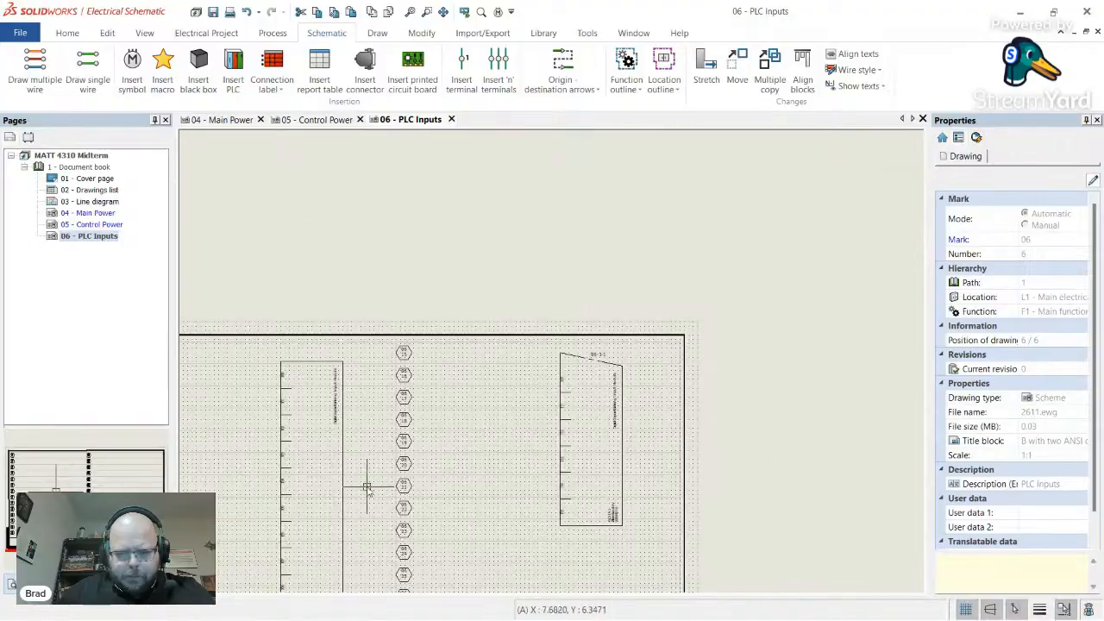
right_click(102, 242)
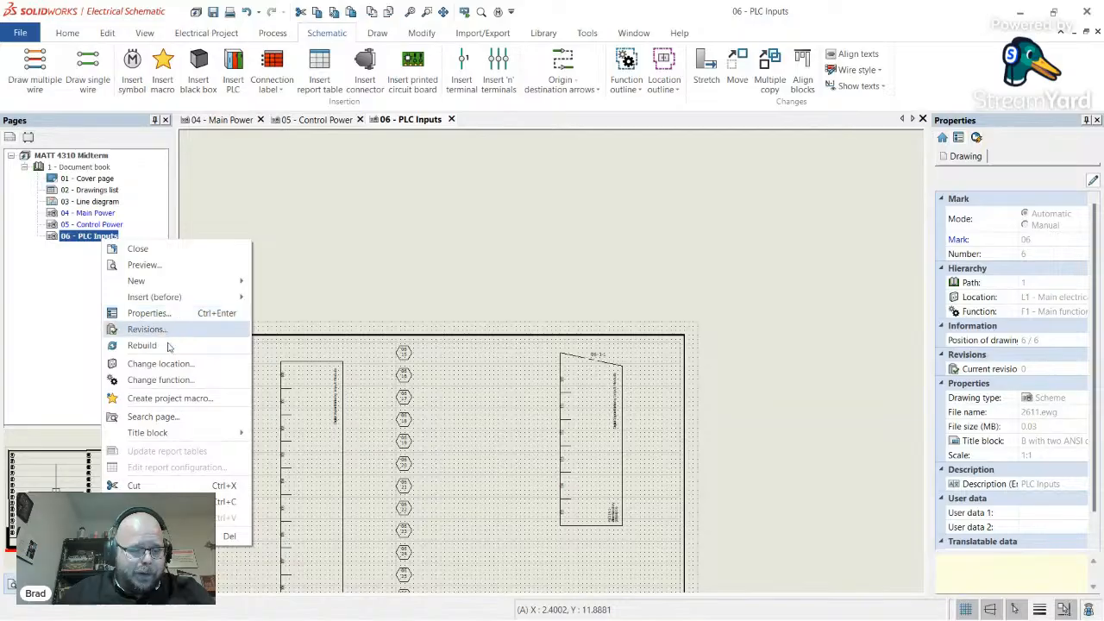
mouse_move(183, 283)
click(293, 317)
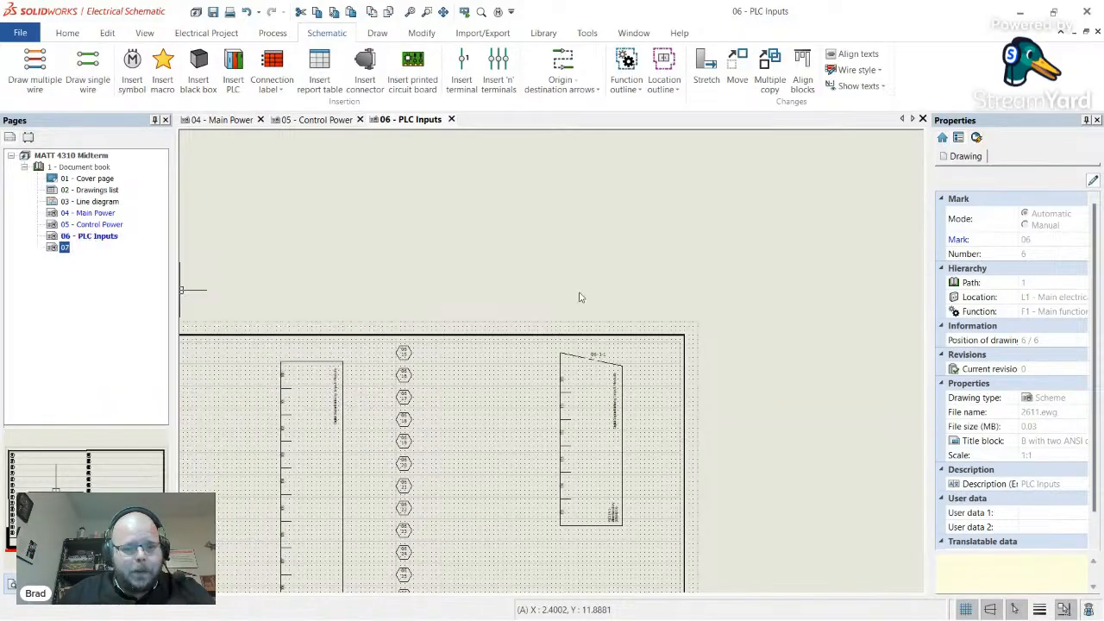
right_click(67, 248)
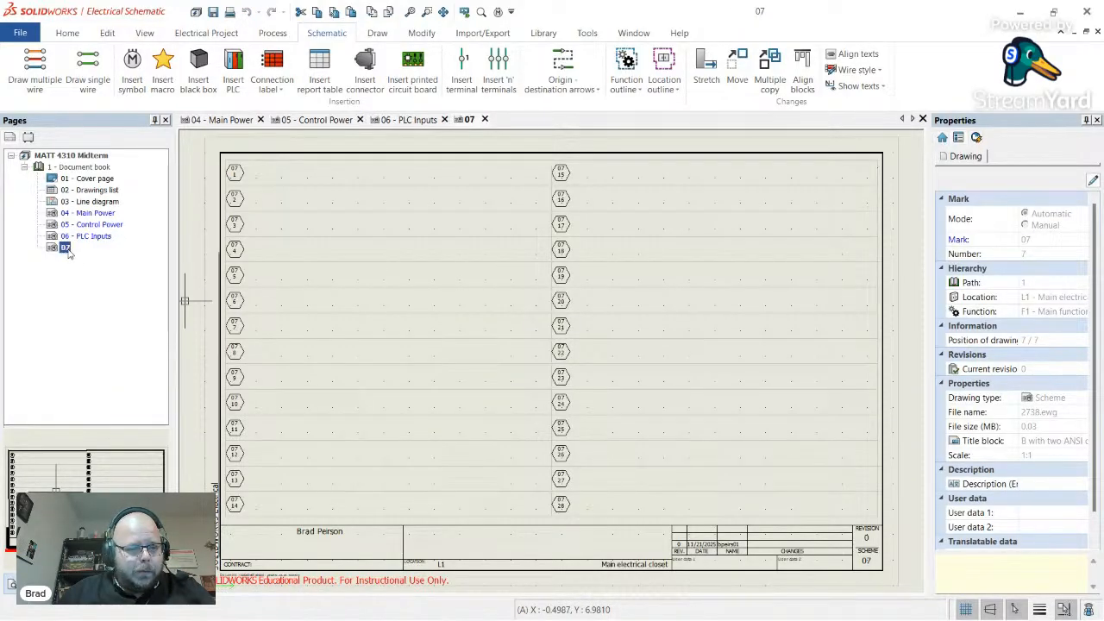
click(142, 324)
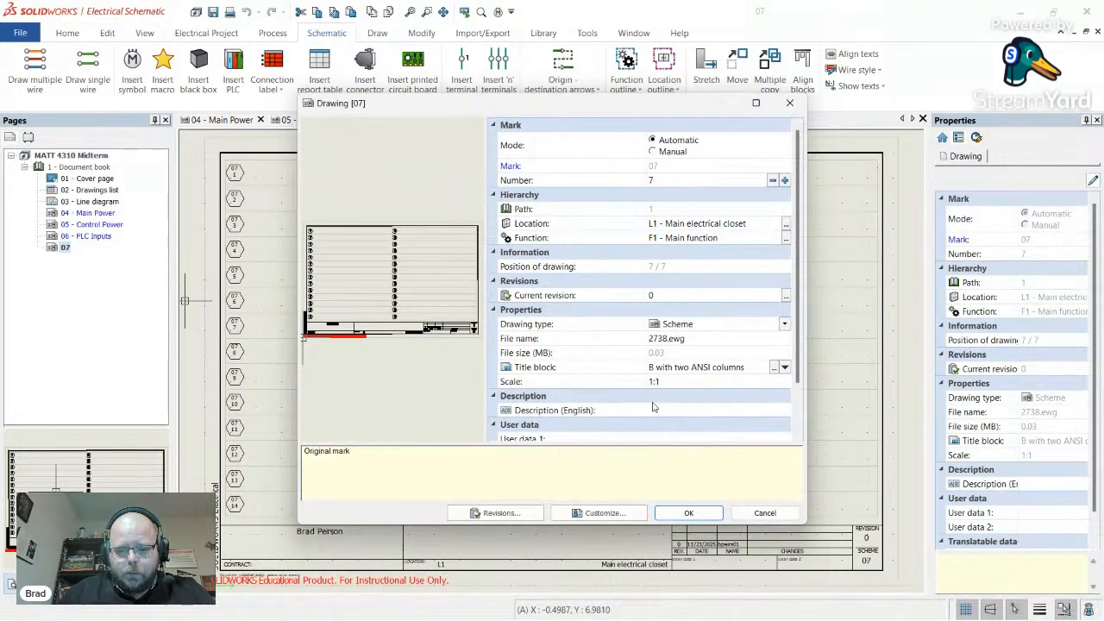
click(682, 412)
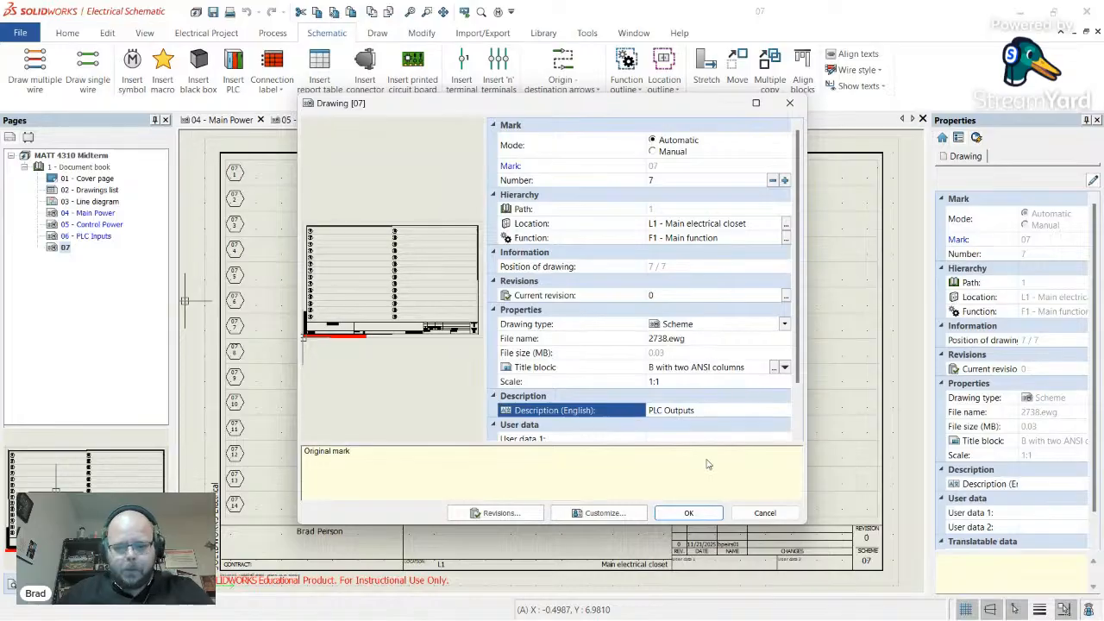
click(688, 513)
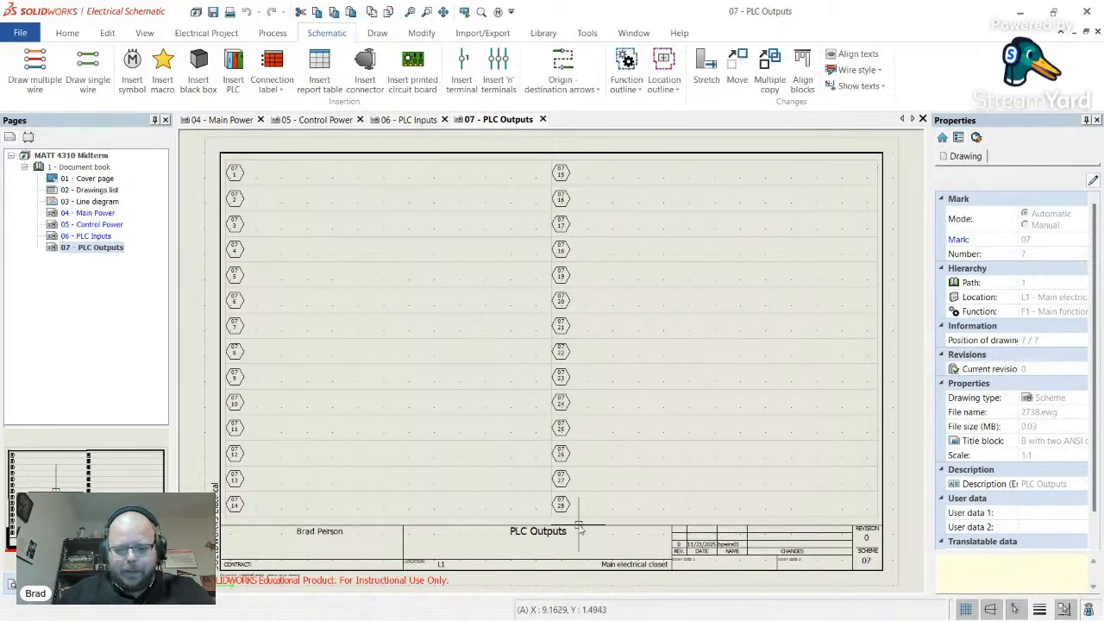
scroll(635, 526, up, 3)
scroll(634, 526, down, 4)
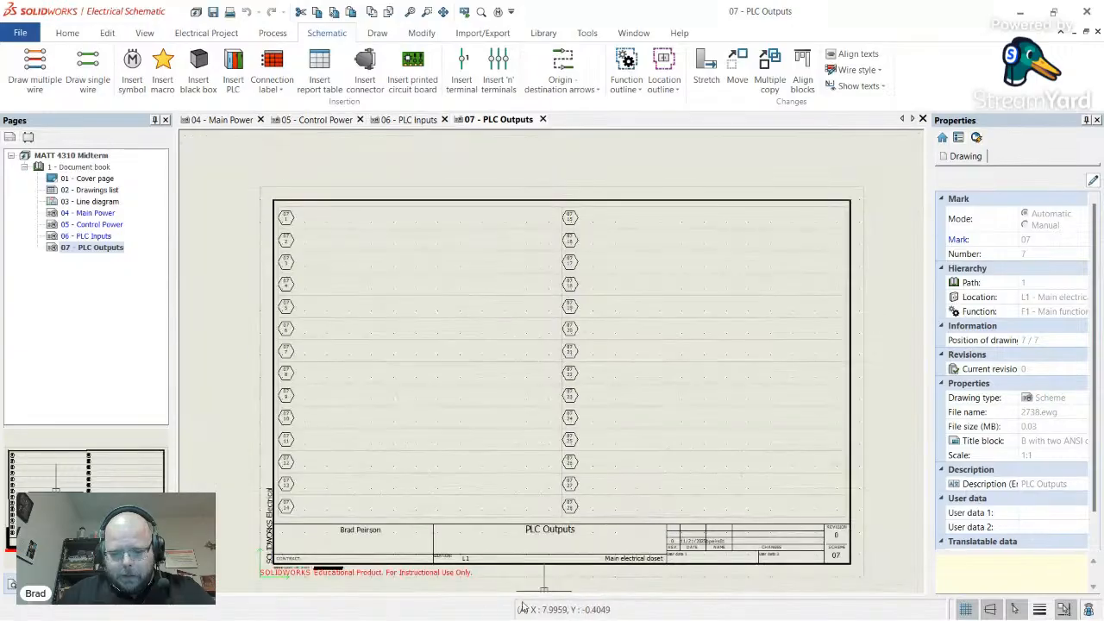
scroll(380, 561, up, 2)
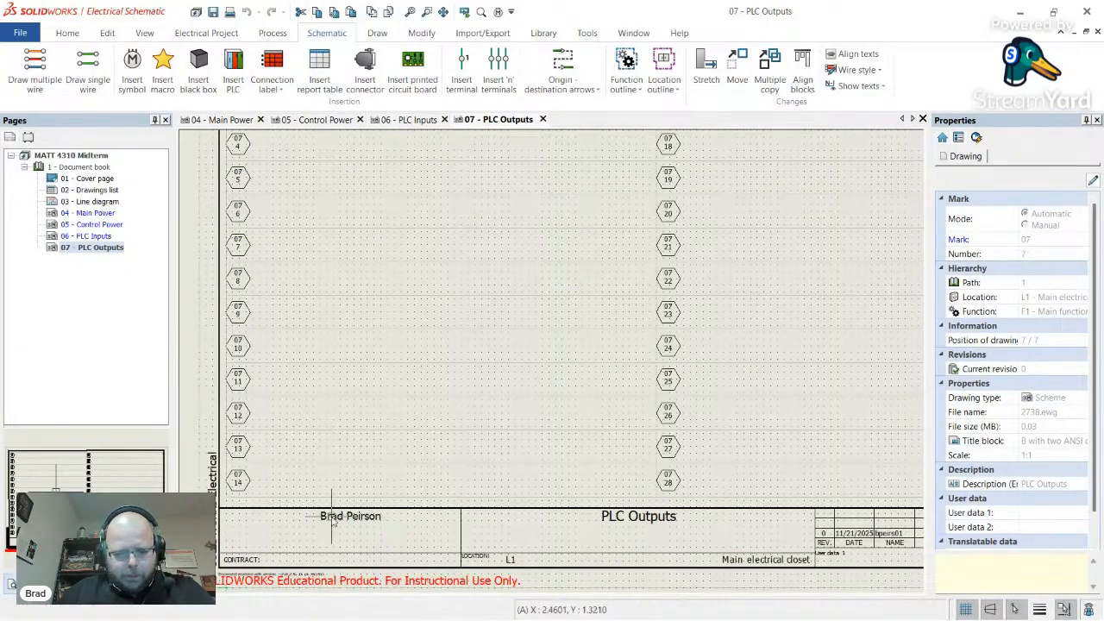
scroll(373, 531, down, 2)
scroll(740, 552, up, 4)
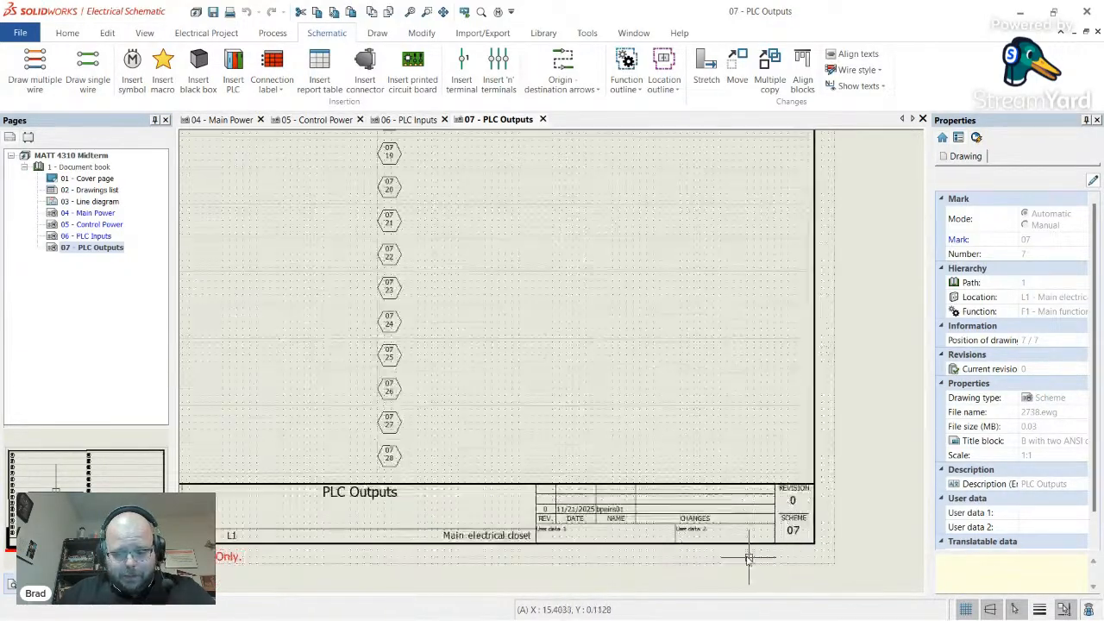
scroll(383, 529, down, 4)
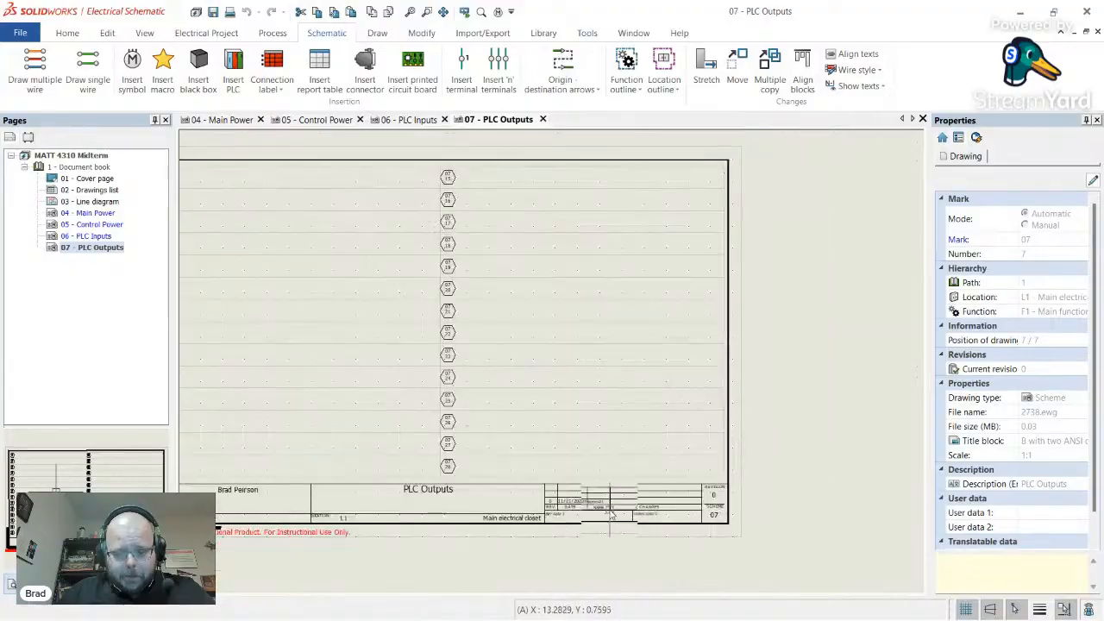
scroll(687, 547, up, 2)
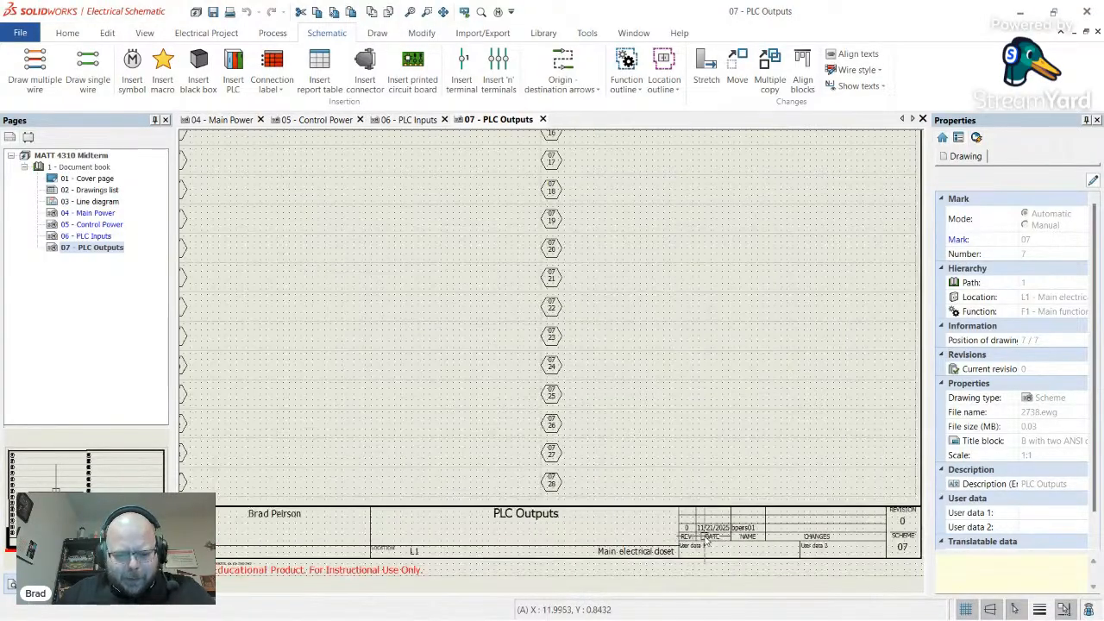
scroll(697, 537, down, 2)
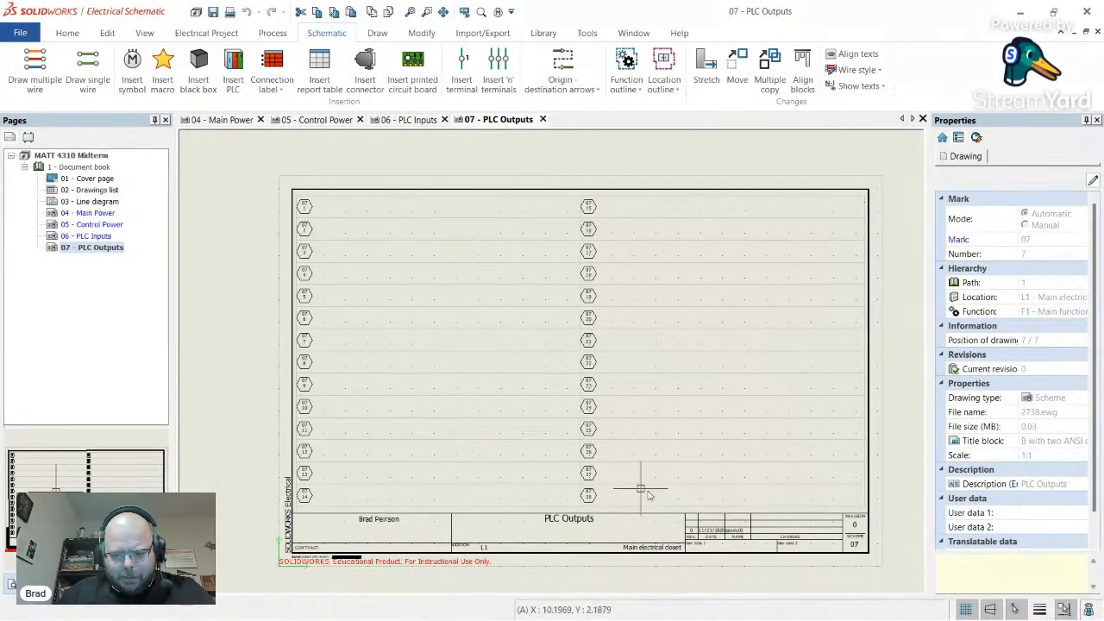
scroll(709, 528, up, 2)
scroll(711, 528, down, 3)
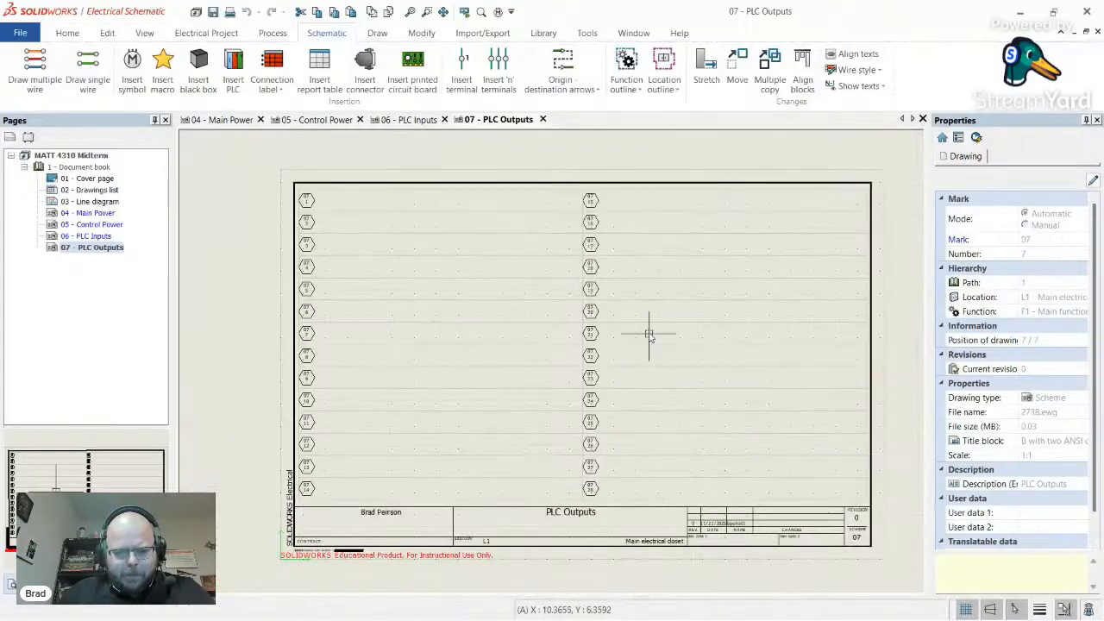
double_click(99, 238)
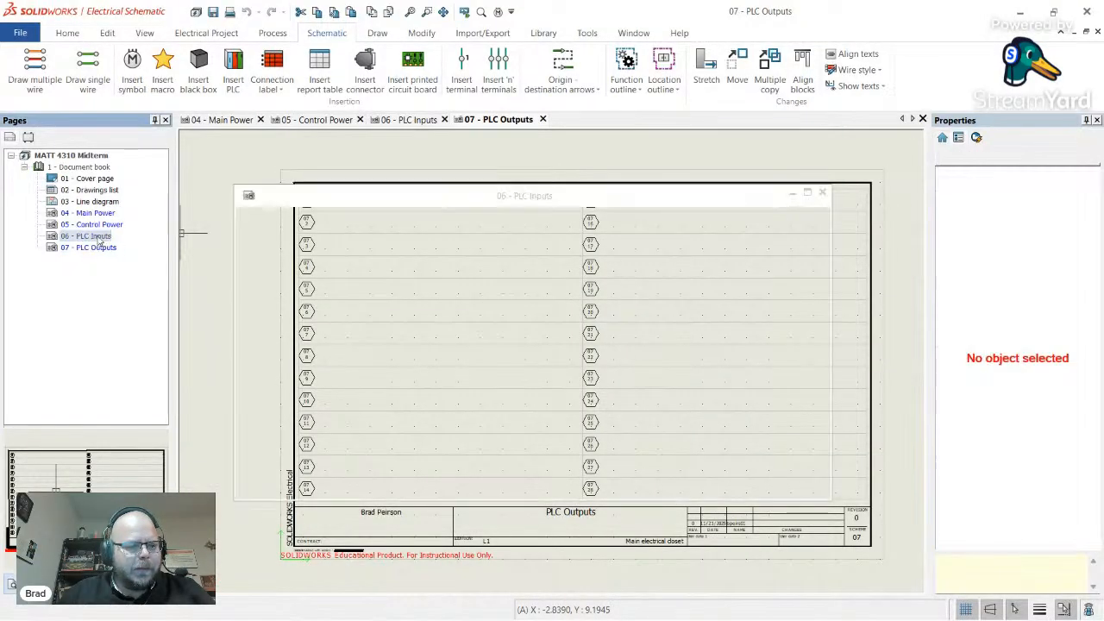
double_click(102, 249)
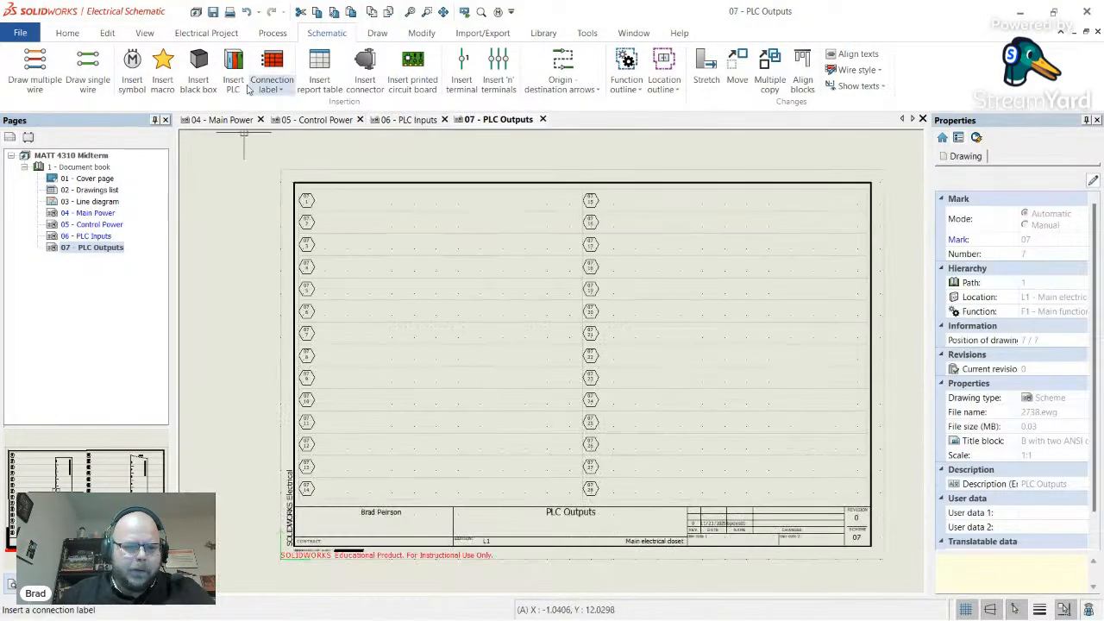
- Insert PLC1's OUT1 card from the existing PLC with '2 cards per page' layout
click(233, 69)
click(466, 330)
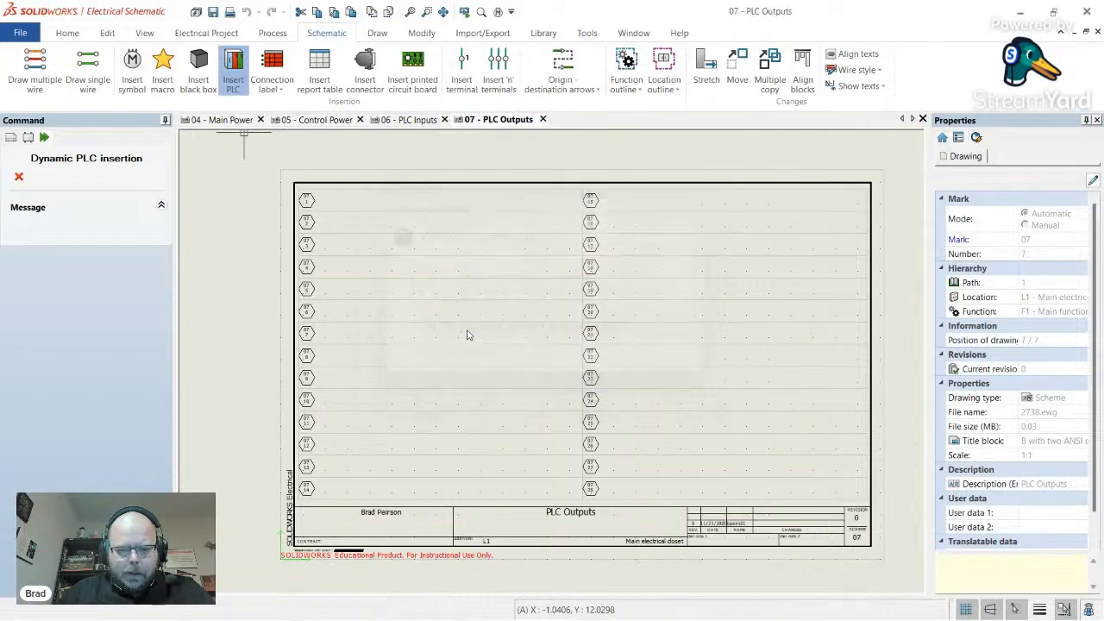
click(228, 234)
click(290, 258)
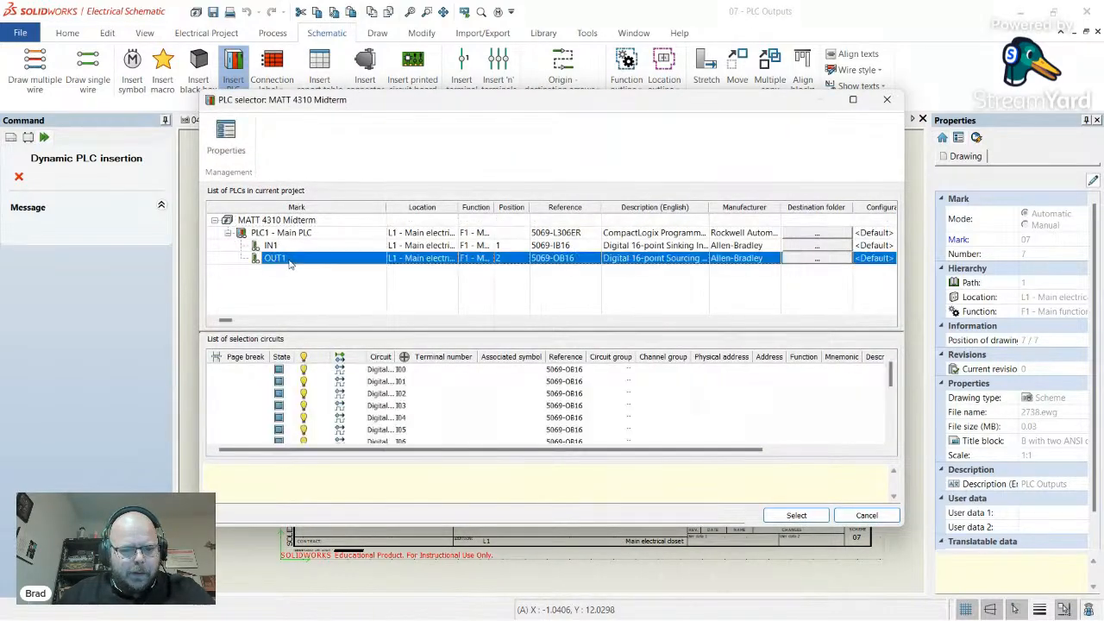
click(795, 518)
click(51, 306)
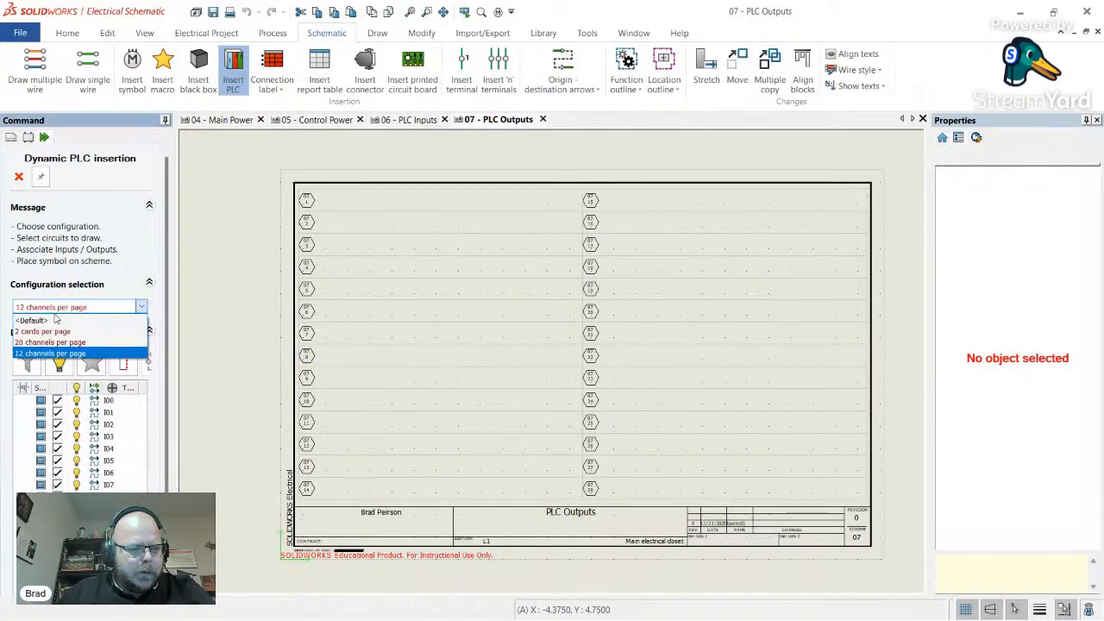
click(49, 336)
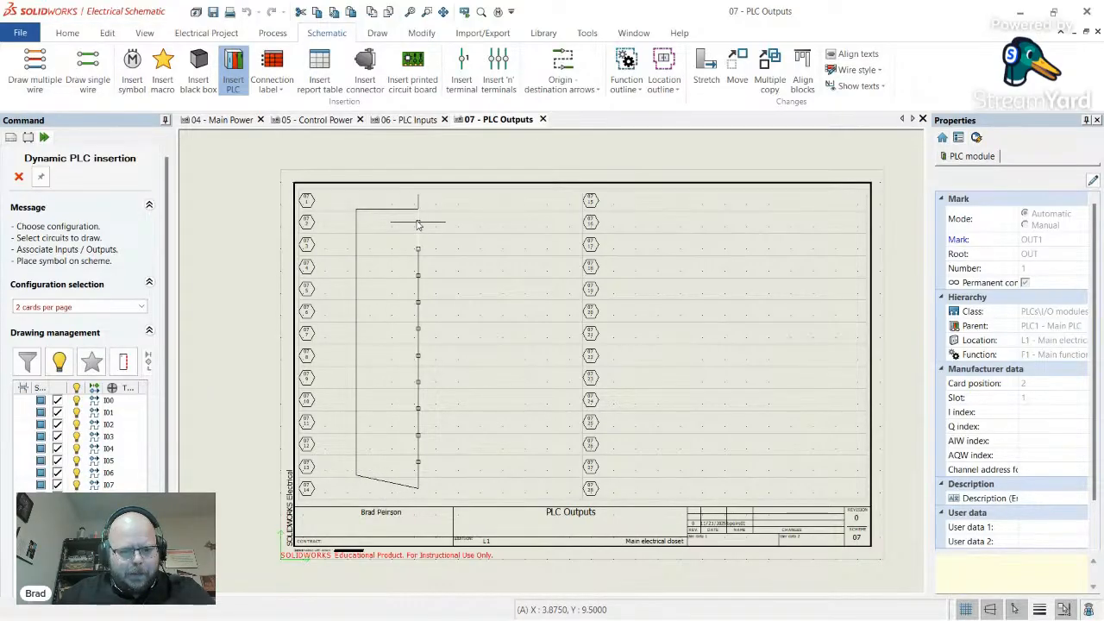
- Place the OUT1 module symbols side by side in the left and right columns
click(417, 225)
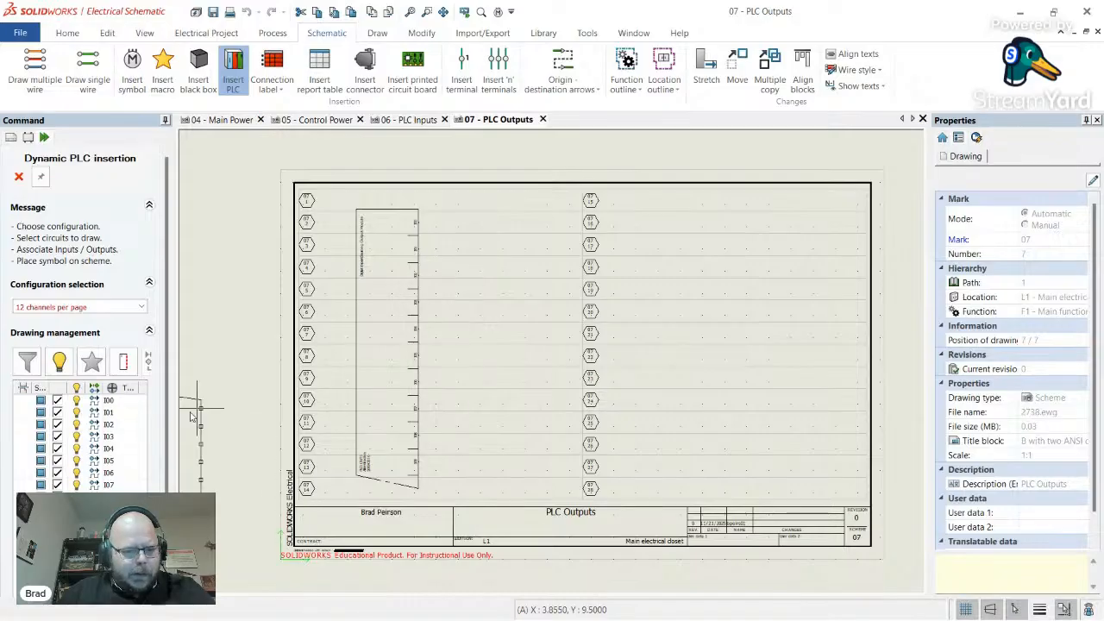
click(76, 305)
click(51, 340)
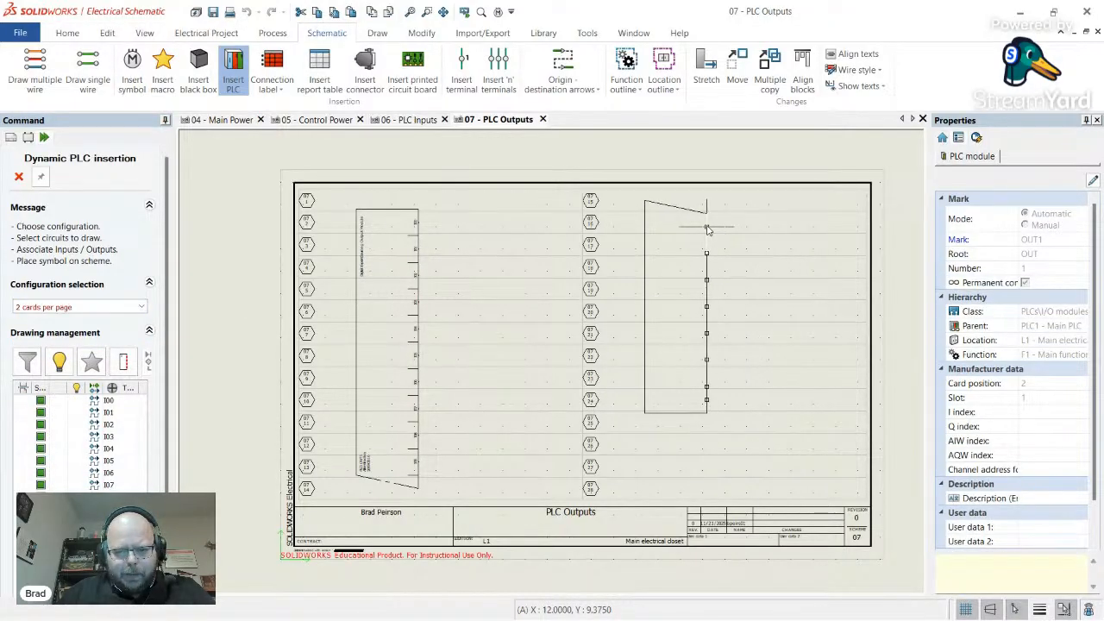
click(708, 229)
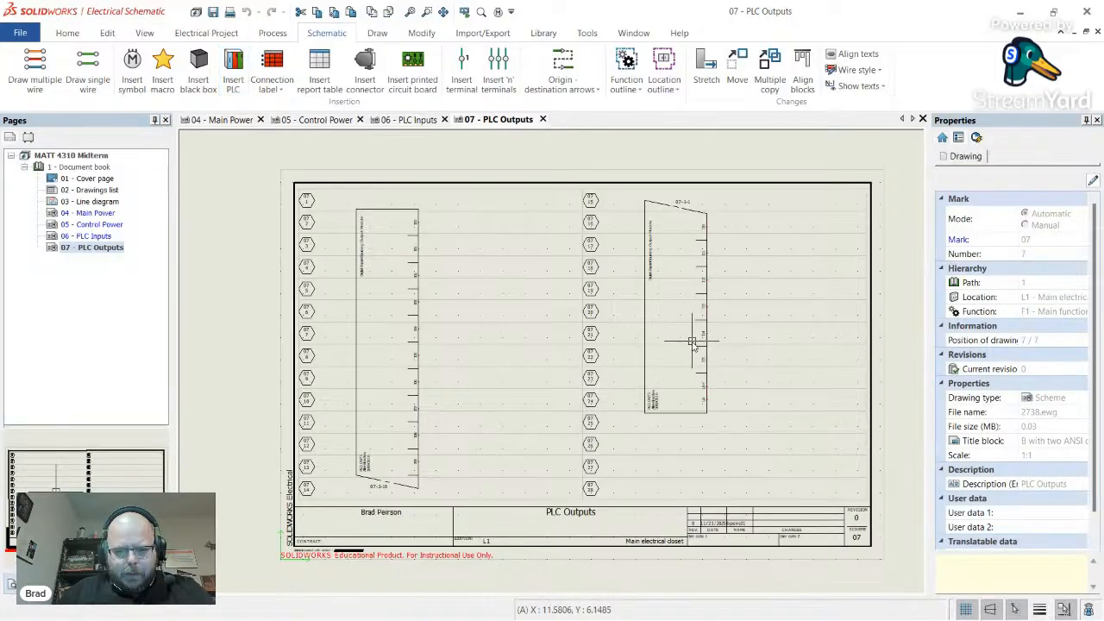
scroll(700, 393, up, 4)
scroll(700, 402, up, 3)
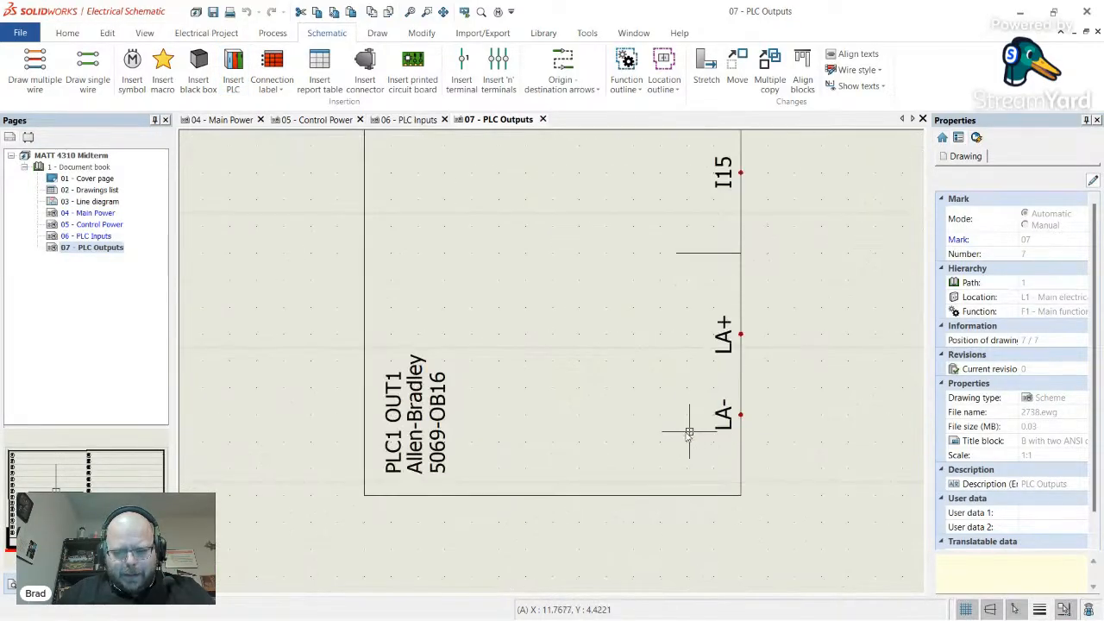
- Try editing the output module's symbol, dismissing the symbol creation prompt without changes
right_click(621, 494)
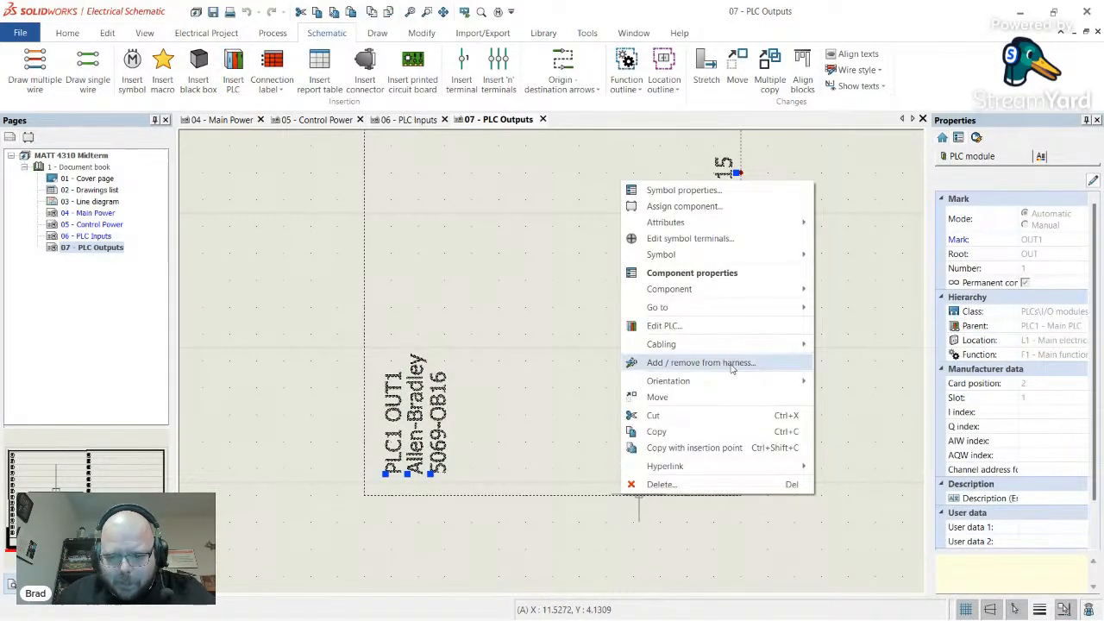
mouse_move(759, 256)
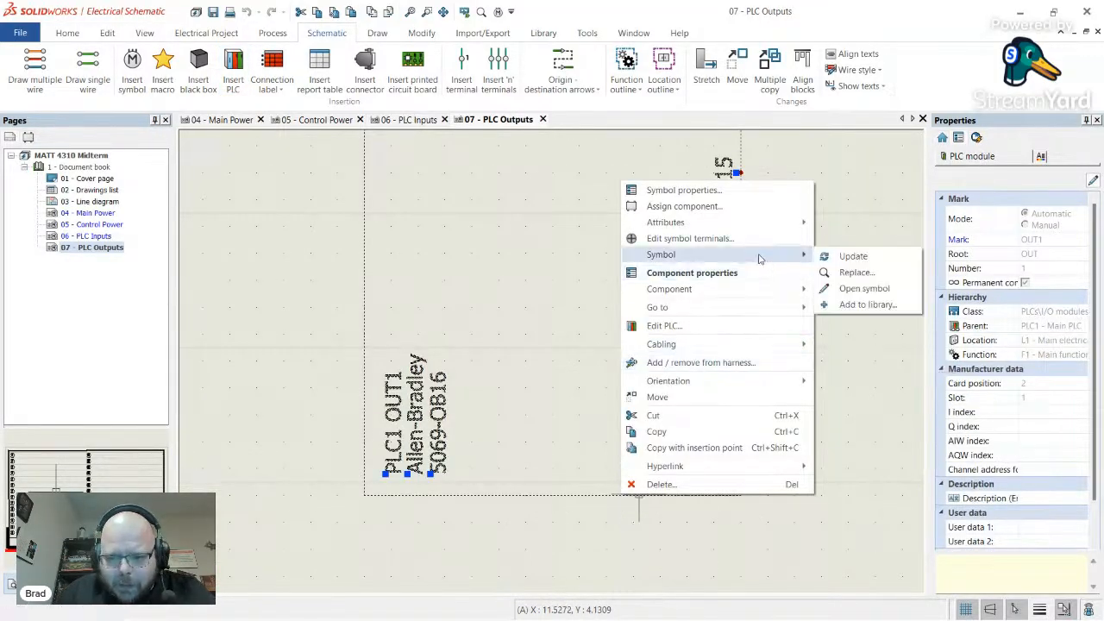
click(874, 288)
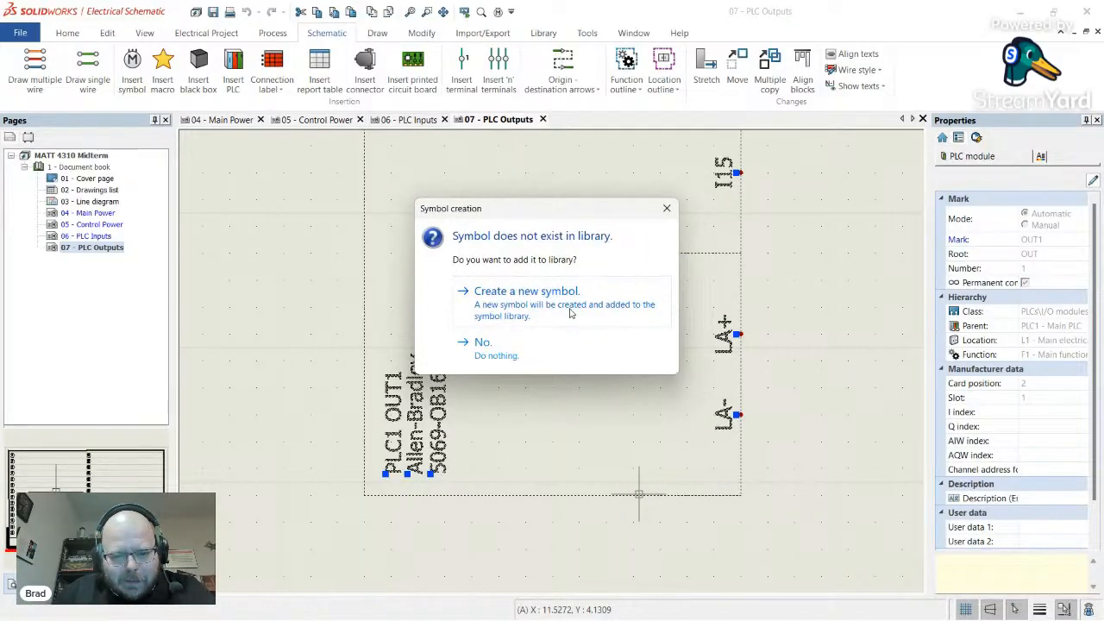
click(667, 209)
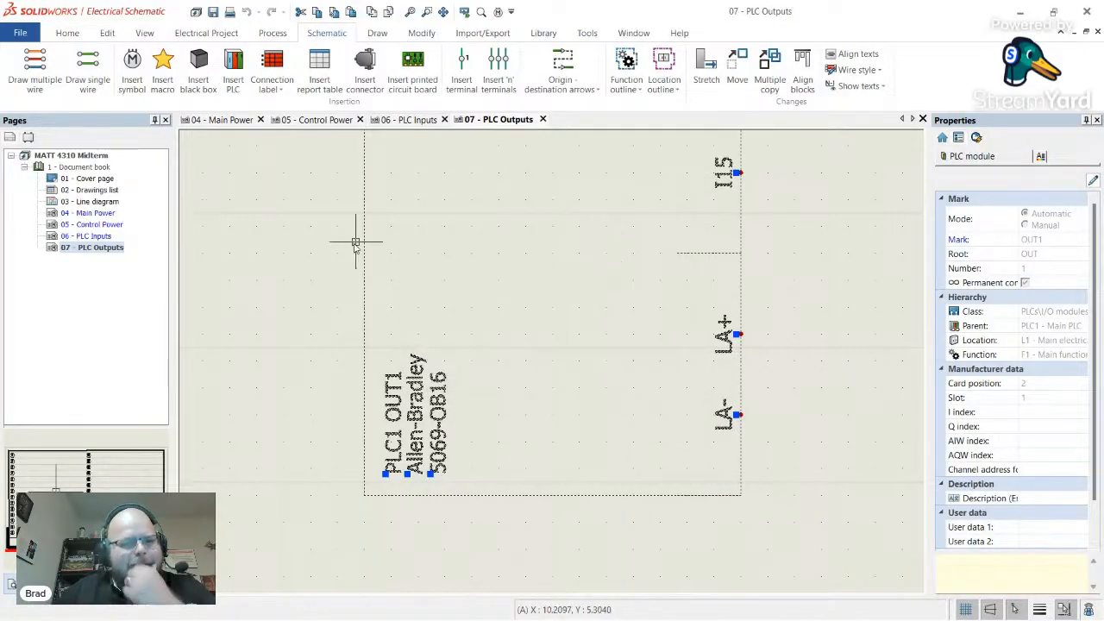
key(Escape)
scroll(323, 254, down, 6)
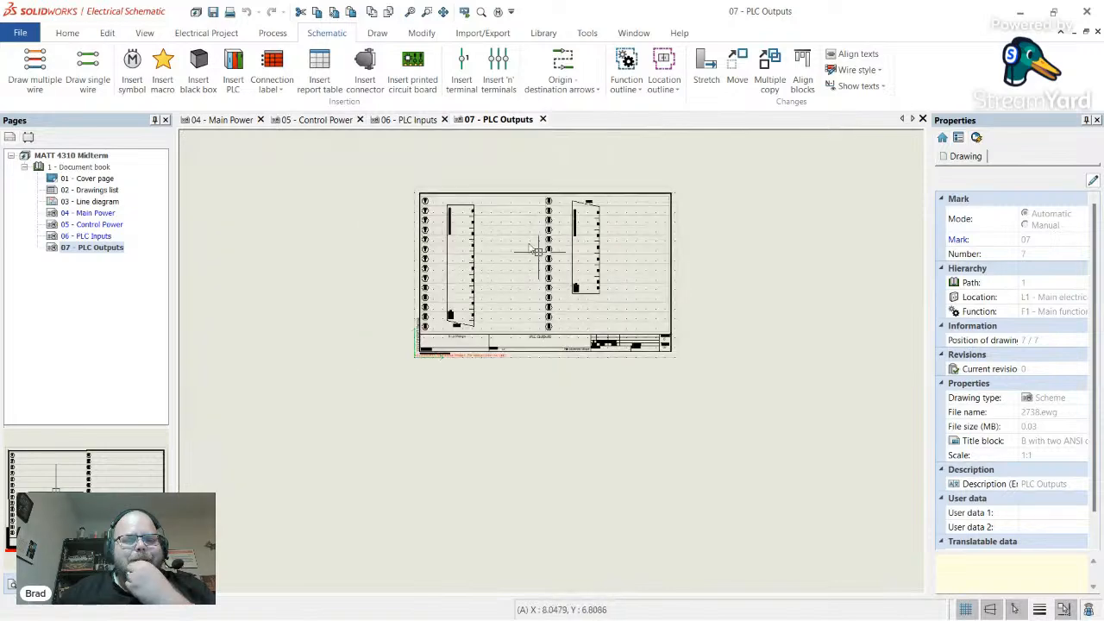
scroll(536, 251, up, 6)
- Select and inspect the left and right OUT1 module symbols on the PLC Outputs sheet
right_click(427, 188)
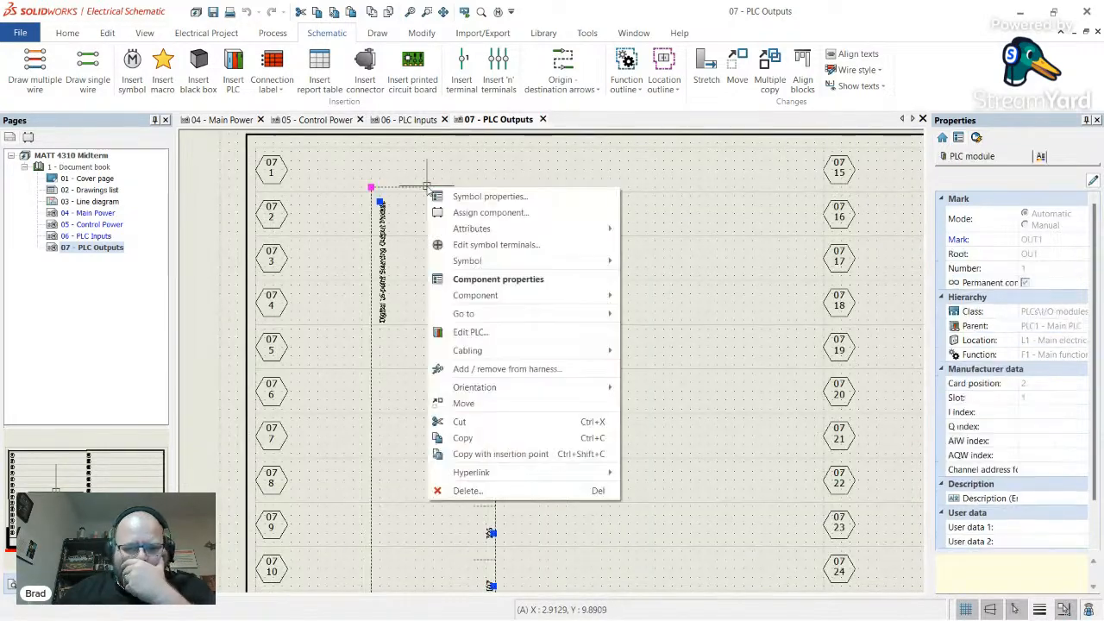
click(675, 267)
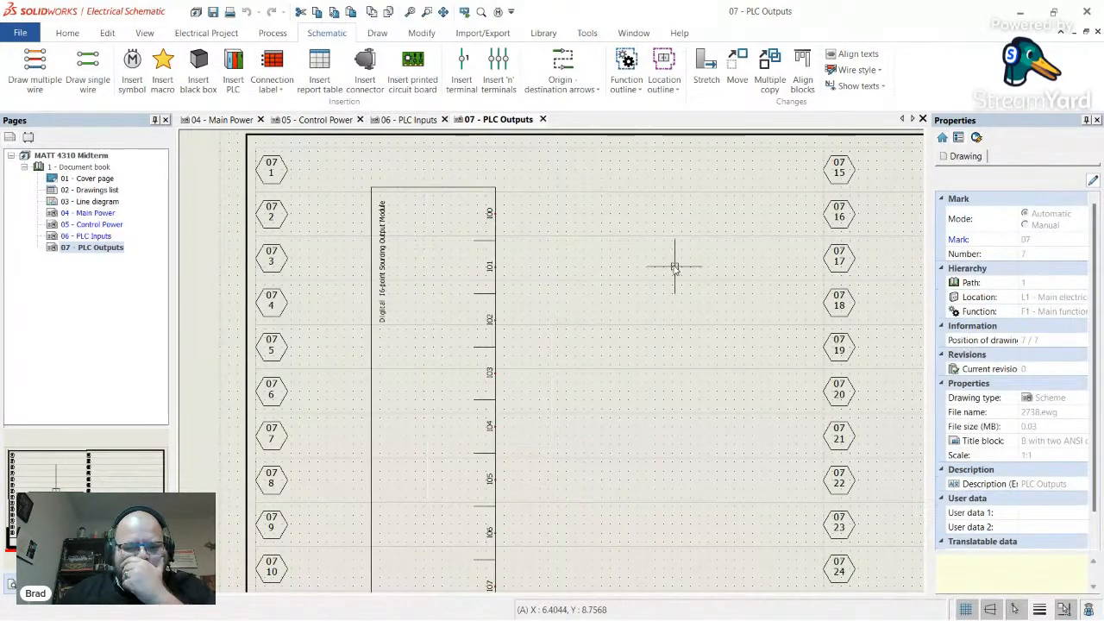
click(473, 188)
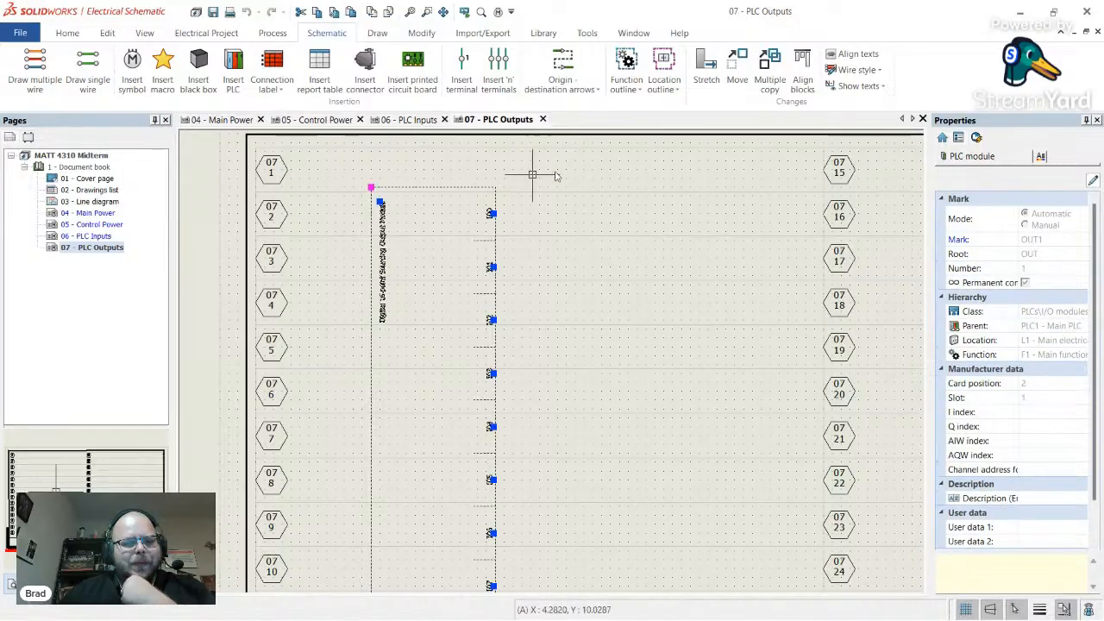
scroll(457, 207, down, 5)
scroll(446, 222, up, 3)
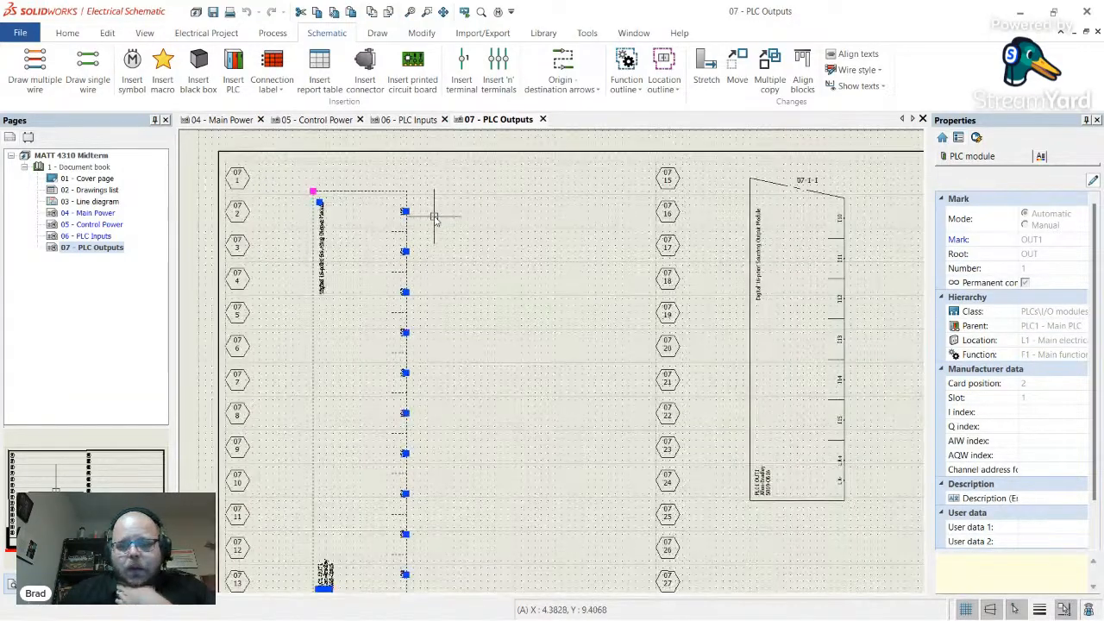
click(750, 280)
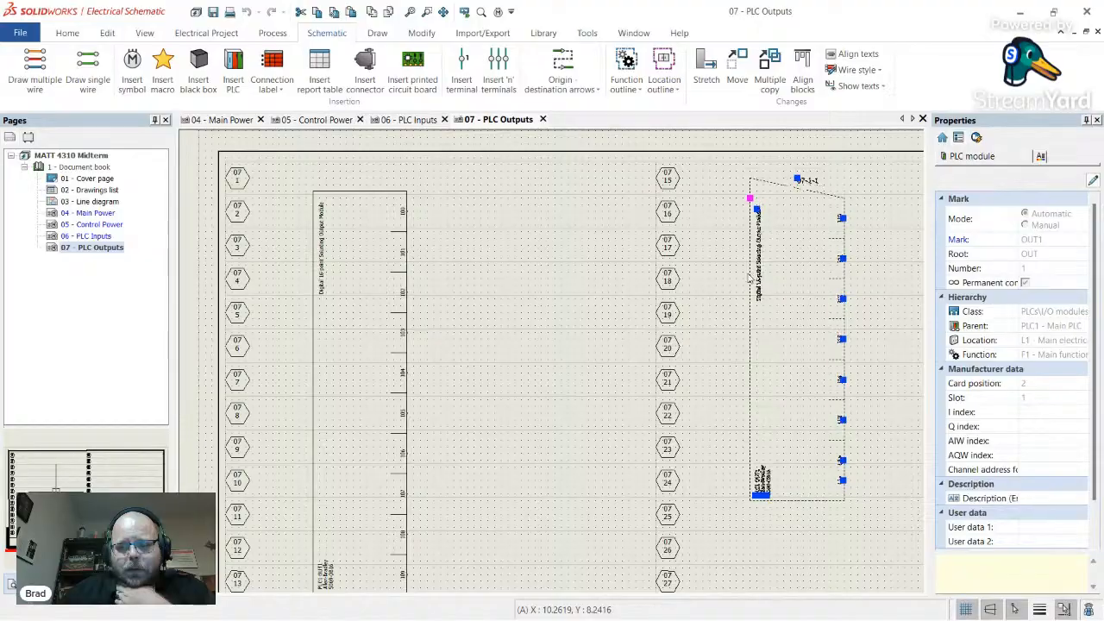
key(Escape)
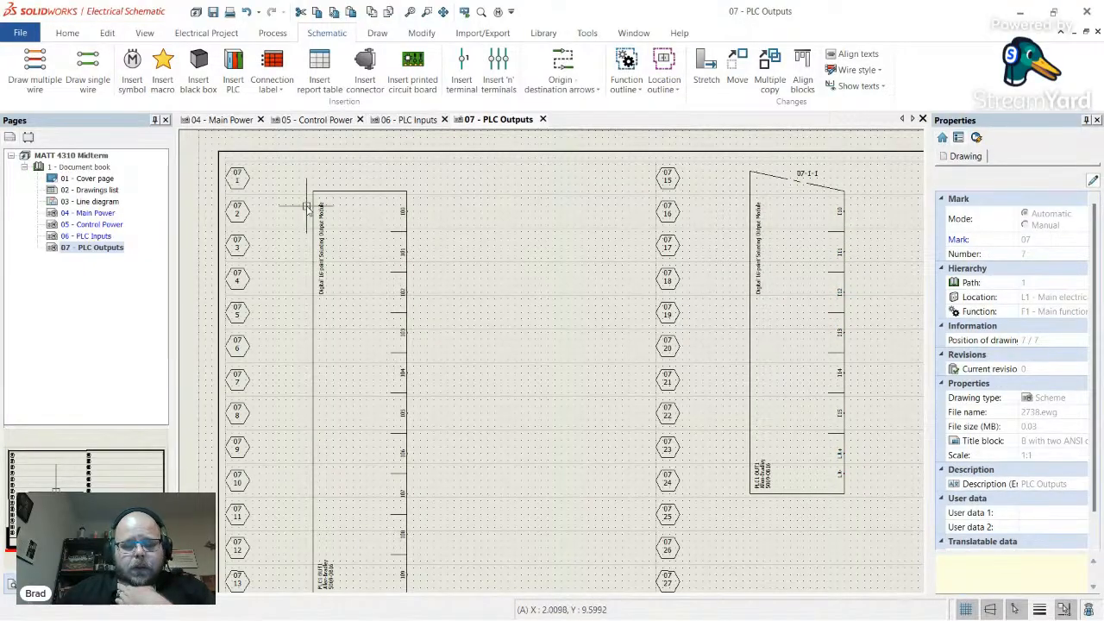
scroll(376, 221, down, 3)
scroll(375, 229, up, 5)
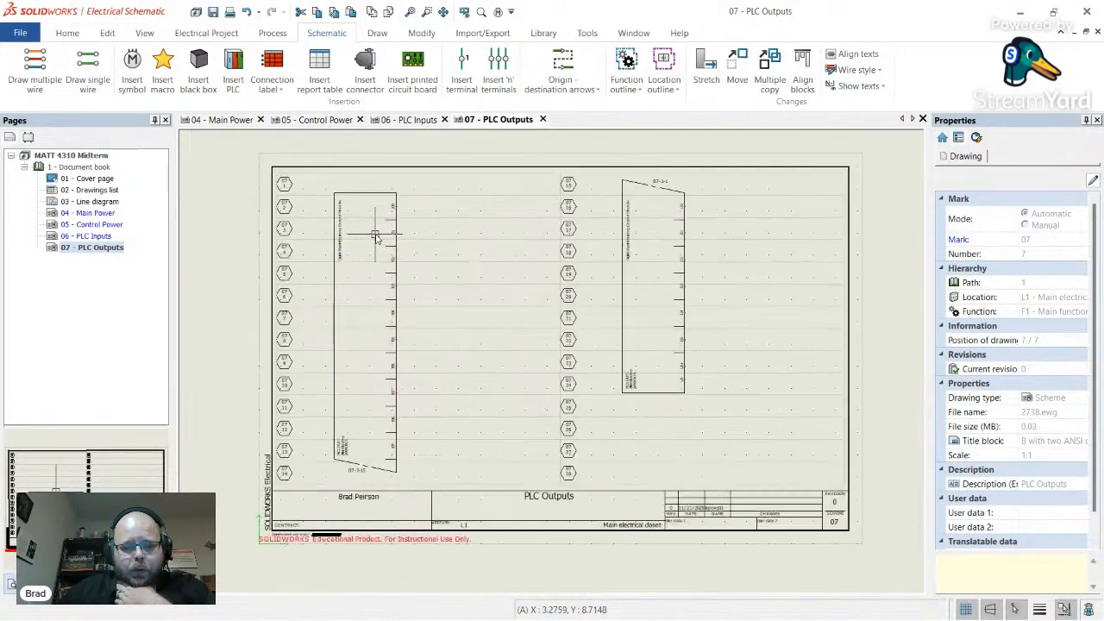
scroll(371, 404, down, 3)
scroll(388, 211, up, 4)
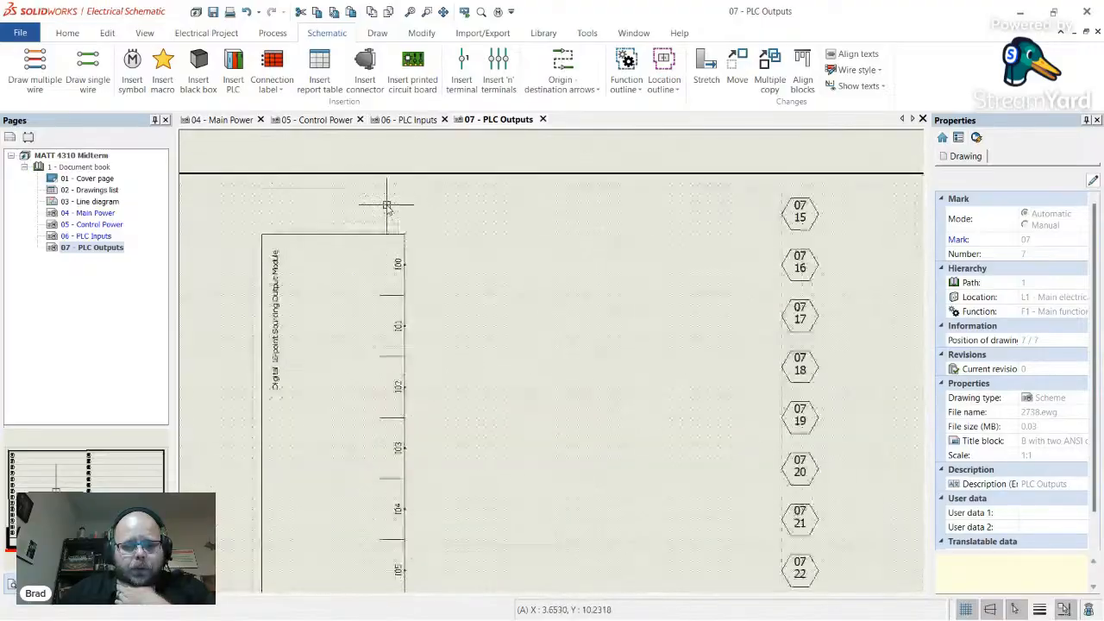
scroll(386, 252, down, 1)
scroll(386, 252, down, 2)
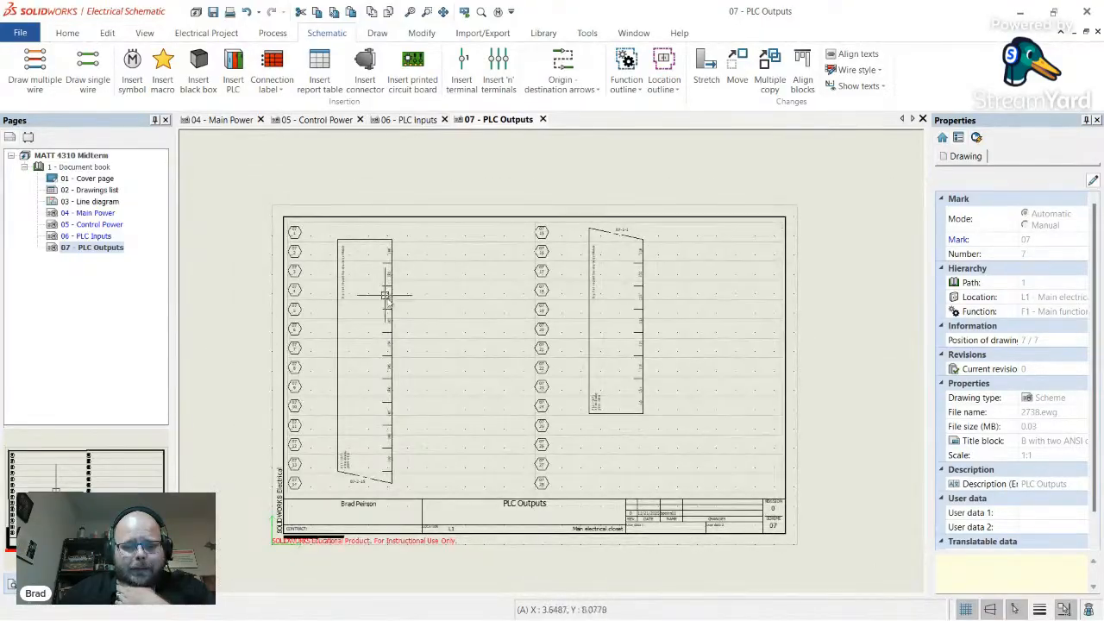
scroll(345, 268, up, 2)
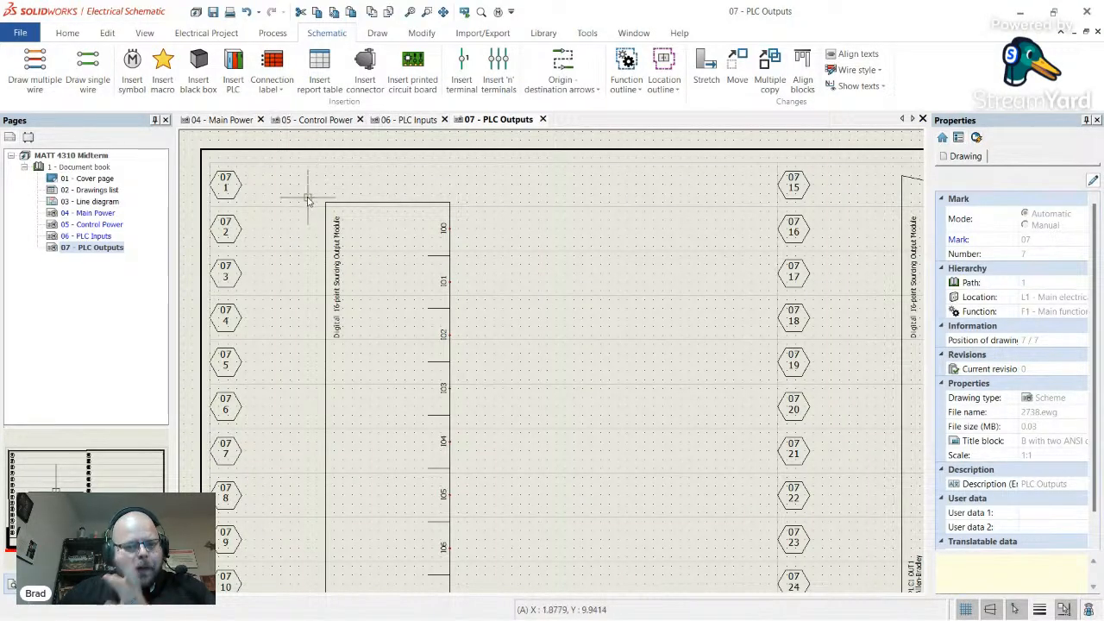
click(207, 33)
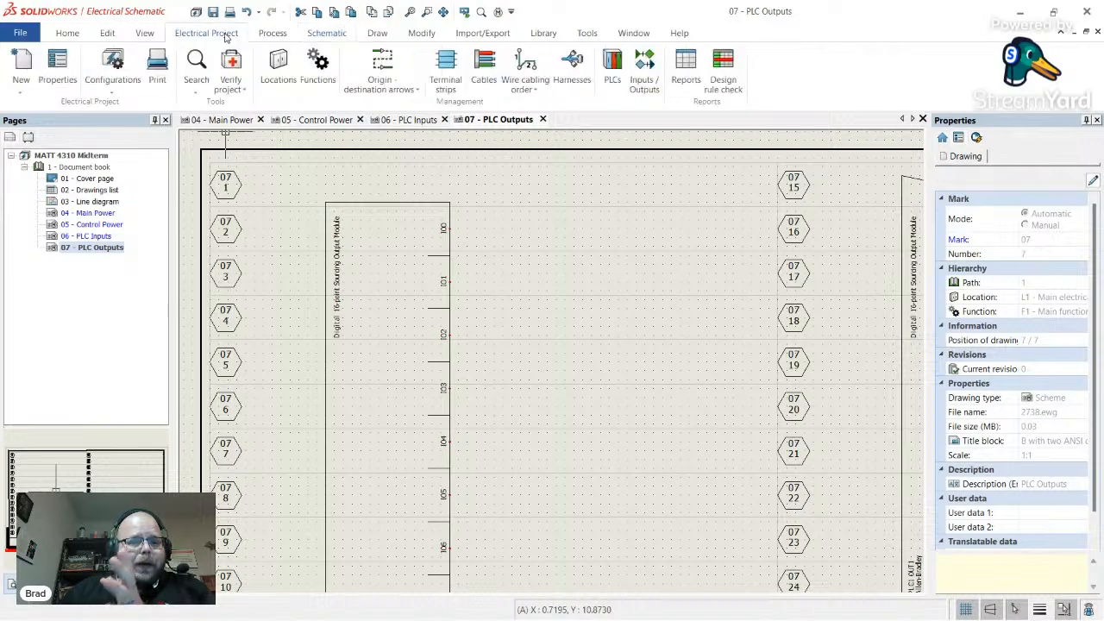
click(121, 91)
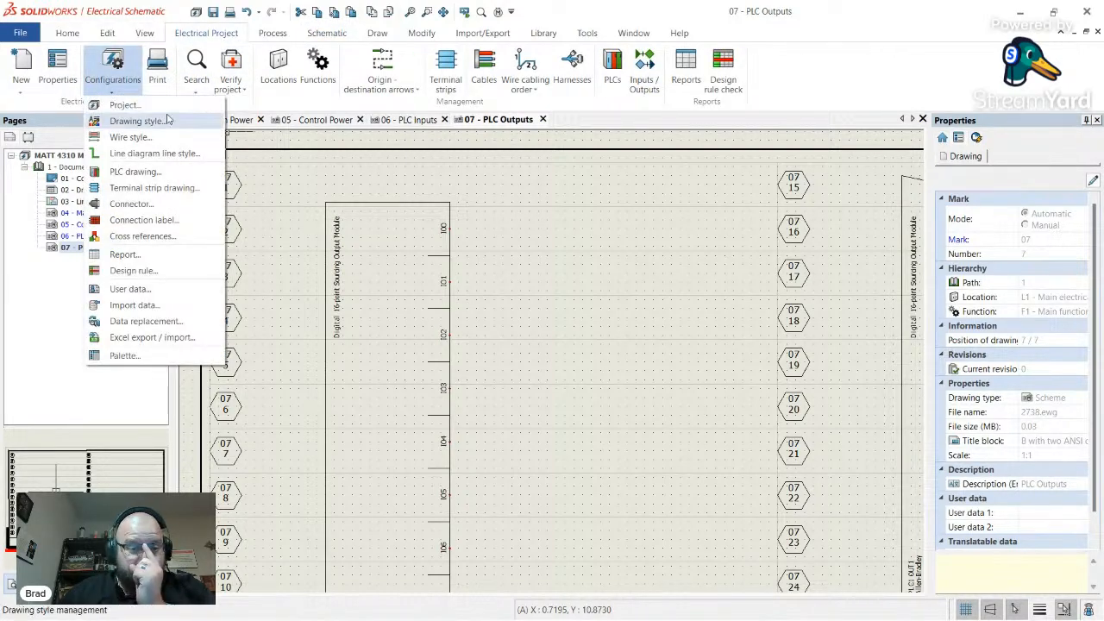
click(135, 172)
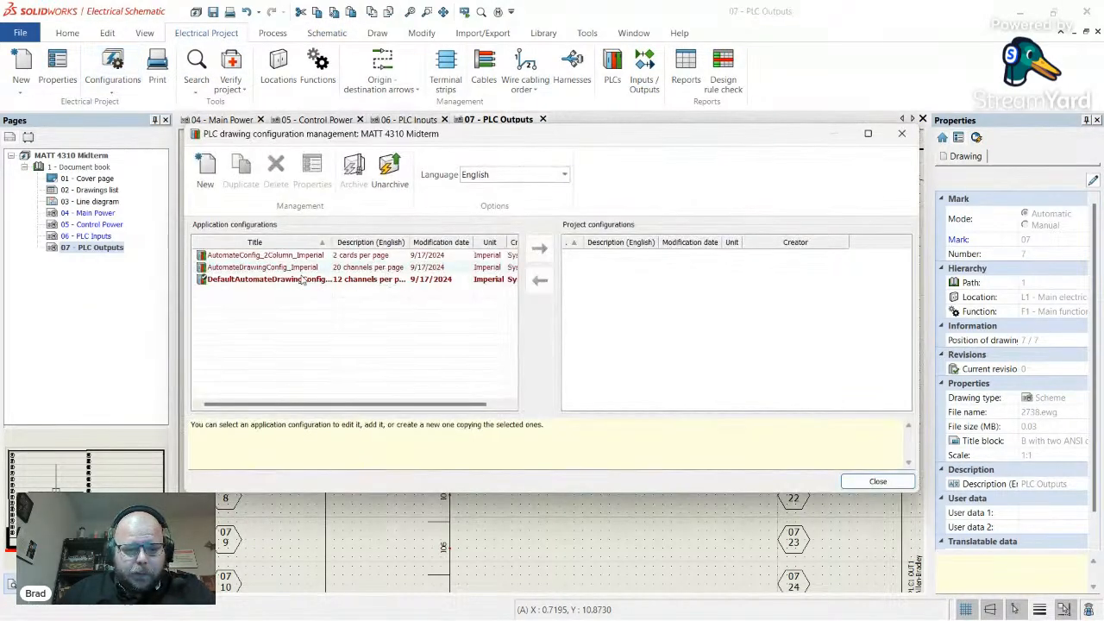
click(302, 281)
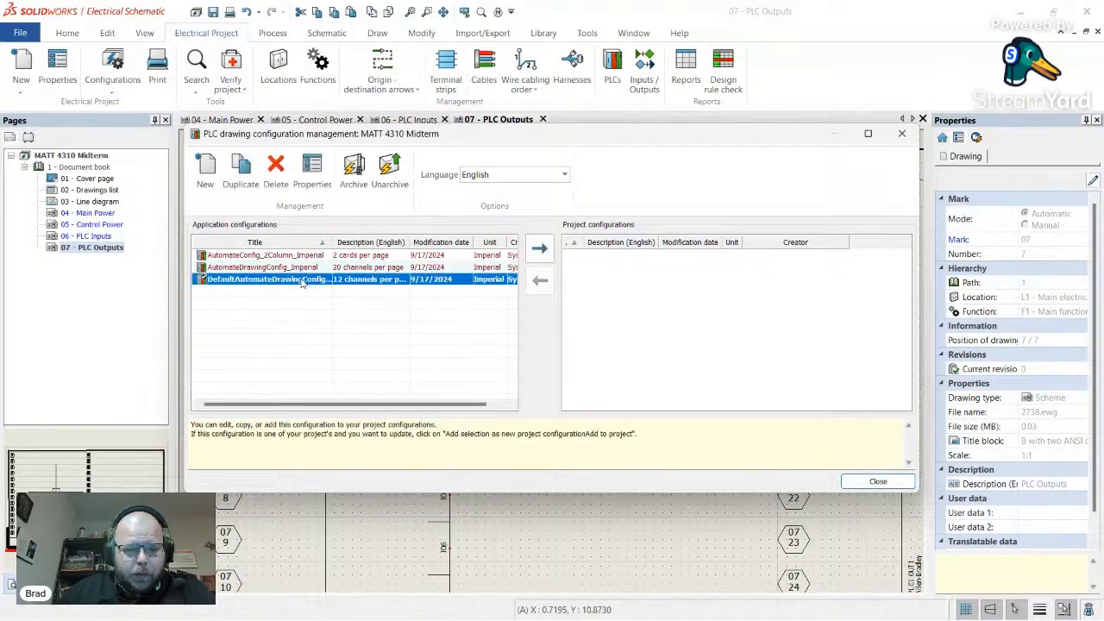
click(290, 328)
click(265, 283)
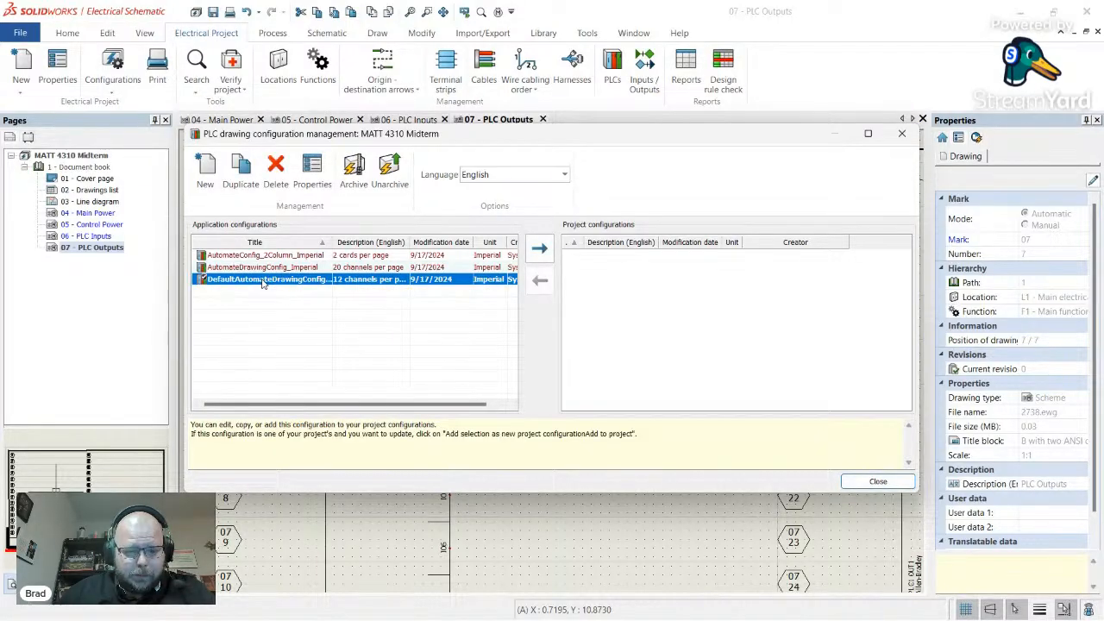
double_click(263, 284)
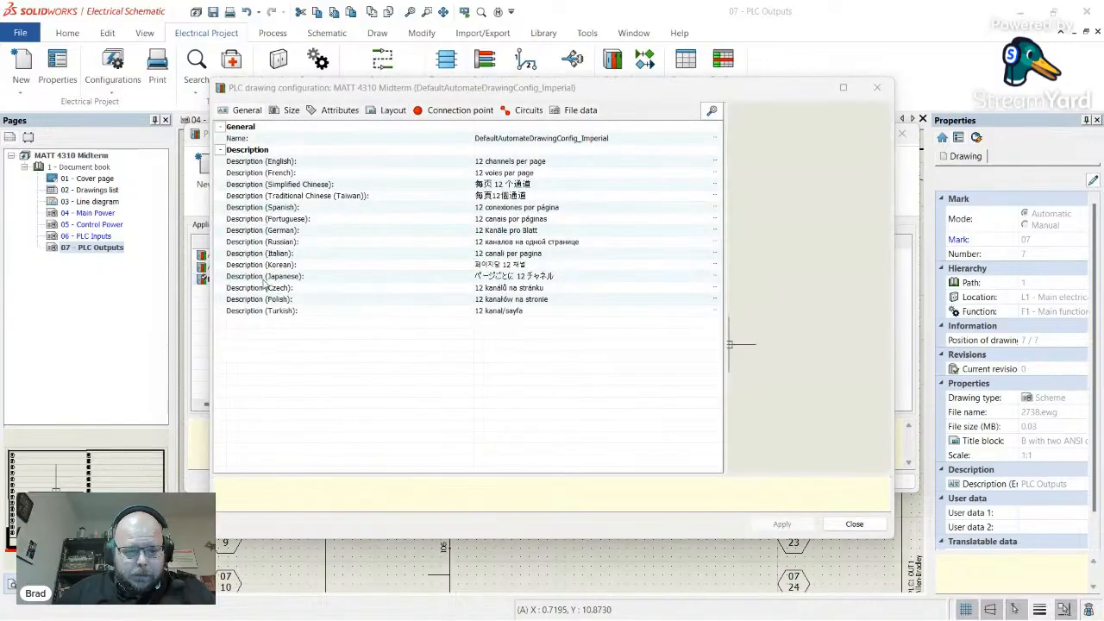
click(291, 110)
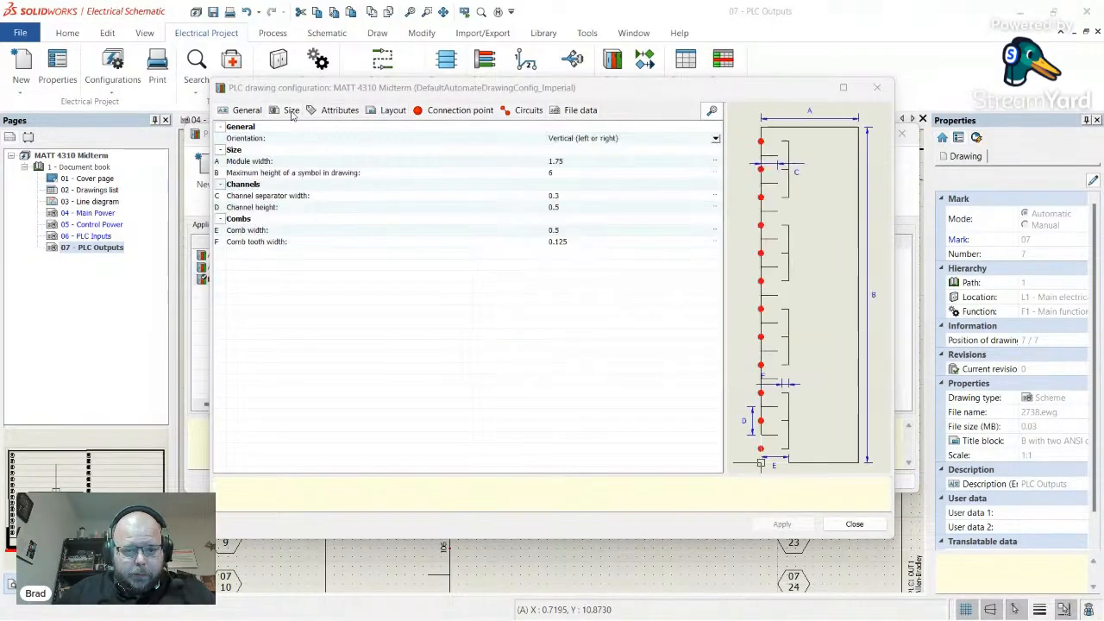
click(272, 162)
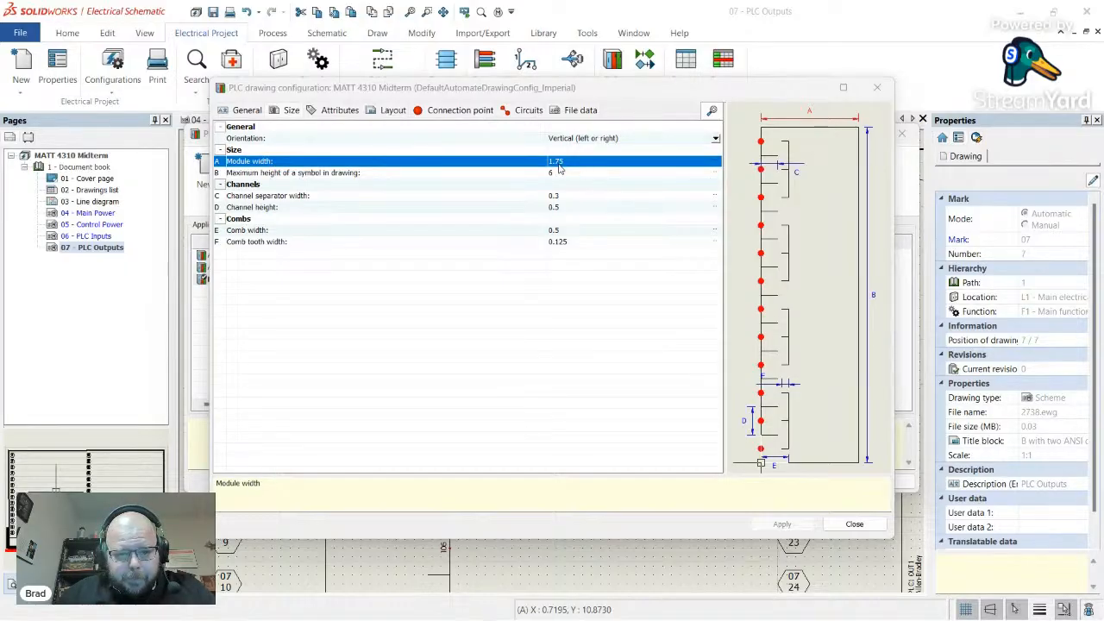
click(876, 88)
click(903, 133)
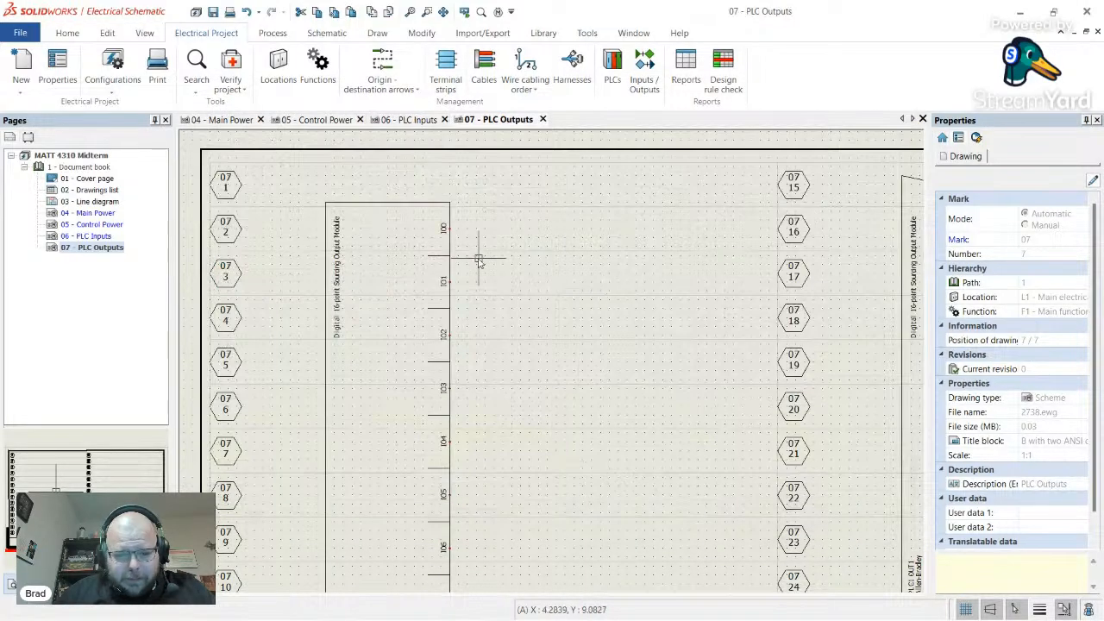
scroll(469, 264, up, 5)
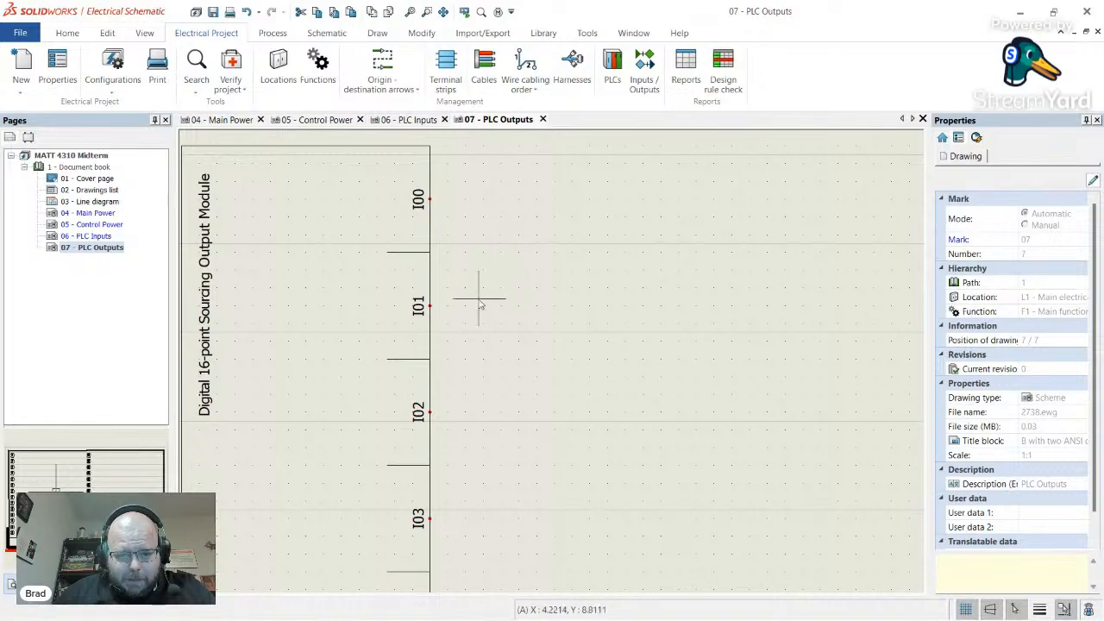
scroll(436, 389, up, 2)
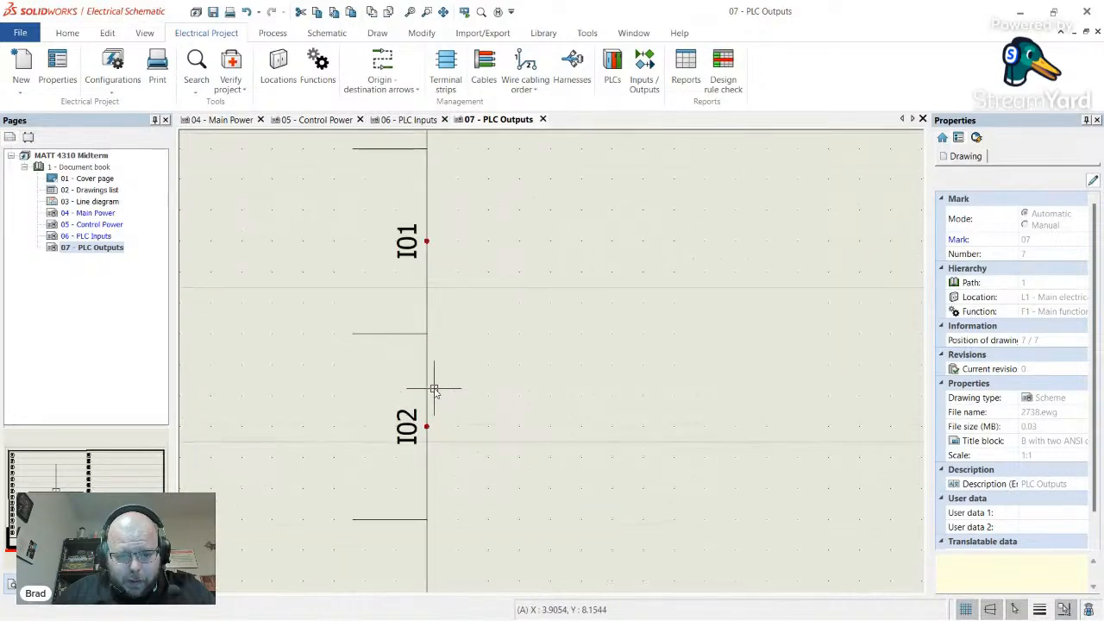
scroll(432, 383, down, 3)
scroll(432, 383, down, 1)
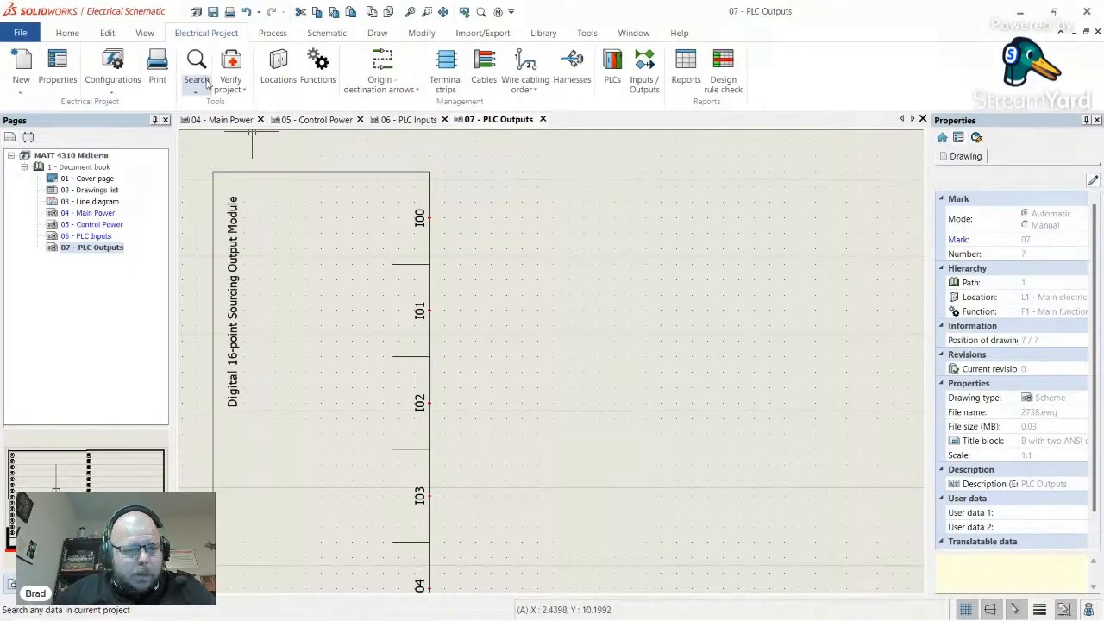
- Open the DefaultAutomateDrawingConfig_Imperial PLC drawing configuration and review its Size settings
click(113, 80)
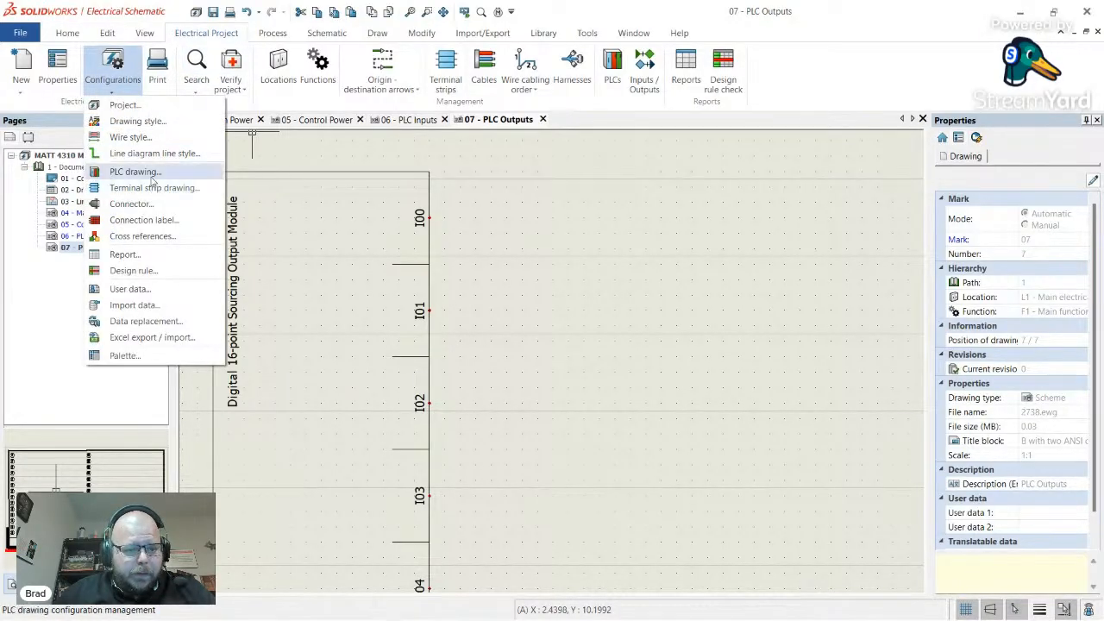
click(384, 278)
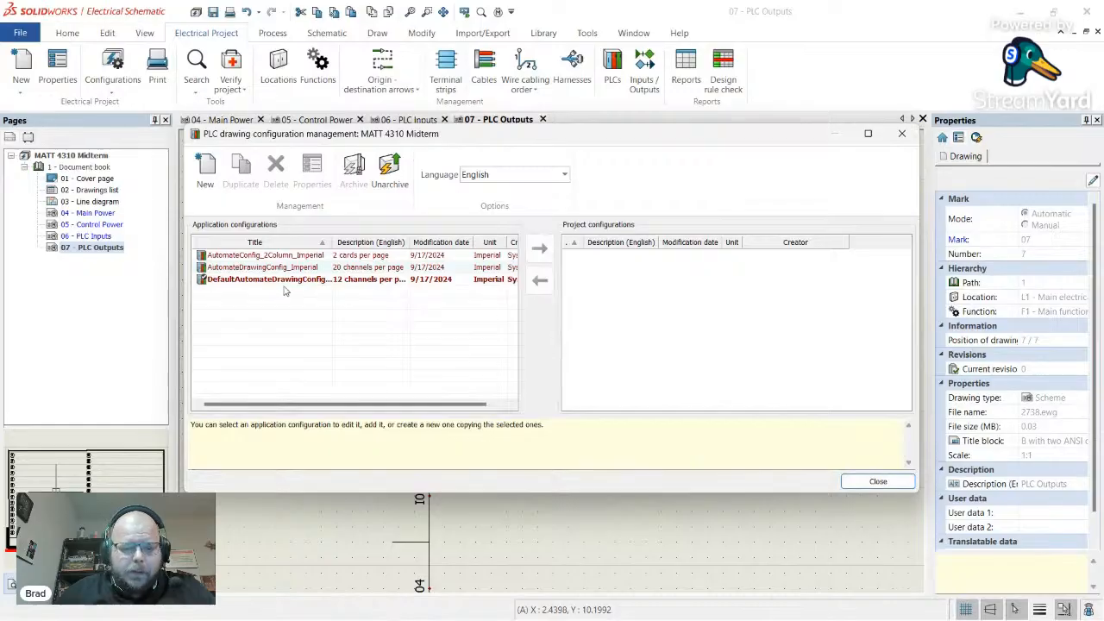
double_click(280, 280)
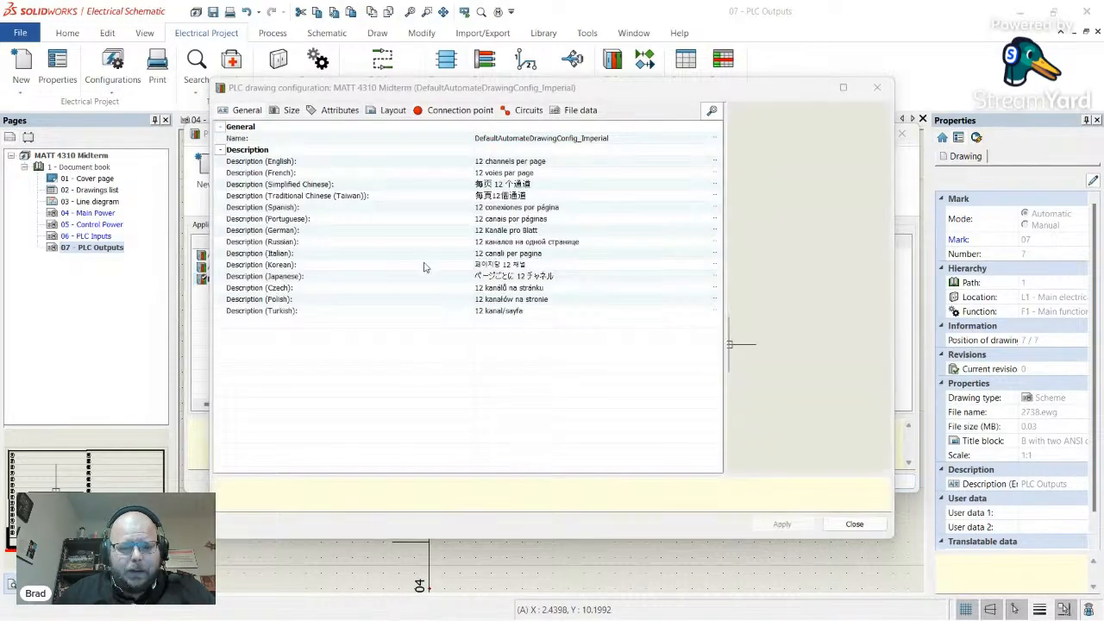
click(292, 110)
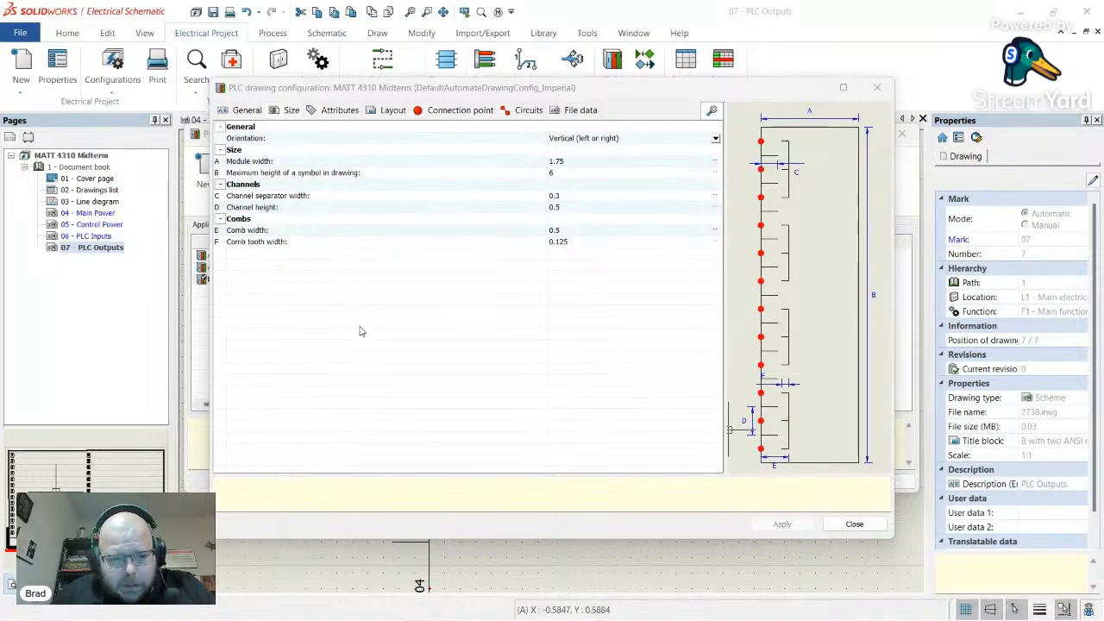
click(308, 209)
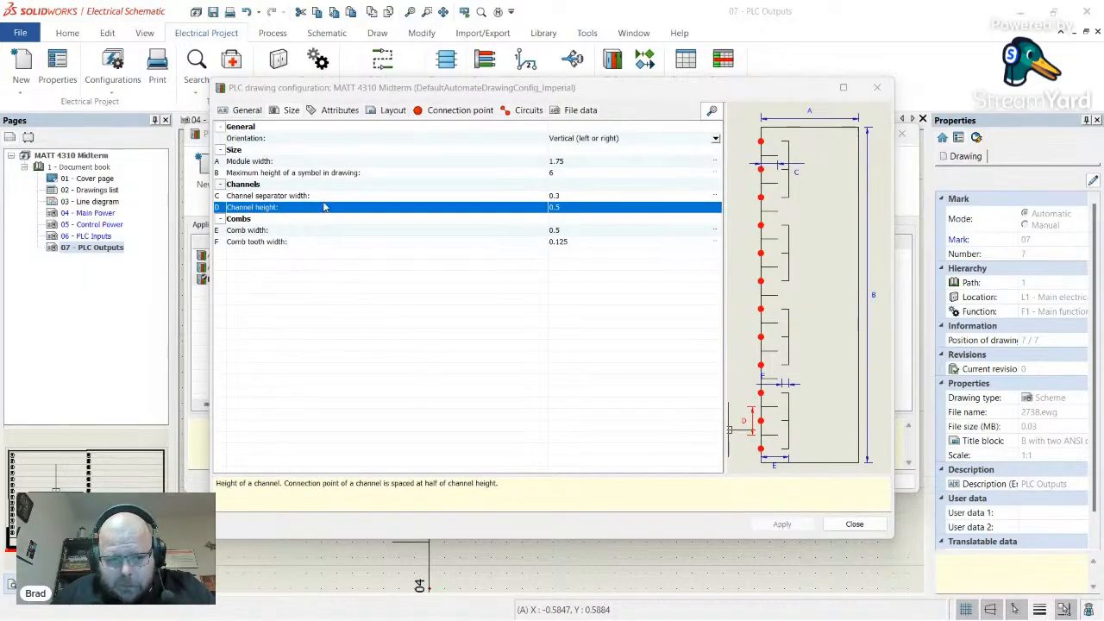
click(328, 199)
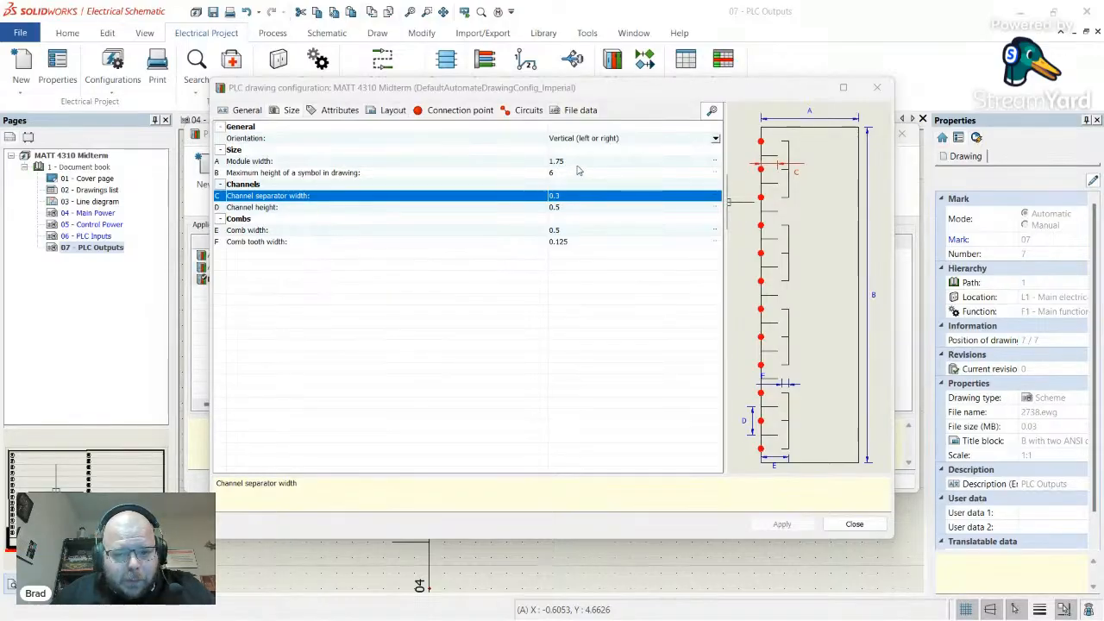
- Change Module width from 1.75 to 0.875 and close the configuration properties
click(571, 163)
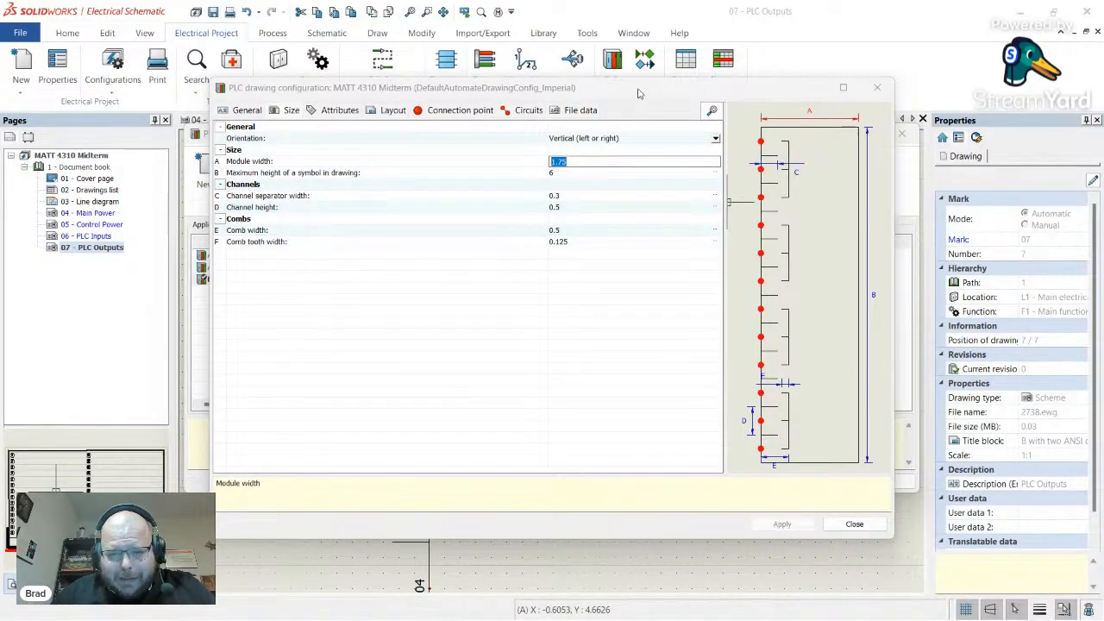
mouse_move(638, 93)
mouse_down()
mouse_move(698, 117)
mouse_move(725, 164)
mouse_up()
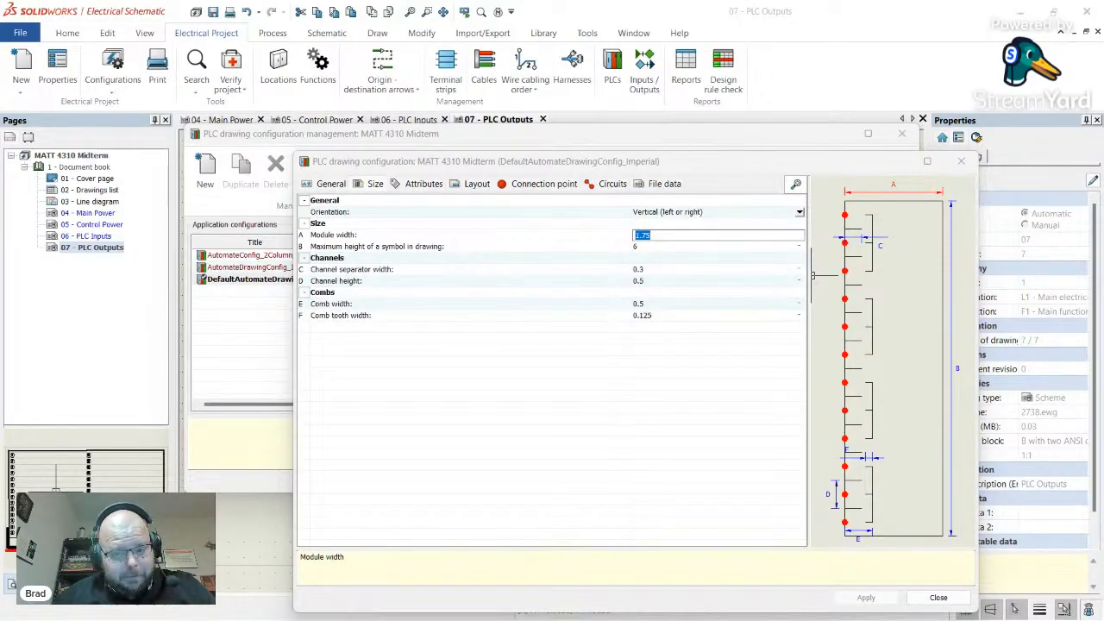
text(0.)
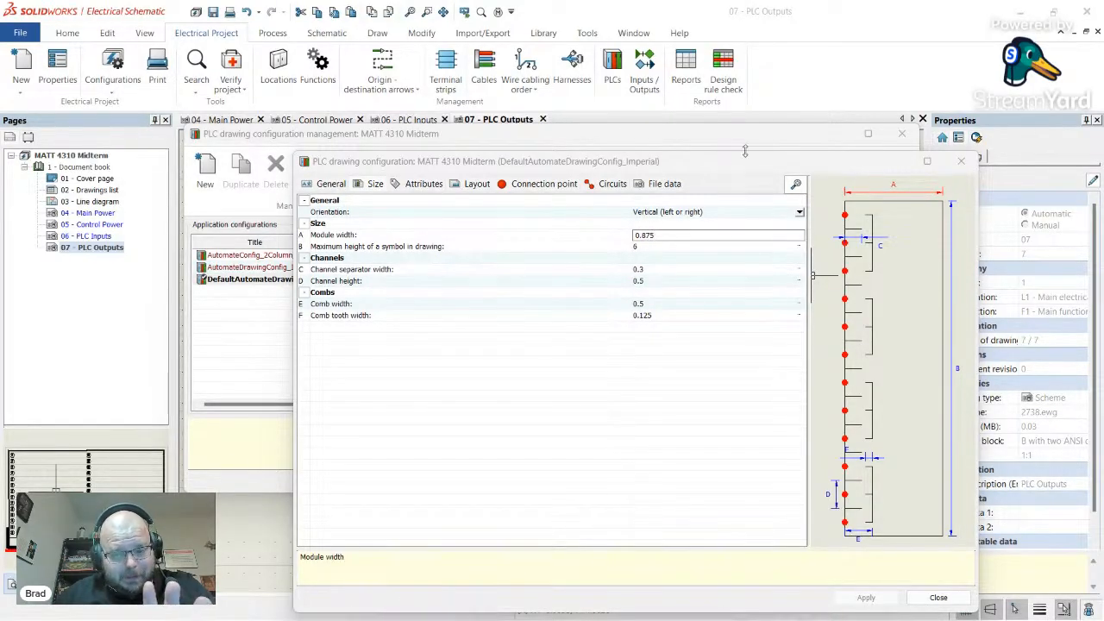
click(732, 261)
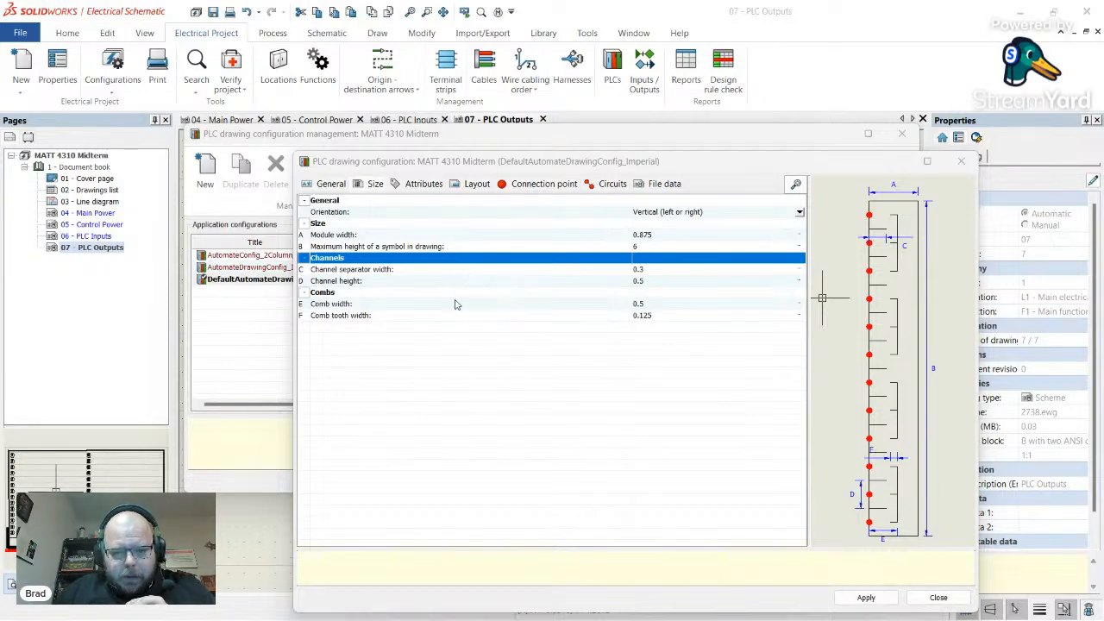
click(678, 270)
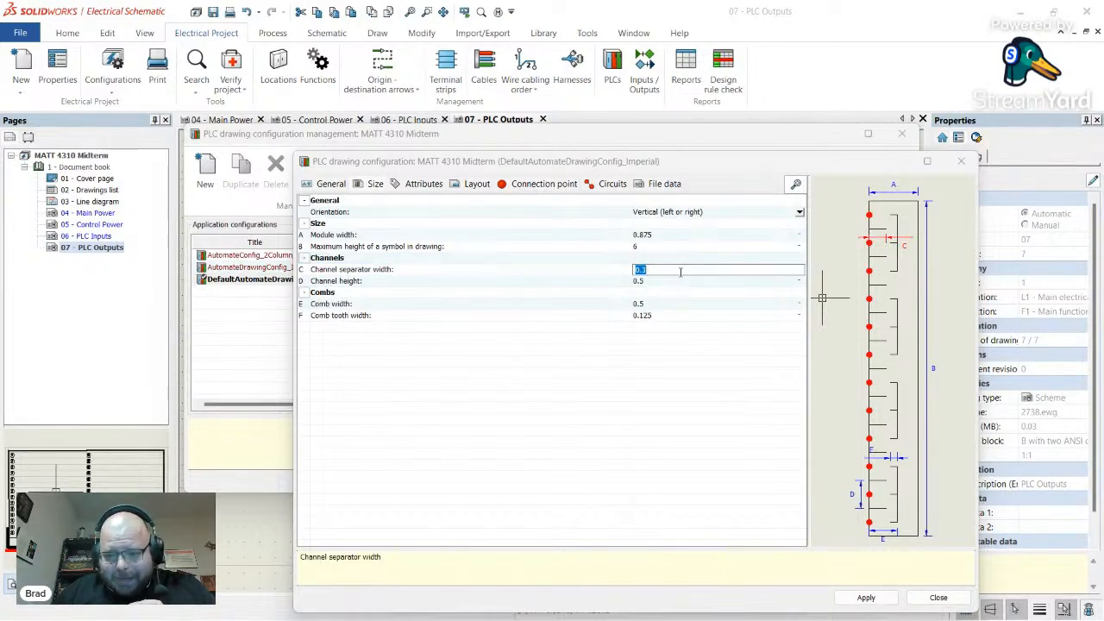
click(961, 161)
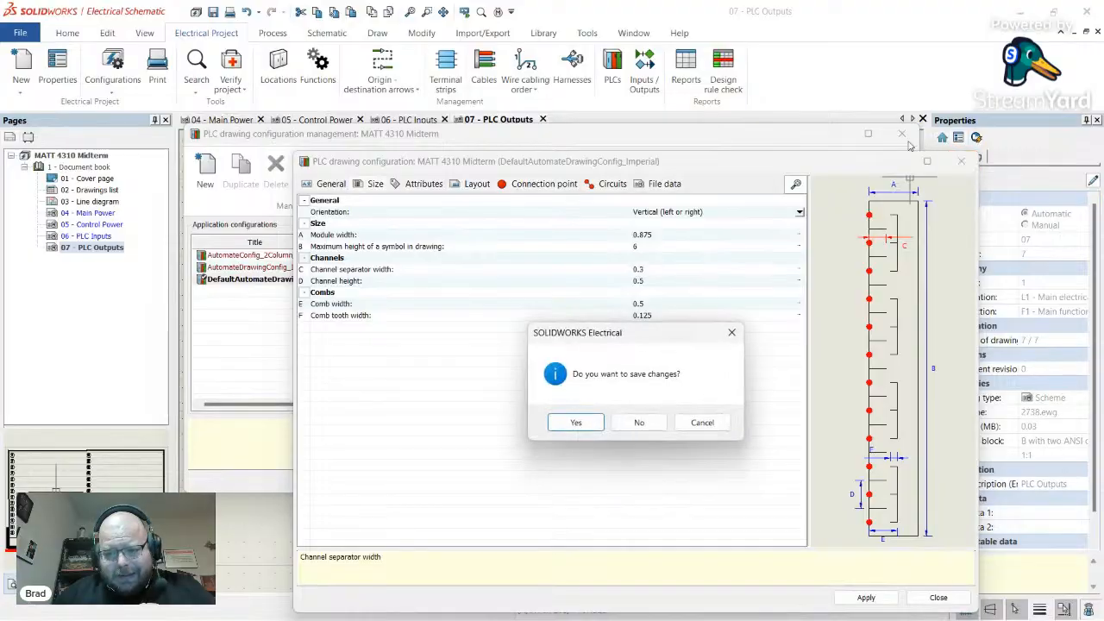
click(732, 332)
click(937, 597)
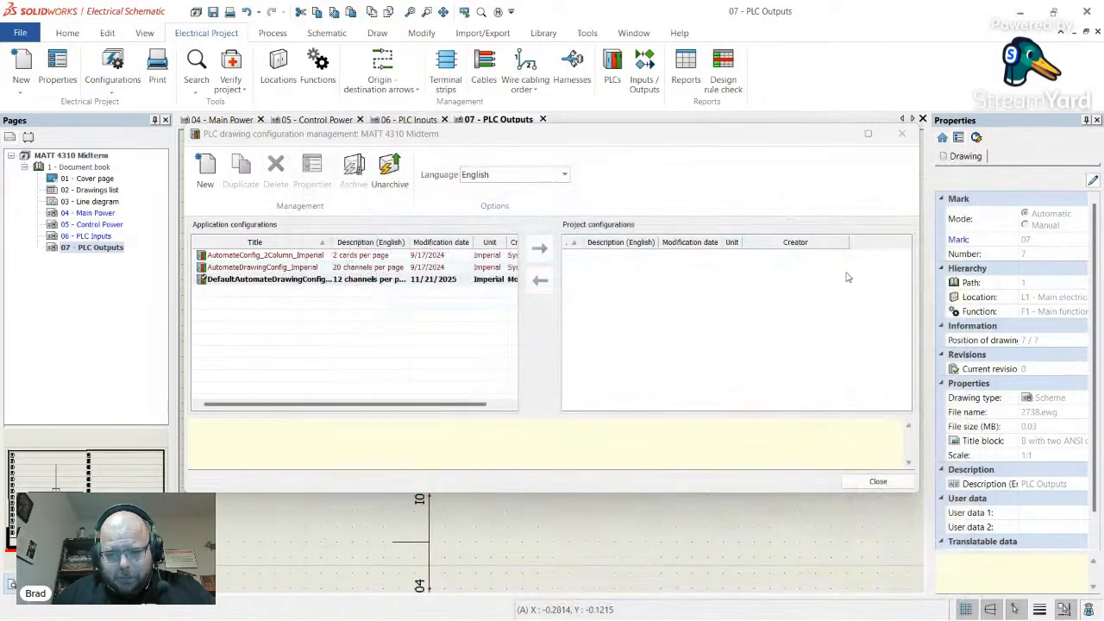
- Return to the sheet and redraw the OUT1 module symbol via Symbol > Update
click(901, 134)
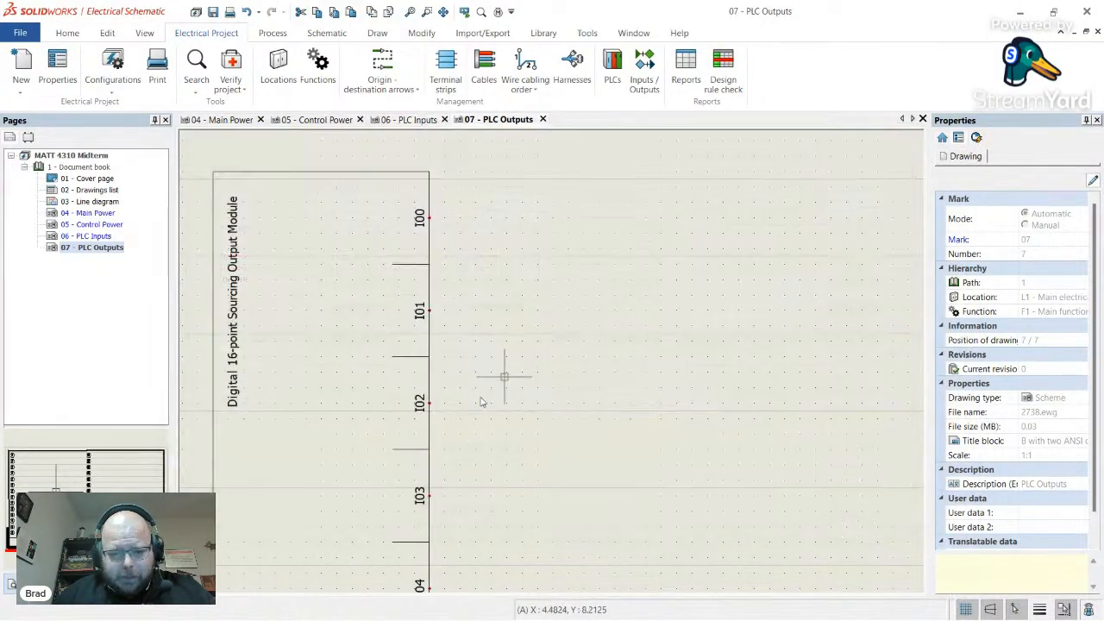
right_click(431, 342)
mouse_move(528, 102)
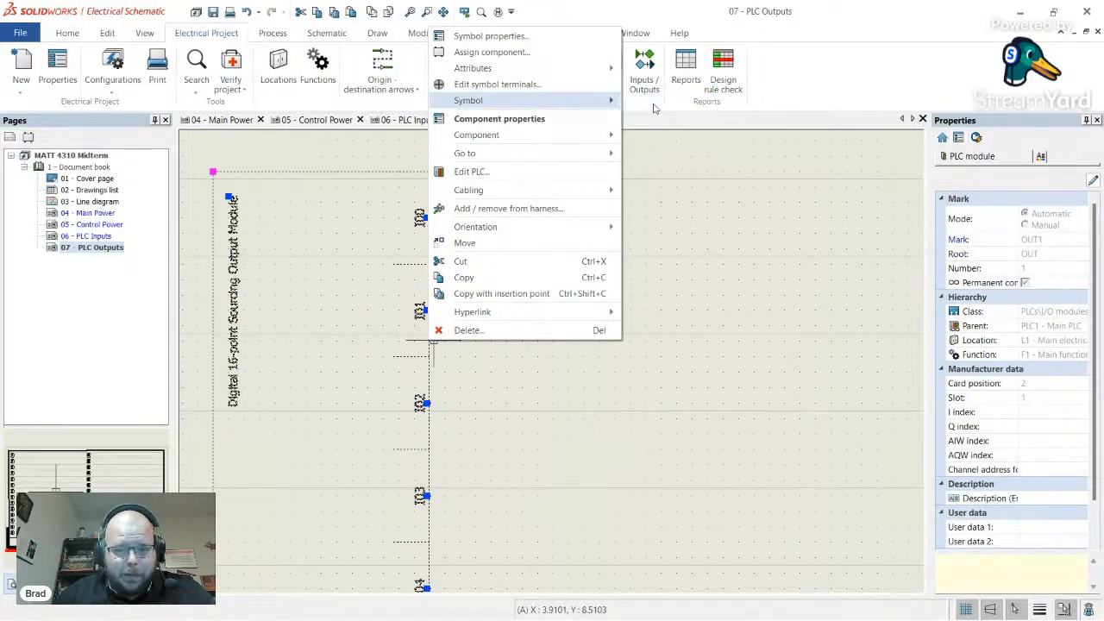
click(662, 103)
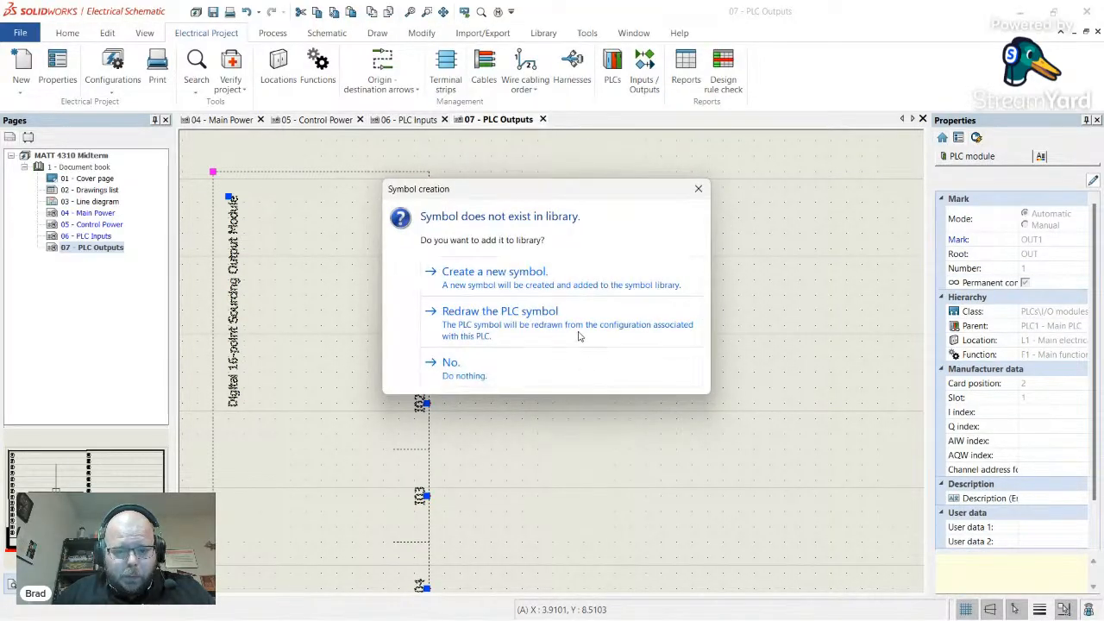
click(582, 337)
scroll(431, 326, down, 3)
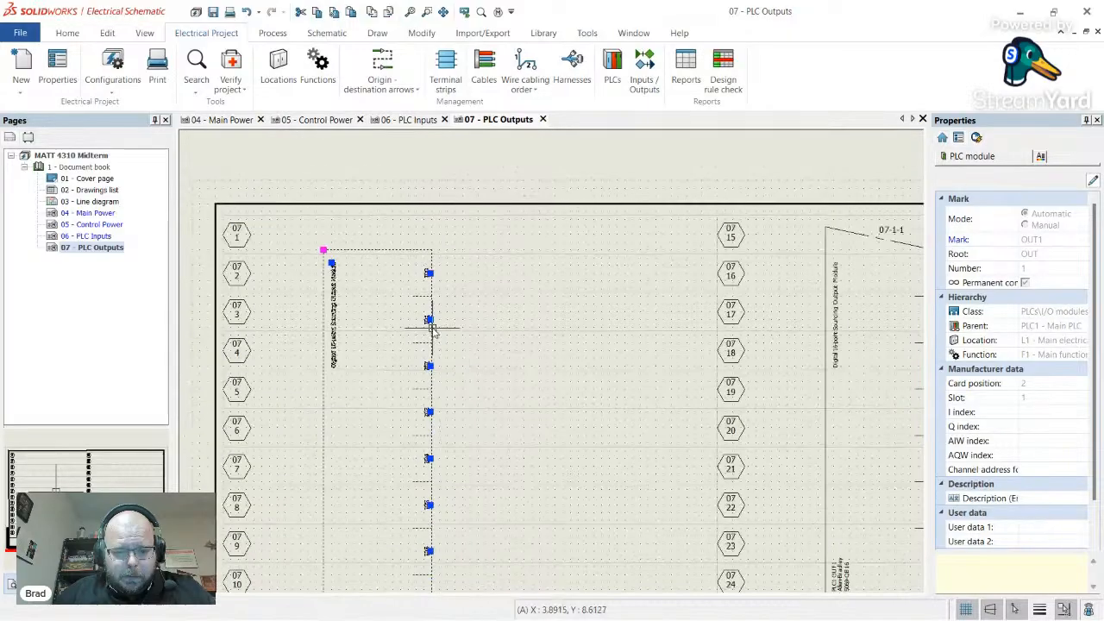
scroll(431, 328, up, 3)
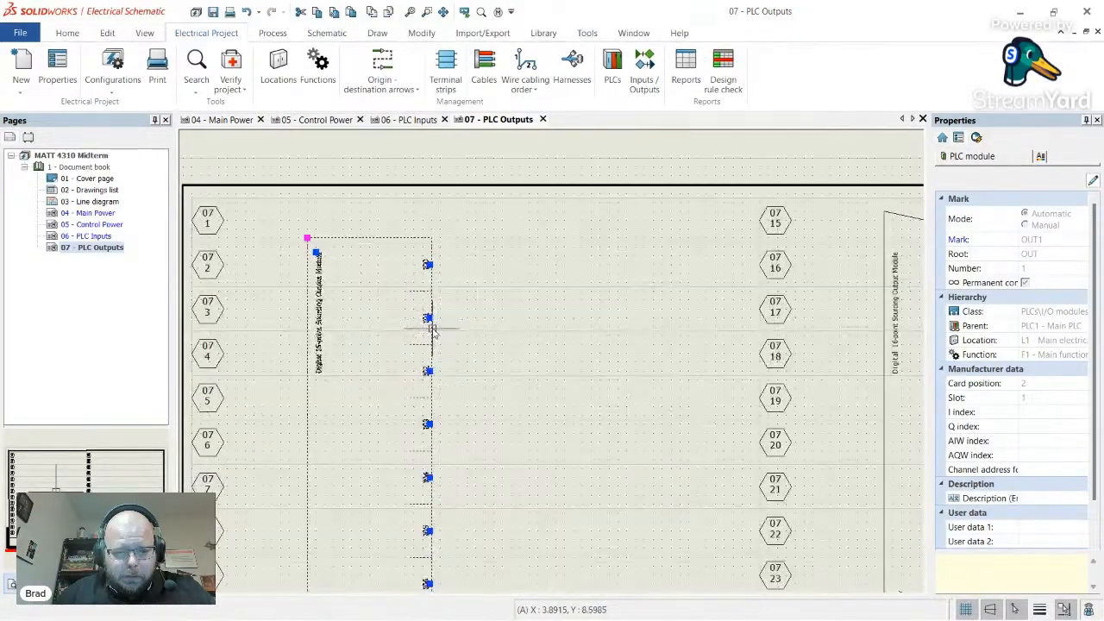
right_click(433, 335)
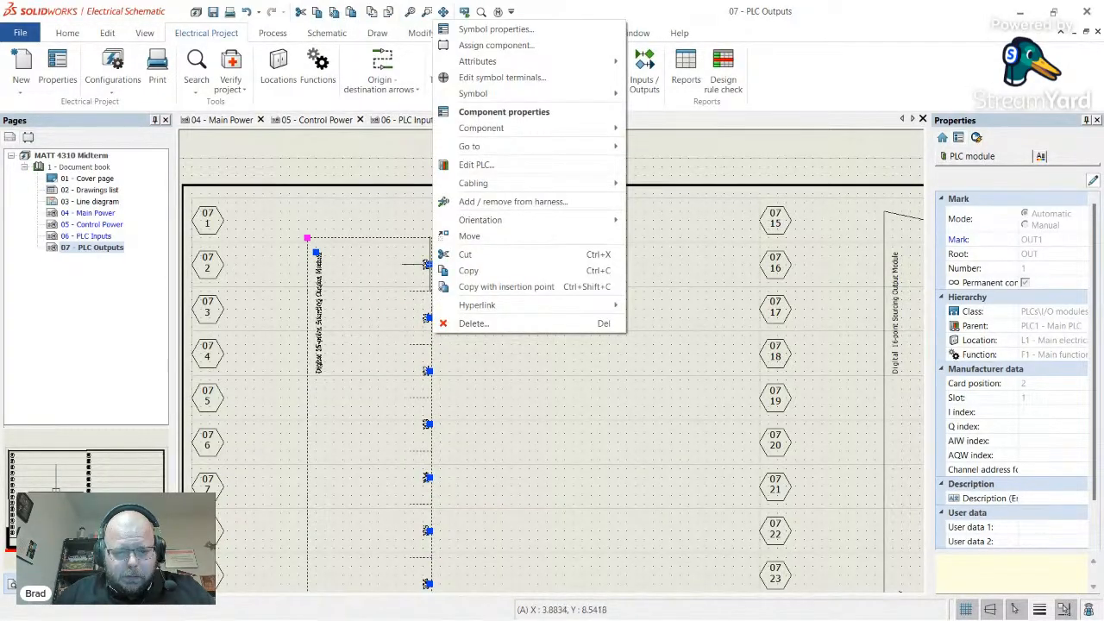
click(110, 78)
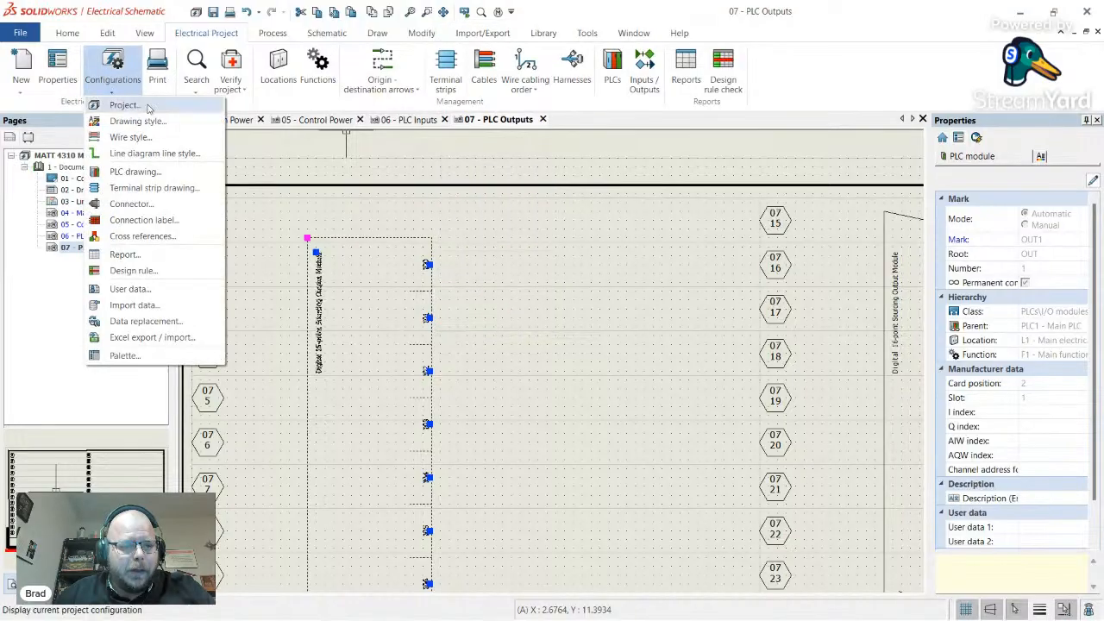
- Set AutomateConfig_2Column_Imperial's Module width to 0.875 and apply the change
click(136, 172)
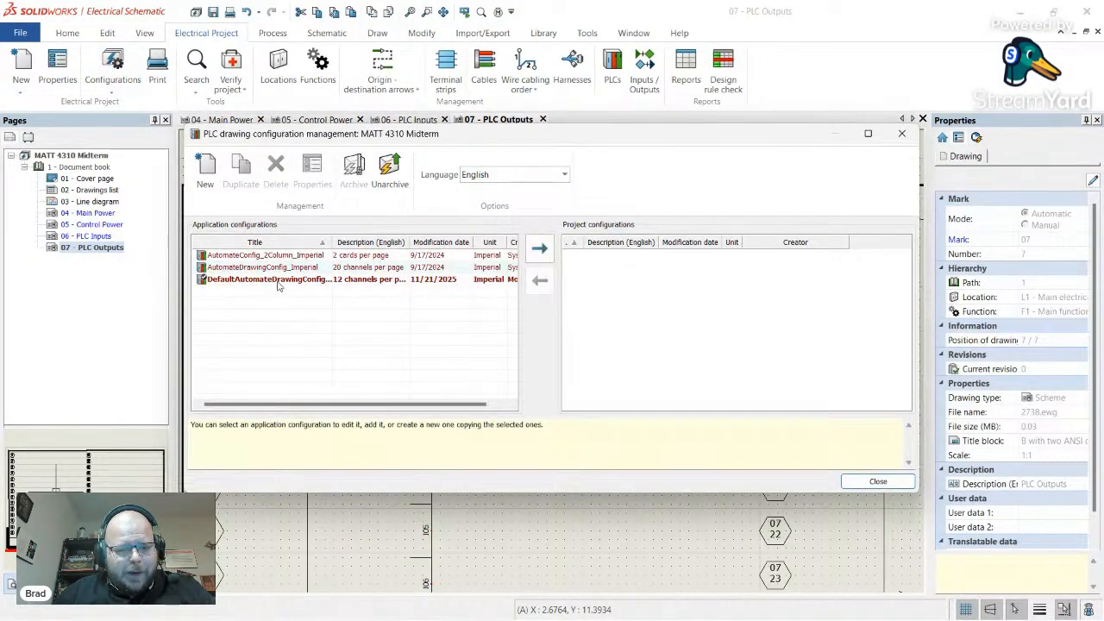
click(279, 281)
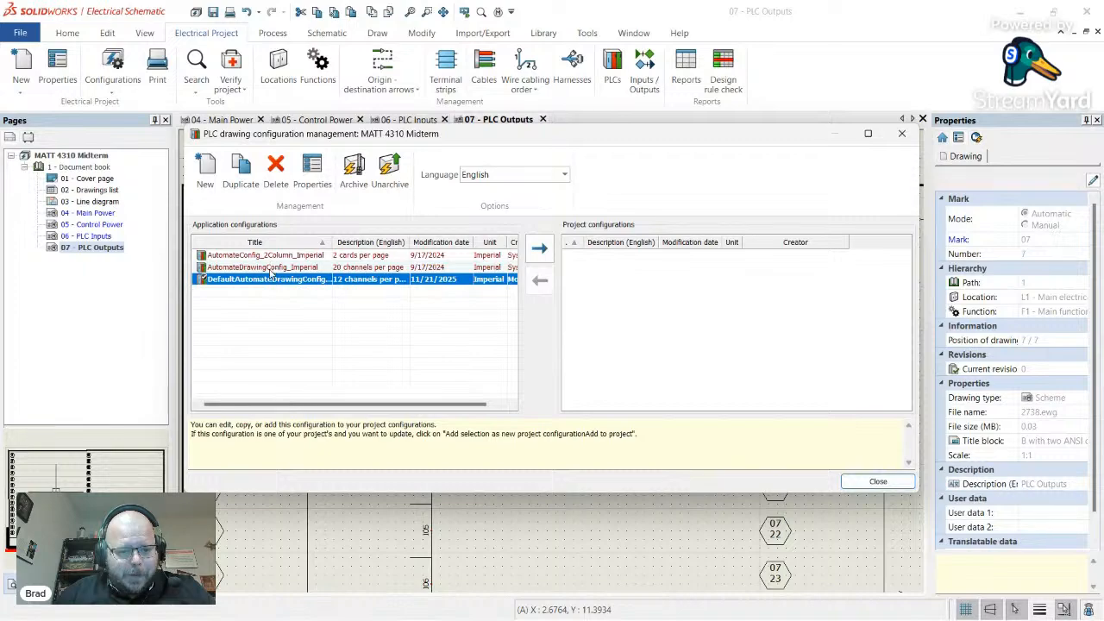
click(302, 257)
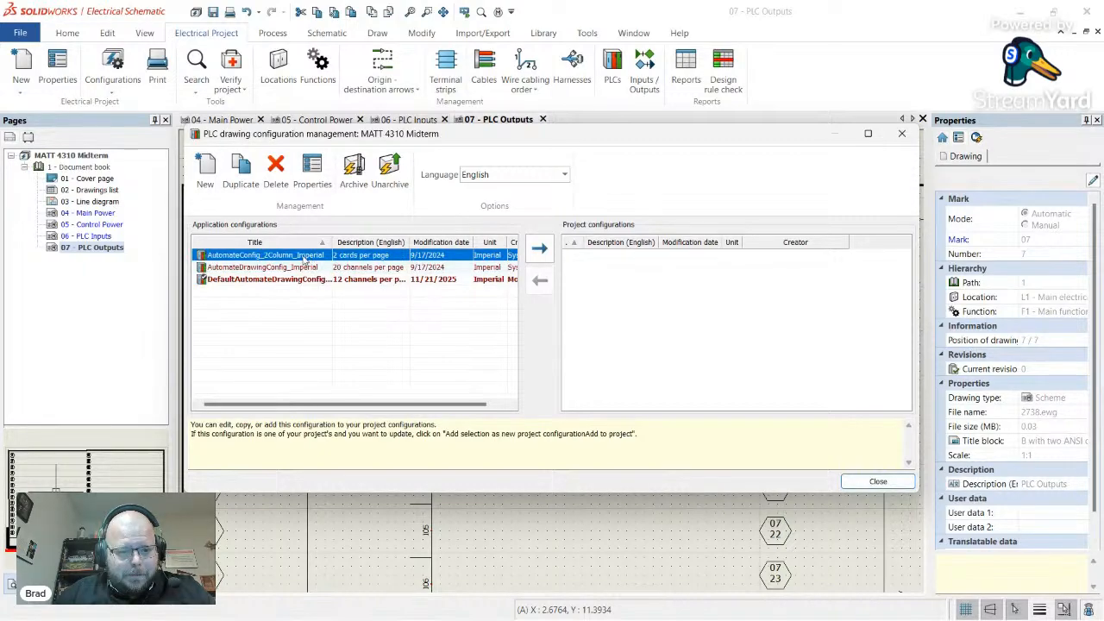
double_click(303, 257)
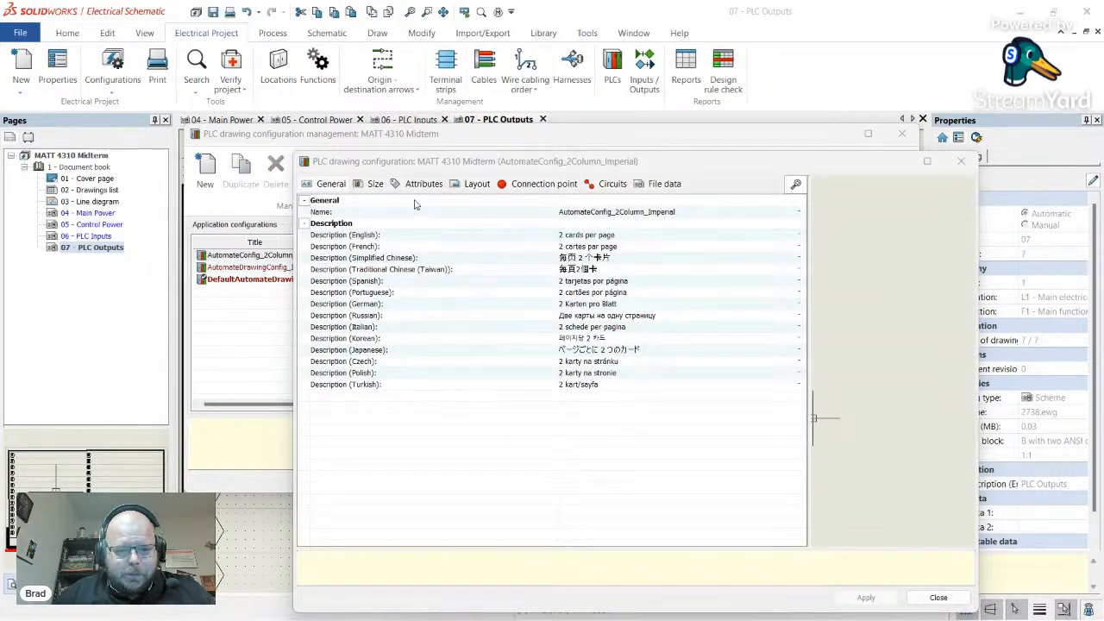
click(466, 188)
click(377, 187)
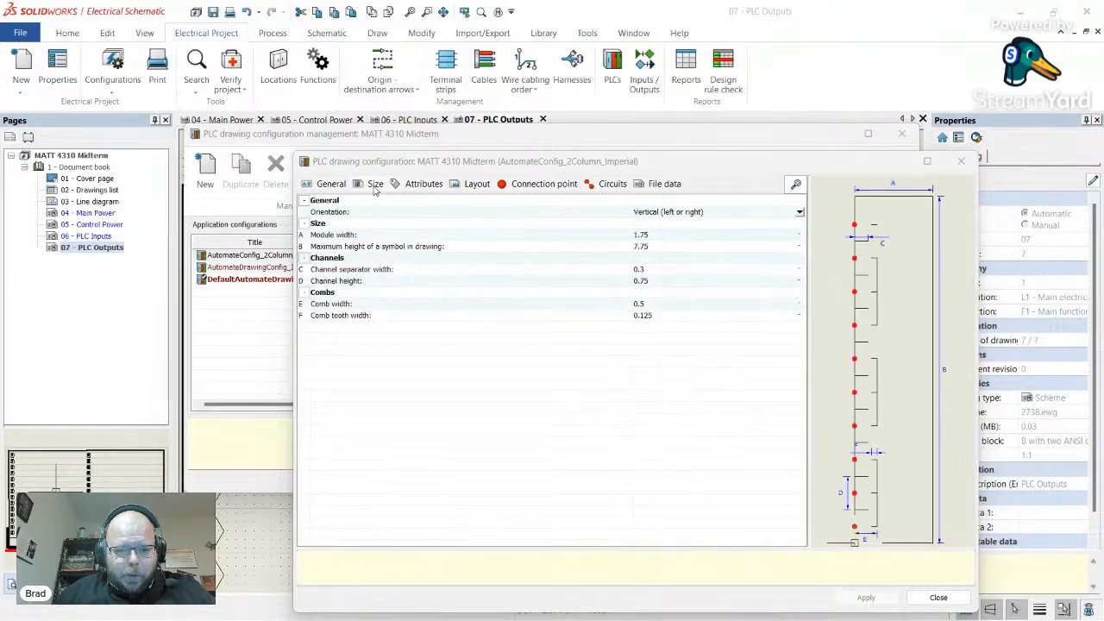
click(663, 236)
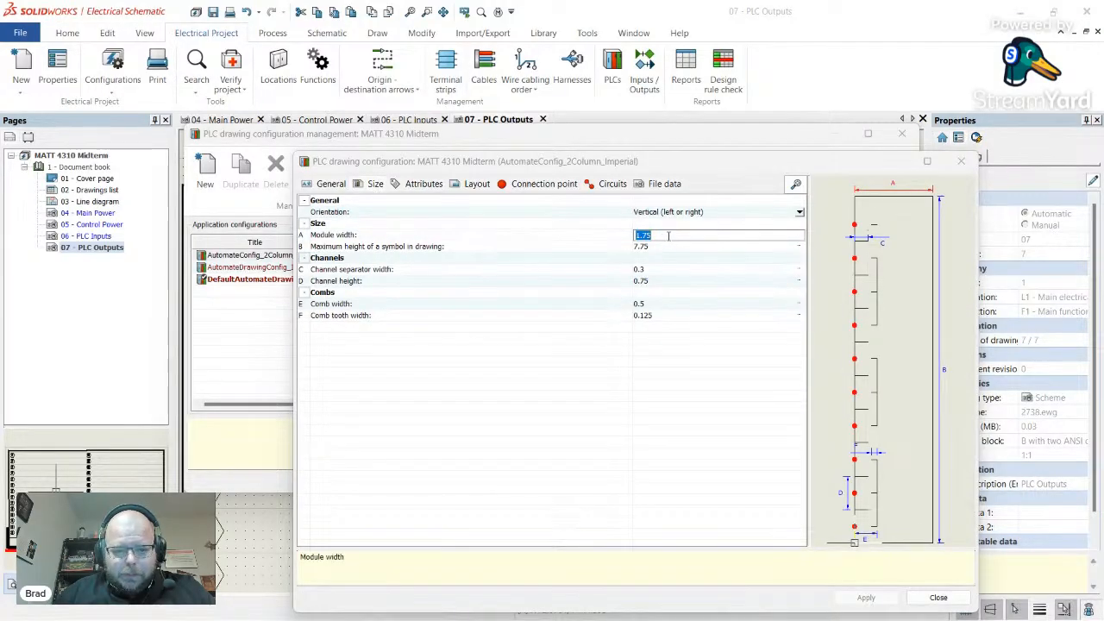
text(0.)
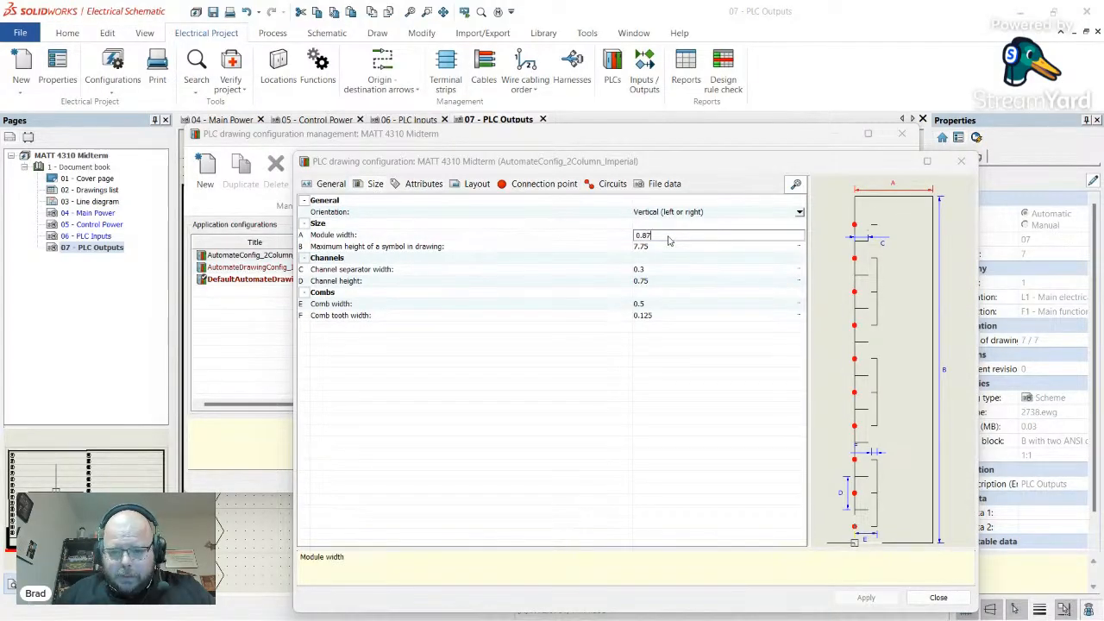
key(Escape)
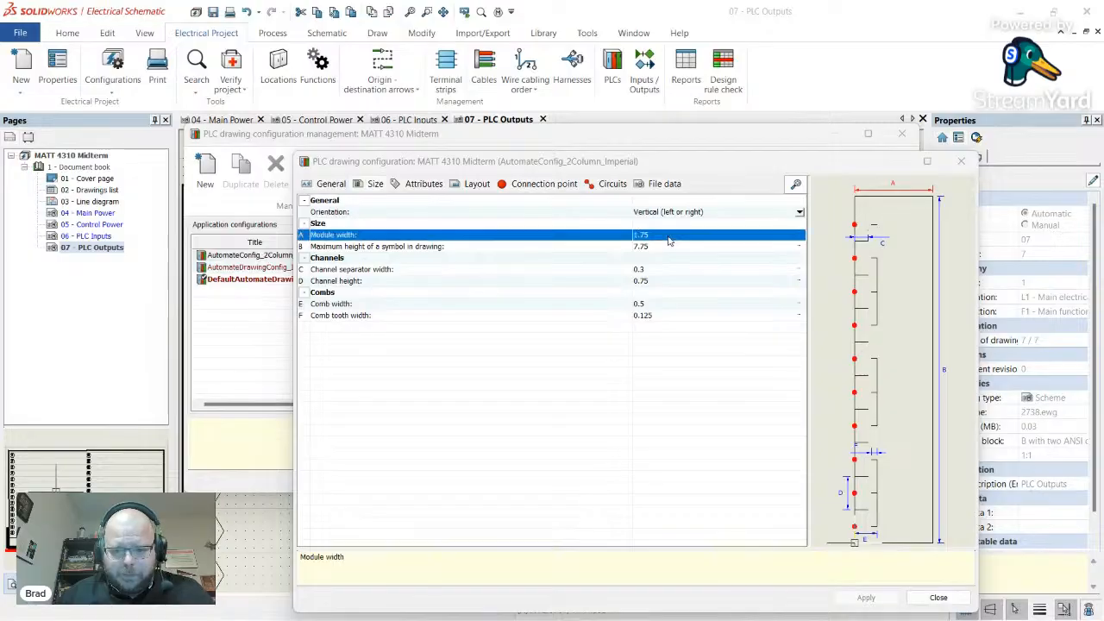
click(668, 236)
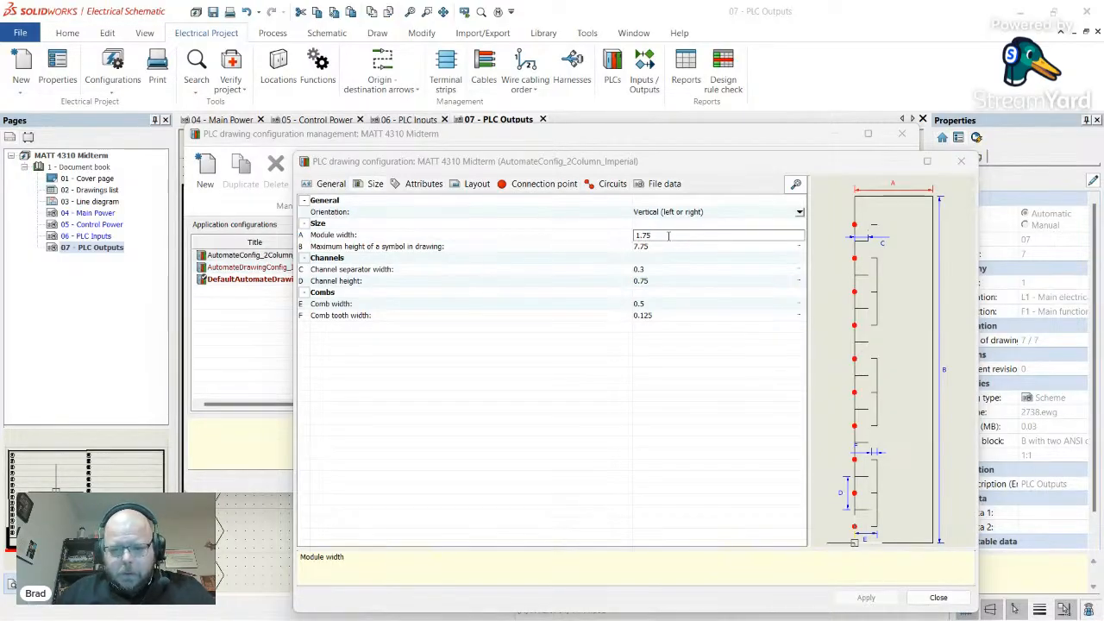
double_click(669, 236)
text(0.875)
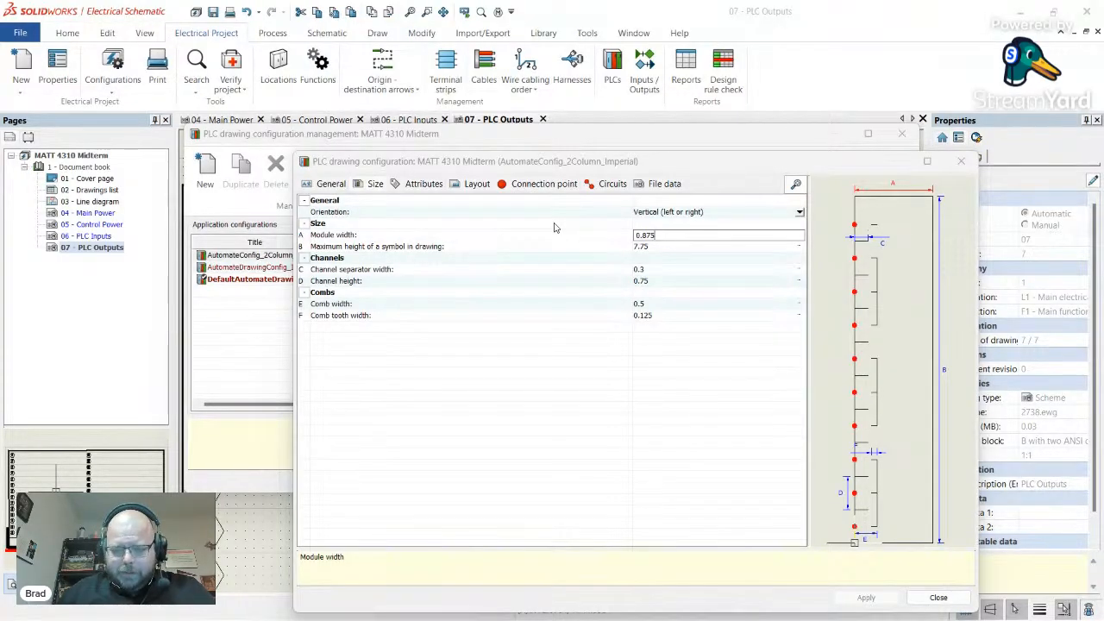
key(Return)
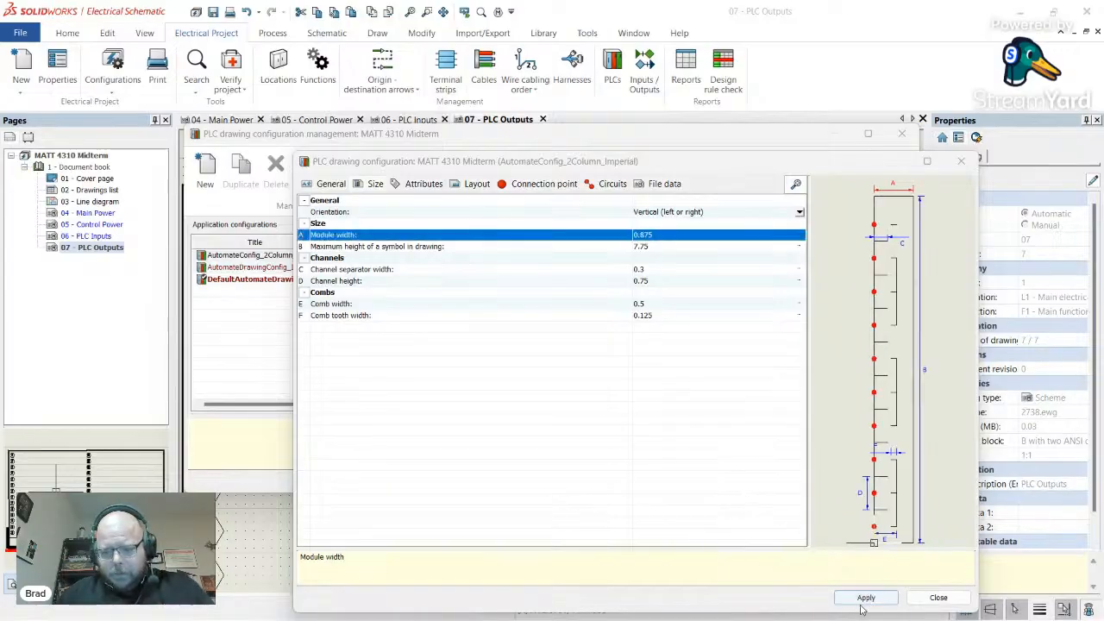
click(866, 598)
click(937, 597)
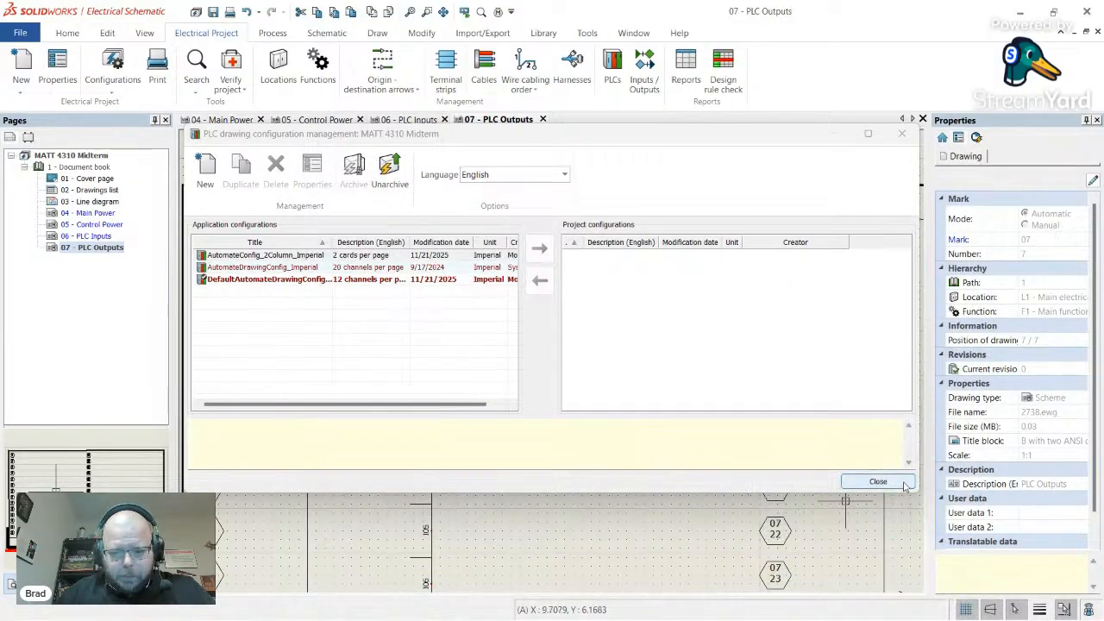
- Make AutomateConfig_2Column_Imperial the default PLC drawing configuration
click(323, 257)
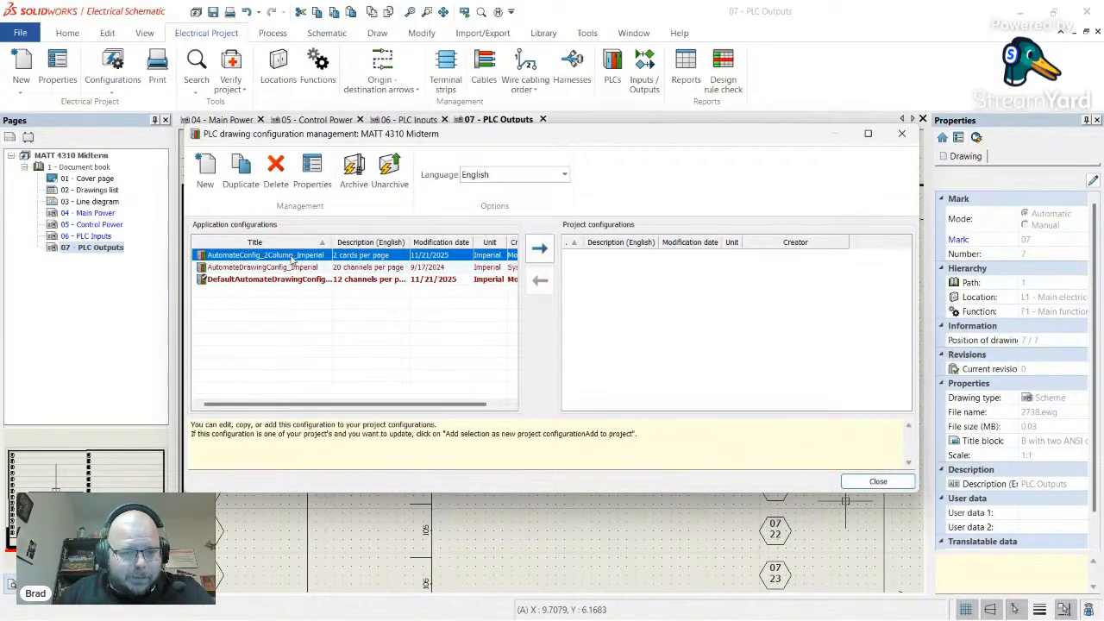
right_click(293, 259)
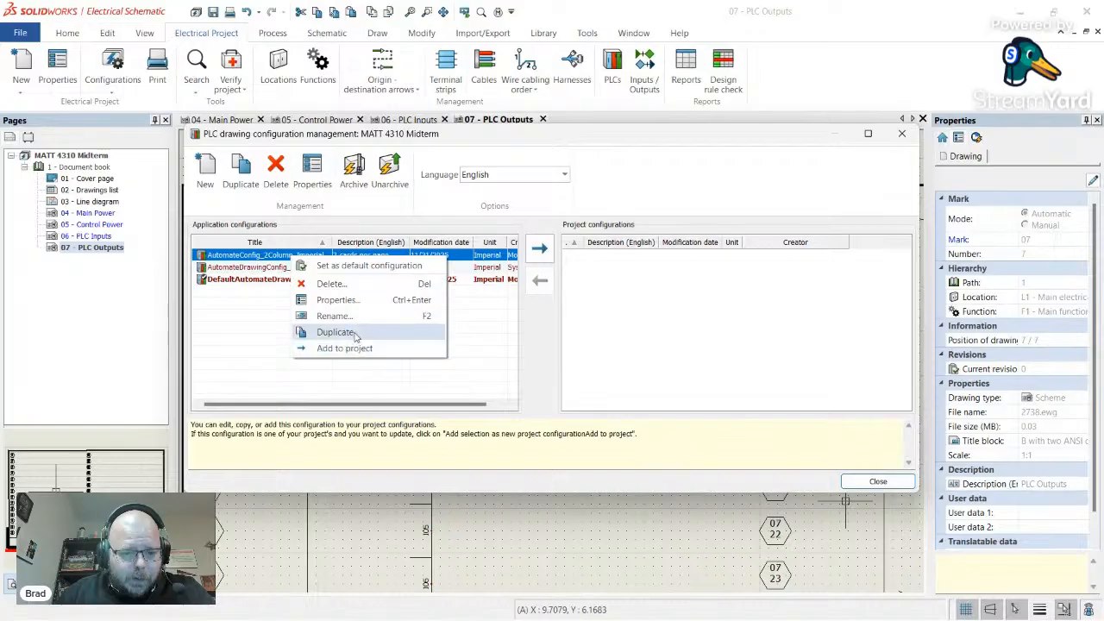
click(350, 266)
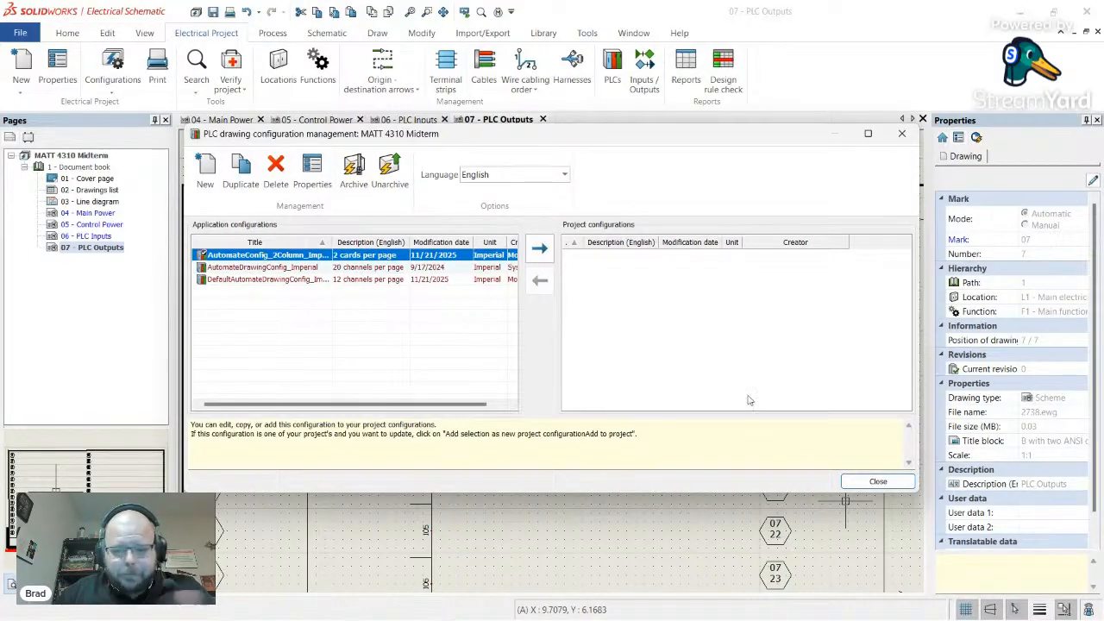
click(876, 481)
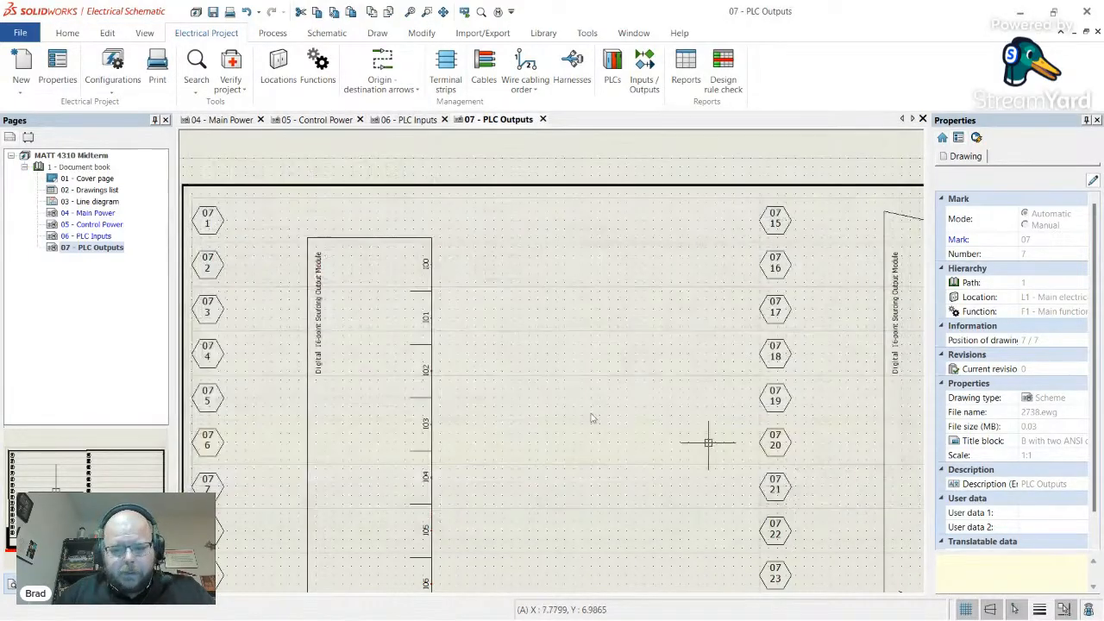
- Redraw the left output module symbol from the new PLC drawing configuration
right_click(437, 346)
click(437, 346)
right_click(432, 346)
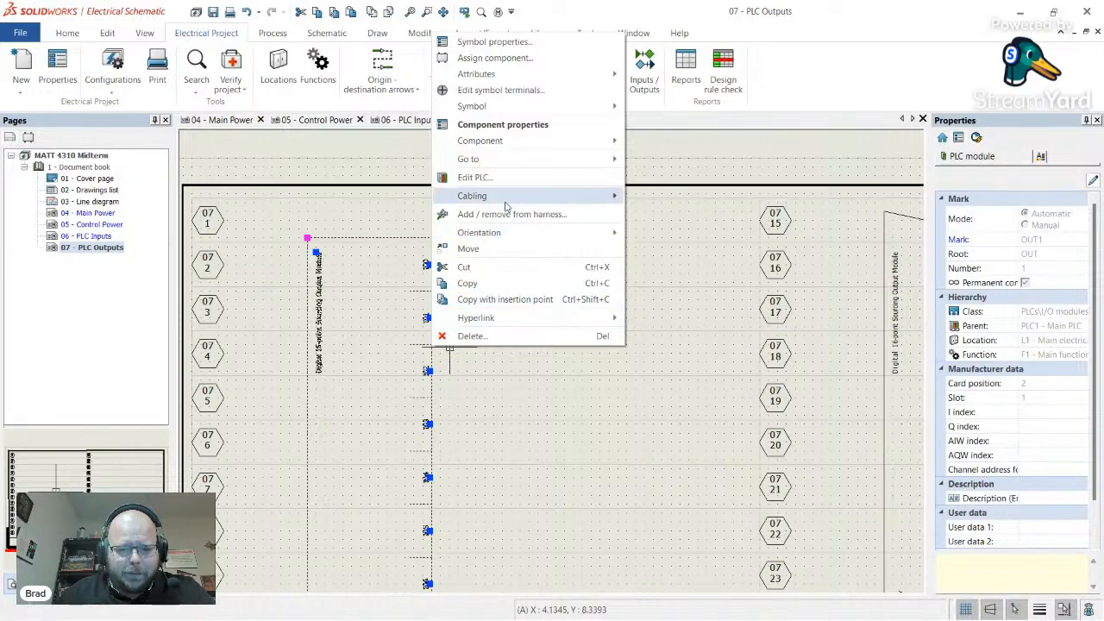
click(658, 106)
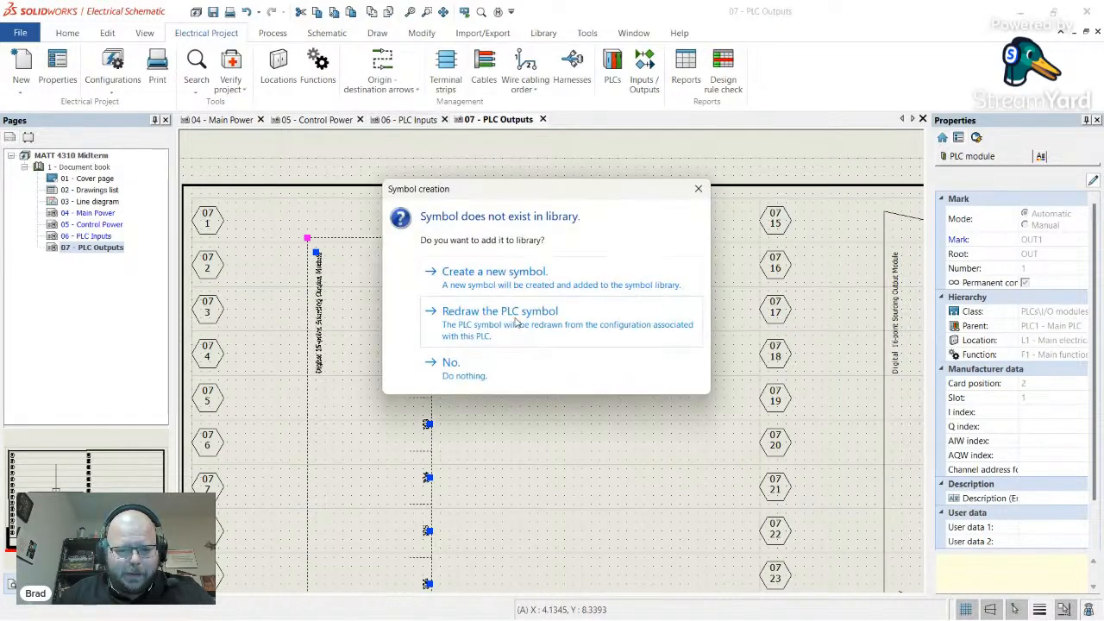
click(516, 322)
scroll(367, 561, down, 4)
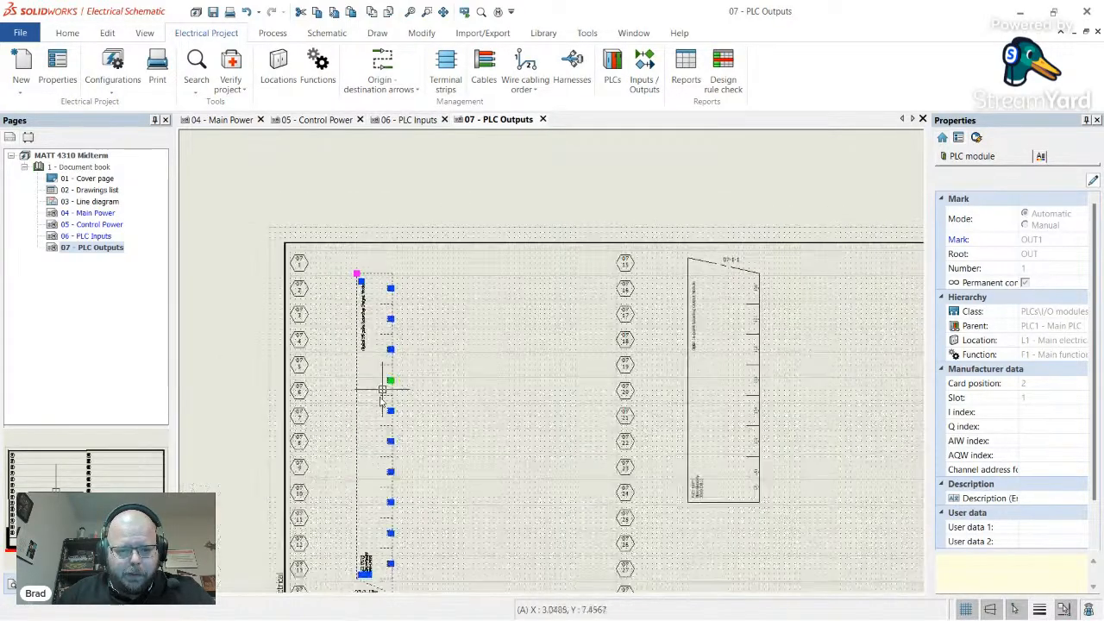
scroll(371, 554, up, 4)
click(483, 434)
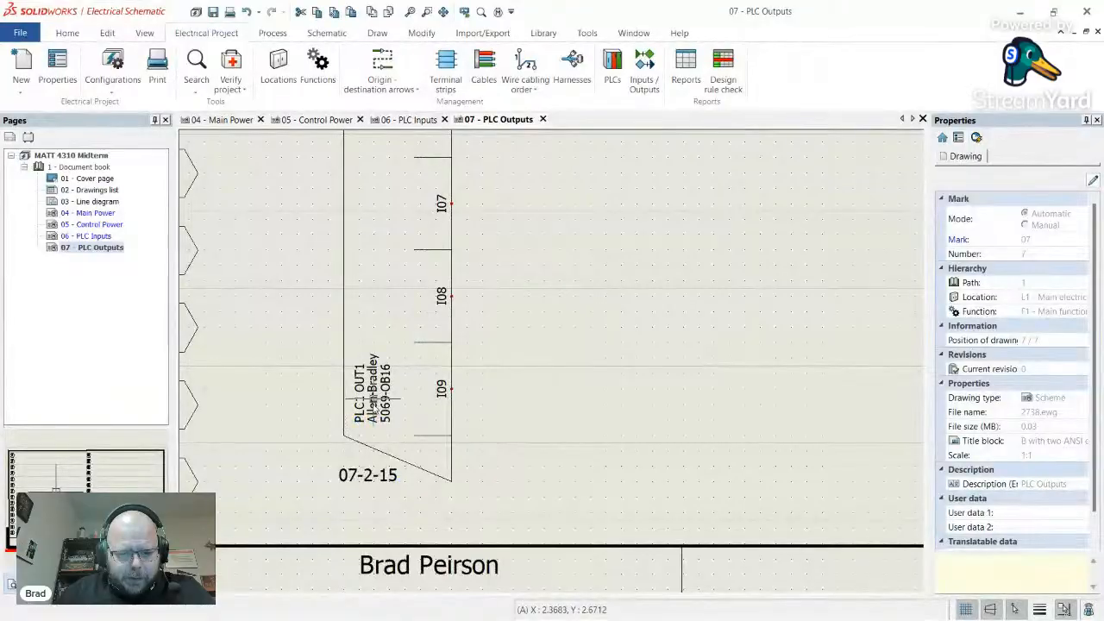
scroll(415, 384, down, 4)
scroll(406, 345, up, 3)
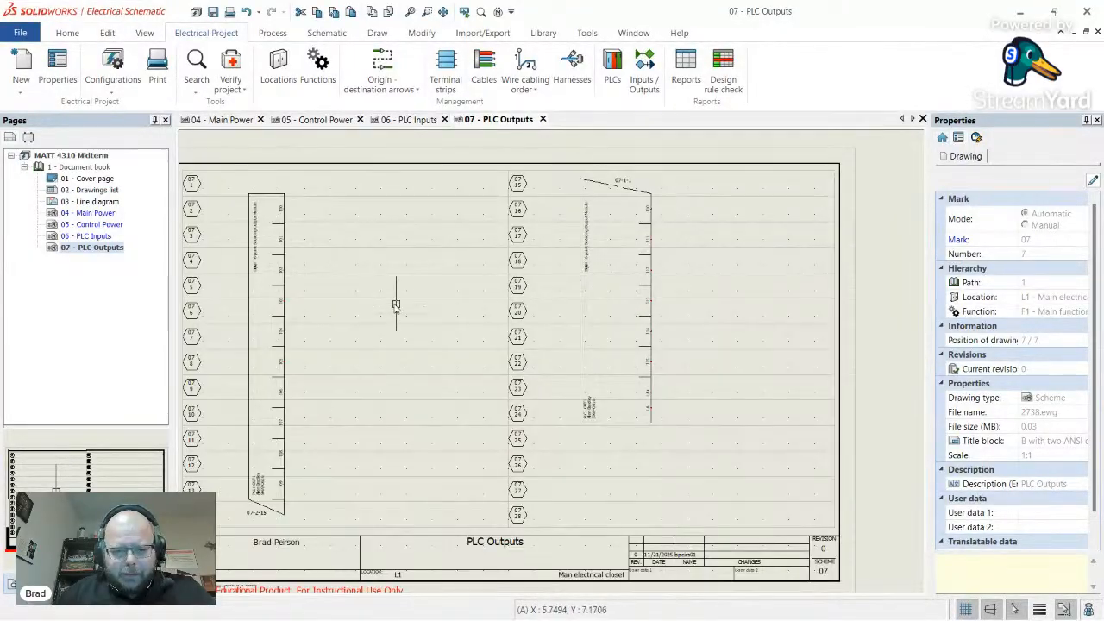
- Redraw the right output module symbol from its configuration as well
right_click(585, 324)
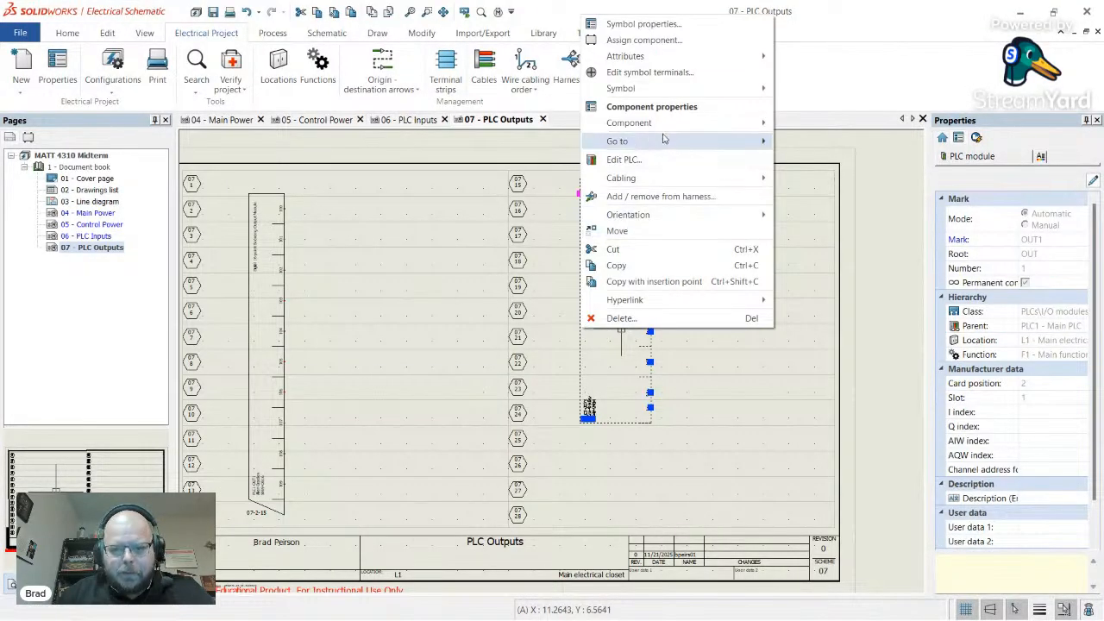
mouse_move(684, 90)
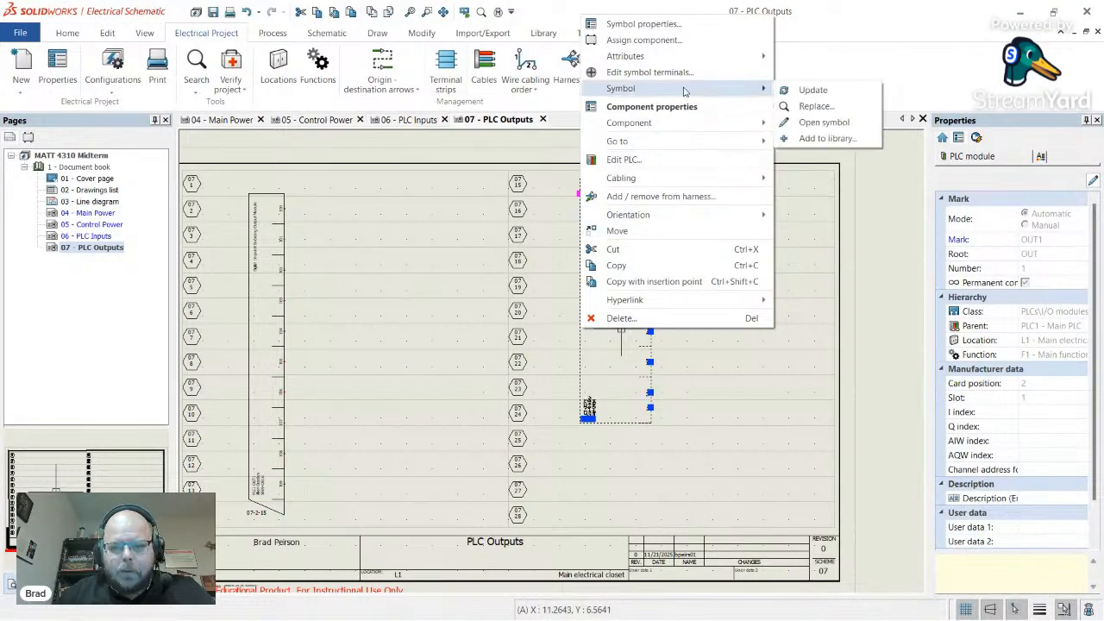
click(789, 91)
click(513, 324)
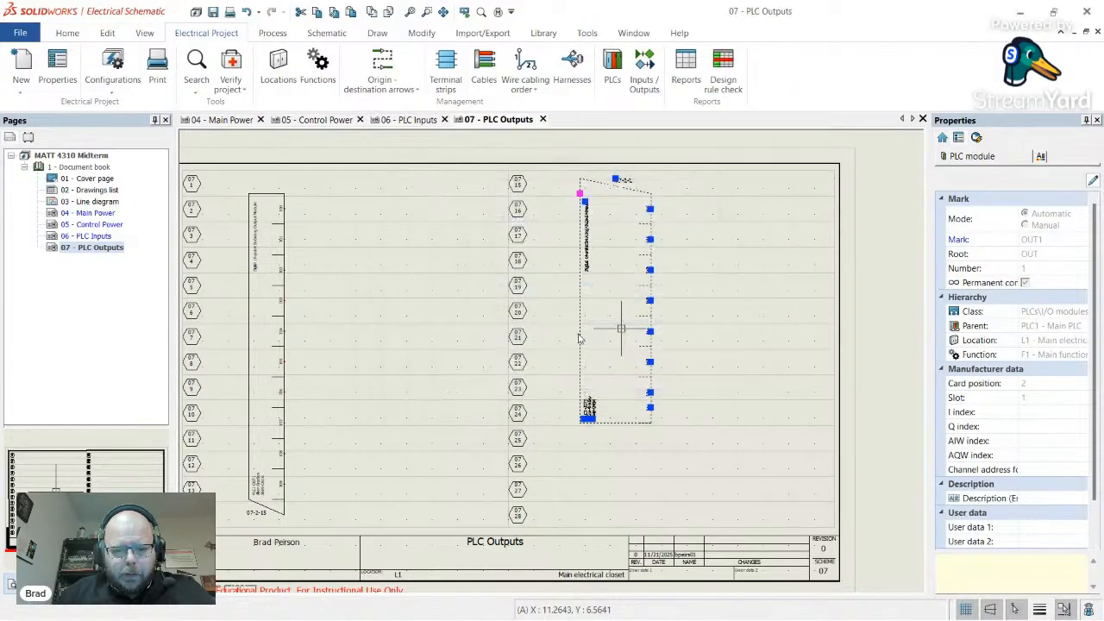
click(671, 328)
scroll(466, 342, up, 3)
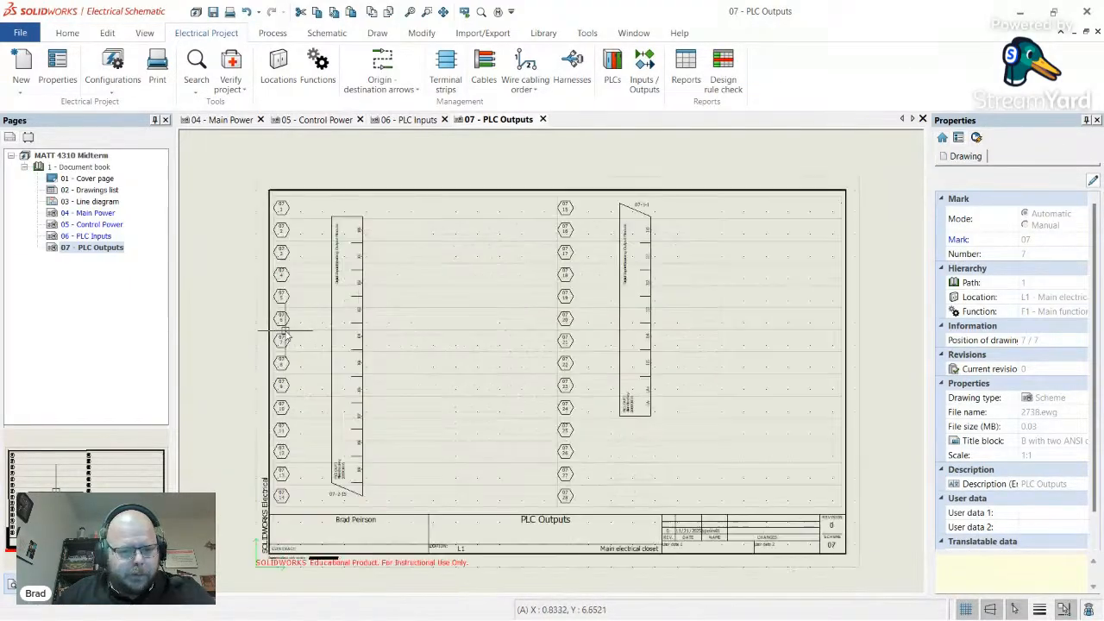
scroll(409, 273, up, 2)
scroll(405, 272, up, 2)
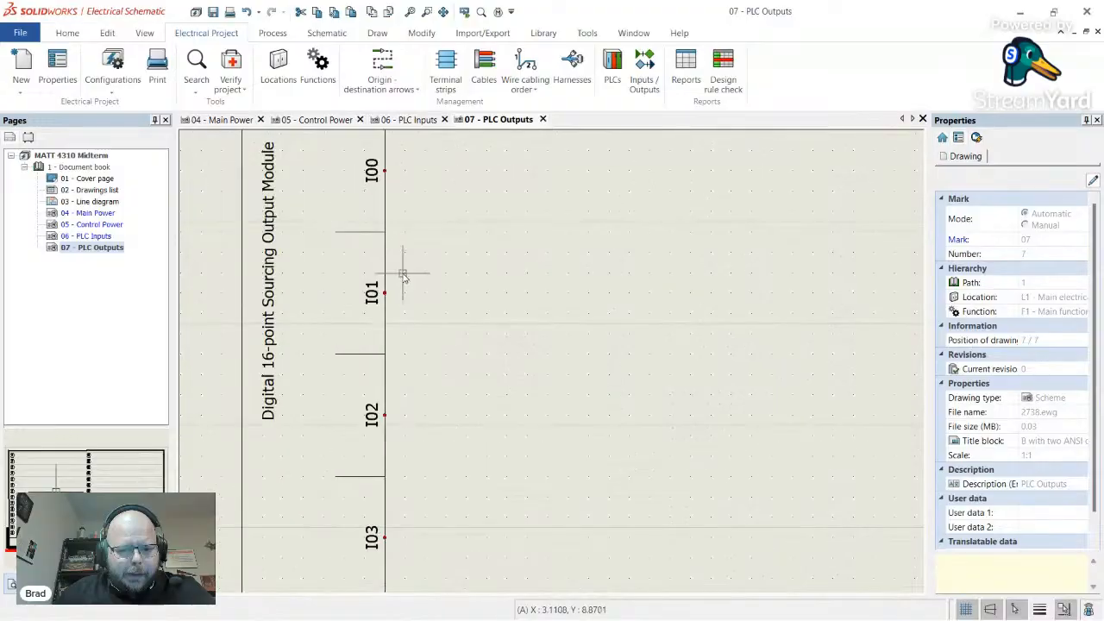
scroll(339, 172, down, 1)
scroll(424, 382, up, 1)
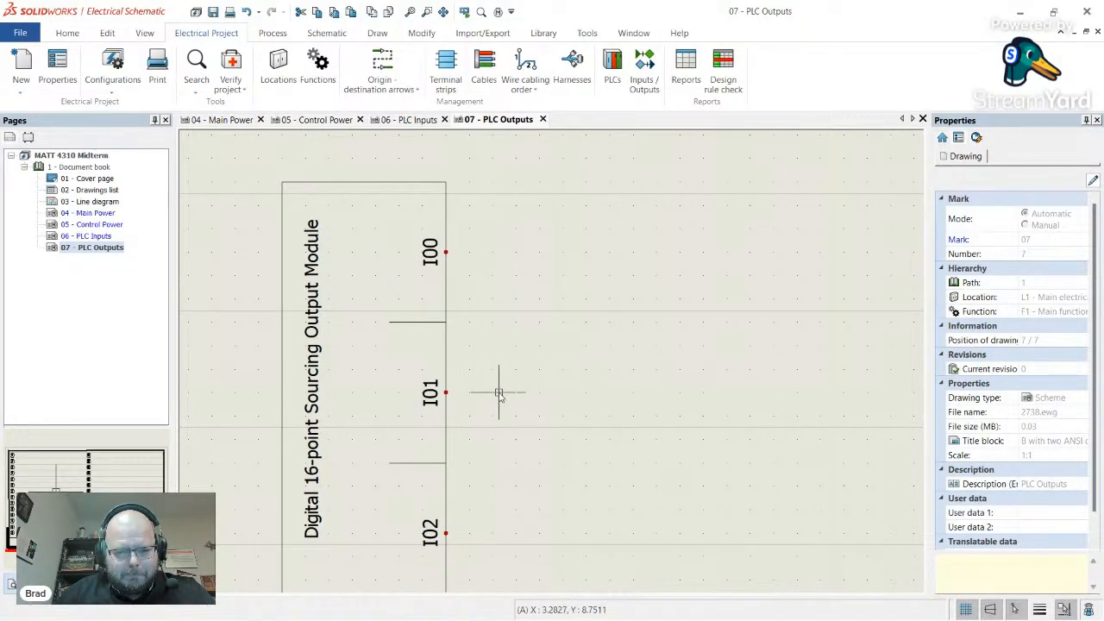
click(113, 85)
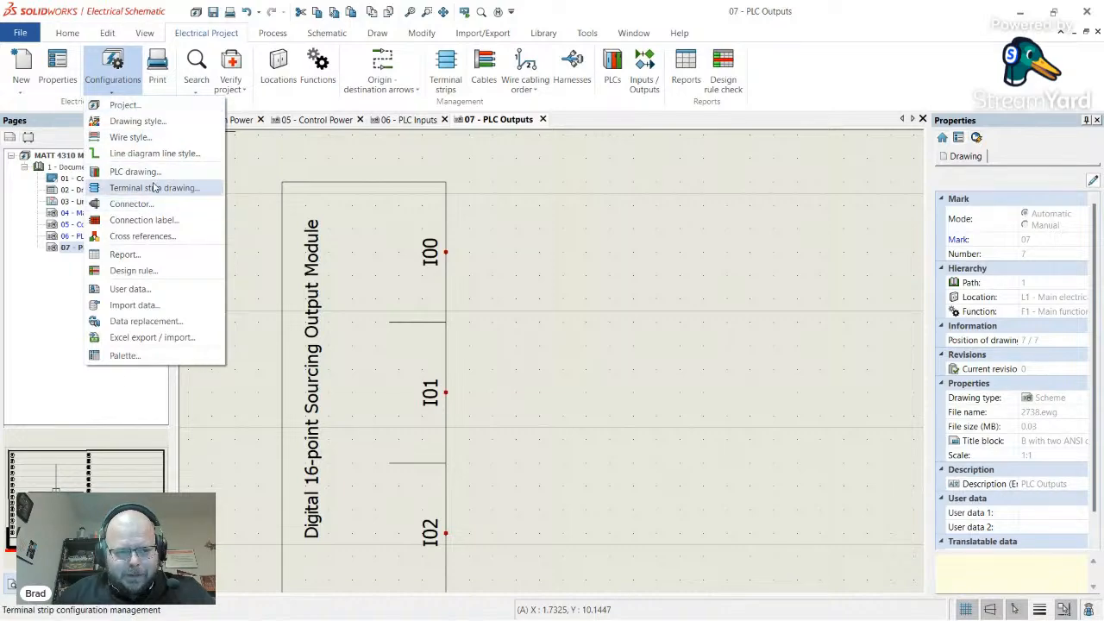
- In AutomateConfig_2Column_Imperial's Size settings, change Channel height from 0.75 to 0.625 and apply
click(136, 172)
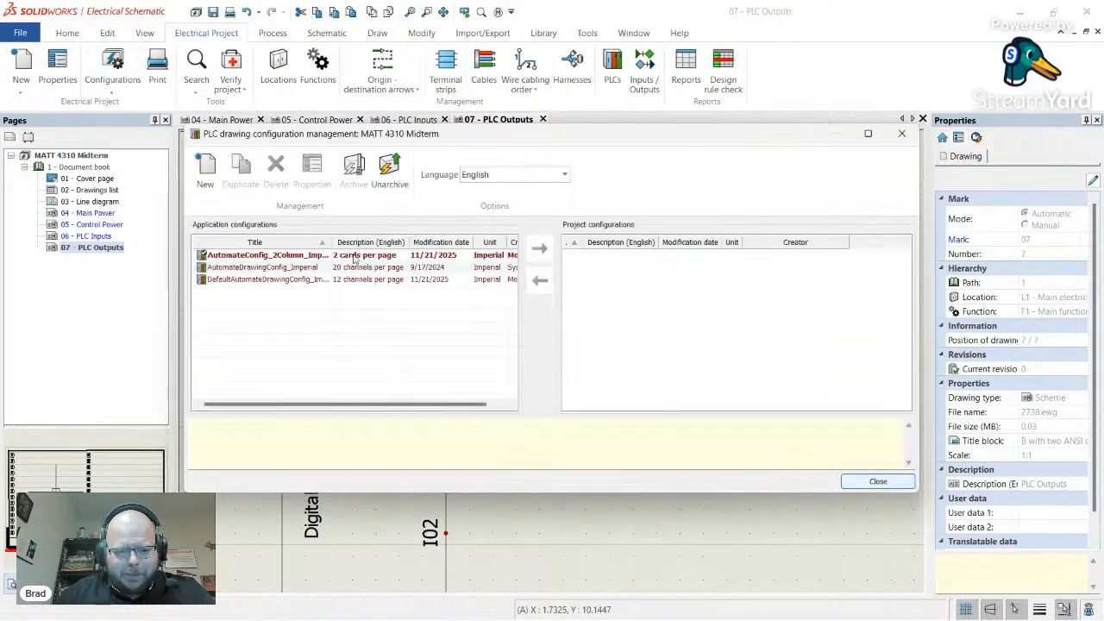
double_click(299, 260)
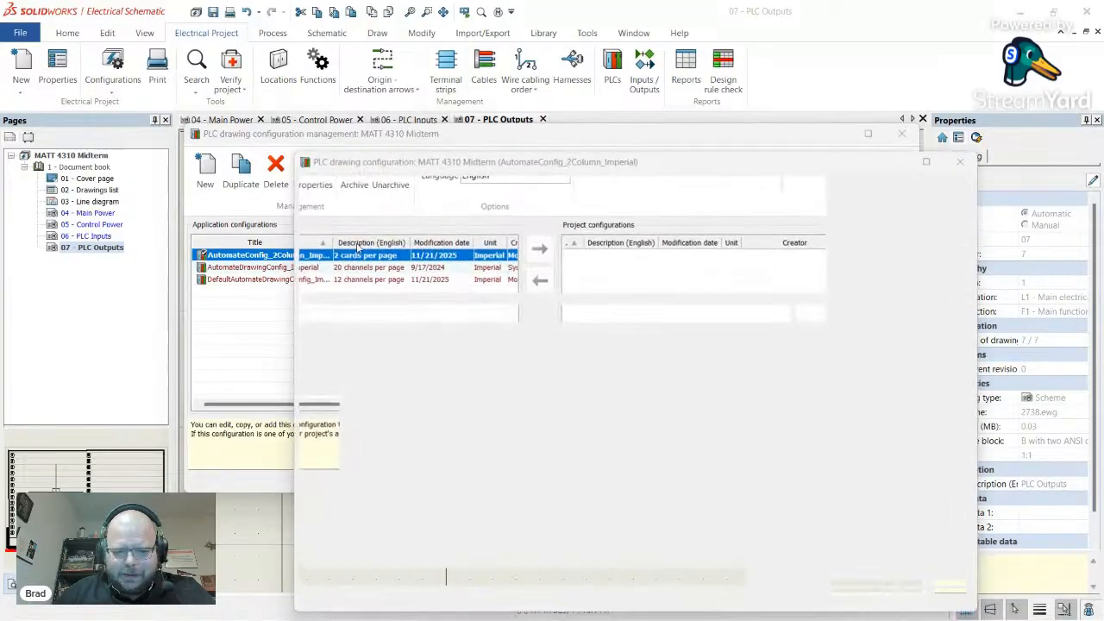
click(377, 185)
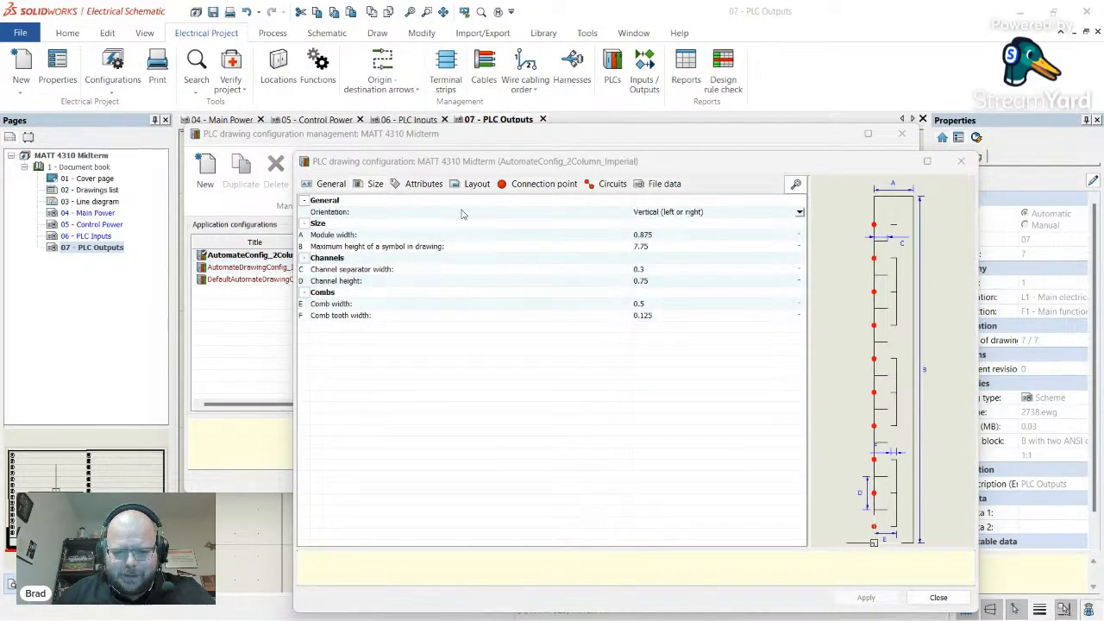
click(661, 273)
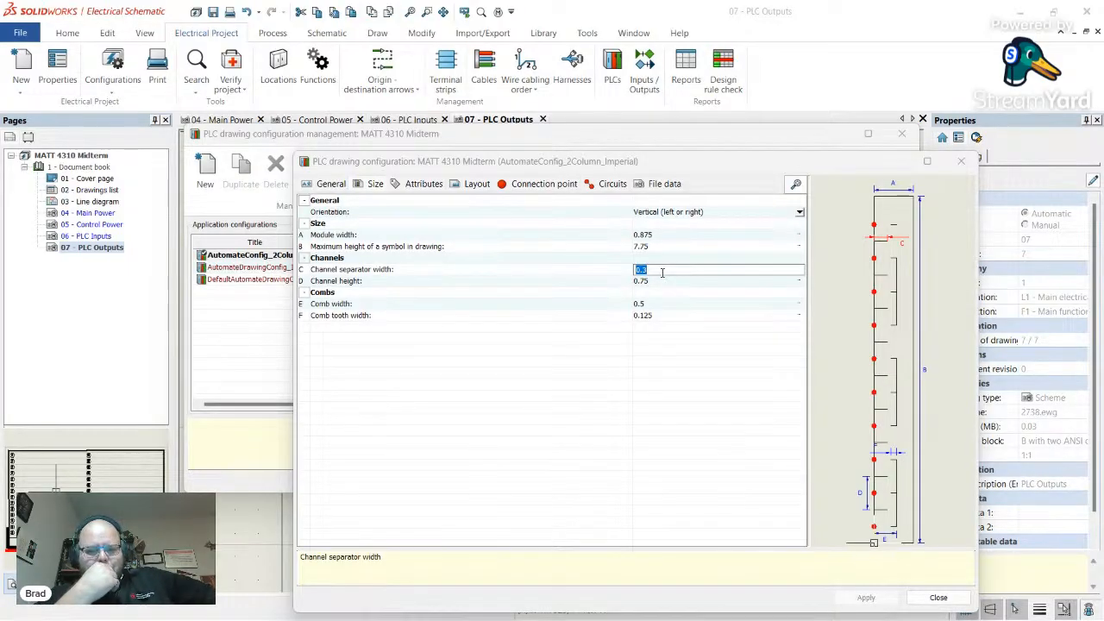
key(Return)
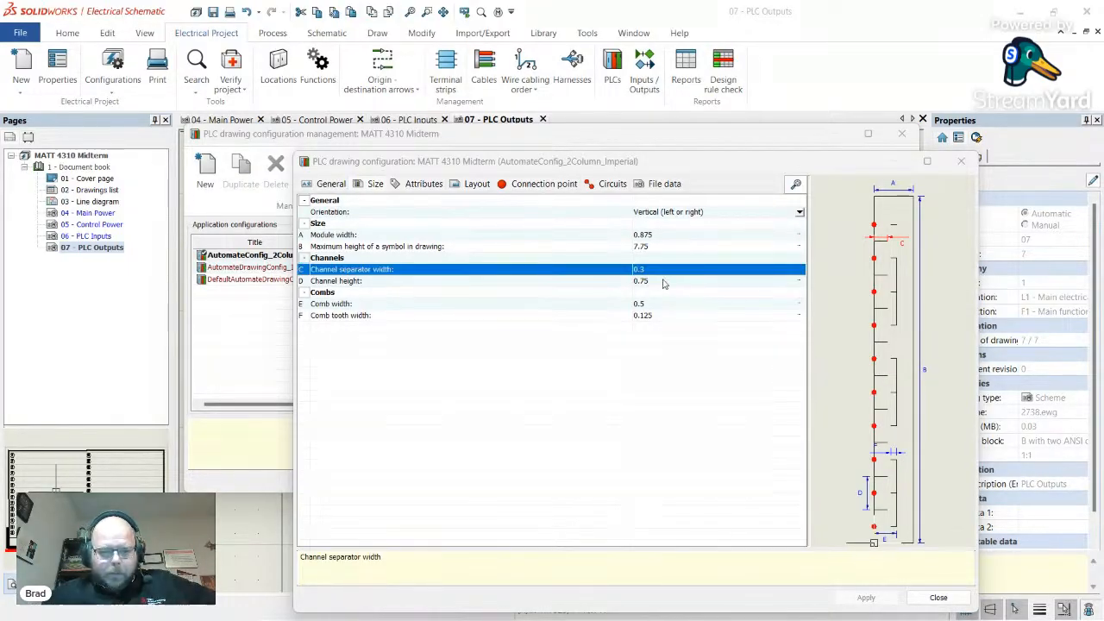
click(663, 281)
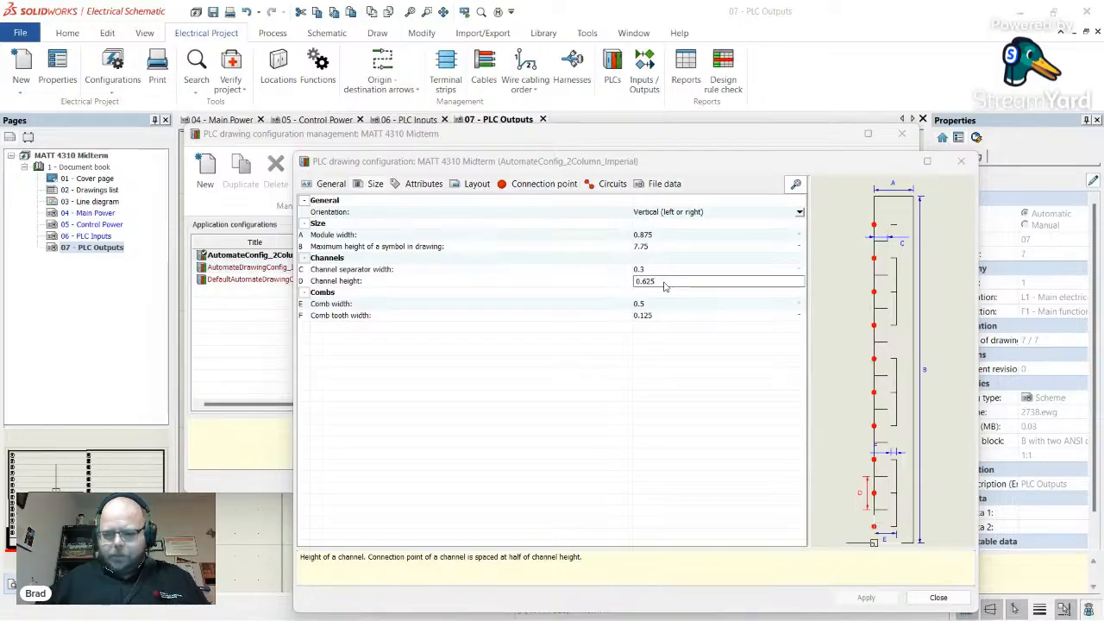
key(Return)
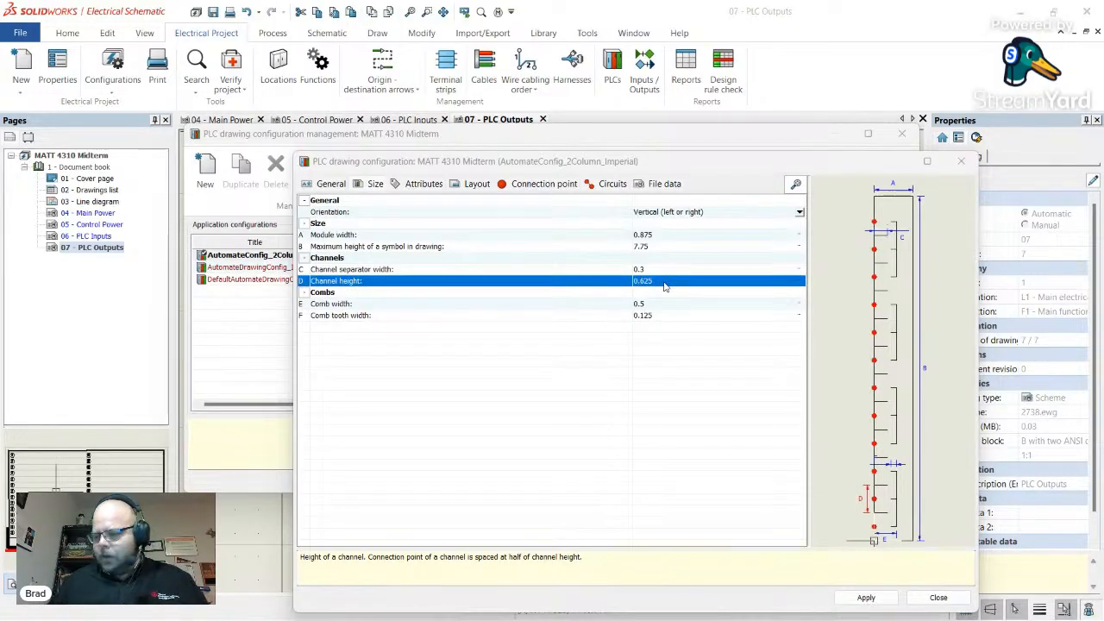
click(866, 597)
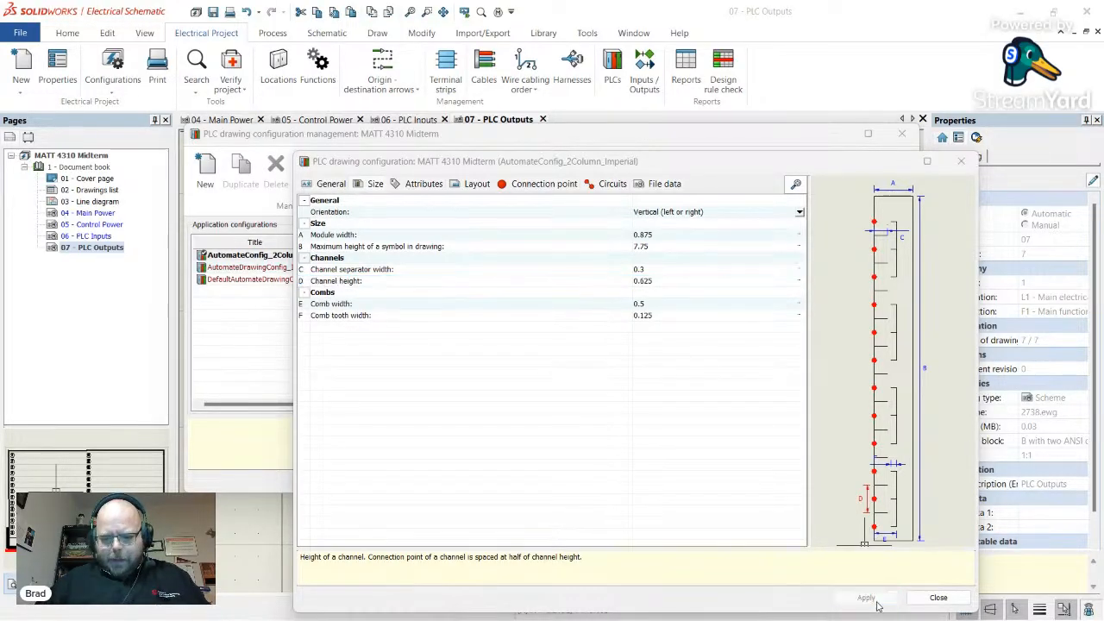
- Close the configuration windows and redraw the OUT1 module's PLC symbol from the updated configuration
click(939, 597)
click(877, 481)
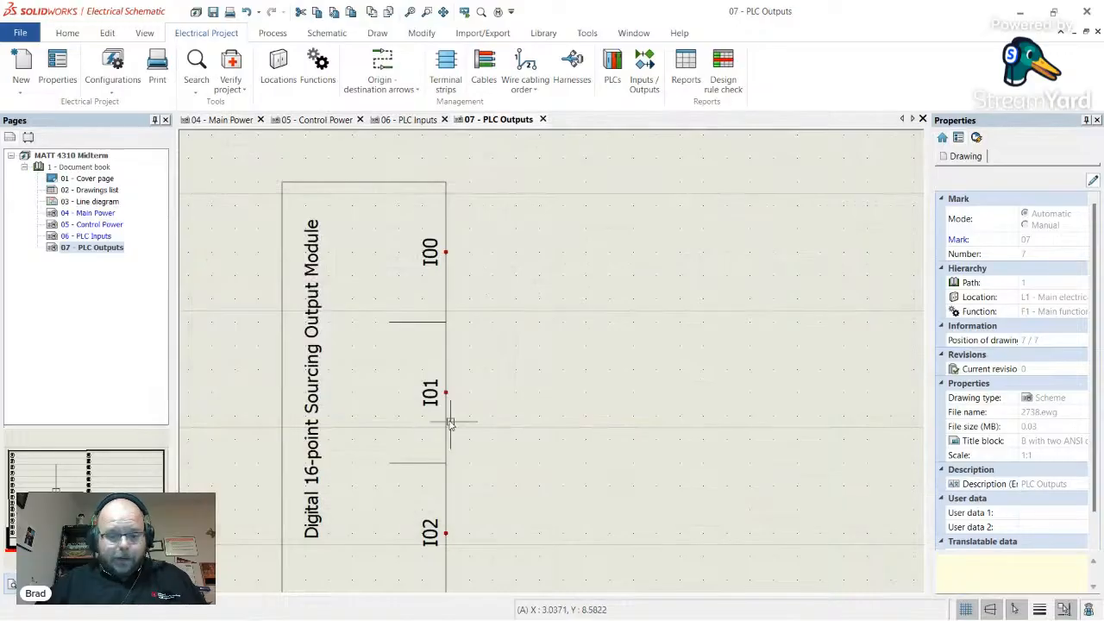
right_click(448, 425)
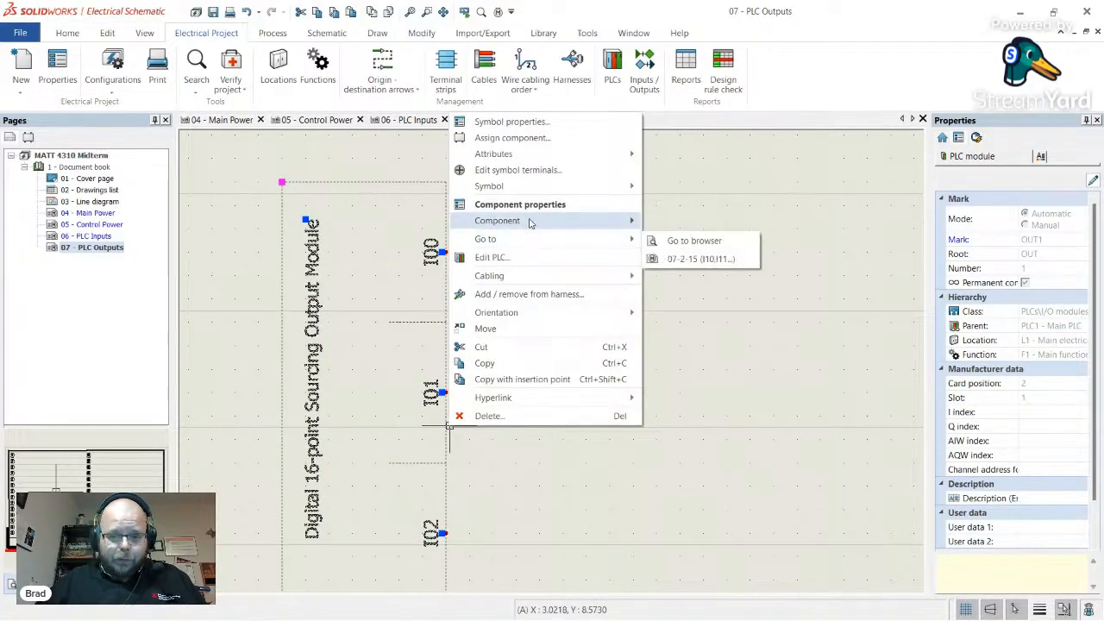
click(668, 190)
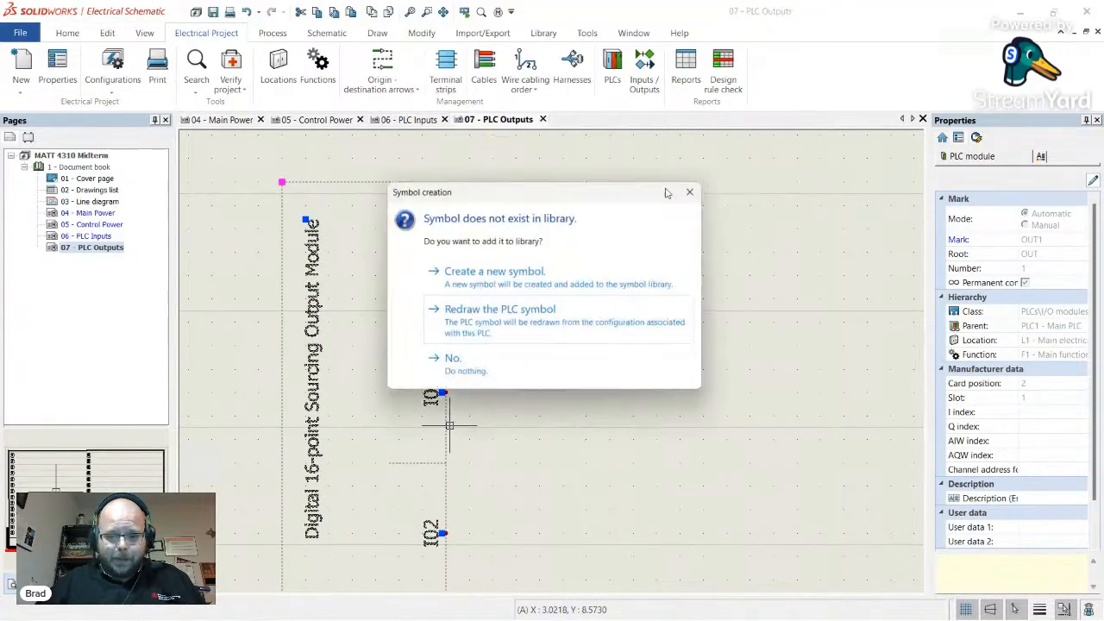
click(528, 326)
scroll(521, 371, up, 3)
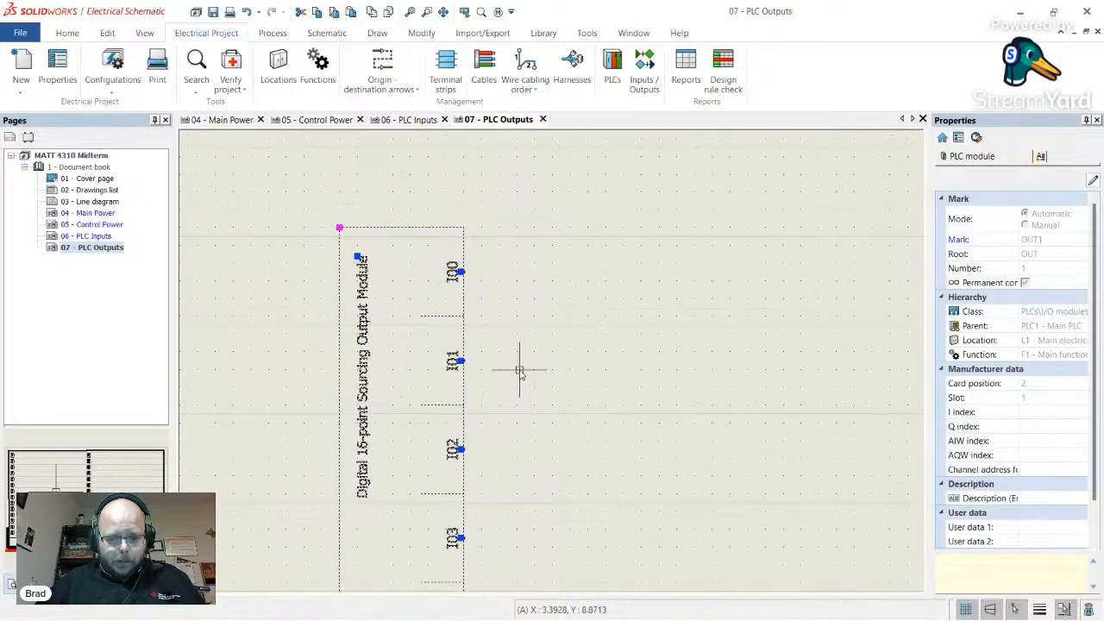
scroll(510, 460, up, 2)
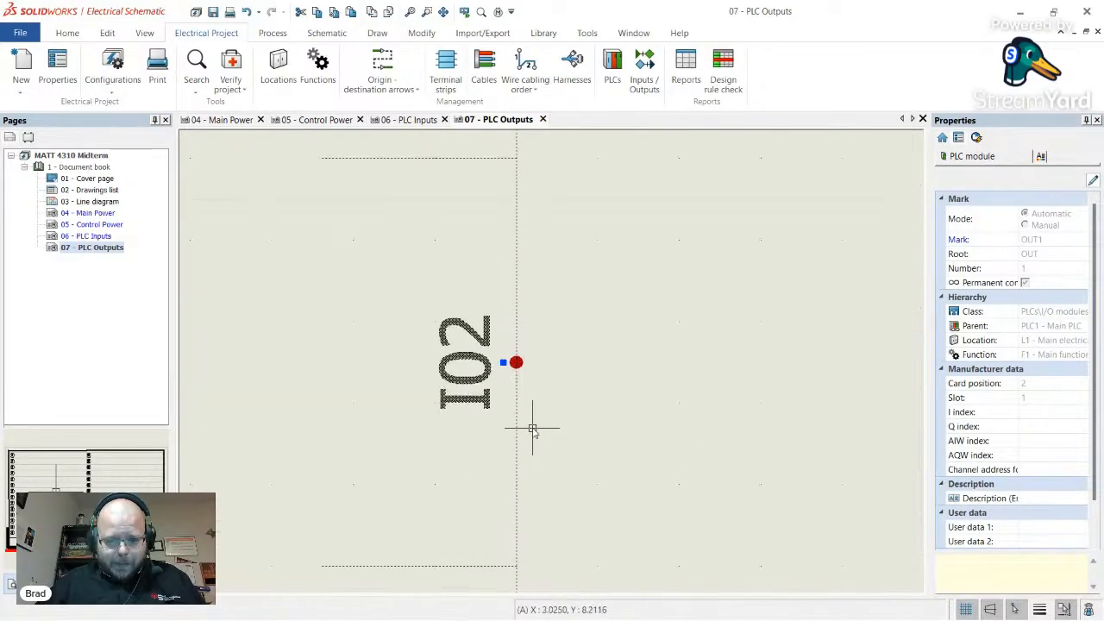
scroll(509, 423, down, 5)
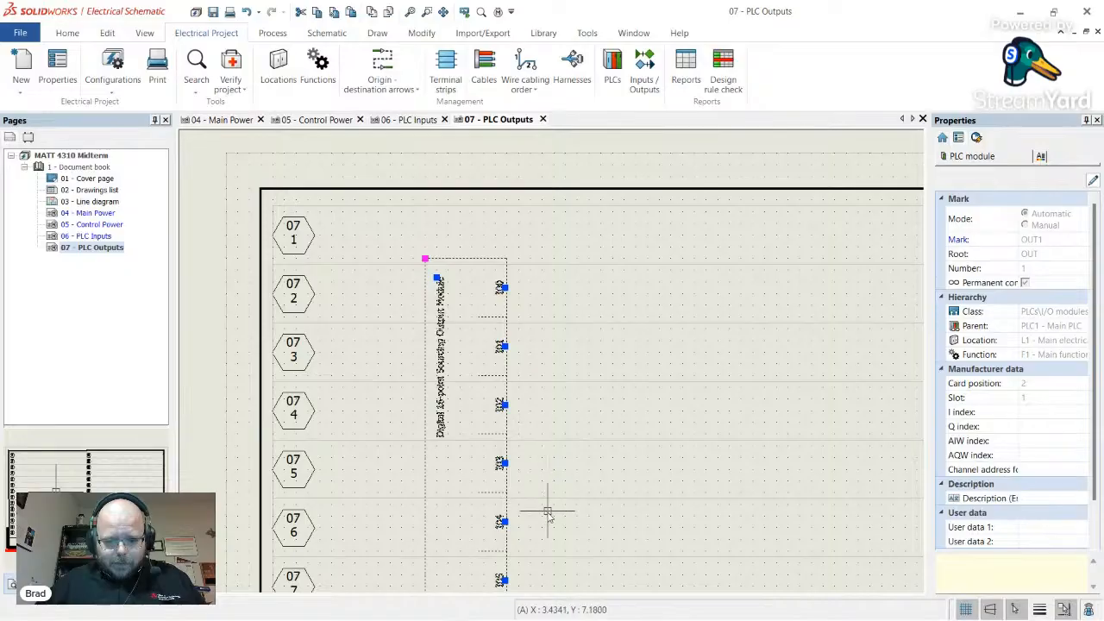
scroll(544, 294, up, 3)
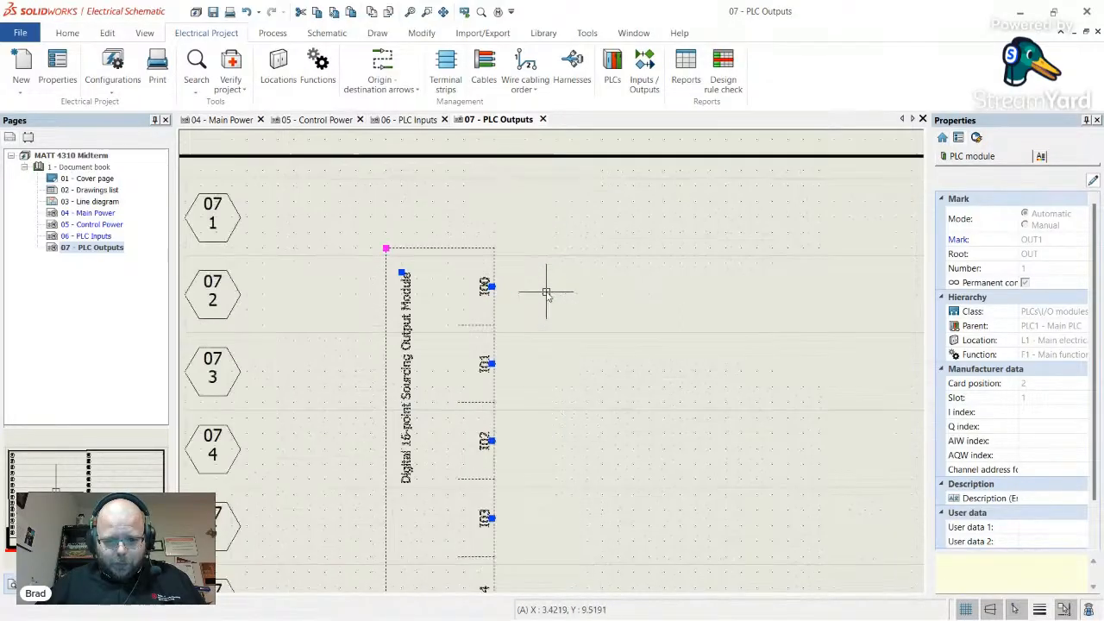
- Move the OUT1 output module one grid step lower
key(Escape)
click(468, 318)
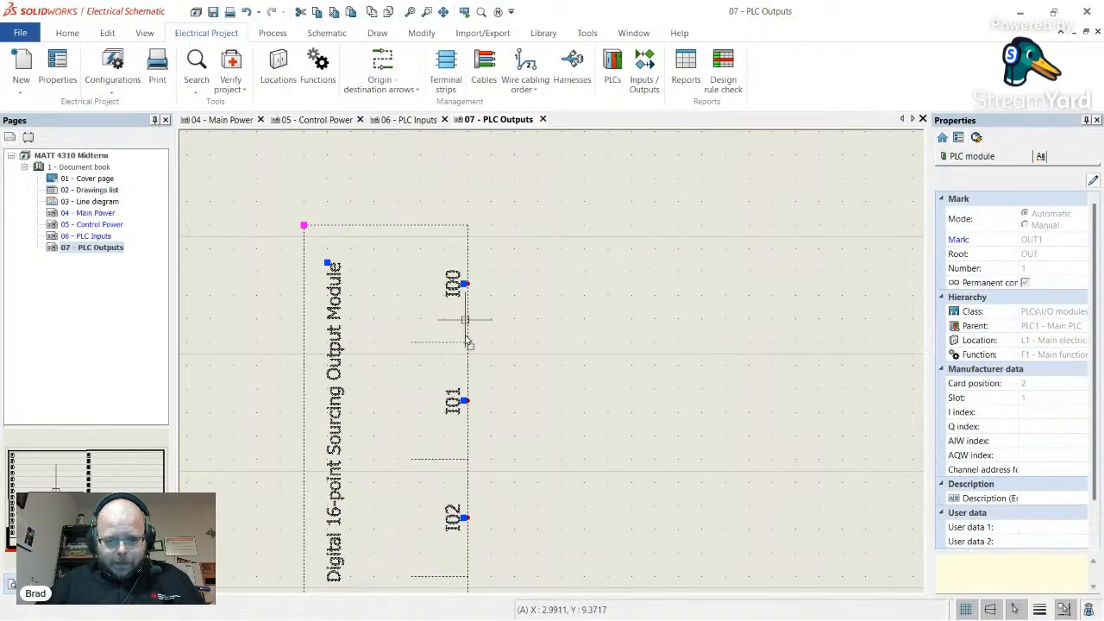
drag(465, 320, 467, 346)
key(Escape)
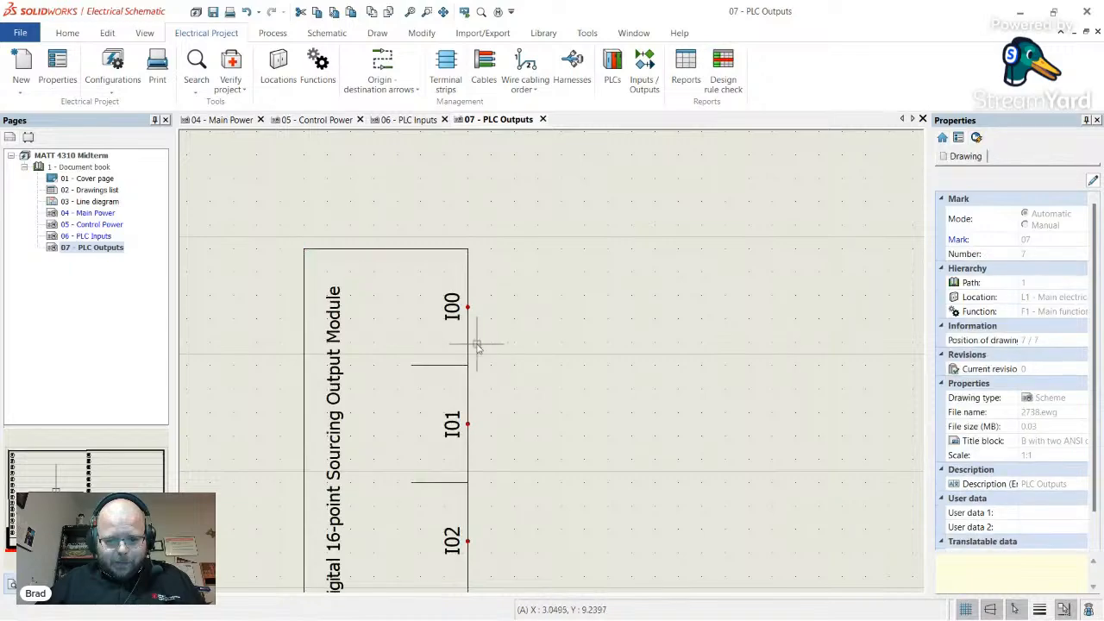
- Window-select and delete both PLC modules on the PLC Outputs sheet
click(469, 340)
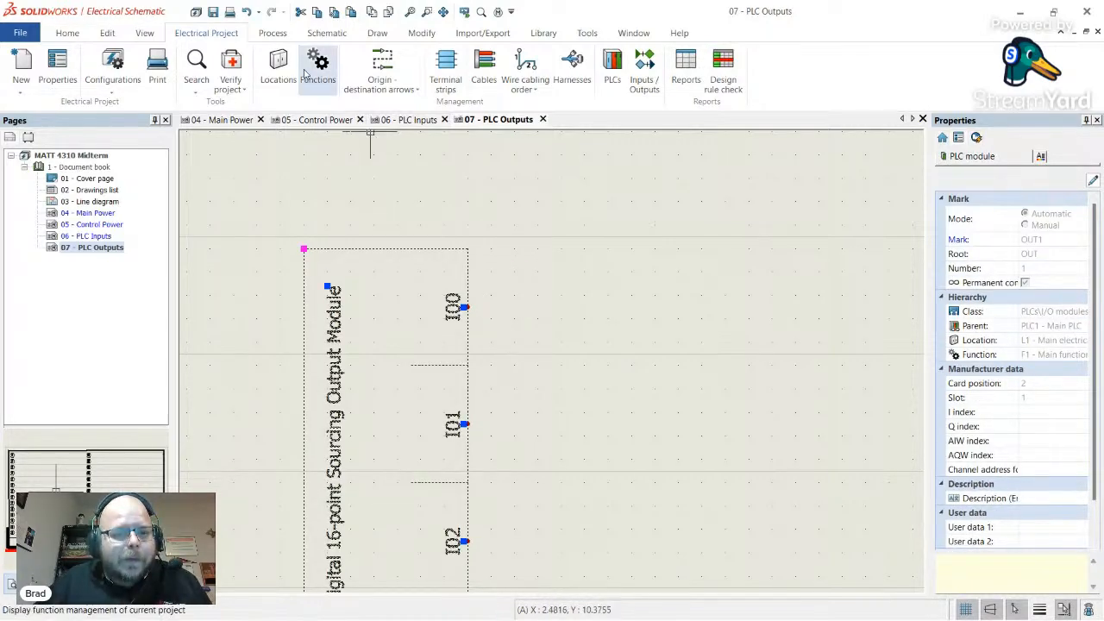
scroll(353, 153, down, 5)
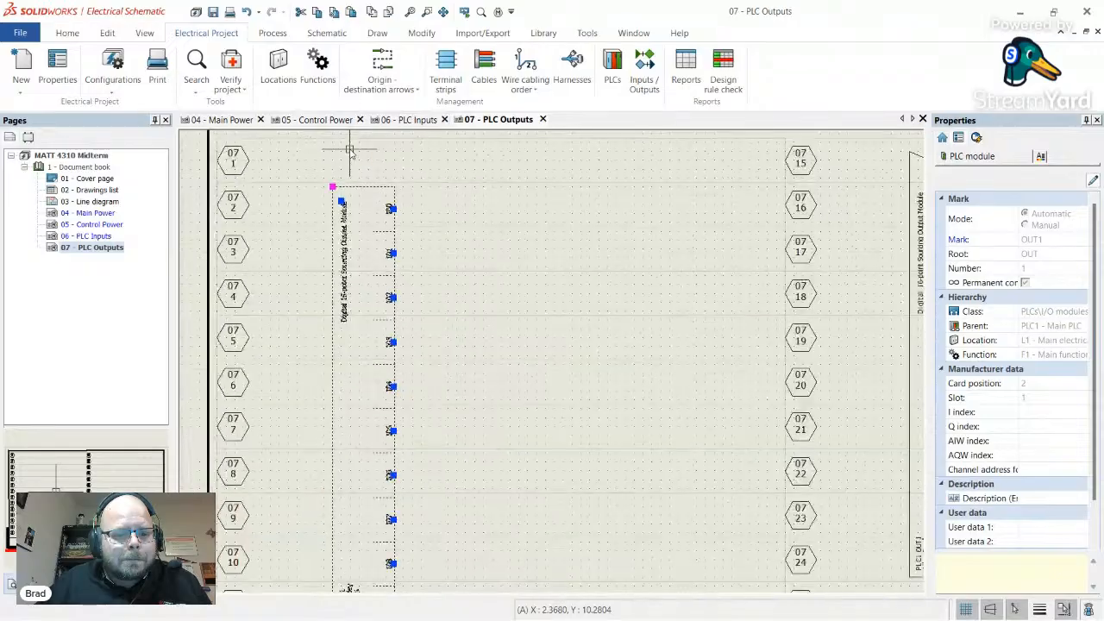
drag(722, 431, 272, 153)
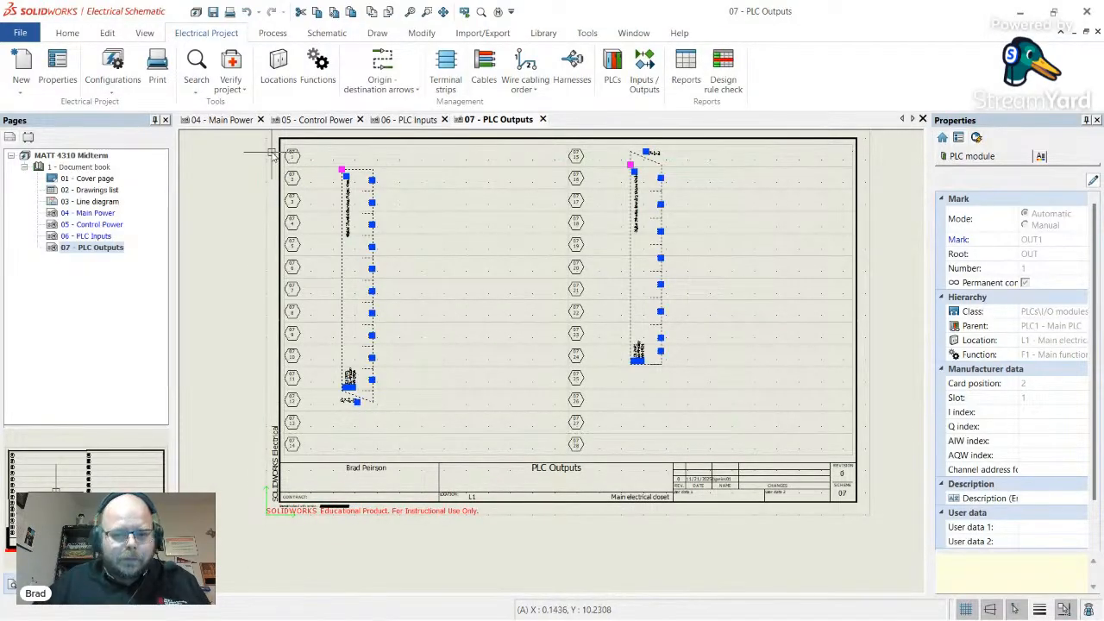
key(Delete)
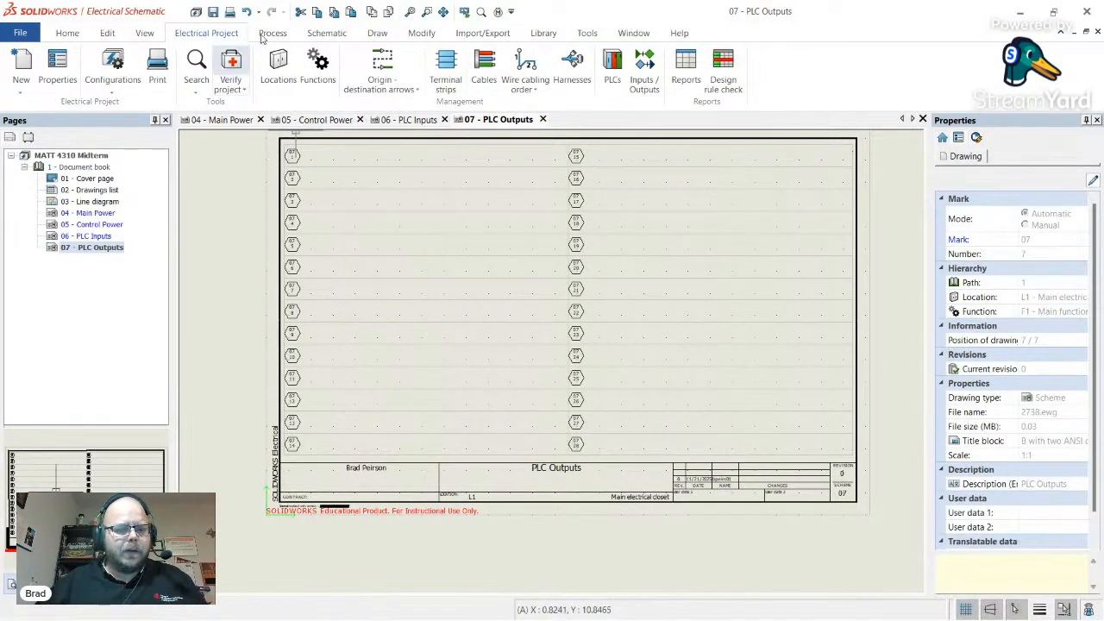
- Start Dynamic PLC insertion using PLC1's existing OUT1 output card
click(341, 33)
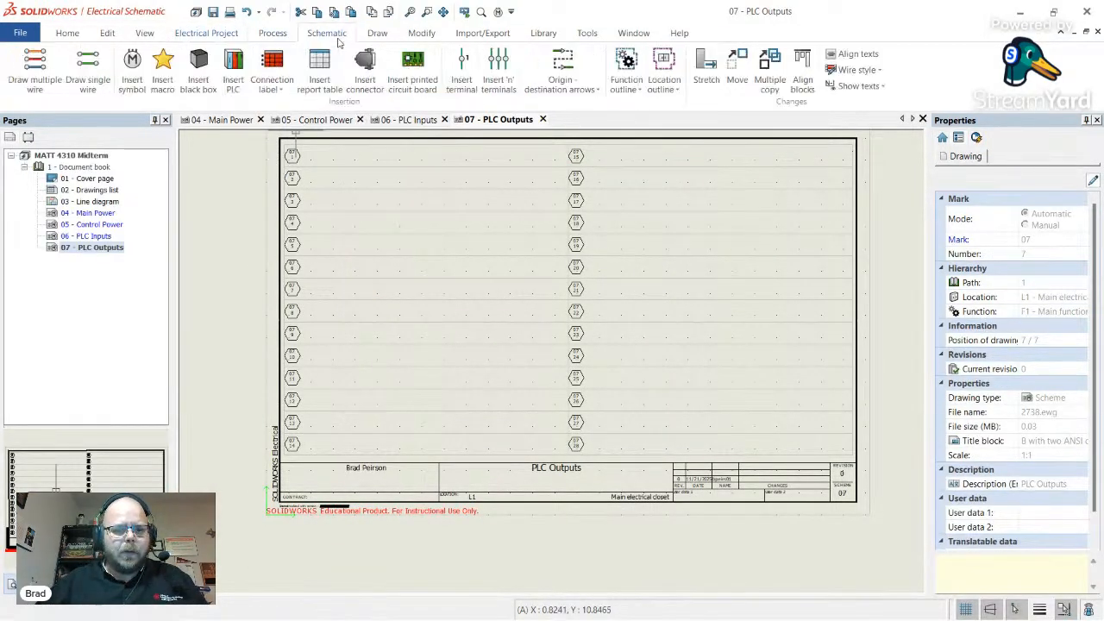
click(235, 78)
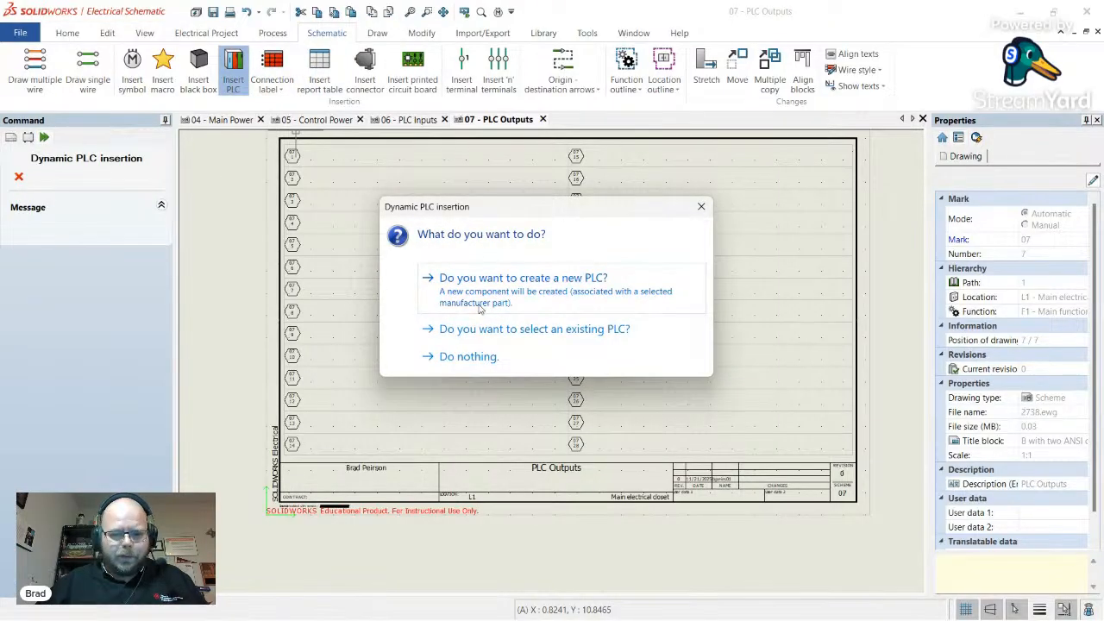
click(486, 331)
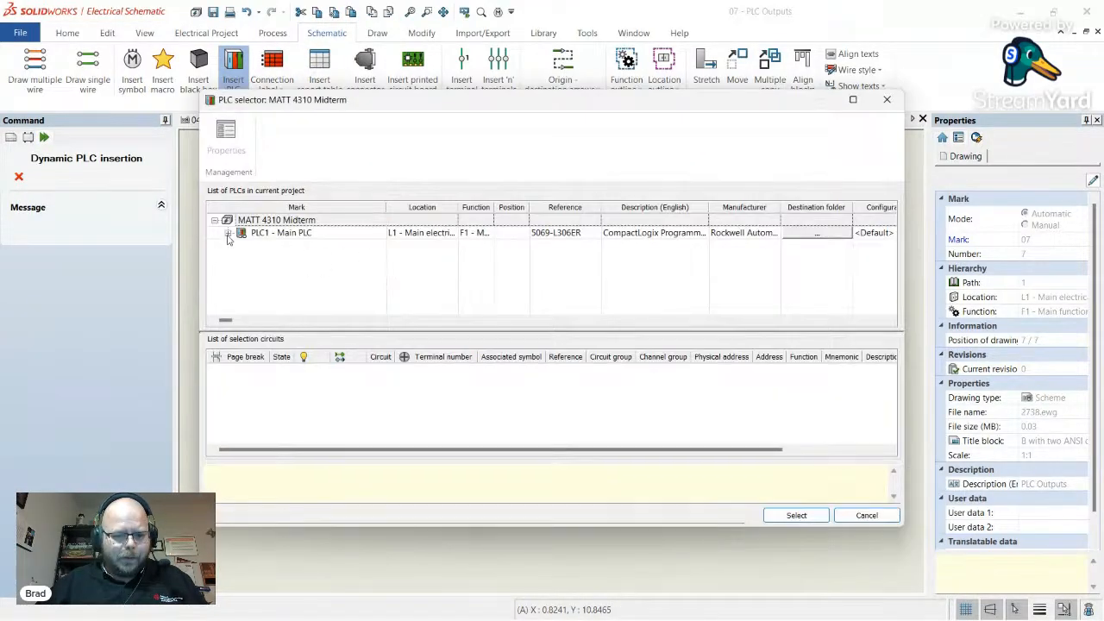
double_click(264, 259)
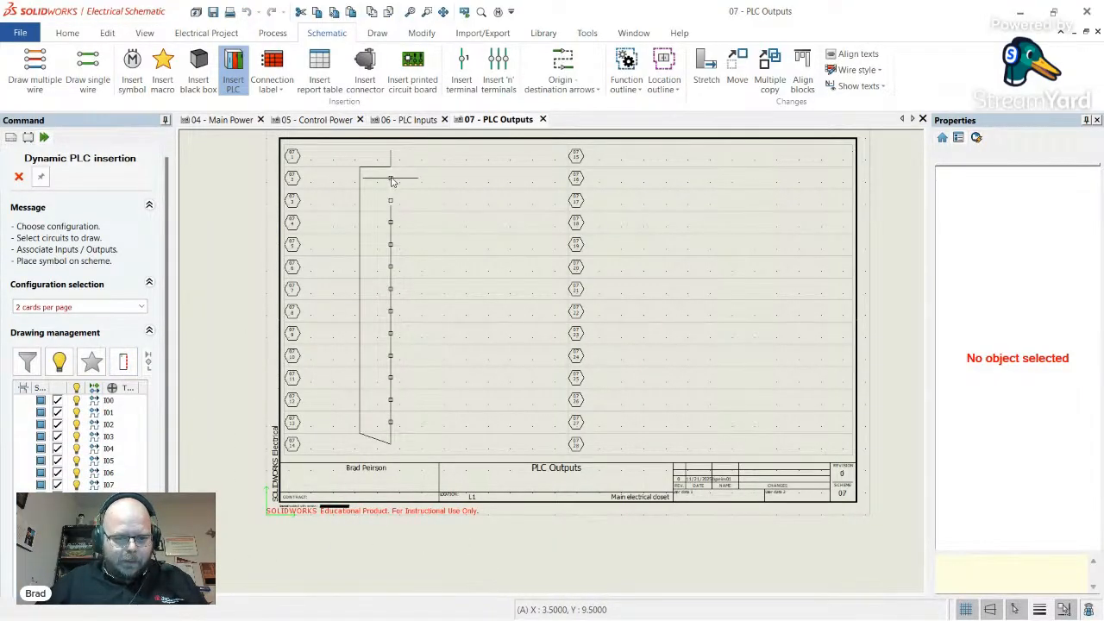
- Place the output card's first part in the left column and the remaining outputs in the right column
scroll(391, 181, up, 4)
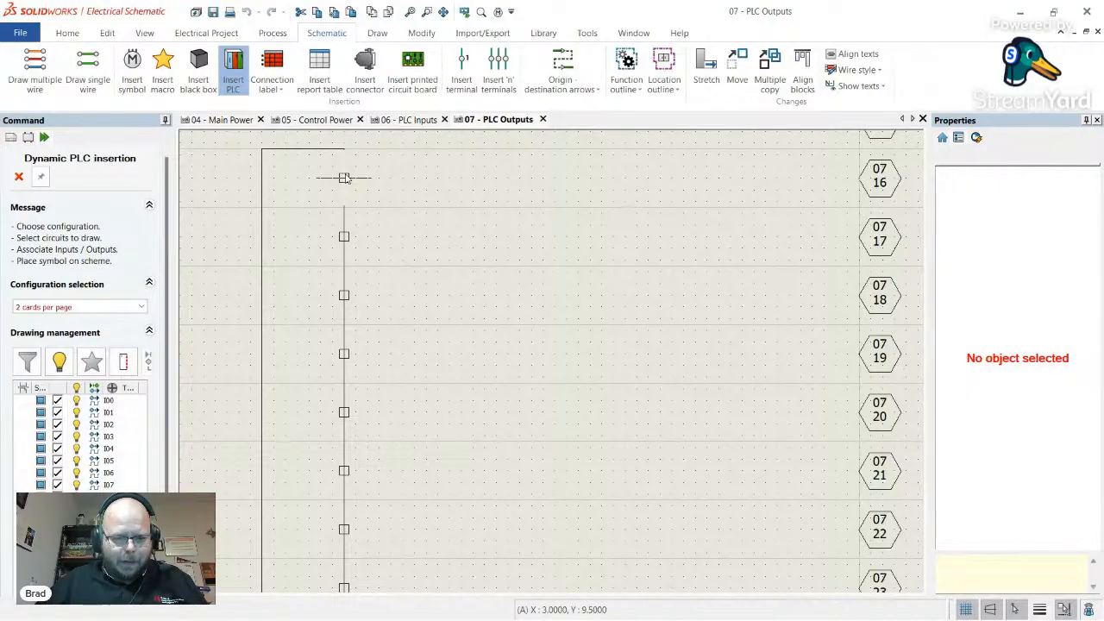
click(344, 178)
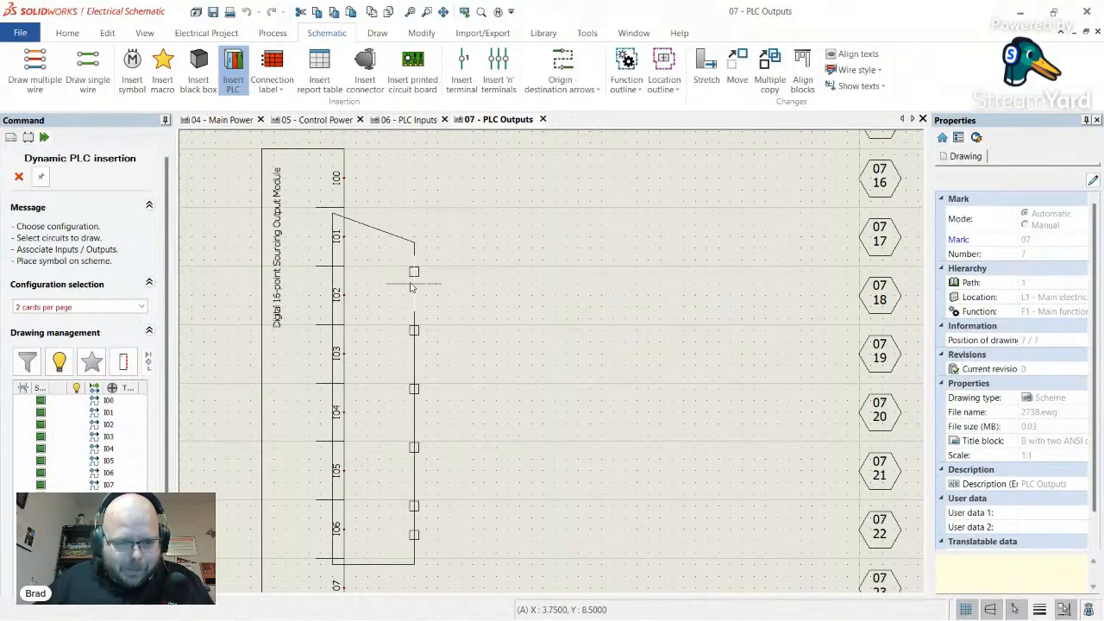
scroll(474, 332, down, 3)
scroll(458, 284, up, 3)
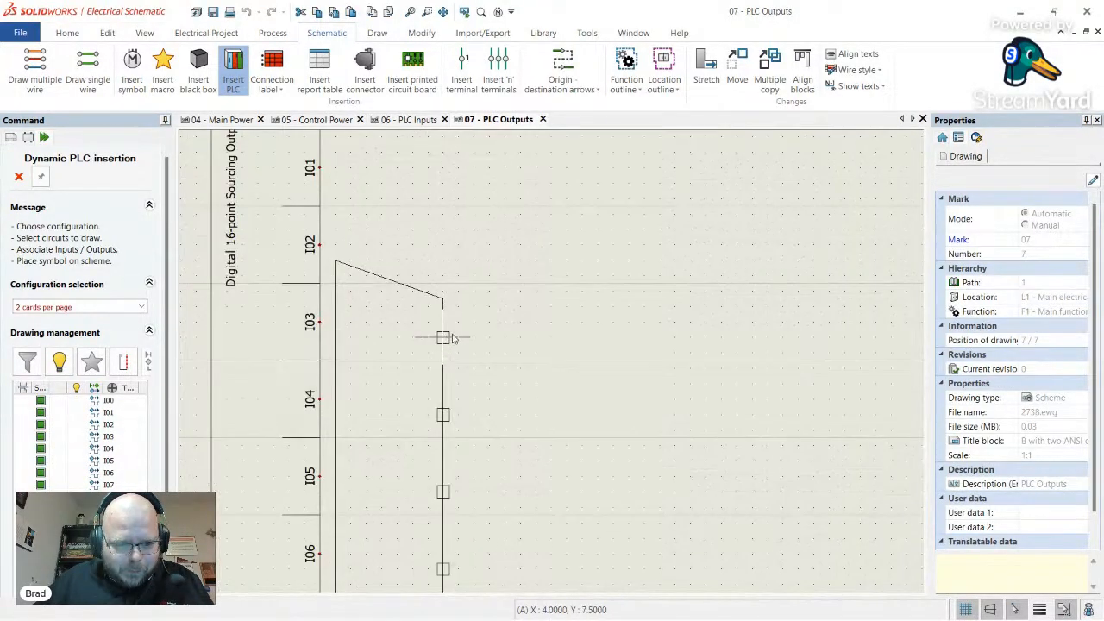
scroll(445, 336, down, 3)
scroll(465, 317, down, 3)
scroll(624, 273, up, 5)
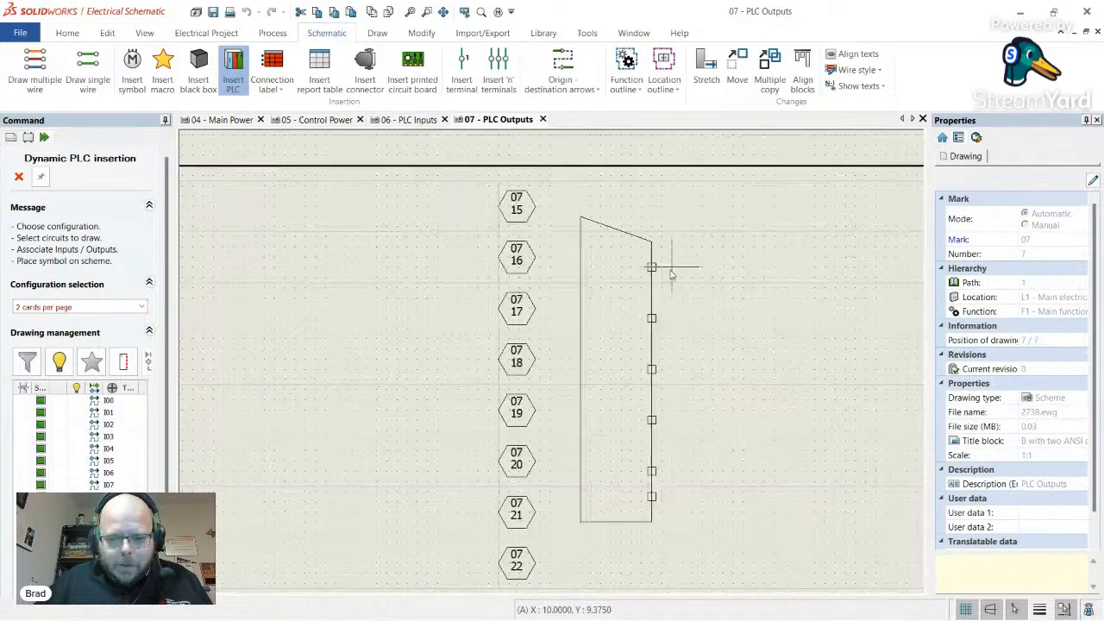
scroll(580, 273, down, 1)
scroll(580, 273, down, 3)
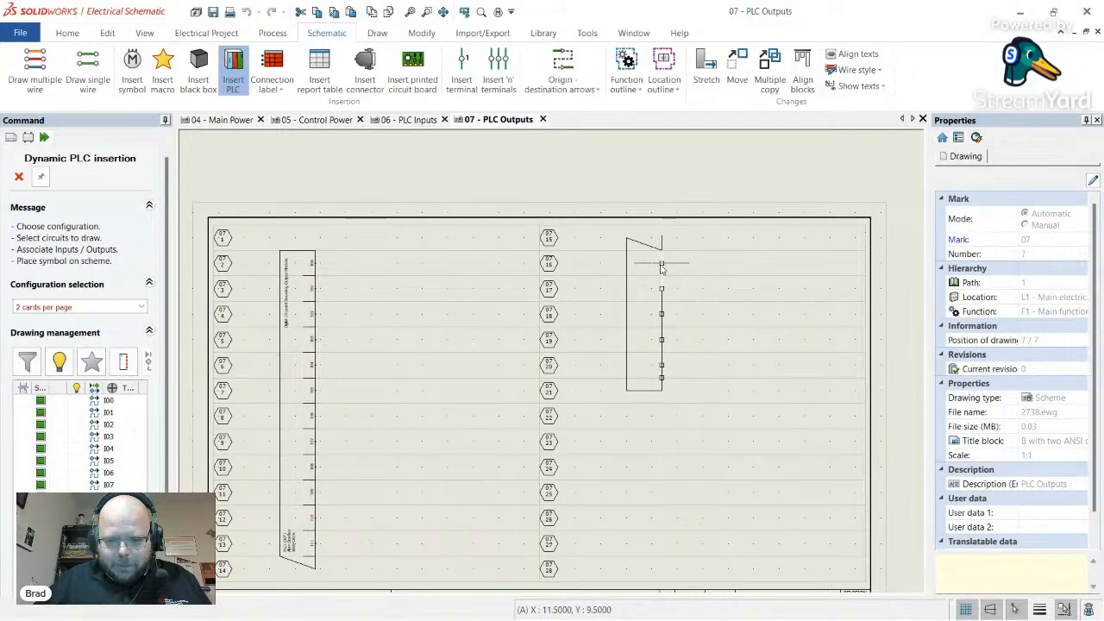
click(663, 268)
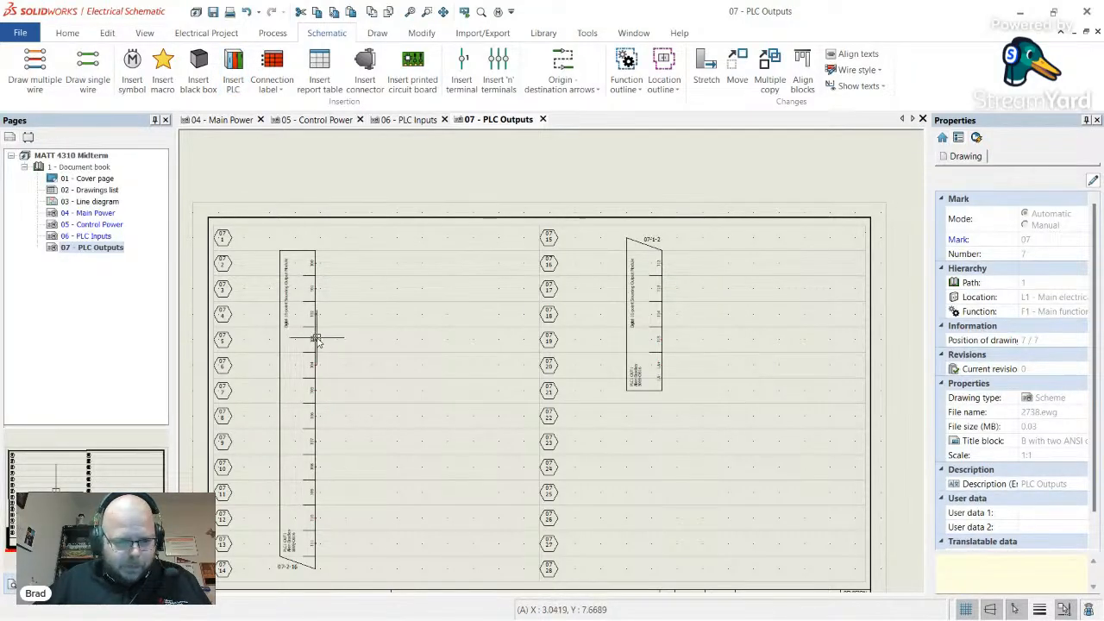
click(317, 338)
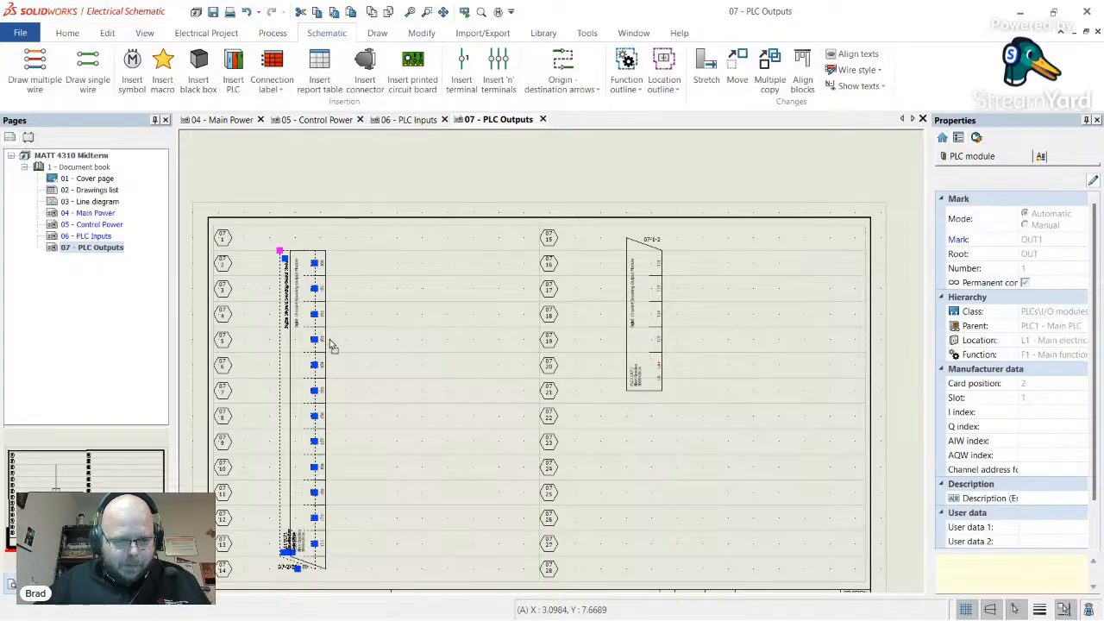
click(383, 333)
scroll(326, 294, up, 4)
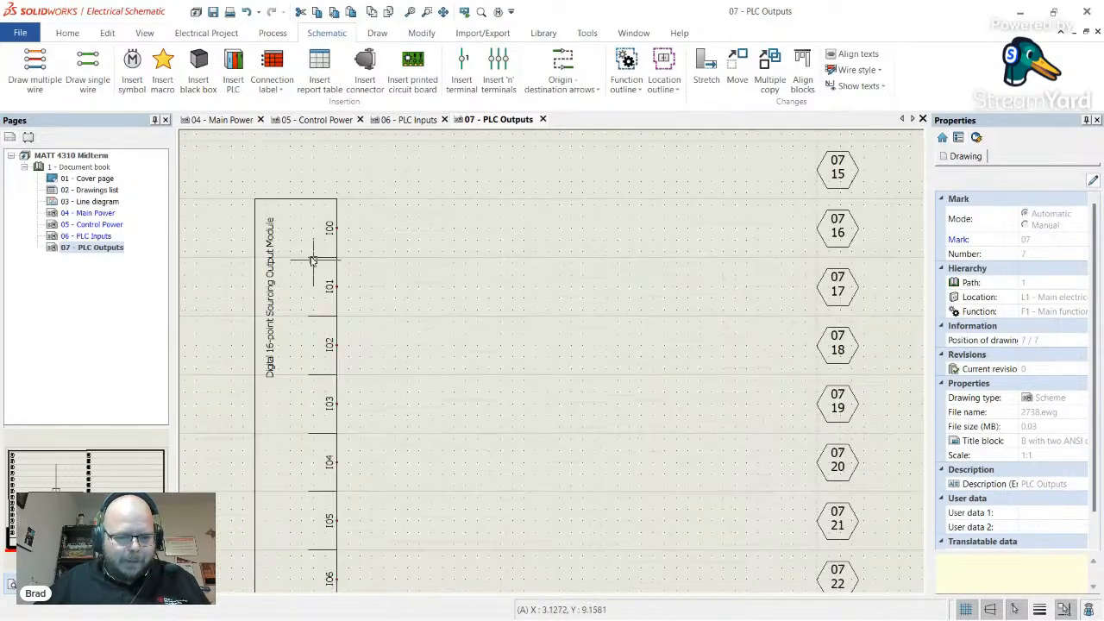
scroll(302, 225, down, 6)
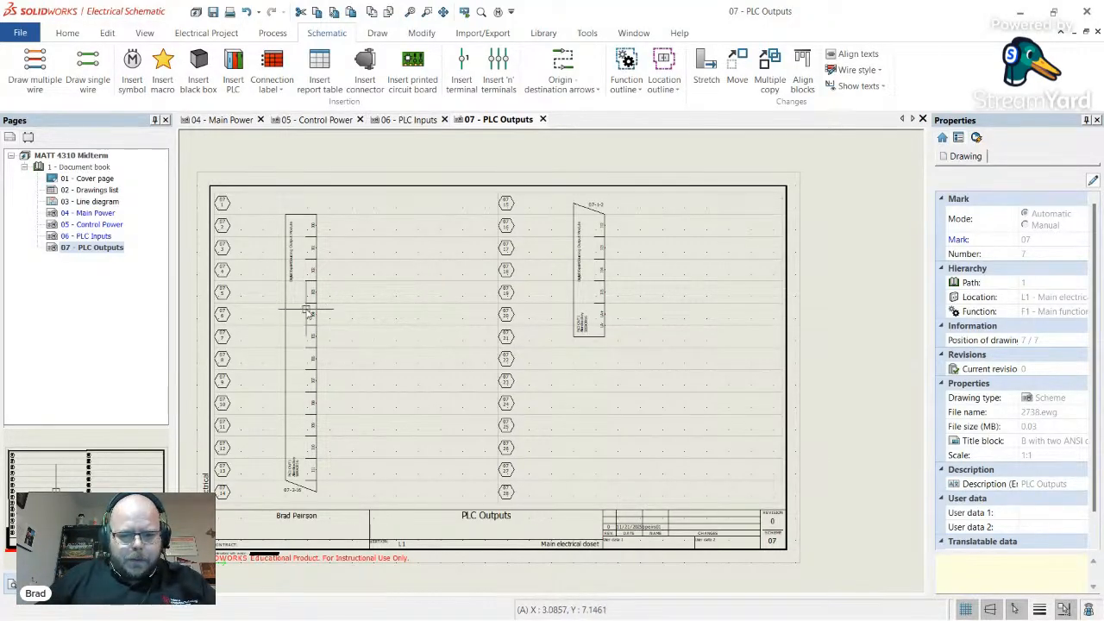
- On the 06 - PLC Inputs sheet, delete both existing PLC modules
click(412, 120)
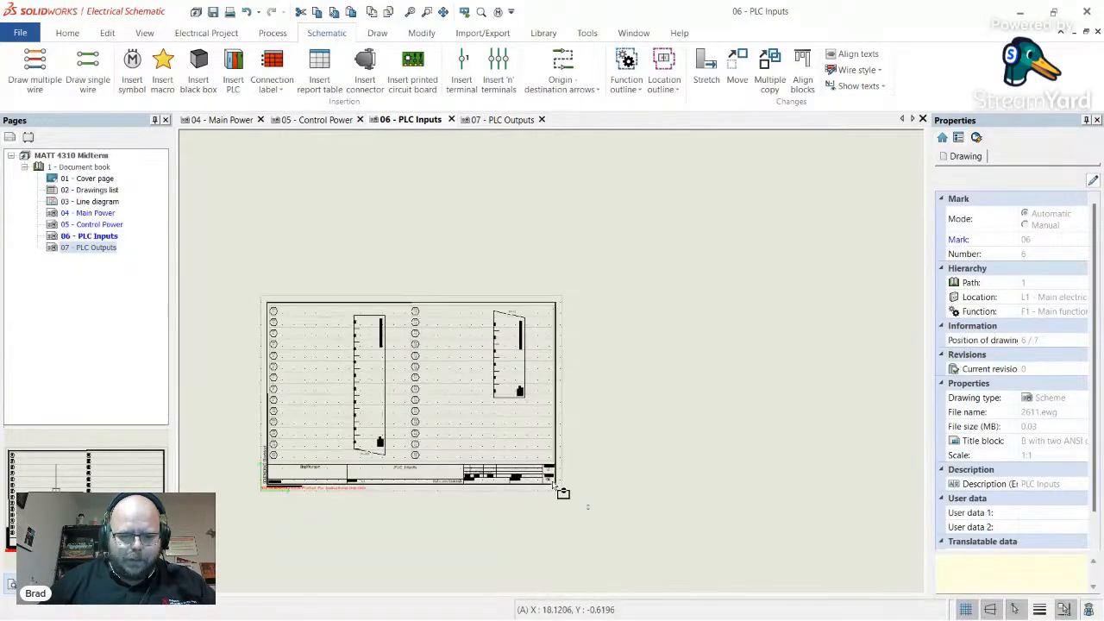
drag(562, 492, 322, 264)
key(Delete)
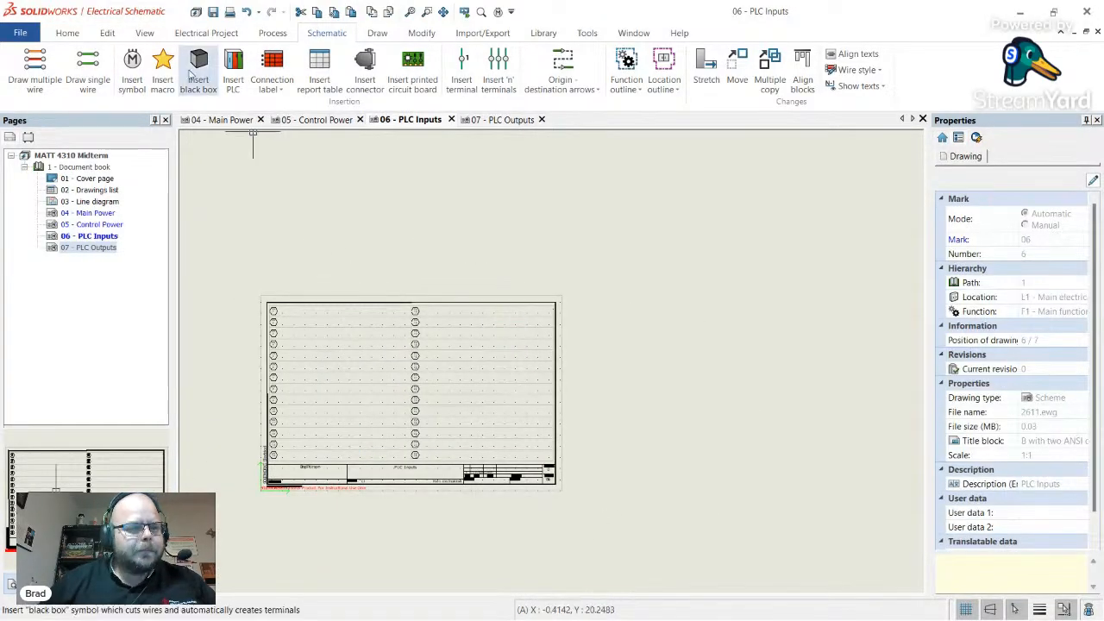
- Start Dynamic PLC insertion with PLC1's existing IN1 input card
click(132, 69)
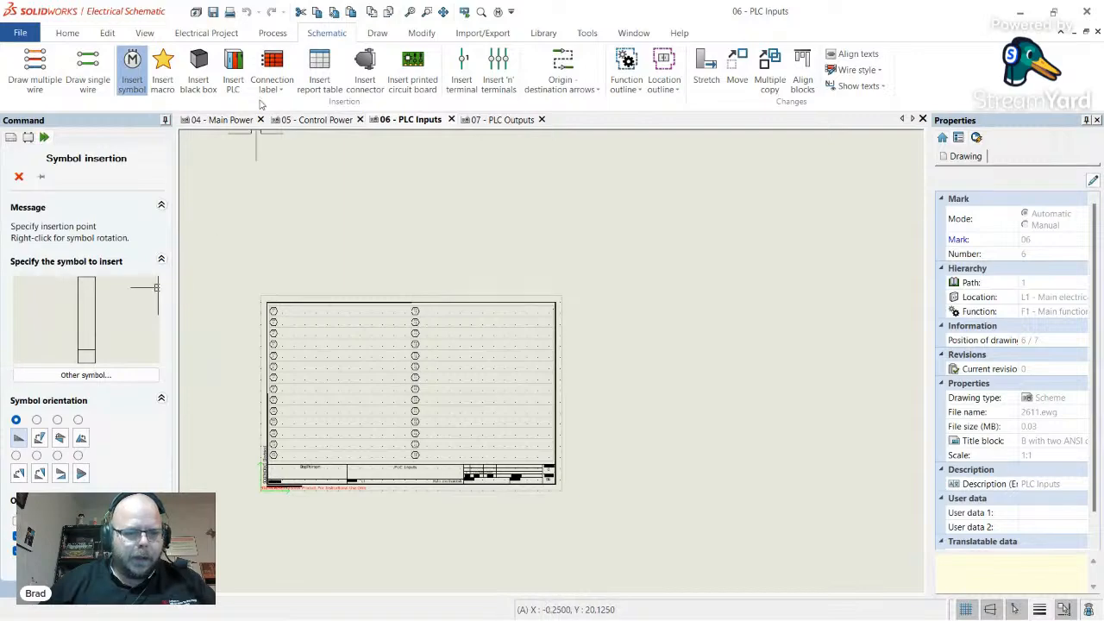
click(235, 76)
click(234, 74)
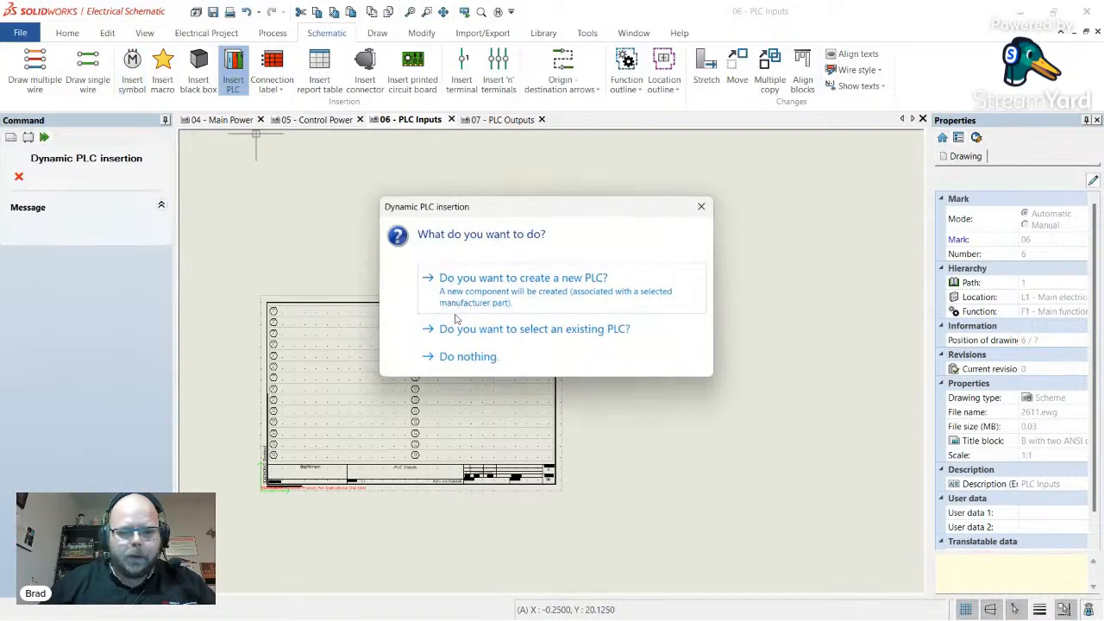
click(473, 326)
click(229, 233)
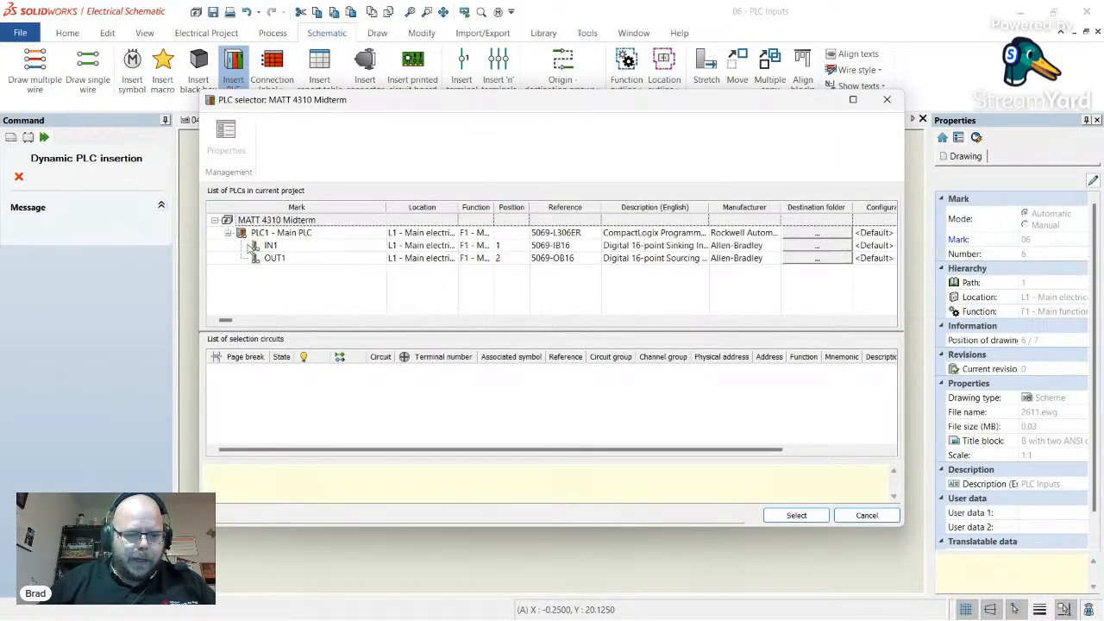
click(289, 247)
click(790, 516)
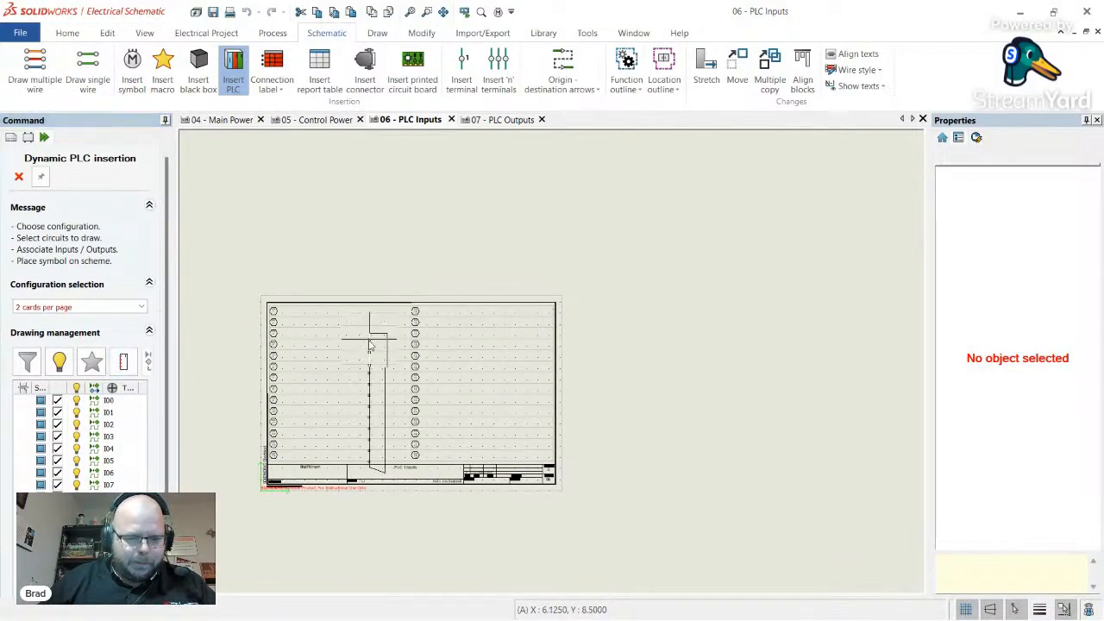
- Place the IN1 card's first part in the left column and the rest in the right column
scroll(367, 340, up, 2)
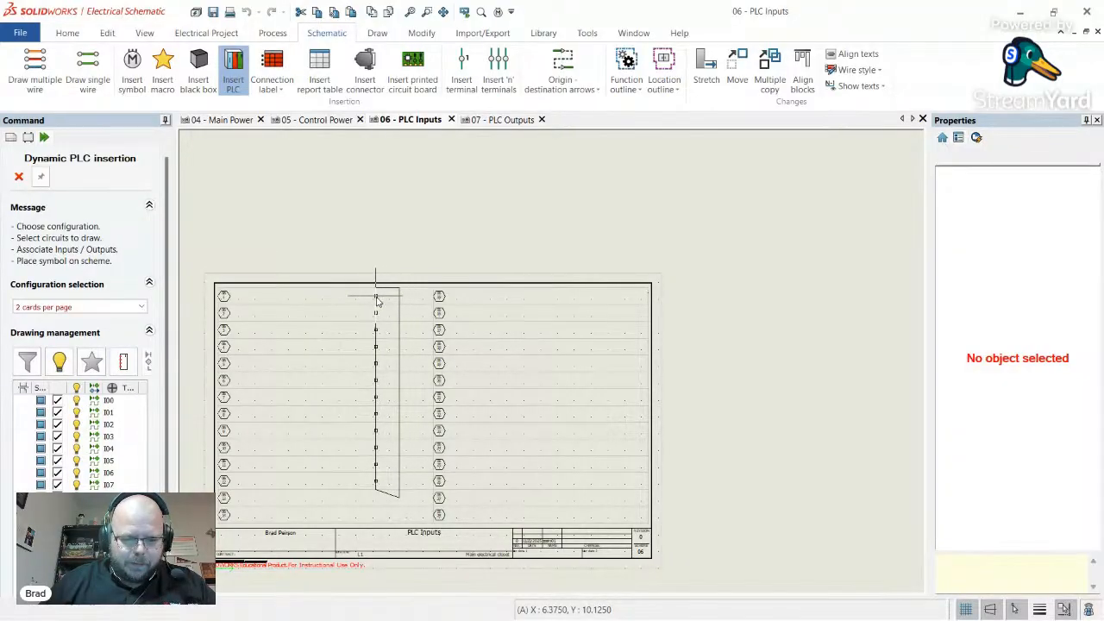
click(364, 300)
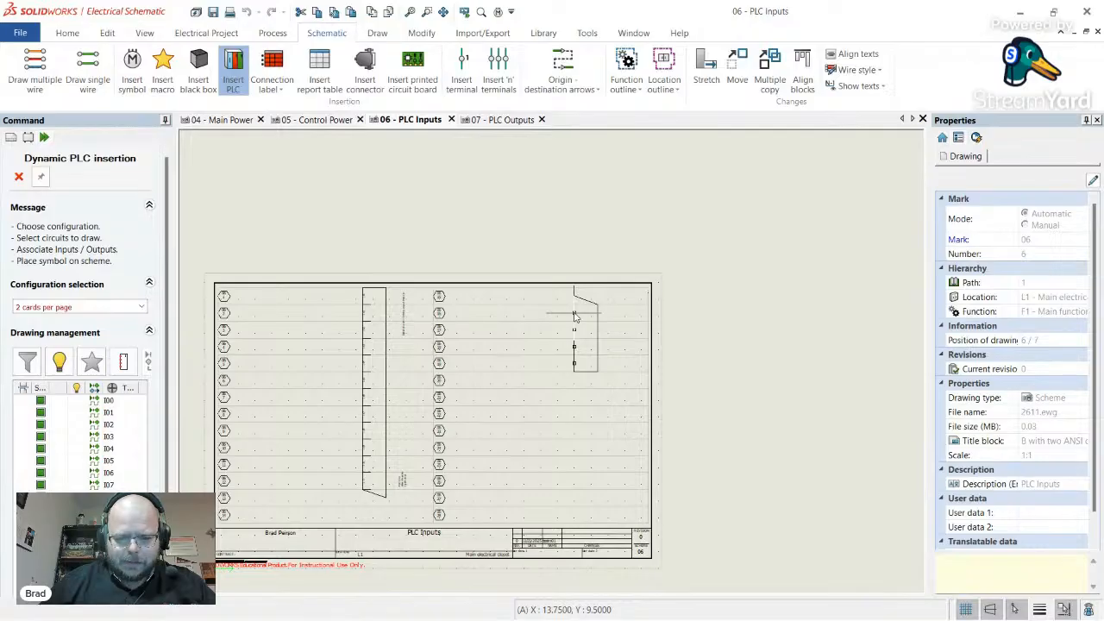
click(576, 318)
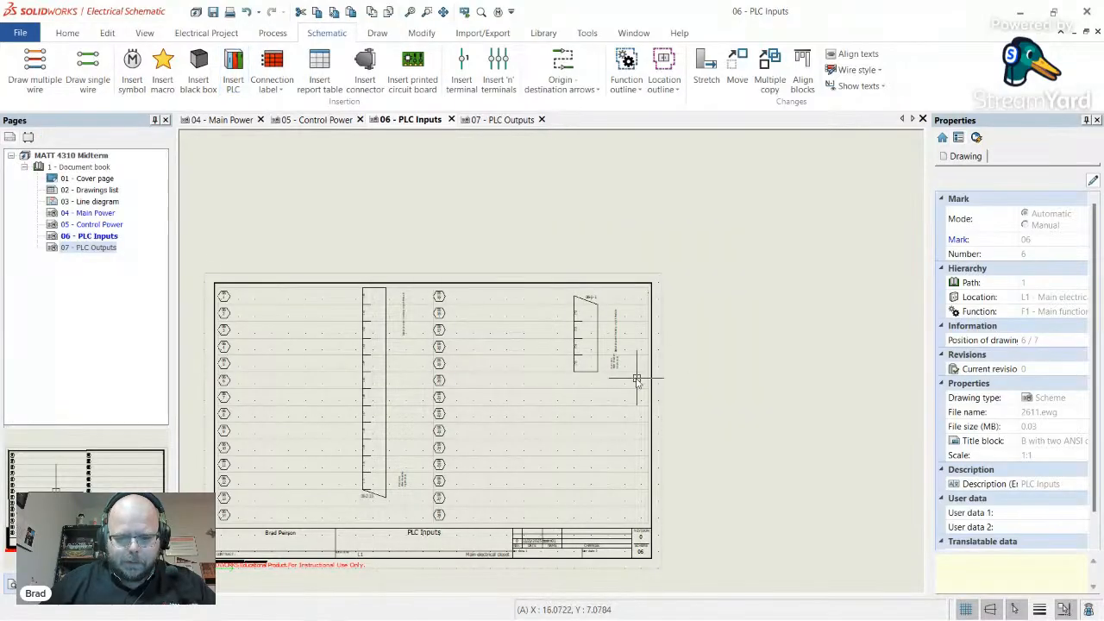
scroll(390, 477, up, 5)
click(385, 479)
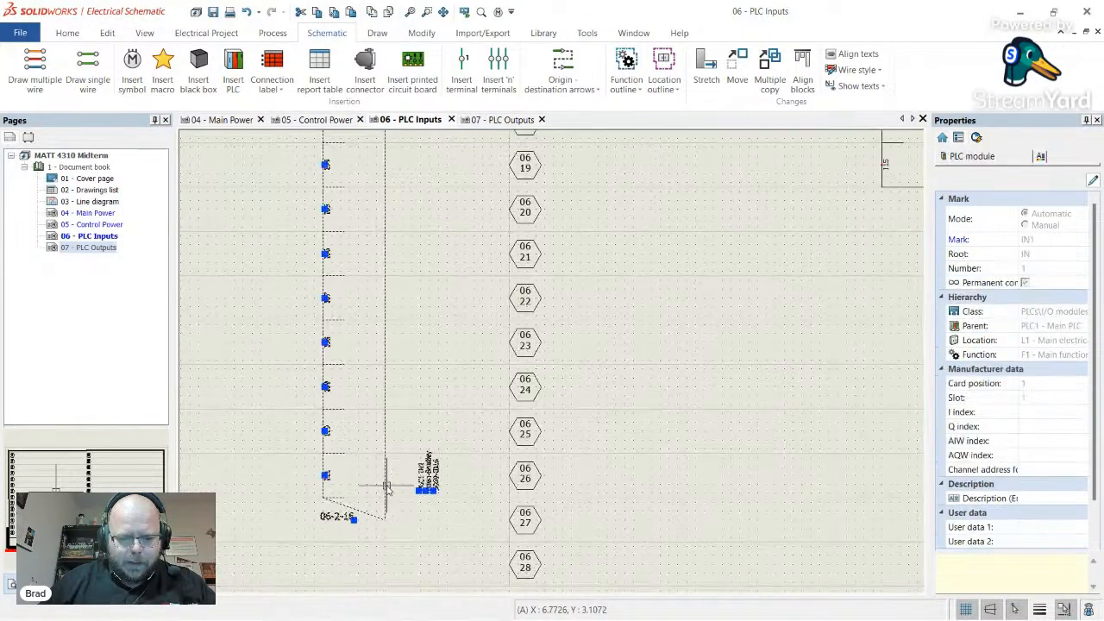
right_click(388, 479)
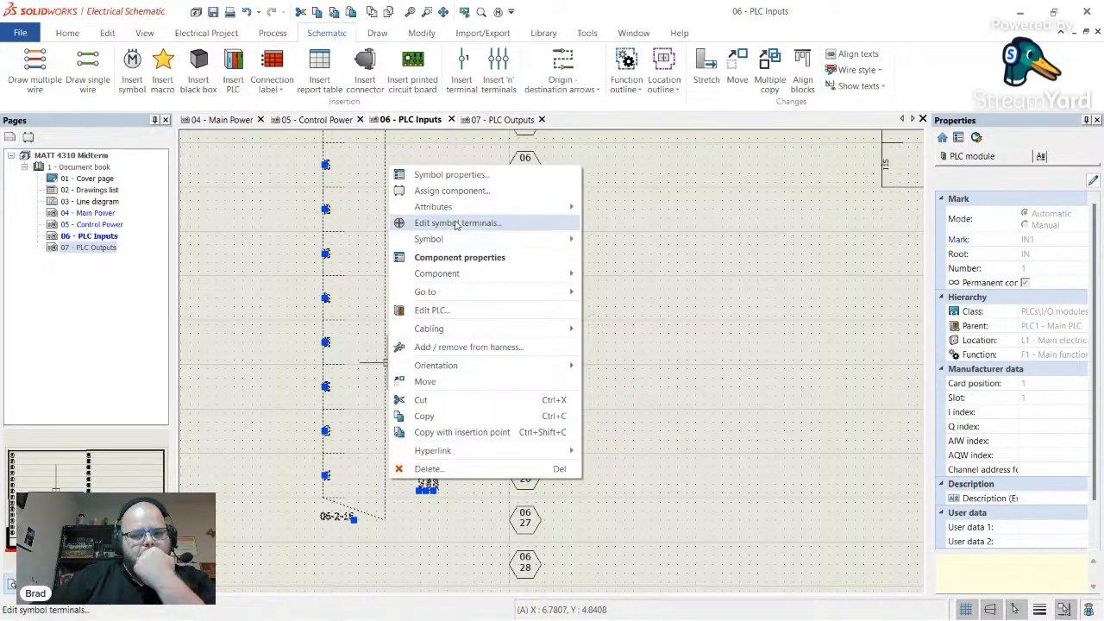
click(222, 185)
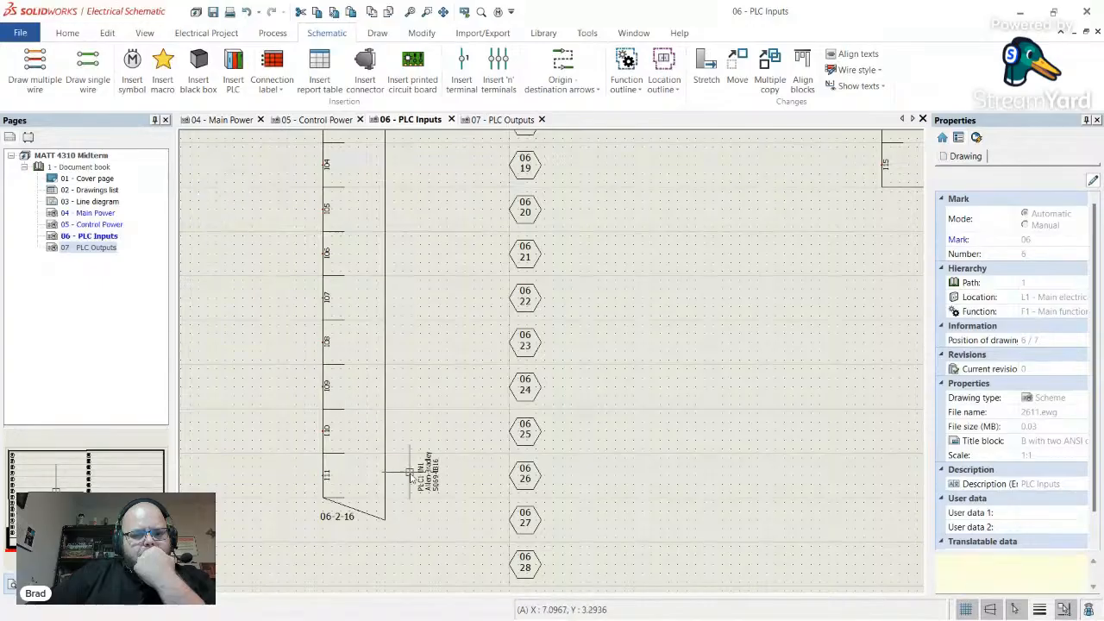
scroll(429, 492, up, 2)
scroll(429, 492, up, 1)
click(429, 491)
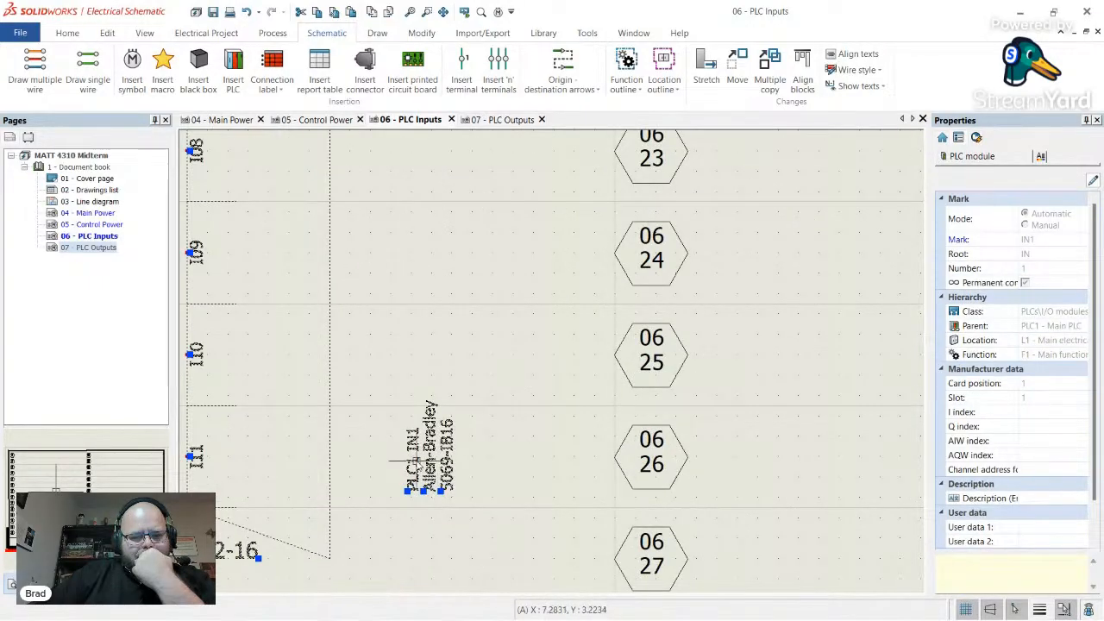
scroll(430, 493, up, 2)
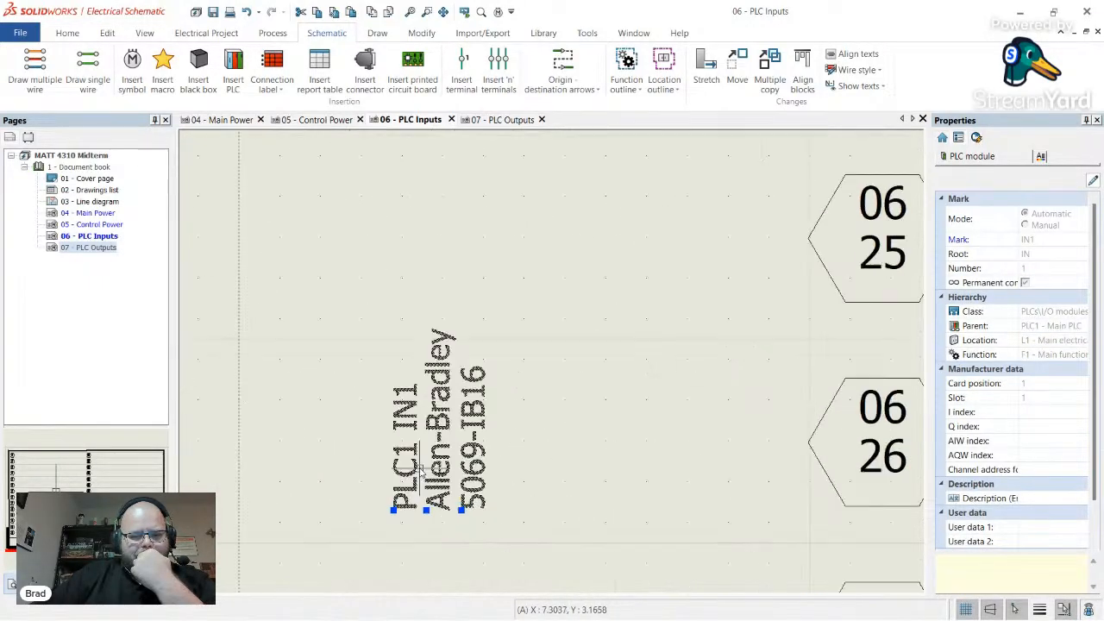
scroll(415, 465, down, 2)
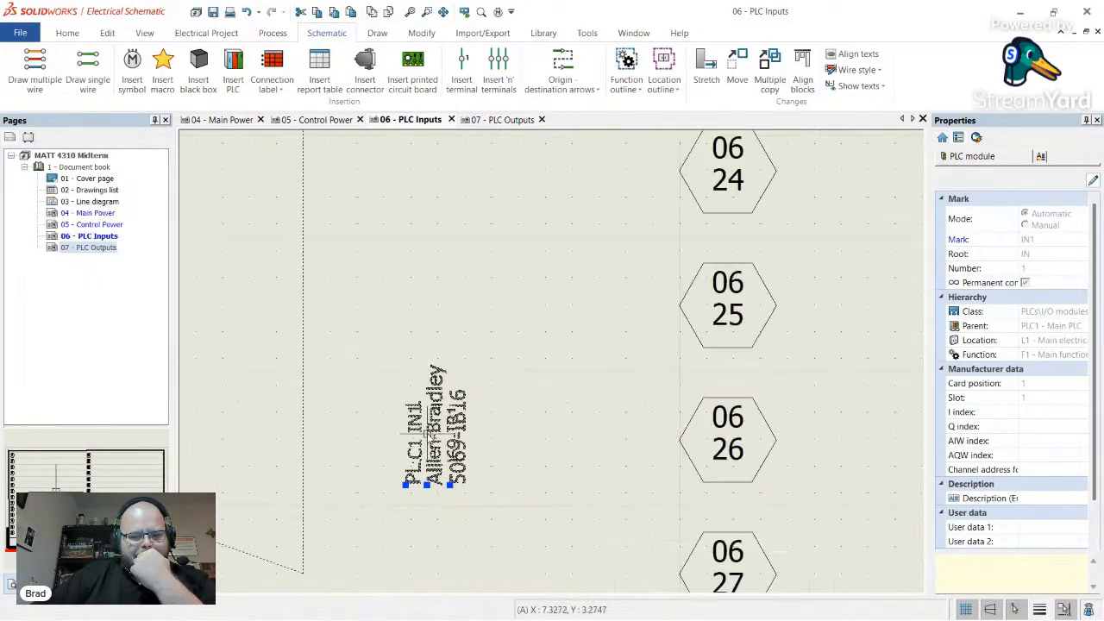
right_click(332, 452)
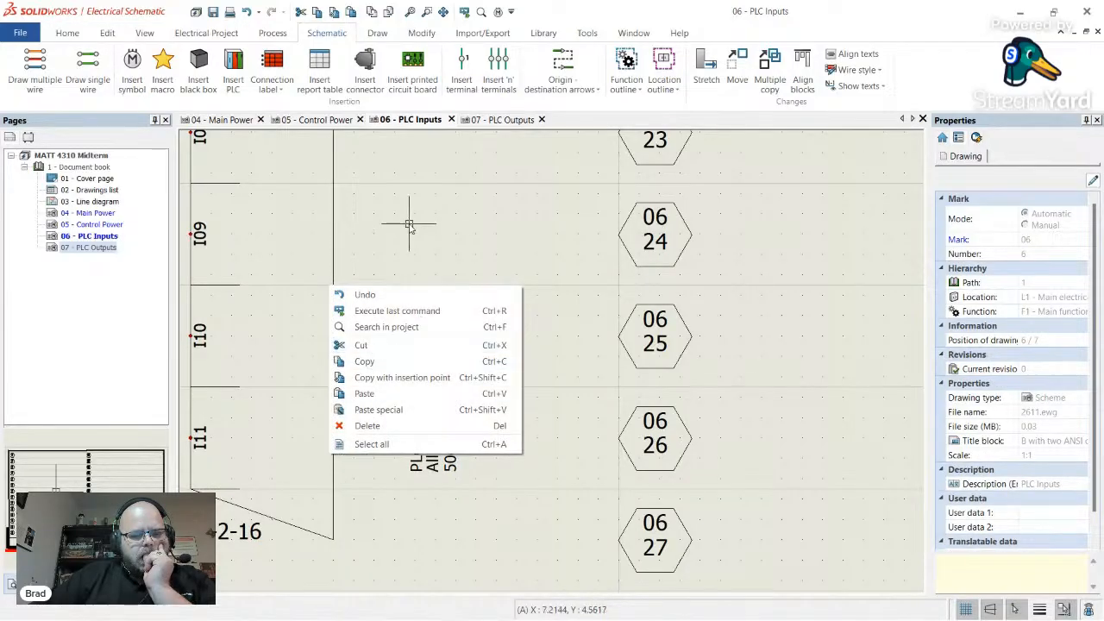
click(749, 344)
scroll(561, 321, down, 3)
scroll(560, 321, down, 5)
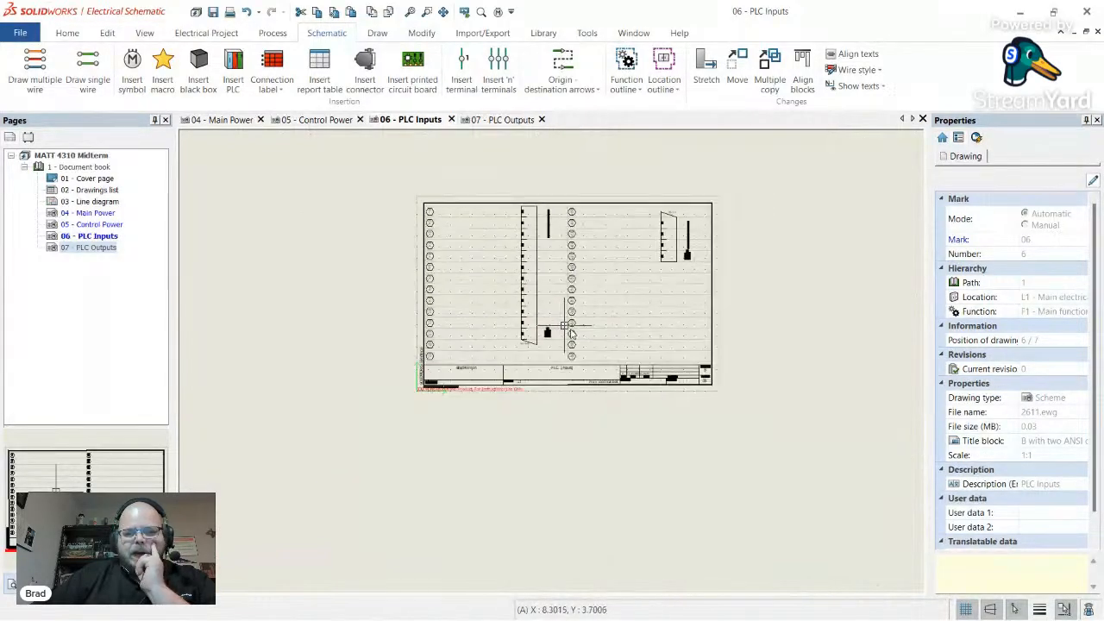
drag(757, 399, 479, 162)
- Delete the selected modules and restart Dynamic PLC insertion with PLC1's IN1 card, 2 cards per page
key(Delete)
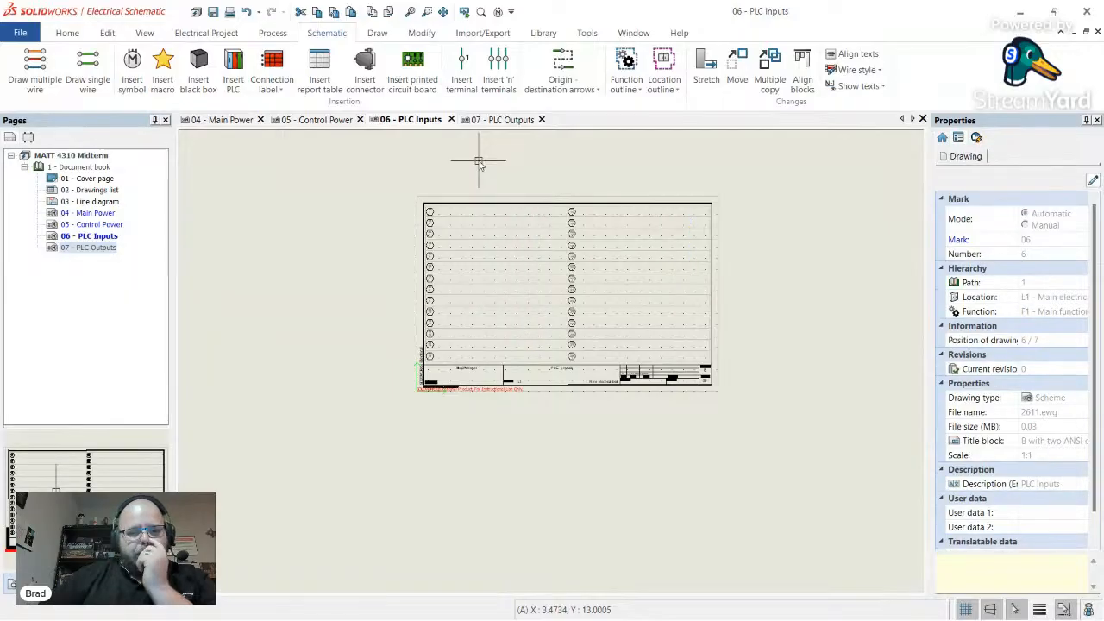
click(233, 70)
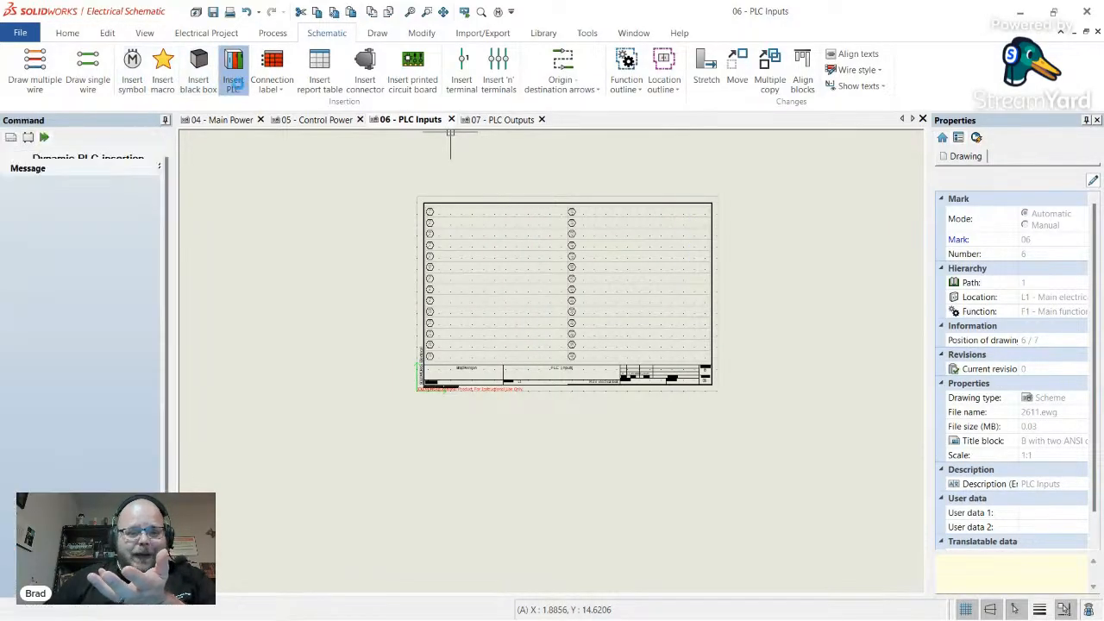
click(476, 329)
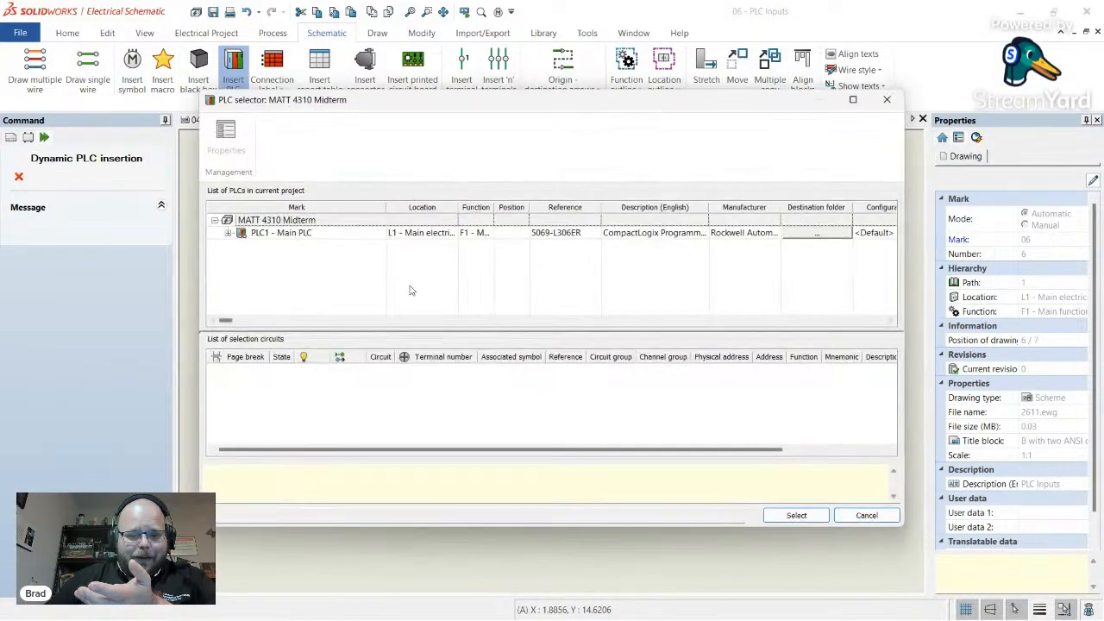
click(229, 233)
click(294, 246)
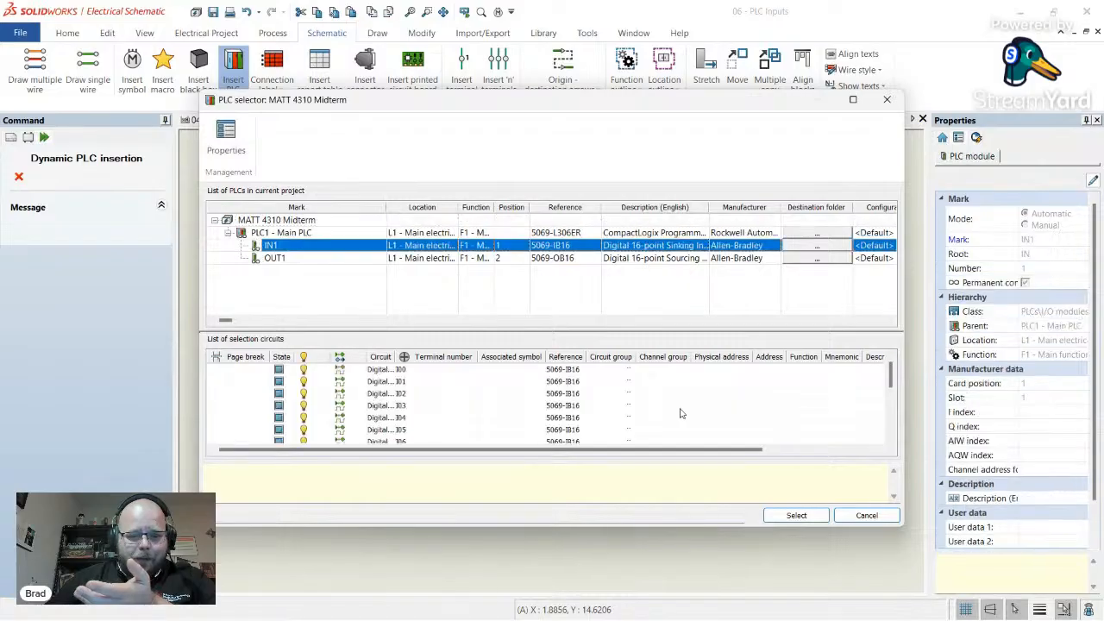
click(796, 515)
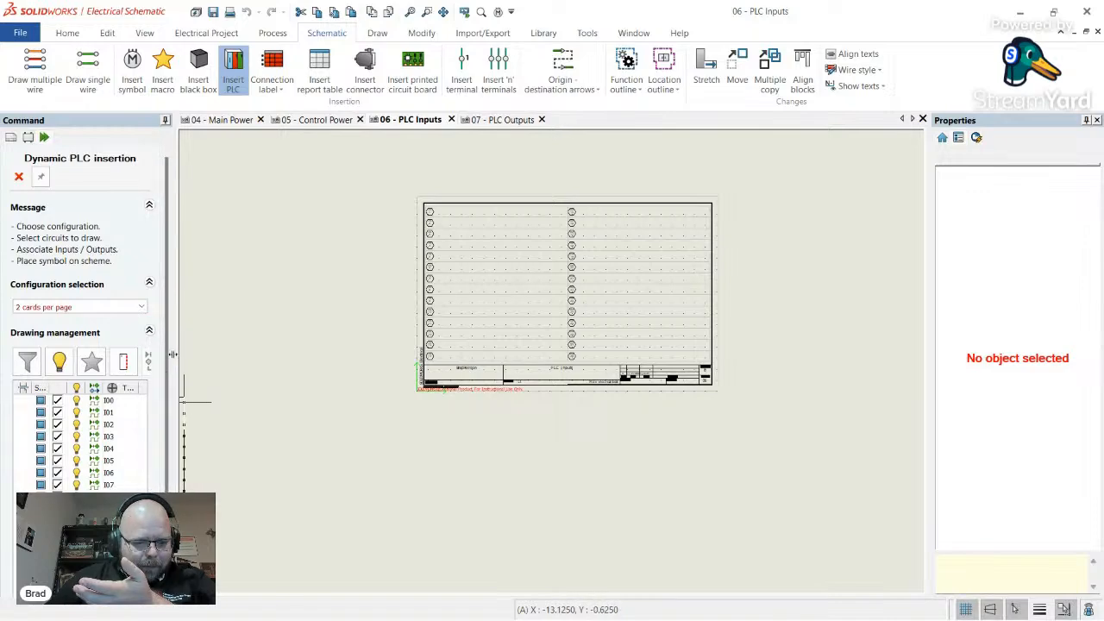
drag(174, 353, 302, 353)
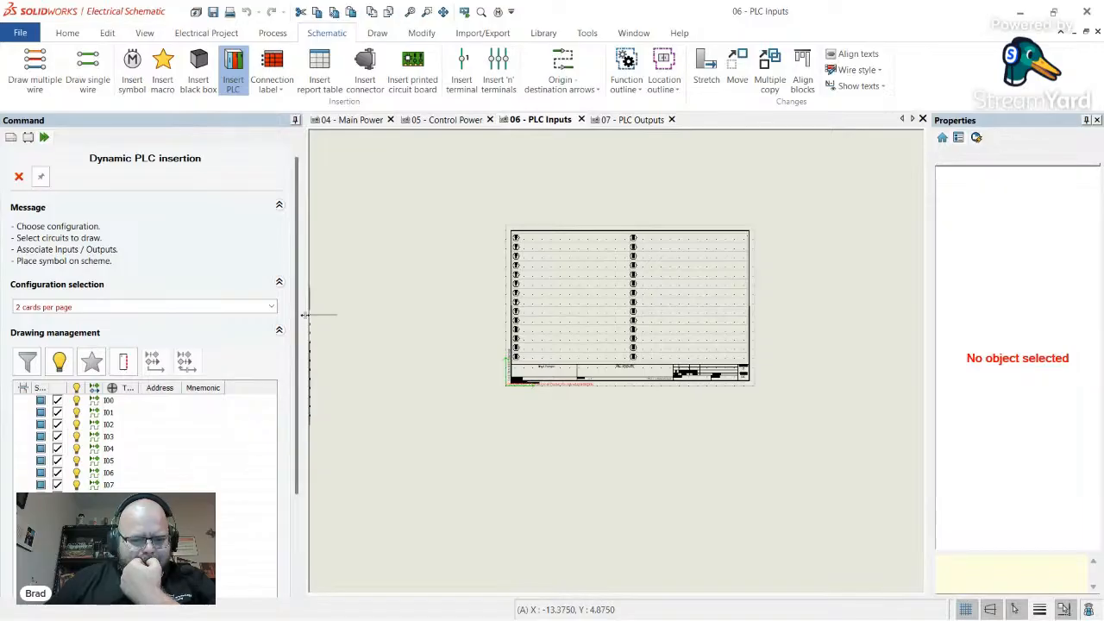
drag(303, 315, 221, 317)
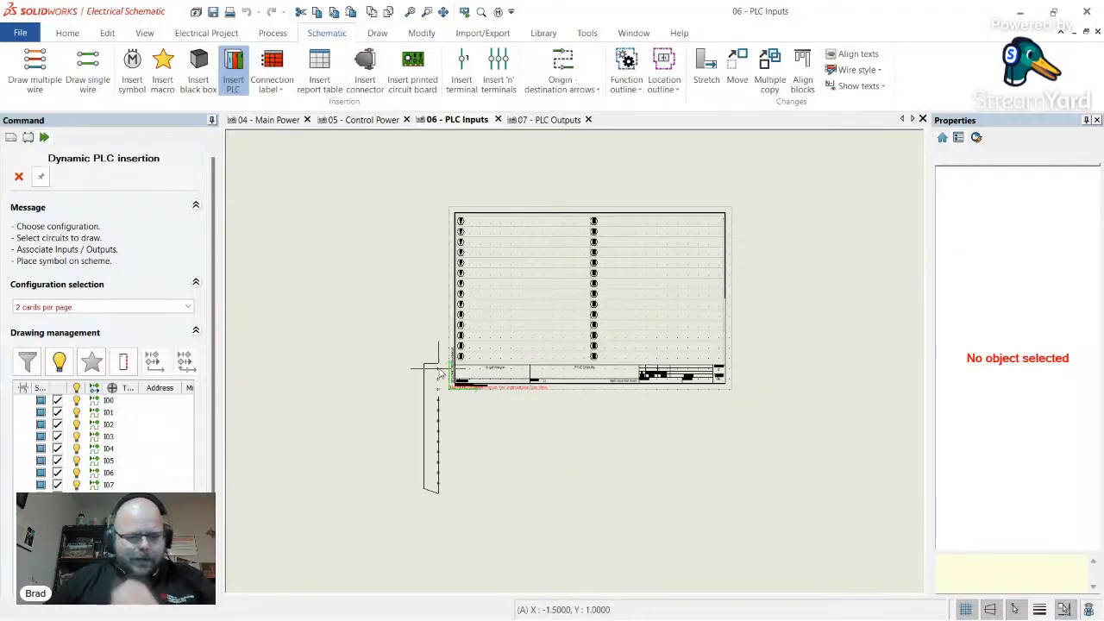
- End the PLC insertion and open the AutomateConfig_2Column_Imperial PLC drawing configuration
key(Escape)
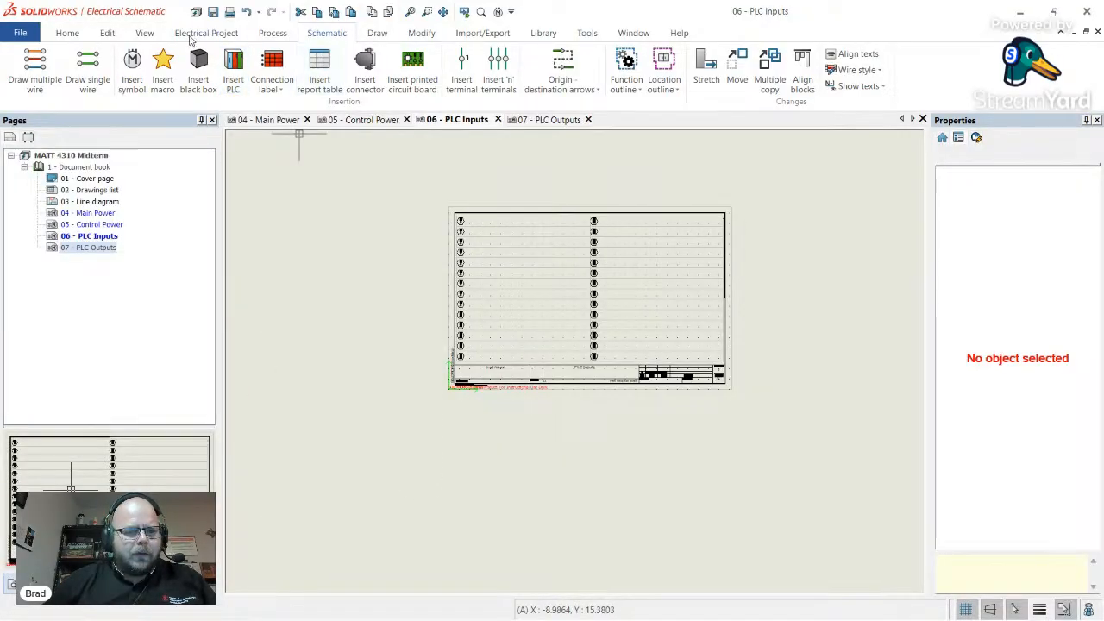
click(206, 33)
click(113, 85)
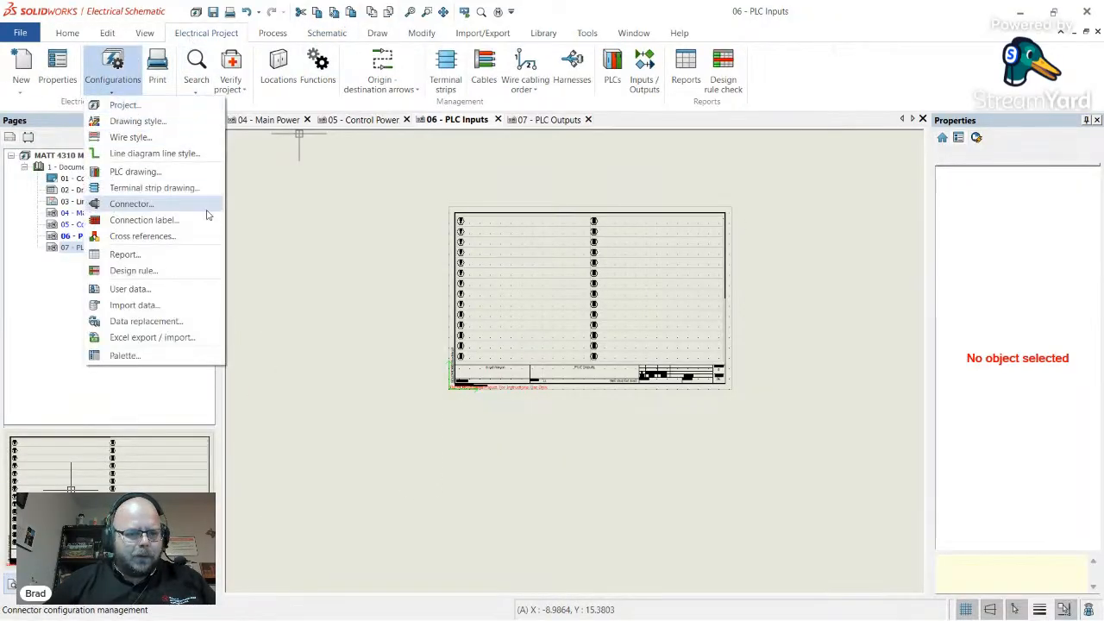
click(136, 171)
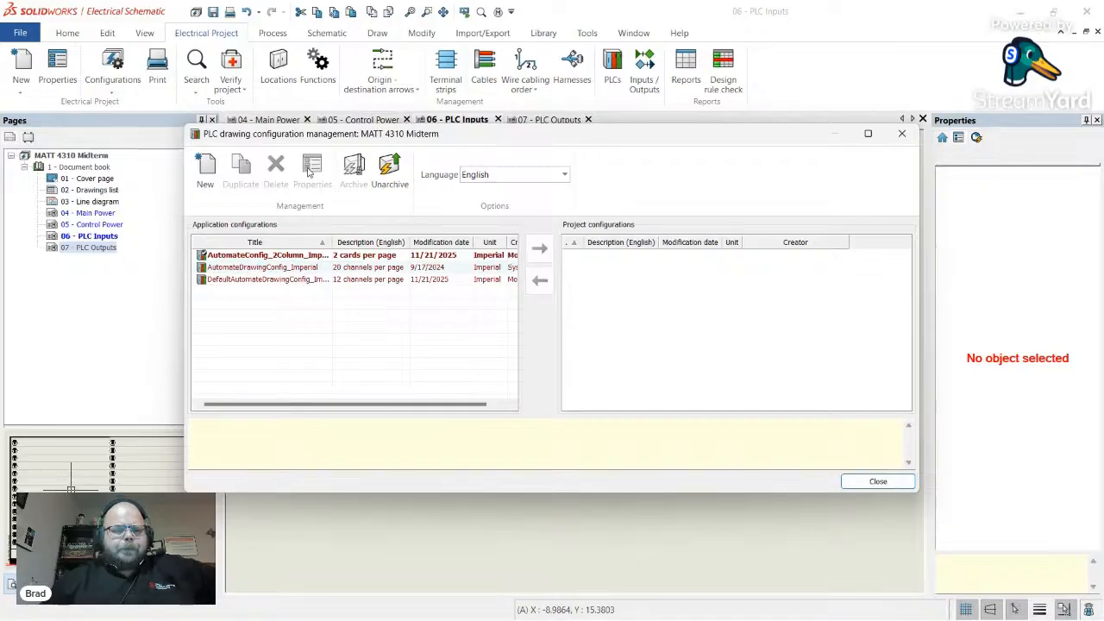
double_click(265, 254)
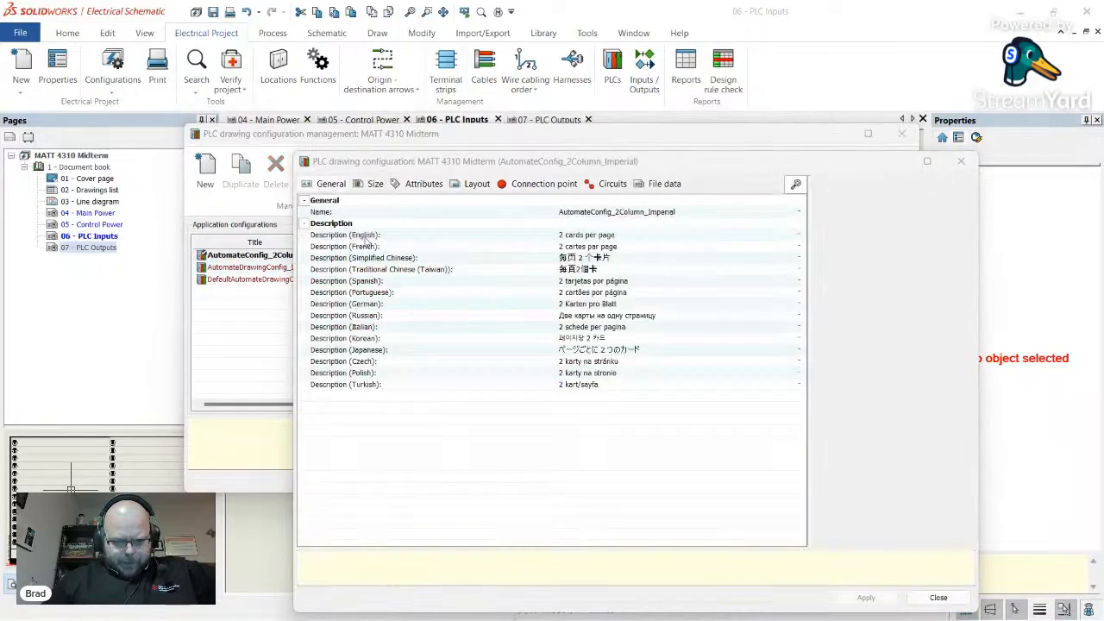
- Review the Attributes tab's top and bottom information symbol positions in the layout preview
click(377, 186)
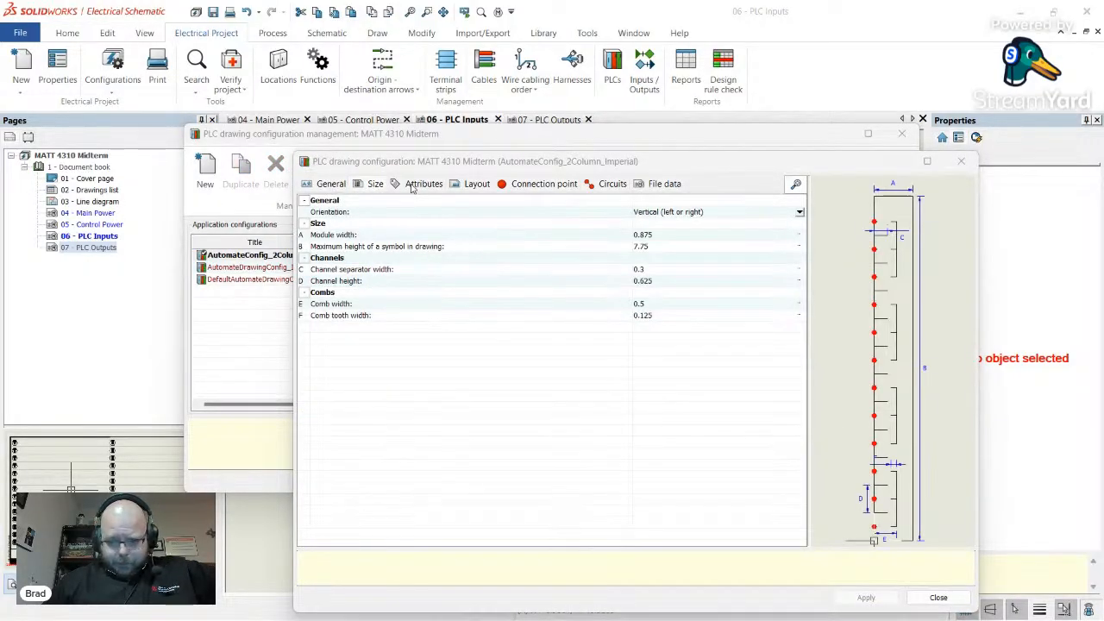
click(417, 185)
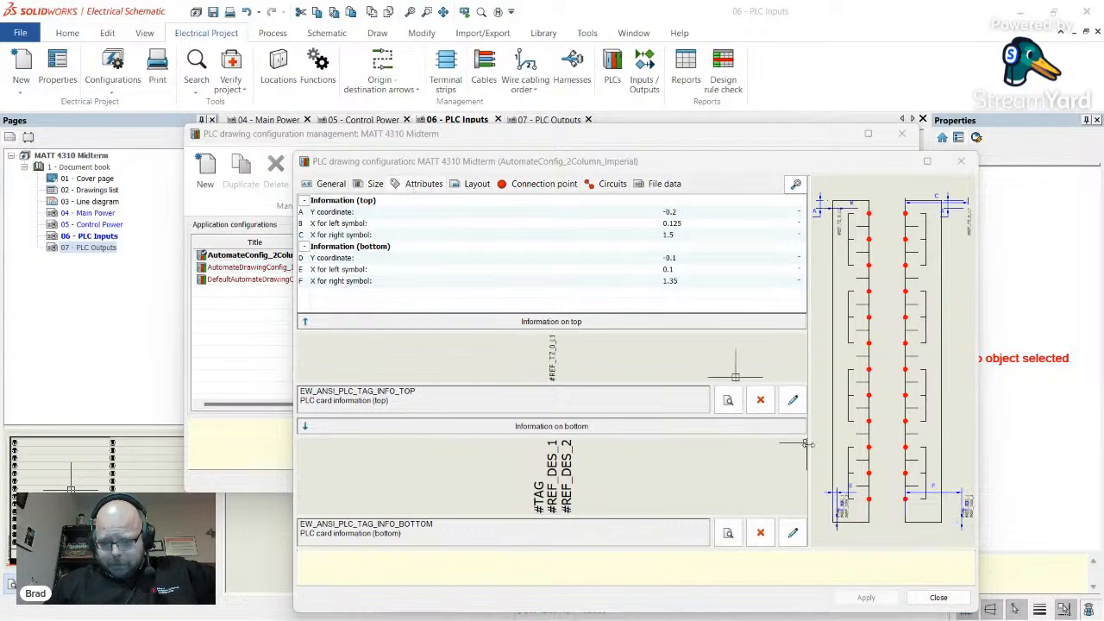
scroll(956, 511, up, 2)
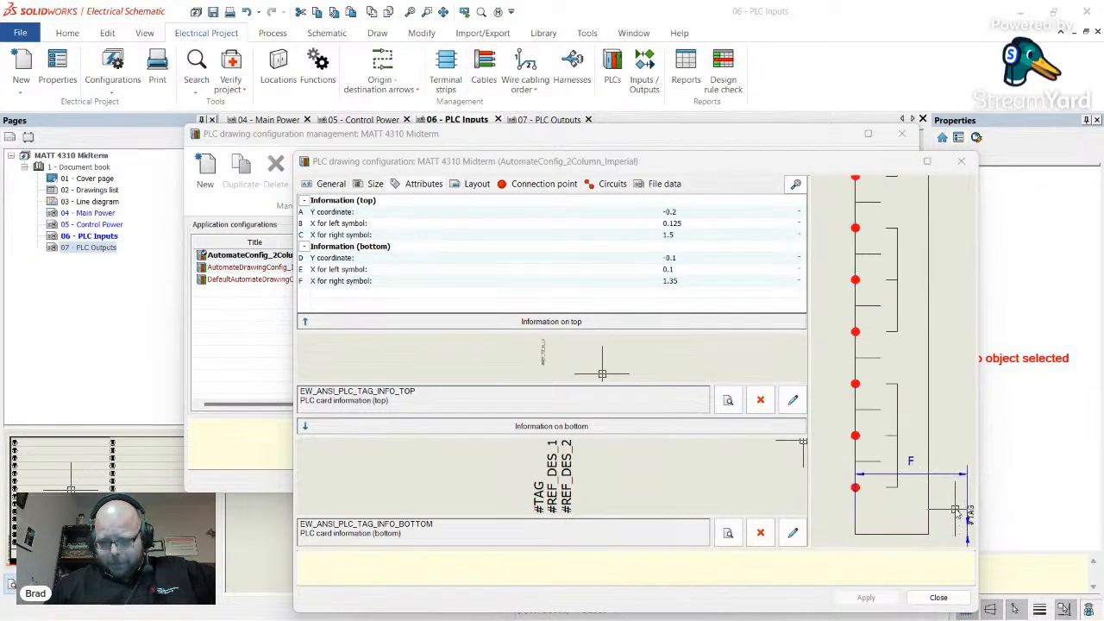
scroll(946, 500, down, 2)
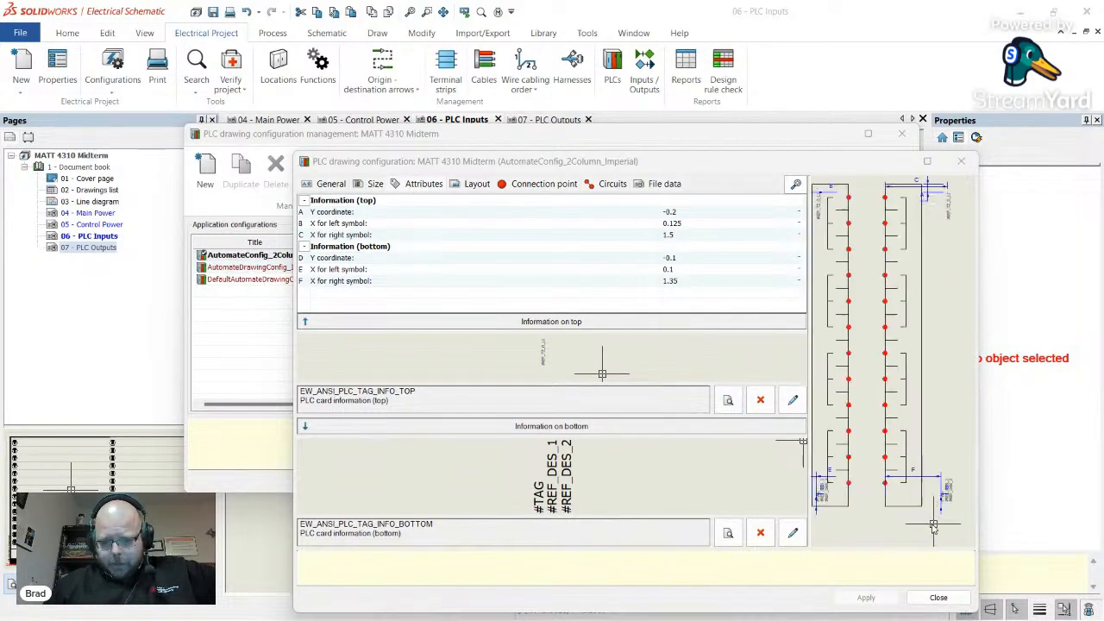
scroll(880, 509, up, 2)
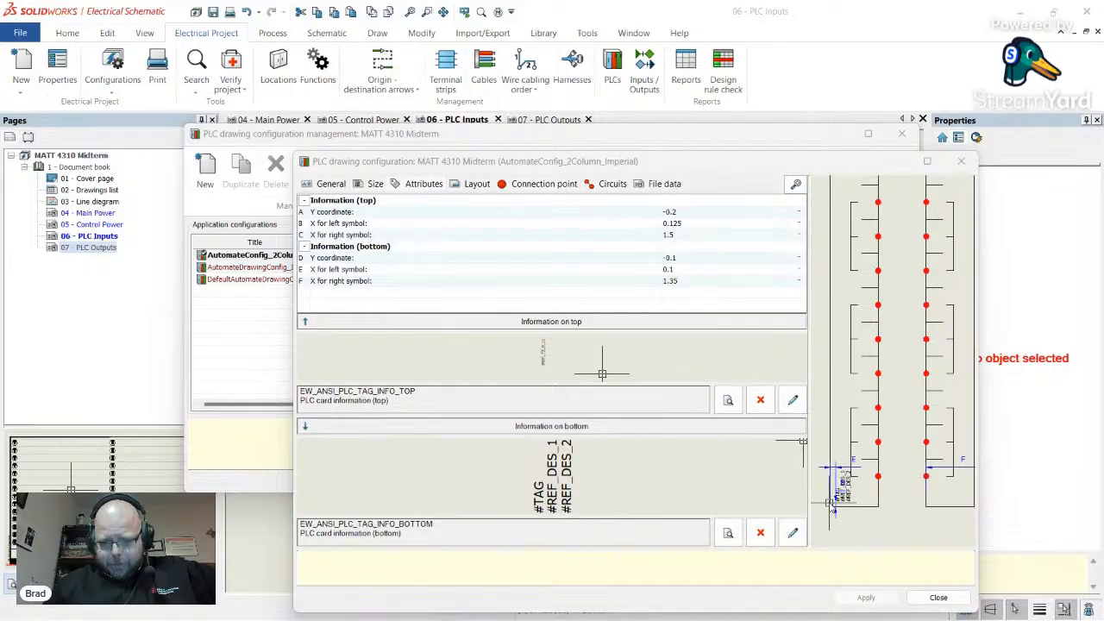
scroll(831, 503, up, 3)
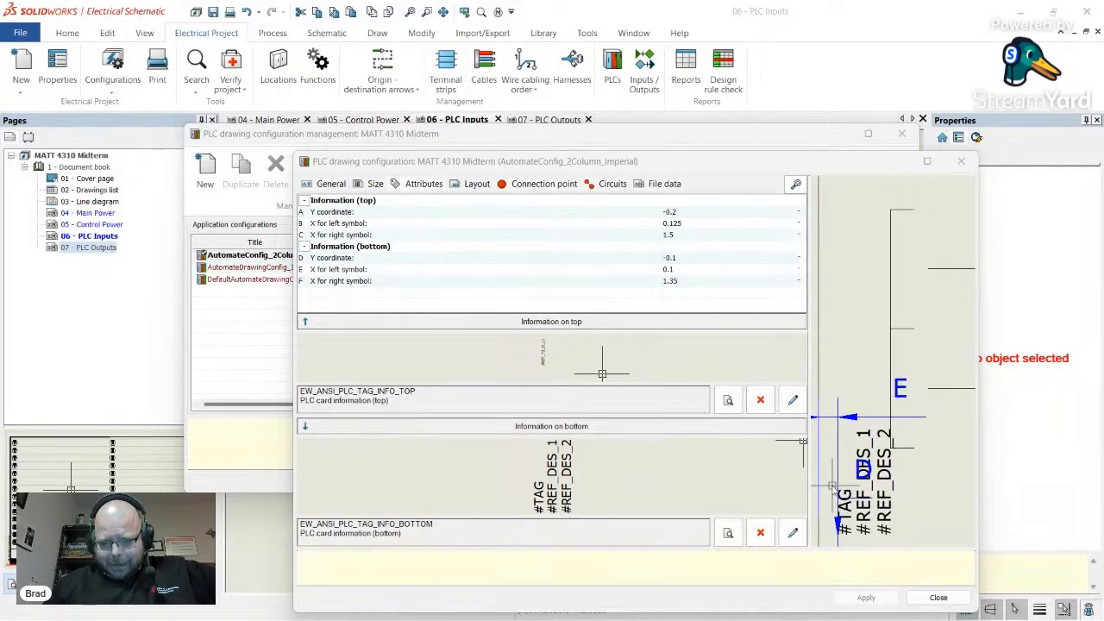
scroll(834, 486, down, 2)
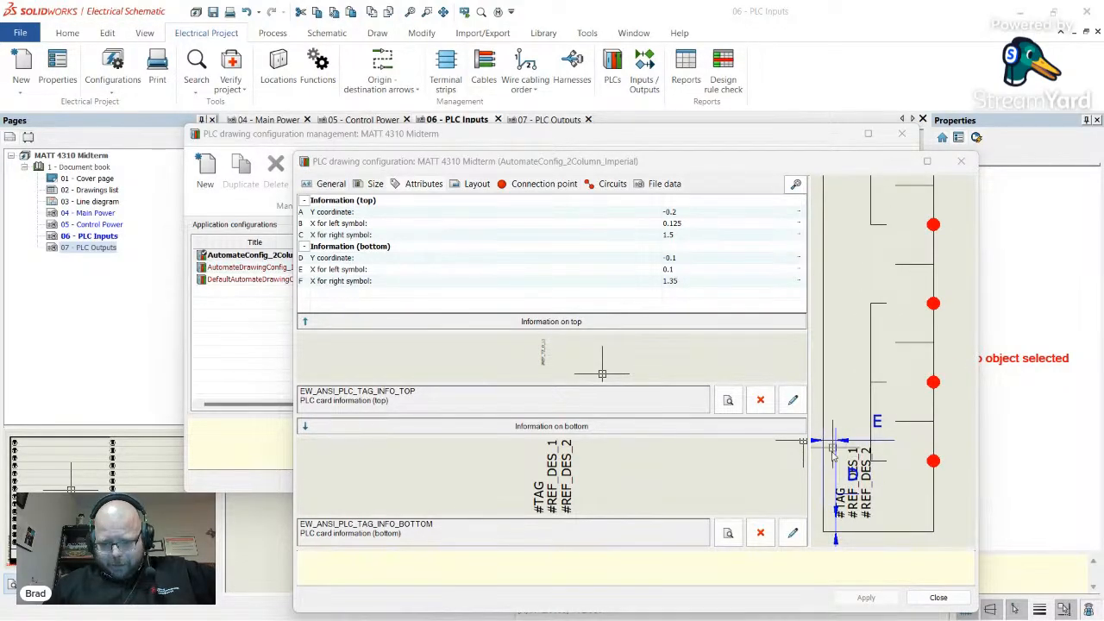
scroll(832, 454, down, 4)
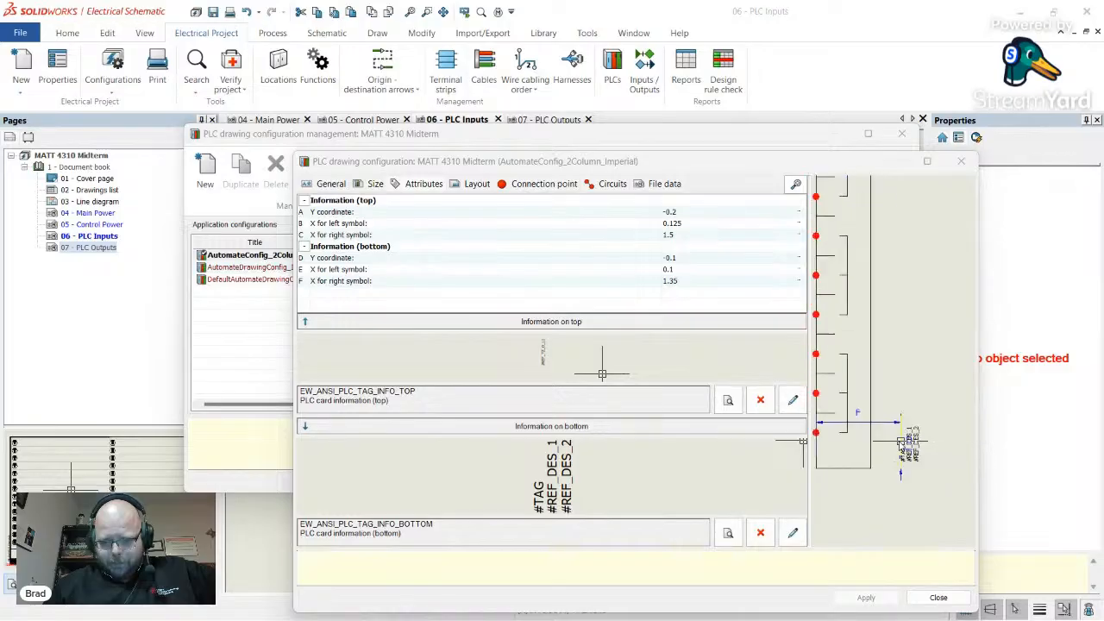
scroll(901, 444, down, 1)
middle_drag(901, 444, 873, 246)
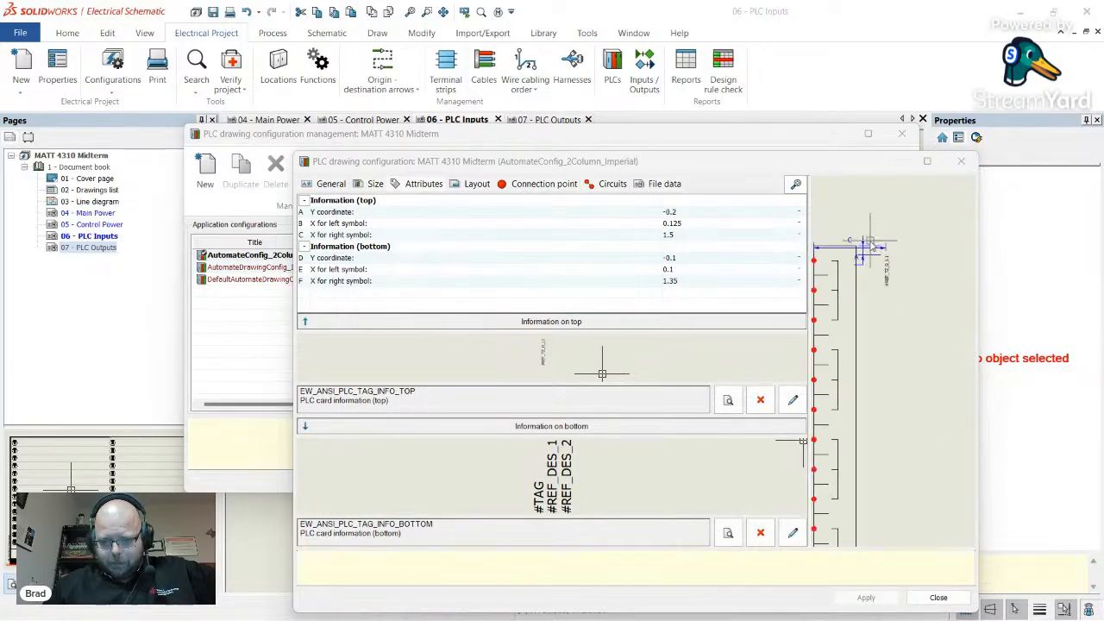
scroll(873, 246, up, 3)
scroll(865, 285, down, 2)
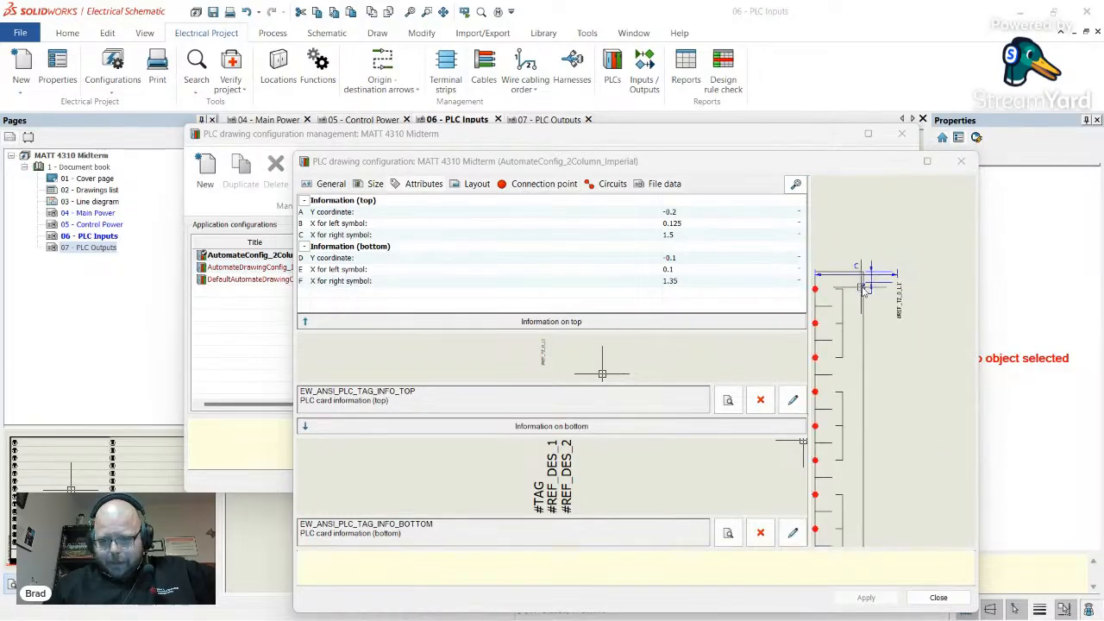
scroll(866, 289, down, 1)
scroll(868, 295, up, 2)
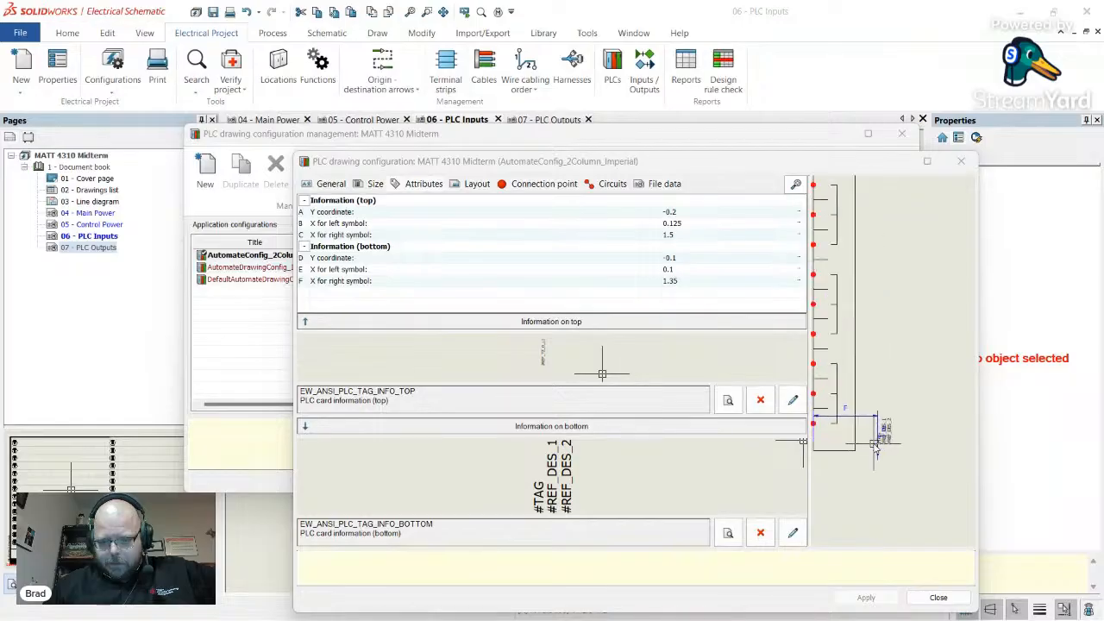
scroll(874, 444, up, 2)
scroll(881, 440, down, 3)
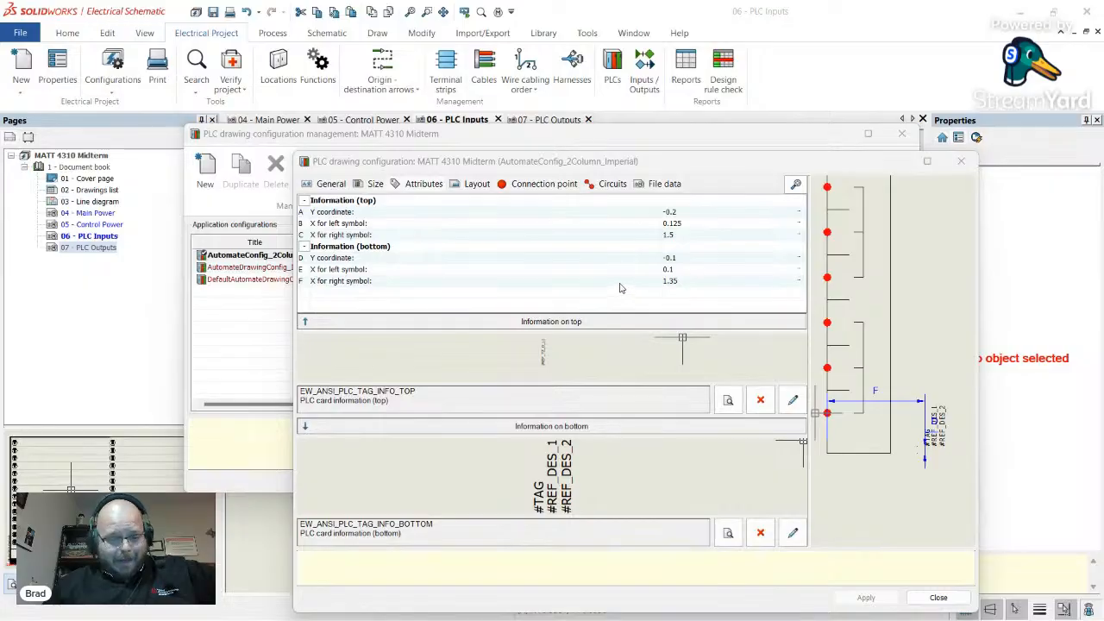
- Try 0.675 and then 0.5 as the bottom information's X for right symbol
click(701, 282)
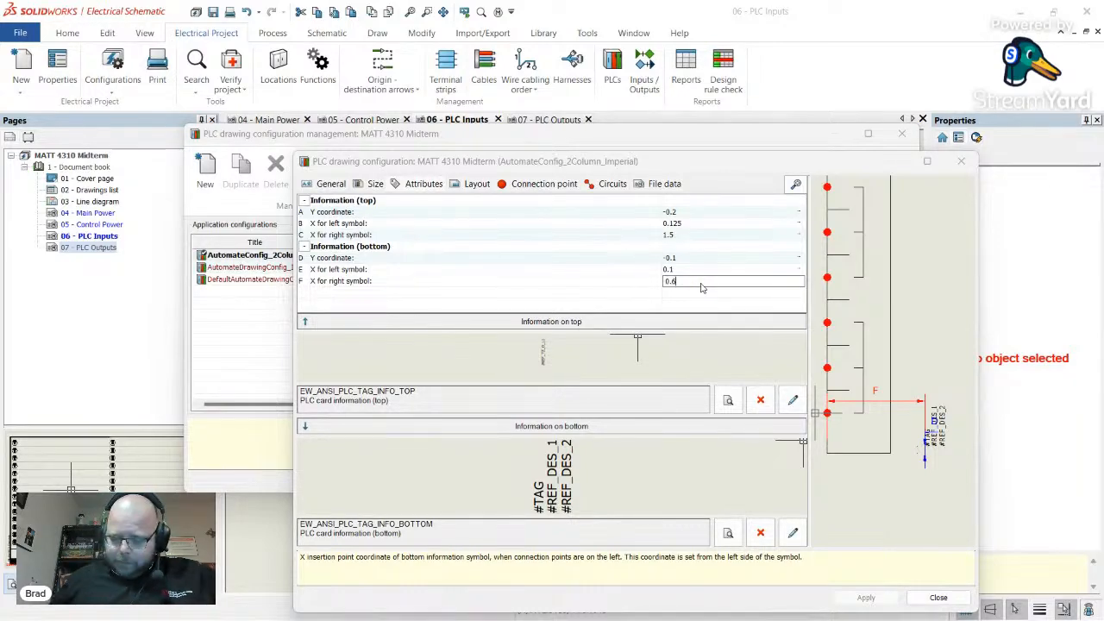
key(Return)
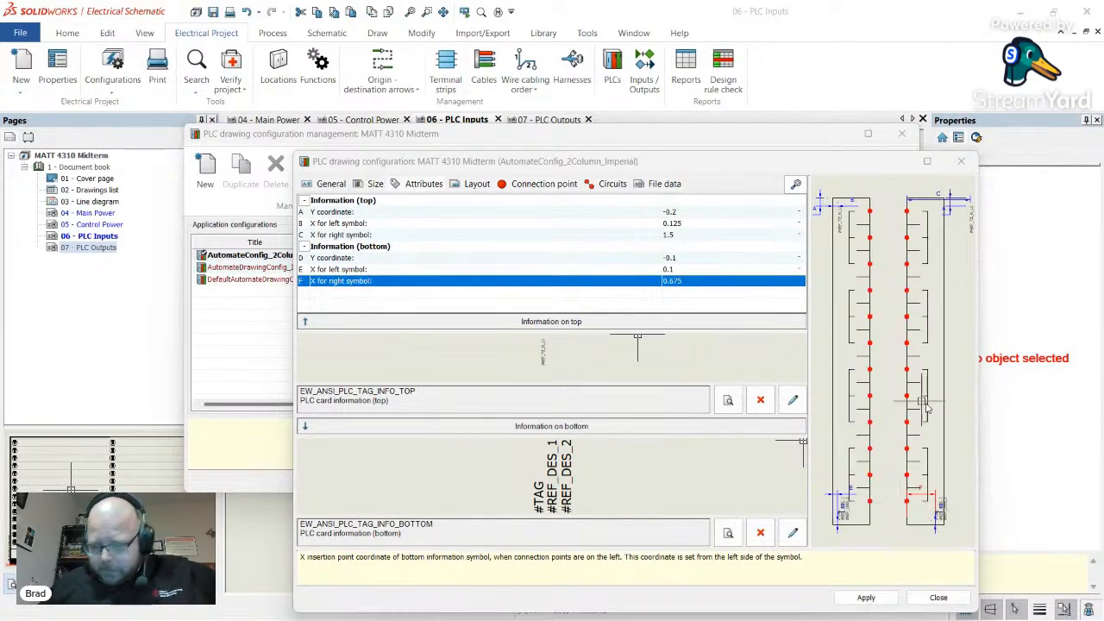
scroll(959, 532, up, 5)
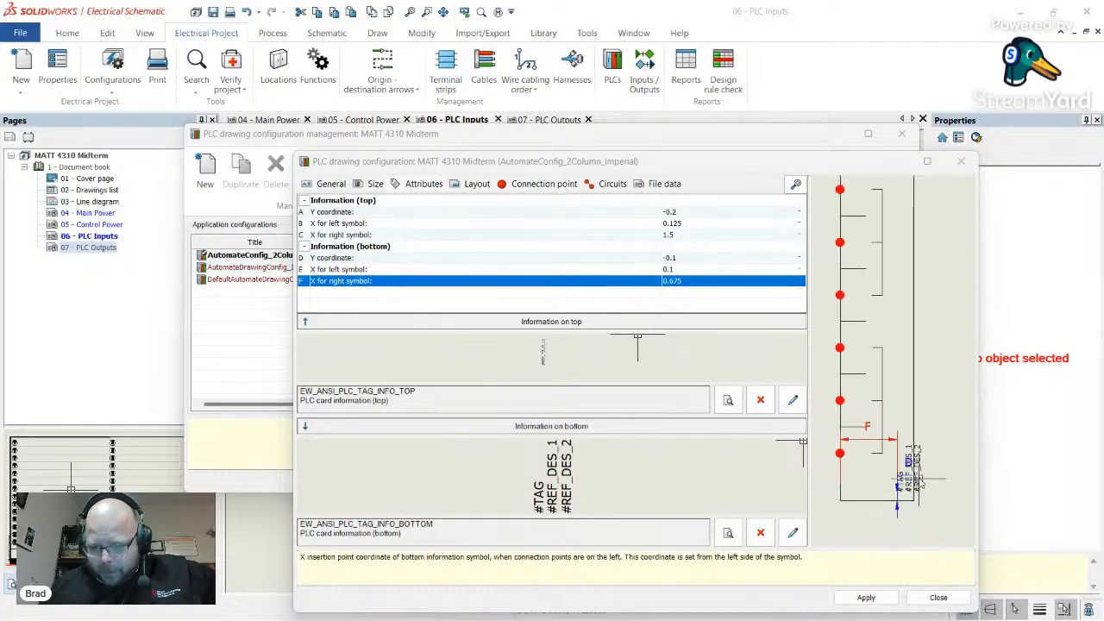
click(688, 281)
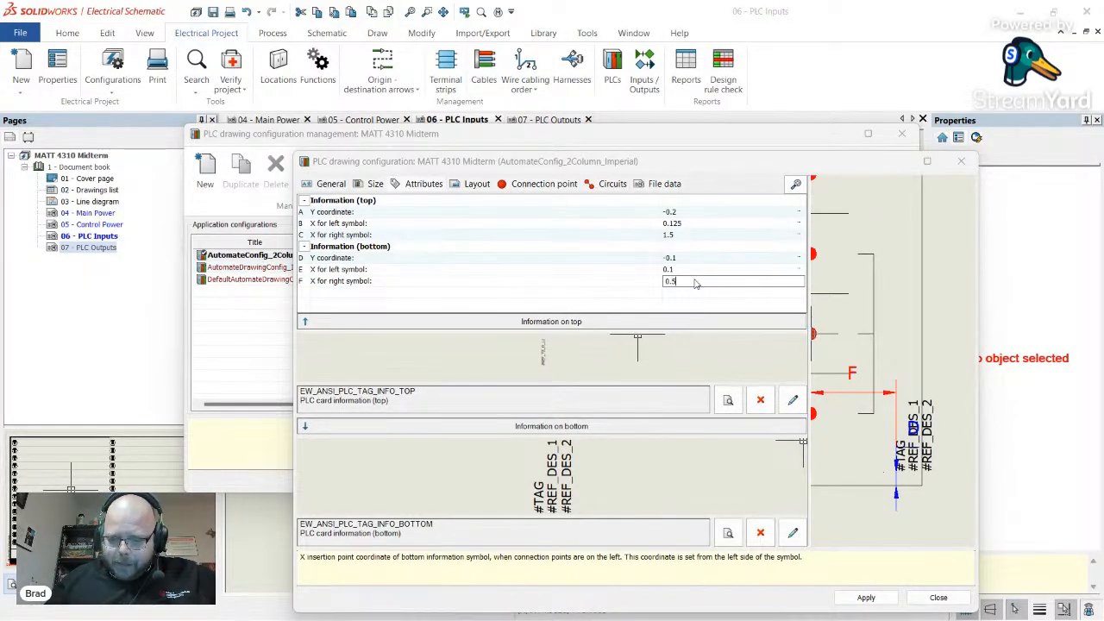
key(Return)
scroll(890, 526, up, 5)
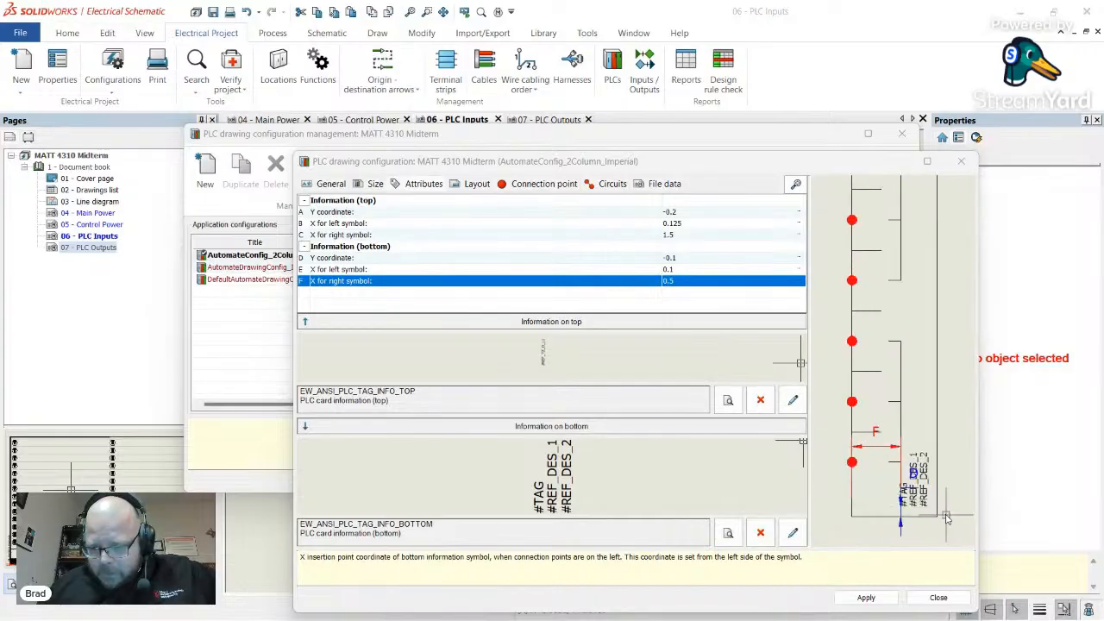
scroll(900, 476, down, 5)
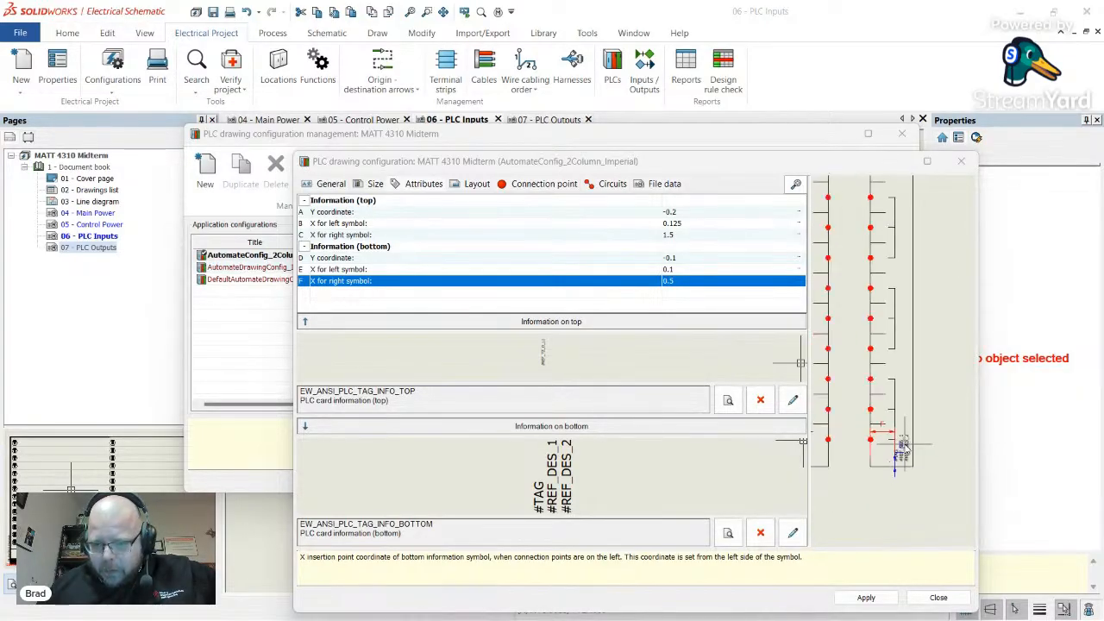
scroll(912, 244, up, 3)
scroll(912, 244, up, 3)
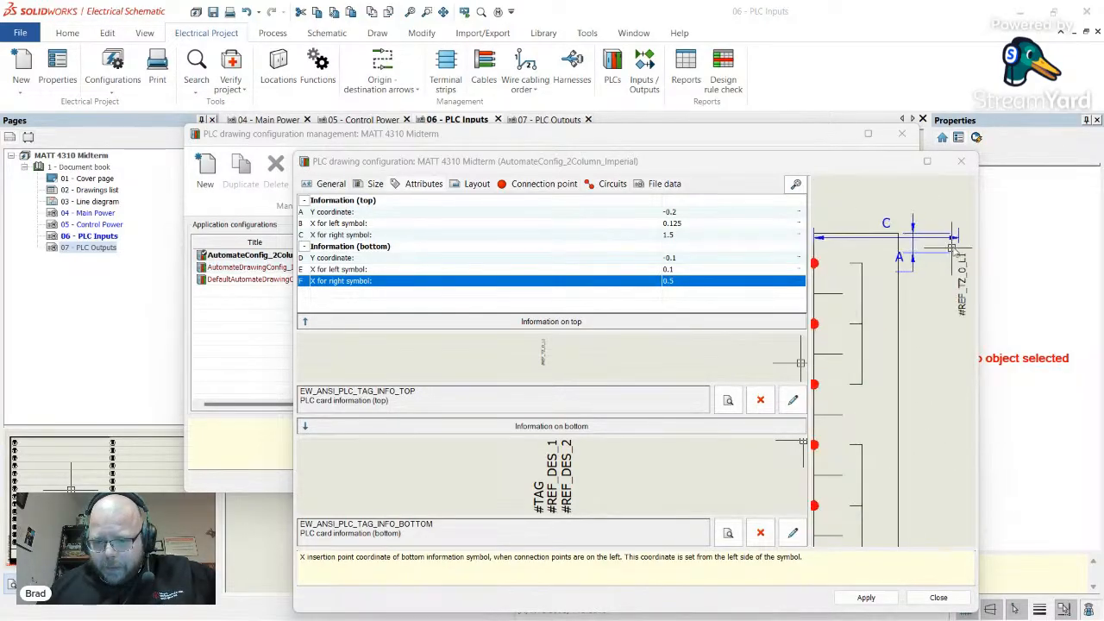
click(693, 280)
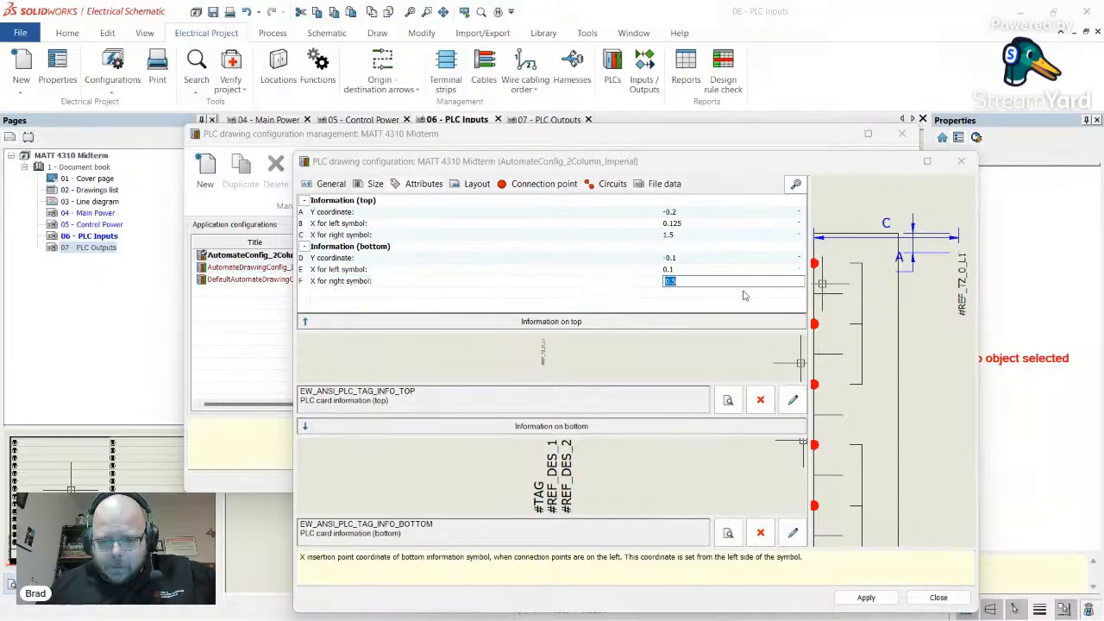
- Set the top information's X for right symbol to 0.75
click(722, 236)
text(0.)
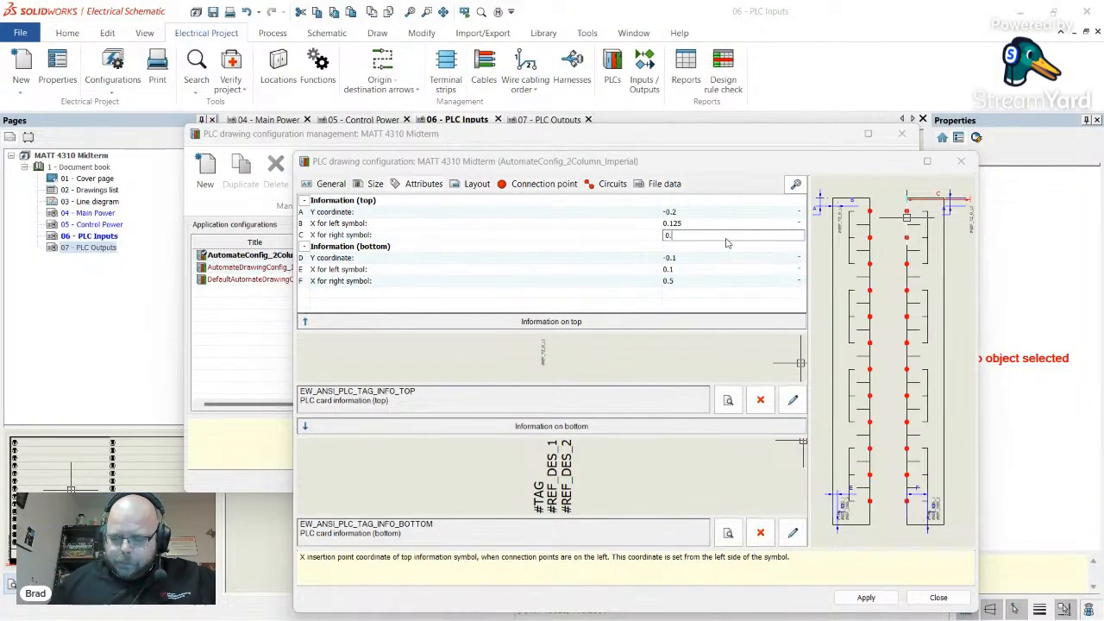
text(75)
key(Return)
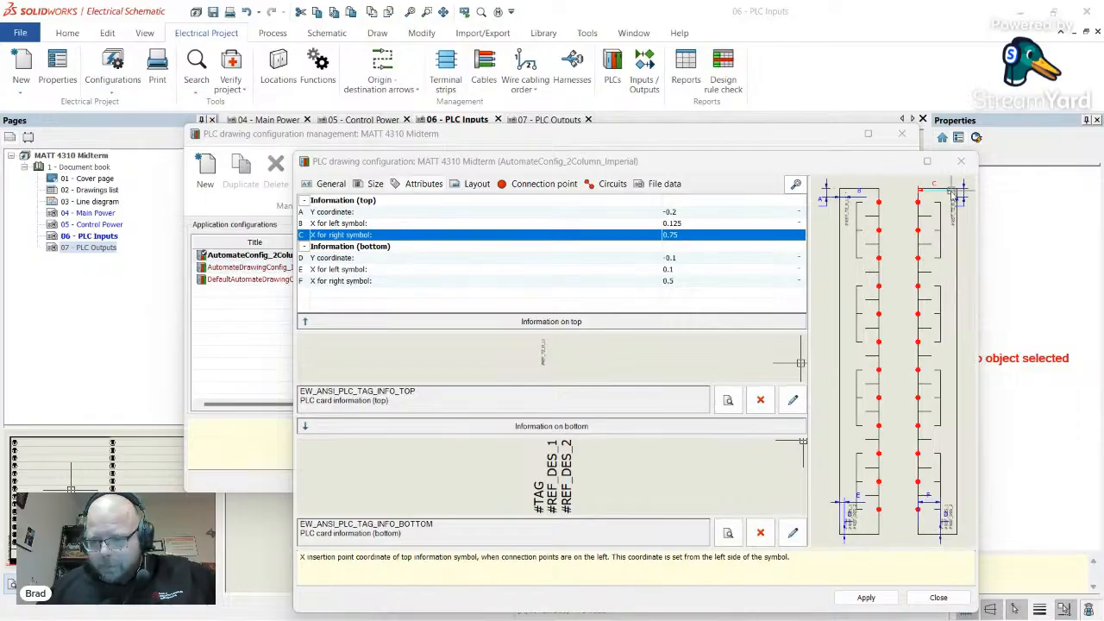
scroll(951, 192, up, 5)
scroll(954, 202, down, 8)
scroll(939, 248, up, 2)
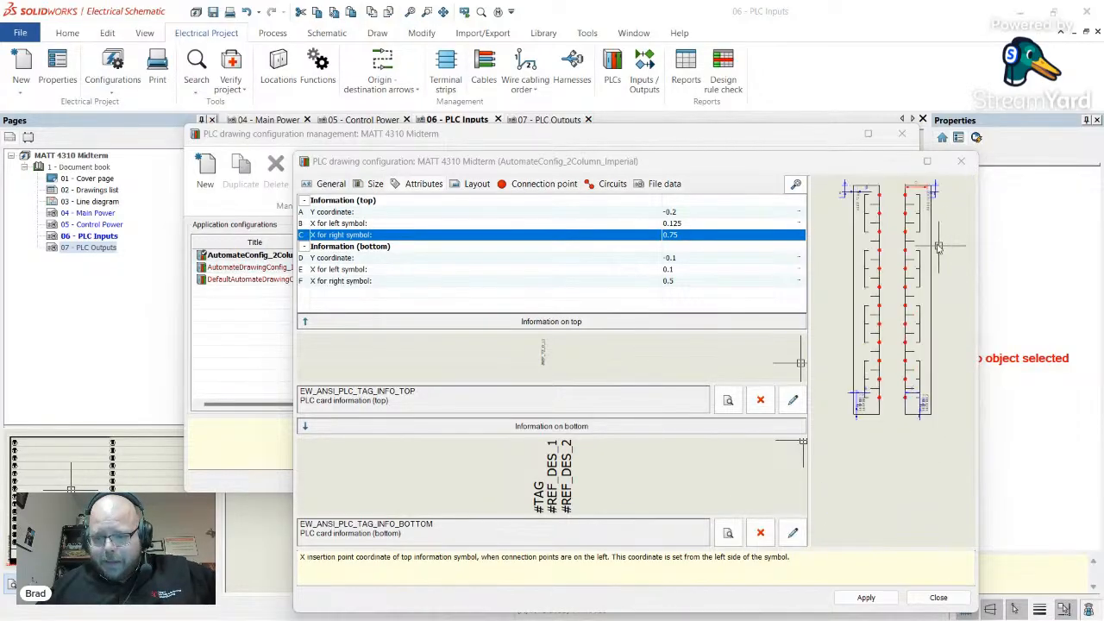
- Apply the configuration change and close both configuration windows
click(866, 598)
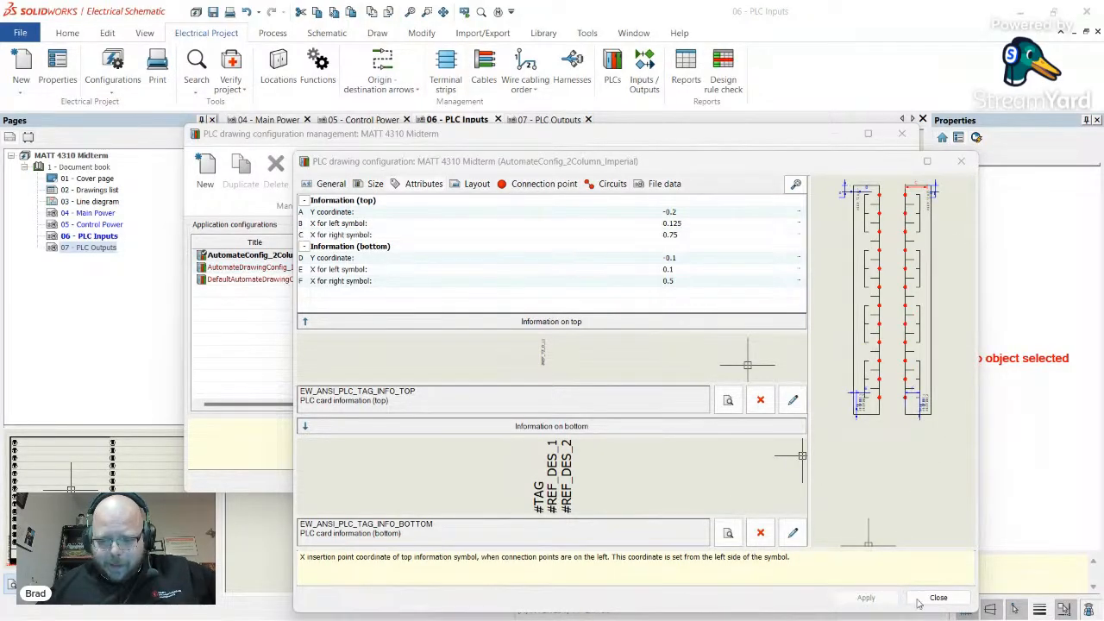
click(939, 598)
click(878, 482)
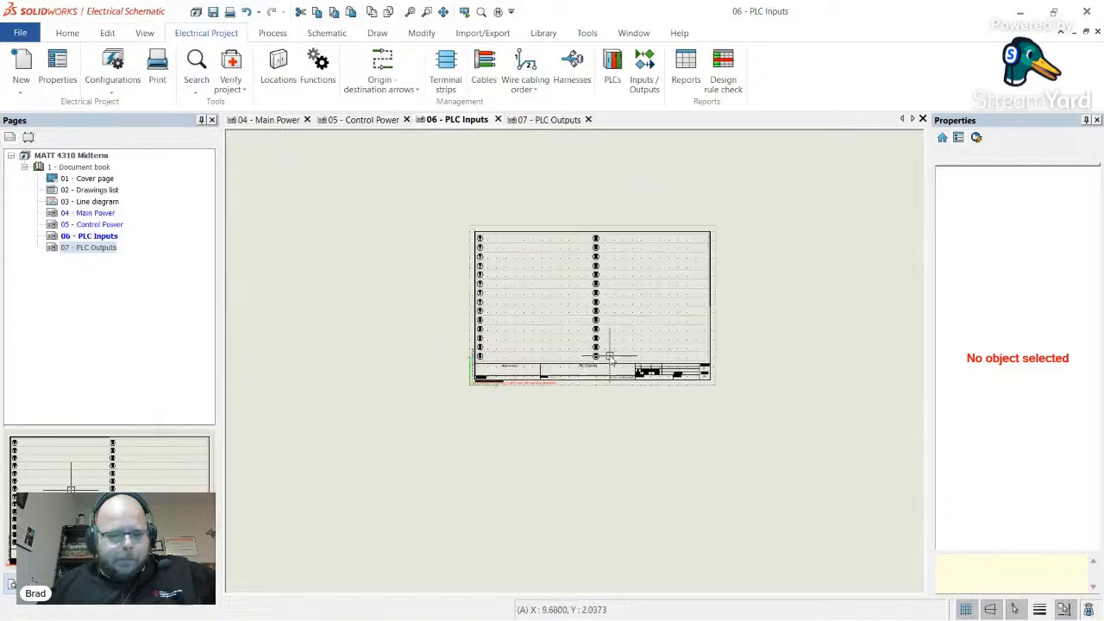
- Open 06 - PLC Inputs and close the 07 - PLC Outputs, 05 - Control Power and 04 - Main Power pages
click(326, 32)
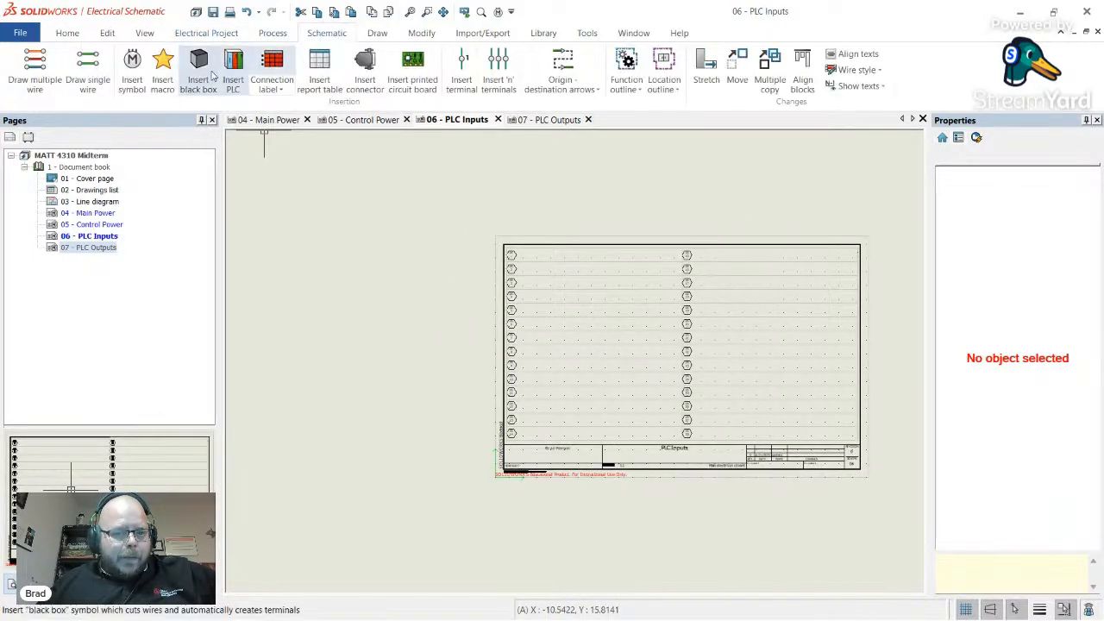
double_click(107, 238)
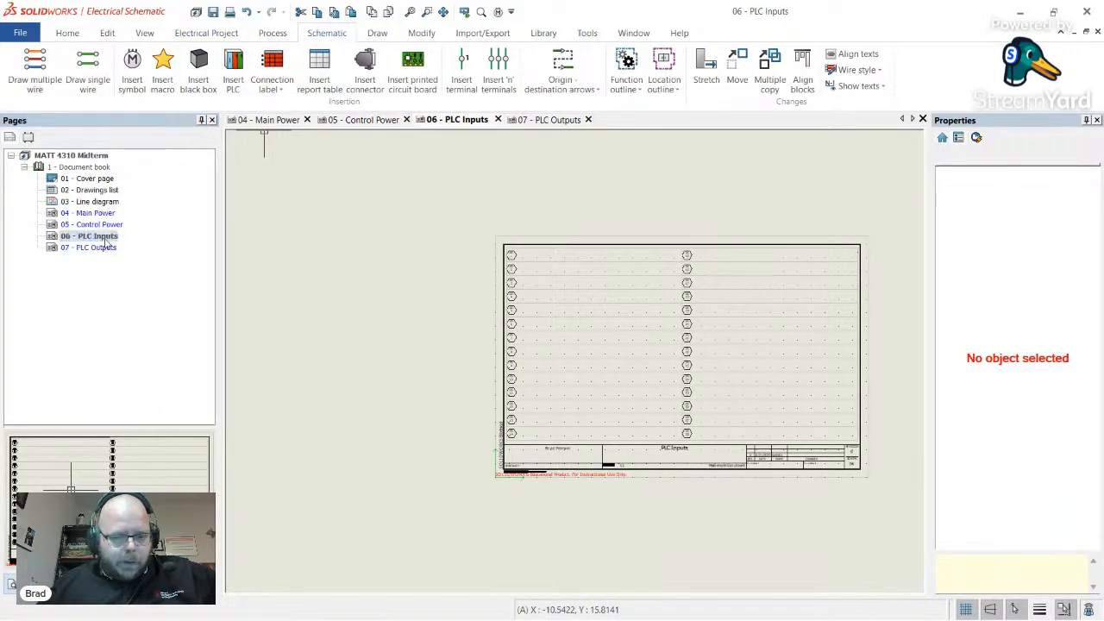
click(587, 120)
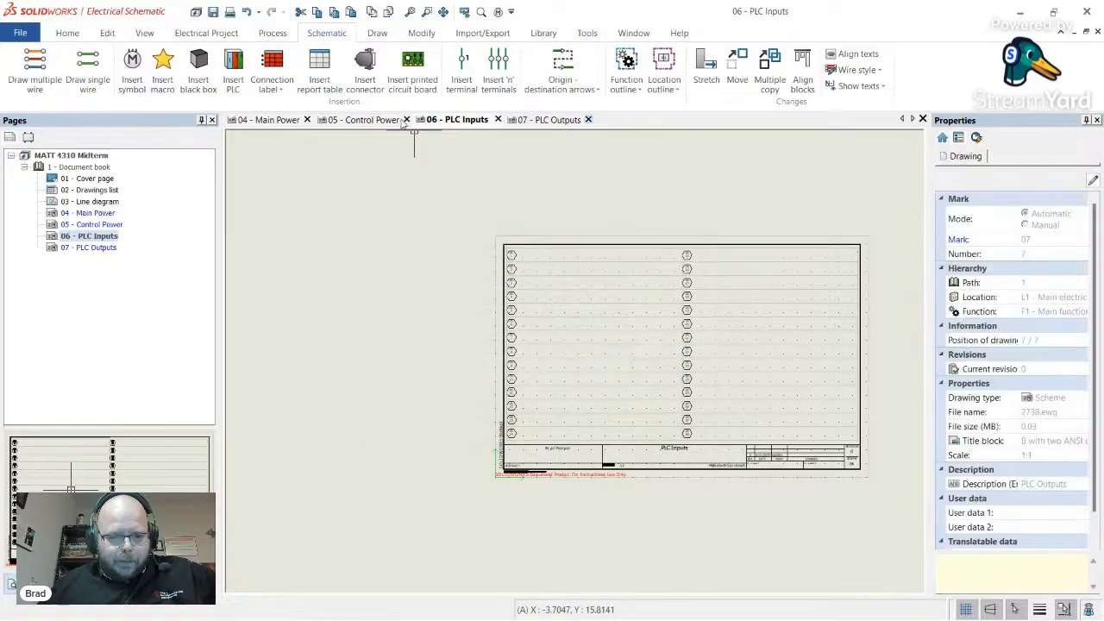
click(308, 120)
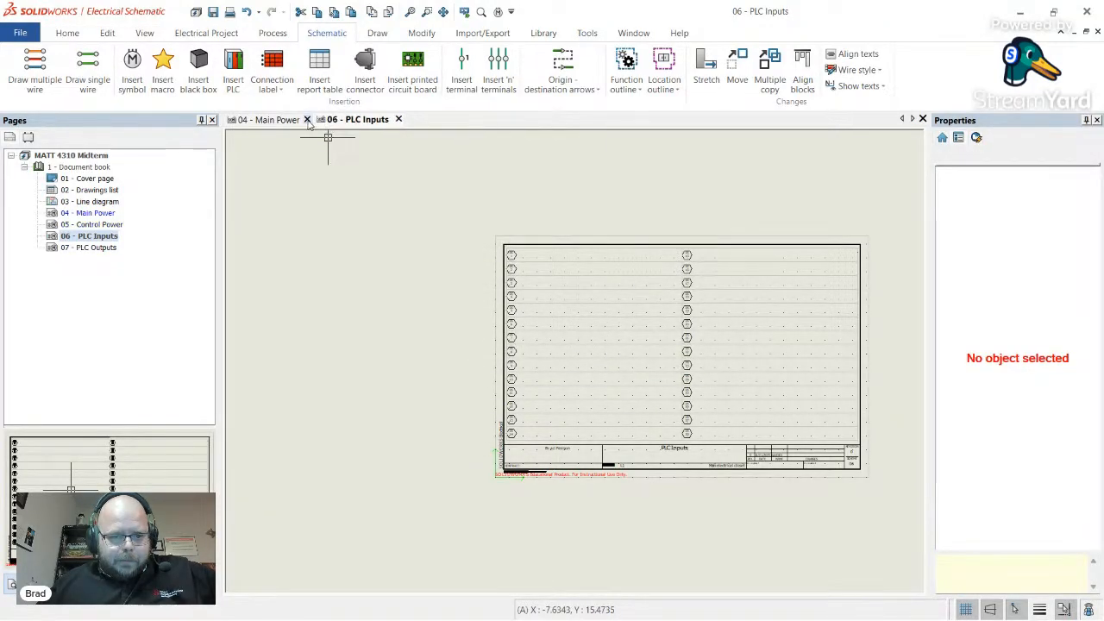
click(308, 120)
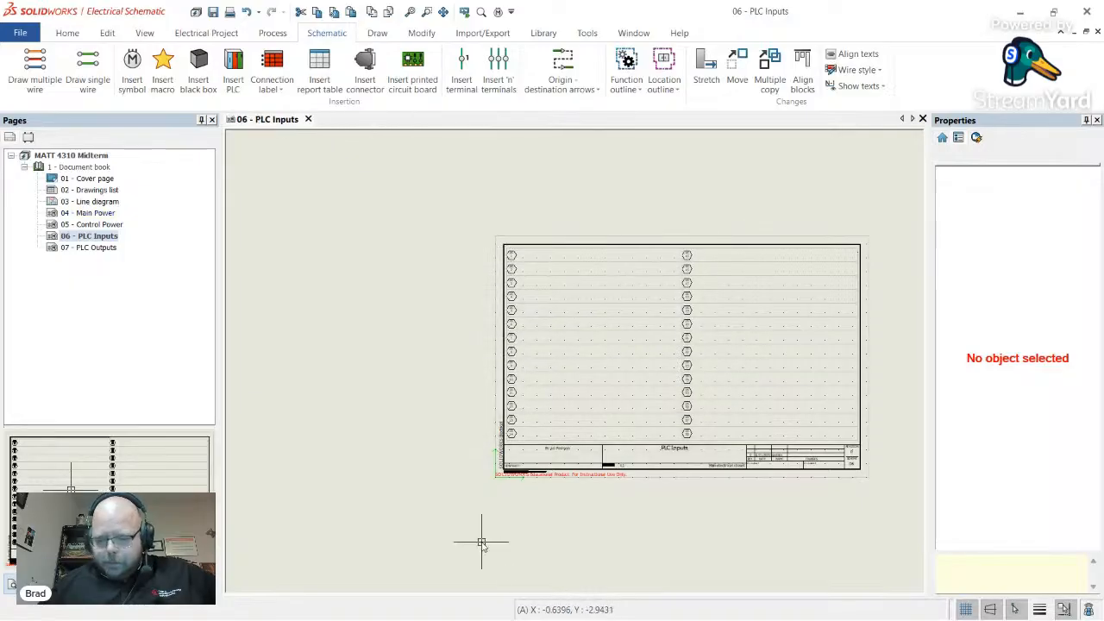
mouse_move(411, 620)
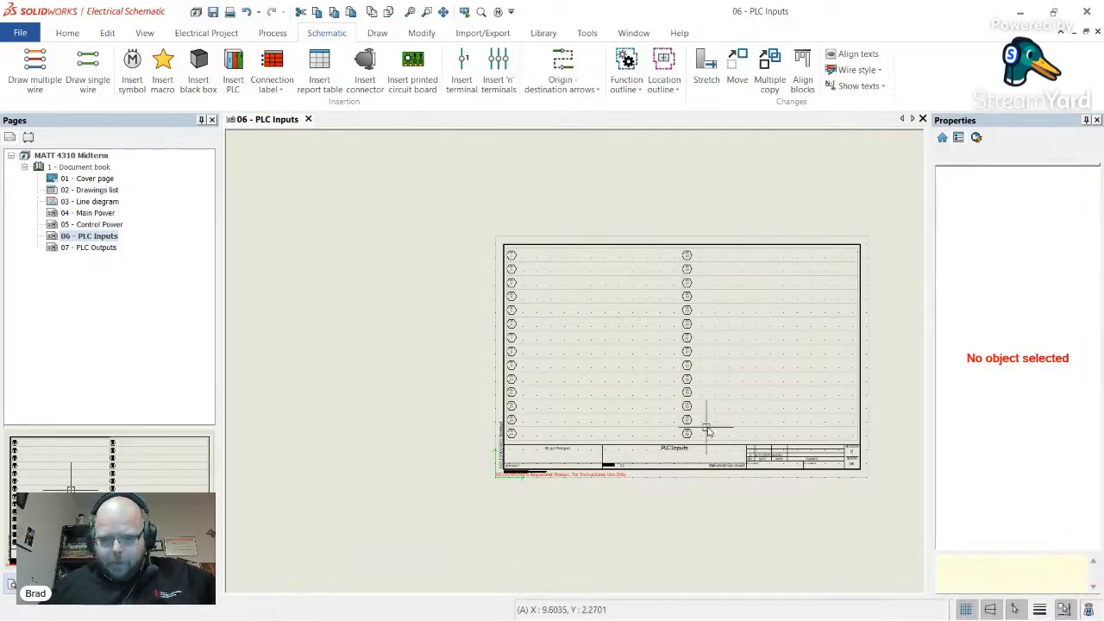
scroll(715, 388, up, 2)
scroll(617, 313, down, 3)
scroll(712, 330, up, 1)
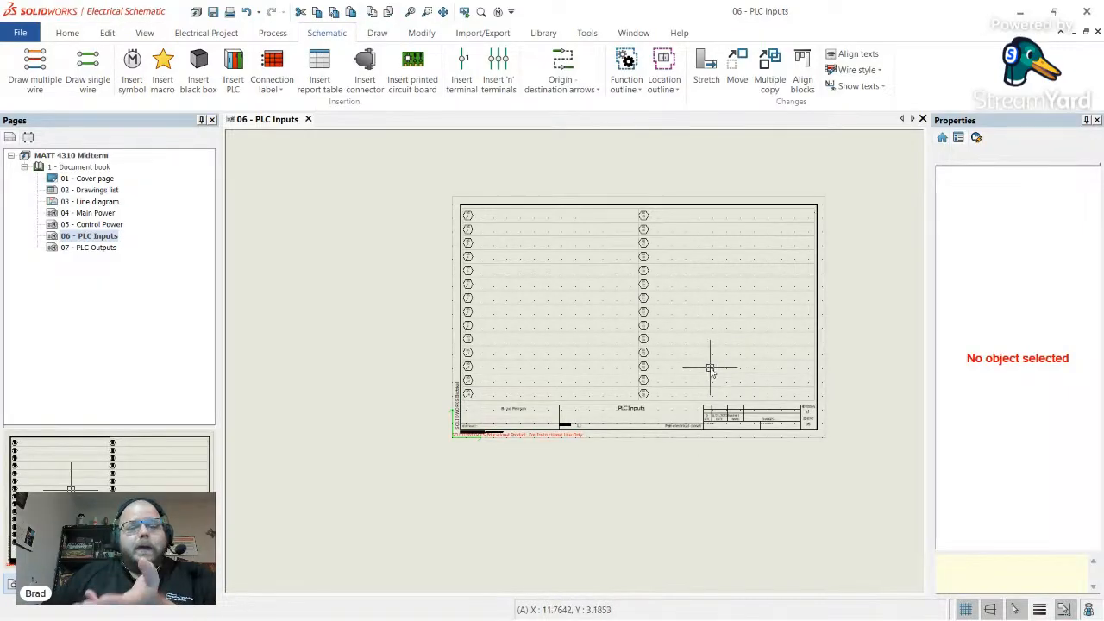
scroll(826, 390, up, 3)
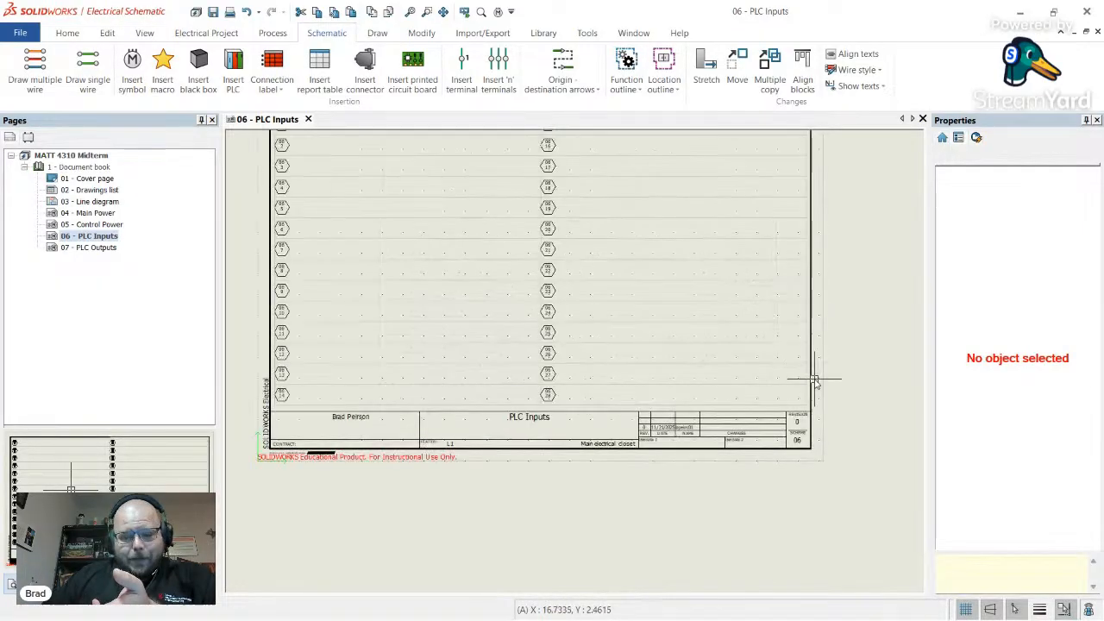
scroll(721, 218, down, 2)
scroll(729, 222, up, 2)
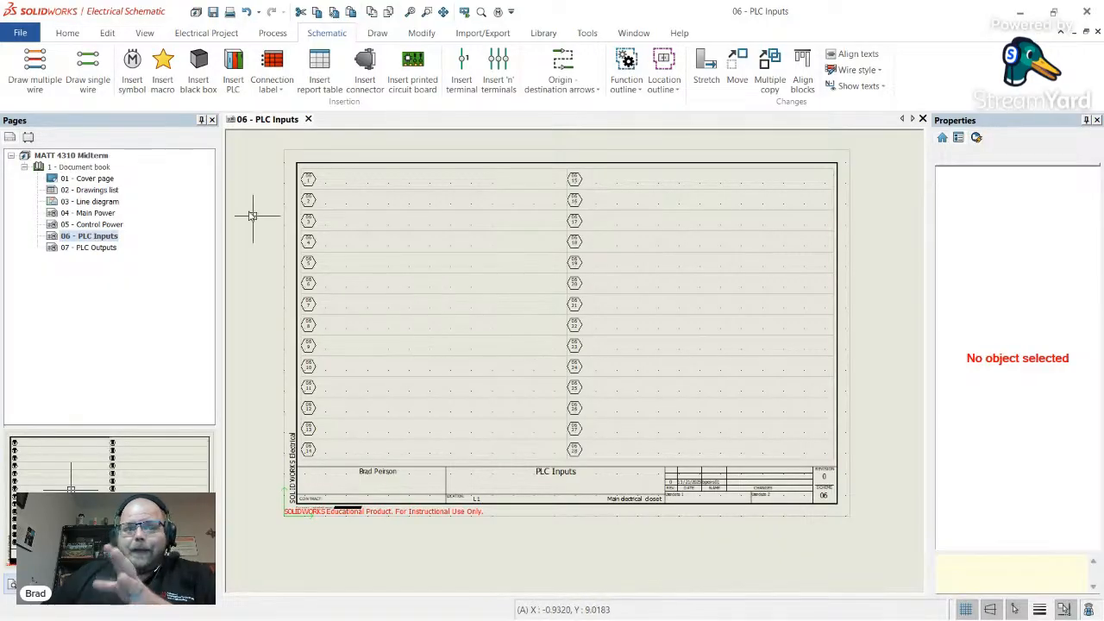
- Start PLC insertion with the existing PLC1's IN1 input card
click(234, 82)
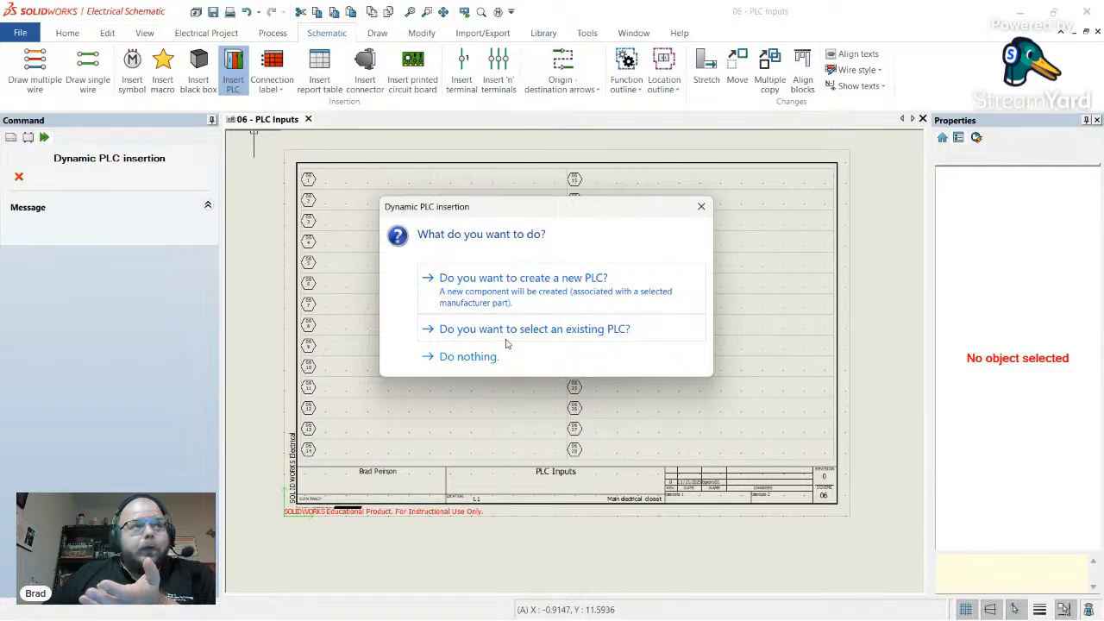
click(576, 331)
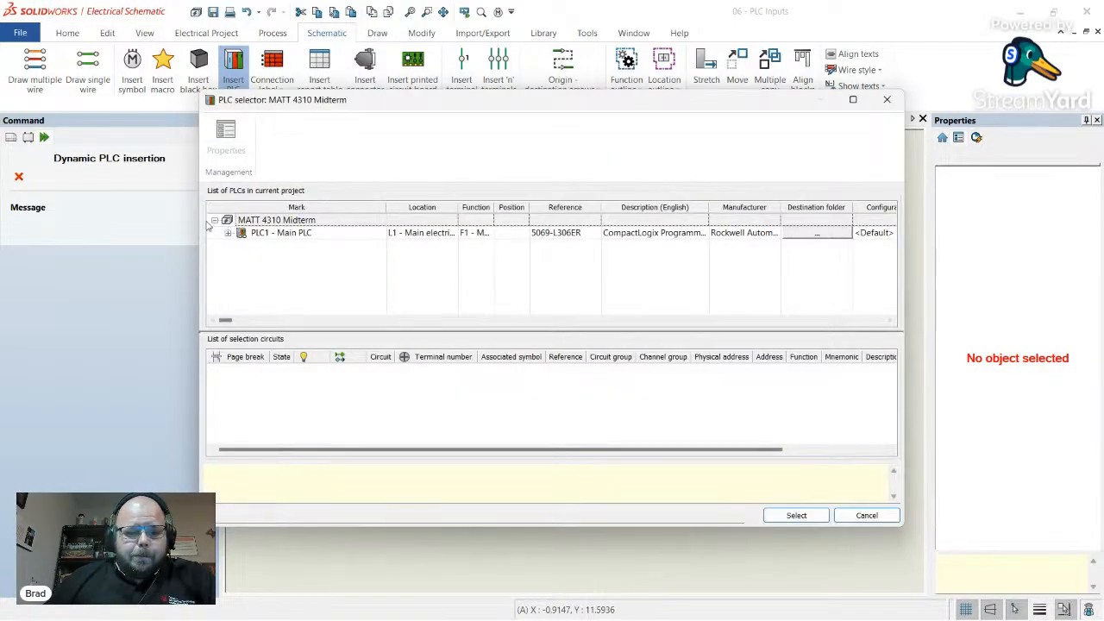
click(227, 233)
click(289, 249)
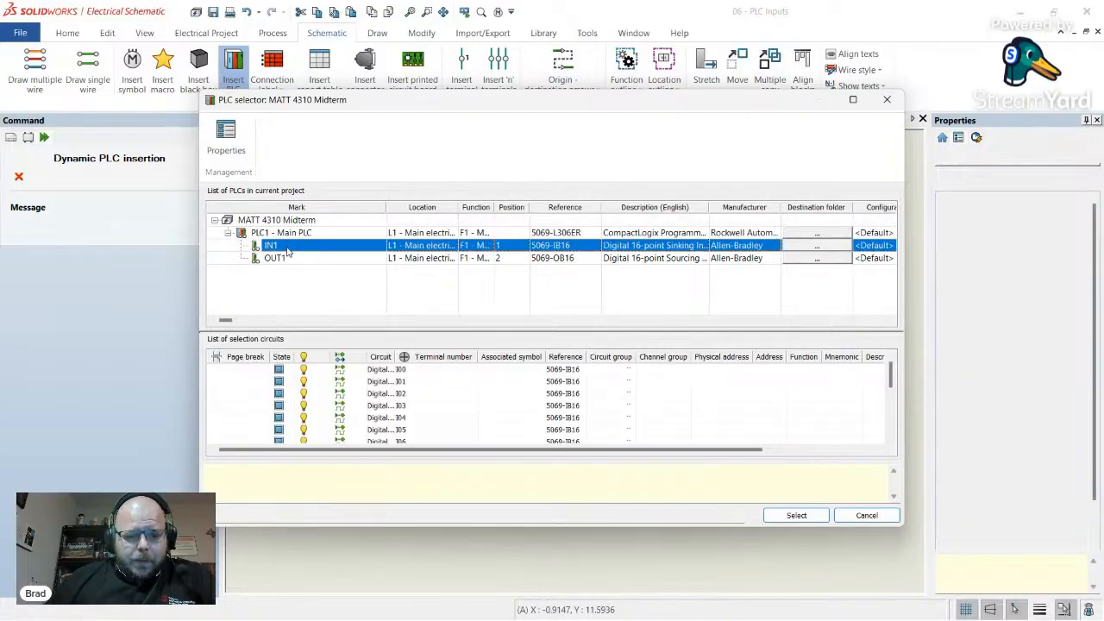
click(796, 515)
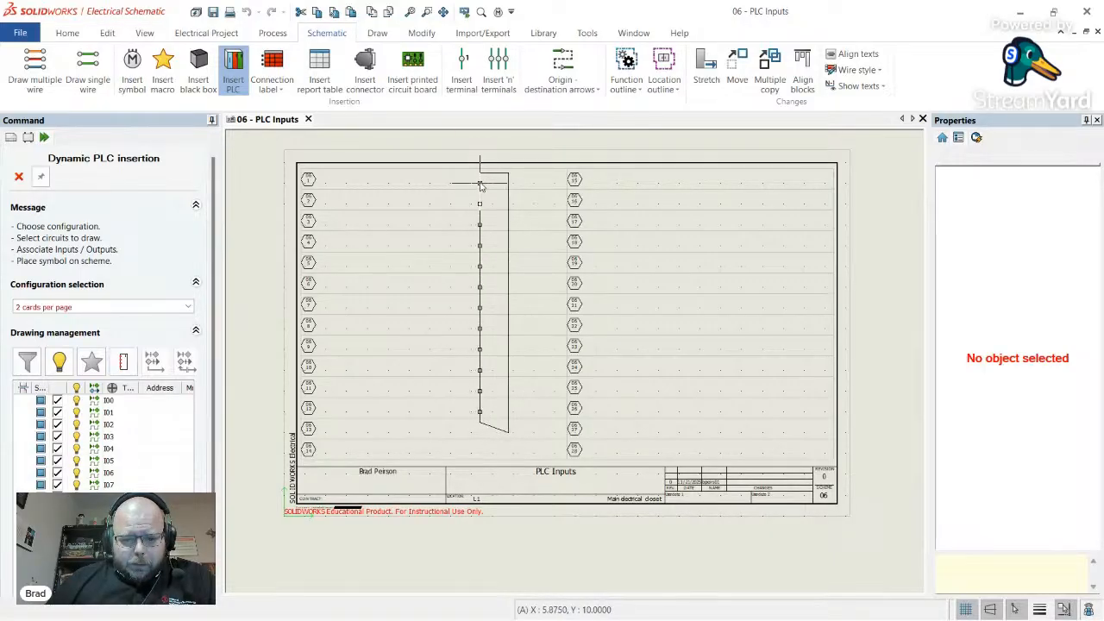
- Place the first IN1 card part in the left column and the second at top right
scroll(481, 184, up, 4)
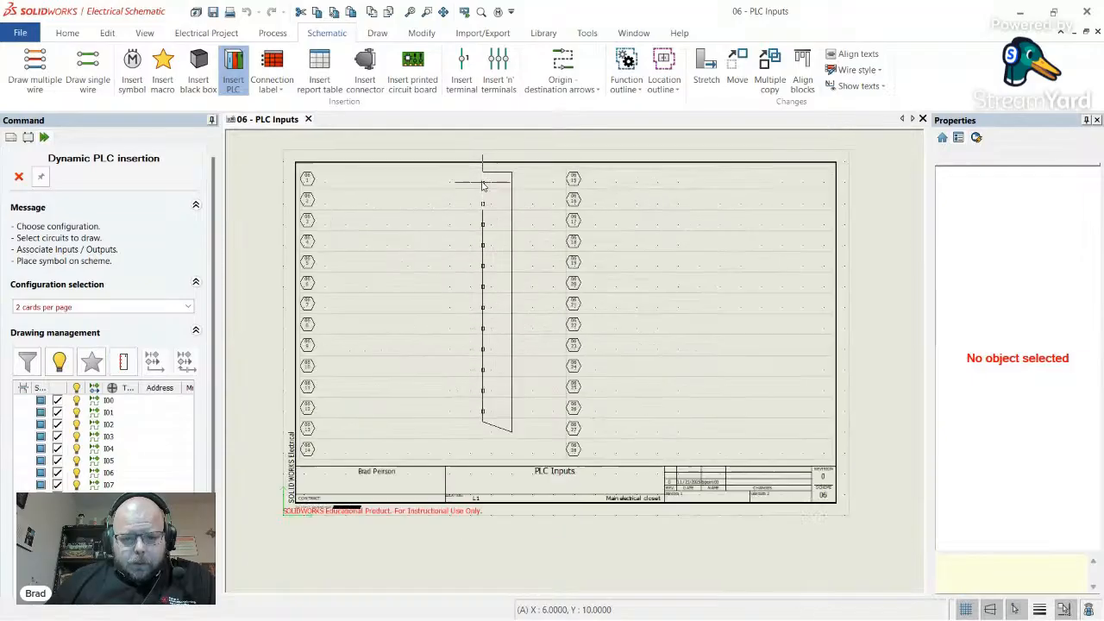
click(483, 175)
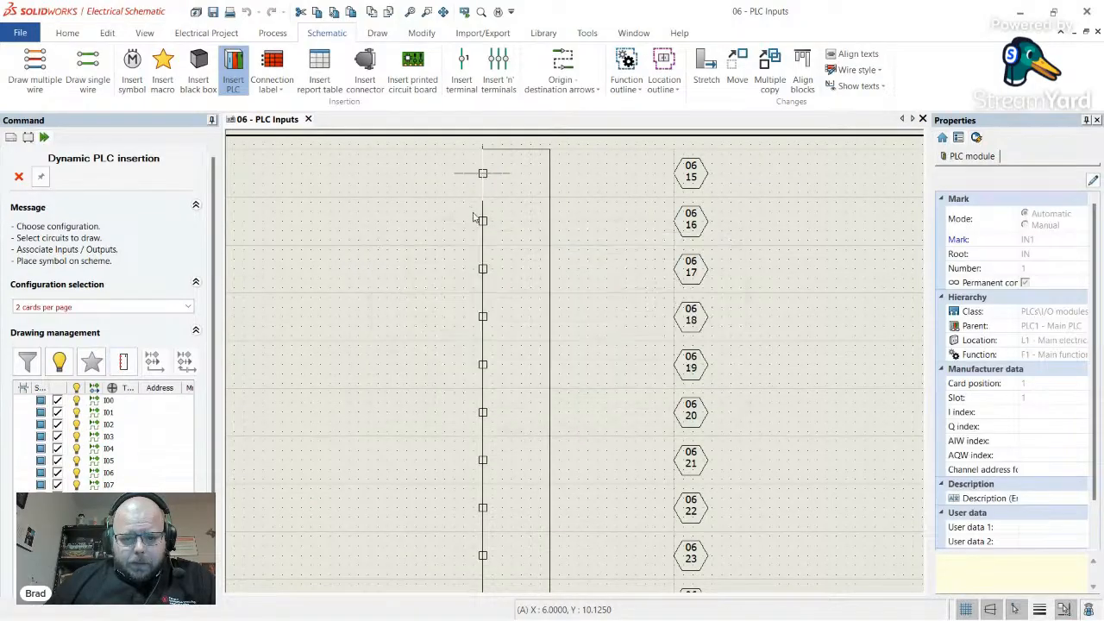
scroll(387, 256, down, 3)
scroll(388, 255, down, 1)
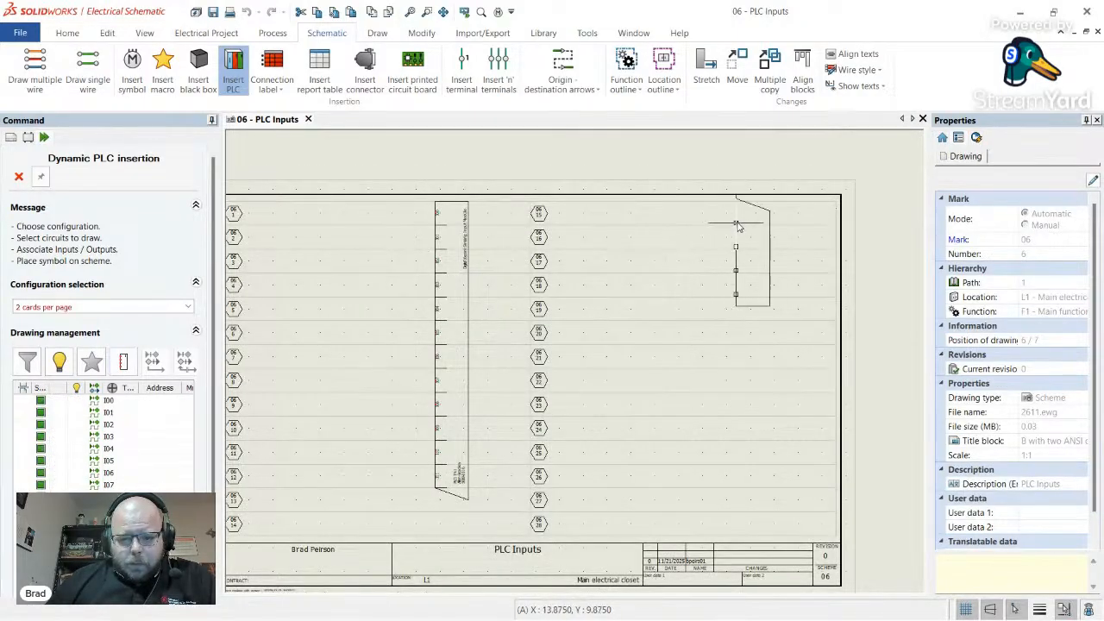
click(732, 238)
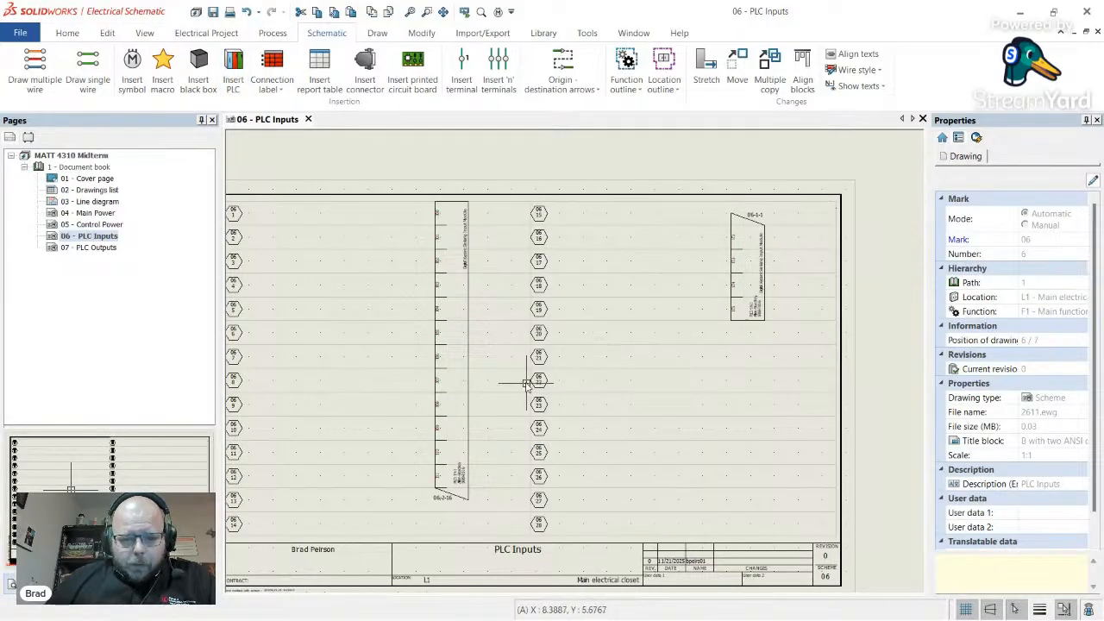
scroll(409, 360, down, 1)
scroll(528, 247, up, 4)
scroll(527, 247, down, 3)
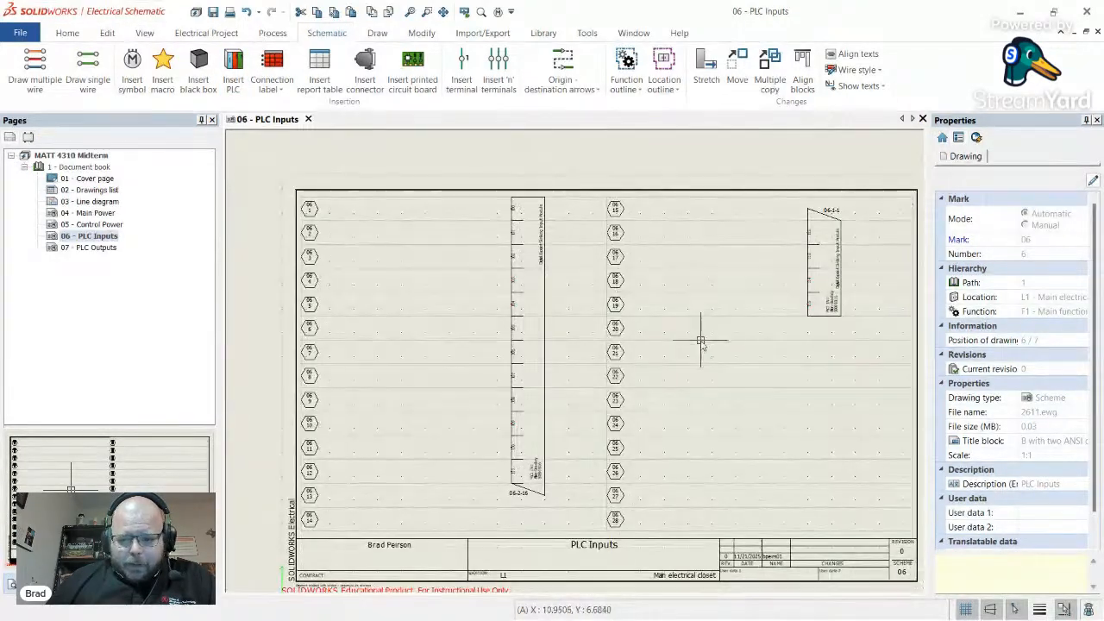
scroll(700, 340, up, 3)
scroll(564, 367, down, 3)
scroll(405, 378, up, 2)
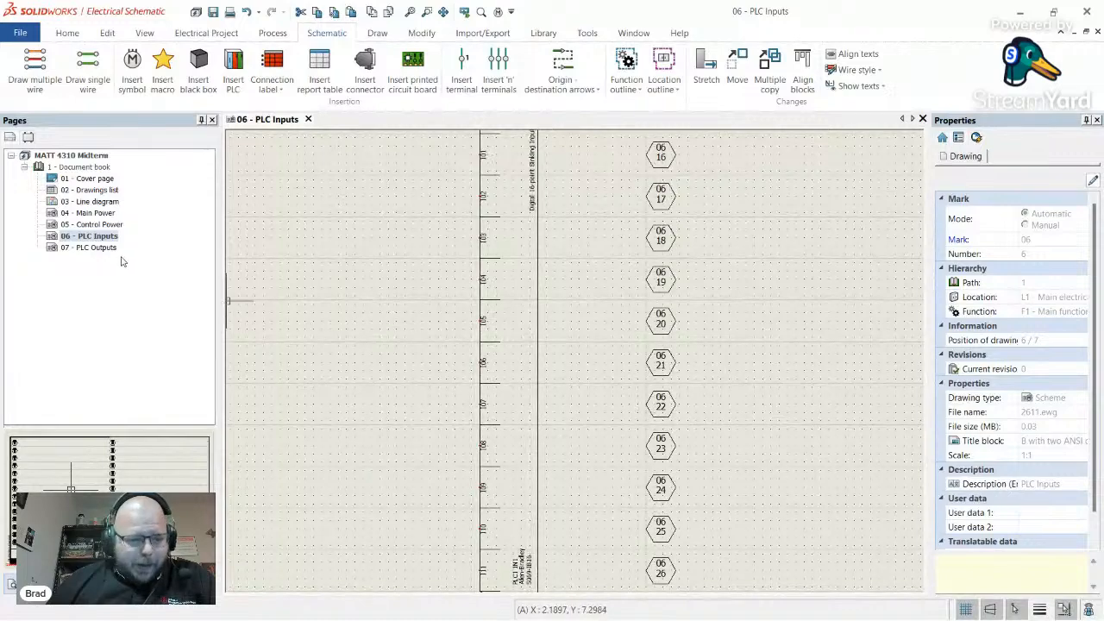
double_click(93, 224)
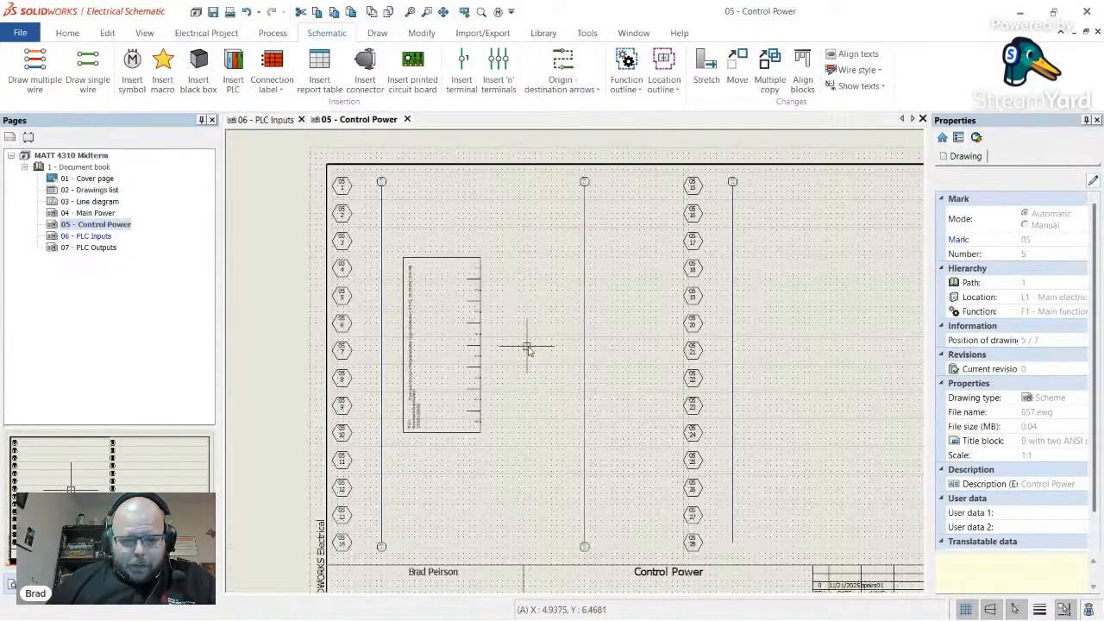
right_click(483, 371)
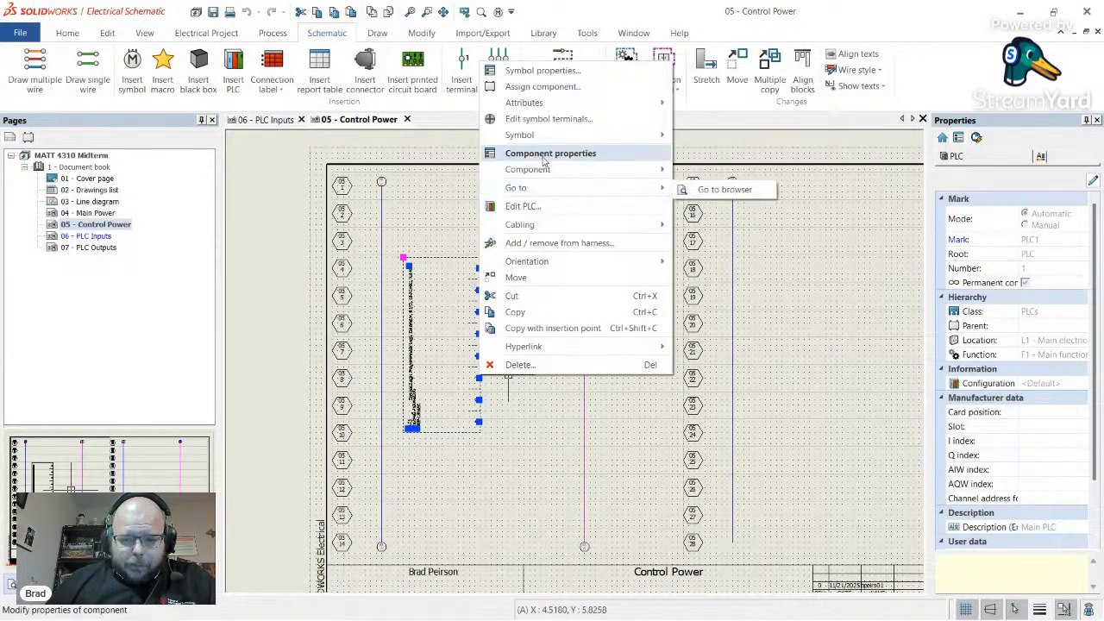
mouse_move(545, 140)
click(716, 138)
click(538, 316)
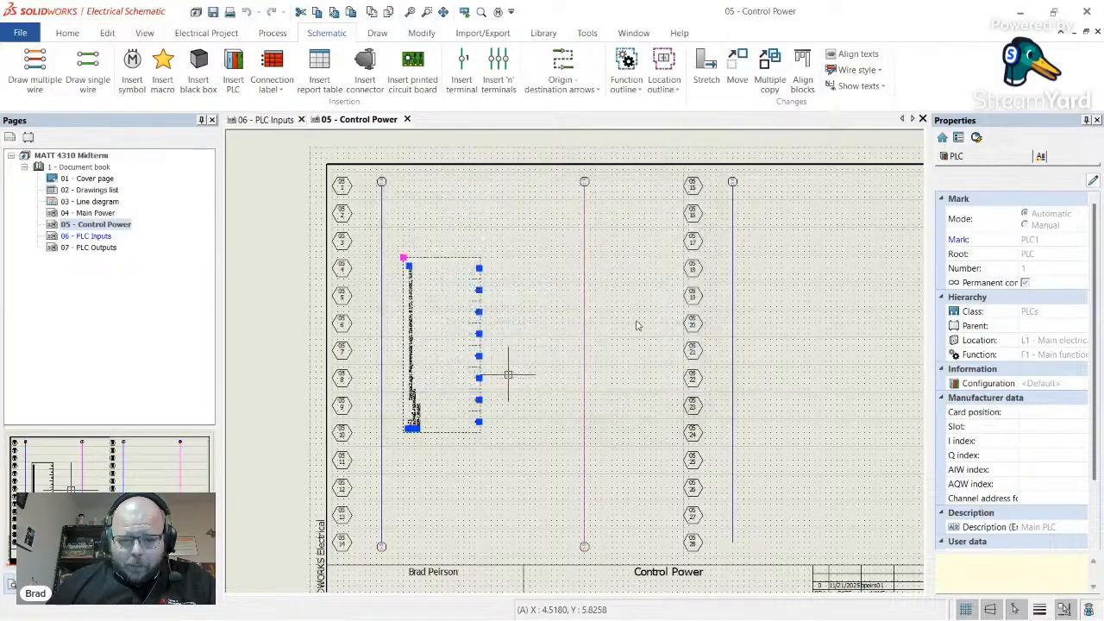
click(500, 373)
scroll(455, 358, up, 2)
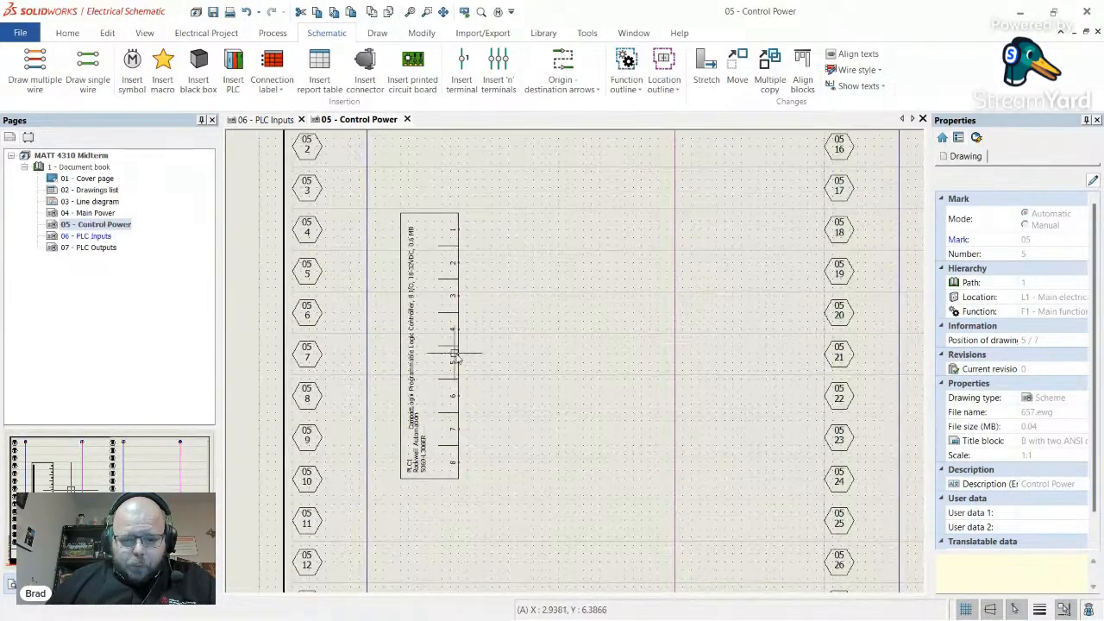
click(461, 358)
drag(461, 358, 535, 358)
click(585, 373)
scroll(585, 373, down, 3)
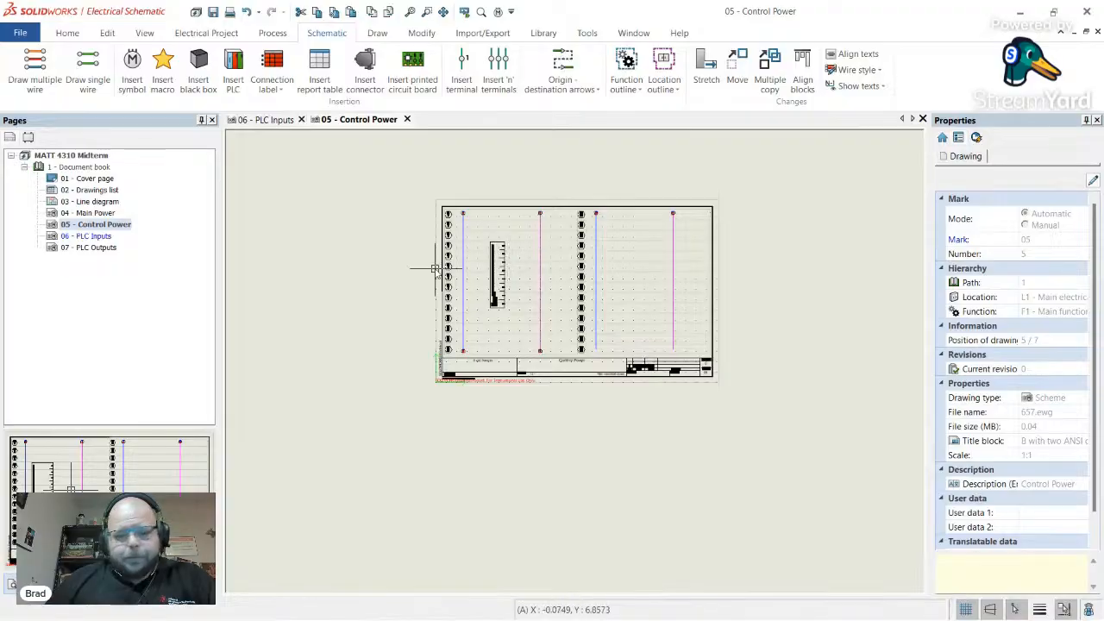
scroll(569, 246, up, 1)
scroll(569, 246, up, 2)
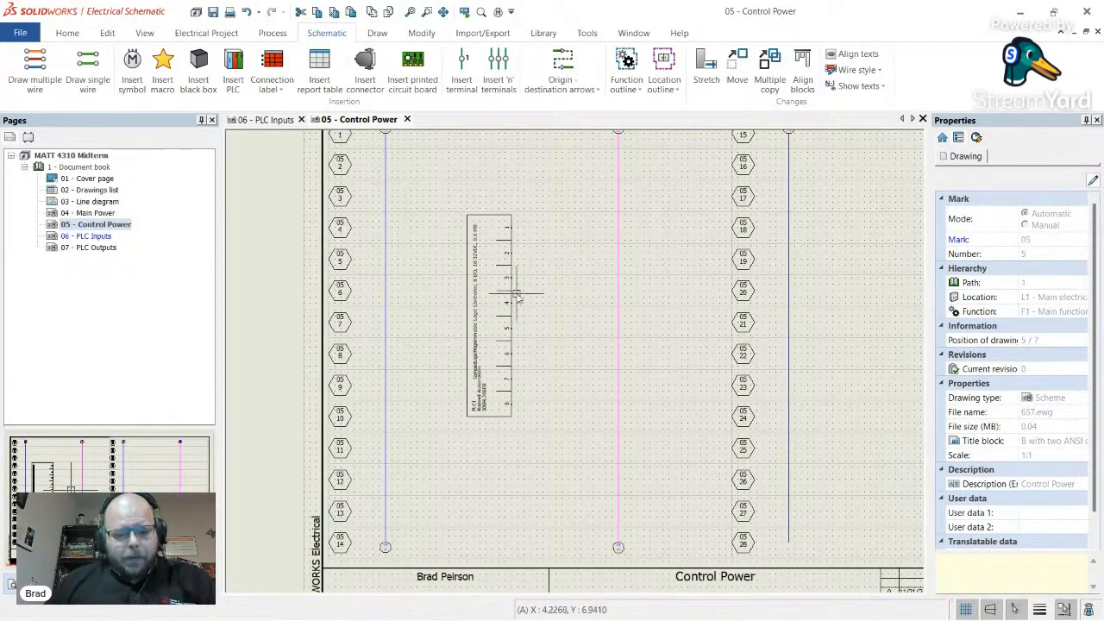
key(alt+Tab)
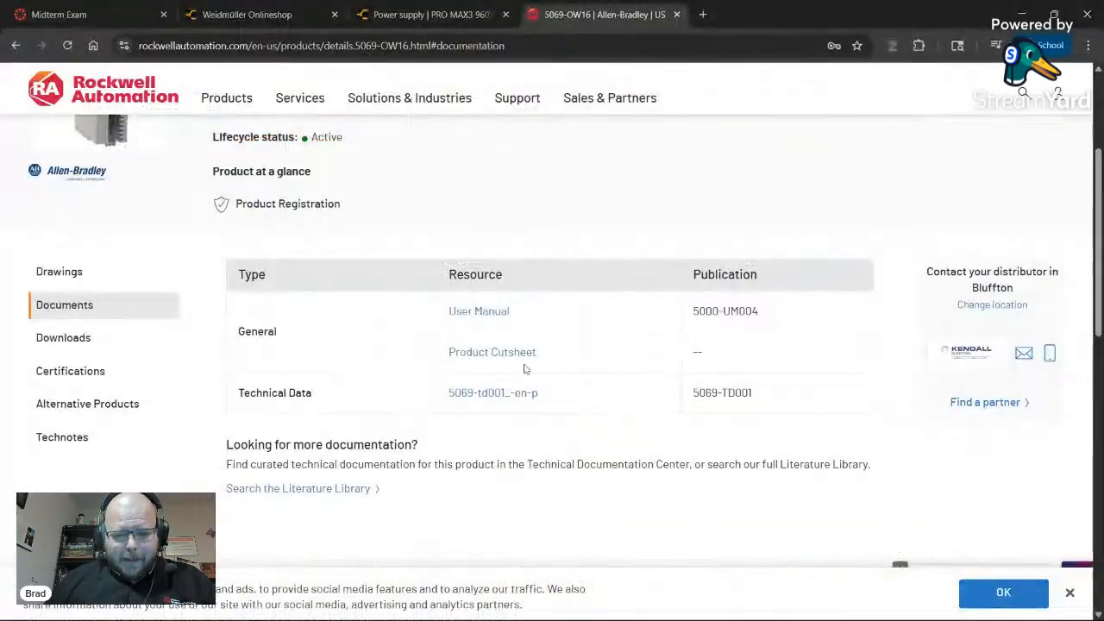
scroll(371, 228, up, 3)
scroll(349, 253, down, 5)
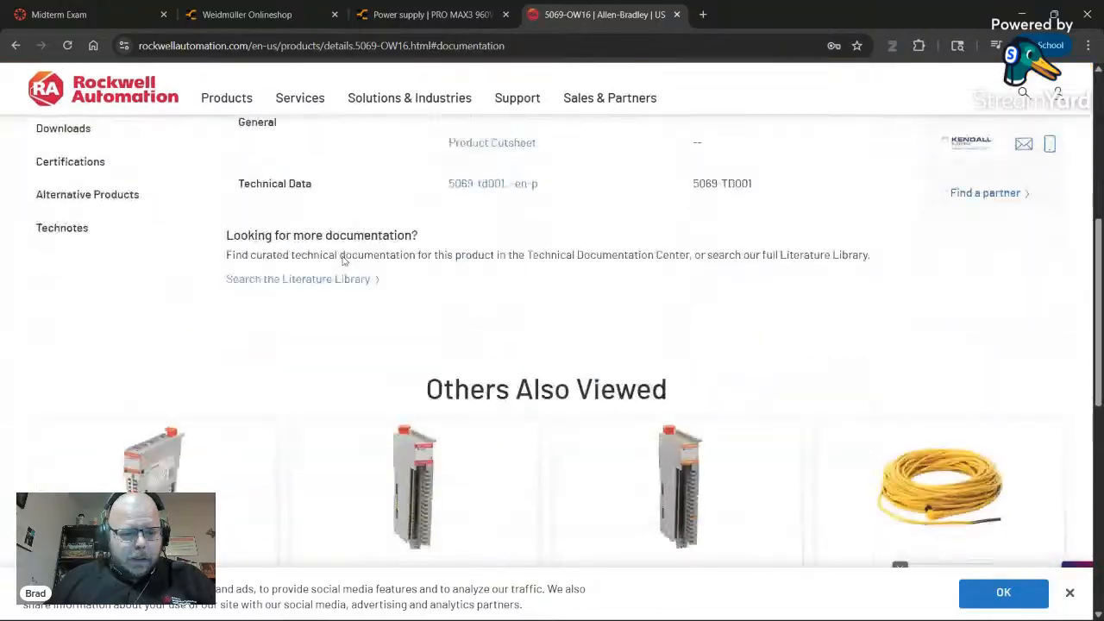
scroll(340, 259, up, 5)
key(alt+Tab)
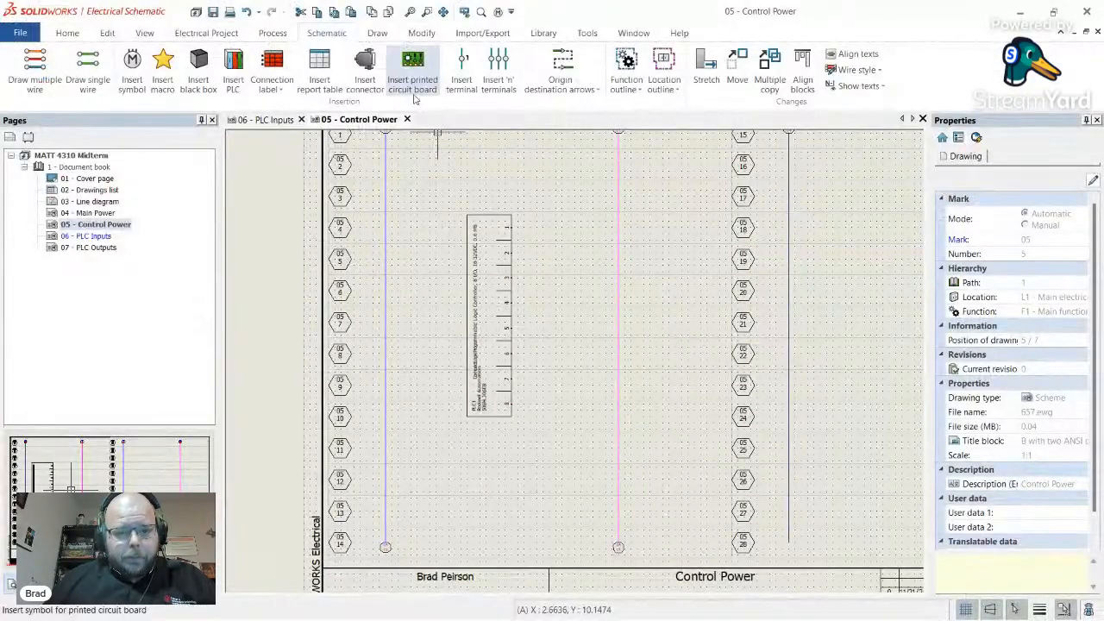
- Browse the ribbon's command tabs, ending on the Electrical Project commands
click(483, 34)
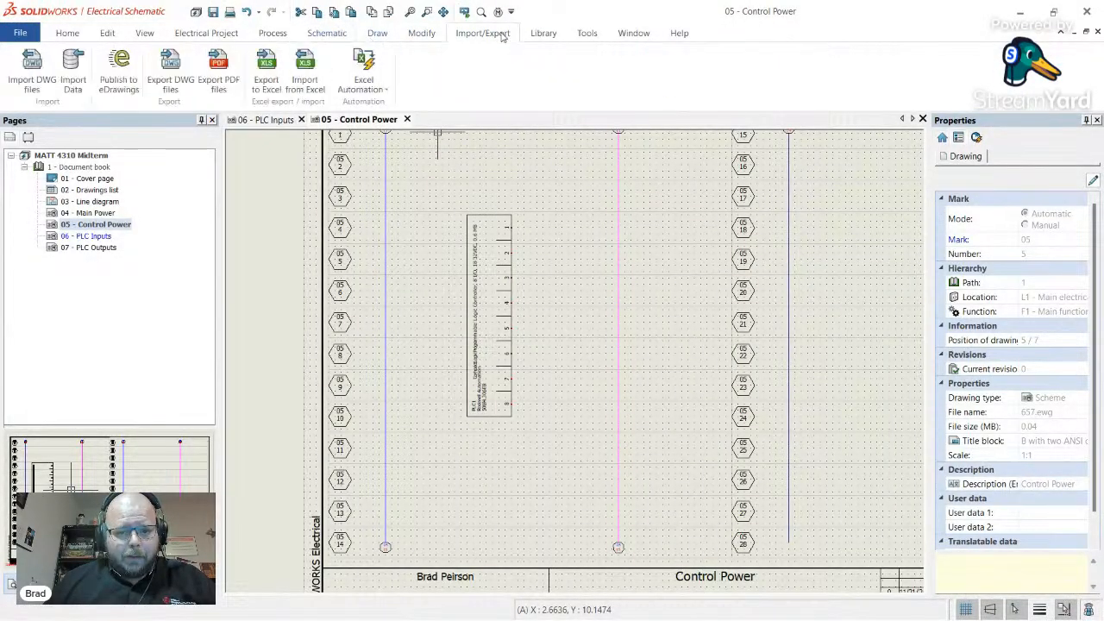
click(422, 35)
click(381, 37)
click(331, 34)
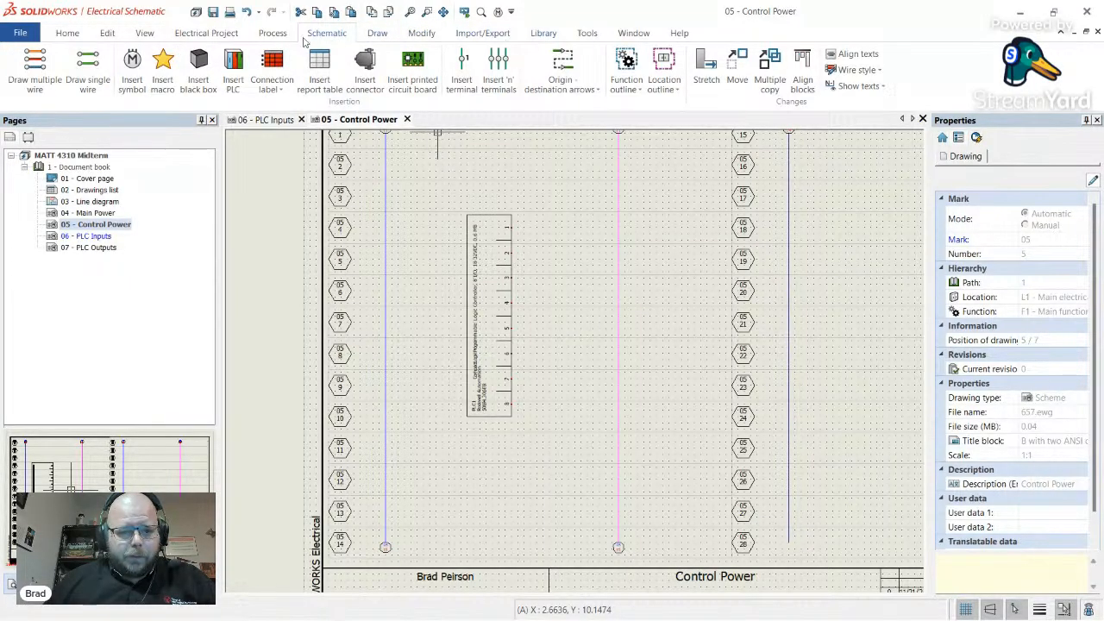
click(278, 38)
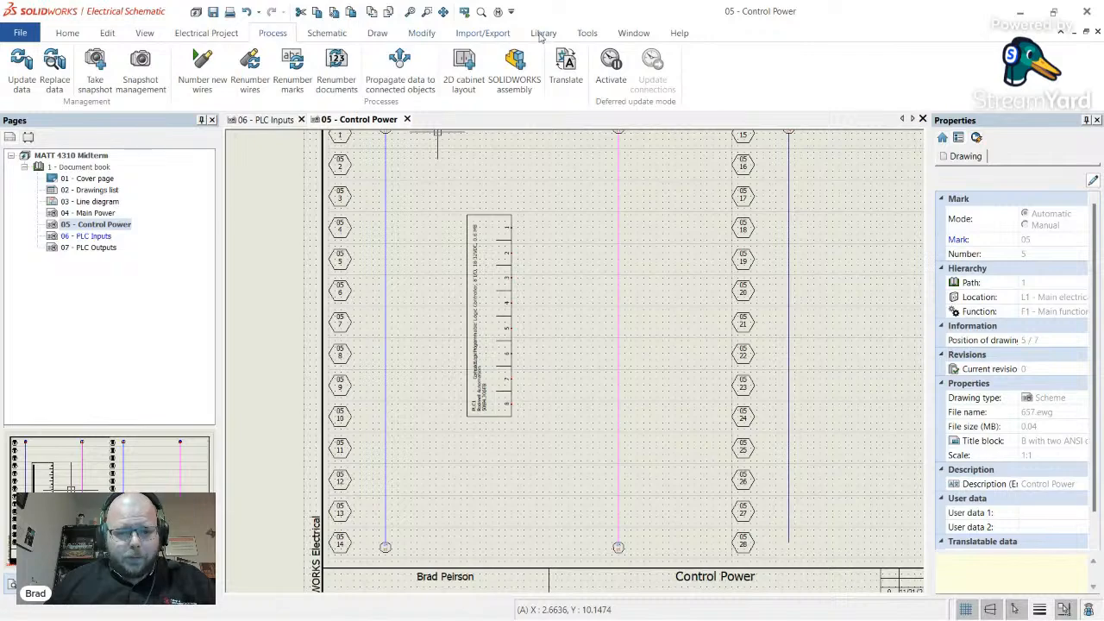
click(207, 35)
- Open PLC1's properties on Manufacturer part and circuits and search the catalogue for Rockwell Automation parts
click(644, 64)
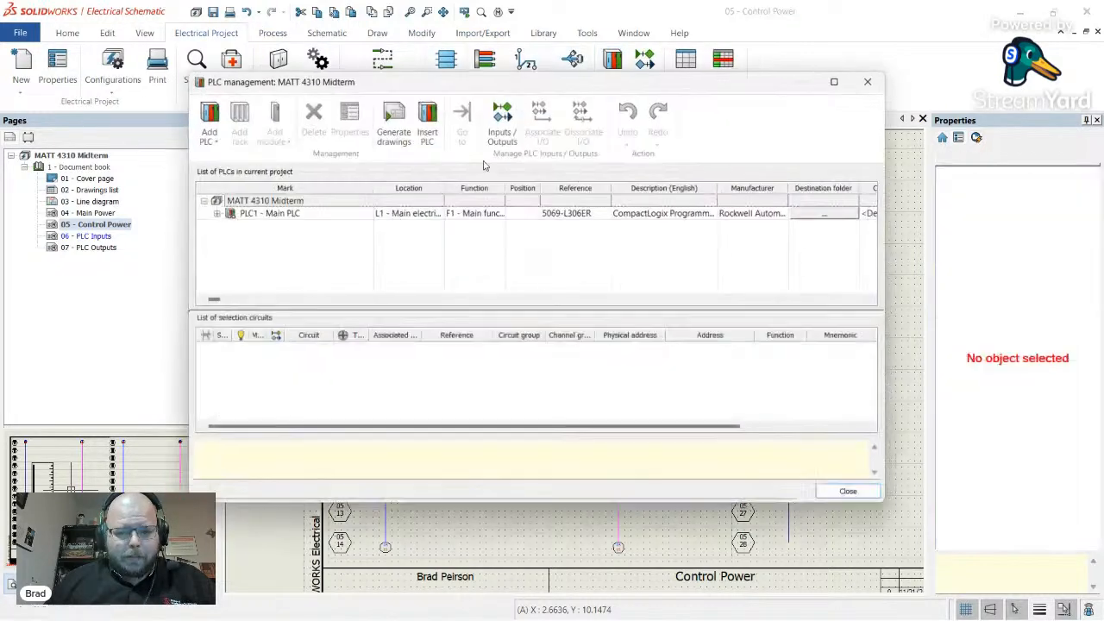
click(282, 214)
click(210, 140)
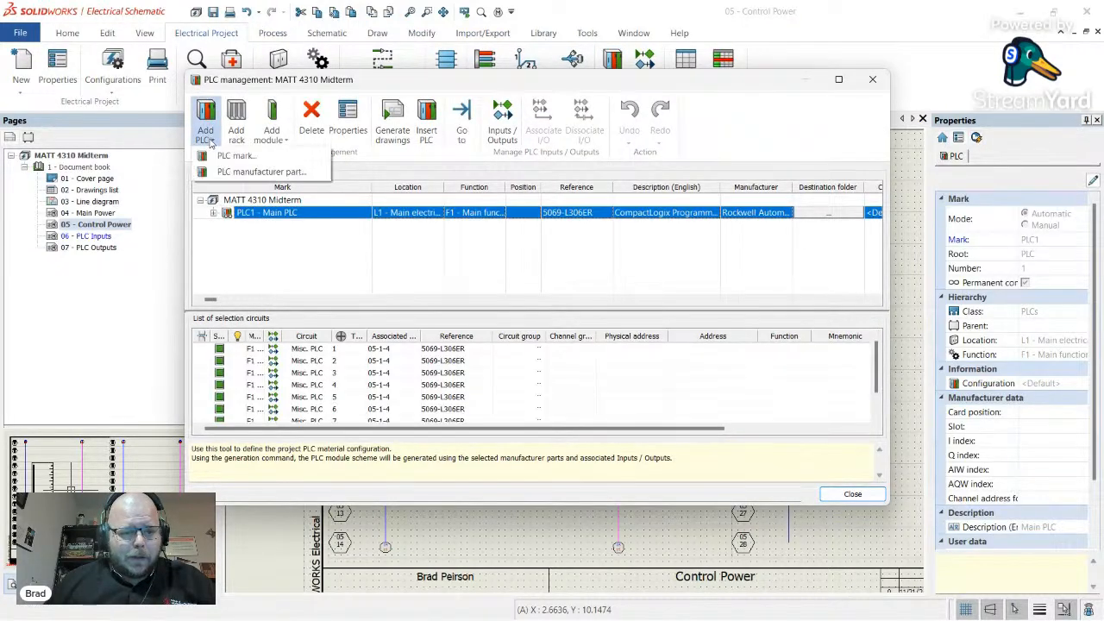
click(285, 222)
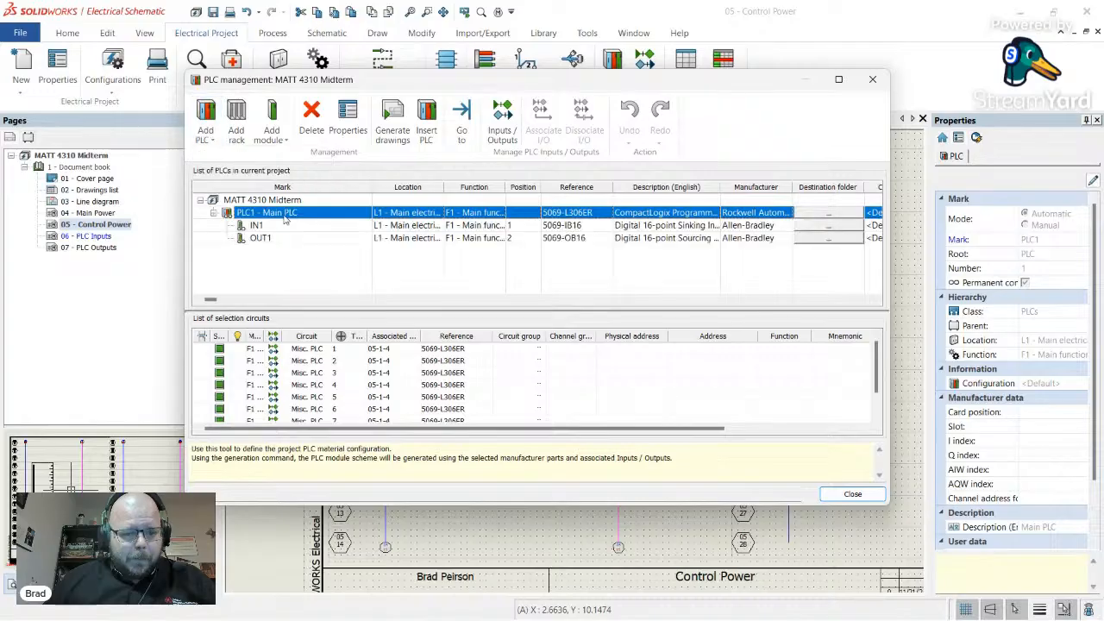
click(347, 120)
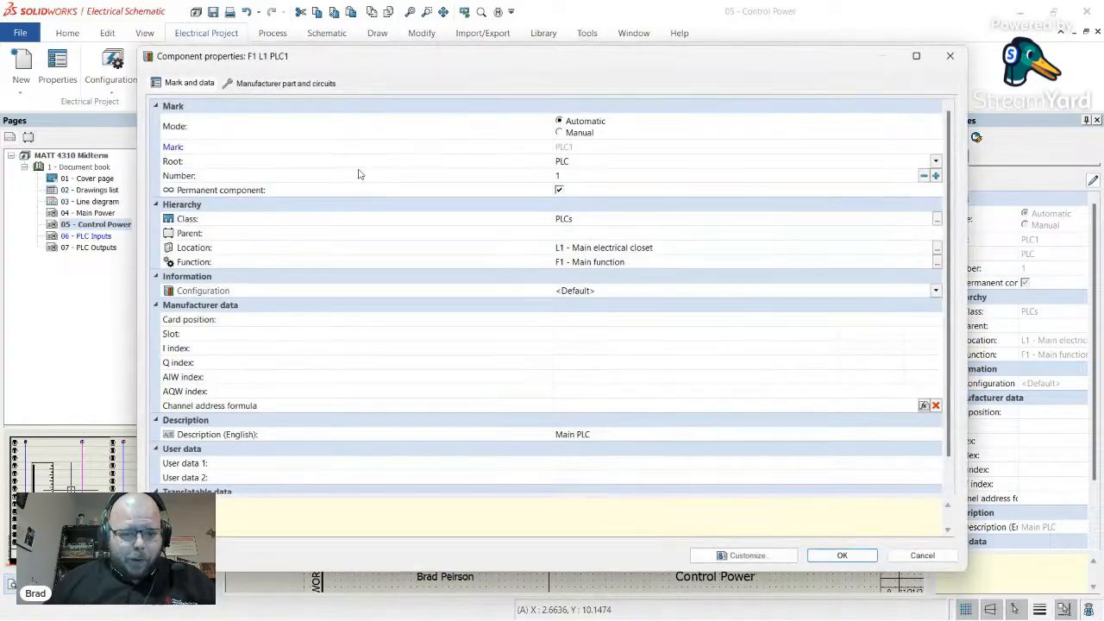
click(294, 82)
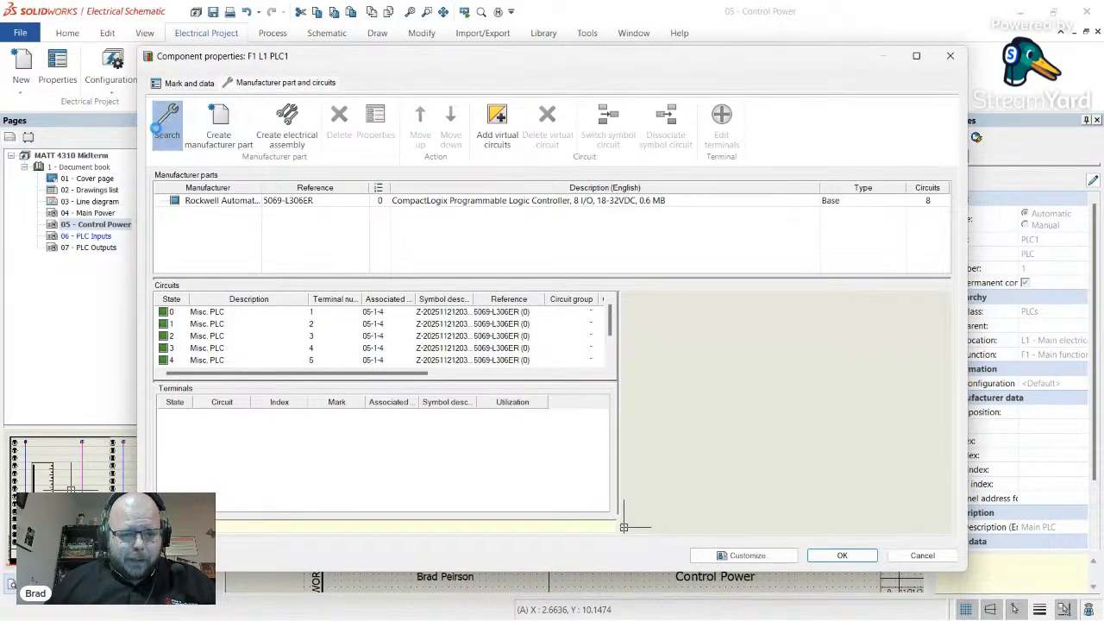
click(167, 121)
scroll(461, 204, down, 1)
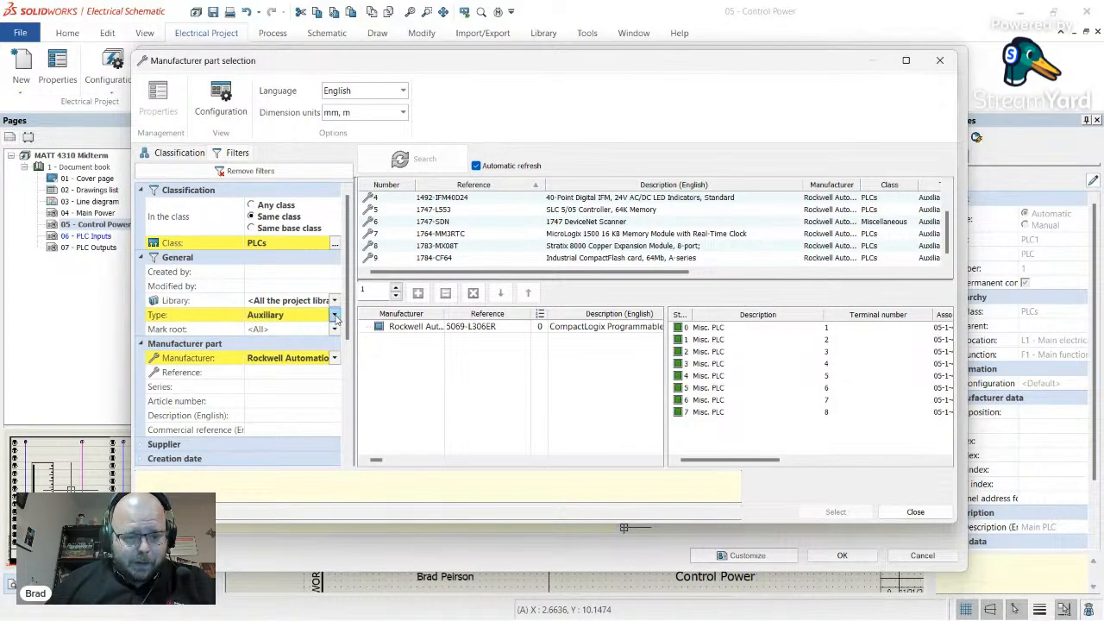
- Set the part Type filter to <All> and browse the Rockwell Automation parts list
click(337, 315)
click(267, 331)
click(335, 358)
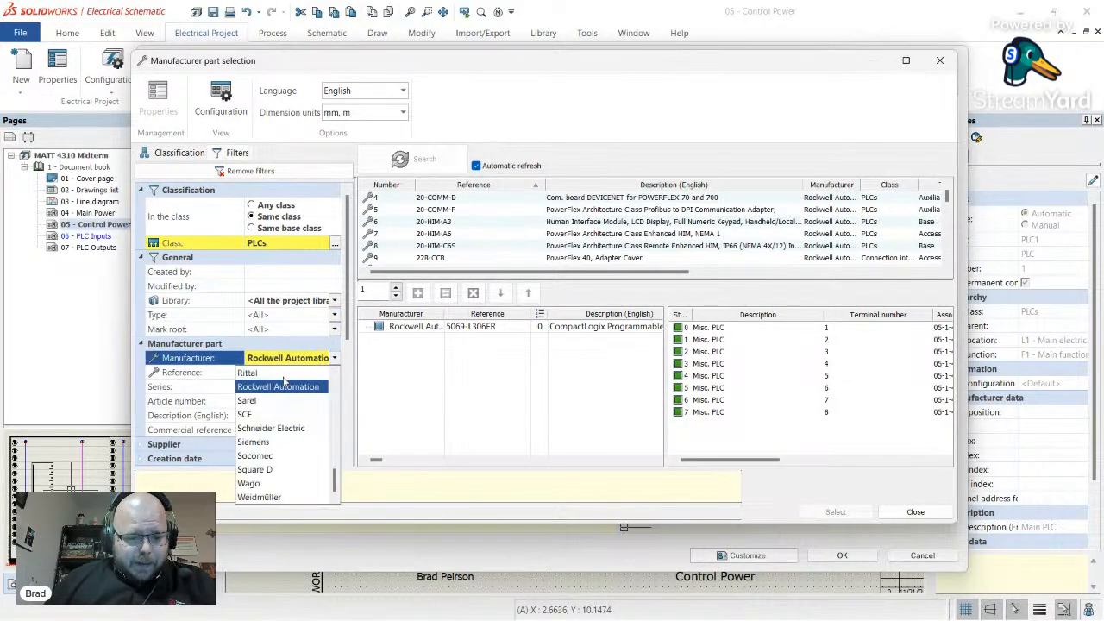
scroll(516, 220, down, 20)
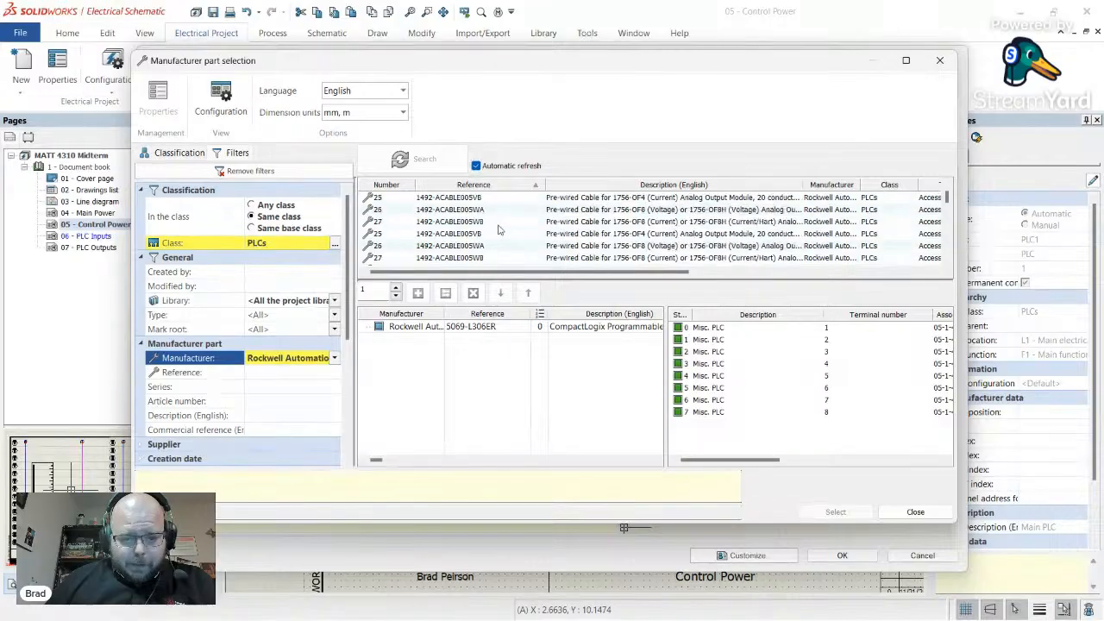
scroll(521, 227, down, 20)
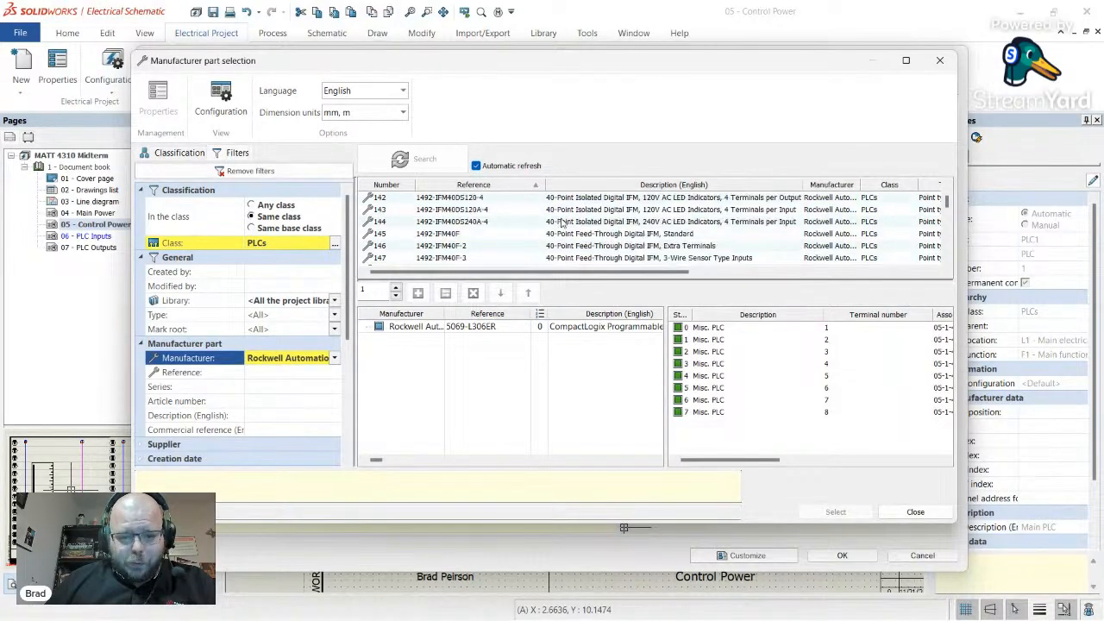
drag(949, 202, 956, 270)
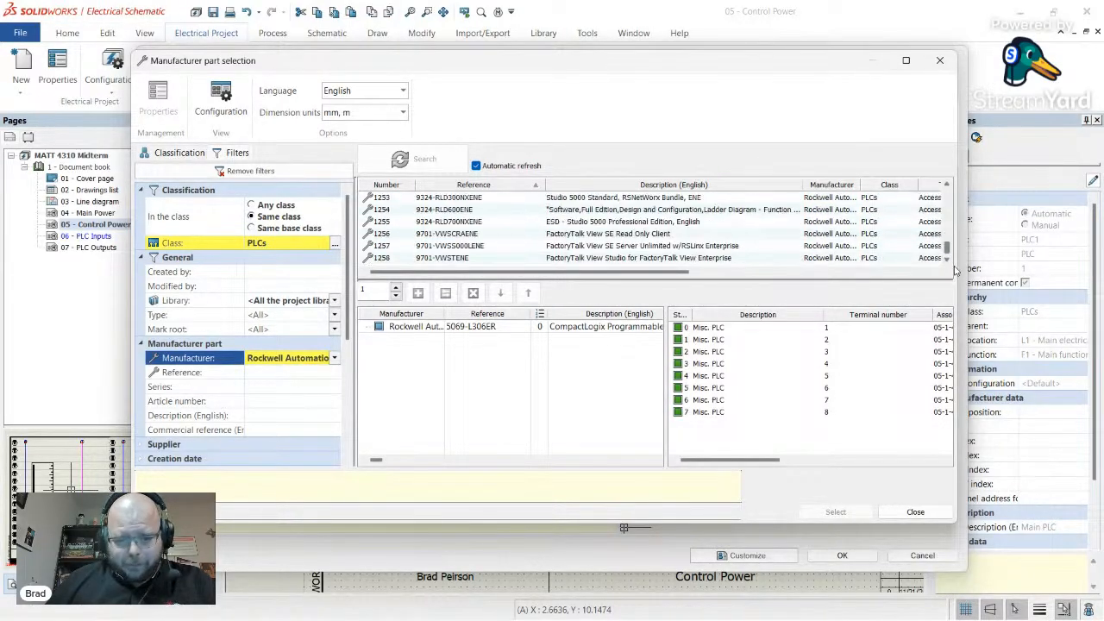
scroll(438, 212, up, 3)
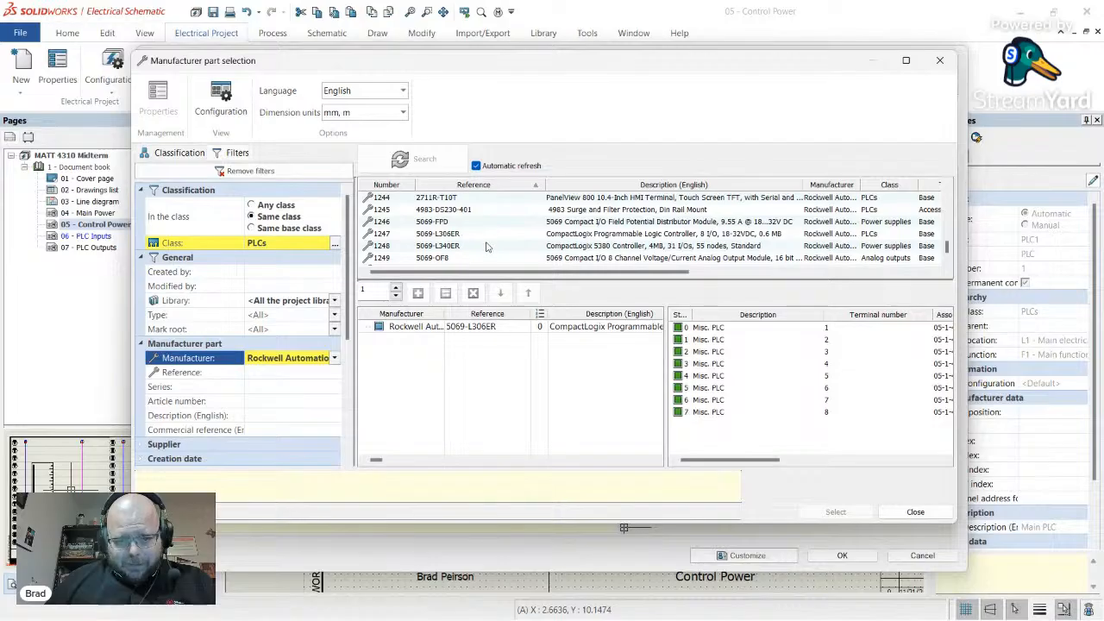
scroll(489, 242, down, 1)
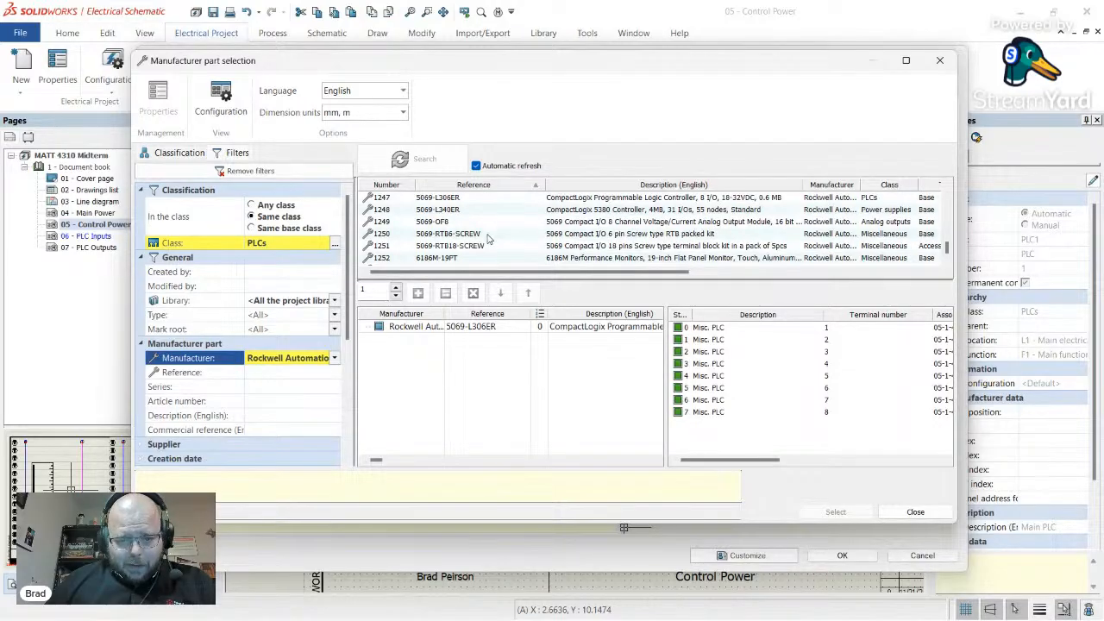
- Choose the 5069-RTB6-SCREW terminal block kit as PLC1's accessory, after comparing it with 5069-RTB18-SCREW
click(489, 235)
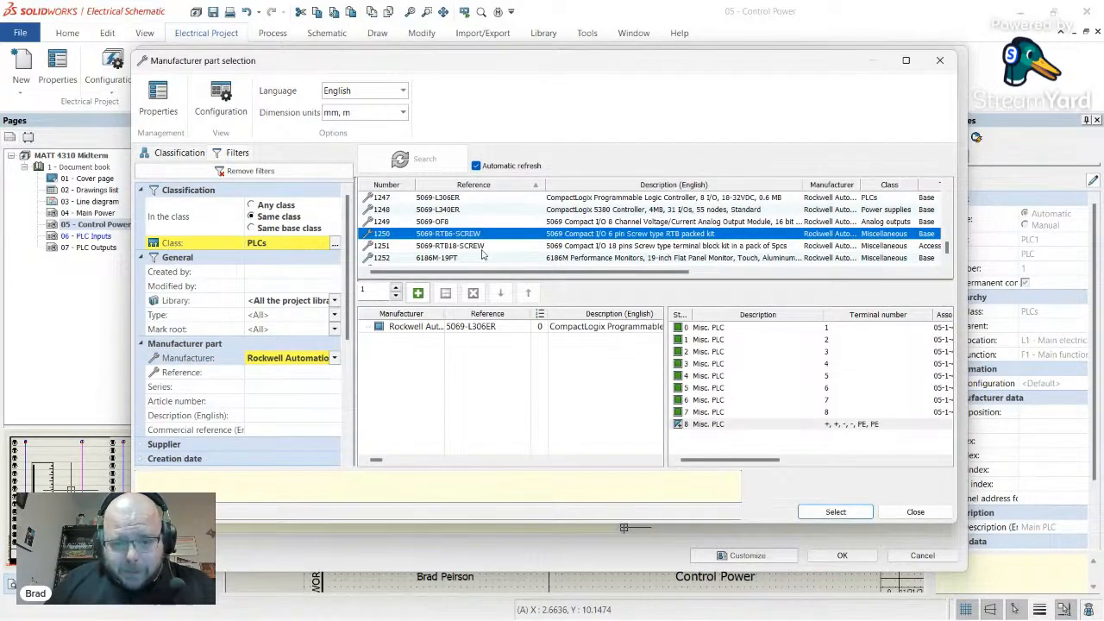
click(484, 247)
click(475, 235)
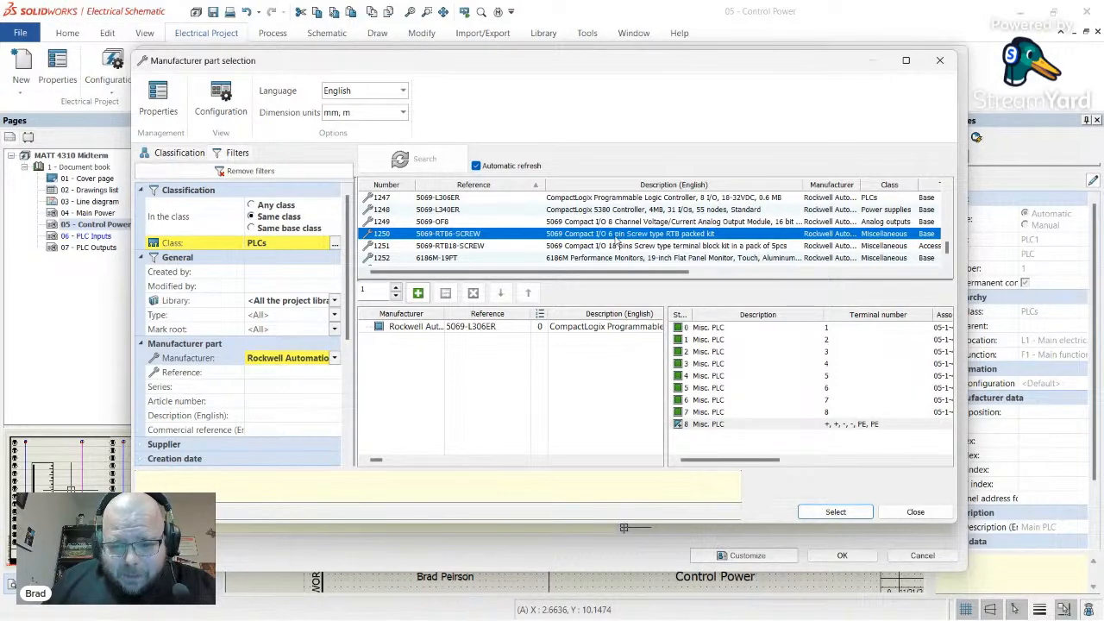
click(492, 247)
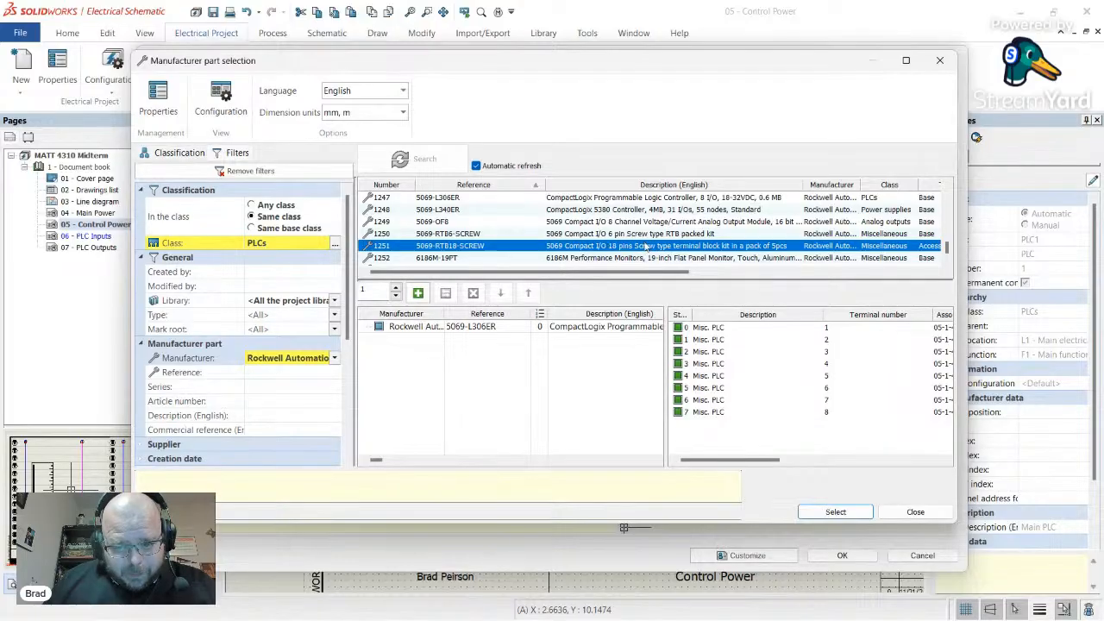
click(640, 238)
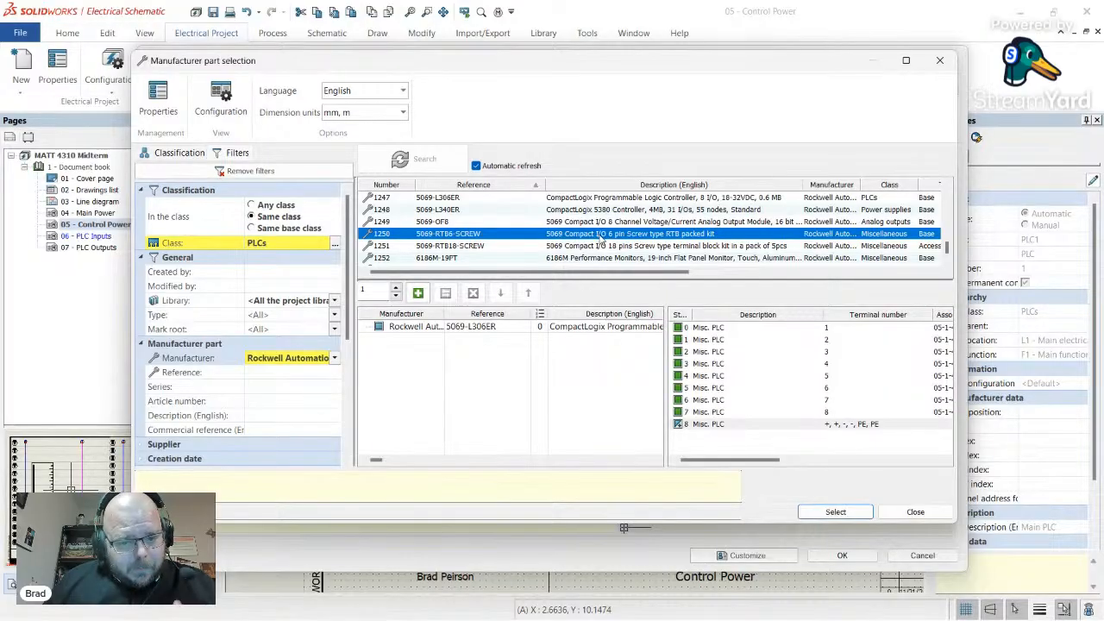
scroll(487, 225, up, 2)
scroll(486, 228, down, 2)
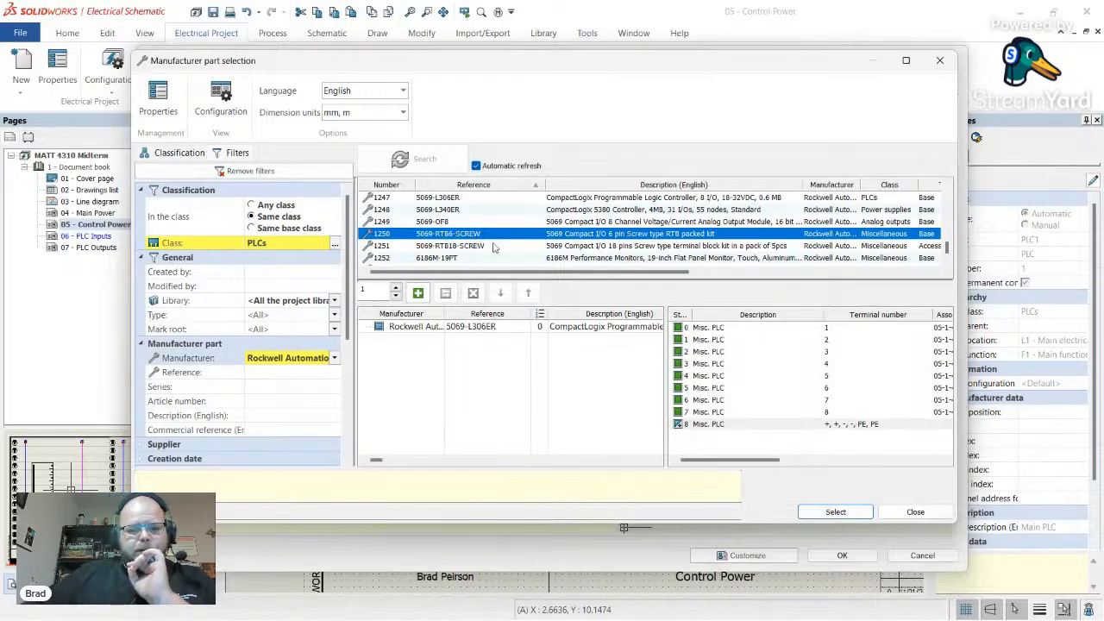
scroll(524, 247, up, 1)
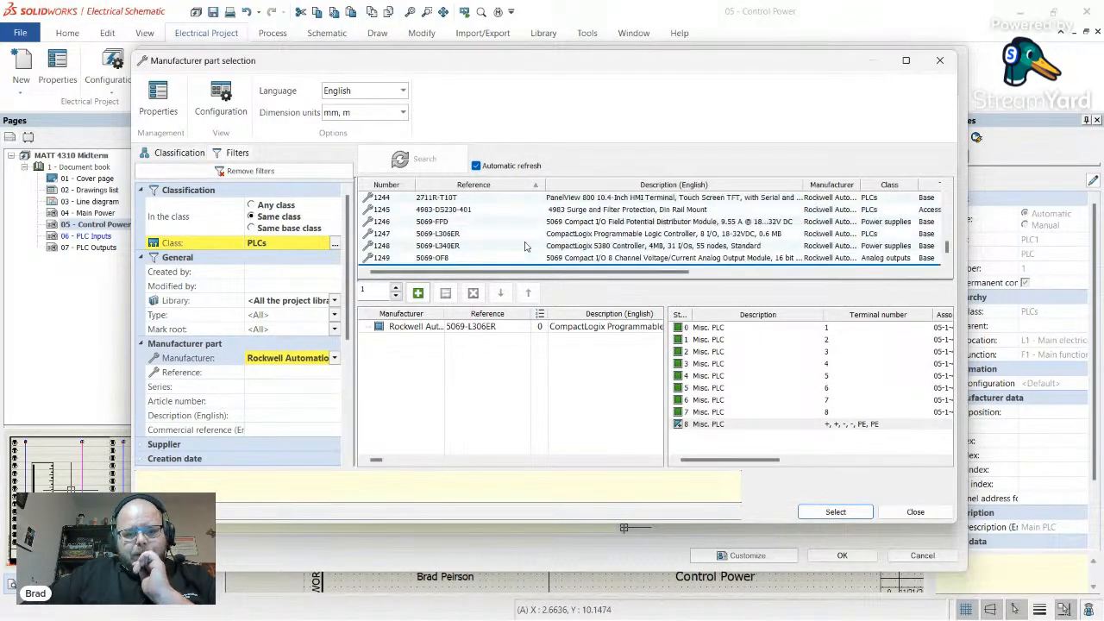
scroll(540, 232, down, 1)
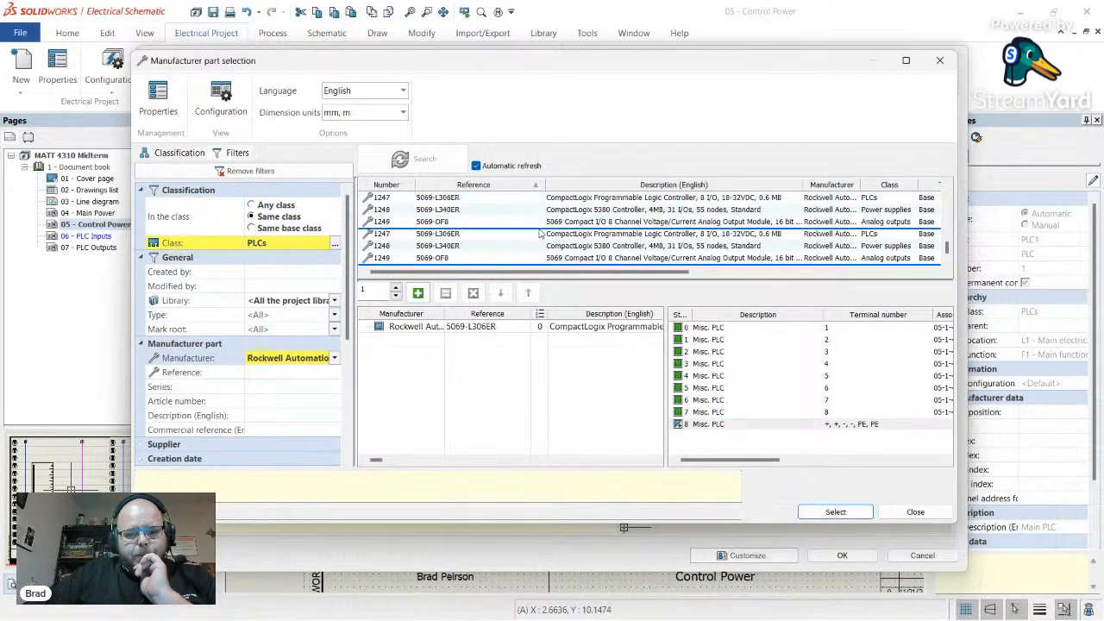
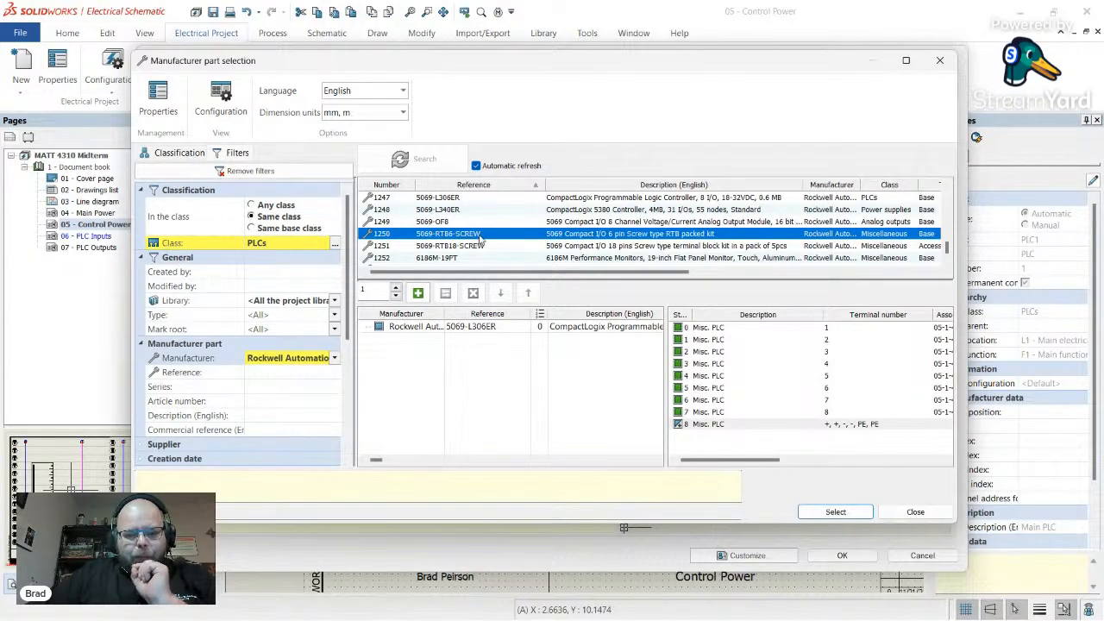
- Add the 5069-RTB6-SCREW kit to PLC1's parts and confirm back to PLC management
double_click(480, 236)
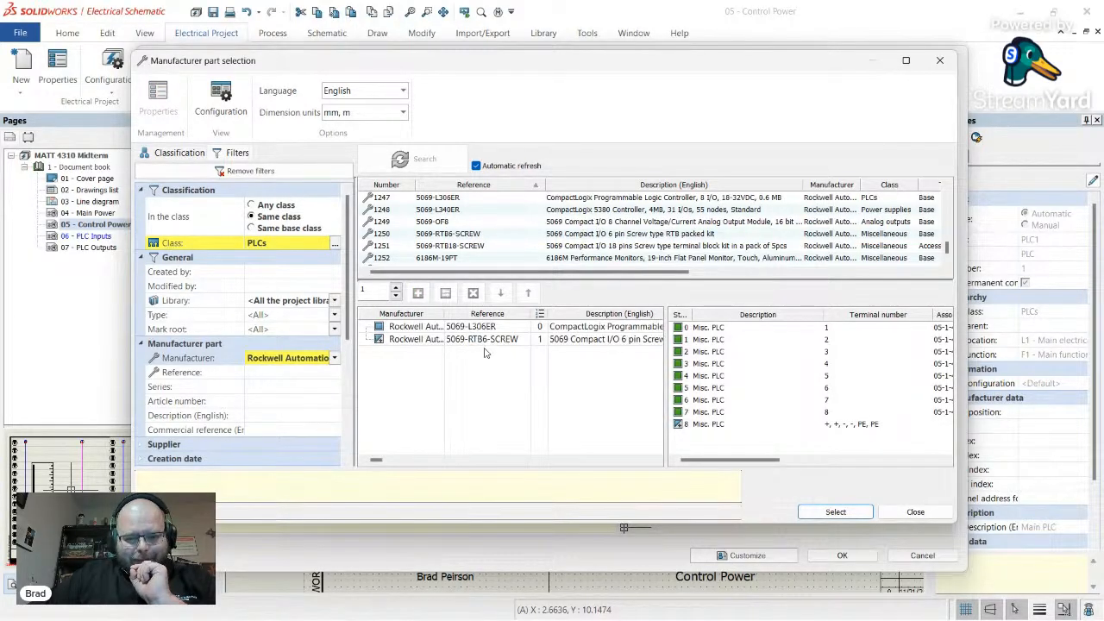
click(835, 512)
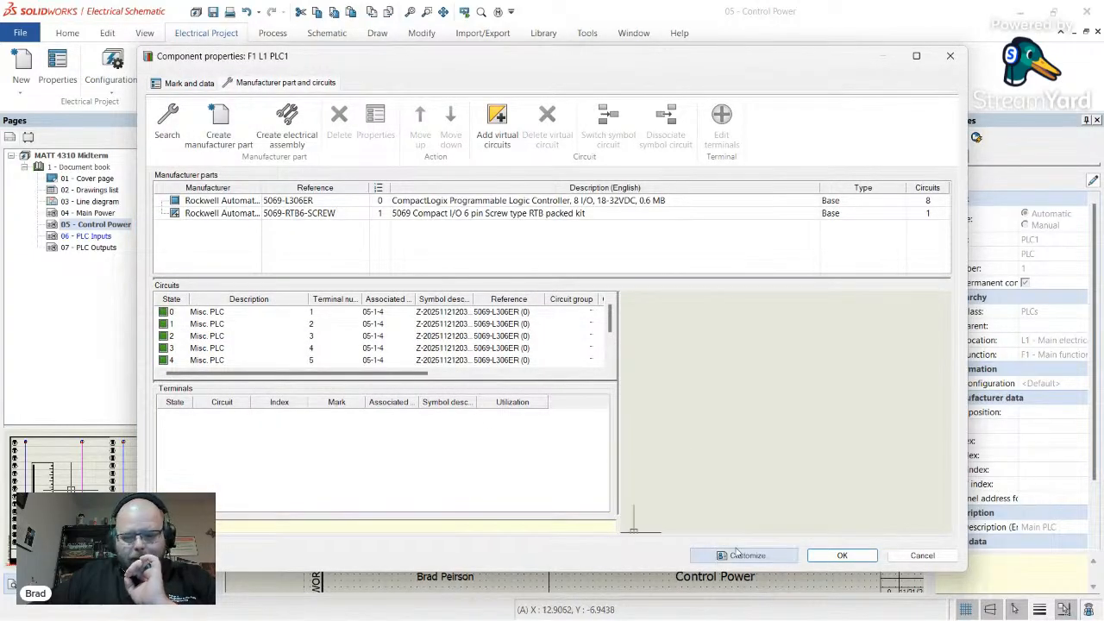
click(842, 556)
- Open IN1's manufacturer part search with Type <All> across any class
click(263, 225)
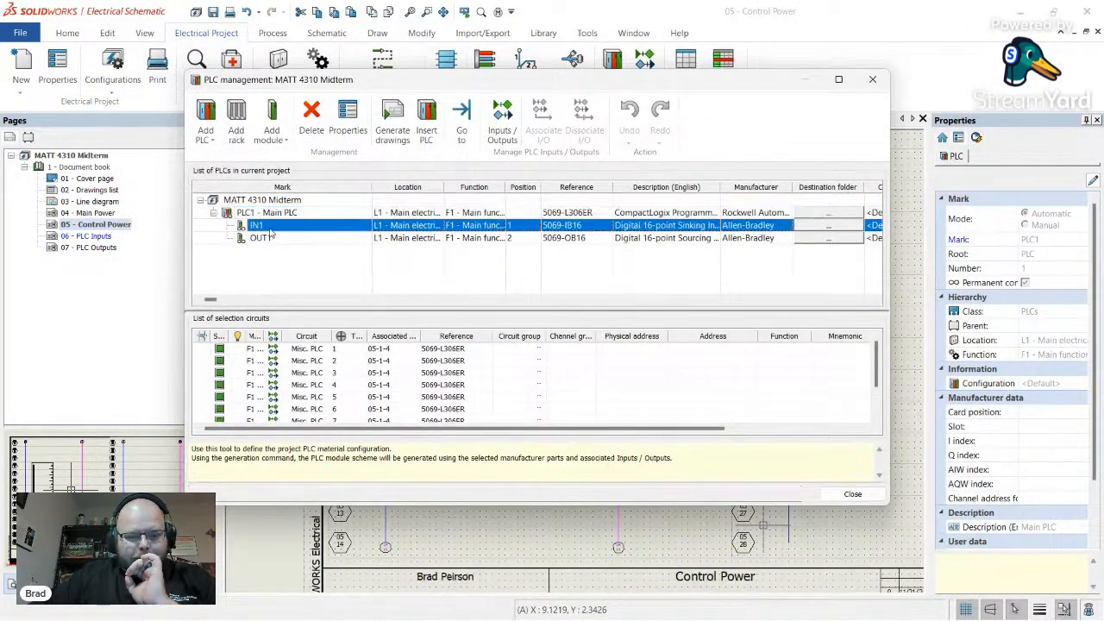
click(348, 117)
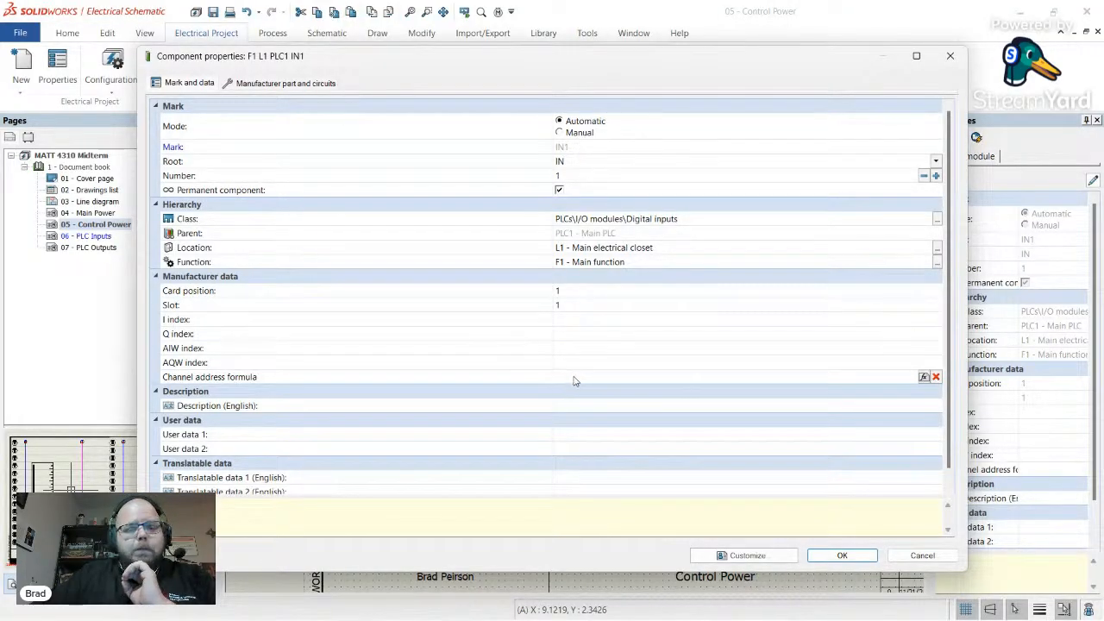
click(292, 84)
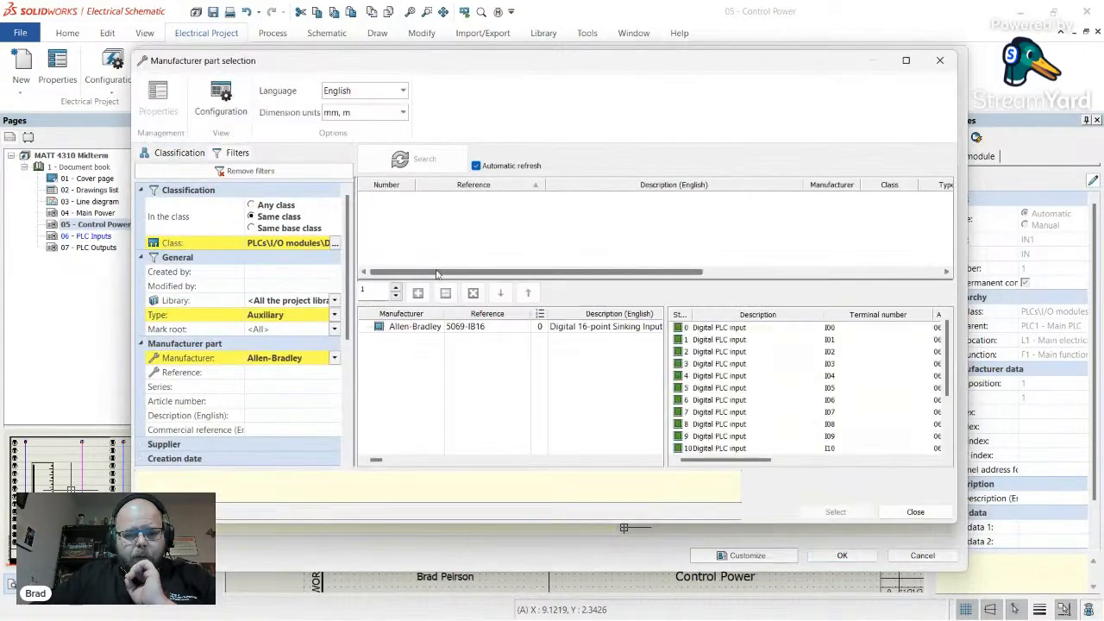
click(334, 315)
click(261, 332)
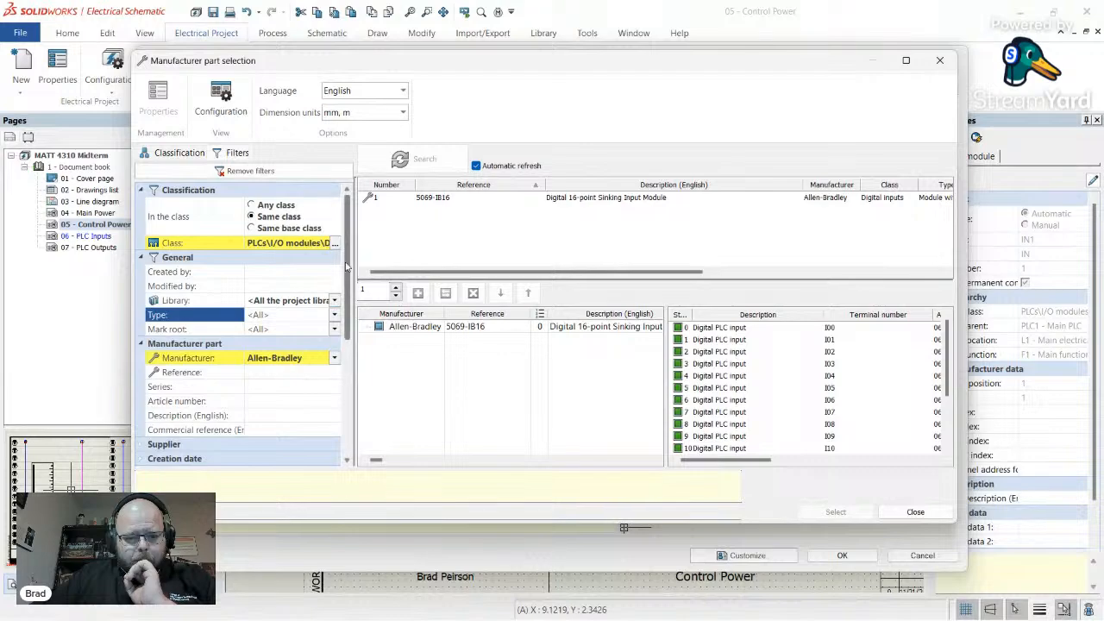
click(275, 206)
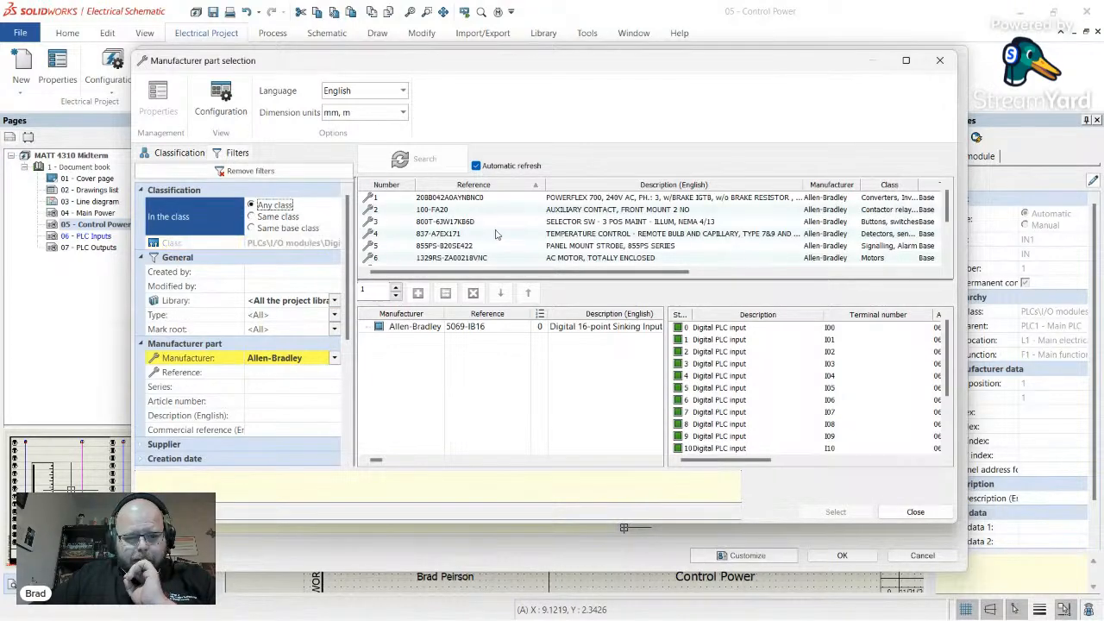
- Filter by reference 5069 for all manufacturers and add 5069-RTB18-SCREW to IN1
click(268, 374)
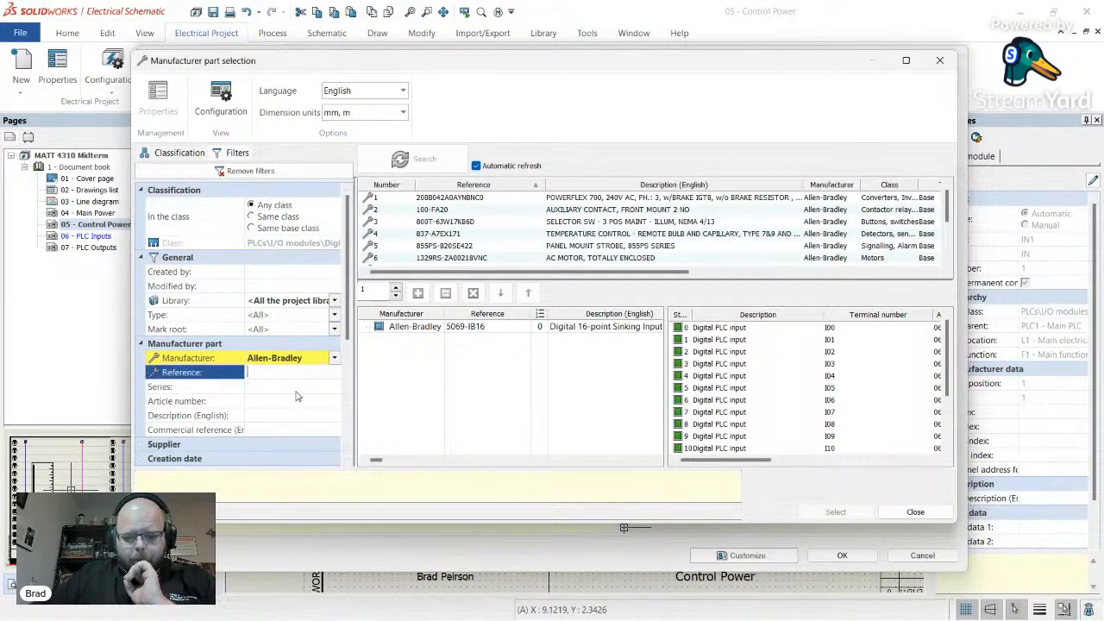
text(5069)
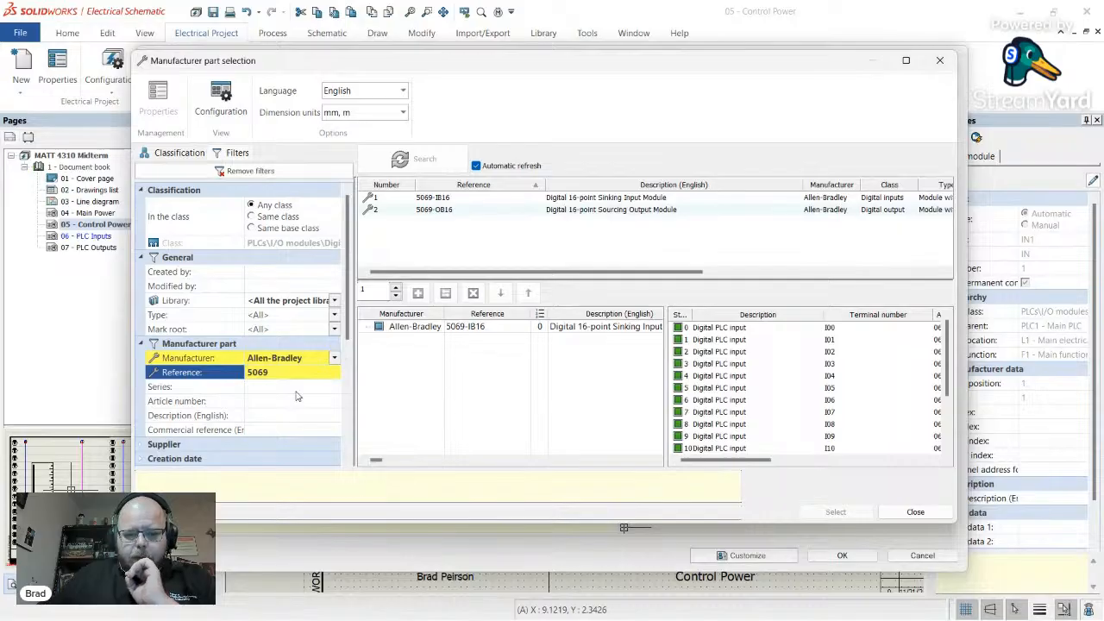
click(309, 359)
scroll(313, 391, up, 1)
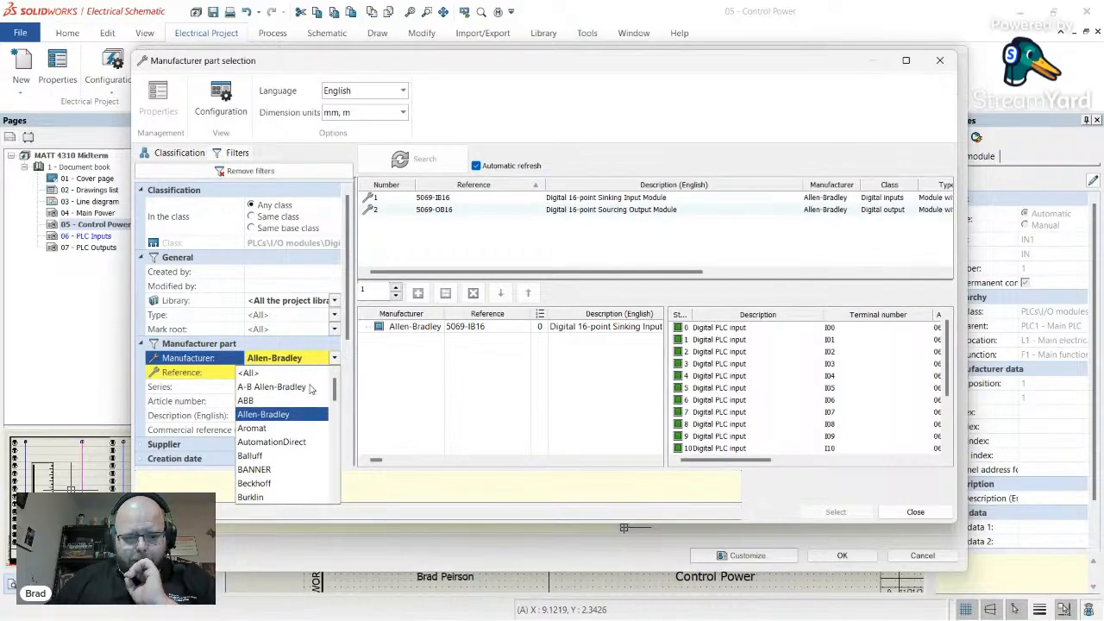
click(285, 374)
scroll(473, 227, down, 2)
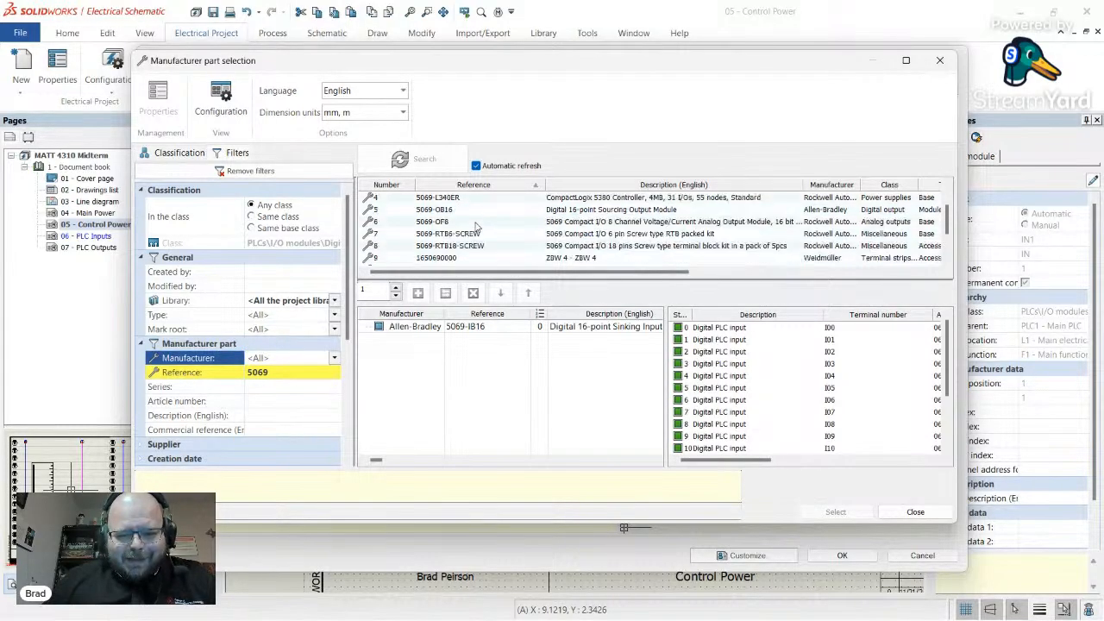
click(477, 210)
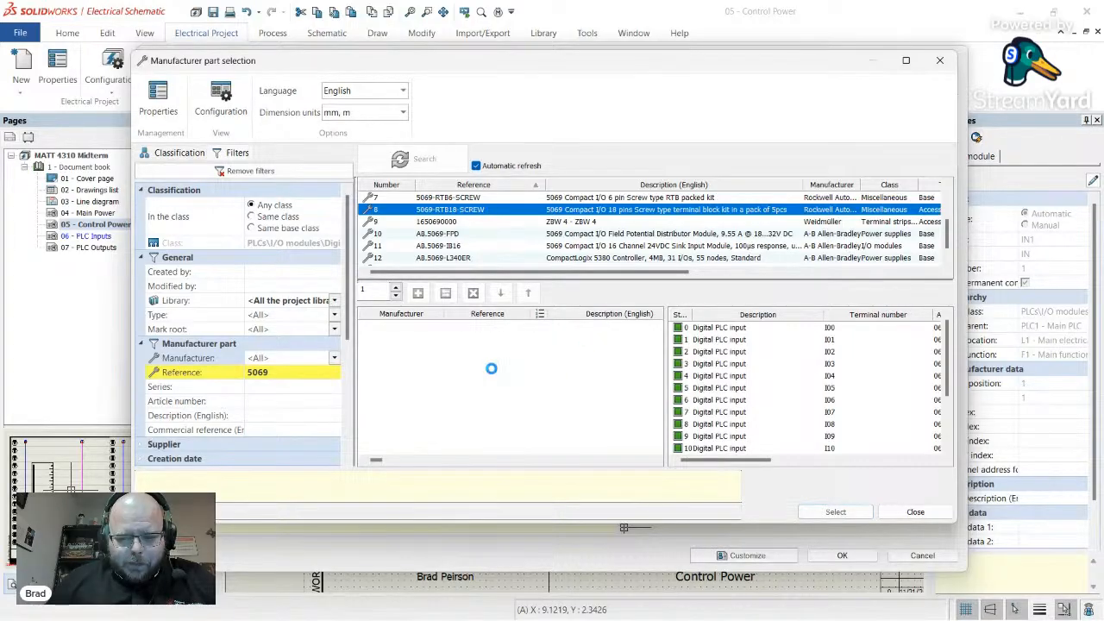
click(841, 514)
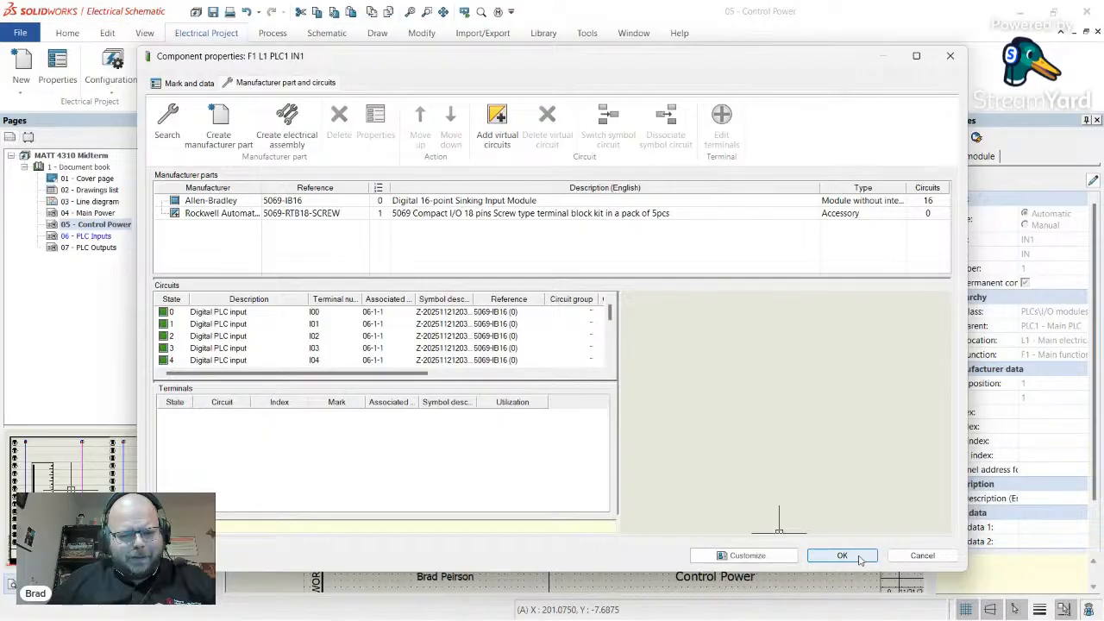
click(842, 555)
- Select the OUT1 output module in PLC management
click(345, 239)
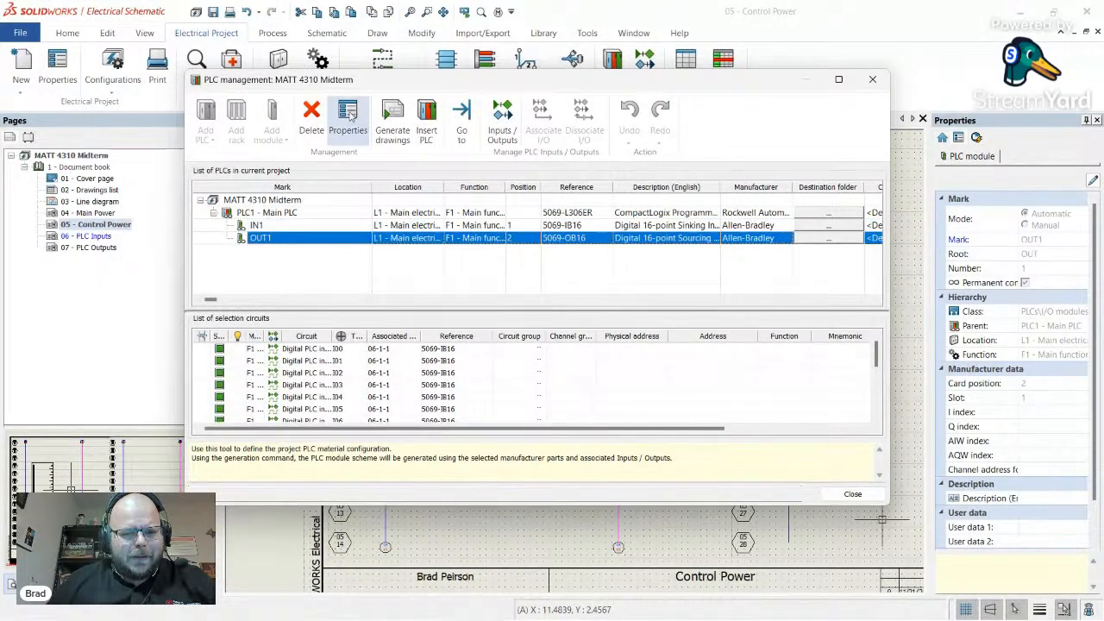
- Open OUT1's manufacturer part search with Type <All> across any class
click(349, 117)
click(293, 84)
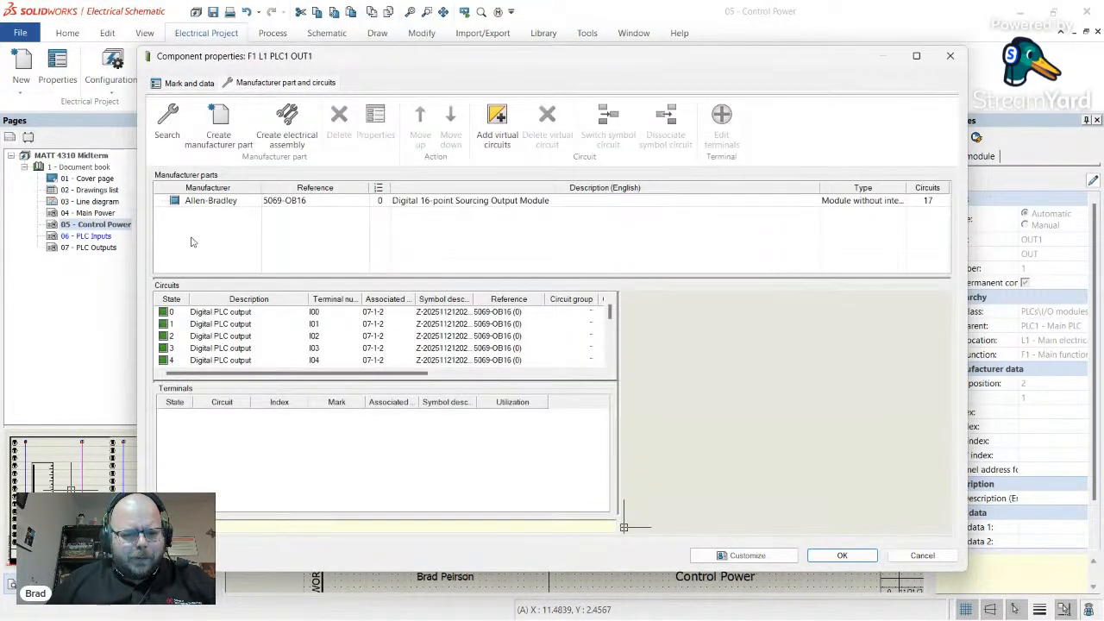
click(167, 121)
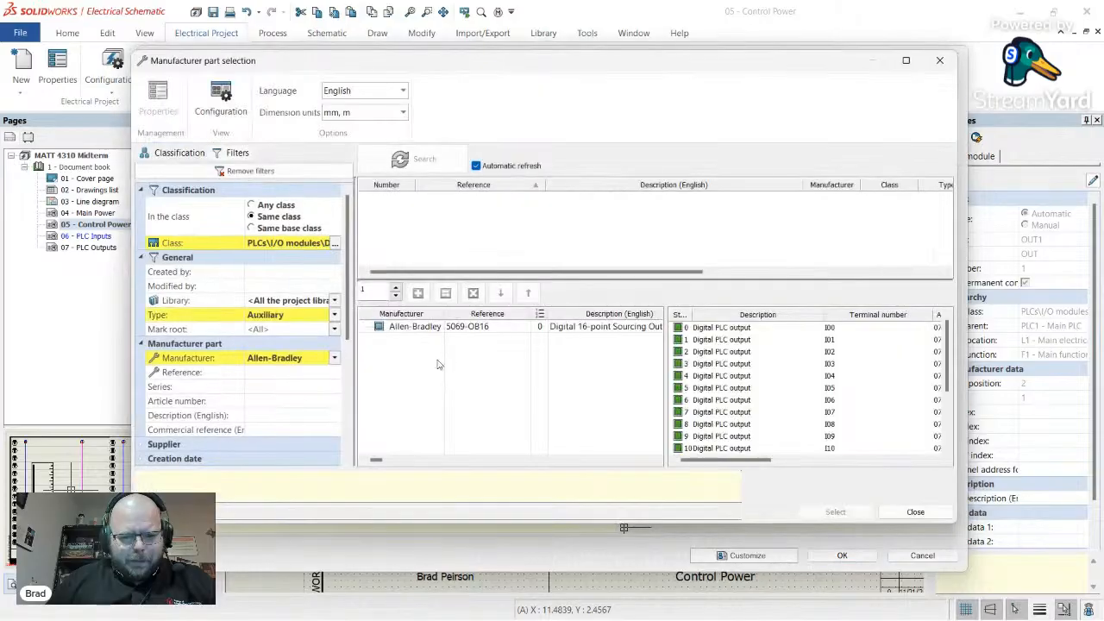
click(277, 205)
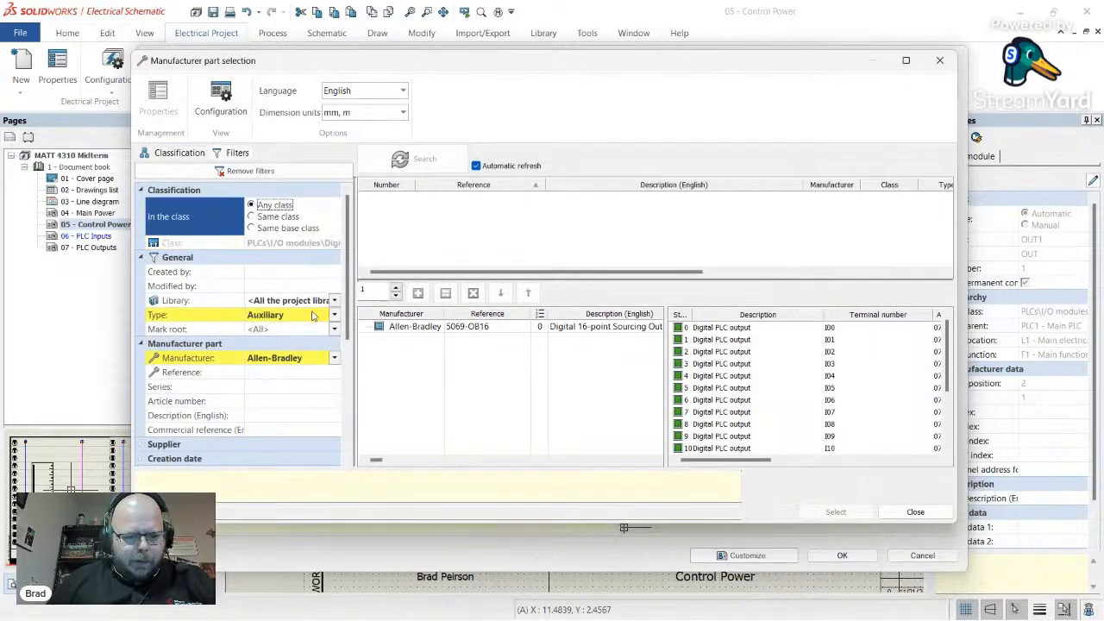
click(336, 316)
click(304, 331)
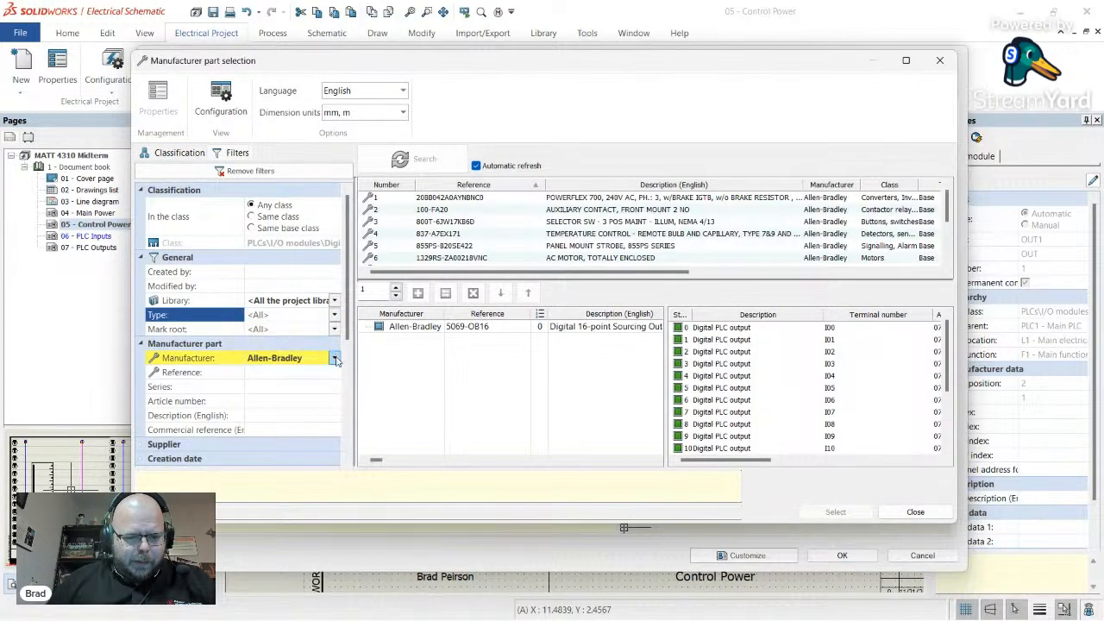
- Filter by Manufacturer <All> and reference 5069, then add 5069-RTB18-SCREW to OUT1
click(335, 358)
scroll(301, 374, up, 1)
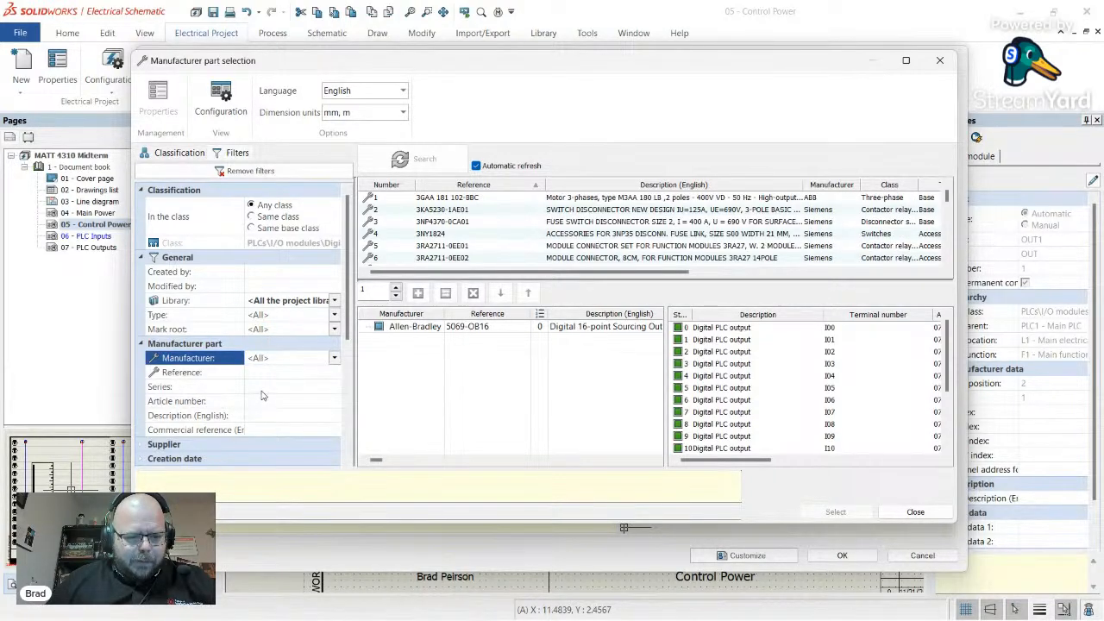
scroll(262, 395, down, 2)
scroll(266, 394, up, 2)
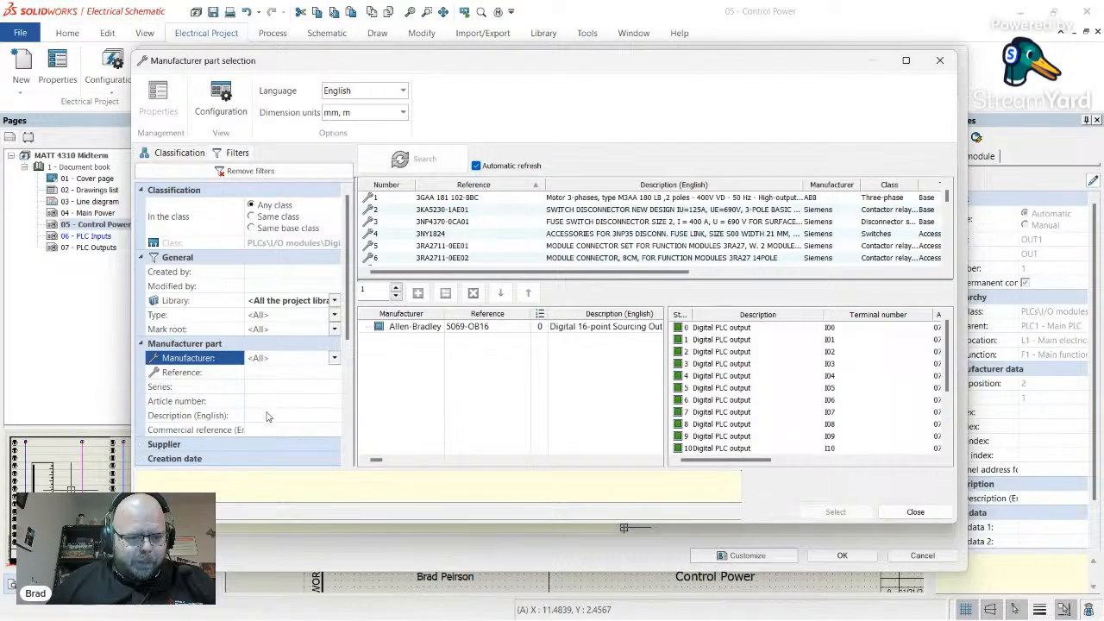
click(278, 374)
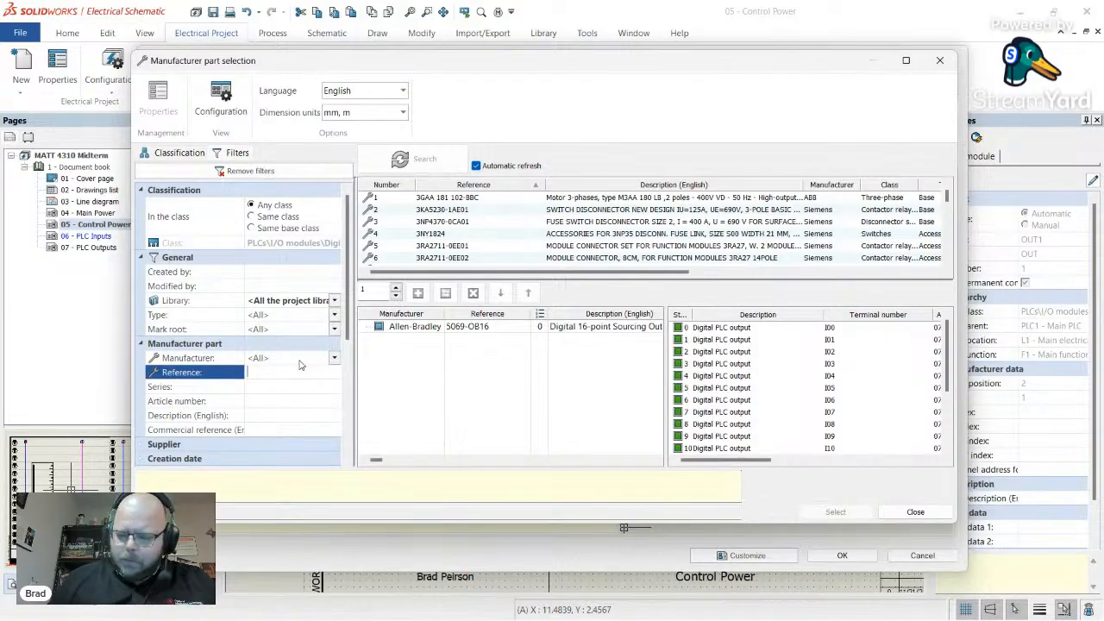
text(5069)
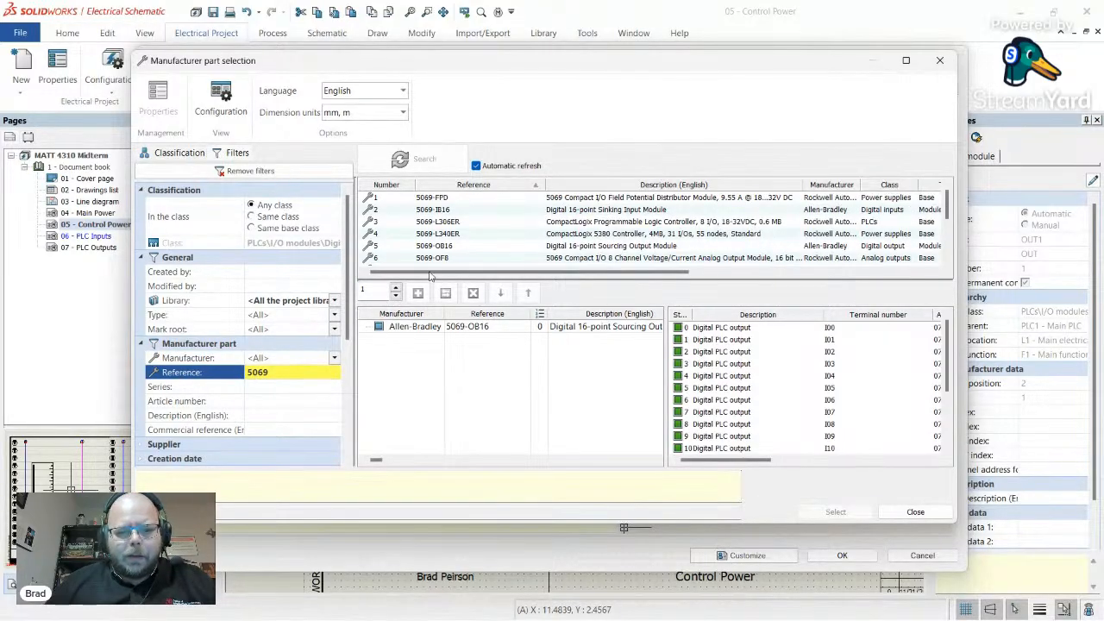
scroll(475, 246, down, 2)
click(478, 211)
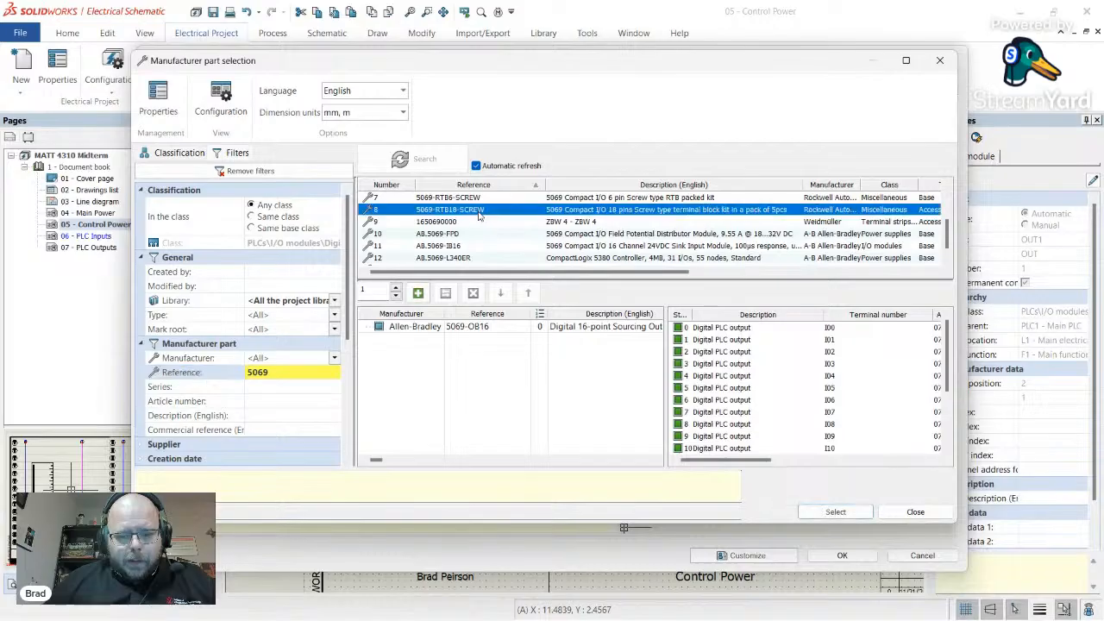
click(836, 512)
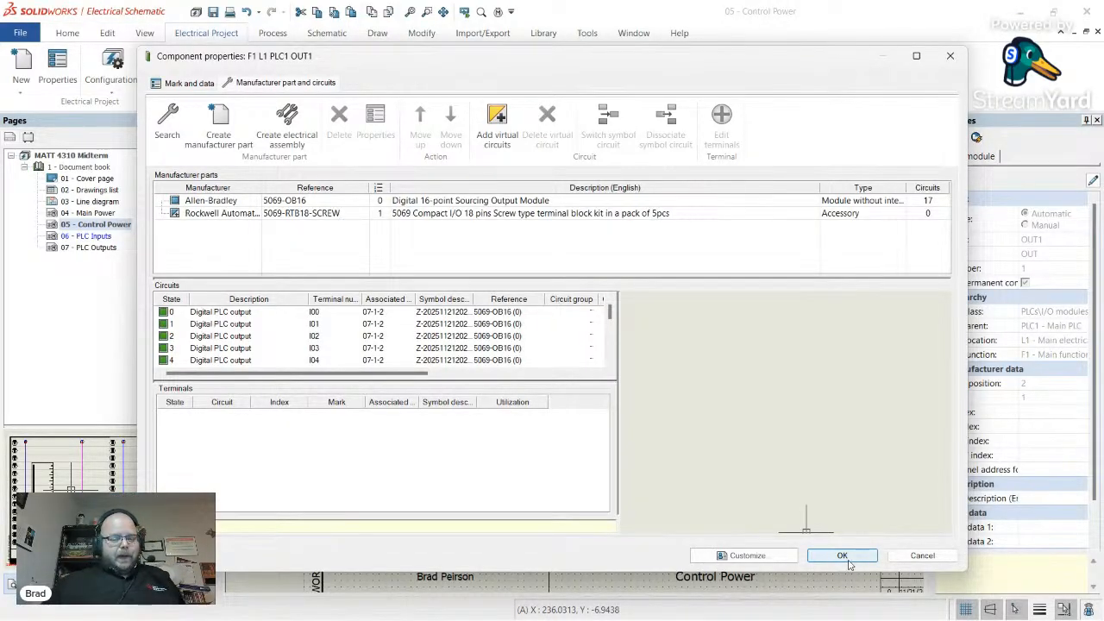
click(842, 557)
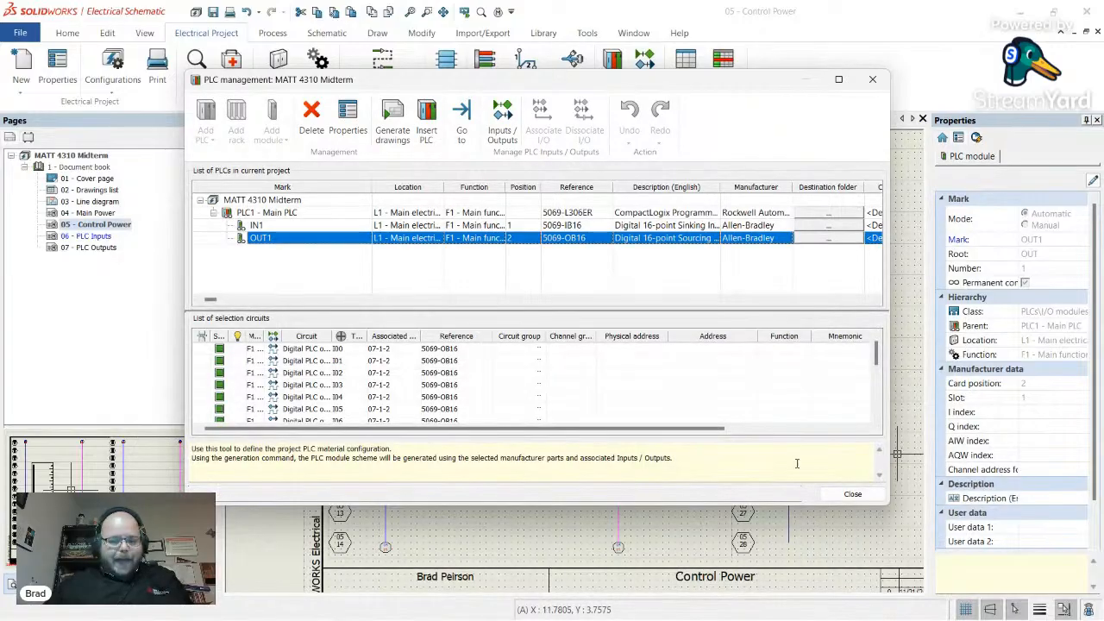
- Close PLC management and return to the Control Power schematic
click(852, 495)
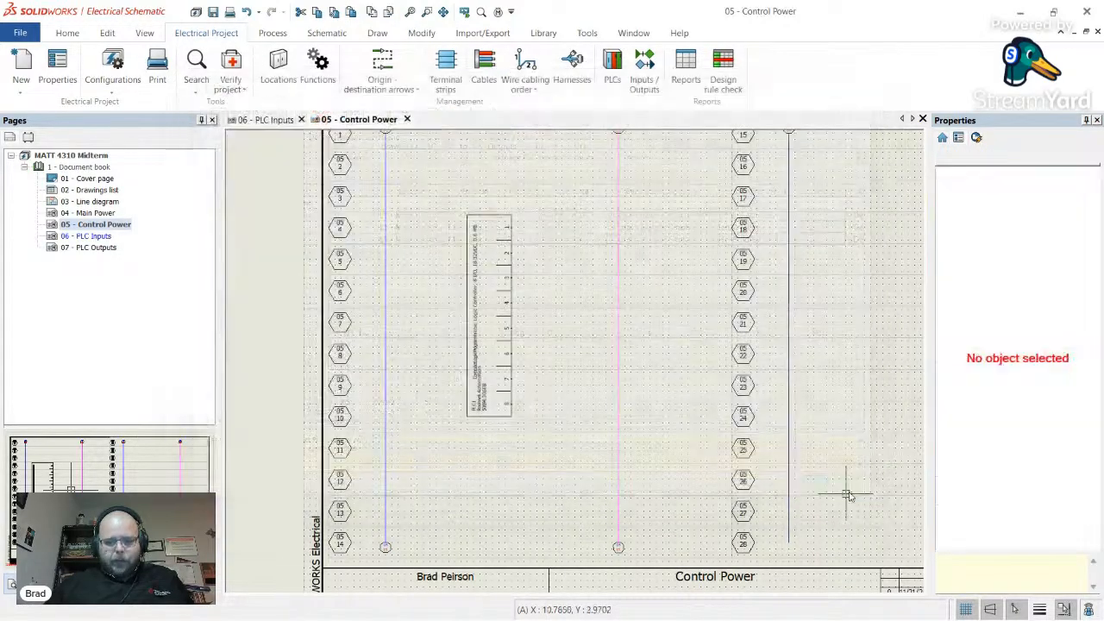
scroll(562, 412, down, 3)
scroll(552, 365, up, 3)
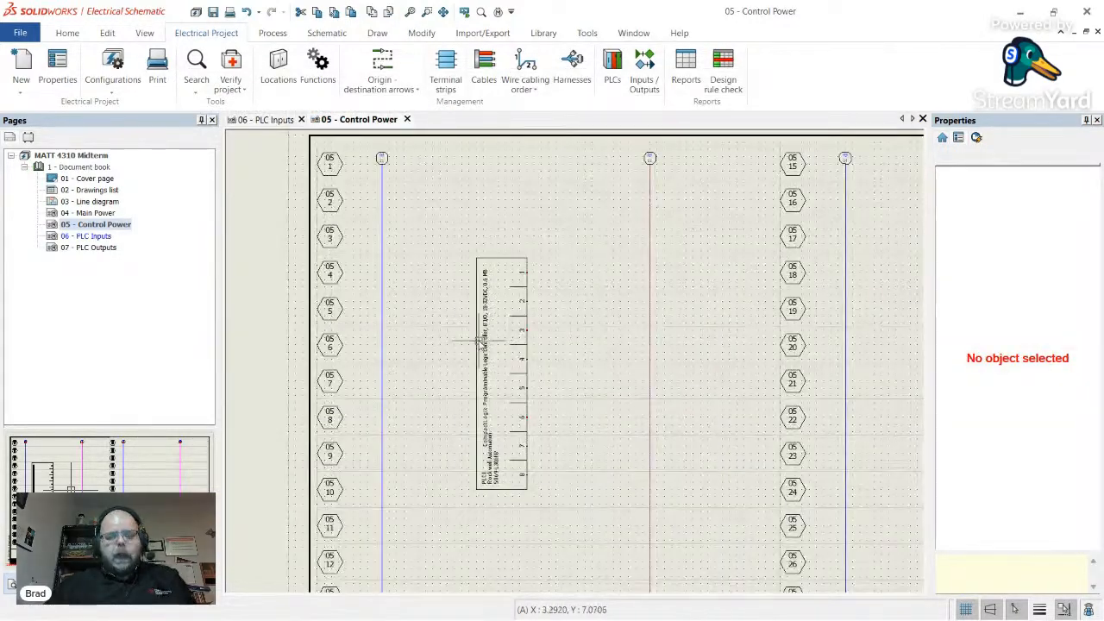
scroll(527, 446, up, 2)
scroll(525, 445, down, 2)
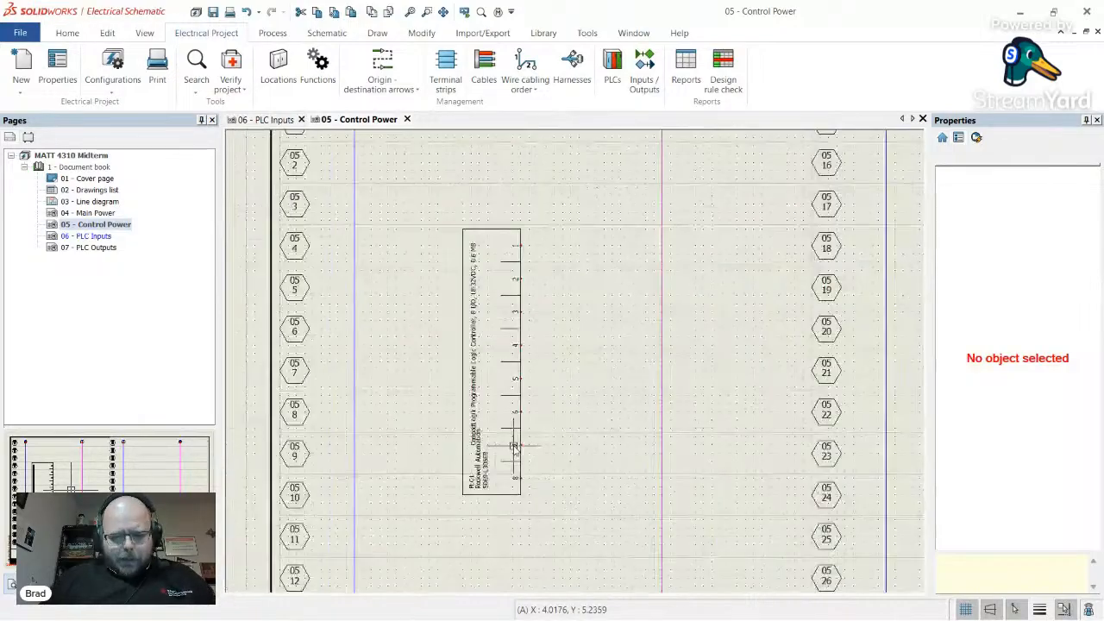
scroll(486, 310, up, 2)
- Shift the PLC symbol slightly left, then switch to the 5069-OW16 page in Chrome
drag(451, 337, 428, 344)
key(Escape)
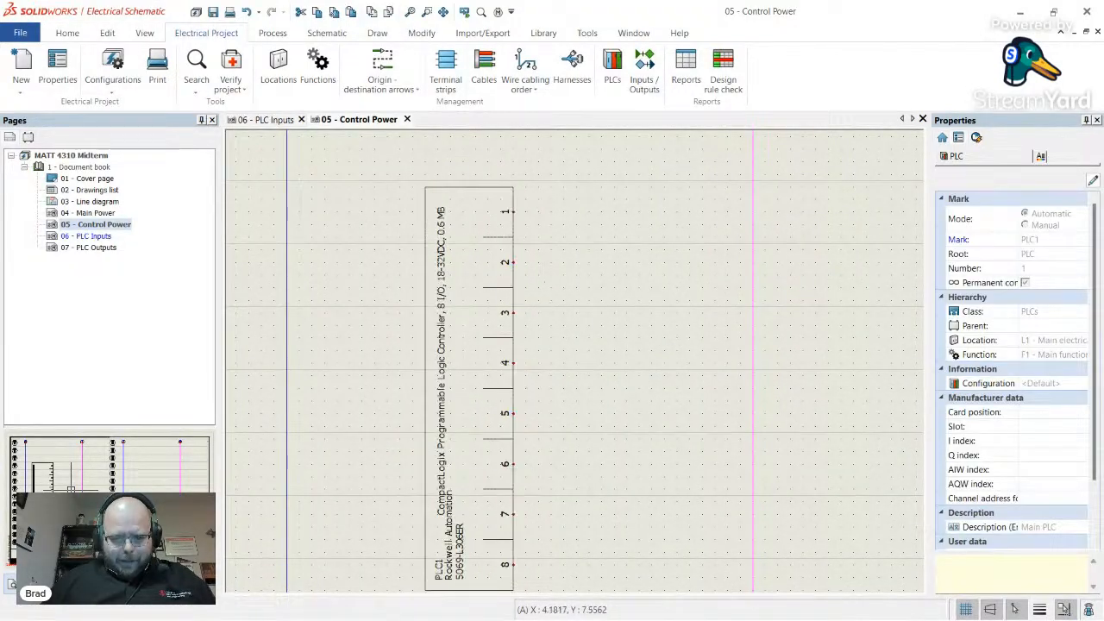
scroll(553, 276, down, 3)
scroll(597, 322, up, 1)
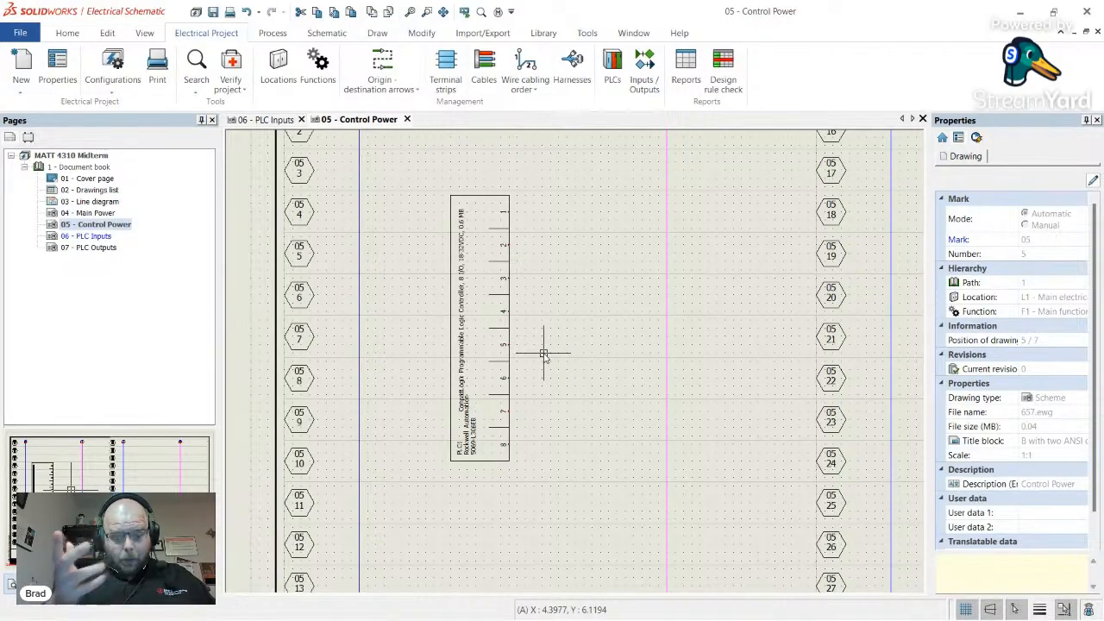
key(alt+Tab)
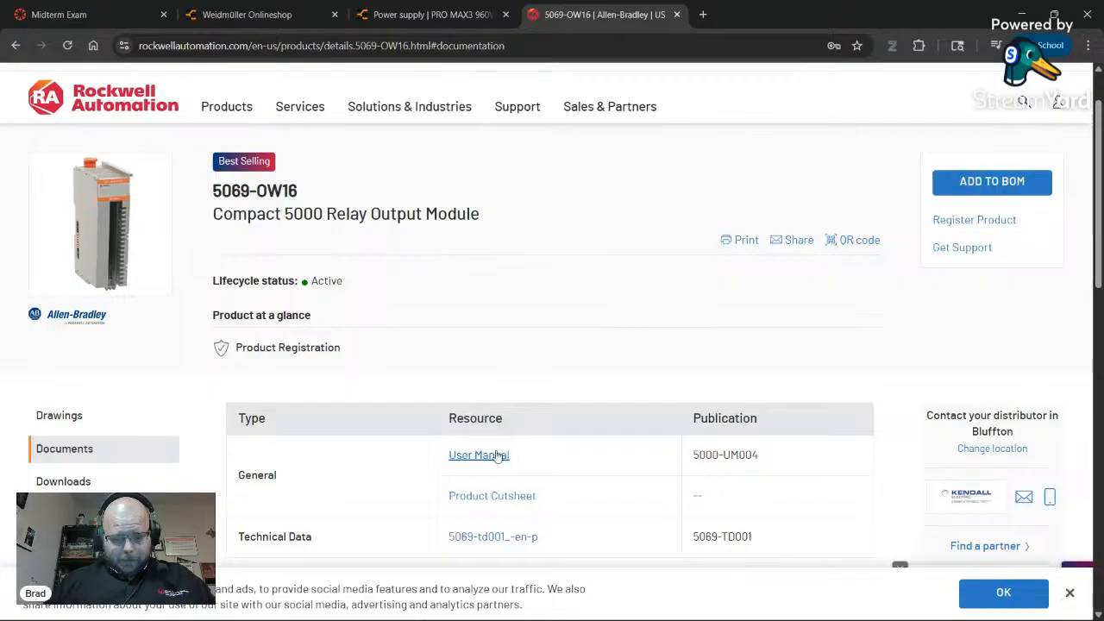
- Open the 5069-td001 technical data link, then search Google for '5069-l306er manual' in a new tab
scroll(509, 344, down, 1)
scroll(511, 371, down, 1)
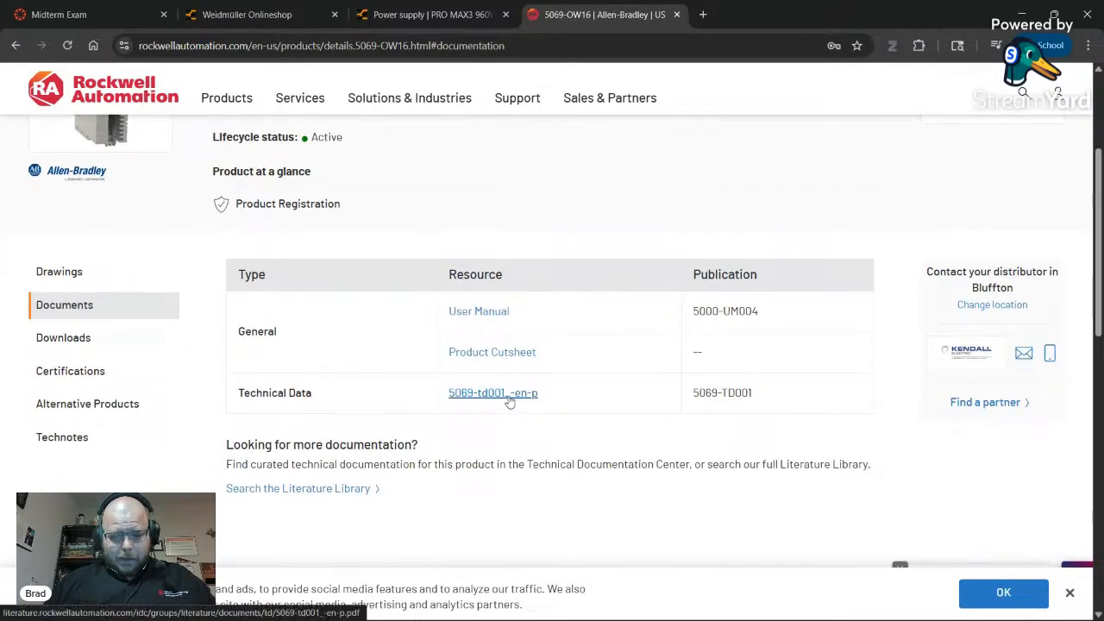
click(508, 395)
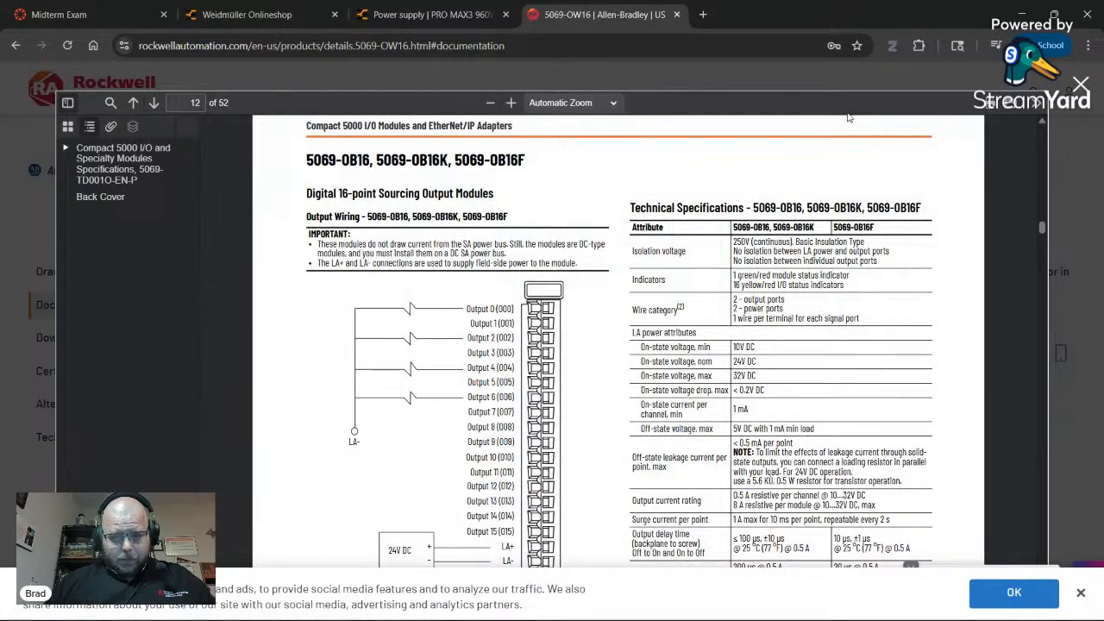
key(ctrl+t)
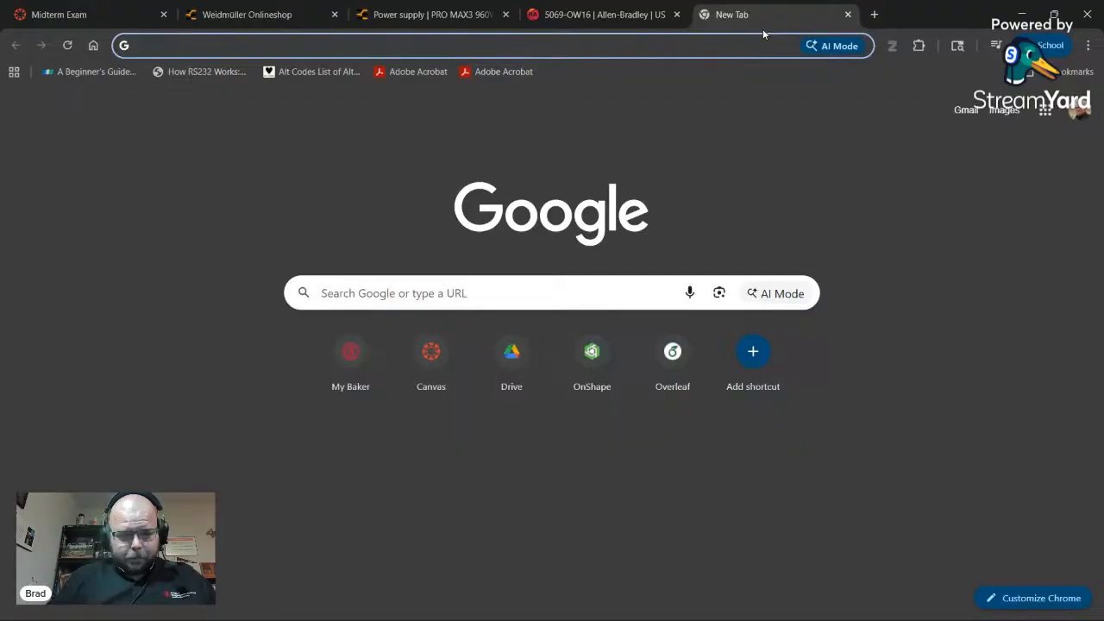
text(5069-)
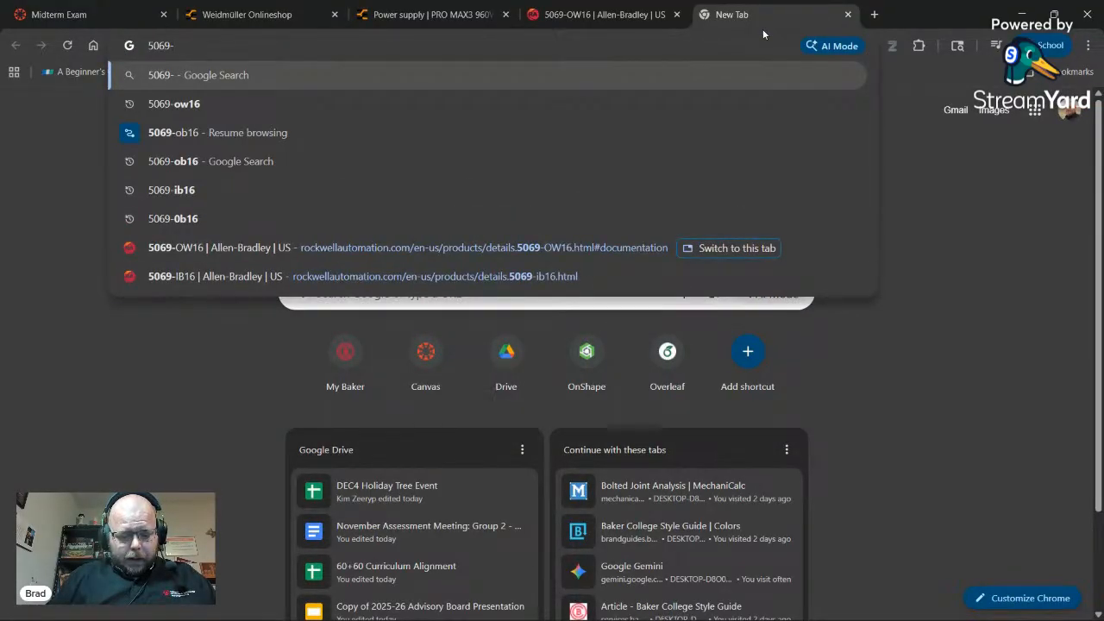
text(l306er manual)
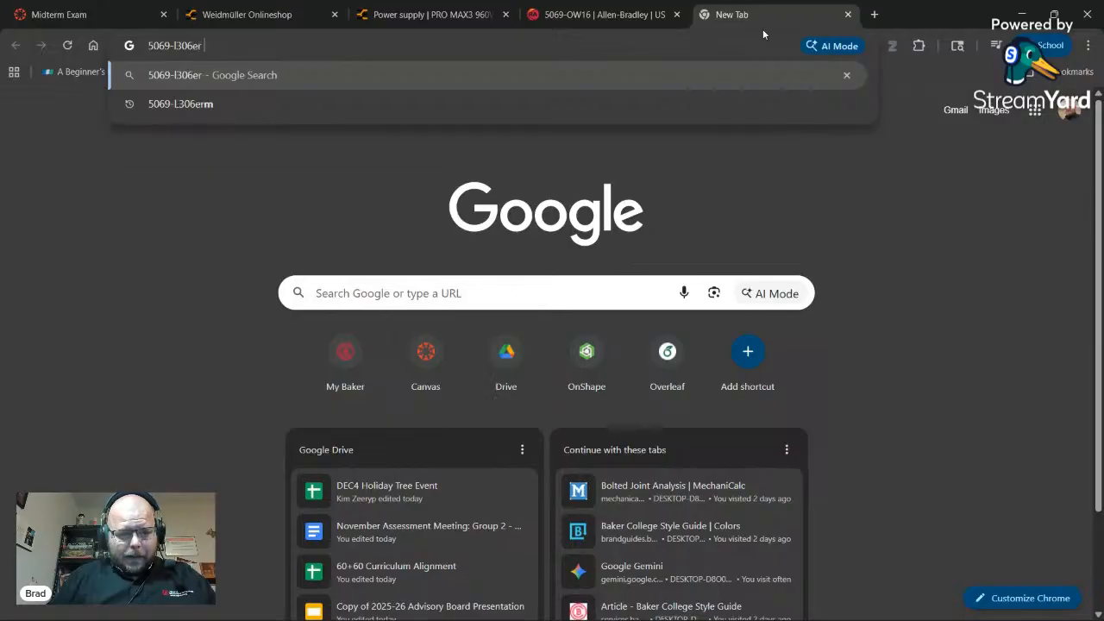
key(Return)
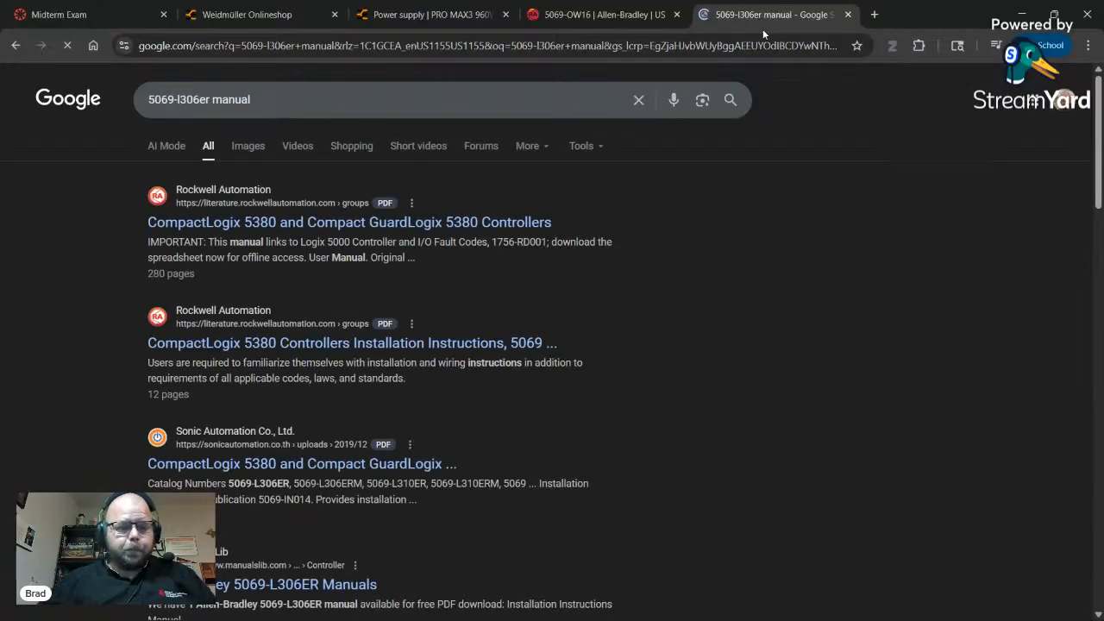
- Open the CompactLogix 5380 controllers manual PDF at its table of contents
click(500, 226)
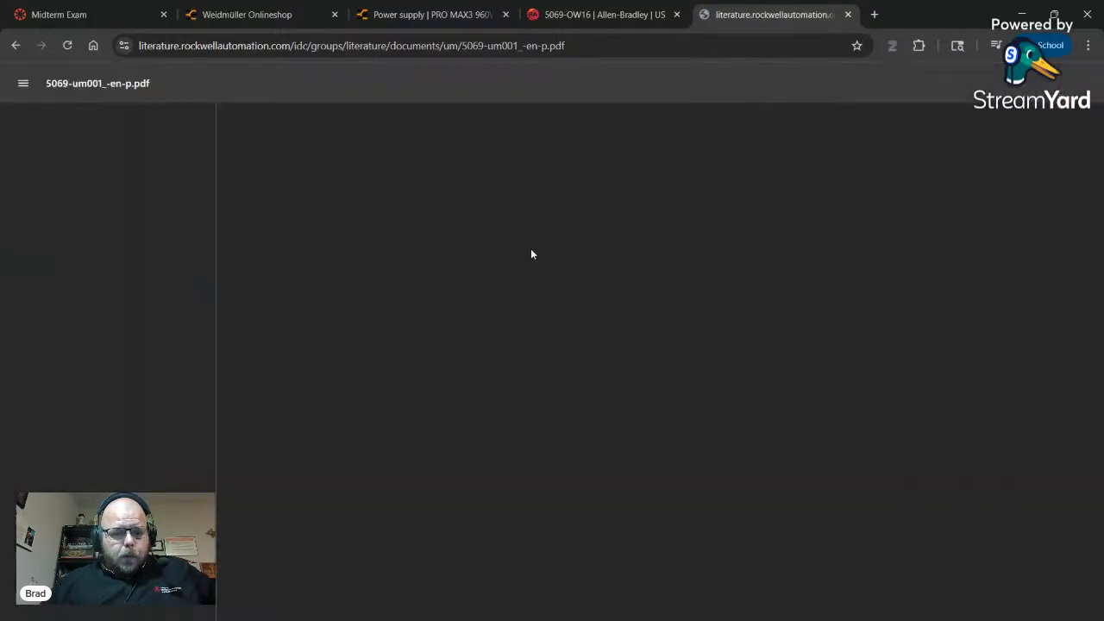
scroll(241, 308, down, 3)
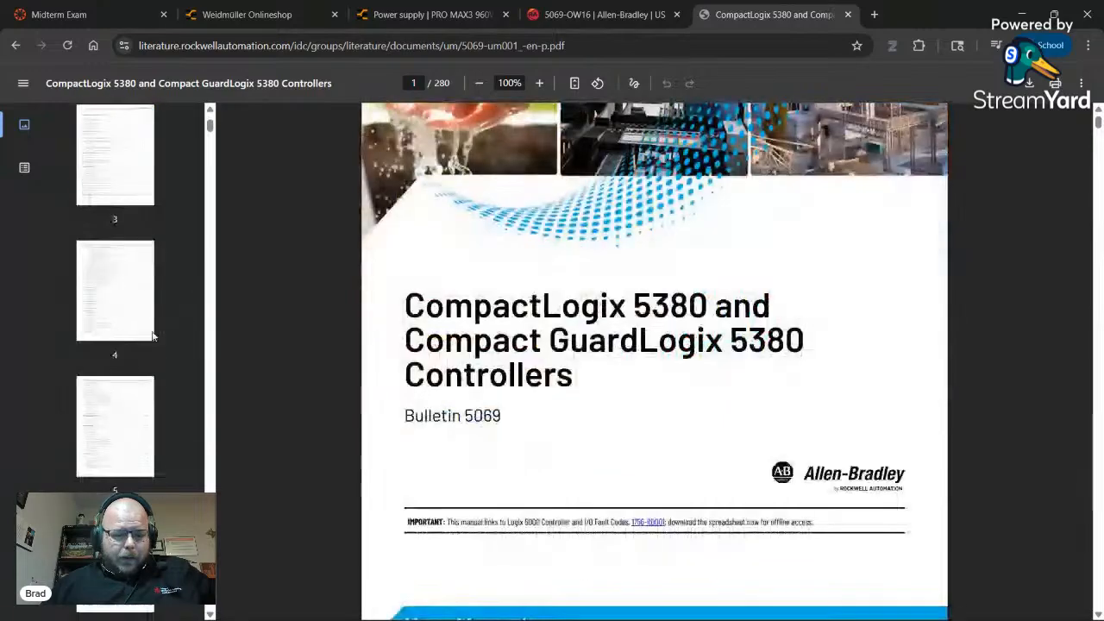
scroll(124, 284, up, 5)
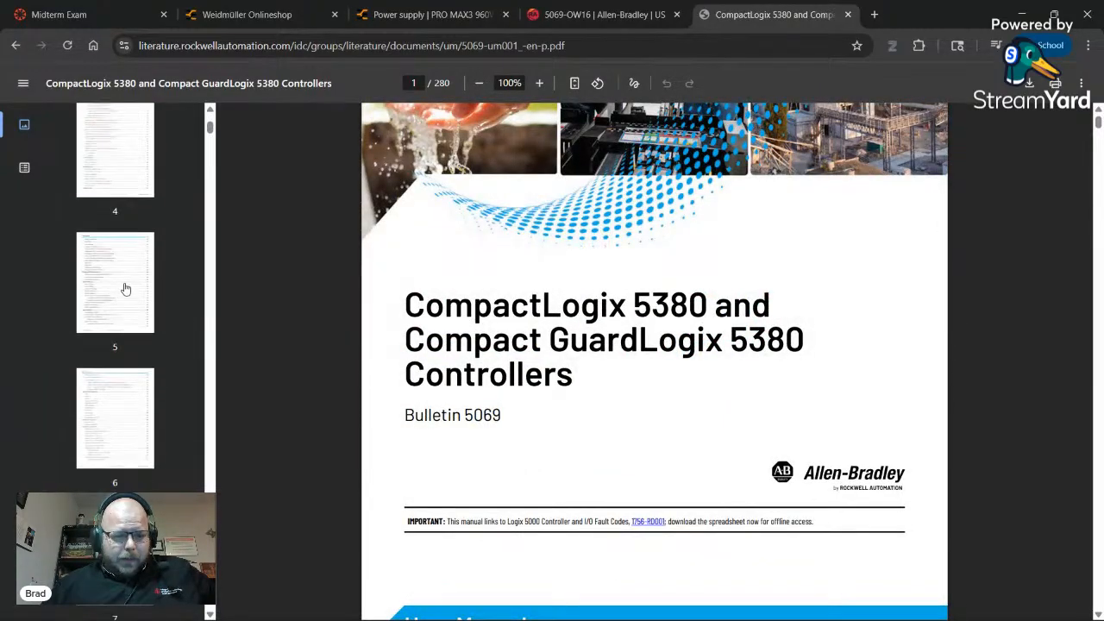
click(129, 289)
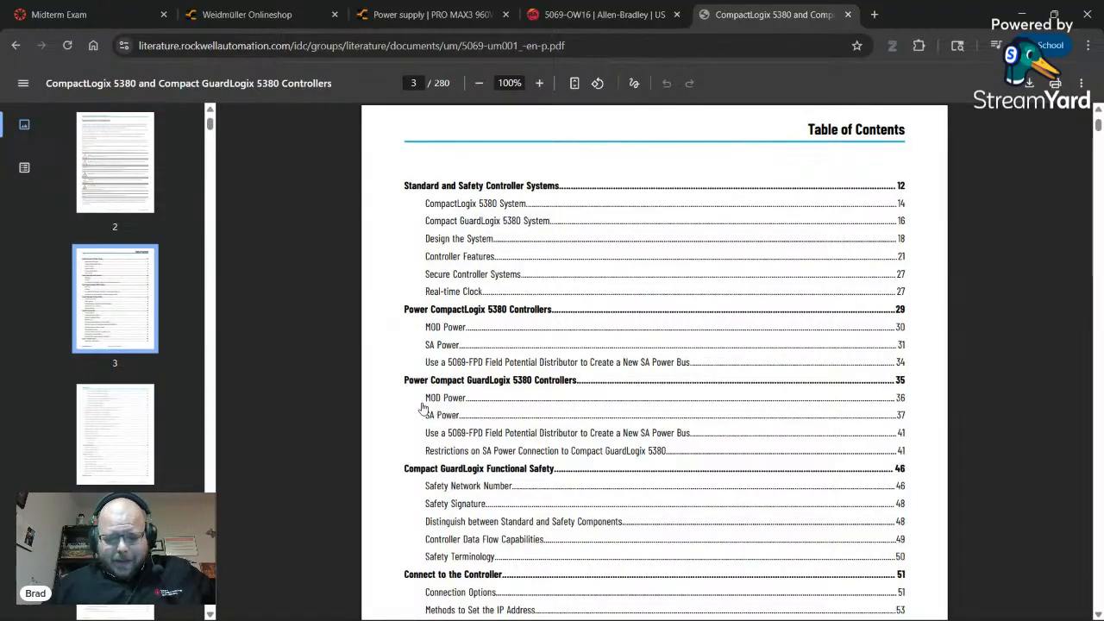
scroll(416, 401, down, 1)
scroll(418, 397, down, 2)
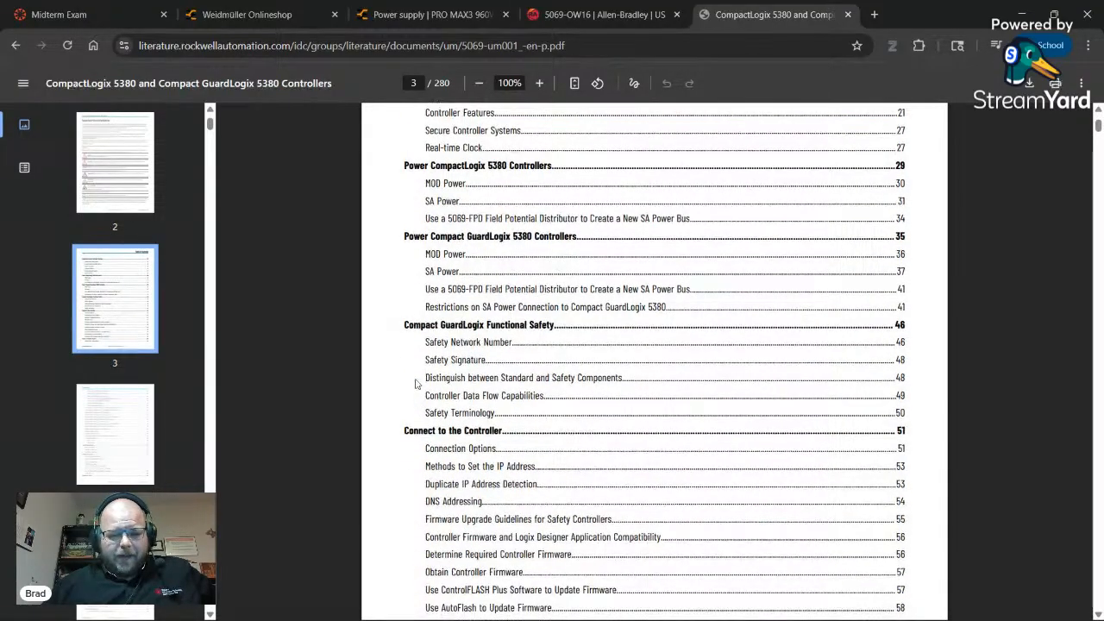
scroll(419, 395, up, 2)
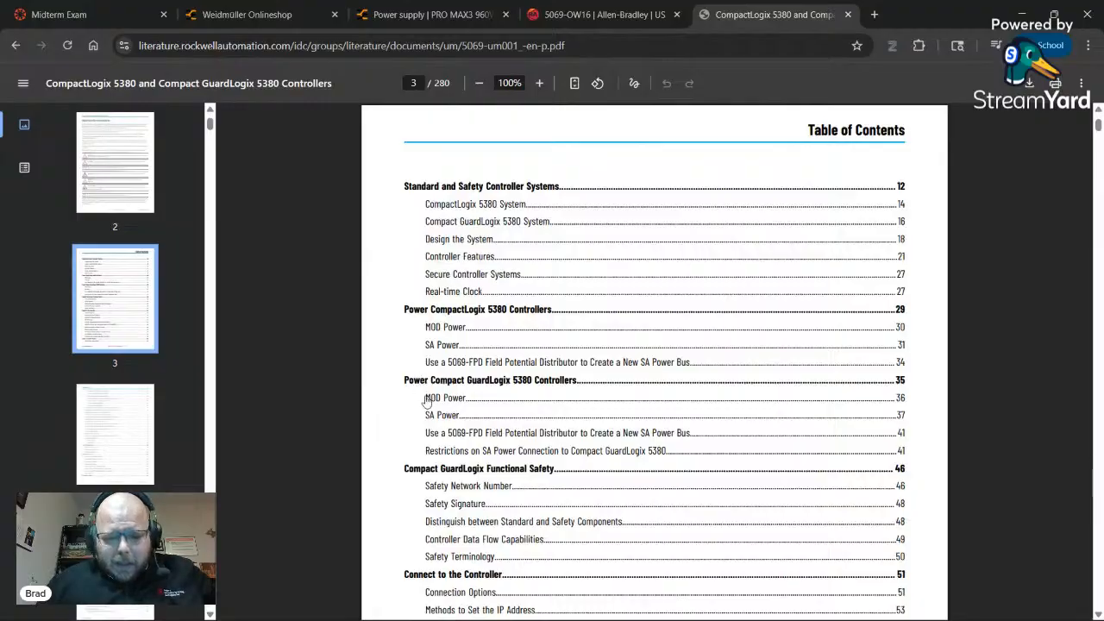
- Jump to the MOD Power section on page 36 and read through its pages
click(441, 399)
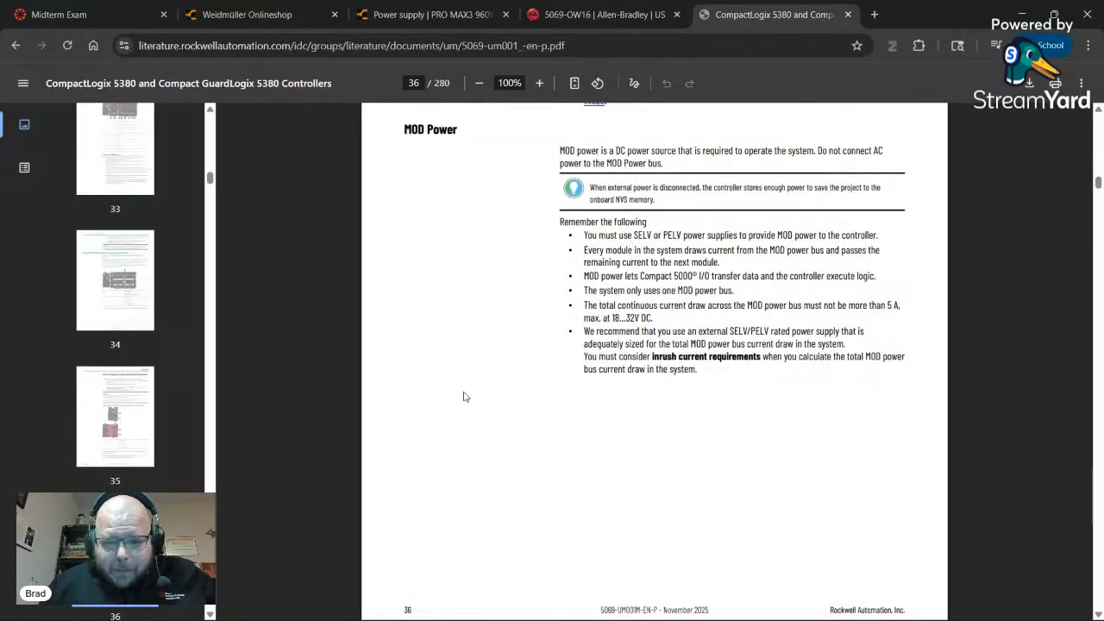
scroll(469, 381, down, 5)
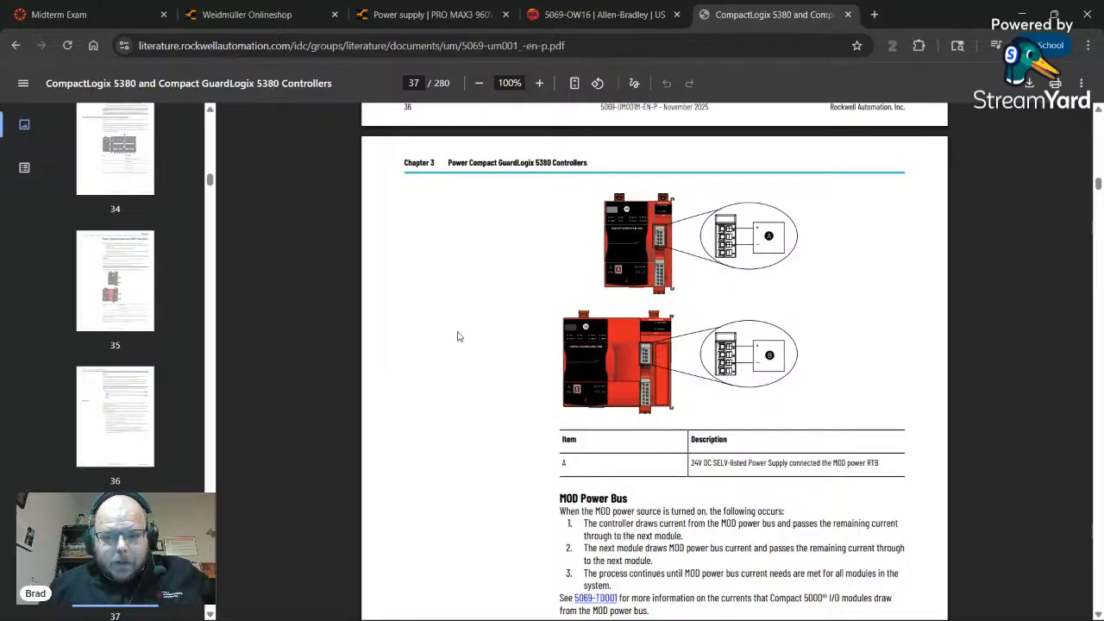
scroll(457, 337, down, 15)
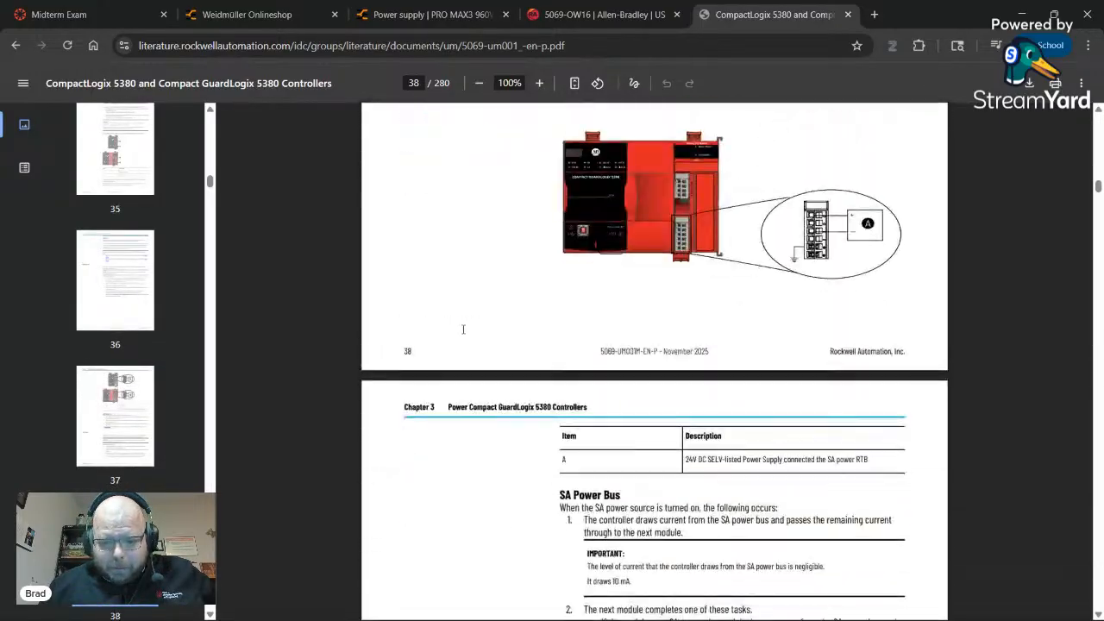
scroll(464, 329, down, 20)
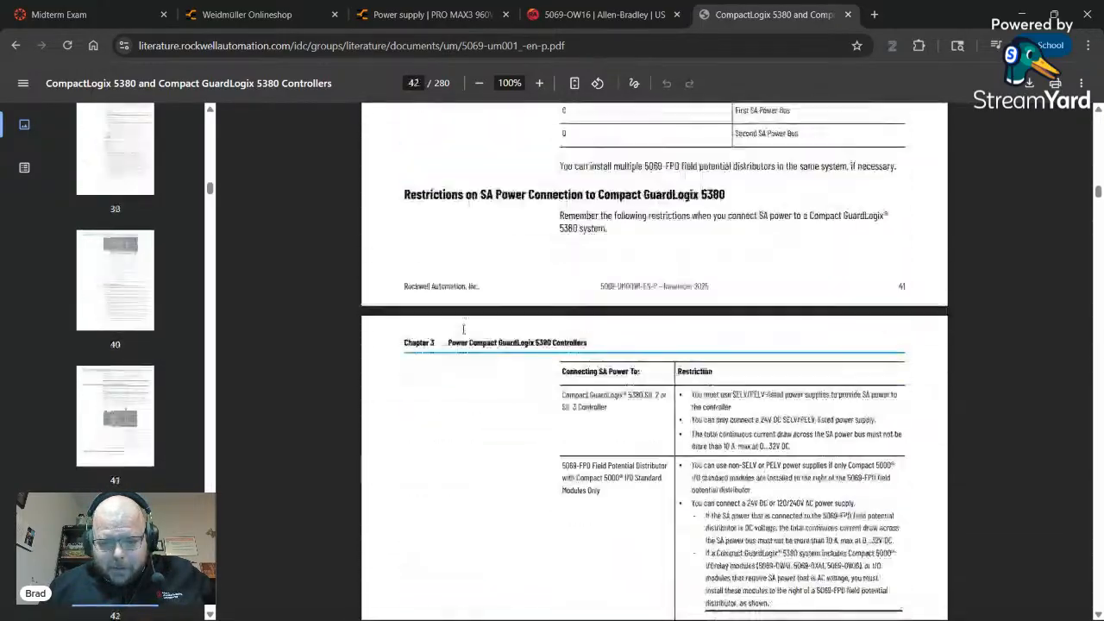
scroll(464, 329, down, 10)
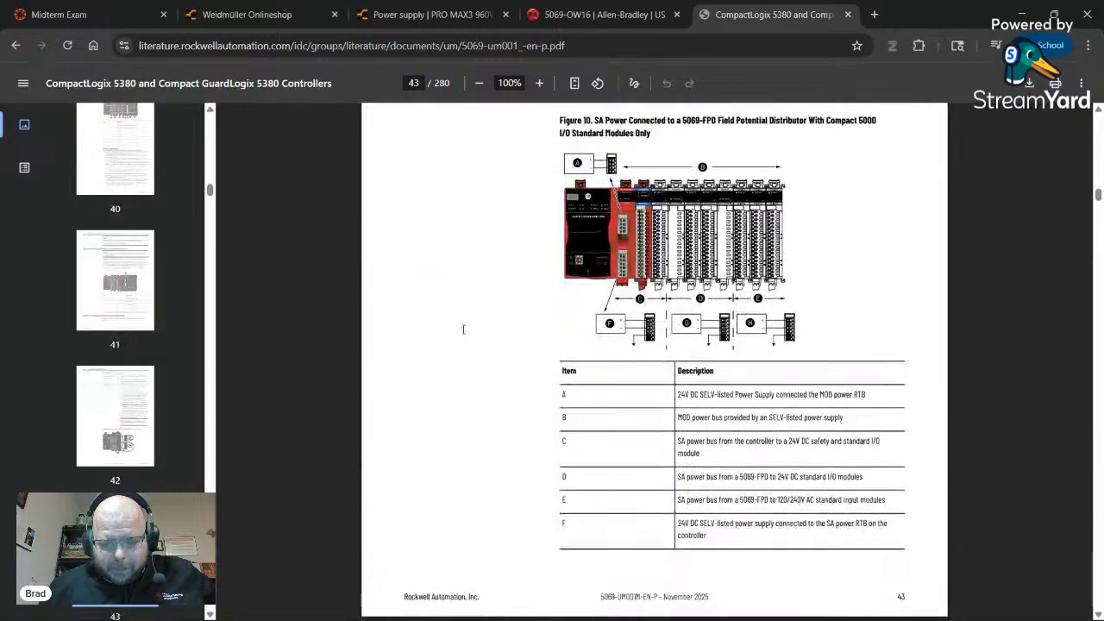
scroll(463, 329, down, 20)
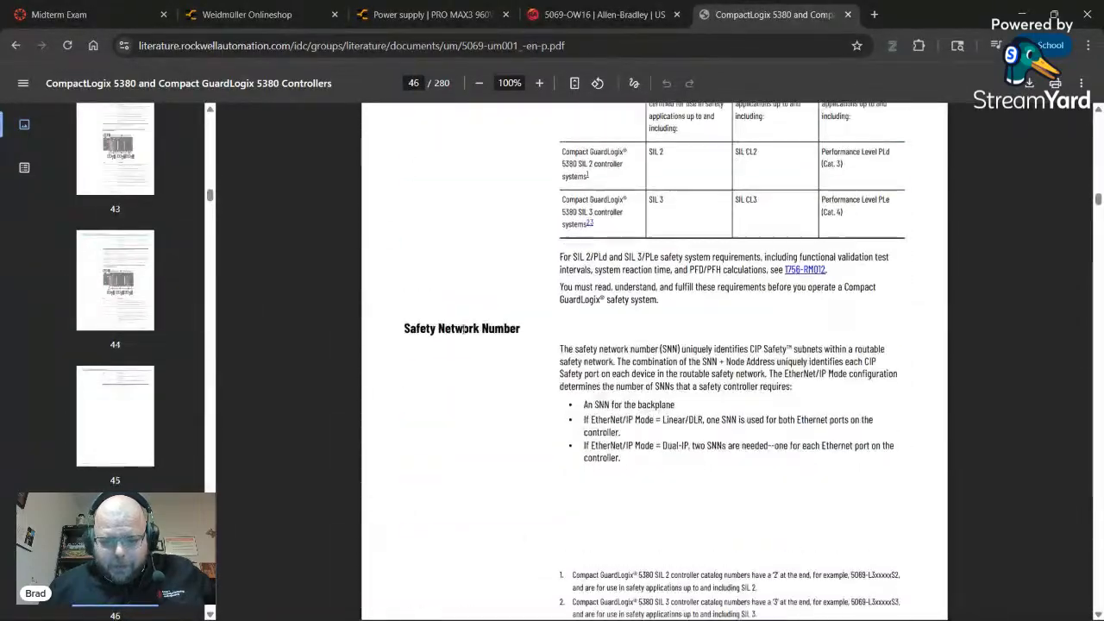
scroll(463, 329, down, 20)
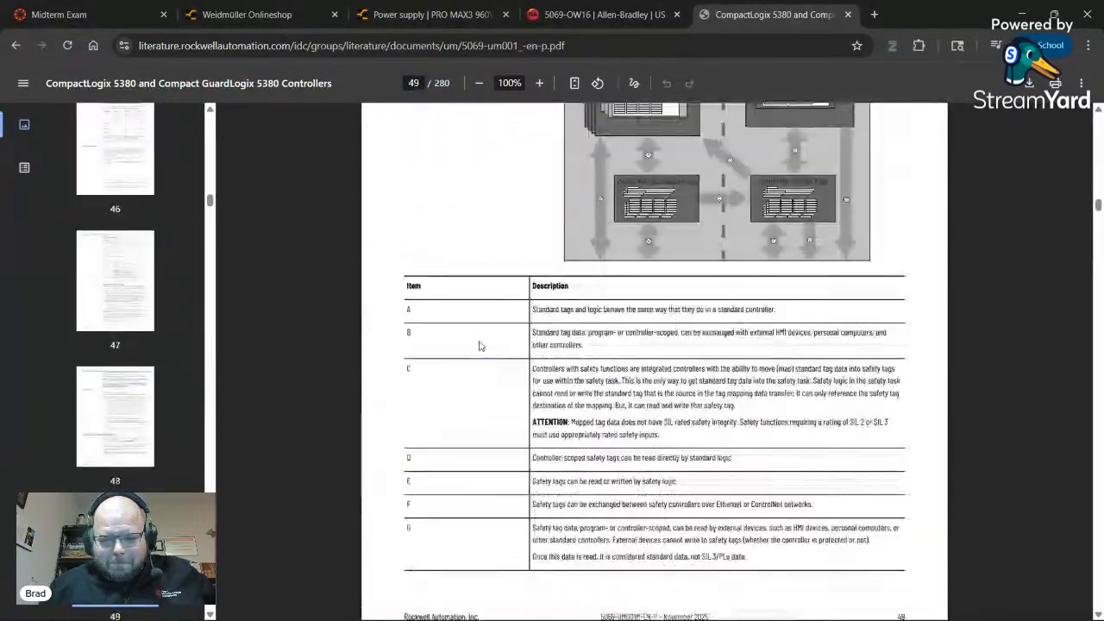
scroll(481, 346, down, 20)
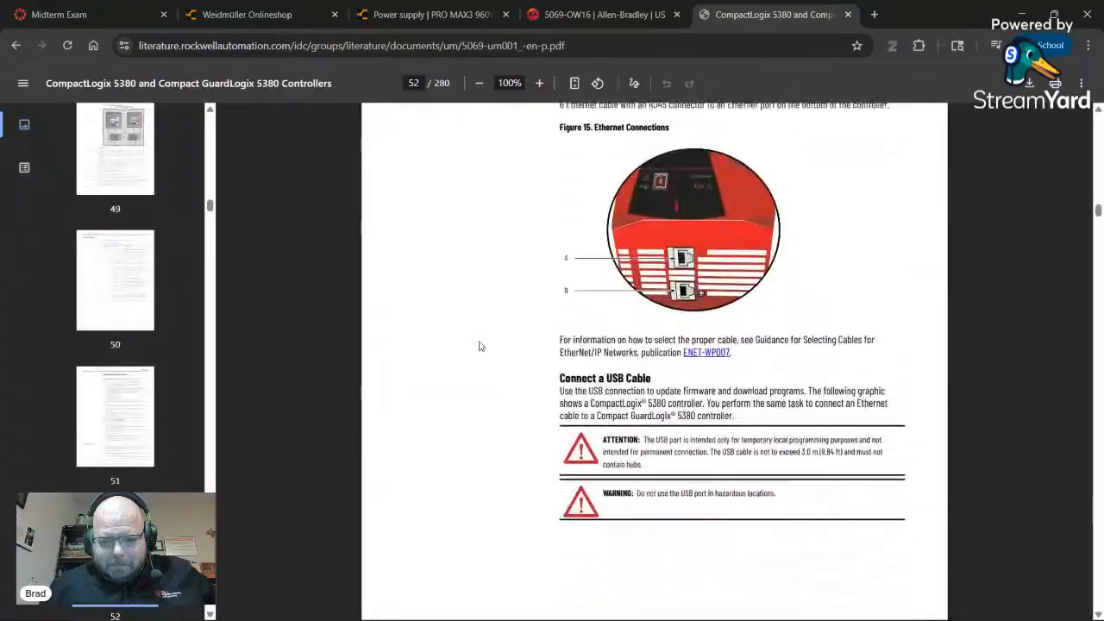
scroll(481, 346, down, 20)
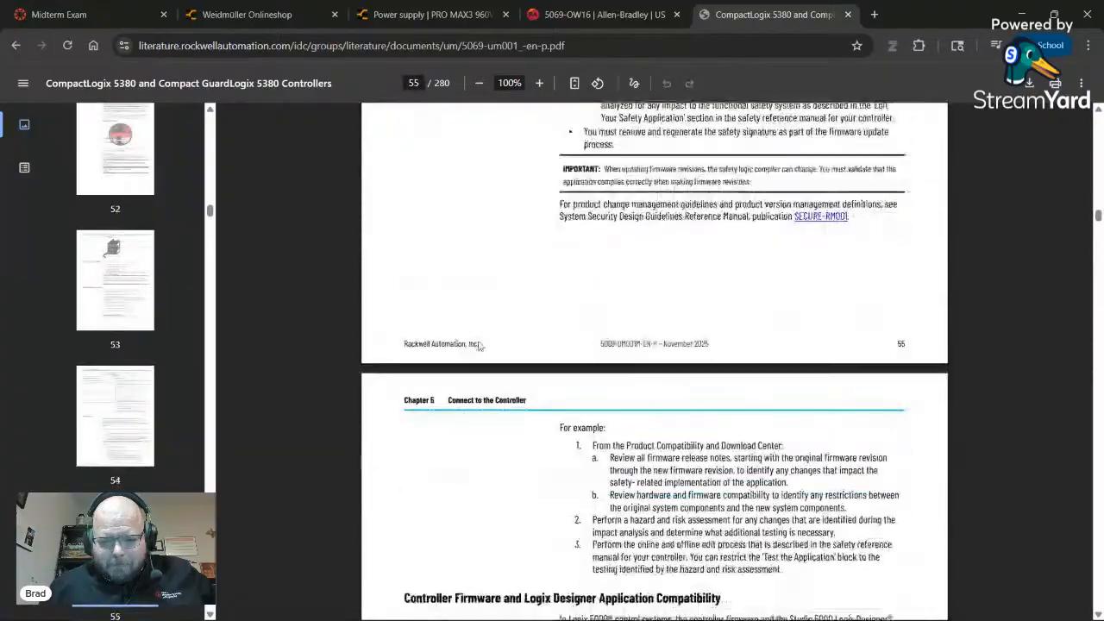
drag(210, 211, 212, 116)
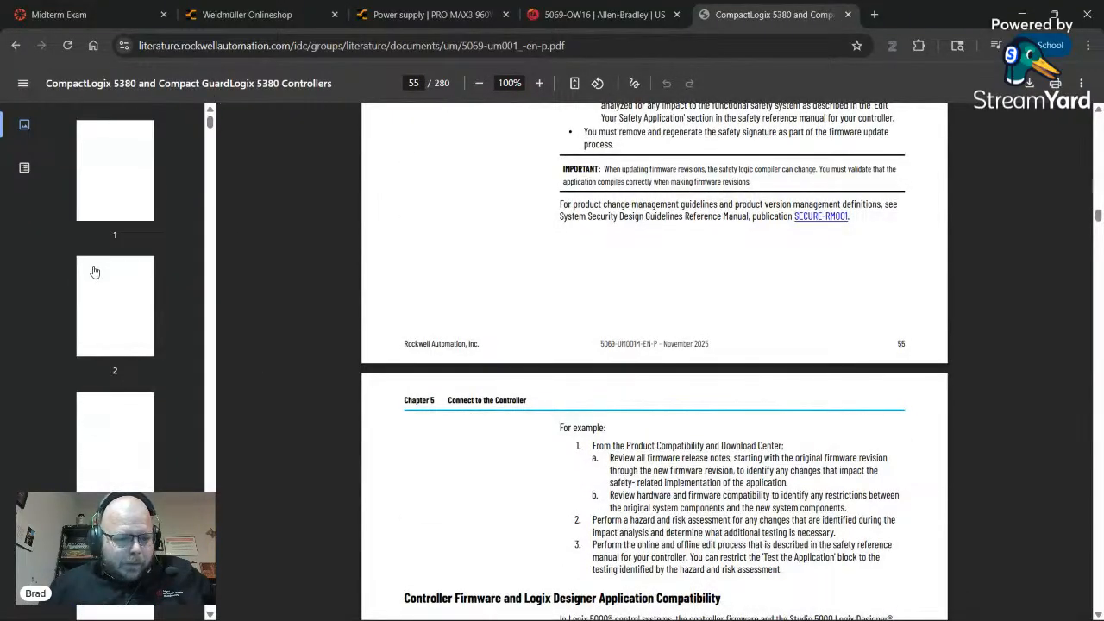
- Return to the page 3 table of contents and scan it for the power wiring section
click(114, 432)
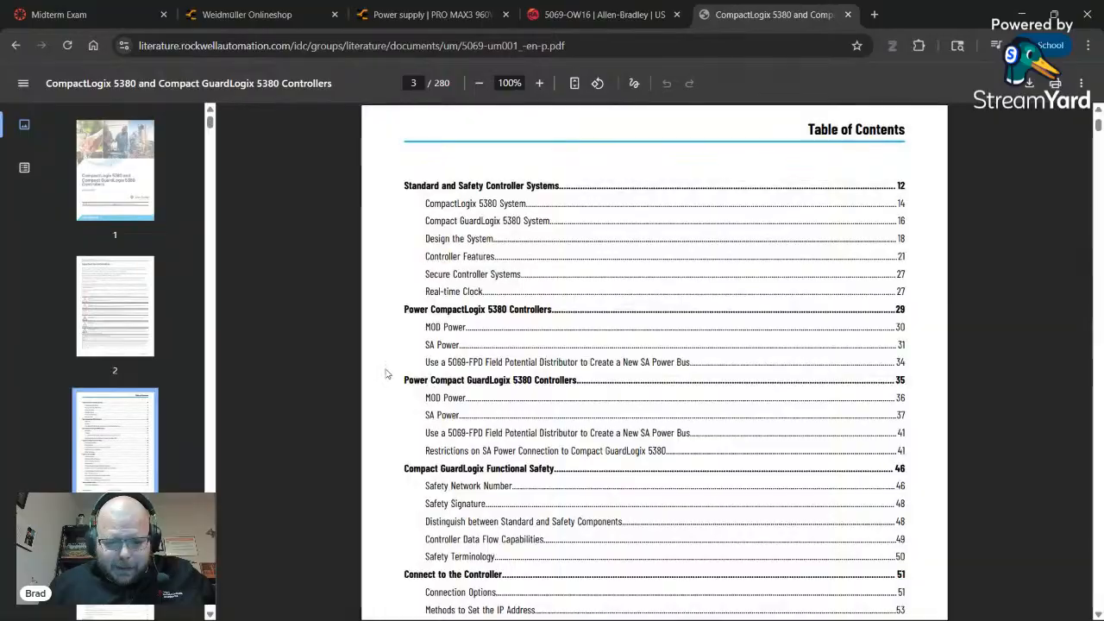
scroll(384, 379, down, 2)
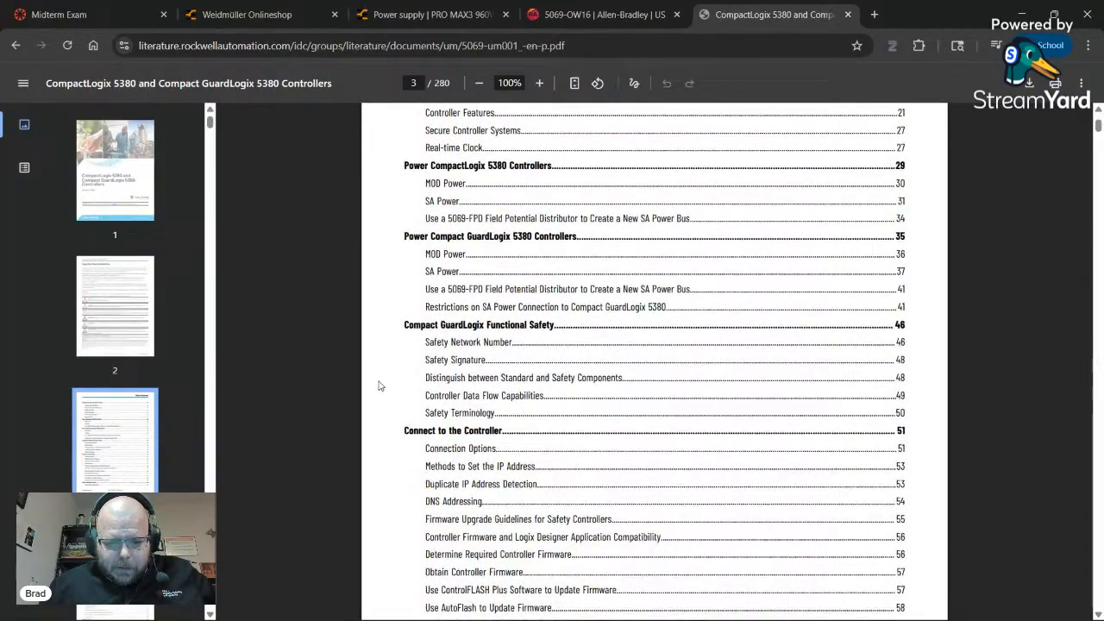
scroll(378, 386, down, 2)
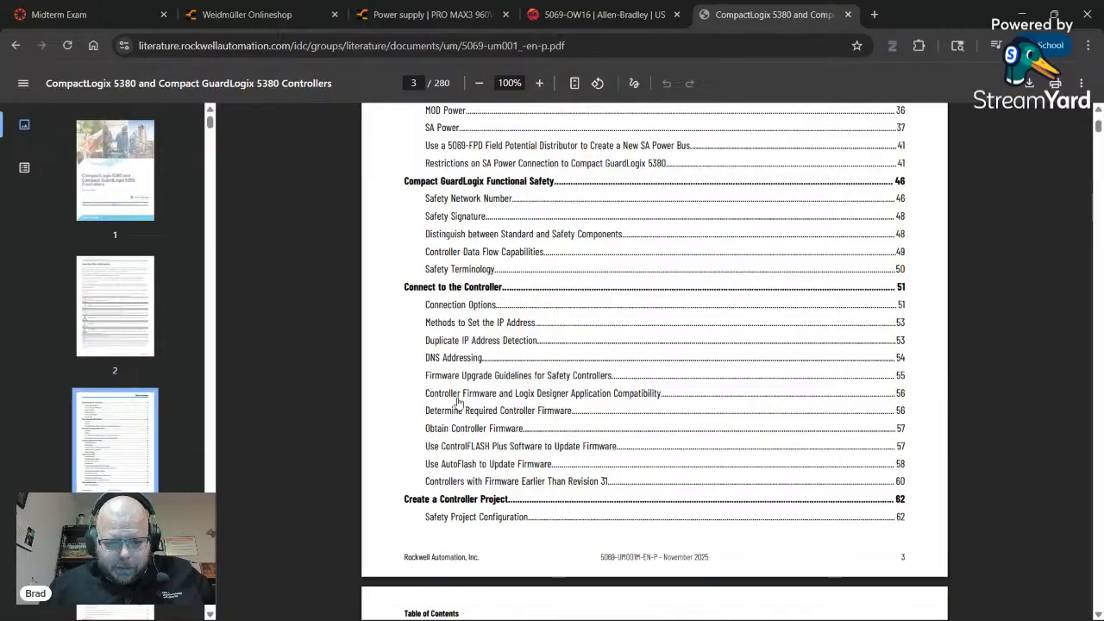
scroll(407, 418, up, 3)
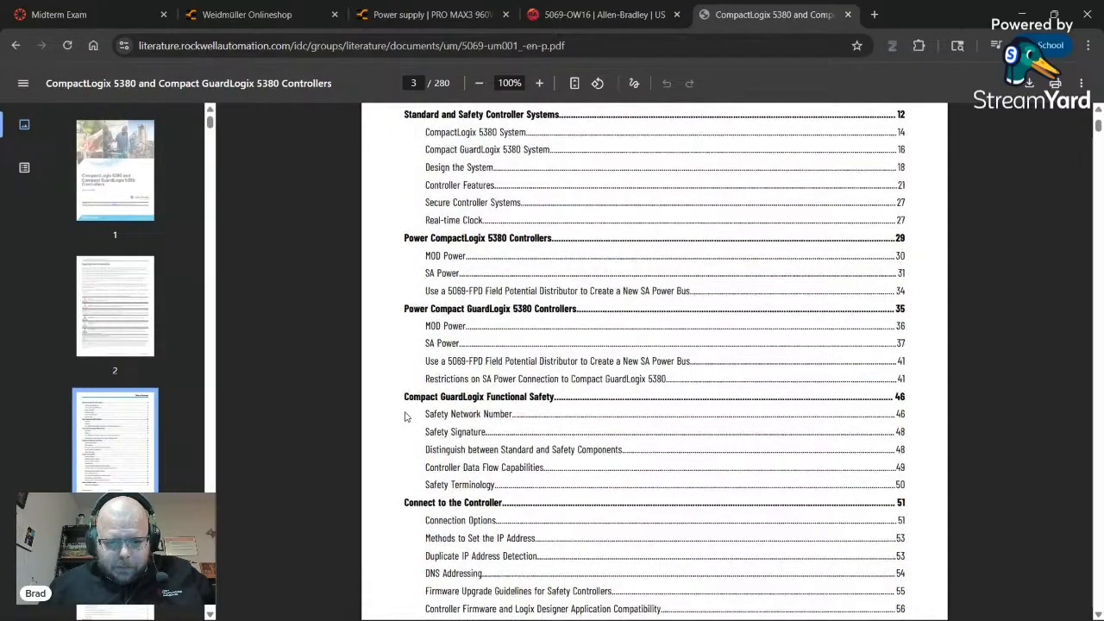
scroll(406, 416, up, 1)
scroll(405, 417, down, 8)
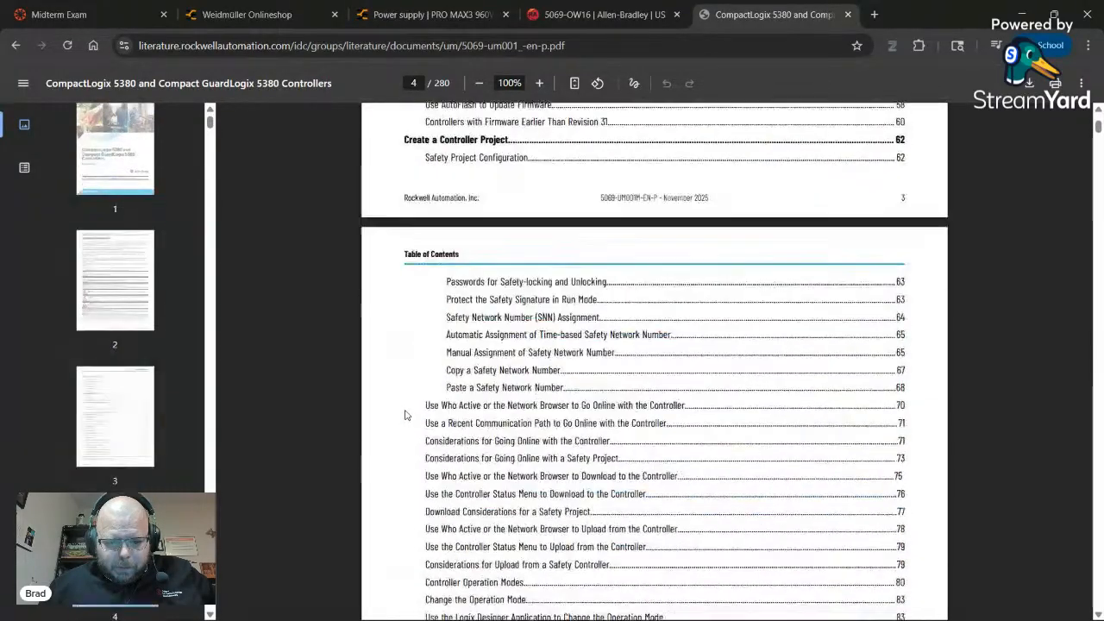
scroll(405, 415, down, 5)
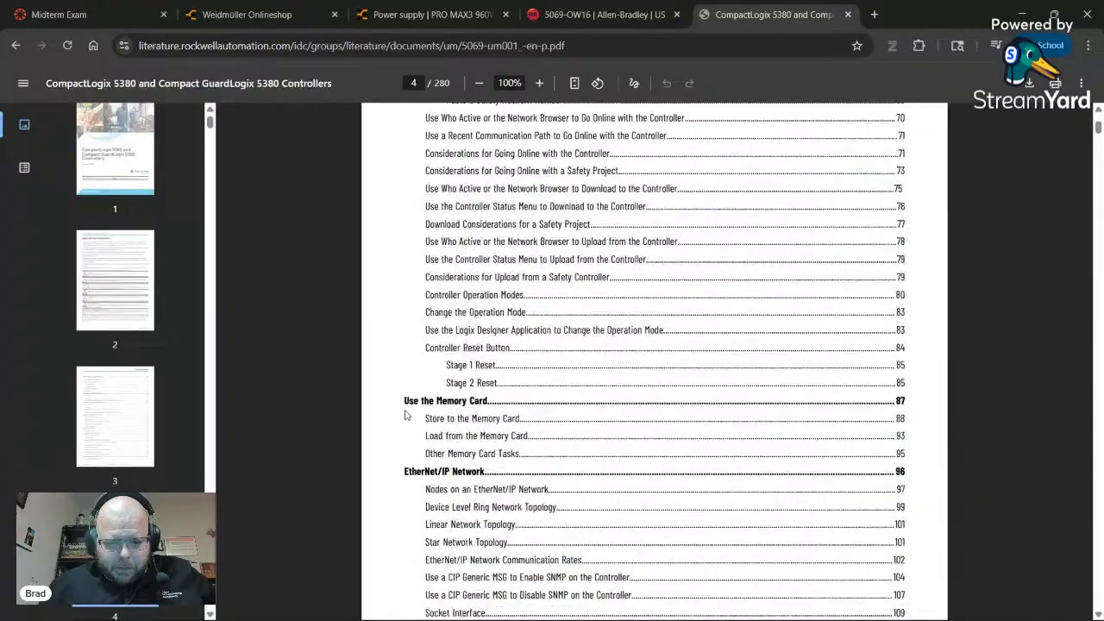
scroll(405, 415, down, 12)
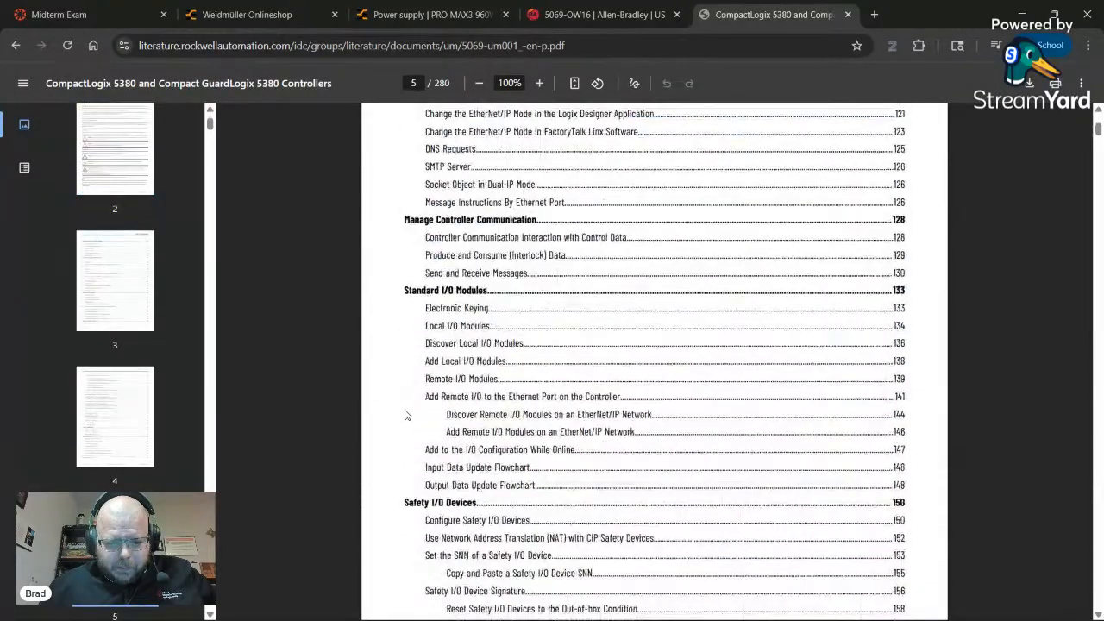
scroll(405, 415, down, 12)
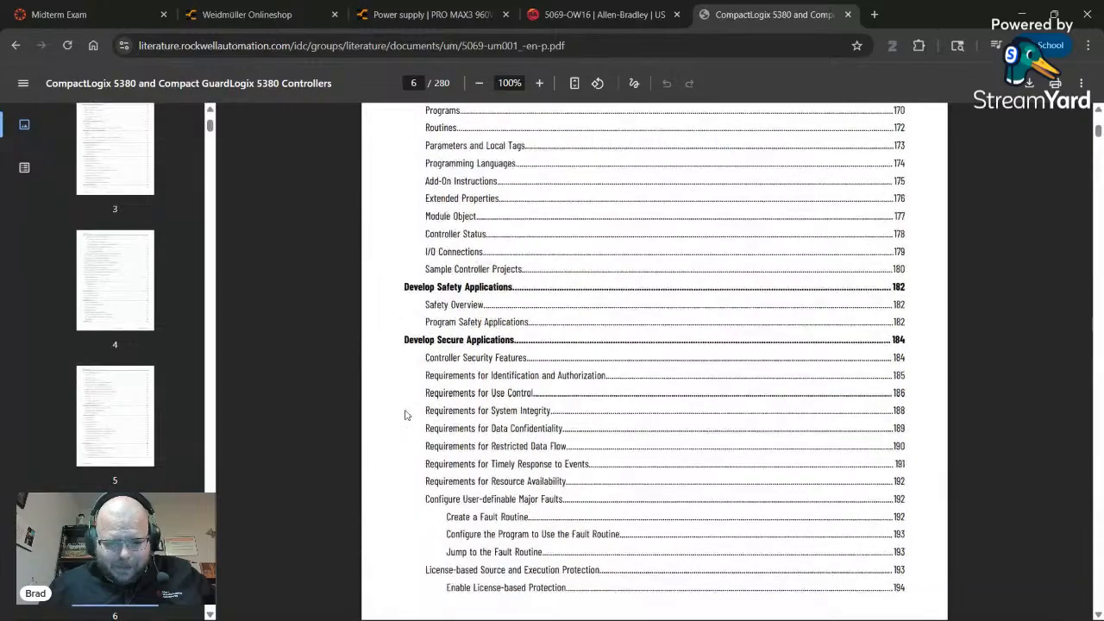
scroll(404, 415, down, 12)
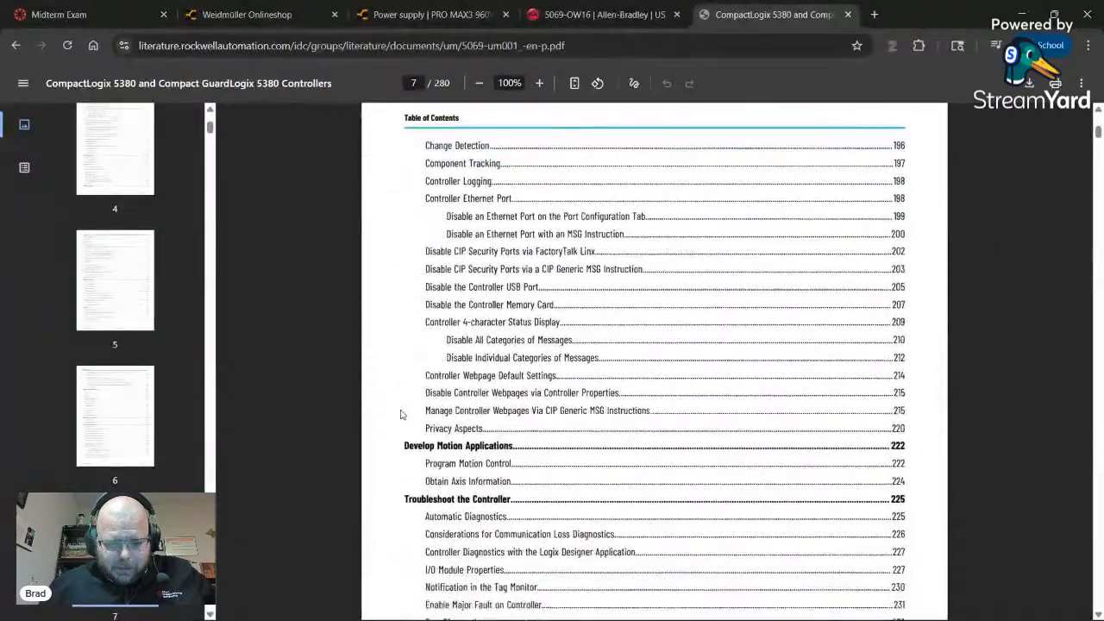
scroll(400, 415, down, 10)
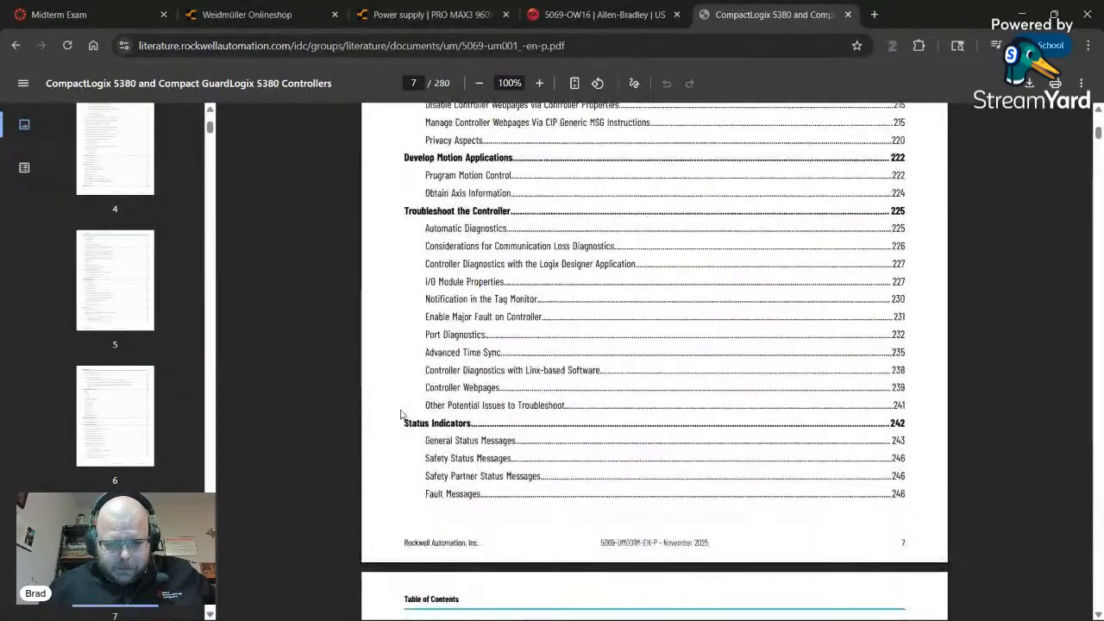
scroll(400, 415, down, 3)
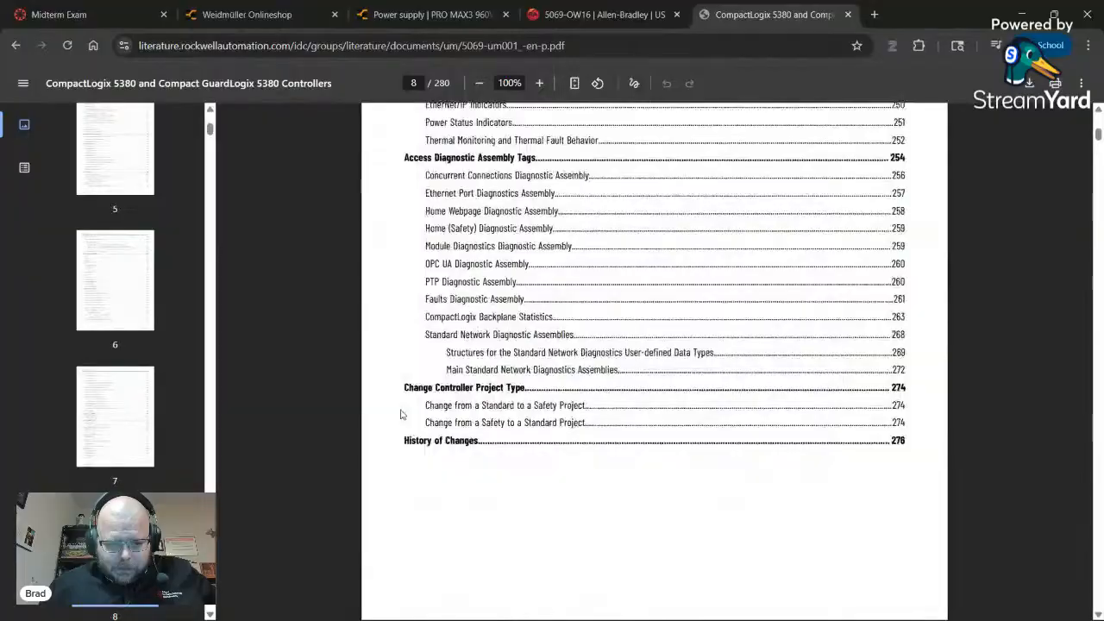
scroll(401, 415, up, 20)
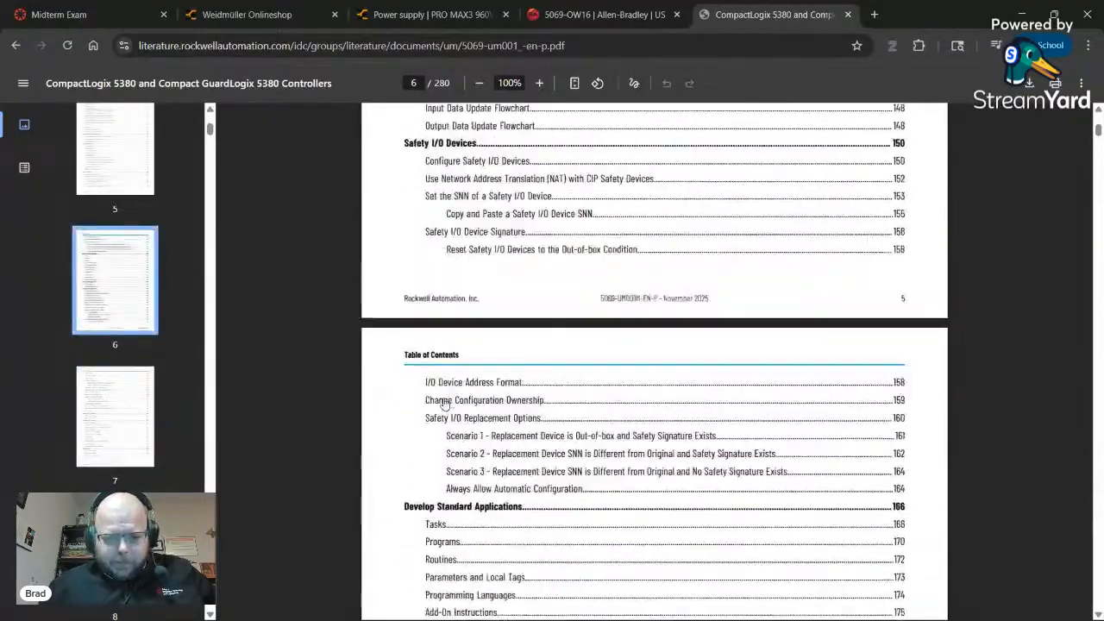
scroll(446, 402, up, 20)
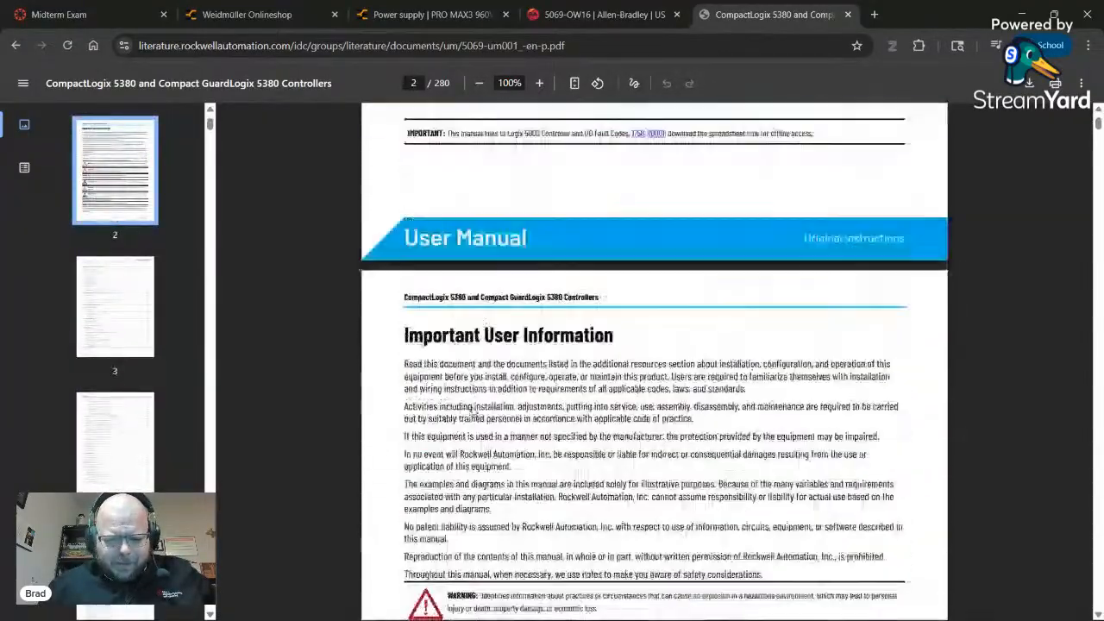
scroll(448, 429, down, 10)
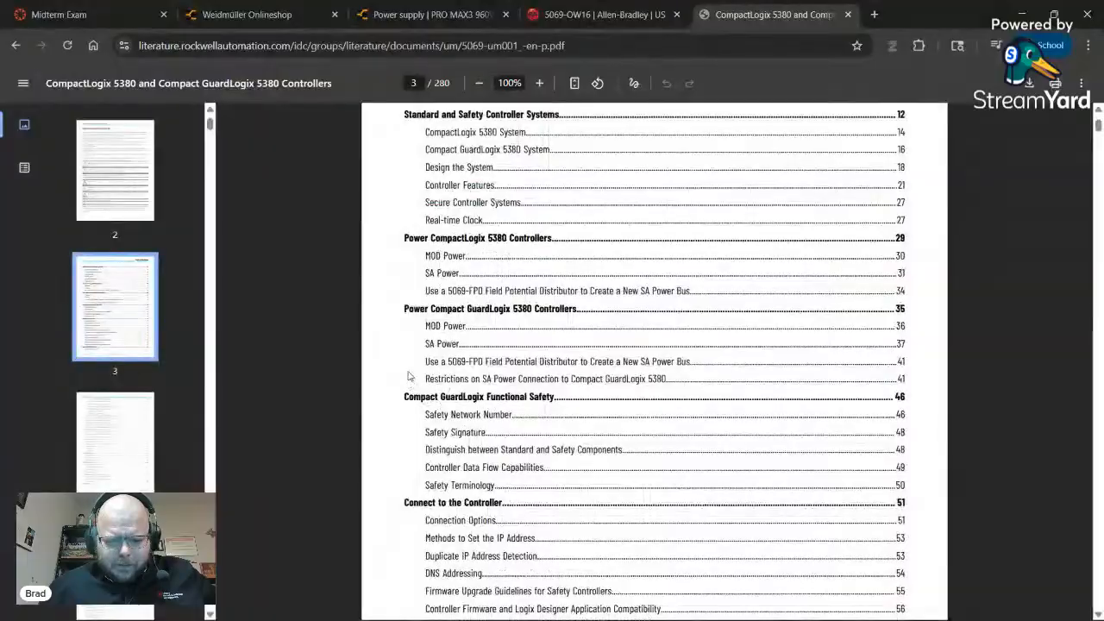
- Go to MOD Power and zoom into page 37's 24V DC supply wiring figures
click(448, 326)
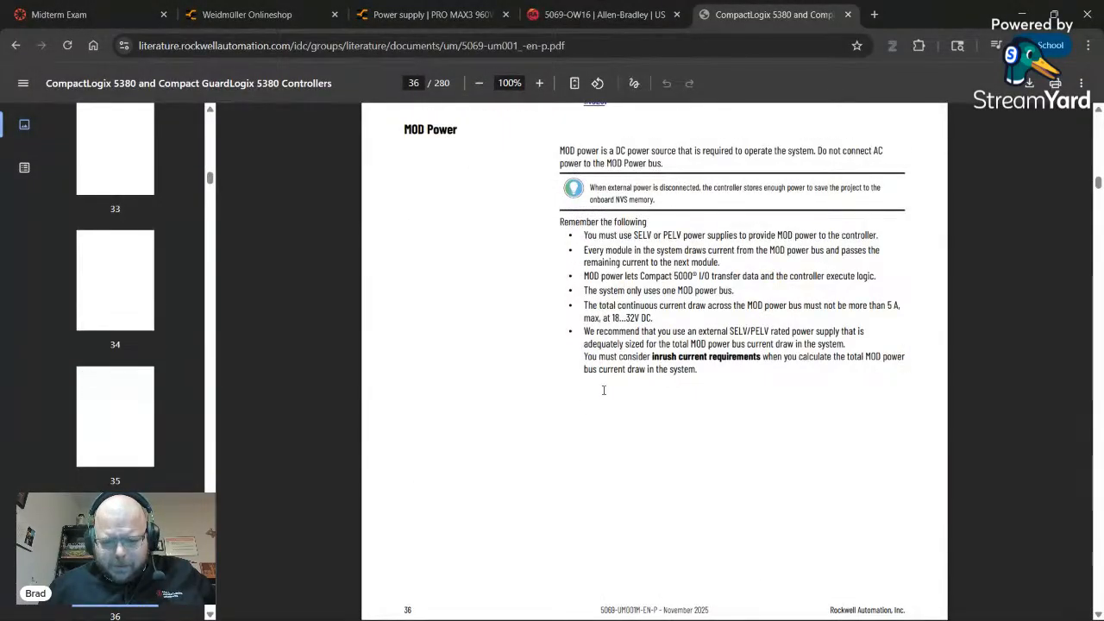
scroll(604, 390, down, 5)
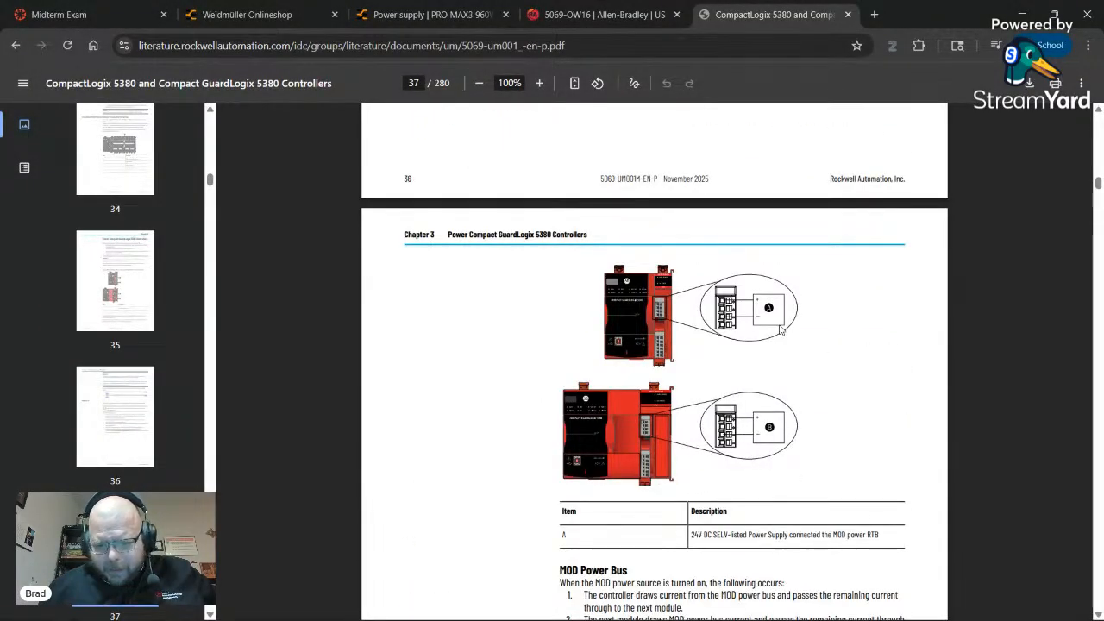
ctrl+scroll(785, 378, up, 5)
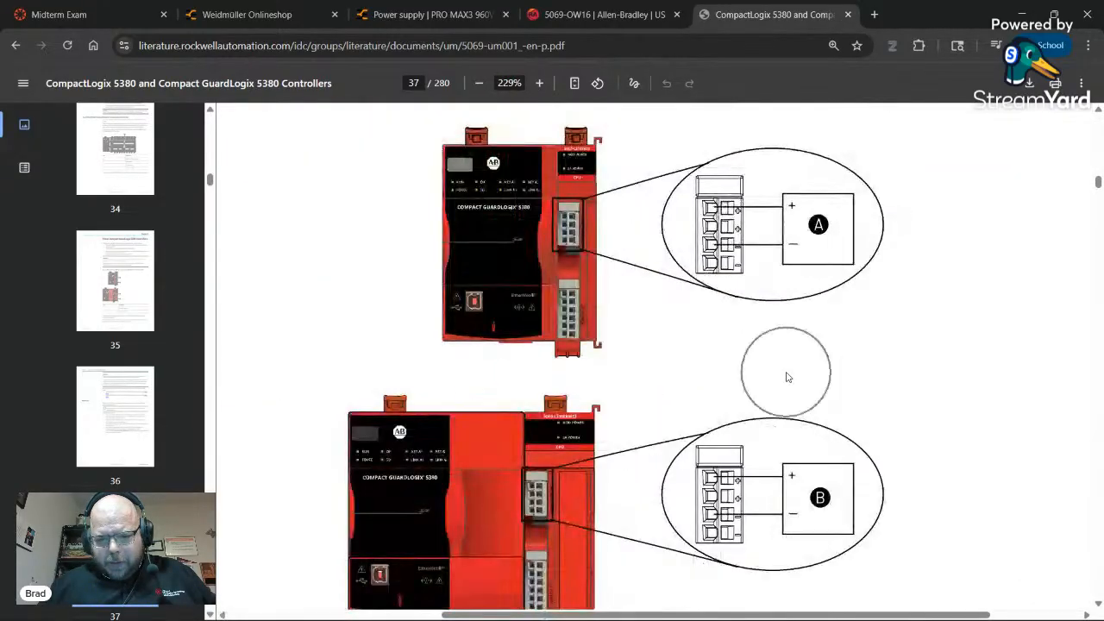
scroll(795, 377, down, 5)
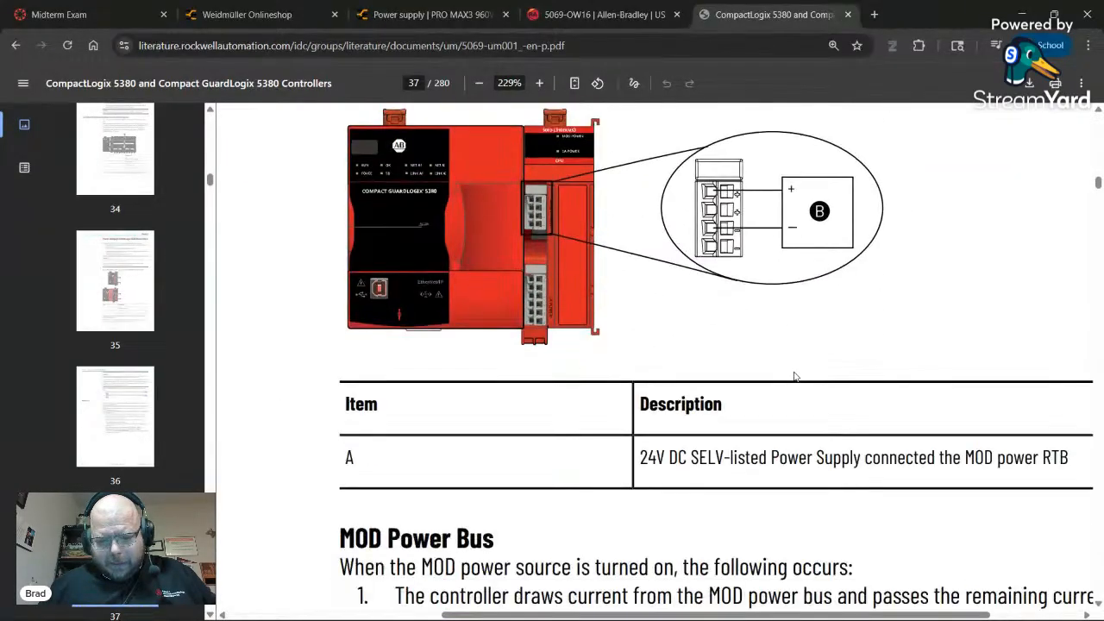
scroll(796, 377, up, 4)
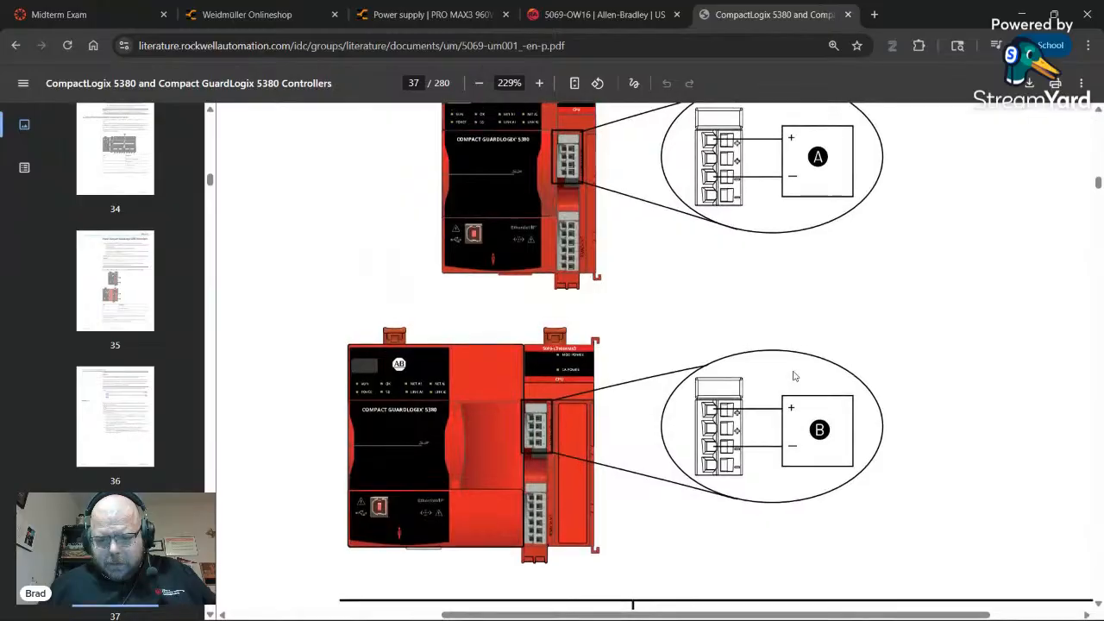
scroll(793, 377, up, 1)
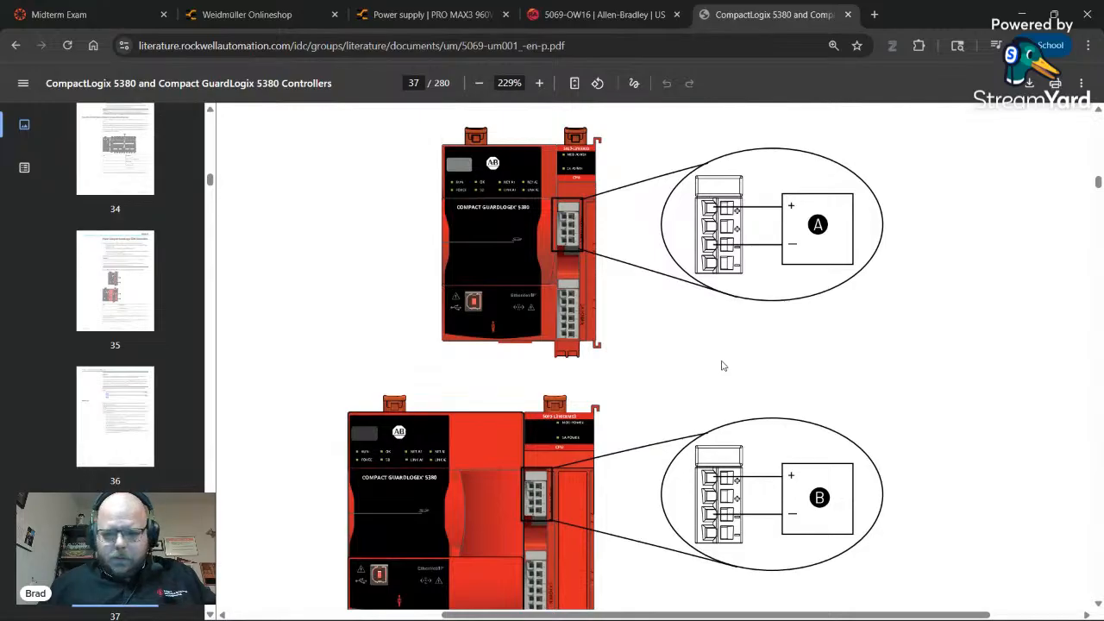
- Draw a Control 24V DC wire from PLC terminal 1 to the blue supply line
key(alt+Tab)
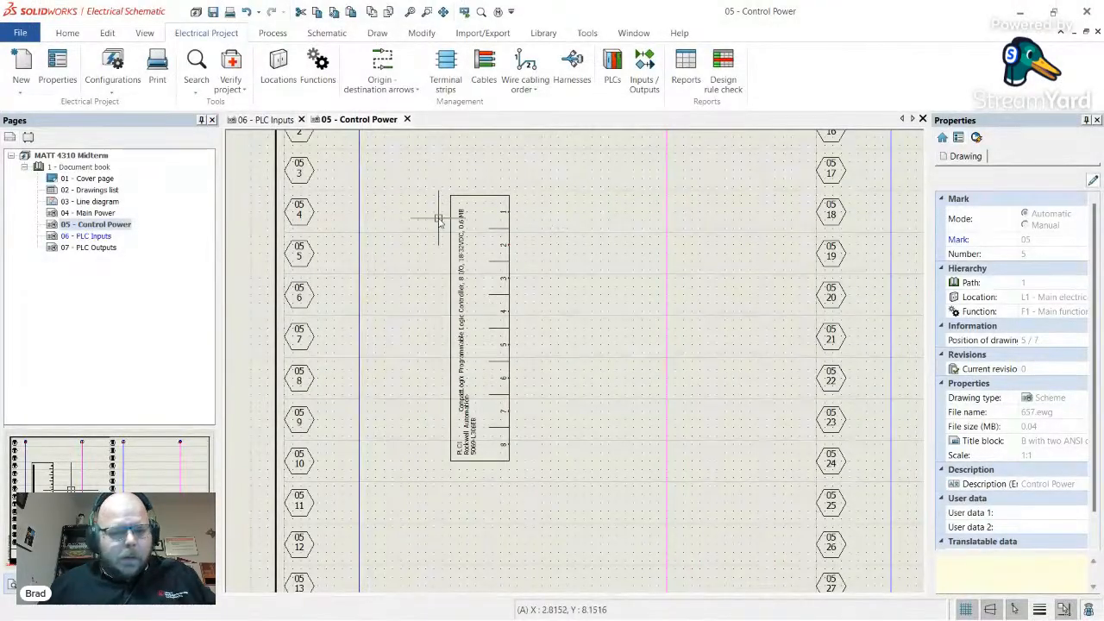
scroll(82, 79, down, 2)
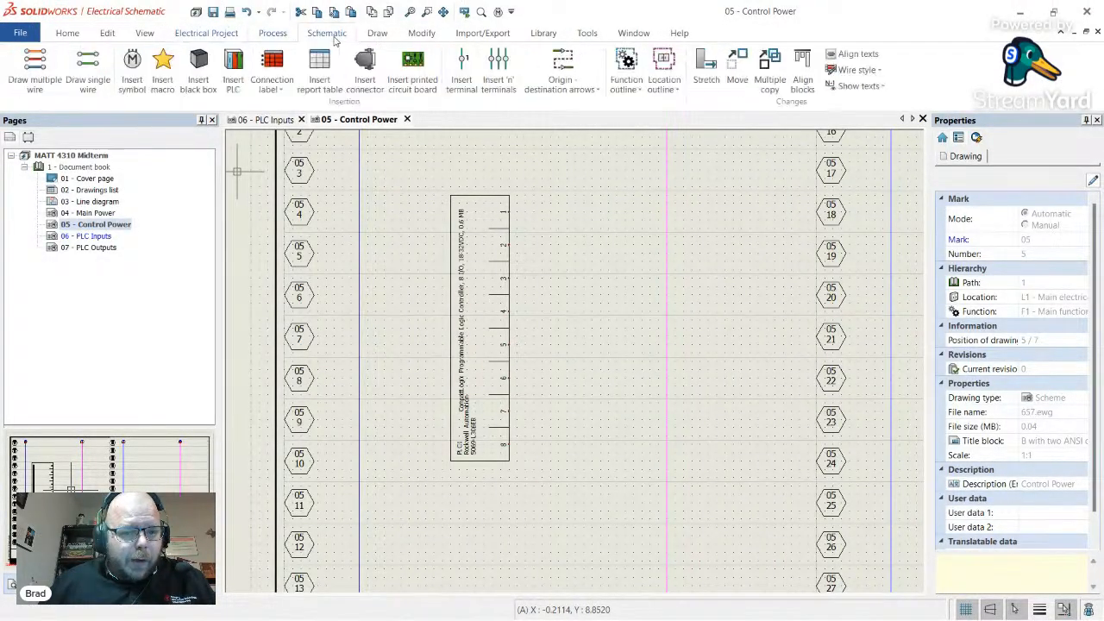
click(83, 76)
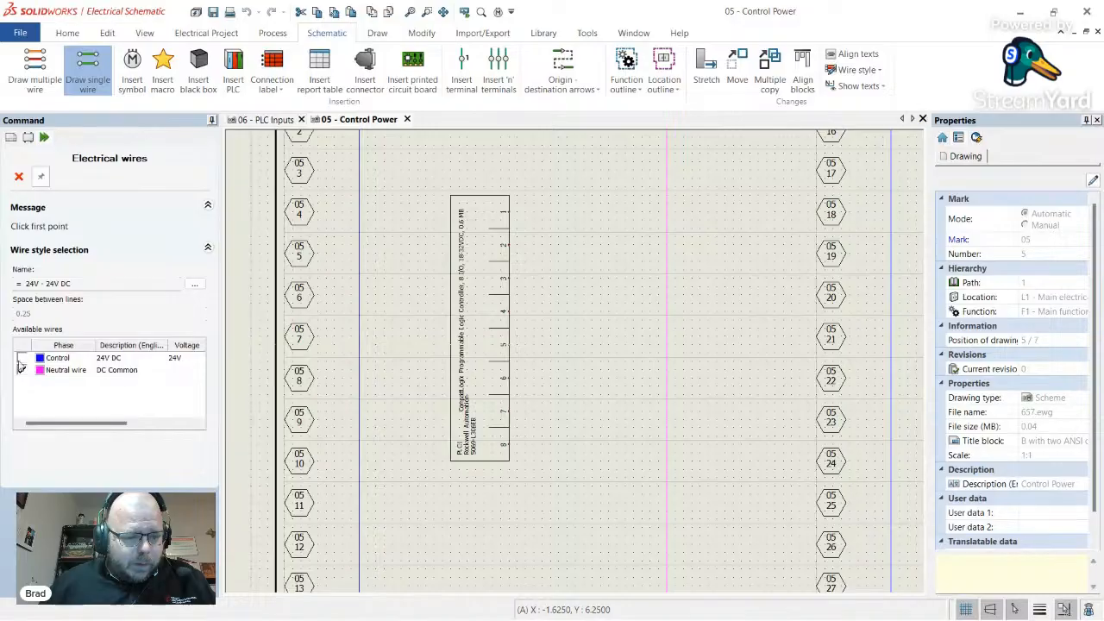
click(21, 358)
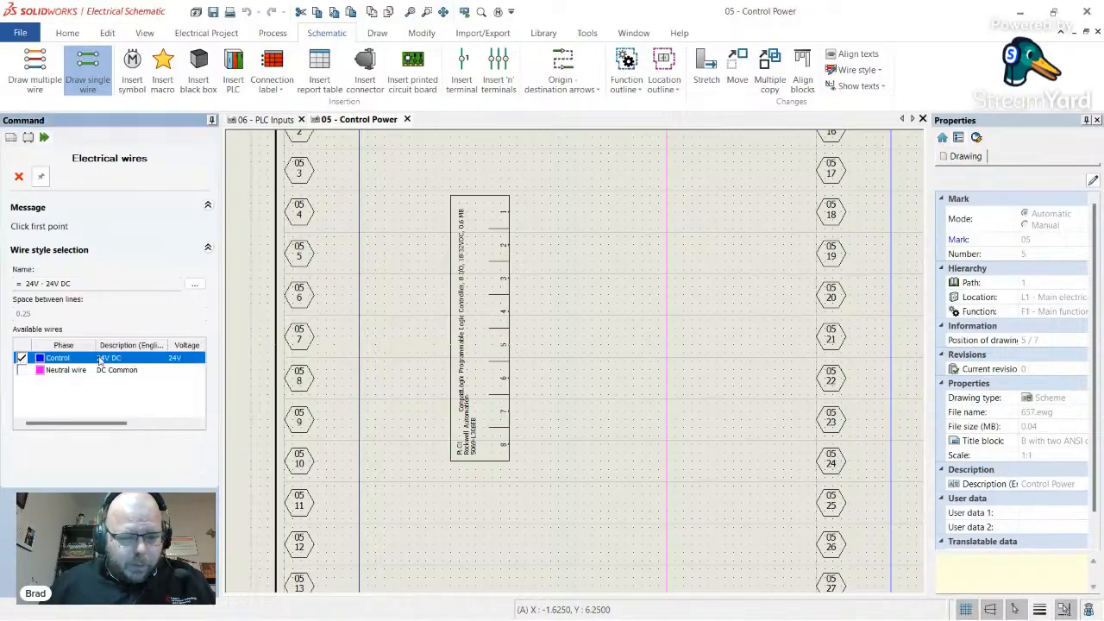
click(509, 210)
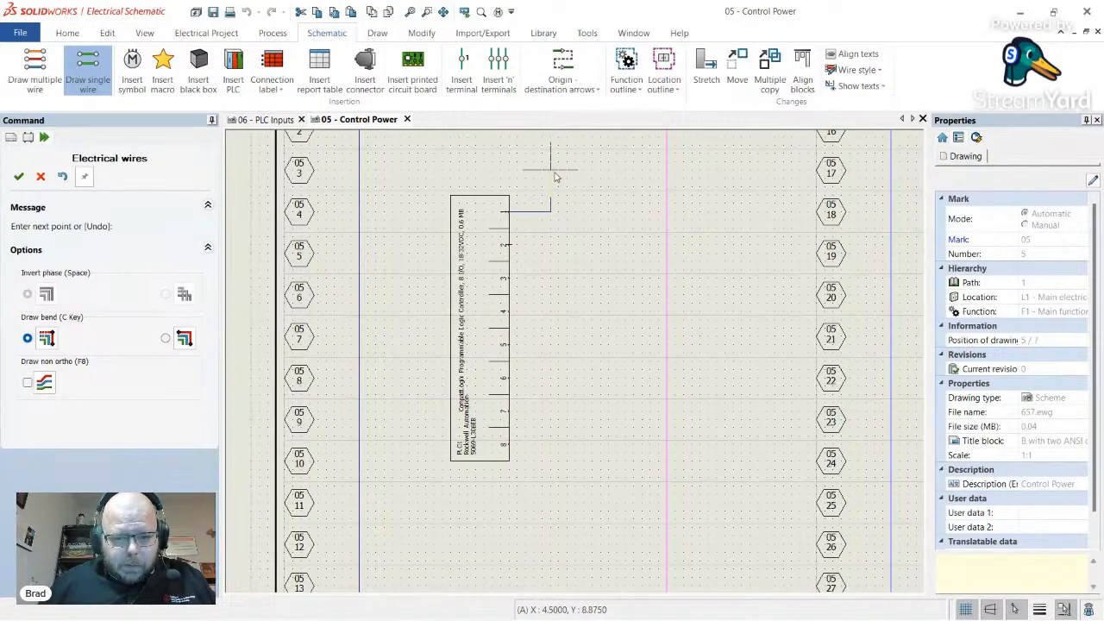
click(360, 161)
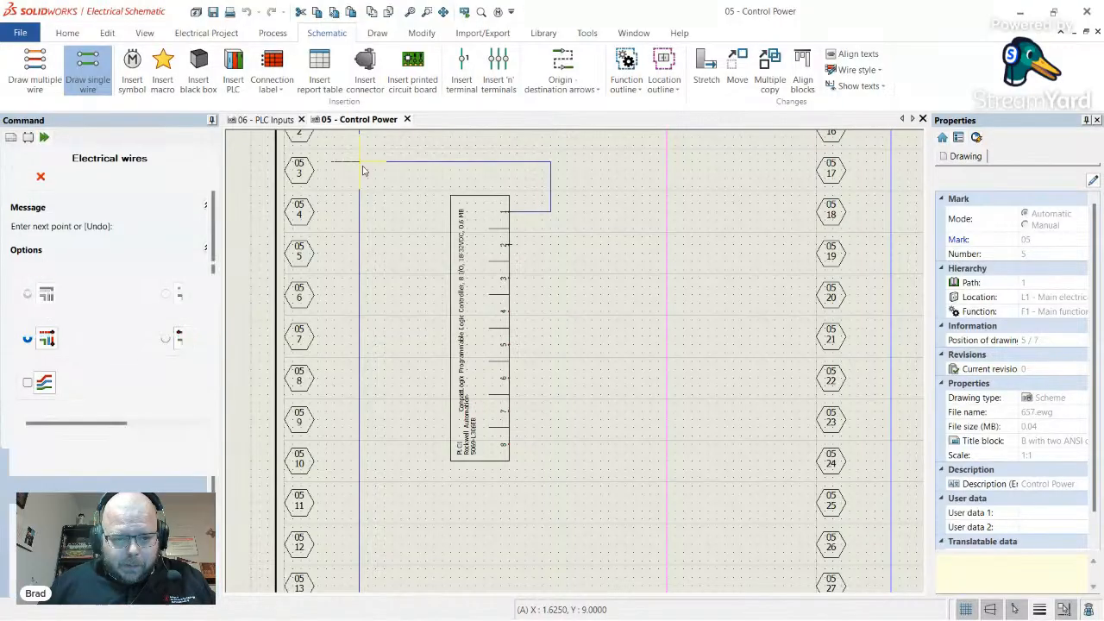
- Compare the new wire with the manual's wiring figure and end the wire command
key(alt+Tab)
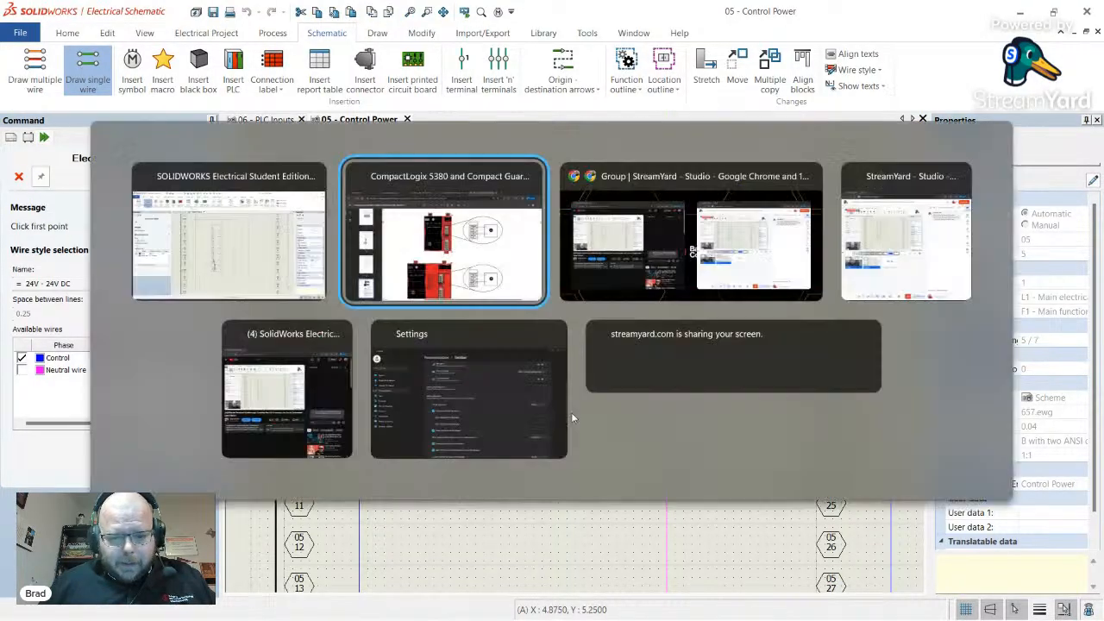
scroll(653, 429, down, 2)
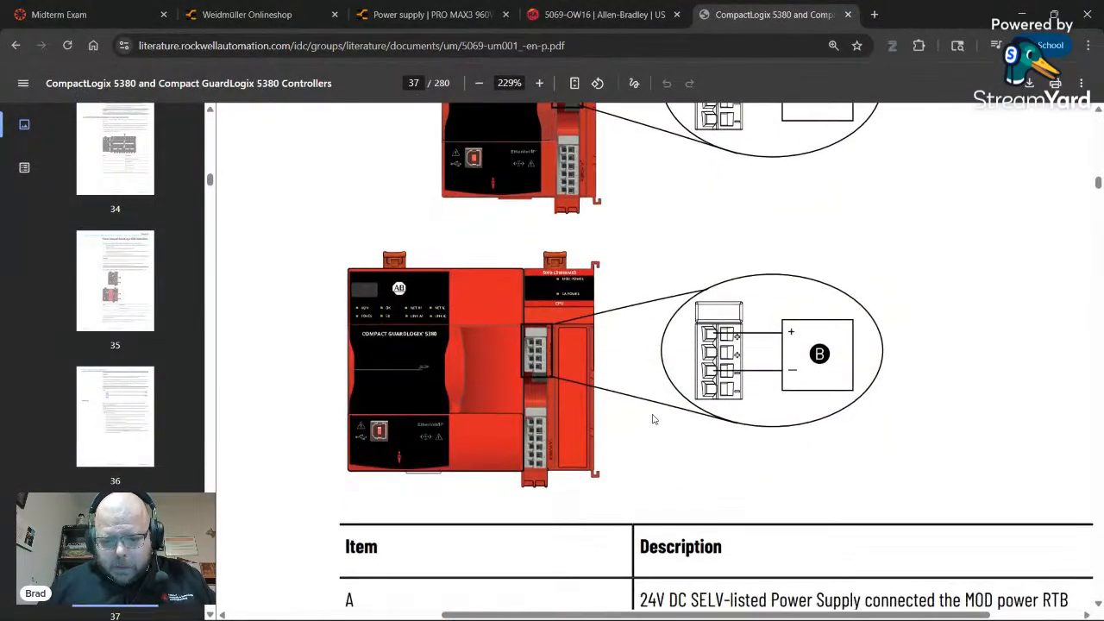
key(alt+Tab)
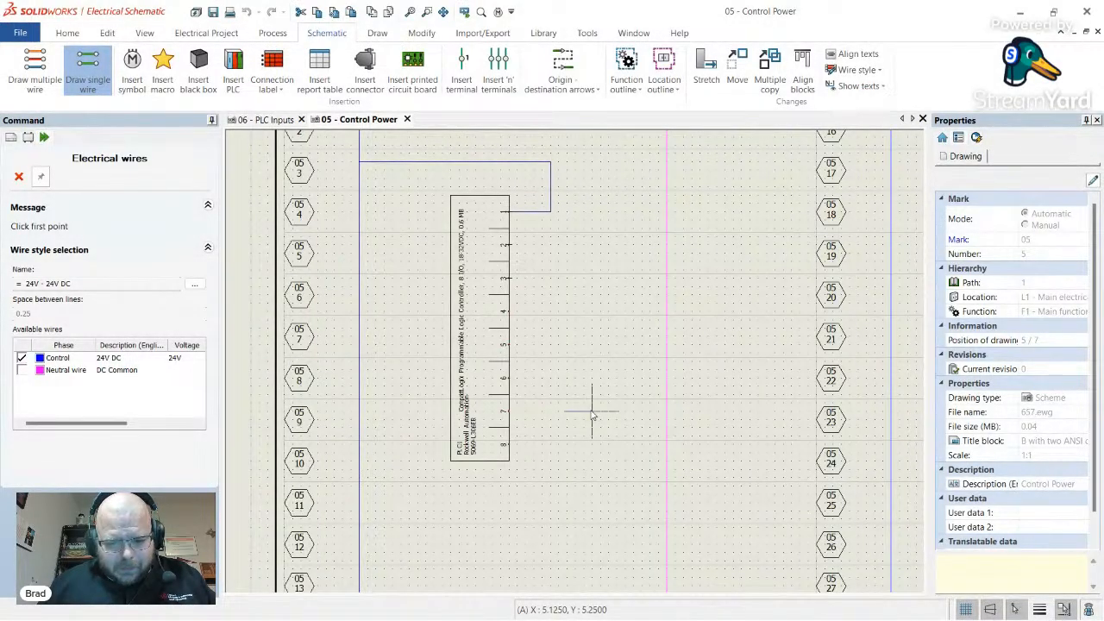
key(alt+Tab)
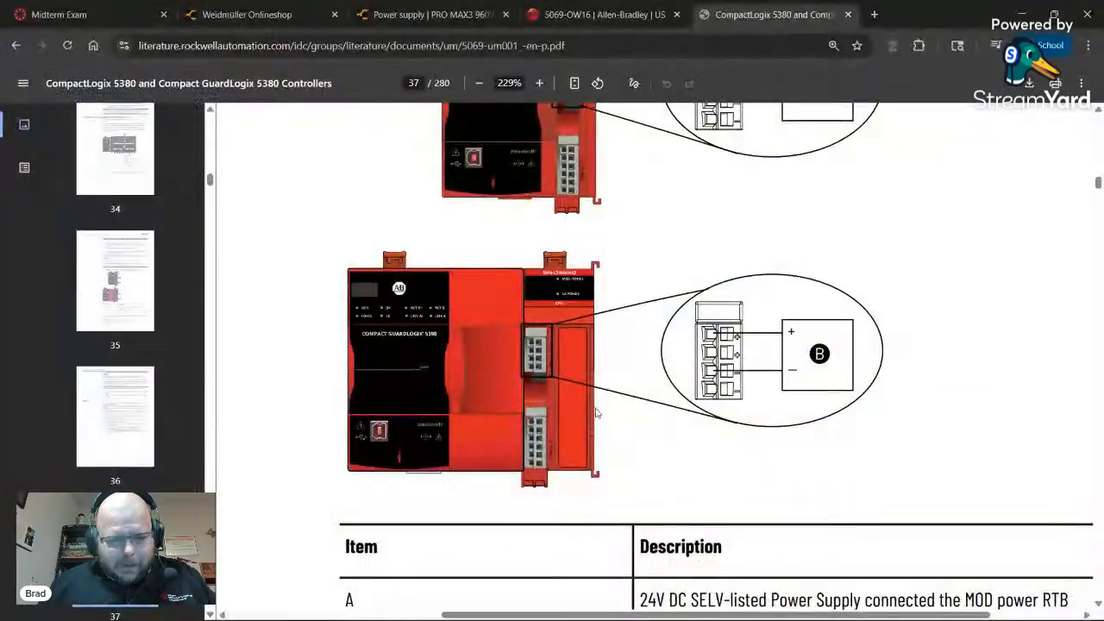
key(alt+Tab)
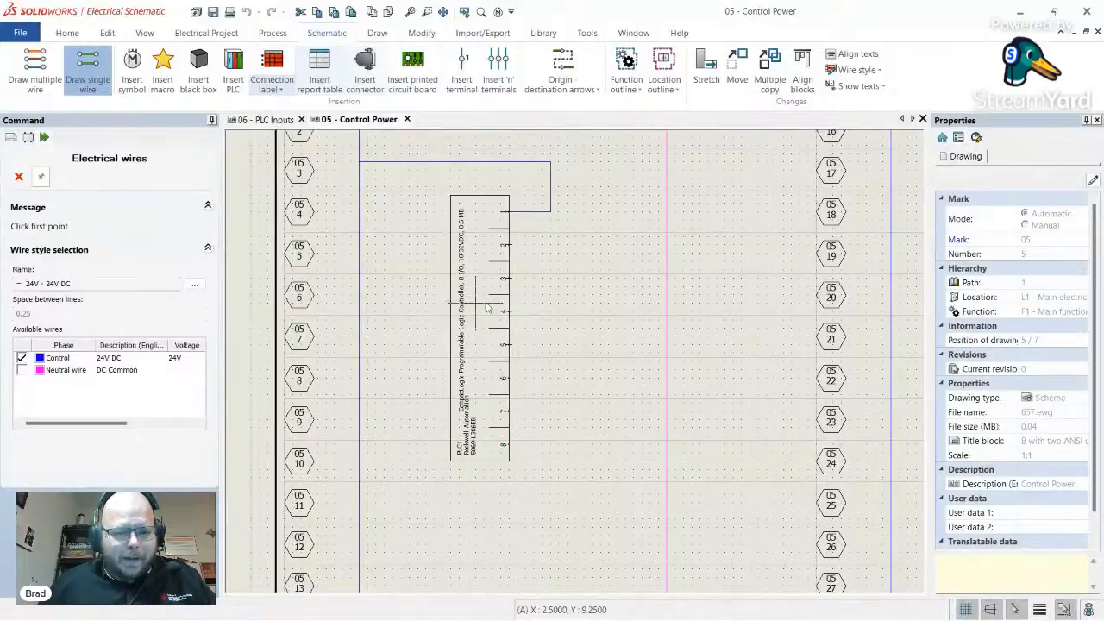
key(Escape)
right_click(509, 302)
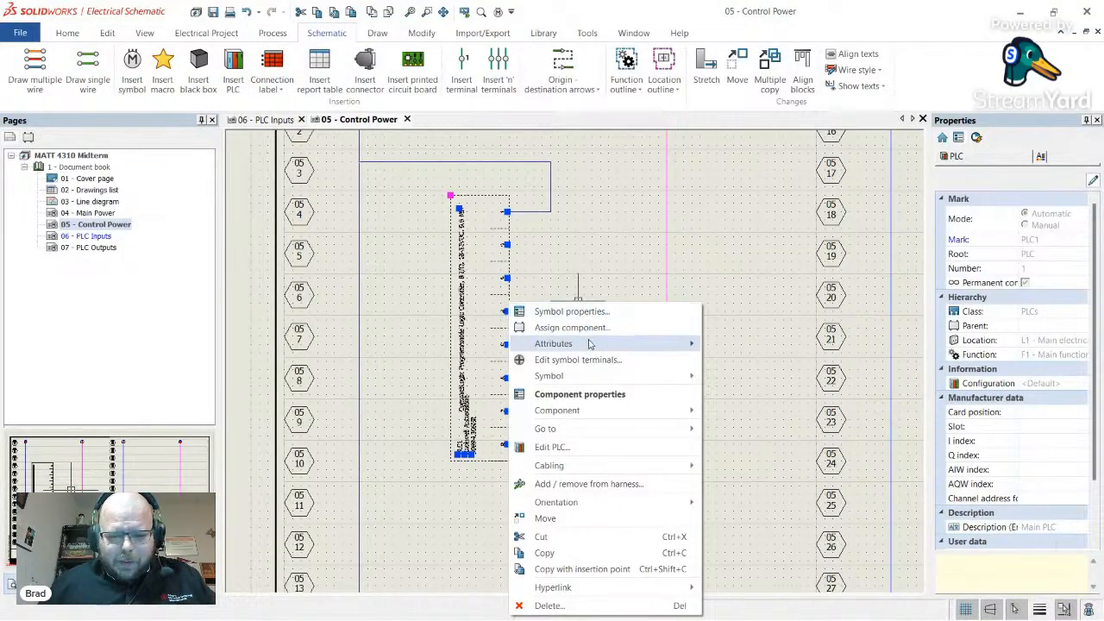
click(593, 312)
click(259, 81)
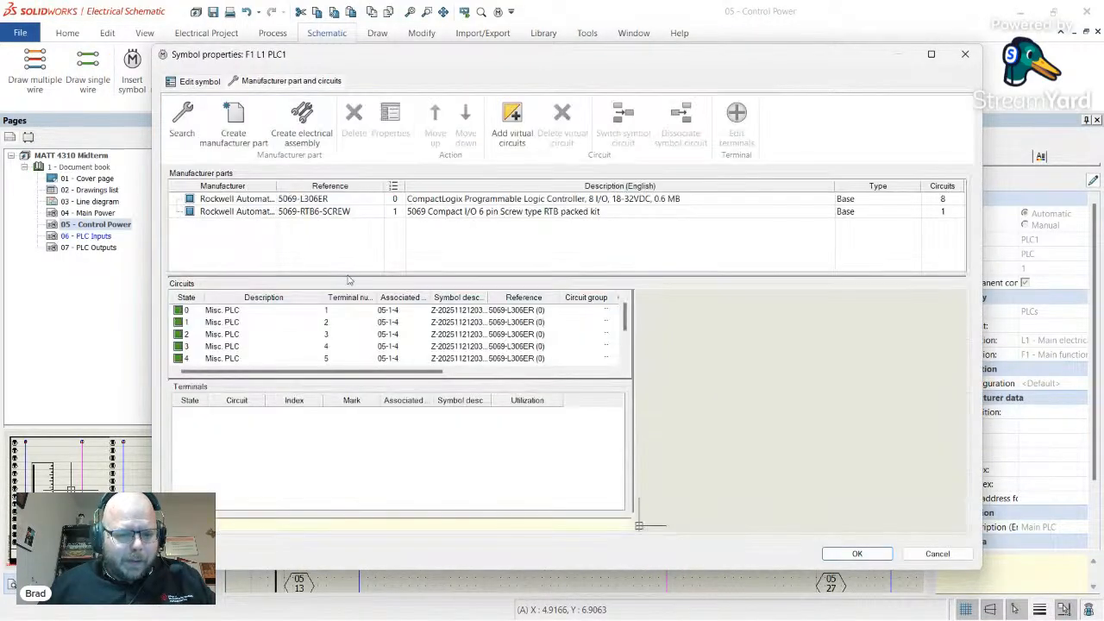
scroll(280, 323, down, 2)
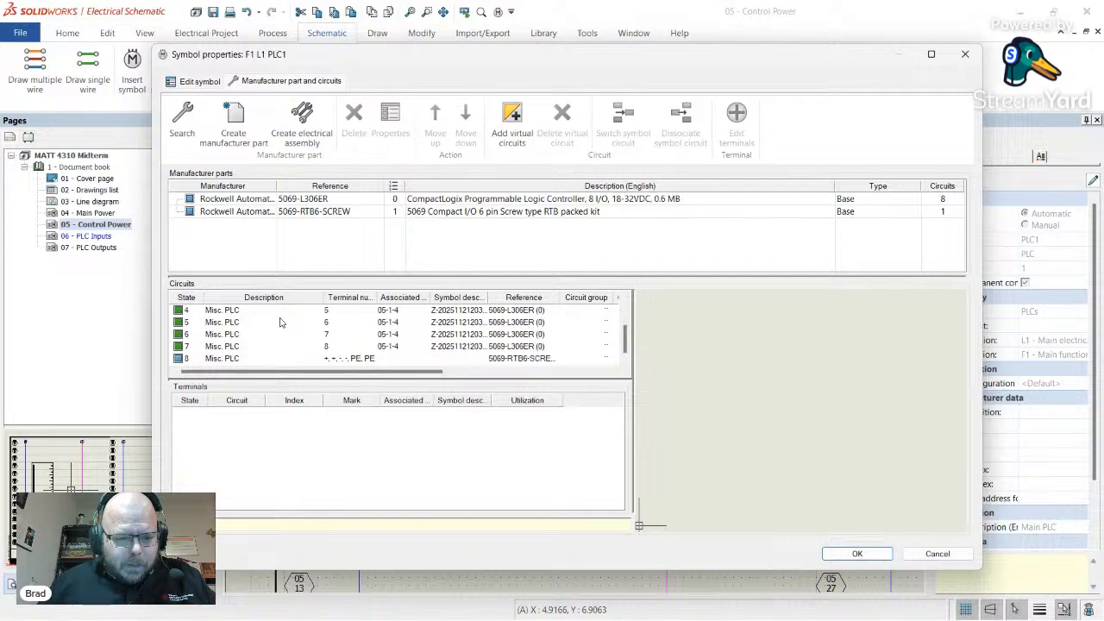
click(231, 359)
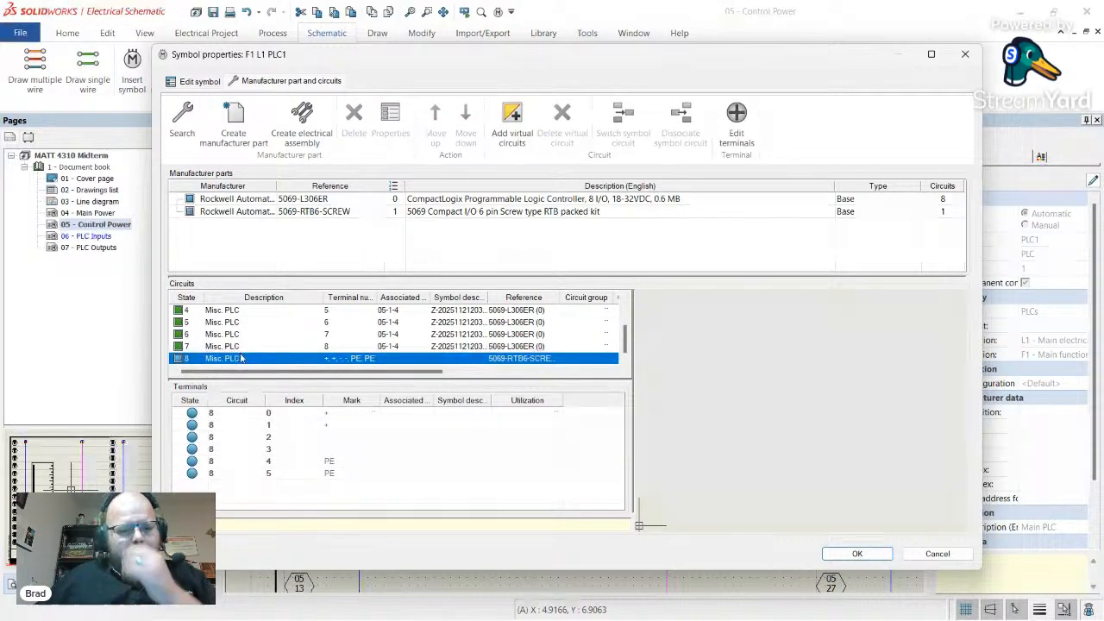
scroll(244, 355, up, 2)
scroll(247, 353, down, 2)
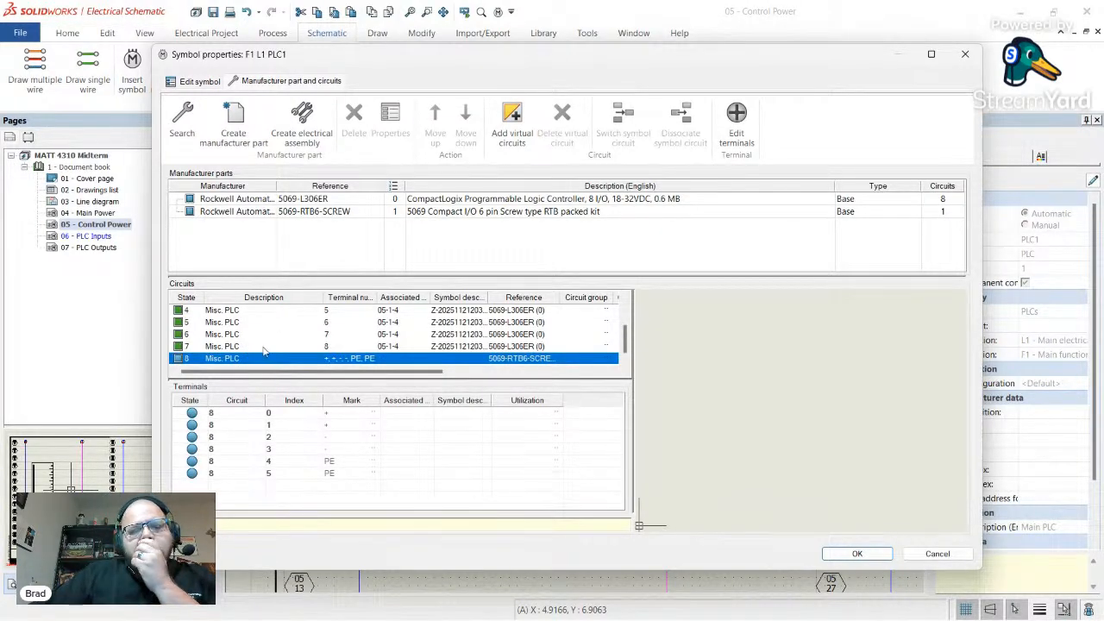
scroll(258, 369, up, 1)
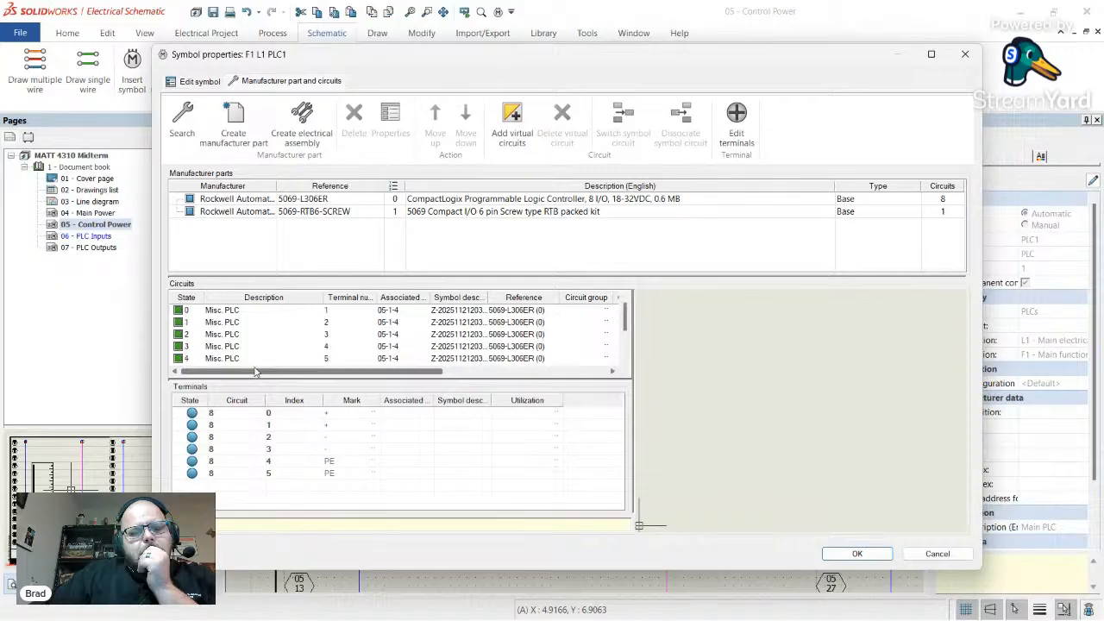
scroll(255, 364, down, 2)
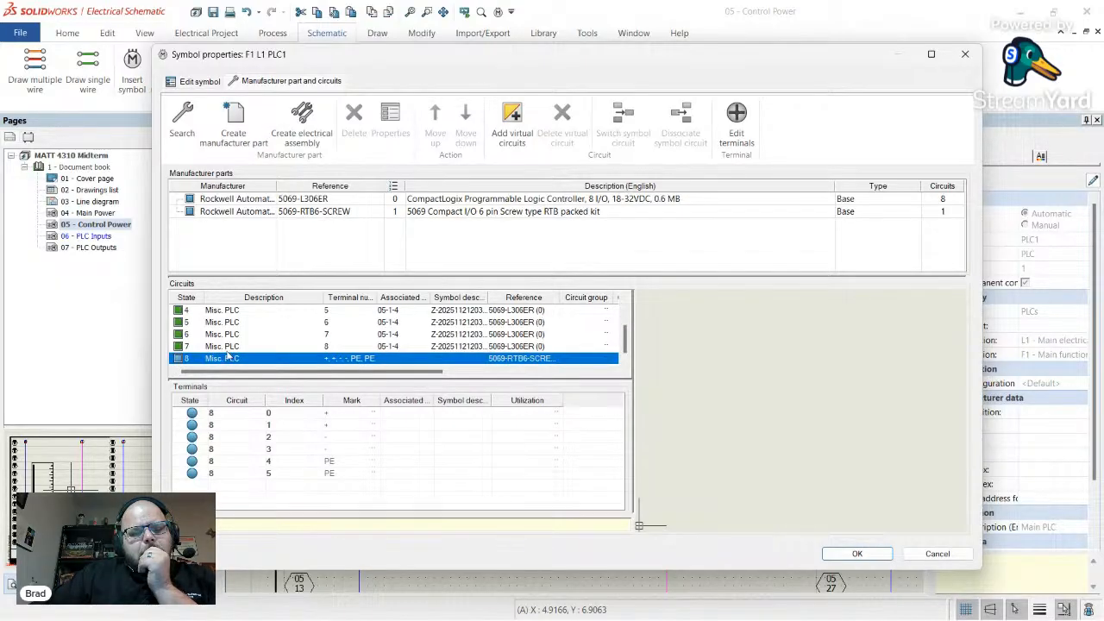
click(230, 347)
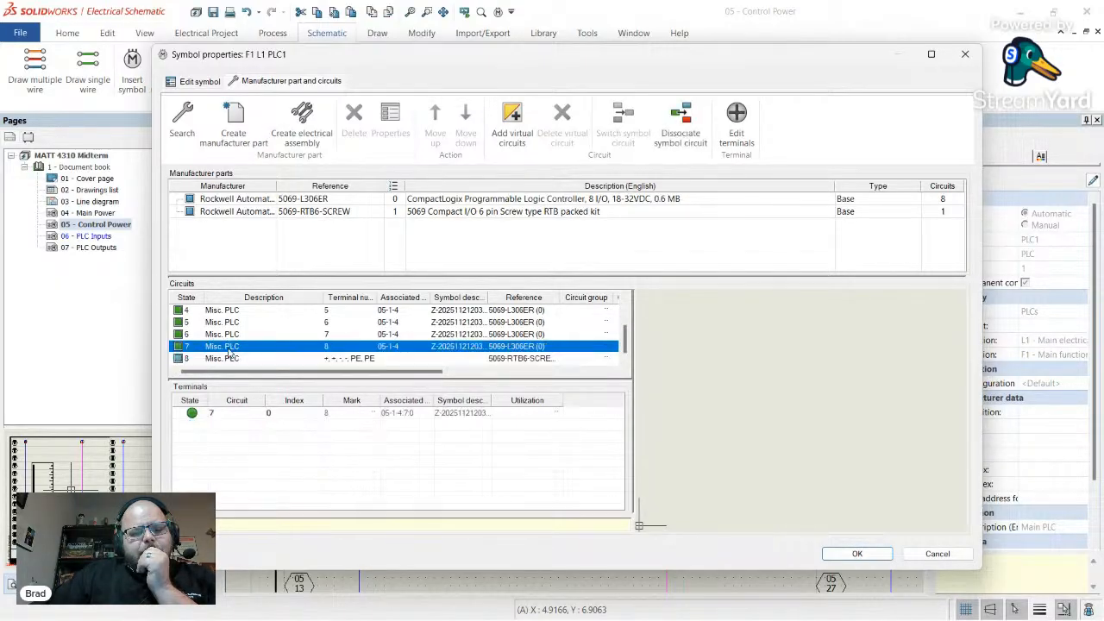
click(233, 336)
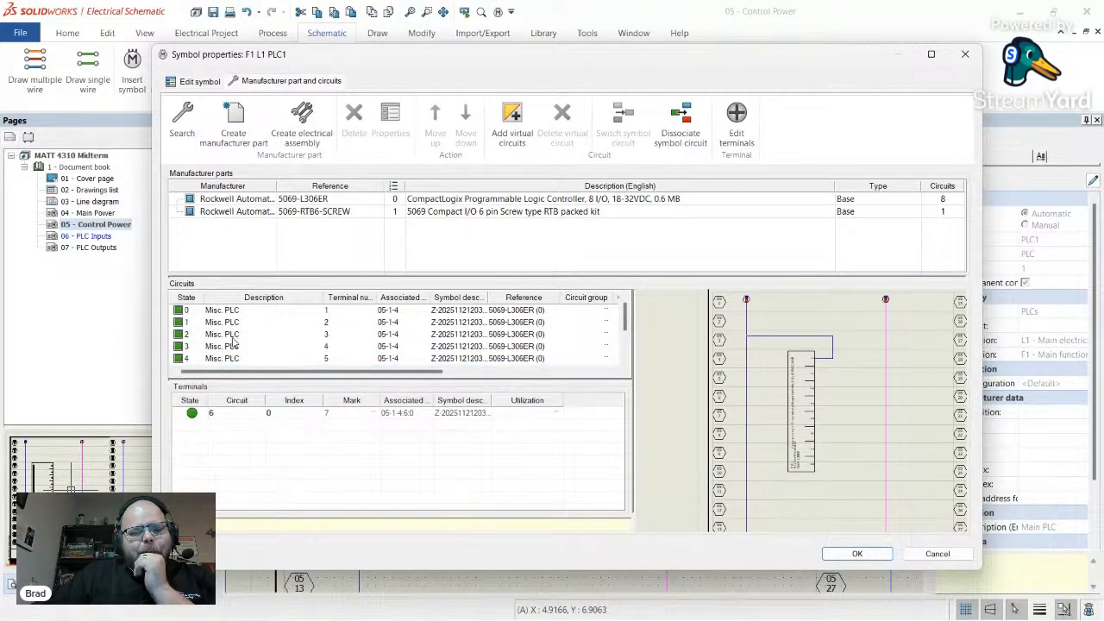
click(229, 359)
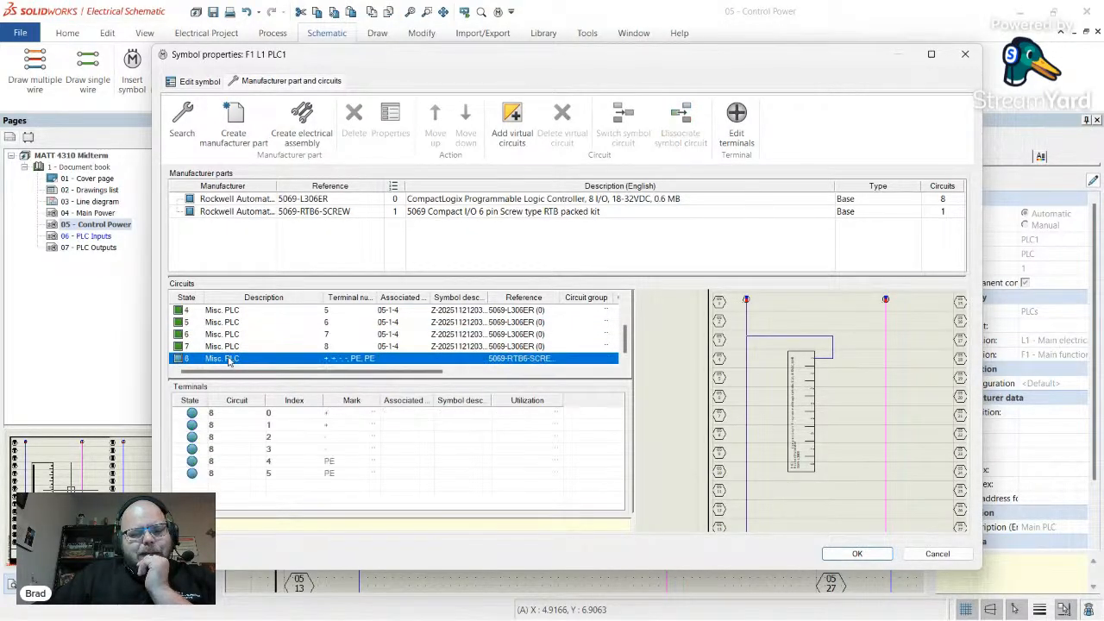
scroll(230, 362, up, 2)
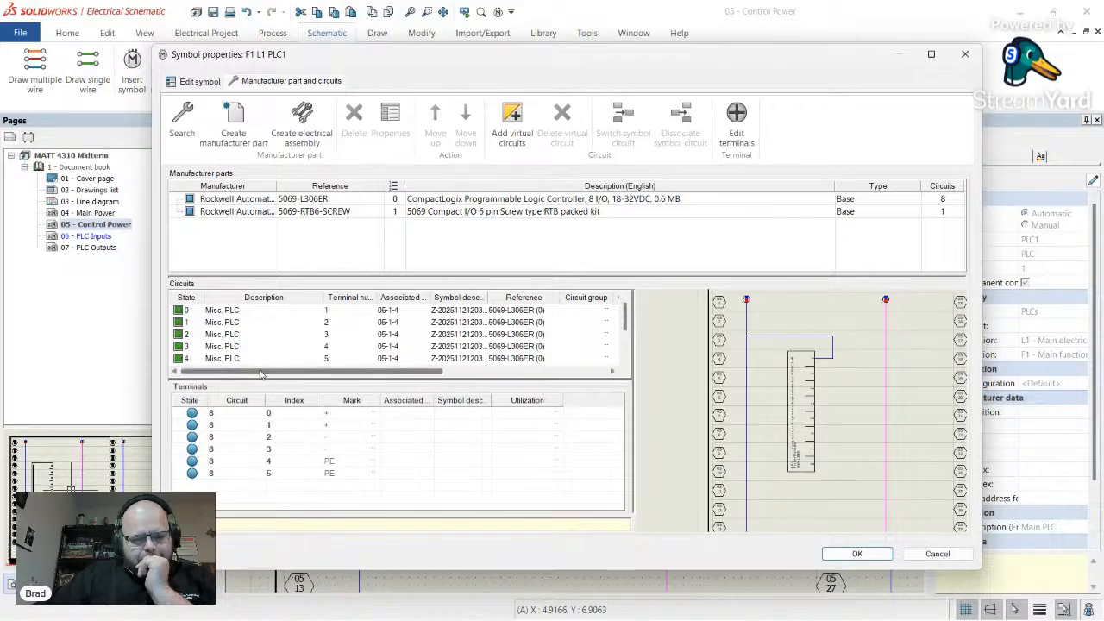
scroll(266, 334, down, 2)
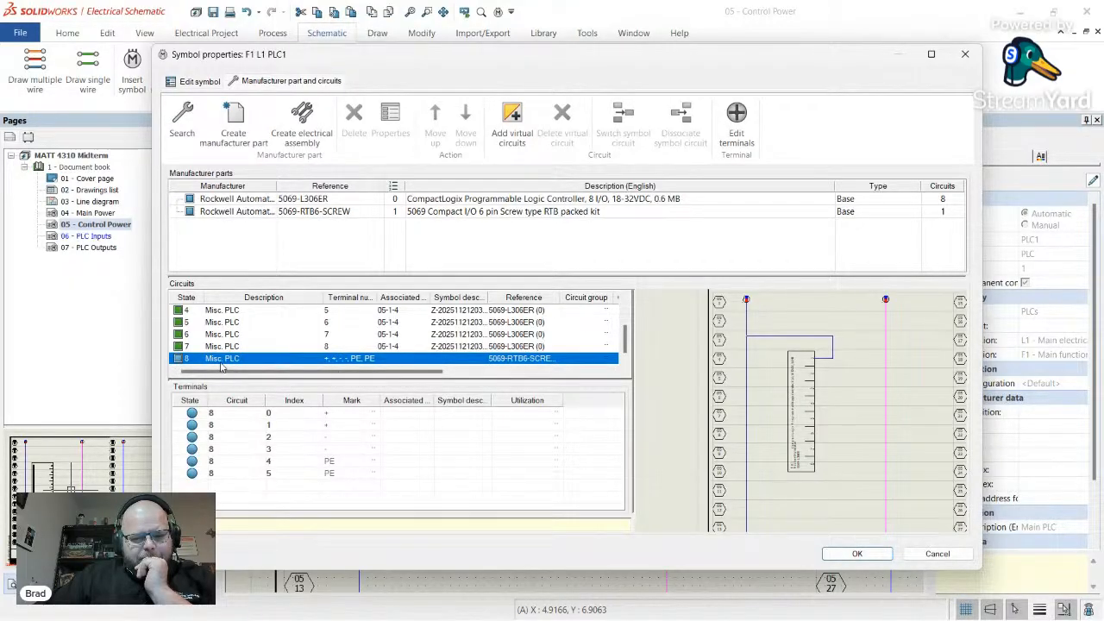
scroll(221, 362, up, 2)
scroll(221, 361, down, 2)
scroll(220, 357, up, 2)
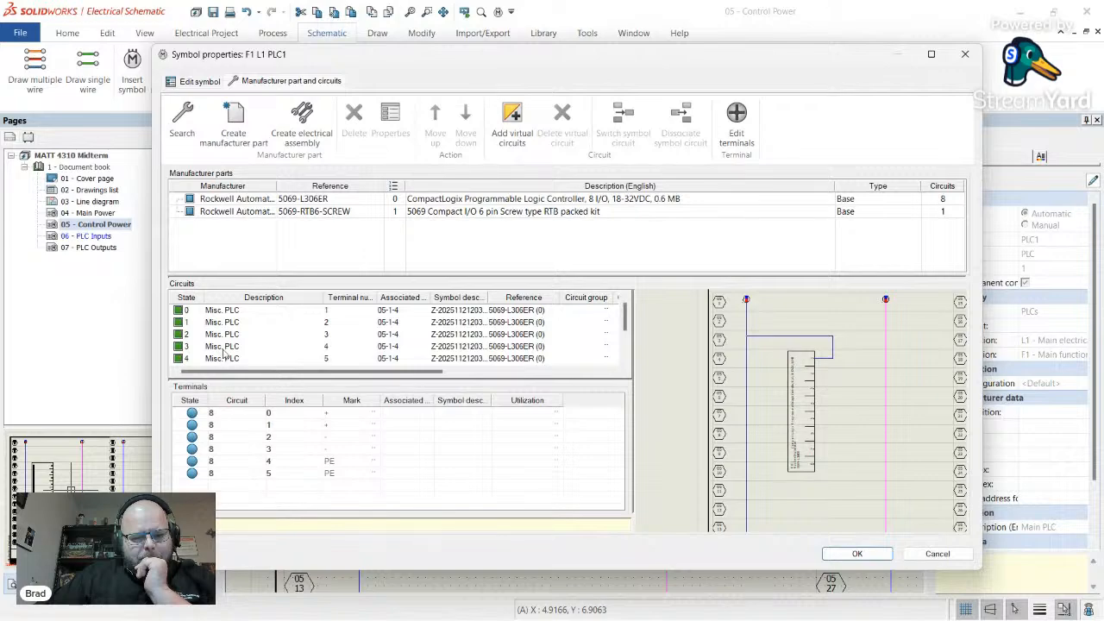
scroll(223, 354, down, 2)
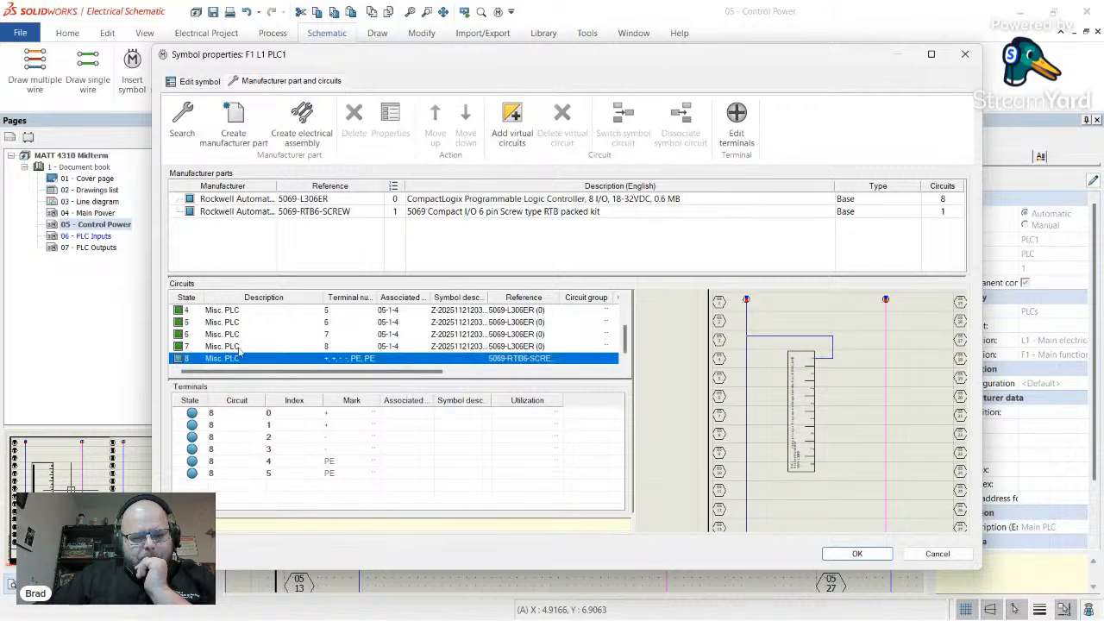
click(938, 554)
- Wire PLC pins 3 and 7 to the pink DC Common line with the Neutral wire style
click(535, 276)
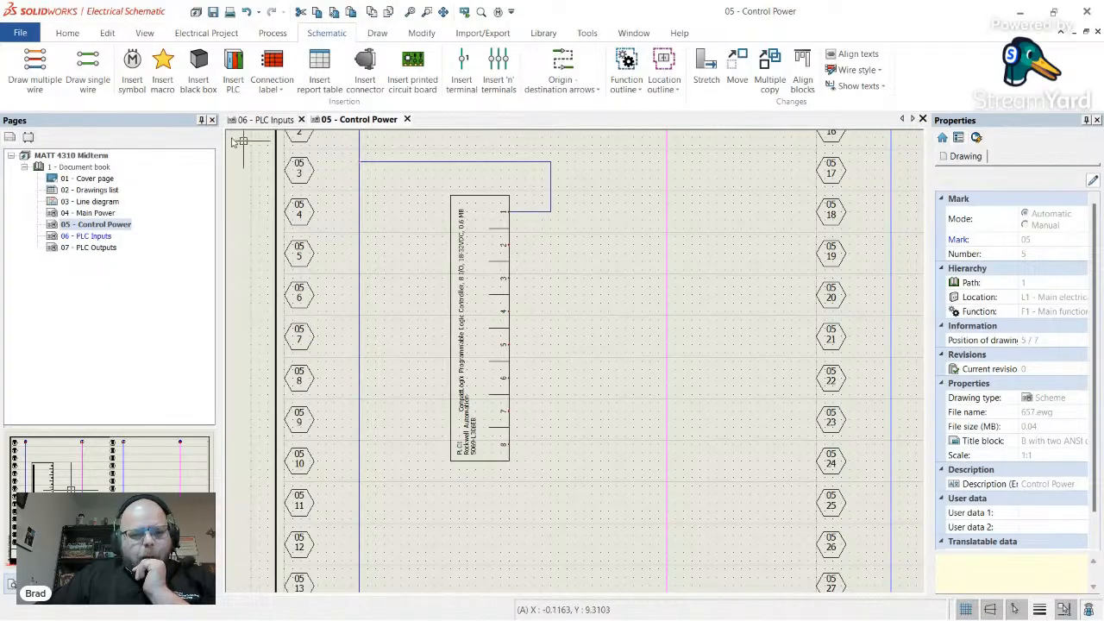
click(87, 69)
click(22, 370)
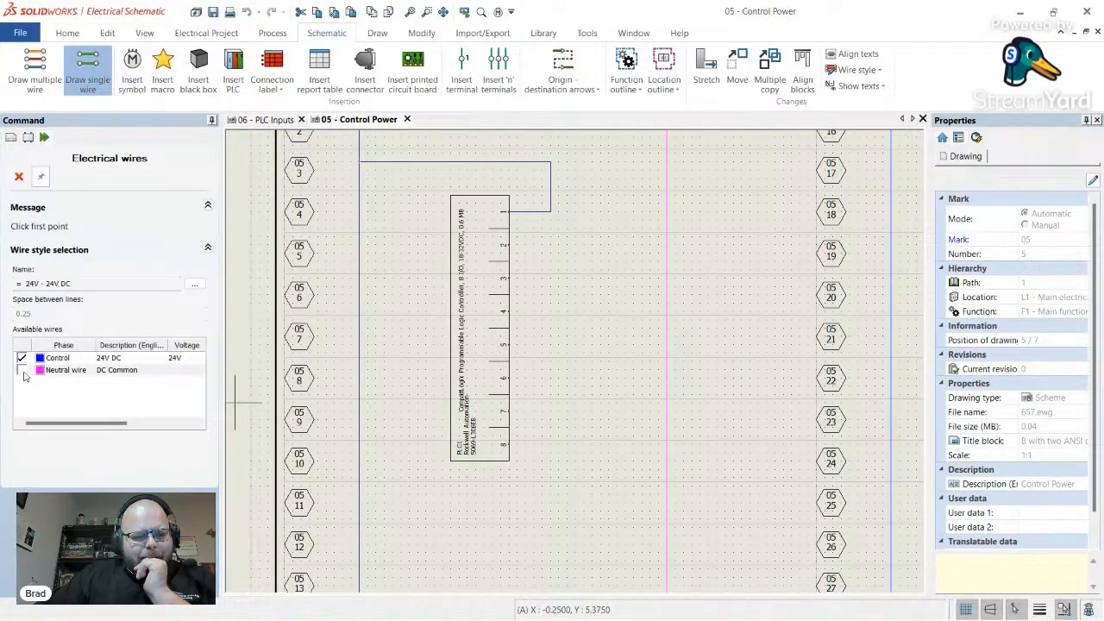
click(511, 279)
click(667, 278)
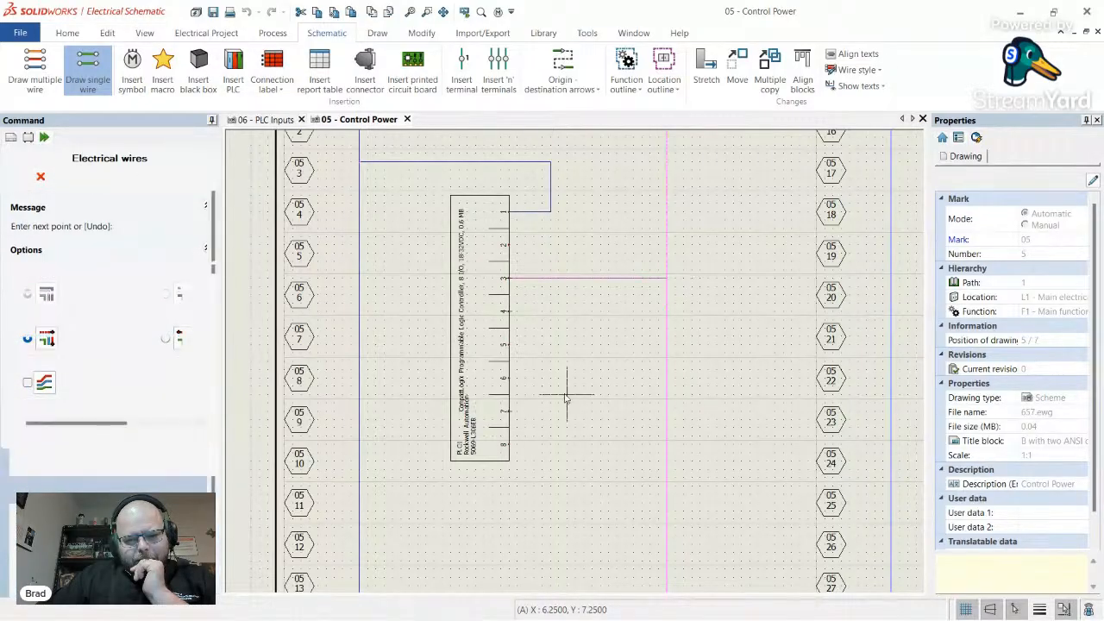
key(Escape)
key(Escape)
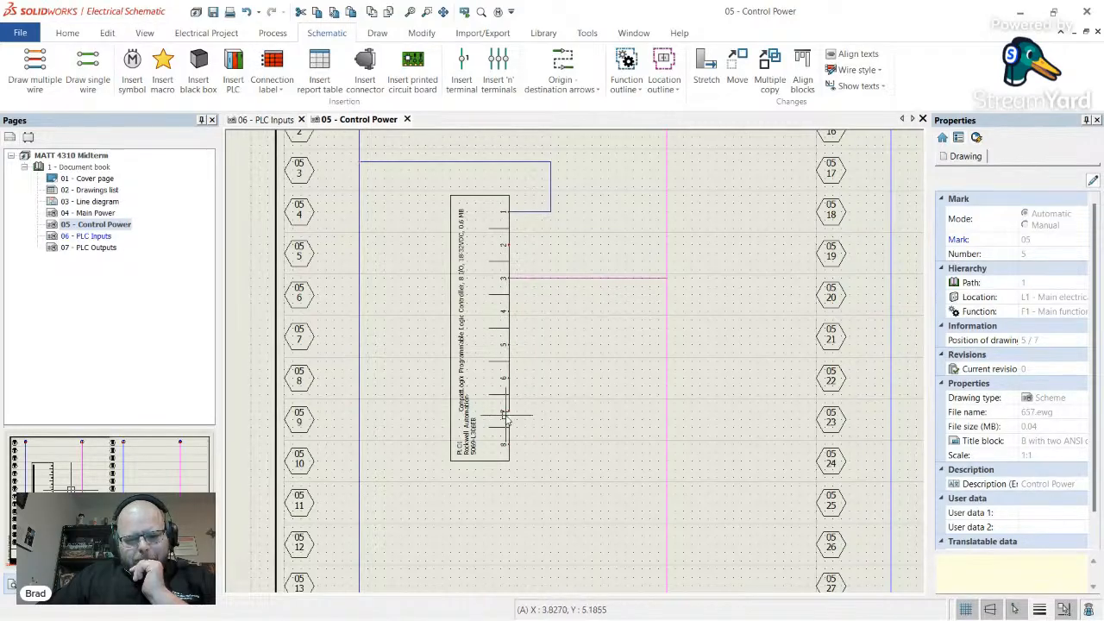
click(95, 79)
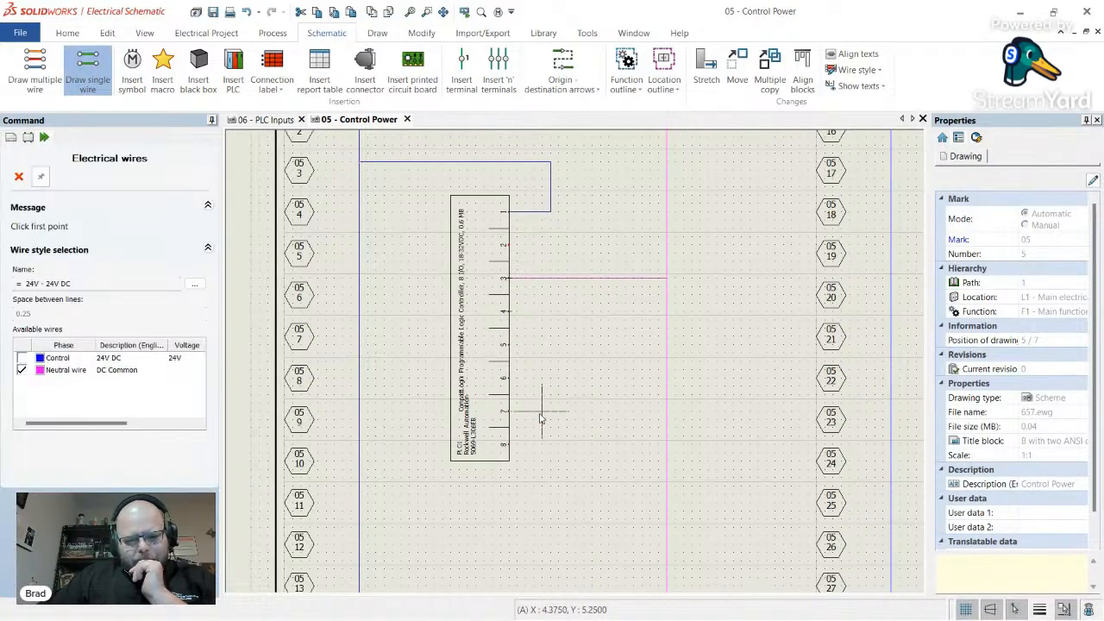
click(509, 412)
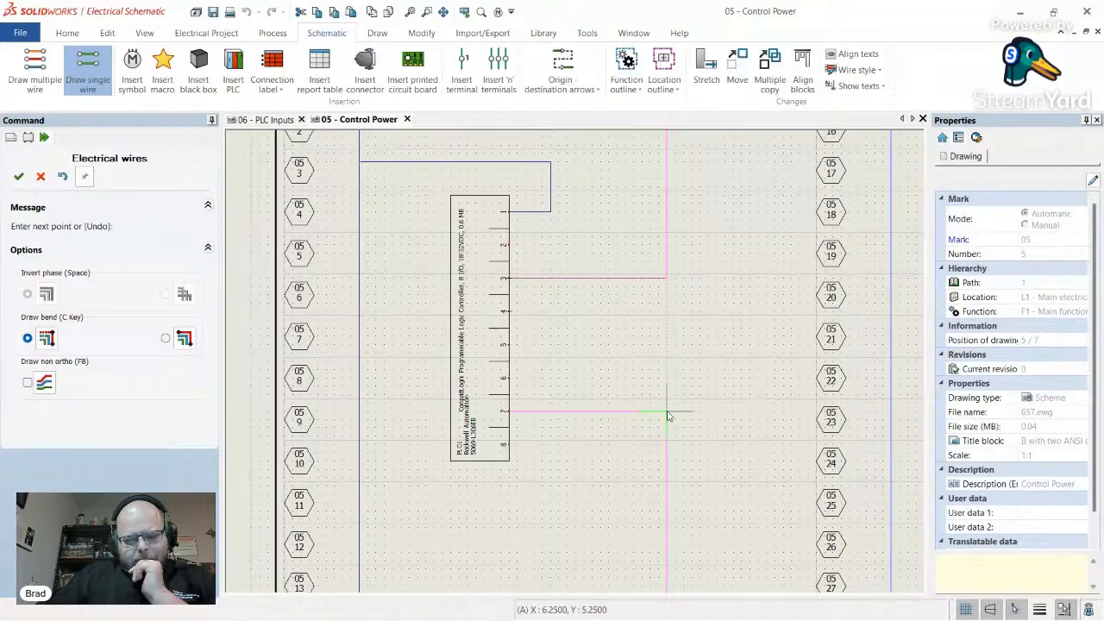
click(666, 412)
key(Escape)
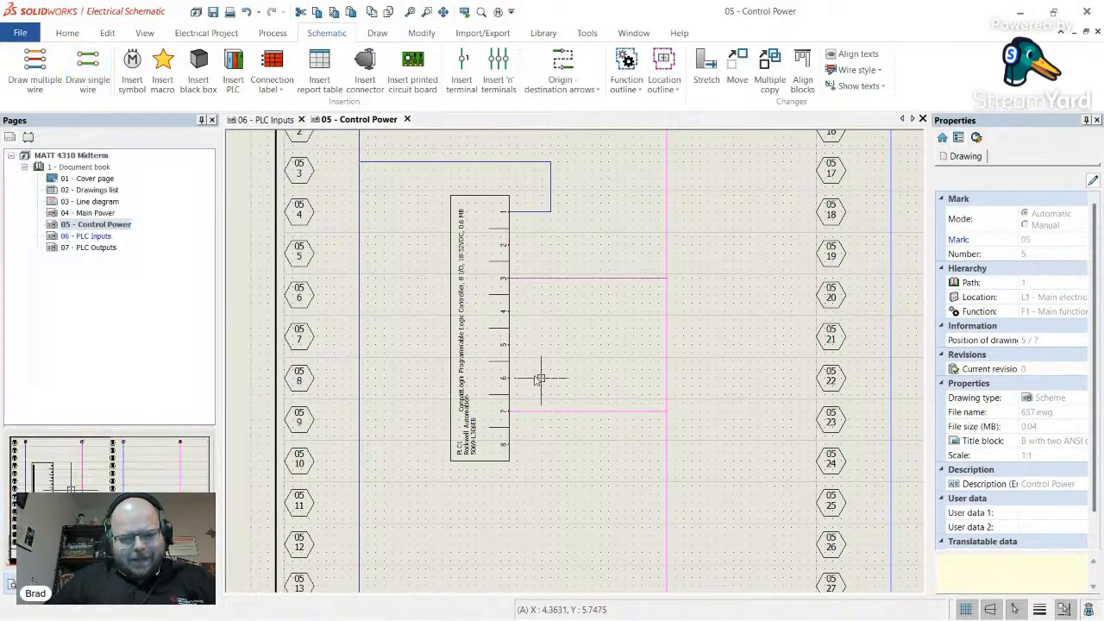
- Route a Control 24V DC wire from PLC pin 5 up to the blue 24V line
click(87, 71)
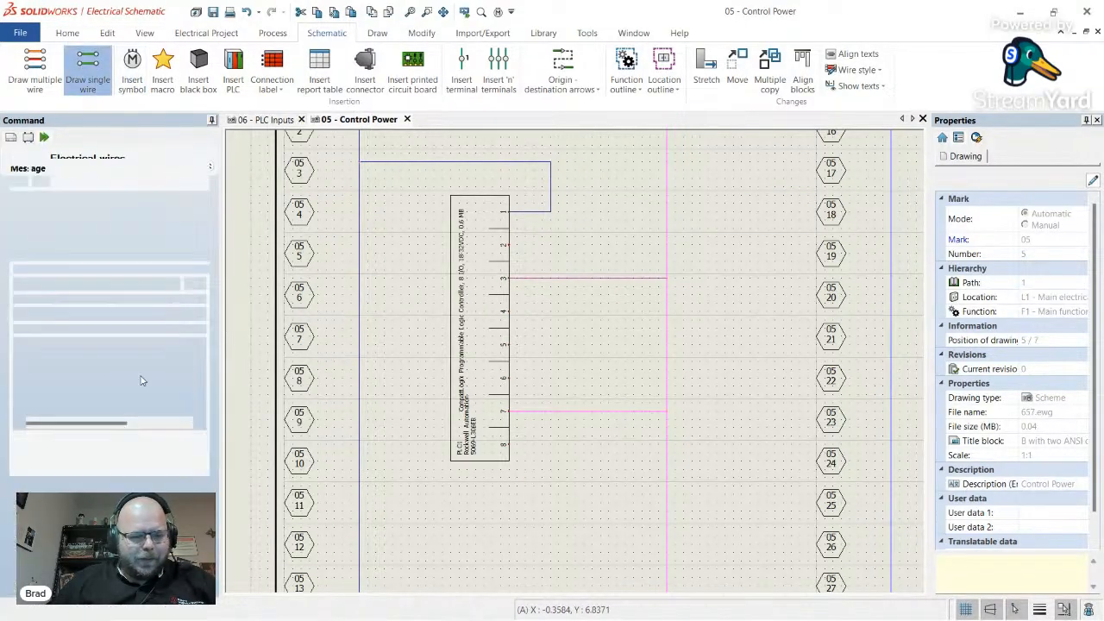
click(36, 371)
click(23, 358)
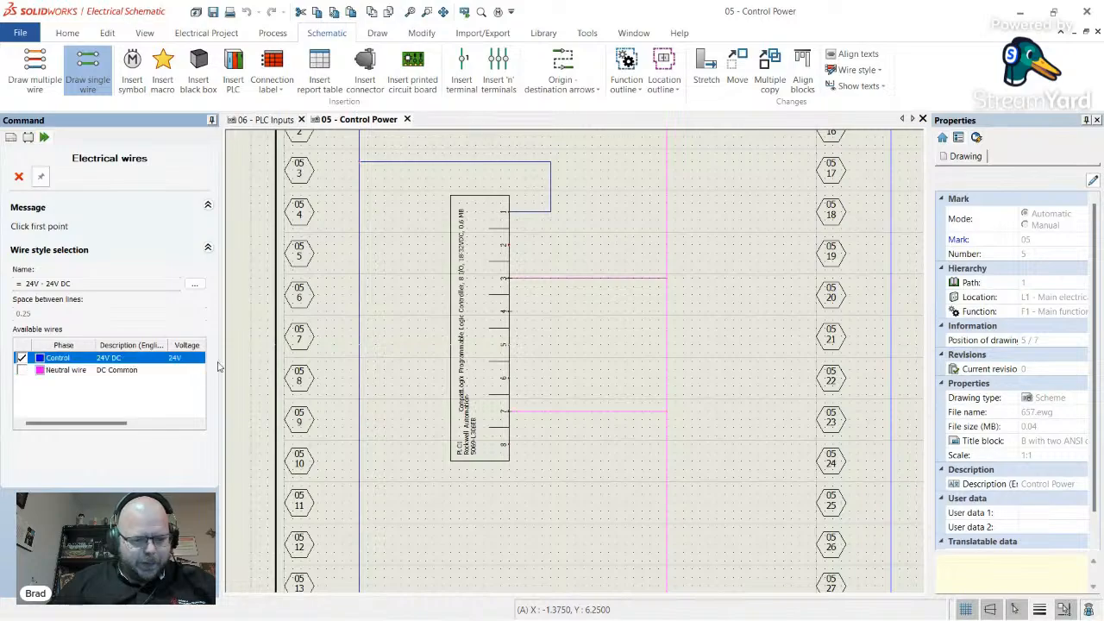
click(510, 345)
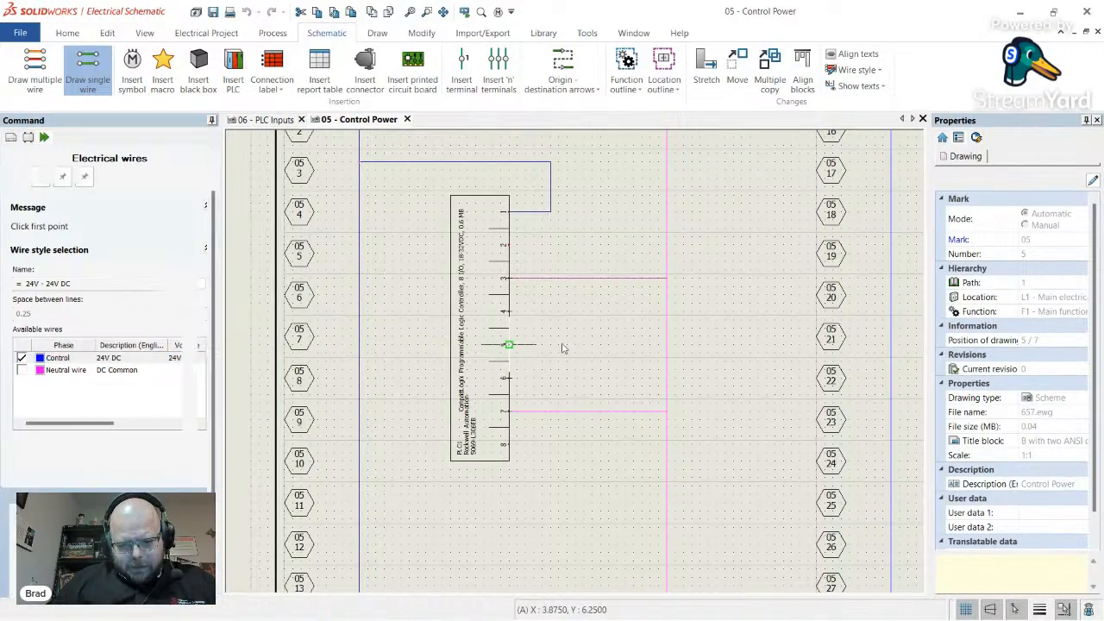
click(592, 339)
scroll(570, 196, down, 4)
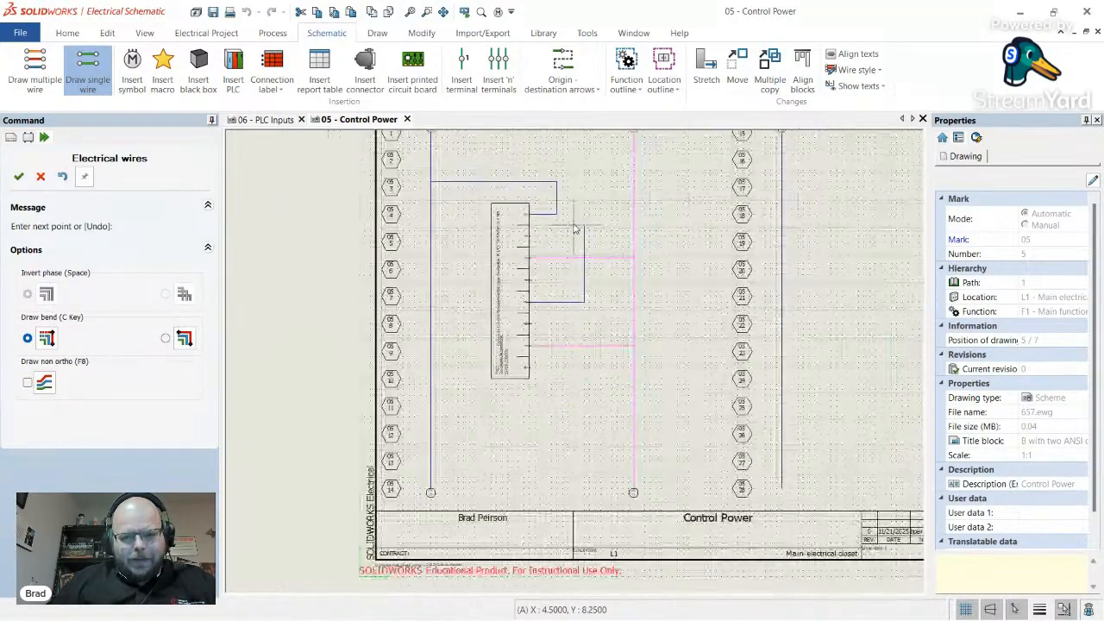
scroll(571, 185, up, 4)
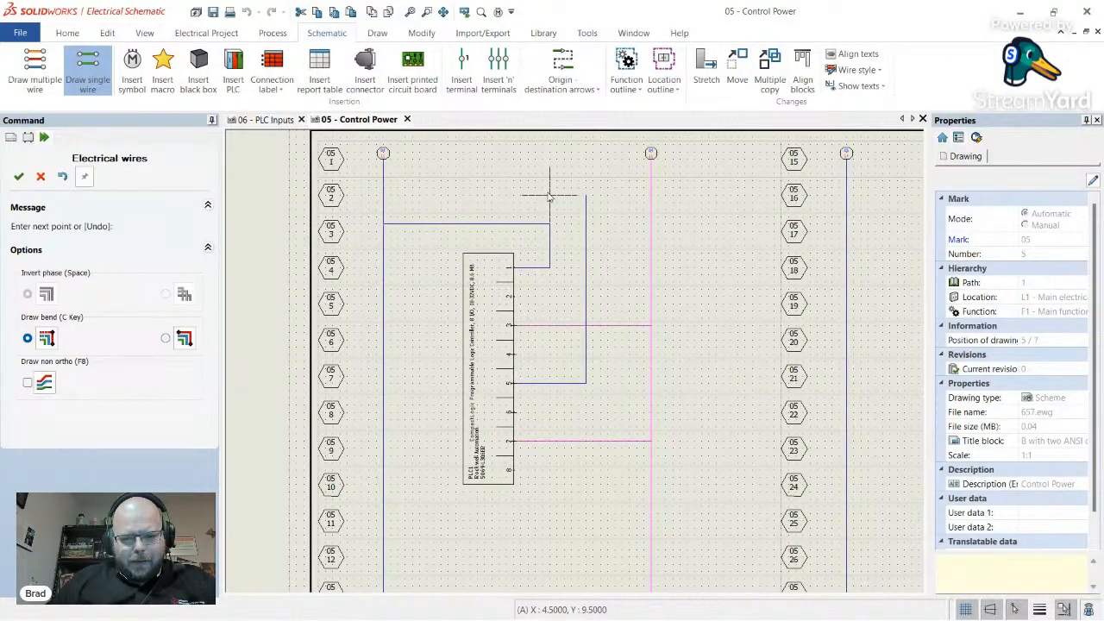
click(385, 193)
key(Escape)
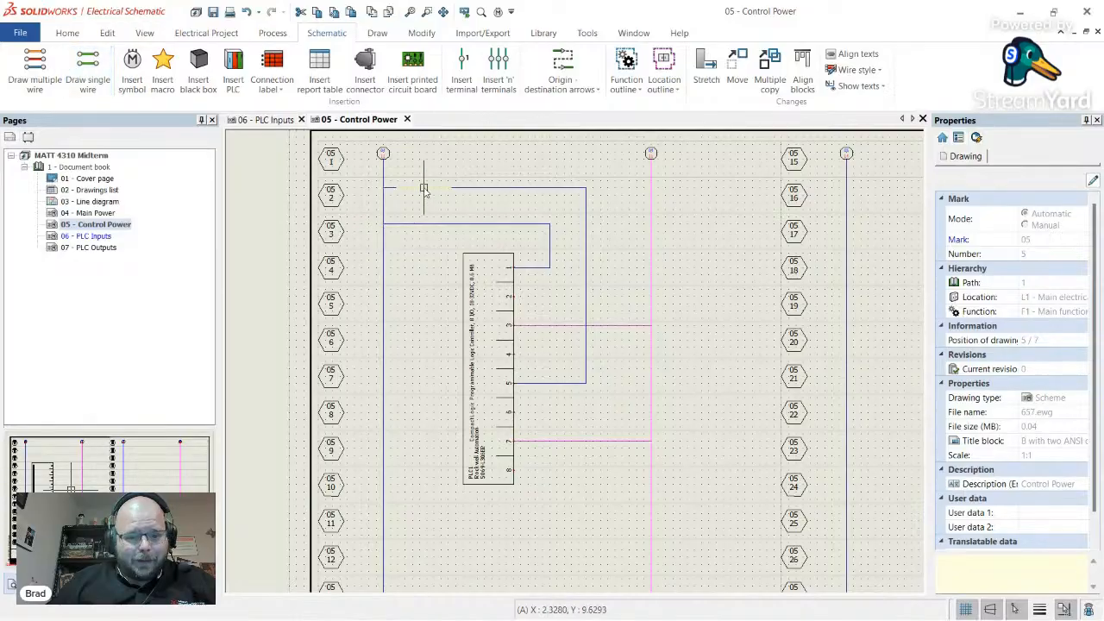
scroll(425, 186, up, 3)
scroll(429, 186, down, 2)
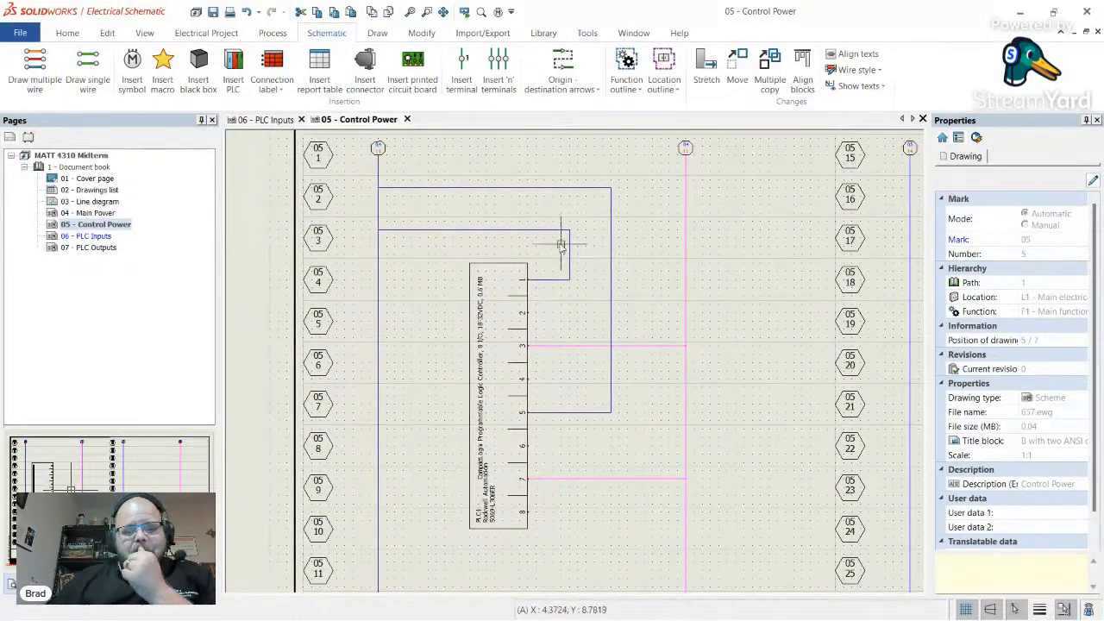
scroll(539, 194, down, 2)
scroll(539, 193, up, 2)
scroll(414, 242, up, 2)
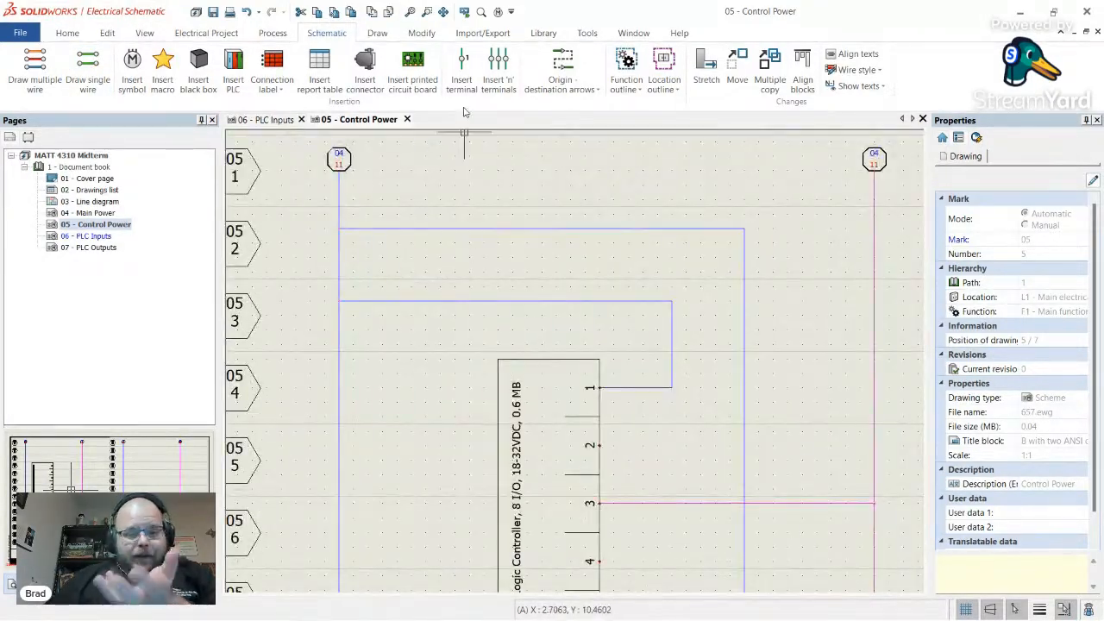
- Place a Single pole magnetic circuit breaker (Q502) on the blue 24V DC wire
click(132, 69)
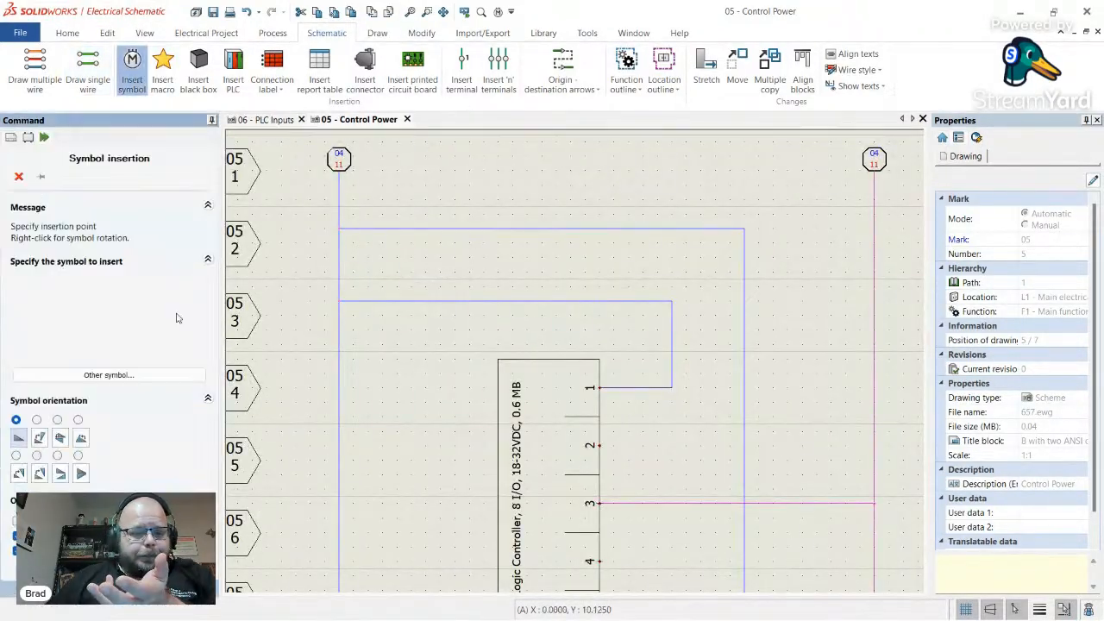
click(140, 377)
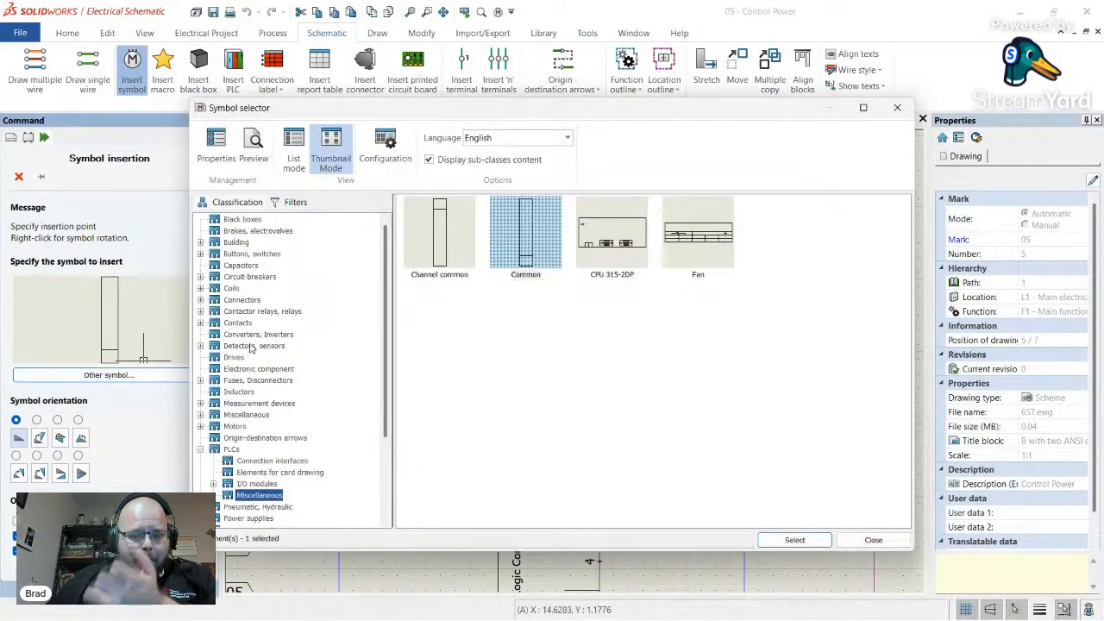
click(246, 277)
scroll(493, 313, down, 10)
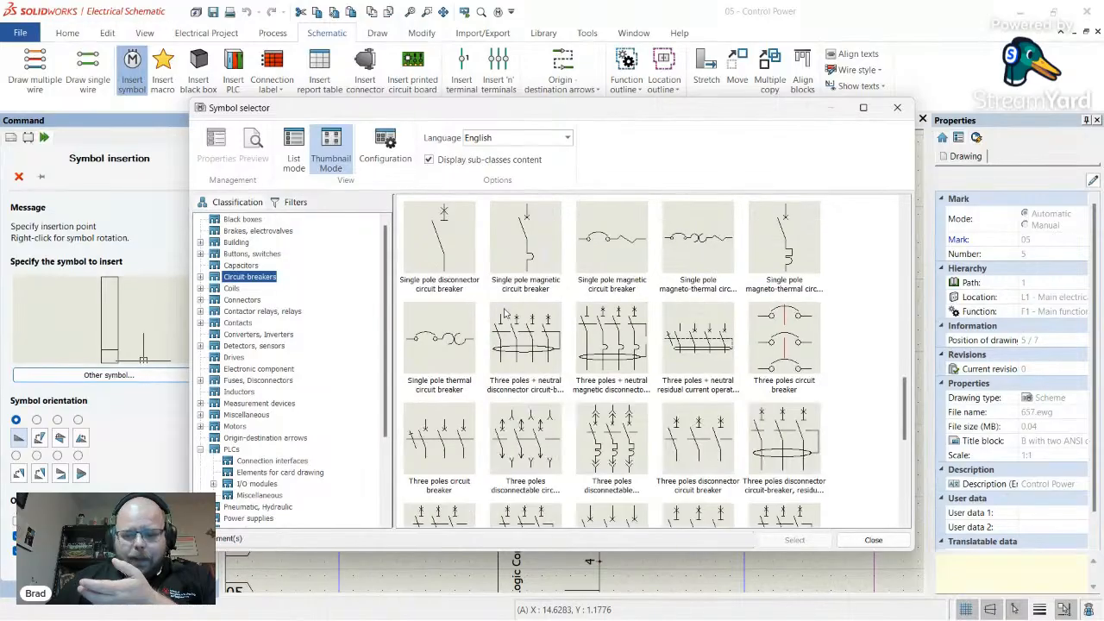
scroll(680, 369, up, 3)
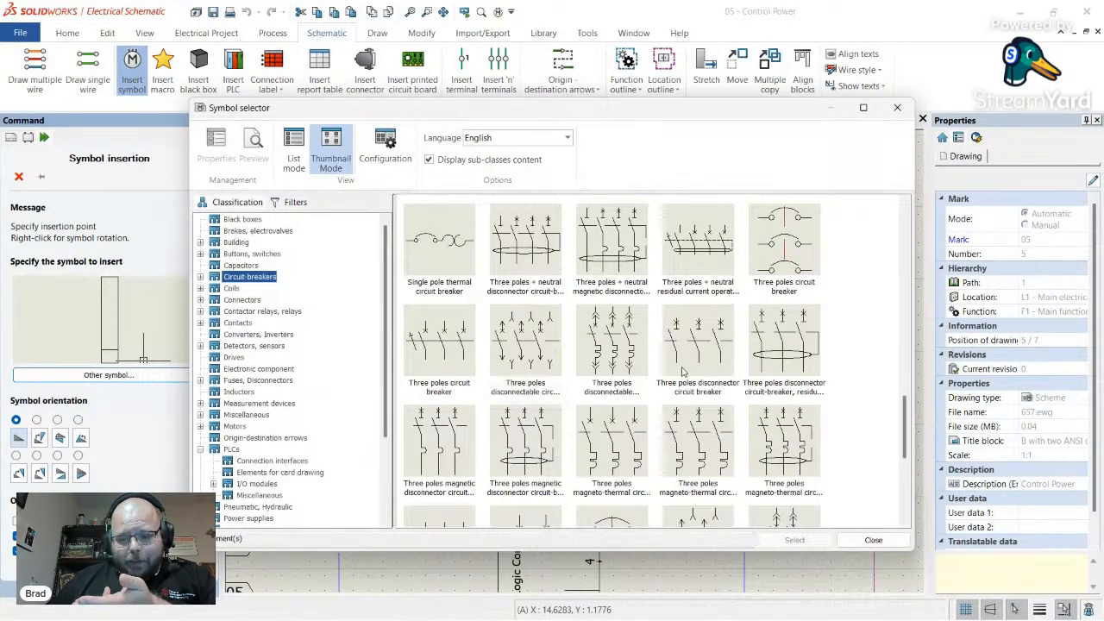
scroll(682, 371, up, 4)
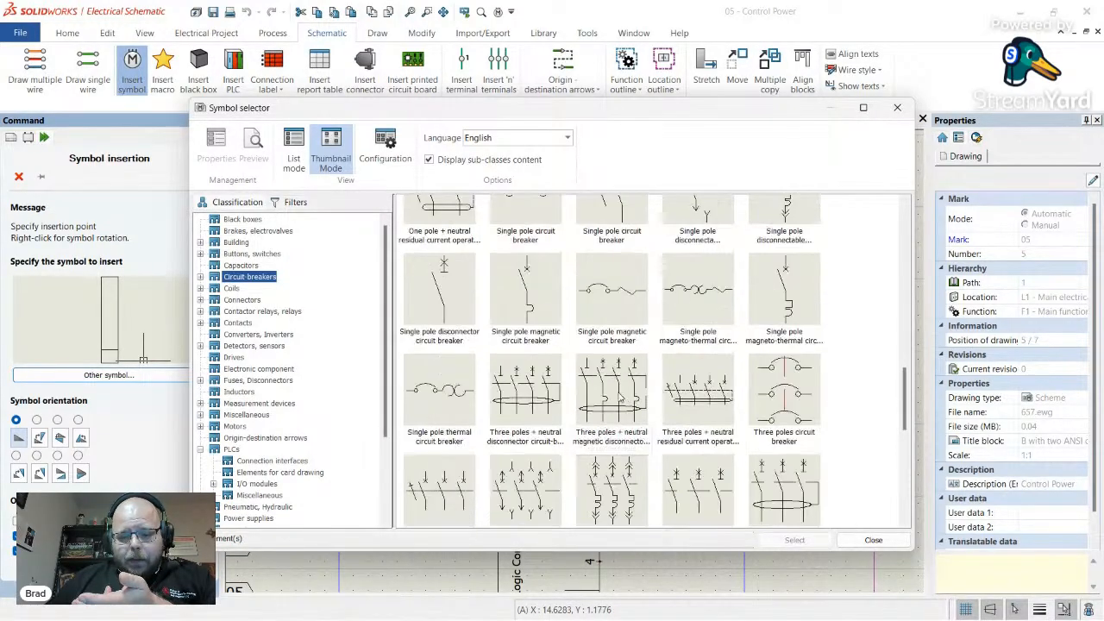
scroll(558, 350, up, 6)
scroll(554, 349, down, 6)
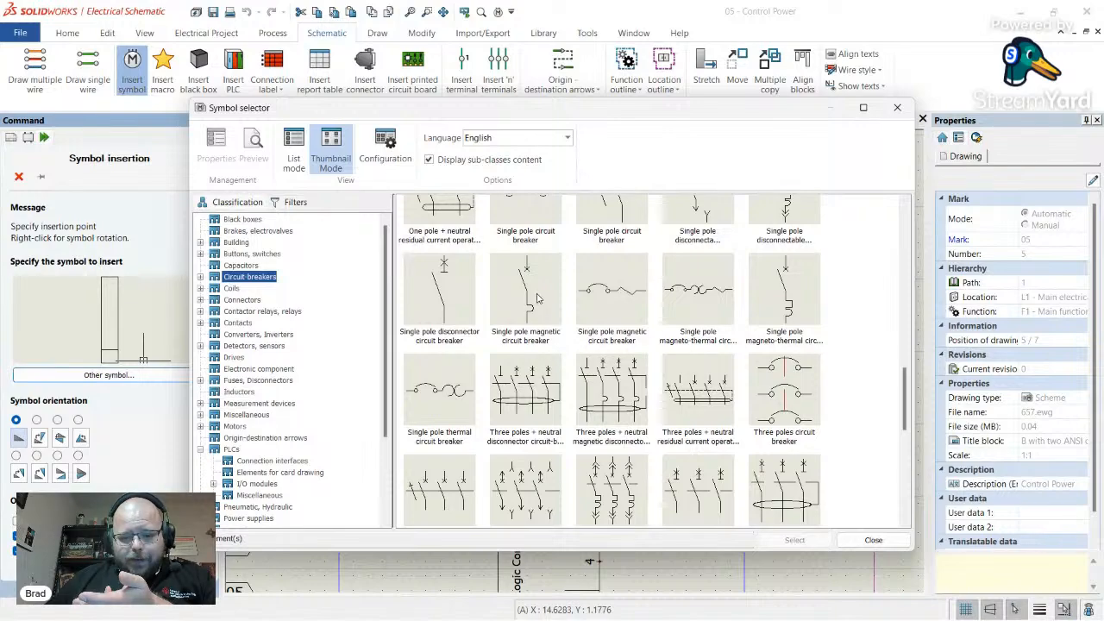
scroll(536, 298, up, 1)
double_click(528, 347)
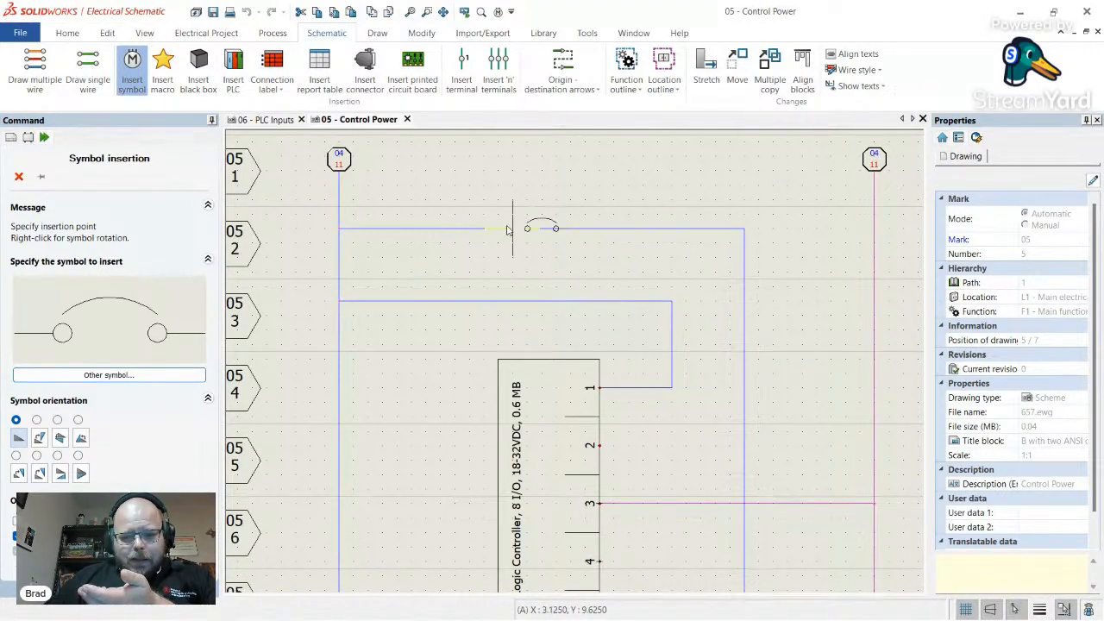
click(463, 232)
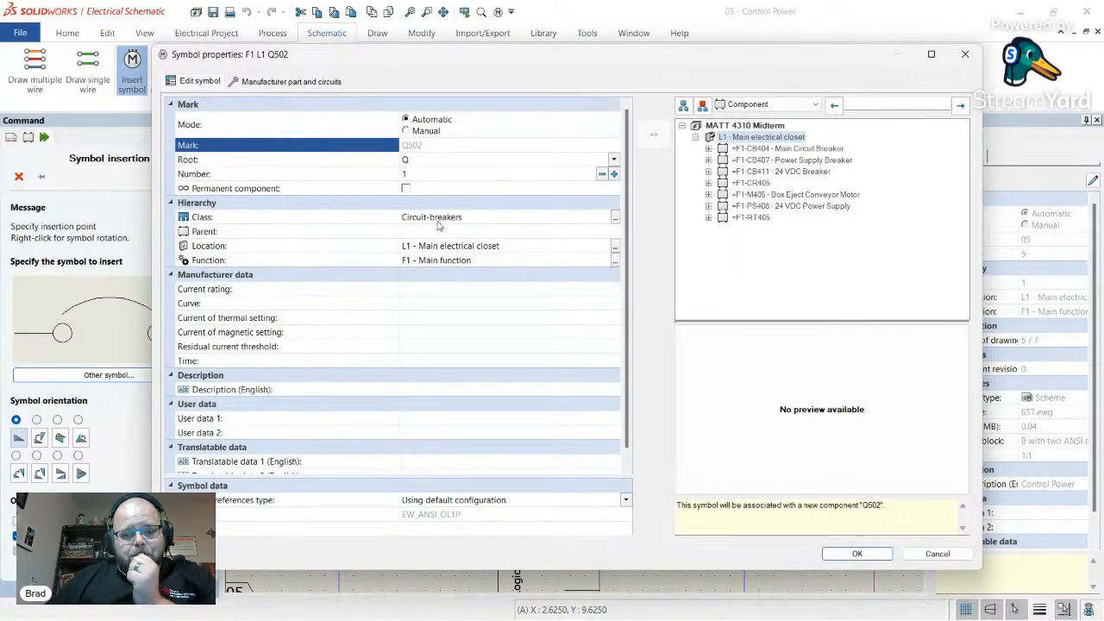
- Assign the Rockwell Automation 188-J1C040 part (4 A, curve C, 10kA) to breaker CB502
click(426, 160)
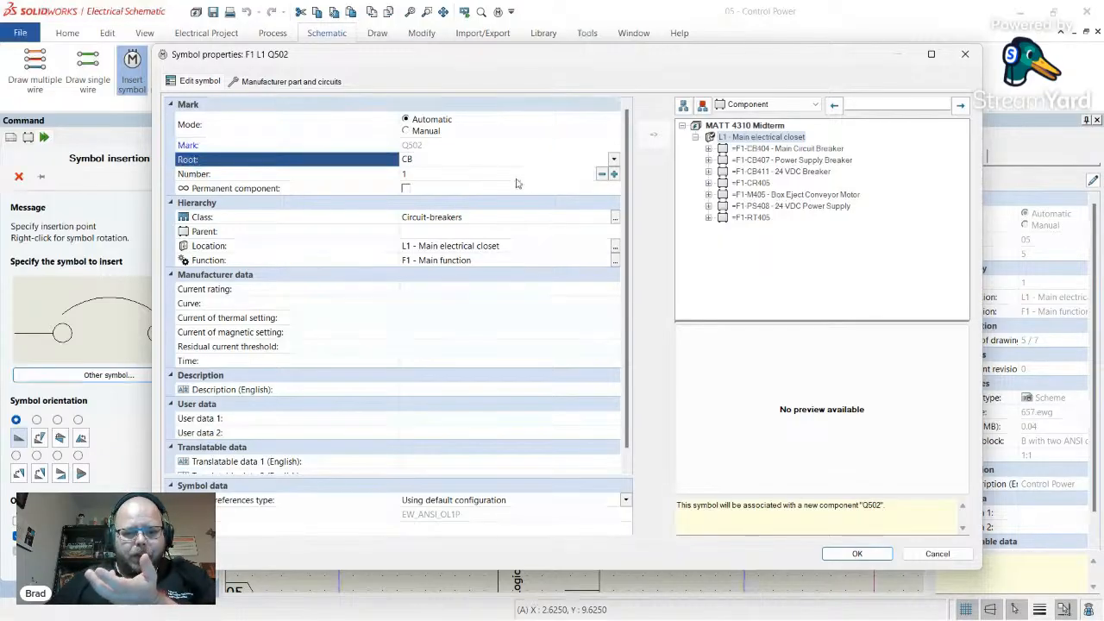
click(291, 81)
click(182, 125)
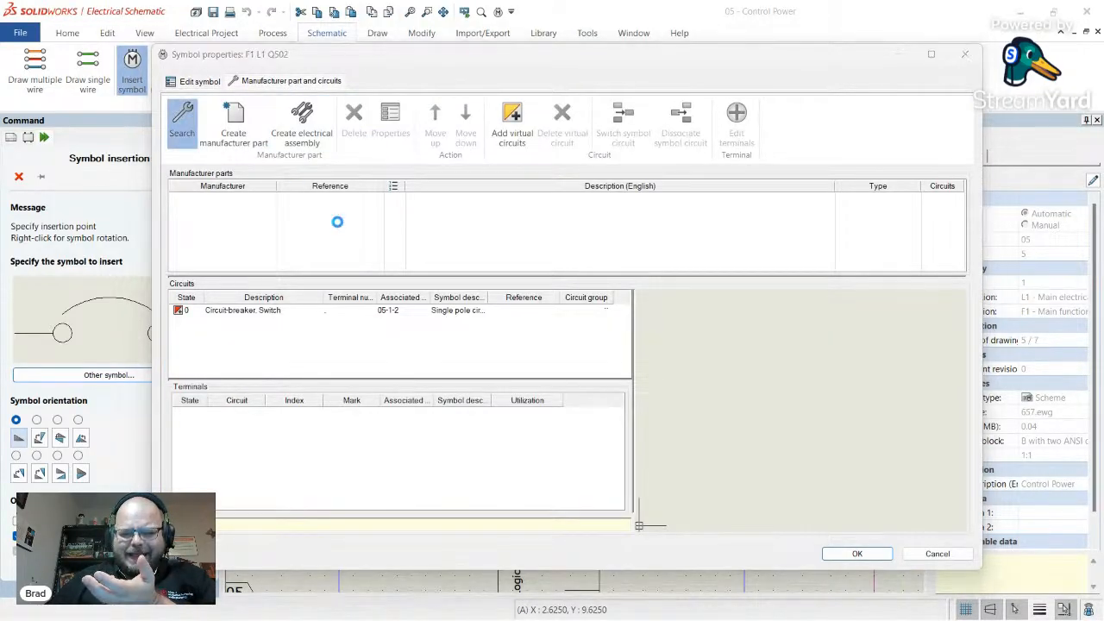
scroll(484, 217, down, 20)
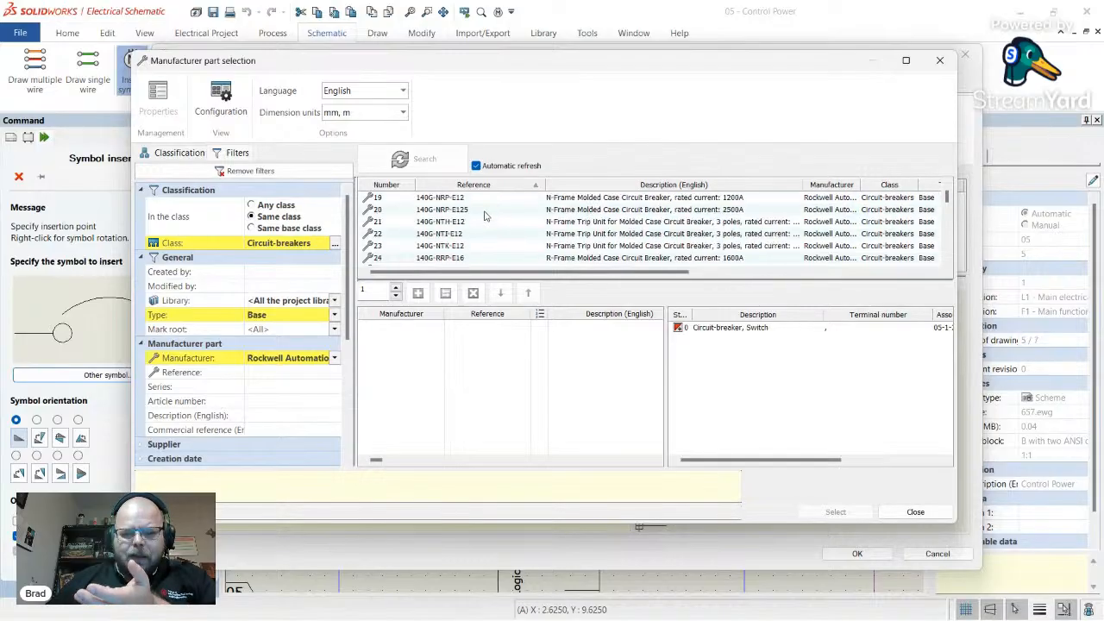
scroll(510, 221, down, 20)
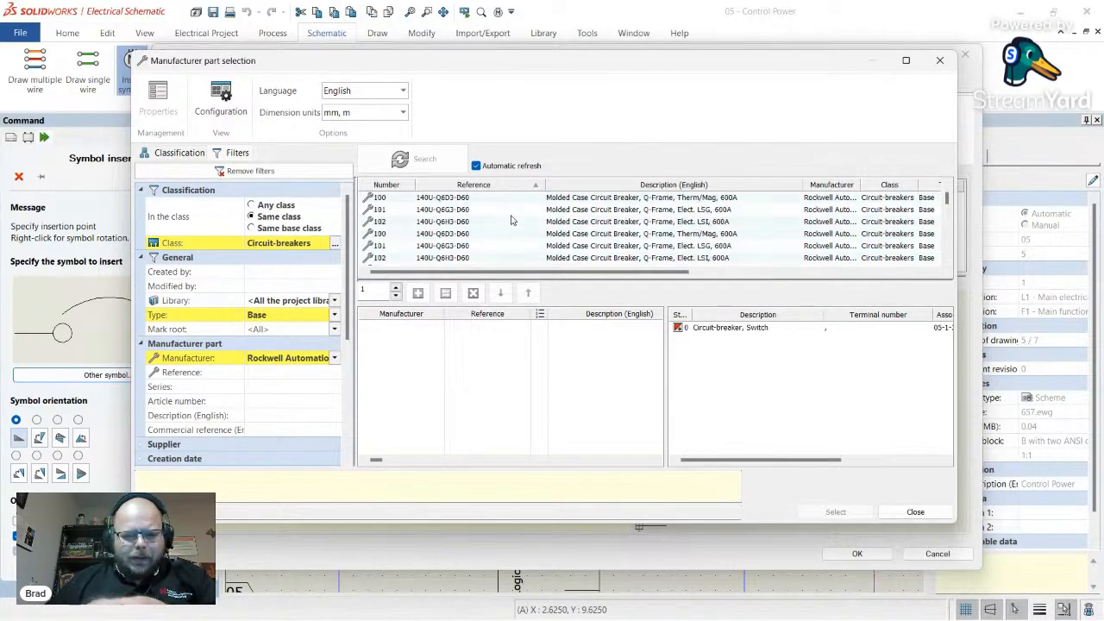
scroll(504, 224, down, 2)
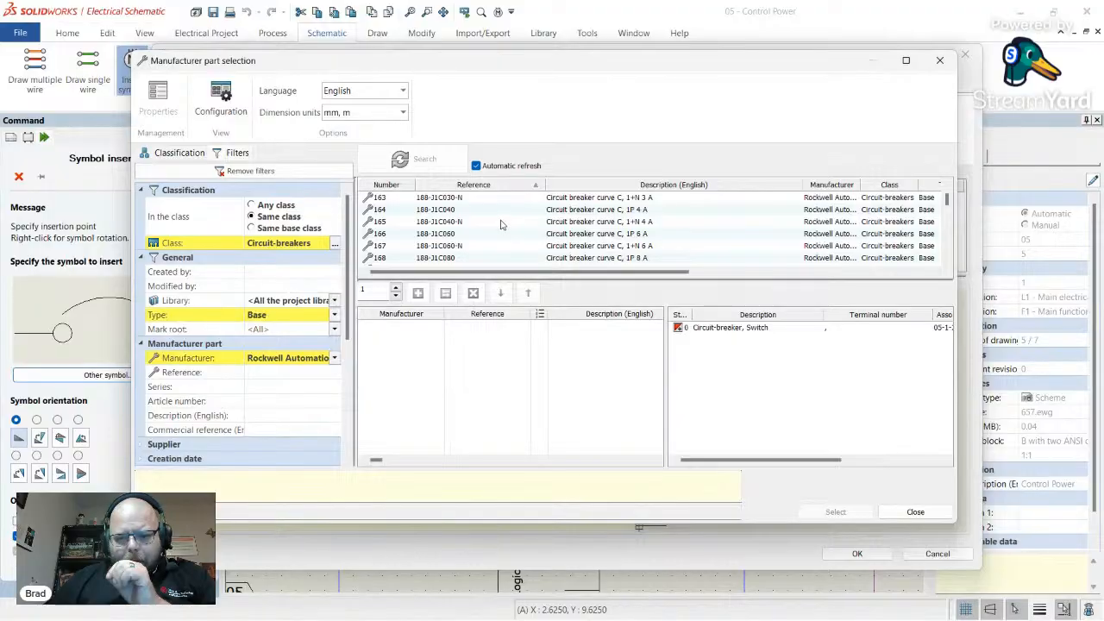
scroll(597, 241, up, 1)
click(592, 246)
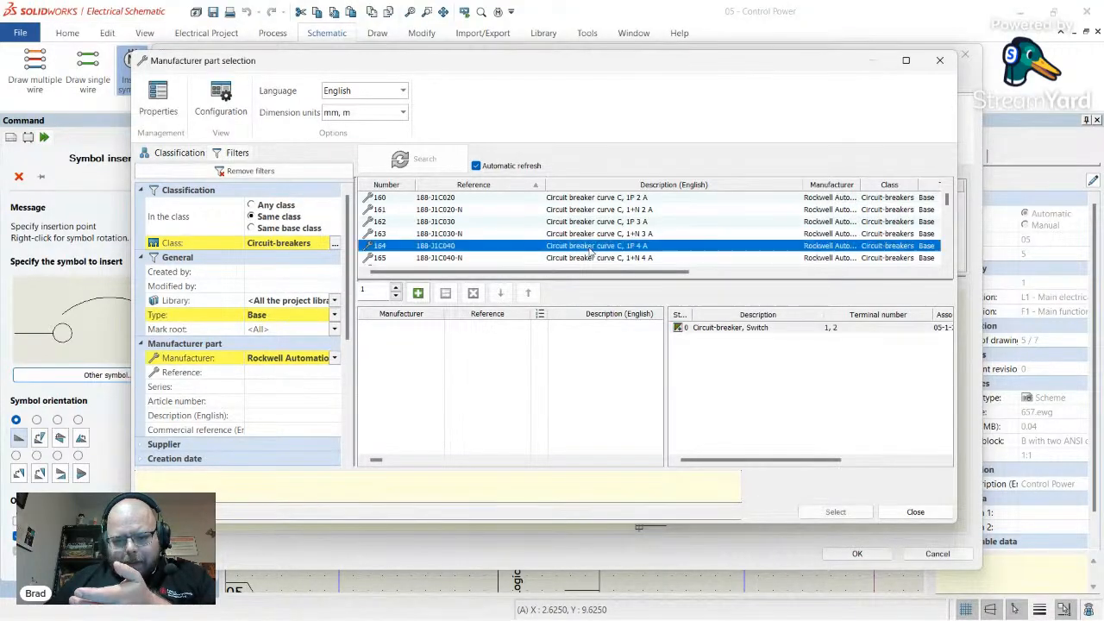
double_click(591, 247)
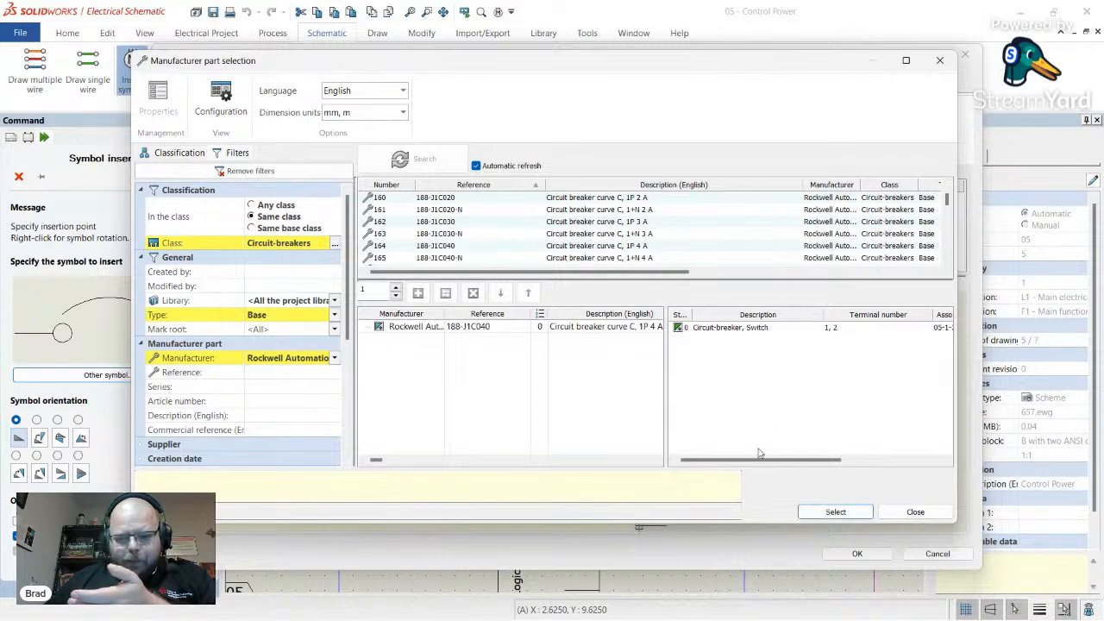
click(836, 512)
click(857, 553)
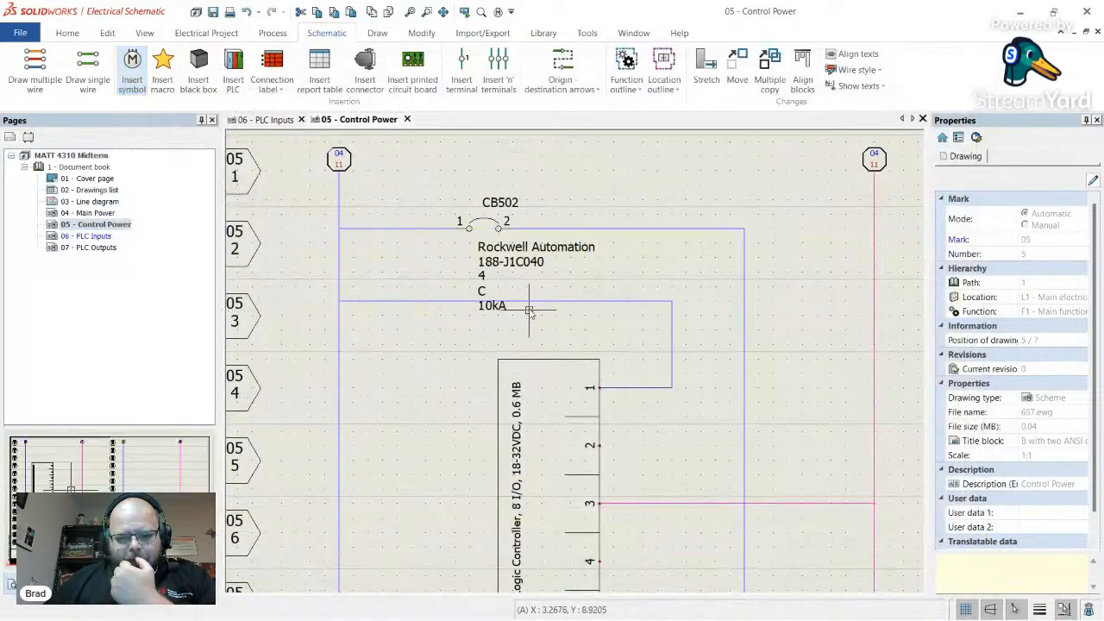
- Move the wire and breaker CB502 together up to row 1
key(Escape)
click(513, 268)
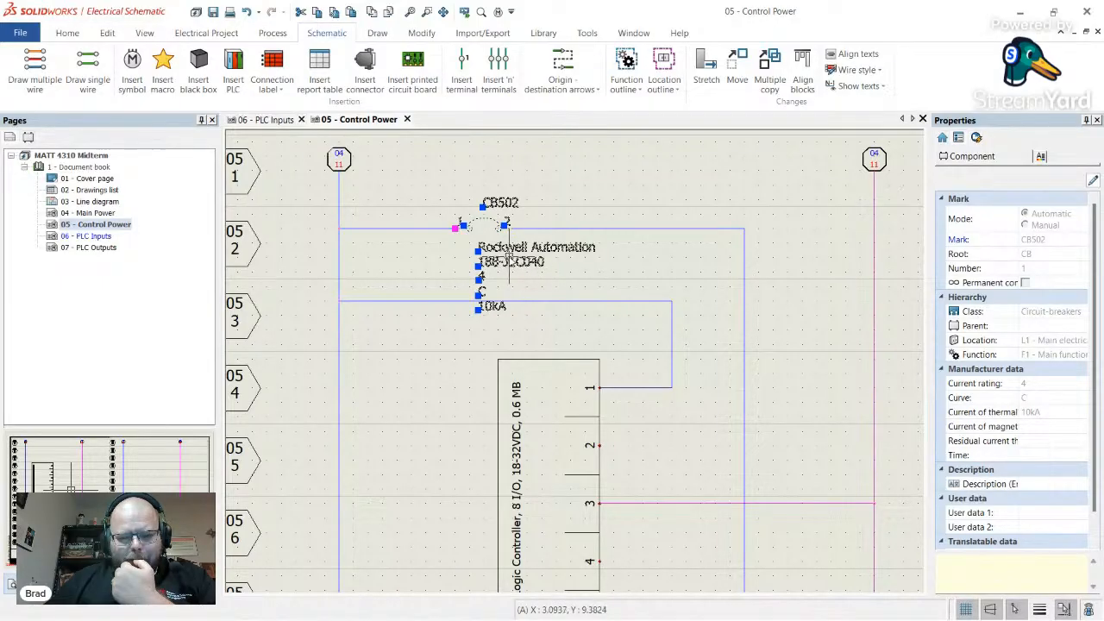
right_click(509, 258)
key(Escape)
key(Escape)
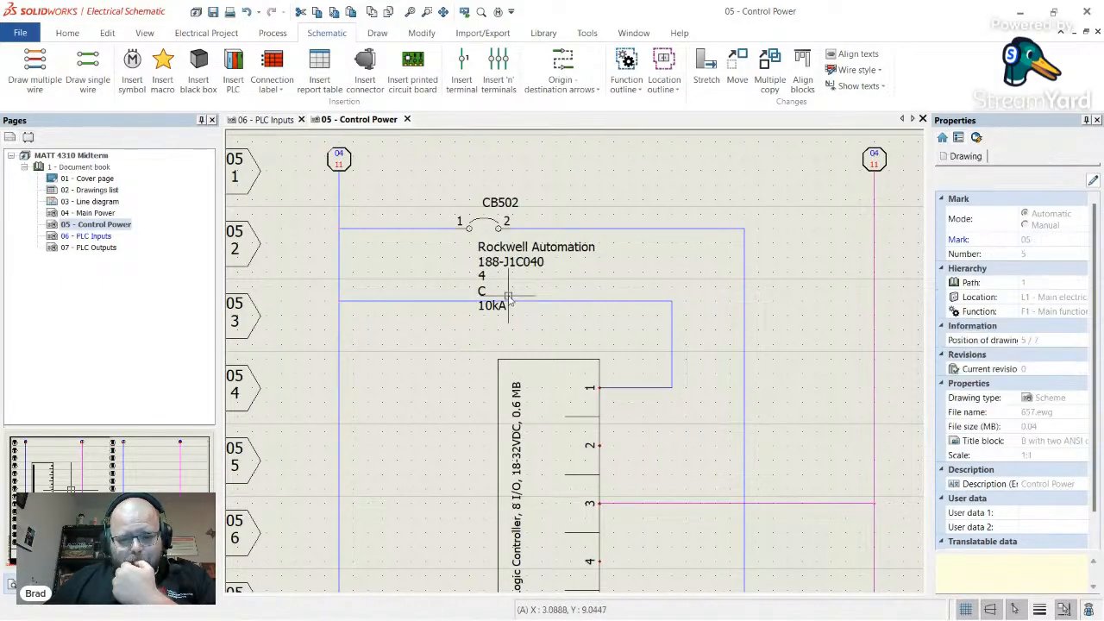
scroll(509, 298, up, 3)
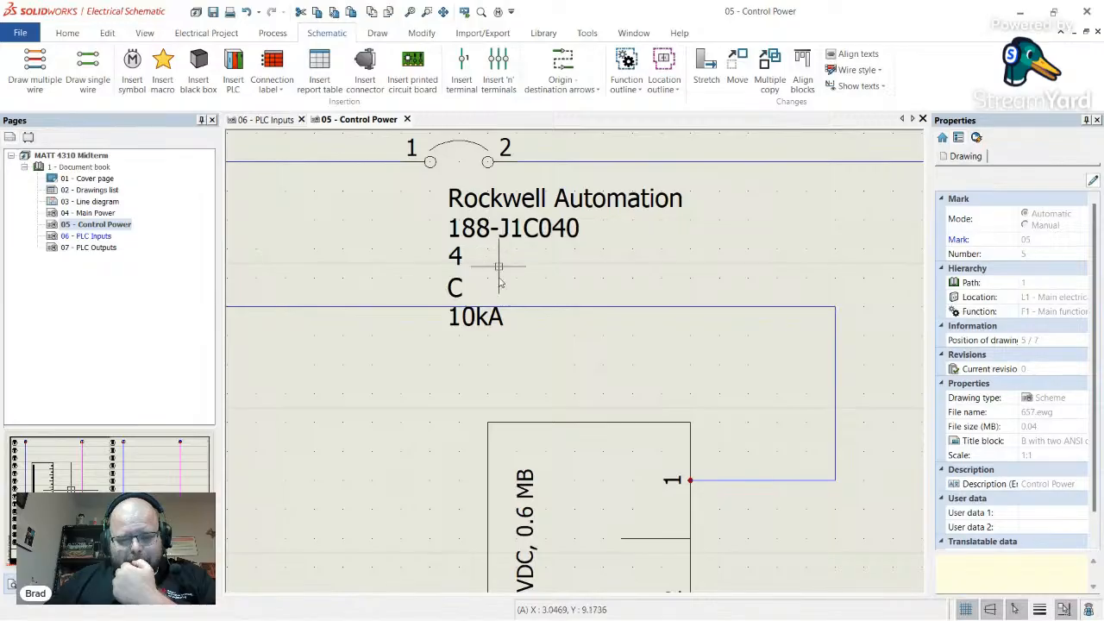
scroll(507, 314, down, 2)
scroll(535, 313, down, 2)
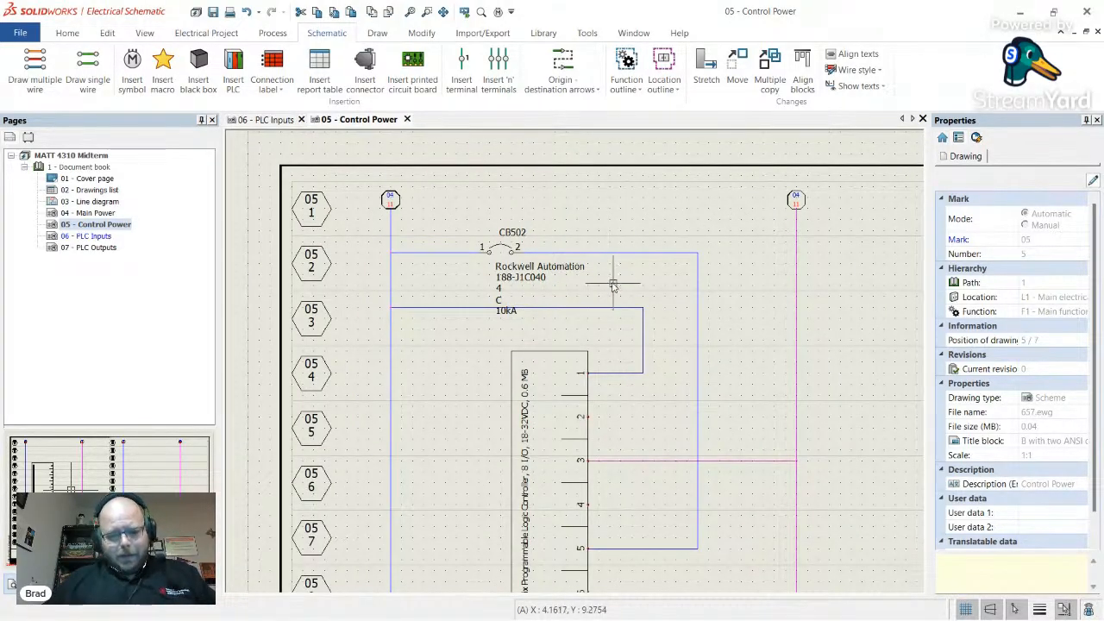
click(449, 205)
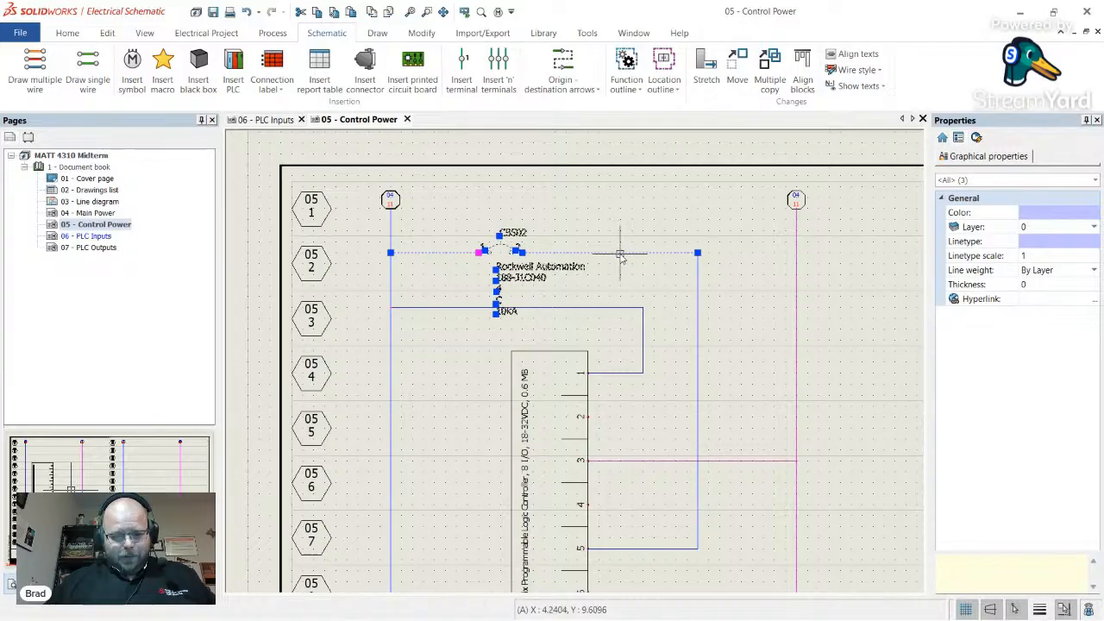
drag(620, 253, 624, 227)
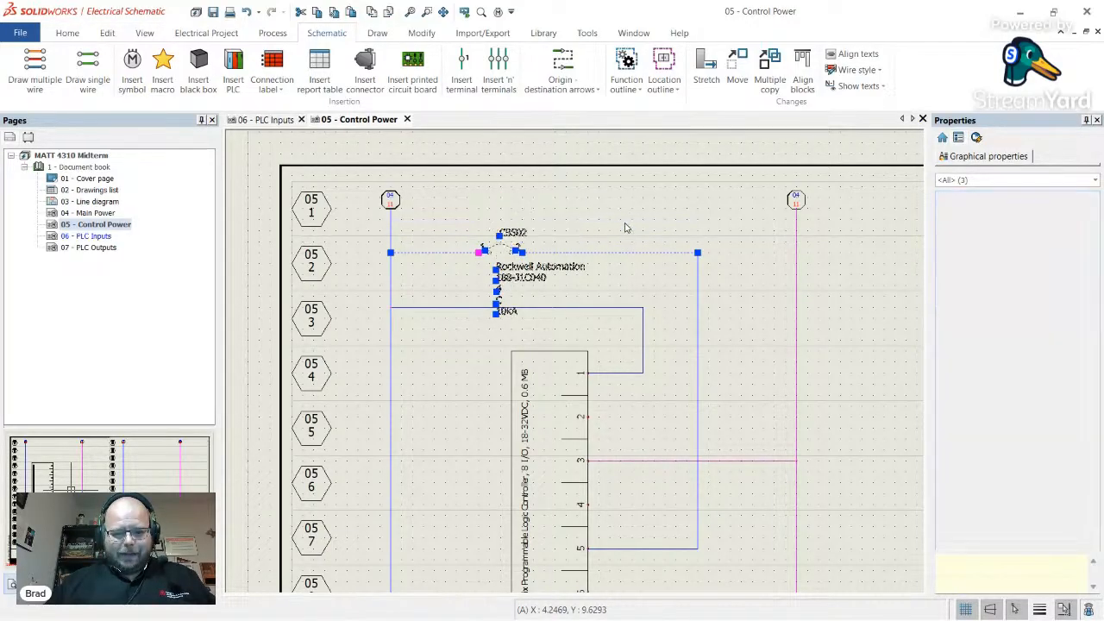
key(Escape)
- Reconnect the top end of the vertical wire to the moved row 1 wire
click(697, 275)
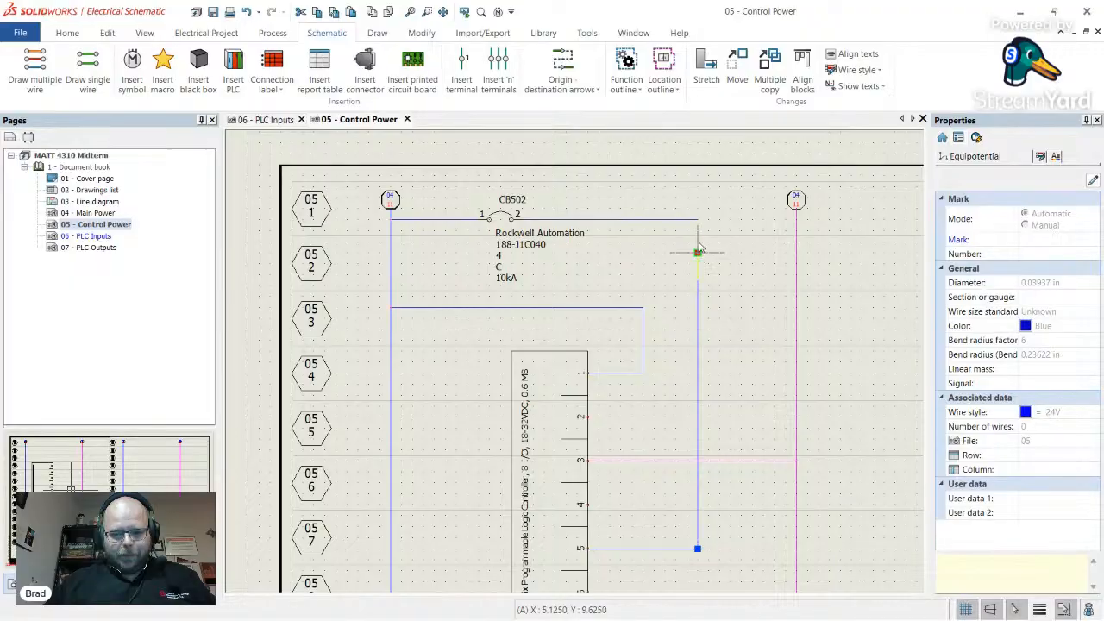
mouse_move(701, 226)
mouse_down()
mouse_move(673, 258)
mouse_move(665, 252)
mouse_move(703, 222)
mouse_move(681, 220)
mouse_move(698, 220)
mouse_up()
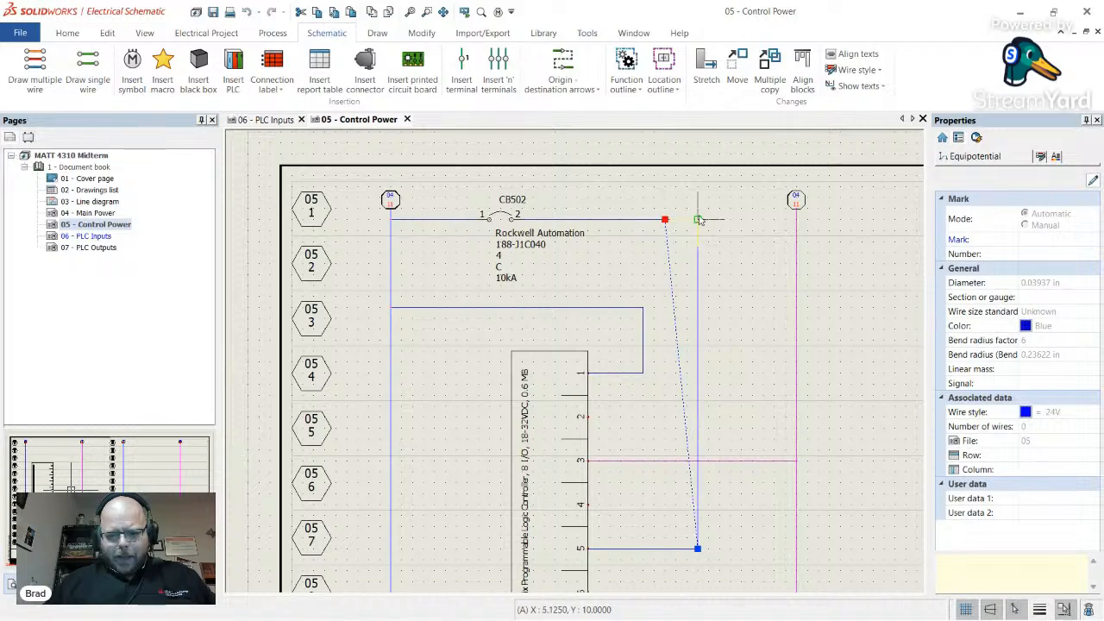
click(678, 291)
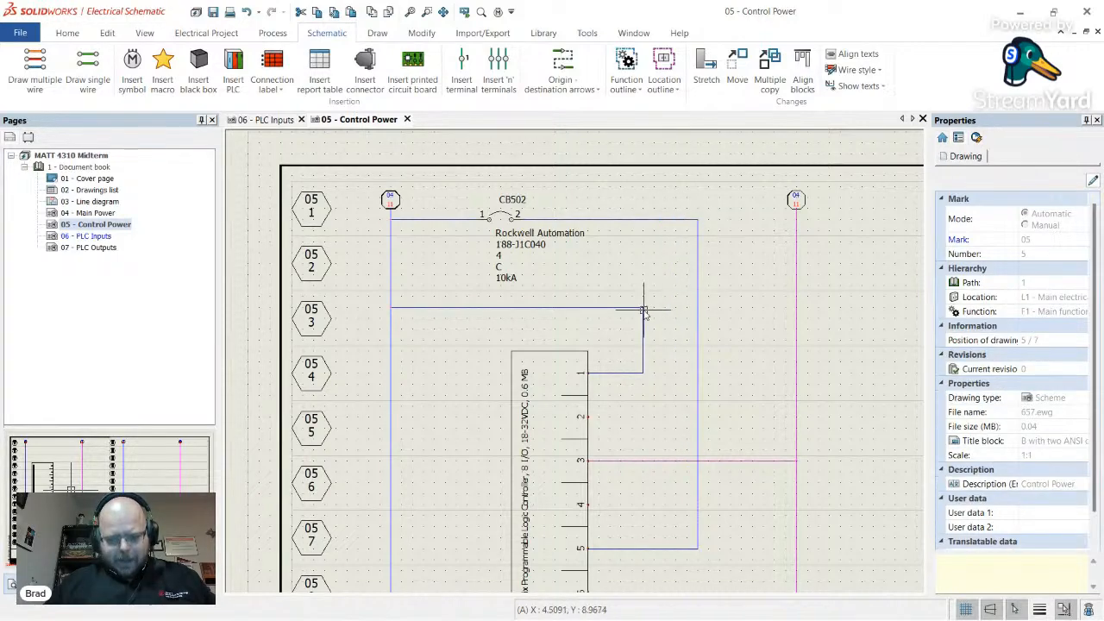
- Slide CB502 along the top wire into its final position
click(510, 244)
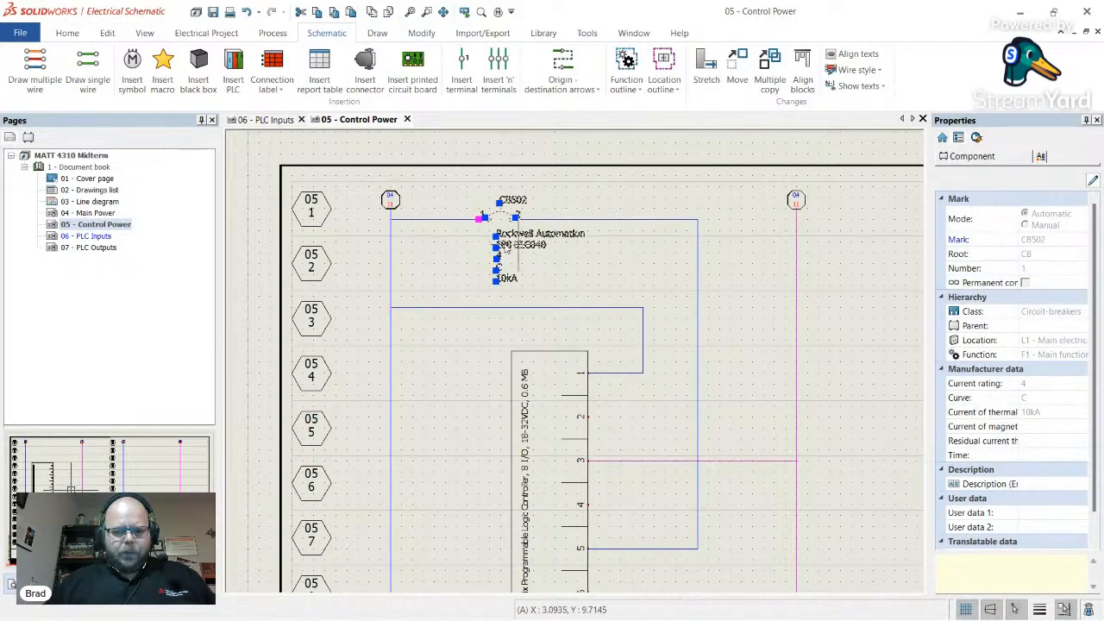
drag(509, 246, 455, 246)
click(496, 321)
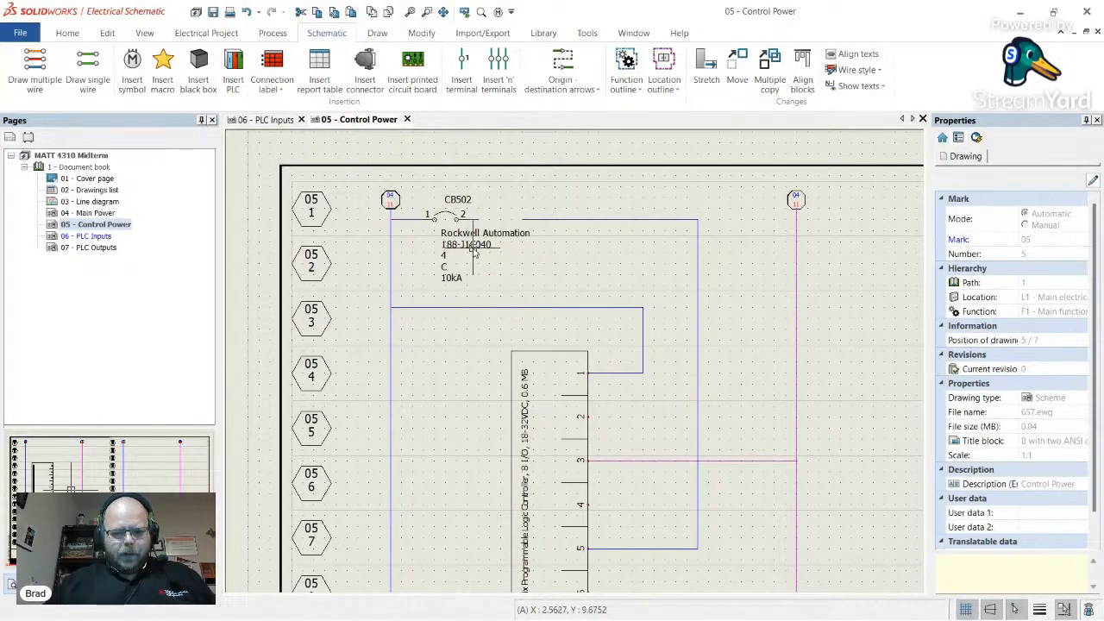
mouse_move(473, 250)
mouse_down()
mouse_move(553, 246)
mouse_move(621, 259)
mouse_move(555, 253)
mouse_move(515, 226)
mouse_up()
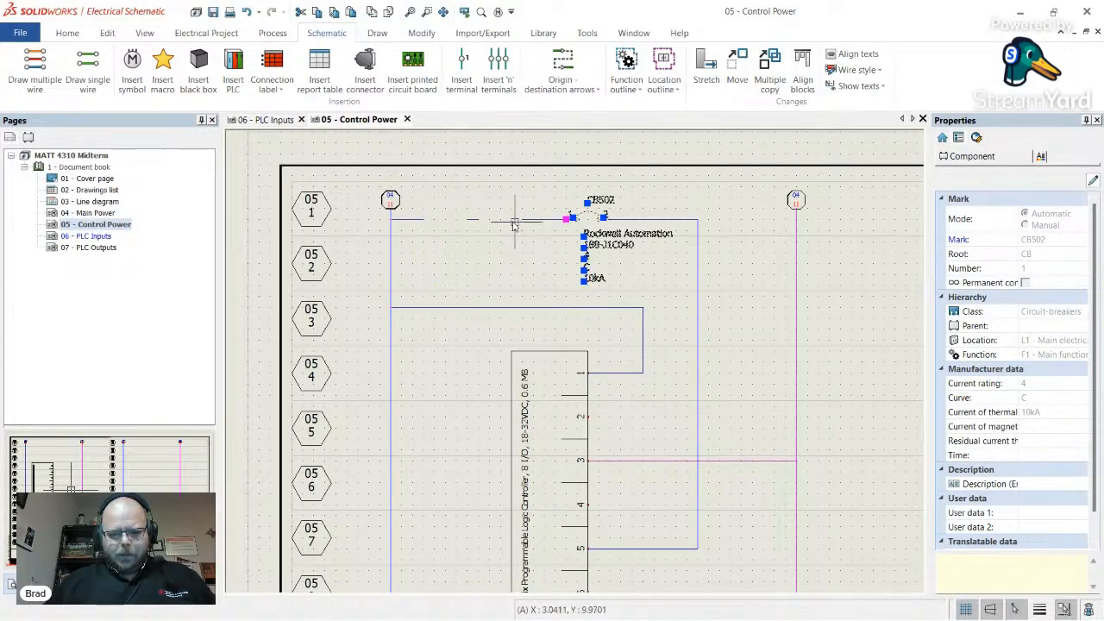
click(523, 221)
click(459, 253)
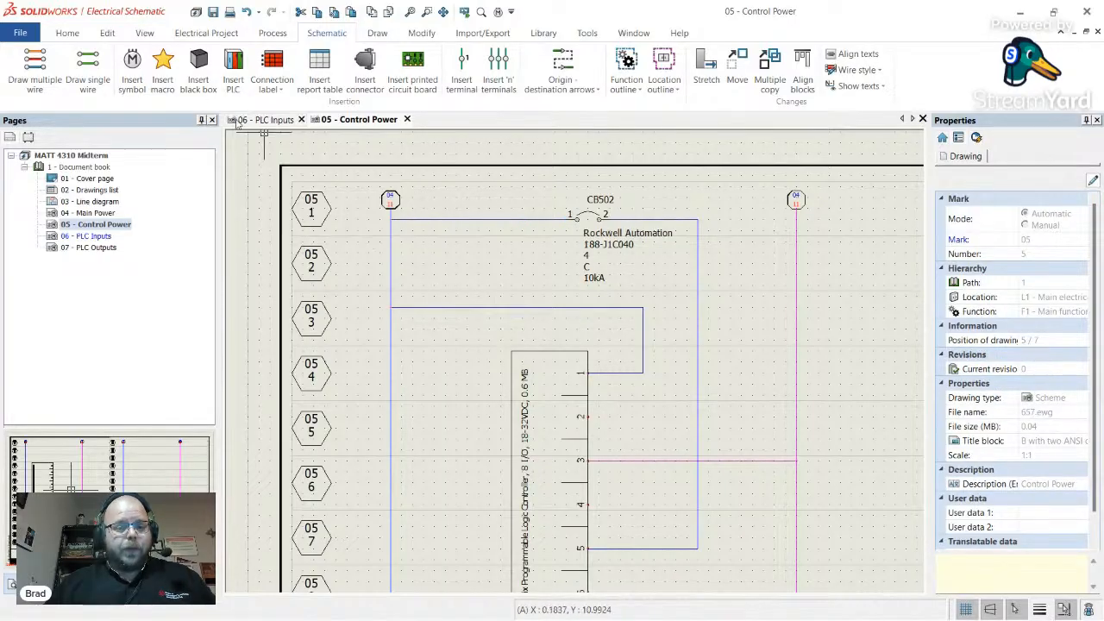
- Insert a new circuit breaker, CB503, on the row 3 wire
click(132, 67)
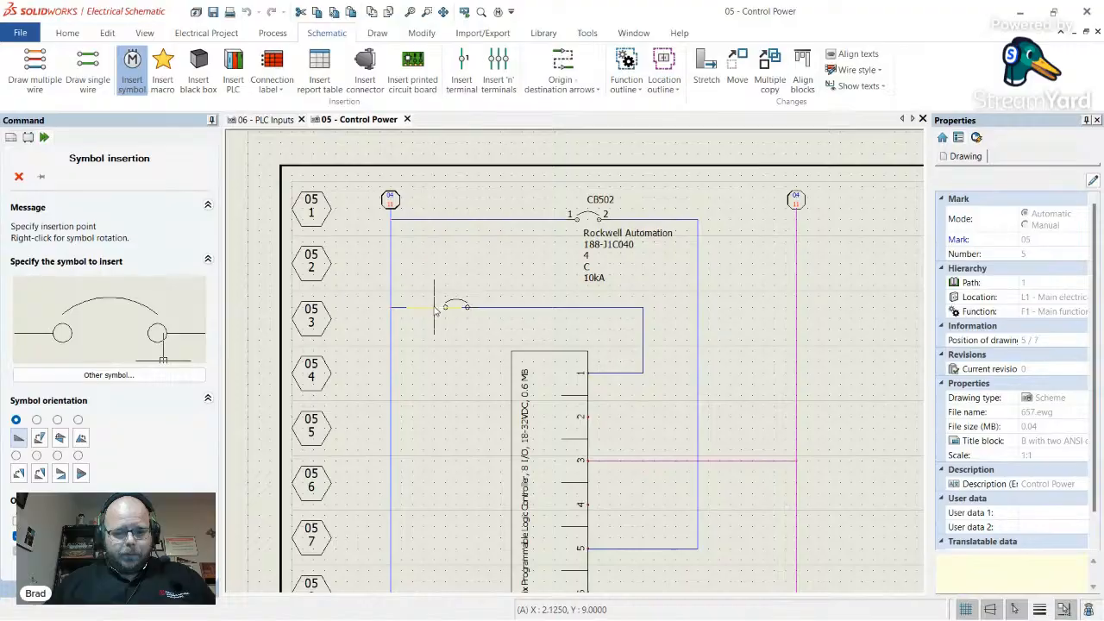
click(427, 314)
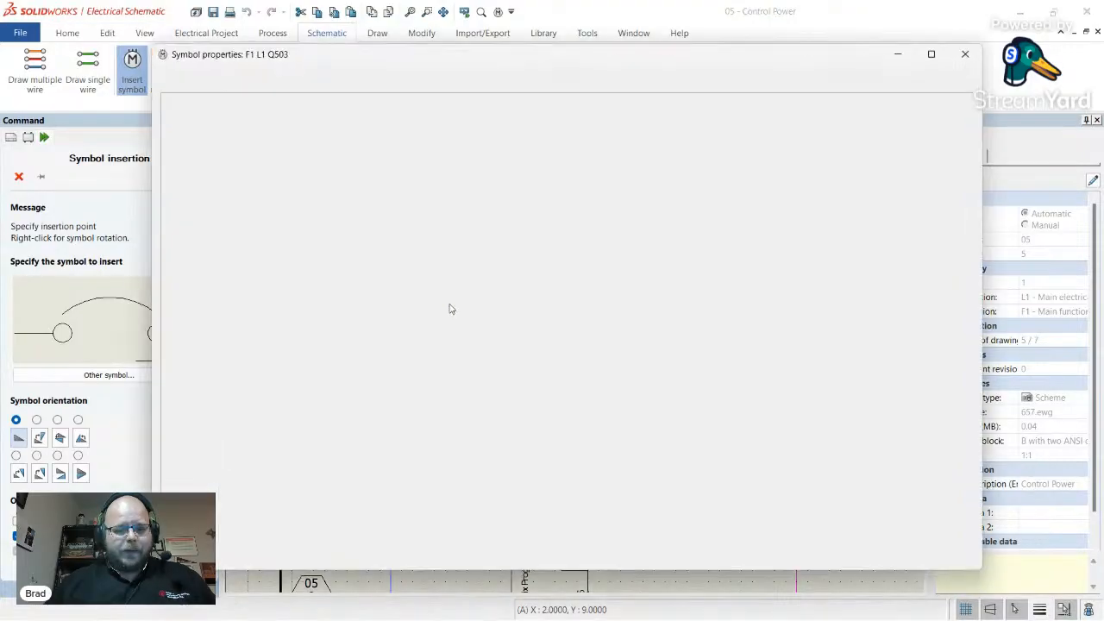
click(447, 162)
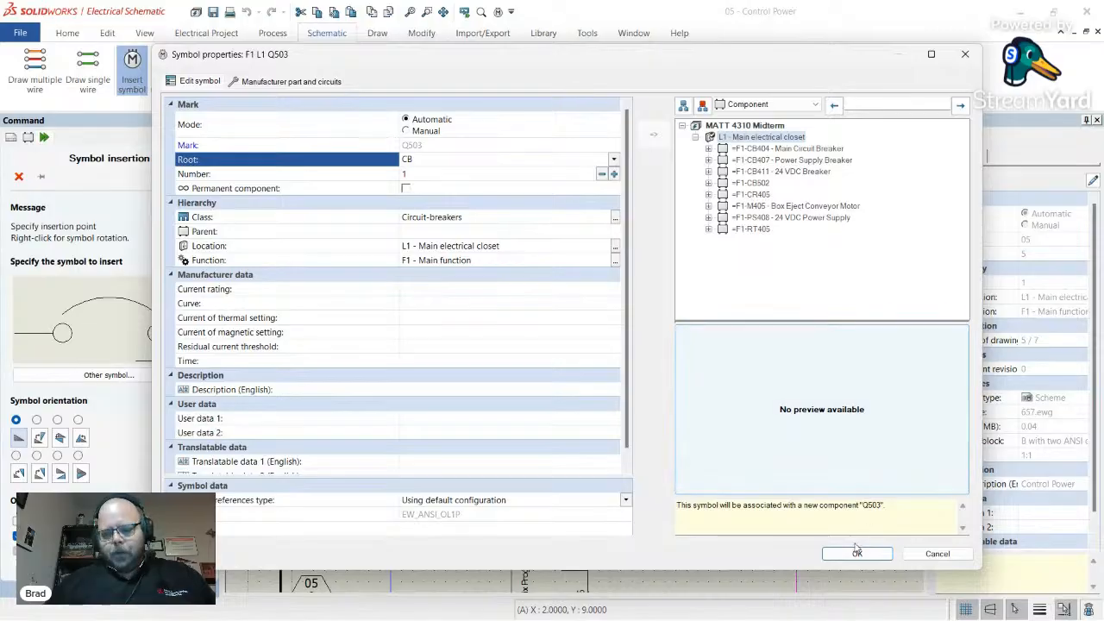
key(Return)
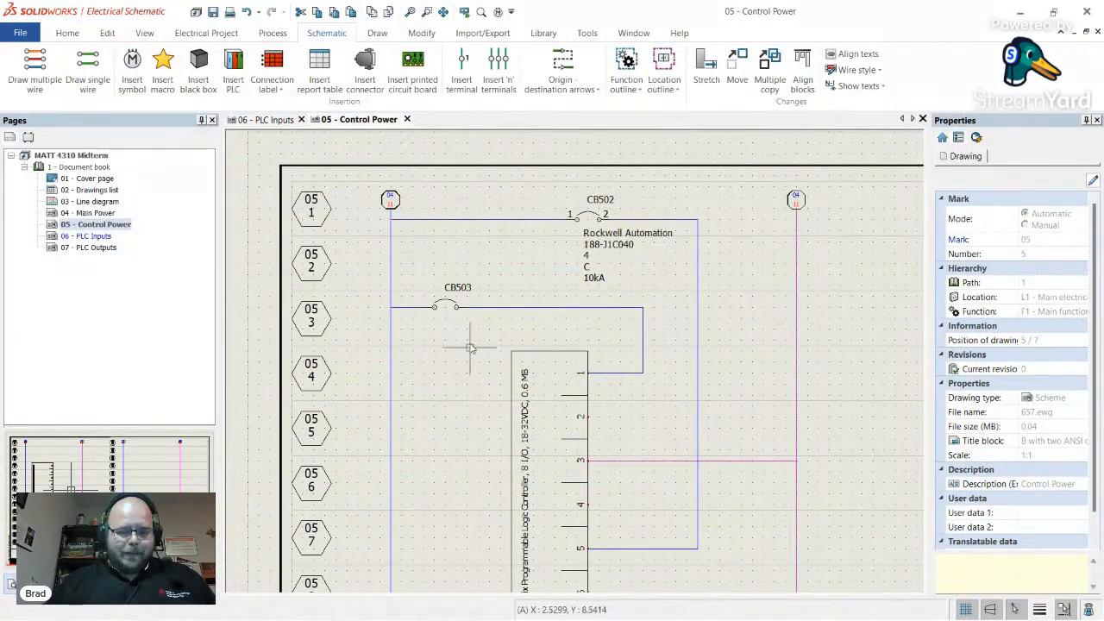
- Assign the 188-J1C040 breaker part to CB503
click(448, 293)
right_click(448, 298)
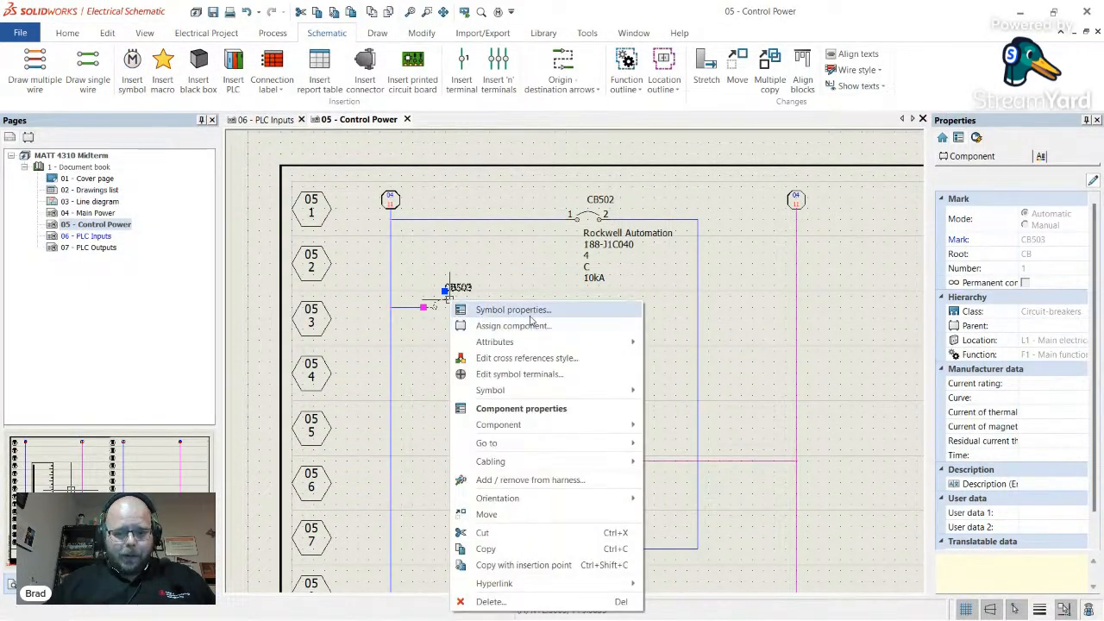
click(529, 315)
click(285, 81)
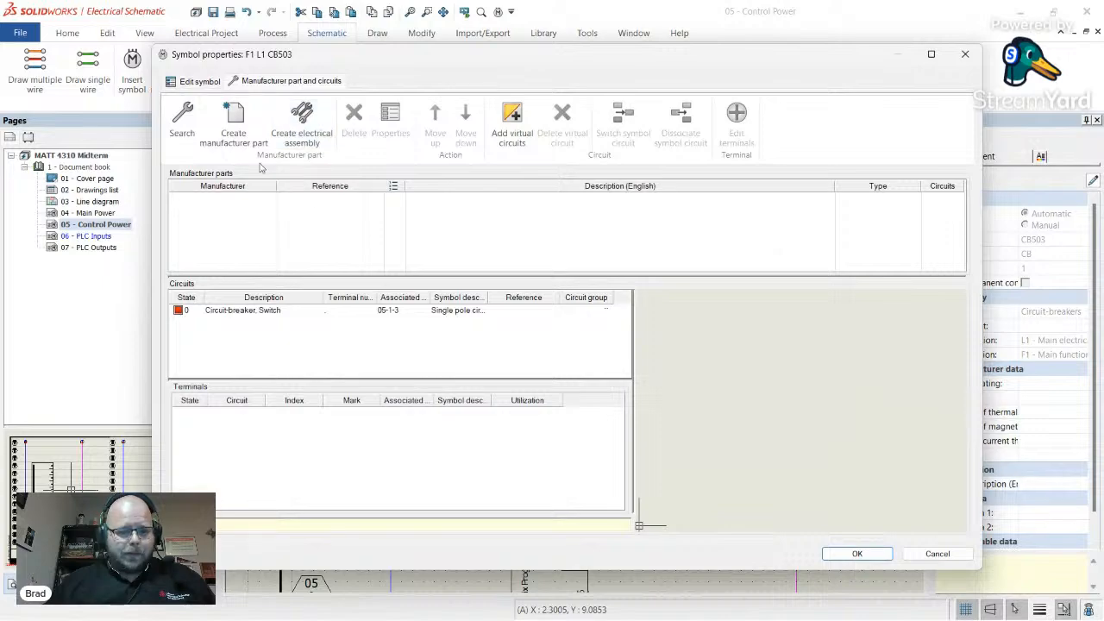
click(182, 120)
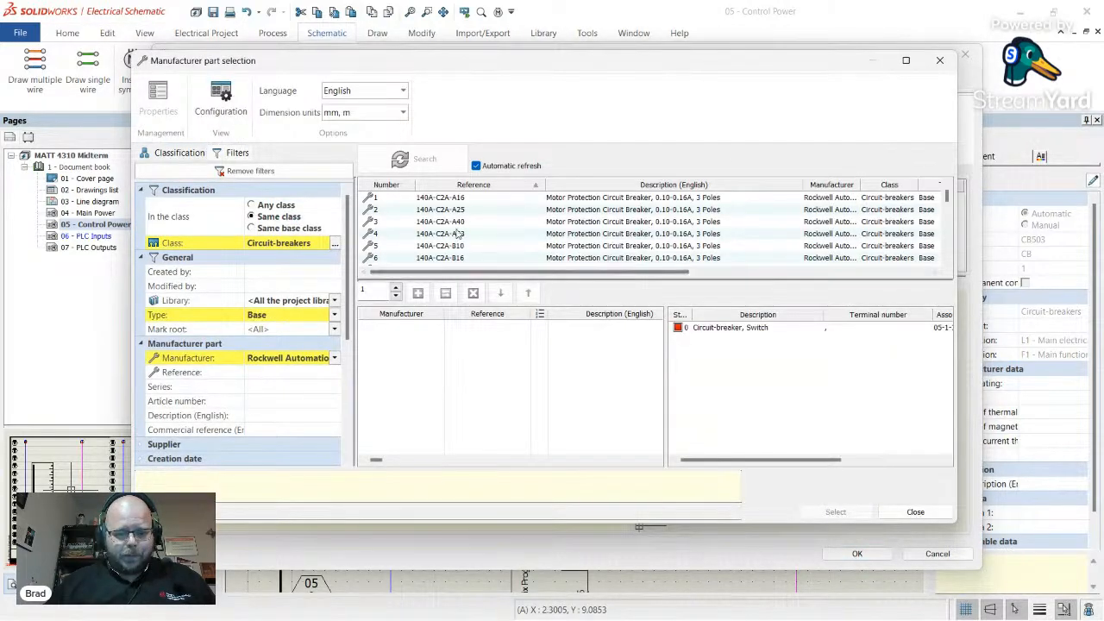
scroll(458, 235, down, 20)
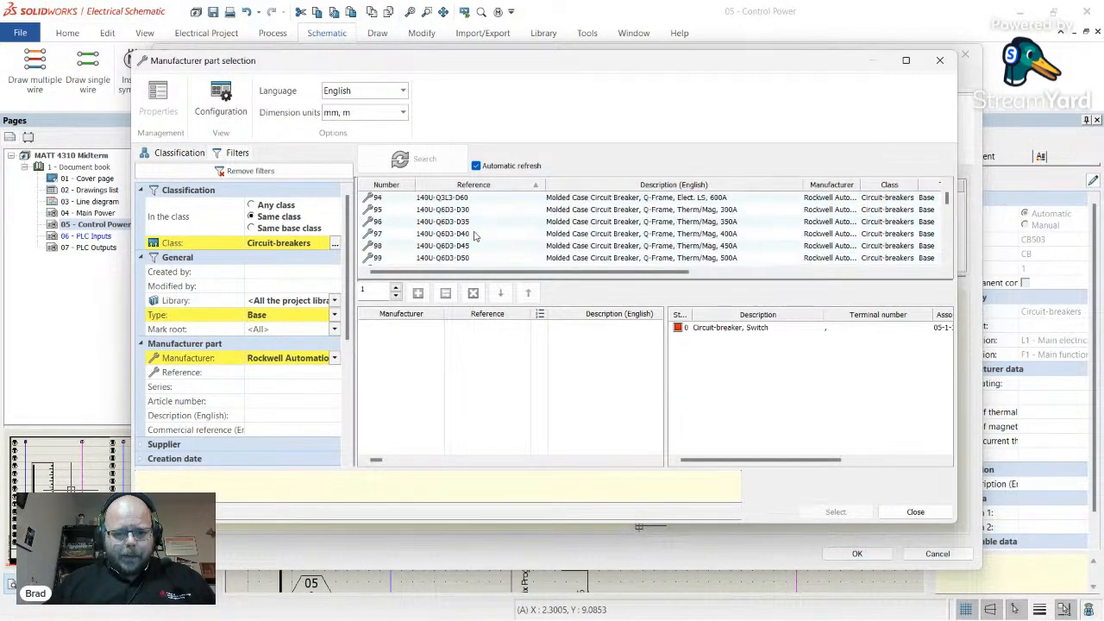
scroll(474, 236, down, 17)
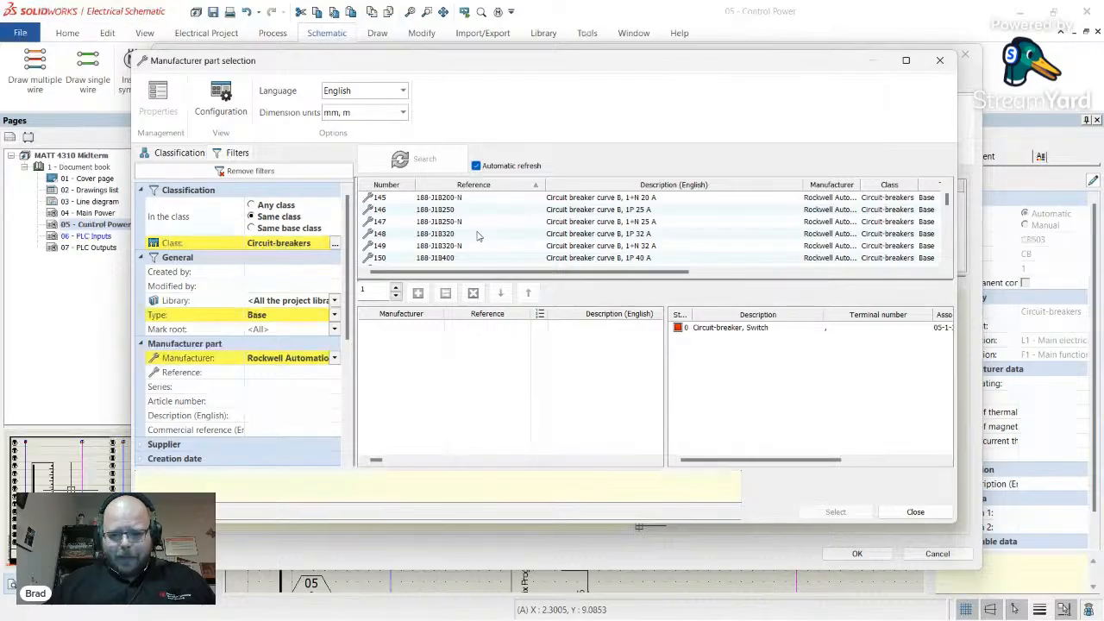
scroll(477, 235, down, 4)
scroll(595, 234, down, 1)
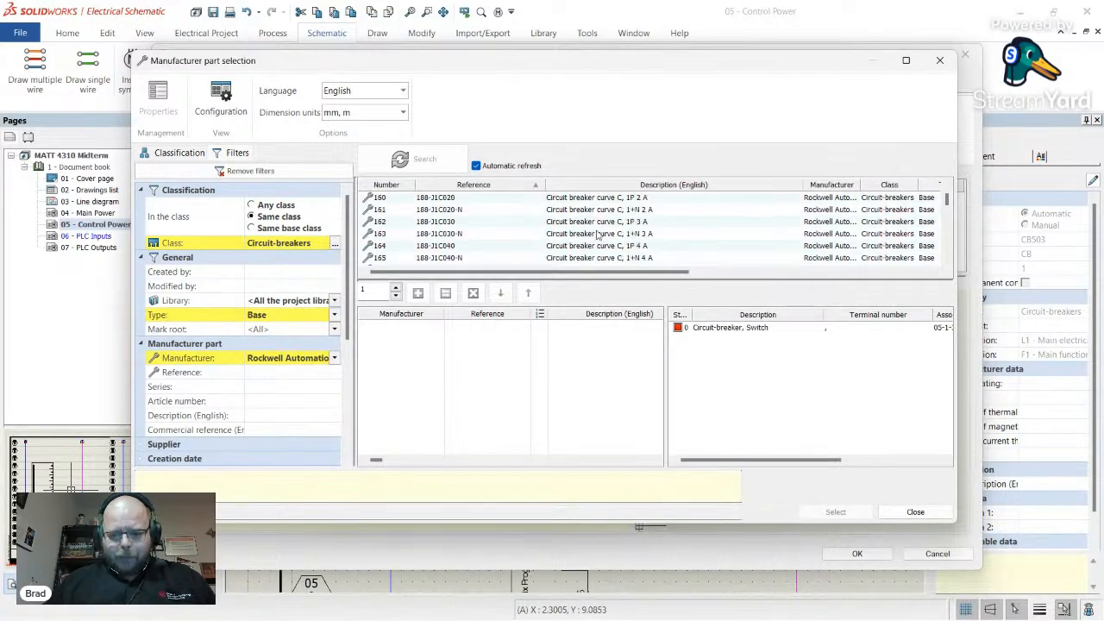
click(612, 248)
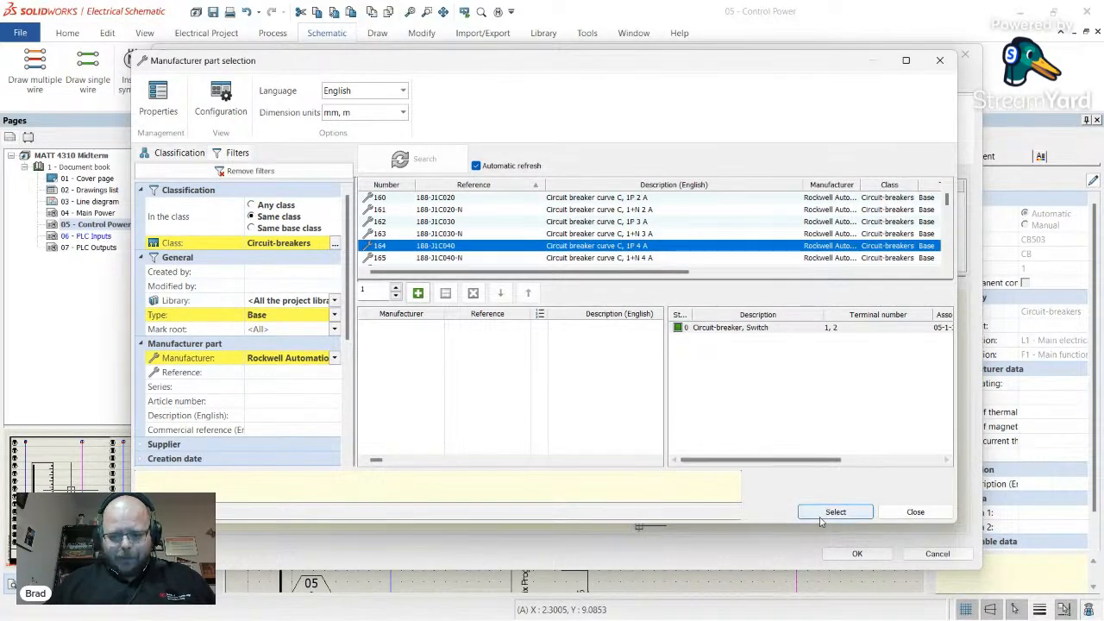
click(830, 512)
click(856, 553)
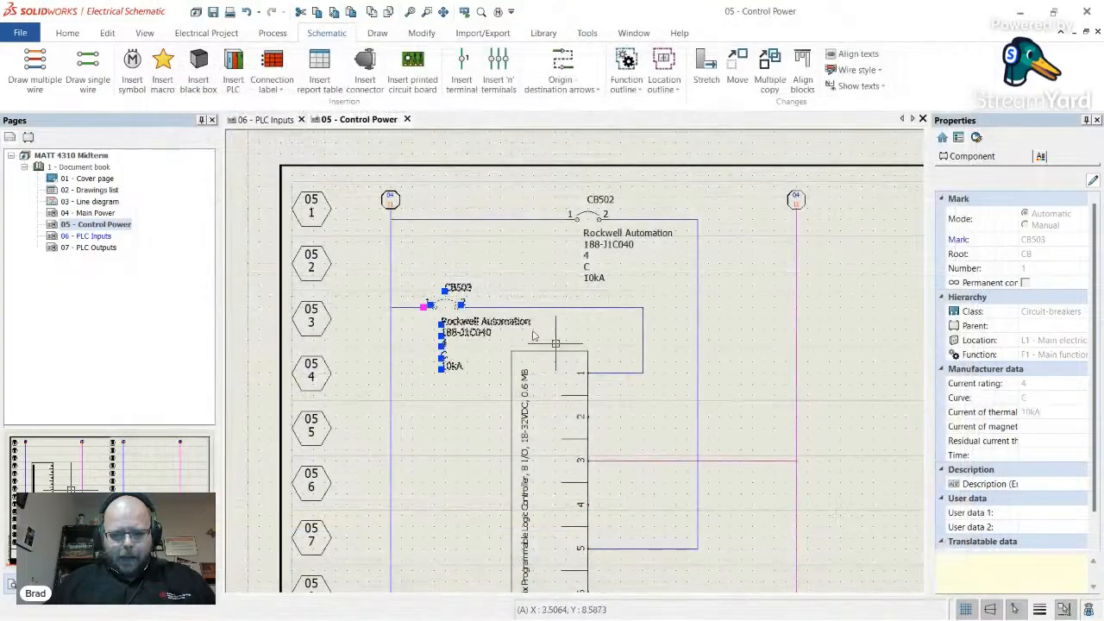
- Move CB503 and its label down onto its supply wire line
key(Escape)
scroll(458, 305, down, 4)
scroll(477, 326, up, 4)
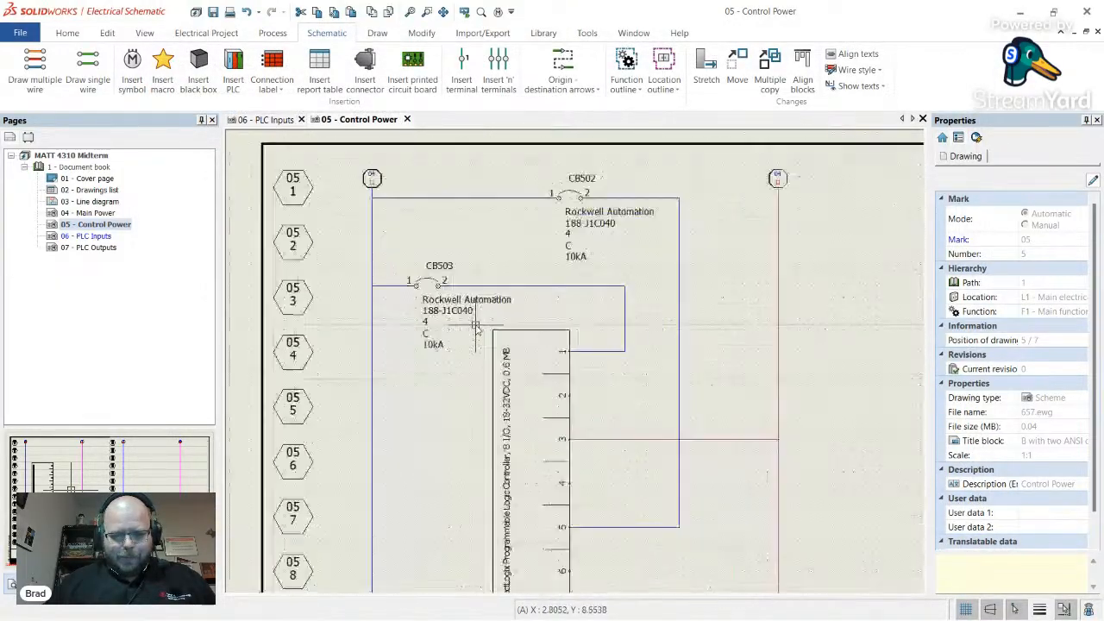
scroll(487, 297, down, 4)
scroll(486, 298, up, 5)
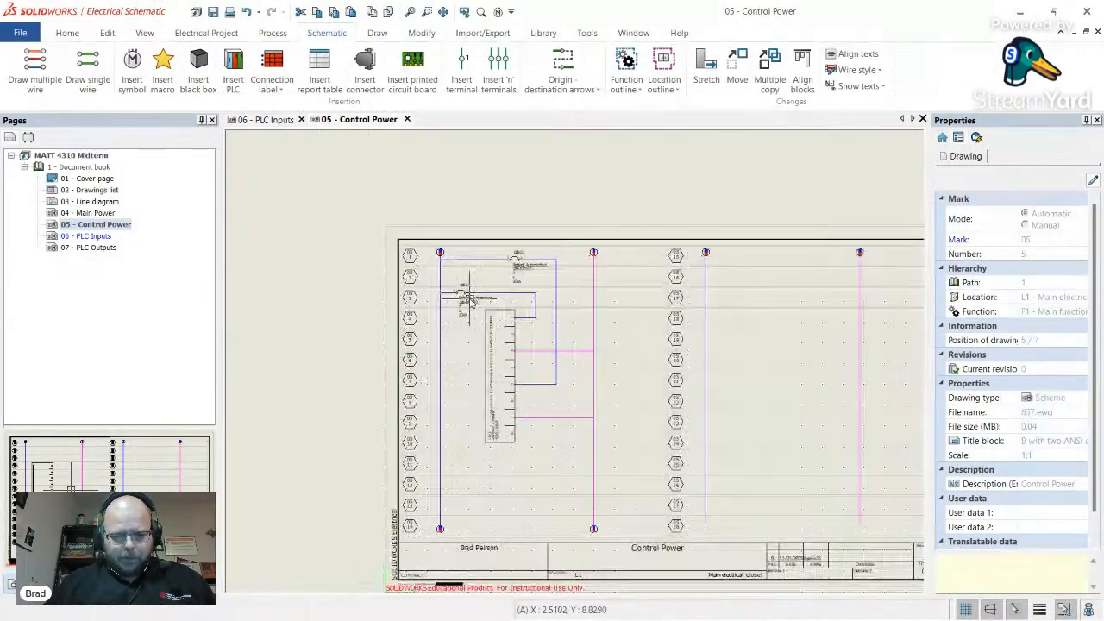
scroll(485, 302, up, 1)
drag(399, 228, 496, 261)
drag(558, 282, 561, 294)
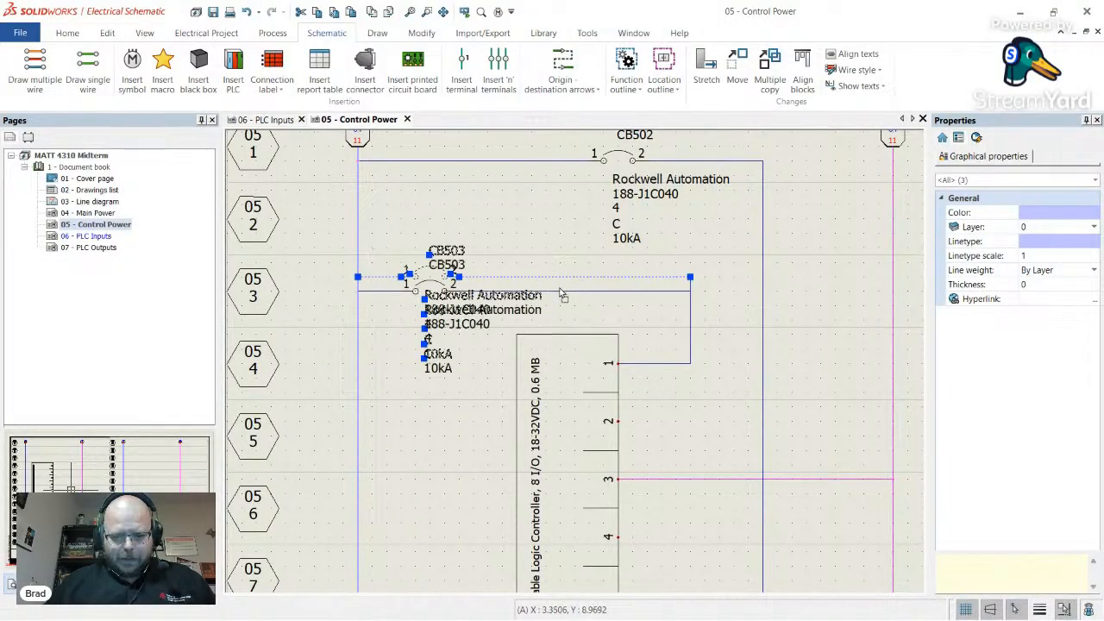
click(688, 321)
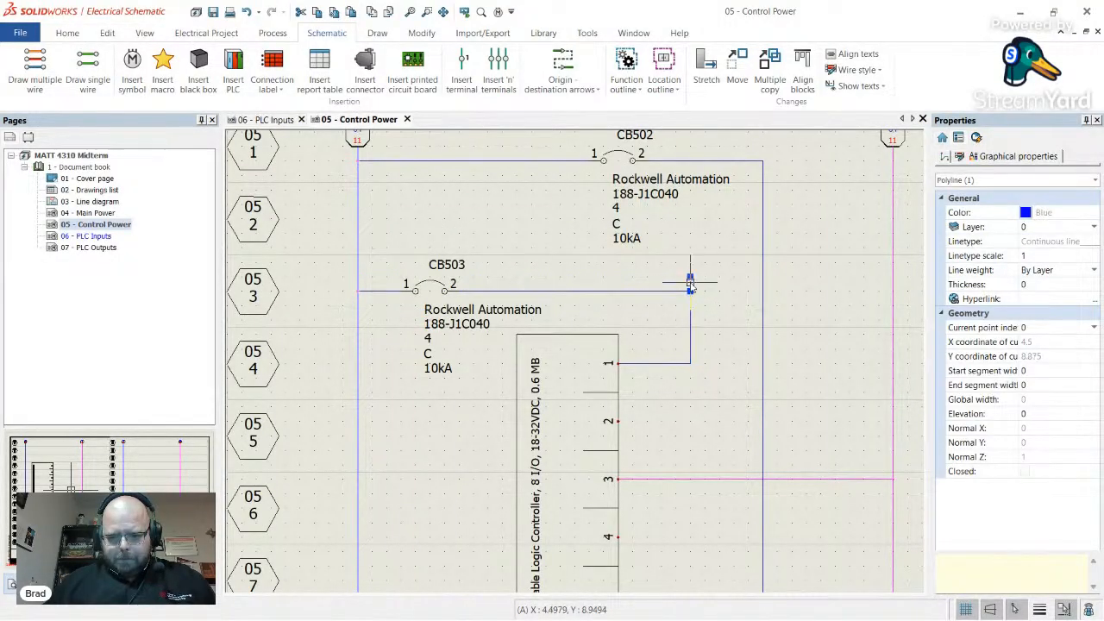
key(Escape)
scroll(492, 384, down, 5)
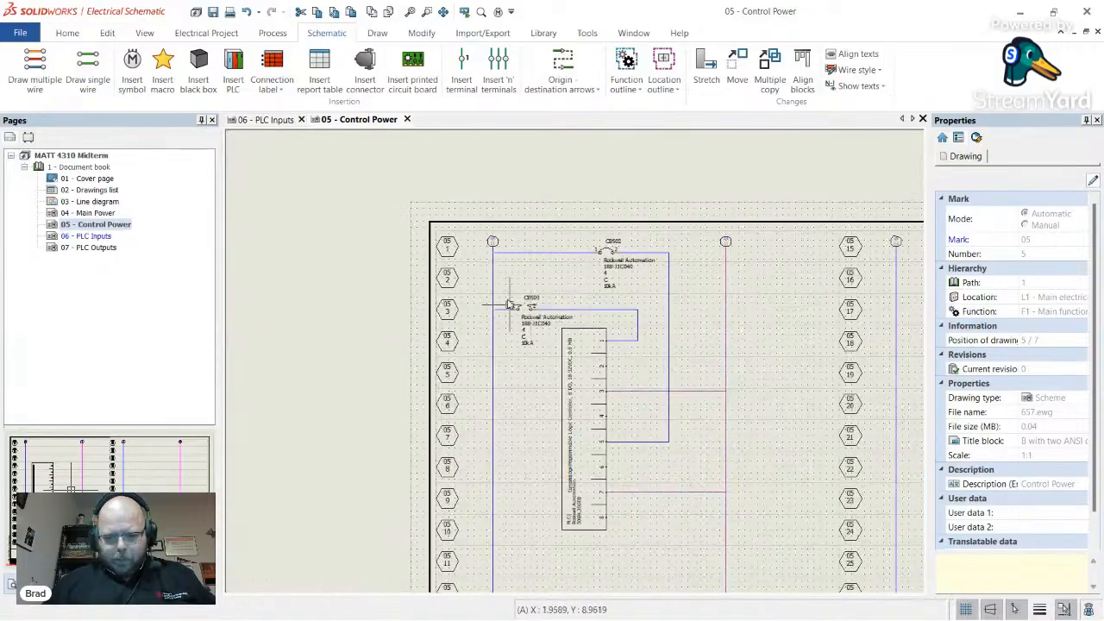
scroll(492, 384, down, 1)
scroll(697, 369, up, 1)
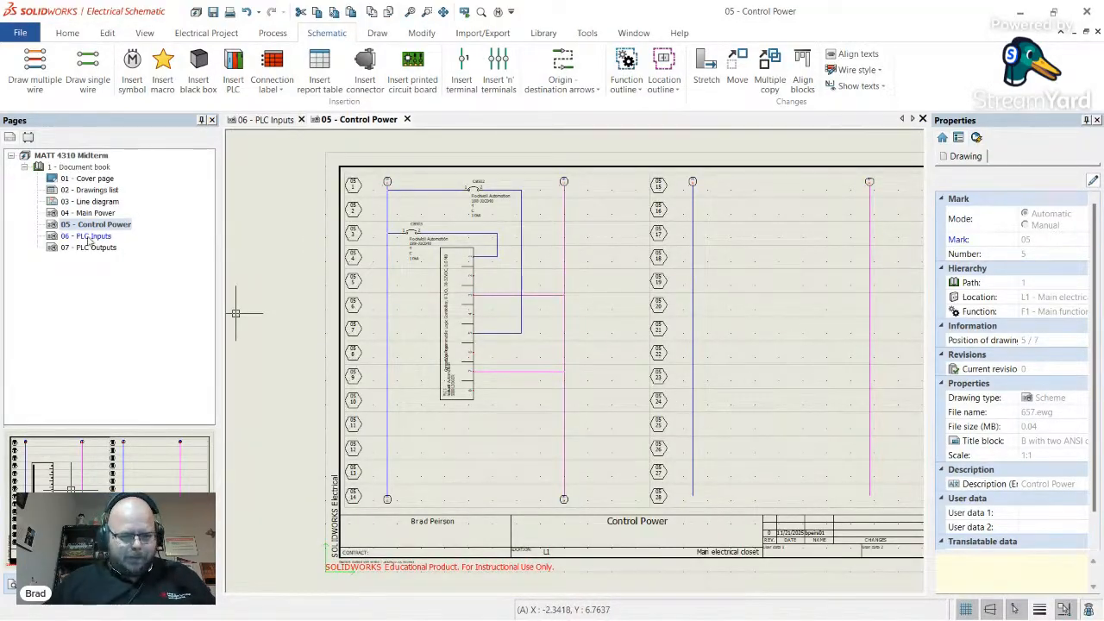
- Close the Control Power sheet and return to the PLC Inputs page
click(407, 120)
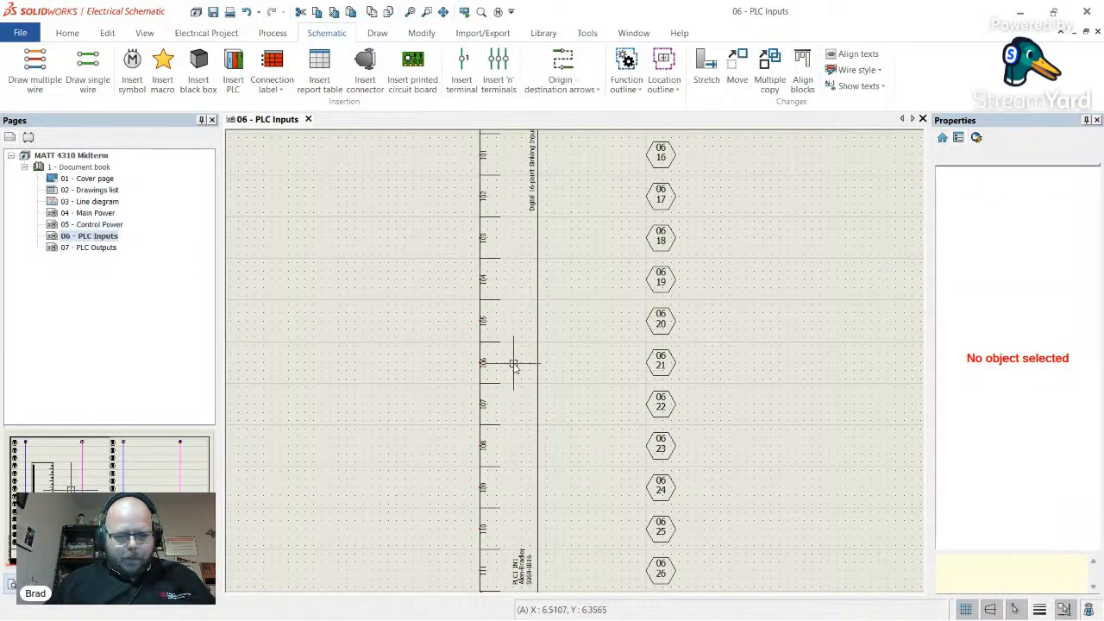
scroll(518, 363, down, 4)
scroll(511, 444, up, 3)
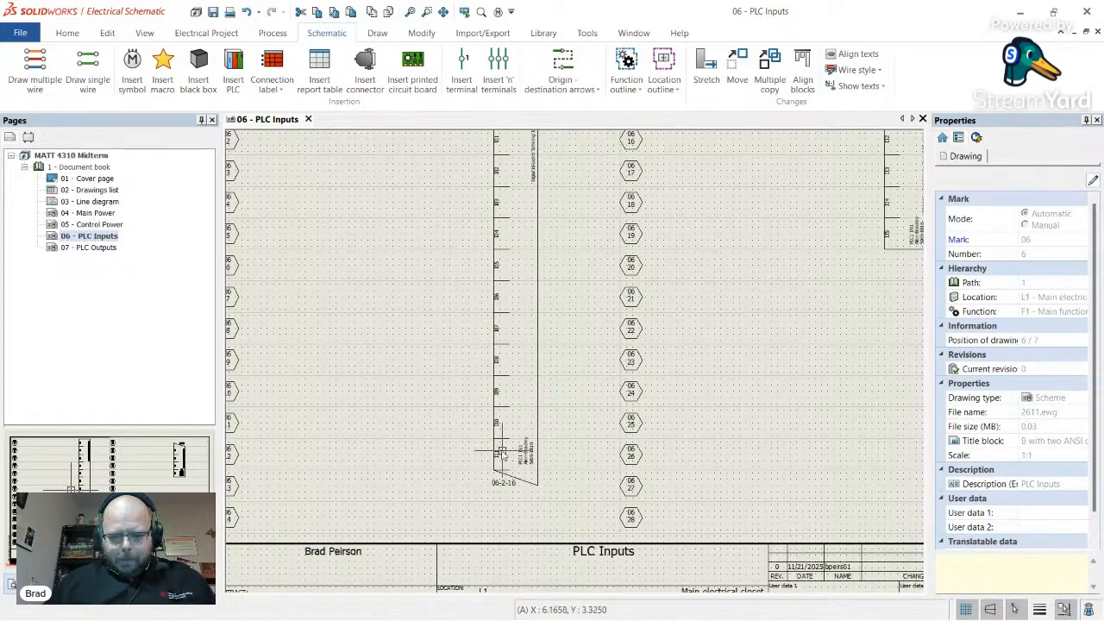
scroll(501, 452, down, 3)
scroll(303, 290, up, 6)
scroll(302, 290, down, 1)
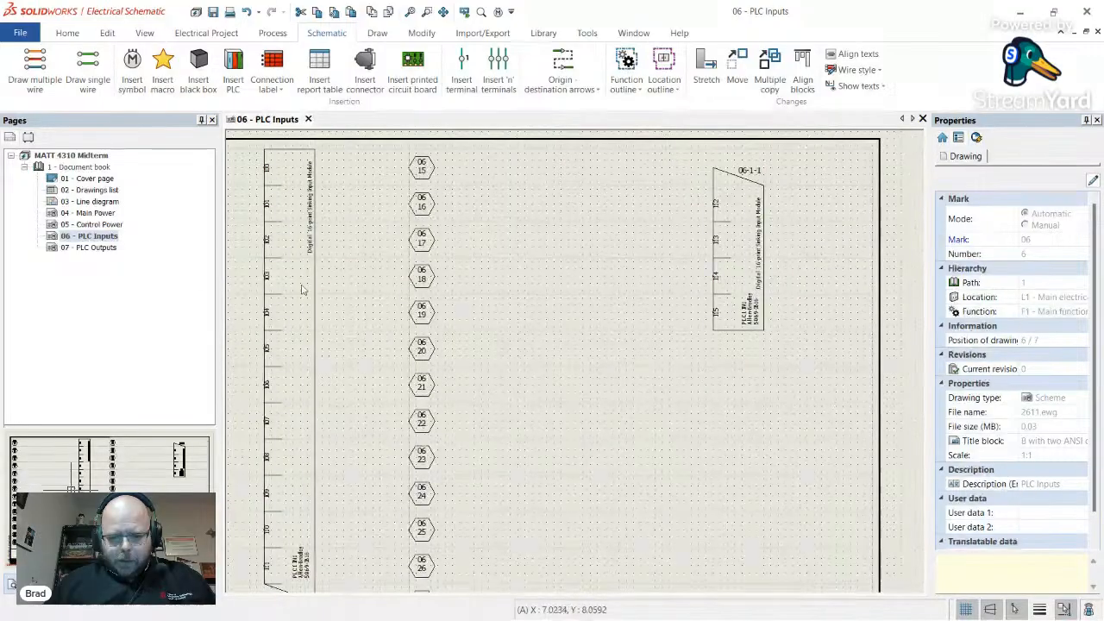
scroll(303, 290, down, 3)
scroll(285, 363, up, 5)
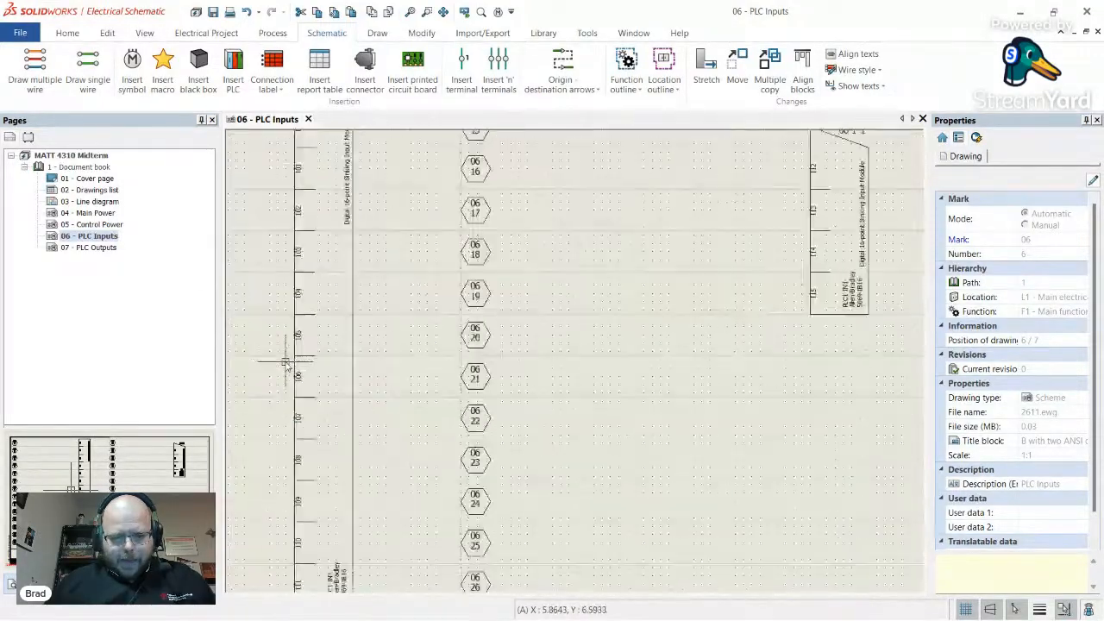
scroll(286, 363, down, 2)
scroll(278, 207, up, 4)
scroll(275, 229, down, 3)
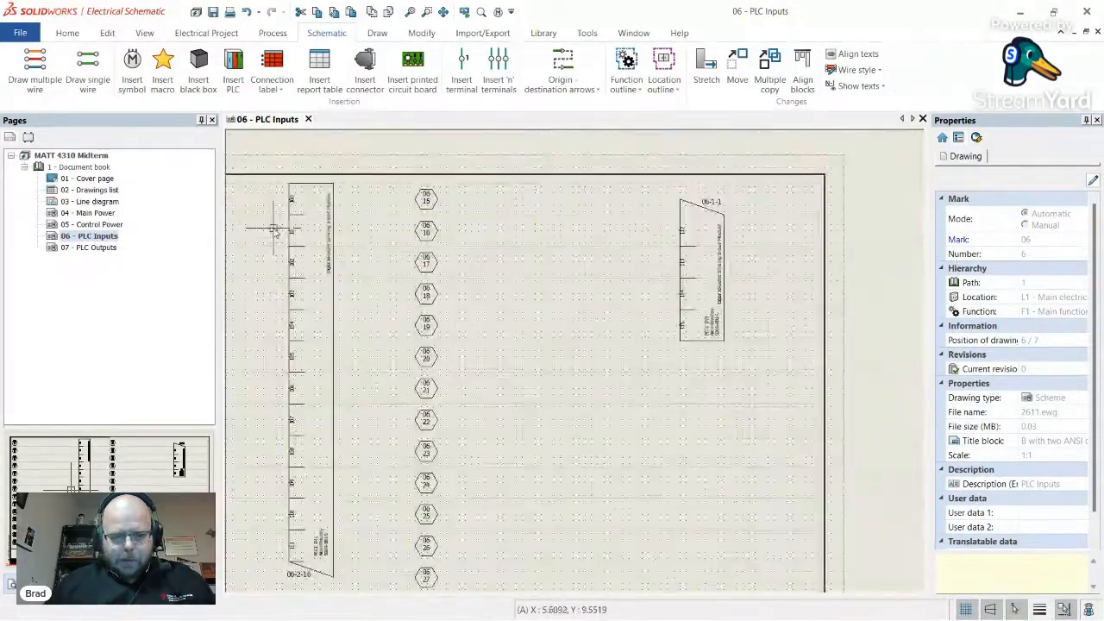
scroll(298, 216, up, 1)
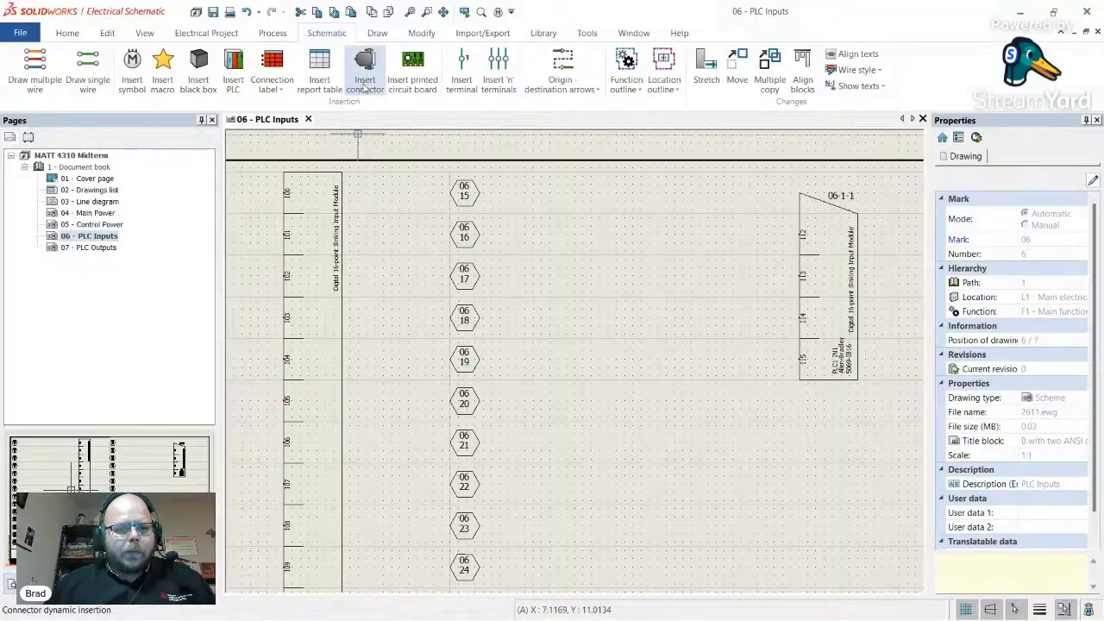
- Open the circuits and terminals of the PLC module's Allen-Bradley 5069-IB16 part
click(348, 221)
right_click(344, 222)
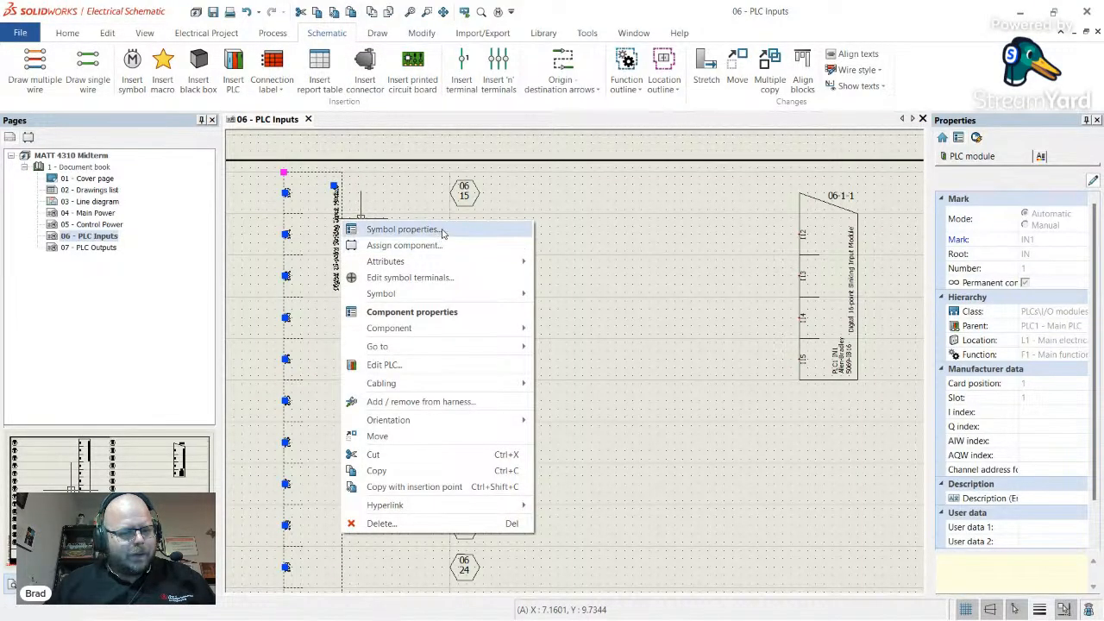
click(443, 231)
click(291, 81)
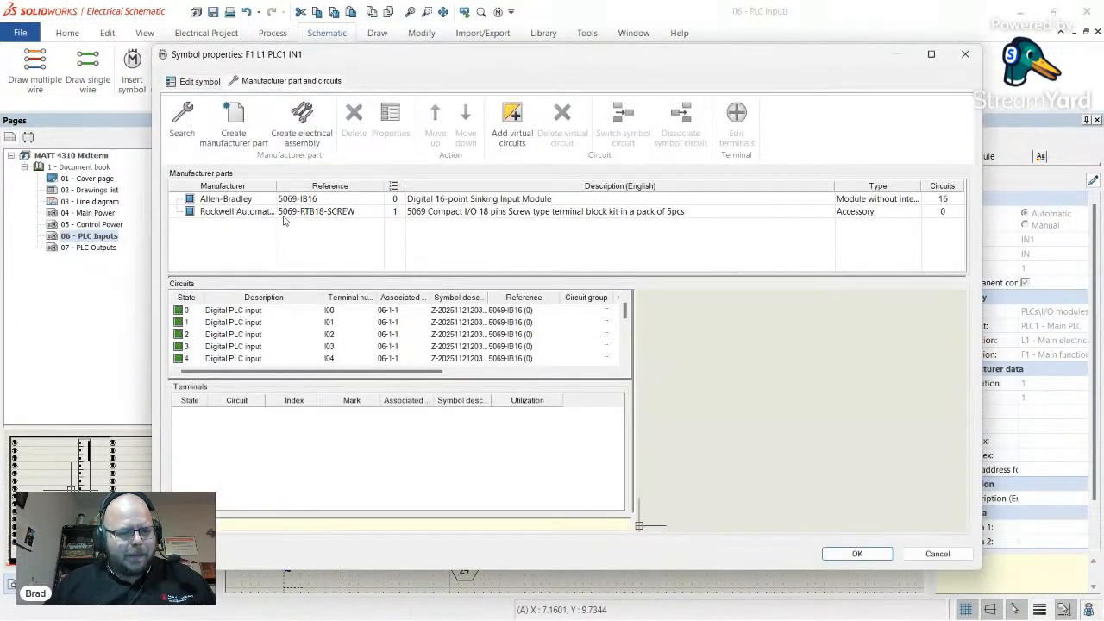
click(243, 200)
click(390, 121)
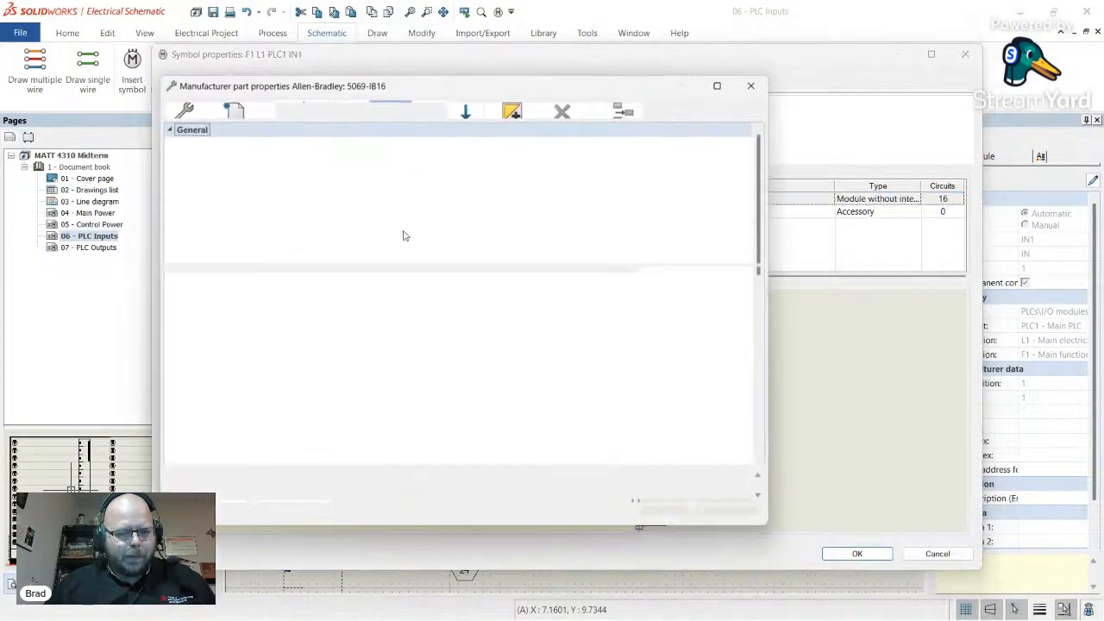
click(268, 108)
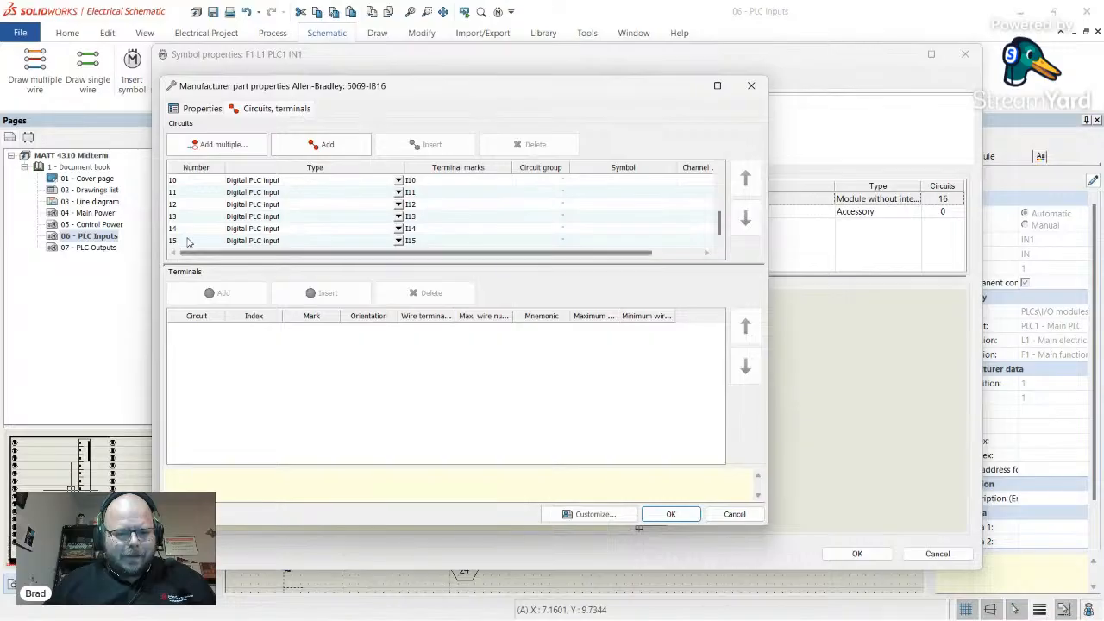
- Change circuit 16's type from Black box to Miscellaneous
click(191, 241)
scroll(186, 242, down, 1)
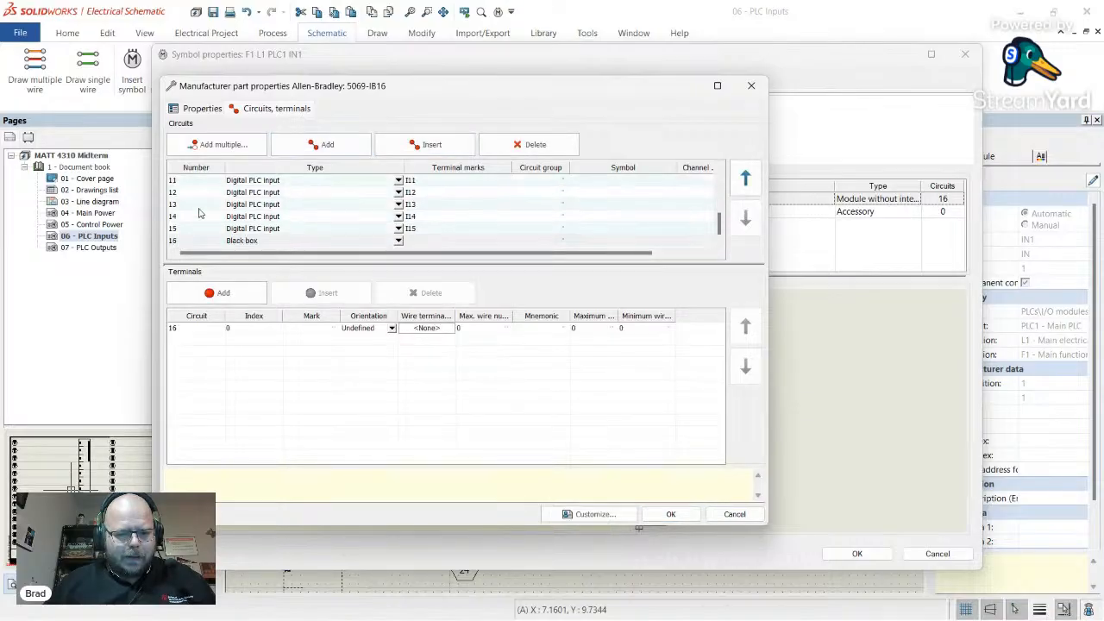
click(274, 243)
click(290, 380)
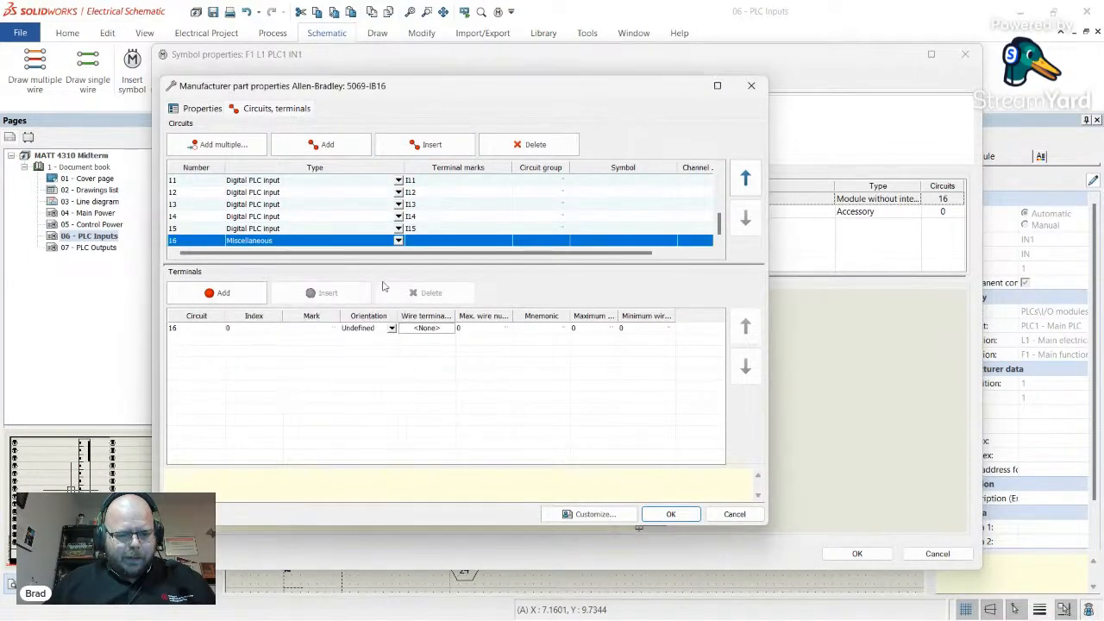
key(alt+Tab)
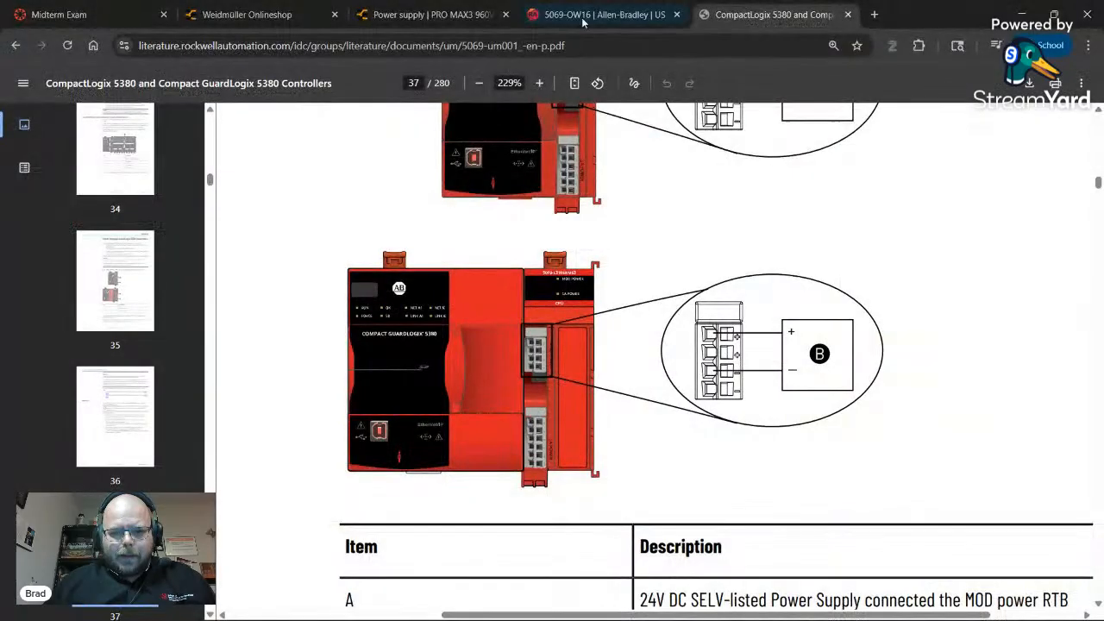
click(597, 14)
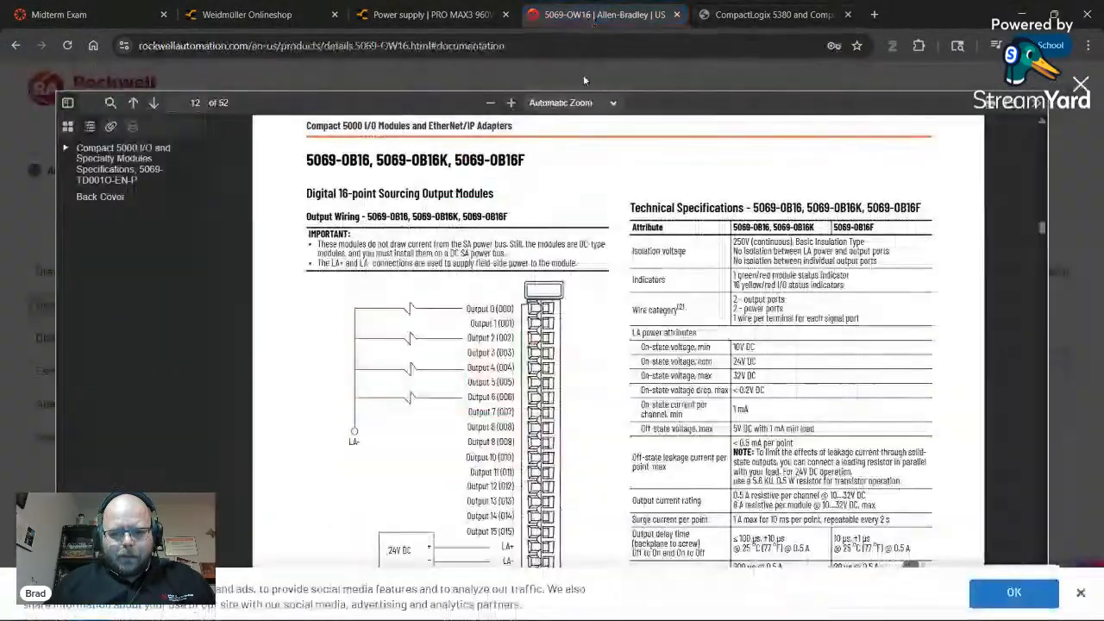
scroll(518, 257, up, 15)
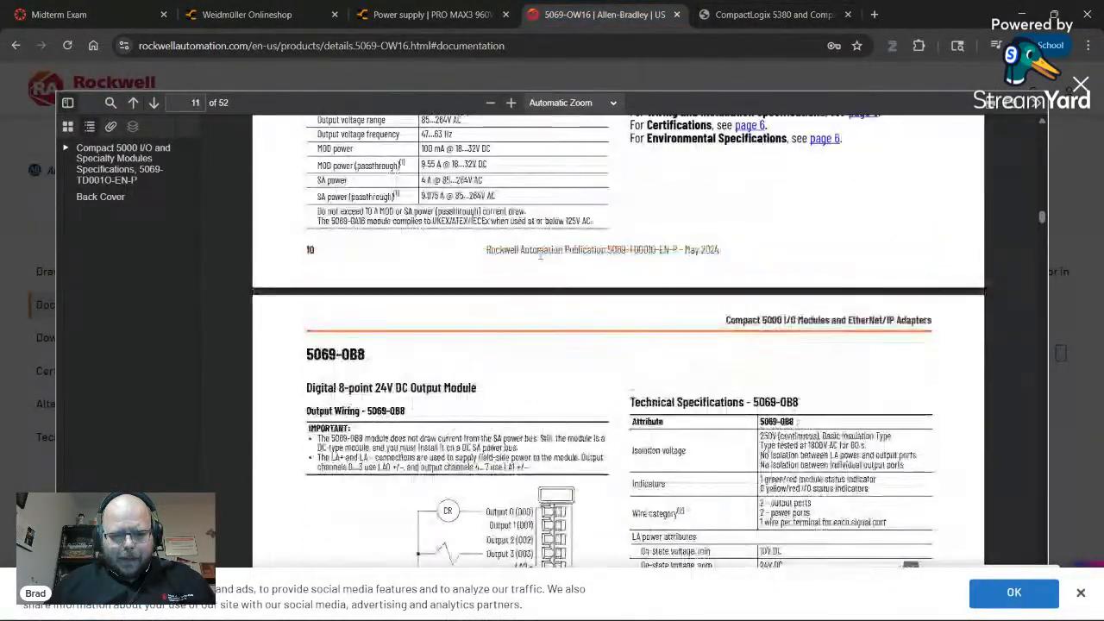
scroll(540, 258, up, 10)
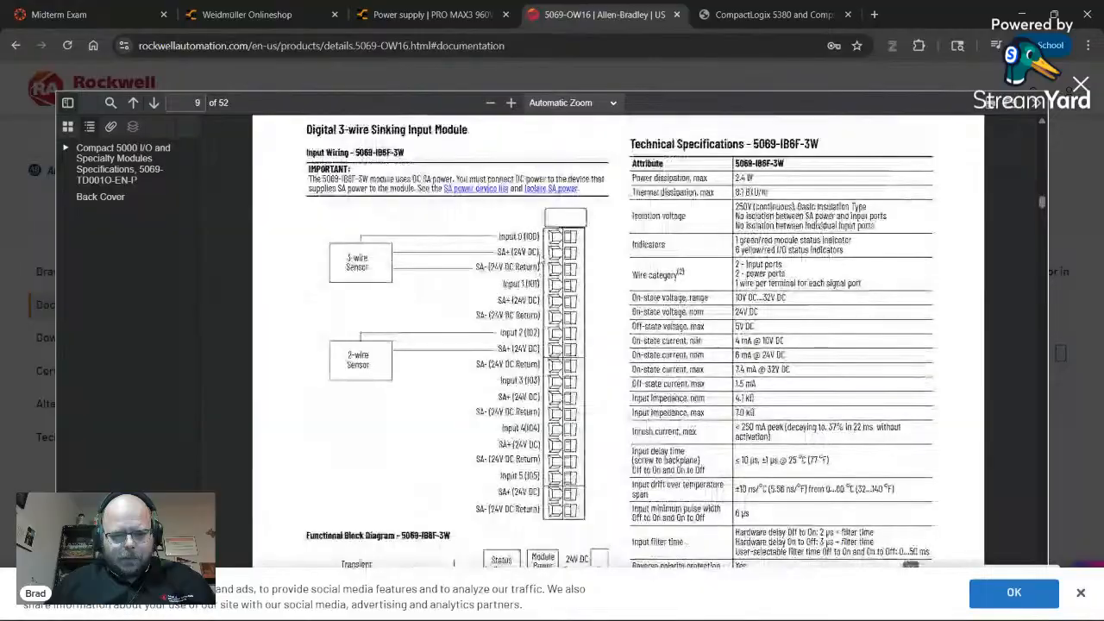
scroll(540, 258, up, 10)
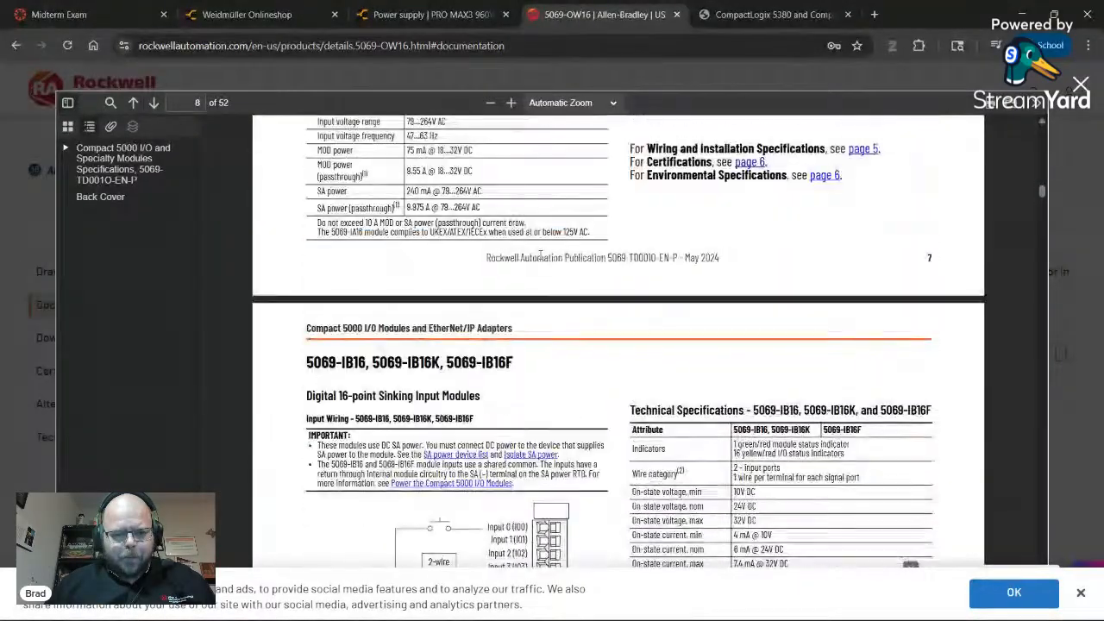
scroll(540, 258, down, 5)
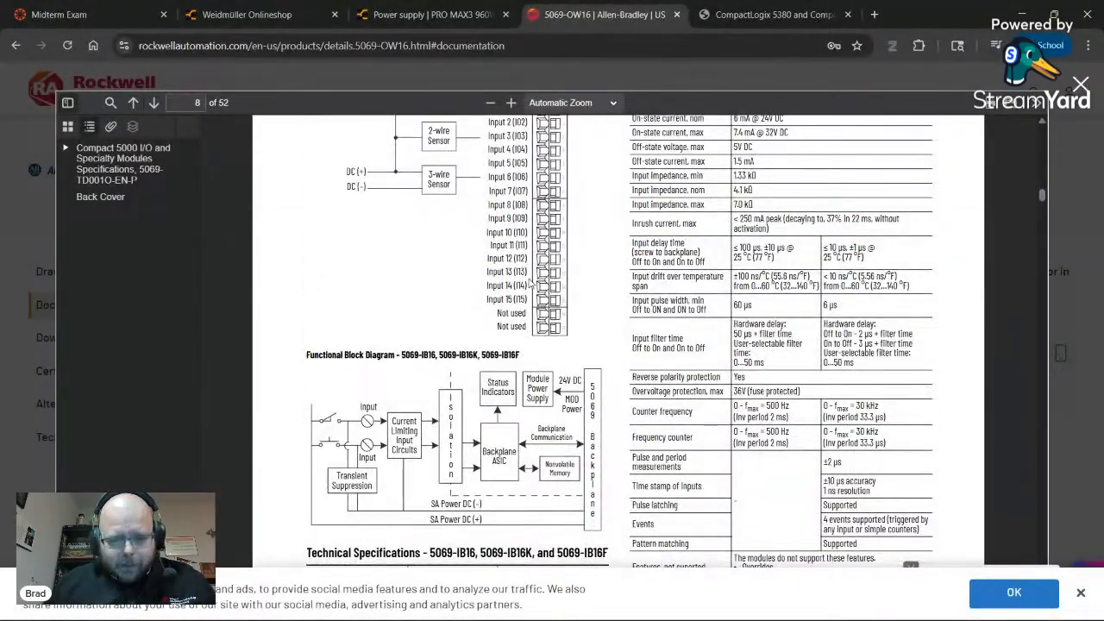
key(alt+Tab)
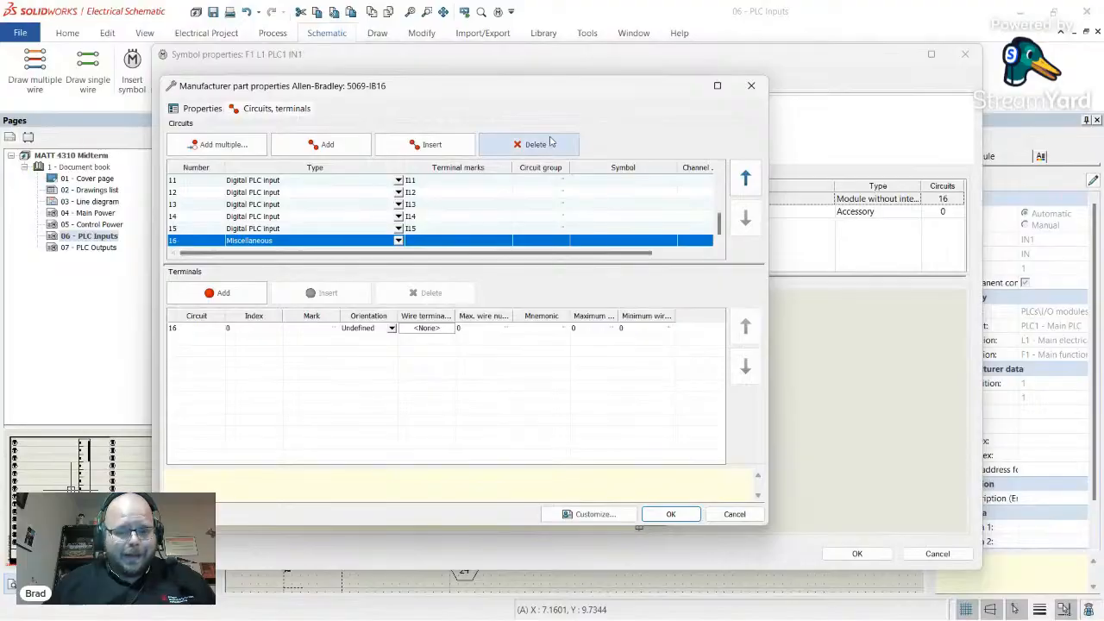
- Close the 5069-IB16 part and symbol property windows, then open the 07 - PLC Outputs page
click(751, 86)
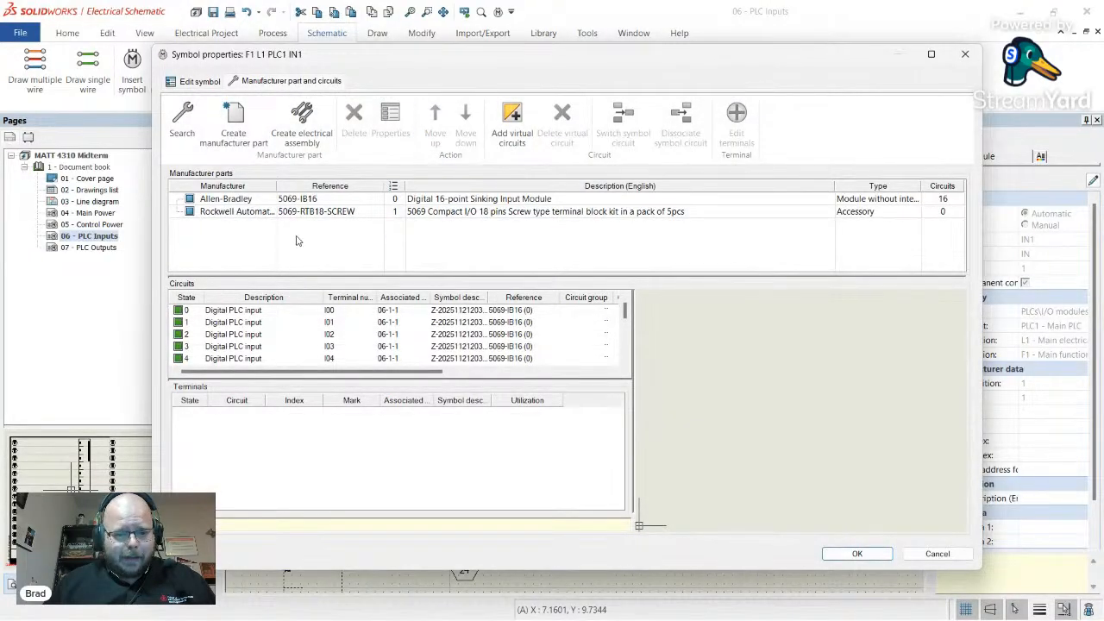
click(242, 202)
click(390, 121)
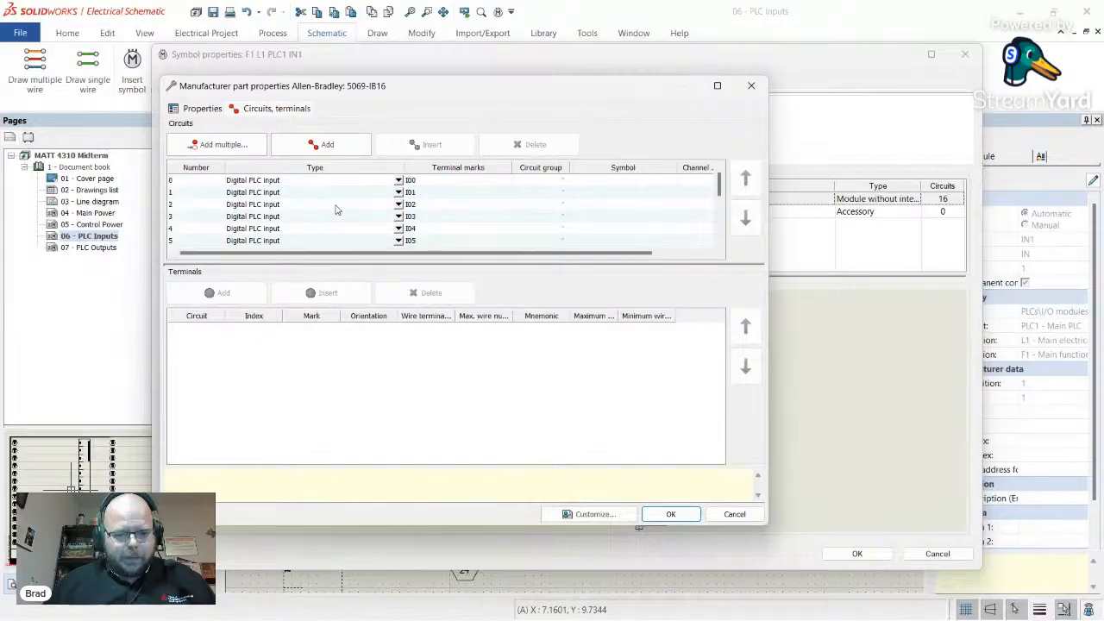
click(763, 88)
click(964, 54)
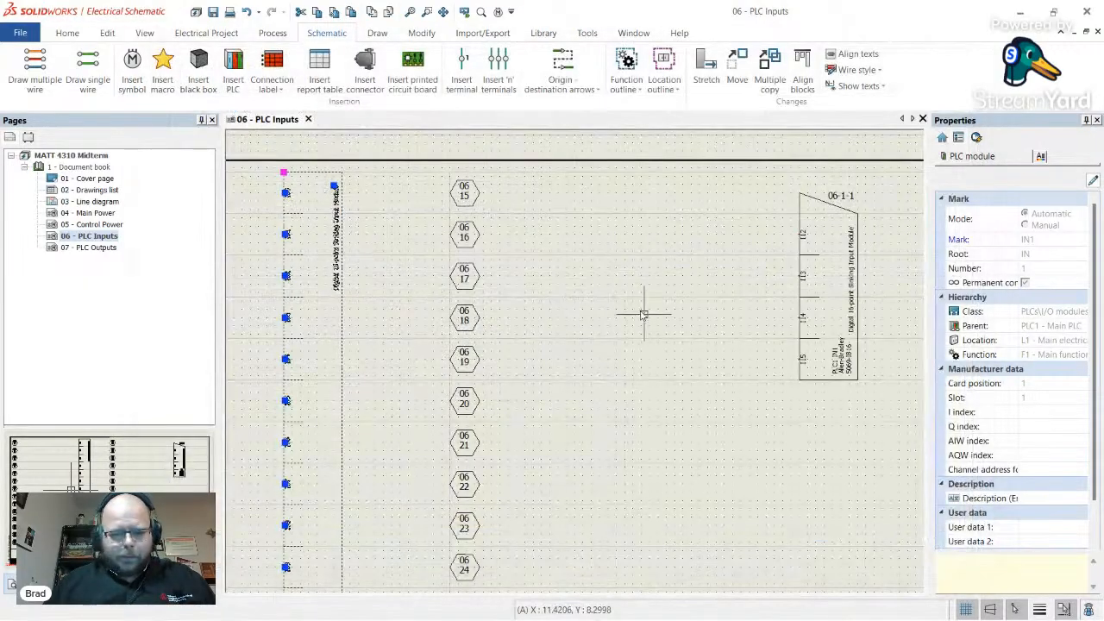
click(539, 327)
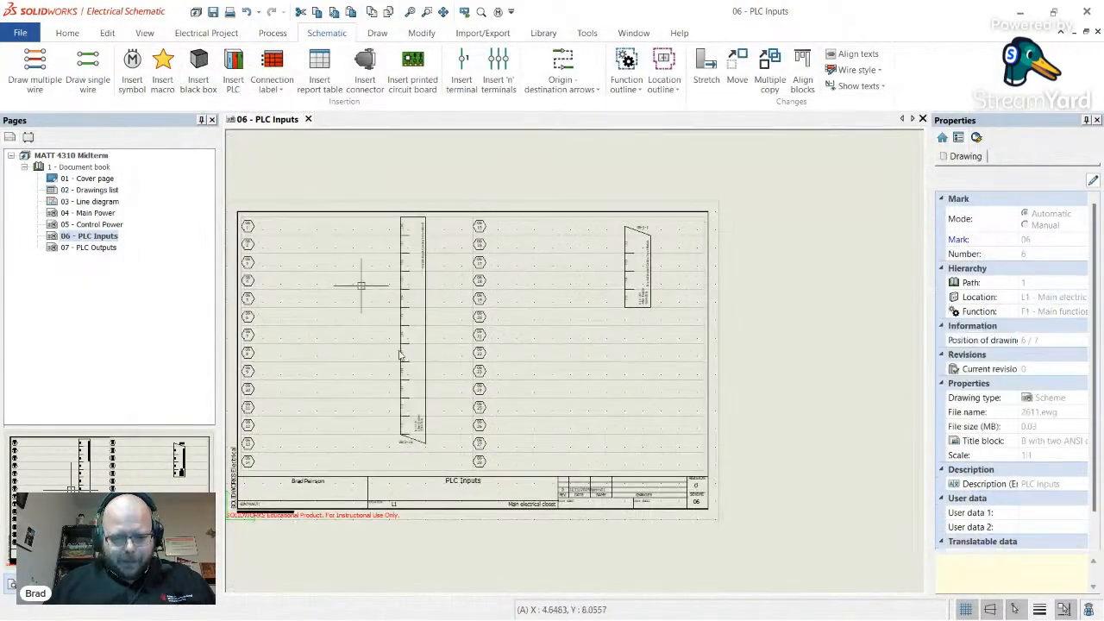
click(86, 248)
- Open the 06 - PLC Inputs page and drag its 16-point input module left
scroll(640, 319, up, 5)
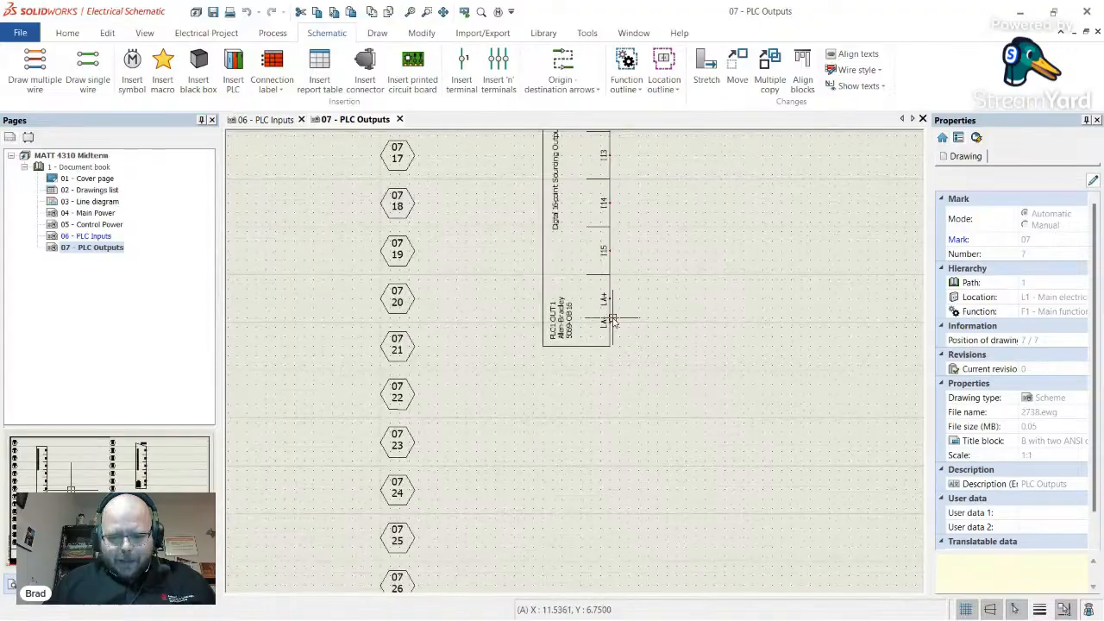
scroll(604, 302, down, 3)
scroll(623, 306, up, 5)
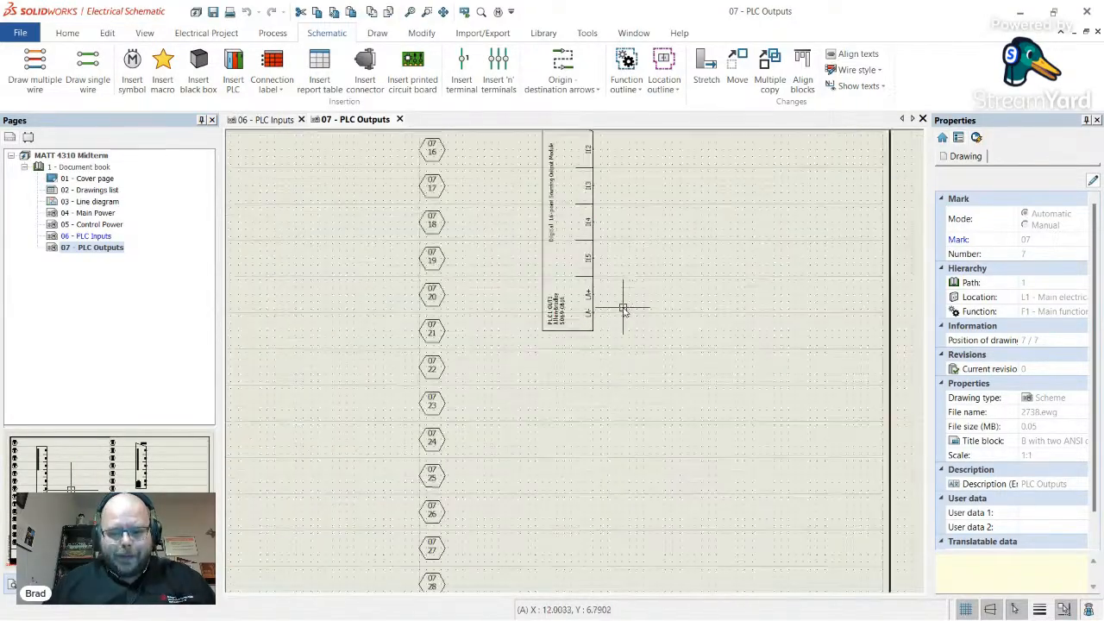
scroll(556, 275, down, 5)
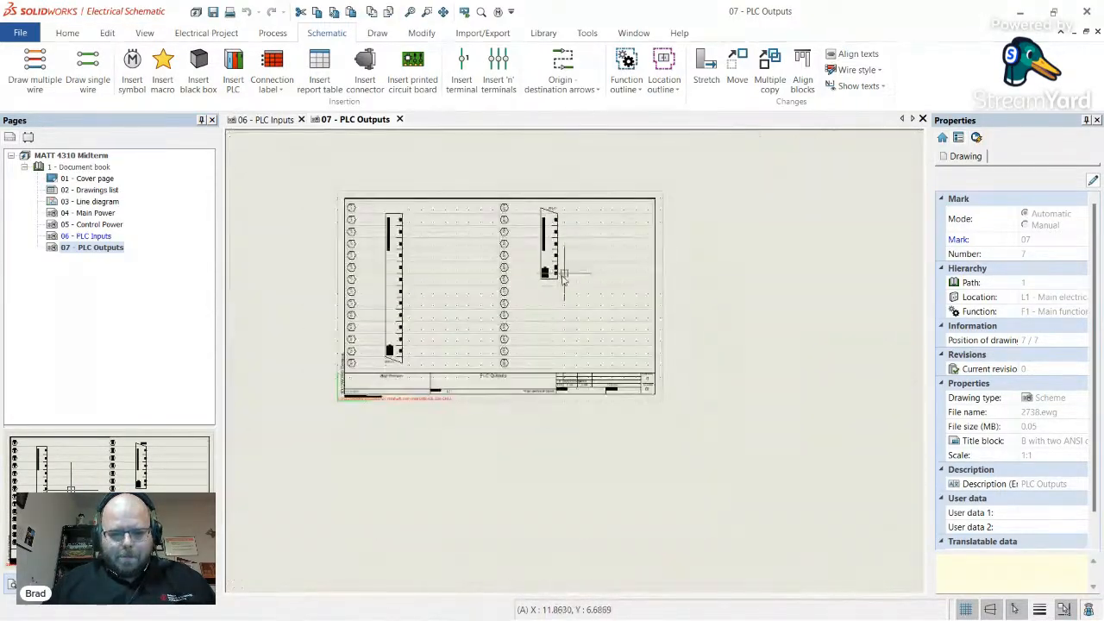
double_click(86, 236)
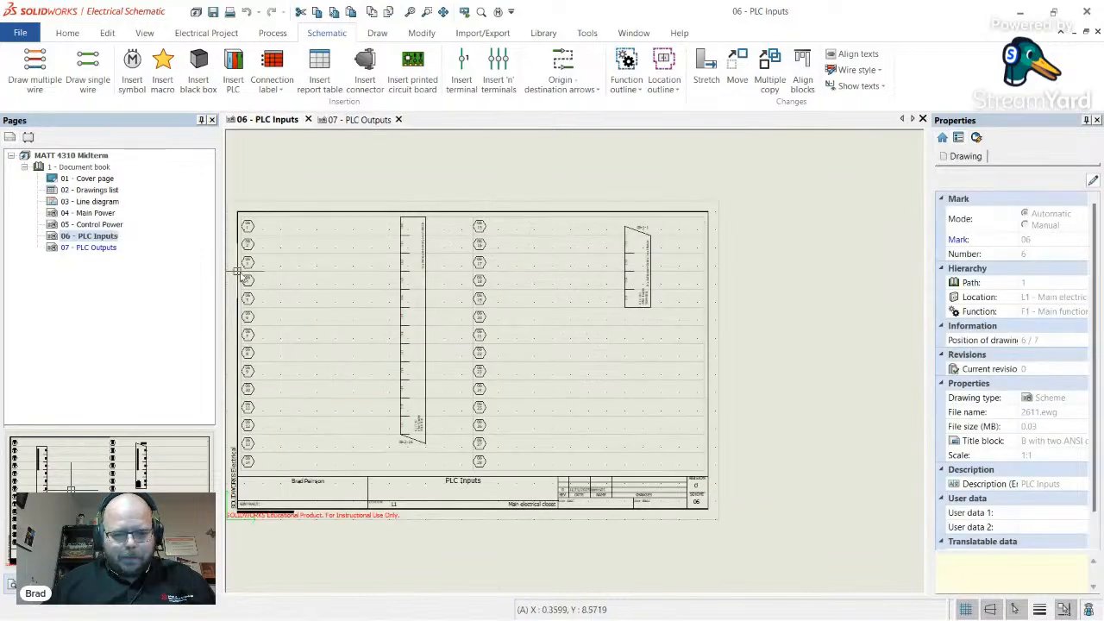
scroll(348, 352, up, 2)
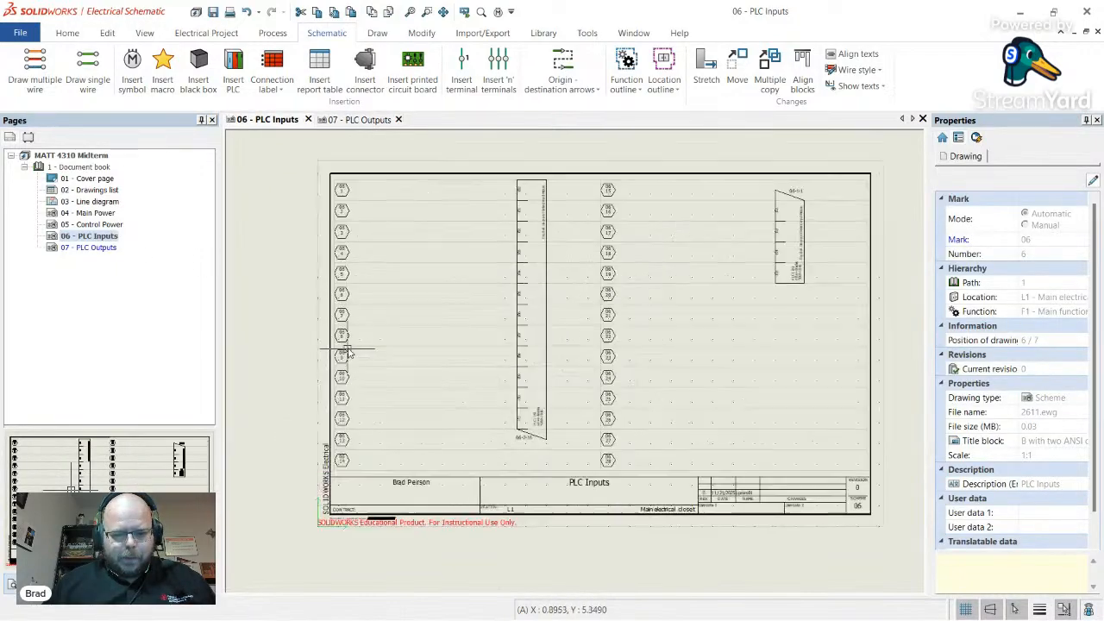
click(546, 345)
drag(546, 346, 526, 354)
- Drop the input module further left and draw a 24V DC wire from terminal 06-1 to 06-14
click(87, 73)
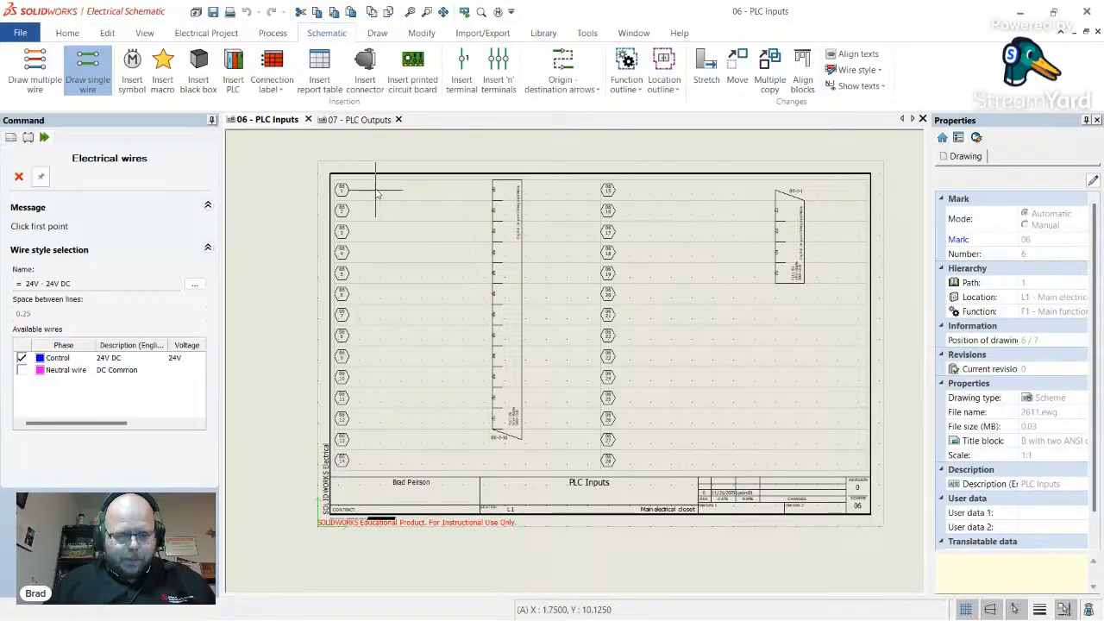
scroll(374, 194, up, 3)
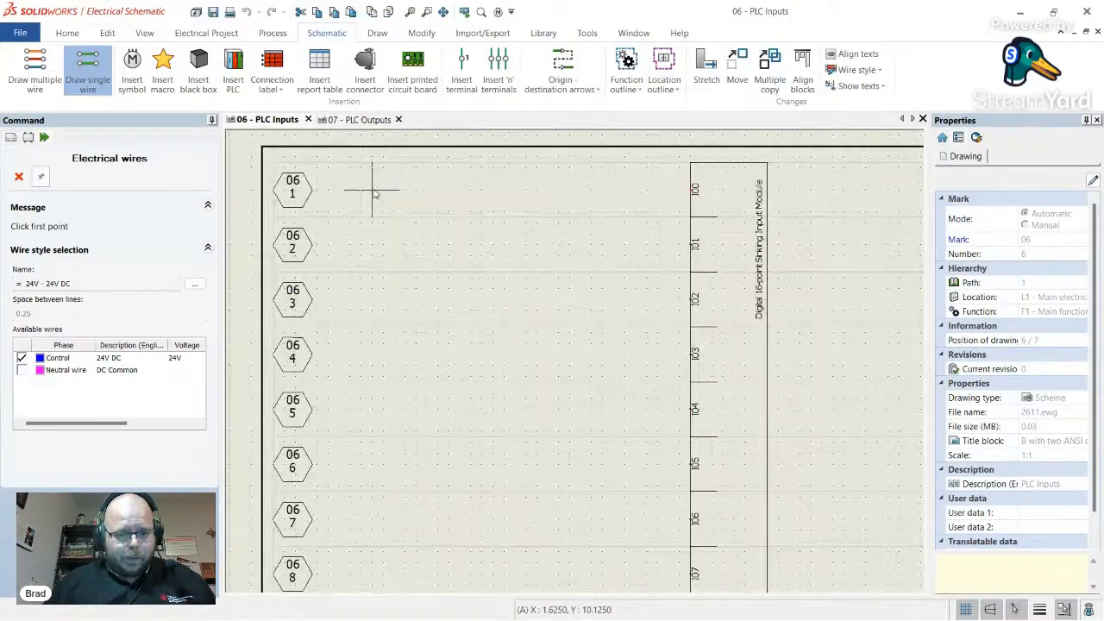
scroll(361, 192, up, 2)
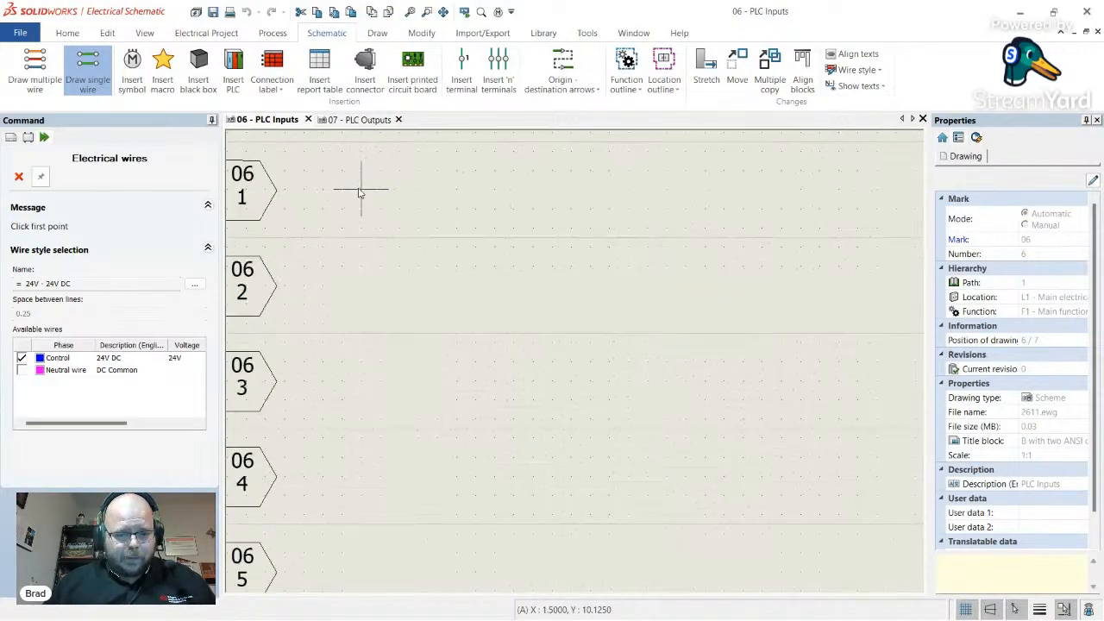
scroll(352, 196, down, 3)
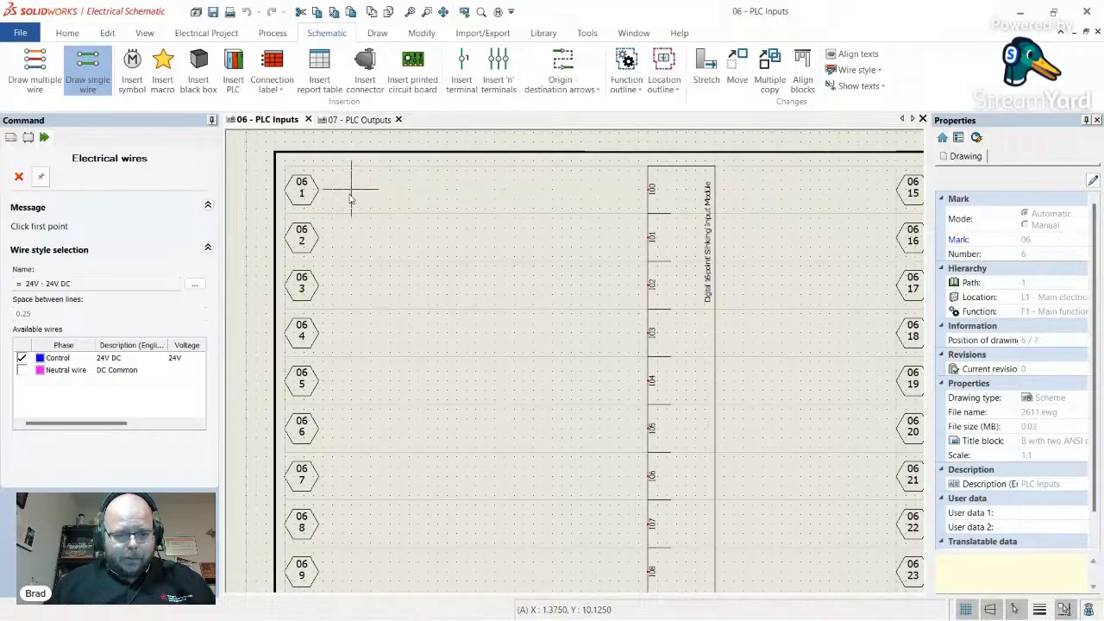
click(345, 198)
scroll(339, 311, down, 5)
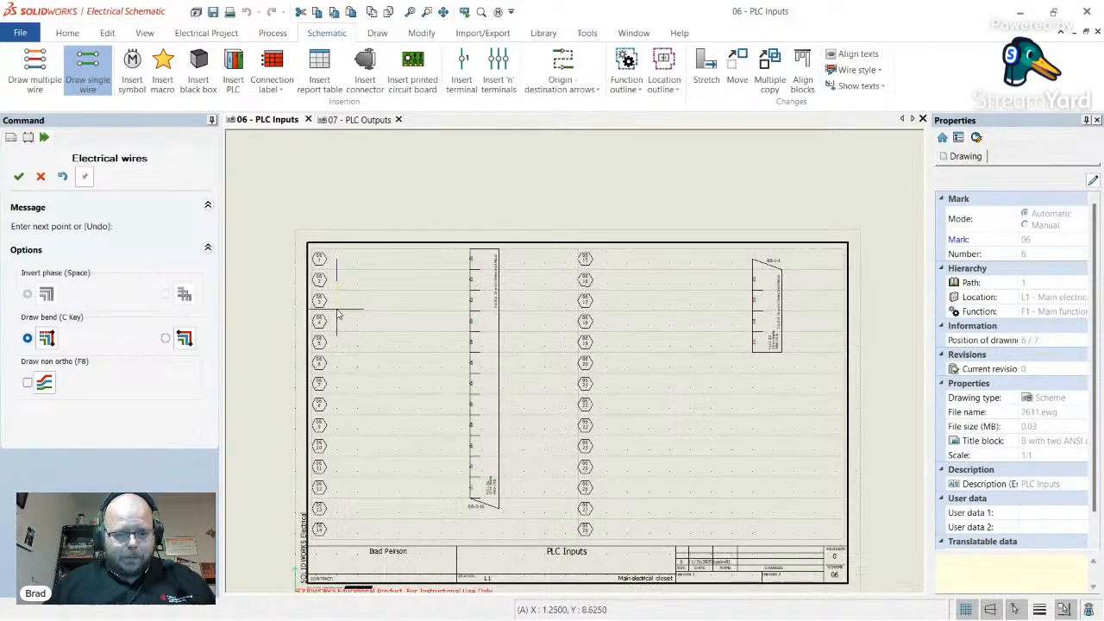
scroll(336, 394, up, 3)
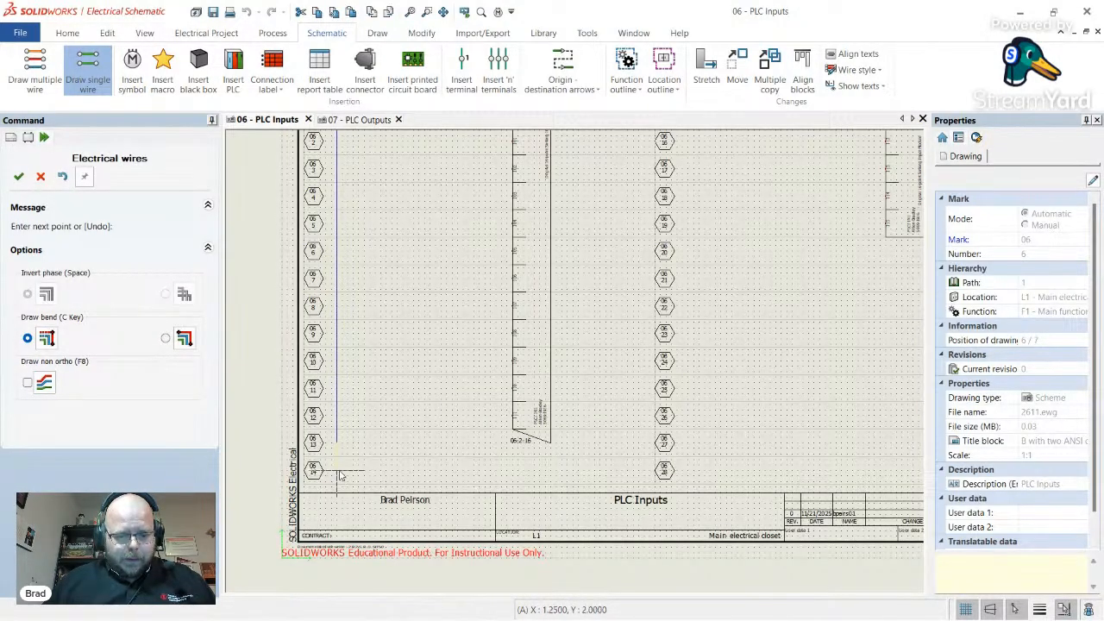
key(Escape)
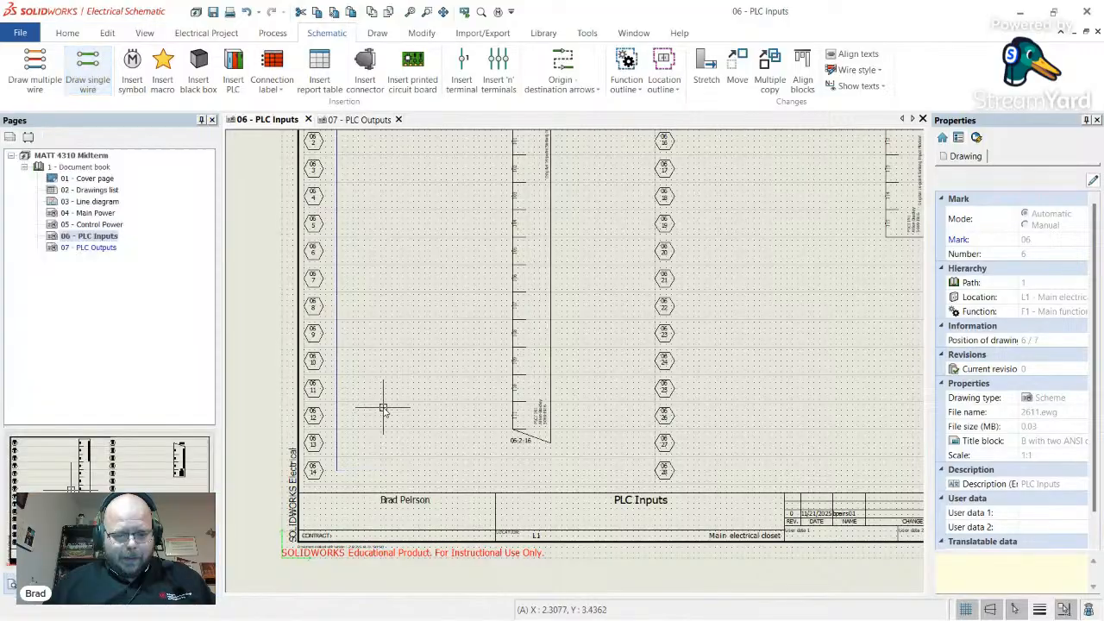
scroll(372, 365, down, 5)
scroll(466, 296, up, 2)
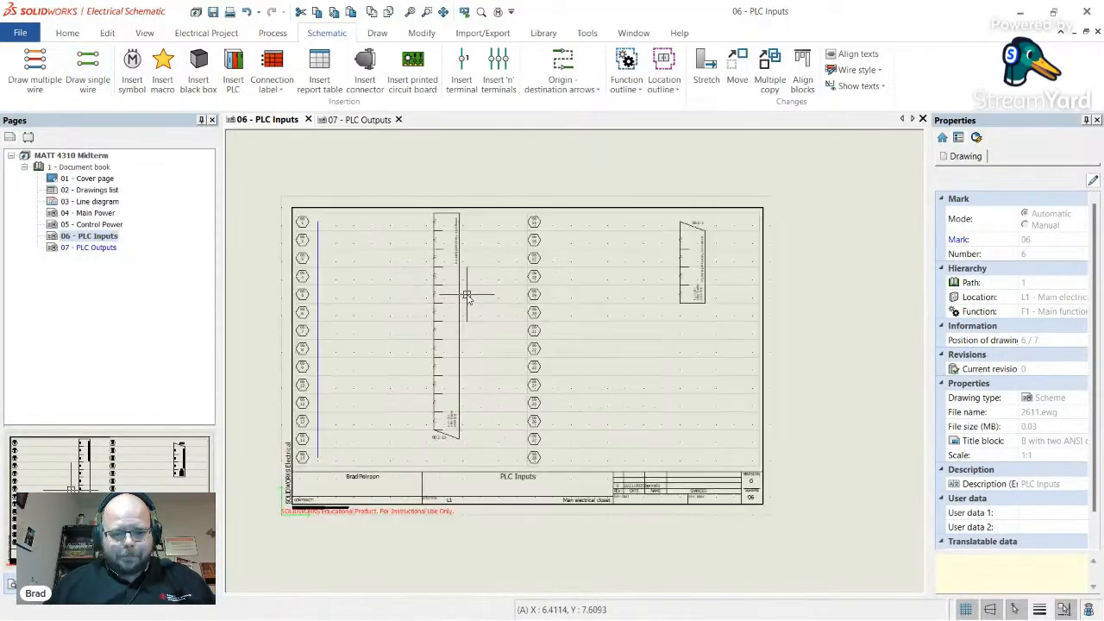
- Draw a second 24V DC control wire from terminal 06-15 down to 06-28
click(88, 69)
scroll(543, 222, up, 3)
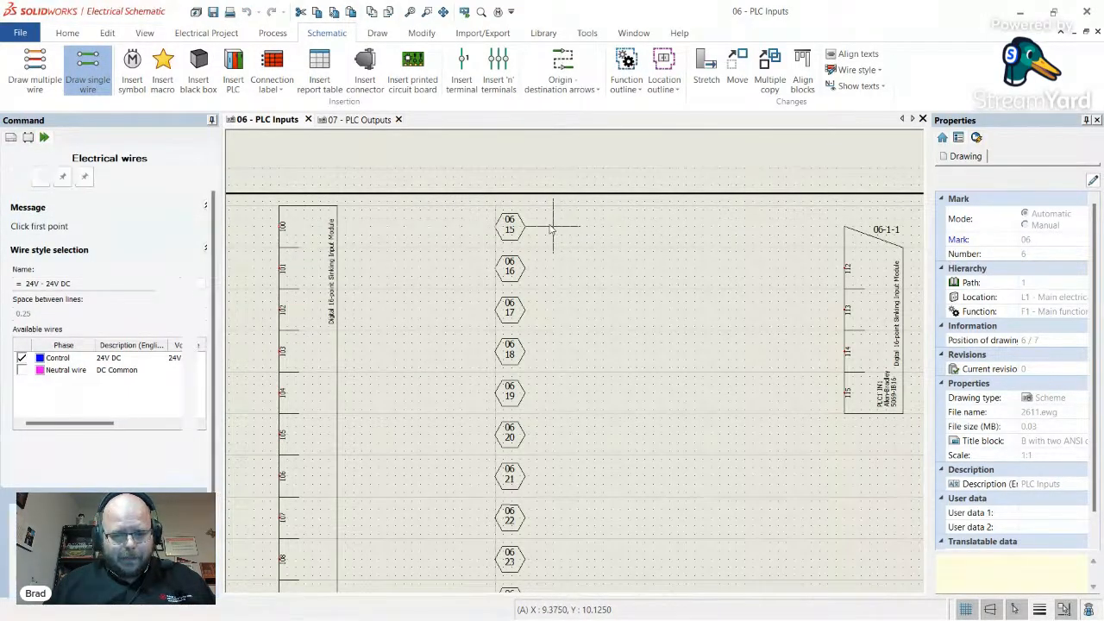
click(554, 228)
scroll(553, 229, down, 3)
scroll(558, 470, up, 3)
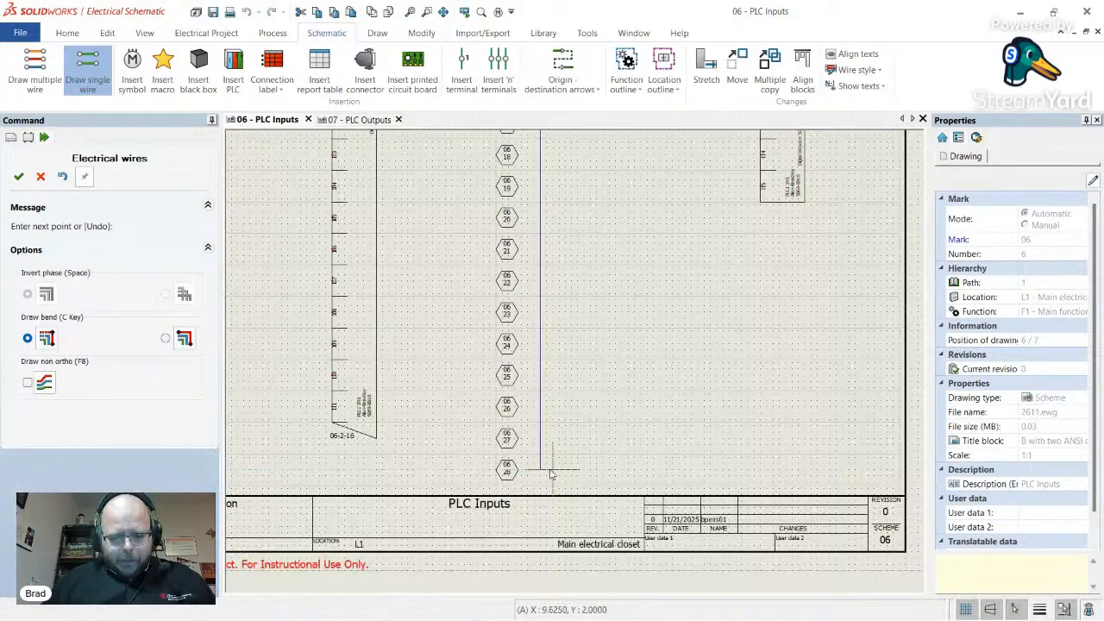
click(545, 472)
key(Escape)
scroll(592, 425, down, 3)
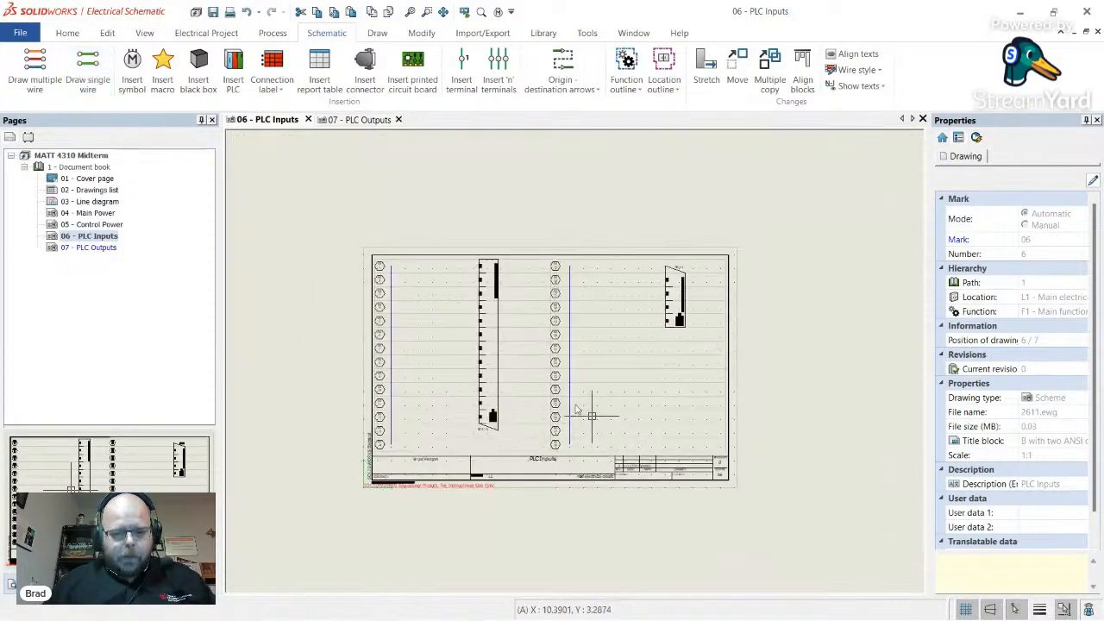
scroll(428, 343, up, 1)
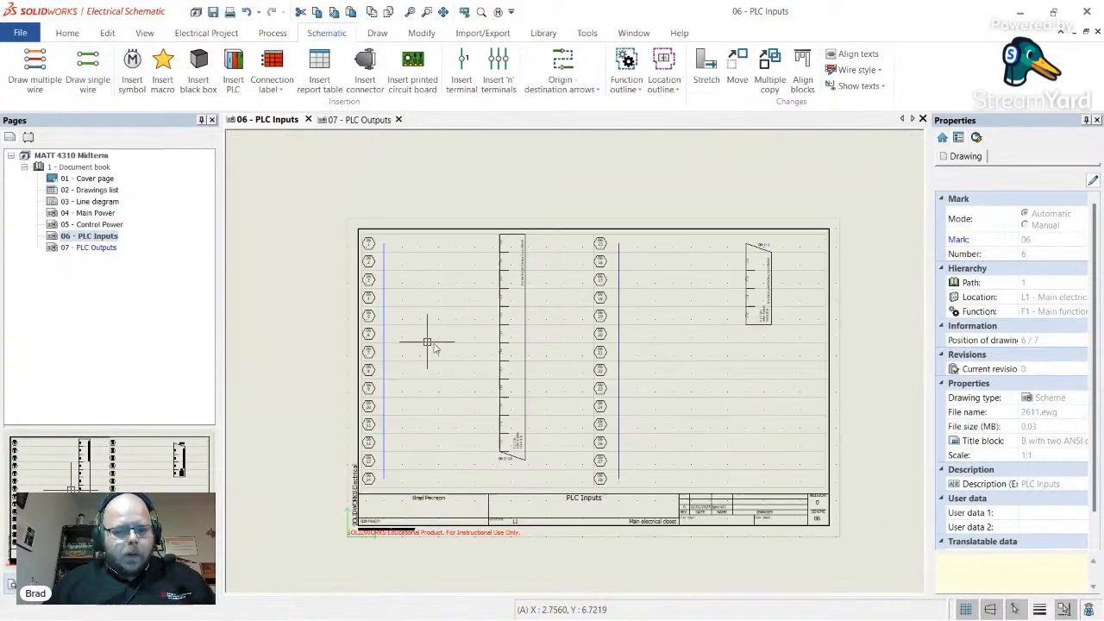
click(88, 73)
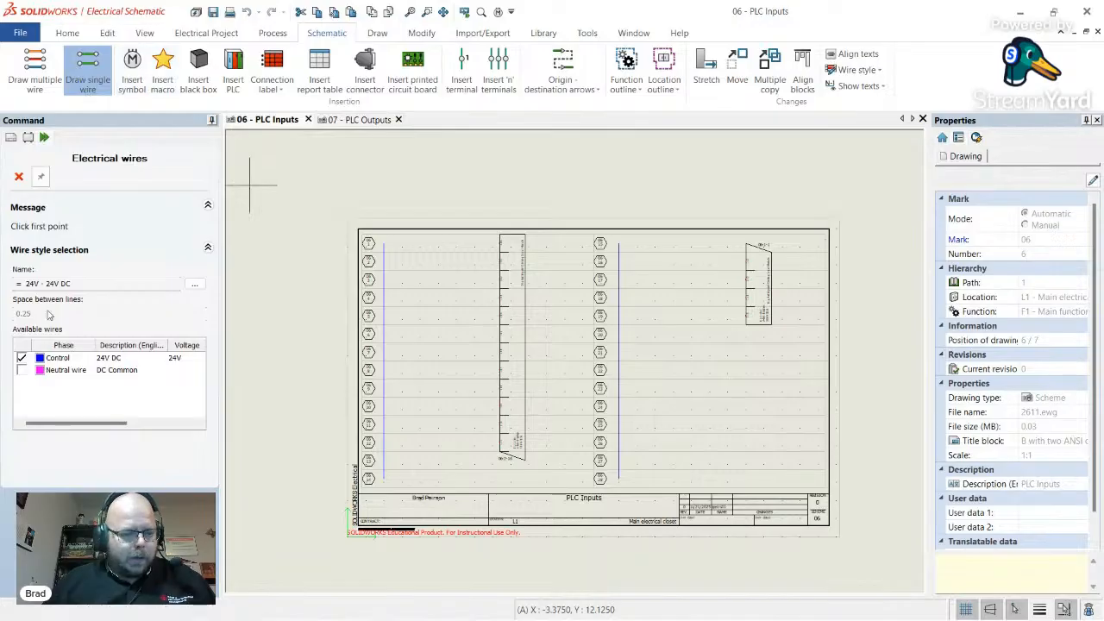
- Switch to the DC Common wire type and draw a vertical common wire beside the first module
click(22, 370)
scroll(527, 263, up, 3)
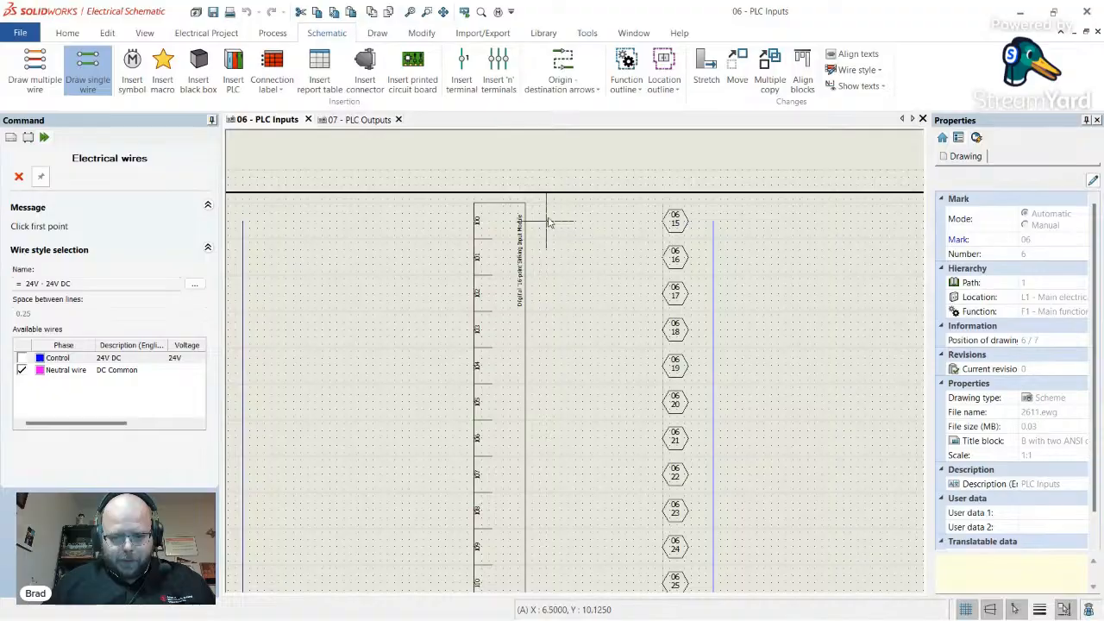
click(553, 221)
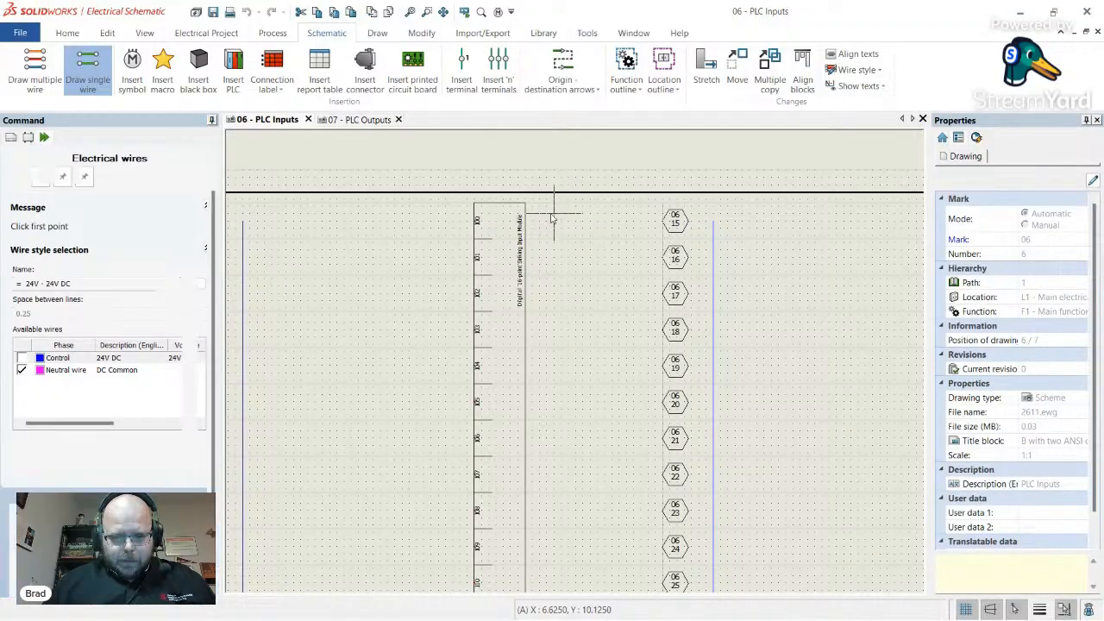
scroll(557, 371, down, 5)
scroll(556, 376, up, 4)
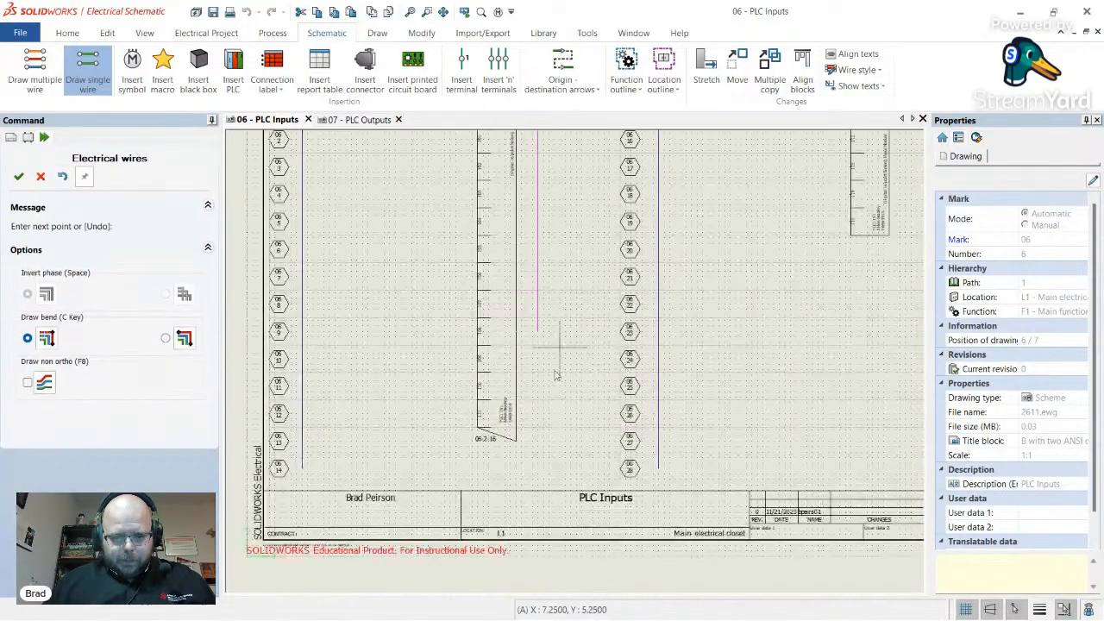
click(539, 468)
scroll(552, 448, down, 5)
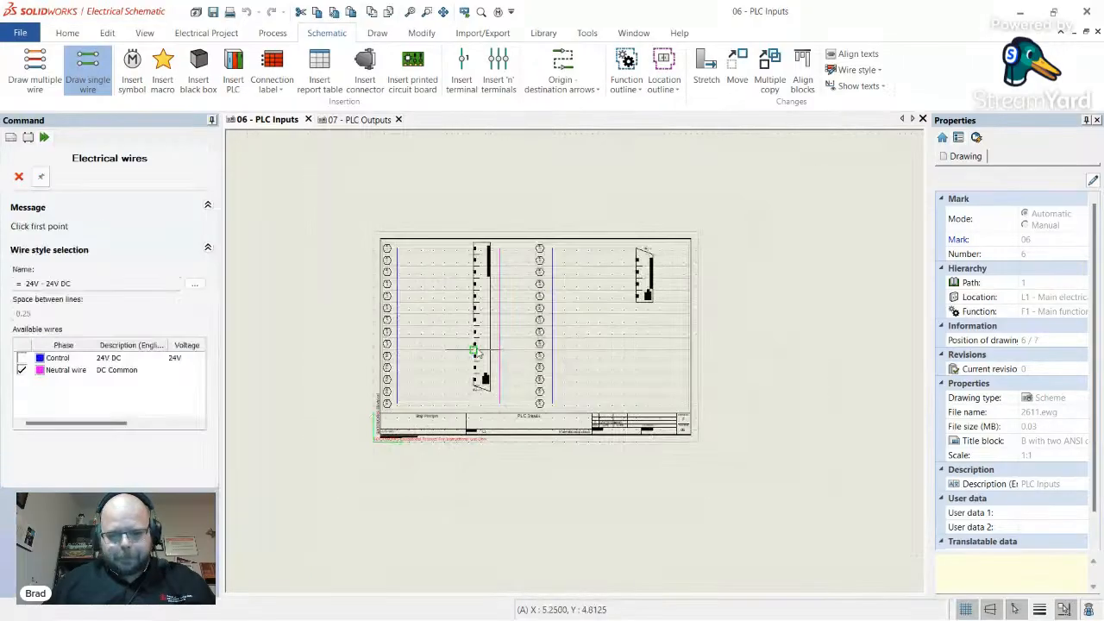
scroll(637, 268, up, 4)
scroll(694, 244, up, 2)
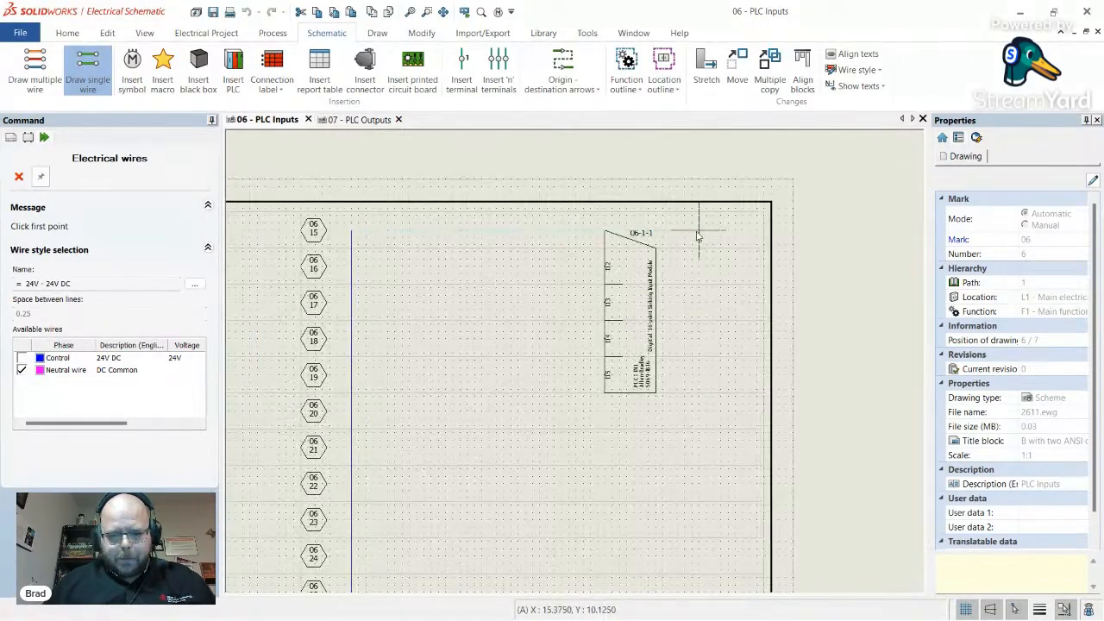
- Draw a second DC Common wire down the right side of the second module
click(687, 236)
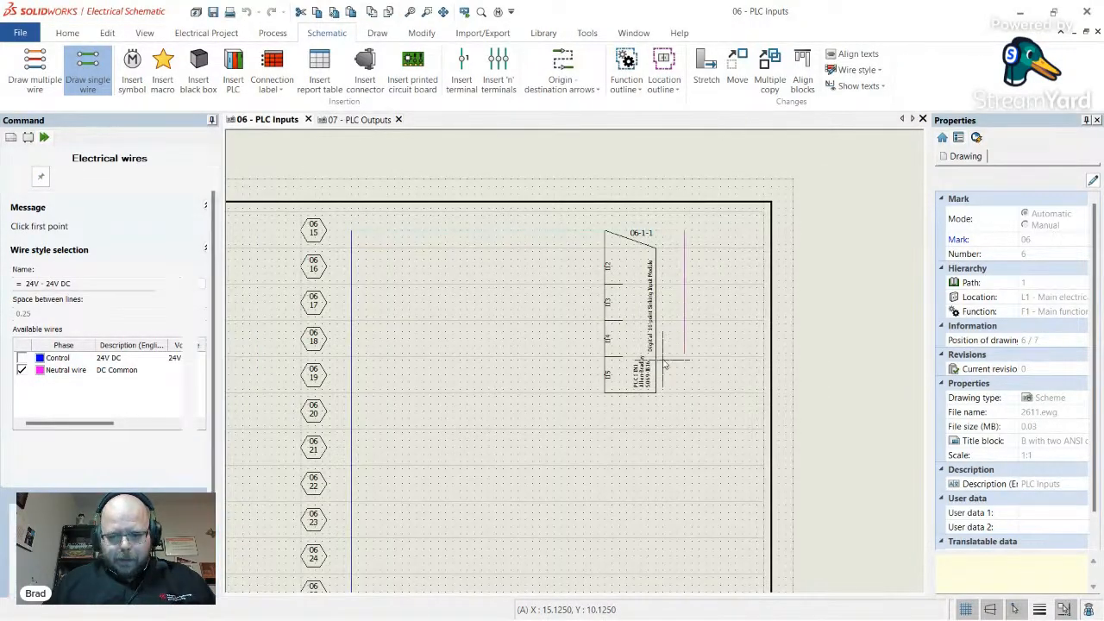
scroll(664, 432, down, 5)
scroll(661, 473, up, 3)
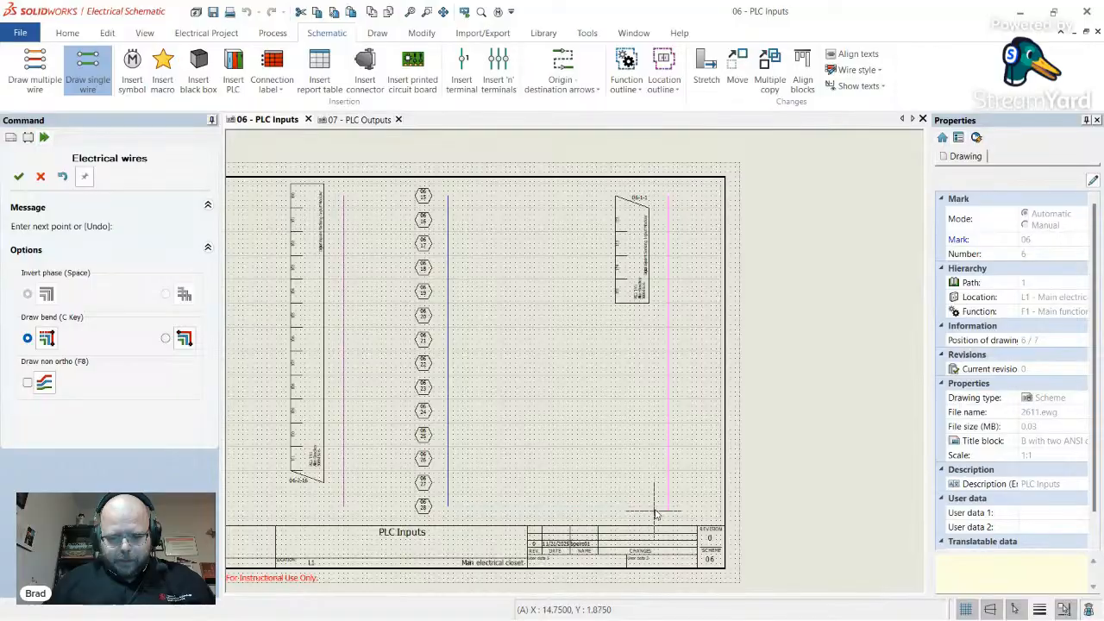
click(666, 511)
key(Escape)
scroll(642, 412, down, 4)
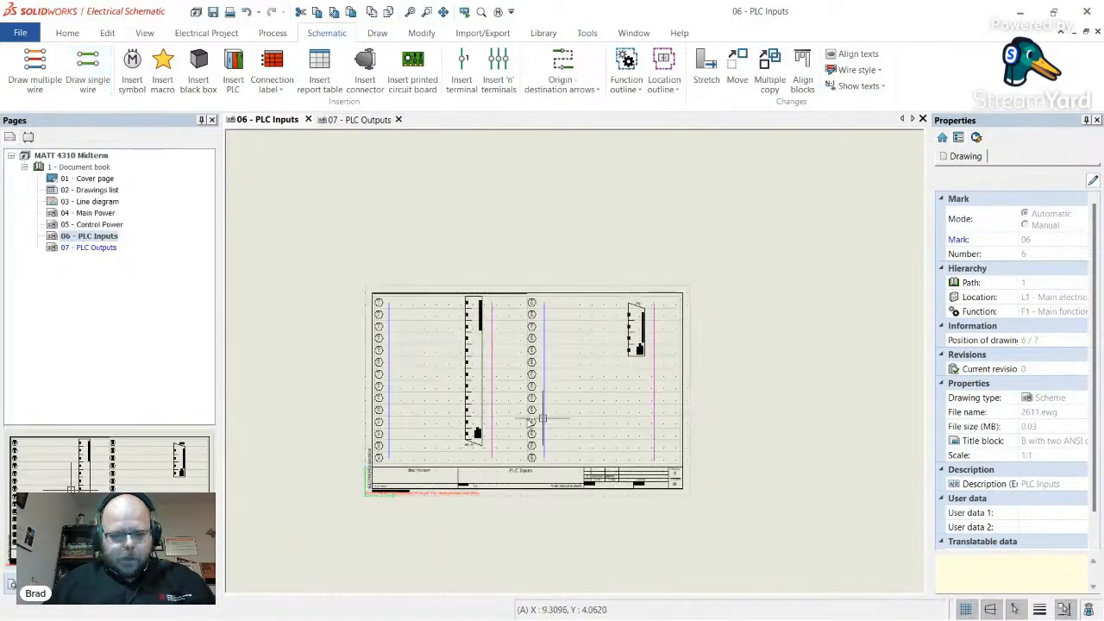
scroll(431, 418, up, 4)
scroll(589, 191, up, 3)
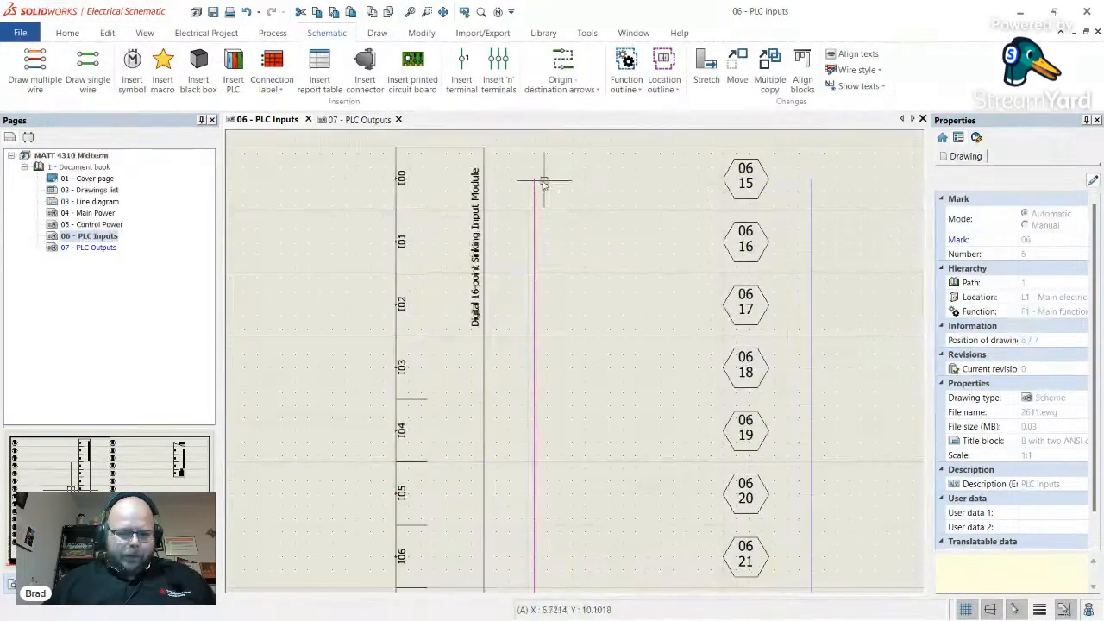
key(alt+Tab)
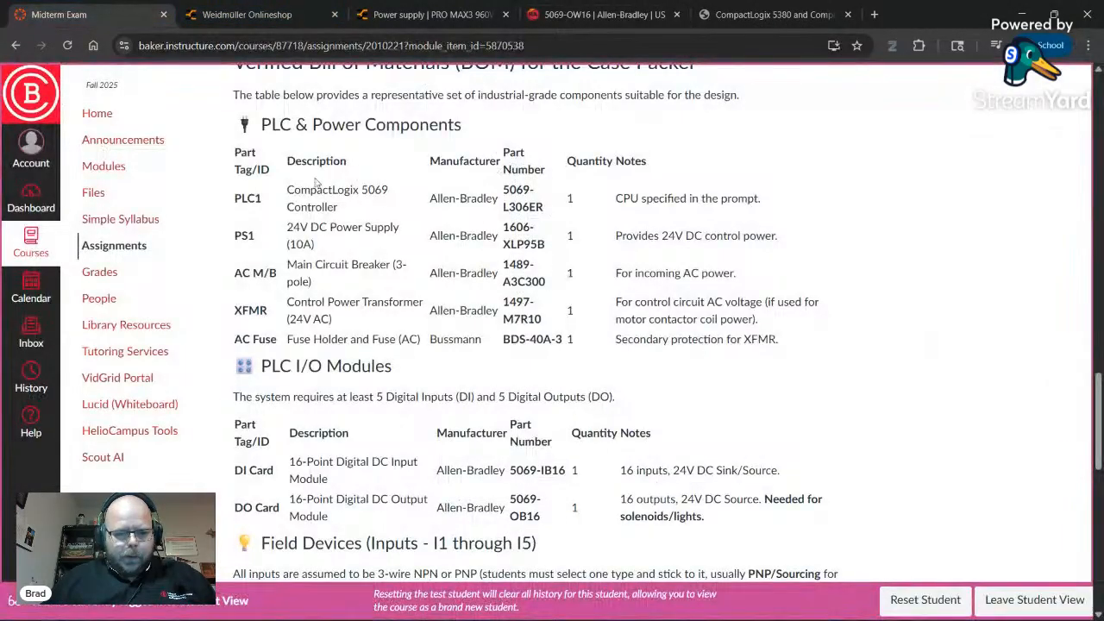
scroll(404, 237, down, 5)
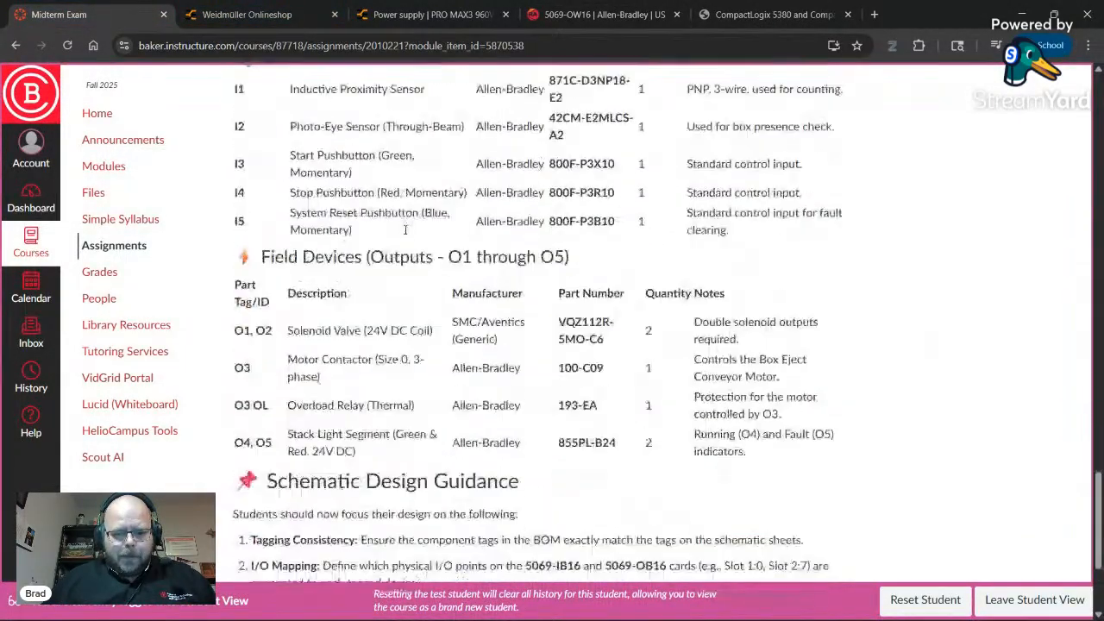
scroll(404, 237, up, 15)
scroll(405, 232, up, 4)
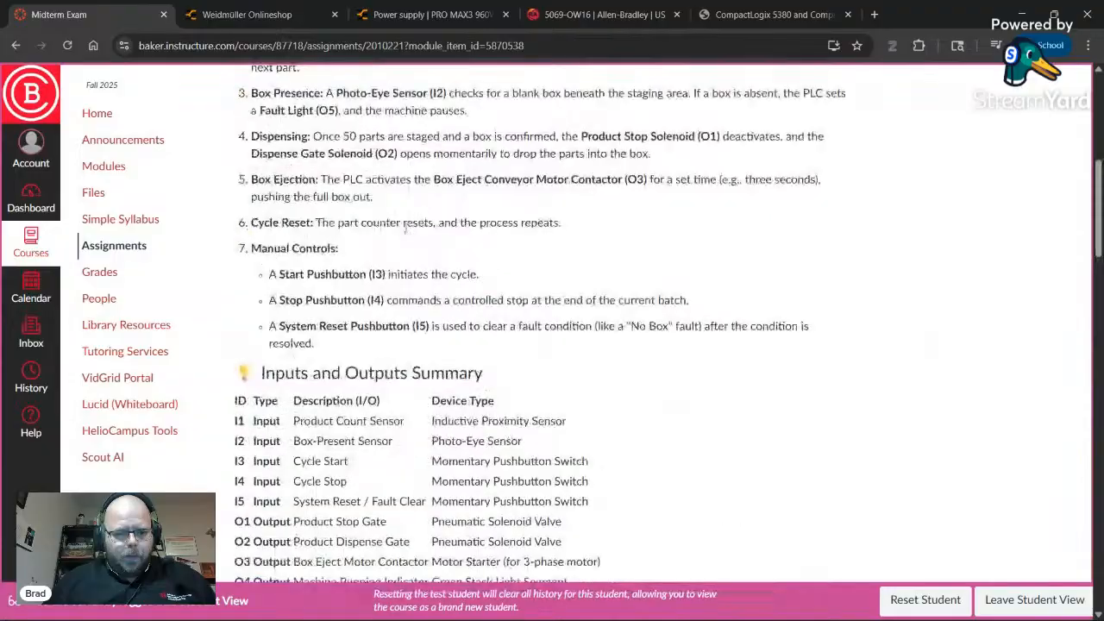
scroll(380, 225, down, 3)
double_click(317, 204)
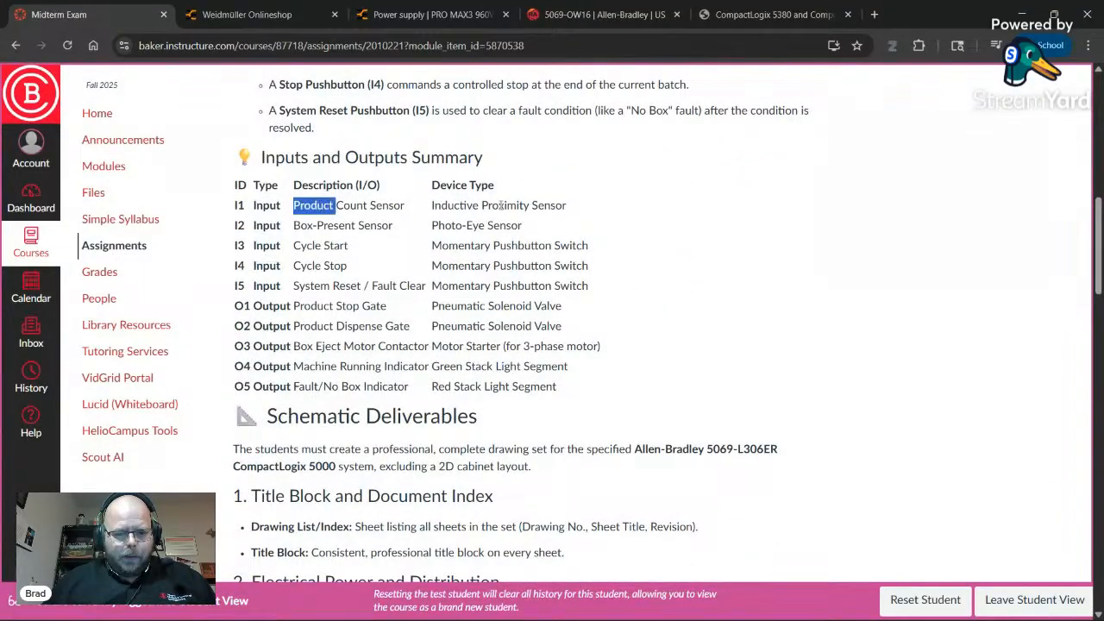
double_click(501, 205)
double_click(352, 204)
key(alt+Tab)
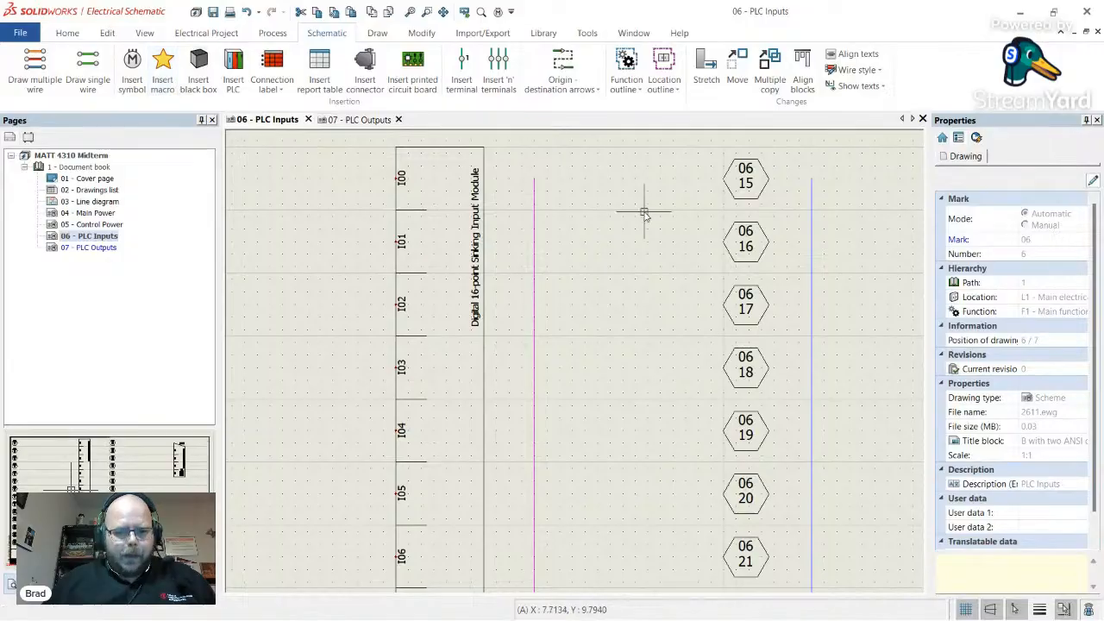
- Add a 'Product Count' text label beside tag 06/15 on the PLC Inputs sheet
click(373, 33)
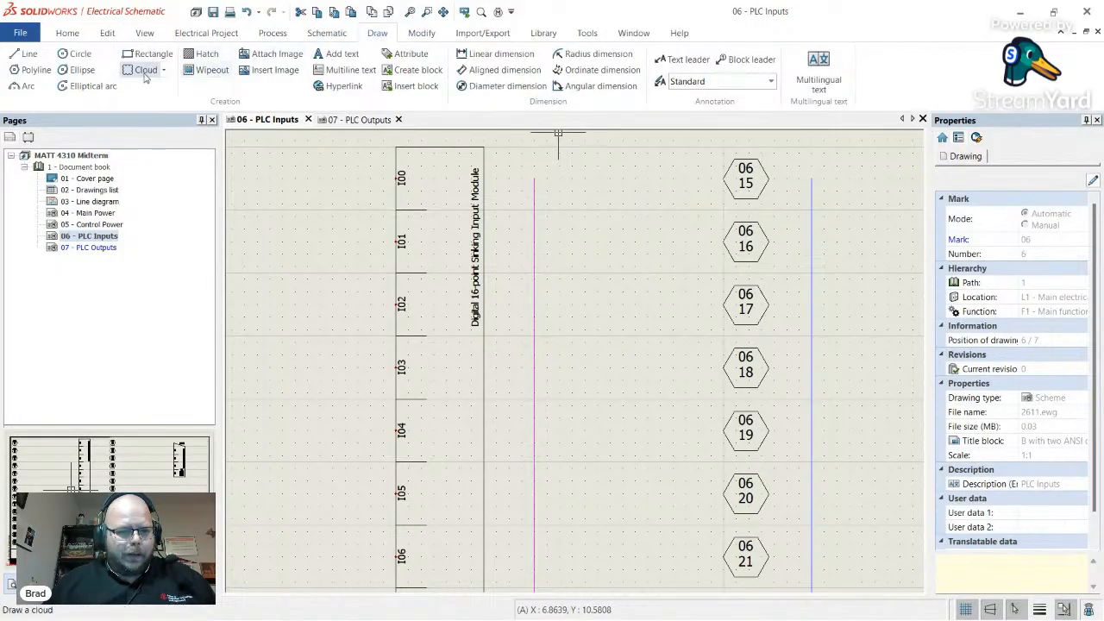
click(338, 53)
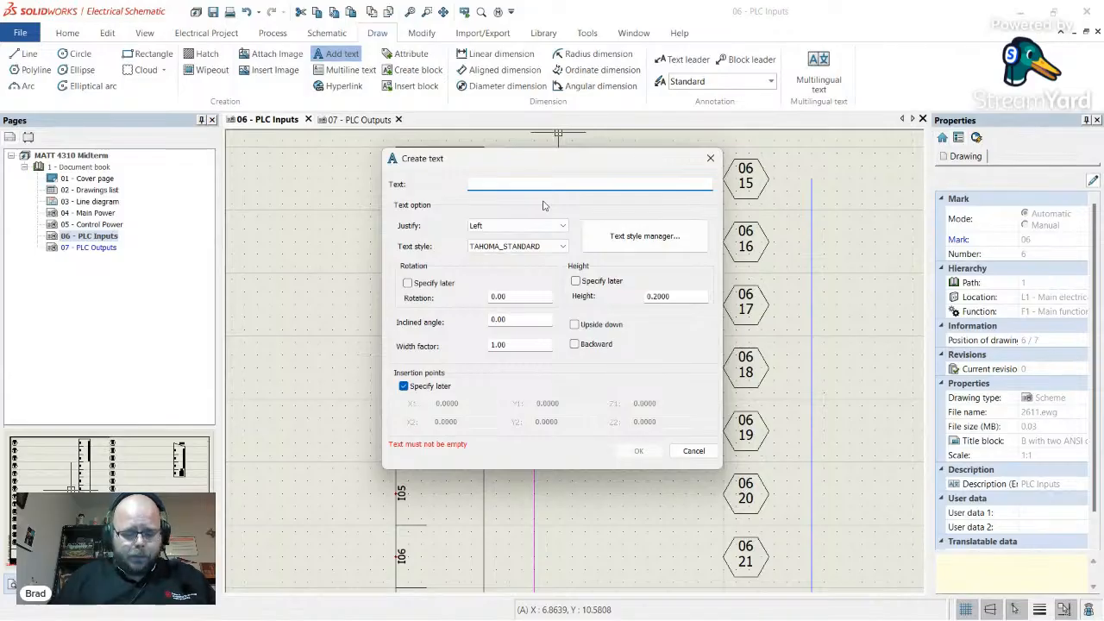
key(alt+Tab)
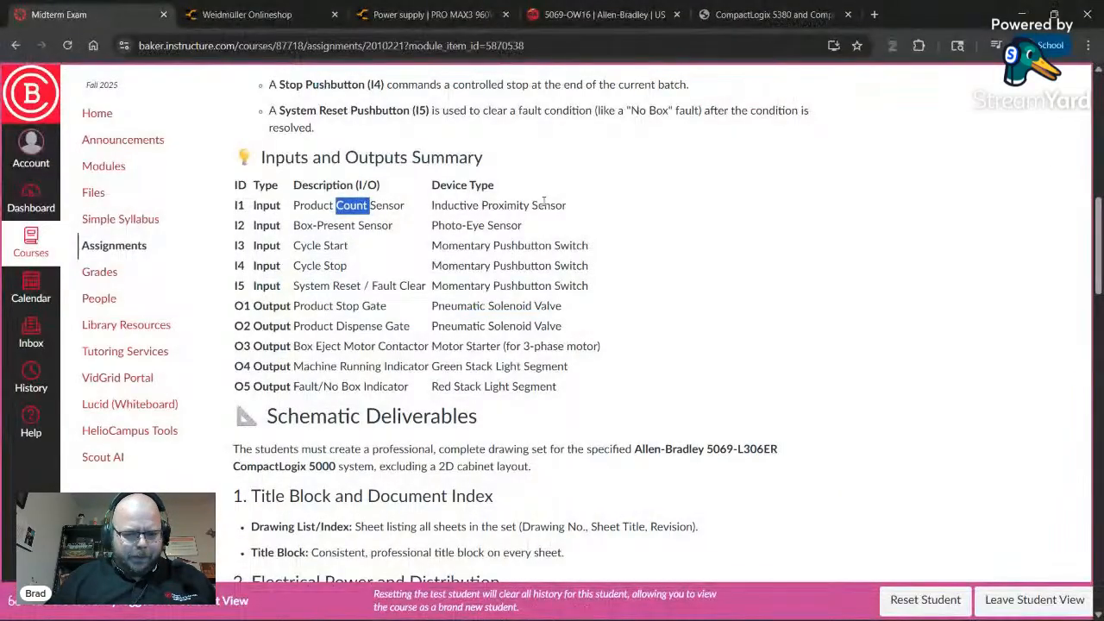
key(alt+Tab)
text(Pro)
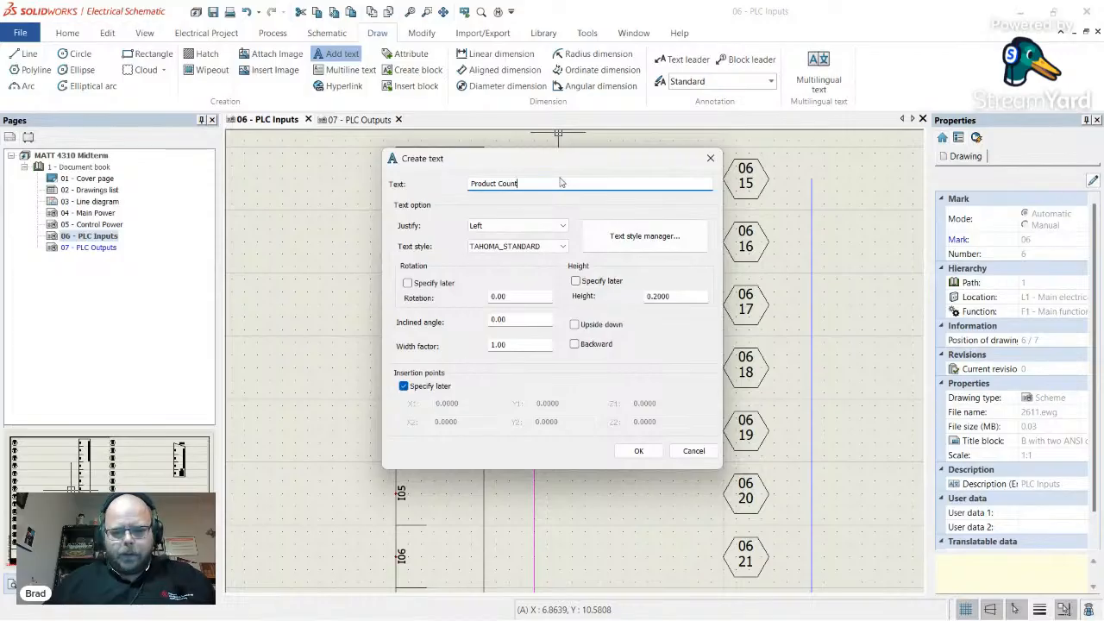
click(653, 452)
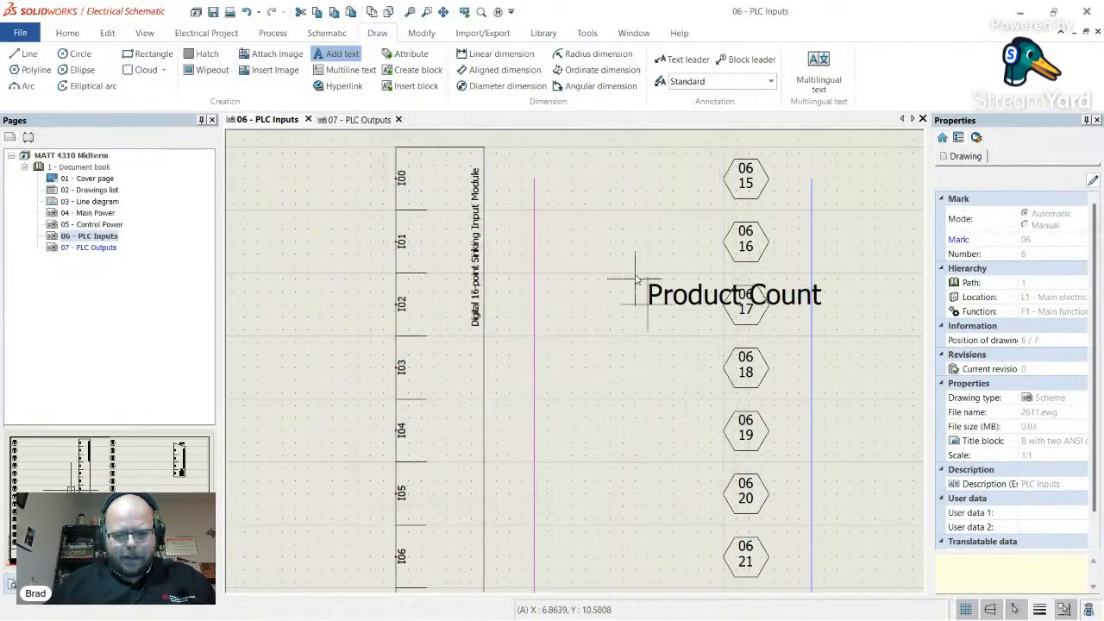
scroll(561, 202, down, 2)
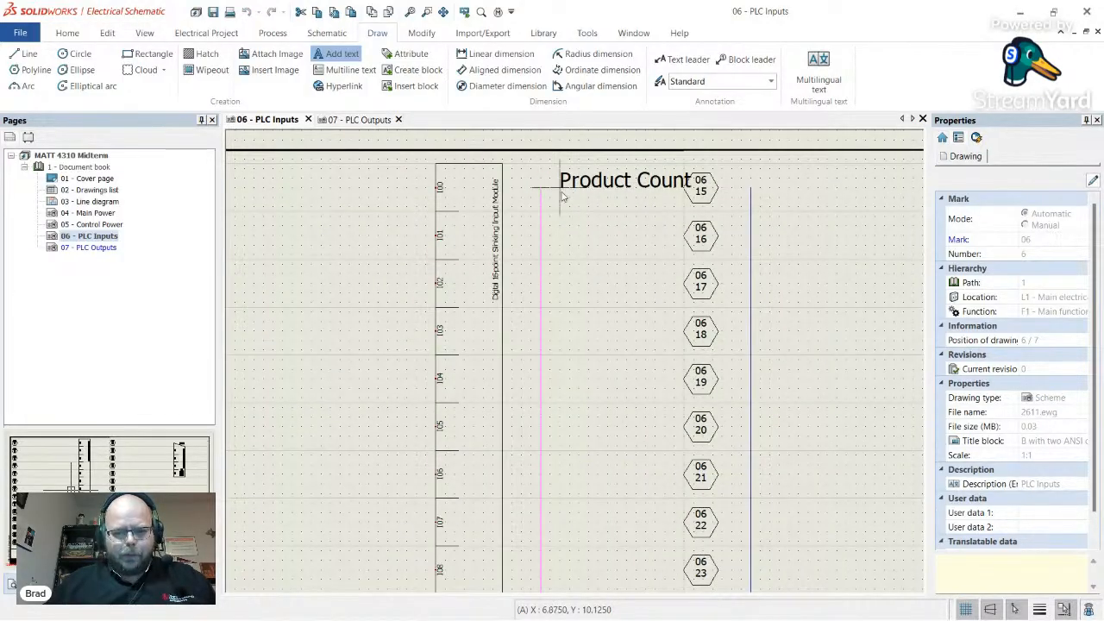
click(571, 196)
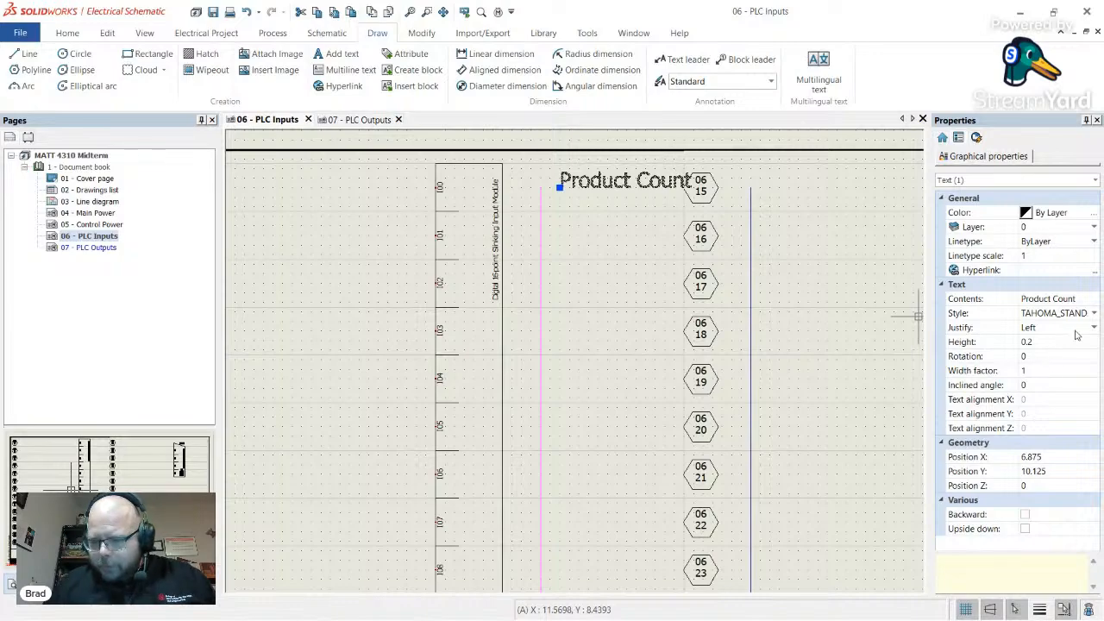
- Justify the Product Count label Middle Left and set its text height to 0.1
click(1093, 327)
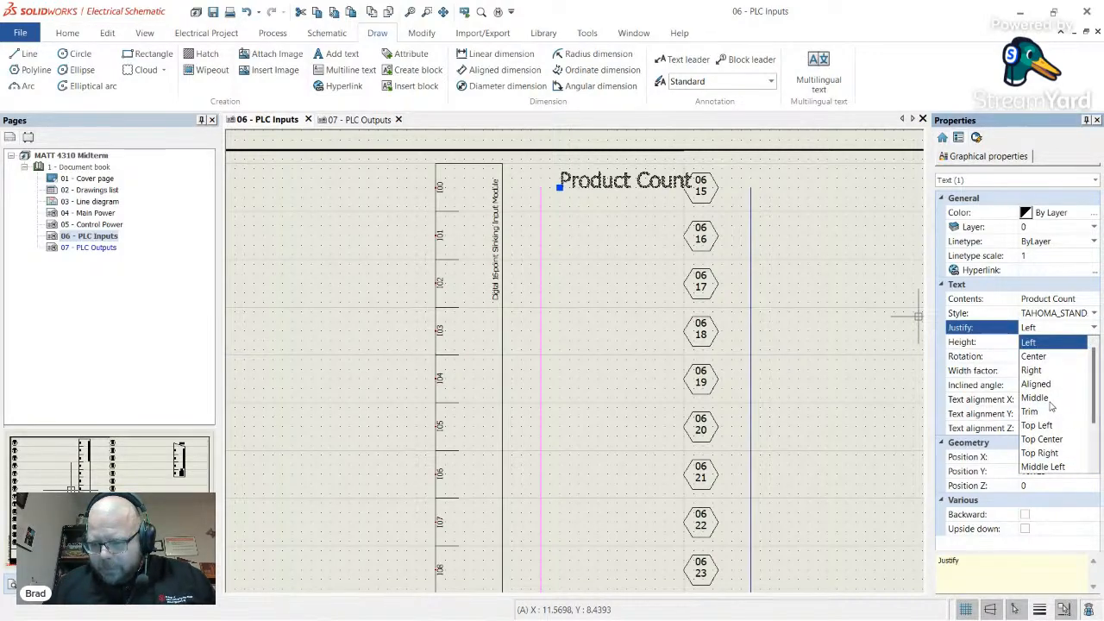
scroll(1068, 441, down, 1)
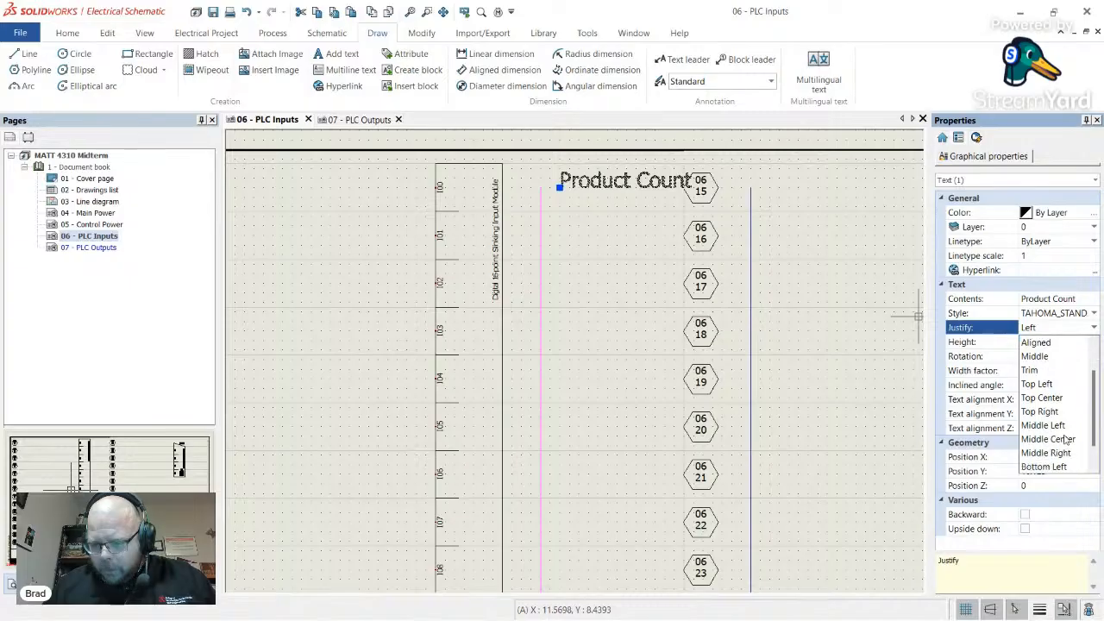
click(1046, 426)
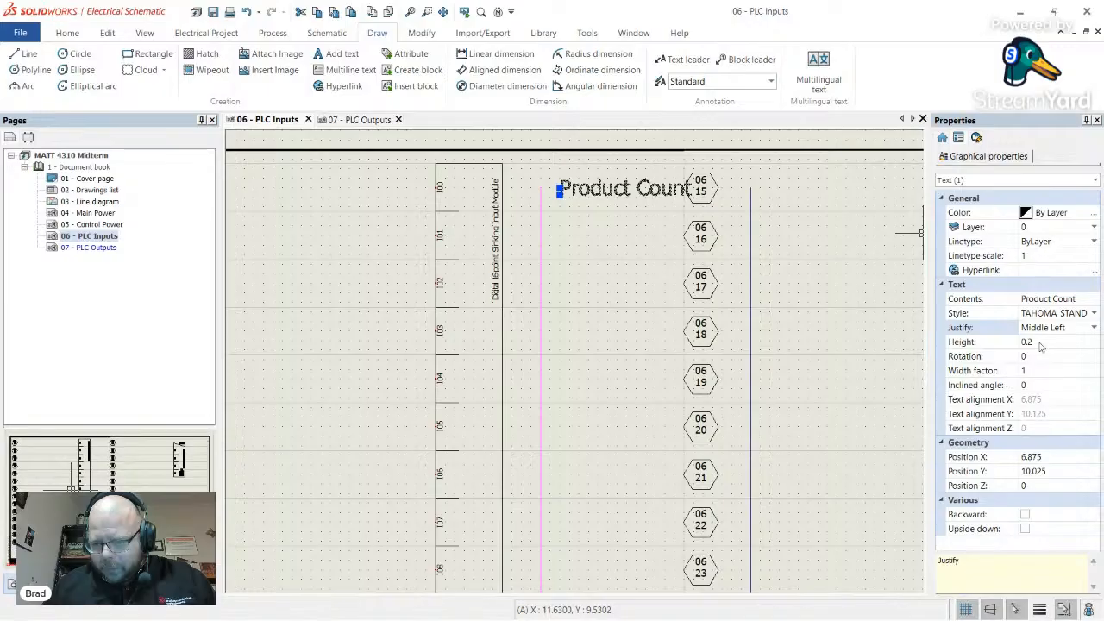
click(1067, 342)
text(0.1)
key(Return)
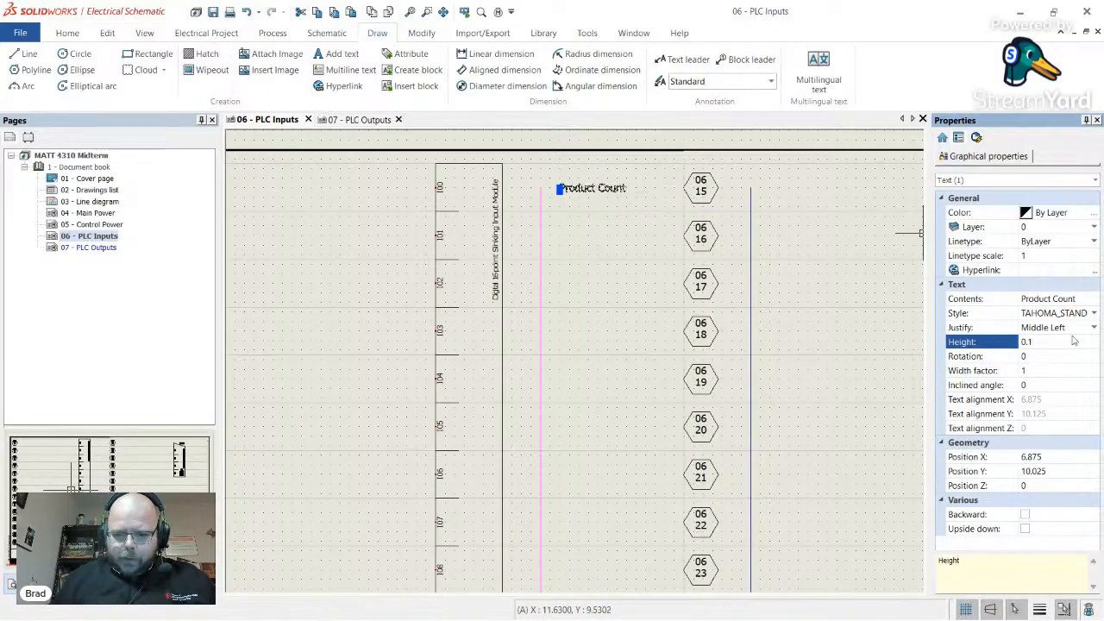
key(Escape)
- Re-justify the label Middle Right and move it to end right beside tag 06/15
scroll(606, 313, down, 3)
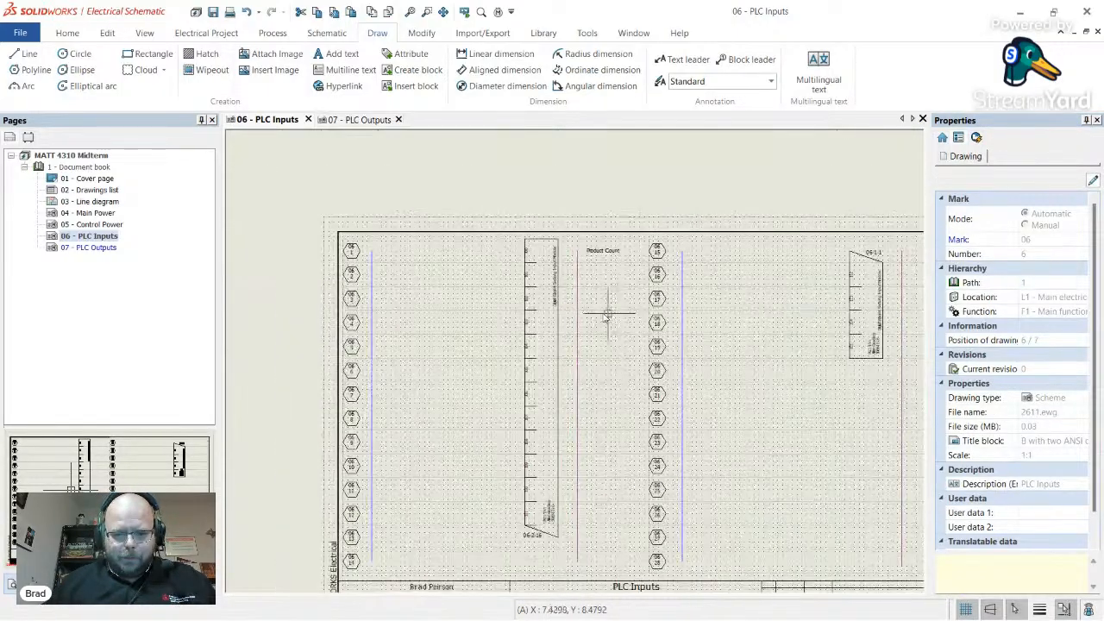
scroll(557, 266, up, 5)
click(648, 273)
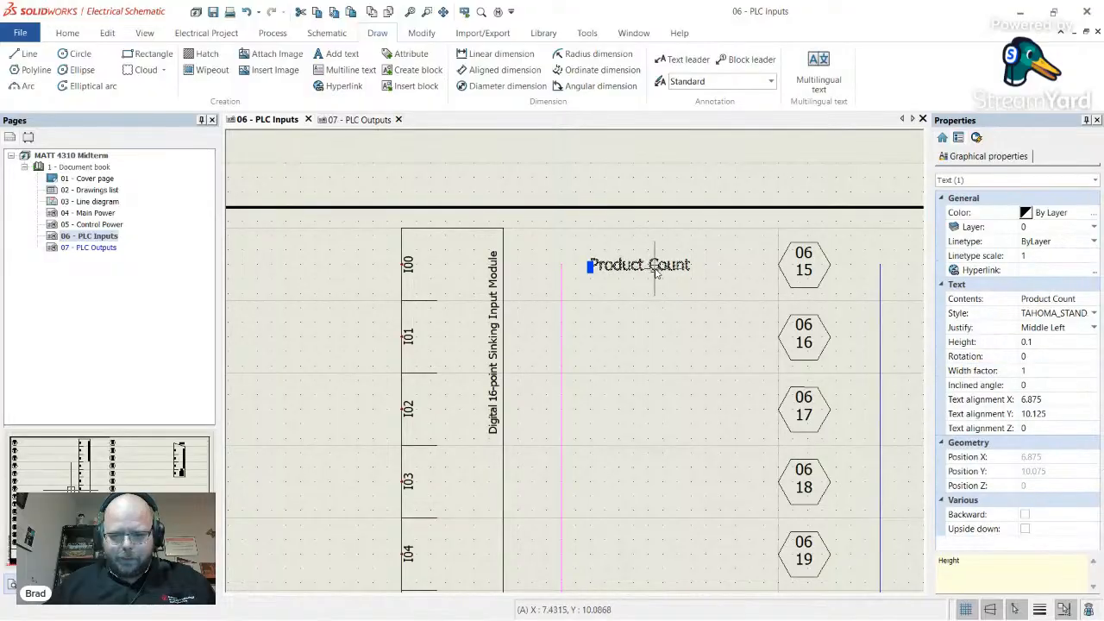
click(1093, 329)
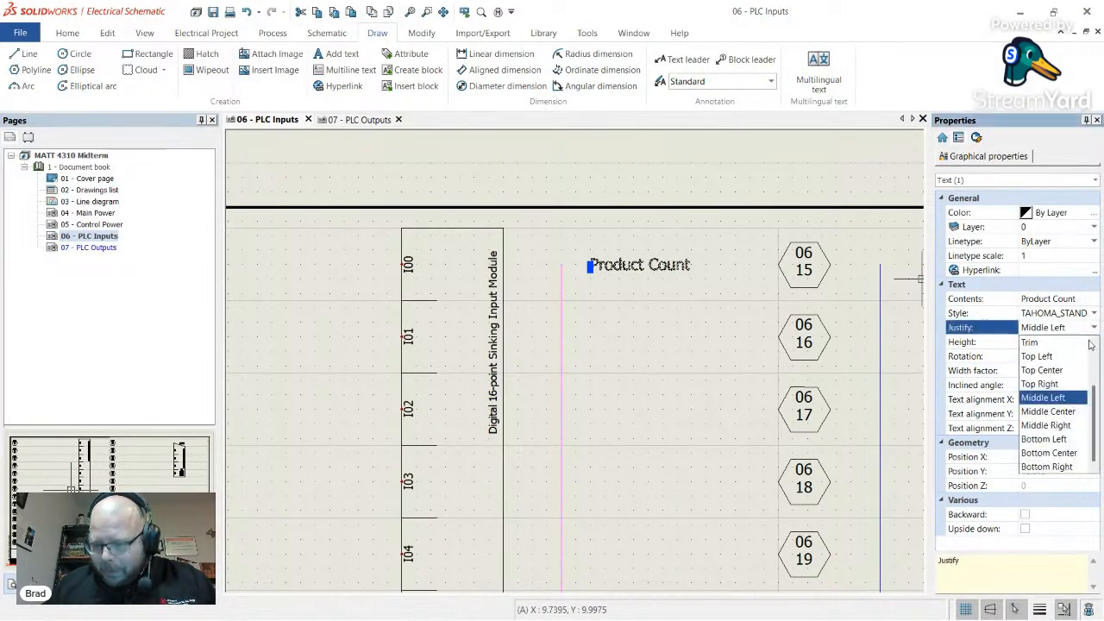
click(1046, 425)
drag(596, 266, 765, 265)
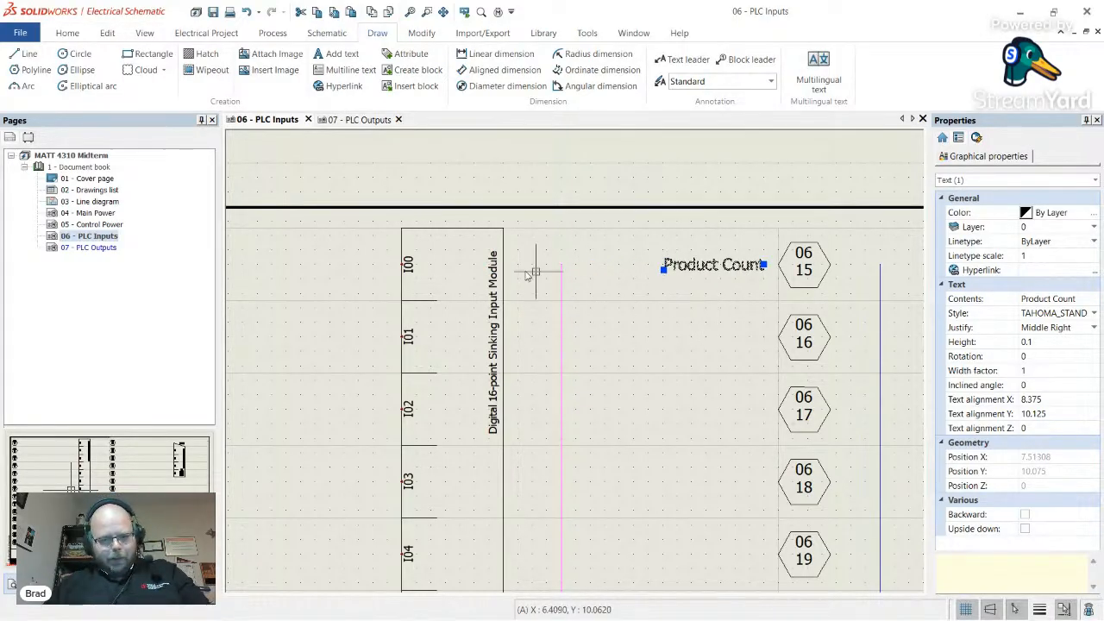
- Copy the Product Count label and paste a copy beside tag 06/16
key(Escape)
scroll(707, 355, down, 1)
scroll(707, 355, down, 1)
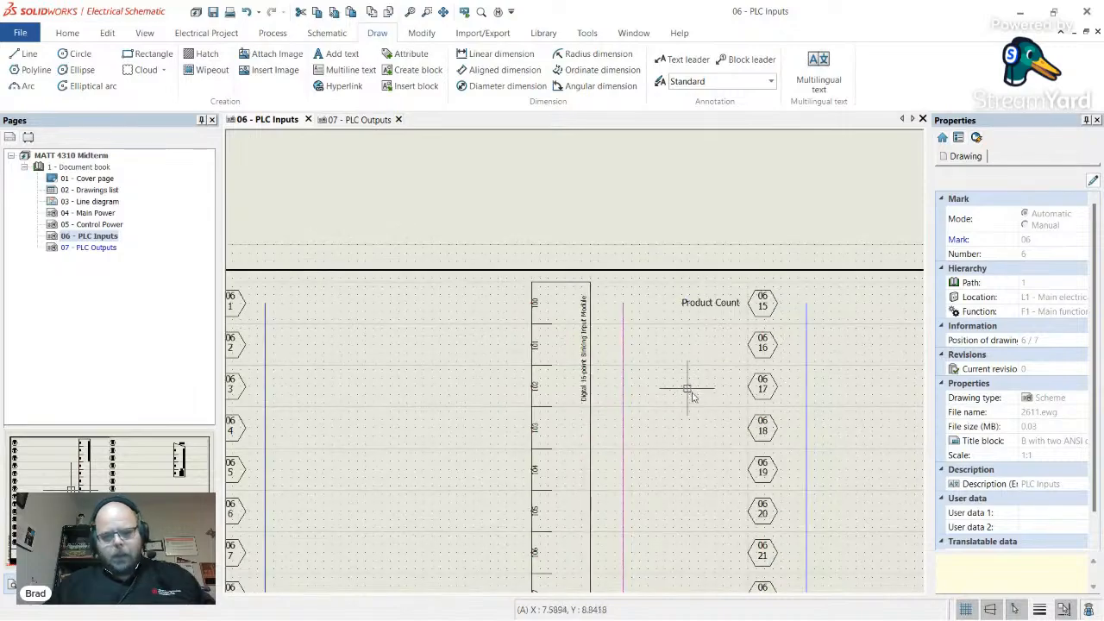
scroll(699, 372, up, 1)
scroll(696, 372, down, 3)
scroll(710, 279, up, 3)
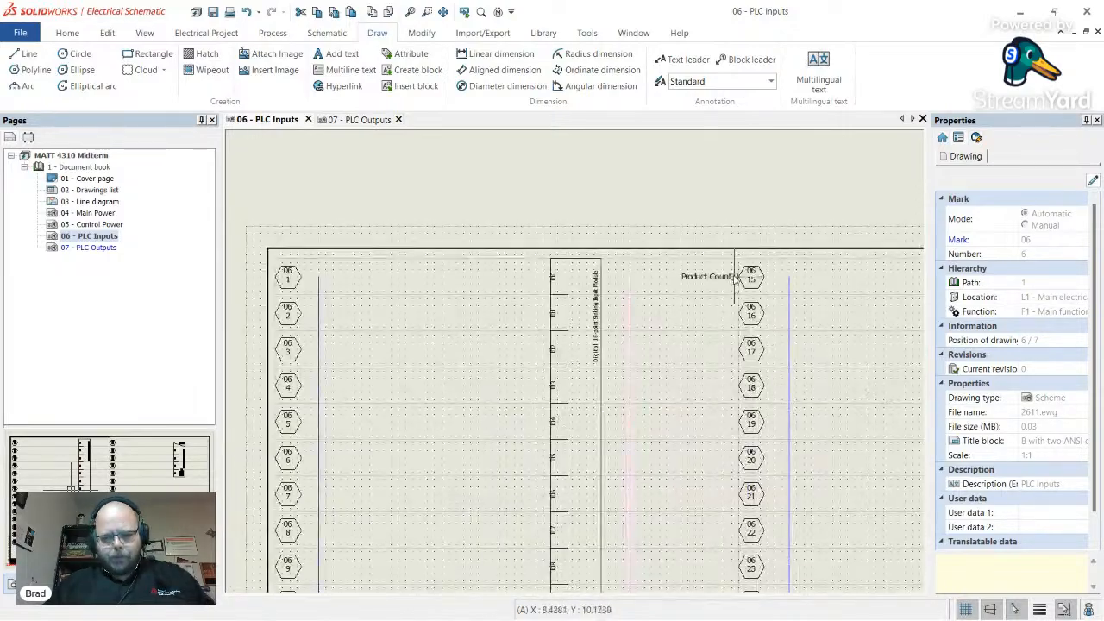
click(724, 274)
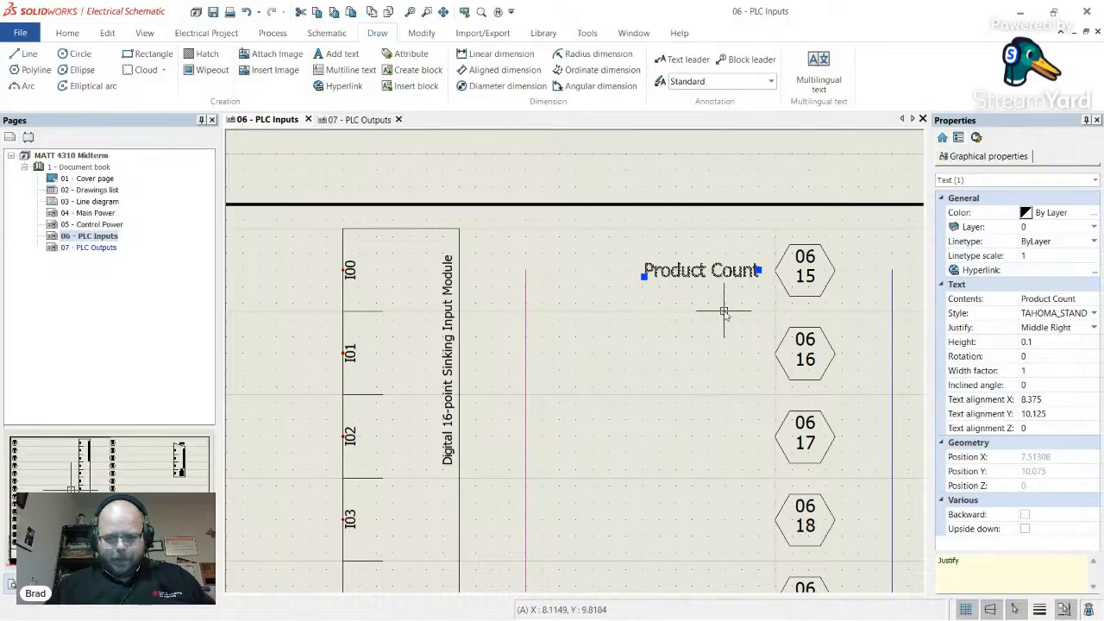
text(Product Count)
click(651, 372)
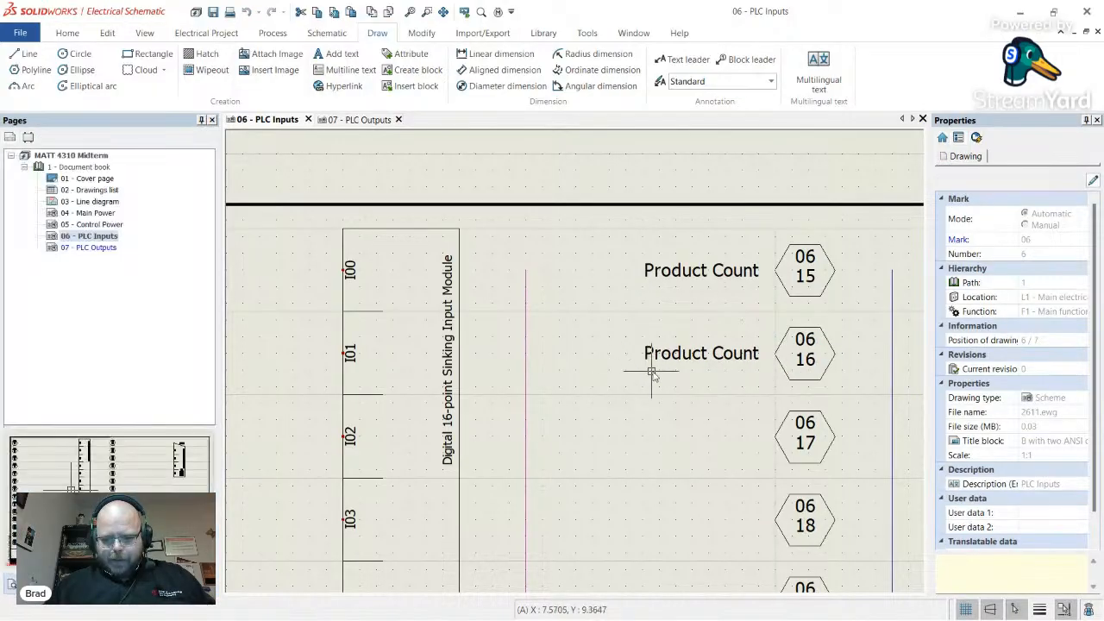
- Paste further Product Count label copies beside tags 06/17, 06/18 and 06/19
key(alt+Tab)
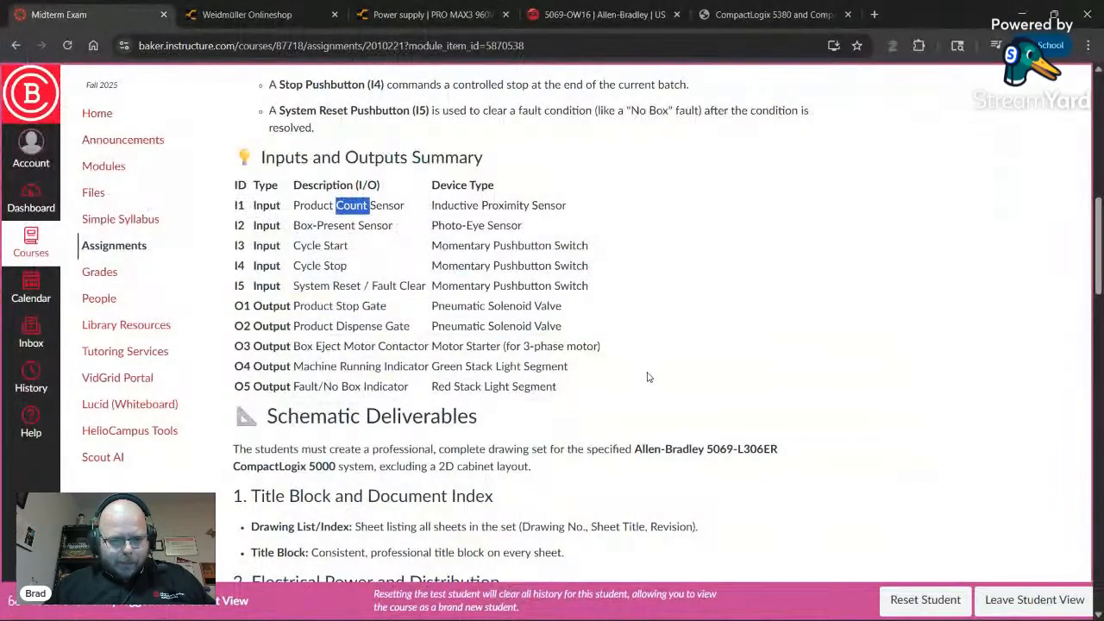
key(alt+Tab)
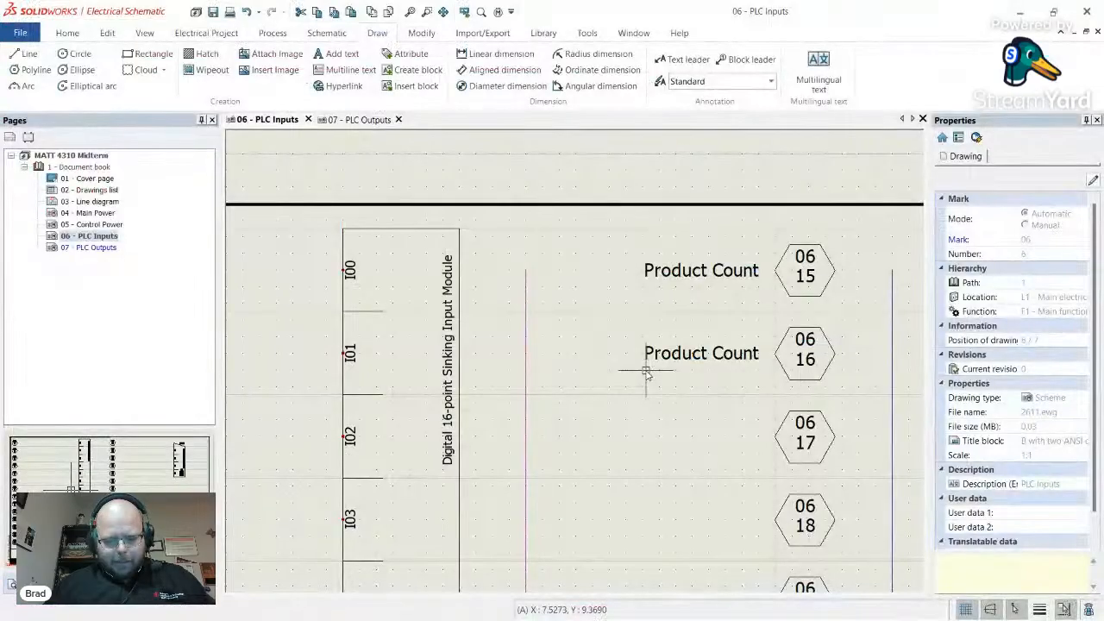
key(ctrl+v)
click(651, 441)
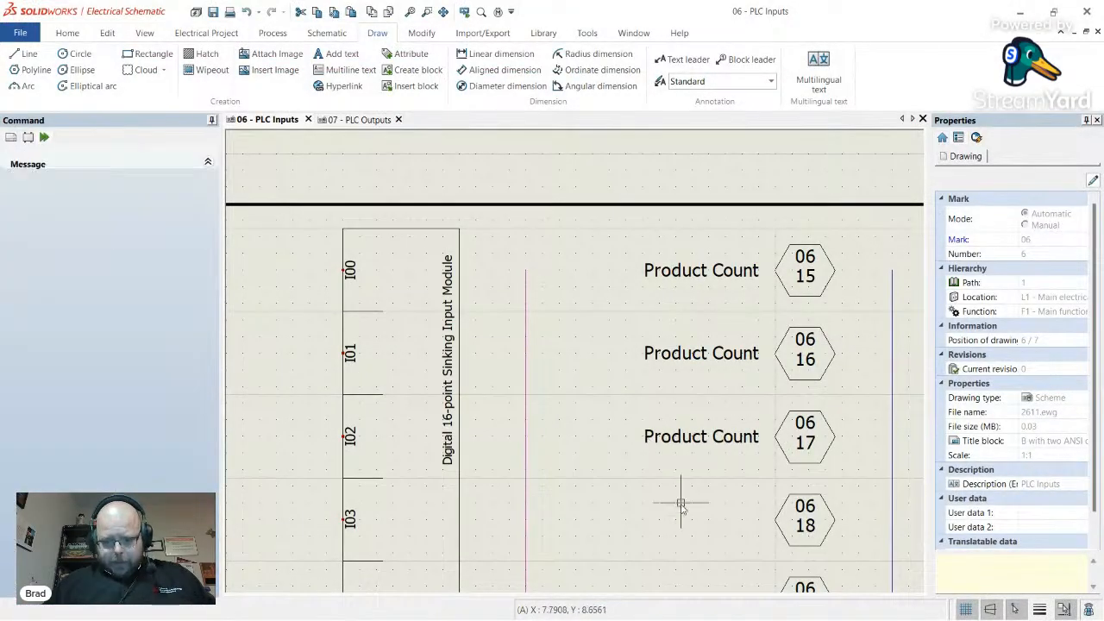
key(ctrl+v)
click(645, 528)
scroll(628, 398, down, 2)
scroll(635, 493, up, 2)
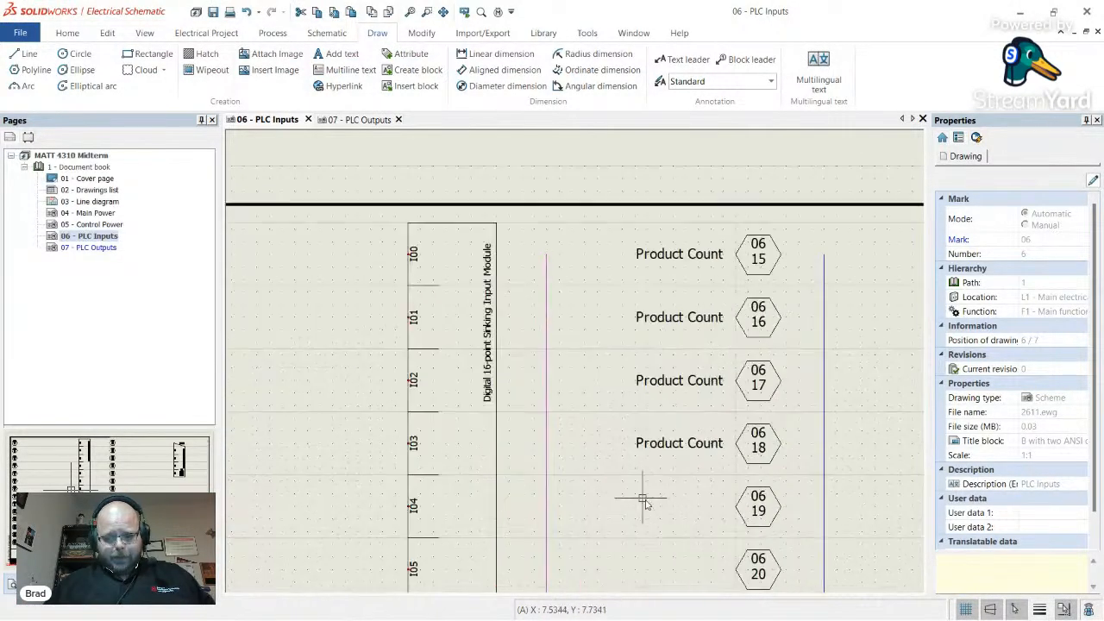
key(ctrl+v)
click(640, 516)
scroll(582, 399, down, 3)
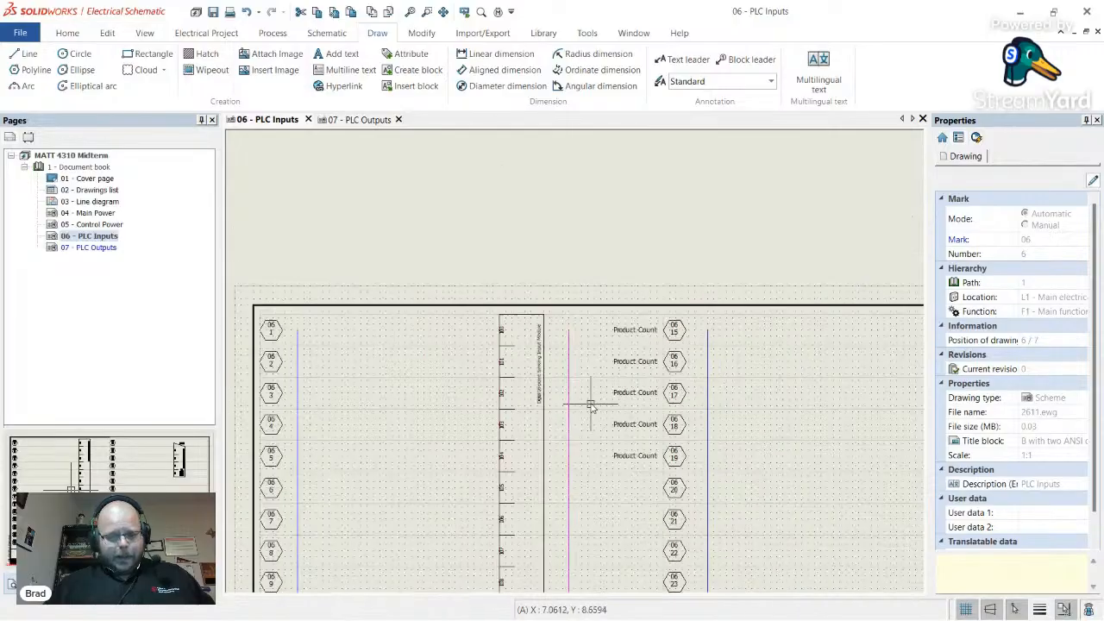
scroll(611, 386, up, 3)
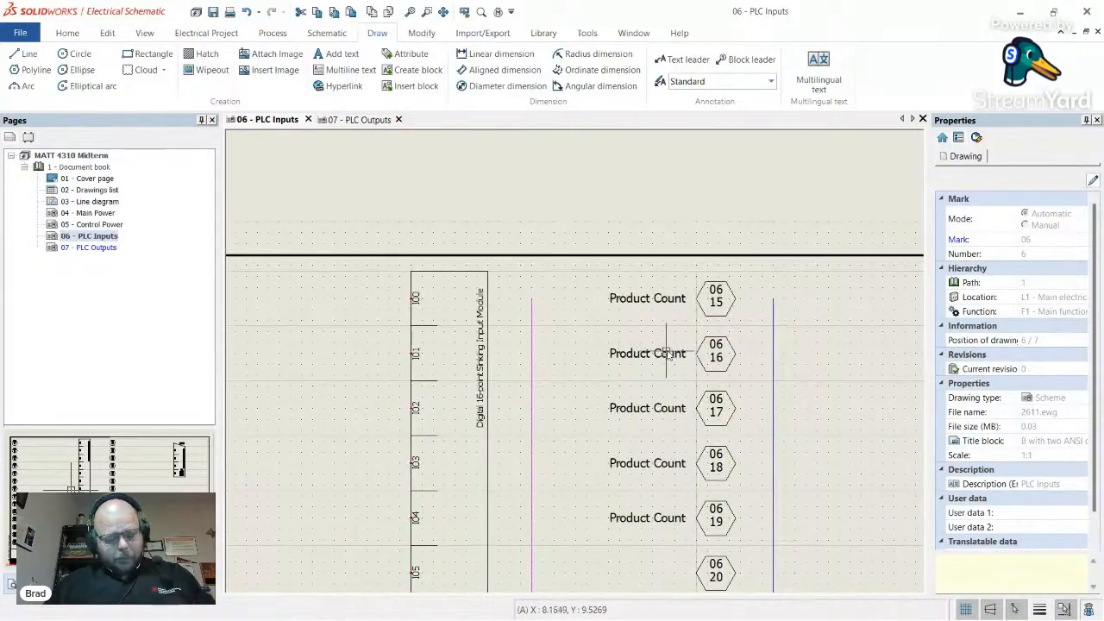
key(alt+Tab)
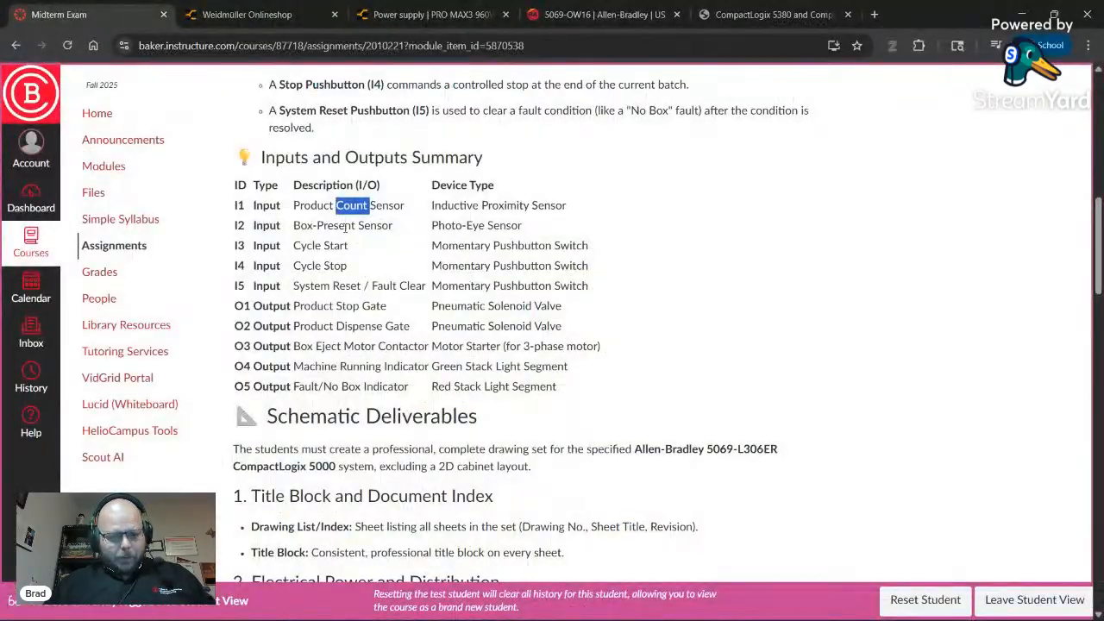
key(alt+Tab)
- Rename the labels beside tags 06/16 and 06/17 to 'Box Present' and 'Cycle Start'
double_click(616, 352)
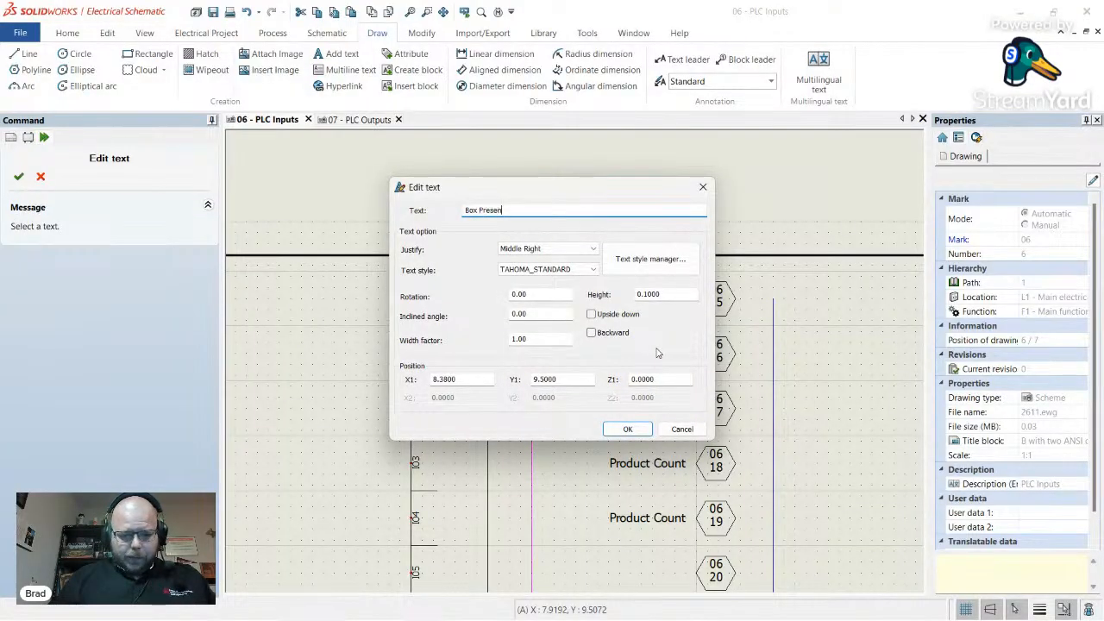
text(Box Present)
key(Return)
key(alt+Tab)
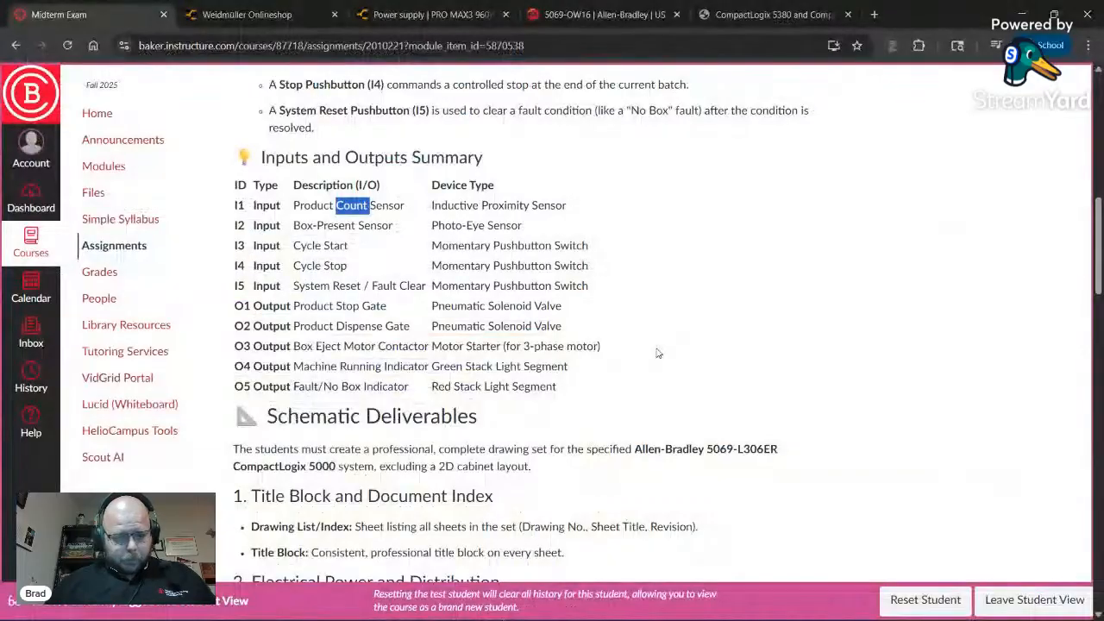
key(alt+Tab)
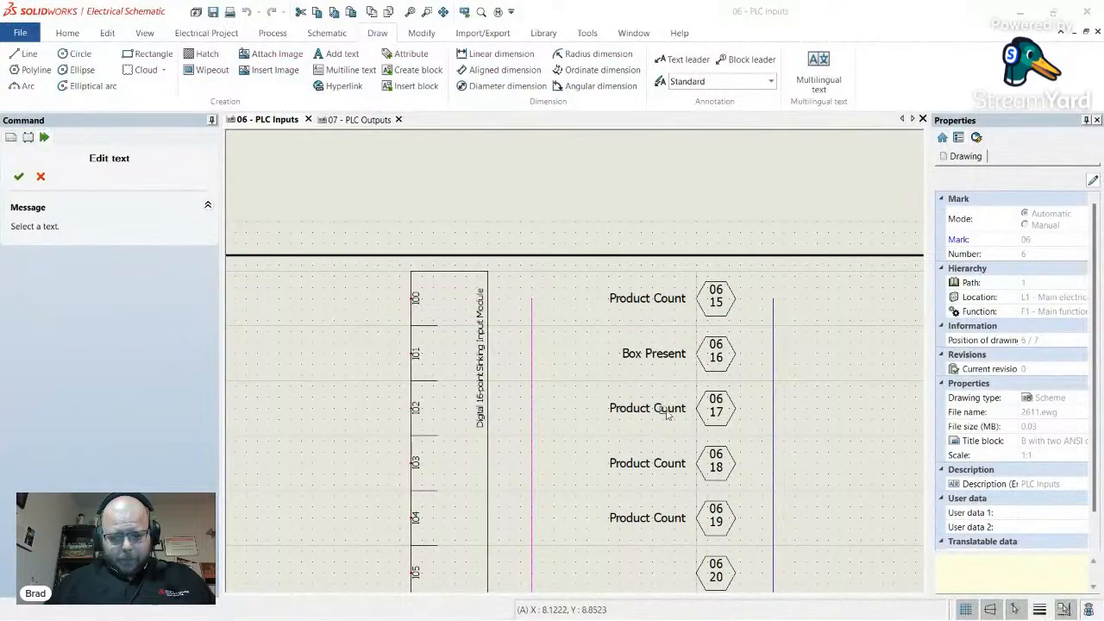
double_click(666, 413)
text(Cycle Sta)
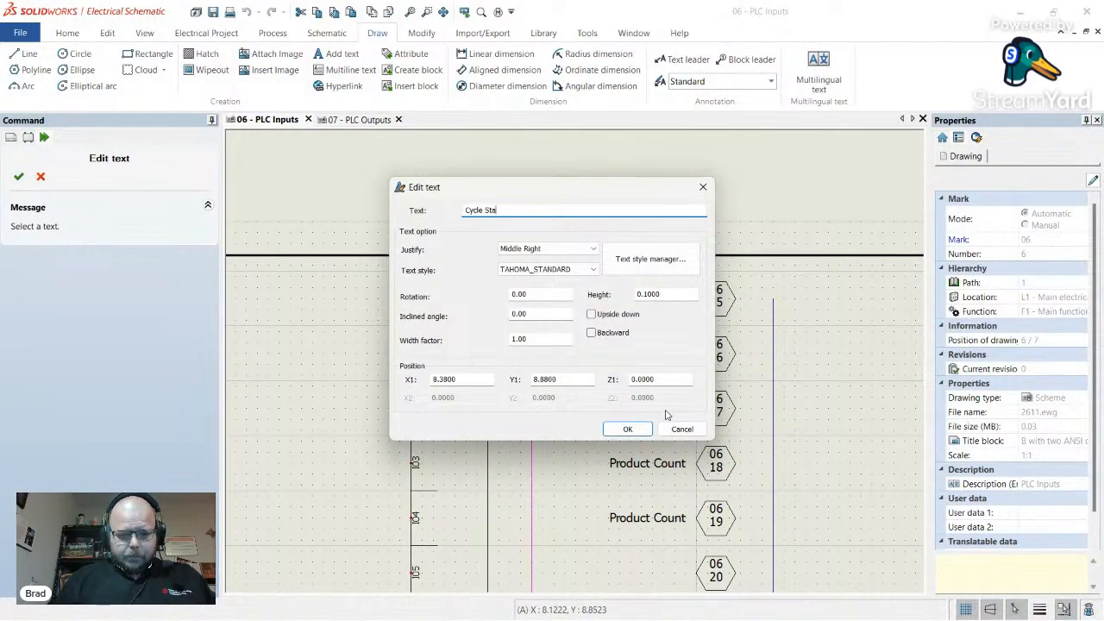
text(rt)
key(Return)
- Rename the labels beside tags 06/18 and 06/19 to 'Cycle Stop' and 'RESET'
key(alt+Tab)
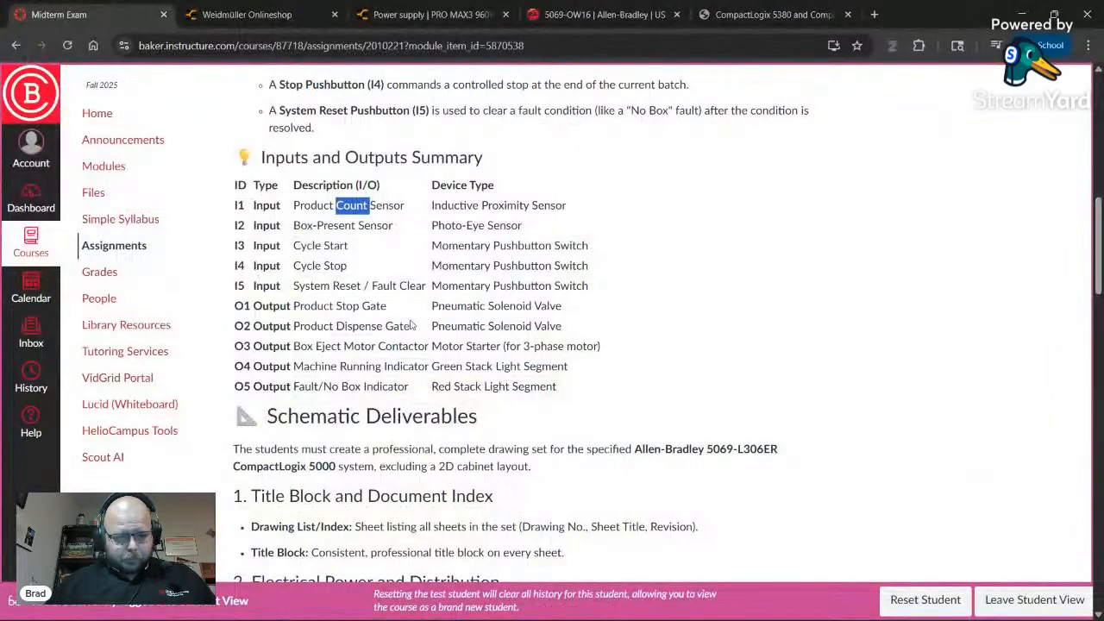
key(alt+Tab)
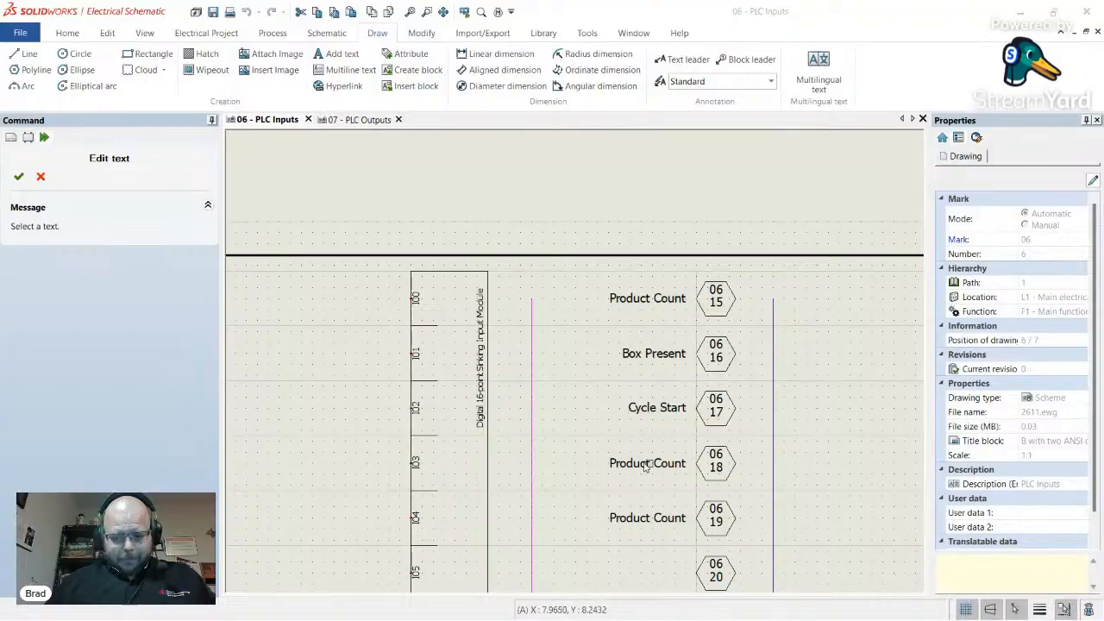
double_click(649, 464)
text(Cycle Sto)
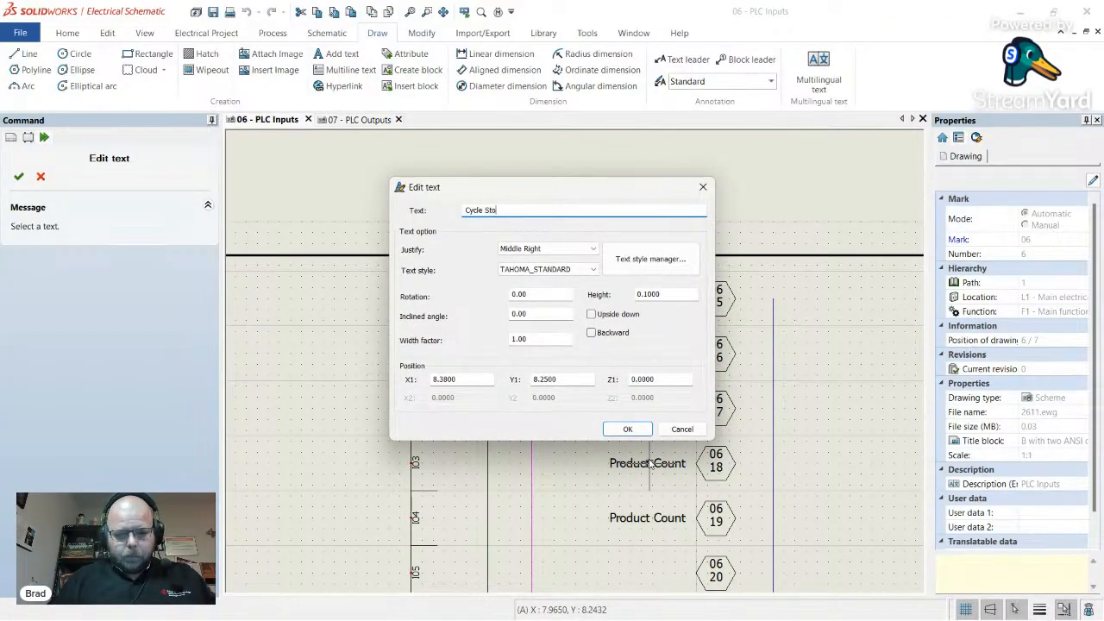
text(p)
key(Return)
key(alt+Tab)
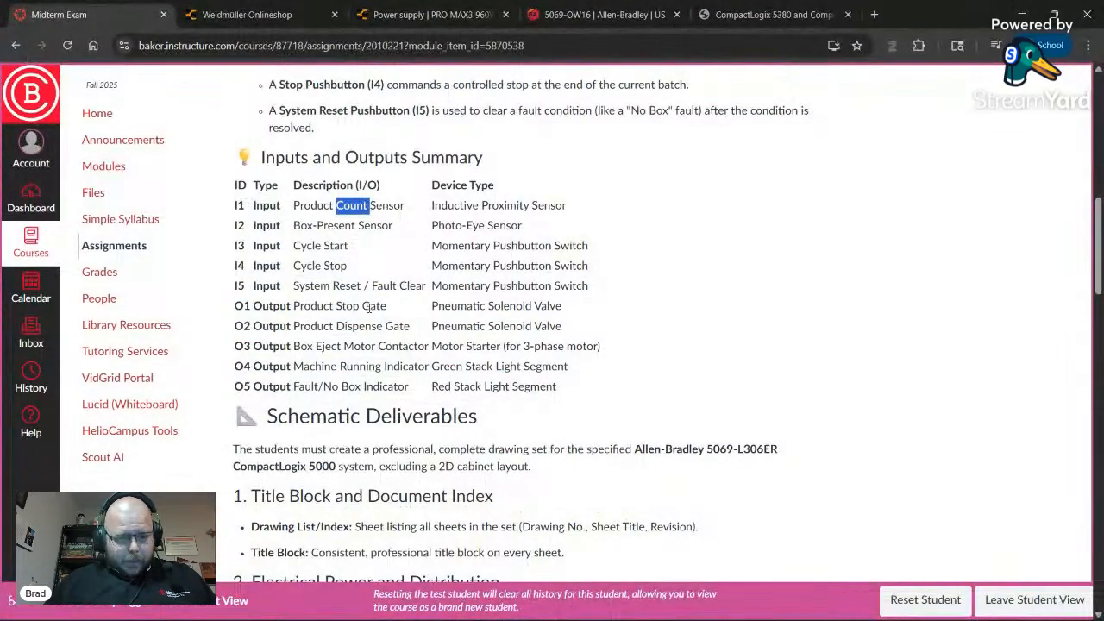
key(alt+Tab)
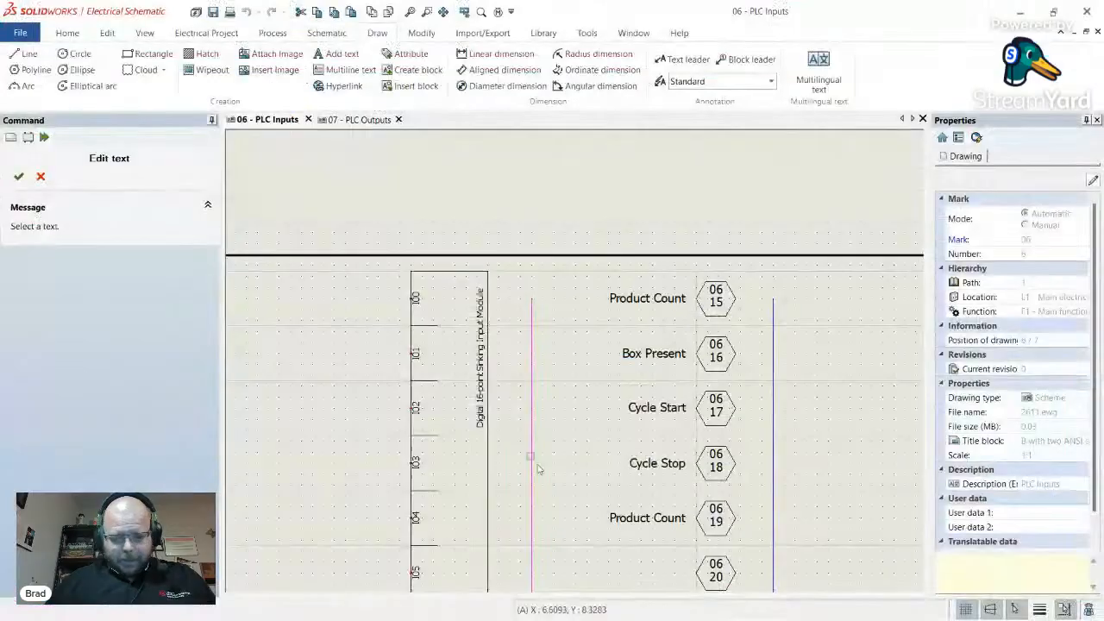
double_click(634, 518)
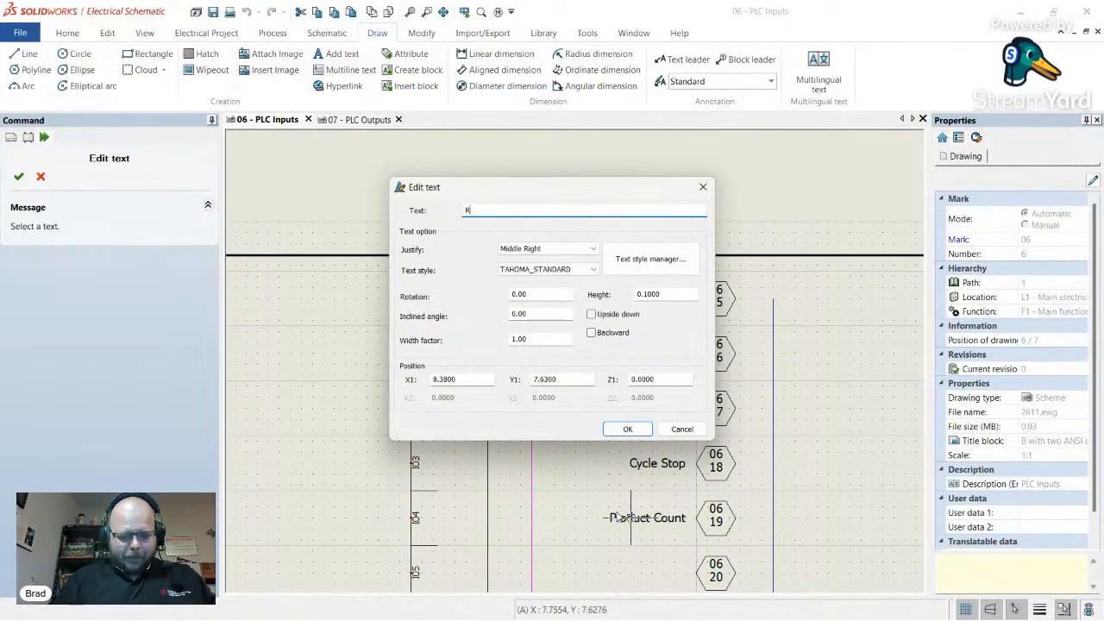
key(Return)
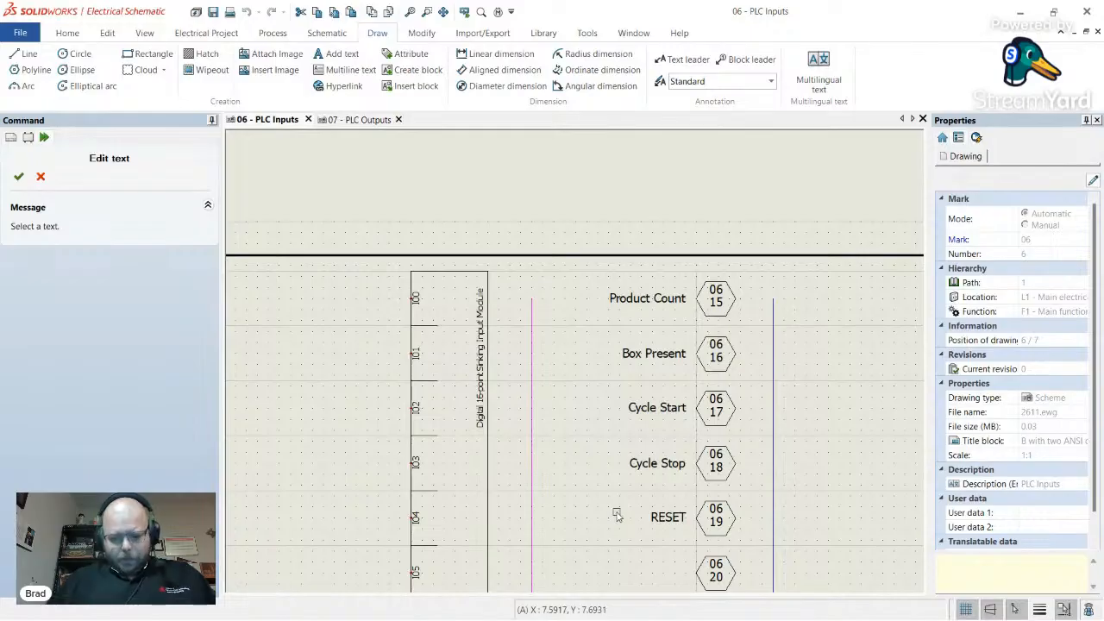
- Retype the labels at tags 06/15–06/18 as PRODUCT COUNT, BOX PRESENT, CYCLE START, CYCLE STOP
click(666, 299)
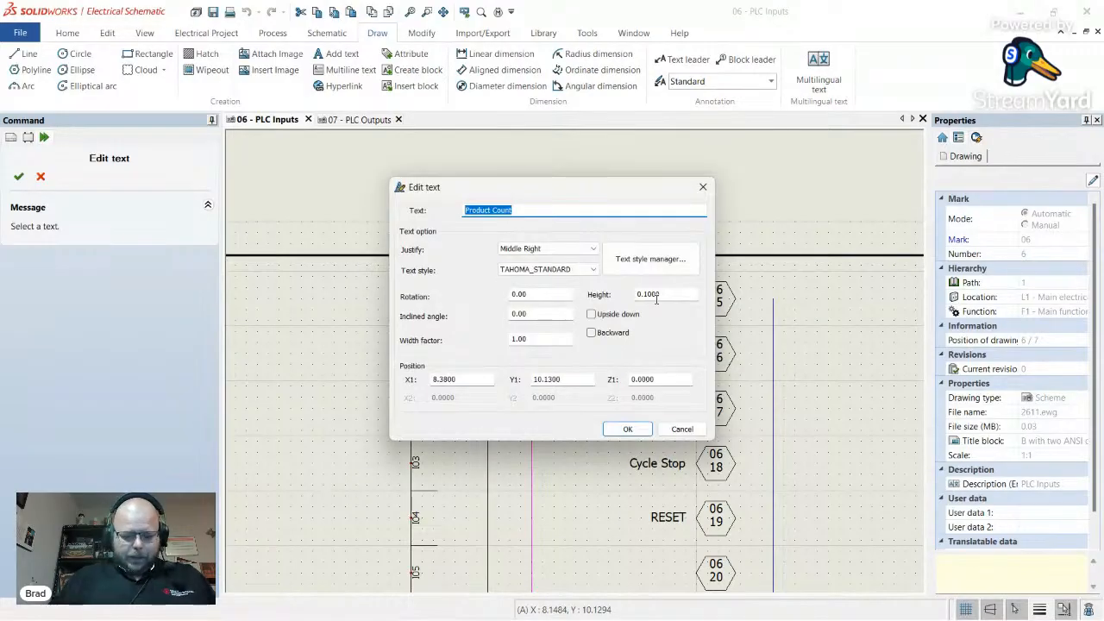
text(PRODUCT COUNT)
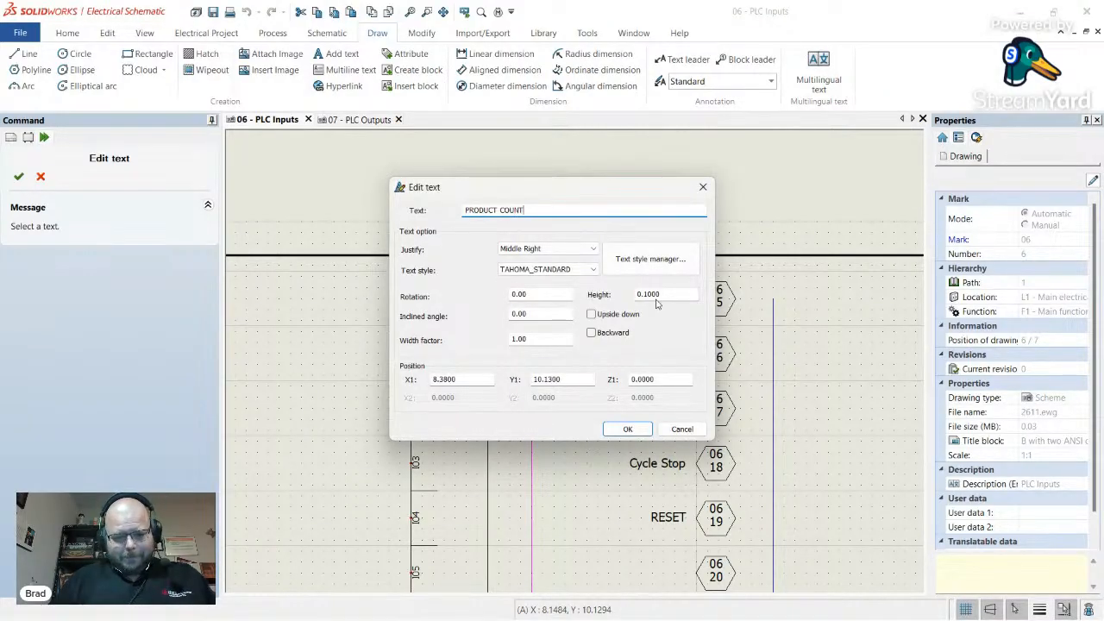
key(Return)
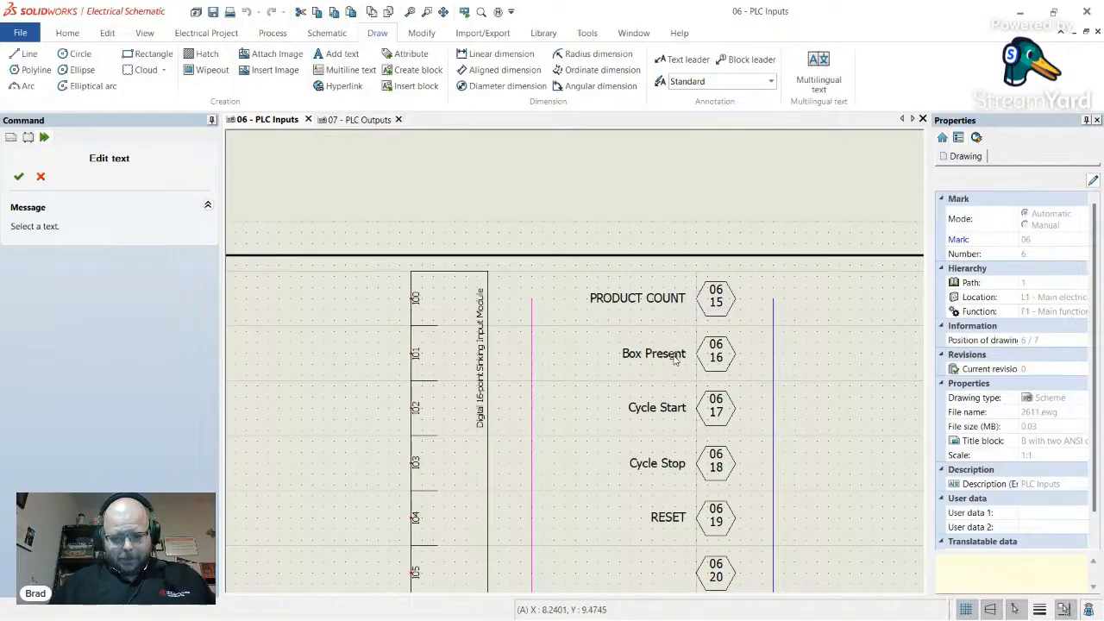
click(676, 361)
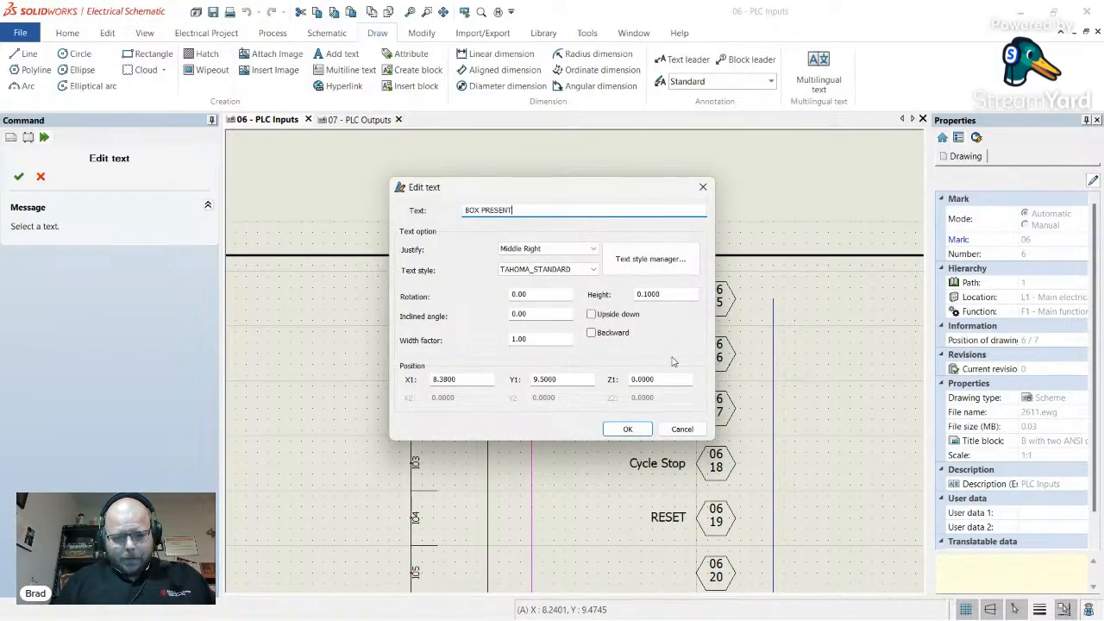
key(Return)
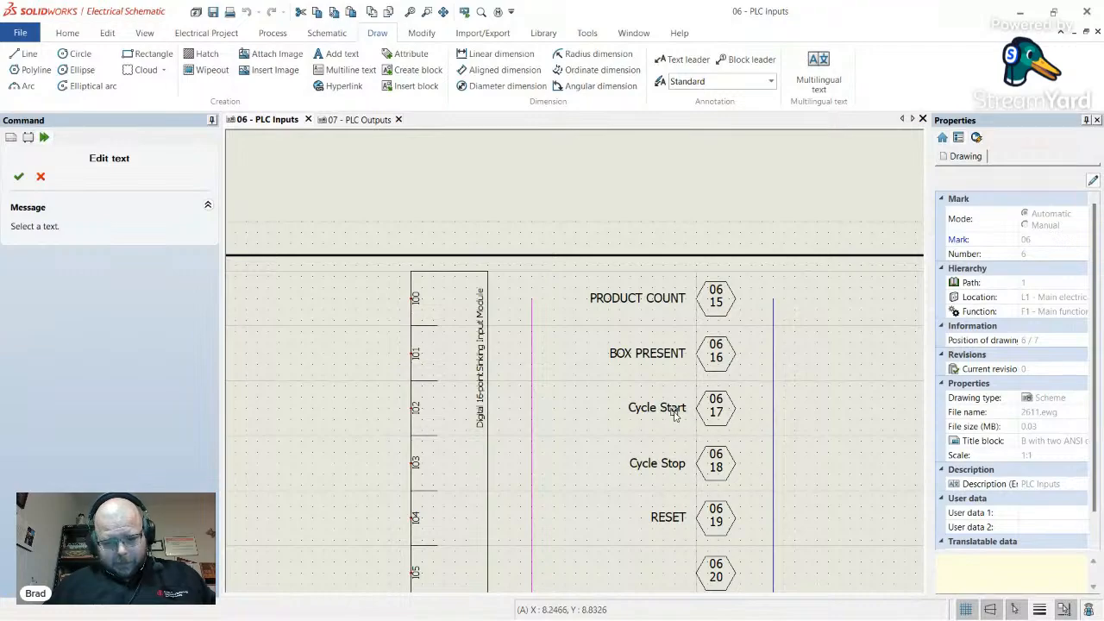
click(676, 416)
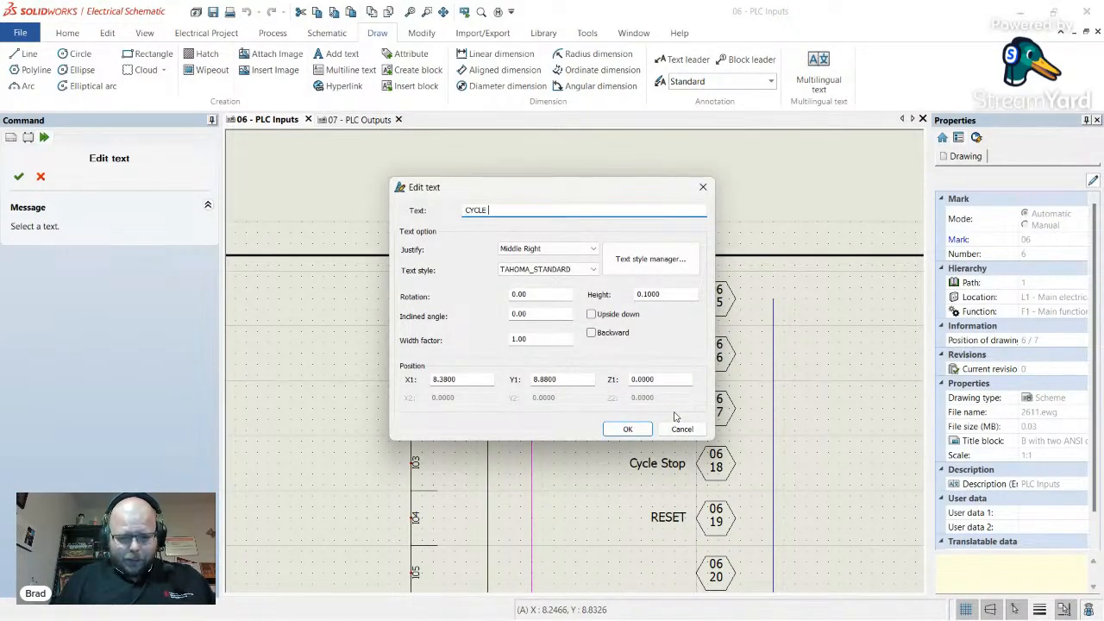
key(Return)
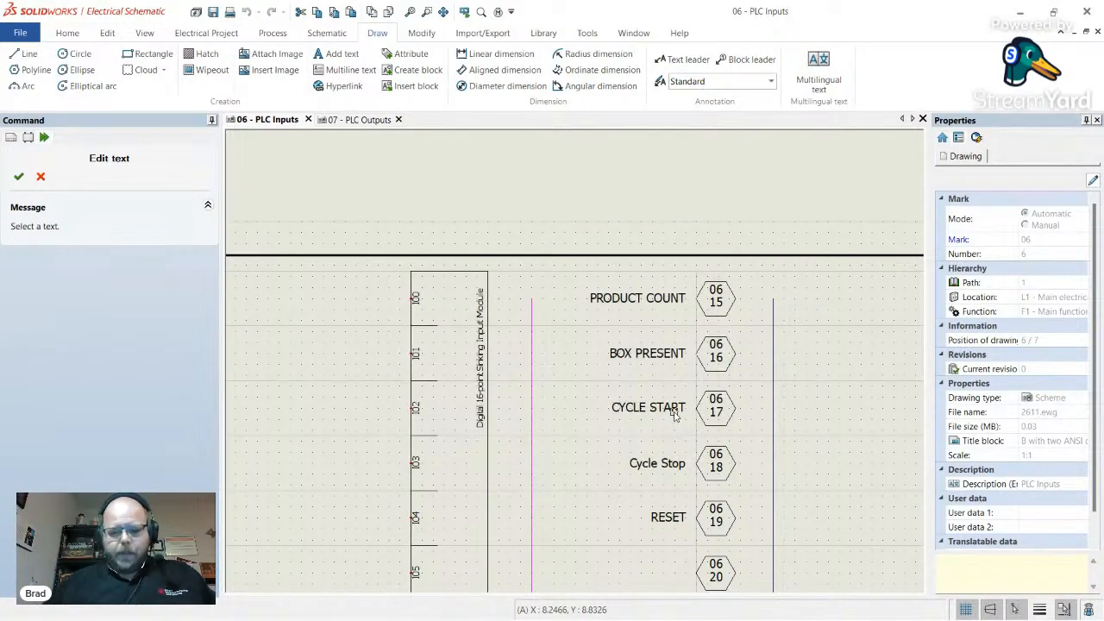
click(680, 468)
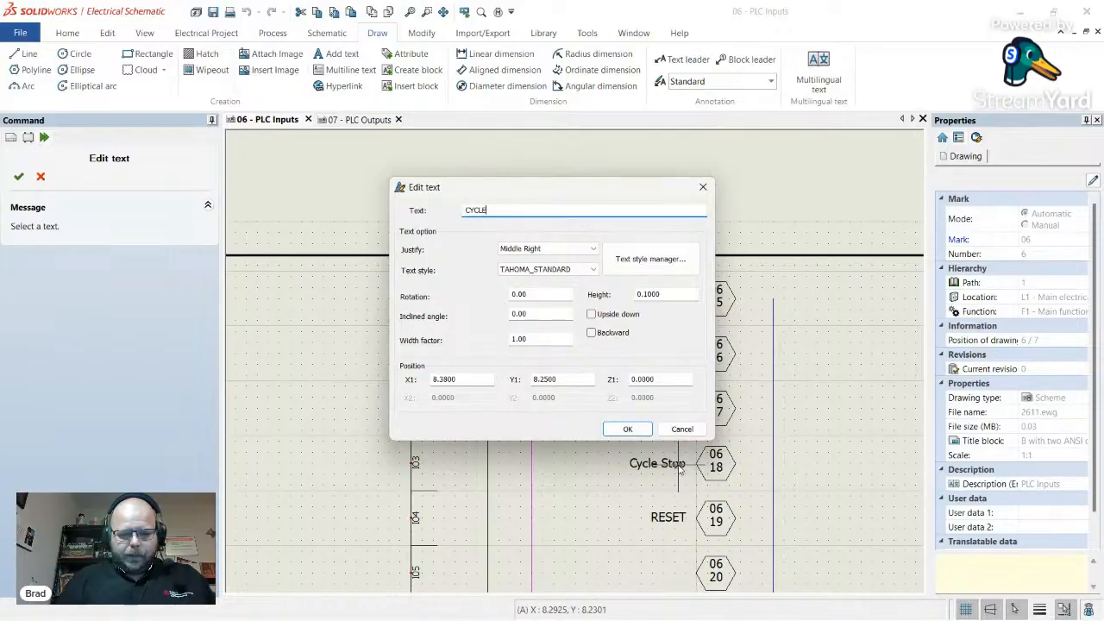
key(Return)
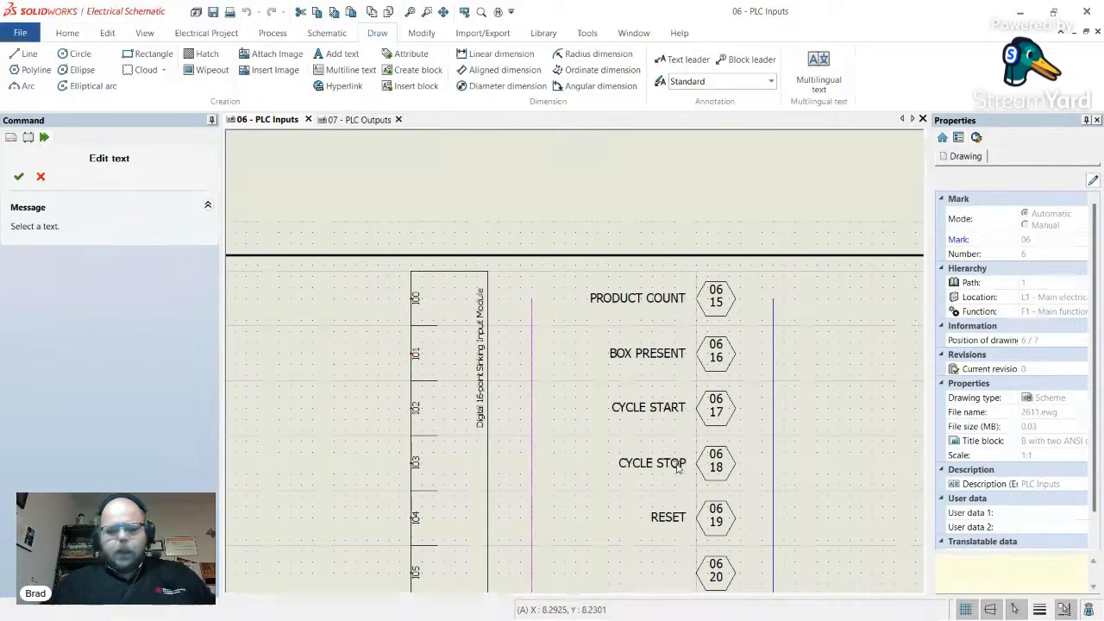
- Select all five input labels, PRODUCT COUNT through RESET, and set their text height to 0.075
scroll(493, 428, down, 5)
scroll(556, 446, up, 5)
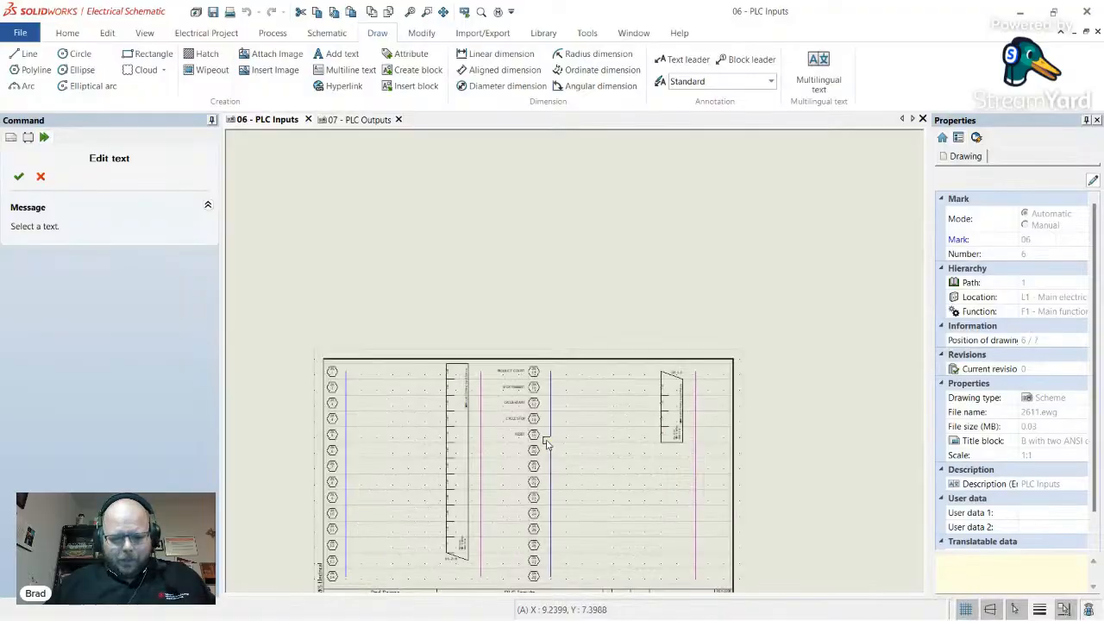
key(Escape)
scroll(545, 384, up, 2)
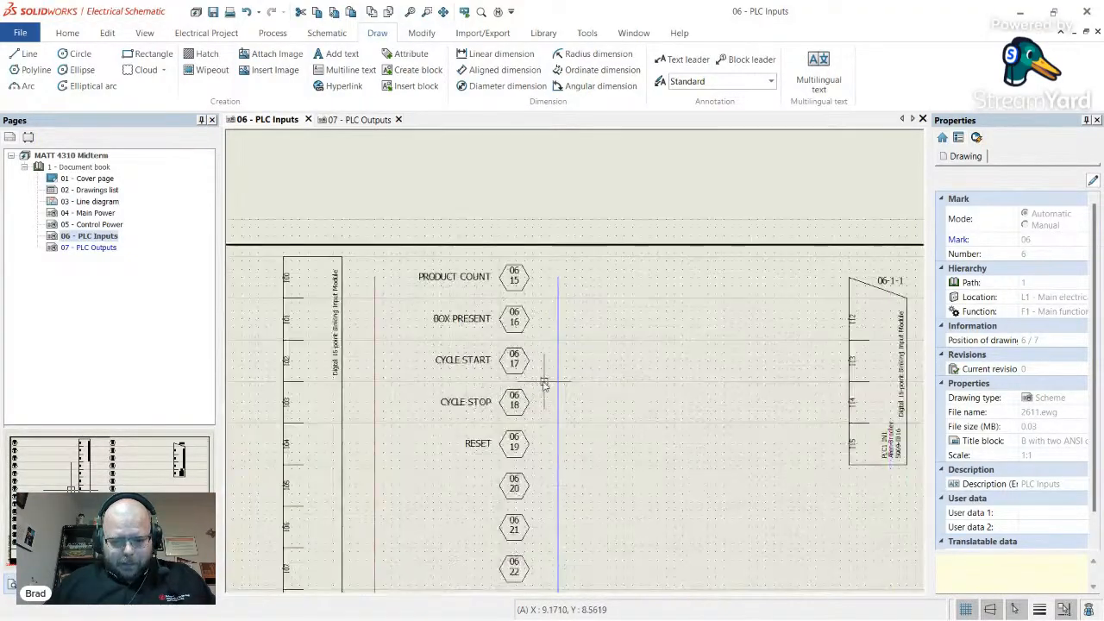
drag(515, 453, 442, 265)
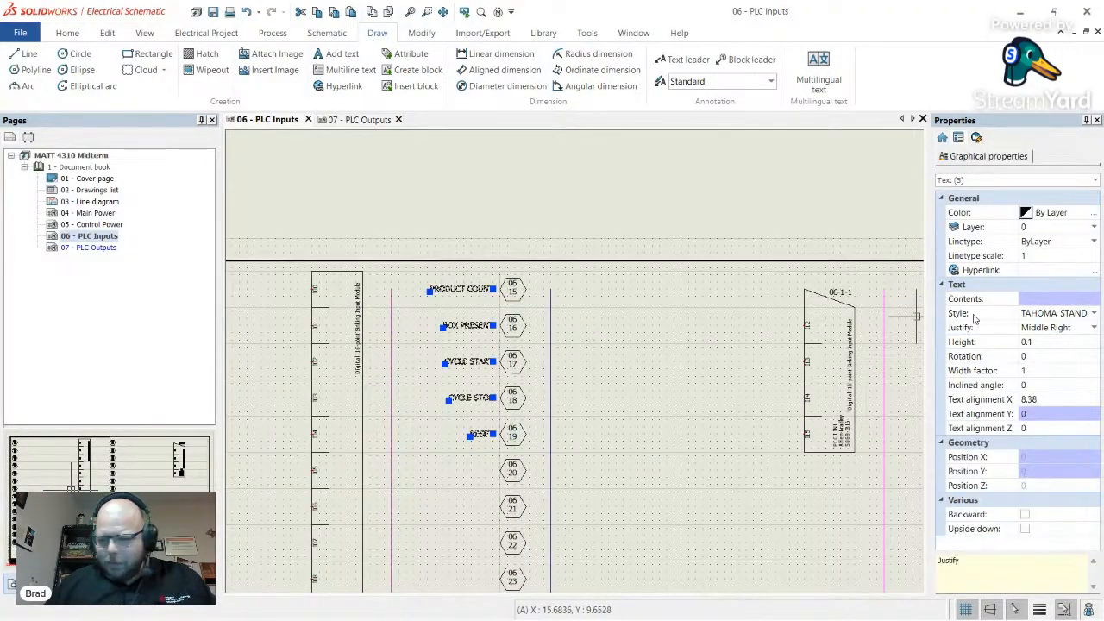
click(1029, 343)
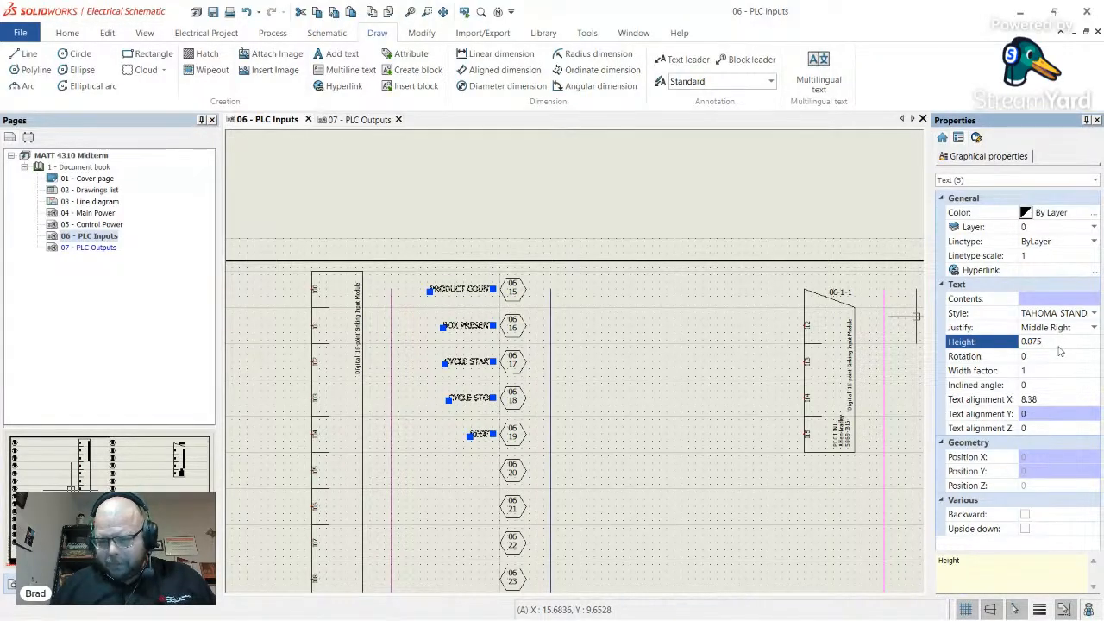
key(Return)
key(Escape)
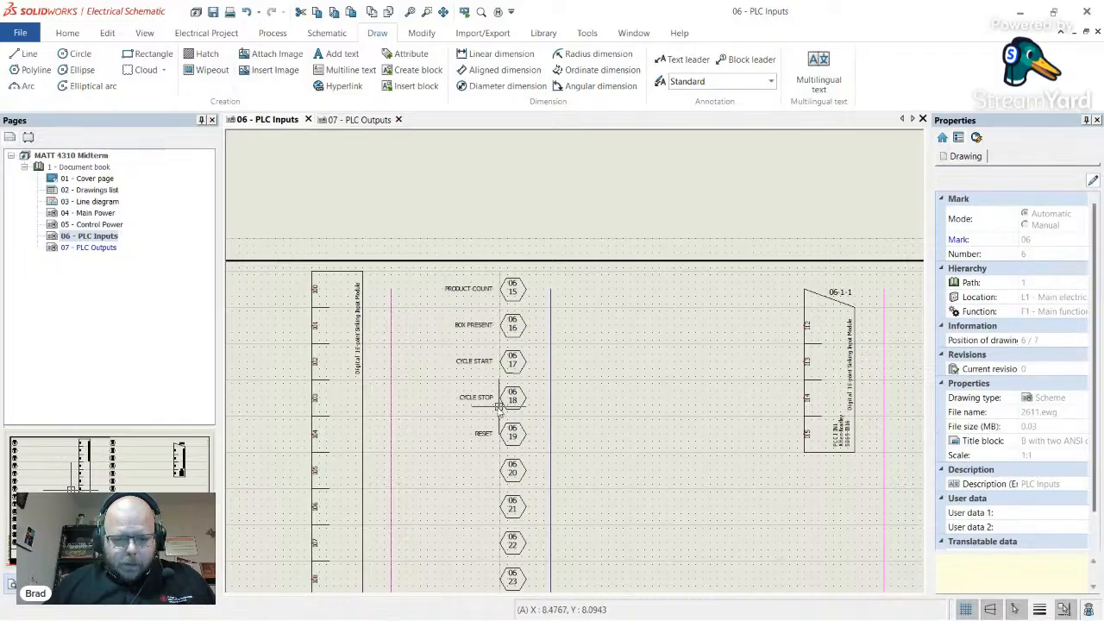
scroll(371, 393, up, 4)
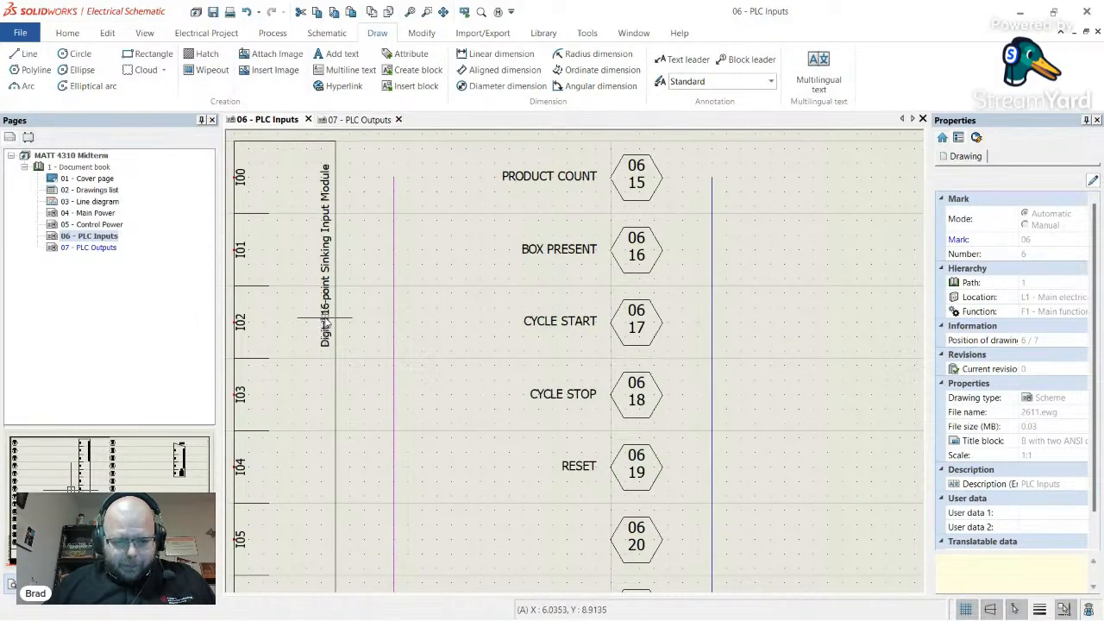
- Move the IN1 digital input module down one grid row on the PLC Inputs sheet
scroll(476, 291, down, 4)
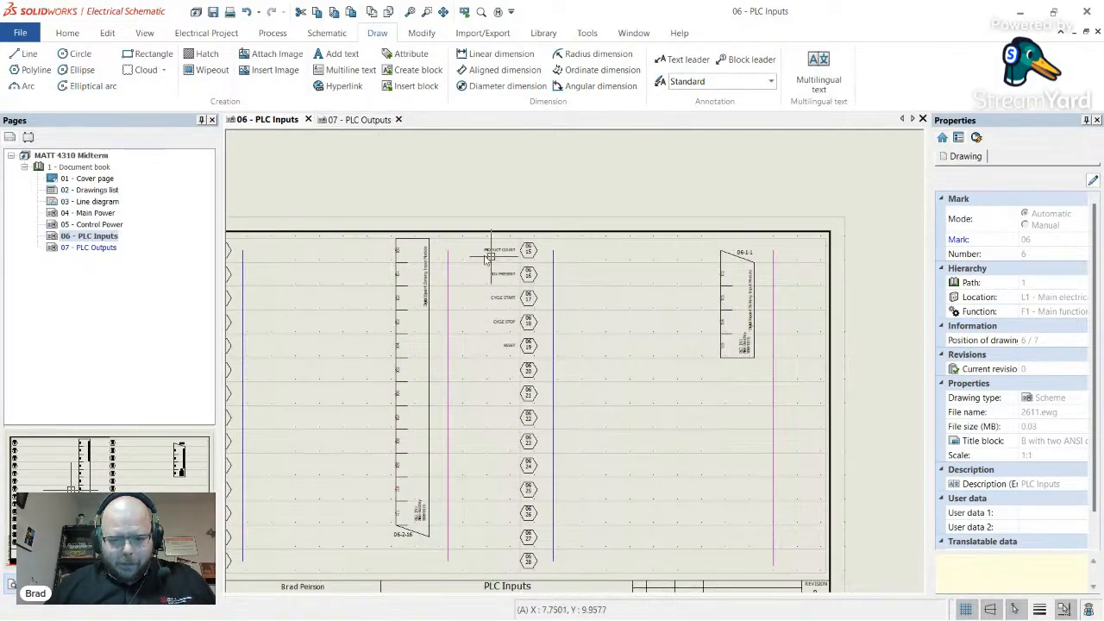
scroll(496, 317, down, 1)
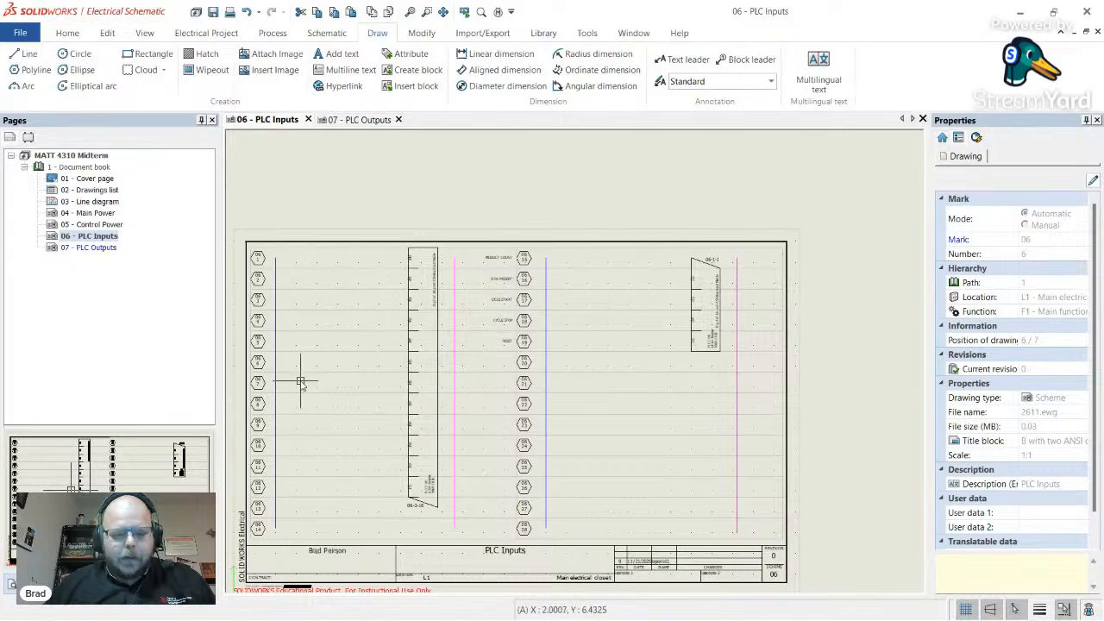
scroll(392, 289, up, 2)
scroll(397, 291, down, 1)
scroll(328, 288, up, 4)
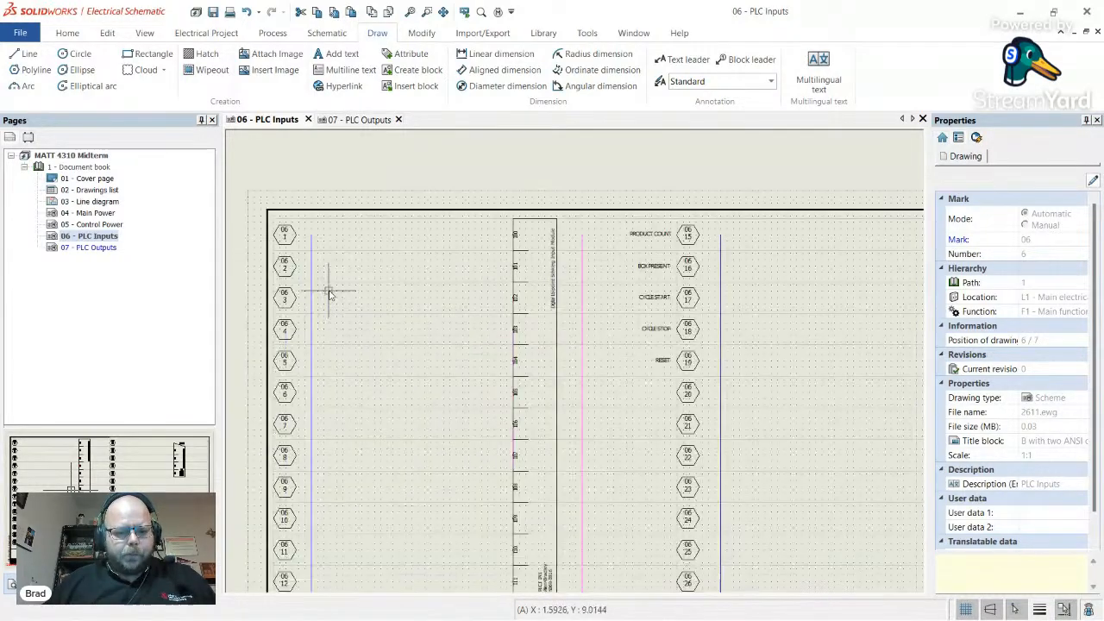
scroll(351, 278, down, 3)
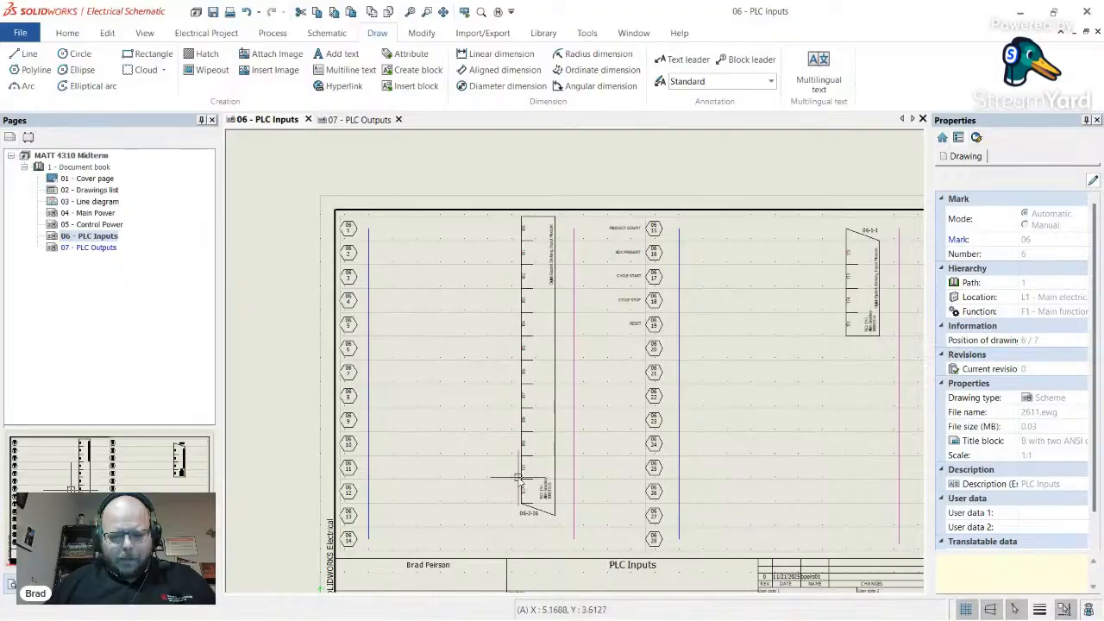
click(554, 446)
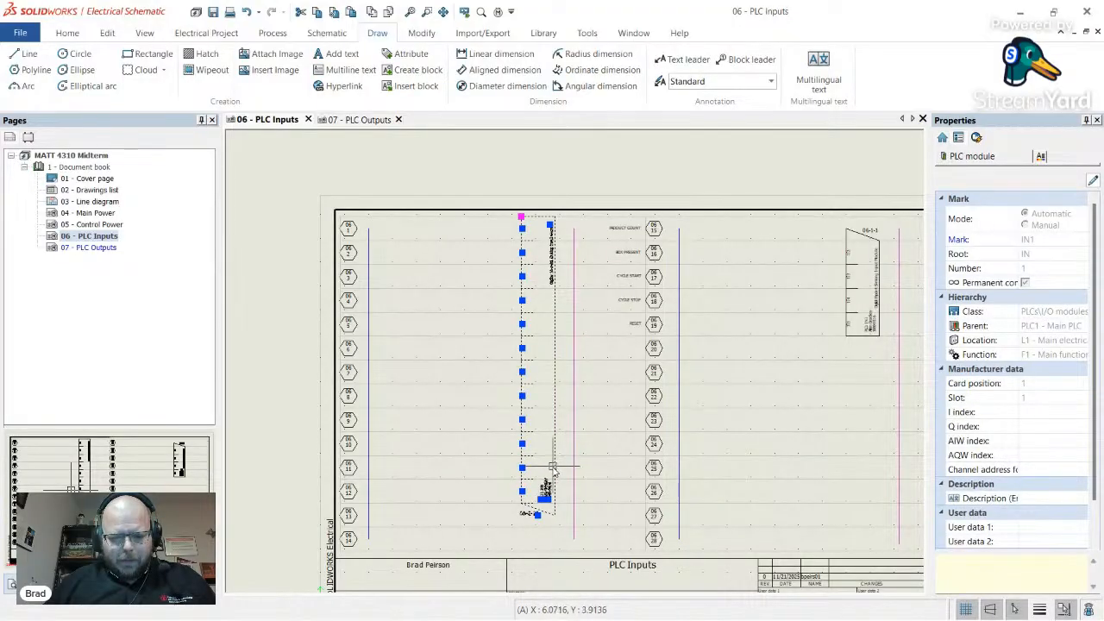
drag(556, 446, 556, 473)
click(466, 401)
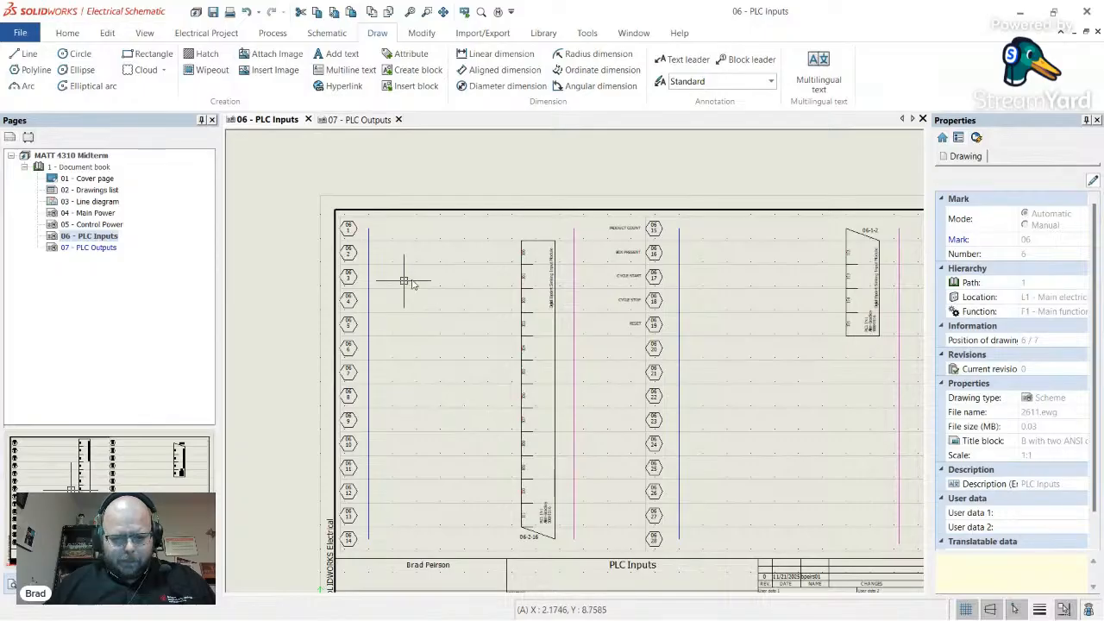
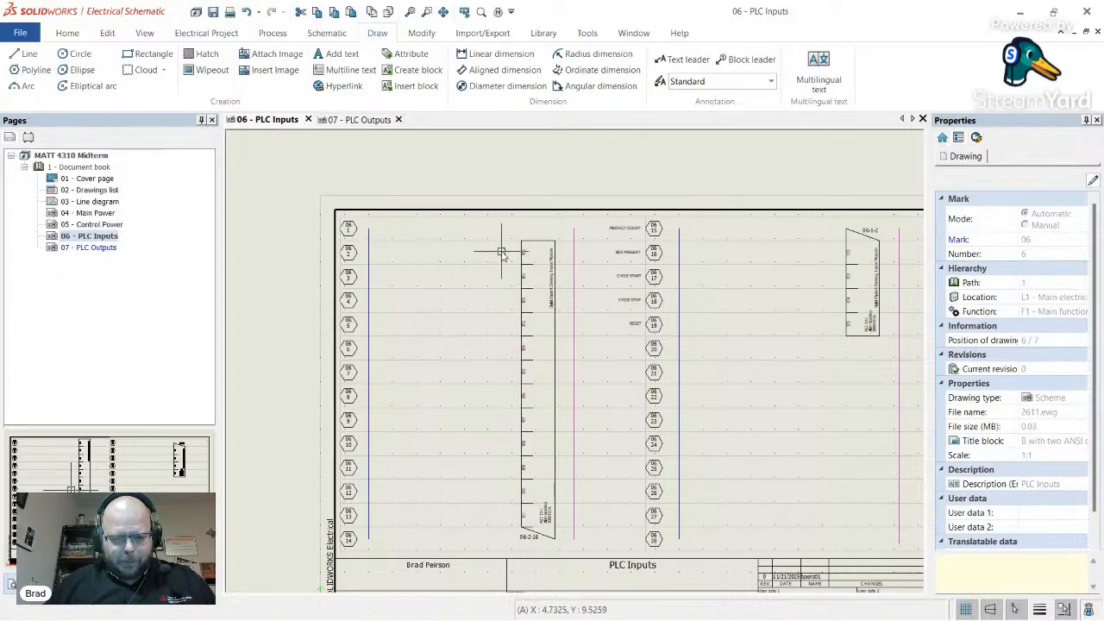
- Move the five input labels down one row to line up with 06 16–06 20
drag(656, 344, 599, 206)
scroll(616, 277, up, 4)
scroll(616, 277, up, 2)
drag(646, 277, 642, 362)
key(Escape)
- Zoom around the PLC Inputs sheet to check the labels, then switch to the assignment in the browser
scroll(512, 227, down, 6)
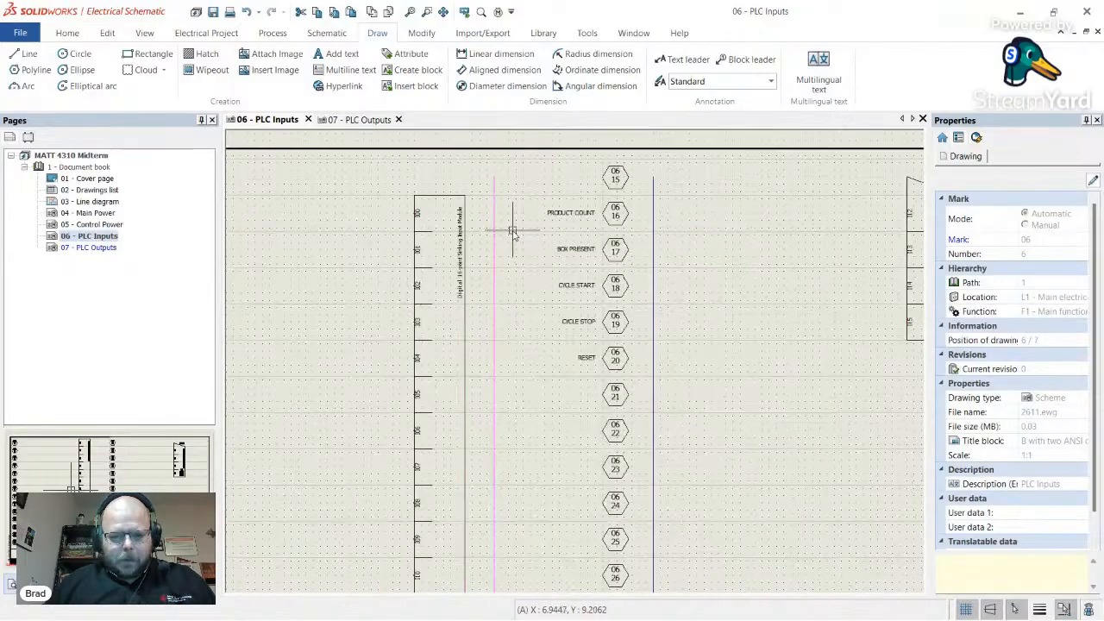
scroll(455, 429, up, 3)
scroll(449, 418, up, 3)
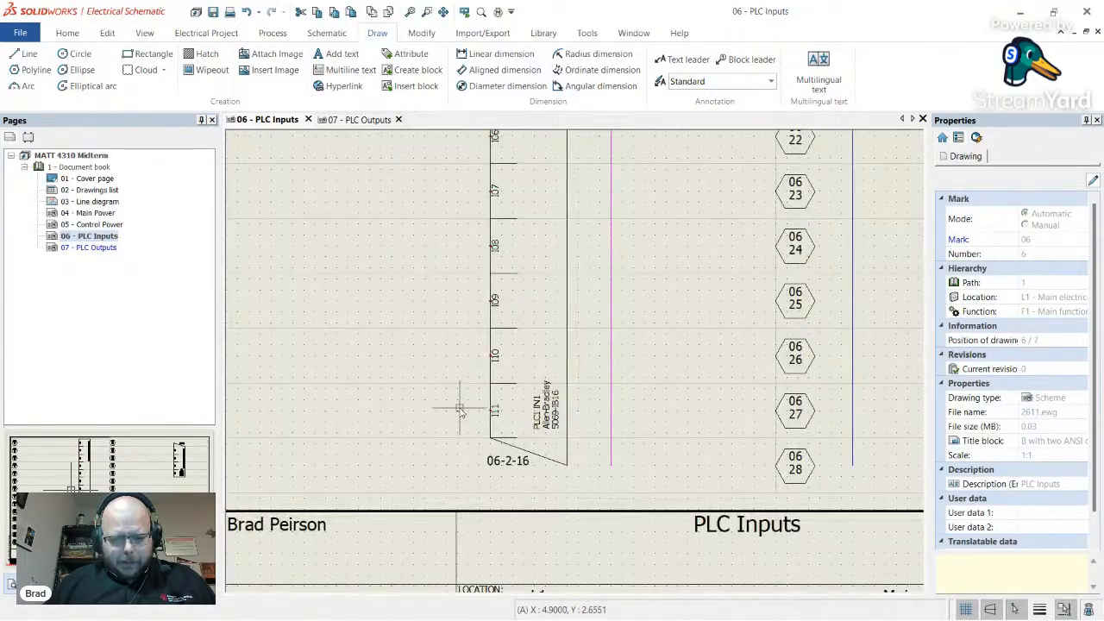
scroll(444, 405, down, 2)
scroll(429, 395, down, 3)
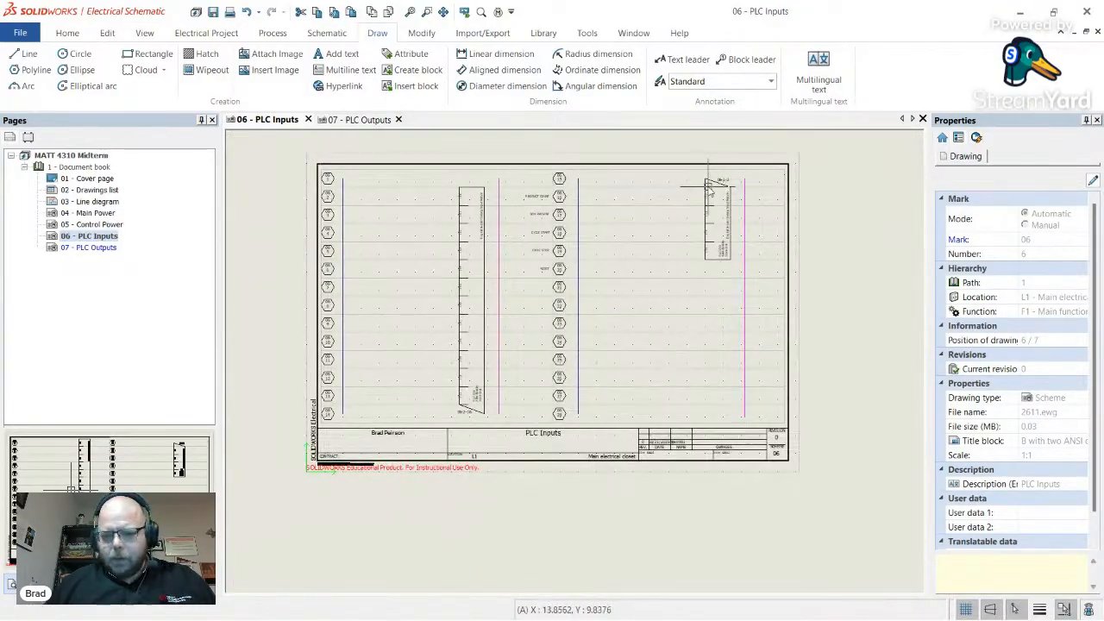
scroll(708, 194, up, 2)
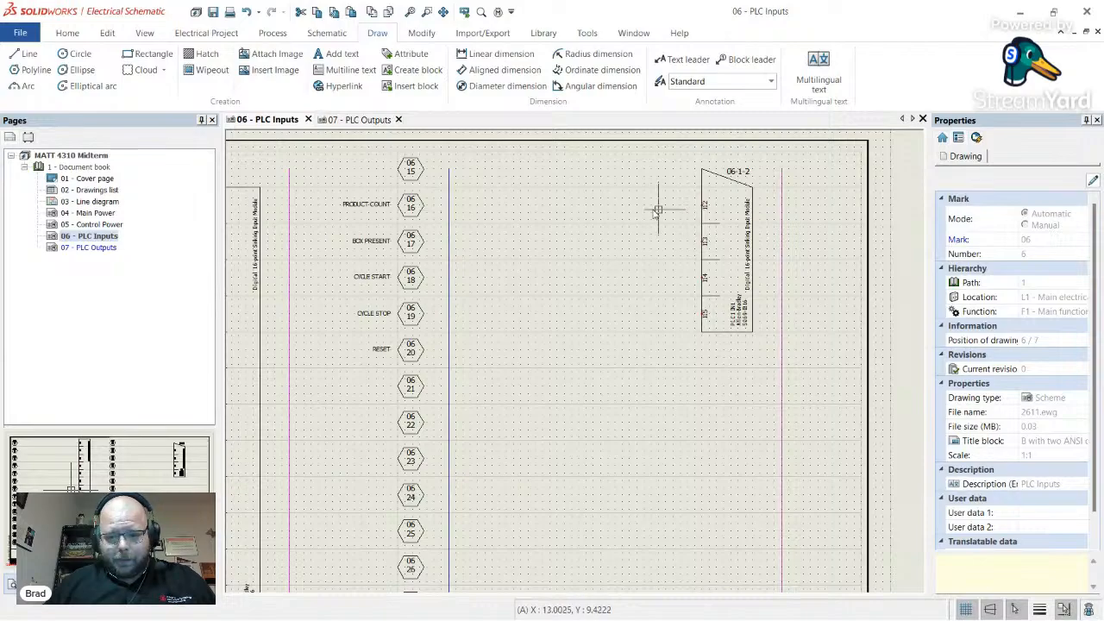
scroll(587, 288, down, 3)
scroll(374, 217, up, 2)
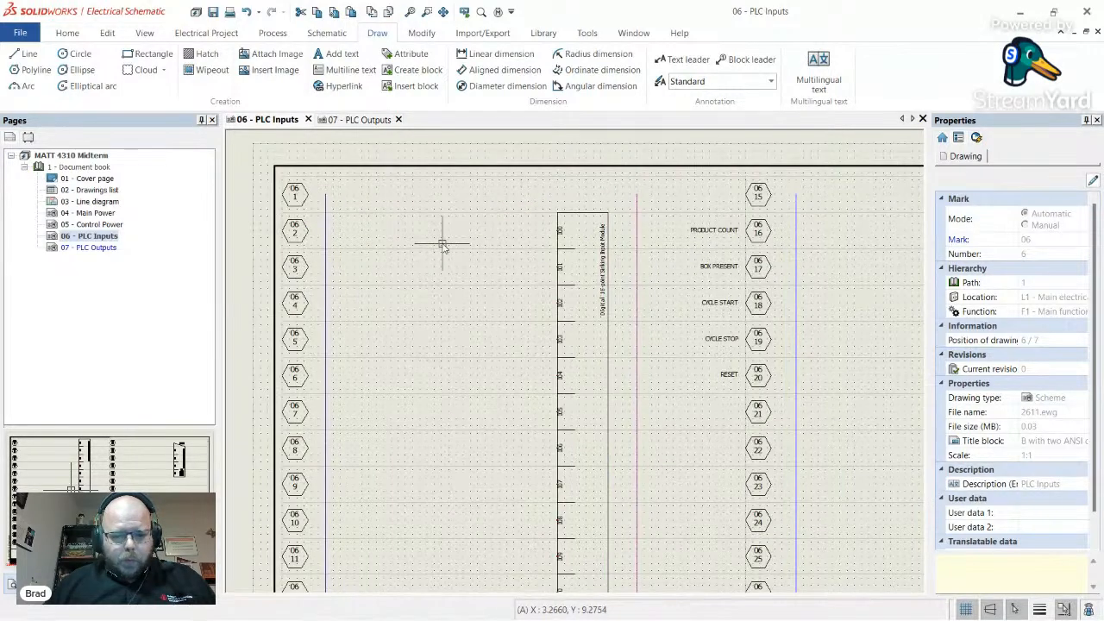
key(alt+Tab)
key(alt+Tab)
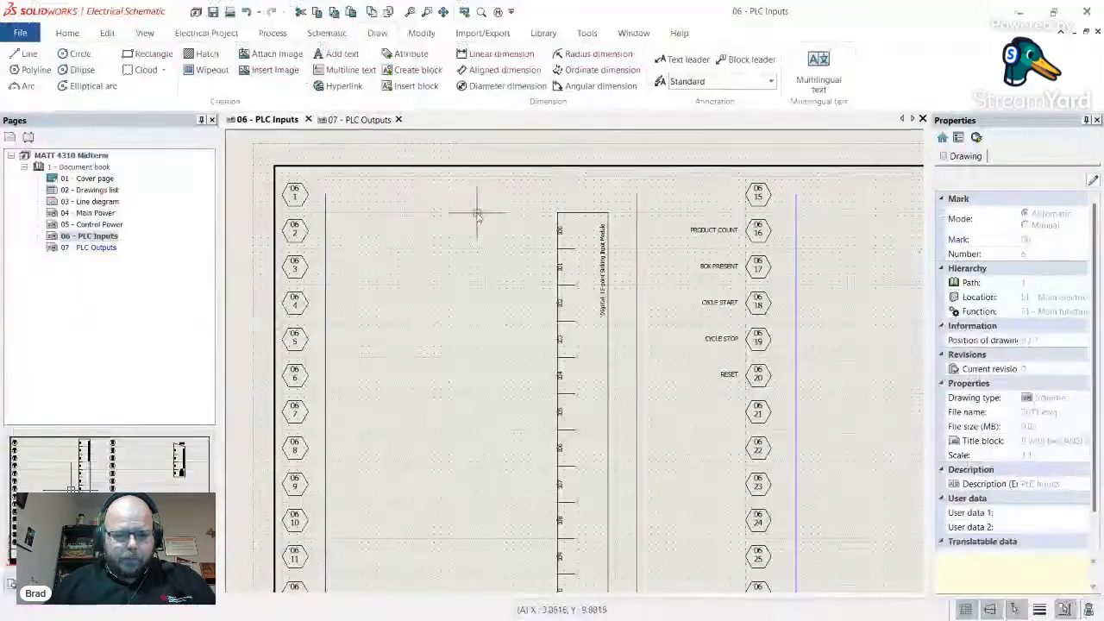
- Open the full symbol selector from Insert symbol and show the Detectors, sensors class
click(327, 34)
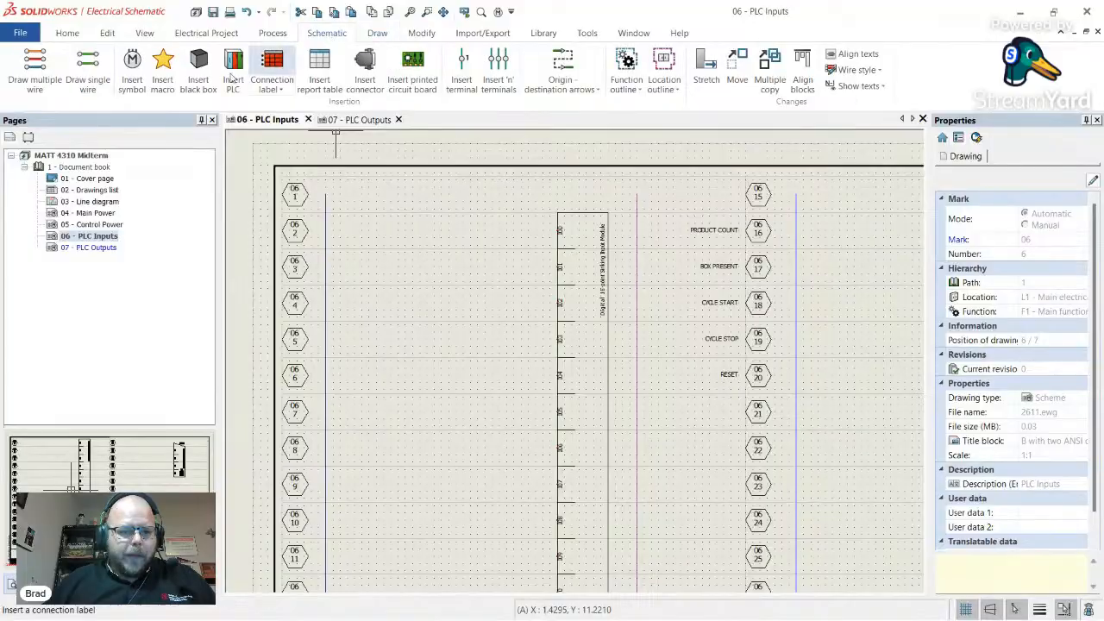
click(132, 67)
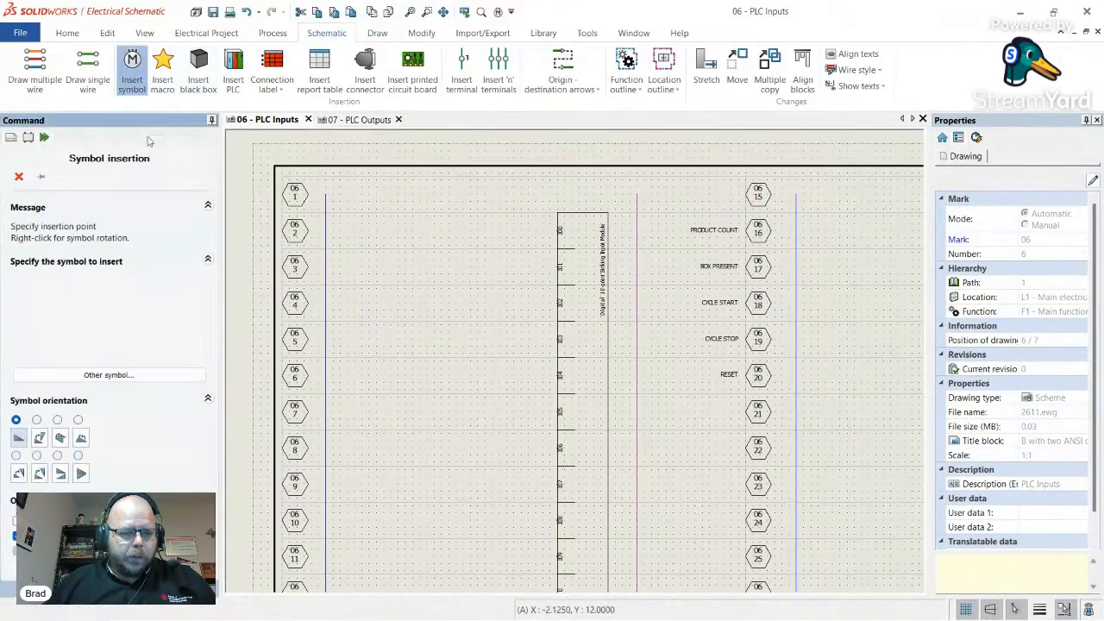
click(108, 375)
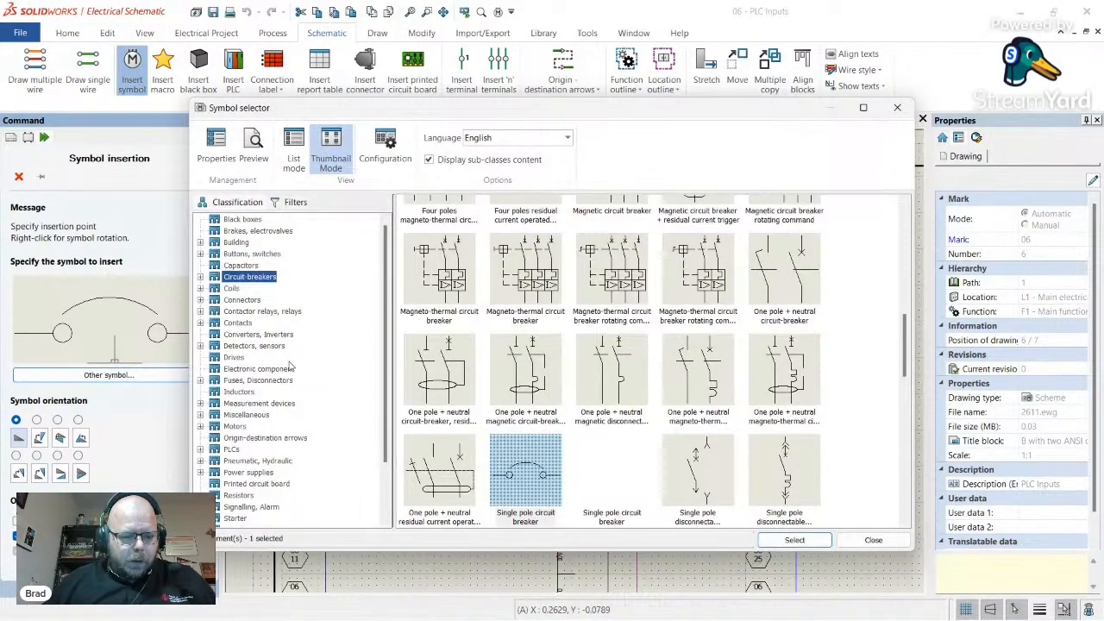
scroll(265, 468, down, 2)
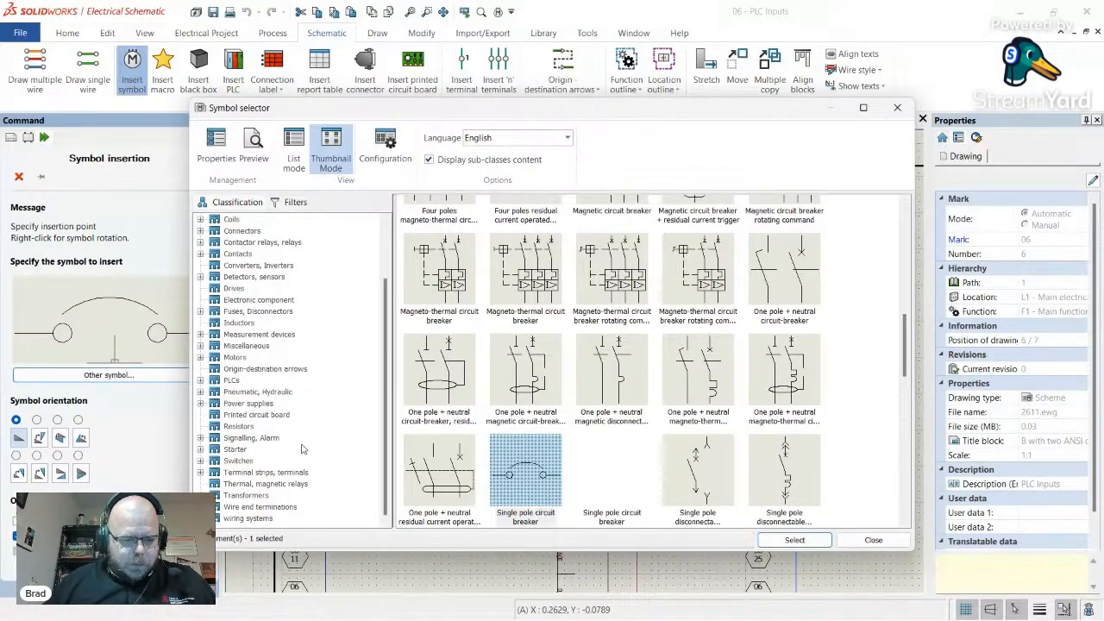
scroll(302, 449, up, 2)
click(254, 346)
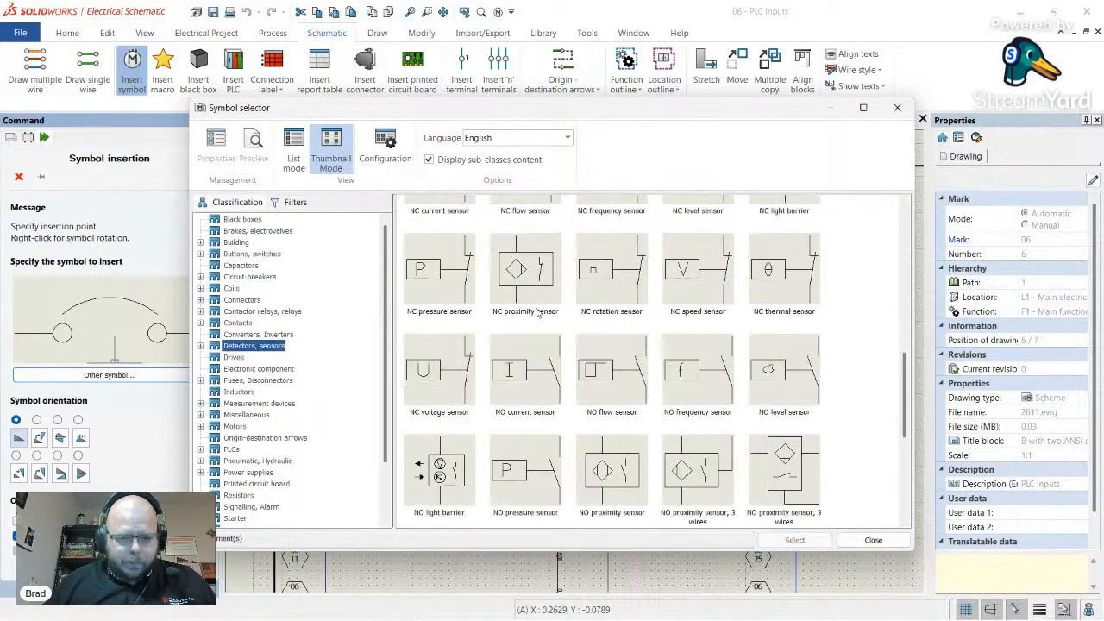
scroll(553, 350, up, 5)
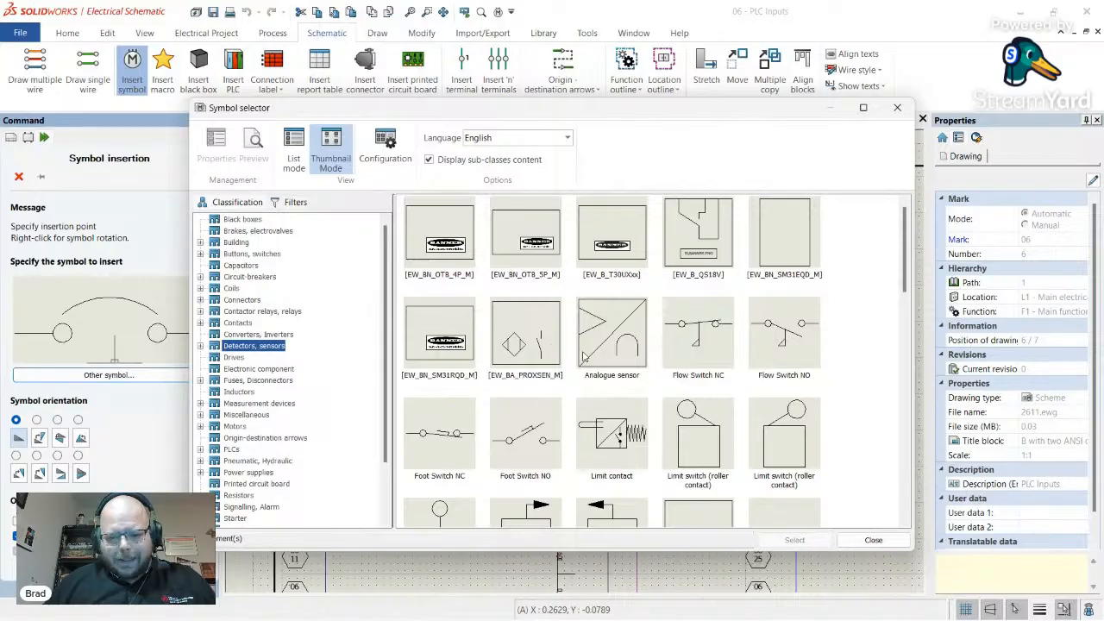
scroll(610, 356, down, 10)
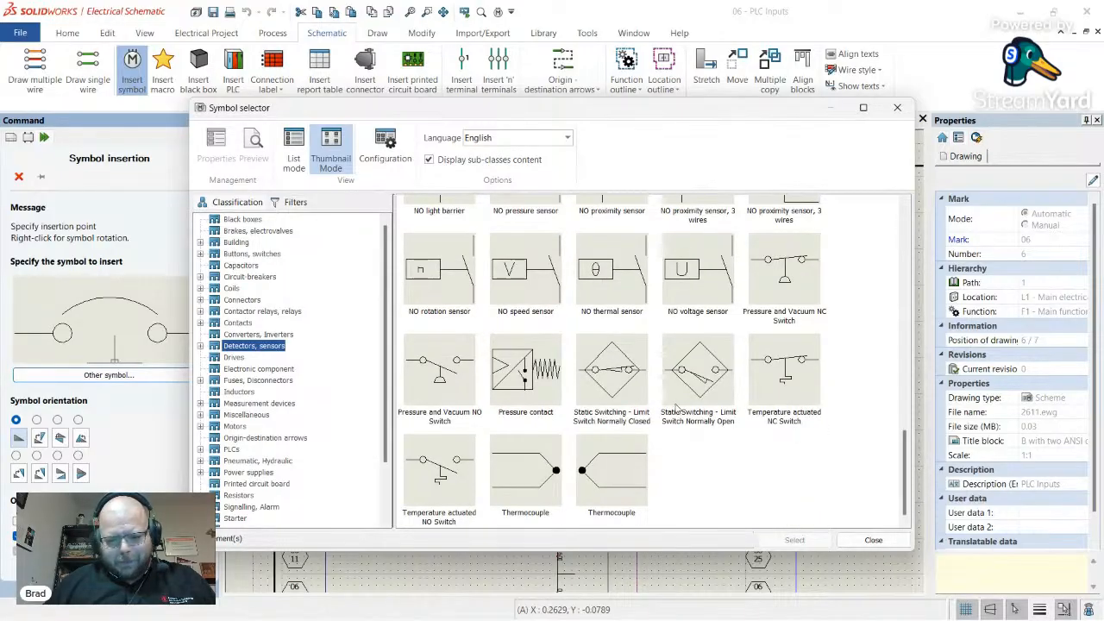
- Compare limit switch and proximity sensor symbols, settling on the 3-wire NO proximity sensor
click(601, 374)
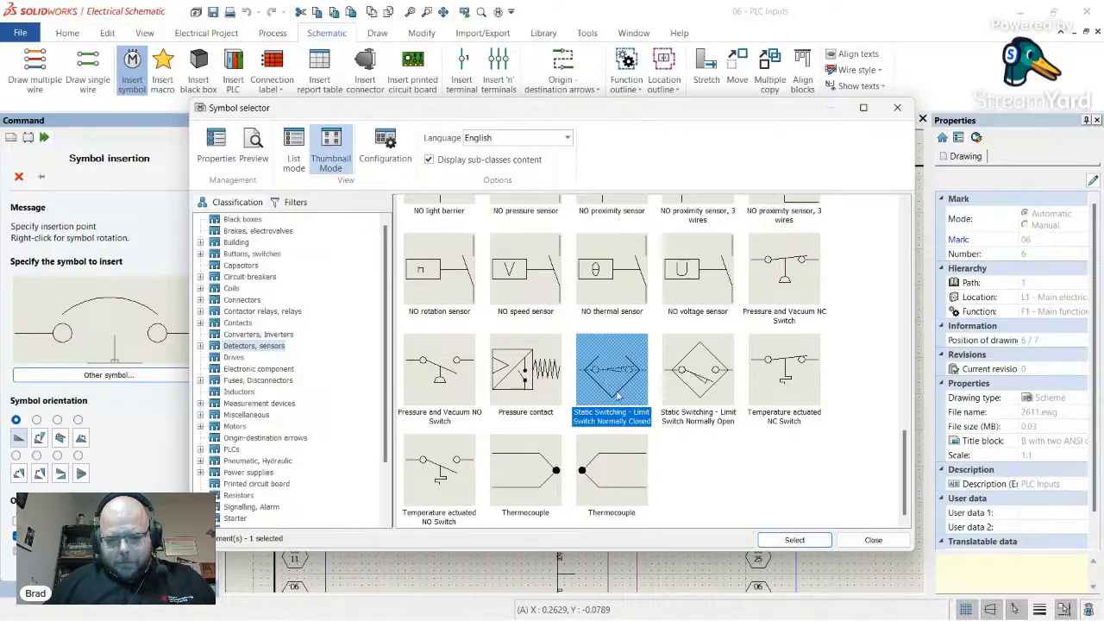
scroll(740, 444, up, 3)
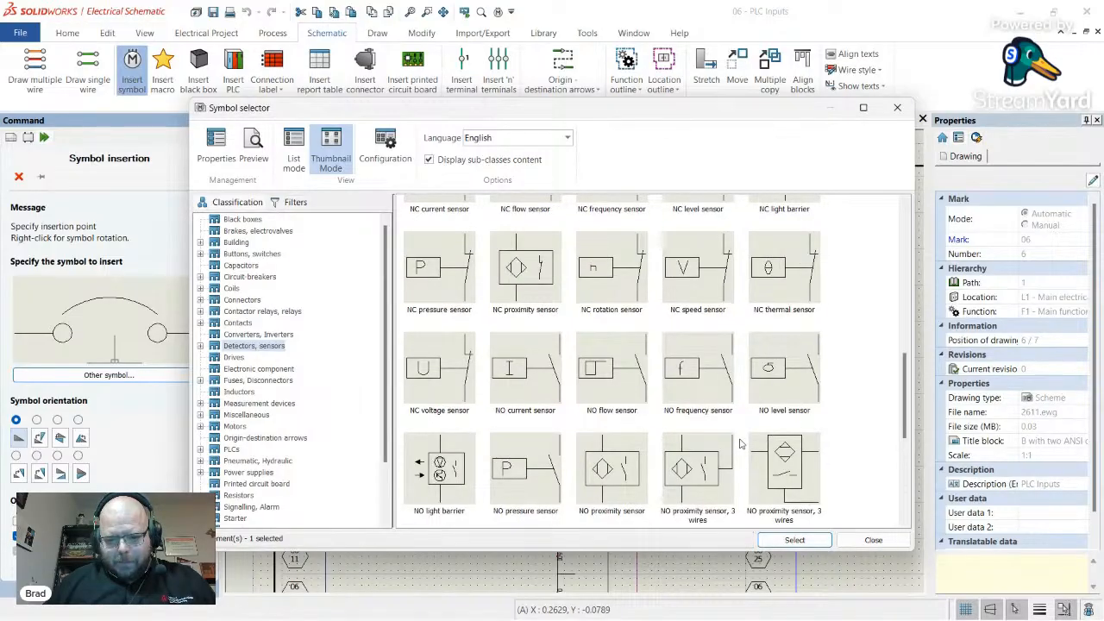
scroll(580, 390, up, 2)
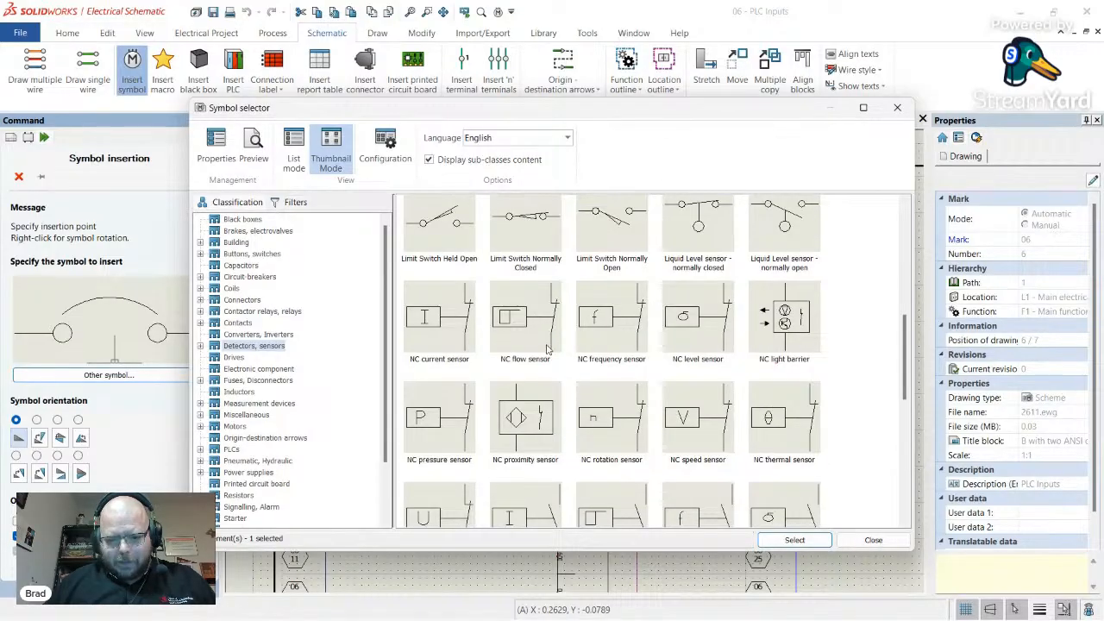
click(544, 430)
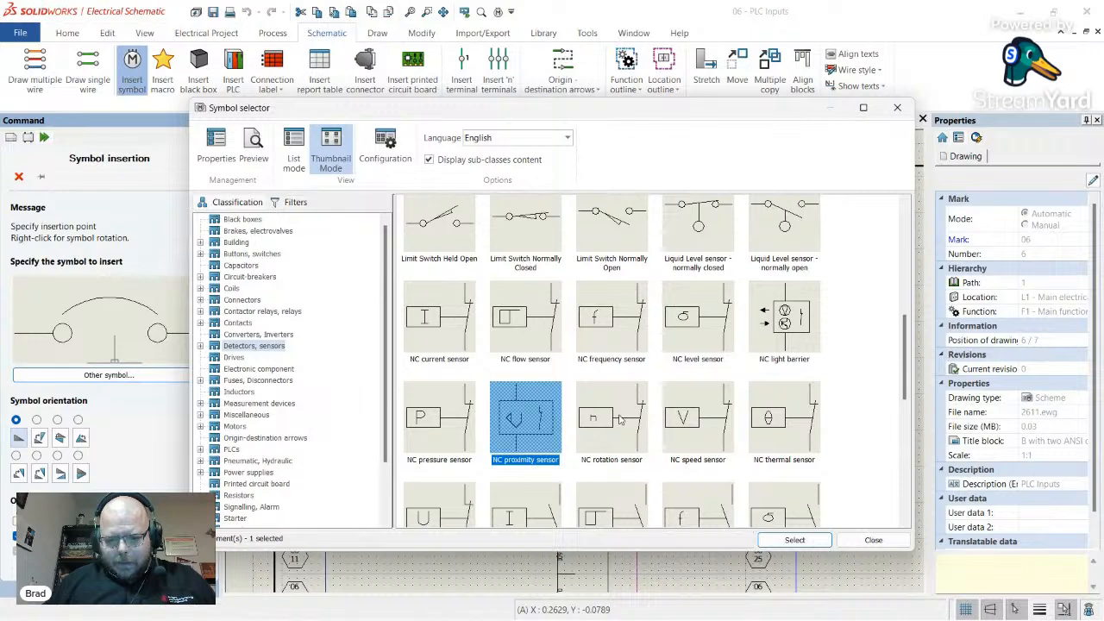
scroll(620, 419, down, 3)
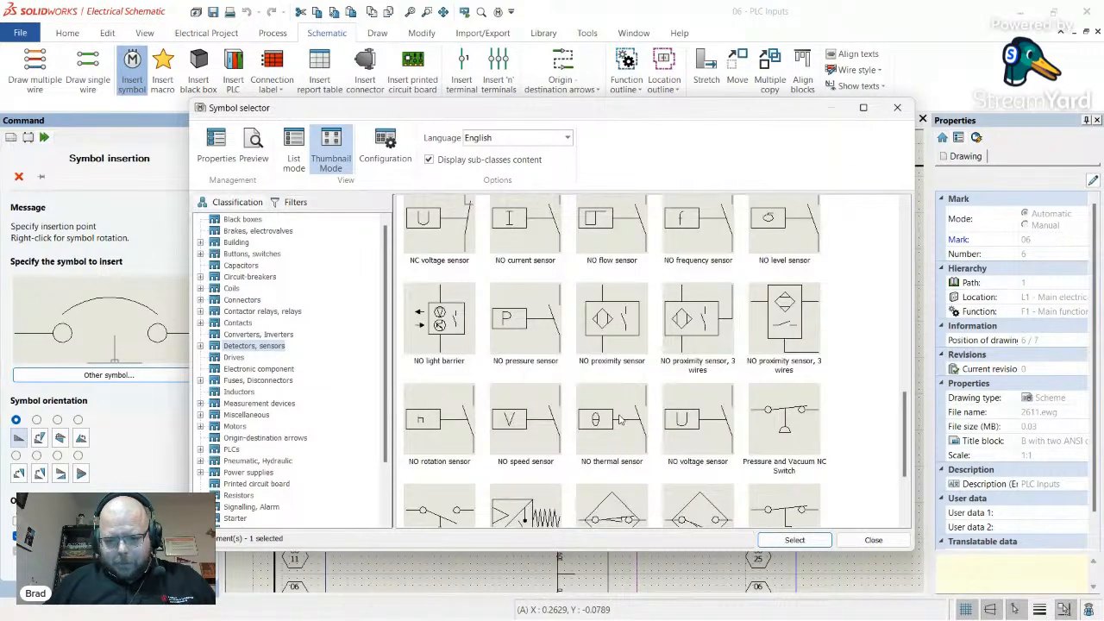
click(636, 322)
key(Right)
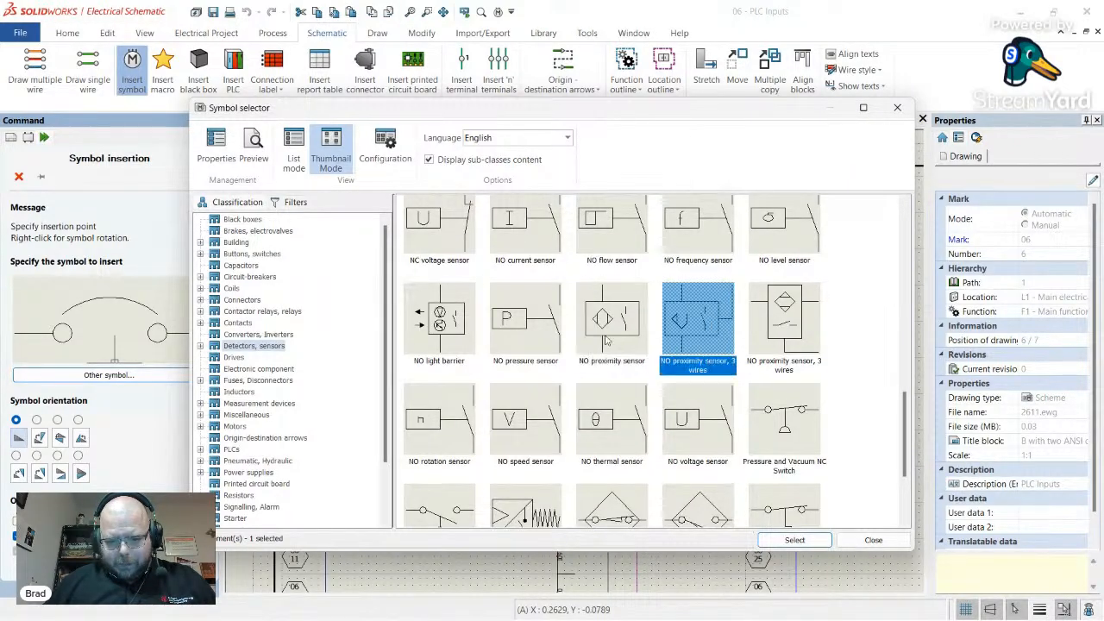
key(Left)
key(Right)
key(Left)
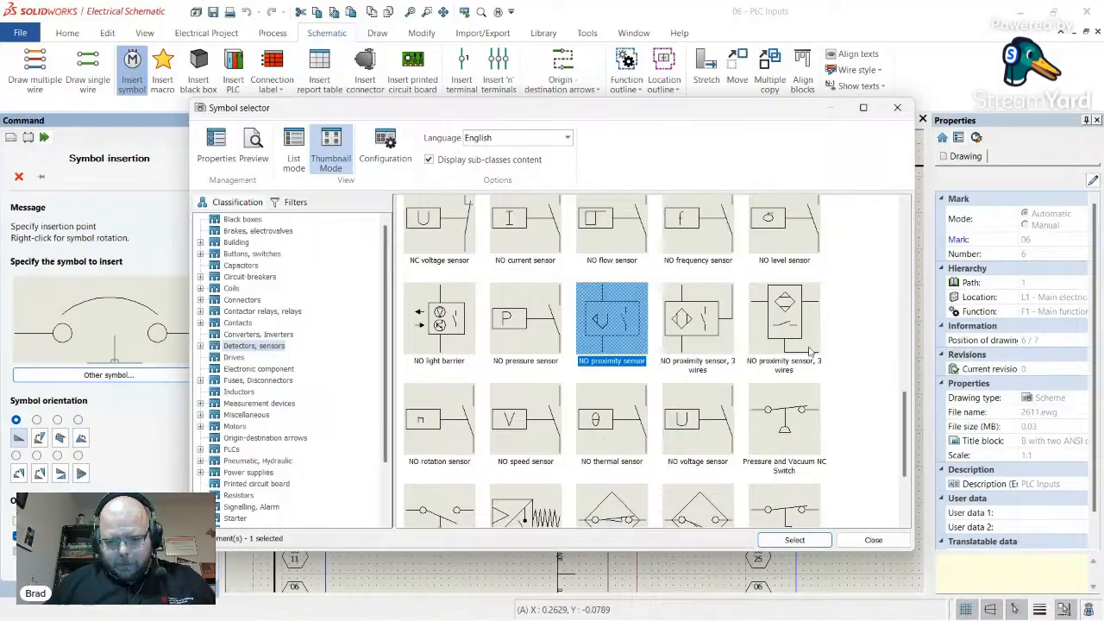
click(811, 351)
- Look up I1's part number 871C-D3NP18-E2 in the assignment's Field Devices table, then return to the schematic
key(alt+Tab)
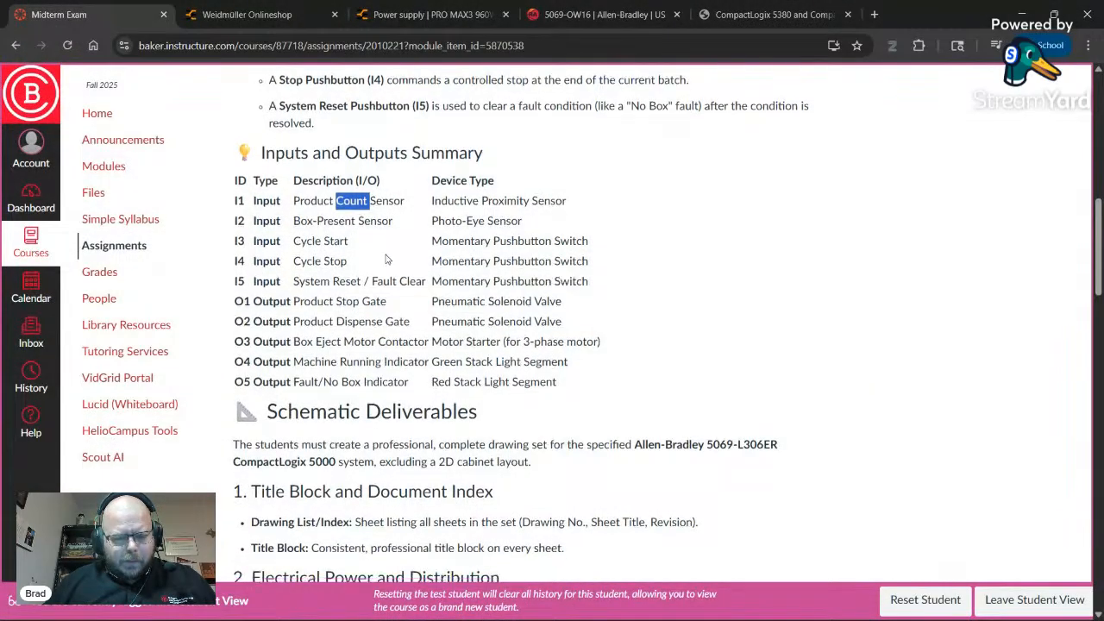
scroll(449, 230, down, 10)
scroll(397, 271, down, 5)
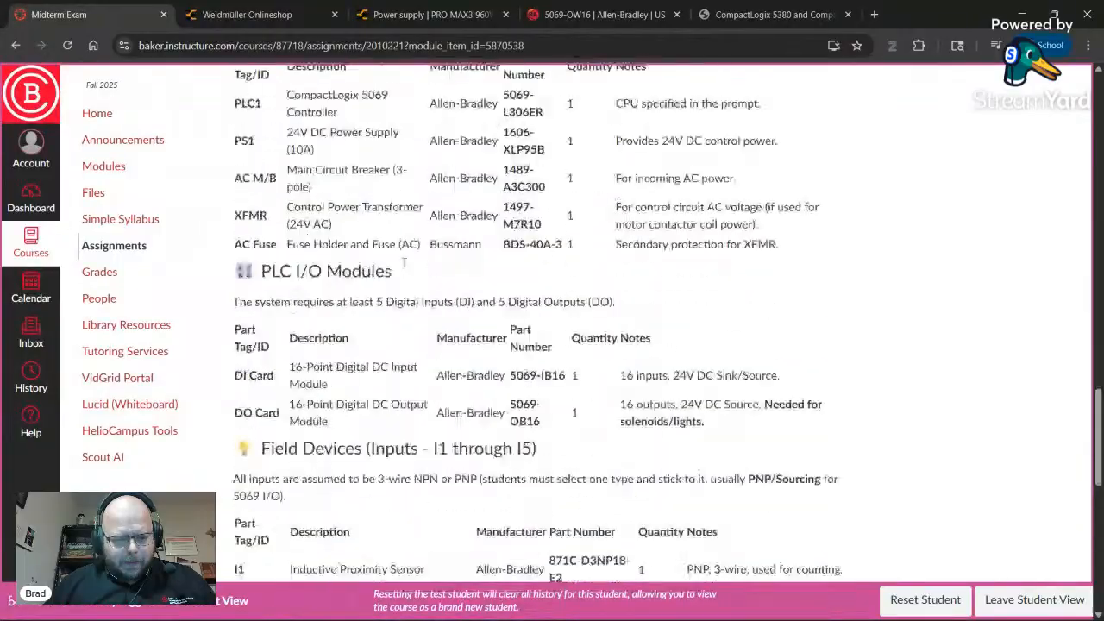
scroll(522, 257, down, 2)
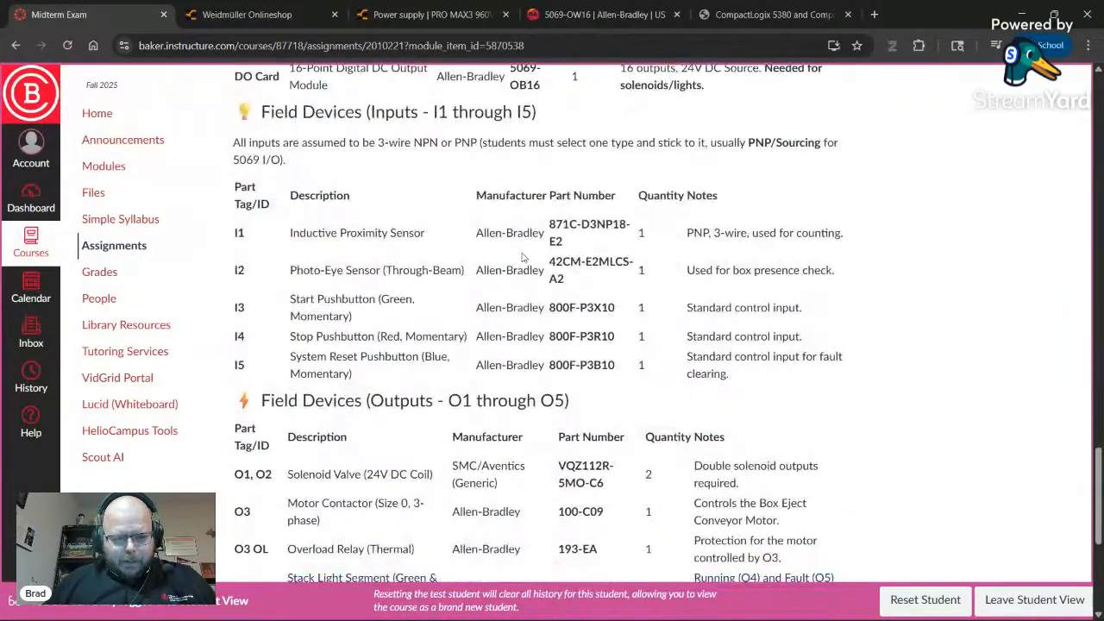
drag(551, 226, 595, 245)
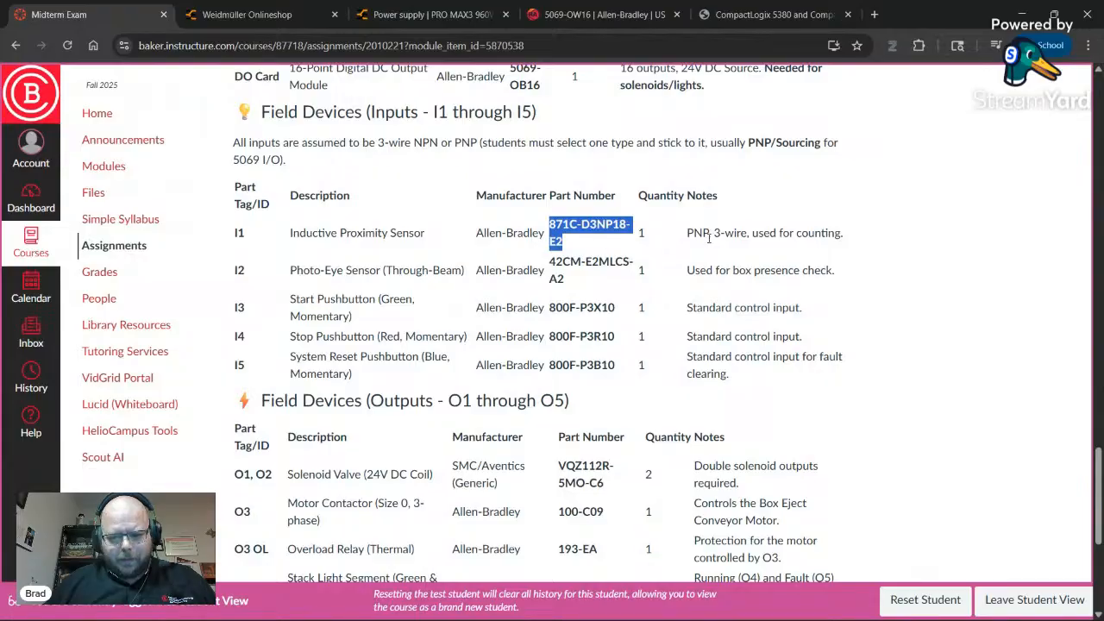
key(alt+Tab)
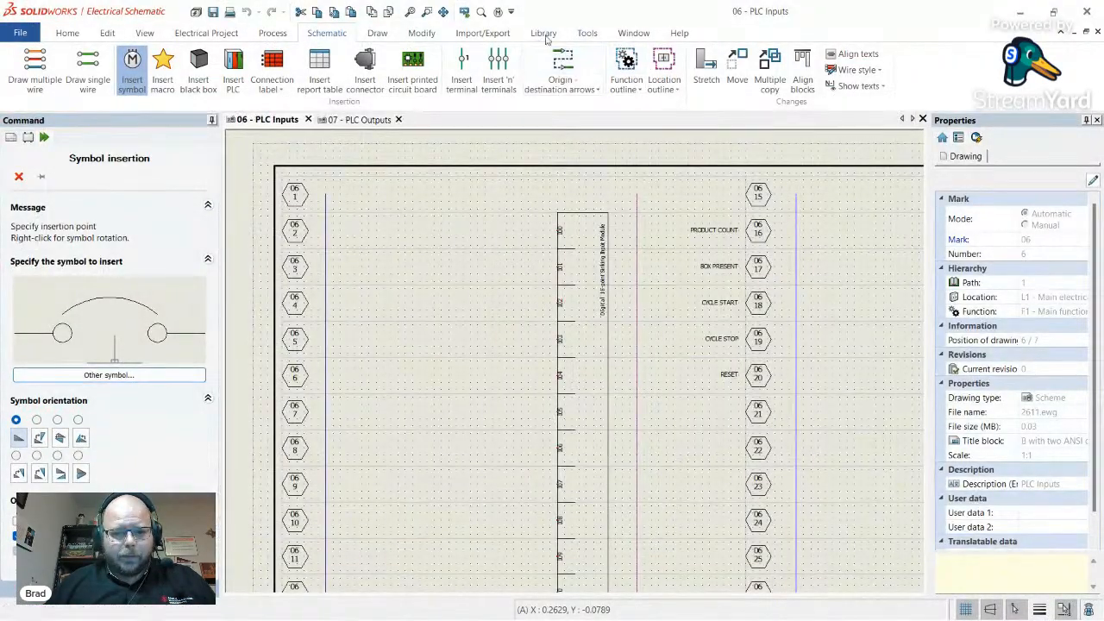
- Open Manufacturer part management and list the Detectors, sensors parts, cross-checking the course parts table
click(544, 33)
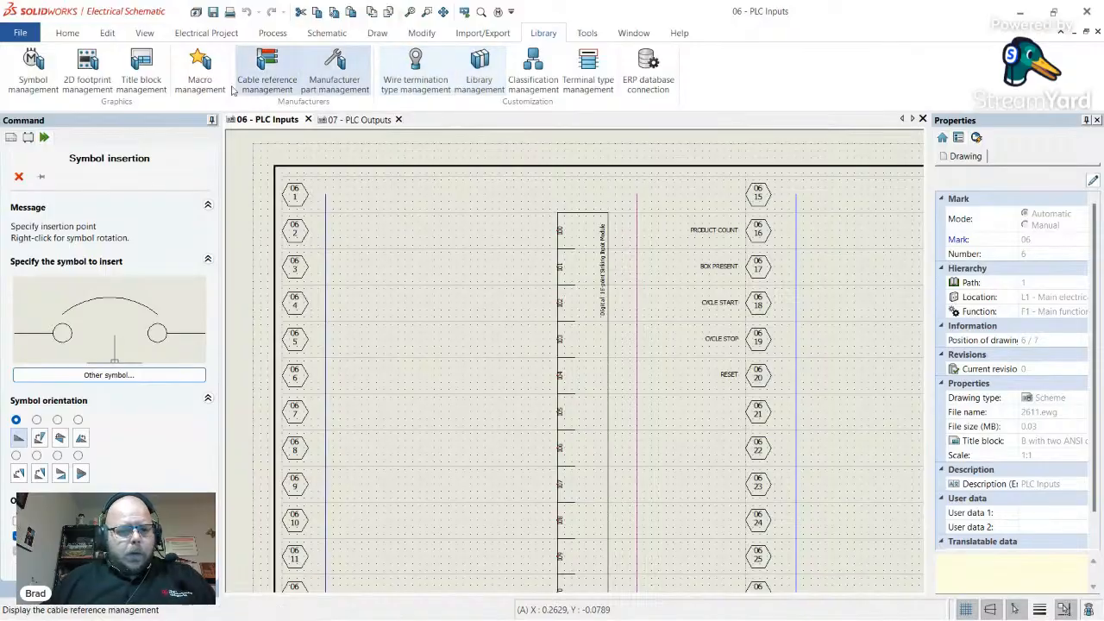
click(335, 83)
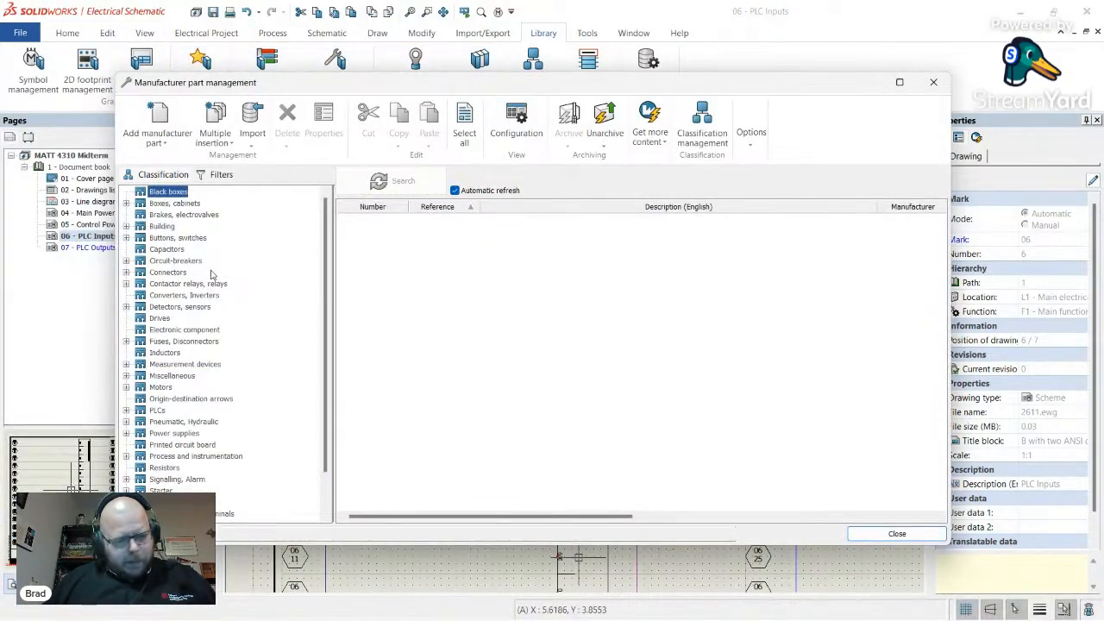
scroll(179, 268, down, 2)
scroll(181, 276, up, 2)
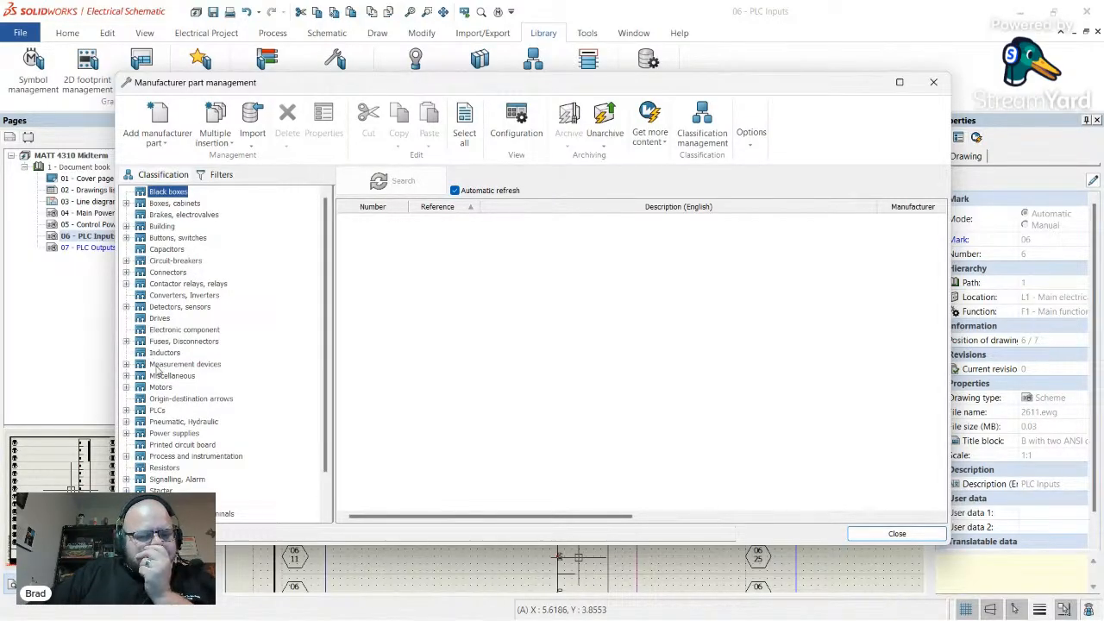
click(183, 309)
key(alt+Tab)
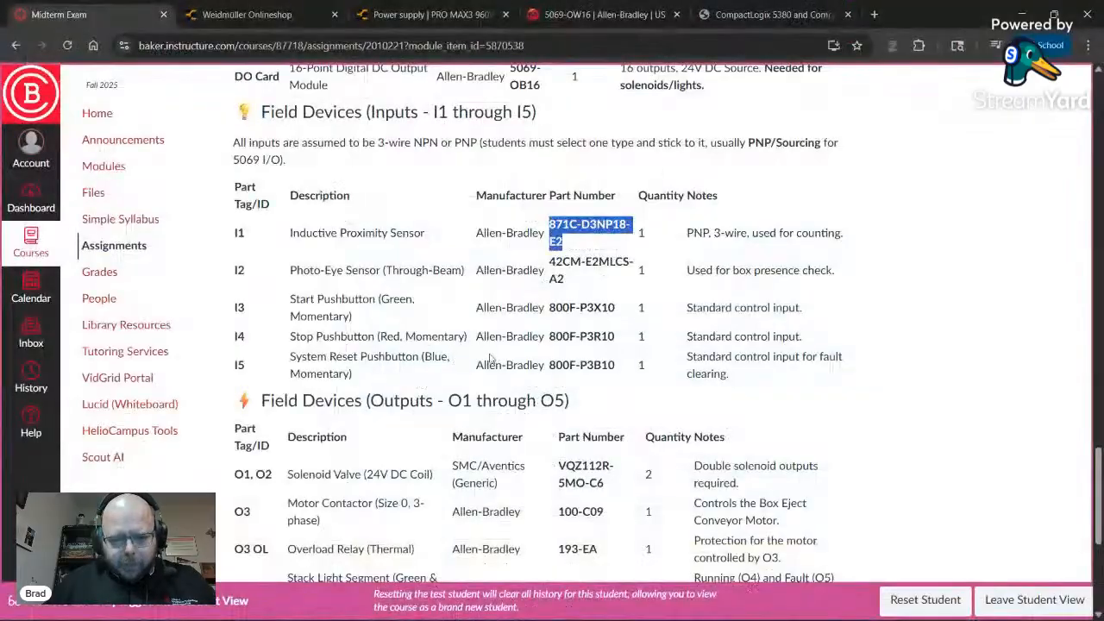
key(alt+Tab)
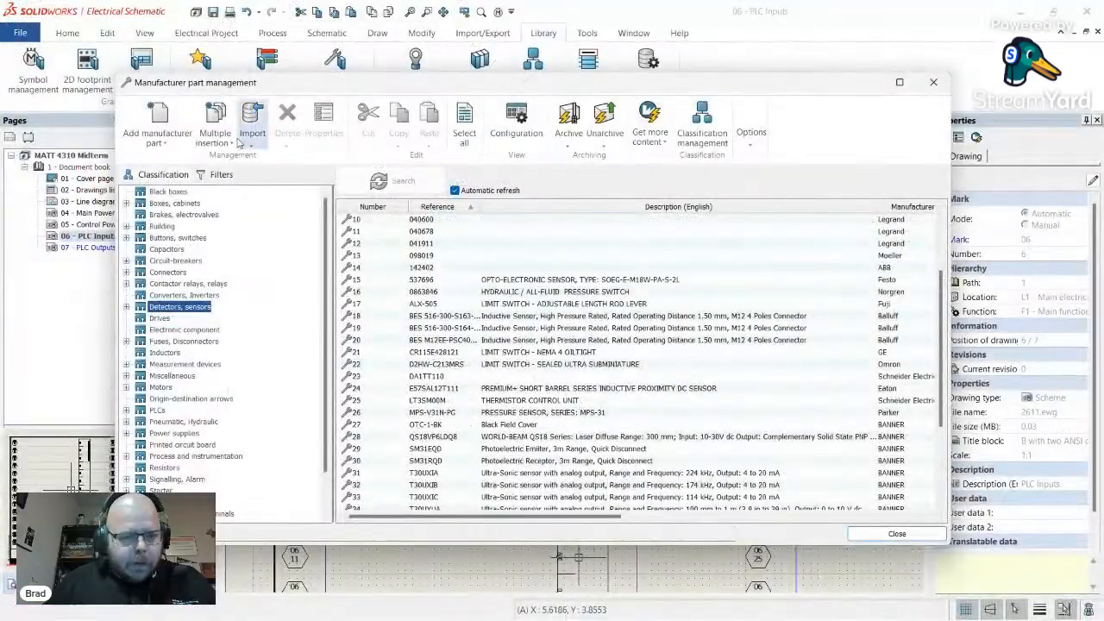
- Switch the class filter to Any class, clear the 871C reference filter, then restore Same class
click(220, 175)
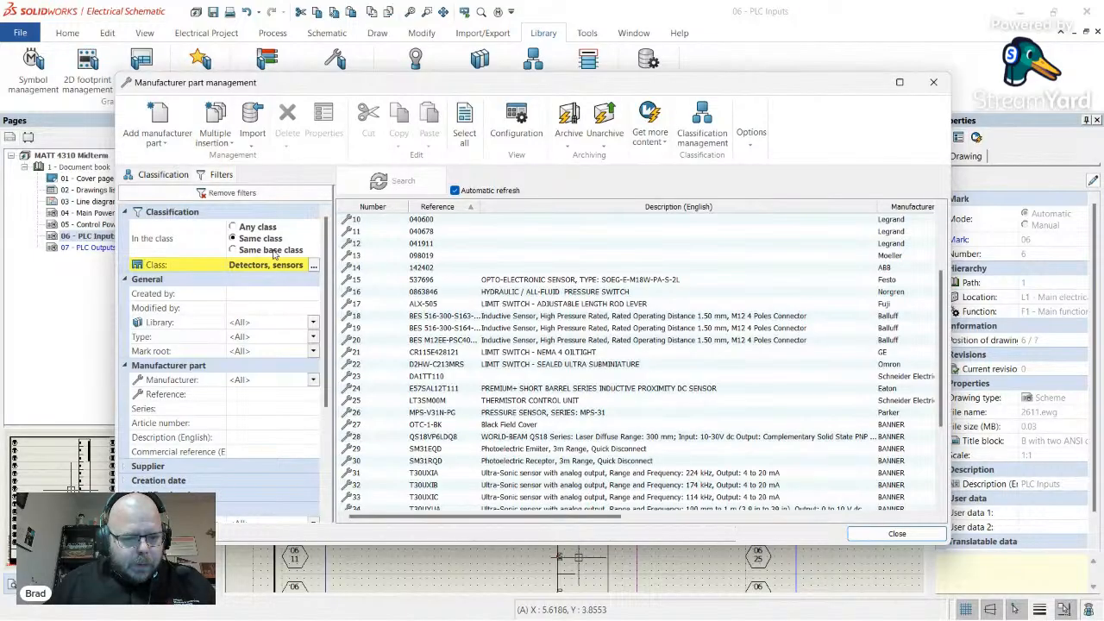
click(249, 234)
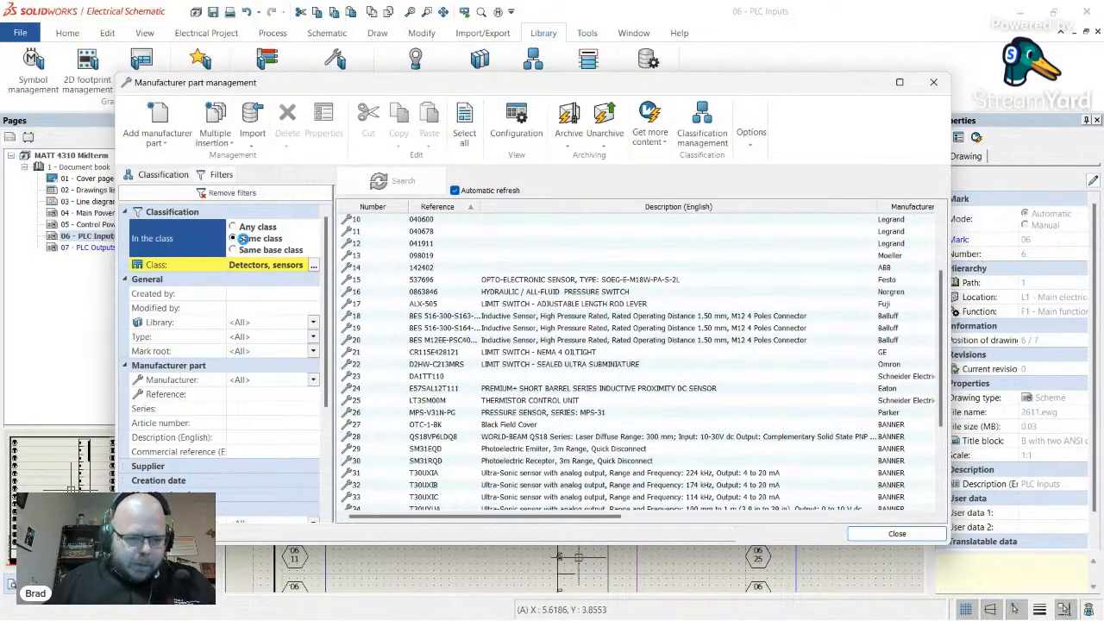
click(234, 226)
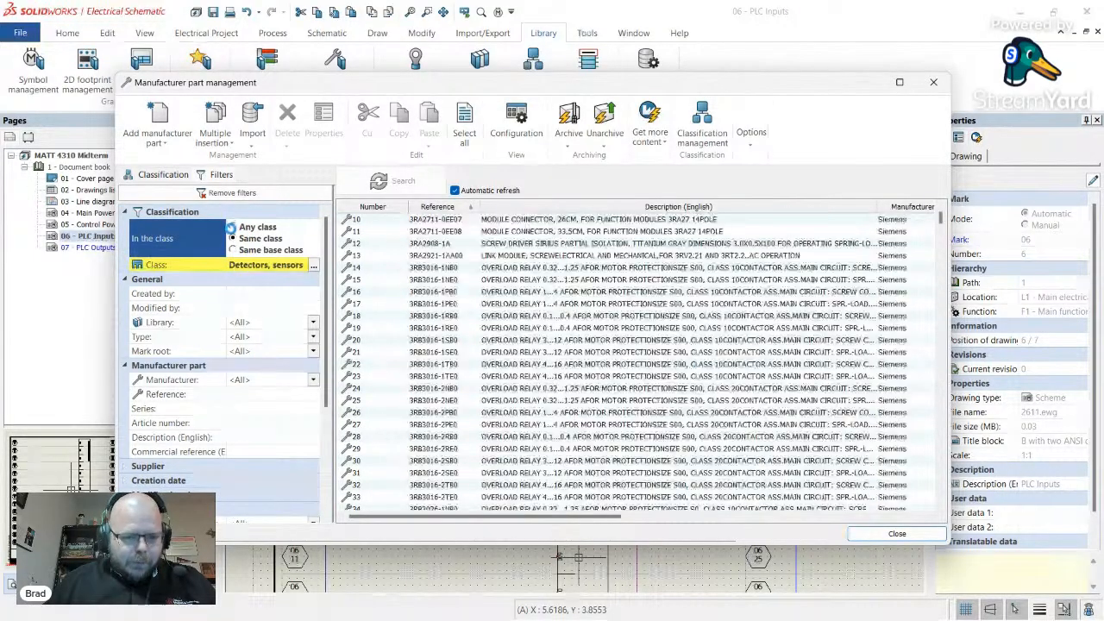
click(259, 394)
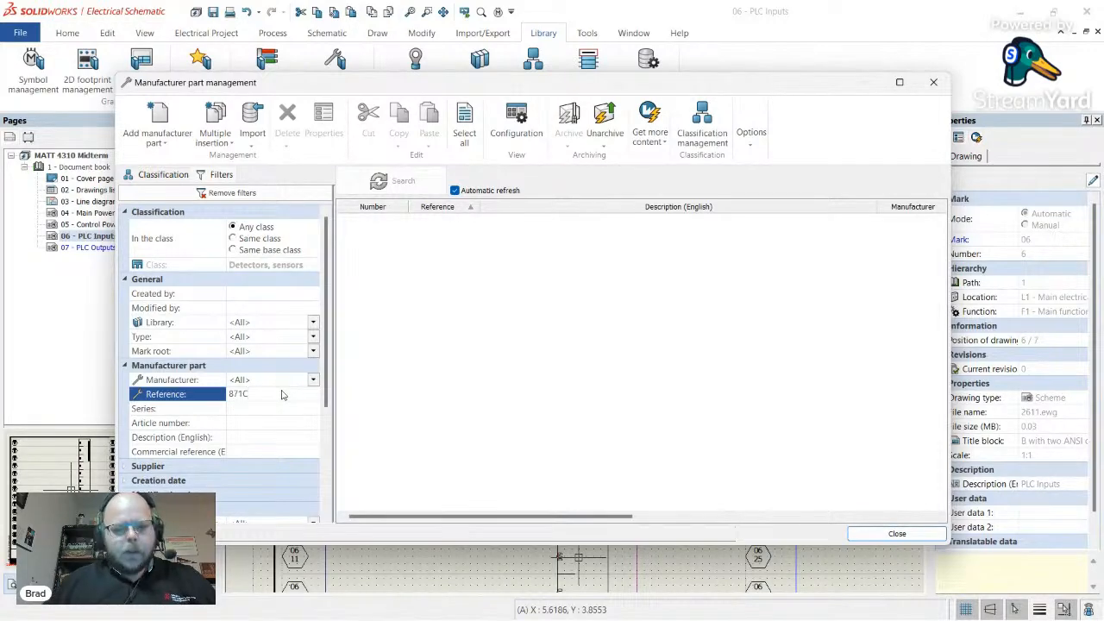
click(196, 393)
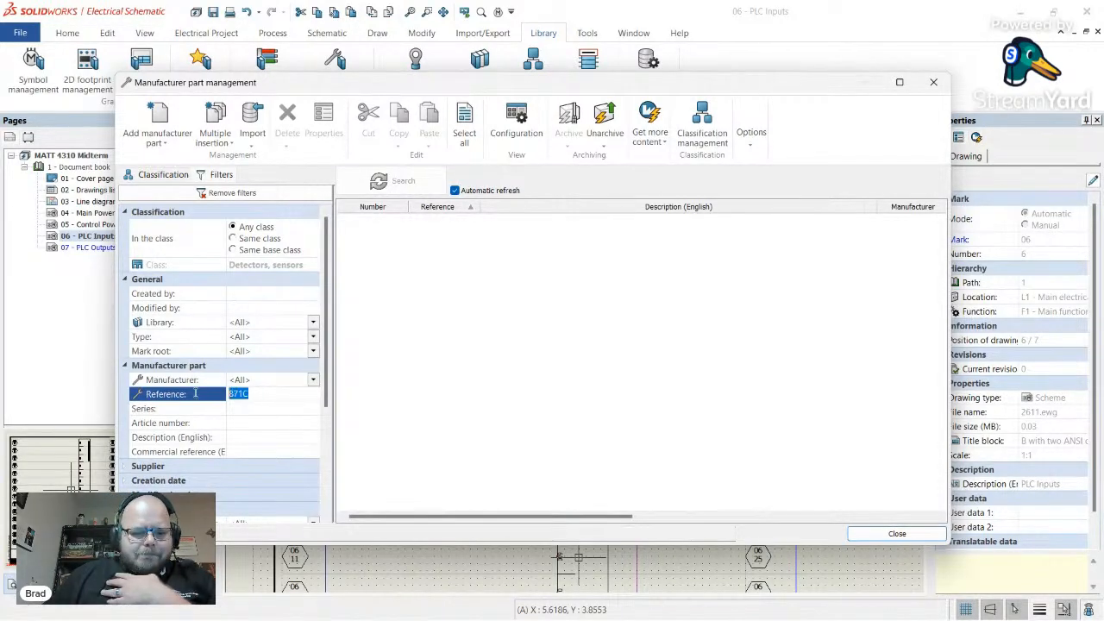
key(BackSpace)
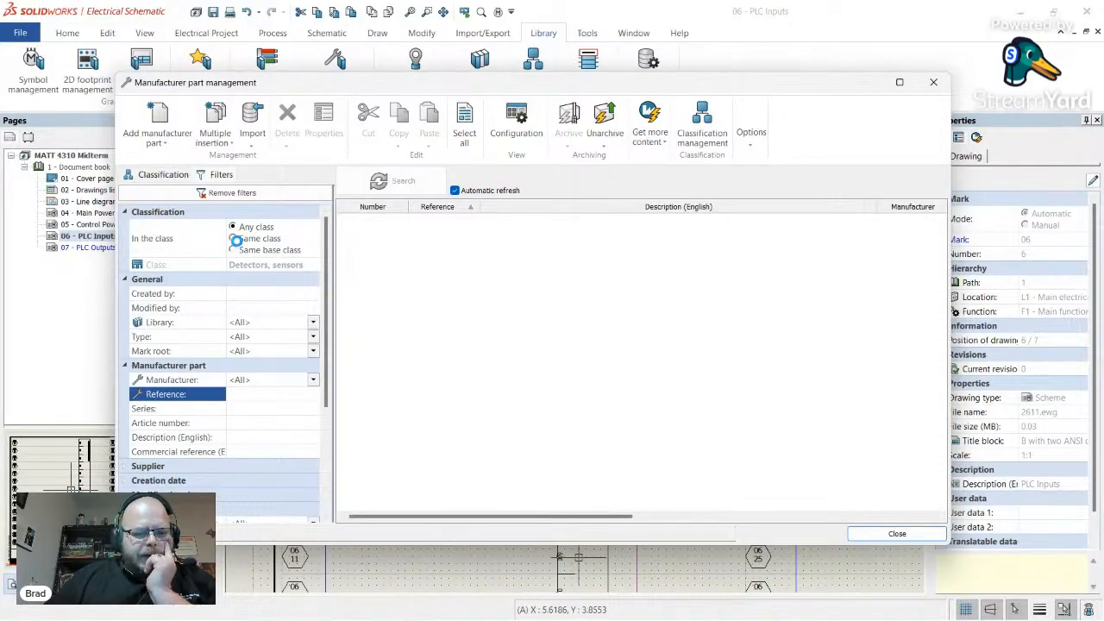
click(234, 239)
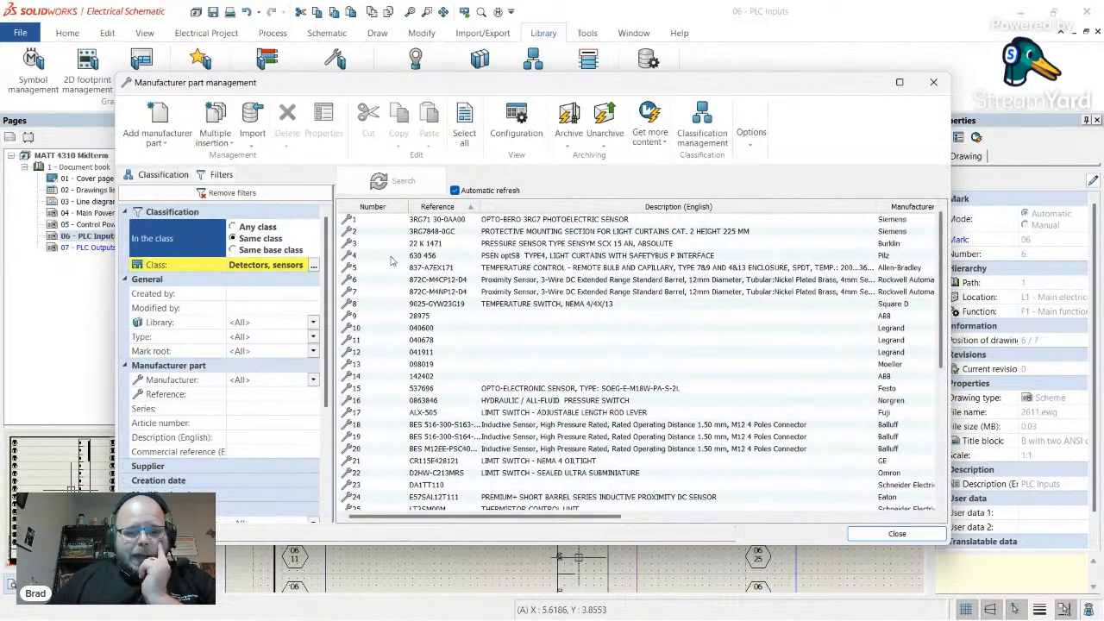
scroll(463, 293, down, 1)
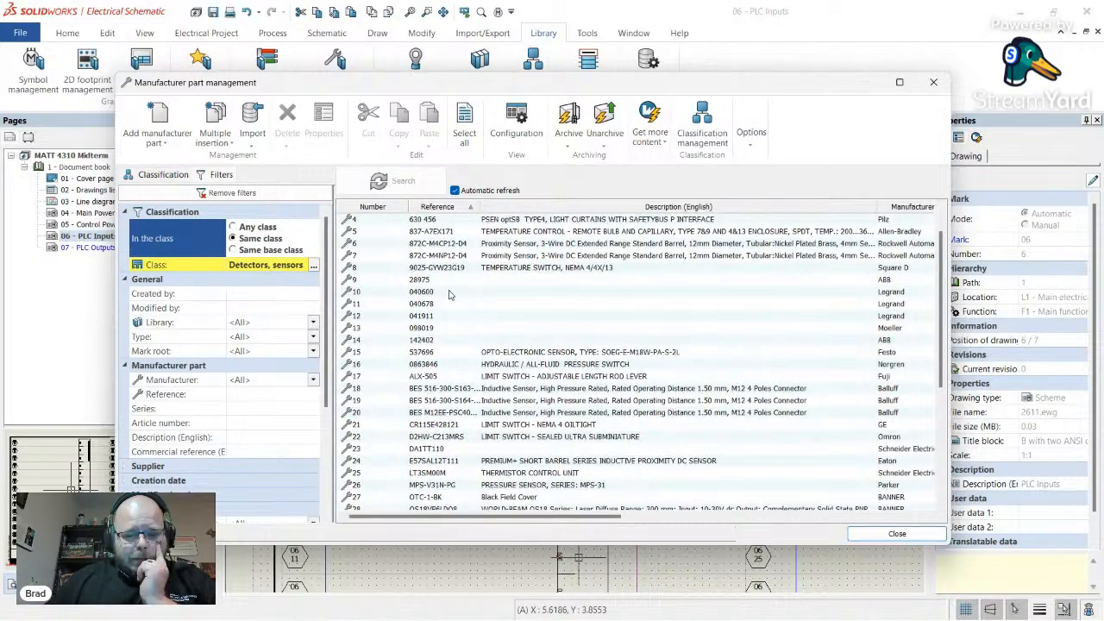
- Inspect the Balluff BES 516-300-S163 sensor's circuits and terminals, then close both dialogs
click(651, 390)
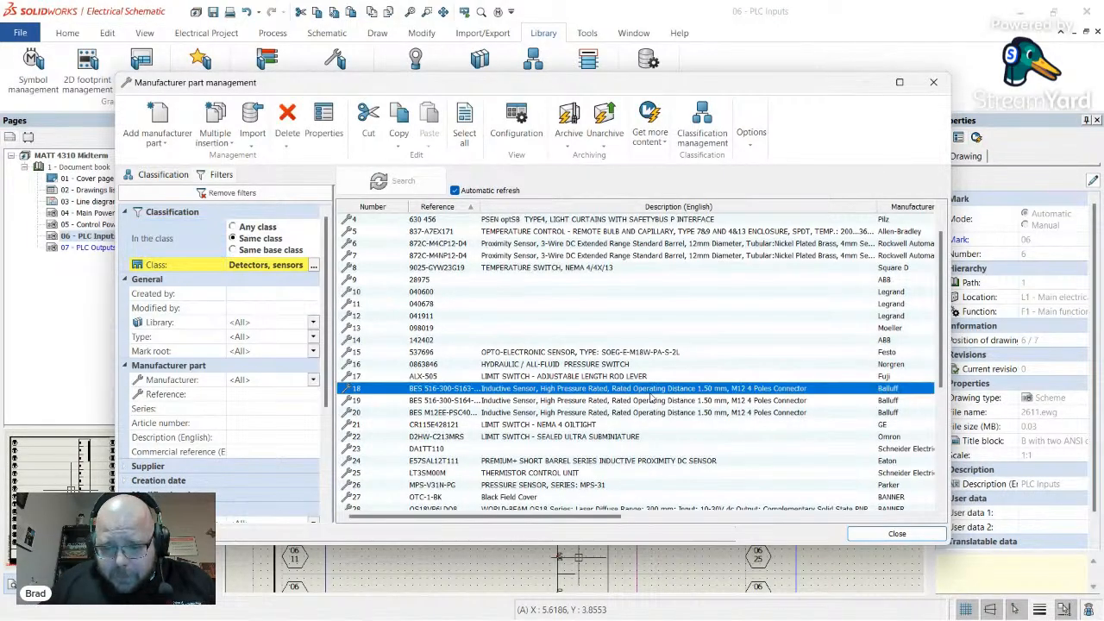
drag(591, 516, 507, 521)
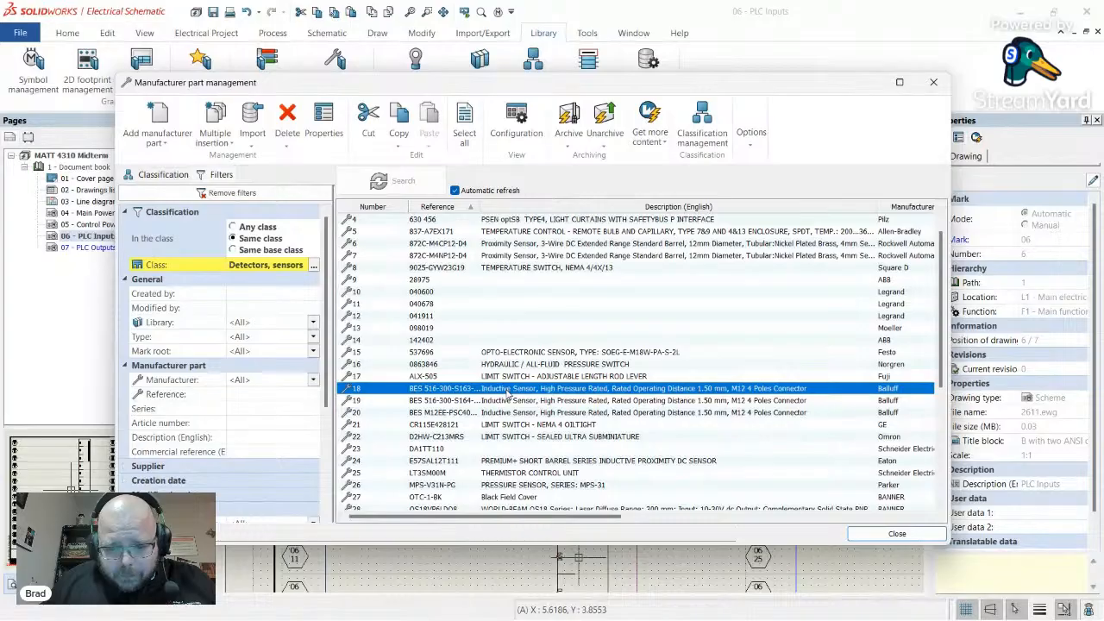
double_click(510, 393)
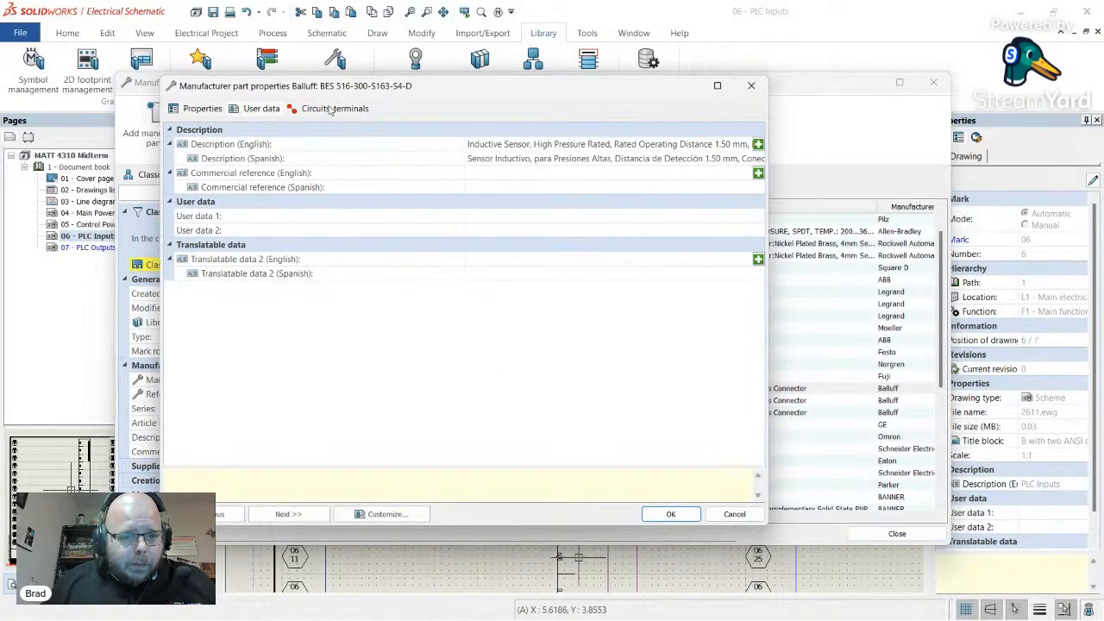
click(331, 108)
click(220, 182)
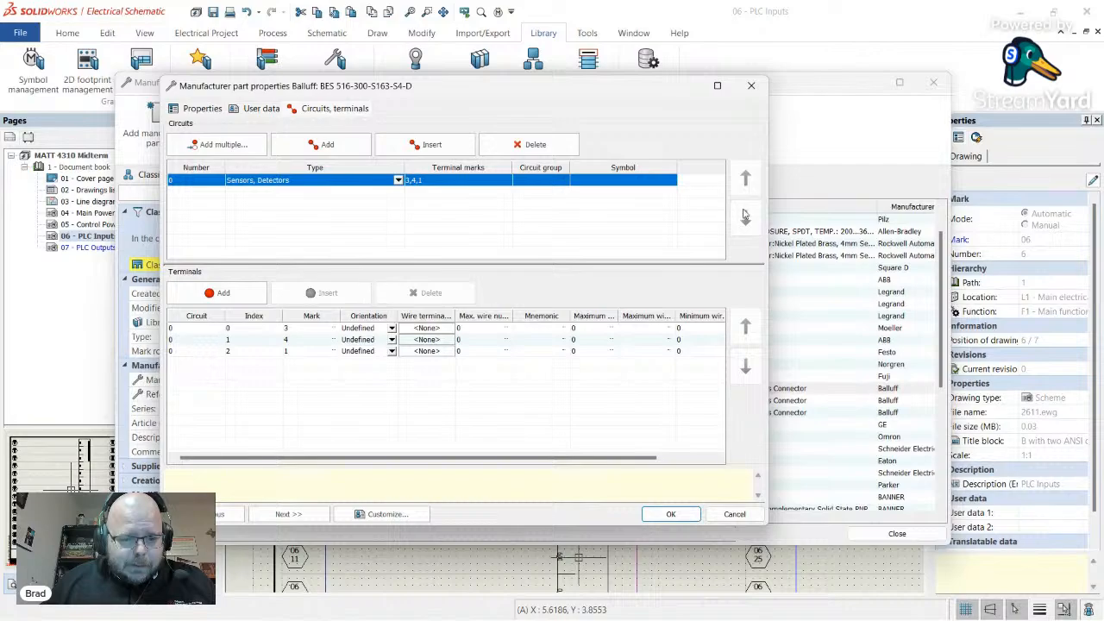
click(751, 85)
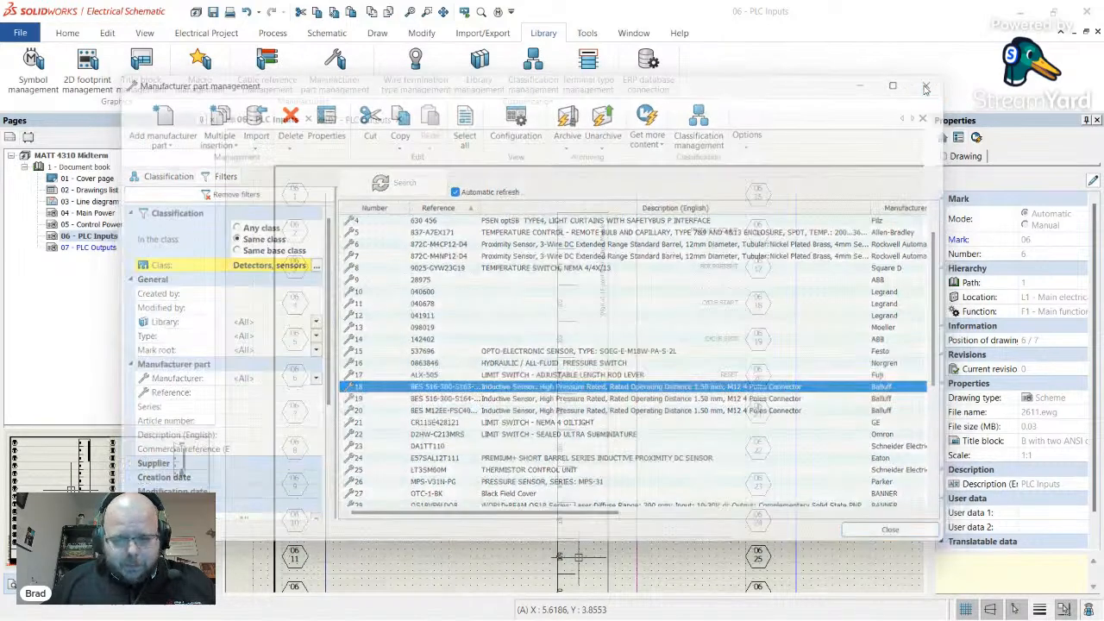
click(932, 83)
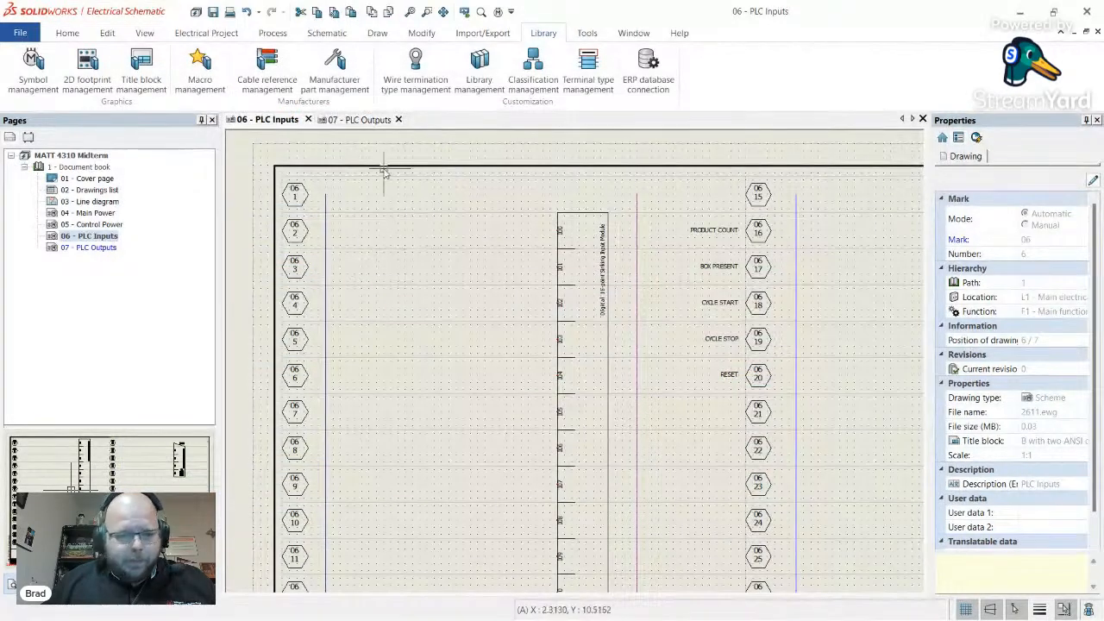
- Choose the 3-wire NO proximity sensor symbol from Detectors, sensors for insertion
click(327, 33)
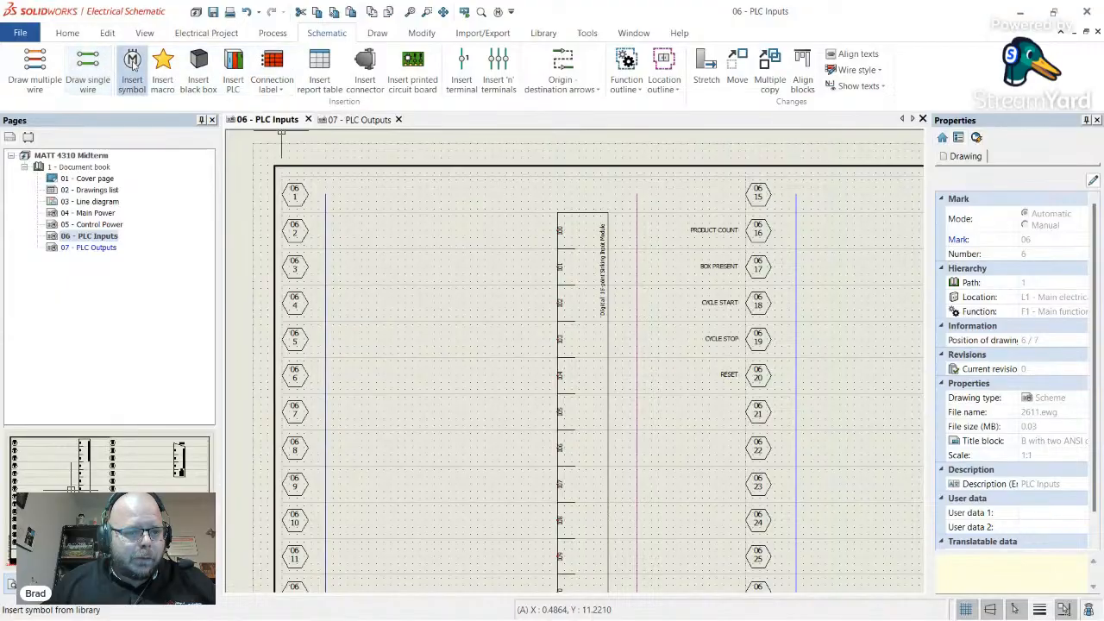
click(132, 67)
click(108, 375)
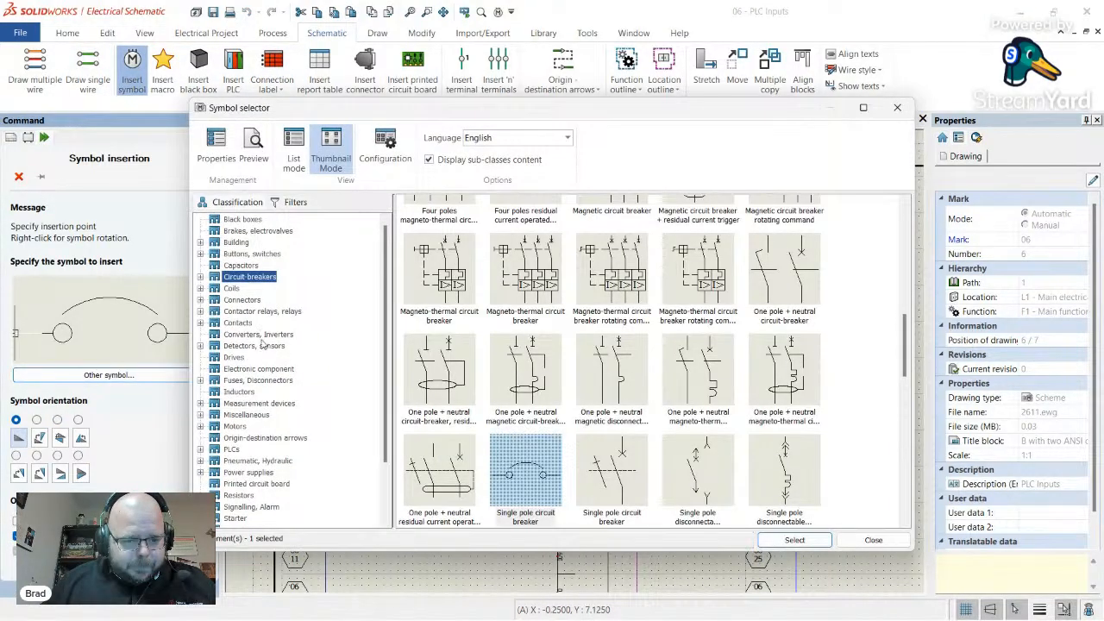
click(262, 346)
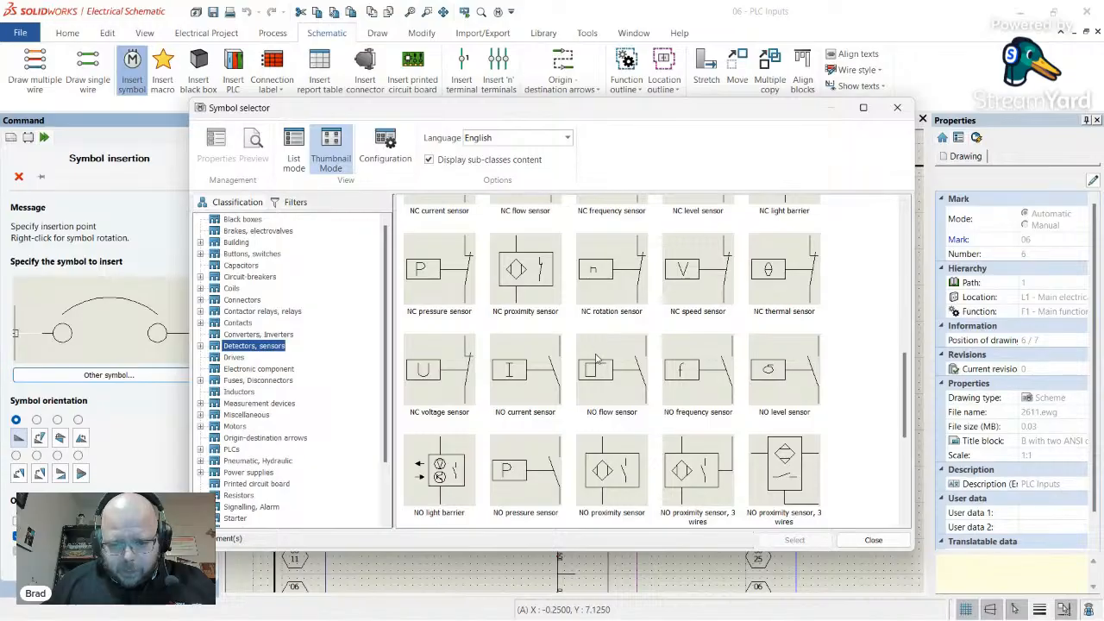
scroll(597, 357, up, 2)
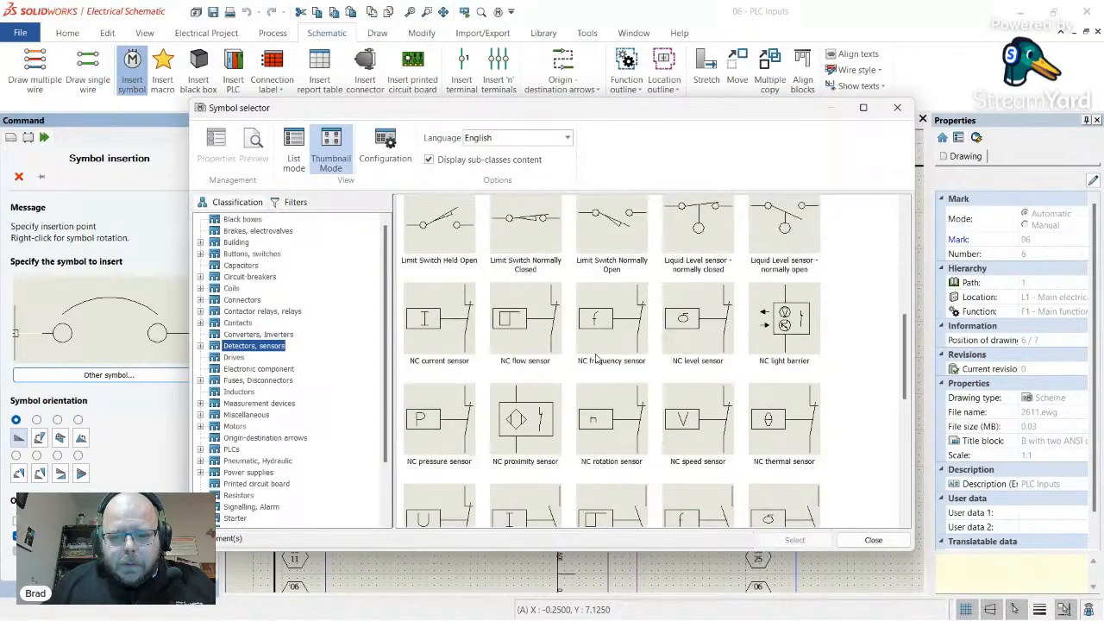
scroll(635, 356, down, 3)
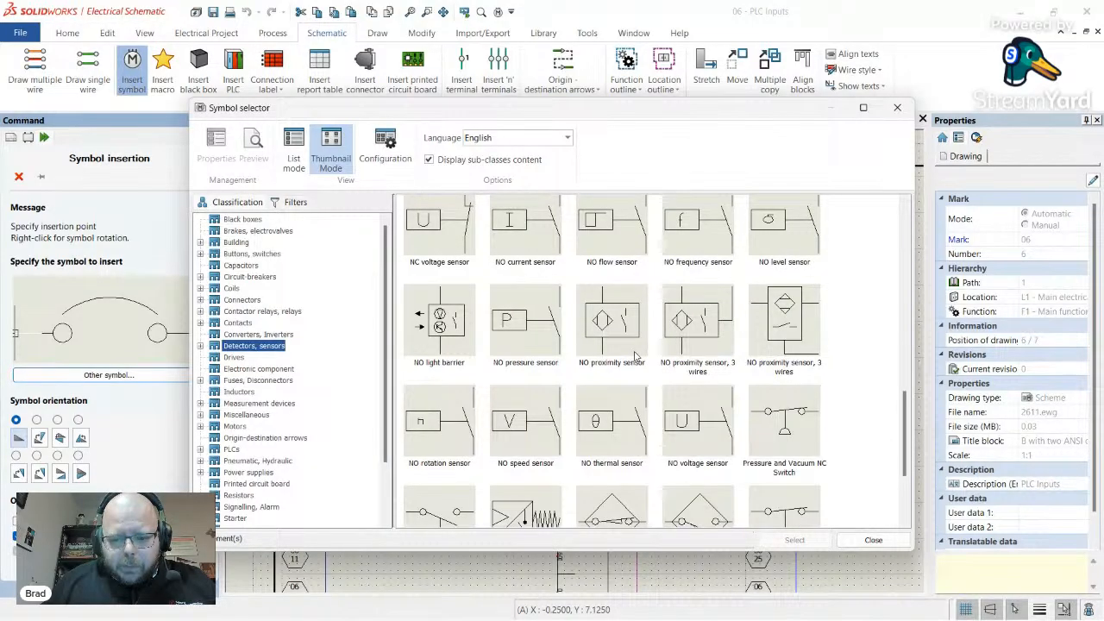
scroll(635, 356, down, 2)
scroll(635, 355, up, 2)
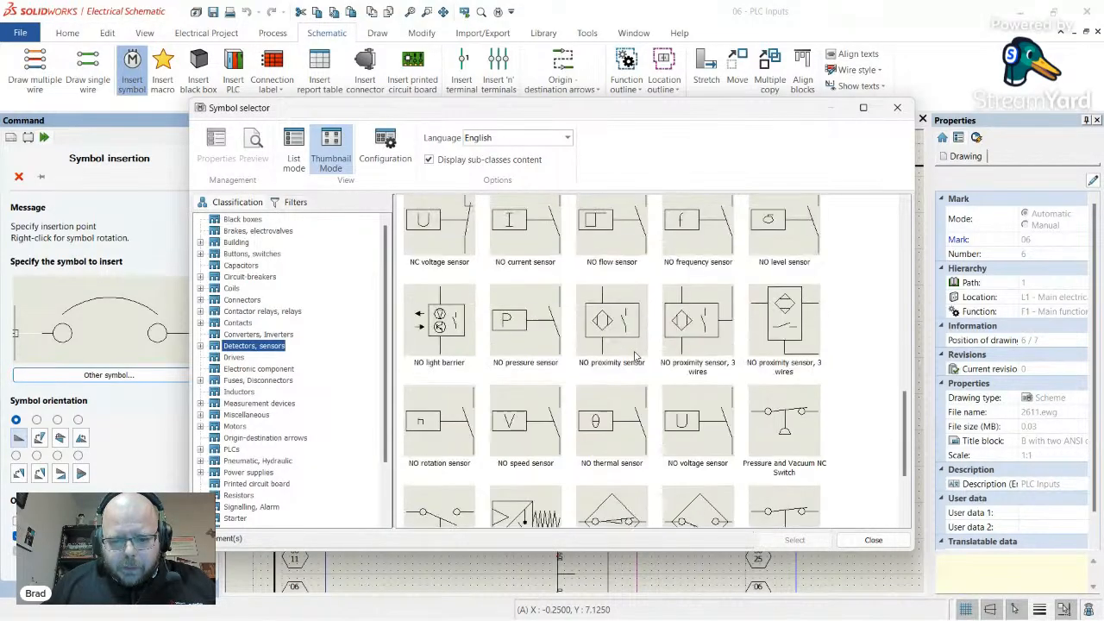
double_click(763, 335)
scroll(384, 233, up, 2)
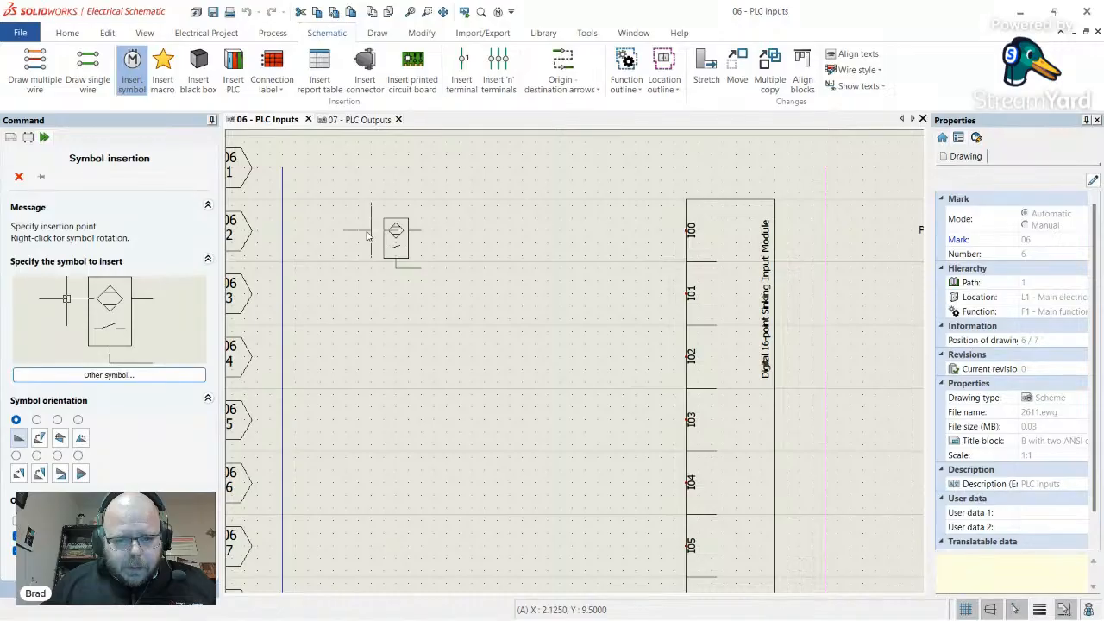
- Place the sensor on PLC Inputs with mark root PR and the Balluff BES 516-300-S163-S4-D part
click(368, 236)
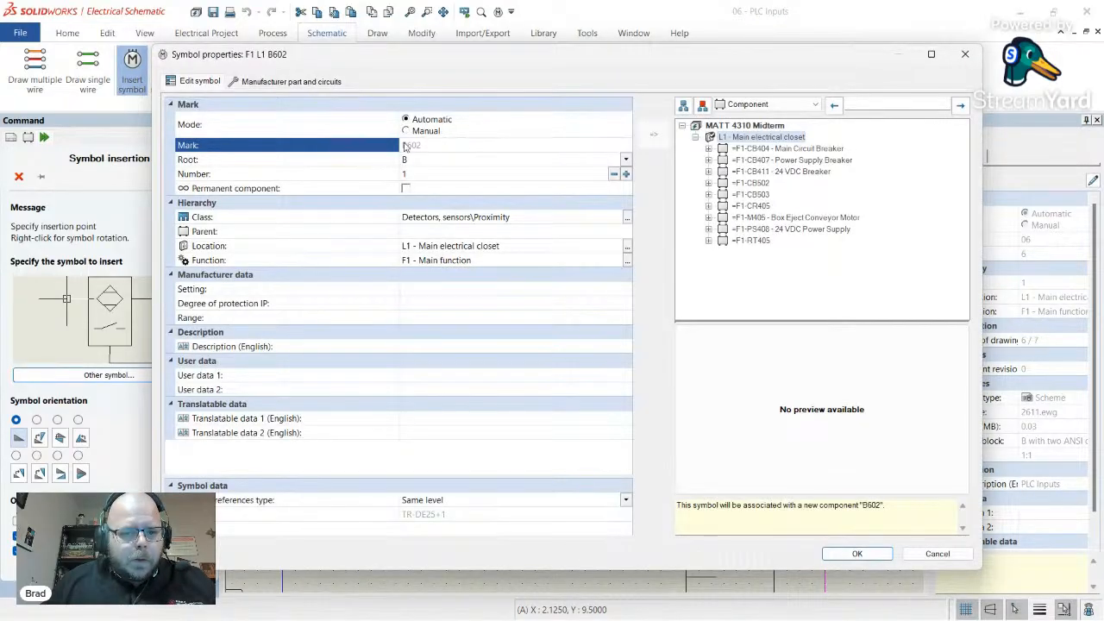
click(440, 163)
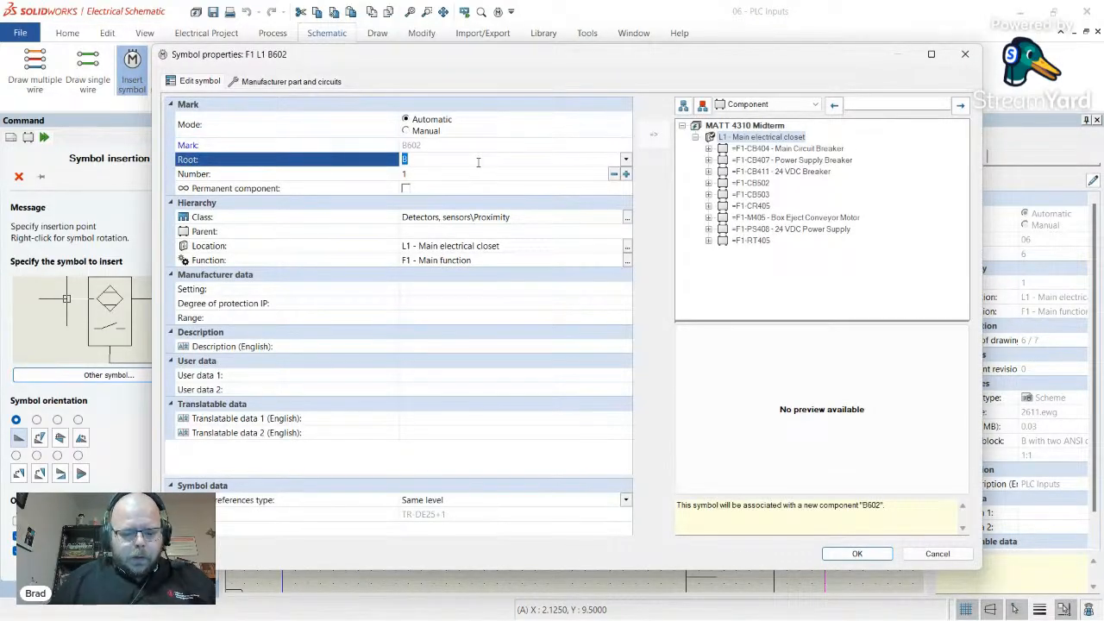
text(PRX)
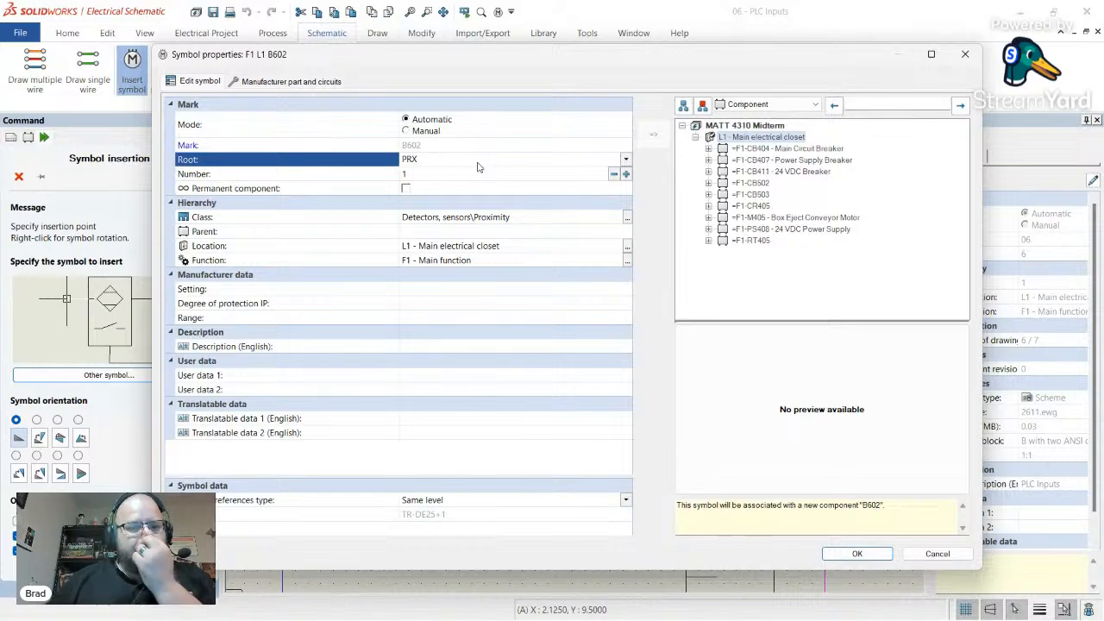
click(299, 82)
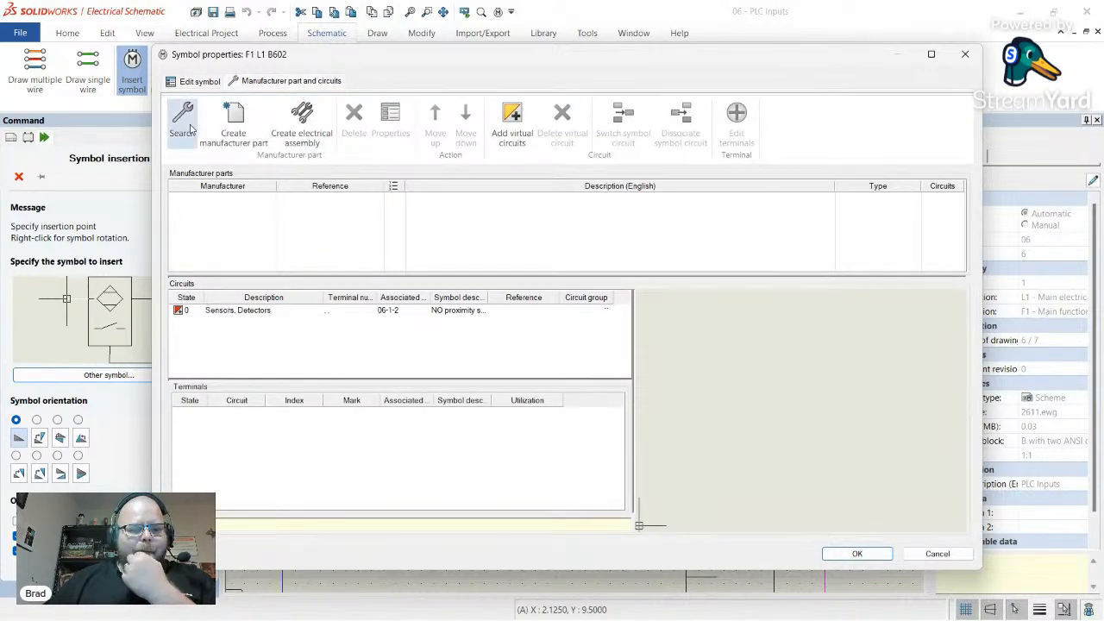
click(182, 119)
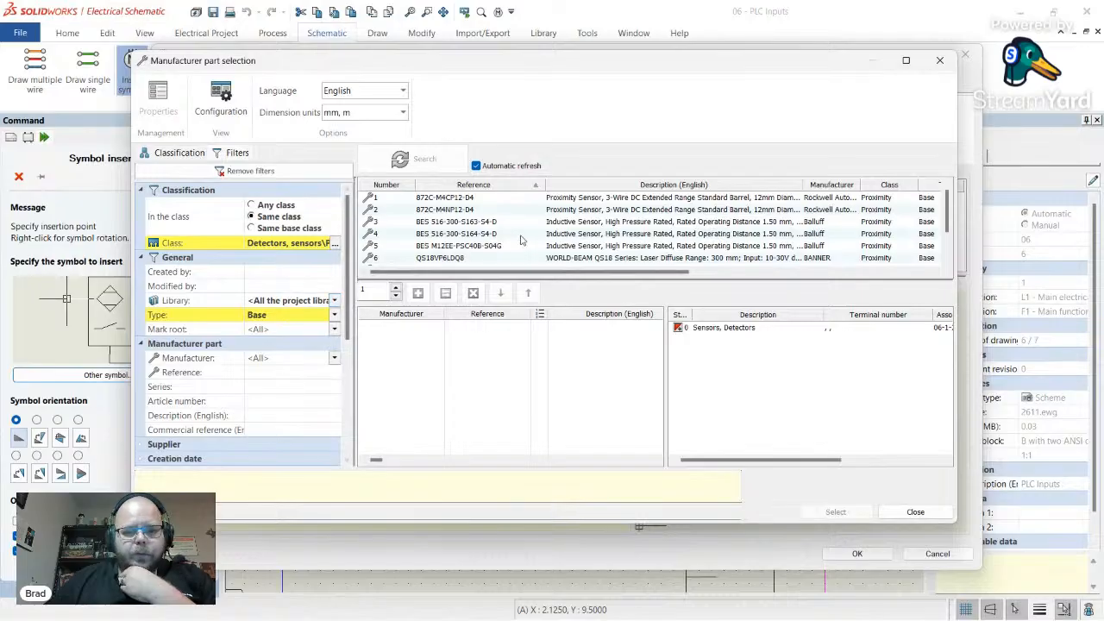
double_click(477, 226)
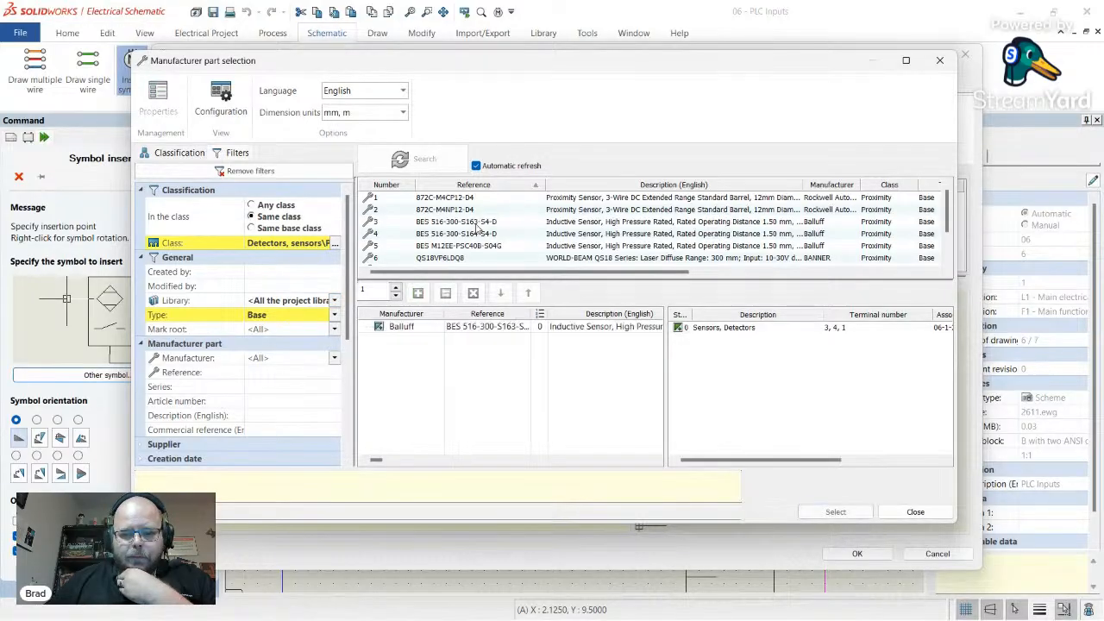
click(747, 329)
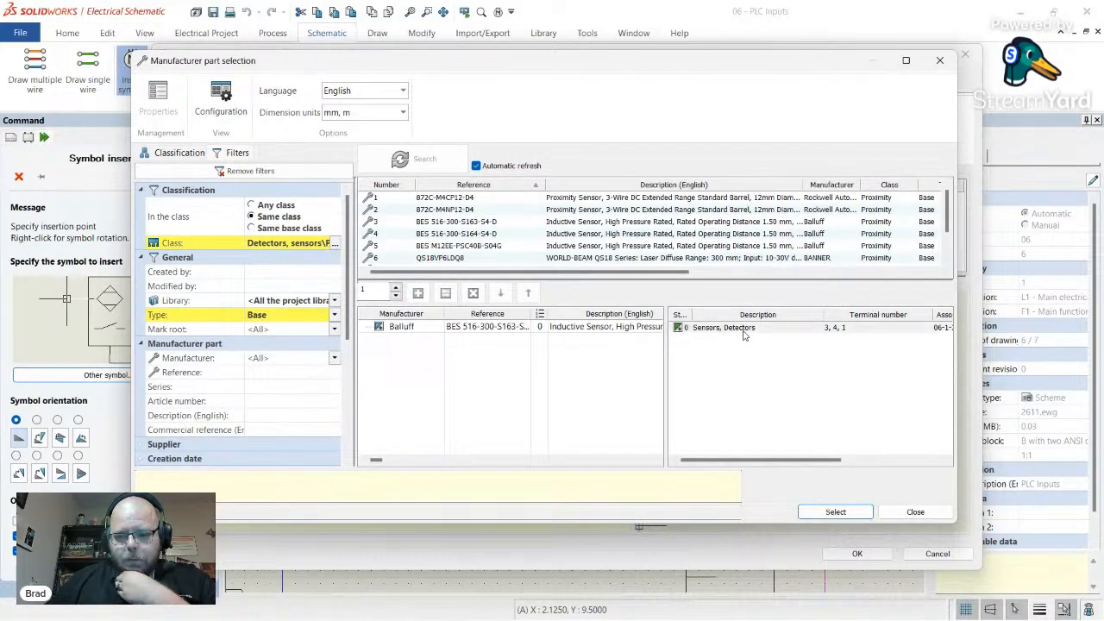
click(835, 511)
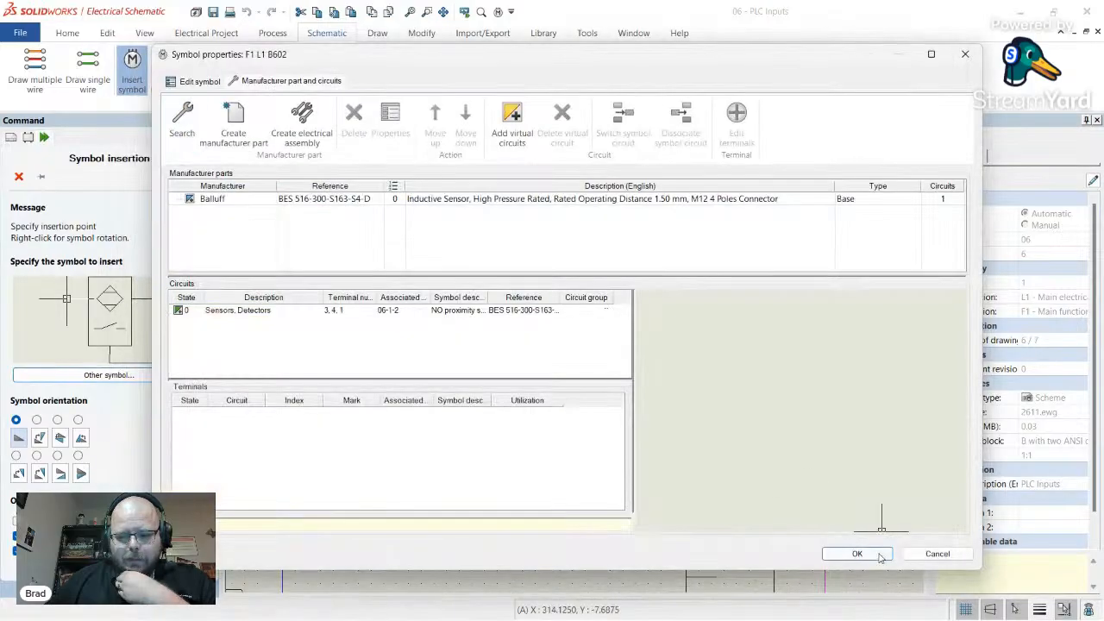
click(850, 554)
scroll(494, 293, up, 4)
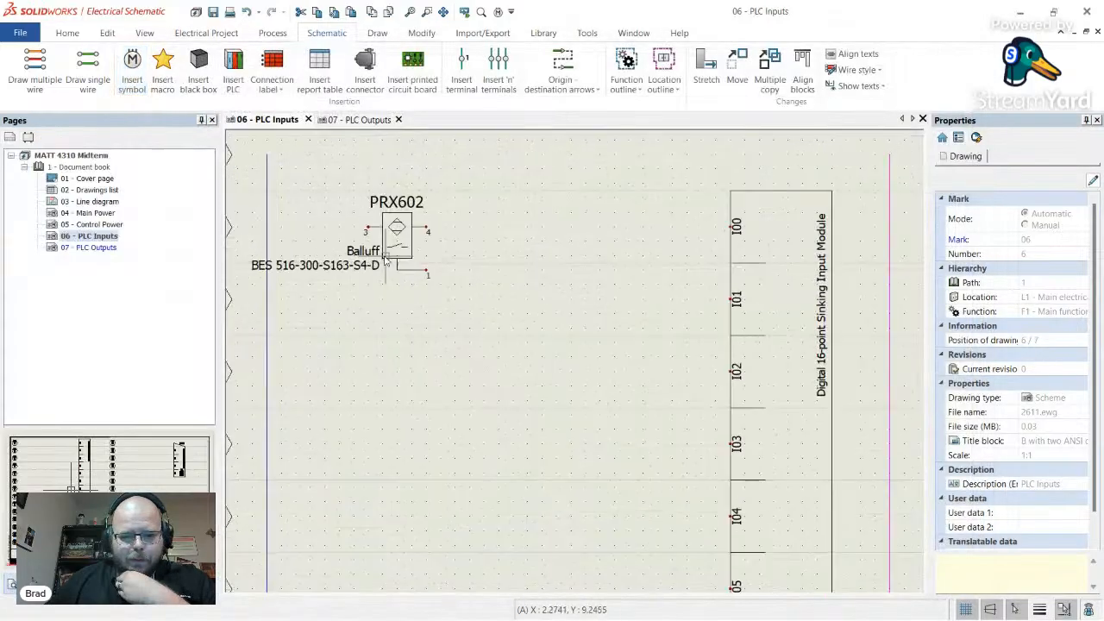
scroll(500, 264, down, 3)
scroll(481, 267, up, 2)
- Move sensor PRX602 further right on the PLC Inputs sheet
click(489, 258)
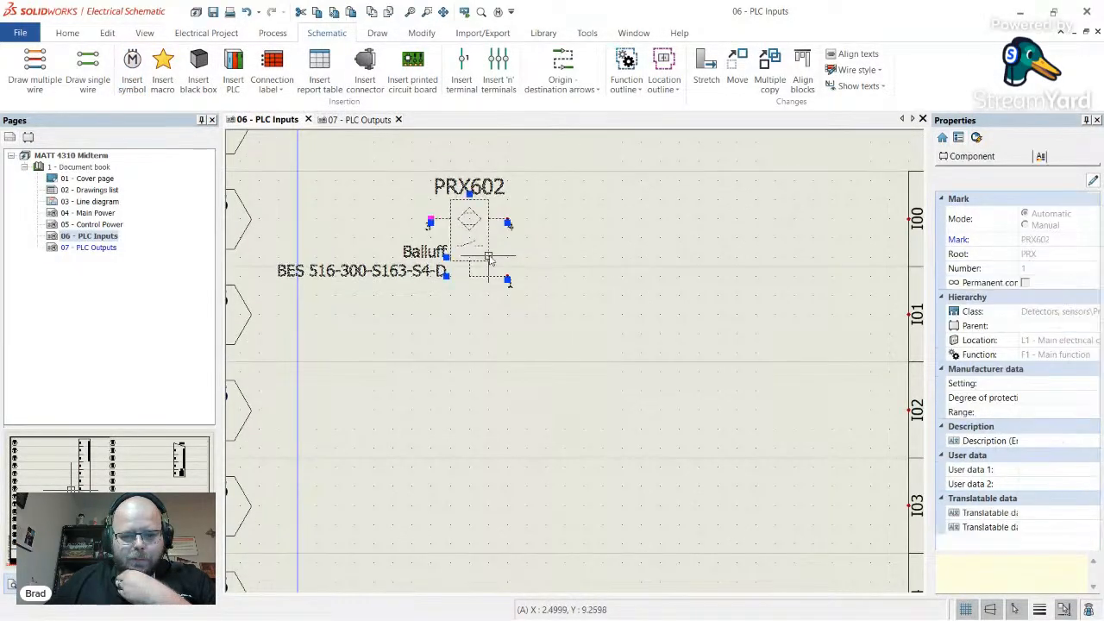
drag(489, 258, 535, 259)
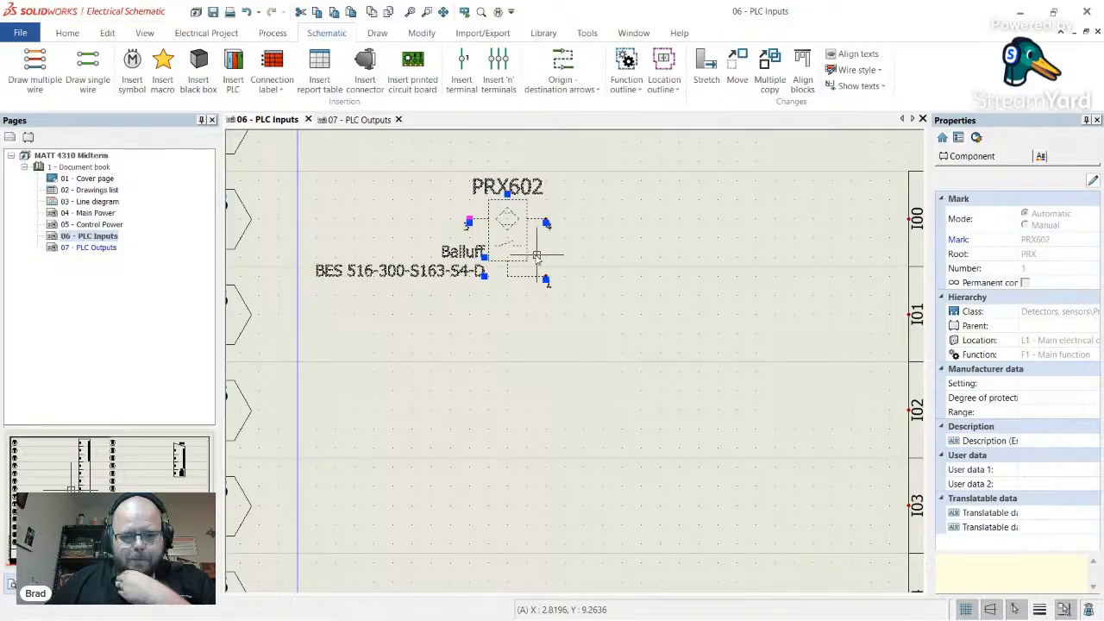
click(634, 274)
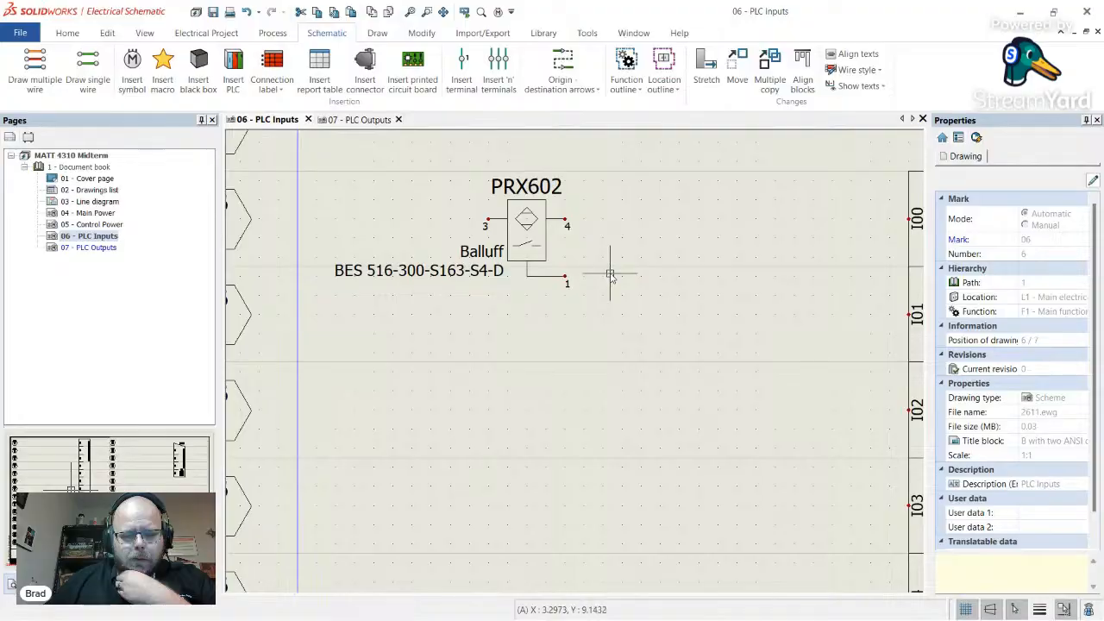
scroll(586, 280, down, 3)
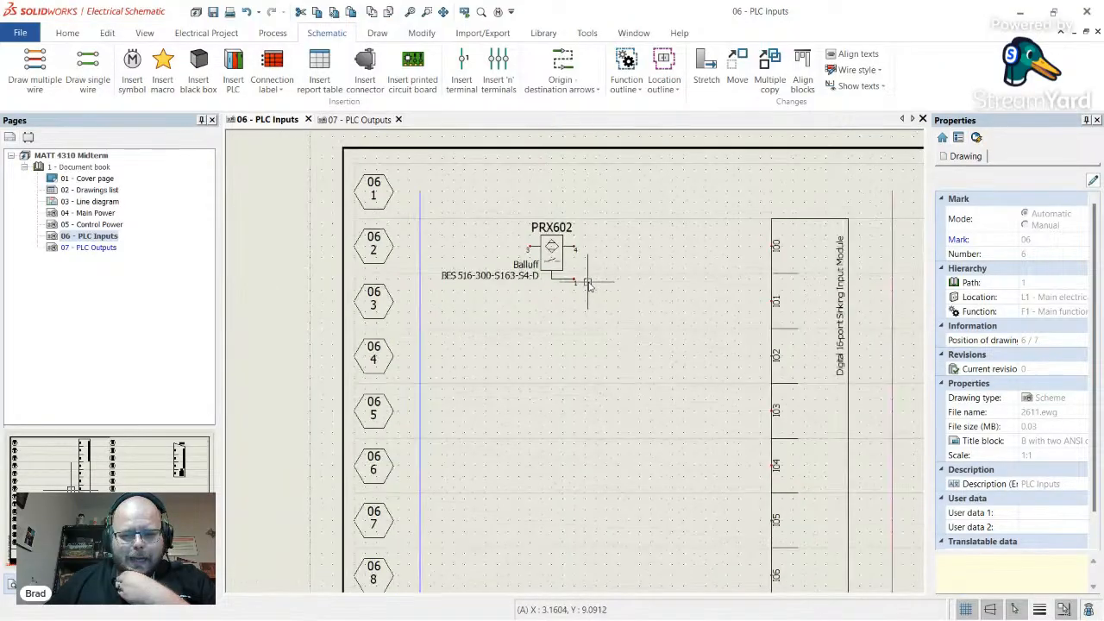
- Draw a single wire from PRX602 terminal 1 up to the DC Common rail
click(87, 70)
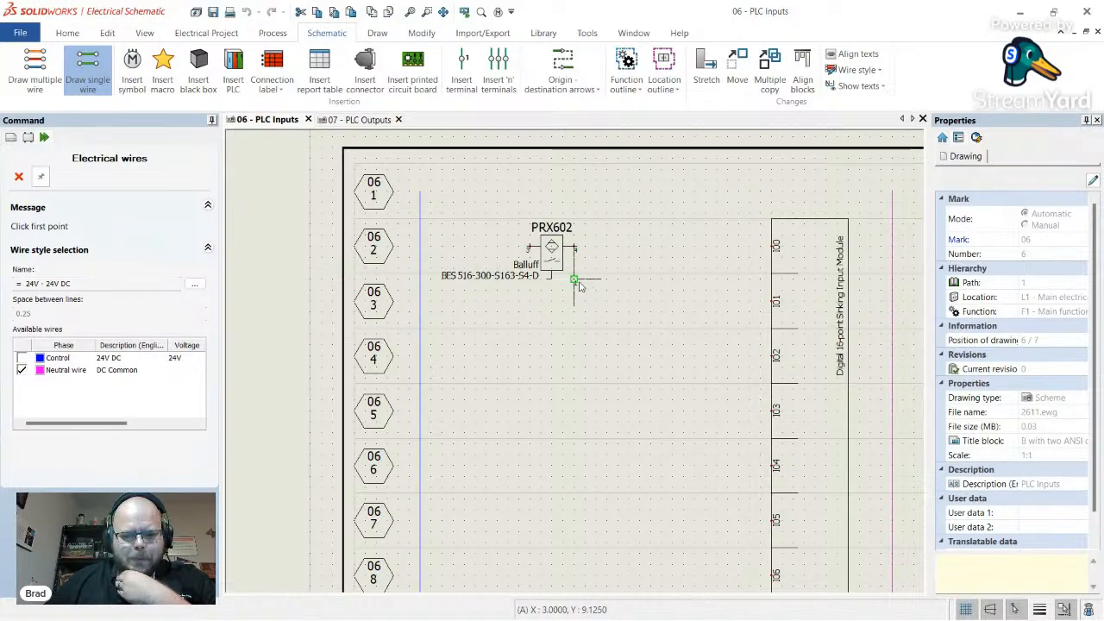
click(578, 283)
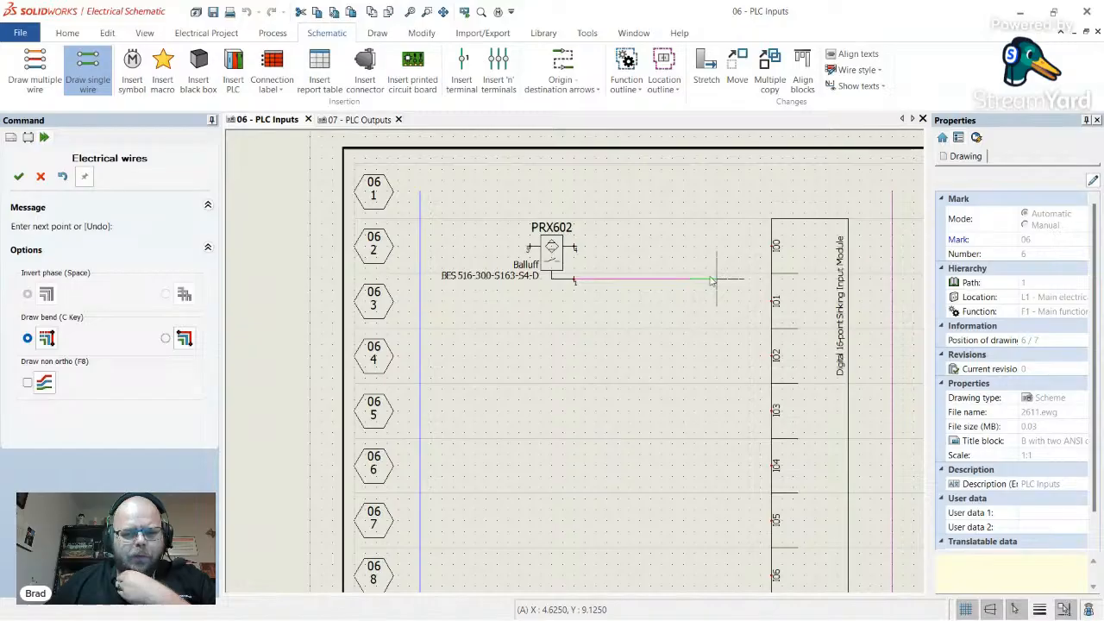
click(666, 205)
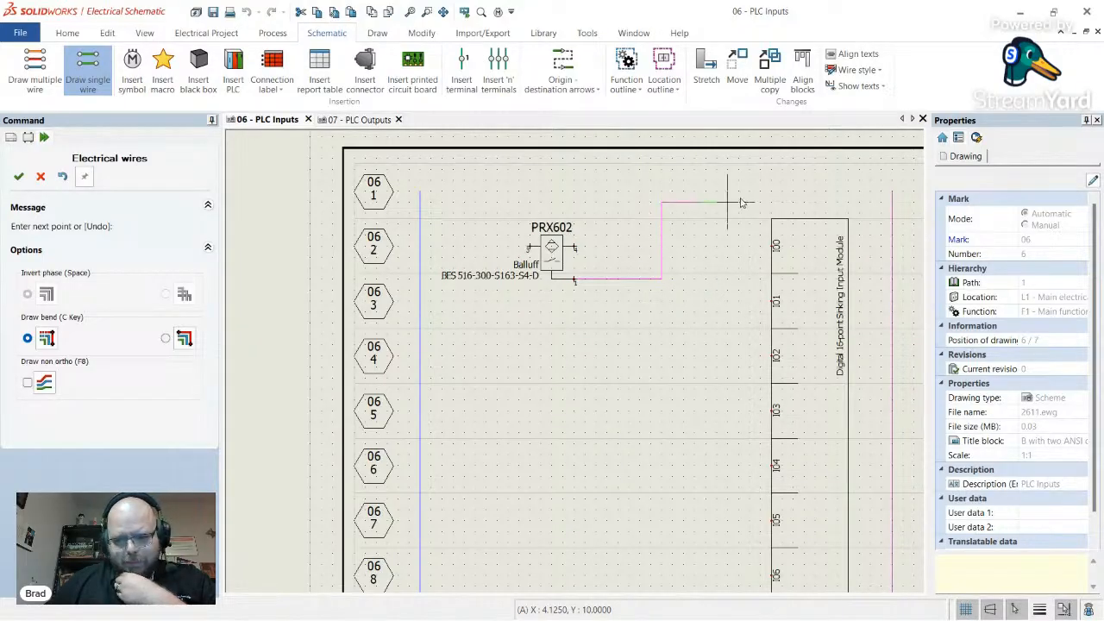
click(891, 203)
scroll(892, 214, up, 3)
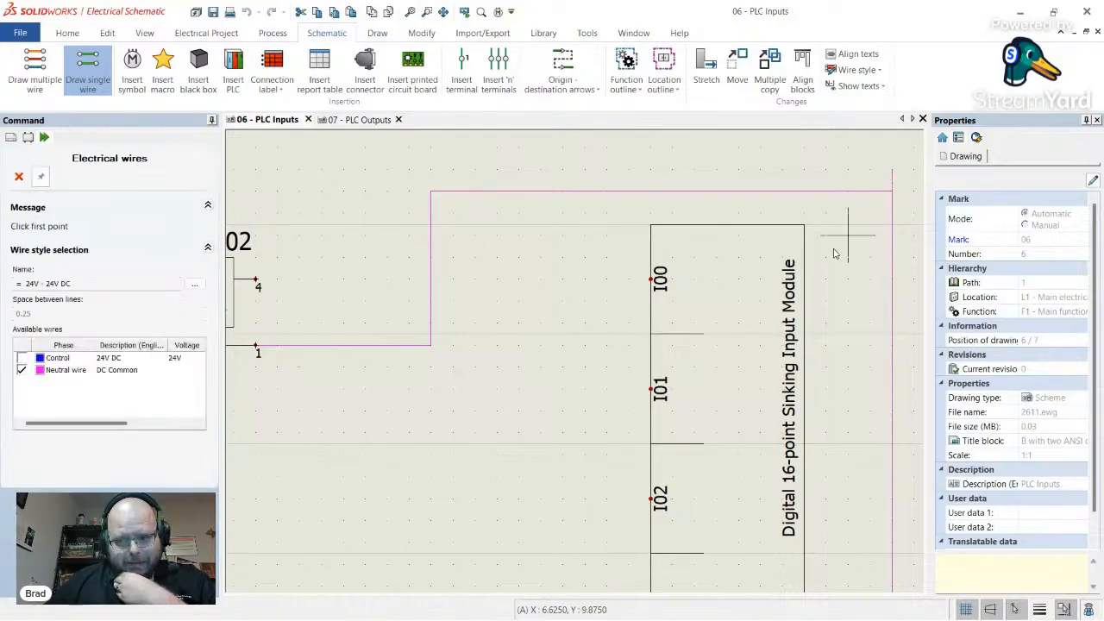
scroll(834, 252, down, 5)
scroll(477, 276, up, 4)
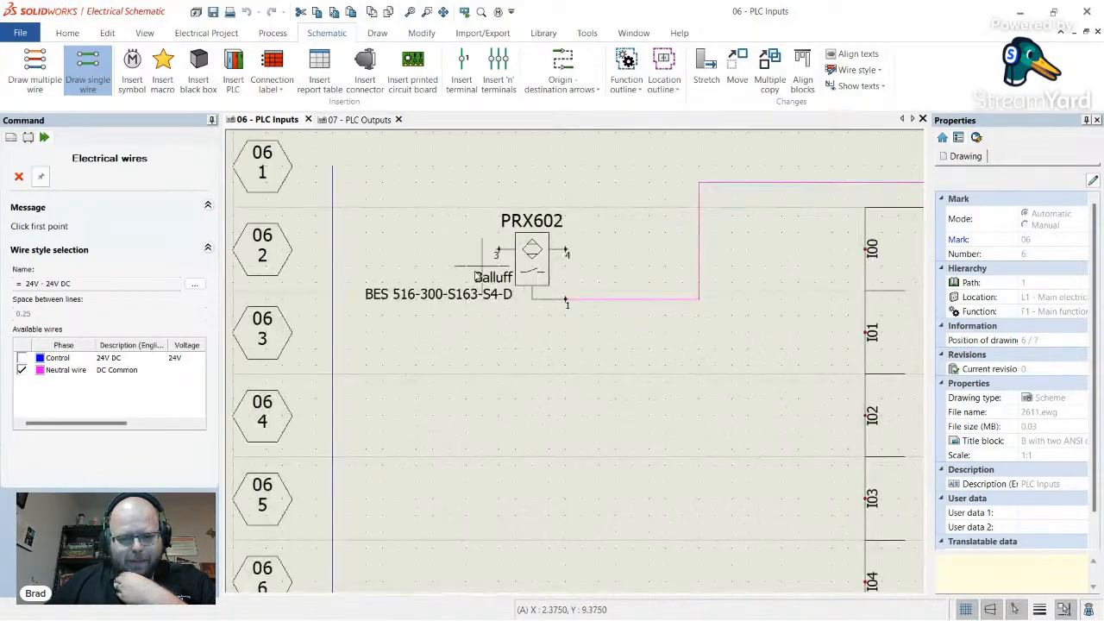
- Draw 24V Control wires from terminal 3 to the 24V rail and terminal 4 to input I00
click(82, 75)
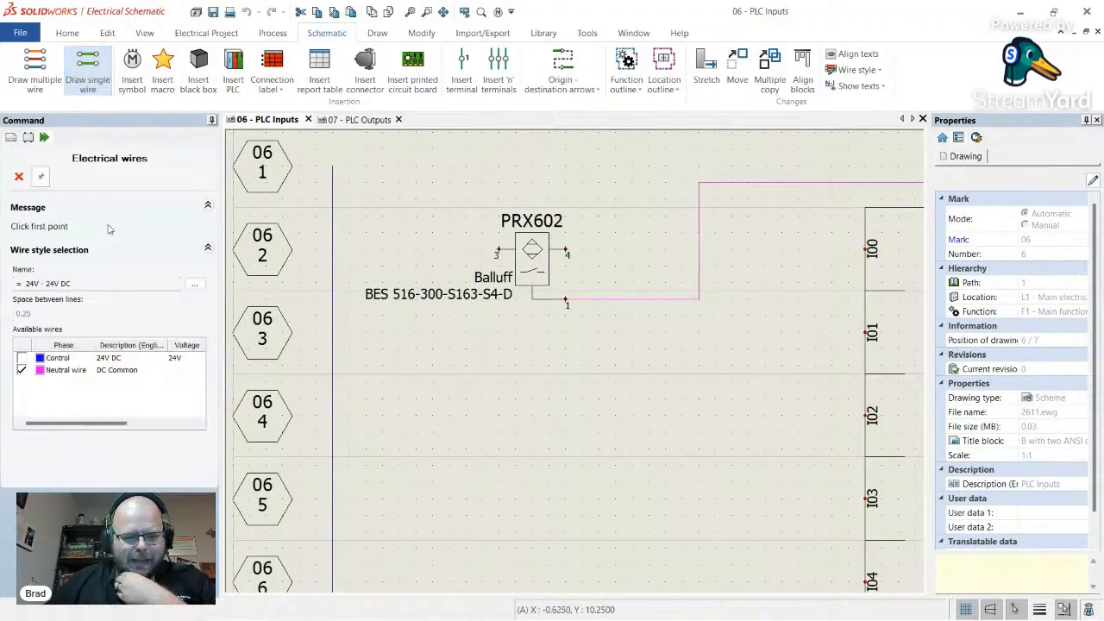
click(22, 358)
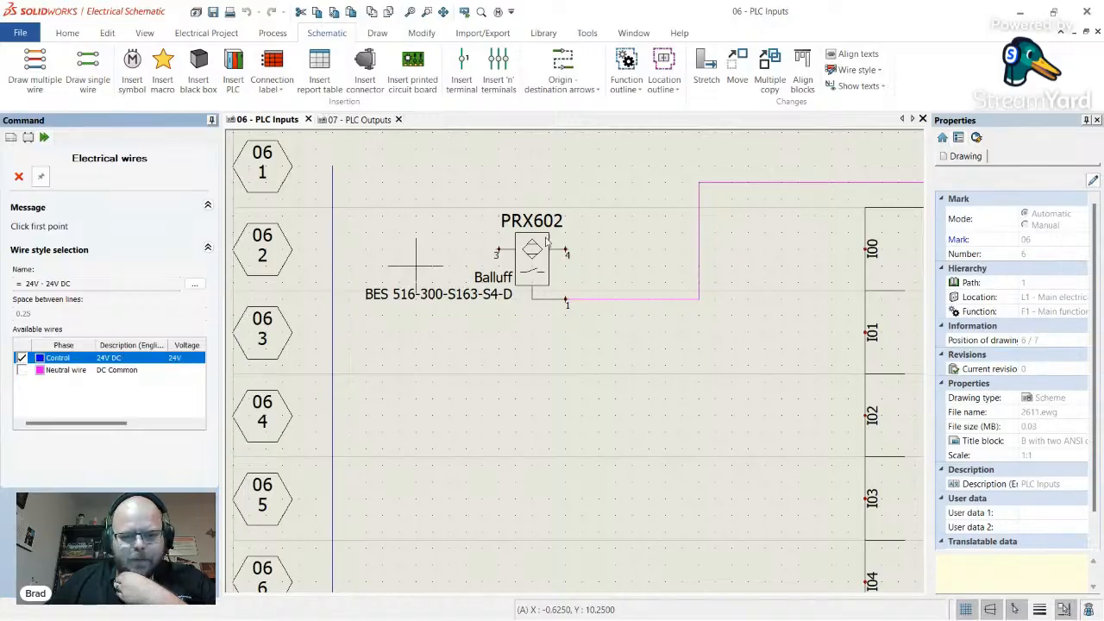
click(496, 250)
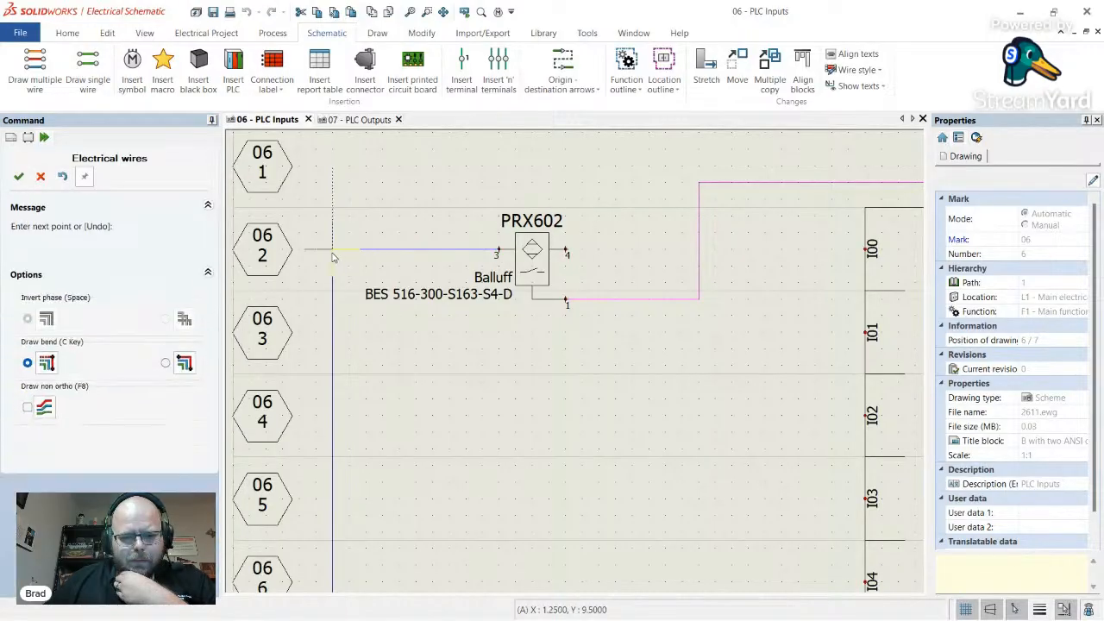
click(334, 256)
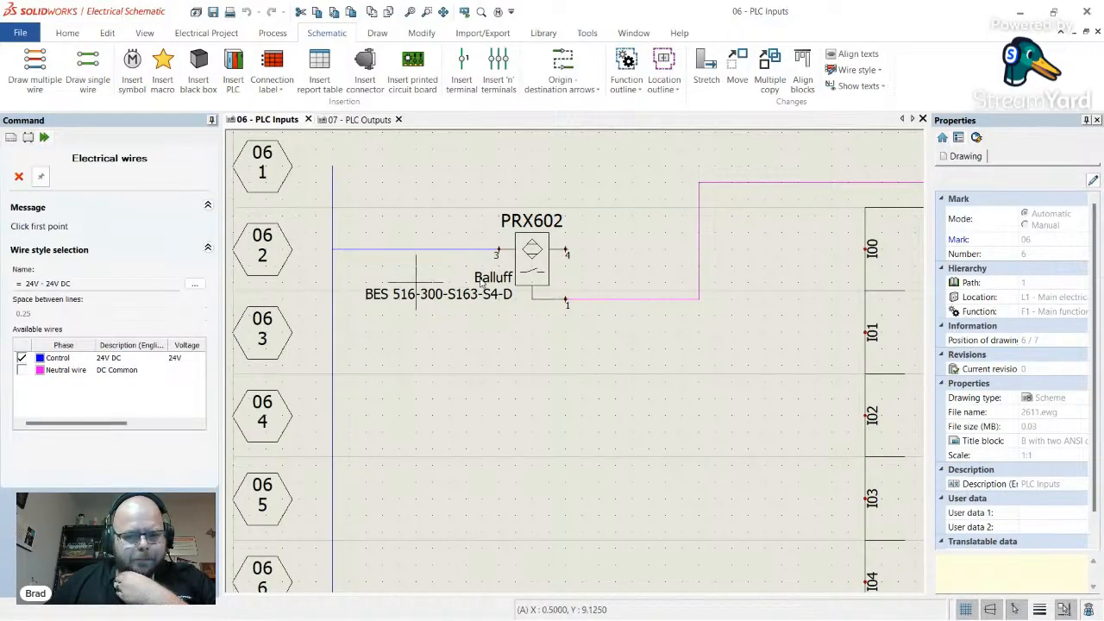
click(567, 253)
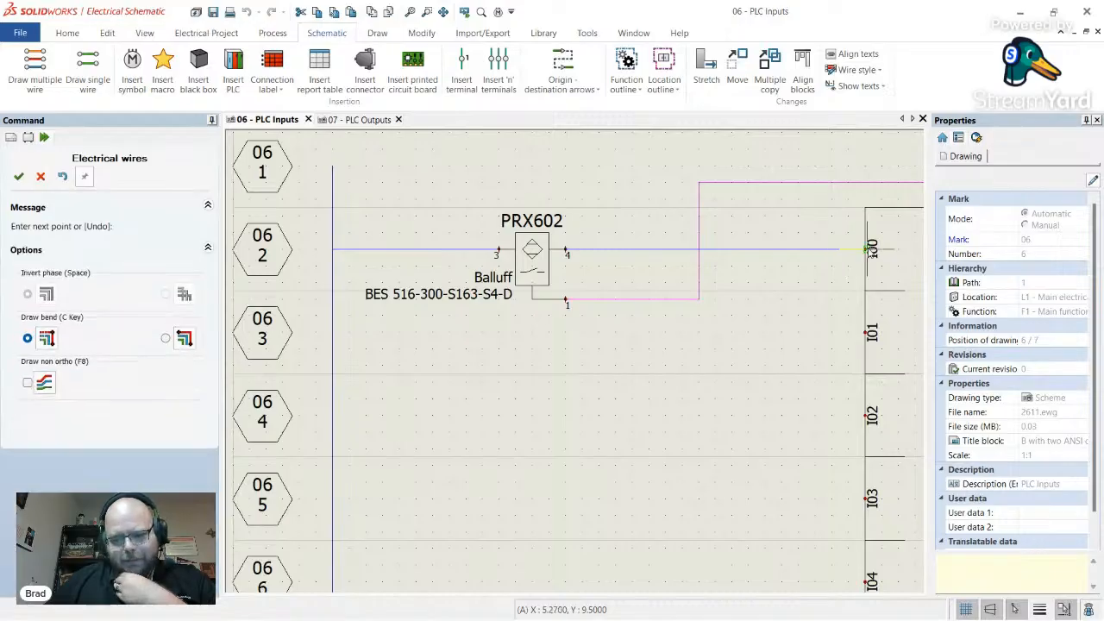
click(867, 249)
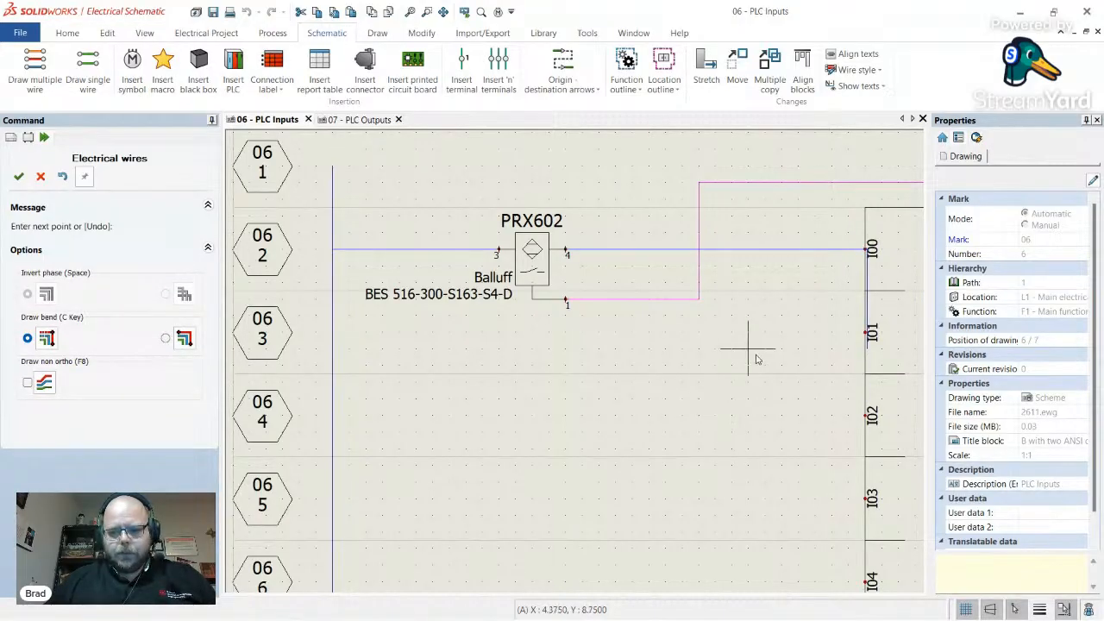
key(Escape)
scroll(693, 320, down, 1)
scroll(612, 311, up, 2)
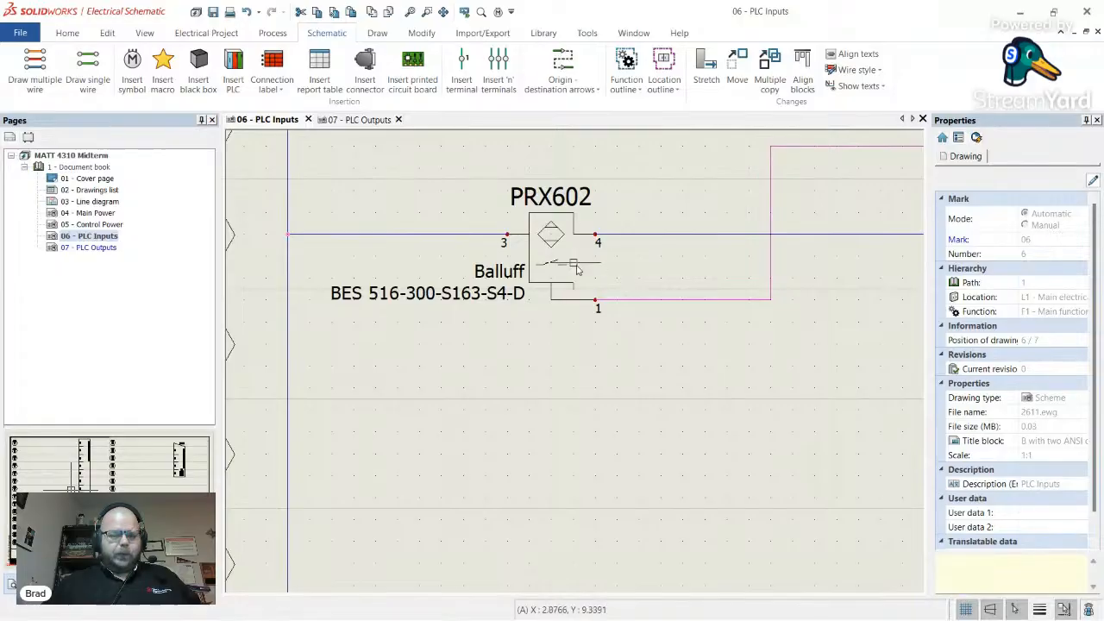
scroll(609, 260, down, 2)
scroll(609, 261, down, 2)
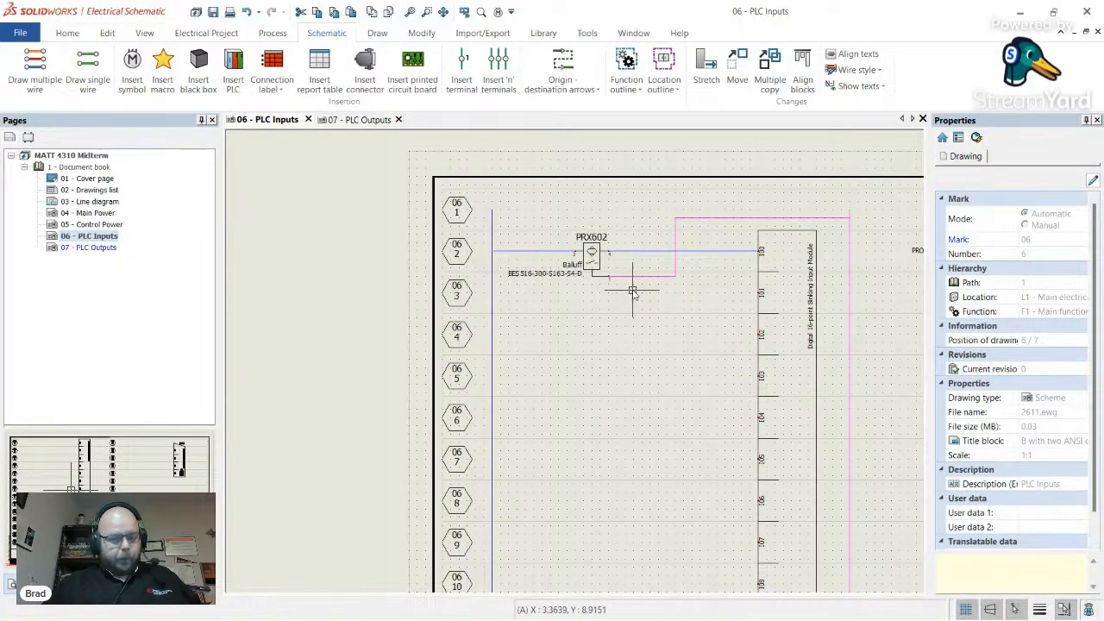
scroll(541, 246, down, 2)
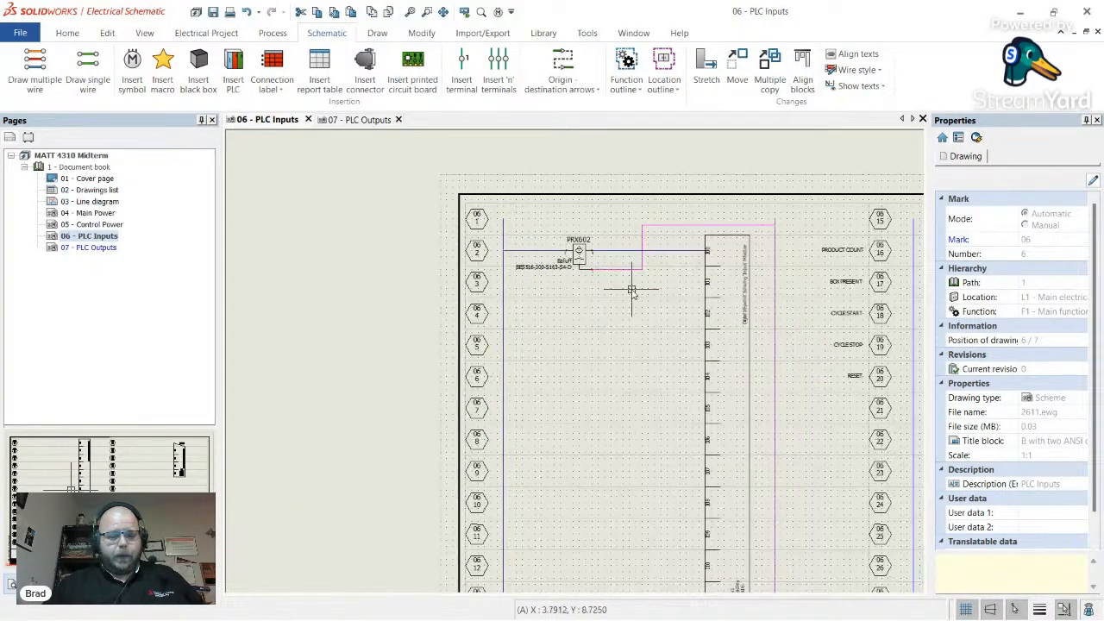
scroll(632, 289, up, 3)
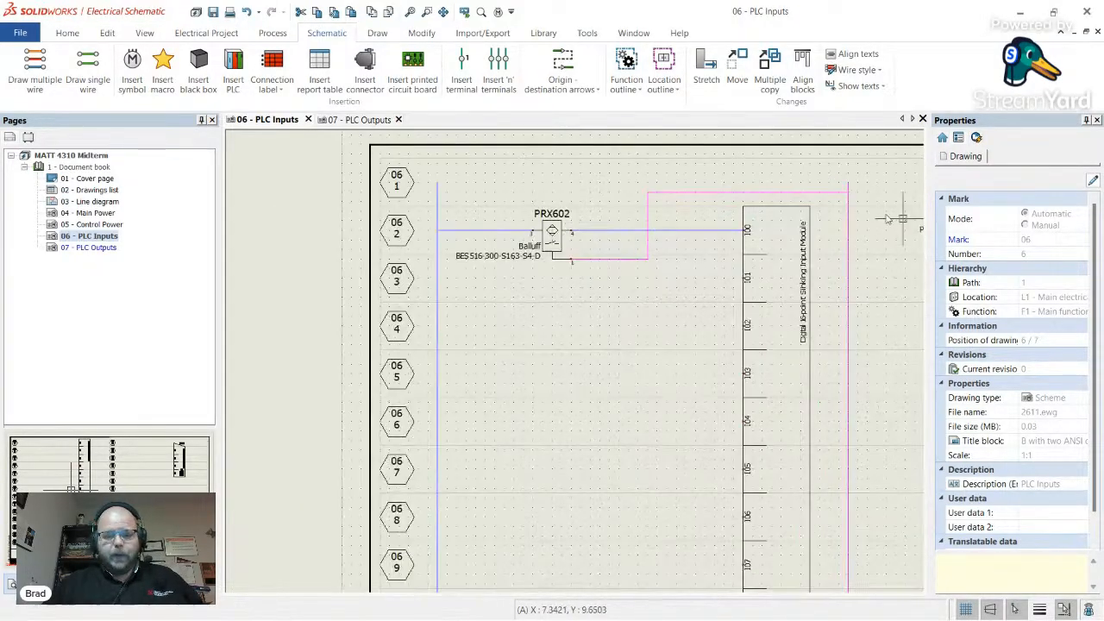
- Open the 05 - Control Power page and origin-destination management, browsing the arrow symbols
double_click(110, 226)
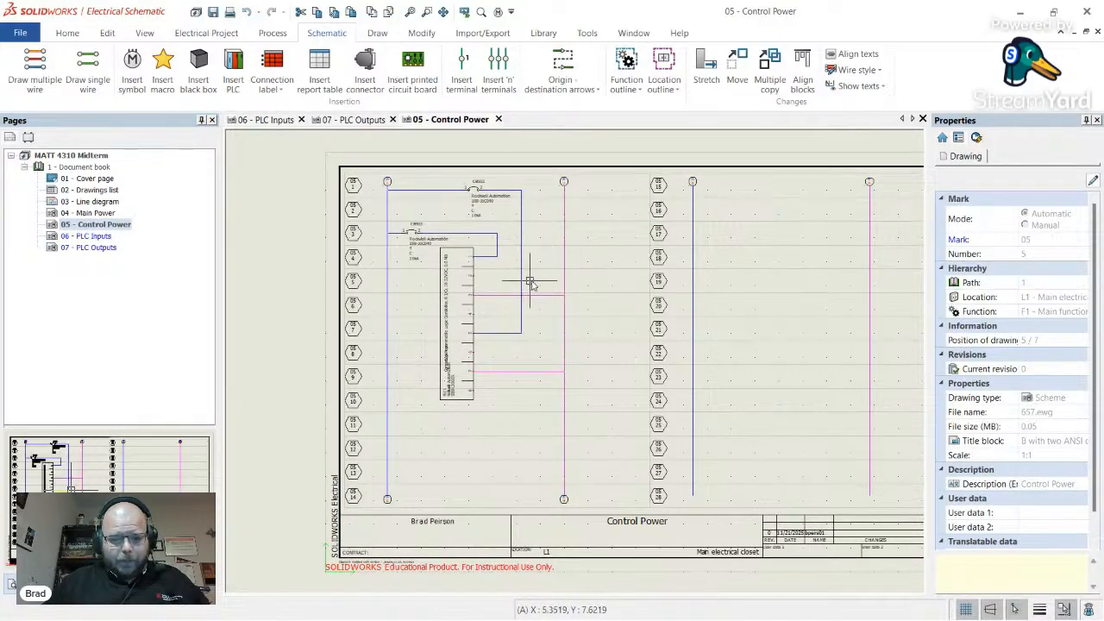
click(578, 68)
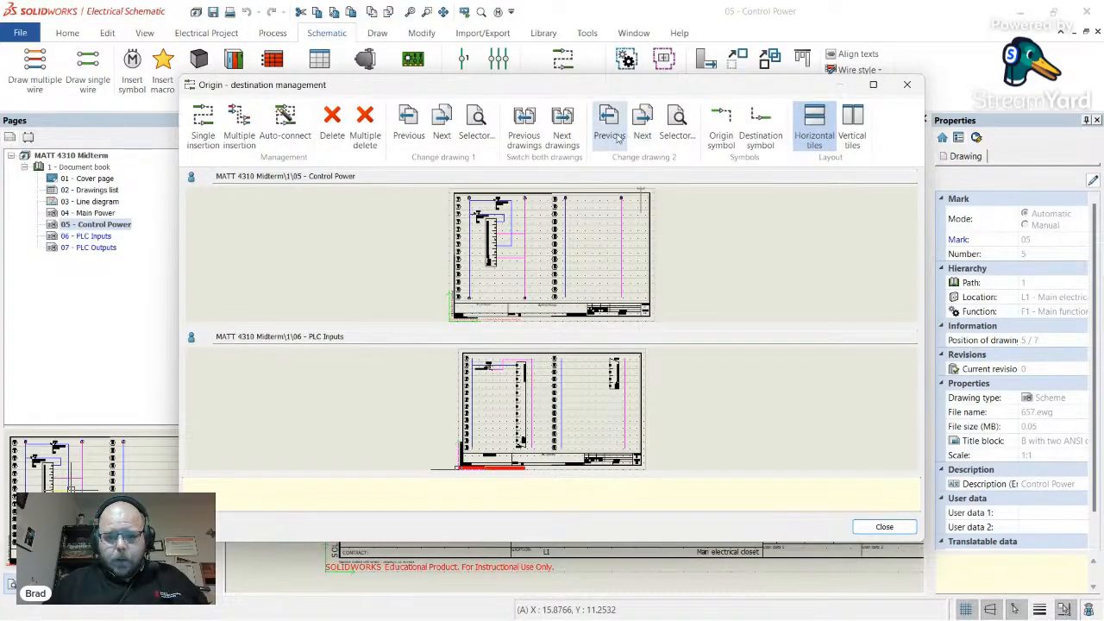
click(716, 127)
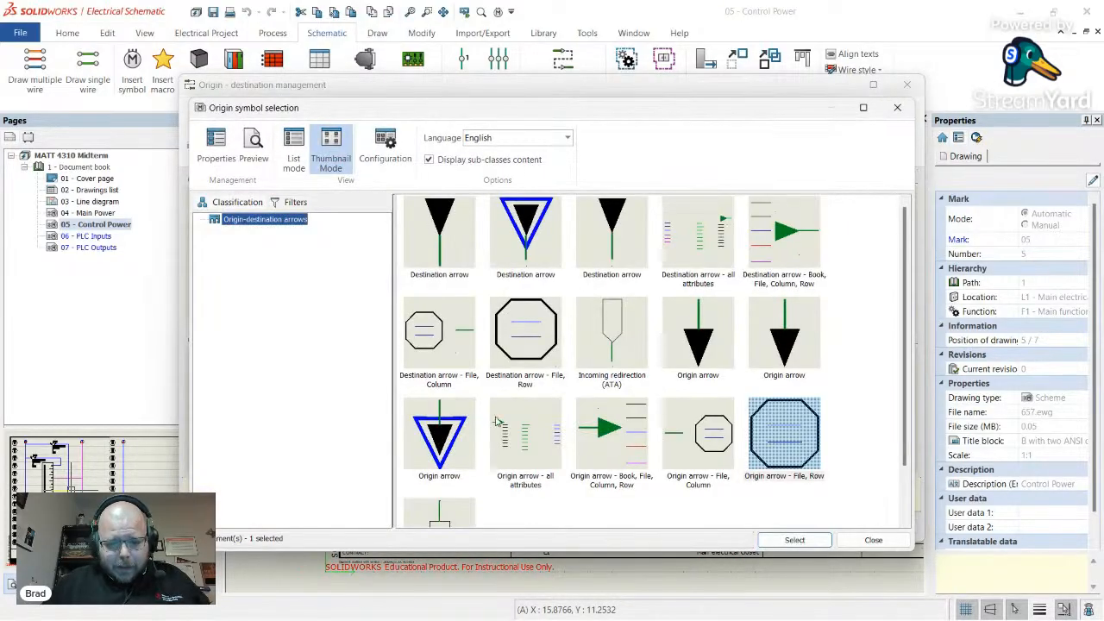
click(897, 107)
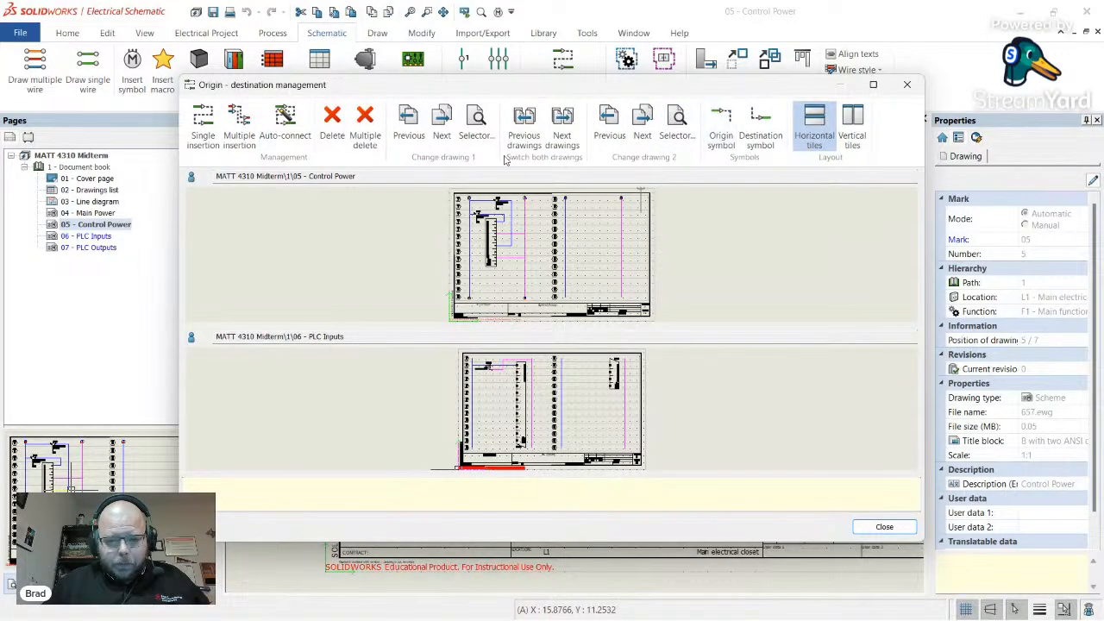
- Insert an origin-destination link from Control Power to PLC Inputs, then close the manager
click(205, 128)
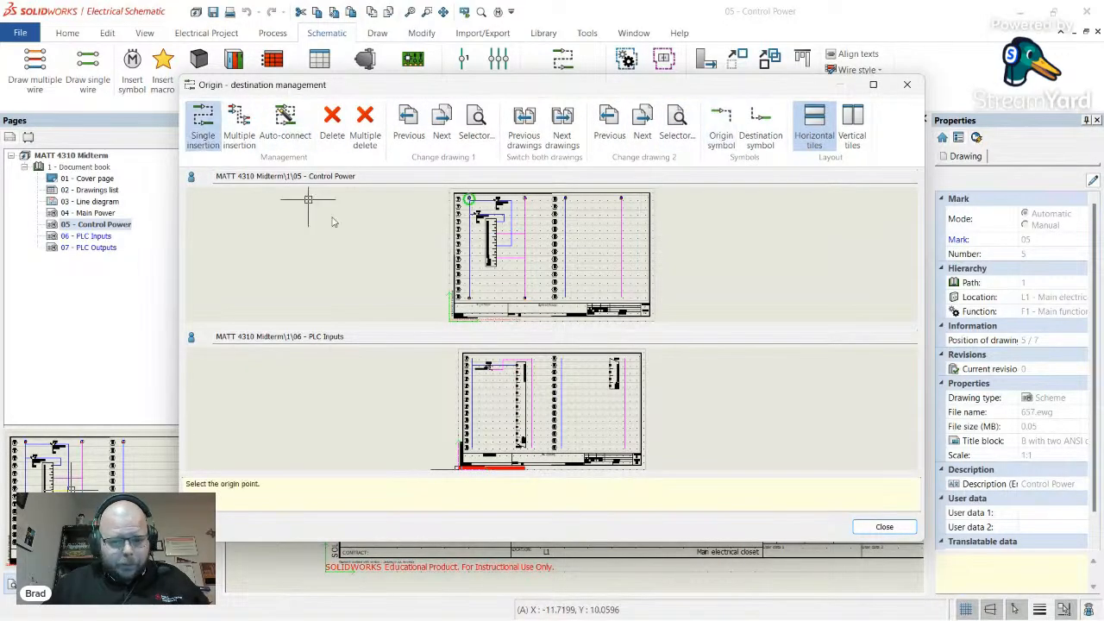
click(564, 296)
click(484, 361)
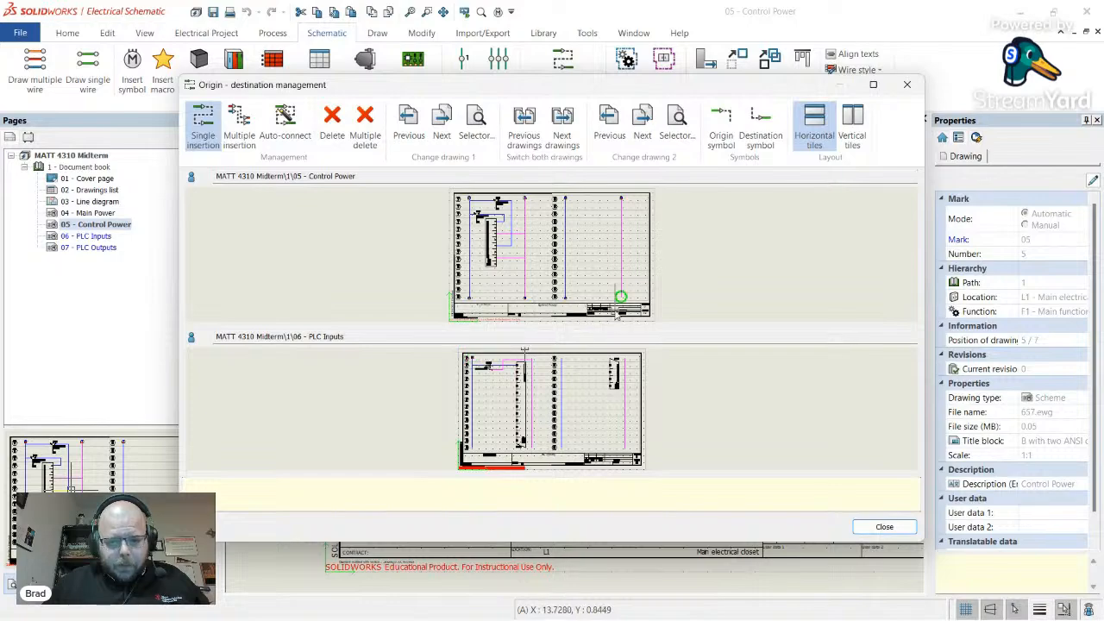
click(620, 297)
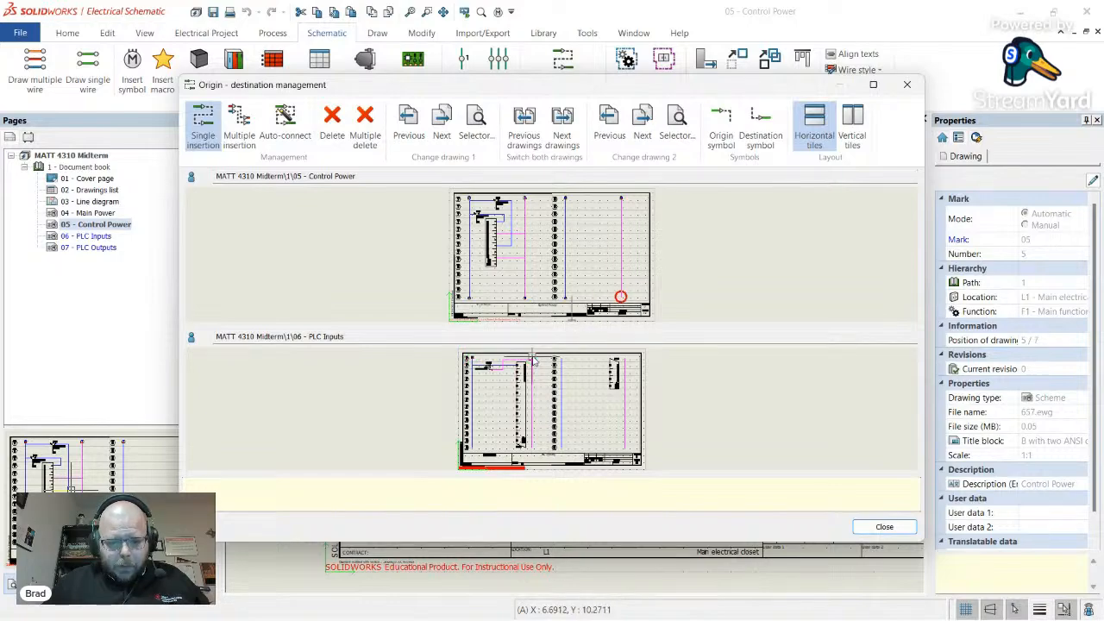
click(470, 447)
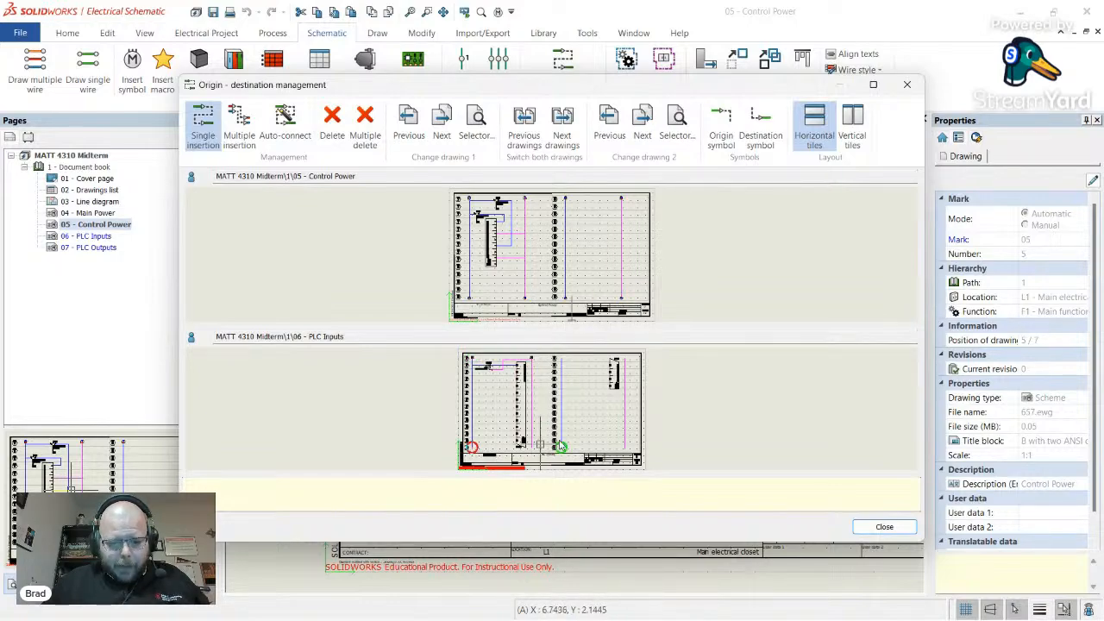
click(531, 447)
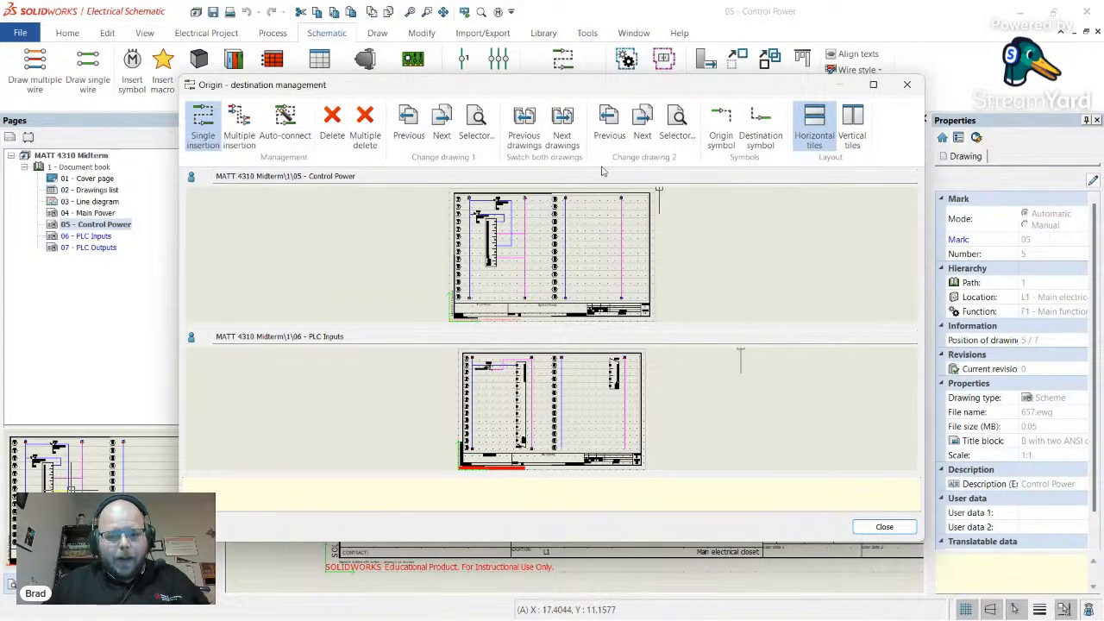
click(566, 130)
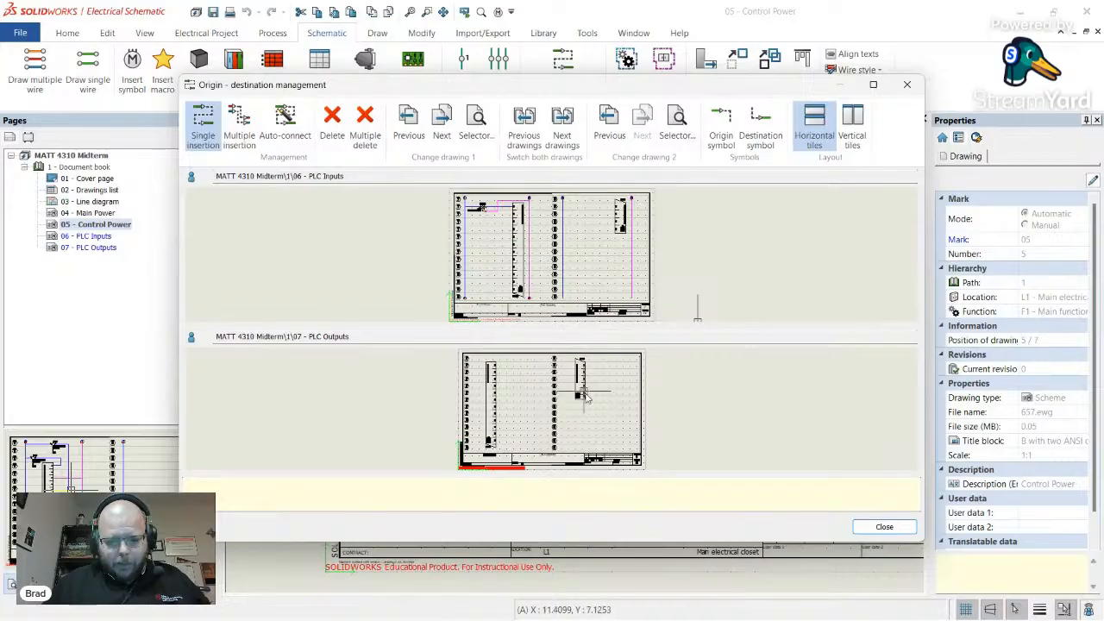
click(885, 526)
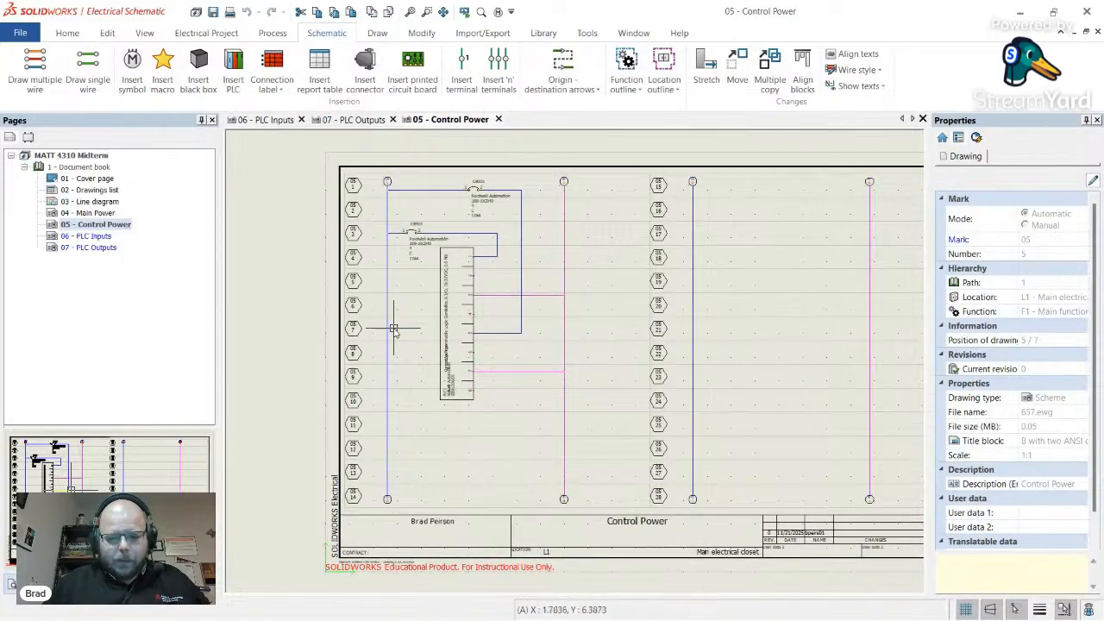
- Close the Control Power and PLC Outputs tabs, leaving 06 - PLC Inputs, and clear the browser highlight
scroll(390, 312, up, 2)
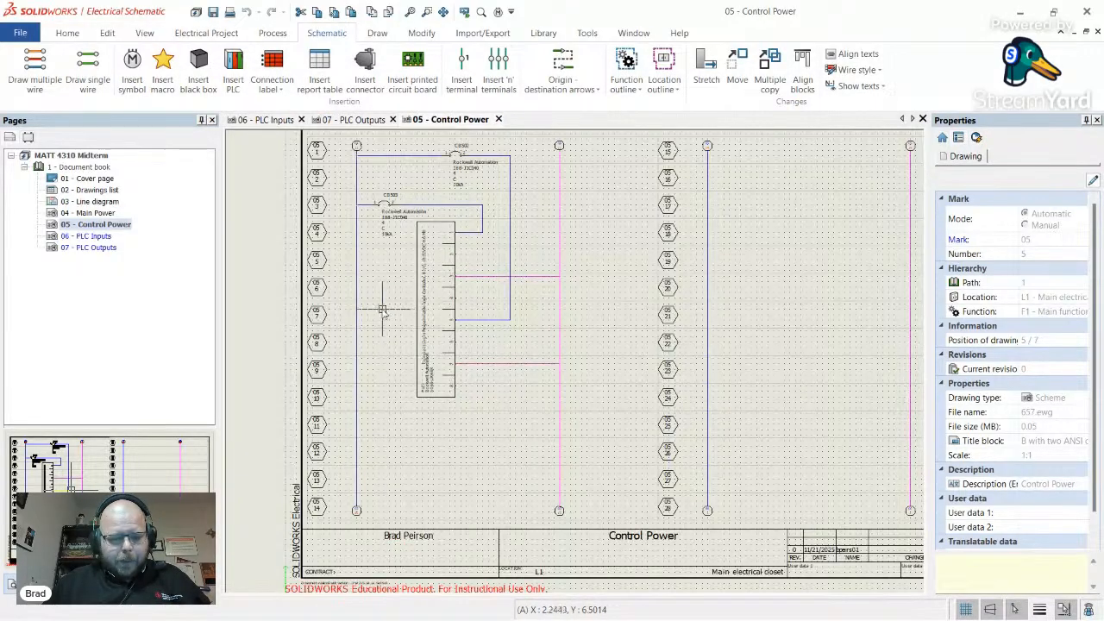
click(498, 119)
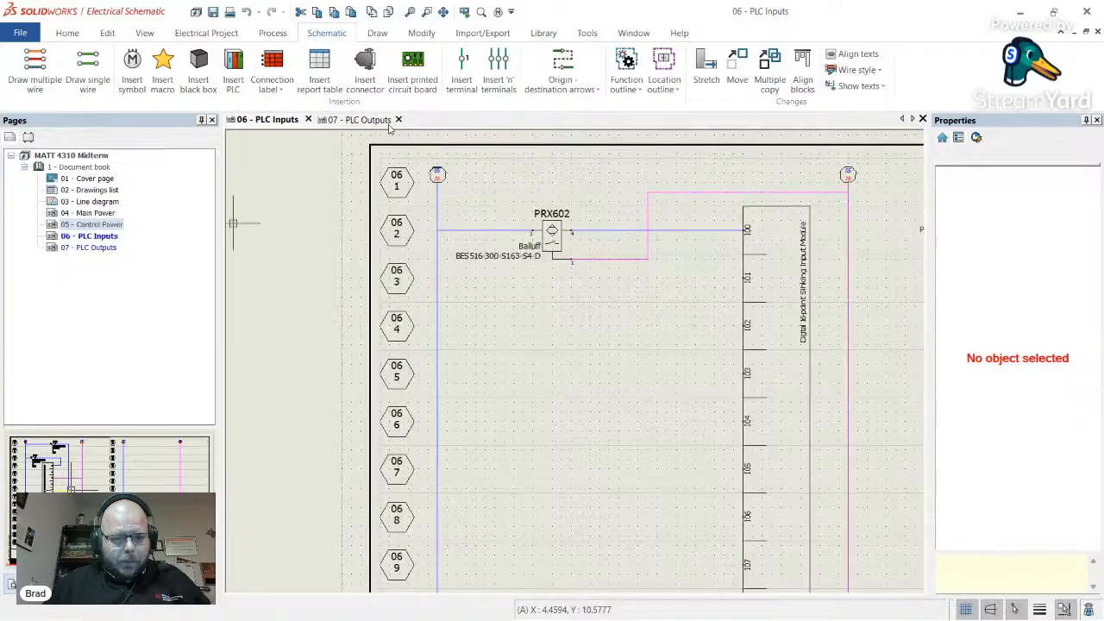
click(353, 120)
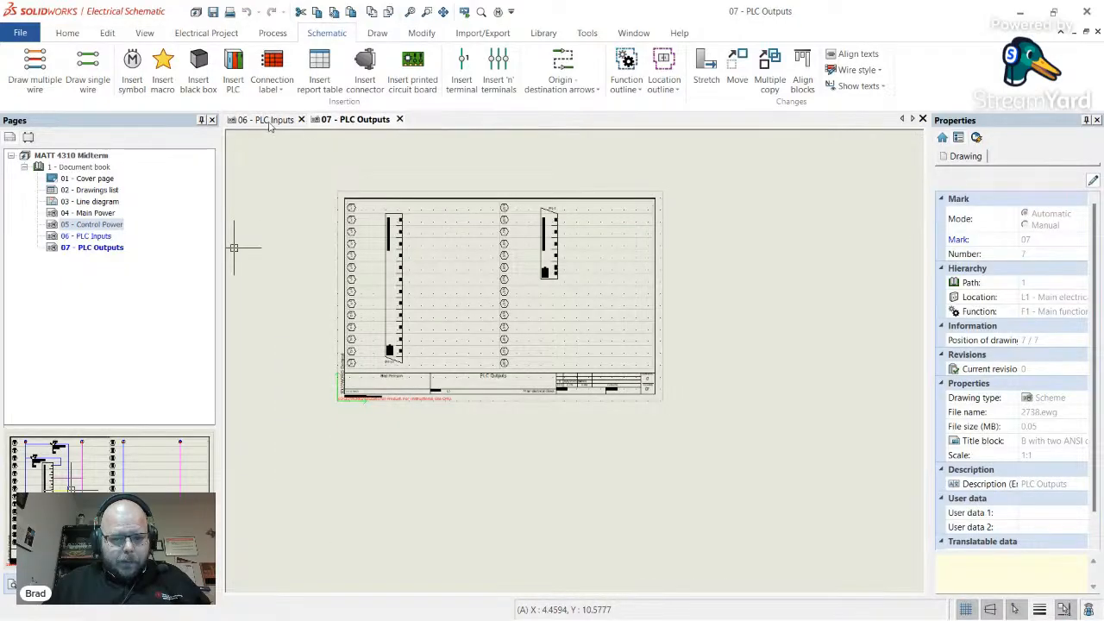
click(269, 121)
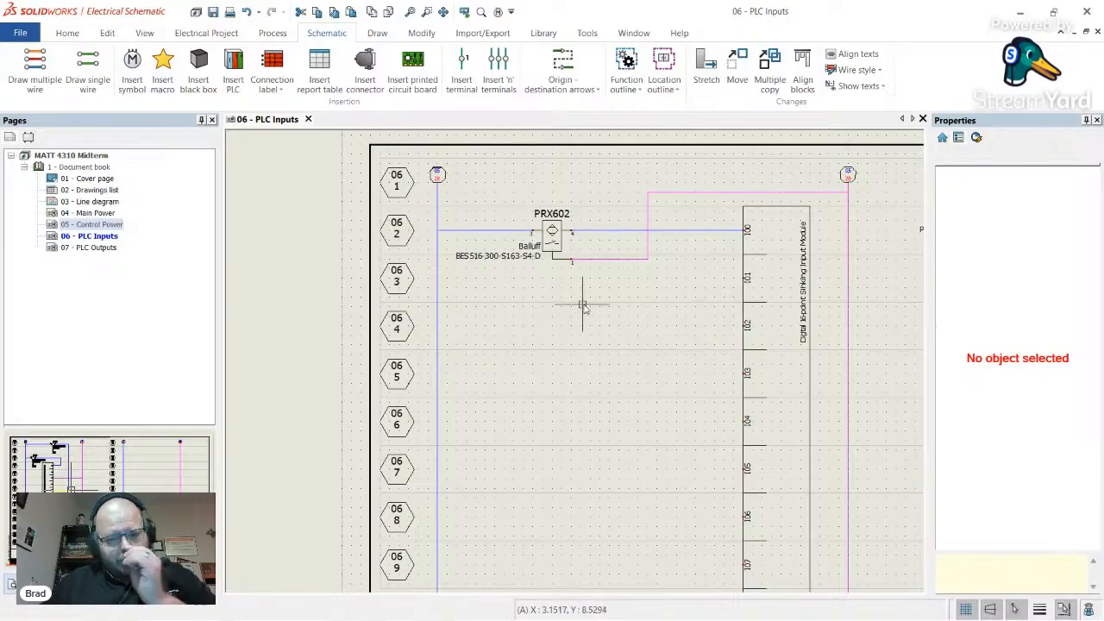
key(alt+Tab)
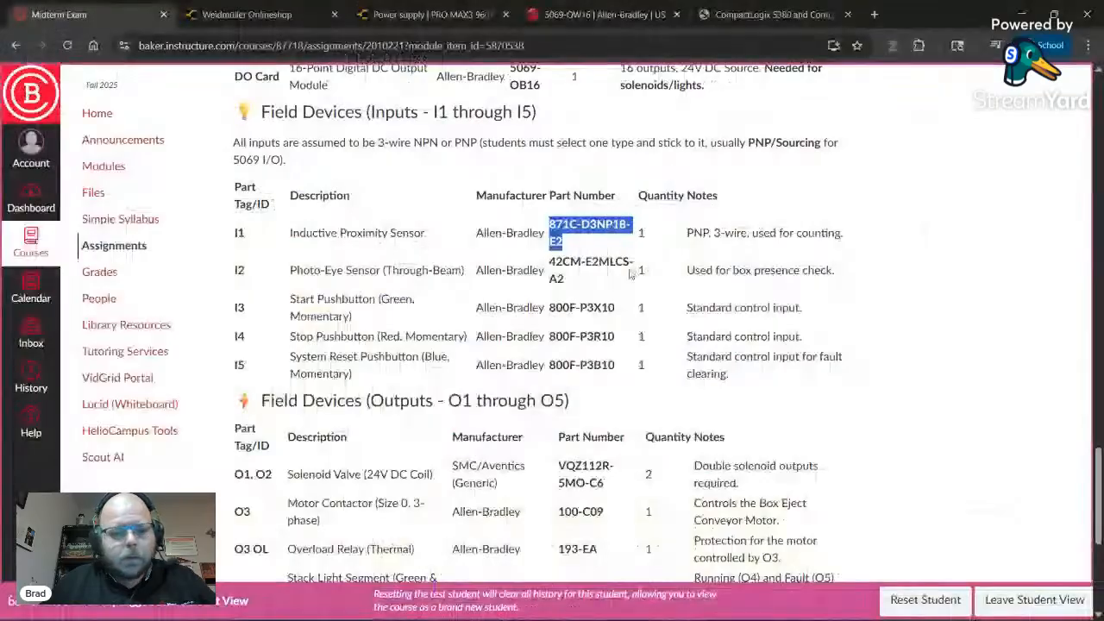
click(343, 271)
key(alt+Tab)
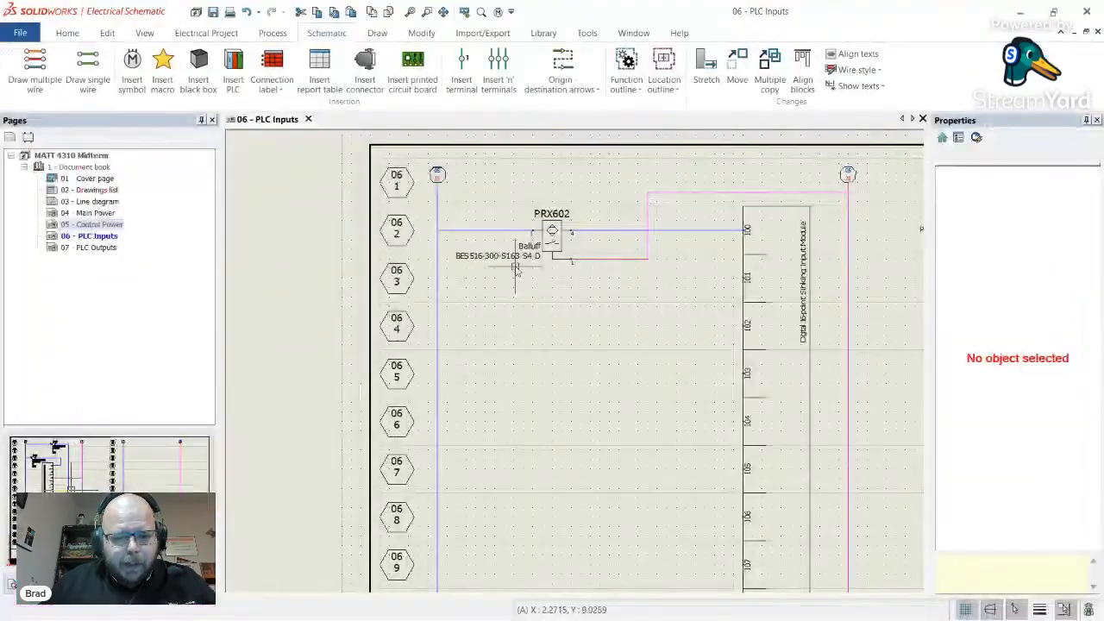
- Browse the Detectors, sensors symbols in the Symbol selector, then close it
click(132, 69)
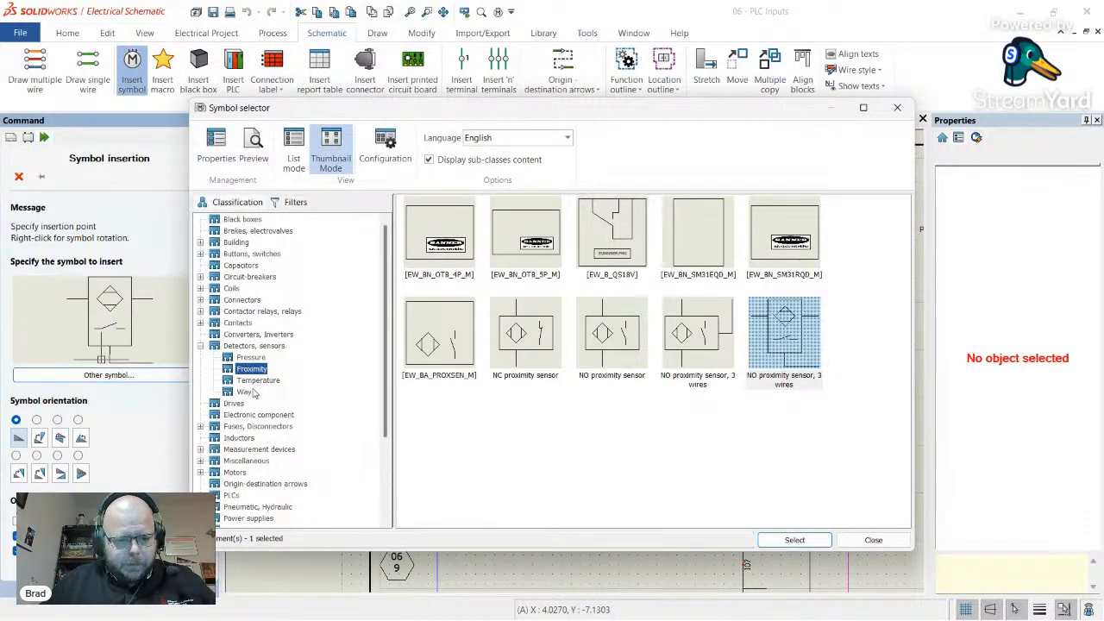
click(246, 346)
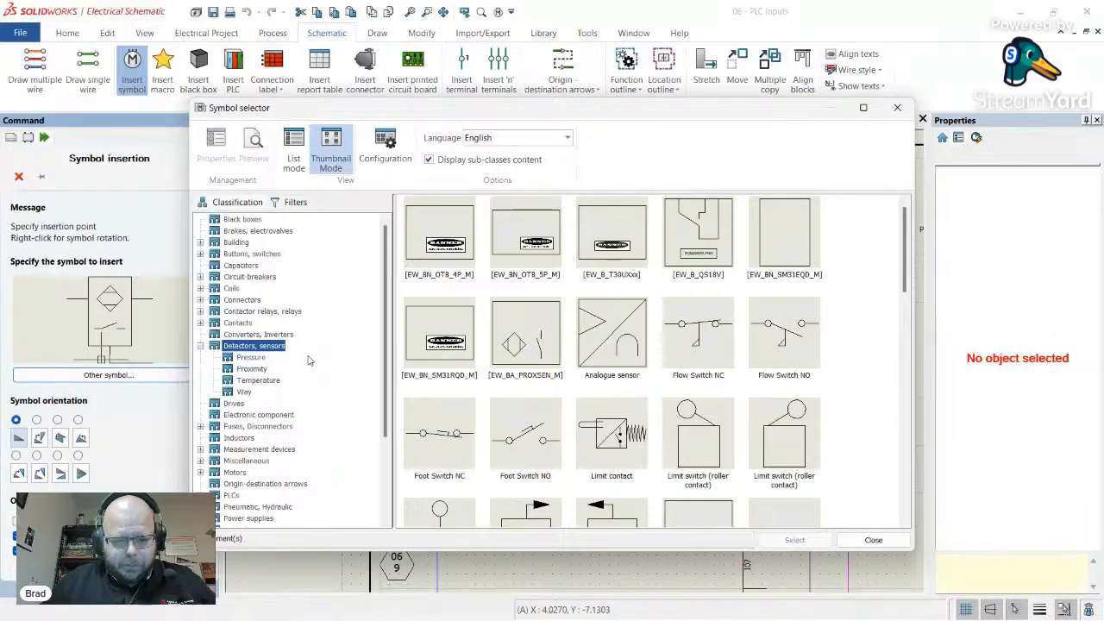
scroll(315, 386, down, 3)
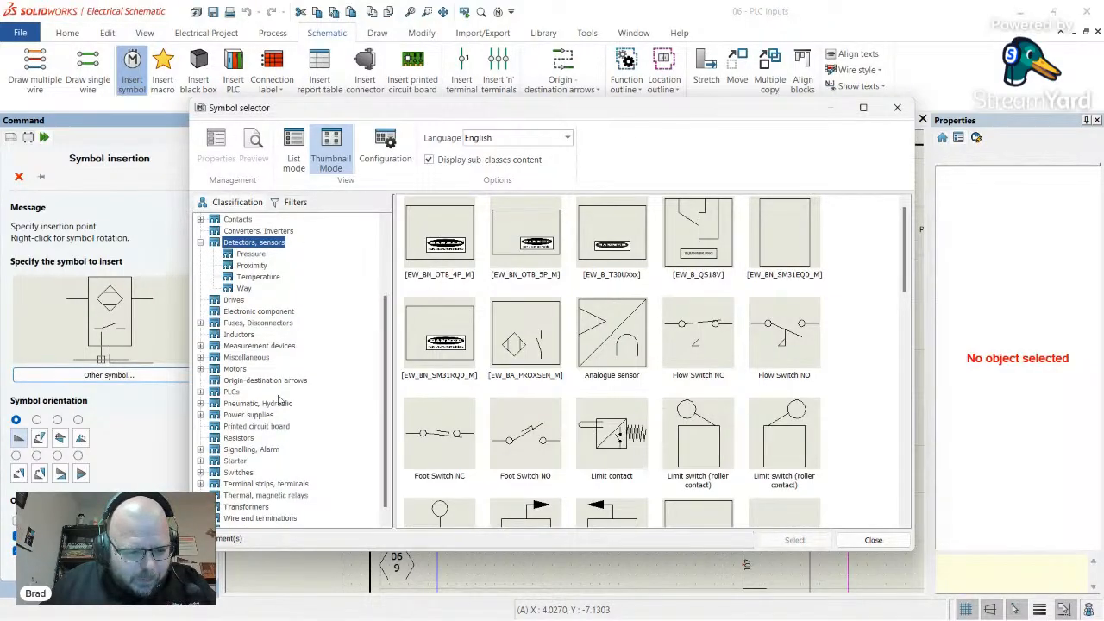
scroll(278, 400, down, 1)
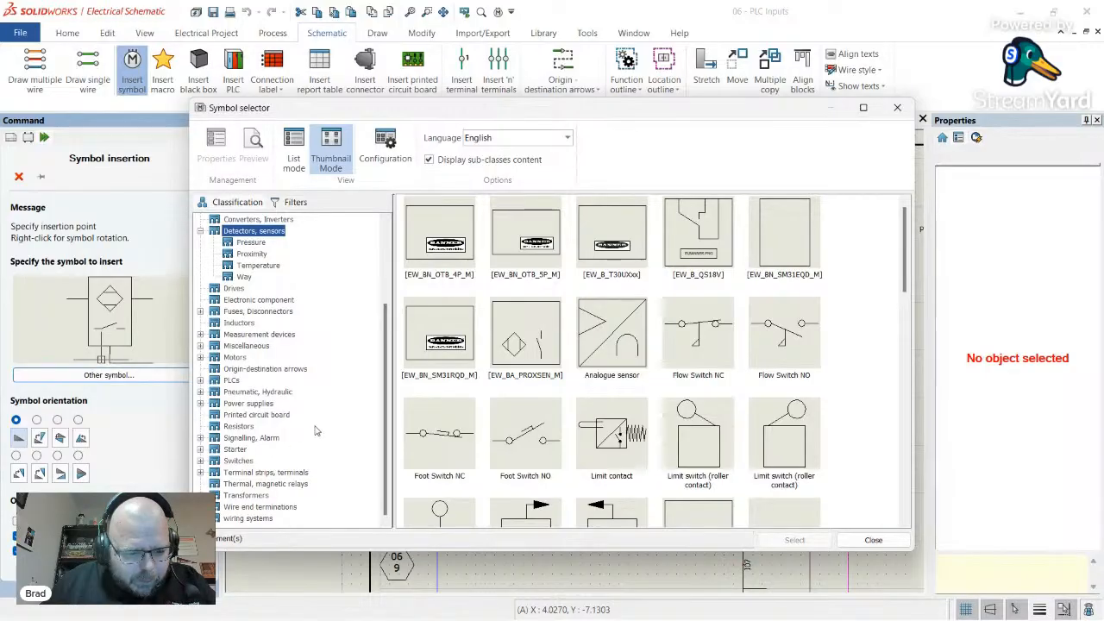
scroll(316, 424, up, 2)
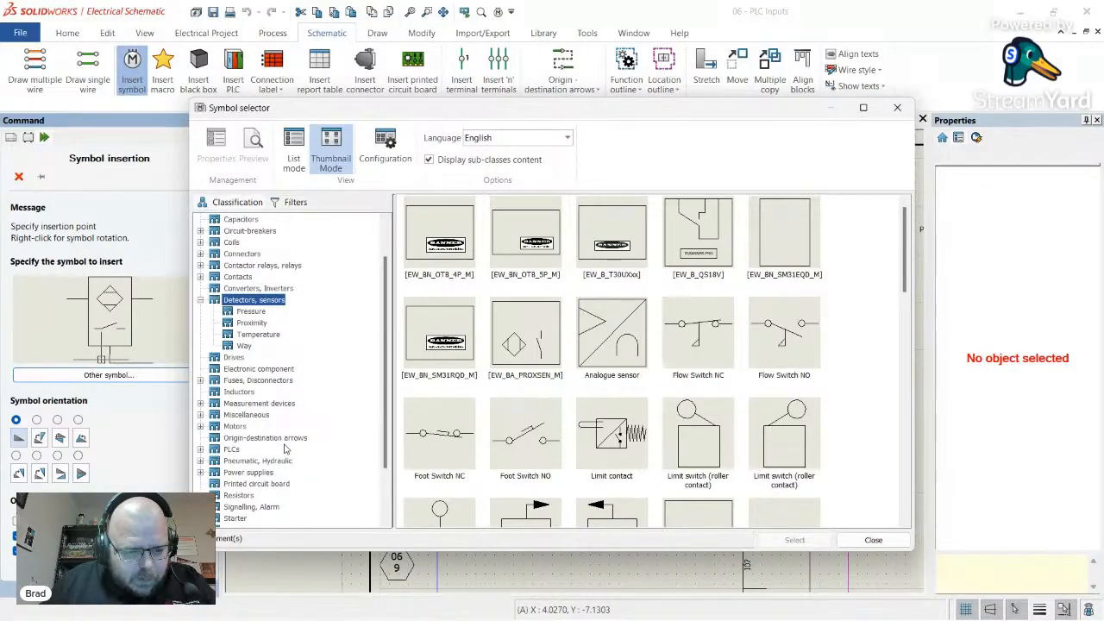
scroll(287, 447, up, 2)
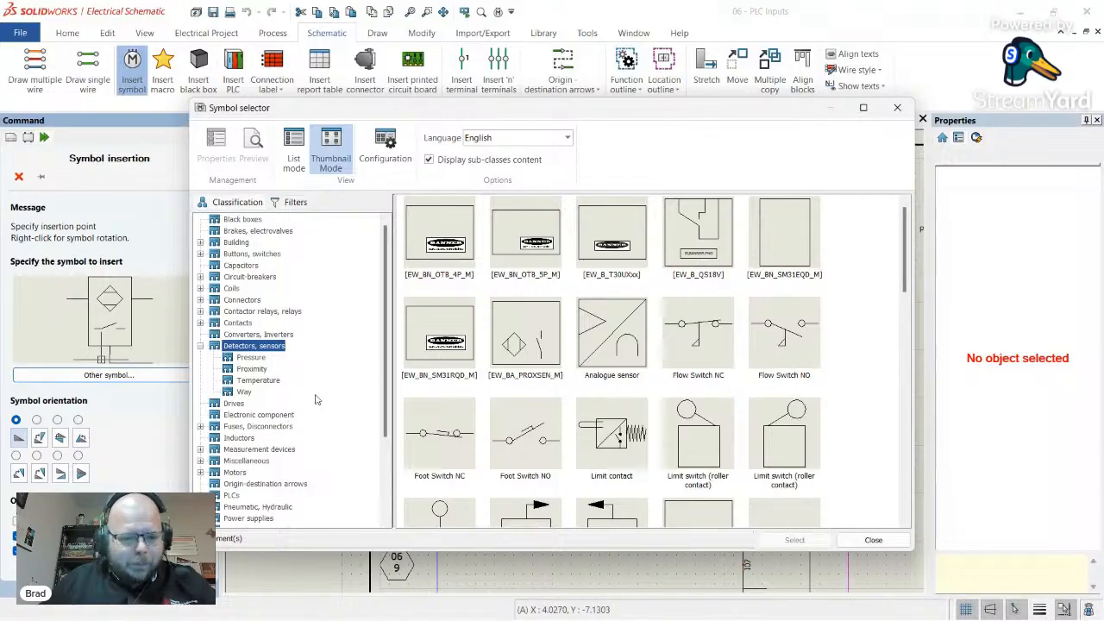
scroll(811, 354, down, 2)
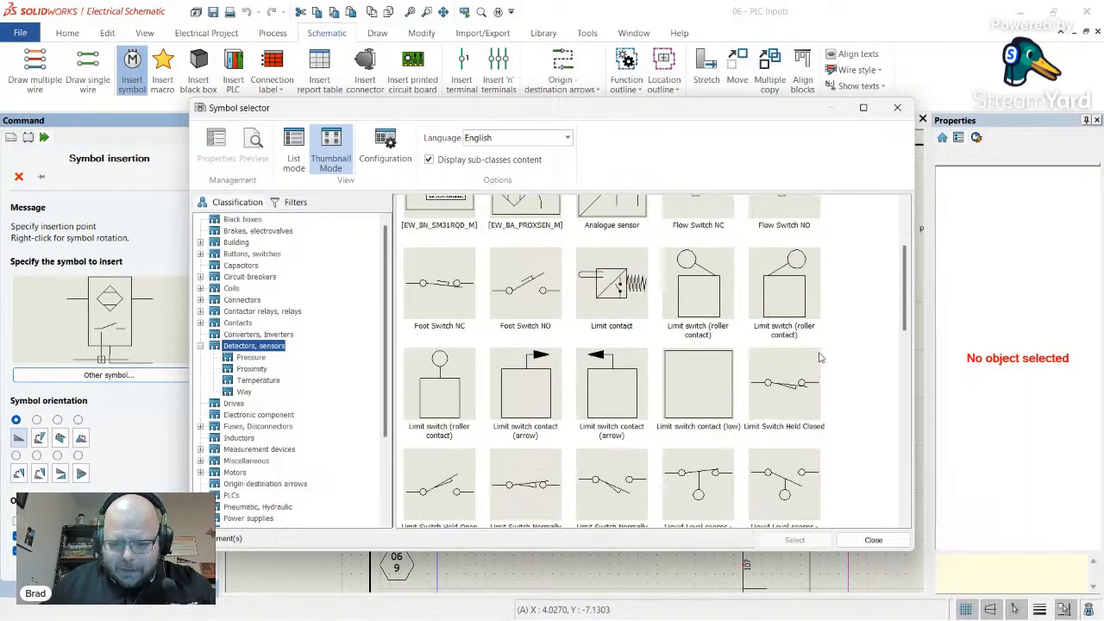
scroll(811, 358, down, 3)
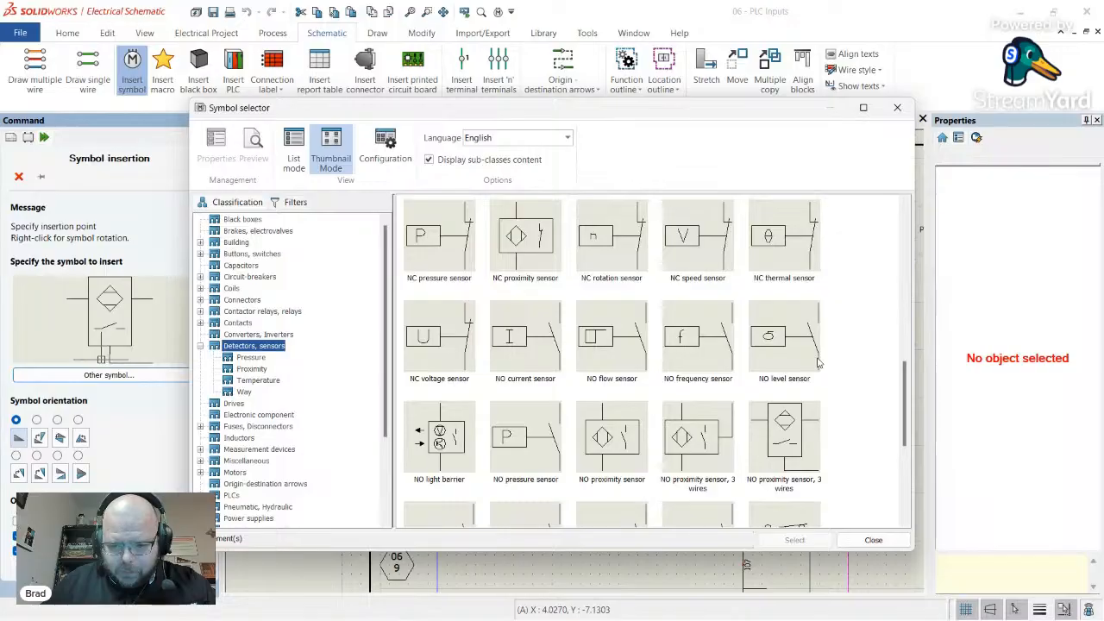
scroll(818, 365, down, 3)
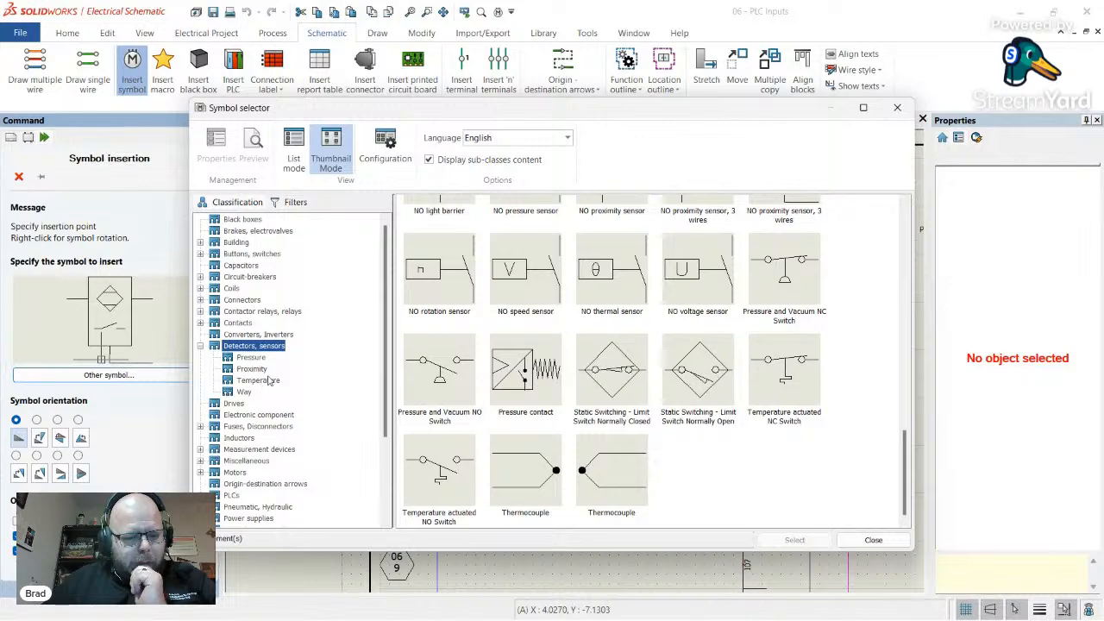
scroll(269, 381, down, 3)
click(897, 107)
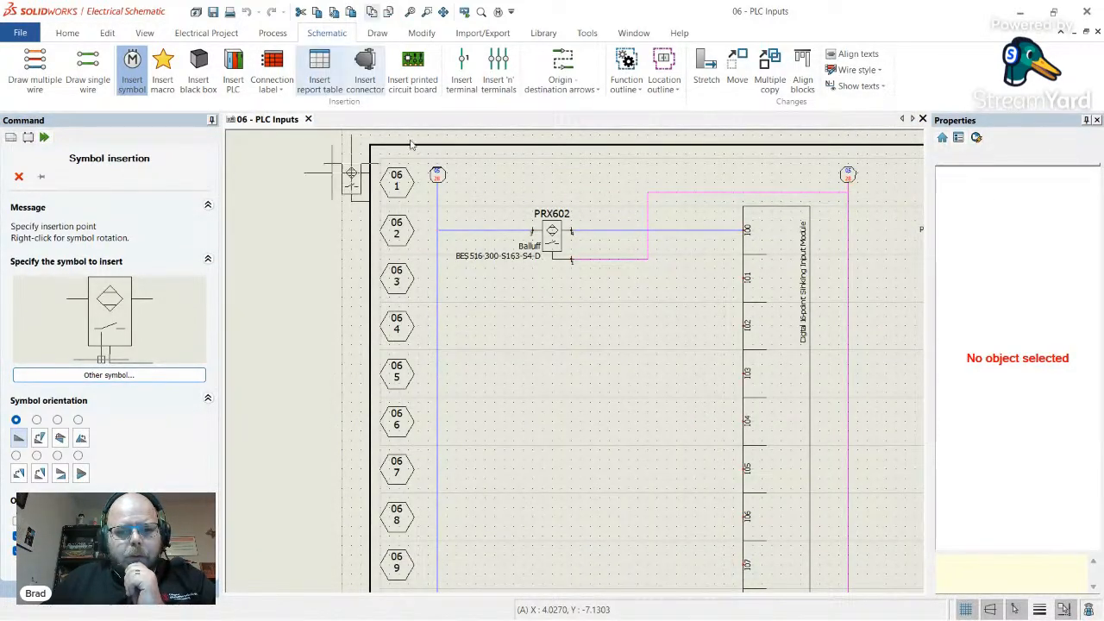
- Open Manufacturer part management and filter it to BANNER parts of any class
click(544, 32)
click(335, 80)
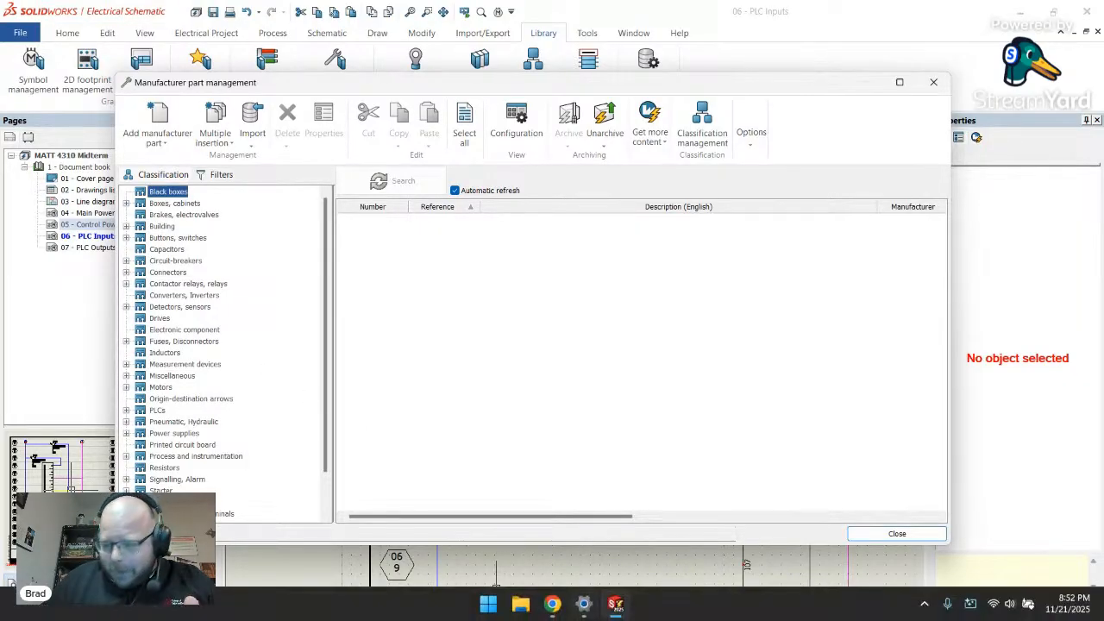
mouse_move(606, 618)
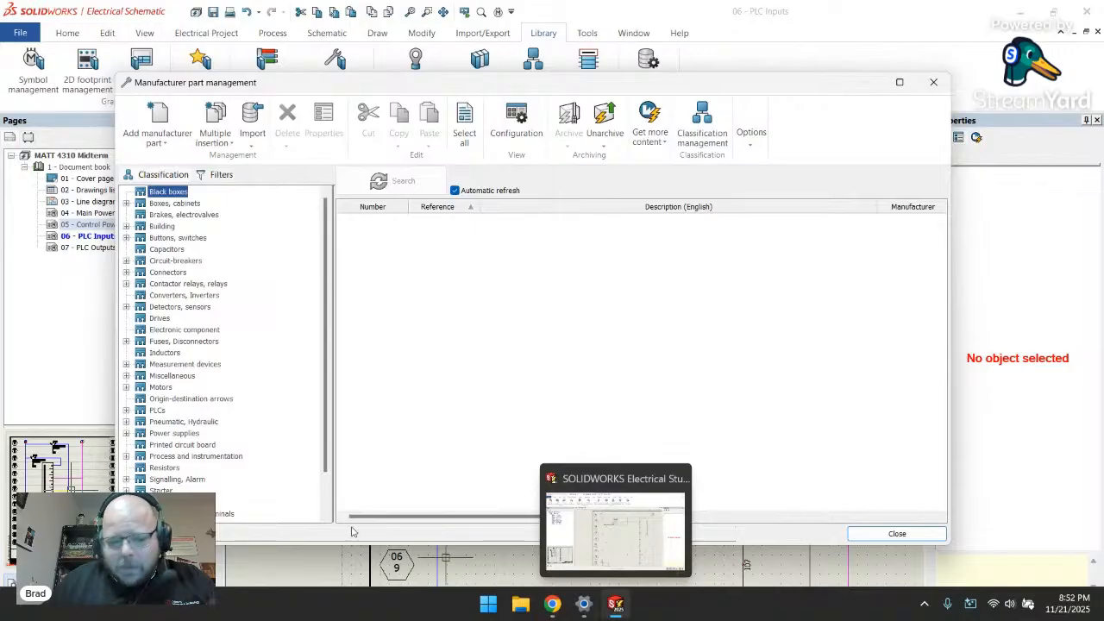
scroll(224, 385, down, 2)
scroll(226, 387, up, 2)
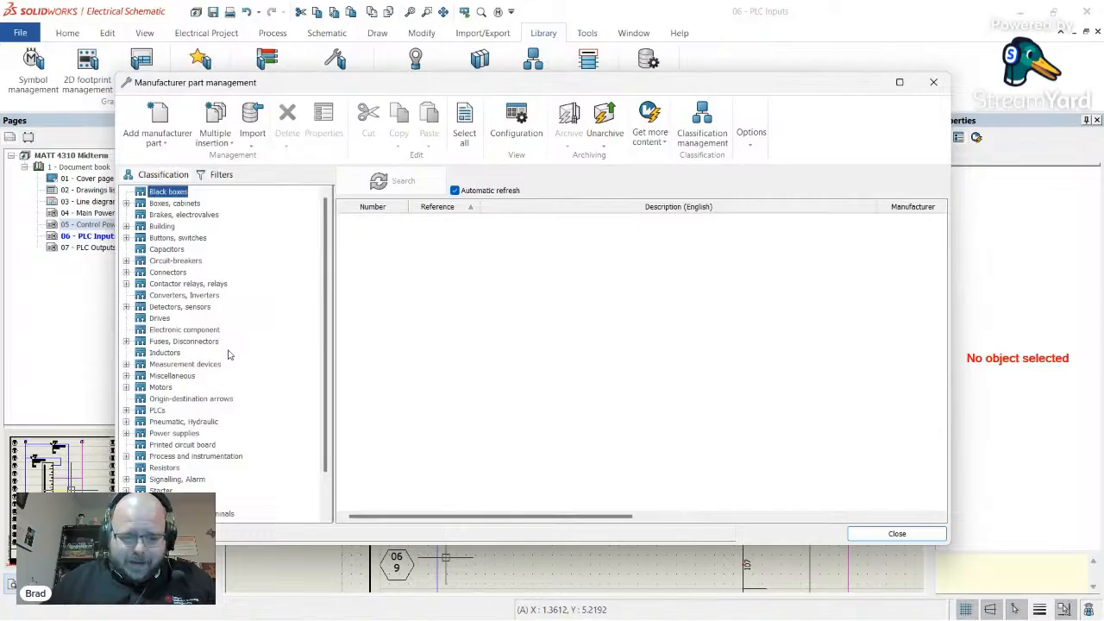
scroll(231, 354, down, 2)
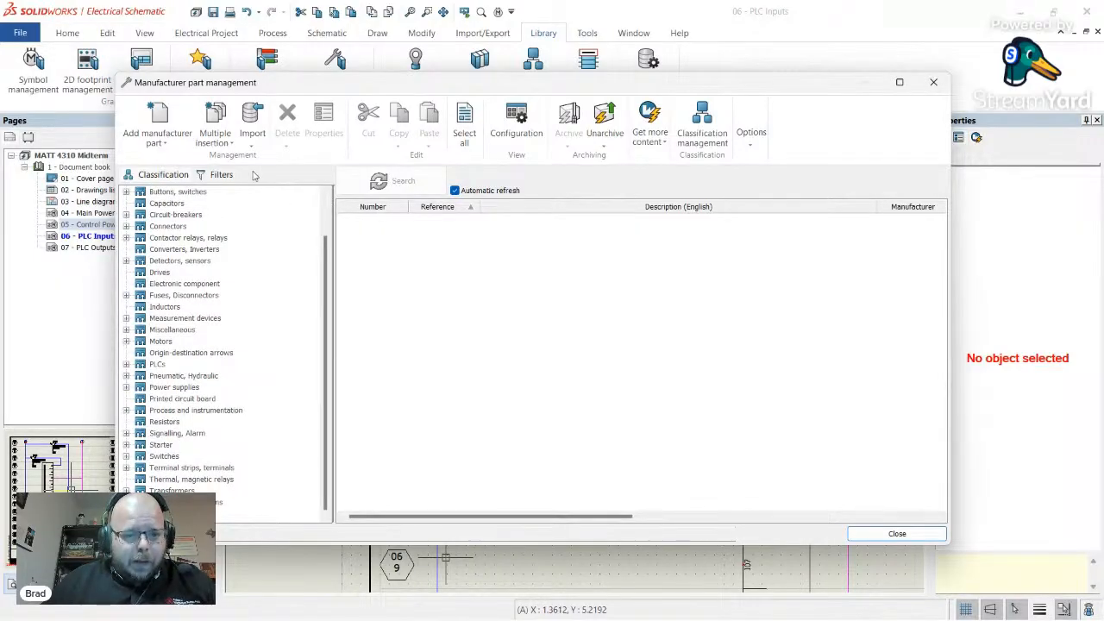
click(217, 175)
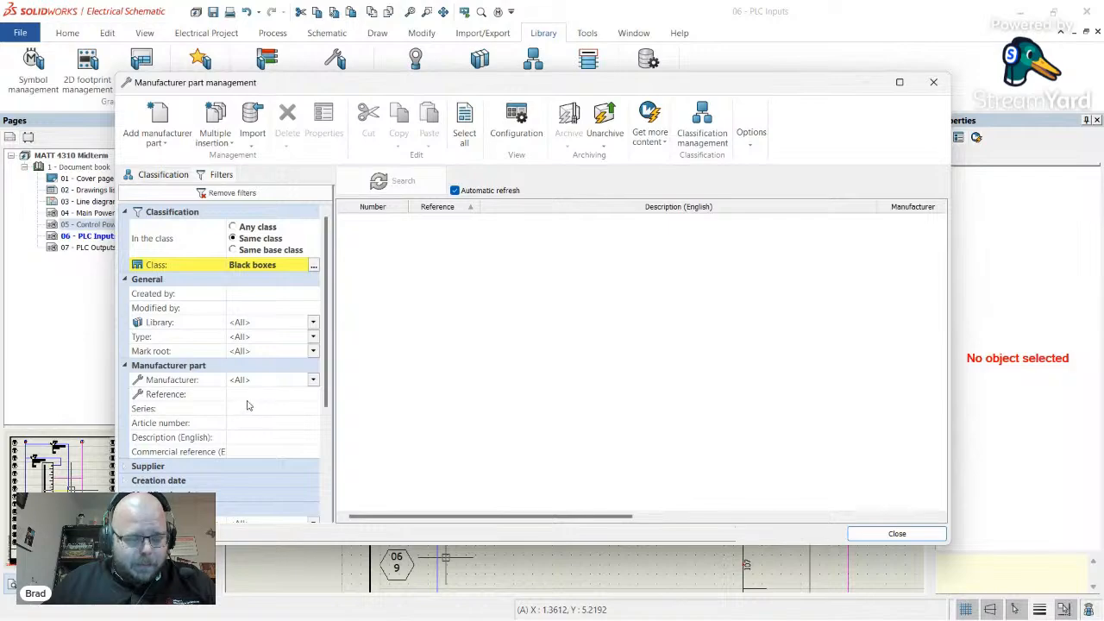
click(260, 238)
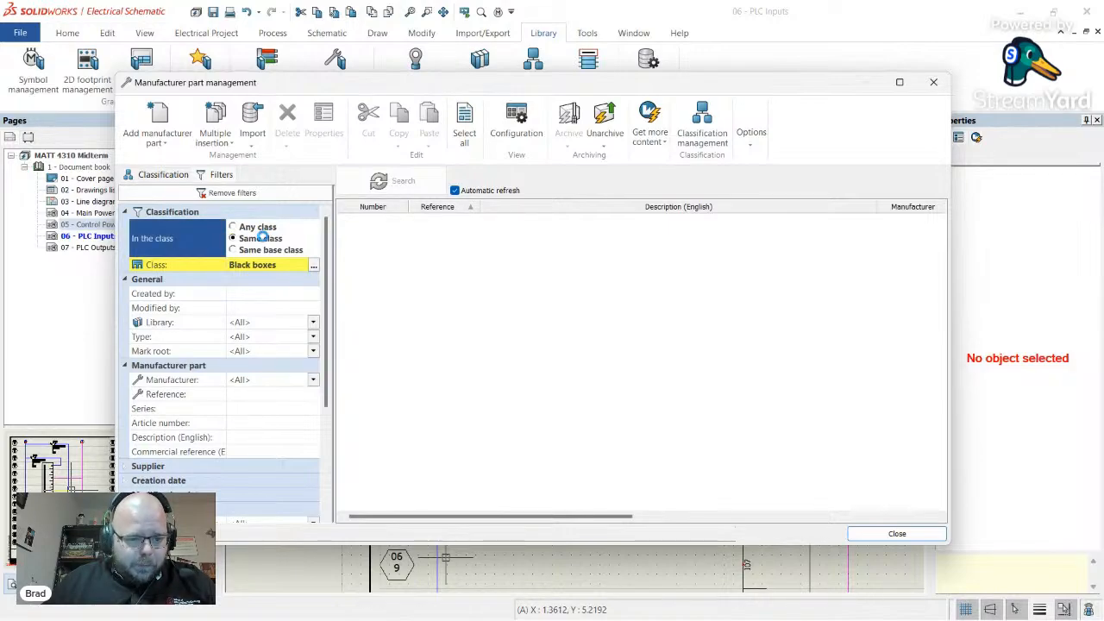
click(256, 226)
click(313, 380)
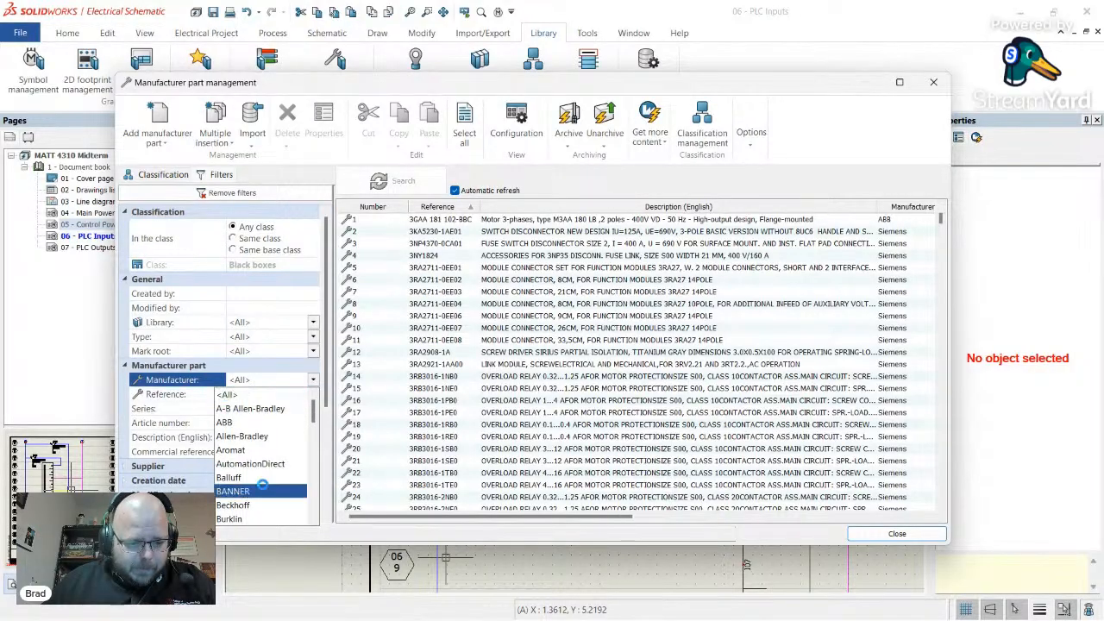
click(235, 491)
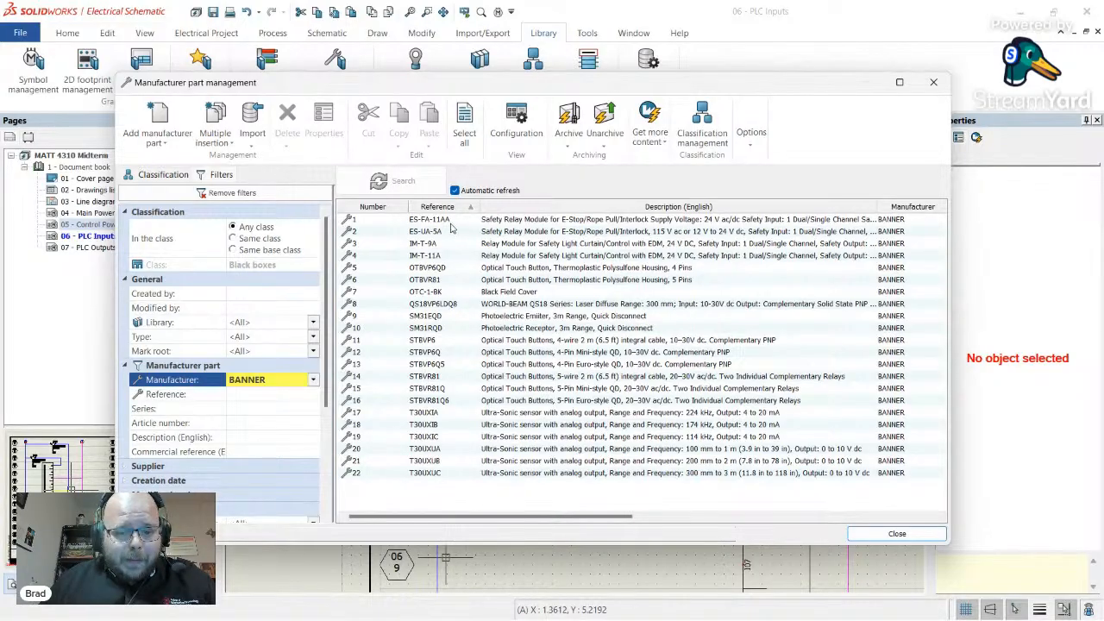
- Browse BANNER parts ES-FA-11AA, SM31EQD, SM31RQD, STBVP6 and T30UXIA, ending on SM31EQD
click(422, 222)
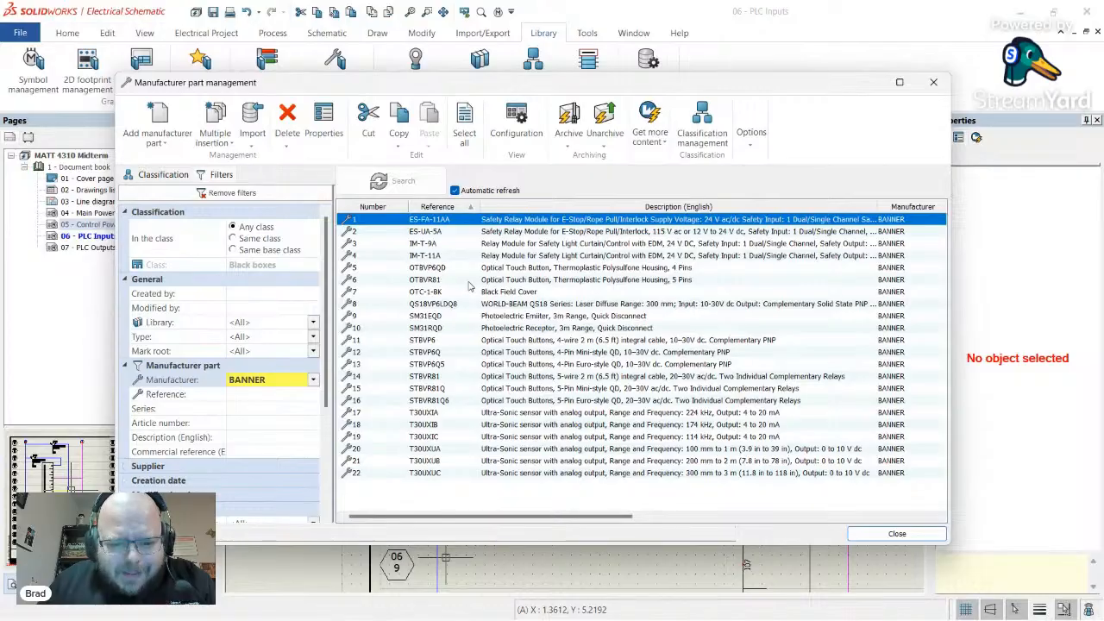
click(527, 269)
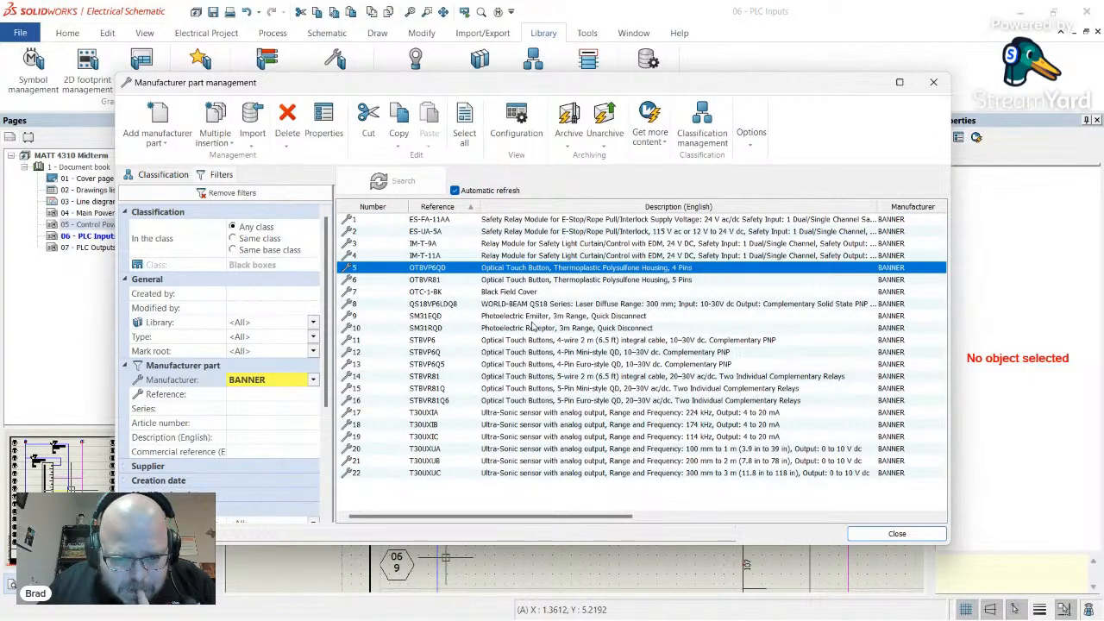
click(538, 316)
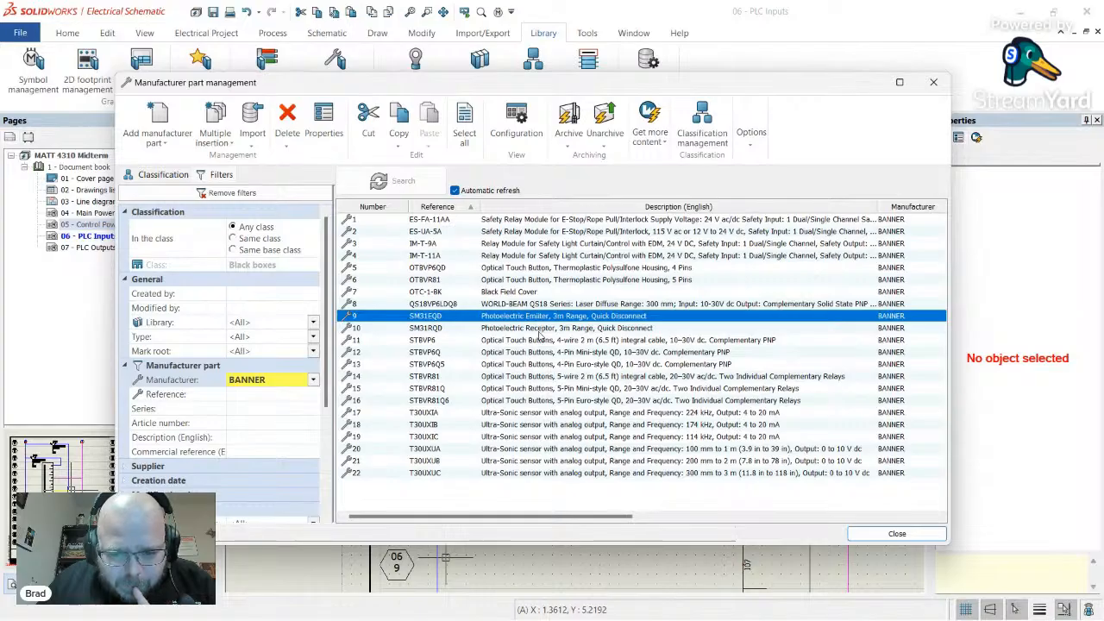
click(539, 331)
key(Down)
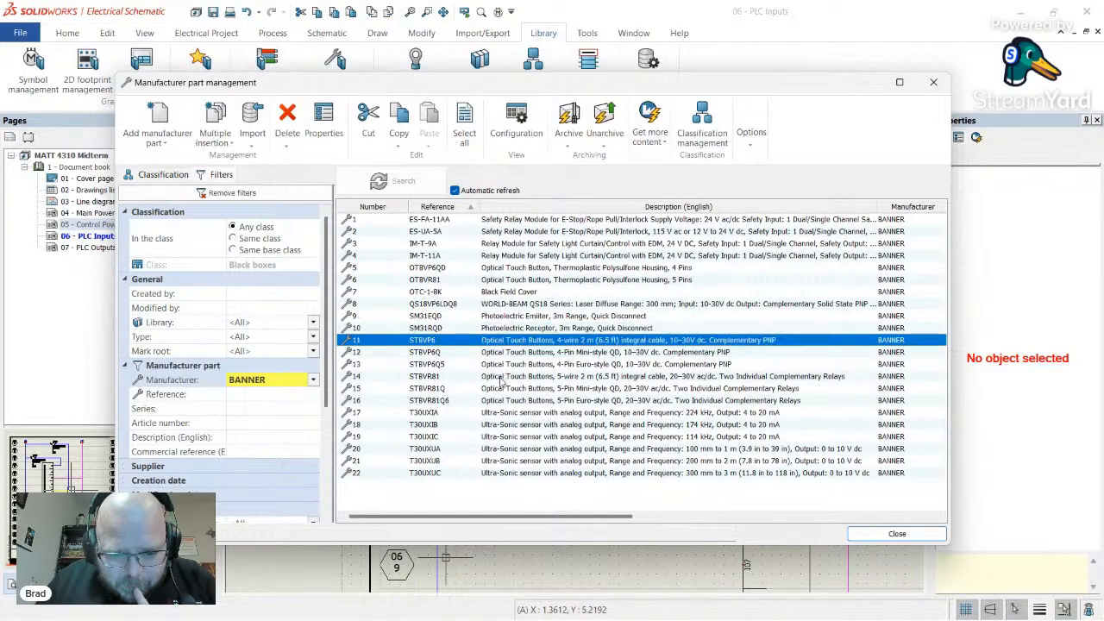
click(523, 413)
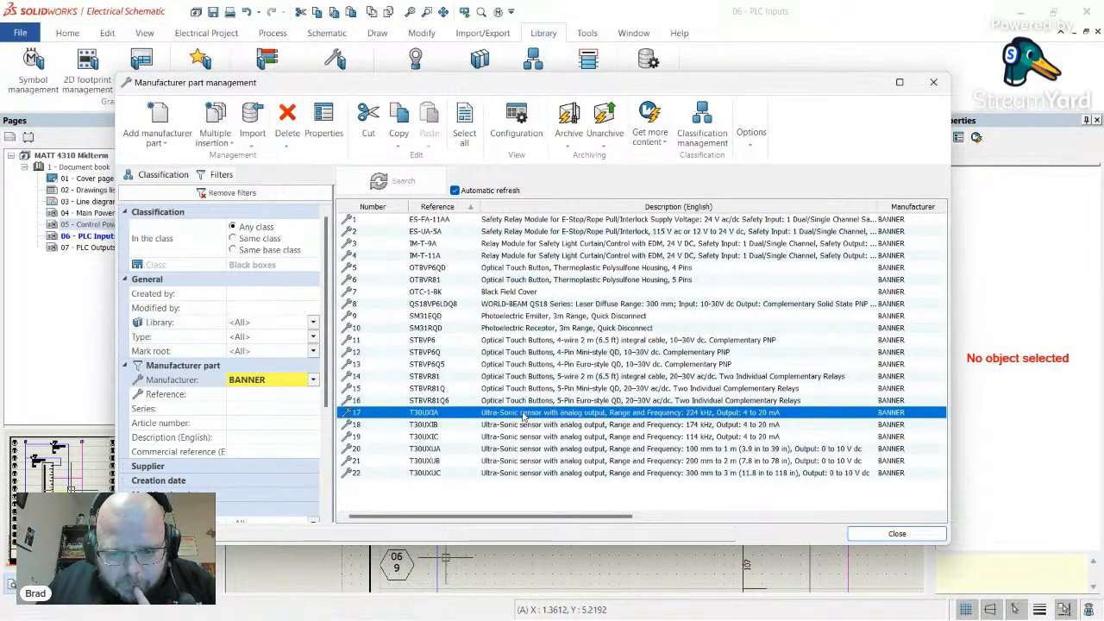
click(532, 317)
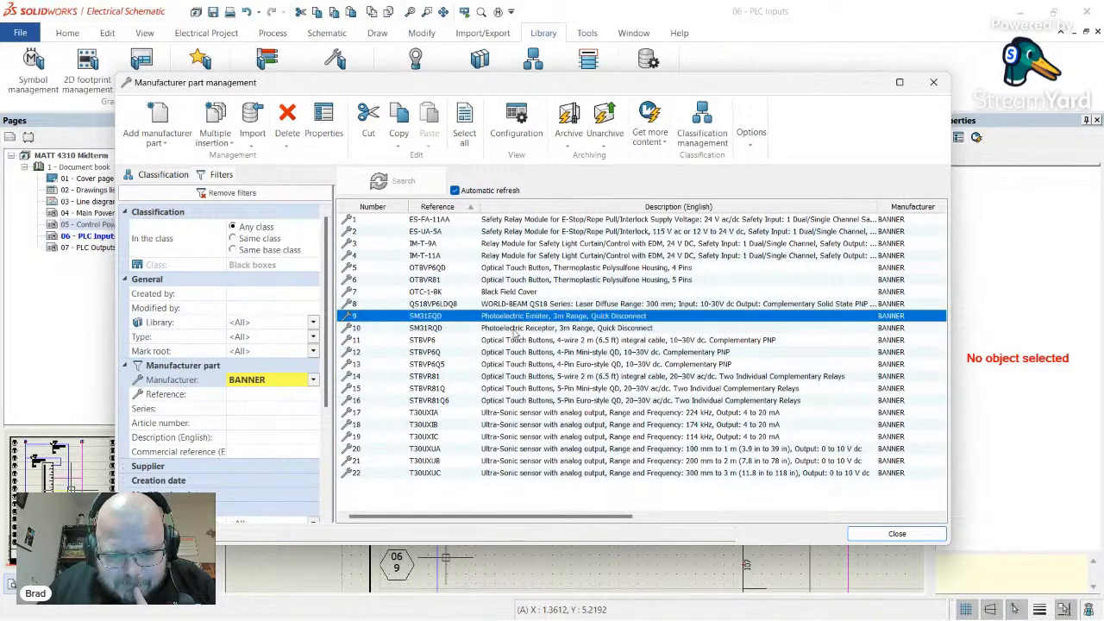
- Inspect the SM31EQD part's Properties tab, then close the part and manufacturer catalogue dialogs
double_click(519, 318)
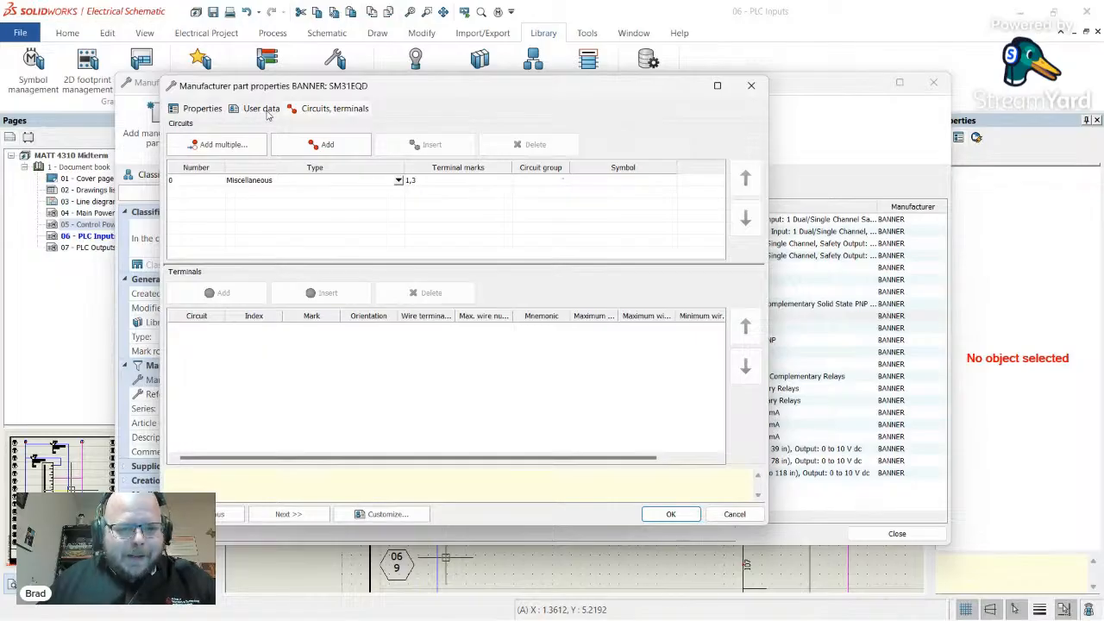
click(192, 110)
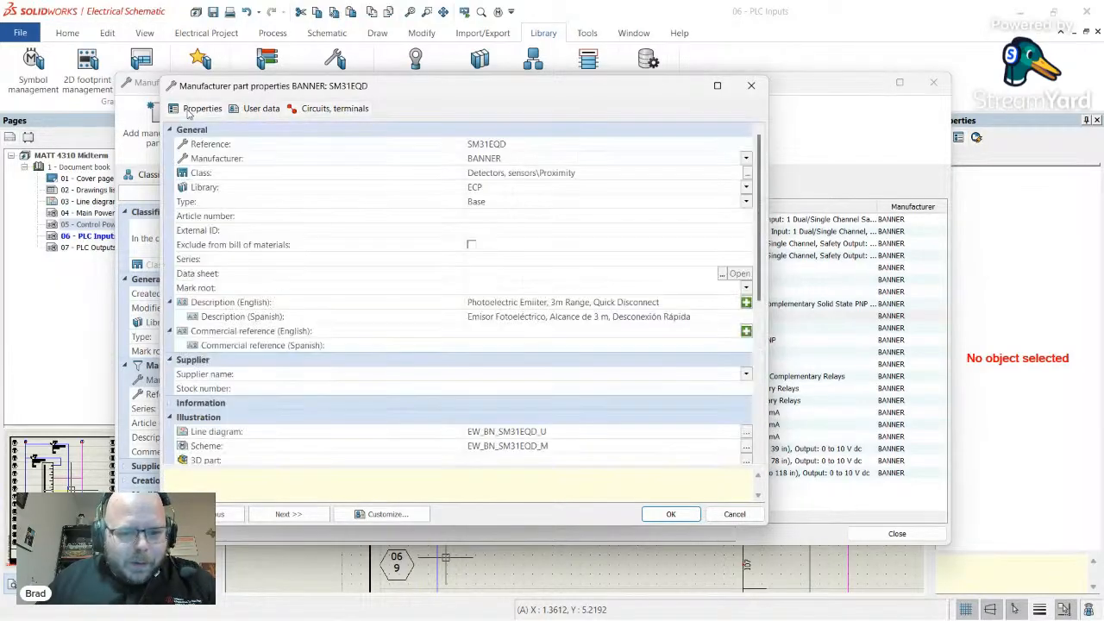
click(752, 85)
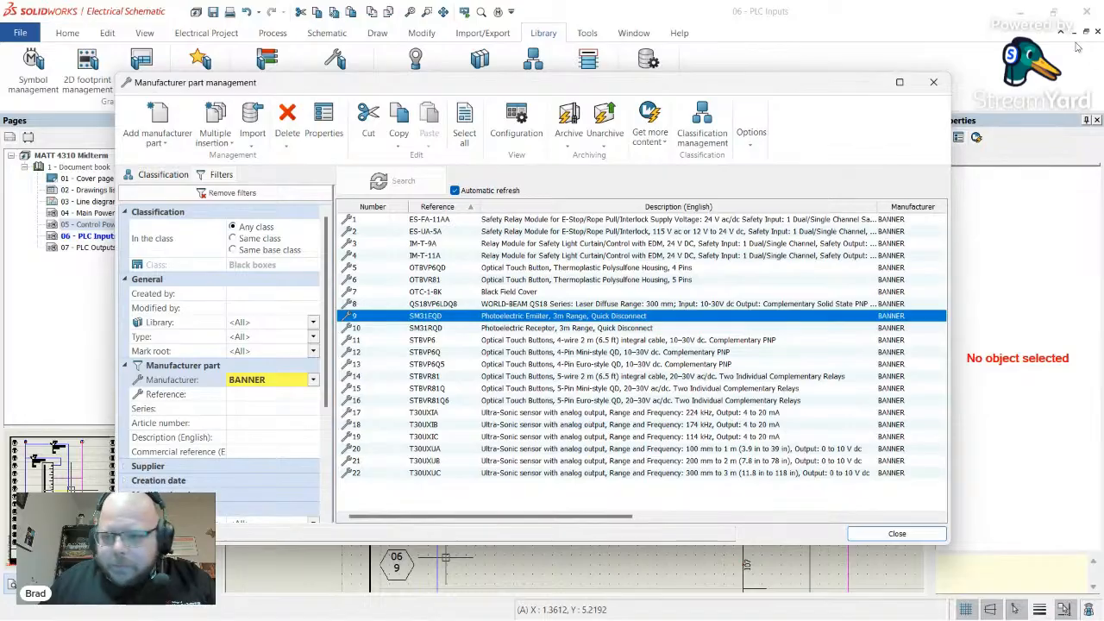
click(933, 82)
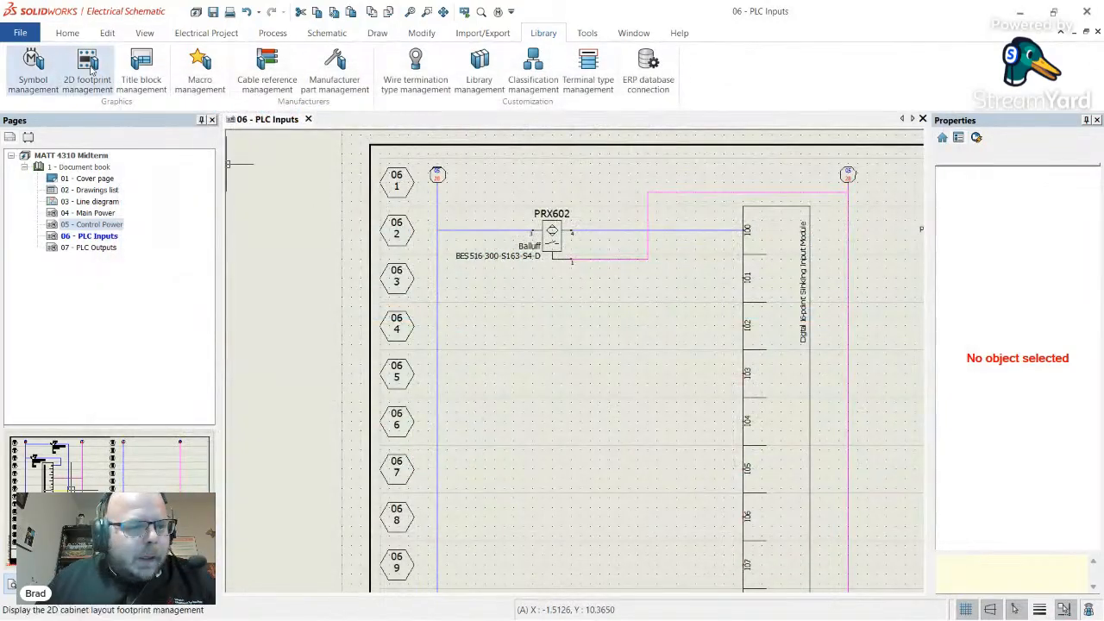
click(328, 34)
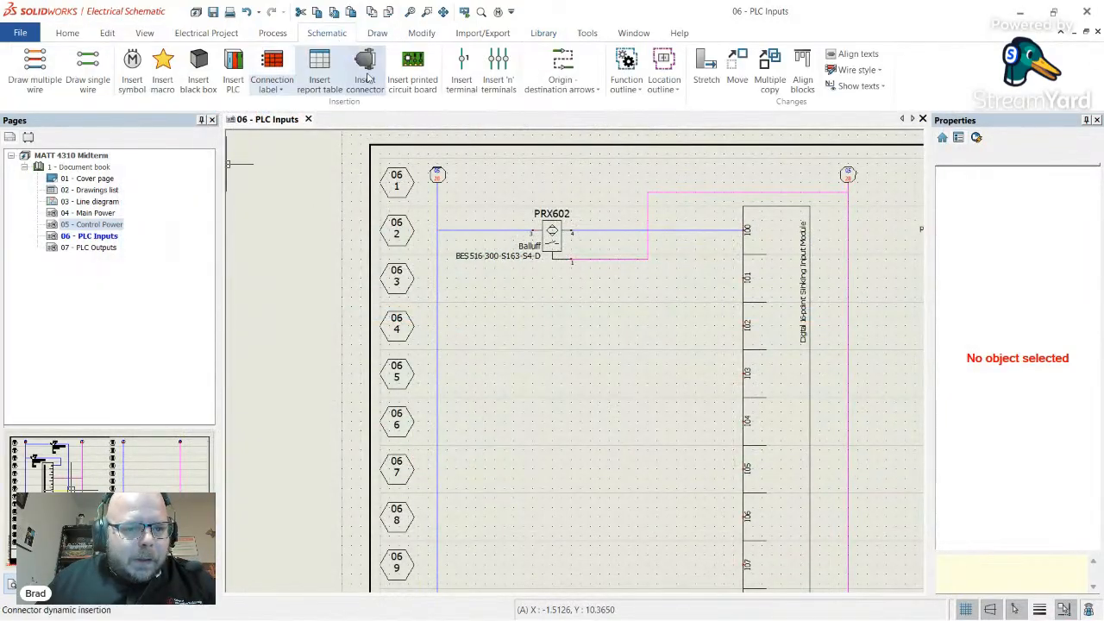
- Load the NO proximity sensor symbol from the library, then cancel the insertion
click(132, 68)
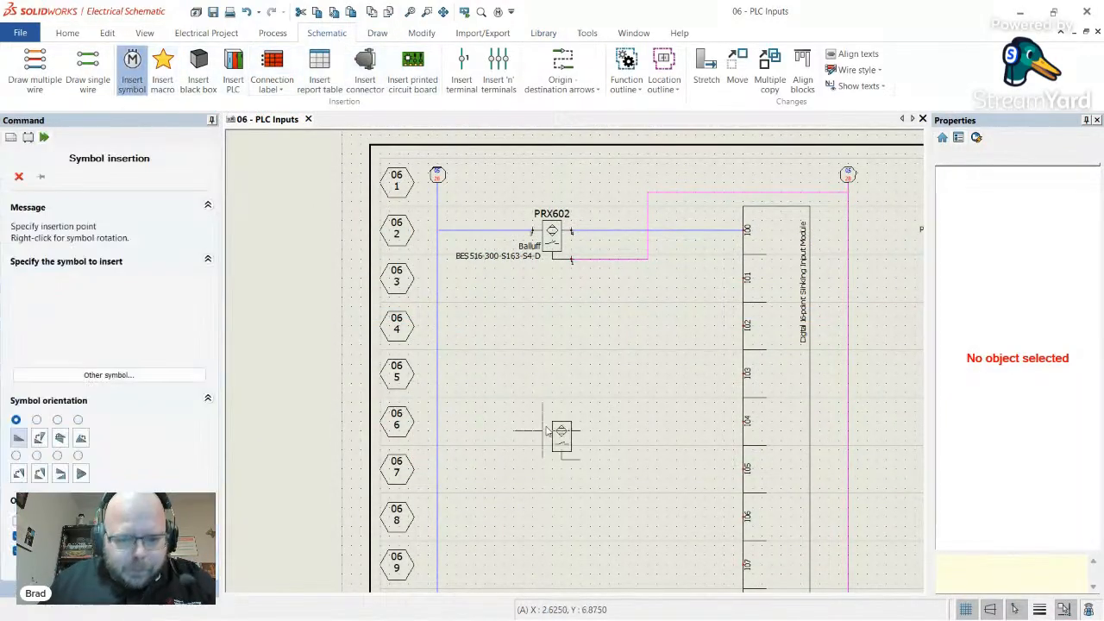
click(109, 374)
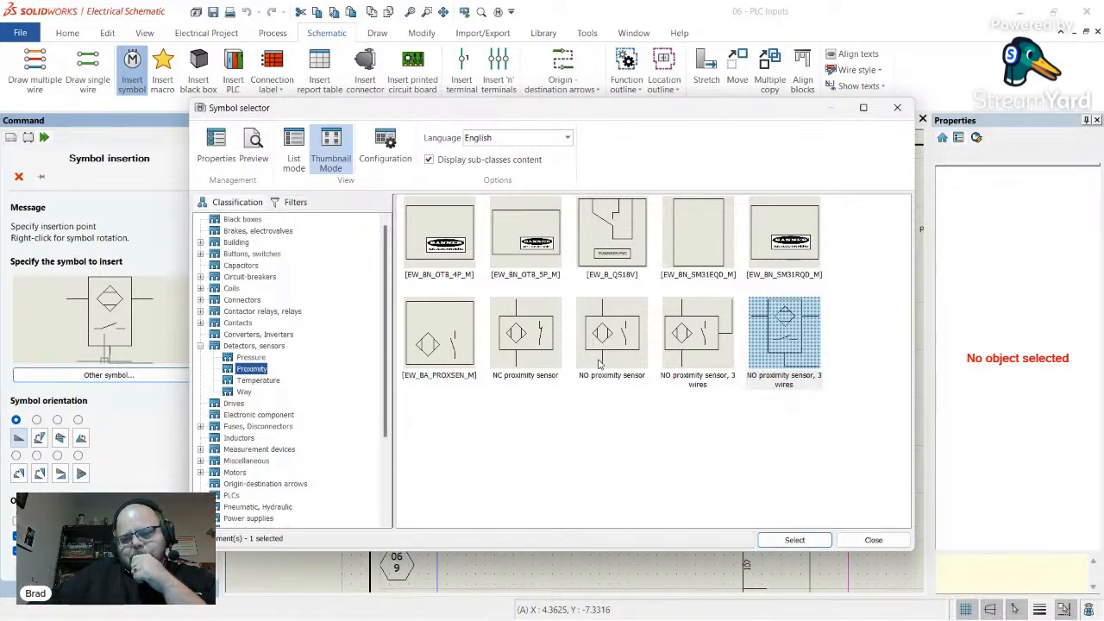
click(600, 365)
double_click(600, 365)
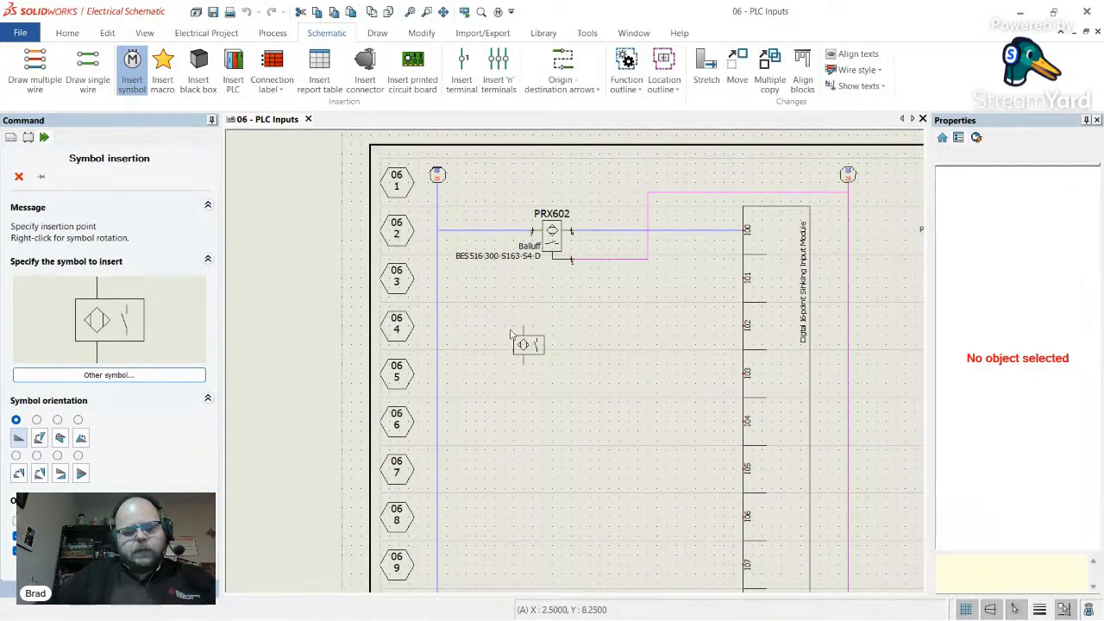
key(Escape)
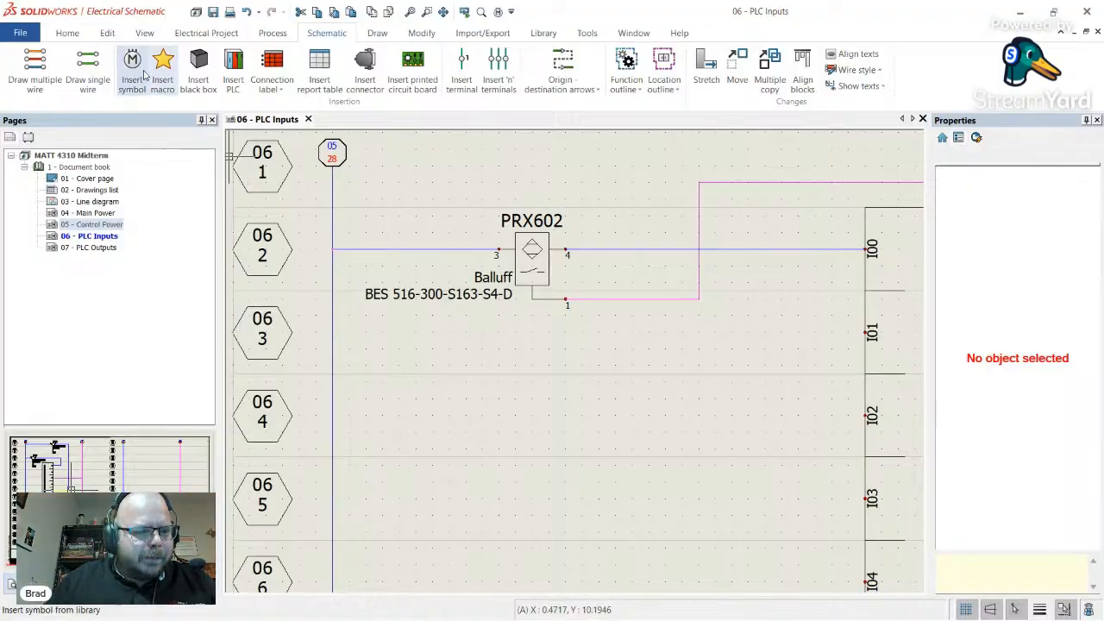
- Browse the Proximity symbols EW_BN_OTB_5P_M and EW_BN_OTB_4P_M, then select EW_B_QS18V
click(138, 73)
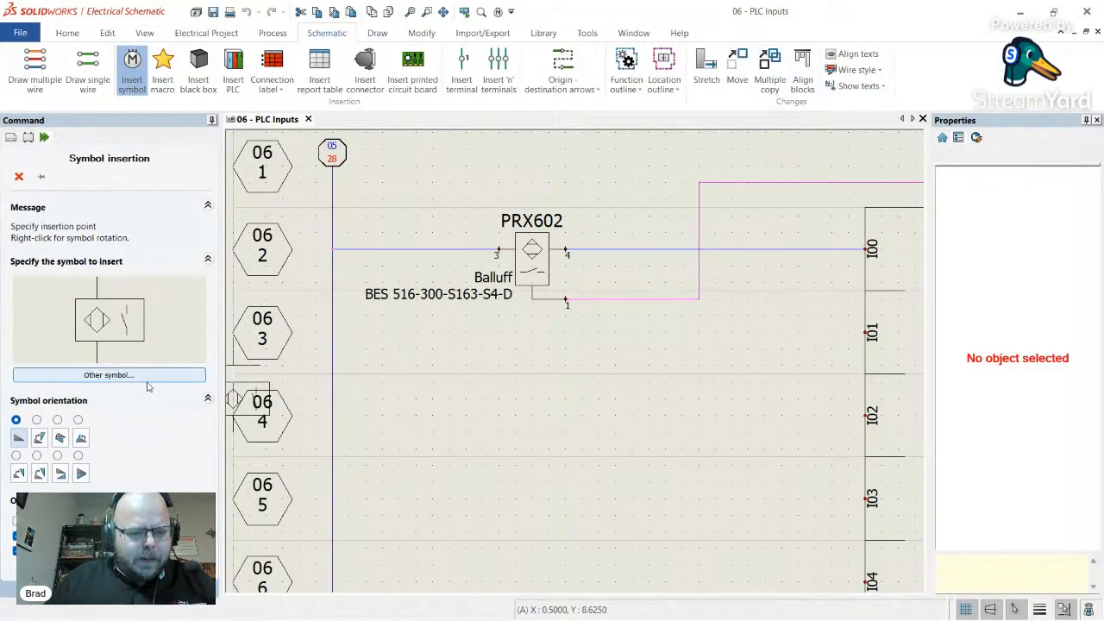
click(143, 378)
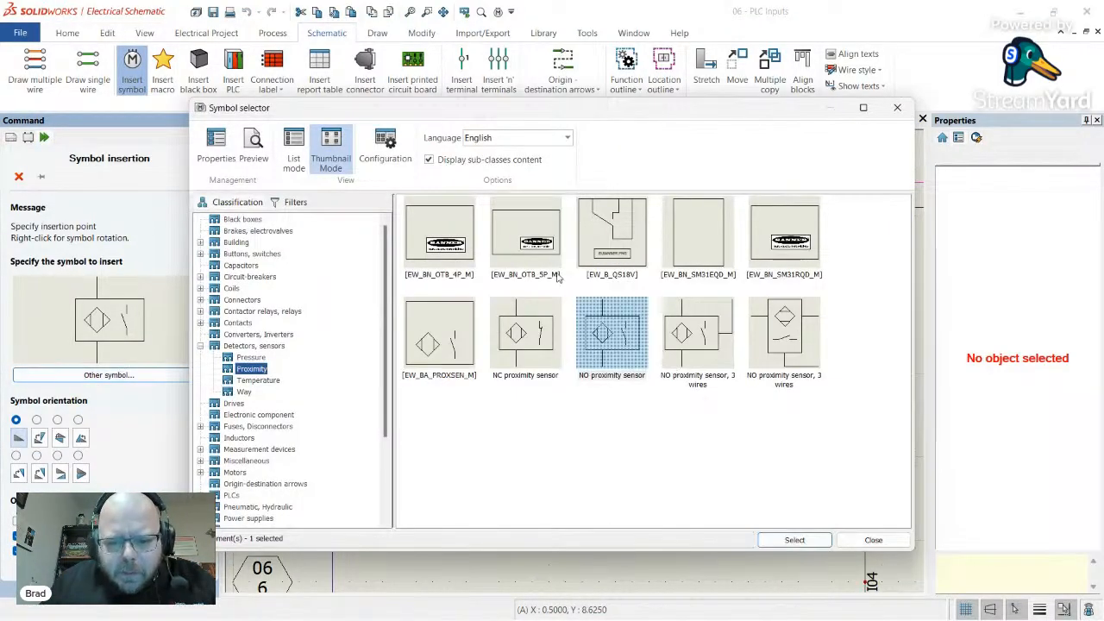
click(533, 274)
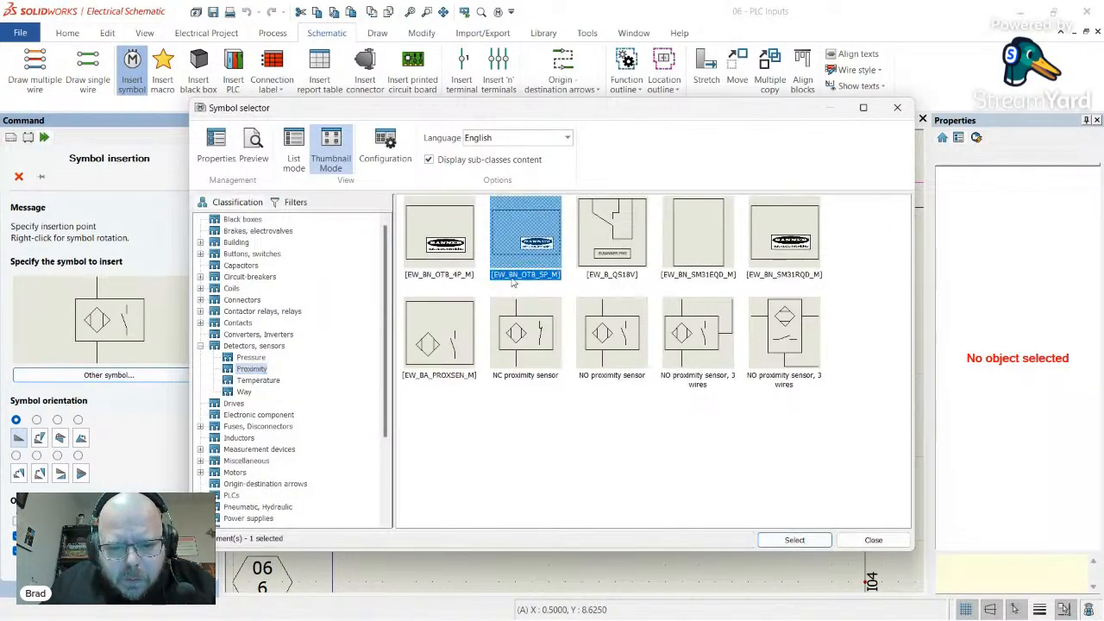
click(462, 276)
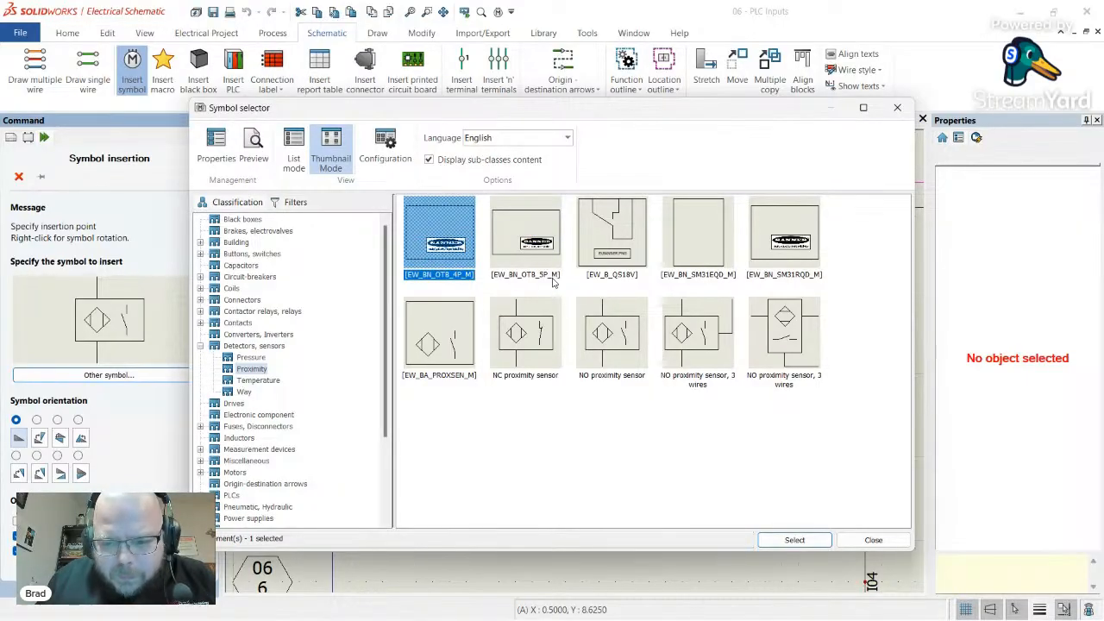
click(627, 283)
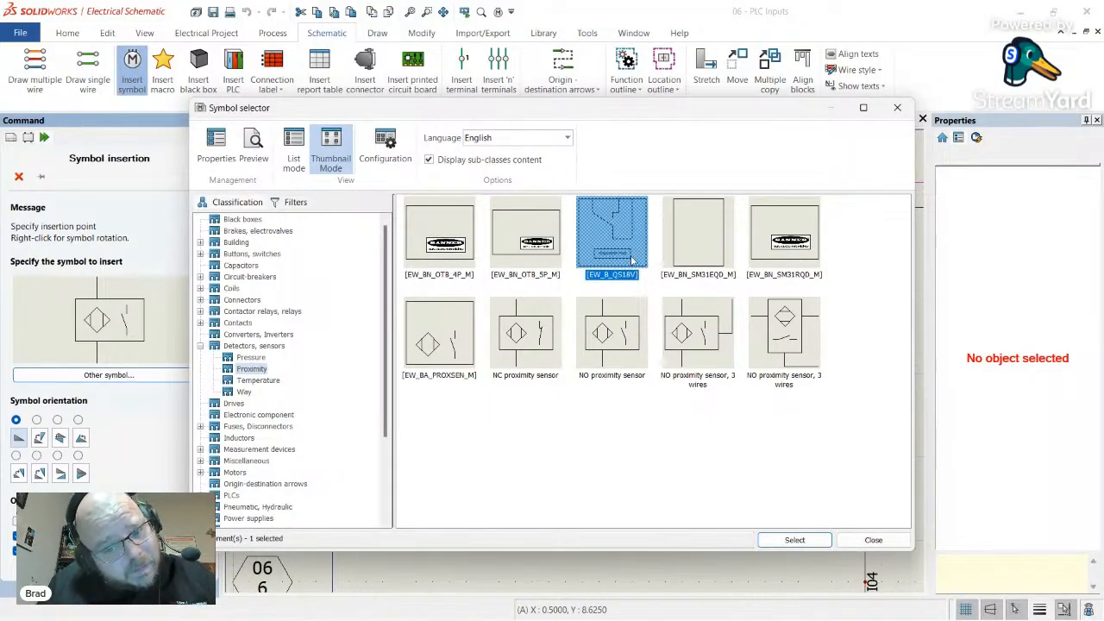
- Check the EW_B_QS18V symbol's properties, load it for placement, then cancel insertion
right_click(633, 259)
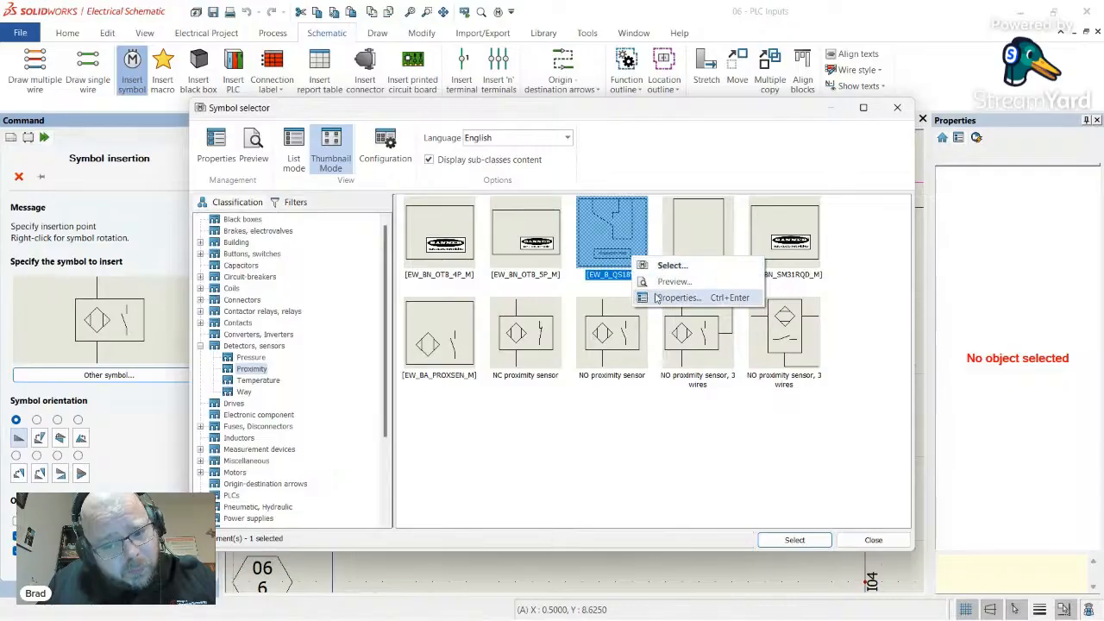
click(658, 298)
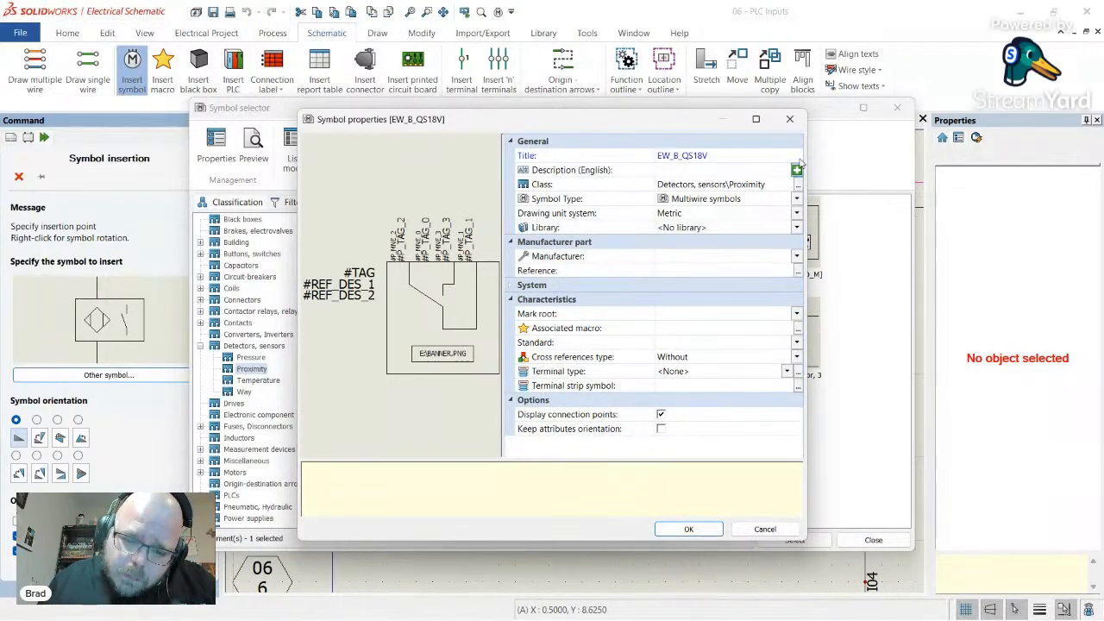
click(789, 120)
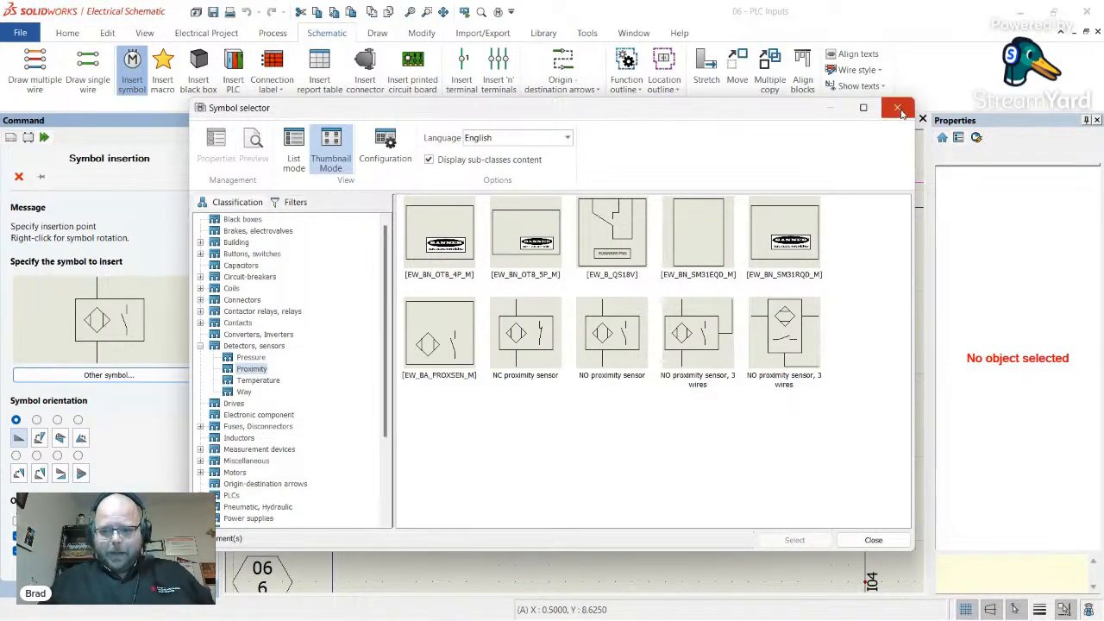
double_click(645, 257)
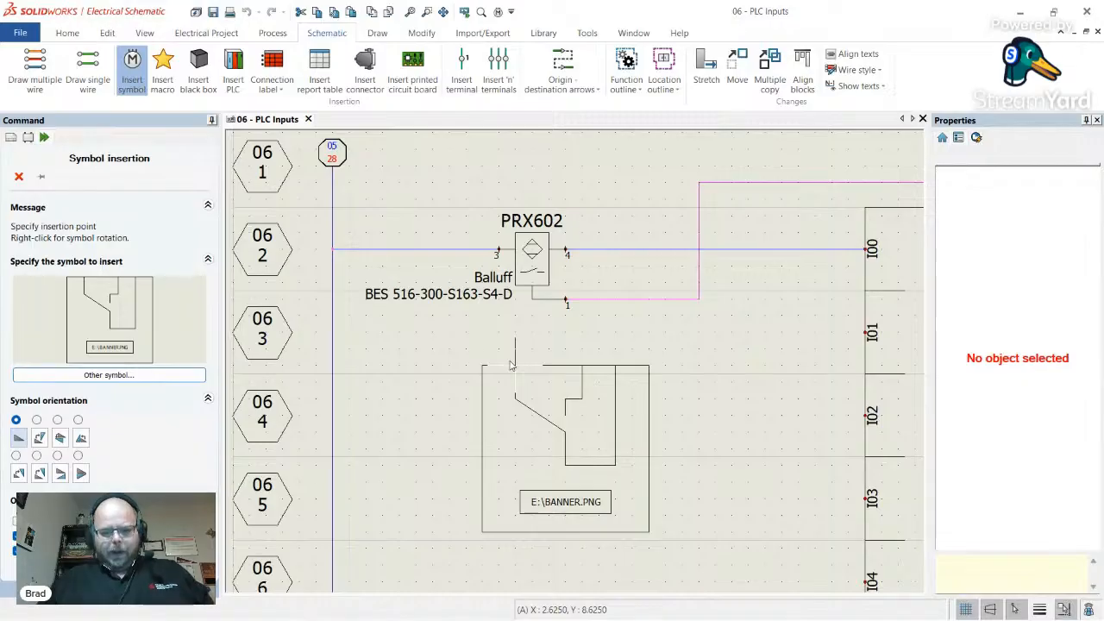
key(Escape)
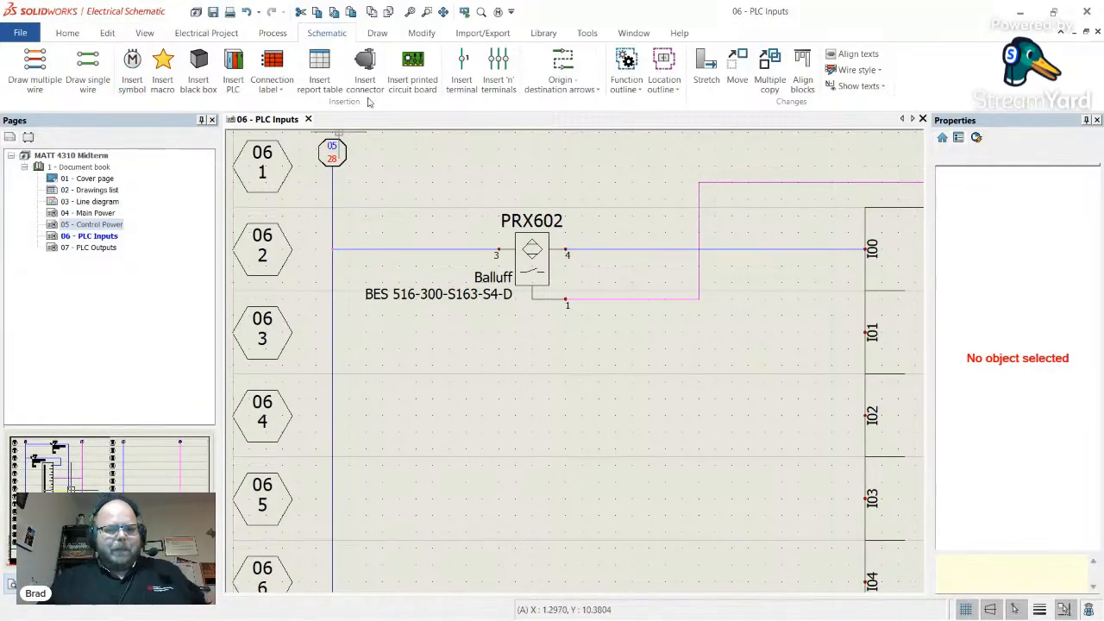
- Place a NO proximity sensor, rotated 90 degrees, on the PLC Inputs sheet
click(133, 78)
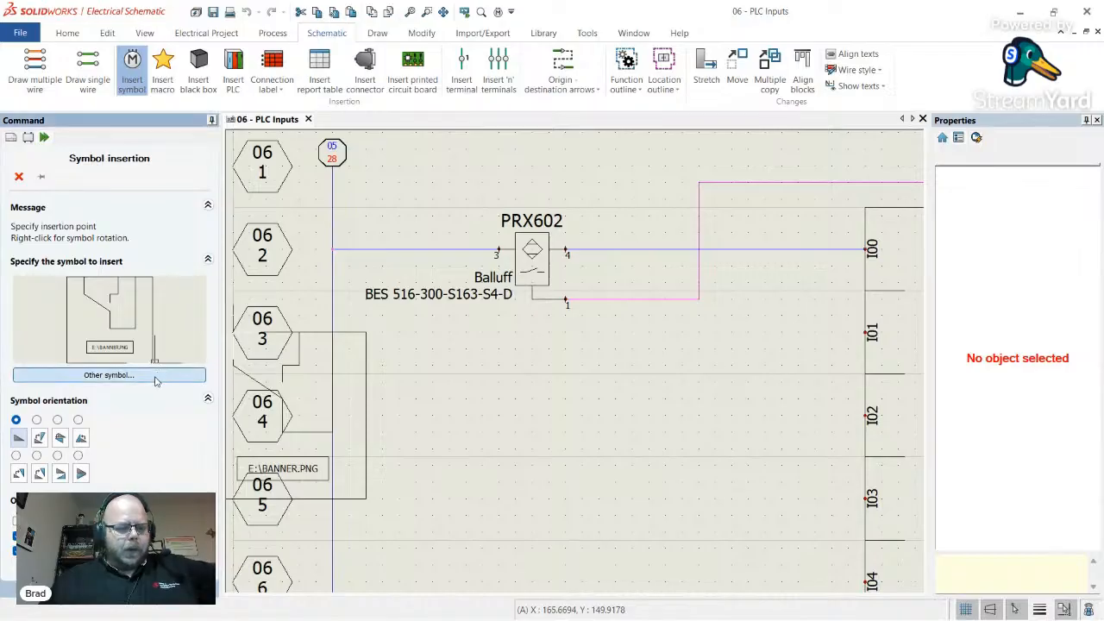
click(156, 376)
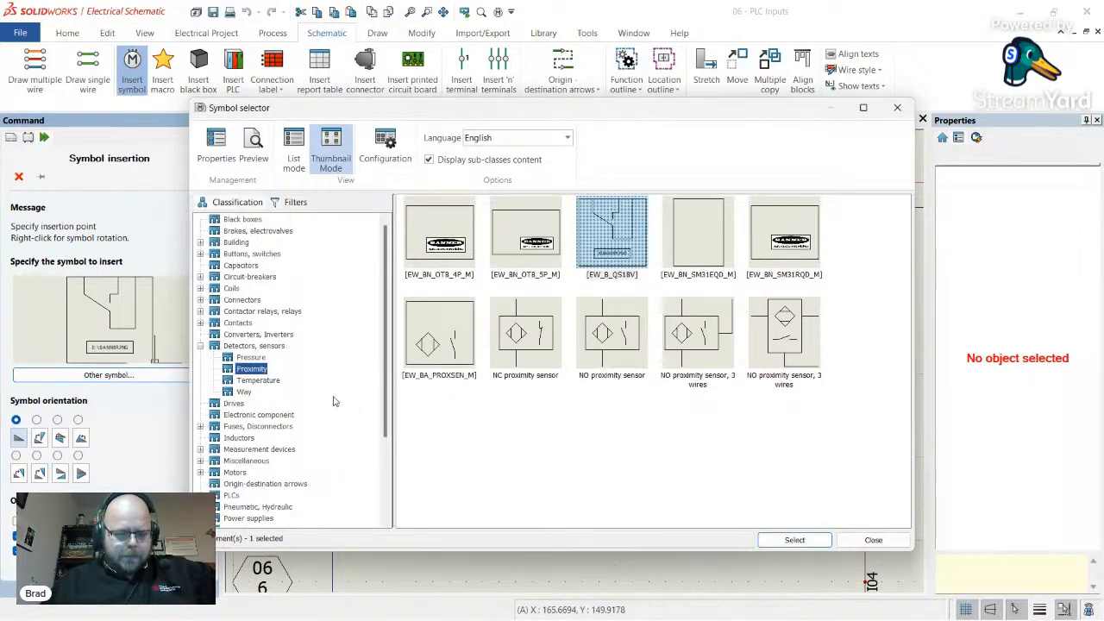
scroll(335, 401, down, 5)
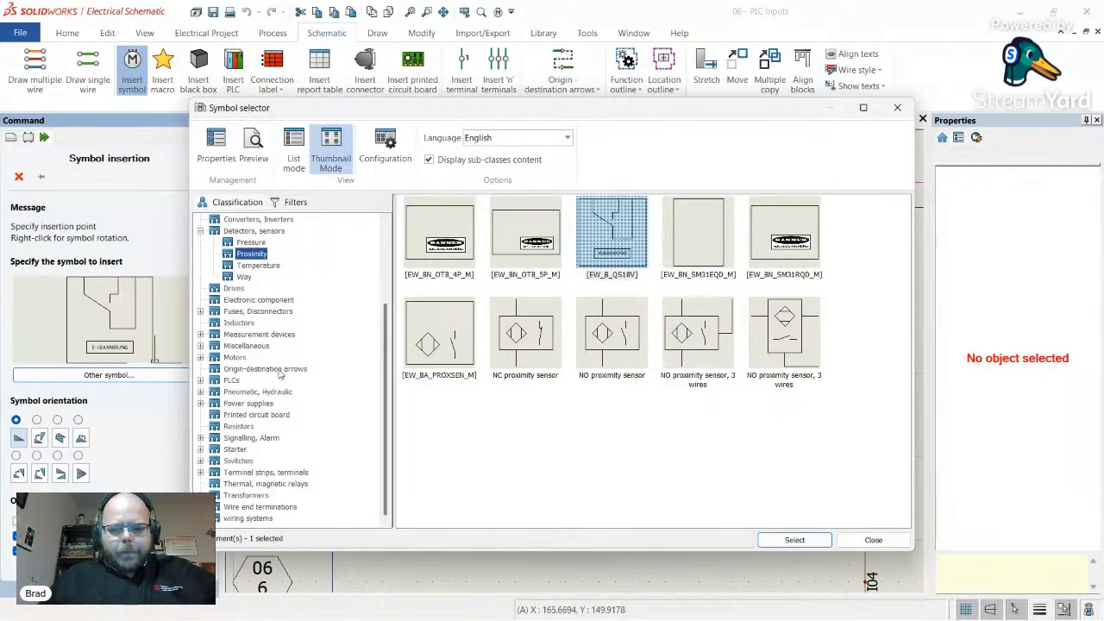
double_click(606, 357)
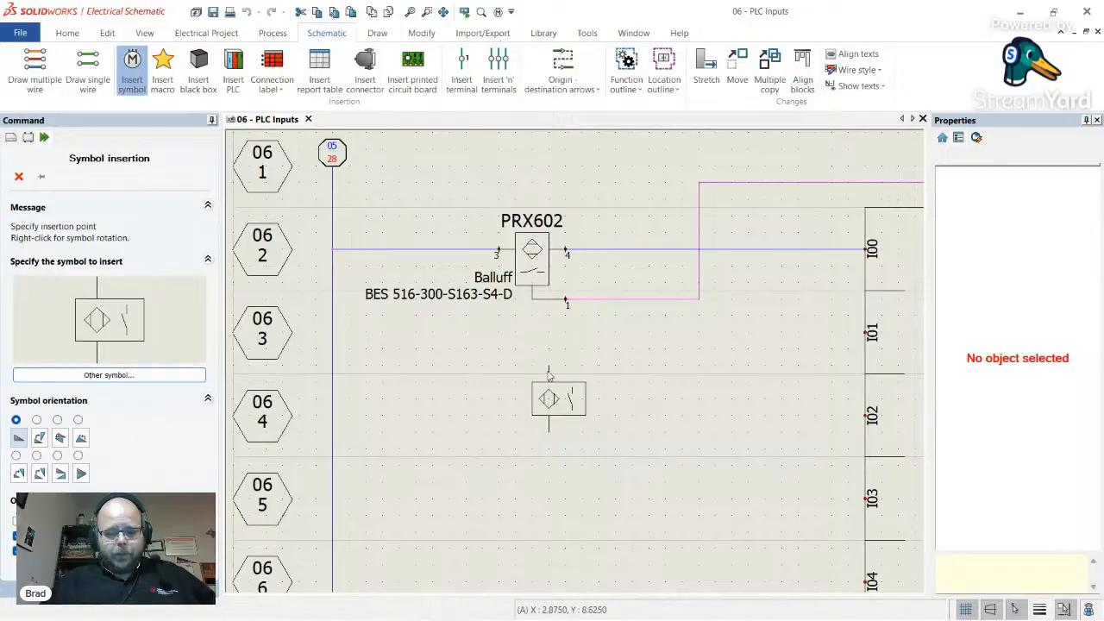
right_click(545, 376)
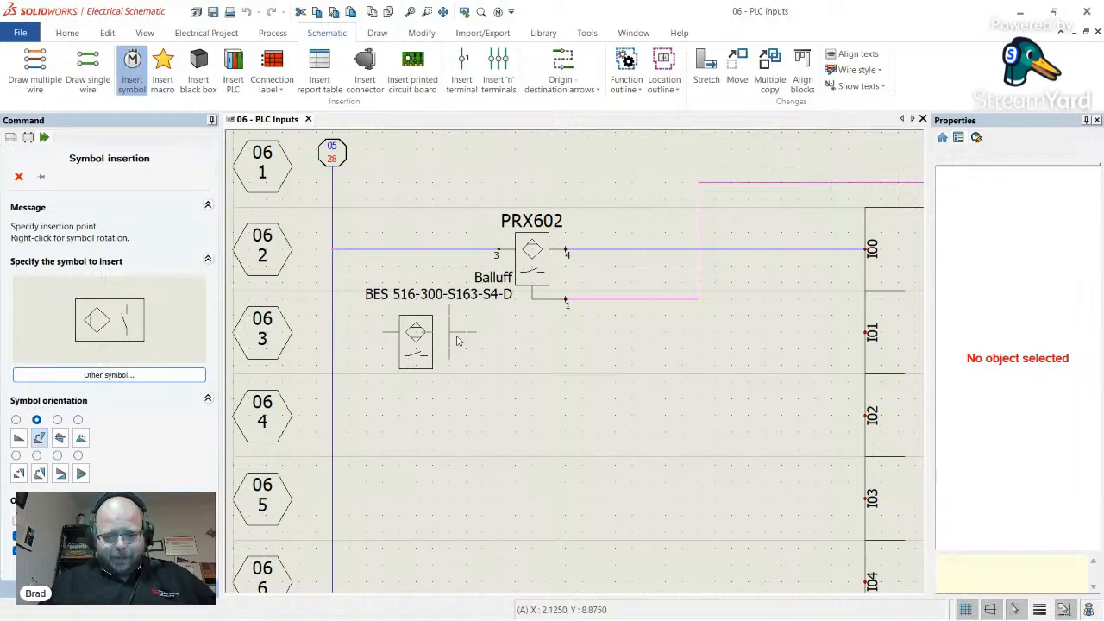
click(473, 342)
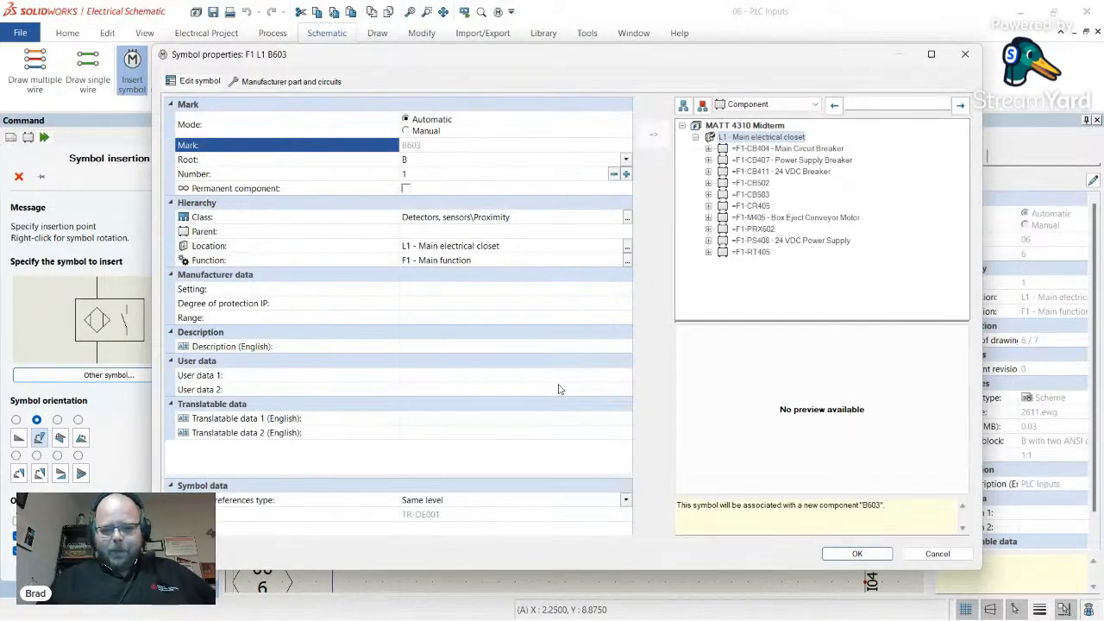
- Edit sensor B603's root mark, then search BANNER parts of any class and add SM31EQD
click(412, 159)
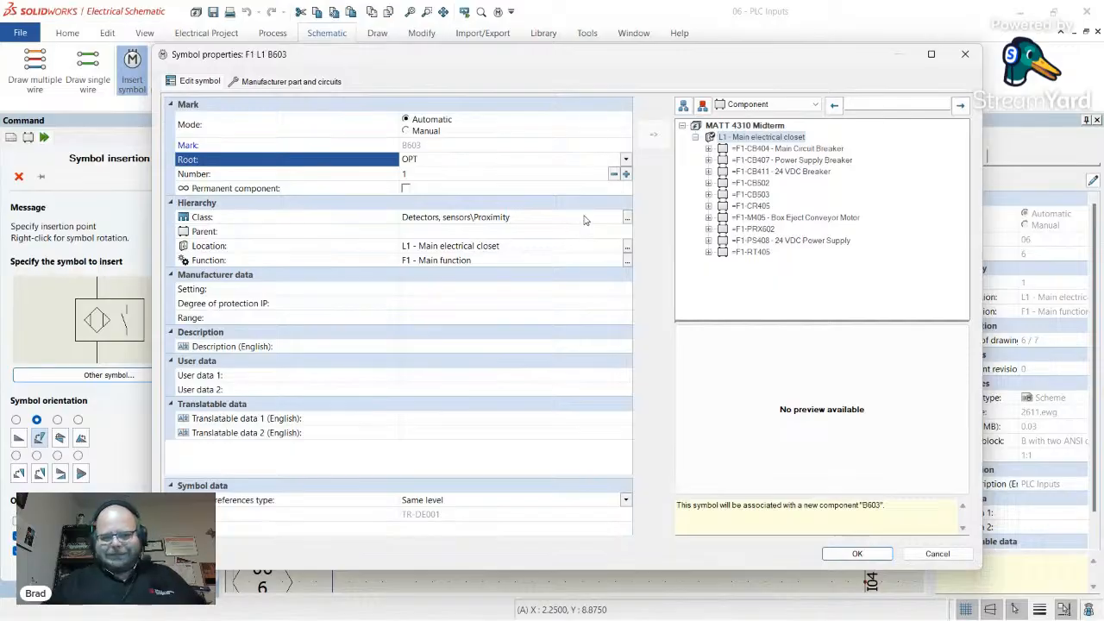
click(295, 81)
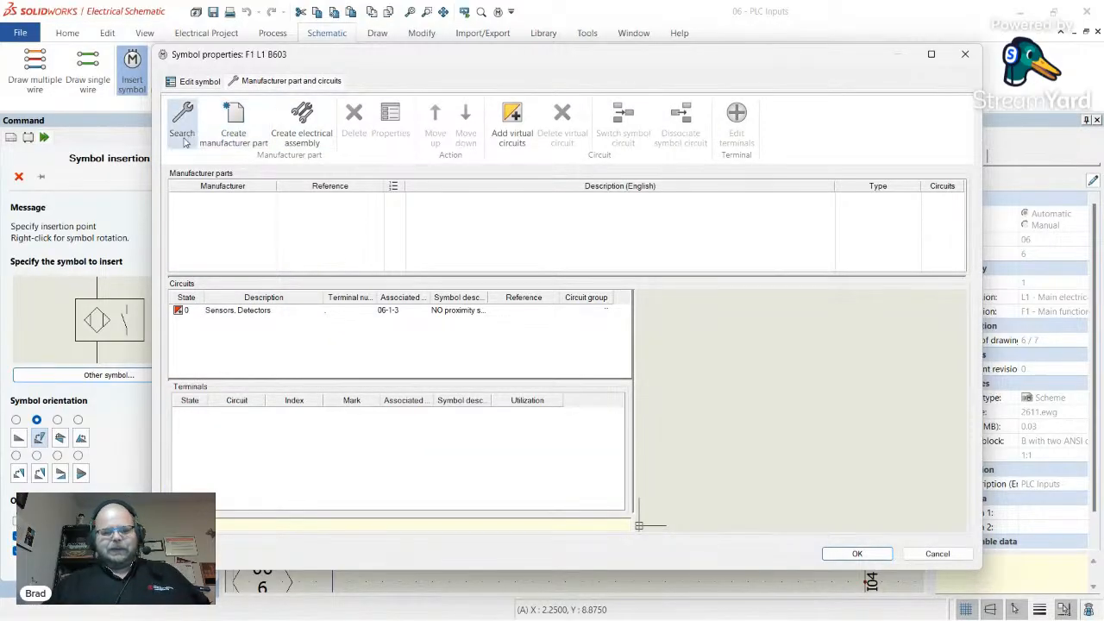
click(182, 138)
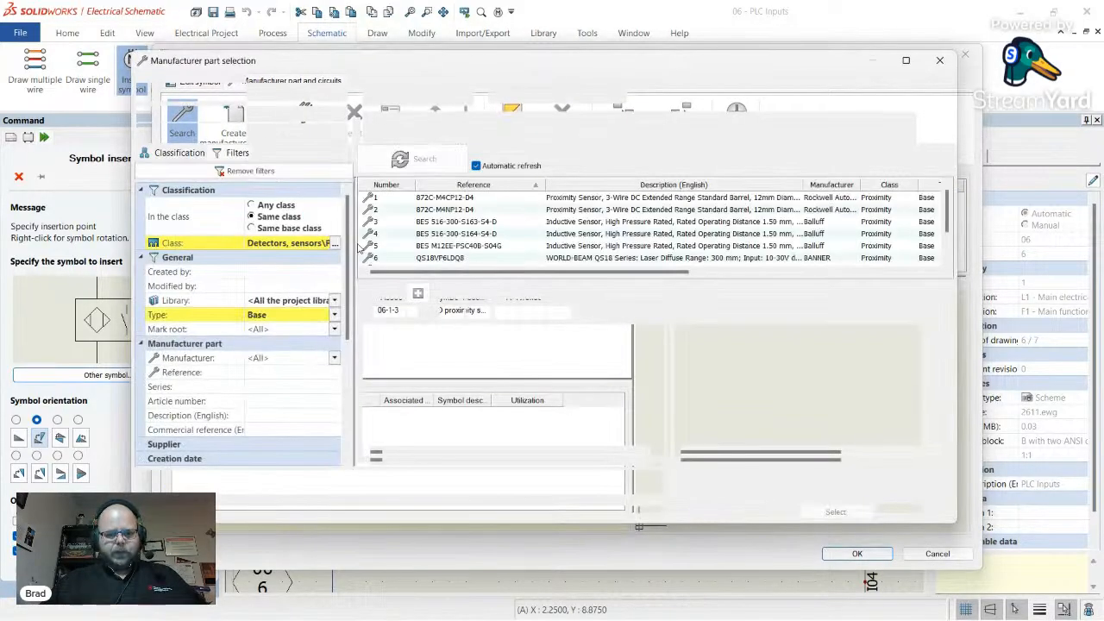
click(278, 206)
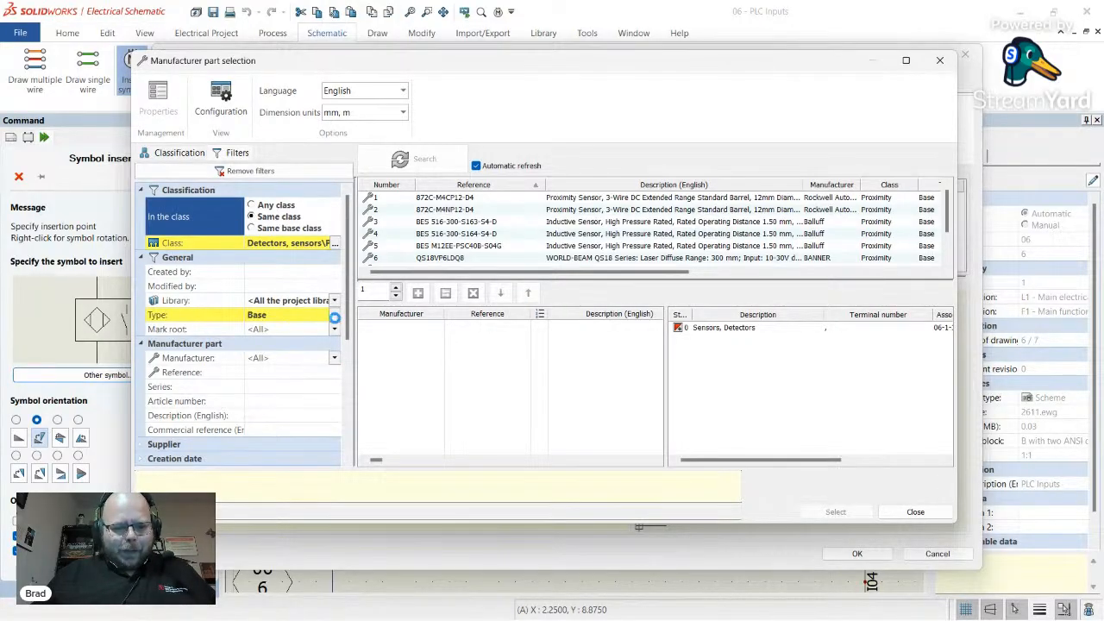
click(331, 360)
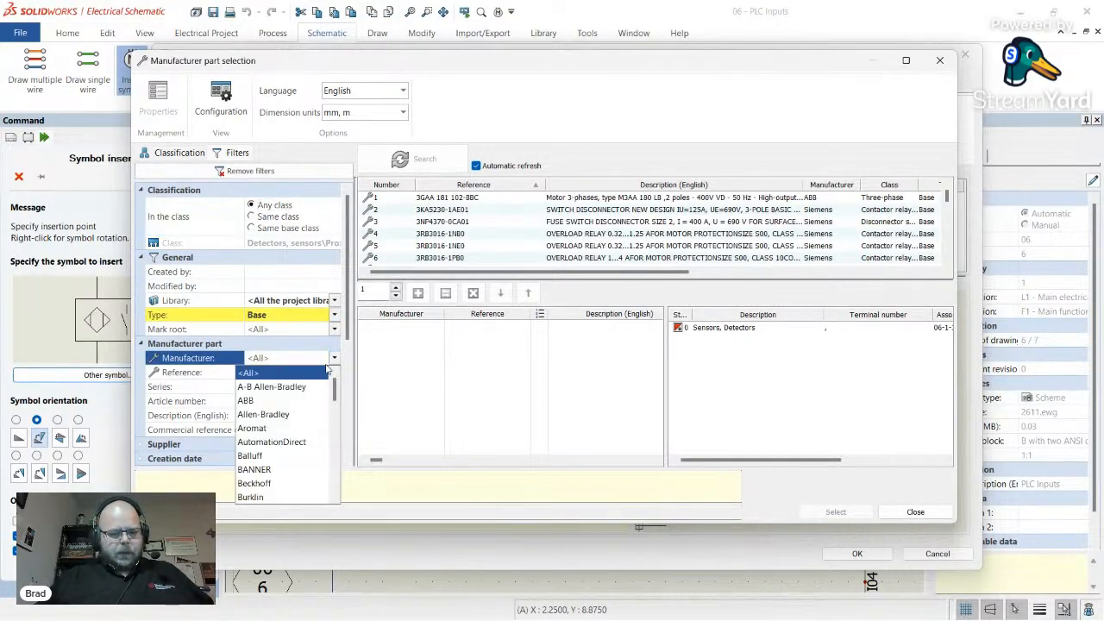
click(285, 468)
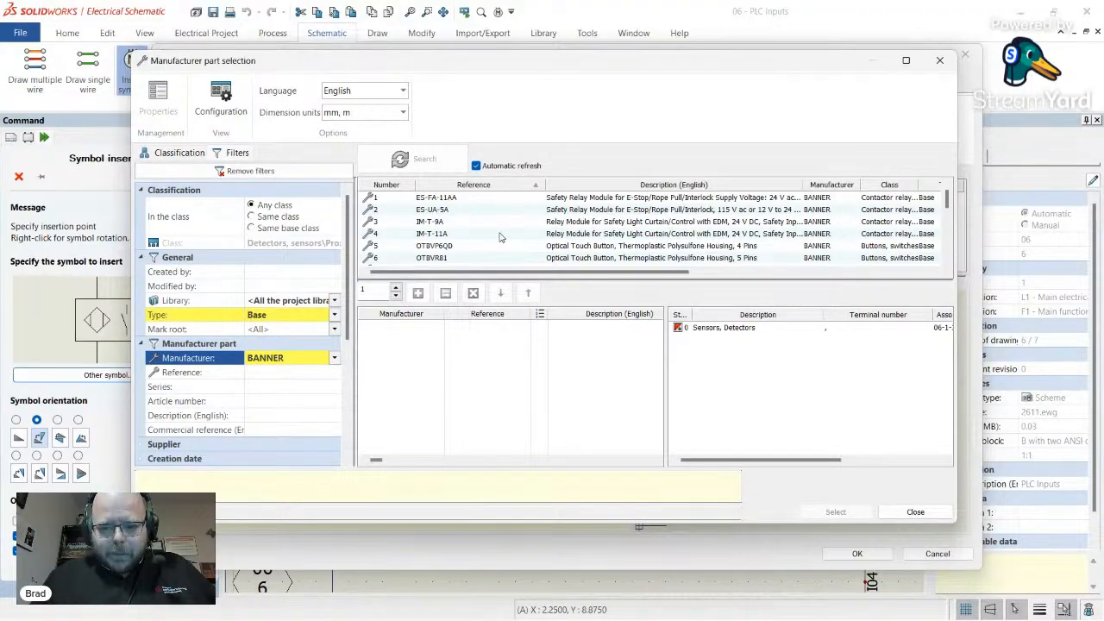
scroll(498, 237, down, 2)
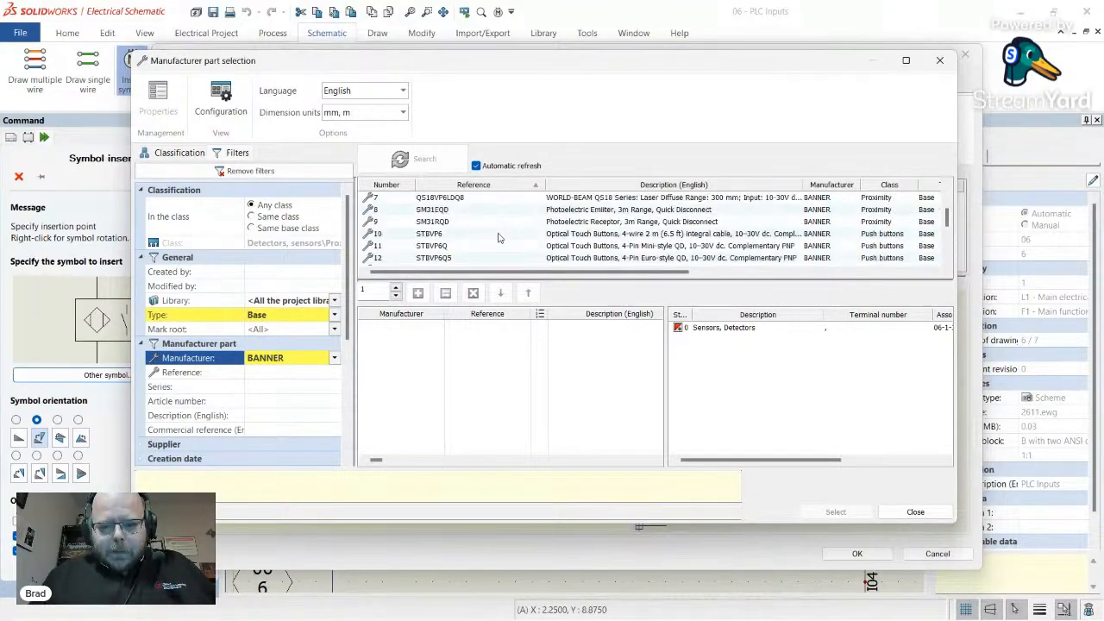
double_click(597, 212)
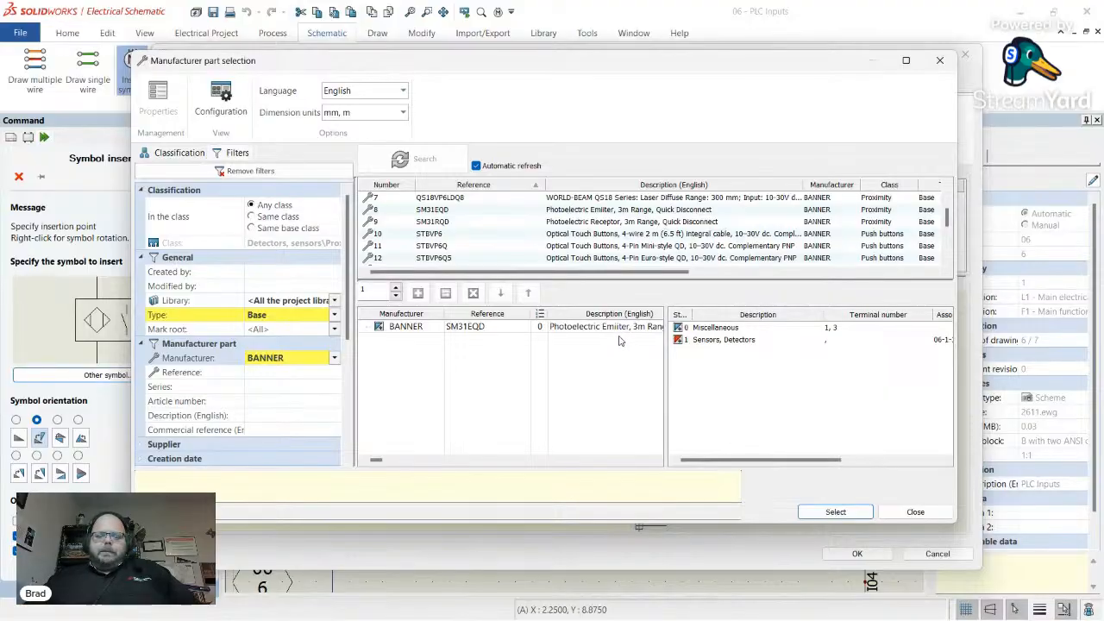
drag(681, 328, 678, 342)
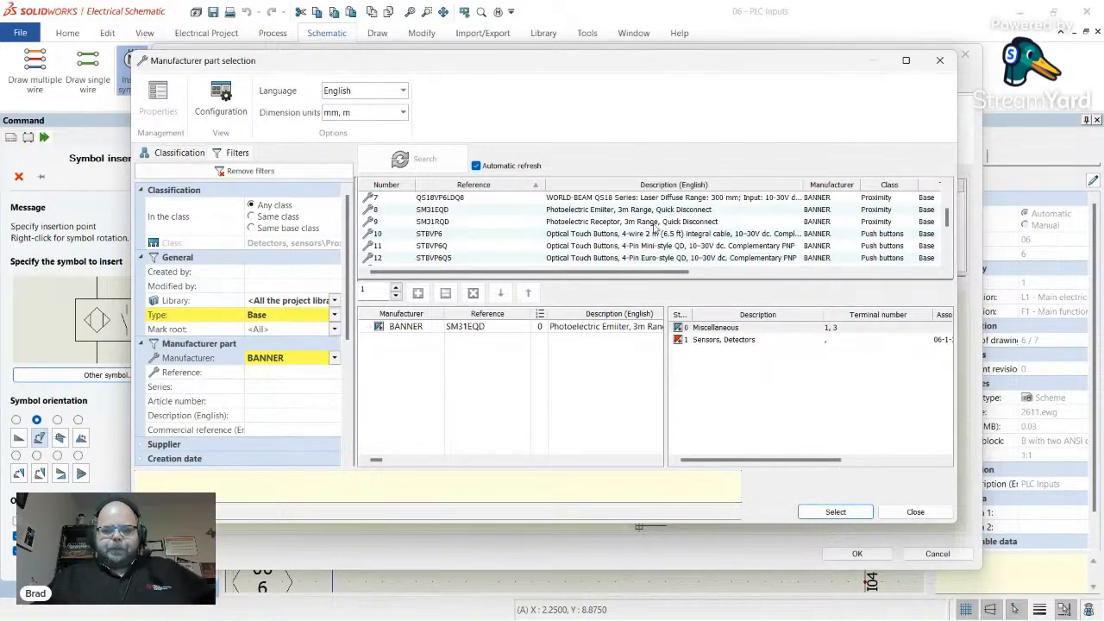
- Close the part search and sensor properties without inserting, then zoom out to the whole sheet
click(940, 64)
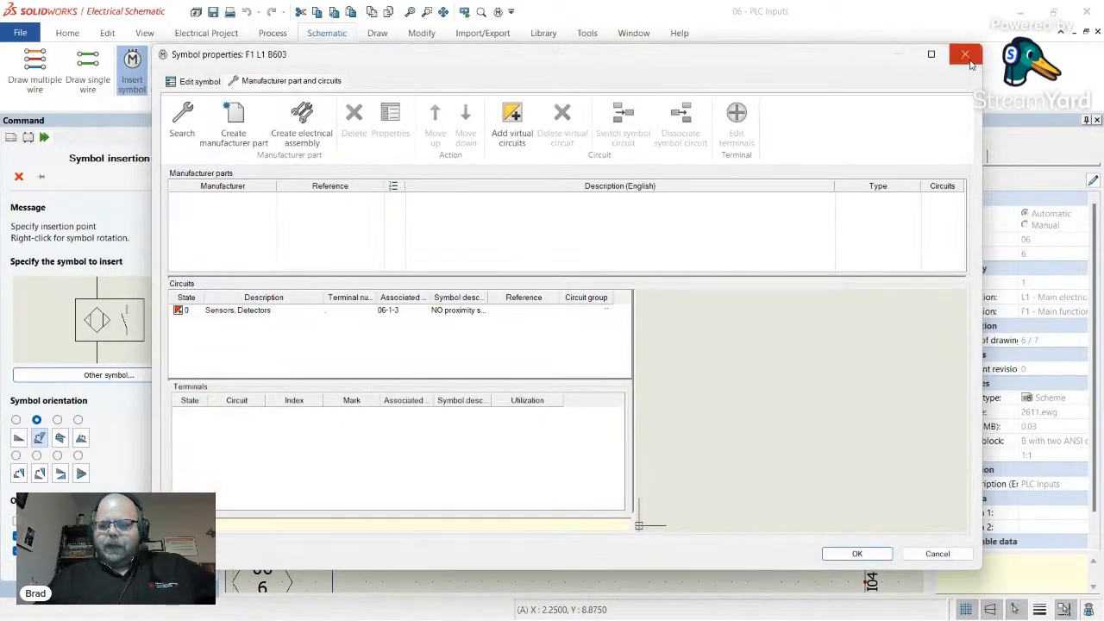
click(968, 57)
scroll(473, 374, down, 4)
scroll(473, 369, down, 4)
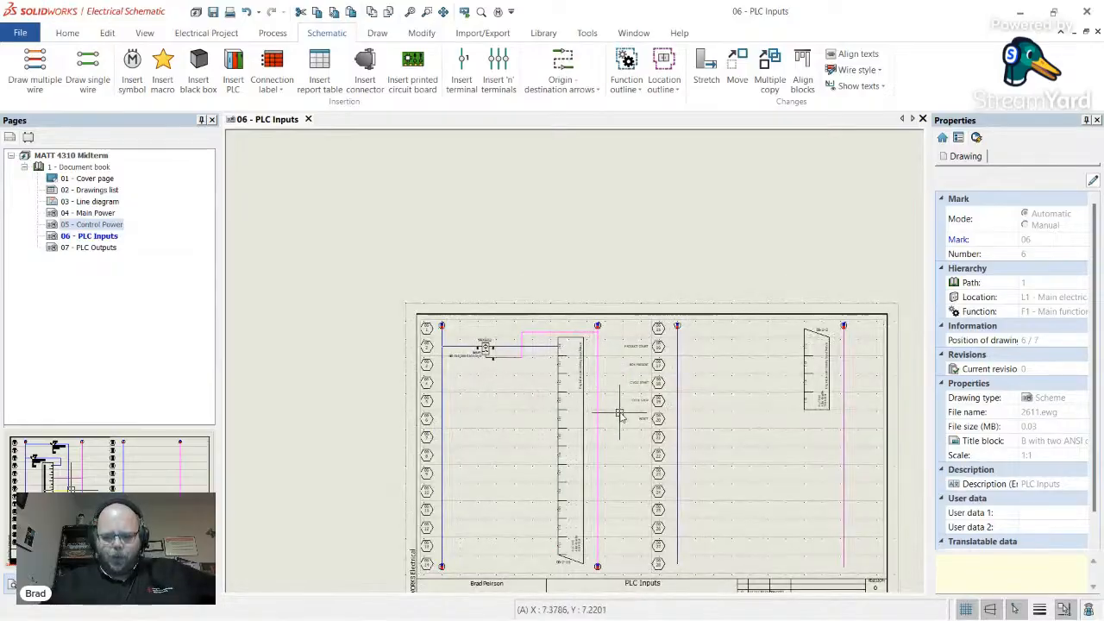
scroll(617, 418, up, 2)
scroll(622, 415, down, 1)
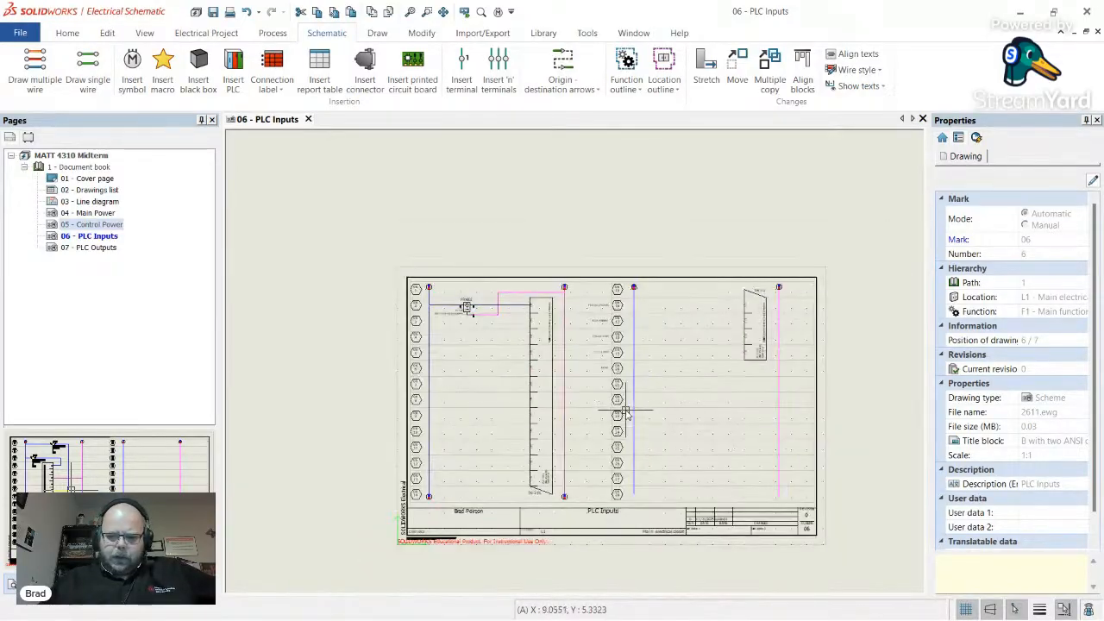
scroll(636, 488, up, 1)
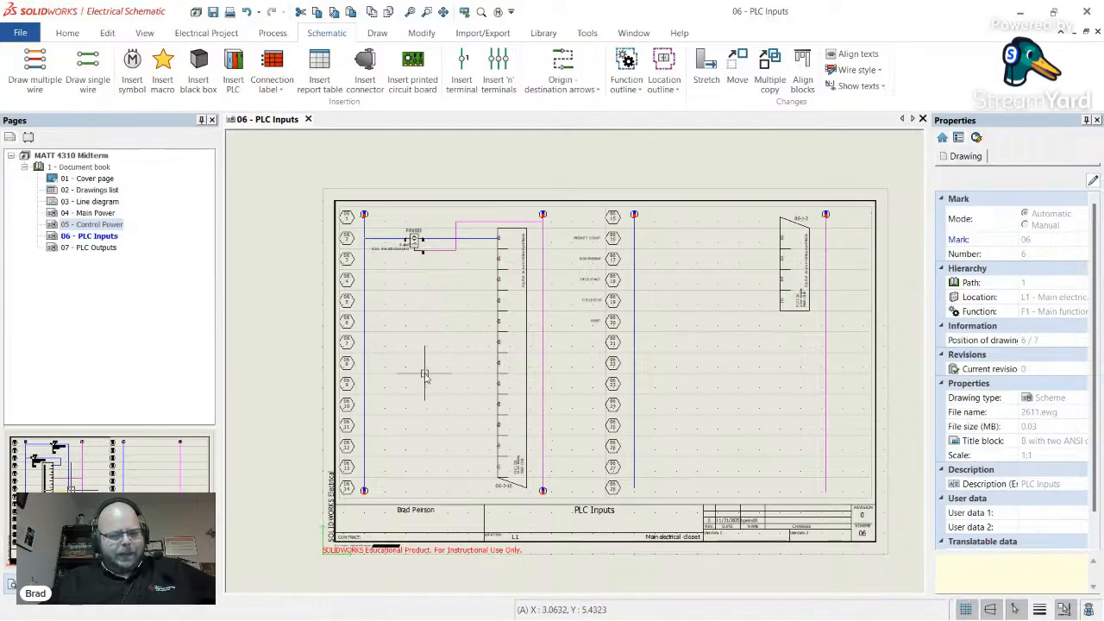
scroll(415, 247, up, 3)
scroll(404, 238, down, 3)
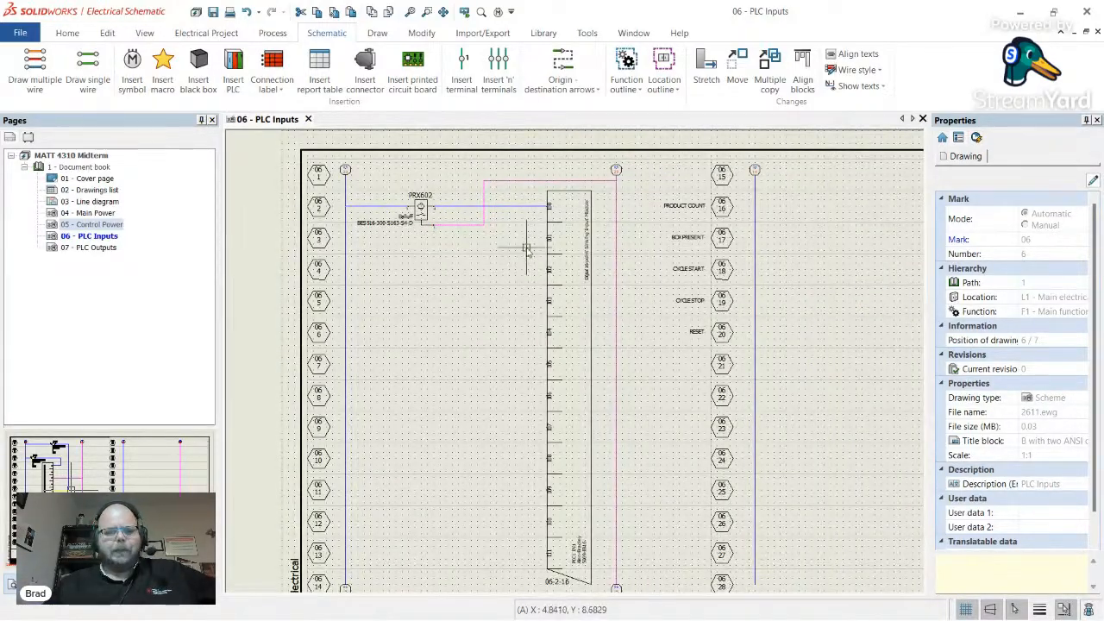
scroll(539, 259, down, 2)
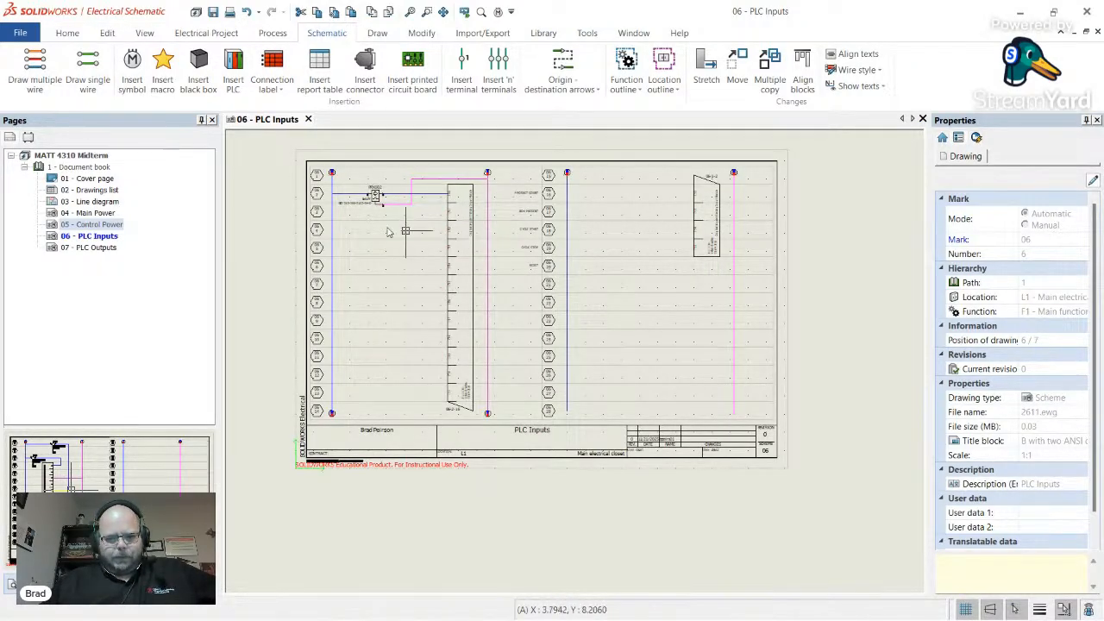
scroll(332, 209, up, 2)
scroll(333, 209, down, 2)
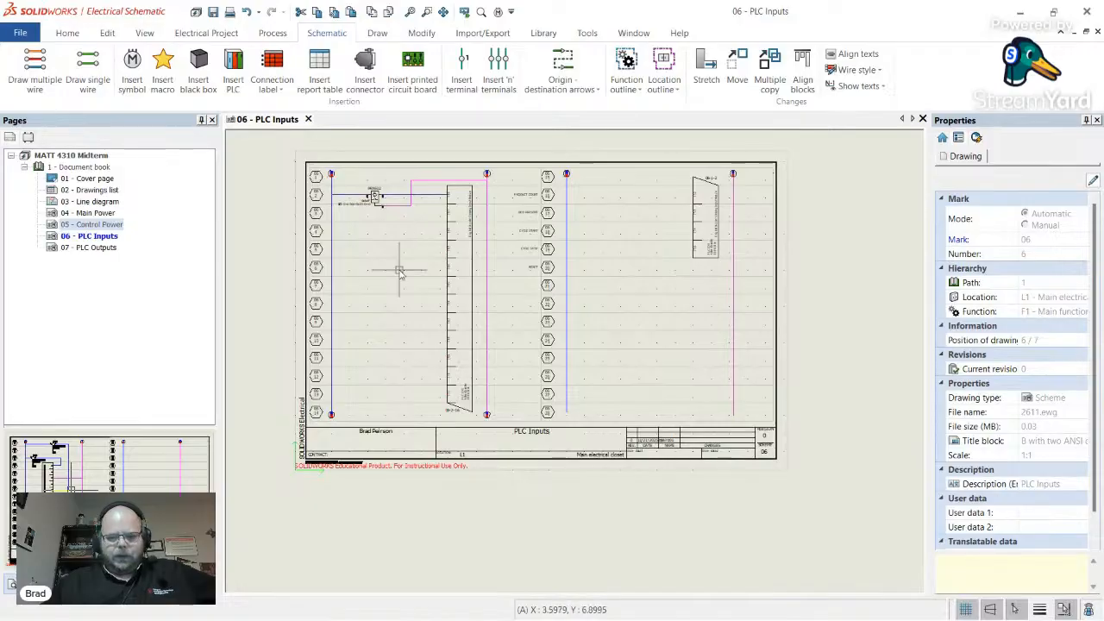
scroll(394, 250, up, 2)
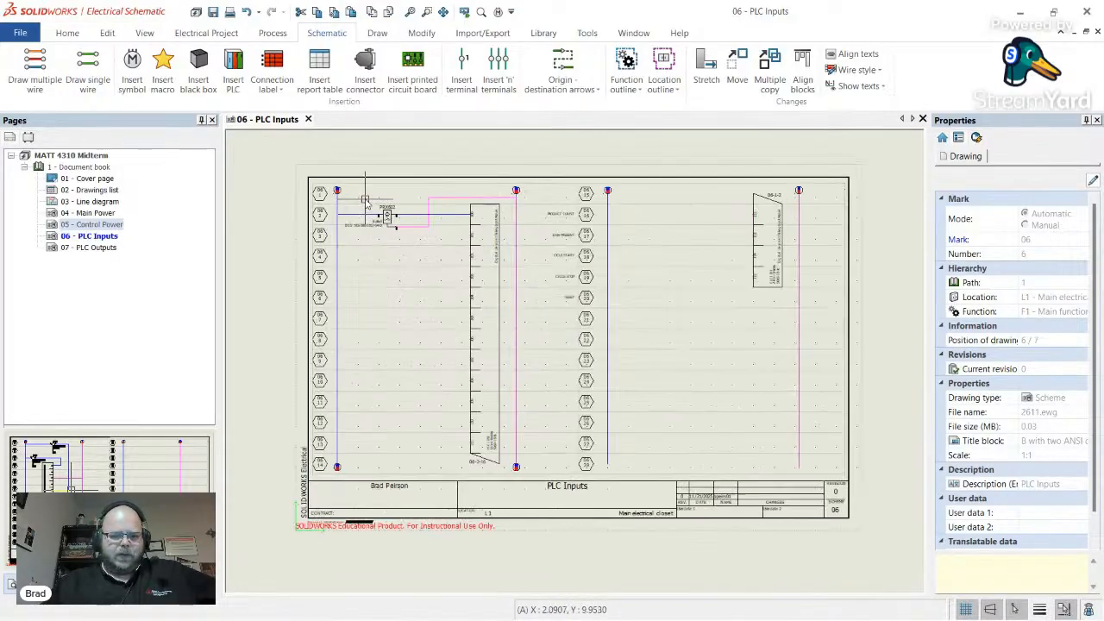
scroll(371, 212, up, 1)
scroll(373, 214, down, 1)
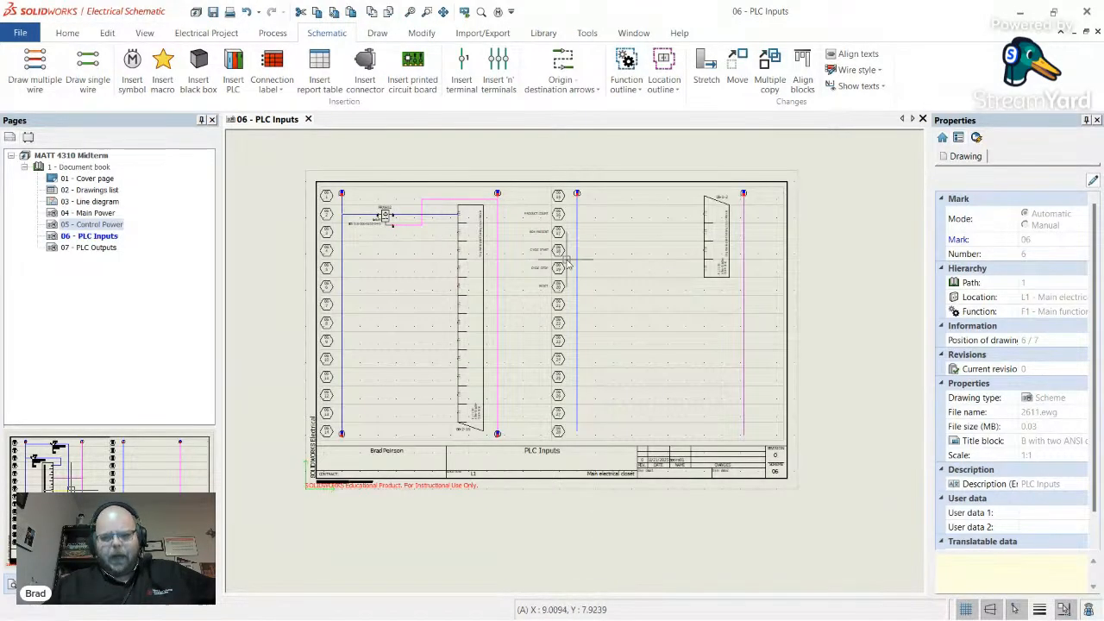
click(94, 251)
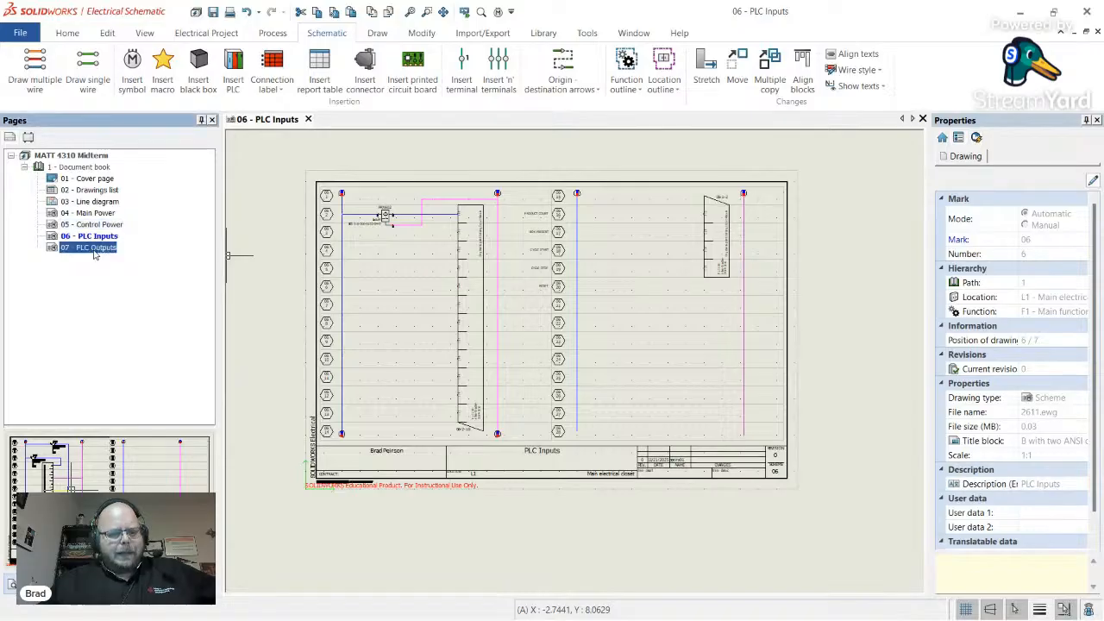
double_click(106, 249)
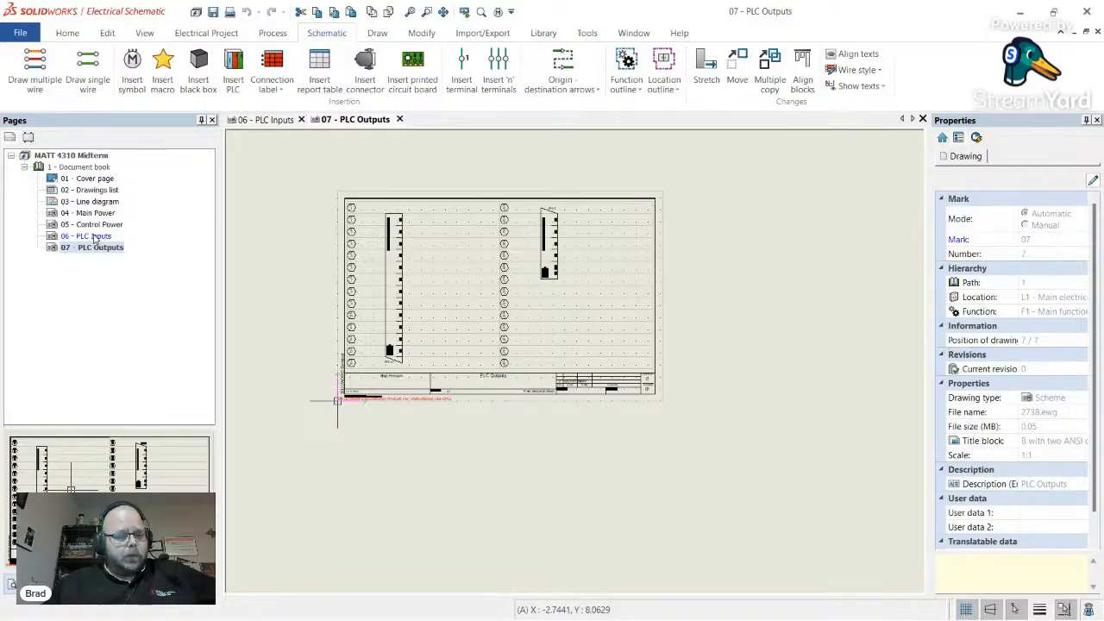
double_click(95, 236)
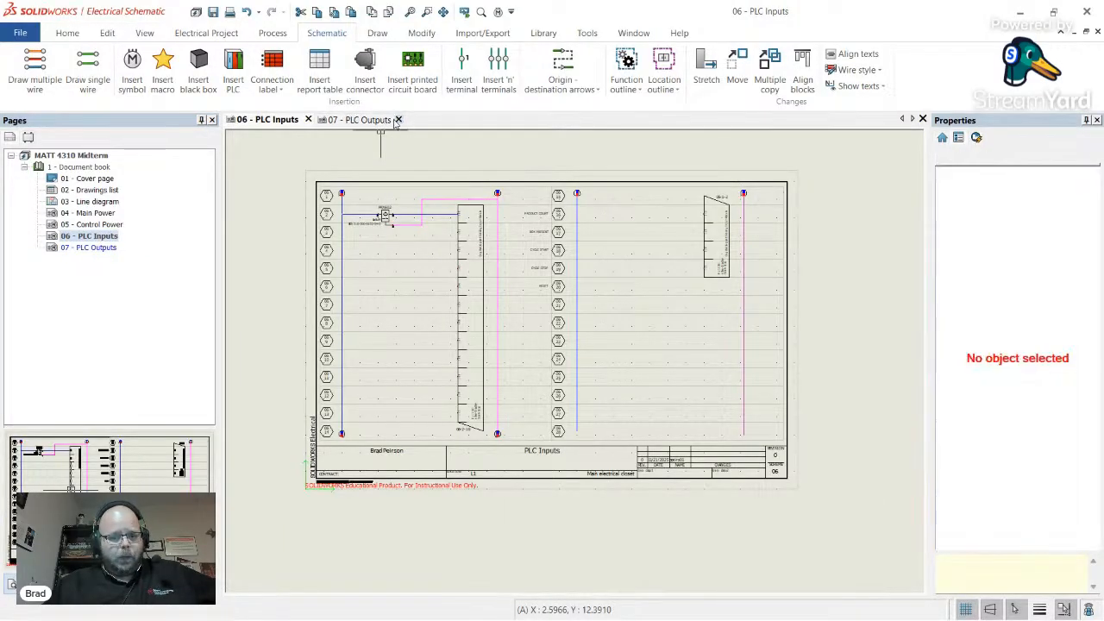
click(308, 120)
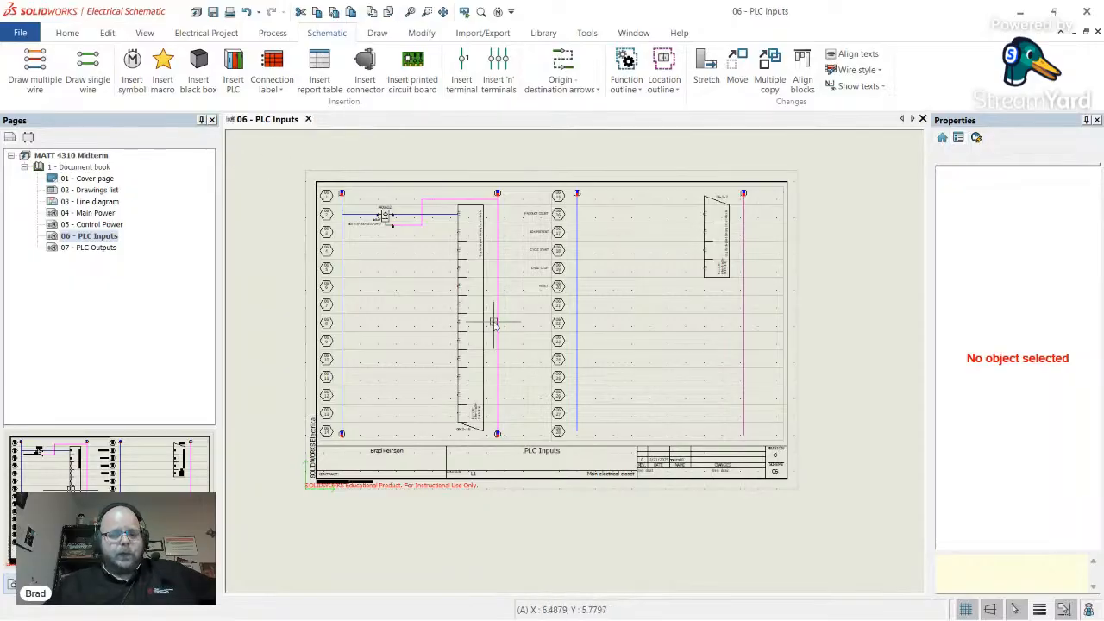
scroll(353, 218, up, 1)
scroll(355, 217, up, 2)
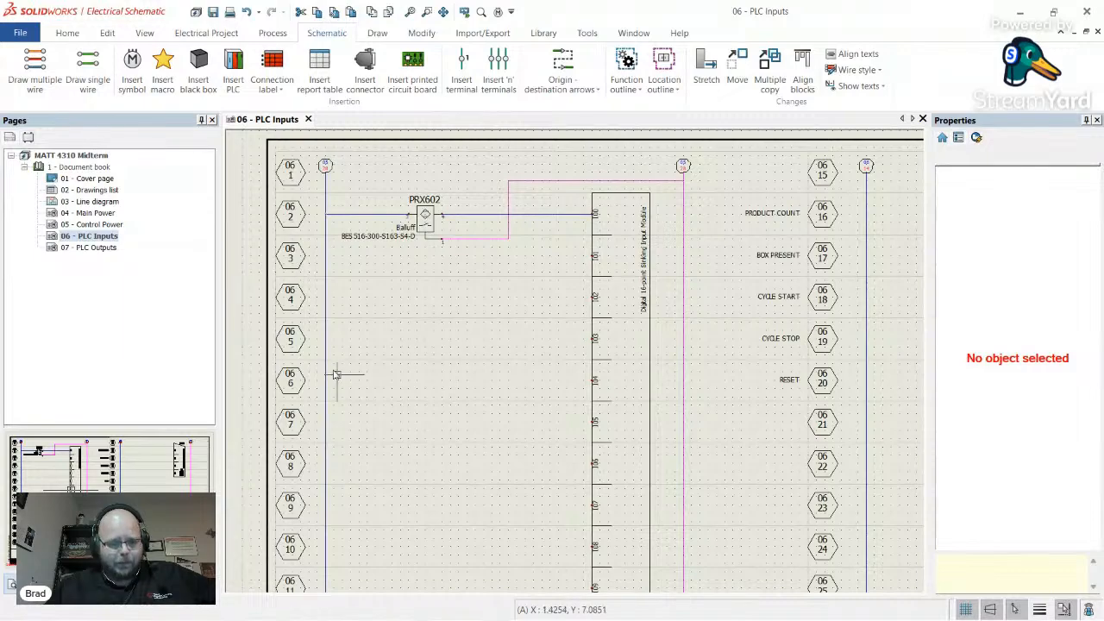
- Open 07 - PLC Outputs and draw a vertical 24V wire beside terminals 07-1 to 07-14
click(97, 250)
double_click(97, 249)
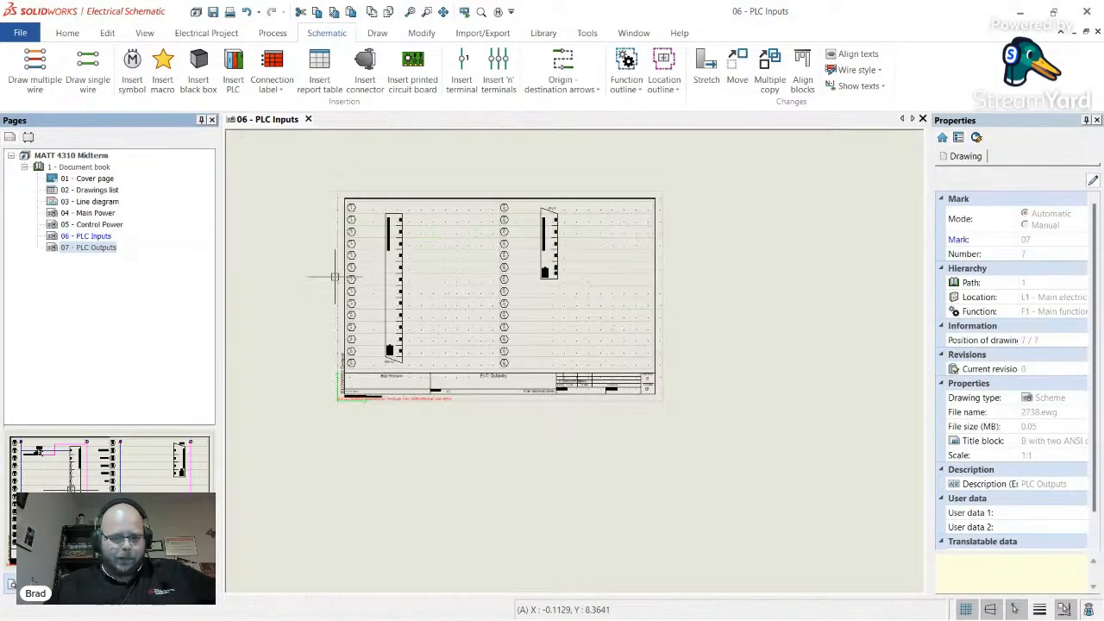
scroll(480, 165, up, 1)
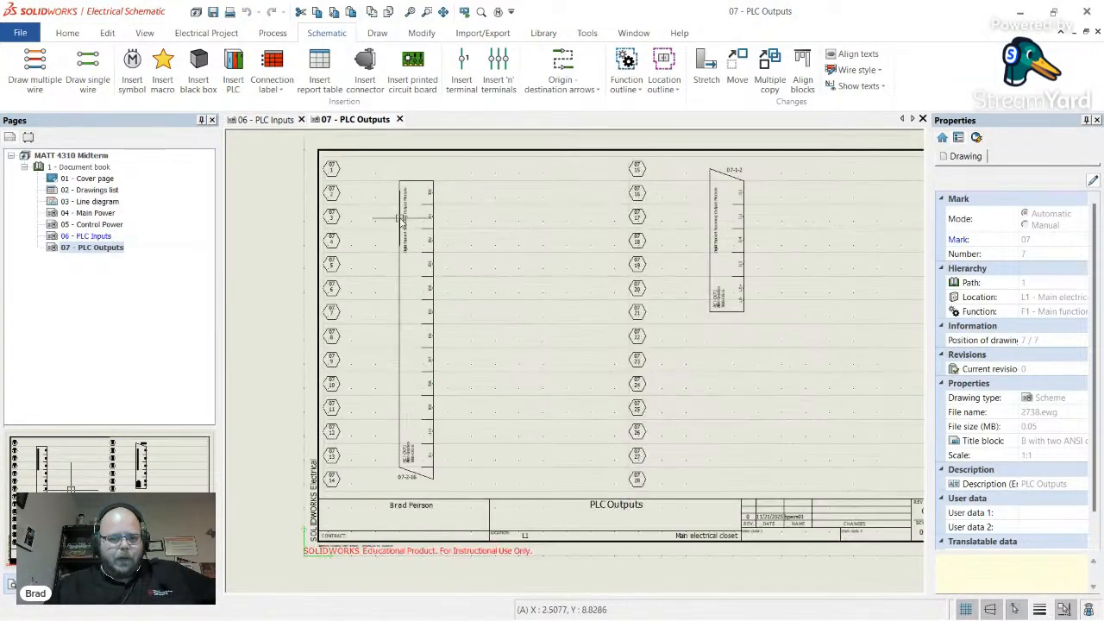
click(88, 79)
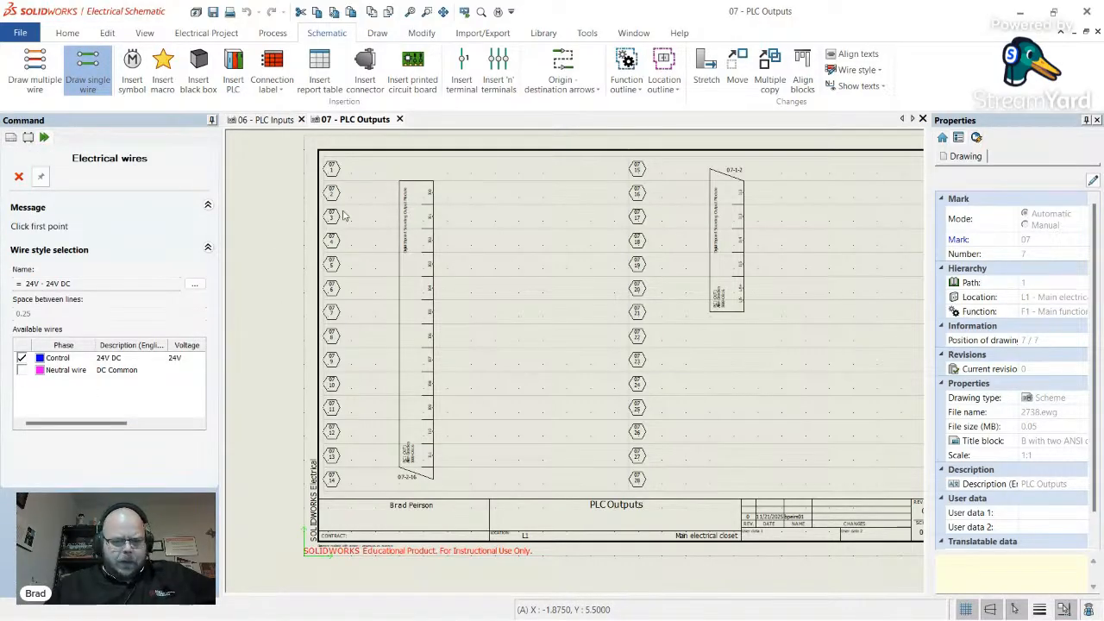
scroll(344, 216, up, 2)
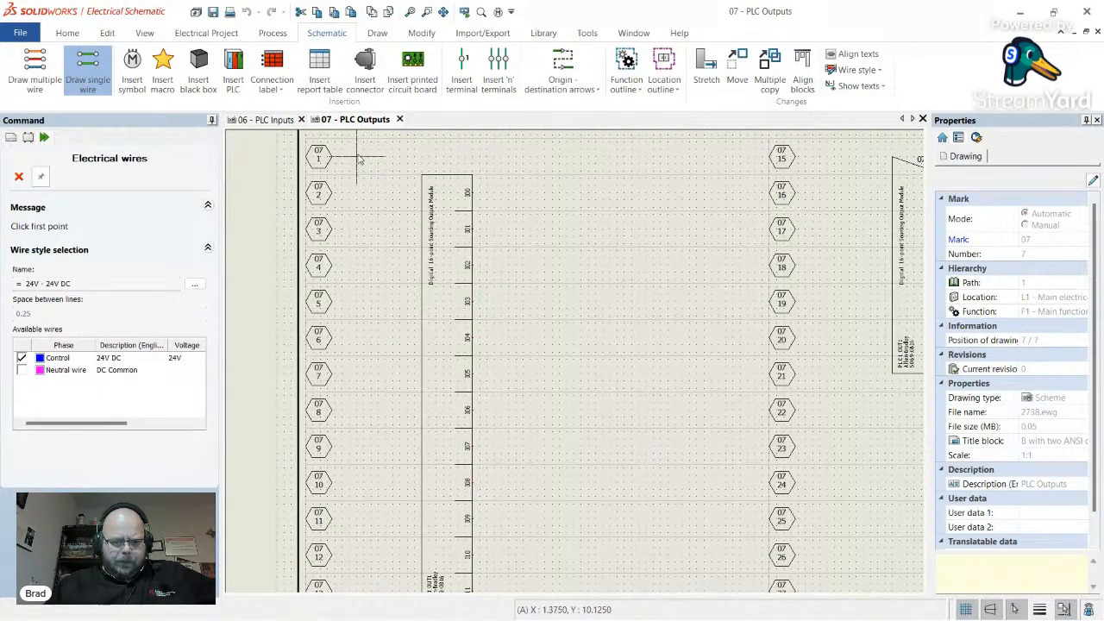
click(358, 160)
scroll(349, 371, down, 3)
scroll(351, 503, up, 3)
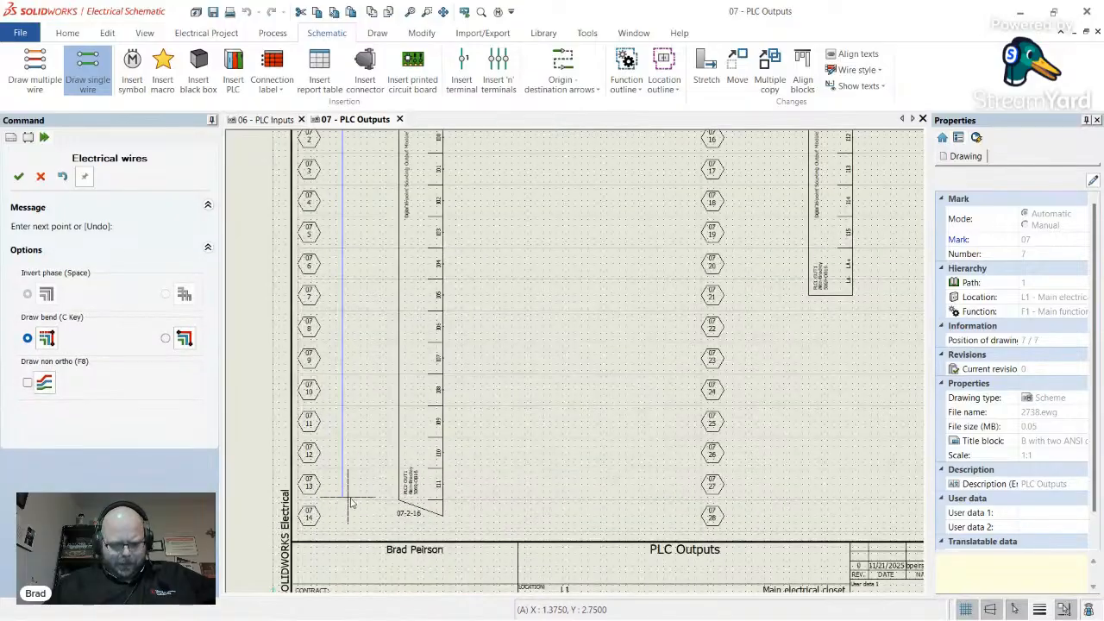
click(347, 518)
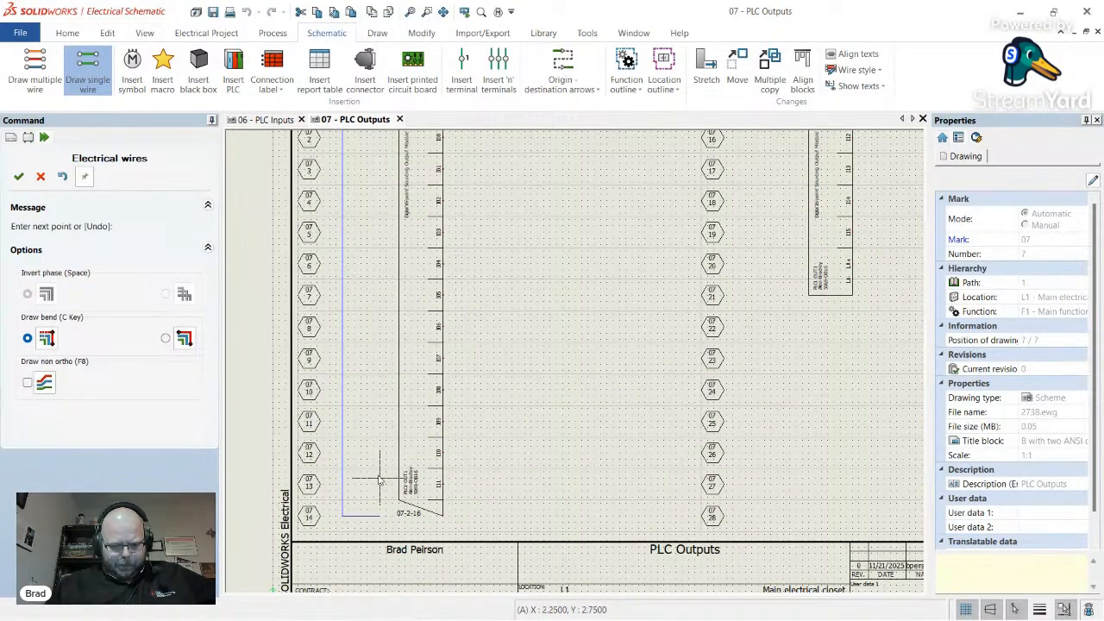
right_click(381, 480)
- Draw a second vertical 24V wire beside terminals 07-15 to 07-28
scroll(361, 410, down, 4)
scroll(555, 289, up, 3)
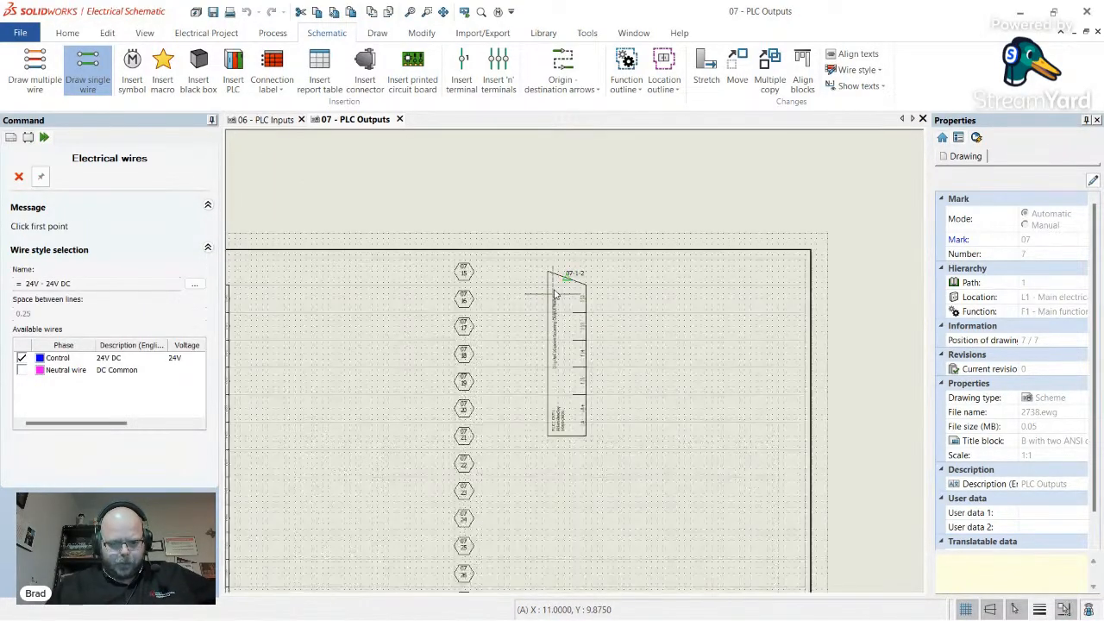
click(499, 272)
scroll(501, 276, down, 3)
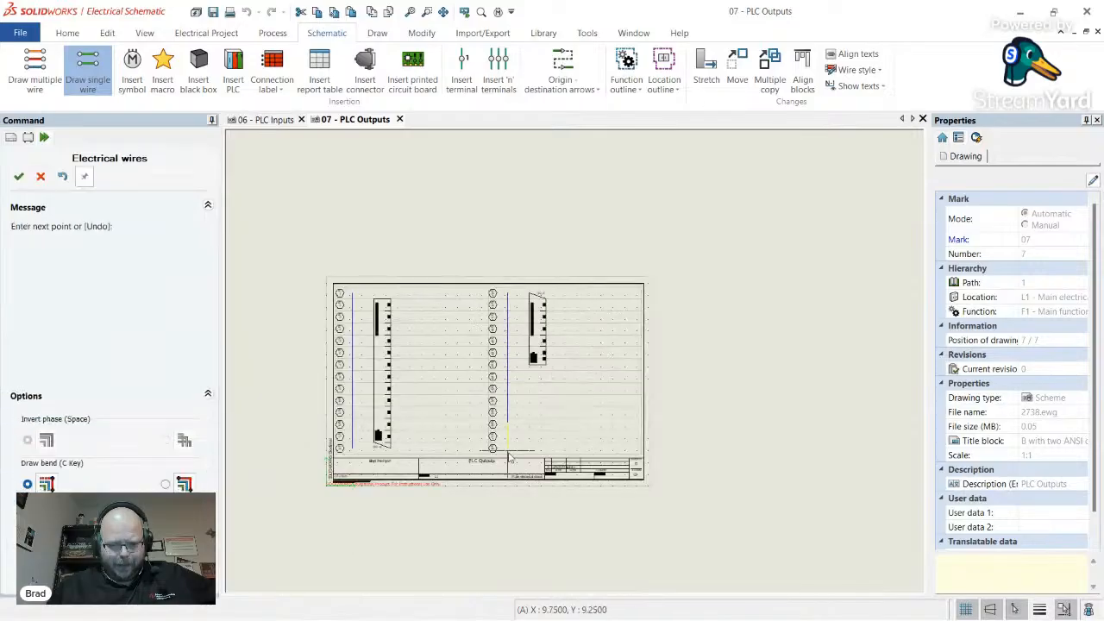
scroll(512, 450, up, 3)
click(512, 449)
right_click(529, 386)
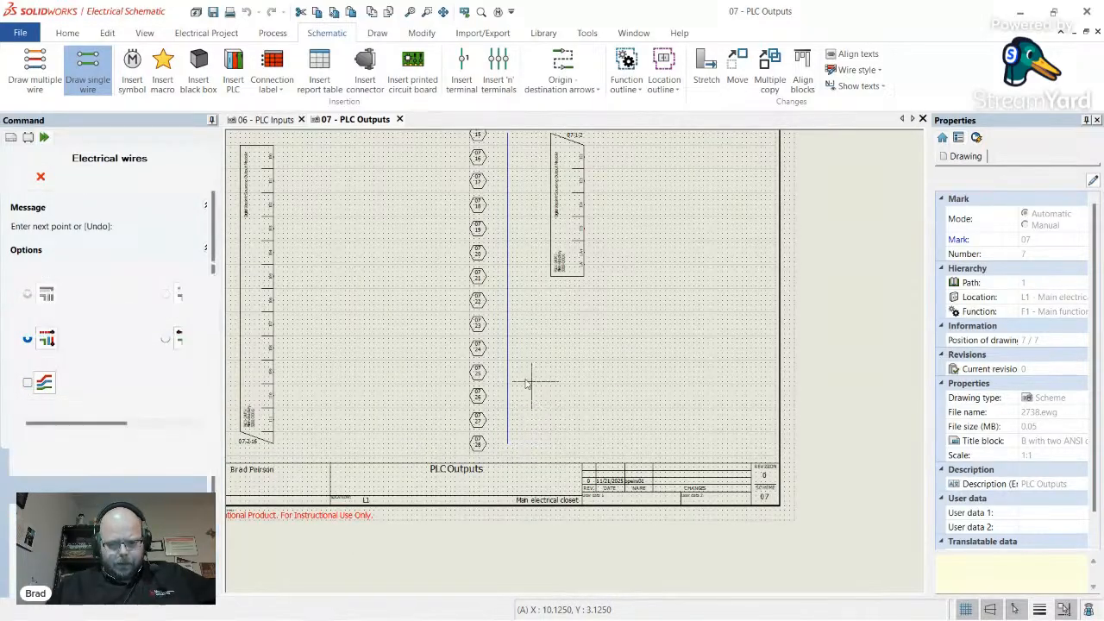
scroll(529, 384, down, 3)
scroll(582, 283, up, 3)
scroll(569, 289, down, 3)
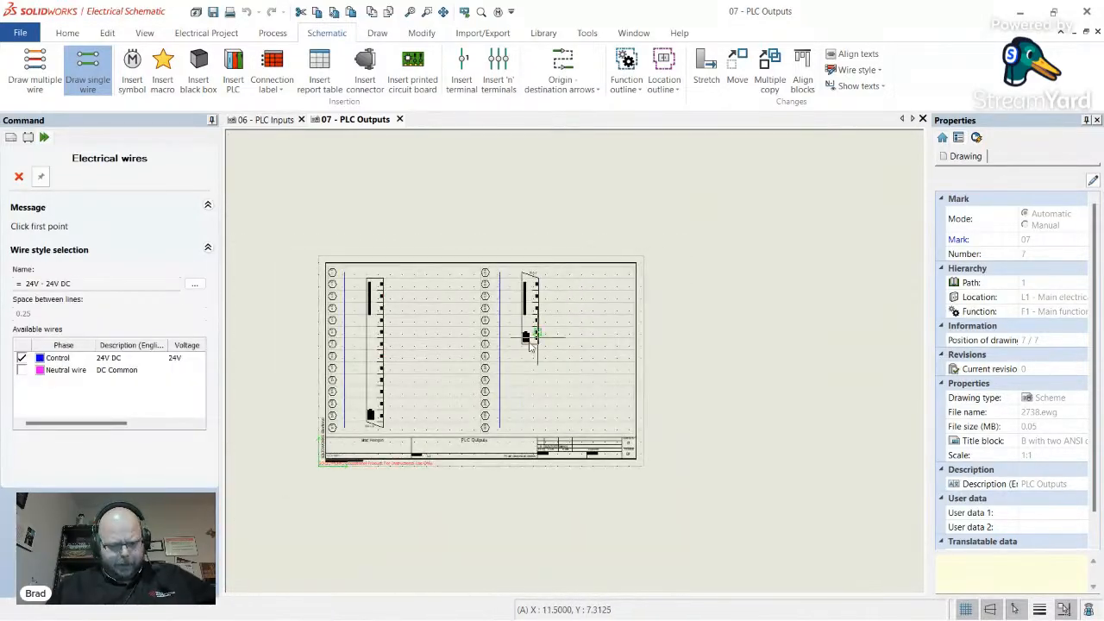
scroll(333, 380, up, 3)
right_click(334, 380)
- Reposition the left vertical 24V wire beside its terminal column
click(333, 379)
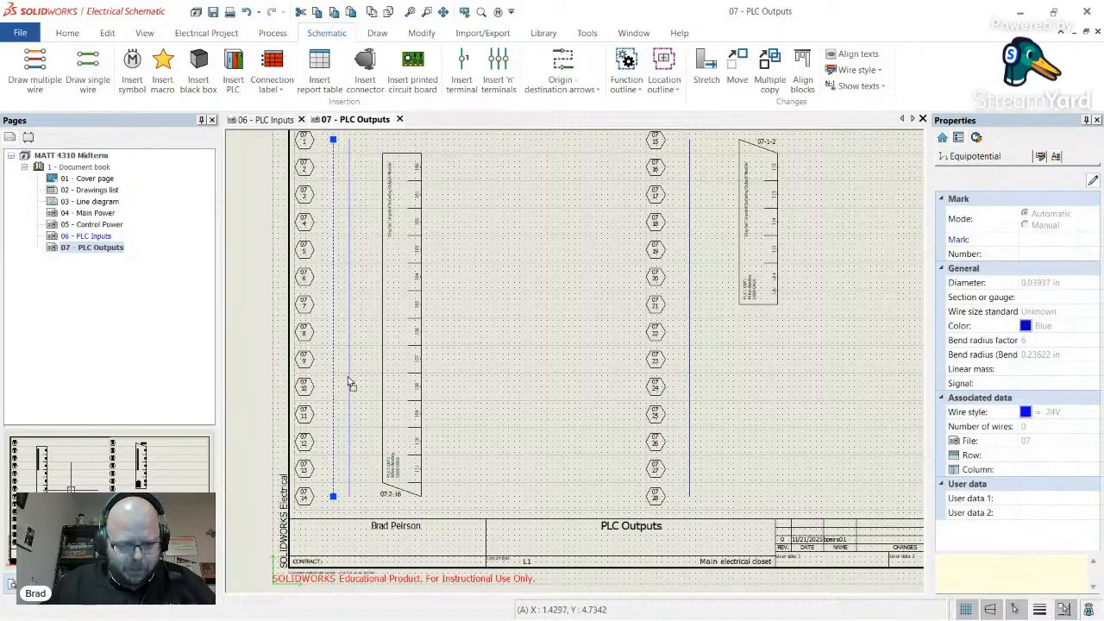
drag(353, 382, 360, 384)
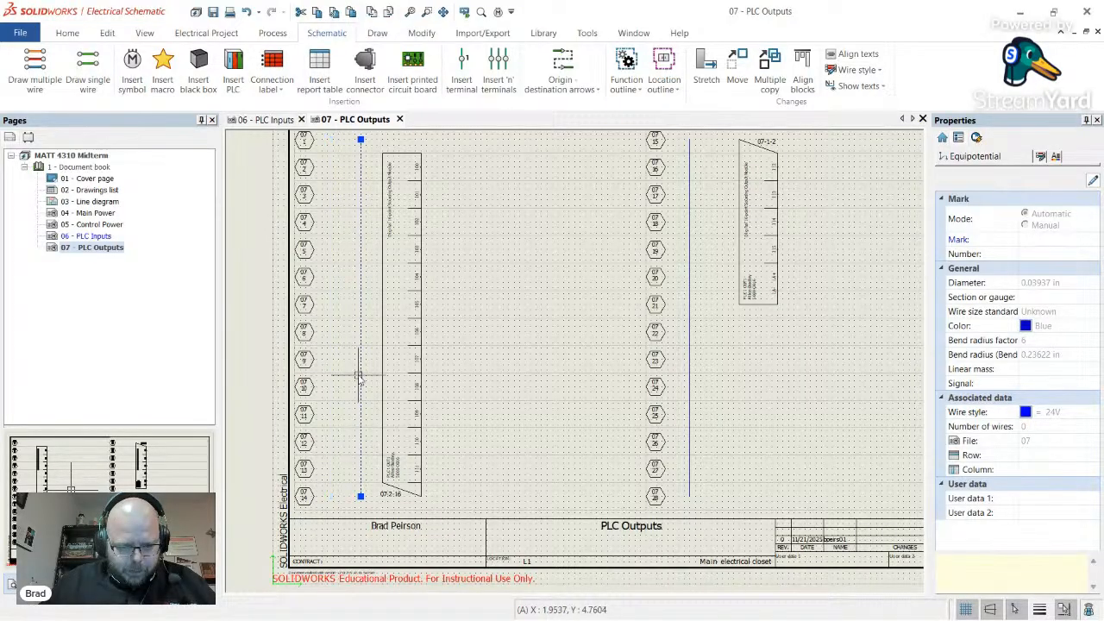
click(512, 345)
scroll(362, 272, down, 2)
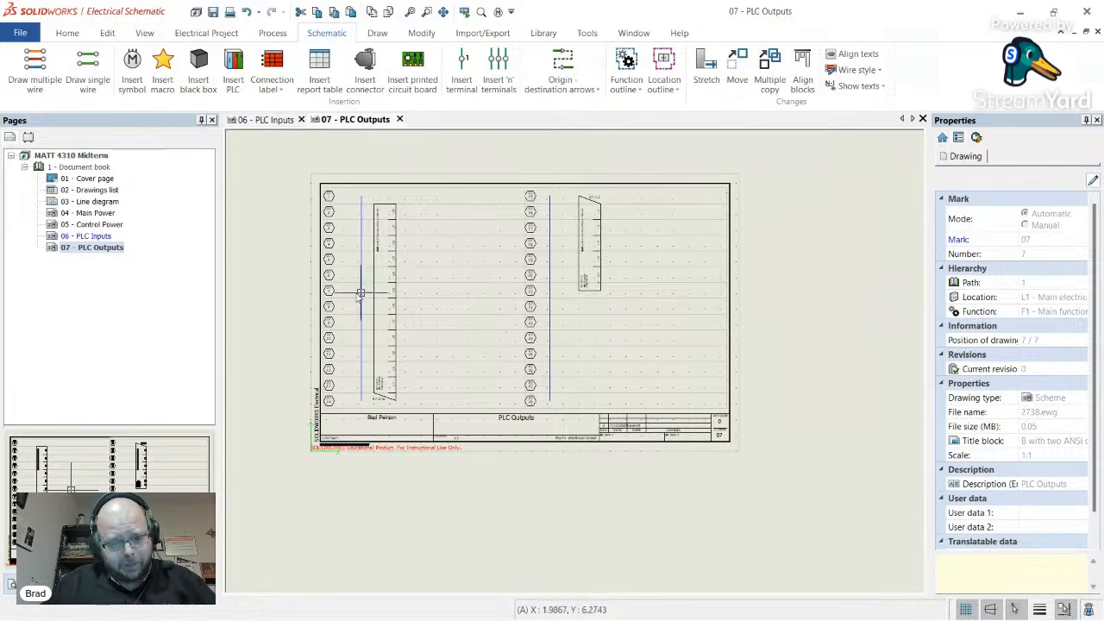
drag(360, 289, 347, 299)
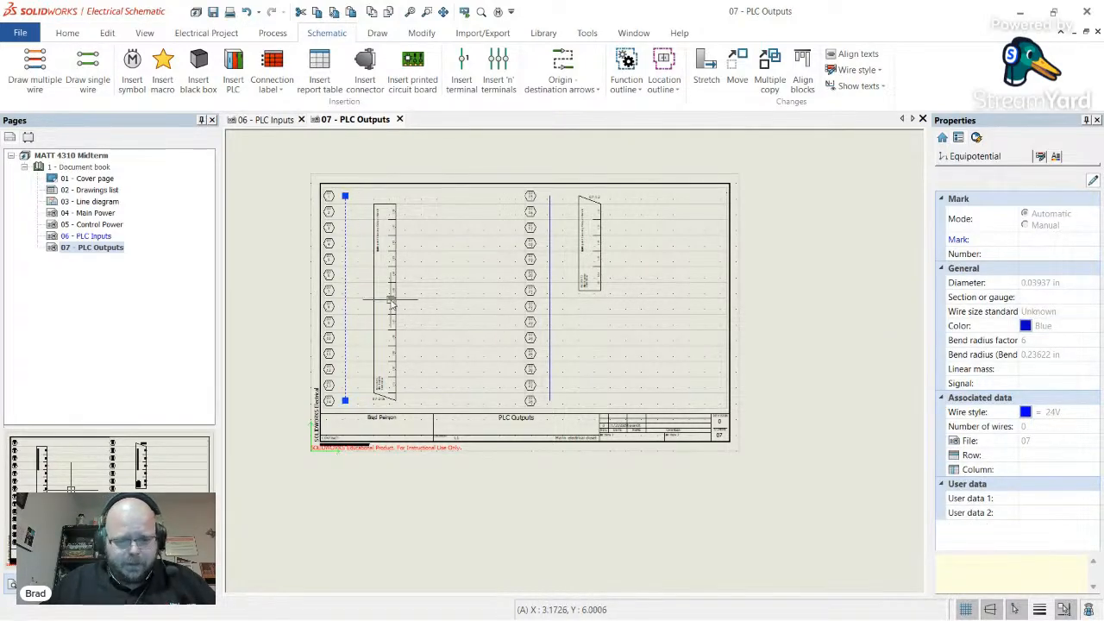
- Move the PLC output module block closer to its control wire
click(373, 338)
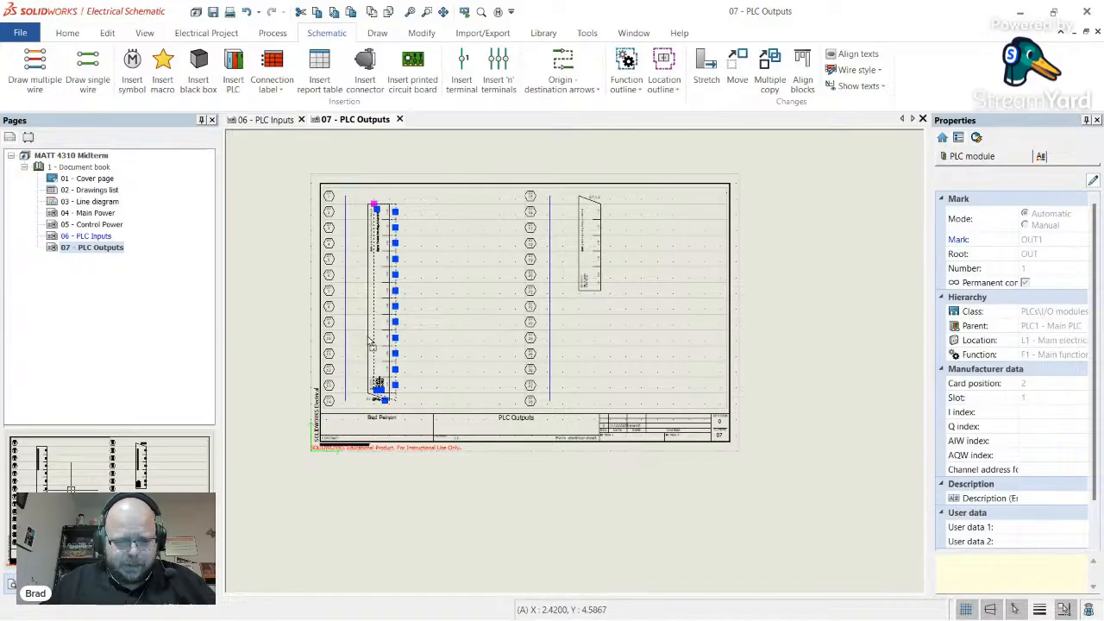
drag(583, 283, 572, 281)
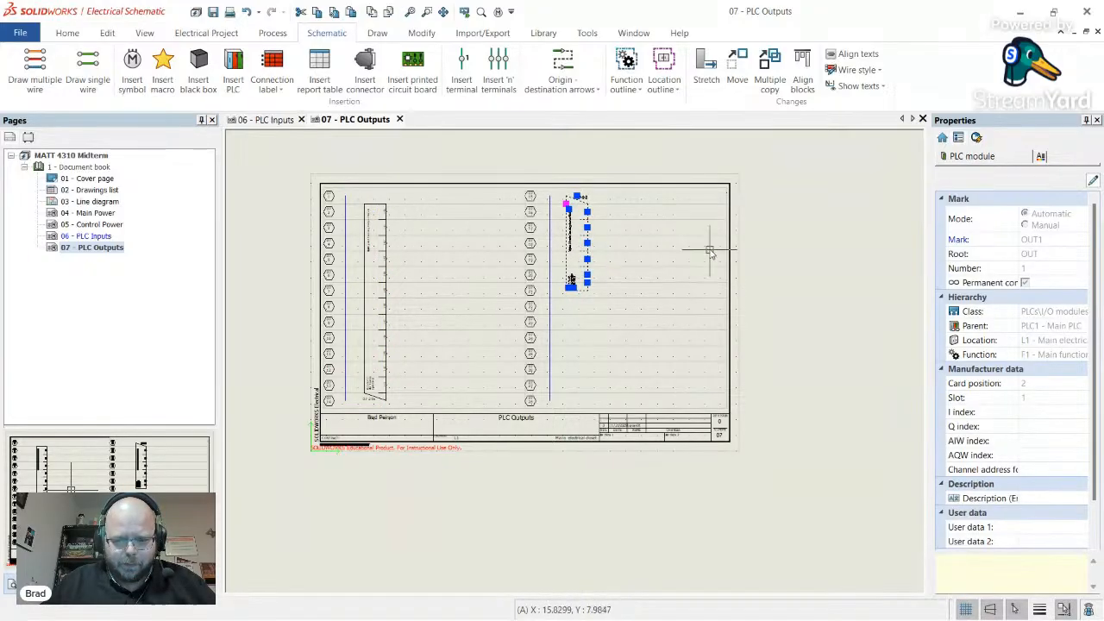
key(Escape)
scroll(350, 263, up, 3)
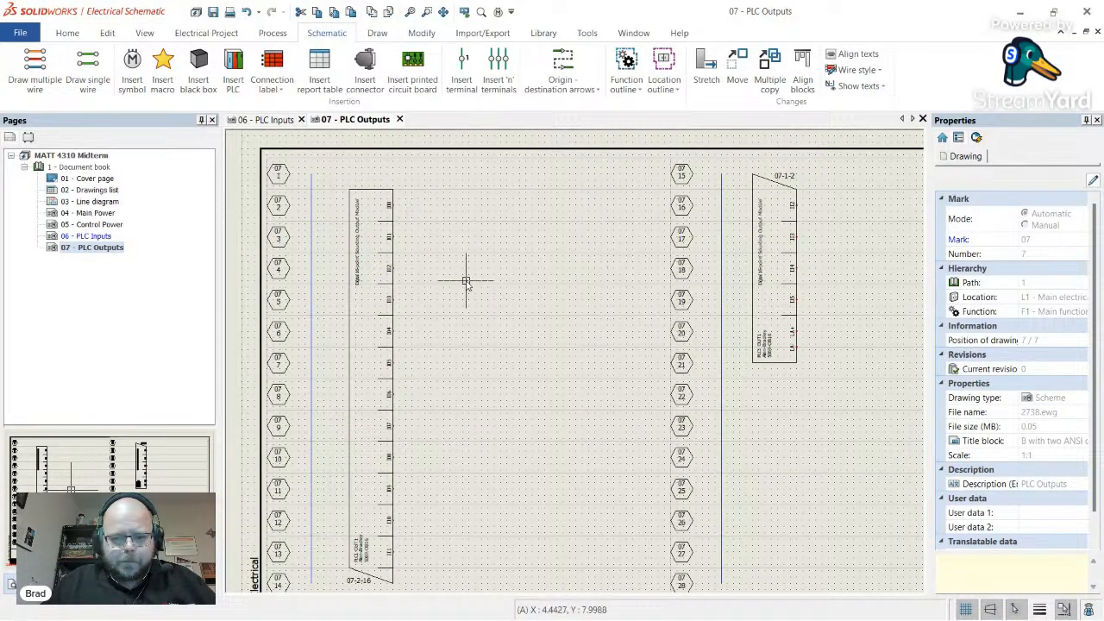
scroll(463, 279, down, 2)
- Draw two vertical DC Common neutral wires, one mid-sheet and one near the right border
click(87, 69)
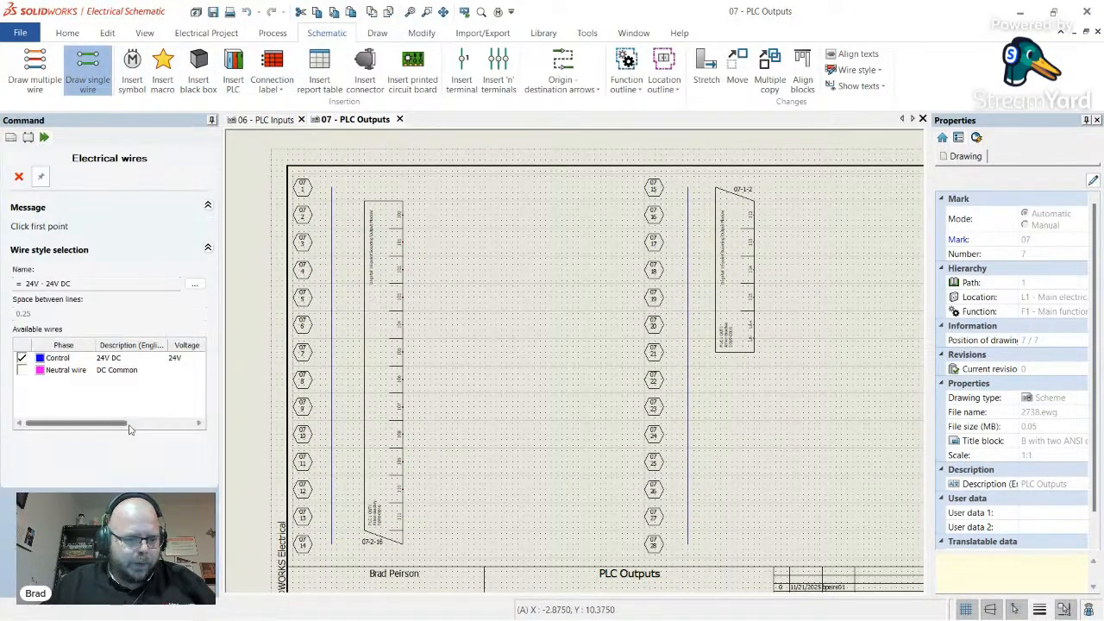
click(23, 370)
click(22, 359)
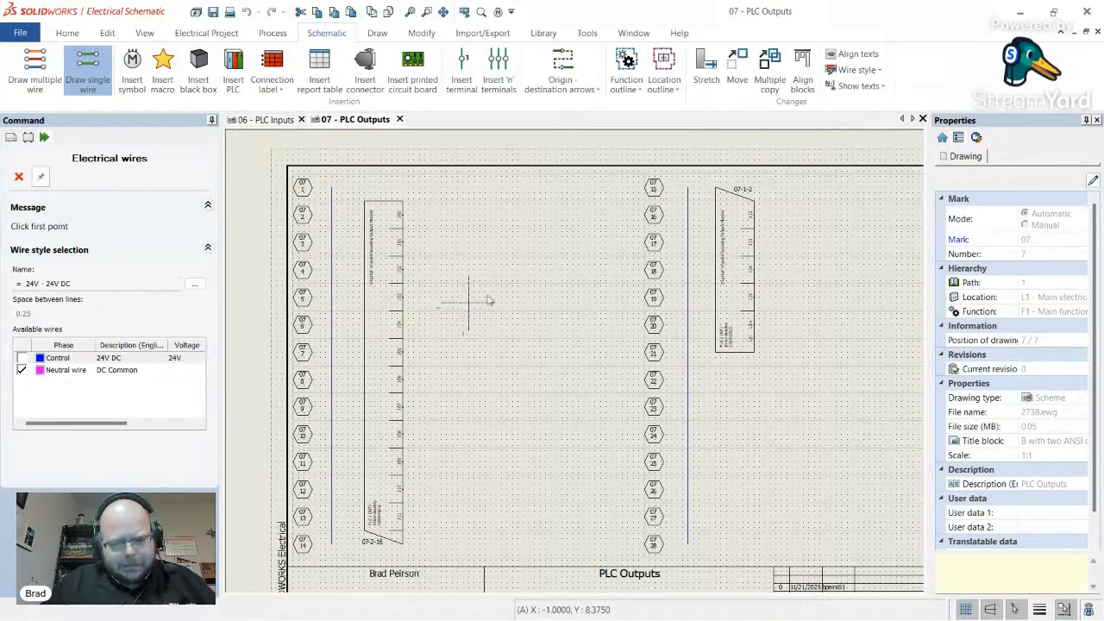
click(566, 189)
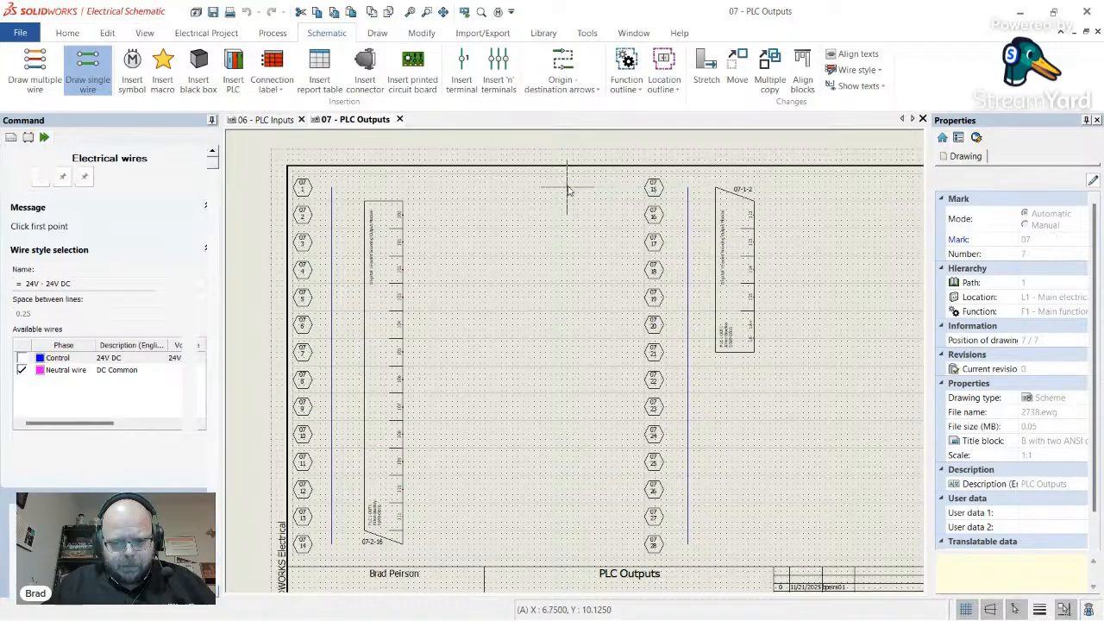
click(561, 548)
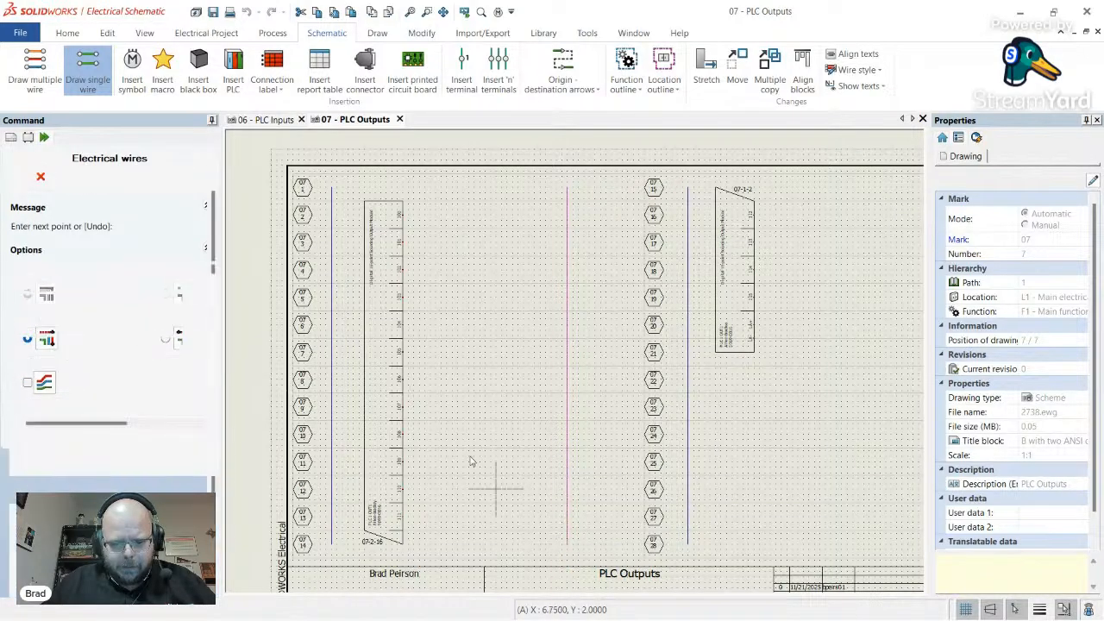
scroll(453, 339, down, 3)
scroll(666, 306, up, 2)
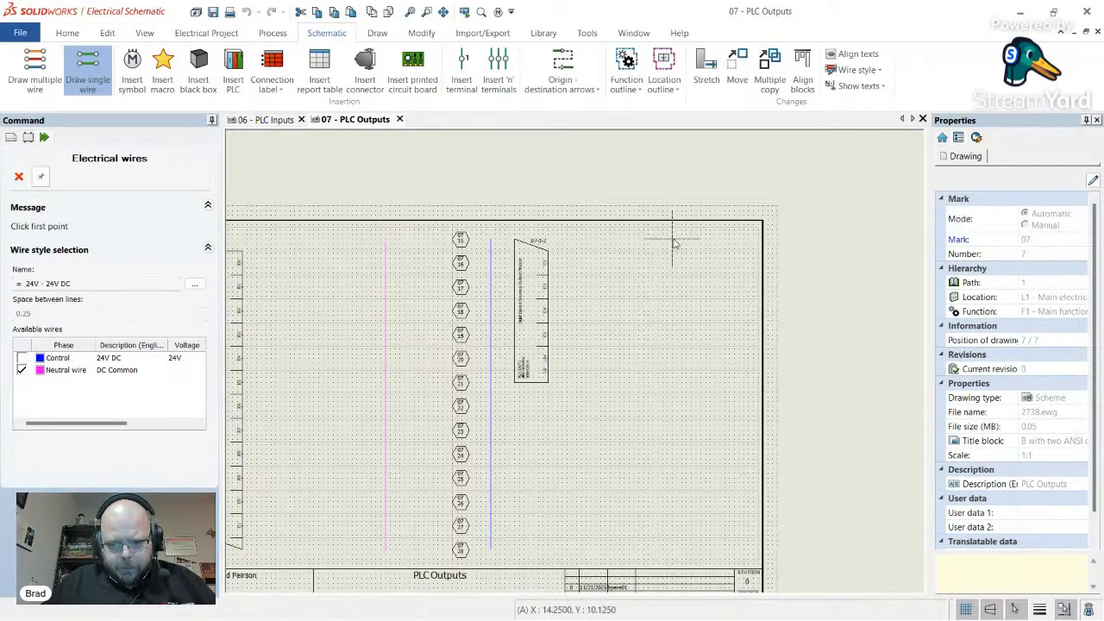
click(690, 244)
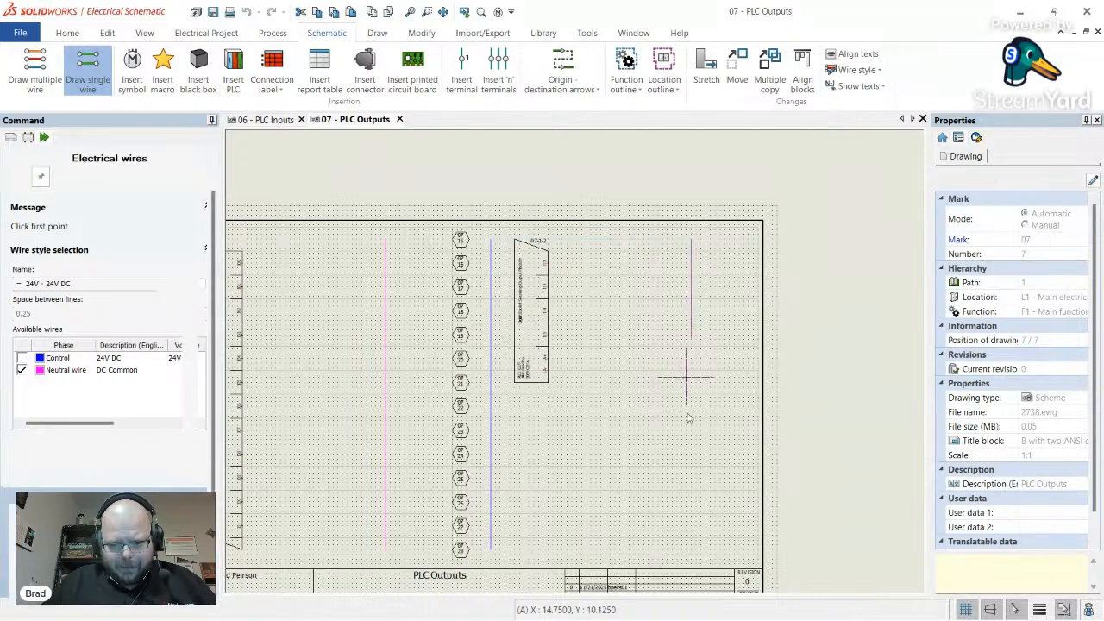
click(697, 553)
key(Escape)
scroll(531, 399, down, 3)
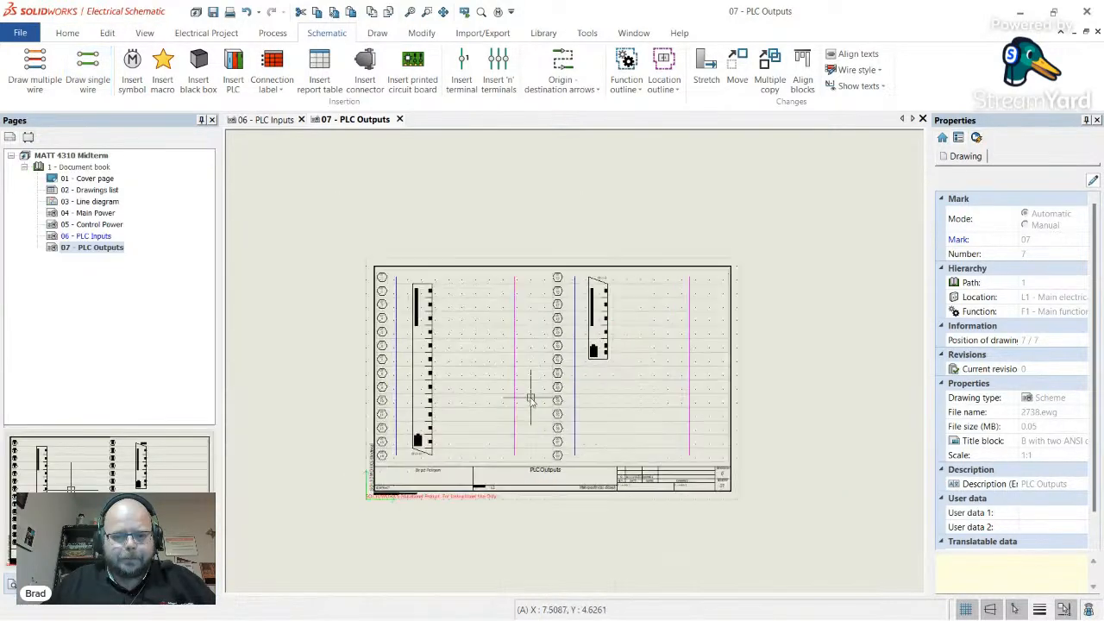
scroll(531, 399, up, 2)
- Wire the output module's LA- terminal across to the pink DC Common wire
scroll(370, 480, up, 1)
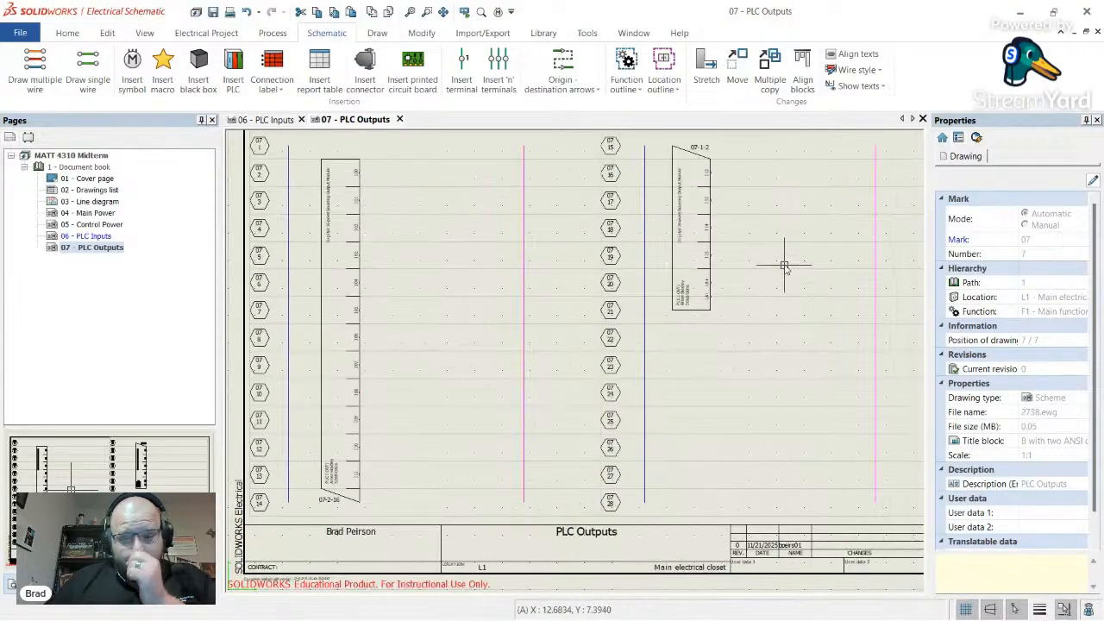
scroll(784, 266, up, 3)
scroll(573, 312, down, 3)
scroll(824, 313, up, 2)
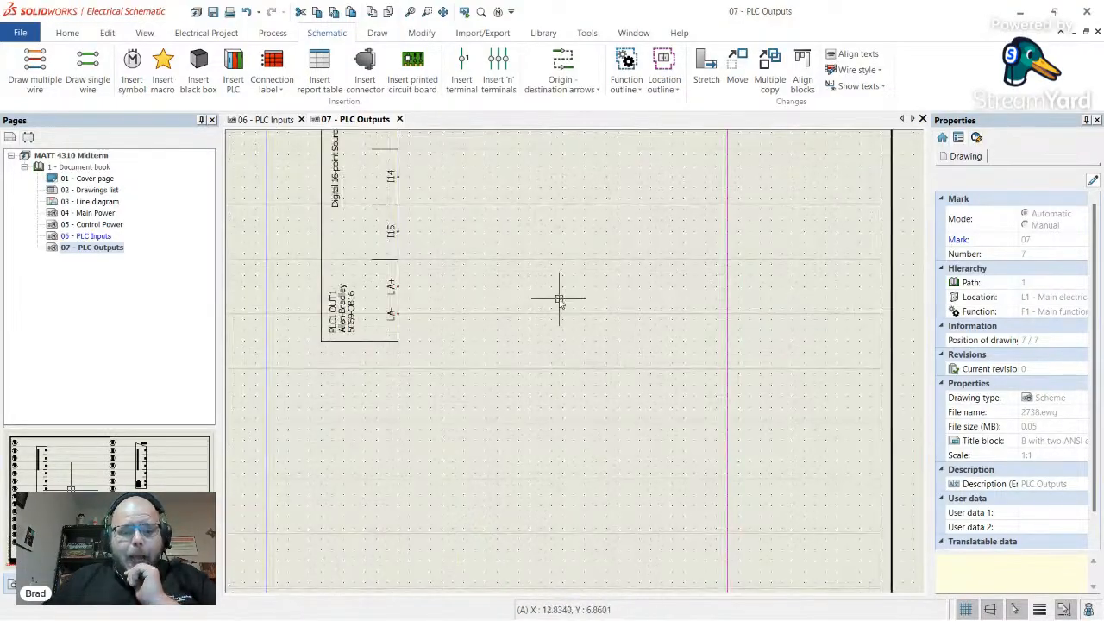
scroll(517, 315, down, 2)
click(99, 84)
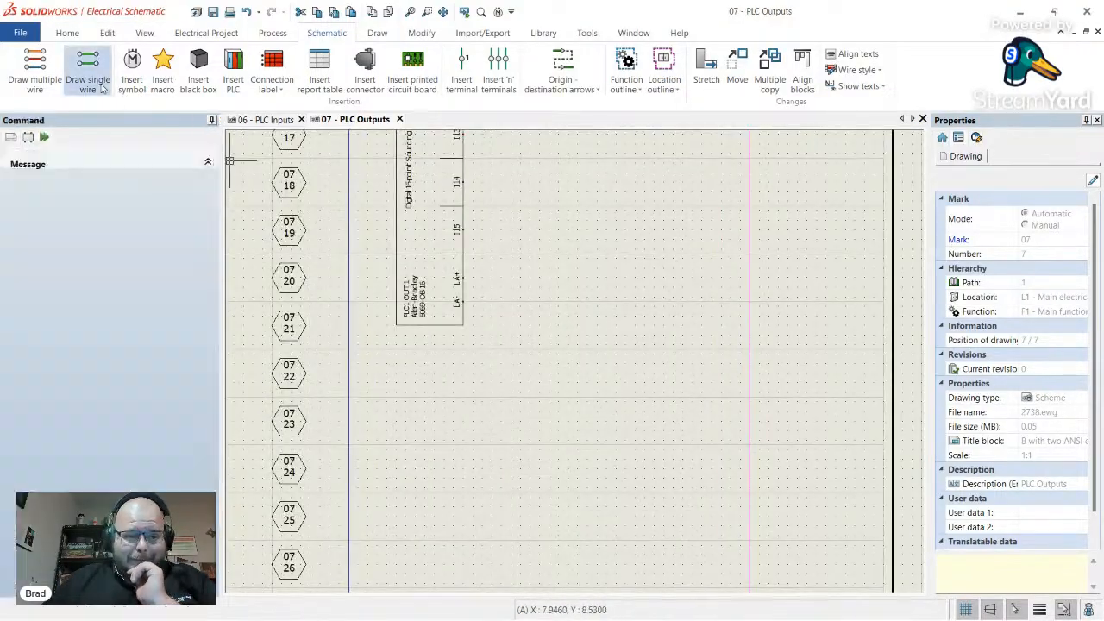
click(466, 301)
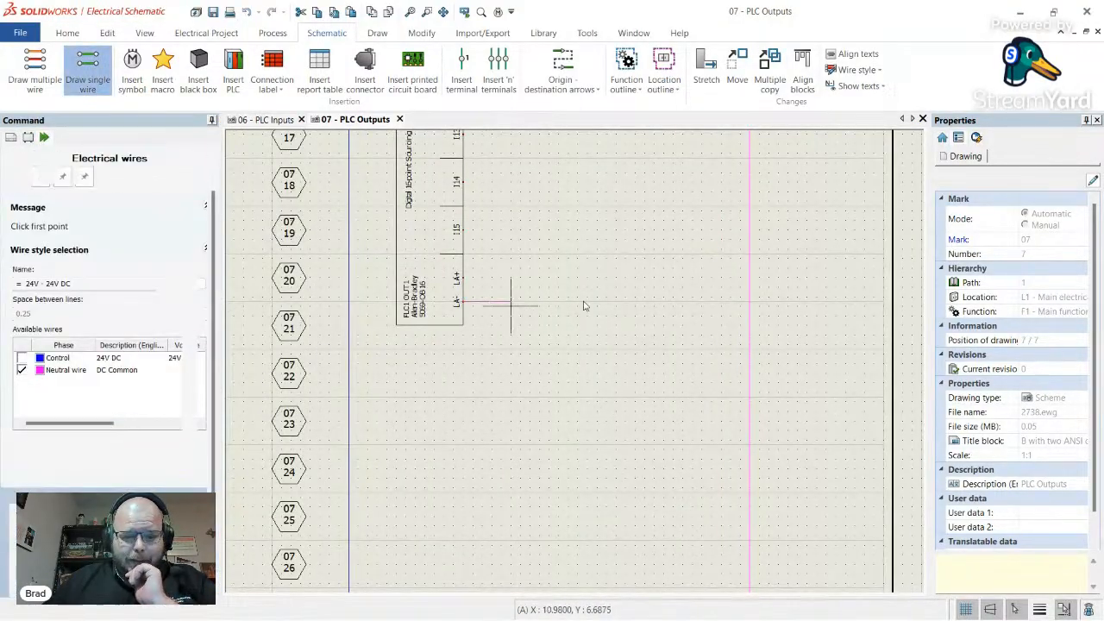
click(750, 301)
right_click(643, 266)
right_click(641, 266)
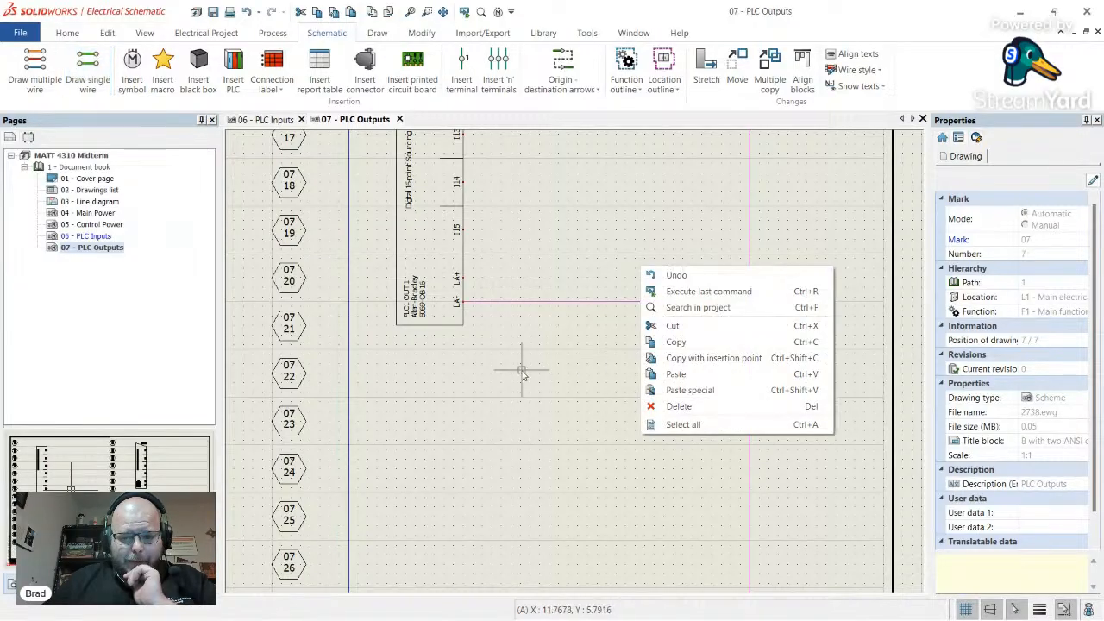
click(522, 371)
- Draw a 24V control wire from LA+ looping right, down and left to the left rail
scroll(533, 354, down, 5)
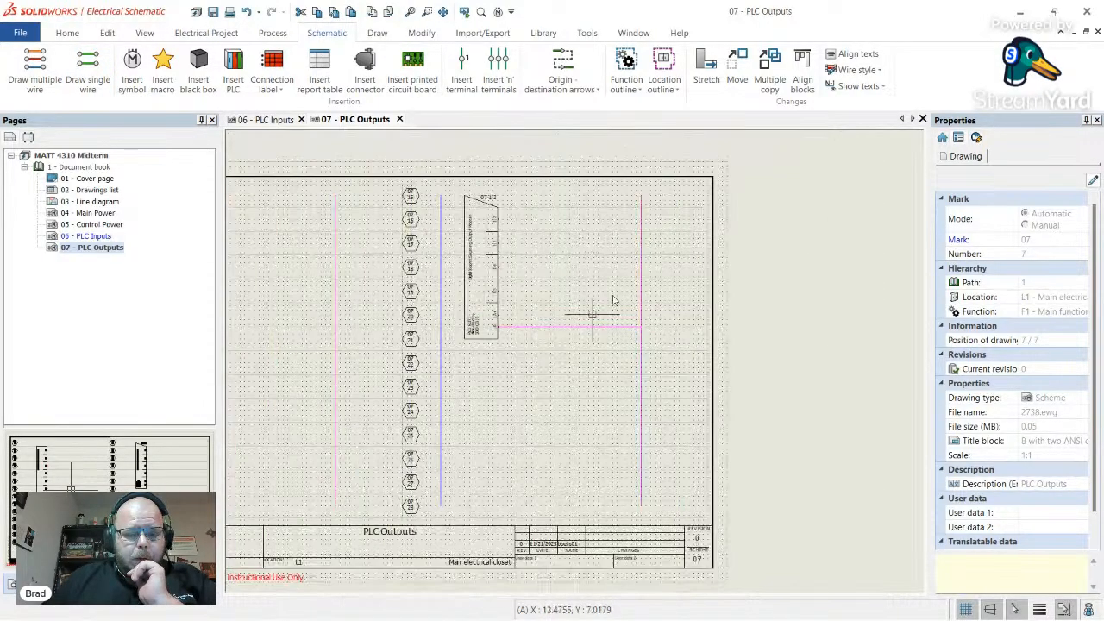
scroll(510, 328, up, 5)
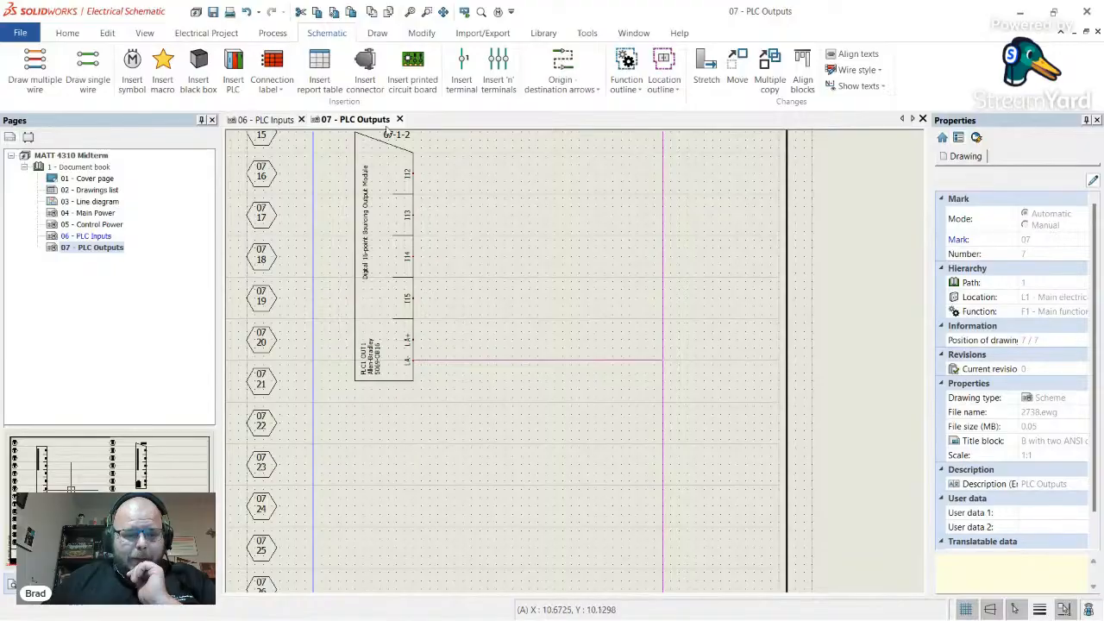
click(88, 69)
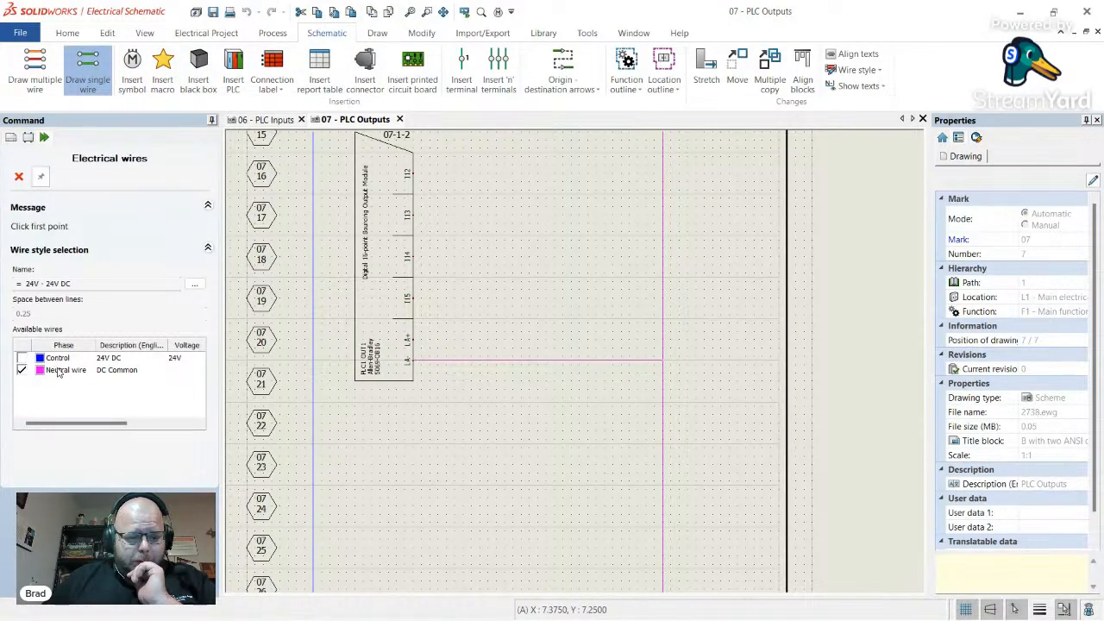
click(58, 371)
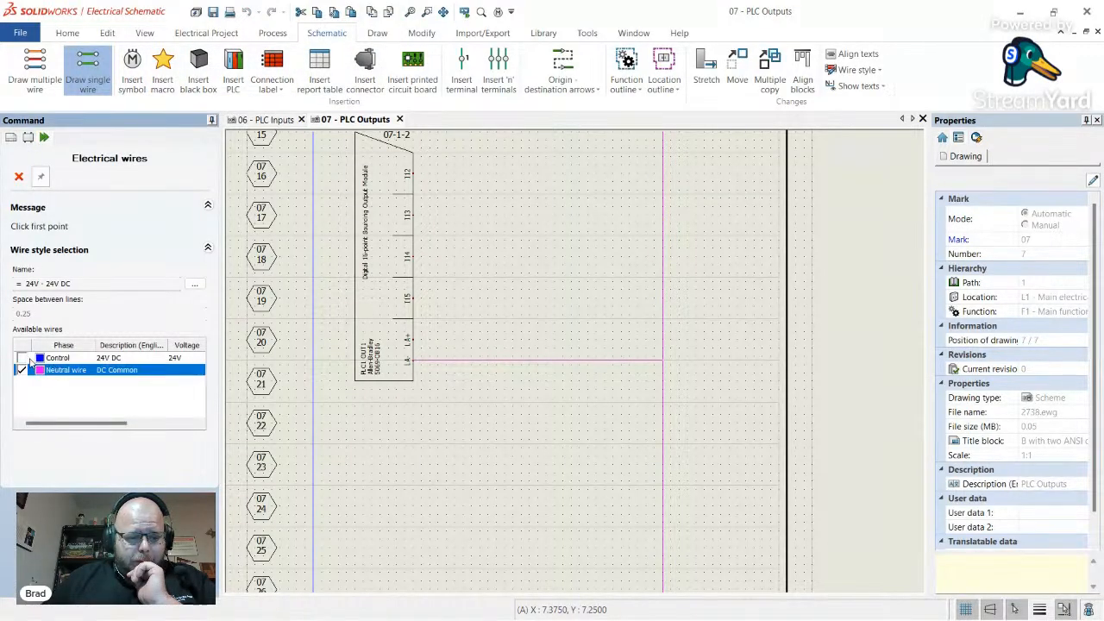
click(414, 339)
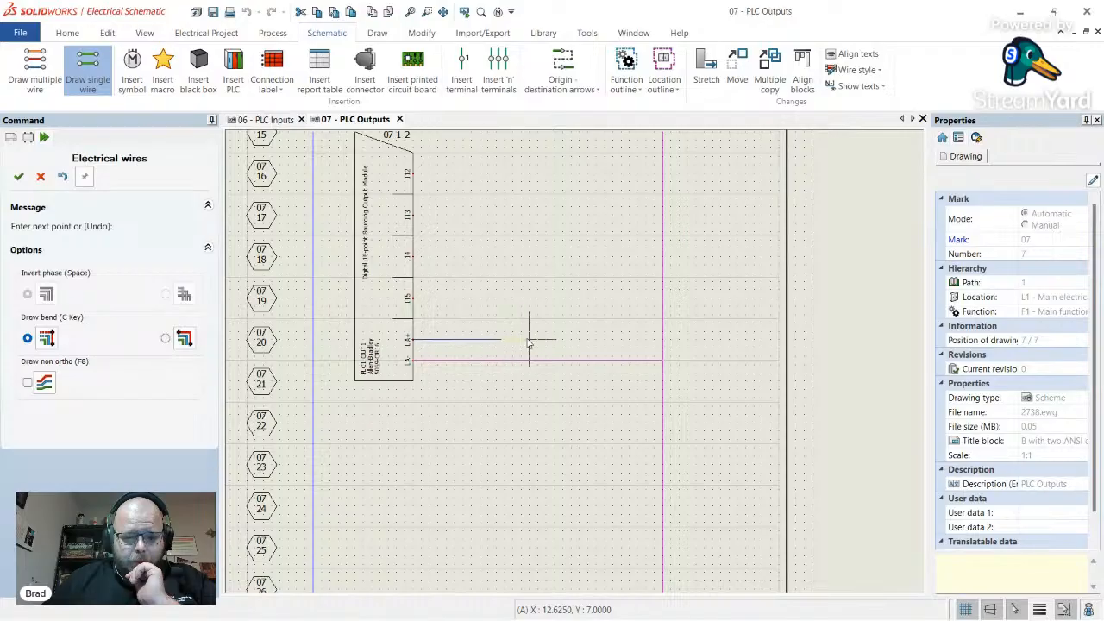
click(528, 423)
click(314, 423)
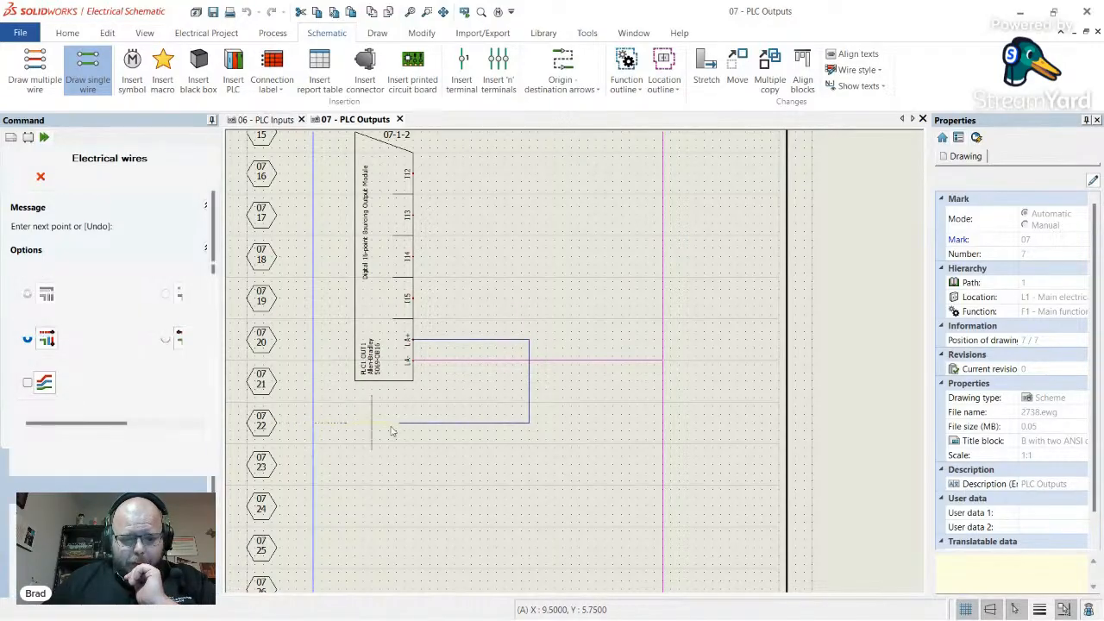
key(Escape)
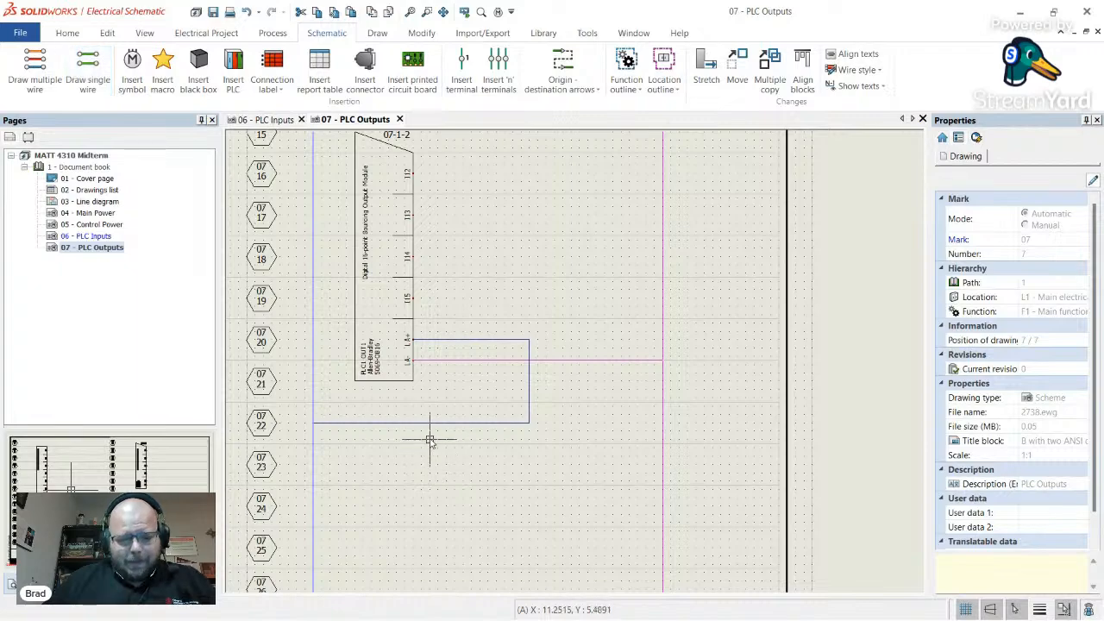
- Begin inserting a schematic symbol on the sheet
scroll(431, 442, up, 2)
scroll(429, 430, down, 1)
scroll(371, 435, up, 1)
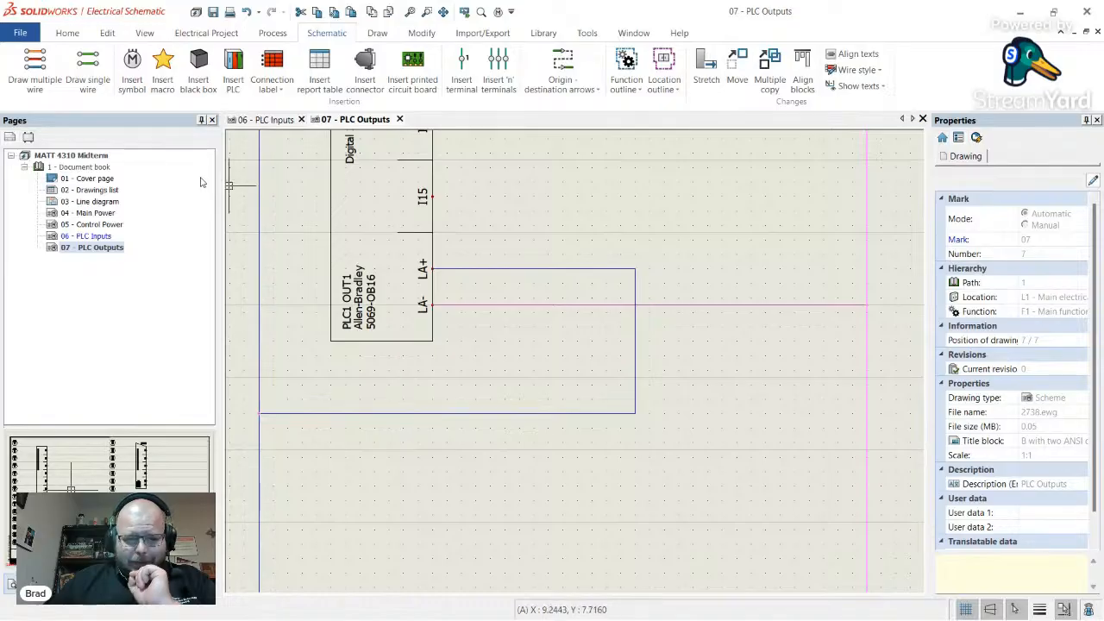
click(132, 69)
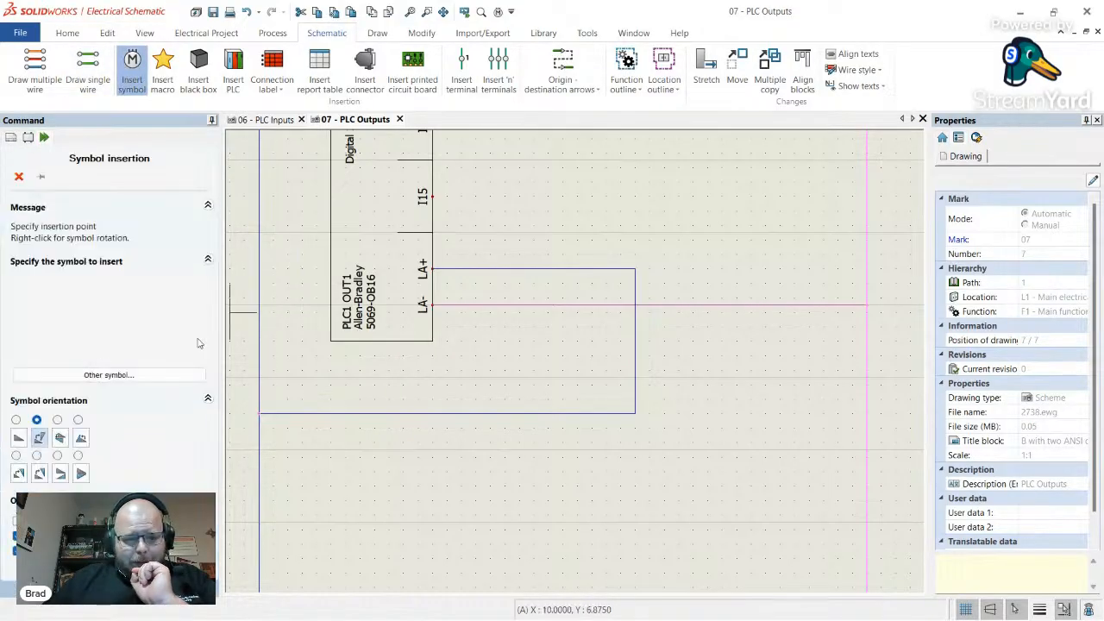
- Place a horizontal single-pole breaker from the Circuit breakers library on the wire below the PLC
click(155, 378)
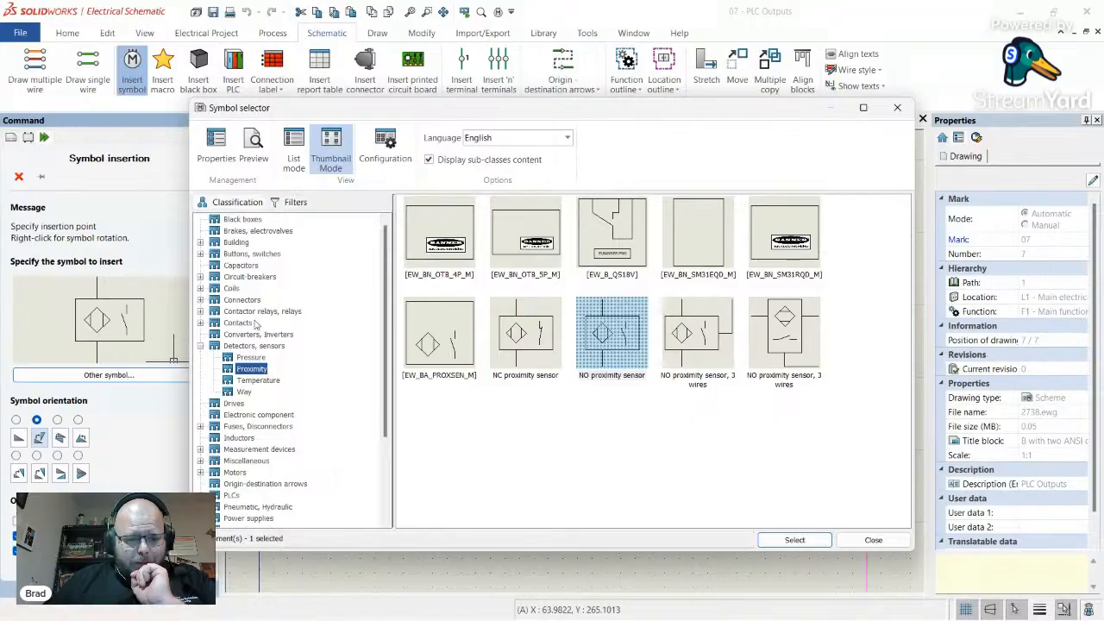
click(249, 277)
scroll(503, 320, down, 10)
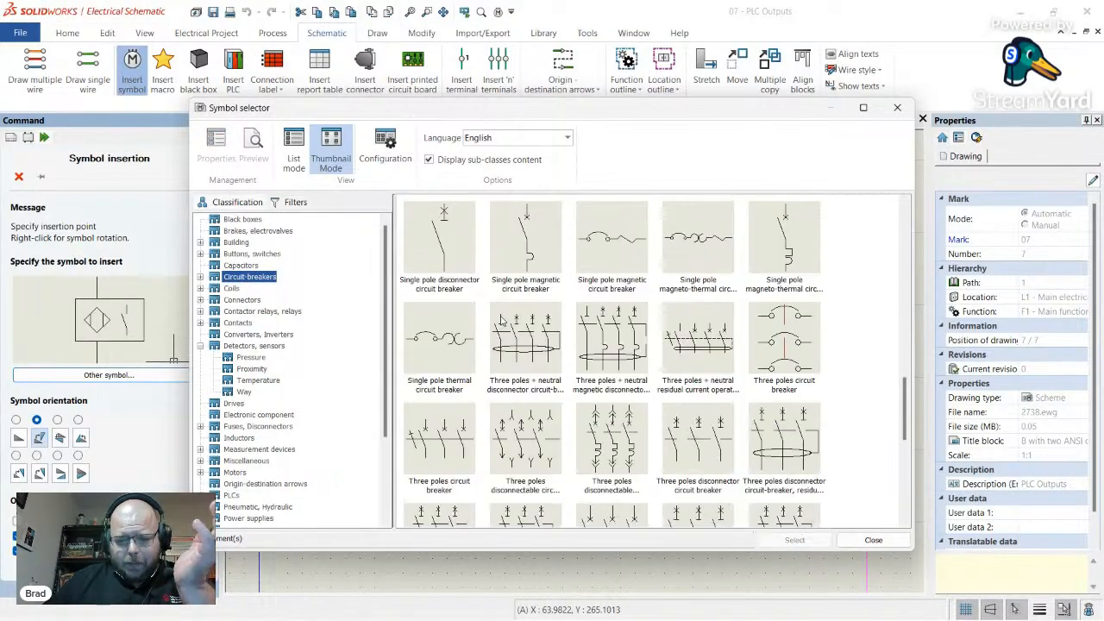
scroll(503, 319, up, 3)
double_click(528, 304)
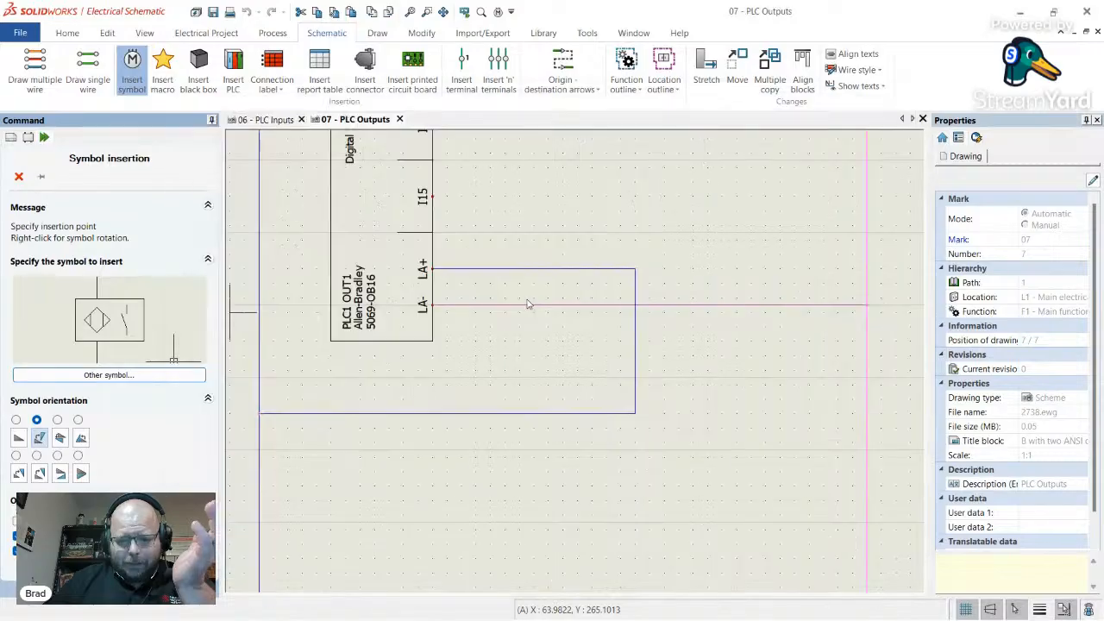
click(19, 439)
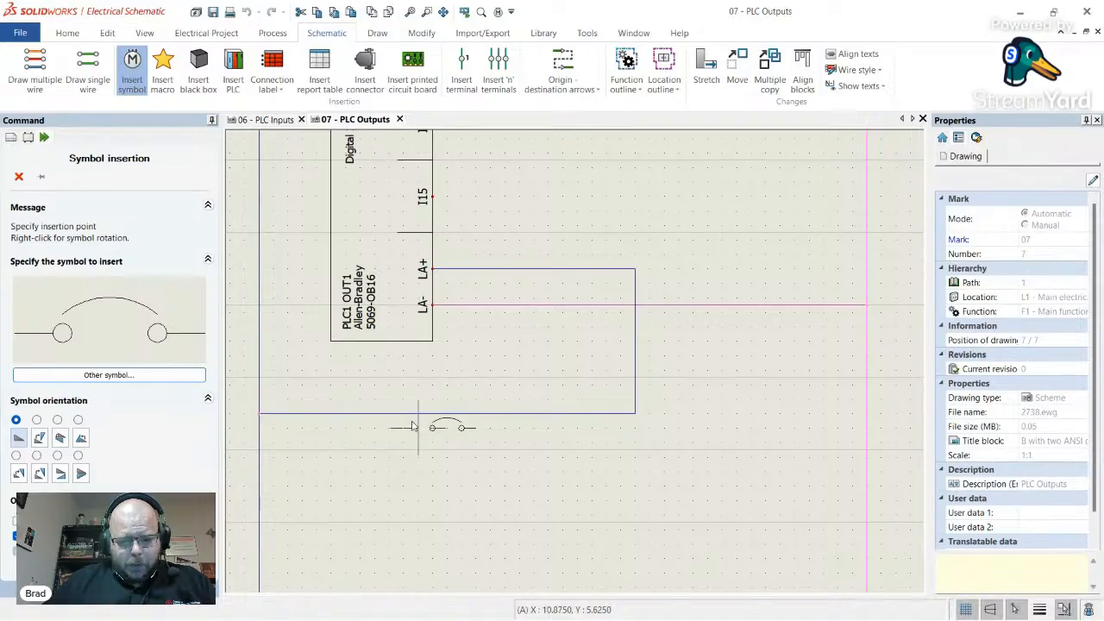
click(413, 415)
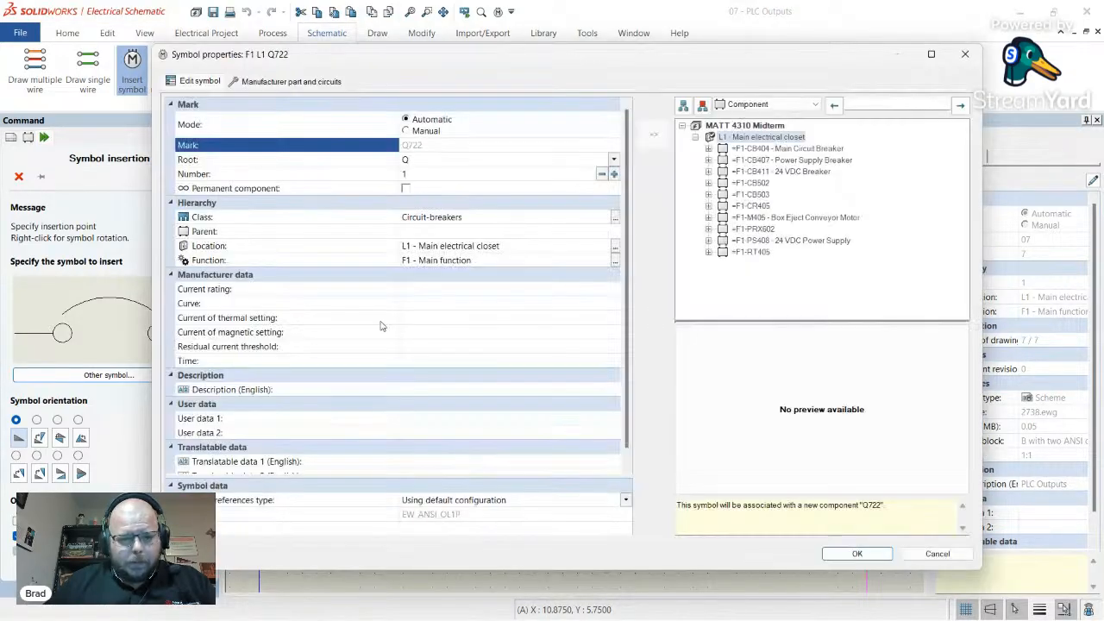
- Set the breaker's mark root to CB and its description to 'Output LA Breaker'
click(438, 161)
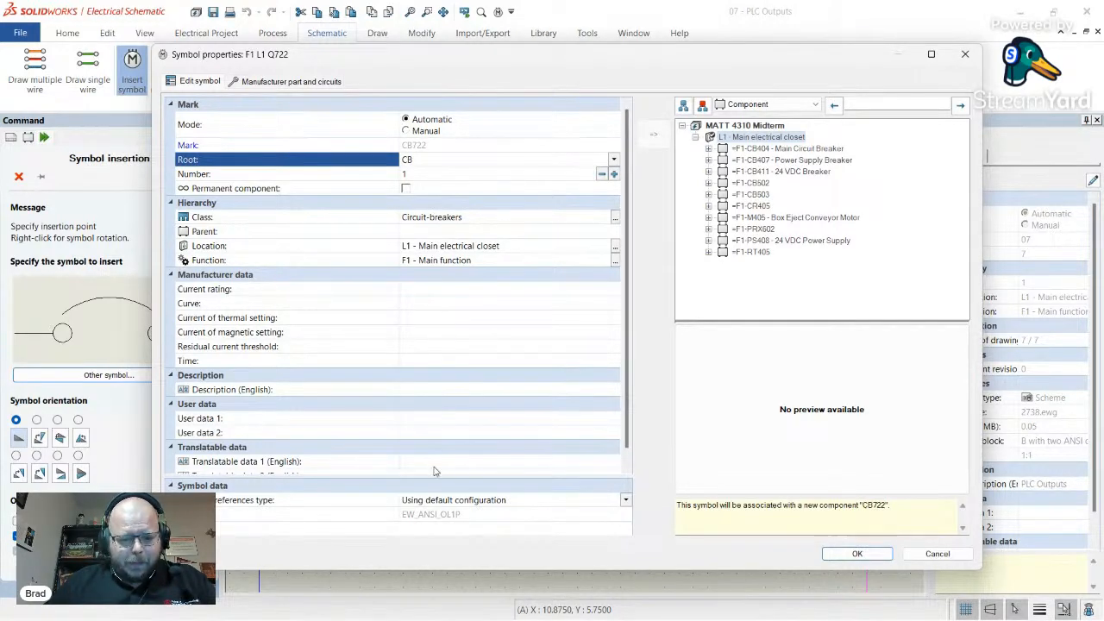
scroll(406, 440, down, 1)
click(416, 375)
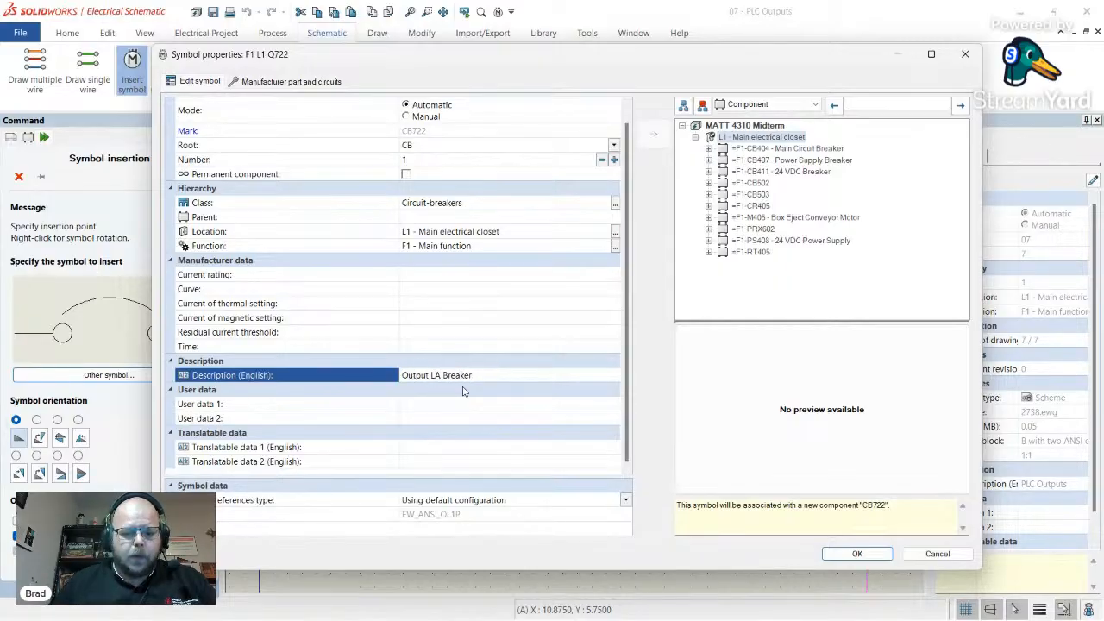
- Assign manufacturer part 188-J1C020 (curve C, 1P, 2 A) to the breaker and accept its properties
click(307, 82)
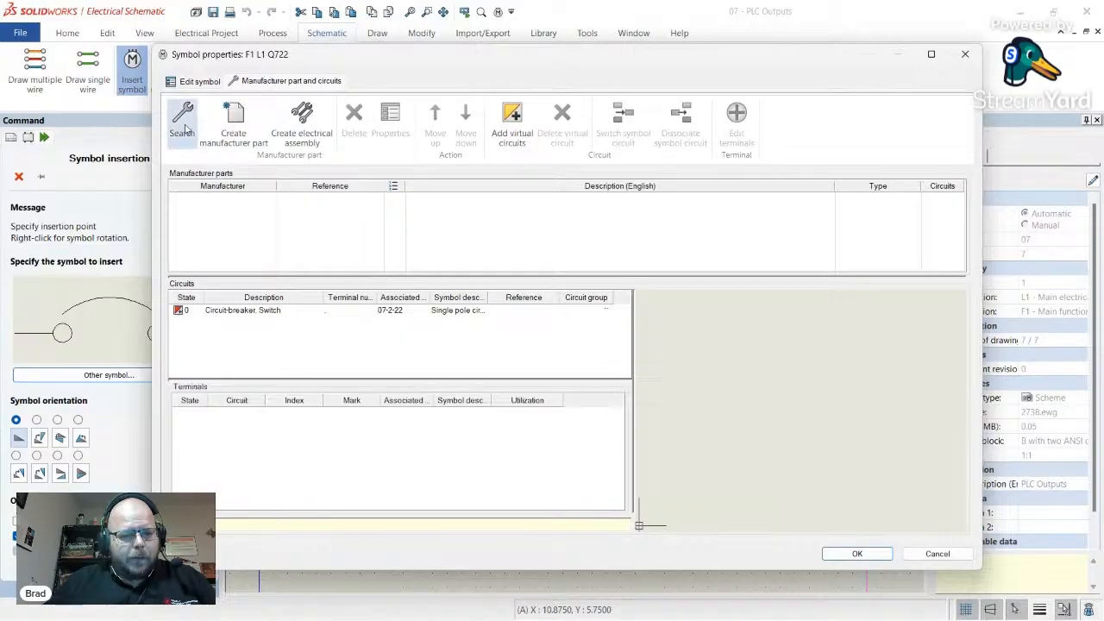
click(182, 119)
scroll(503, 227, down, 13)
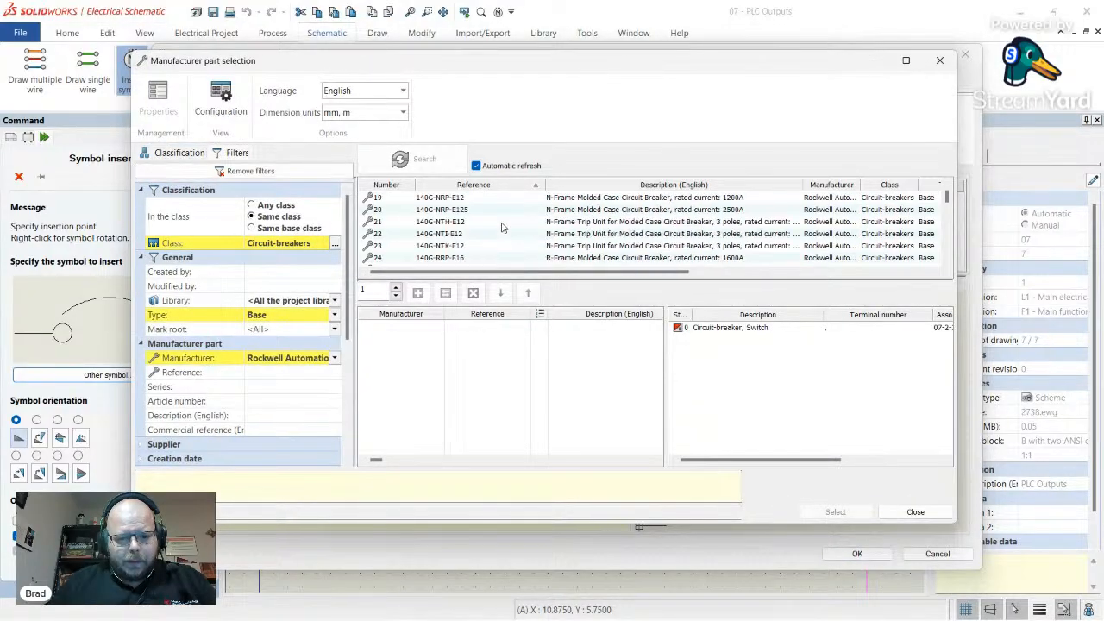
scroll(503, 227, down, 20)
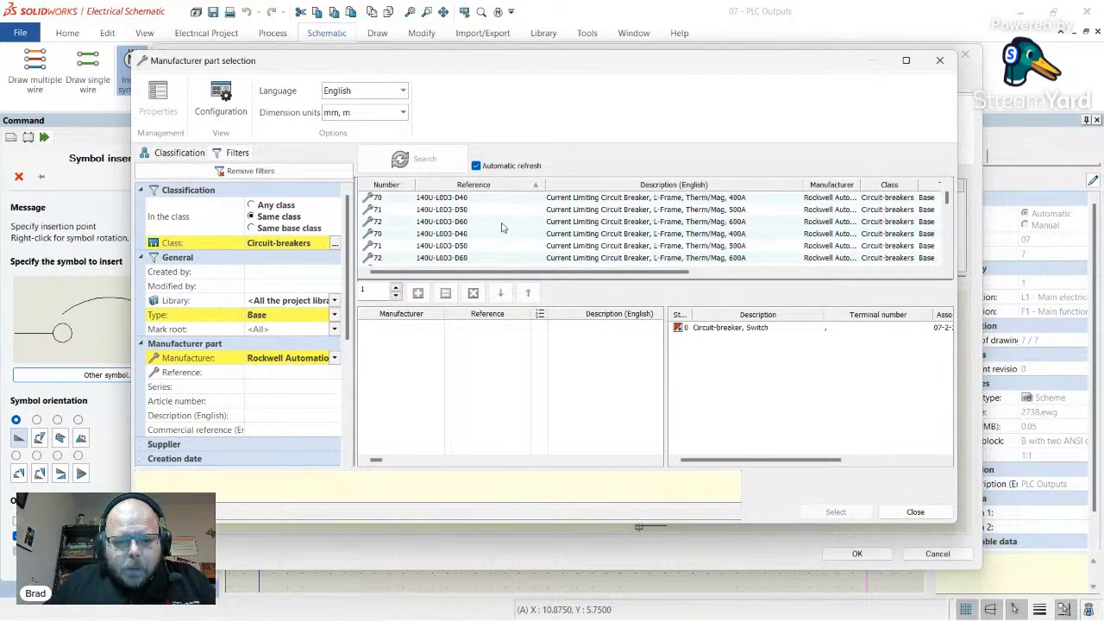
scroll(504, 227, down, 13)
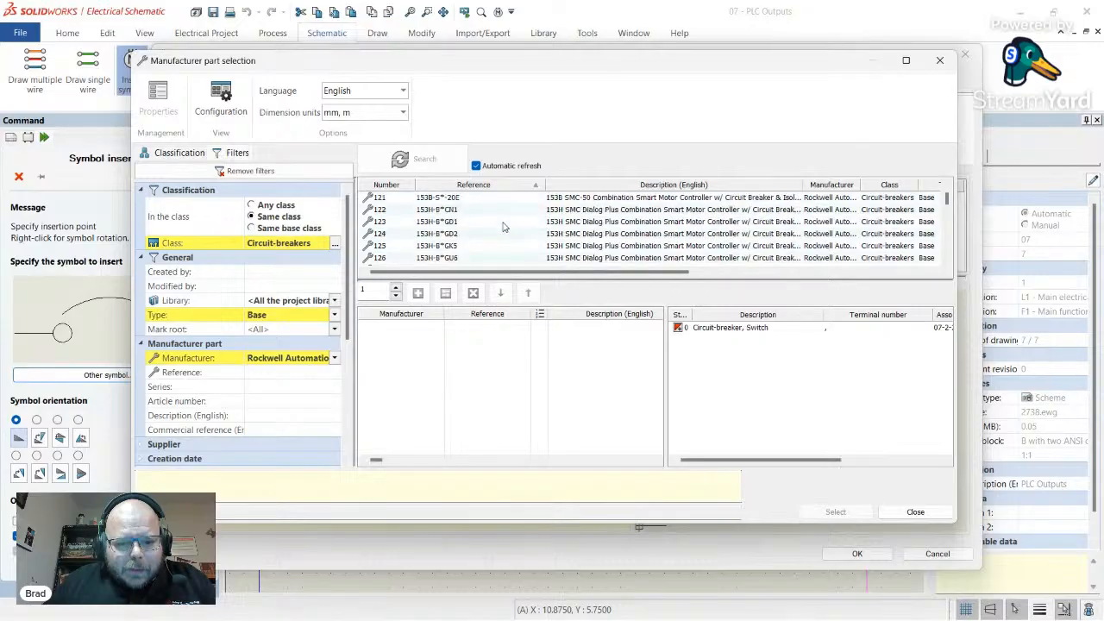
scroll(505, 226, up, 1)
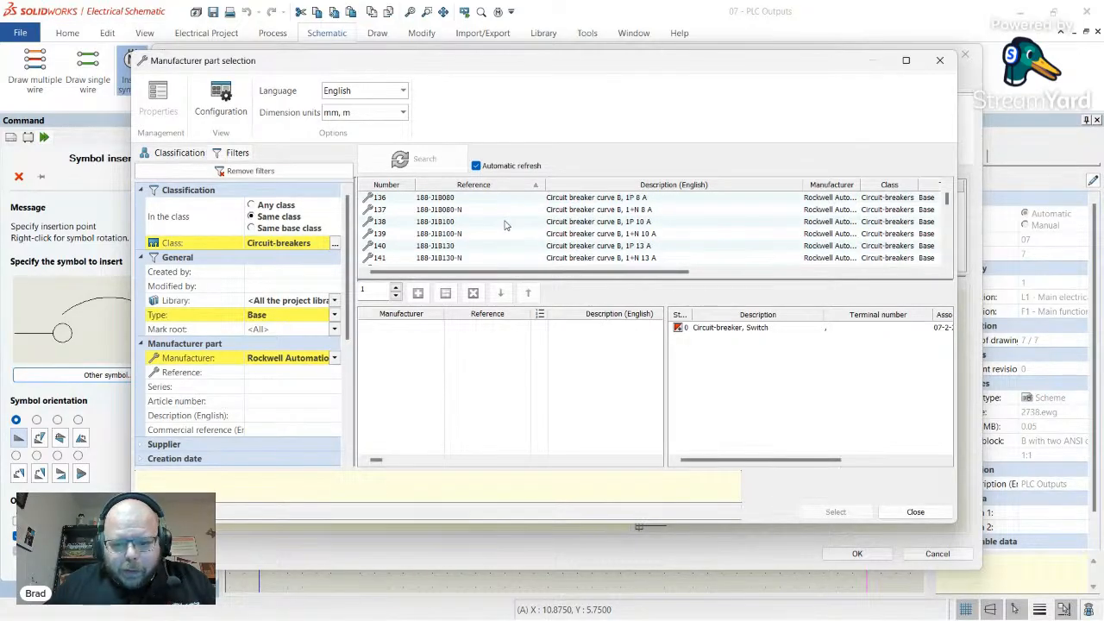
scroll(505, 226, up, 2)
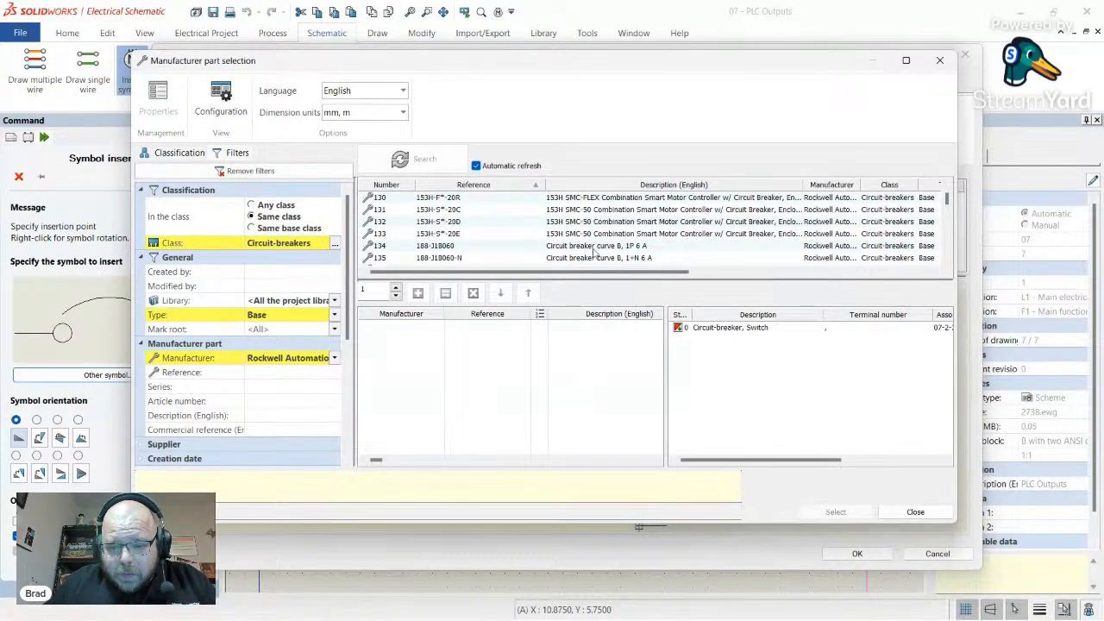
click(595, 248)
scroll(570, 242, down, 9)
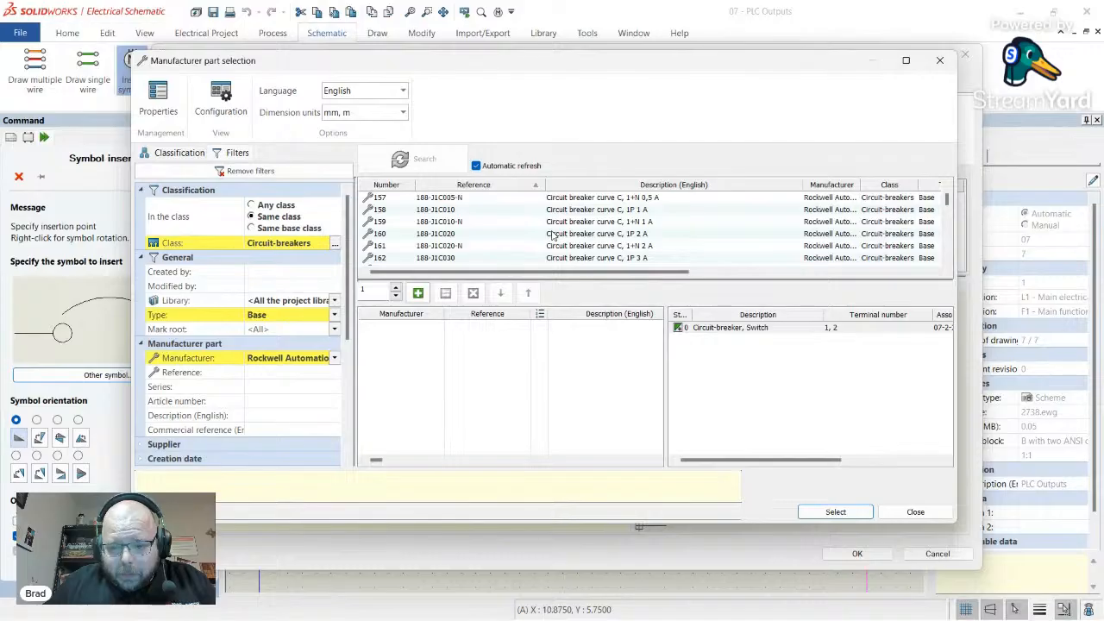
click(633, 234)
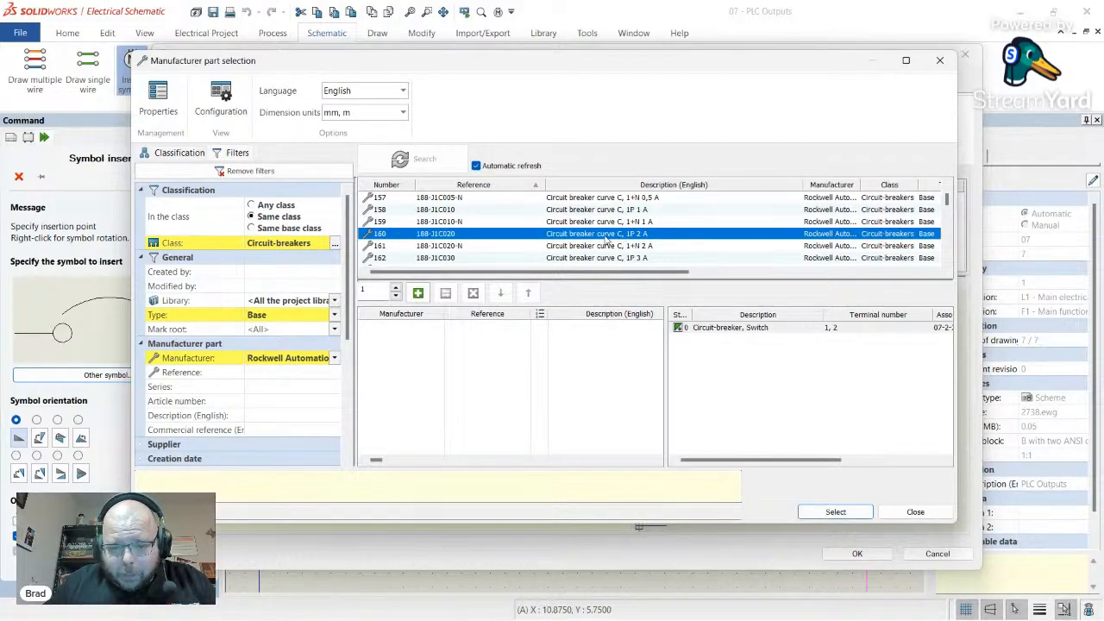
double_click(608, 239)
click(835, 512)
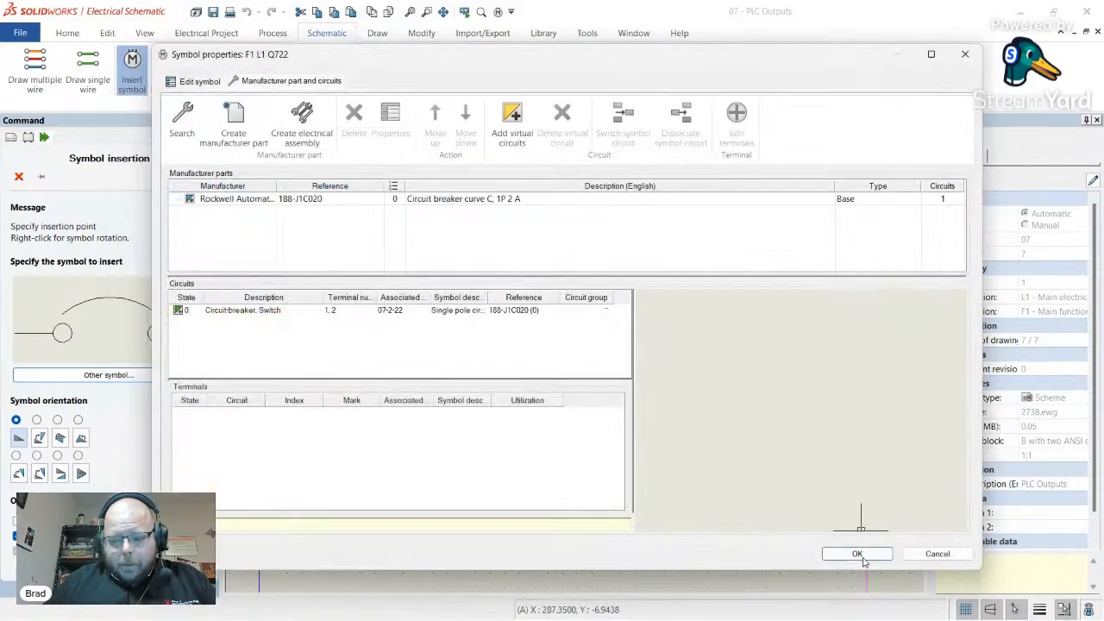
click(857, 554)
scroll(543, 398, down, 5)
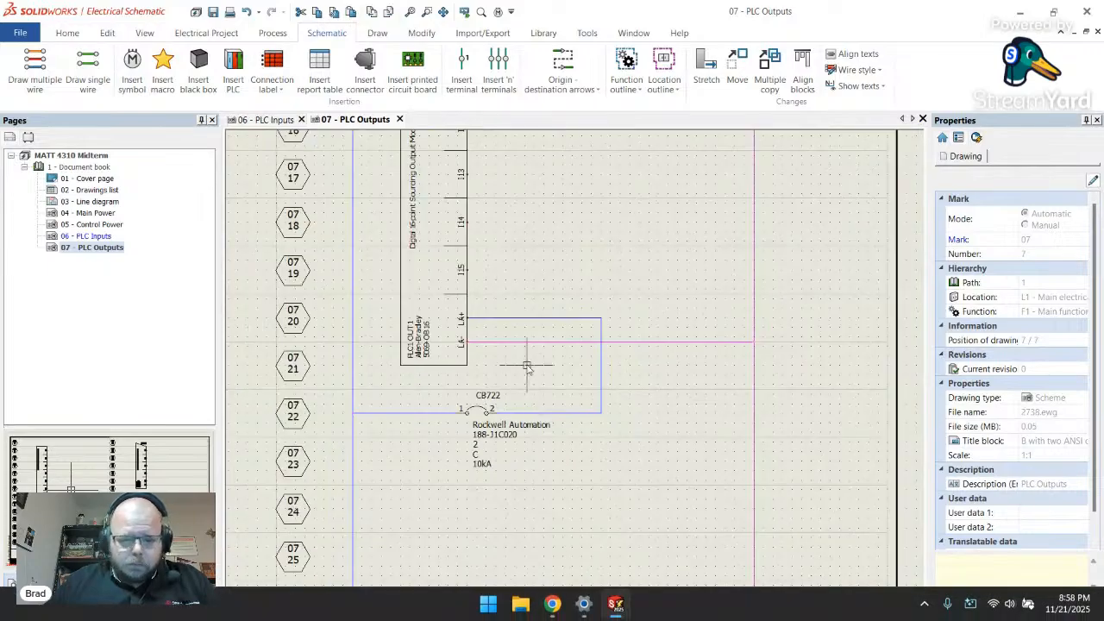
scroll(518, 355, up, 4)
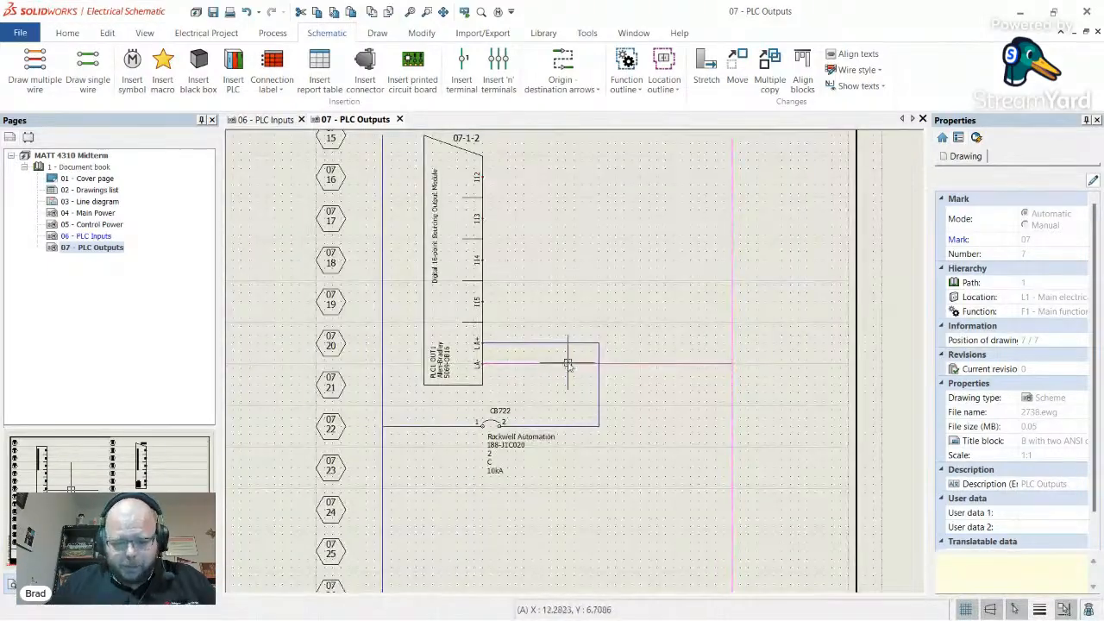
scroll(523, 388, down, 2)
scroll(561, 373, up, 1)
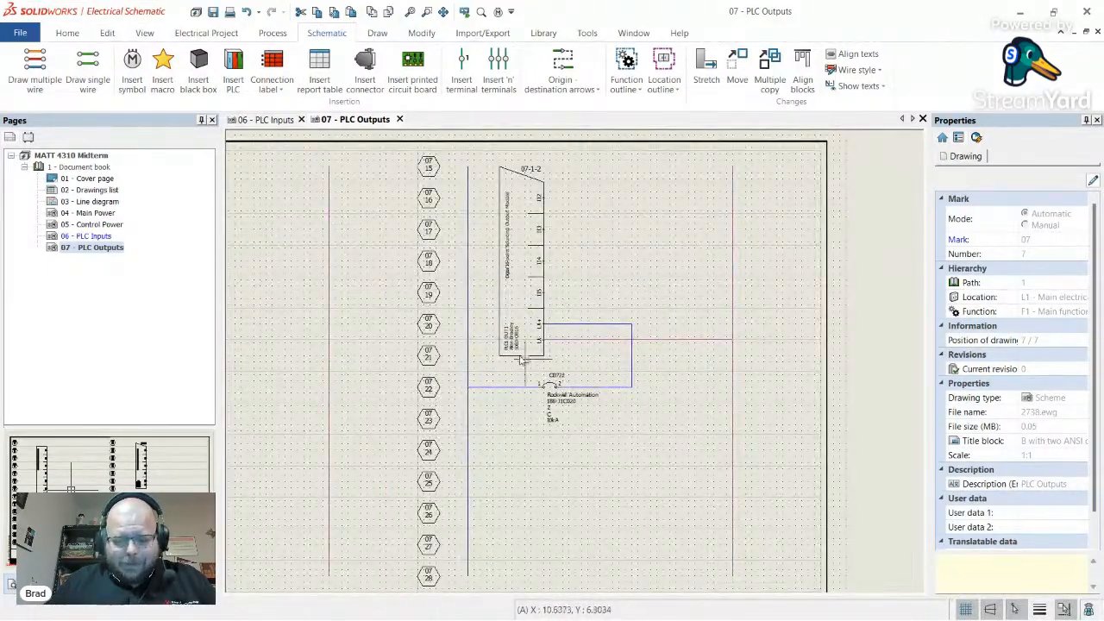
scroll(530, 375, down, 3)
scroll(316, 288, up, 3)
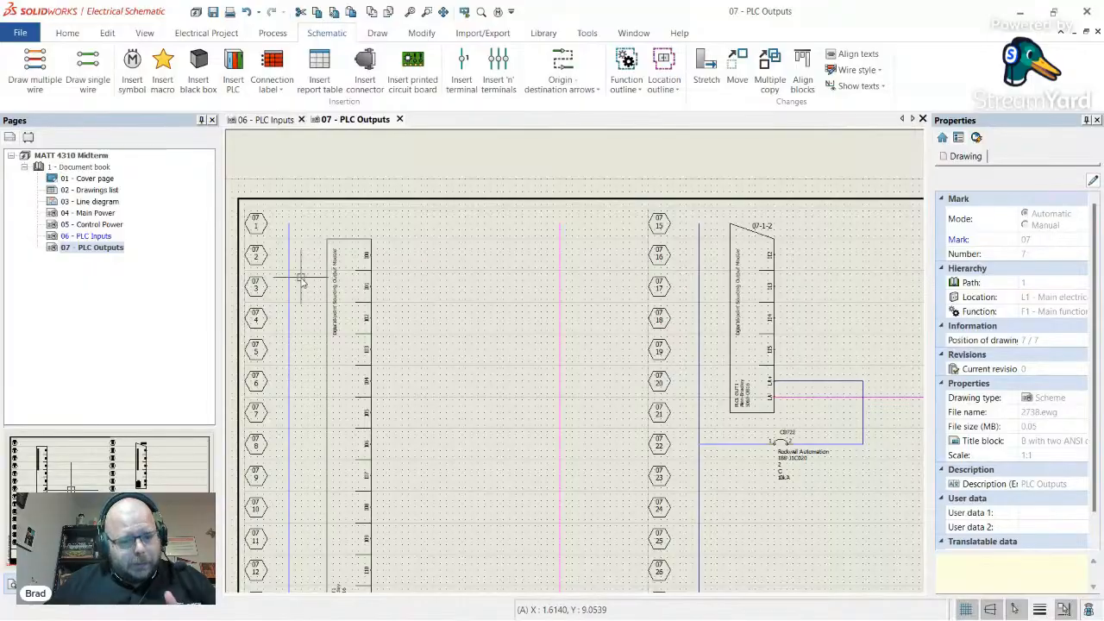
scroll(388, 255, up, 3)
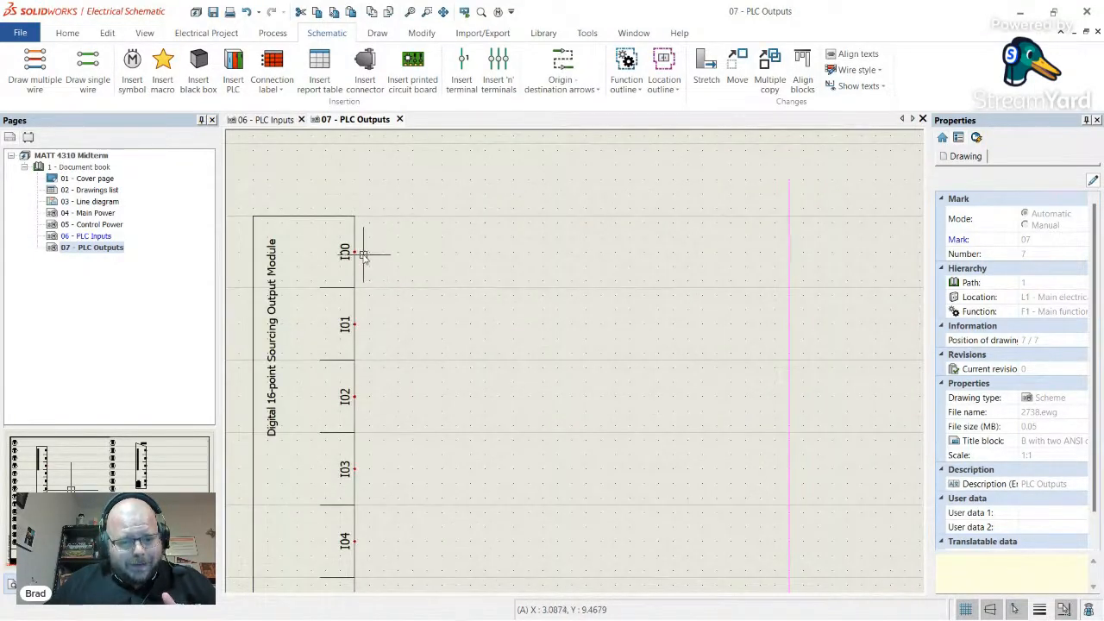
scroll(345, 254, up, 1)
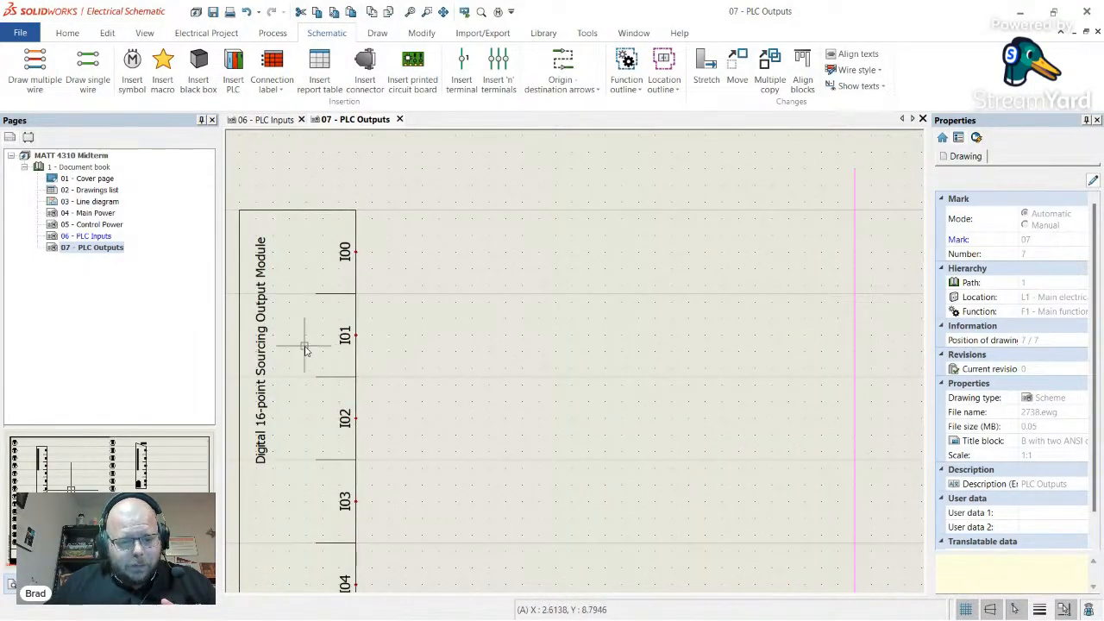
scroll(308, 346, down, 2)
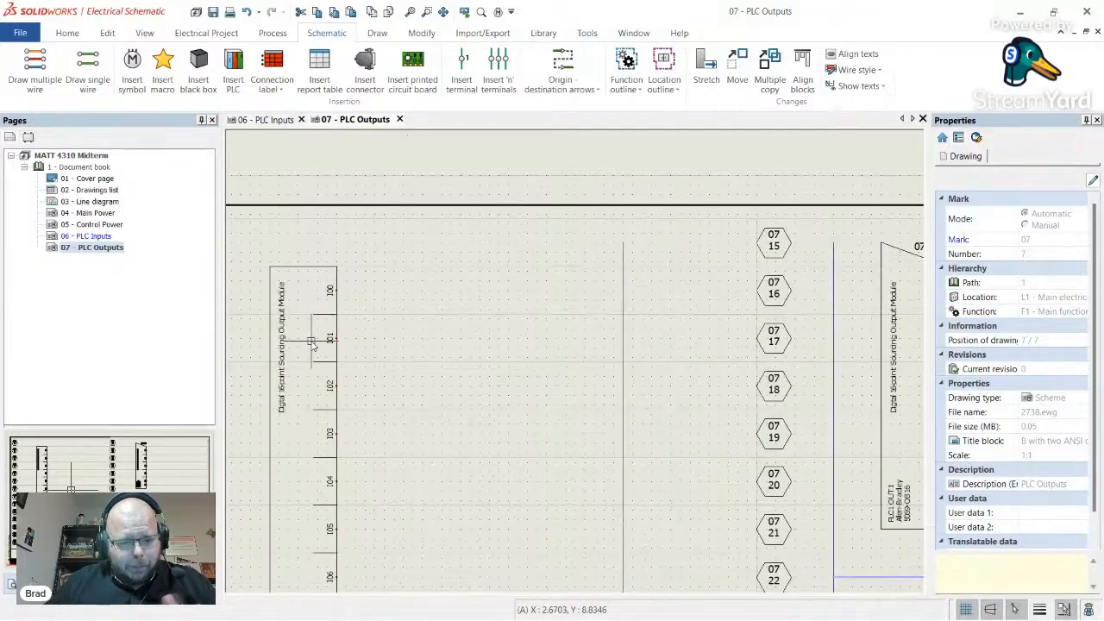
scroll(312, 343, up, 2)
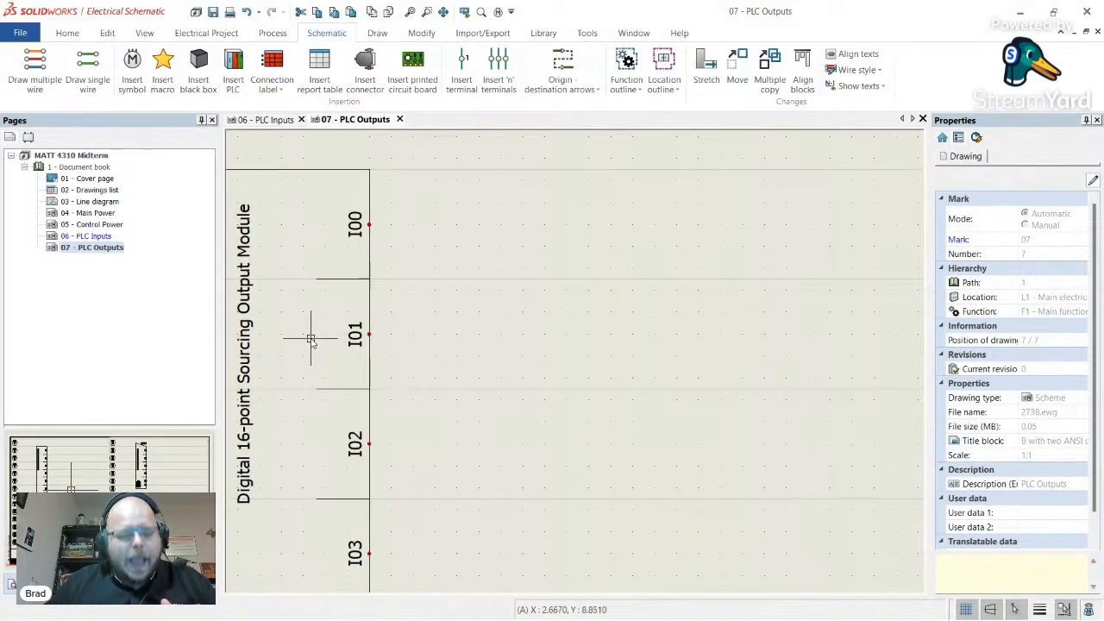
scroll(374, 323, down, 2)
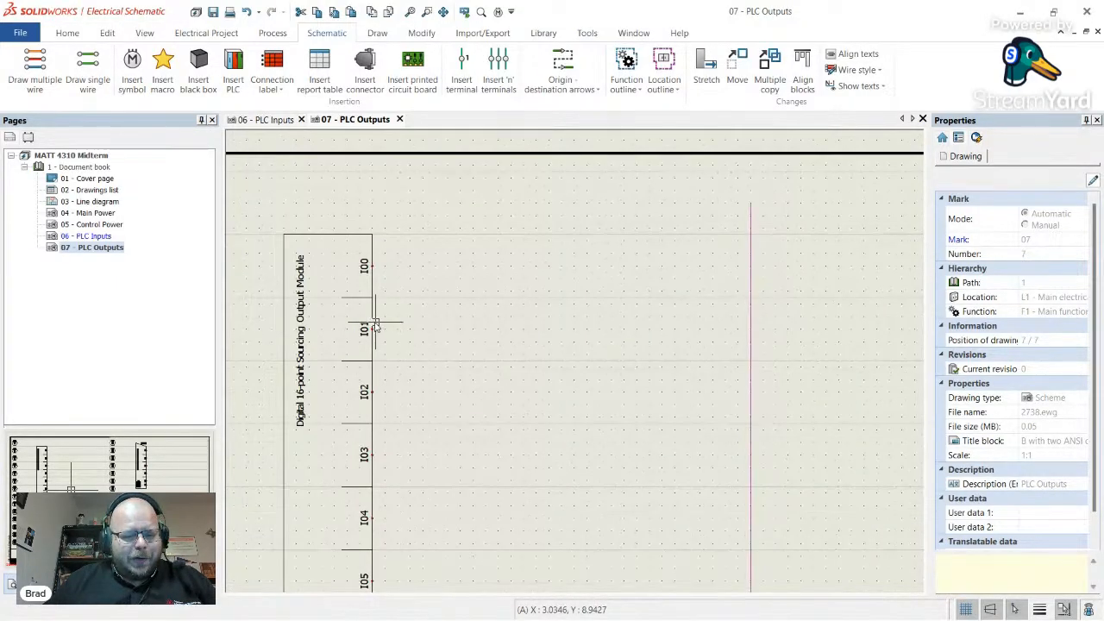
scroll(315, 393, up, 2)
scroll(320, 365, down, 2)
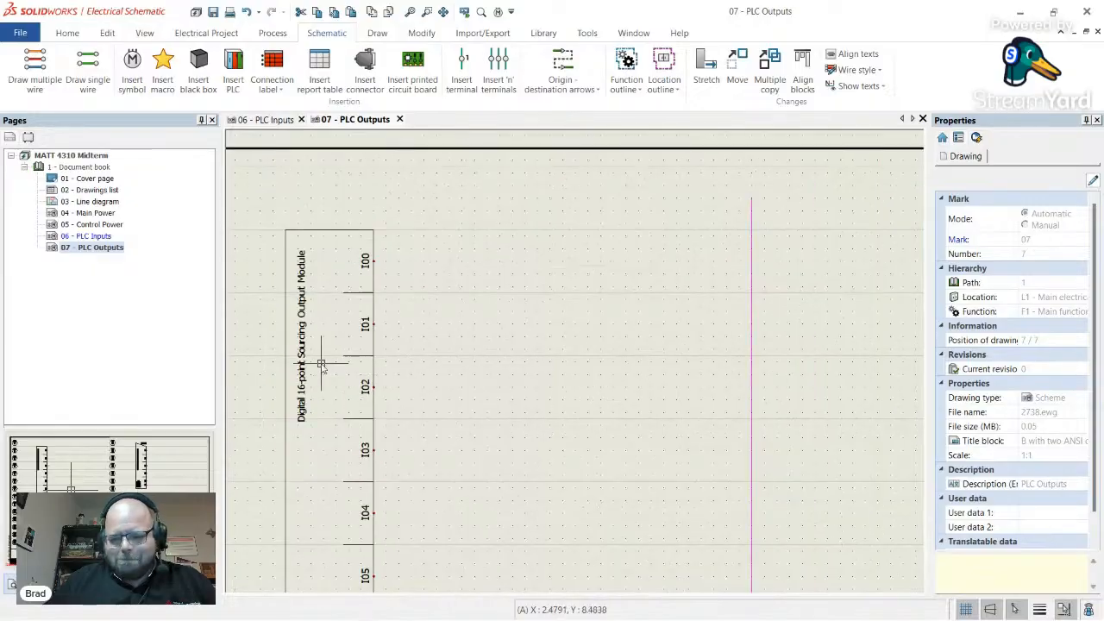
scroll(322, 363, down, 3)
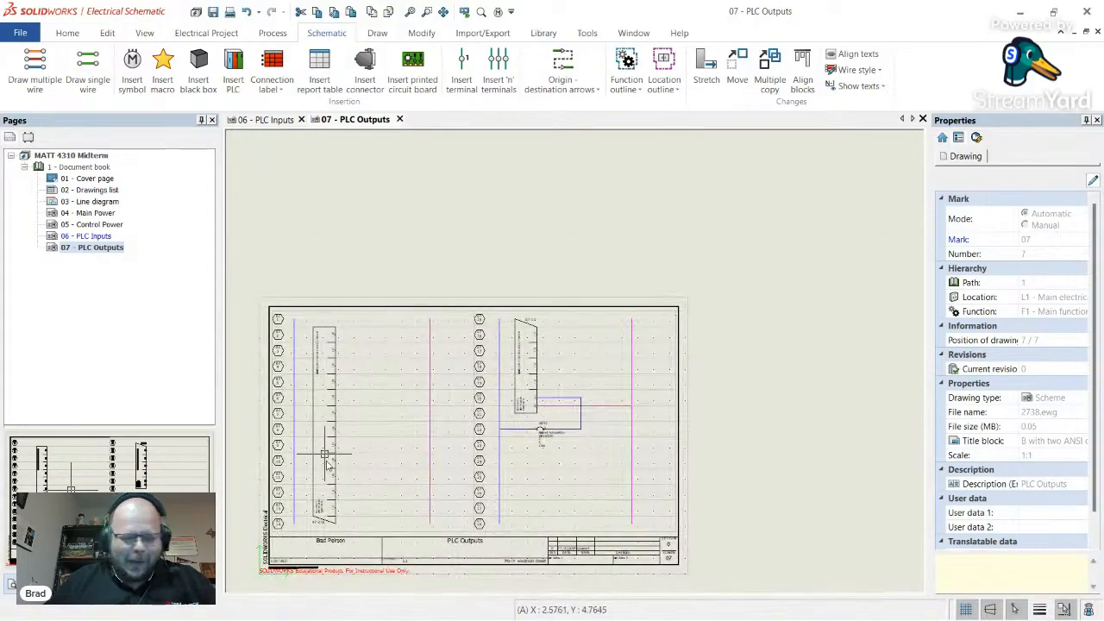
scroll(351, 446, up, 1)
scroll(354, 302, up, 3)
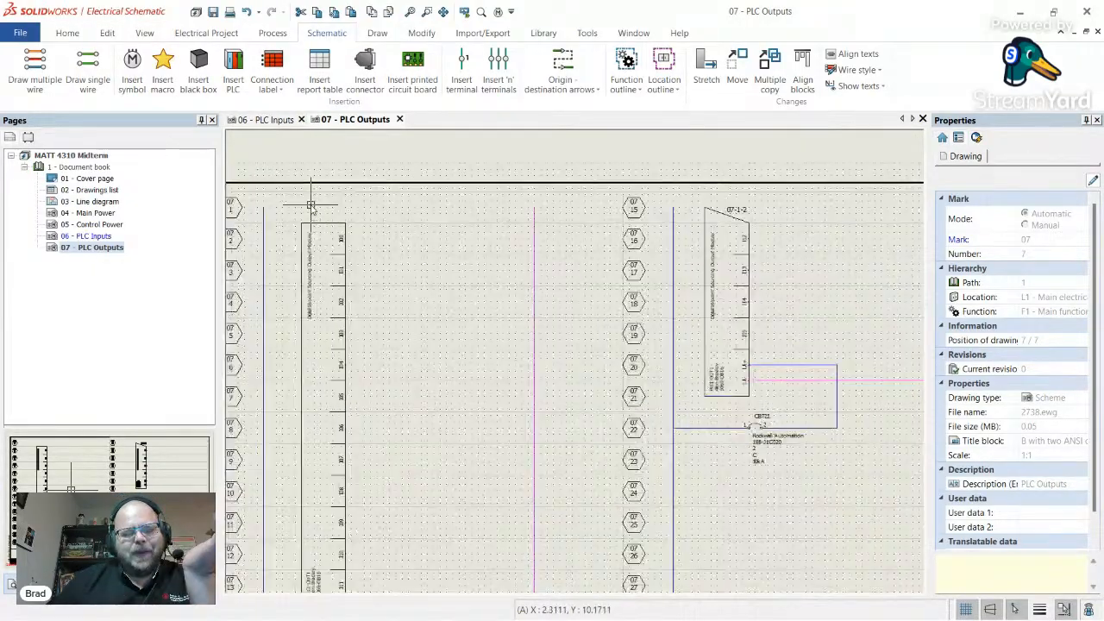
scroll(415, 332, down, 2)
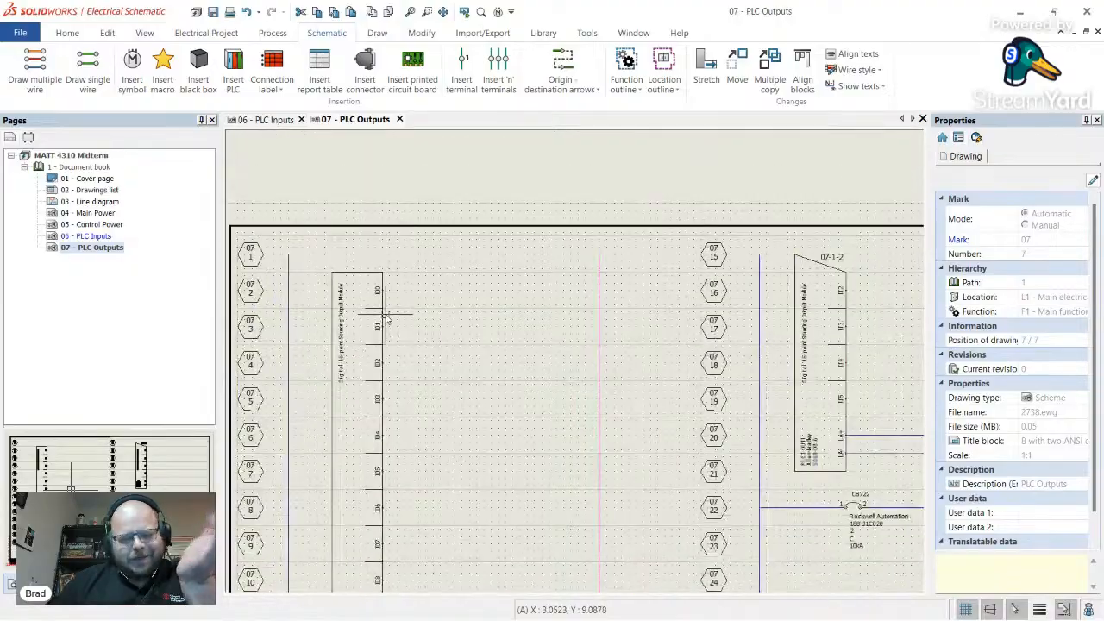
scroll(396, 313, down, 3)
scroll(380, 324, down, 1)
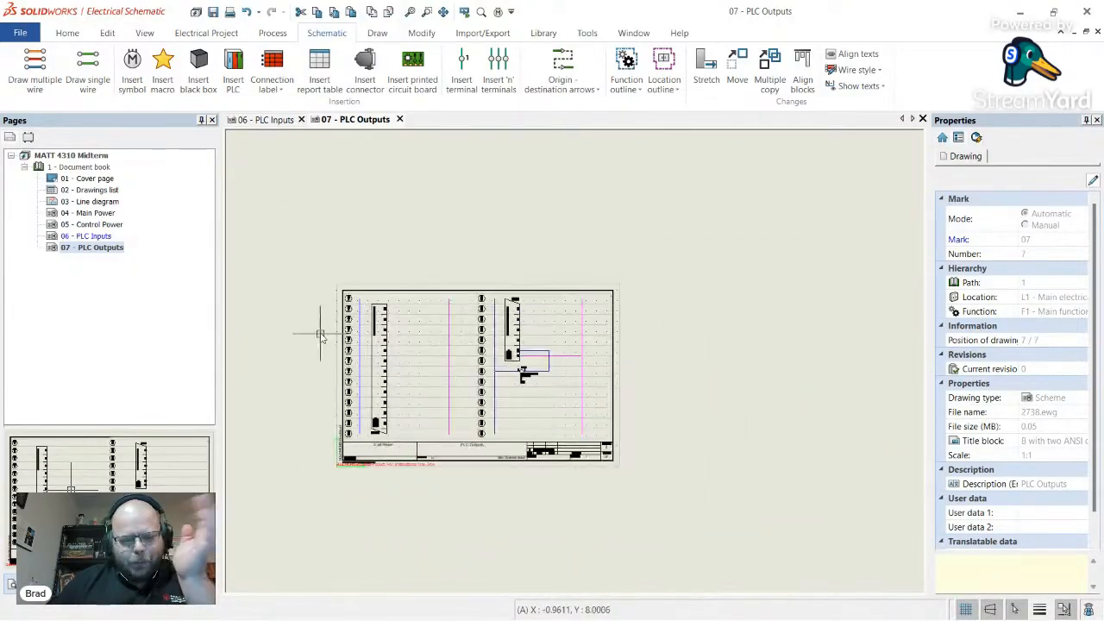
- Link the PLC Inputs supply wires to PLC Outputs with single-insertion origin-destination arrows
click(577, 72)
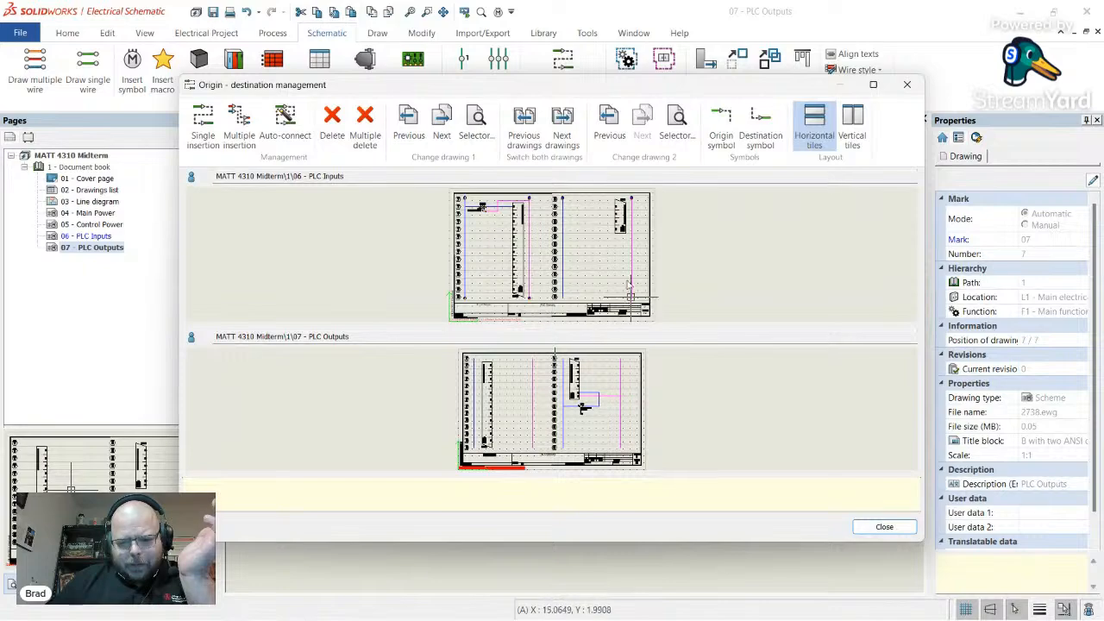
click(204, 125)
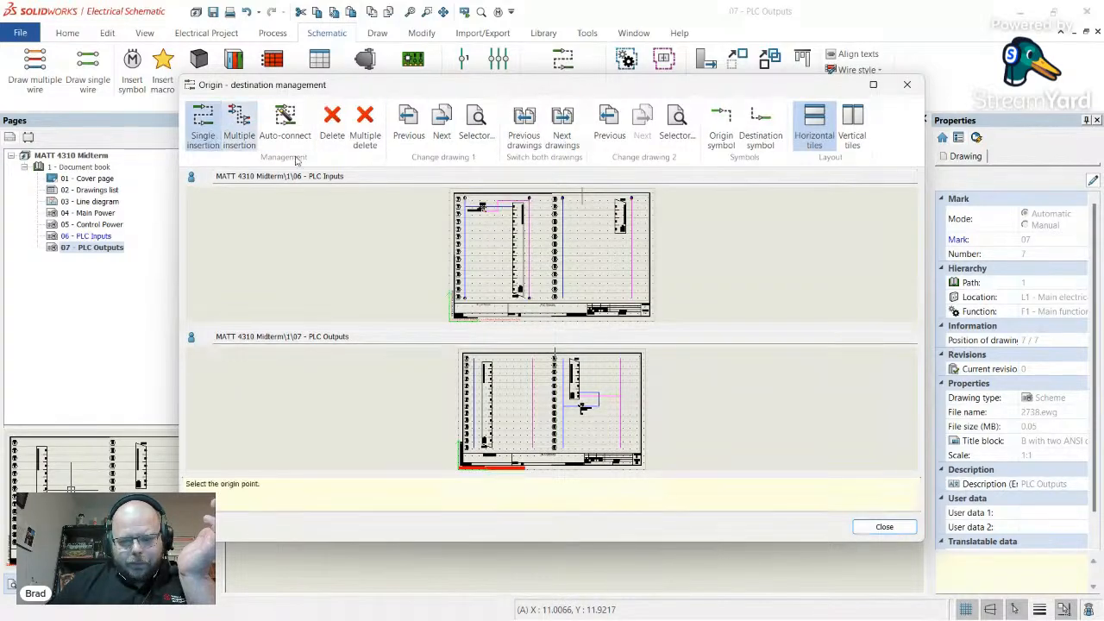
click(561, 298)
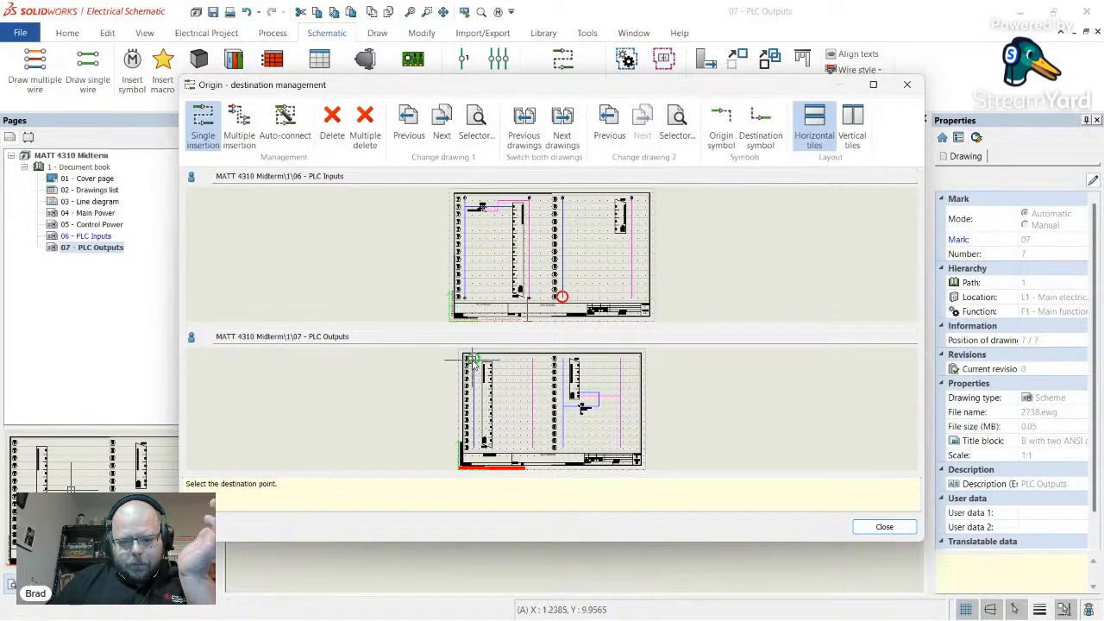
click(471, 458)
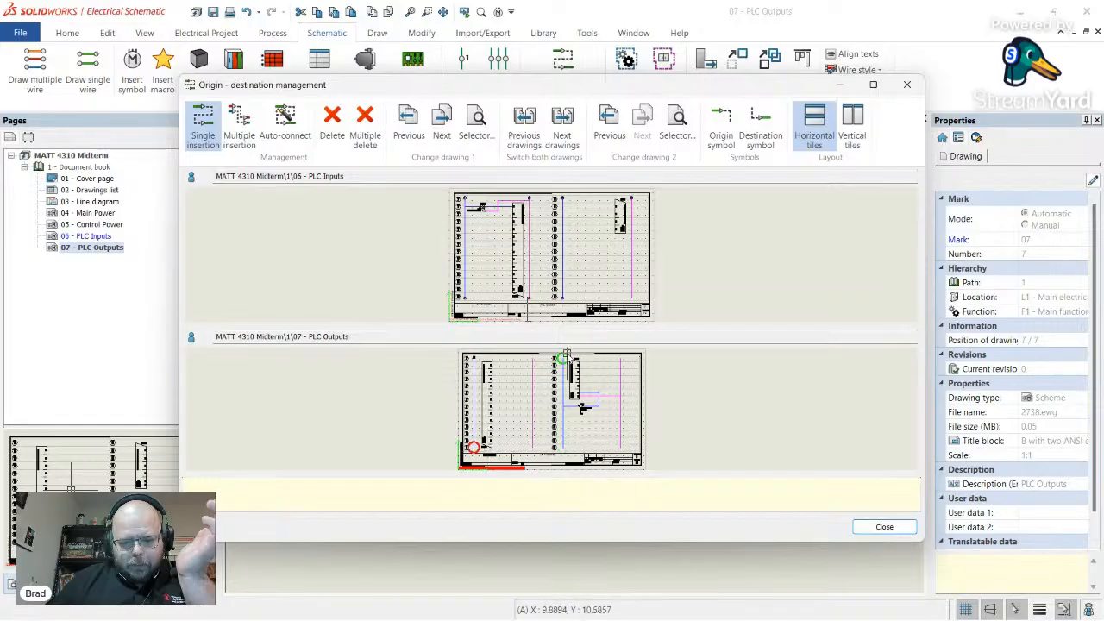
click(631, 299)
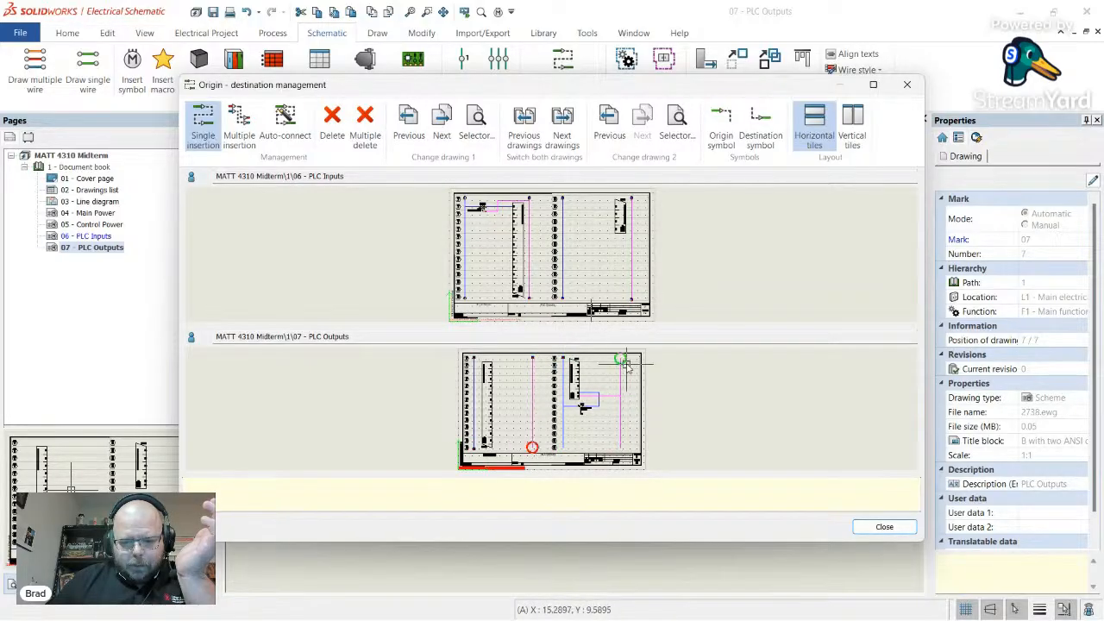
click(884, 526)
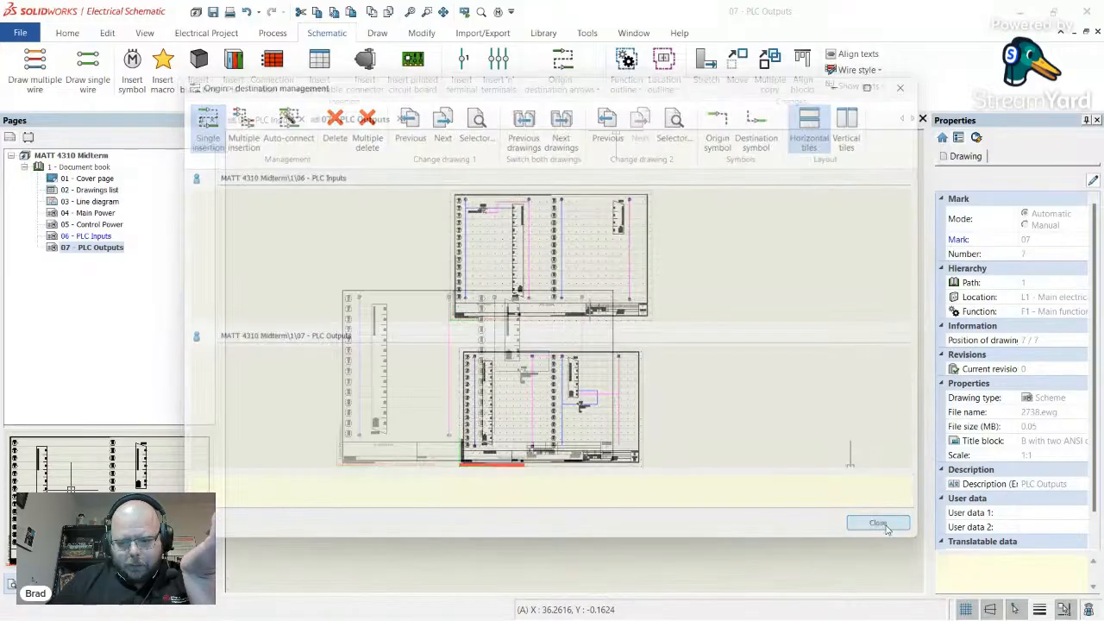
scroll(448, 383, up, 2)
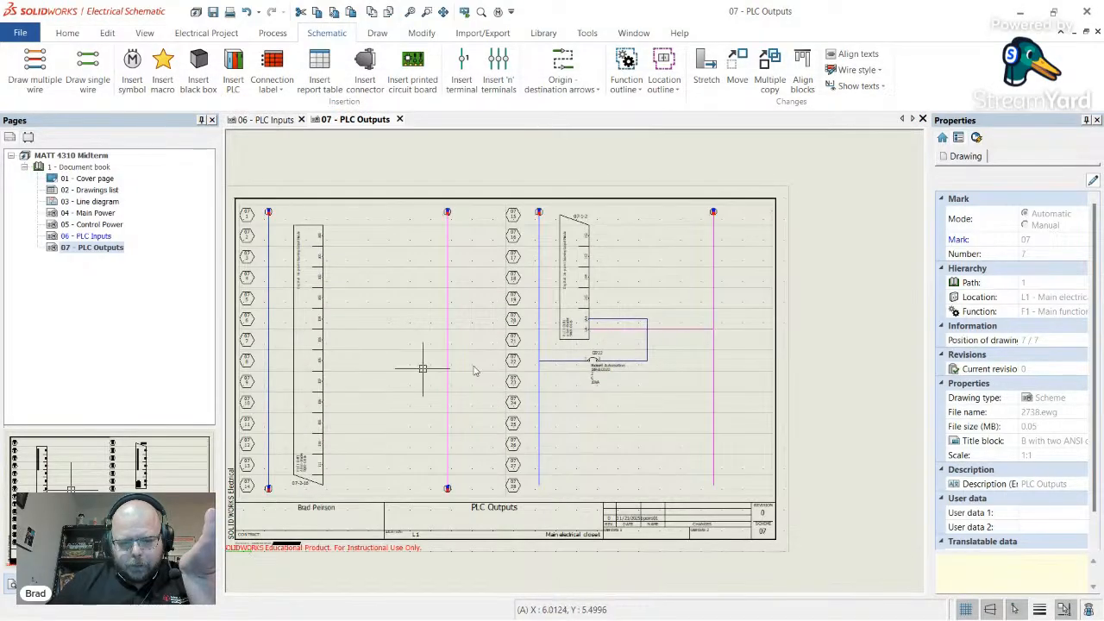
scroll(419, 370, up, 1)
scroll(299, 320, down, 3)
scroll(299, 320, up, 2)
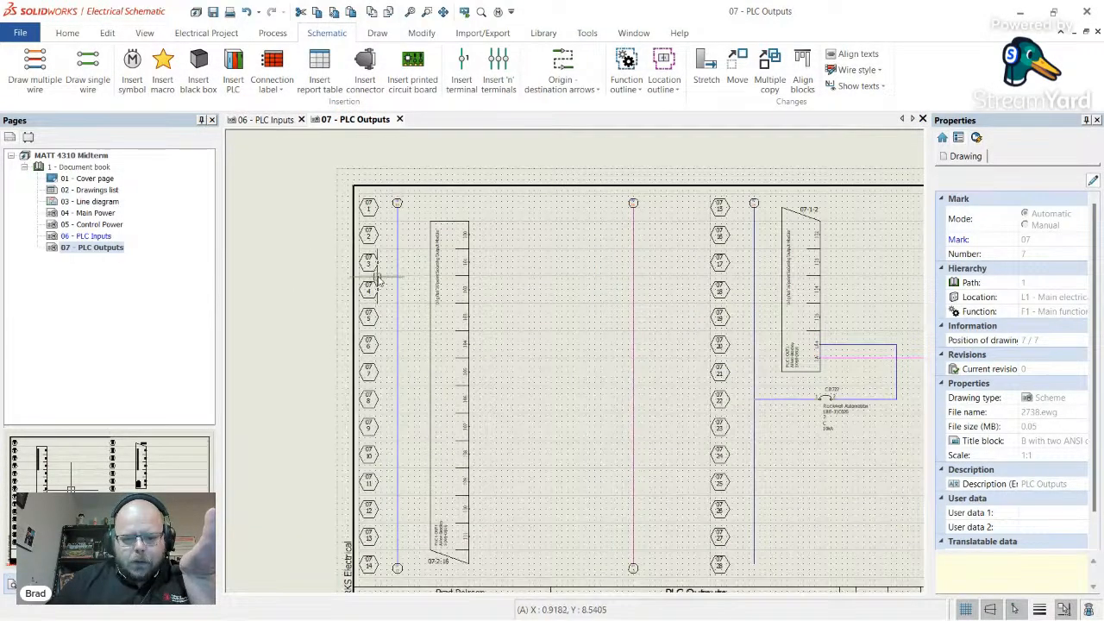
scroll(377, 280, down, 2)
scroll(668, 345, up, 2)
scroll(665, 343, down, 2)
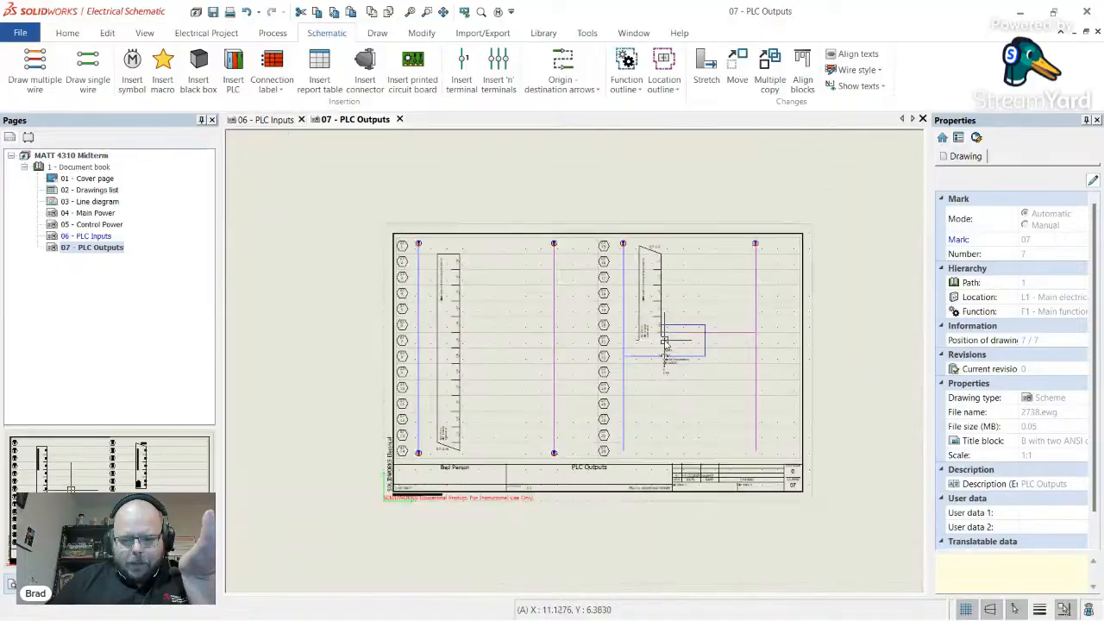
scroll(665, 344, up, 2)
scroll(444, 231, up, 2)
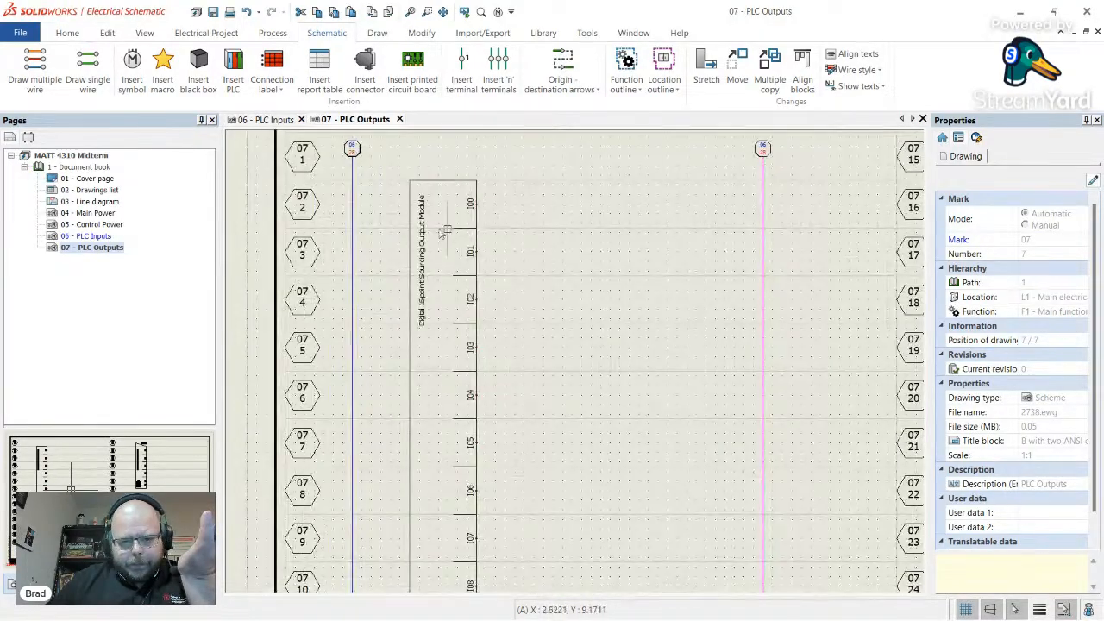
scroll(445, 231, down, 2)
scroll(437, 515, up, 3)
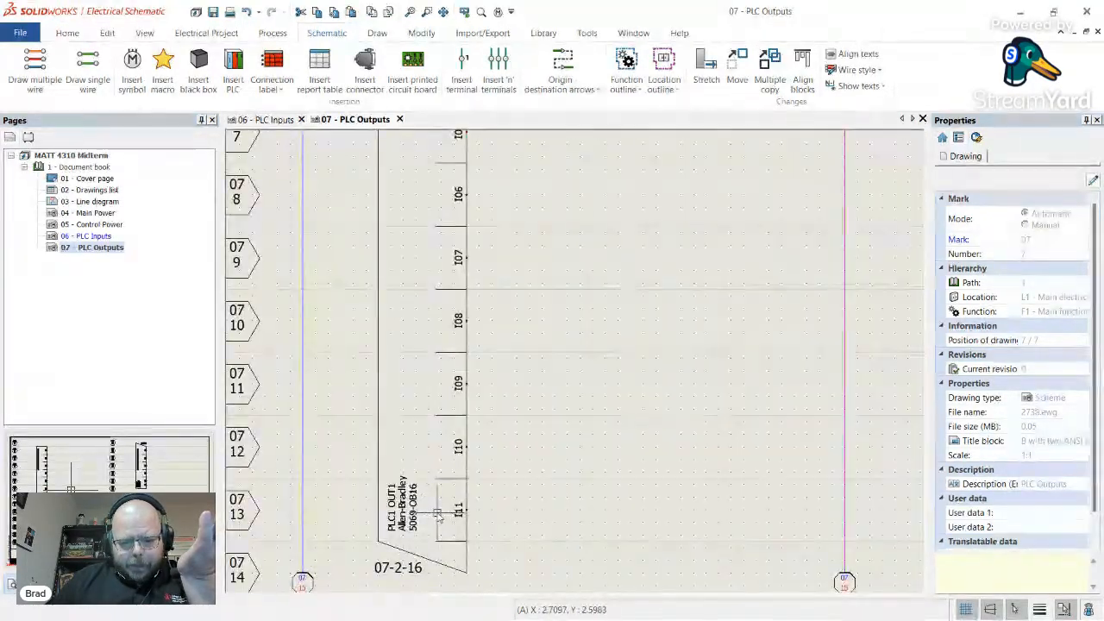
scroll(437, 515, down, 3)
scroll(457, 310, up, 3)
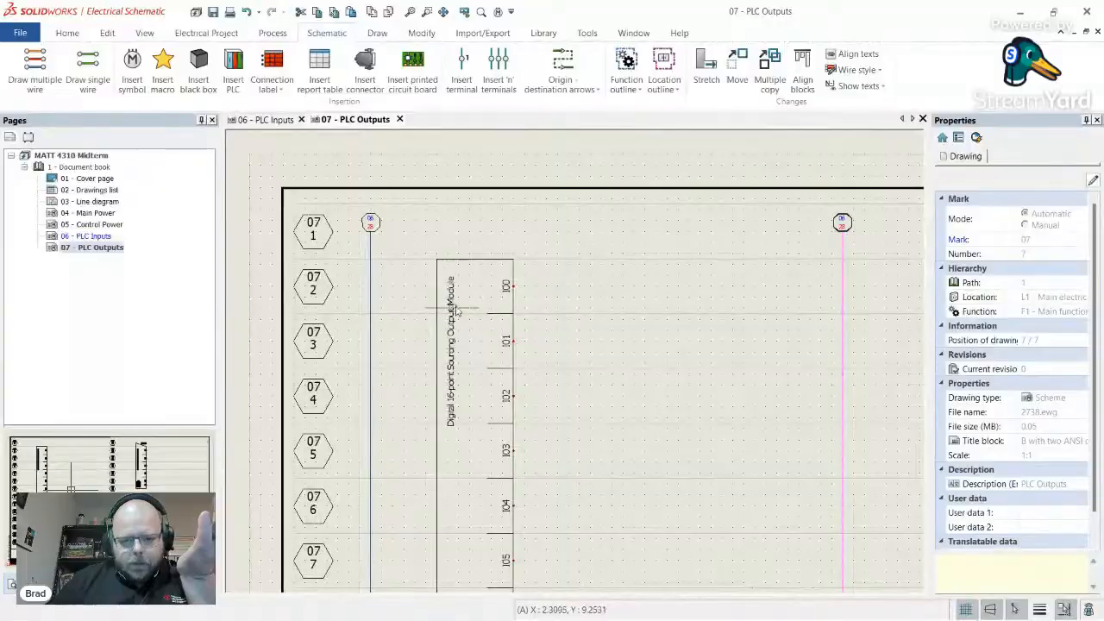
- Switch to the Canvas midterm page and highlight the Outputs table's solenoid valve and contactor rows
key(alt+Tab)
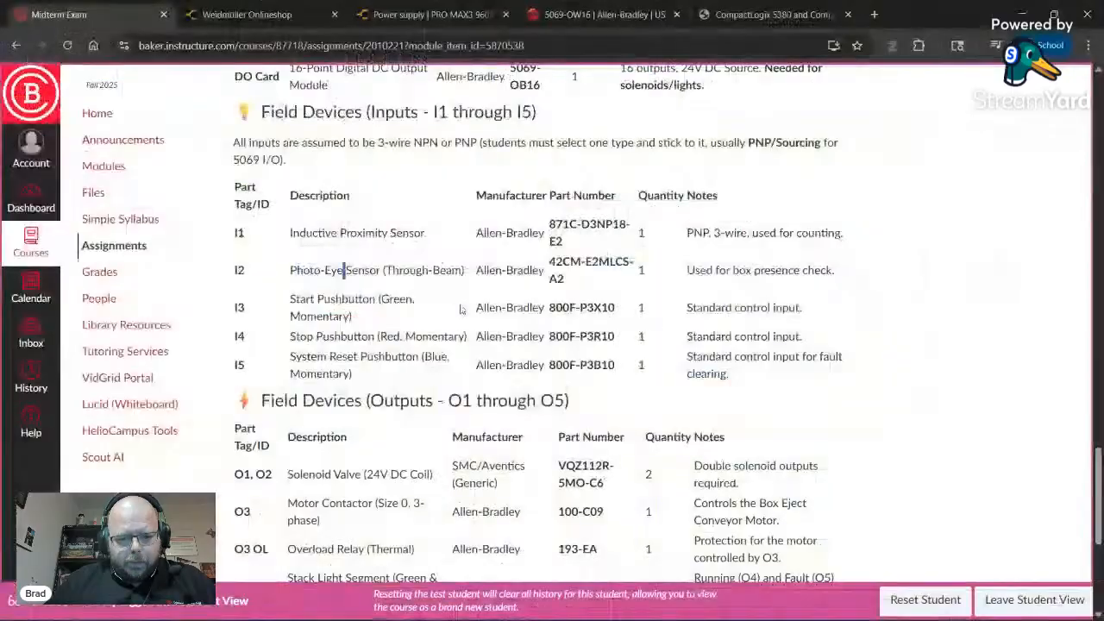
scroll(350, 202, down, 2)
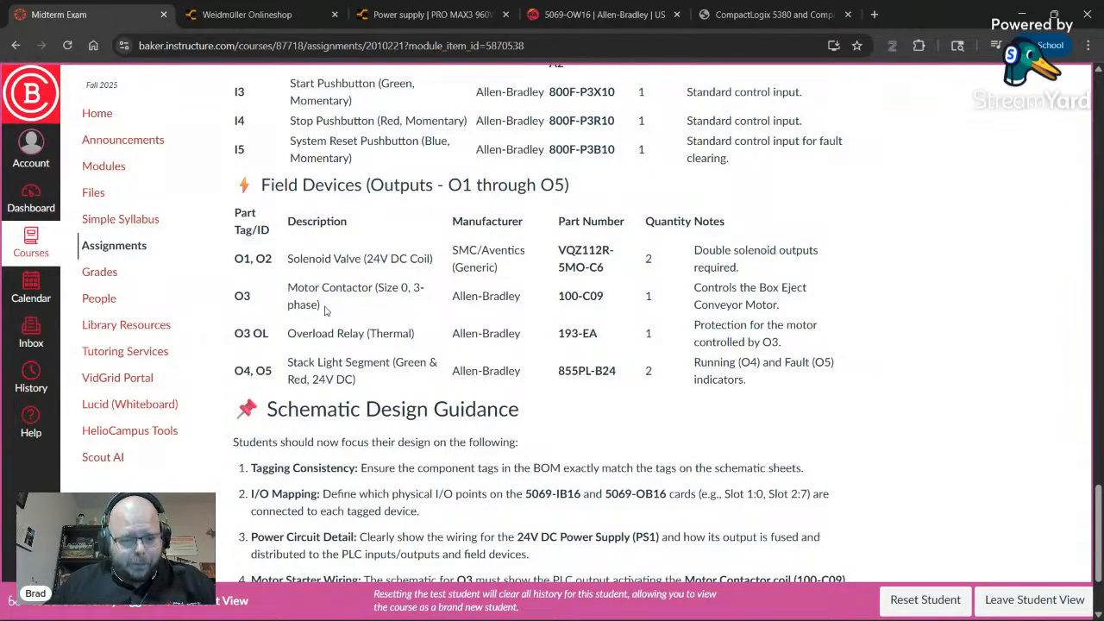
drag(785, 309, 255, 269)
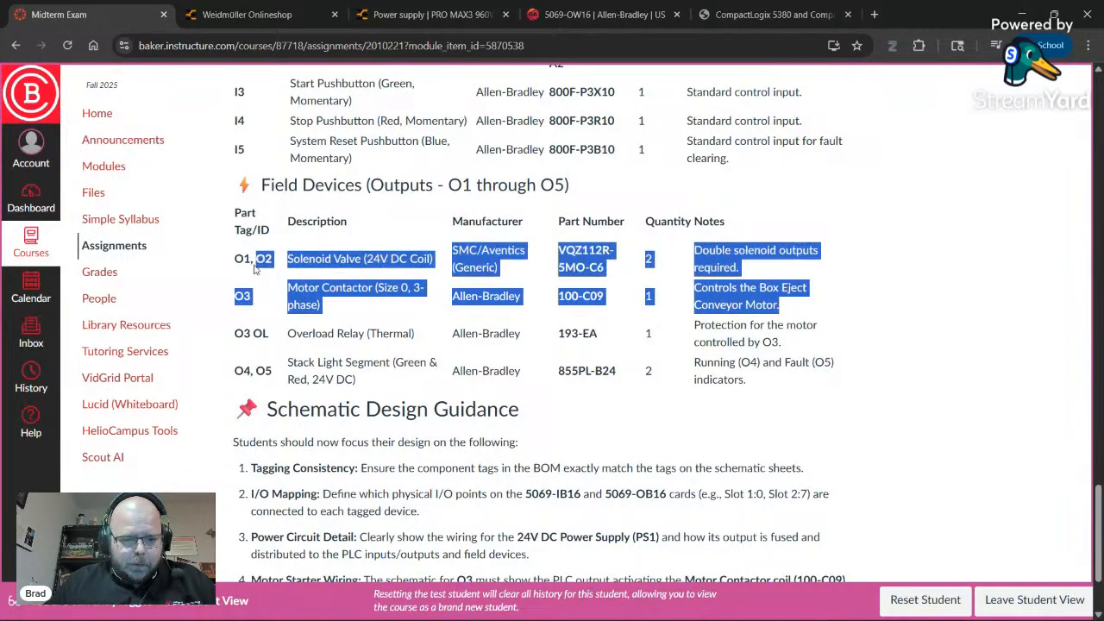
- Clear the text highlight on the exam page and return to the schematic editor
click(389, 362)
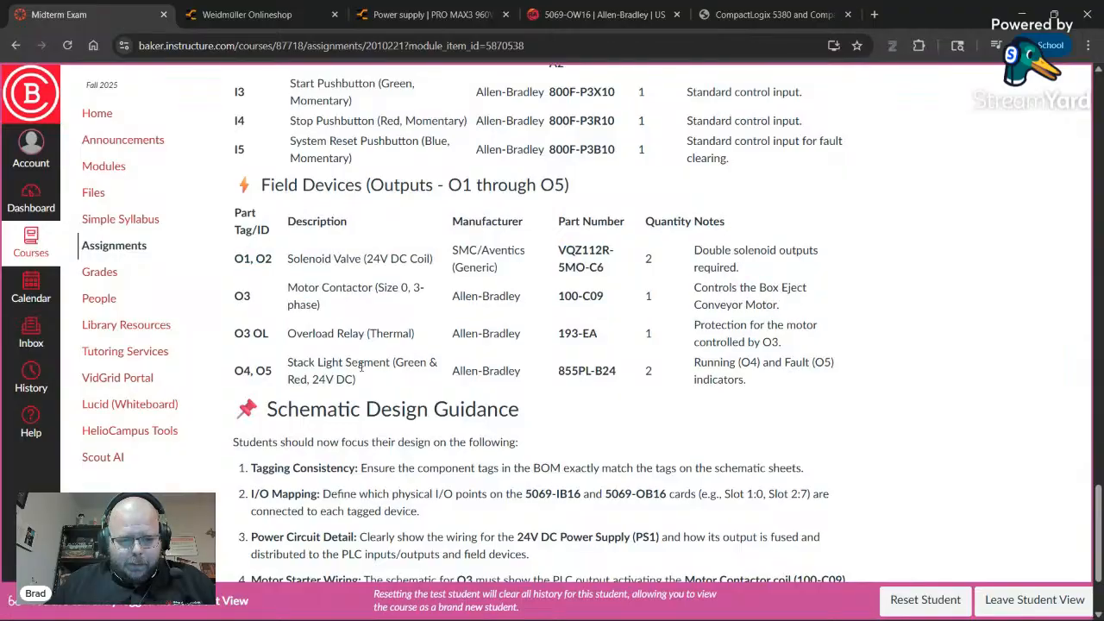
double_click(363, 366)
click(356, 399)
key(alt+Tab)
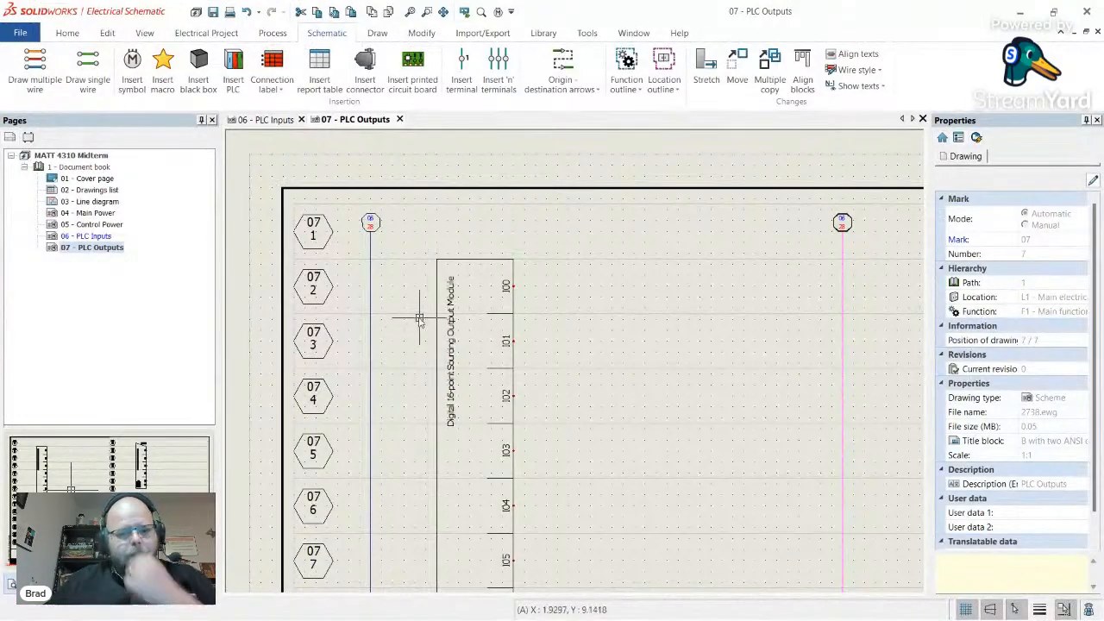
- Draw short horizontal 24V wires rightward from outputs I00 and I01
click(89, 83)
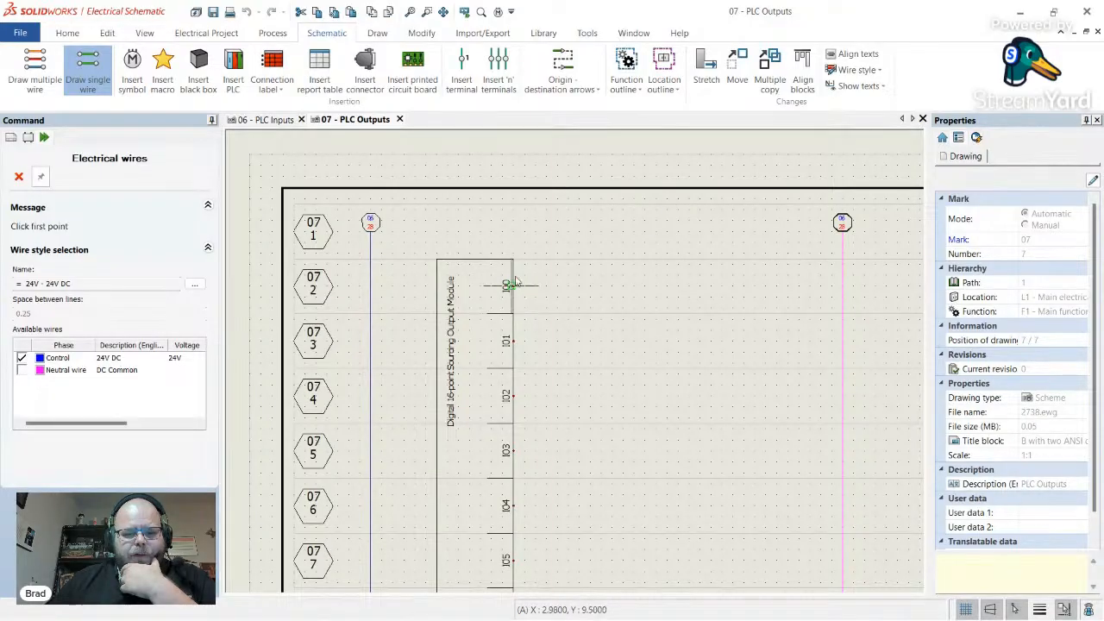
click(514, 286)
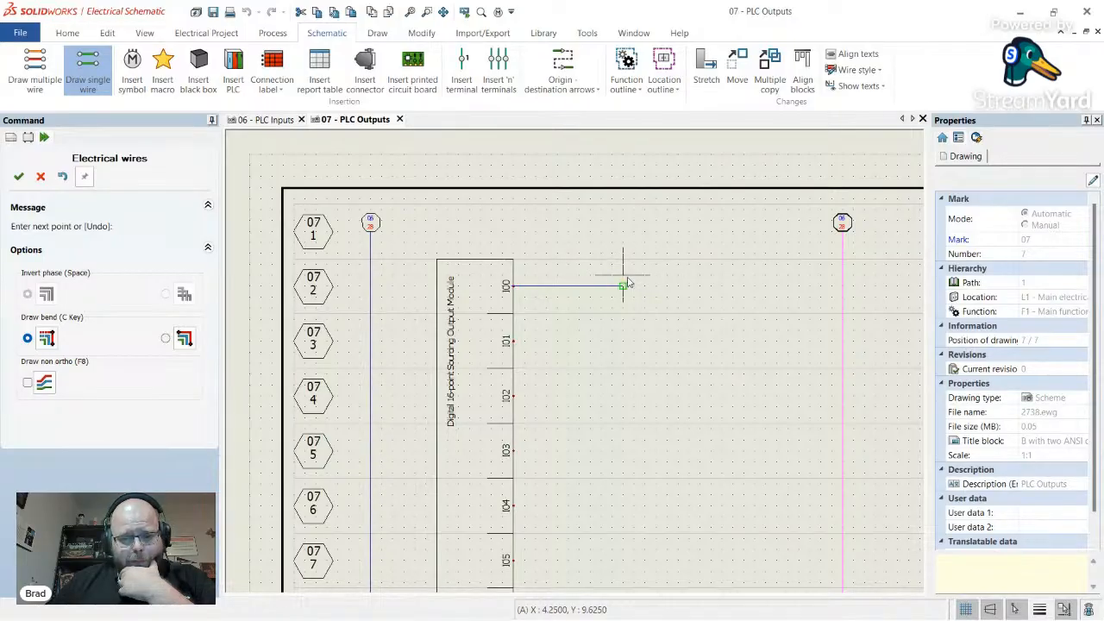
click(623, 285)
key(Escape)
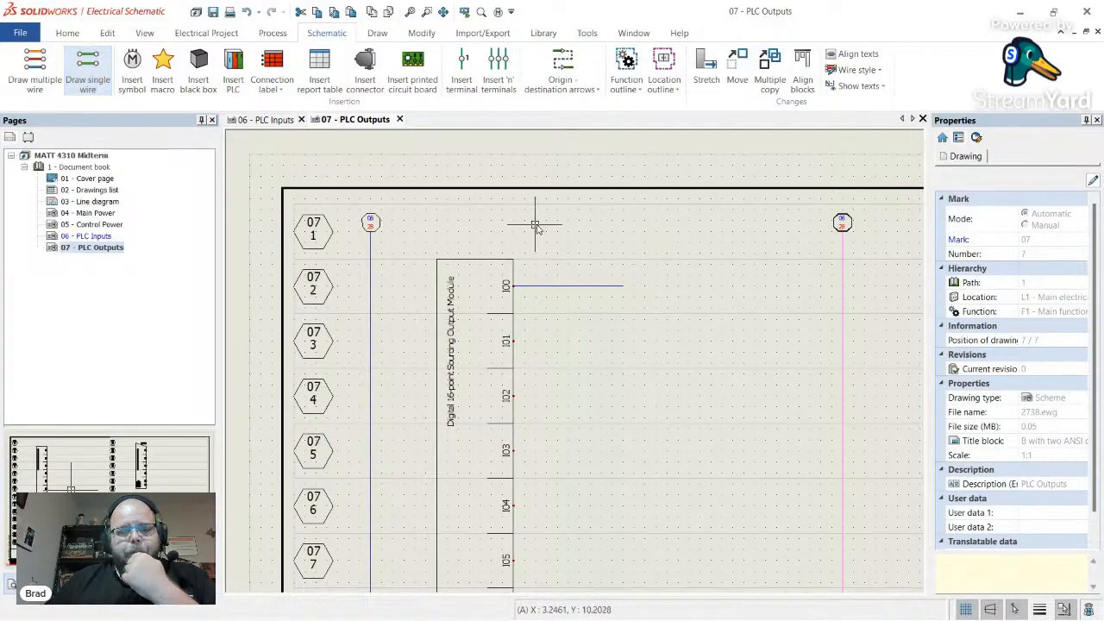
click(88, 69)
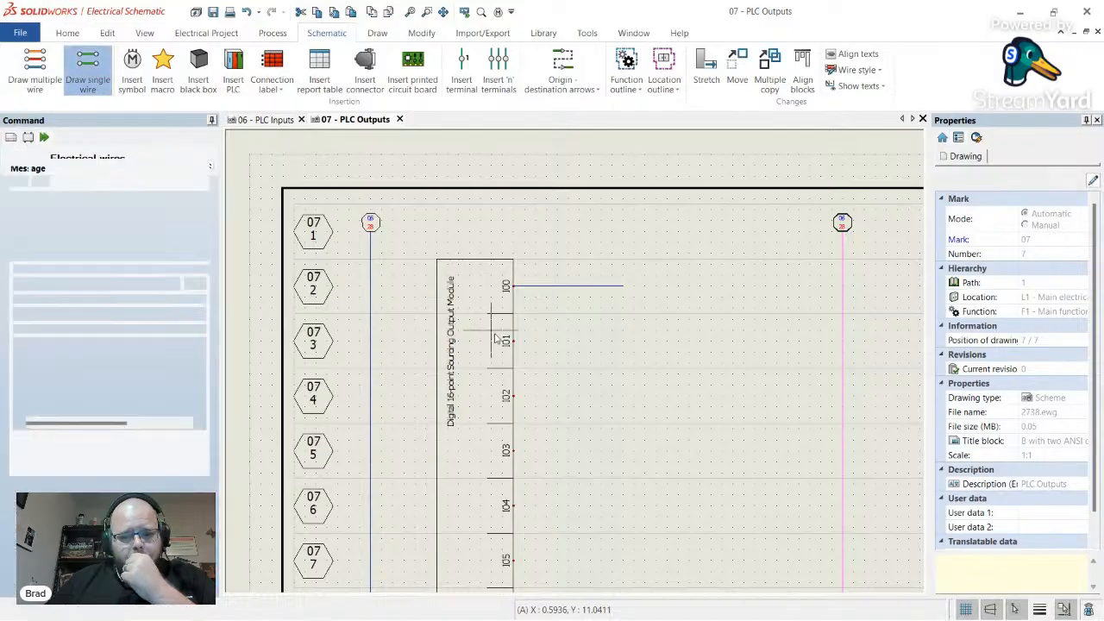
click(513, 341)
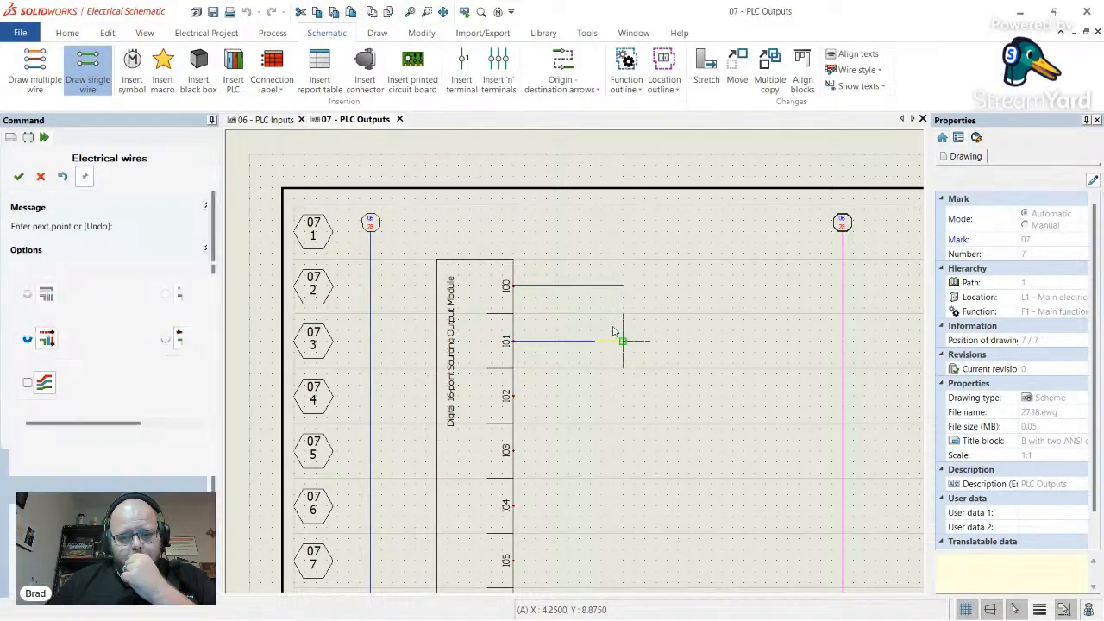
click(623, 341)
key(Escape)
- Open the full symbol library on the Pneumatic, Hydraulic classification
click(132, 69)
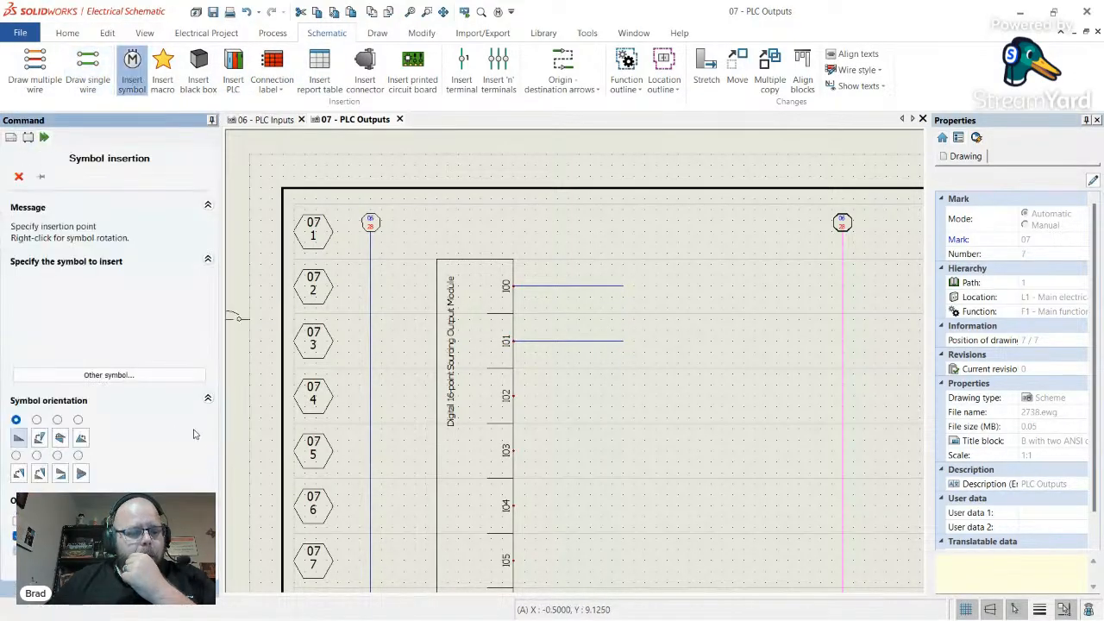
click(112, 376)
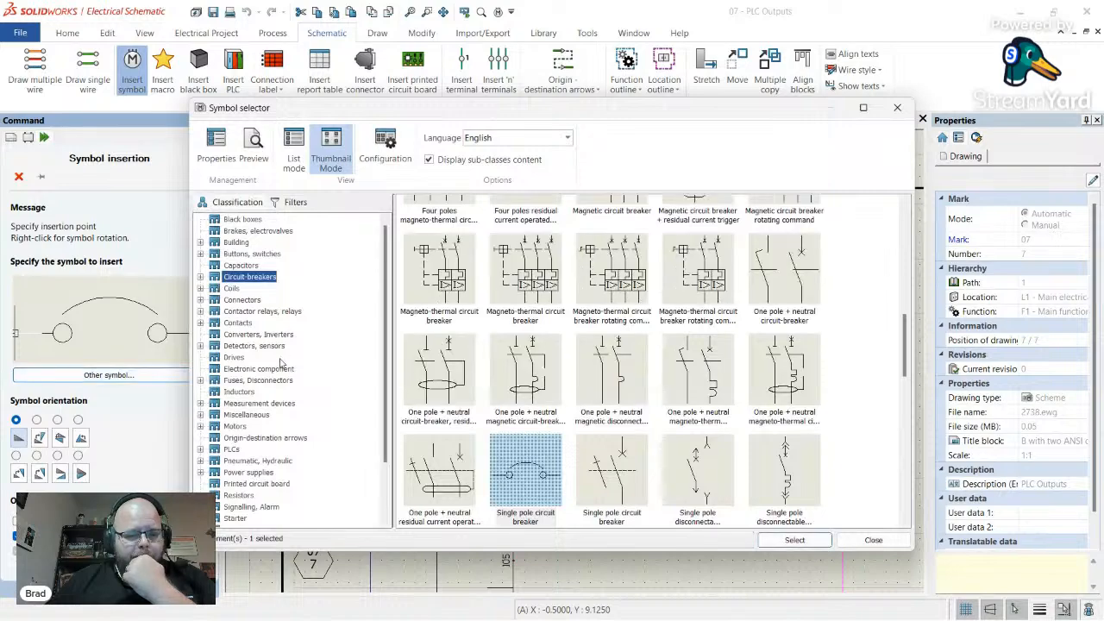
scroll(255, 373, down, 2)
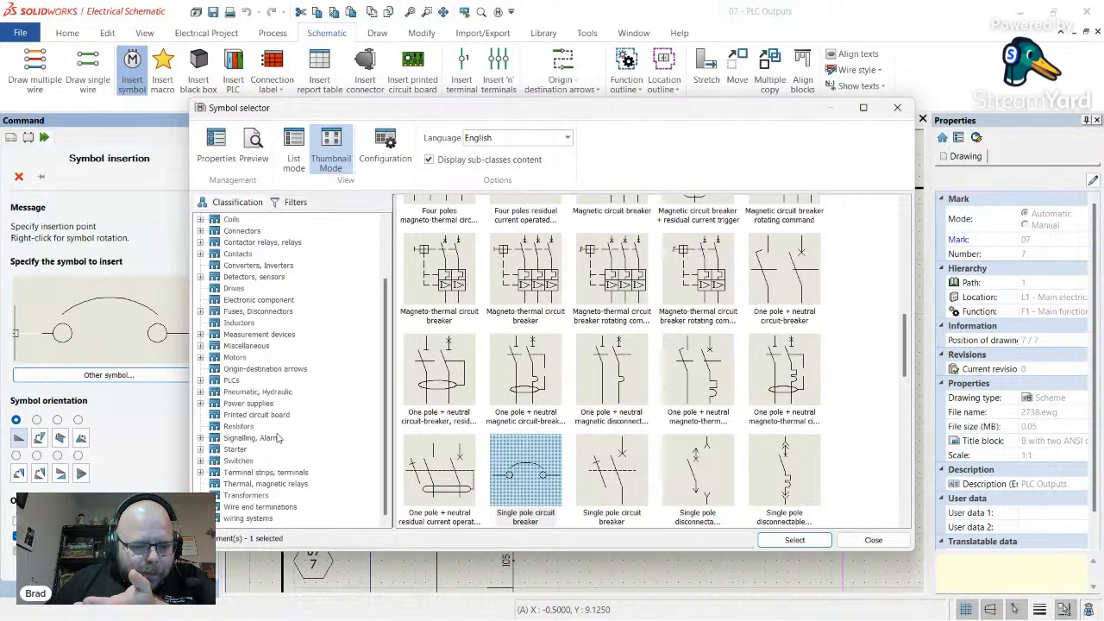
click(257, 393)
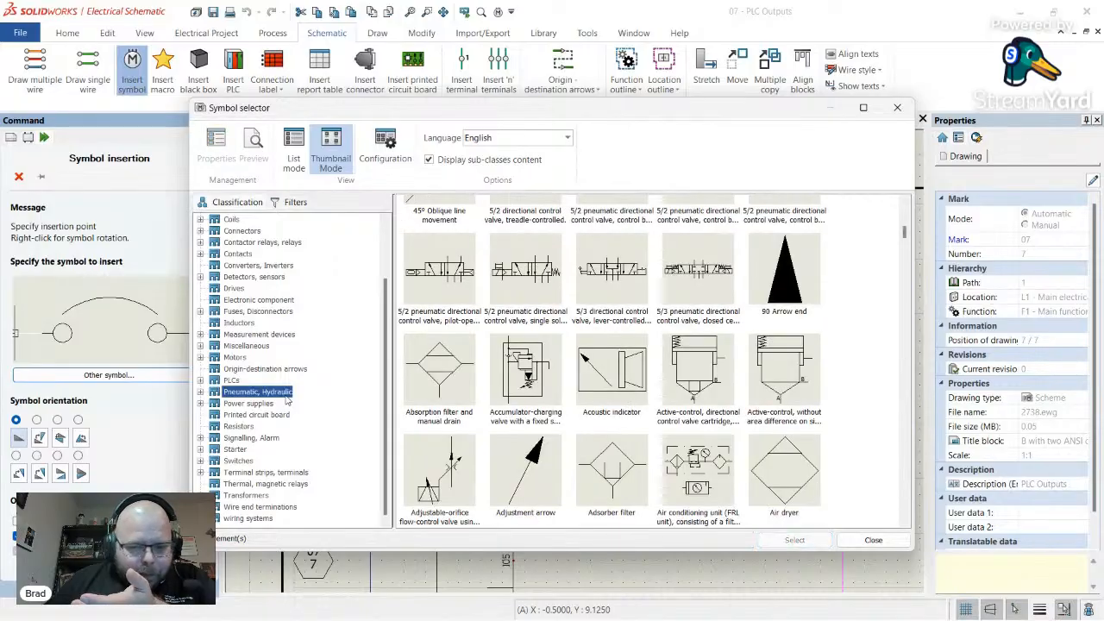
- Browse the pneumatic symbols, including directional control valves, cylinders, motors and lubricators
scroll(609, 404, up, 3)
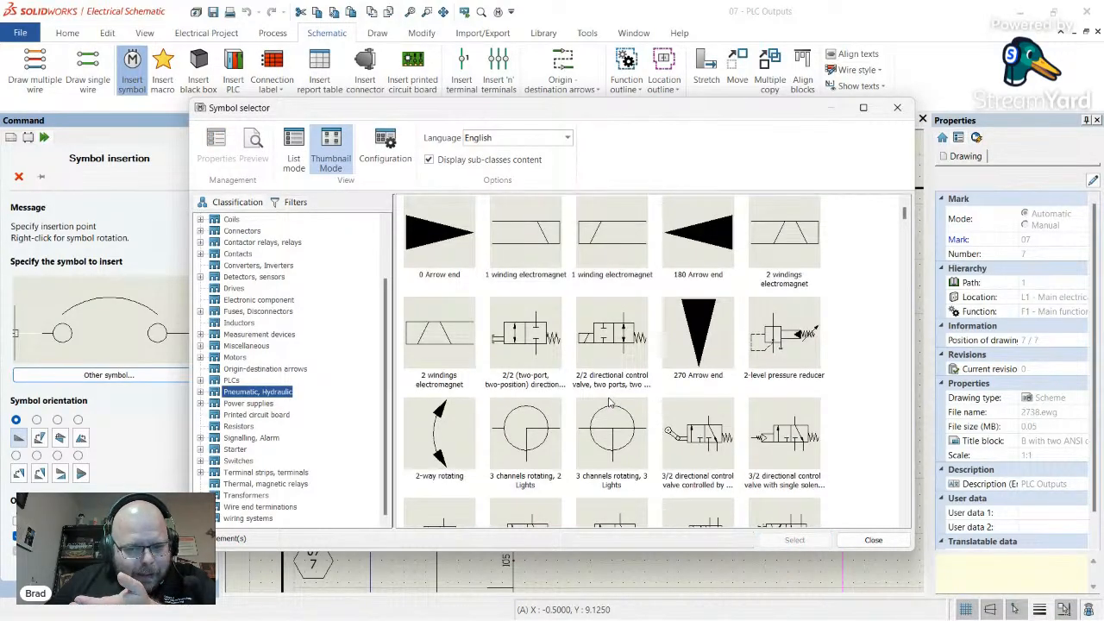
scroll(561, 397, down, 3)
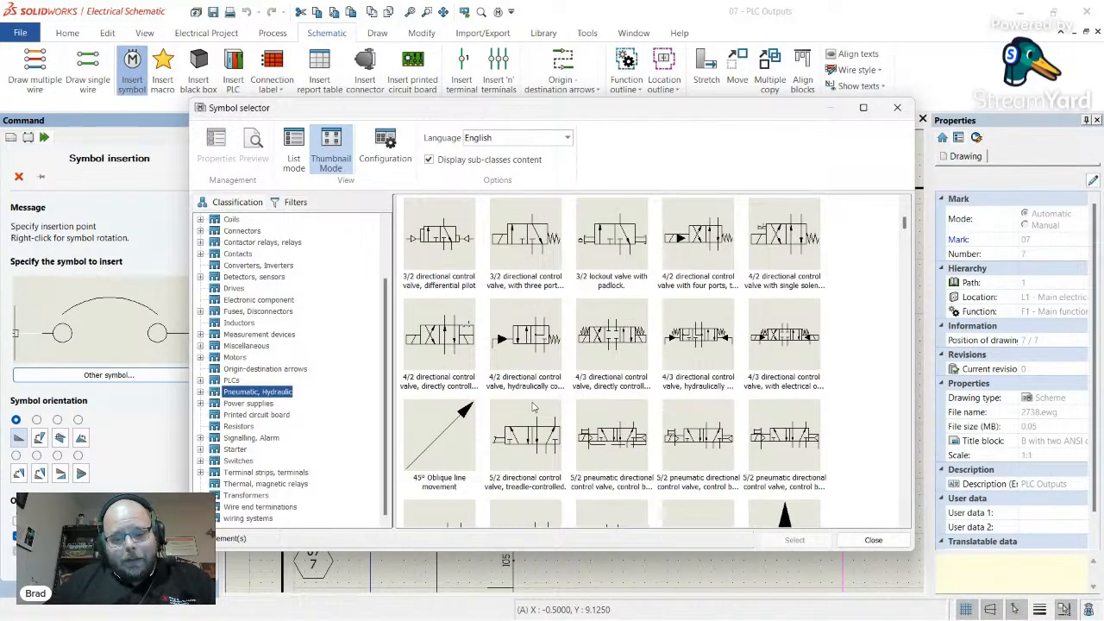
scroll(533, 408, down, 3)
scroll(534, 407, down, 3)
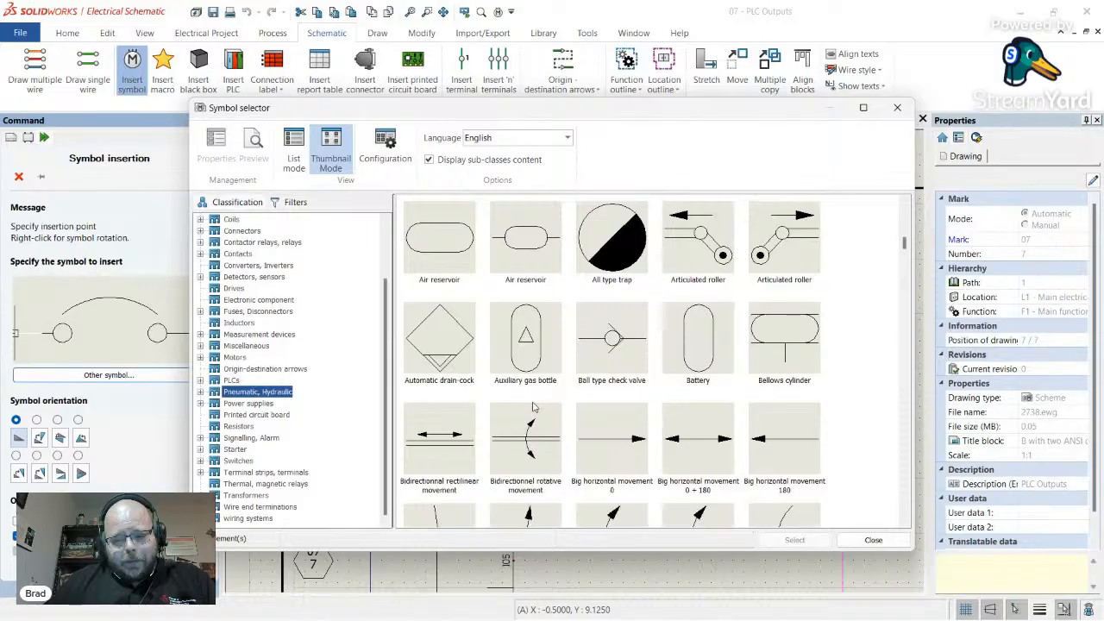
scroll(533, 407, down, 5)
scroll(533, 407, down, 2)
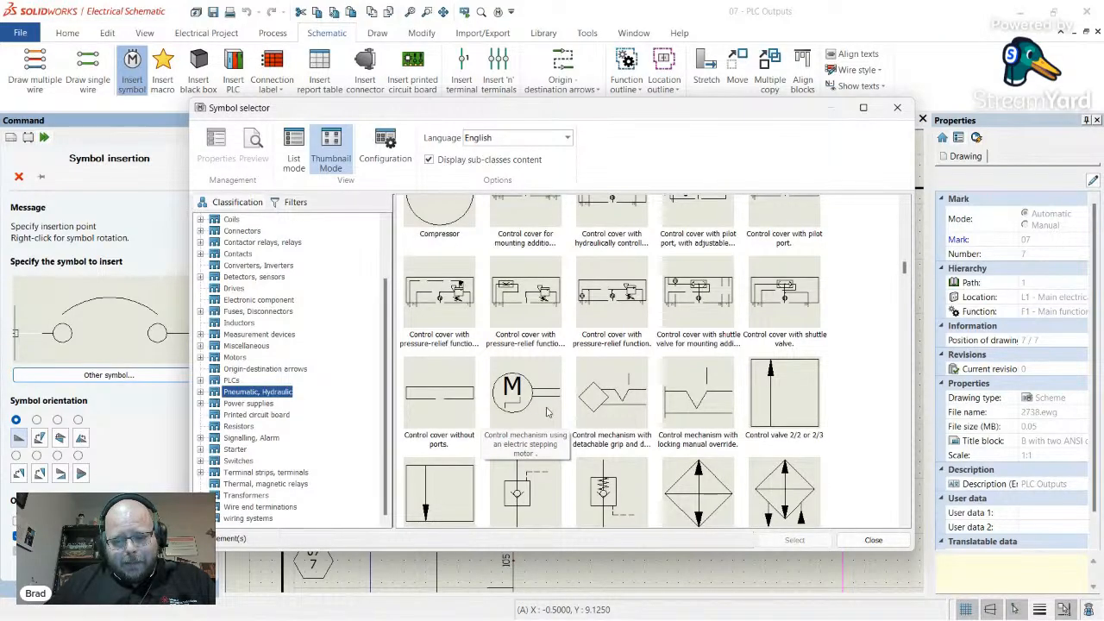
scroll(546, 412, down, 3)
scroll(546, 413, down, 12)
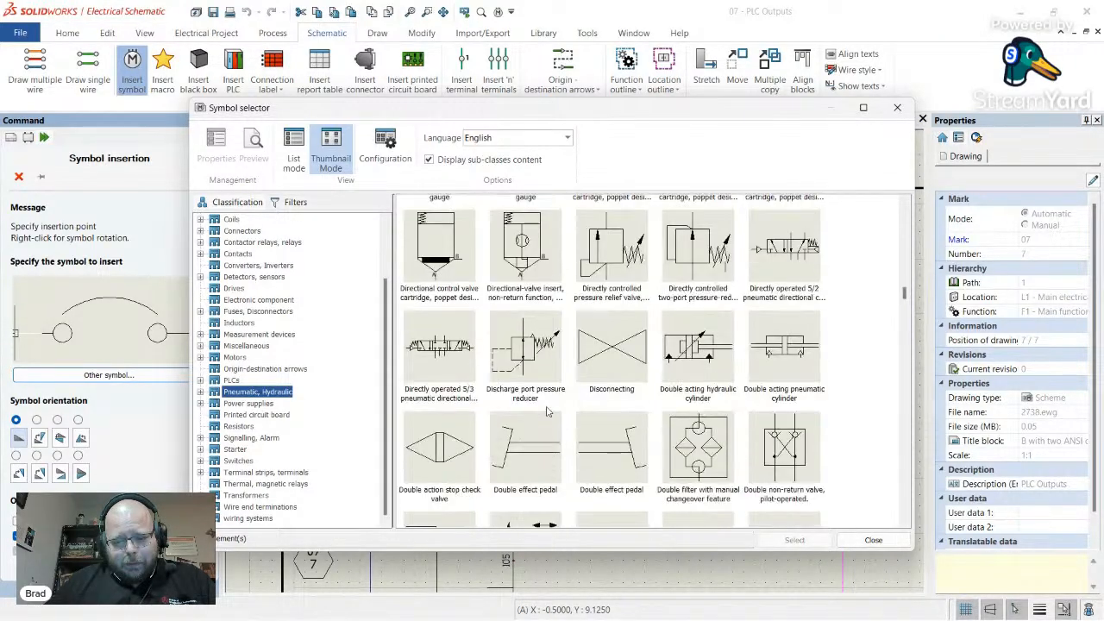
scroll(546, 410, down, 6)
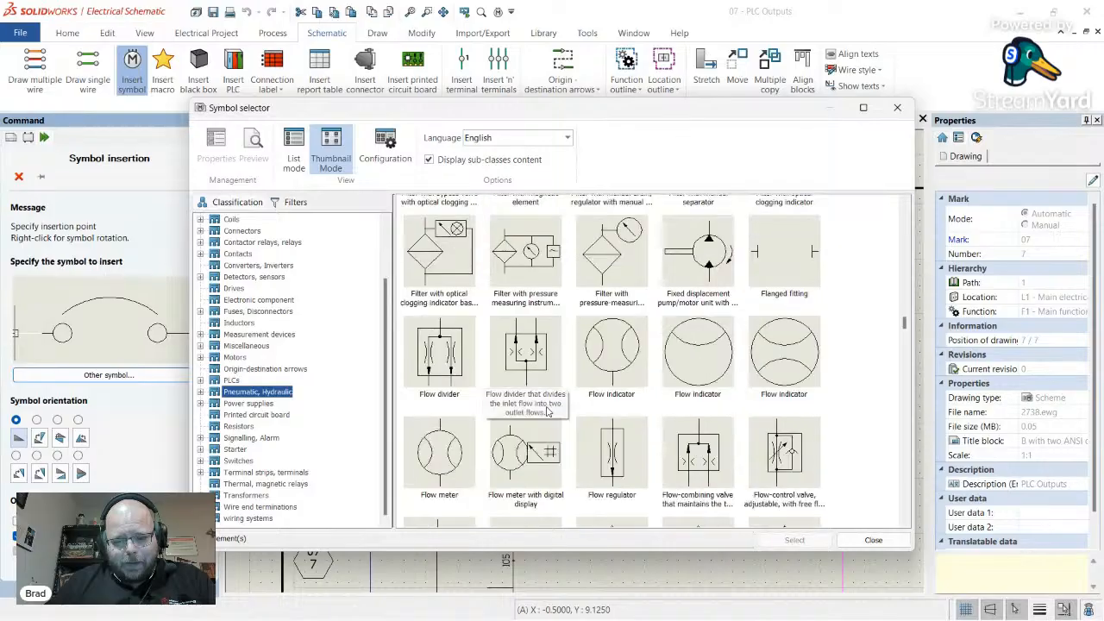
scroll(546, 412, down, 10)
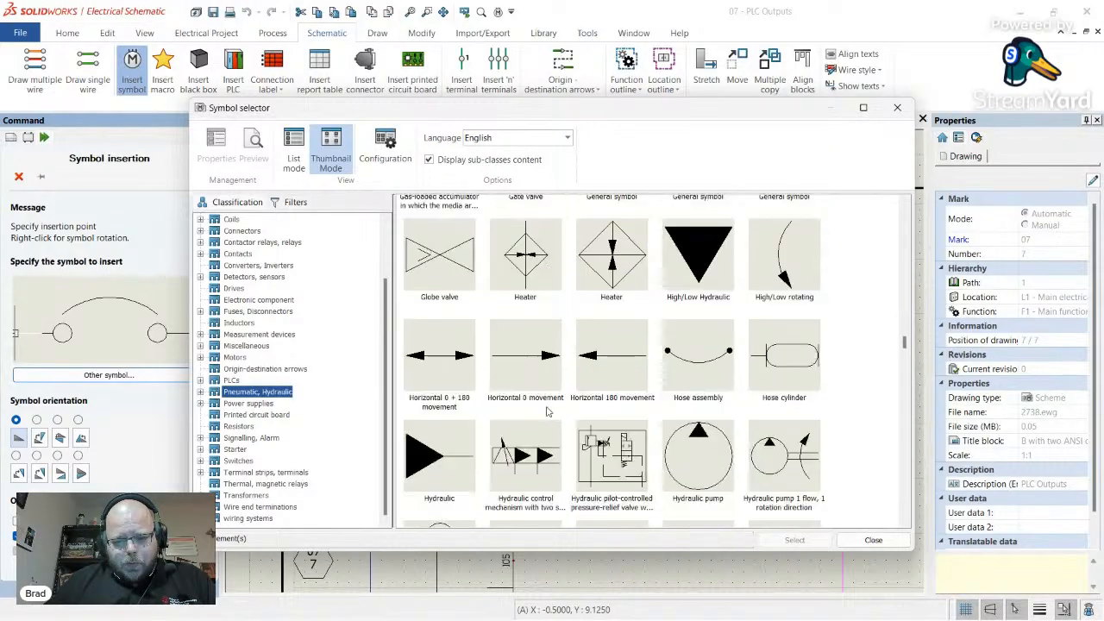
scroll(546, 412, down, 10)
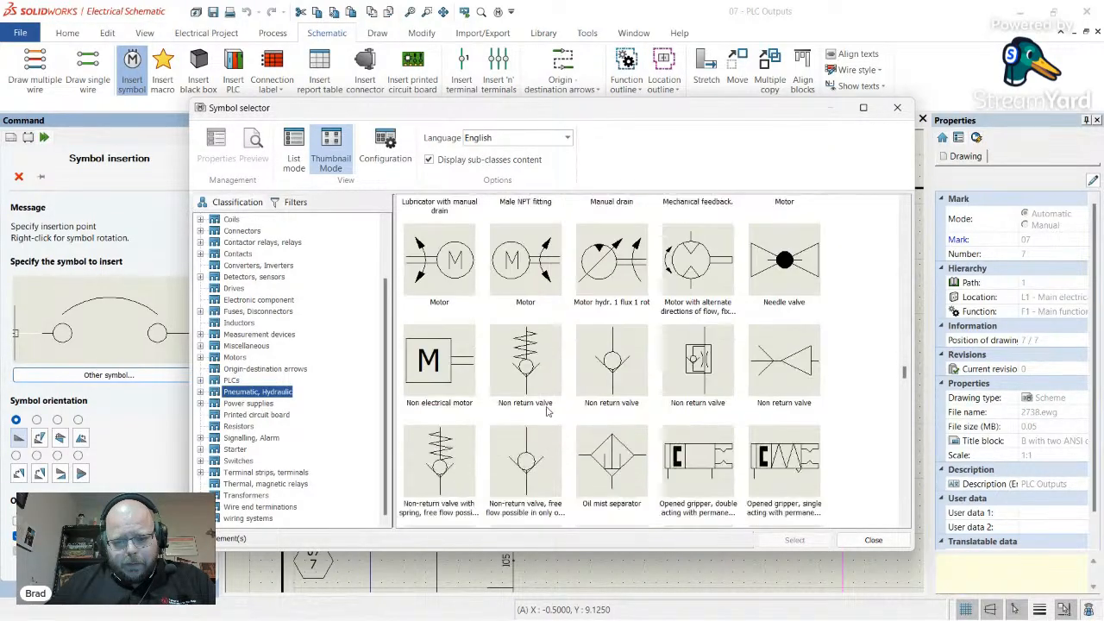
scroll(546, 412, down, 10)
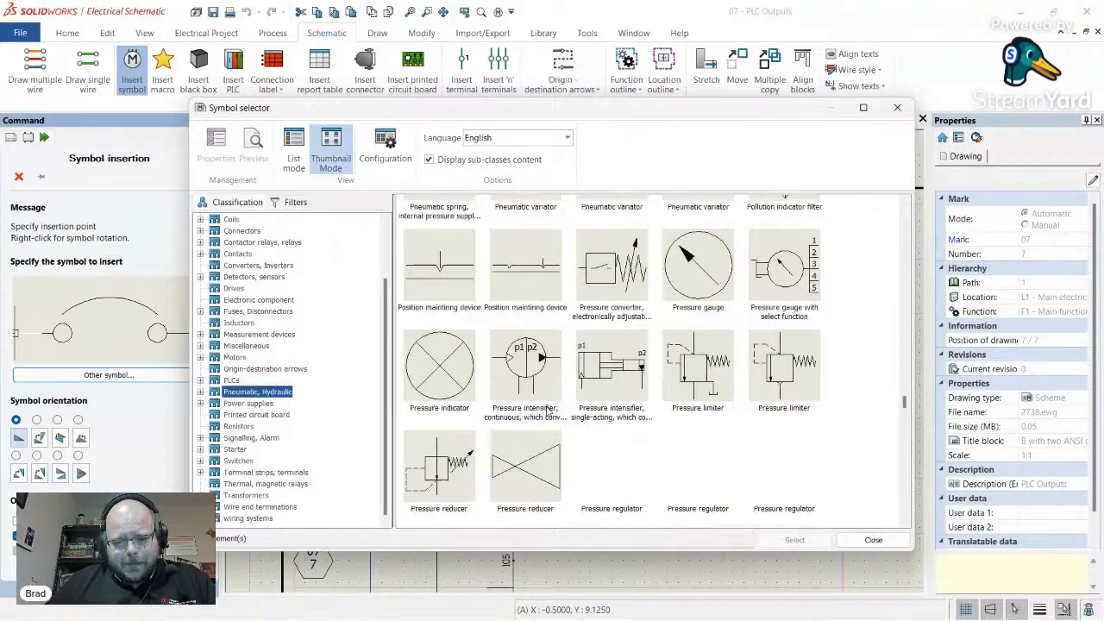
scroll(546, 412, down, 10)
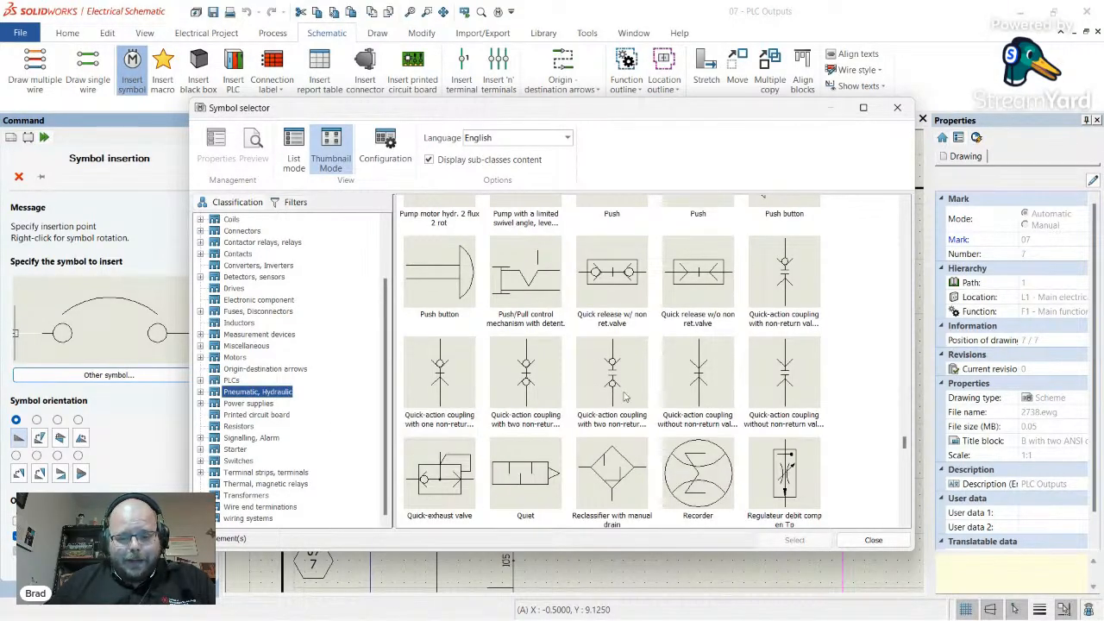
scroll(594, 401, down, 3)
scroll(614, 414, down, 5)
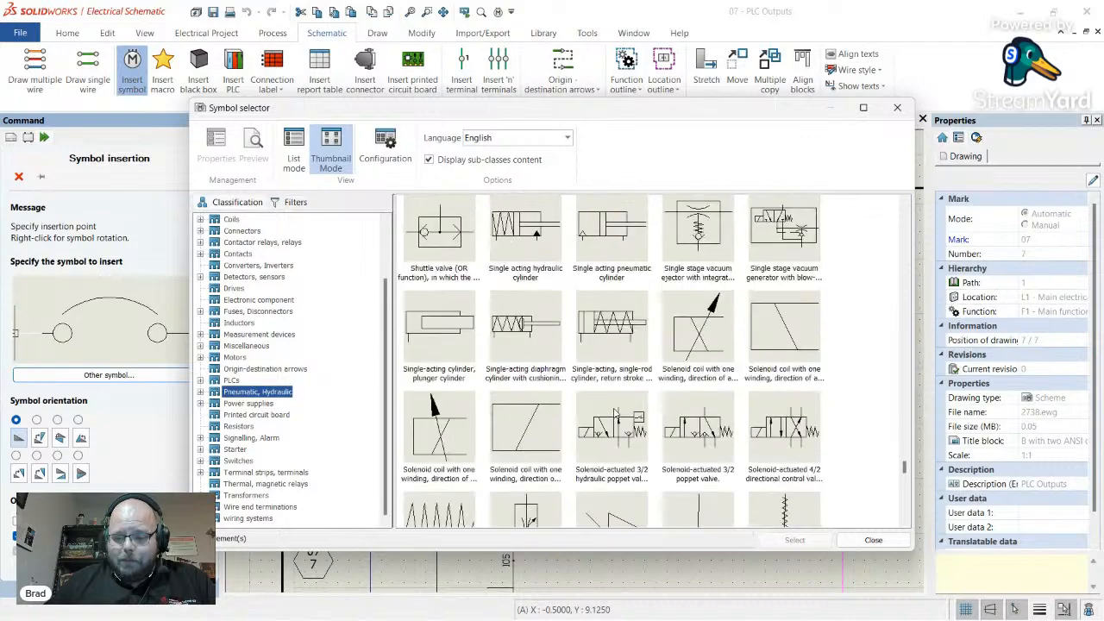
scroll(615, 414, down, 10)
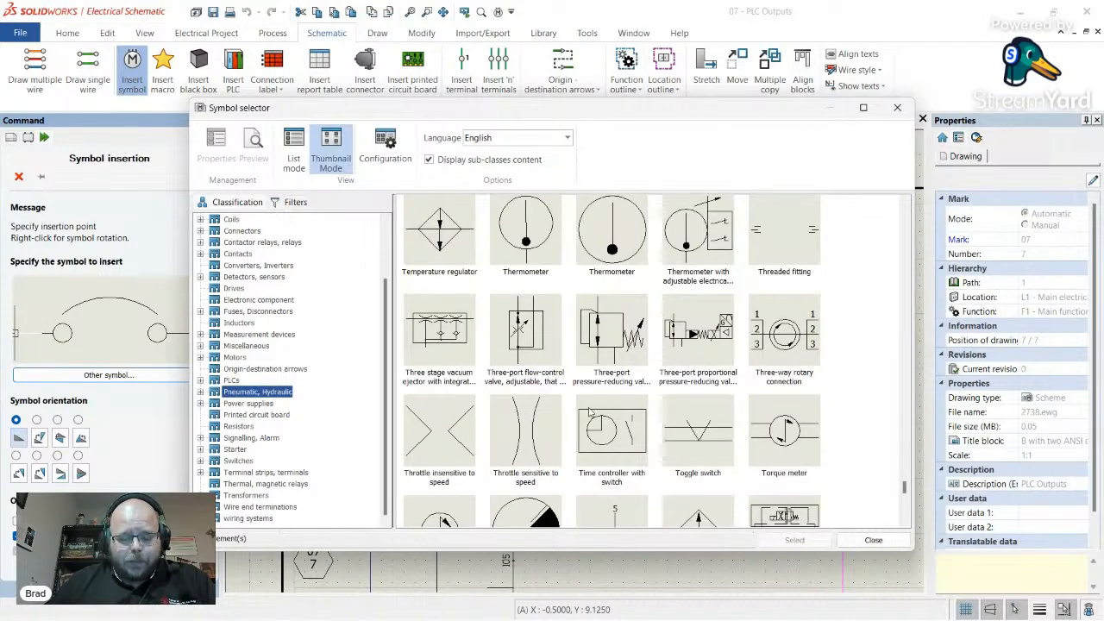
scroll(615, 388, down, 5)
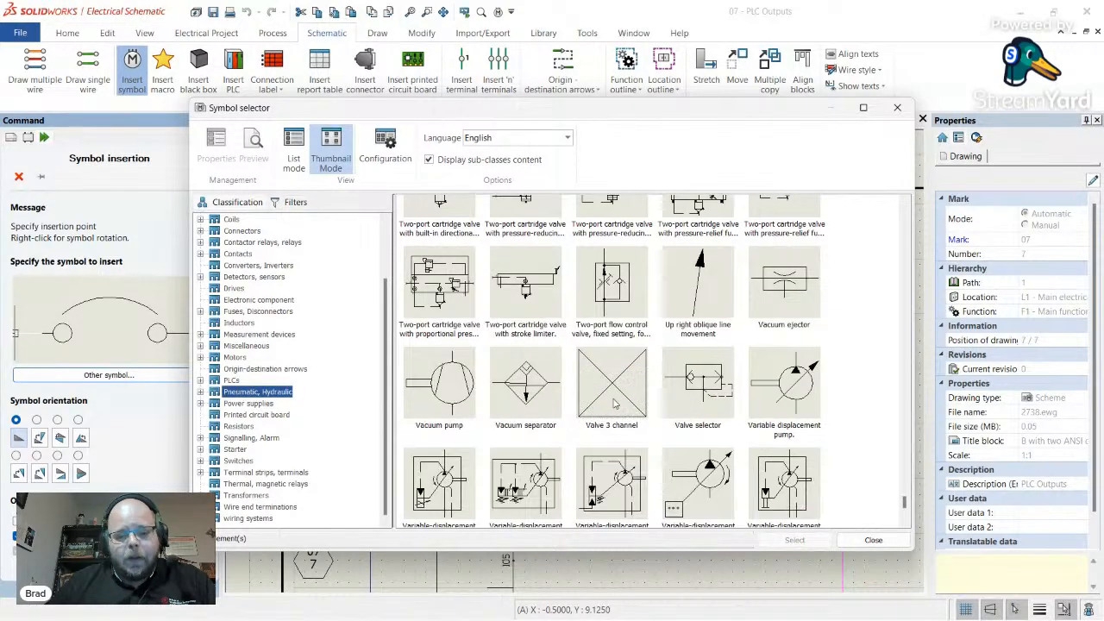
scroll(614, 399, down, 3)
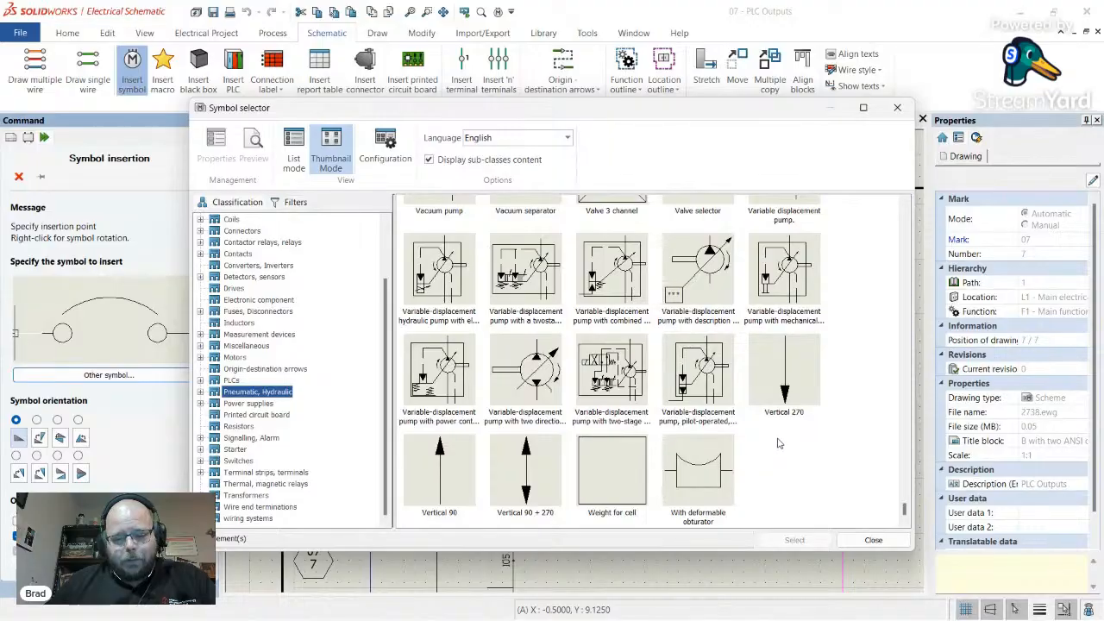
scroll(785, 440, up, 3)
scroll(811, 422, up, 4)
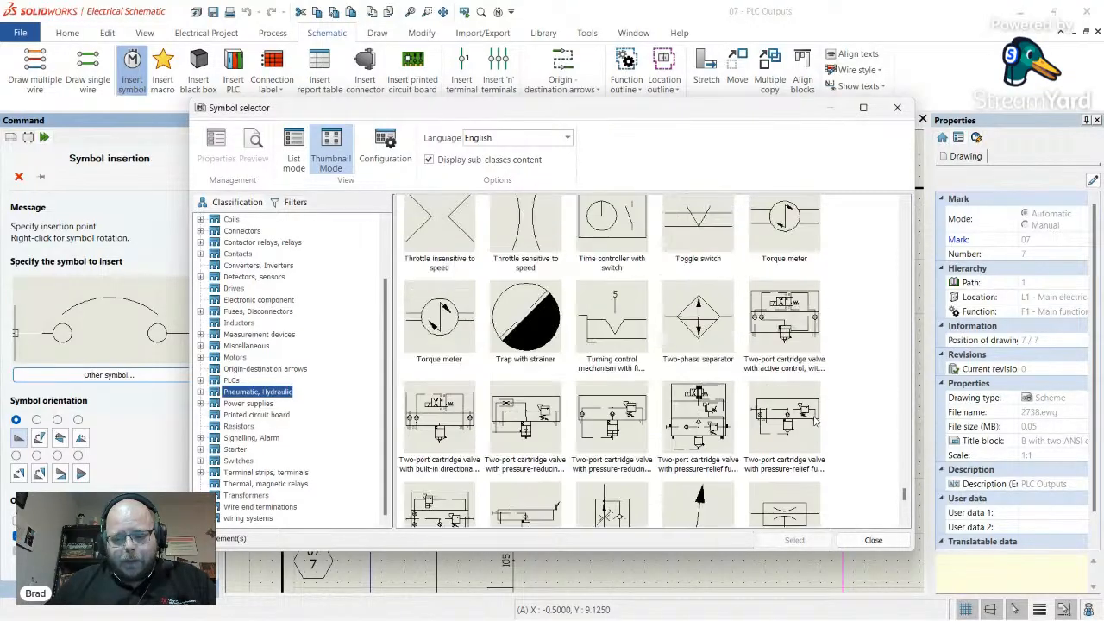
scroll(813, 379, up, 5)
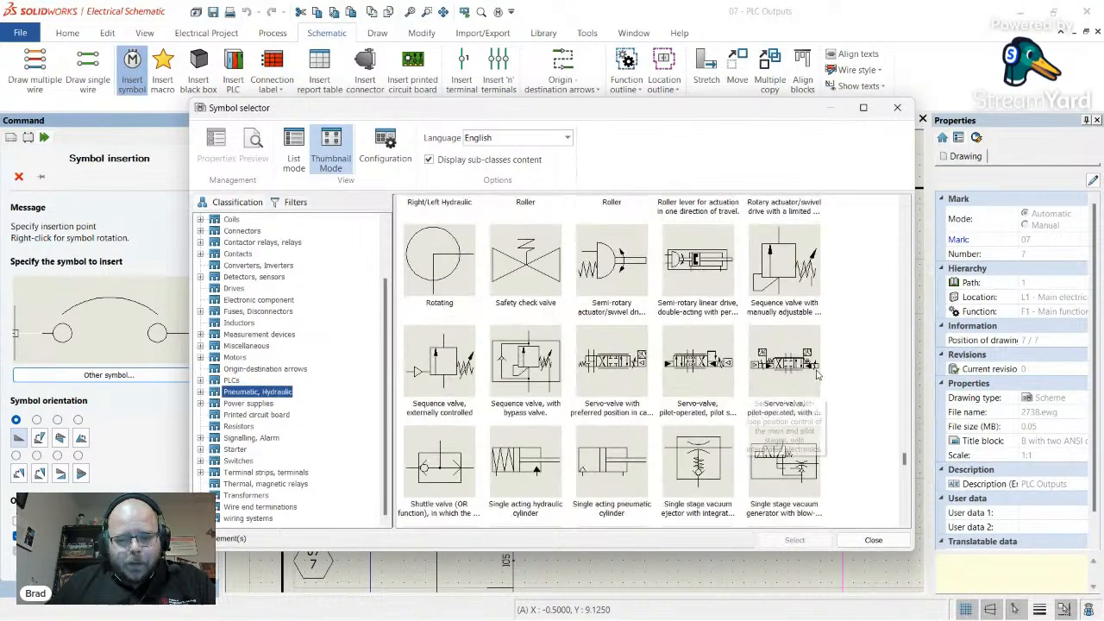
scroll(612, 356, up, 15)
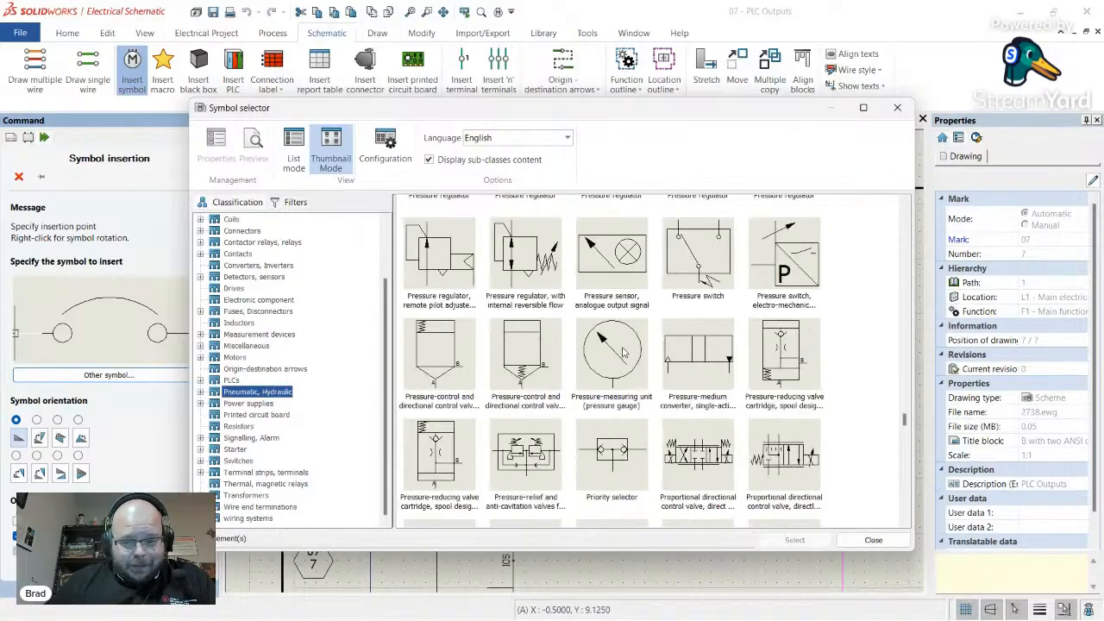
scroll(690, 347, up, 3)
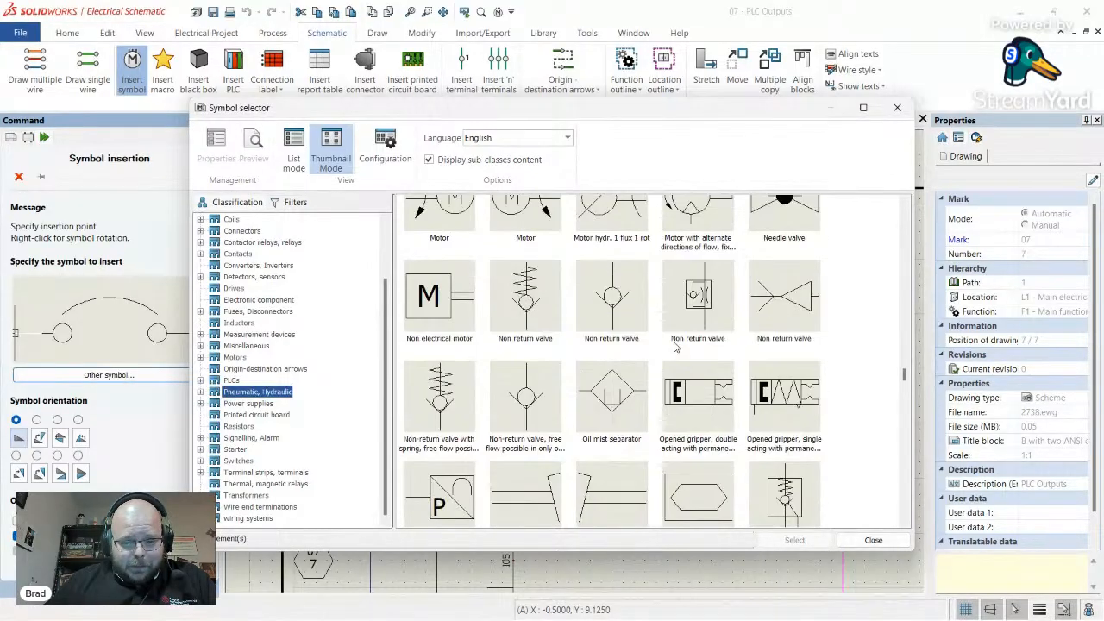
scroll(647, 349, up, 9)
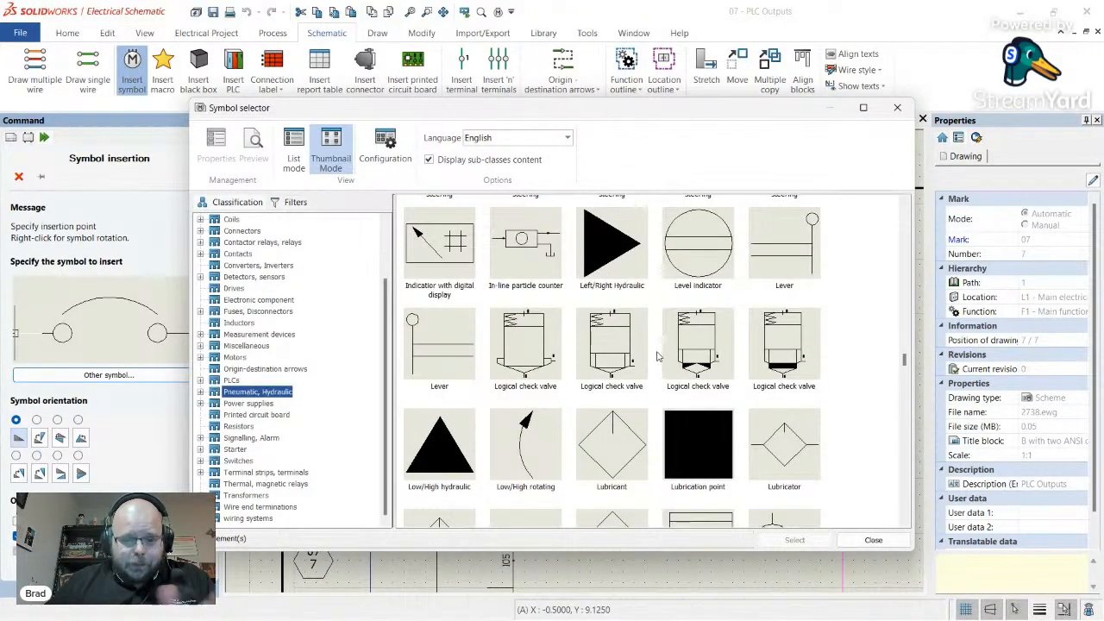
scroll(656, 356, up, 18)
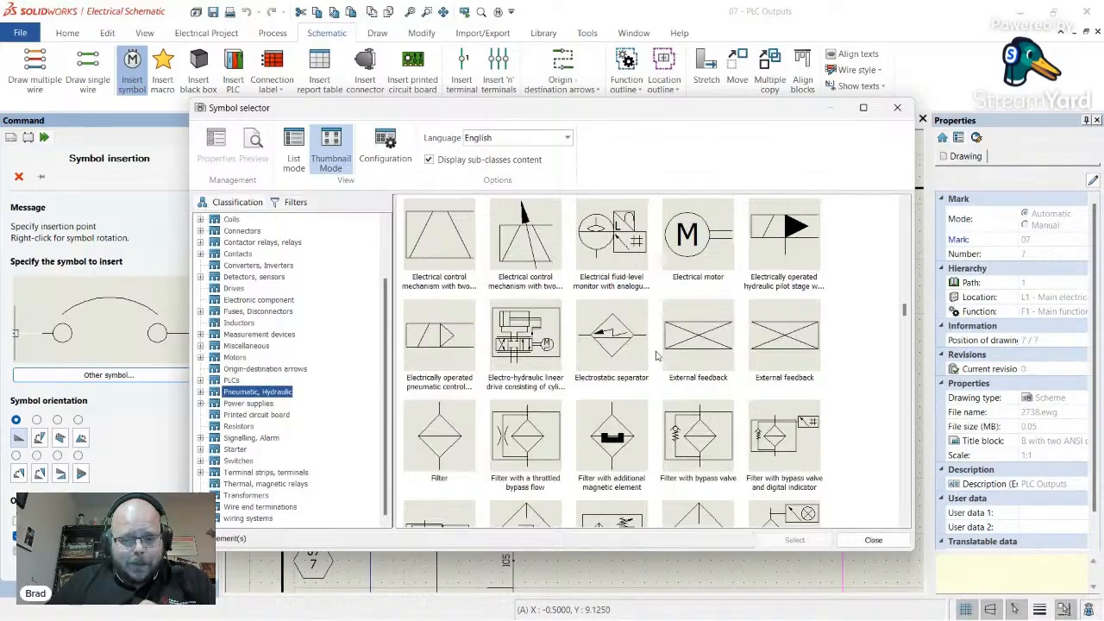
scroll(655, 356, up, 20)
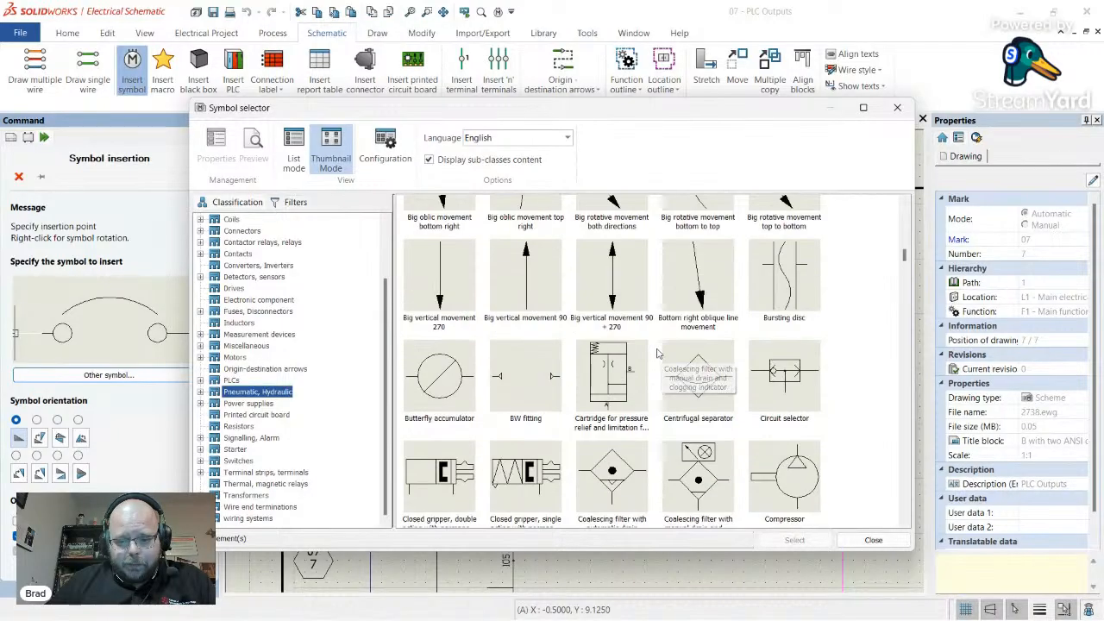
scroll(656, 354, up, 15)
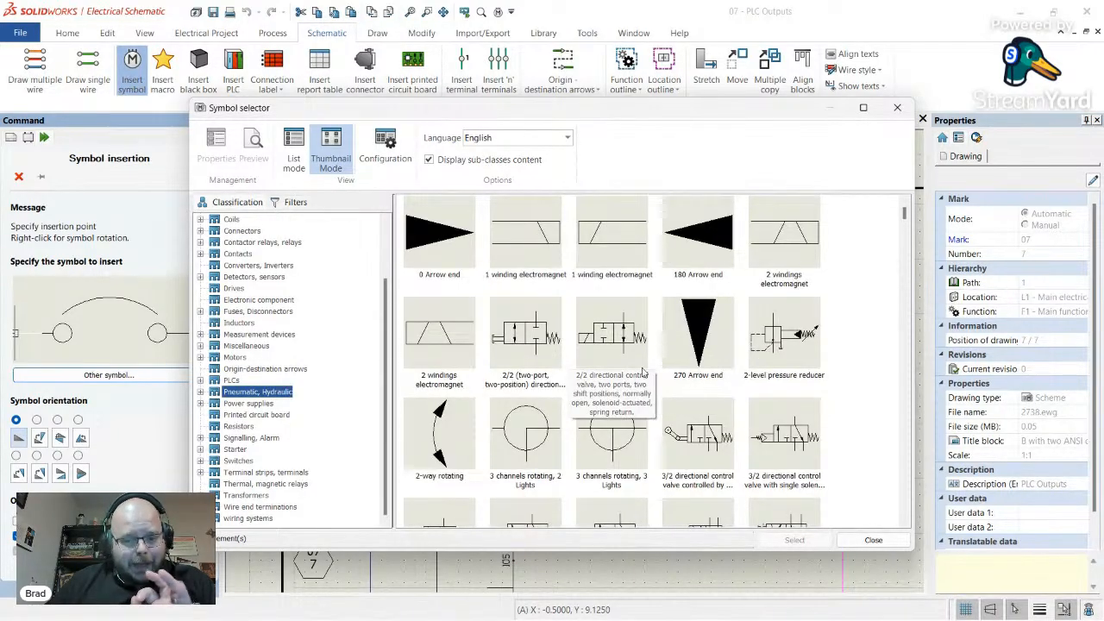
scroll(647, 380, down, 5)
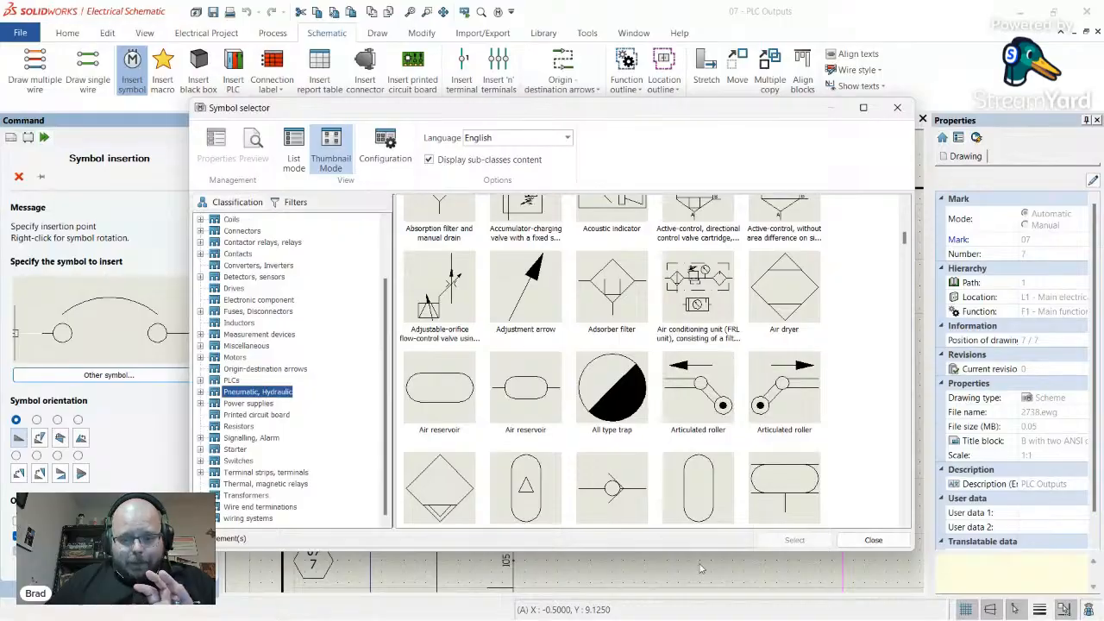
scroll(650, 333, down, 3)
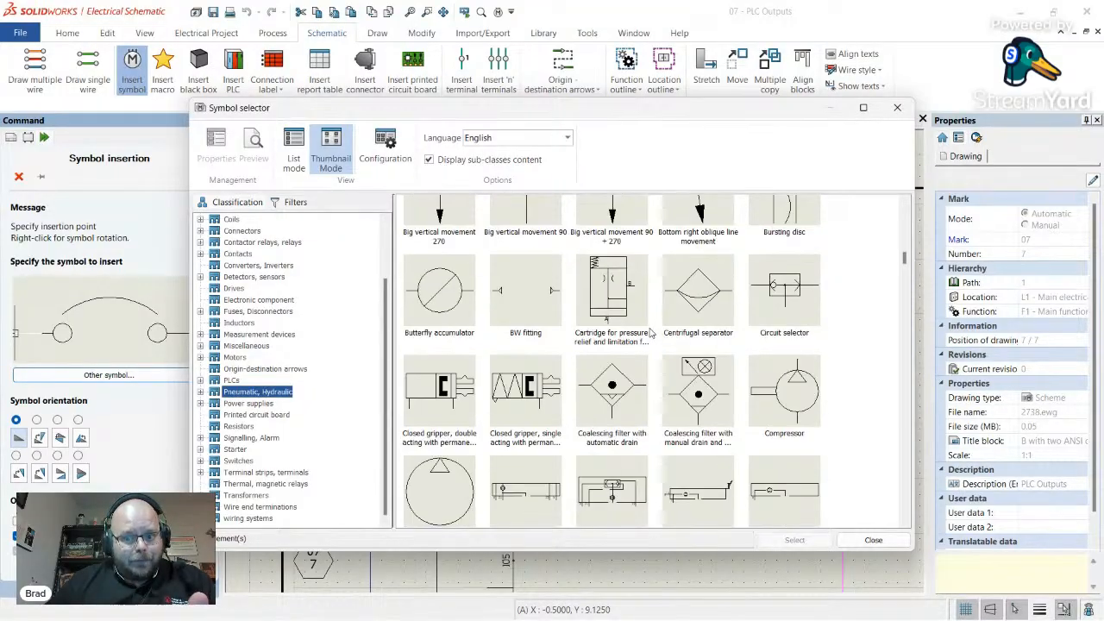
scroll(650, 333, down, 3)
scroll(656, 341, down, 4)
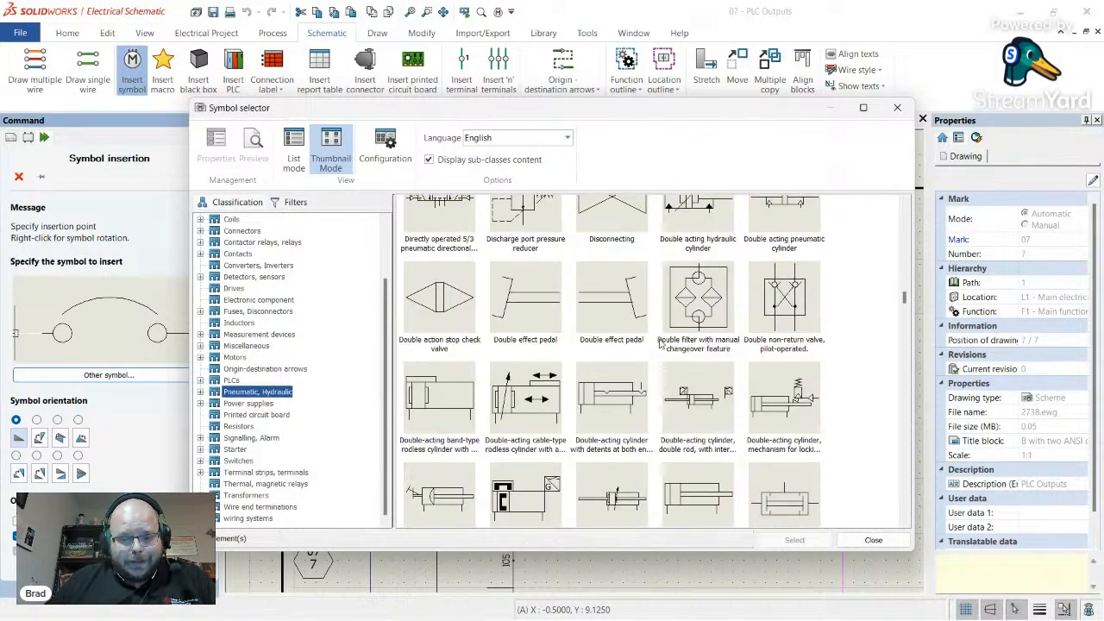
scroll(660, 343, down, 6)
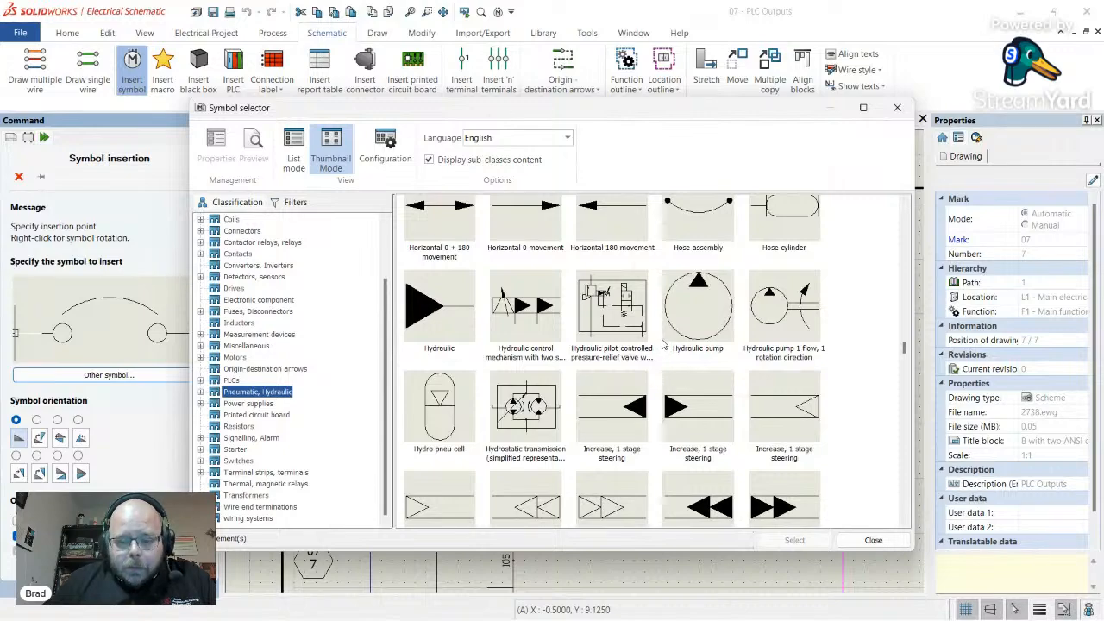
scroll(663, 343, down, 6)
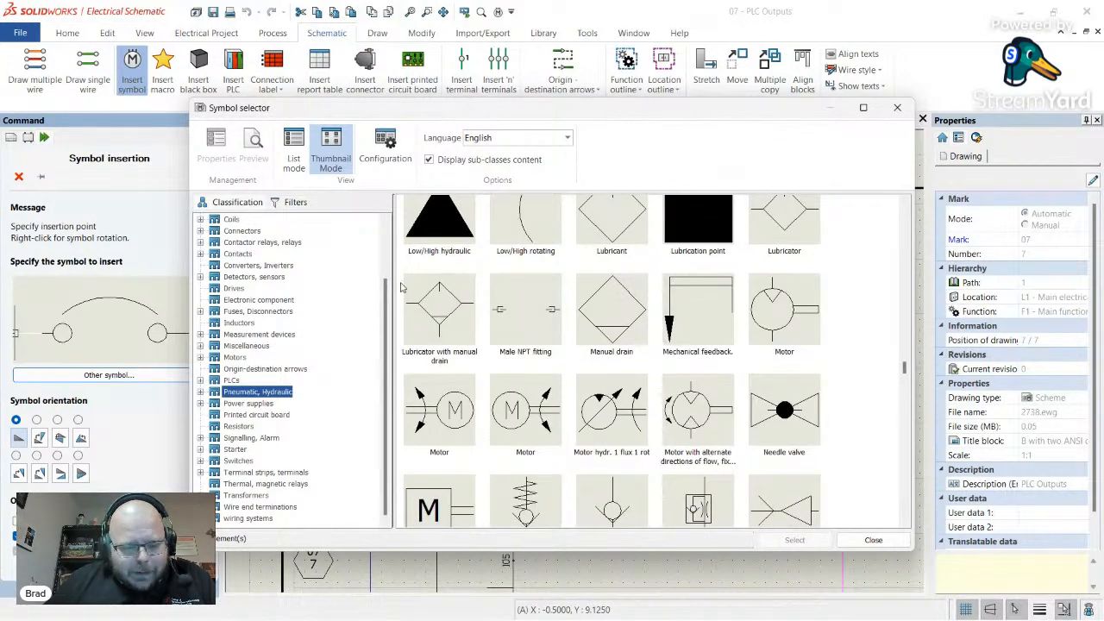
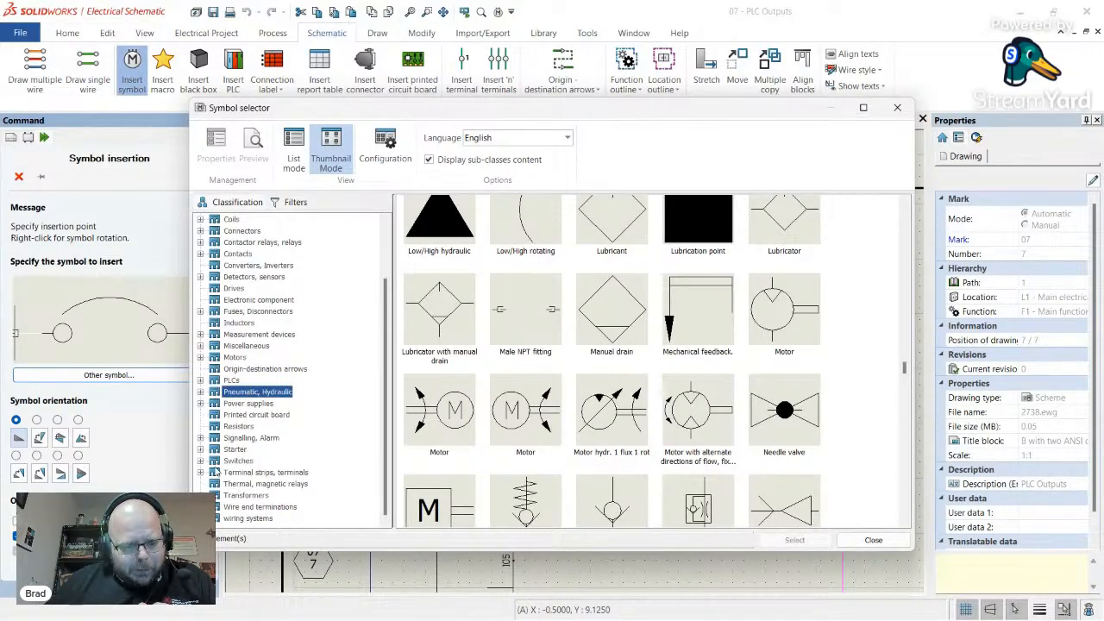
- Filter the symbol search to any class with title 'sol', then 'va', and clear the title filter
click(290, 204)
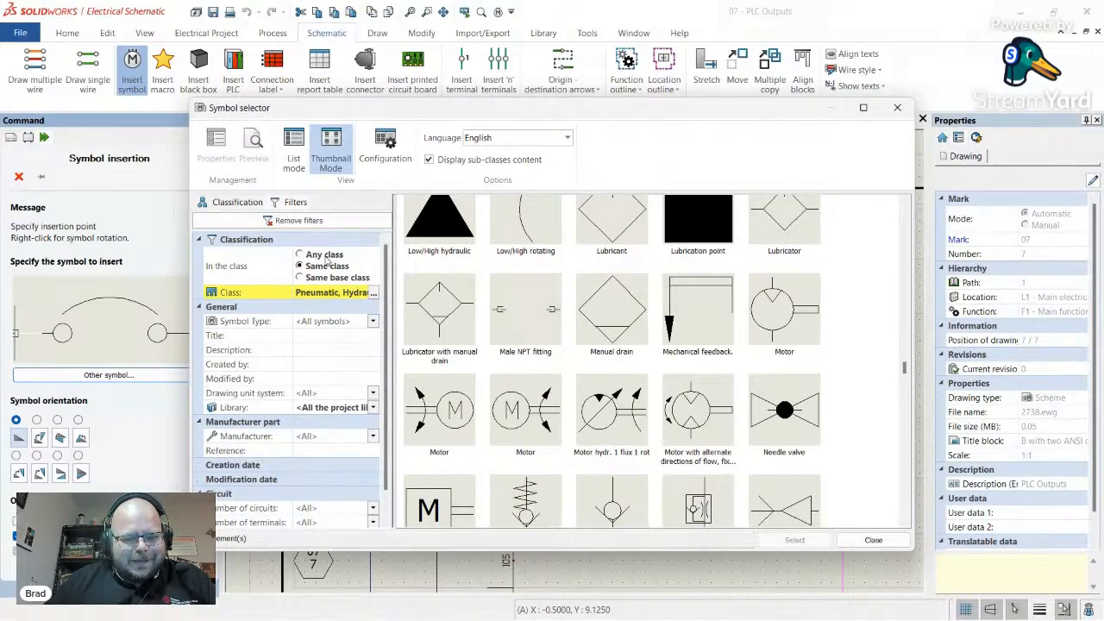
click(324, 256)
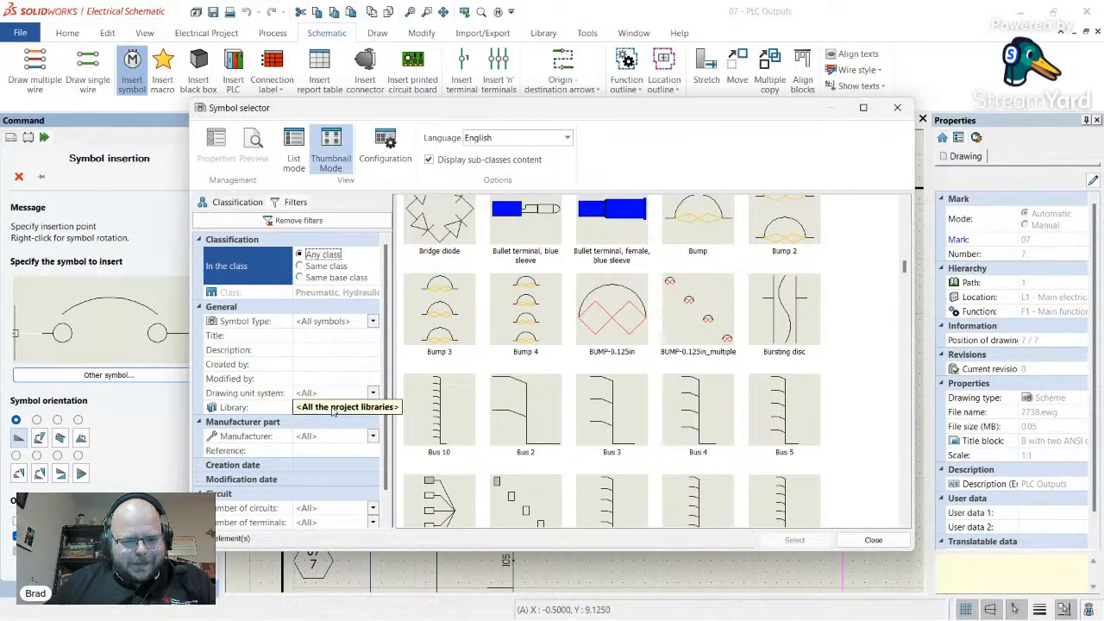
scroll(328, 401, down, 1)
scroll(323, 394, up, 1)
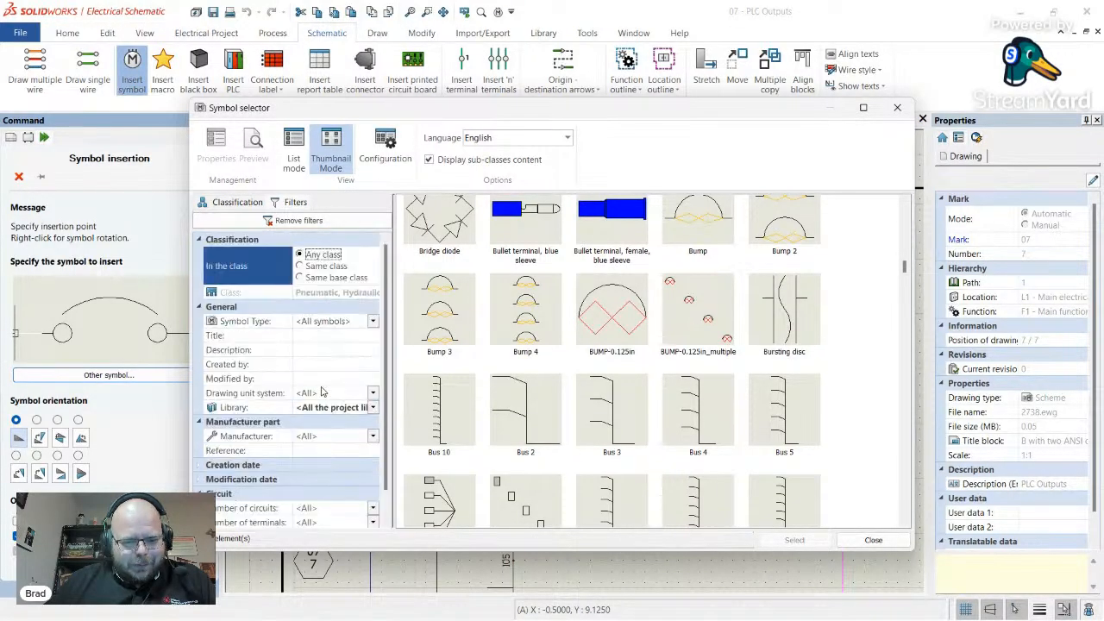
click(328, 337)
text(sol)
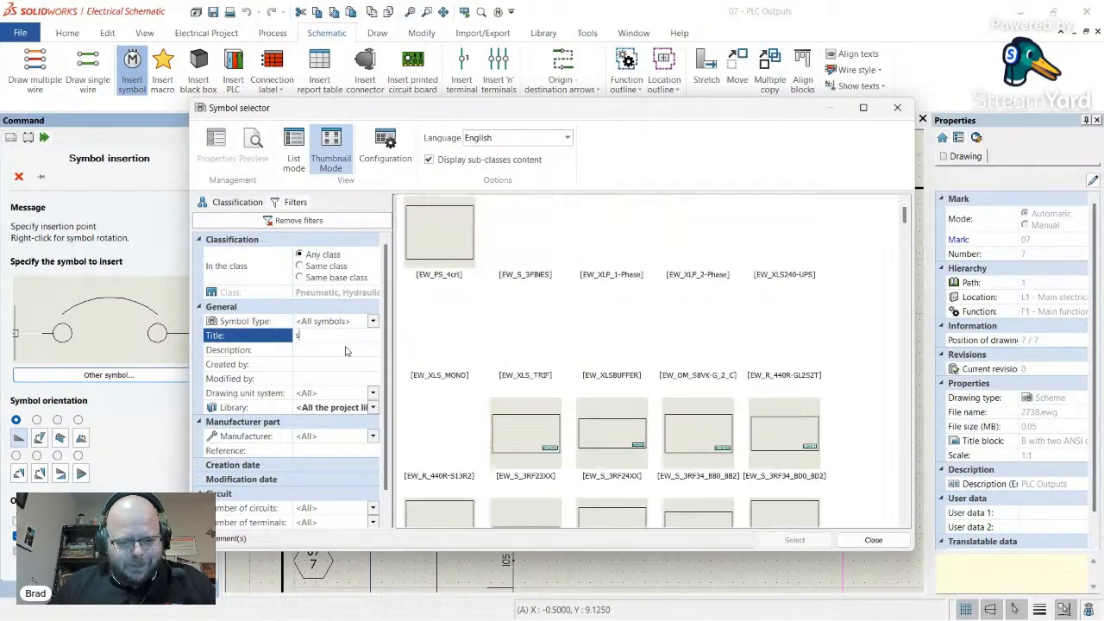
key(BackSpace)
key(BackSpace)
key(BackSpace)
text(va)
key(BackSpace)
key(BackSpace)
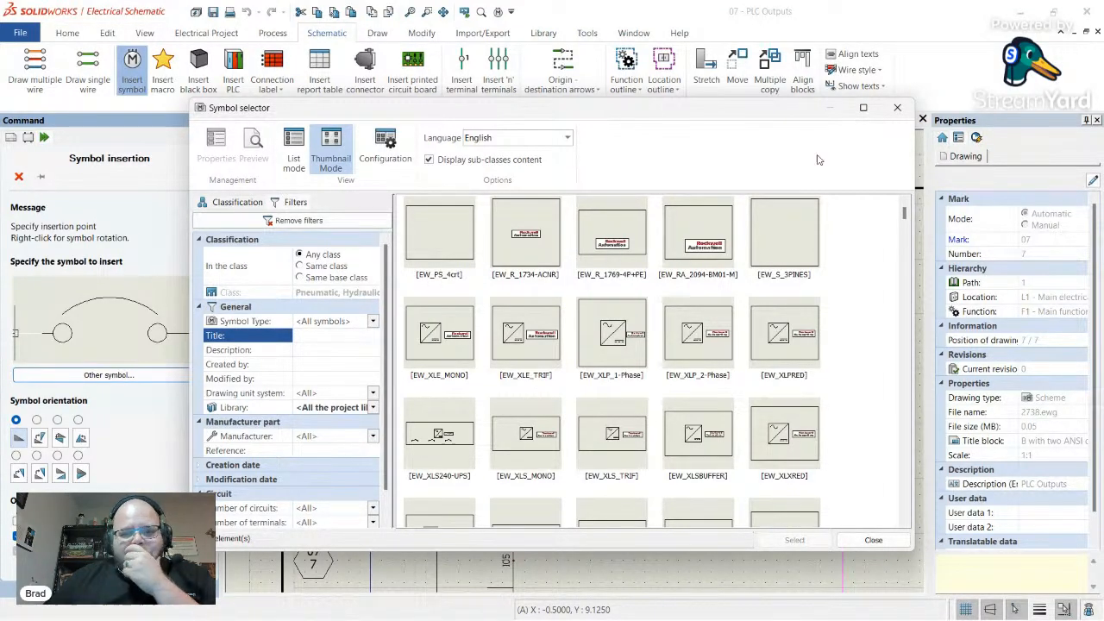
- Browse the Pneumatic, Hydraulic thumbnails by class, then close the Symbol selector without choosing one
click(252, 203)
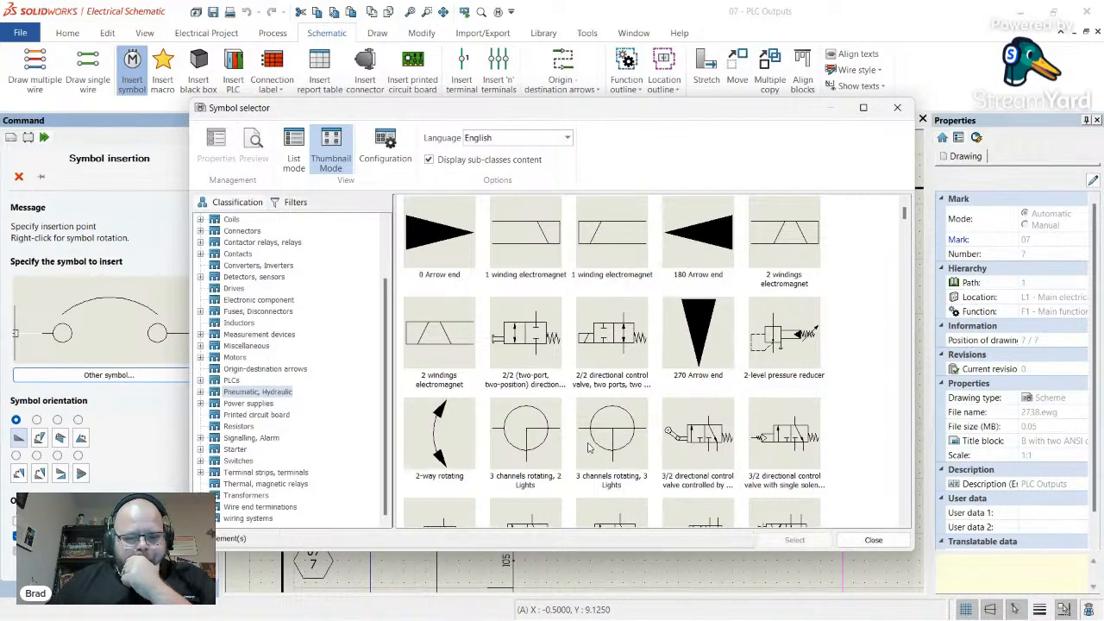
scroll(569, 419, down, 8)
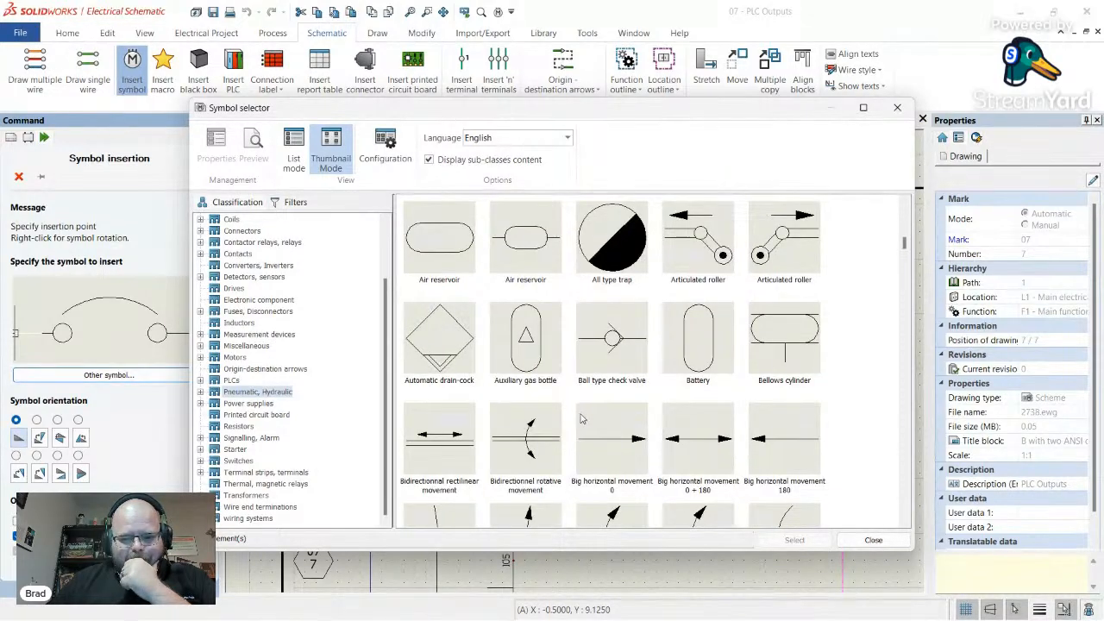
scroll(580, 419, down, 10)
scroll(595, 431, down, 8)
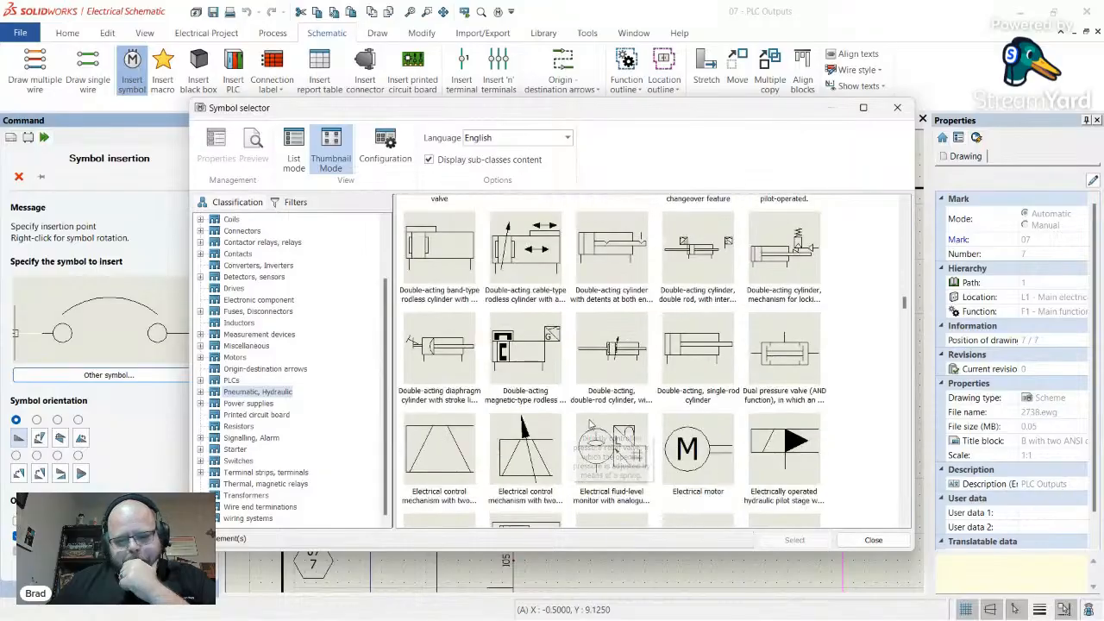
scroll(591, 423, down, 10)
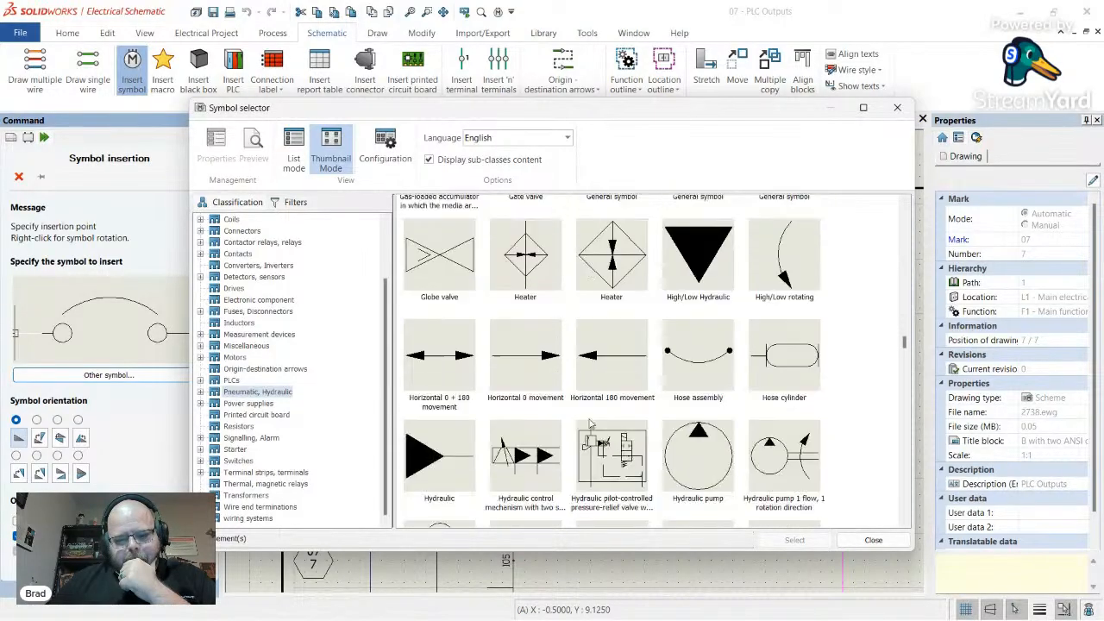
scroll(590, 423, down, 10)
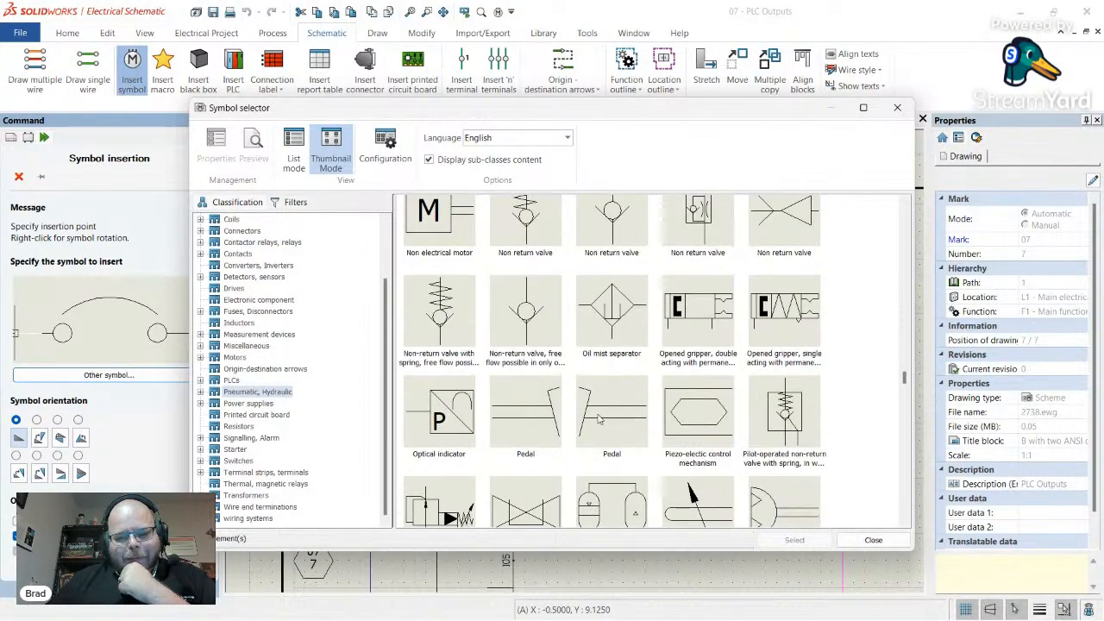
scroll(593, 415, down, 10)
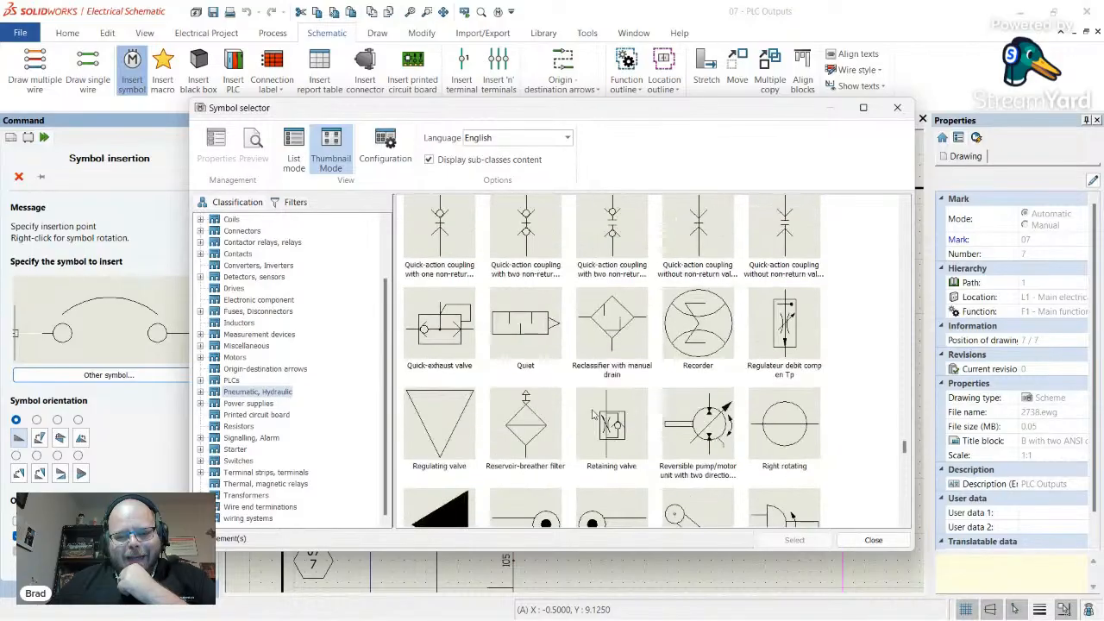
scroll(594, 415, down, 5)
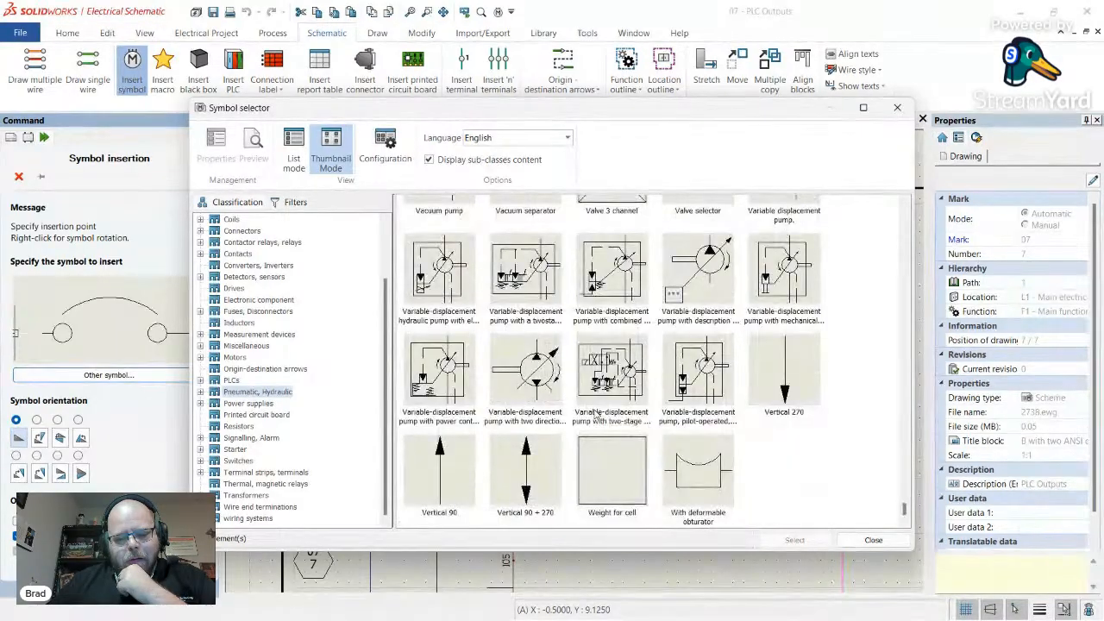
scroll(583, 415, up, 5)
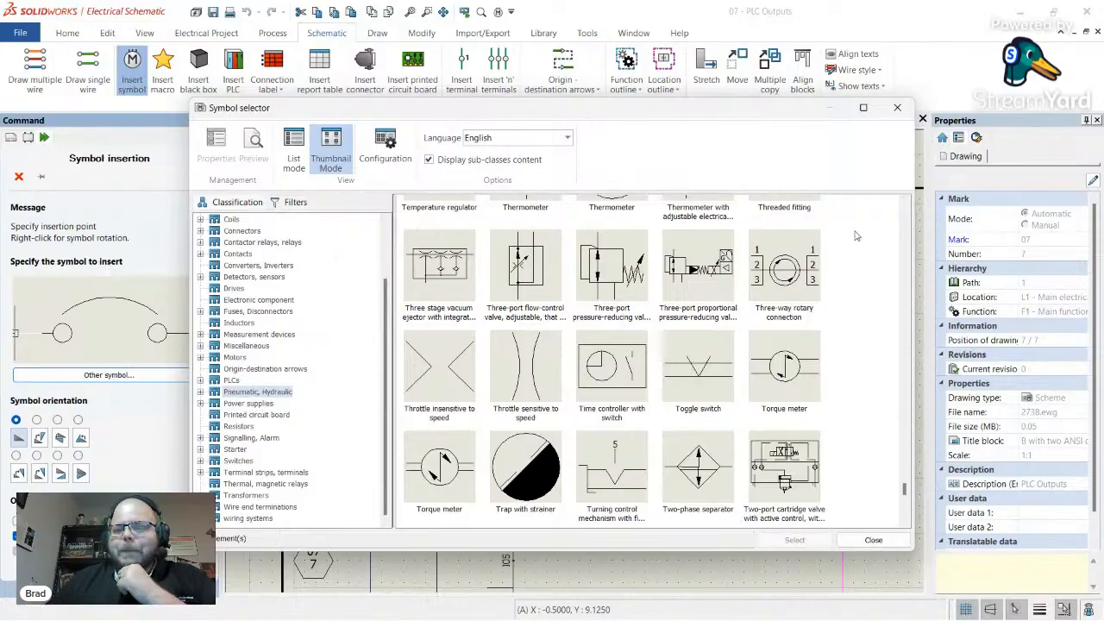
click(897, 107)
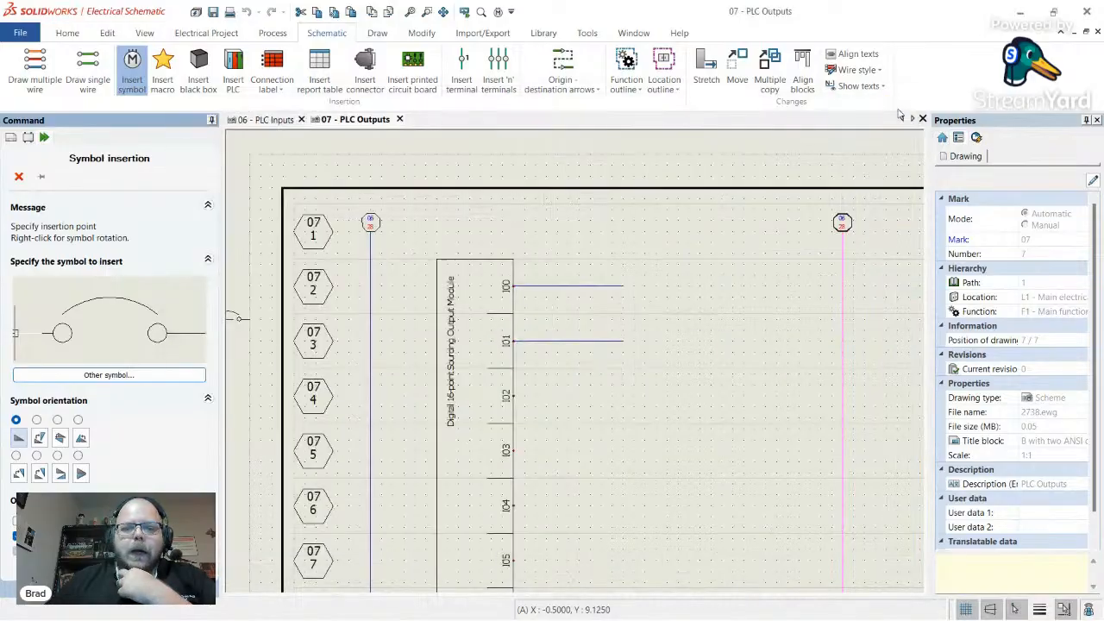
- In Symbol management, create a new symbol in the Pneumatic, Hydraulic class
click(544, 32)
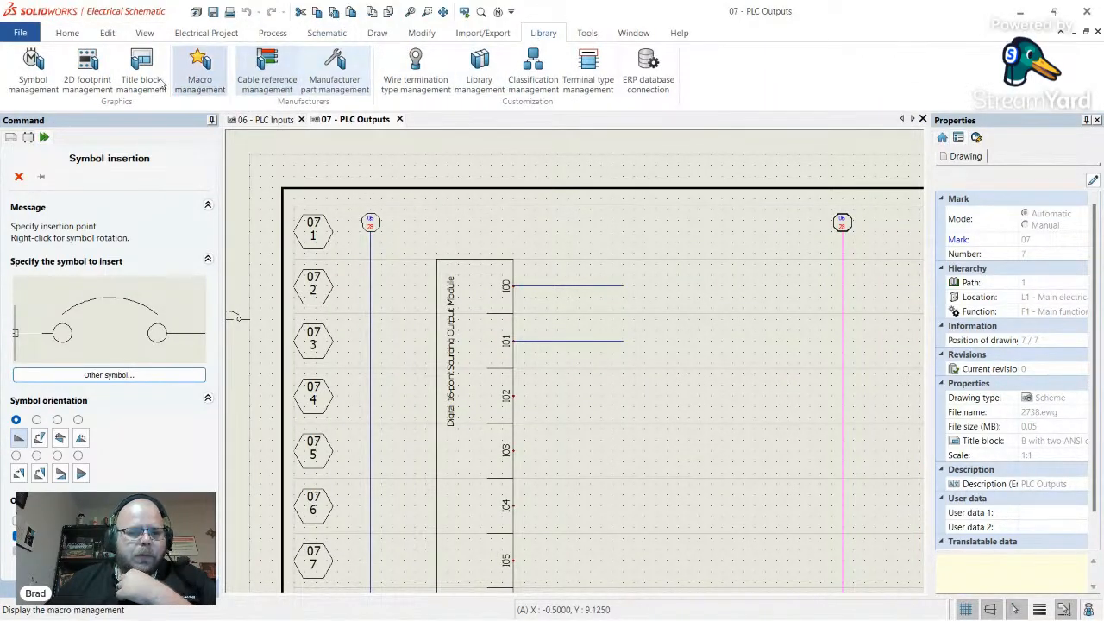
click(19, 78)
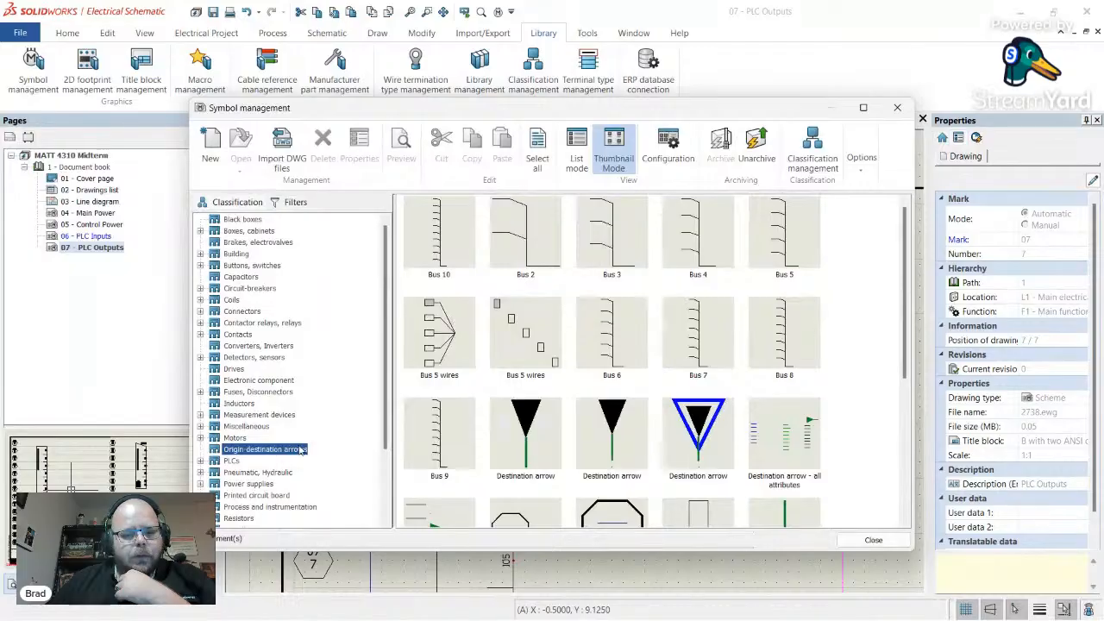
click(251, 473)
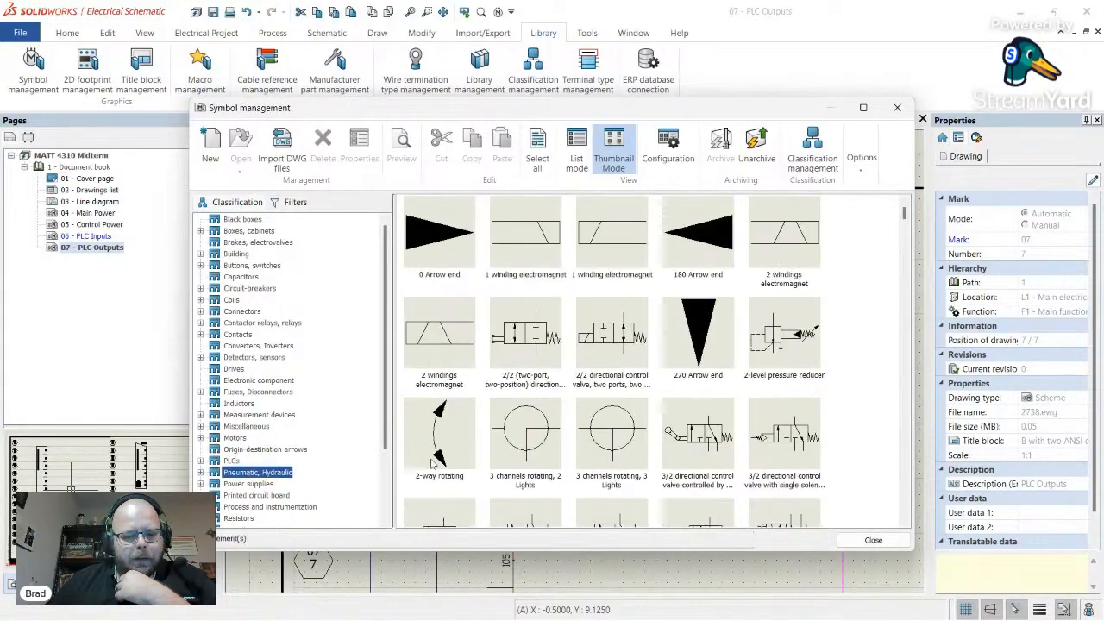
right_click(856, 369)
click(880, 426)
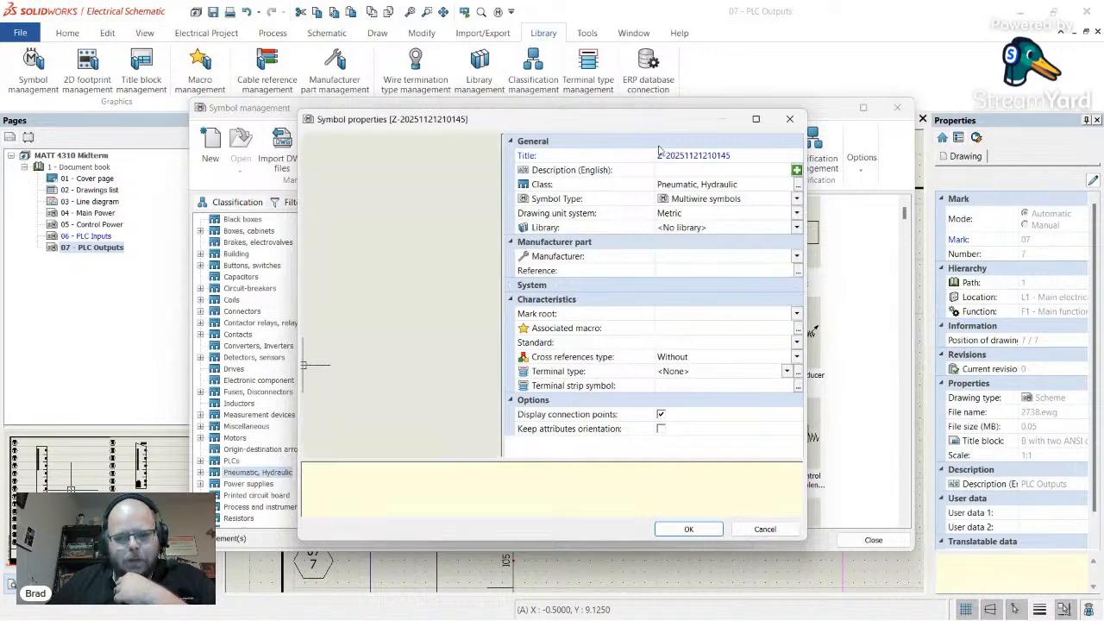
- Title the new symbol 'Solenoid', store it in the USER library with attribute orientation kept, and confirm
click(575, 153)
text(So)
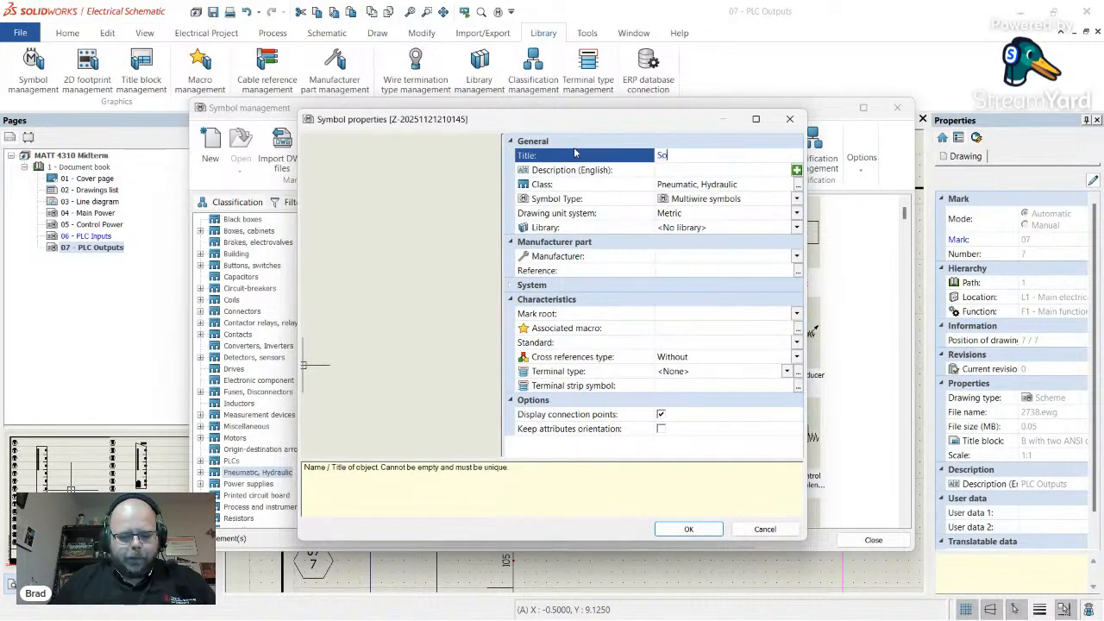
text(lenoid)
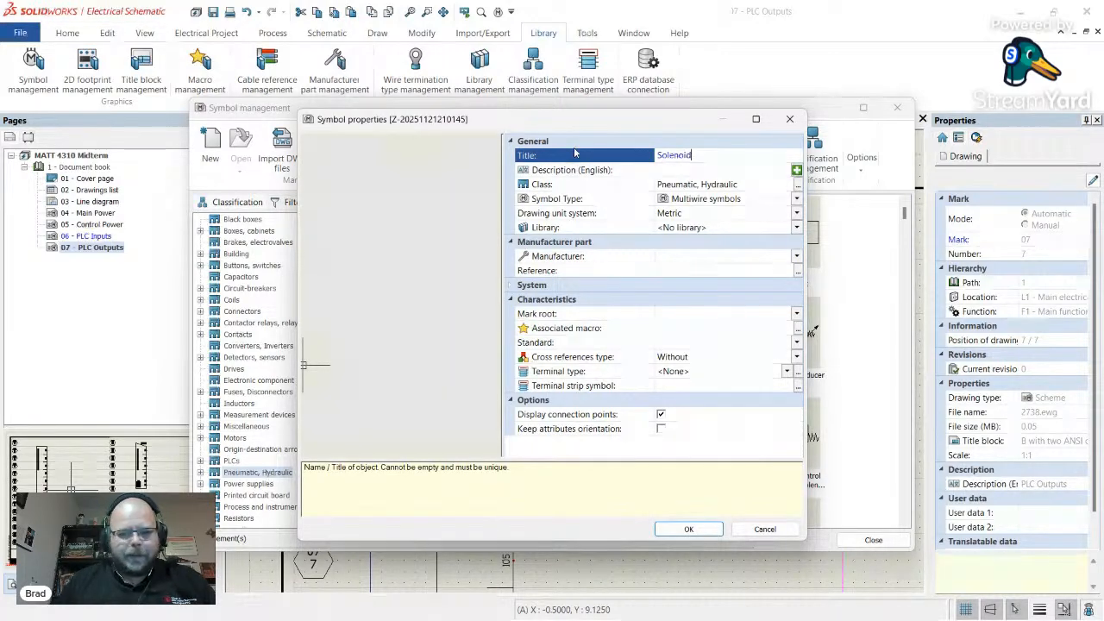
click(684, 176)
click(715, 156)
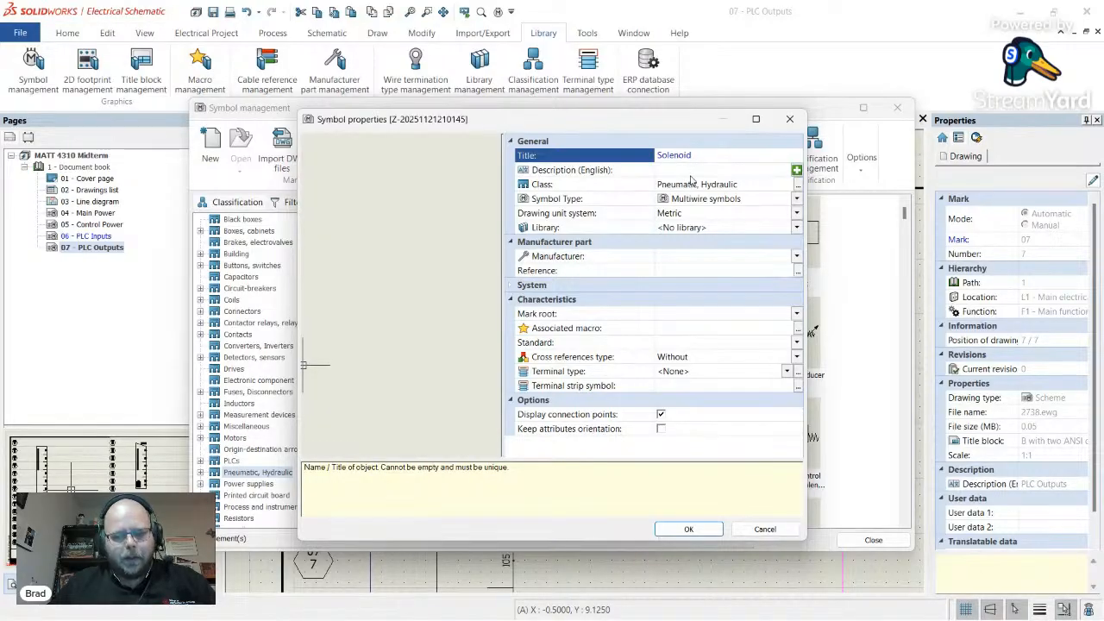
click(692, 173)
click(716, 155)
double_click(708, 156)
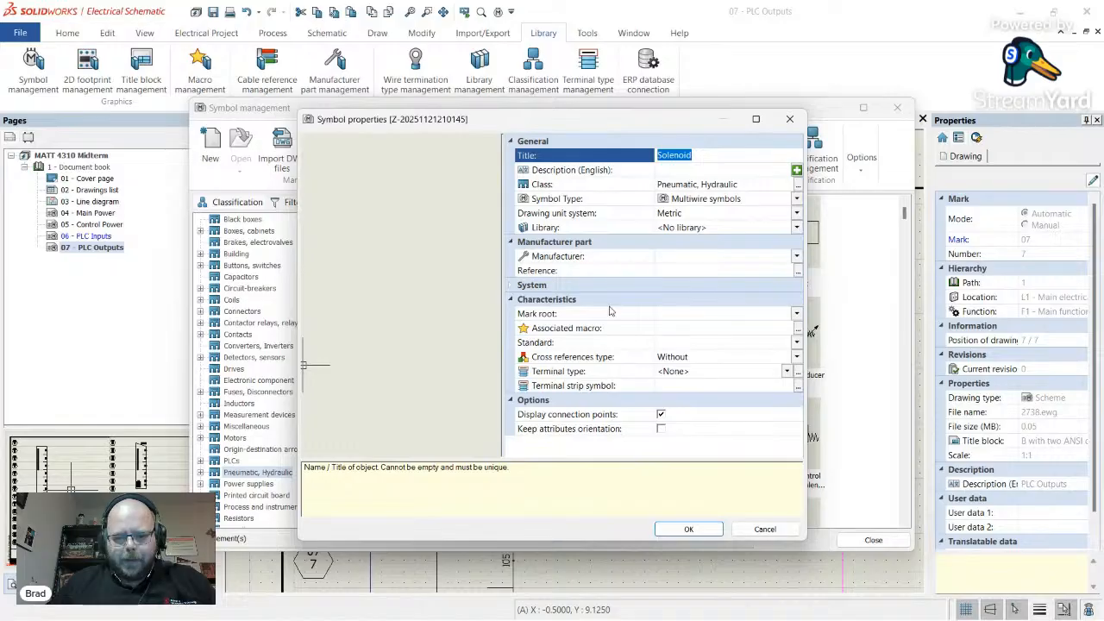
click(706, 229)
scroll(623, 325, down, 3)
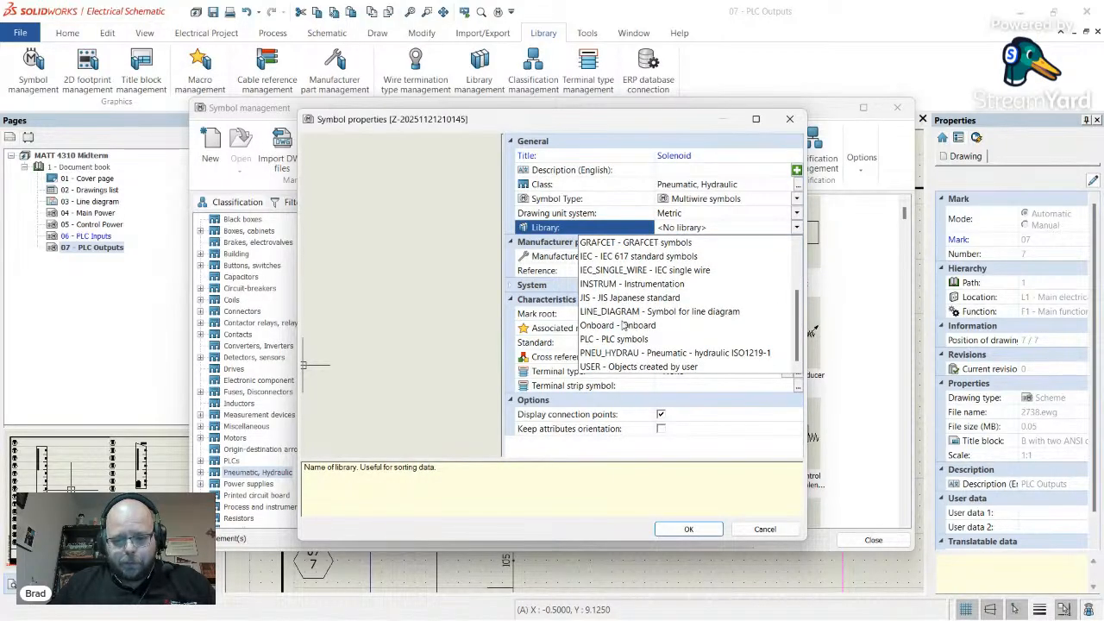
click(630, 366)
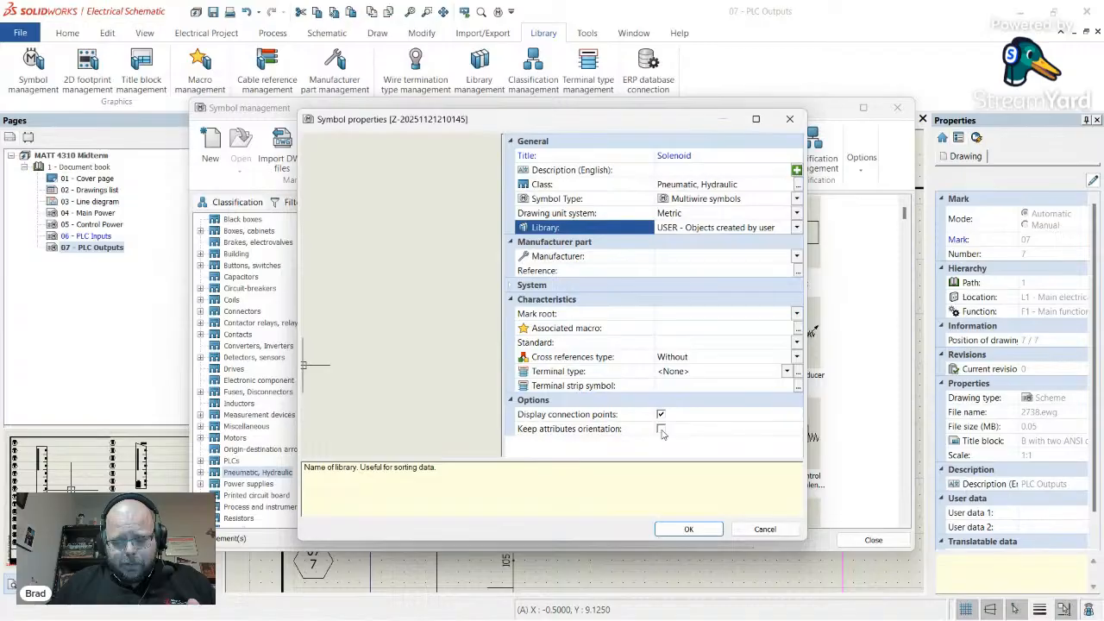
click(662, 431)
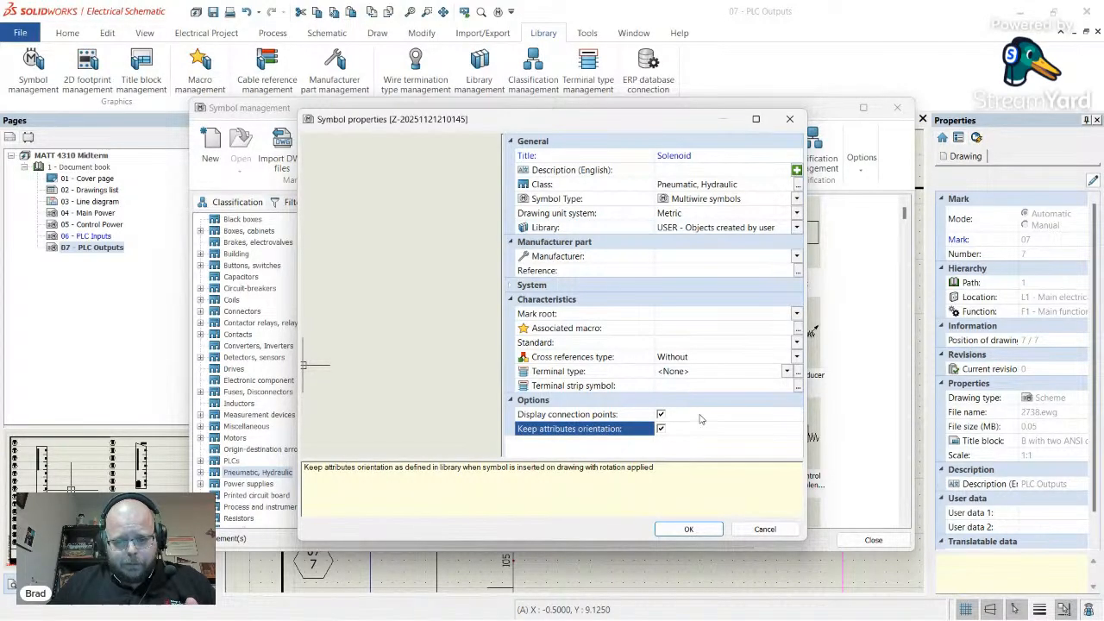
click(688, 529)
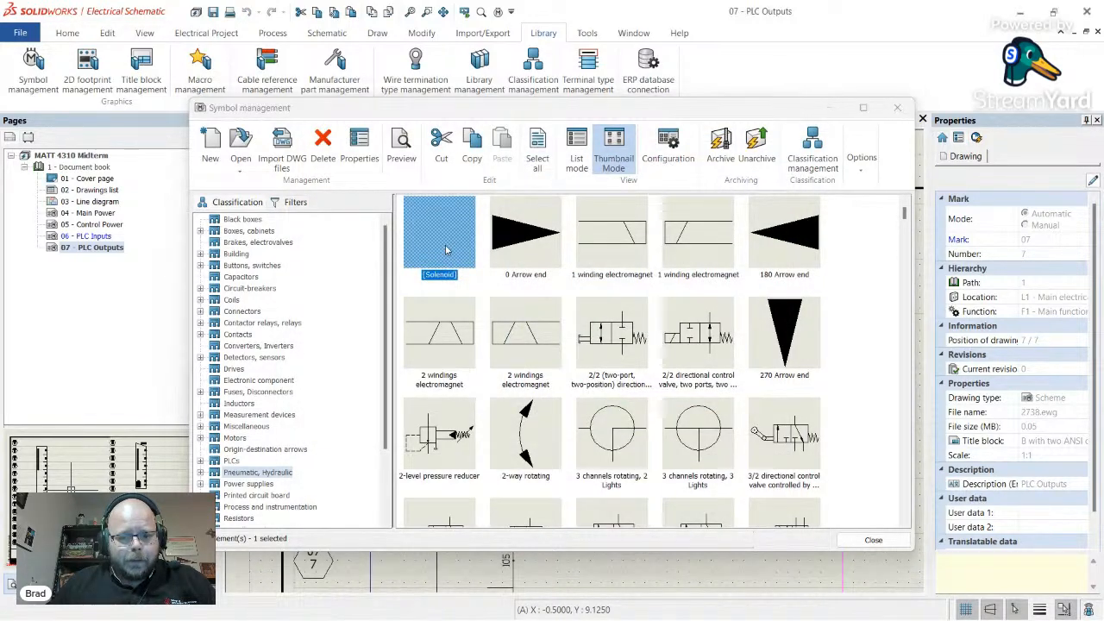
- Add Circuit 0 of type Relay coil to the Solenoid symbol's attributes
scroll(536, 310, down, 3)
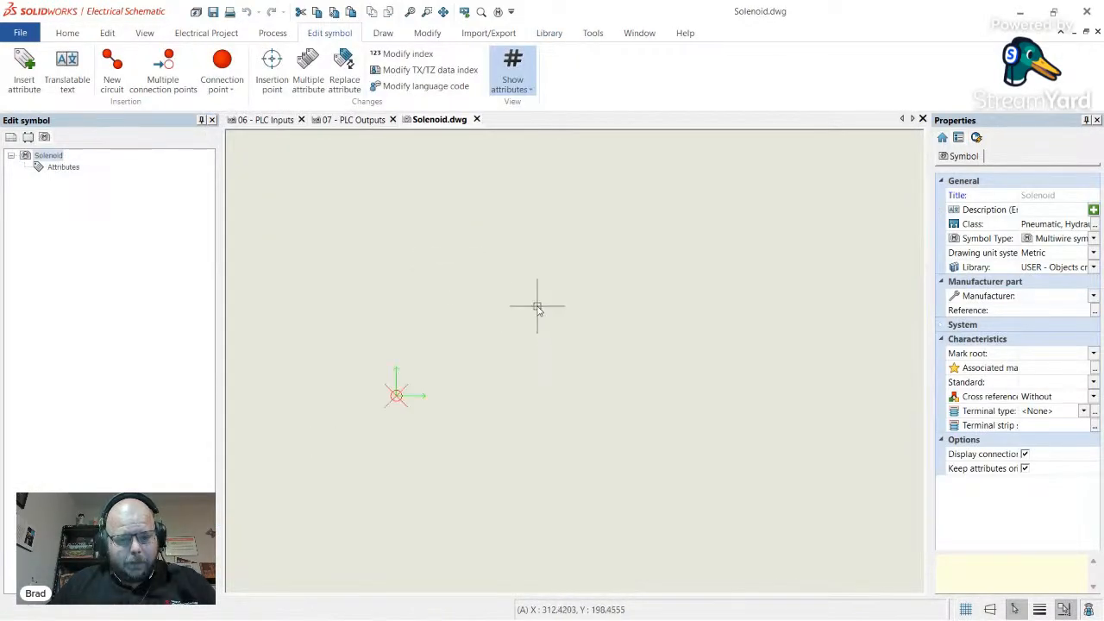
scroll(402, 374, up, 3)
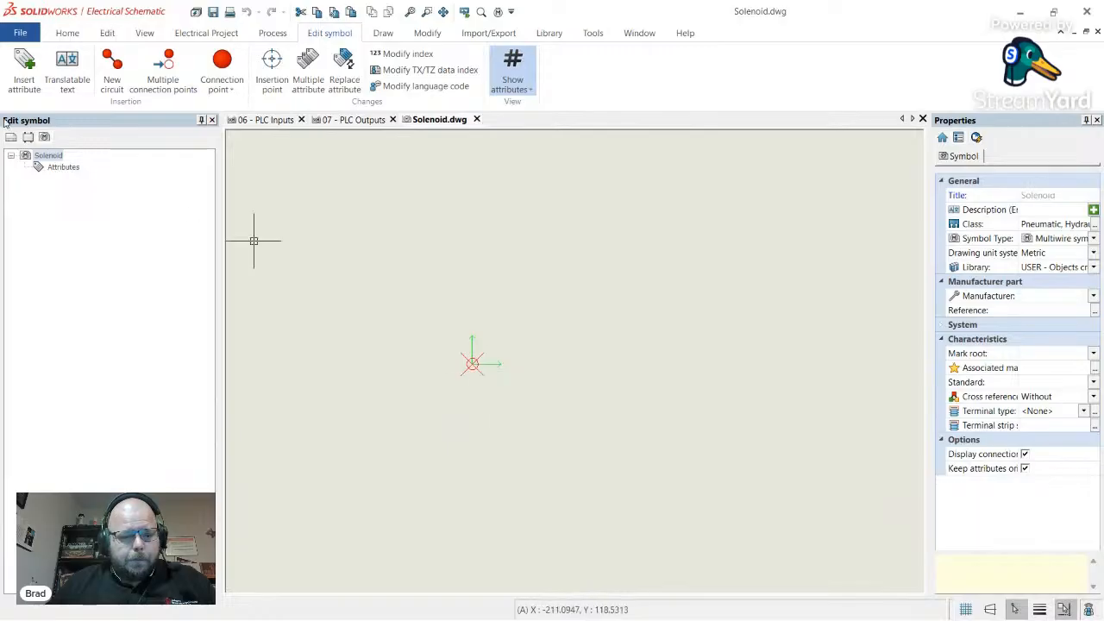
click(62, 167)
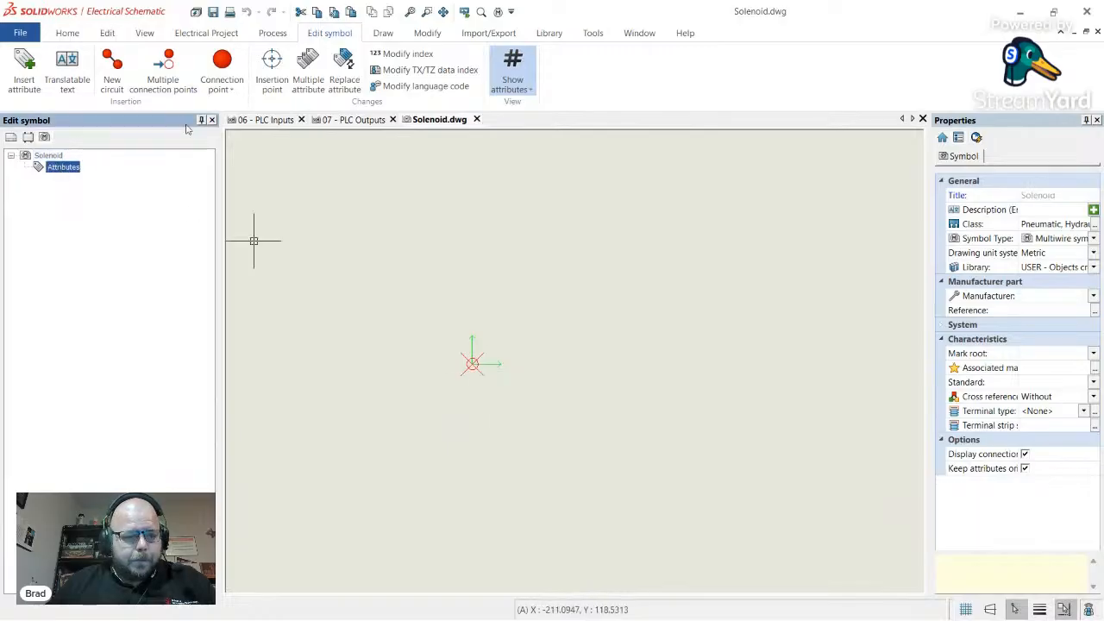
click(112, 82)
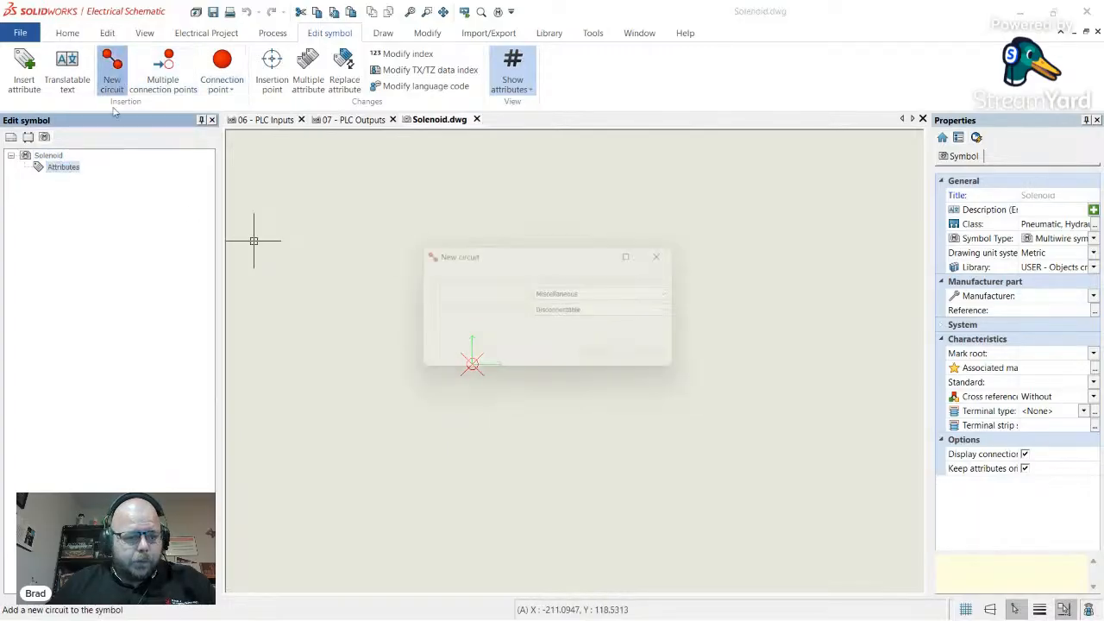
click(635, 302)
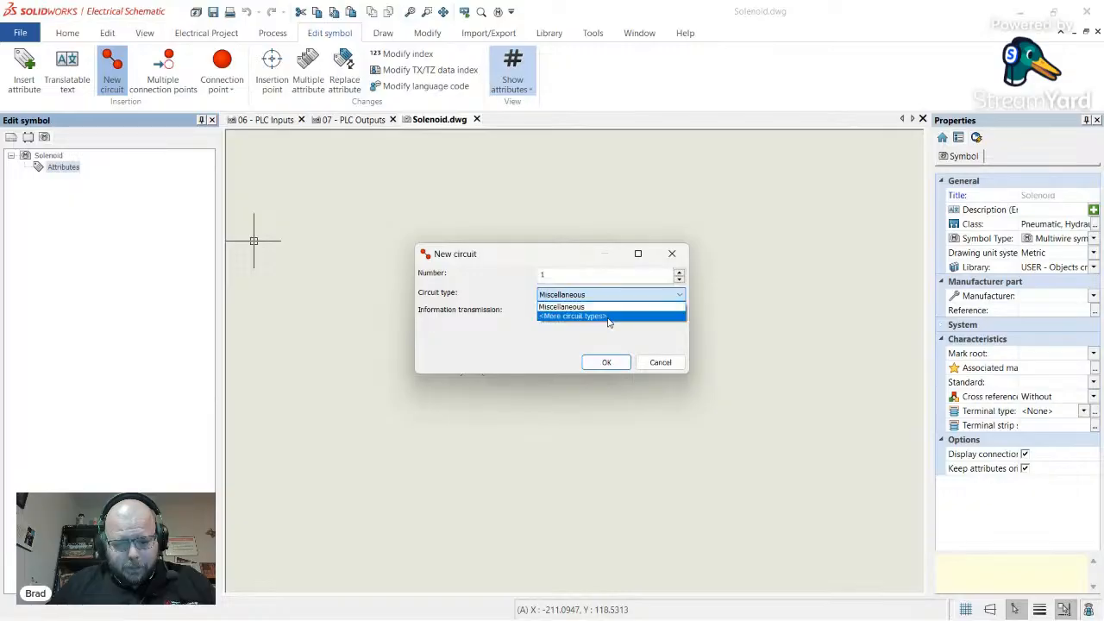
click(627, 317)
click(625, 296)
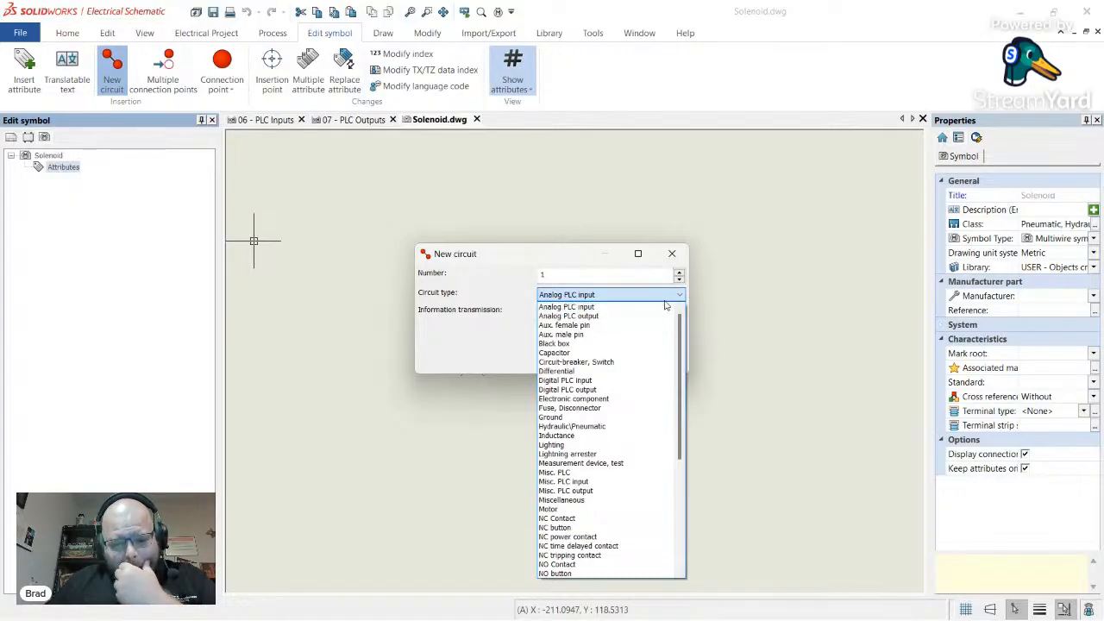
click(641, 427)
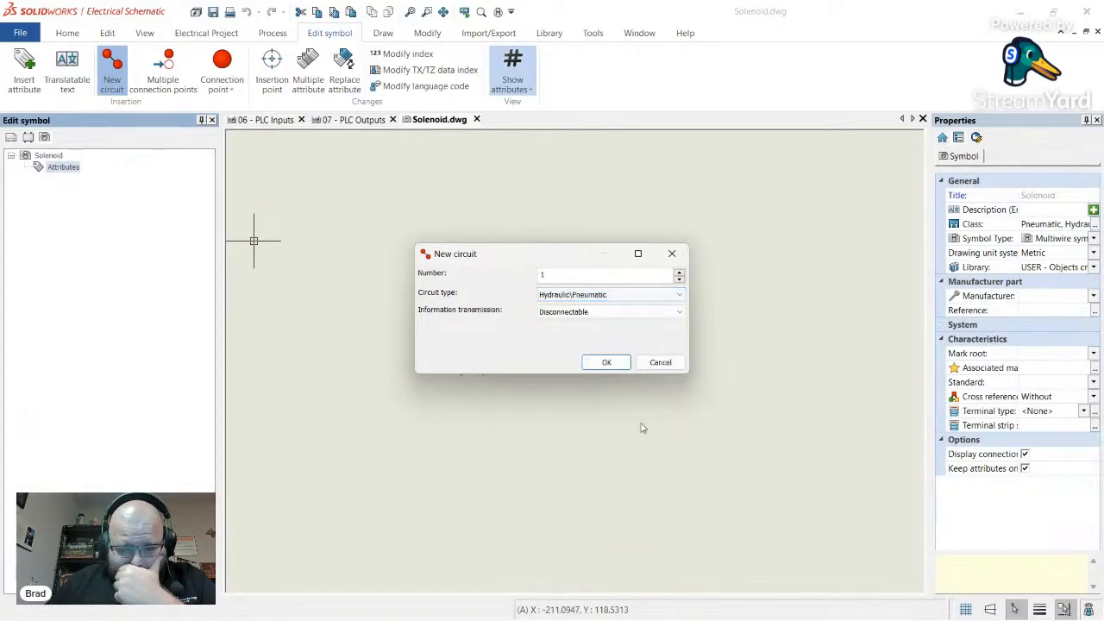
click(675, 298)
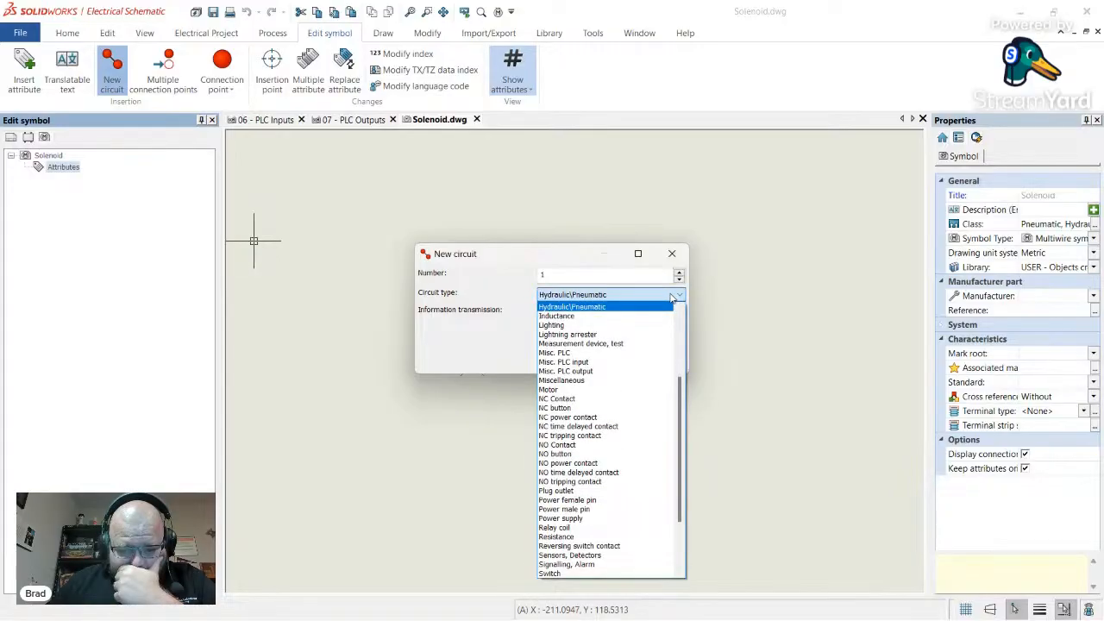
click(617, 528)
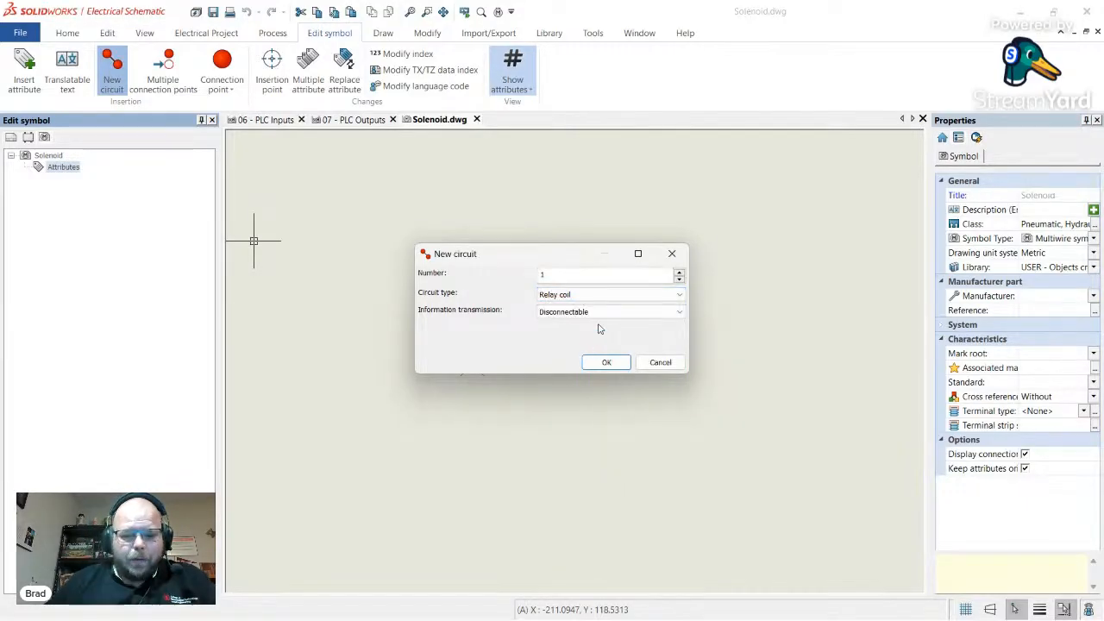
click(607, 362)
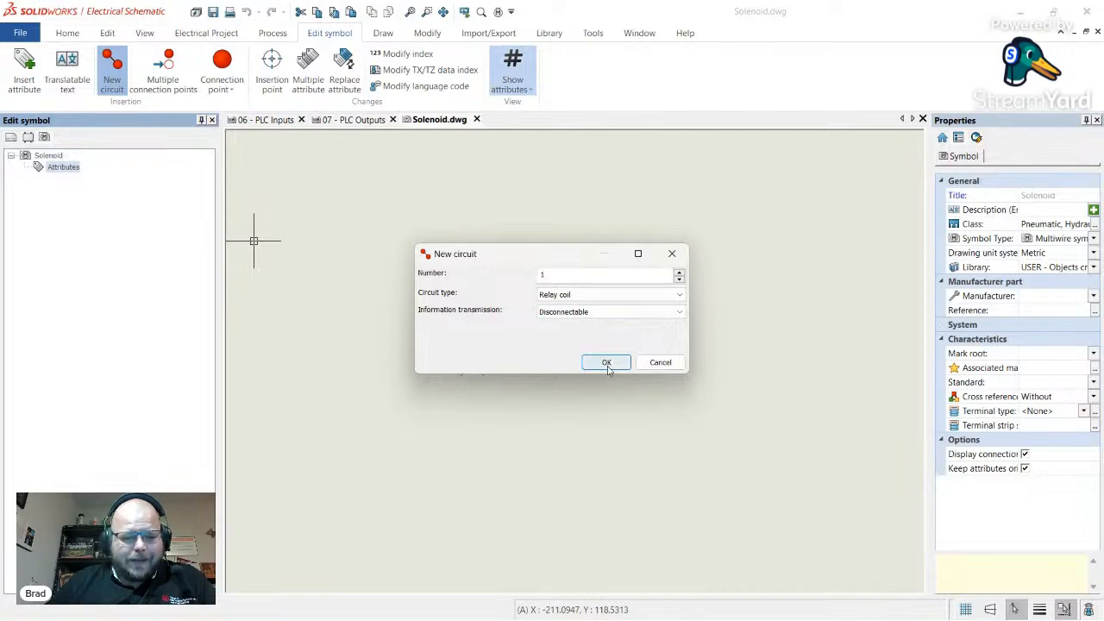
click(107, 180)
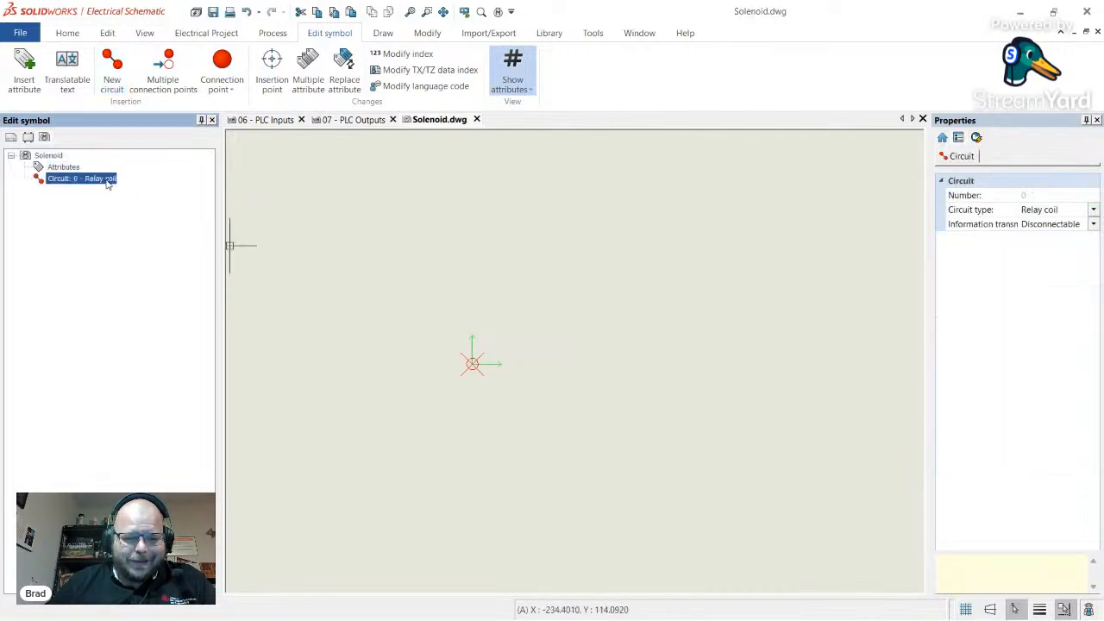
click(57, 168)
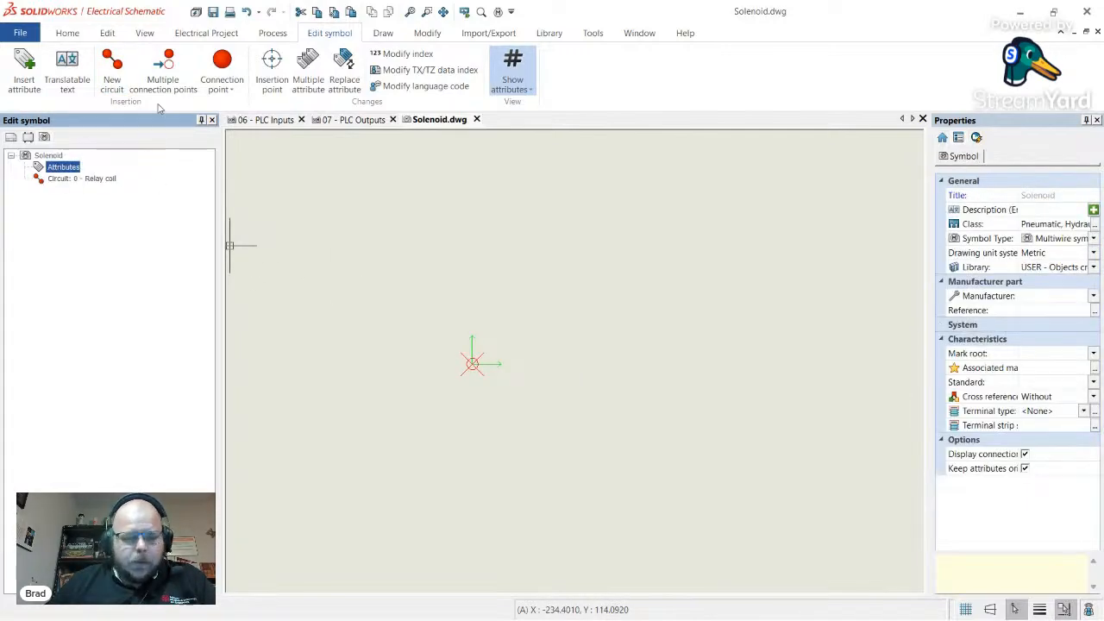
- Draw a 2.5-unit horizontal line from the symbol origin using the relative coordinate @2.5,0
click(382, 34)
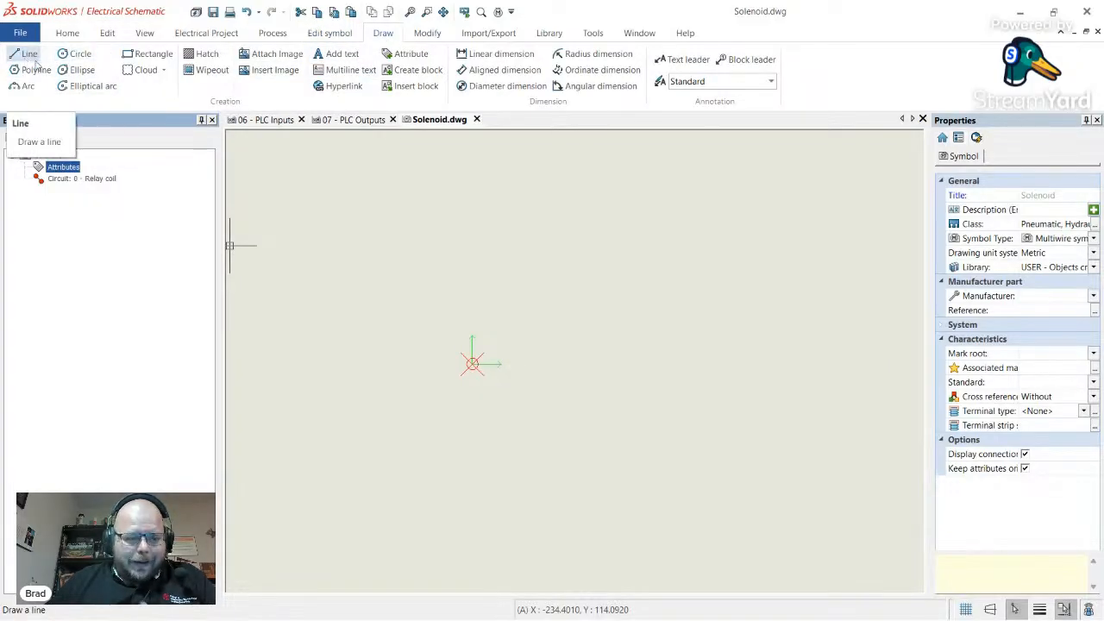
click(28, 55)
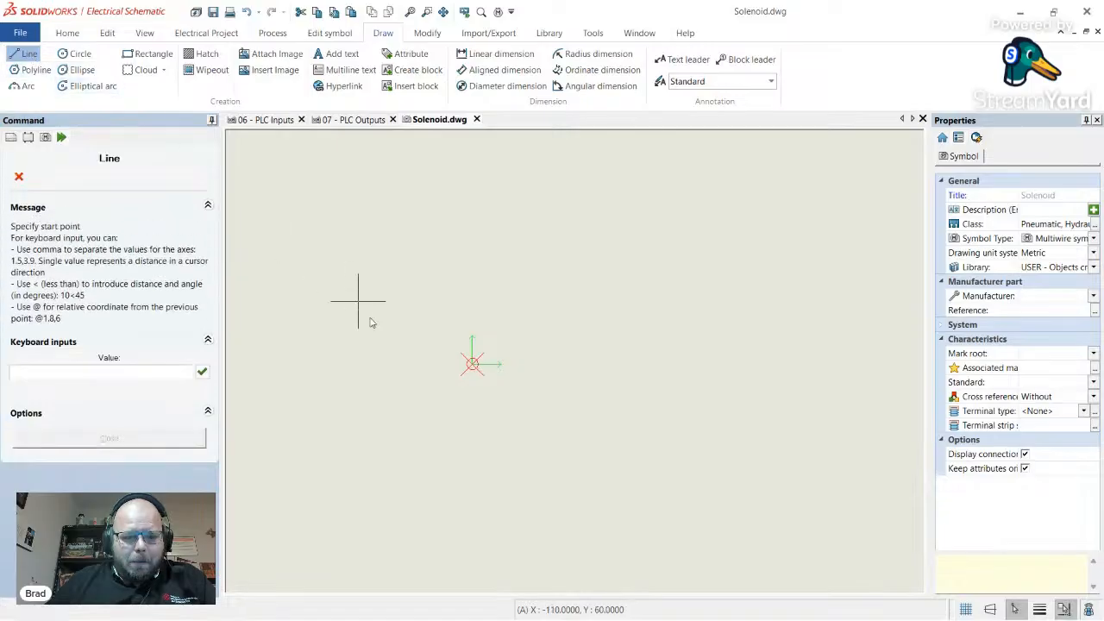
click(472, 364)
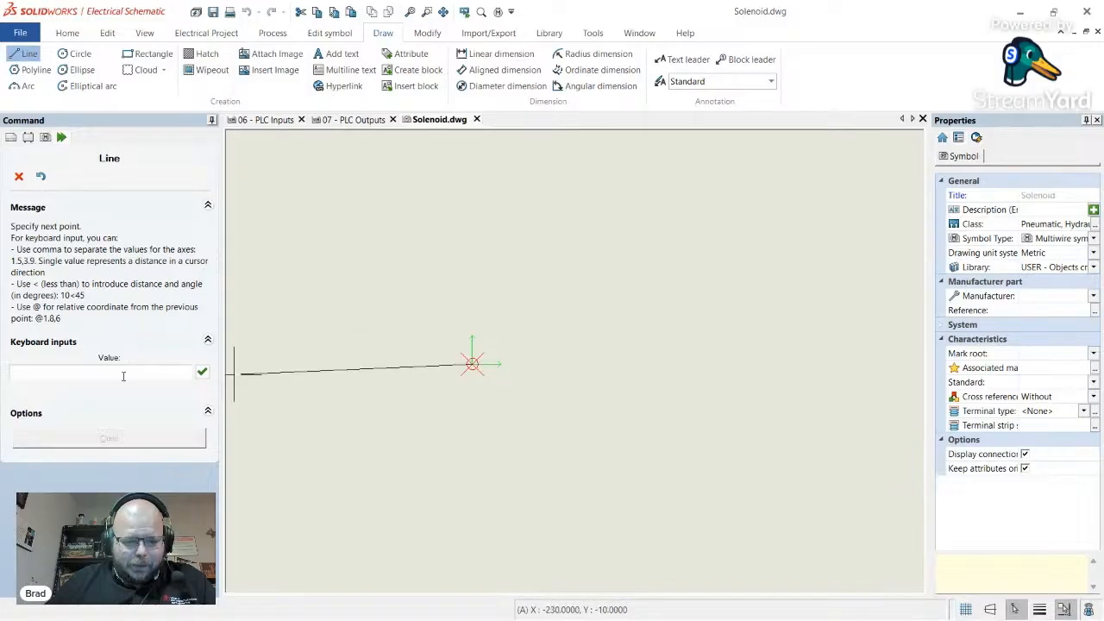
click(123, 377)
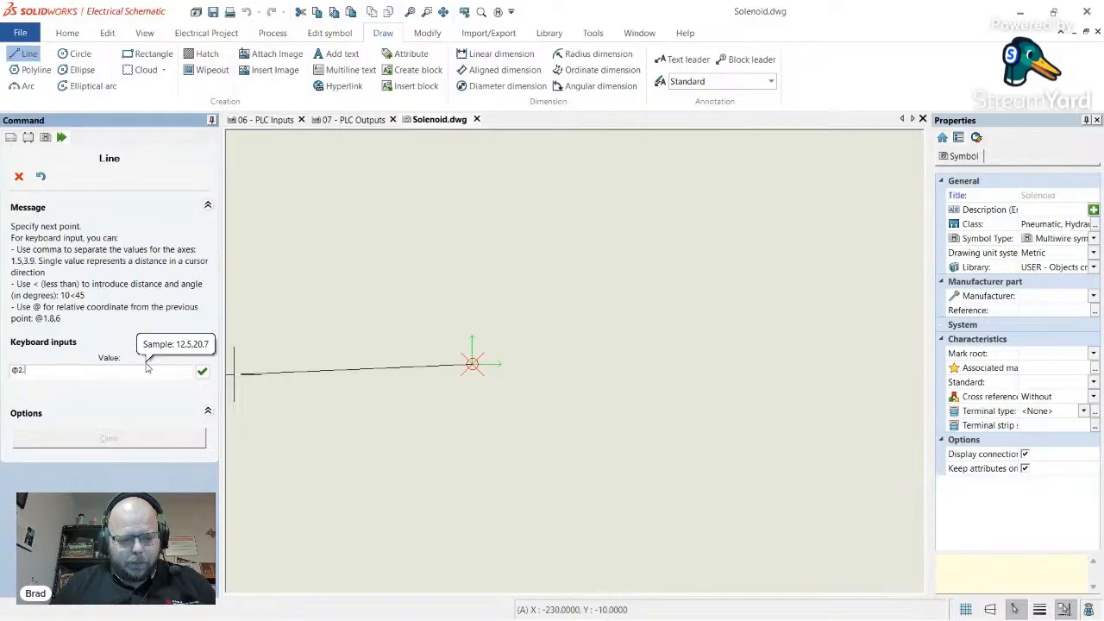
text(@2.5,0)
key(Return)
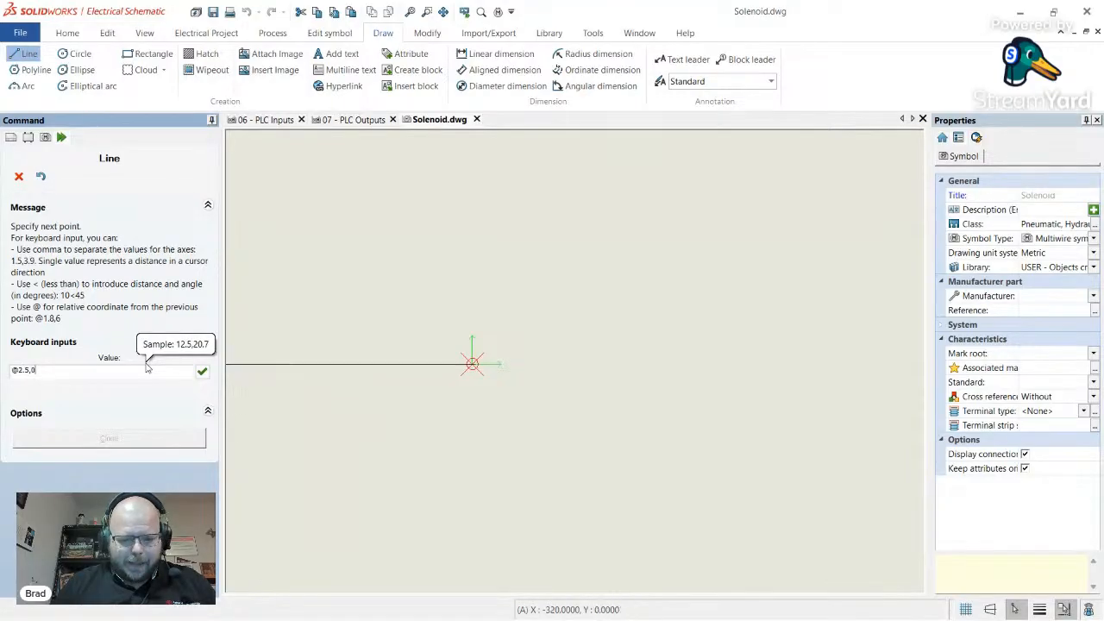
key(Escape)
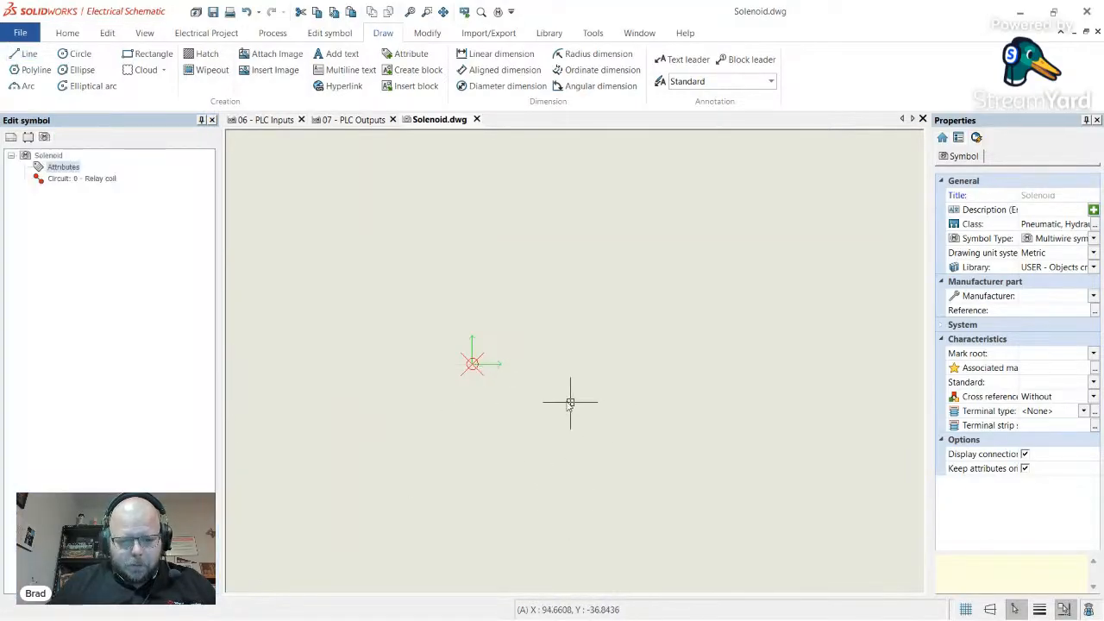
scroll(496, 379, up, 3)
scroll(429, 353, up, 4)
scroll(518, 358, up, 3)
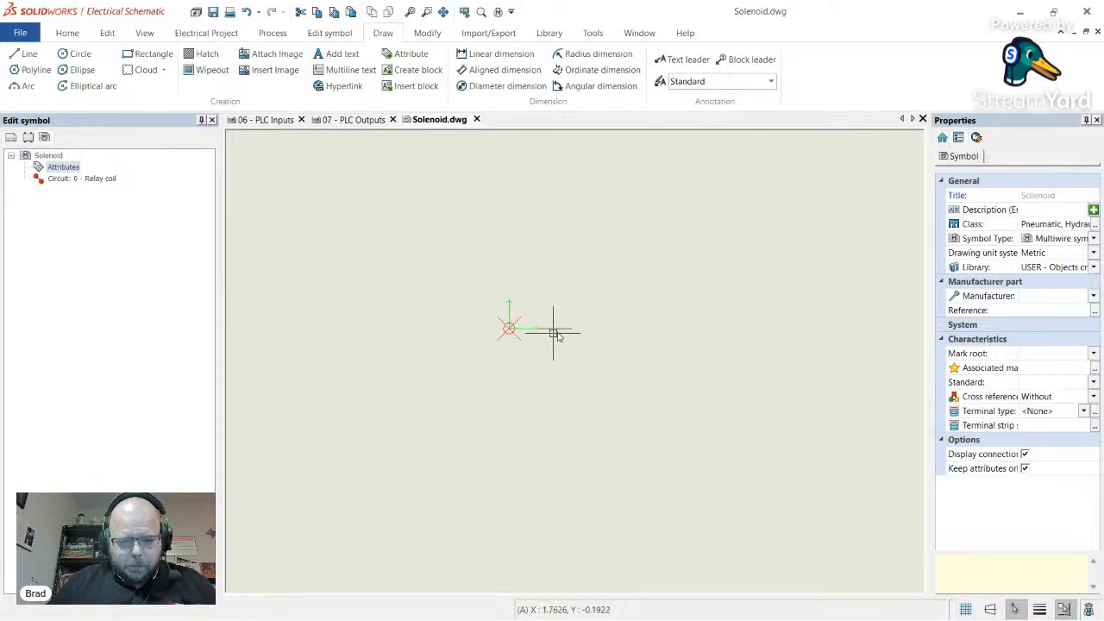
- Draw a circle of radius 0.5 centred at 10,0
scroll(566, 319, down, 1)
scroll(690, 289, up, 1)
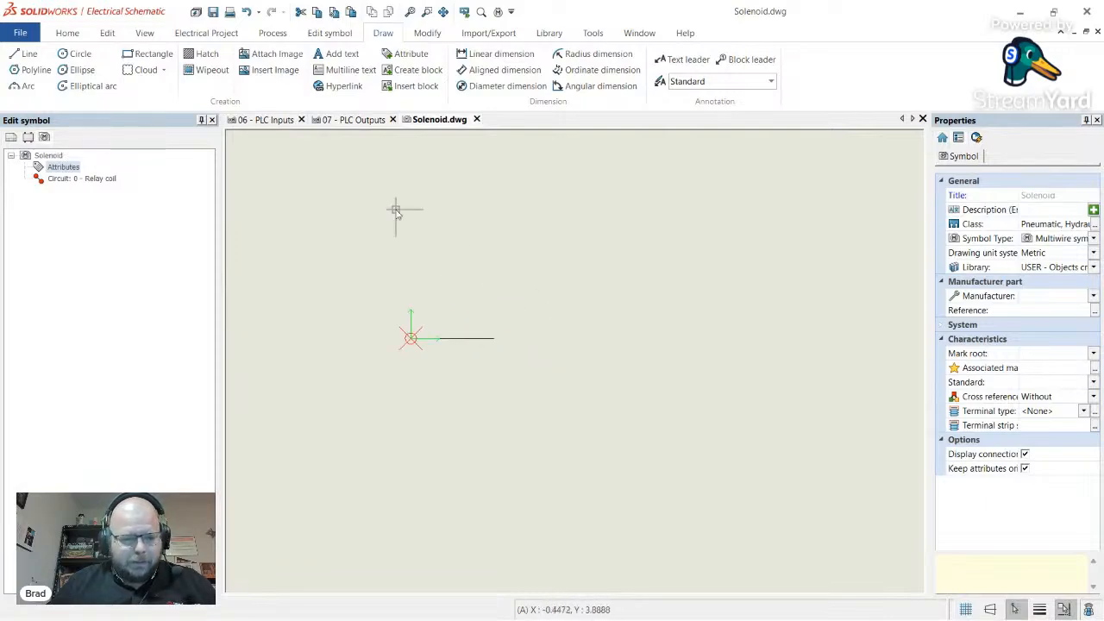
click(77, 54)
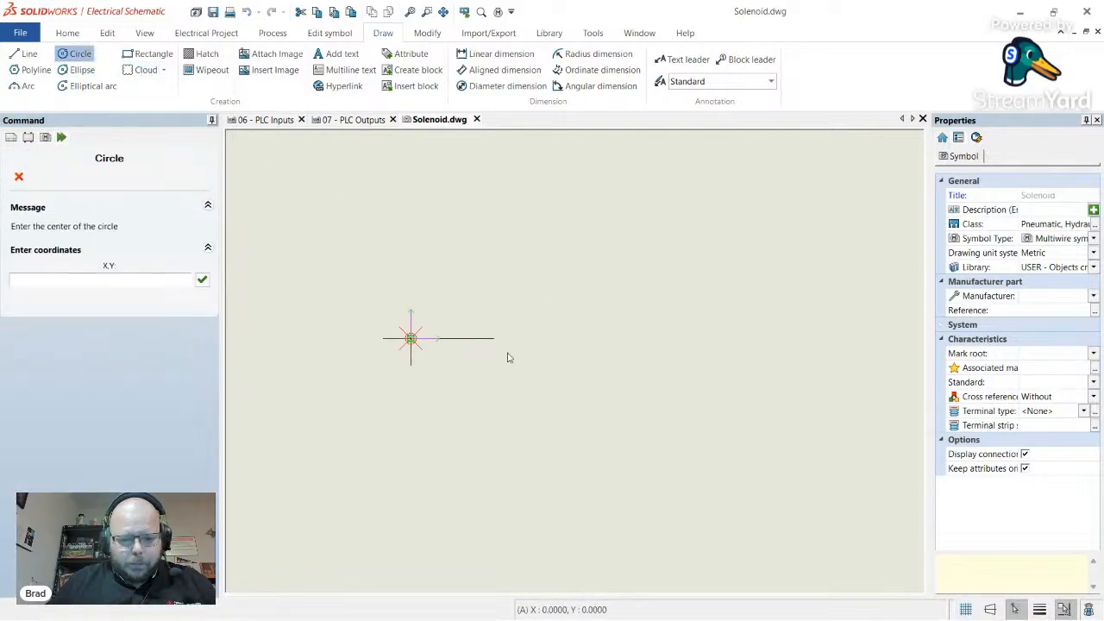
click(618, 401)
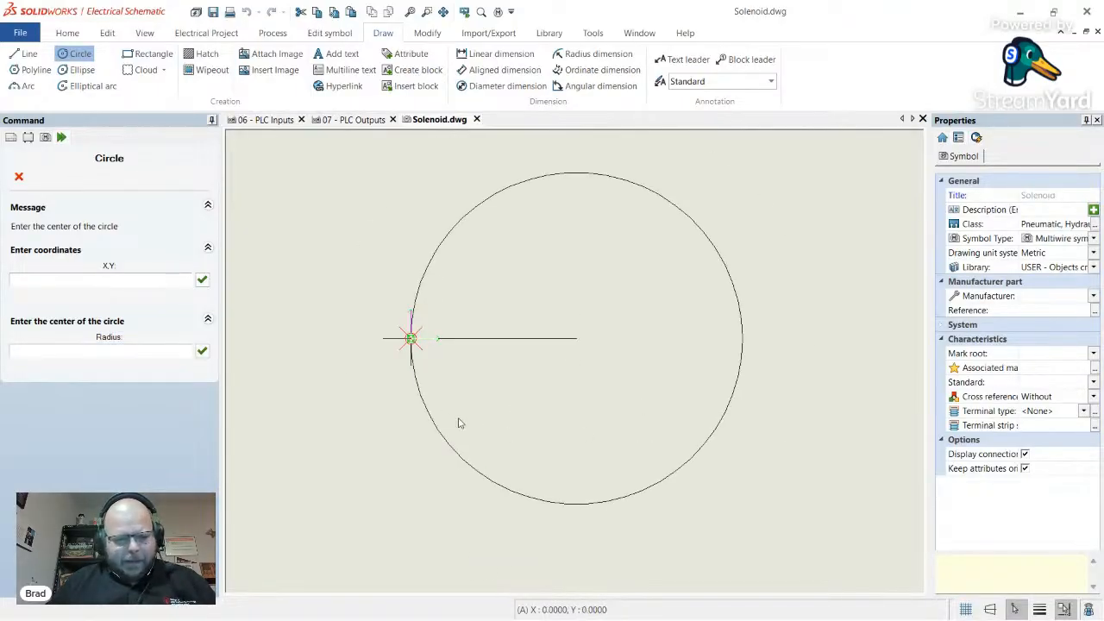
click(100, 350)
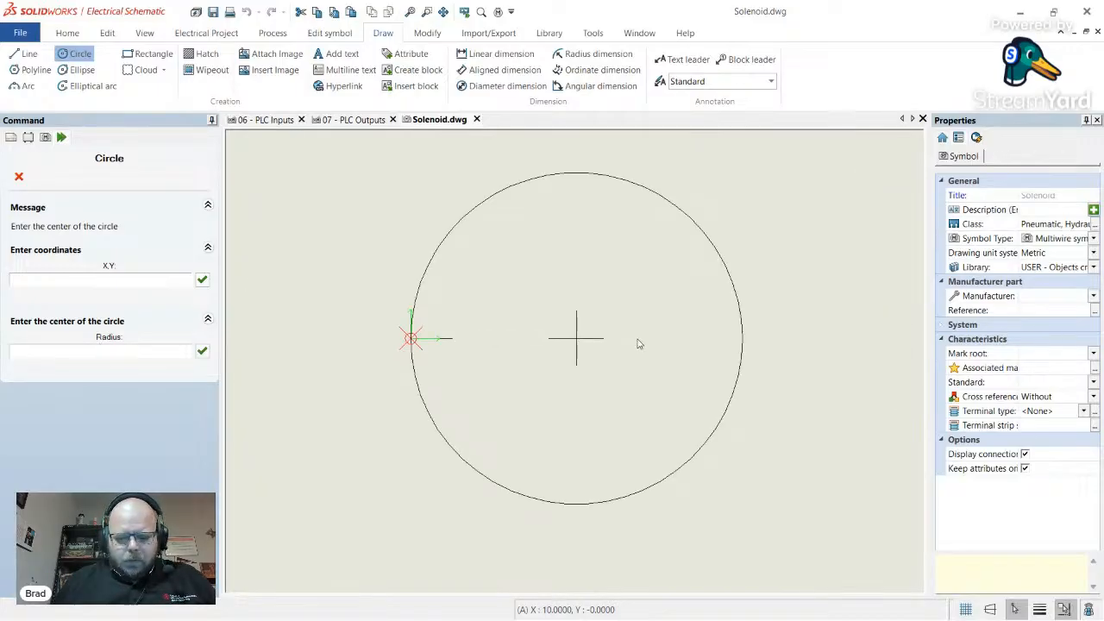
key(Return)
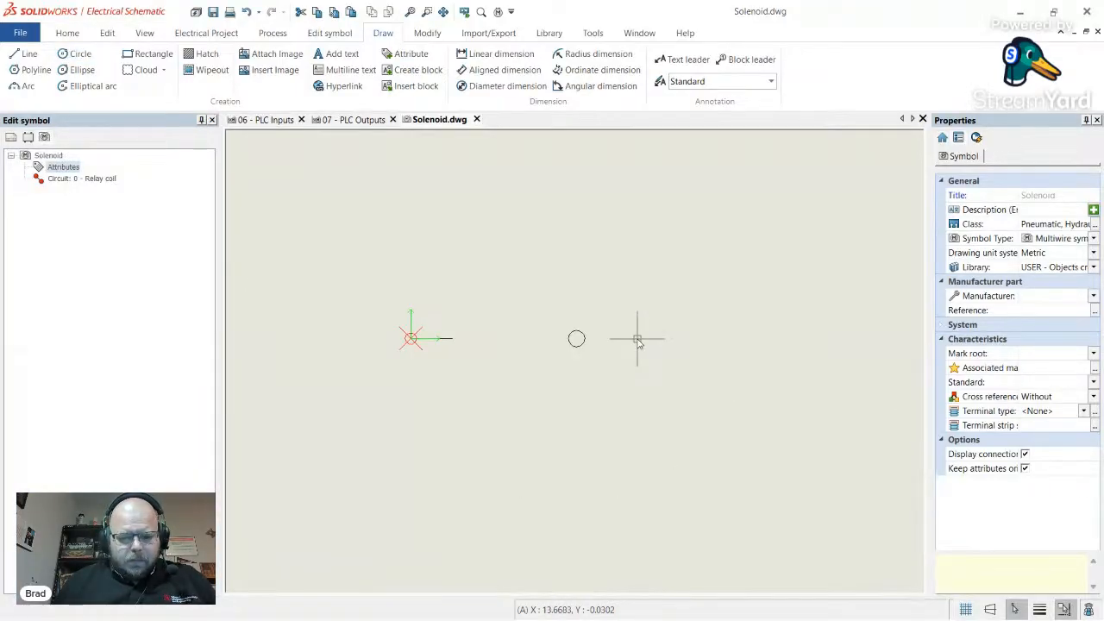
click(583, 339)
key(Escape)
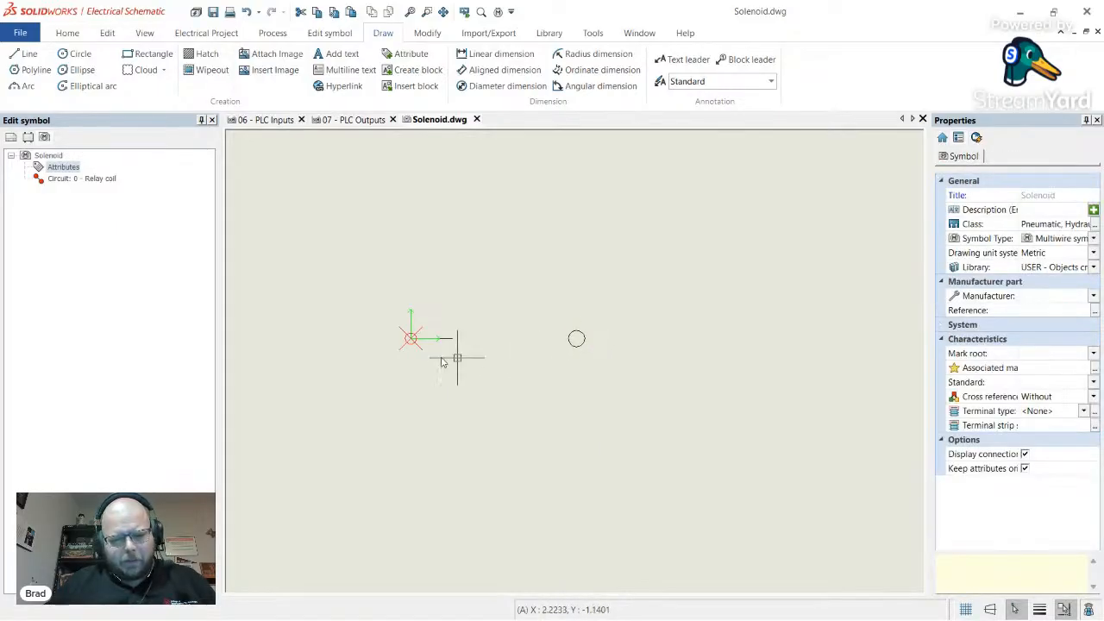
- Window-select the small circle and short line and delete them, leaving the canvas empty
click(25, 53)
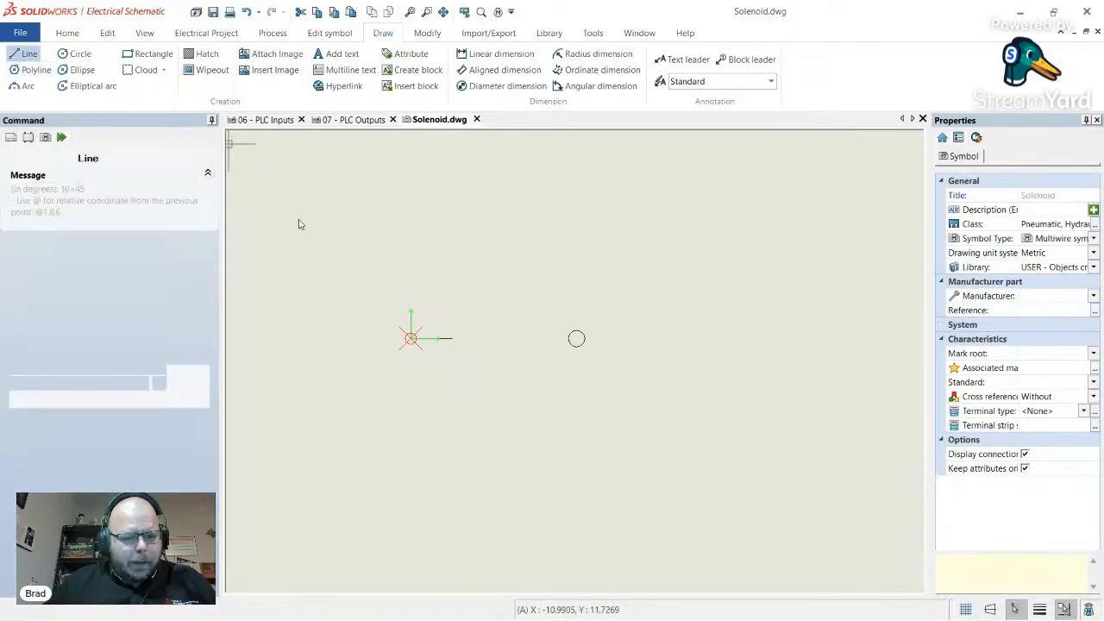
click(410, 338)
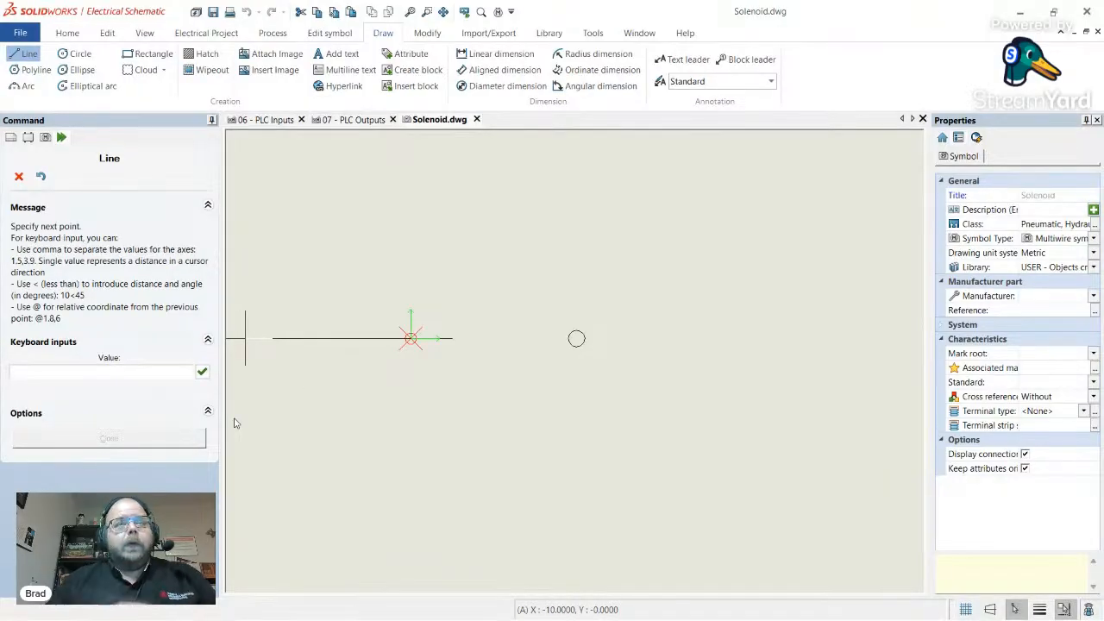
key(Escape)
click(577, 344)
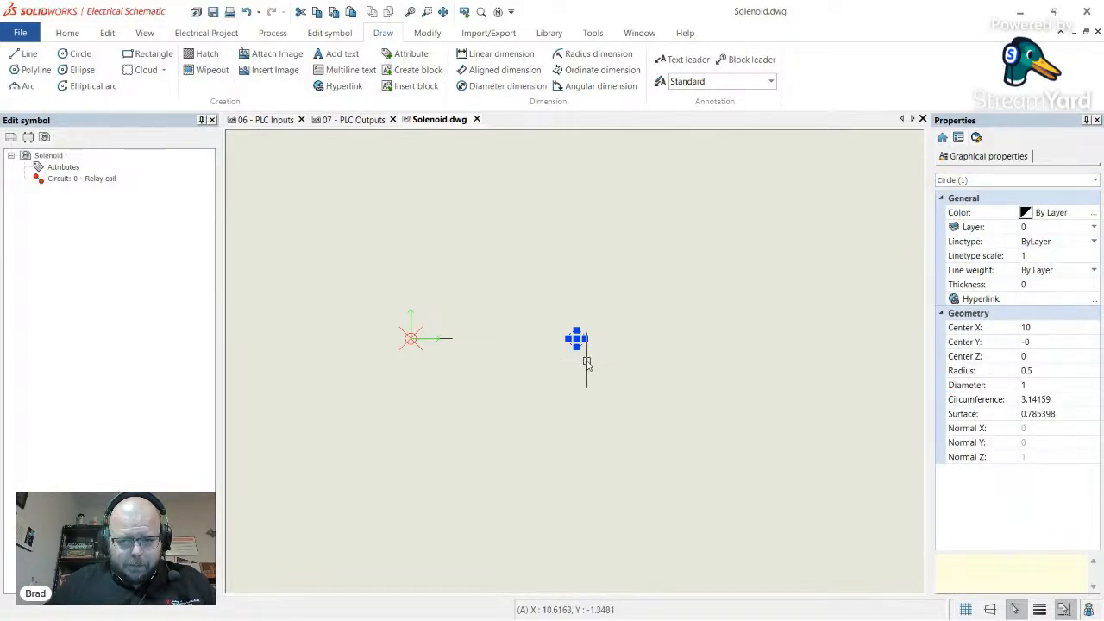
key(Escape)
click(749, 380)
click(340, 291)
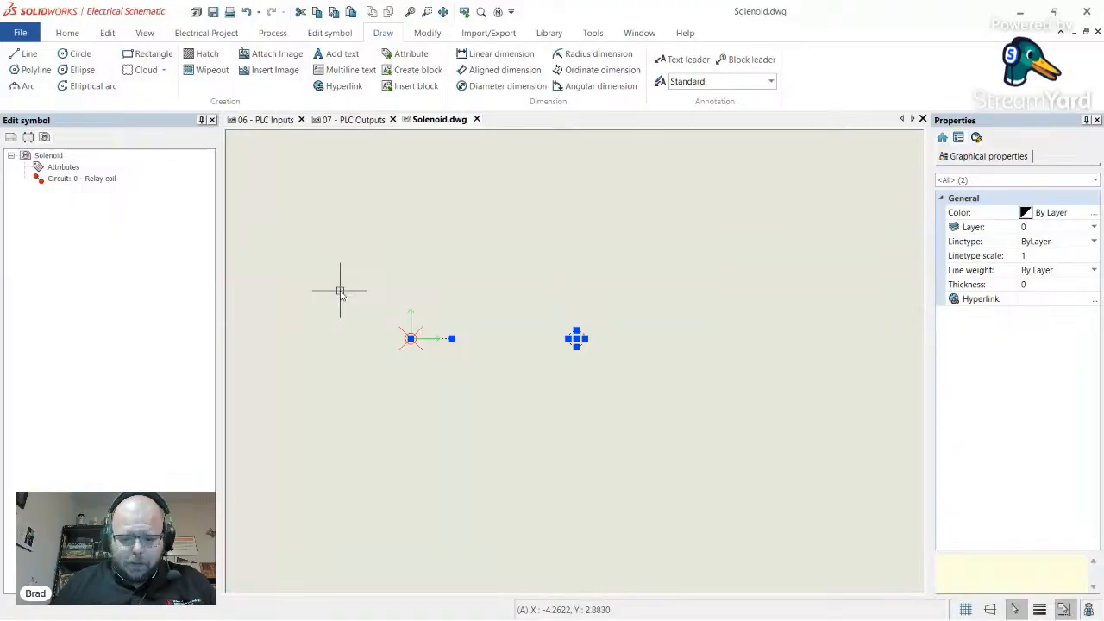
key(Delete)
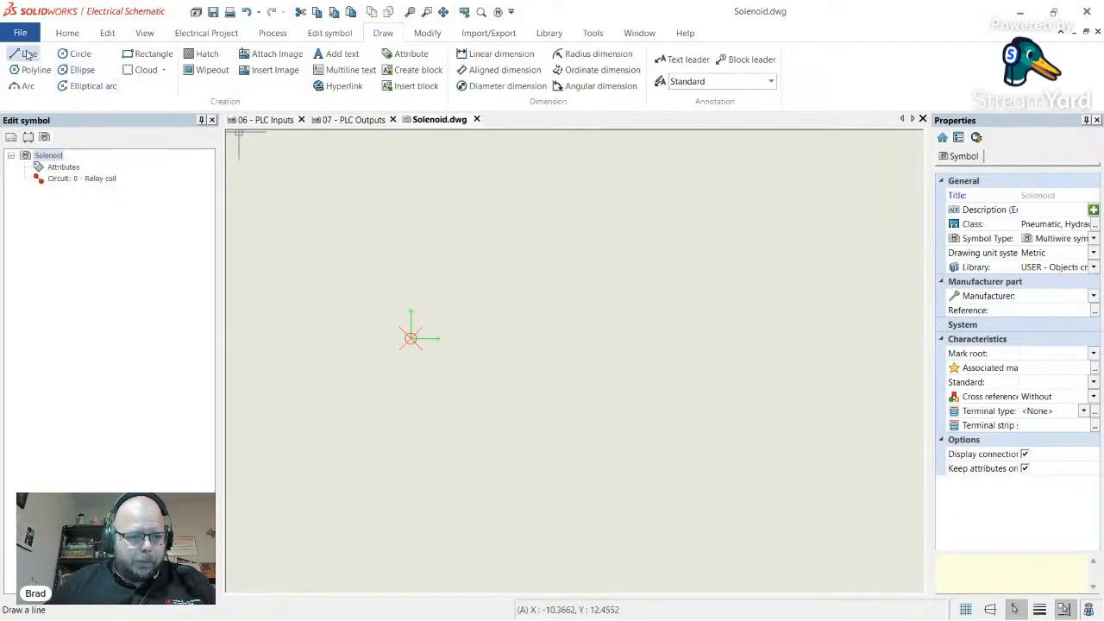
click(25, 54)
click(411, 337)
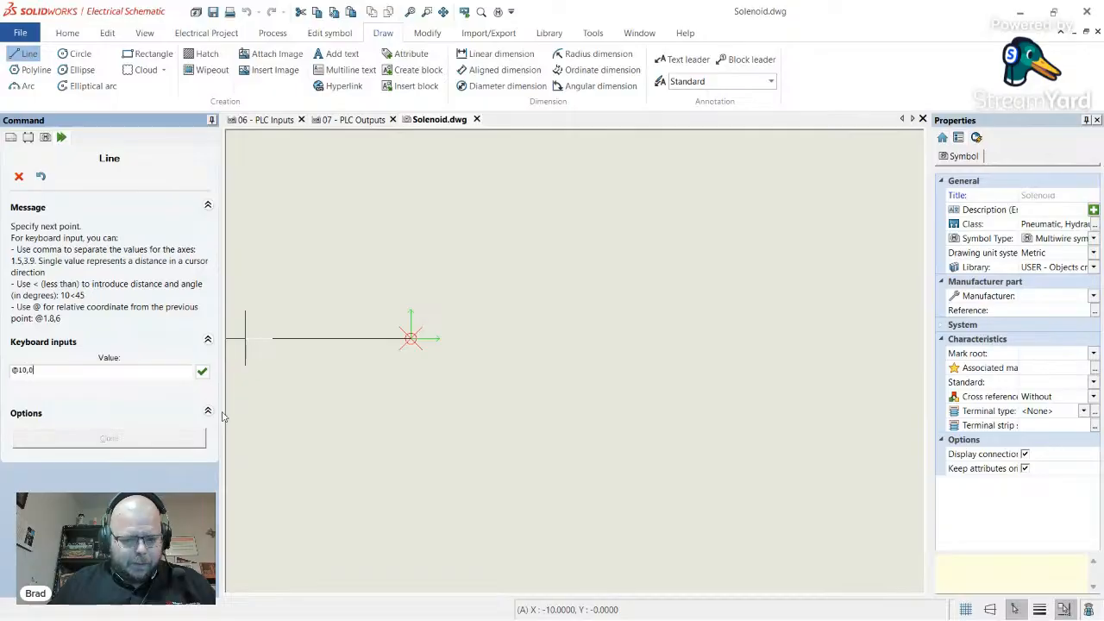
text(@10,0)
key(Return)
key(Escape)
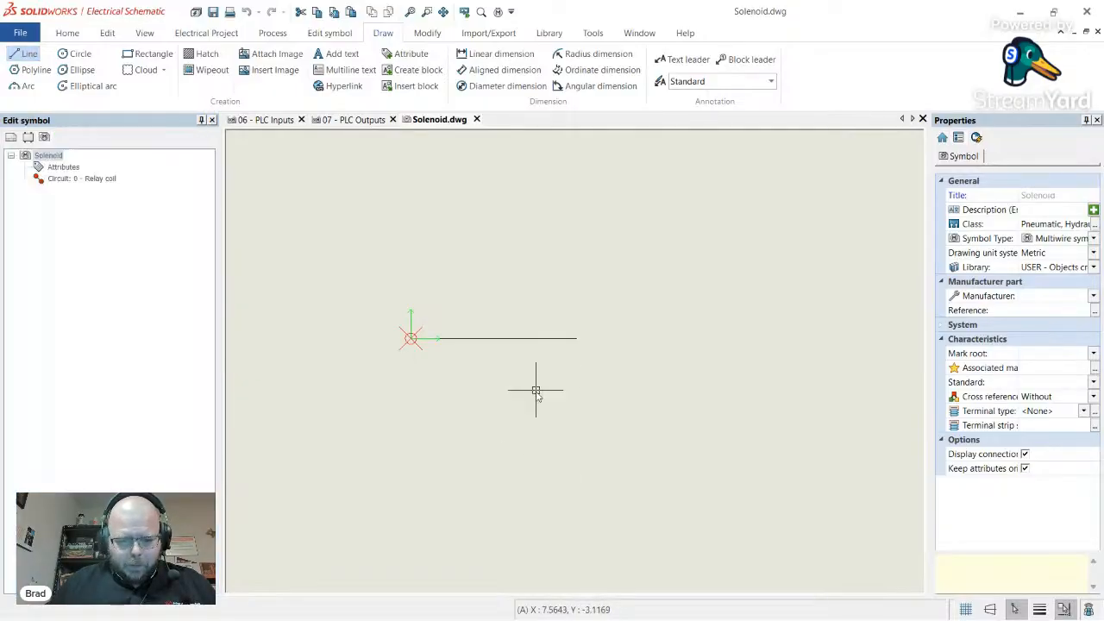
scroll(451, 353, up, 3)
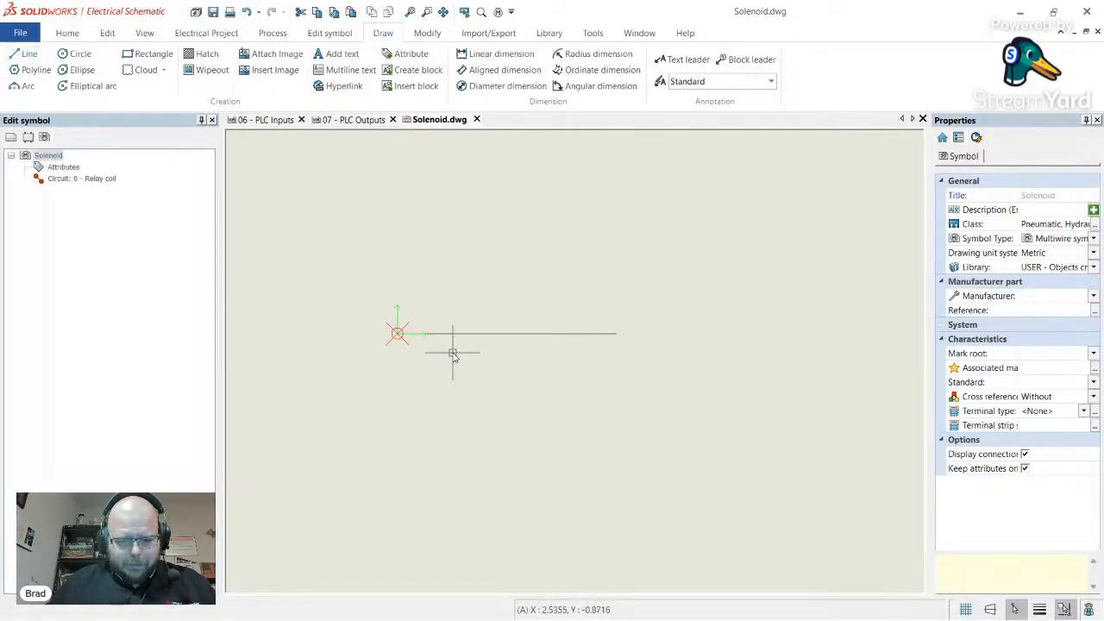
- Try circles centred at 1,0 and 0,0, deleting or cancelling each attempt
click(79, 54)
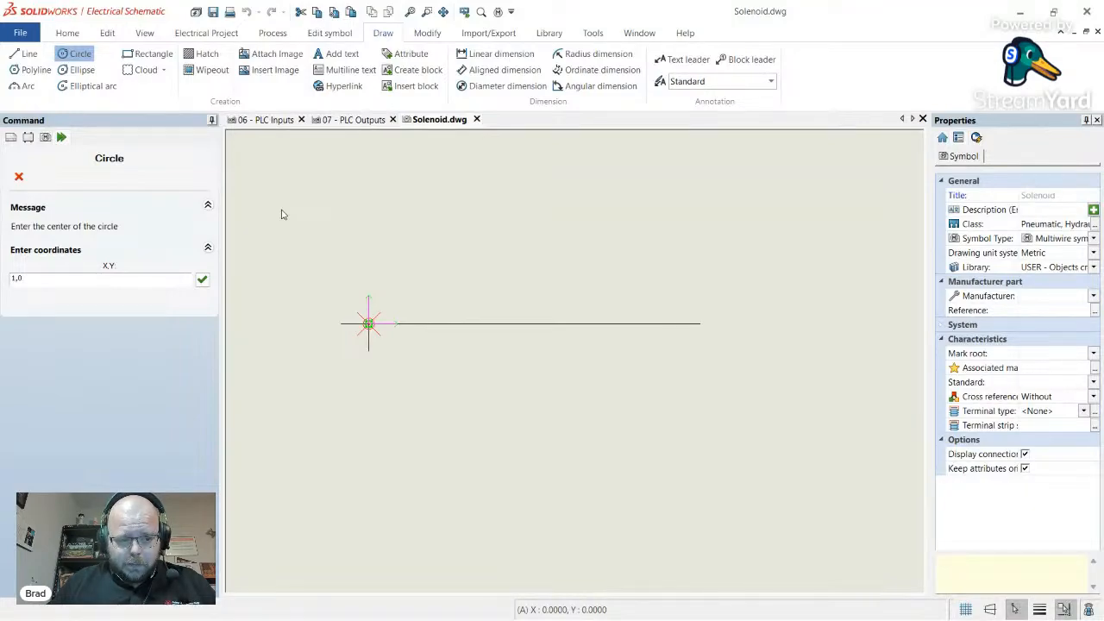
key(Return)
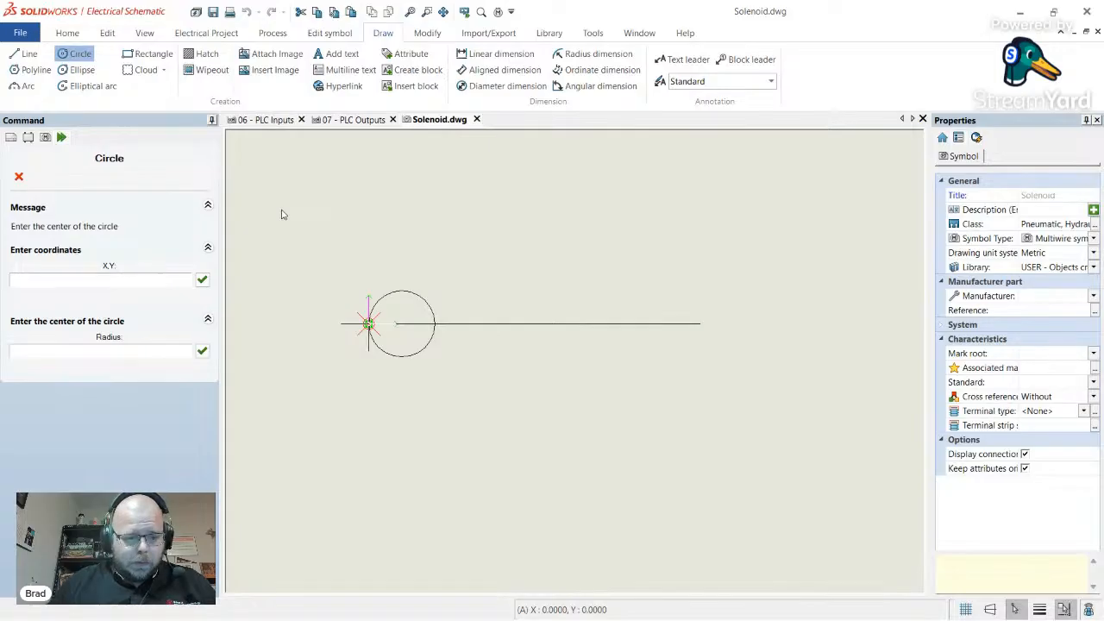
key(Escape)
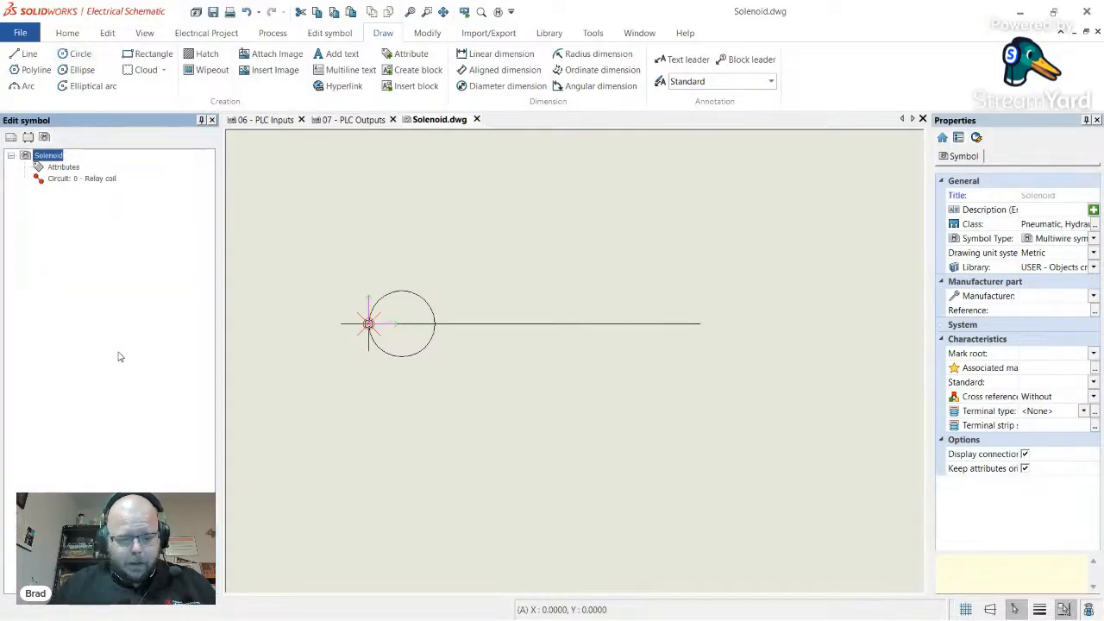
click(420, 356)
key(Delete)
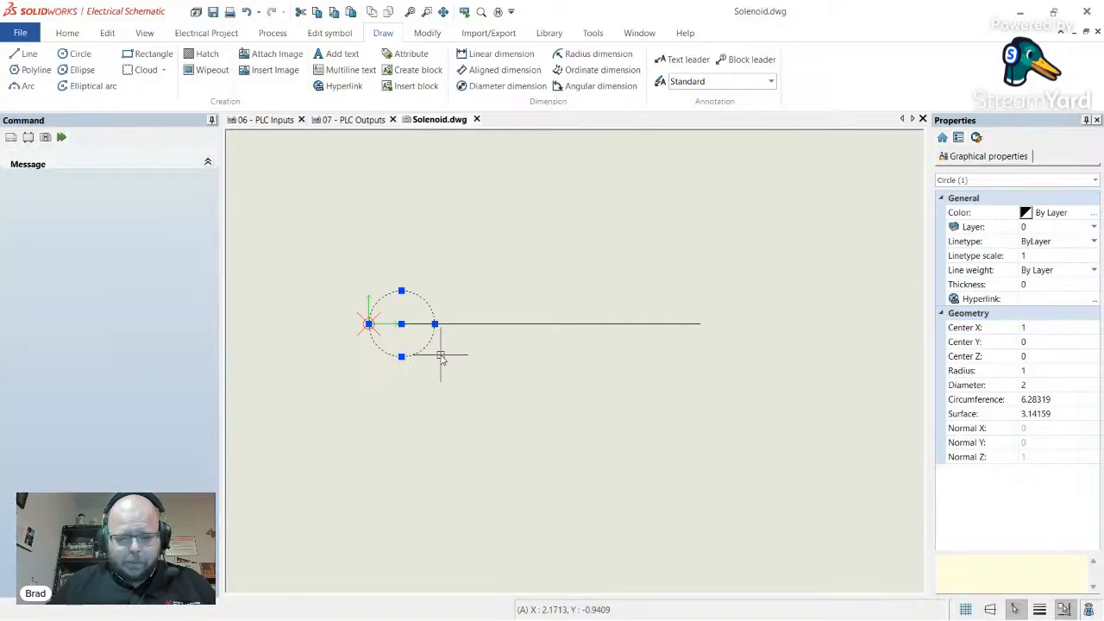
click(76, 54)
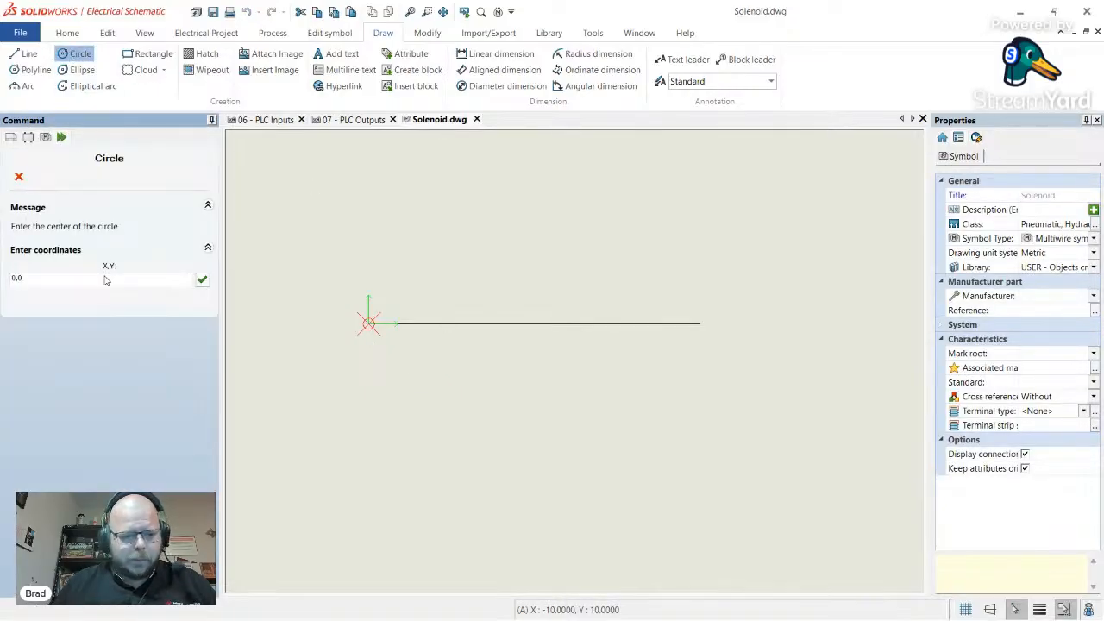
text(0,0)
key(Return)
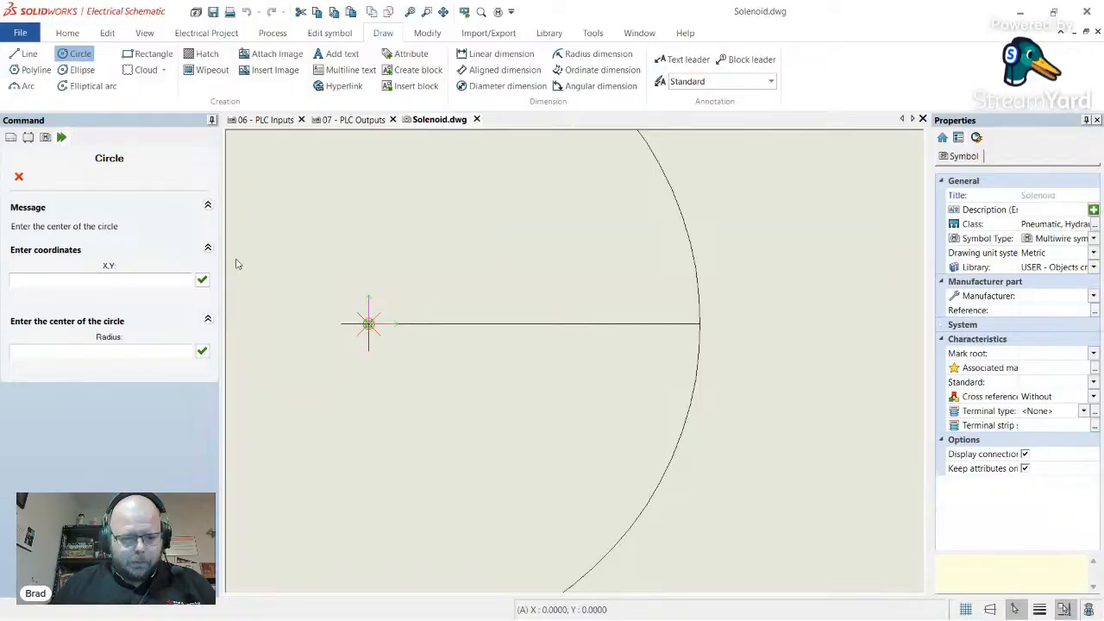
key(Escape)
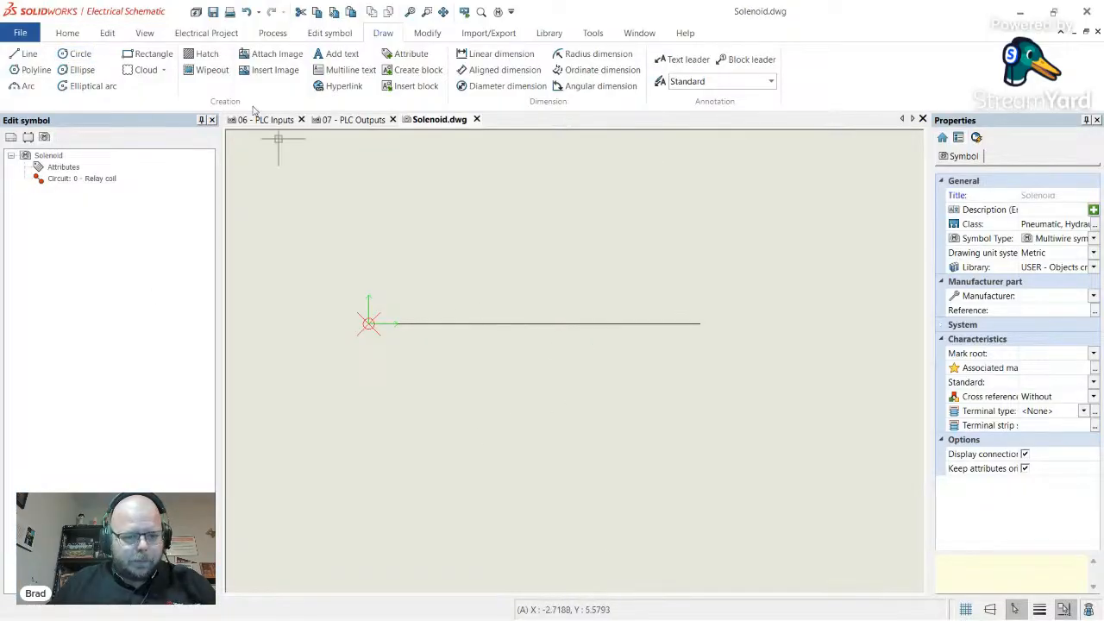
- Draw a radius-1 circle centred at 1,0 on the line
click(79, 55)
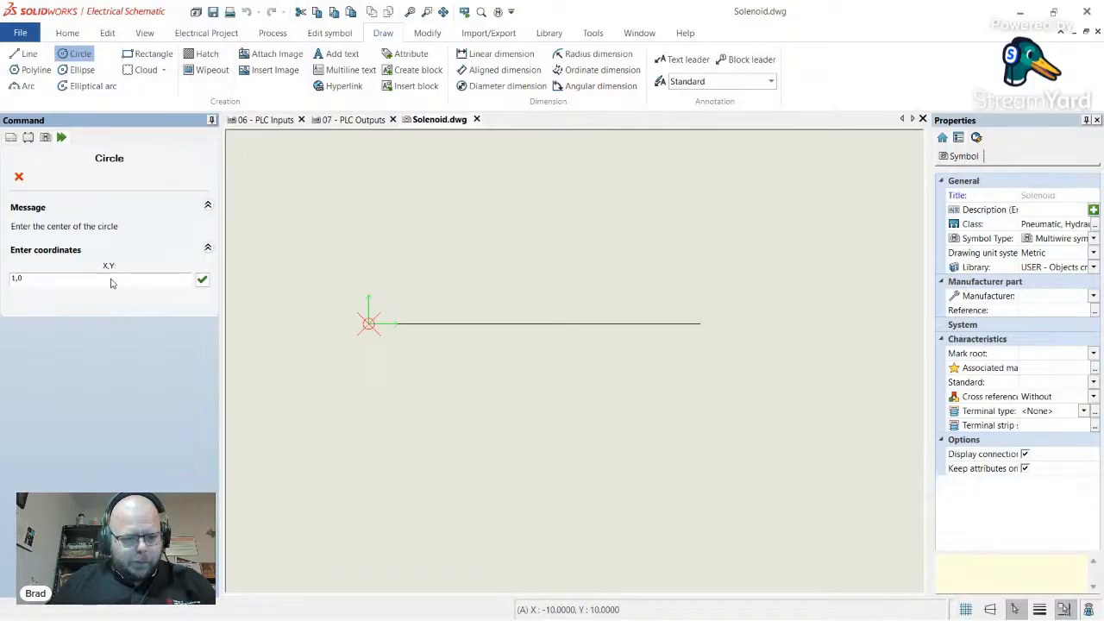
text(1,0)
key(Return)
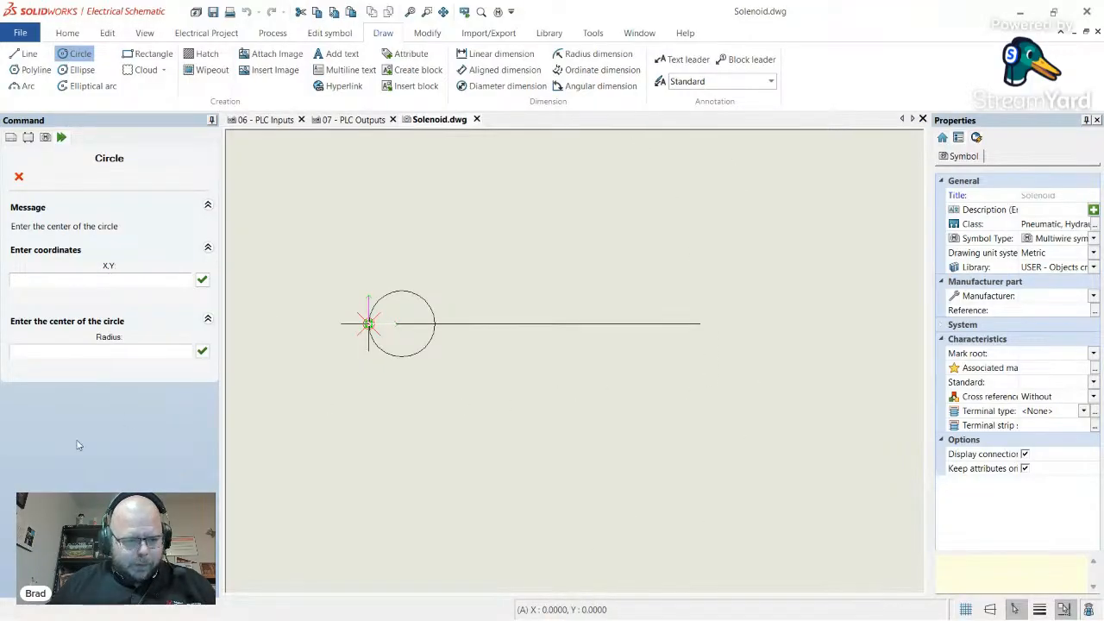
click(128, 351)
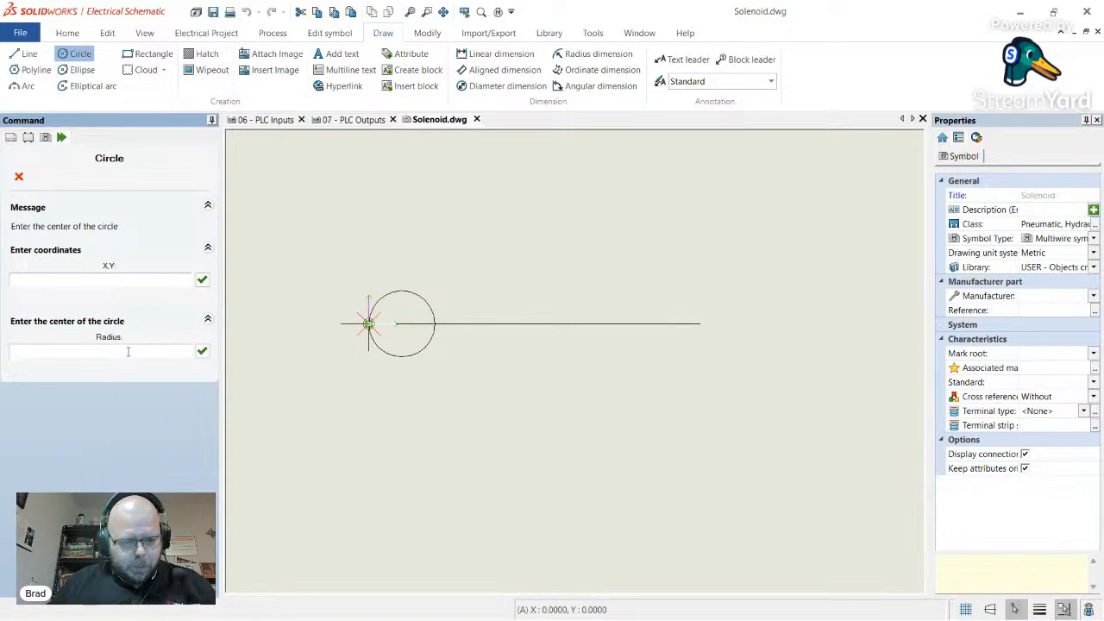
click(201, 352)
- Replace the large circle with a radius 0.5 circle centred at 1,0
scroll(409, 361, up, 2)
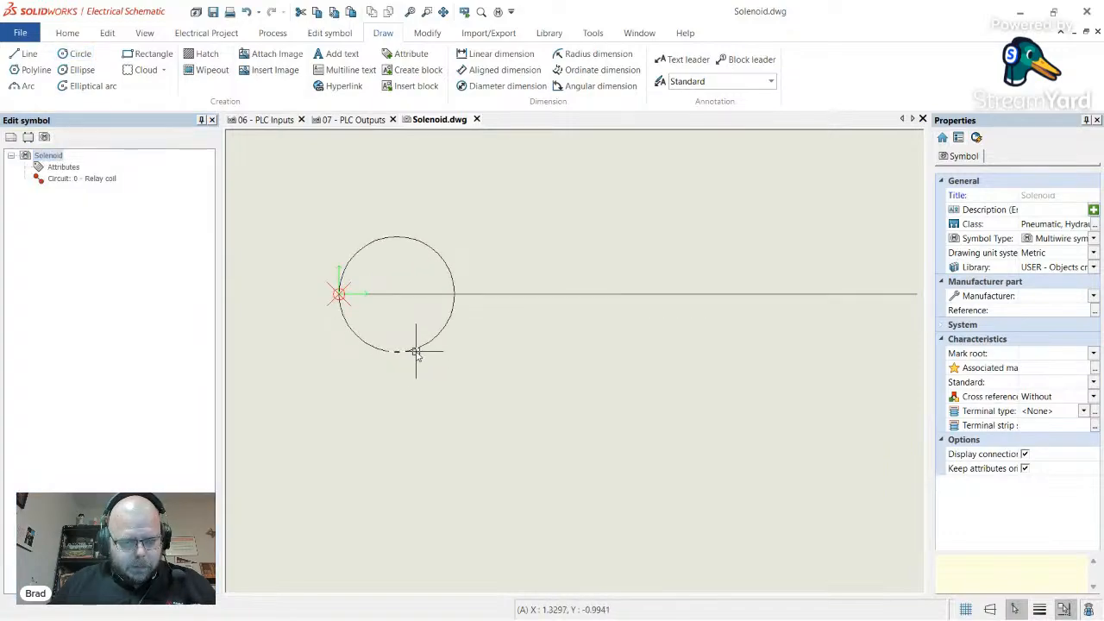
click(415, 351)
key(Delete)
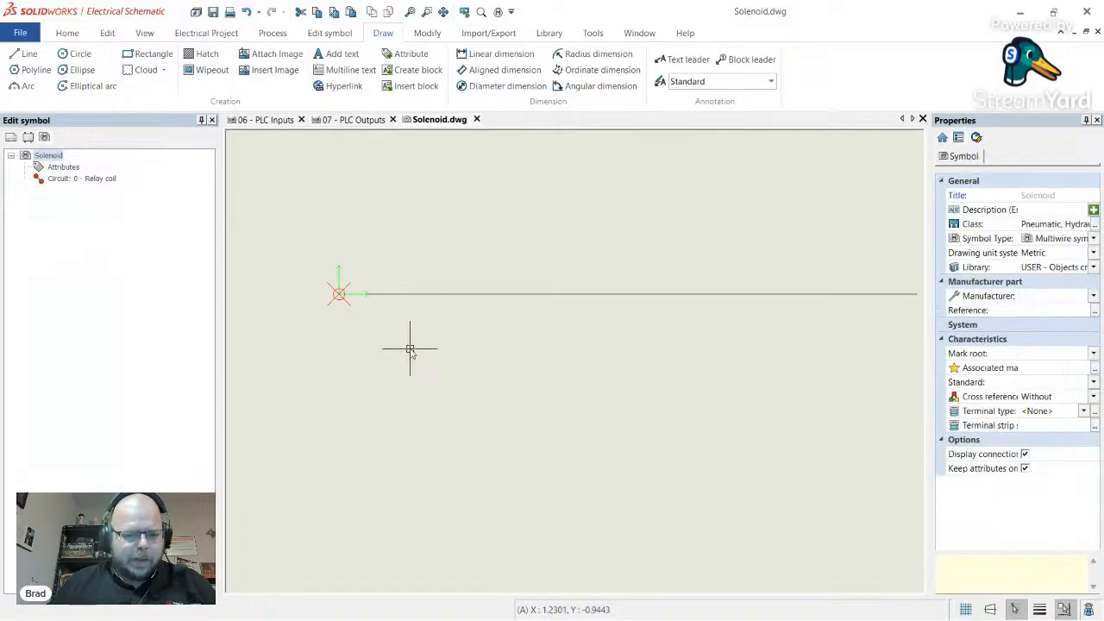
click(74, 54)
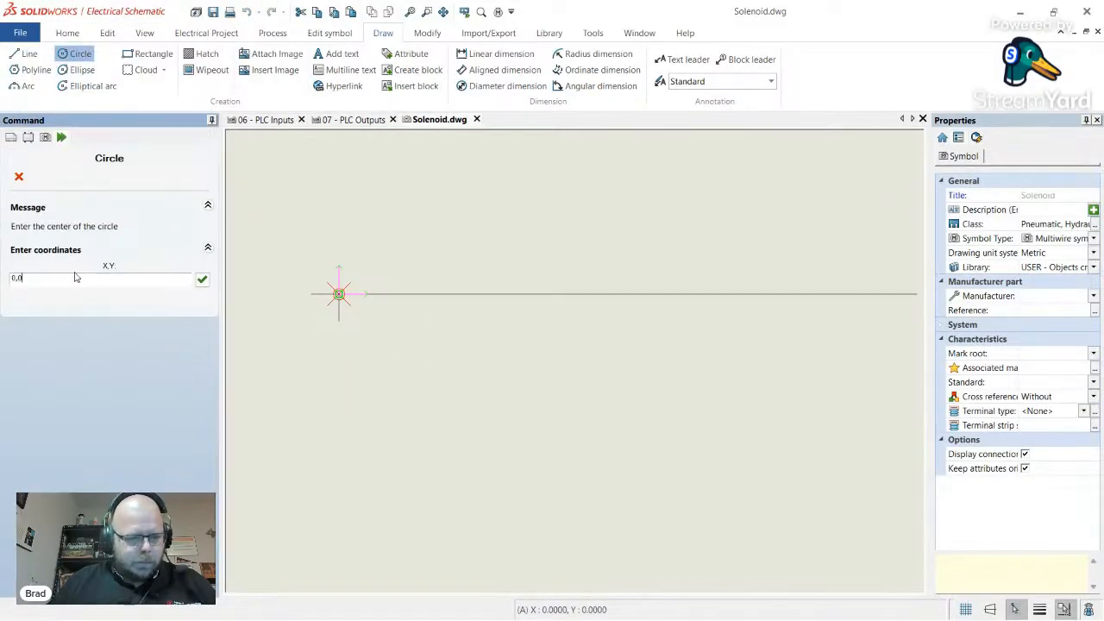
text(1,)
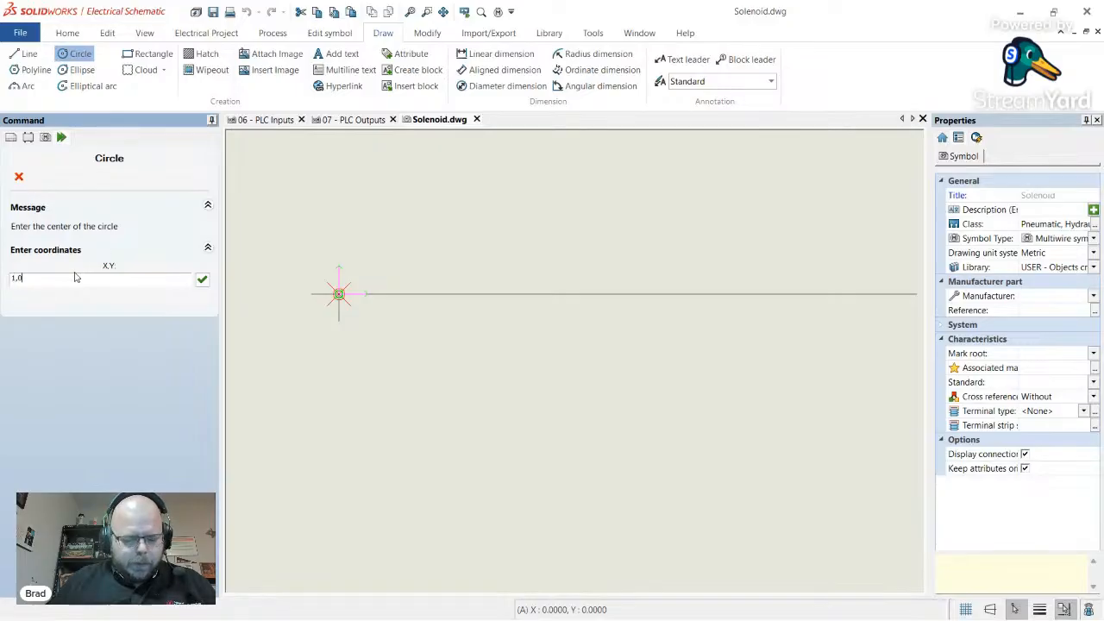
text(0)
key(Return)
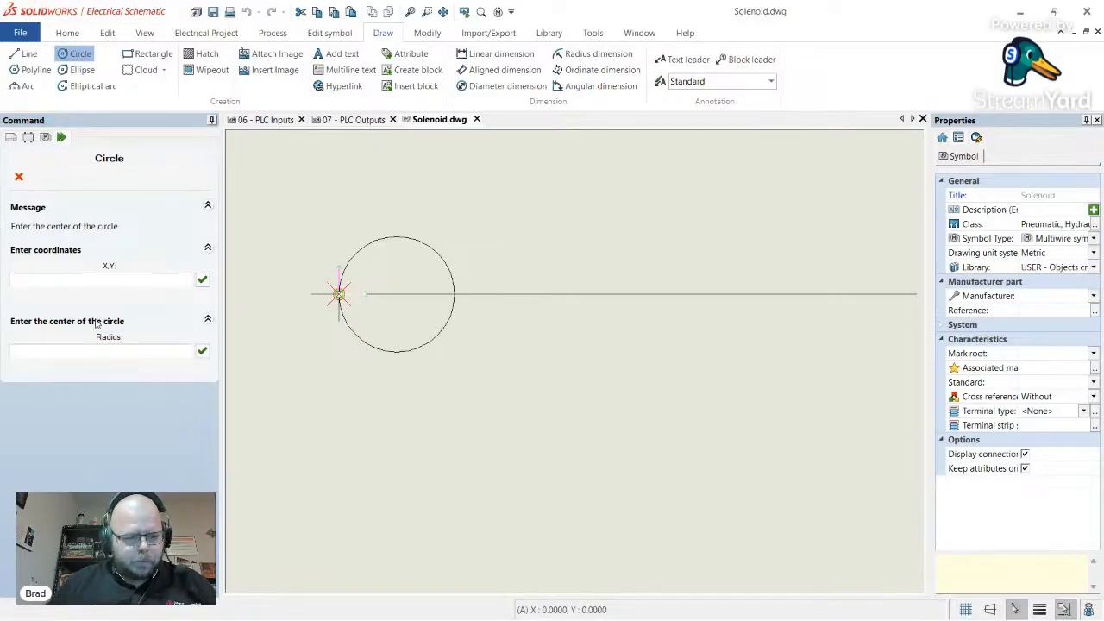
click(113, 353)
text(0.5)
key(Return)
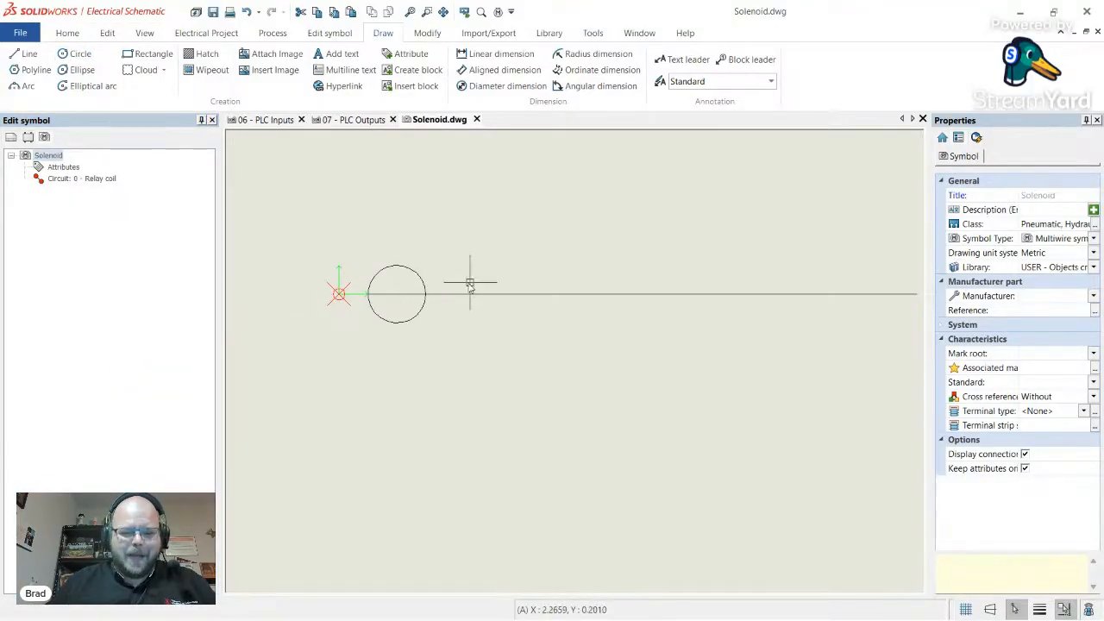
- Add a second radius 0.5 circle near the line's right end
scroll(446, 295, down, 2)
scroll(541, 292, up, 2)
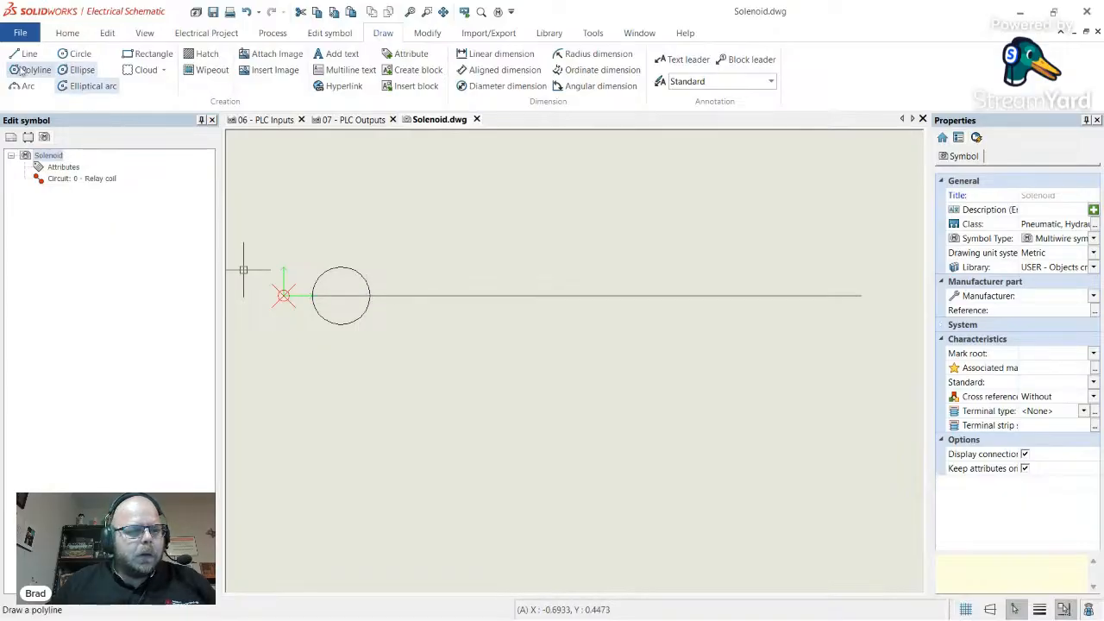
click(76, 54)
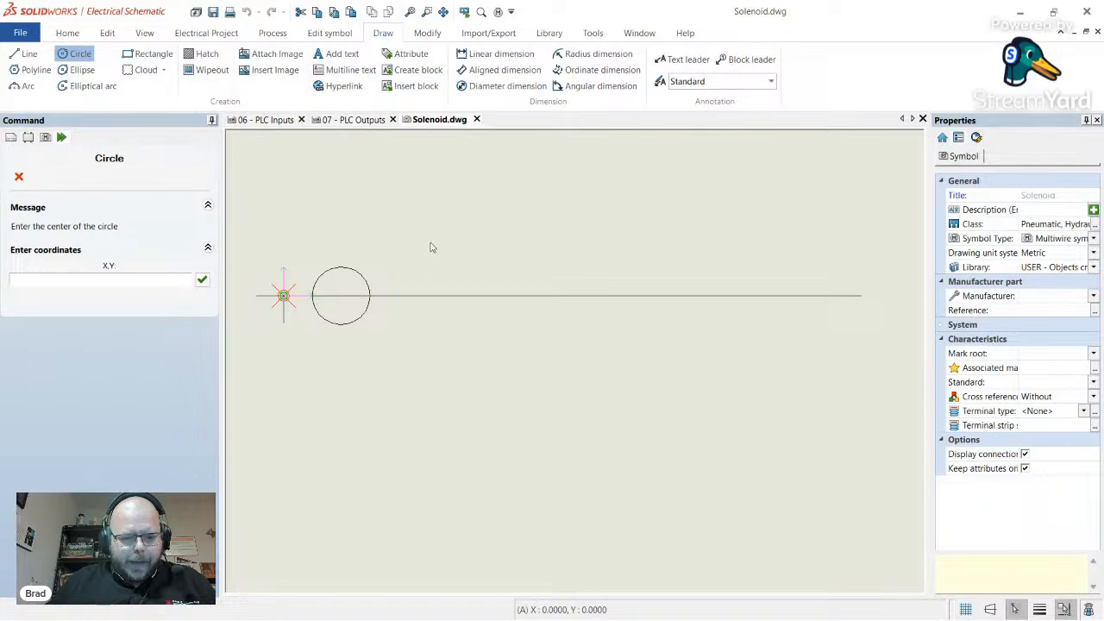
click(92, 283)
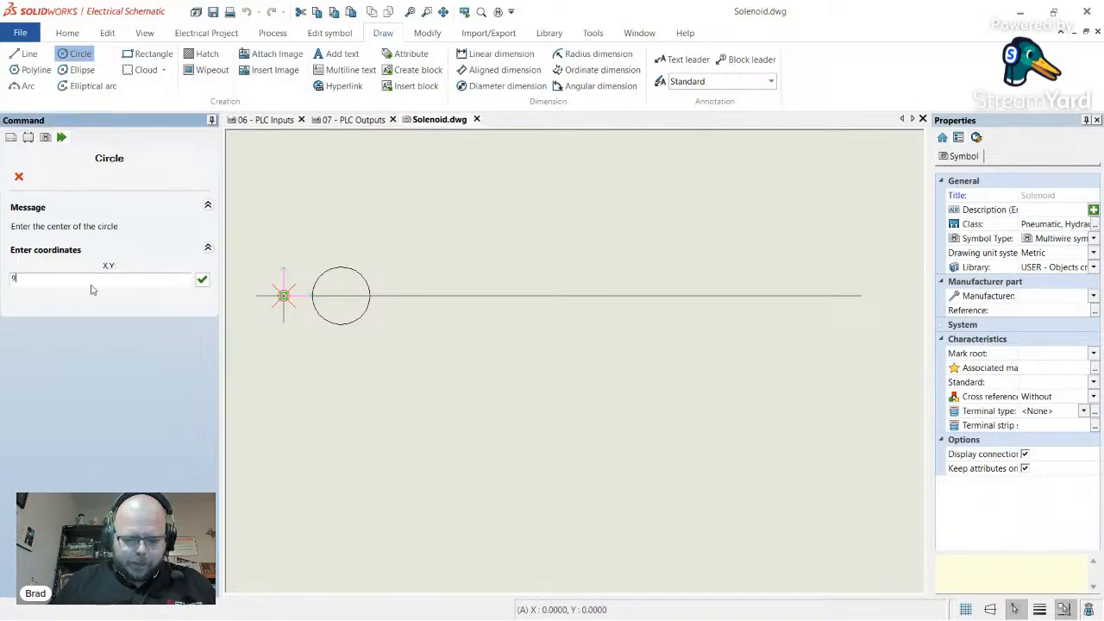
key(Return)
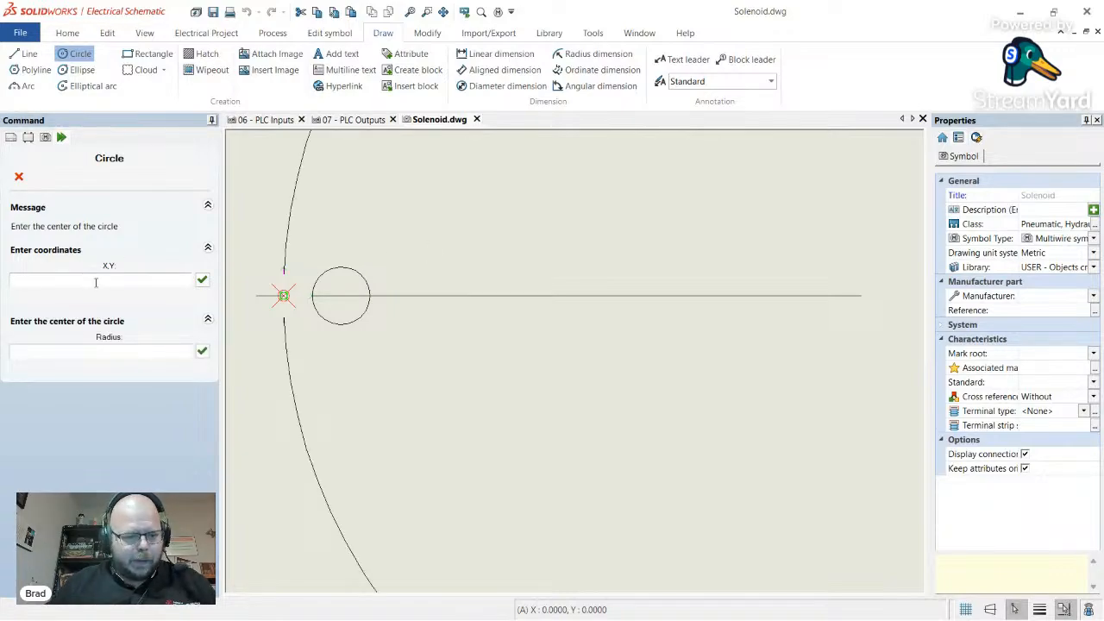
click(108, 349)
key(Return)
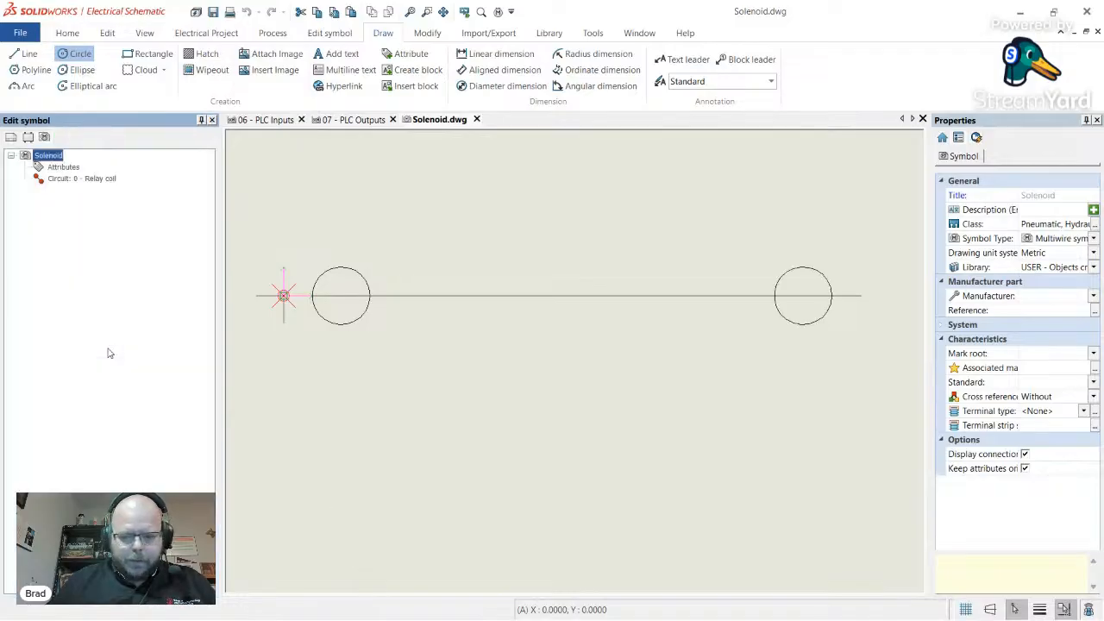
- Delete the old horizontal line, turn on object snap, and draw a @2.5,0 lead from the left circle centre
click(561, 296)
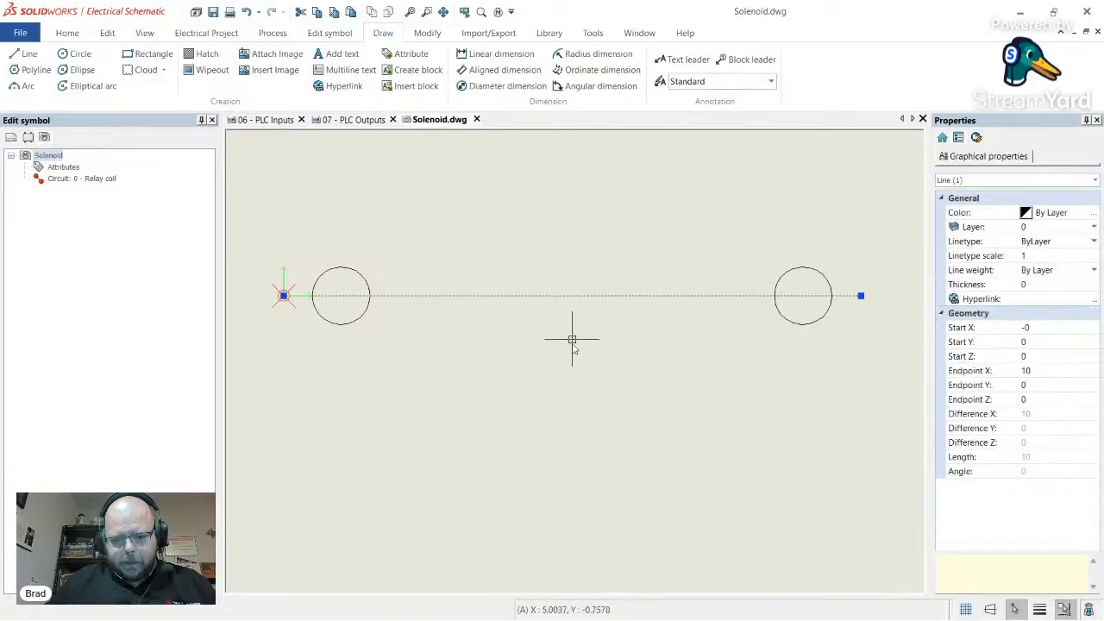
key(Delete)
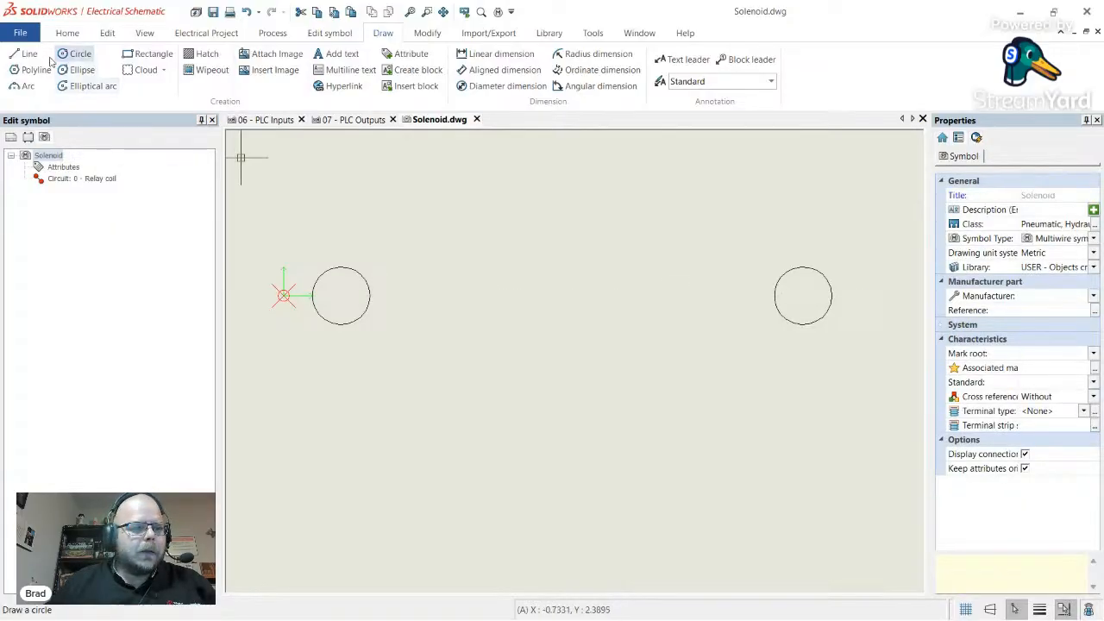
click(26, 54)
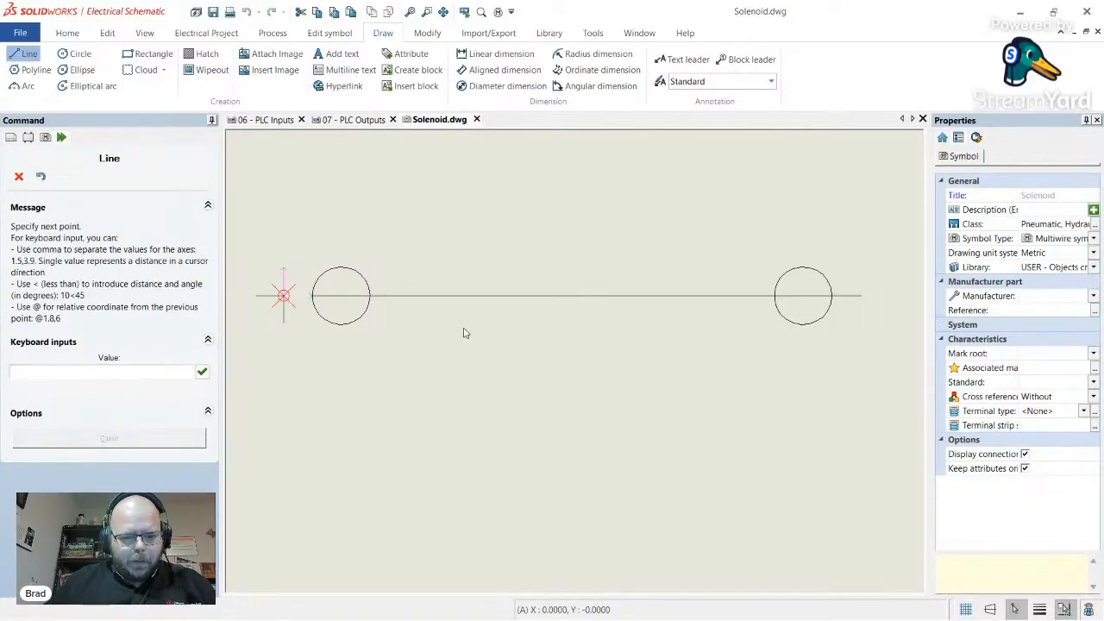
key(Escape)
click(26, 54)
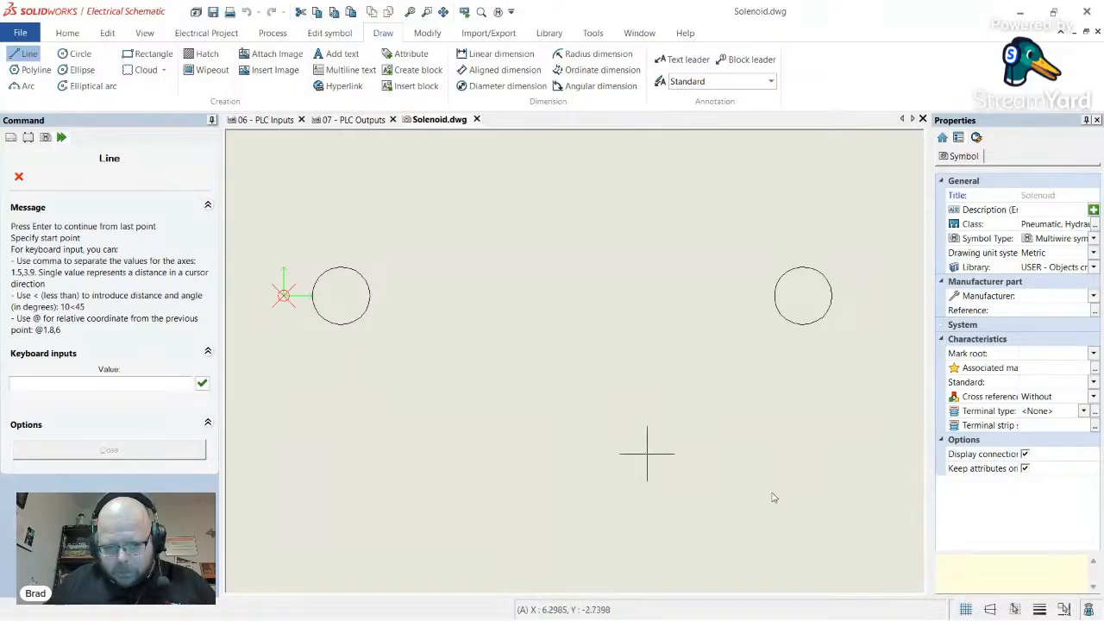
click(1063, 609)
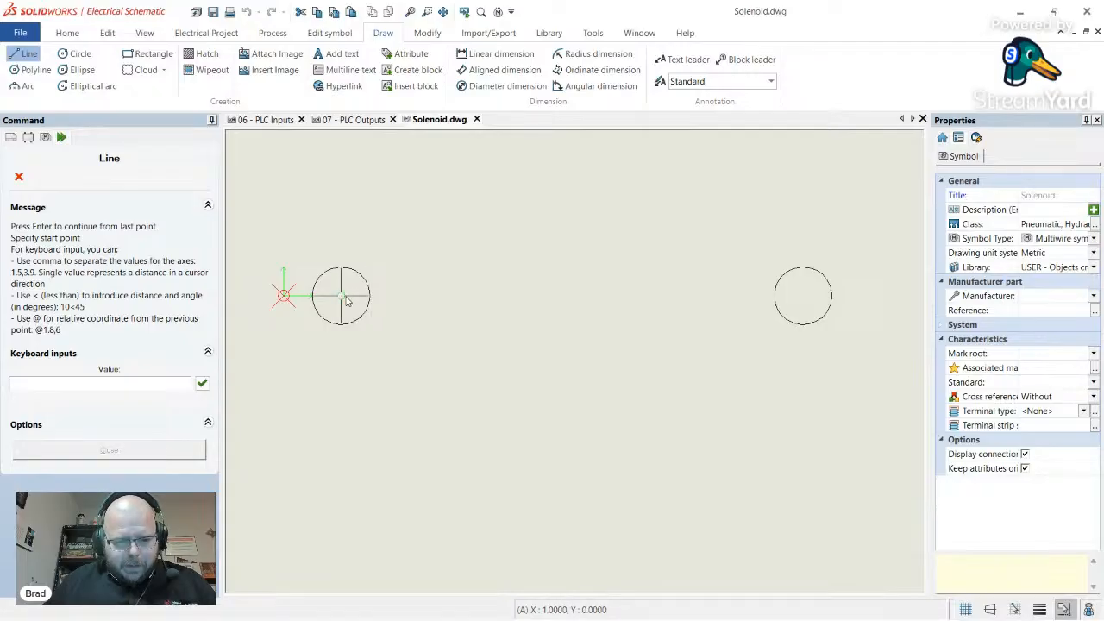
click(341, 296)
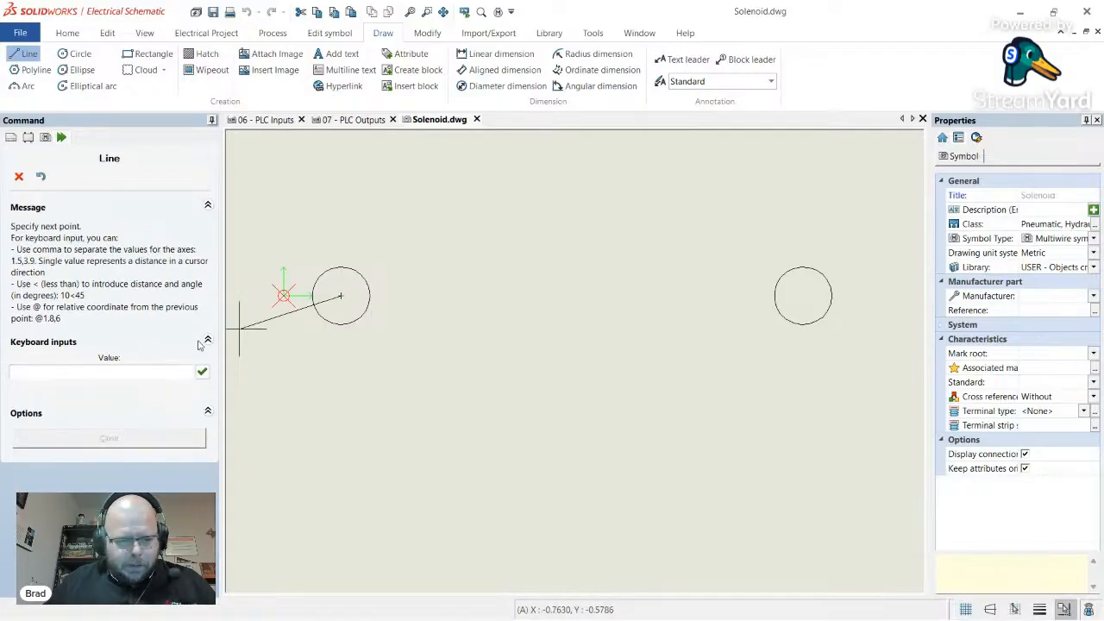
click(121, 372)
text(@2.)
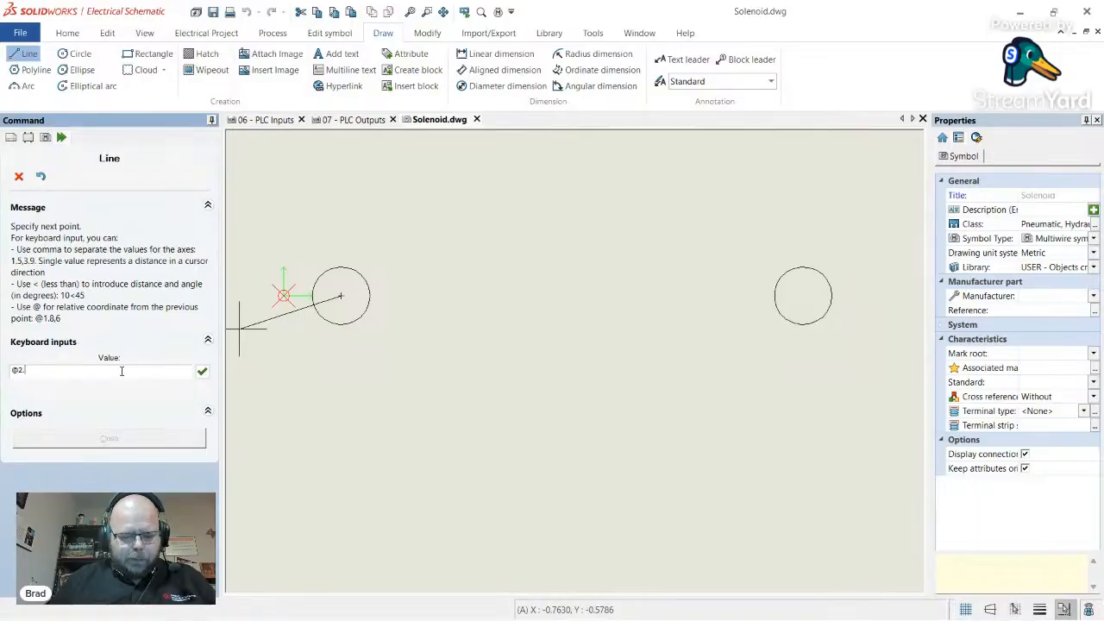
text(5,0)
key(Return)
key(Escape)
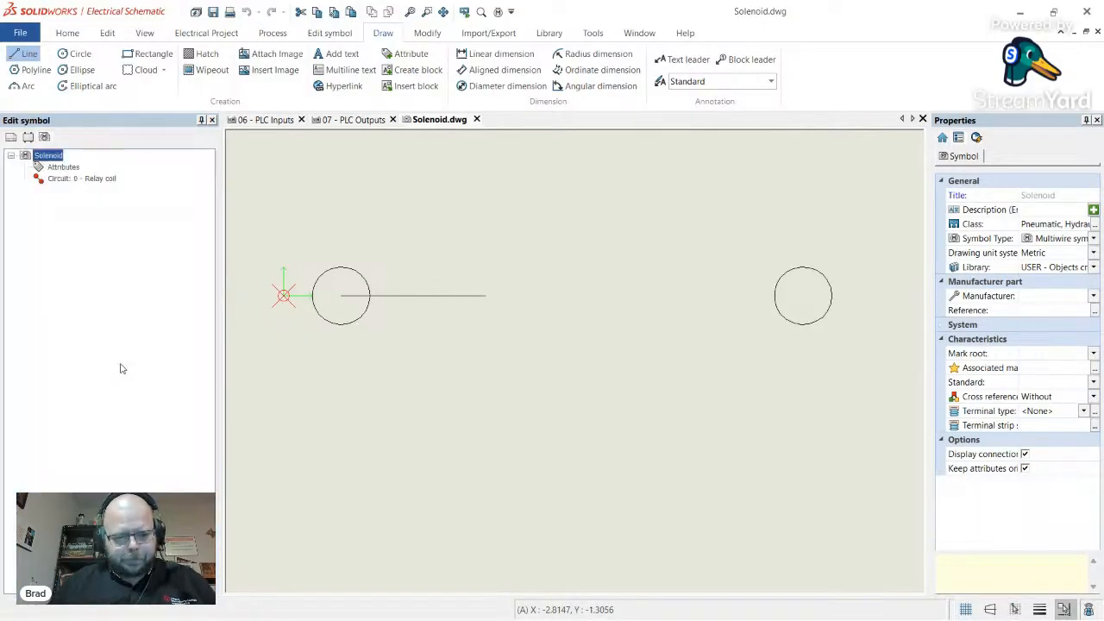
- Draw a @-2.5,0 lead from the right circle centre, then delete both 2.5-unit leads
click(28, 55)
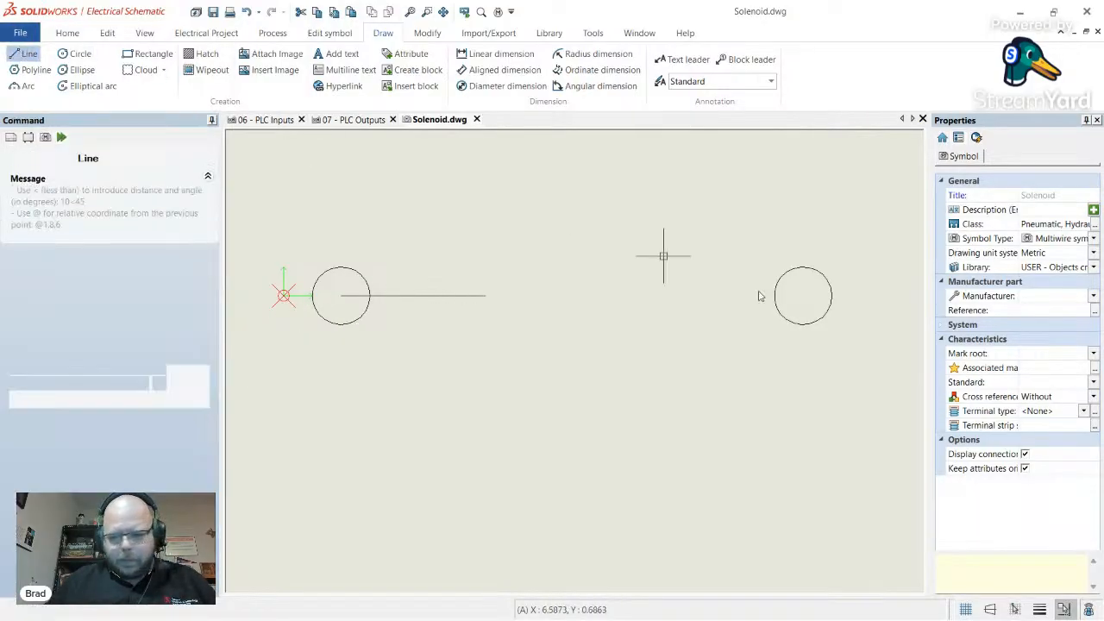
click(803, 296)
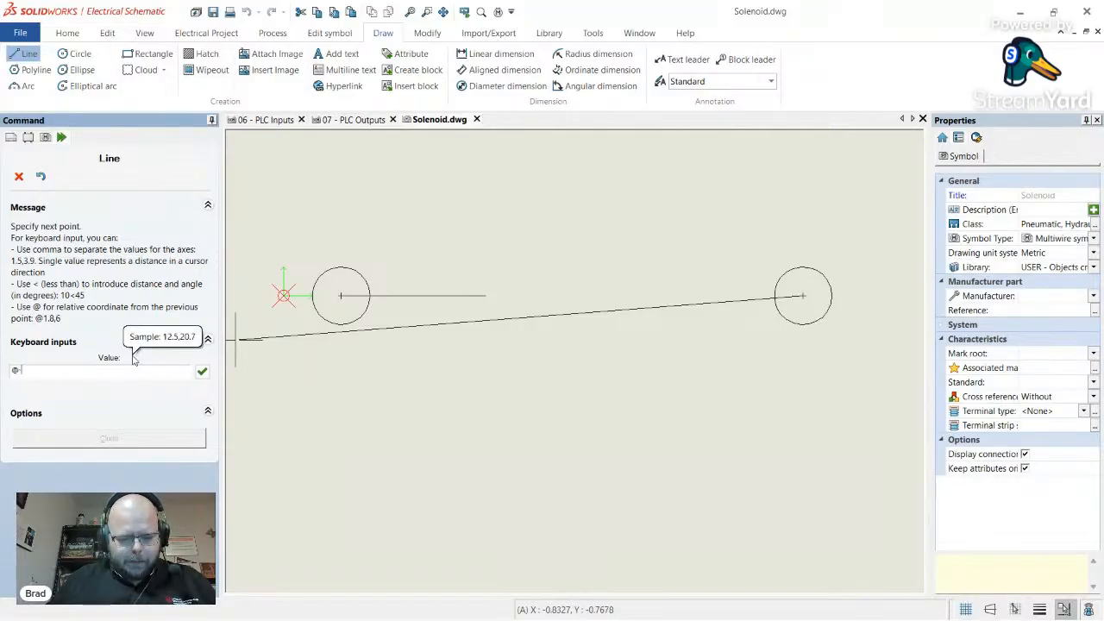
text(@-2.5,0)
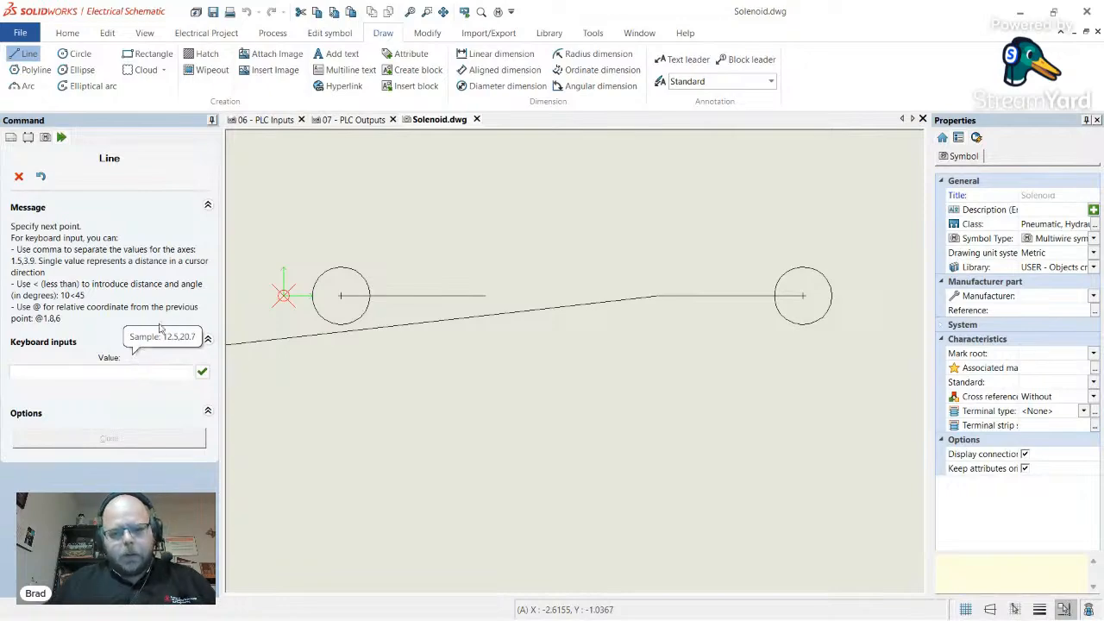
key(Return)
key(Escape)
click(480, 297)
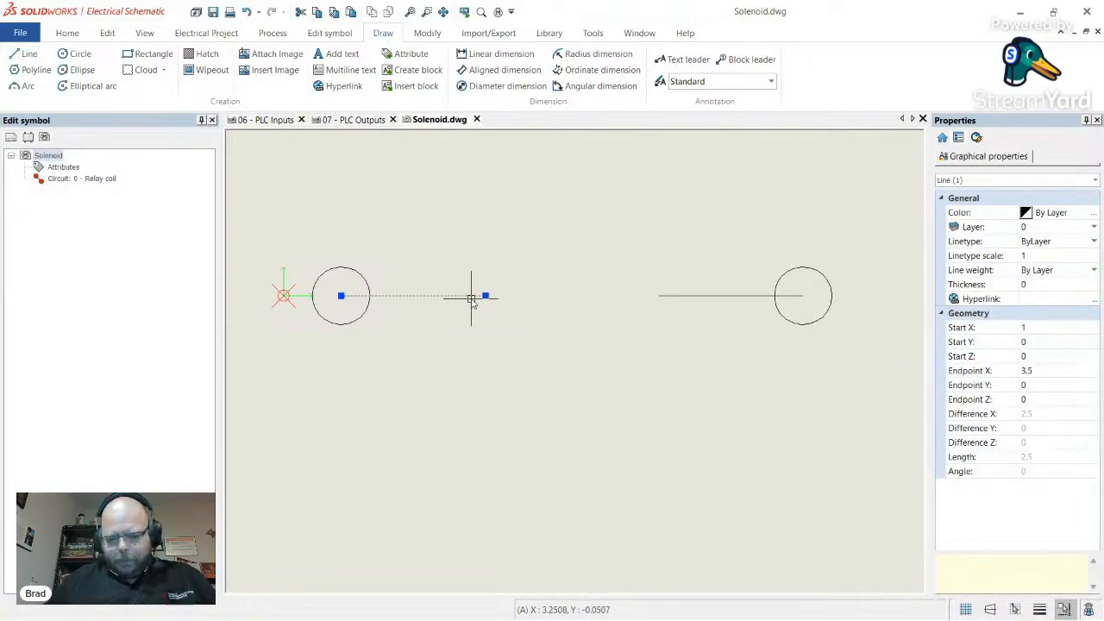
key(Delete)
click(723, 297)
key(Delete)
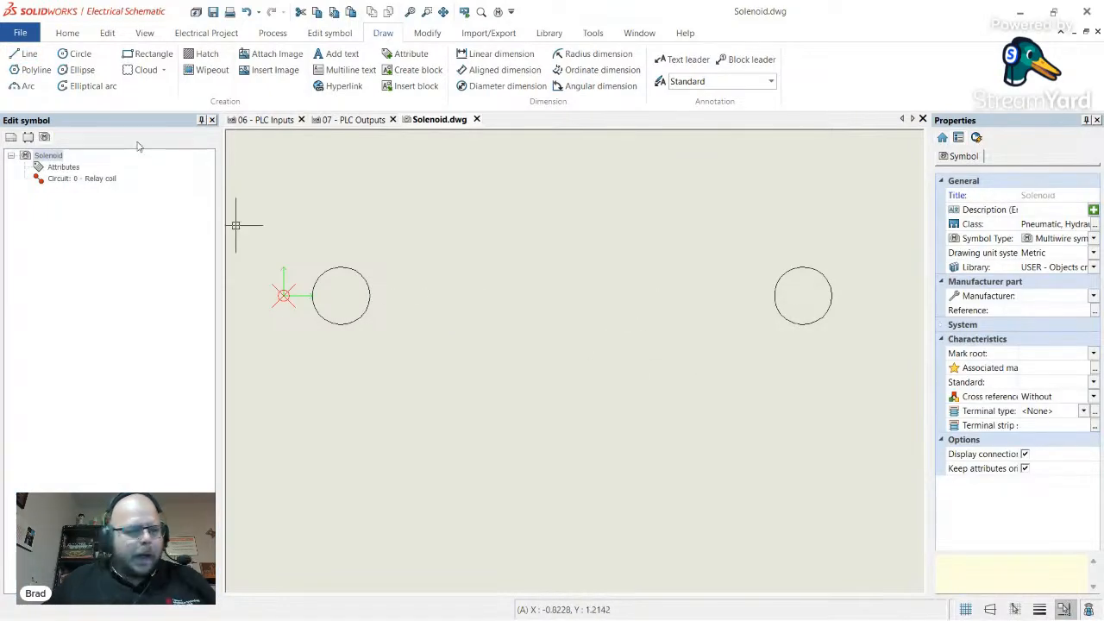
- Draw 1-unit leads (@1,0) from the left and right circle centres
click(29, 54)
click(340, 296)
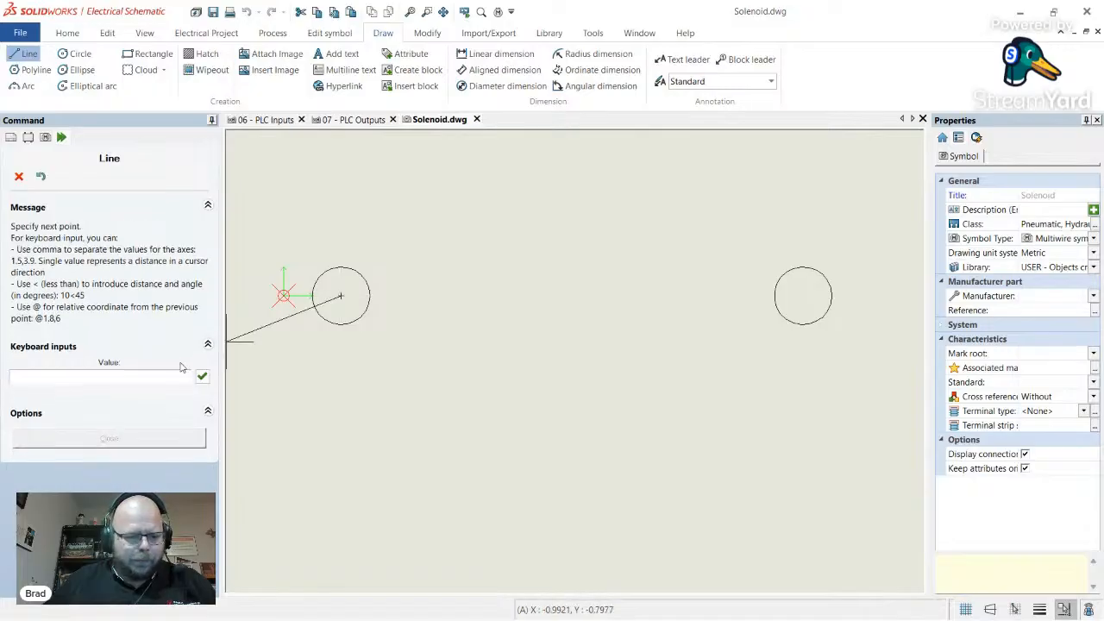
click(131, 370)
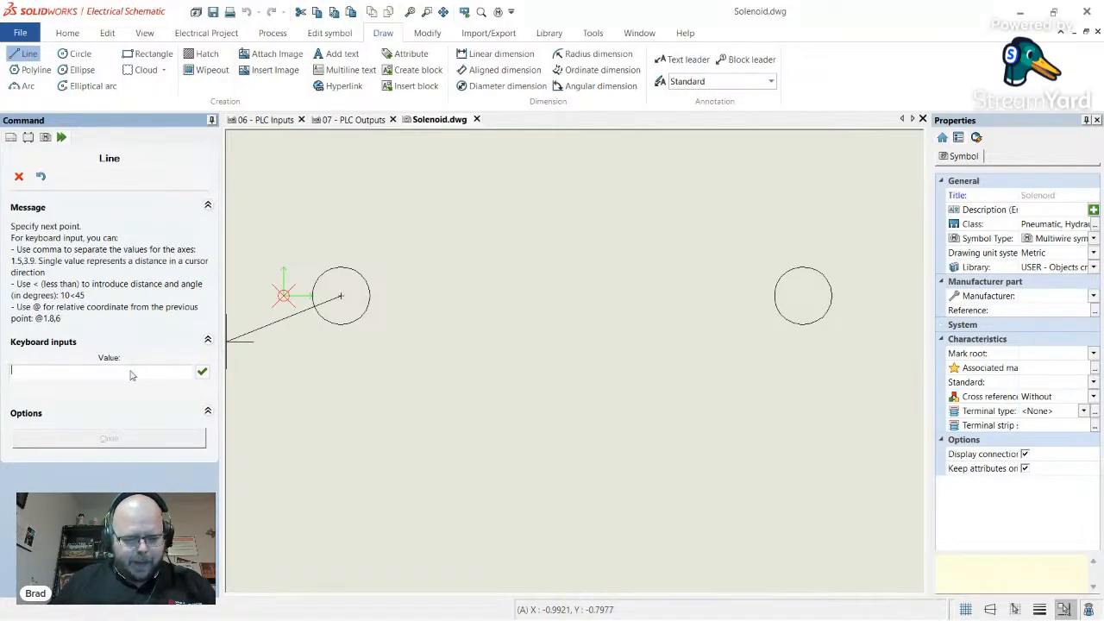
text(@1,0)
key(Return)
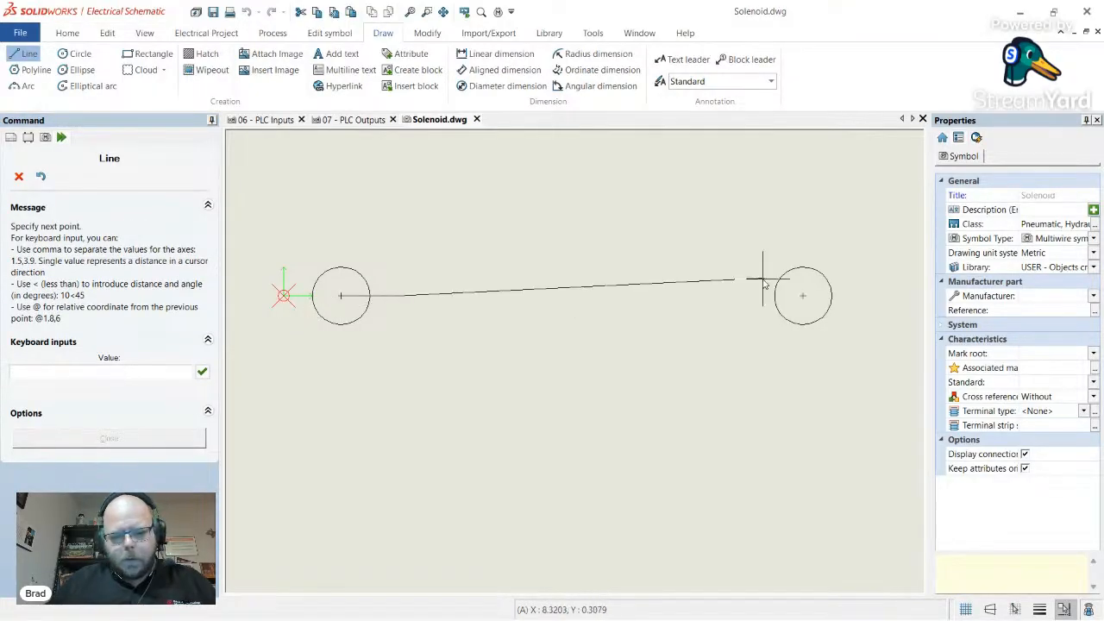
key(Escape)
click(29, 55)
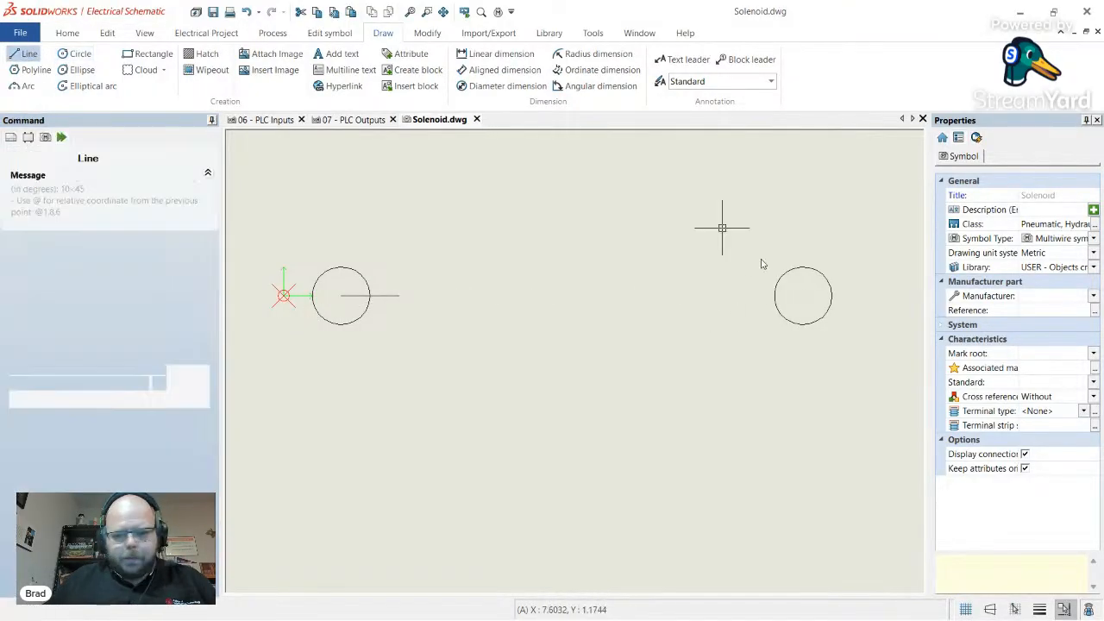
click(803, 296)
click(112, 376)
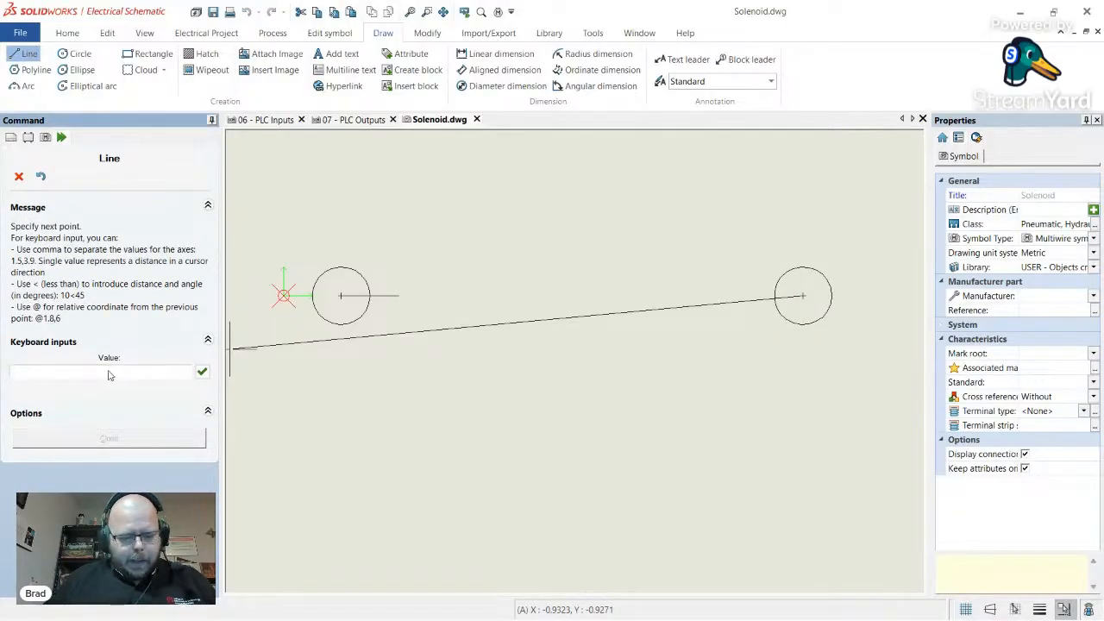
text(@1,0)
key(Return)
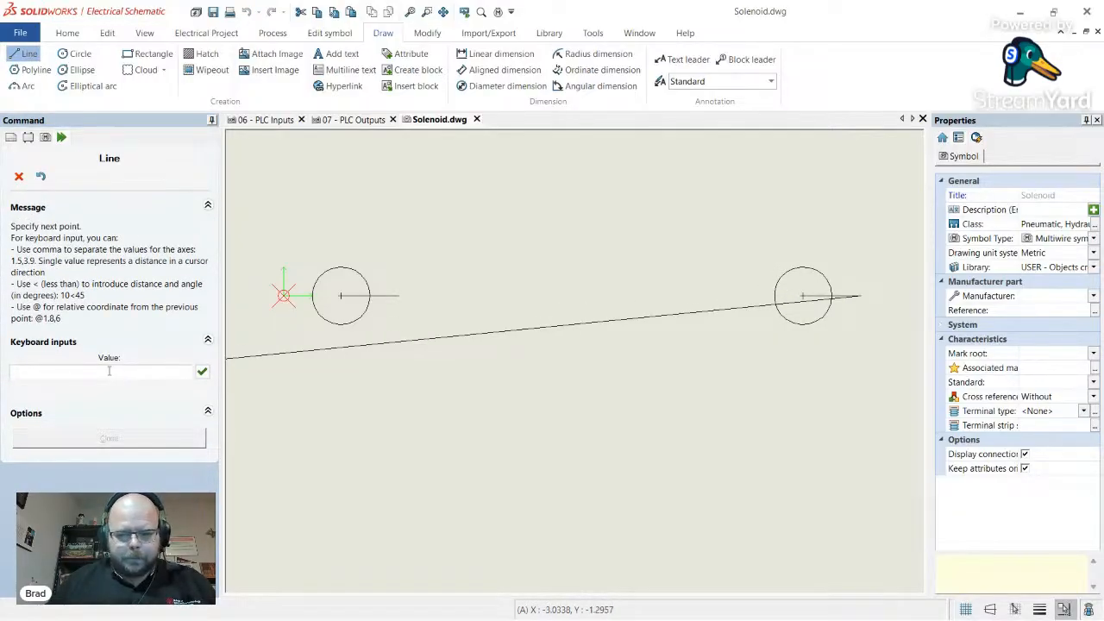
key(Escape)
- Replace the right circle's wrongly directed lead with a @-1,0 lead pointing inward
click(847, 298)
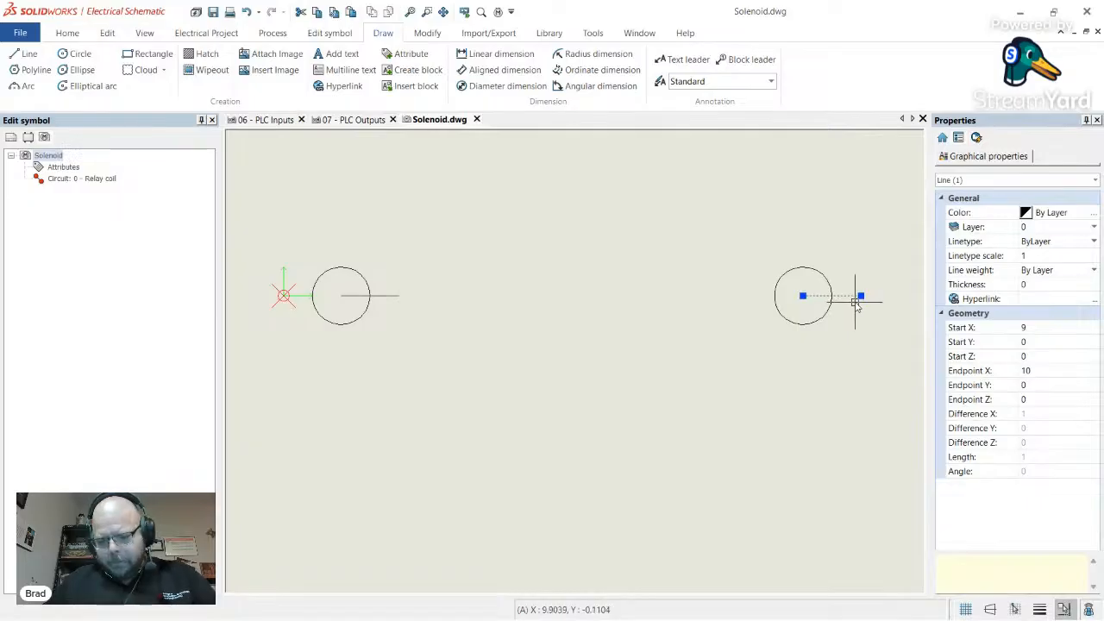
key(Delete)
click(29, 54)
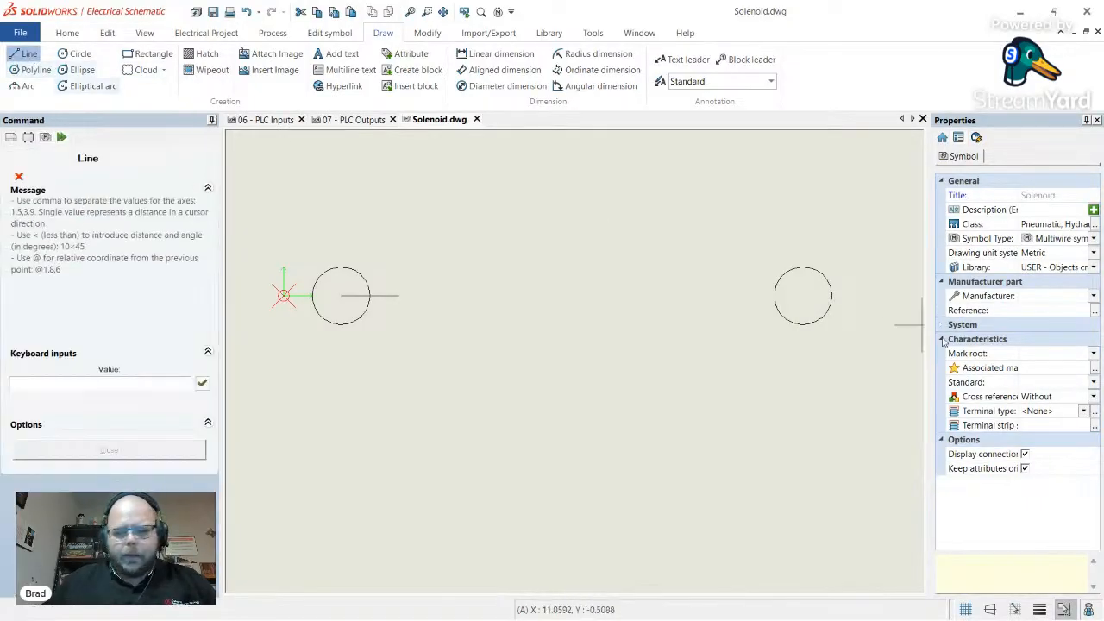
click(802, 297)
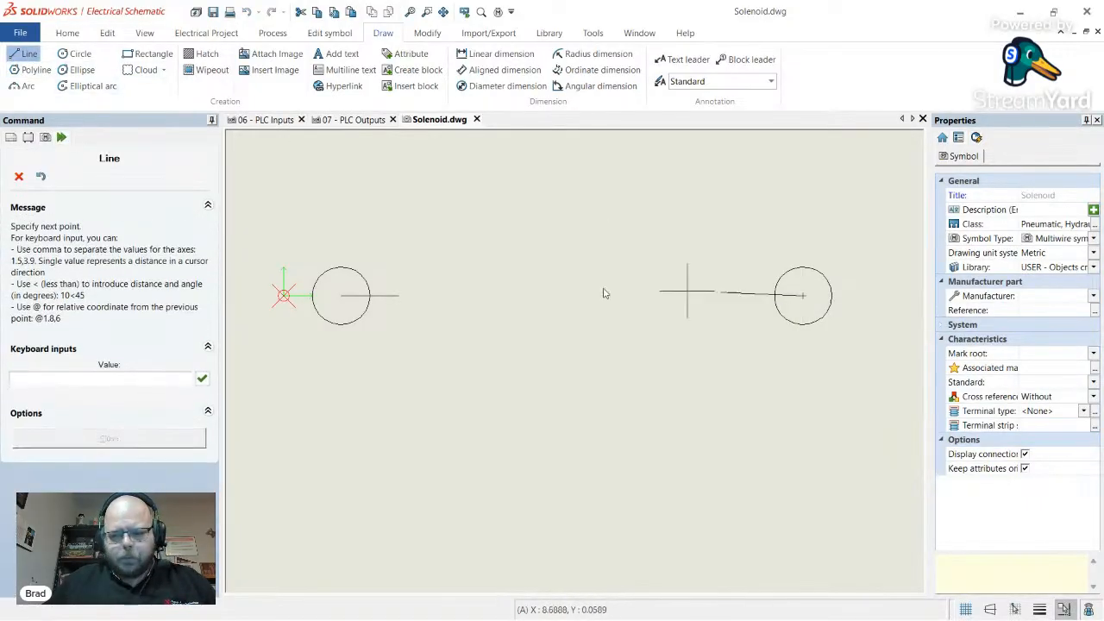
click(76, 370)
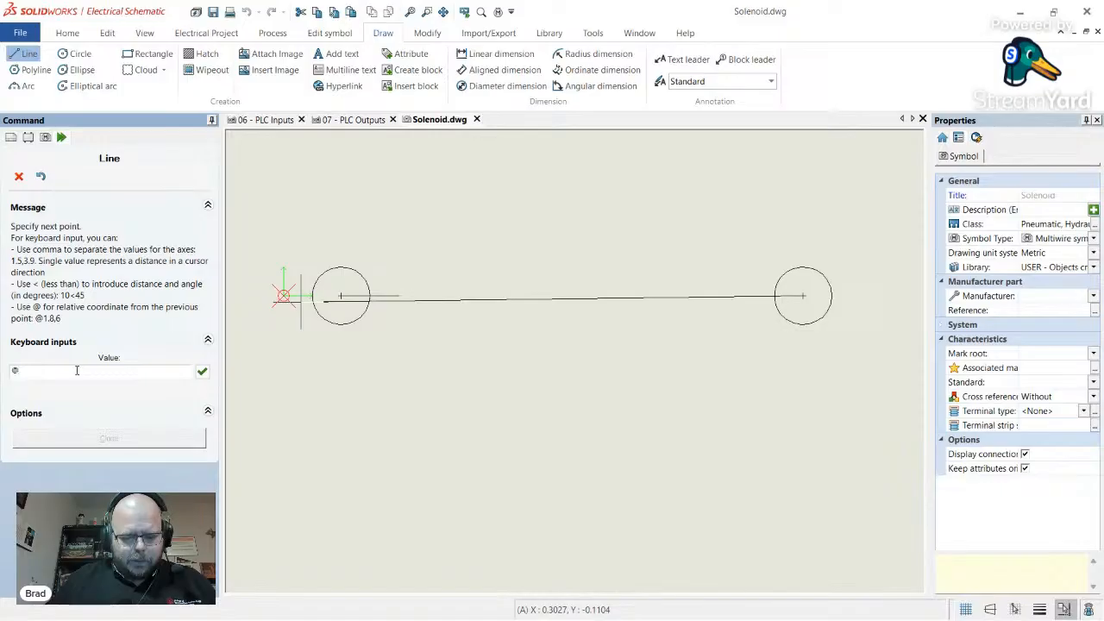
text(@-1,0)
key(Return)
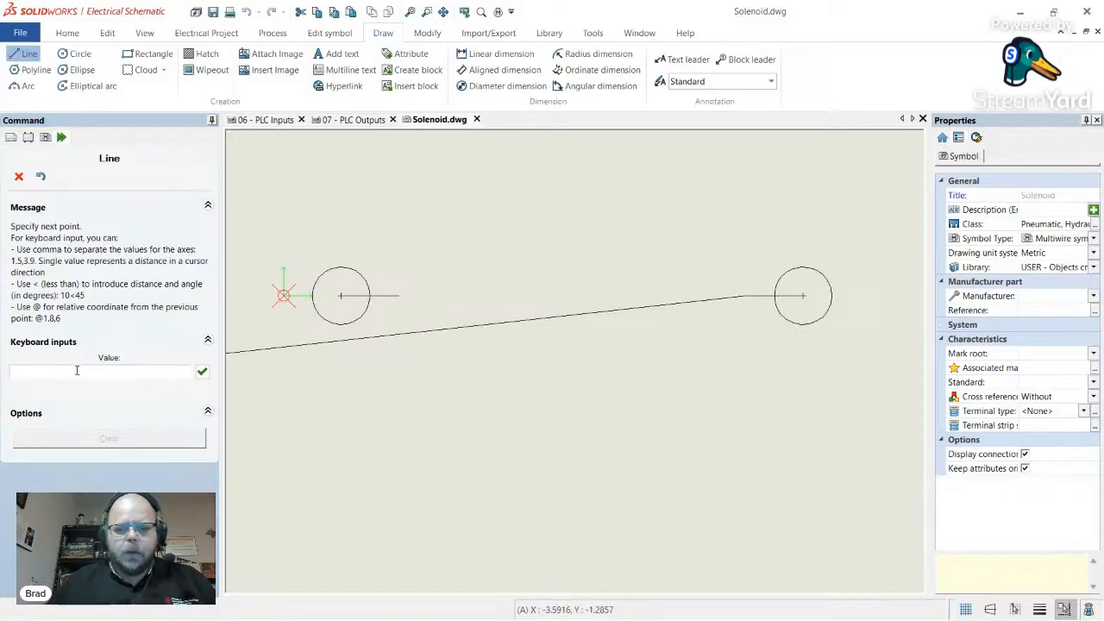
key(Escape)
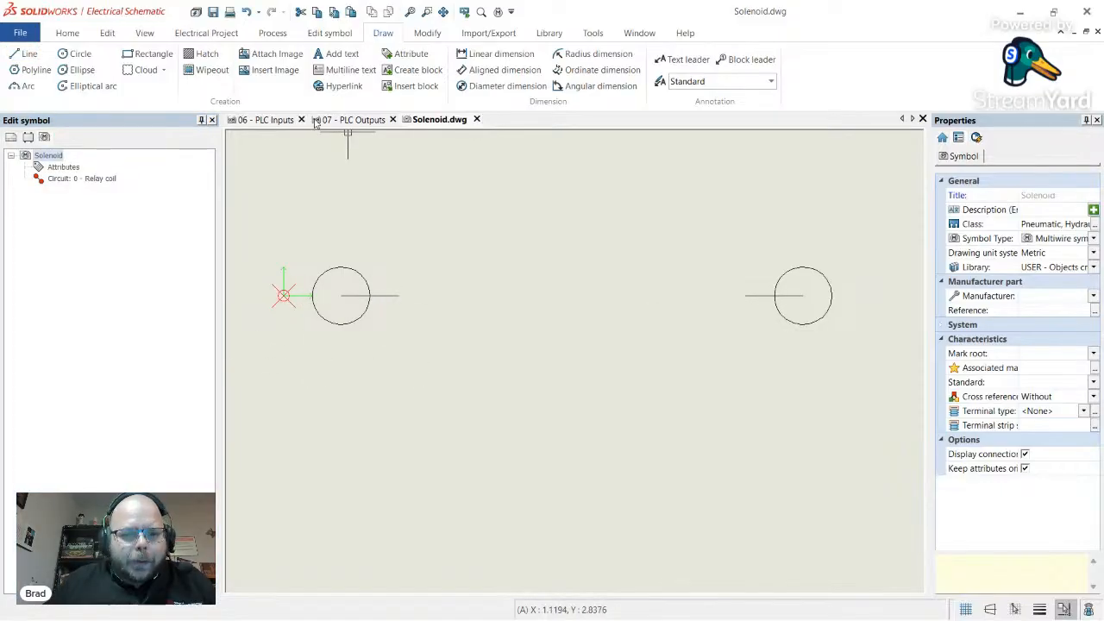
- Trim the lead segment inside the left circle, using that circle as the cutting edge
click(429, 35)
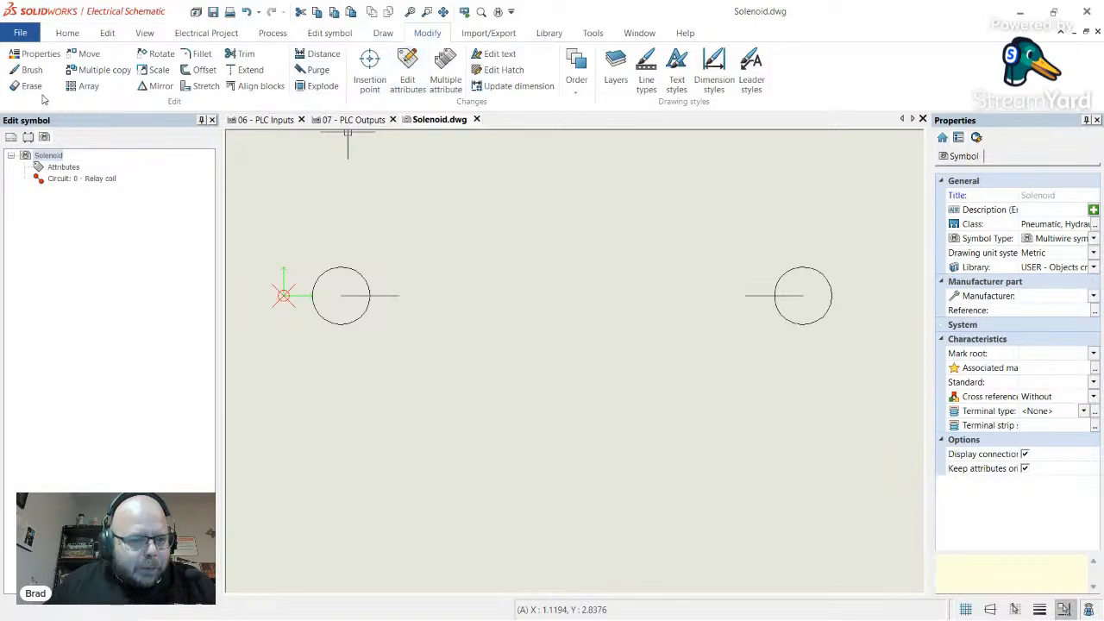
click(242, 54)
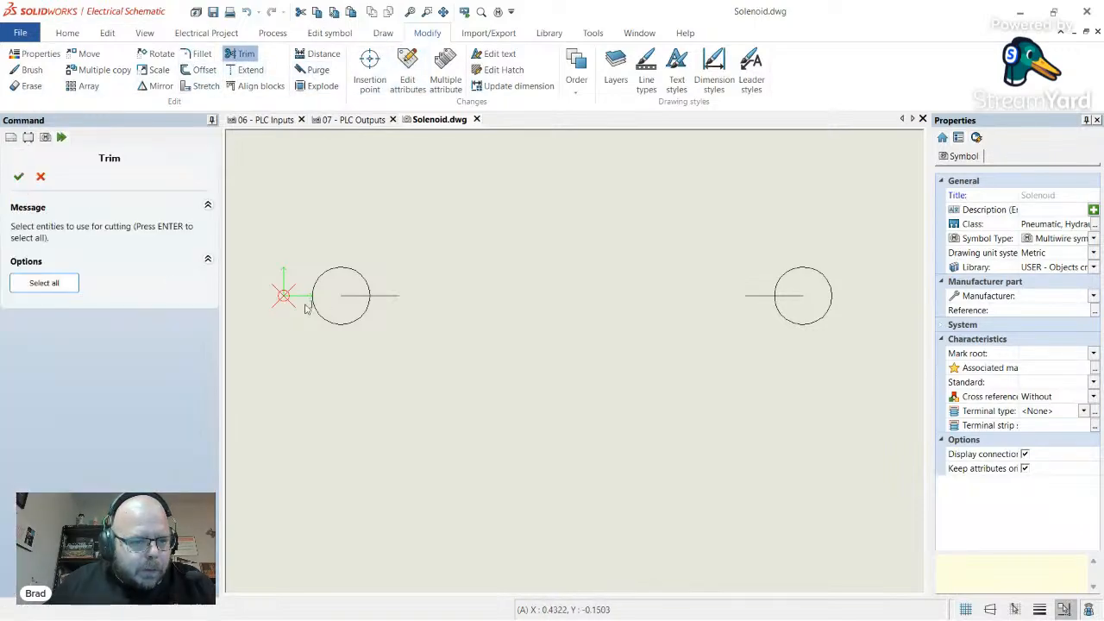
click(341, 324)
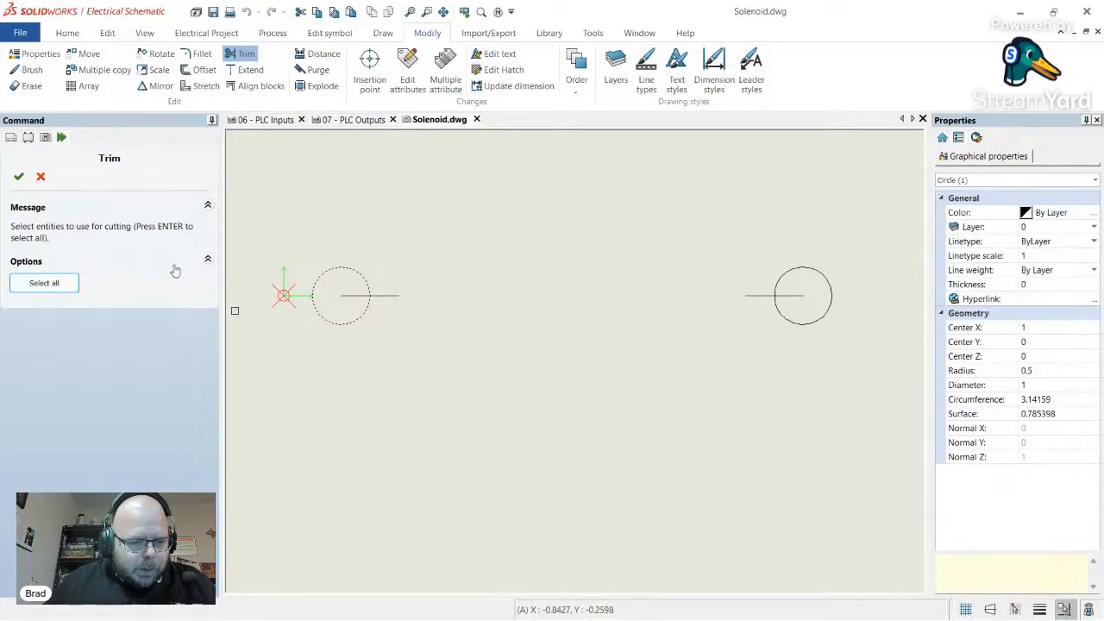
key(Return)
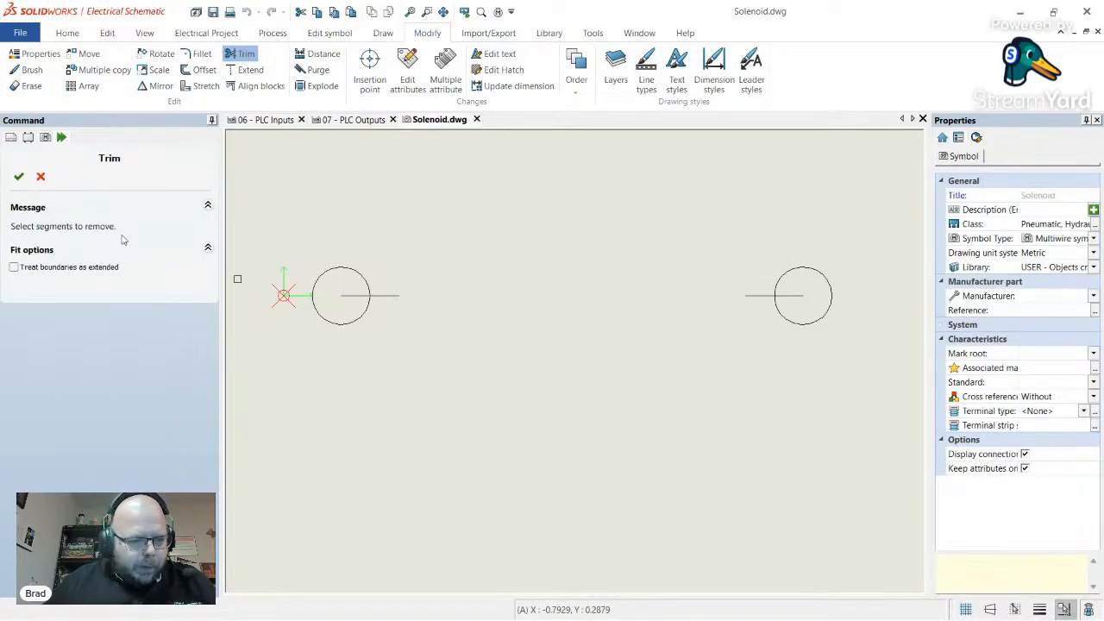
click(349, 297)
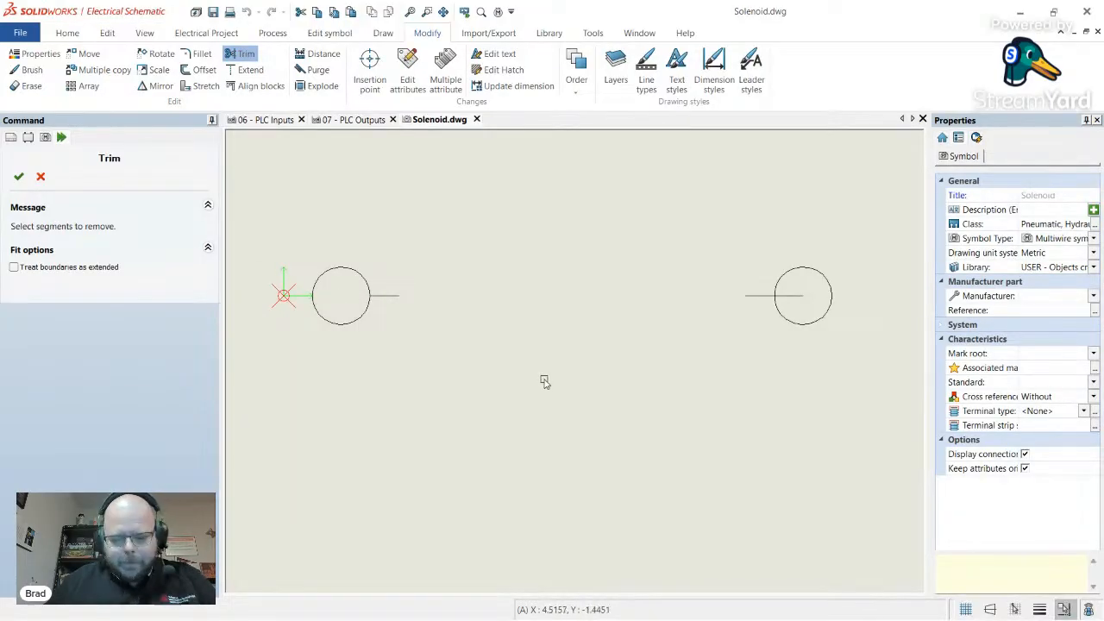
key(Return)
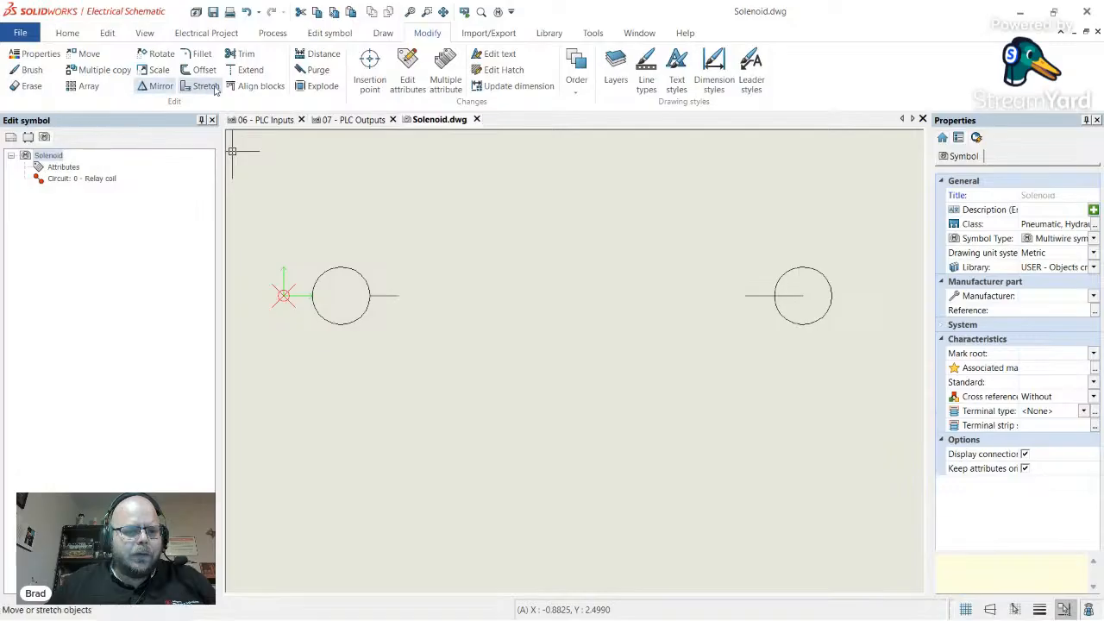
click(383, 32)
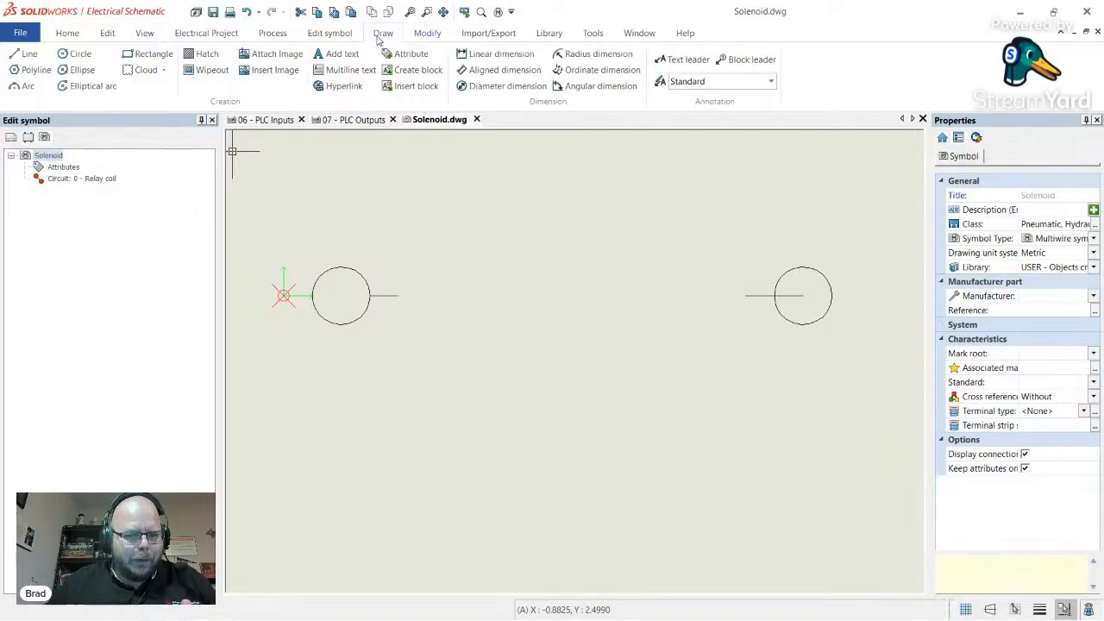
- Draw the zigzag from the left lead's end through 4.5,2.5 and 5.5,-2.5 to the right circle
click(26, 54)
click(410, 297)
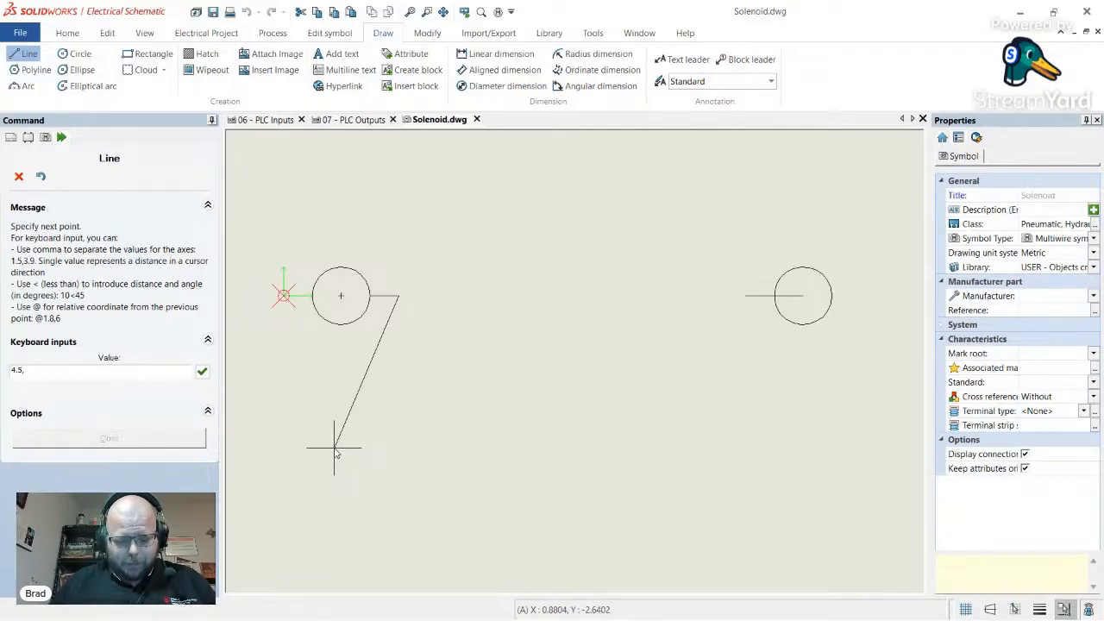
key(Return)
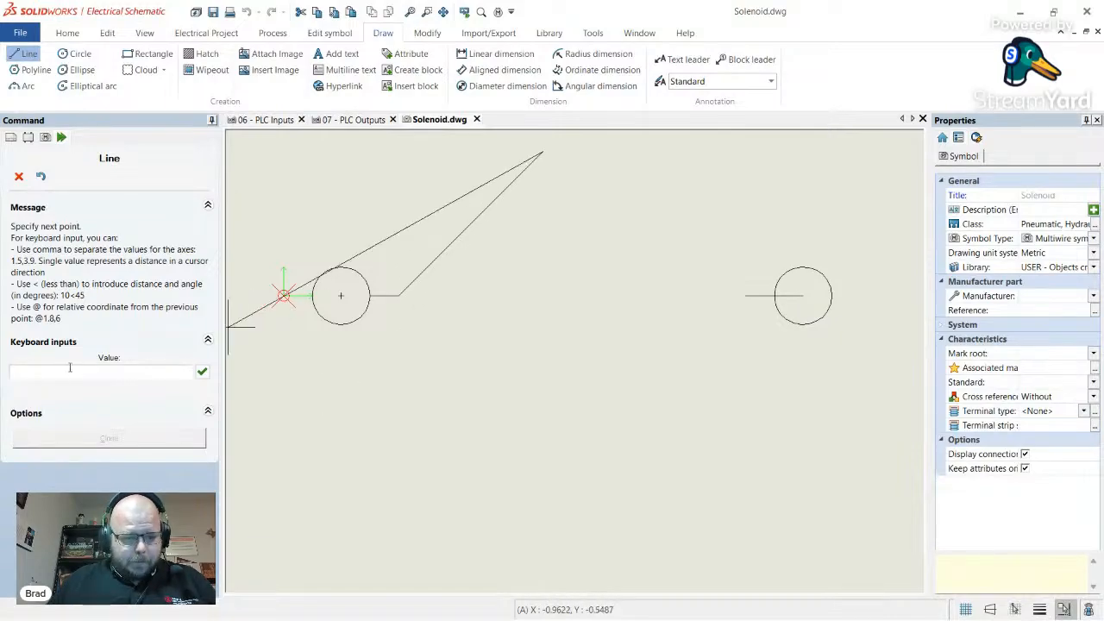
click(101, 369)
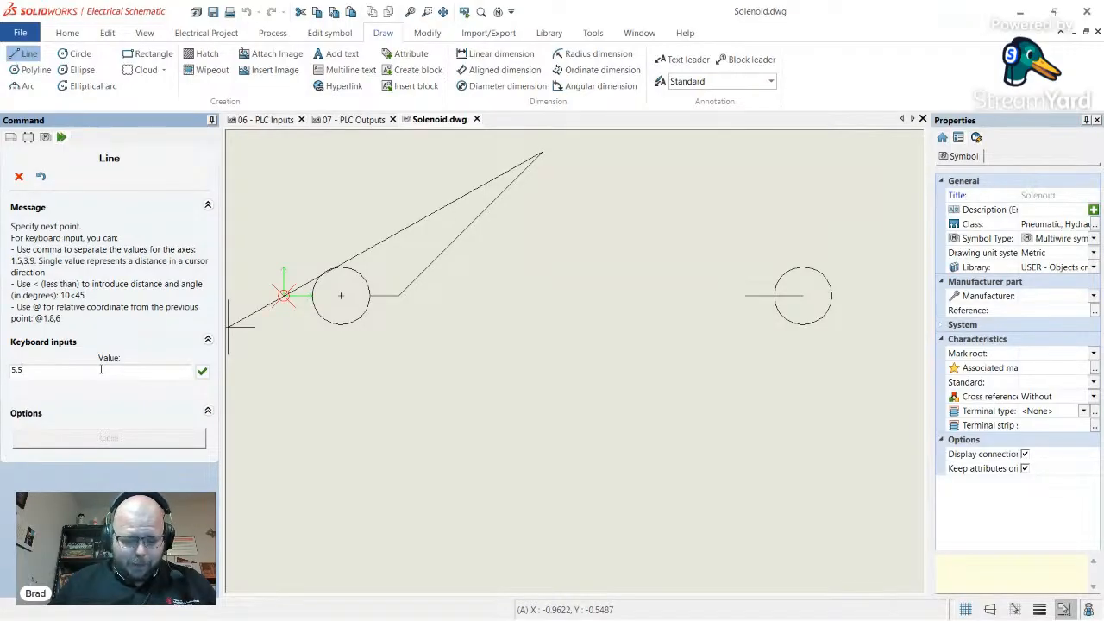
key(Return)
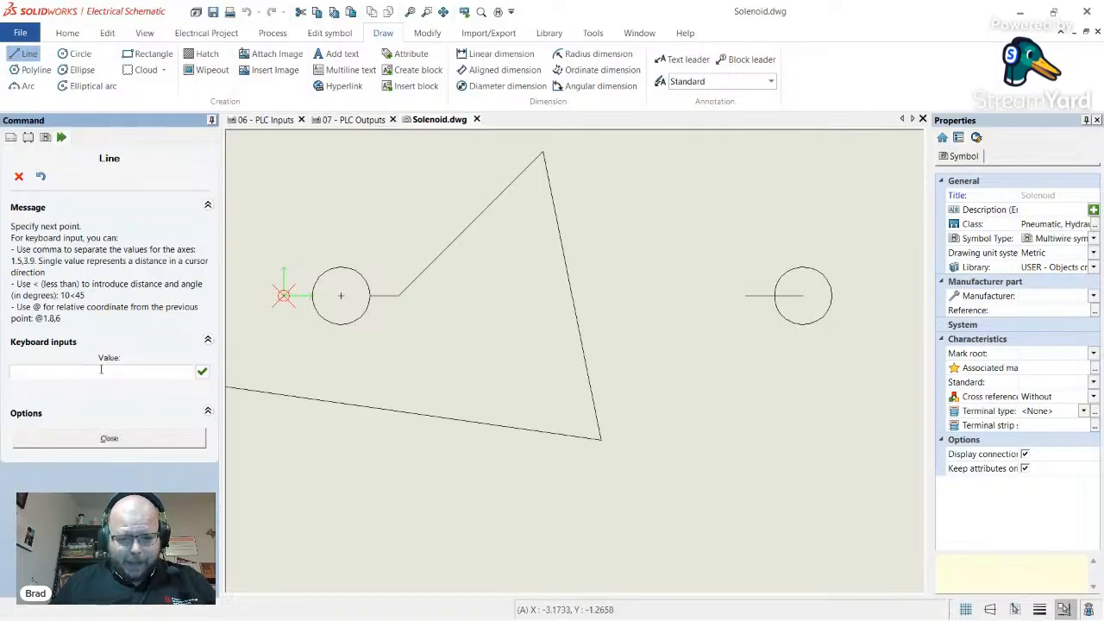
click(746, 296)
- Finish the zigzag and try a trim against the right circle, cancelling without removing anything
key(Escape)
scroll(449, 337, down, 5)
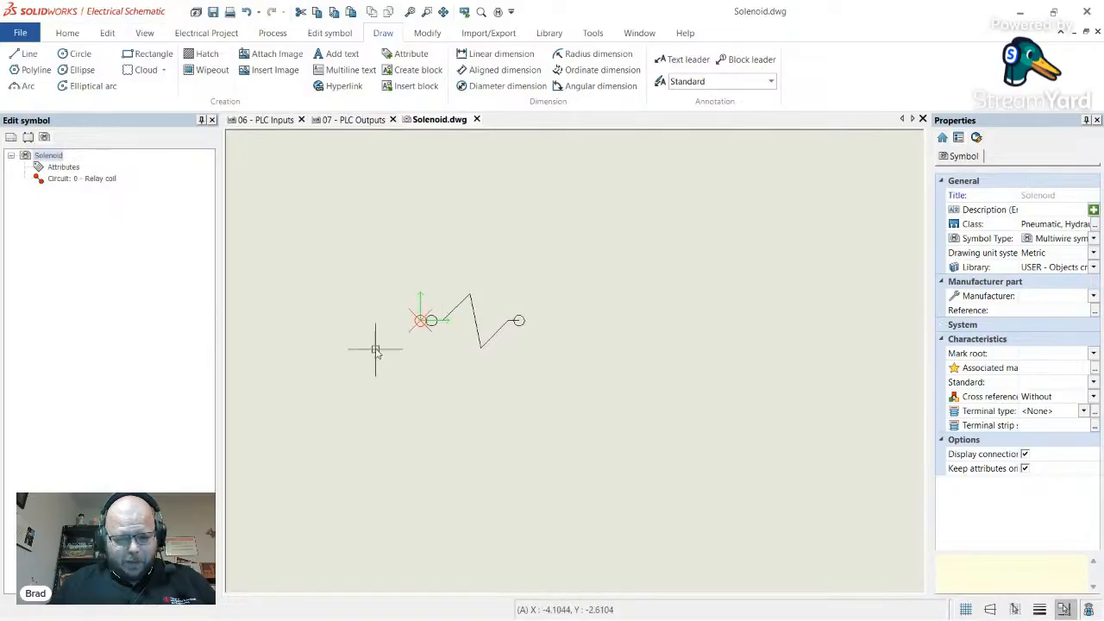
scroll(380, 345, up, 4)
scroll(505, 309, up, 3)
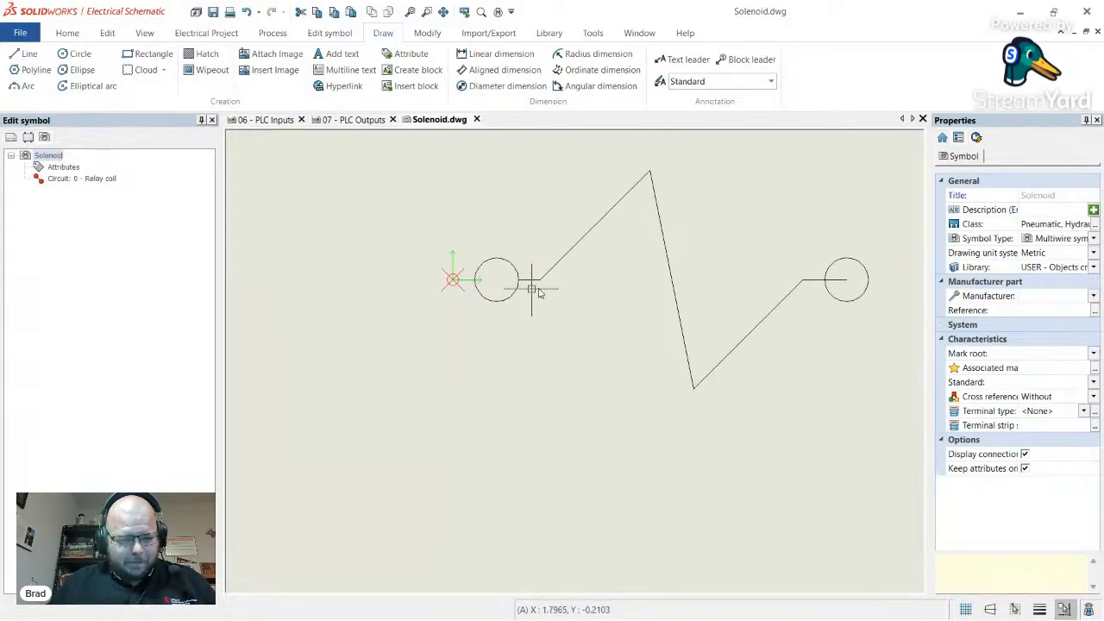
scroll(537, 292, down, 2)
scroll(715, 284, up, 3)
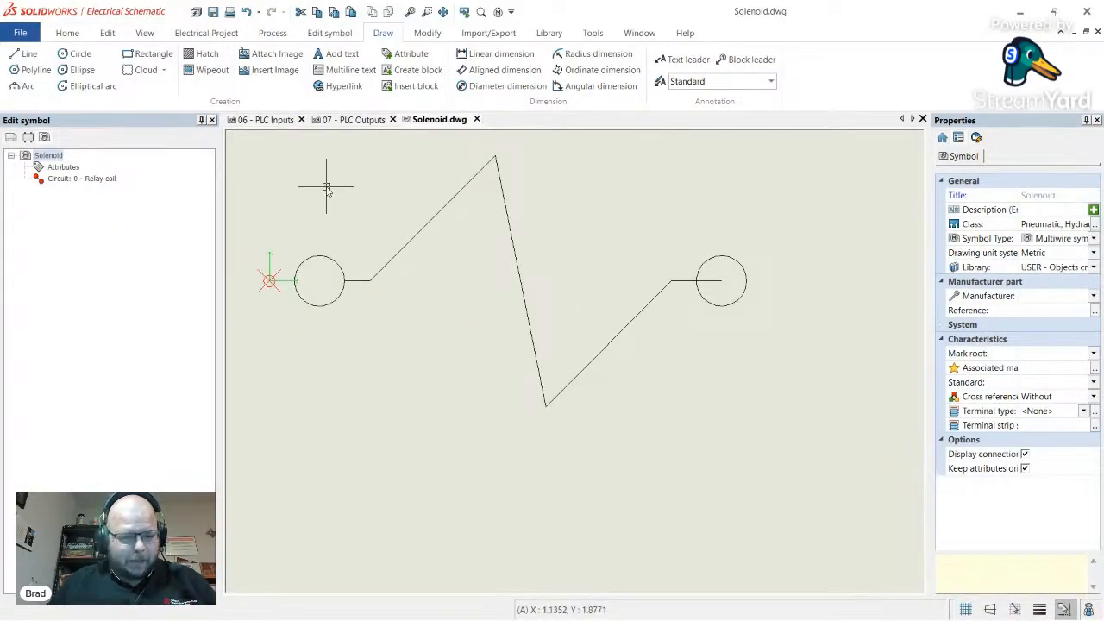
click(429, 34)
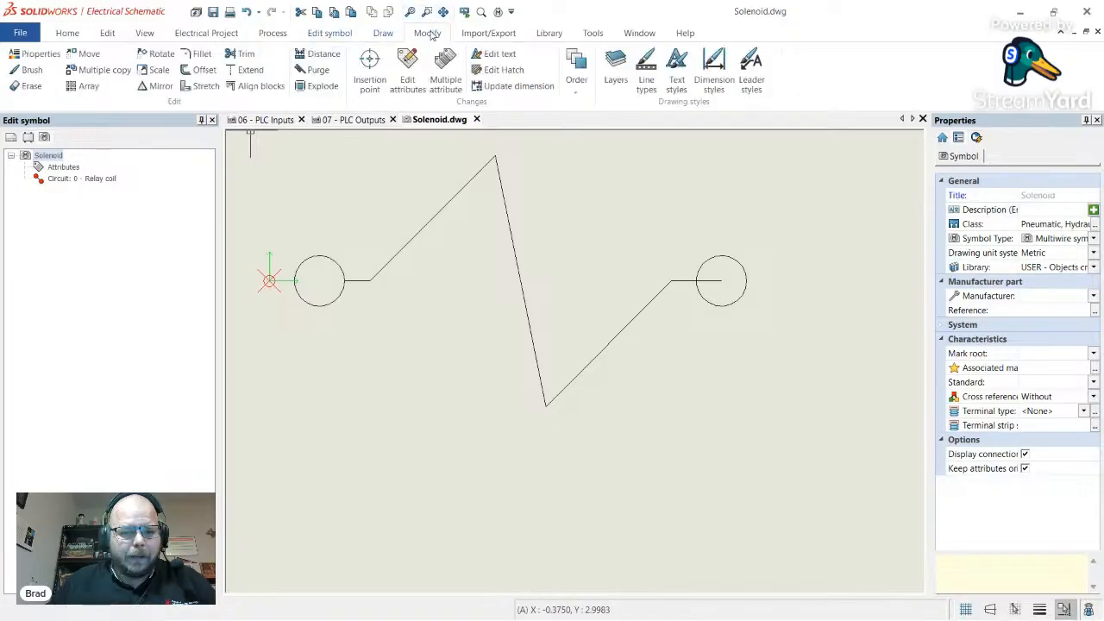
click(242, 54)
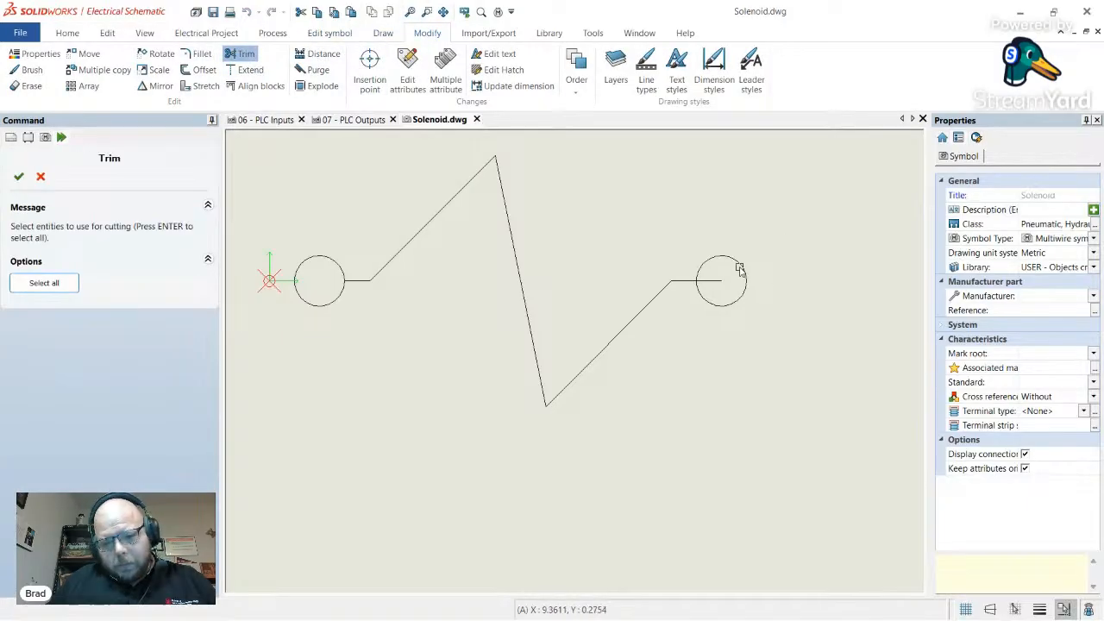
click(739, 269)
key(Return)
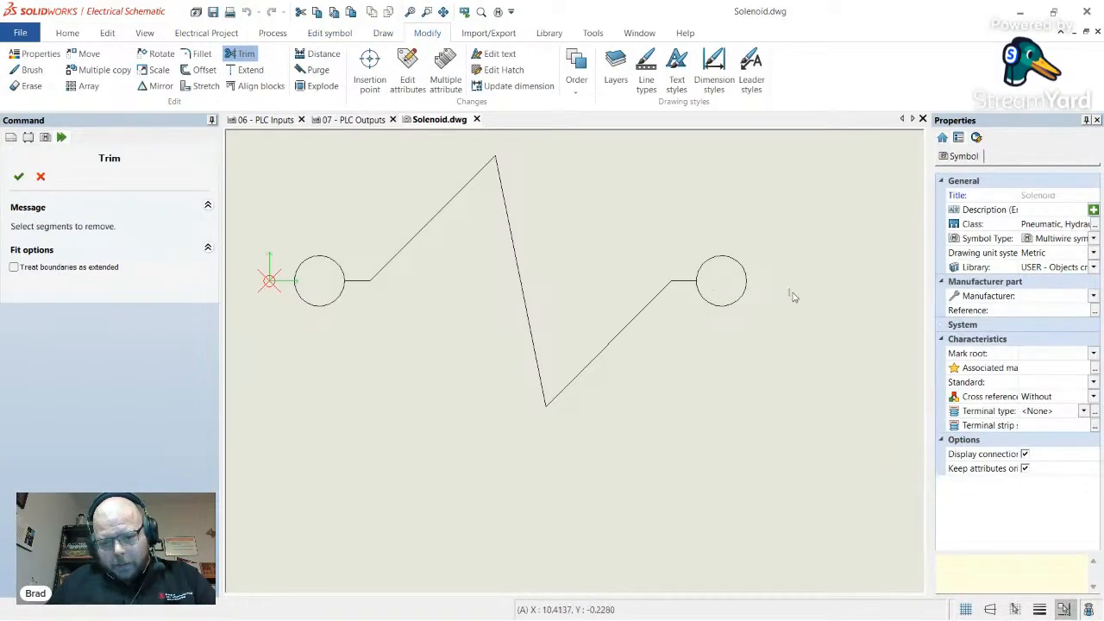
key(Escape)
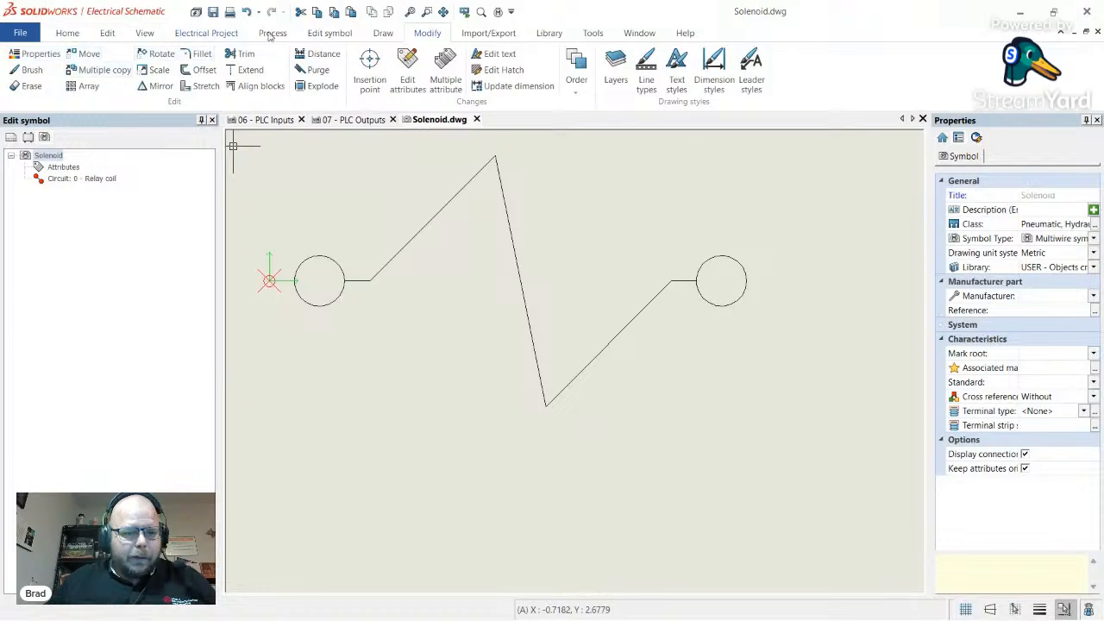
- Draw outward leads from the left circle centre to 0,0 and the right circle centre to 10,0
click(383, 33)
click(26, 53)
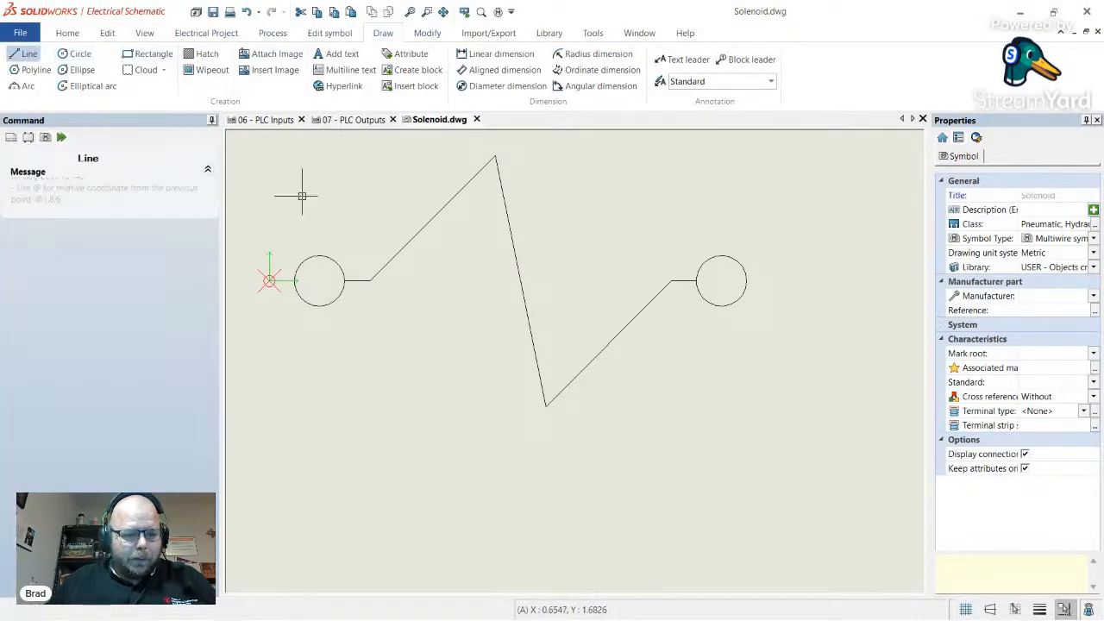
click(319, 280)
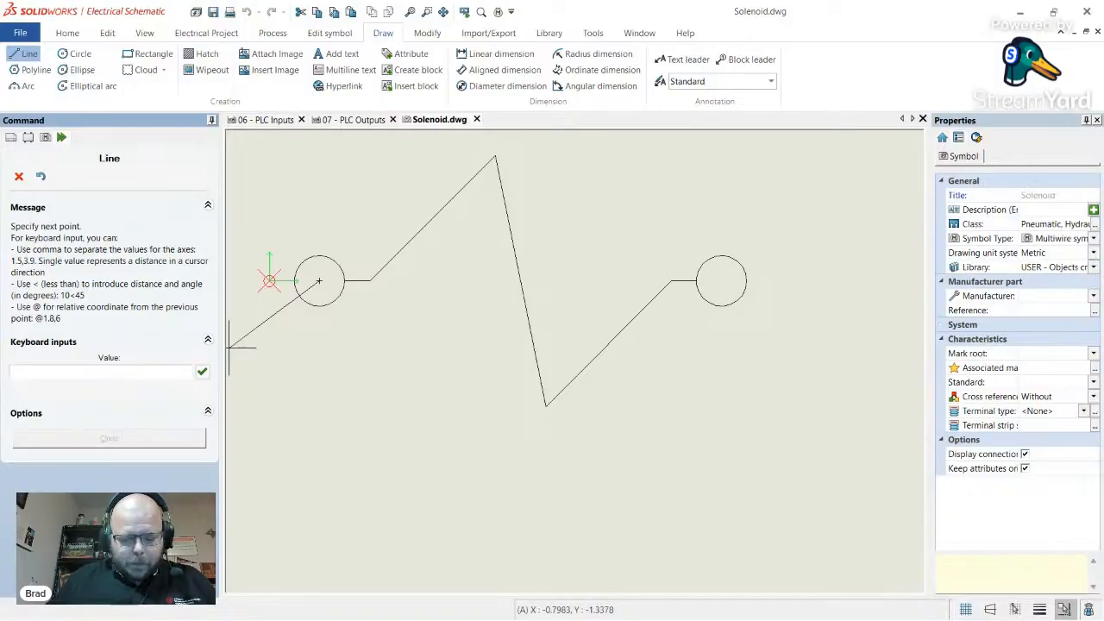
text(0,0)
key(Return)
key(Return)
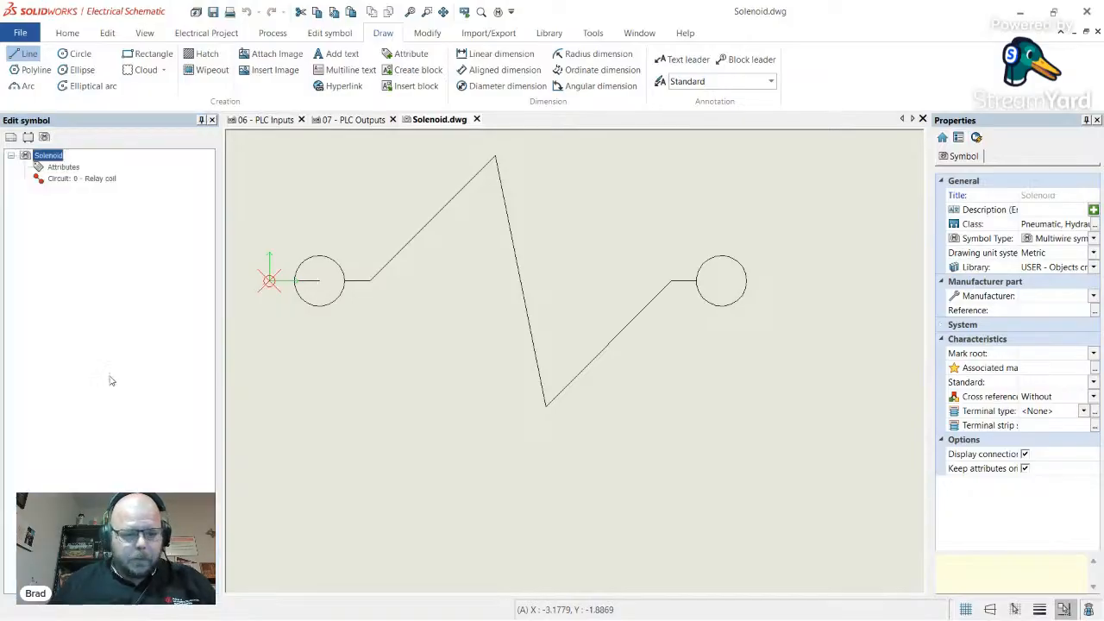
click(29, 53)
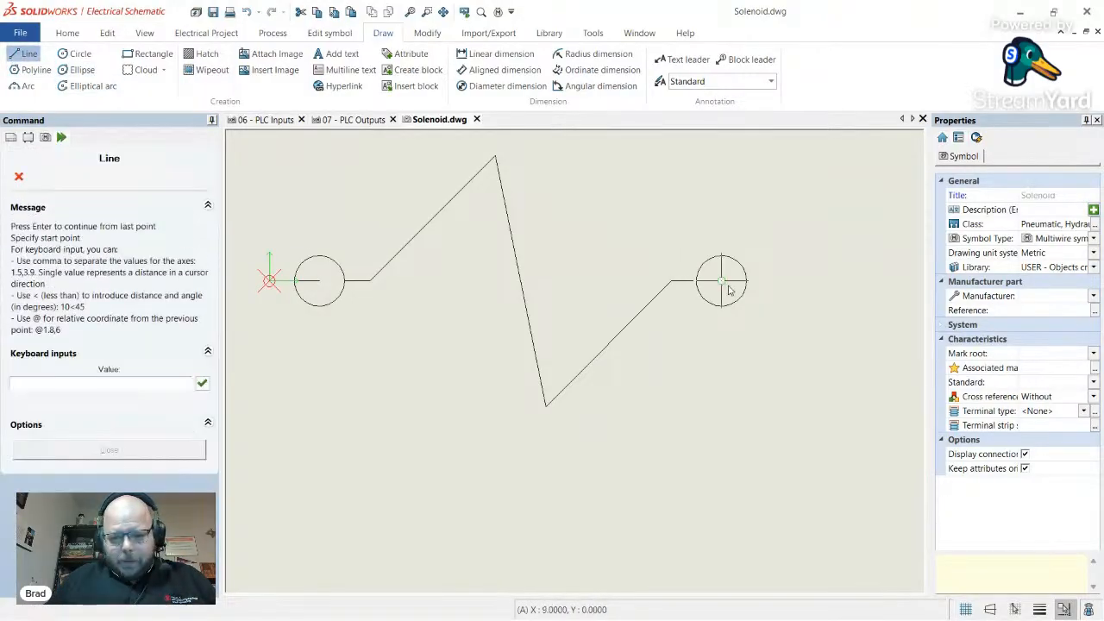
click(722, 280)
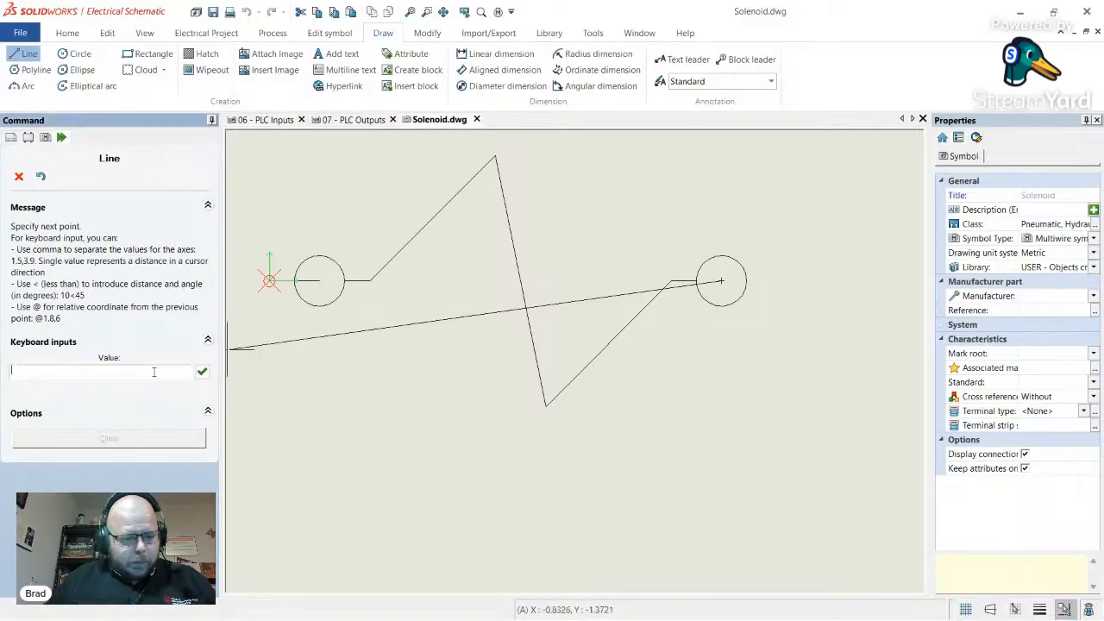
text(10,0)
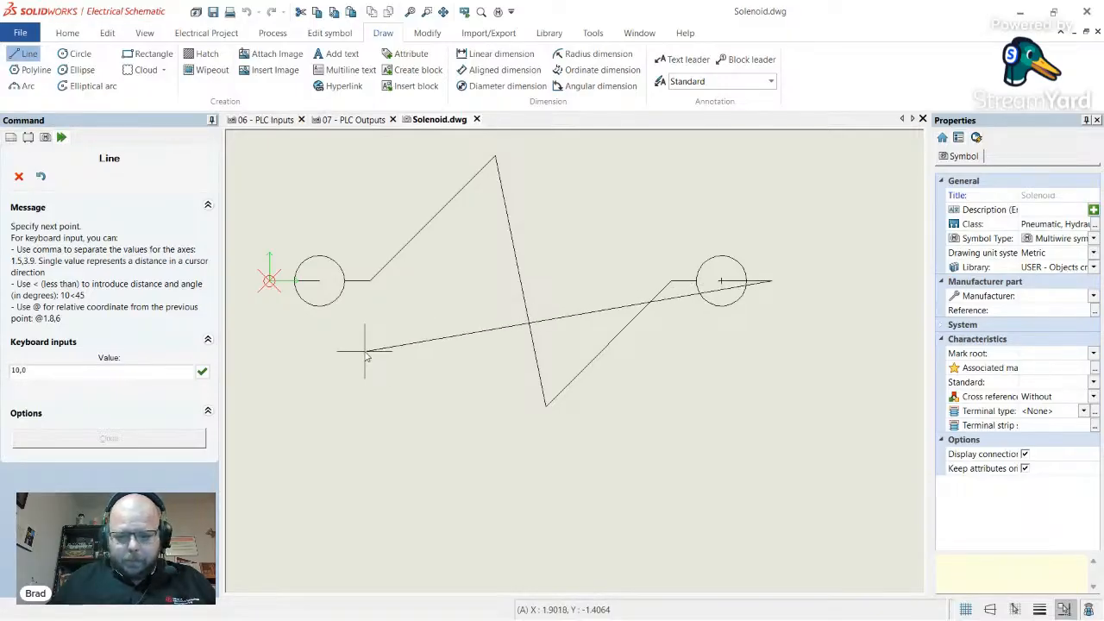
key(Escape)
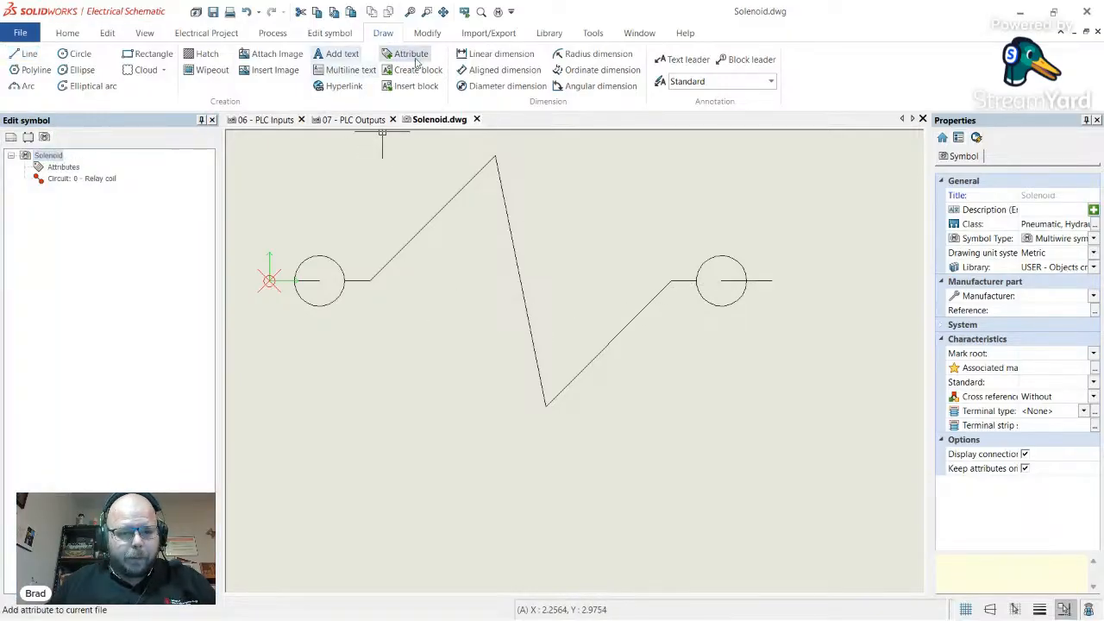
- Trim the lead portions inside the left and right circles, using each circle as cutting edge
click(427, 33)
click(242, 54)
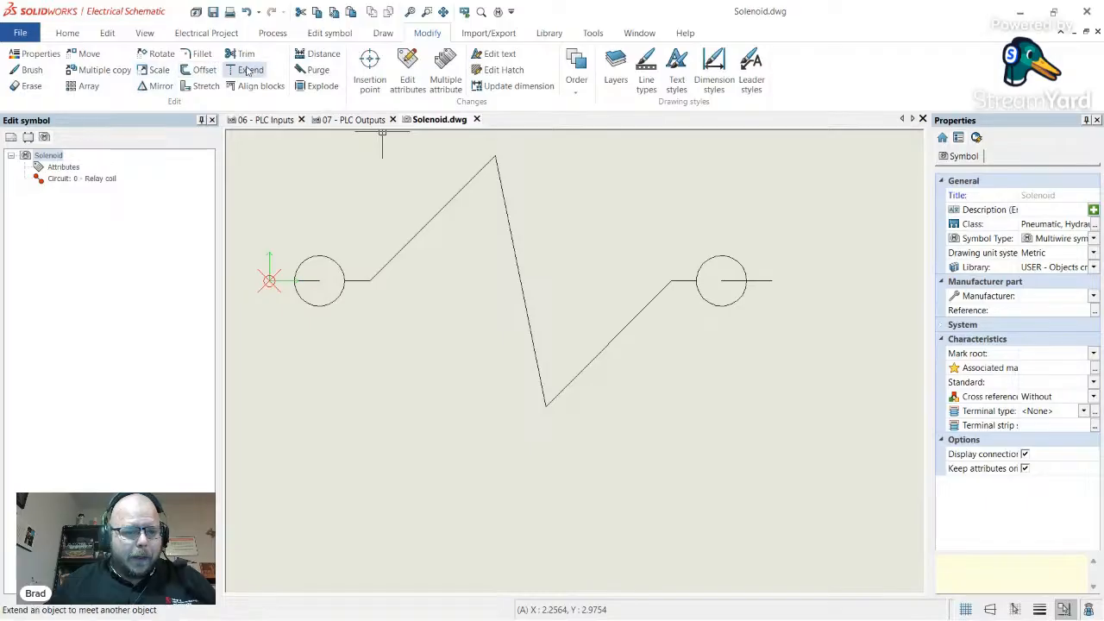
click(322, 259)
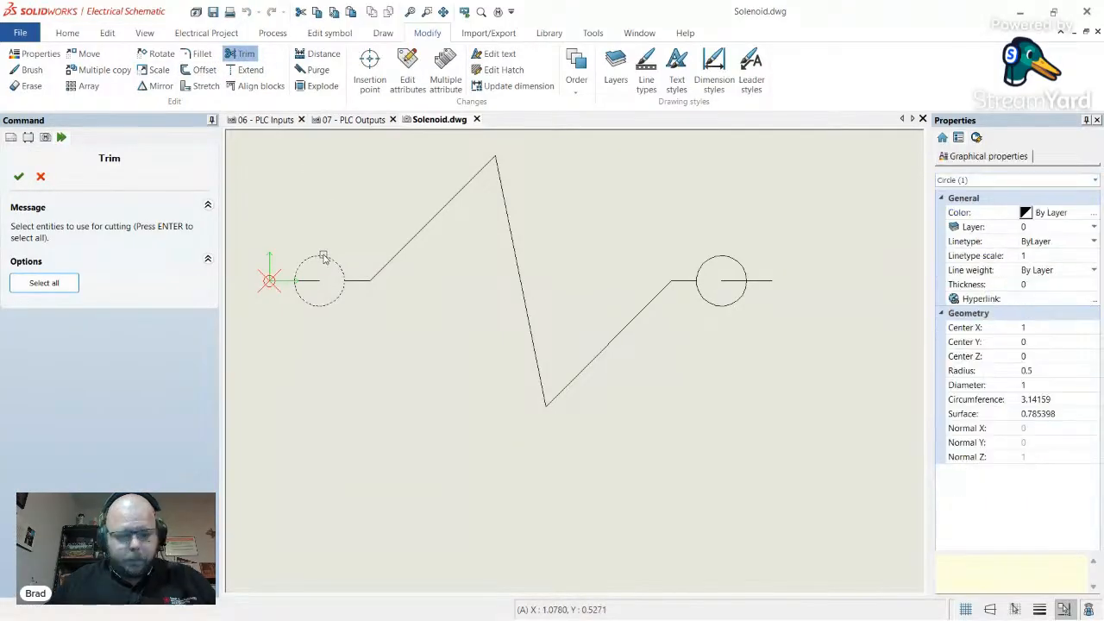
key(Return)
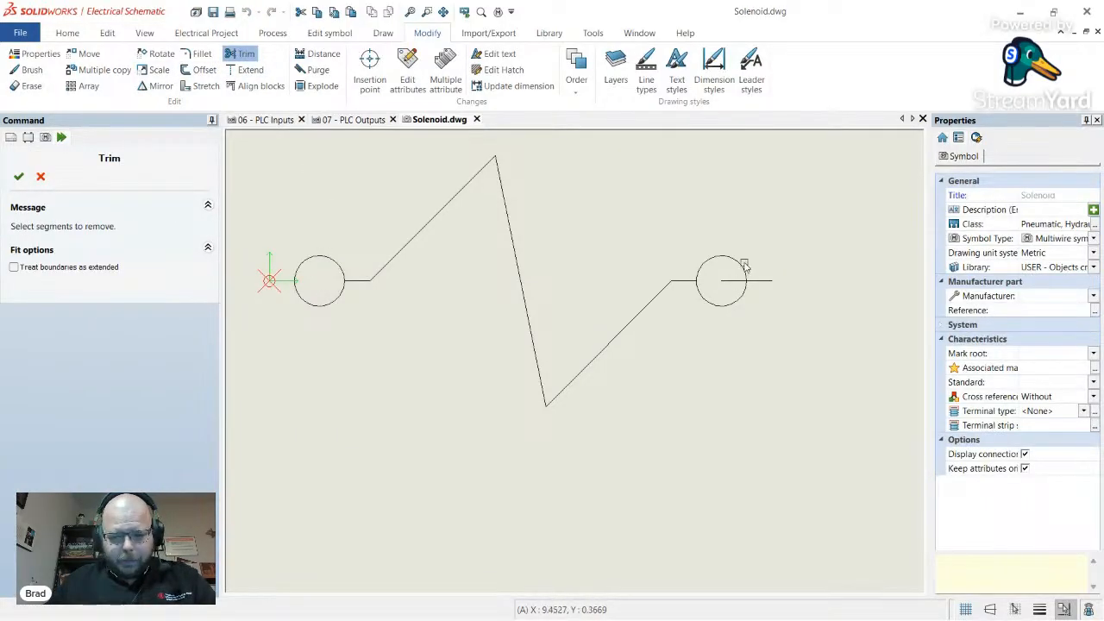
key(Escape)
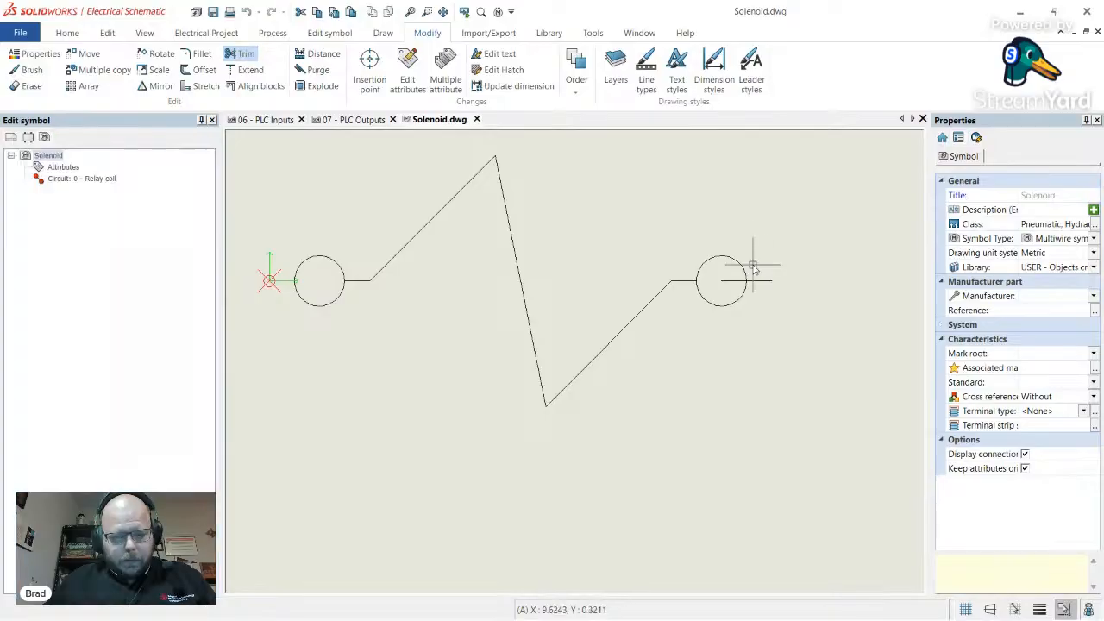
click(244, 58)
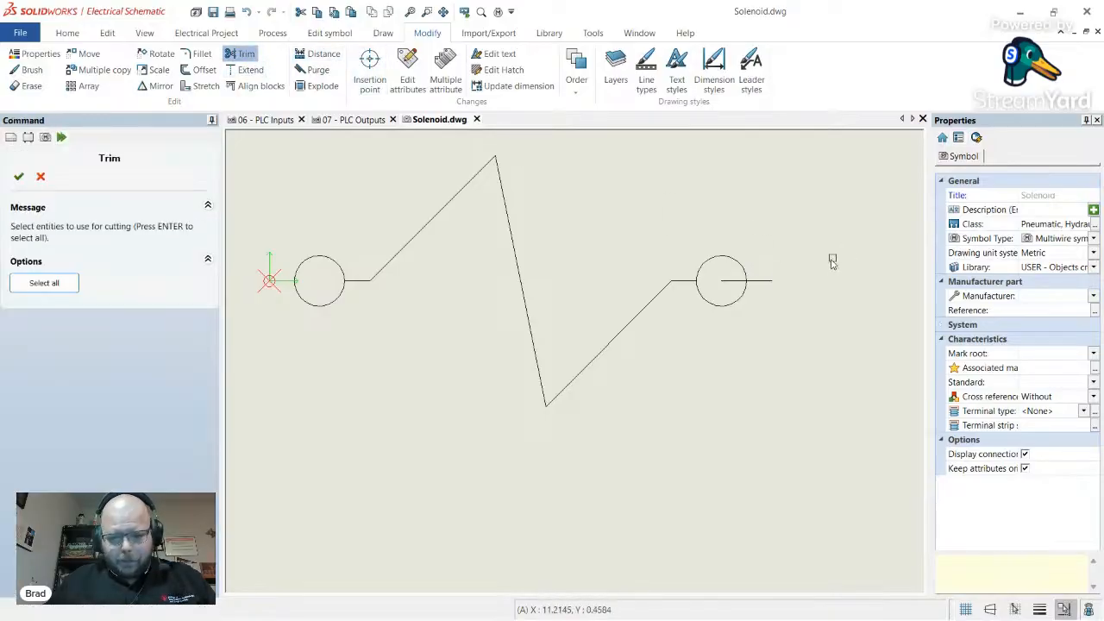
click(742, 267)
key(Return)
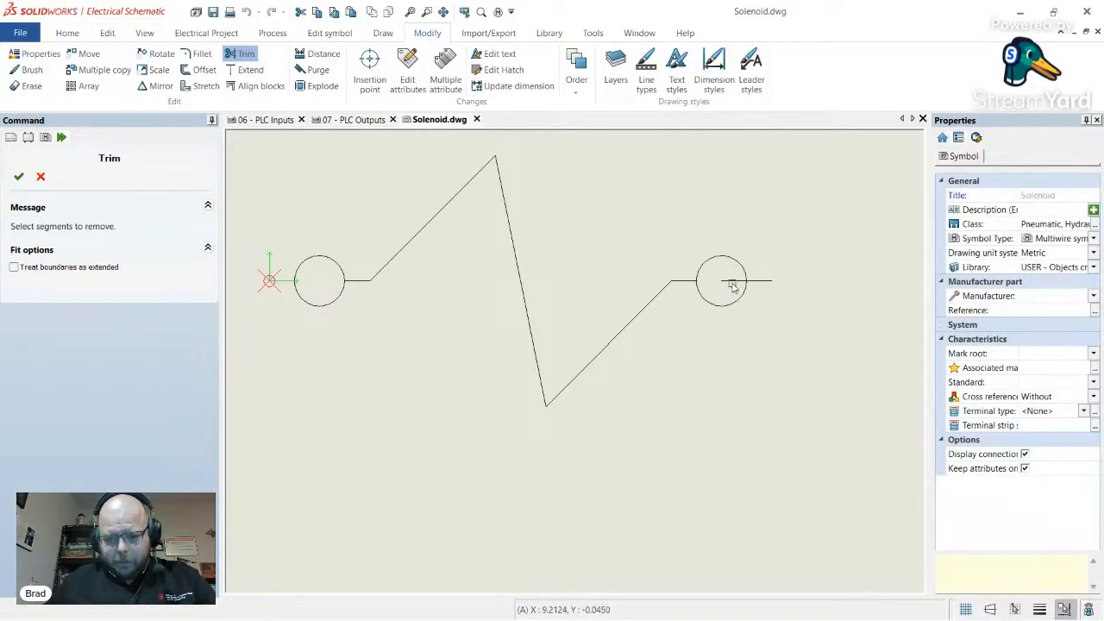
key(Escape)
scroll(707, 328, down, 3)
scroll(586, 306, up, 2)
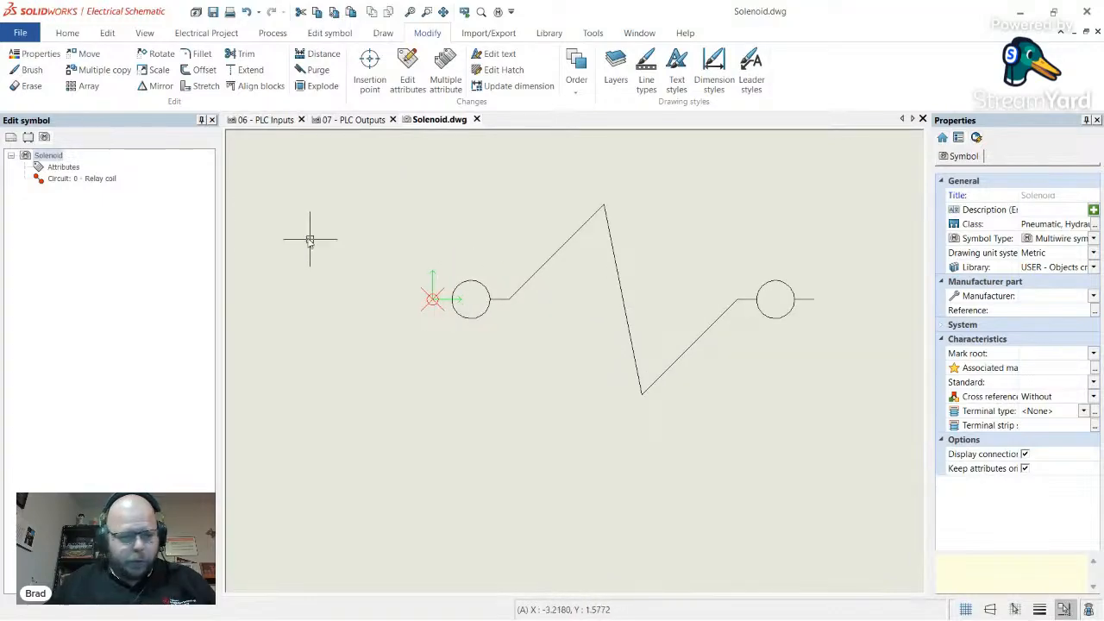
click(79, 179)
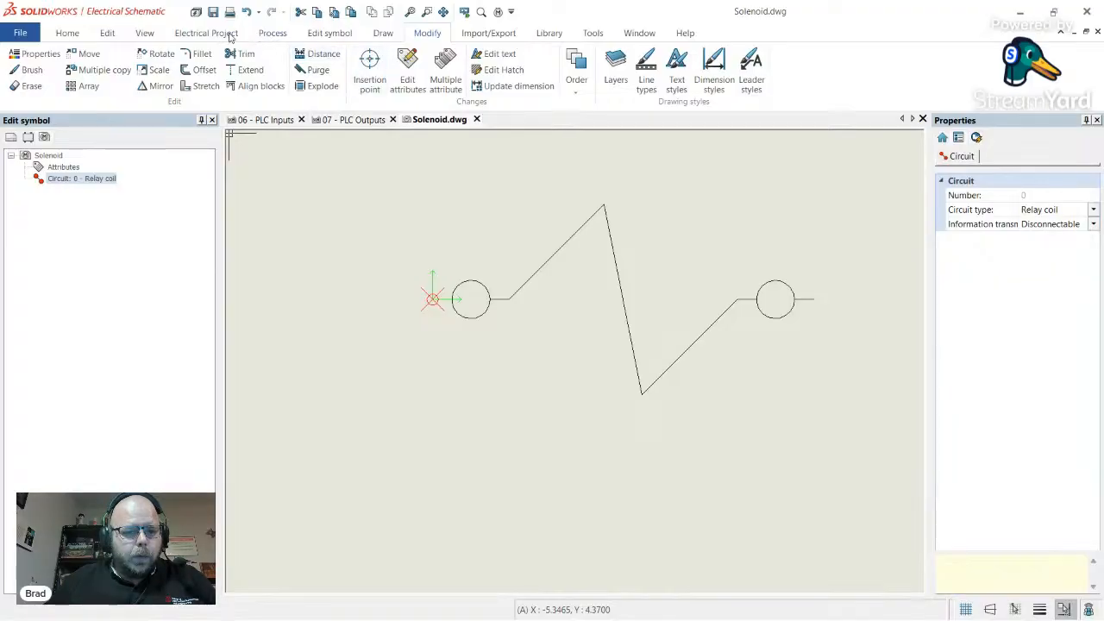
- Place a left-facing connection point at the origin and a right-facing one at the coil's right end
click(345, 33)
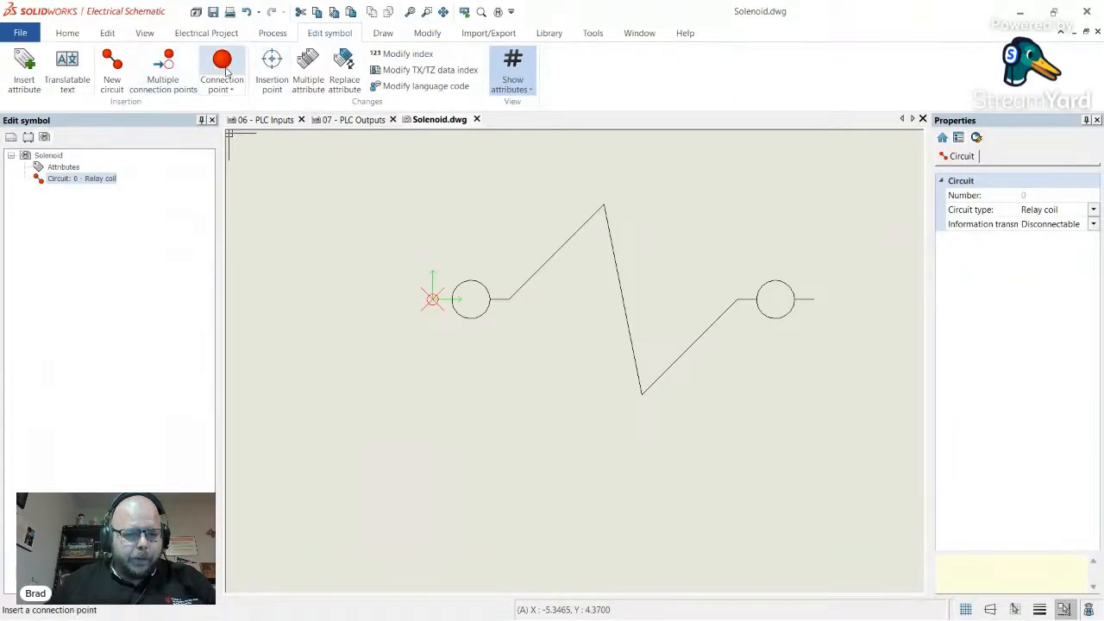
click(222, 62)
right_click(371, 296)
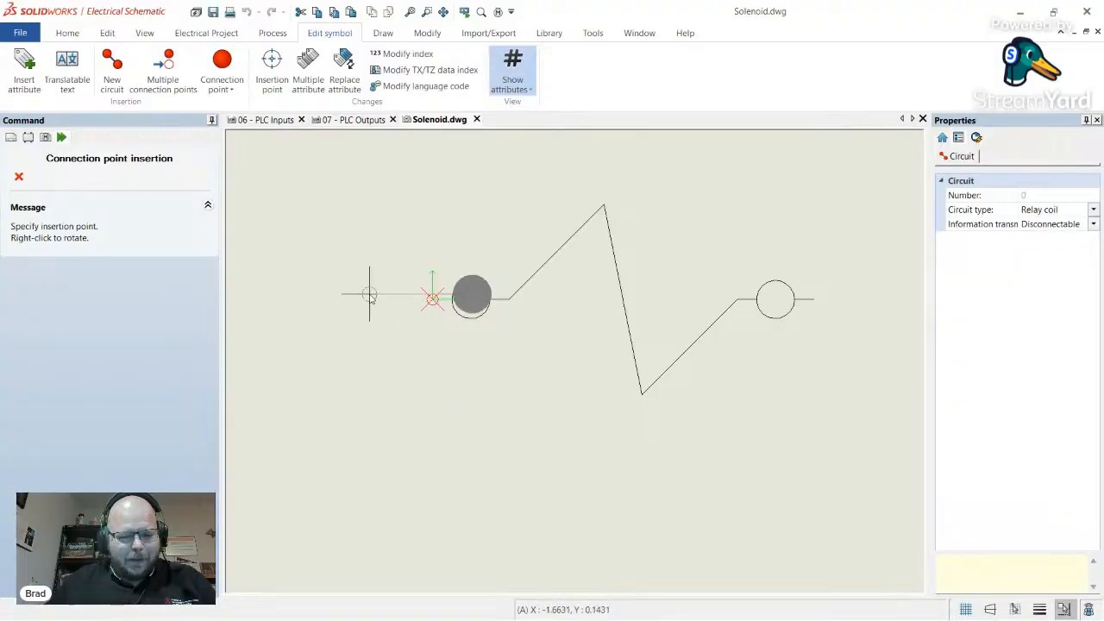
right_click(373, 296)
right_click(374, 296)
click(432, 300)
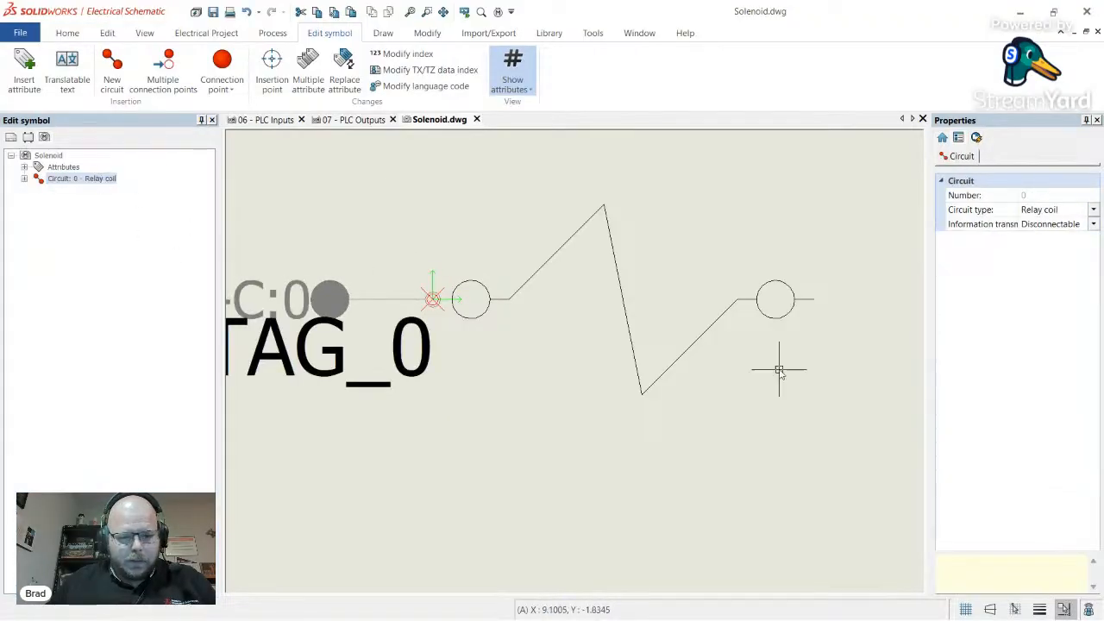
click(221, 69)
right_click(771, 301)
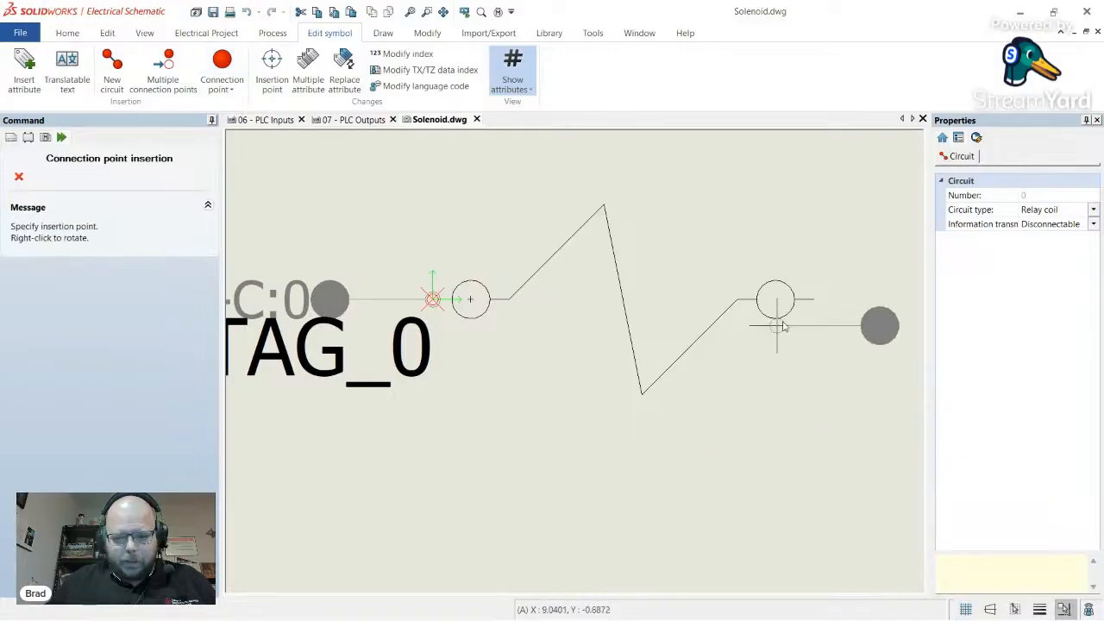
click(813, 300)
- Set the Height of the #P_TAG_0 and #P_TAG_1 labels to 0.75
scroll(443, 384, down, 5)
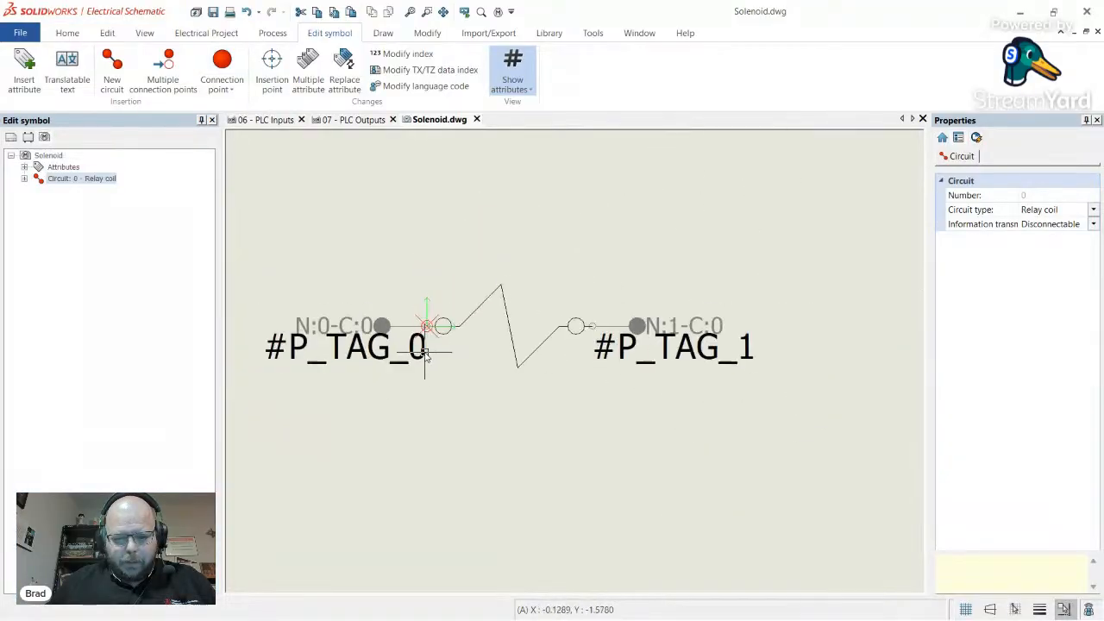
scroll(439, 382, down, 2)
click(371, 362)
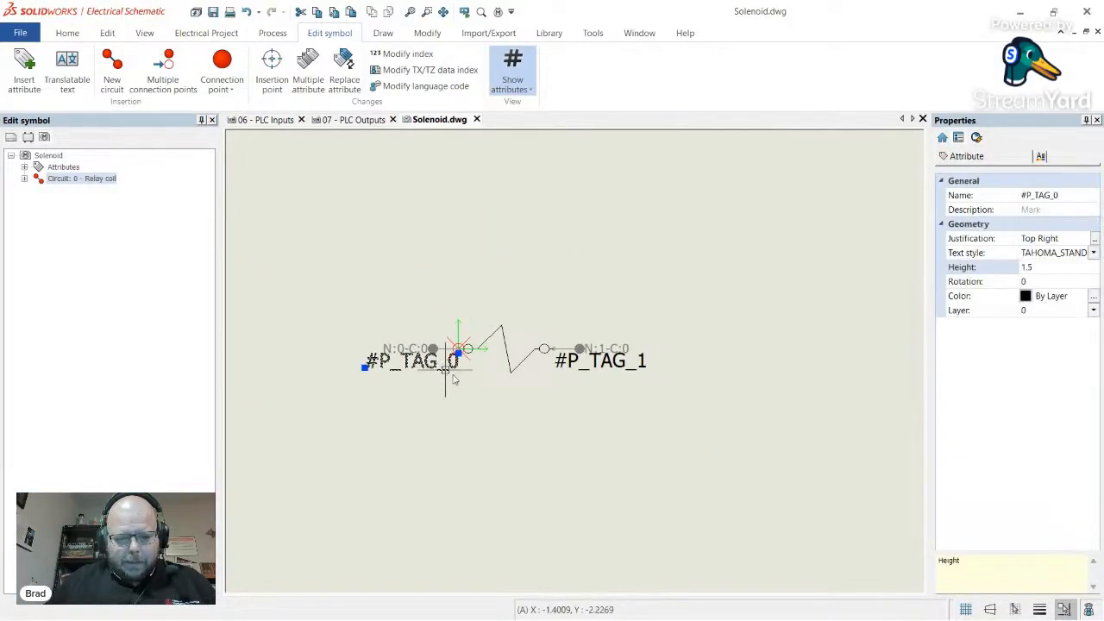
scroll(407, 370, down, 2)
scroll(473, 386, up, 3)
scroll(470, 382, up, 3)
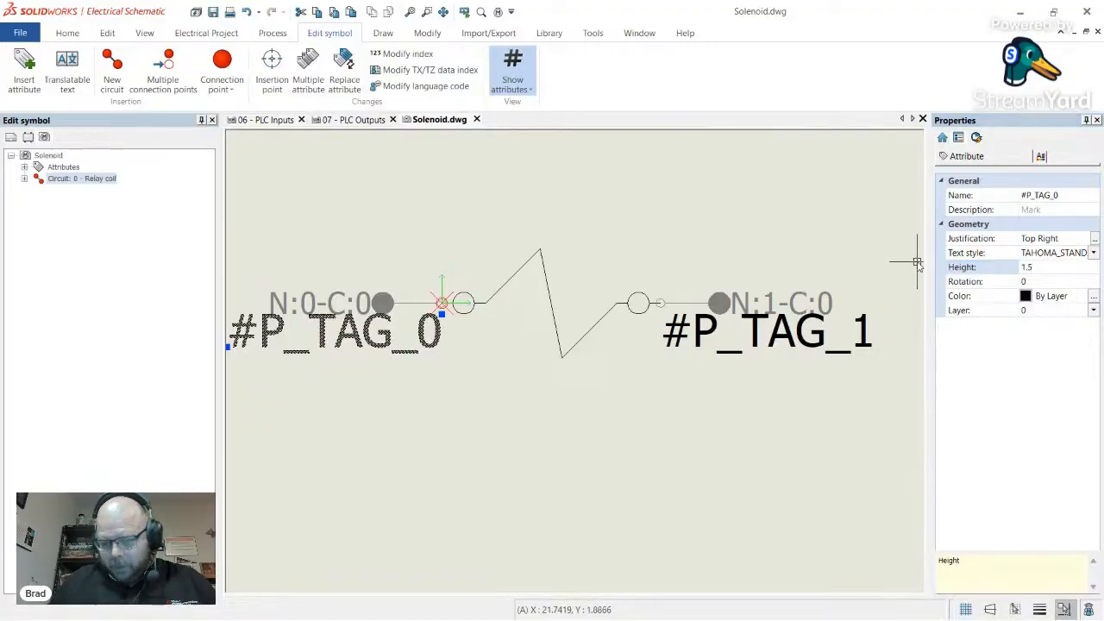
click(1062, 267)
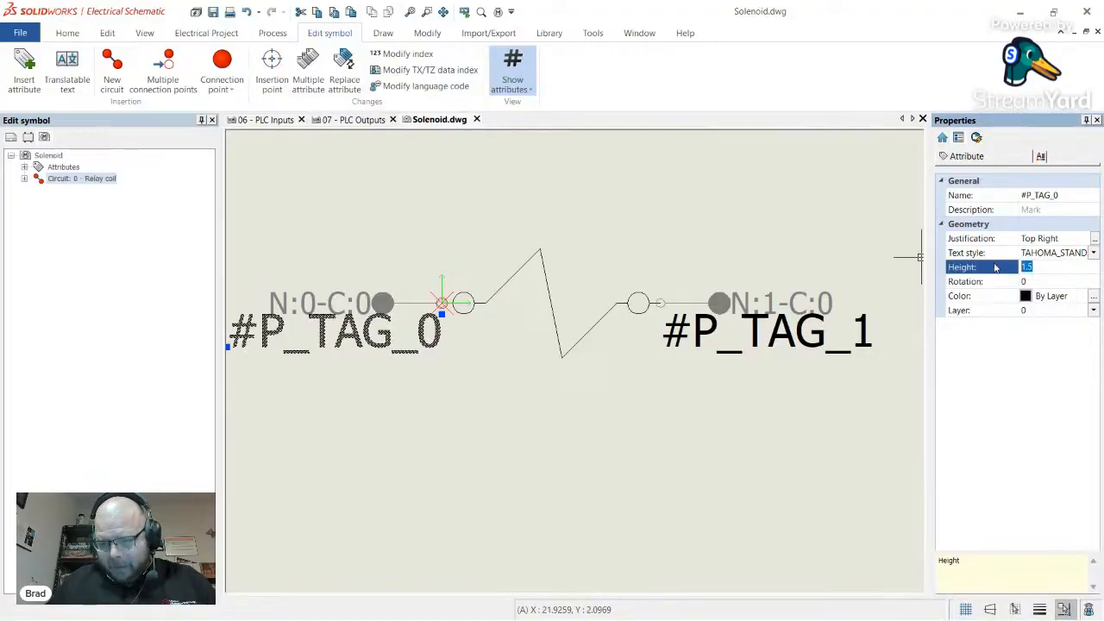
text(0.75)
key(Return)
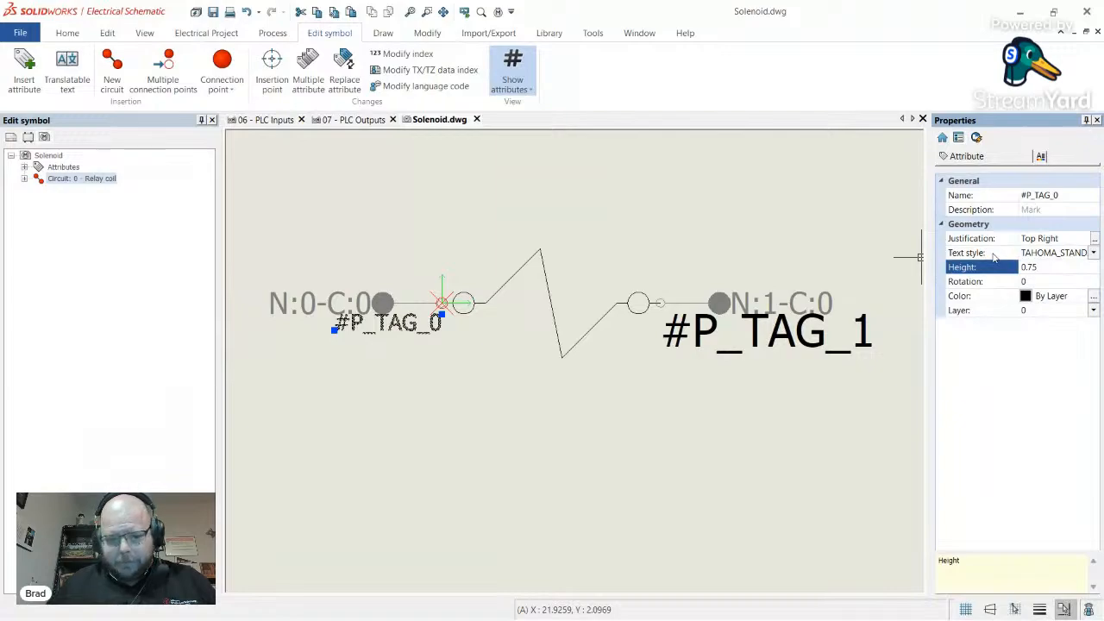
click(780, 356)
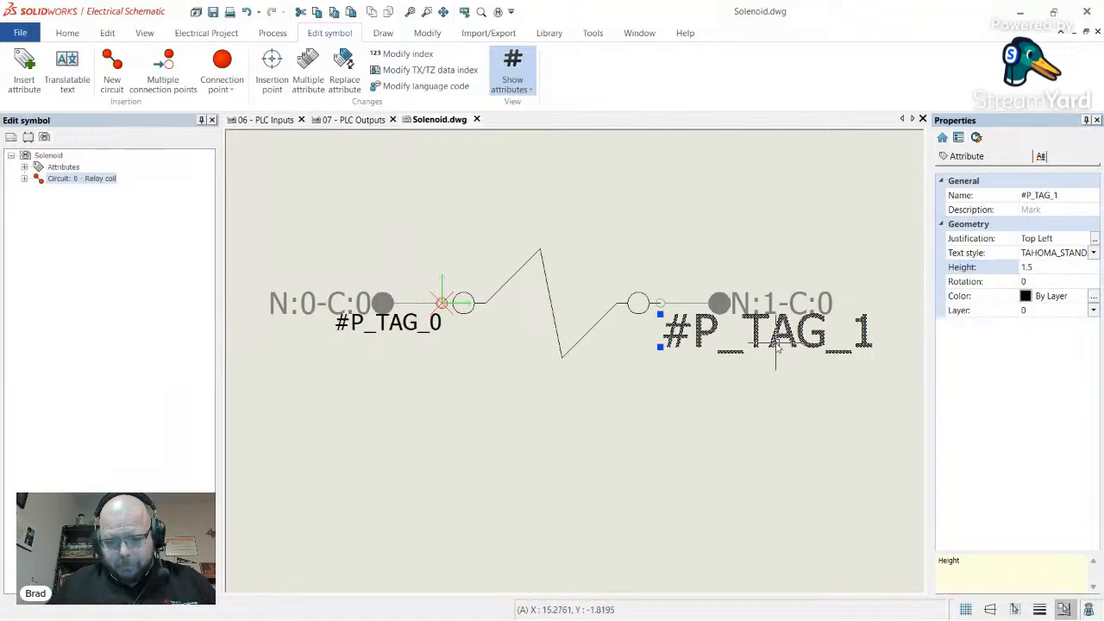
click(1051, 267)
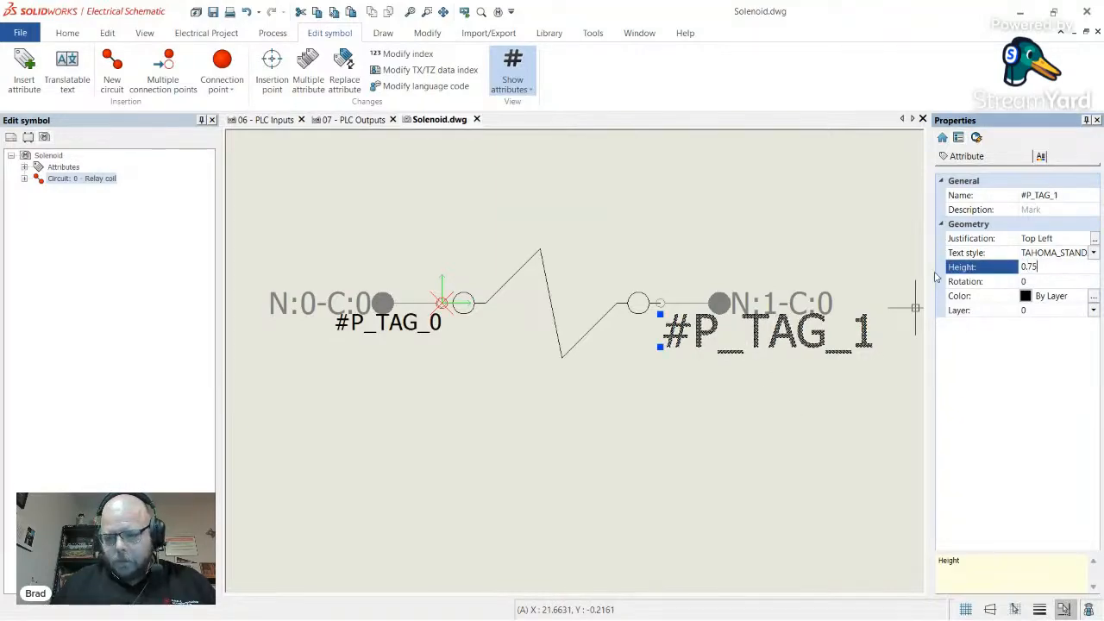
key(Return)
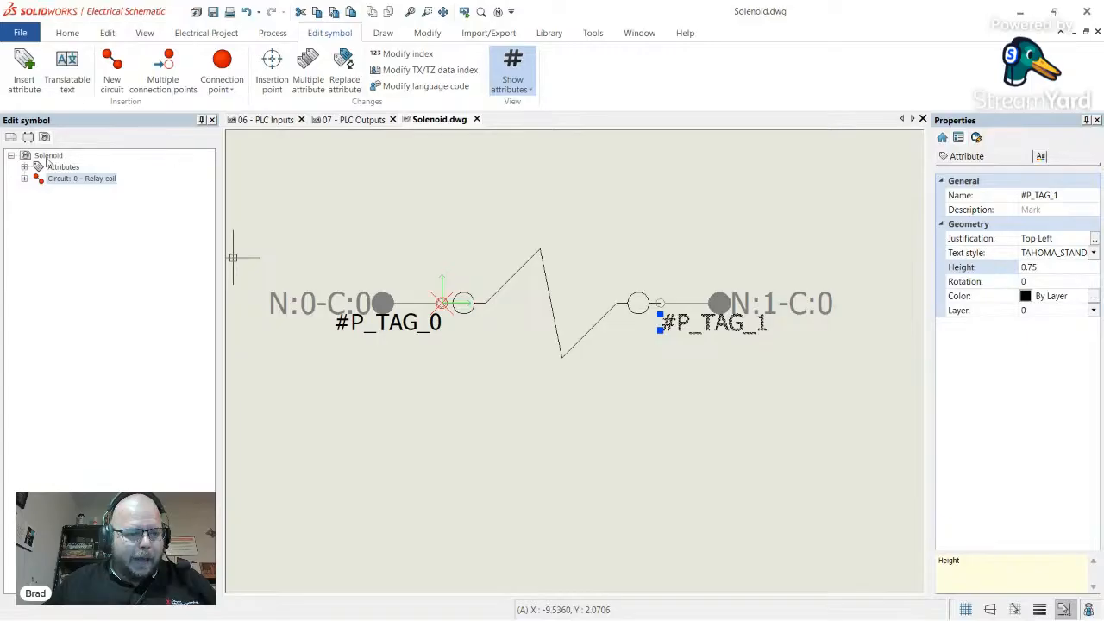
click(48, 156)
- Insert a #TAG attribute above the coil, centre-justified and centred over the symbol
right_click(48, 156)
click(111, 178)
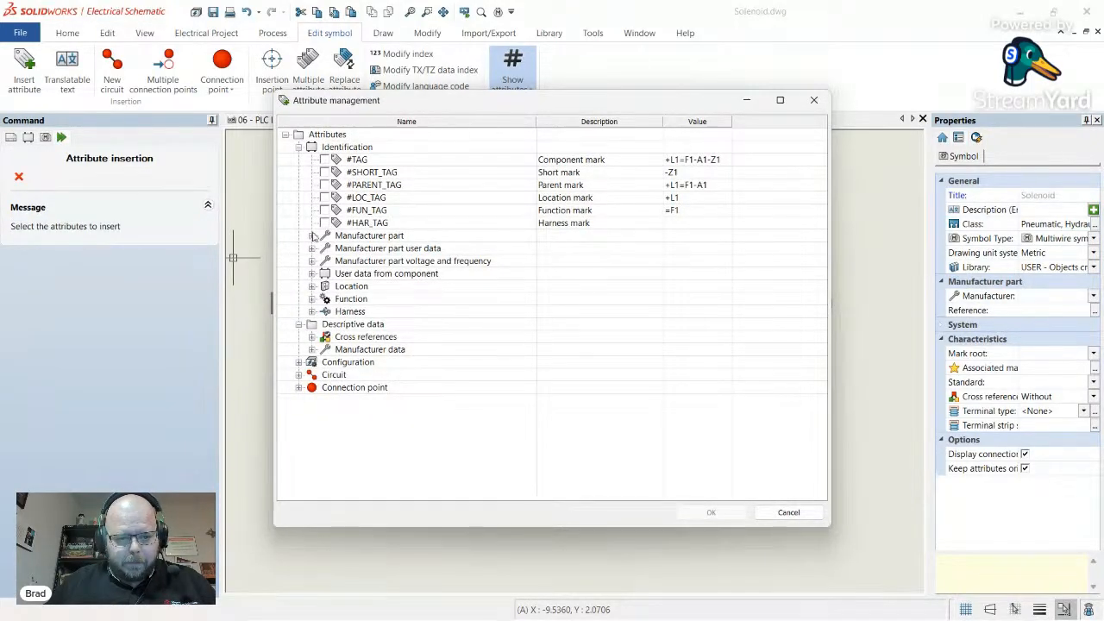
click(711, 513)
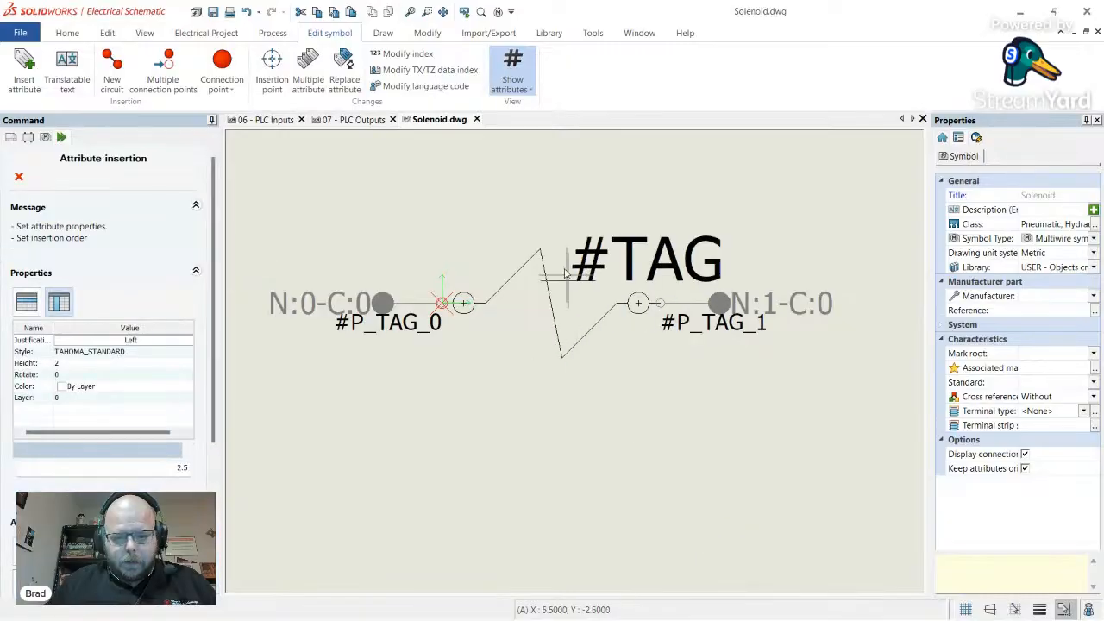
click(532, 198)
click(532, 198)
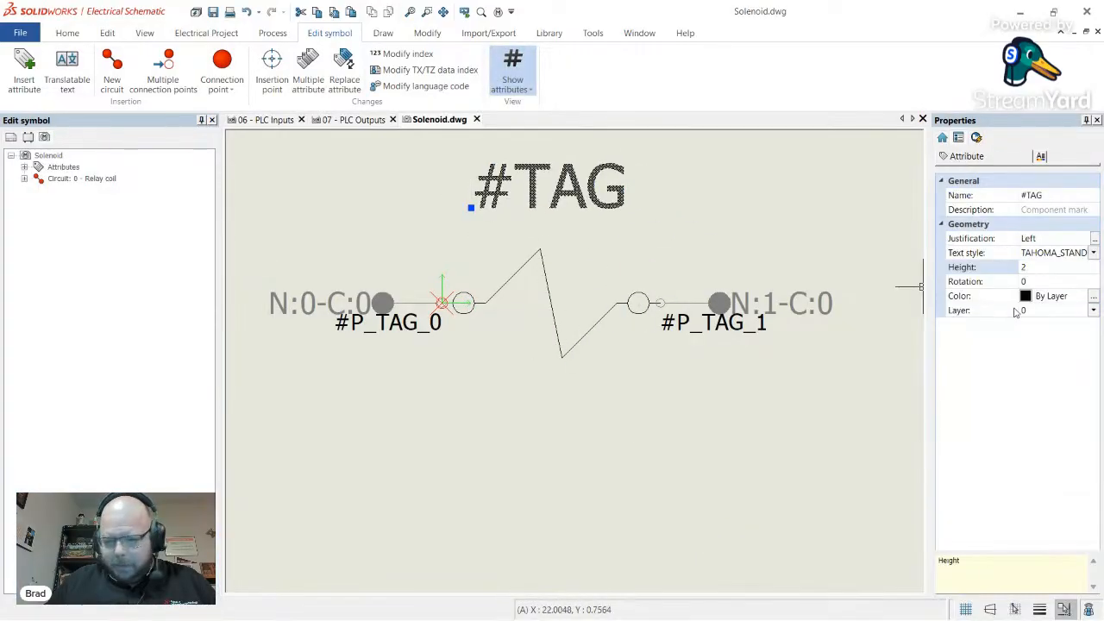
click(1056, 238)
click(1094, 238)
click(1062, 322)
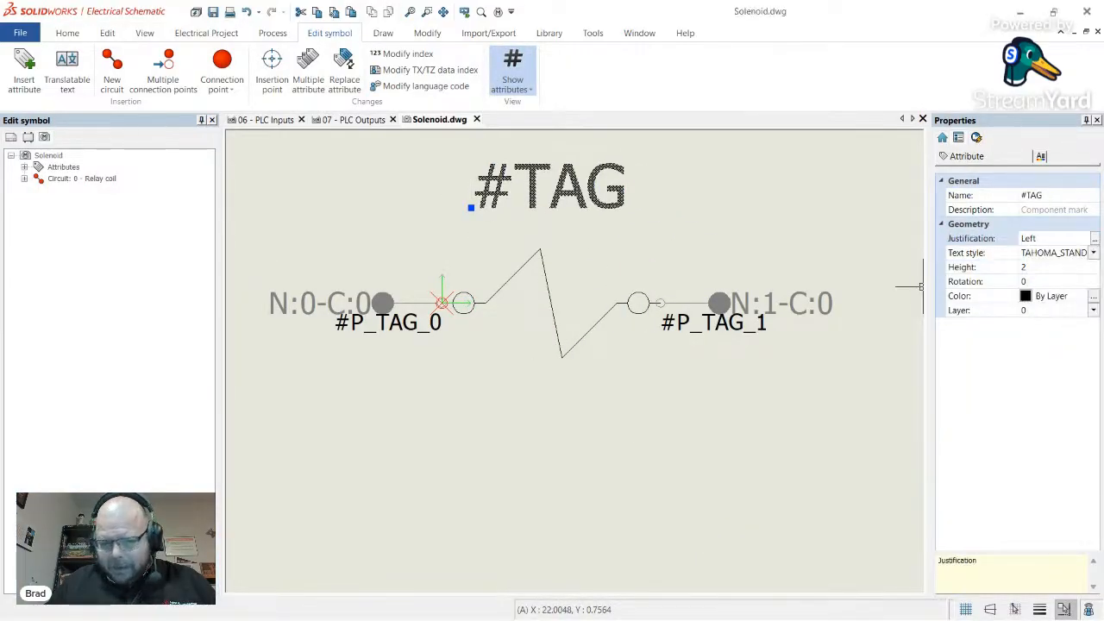
drag(594, 221, 599, 231)
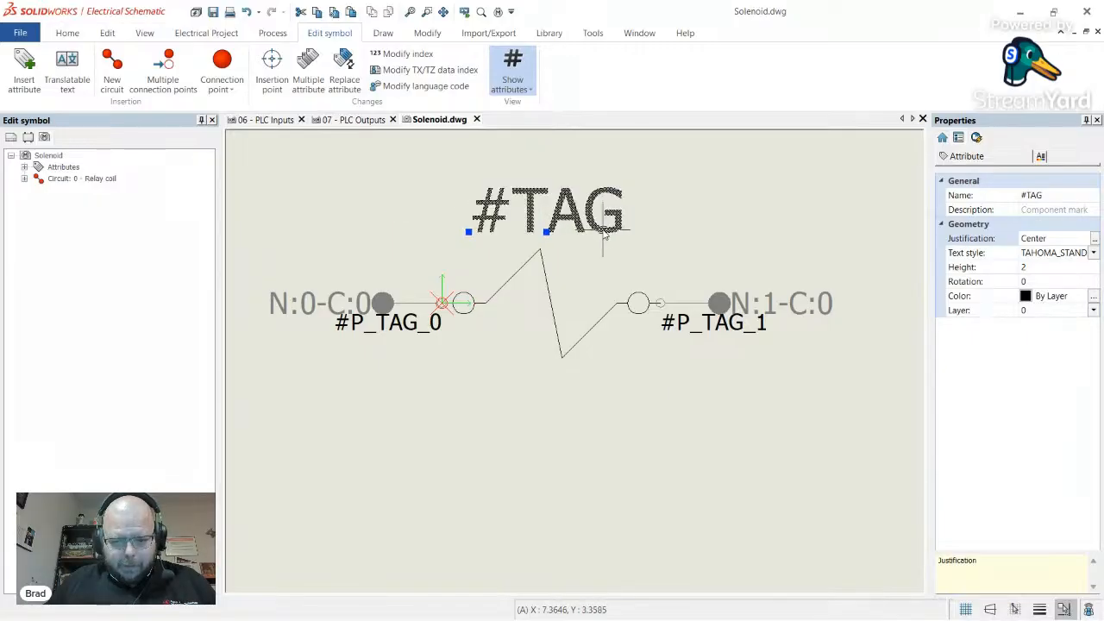
key(Escape)
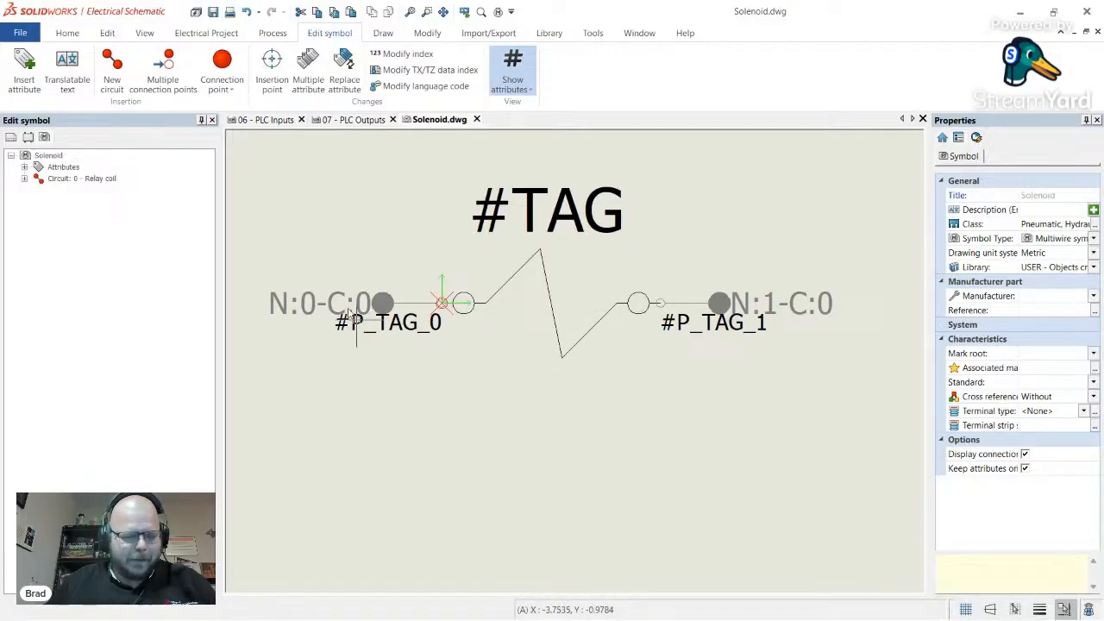
- Insert the #REF_MAN and #REF_REF manufacturer attributes below the coil
right_click(57, 169)
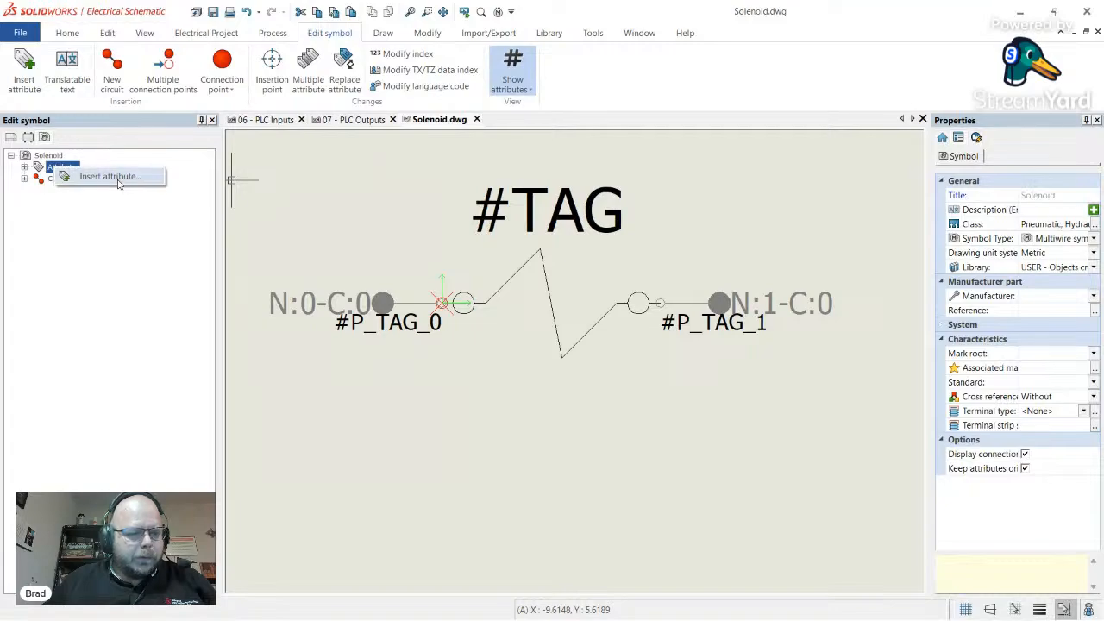
click(97, 177)
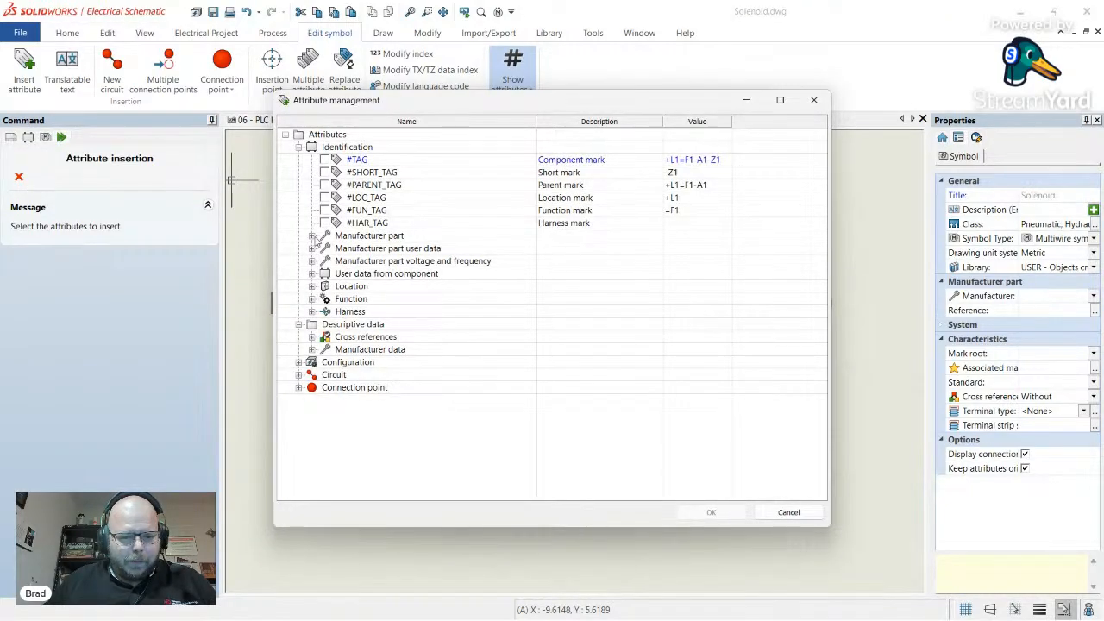
click(312, 235)
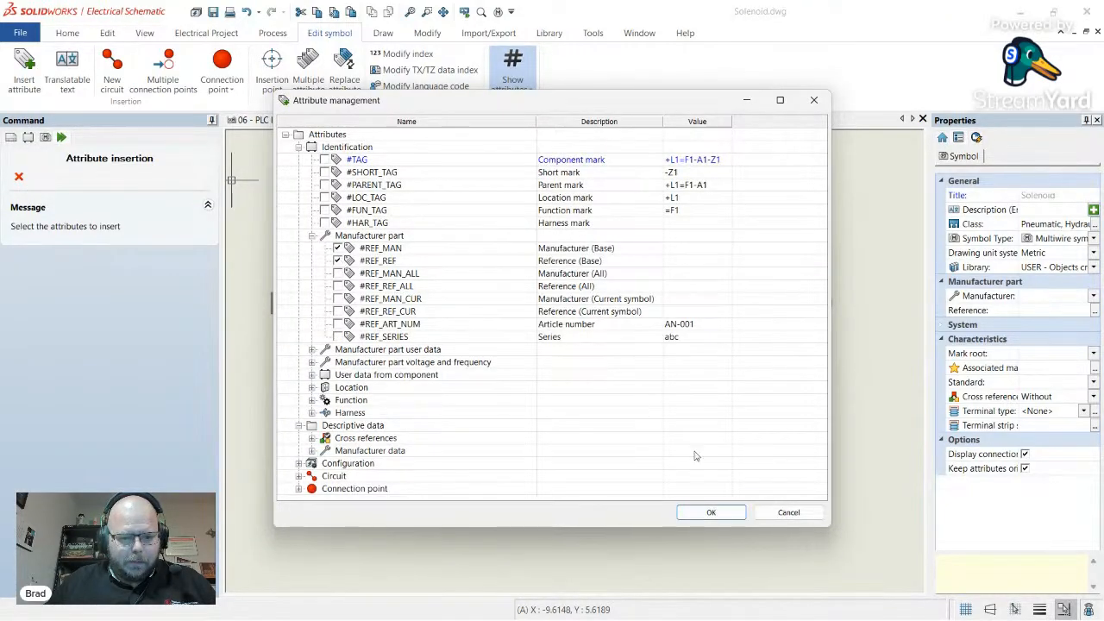
click(693, 518)
click(522, 397)
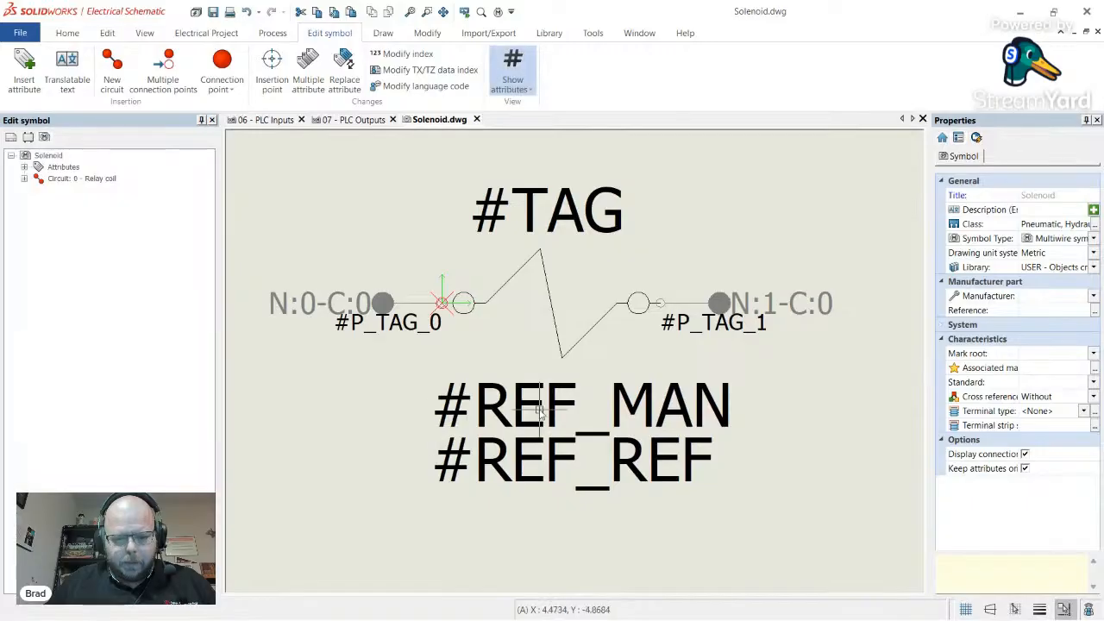
click(553, 472)
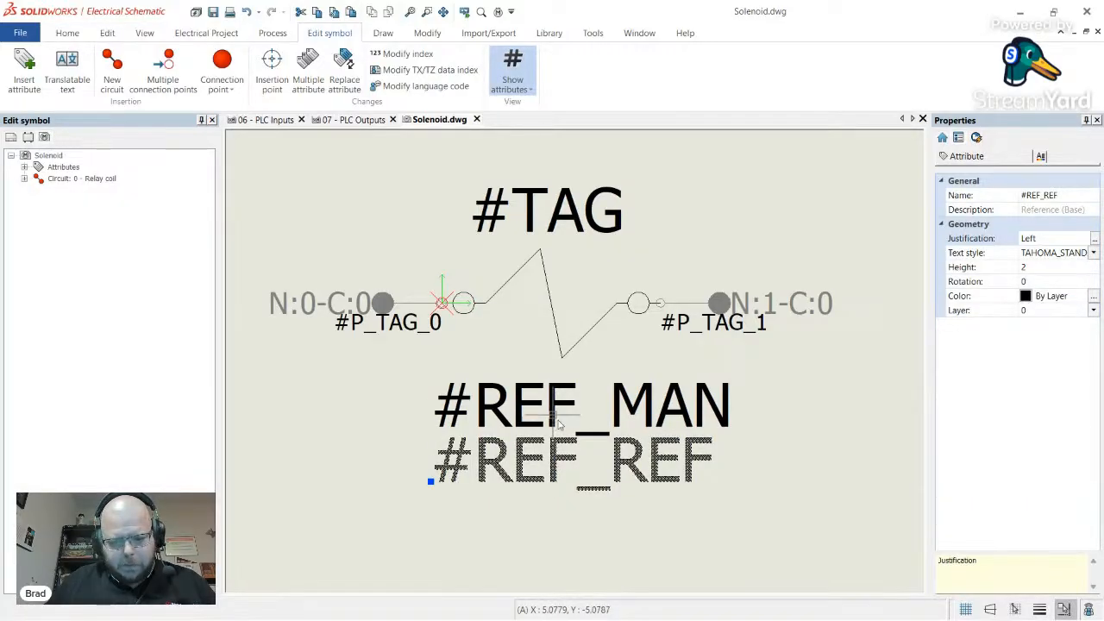
key(Escape)
- Give #REF_MAN and #REF_REF Height 1 and Top Center justification, centred under the coil
drag(807, 518, 608, 400)
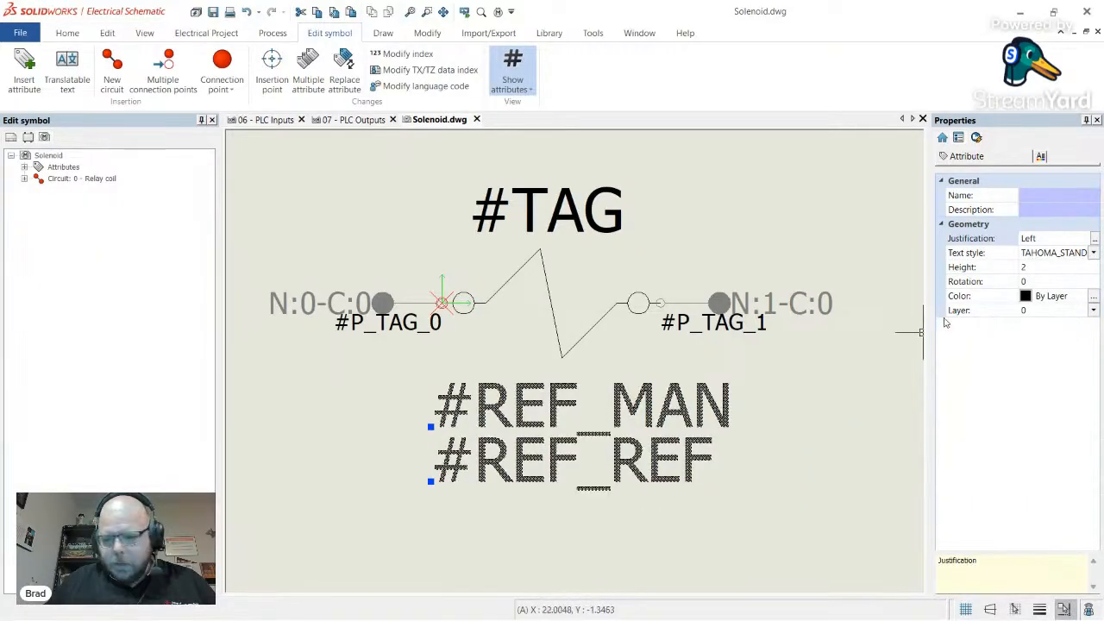
click(1051, 269)
text(1)
key(Return)
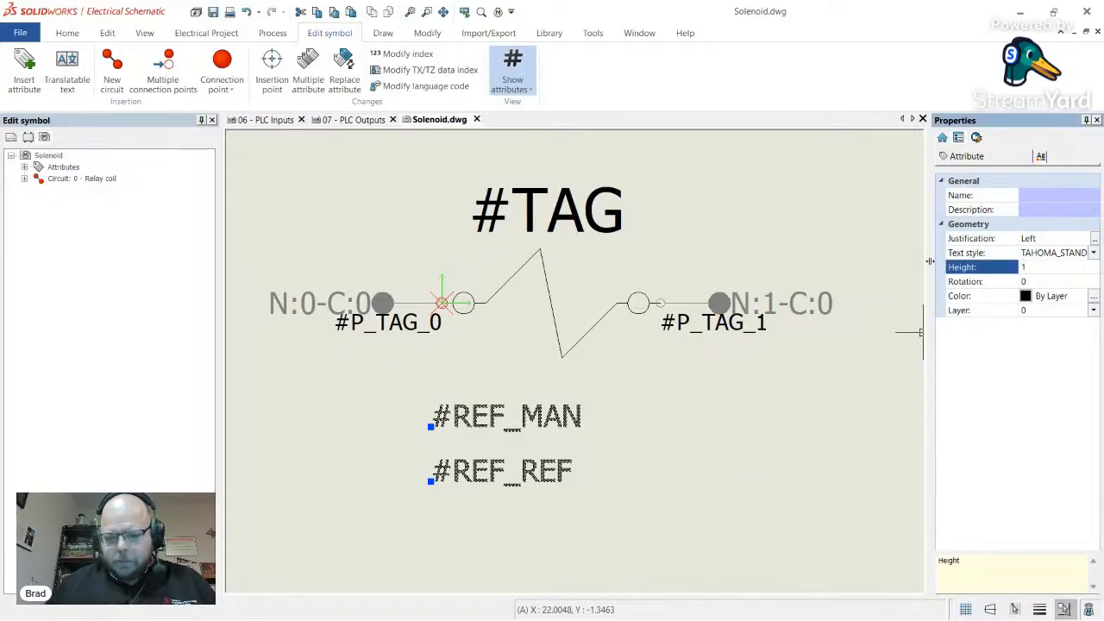
click(1095, 239)
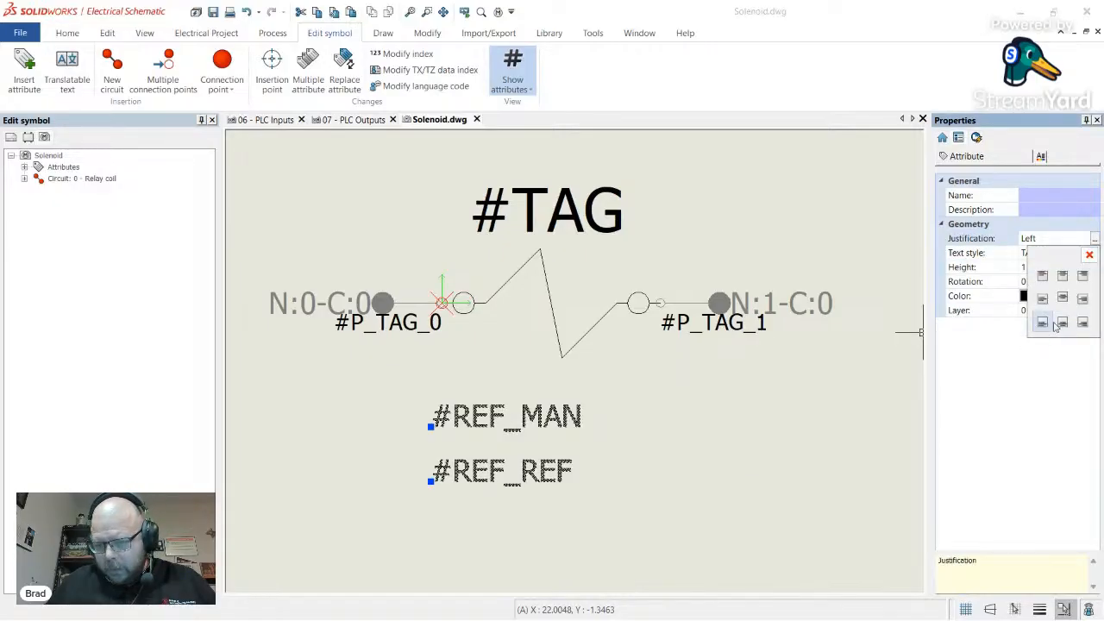
click(1062, 275)
drag(493, 456, 623, 407)
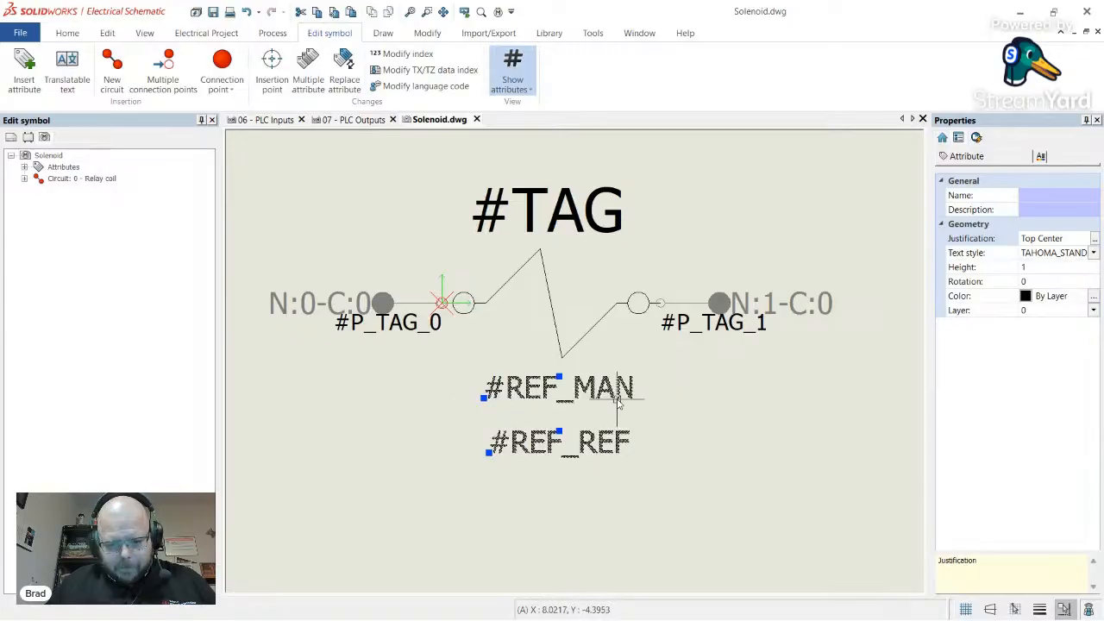
key(Escape)
- Move #REF_REF up just under #REF_MAN and close Solenoid.dwg
click(589, 444)
drag(590, 443, 592, 423)
key(Escape)
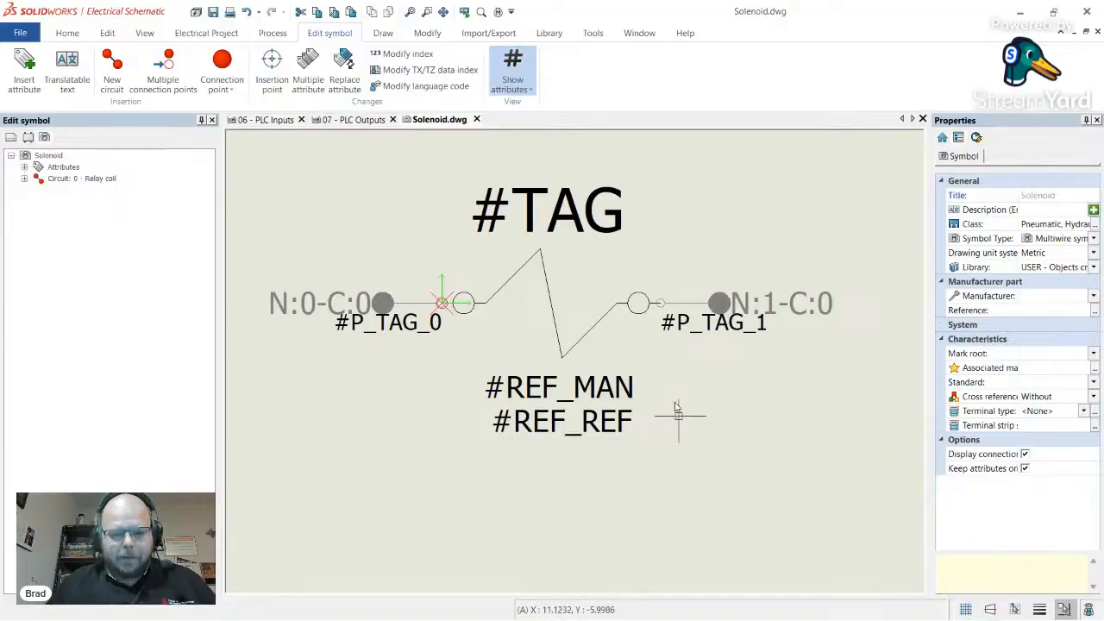
click(475, 120)
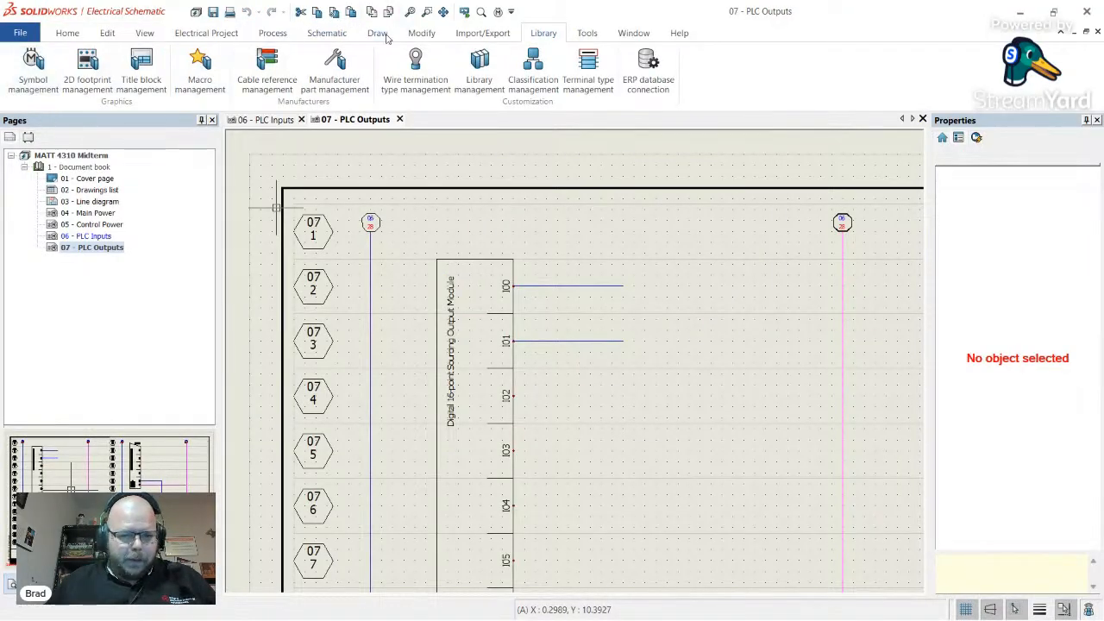
- Insert the plain Coil symbol from the Coils category onto the IO0 wire end, creating K702
click(330, 35)
click(132, 70)
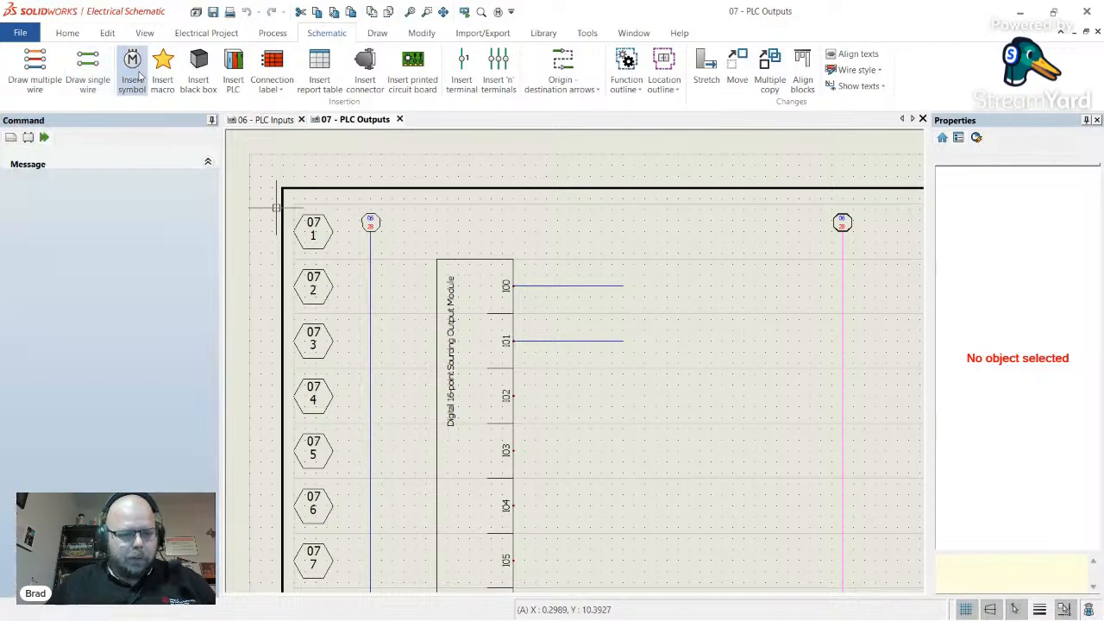
click(109, 374)
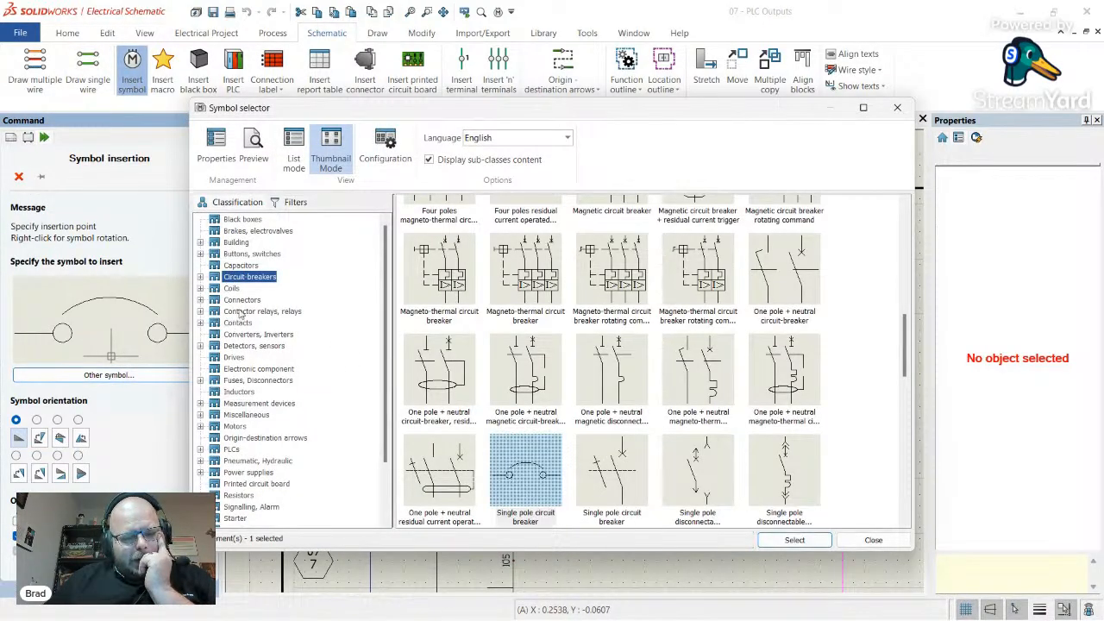
click(231, 288)
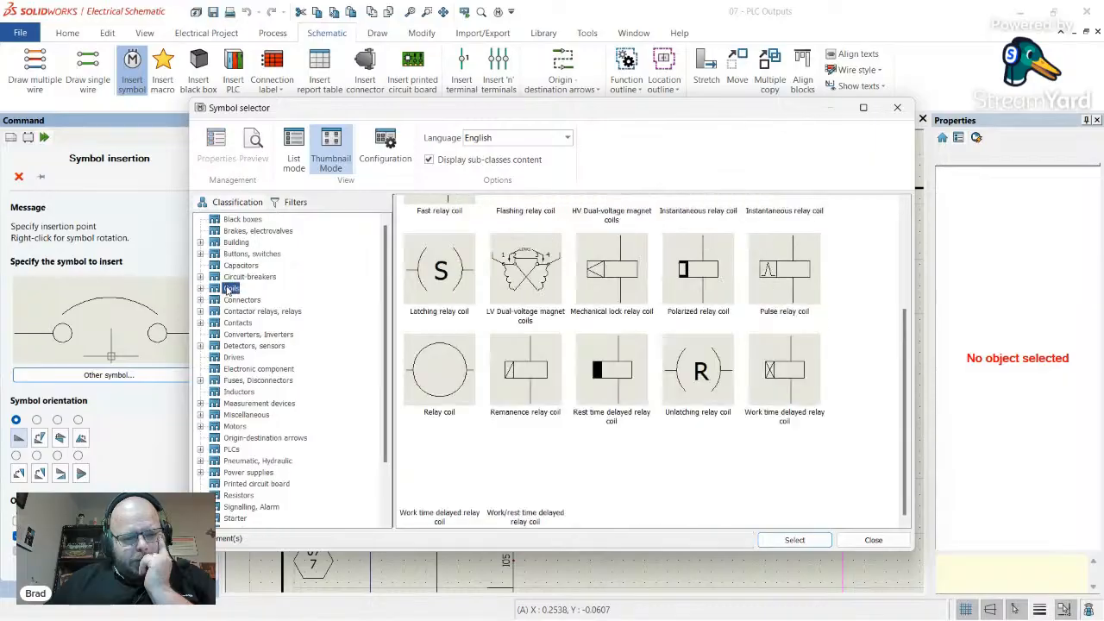
scroll(575, 370, up, 3)
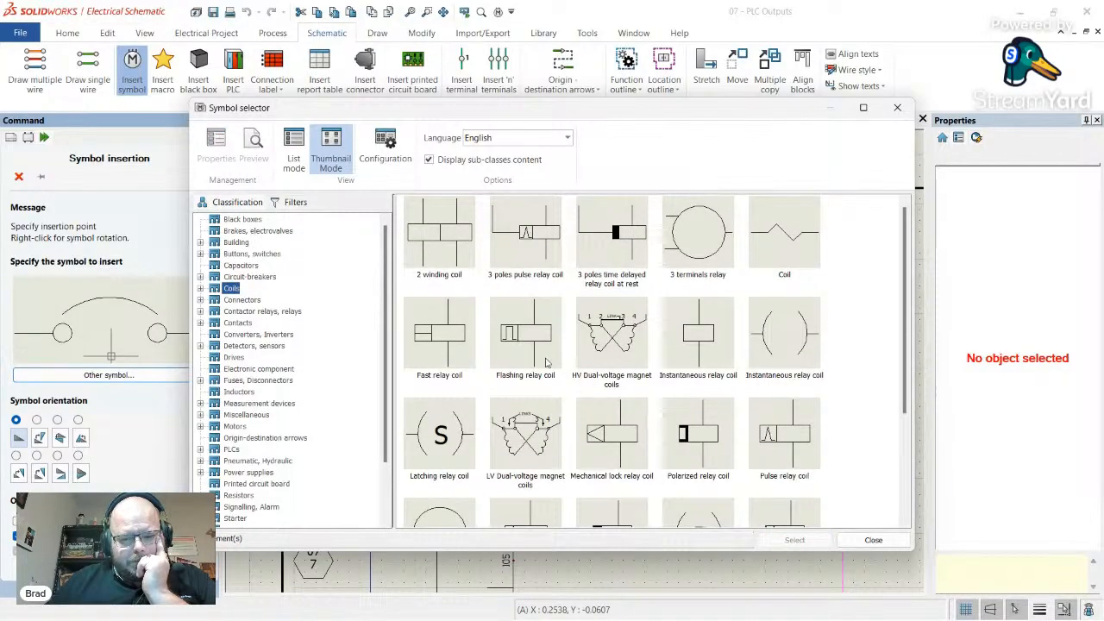
click(793, 254)
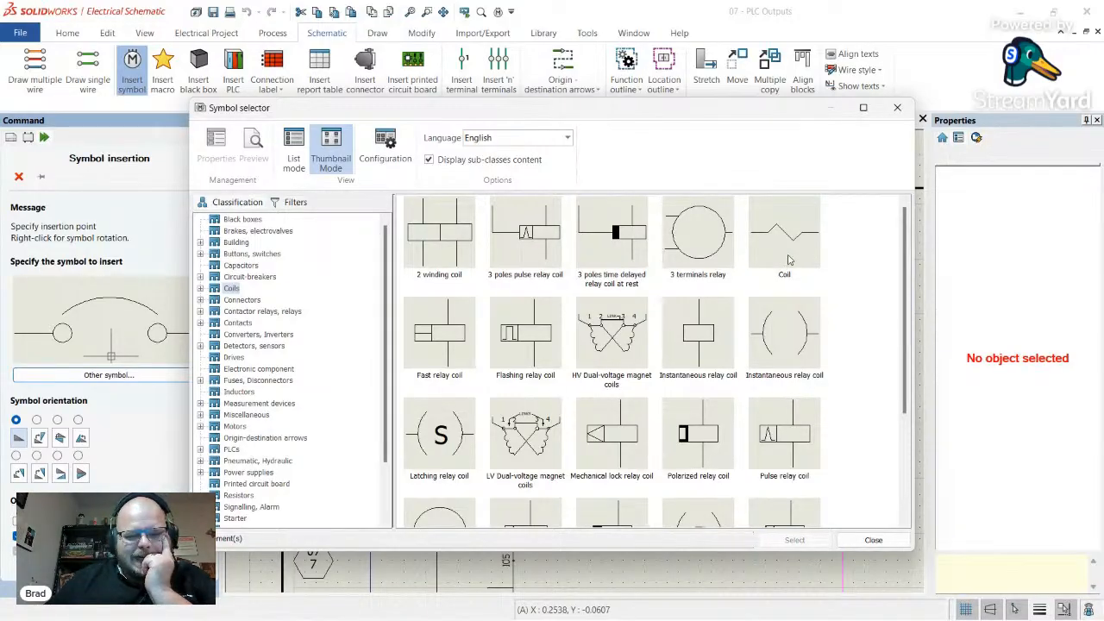
double_click(788, 257)
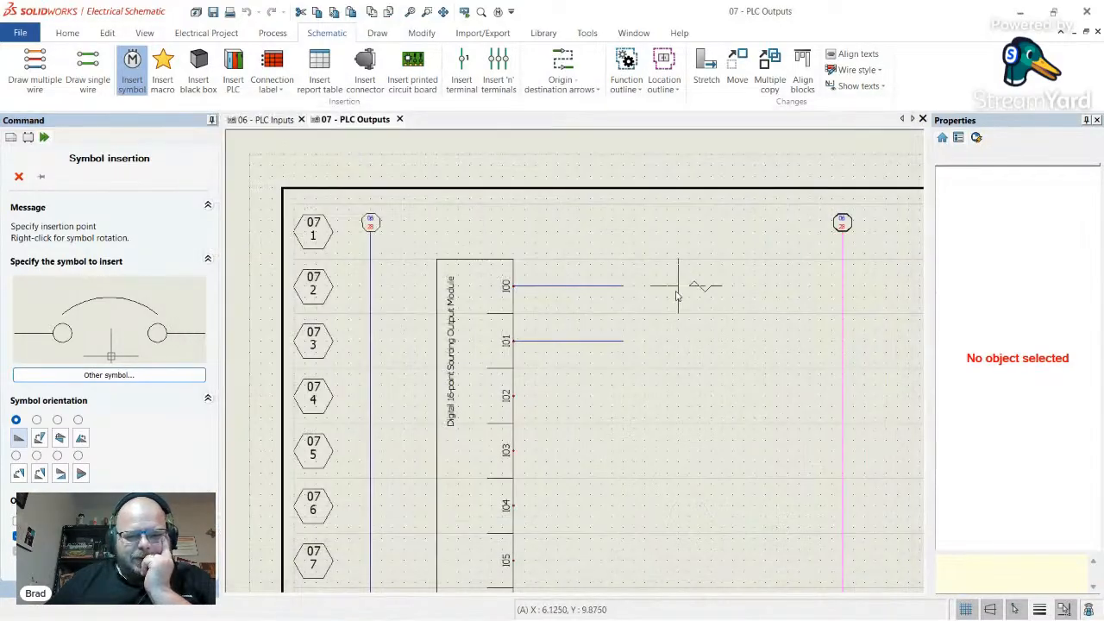
click(634, 286)
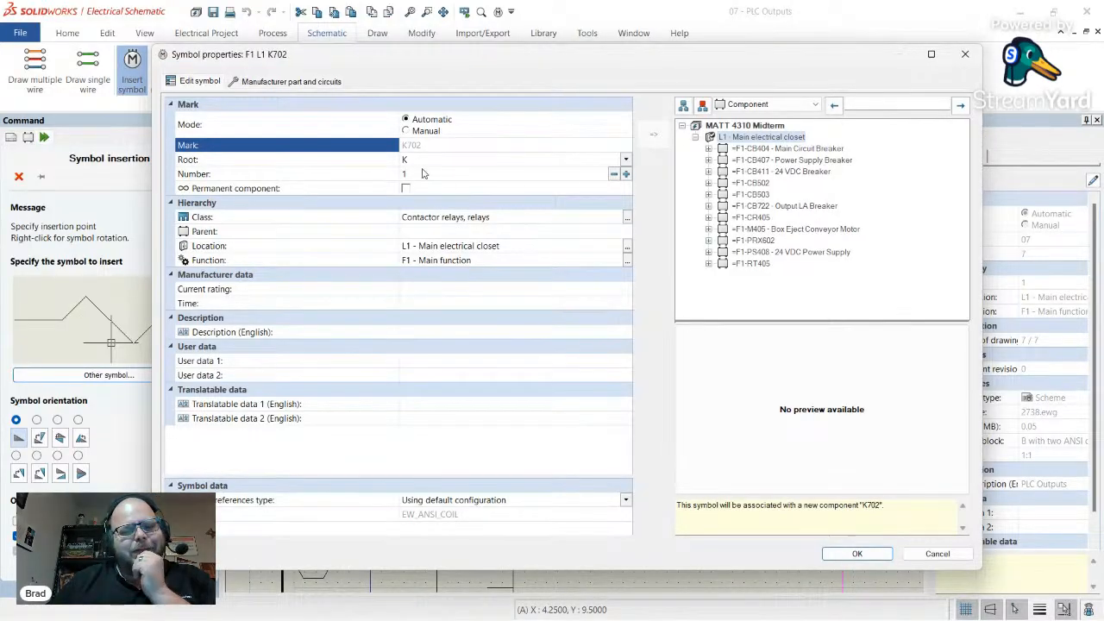
- Edit the coil's Root prefix and browse the manufacturer part search for the coil
click(462, 160)
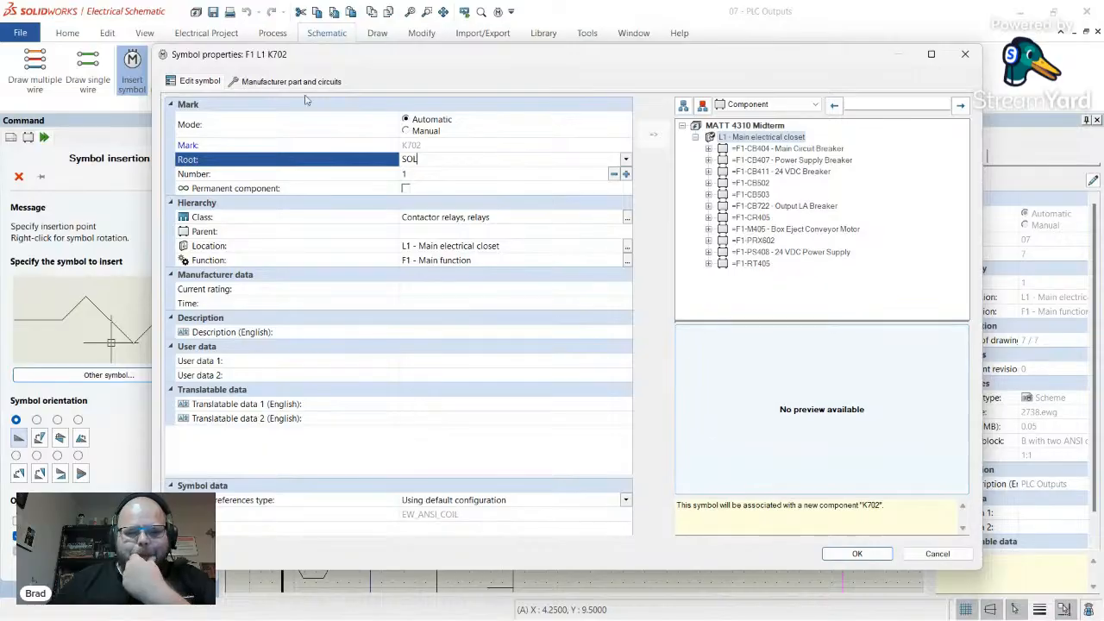
click(263, 82)
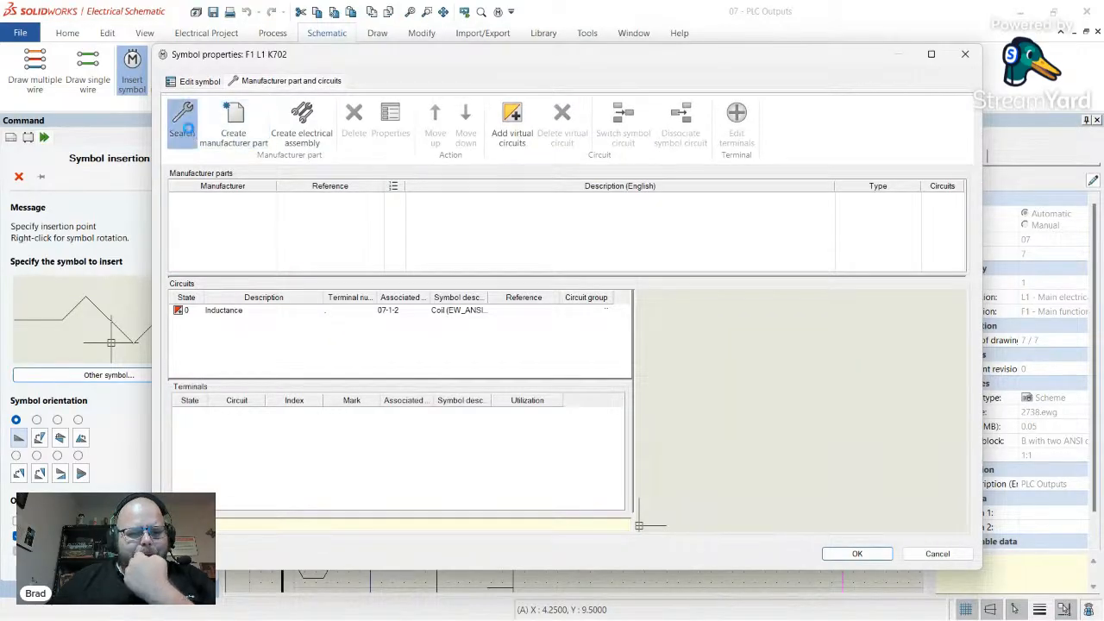
click(183, 121)
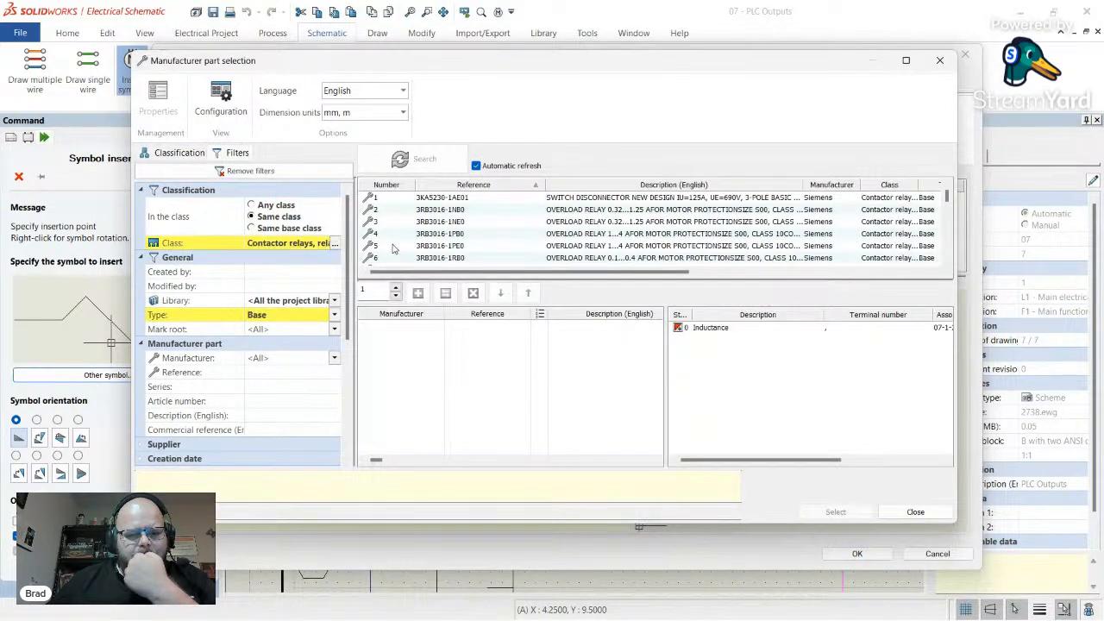
scroll(513, 227, down, 8)
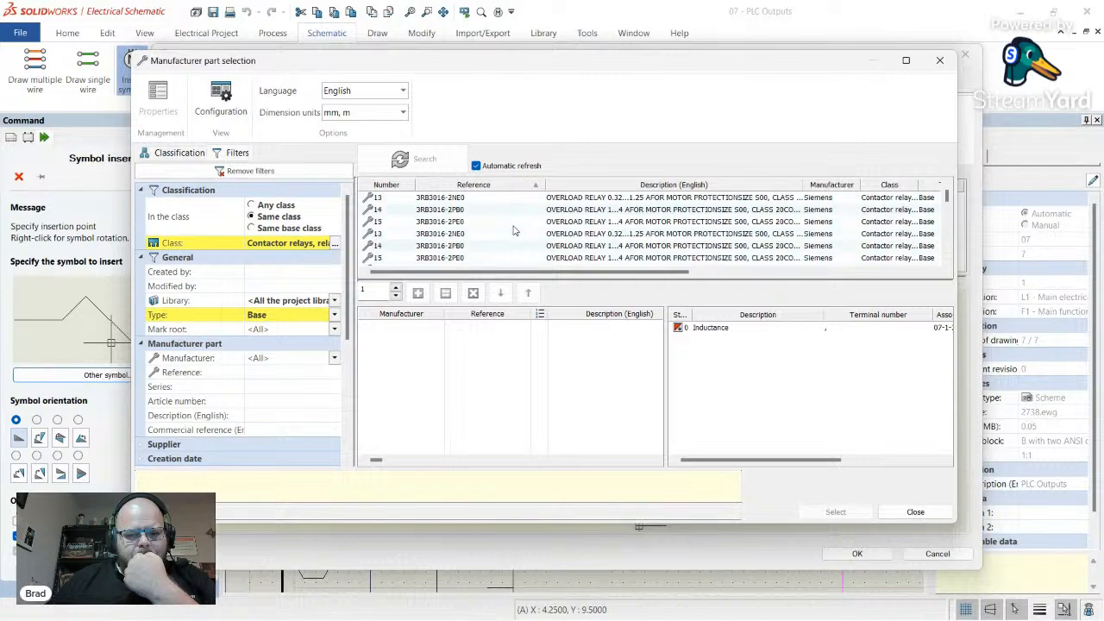
scroll(452, 230, down, 20)
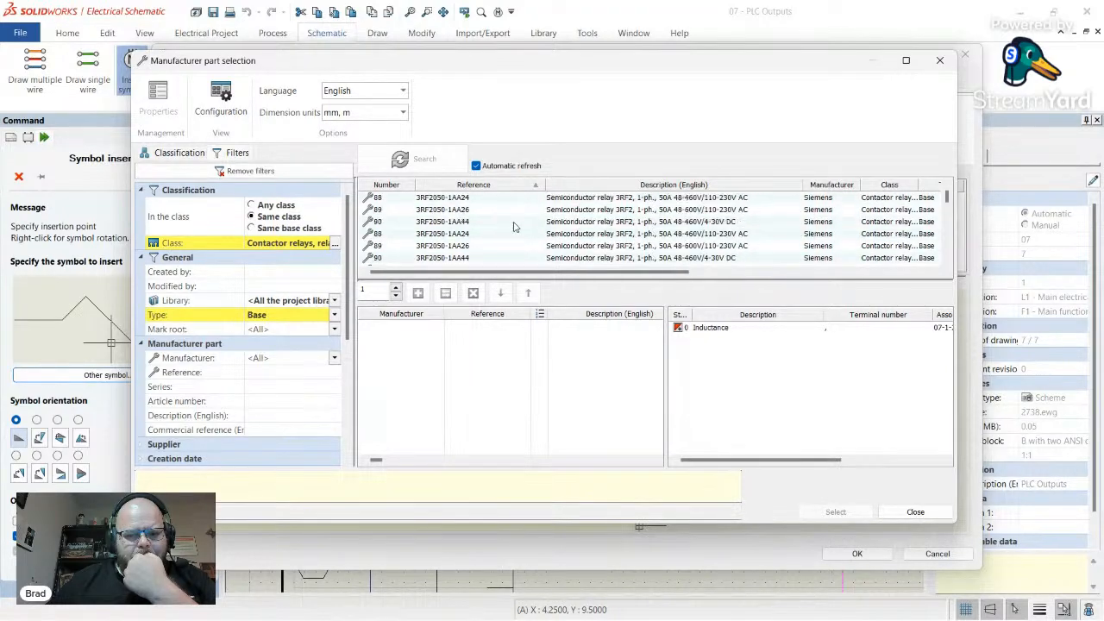
scroll(550, 228, down, 20)
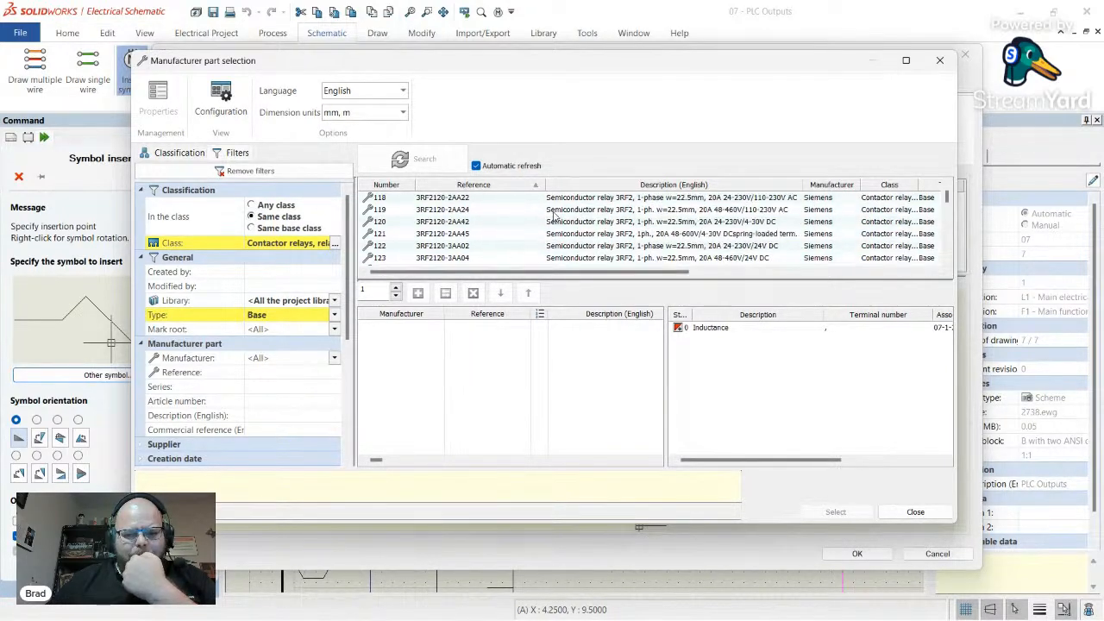
scroll(571, 214, down, 17)
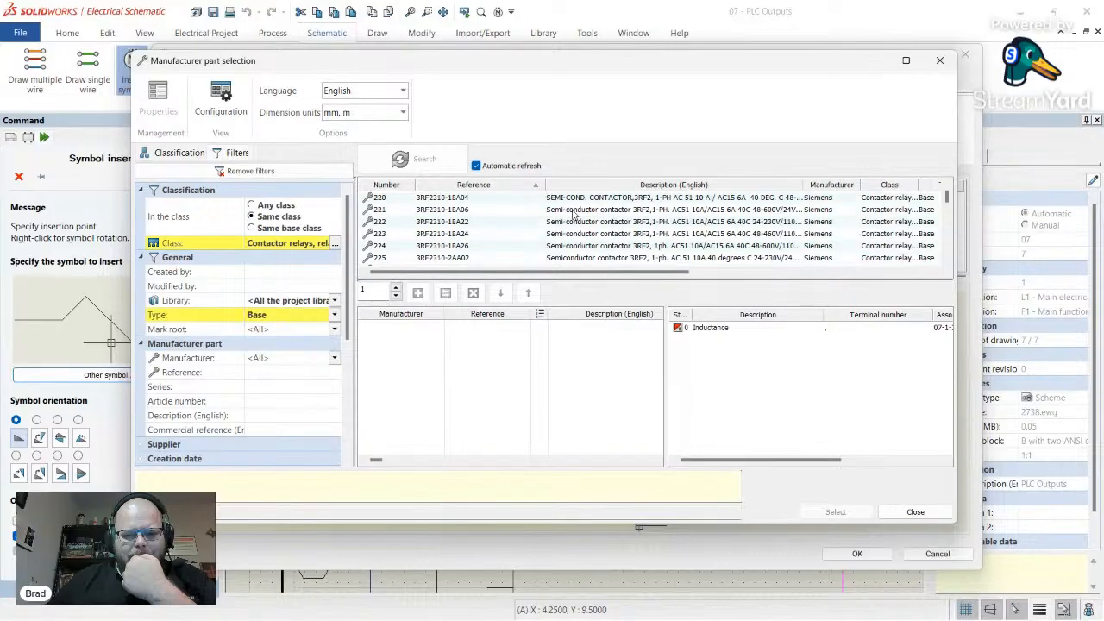
- Close the part search and cancel the K702 coil without placing it
click(940, 60)
click(966, 55)
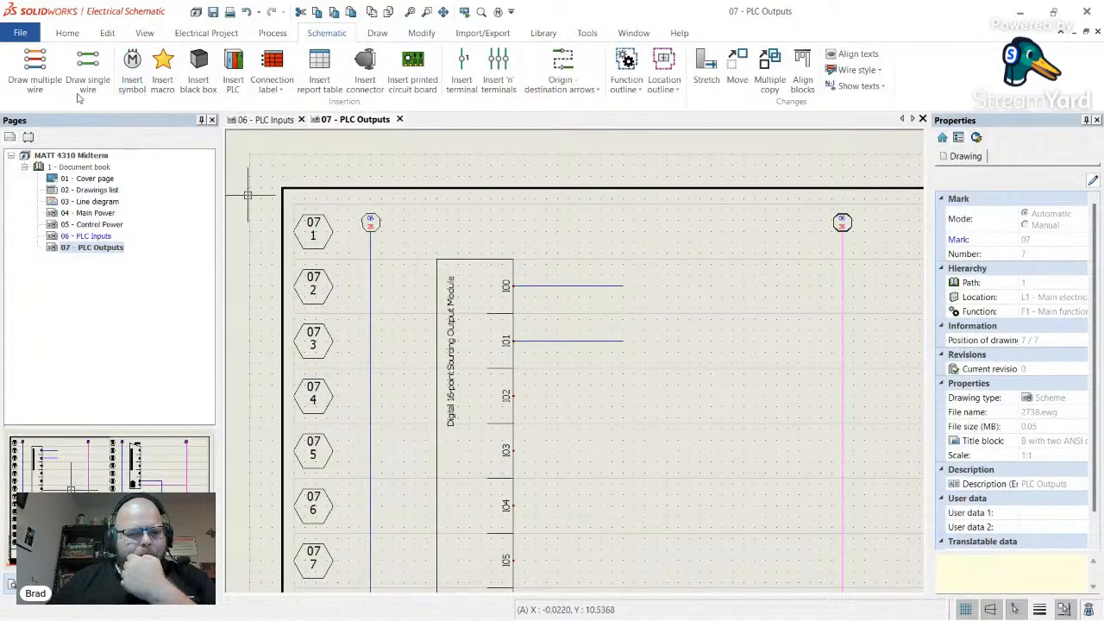
click(132, 69)
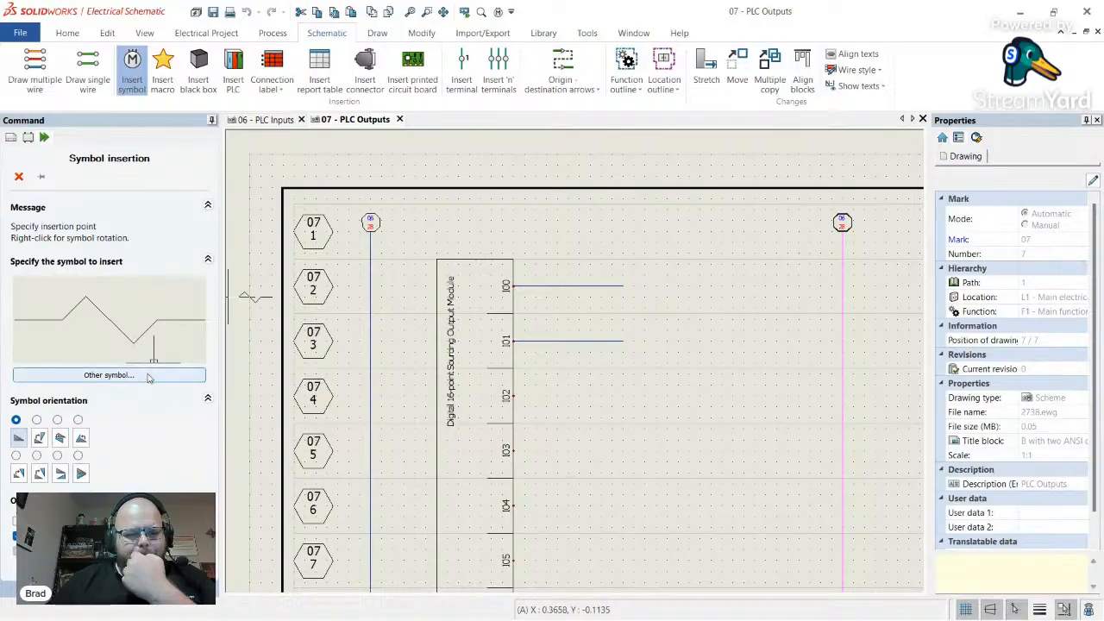
- Place a Coil on the I00 wire end with Root SOL, tagging it SOL702
click(149, 377)
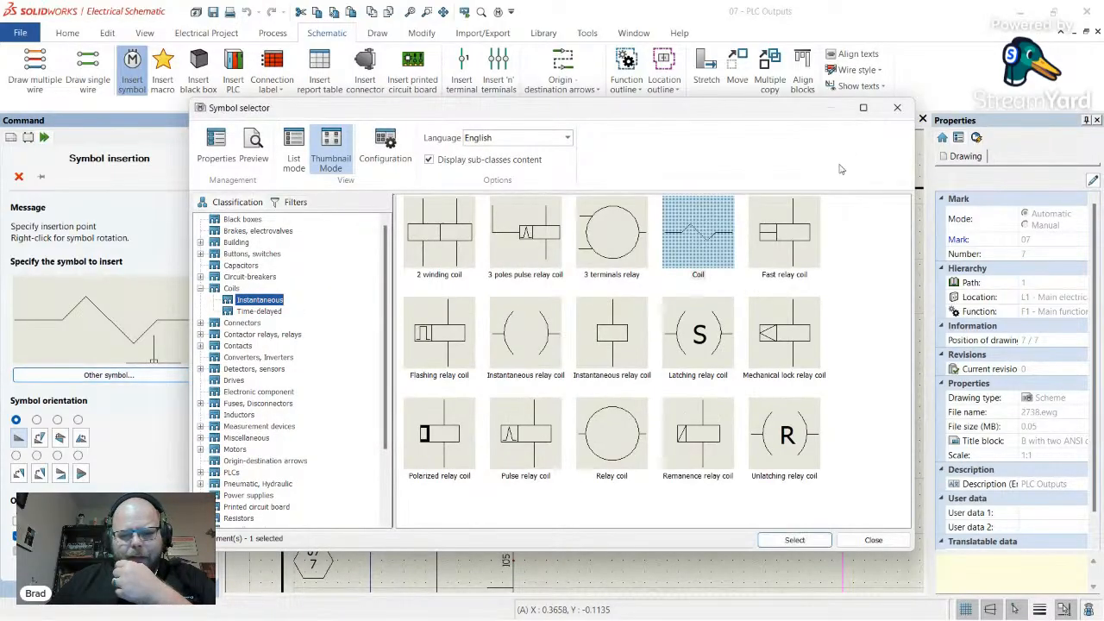
double_click(681, 249)
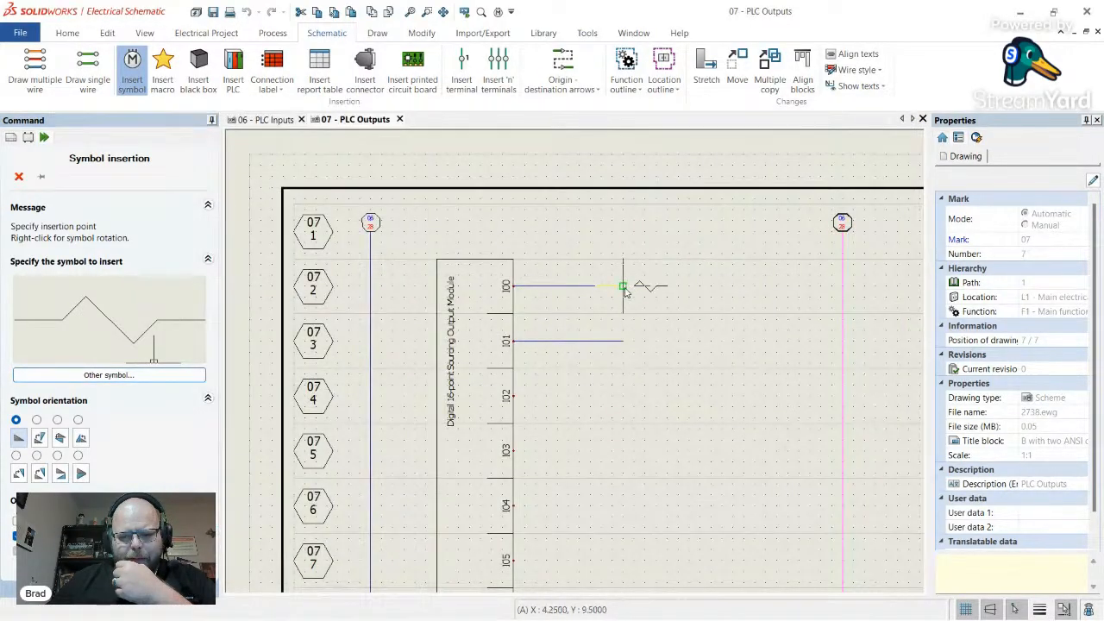
click(638, 286)
click(414, 159)
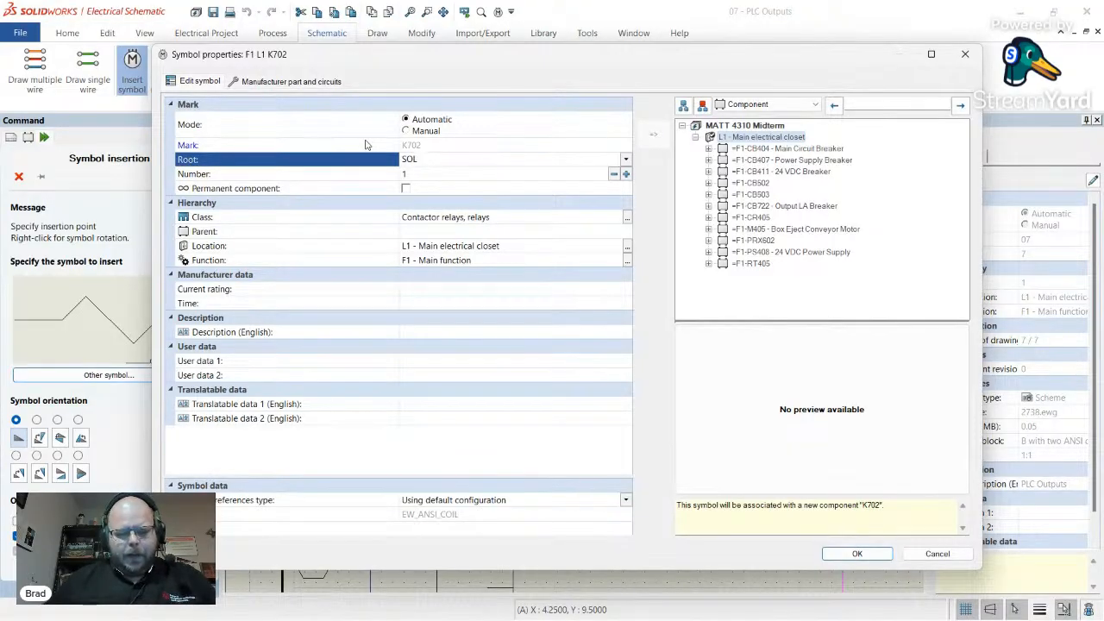
click(857, 553)
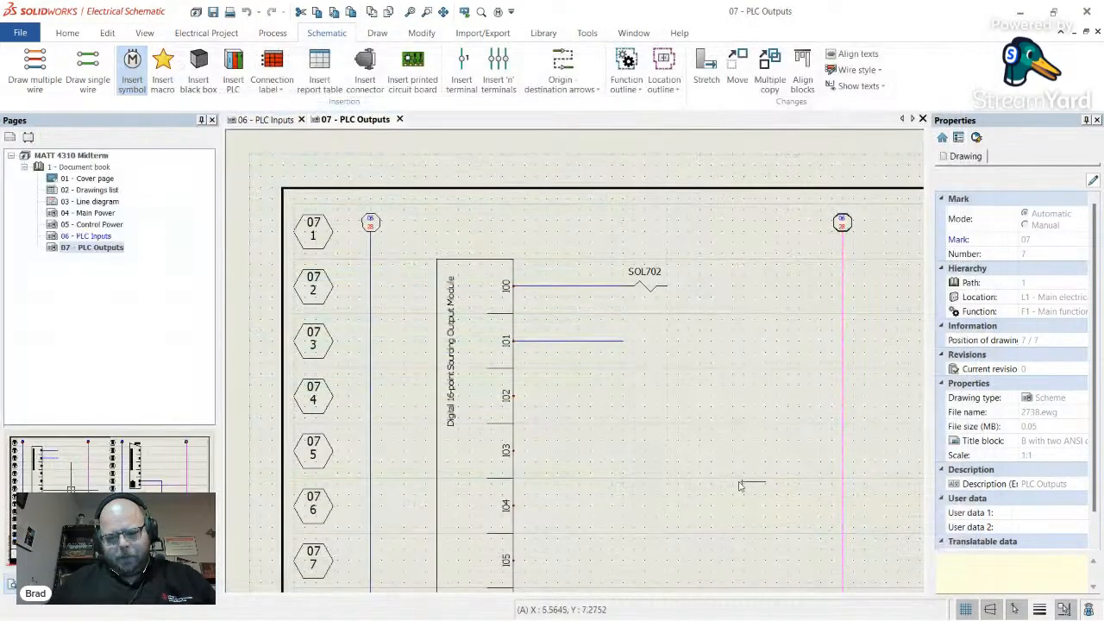
click(132, 65)
- Place the Pneumatic, Hydraulic Solenoid symbol on the I01 wire end, tagged Z703
click(115, 374)
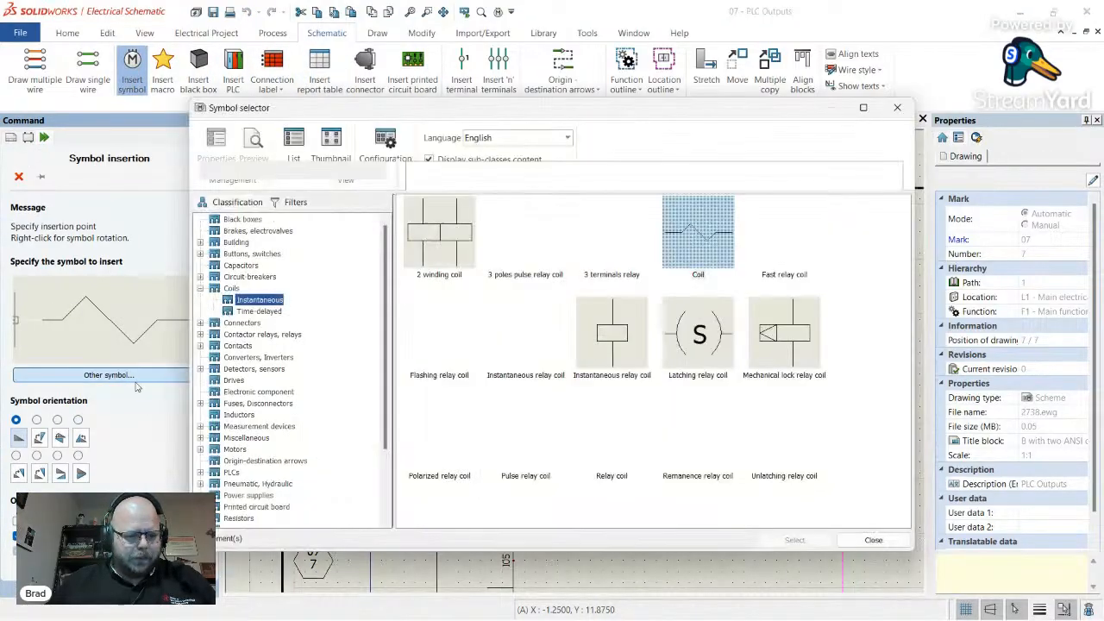
scroll(276, 382, down, 3)
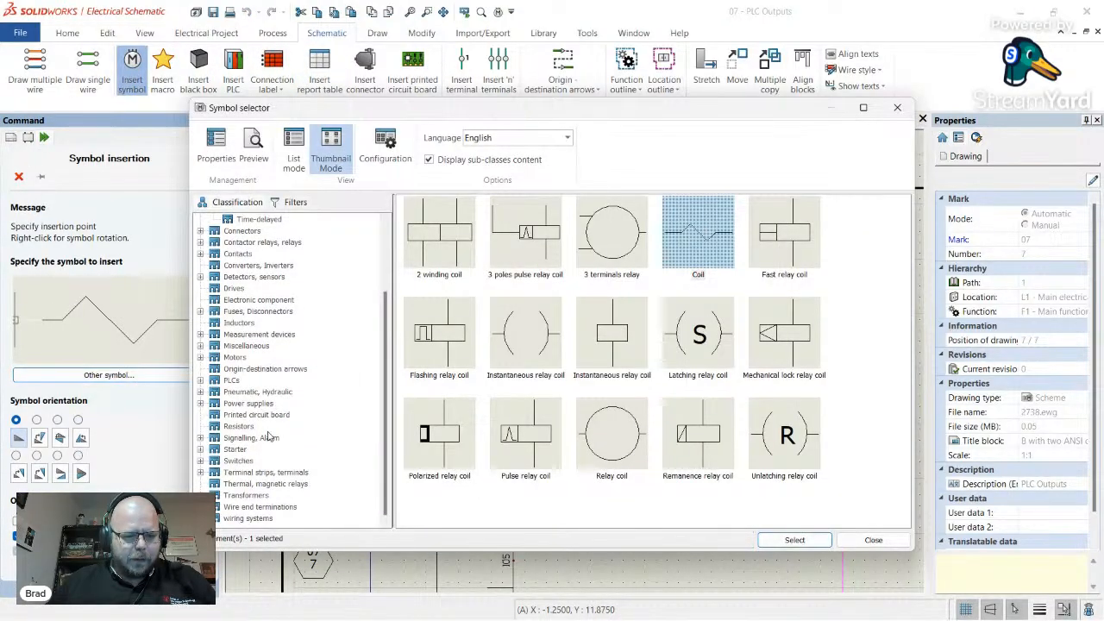
click(258, 393)
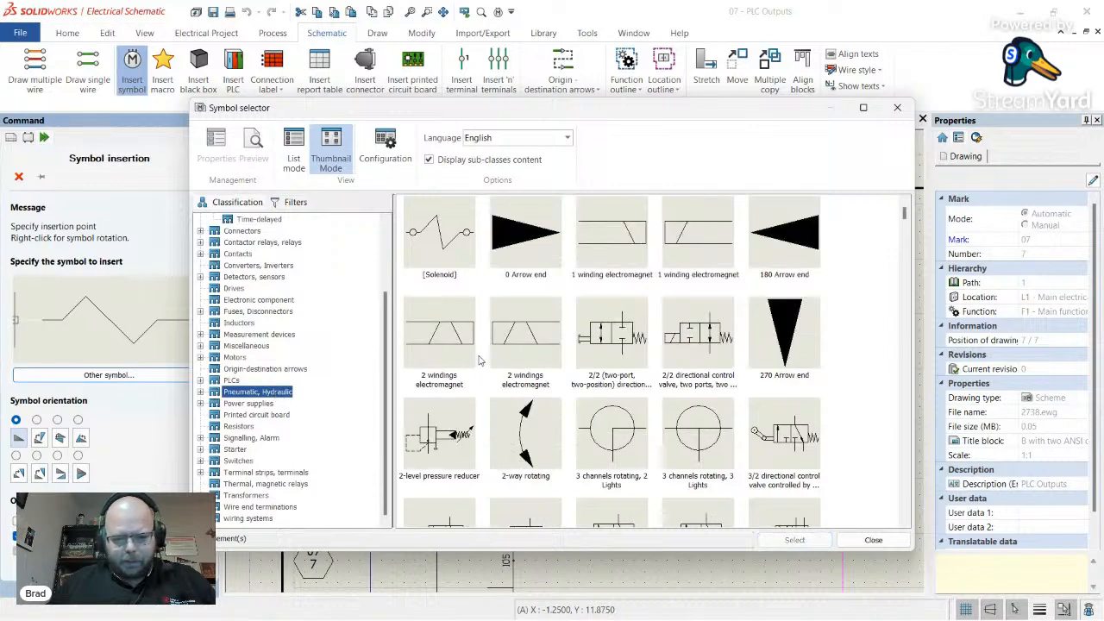
double_click(440, 231)
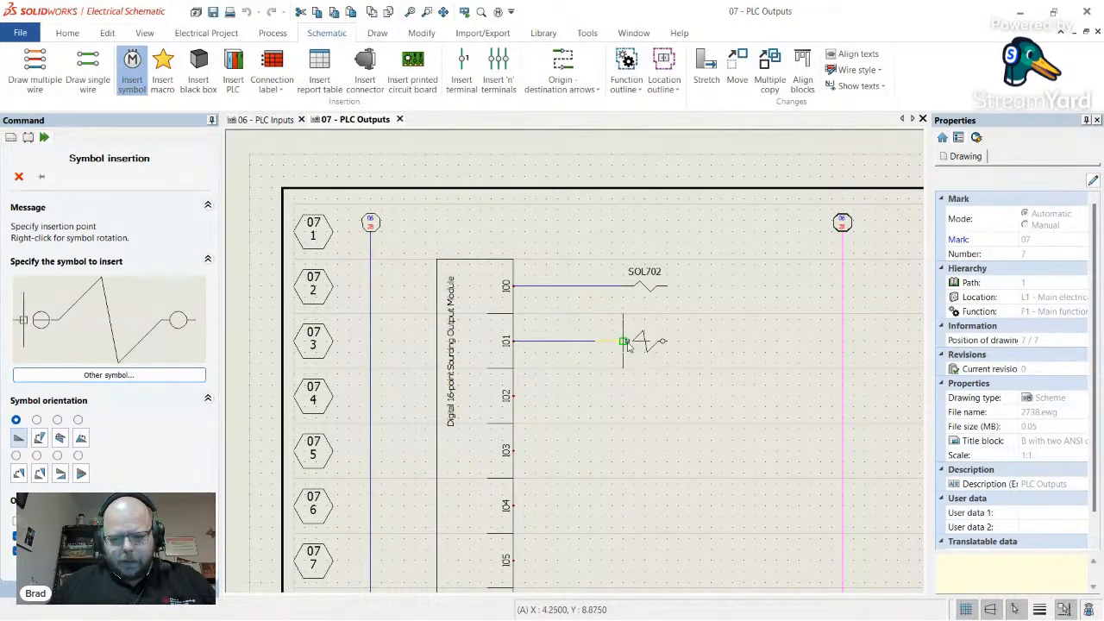
click(627, 344)
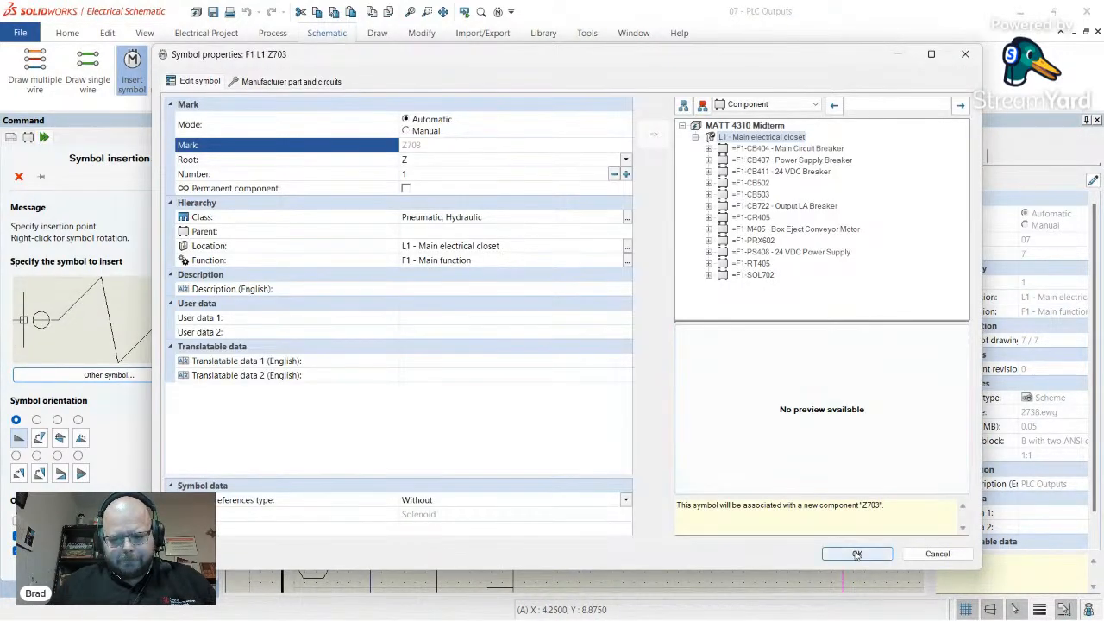
click(857, 554)
scroll(661, 345, up, 3)
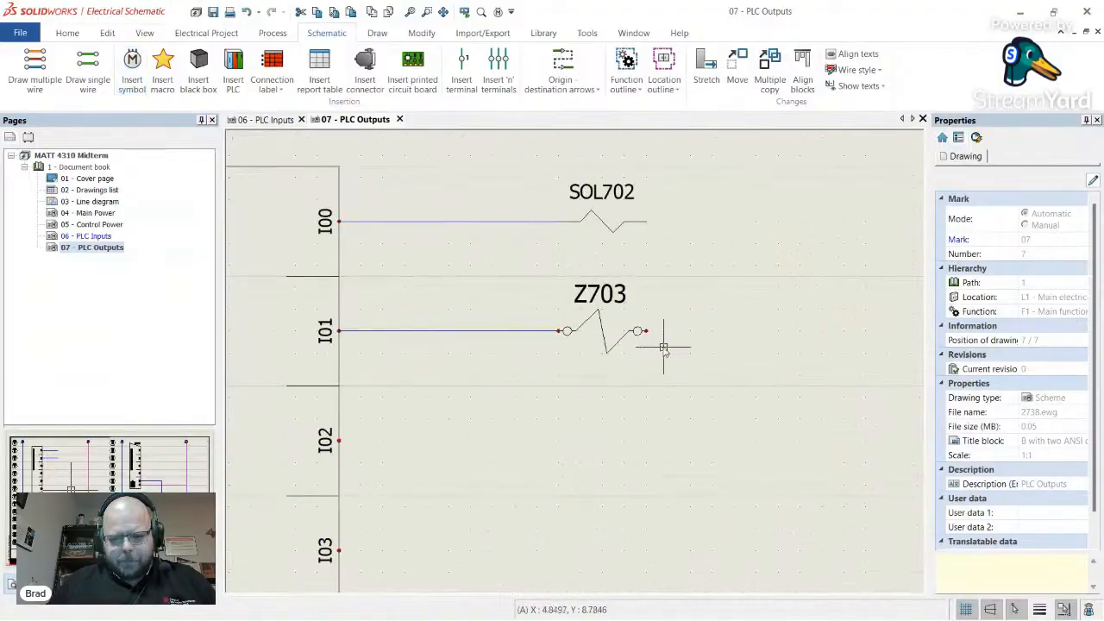
scroll(601, 318, up, 1)
scroll(604, 321, down, 3)
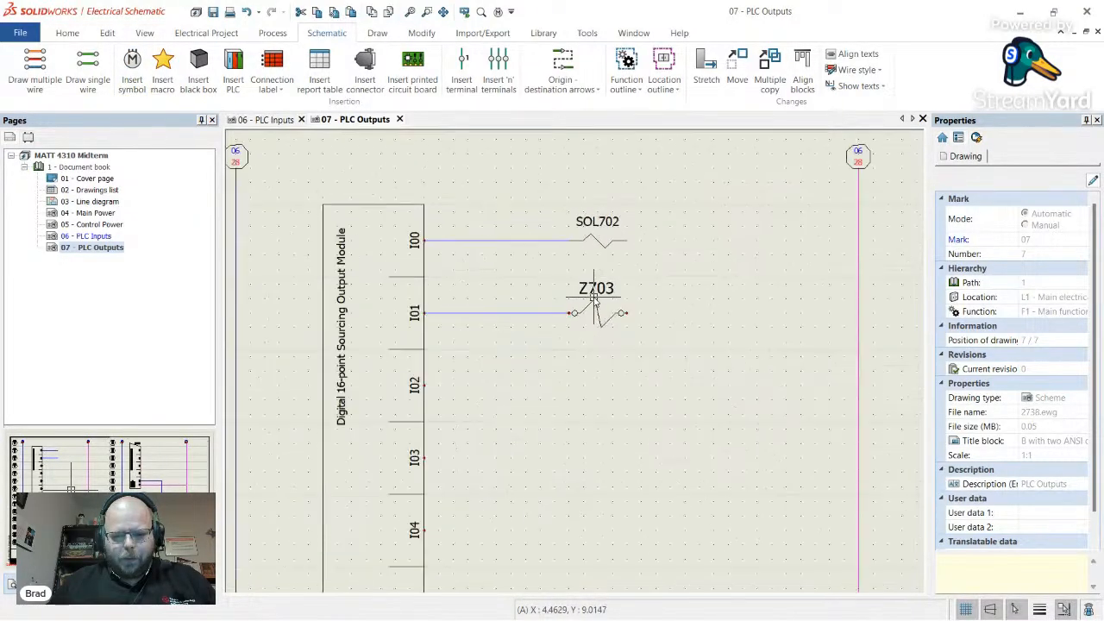
scroll(626, 336, up, 2)
scroll(630, 342, up, 2)
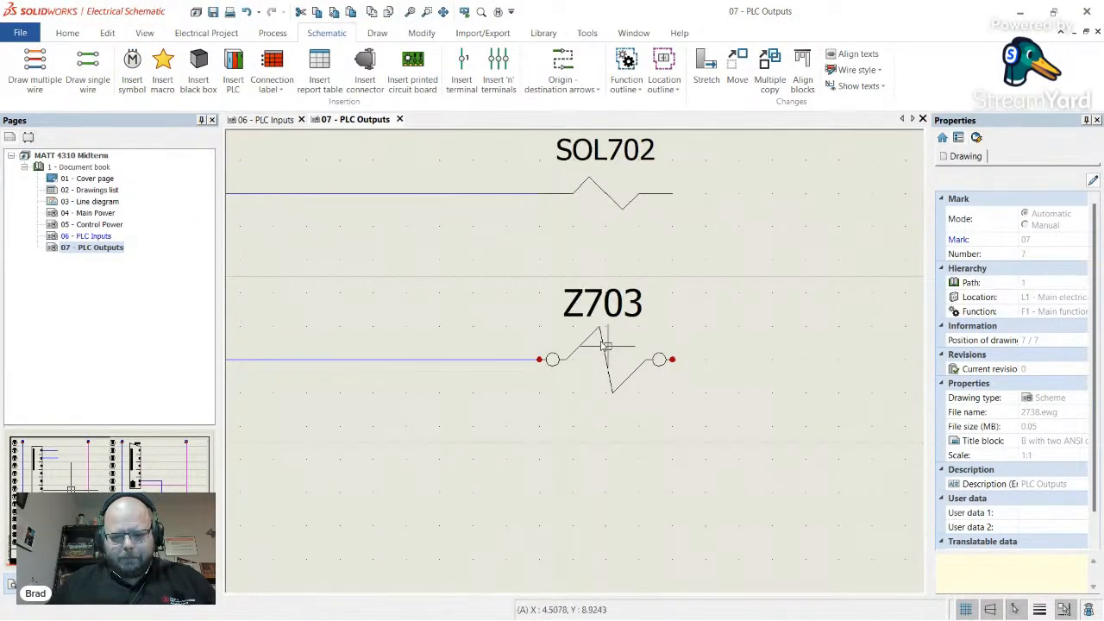
scroll(590, 369, down, 2)
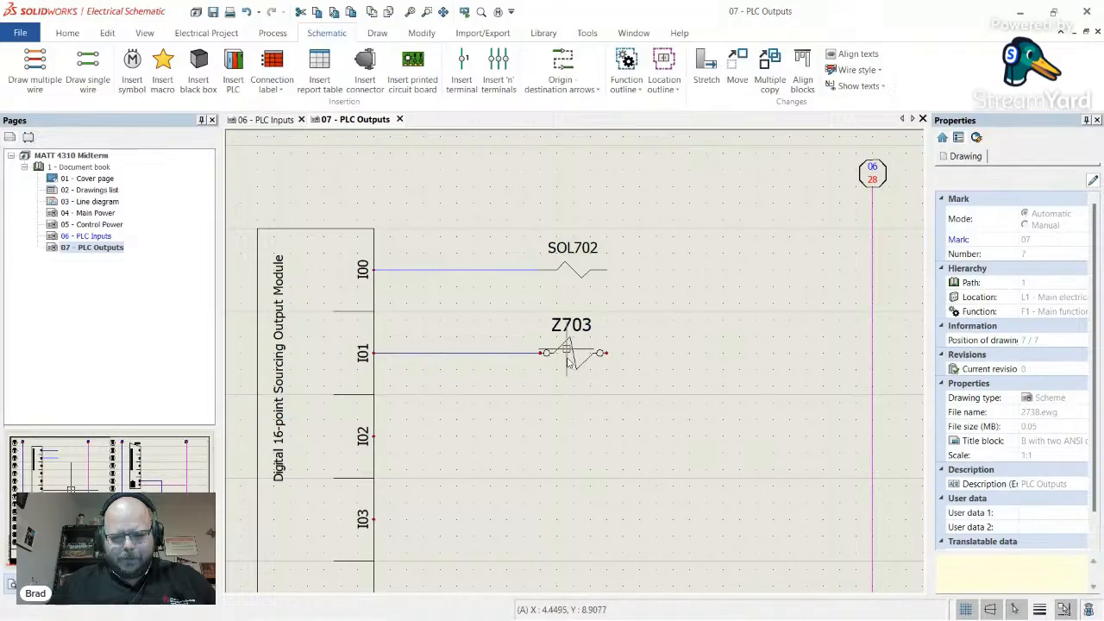
scroll(587, 416, down, 2)
scroll(577, 397, up, 4)
scroll(572, 358, down, 1)
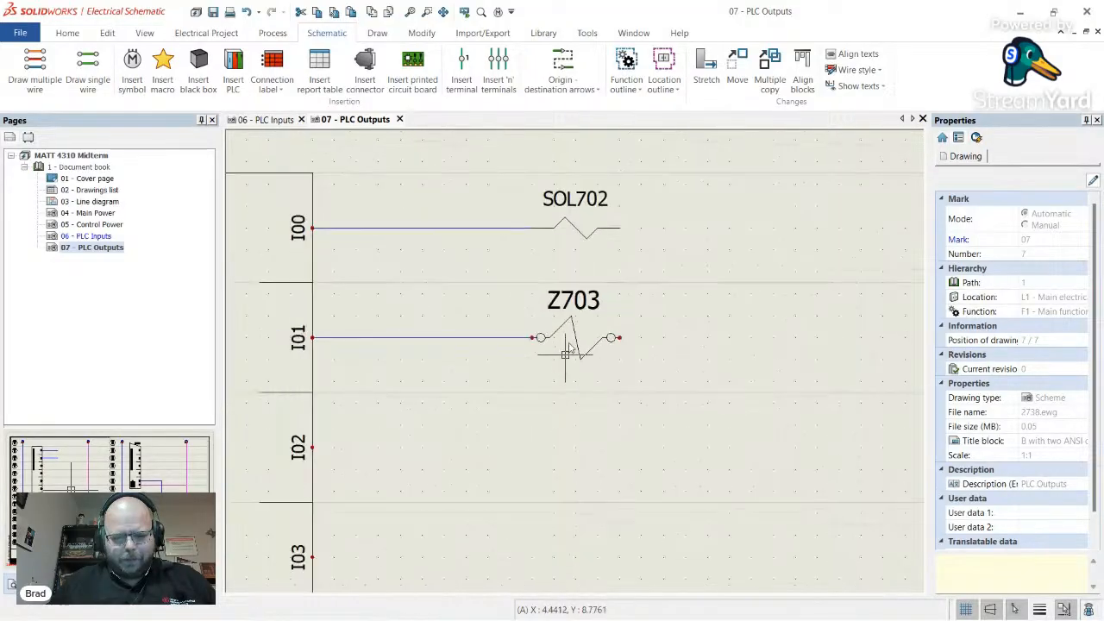
scroll(476, 345, down, 3)
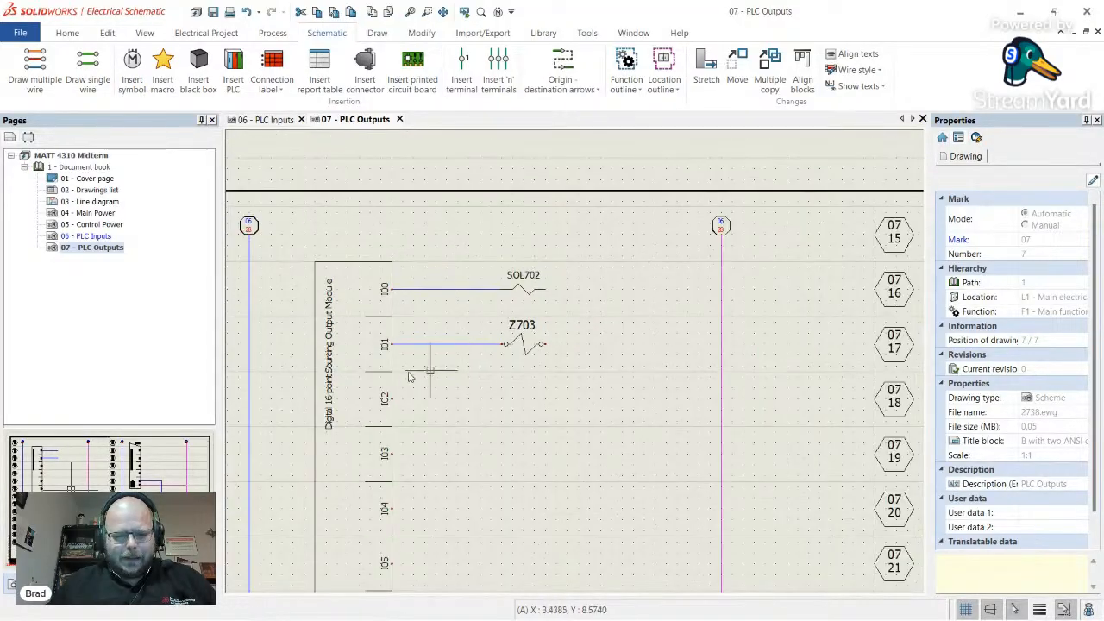
scroll(429, 359, up, 1)
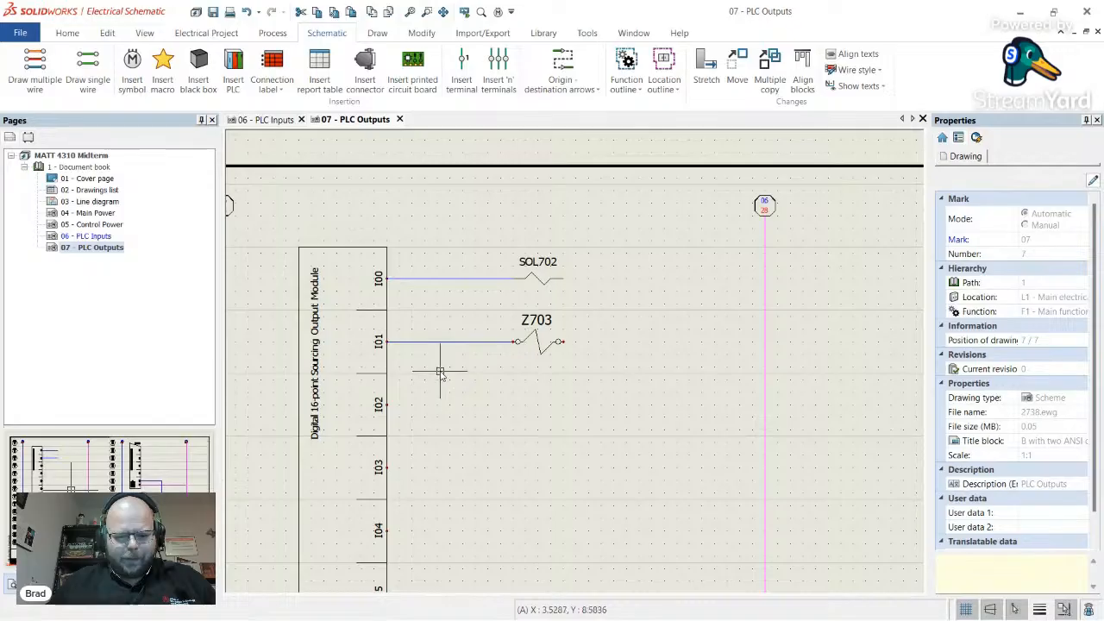
- Draw a DC Common neutral wire from SOL702's right end to the common rail
click(88, 71)
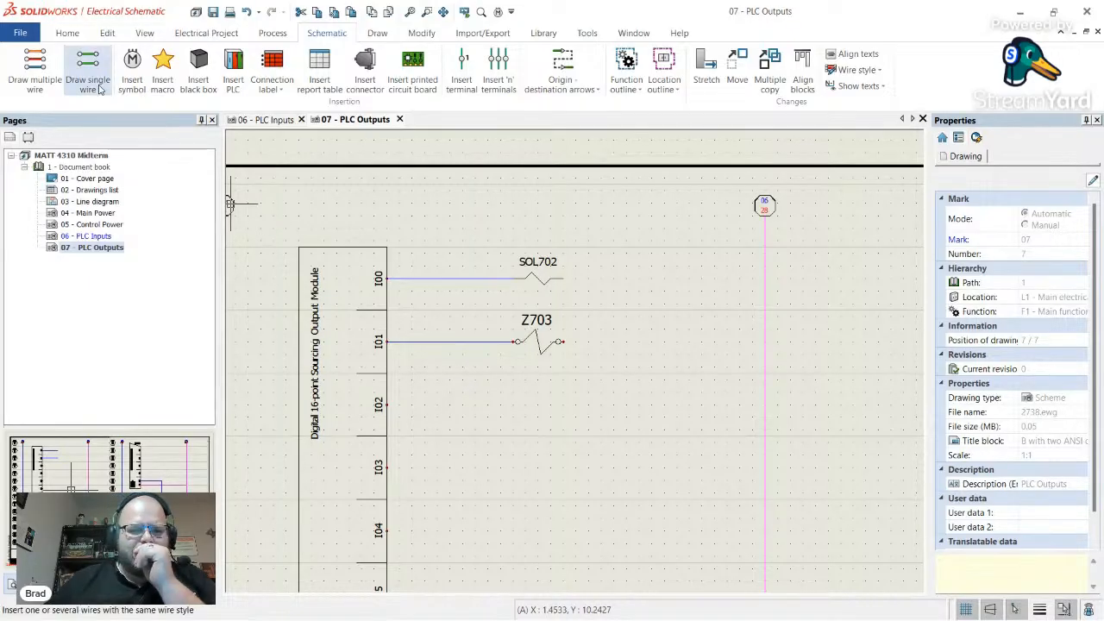
click(23, 371)
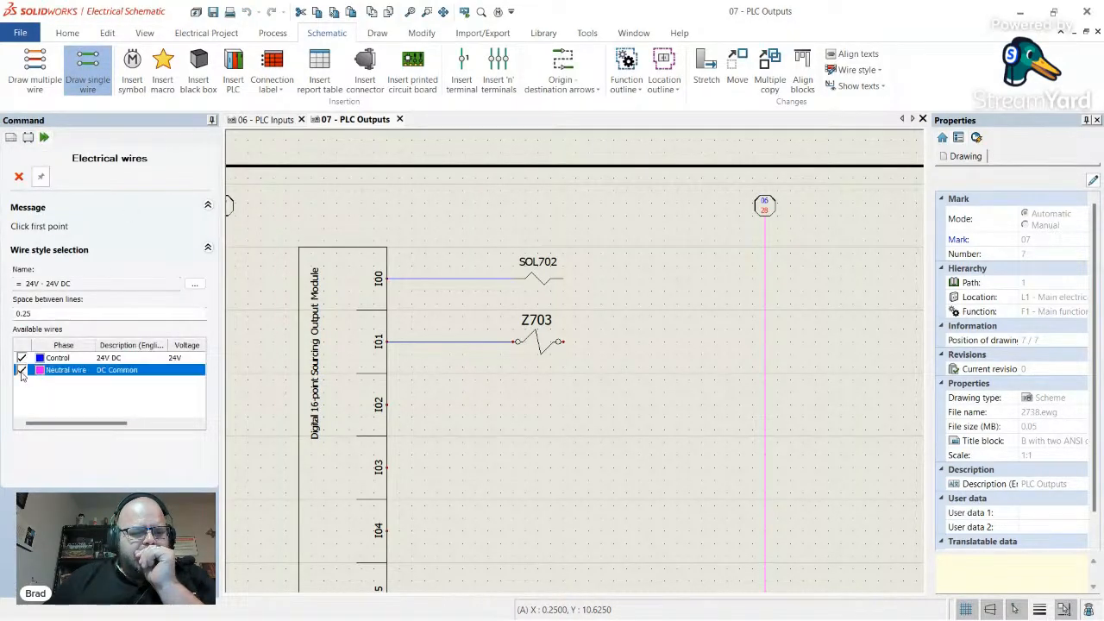
click(24, 359)
click(562, 277)
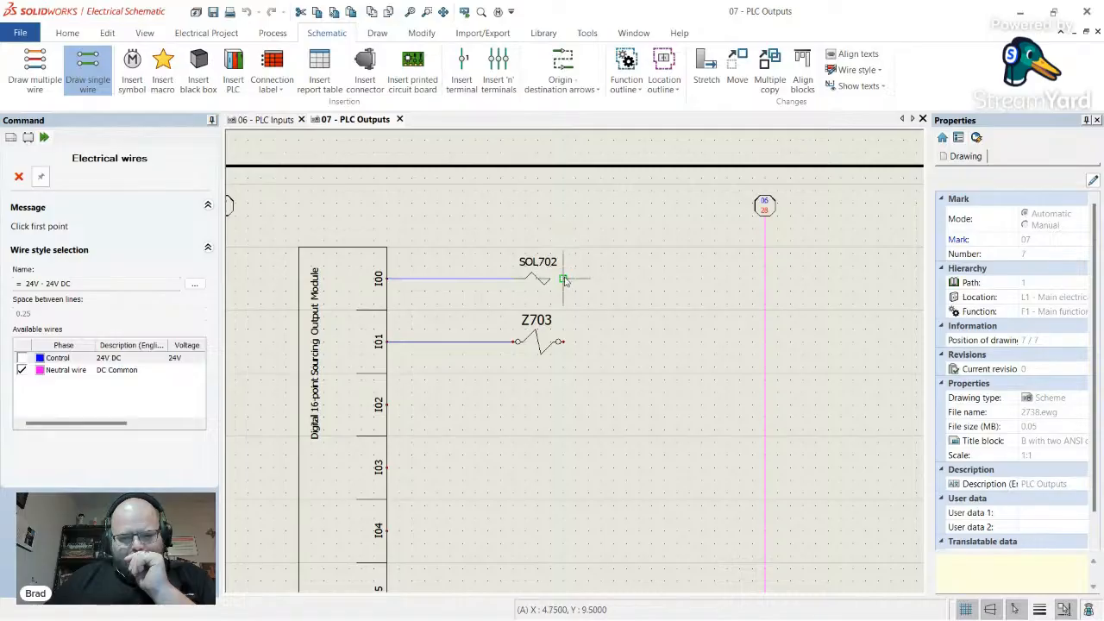
click(765, 277)
key(Escape)
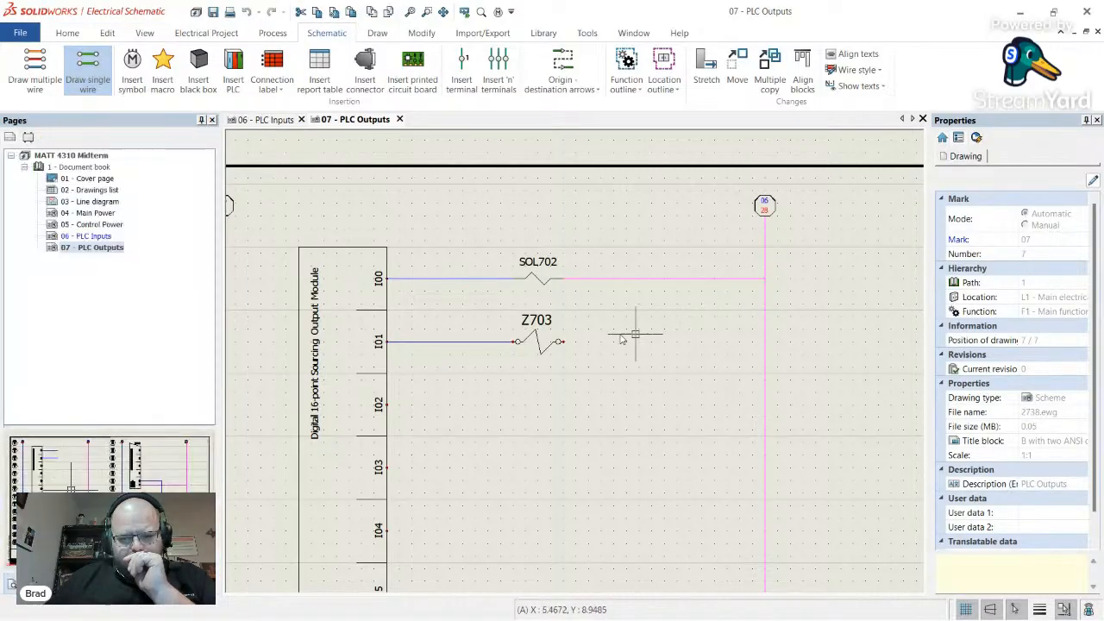
- Draw a wire from Z703's right terminal to the common rail
click(87, 72)
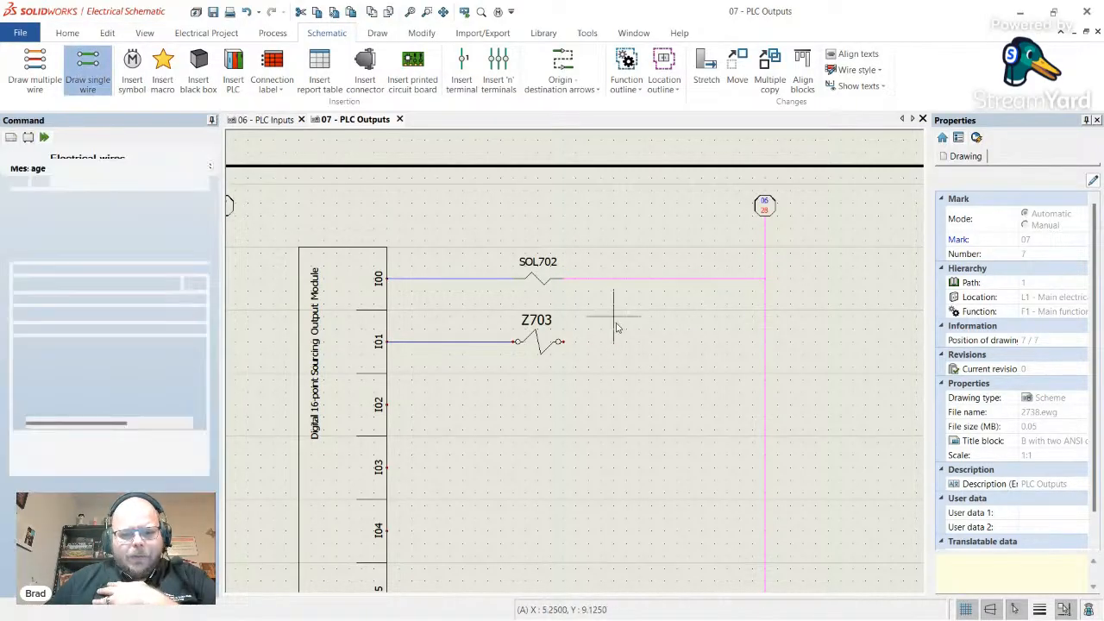
click(563, 343)
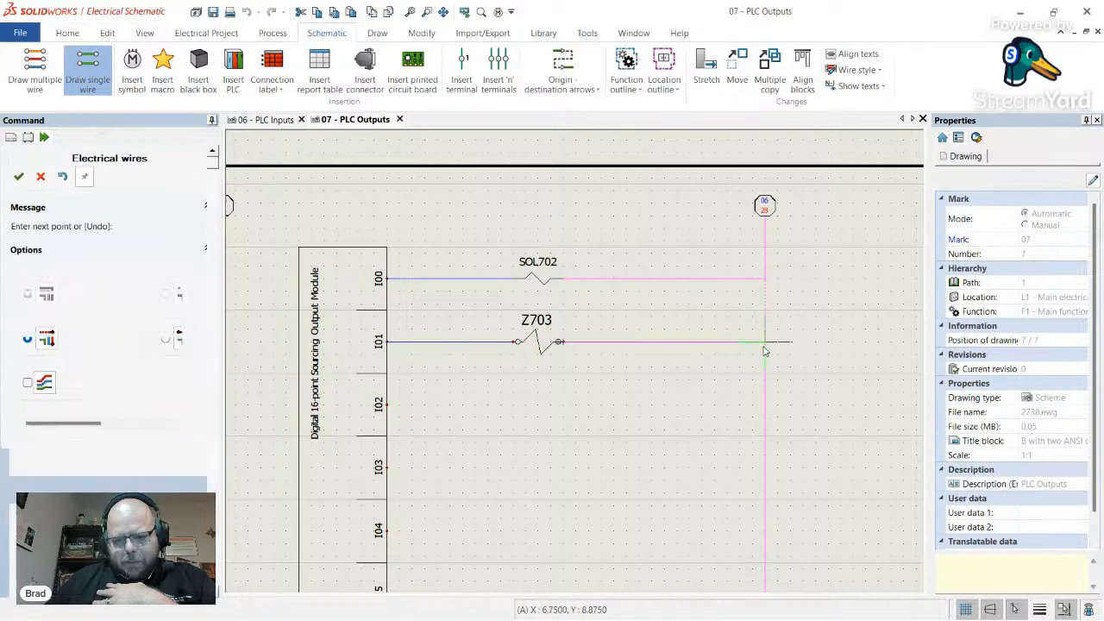
click(765, 341)
key(Escape)
scroll(604, 337, down, 2)
scroll(561, 327, up, 2)
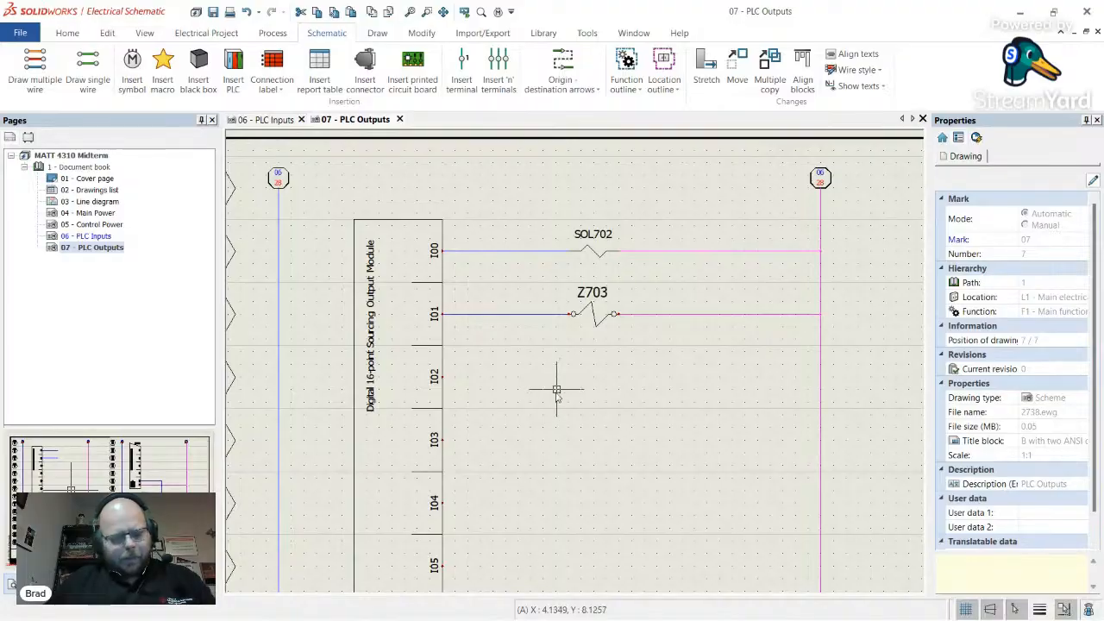
- Check the motor contactor description in the exam's device table in the browser
key(alt+Tab)
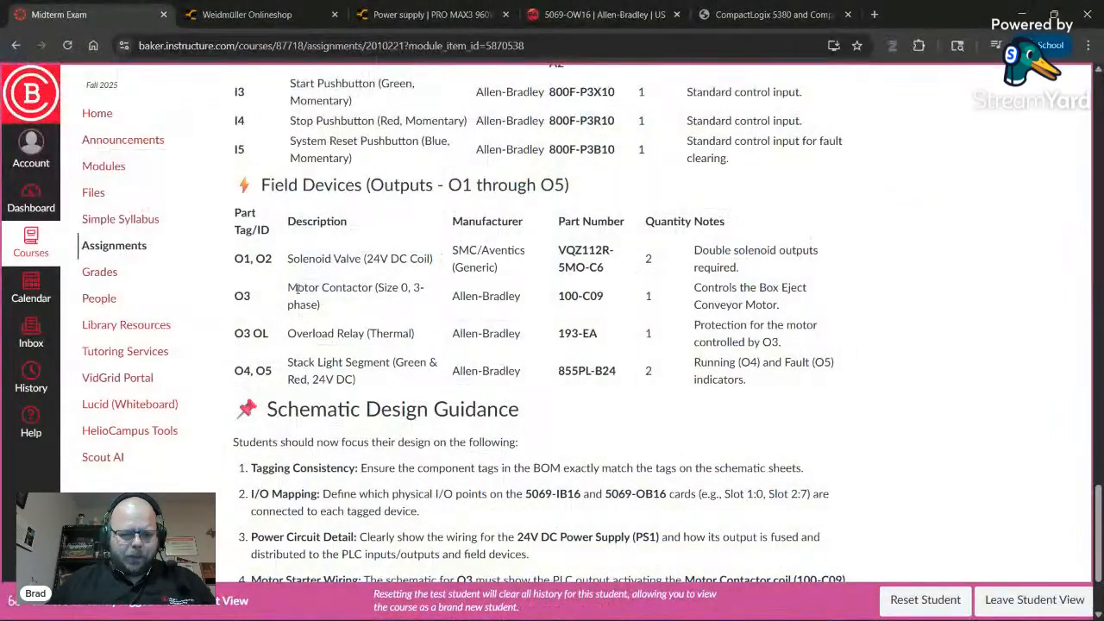
drag(288, 287, 422, 290)
key(alt+Tab)
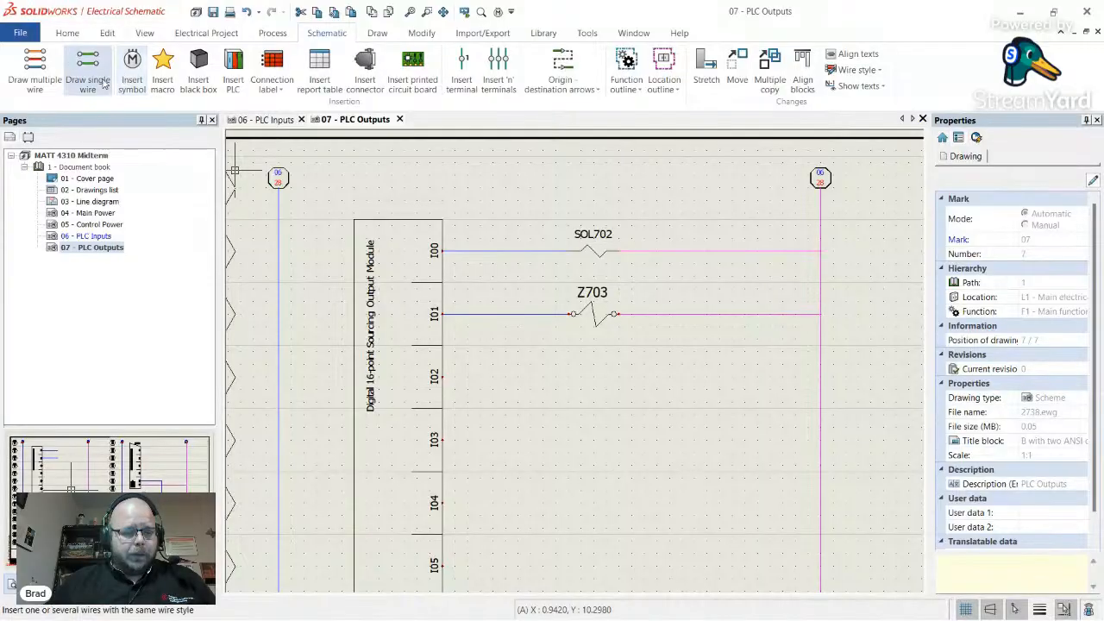
- Draw a short 24V DC Control wire extending right from output I02
click(87, 71)
click(22, 369)
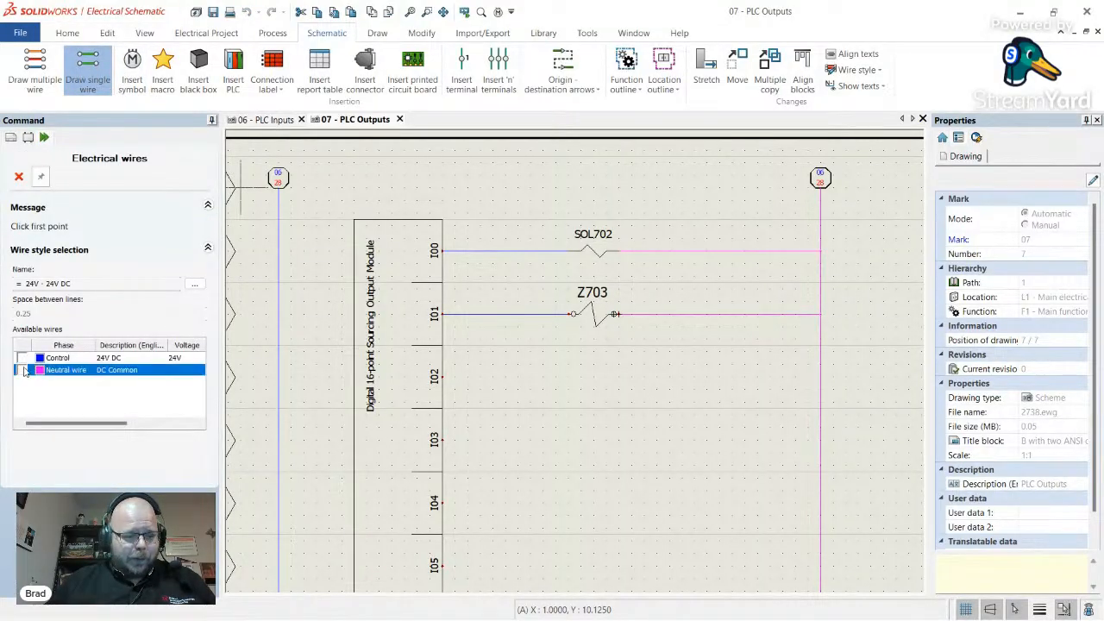
click(22, 357)
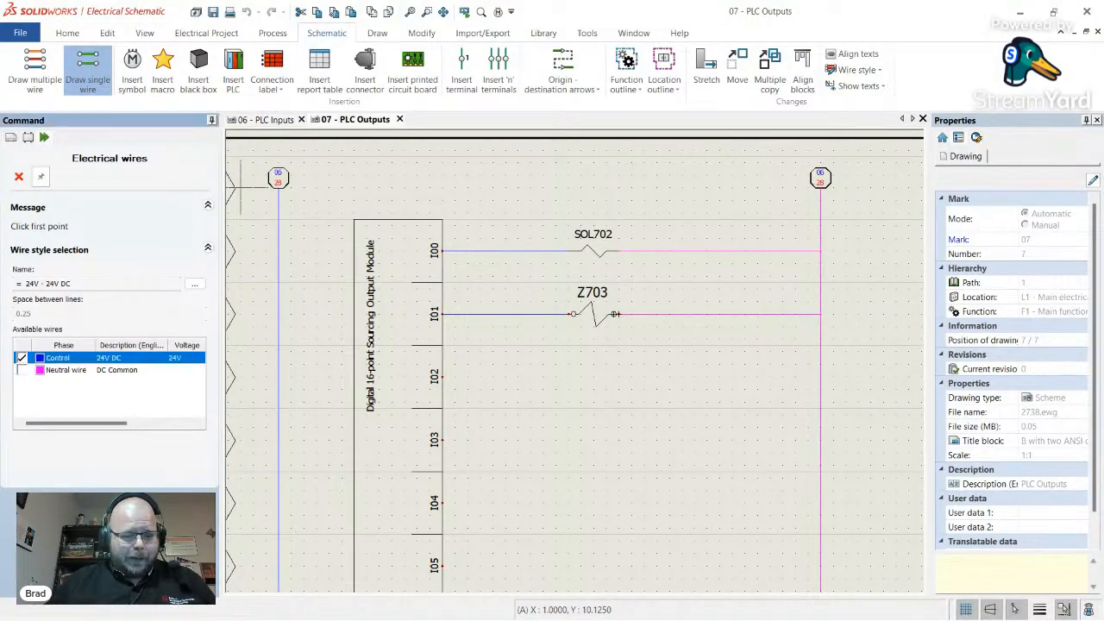
click(440, 377)
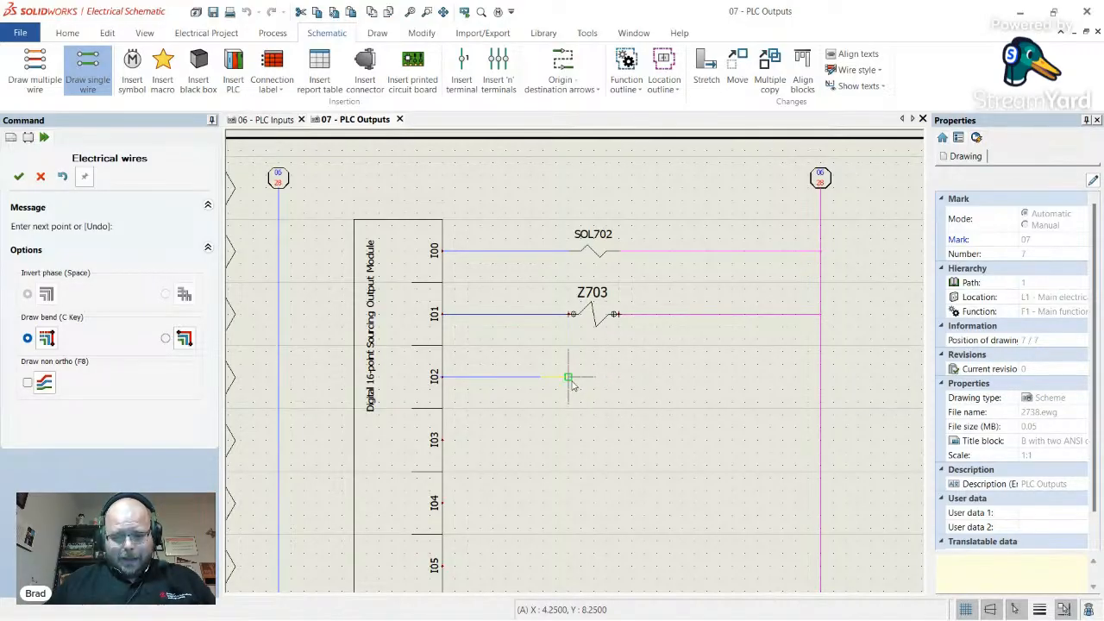
key(Escape)
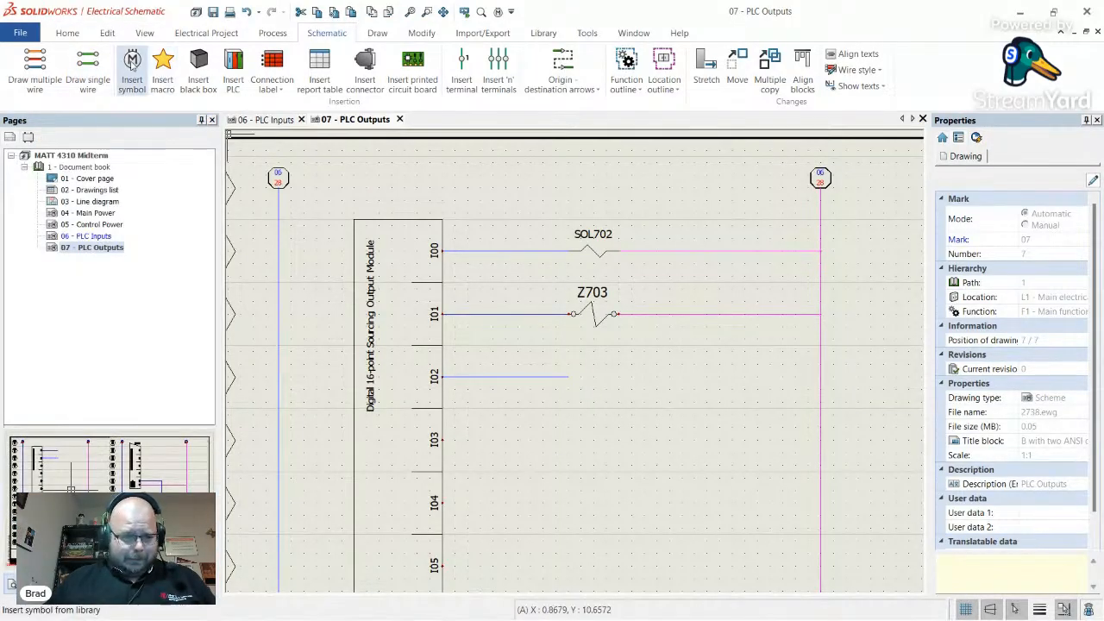
- Insert the Relay coil symbol from the Coils category at the I02 wire end, creating K704
click(135, 84)
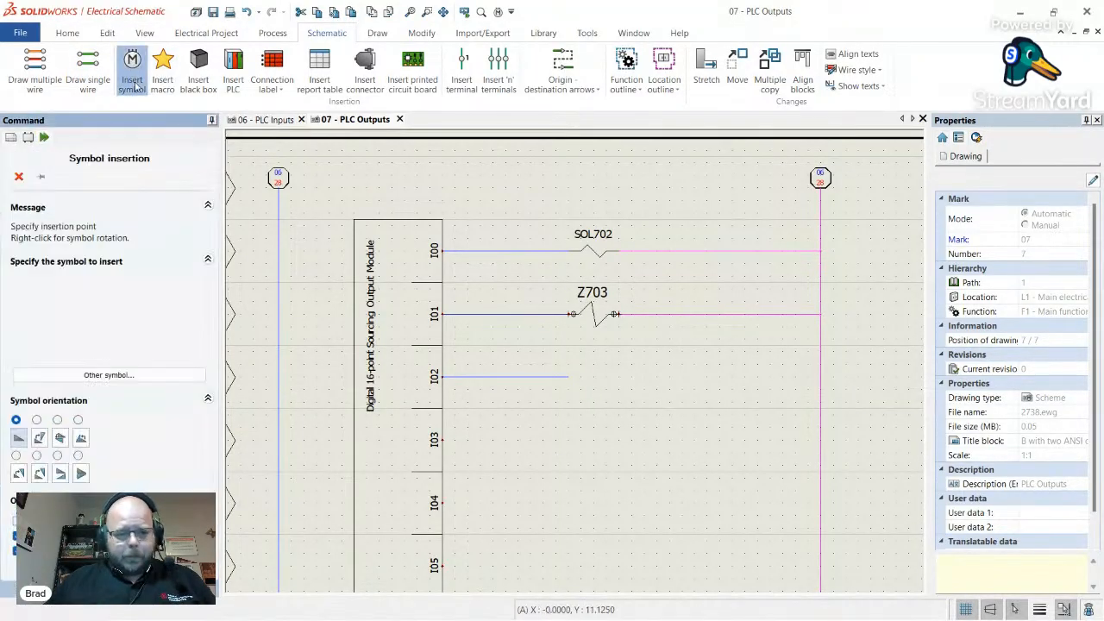
click(138, 373)
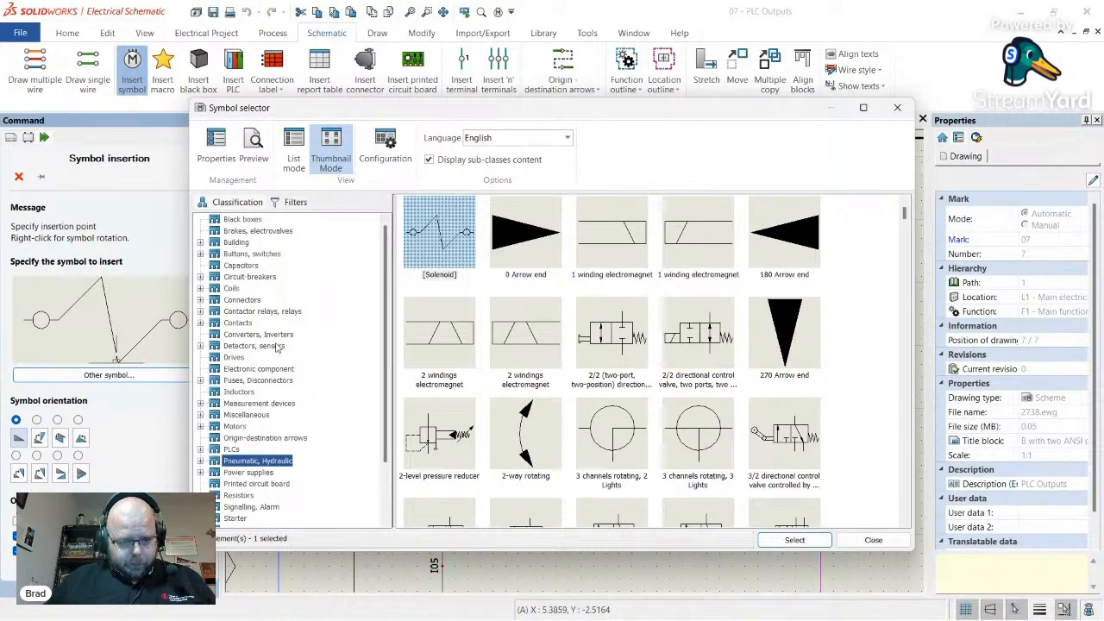
click(250, 312)
scroll(584, 328, down, 3)
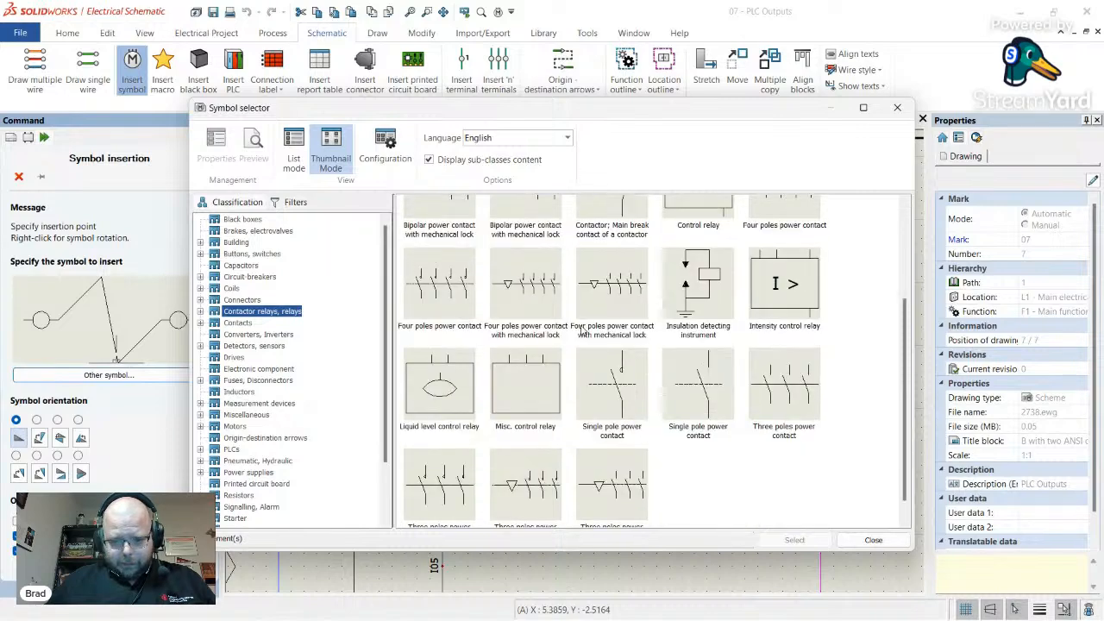
scroll(559, 359, up, 3)
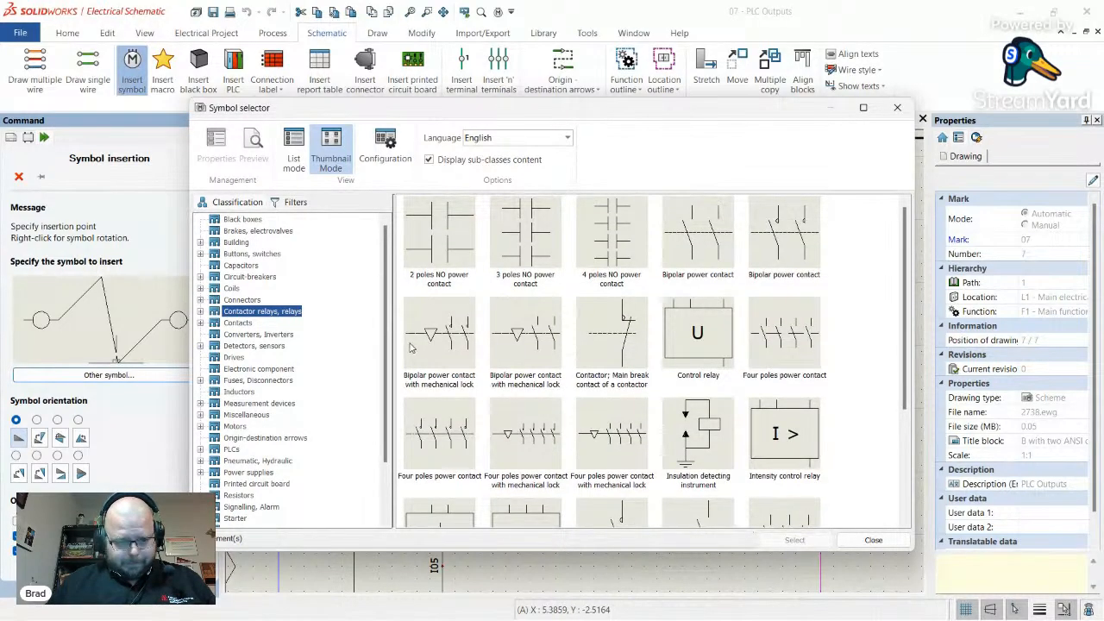
click(231, 289)
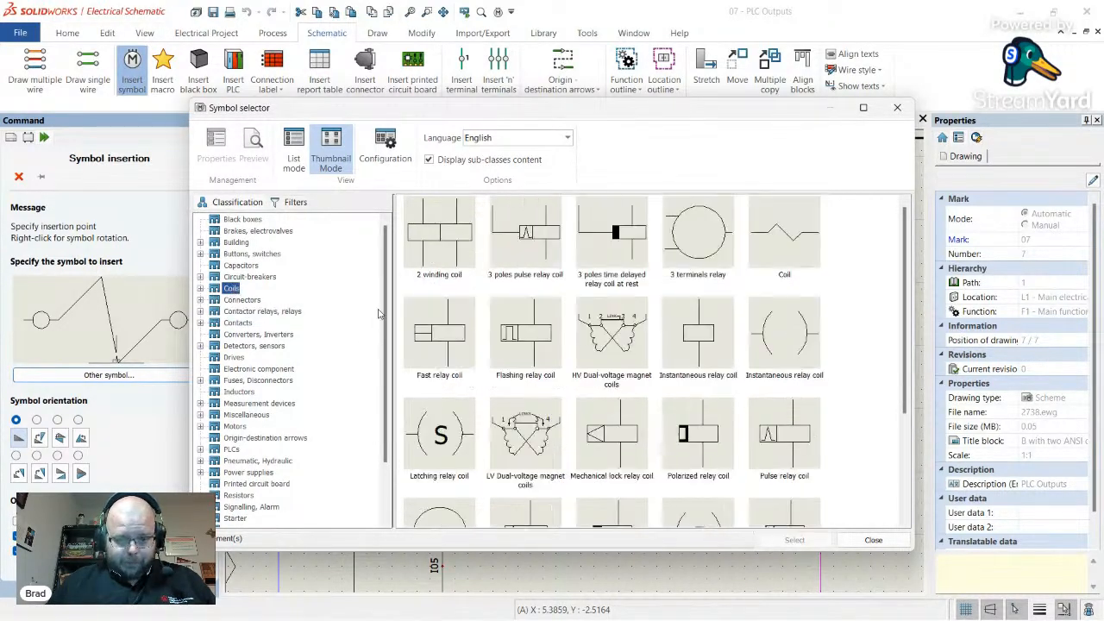
scroll(693, 294, down, 3)
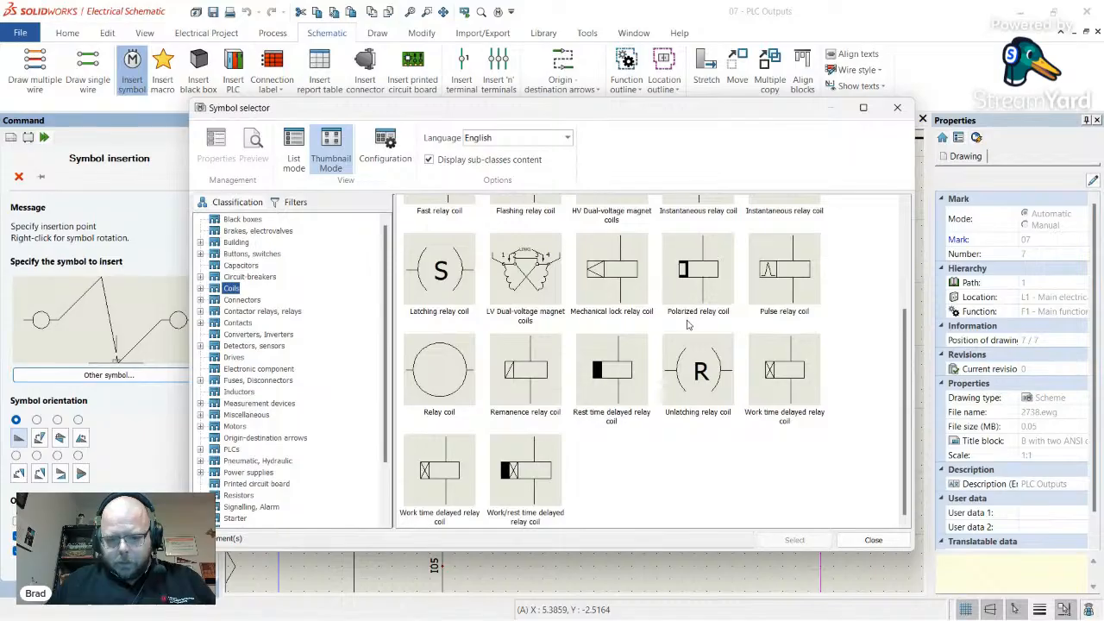
double_click(441, 371)
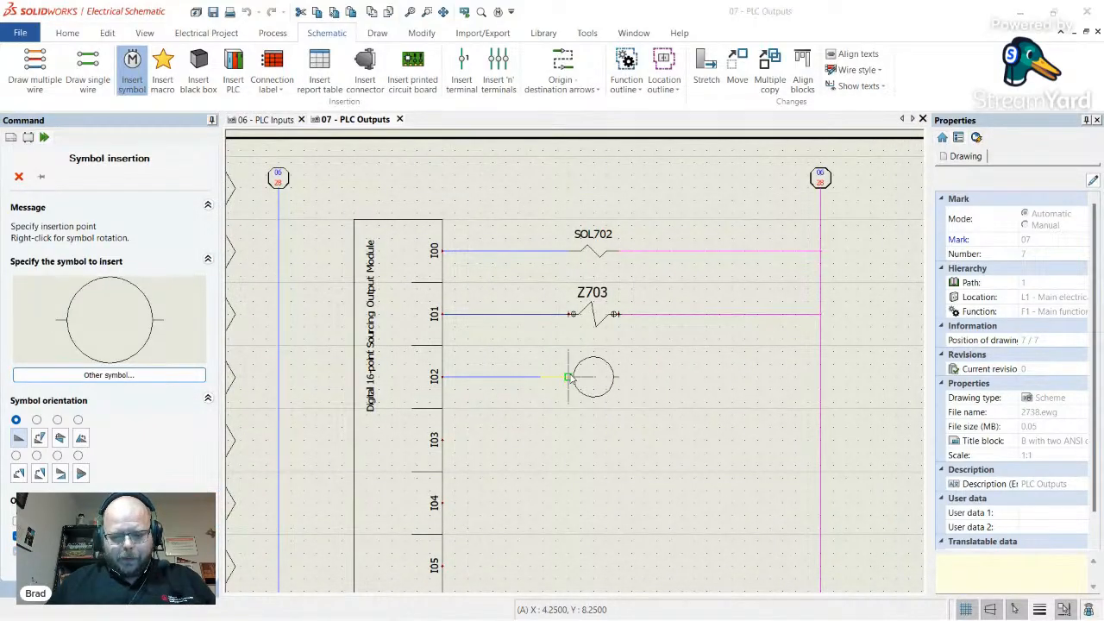
click(569, 378)
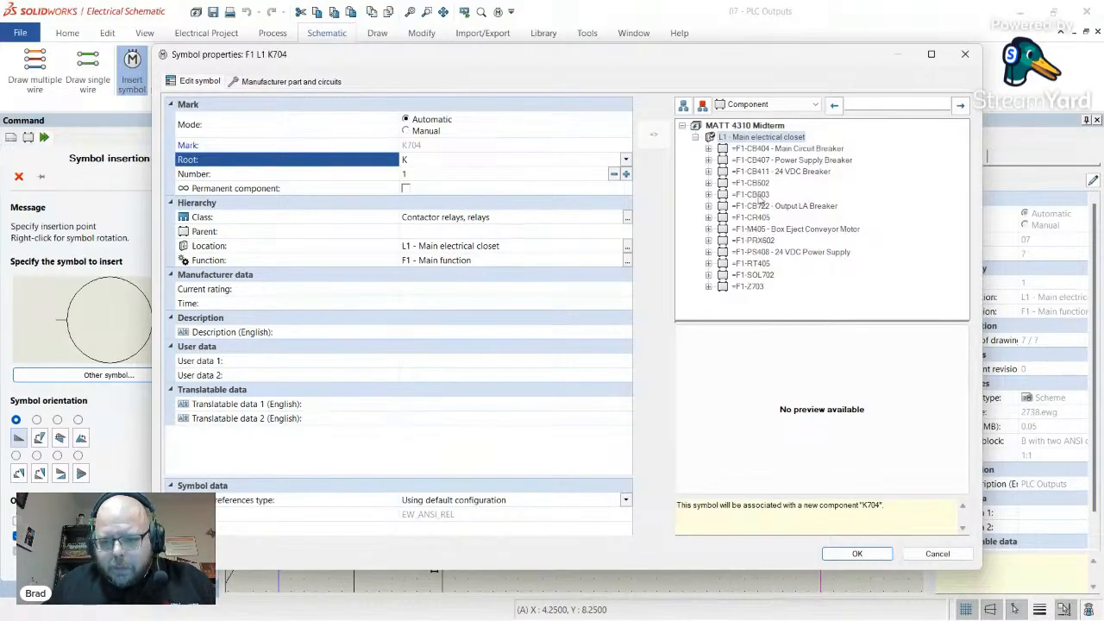
- Review existing breakers, CR405, M405, PRX602 and RT405 in K704's properties, then cancel the relay coil
click(787, 172)
click(792, 161)
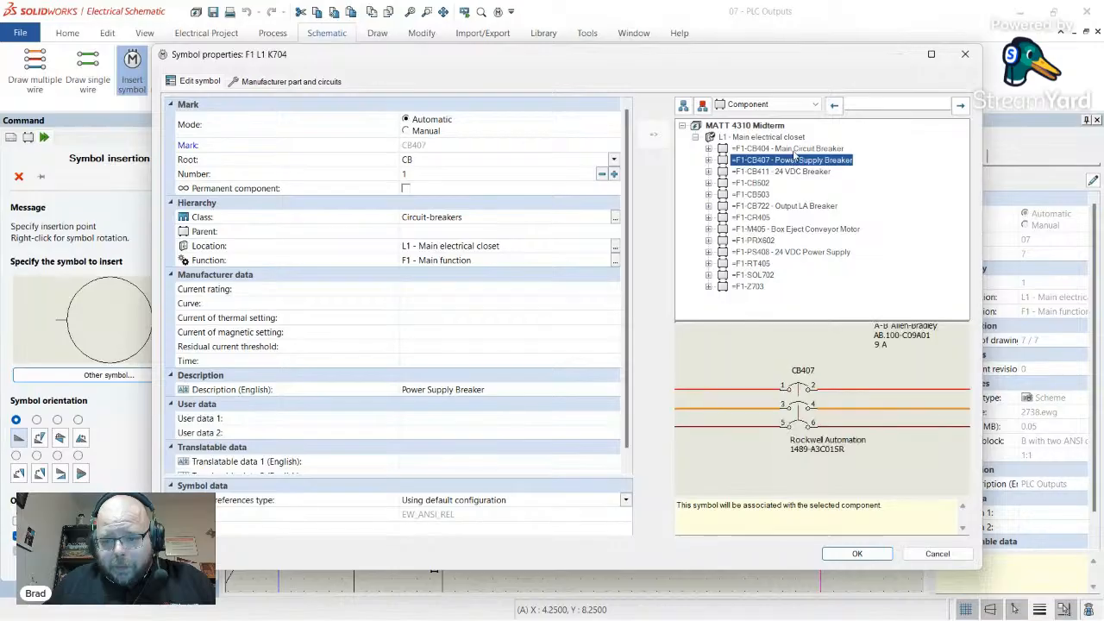
click(792, 150)
click(794, 162)
click(792, 172)
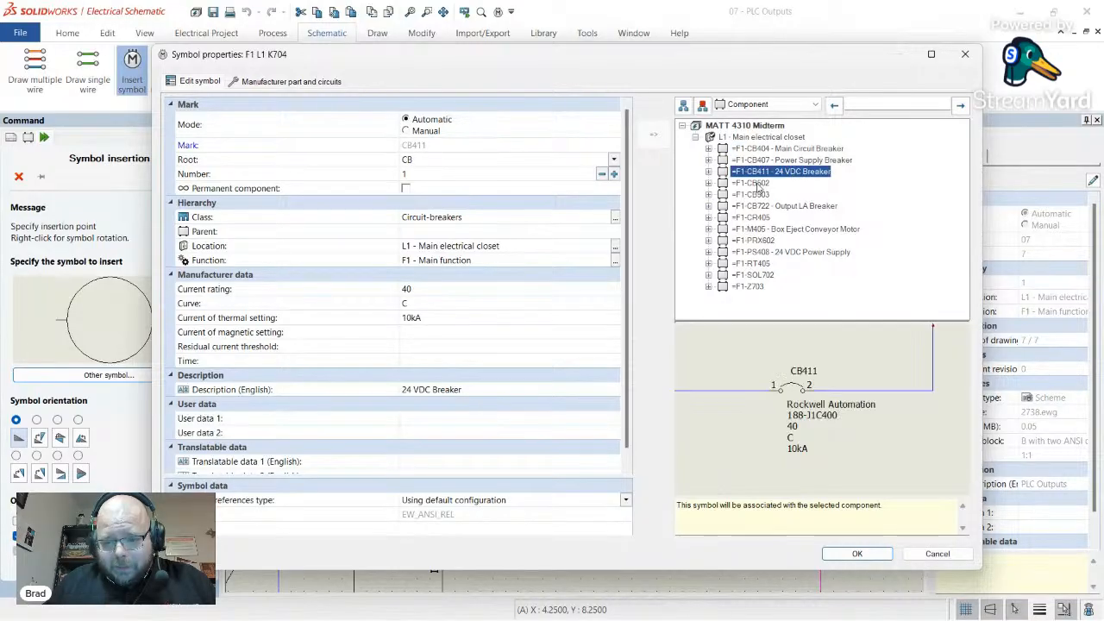
click(757, 184)
click(763, 197)
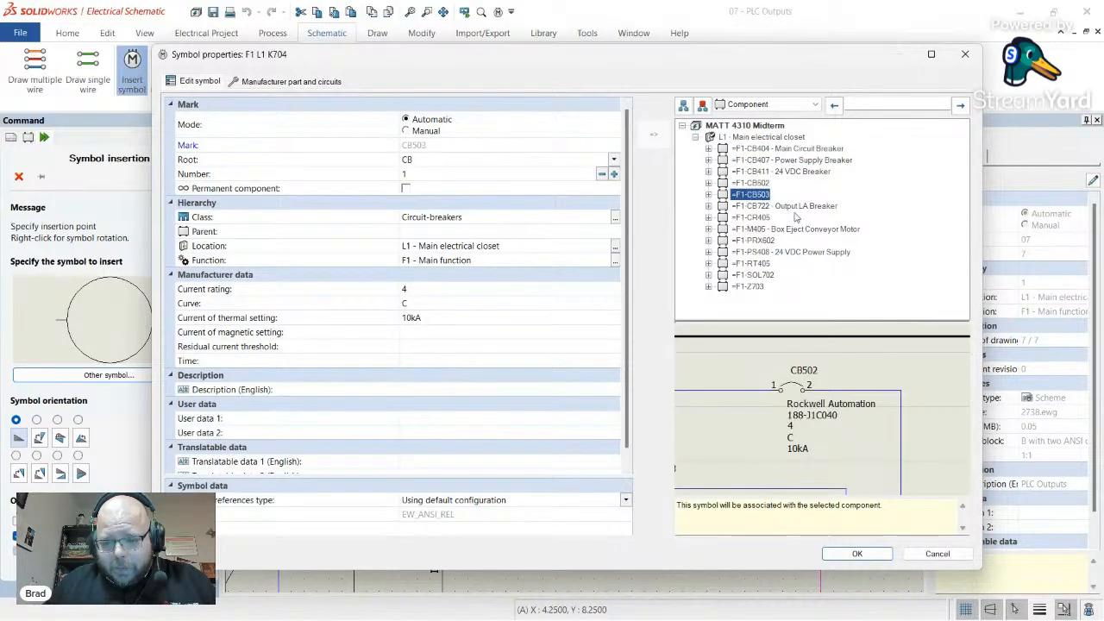
click(764, 221)
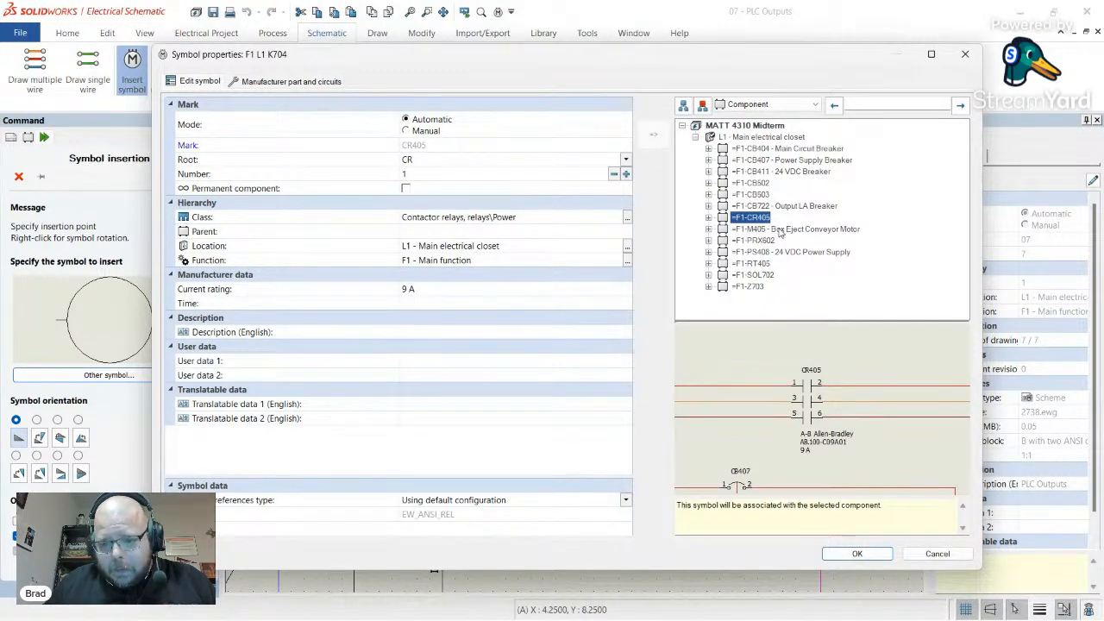
click(781, 230)
click(767, 241)
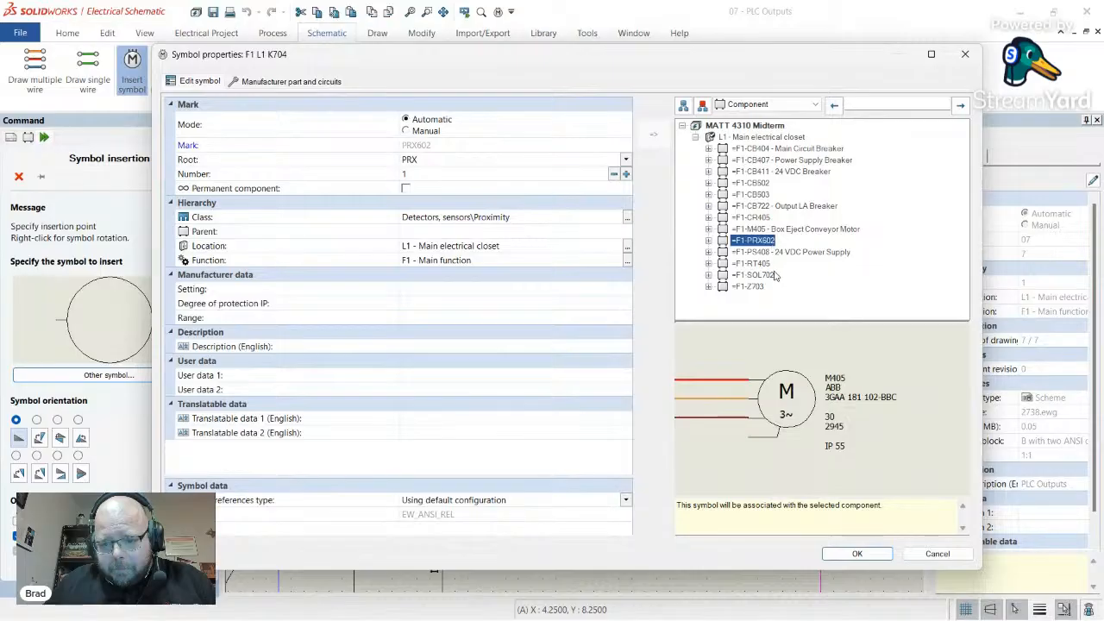
click(762, 264)
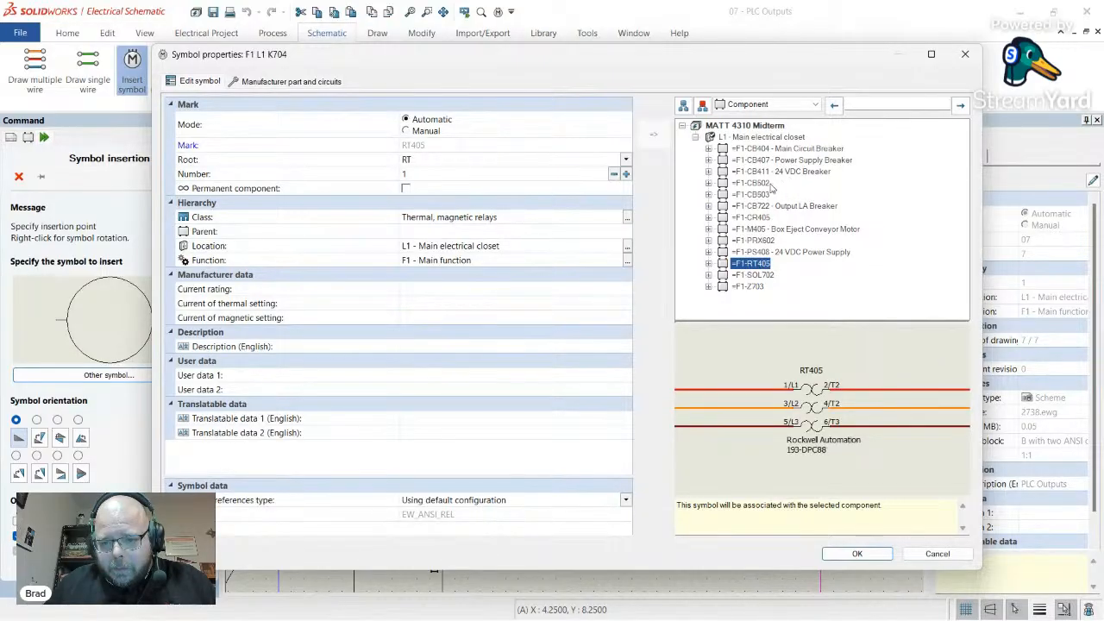
click(757, 218)
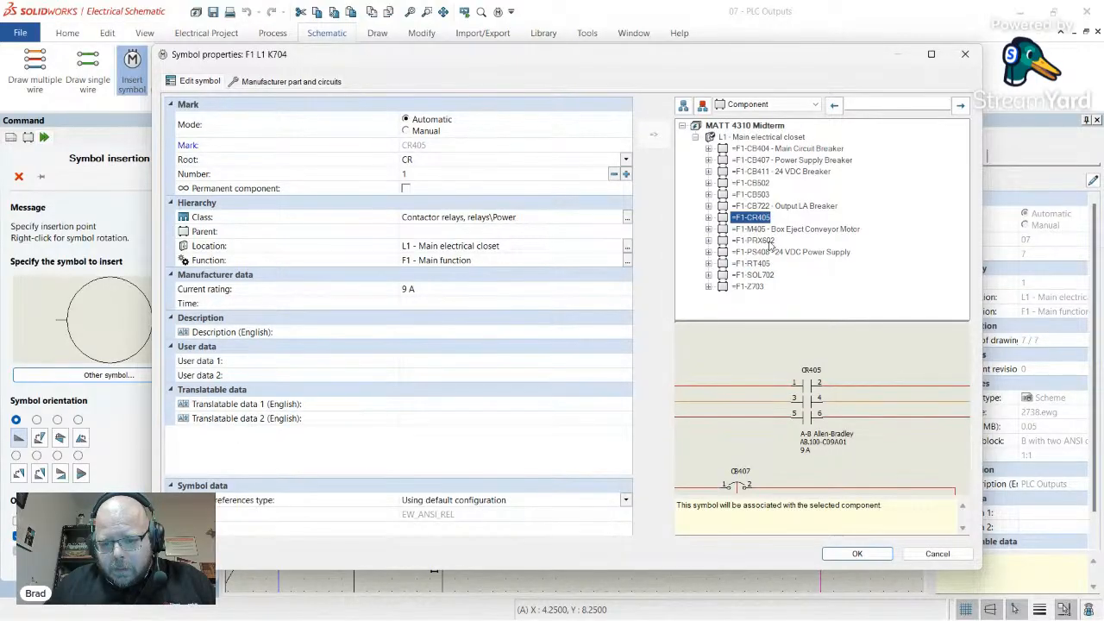
click(966, 55)
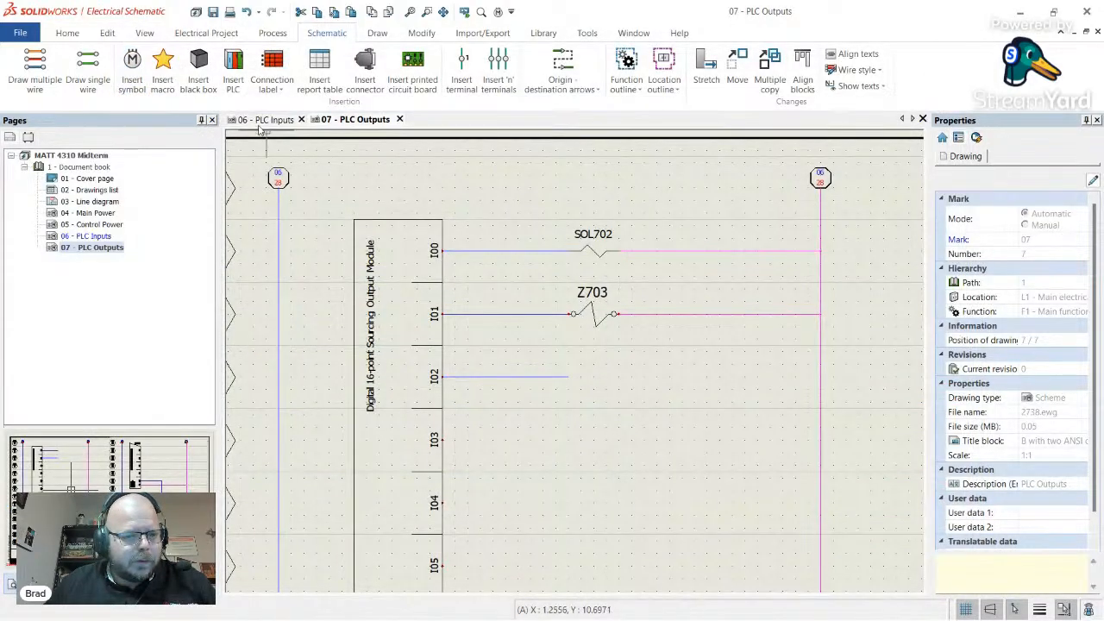
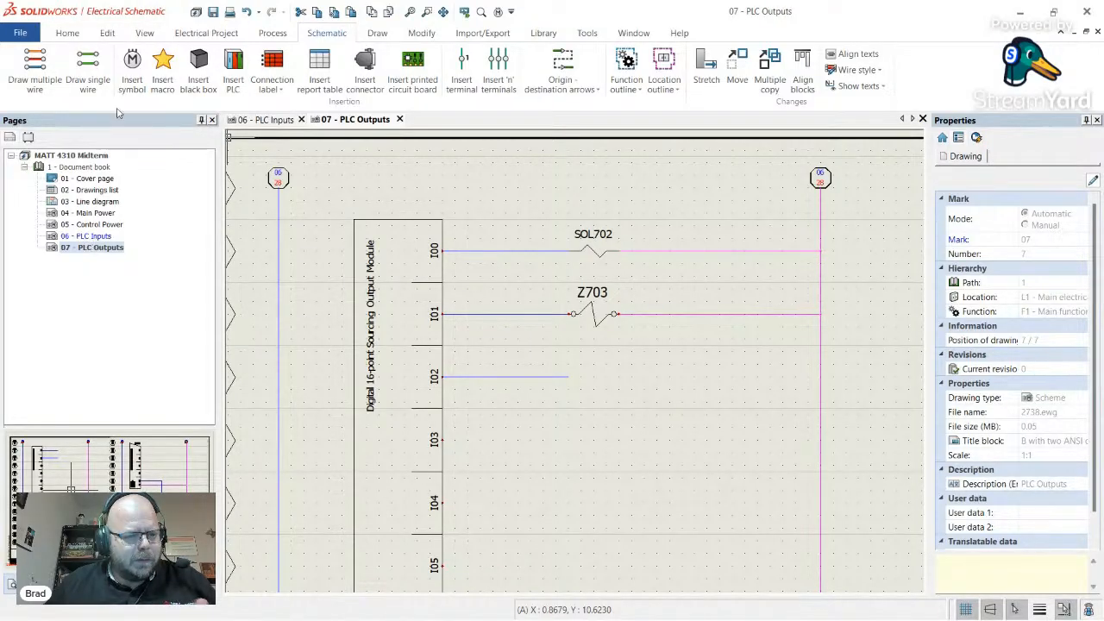
- Insert a coil on the I02 rung and assign it to the existing component F1-CR405
click(132, 62)
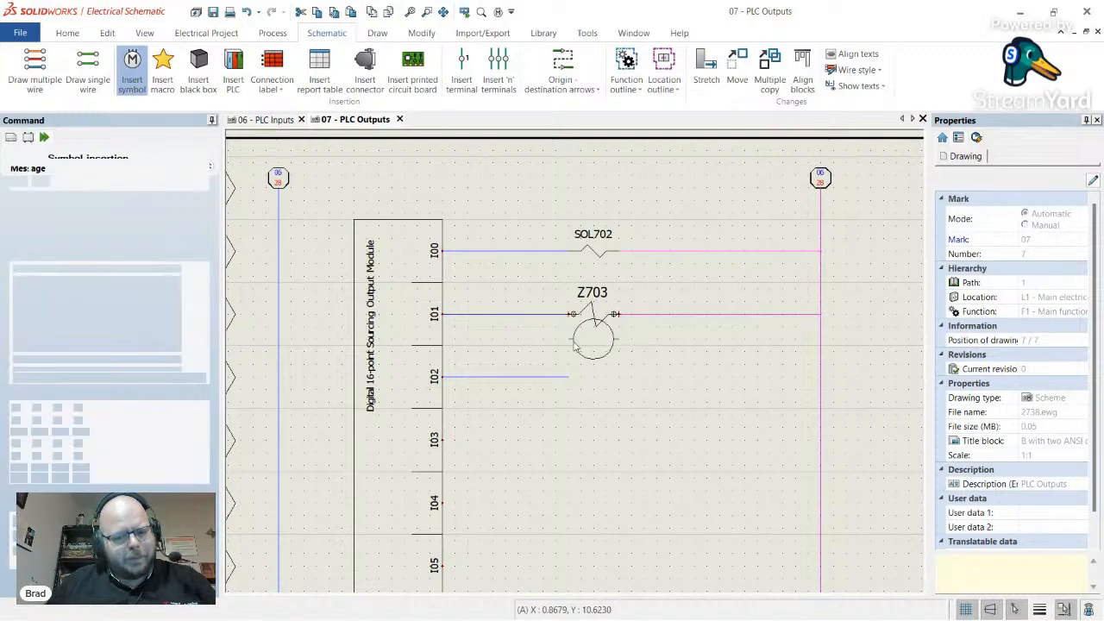
click(572, 377)
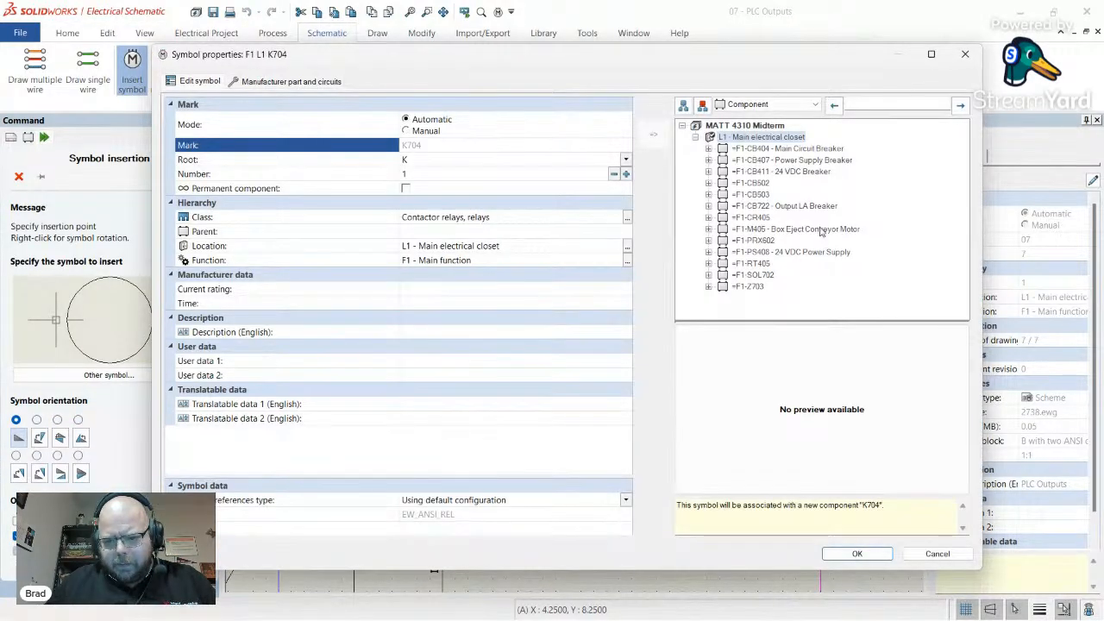
click(763, 219)
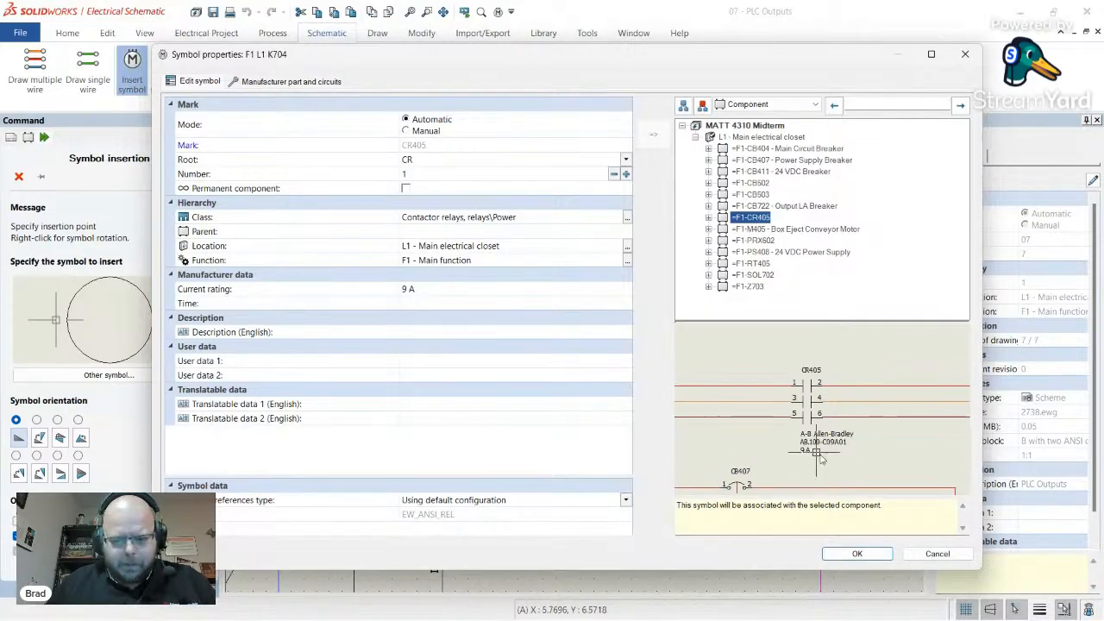
click(708, 217)
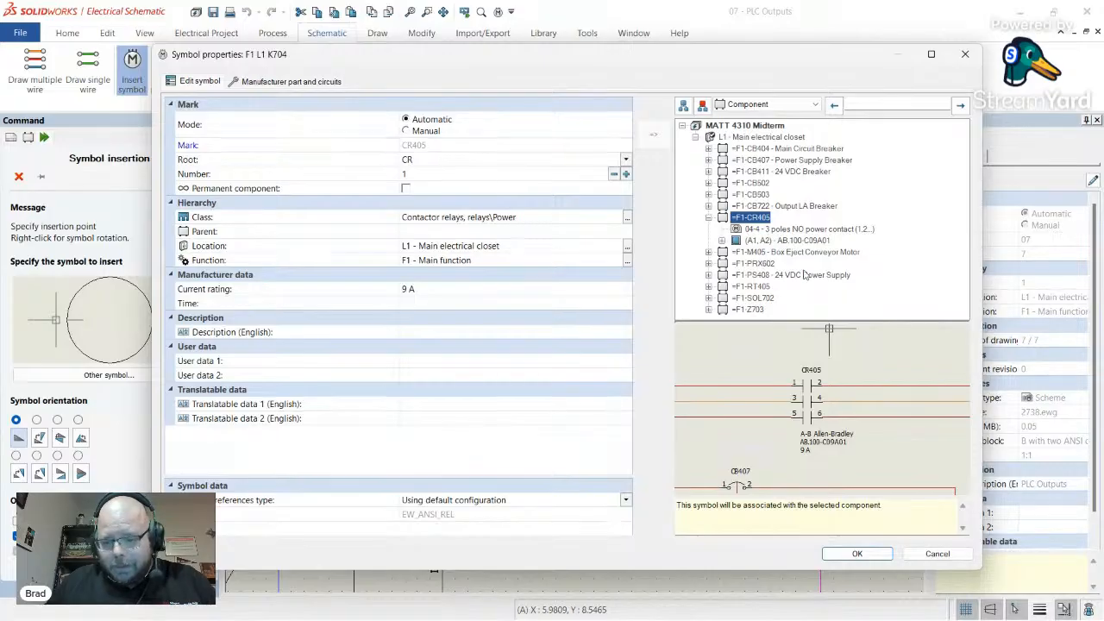
click(866, 556)
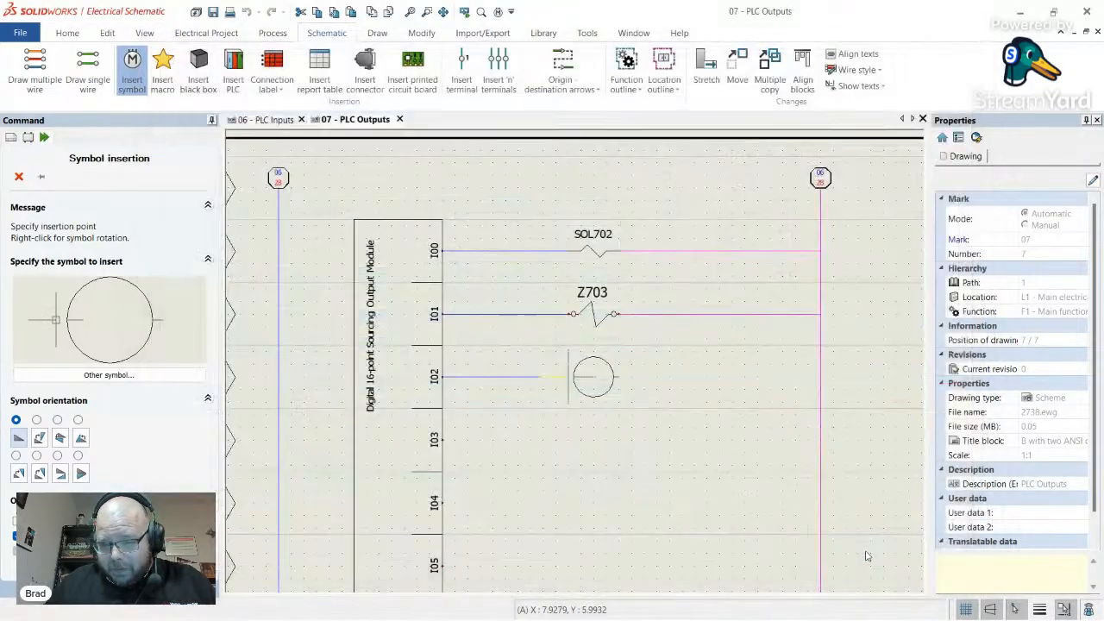
key(Escape)
scroll(882, 436, down, 2)
scroll(880, 432, up, 2)
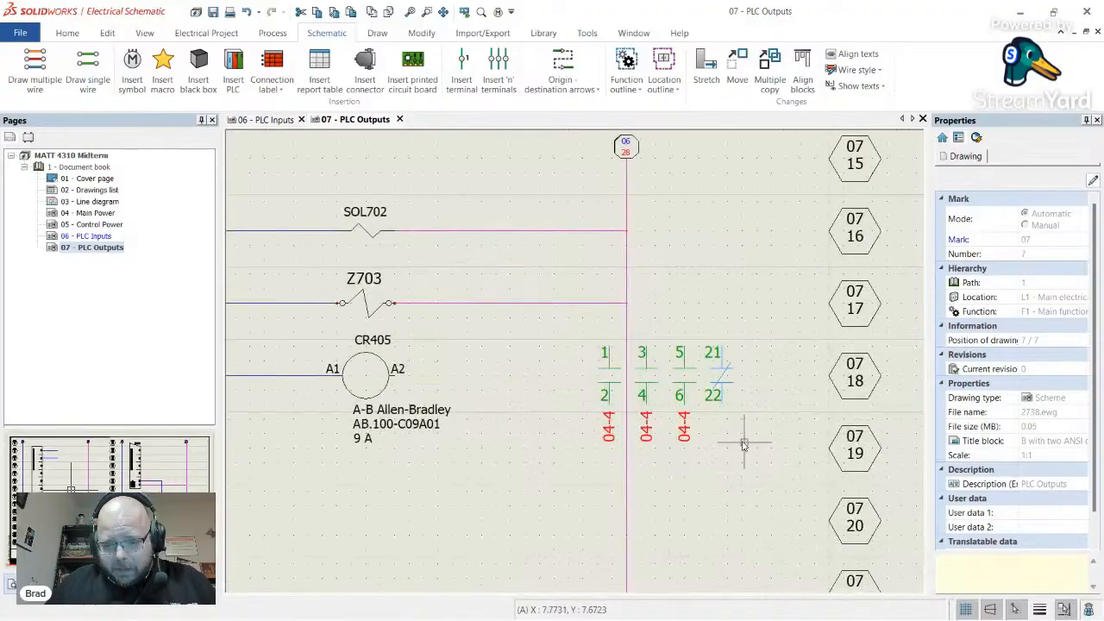
- Drag CR405's contact cross-reference block further right beside the coil
click(685, 430)
drag(685, 430, 764, 434)
key(Escape)
scroll(672, 443, up, 2)
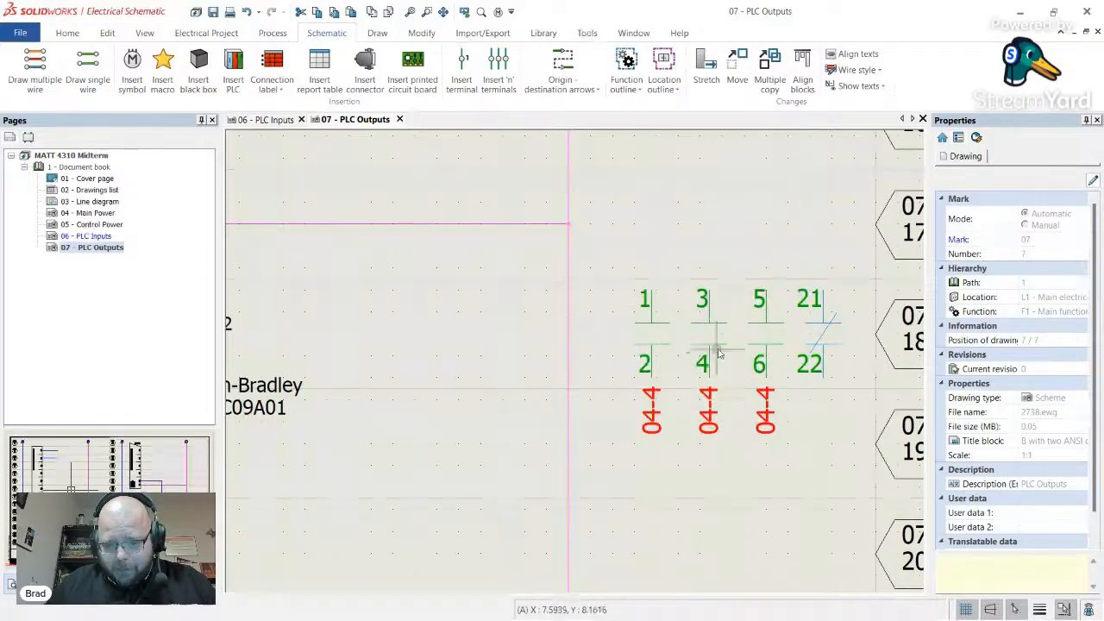
scroll(756, 413, down, 2)
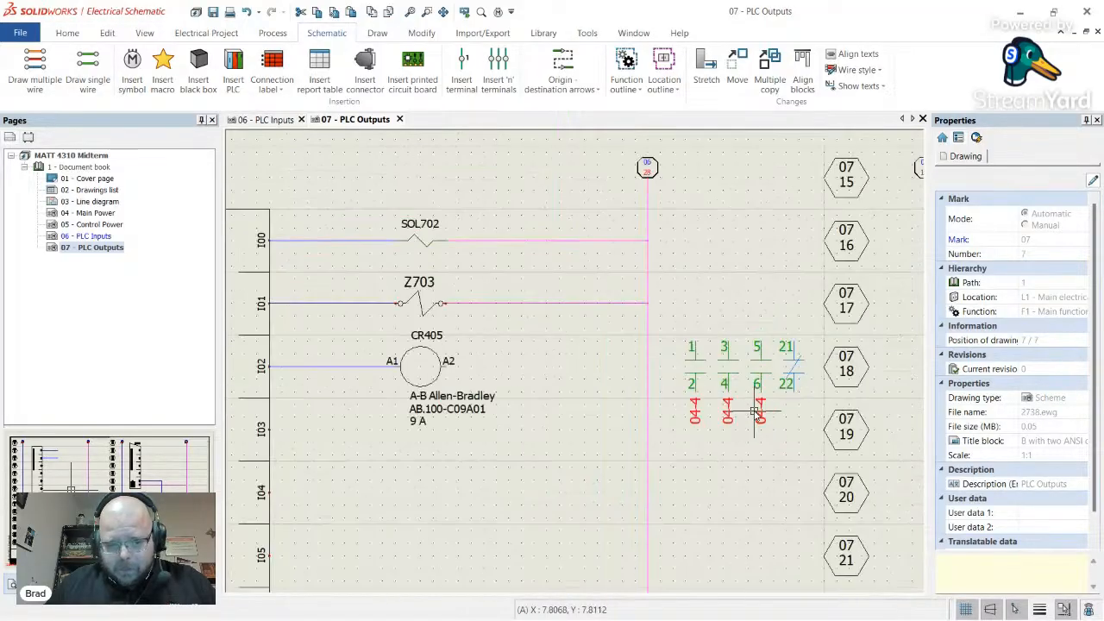
scroll(756, 412, down, 1)
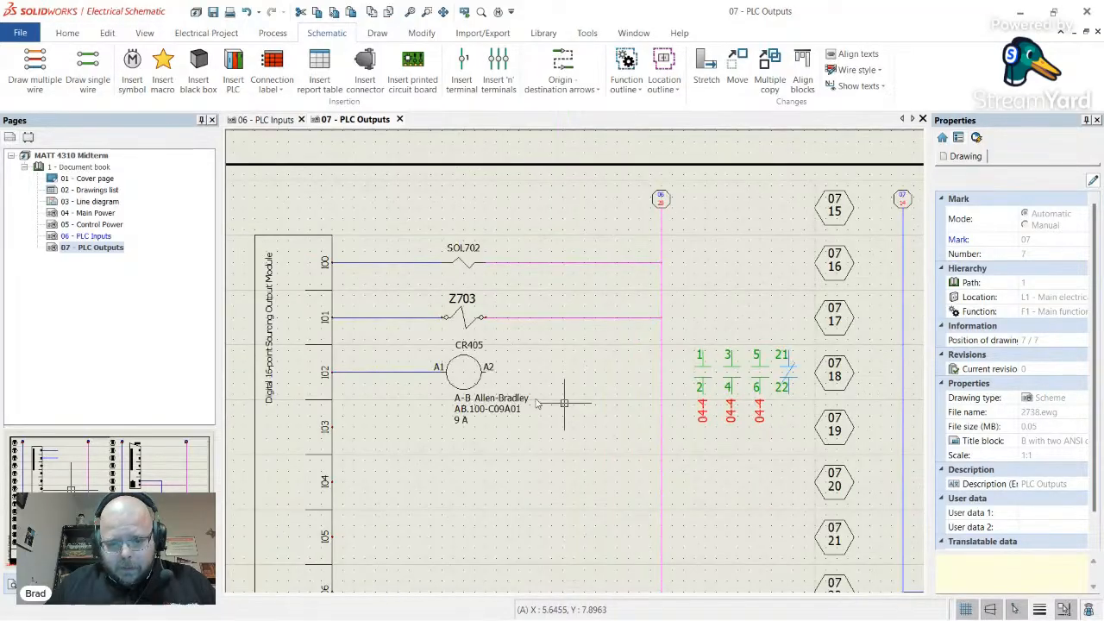
- Open 04 - Main Power and inspect the CR405 coil block beside motor M405
double_click(90, 213)
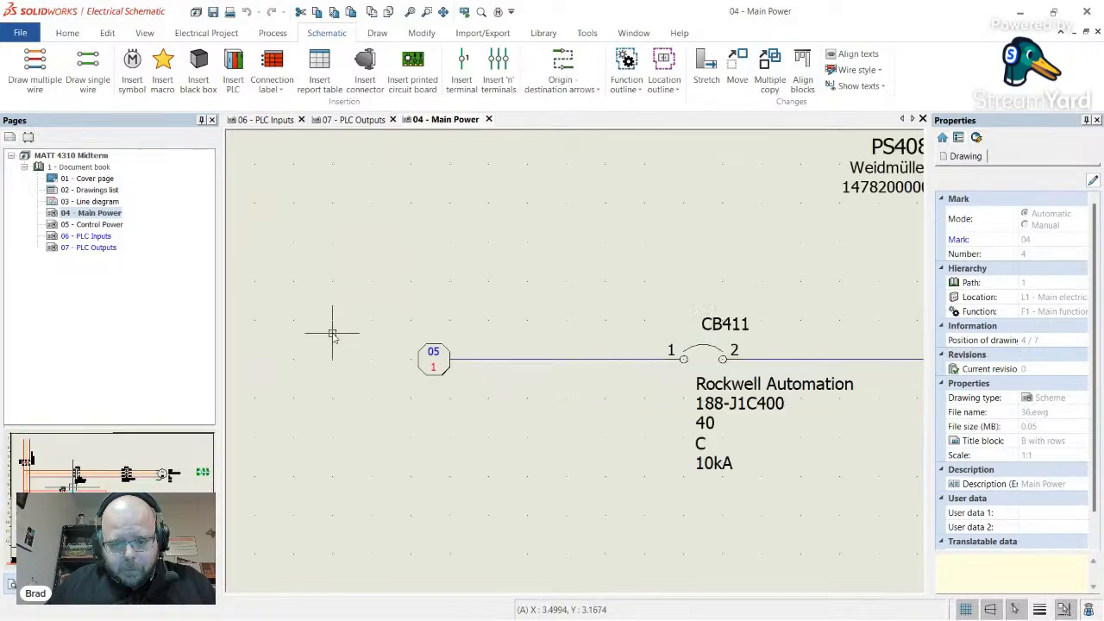
scroll(332, 333, down, 5)
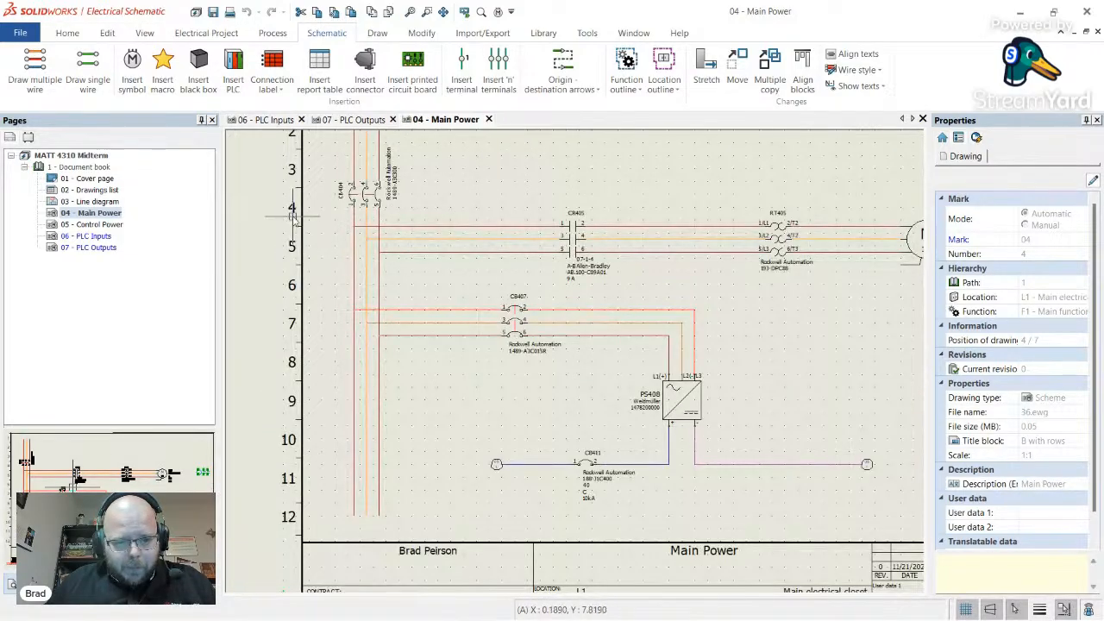
scroll(594, 261, down, 3)
scroll(760, 290, up, 8)
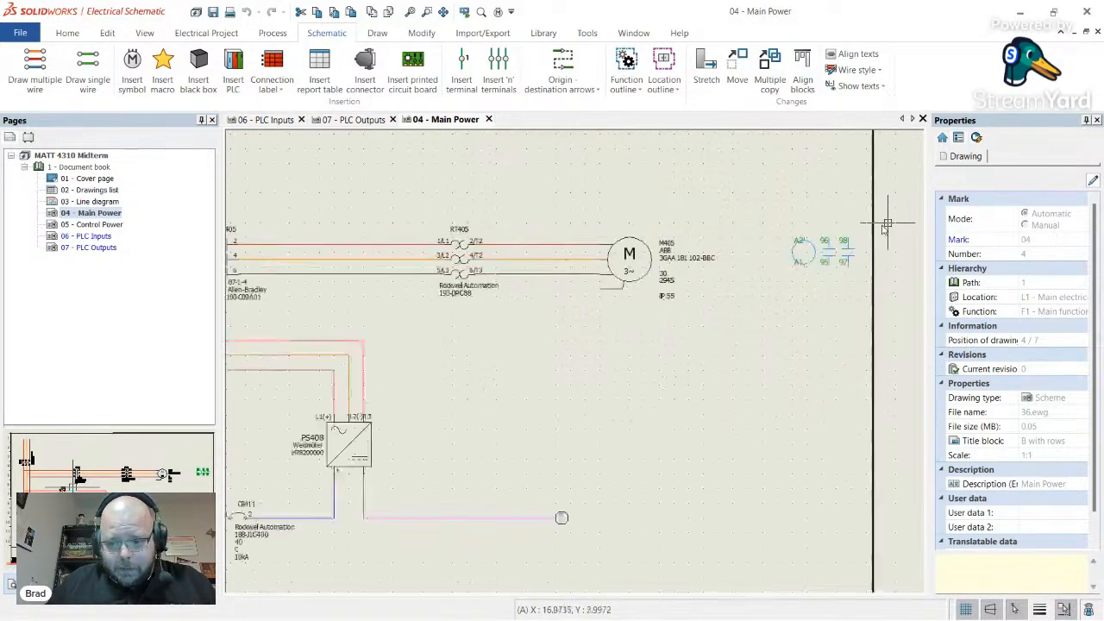
click(748, 289)
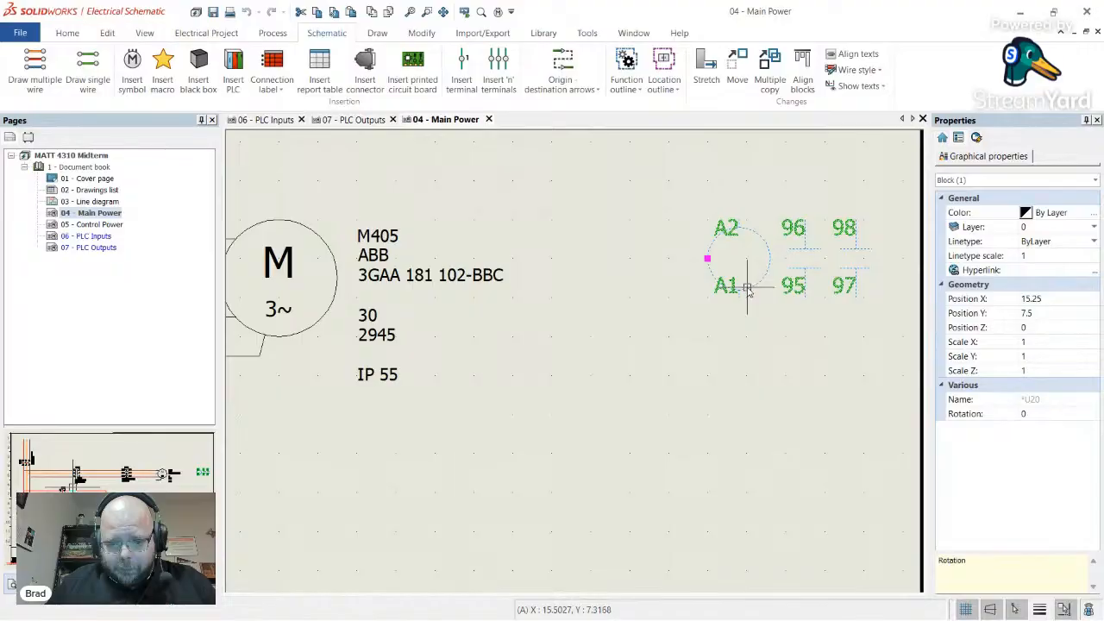
scroll(747, 290, down, 2)
scroll(747, 290, down, 2)
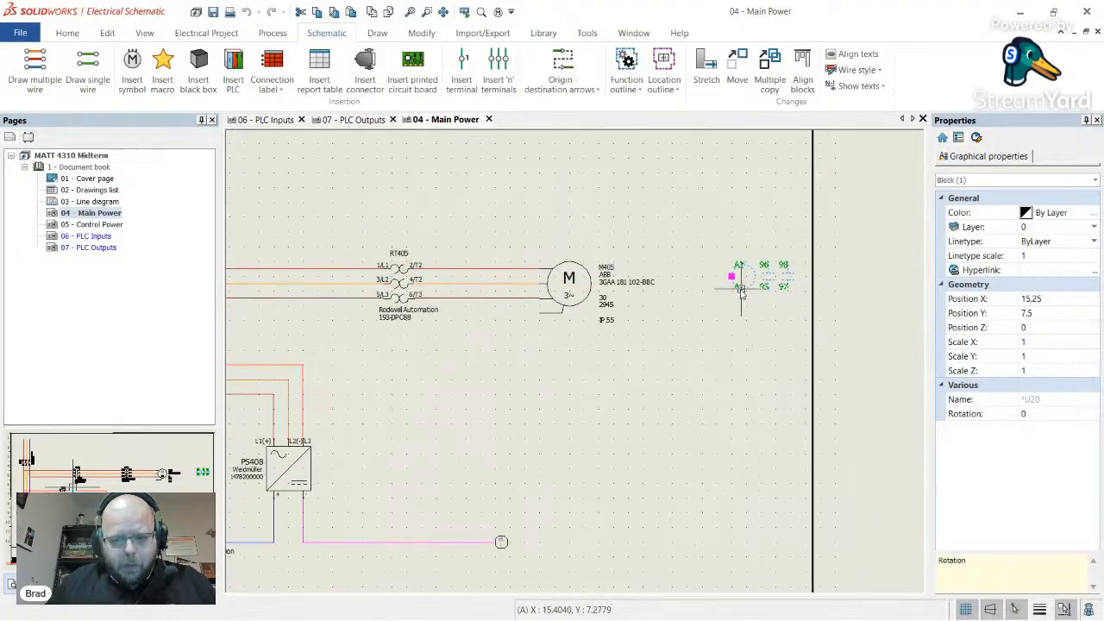
- Check the RT405 overload relay block, then return to the 07 - PLC Outputs page
click(440, 302)
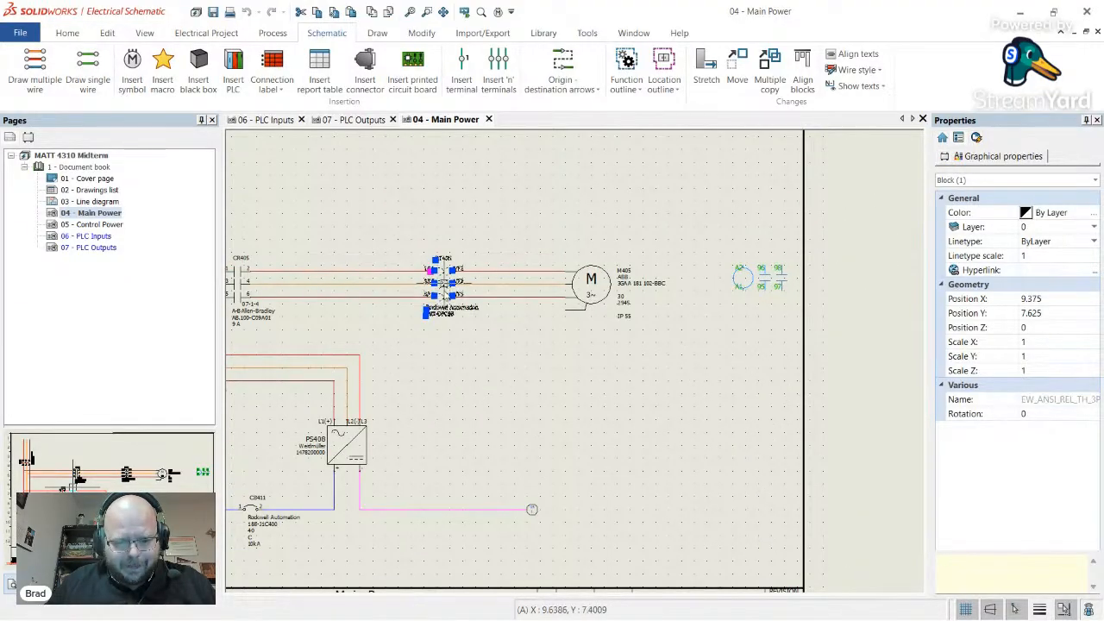
click(512, 379)
scroll(552, 345, down, 2)
scroll(505, 335, up, 2)
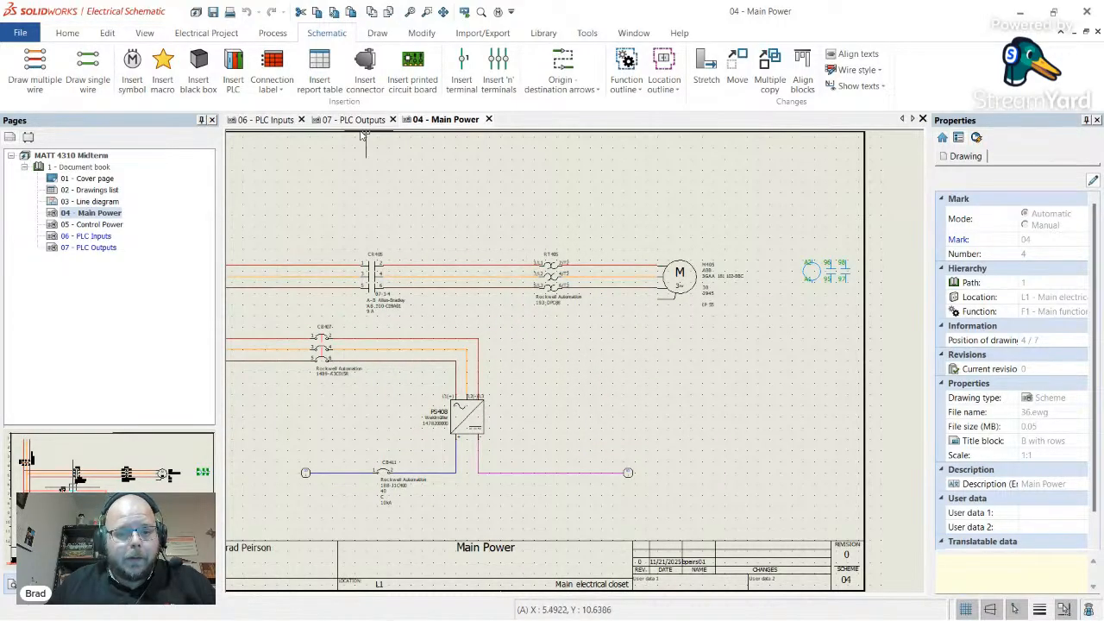
click(354, 120)
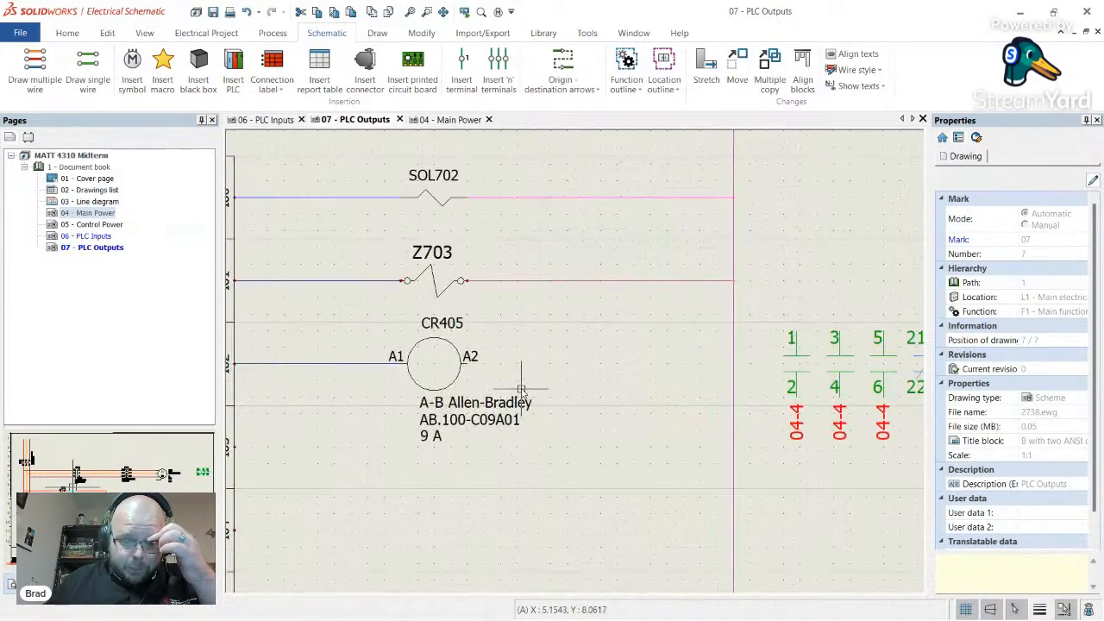
- Draw a neutral DC Common wire from CR405's A2 terminal to the vertical common line
click(87, 71)
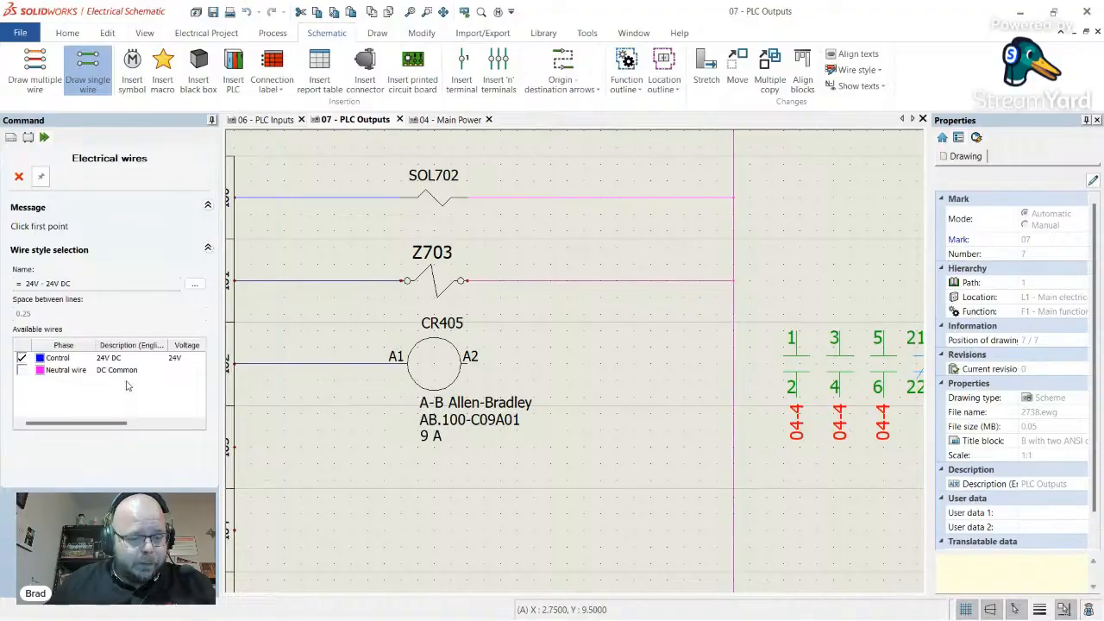
click(21, 370)
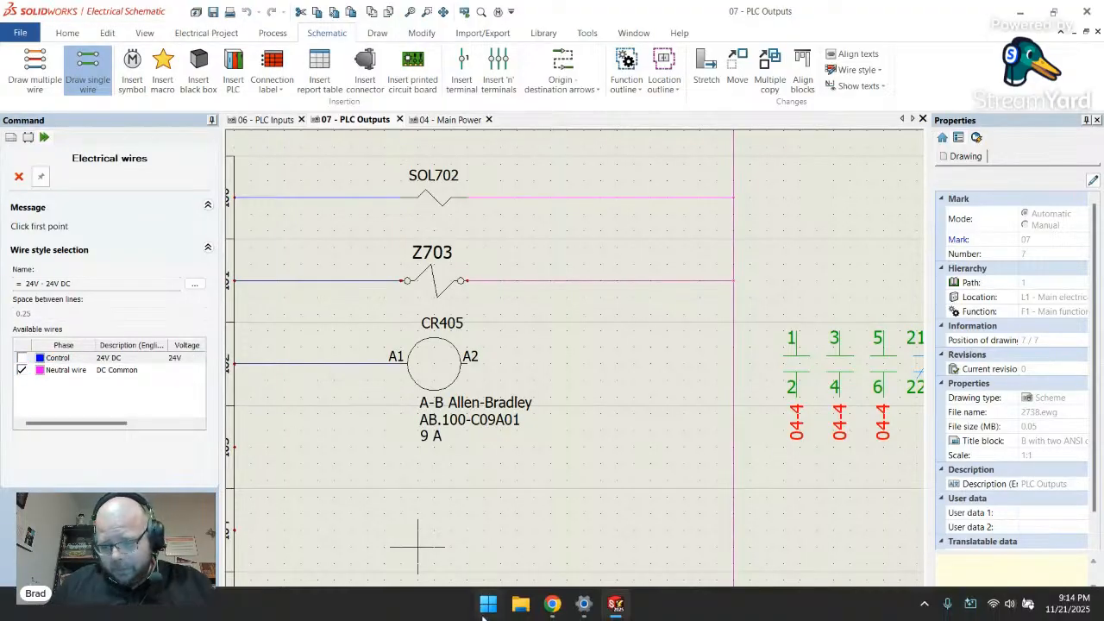
click(472, 362)
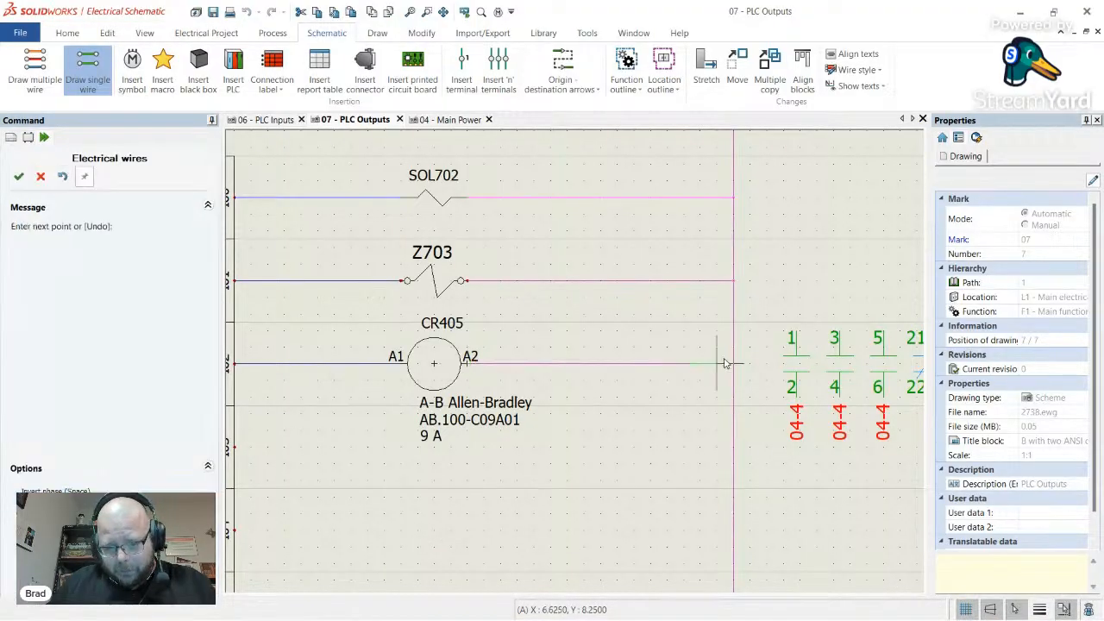
click(731, 363)
key(Escape)
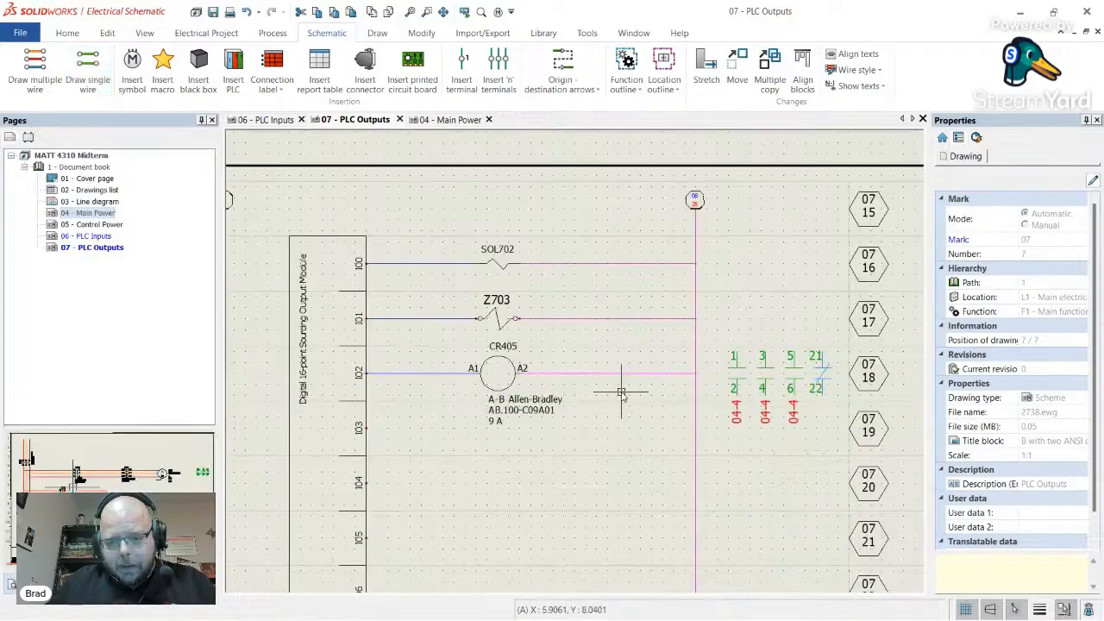
scroll(616, 392, down, 5)
scroll(616, 404, down, 2)
scroll(500, 354, up, 2)
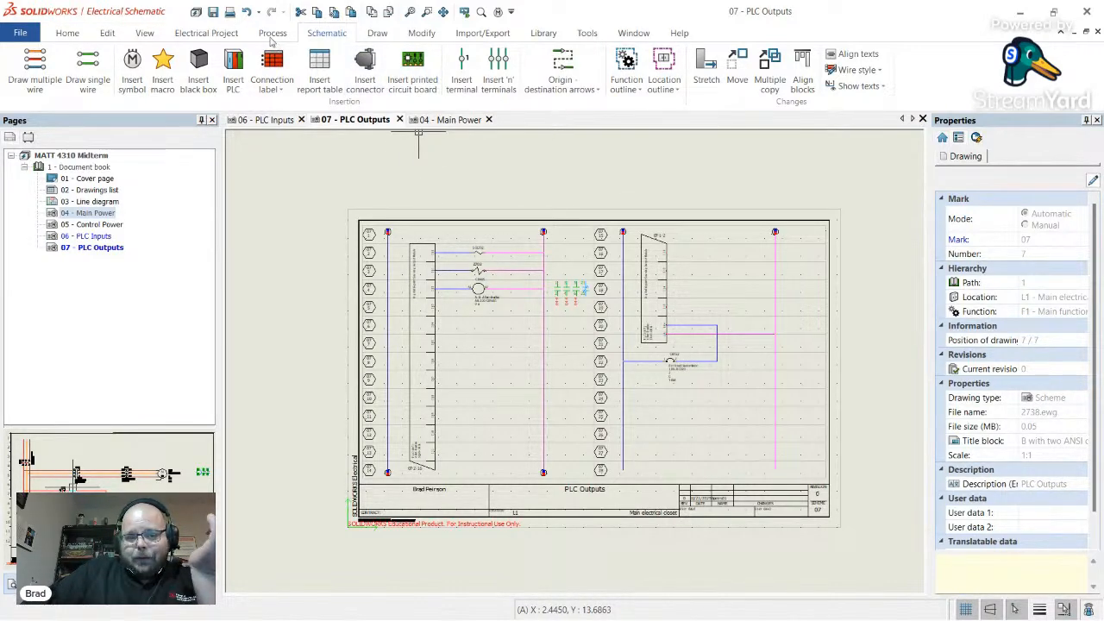
- Number only the new wires, keeping existing numbers, so they get marks like 0702-0704
click(273, 34)
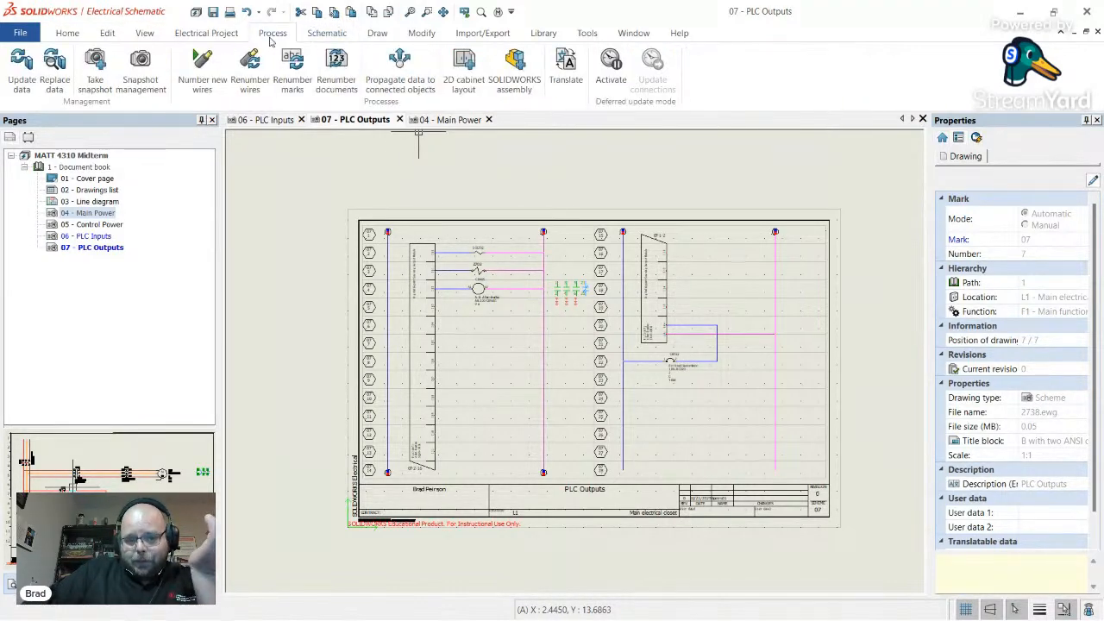
click(204, 87)
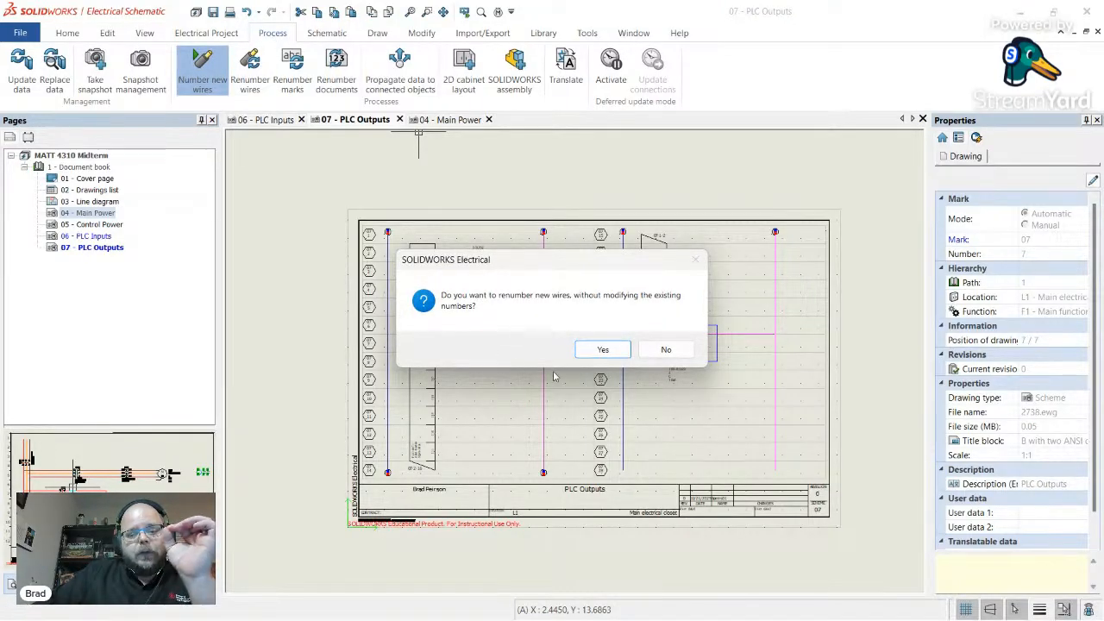
click(603, 351)
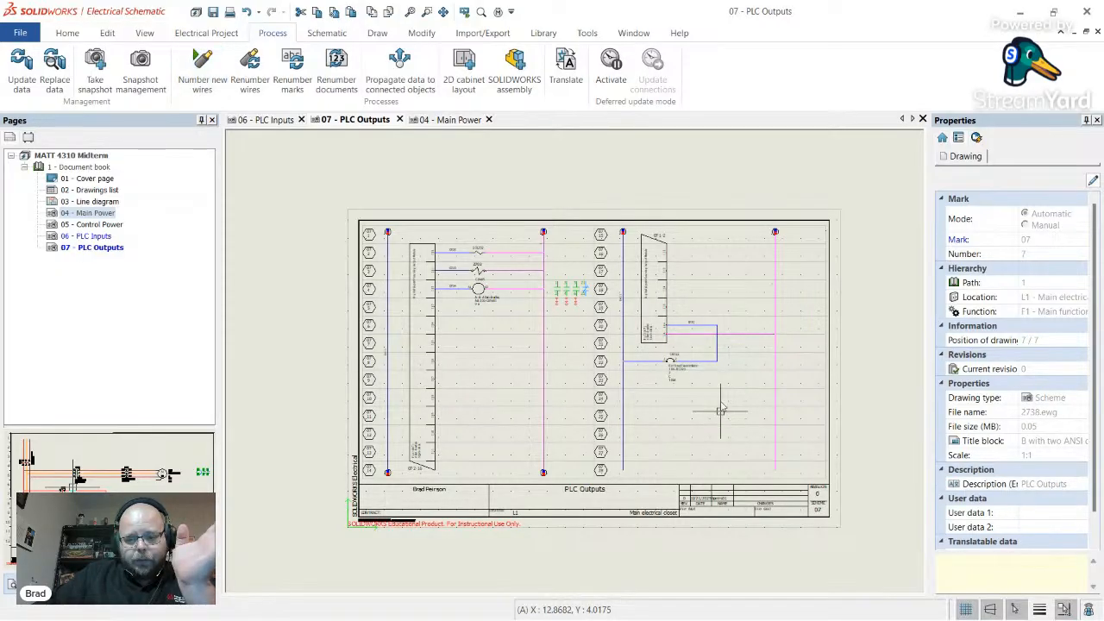
scroll(721, 410, up, 3)
scroll(706, 366, down, 2)
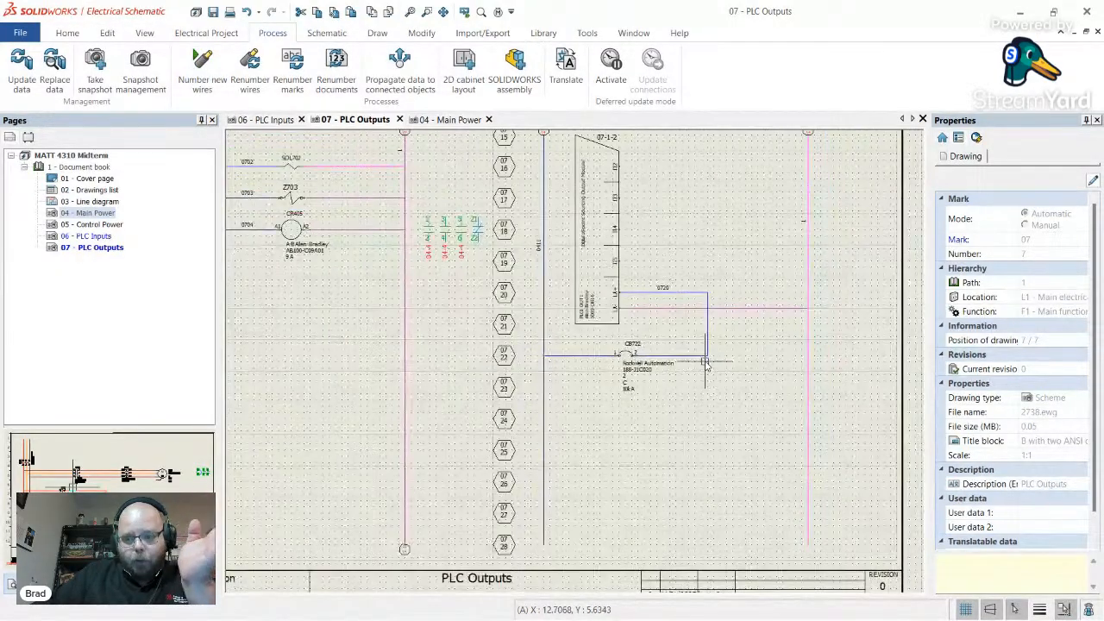
scroll(720, 354, up, 4)
scroll(670, 303, up, 1)
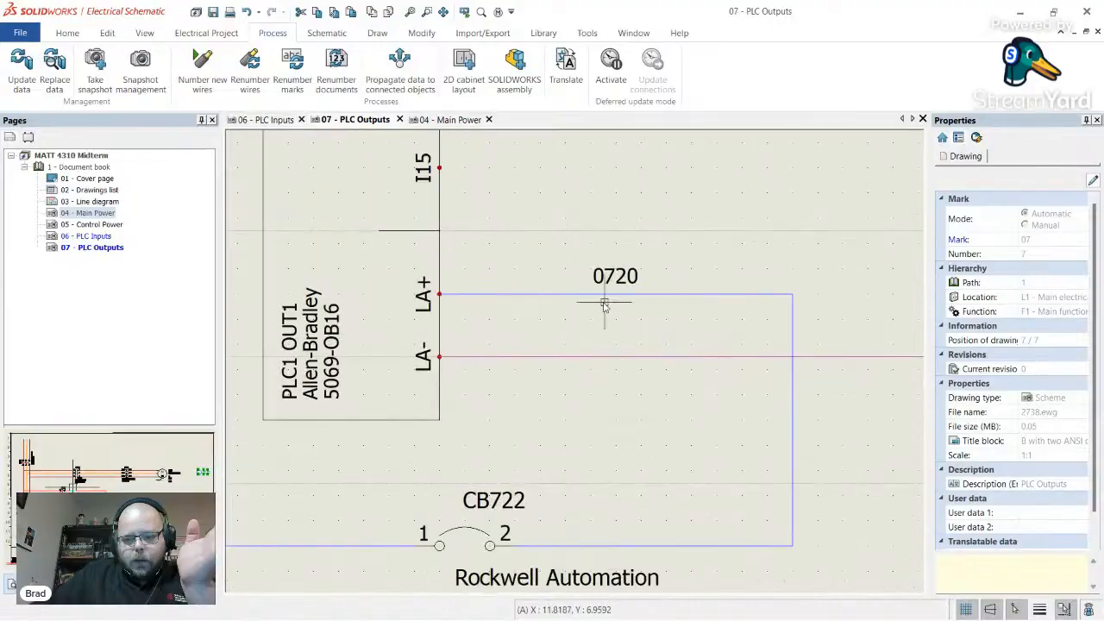
scroll(665, 311, down, 4)
scroll(415, 328, up, 3)
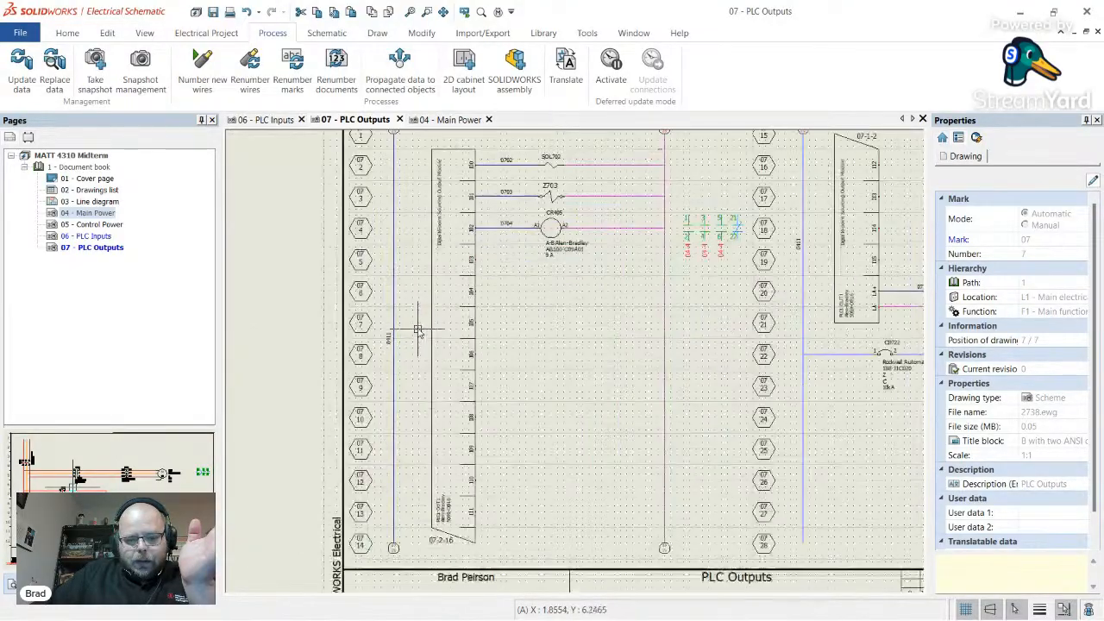
scroll(415, 328, down, 3)
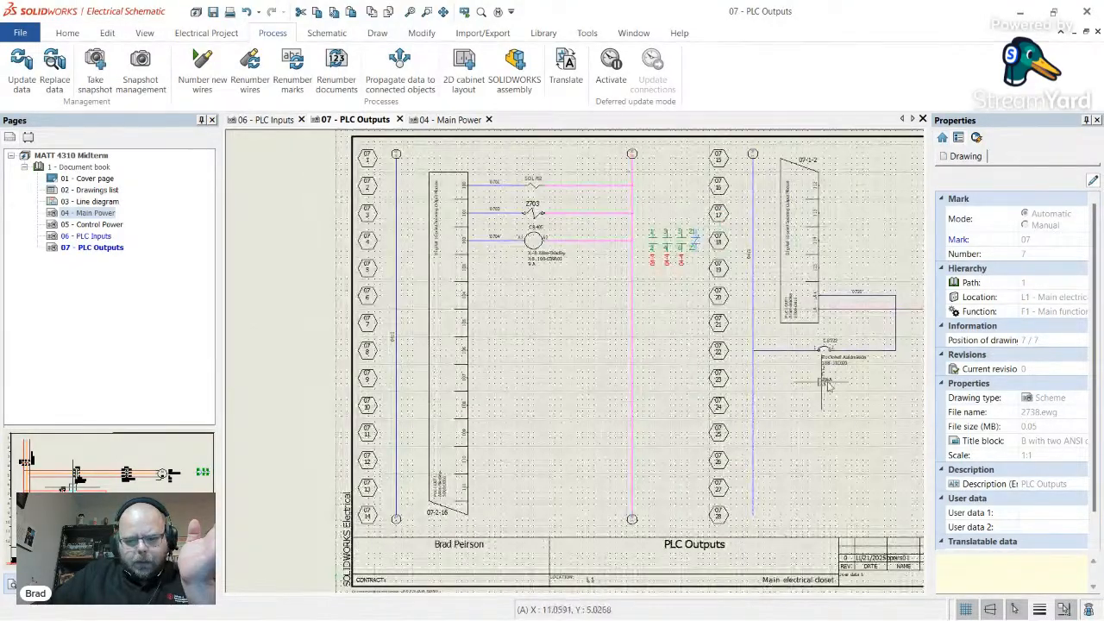
scroll(723, 371, up, 5)
scroll(565, 373, down, 3)
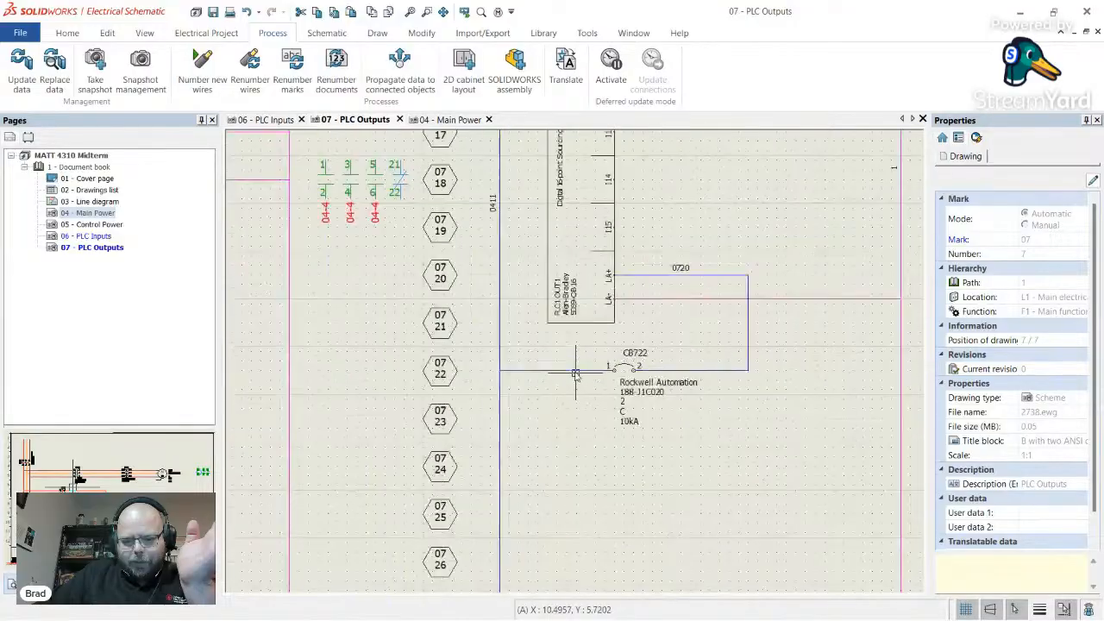
scroll(565, 373, up, 2)
- Show the wire mark 0411 on the wire left of breaker CB722
right_click(564, 367)
click(549, 376)
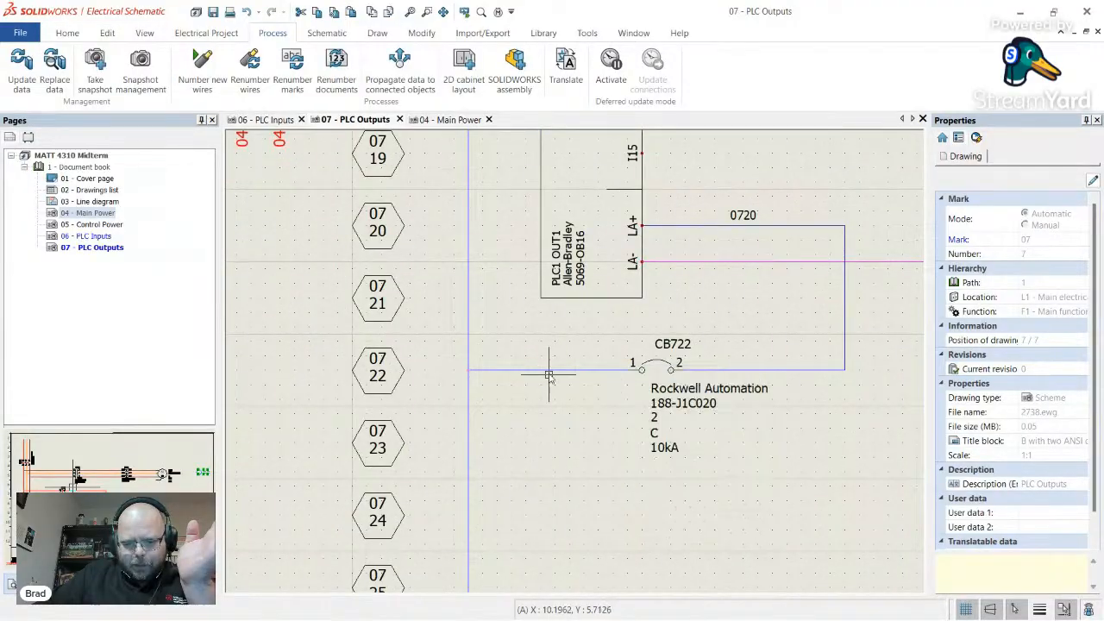
right_click(549, 372)
click(624, 473)
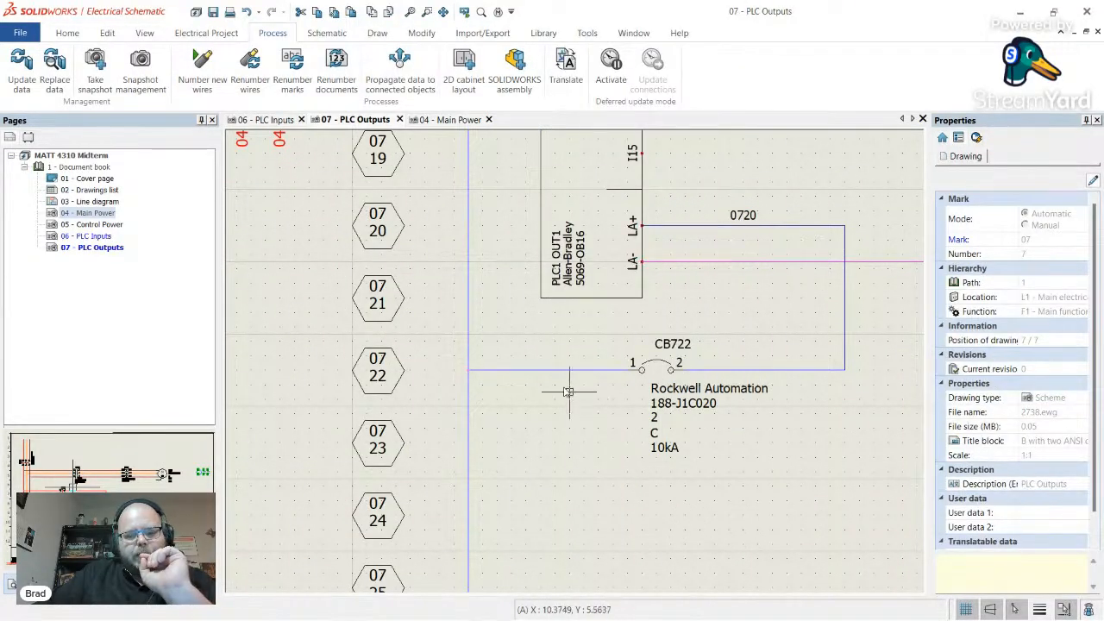
right_click(550, 373)
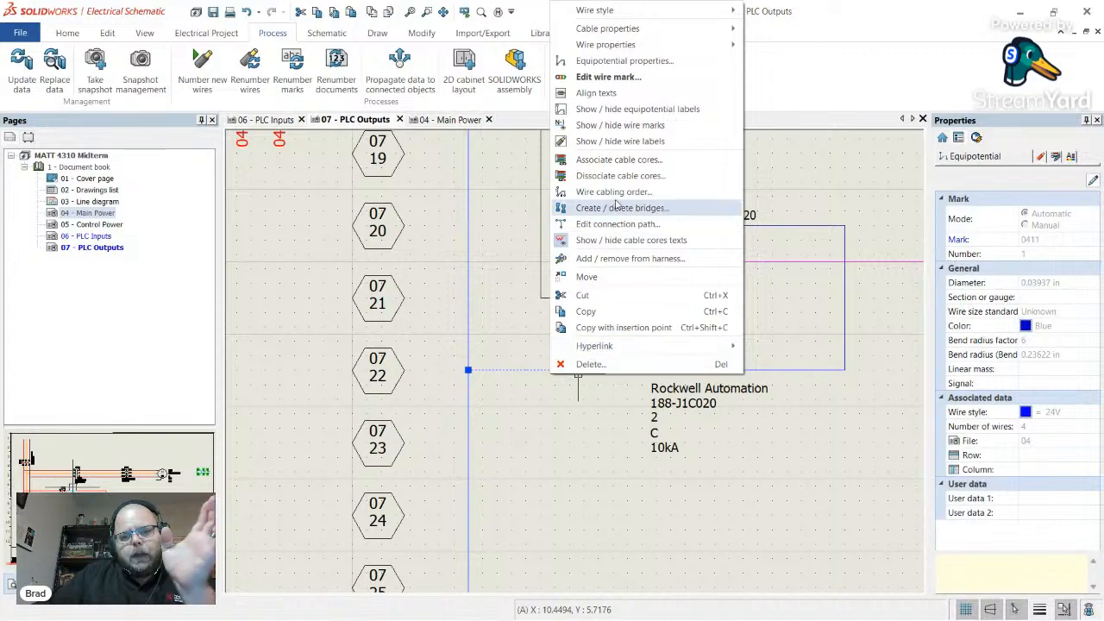
click(637, 130)
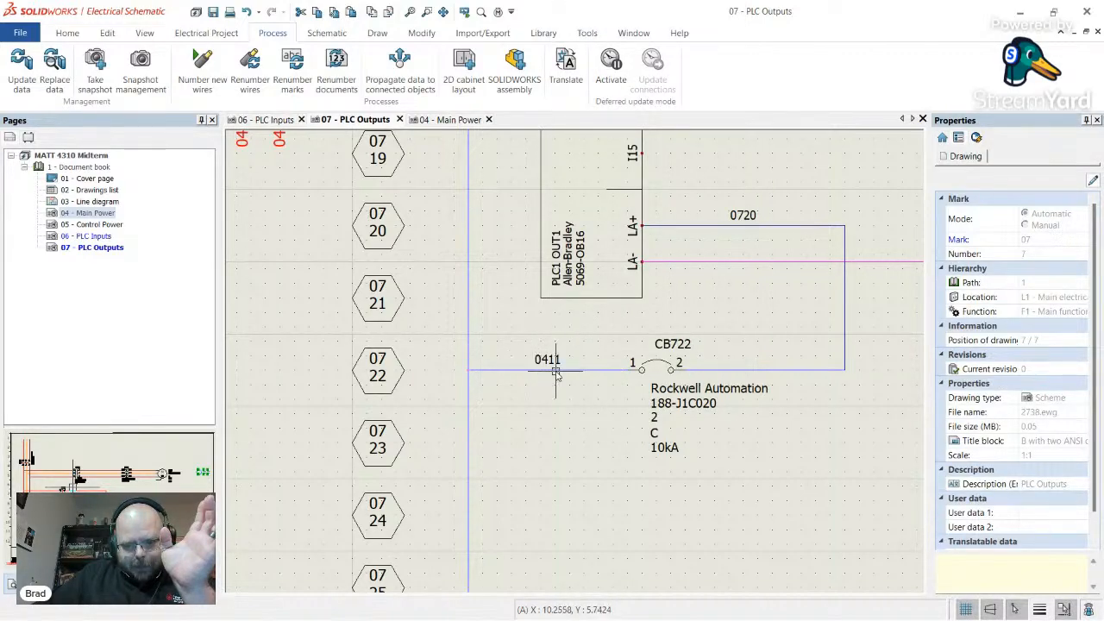
scroll(550, 364, down, 2)
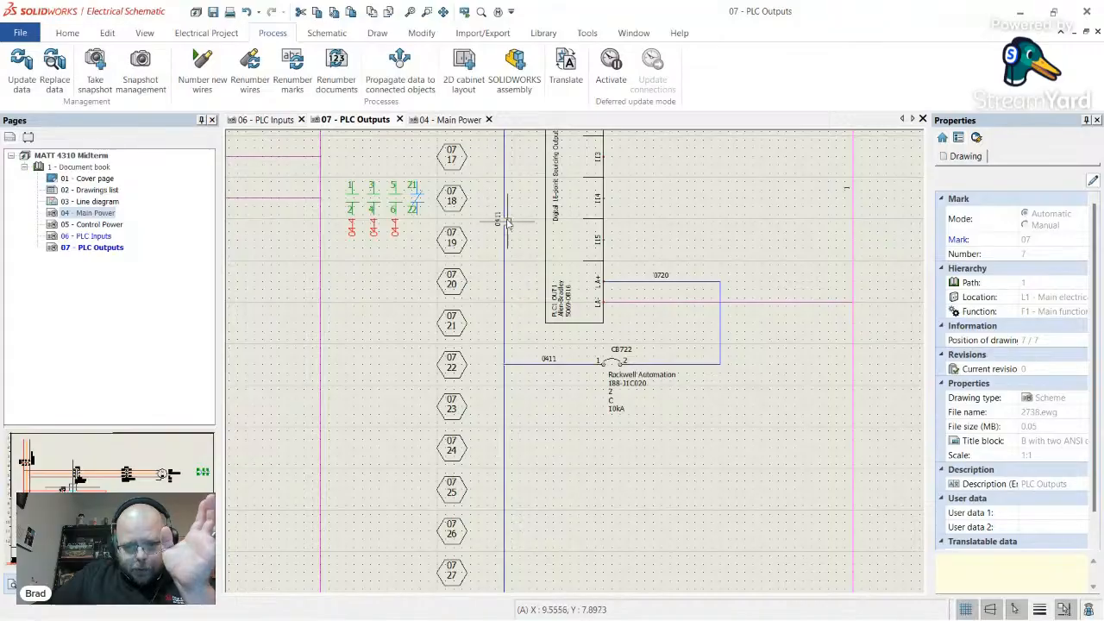
scroll(589, 402, up, 2)
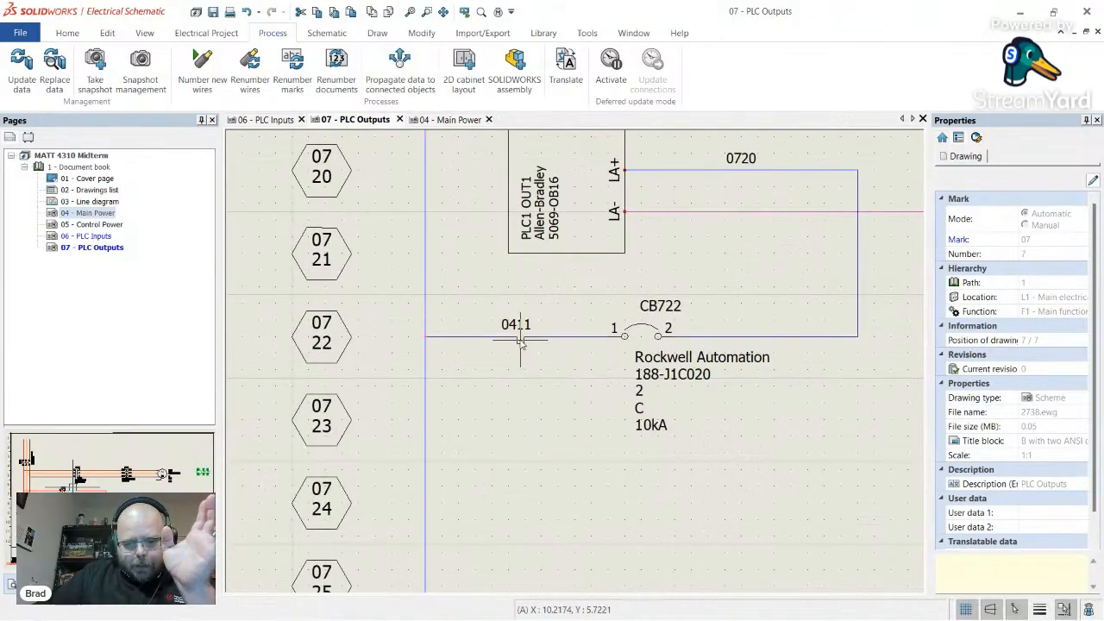
- Show the wire mark 0720 on the wire right of CB722 feeding the module's LA+
right_click(766, 338)
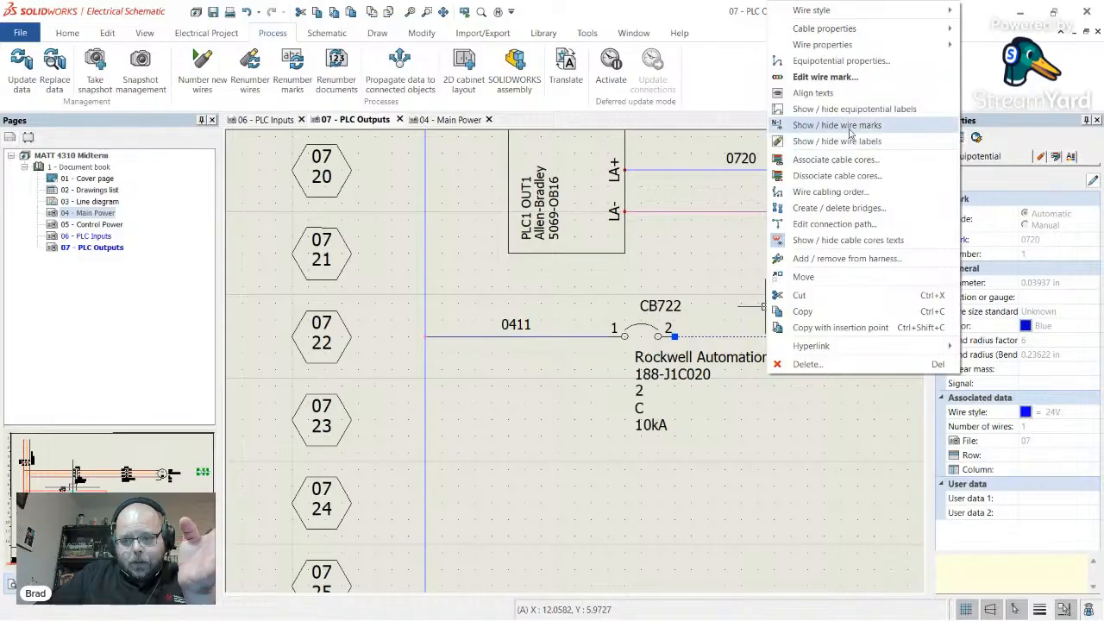
click(850, 127)
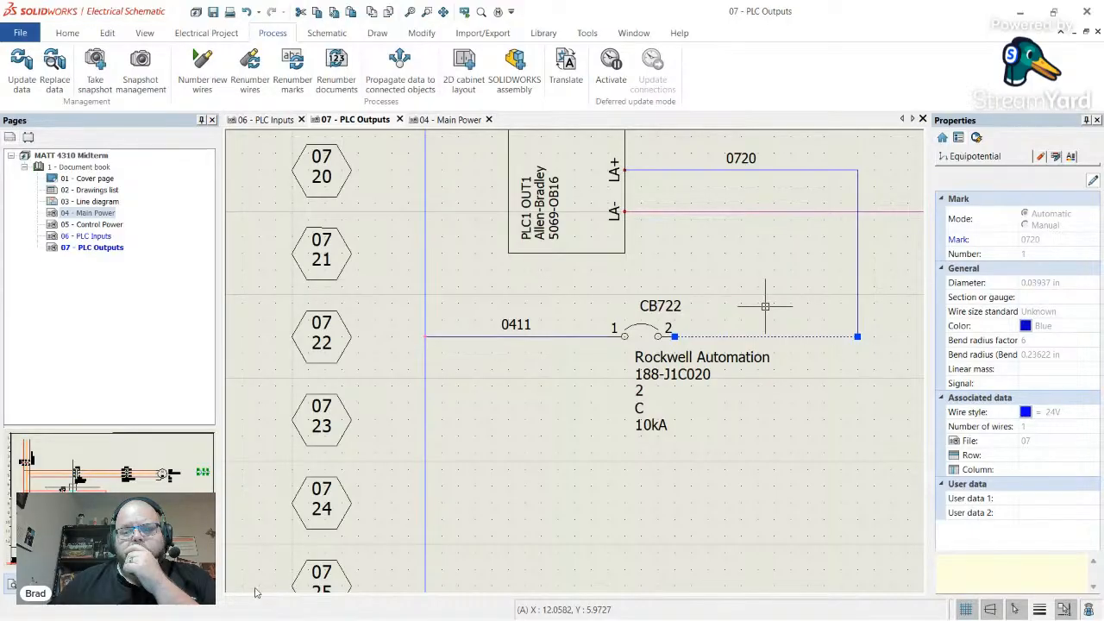
mouse_move(261, 620)
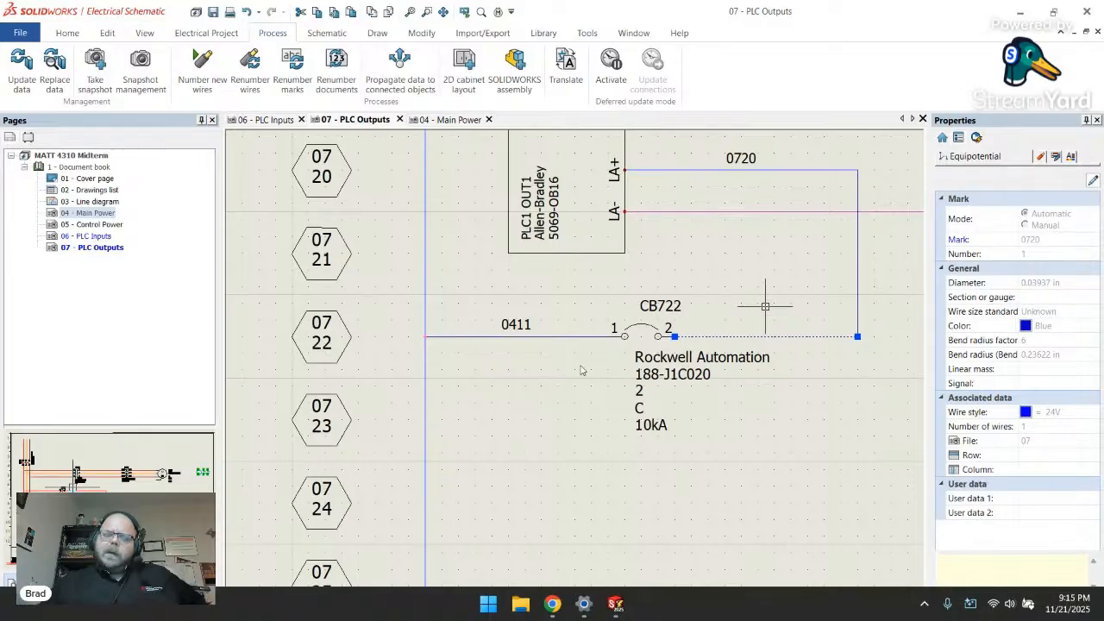
key(Escape)
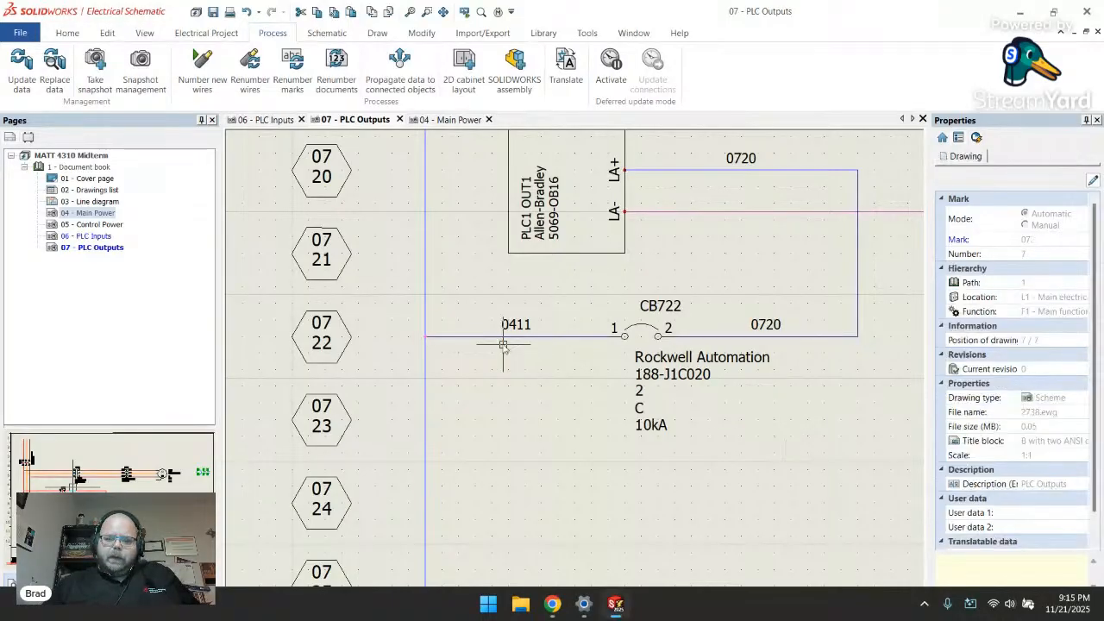
scroll(506, 347, down, 3)
scroll(506, 348, down, 3)
scroll(518, 336, up, 3)
scroll(552, 320, down, 5)
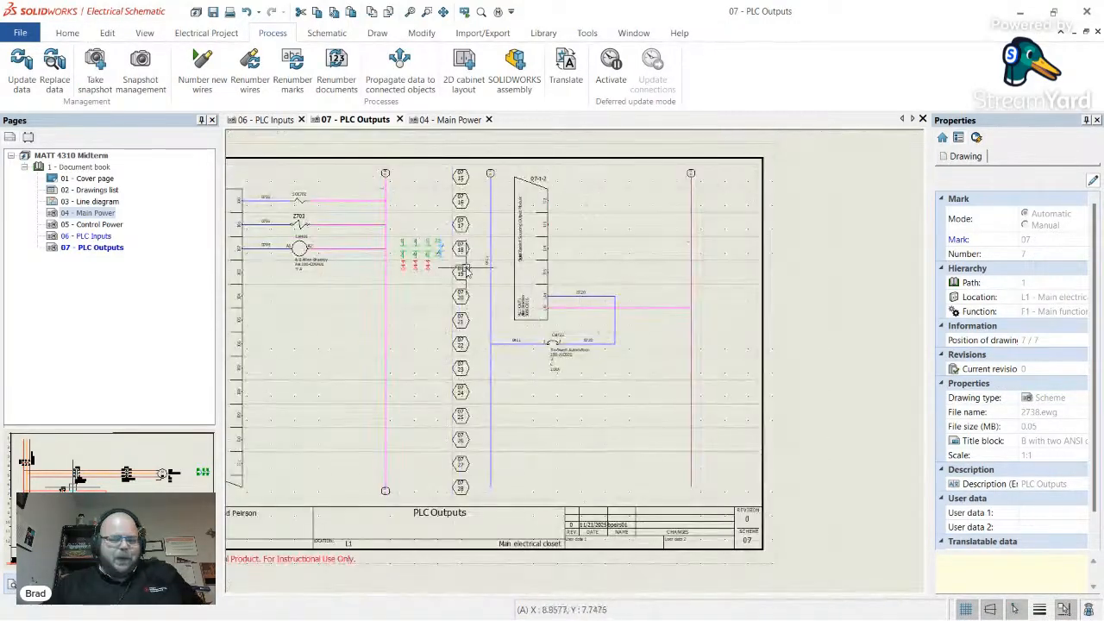
scroll(517, 414, up, 3)
scroll(522, 445, up, 2)
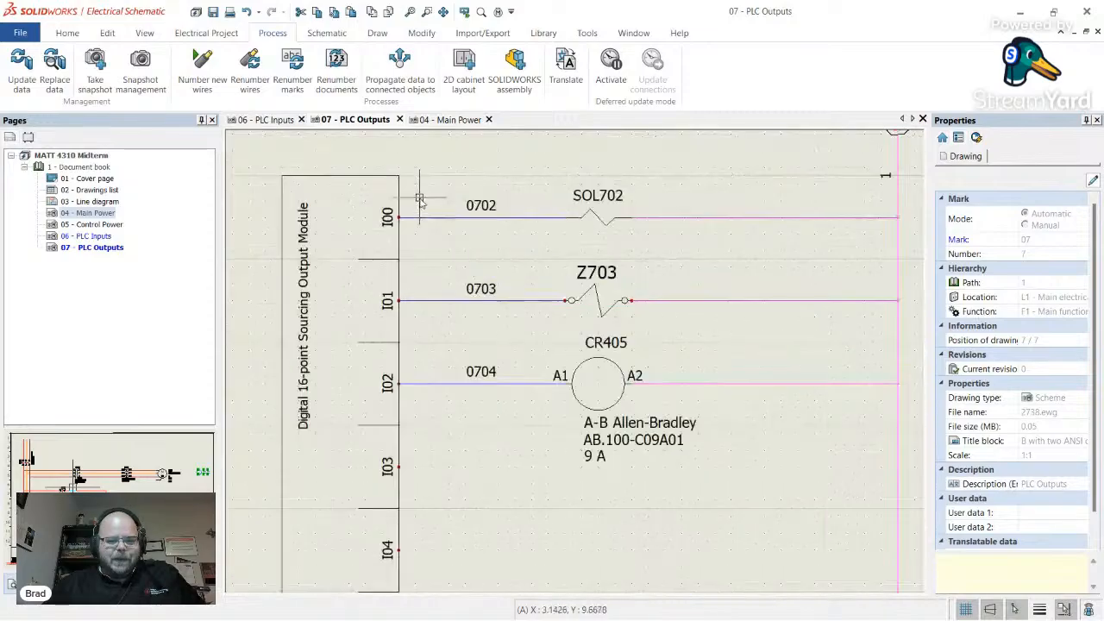
scroll(494, 250, down, 4)
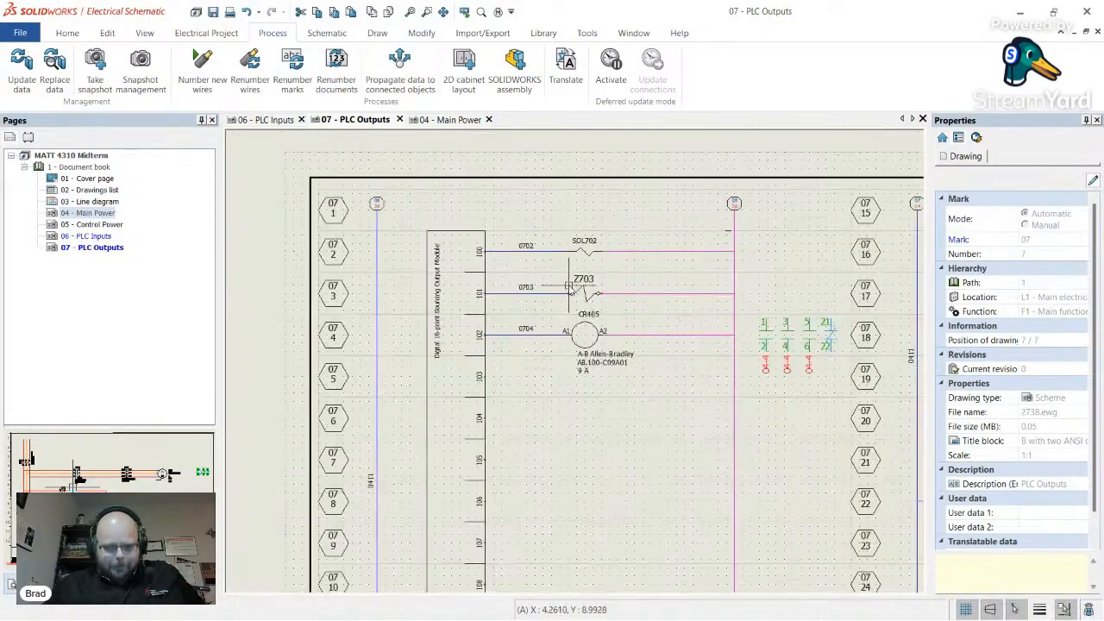
scroll(465, 380, up, 2)
scroll(440, 376, up, 3)
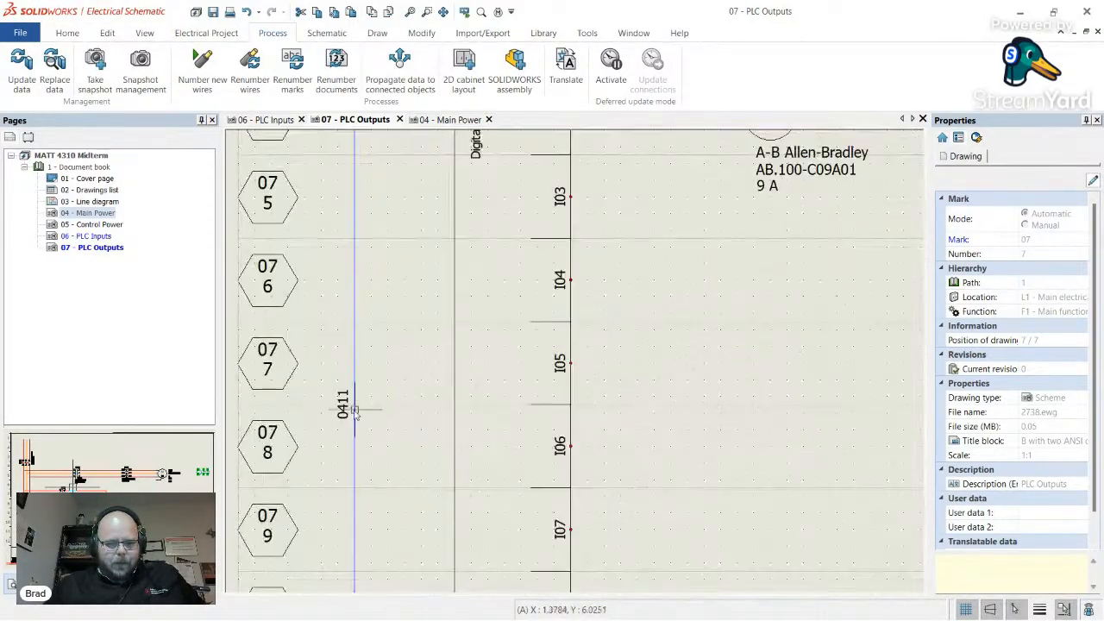
scroll(358, 377, down, 6)
scroll(673, 317, up, 2)
scroll(680, 326, up, 2)
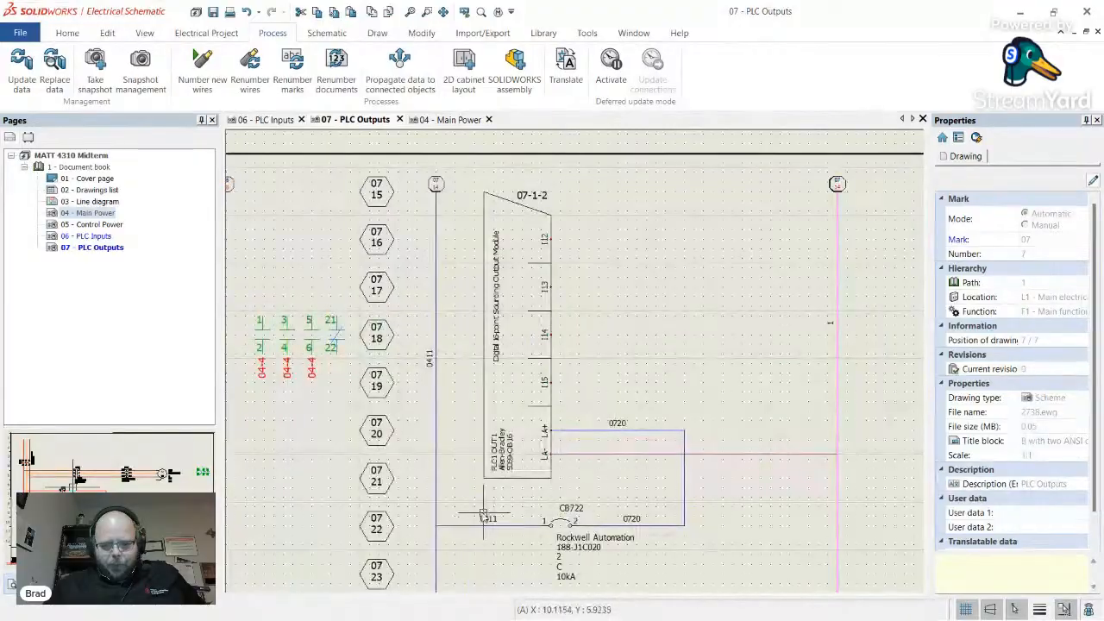
scroll(505, 362, down, 3)
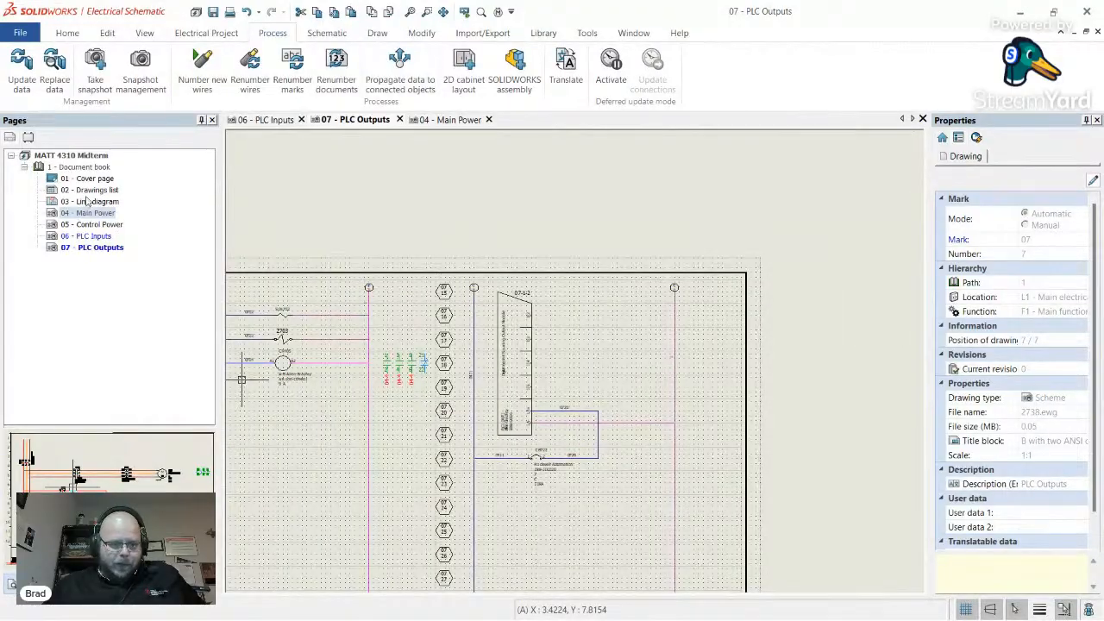
- Open the 05 - Control Power sheet and review it
double_click(90, 225)
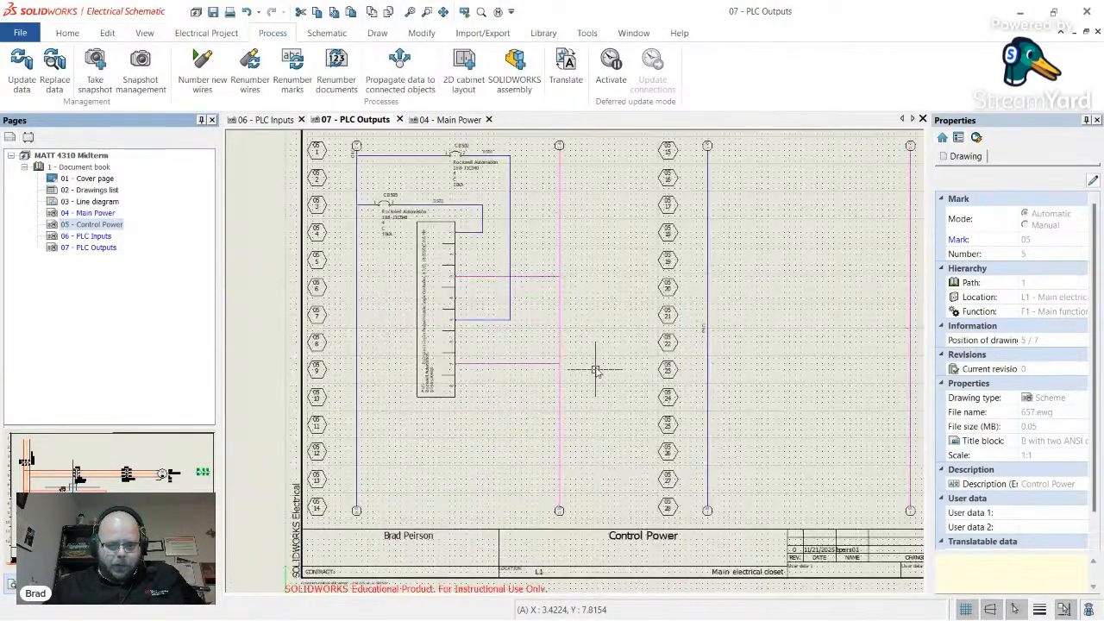
scroll(425, 244, up, 5)
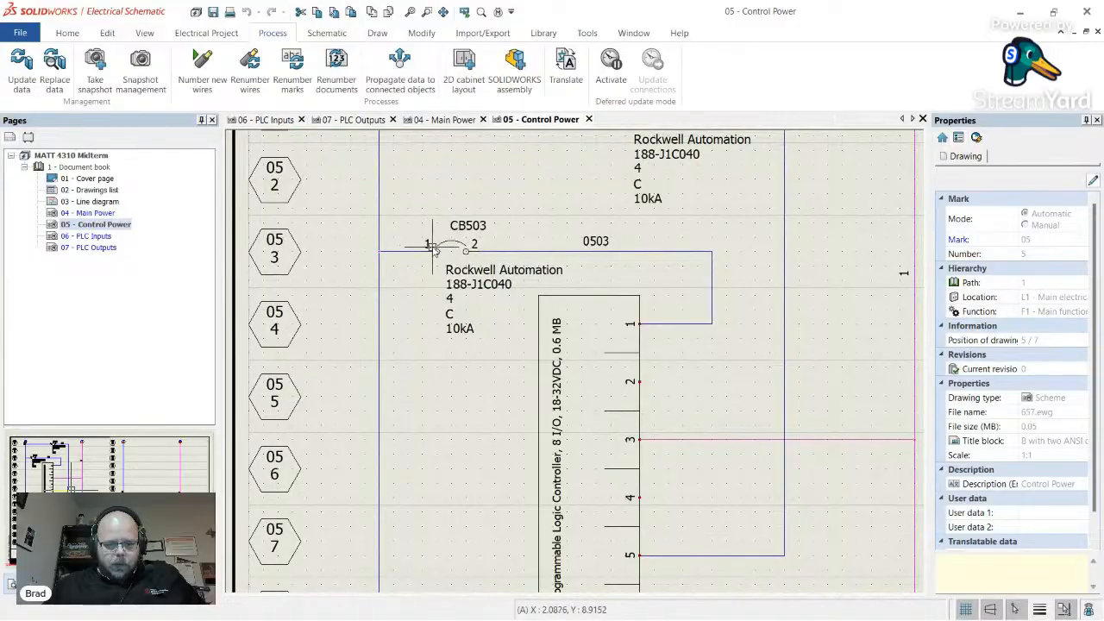
scroll(434, 248, down, 2)
scroll(552, 294, up, 2)
scroll(517, 283, down, 5)
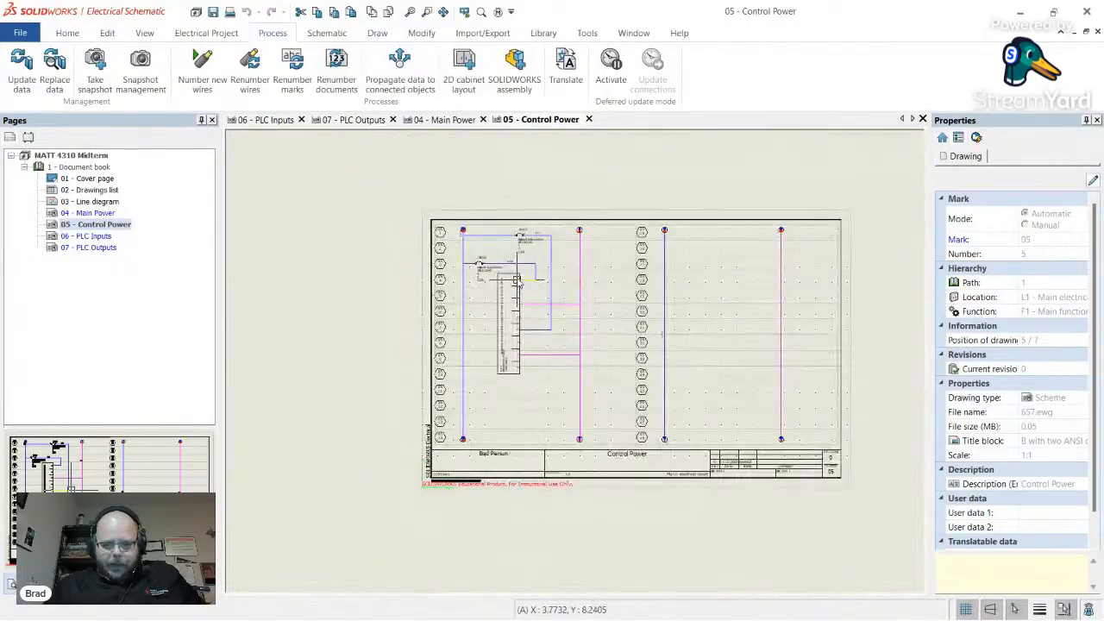
scroll(516, 281, up, 3)
- Open 04 - Main Power and review breaker CB411 passing wire 0410 on as 0411
double_click(86, 214)
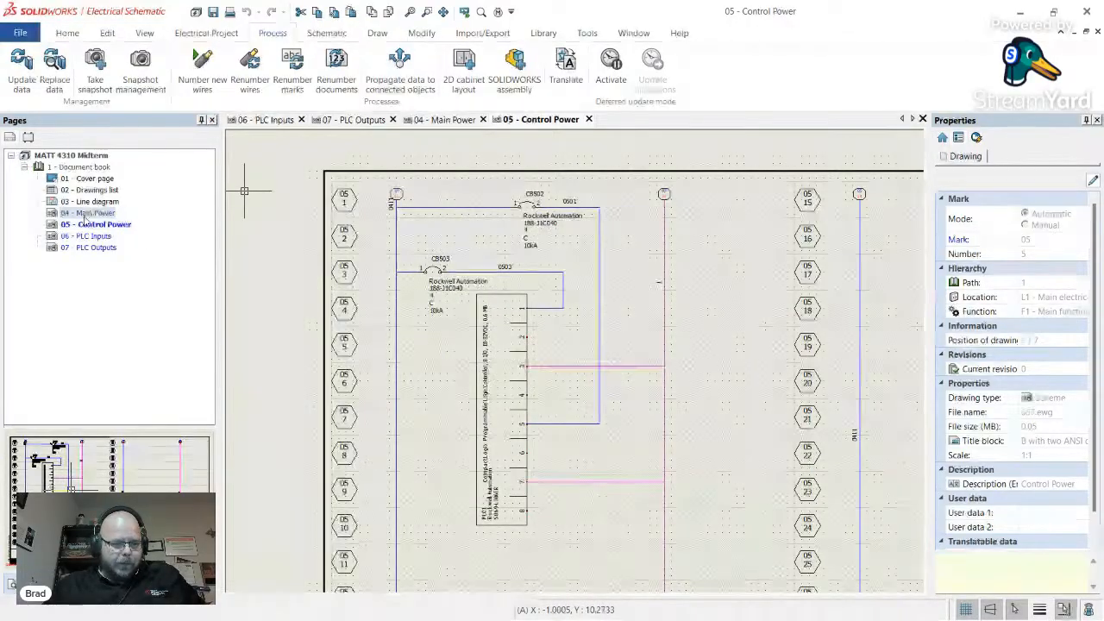
scroll(393, 486, up, 1)
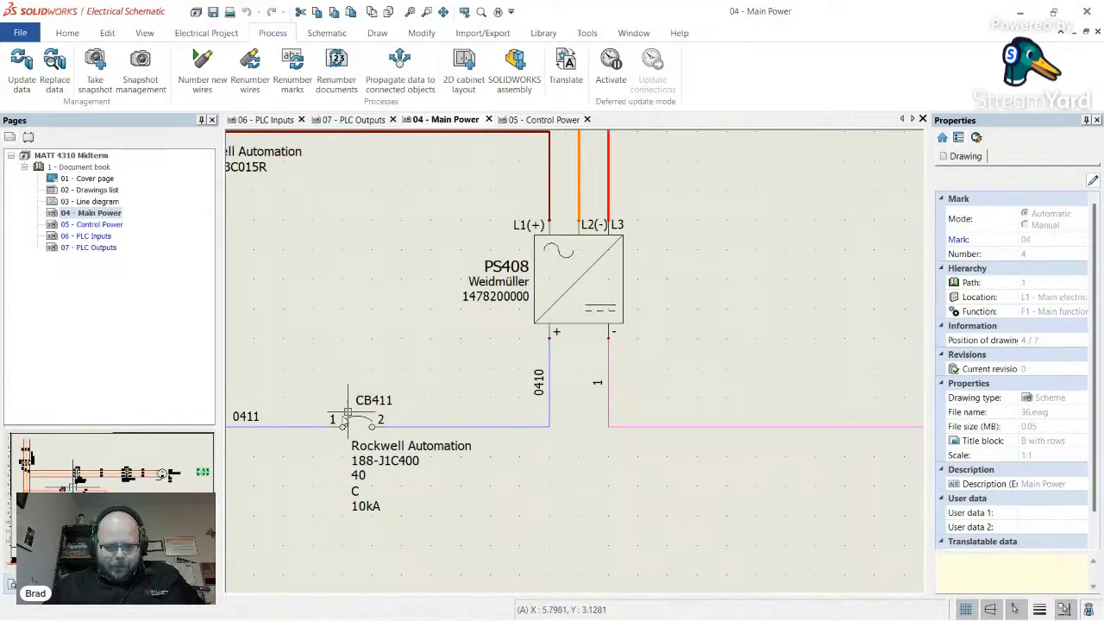
scroll(405, 423, down, 2)
scroll(375, 421, up, 2)
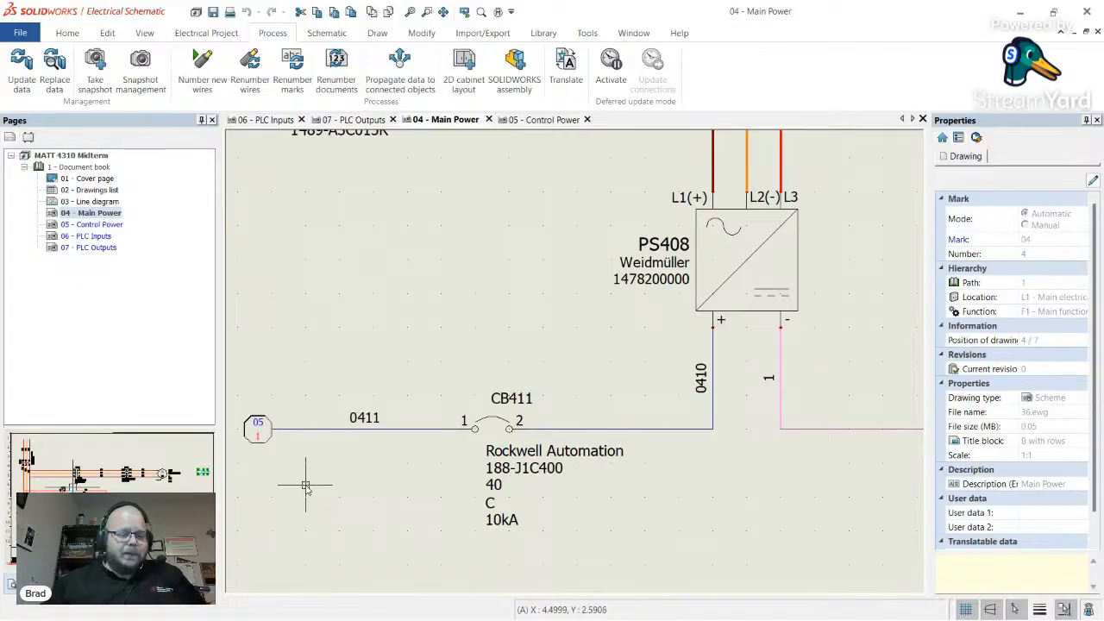
scroll(311, 476, down, 2)
scroll(345, 470, down, 1)
scroll(444, 466, up, 1)
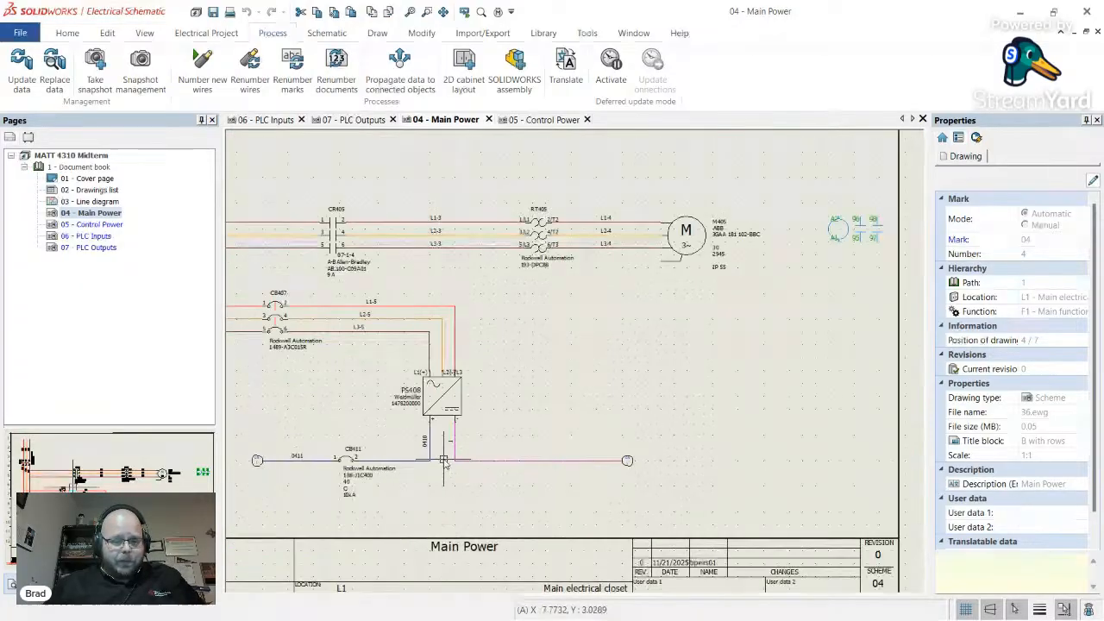
scroll(448, 465, down, 2)
scroll(341, 423, up, 2)
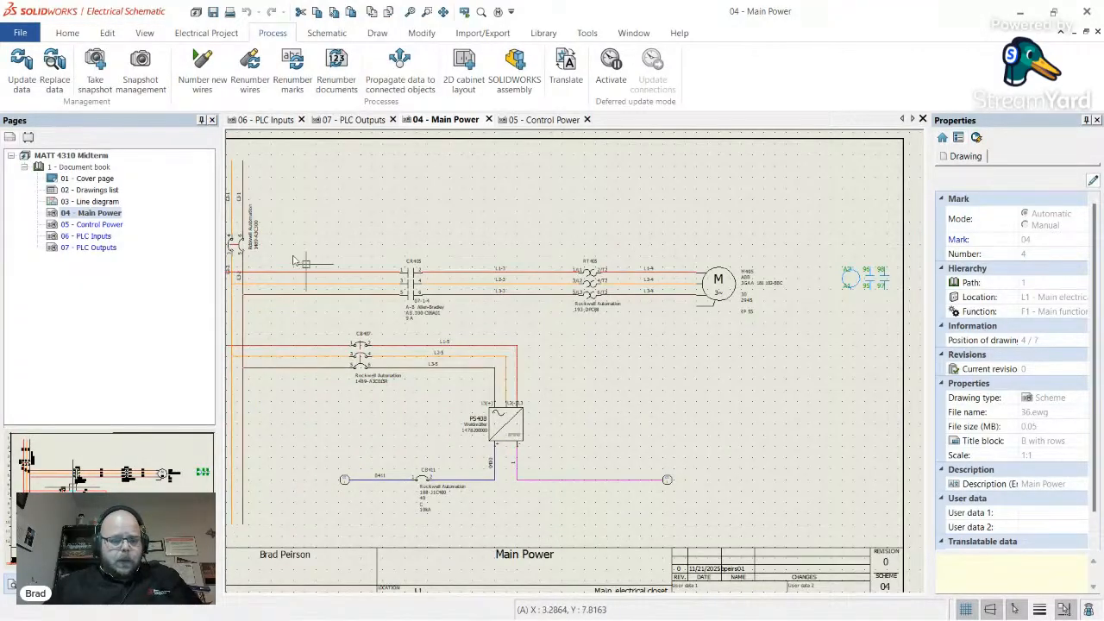
scroll(366, 268, up, 2)
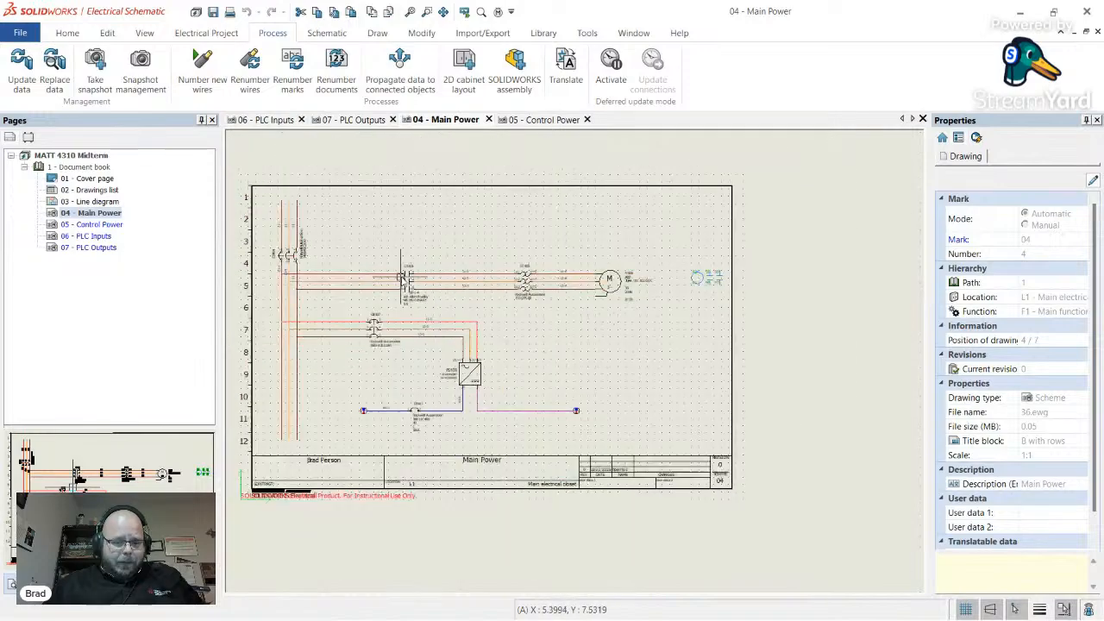
scroll(509, 321, down, 3)
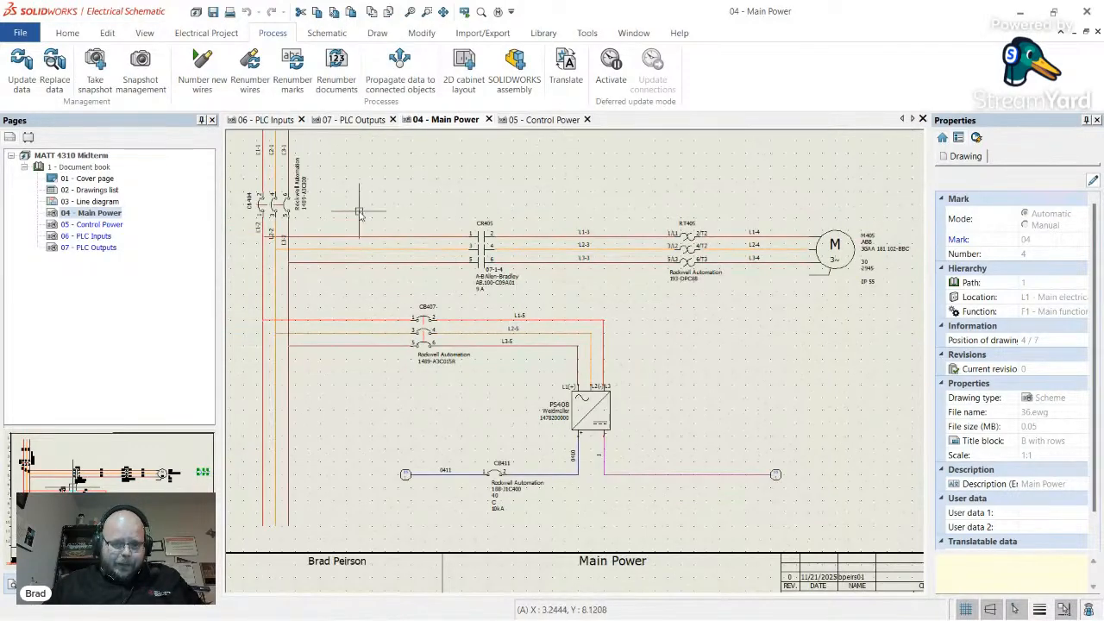
scroll(469, 360, up, 5)
- Show wire marks on the three power wires feeding CR405
click(448, 273)
right_click(448, 276)
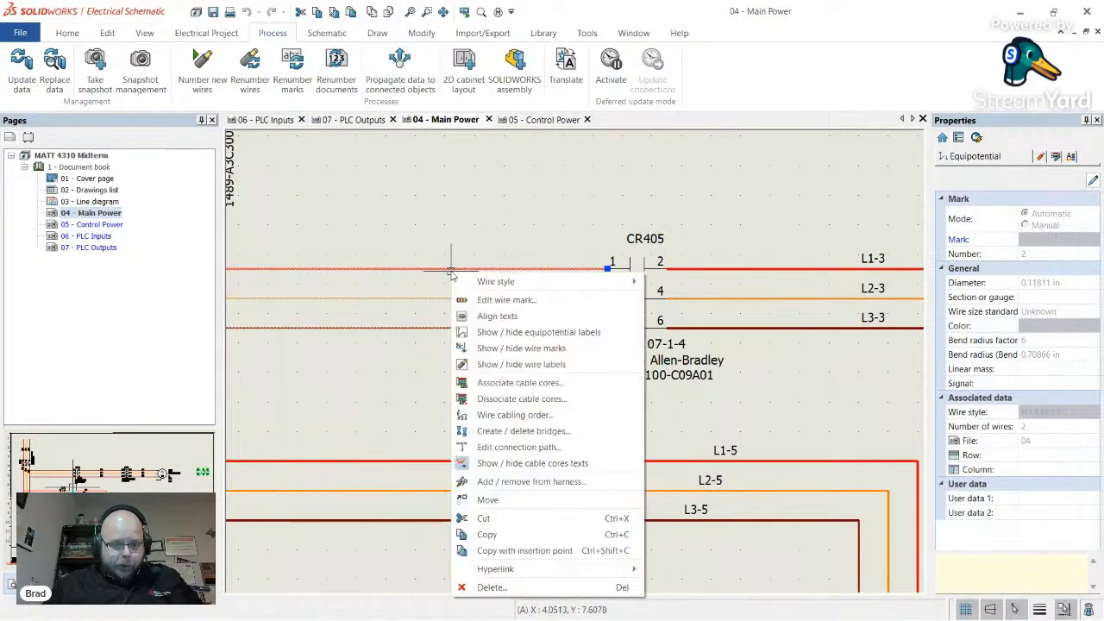
click(556, 349)
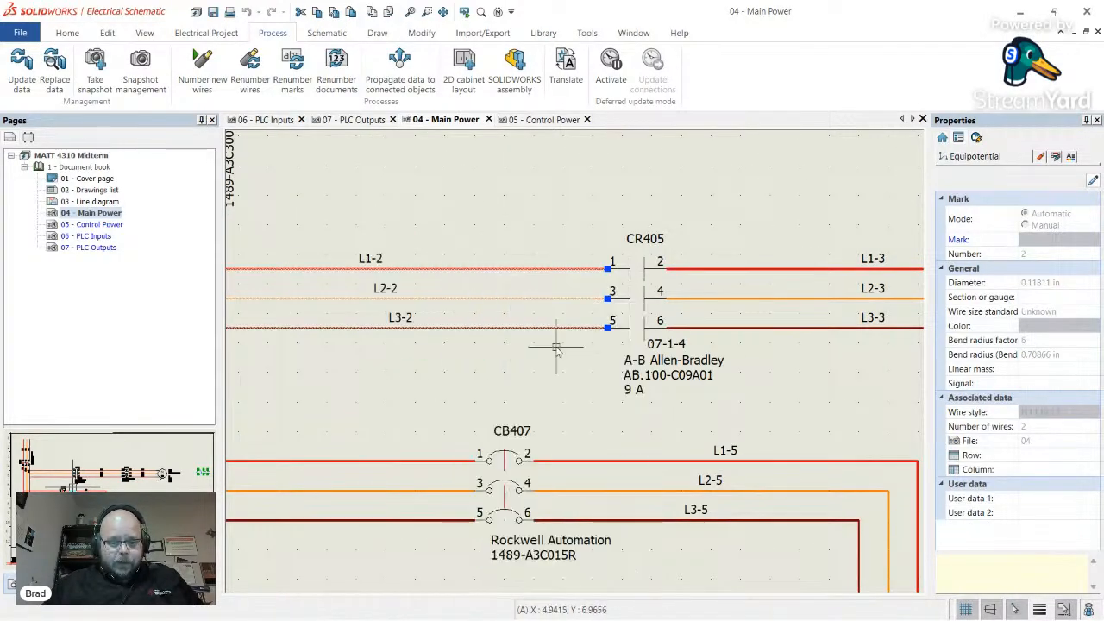
click(508, 369)
scroll(528, 329, down, 2)
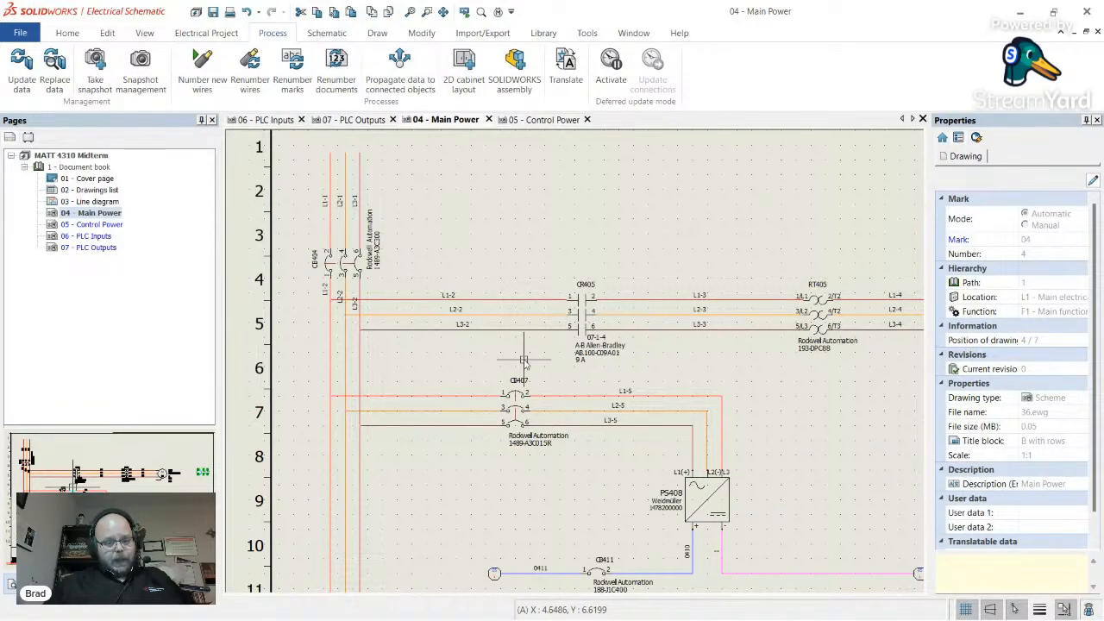
scroll(524, 360, up, 5)
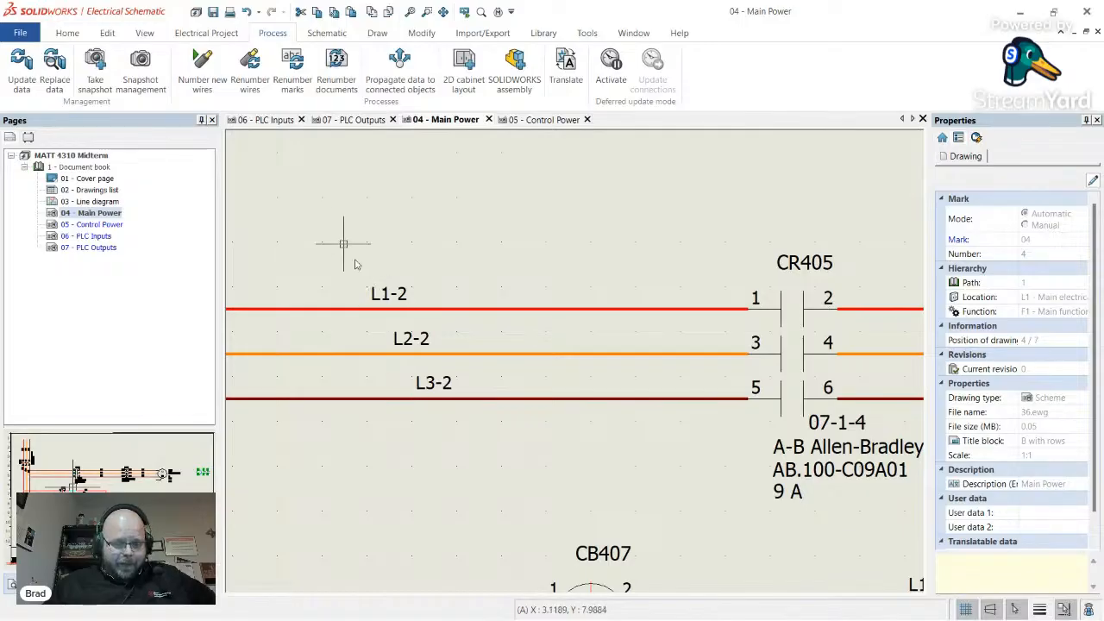
scroll(608, 358, down, 2)
scroll(643, 373, up, 2)
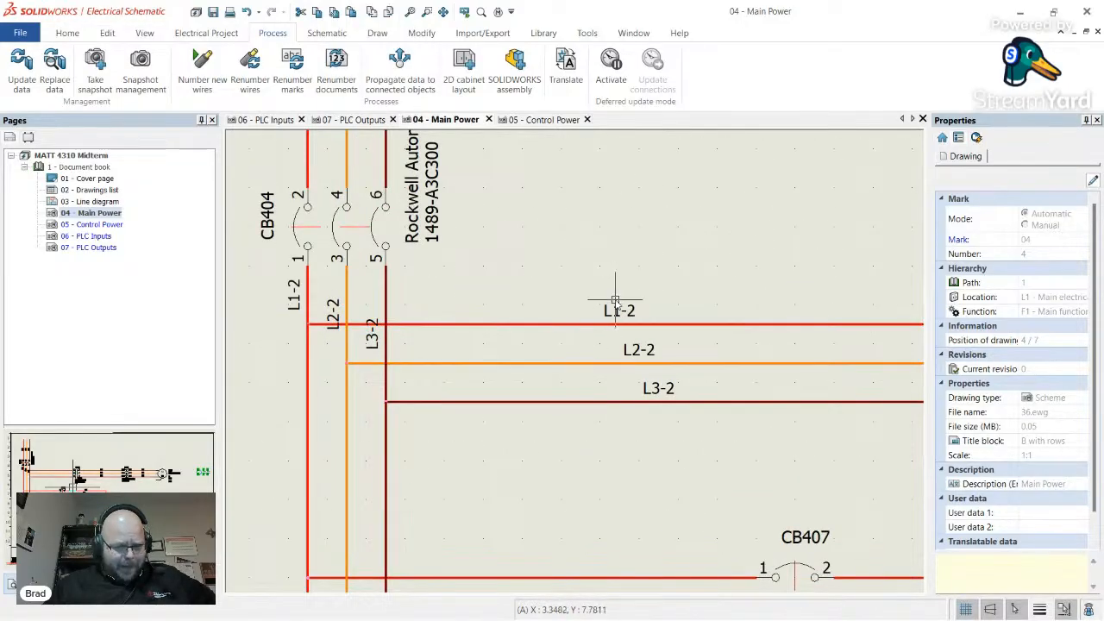
- Check L1-2, L2-2 and L3-2 individually, then select all three together for wire actions
click(694, 325)
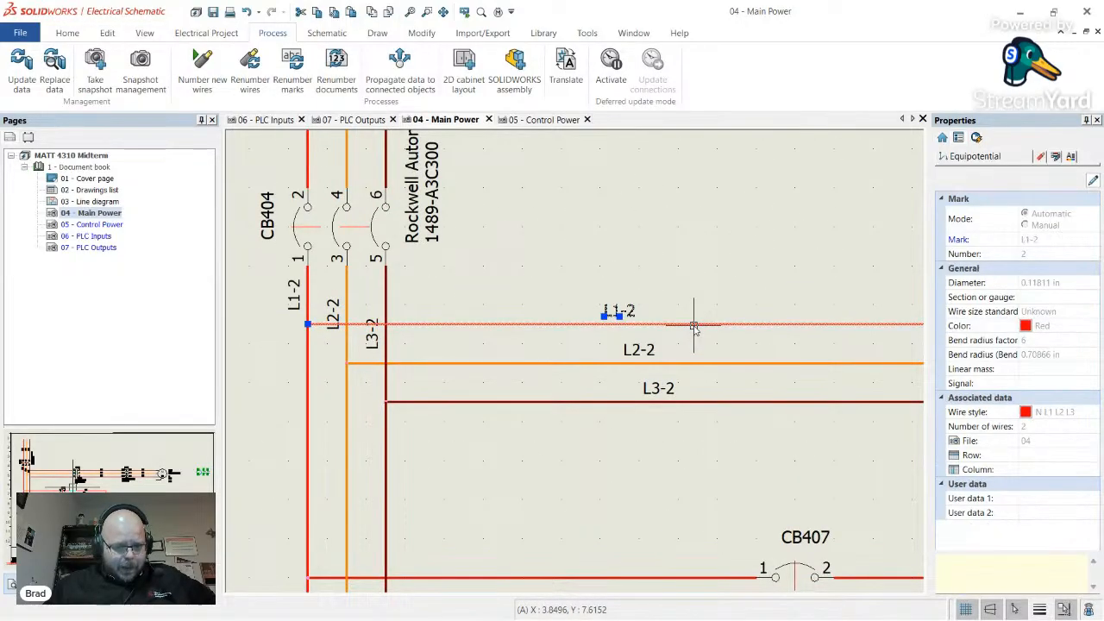
click(572, 364)
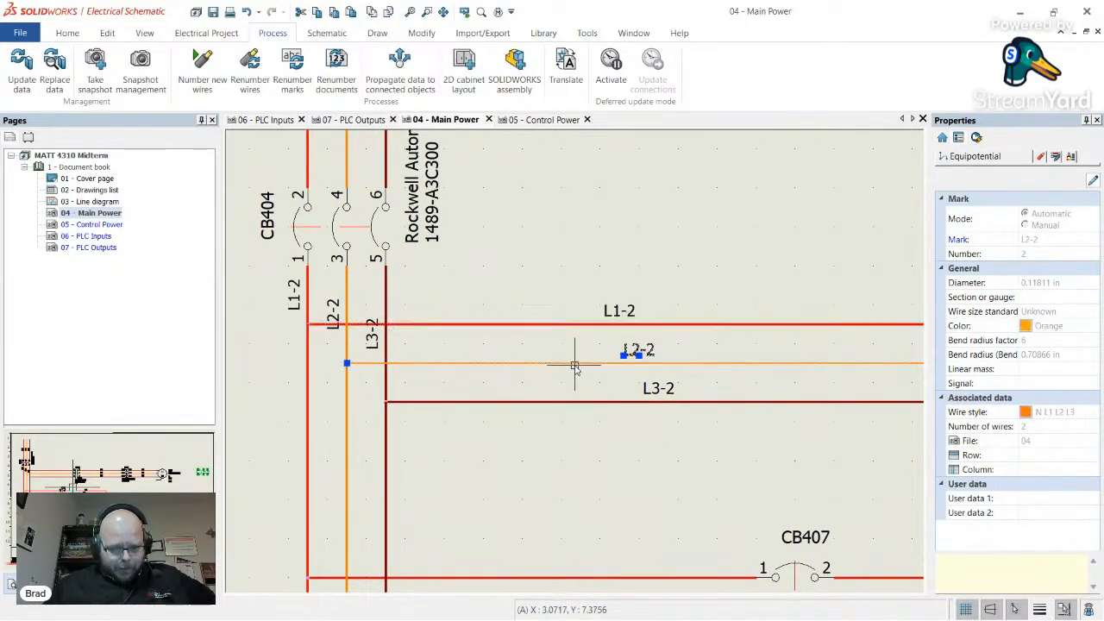
click(601, 402)
click(682, 440)
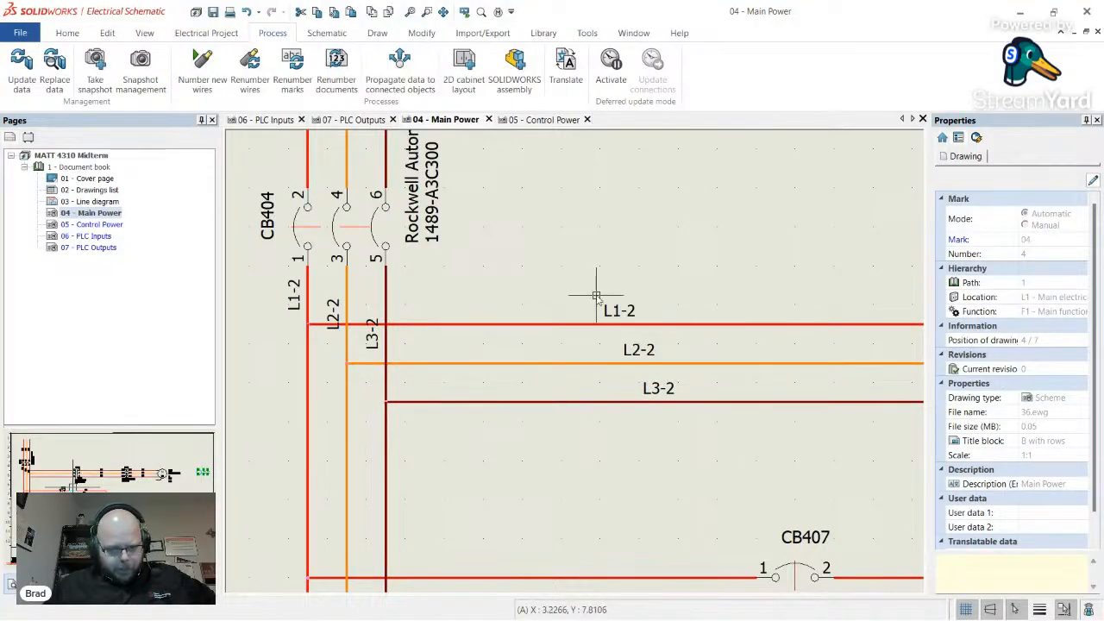
drag(733, 462, 687, 246)
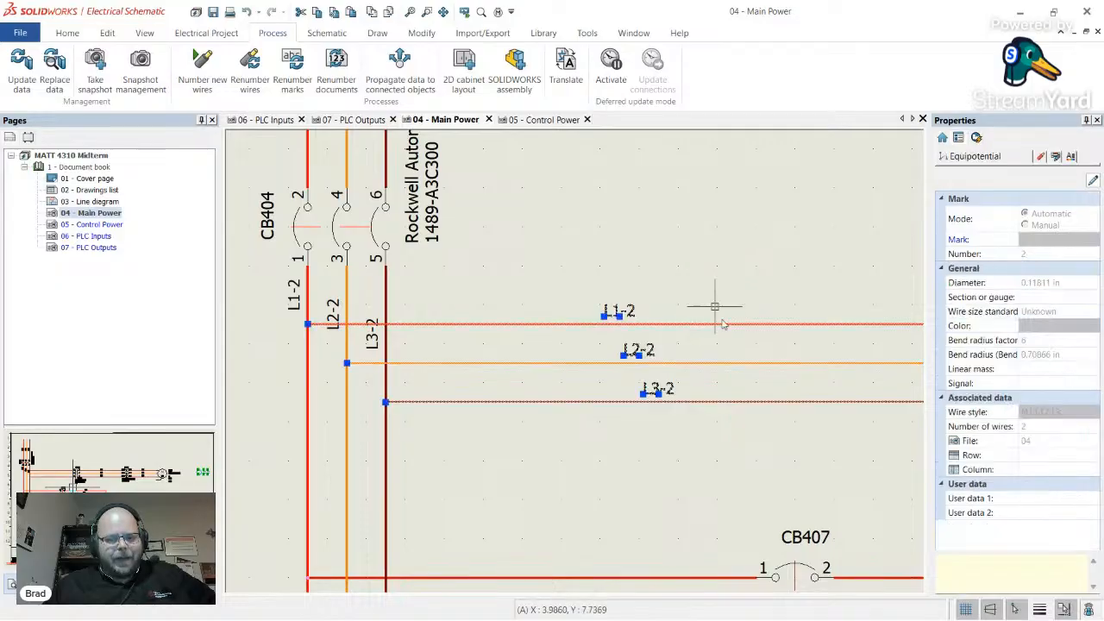
right_click(711, 329)
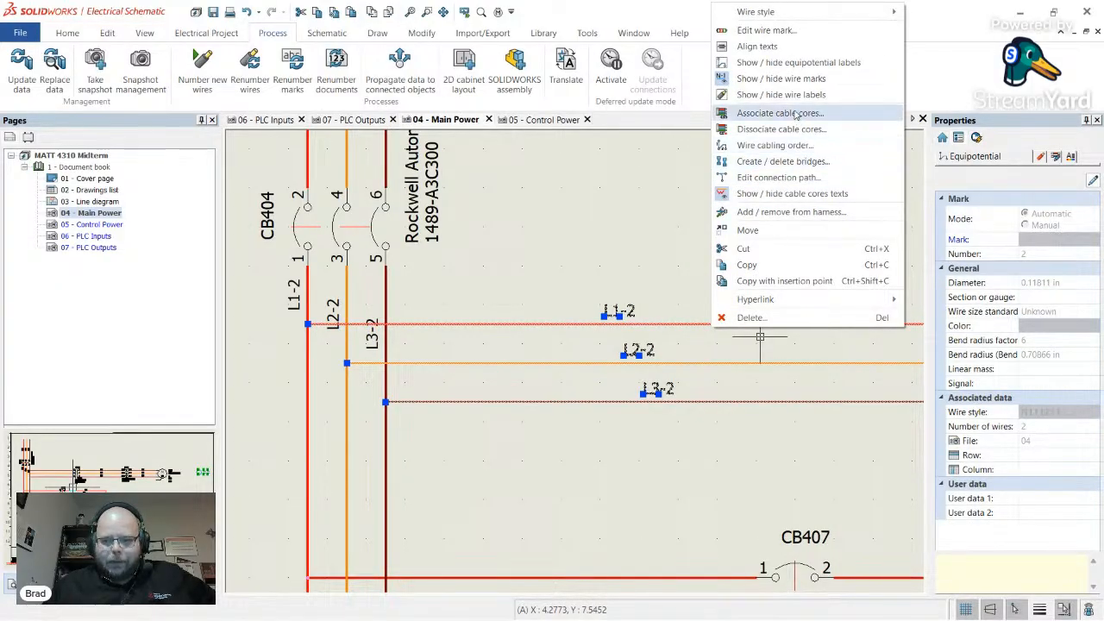
- Align the L1-2, L2-2 and L3-2 wire labels on a vertical axis through the L3-2 label
click(787, 48)
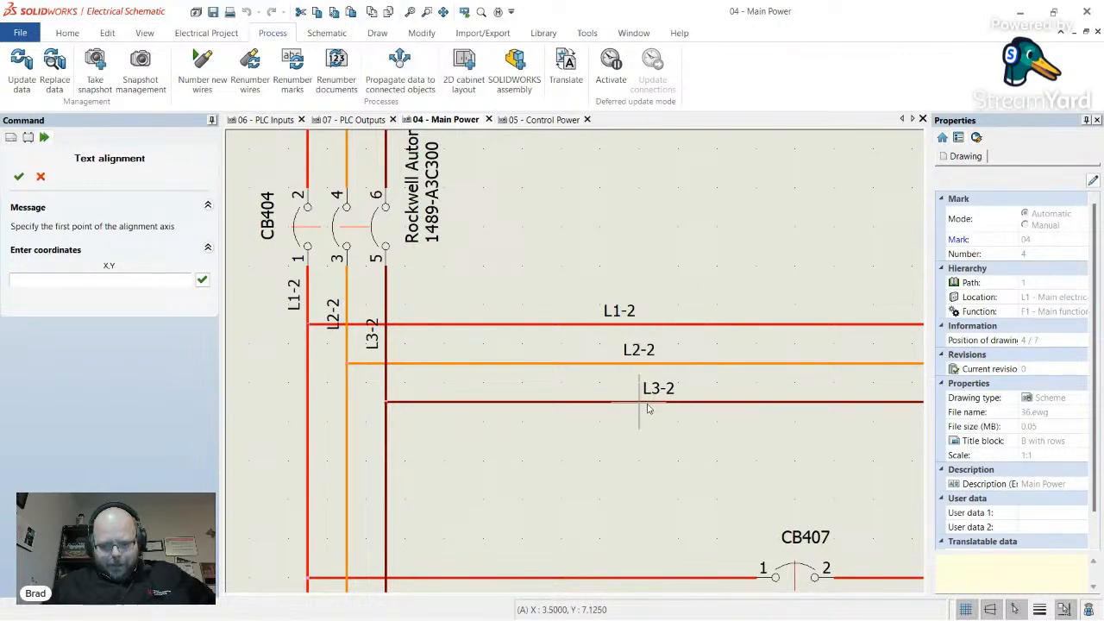
scroll(662, 407, up, 5)
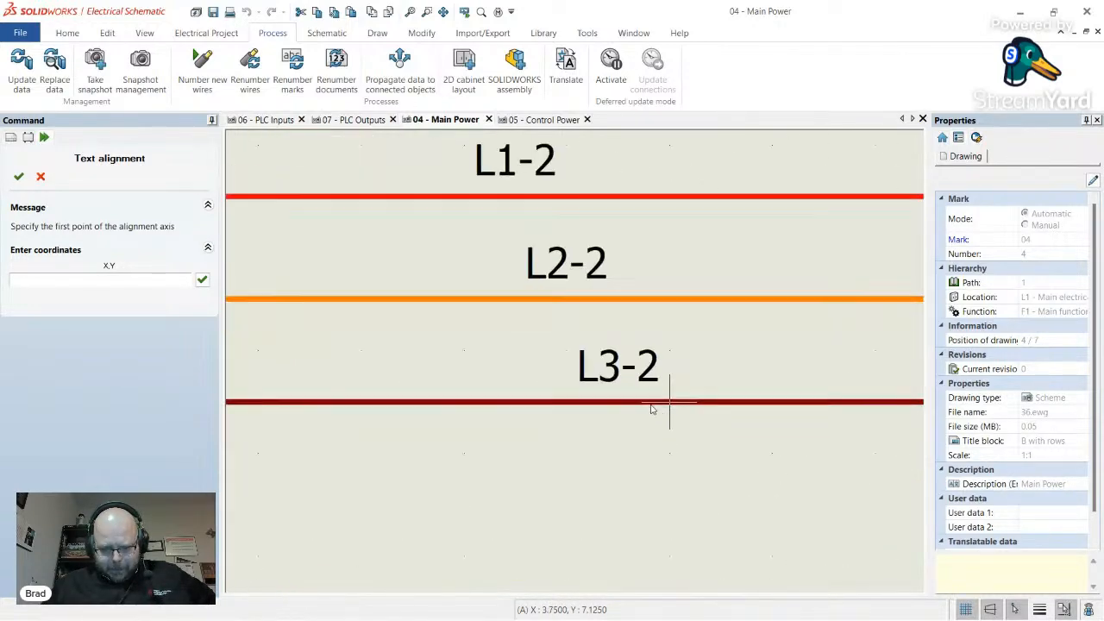
scroll(615, 400, up, 1)
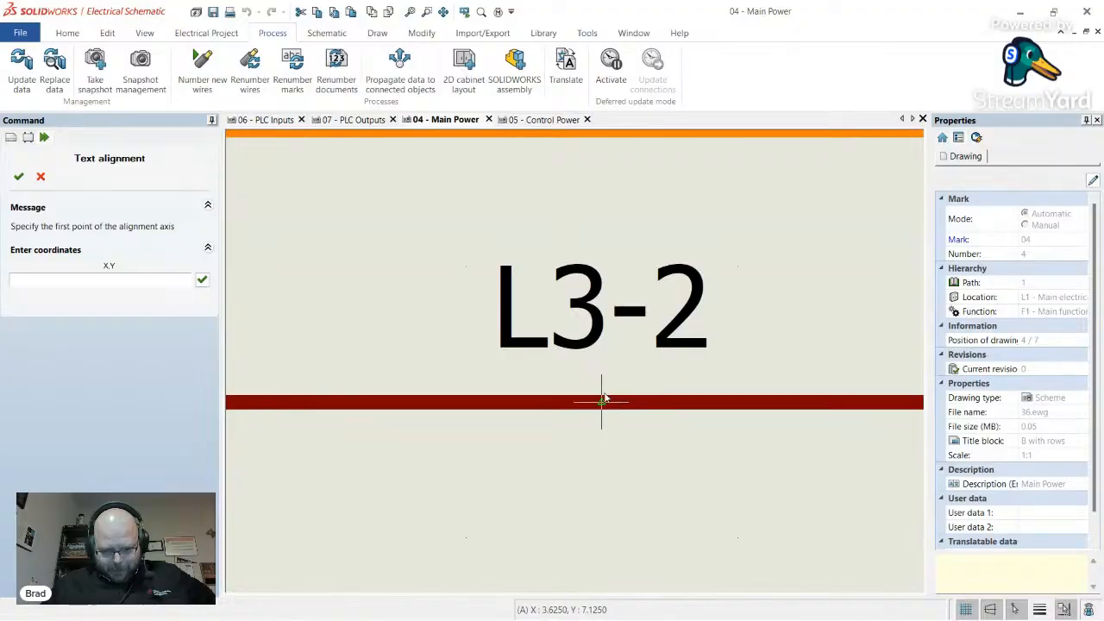
scroll(604, 398, down, 3)
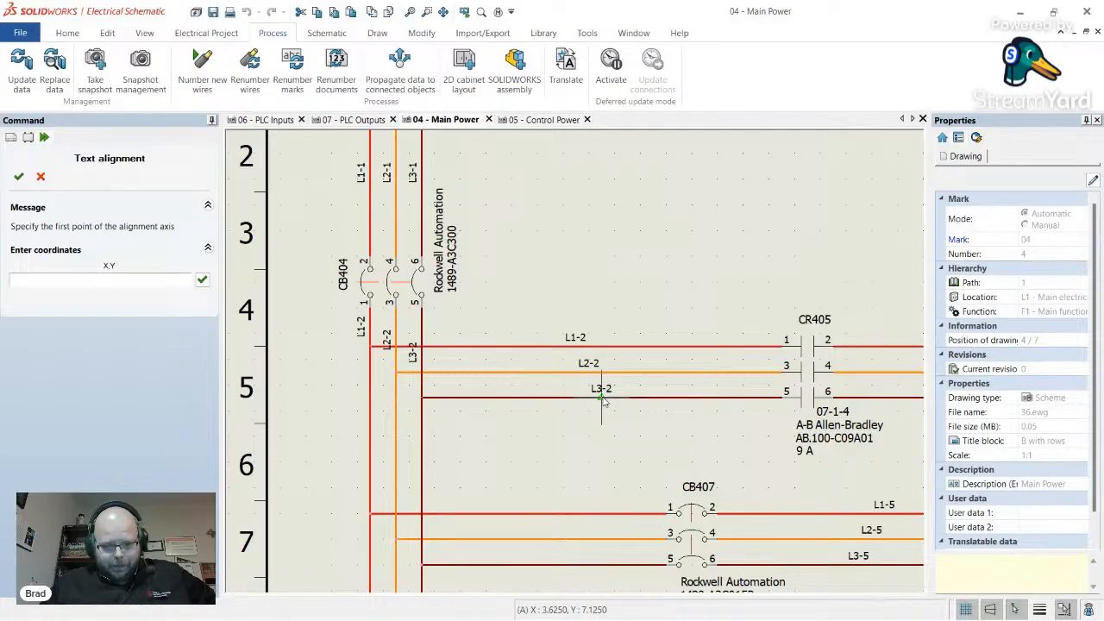
click(603, 398)
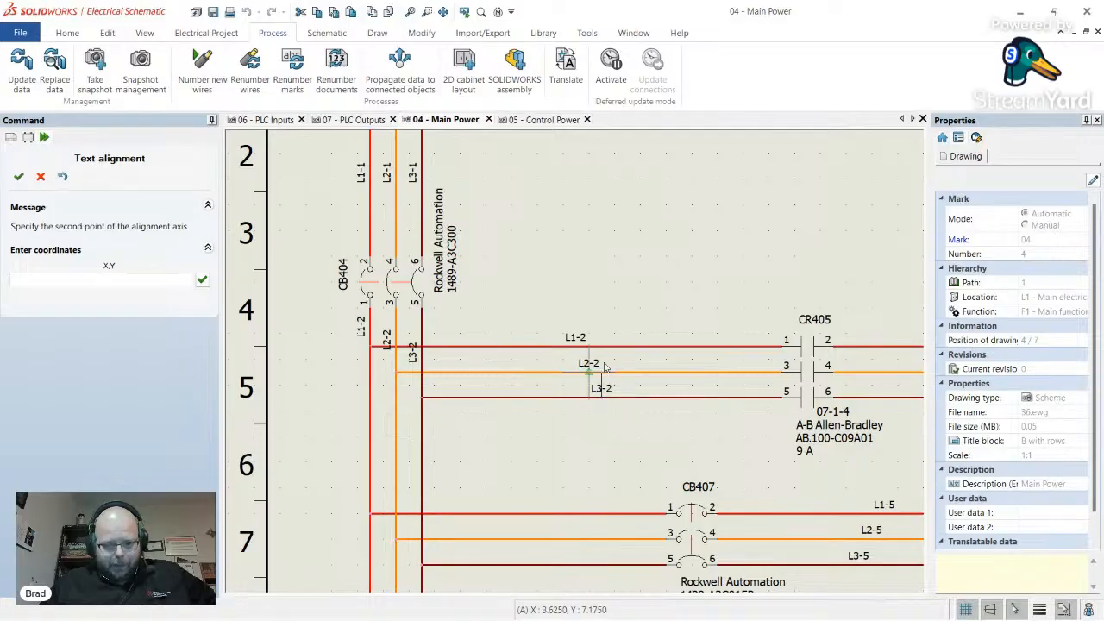
click(603, 261)
scroll(676, 389, down, 2)
- Review the Main Power sheet zoomed out, then close the 04, 05 and 07 sheet tabs
scroll(675, 388, up, 1)
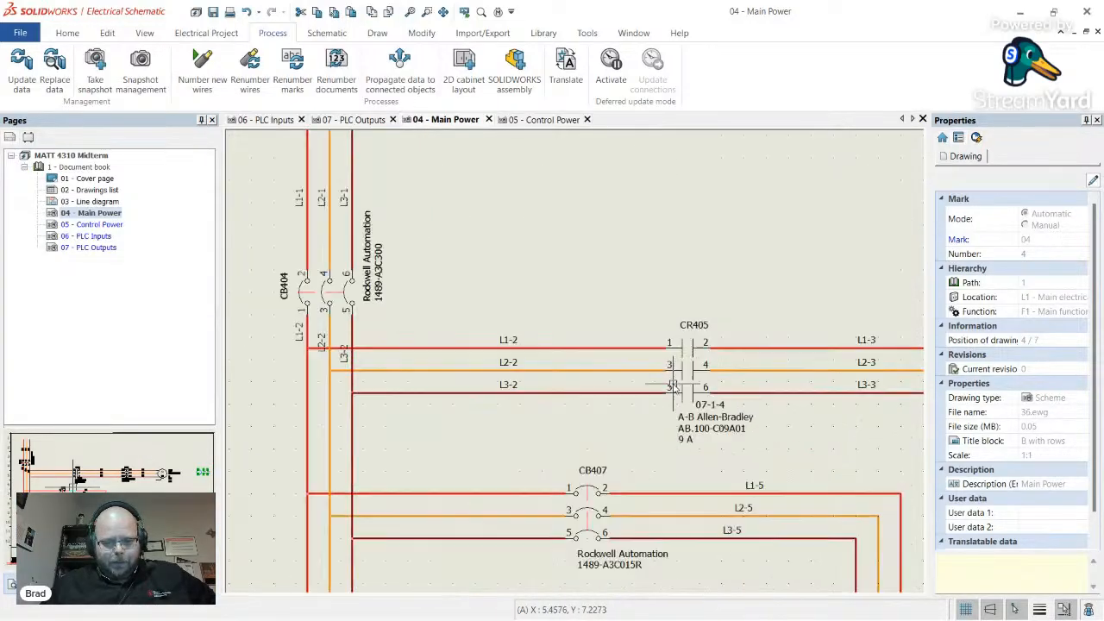
scroll(569, 384, down, 1)
scroll(559, 432, up, 1)
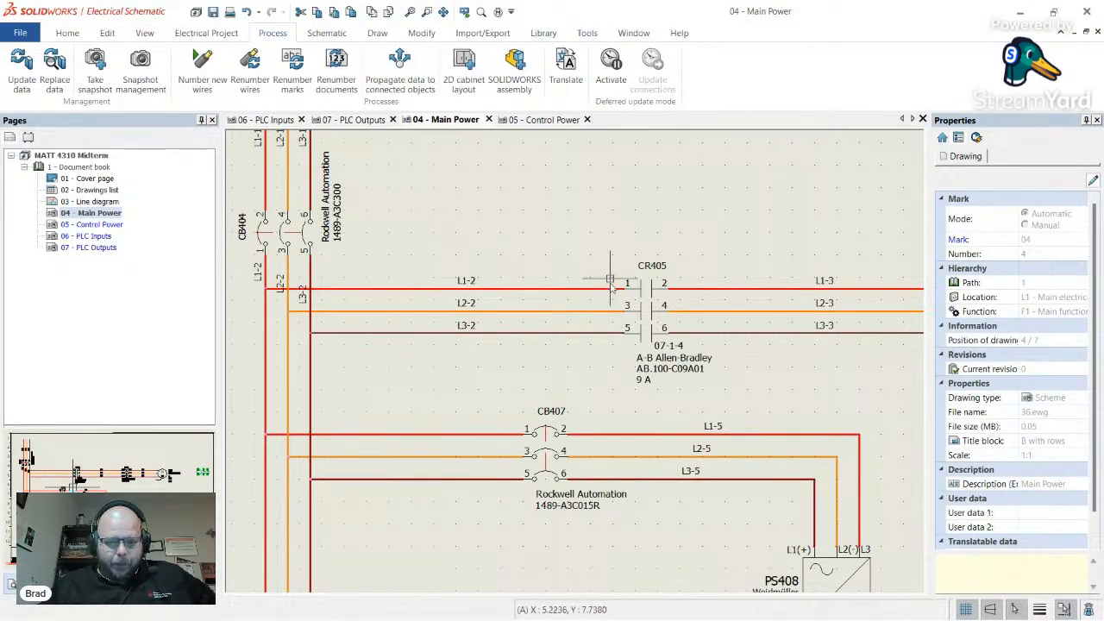
scroll(608, 344, up, 2)
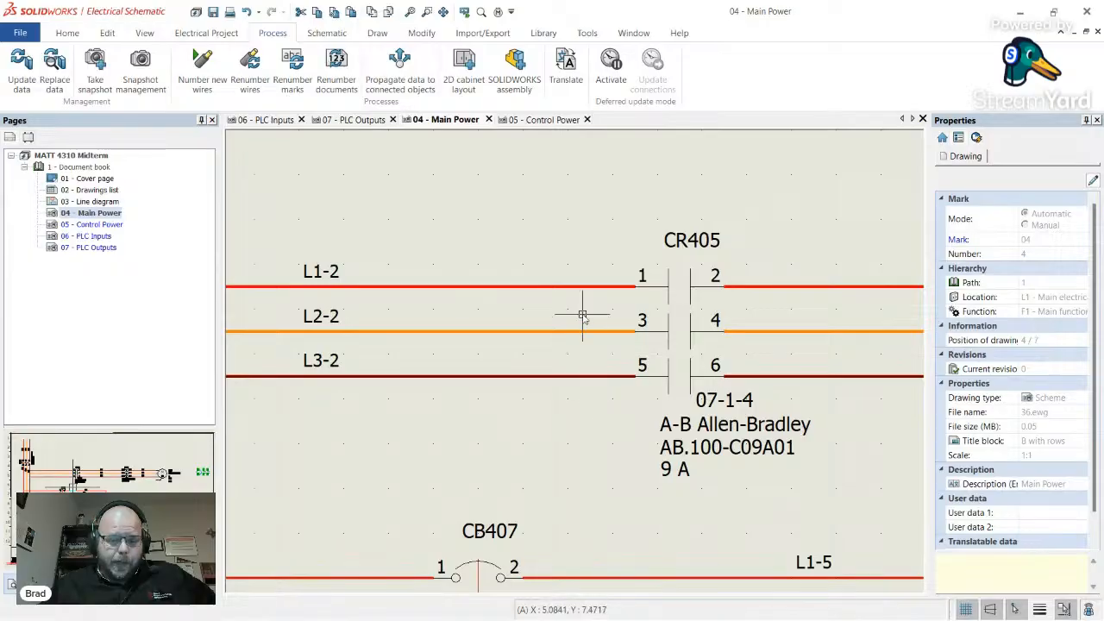
scroll(570, 345, down, 3)
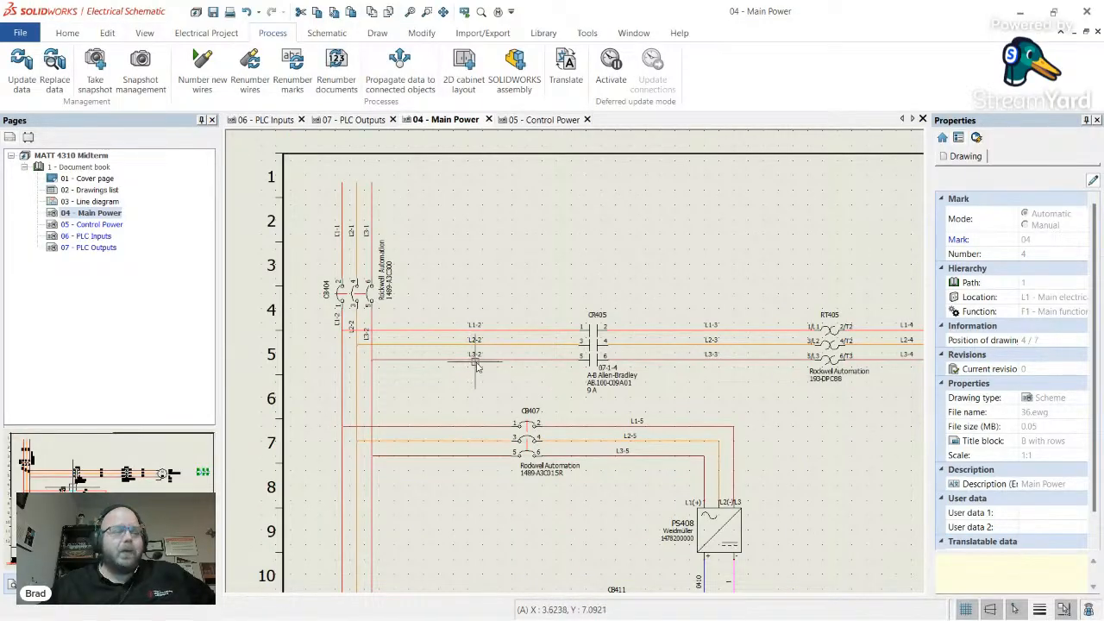
scroll(457, 302, down, 2)
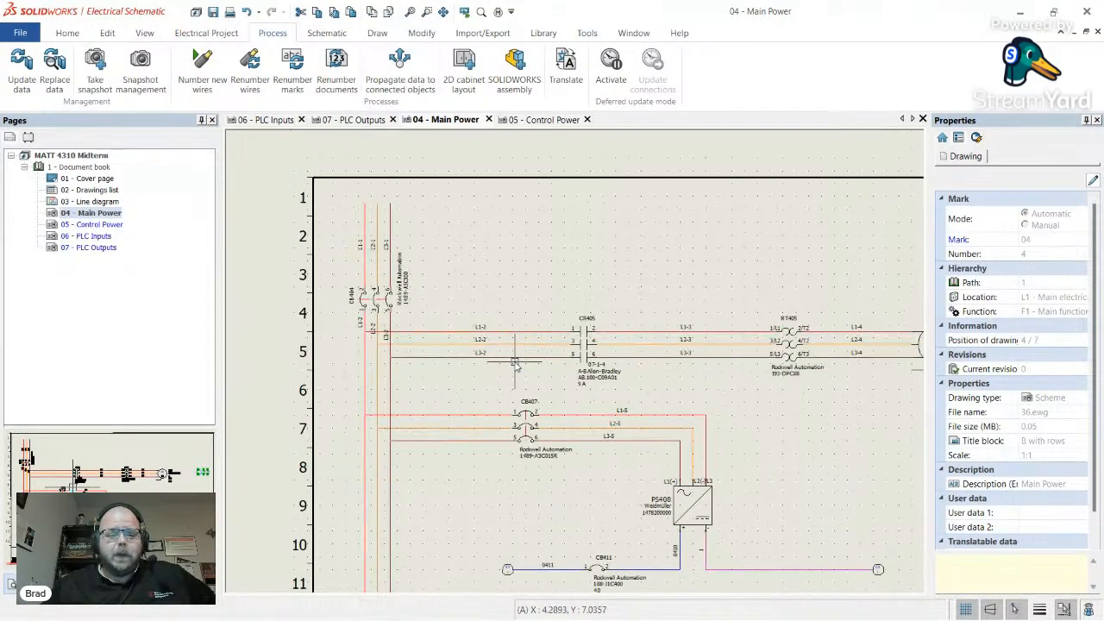
scroll(459, 331, down, 1)
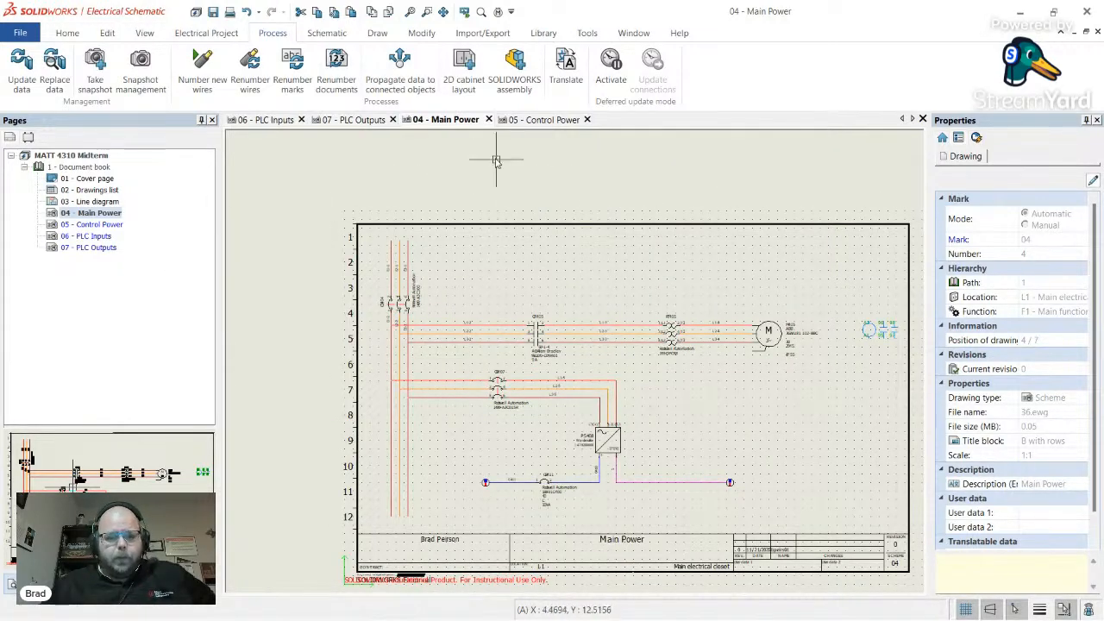
click(489, 119)
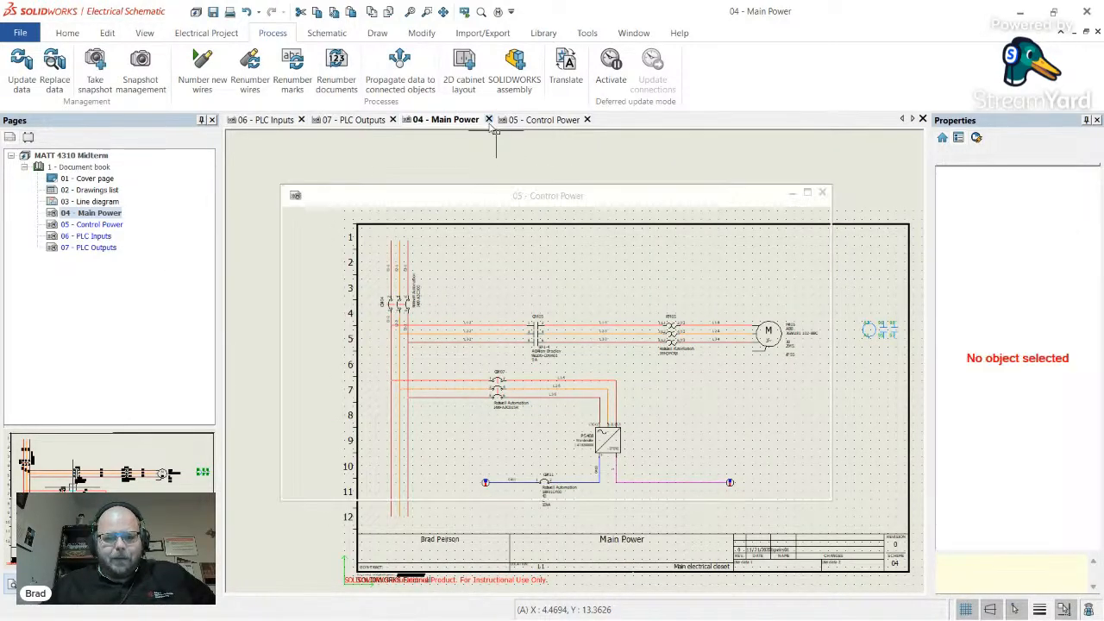
click(495, 120)
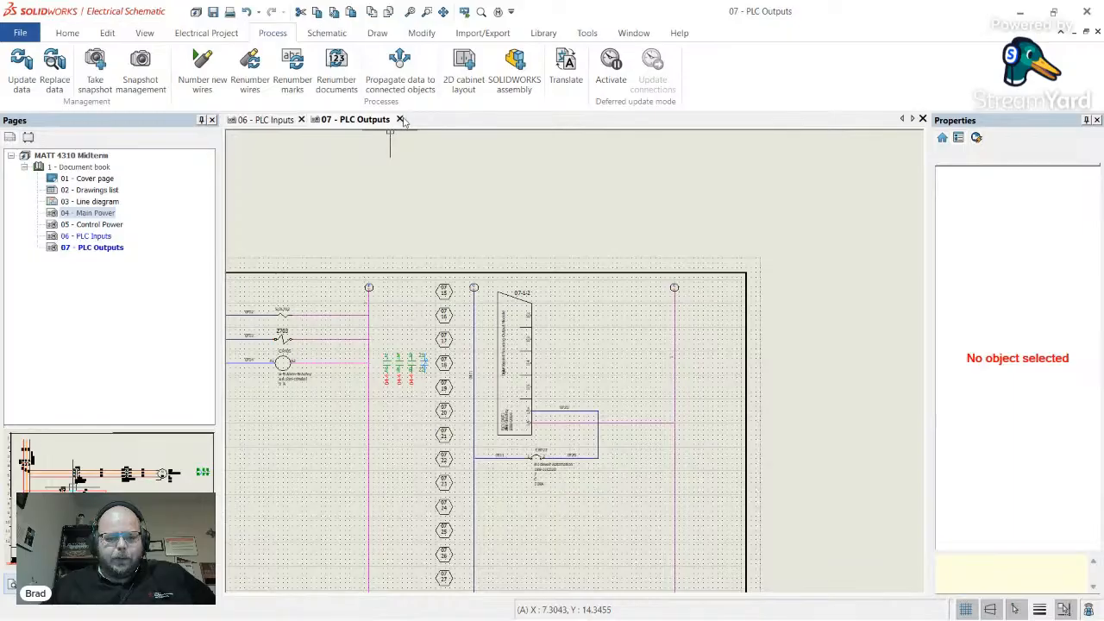
click(401, 119)
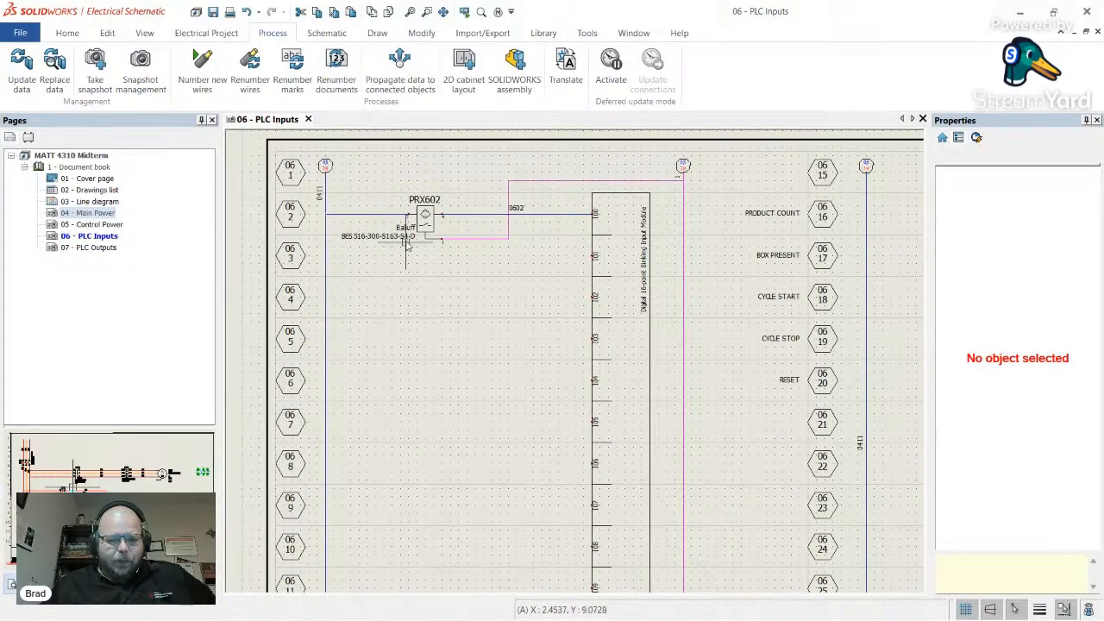
- Close the PLC Inputs sheet and delete the 03 - Line diagram page
scroll(408, 246, down, 3)
click(308, 119)
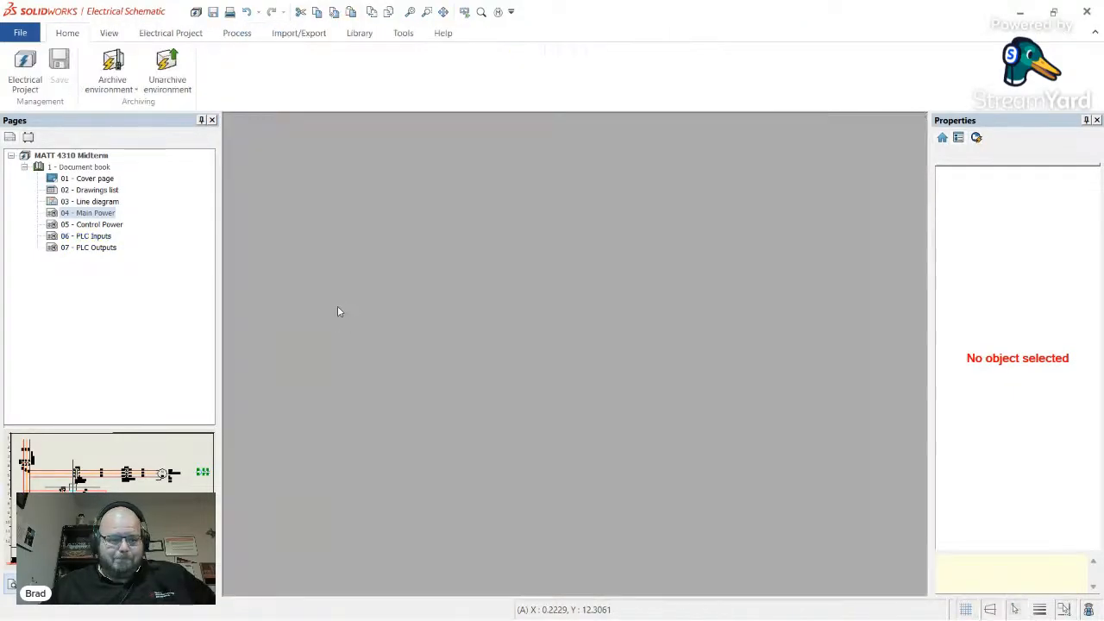
click(89, 202)
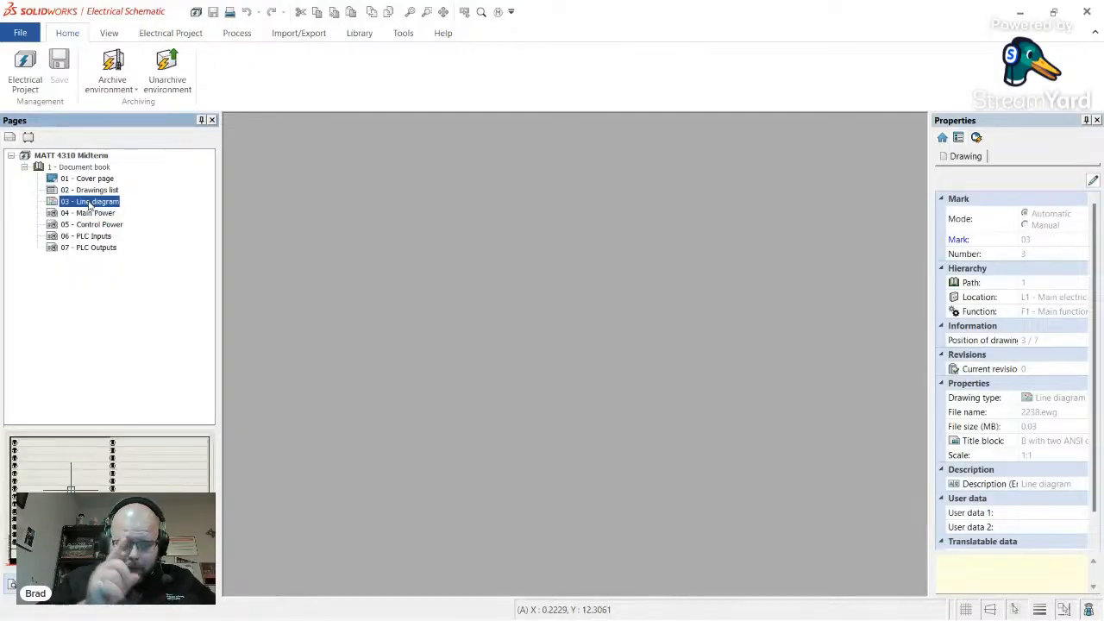
right_click(102, 201)
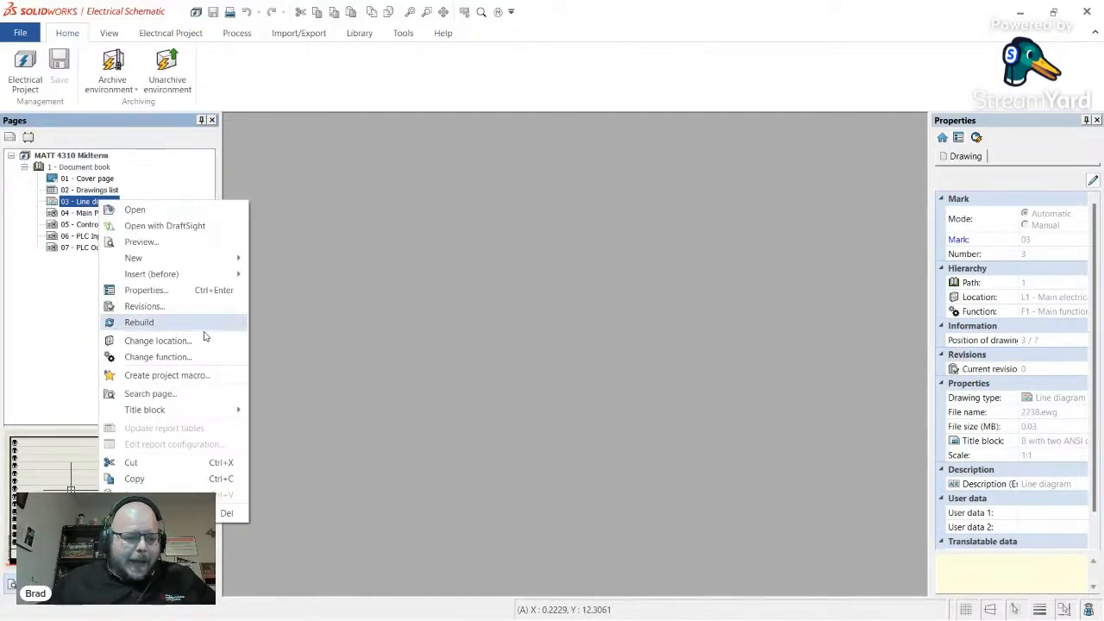
click(155, 513)
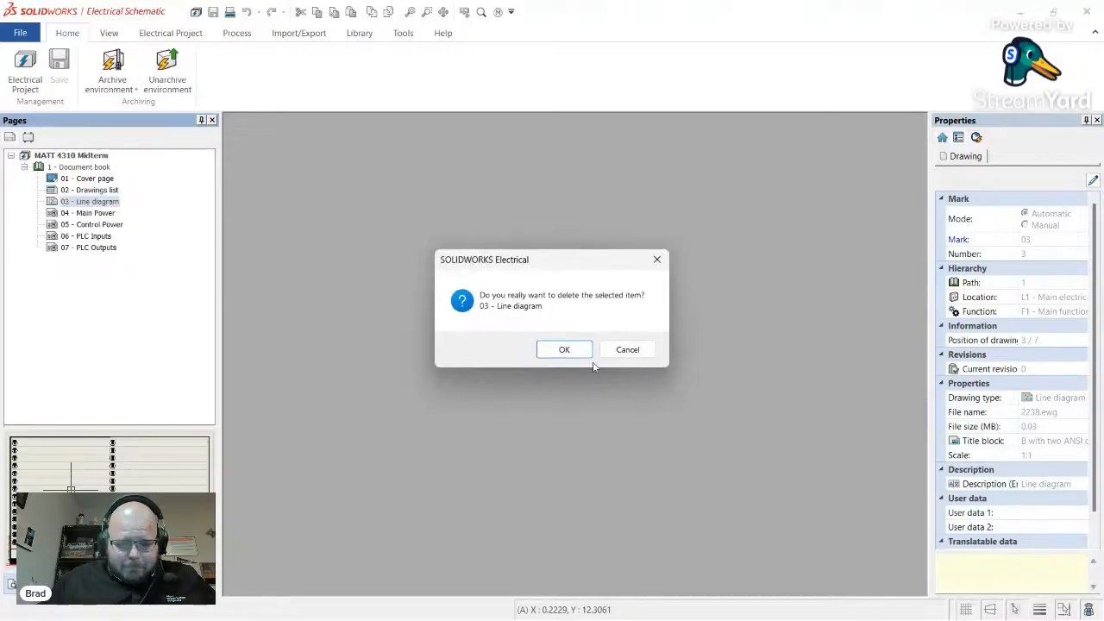
click(542, 347)
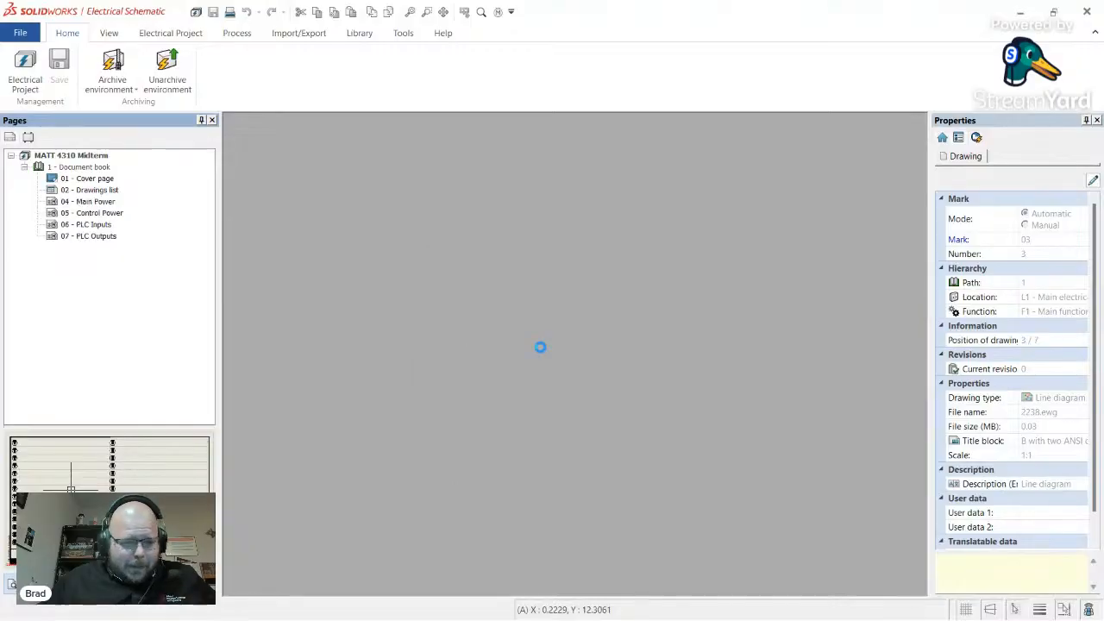
- Select the 04 - Main Power page and browse the project management and processing commands
click(97, 202)
click(97, 191)
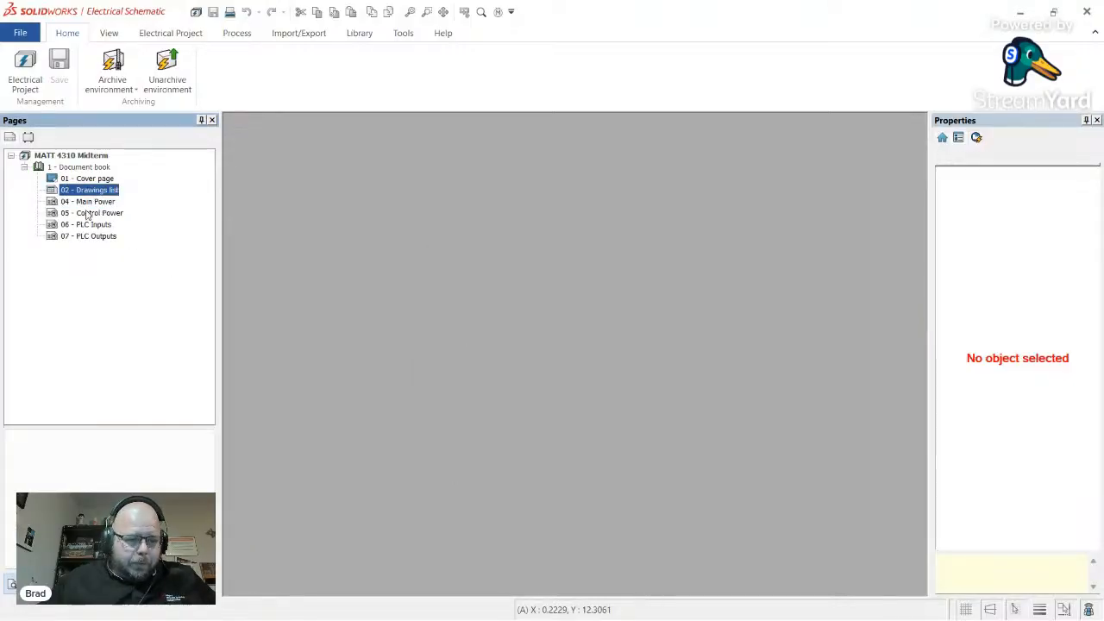
click(89, 201)
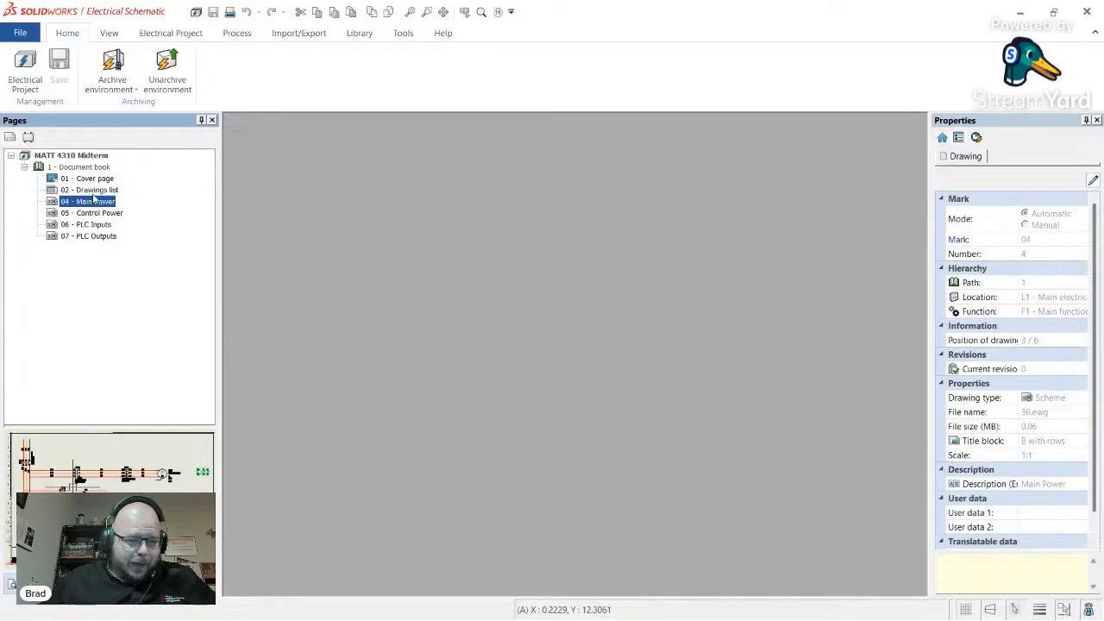
click(177, 35)
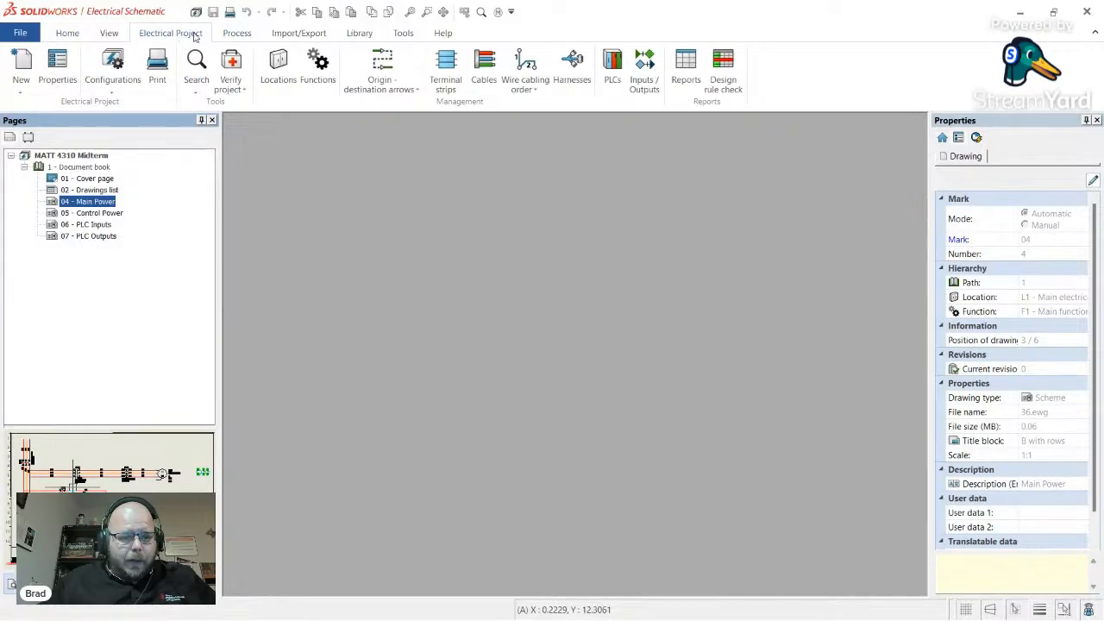
click(236, 33)
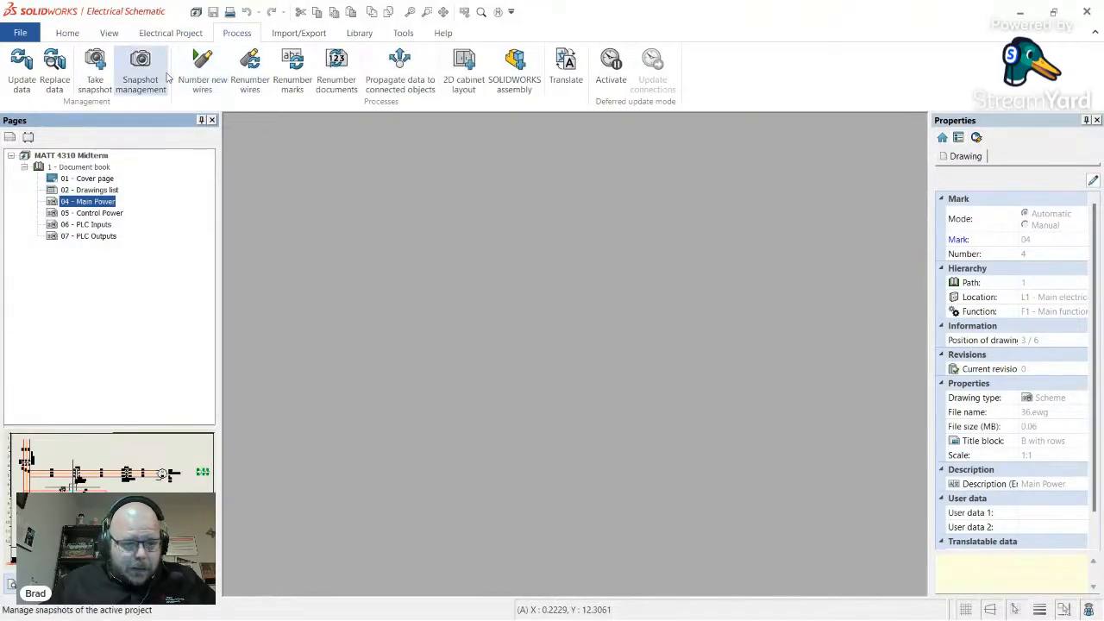
click(173, 33)
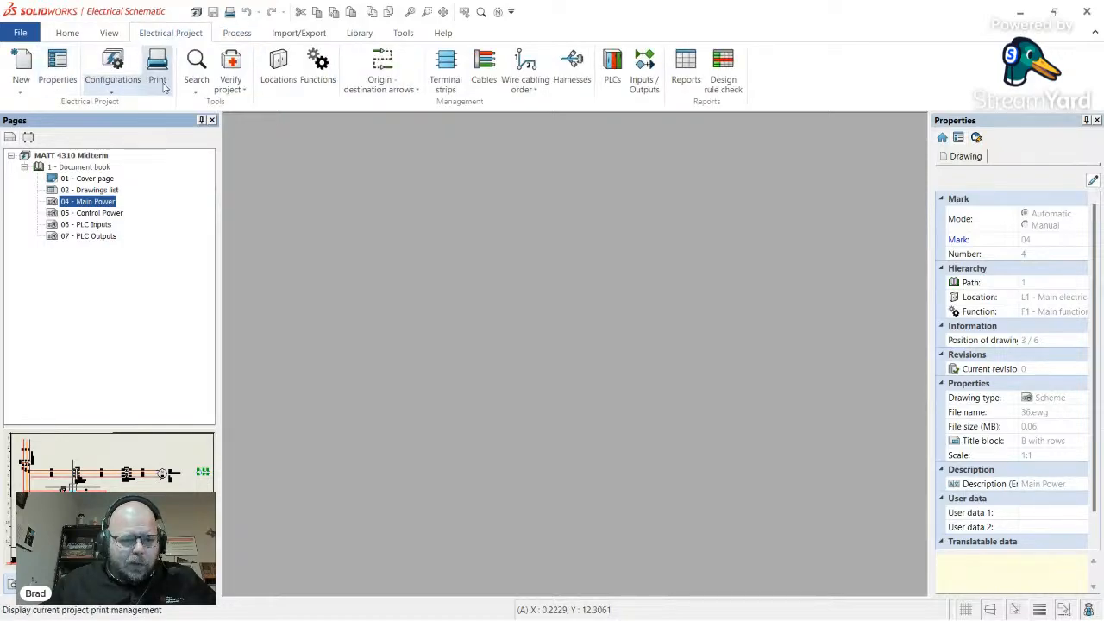
click(234, 34)
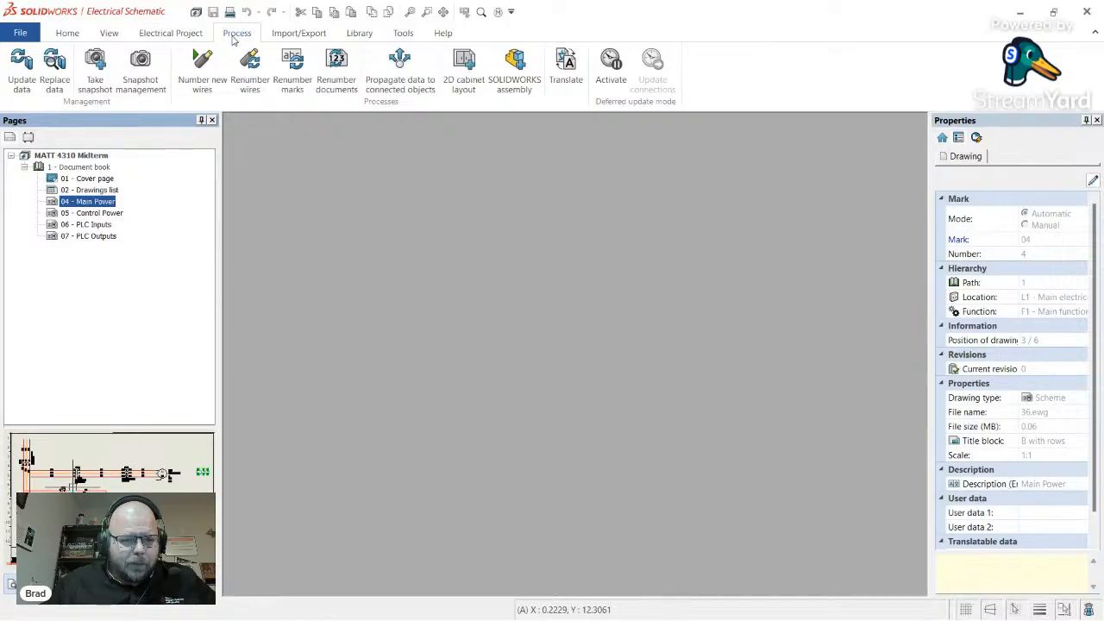
- Renumber all project pages consecutively so Main Power becomes 03 and PLC Outputs 06
click(348, 93)
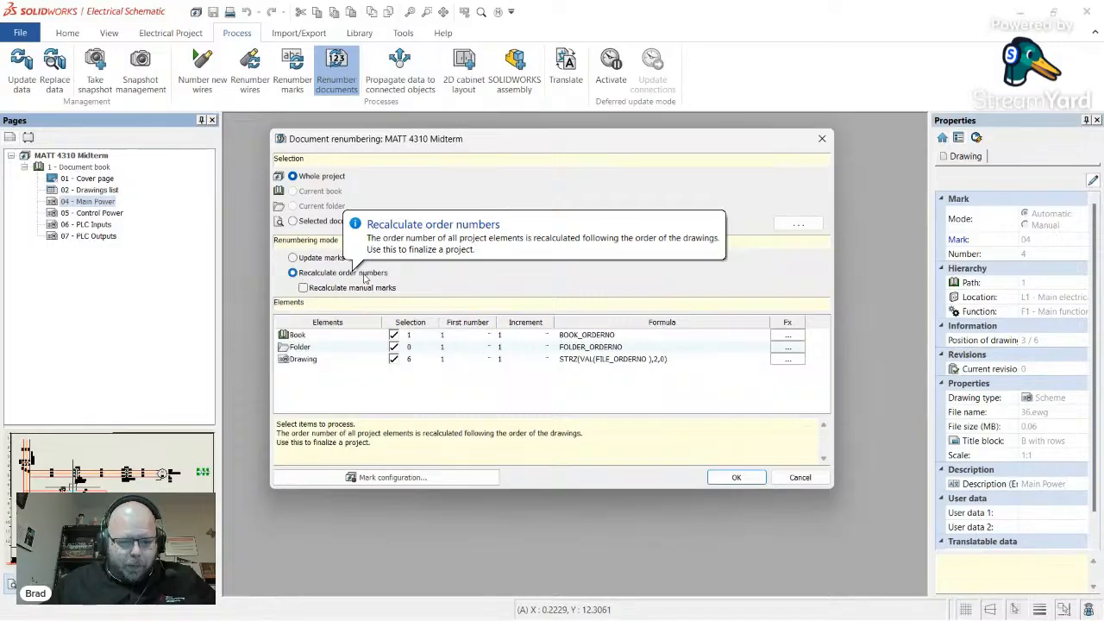
click(737, 479)
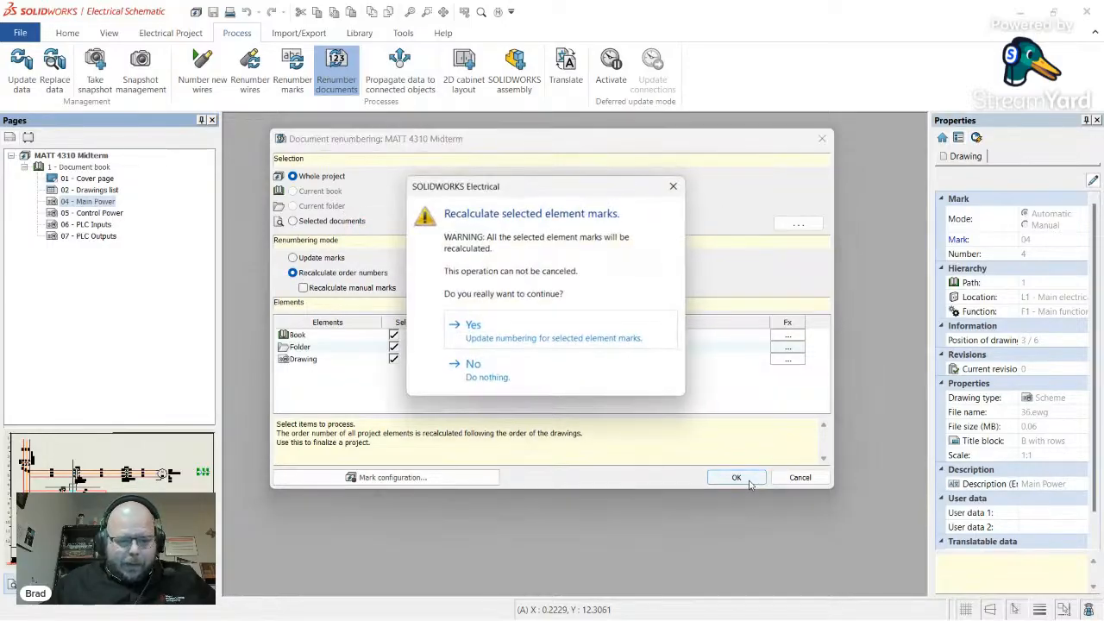
click(553, 332)
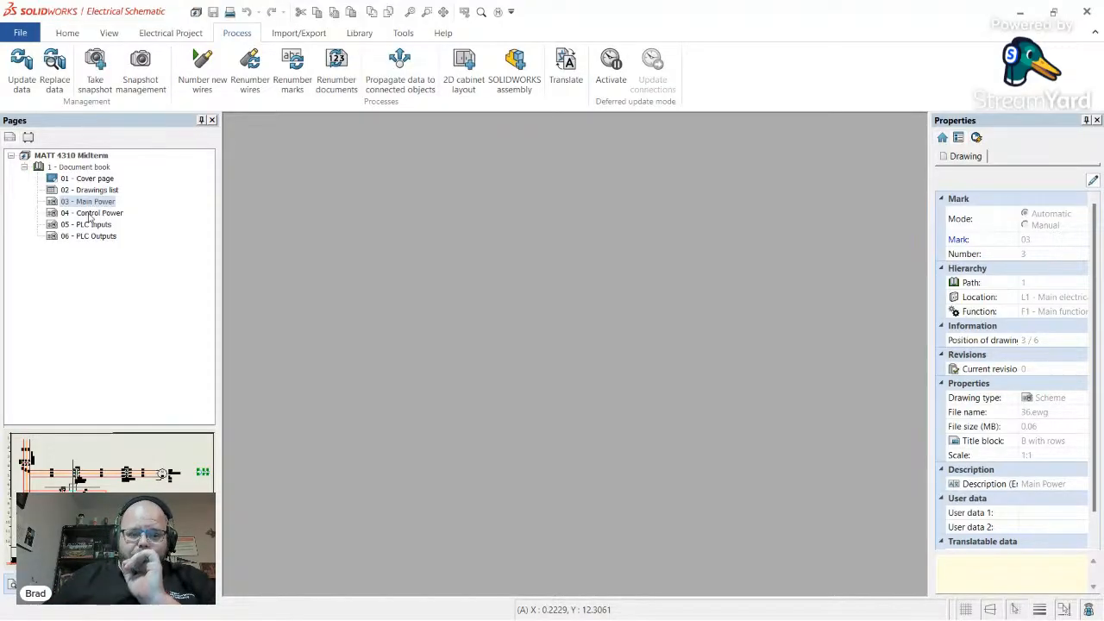
click(92, 214)
- Open the 03 - Main Power page, zoom around PS408, and show the Process tools
double_click(91, 213)
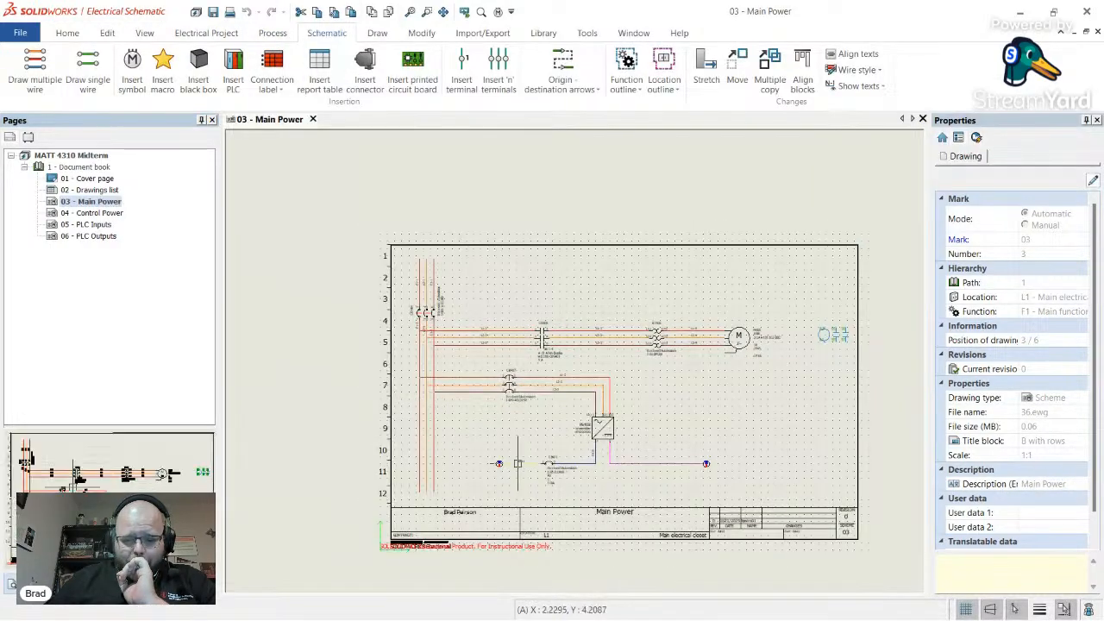
scroll(472, 454, up, 5)
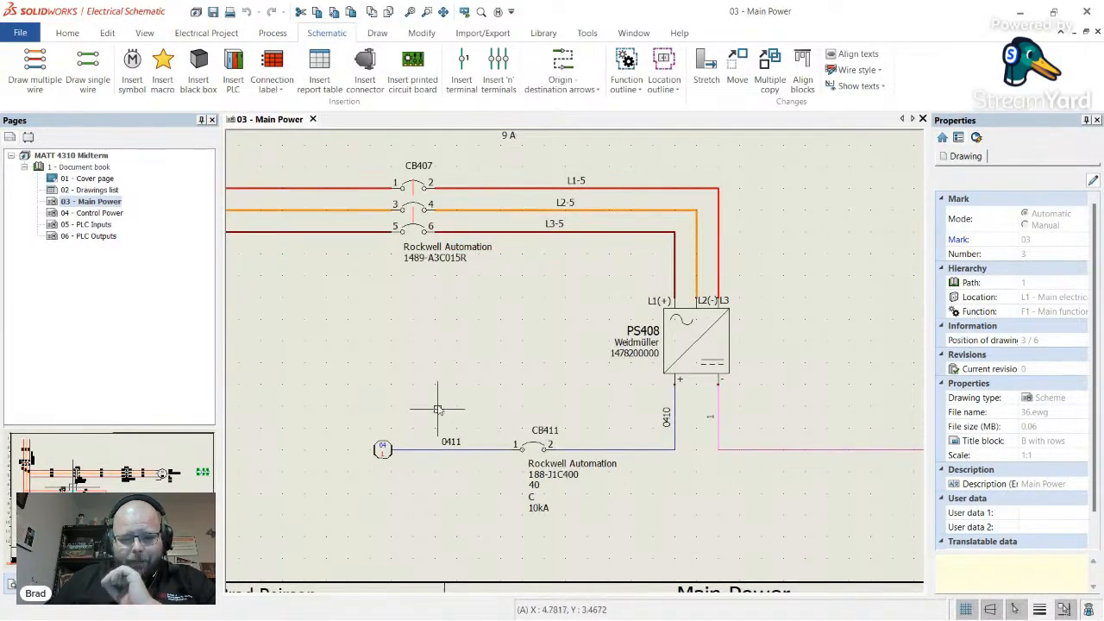
scroll(499, 409, down, 3)
scroll(538, 391, up, 3)
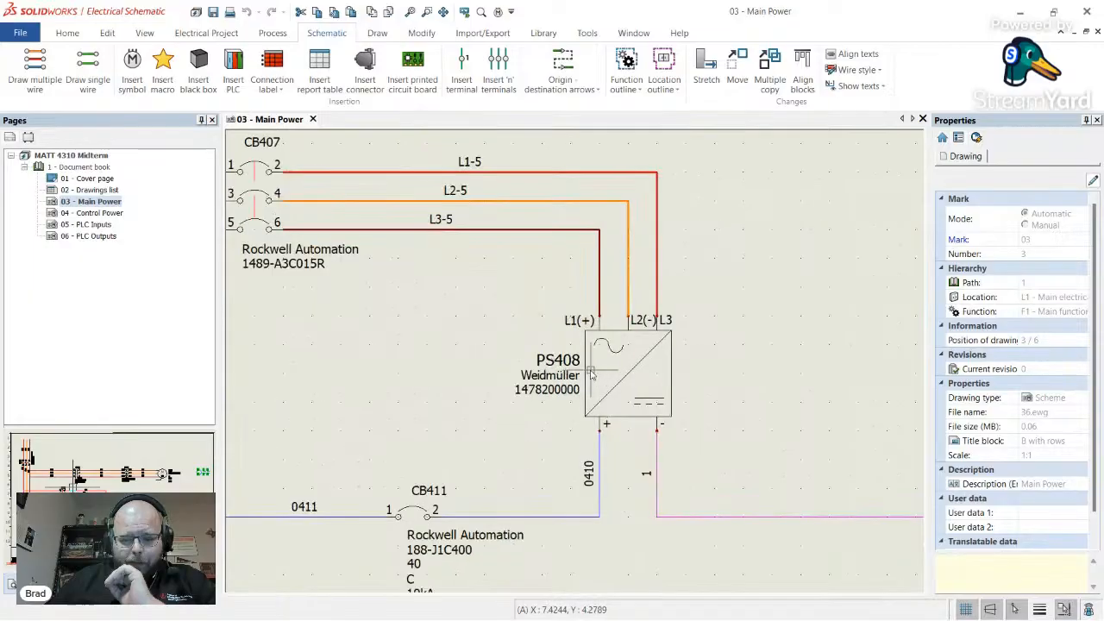
scroll(536, 352, down, 2)
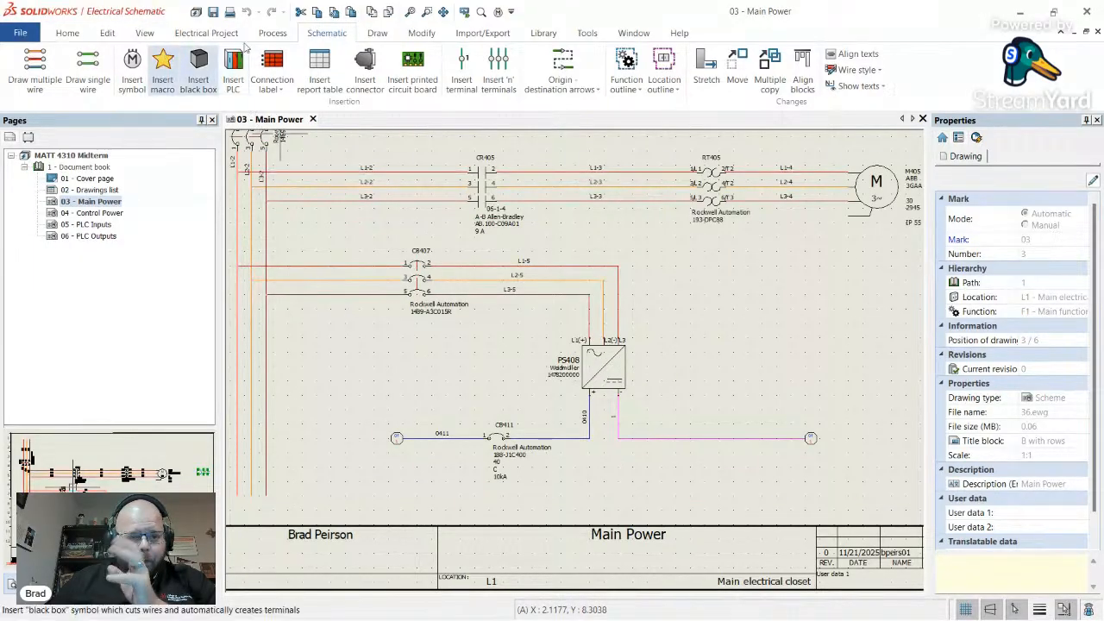
click(283, 35)
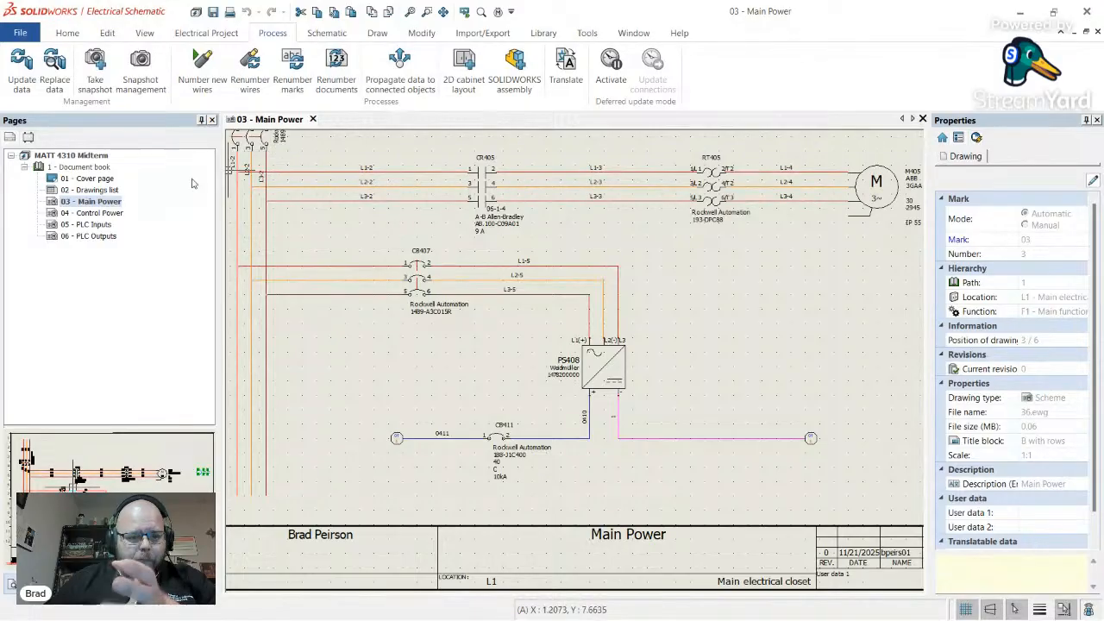
- Renumber component marks project-wide, turning PS408, CB407 and CB411 into PS308, CB307 and CB311
click(292, 71)
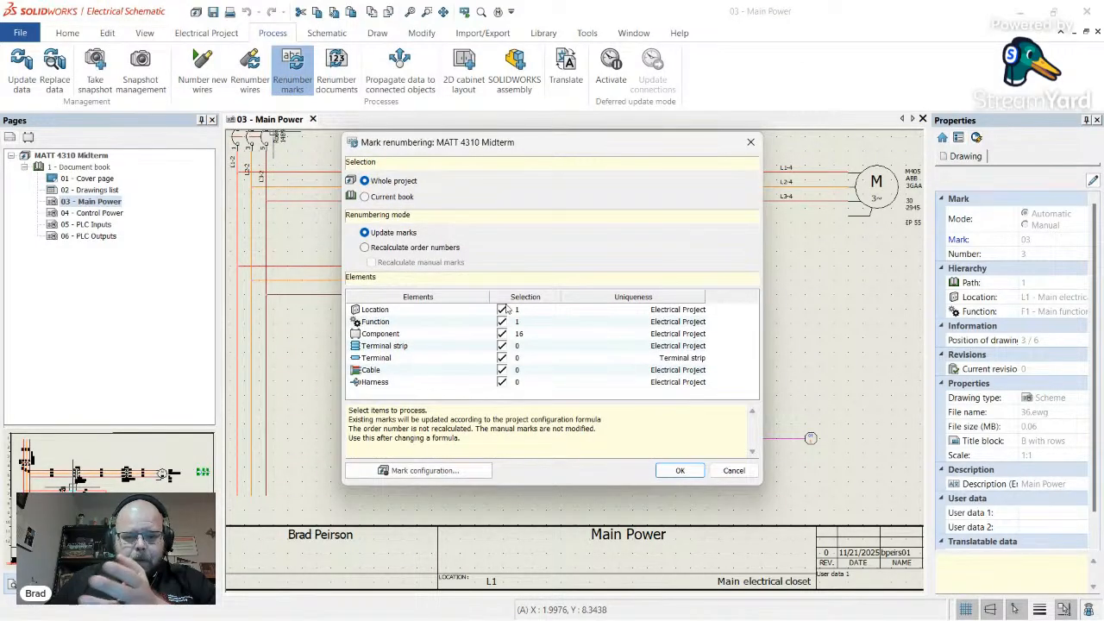
drag(569, 159, 832, 133)
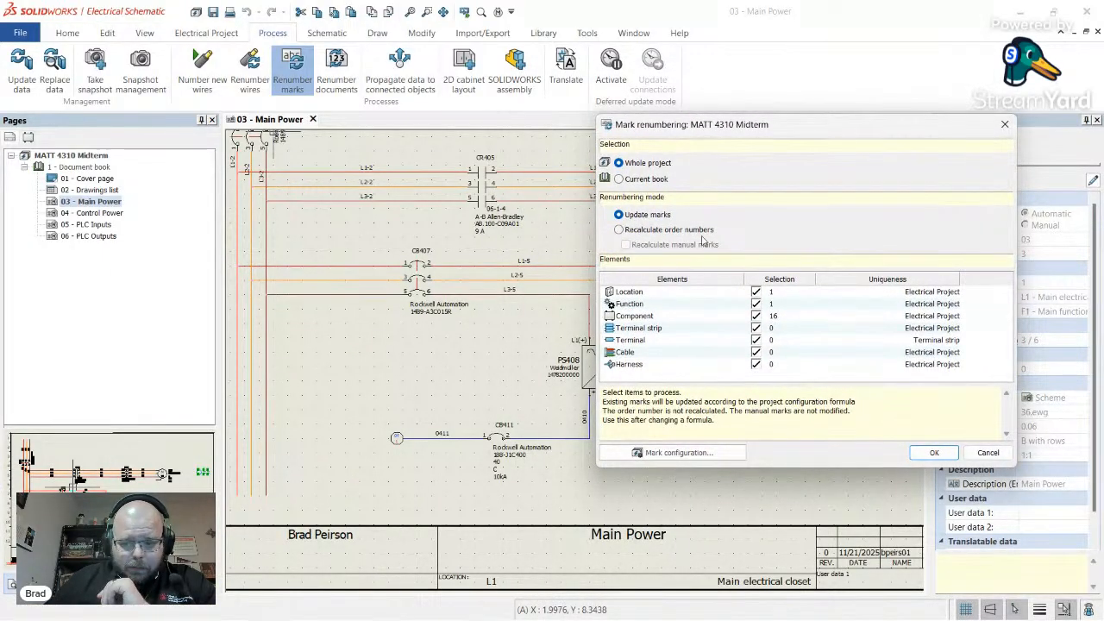
click(933, 453)
click(844, 348)
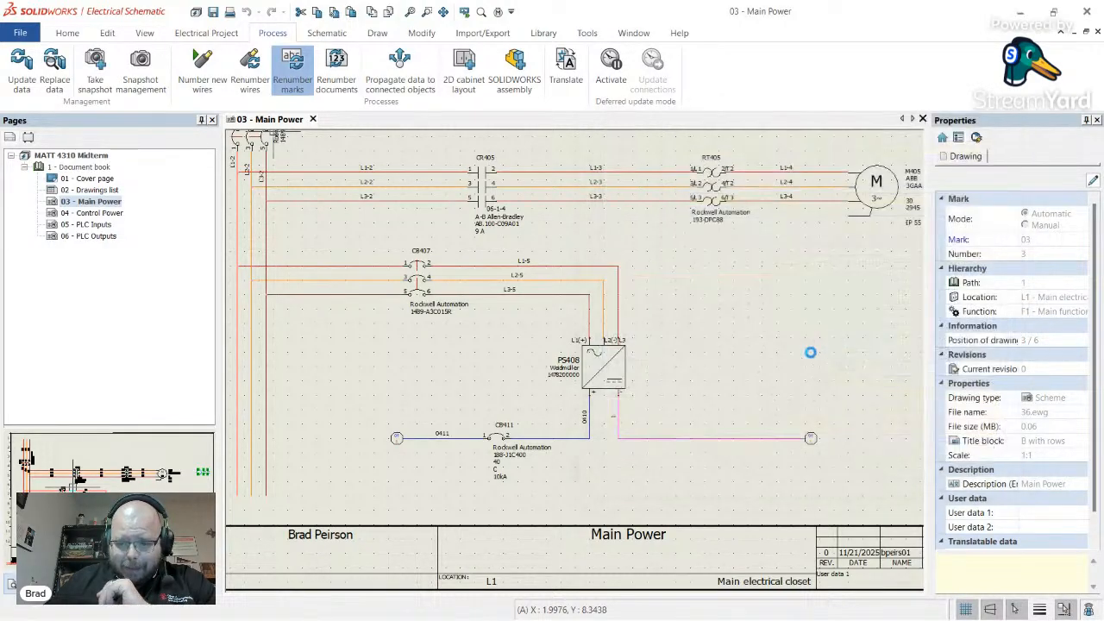
scroll(544, 345, up, 4)
scroll(538, 336, down, 4)
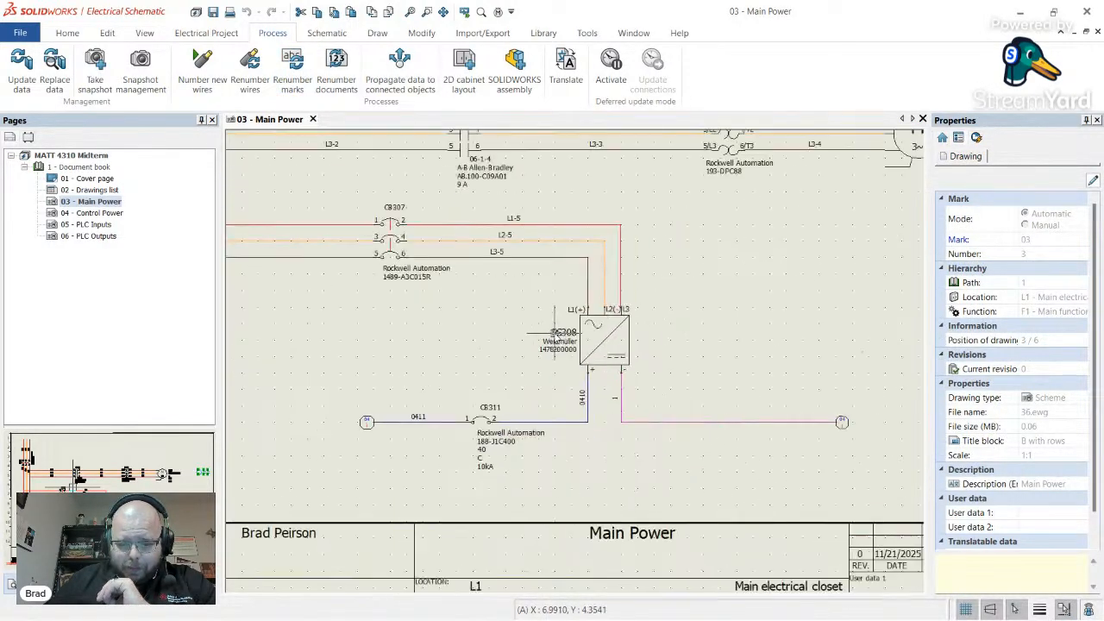
scroll(636, 311, up, 5)
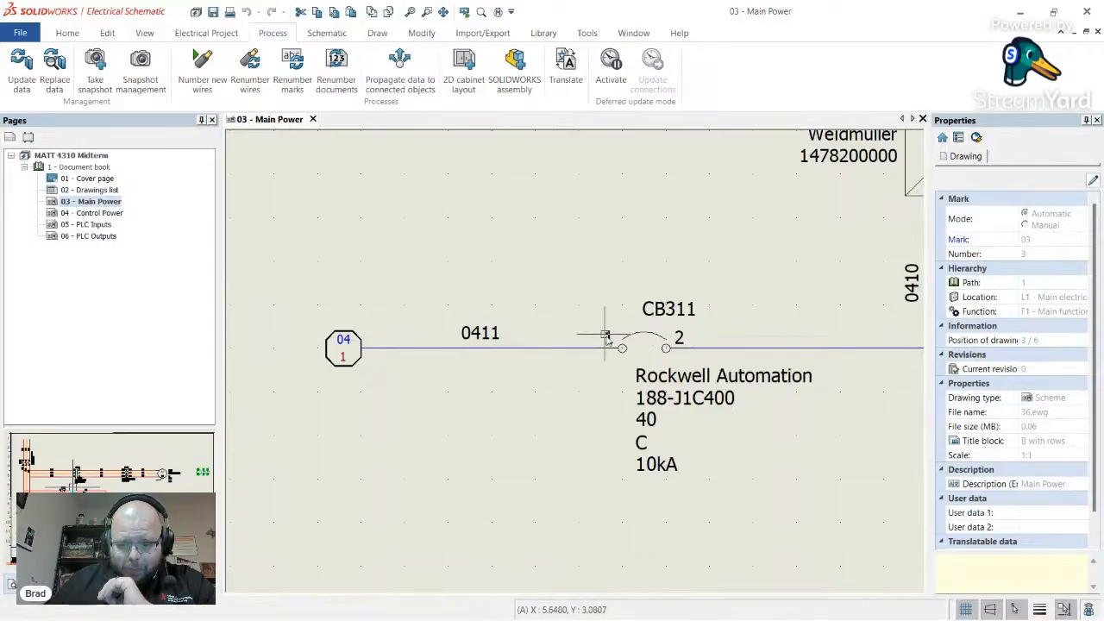
scroll(561, 311, down, 5)
- Renumber wires across the whole project and zoom in to confirm wire 0411 now reads 0311
click(243, 68)
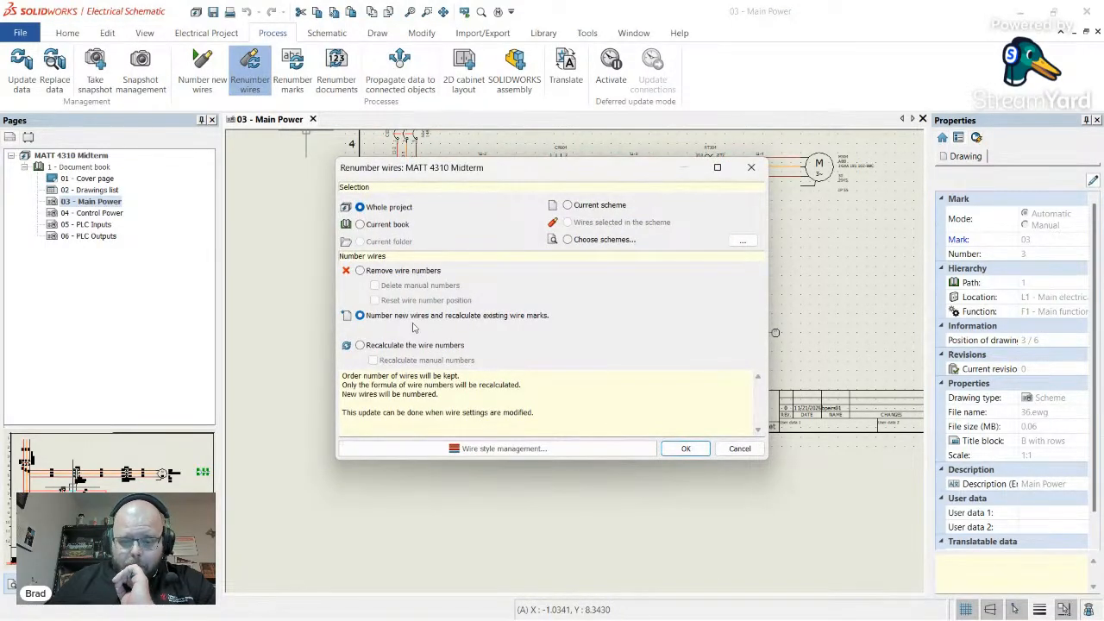
click(686, 449)
scroll(556, 336, up, 4)
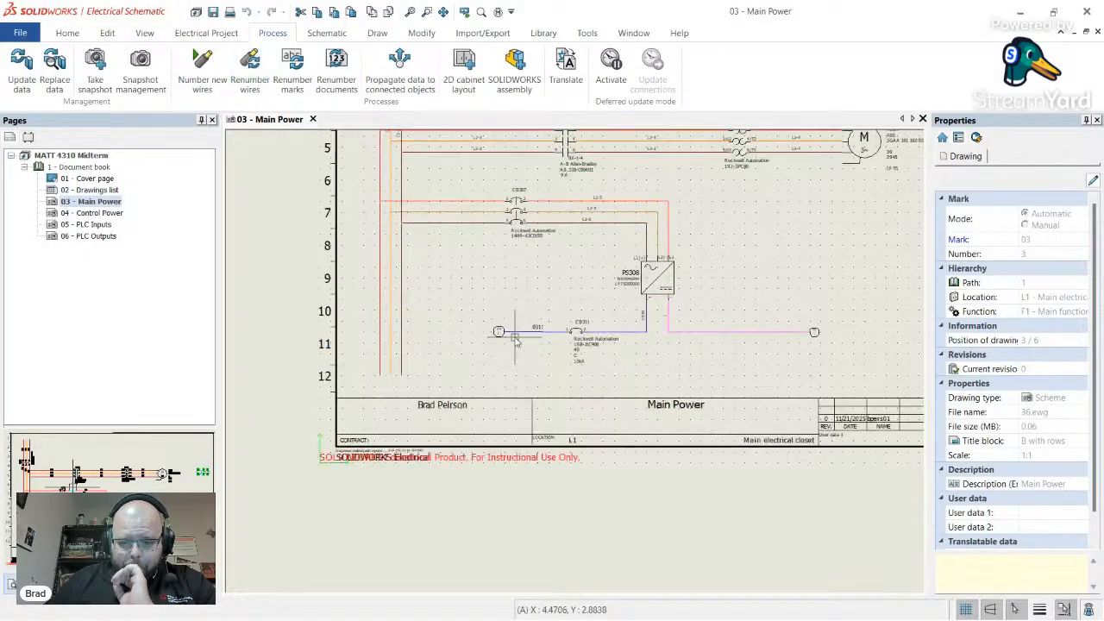
scroll(556, 337, up, 2)
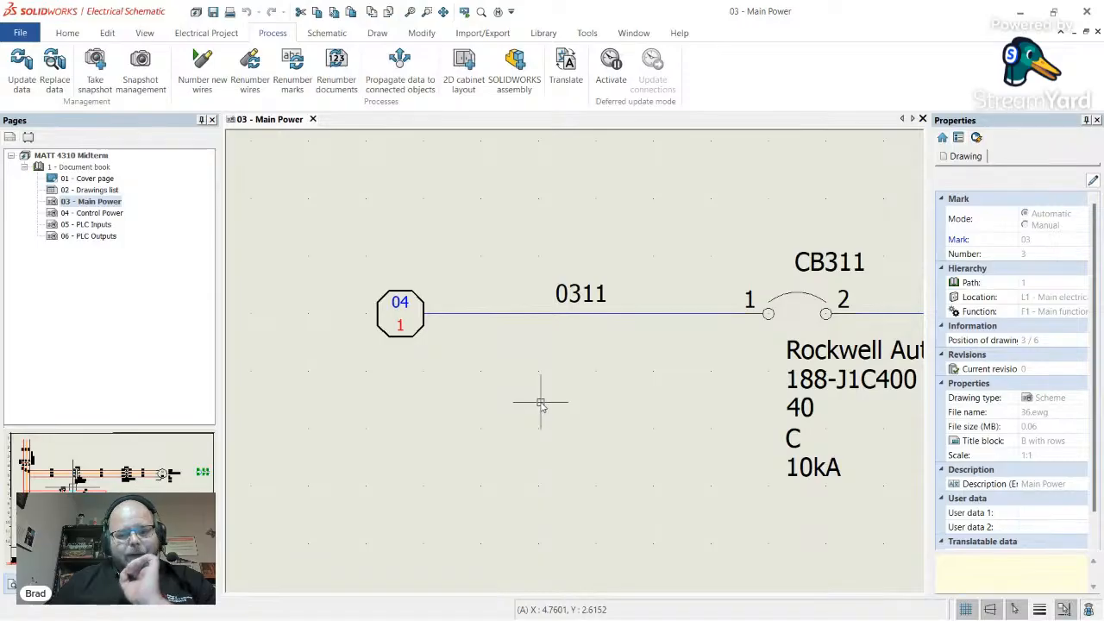
scroll(525, 382, down, 6)
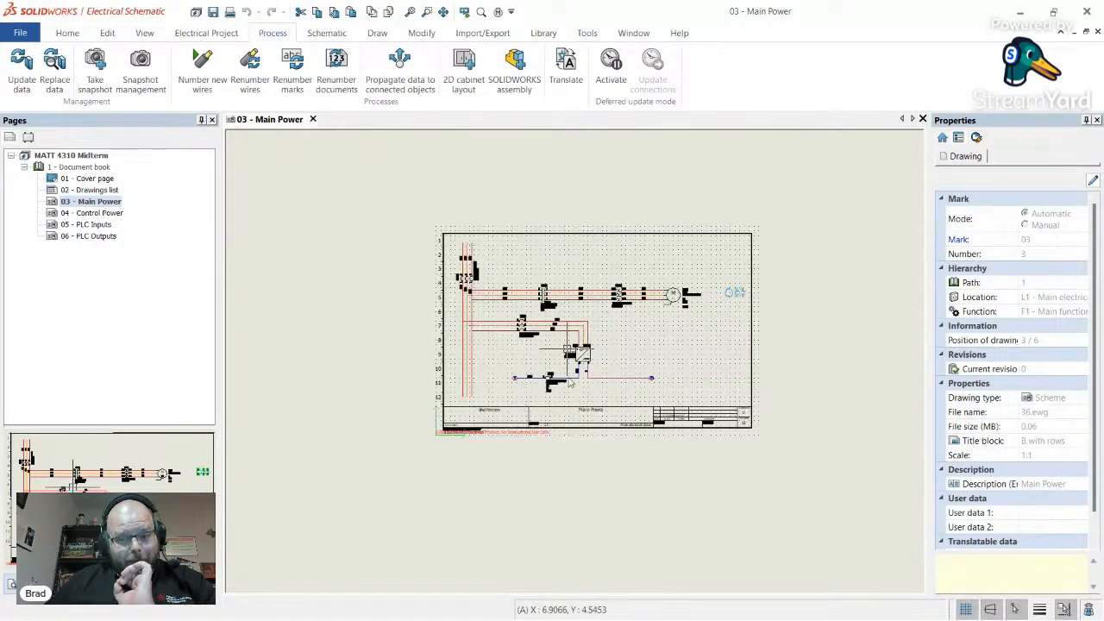
scroll(666, 310, up, 3)
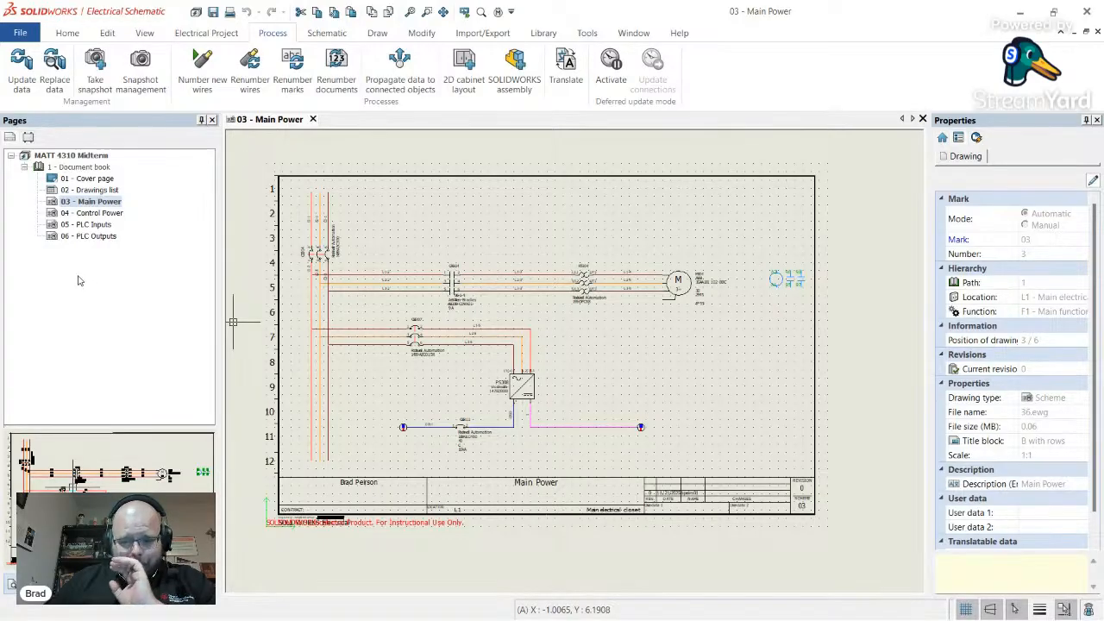
scroll(455, 304, up, 2)
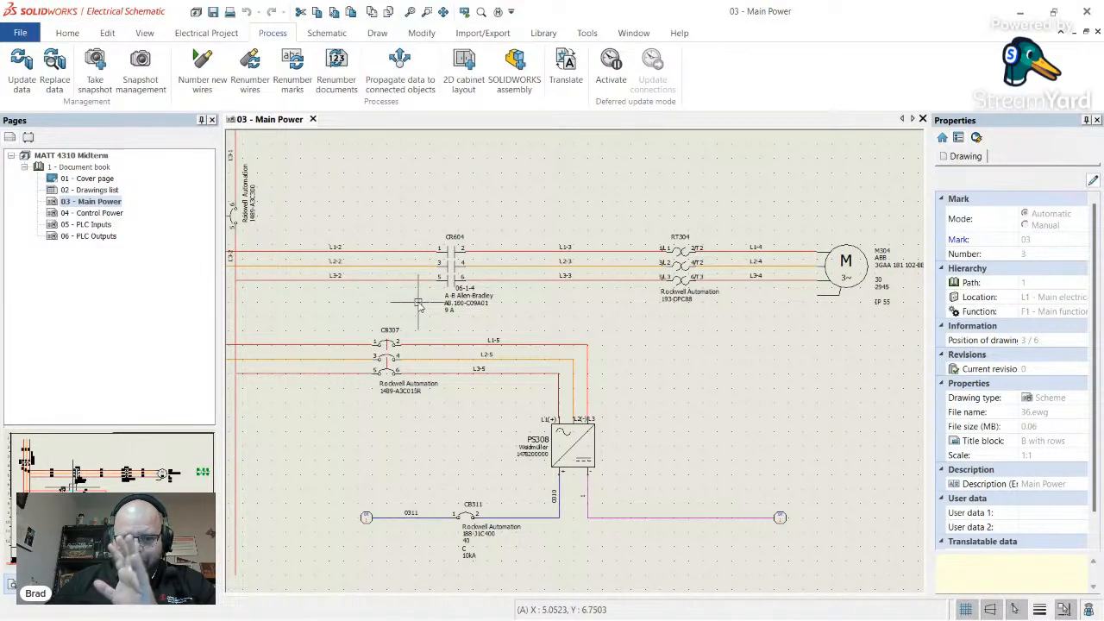
scroll(419, 303, down, 2)
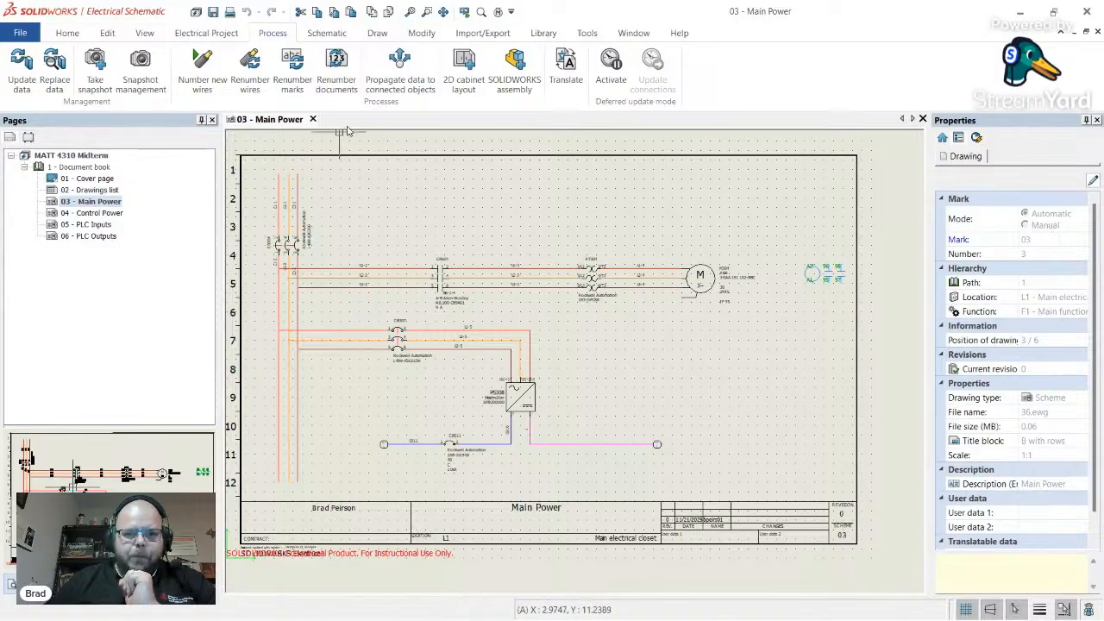
click(102, 237)
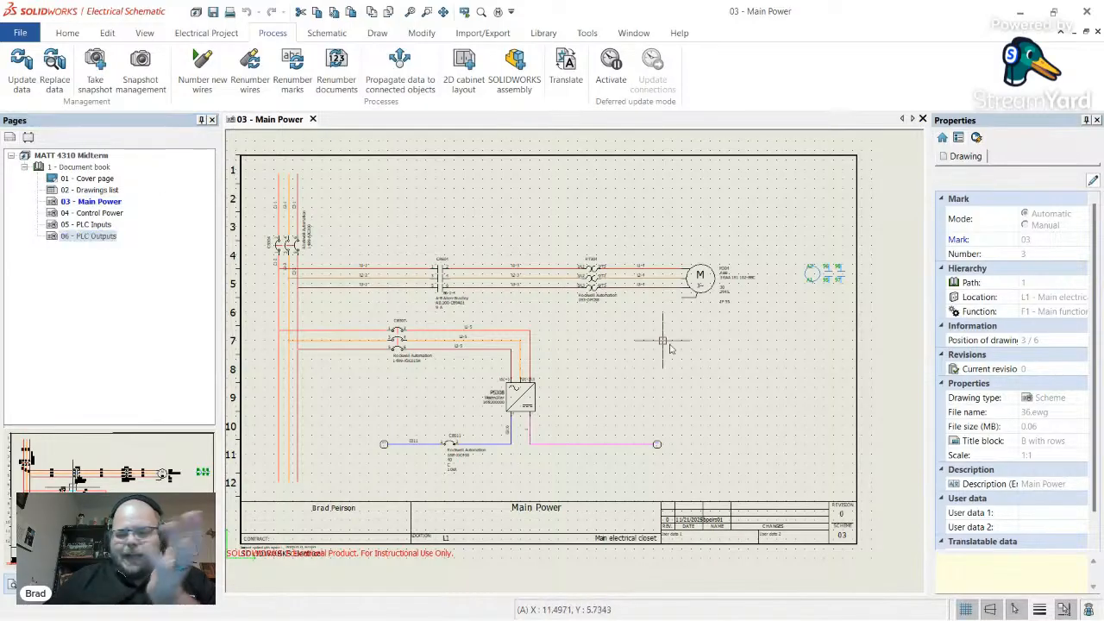
click(80, 259)
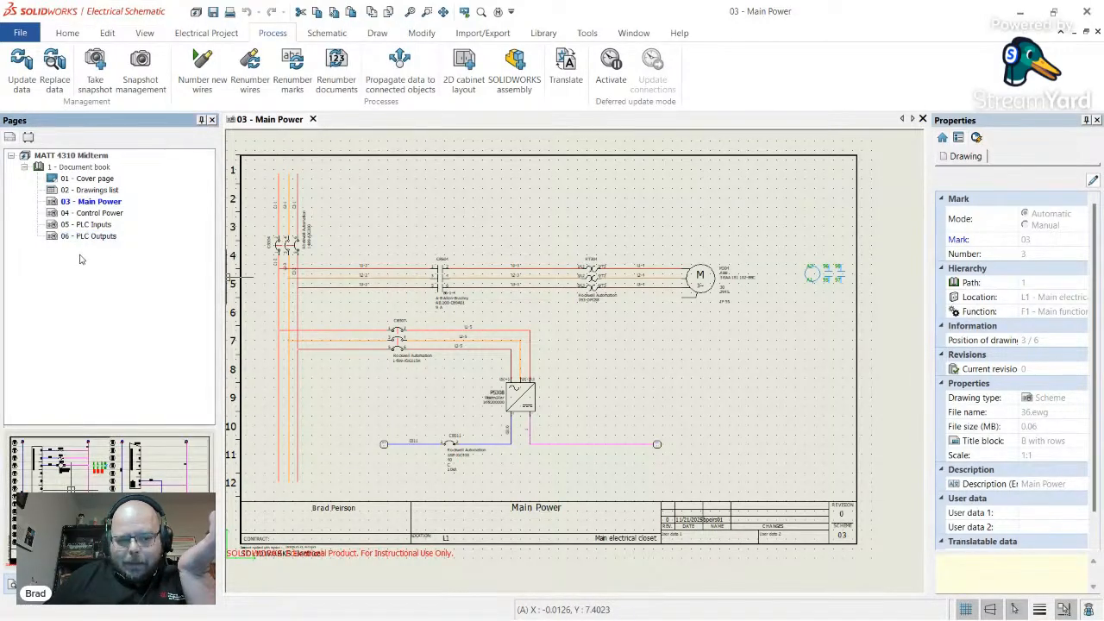
- Generate Bill Of Materials report drawings, adding pages 07 and 08 to the document book
click(231, 33)
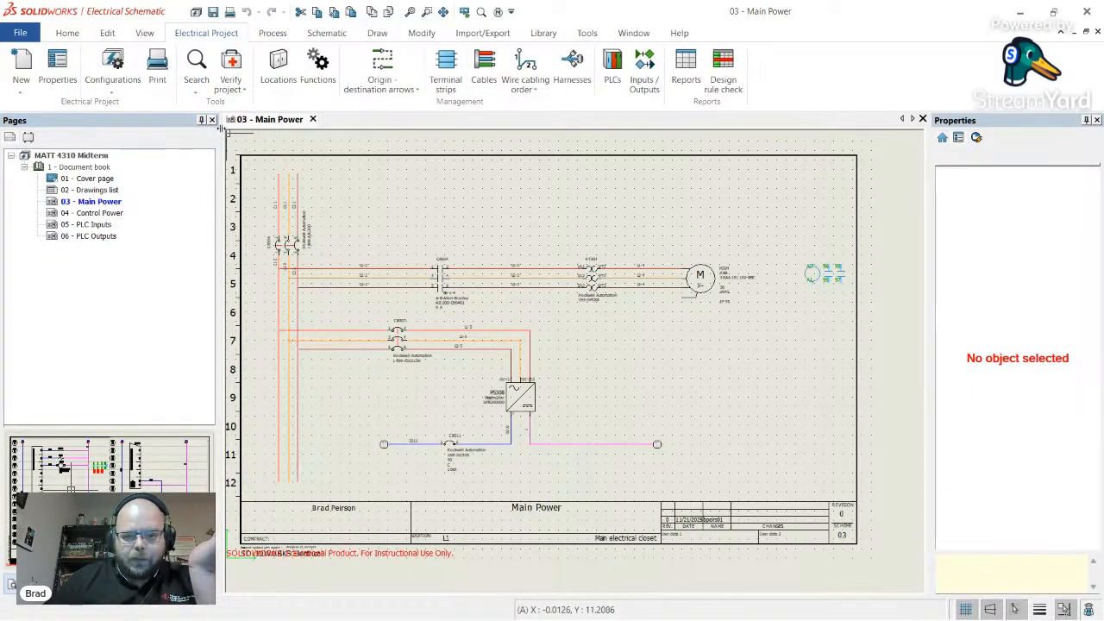
click(685, 69)
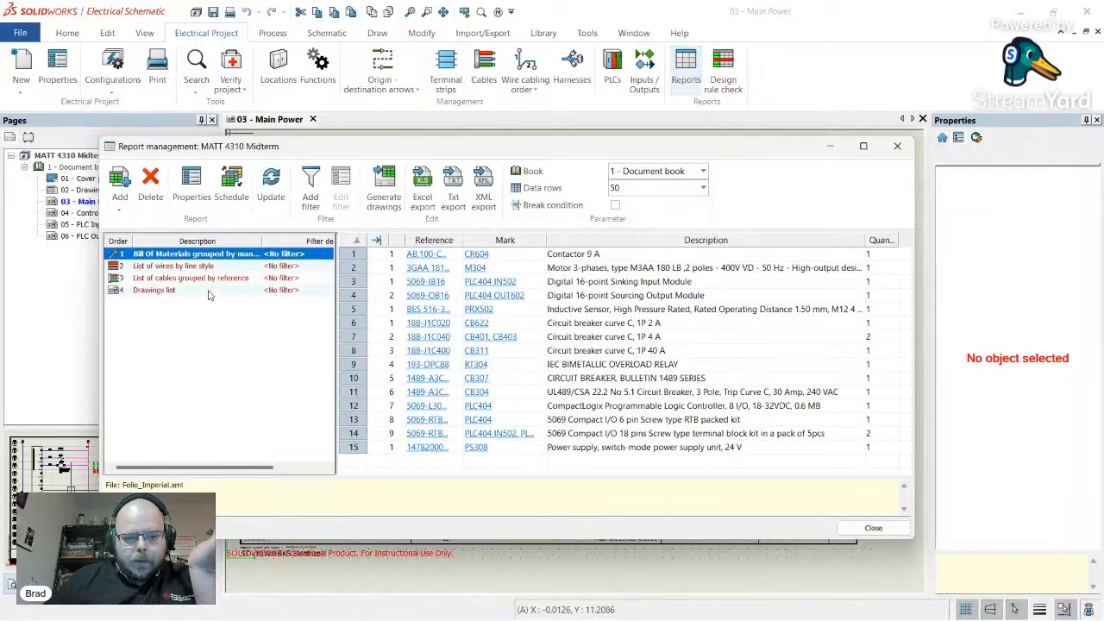
click(385, 194)
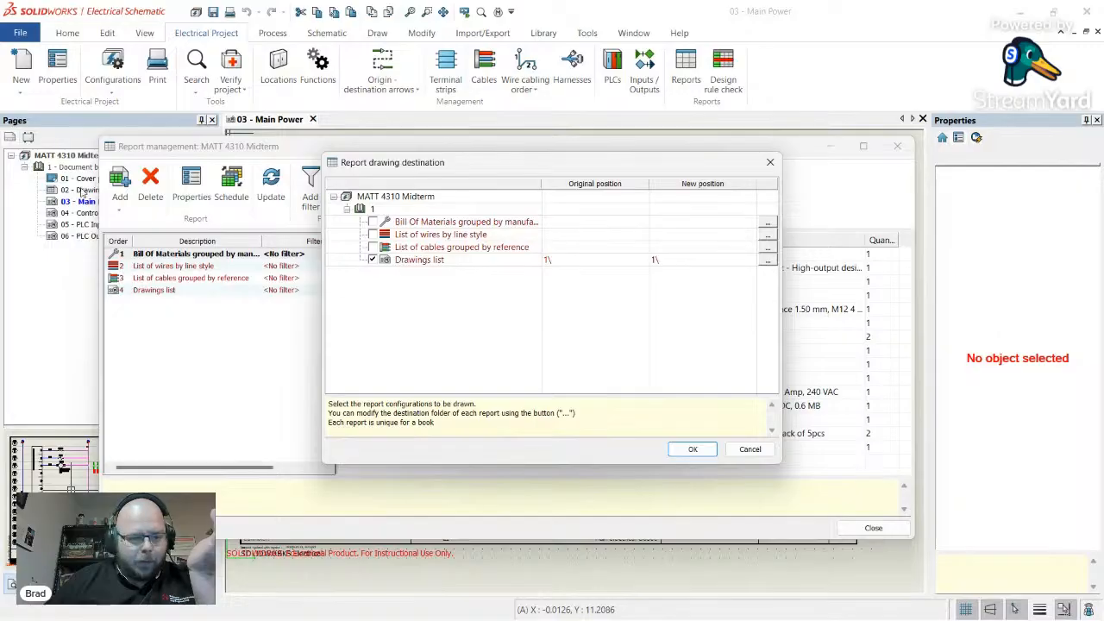
click(373, 222)
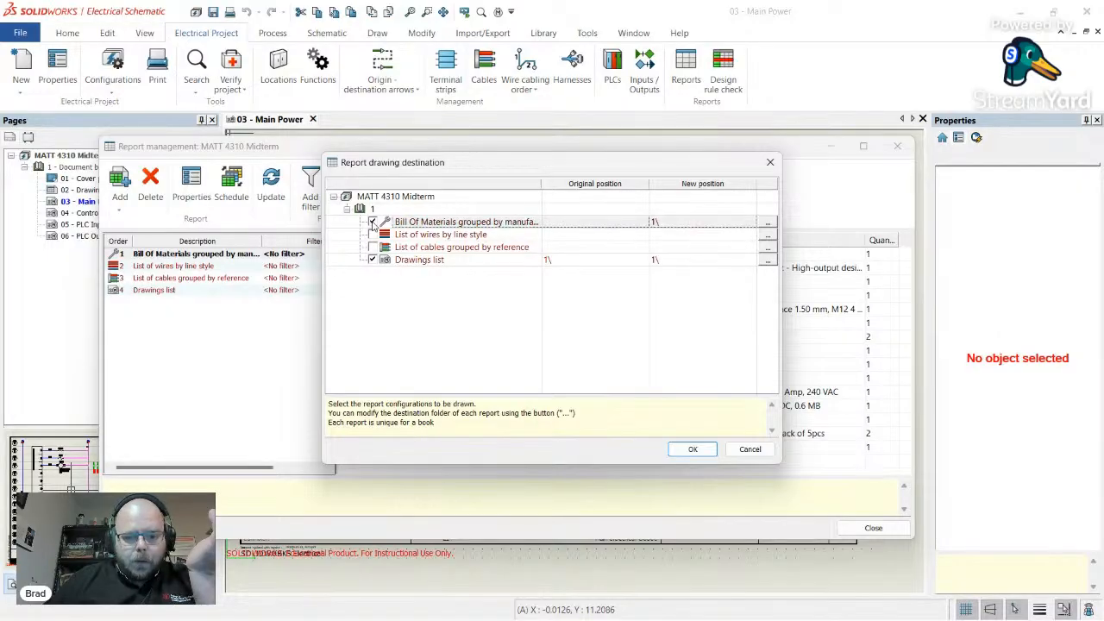
click(709, 447)
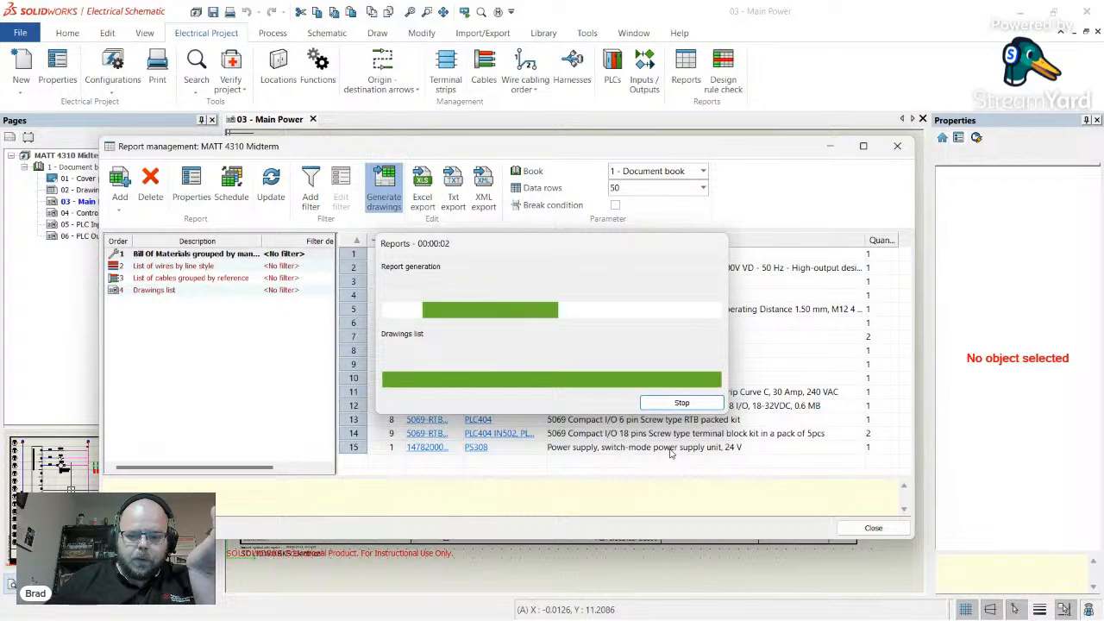
click(669, 430)
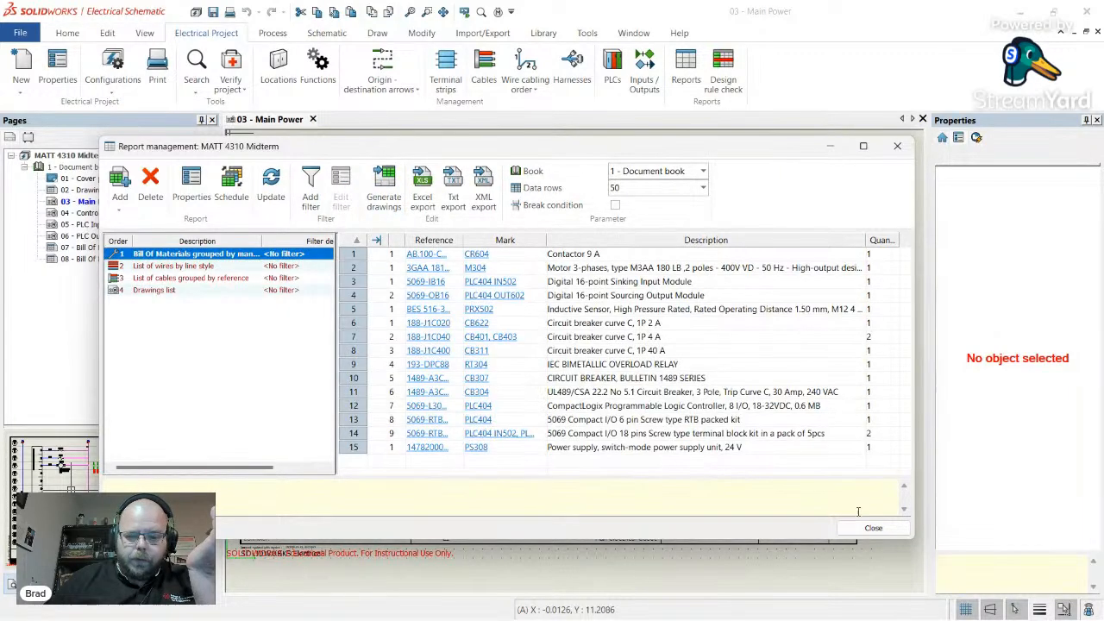
click(874, 528)
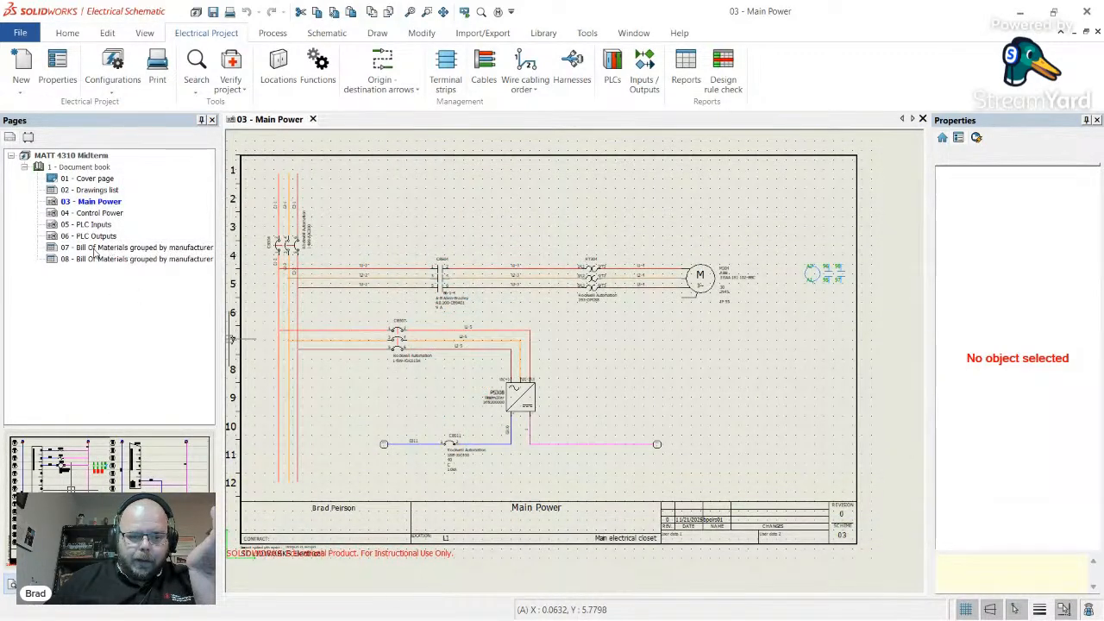
- Open Bill Of Materials pages 07 and 08
click(95, 248)
double_click(94, 249)
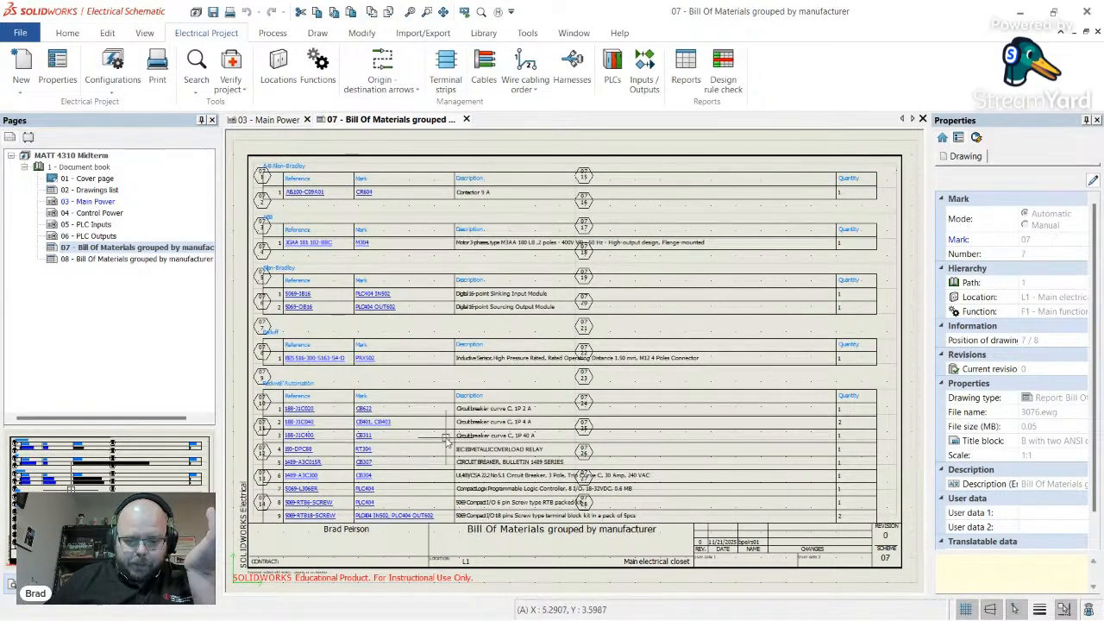
double_click(99, 259)
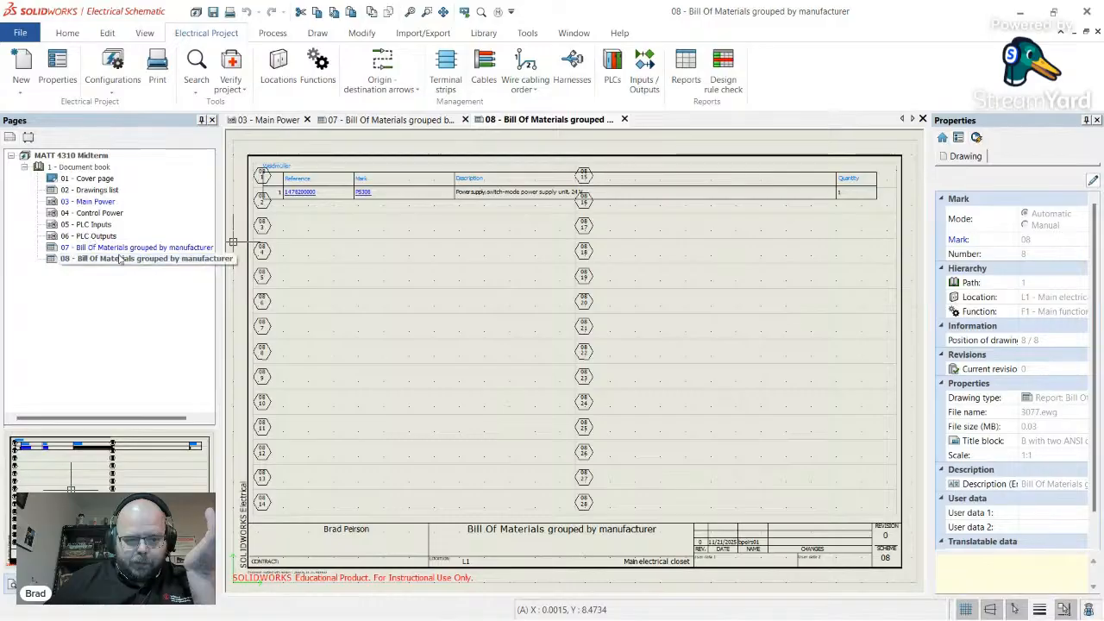
- Open the 02 - Drawings list and 03 - Main Power pages, ending on the Drawings list
click(132, 249)
double_click(95, 190)
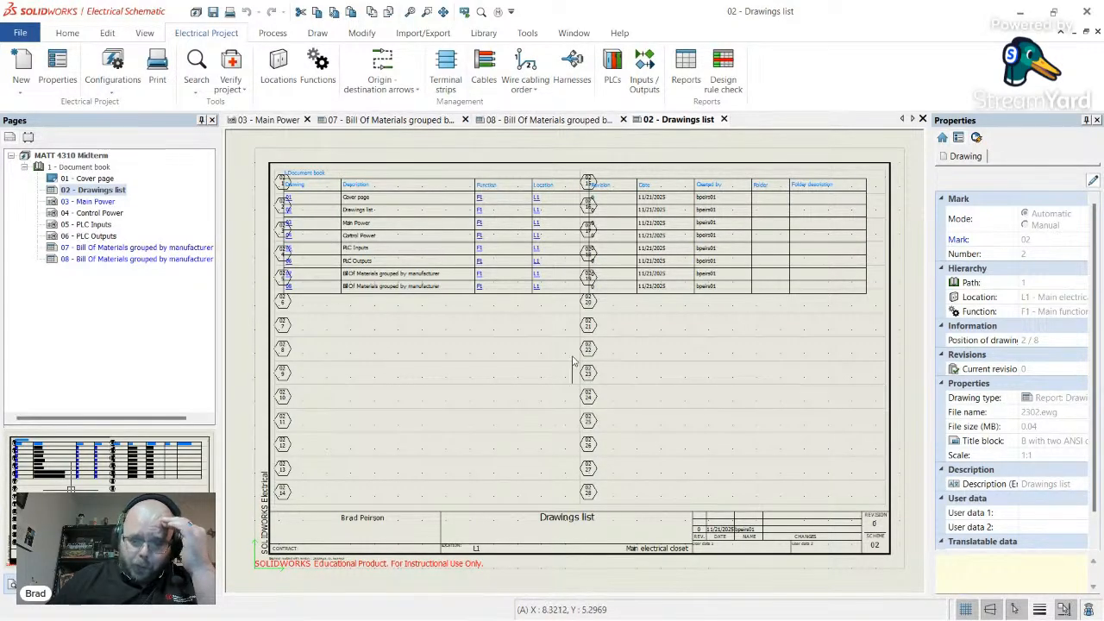
double_click(93, 202)
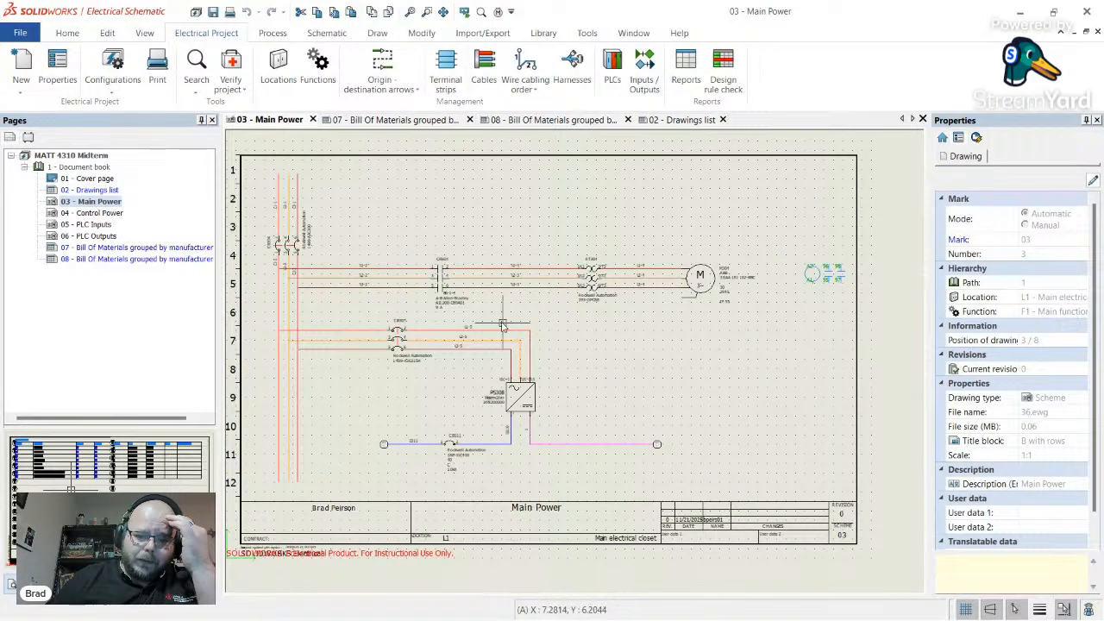
double_click(97, 190)
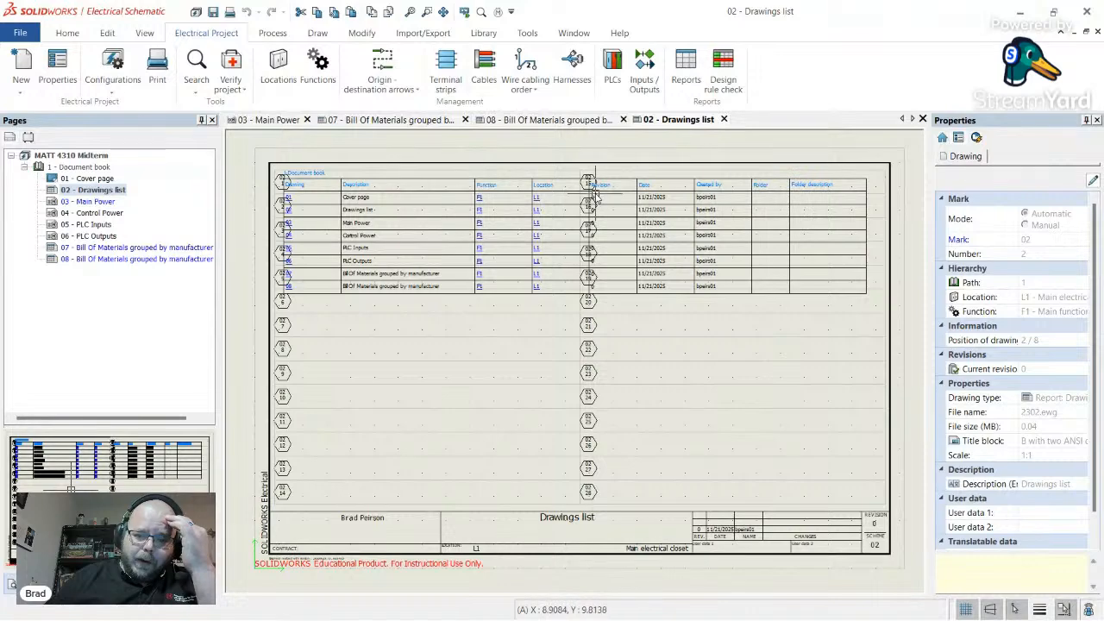
mouse_move(784, 618)
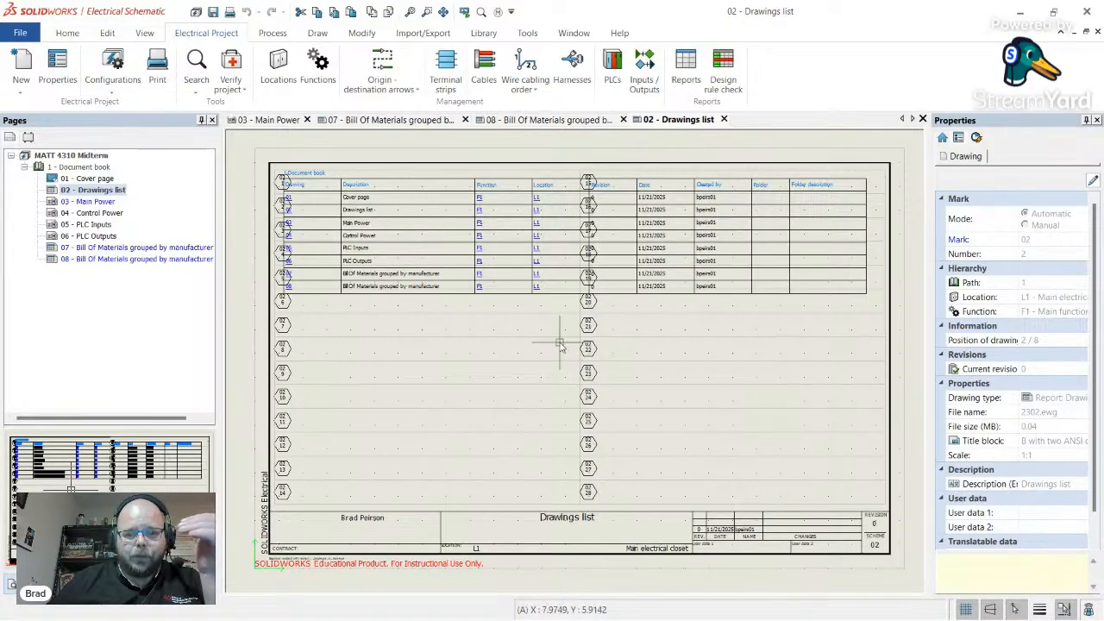
- Set the Bill Of Materials report's title block to B Without column
click(686, 80)
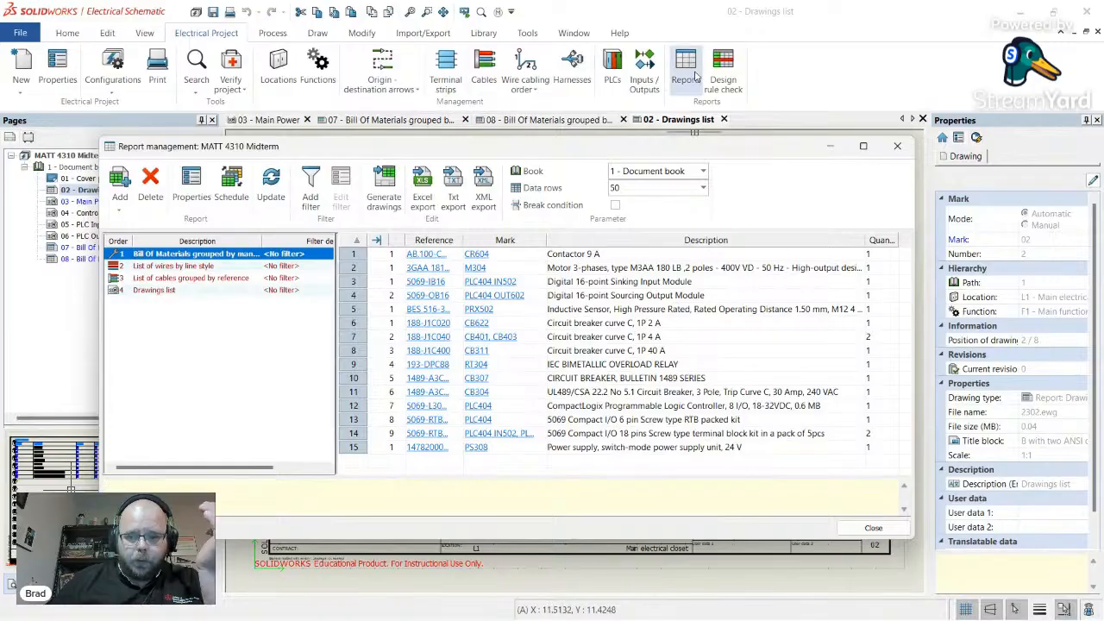
click(202, 197)
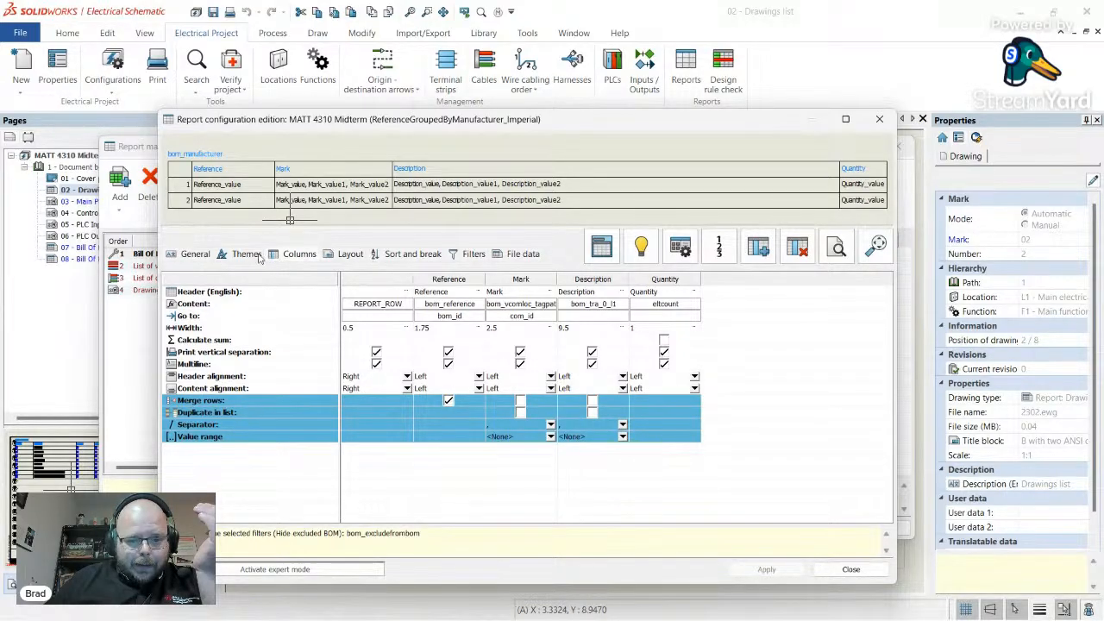
click(339, 255)
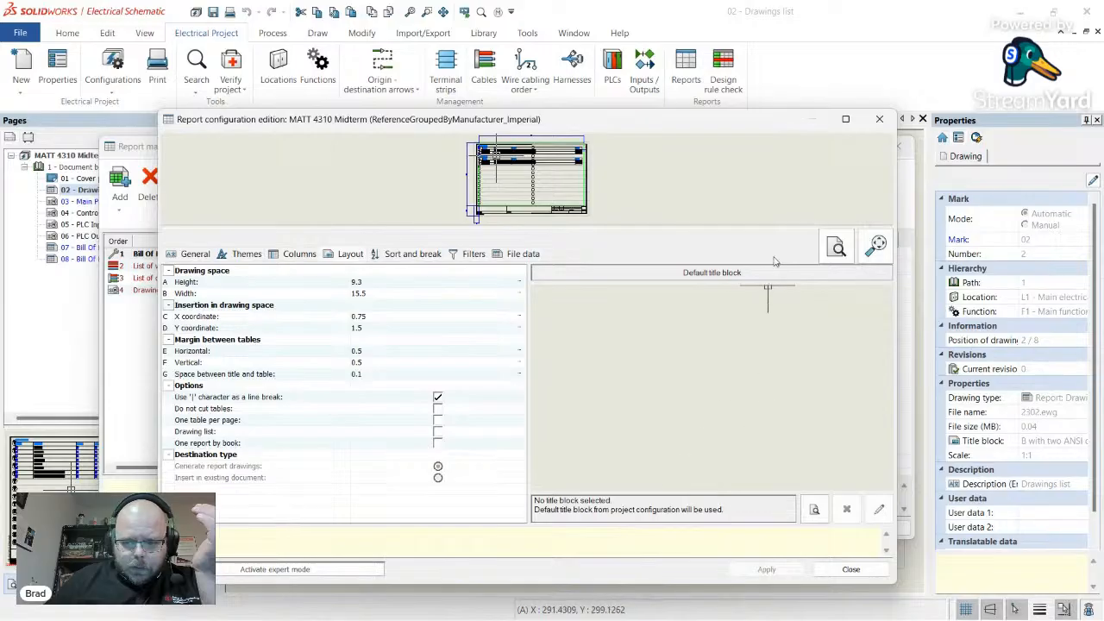
click(816, 510)
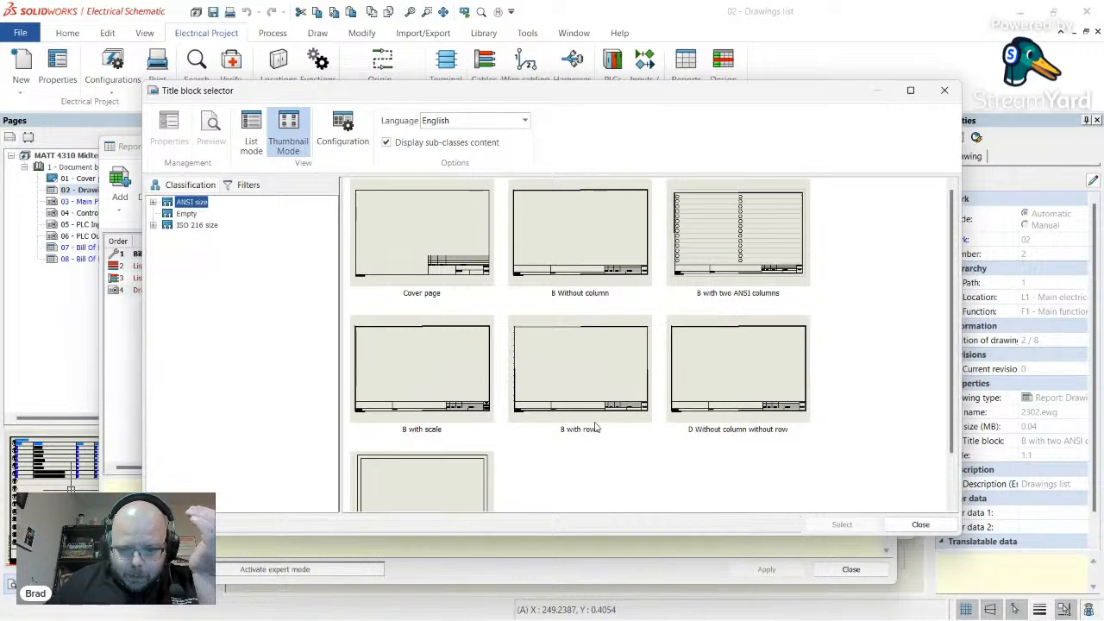
scroll(596, 427, down, 2)
scroll(593, 426, up, 2)
double_click(594, 252)
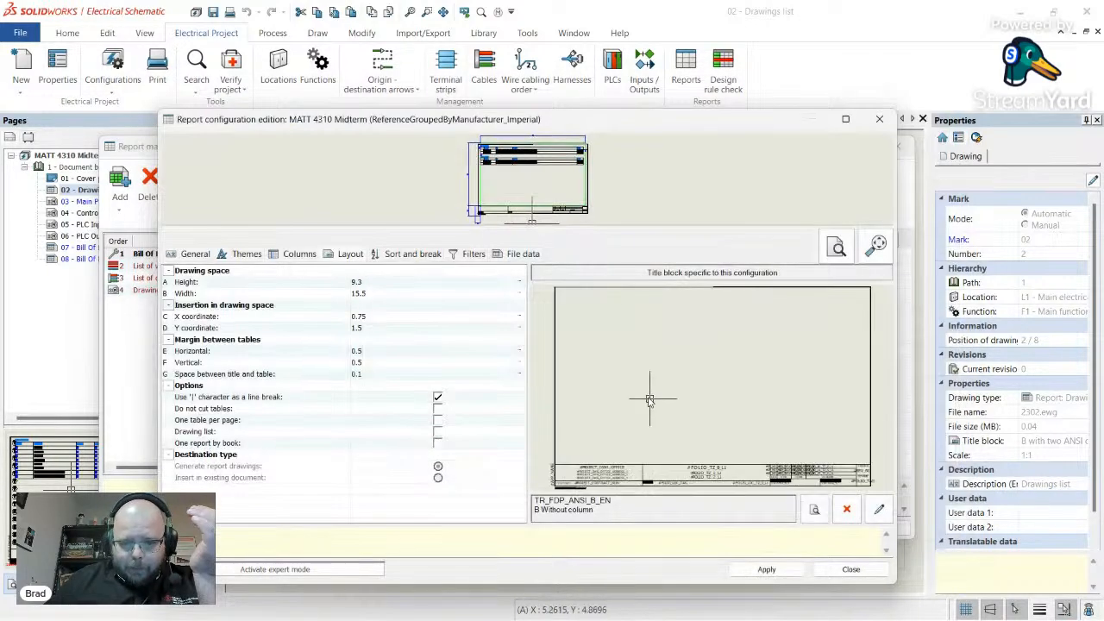
click(767, 572)
click(854, 571)
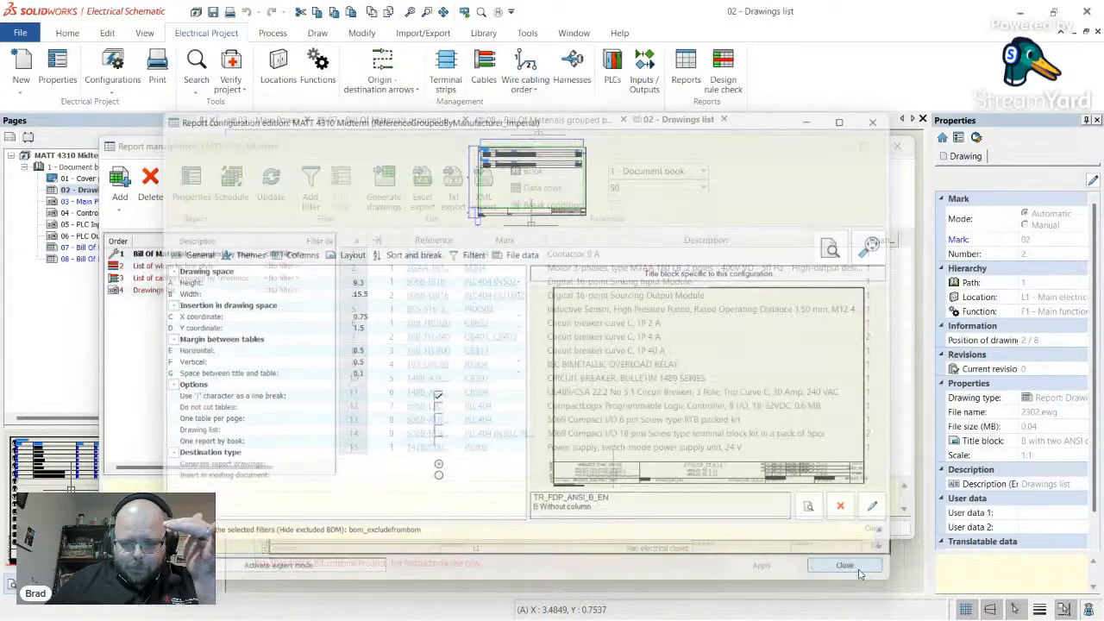
- Set the Drawings list report's title block to B Without column
click(175, 291)
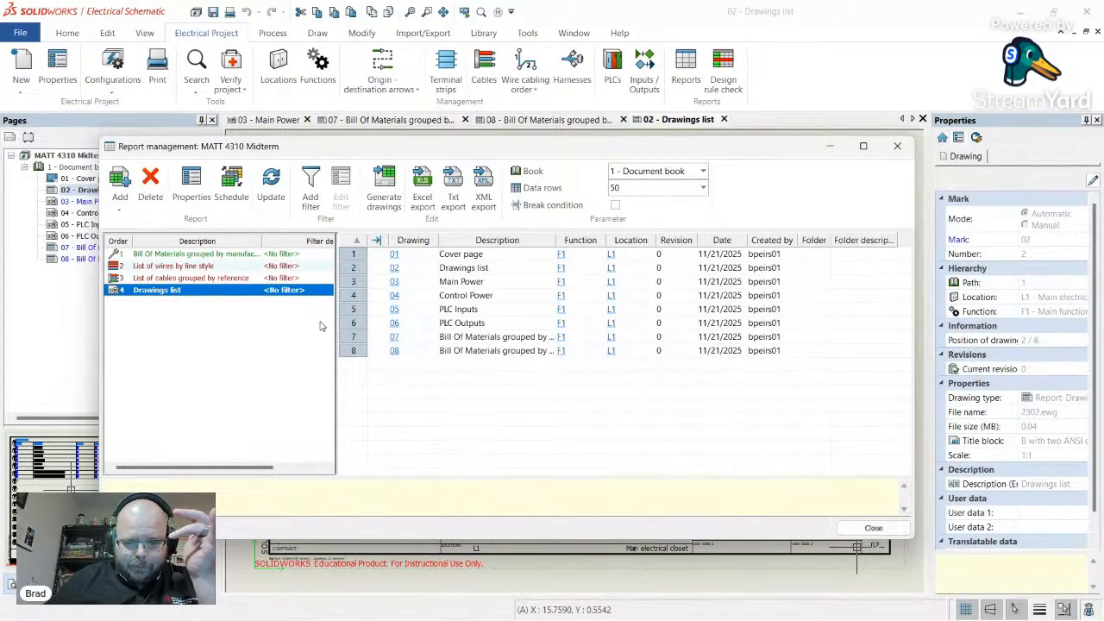
click(191, 197)
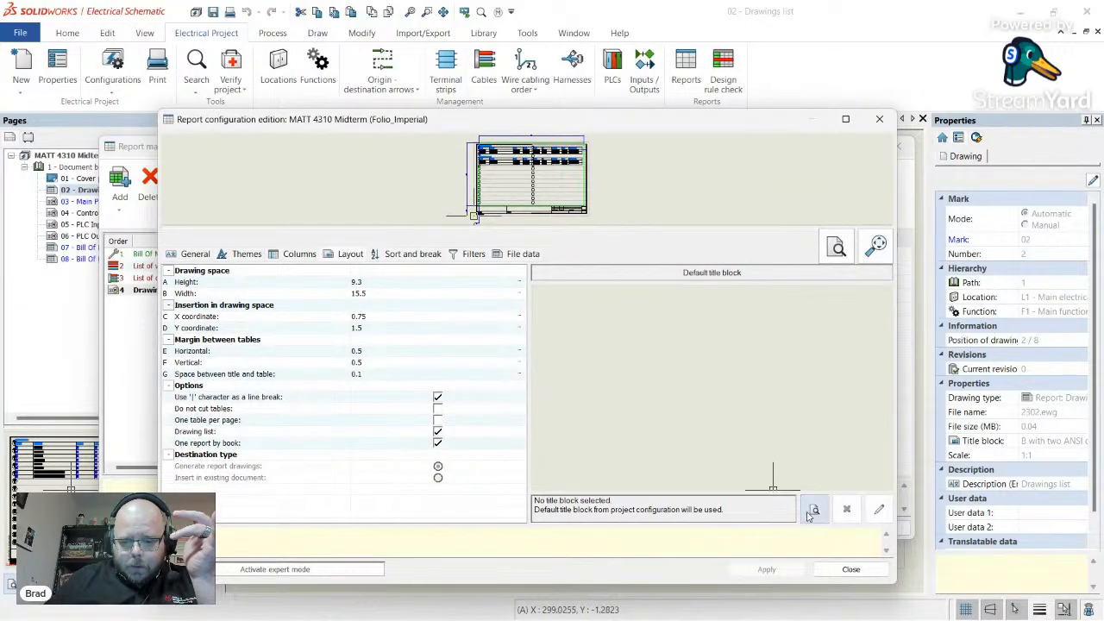
click(814, 509)
double_click(580, 237)
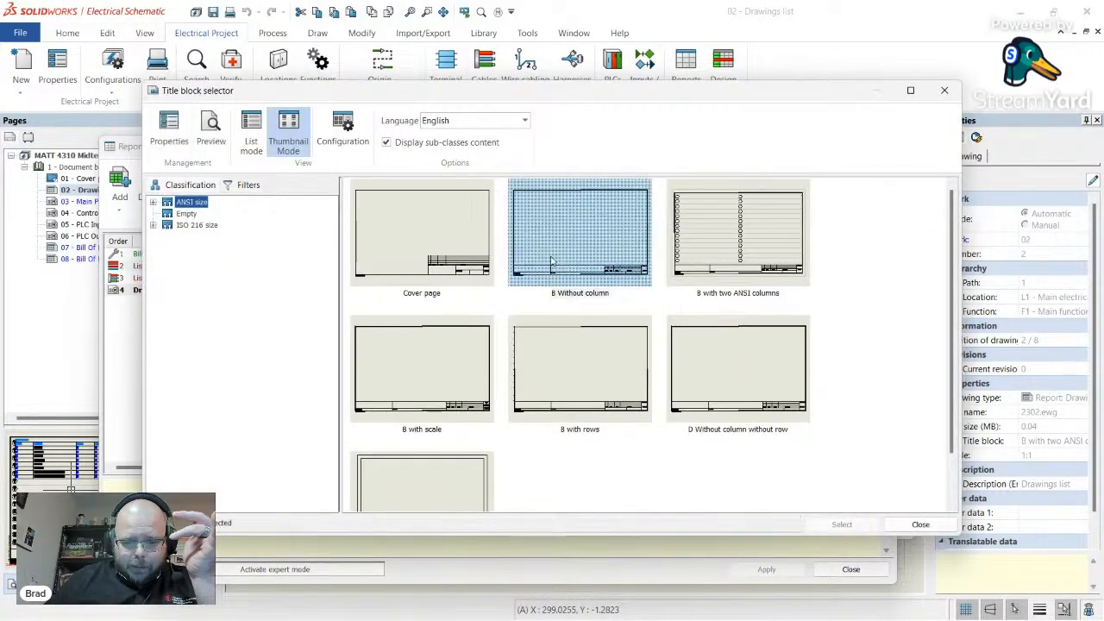
click(848, 571)
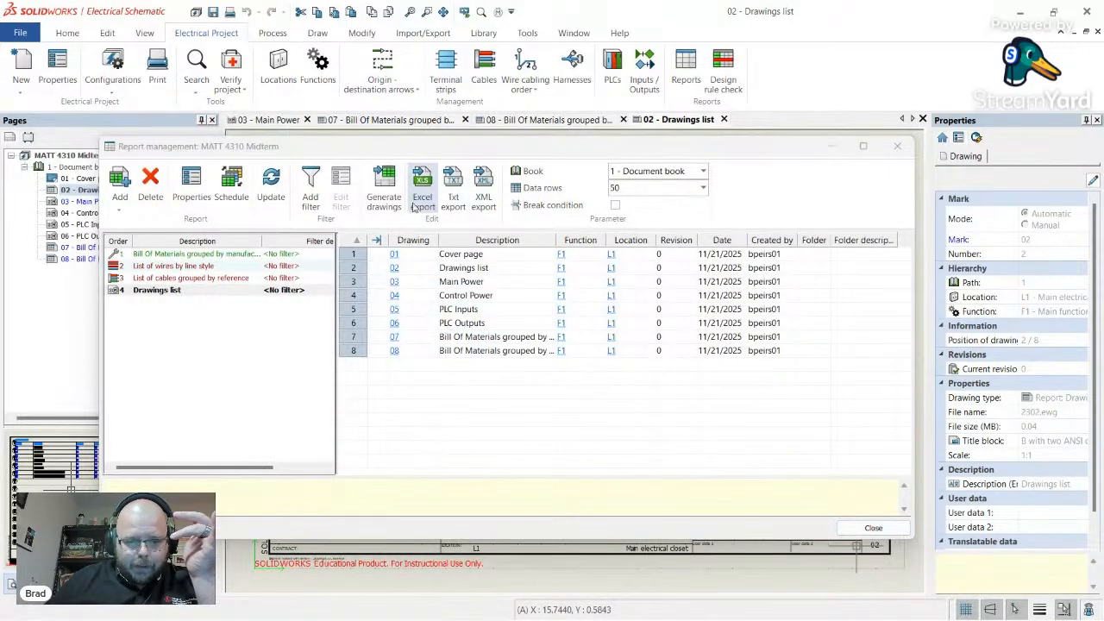
- Regenerate the Bill Of Materials and Drawings list pages, then close report management
click(384, 188)
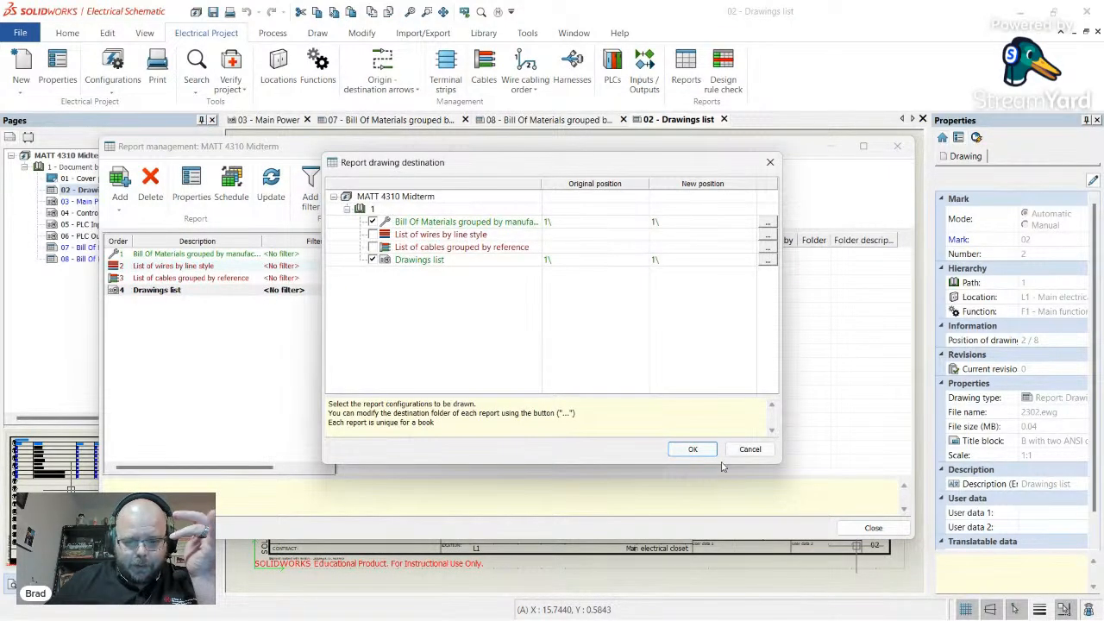
click(695, 449)
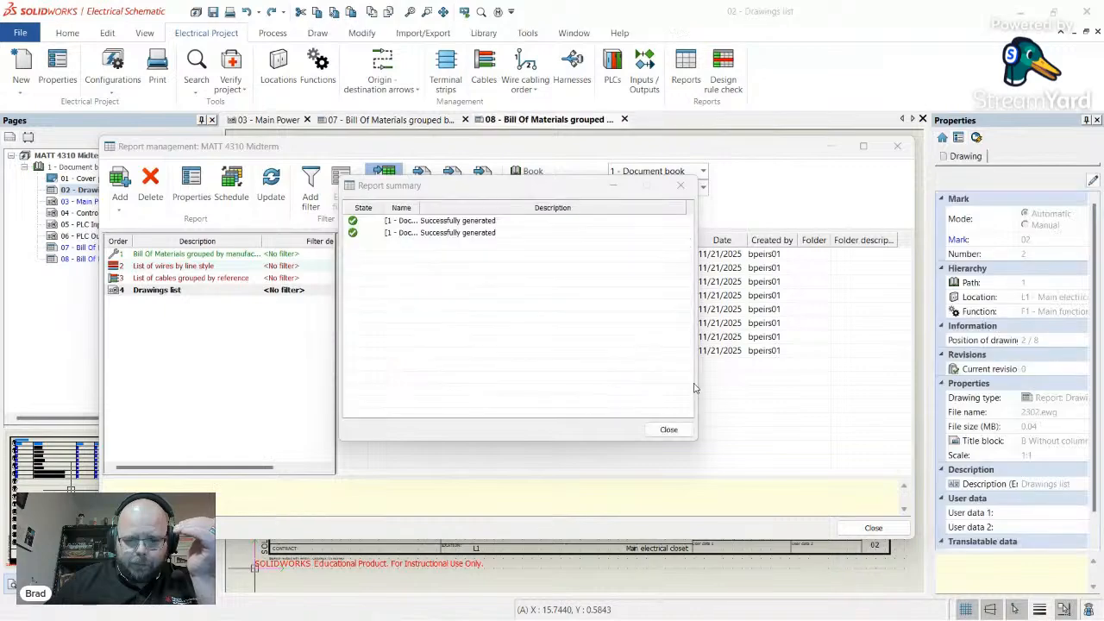
click(669, 430)
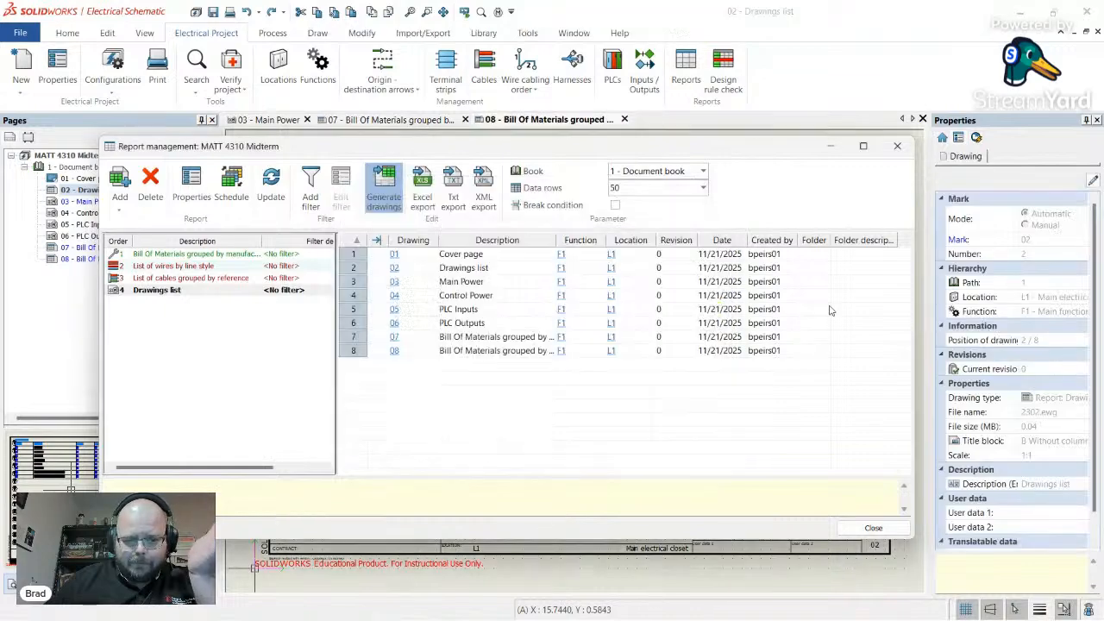
click(898, 148)
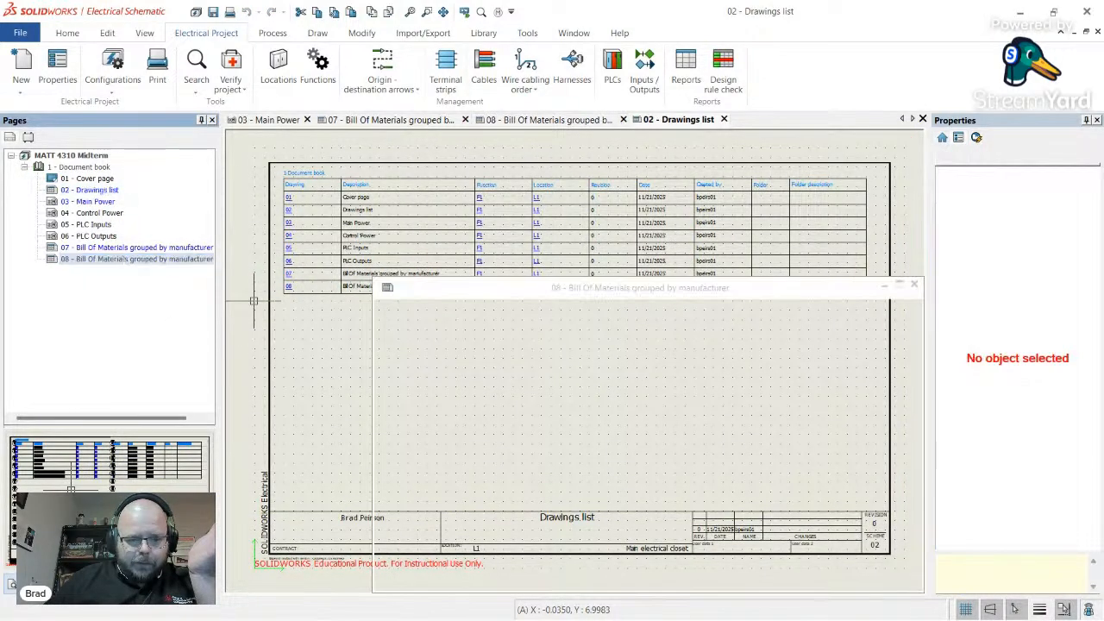
- Open pages 03, 04, 05, 01 and 08, ending back on the 07 Bill Of Materials page
click(140, 247)
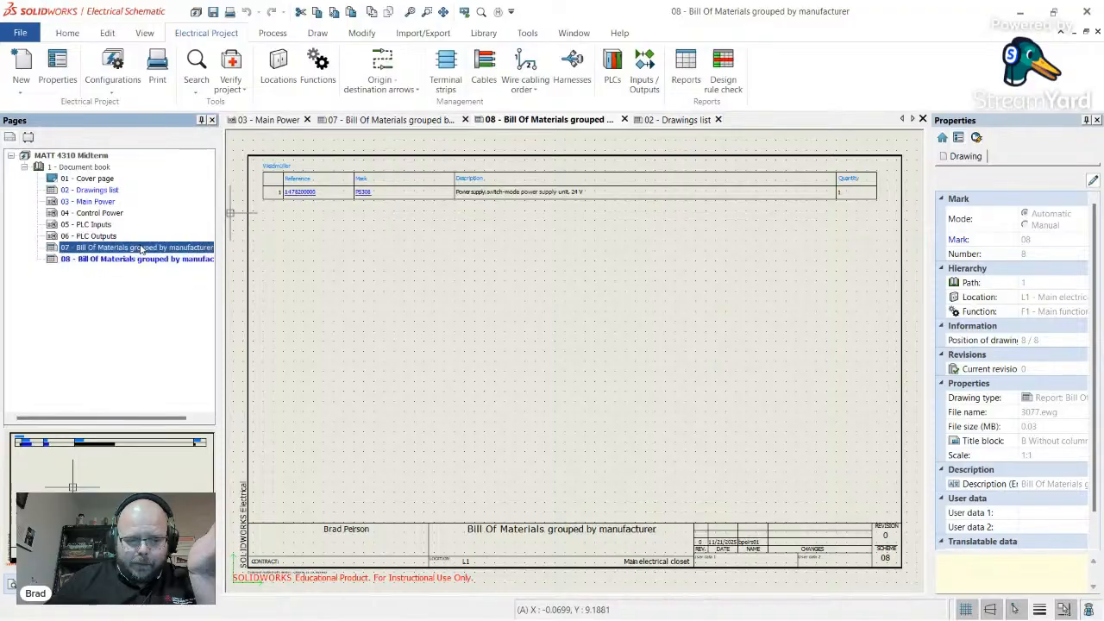
double_click(101, 201)
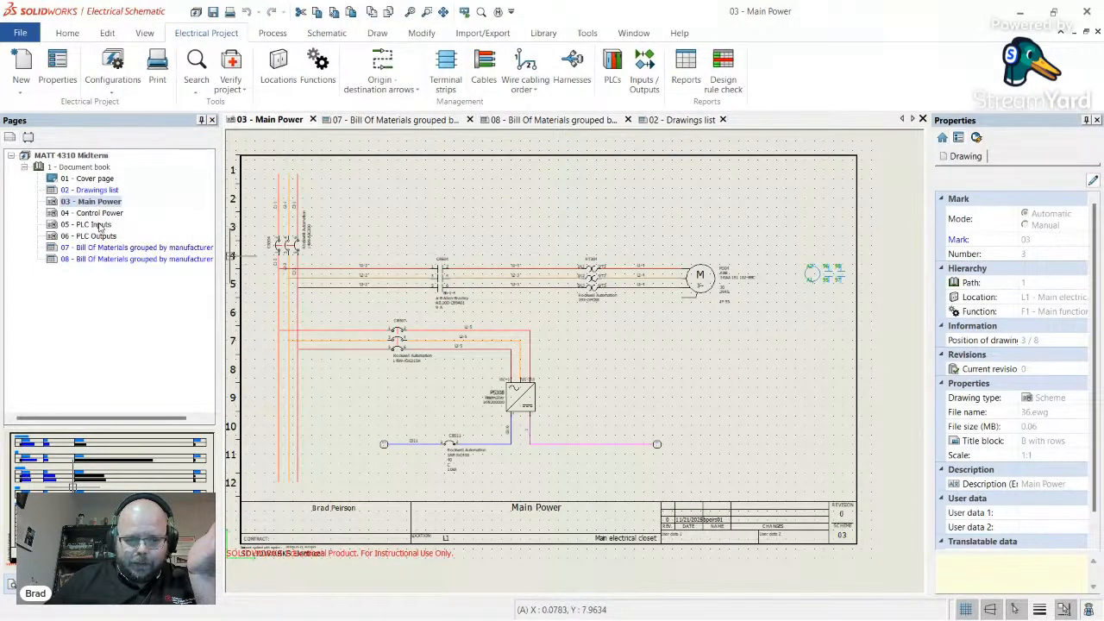
click(93, 213)
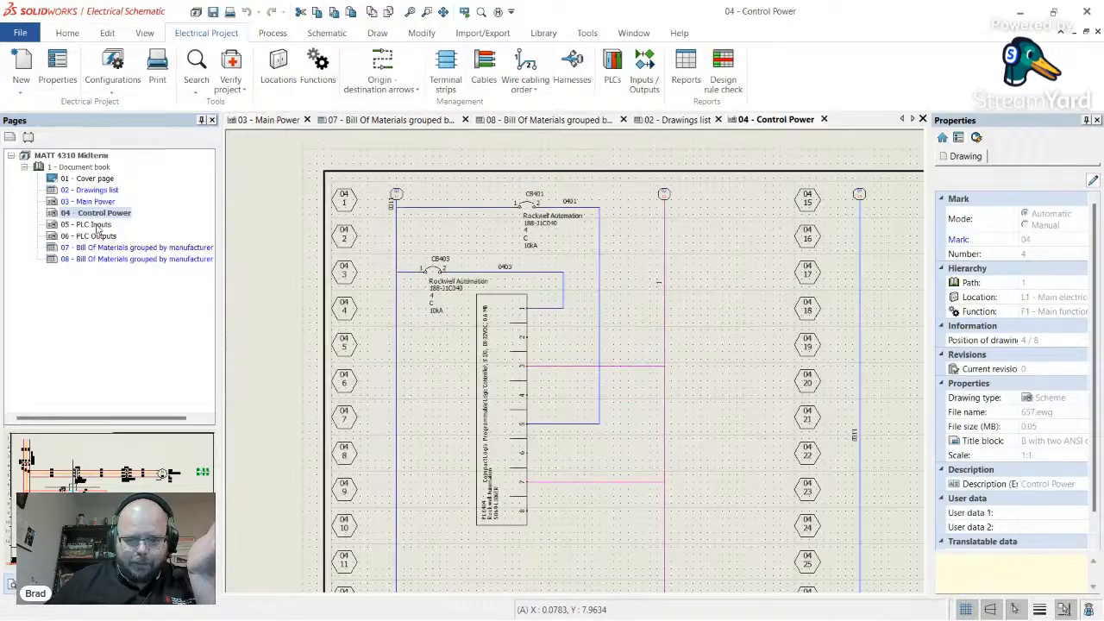
click(98, 227)
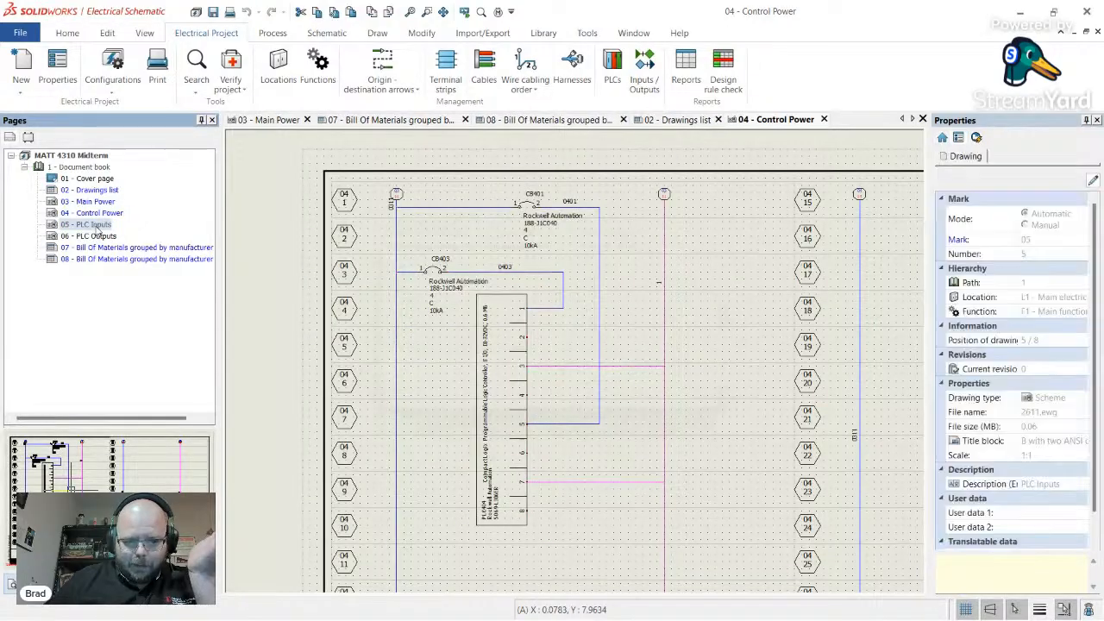
click(95, 179)
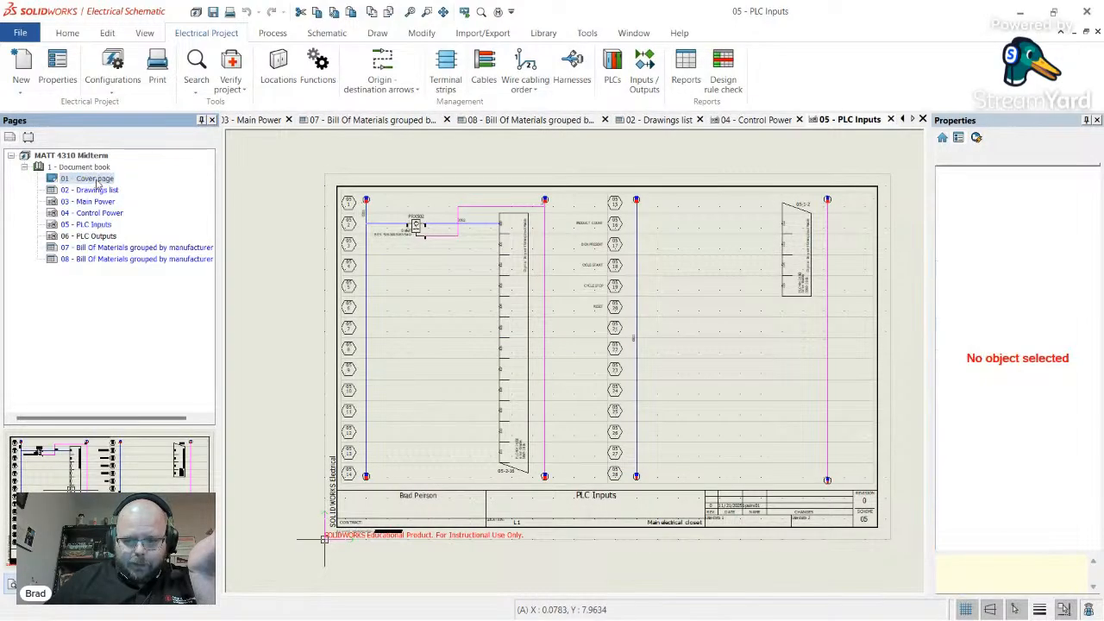
double_click(111, 249)
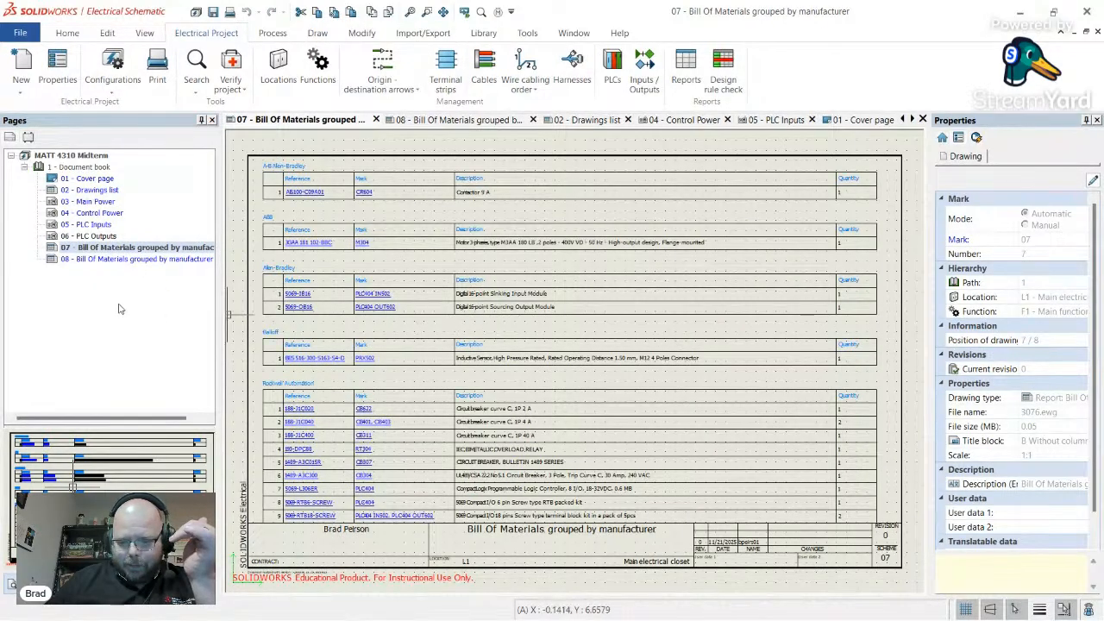
double_click(123, 260)
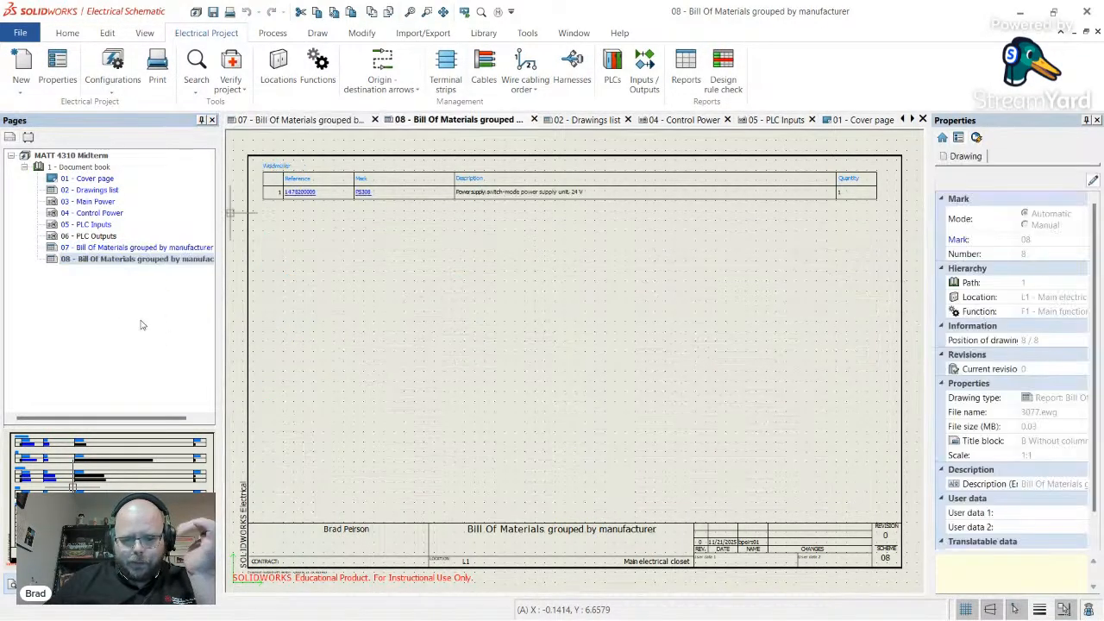
double_click(139, 249)
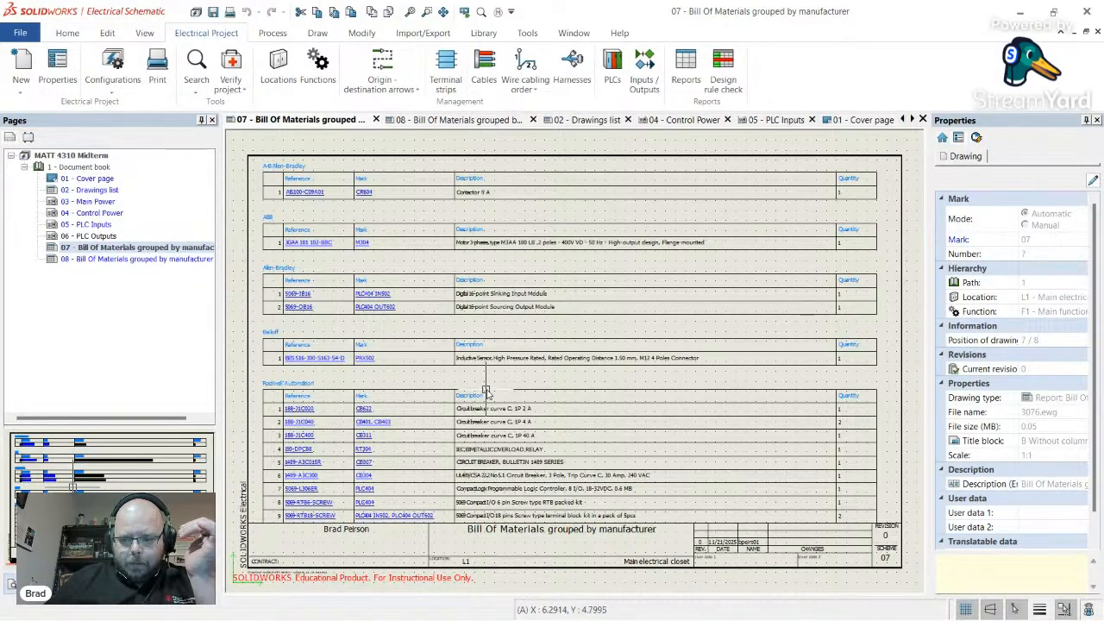
scroll(387, 386, down, 2)
scroll(387, 386, up, 3)
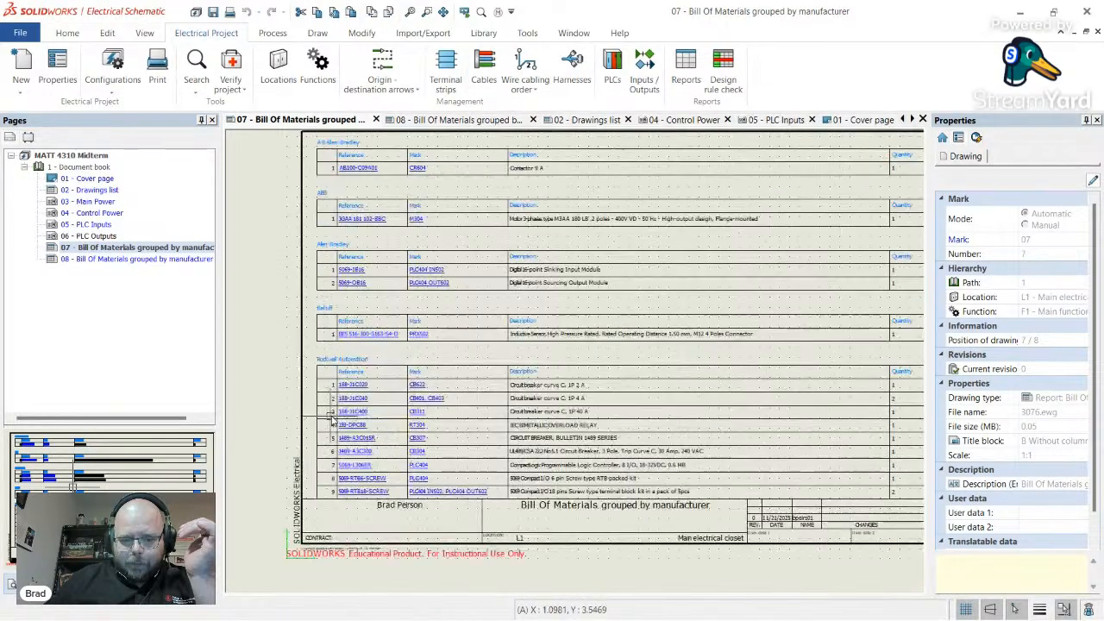
scroll(397, 396, down, 1)
scroll(414, 406, up, 3)
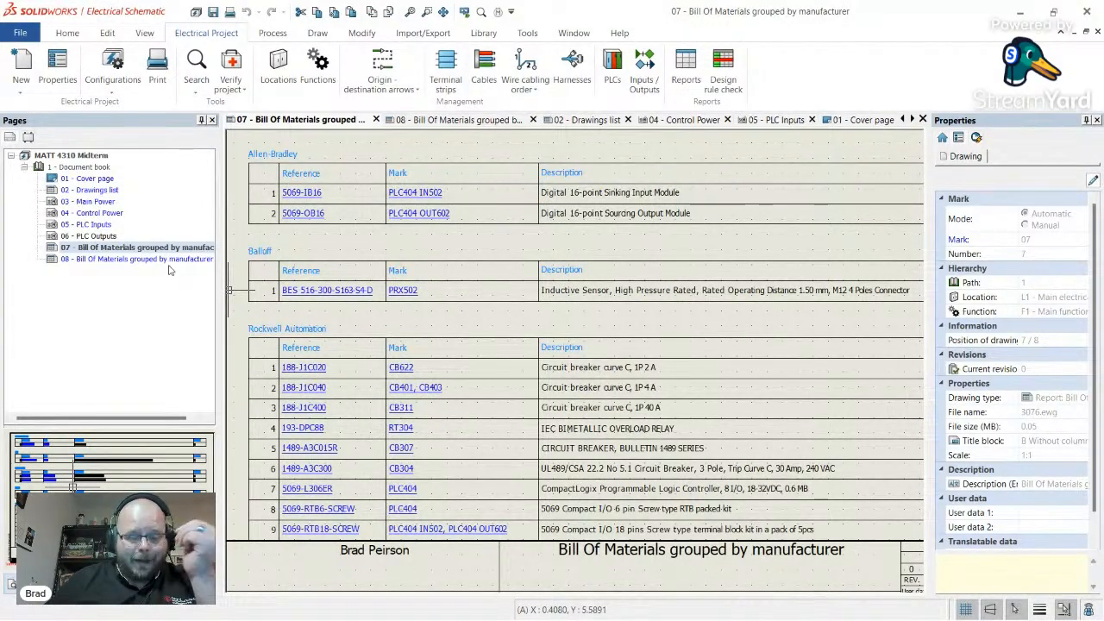
scroll(357, 282, down, 2)
scroll(443, 255, up, 1)
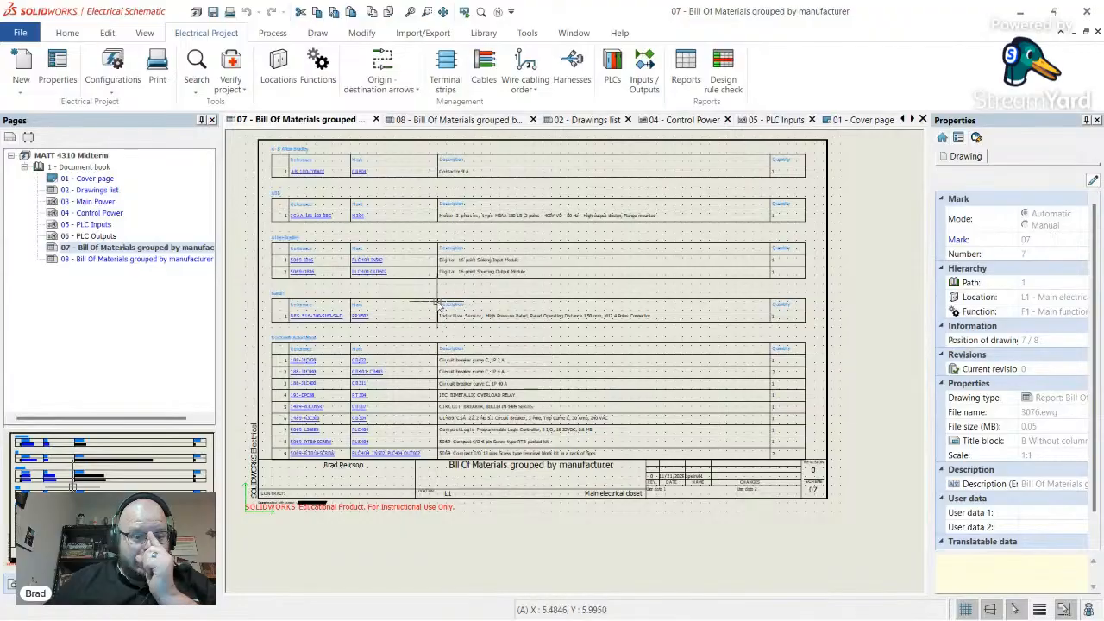
scroll(360, 250, down, 2)
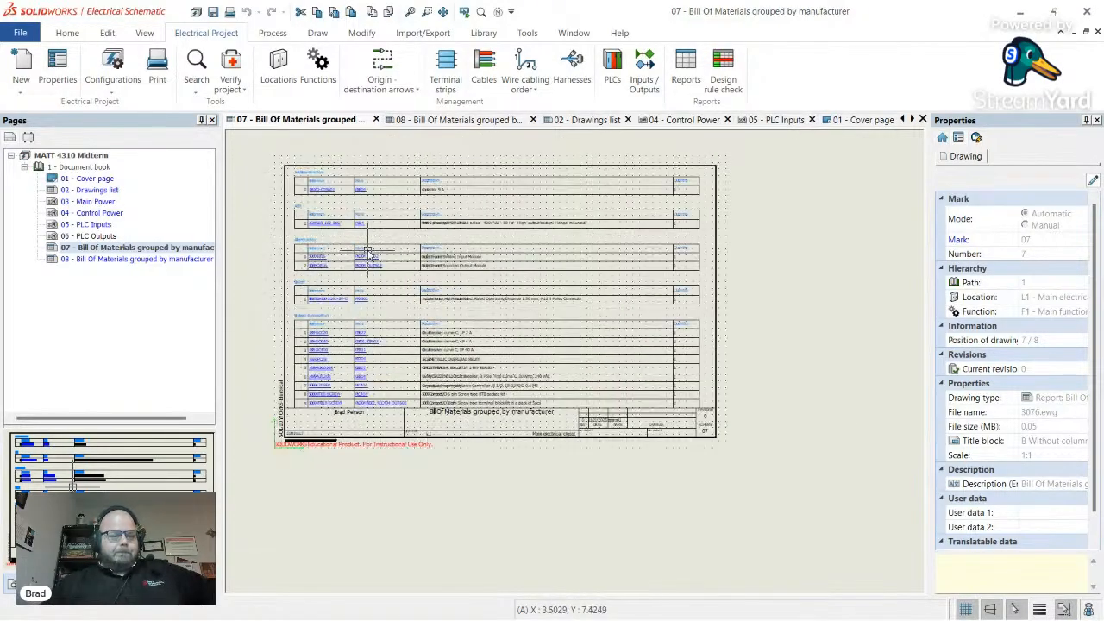
scroll(314, 200, up, 1)
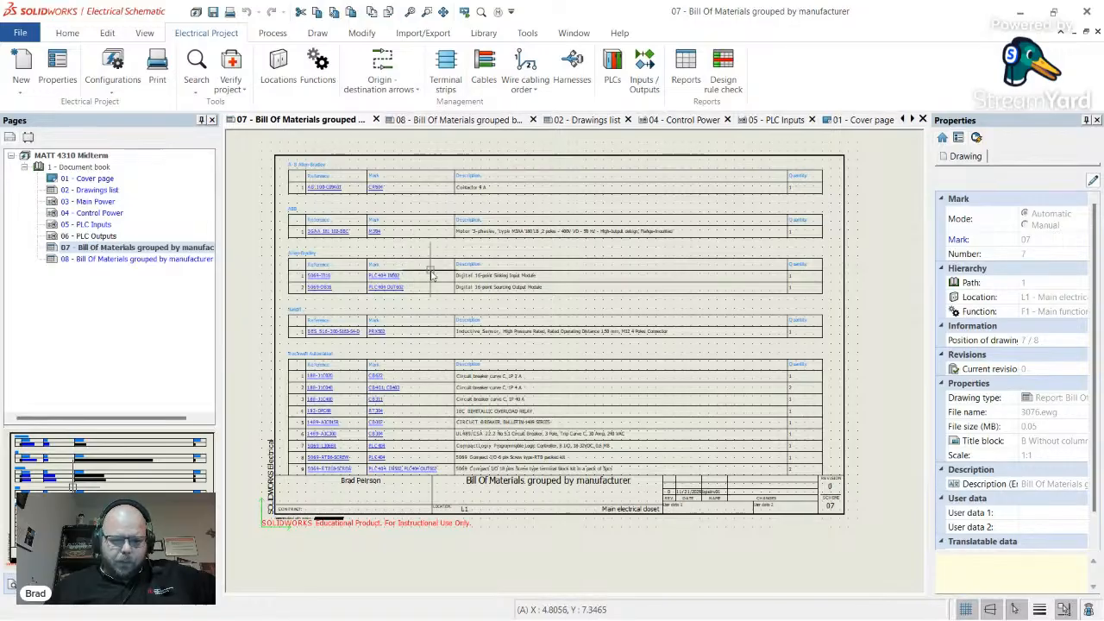
scroll(440, 291, down, 1)
scroll(517, 298, up, 2)
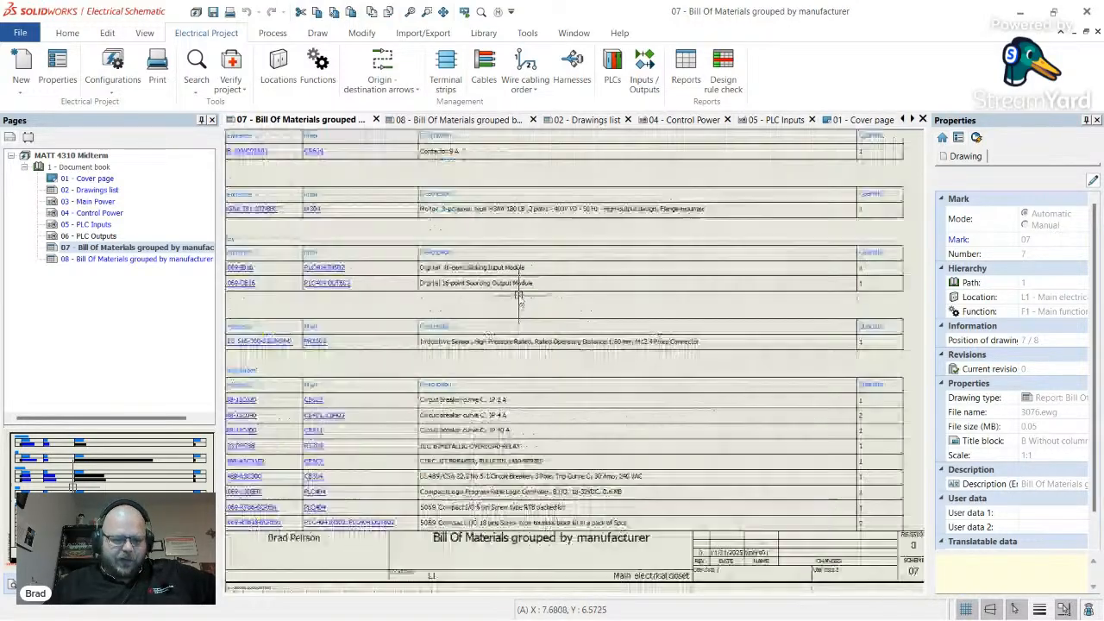
scroll(518, 301, down, 2)
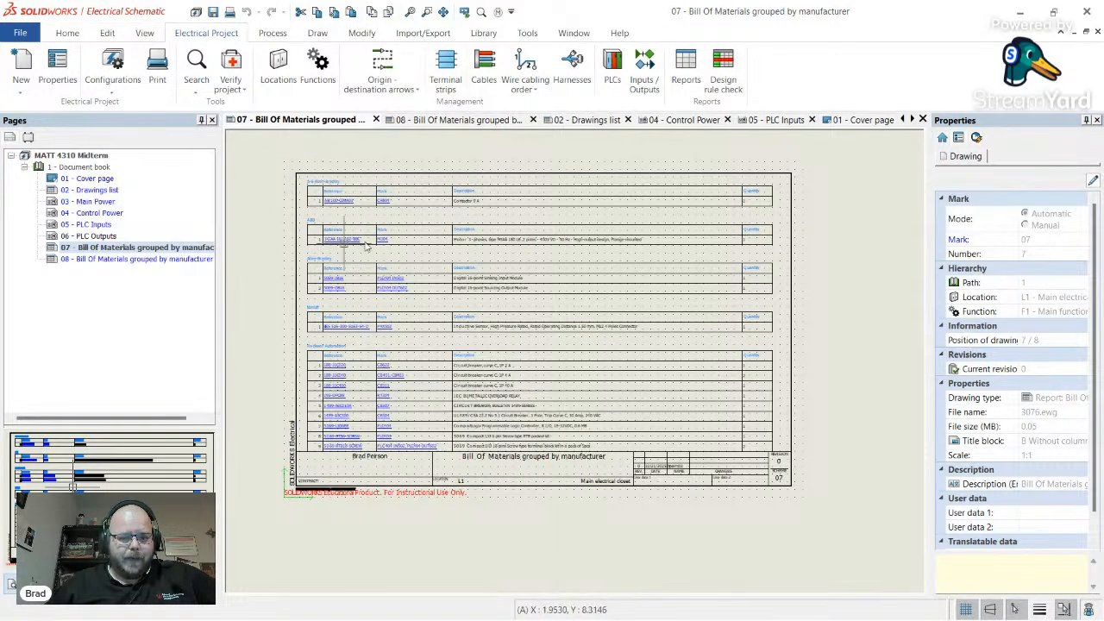
scroll(326, 354, up, 2)
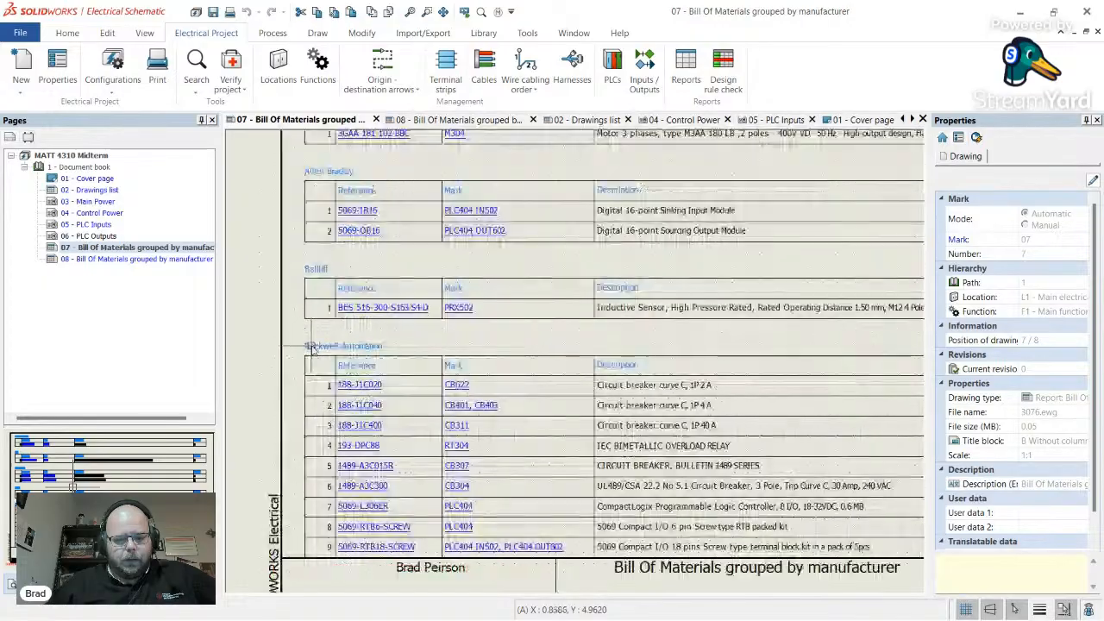
scroll(327, 356, down, 3)
scroll(327, 356, up, 4)
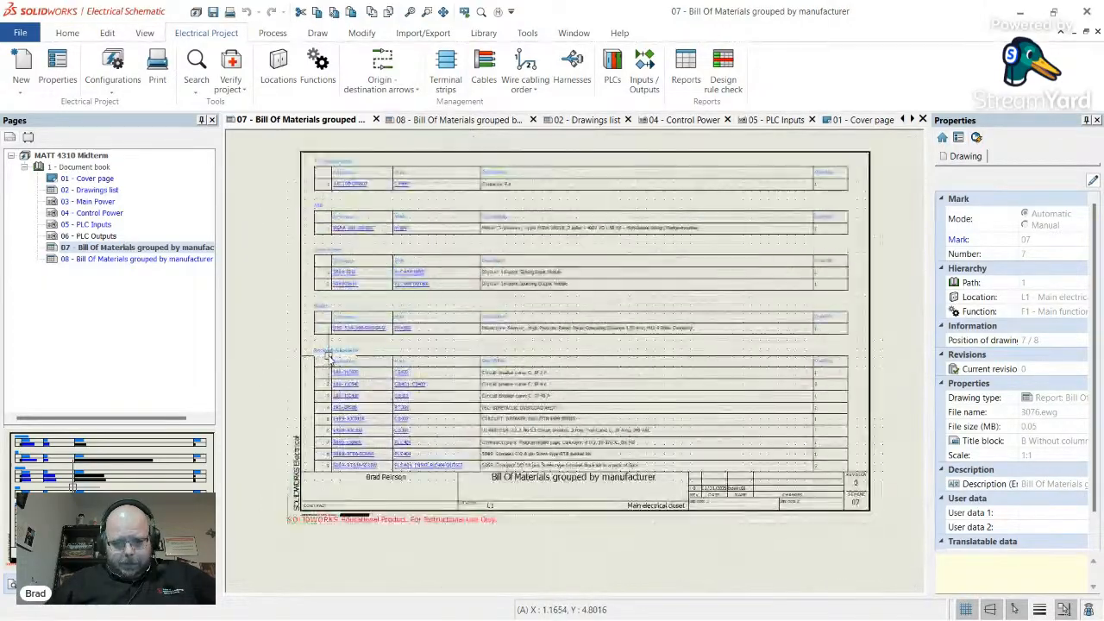